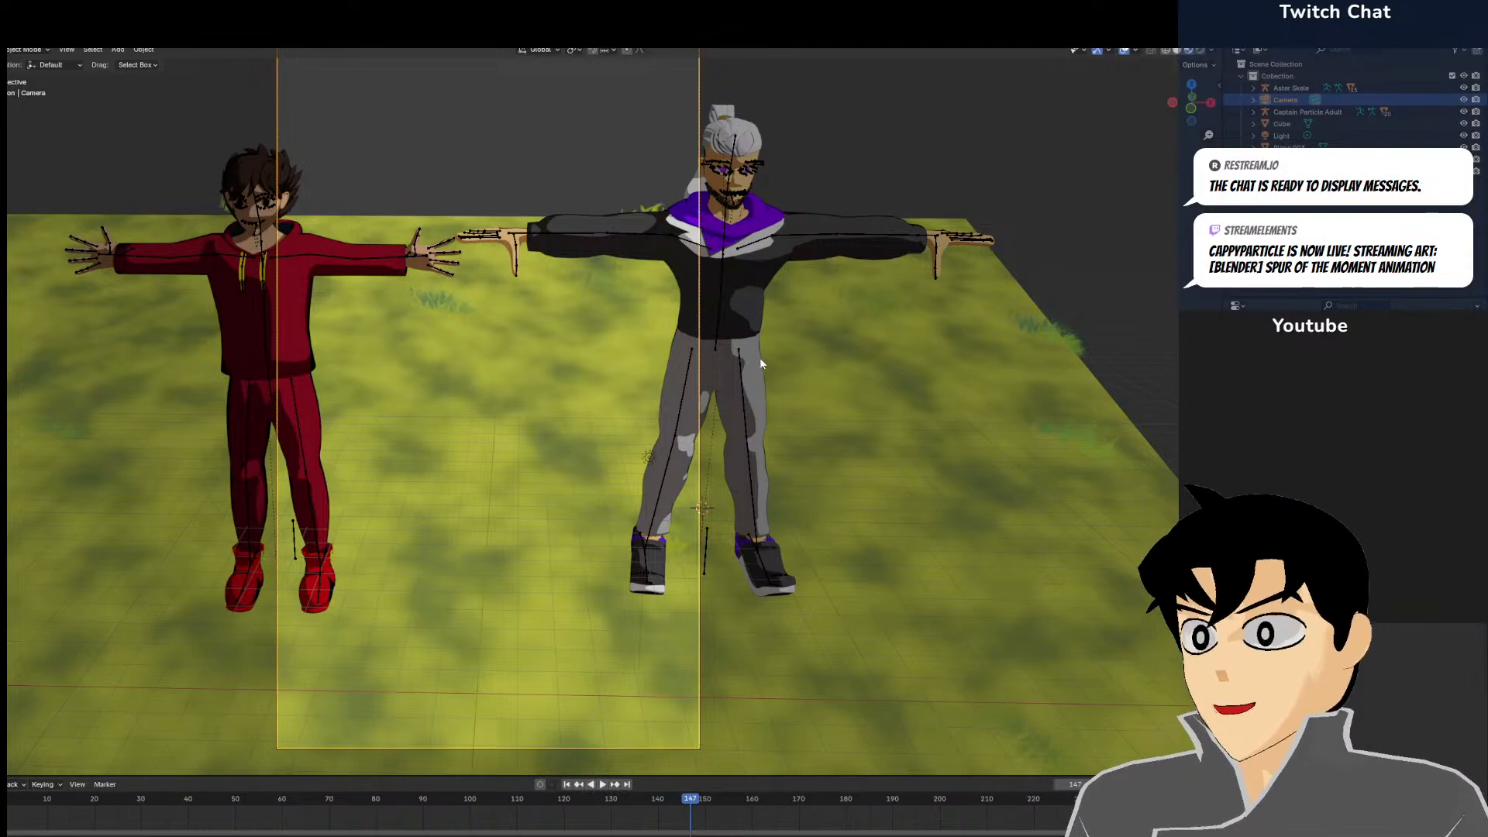
pyautogui.scroll(-3, 240, 161)
pyautogui.scroll(6, 383, 202)
pyautogui.click(375, 203)
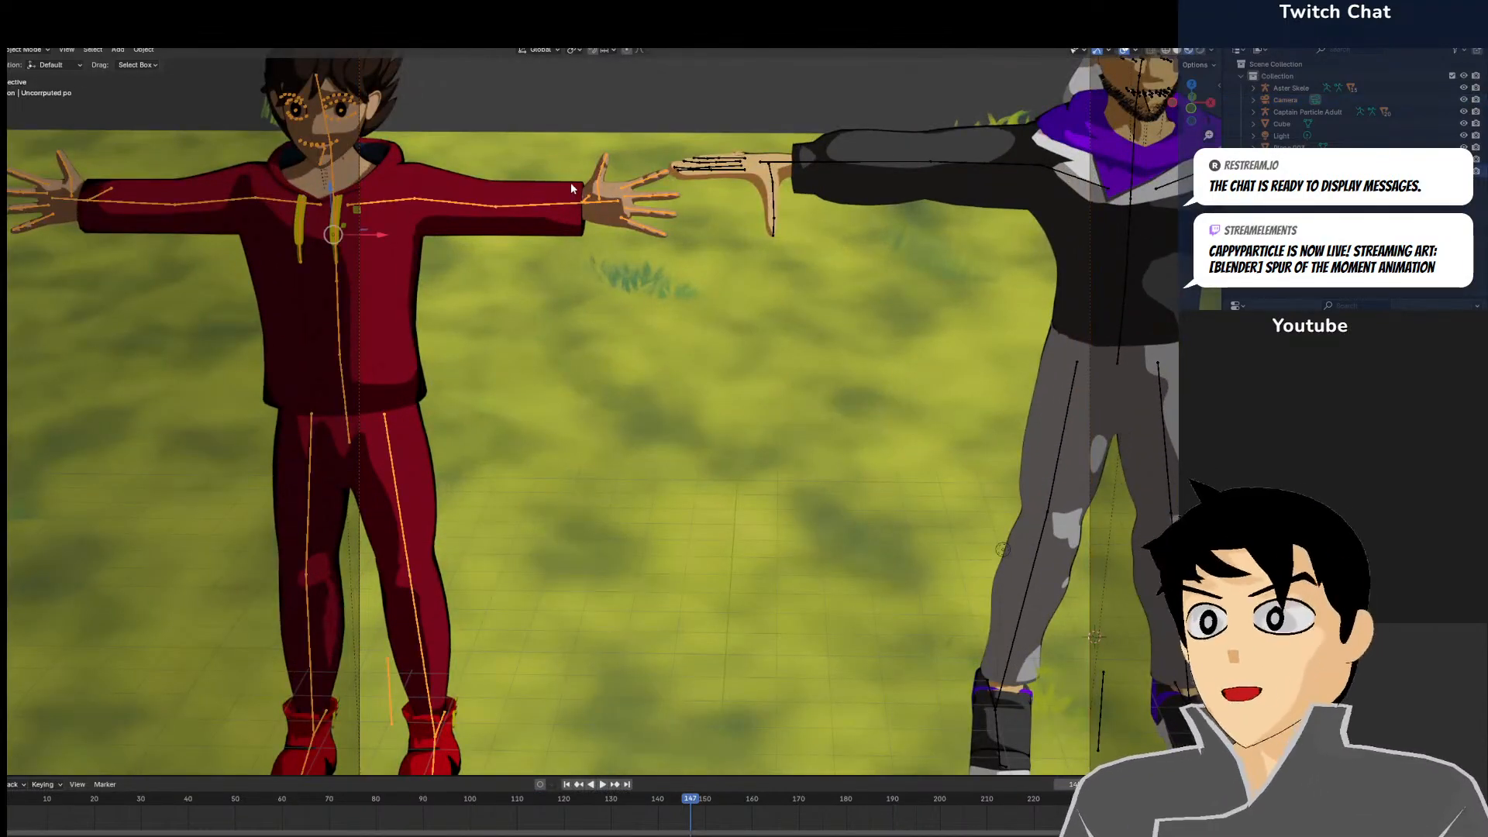
pyautogui.click(31, 51)
pyautogui.click(34, 90)
pyautogui.scroll(-5, 495, 208)
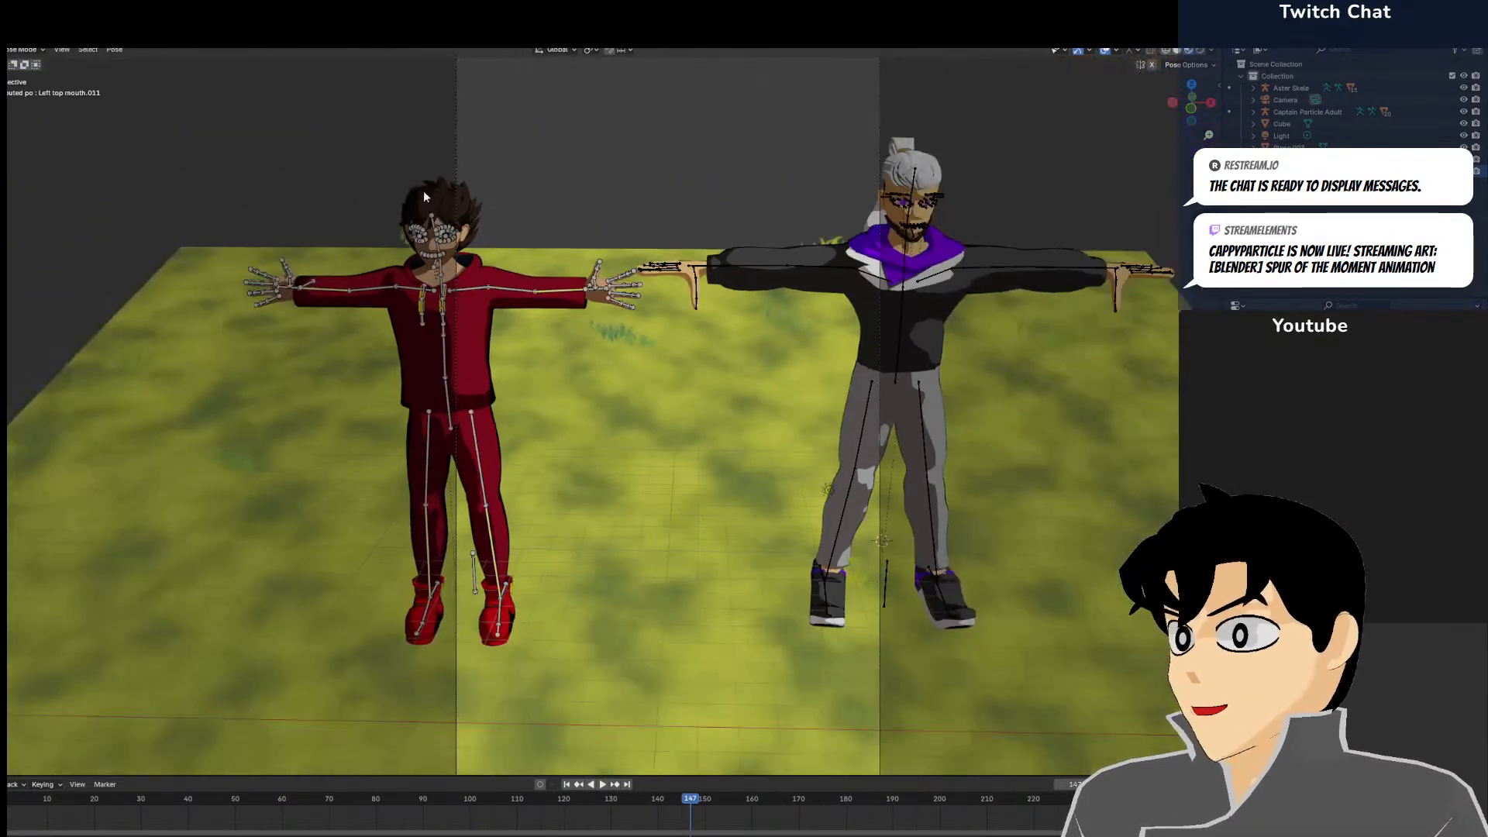
pyautogui.click(31, 51)
pyautogui.click(35, 62)
# Select the grass curves and raise the grass node group's Density to 14.1 in the Geometry Nodes workspace, previewing the scene with materials
pyautogui.click(652, 332)
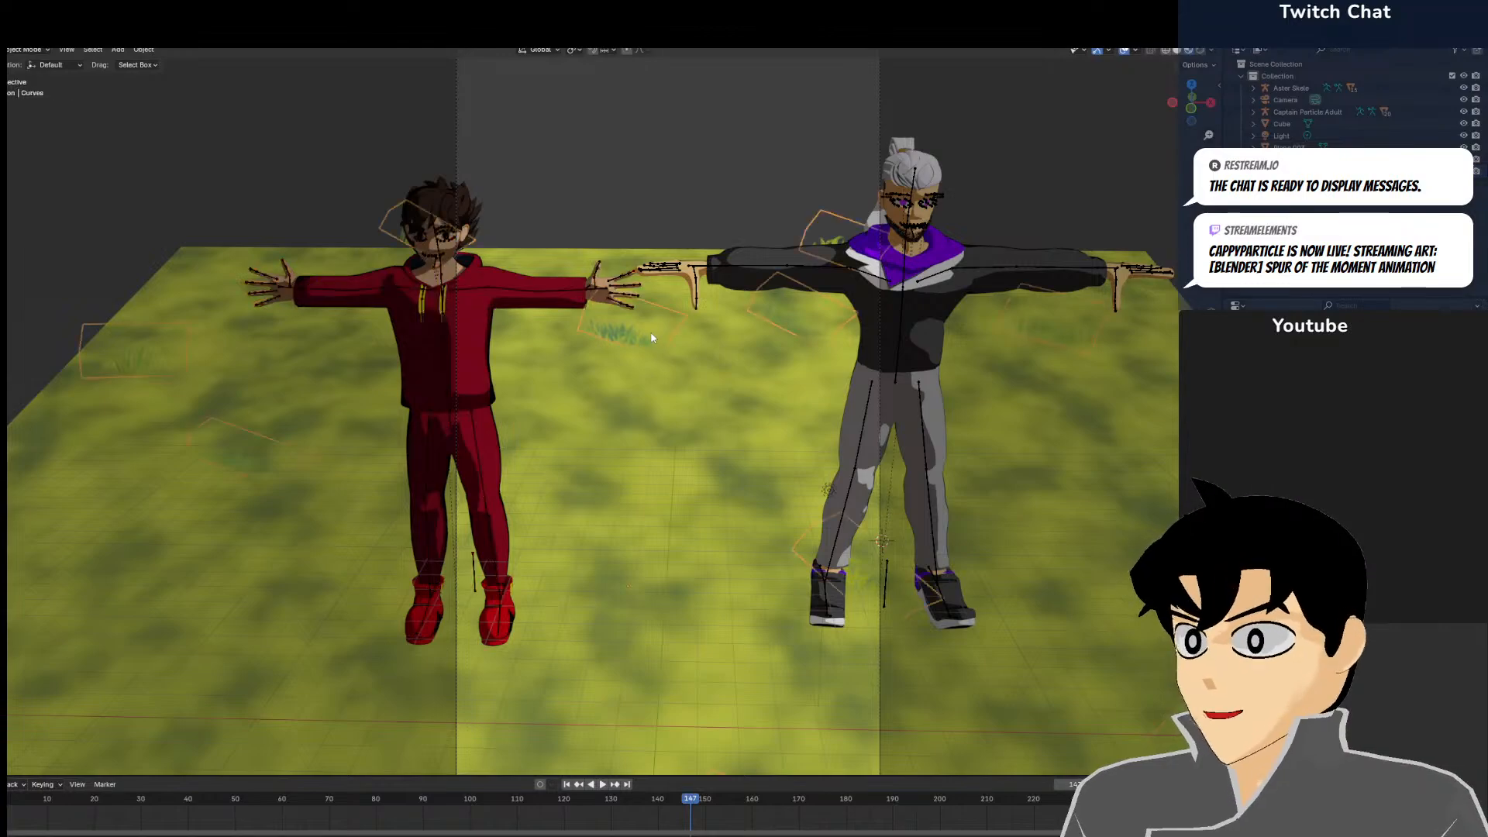
pyautogui.click(511, 35)
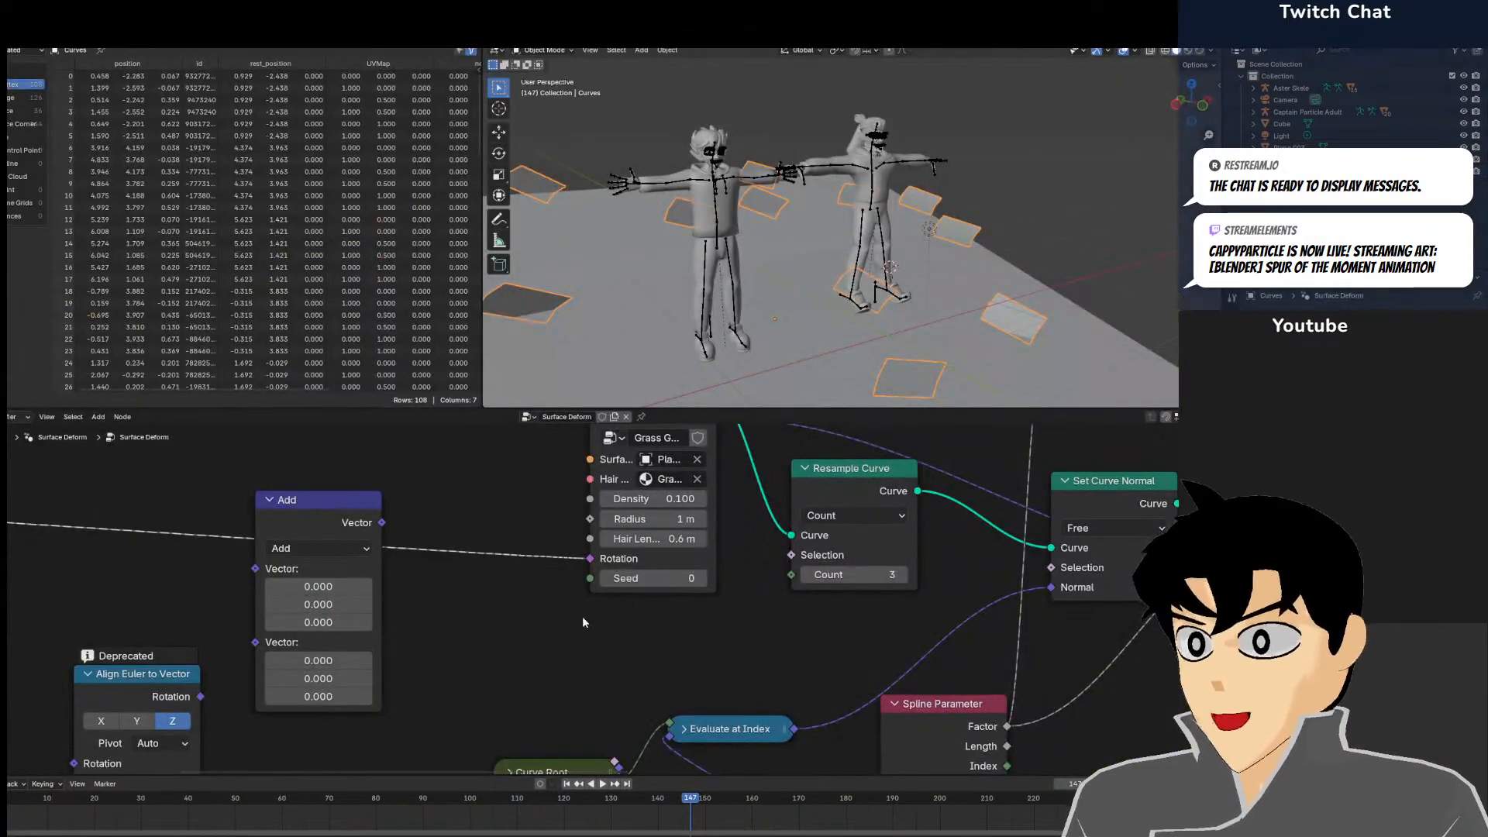
pyautogui.moveTo(591, 607); pyautogui.dragTo(608, 604, button='middle')
pyautogui.moveTo(688, 496)
pyautogui.mouseDown()
pyautogui.moveTo(850, 496)
pyautogui.moveTo(797, 496)
pyautogui.mouseUp()
pyautogui.click(1186, 50)
pyautogui.scroll(10, 885, 283)
pyautogui.moveTo(877, 293); pyautogui.dragTo(919, 312, button='middle')
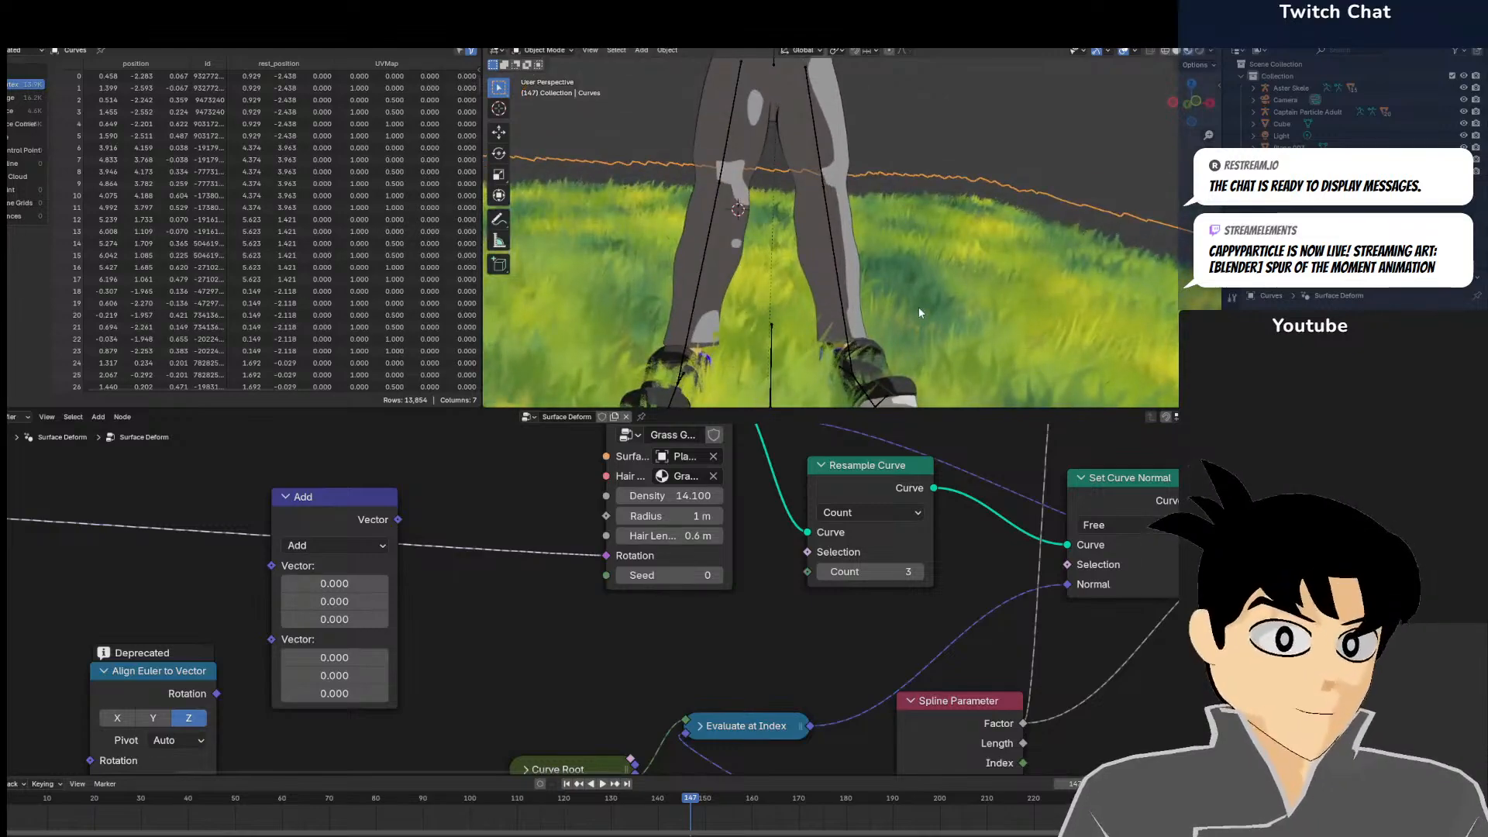
pyautogui.scroll(-10, 914, 309)
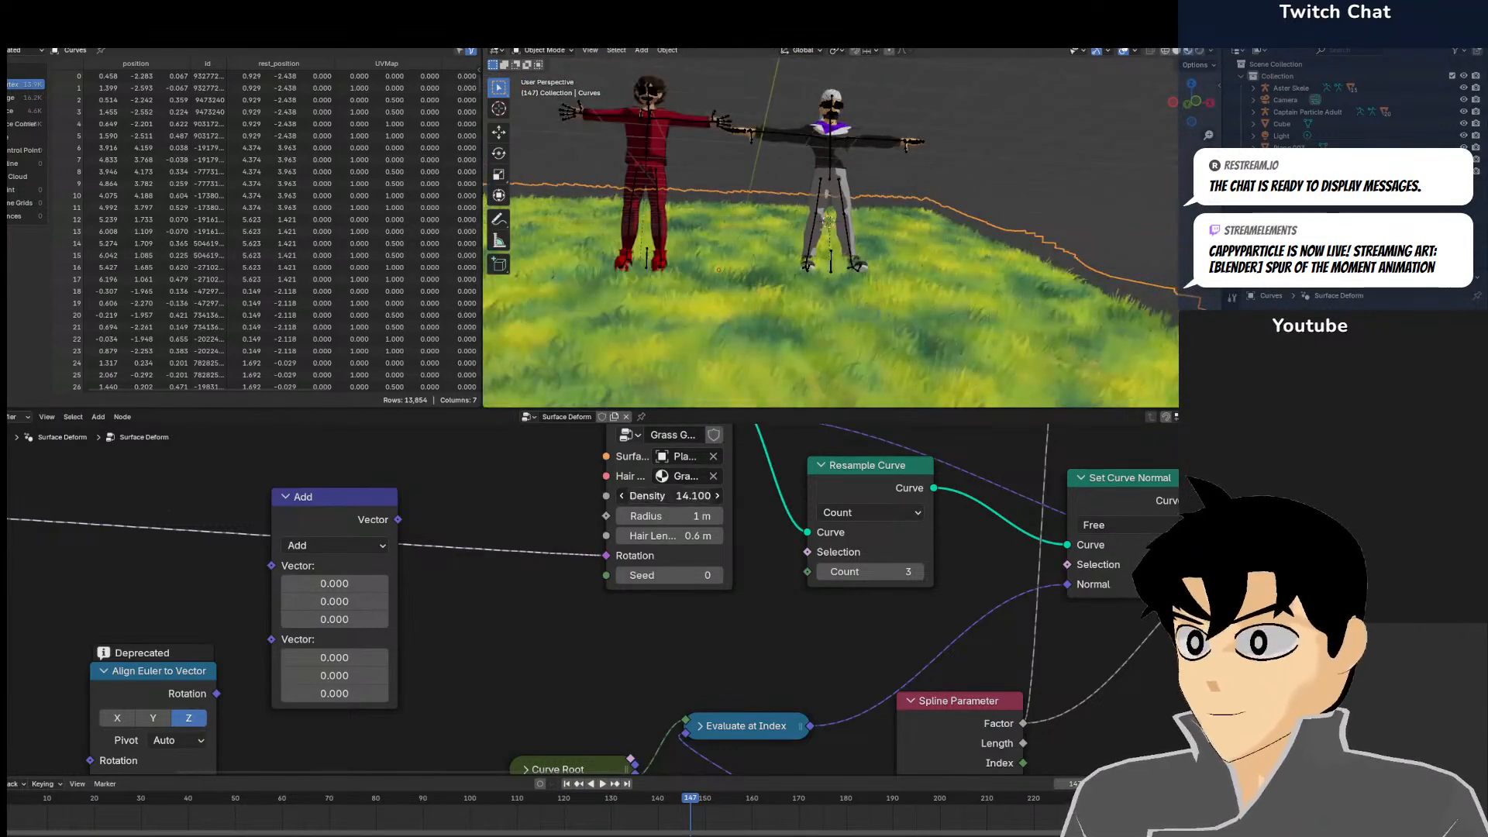
# Set the grass node group's Density to 0.1
pyautogui.click(690, 495)
pyautogui.write('1')
pyautogui.write('0.')
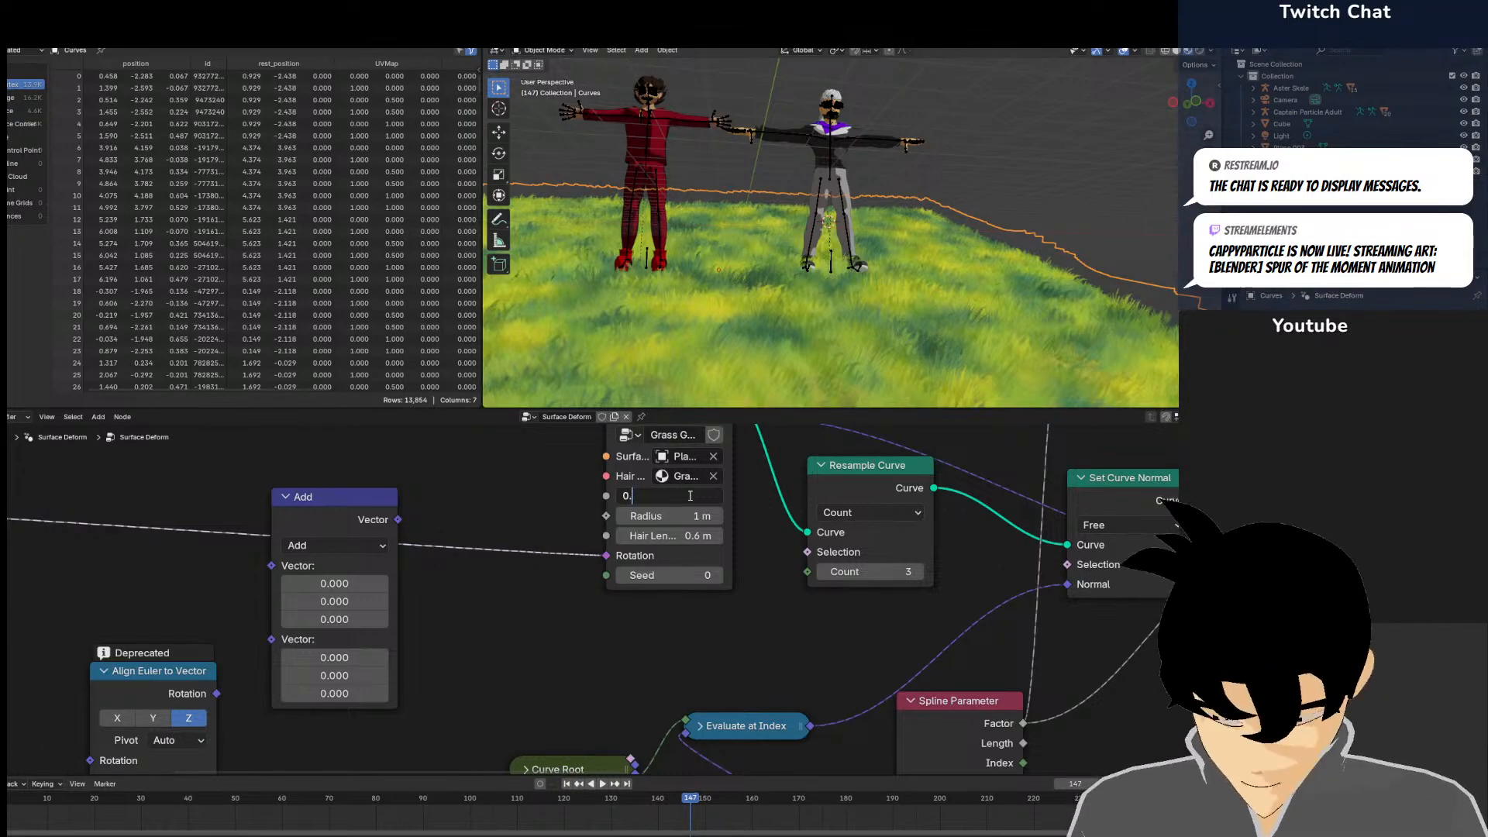
pyautogui.write('1')
pyautogui.press('Return')
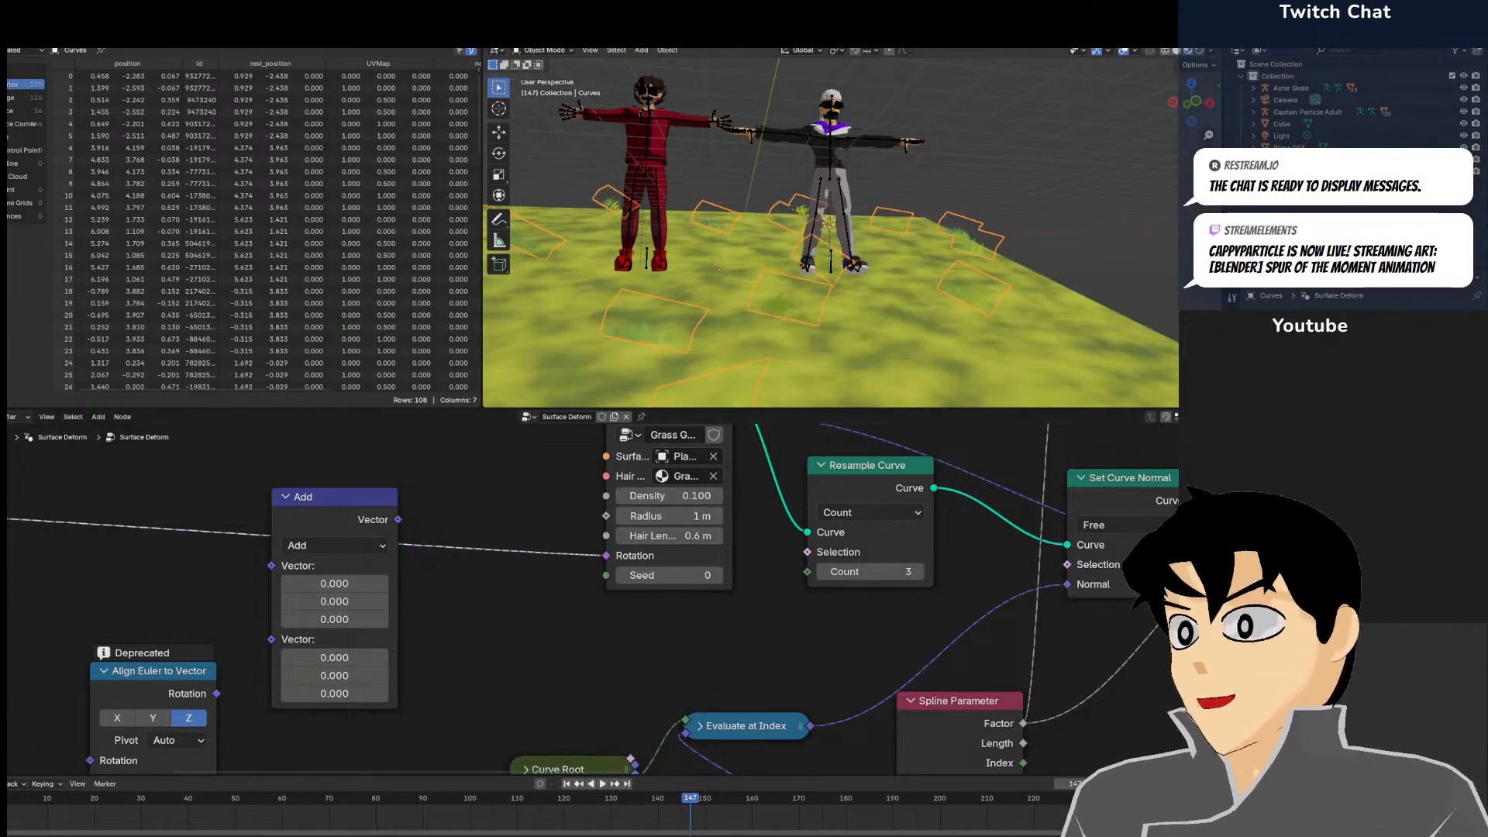
# Return to the full scene view and move the red-outfit character's armature about 3 m along X towards the grey-haired character
pyautogui.click(163, 32)
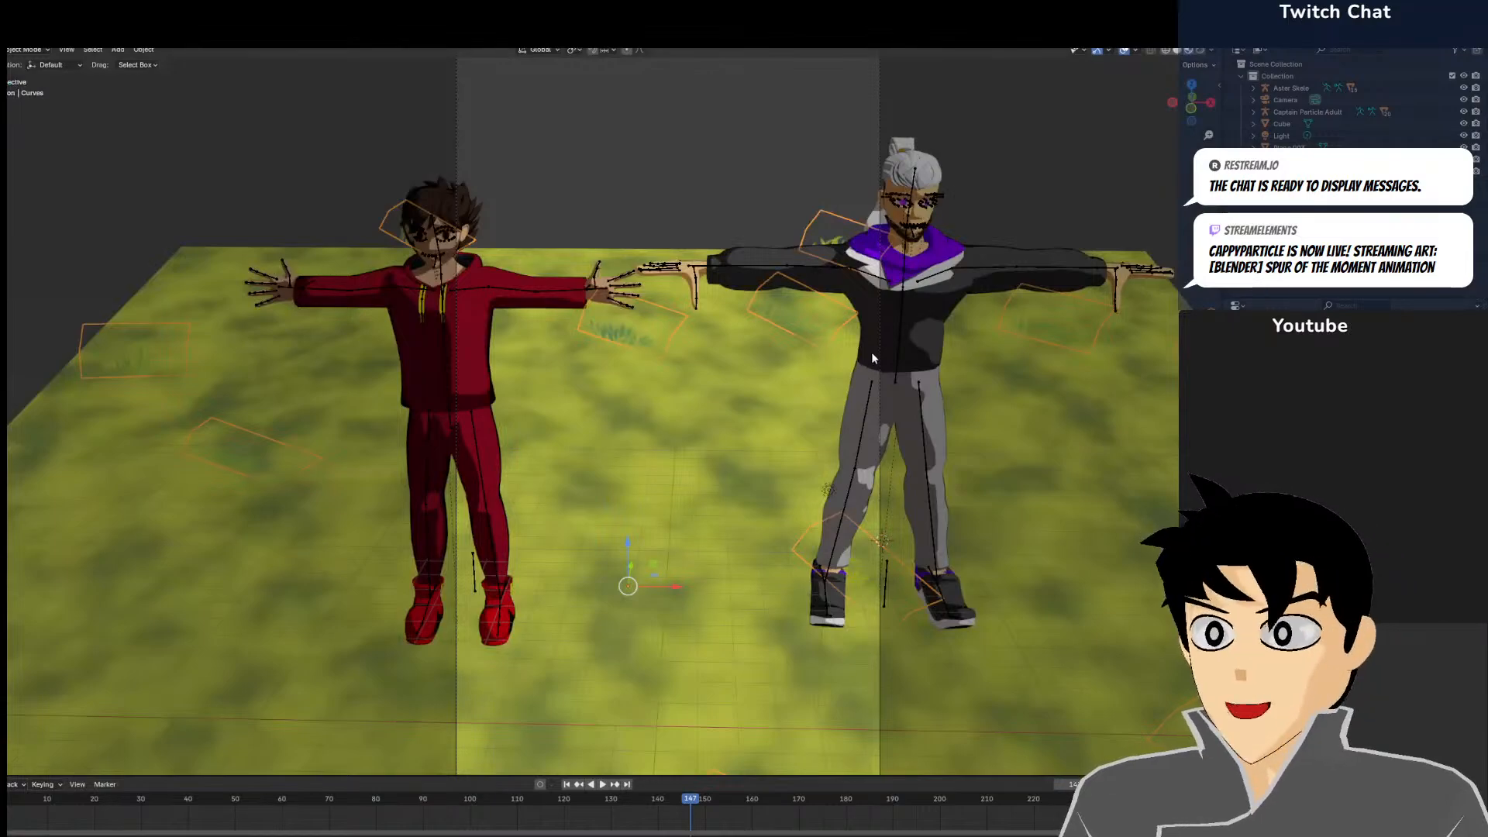
pyautogui.click(440, 322)
pyautogui.click(439, 319)
pyautogui.press('g')
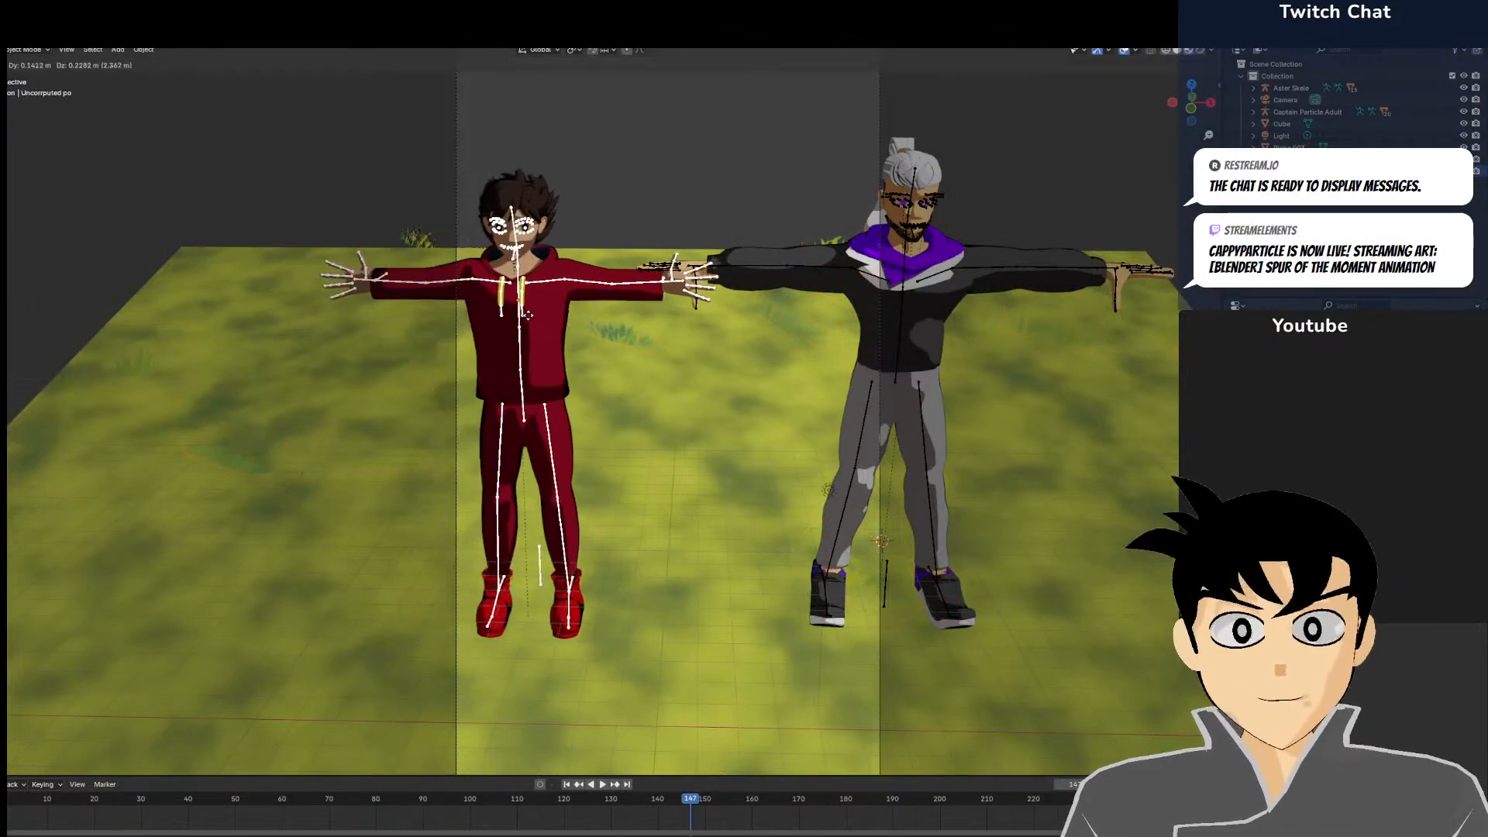
pyautogui.click(547, 319)
pyautogui.scroll(4, 694, 235)
pyautogui.scroll(-3, 555, 256)
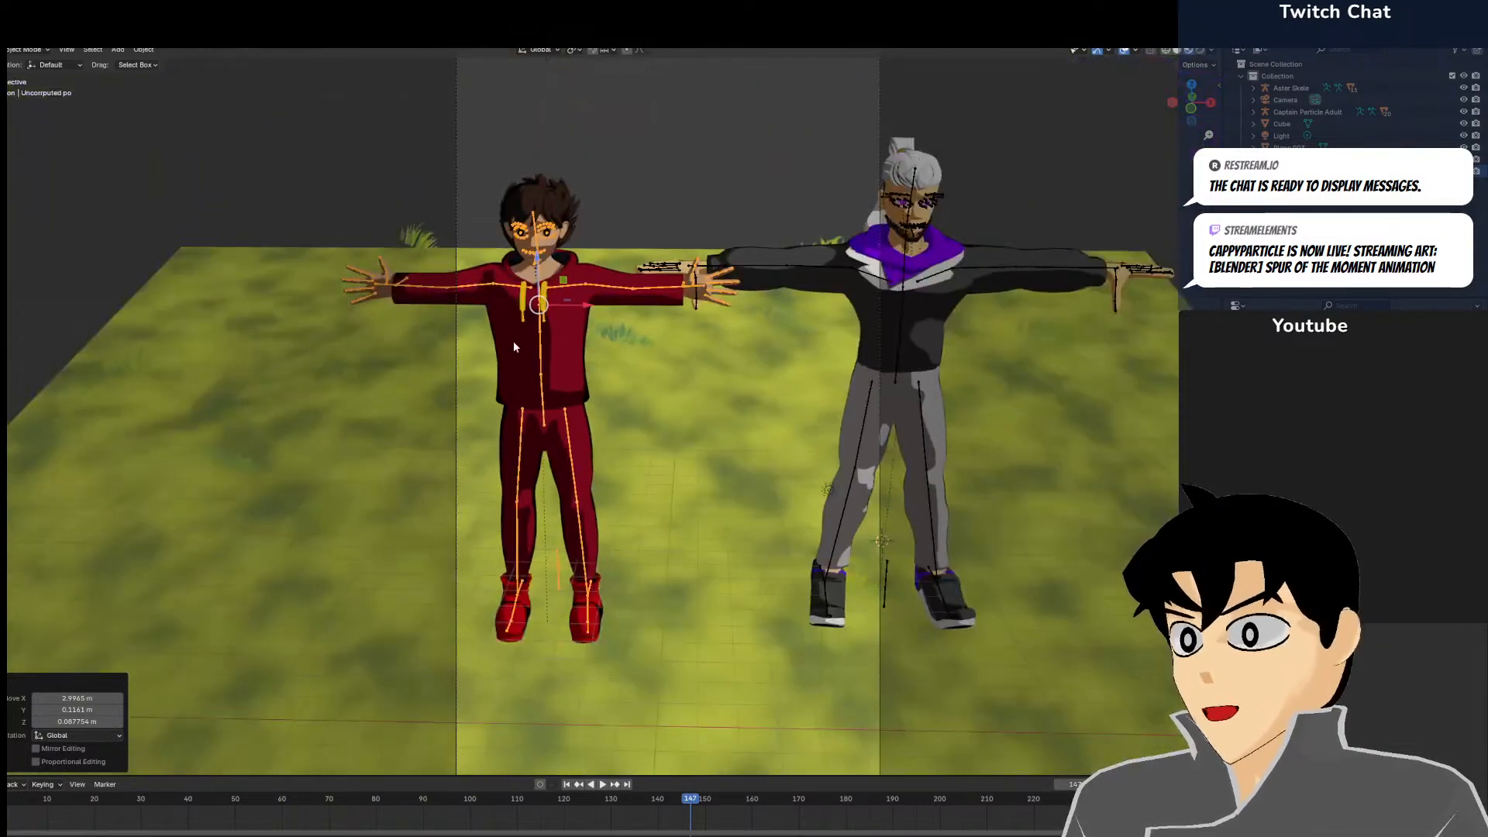
pyautogui.scroll(-3, 513, 341)
pyautogui.scroll(3, 468, 159)
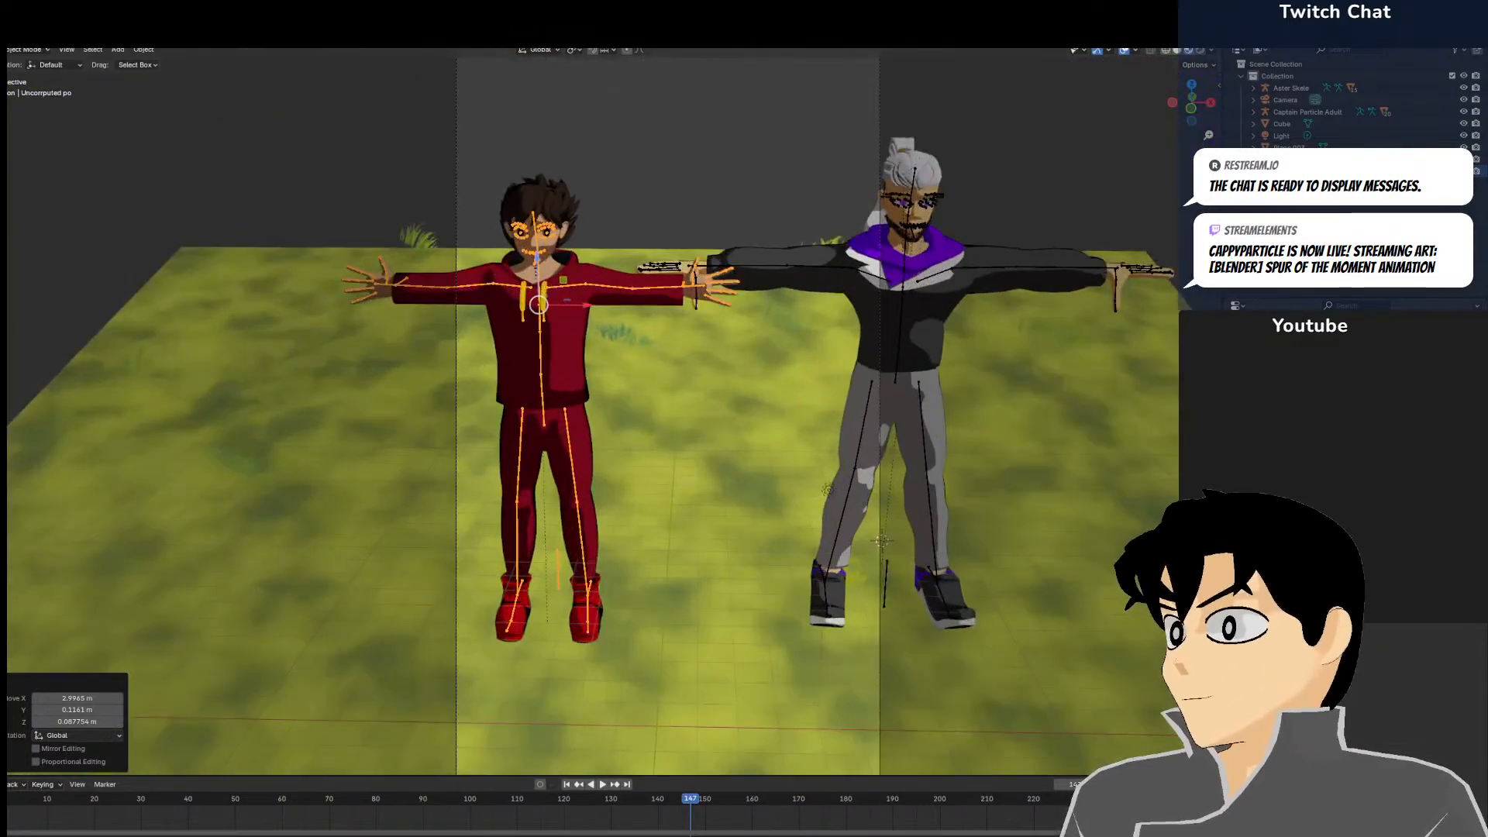
# Put the red-outfit character's armature in Pose Mode and rotate all its bones about 16.9° in the top view
pyautogui.click(27, 49)
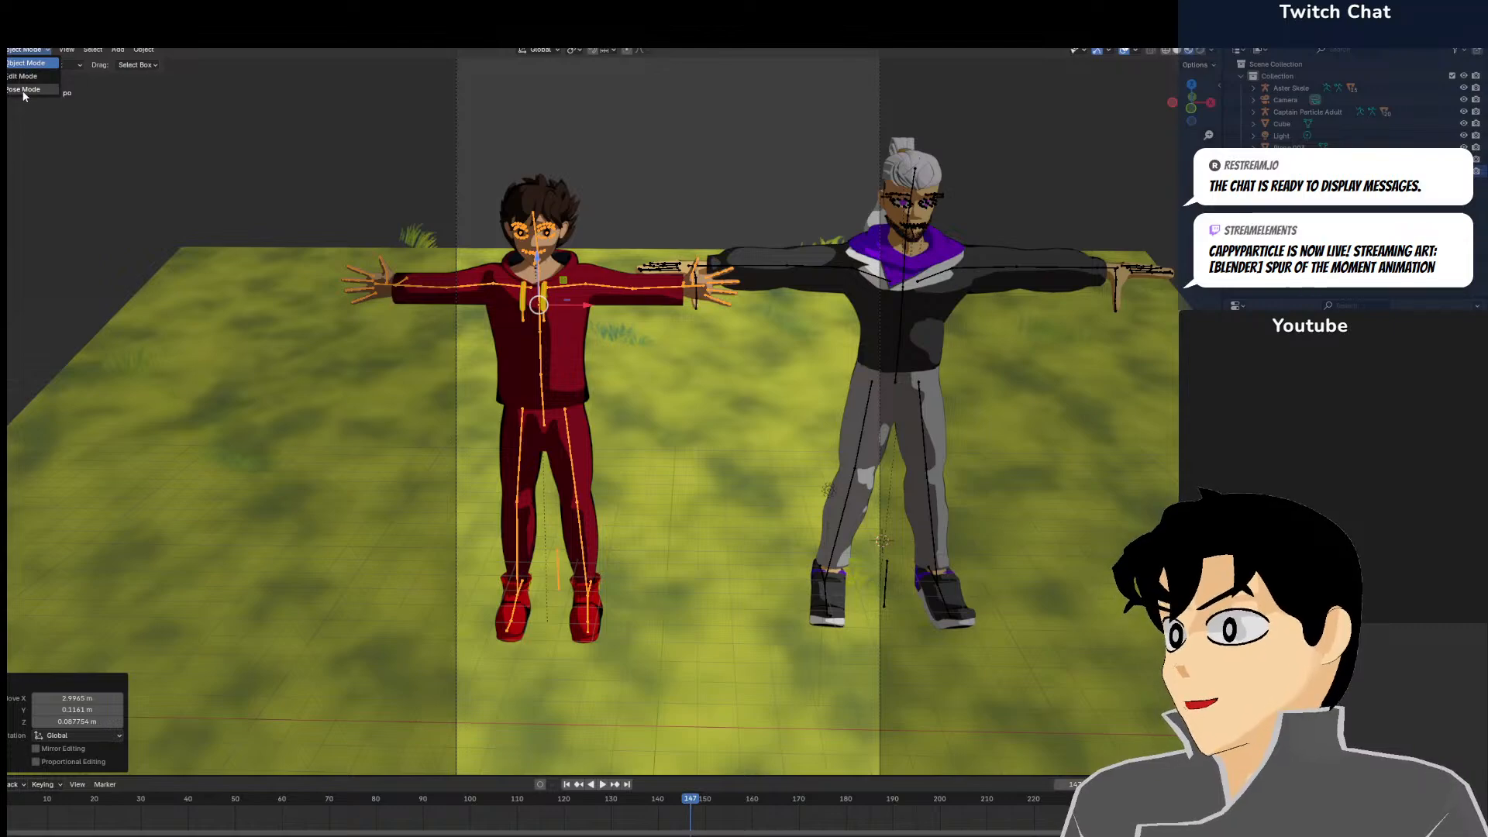
pyautogui.click(24, 90)
pyautogui.press('KP_7')
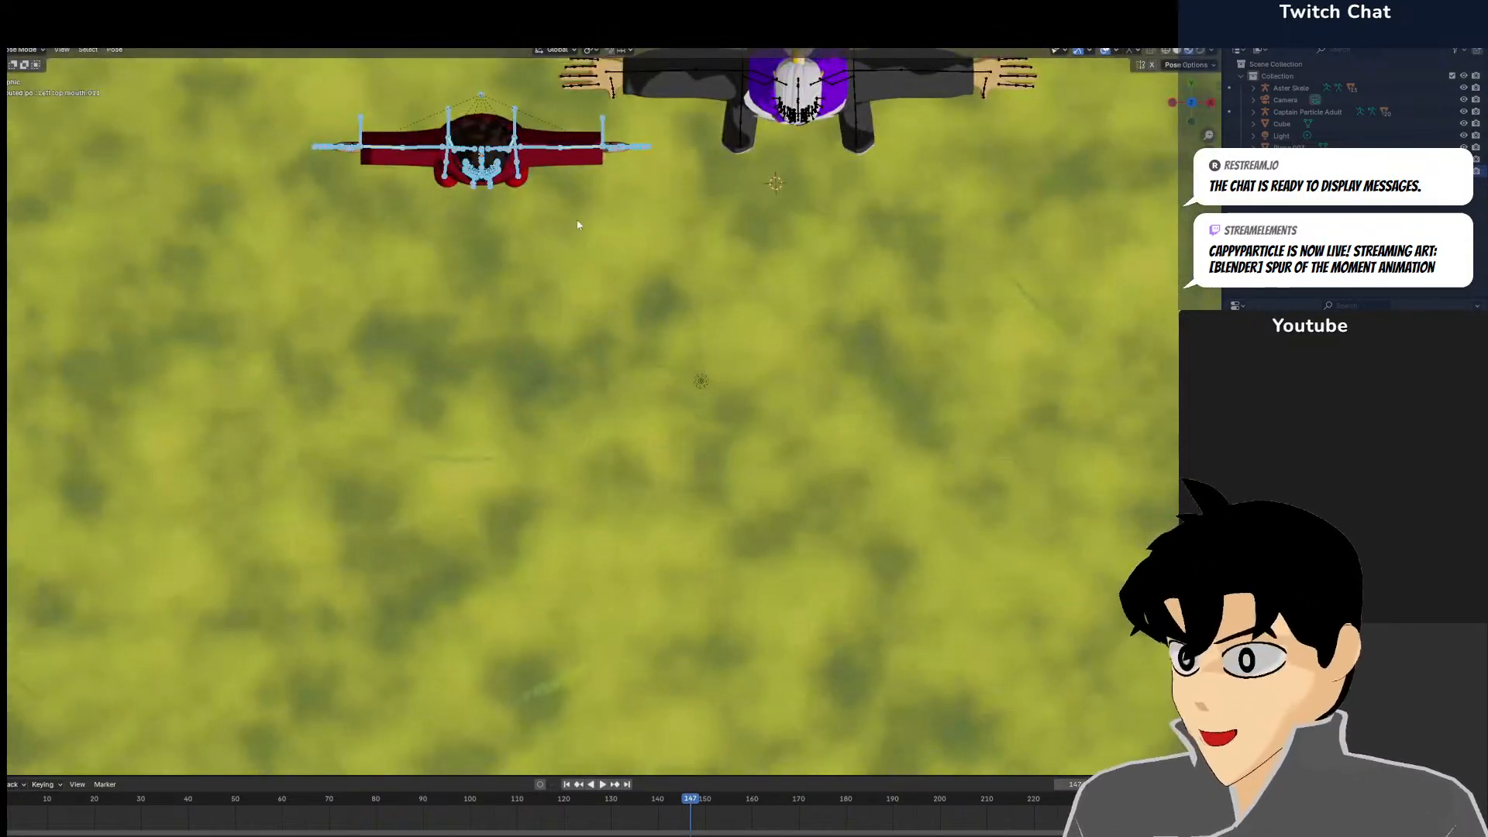
pyautogui.scroll(5, 592, 202)
pyautogui.press('r')
pyautogui.click(590, 279)
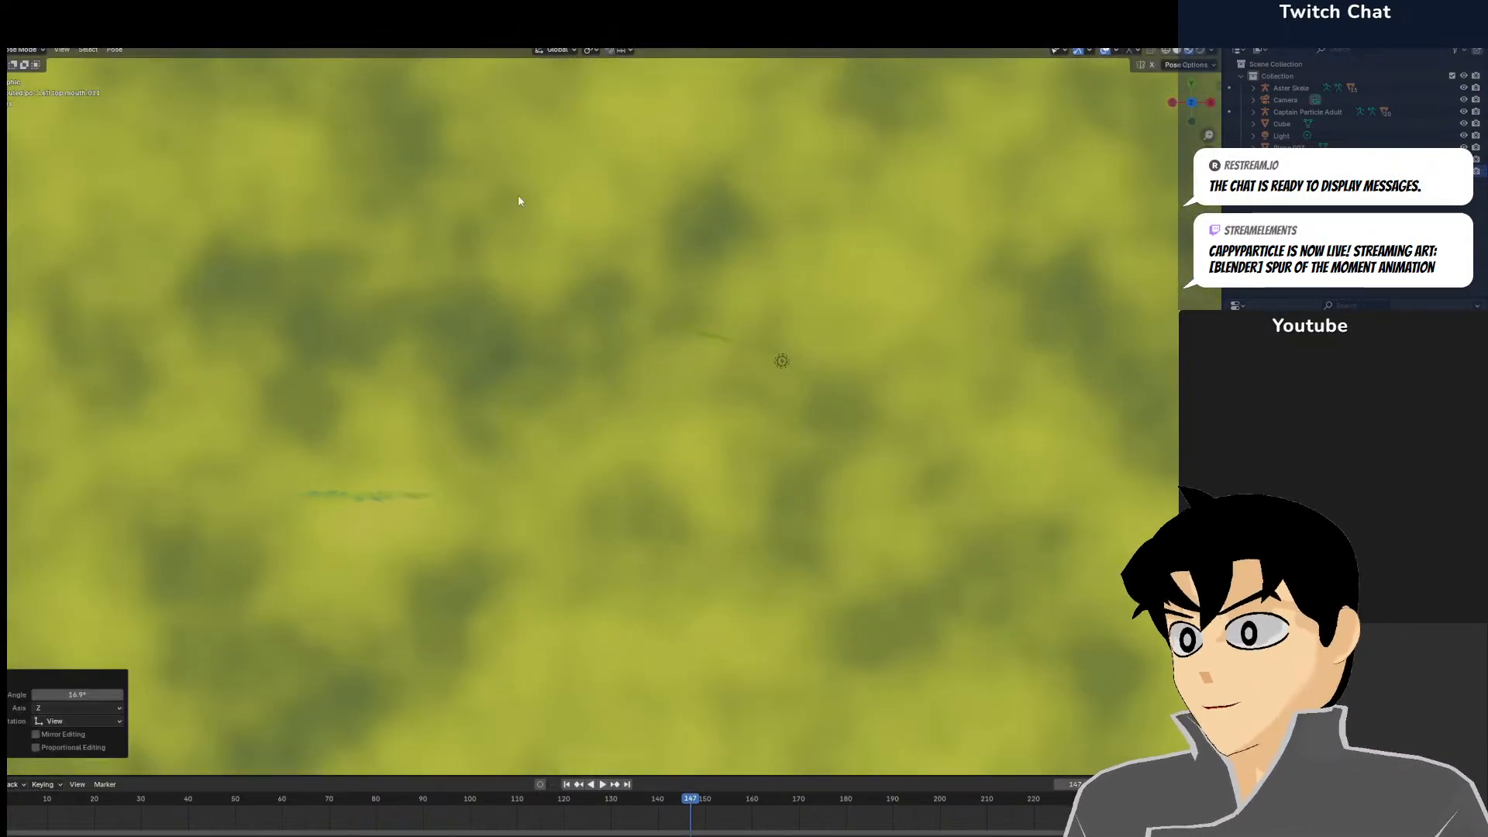
# Select the red-outfit character's left shoulder bone and rotate it about 27° forward in the top view
pyautogui.keyDown('shift'); pyautogui.moveTo(519, 198); pyautogui.dragTo(578, 447, button='middle'); pyautogui.keyUp('shift')
pyautogui.scroll(-2, 603, 386)
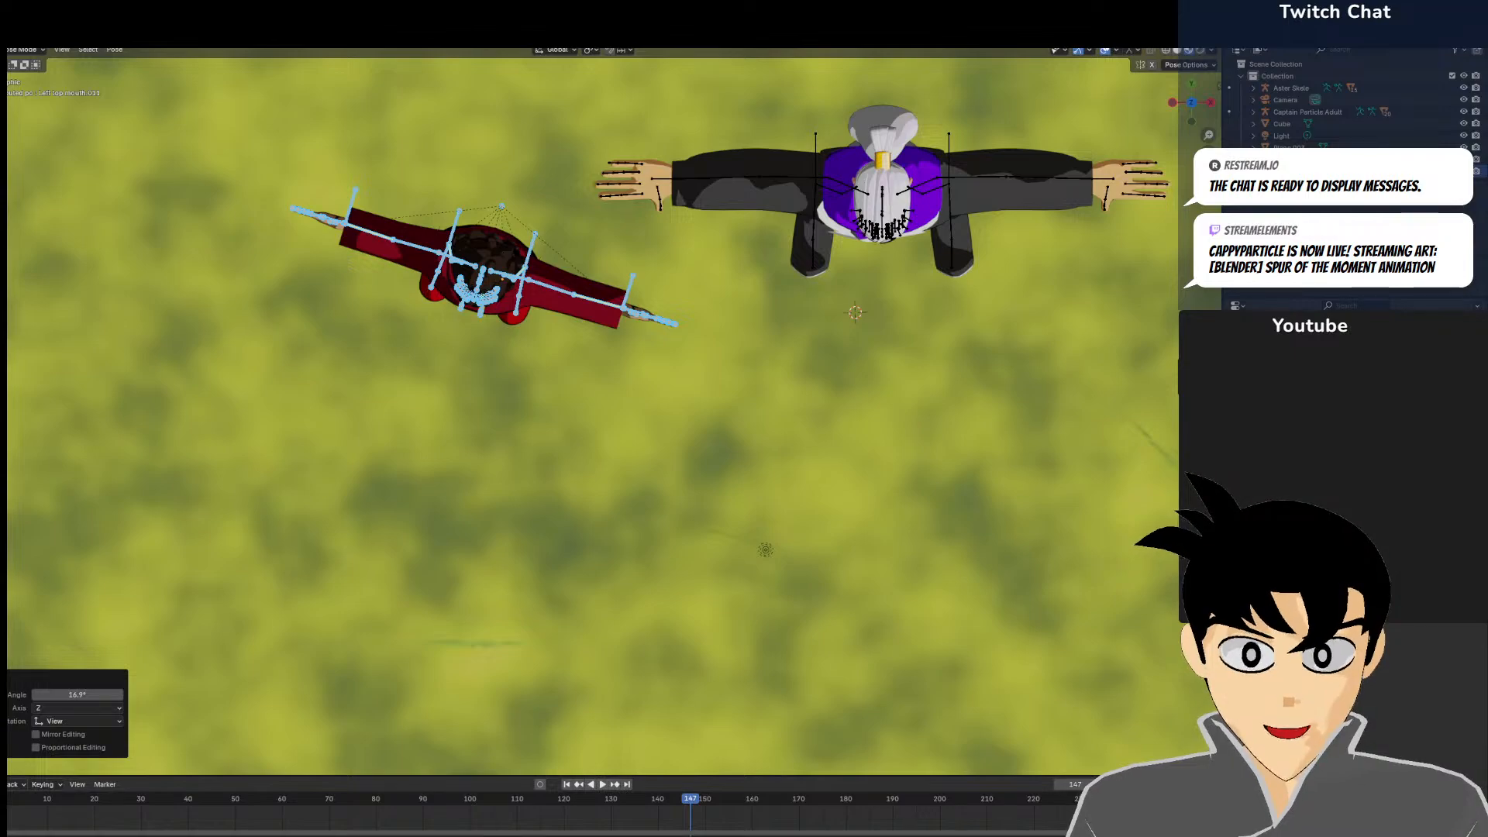
pyautogui.scroll(2, 510, 304)
pyautogui.click(473, 218)
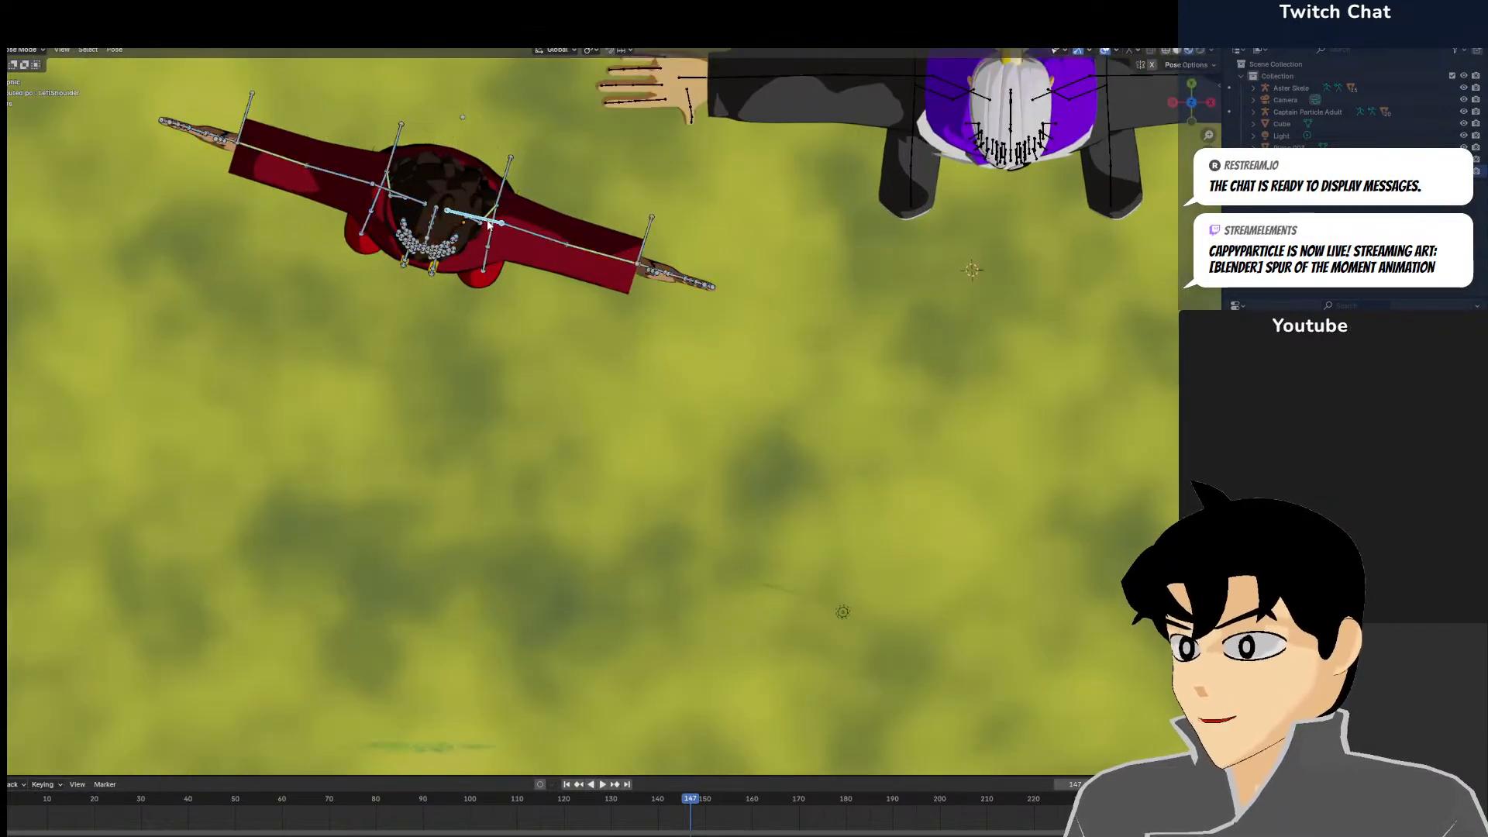
pyautogui.press('r')
pyautogui.click(532, 285)
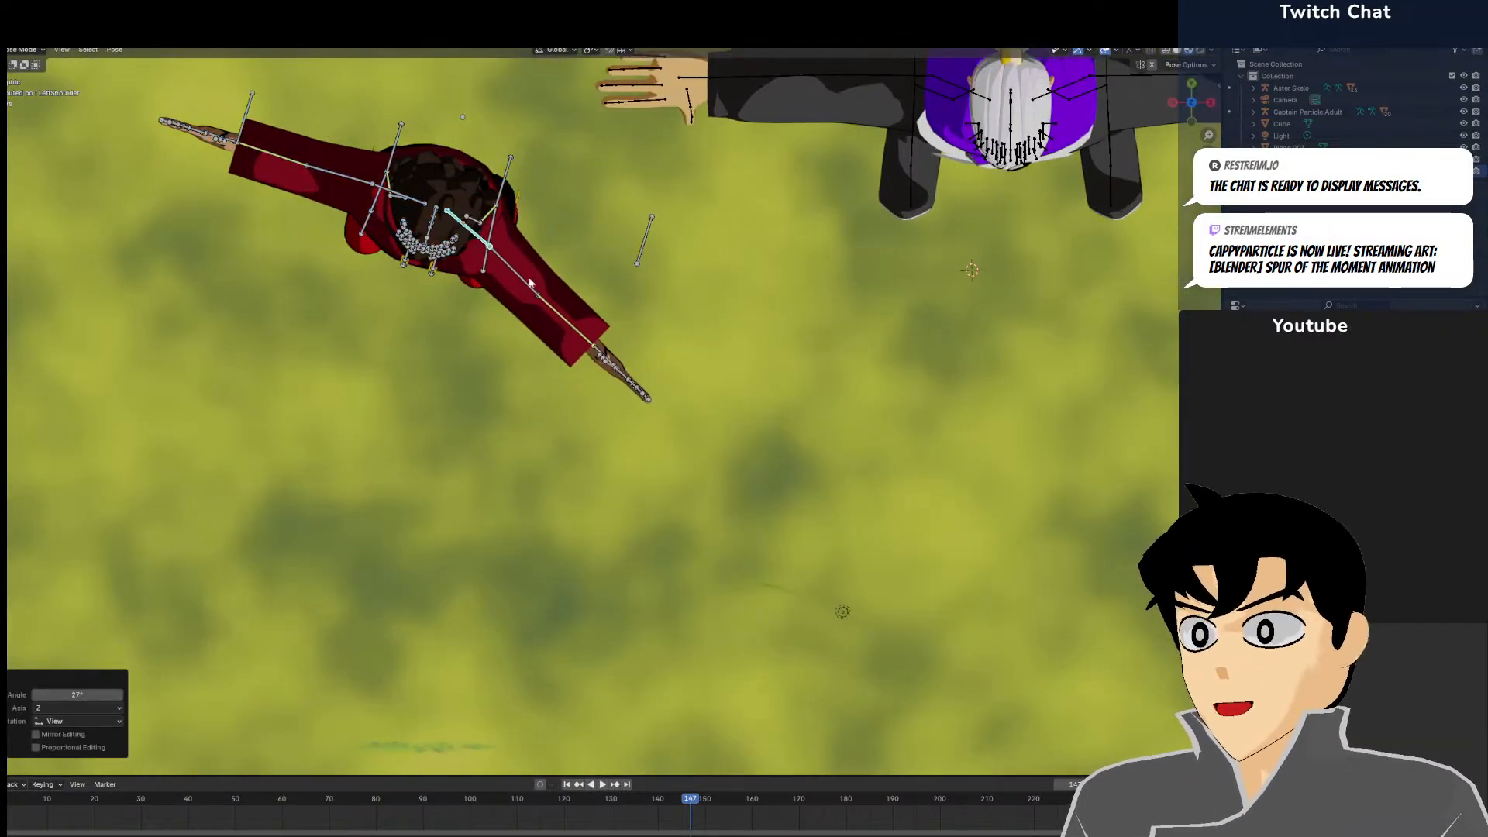
# Try to rotate a bone of the red-outfit character and undo the rotation
pyautogui.moveTo(532, 285); pyautogui.dragTo(576, 211, button='middle')
pyautogui.scroll(2, 576, 211)
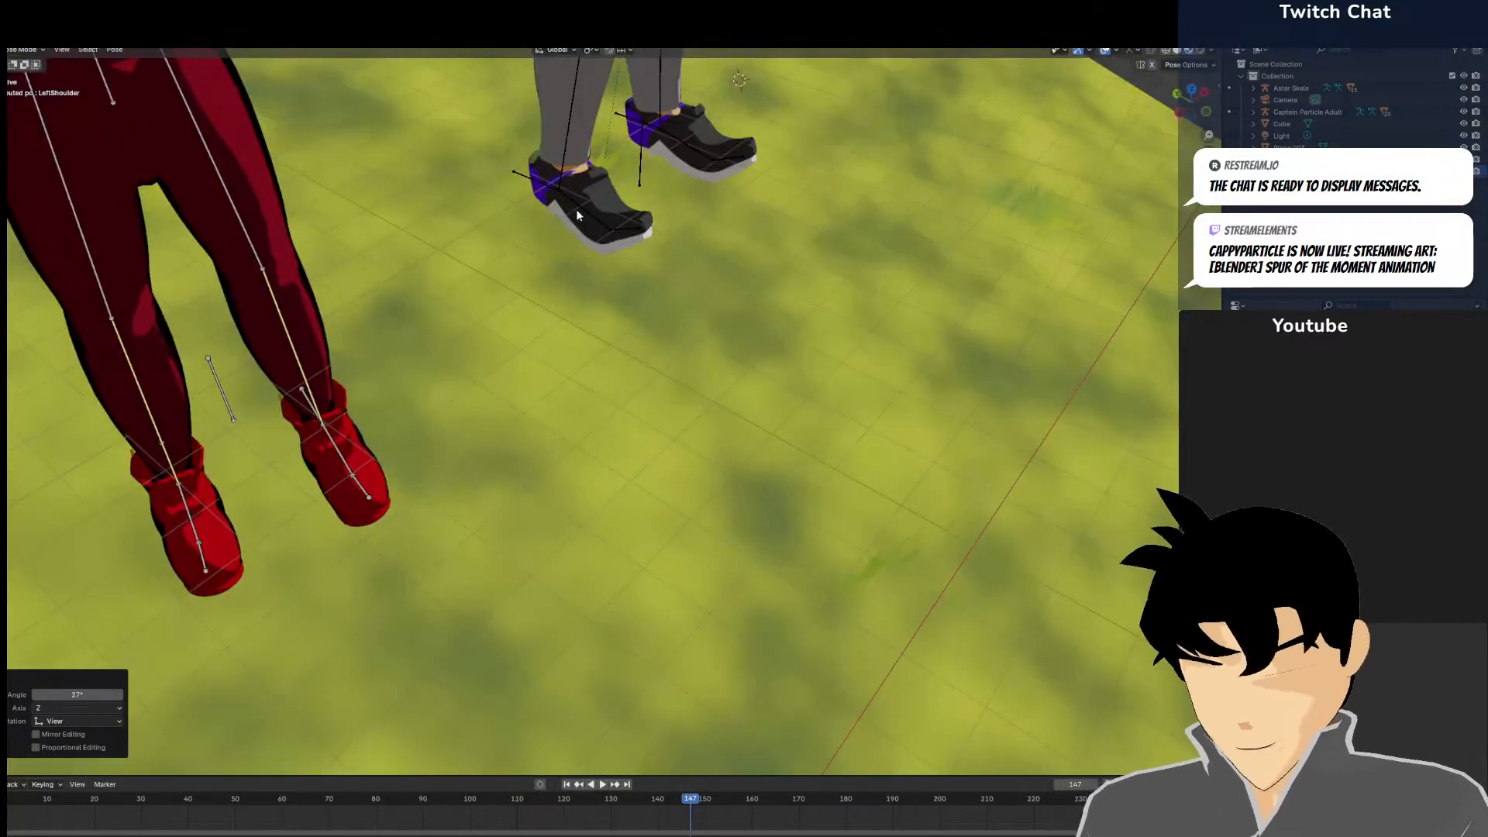
pyautogui.keyDown('shift'); pyautogui.moveTo(515, 129); pyautogui.dragTo(687, 258, button='middle'); pyautogui.keyUp('shift')
pyautogui.scroll(-5, 682, 264)
pyautogui.scroll(2, 596, 248)
pyautogui.click(603, 209)
pyautogui.moveTo(603, 211); pyautogui.dragTo(655, 120, button='middle')
pyautogui.click(694, 104)
pyautogui.press('r')
pyautogui.click(681, 115)
pyautogui.hotkey('ctrl', 'z')
# Rotate the left upper arm bone about -5.5° in the angled view and about 17.4° forward in the top view
pyautogui.click(637, 100)
pyautogui.press('r')
pyautogui.click(640, 99)
pyautogui.press('KP_7')
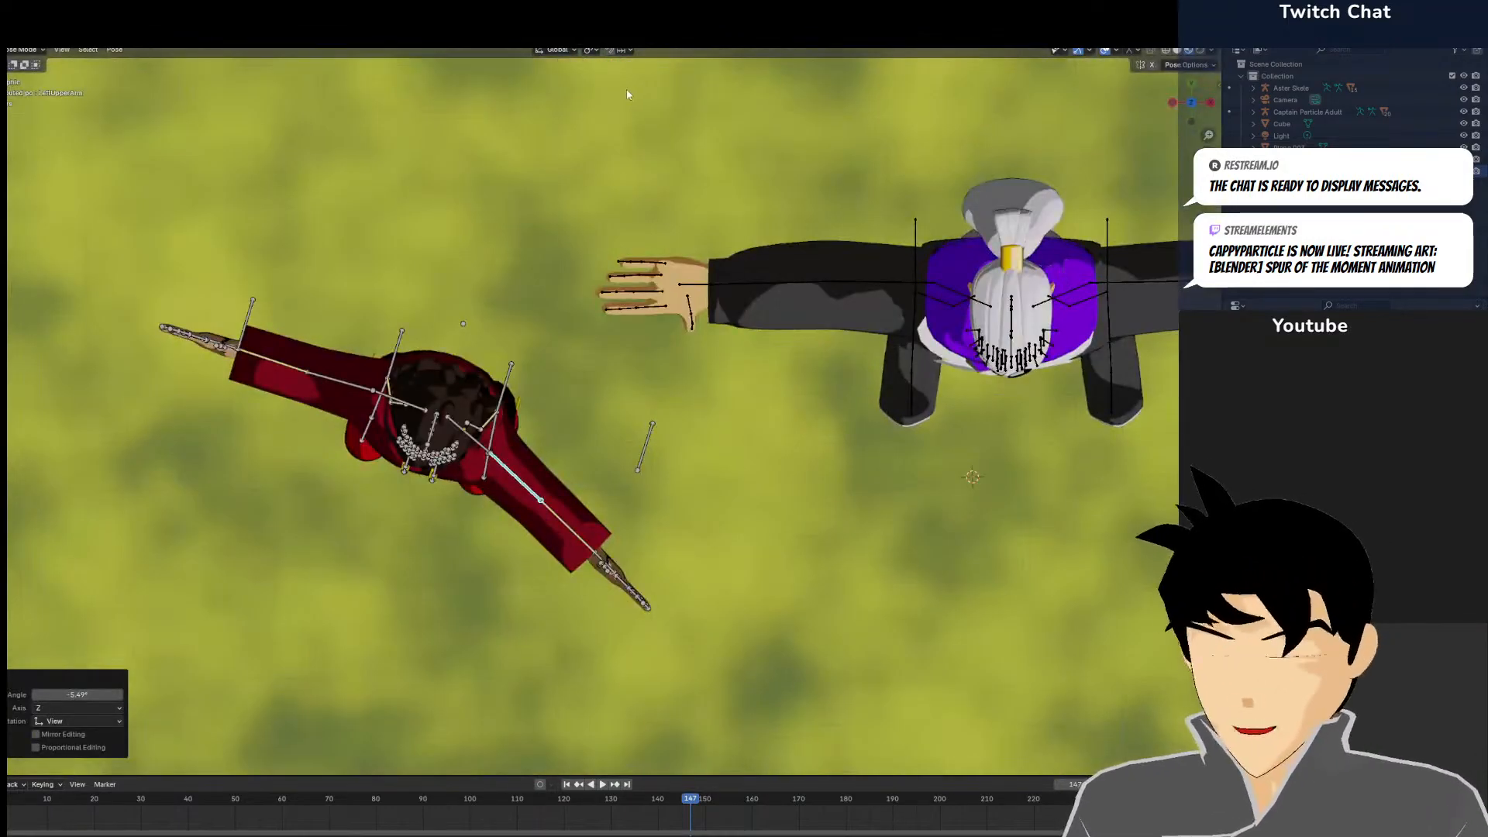
pyautogui.press('r')
pyautogui.click(658, 306)
pyautogui.moveTo(650, 415); pyautogui.dragTo(589, 345, button='middle')
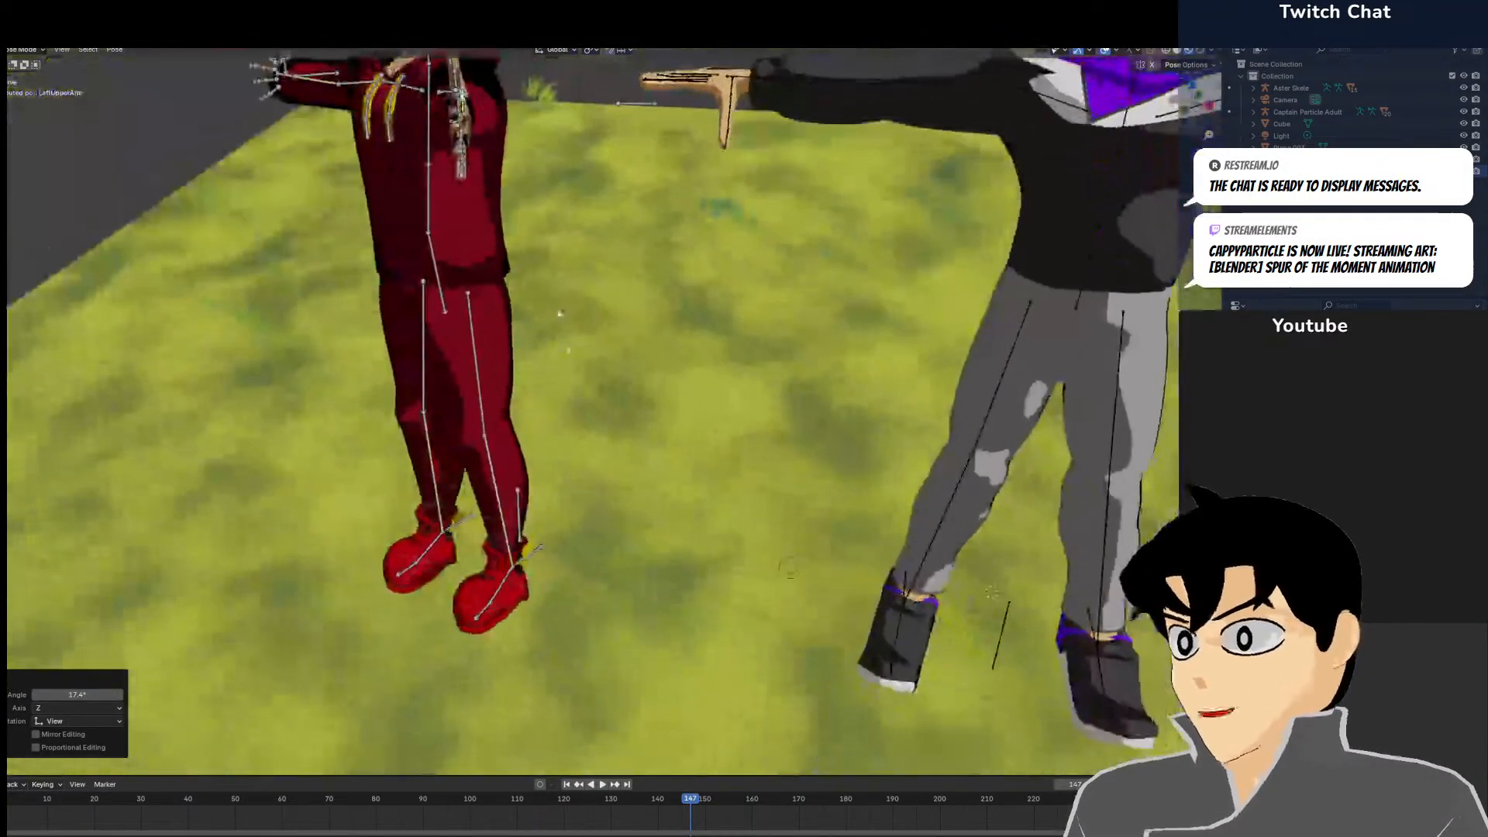
pyautogui.moveTo(536, 209); pyautogui.dragTo(700, 281, button='middle')
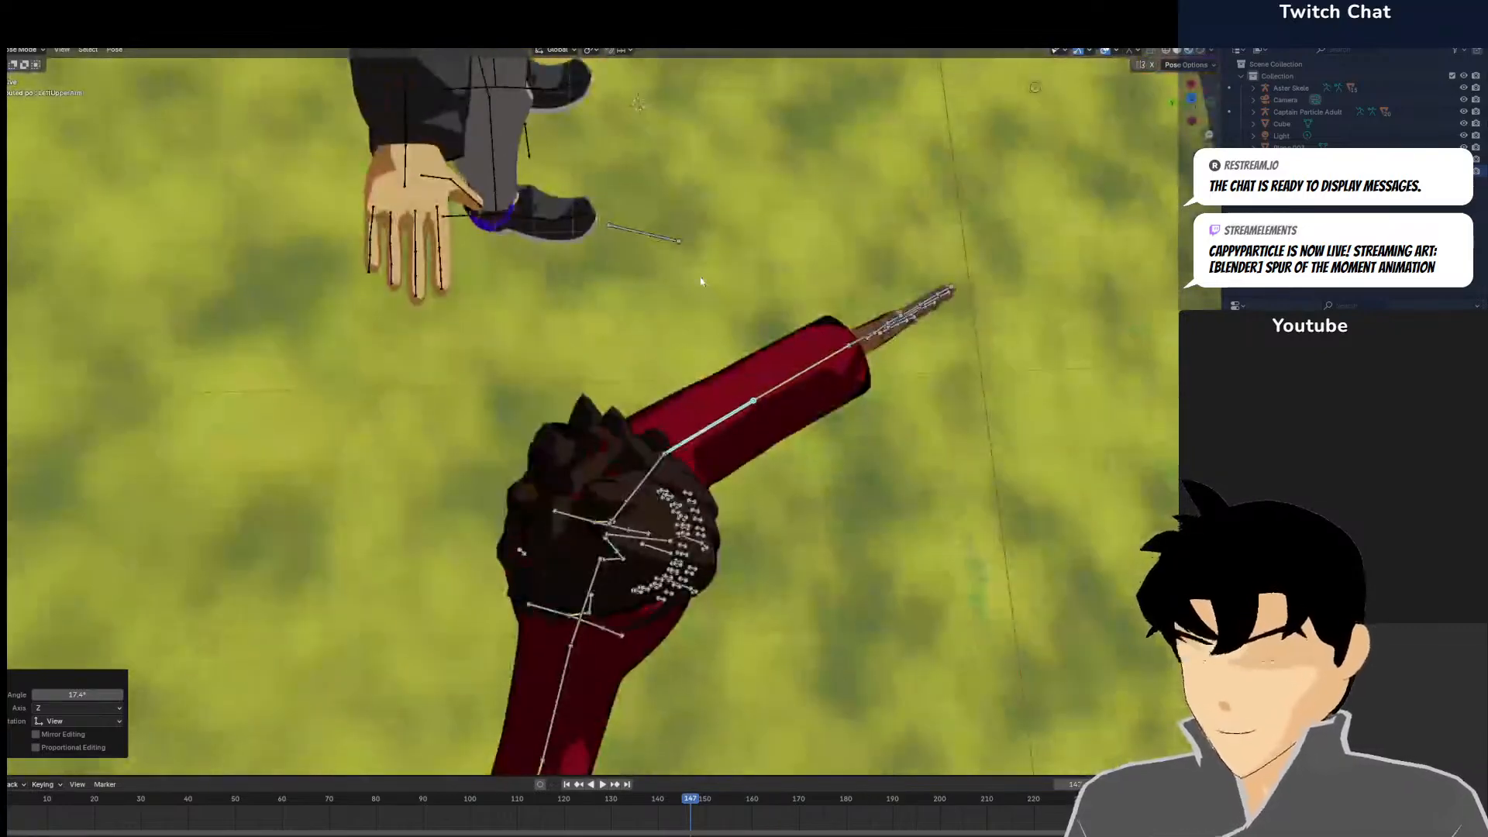
# Rotate the proximal bone of the left hand's uppermost finger about 16.4° inward in the top view
pyautogui.press('KP_7')
pyautogui.keyDown('shift'); pyautogui.moveTo(597, 322); pyautogui.dragTo(595, 157, button='middle'); pyautogui.keyUp('shift')
pyautogui.scroll(3, 595, 157)
pyautogui.scroll(5, 615, 388)
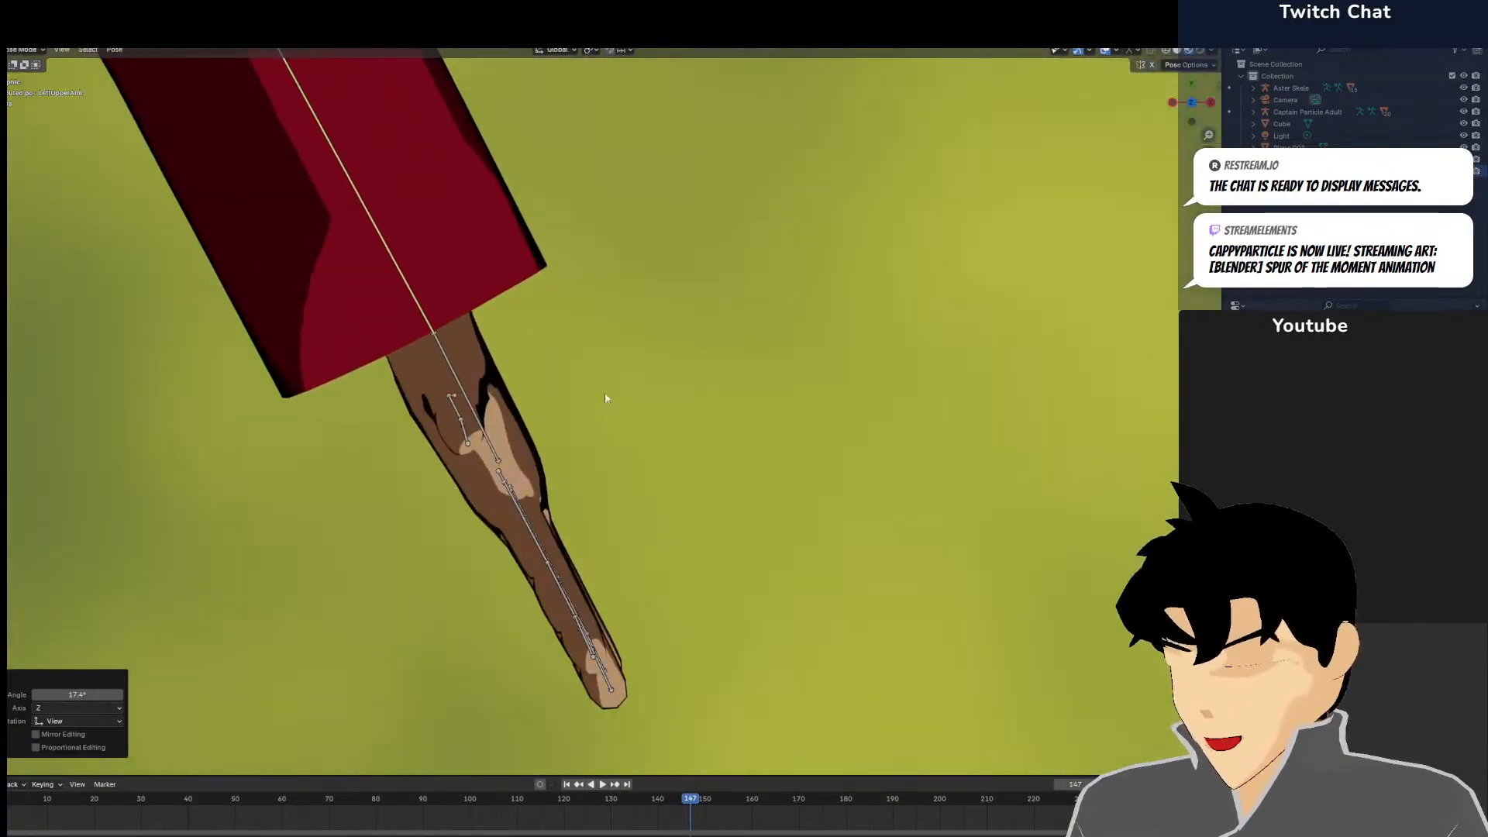
pyautogui.click(510, 505)
pyautogui.press('r')
pyautogui.click(640, 563)
# Rotate the base bones of the left hand's next fingers inward in the top view to start curling them
pyautogui.click(562, 551)
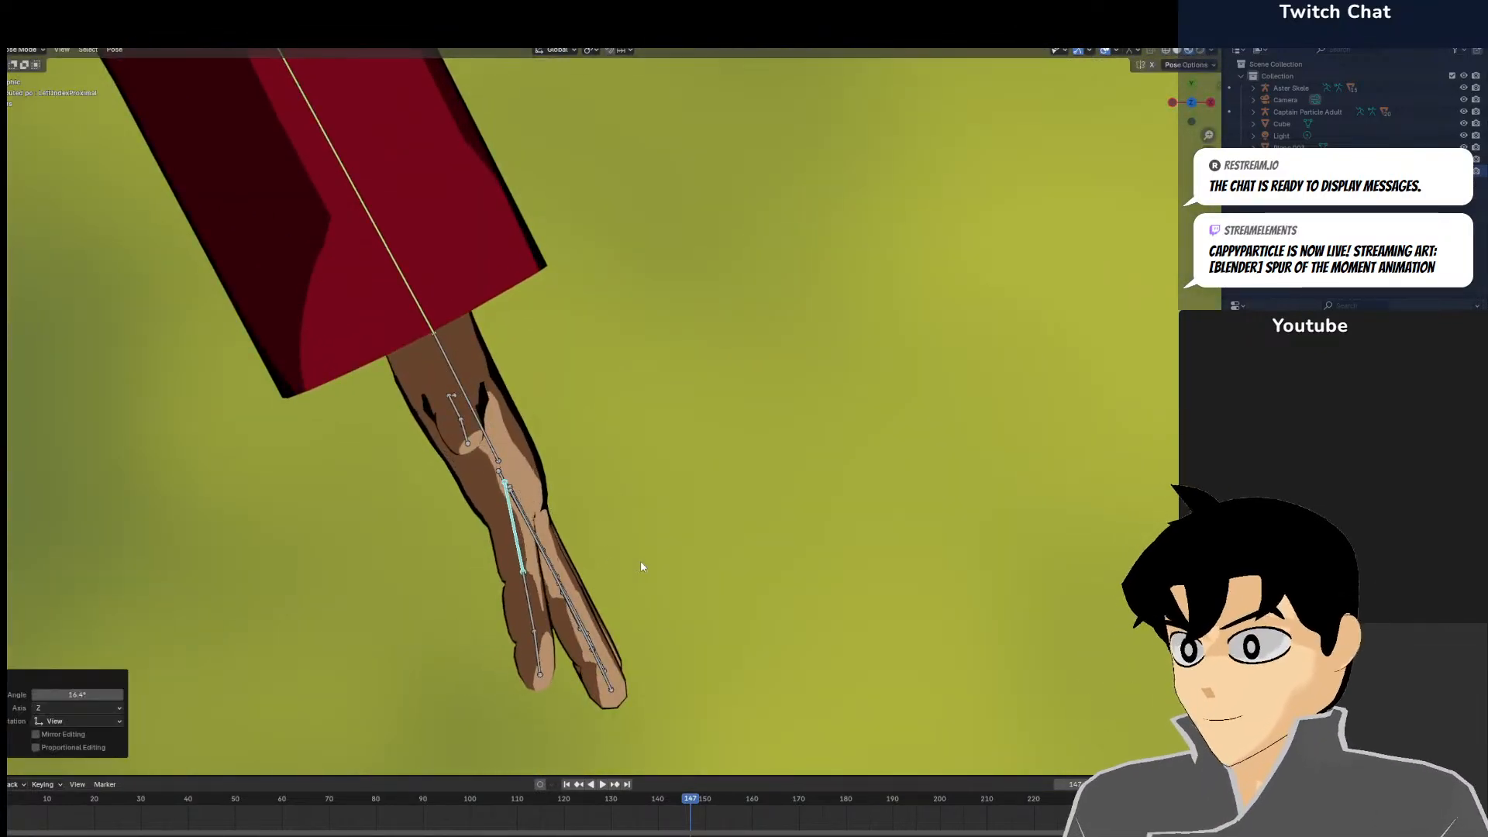
pyautogui.click(560, 551)
pyautogui.press('r')
pyautogui.click(621, 578)
pyautogui.press('r')
pyautogui.click(630, 525)
pyautogui.click(541, 565)
pyautogui.press('r')
pyautogui.rightClick(553, 561)
pyautogui.click(548, 561)
pyautogui.press('r')
pyautogui.click(544, 574)
# Rotate the left little finger's proximal bone about 12.9° inward in the top view
pyautogui.click(535, 539)
pyautogui.press('r')
pyautogui.rightClick(608, 533)
pyautogui.press('r')
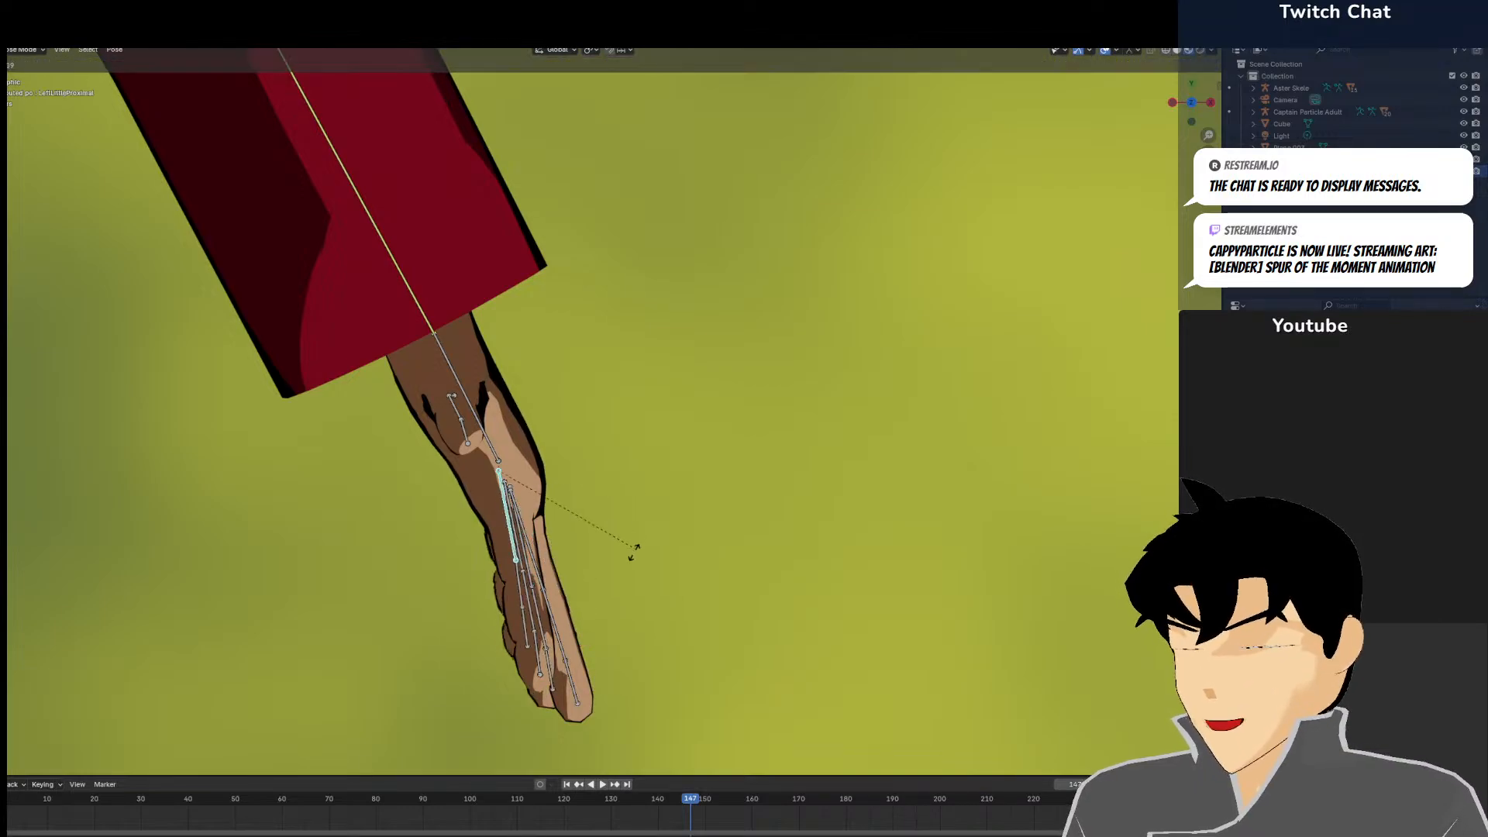
pyautogui.click(651, 541)
# Rotate the left thumb's intermediate bone to bend the thumb, adjusting it from two viewing angles
pyautogui.scroll(-10, 650, 508)
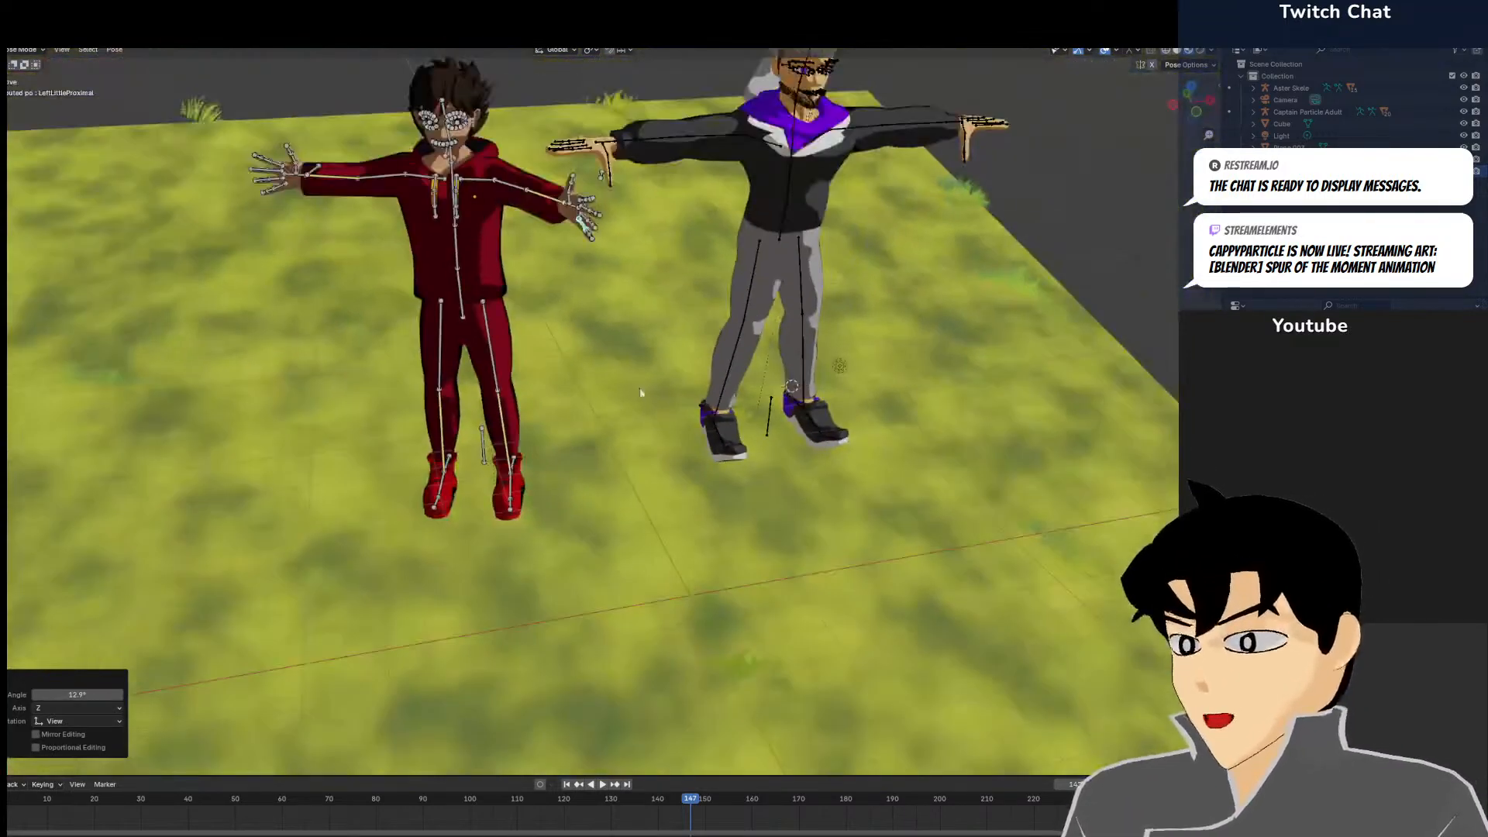
pyautogui.press('KP_Decimal')
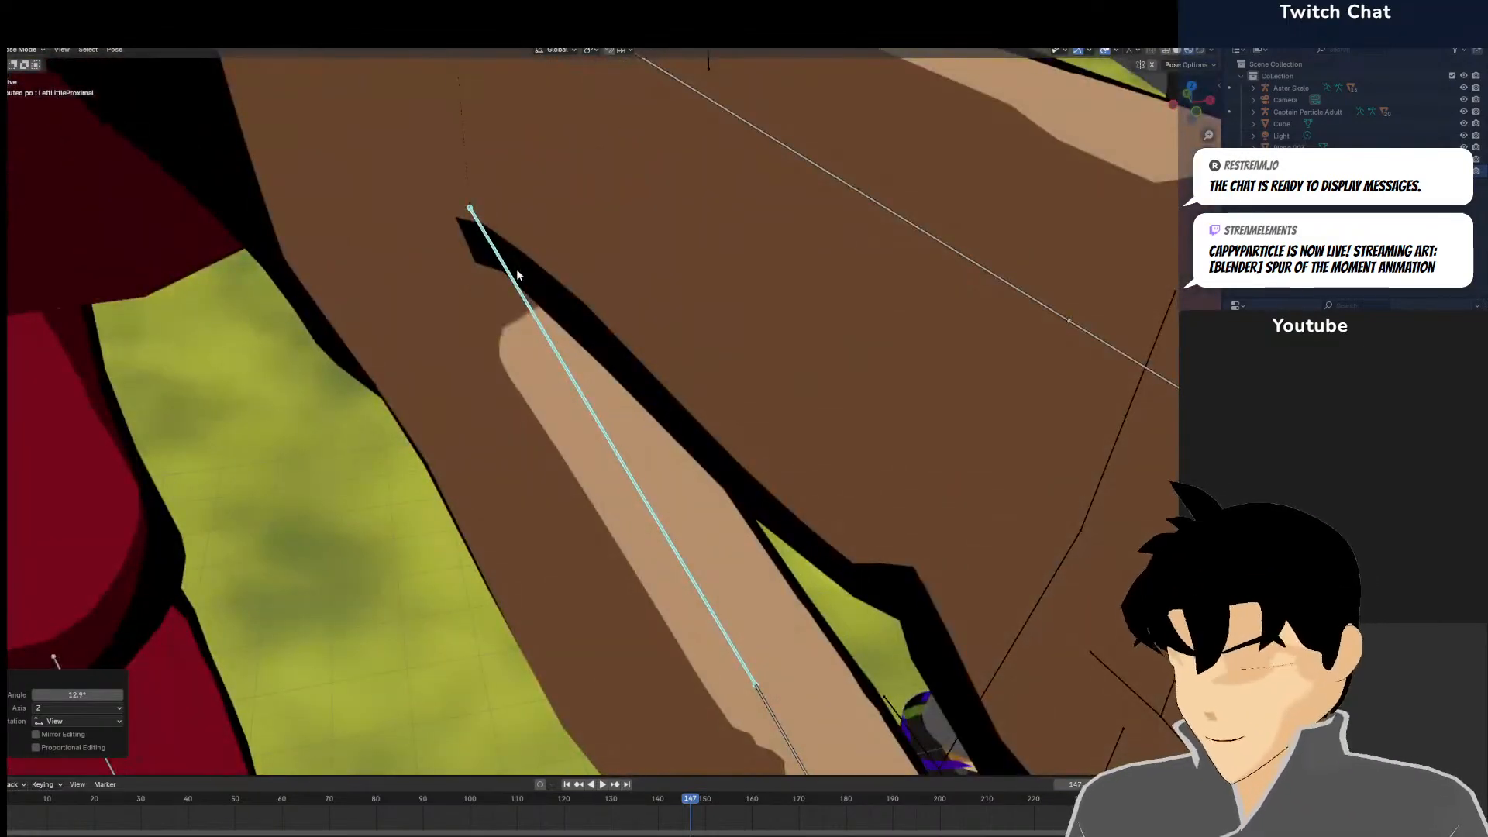
pyautogui.scroll(-4, 472, 166)
pyautogui.scroll(-4, 569, 203)
pyautogui.keyDown('shift'); pyautogui.moveTo(569, 203); pyautogui.dragTo(496, 364, button='middle'); pyautogui.keyUp('shift')
pyautogui.click(499, 358)
pyautogui.press('r')
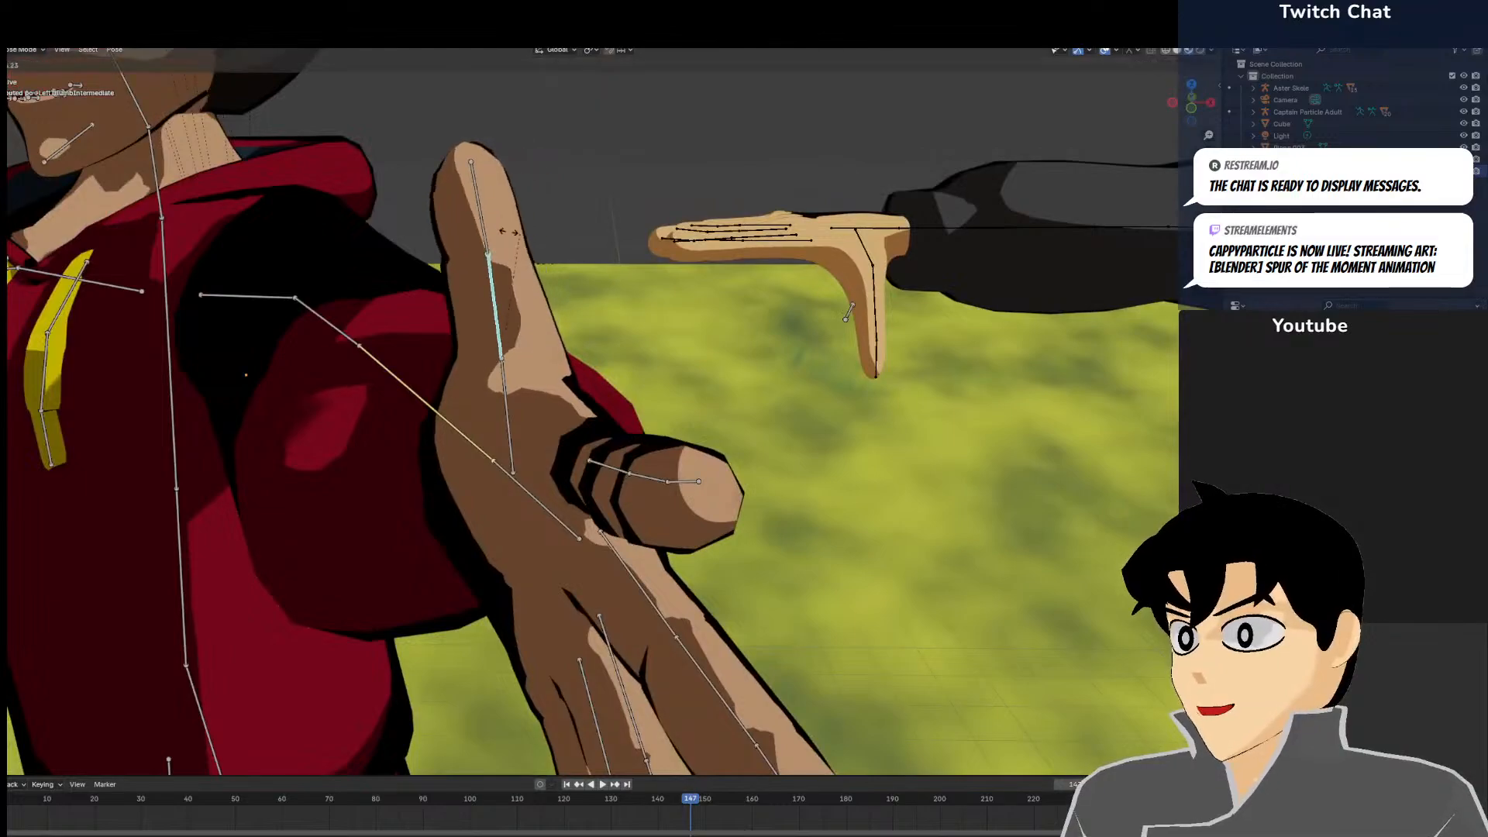
pyautogui.click(461, 216)
pyautogui.moveTo(462, 215); pyautogui.dragTo(715, 244, button='middle')
pyautogui.press('r')
pyautogui.click(659, 247)
# Rotate the left thumb's proximal bone and refine the thumb's bend from another angle
pyautogui.click(610, 380)
pyautogui.moveTo(845, 331); pyautogui.dragTo(749, 322, button='middle')
pyautogui.press('r')
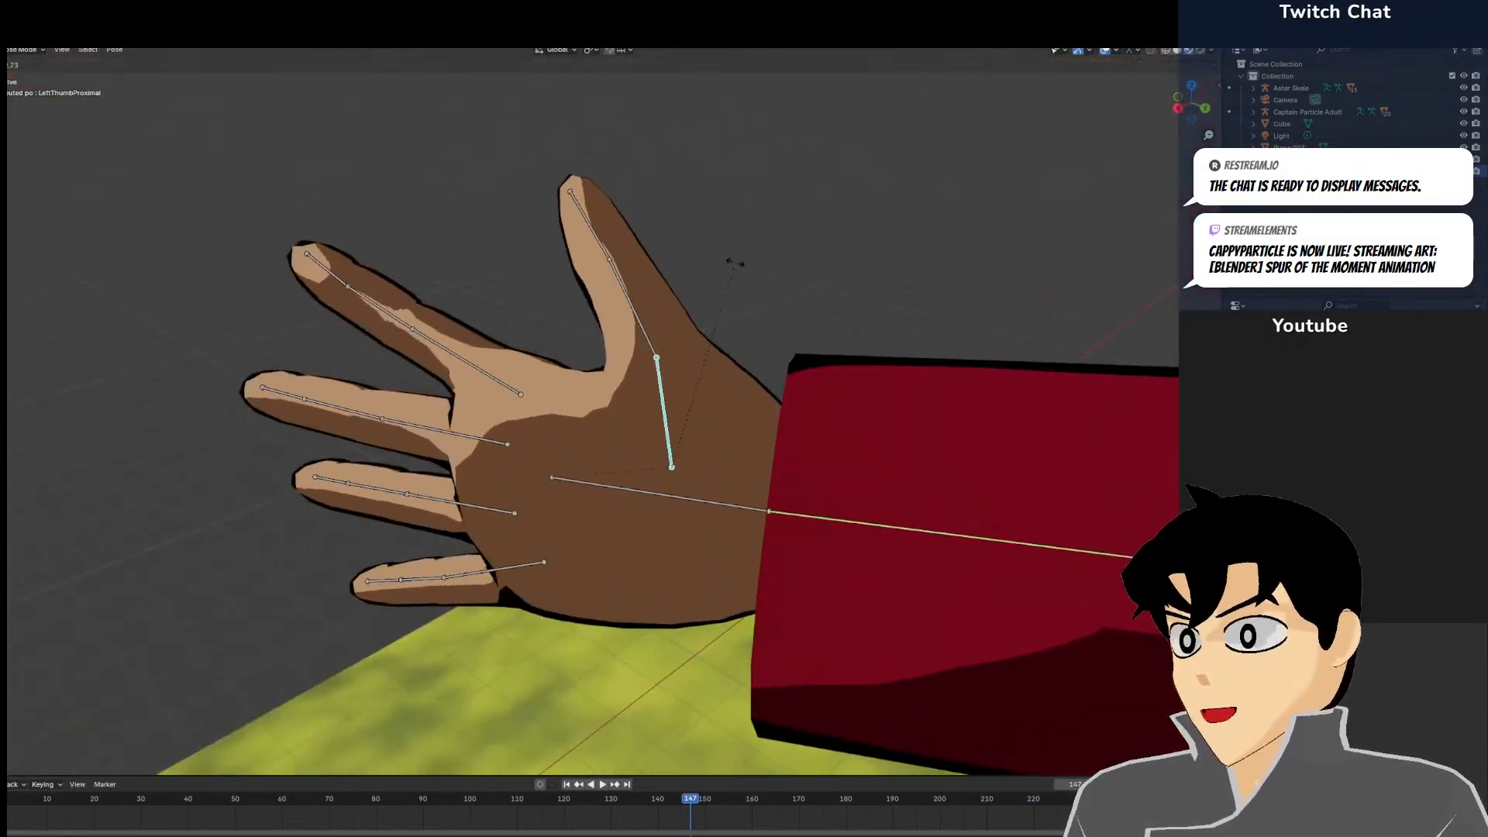
pyautogui.click(741, 265)
pyautogui.moveTo(741, 265); pyautogui.dragTo(610, 244, button='middle')
pyautogui.click(488, 266)
pyautogui.moveTo(491, 266); pyautogui.dragTo(610, 541, button='middle')
pyautogui.press('r')
pyautogui.click(601, 233)
# Rotate the intermediate bones of the left hand's fingers inward one after another to curl the fingers
pyautogui.click(610, 540)
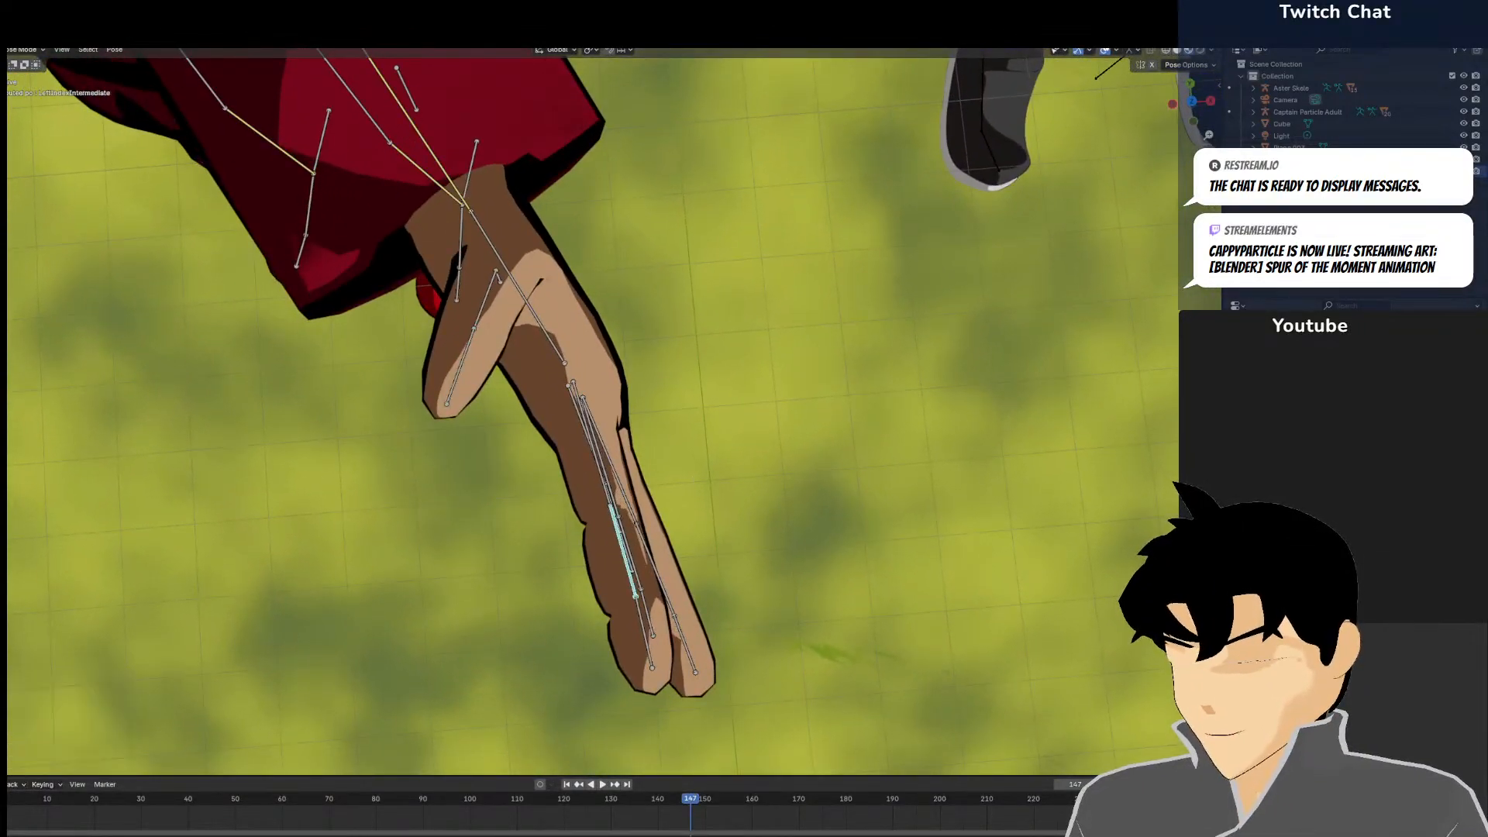
pyautogui.press('r')
pyautogui.click(674, 542)
pyautogui.click(656, 556)
pyautogui.press('r')
pyautogui.click(644, 563)
pyautogui.click(633, 558)
pyautogui.press('r')
pyautogui.click(640, 561)
pyautogui.click(624, 543)
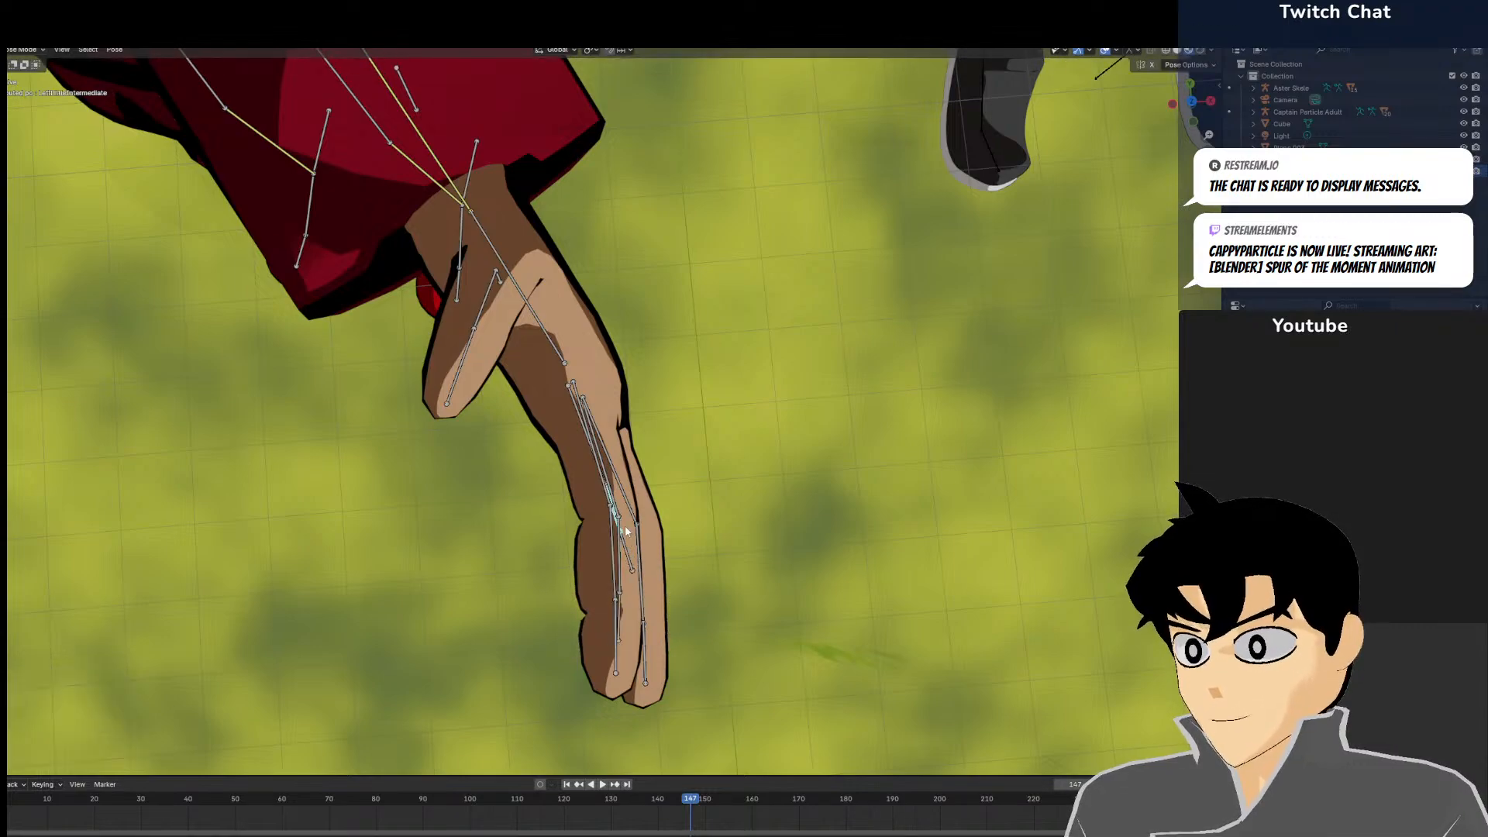
pyautogui.press('r')
pyautogui.click(631, 527)
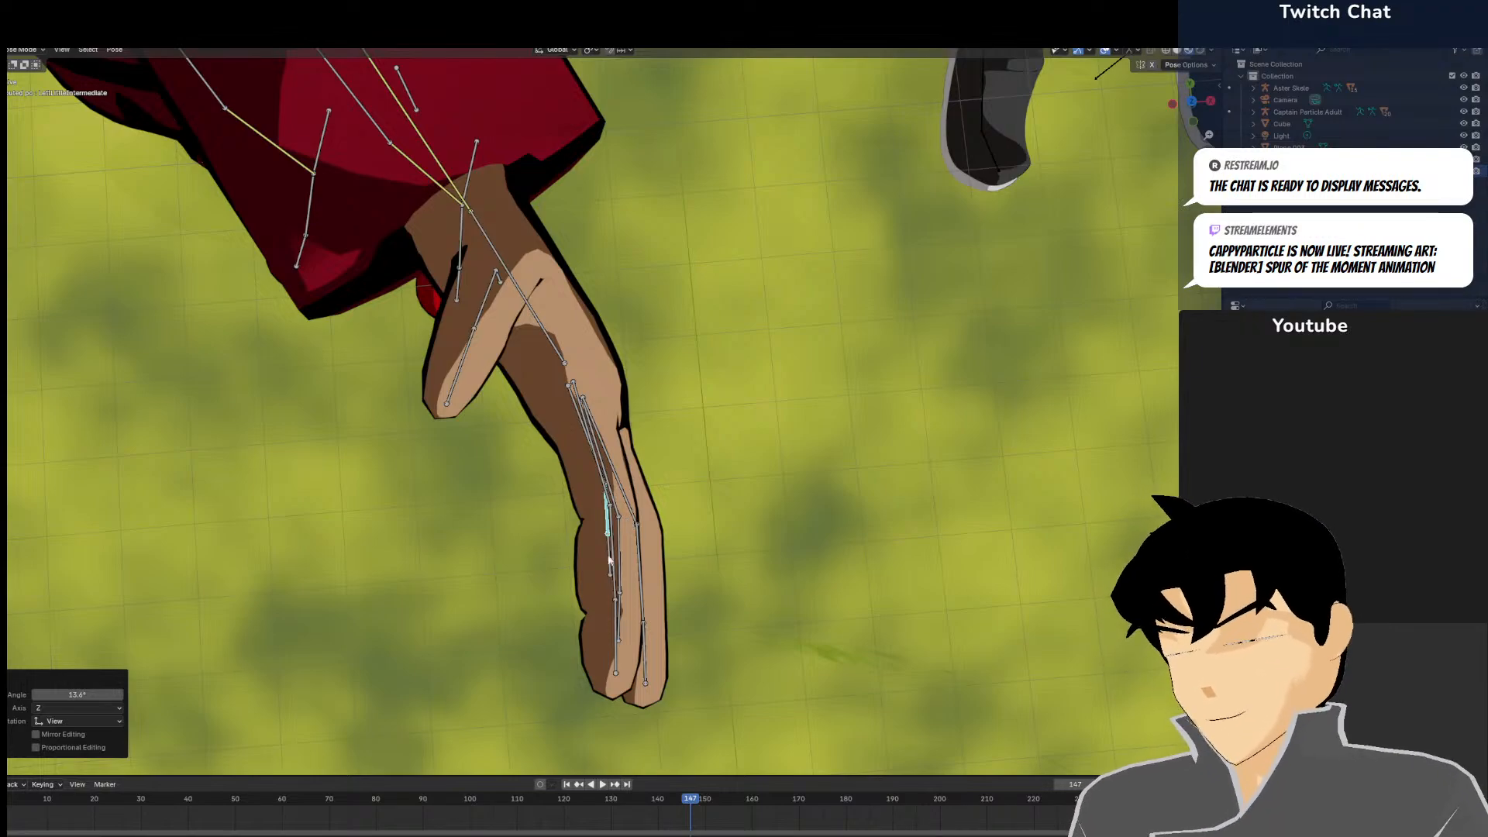
# Rotate the left middle finger's distal bone and a neighbouring fingertip bone inward to curl the tips
pyautogui.scroll(1, 561, 662)
pyautogui.click(601, 649)
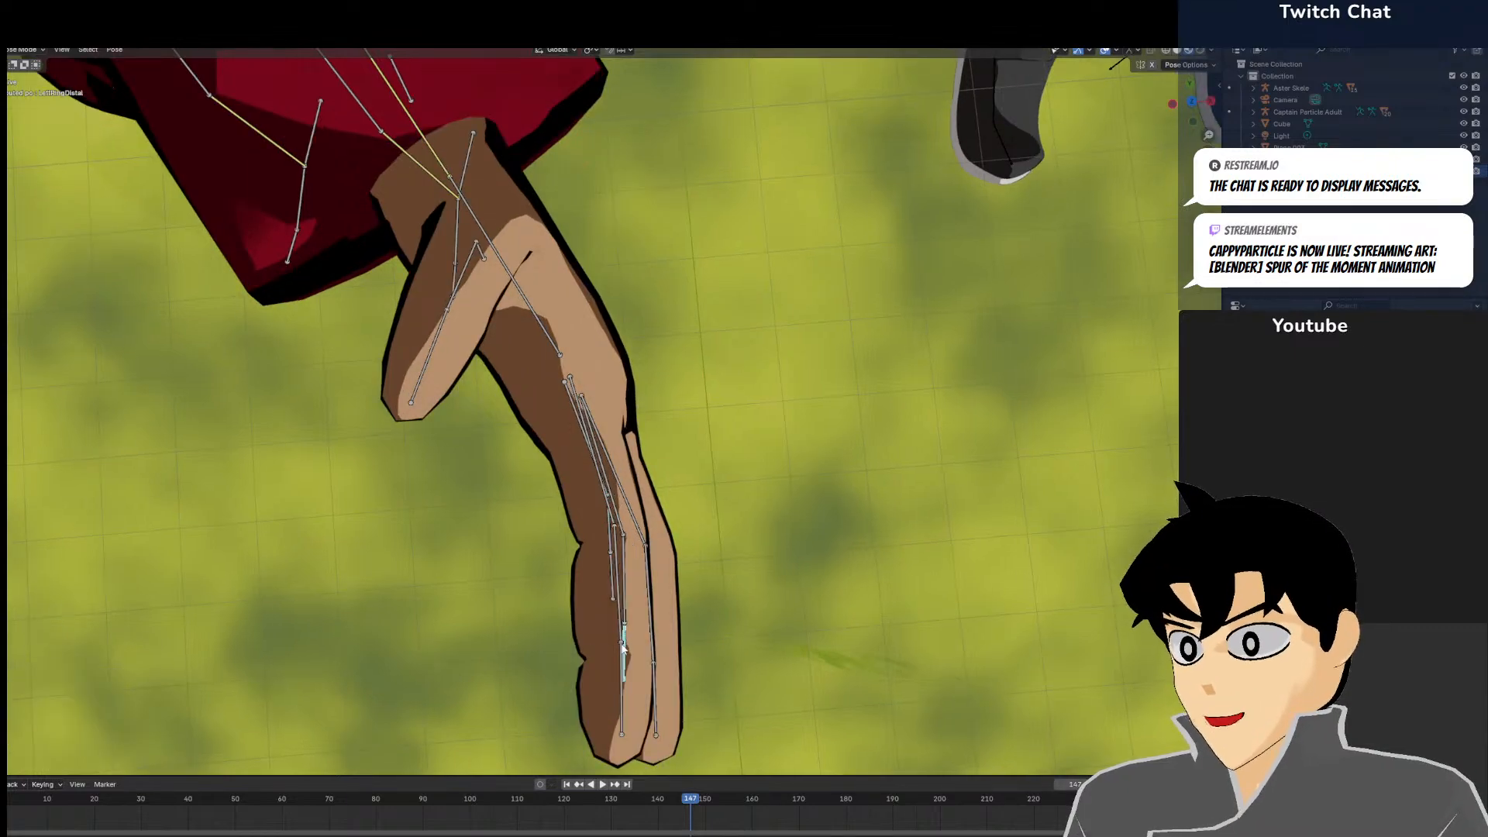
pyautogui.click(609, 653)
pyautogui.click(651, 680)
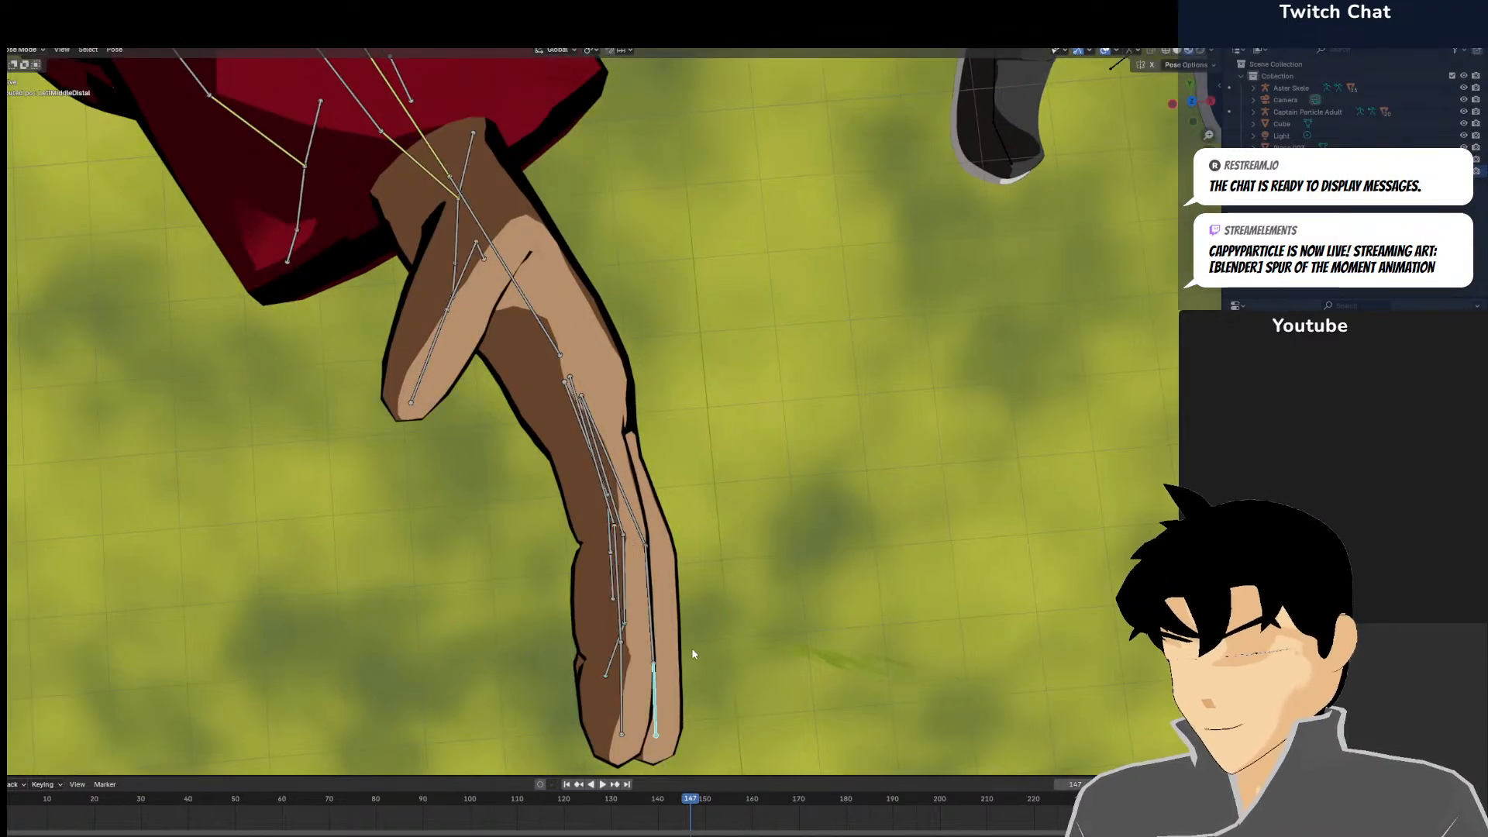
pyautogui.press('r')
pyautogui.click(686, 672)
pyautogui.click(611, 680)
pyautogui.click(629, 678)
pyautogui.click(623, 681)
pyautogui.press('r')
pyautogui.click(677, 673)
# Rotate the left little finger's distal and intermediate bones inward to match the other curled fingers
pyautogui.click(612, 587)
pyautogui.press('r')
pyautogui.click(653, 583)
pyautogui.click(611, 535)
pyautogui.press('r')
pyautogui.click(666, 547)
pyautogui.moveTo(679, 553); pyautogui.dragTo(496, 356, button='middle')
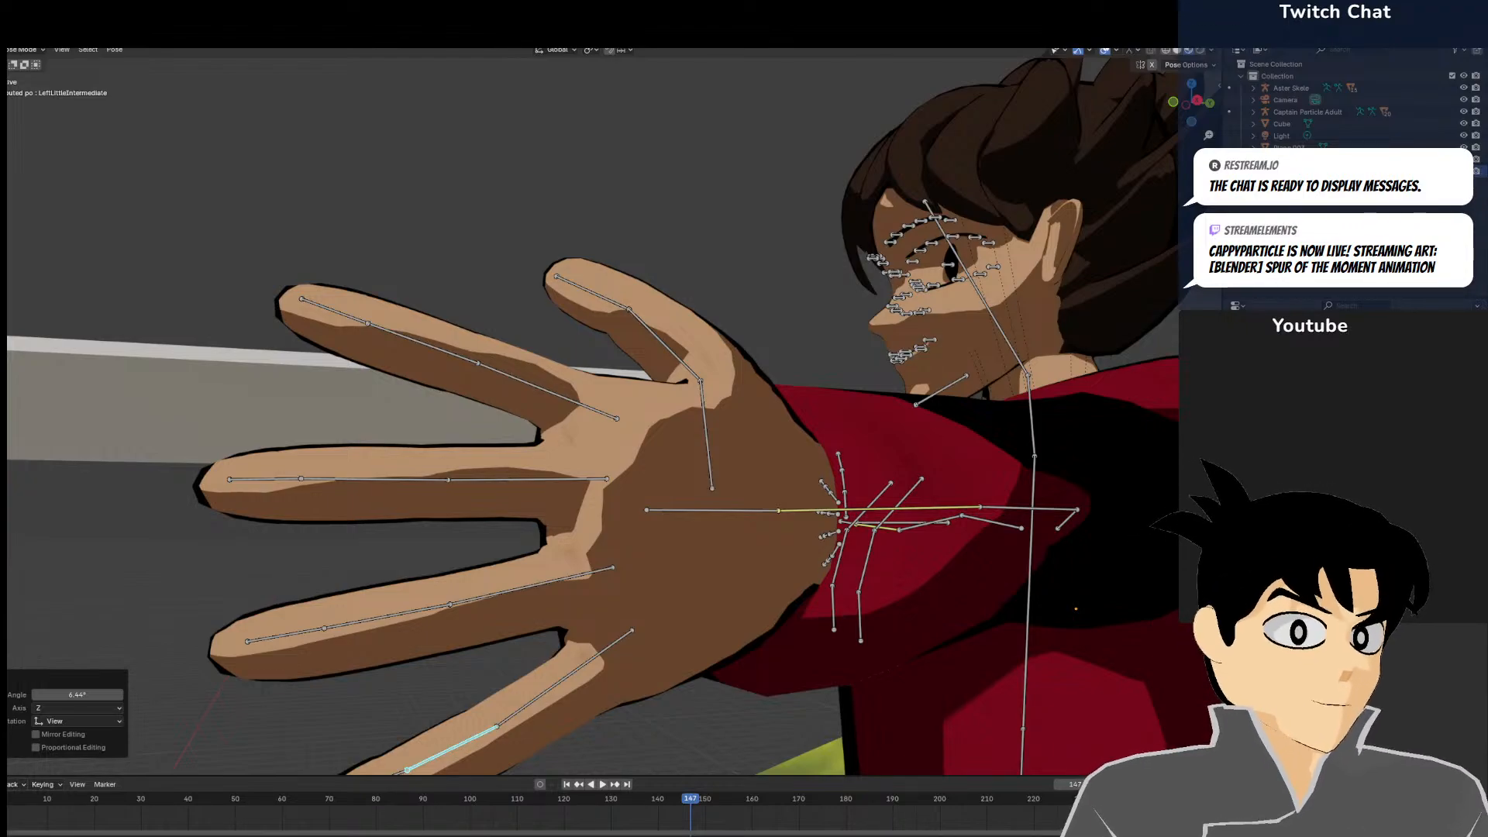
# Rotate the left arm's bones from above and from an oblique angle to swing the hand in front of the body
pyautogui.moveTo(760, 454); pyautogui.dragTo(700, 525, button='middle')
pyautogui.click(719, 509)
pyautogui.press('KP_3')
pyautogui.press('KP_7')
pyautogui.keyDown('shift'); pyautogui.moveTo(654, 458); pyautogui.dragTo(697, 515, button='middle'); pyautogui.keyUp('shift')
pyautogui.click(583, 342)
pyautogui.press('r')
pyautogui.click(486, 359)
pyautogui.moveTo(493, 364); pyautogui.dragTo(590, 303, button='middle')
pyautogui.press('r')
pyautogui.click(528, 229)
# Try rotating the left lower arm bone across the waist and undo that rotation
pyautogui.click(407, 380)
pyautogui.moveTo(407, 384); pyautogui.dragTo(499, 398, button='middle')
pyautogui.moveTo(617, 499); pyautogui.dragTo(547, 536, button='middle')
pyautogui.click(547, 455)
pyautogui.press('r')
pyautogui.click(519, 455)
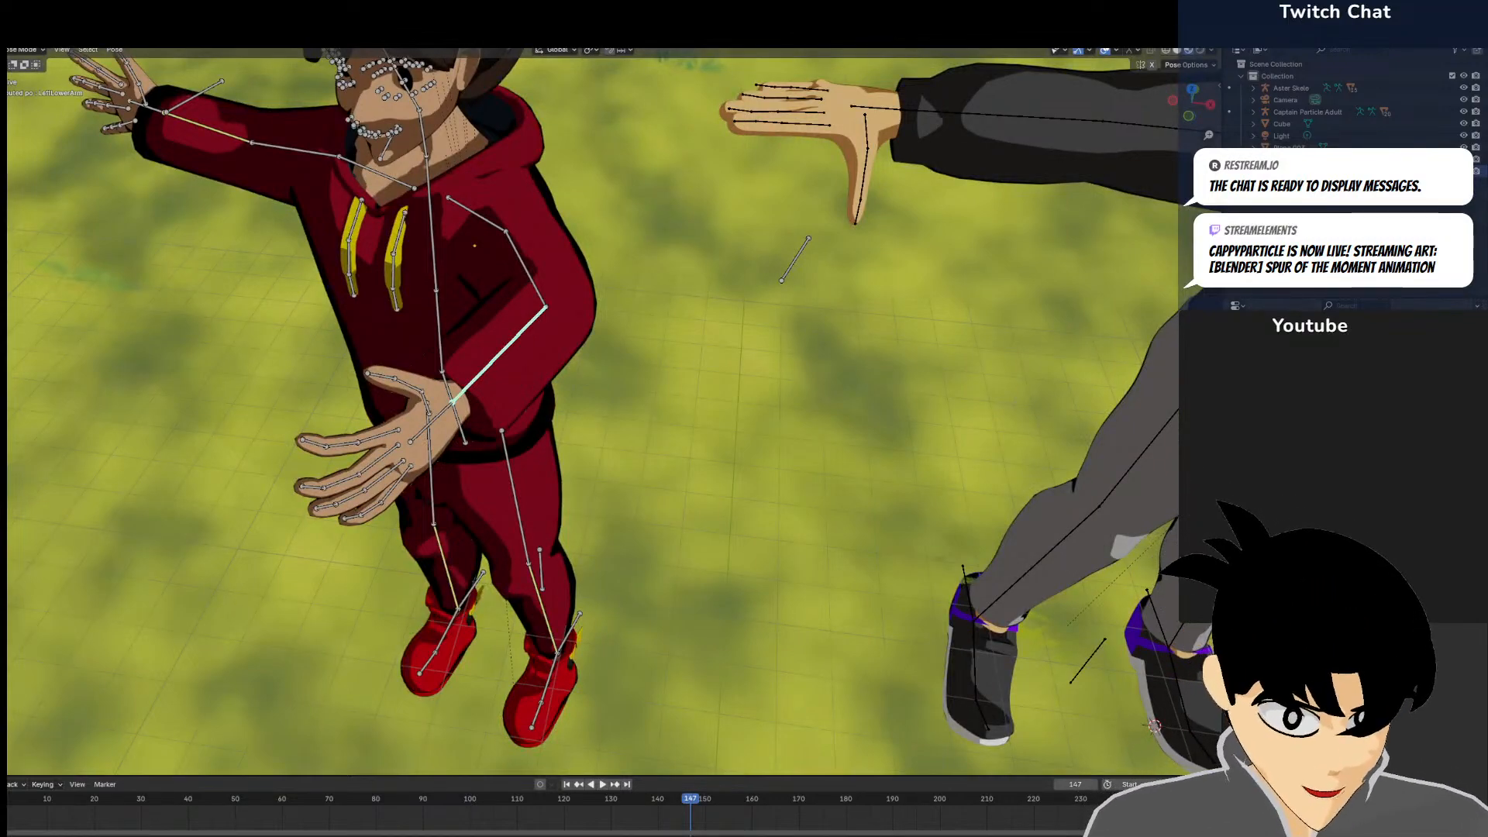
pyautogui.scroll(-5, 641, 314)
pyautogui.moveTo(642, 313); pyautogui.dragTo(663, 421, button='middle')
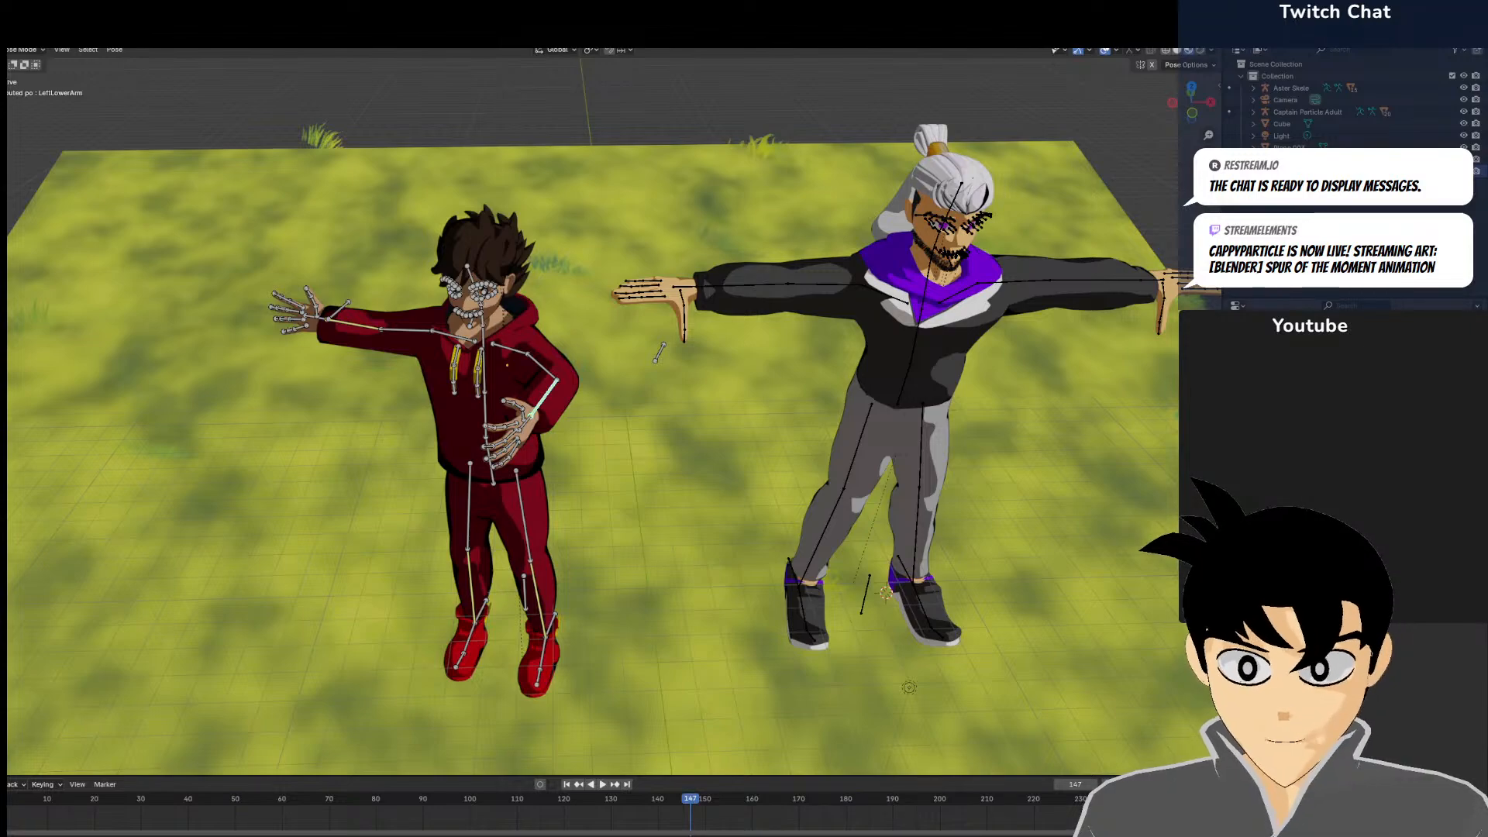
pyautogui.hotkey('ctrl', 'z')
# Move the Left Arm IK control, adjusting it from several angles, so the left arm reaches forward
pyautogui.press('g')
pyautogui.rightClick(658, 359)
pyautogui.click(660, 356)
pyautogui.press('g')
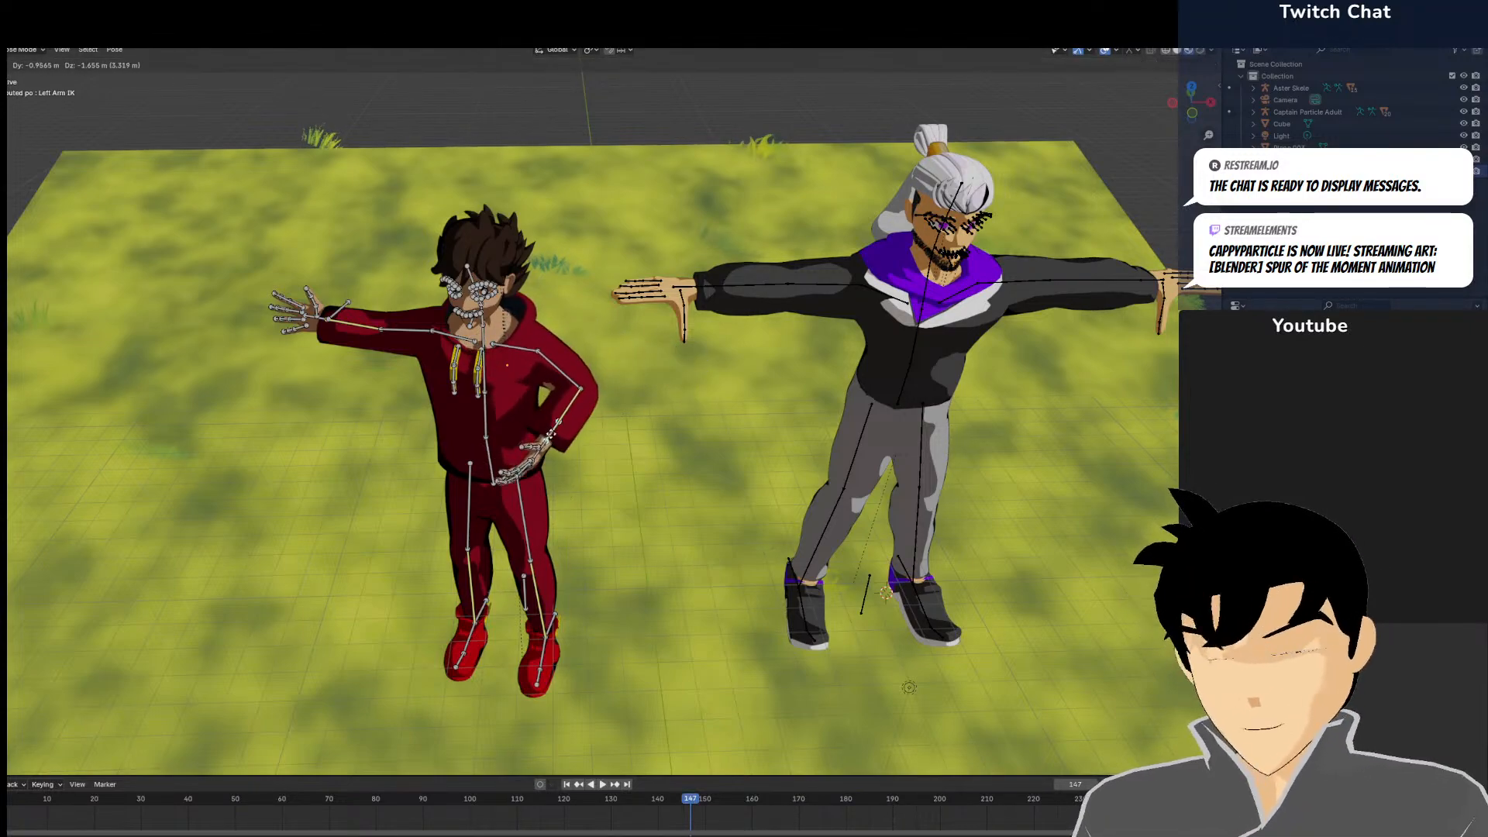
pyautogui.click(556, 427)
pyautogui.moveTo(716, 430); pyautogui.dragTo(631, 392, button='middle')
pyautogui.press('g')
pyautogui.moveTo(722, 378); pyautogui.dragTo(835, 419, button='middle')
pyautogui.press('g')
pyautogui.click(824, 427)
# Move the Right Arm IK control 1.468 m in X, -2.8595 m in Y and 0.21412 m in Z to bend the right arm forward
pyautogui.click(922, 379)
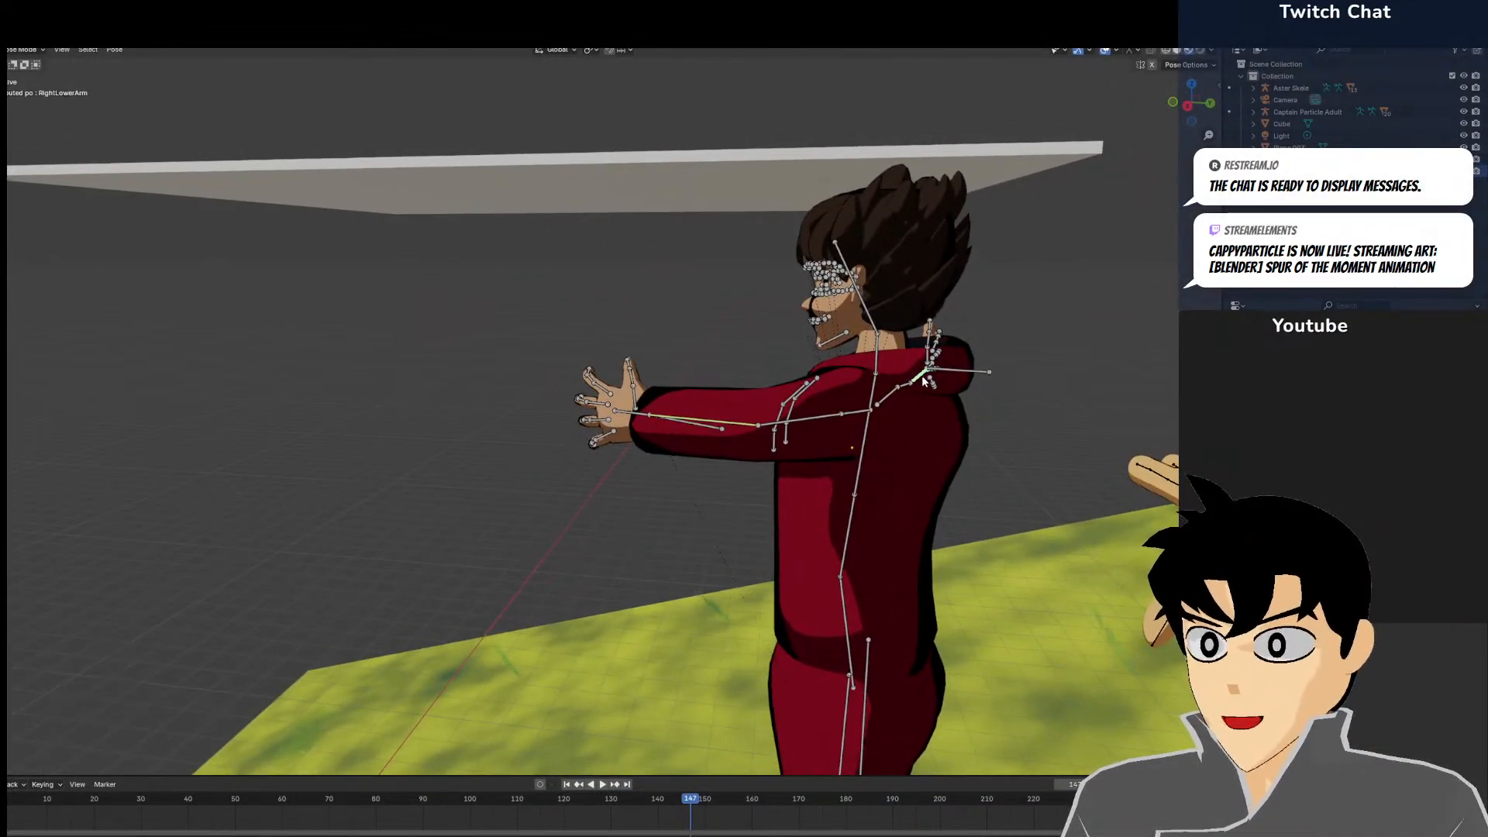
pyautogui.moveTo(739, 423); pyautogui.dragTo(814, 451, button='middle')
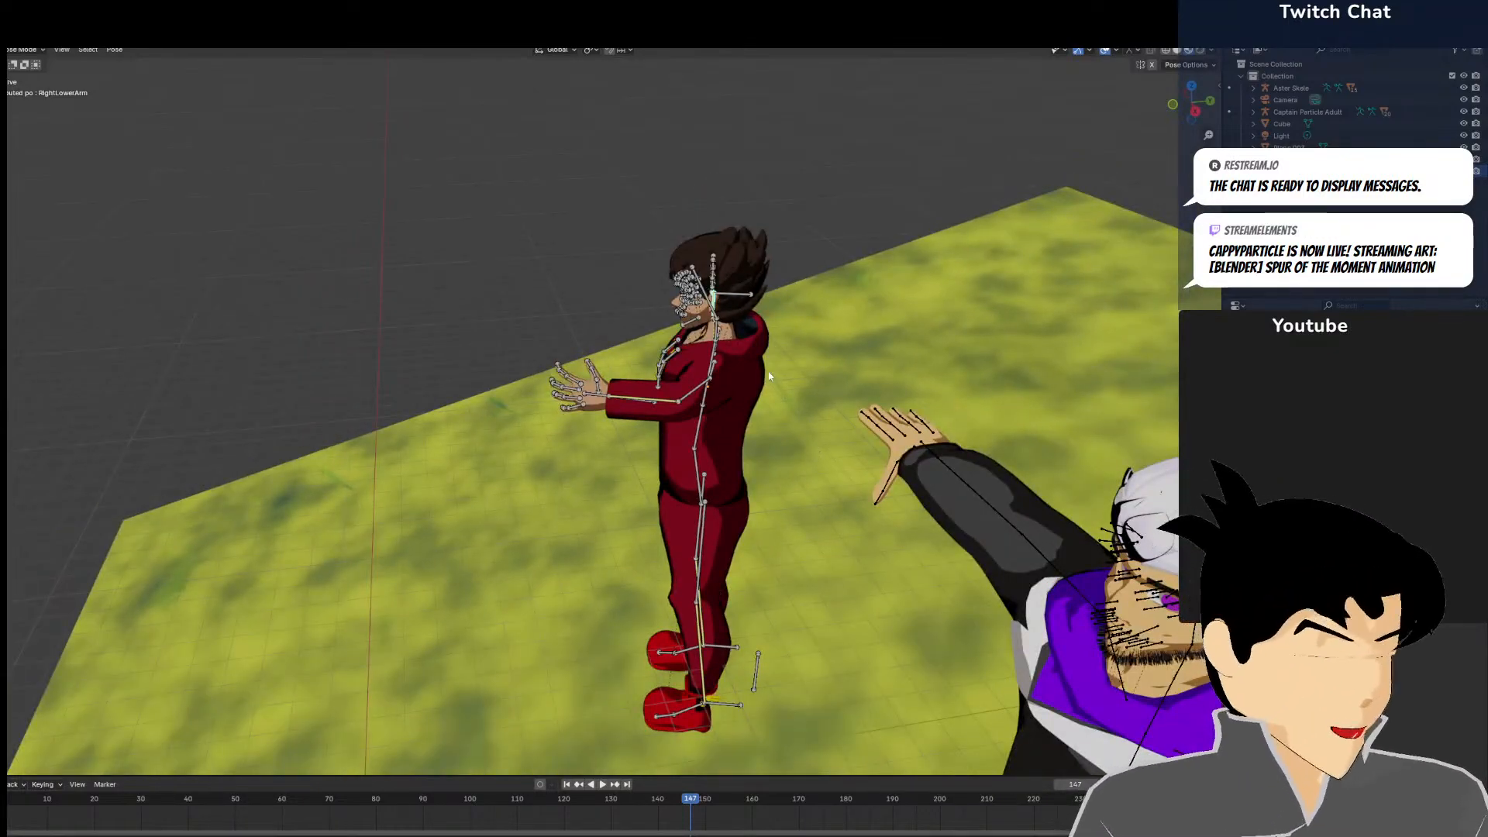
pyautogui.moveTo(769, 370); pyautogui.dragTo(750, 426, button='middle')
pyautogui.click(946, 328)
pyautogui.press('g')
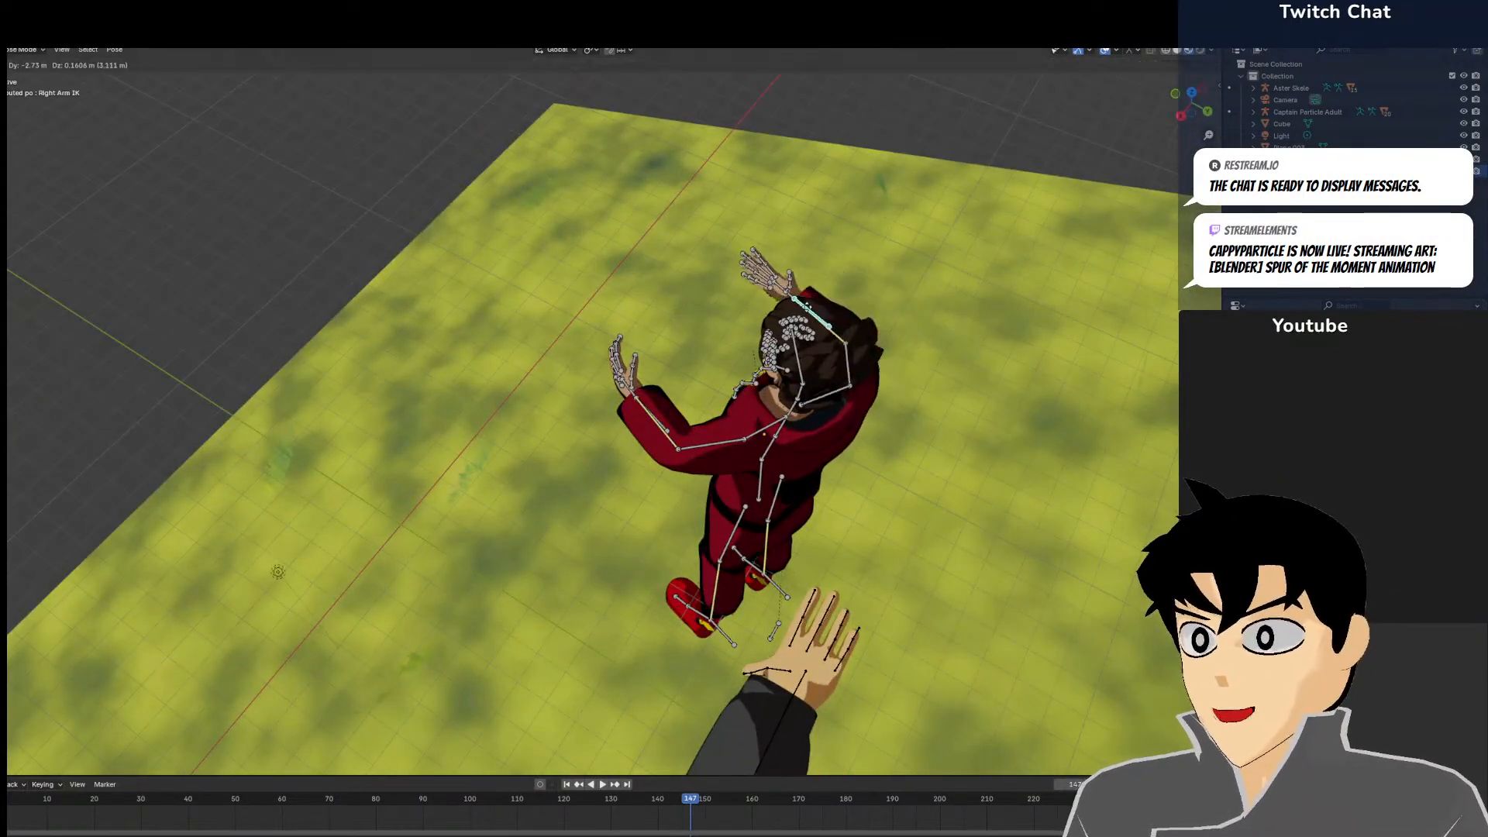
pyautogui.click(806, 317)
# Rotate the left leg's bones one after another to swing the leg forward with its knee bent
pyautogui.moveTo(806, 319); pyautogui.dragTo(688, 400, button='middle')
pyautogui.press('KP_3')
pyautogui.press('KP_1')
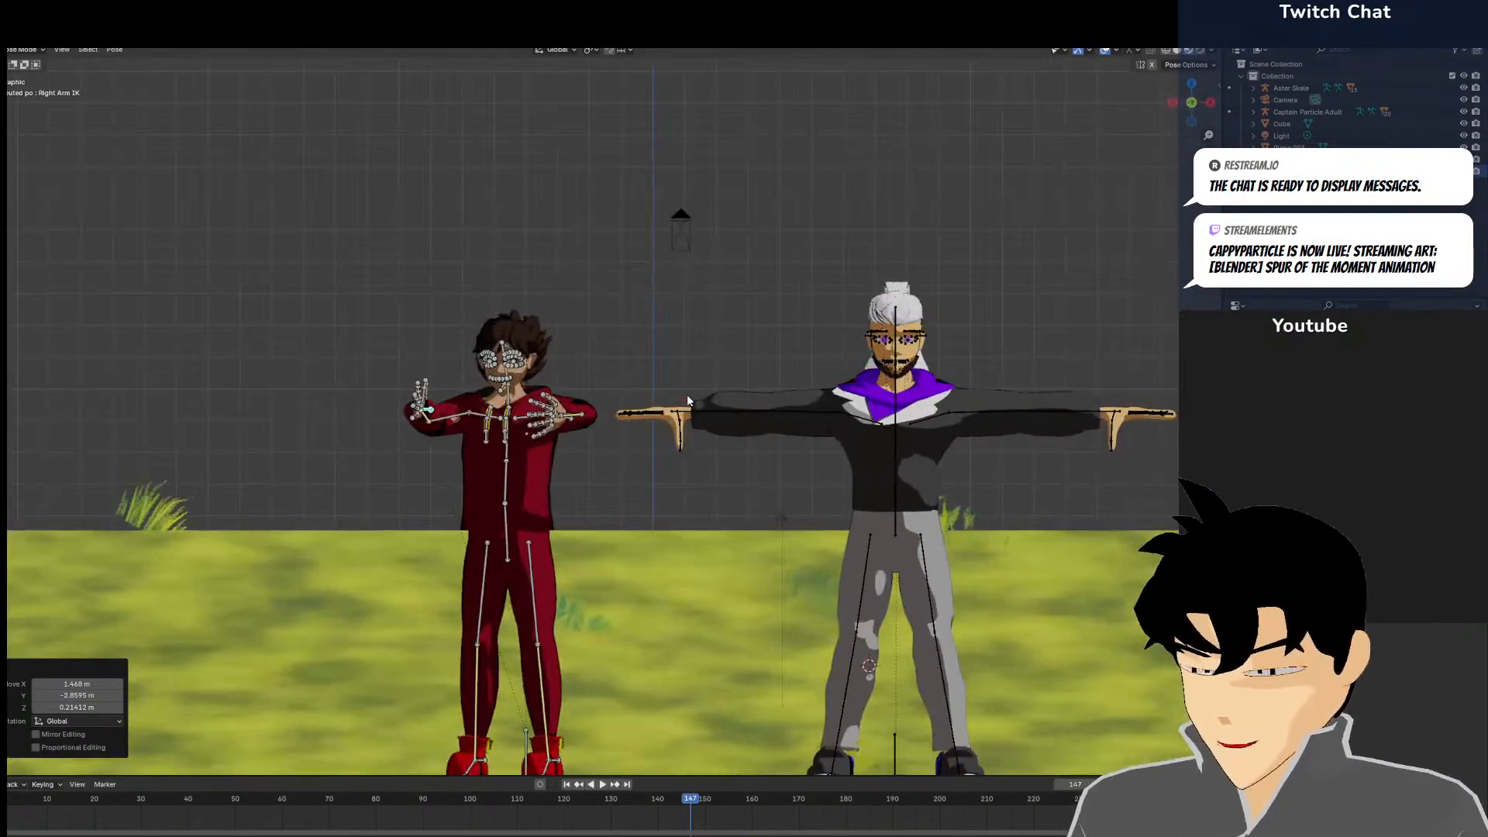
pyautogui.click(527, 597)
pyautogui.moveTo(527, 596); pyautogui.dragTo(753, 564, button='middle')
pyautogui.press('r')
pyautogui.click(733, 583)
pyautogui.click(726, 583)
pyautogui.press('r')
pyautogui.click(775, 593)
pyautogui.click(809, 637)
pyautogui.press('r')
pyautogui.click(828, 607)
# Rotate the right leg's bones to stretch the leg backward into a wide lunge
pyautogui.moveTo(828, 607); pyautogui.dragTo(1123, 570, button='middle')
pyautogui.click(568, 608)
pyautogui.moveTo(568, 608); pyautogui.dragTo(662, 626, button='middle')
pyautogui.press('r')
pyautogui.click(578, 569)
pyautogui.moveTo(578, 569); pyautogui.dragTo(668, 622, button='middle')
pyautogui.click(551, 666)
pyautogui.press('r')
pyautogui.click(587, 647)
pyautogui.press('r')
pyautogui.click(627, 685)
# Refine the lunge by rotating the leg bones again, finishing with the right upper leg
pyautogui.click(499, 601)
pyautogui.press('r')
pyautogui.click(525, 579)
pyautogui.moveTo(524, 579); pyautogui.dragTo(450, 567, button='middle')
pyautogui.click(423, 553)
pyautogui.press('g')
pyautogui.rightClick(362, 558)
pyautogui.press('r')
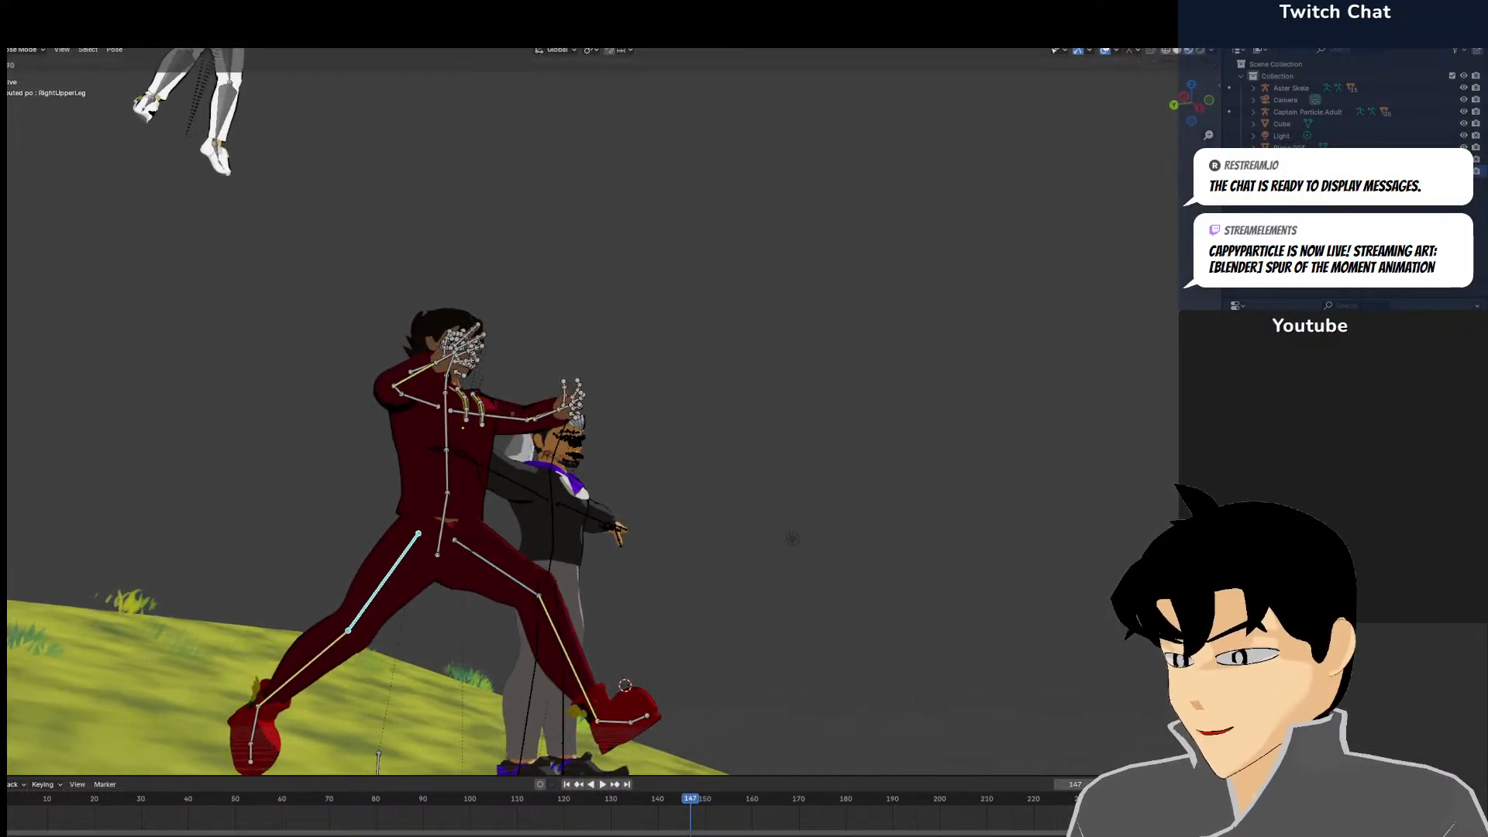
pyautogui.click(488, 537)
# Select the red-outfit character's pants together with the armature and enter Weight Paint mode
pyautogui.scroll(4, 422, 610)
pyautogui.moveTo(419, 610); pyautogui.dragTo(170, 361, button='middle')
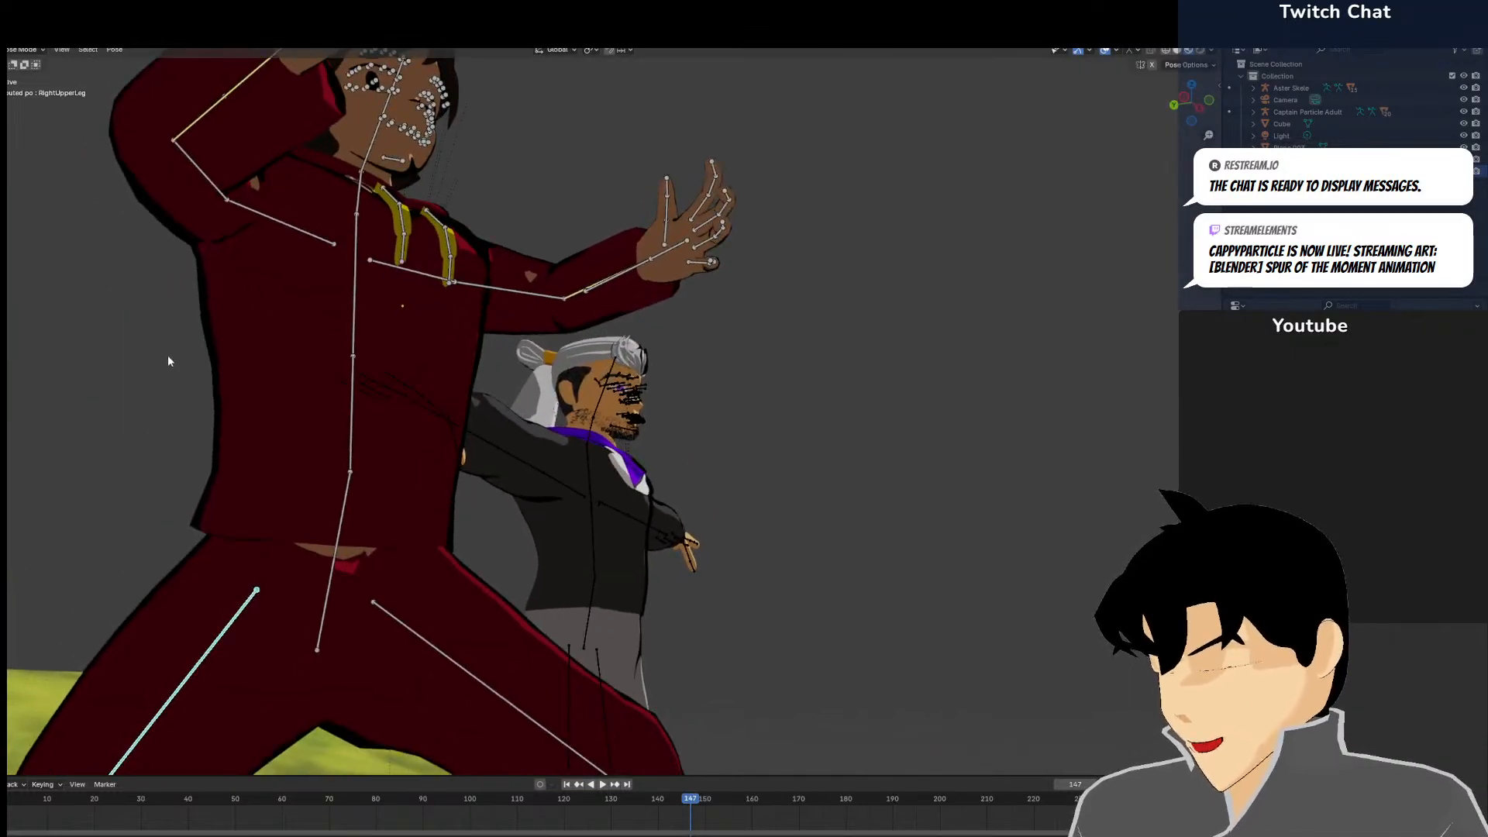
pyautogui.click(27, 50)
pyautogui.click(31, 61)
pyautogui.keyDown('shift'); pyautogui.moveTo(270, 544); pyautogui.dragTo(356, 437, button='middle'); pyautogui.keyUp('shift')
pyautogui.keyDown('shift'); pyautogui.click(321, 439); pyautogui.keyUp('shift')
pyautogui.click(9, 52)
pyautogui.click(13, 115)
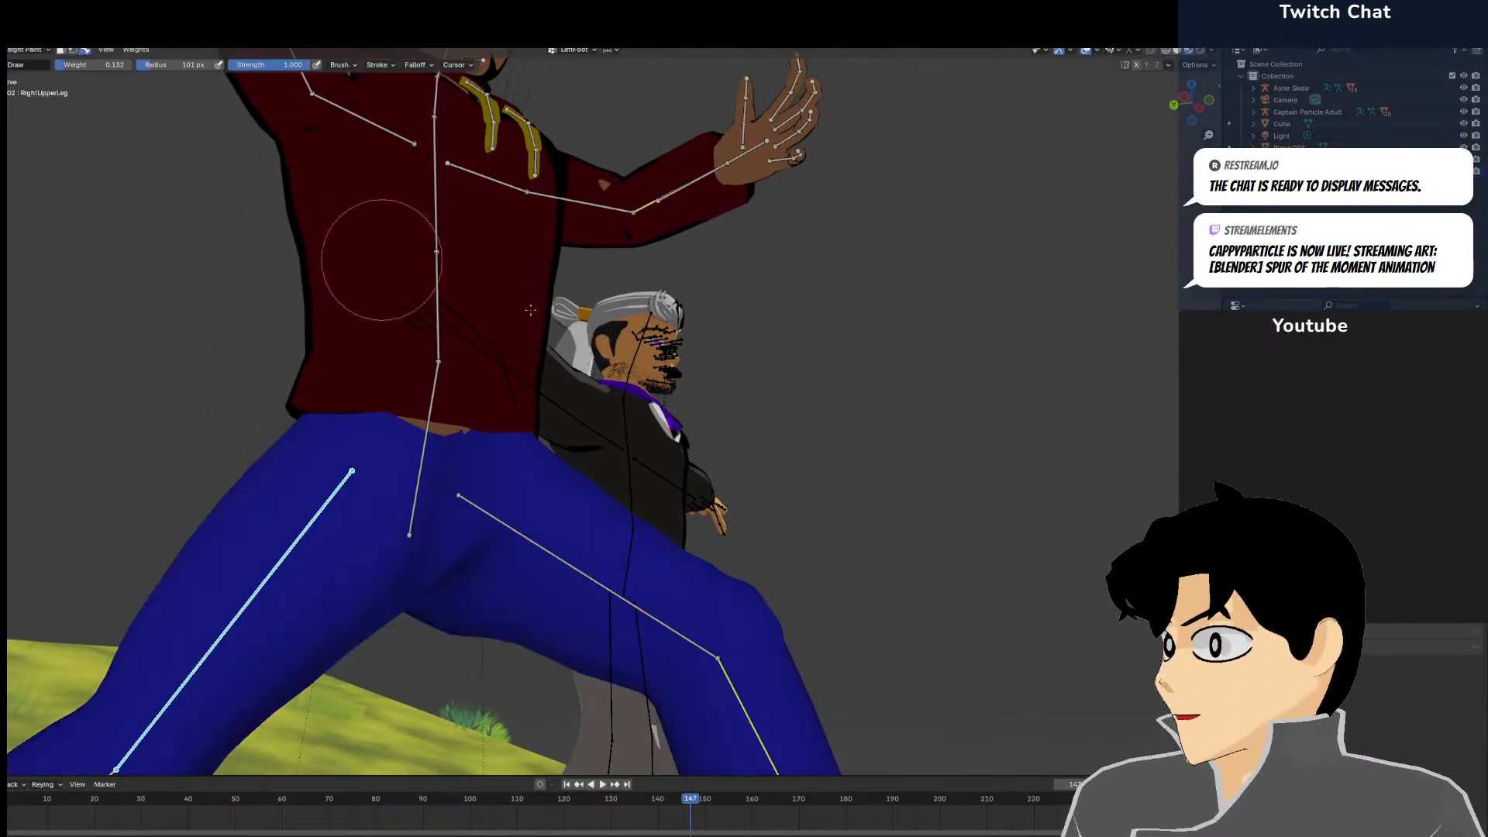
# Switch the viewport to wireframe and display the pants' weights for the right and left upper leg bones
pyautogui.press('z')
pyautogui.click(530, 400)
pyautogui.keyDown('ctrl'); pyautogui.keyDown('shift'); pyautogui.click(429, 419); pyautogui.keyUp('shift'); pyautogui.keyUp('ctrl')
pyautogui.keyDown('ctrl'); pyautogui.click(334, 497); pyautogui.keyUp('ctrl')
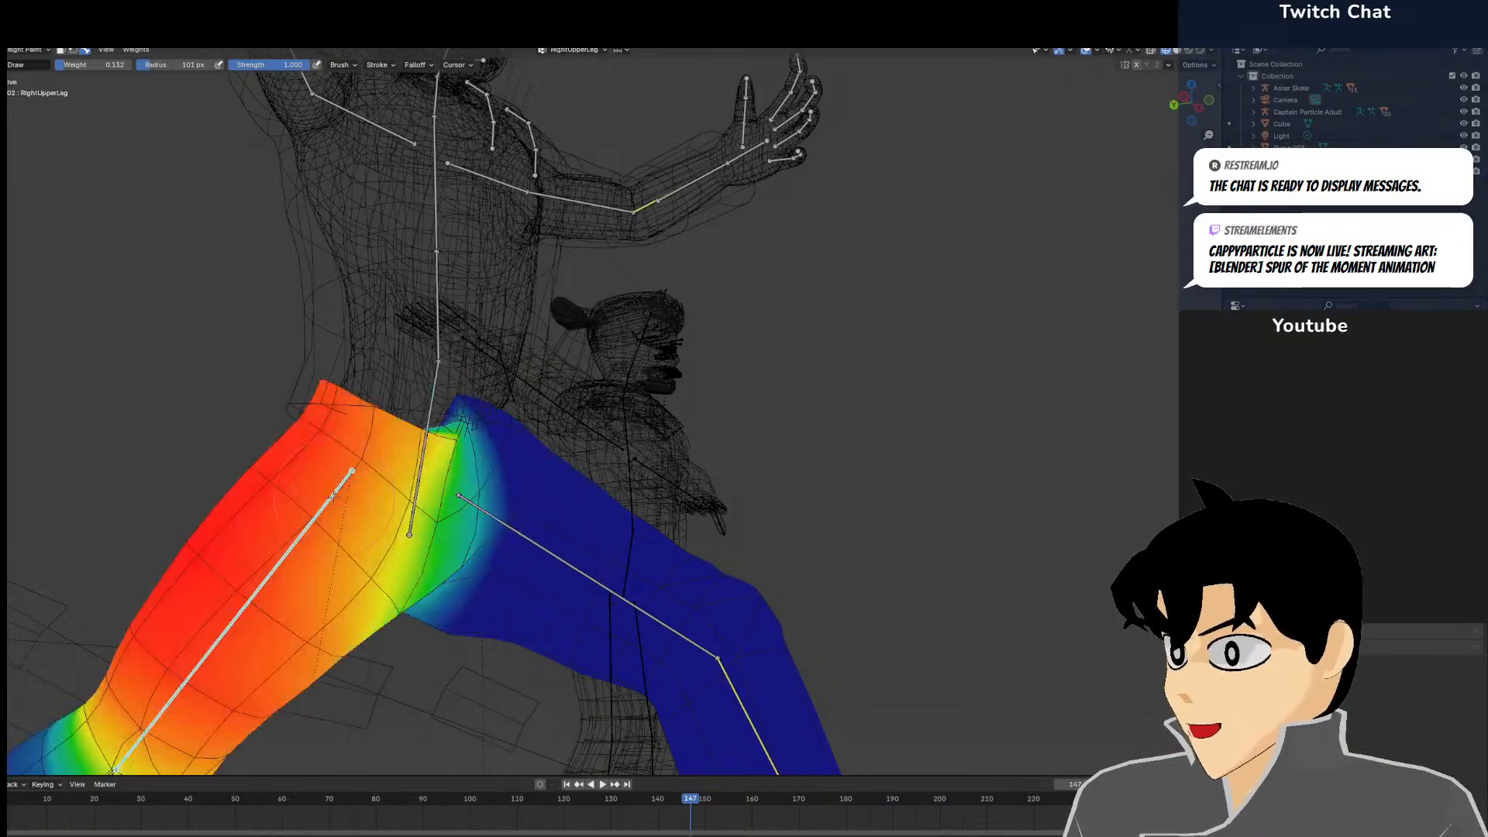
pyautogui.keyDown('ctrl'); pyautogui.click(558, 552); pyautogui.keyUp('ctrl')
pyautogui.moveTo(559, 552); pyautogui.dragTo(1170, 431, button='middle')
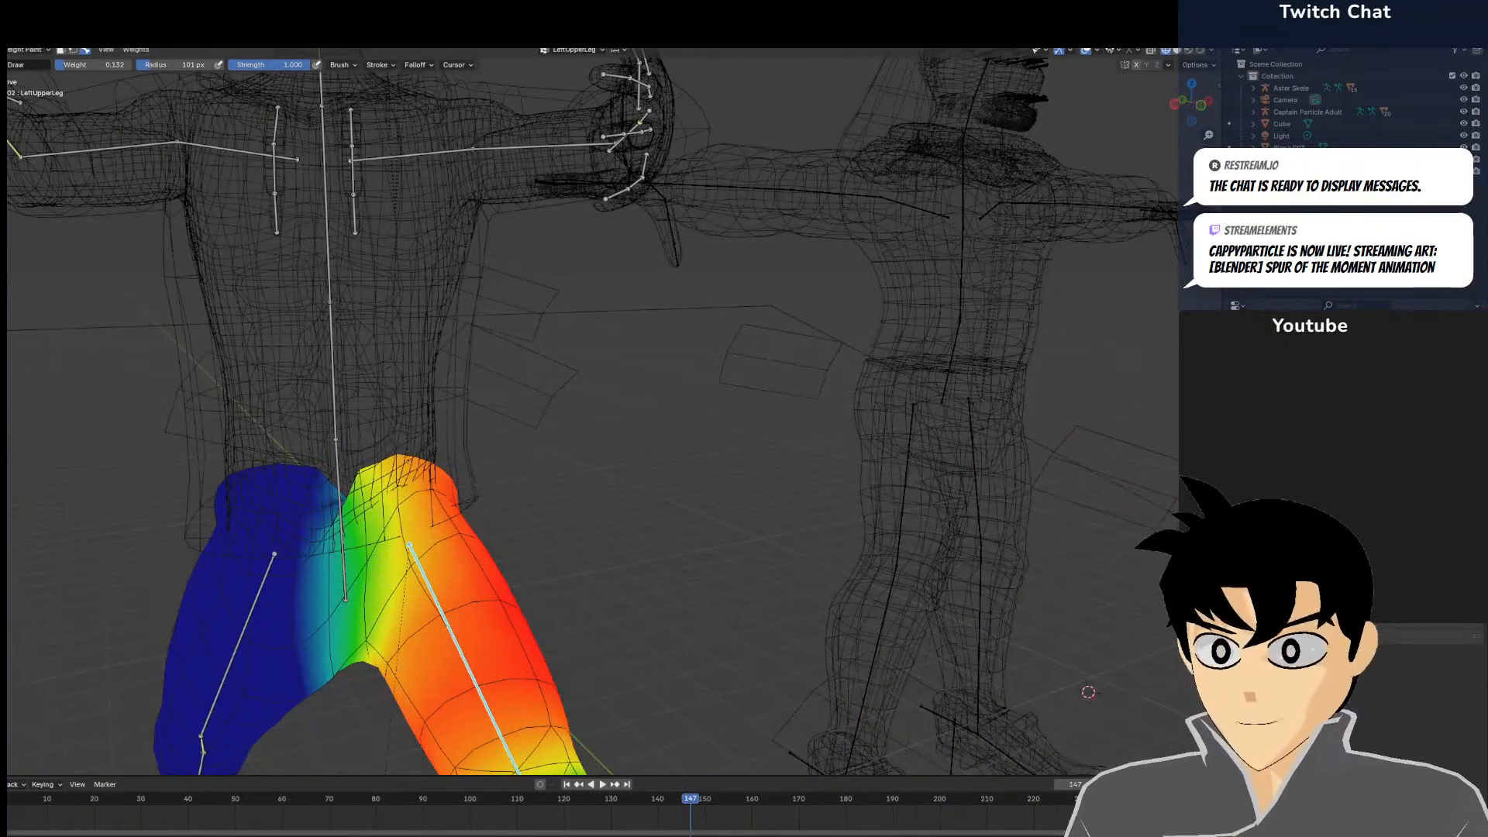
# Paint with the Subtract brush at weight 0.576 to remove left upper leg influence from the hip and front waistband
pyautogui.click(1309, 667)
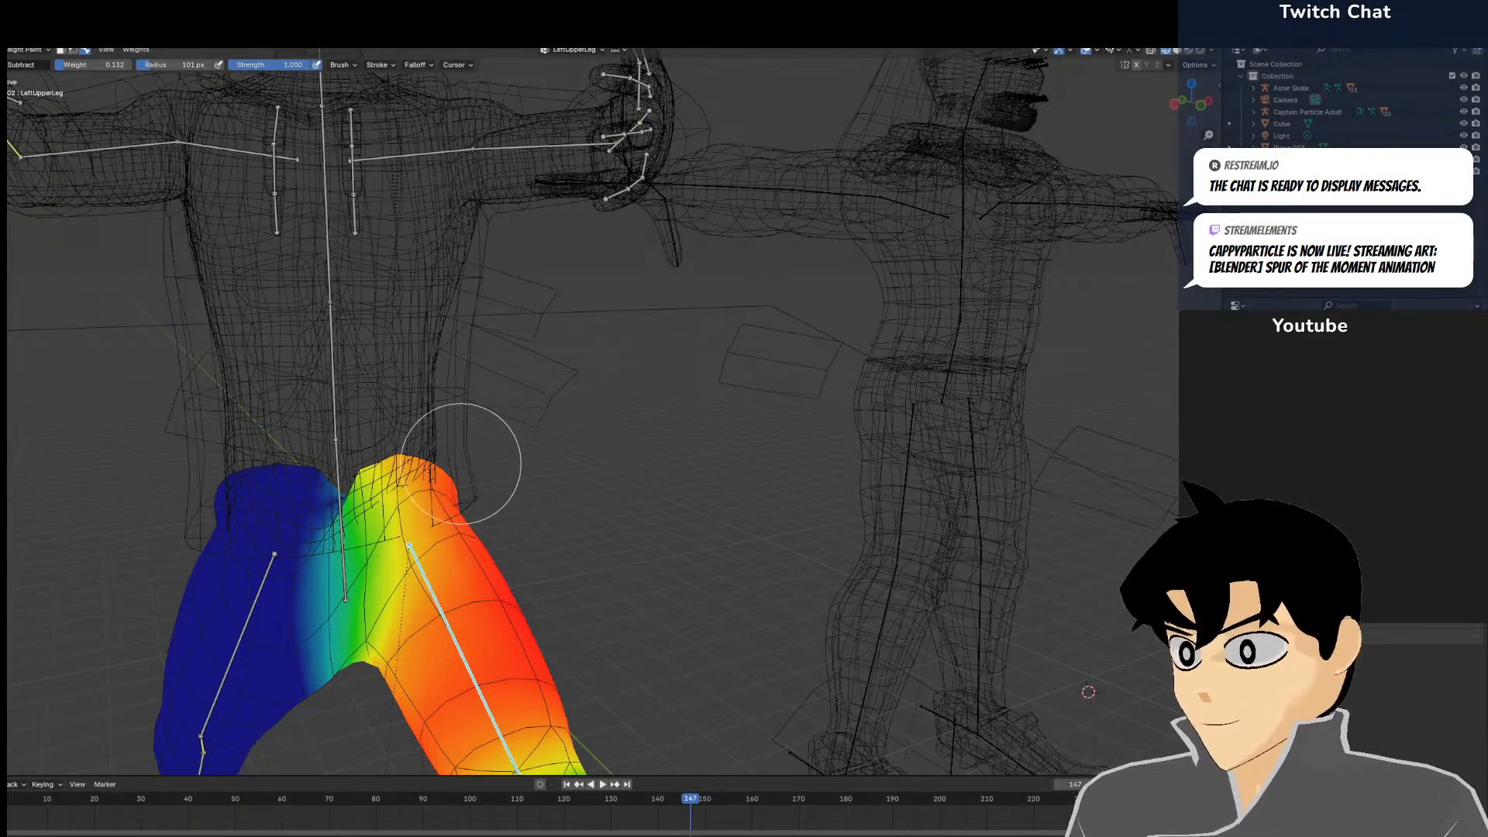
pyautogui.moveTo(378, 486); pyautogui.dragTo(612, 480, button='middle')
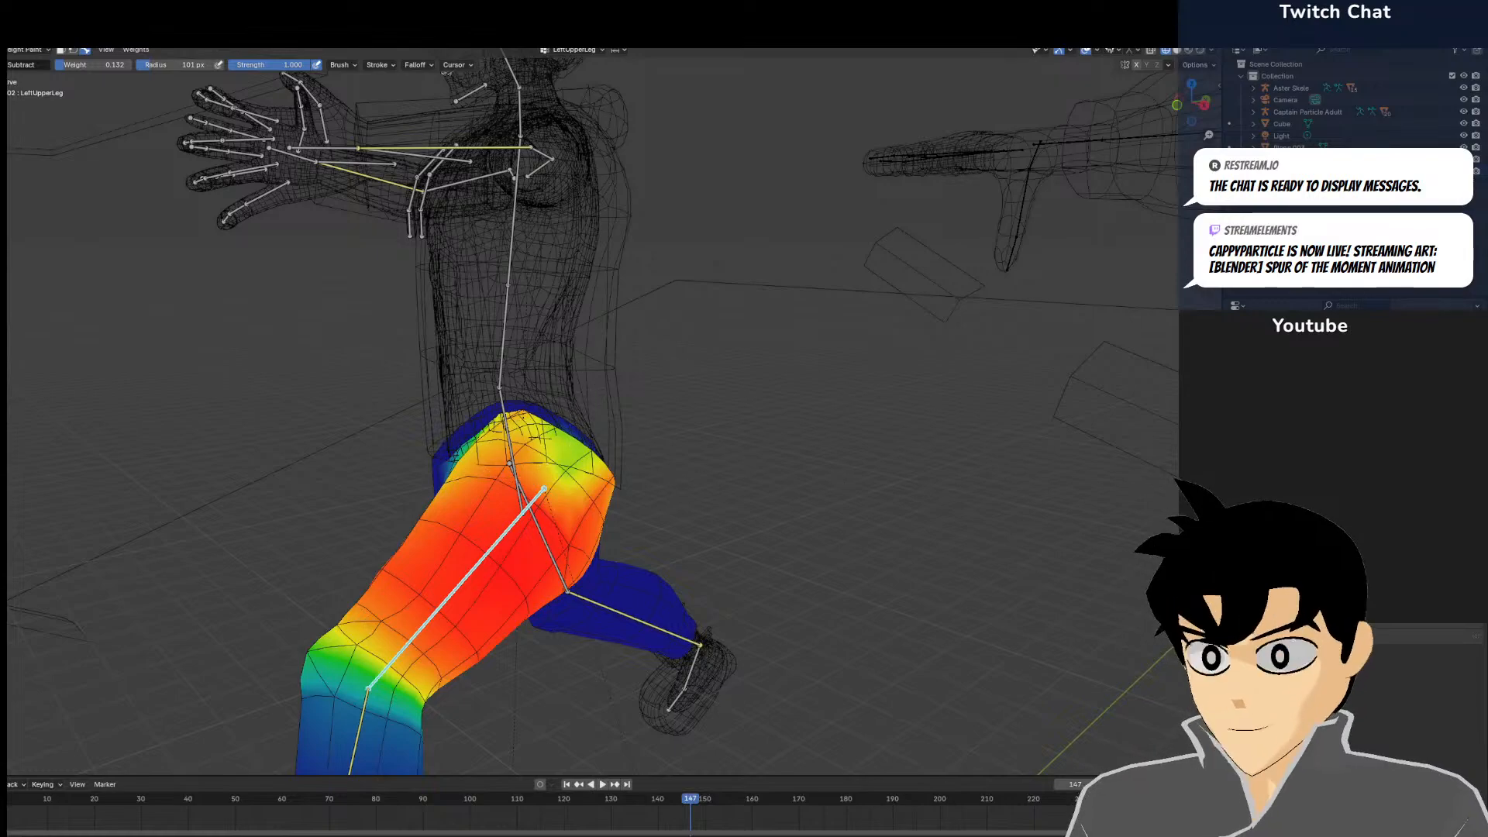
pyautogui.scroll(2, 558, 434)
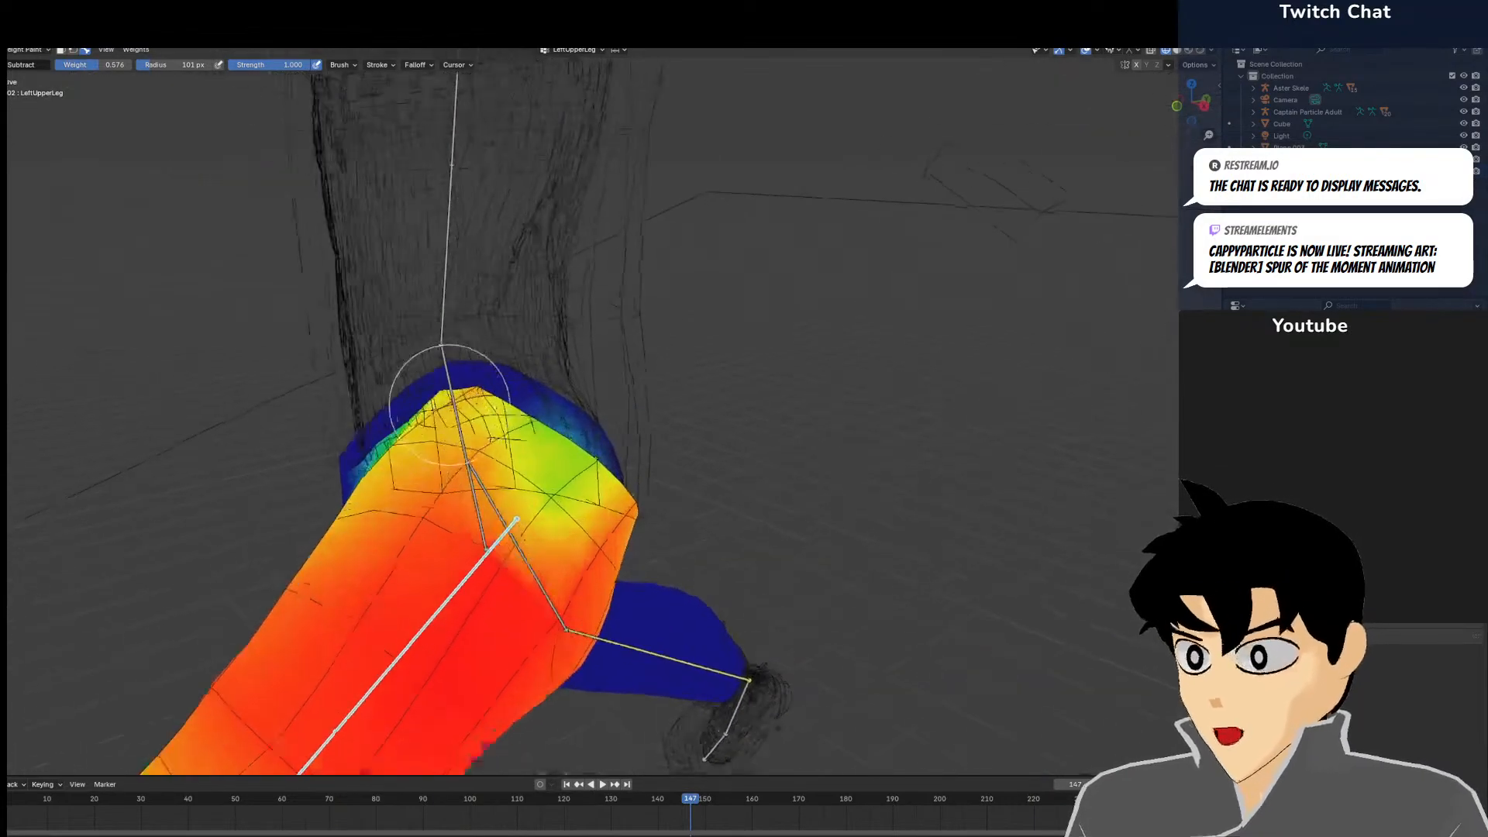
pyautogui.moveTo(614, 472); pyautogui.dragTo(633, 506)
pyautogui.moveTo(463, 429); pyautogui.dragTo(338, 481, button='middle')
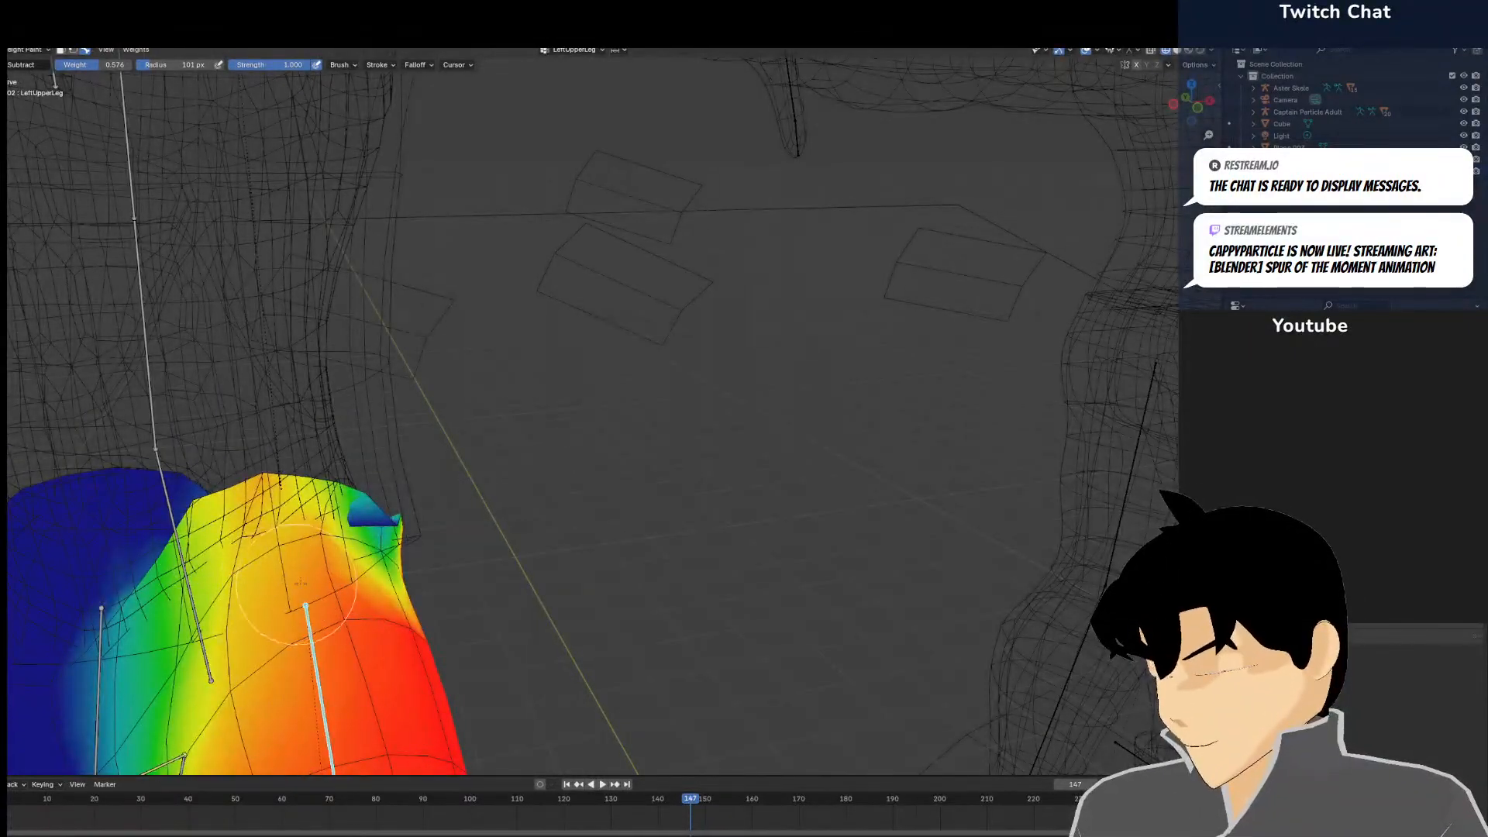
pyautogui.moveTo(337, 571)
pyautogui.mouseDown(button='middle')
pyautogui.moveTo(333, 532)
pyautogui.moveTo(272, 580)
pyautogui.mouseUp(button='middle')
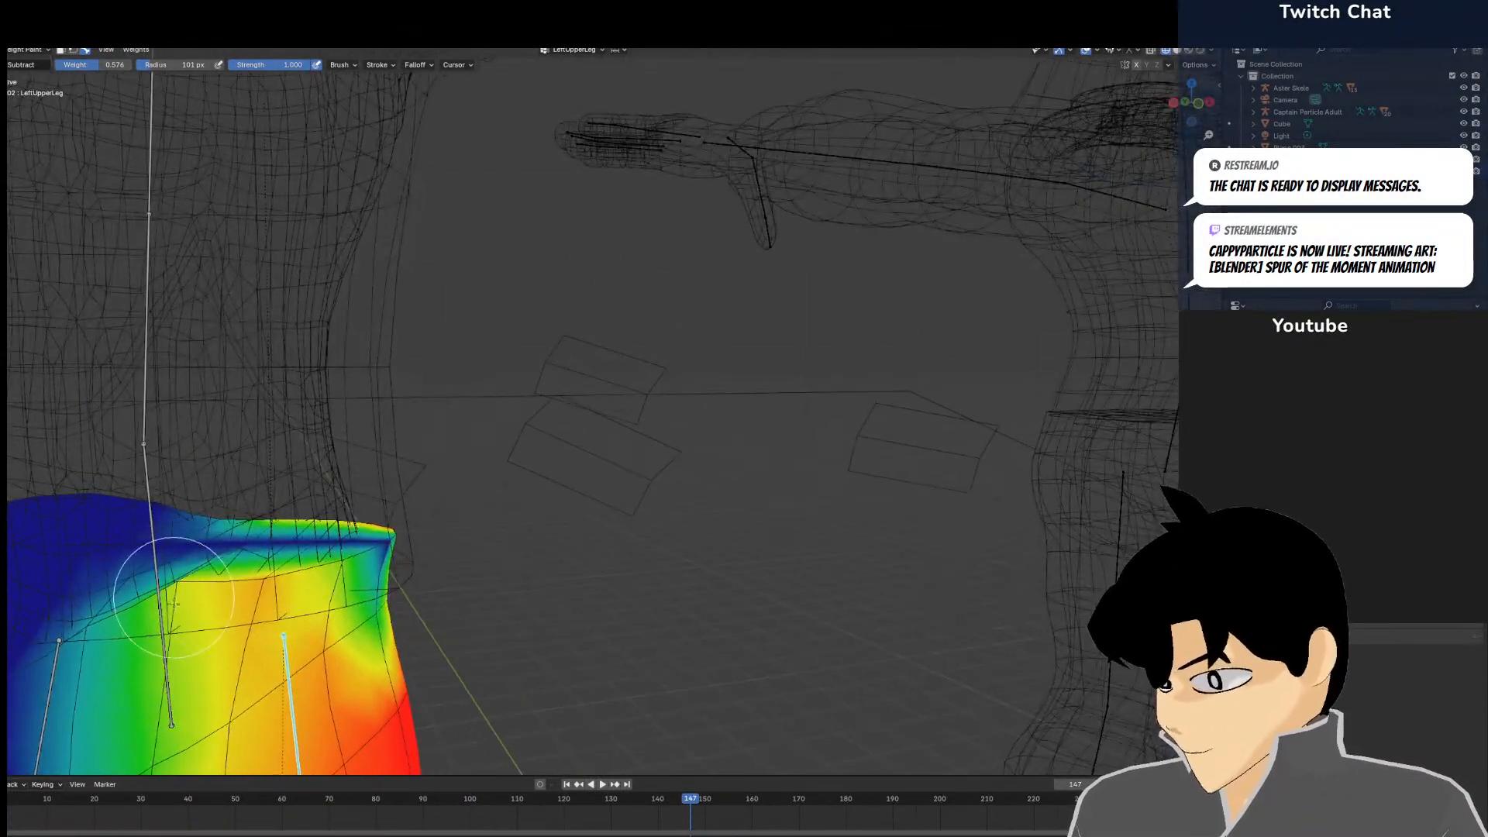
pyautogui.moveTo(149, 634)
pyautogui.mouseDown(button='middle')
pyautogui.moveTo(333, 419)
pyautogui.moveTo(480, 287)
pyautogui.moveTo(417, 446)
pyautogui.moveTo(432, 598)
pyautogui.moveTo(697, 477)
pyautogui.mouseUp(button='middle')
# Subtract the left upper leg bone's weights around the remaining sides and back of the pants' waistband
pyautogui.keyDown('ctrl'); pyautogui.click(142, 412); pyautogui.keyUp('ctrl')
pyautogui.keyDown('ctrl'); pyautogui.click(443, 577); pyautogui.keyUp('ctrl')
pyautogui.moveTo(724, 466); pyautogui.dragTo(783, 452)
pyautogui.moveTo(789, 453); pyautogui.dragTo(655, 492, button='middle')
pyautogui.moveTo(744, 442)
pyautogui.mouseDown()
pyautogui.moveTo(797, 491)
pyautogui.moveTo(890, 432)
pyautogui.moveTo(707, 473)
pyautogui.mouseUp()
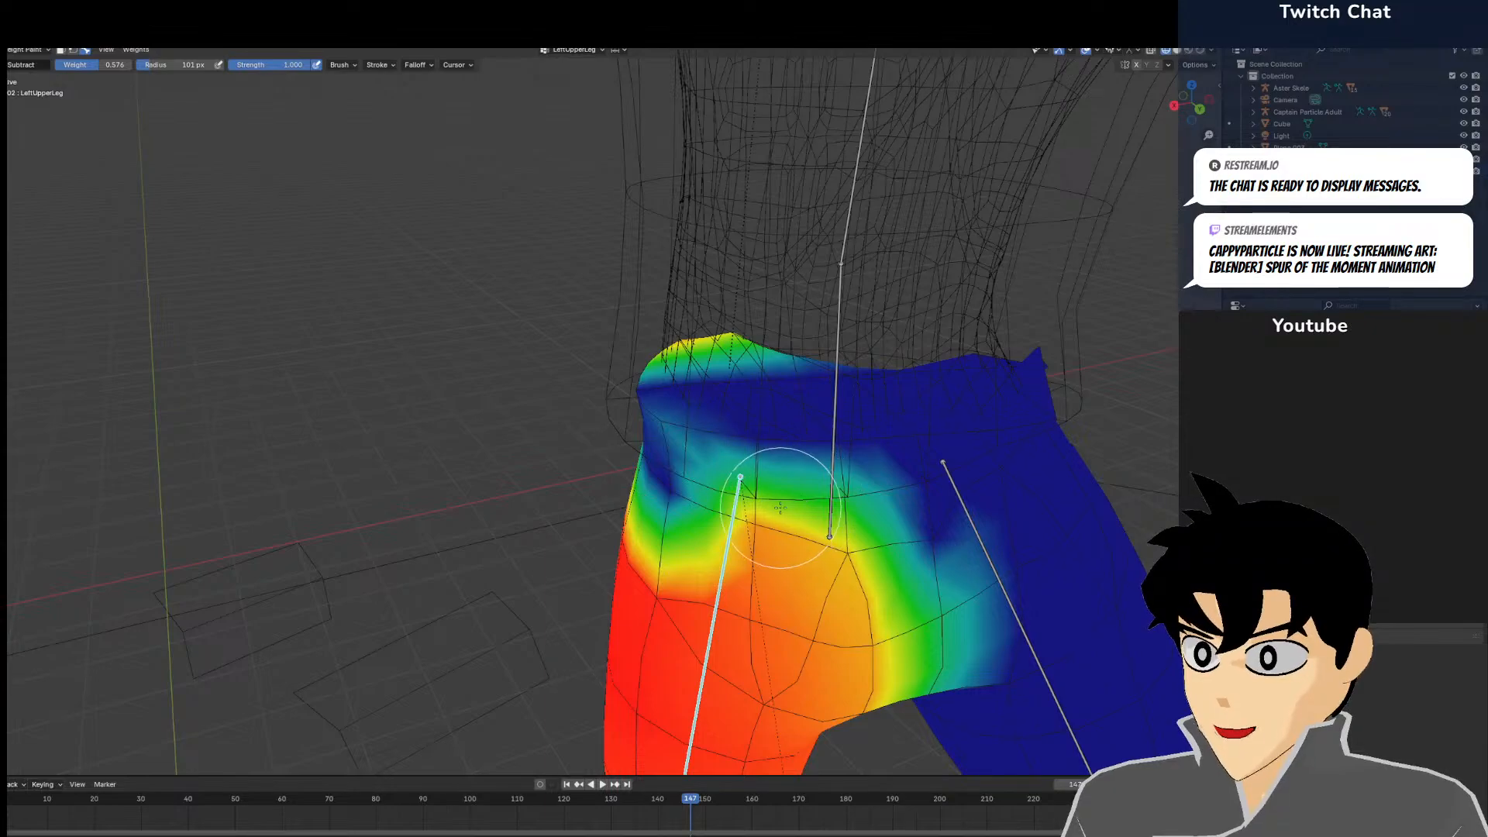
pyautogui.moveTo(749, 494); pyautogui.dragTo(837, 476, button='middle')
pyautogui.moveTo(711, 385)
pyautogui.mouseDown()
pyautogui.moveTo(740, 389)
pyautogui.moveTo(653, 333)
pyautogui.mouseUp()
pyautogui.moveTo(652, 333); pyautogui.dragTo(744, 355, button='middle')
pyautogui.moveTo(744, 356)
pyautogui.mouseDown()
pyautogui.moveTo(465, 359)
pyautogui.moveTo(616, 401)
pyautogui.mouseUp()
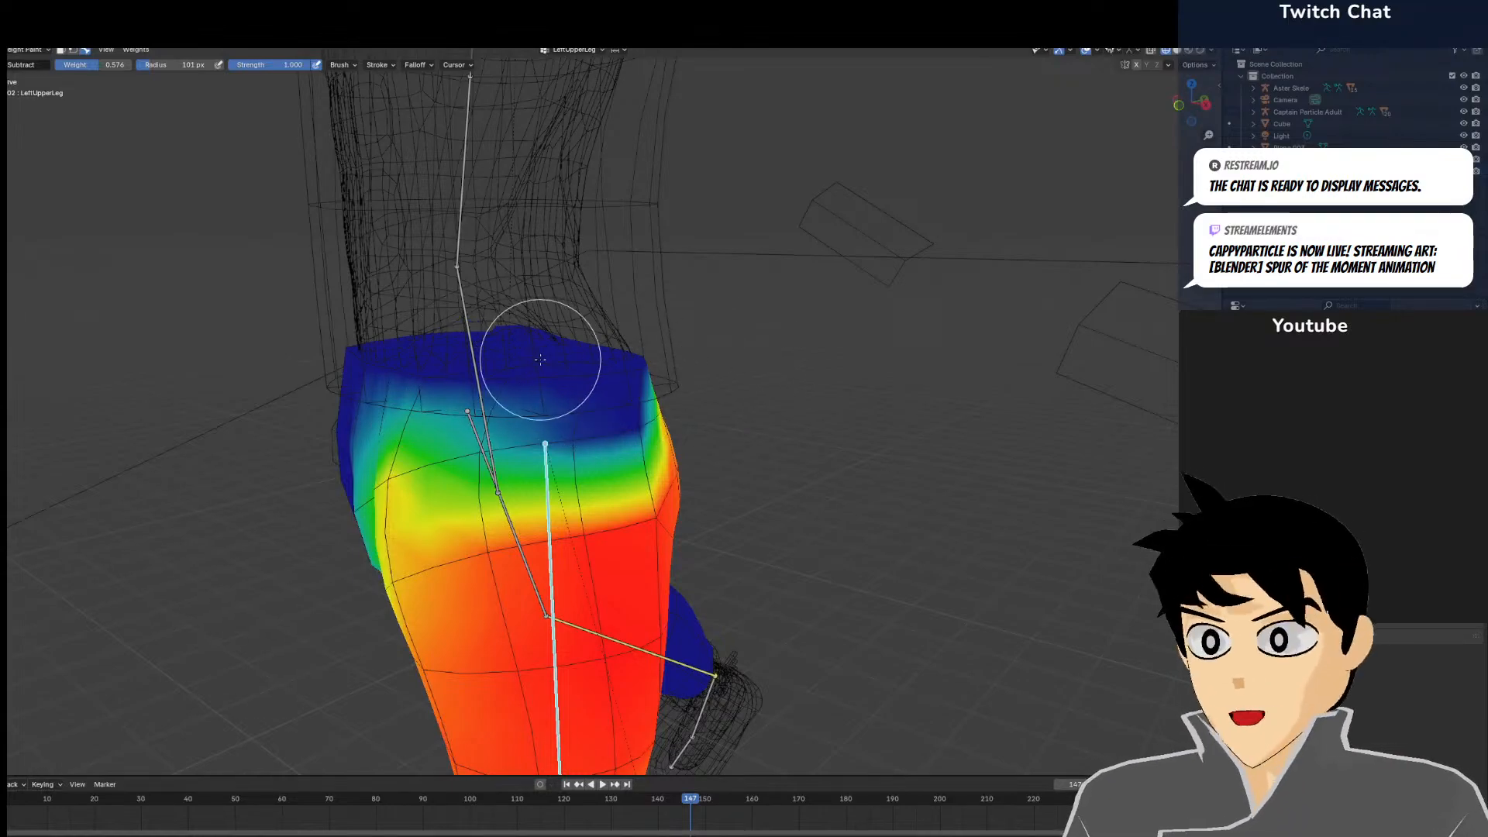
pyautogui.moveTo(540, 359); pyautogui.dragTo(747, 399, button='middle')
# Return the pants mesh to Object Mode and set the viewport to solid shading
pyautogui.moveTo(396, 372); pyautogui.dragTo(18, 123, button='middle')
pyautogui.click(12, 53)
pyautogui.click(17, 64)
pyautogui.press('z')
pyautogui.click(970, 506)
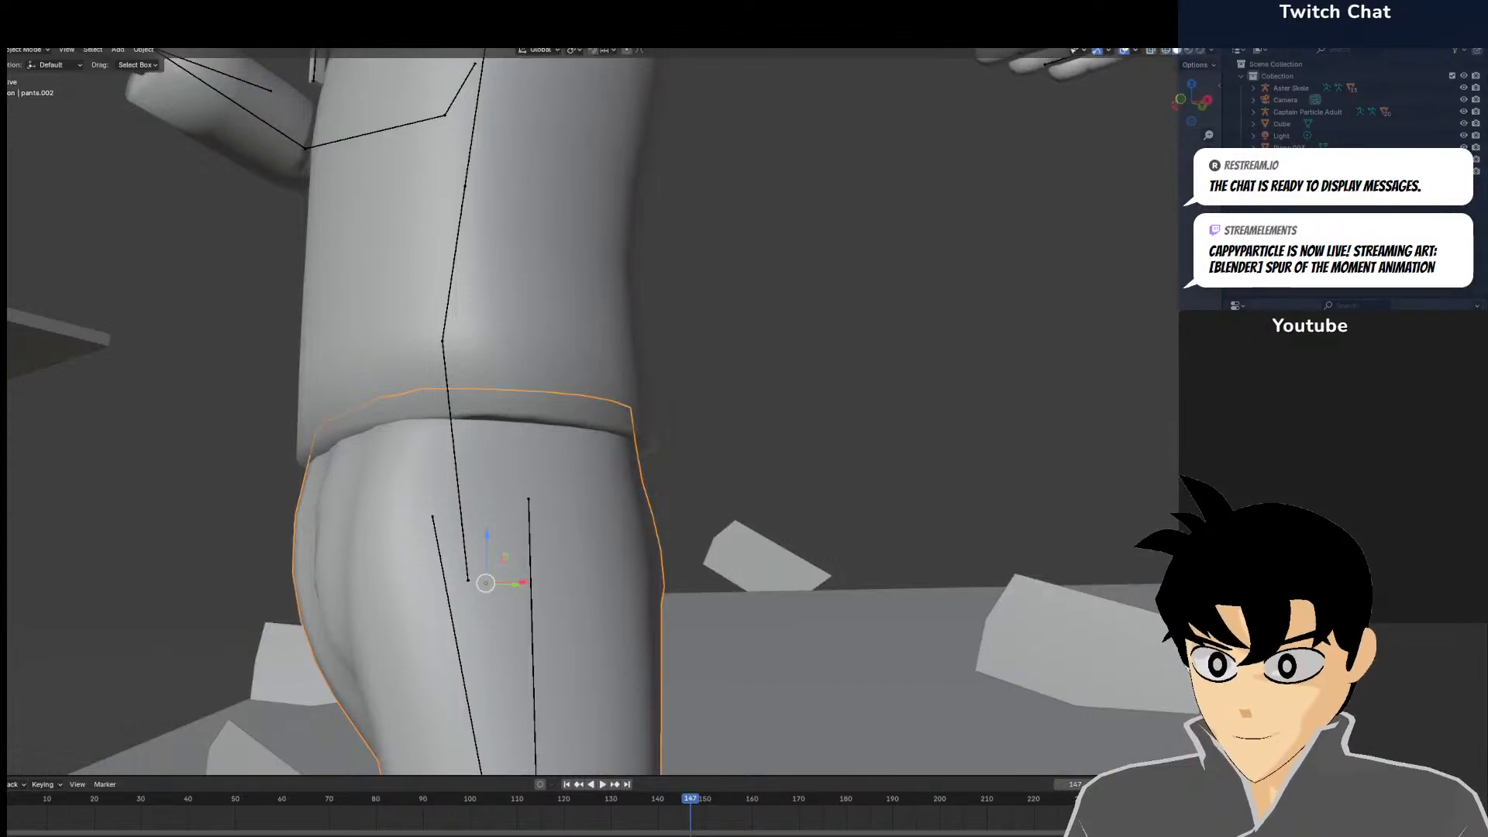
# Remove the viewport subdivision smoothing from the red-outfit character's pants and jacket, and check the body mesh's modifiers
pyautogui.click(1232, 434)
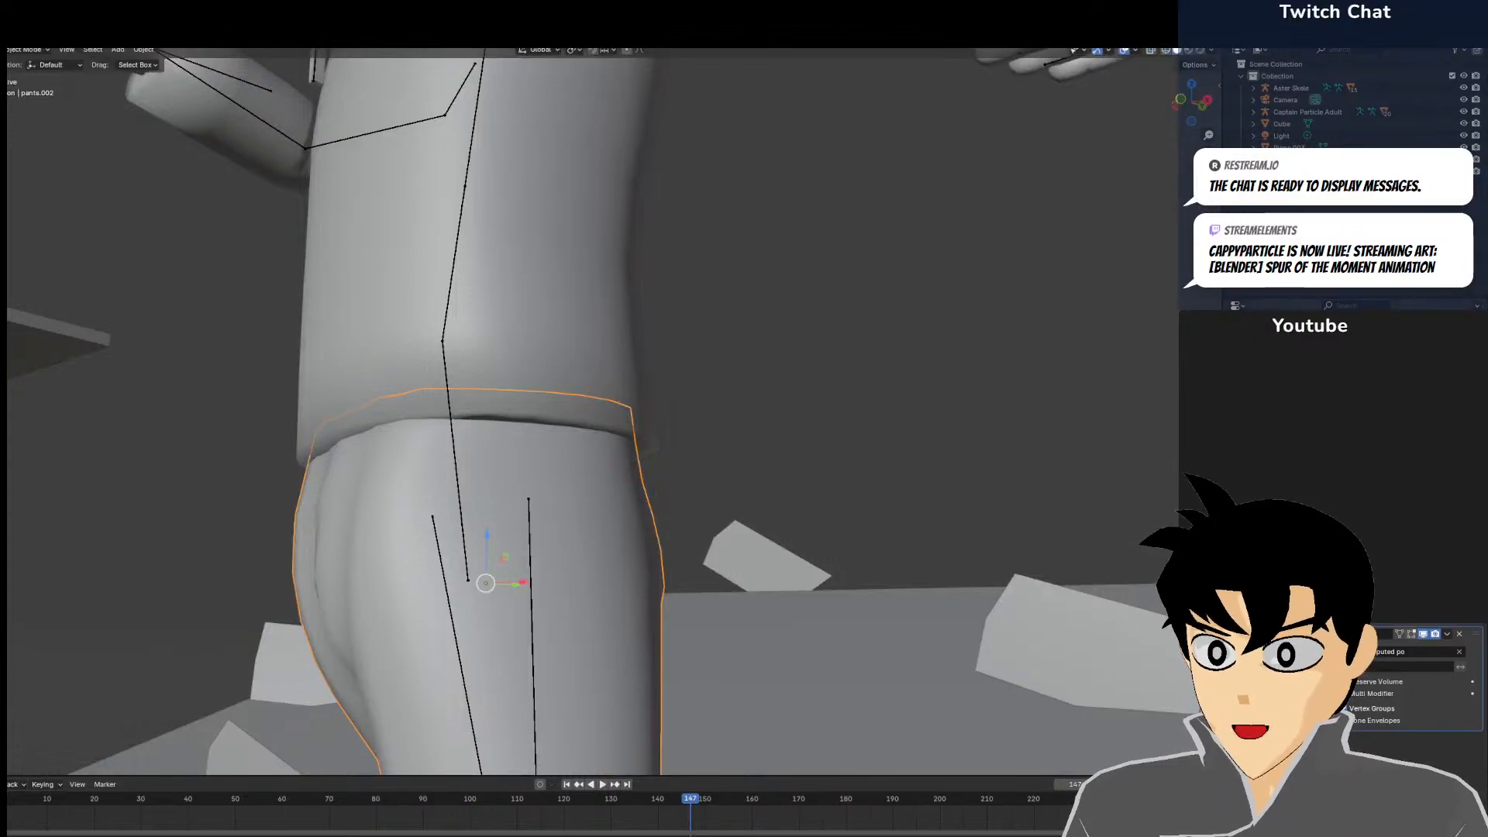
pyautogui.click(605, 334)
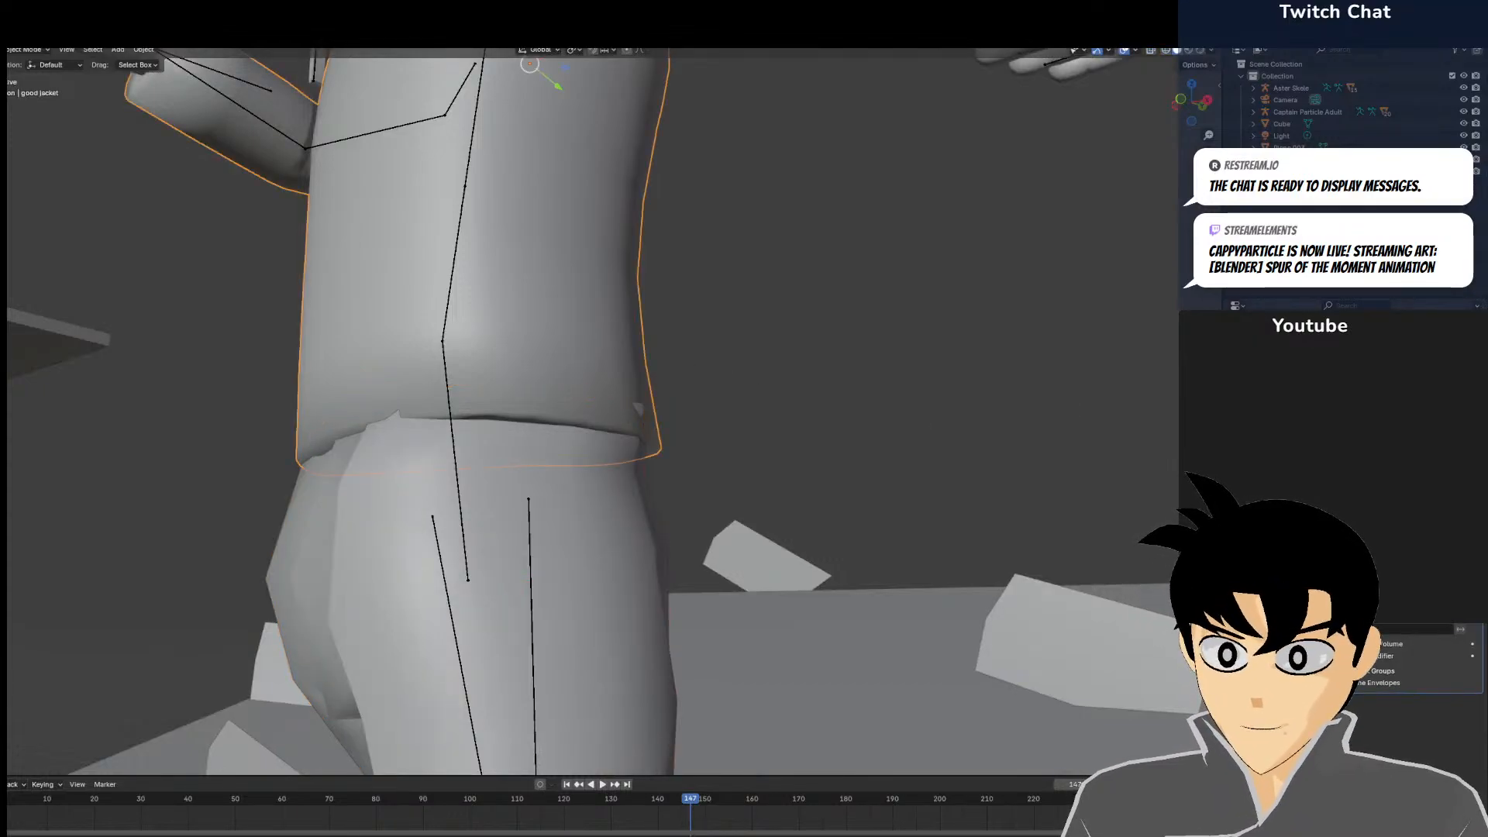
pyautogui.click(1344, 644)
pyautogui.keyDown('shift'); pyautogui.moveTo(551, 256); pyautogui.dragTo(694, 536, button='middle'); pyautogui.keyUp('shift')
pyautogui.scroll(-2, 694, 536)
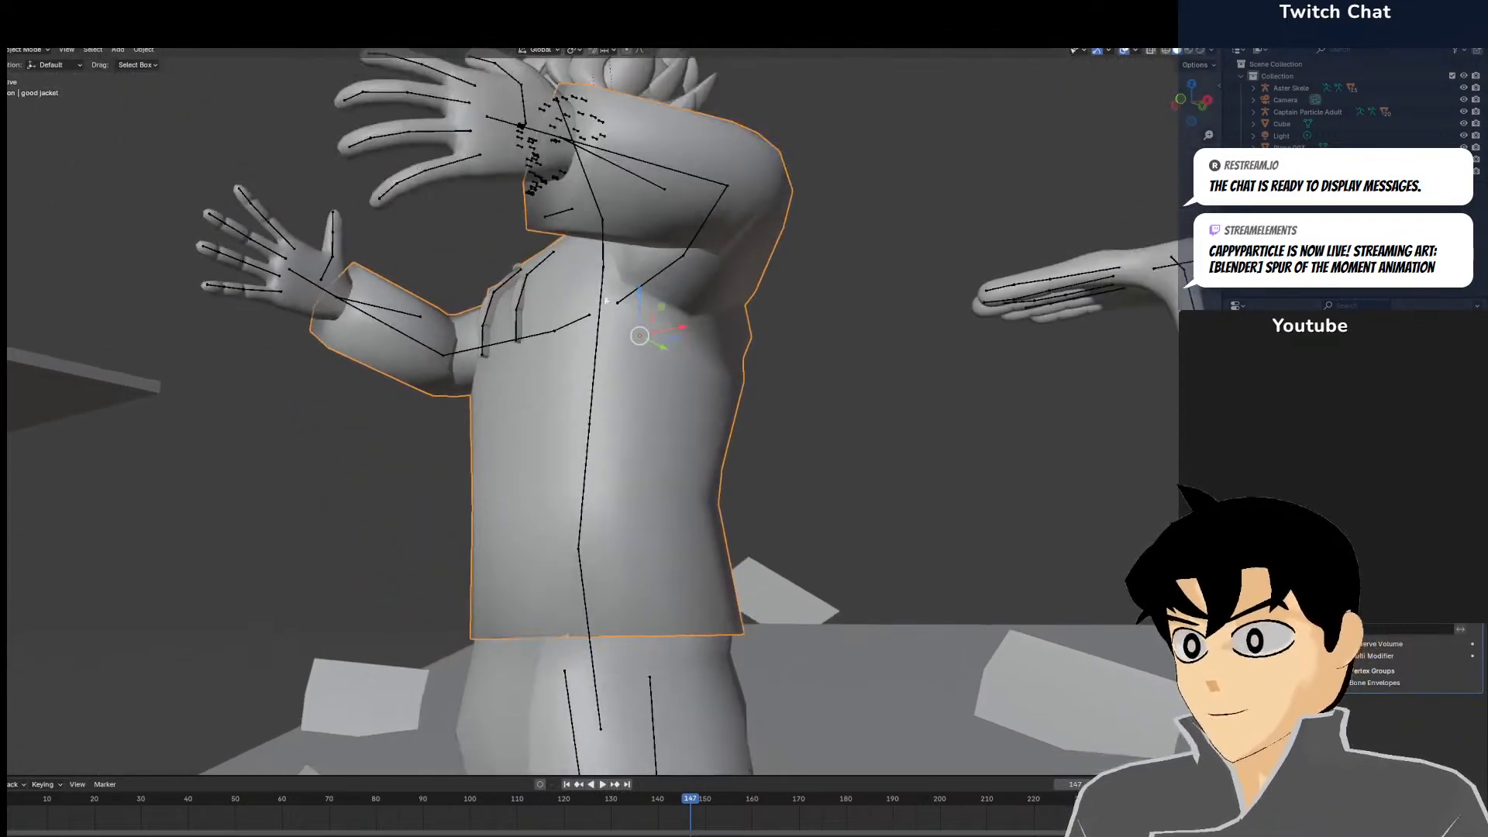
pyautogui.moveTo(616, 182); pyautogui.dragTo(690, 235, button='middle')
pyautogui.click(691, 234)
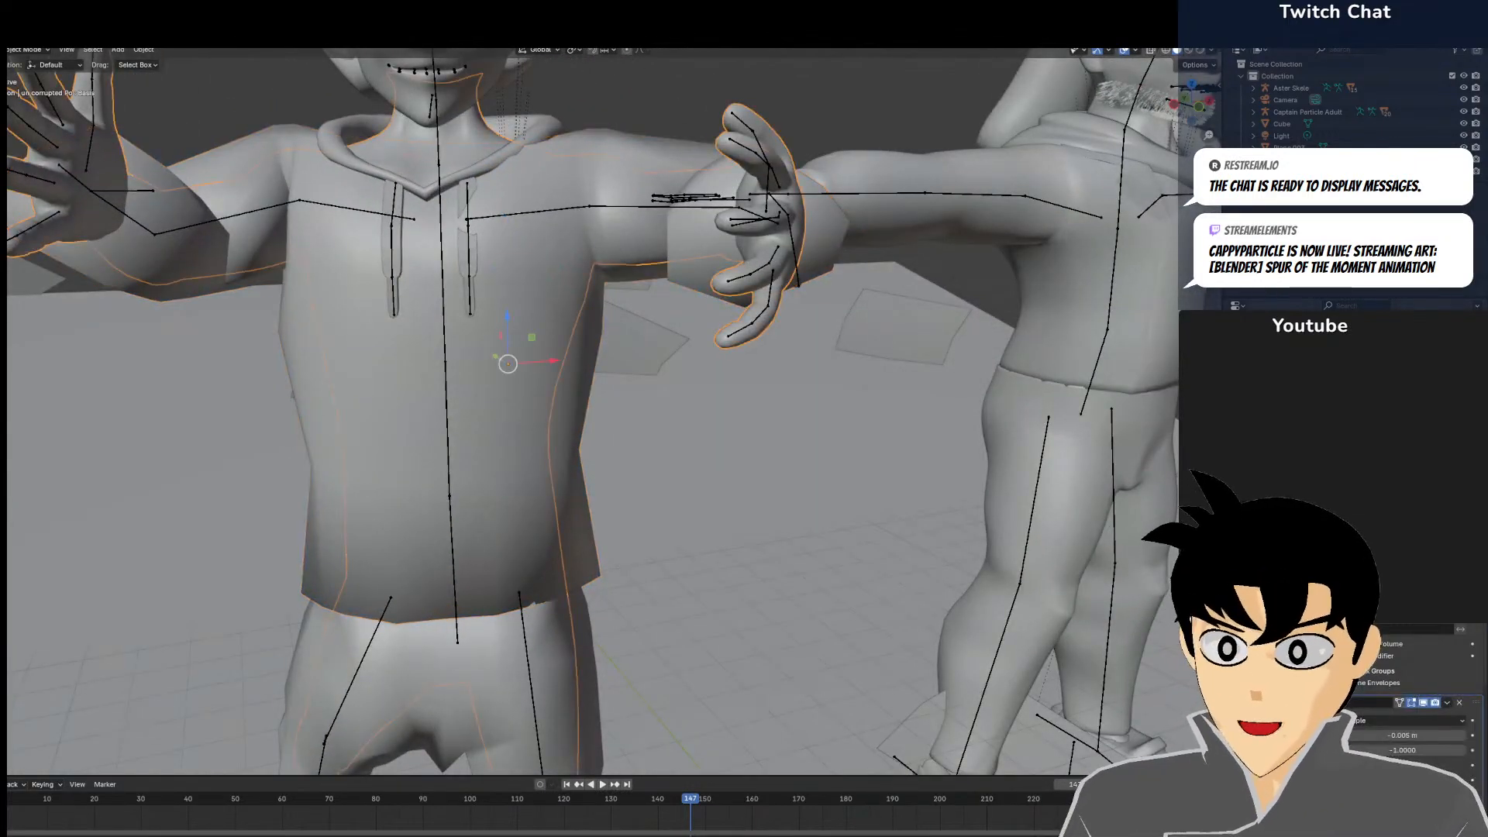
pyautogui.scroll(-3, 592, 411)
# Set the subdivision level to 0 on the grey-haired character's jacket and pants
pyautogui.click(498, 120)
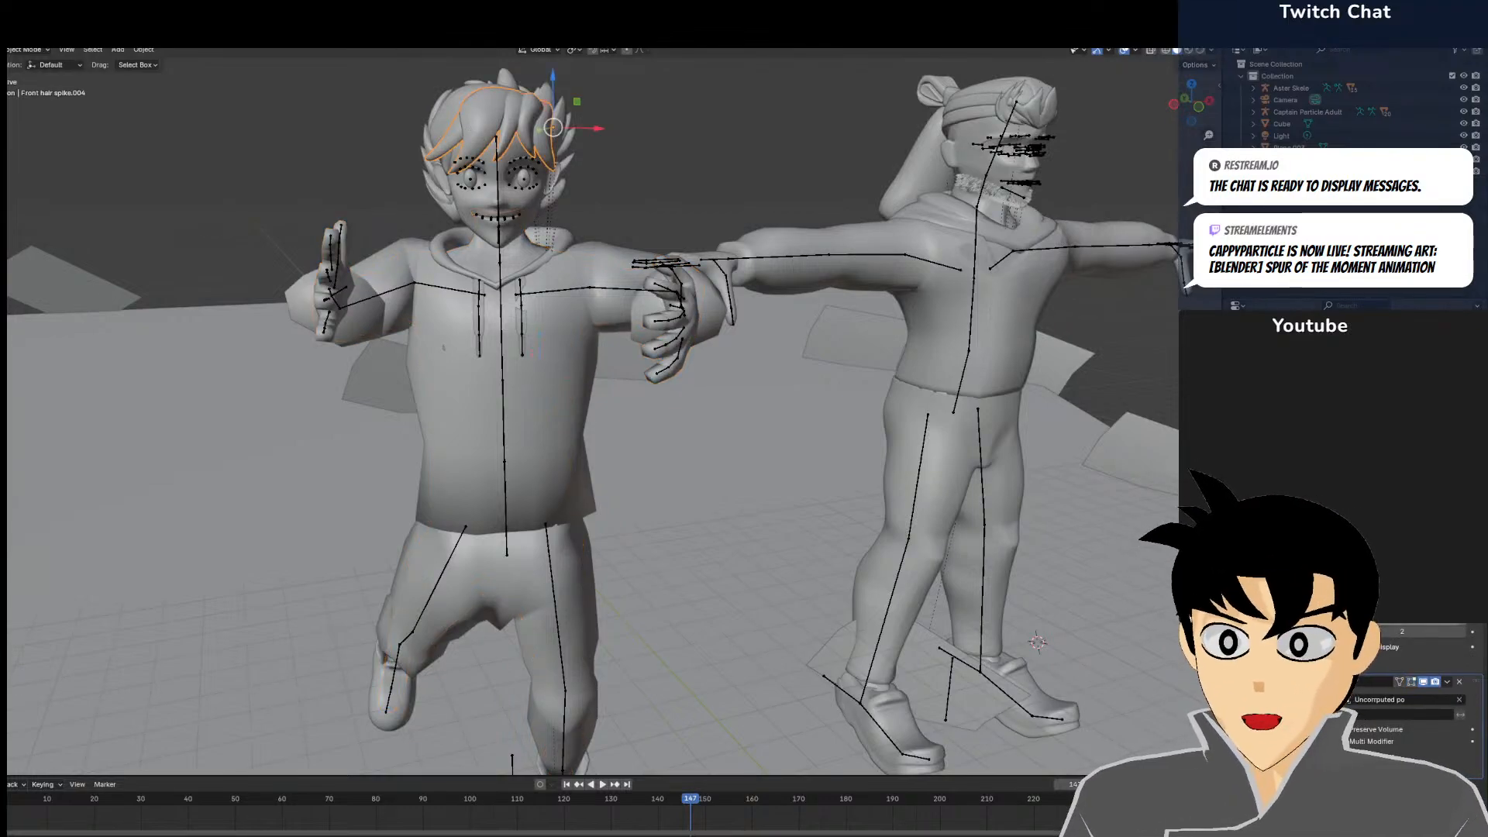
pyautogui.click(500, 120)
pyautogui.click(946, 261)
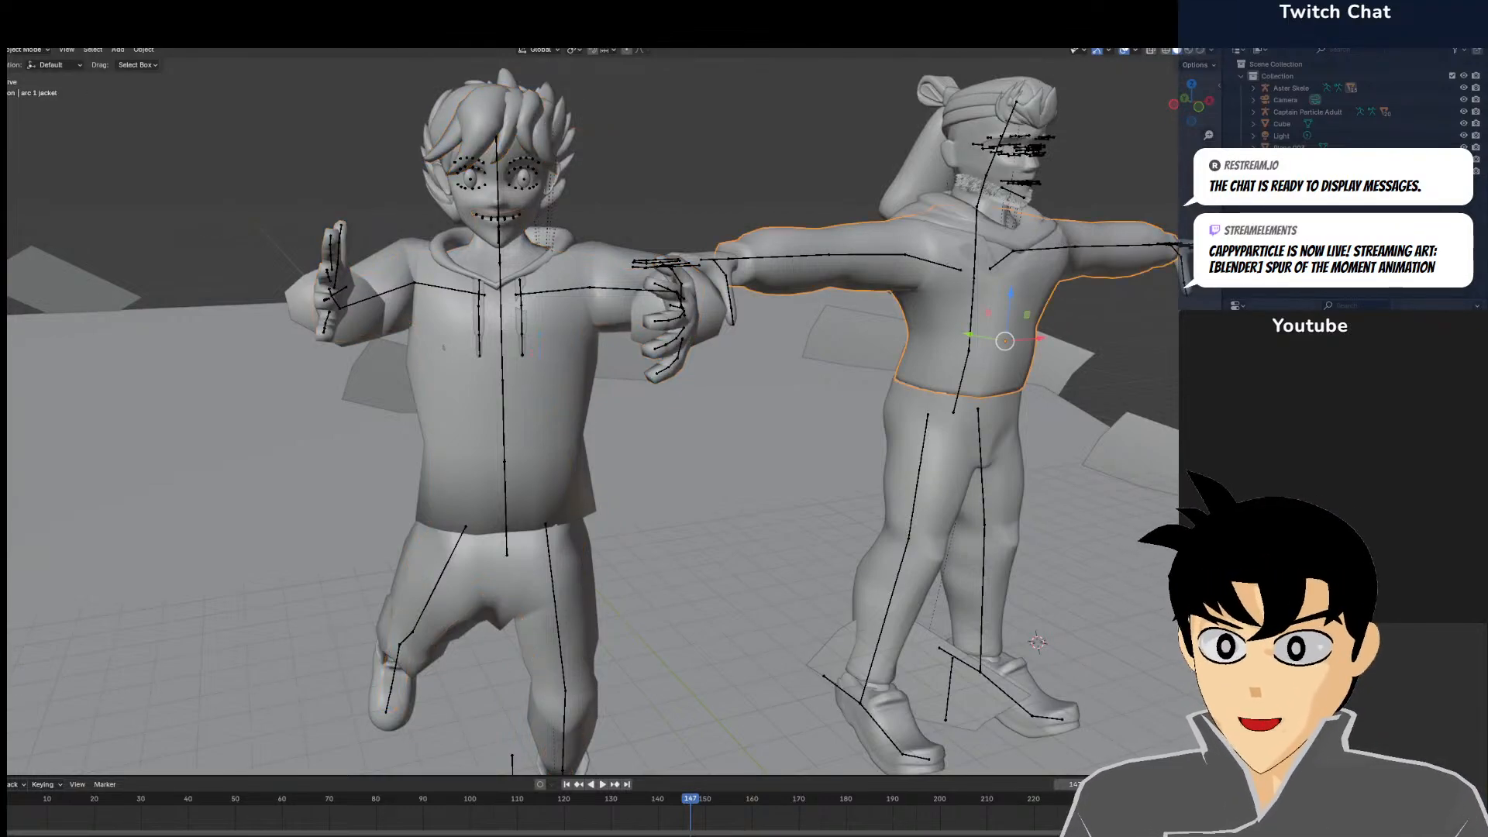
pyautogui.click(997, 440)
pyautogui.click(997, 440)
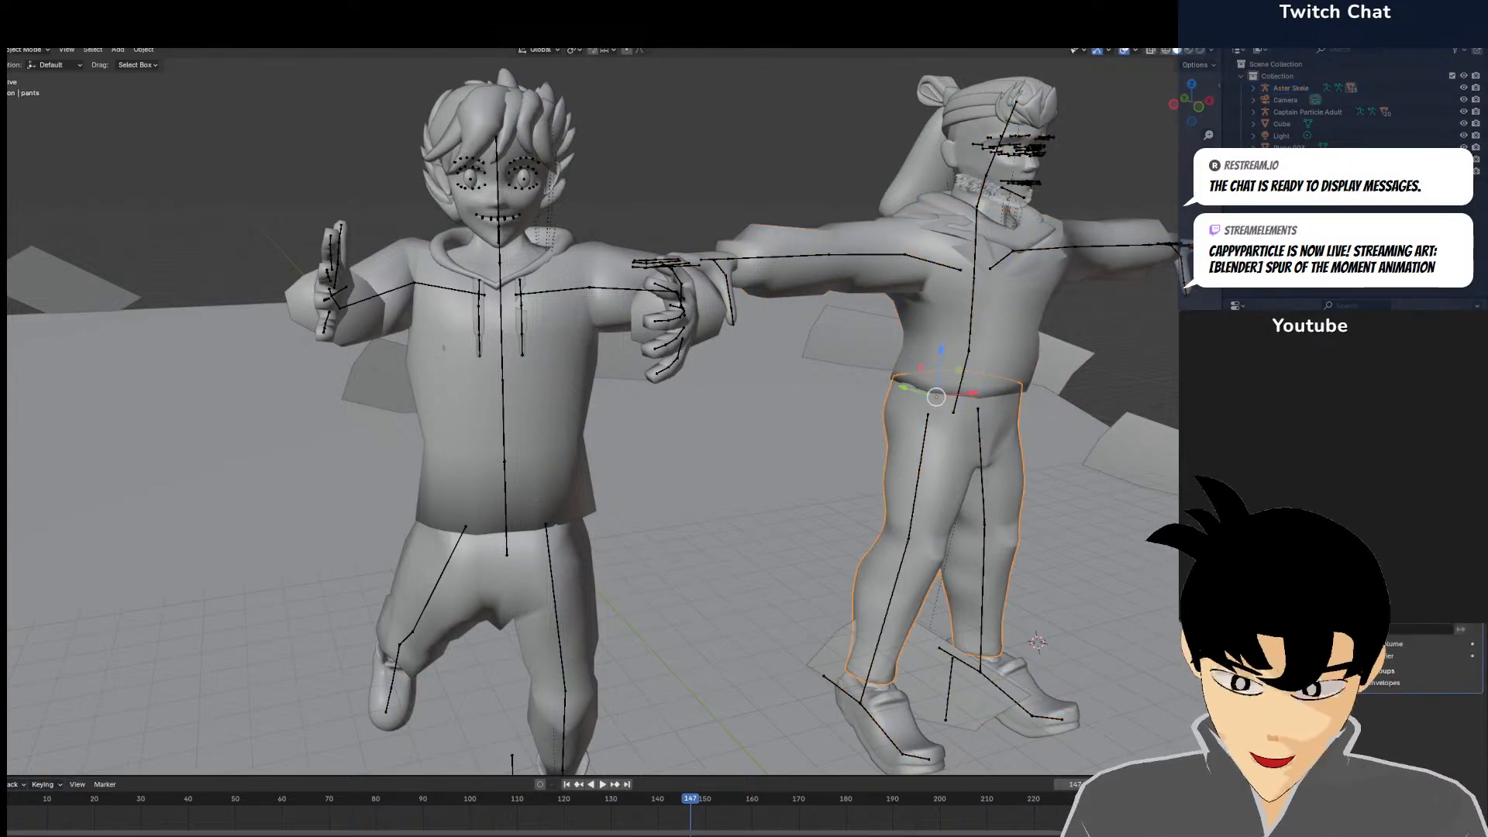
pyautogui.hotkey('ctrl', '0')
pyautogui.keyDown('shift'); pyautogui.moveTo(1111, 636); pyautogui.dragTo(1093, 602, button='middle'); pyautogui.keyUp('shift')
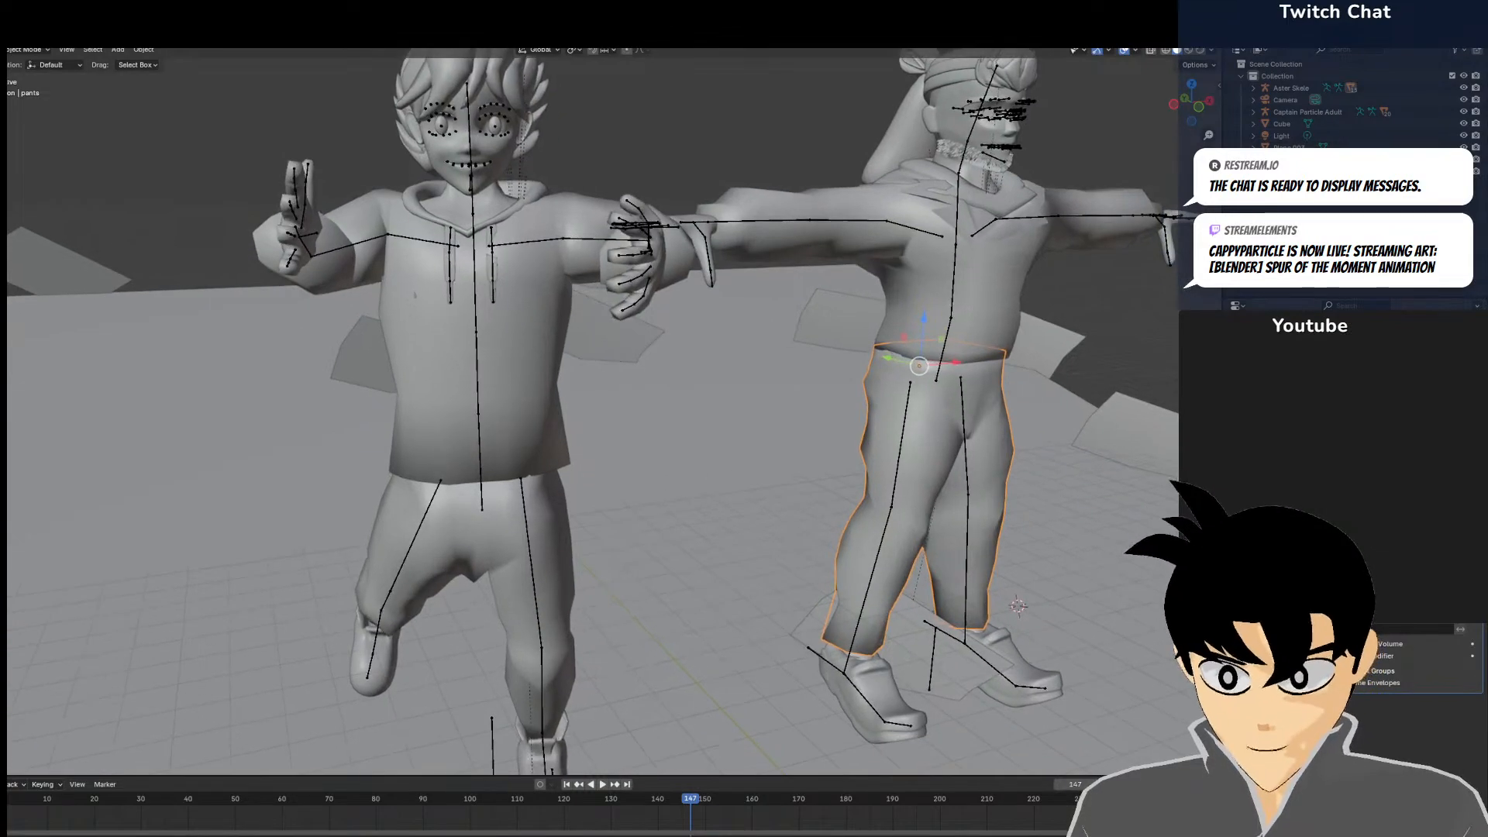
pyautogui.click(893, 688)
# Examine the red-outfit character's head, neck, body and back hair meshes up close for their smoothing
pyautogui.keyDown('shift'); pyautogui.moveTo(794, 288); pyautogui.dragTo(746, 348, button='middle'); pyautogui.keyUp('shift')
pyautogui.click(730, 413)
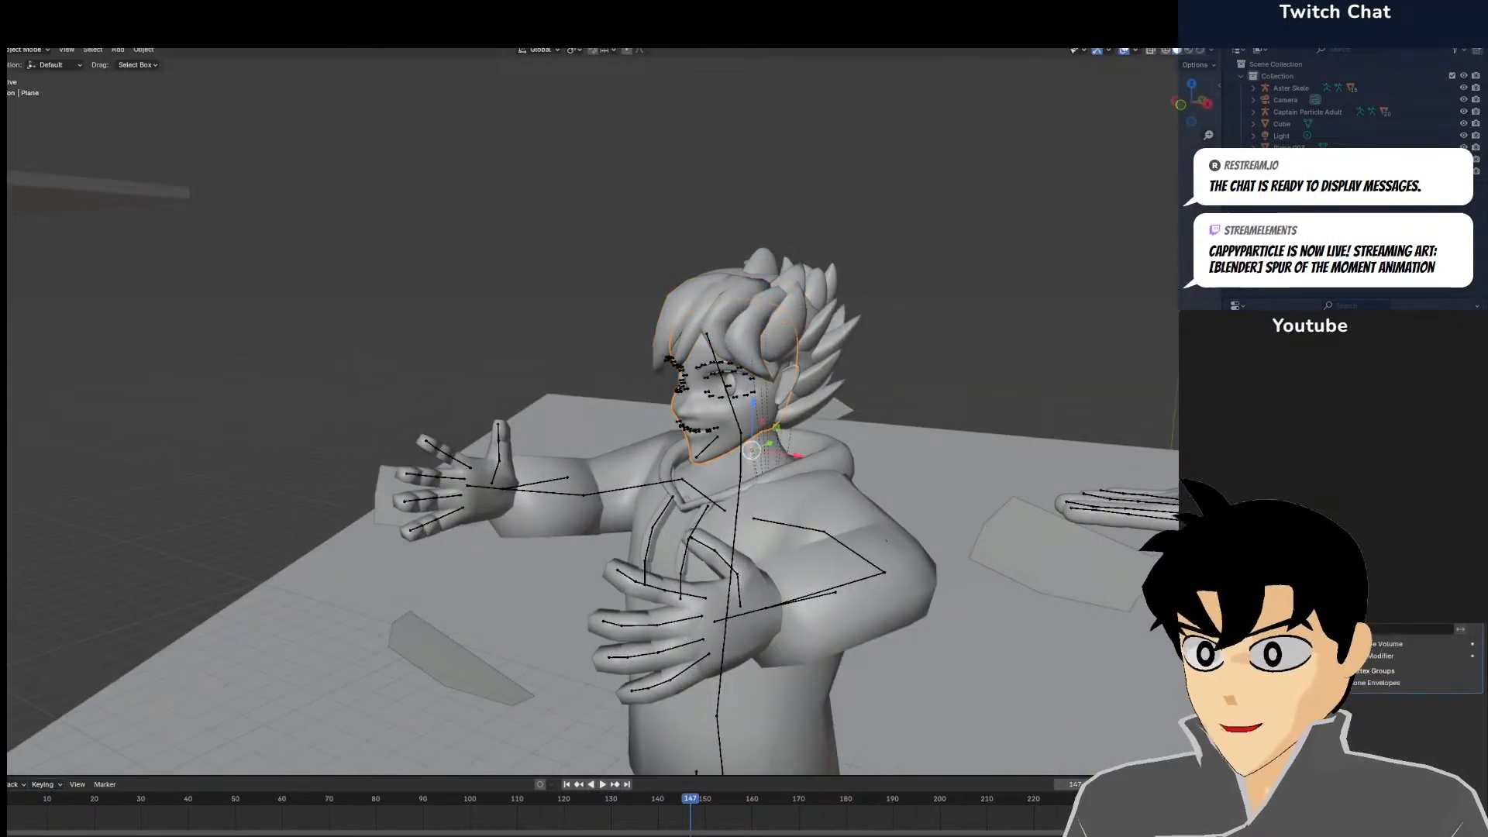
pyautogui.scroll(5, 736, 496)
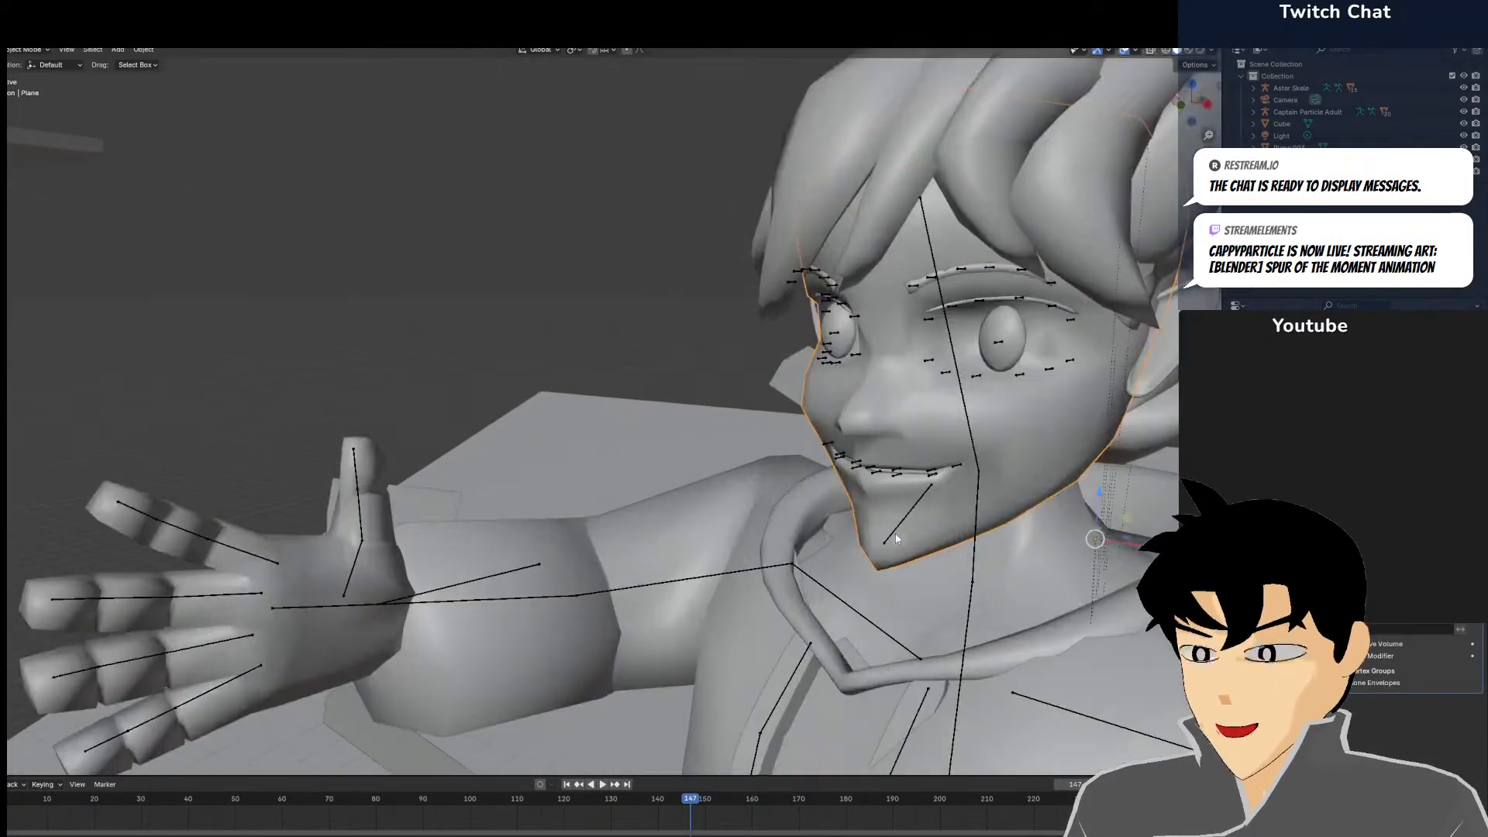
pyautogui.scroll(-4, 737, 496)
pyautogui.scroll(2, 803, 533)
pyautogui.click(811, 529)
pyautogui.moveTo(810, 530); pyautogui.dragTo(921, 517, button='middle')
pyautogui.scroll(-2, 920, 517)
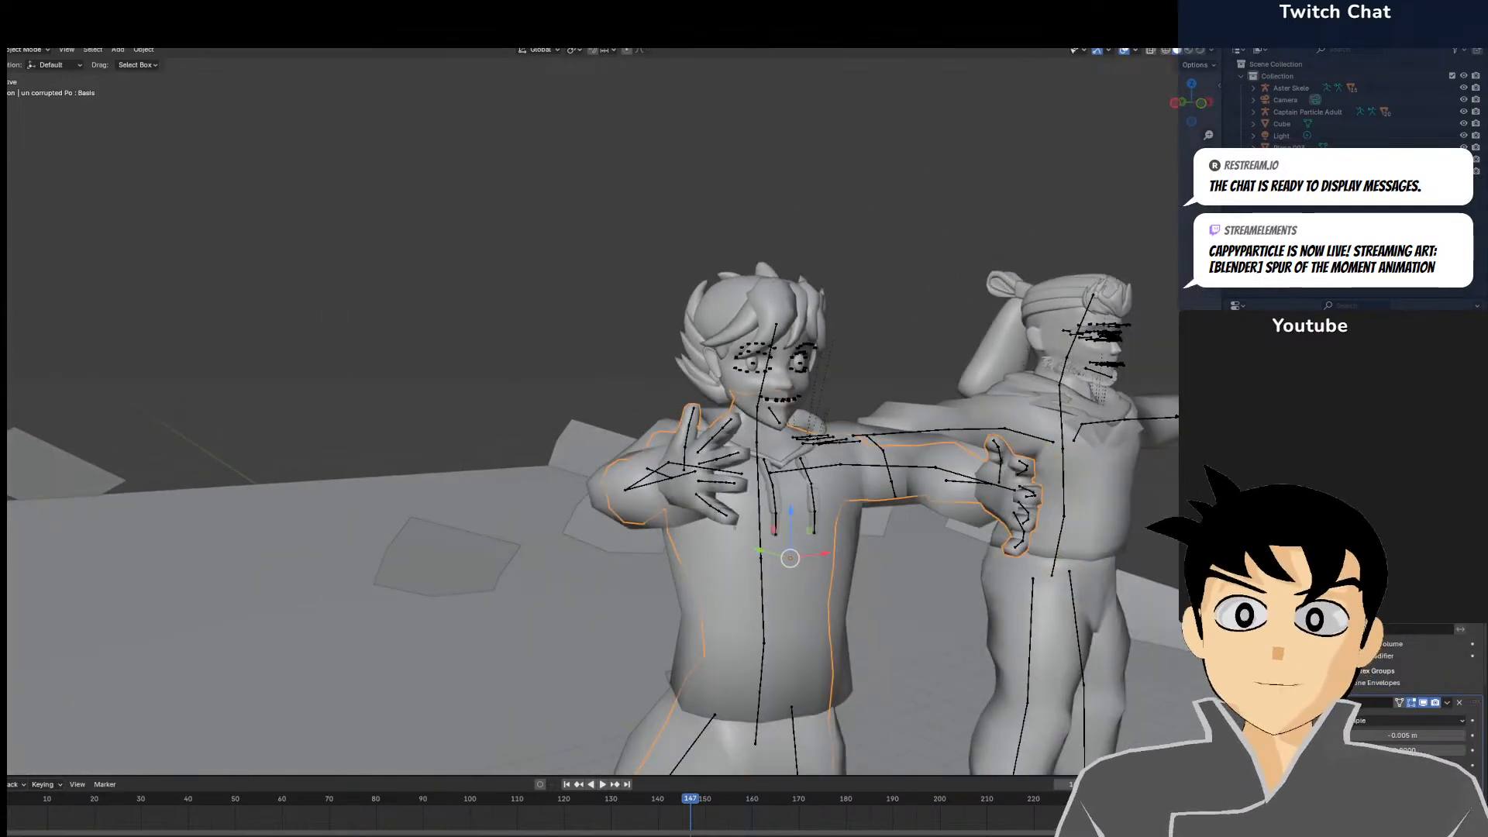
pyautogui.moveTo(964, 281); pyautogui.dragTo(840, 332, button='middle')
pyautogui.scroll(5, 823, 331)
pyautogui.click(844, 333)
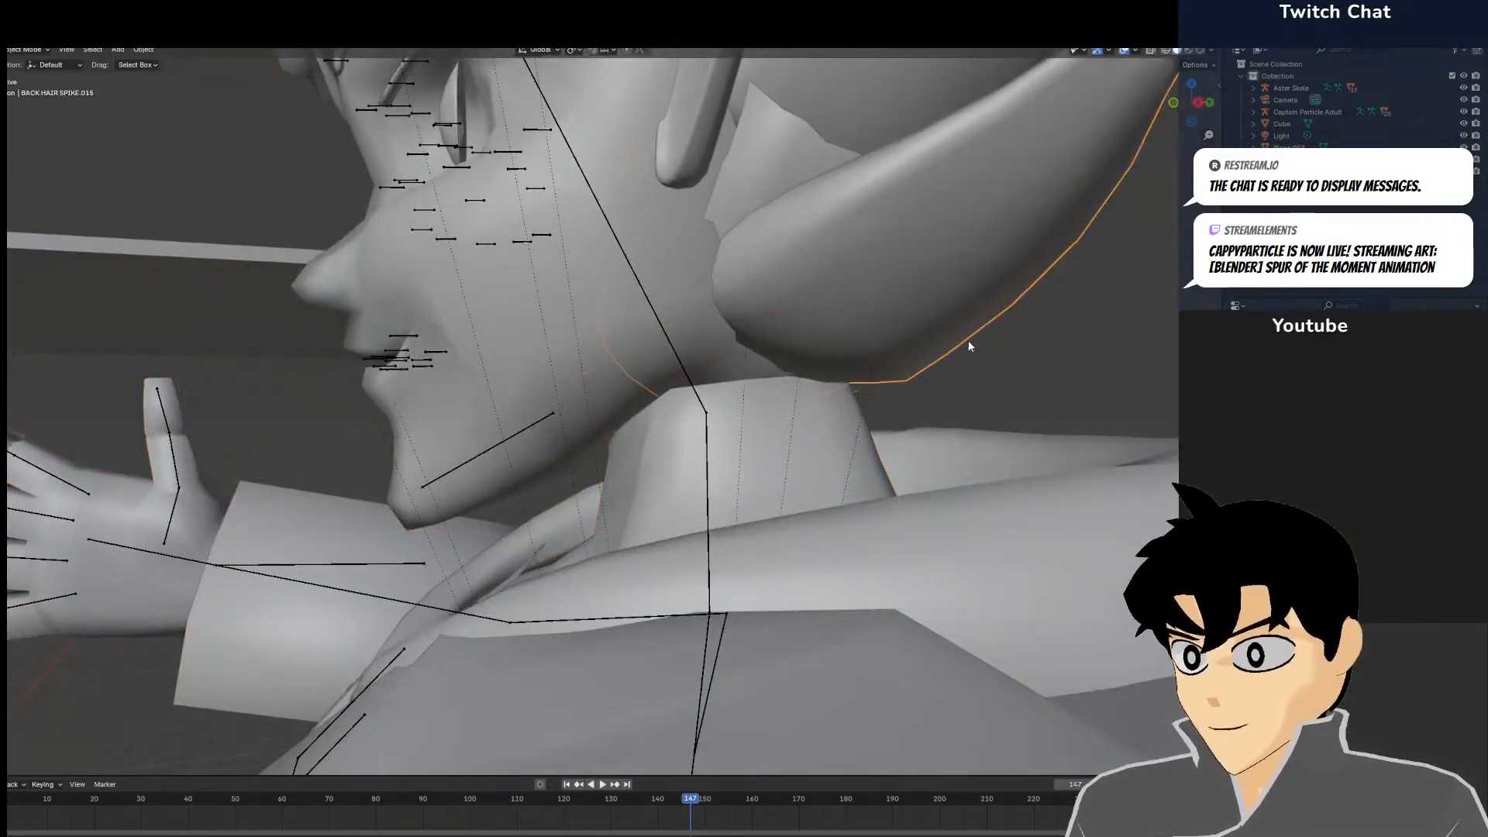
pyautogui.click(658, 310)
pyautogui.press('g')
pyautogui.rightClick(1365, 210)
pyautogui.scroll(-8, 821, 406)
pyautogui.moveTo(824, 406); pyautogui.dragTo(941, 450, button='middle')
# Put the red-outfit character's armature back in Pose Mode, and move and rotate the left arm's IK control
pyautogui.click(883, 475)
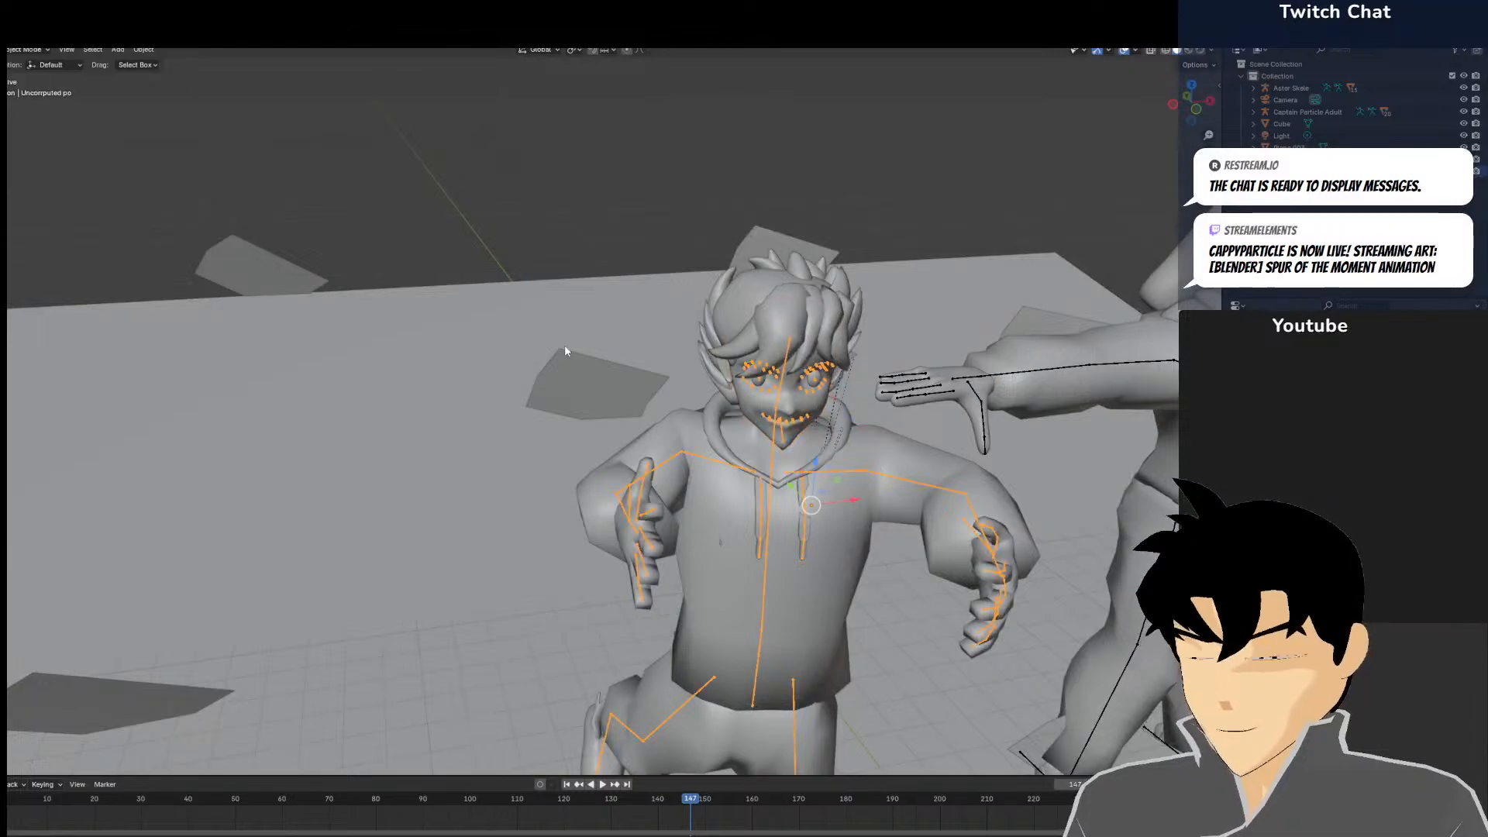
pyautogui.click(22, 89)
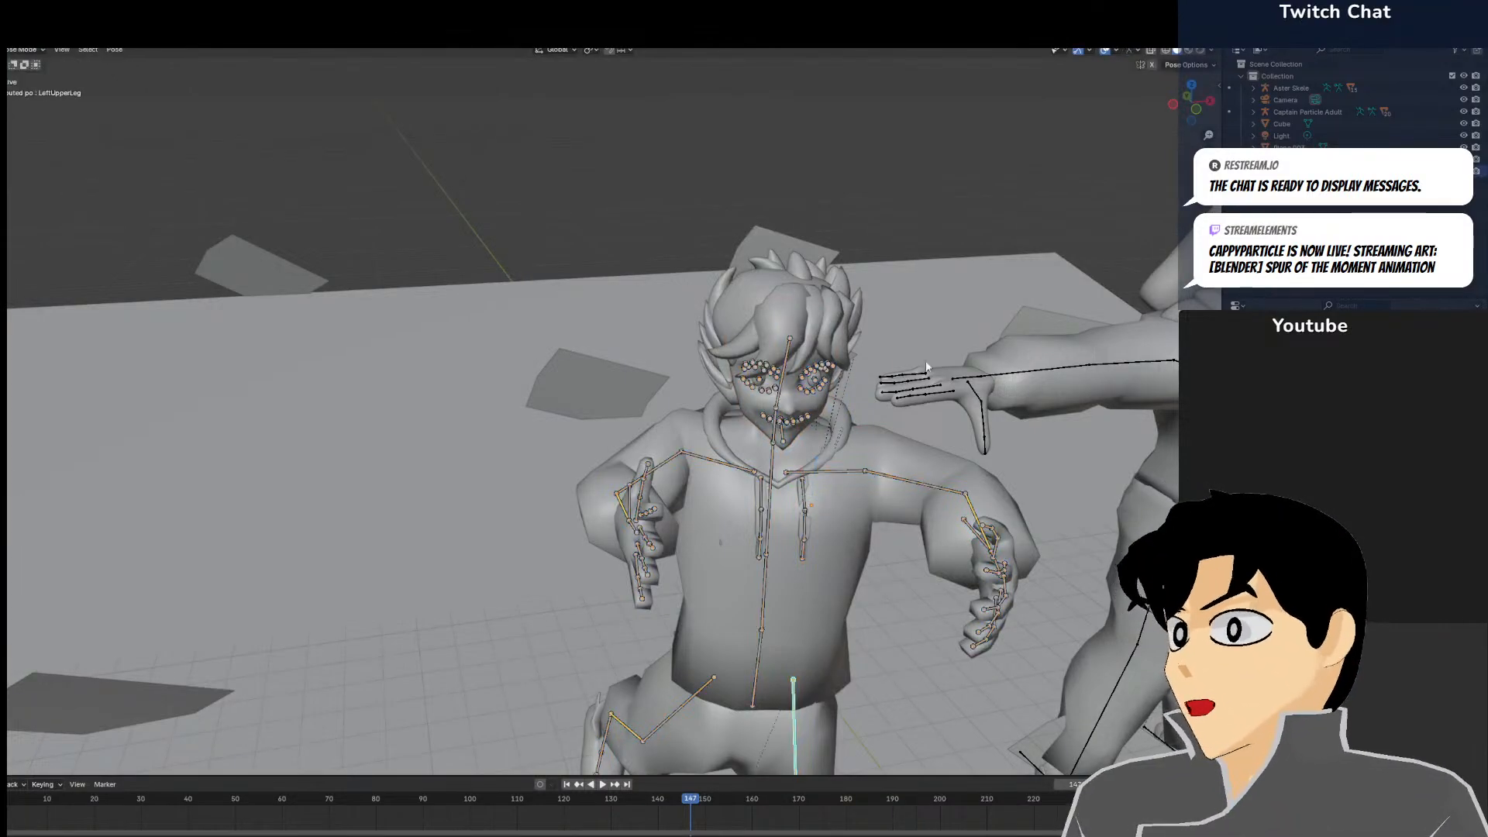
pyautogui.moveTo(822, 372); pyautogui.dragTo(893, 364, button='middle')
pyautogui.click(933, 595)
pyautogui.press('g')
pyautogui.click(821, 587)
pyautogui.moveTo(821, 587); pyautogui.dragTo(664, 660, button='middle')
pyautogui.press('g')
pyautogui.click(578, 625)
pyautogui.press('r')
pyautogui.click(895, 553)
# Lower the red-outfit character's right arm IK control about 2.4 m so the right arm drops beside the torso
pyautogui.moveTo(894, 553); pyautogui.dragTo(976, 451, button='middle')
pyautogui.click(887, 438)
pyautogui.click(973, 326)
pyautogui.moveTo(973, 325); pyautogui.dragTo(701, 387, button='middle')
pyautogui.click(689, 432)
pyautogui.press('g')
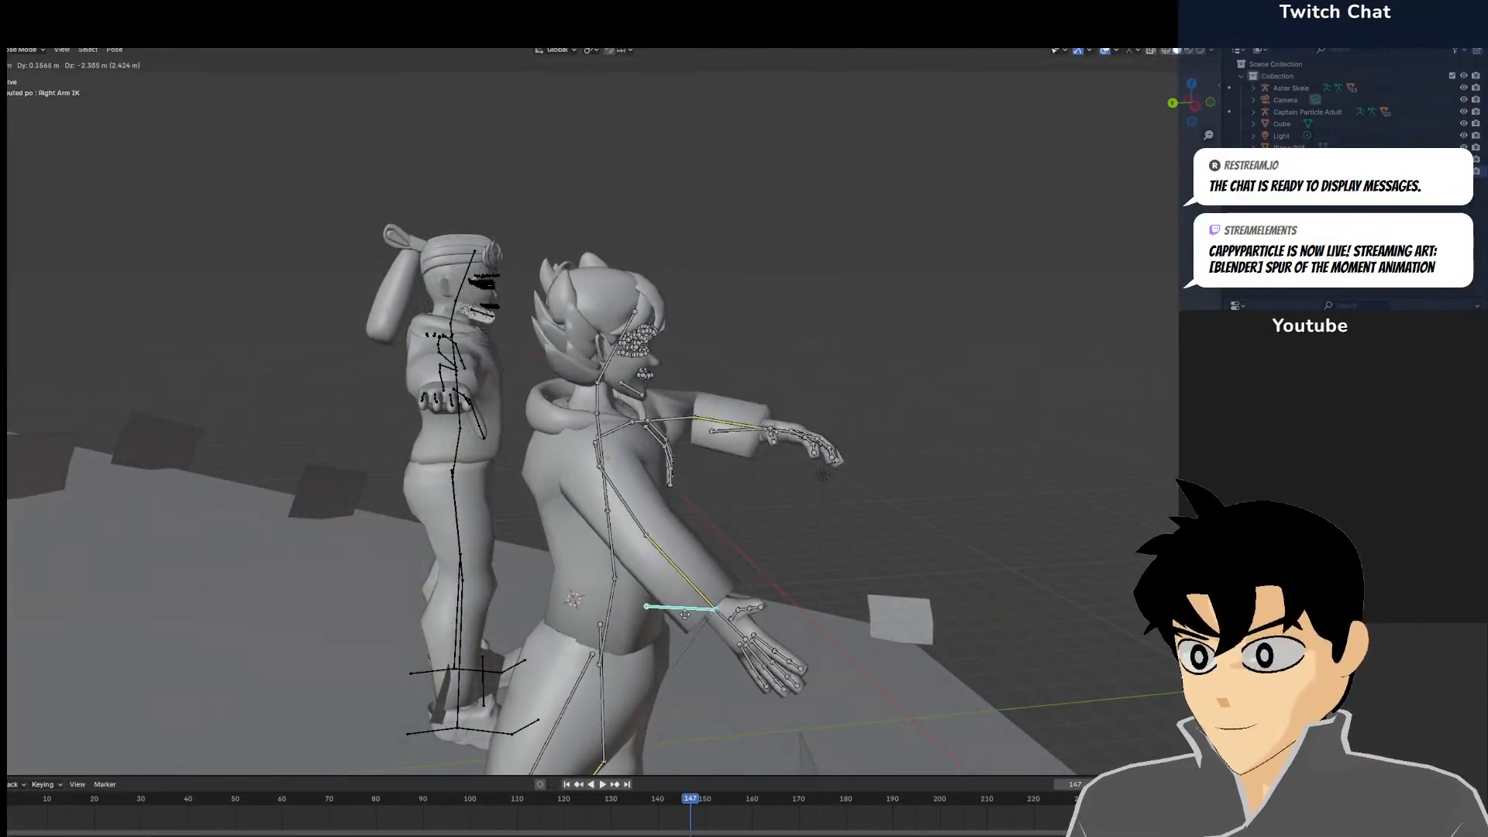
pyautogui.click(691, 606)
pyautogui.moveTo(691, 606); pyautogui.dragTo(746, 548, button='middle')
# Rotate the left upper leg bone, adjusting it from the side and from a second angle
pyautogui.moveTo(1008, 627); pyautogui.dragTo(924, 547, button='middle')
pyautogui.press('KP_3')
pyautogui.press('a')
pyautogui.scroll(-4, 602, 508)
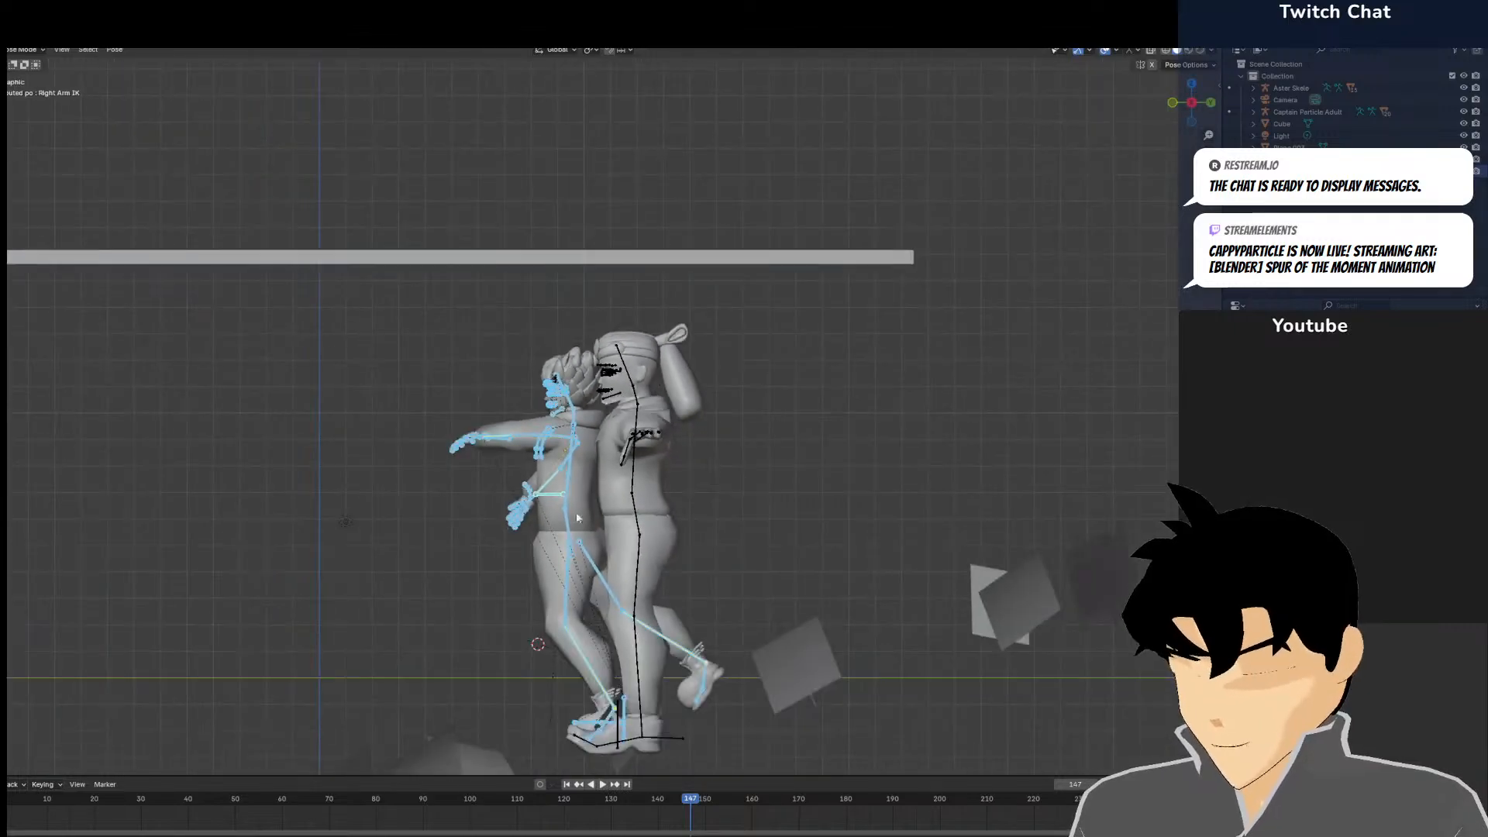
pyautogui.click(571, 597)
pyautogui.press('r')
pyautogui.click(549, 606)
pyautogui.moveTo(549, 606); pyautogui.dragTo(835, 606, button='middle')
pyautogui.press('r')
pyautogui.click(840, 562)
# Select all of the character's bones and move the whole rig down about 1.46 m
pyautogui.moveTo(663, 608); pyautogui.dragTo(704, 618, button='middle')
pyautogui.press('a')
pyautogui.press('g')
pyautogui.click(701, 629)
pyautogui.scroll(-4, 705, 625)
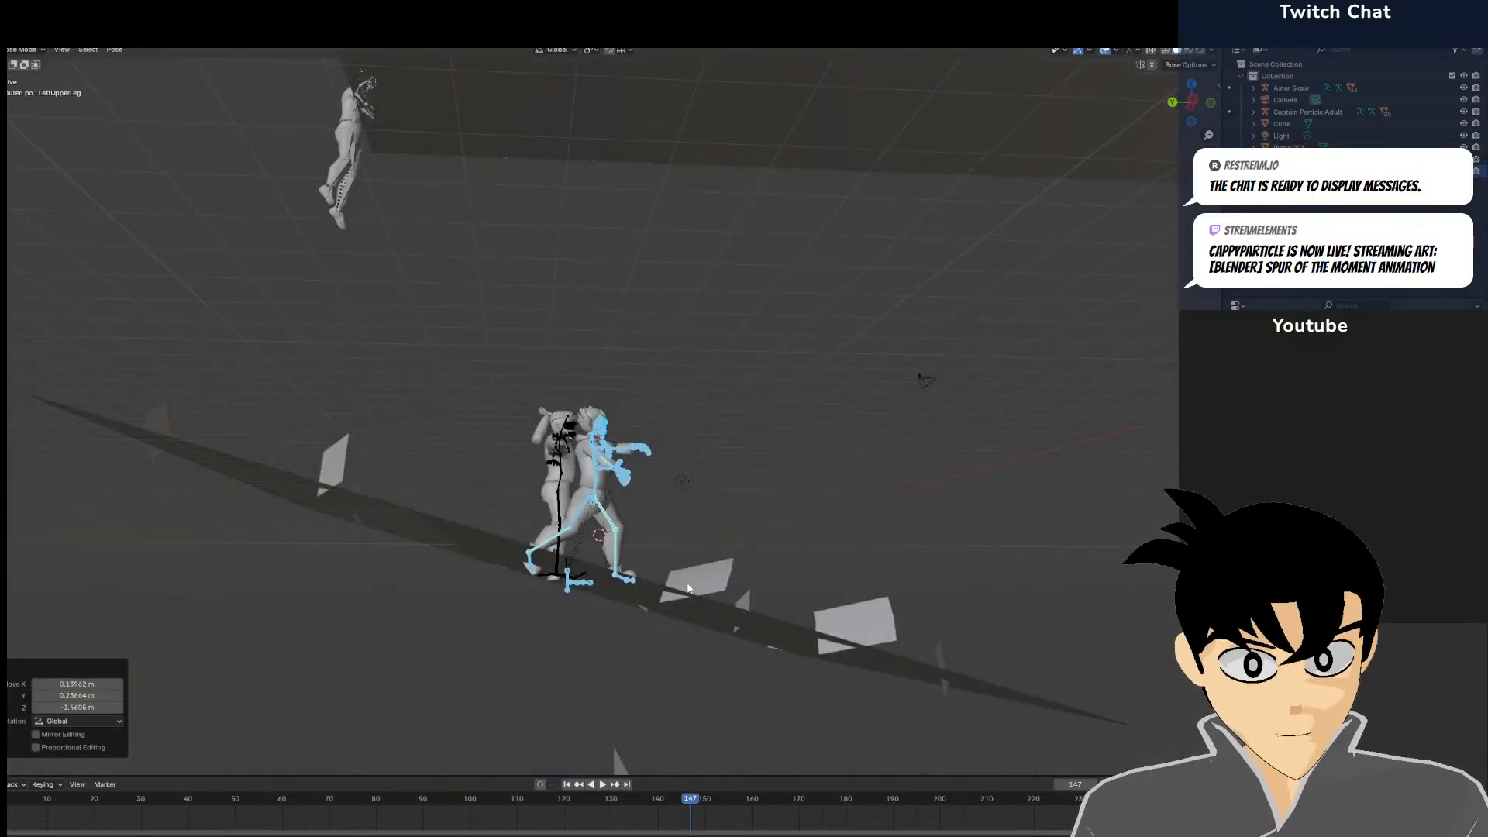
# Rotate the whole rig about 3.5° and shift it slightly as seen from the side
pyautogui.keyDown('shift'); pyautogui.moveTo(720, 564); pyautogui.dragTo(715, 500, button='middle'); pyautogui.keyUp('shift')
pyautogui.scroll(5, 715, 499)
pyautogui.press('r')
pyautogui.click(724, 527)
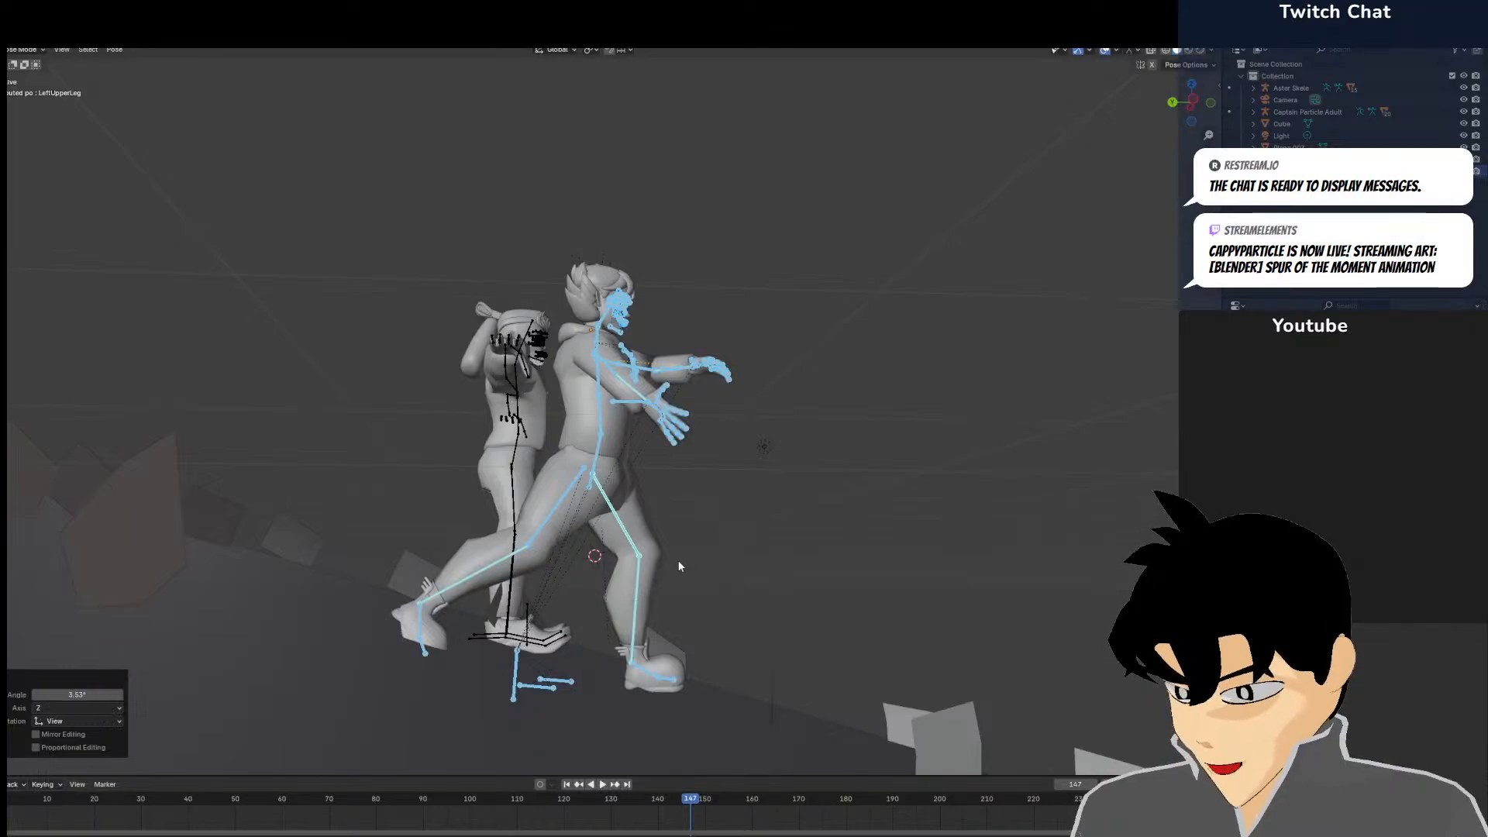
pyautogui.press('g')
pyautogui.click(649, 561)
# Rotate the right foot bone, and rotate the left foot by about 17°
pyautogui.click(409, 612)
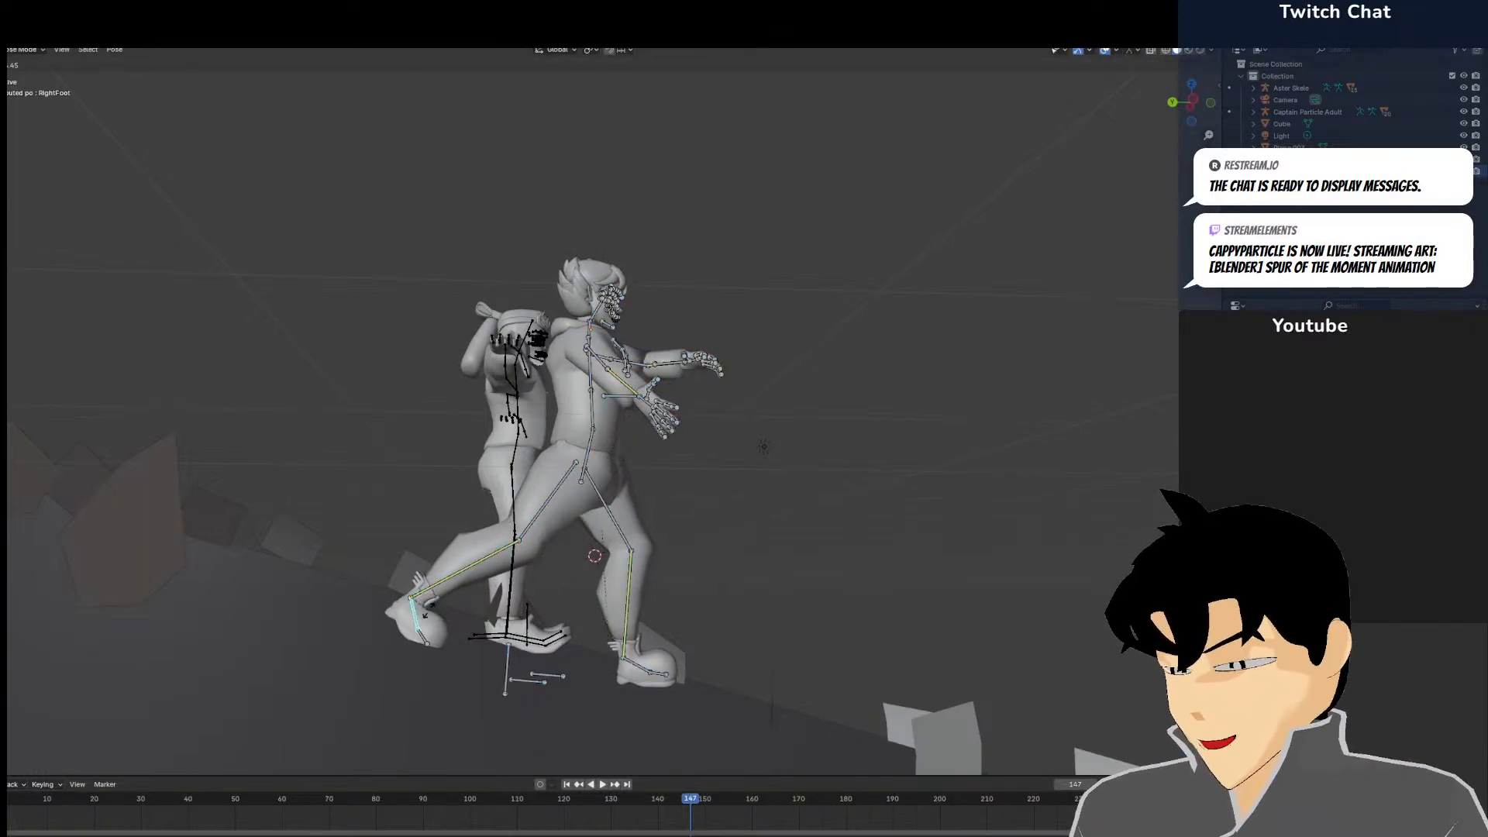
pyautogui.click(580, 674)
pyautogui.click(645, 670)
pyautogui.press('r')
pyautogui.click(697, 697)
pyautogui.moveTo(798, 631); pyautogui.dragTo(643, 675, button='middle')
pyautogui.press('KP_0')
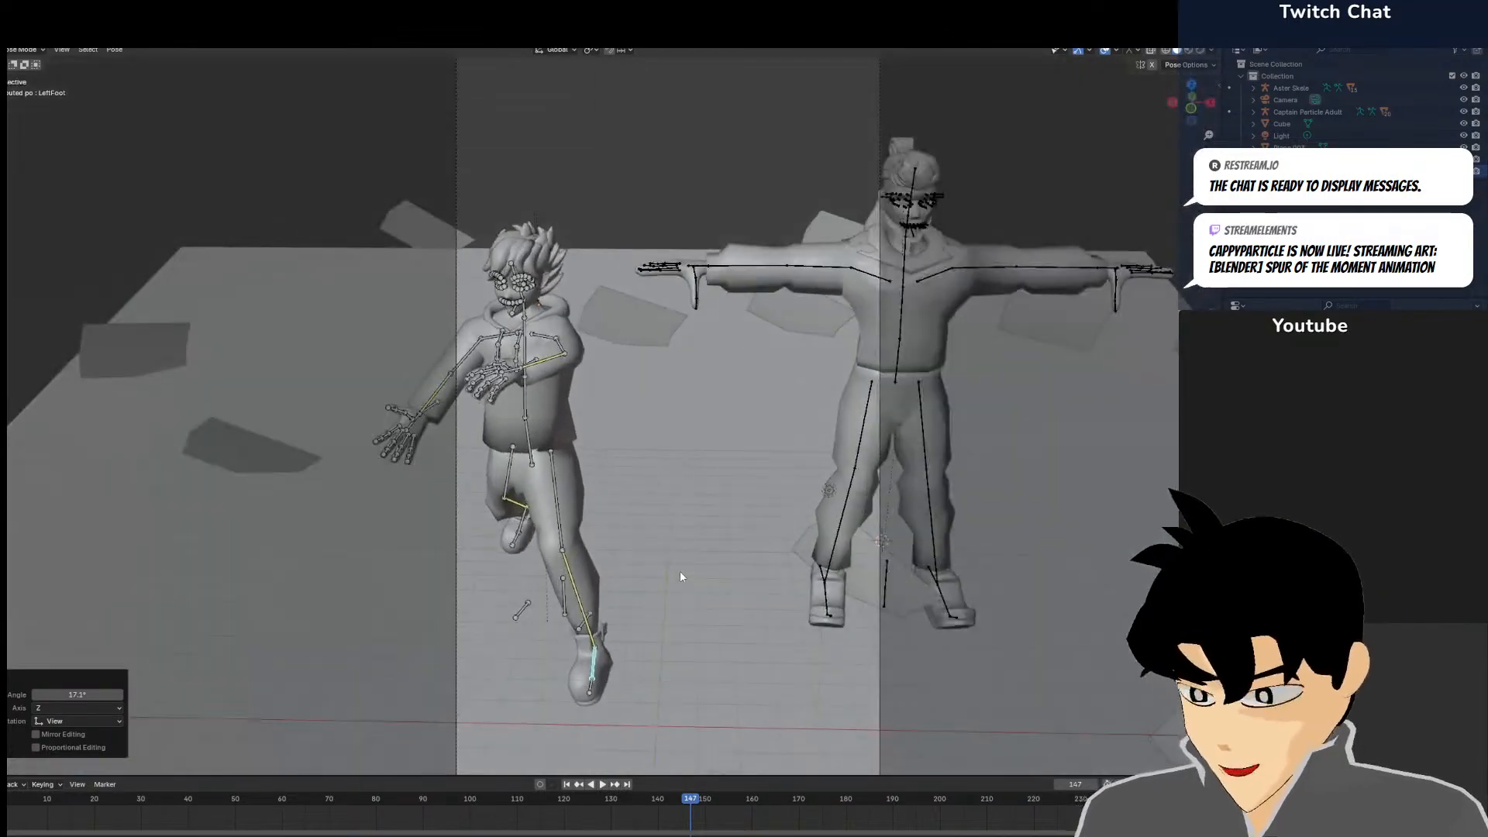
# Rotate the left upper leg and left lower leg bones into a deeper forward knee bend
pyautogui.click(565, 515)
pyautogui.moveTo(565, 516); pyautogui.dragTo(721, 485, button='middle')
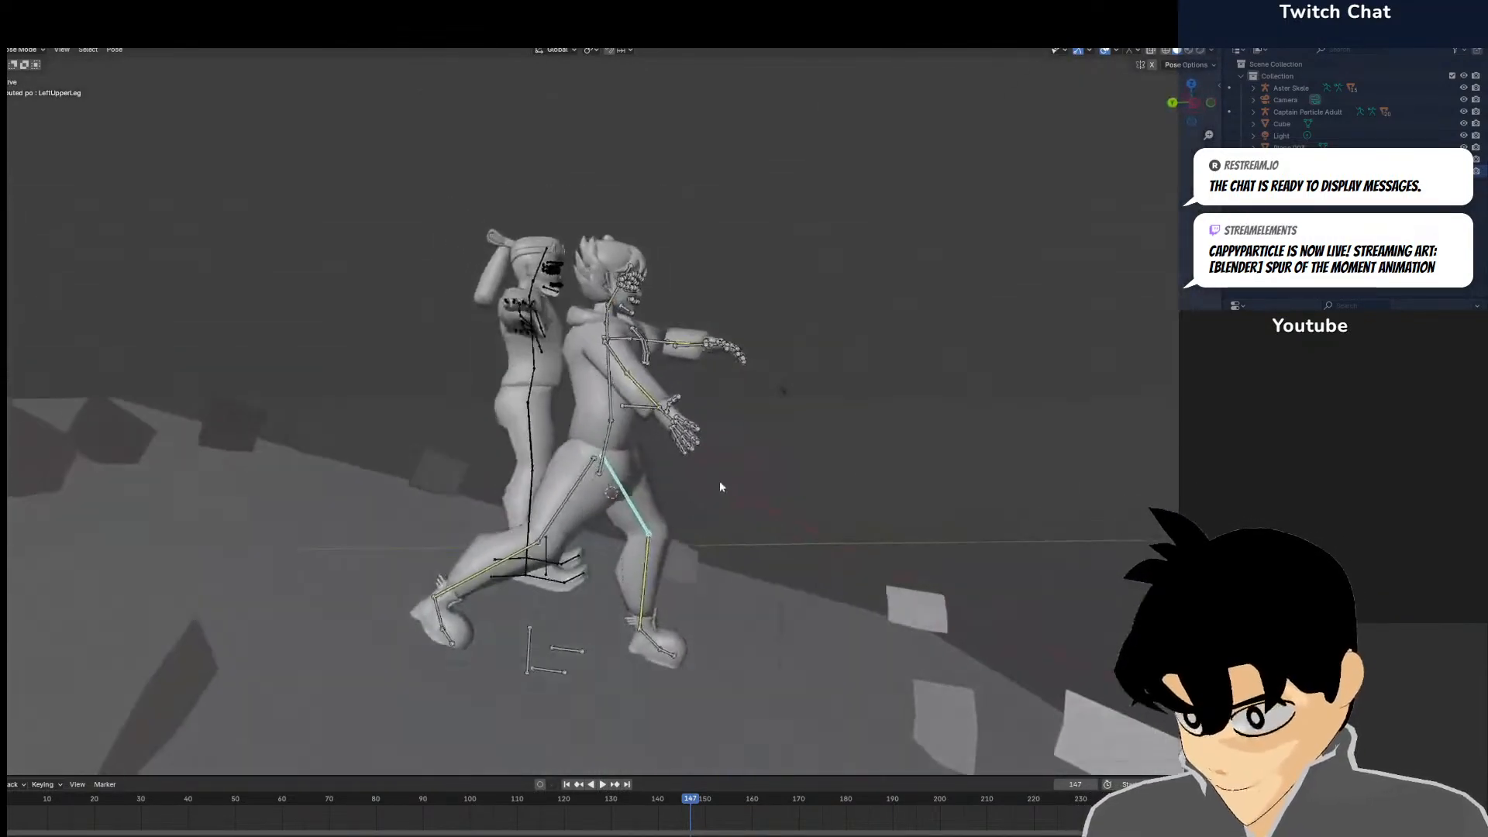
pyautogui.press('r')
pyautogui.click(757, 406)
pyautogui.click(688, 514)
pyautogui.press('r')
pyautogui.click(681, 525)
# Lean the whole rig forward about 8.9° and move it down and forward
pyautogui.press('a')
pyautogui.press('r')
pyautogui.click(722, 542)
pyautogui.press('g')
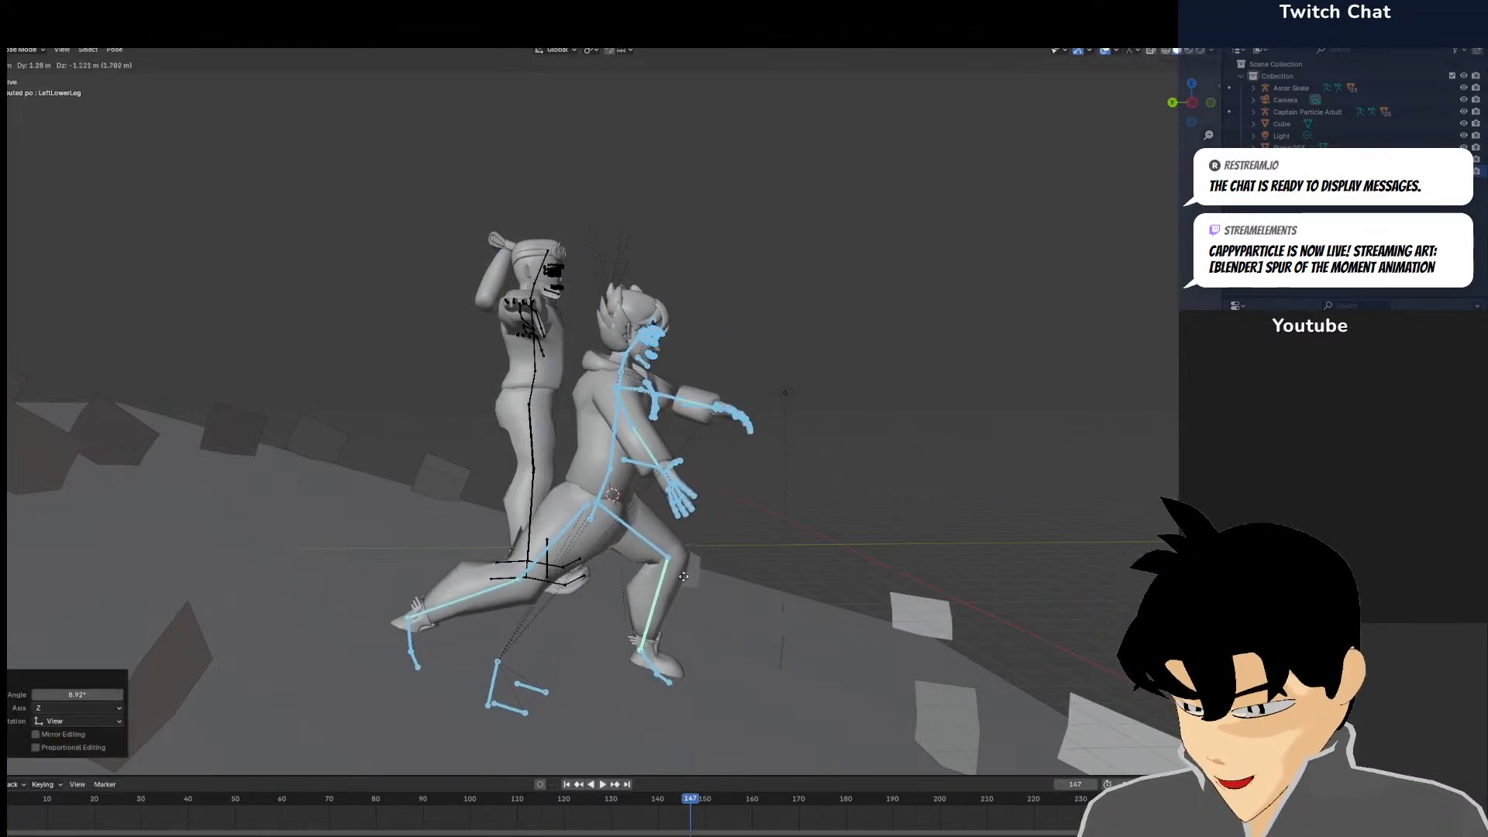
pyautogui.click(687, 564)
pyautogui.moveTo(687, 564); pyautogui.dragTo(531, 598, button='middle')
pyautogui.press('g')
pyautogui.rightClick(499, 523)
pyautogui.click(500, 522)
# Select all bones and turn and reposition the whole rig in the top view
pyautogui.press('KP_7')
pyautogui.press('a')
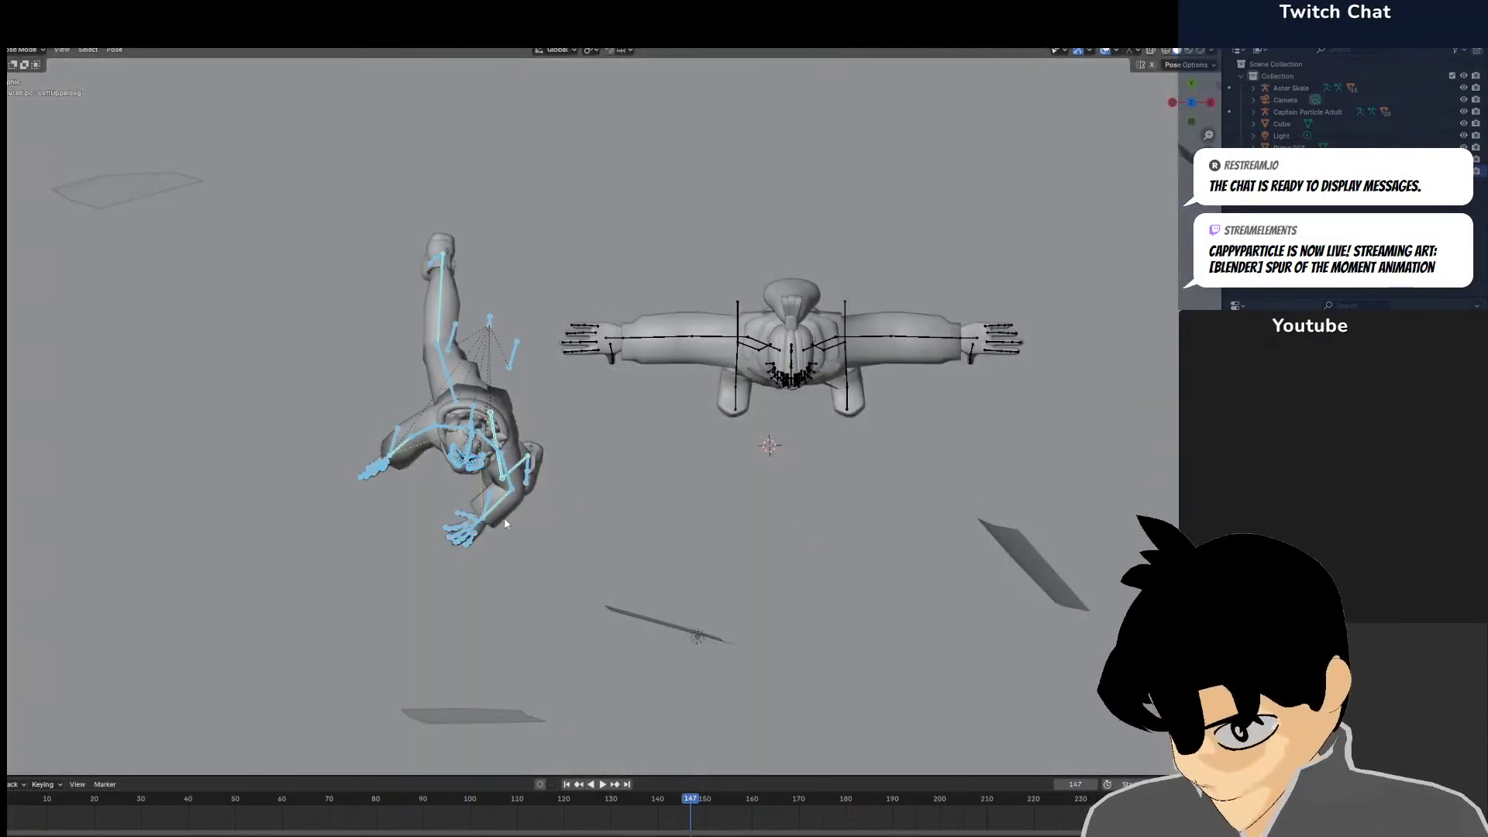
pyautogui.press('r')
pyautogui.click(887, 444)
pyautogui.moveTo(886, 443); pyautogui.dragTo(867, 367, button='middle')
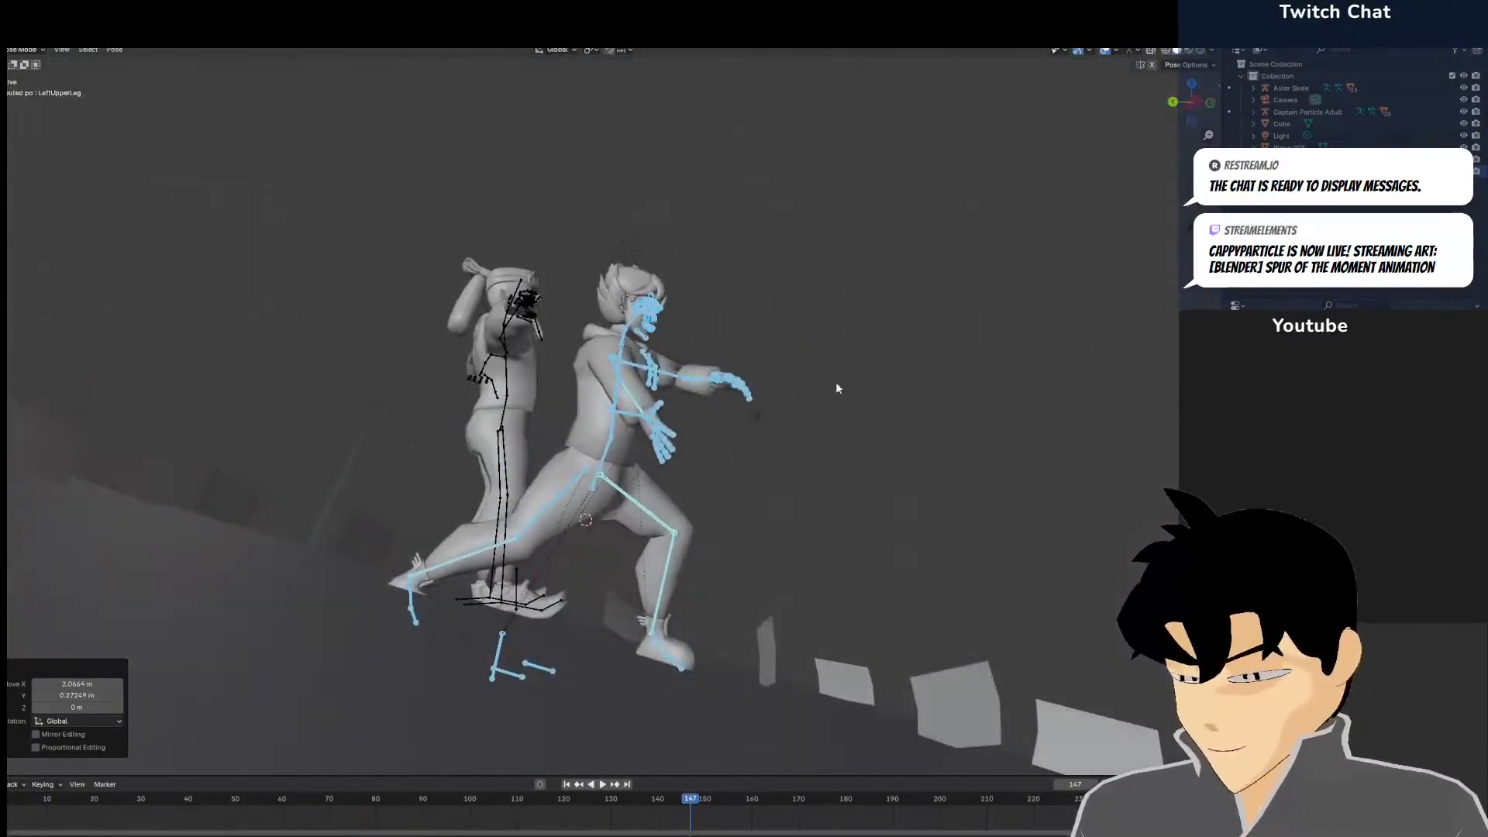
# Rotate the right lower leg bone to adjust the trailing leg
pyautogui.scroll(1, 867, 367)
pyautogui.click(423, 595)
pyautogui.moveTo(422, 595)
pyautogui.mouseDown(button='middle')
pyautogui.moveTo(605, 594)
pyautogui.moveTo(732, 548)
pyautogui.moveTo(796, 569)
pyautogui.moveTo(761, 573)
pyautogui.moveTo(782, 551)
pyautogui.moveTo(956, 550)
pyautogui.moveTo(917, 552)
pyautogui.mouseUp(button='middle')
pyautogui.press('r')
pyautogui.click(760, 519)
# Shift the whole rig about -0.32 m in X and 0.45 m in Y, and check the pose through the camera
pyautogui.press('KP_0')
pyautogui.press('a')
pyautogui.press('KP_7')
pyautogui.press('r')
pyautogui.press('g')
pyautogui.click(728, 233)
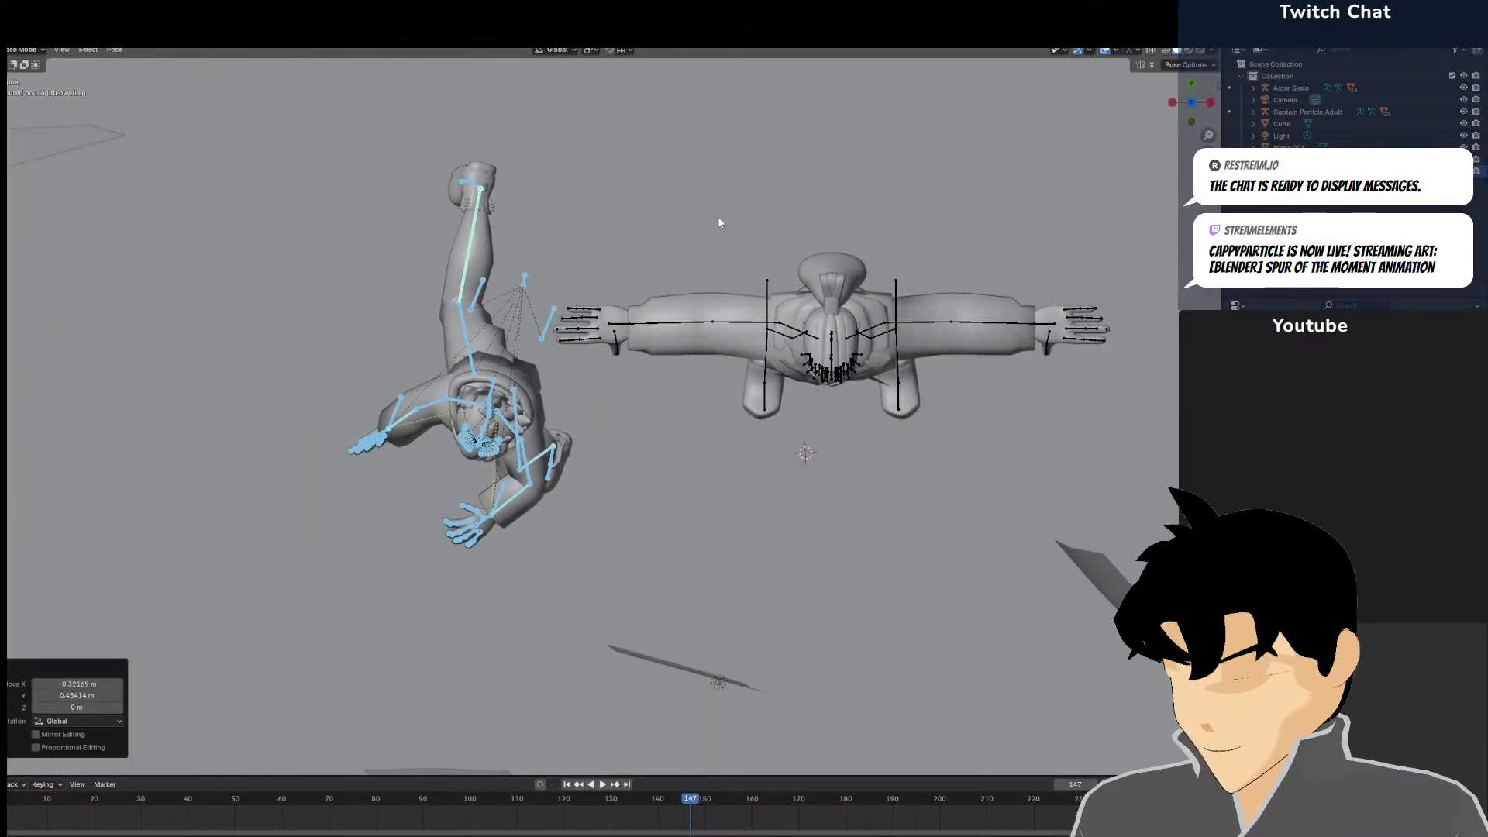
pyautogui.press('KP_1')
pyautogui.press('KP_0')
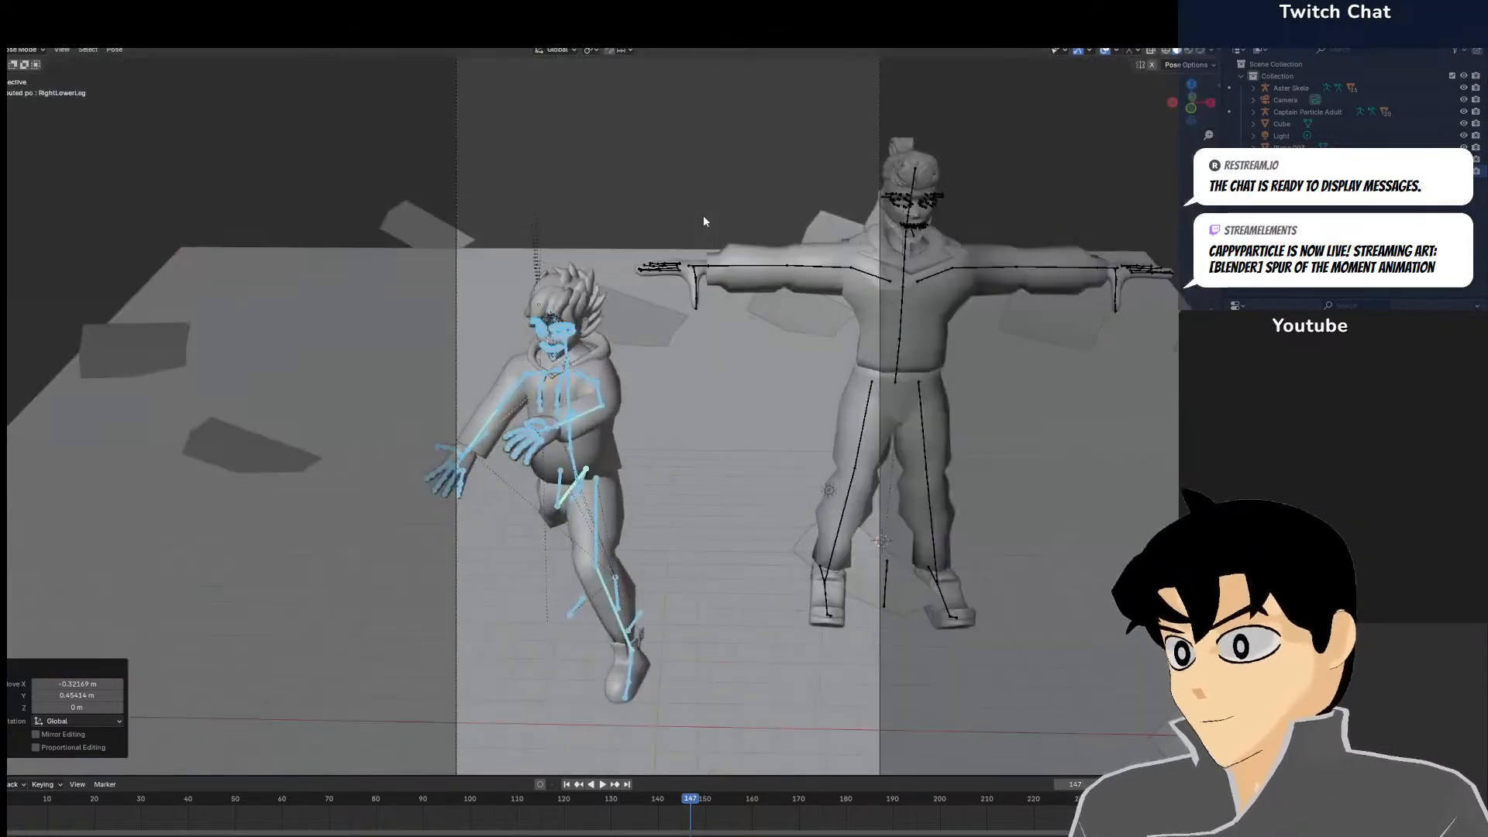
# Turn the character's head bone about -14.9° in the top view
pyautogui.scroll(5, 484, 248)
pyautogui.scroll(2, 487, 253)
pyautogui.click(537, 244)
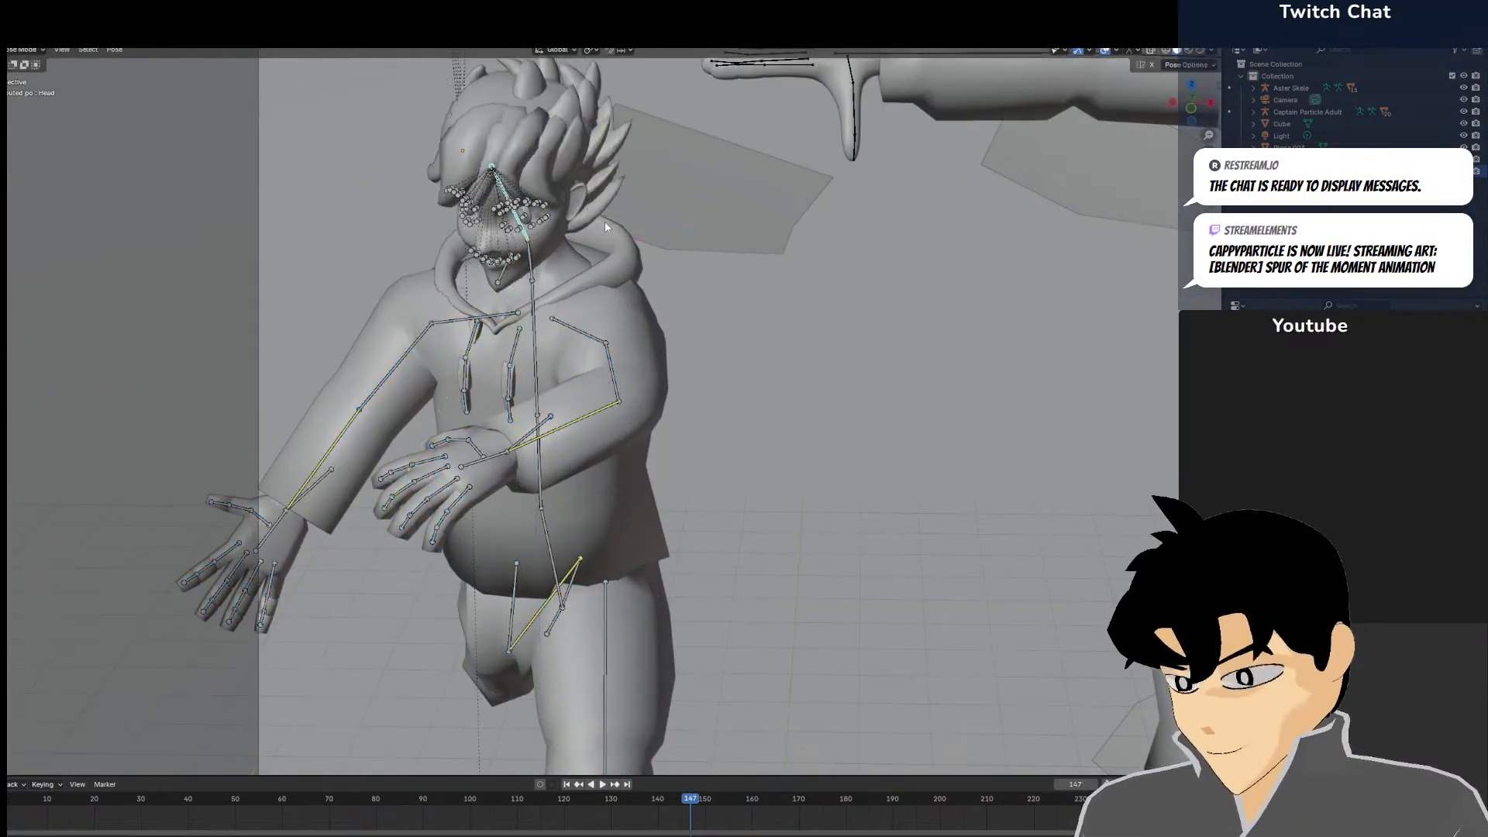
pyautogui.press('KP_1')
pyautogui.press('KP_7')
pyautogui.press('r')
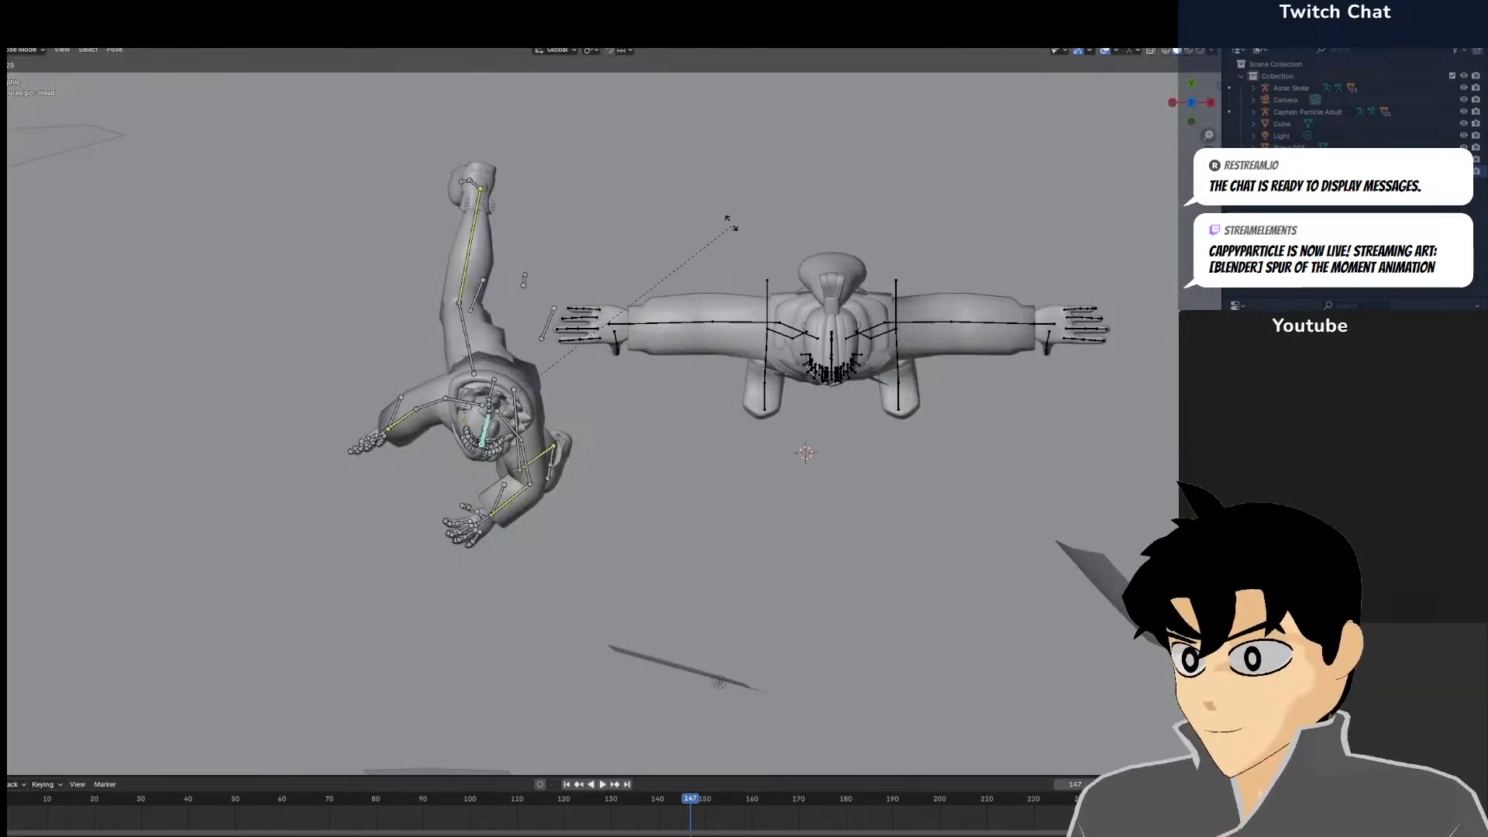
pyautogui.click(703, 187)
# Tilt the head bone about -7.8° from a side angle
pyautogui.moveTo(703, 187); pyautogui.dragTo(550, 248, button='middle')
pyautogui.scroll(4, 690, 293)
pyautogui.press('r')
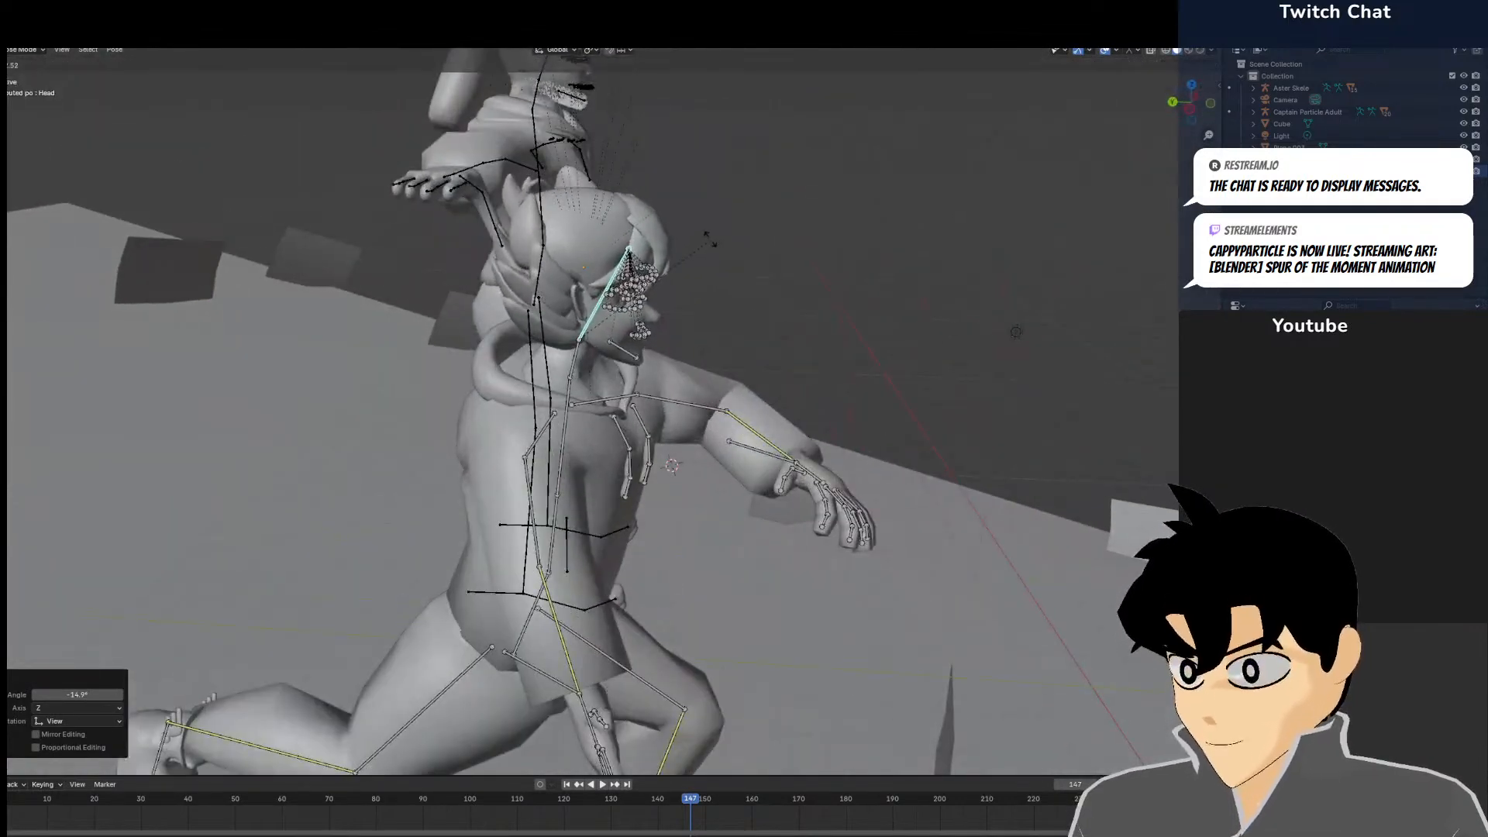
pyautogui.click(711, 276)
pyautogui.scroll(5, 711, 276)
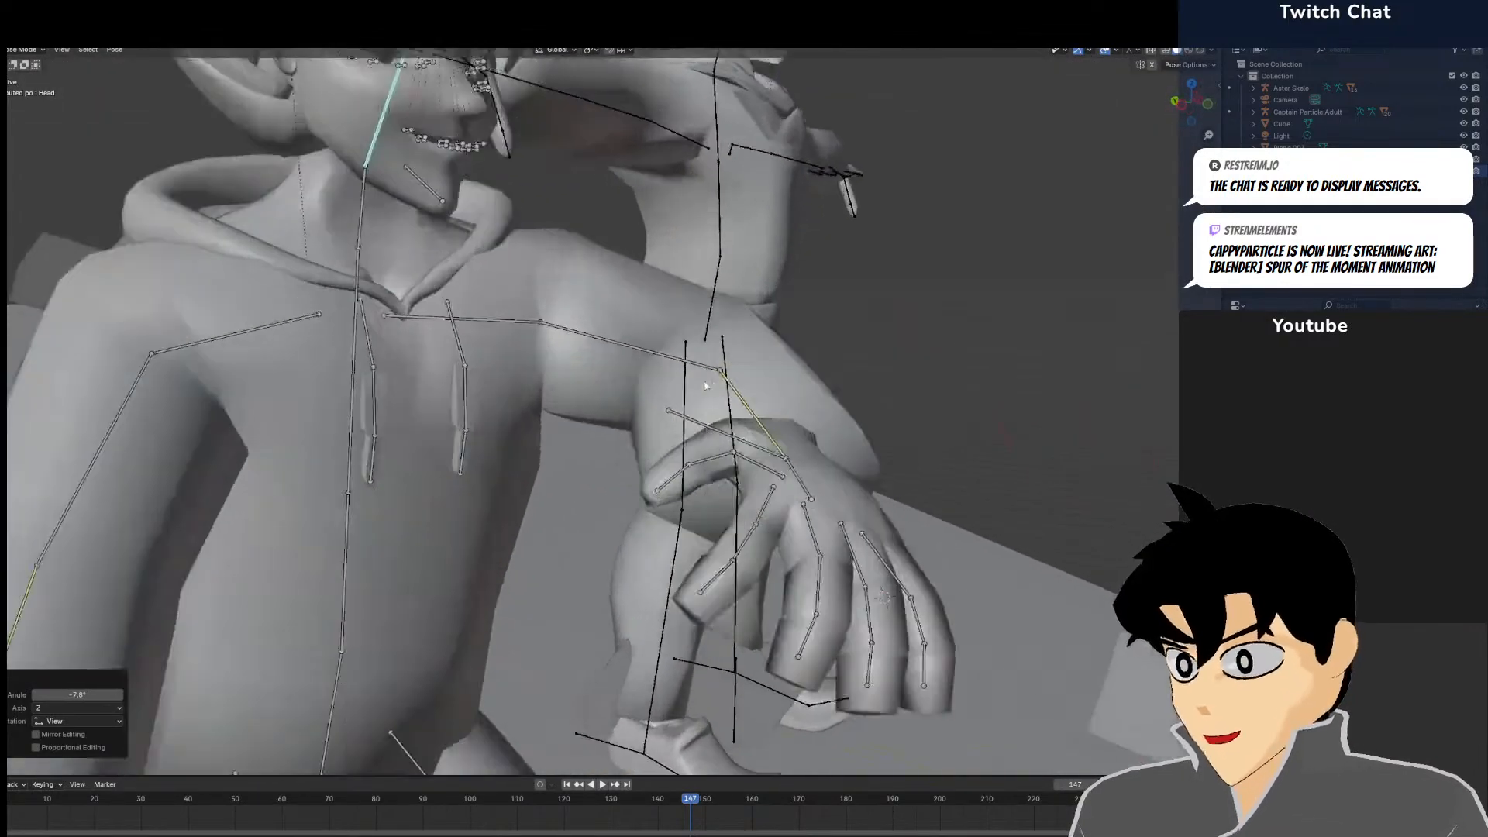
# Leave Pose Mode, add the hood mesh to the armature selection, and enter Weight Paint with wireframe shading
pyautogui.hotkey('ctrl', 'Tab')
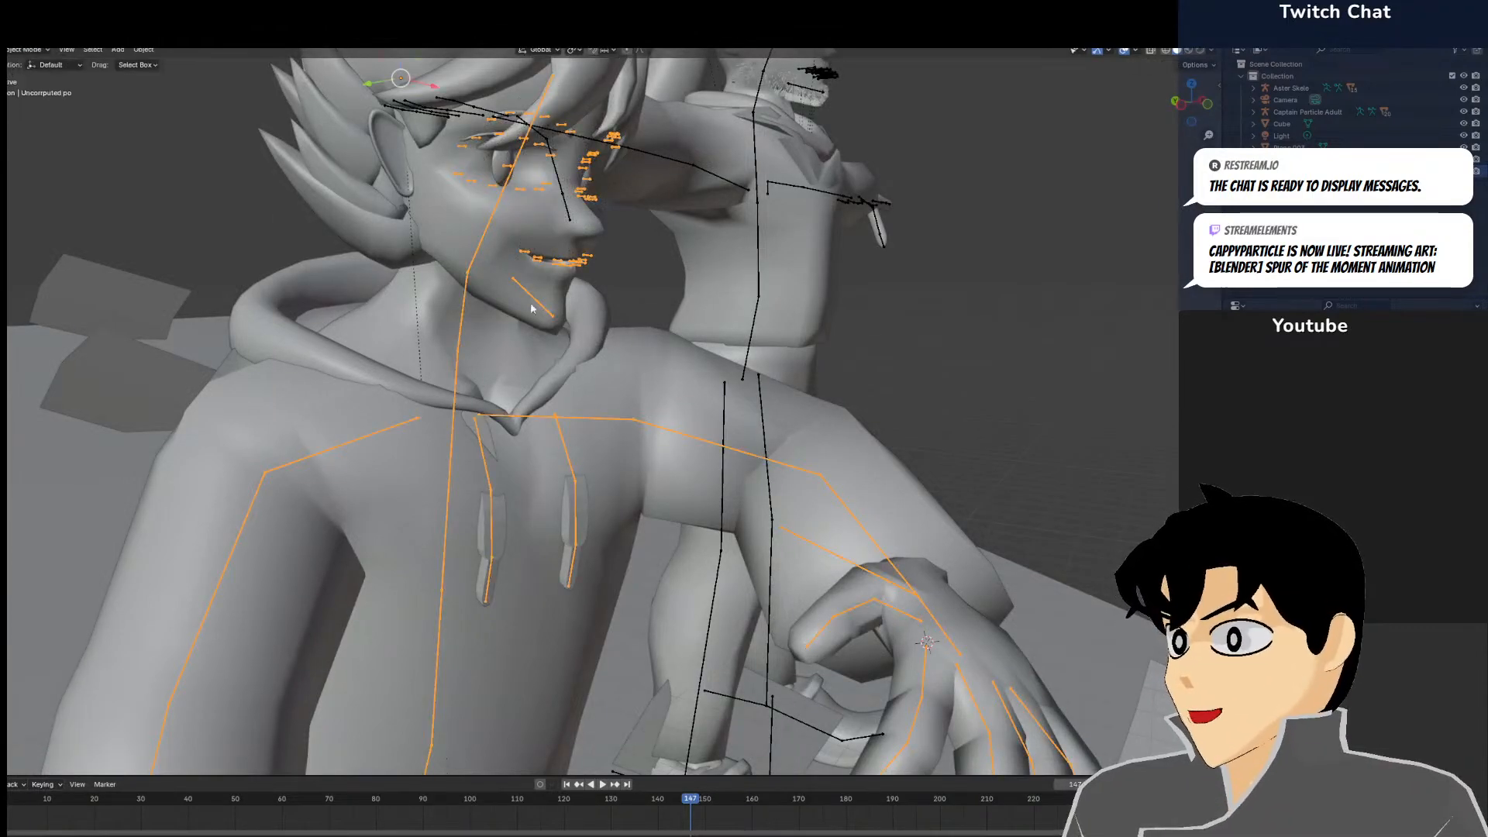
pyautogui.keyDown('shift'); pyautogui.click(386, 344); pyautogui.keyUp('shift')
pyautogui.click(25, 49)
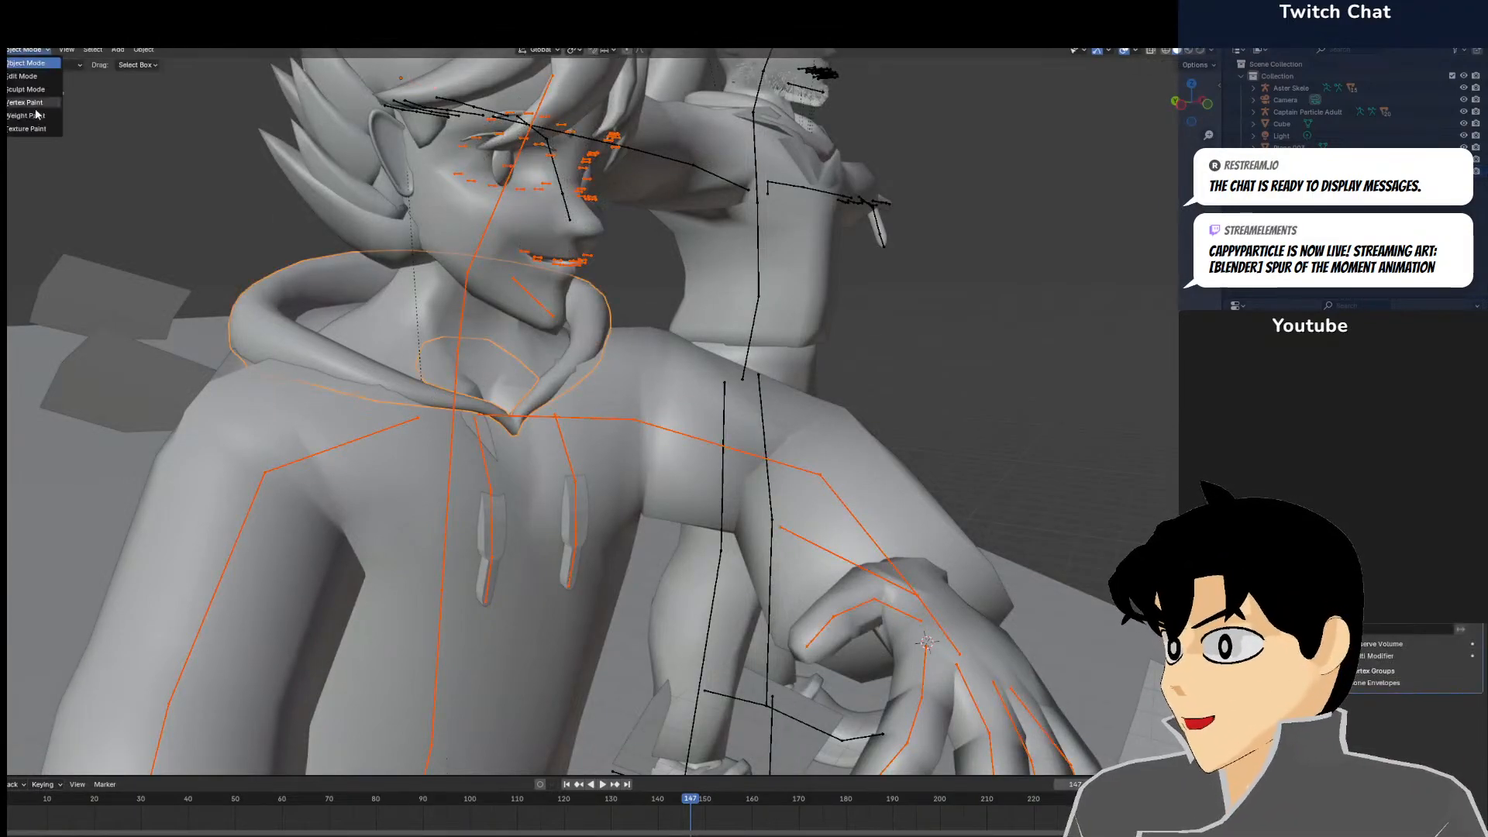
pyautogui.click(35, 118)
pyautogui.press('z')
pyautogui.click(428, 332)
# Inspect the hood's Right top mouth.003 weights and subtract the Left top mouth.003 weights across the hood
pyautogui.moveTo(479, 224); pyautogui.dragTo(507, 257, button='middle')
pyautogui.keyDown('ctrl'); pyautogui.keyDown('shift'); pyautogui.click(496, 266); pyautogui.keyUp('shift'); pyautogui.keyUp('ctrl')
pyautogui.keyDown('ctrl'); pyautogui.click(488, 267); pyautogui.keyUp('ctrl')
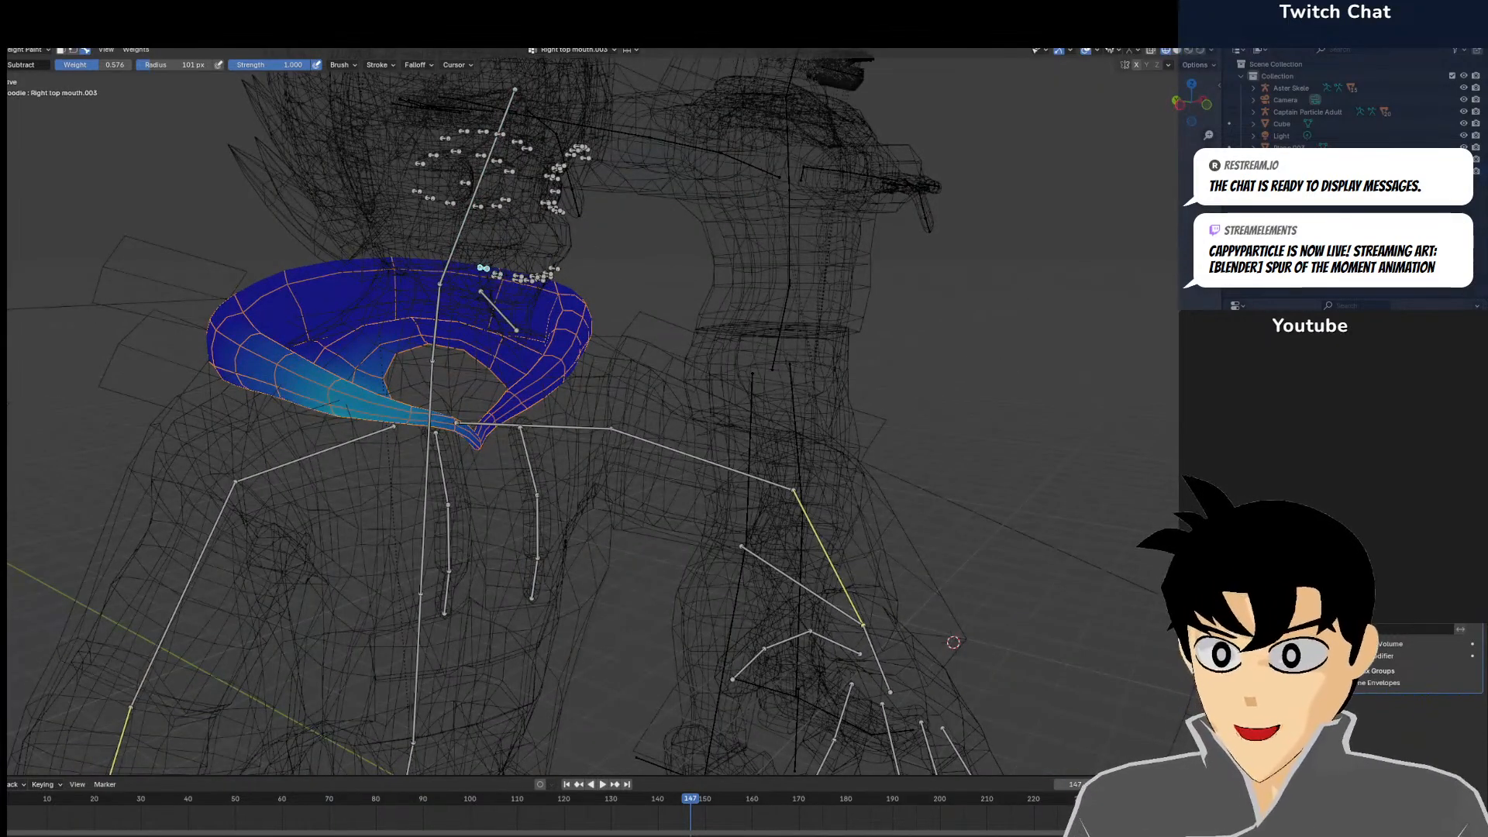
pyautogui.moveTo(660, 332); pyautogui.dragTo(515, 295, button='middle')
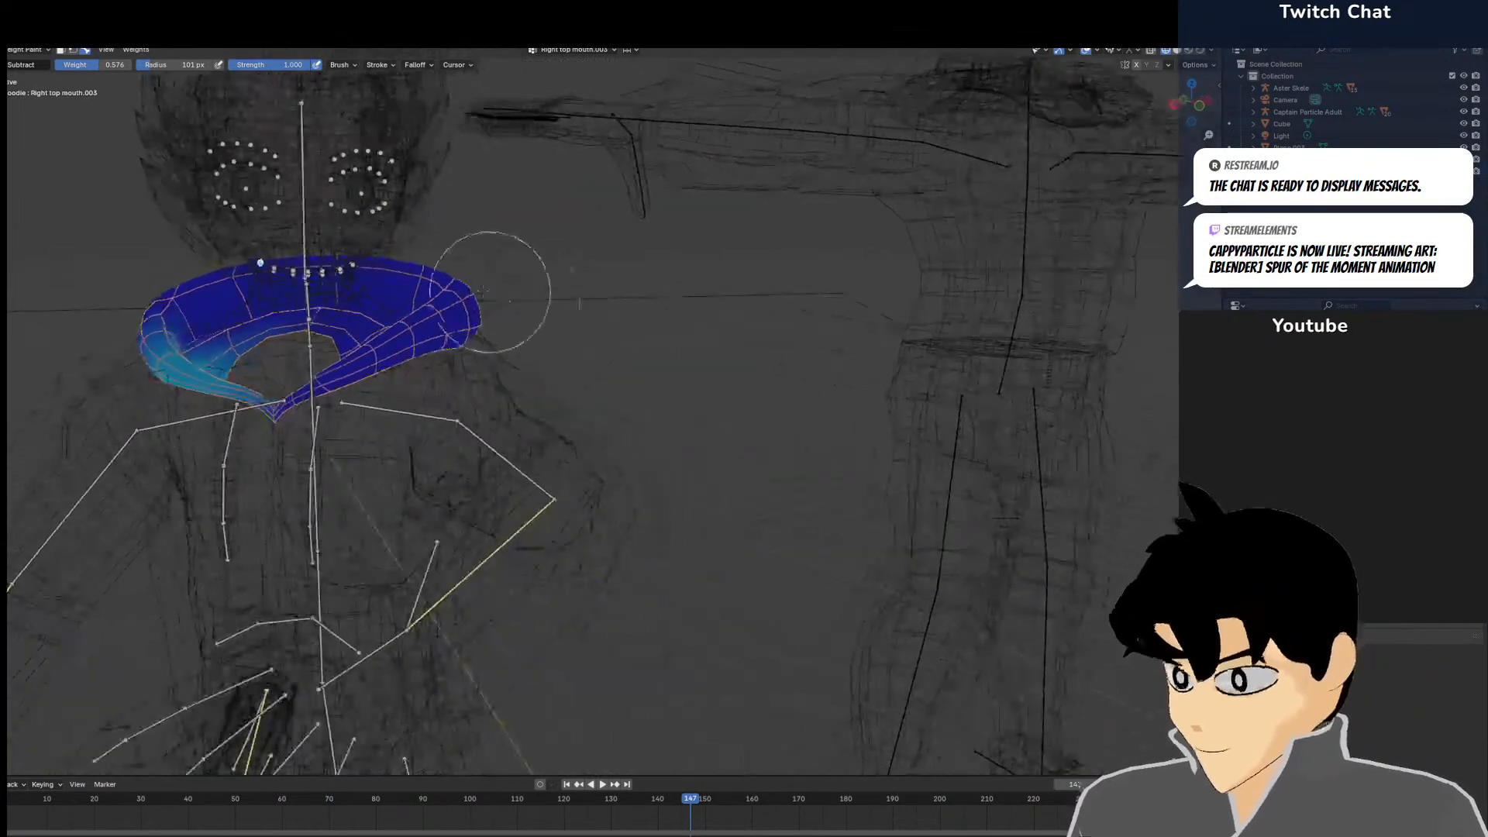
pyautogui.keyDown('ctrl'); pyautogui.click(354, 264); pyautogui.keyUp('ctrl')
pyautogui.moveTo(466, 339)
pyautogui.mouseDown()
pyautogui.moveTo(246, 347)
pyautogui.moveTo(207, 375)
pyautogui.mouseUp()
pyautogui.moveTo(256, 368); pyautogui.dragTo(230, 568, button='middle')
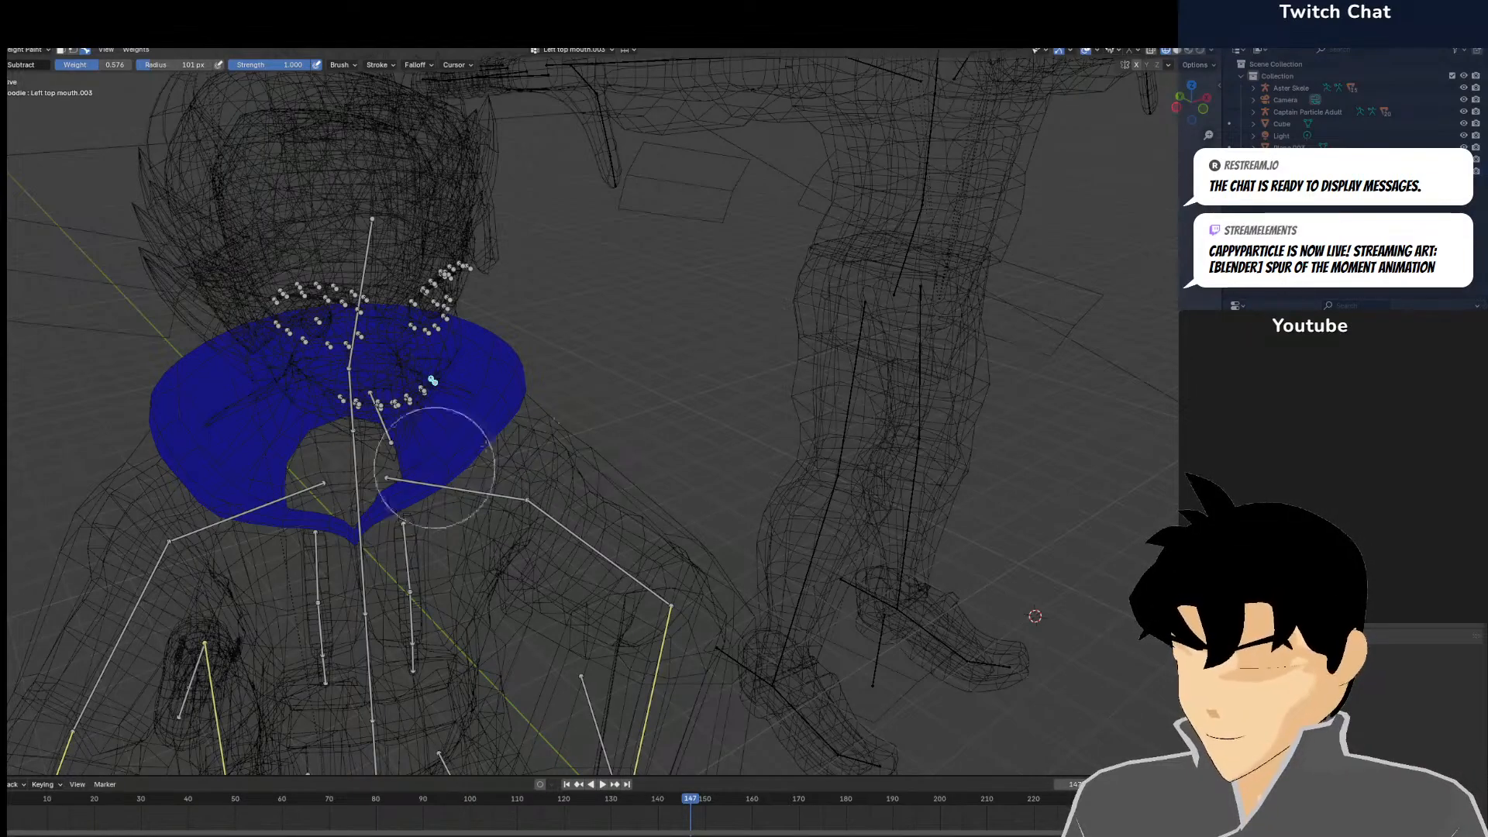
# Return to solid shading and check the left mouth bones' influence on the hood by selecting and test-moving them
pyautogui.moveTo(753, 428); pyautogui.dragTo(622, 339, button='middle')
pyautogui.moveTo(324, 365)
pyautogui.mouseDown(button='middle')
pyautogui.moveTo(398, 411)
pyautogui.moveTo(323, 368)
pyautogui.mouseUp(button='middle')
pyautogui.press('z')
pyautogui.click(469, 342)
pyautogui.keyDown('shift'); pyautogui.moveTo(431, 348); pyautogui.dragTo(621, 428, button='middle'); pyautogui.keyUp('shift')
pyautogui.scroll(5, 675, 404)
pyautogui.press('g')
pyautogui.rightClick(699, 342)
pyautogui.keyDown('ctrl'); pyautogui.keyDown('shift'); pyautogui.click(701, 337); pyautogui.keyUp('shift'); pyautogui.keyUp('ctrl')
pyautogui.press('g')
pyautogui.rightClick(711, 340)
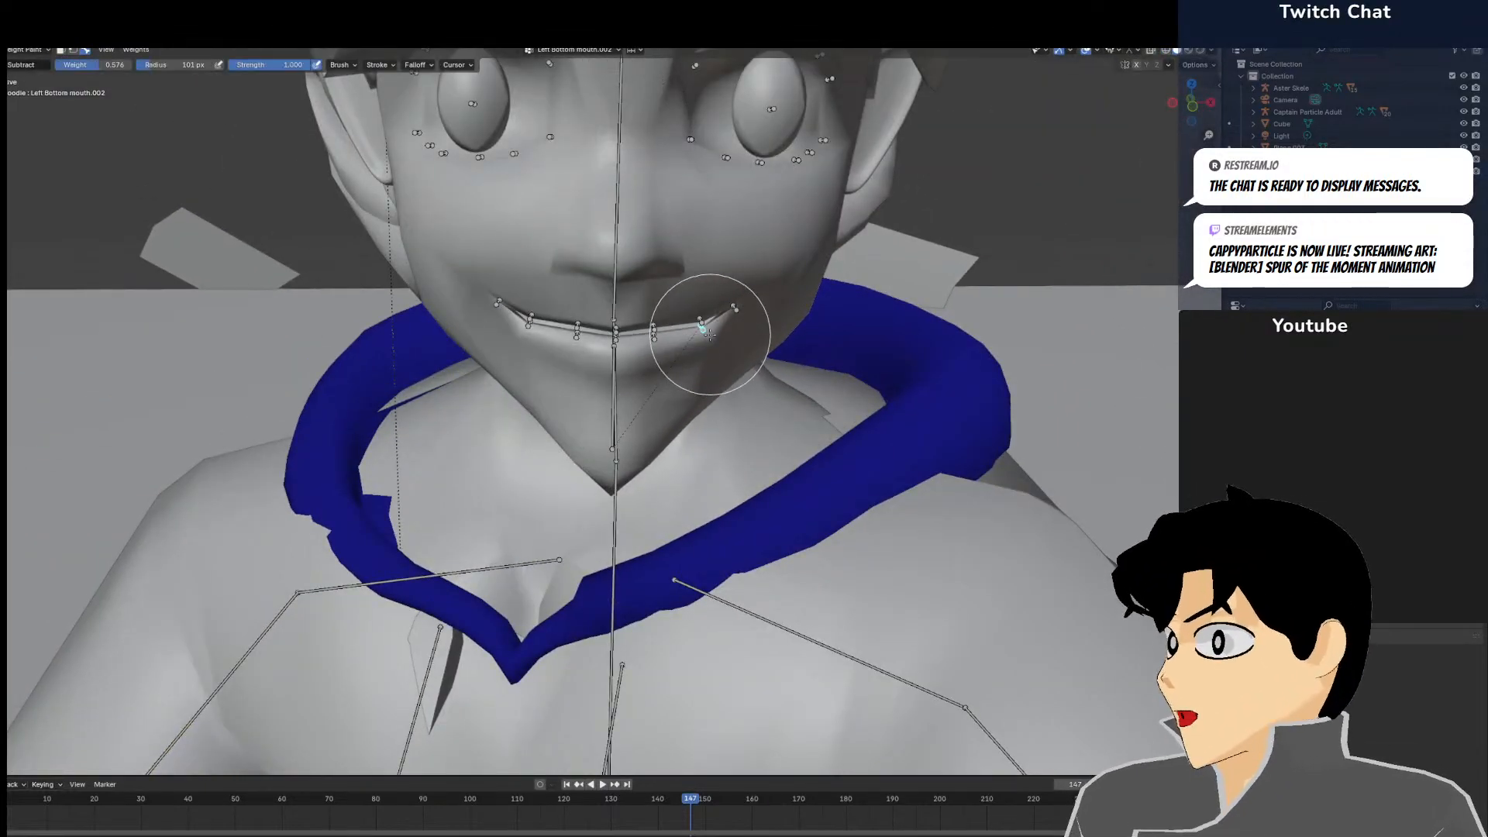
pyautogui.keyDown('ctrl'); pyautogui.keyDown('shift'); pyautogui.click(700, 321); pyautogui.keyUp('shift'); pyautogui.keyUp('ctrl')
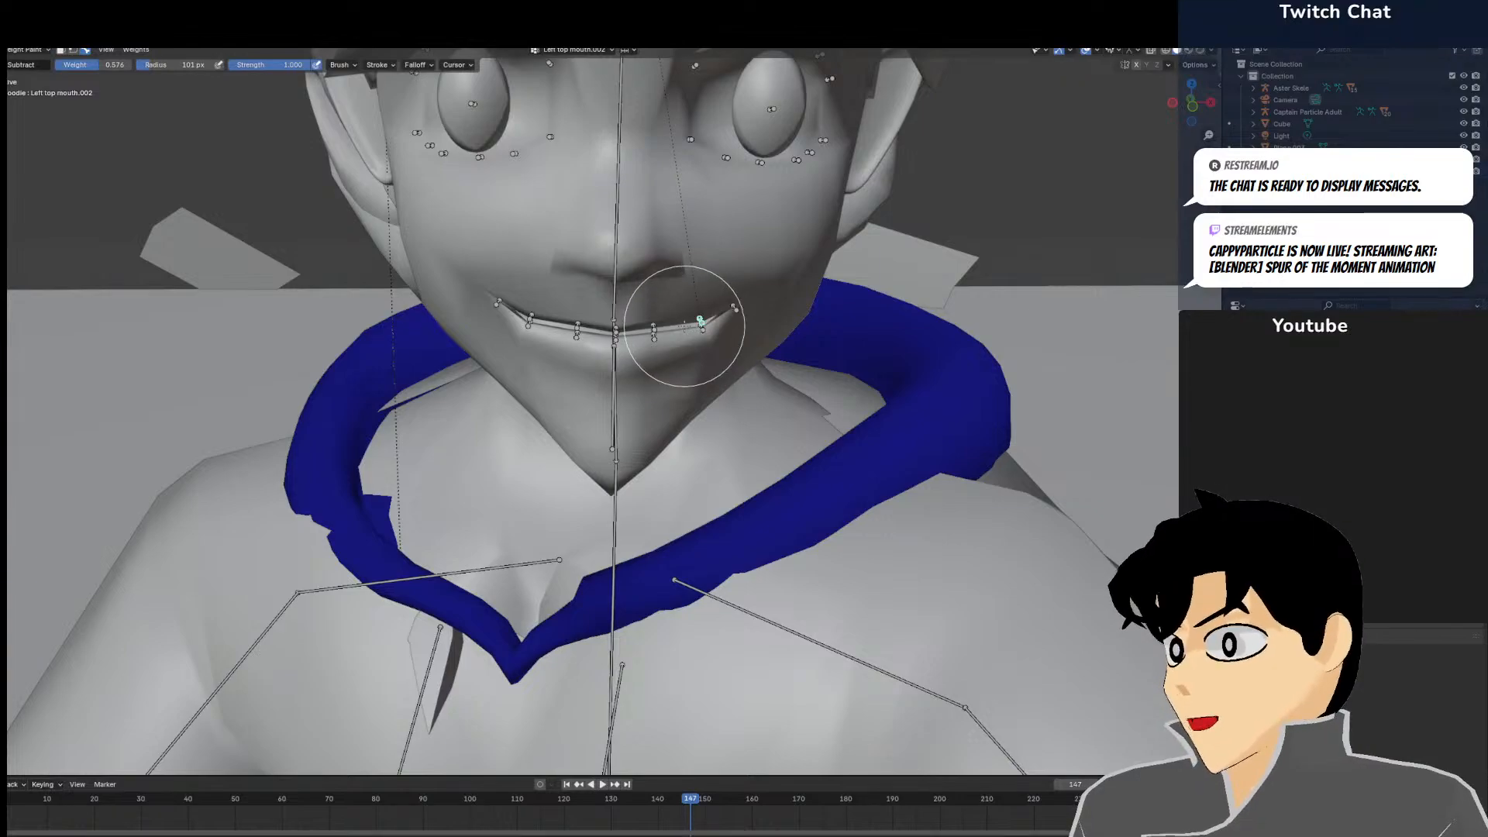
pyautogui.scroll(-3, 666, 337)
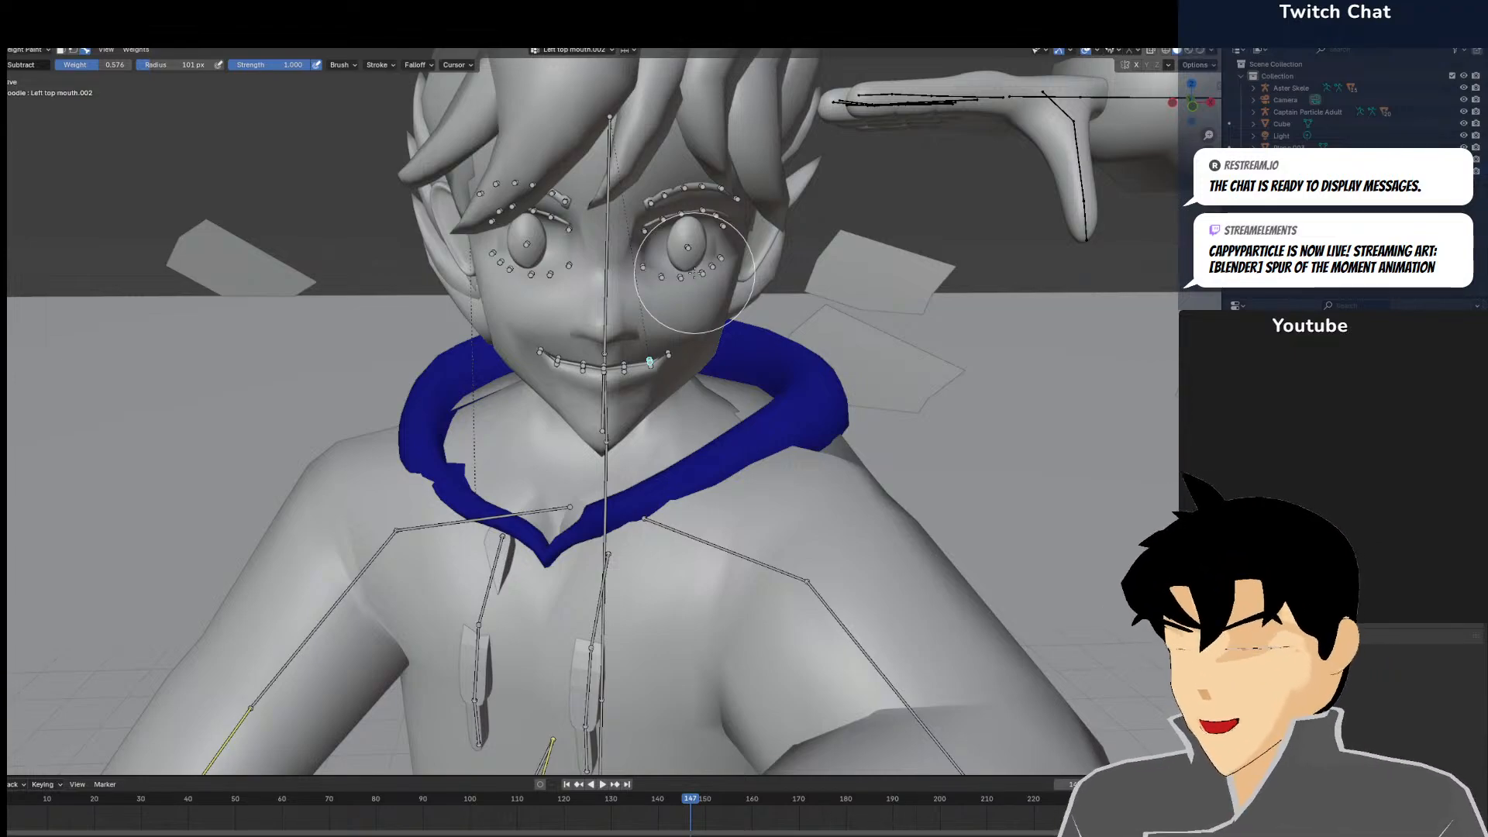
pyautogui.scroll(3, 694, 273)
pyautogui.scroll(-5, 682, 303)
pyautogui.scroll(4, 736, 225)
pyautogui.scroll(-2, 682, 250)
pyautogui.moveTo(690, 250); pyautogui.dragTo(675, 238, button='middle')
pyautogui.scroll(1, 676, 239)
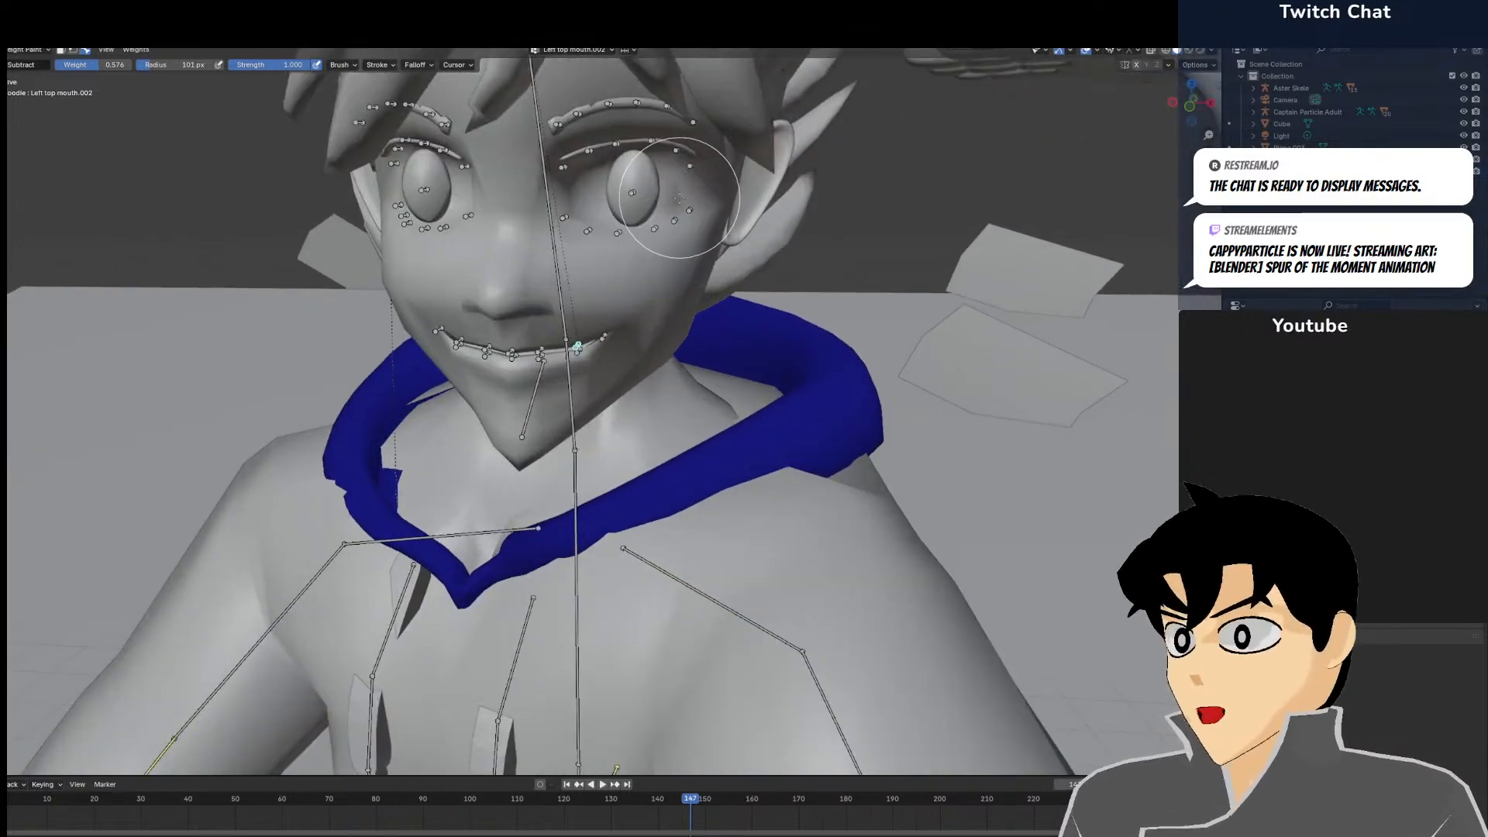
# Check the hood's weights for the bones around the left eye, in wireframe and with test moves
pyautogui.keyDown('ctrl'); pyautogui.click(689, 209); pyautogui.keyUp('ctrl')
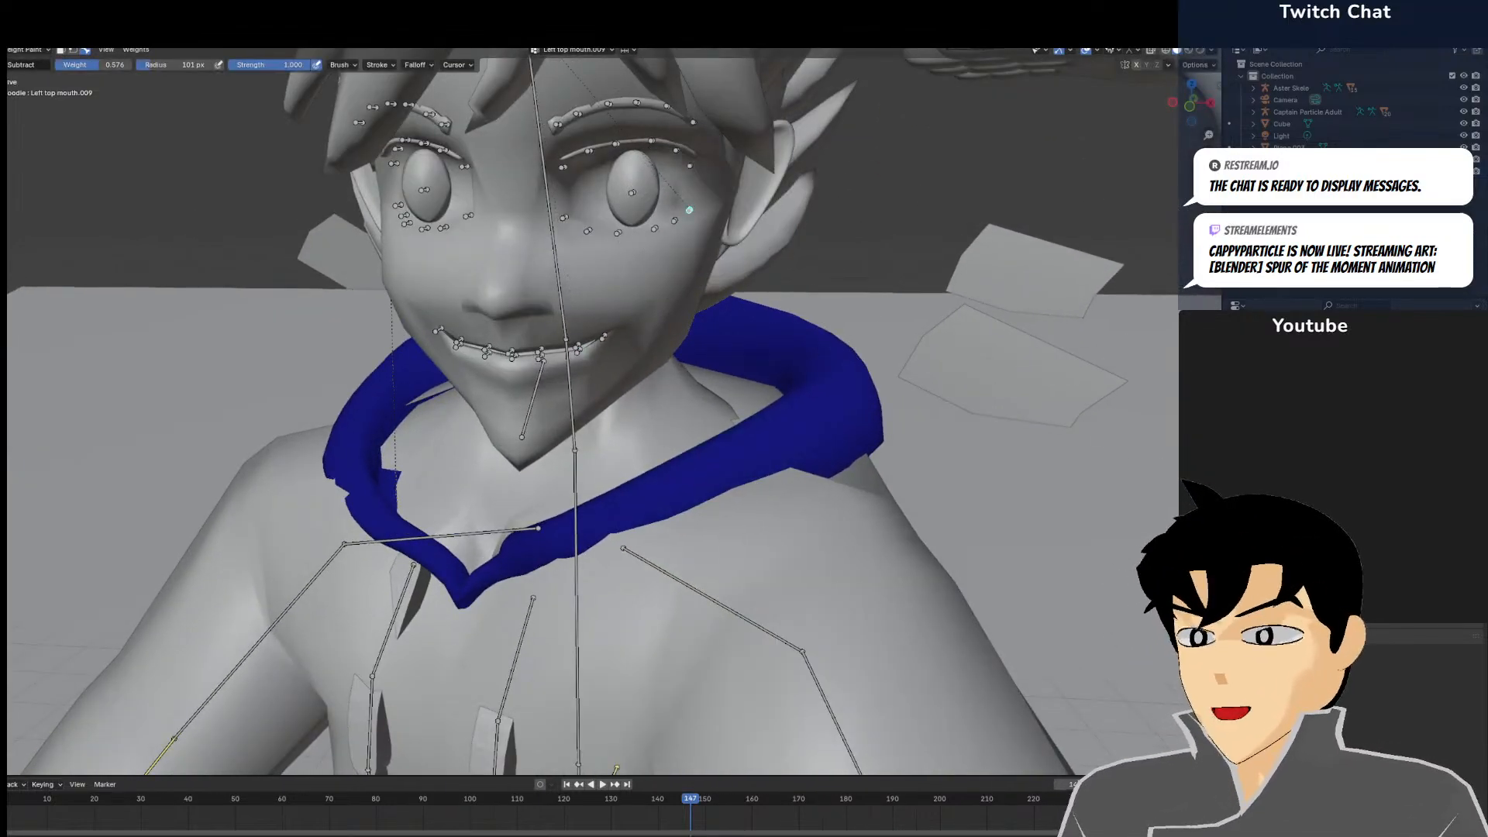
pyautogui.hotkey('shift', 'z')
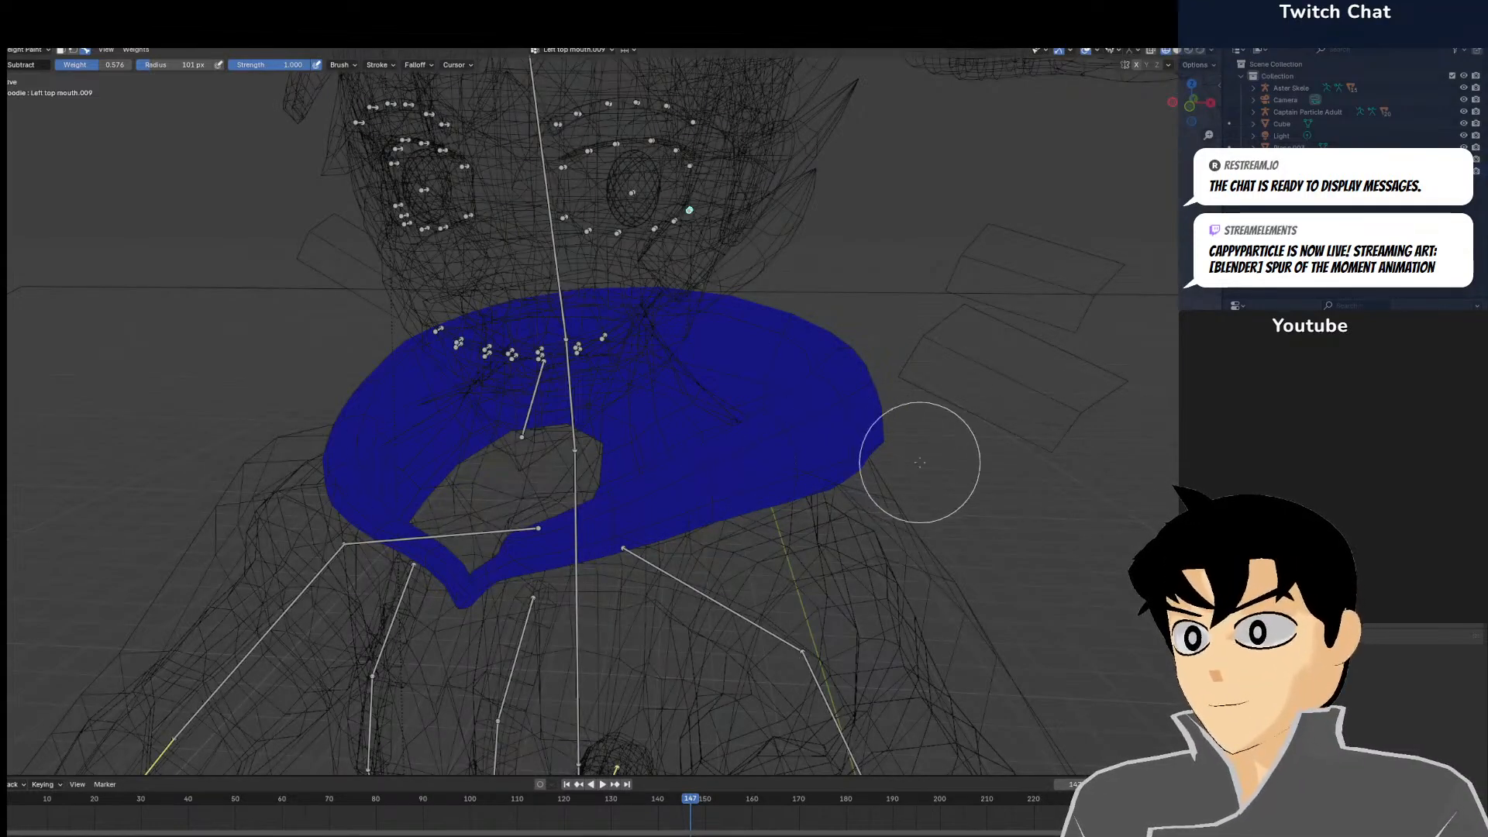
pyautogui.moveTo(915, 460); pyautogui.dragTo(983, 464, button='middle')
pyautogui.moveTo(985, 589); pyautogui.dragTo(959, 563, button='middle')
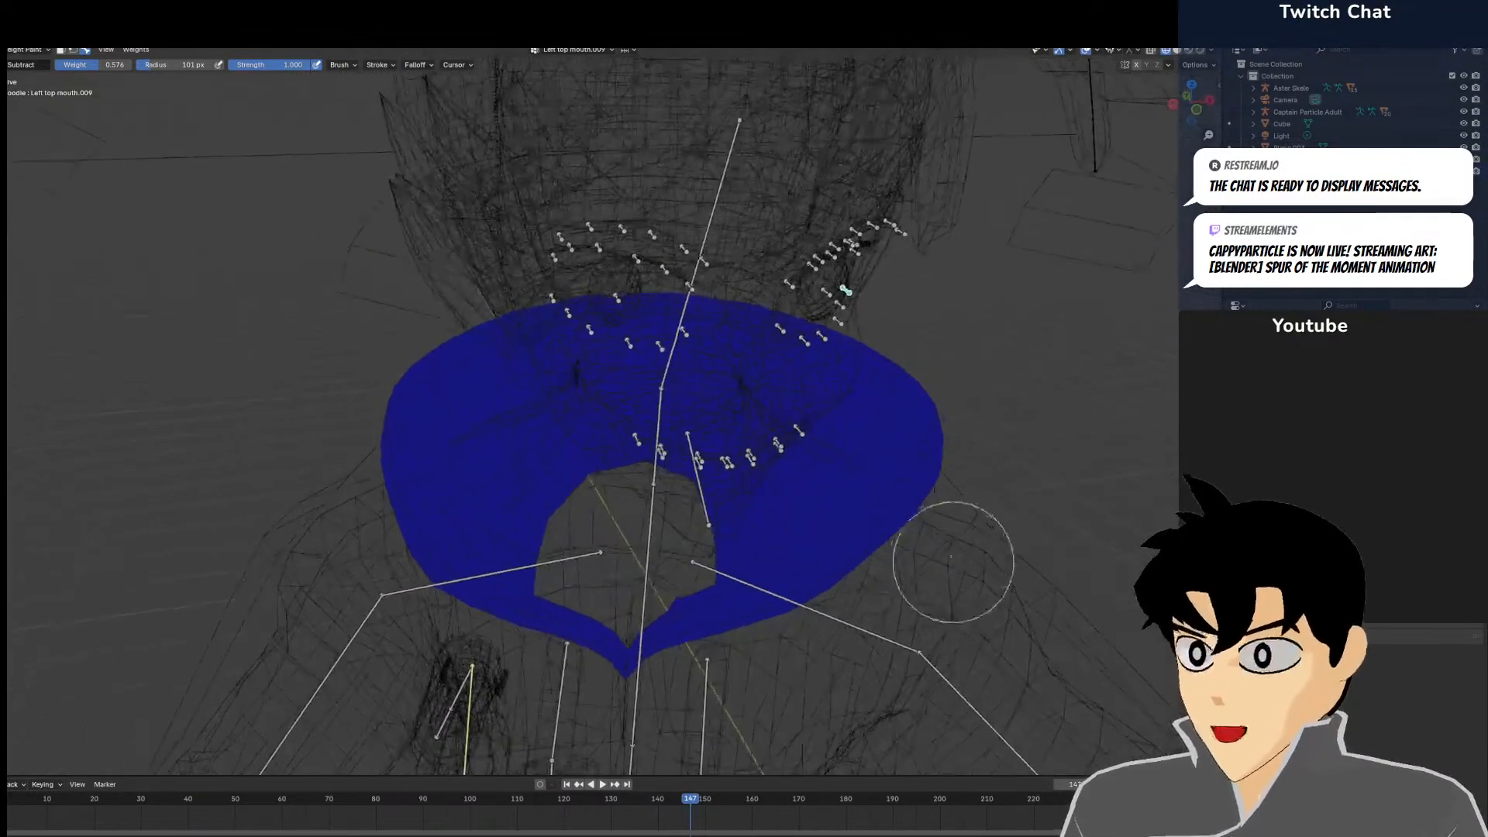
pyautogui.moveTo(872, 299); pyautogui.dragTo(849, 285, button='middle')
pyautogui.keyDown('ctrl'); pyautogui.keyDown('shift'); pyautogui.click(788, 270); pyautogui.keyUp('shift'); pyautogui.keyUp('ctrl')
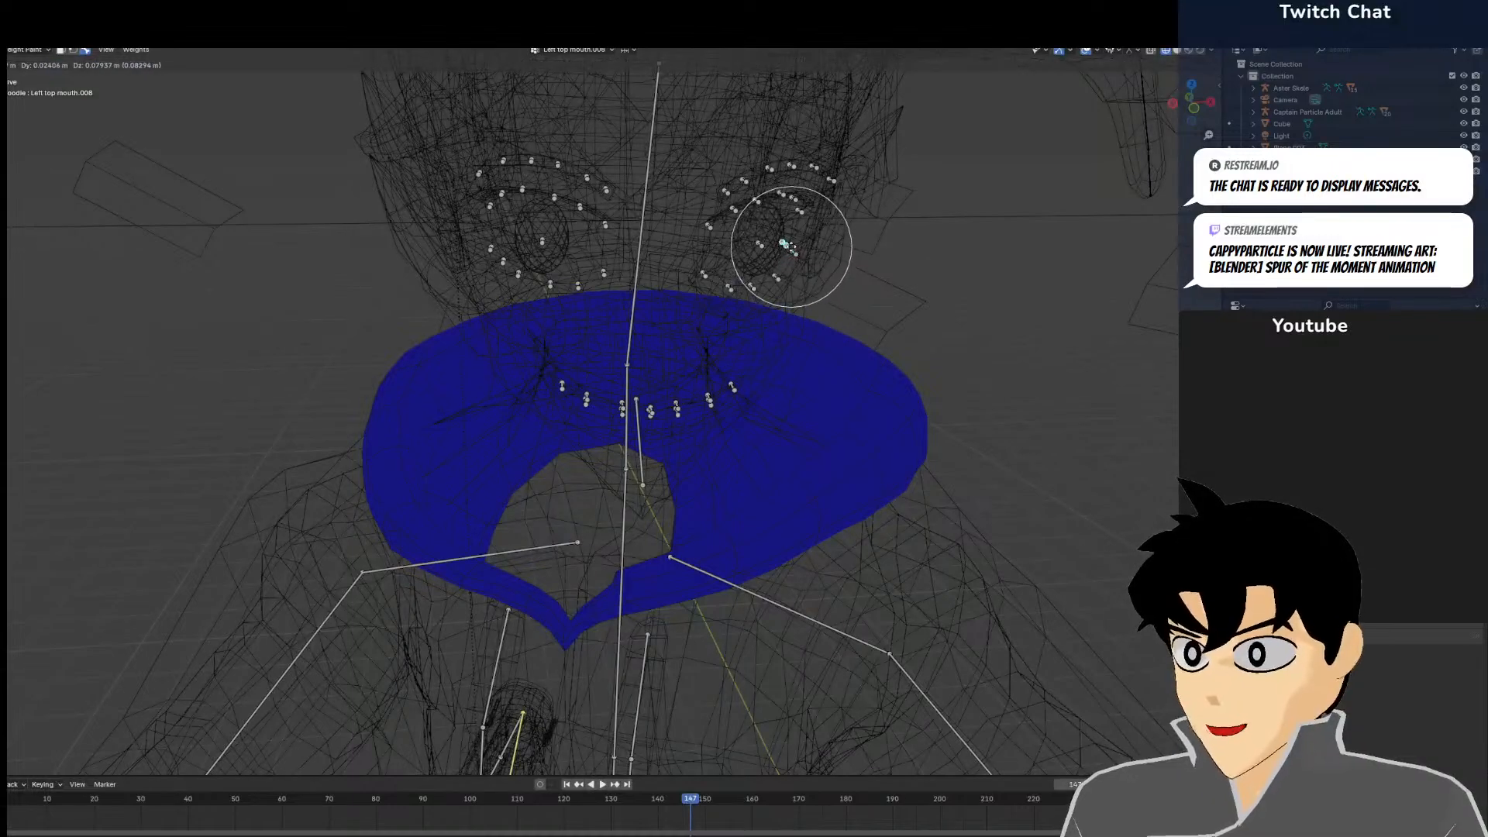
pyautogui.keyDown('ctrl'); pyautogui.keyDown('shift'); pyautogui.click(795, 195); pyautogui.keyUp('shift'); pyautogui.keyUp('ctrl')
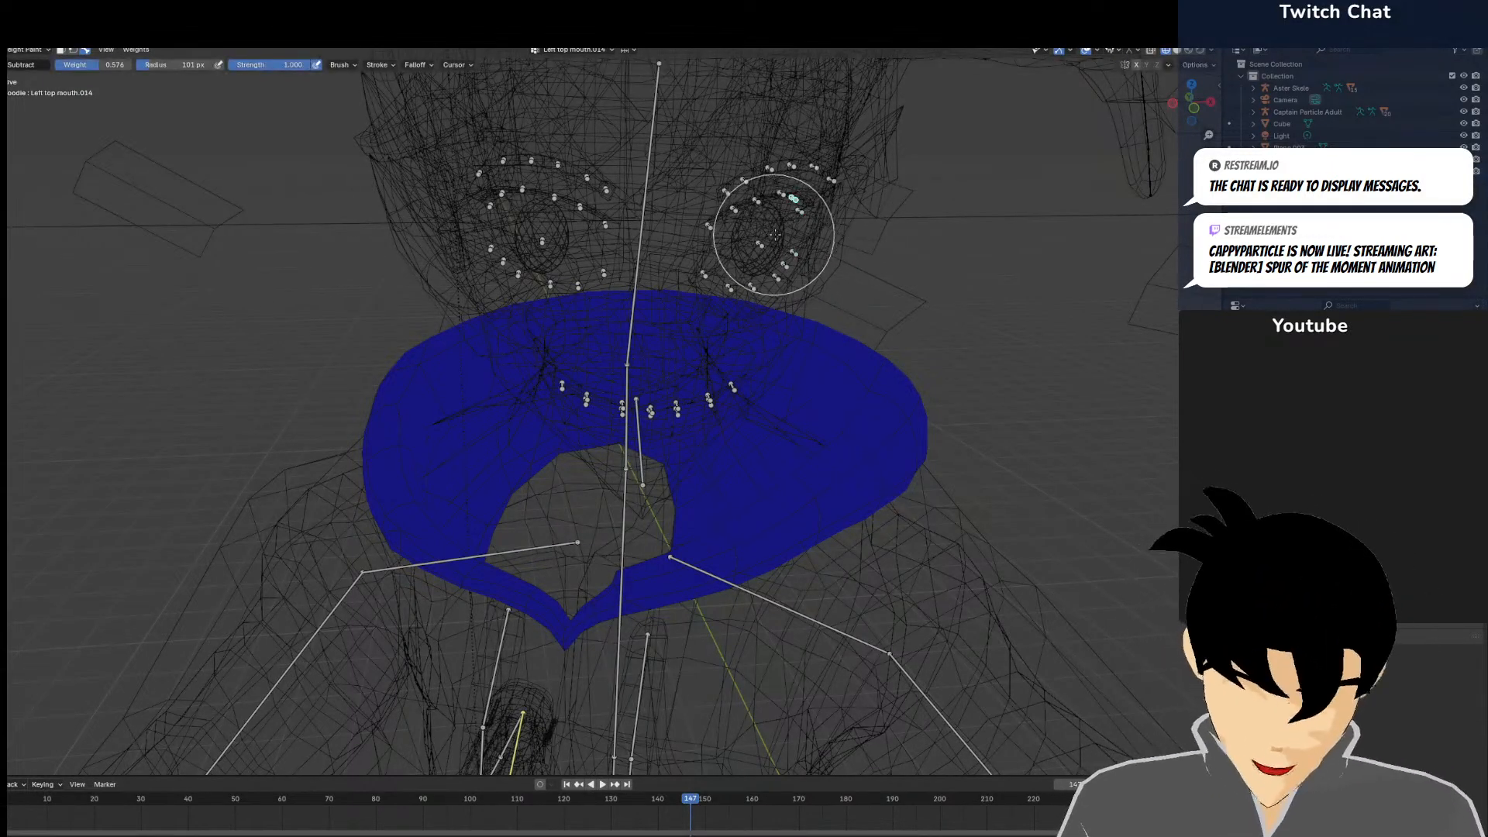
pyautogui.moveTo(1075, 333); pyautogui.dragTo(761, 281, button='middle')
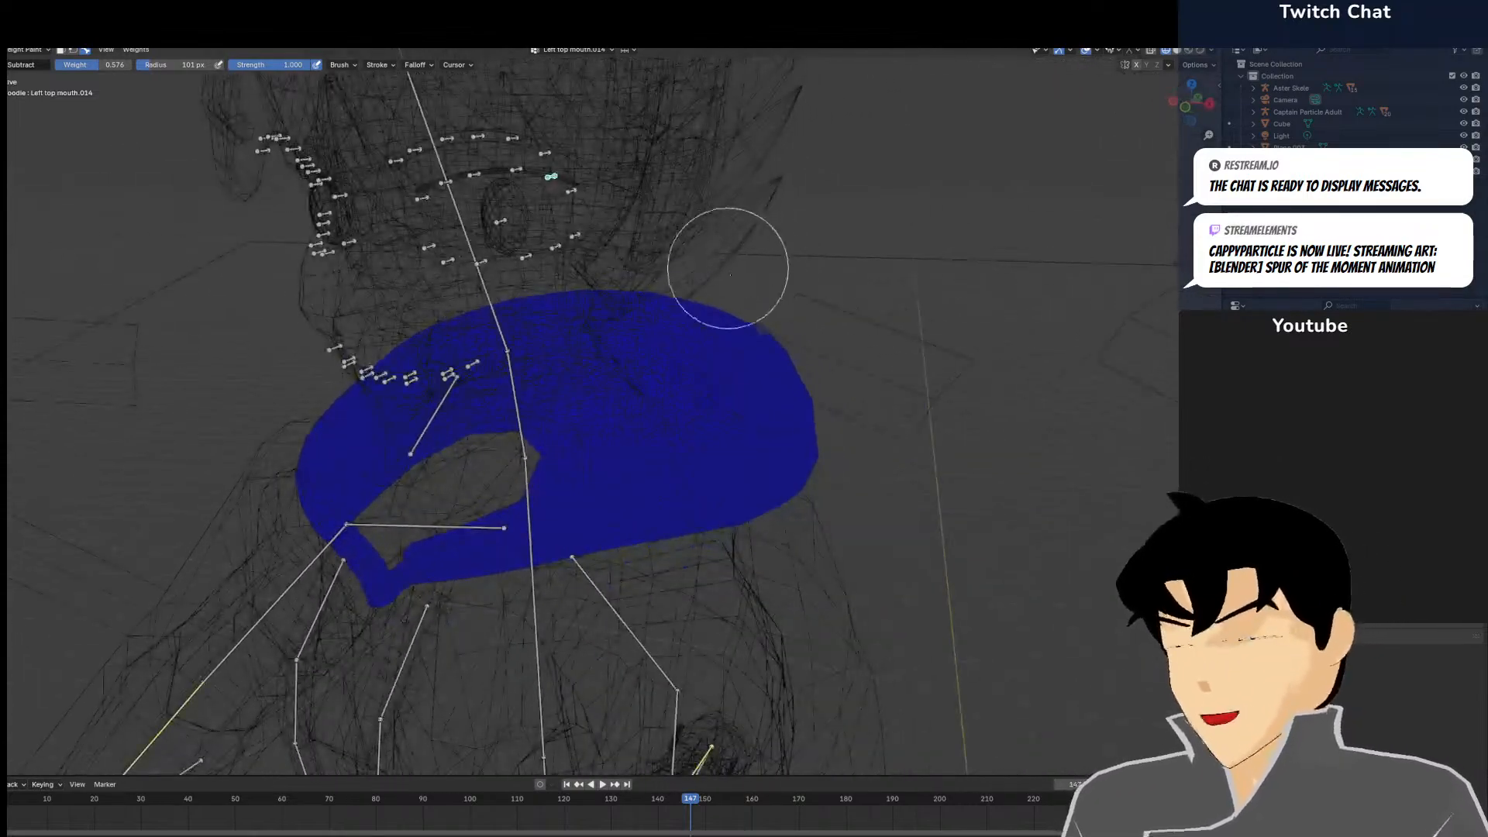
pyautogui.hotkey('shift', 'z')
pyautogui.press('g')
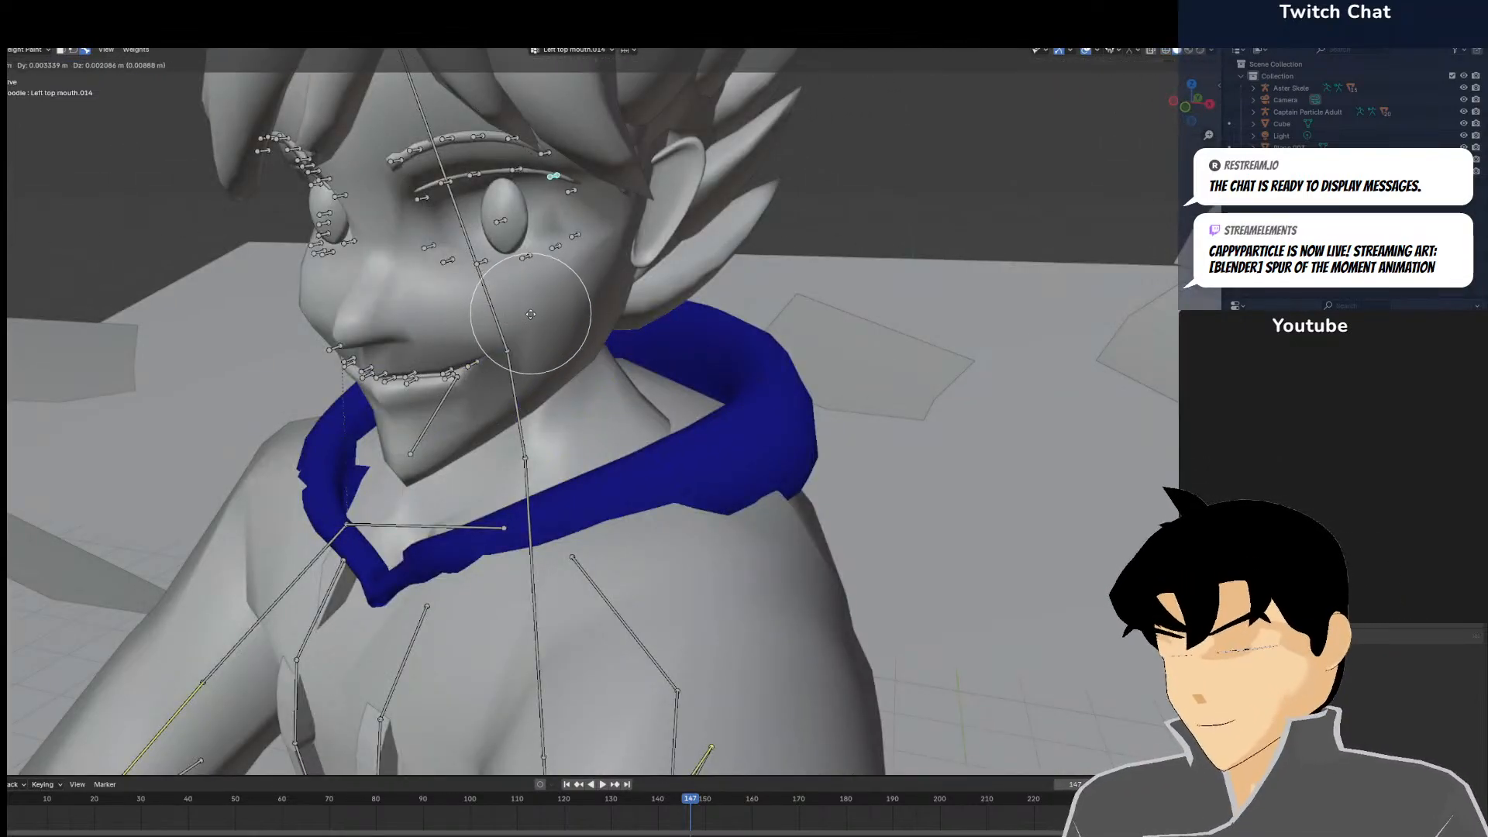
pyautogui.rightClick(518, 291)
# Select the head bone and turn it about -7° in the top view
pyautogui.keyDown('ctrl'); pyautogui.keyDown('shift'); pyautogui.click(478, 287); pyautogui.keyUp('shift'); pyautogui.keyUp('ctrl')
pyautogui.press('KP_7')
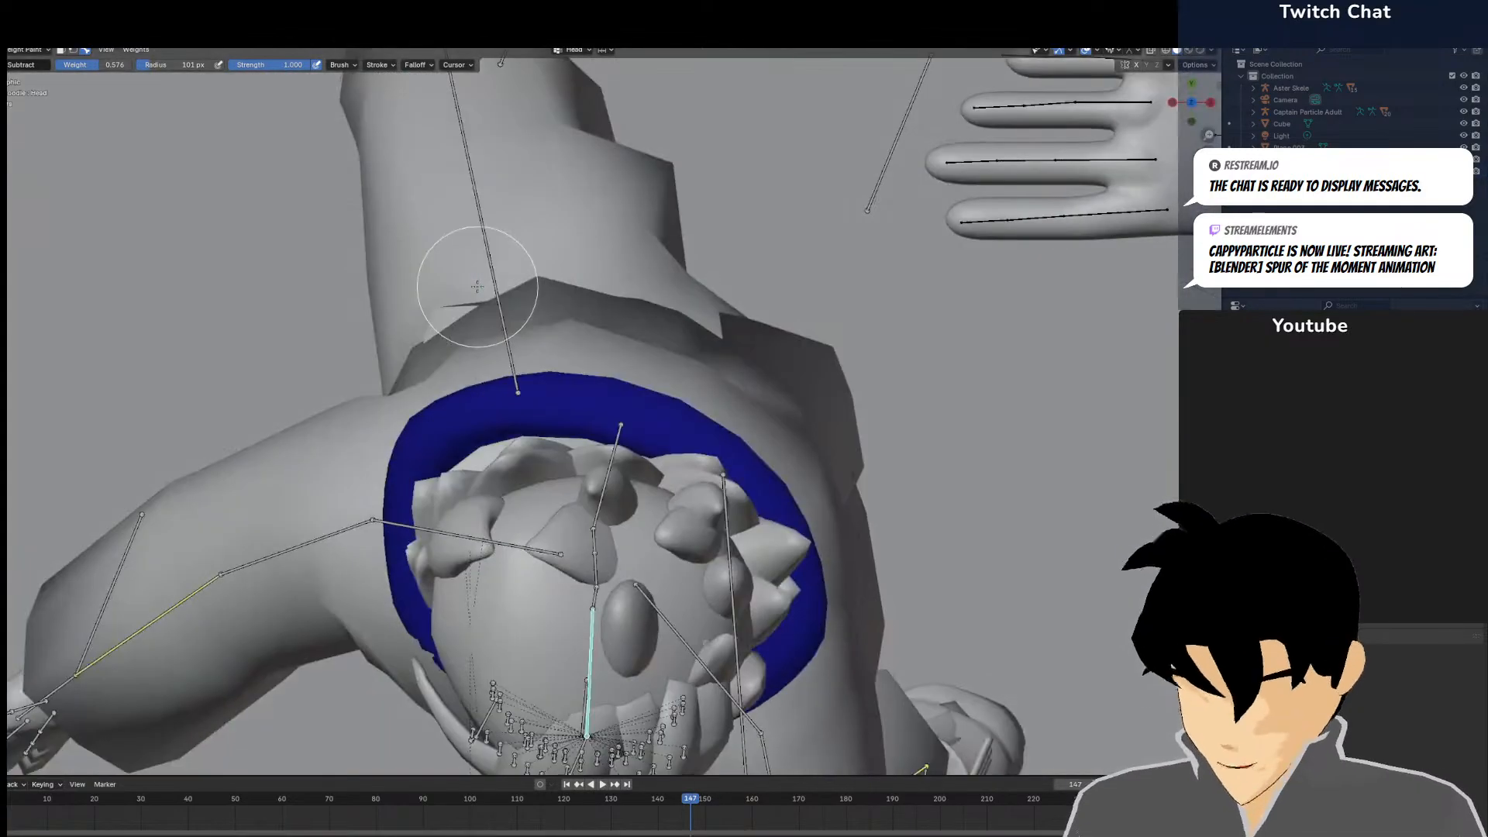
pyautogui.press('r')
pyautogui.click(767, 355)
pyautogui.moveTo(705, 524); pyautogui.dragTo(667, 458, button='middle')
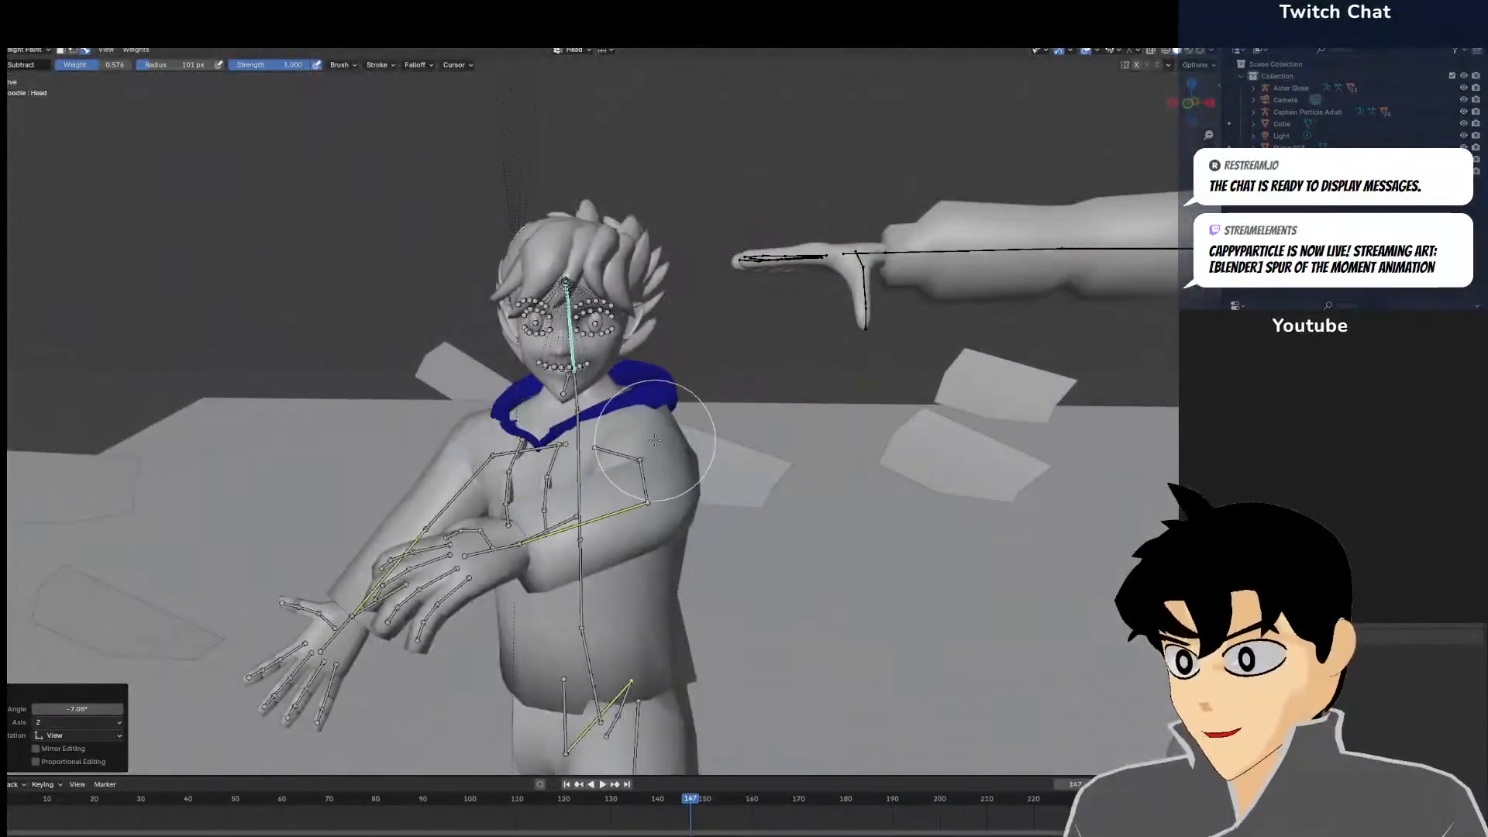
# Select the Left Arm IK bone and raise it so the left forearm crosses in front of the chest
pyautogui.keyDown('ctrl'); pyautogui.keyDown('shift'); pyautogui.click(610, 580); pyautogui.keyUp('shift'); pyautogui.keyUp('ctrl')
pyautogui.press('g')
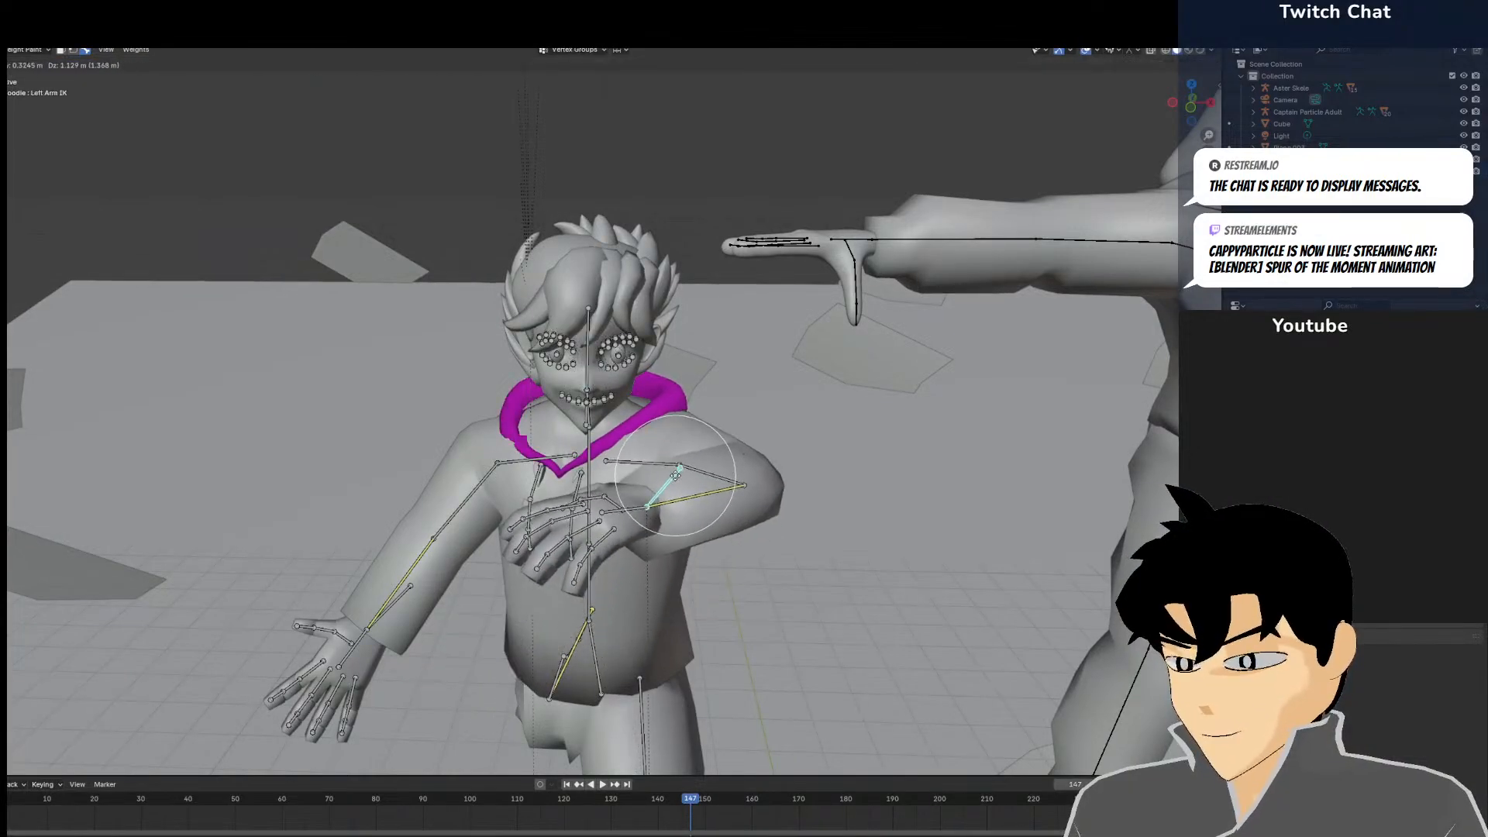
pyautogui.click(672, 476)
# Leave weight painting on the jacket hoodie and put the character's armature into Pose Mode
pyautogui.click(8, 52)
pyautogui.click(26, 63)
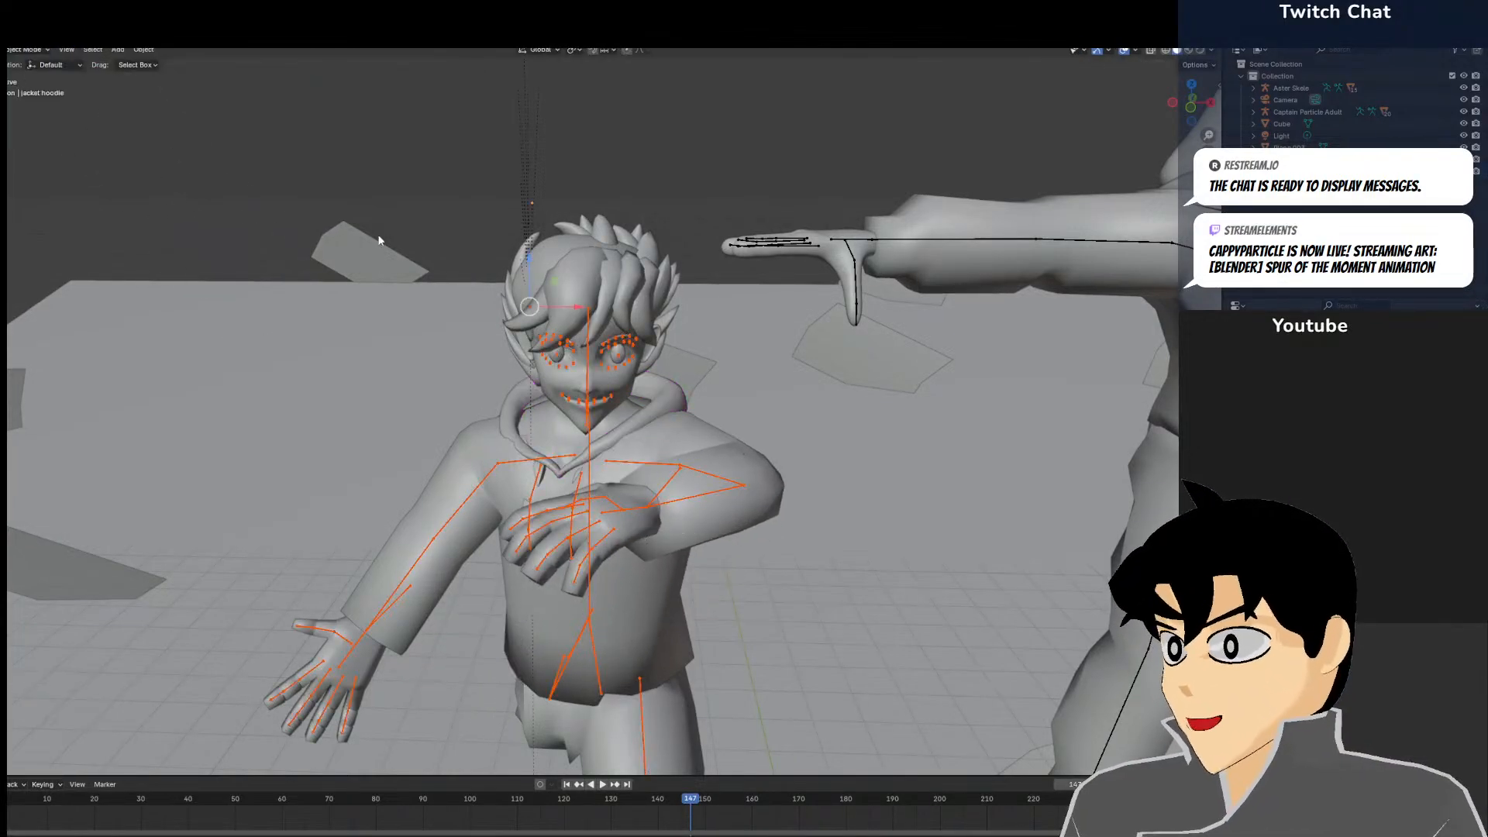
pyautogui.click(16, 51)
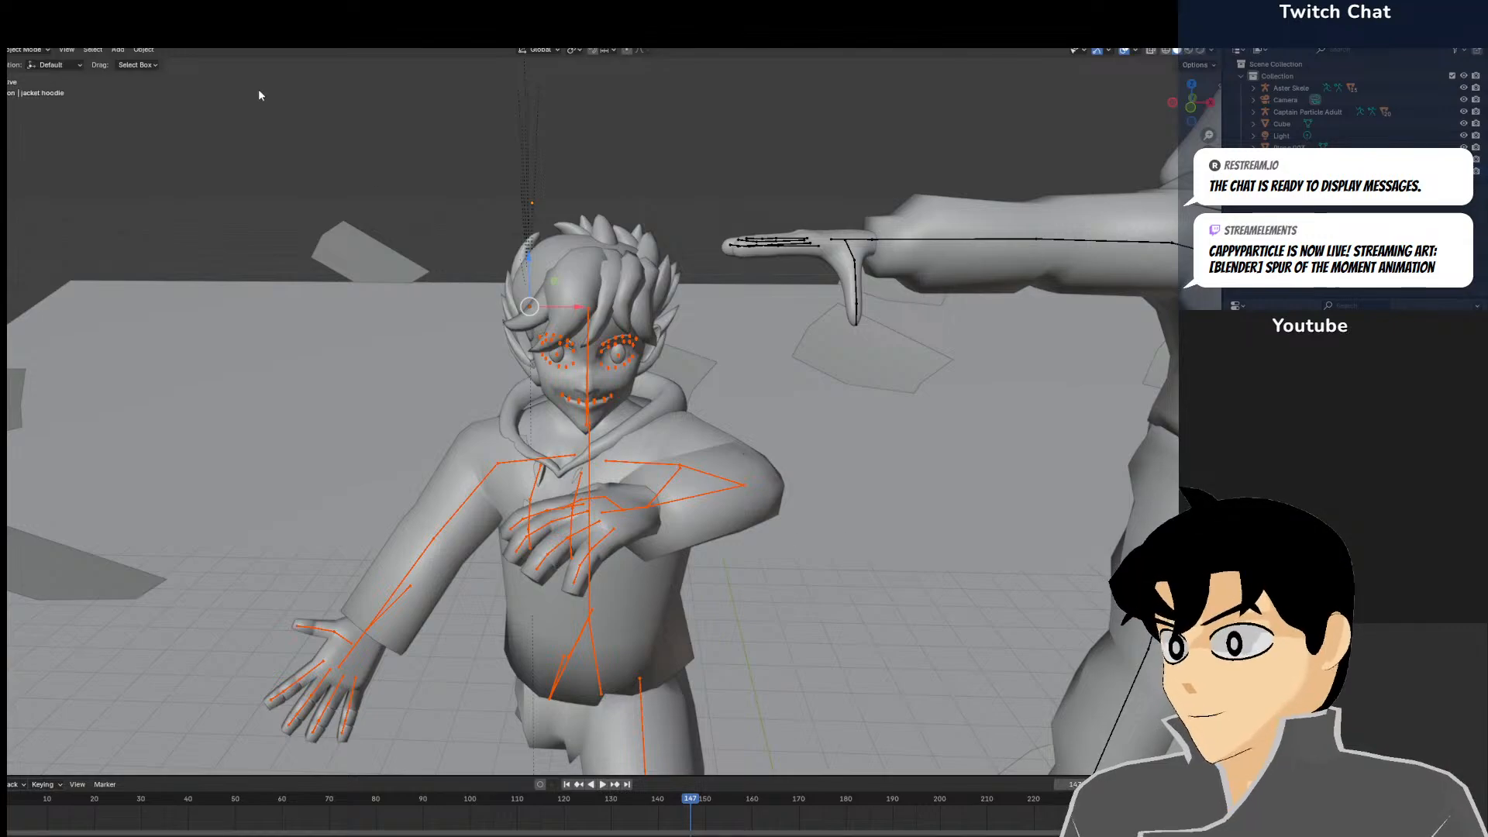
pyautogui.keyDown('shift'); pyautogui.click(691, 502); pyautogui.keyUp('shift')
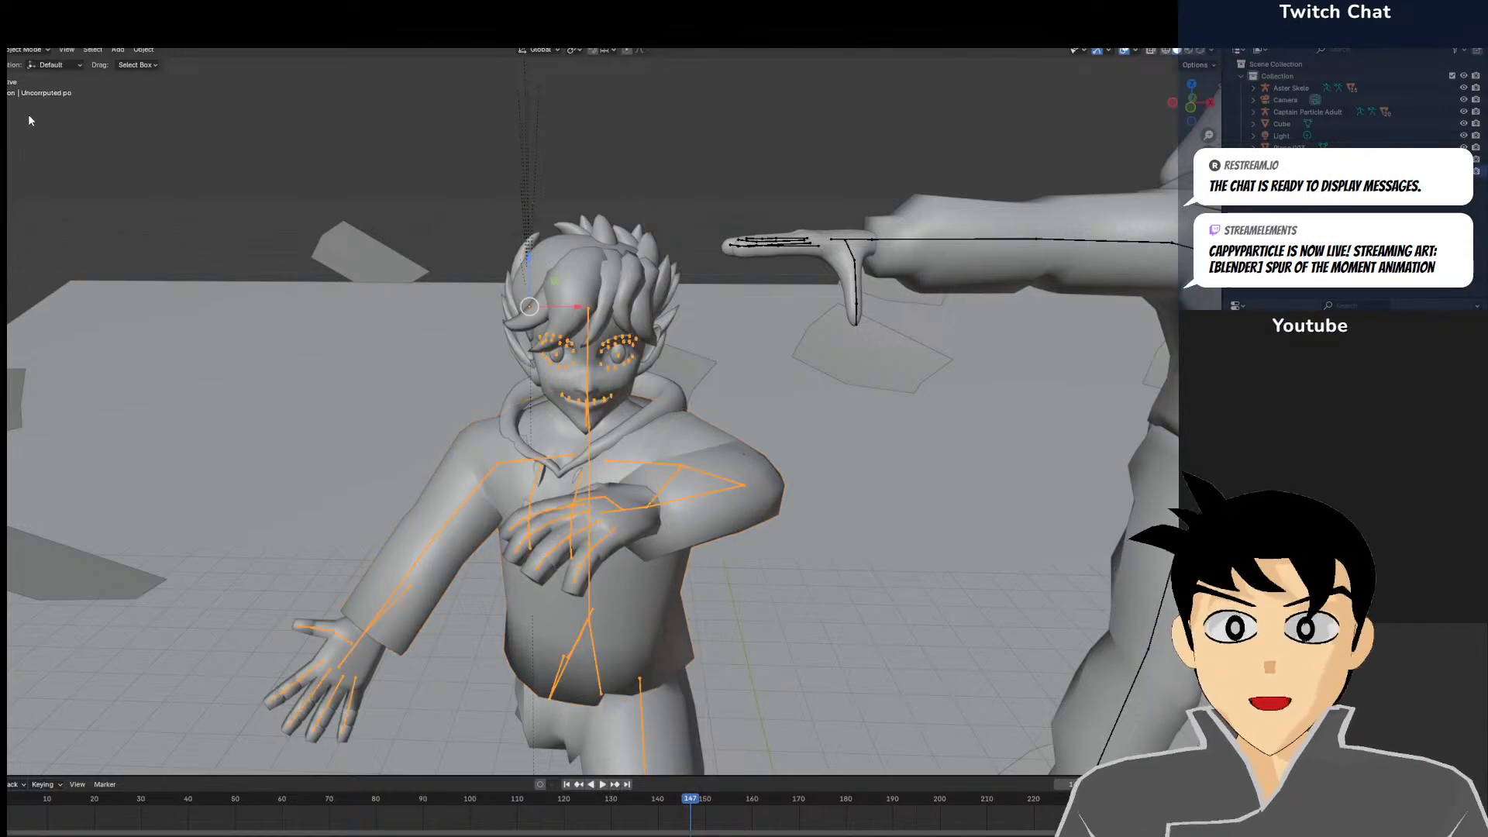
pyautogui.click(27, 89)
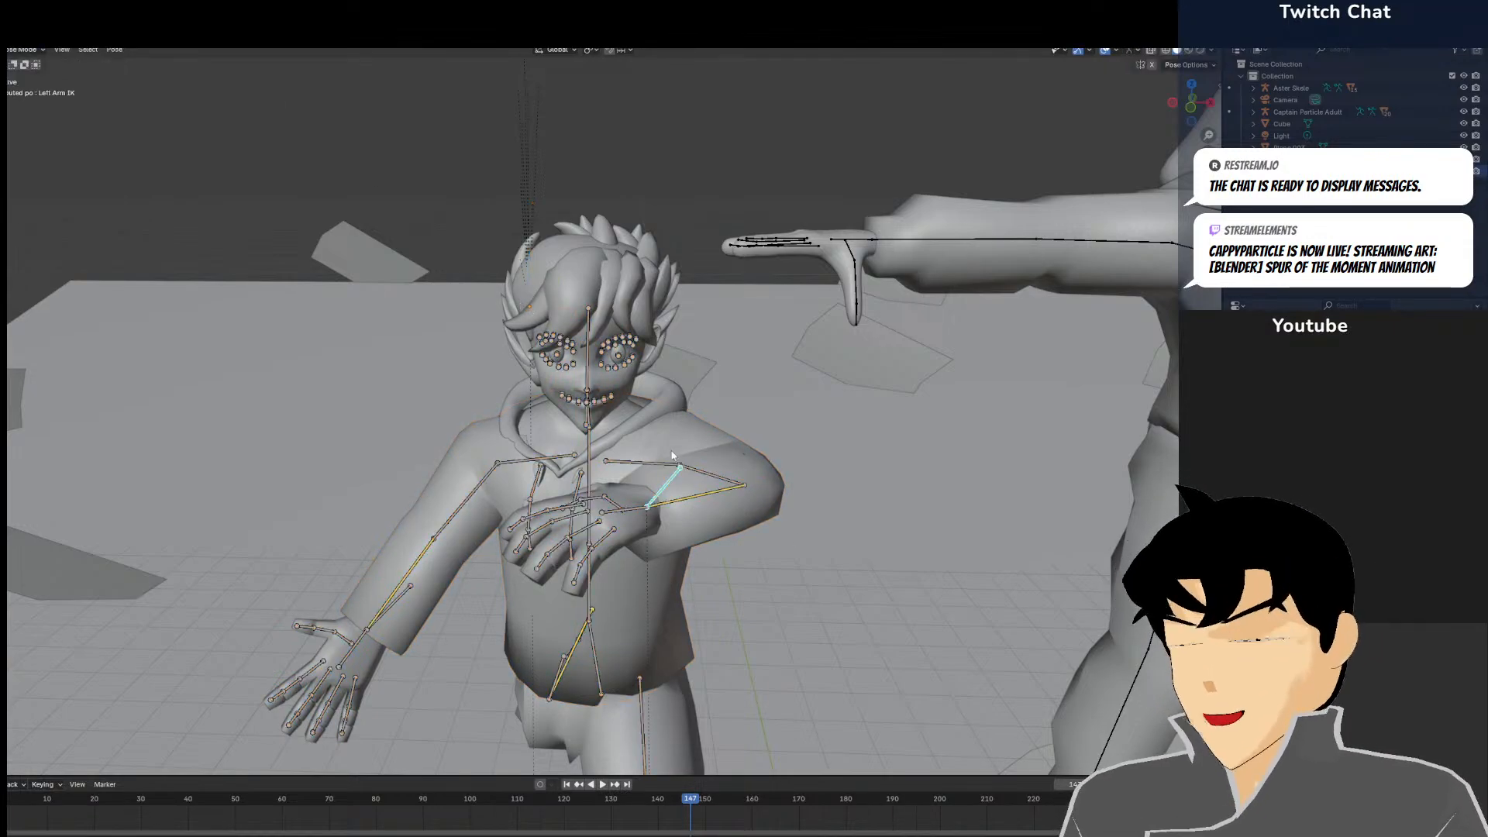
# Reposition the Left Arm IK bone in the top view and rotate the left shoulder bone to match
pyautogui.press('KP_7')
pyautogui.press('g')
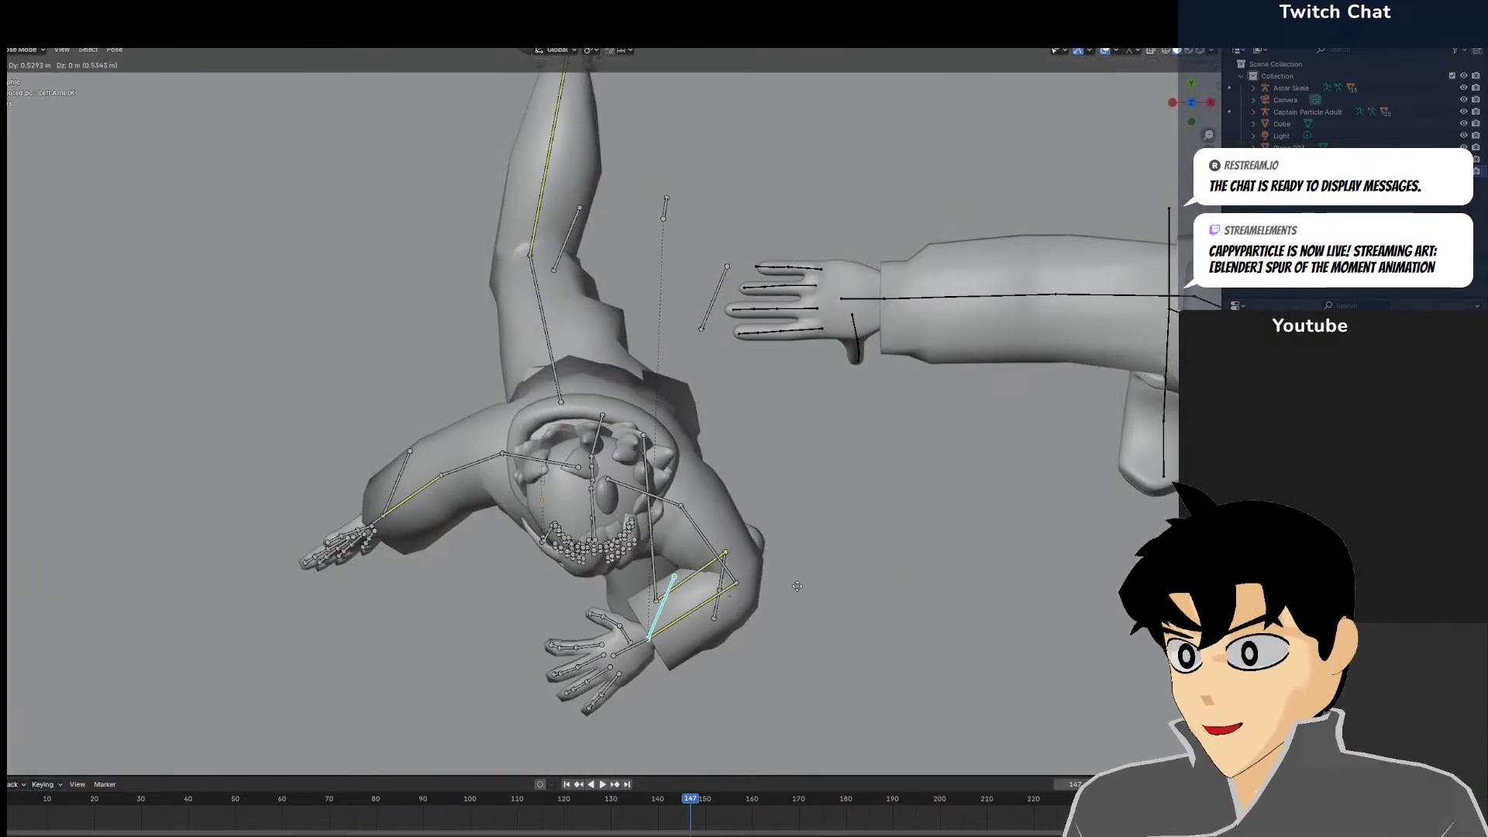
pyautogui.click(796, 572)
pyautogui.click(674, 503)
pyautogui.press('r')
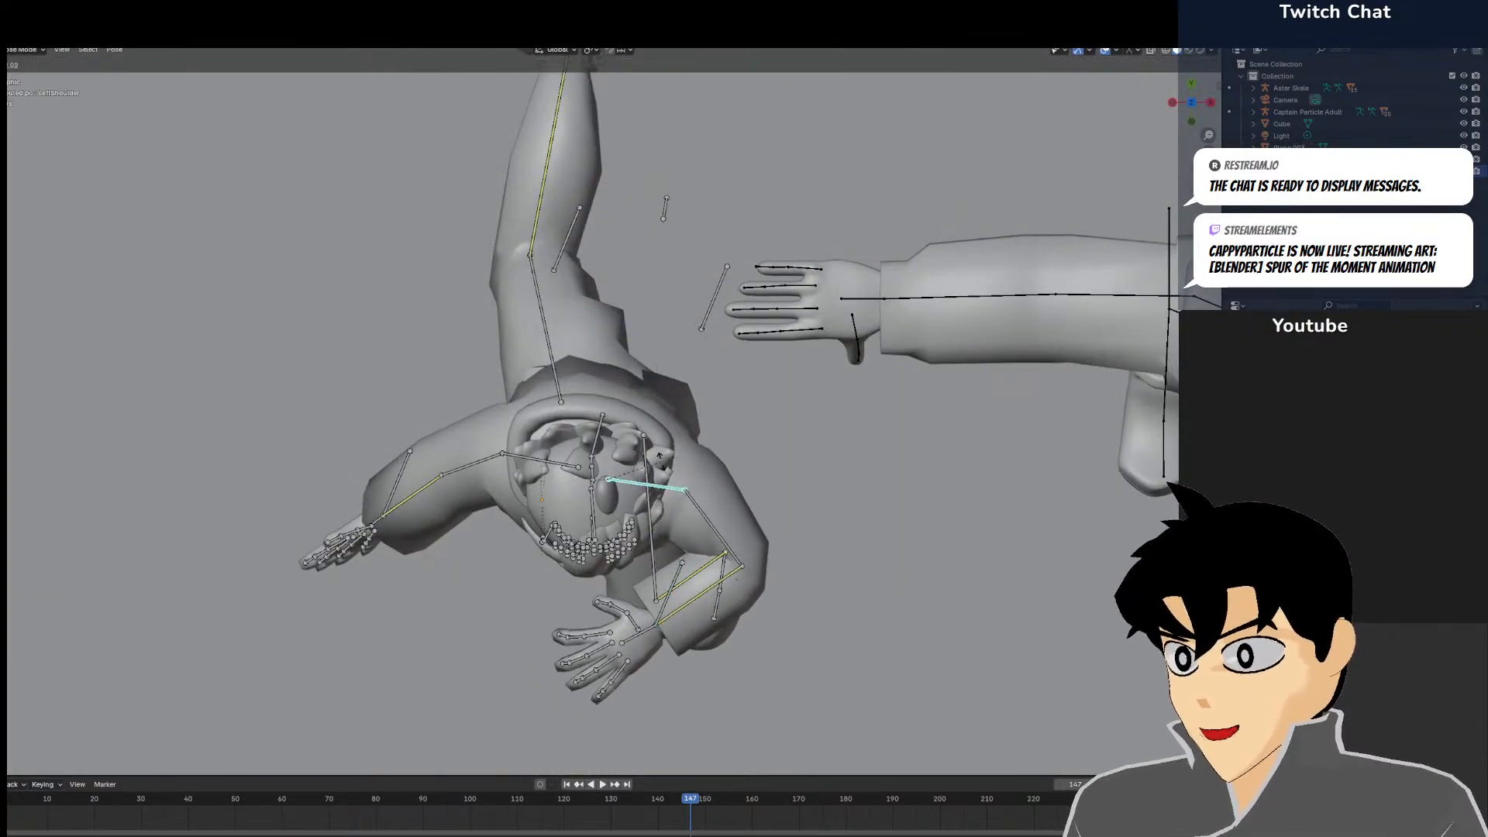
pyautogui.click(604, 385)
# Move the Right Arm IK bone about 0.47, -0.31, 1.32 m, then about 0.58, 0.38, -0.73 m
pyautogui.moveTo(604, 385); pyautogui.dragTo(687, 383, button='middle')
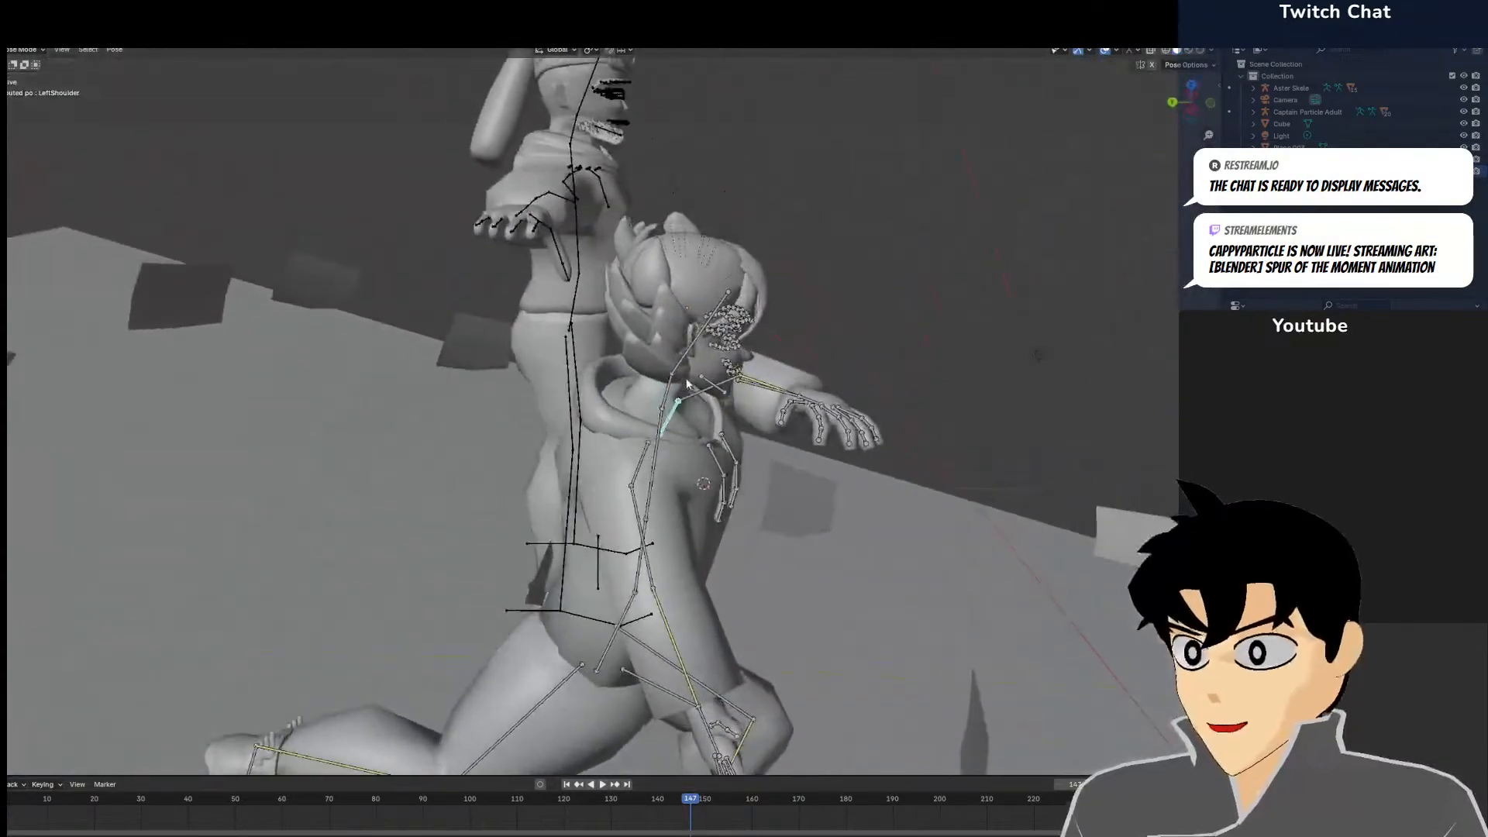
pyautogui.click(639, 675)
pyautogui.press('g')
pyautogui.click(661, 563)
pyautogui.moveTo(681, 567)
pyautogui.mouseDown(button='middle')
pyautogui.moveTo(781, 584)
pyautogui.moveTo(705, 575)
pyautogui.mouseUp(button='middle')
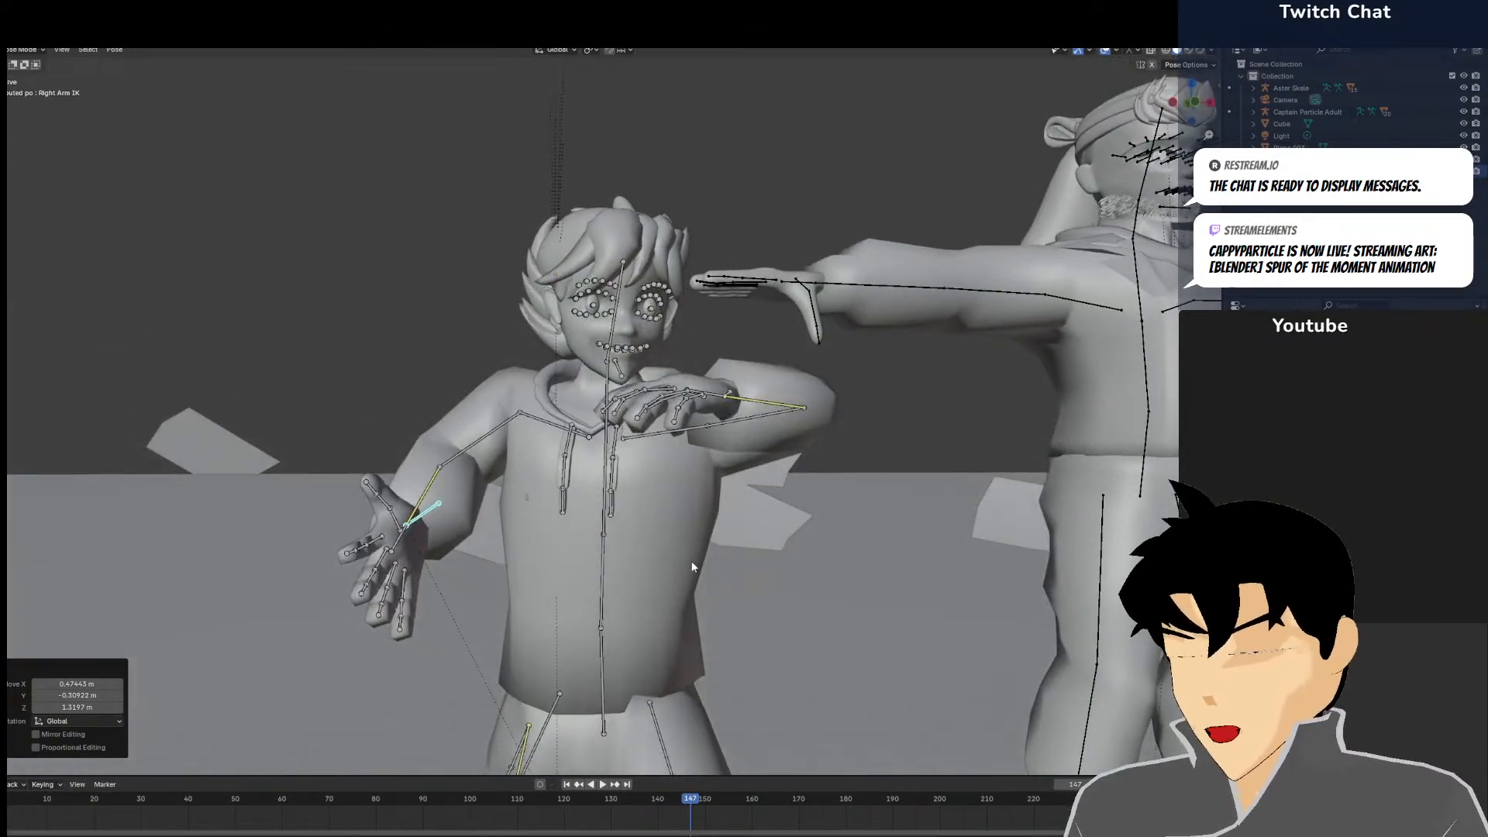
pyautogui.moveTo(679, 557); pyautogui.dragTo(934, 614, button='middle')
pyautogui.rightClick(624, 490)
pyautogui.press('g')
pyautogui.click(666, 575)
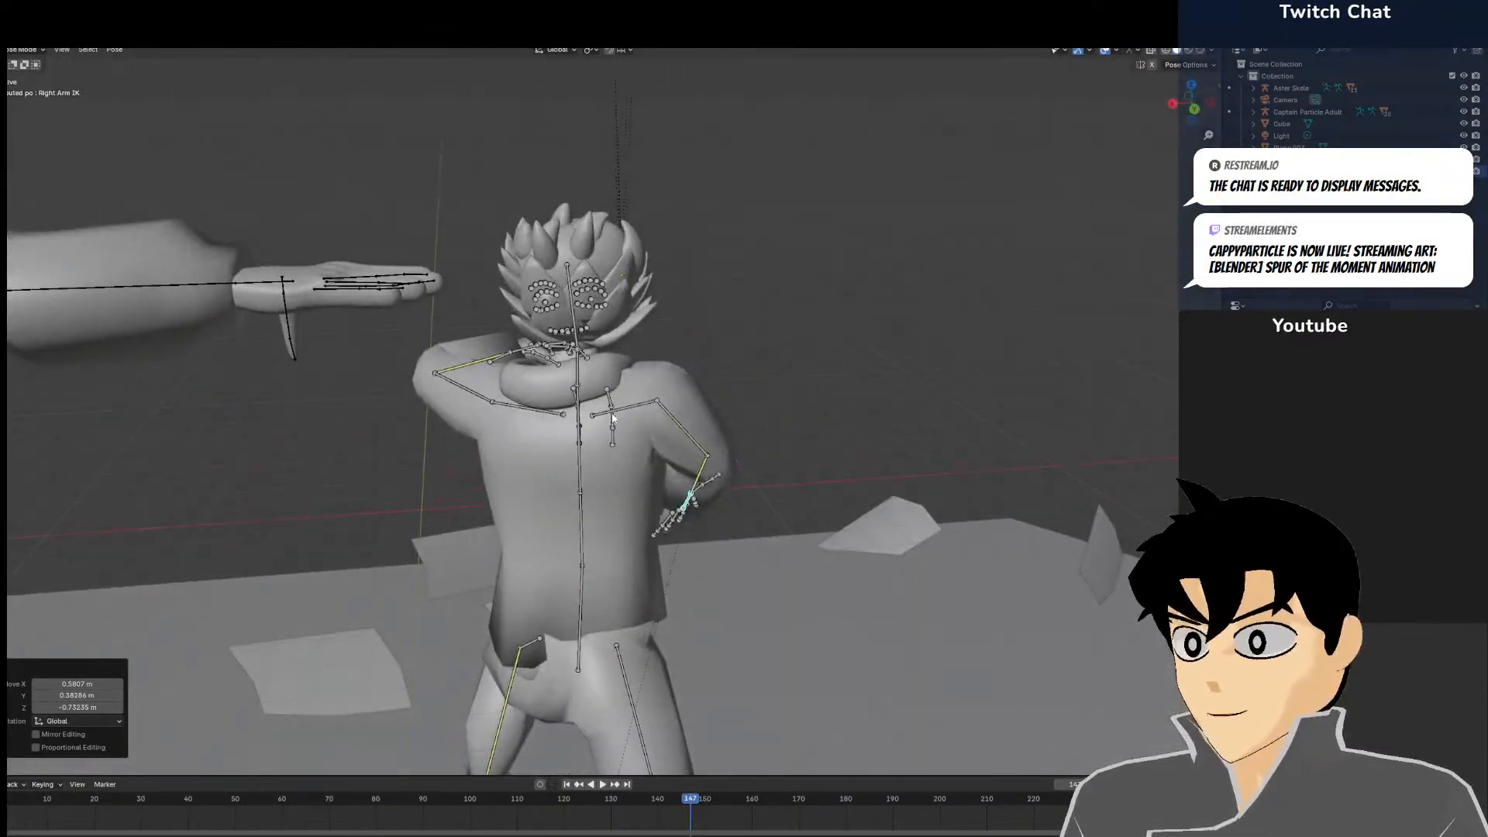
# Rotate the right shoulder bone downward as seen from behind the character
pyautogui.click(631, 408)
pyautogui.press('r')
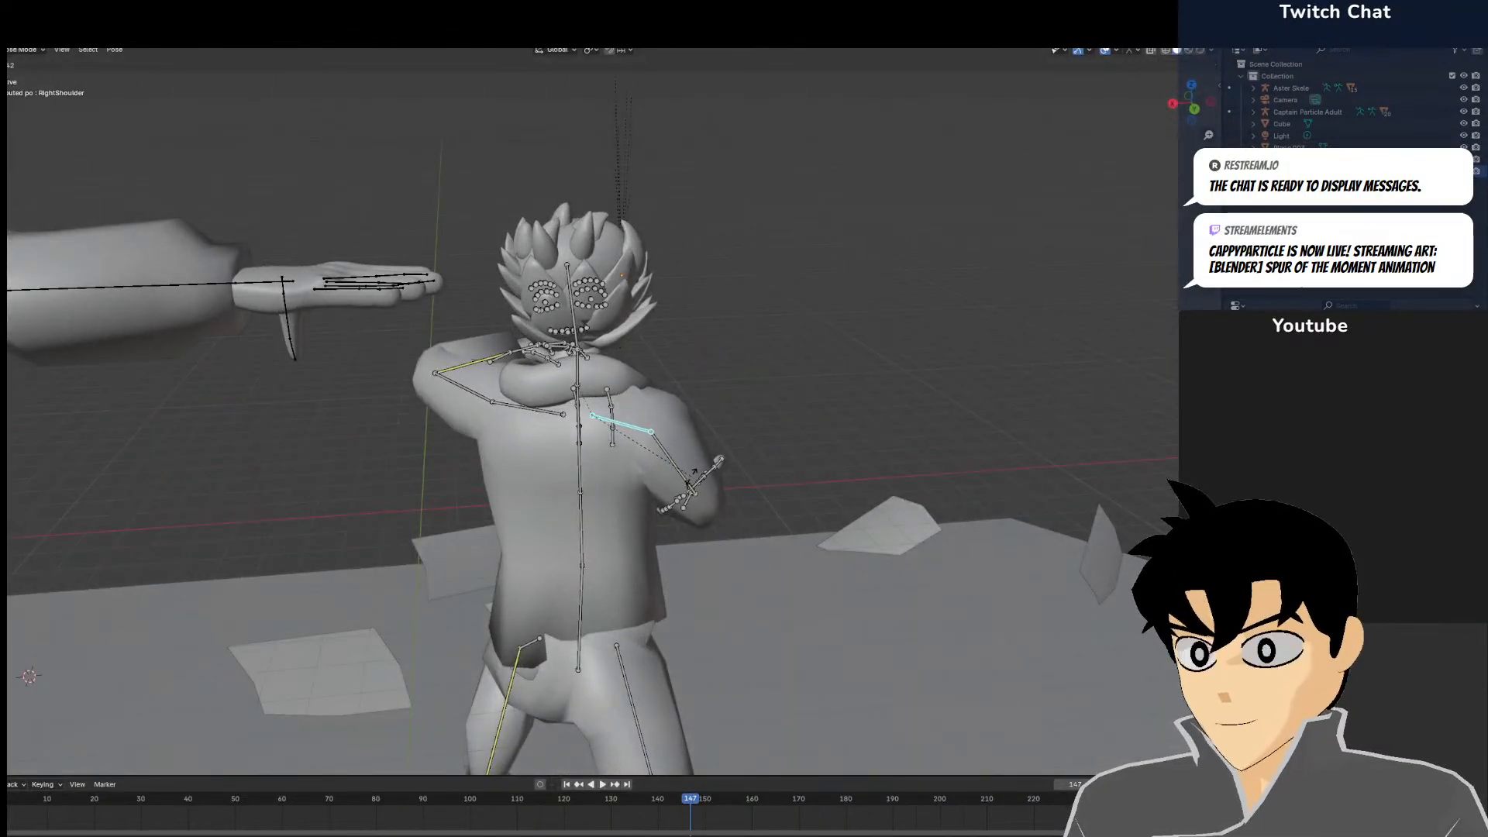
pyautogui.click(692, 479)
pyautogui.moveTo(692, 479); pyautogui.dragTo(561, 525, button='middle')
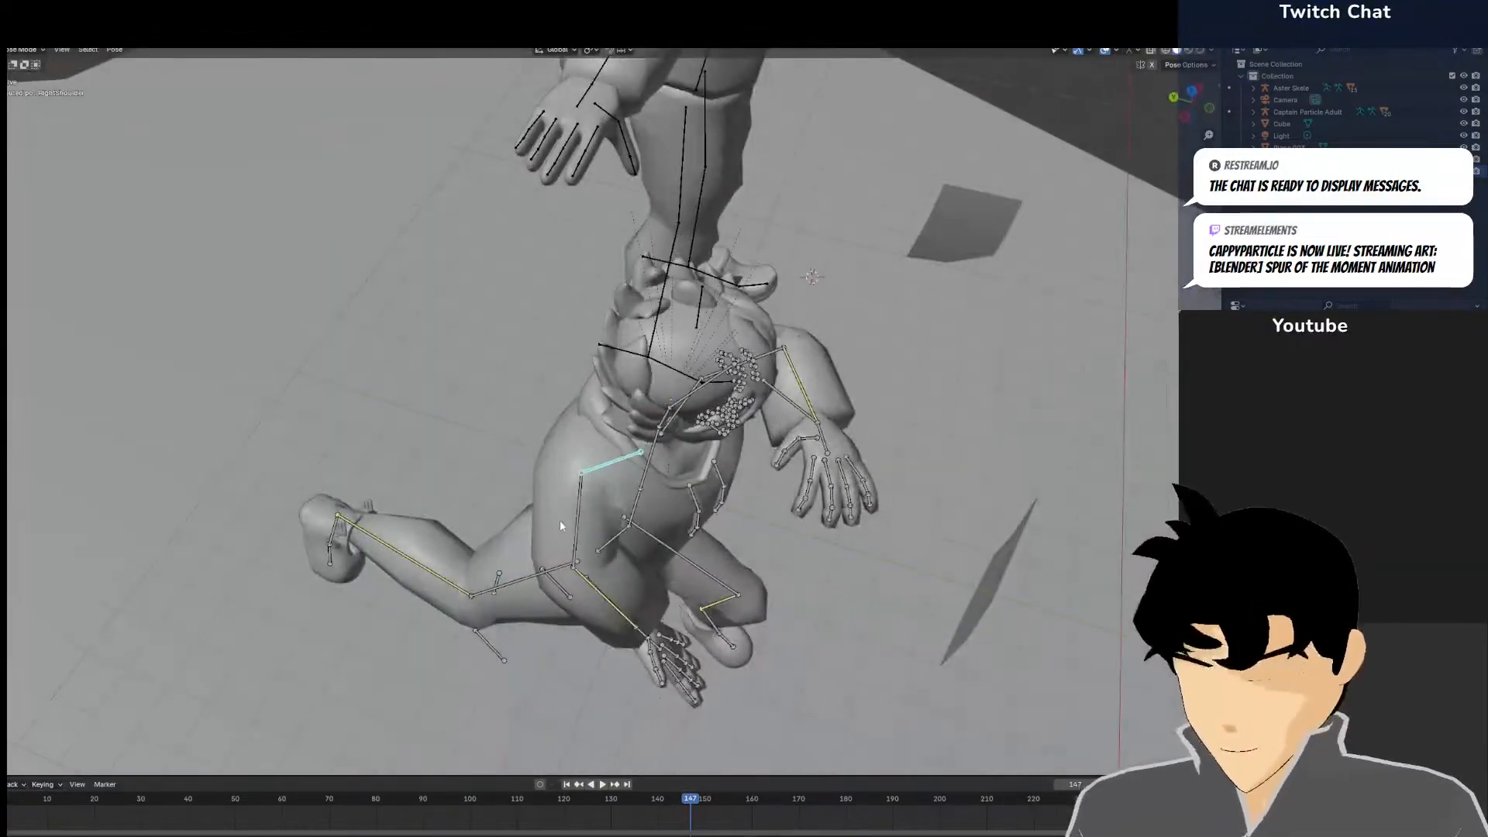
# Move the Left Arm IK bone further out in front of the body in the top view
pyautogui.press('KP_7')
pyautogui.click(651, 595)
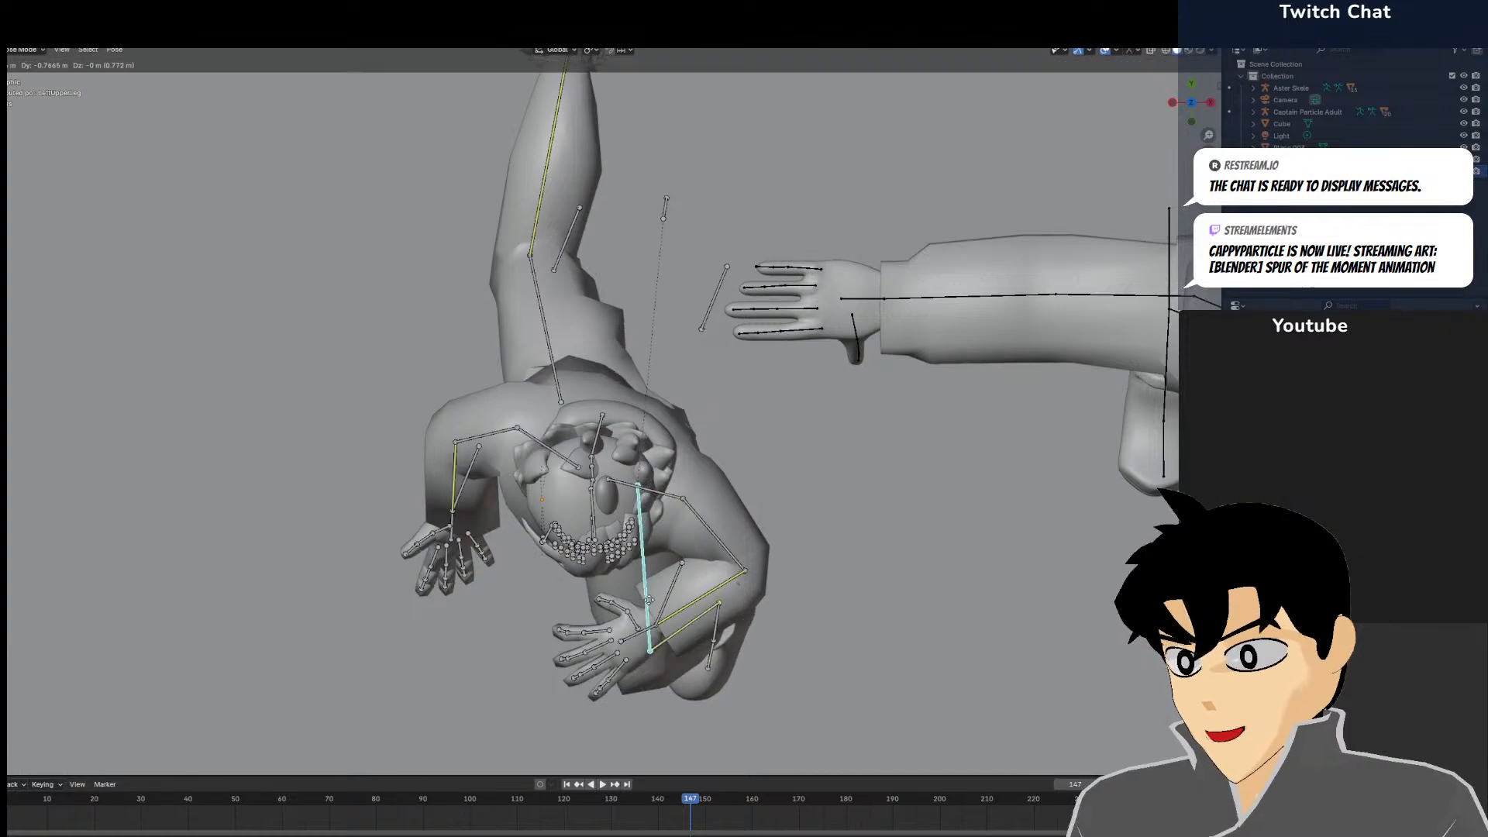
pyautogui.press('g')
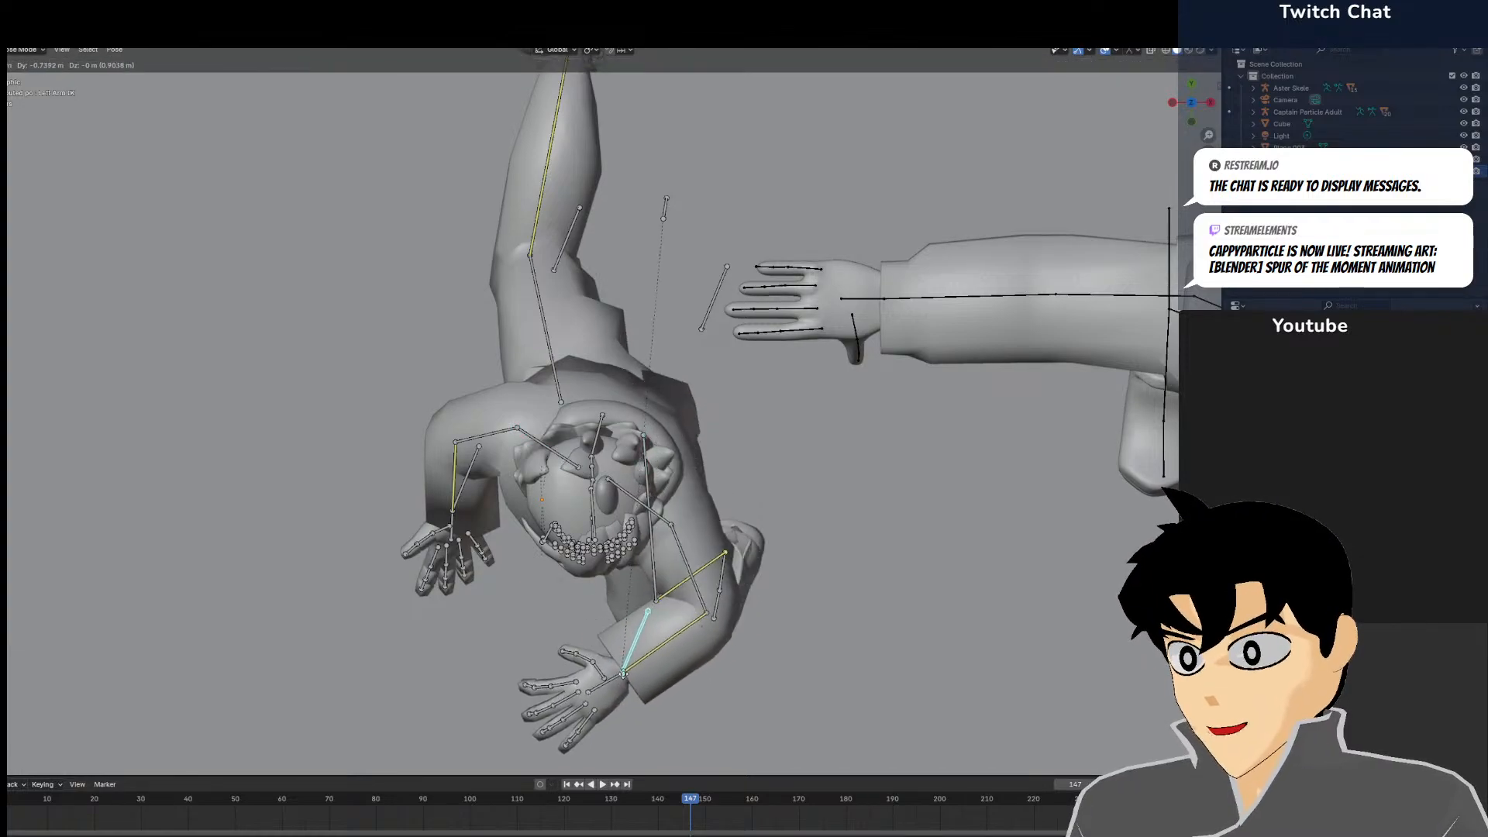
pyautogui.click(582, 618)
# Raise the Right Arm IK bone towards the chest, then adjust its placement in front of the body from above
pyautogui.click(477, 483)
pyautogui.moveTo(572, 667); pyautogui.dragTo(603, 519, button='middle')
pyautogui.press('g')
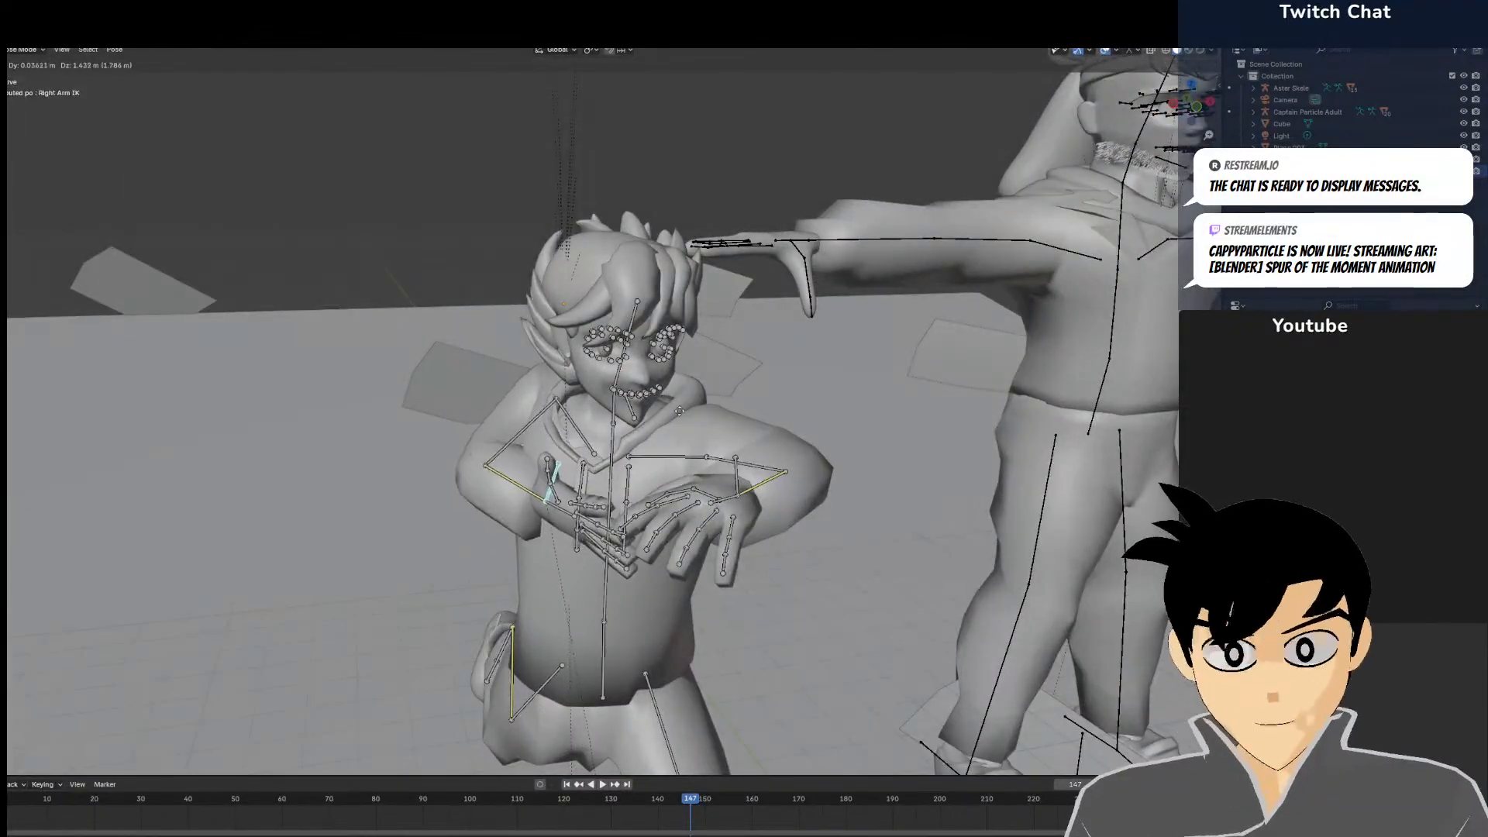
pyautogui.click(681, 417)
pyautogui.moveTo(680, 416); pyautogui.dragTo(724, 513, button='middle')
pyautogui.press('KP_7')
pyautogui.press('g')
pyautogui.click(516, 398)
# Rotate the right shoulder bone -28.9° in the top view
pyautogui.click(542, 447)
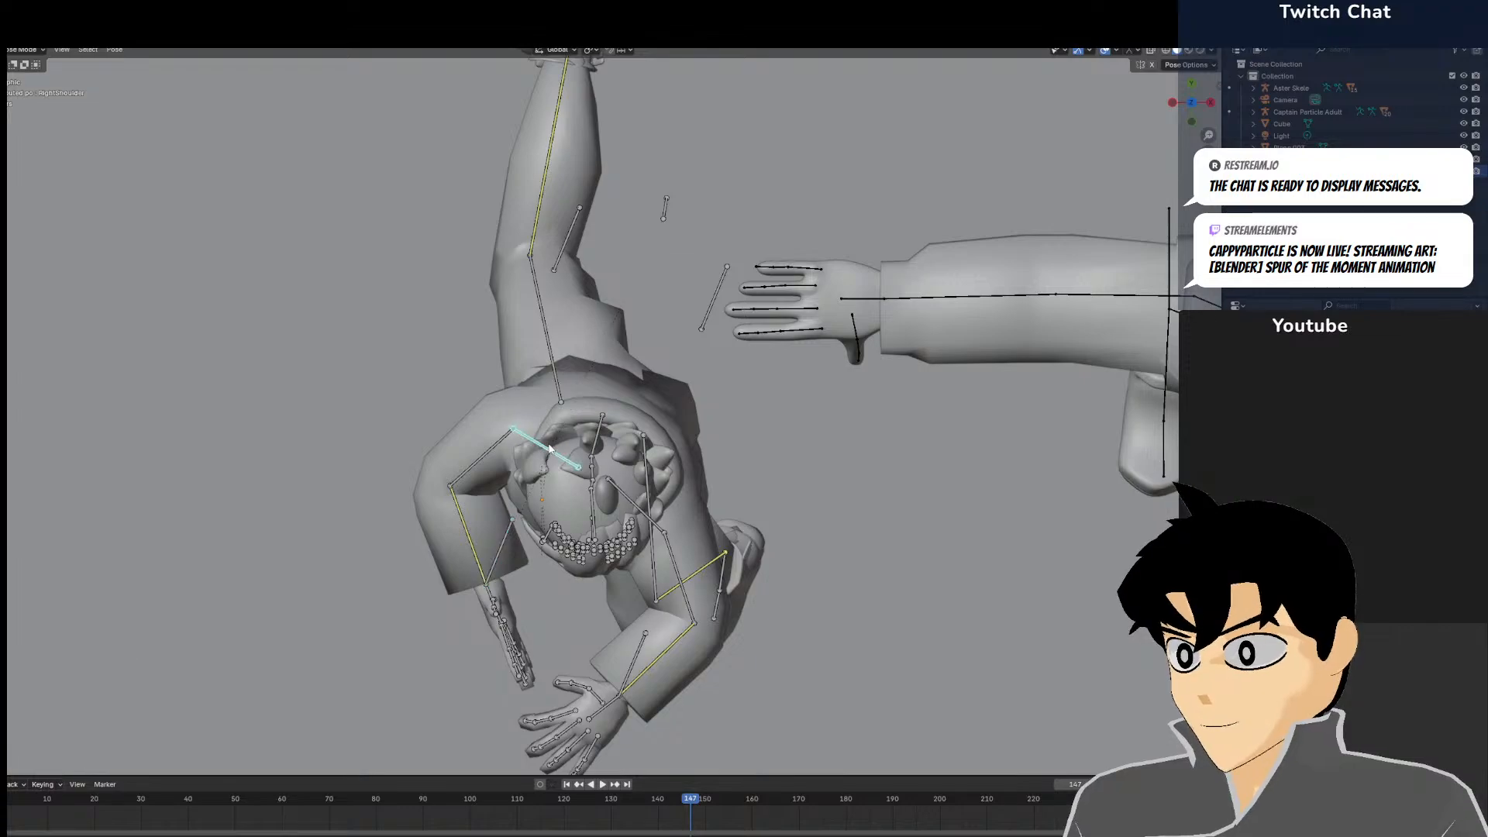
pyautogui.press('r')
pyautogui.click(627, 387)
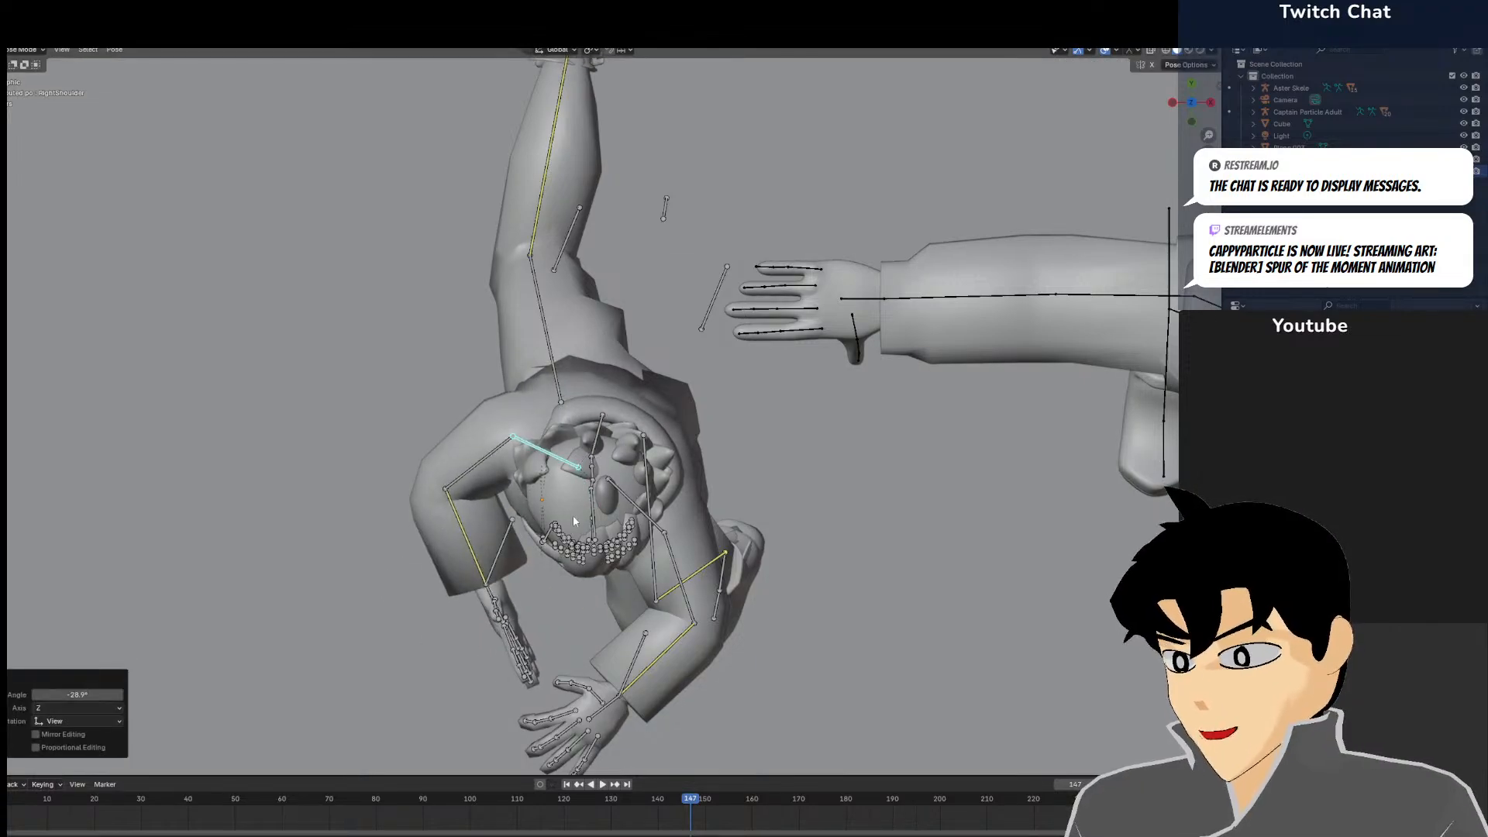
# Rotate the right hand 74.6°, then another -29.2° as seen from the character's side
pyautogui.click(486, 580)
pyautogui.moveTo(518, 587); pyautogui.dragTo(562, 438, button='middle')
pyautogui.press('r')
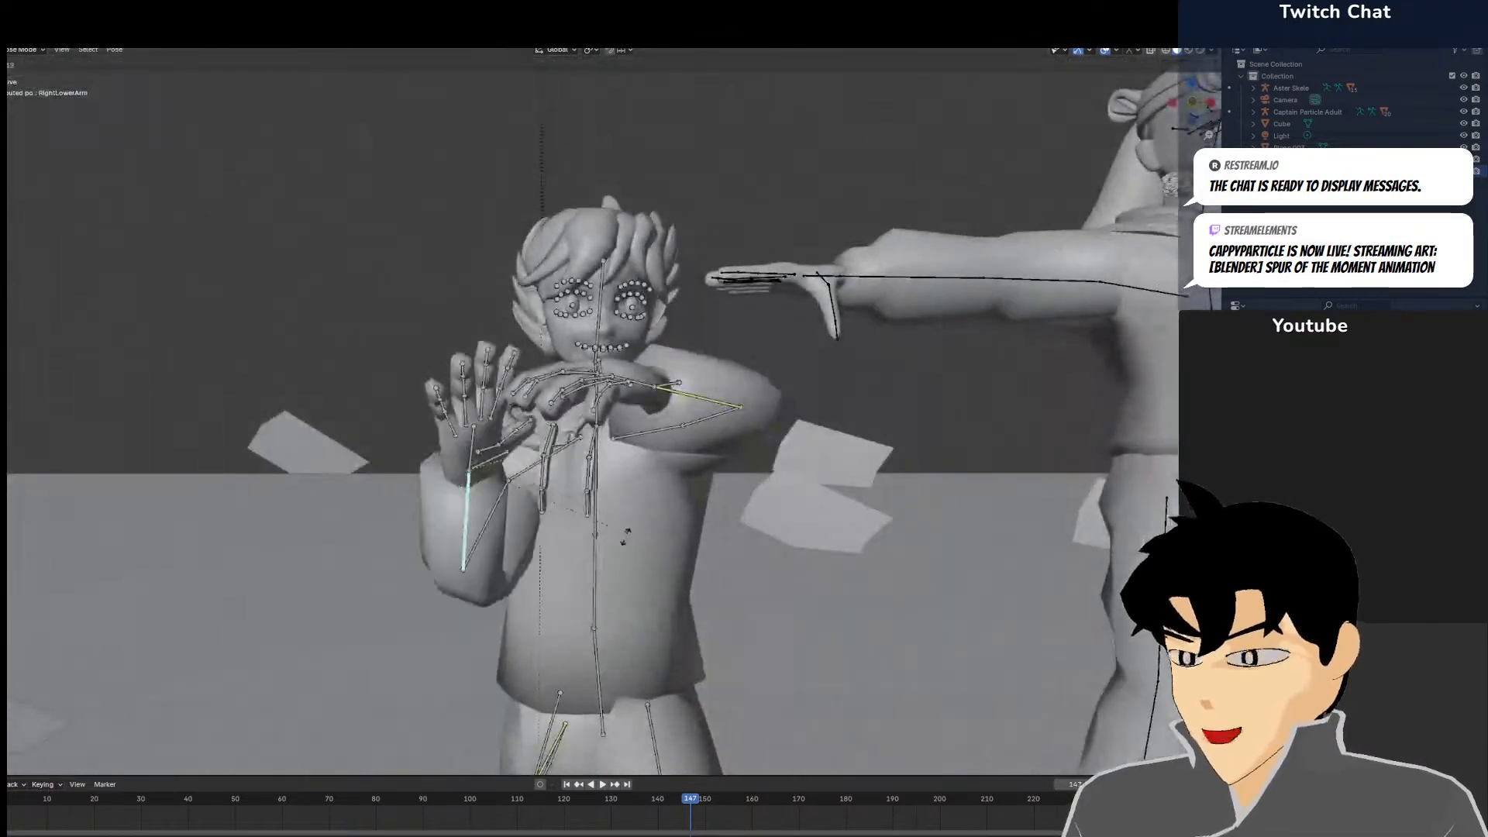
pyautogui.click(498, 461)
pyautogui.moveTo(487, 478); pyautogui.dragTo(459, 463, button='middle')
pyautogui.press('r')
pyautogui.click(484, 607)
pyautogui.moveTo(484, 611); pyautogui.dragTo(775, 542, button='middle')
pyautogui.press('r')
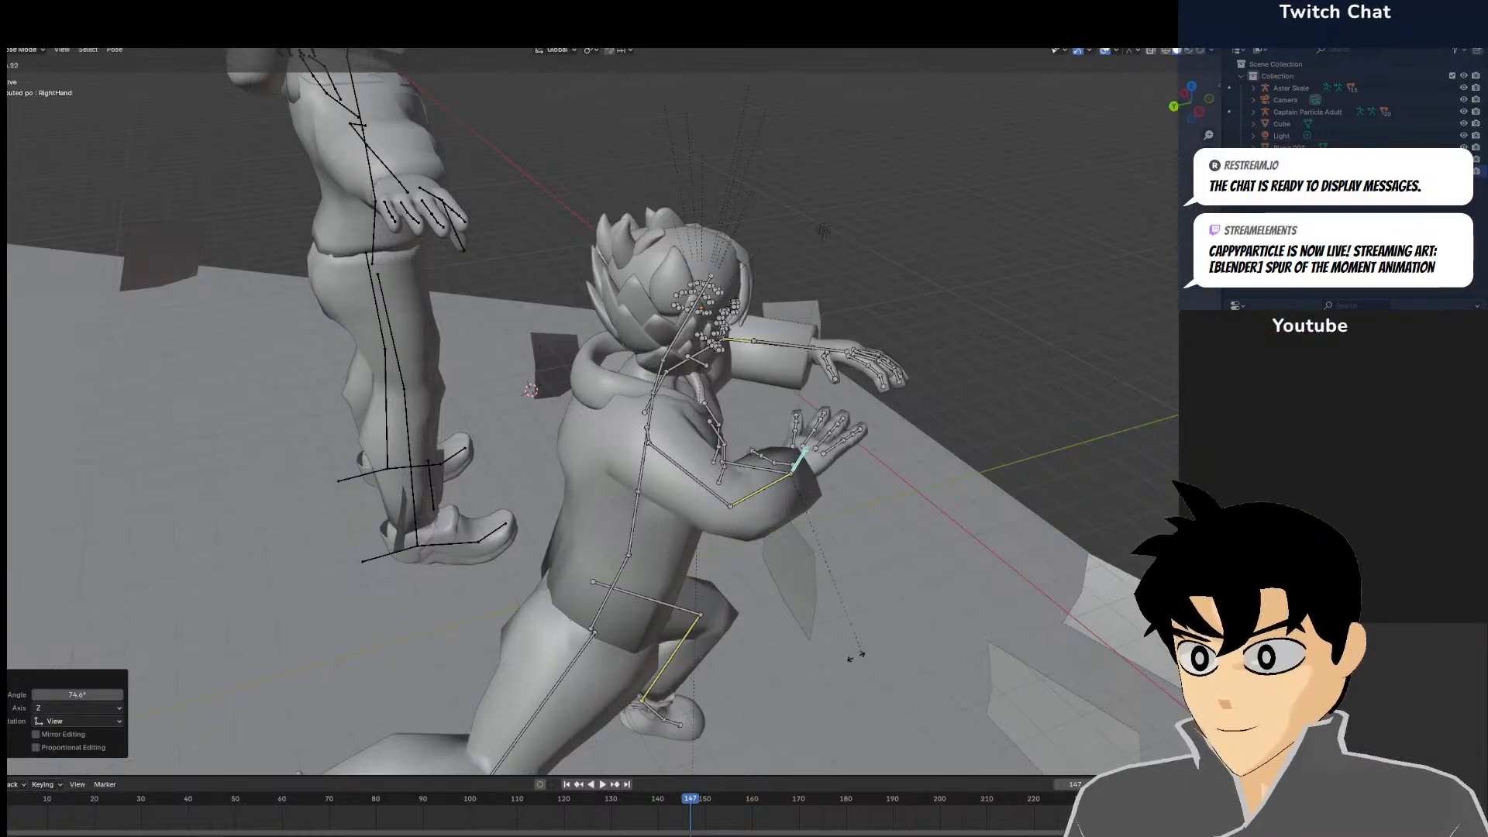
pyautogui.click(773, 695)
# Nudge the Right Arm IK bone slightly in the top view to refine the right arm's placement
pyautogui.press('KP_7')
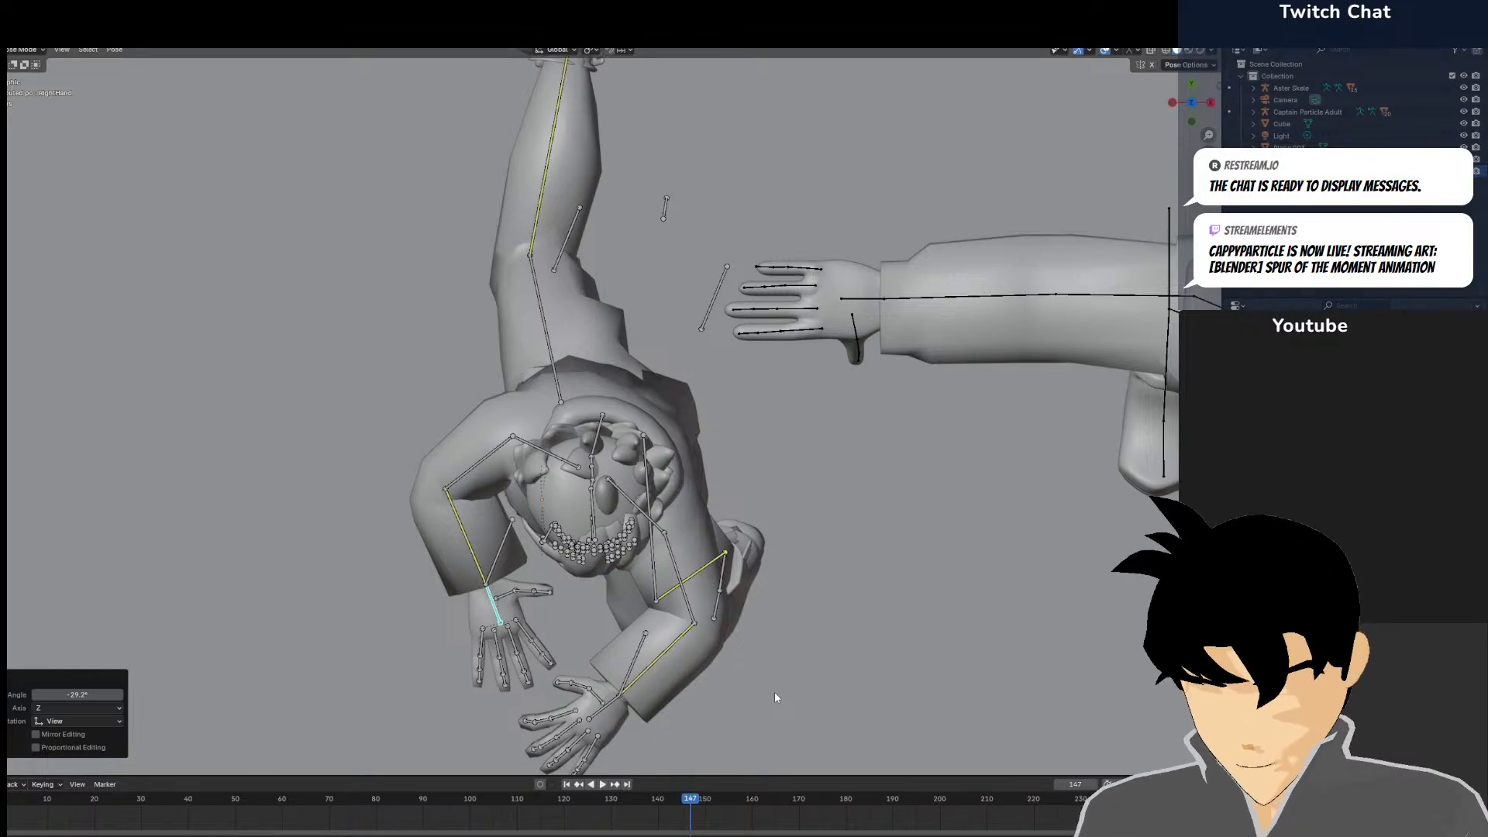
pyautogui.scroll(5, 748, 728)
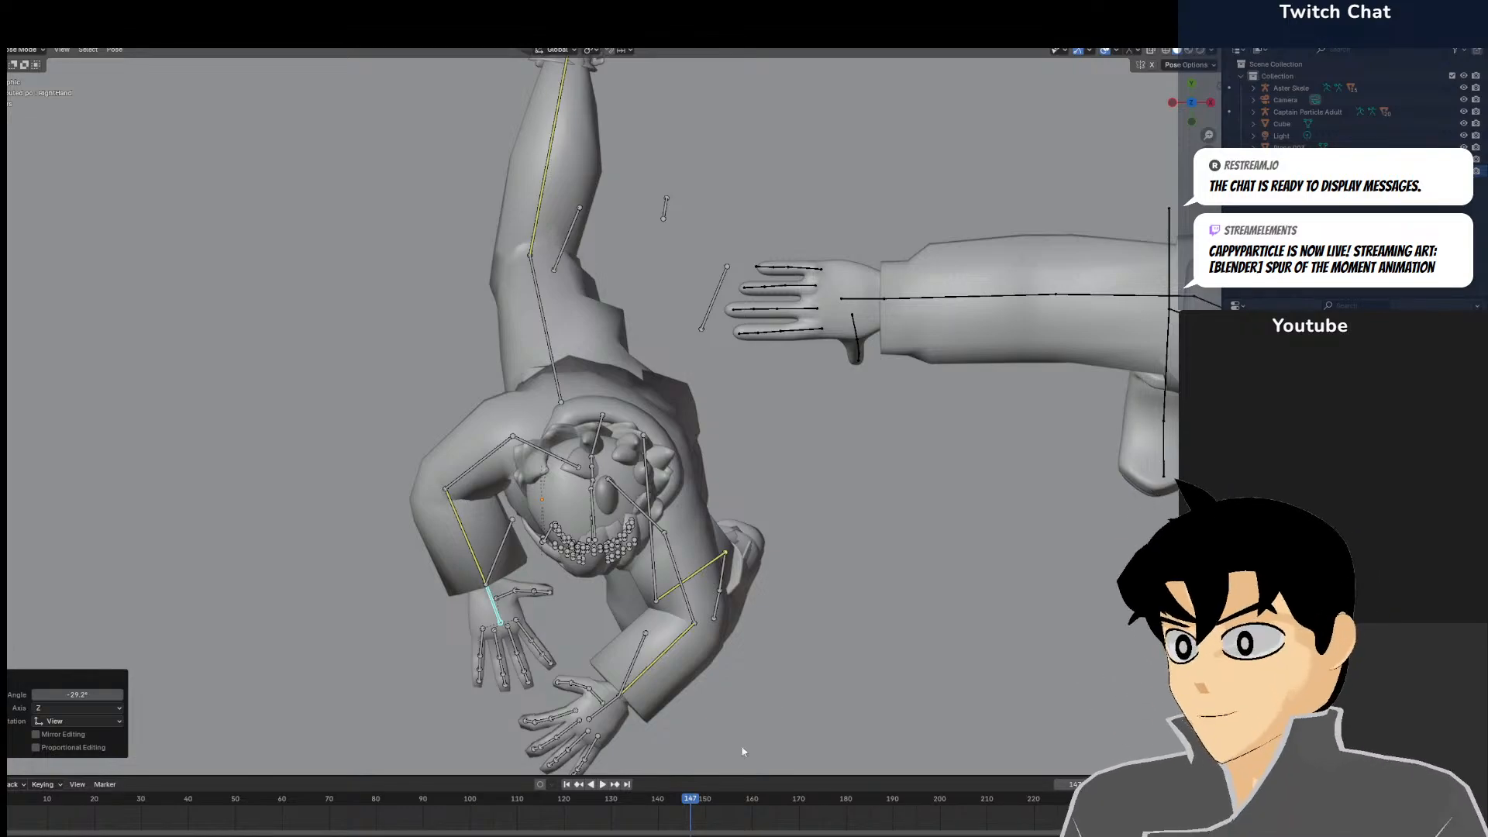
pyautogui.click(530, 252)
pyautogui.press('g')
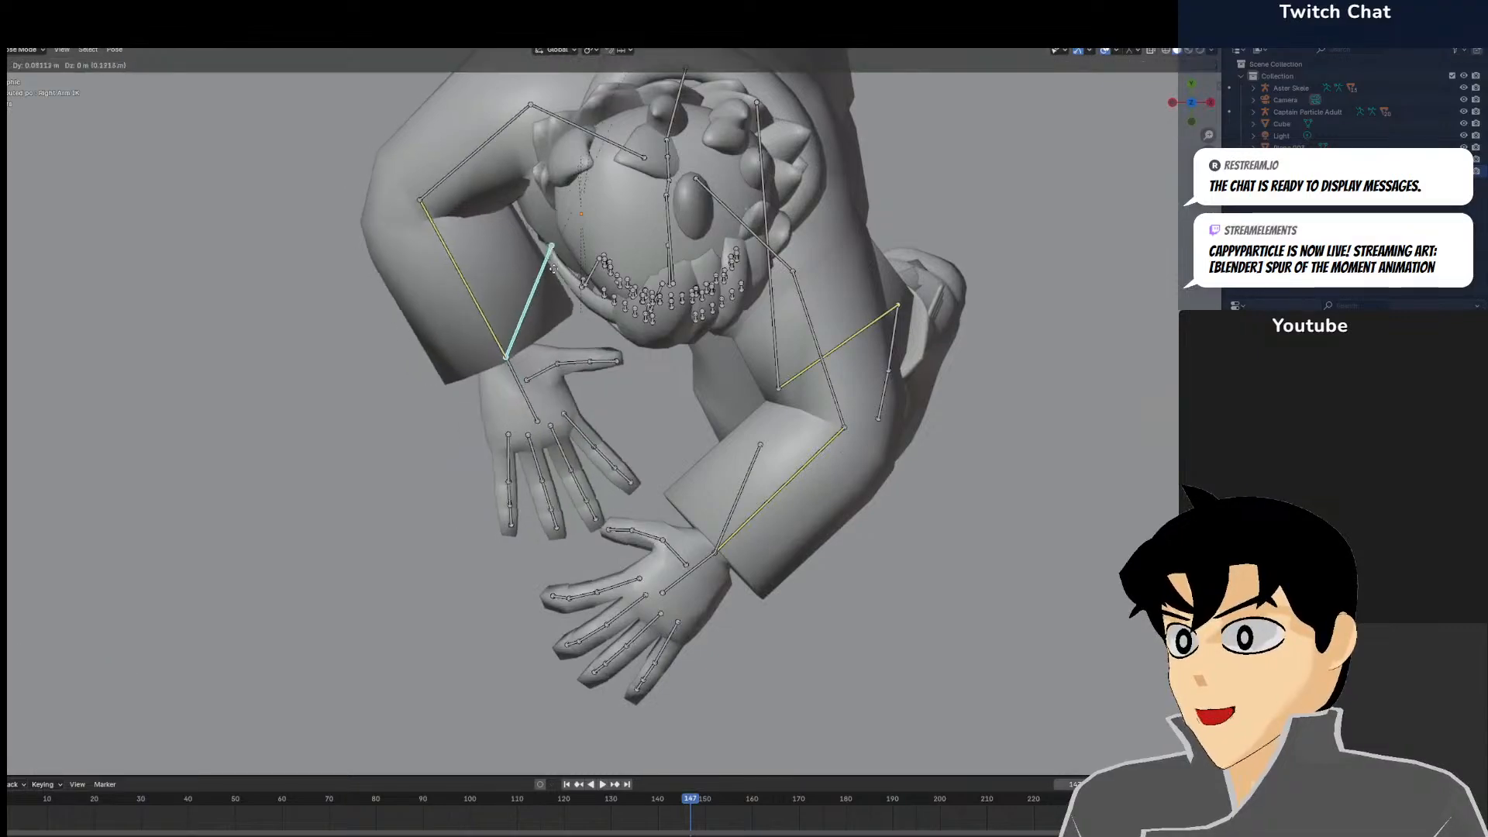
pyautogui.click(559, 231)
pyautogui.moveTo(671, 682); pyautogui.dragTo(569, 577, button='middle')
# Copy the pose of the left hand and finger bones and paste it flipped on the X-axis onto the right hand
pyautogui.press('KP_7')
pyautogui.click(501, 542)
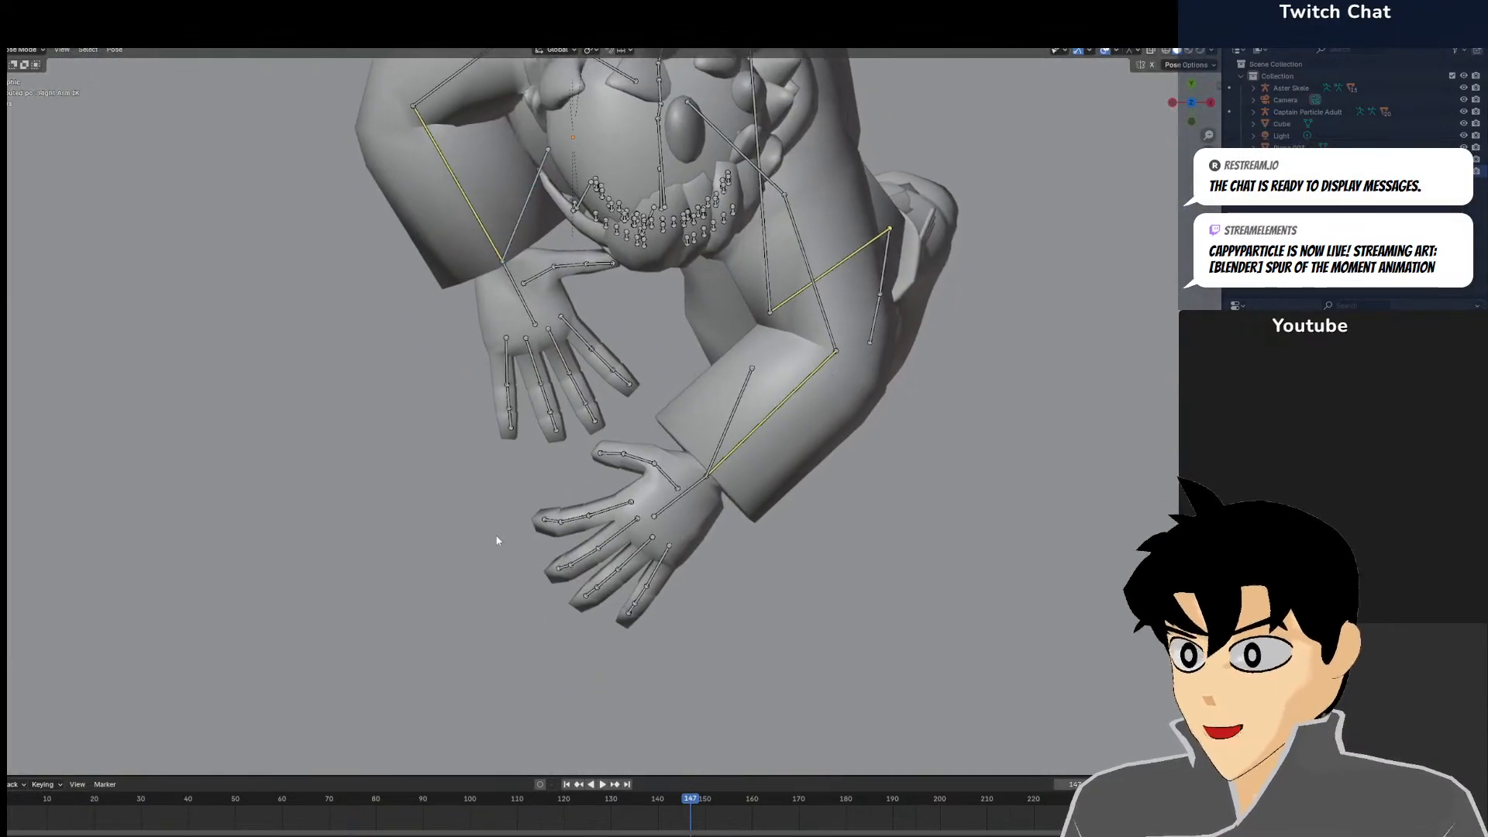
pyautogui.moveTo(626, 640); pyautogui.dragTo(627, 639)
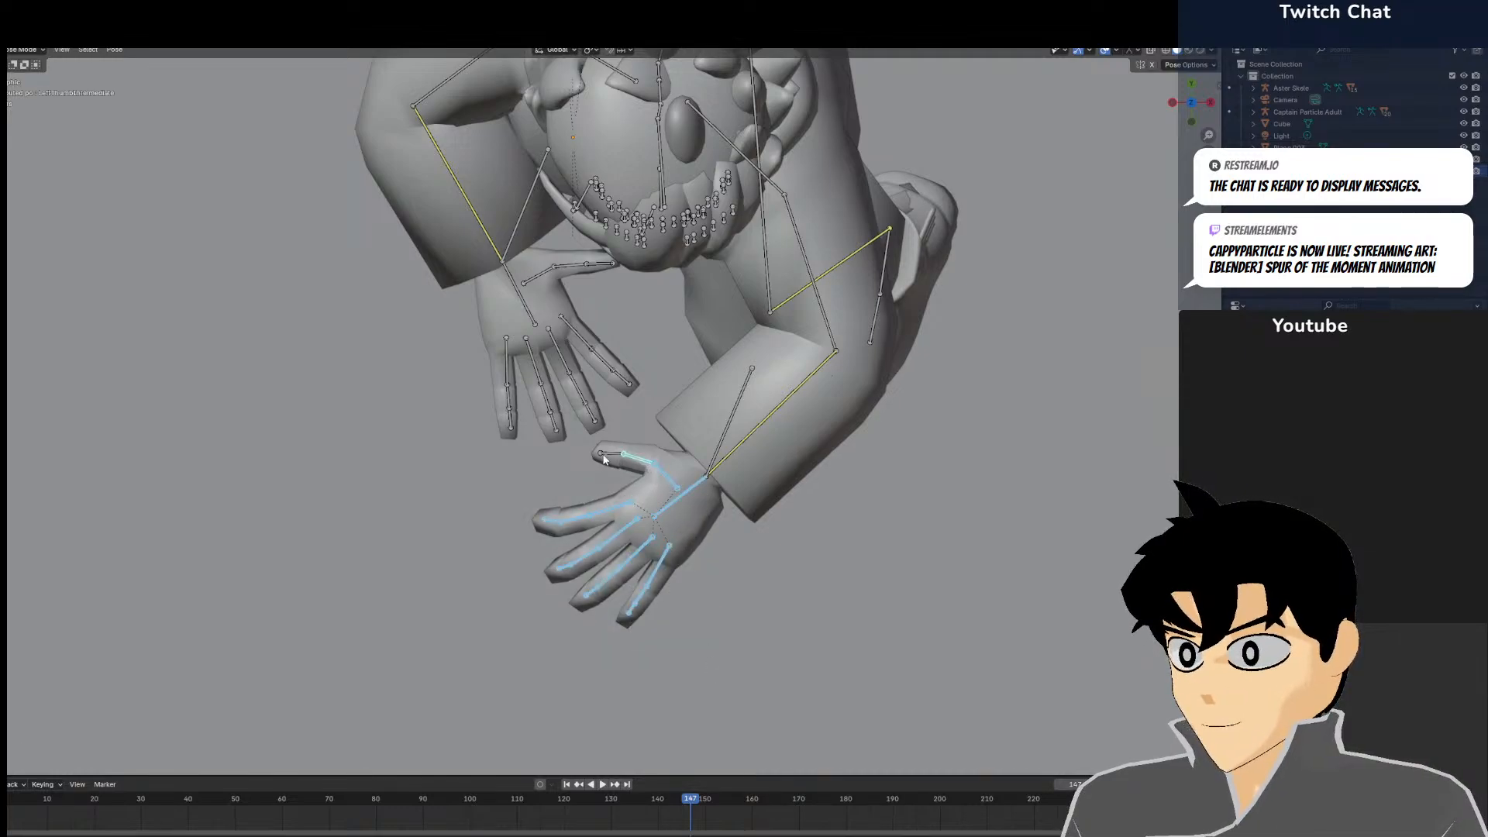
pyautogui.hotkey('ctrl', 'v')
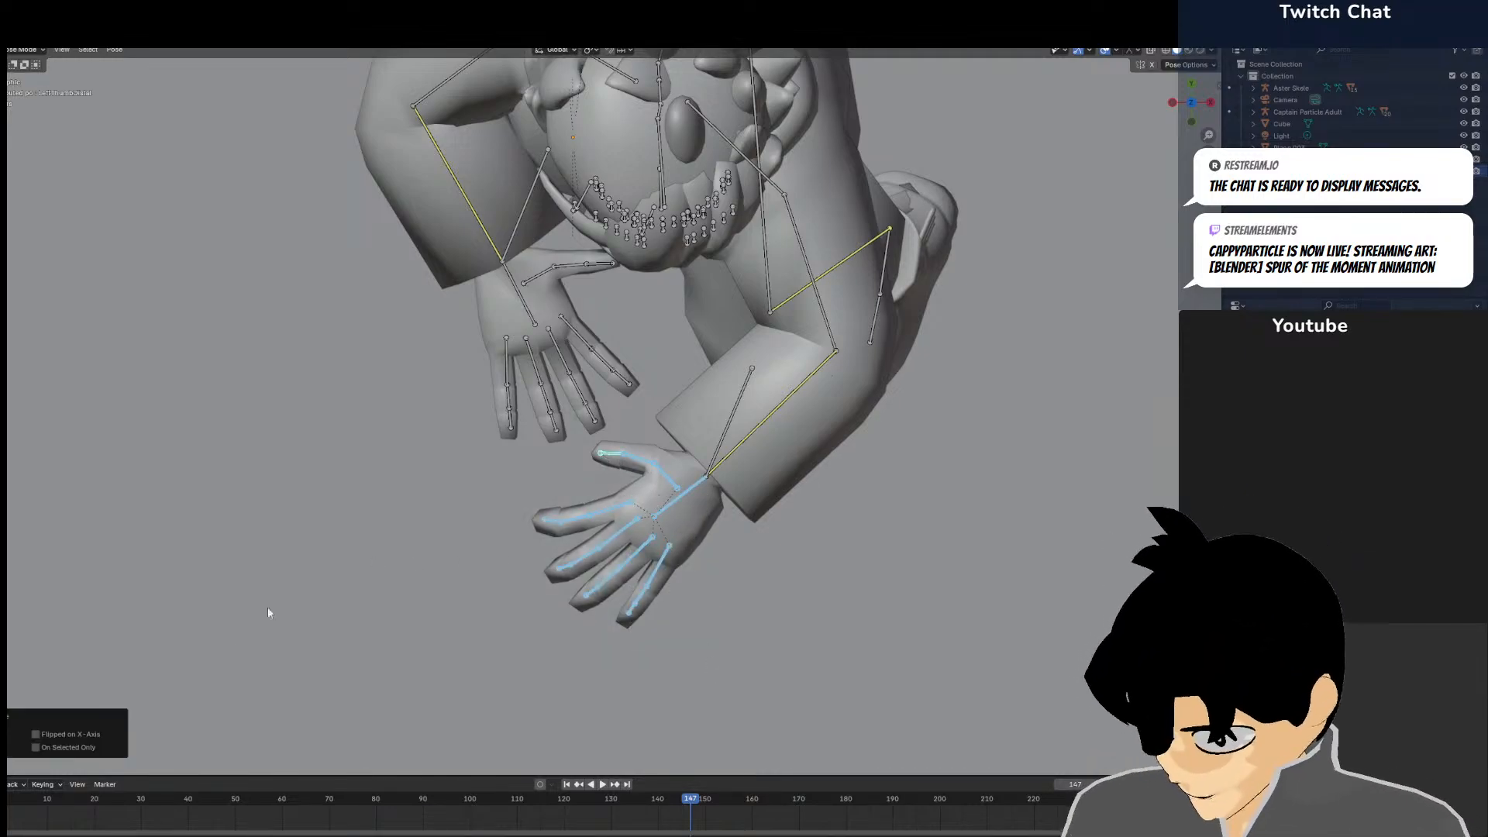
pyautogui.click(36, 734)
# Rotate the right hand bone 27.3° to realign it with the forearm
pyautogui.click(496, 435)
pyautogui.moveTo(595, 374); pyautogui.dragTo(569, 225, button='middle')
pyautogui.press('r')
pyautogui.click(797, 455)
pyautogui.moveTo(612, 465); pyautogui.dragTo(555, 526, button='middle')
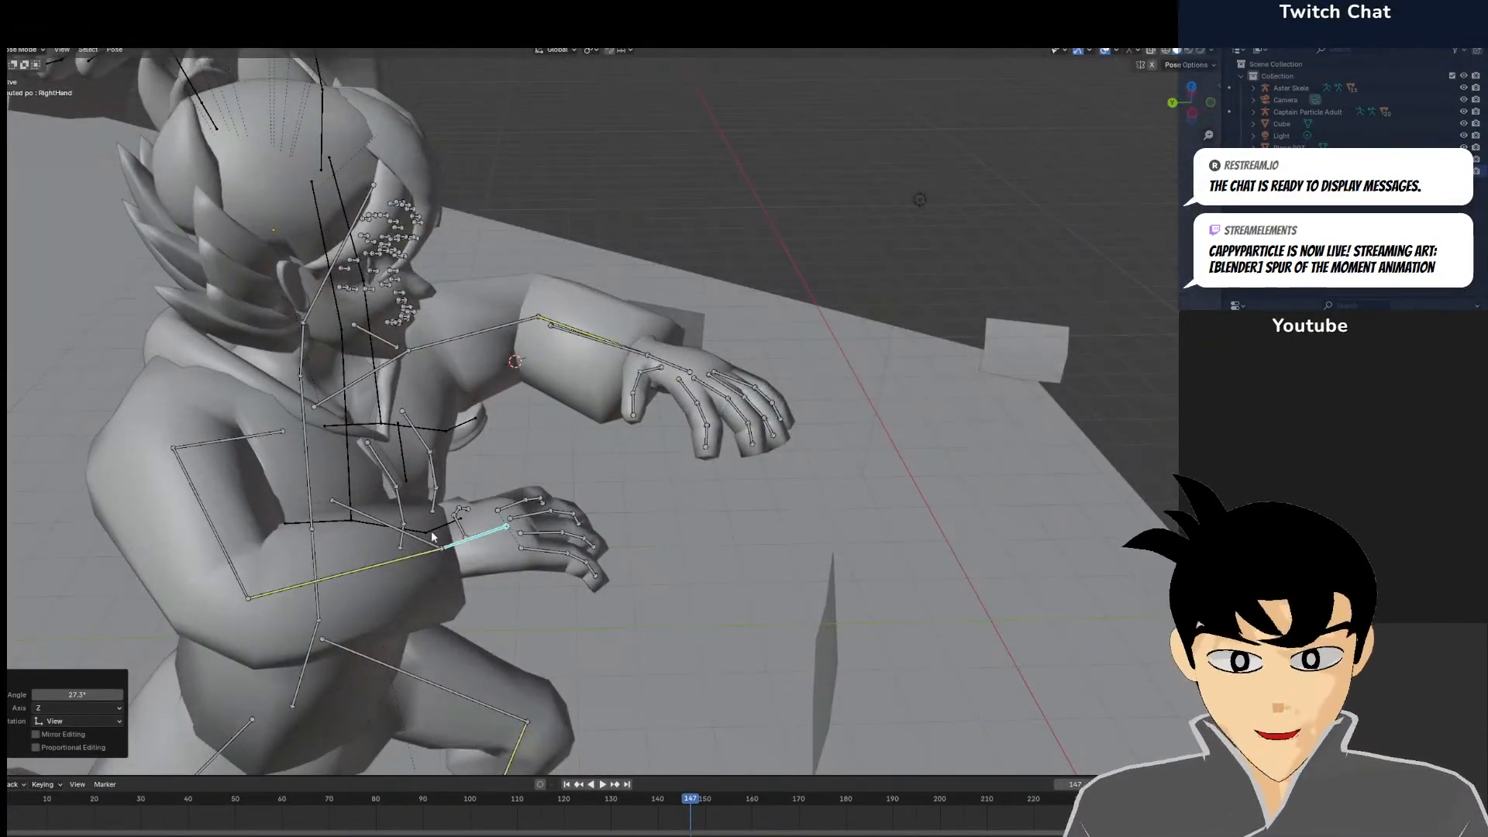
# Curl the right little finger by bending its intermediate bone inward and turning its tip bone 19.3°
pyautogui.moveTo(431, 530); pyautogui.dragTo(687, 402, button='middle')
pyautogui.click(687, 401)
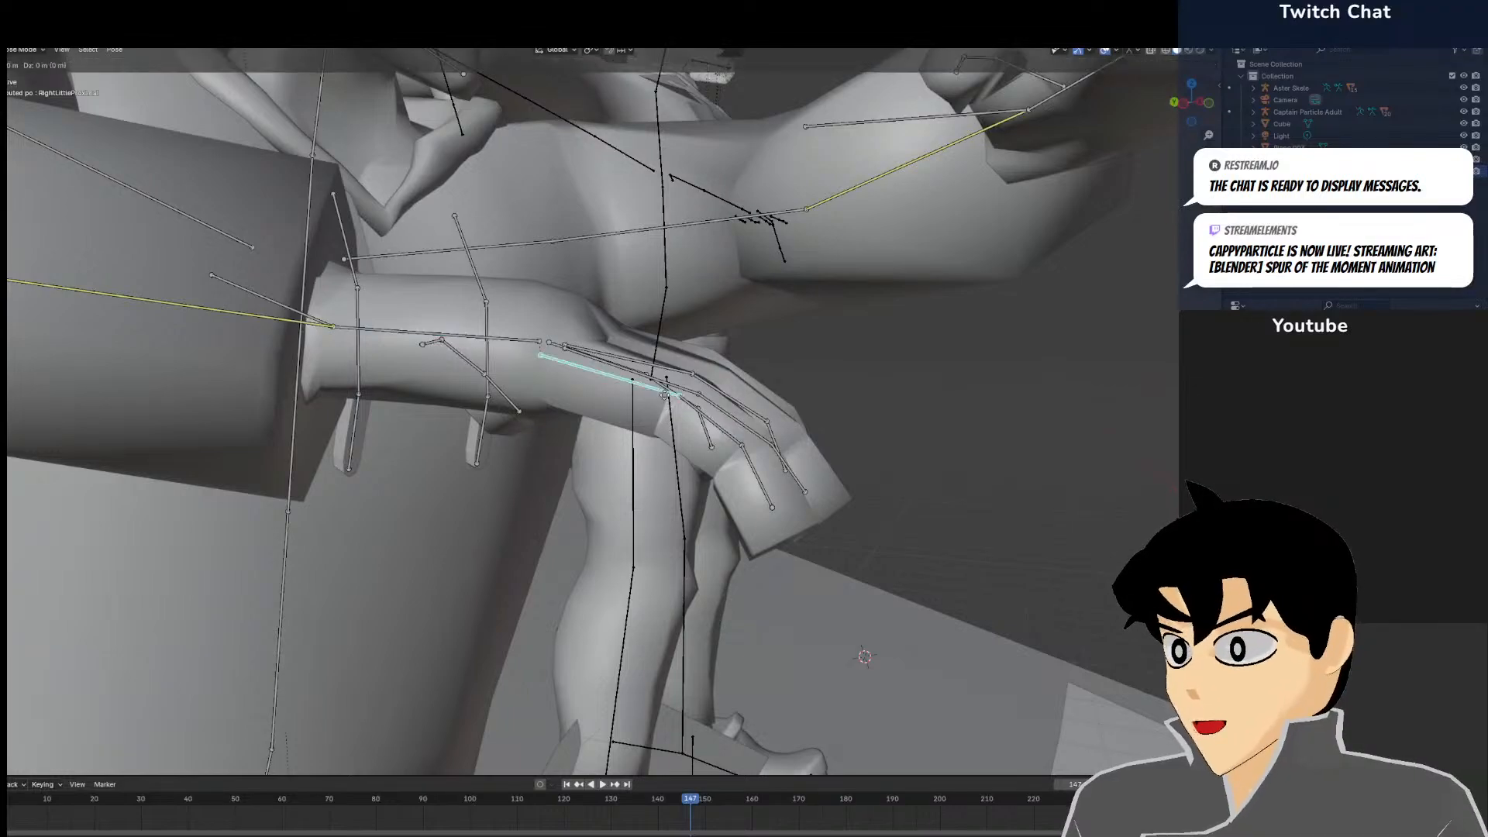
pyautogui.press('r')
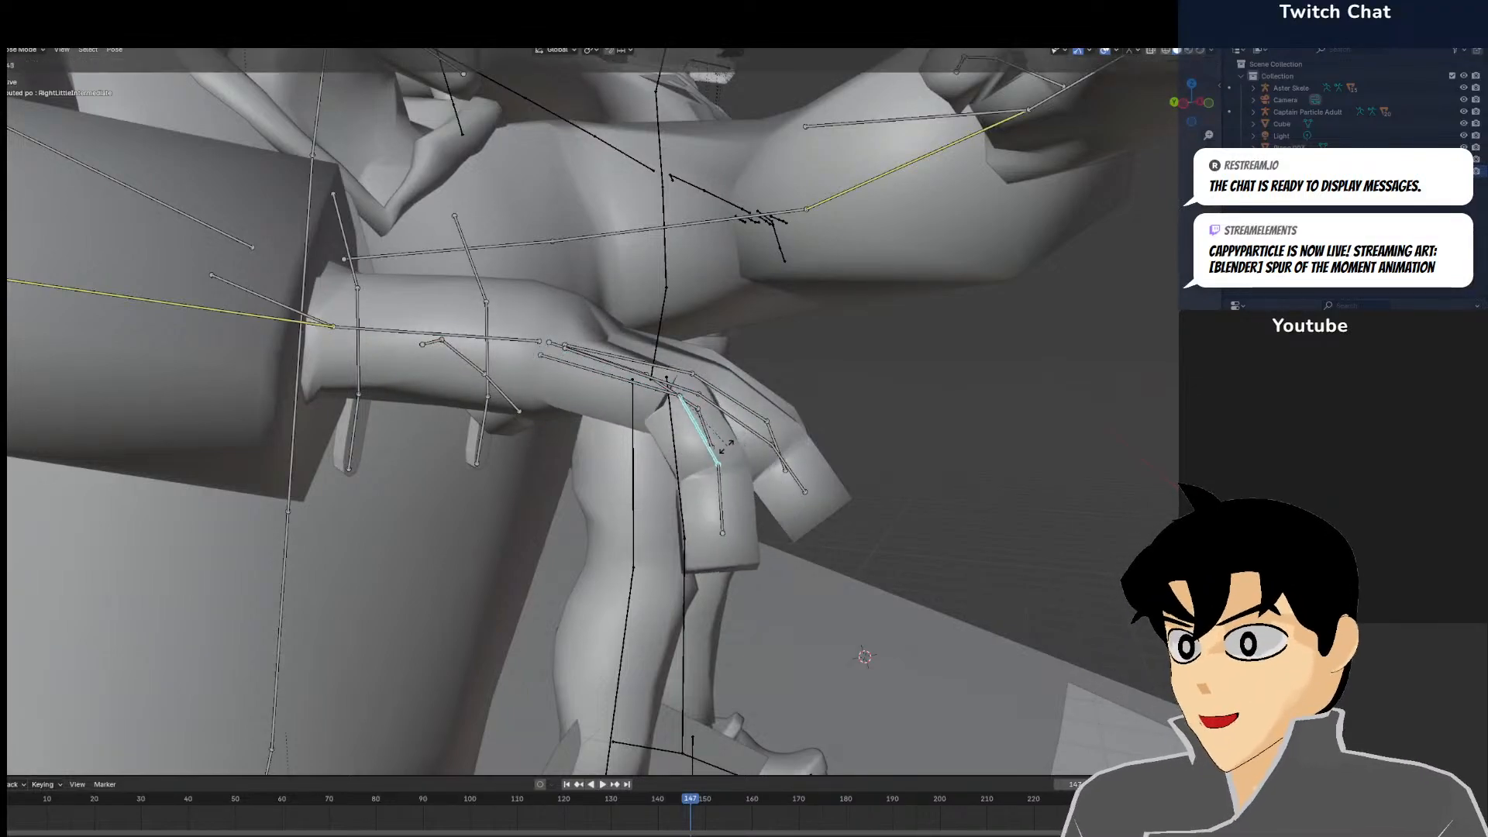
pyautogui.click(682, 434)
pyautogui.click(696, 496)
pyautogui.press('r')
pyautogui.click(687, 495)
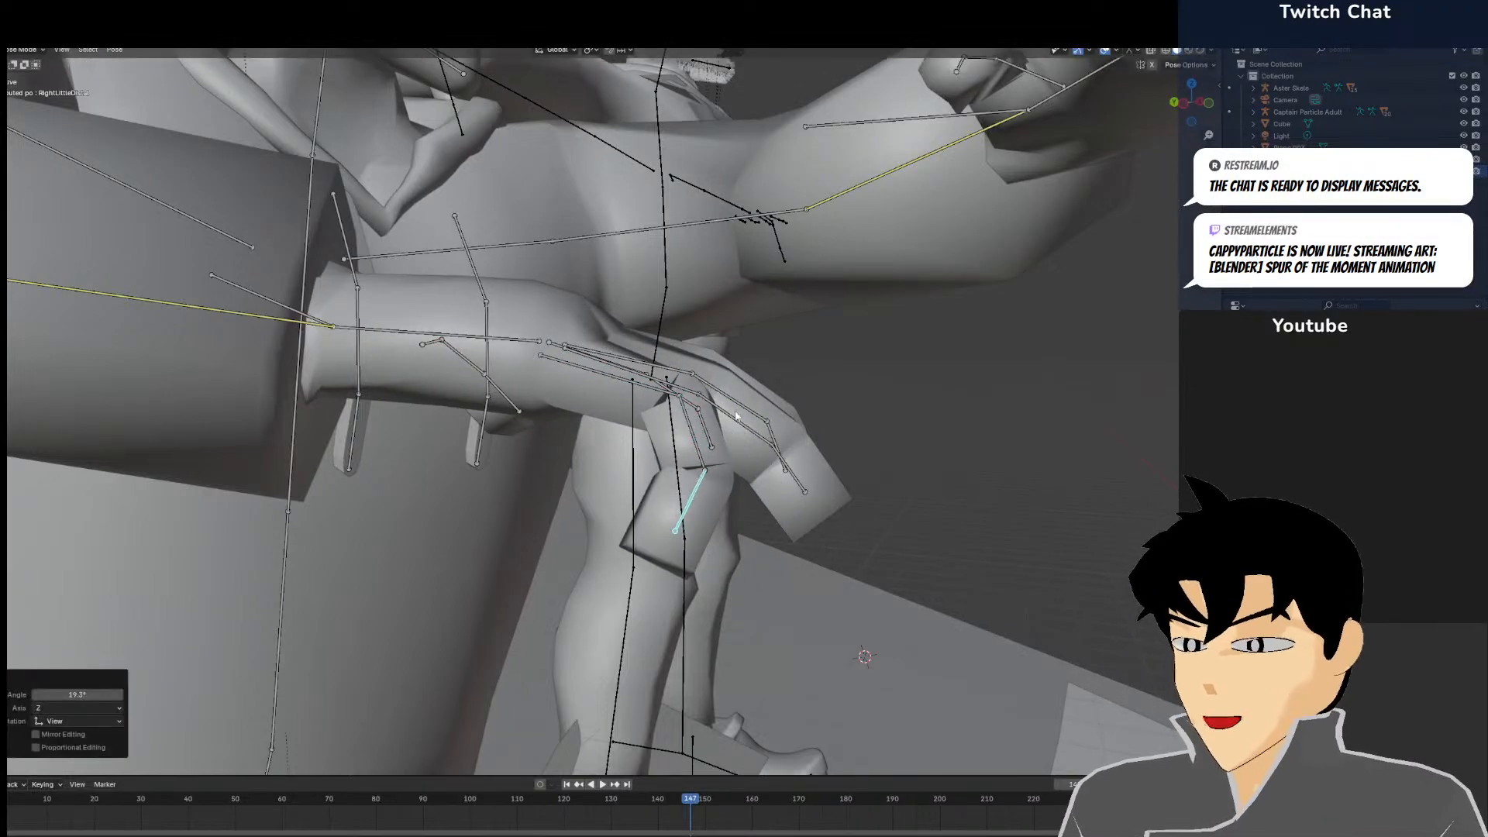
# Curl the right ring finger by rotating its intermediate and tip bones inward
pyautogui.click(736, 423)
pyautogui.press('r')
pyautogui.click(719, 439)
pyautogui.click(738, 507)
pyautogui.press('r')
pyautogui.click(718, 508)
# Curl the right middle finger by rotating its intermediate and tip bones inward
pyautogui.click(739, 399)
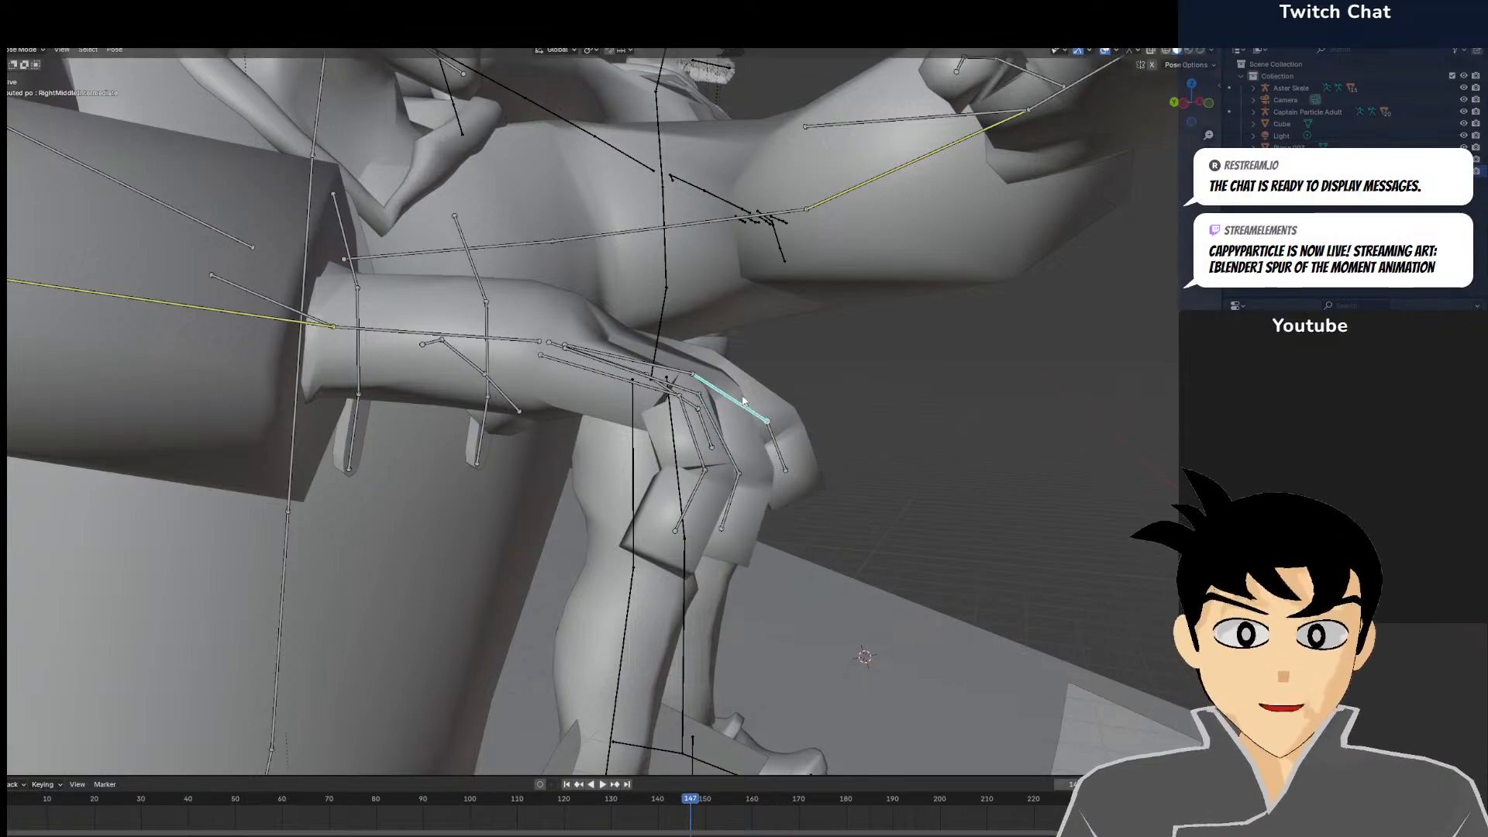
pyautogui.press('r')
pyautogui.click(741, 451)
pyautogui.click(743, 463)
pyautogui.press('r')
pyautogui.click(740, 468)
# Rotate the base bones of the right hand's fingers one after another to bend the fingers down at the knuckles
pyautogui.click(635, 369)
pyautogui.press('r')
pyautogui.click(634, 413)
pyautogui.click(643, 377)
pyautogui.press('r')
pyautogui.click(641, 393)
pyautogui.click(641, 370)
pyautogui.press('r')
pyautogui.click(641, 376)
pyautogui.click(642, 369)
pyautogui.press('r')
pyautogui.click(635, 405)
# Rotate the right thumb's intermediate bone -22.5° and adjust the angle of its tip bone
pyautogui.click(477, 378)
pyautogui.moveTo(586, 371); pyautogui.dragTo(805, 411, button='middle')
pyautogui.press('r')
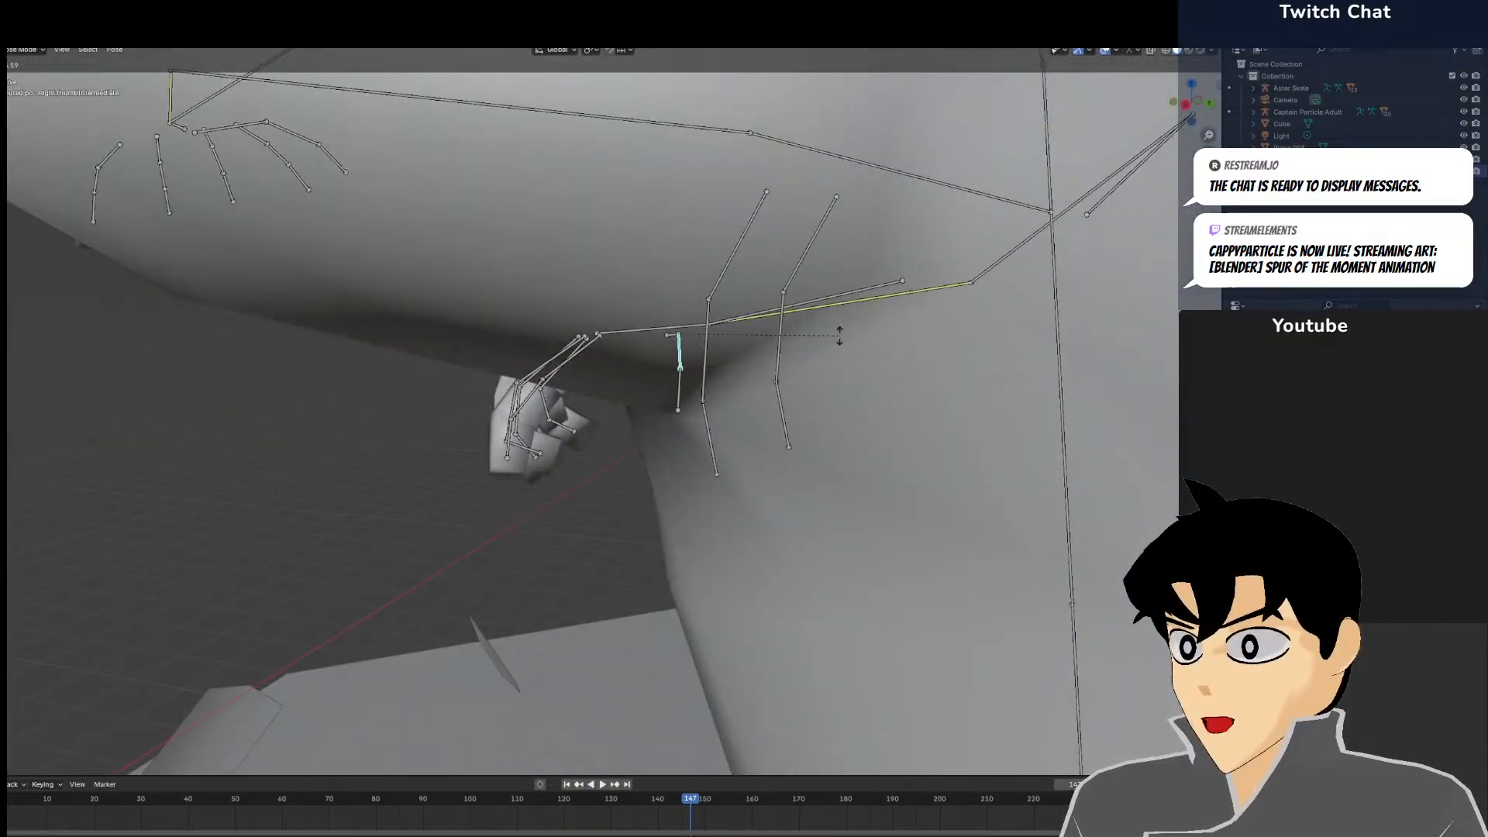
pyautogui.click(833, 343)
pyautogui.moveTo(834, 342); pyautogui.dragTo(844, 416, button='middle')
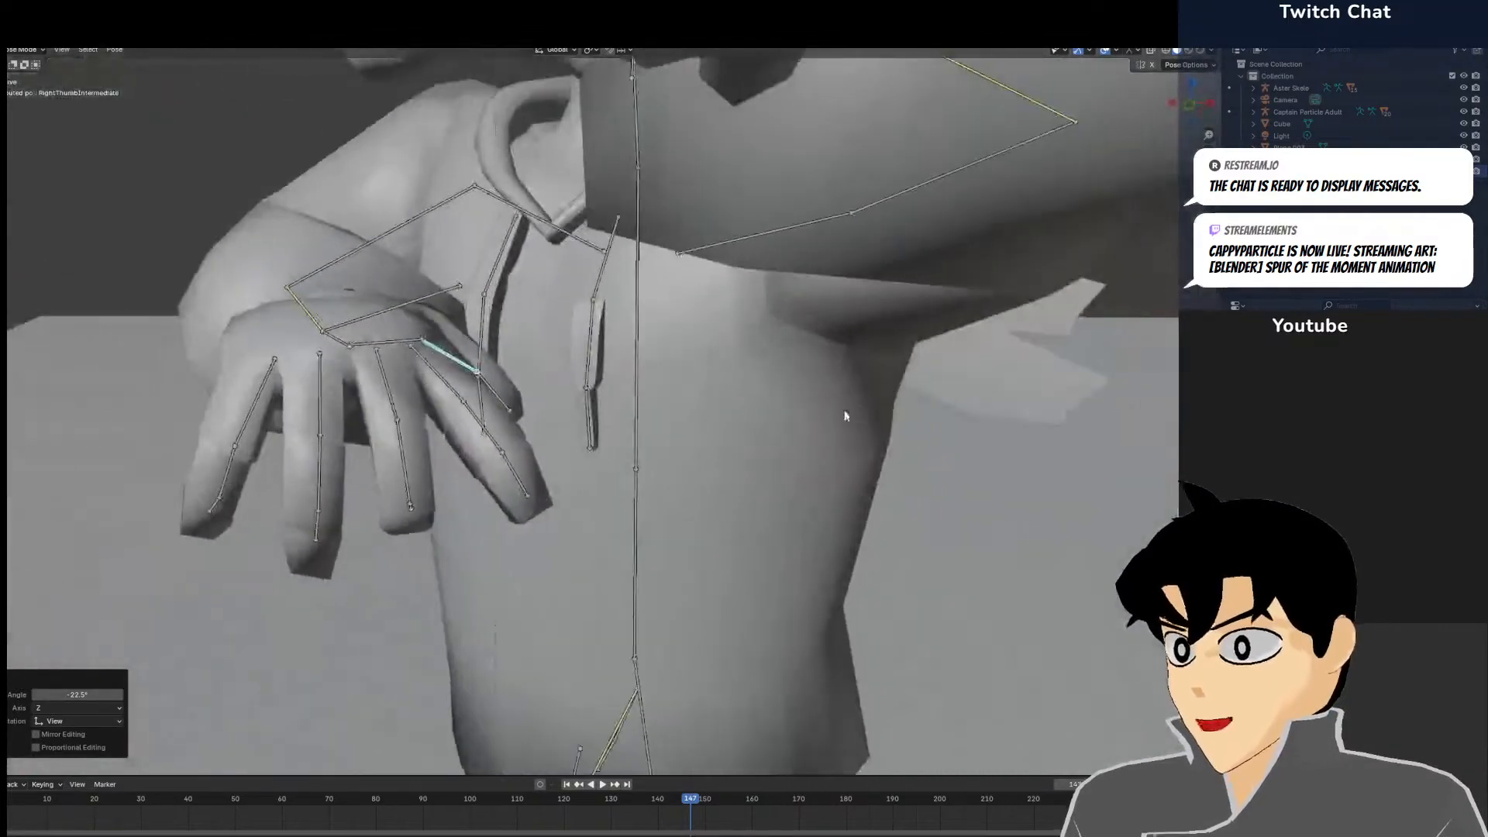
pyautogui.click(503, 405)
pyautogui.press('r')
pyautogui.click(488, 371)
pyautogui.moveTo(443, 380); pyautogui.dragTo(516, 544, button='middle')
# Rotate the right hand bone at the wrist, then shift the Right Arm IK bone in the top view
pyautogui.click(435, 578)
pyautogui.press('r')
pyautogui.click(458, 528)
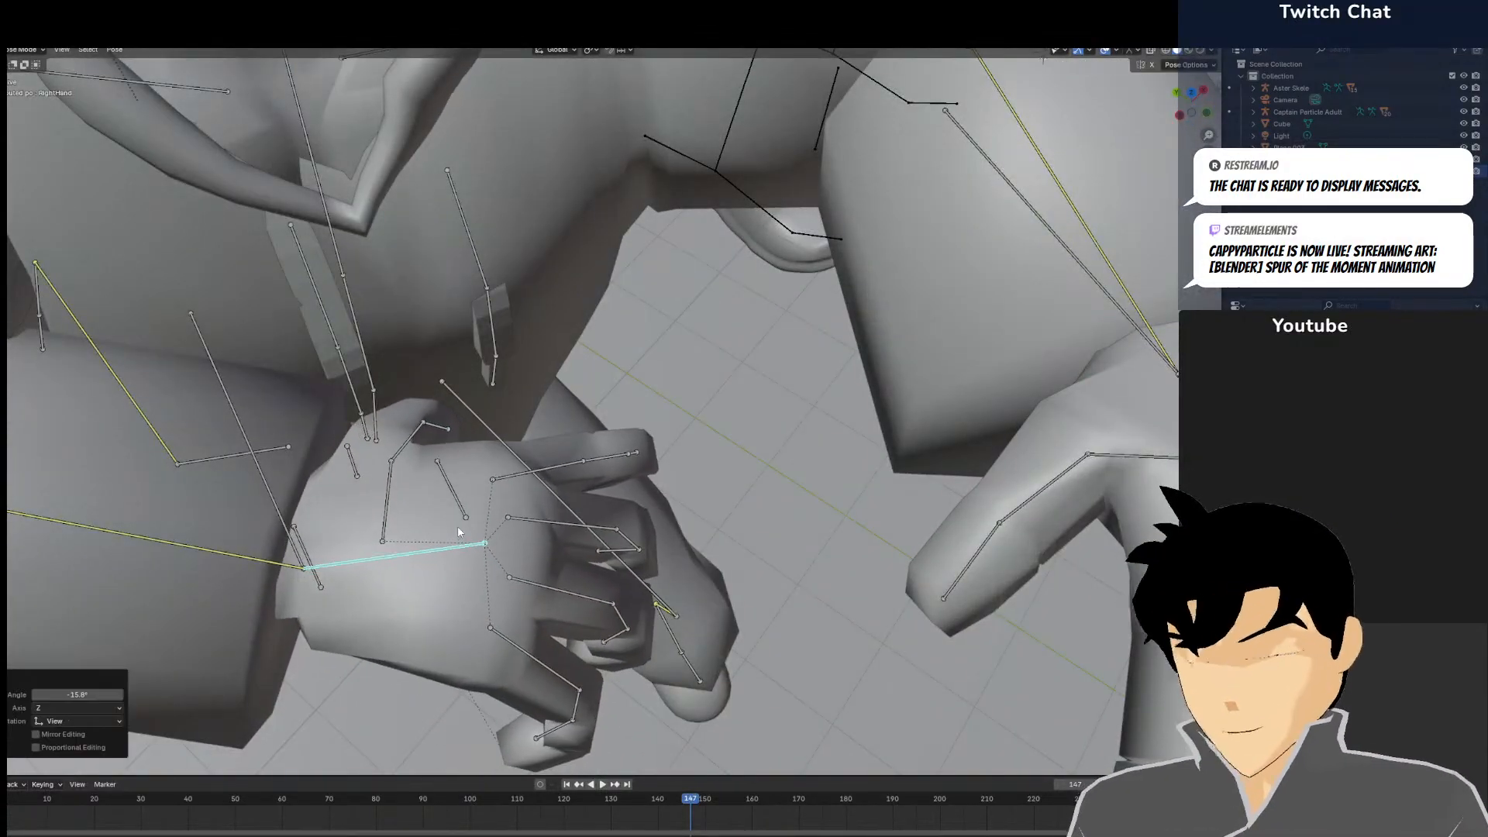
pyautogui.press('KP_7')
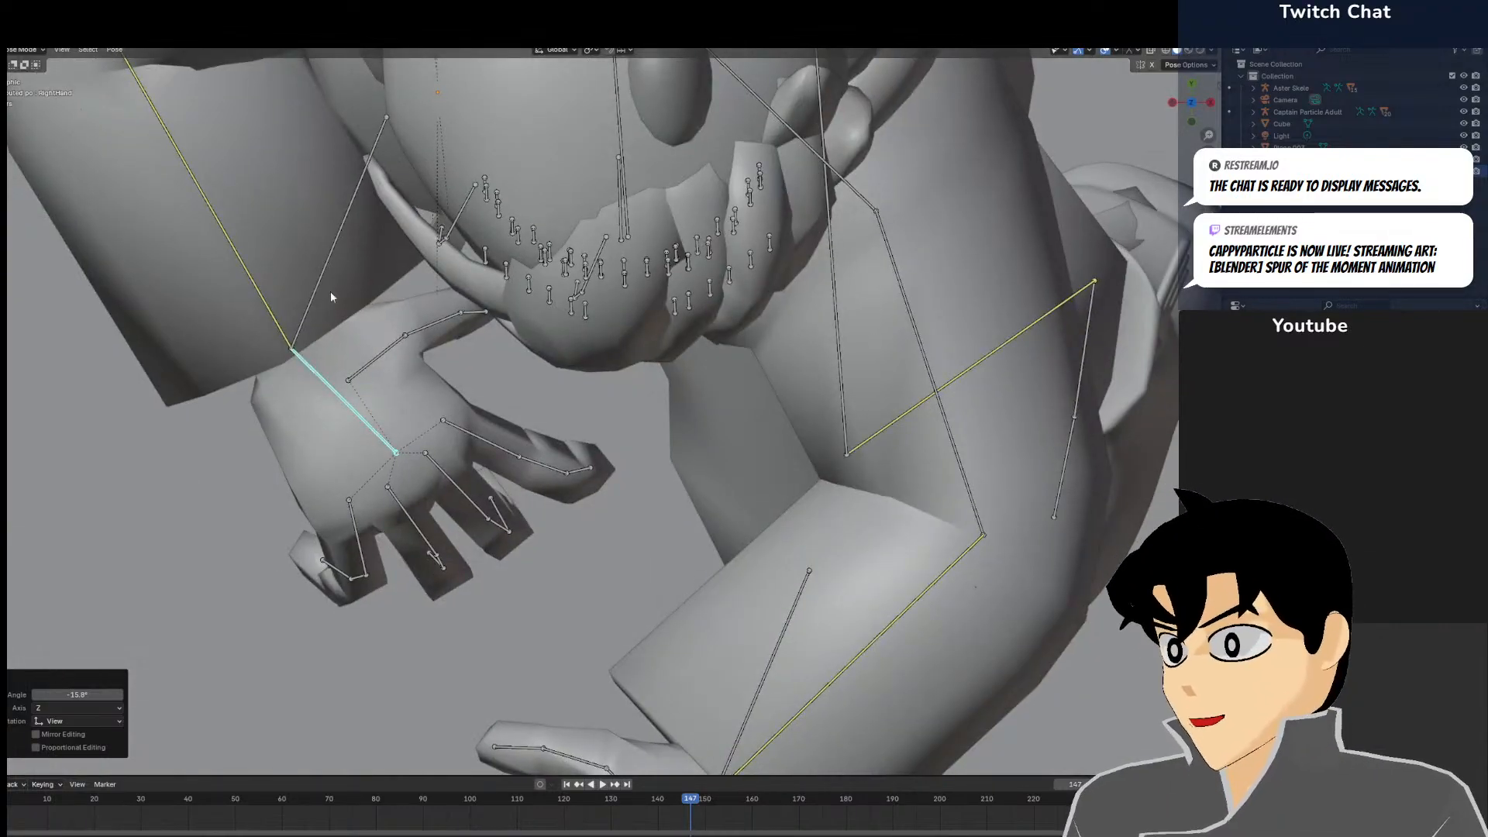
pyautogui.click(329, 299)
pyautogui.press('g')
pyautogui.click(382, 338)
# Rotate the right little finger's intermediate bone by -7.51°
pyautogui.moveTo(444, 679); pyautogui.dragTo(399, 520, button='middle')
pyautogui.press('r')
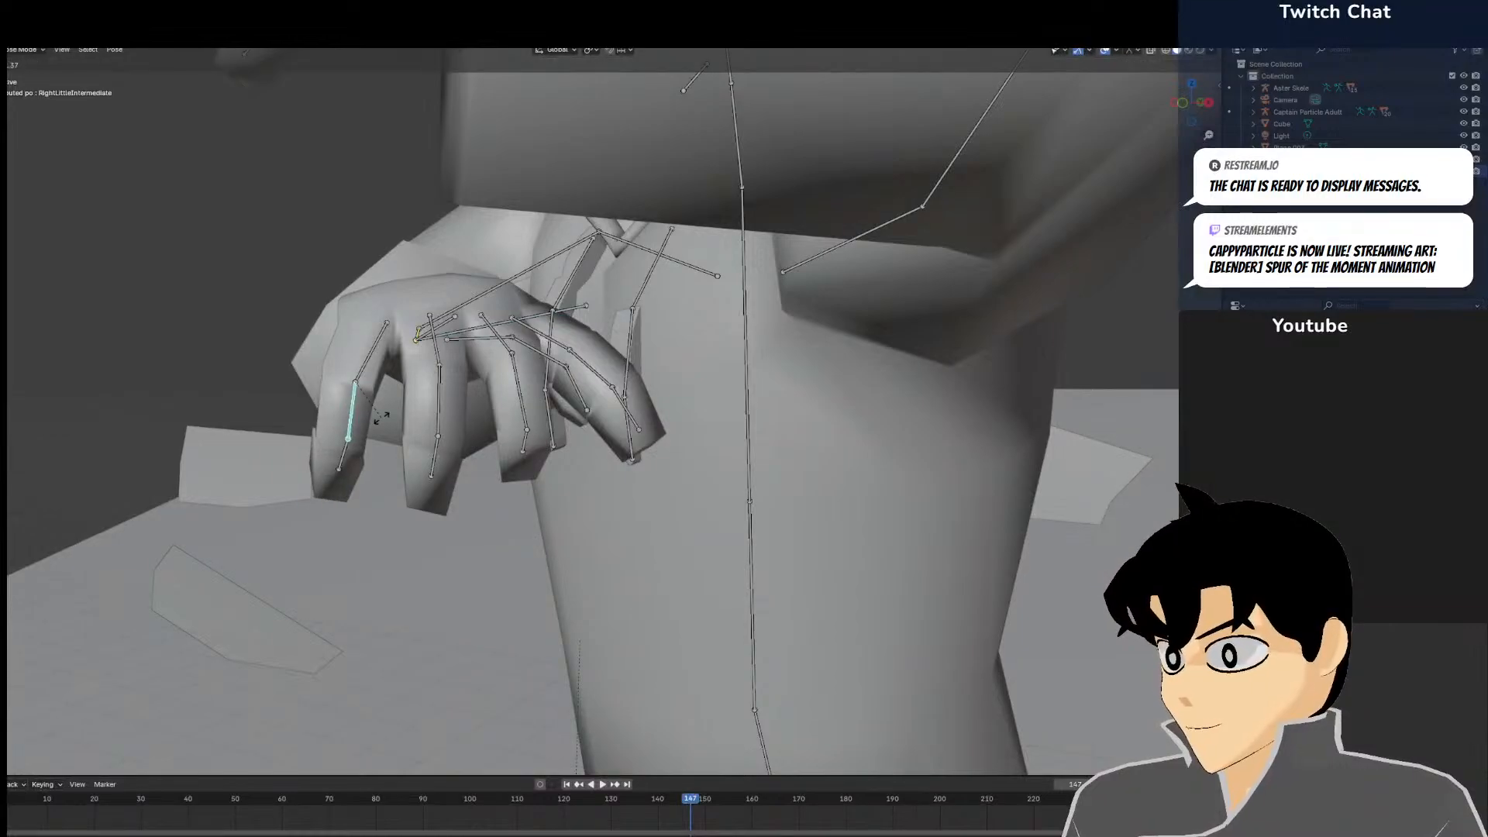
pyautogui.click(350, 433)
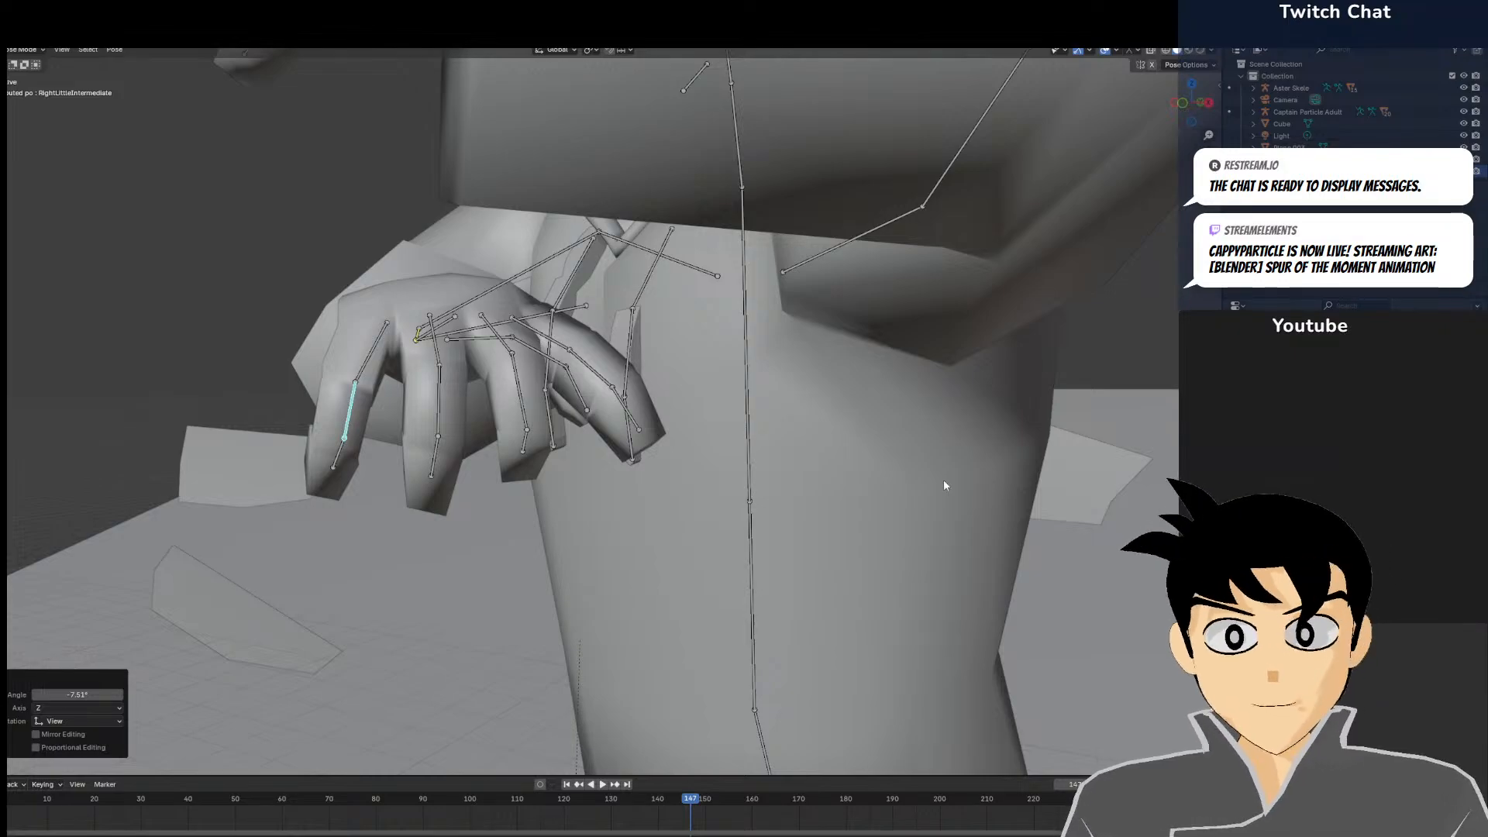
# Select the torso's spine bone and rotate it in the top view to turn the upper body
pyautogui.moveTo(521, 472); pyautogui.dragTo(491, 420, button='middle')
pyautogui.scroll(-4, 661, 521)
pyautogui.click(600, 394)
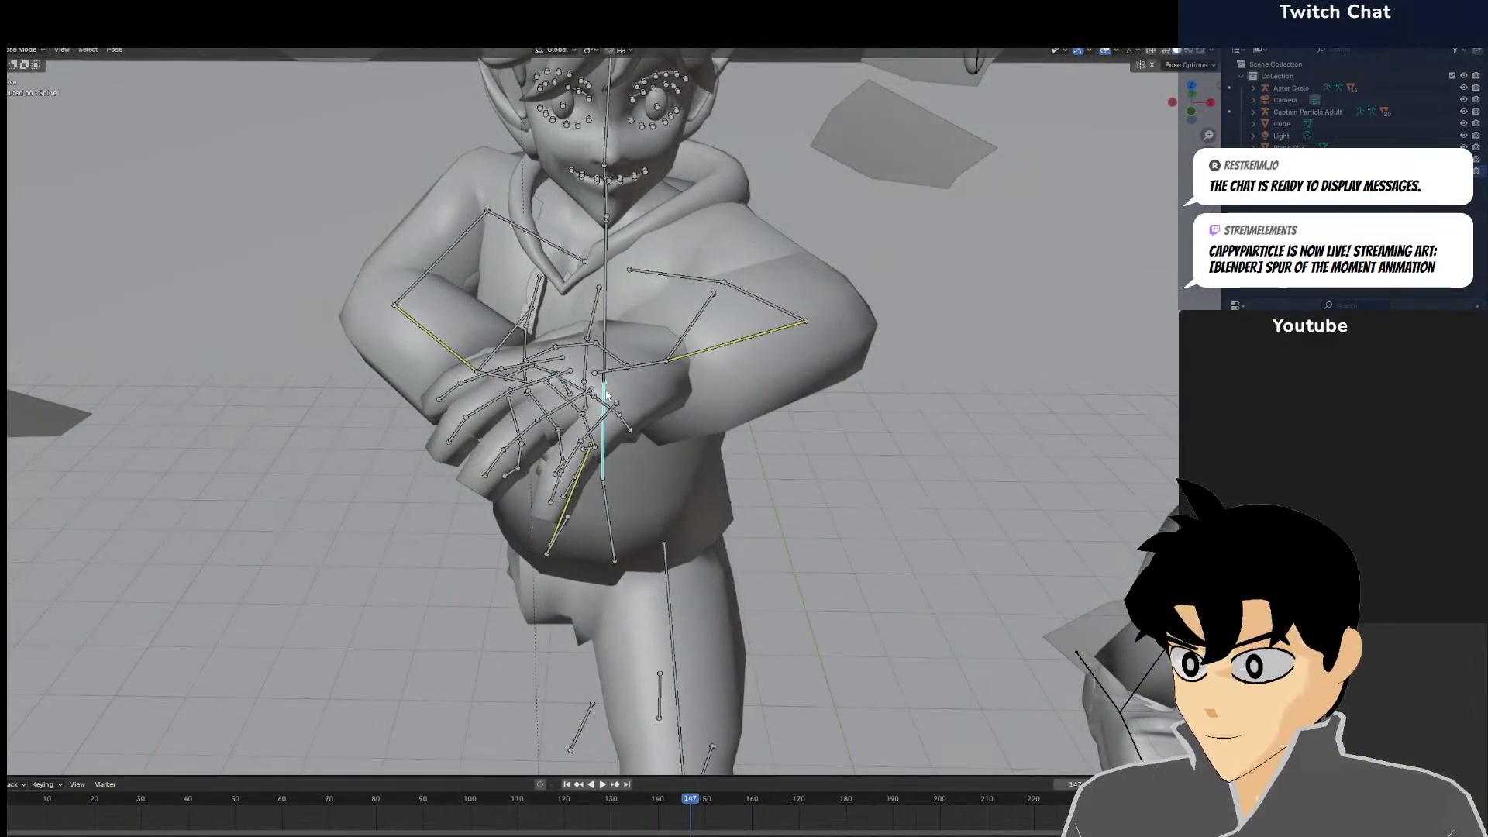
pyautogui.press('KP_7')
pyautogui.press('r')
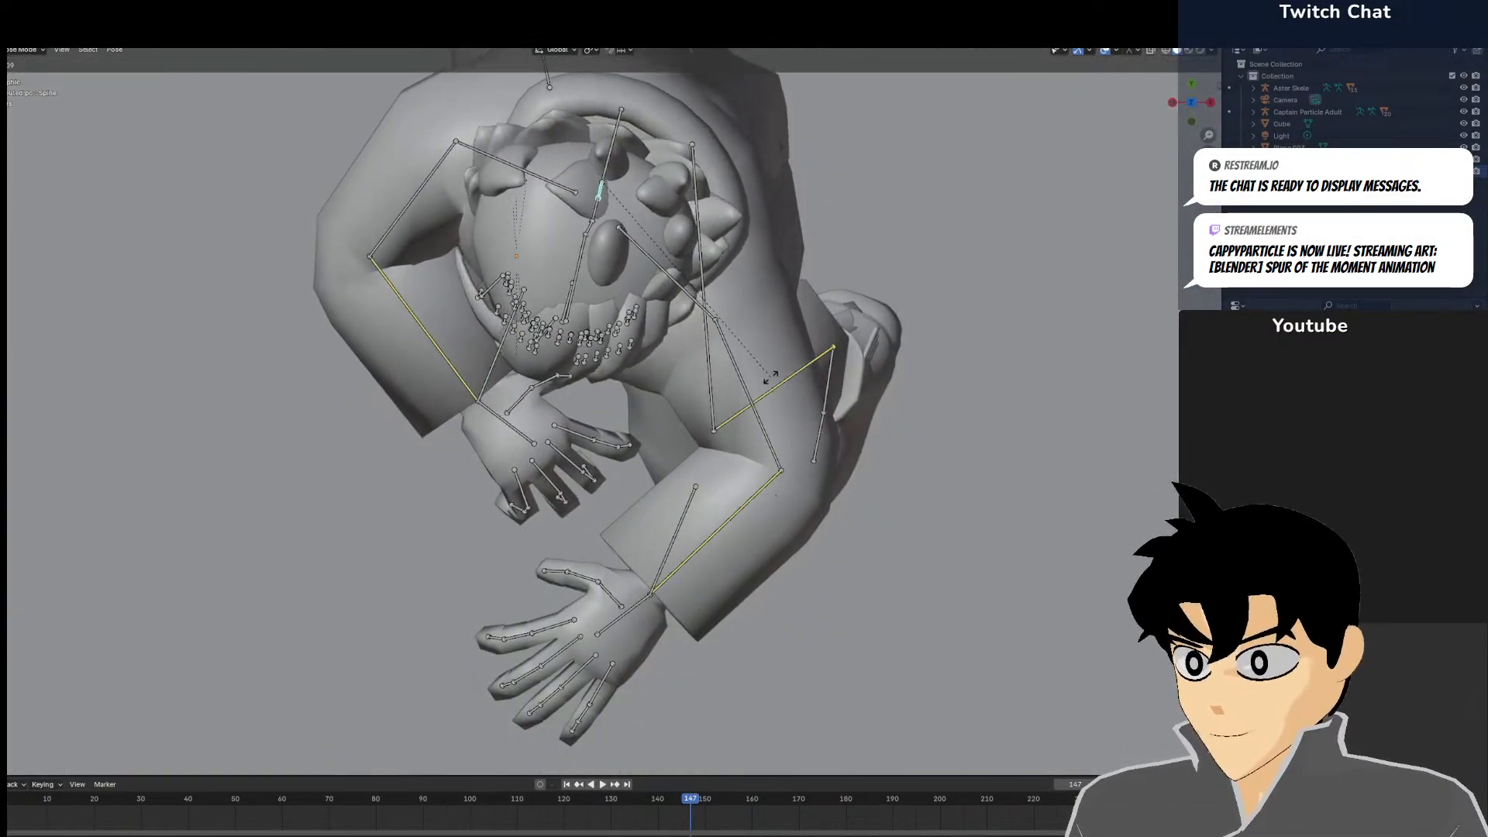
pyautogui.click(771, 377)
# Rotate the right shoulder bone to adjust how the shoulder sits in the pose
pyautogui.moveTo(771, 377); pyautogui.dragTo(753, 275, button='middle')
pyautogui.click(422, 299)
pyautogui.press('r')
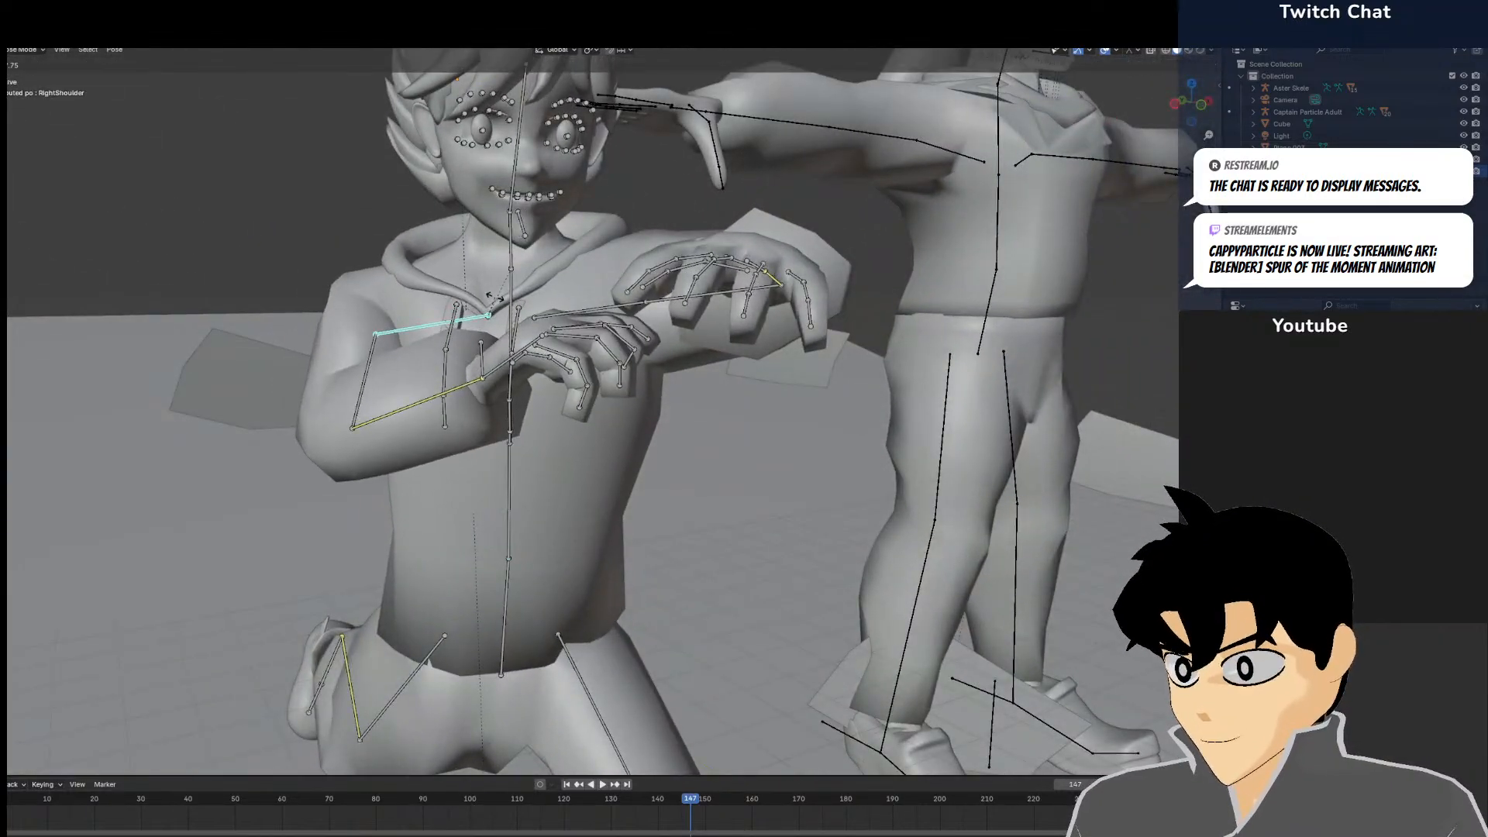
pyautogui.click(501, 302)
# Shift the right arm's control bone slightly to reposition the forearm in front of the chest
pyautogui.moveTo(528, 300); pyautogui.dragTo(555, 359, button='middle')
pyautogui.click(519, 334)
pyautogui.press('g')
pyautogui.rightClick(518, 337)
pyautogui.click(536, 382)
pyautogui.press('g')
pyautogui.click(536, 361)
pyautogui.click(637, 329)
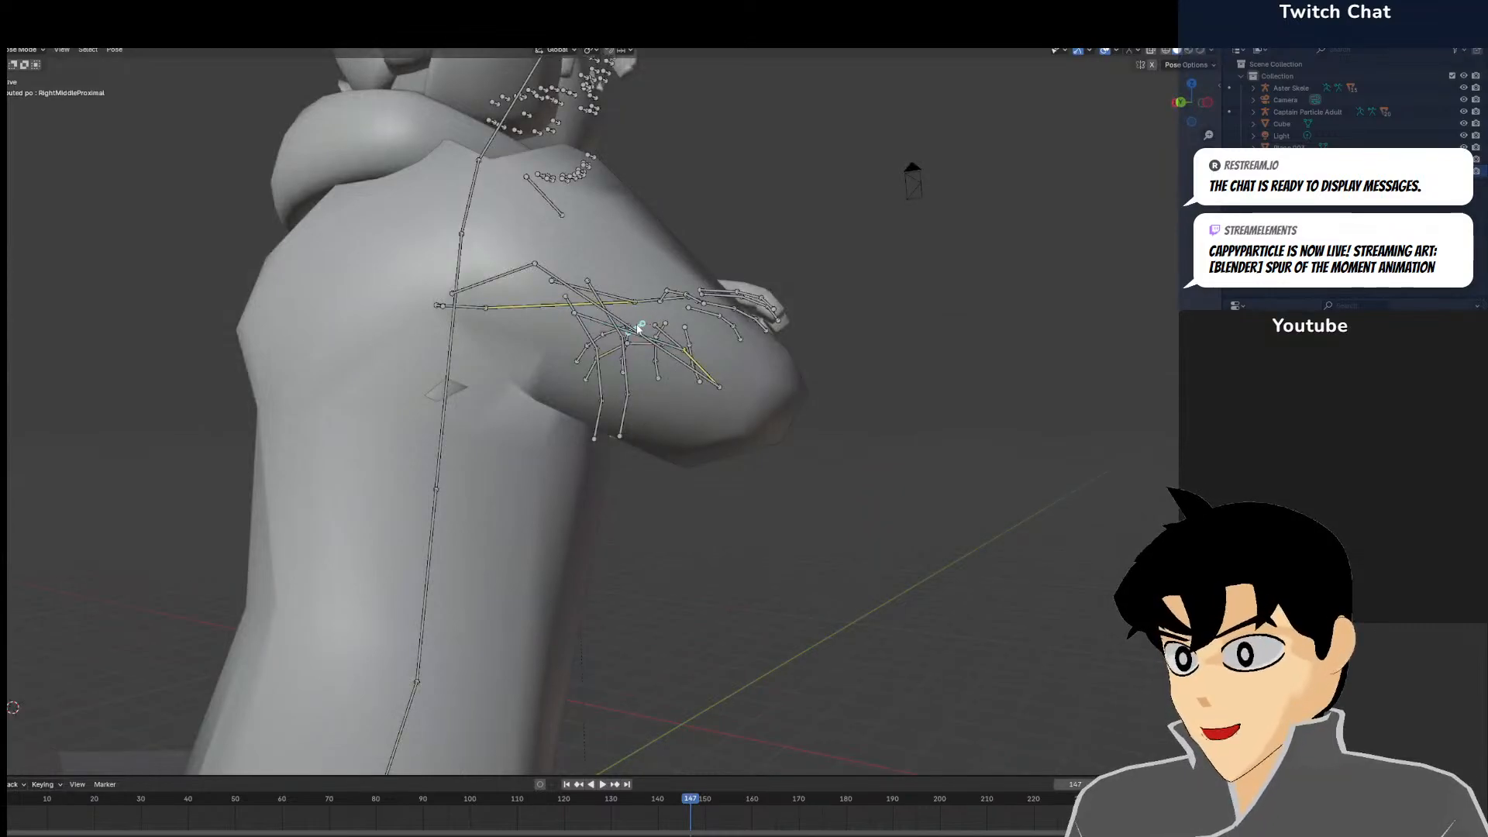
pyautogui.click(571, 286)
pyautogui.press('g')
pyautogui.rightClick(621, 281)
# Move the Left Arm IK bone inward from above, then shift the right arm's control bone from two viewing angles
pyautogui.moveTo(635, 266); pyautogui.dragTo(627, 317, button='middle')
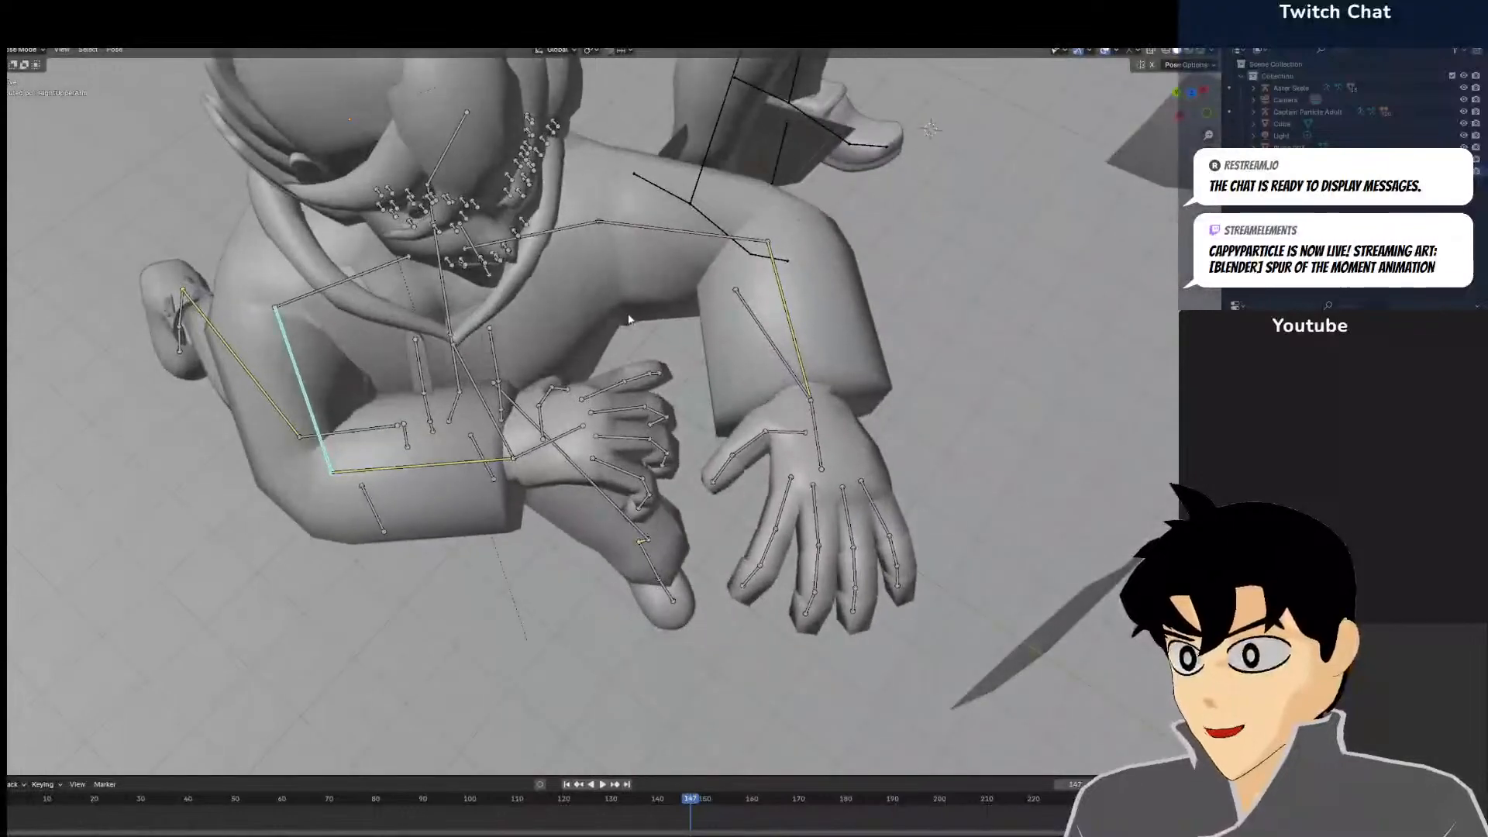
pyautogui.click(772, 367)
pyautogui.press('g')
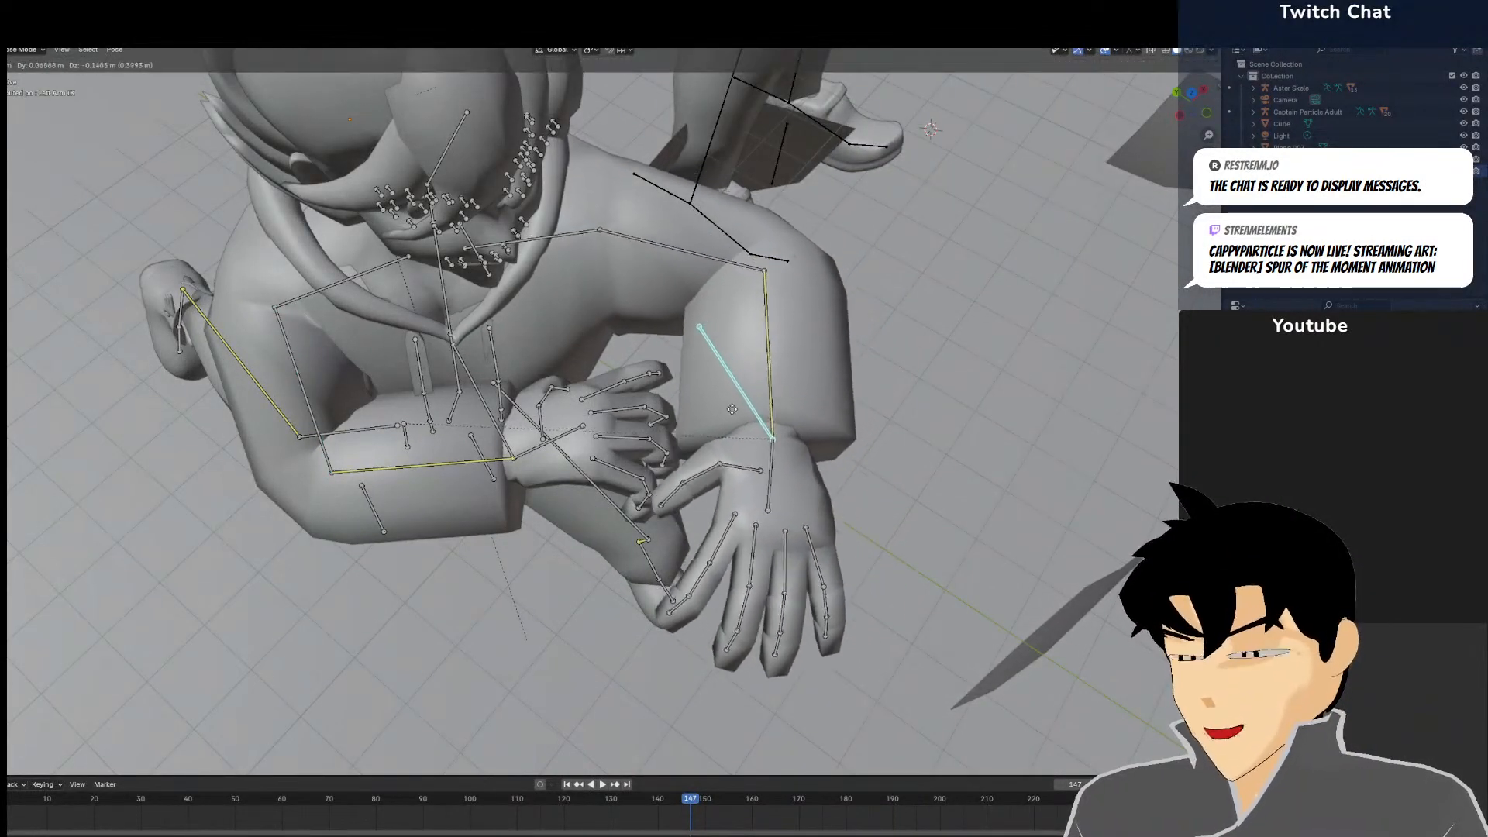
pyautogui.click(726, 410)
pyautogui.click(528, 413)
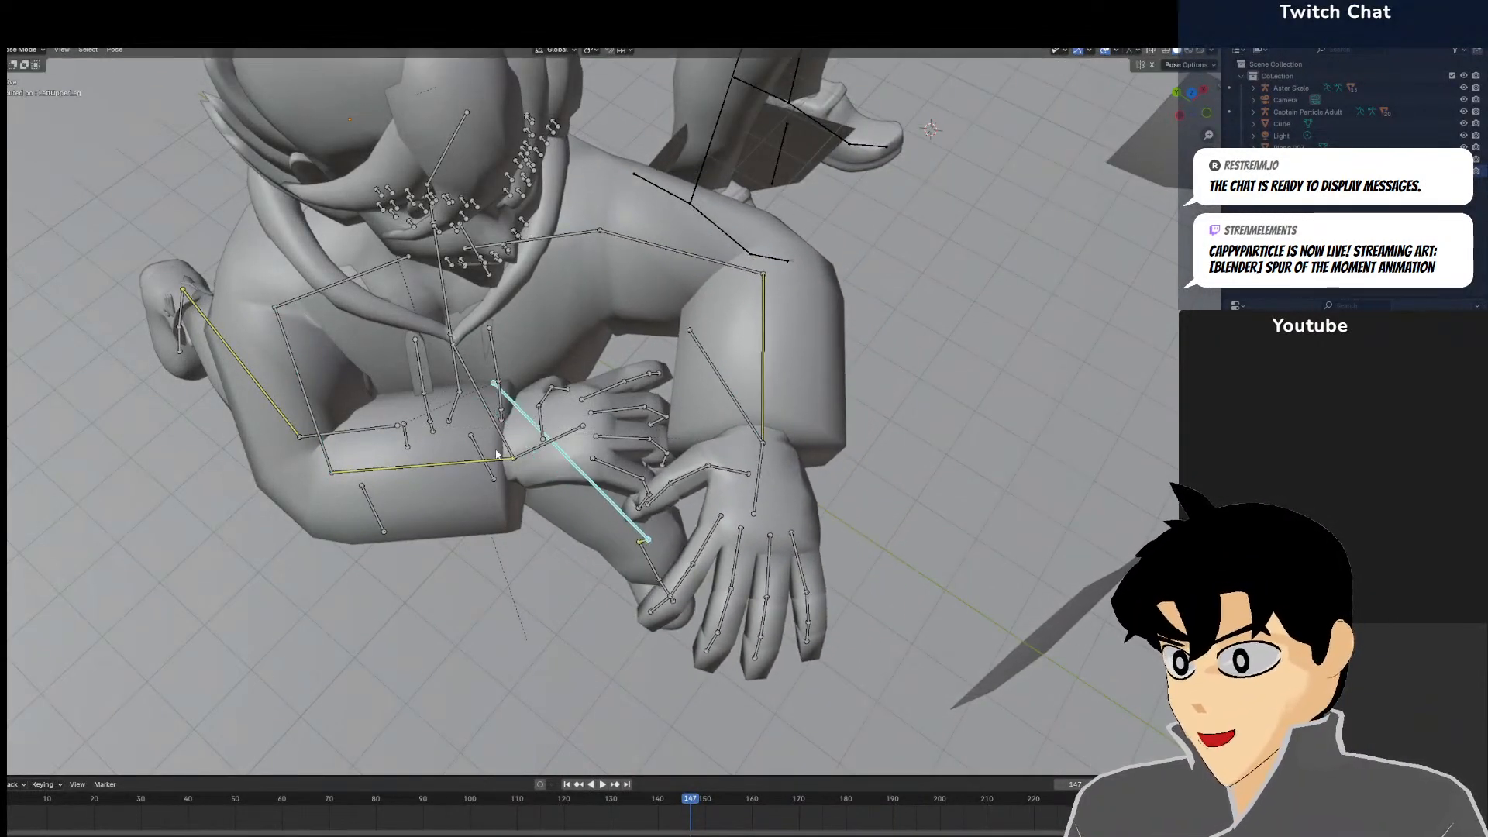
pyautogui.press('g')
pyautogui.click(449, 408)
pyautogui.moveTo(424, 423)
pyautogui.mouseDown(button='middle')
pyautogui.moveTo(385, 348)
pyautogui.moveTo(468, 342)
pyautogui.moveTo(442, 423)
pyautogui.mouseUp(button='middle')
pyautogui.press('g')
pyautogui.click(412, 364)
# Readjust the Left Arm IK bone and then the Right Arm IK bone to refine the spacing of the hands
pyautogui.click(684, 284)
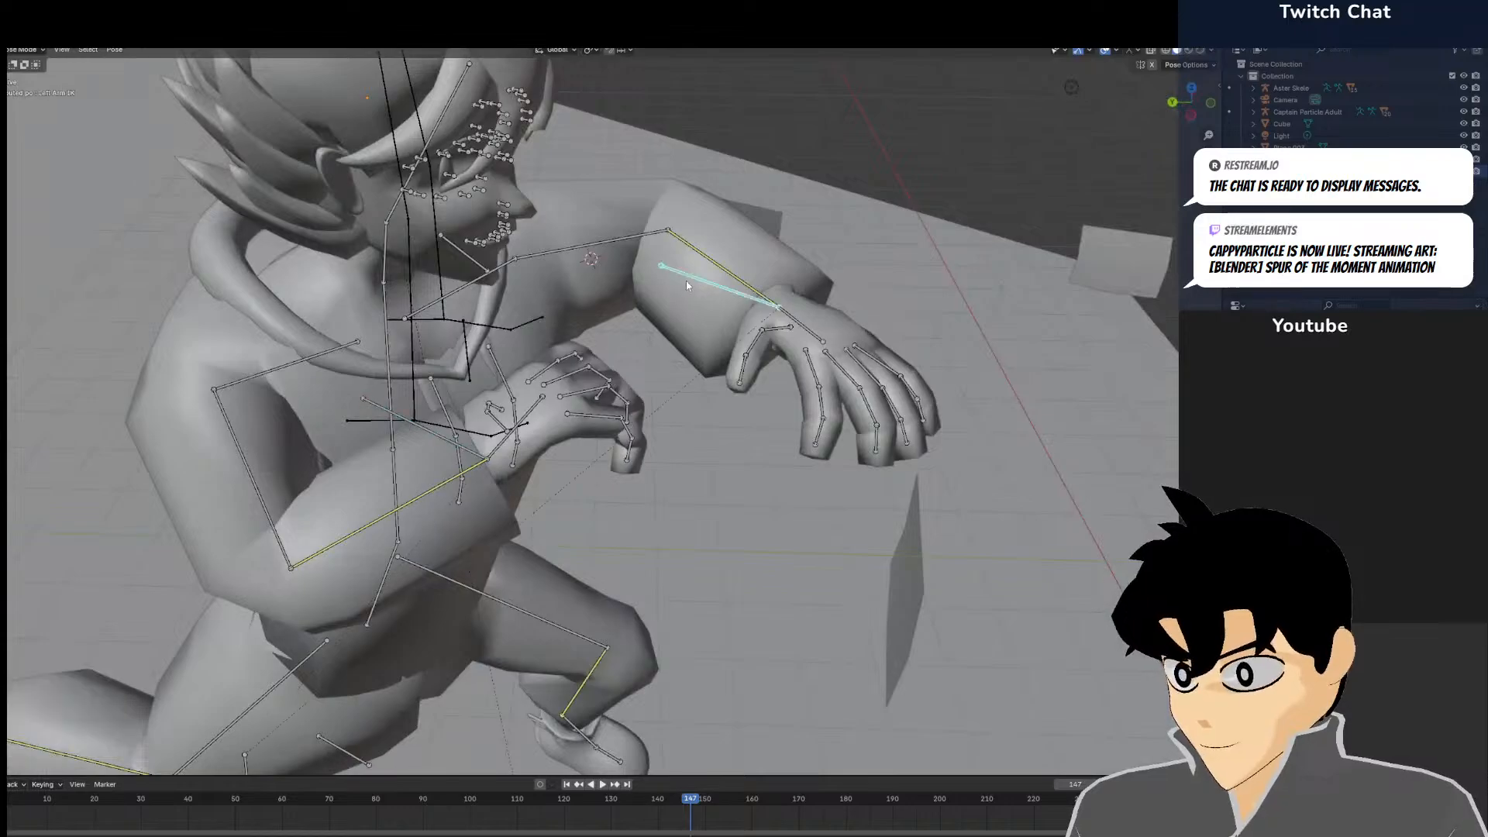
pyautogui.press('g')
pyautogui.click(632, 259)
pyautogui.moveTo(632, 258); pyautogui.dragTo(414, 273, button='middle')
pyautogui.click(431, 322)
pyautogui.press('g')
pyautogui.click(482, 359)
# Select all of the character's bones and rotate the whole pose by -10.8° in the top view
pyautogui.moveTo(482, 359); pyautogui.dragTo(564, 364, button='middle')
pyautogui.press('KP_0')
pyautogui.press('KP_7')
pyautogui.press('a')
pyautogui.scroll(4, 662, 348)
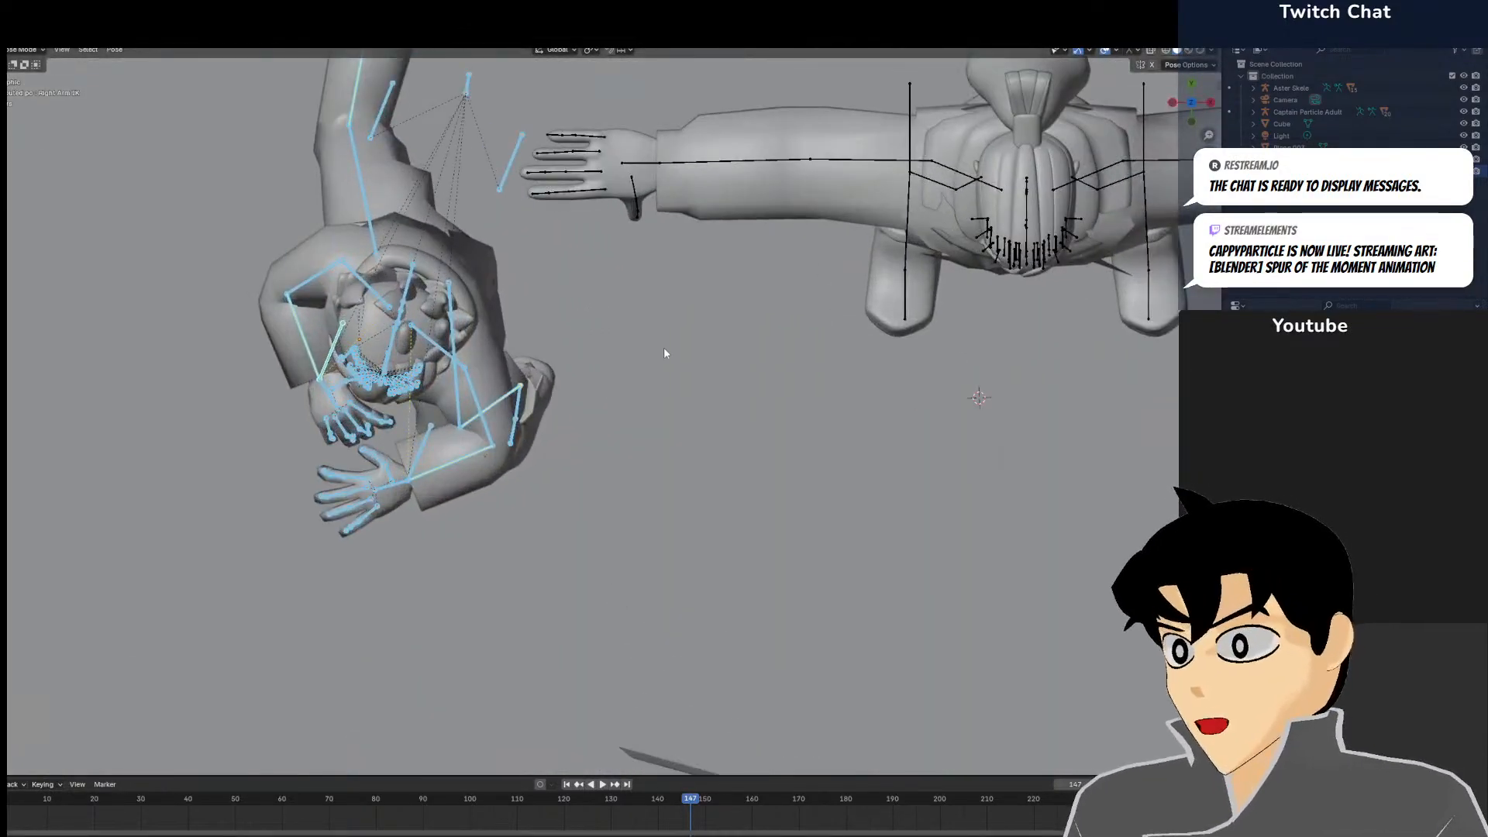
pyautogui.press('r')
pyautogui.click(655, 204)
# Select only the Right Arm IK bone and move it slightly in the camera view
pyautogui.moveTo(650, 355); pyautogui.dragTo(709, 308, button='middle')
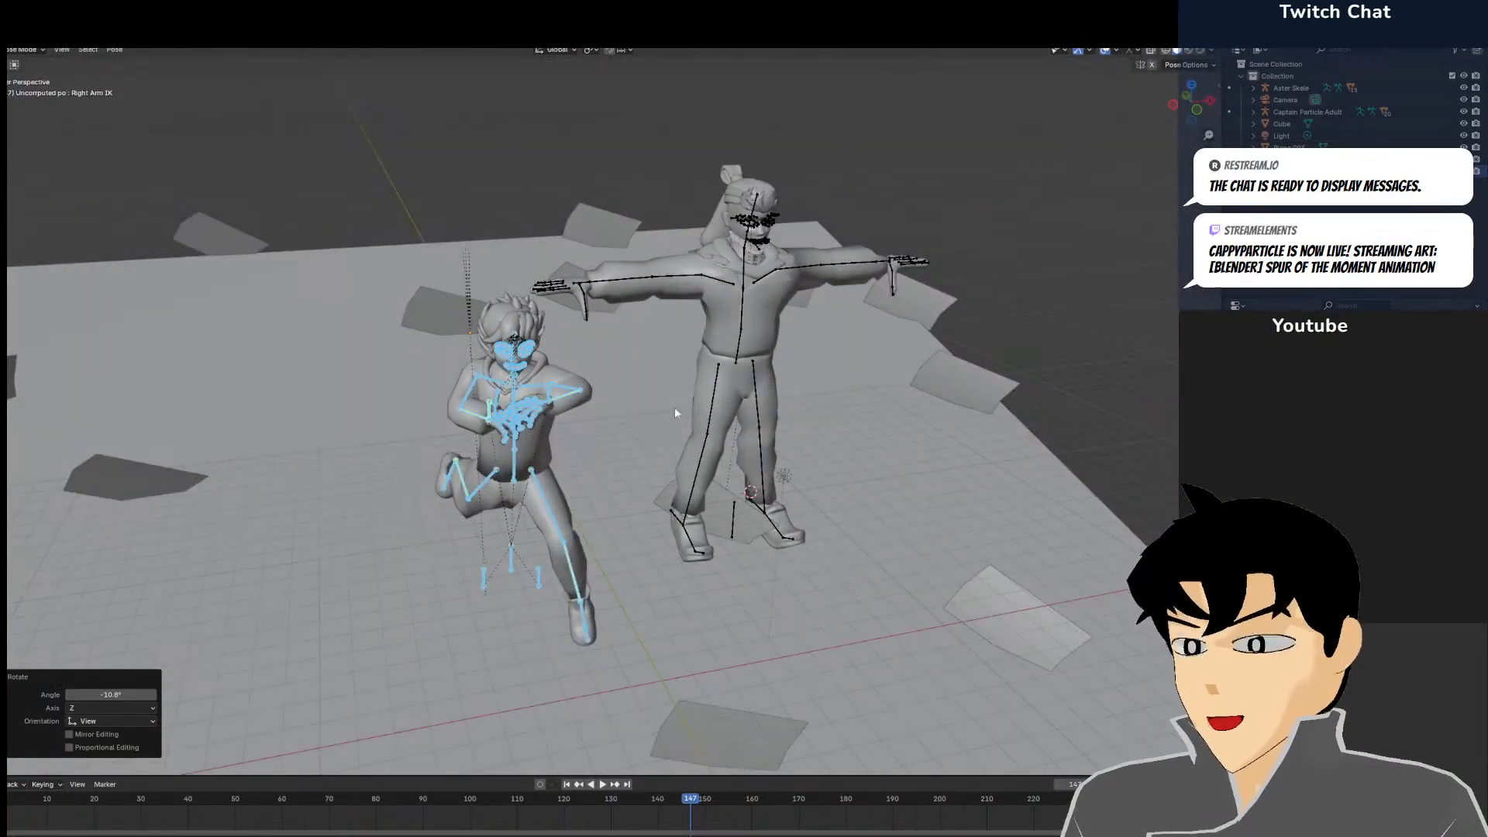
pyautogui.press('KP_0')
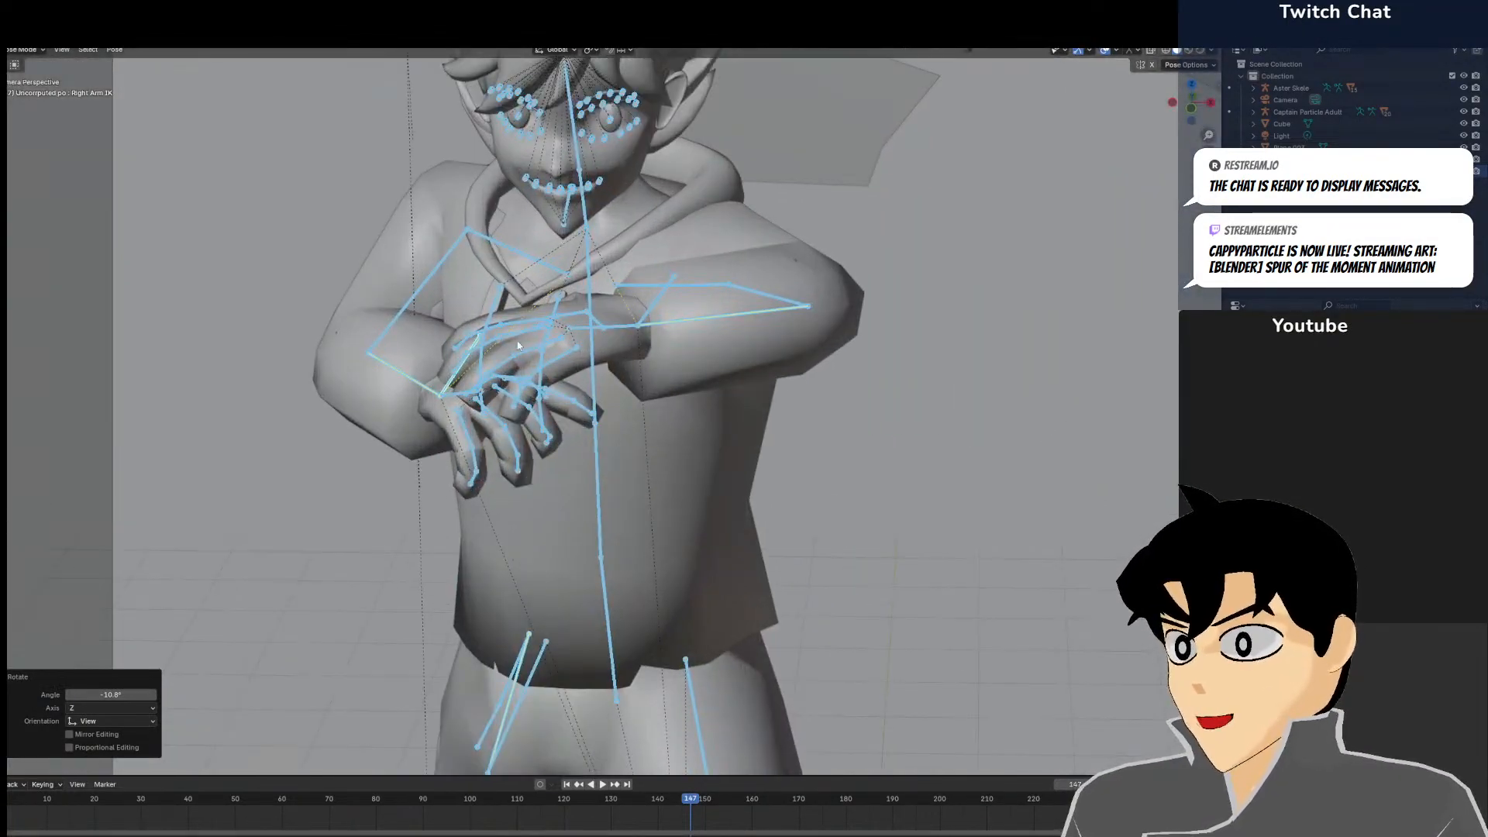
pyautogui.scroll(1, 547, 306)
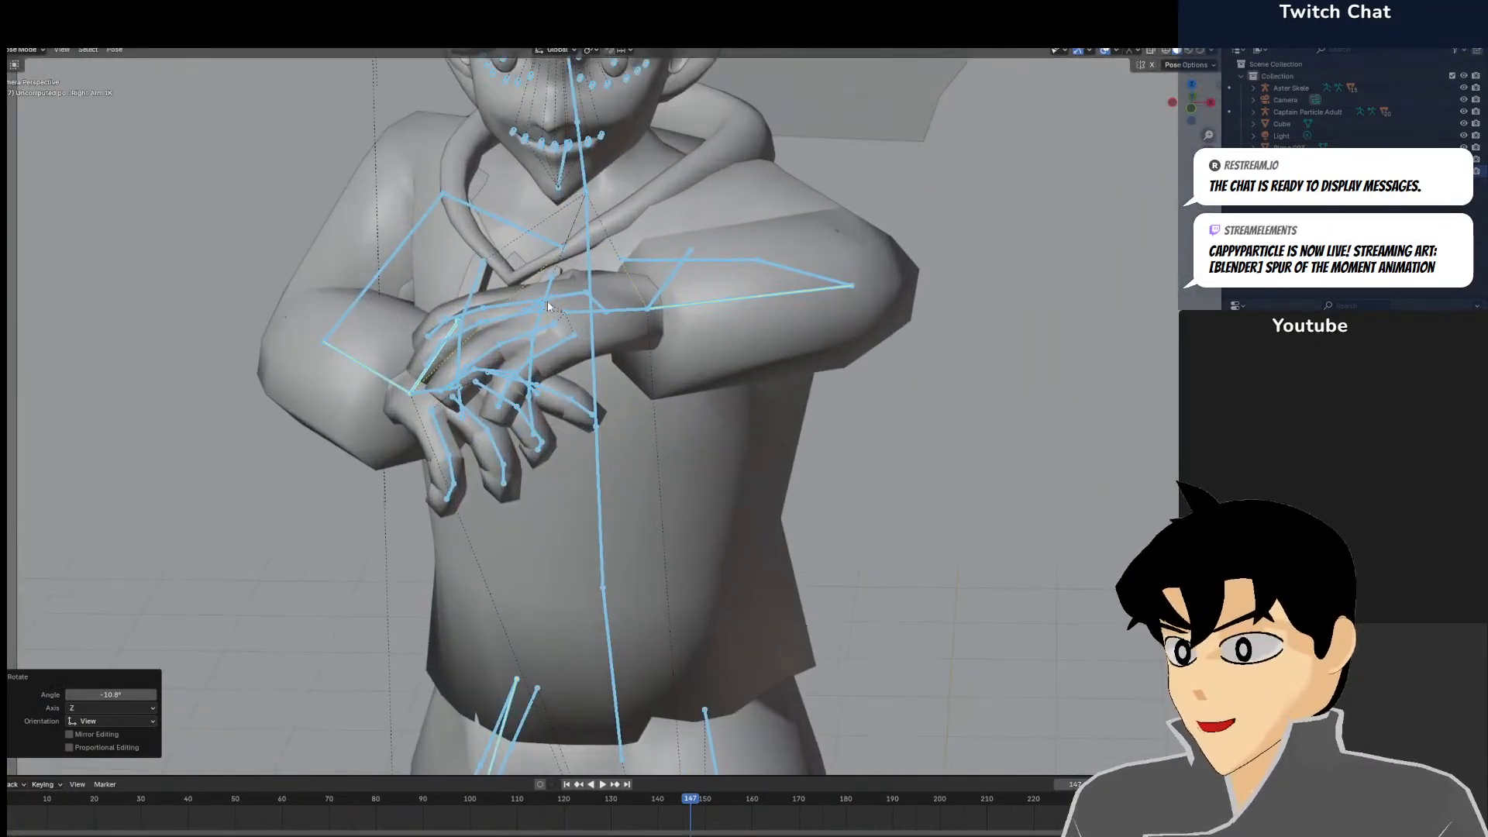
pyautogui.click(424, 377)
pyautogui.press('g')
pyautogui.click(447, 335)
# Rotate the right shoulder bone by -20.2°
pyautogui.click(500, 220)
pyautogui.moveTo(500, 221); pyautogui.dragTo(591, 262, button='middle')
pyautogui.press('r')
pyautogui.click(518, 440)
# Move the Left Arm IK bone about 0.21 m in X, -0.56 m in Y and 0.06 m in Z
pyautogui.moveTo(517, 440); pyautogui.dragTo(425, 464, button='middle')
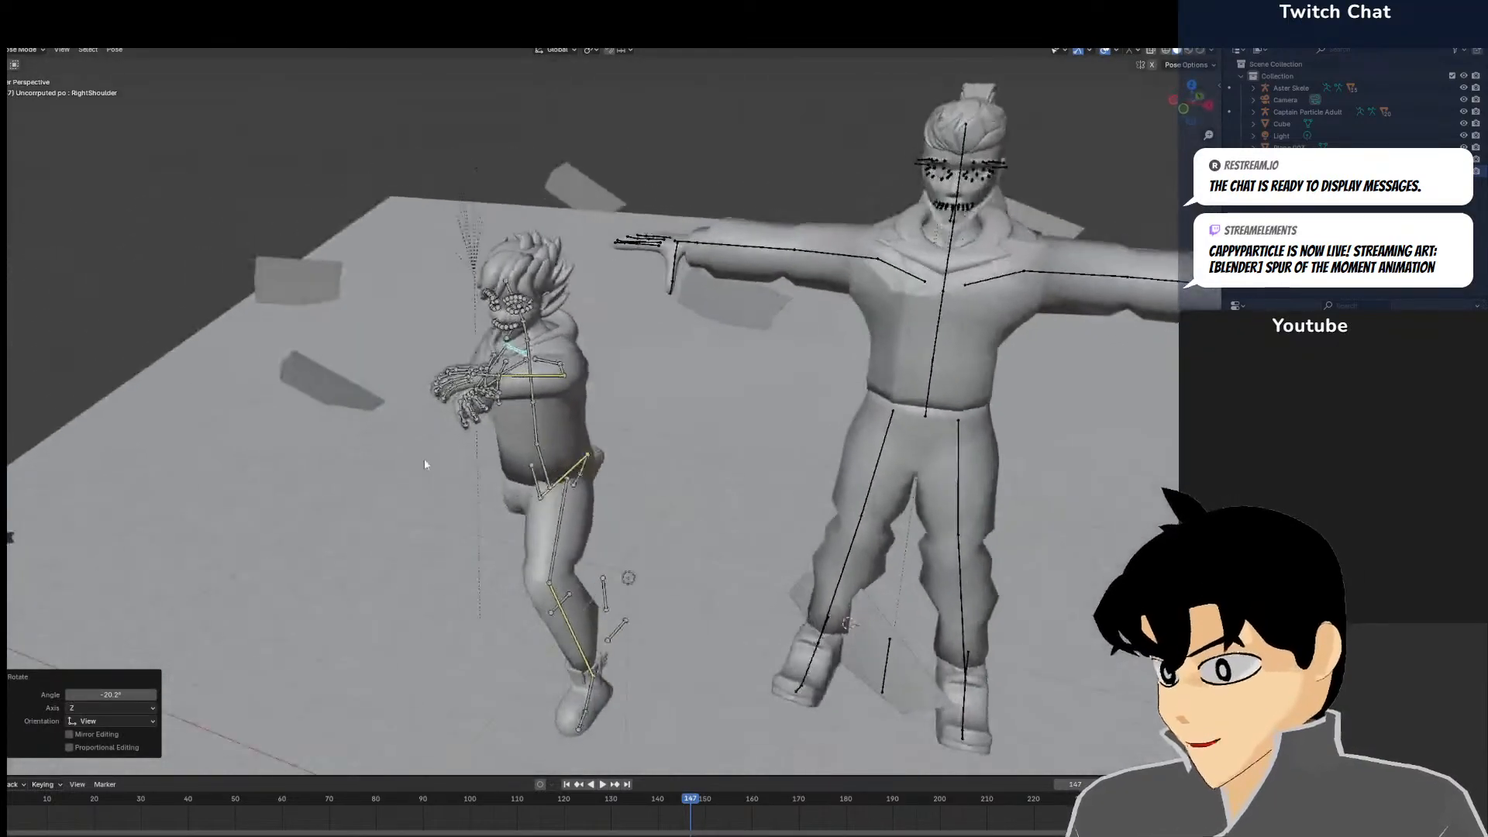
pyautogui.press('KP_0')
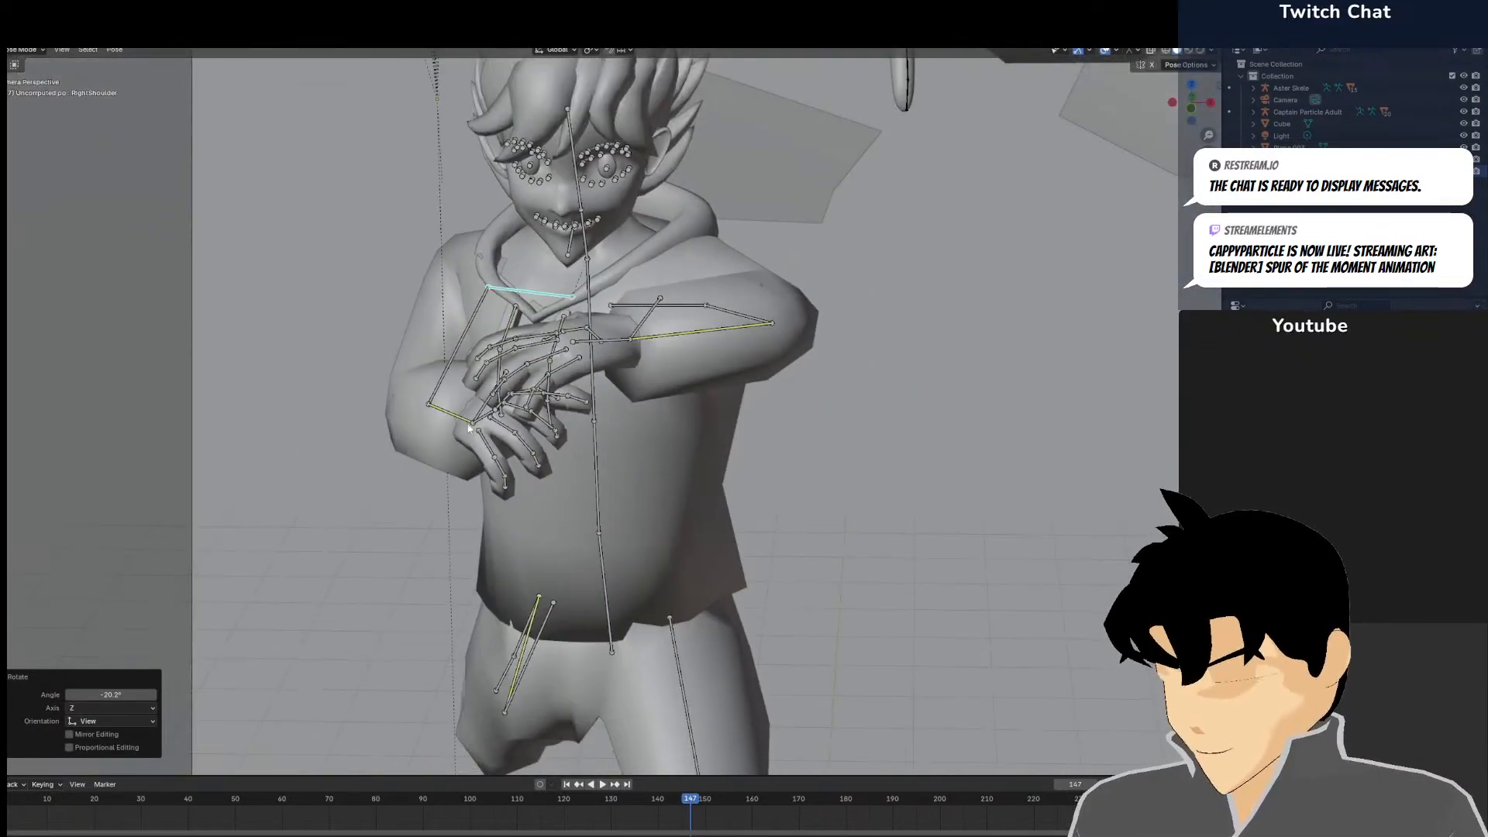
pyautogui.moveTo(490, 416); pyautogui.dragTo(606, 469, button='middle')
pyautogui.click(607, 469)
pyautogui.press('g')
pyautogui.click(638, 461)
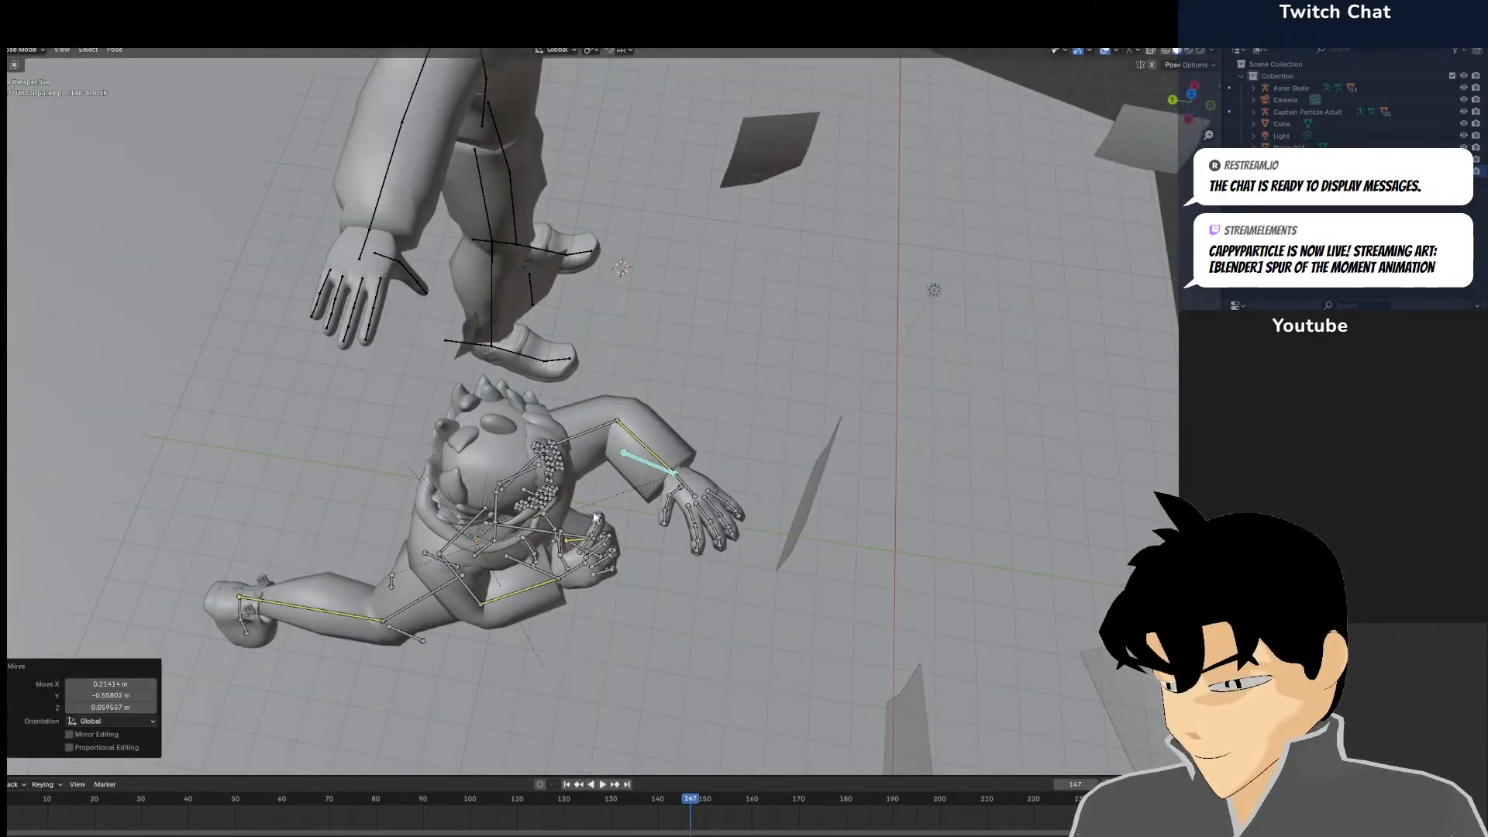
# Move the Right Arm IK bone about 0.25 m in X and -0.51 m in Y, then shift it about 0.21 m in X through the camera
pyautogui.click(539, 569)
pyautogui.press('g')
pyautogui.click(581, 545)
pyautogui.moveTo(582, 546); pyautogui.dragTo(544, 460, button='middle')
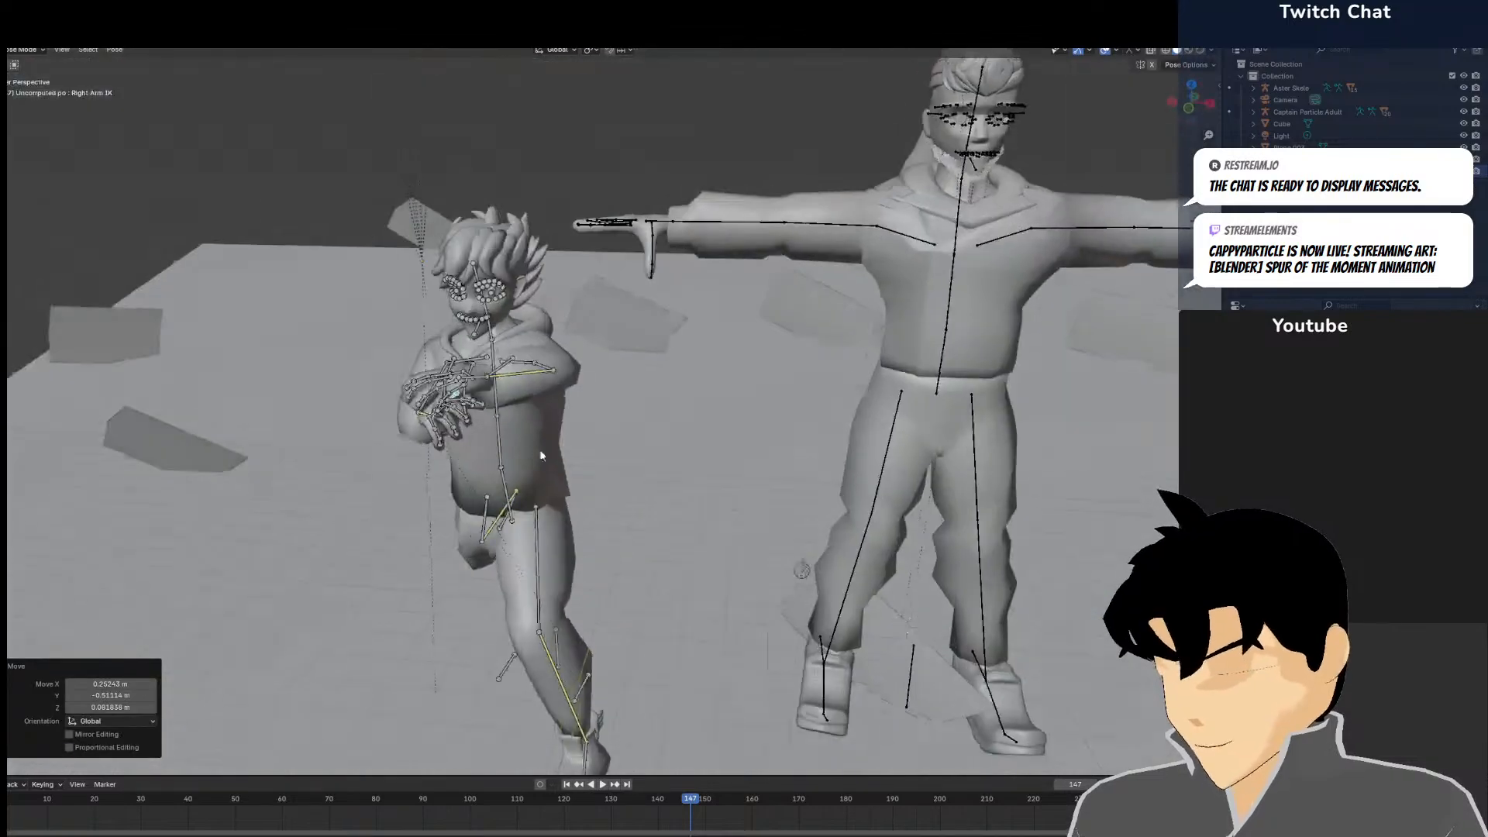
pyautogui.press('KP_0')
pyautogui.press('g')
pyautogui.click(537, 210)
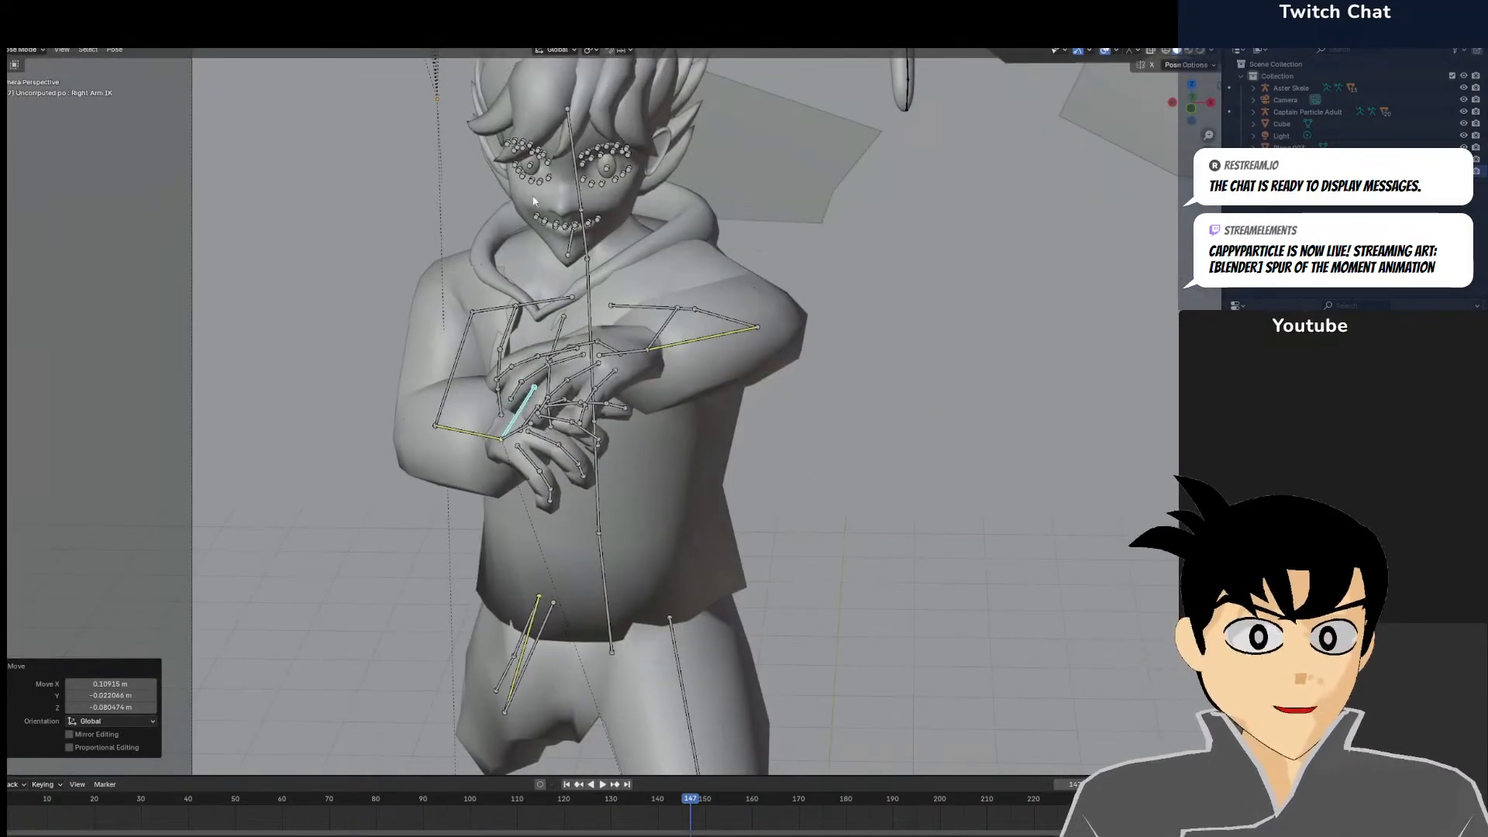
# Select the Neck bone, rotate it -7.35° in the top view, and return to the camera view
pyautogui.click(574, 162)
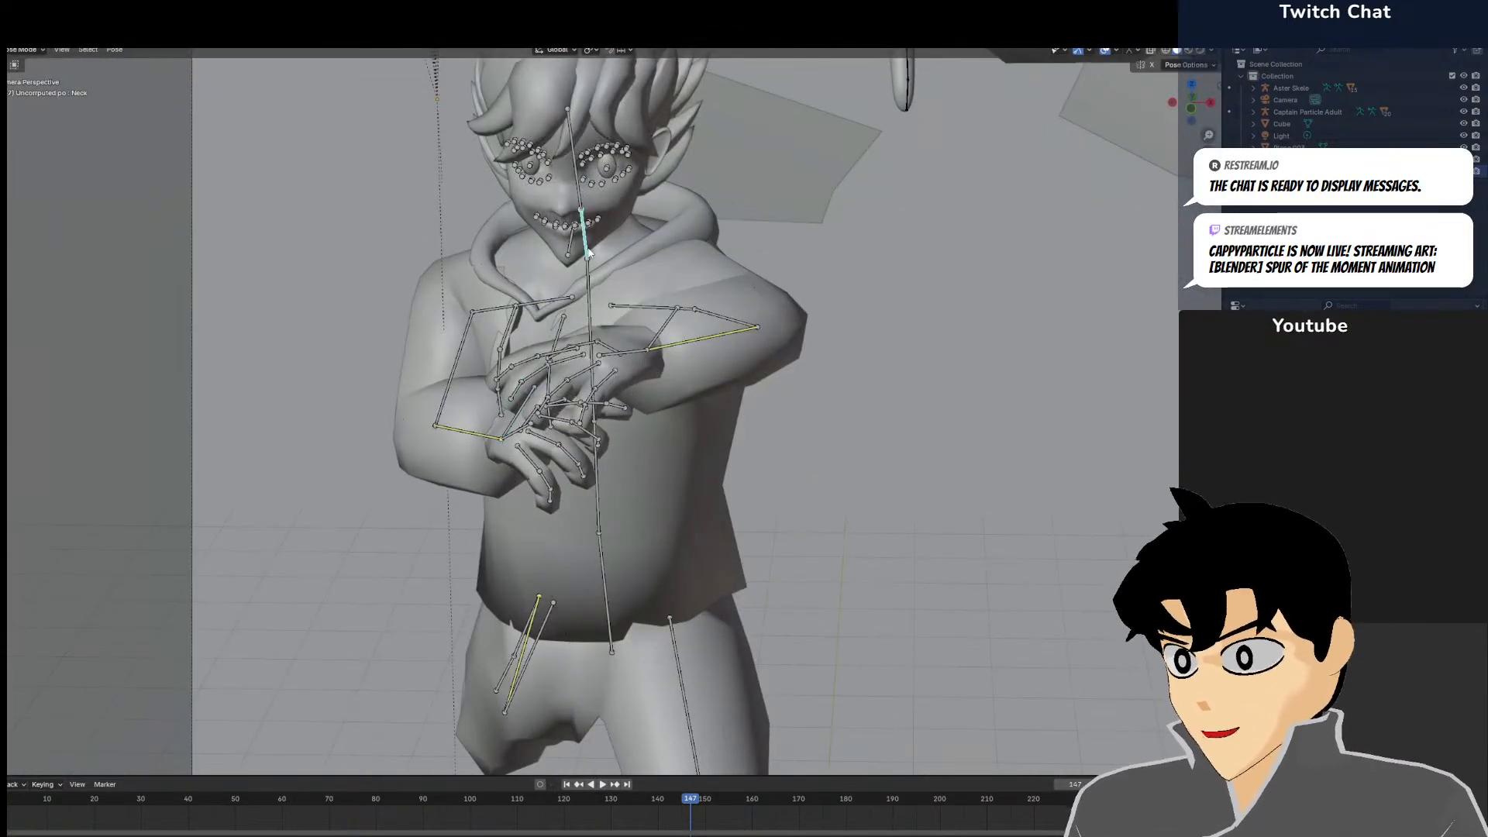
pyautogui.press('KP_0')
pyautogui.press('KP_7')
pyautogui.press('r')
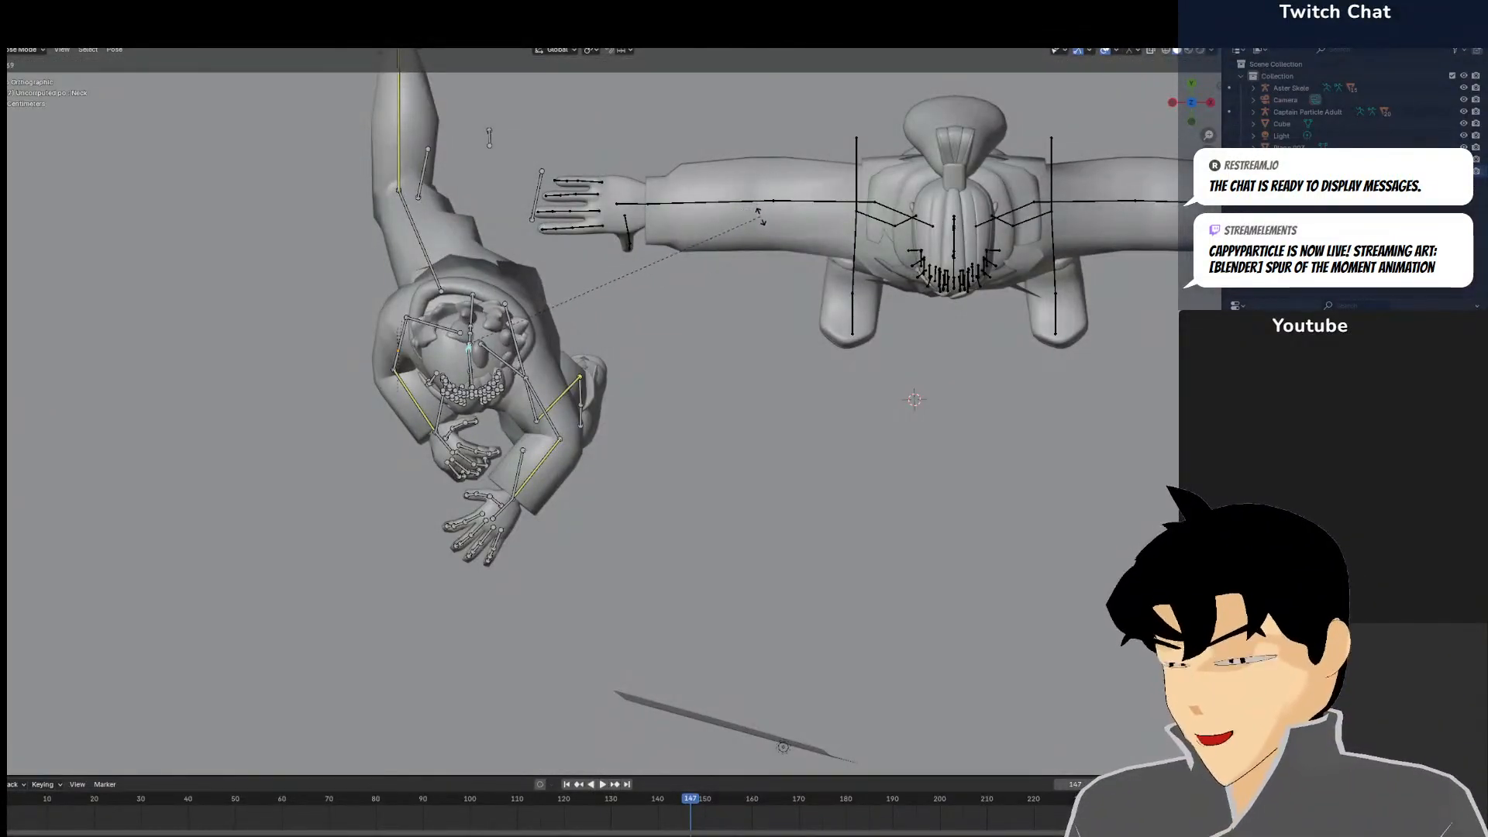
pyautogui.click(760, 217)
pyautogui.press('KP_1')
pyautogui.press('KP_0')
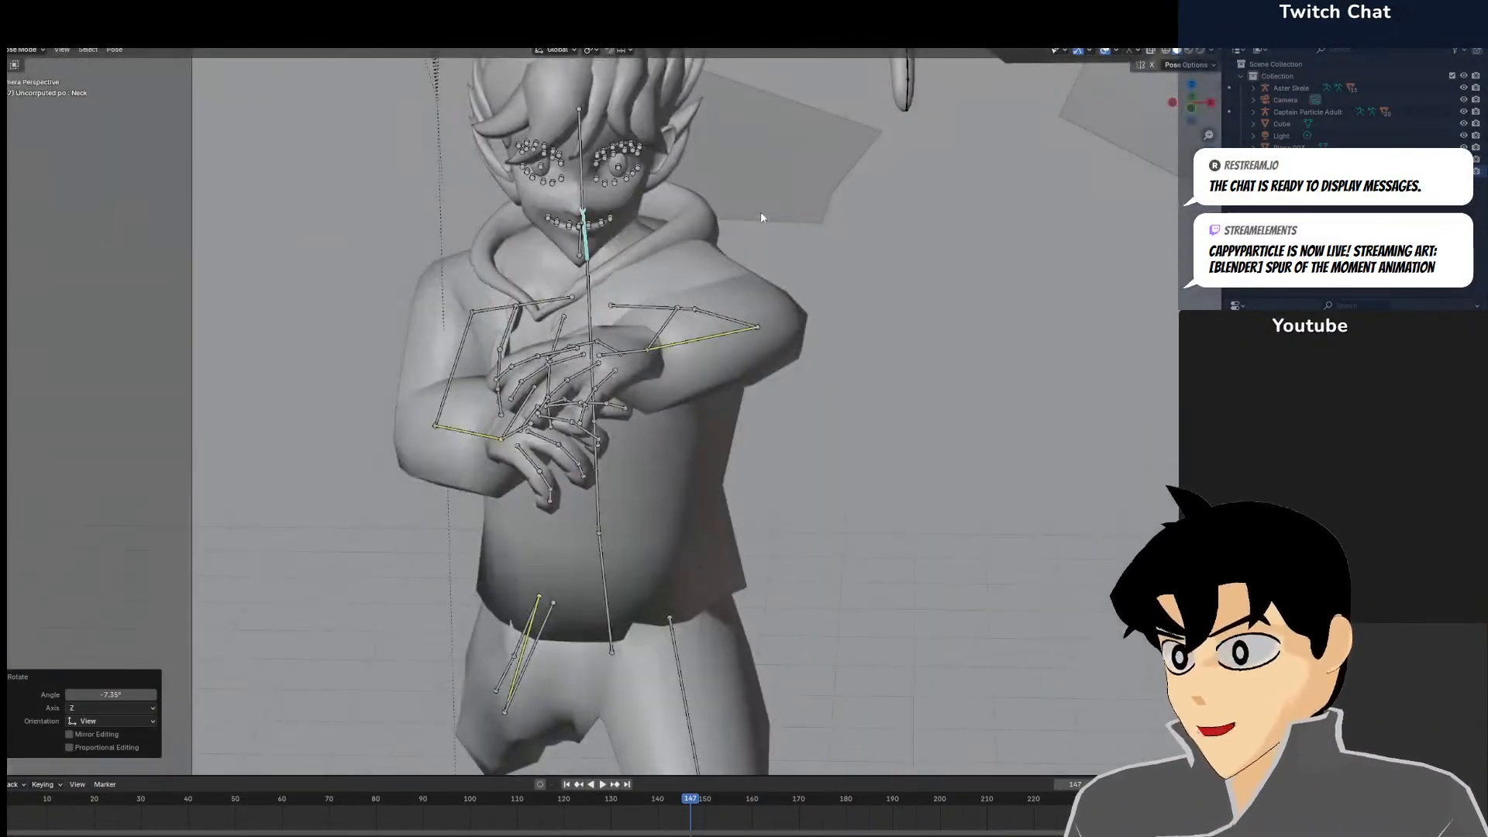
# Examine the character's face and mouth up close from the camera and from the front
pyautogui.scroll(3, 760, 218)
pyautogui.keyDown('shift'); pyautogui.moveTo(722, 222); pyautogui.dragTo(753, 489, button='middle'); pyautogui.keyUp('shift')
pyautogui.scroll(4, 670, 368)
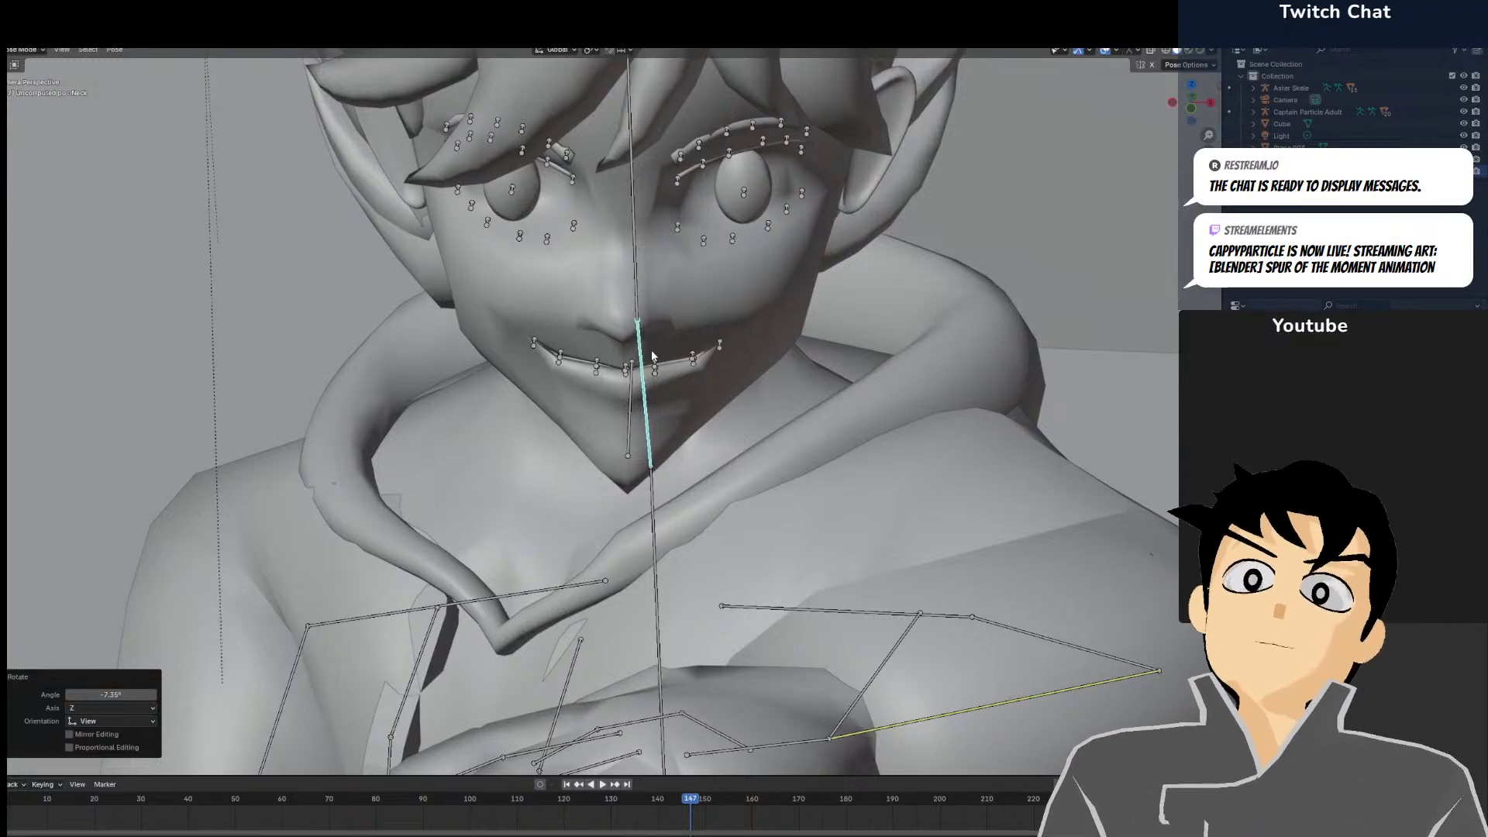
pyautogui.scroll(-5, 654, 344)
pyautogui.moveTo(640, 278); pyautogui.dragTo(649, 259, button='middle')
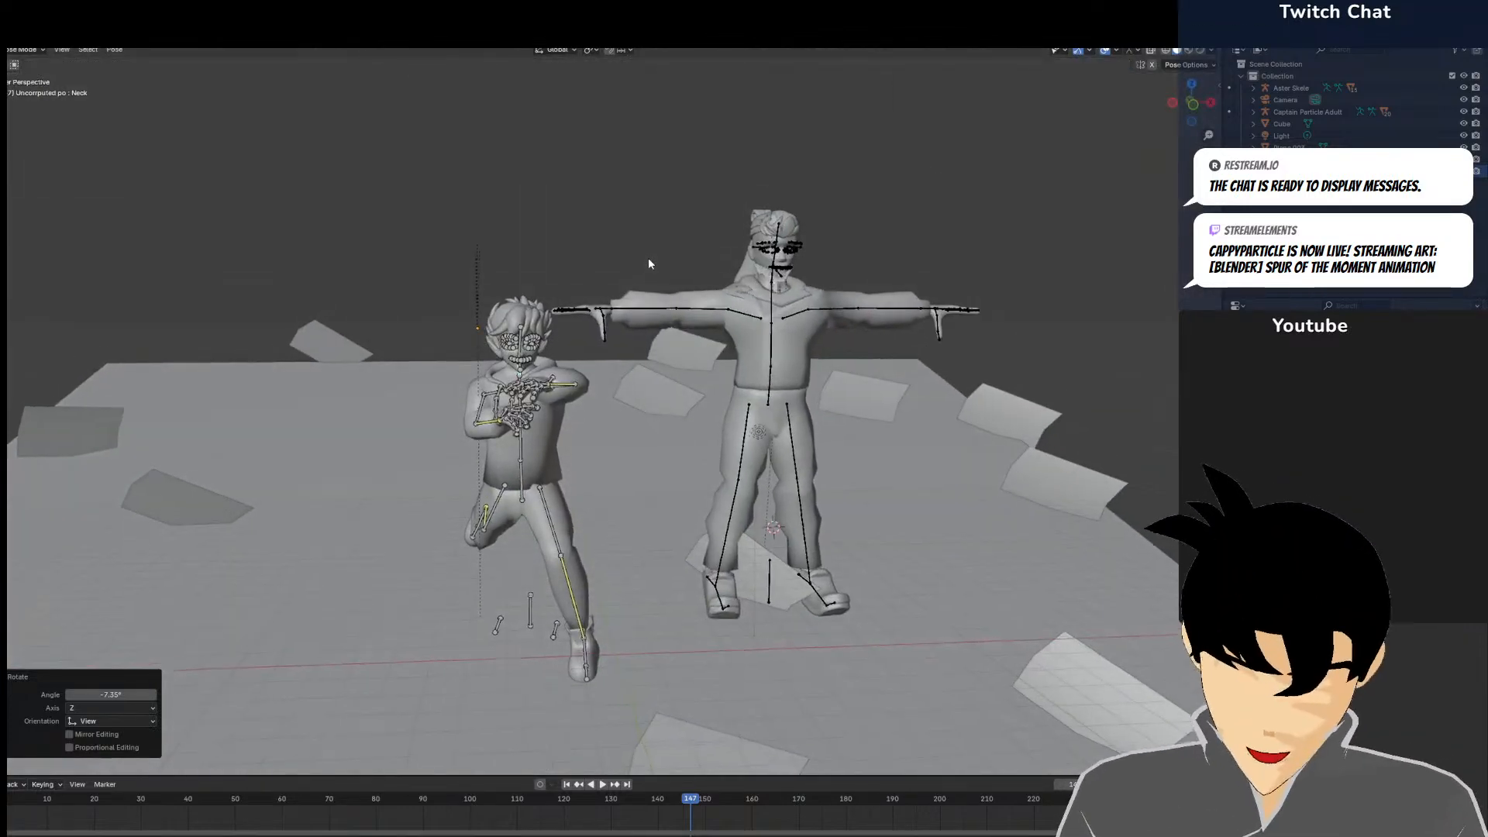
pyautogui.press('KP_Decimal')
pyautogui.scroll(-3, 648, 259)
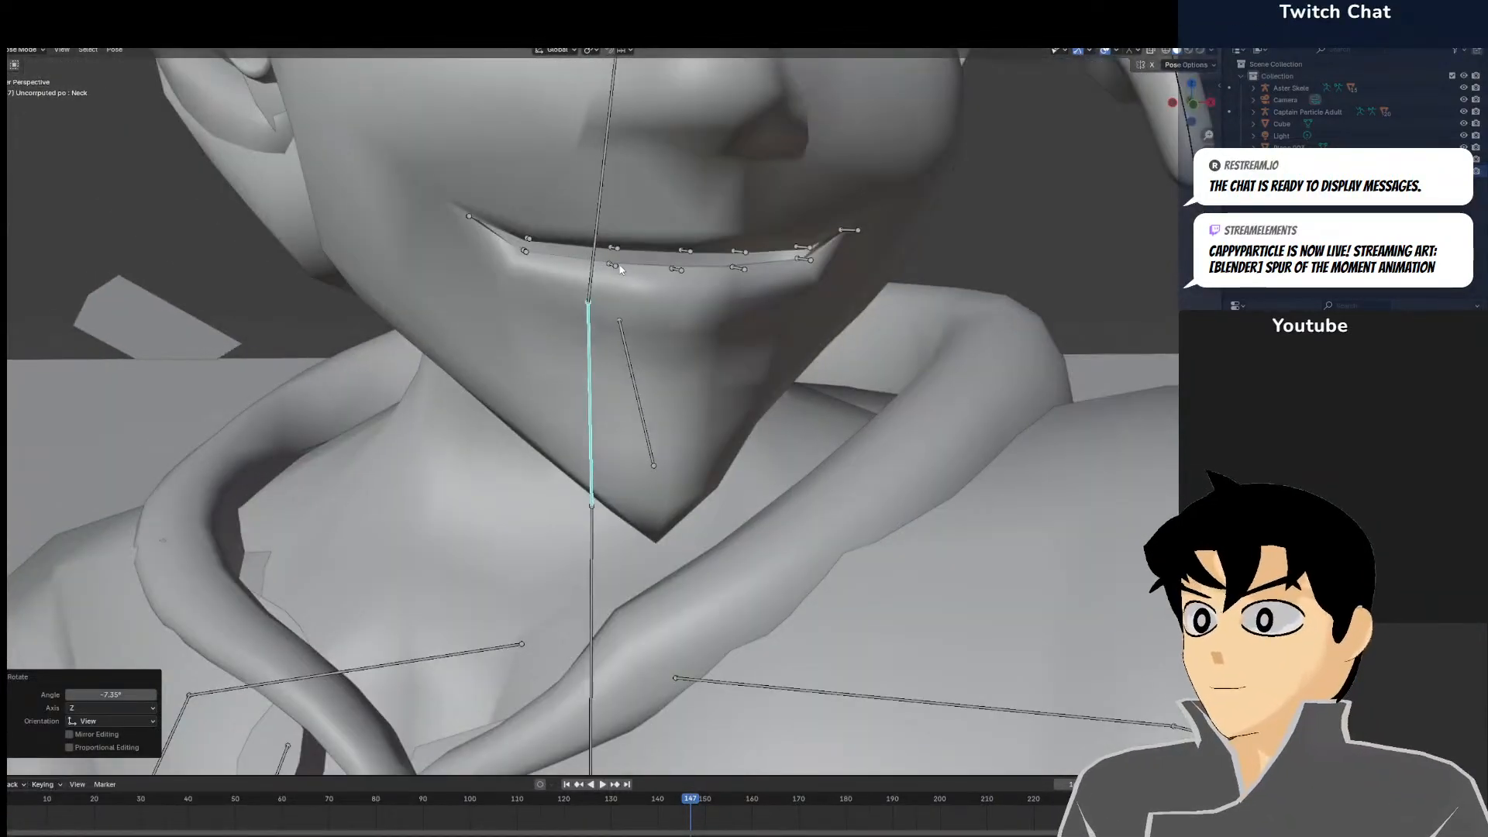
pyautogui.scroll(-3, 641, 257)
pyautogui.moveTo(644, 257); pyautogui.dragTo(649, 334, button='middle')
pyautogui.scroll(1, 649, 334)
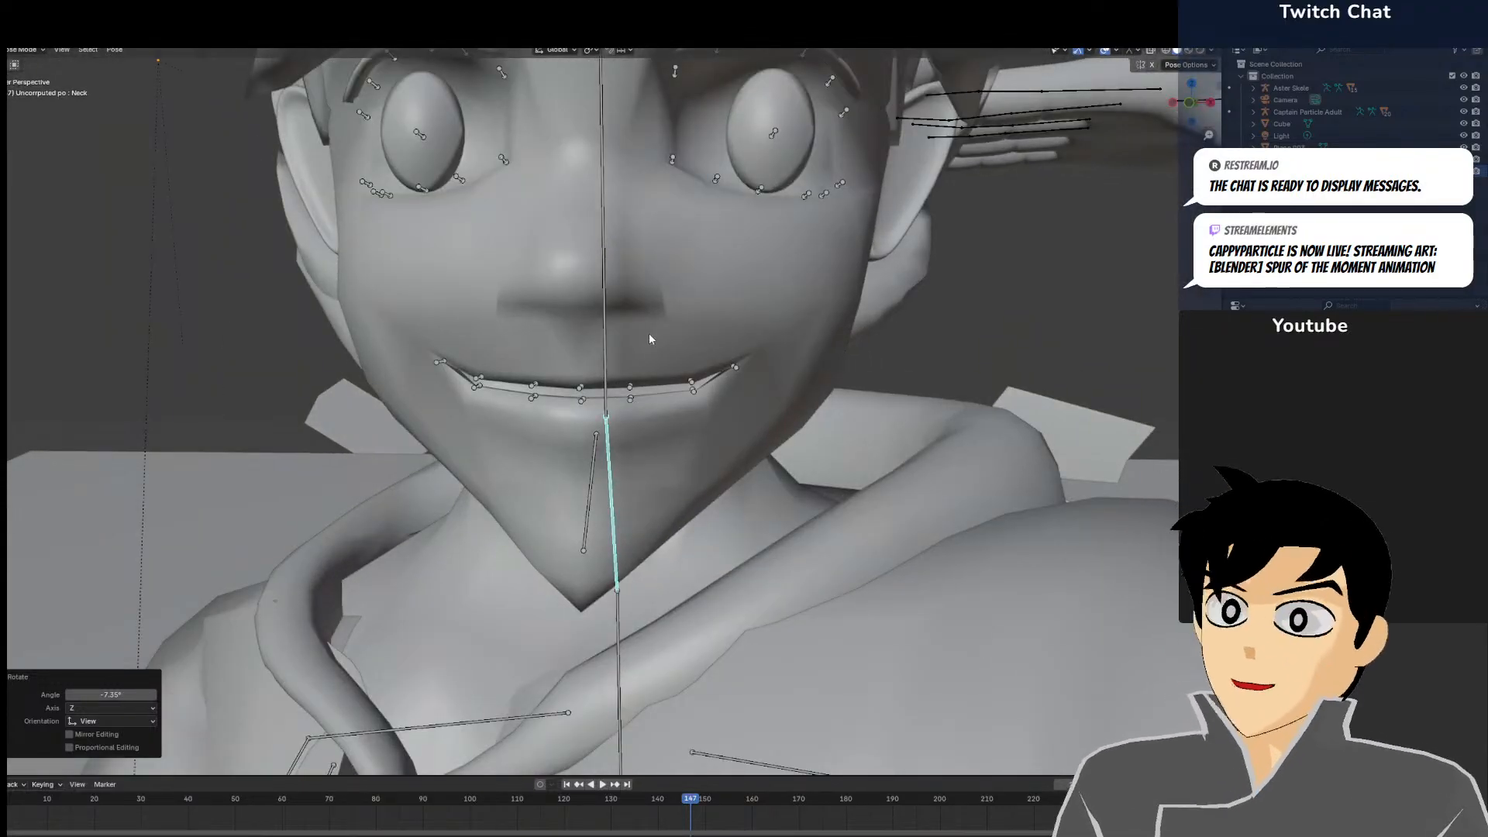
pyautogui.scroll(4, 666, 325)
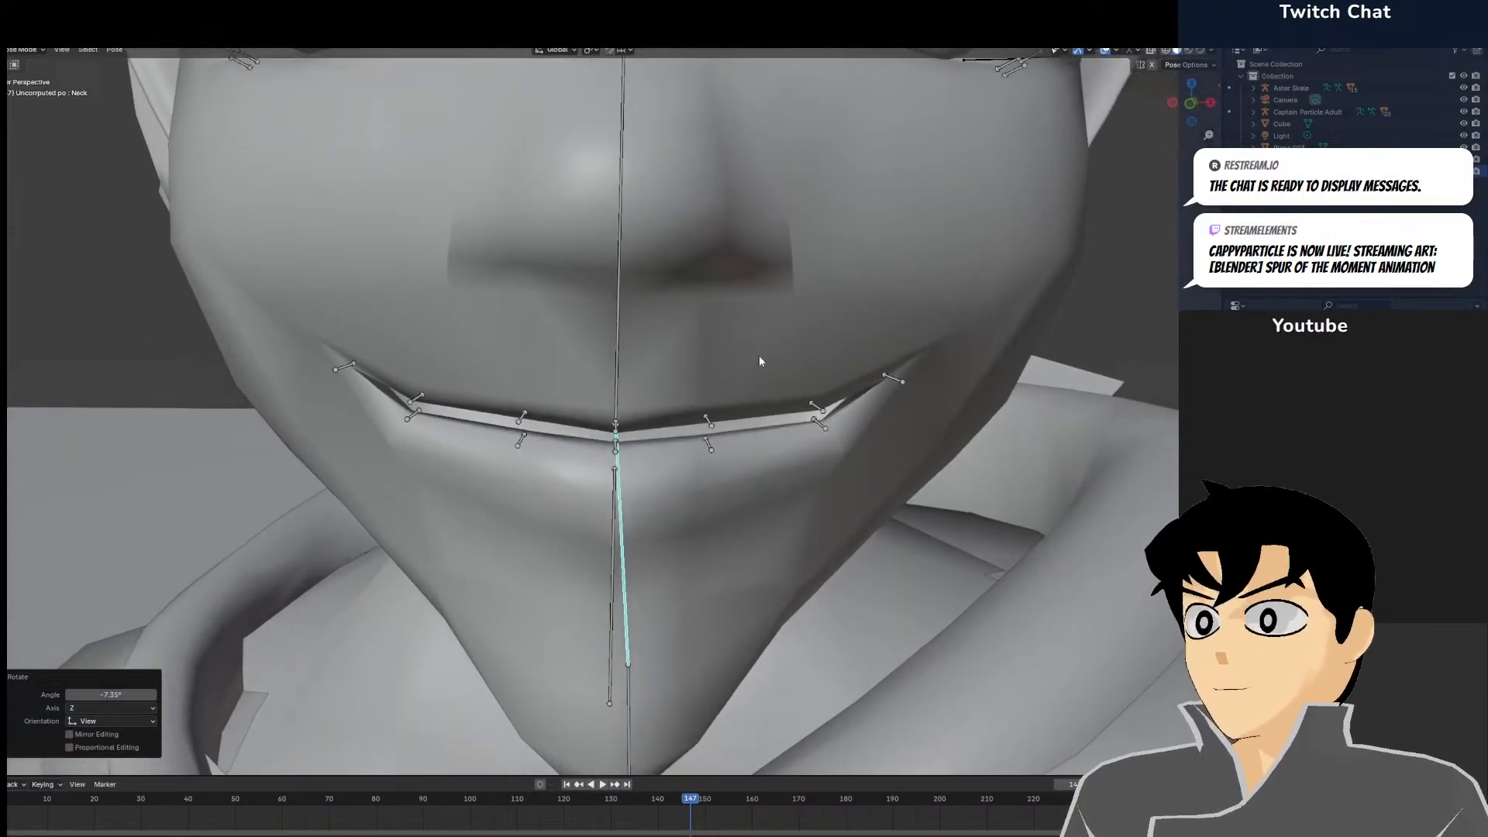
# Lower the left mouth corner by moving the Left top mouth.003 bone about -0.14 m in Z
pyautogui.scroll(-2, 759, 356)
pyautogui.click(802, 378)
pyautogui.press('g')
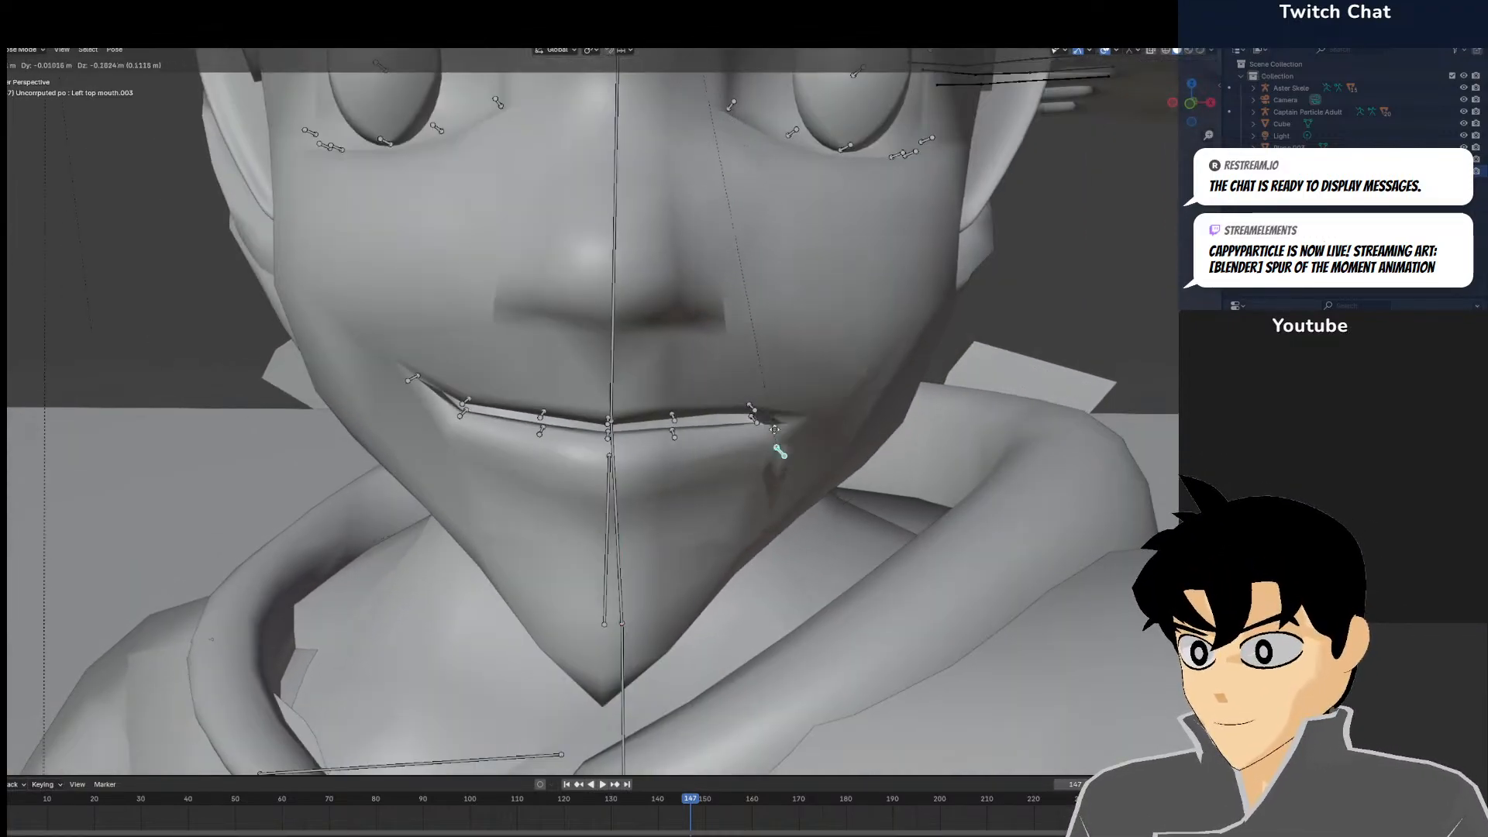
pyautogui.press('Escape')
pyautogui.press('g')
pyautogui.click(794, 474)
# Inspect the mouth's mesh in wireframe and test how the left corner follows its bone
pyautogui.moveTo(813, 474); pyautogui.dragTo(668, 444, button='middle')
pyautogui.scroll(2, 668, 444)
pyautogui.press('g')
pyautogui.rightClick(594, 402)
pyautogui.press('z')
pyautogui.click(444, 425)
pyautogui.moveTo(444, 426); pyautogui.dragTo(569, 440, button='middle')
pyautogui.press('z')
pyautogui.click(720, 446)
pyautogui.press('g')
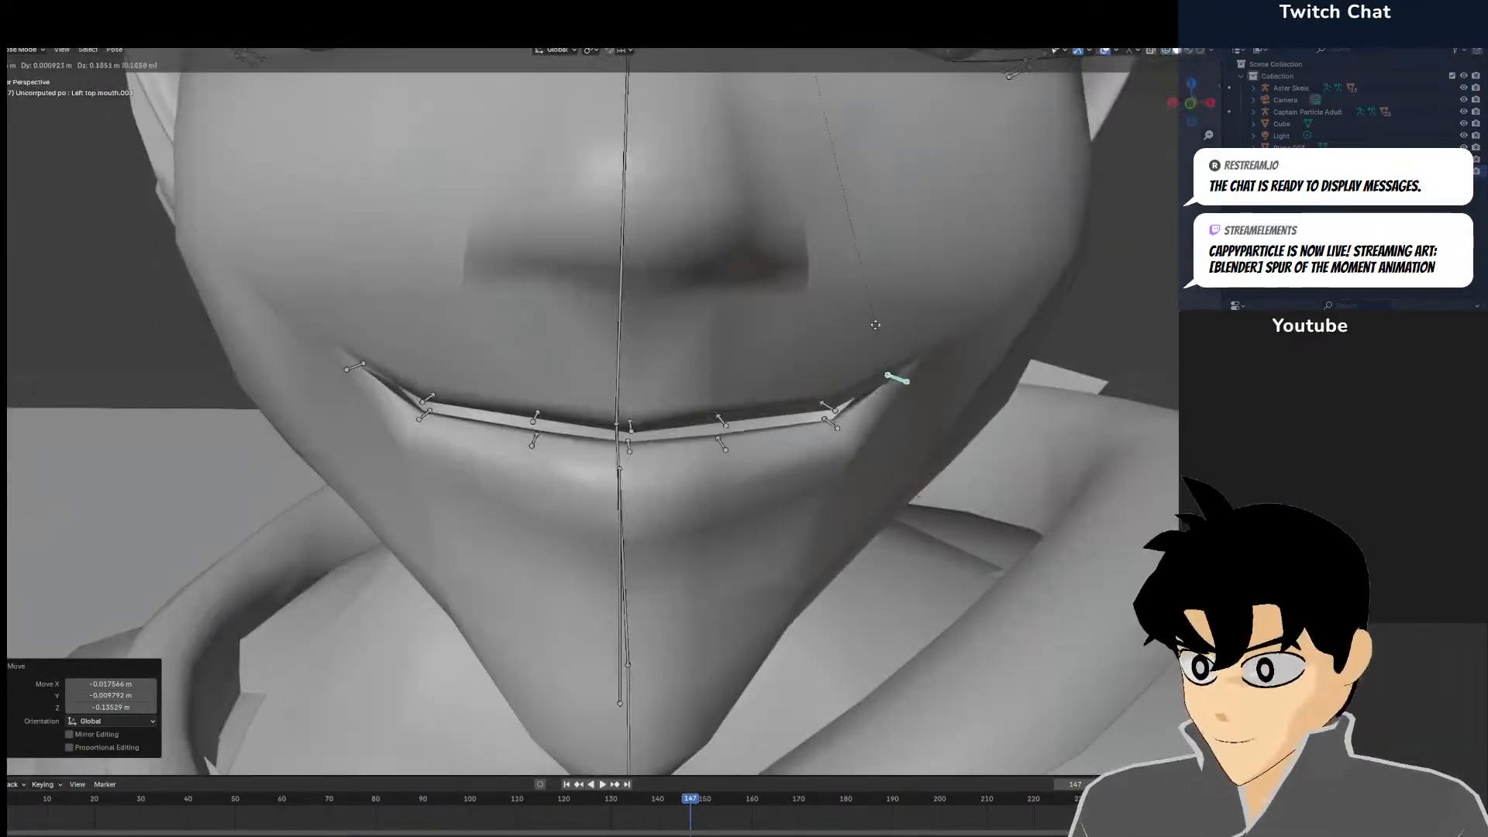
pyautogui.rightClick(897, 470)
# Lower the right mouth corner by moving its top mouth bone about -0.11 m in Z
pyautogui.click(350, 364)
pyautogui.press('g')
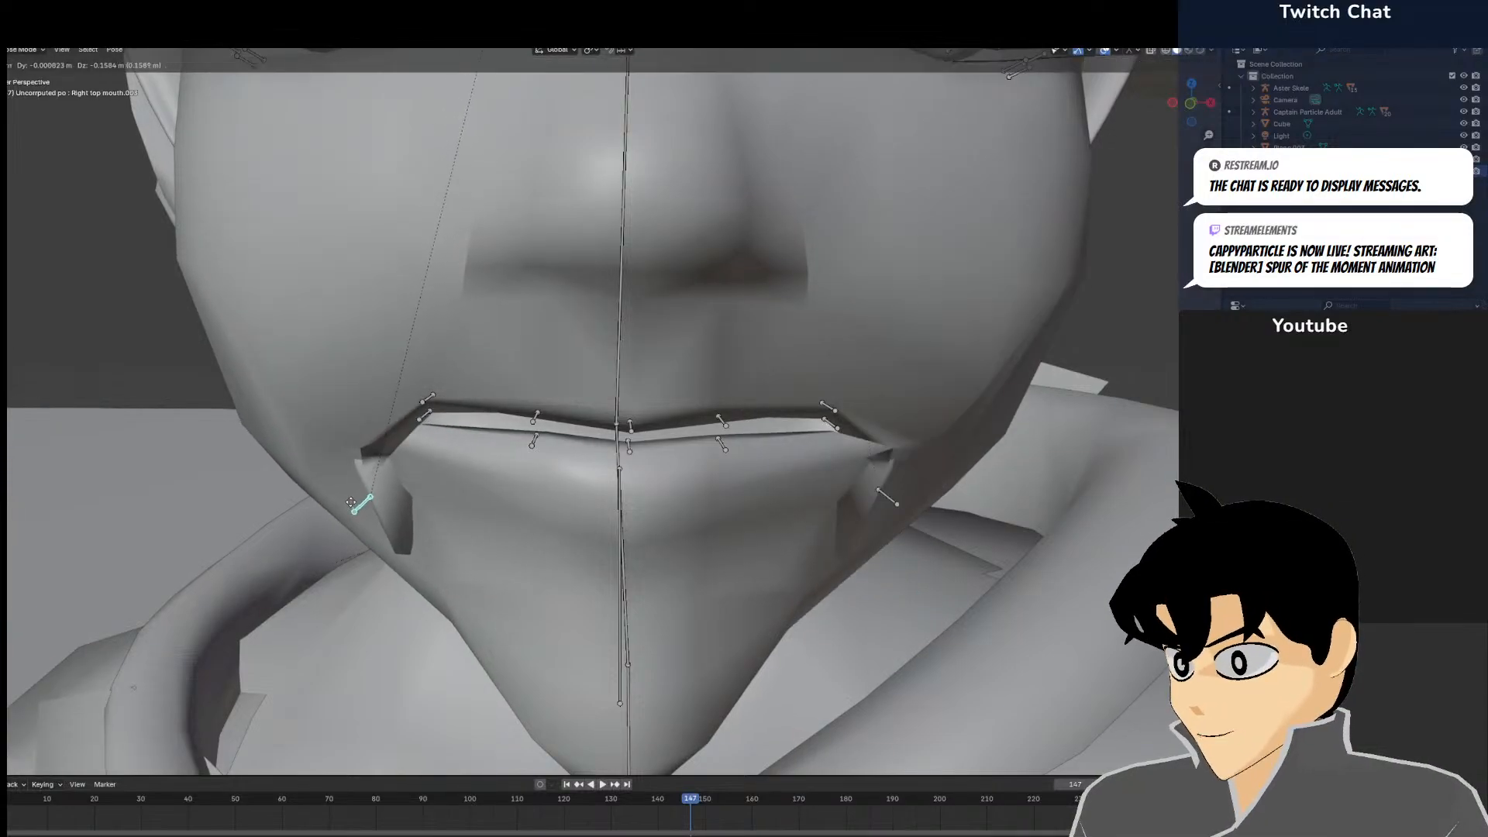
pyautogui.click(350, 469)
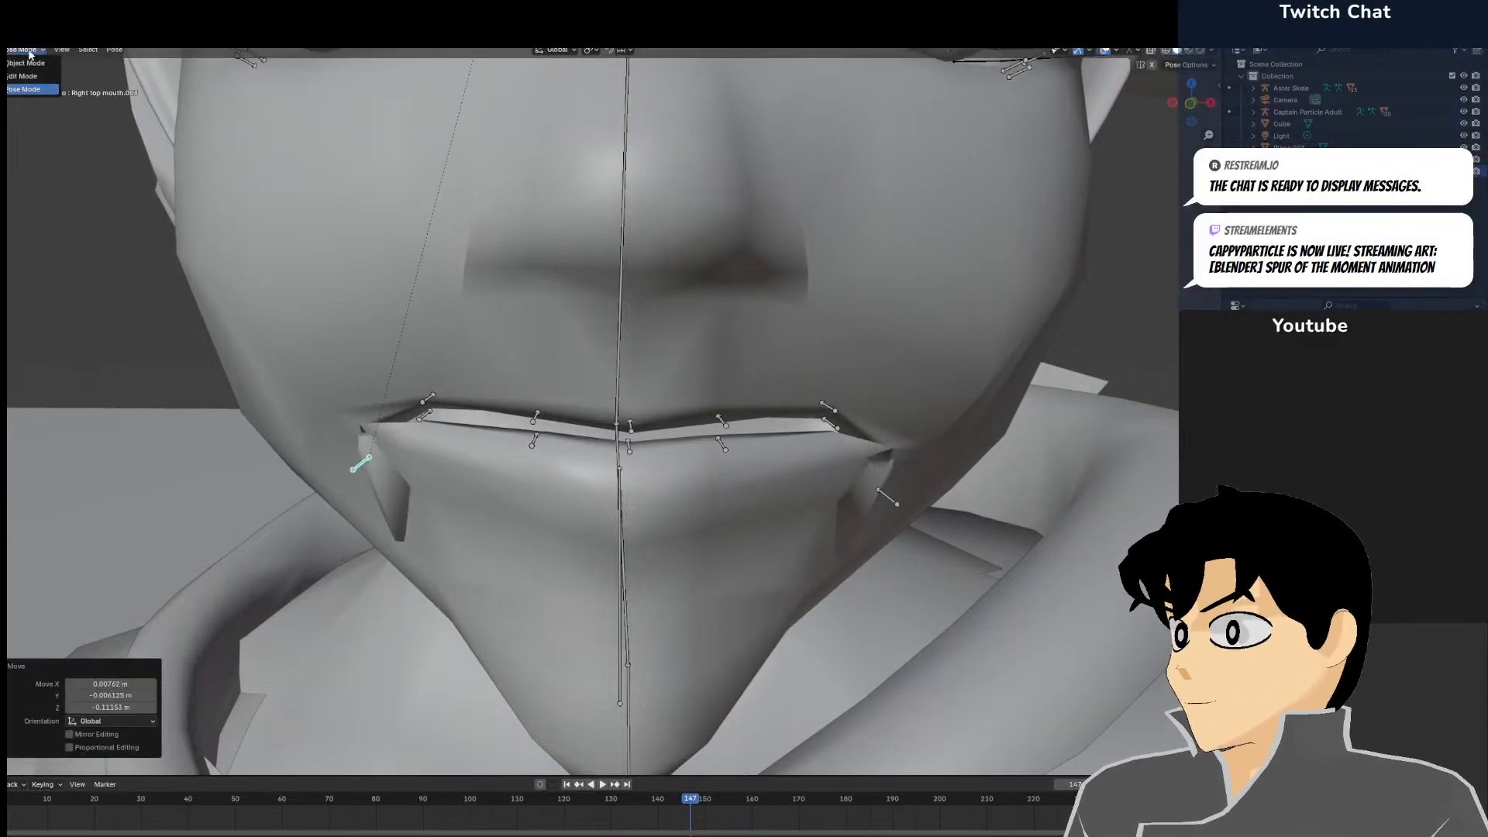
# Leave Pose Mode, add the face mesh to the selection, enter Weight Paint, and select the Left top mouth.003 bone
pyautogui.click(27, 62)
pyautogui.keyDown('shift'); pyautogui.click(888, 495); pyautogui.keyUp('shift')
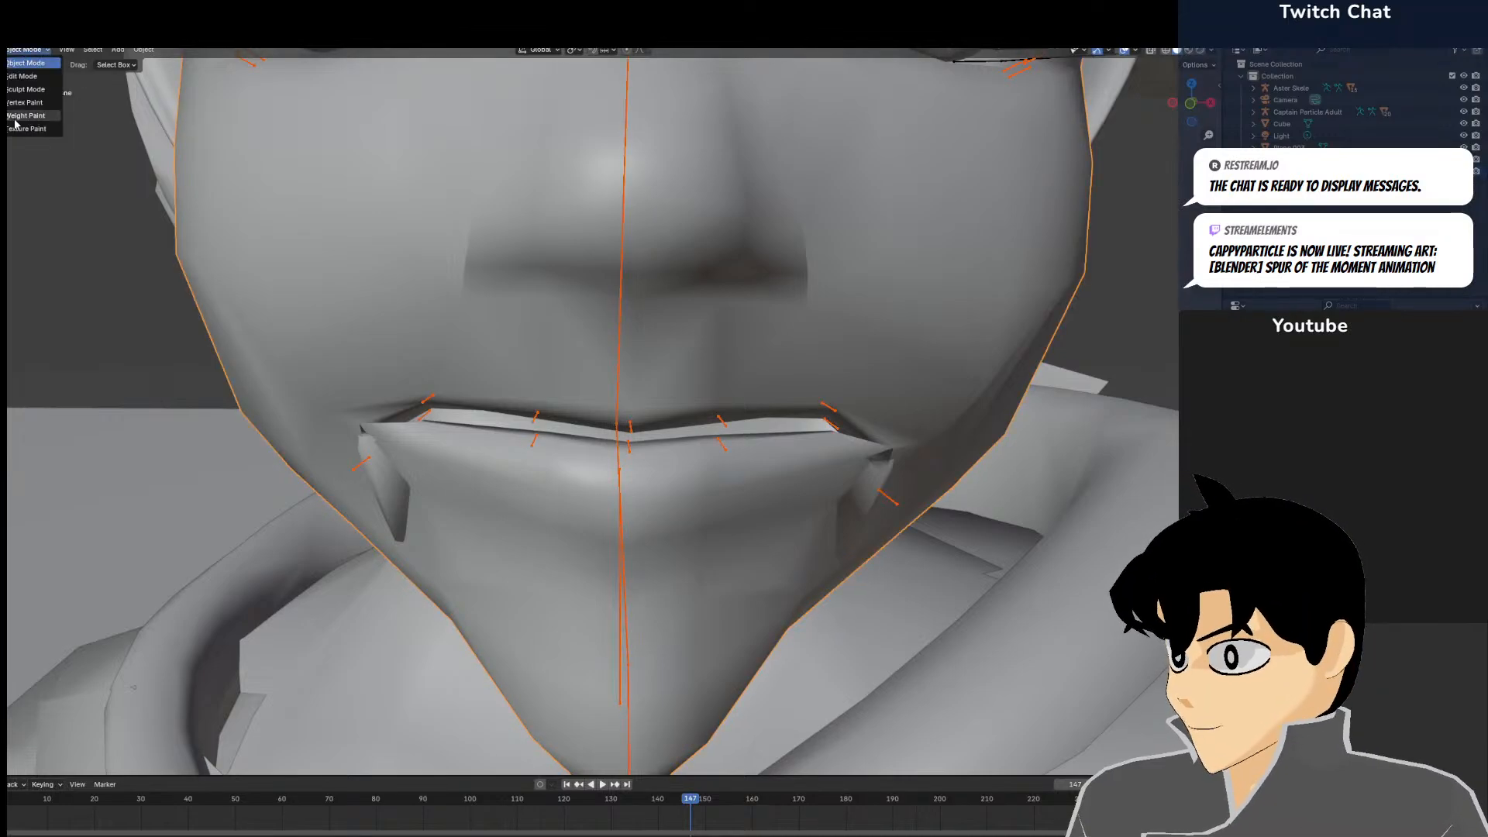
pyautogui.click(23, 116)
pyautogui.keyDown('ctrl'); pyautogui.click(890, 485); pyautogui.keyUp('ctrl')
# Move the Left top mouth.003 bone about 0.15 m in X and -0.08 m in Z, then show the mesh in wireframe
pyautogui.press('g')
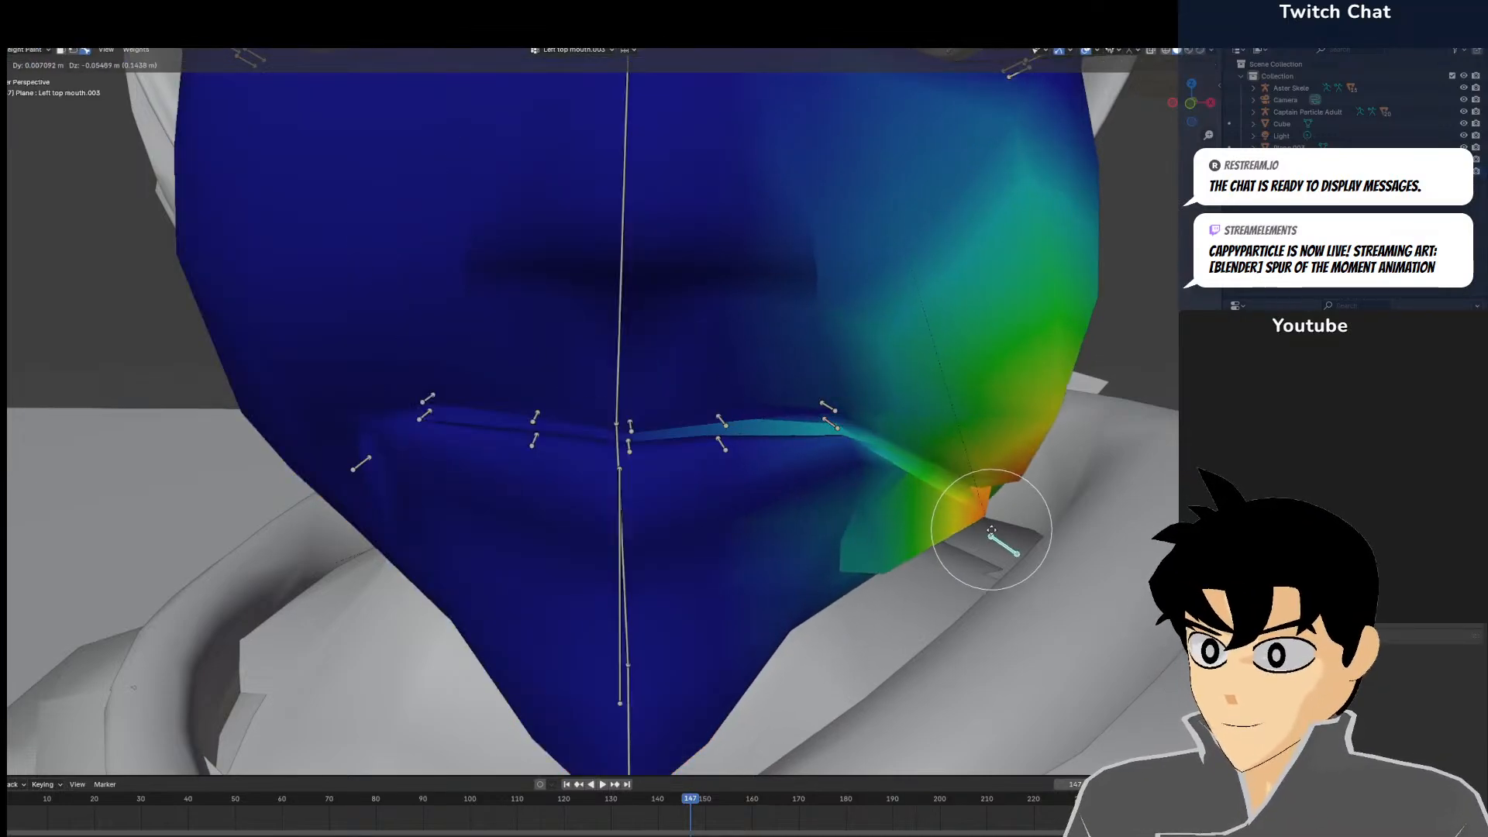
pyautogui.click(1012, 548)
pyautogui.press('z')
pyautogui.click(932, 516)
pyautogui.moveTo(929, 505); pyautogui.dragTo(953, 510, button='middle')
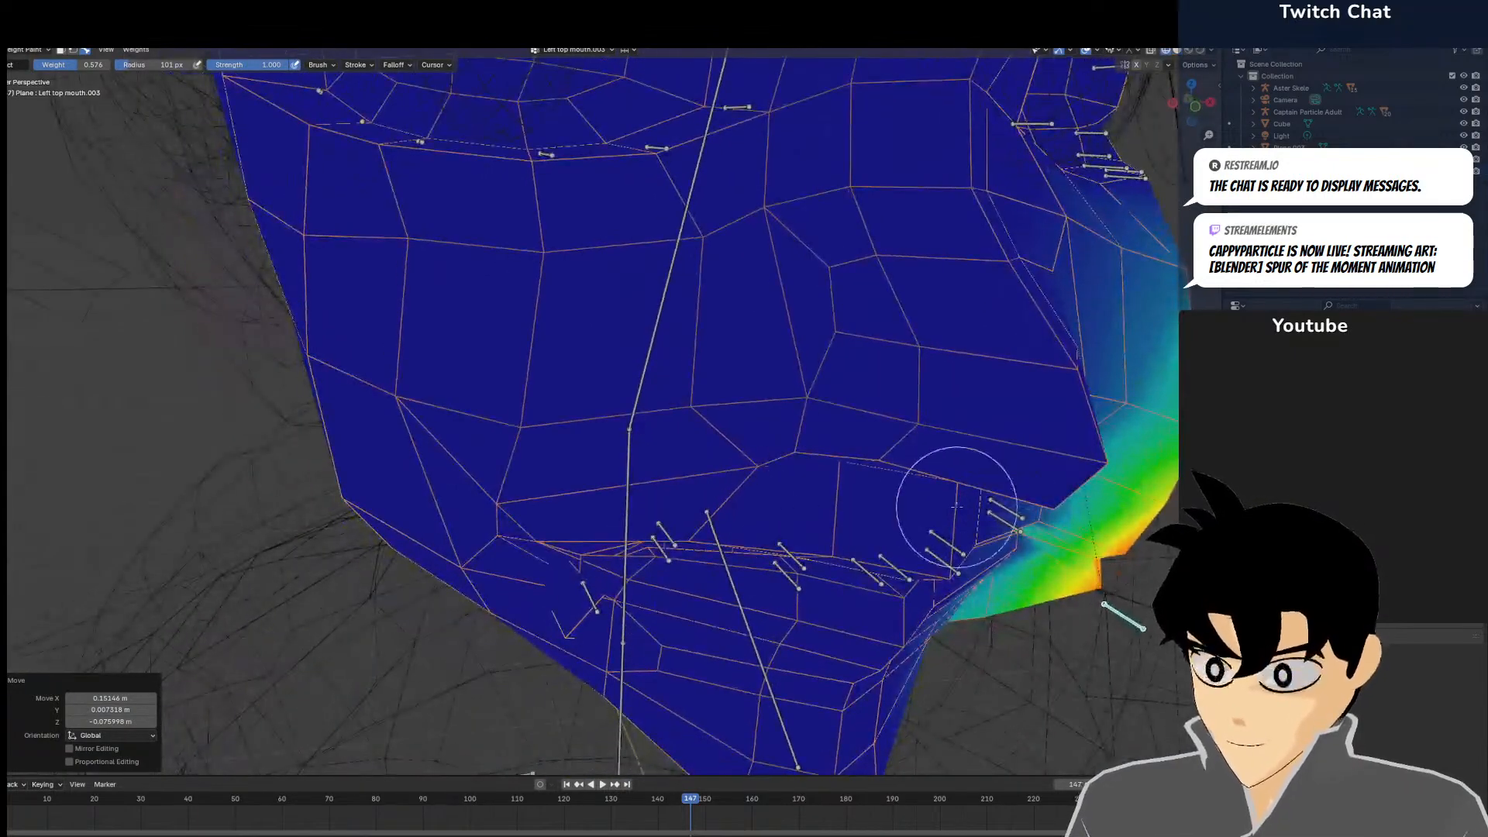
# Preview the left mouth corner in solid shading, try another move of its bone, and undo the last move
pyautogui.press('z')
pyautogui.click(1100, 508)
pyautogui.moveTo(1113, 508)
pyautogui.mouseDown(button='middle')
pyautogui.moveTo(891, 457)
pyautogui.moveTo(824, 425)
pyautogui.mouseUp(button='middle')
pyautogui.scroll(3, 824, 425)
pyautogui.press('g')
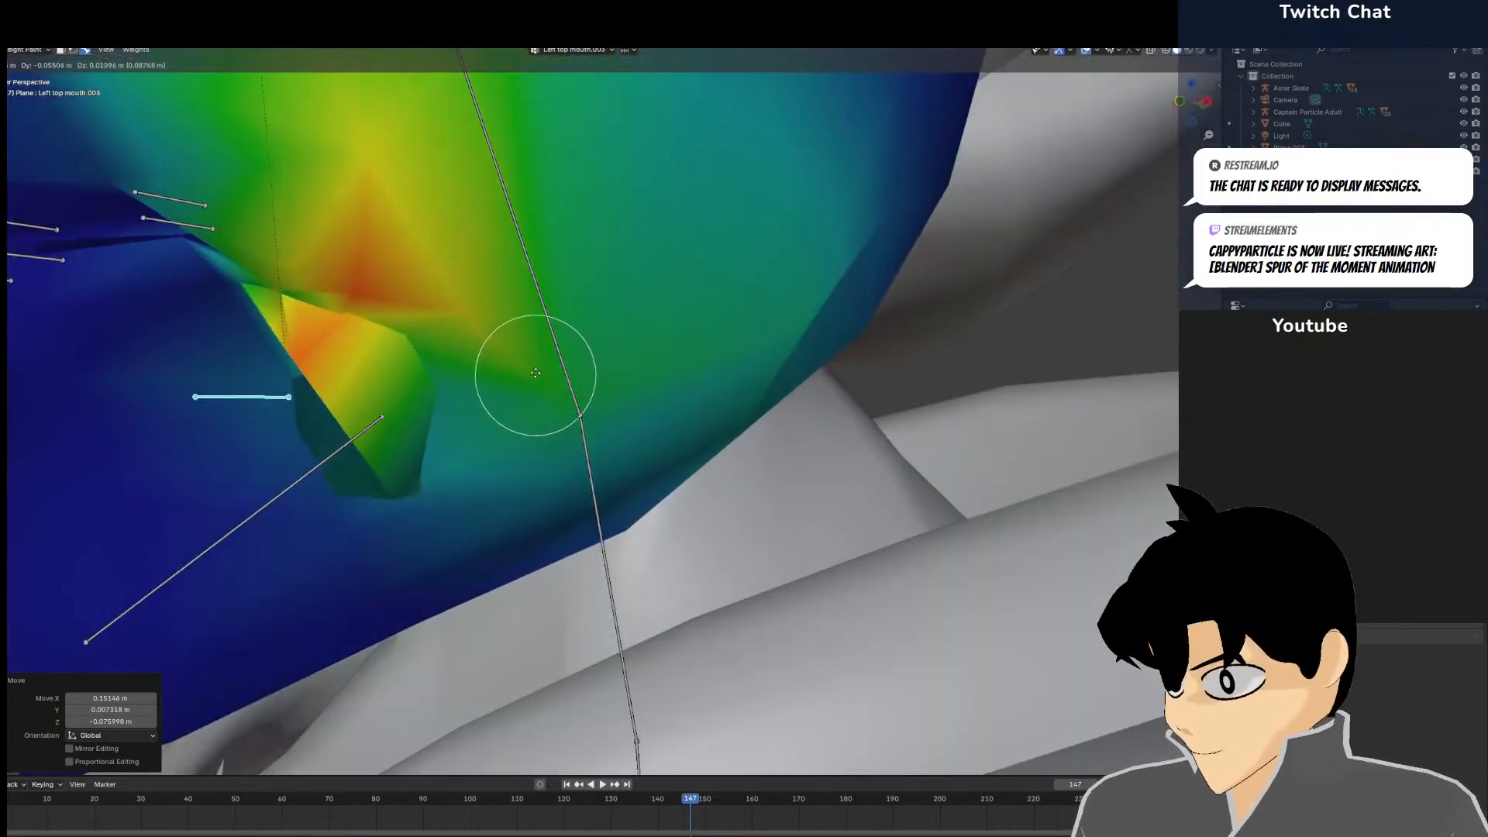
pyautogui.rightClick(739, 87)
pyautogui.hotkey('ctrl', 'z')
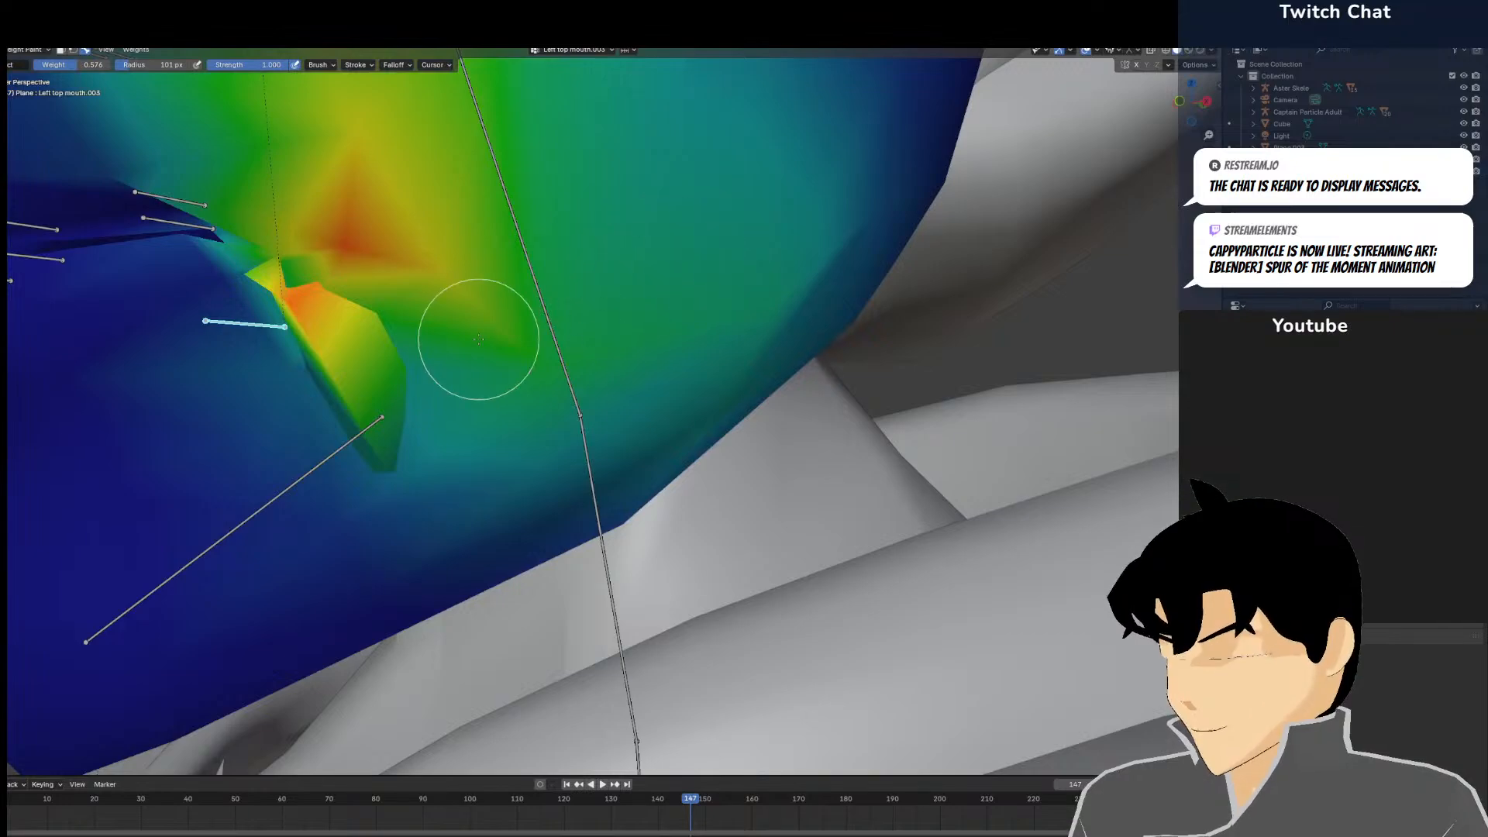
# Move the Left top mouth.003 bone about 0.03 m in Y and -0.07 m in Z, and inspect the corner in wireframe
pyautogui.moveTo(484, 330)
pyautogui.mouseDown(button='middle')
pyautogui.moveTo(523, 308)
pyautogui.moveTo(539, 322)
pyautogui.moveTo(510, 338)
pyautogui.mouseUp(button='middle')
pyautogui.moveTo(788, 241)
pyautogui.mouseDown(button='middle')
pyautogui.moveTo(778, 222)
pyautogui.moveTo(810, 292)
pyautogui.mouseUp(button='middle')
pyautogui.press('z')
pyautogui.click(671, 315)
pyautogui.moveTo(674, 318)
pyautogui.mouseDown(button='middle')
pyautogui.moveTo(982, 404)
pyautogui.moveTo(690, 504)
pyautogui.mouseUp(button='middle')
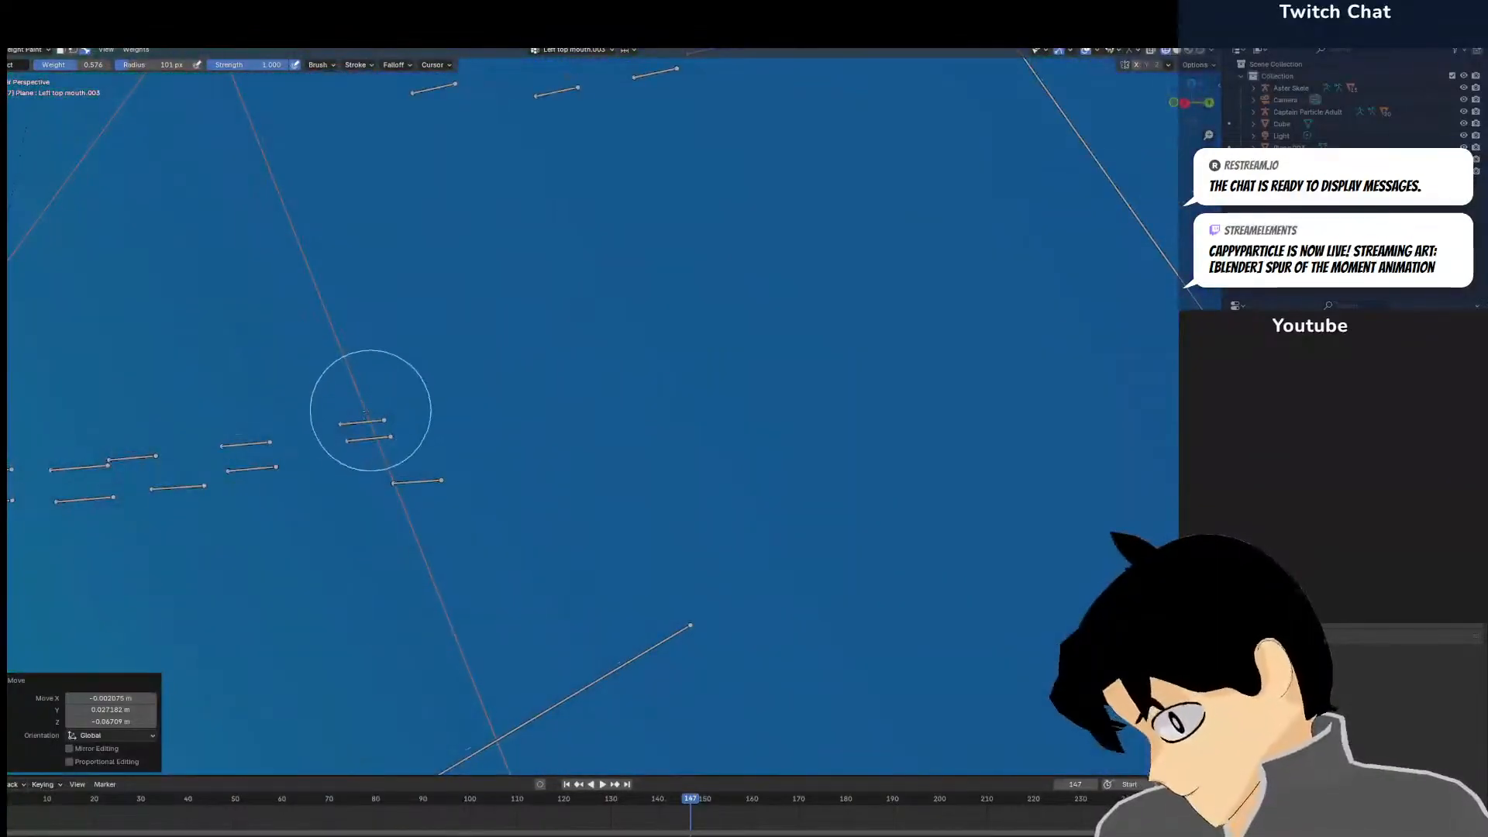
pyautogui.keyDown('shift'); pyautogui.moveTo(370, 411); pyautogui.dragTo(541, 351, button='middle'); pyautogui.keyUp('shift')
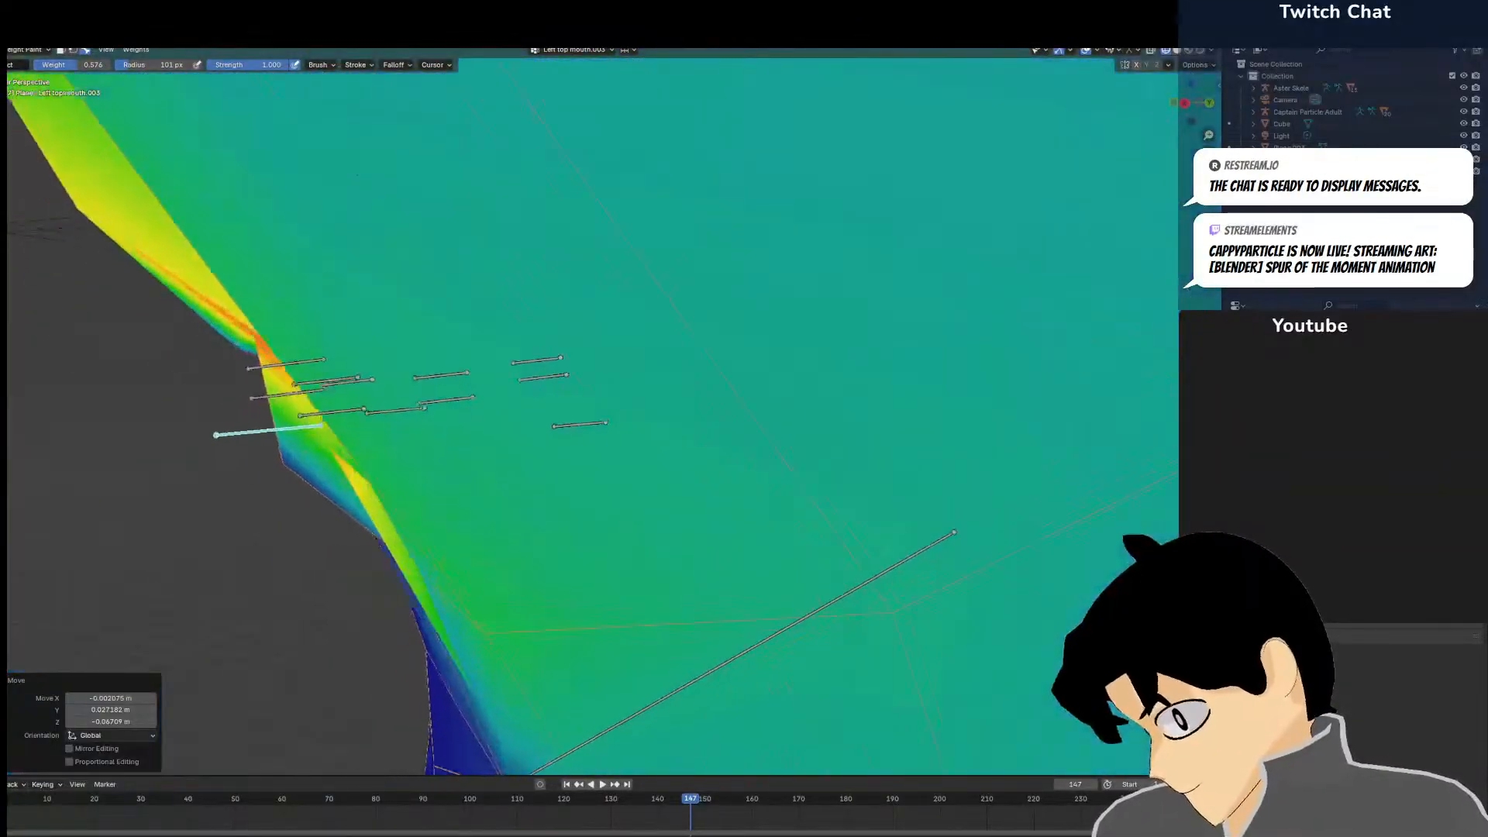
pyautogui.scroll(-3, 473, 381)
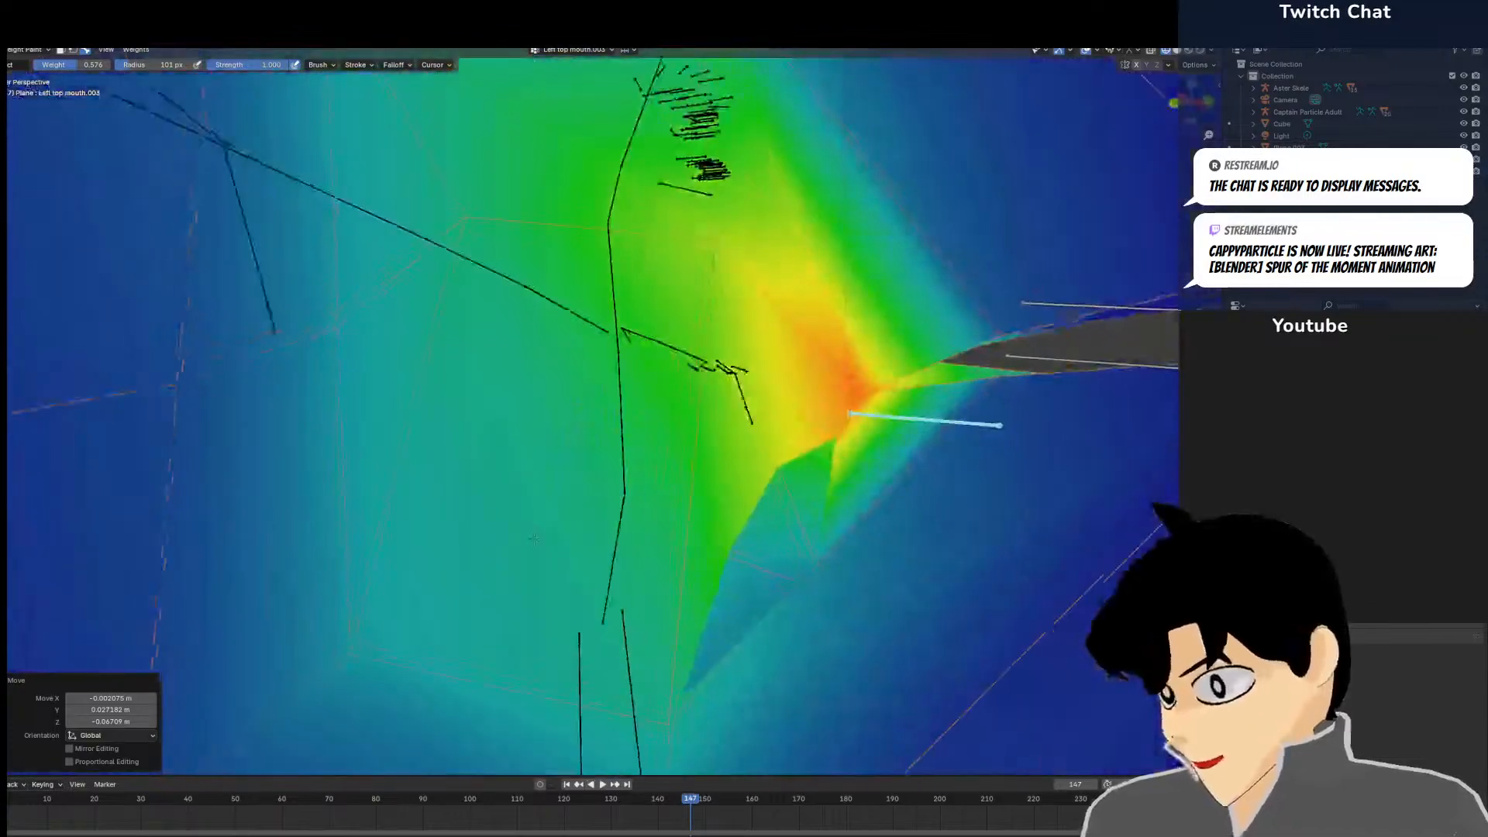
pyautogui.moveTo(534, 538); pyautogui.dragTo(674, 540, button='middle')
pyautogui.moveTo(850, 520); pyautogui.dragTo(764, 496, button='middle')
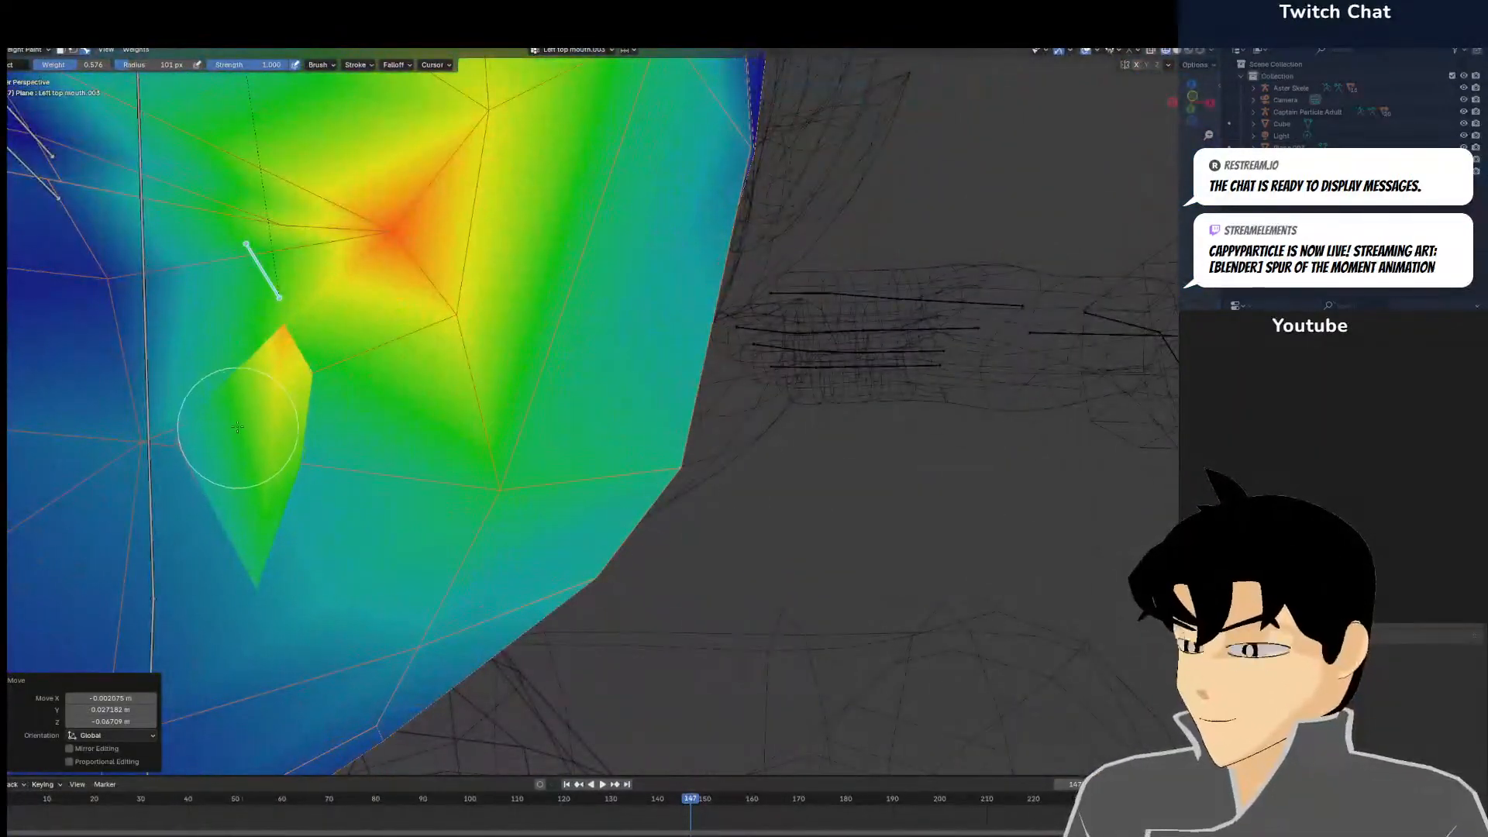
# Preview the mouth corner with its materials from the front, try moving the bone sideways, and undo the last move
pyautogui.click(228, 576)
pyautogui.scroll(-3, 305, 339)
pyautogui.moveTo(548, 240); pyautogui.dragTo(512, 279, button='middle')
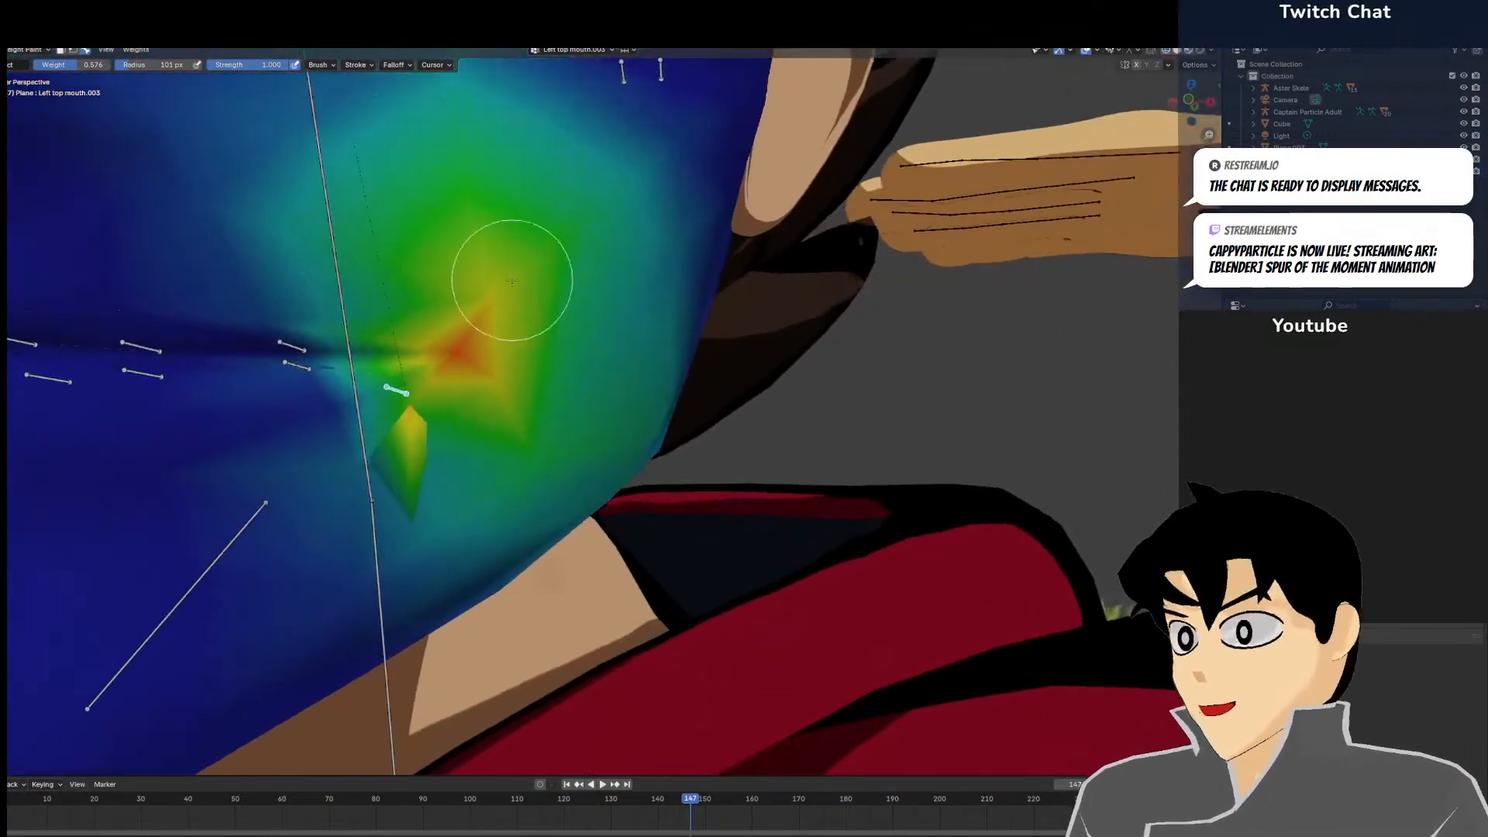
pyautogui.press('KP_1')
pyautogui.press('g')
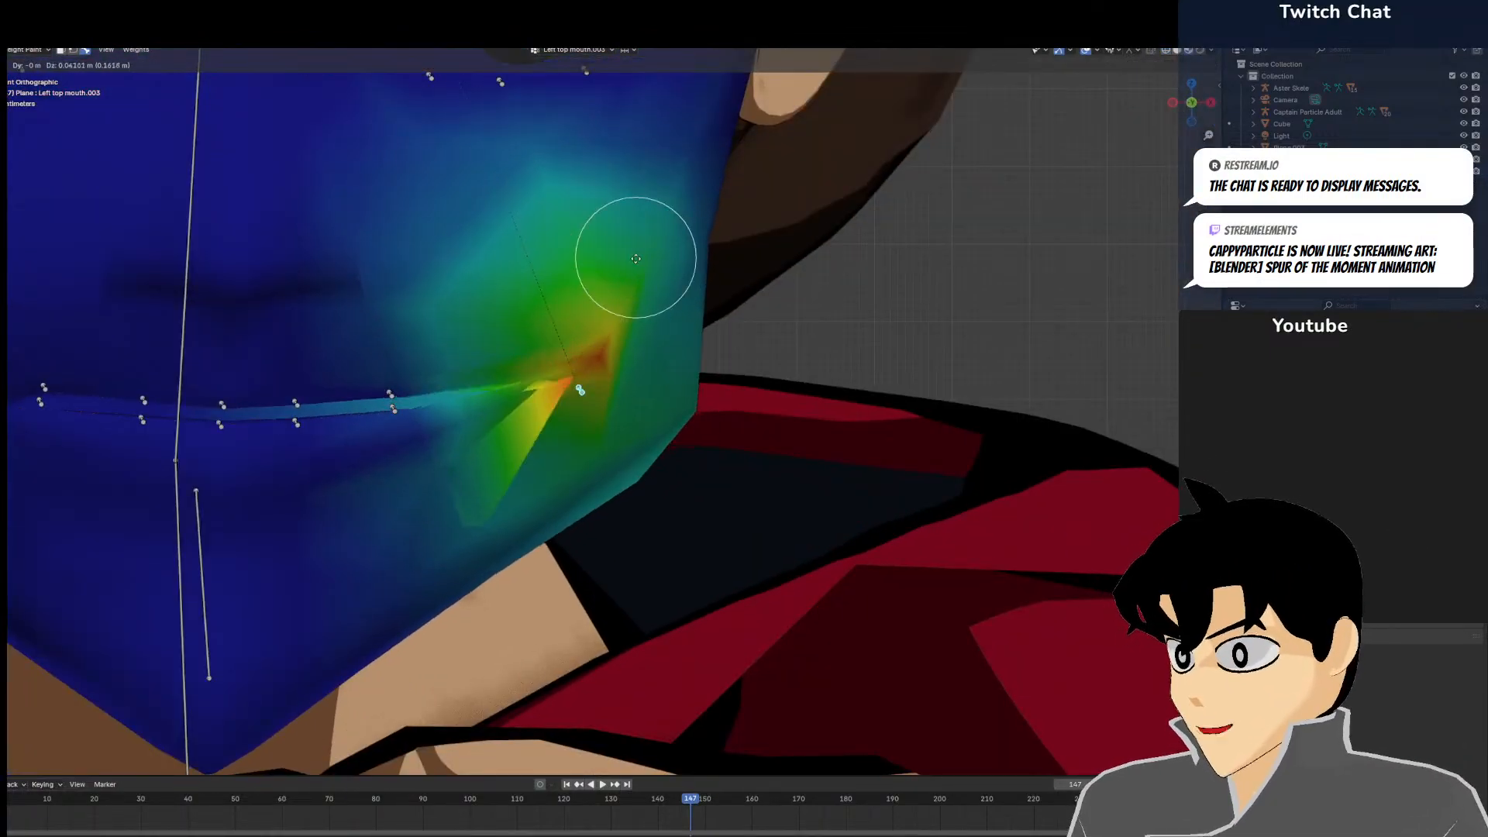
pyautogui.rightClick(613, 196)
pyautogui.hotkey('ctrl', 'z')
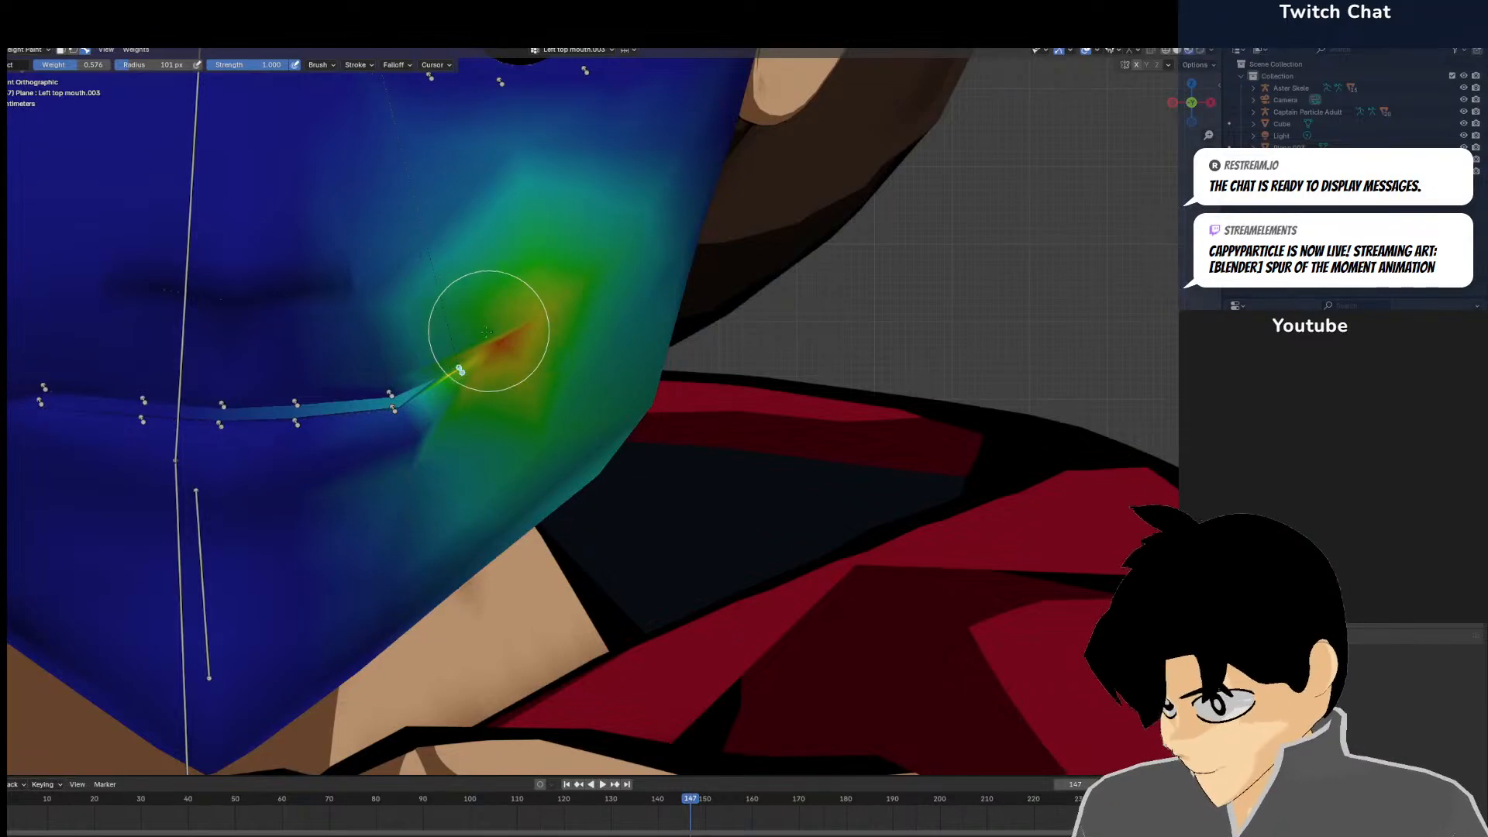
# Select the Head bone and paint more of its weight along the lower edge of the inner mouth geometry
pyautogui.keyDown('ctrl'); pyautogui.keyDown('shift'); pyautogui.click(188, 355); pyautogui.keyUp('shift'); pyautogui.keyUp('ctrl')
pyautogui.moveTo(190, 357)
pyautogui.mouseDown(button='middle')
pyautogui.moveTo(724, 457)
pyautogui.moveTo(754, 511)
pyautogui.mouseUp(button='middle')
pyautogui.moveTo(939, 422); pyautogui.dragTo(442, 399, button='middle')
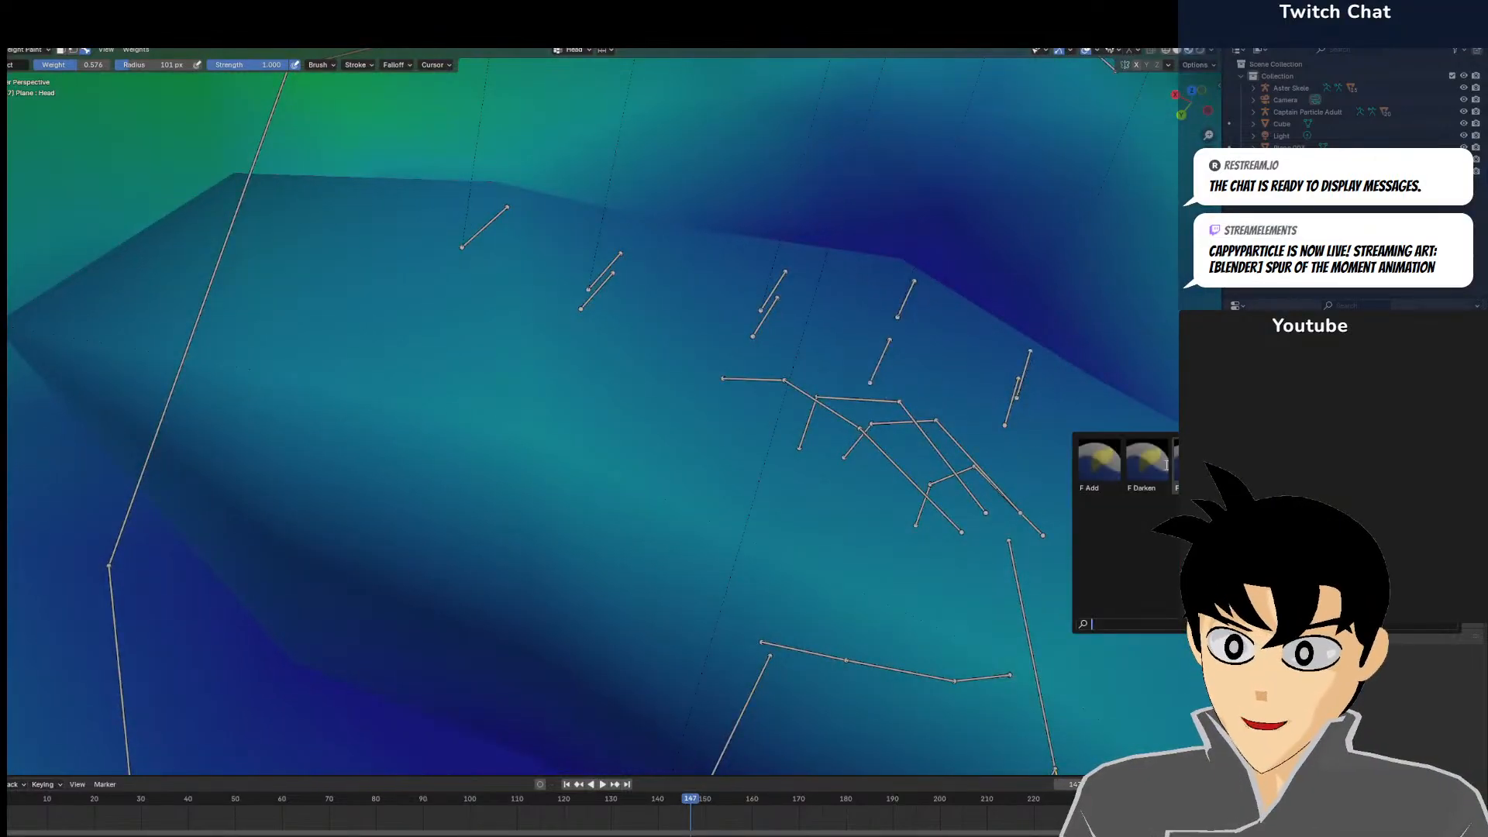
pyautogui.moveTo(878, 267); pyautogui.dragTo(618, 286, button='middle')
pyautogui.moveTo(448, 347)
pyautogui.mouseDown(button='middle')
pyautogui.moveTo(426, 399)
pyautogui.moveTo(508, 333)
pyautogui.moveTo(463, 348)
pyautogui.mouseUp(button='middle')
pyautogui.moveTo(283, 307); pyautogui.dragTo(292, 313)
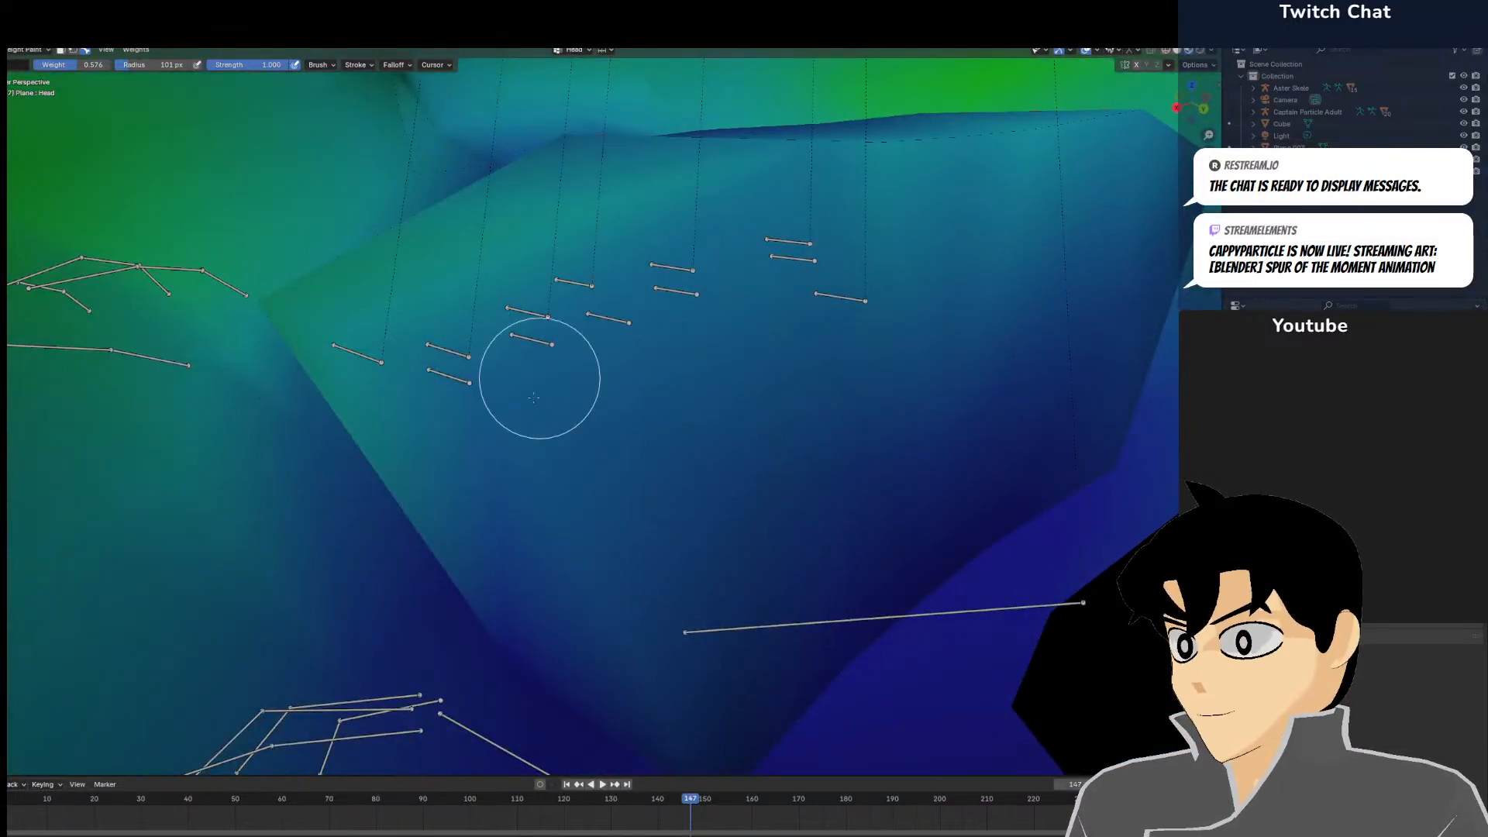
pyautogui.moveTo(735, 697); pyautogui.dragTo(681, 608, button='middle')
pyautogui.moveTo(681, 608)
pyautogui.mouseDown()
pyautogui.moveTo(687, 708)
pyautogui.moveTo(498, 591)
pyautogui.moveTo(861, 576)
pyautogui.moveTo(955, 496)
pyautogui.mouseUp()
pyautogui.moveTo(801, 583); pyautogui.dragTo(824, 615)
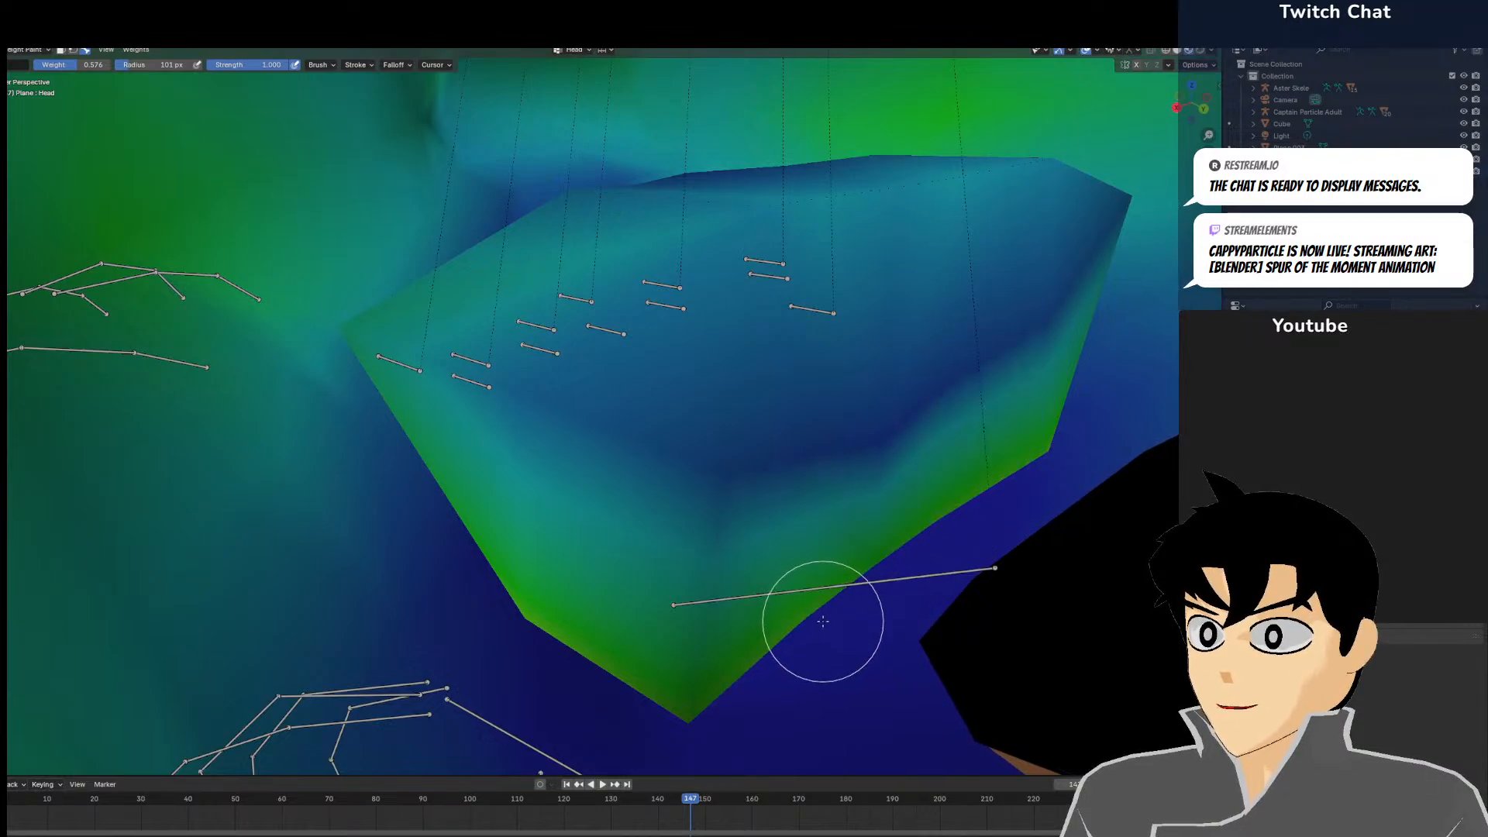
# Paint stronger Head weight across the remaining inner mouth surface, checking the mesh in wireframe
pyautogui.moveTo(732, 302)
pyautogui.mouseDown()
pyautogui.moveTo(757, 225)
pyautogui.moveTo(860, 225)
pyautogui.moveTo(847, 189)
pyautogui.moveTo(558, 349)
pyautogui.moveTo(690, 409)
pyautogui.moveTo(776, 470)
pyautogui.moveTo(780, 216)
pyautogui.mouseUp()
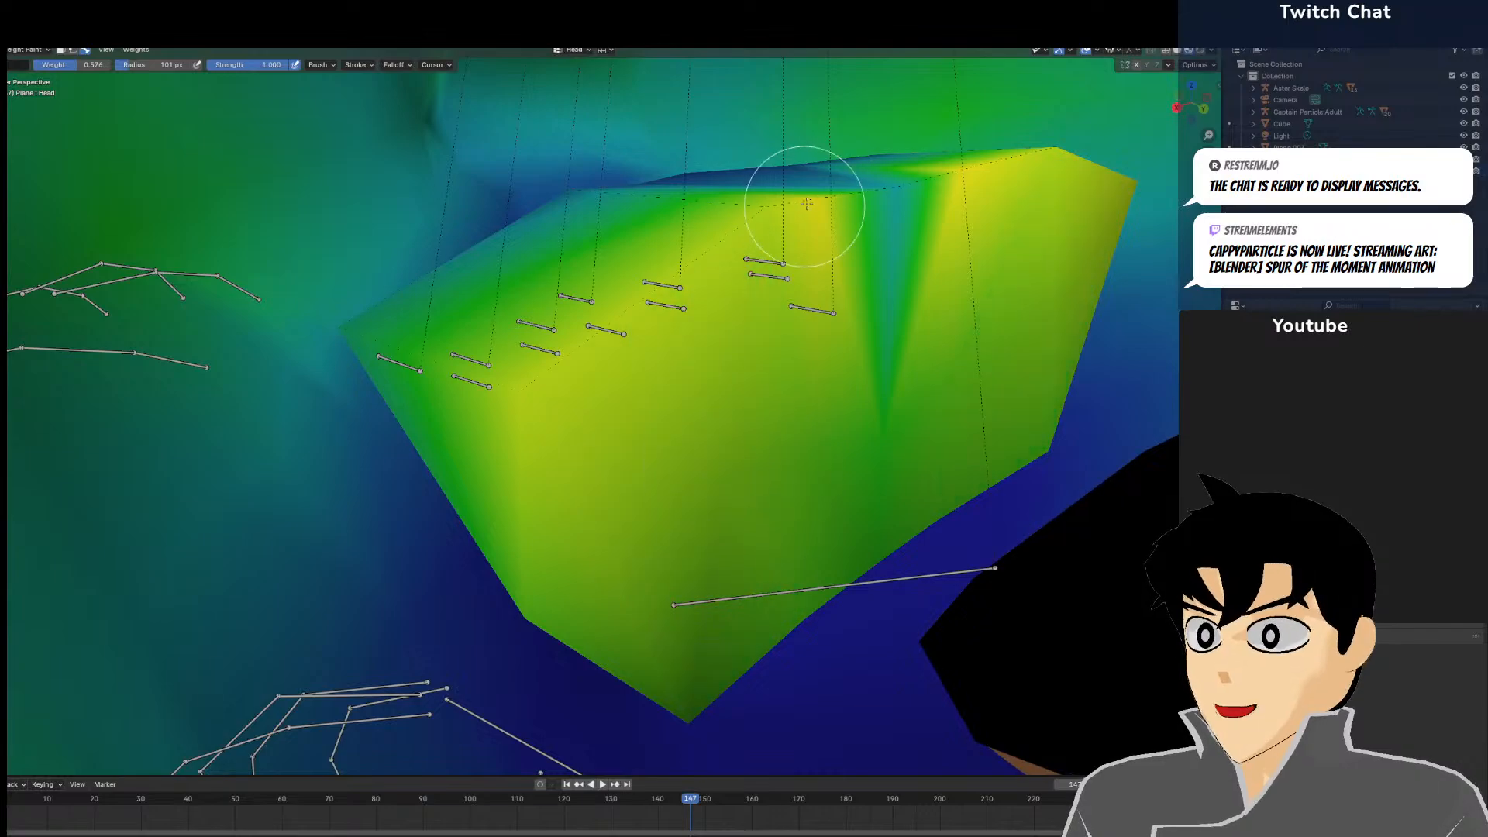
pyautogui.moveTo(780, 216); pyautogui.dragTo(790, 310, button='middle')
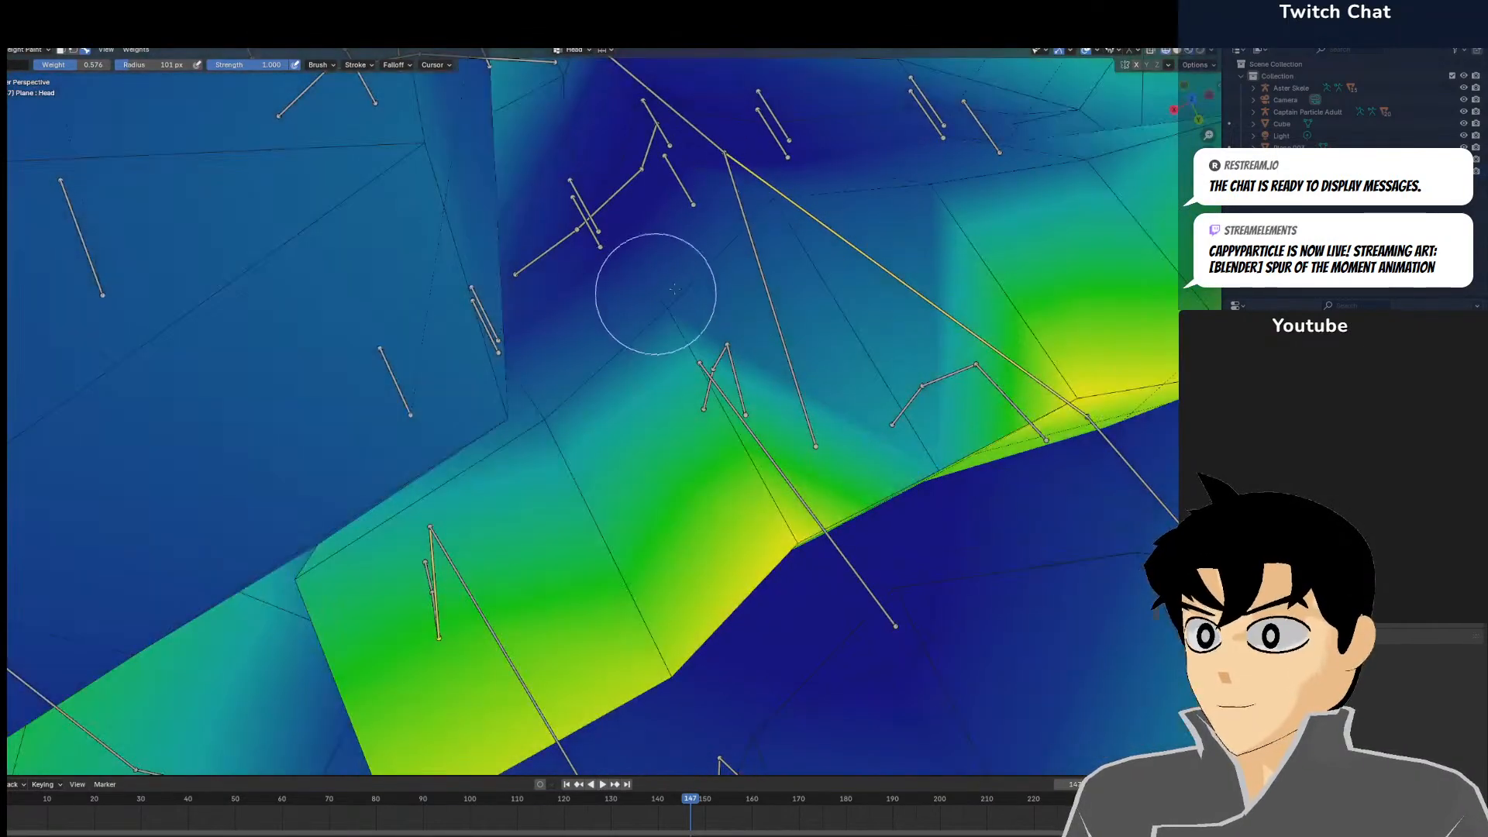
pyautogui.moveTo(651, 292)
pyautogui.mouseDown()
pyautogui.moveTo(764, 199)
pyautogui.moveTo(378, 575)
pyautogui.mouseUp()
# Reselect the Left top mouth.003 bone and move it about 0.06 m in X, 0.05 m in Y and -0.14 m in Z
pyautogui.moveTo(534, 442); pyautogui.dragTo(721, 327, button='middle')
pyautogui.keyDown('ctrl'); pyautogui.click(679, 335); pyautogui.keyUp('ctrl')
pyautogui.press('g')
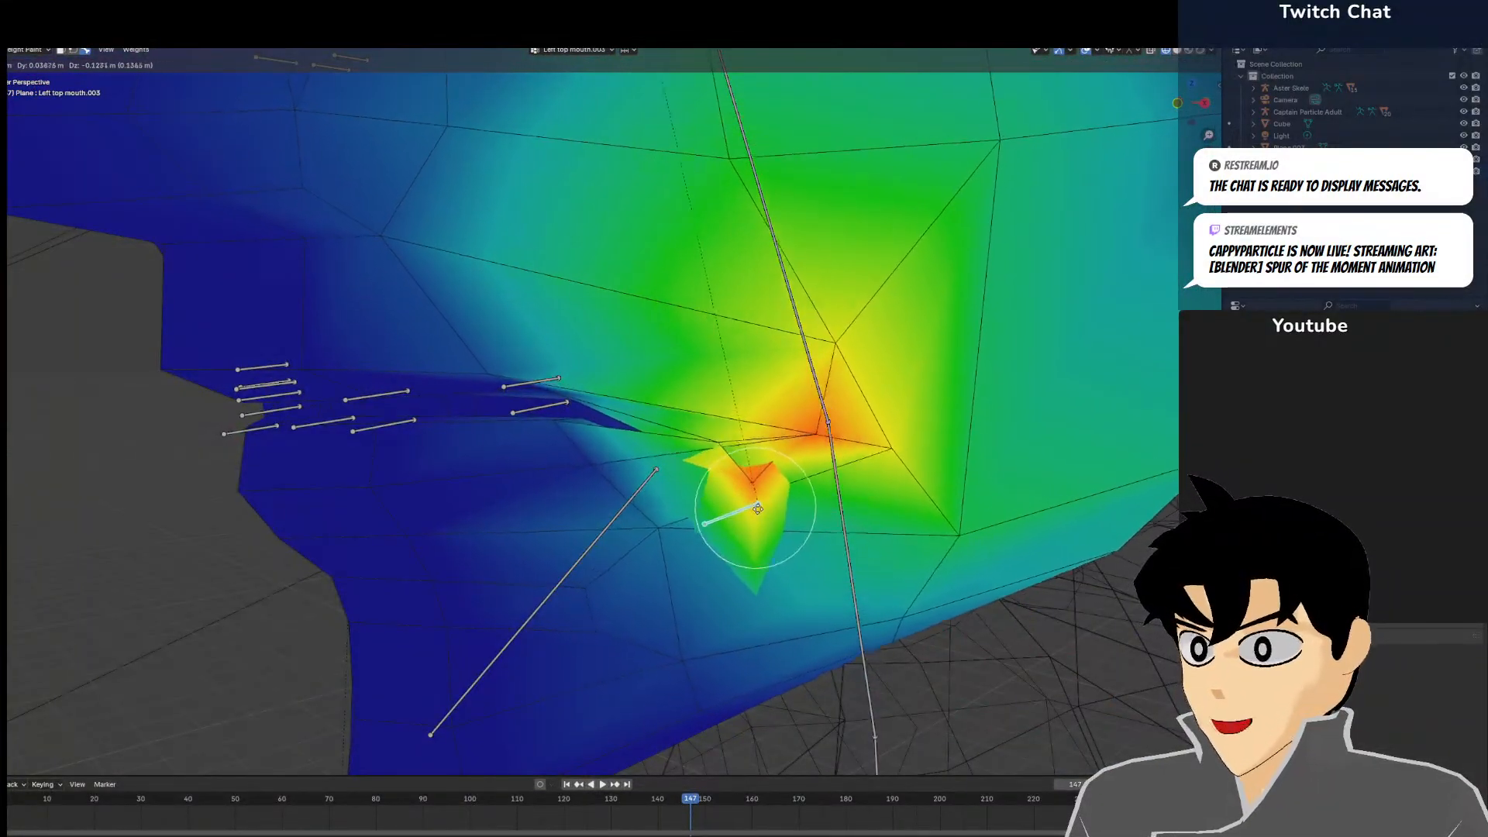
pyautogui.click(787, 552)
pyautogui.moveTo(931, 635); pyautogui.dragTo(793, 577, button='middle')
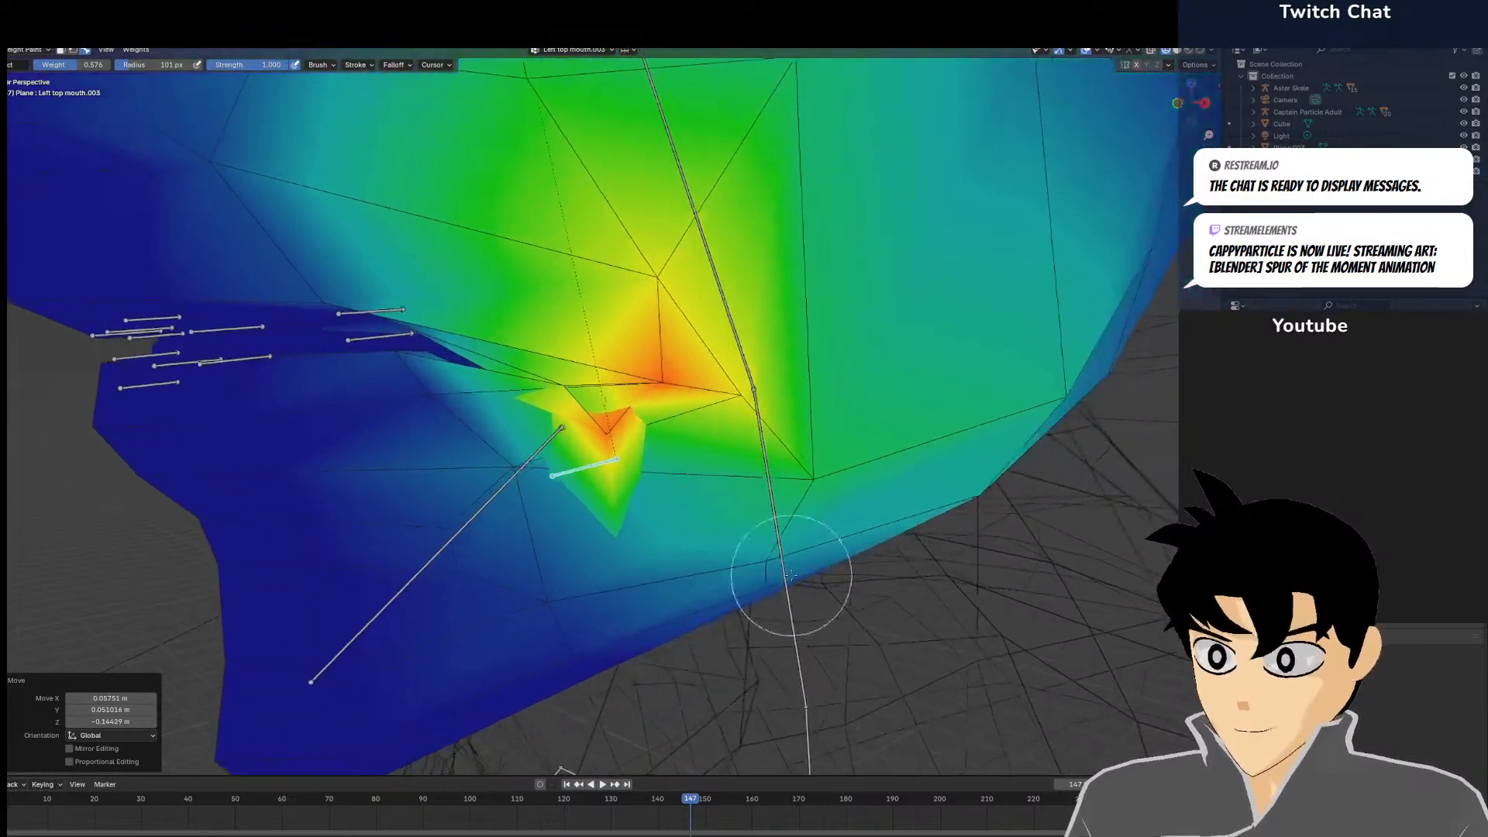
pyautogui.scroll(4, 629, 483)
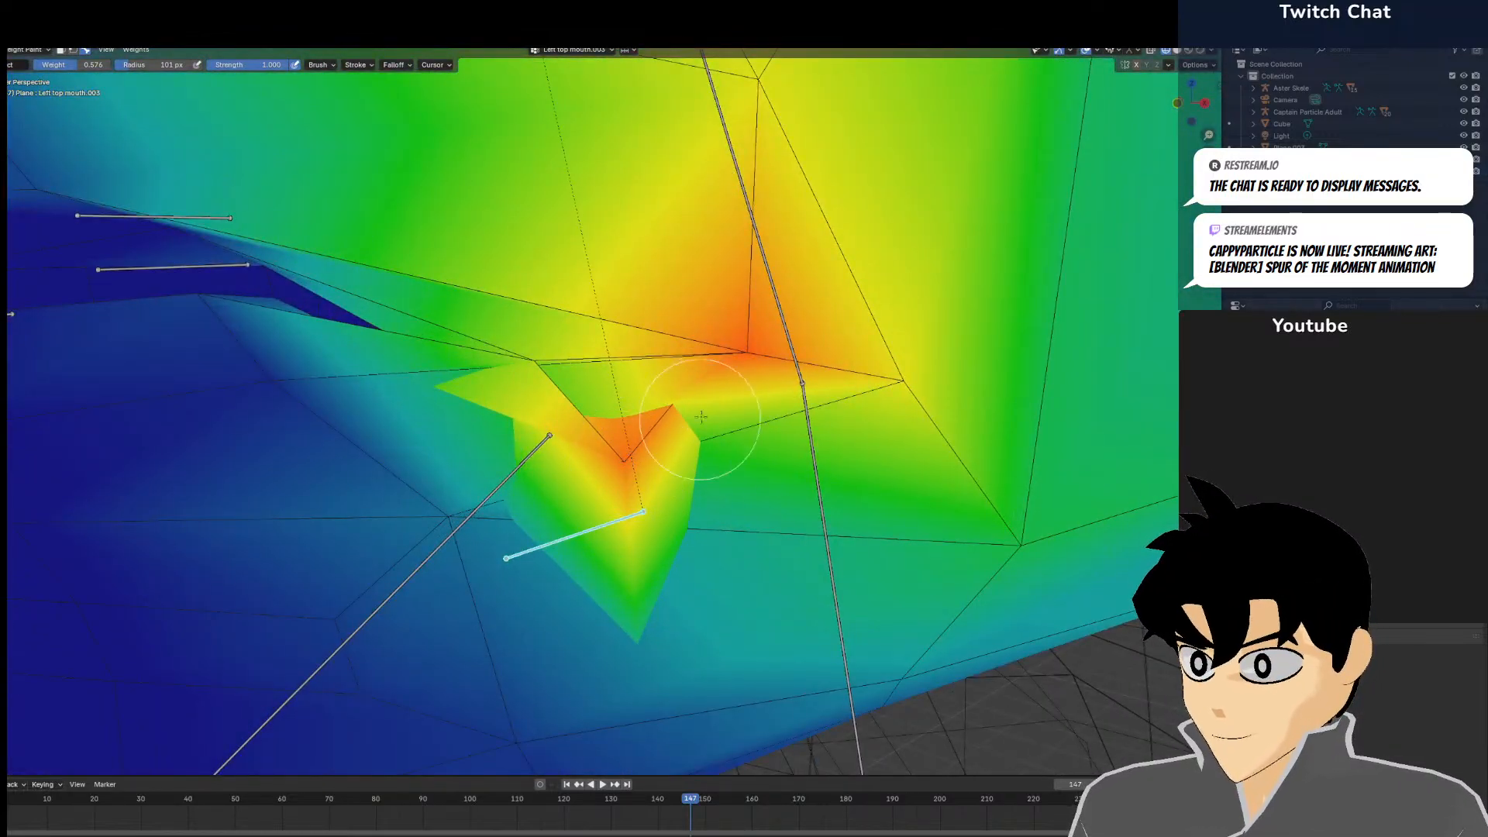
# Try a further downward move of the left mouth corner bone and undo the last two moves
pyautogui.press('g')
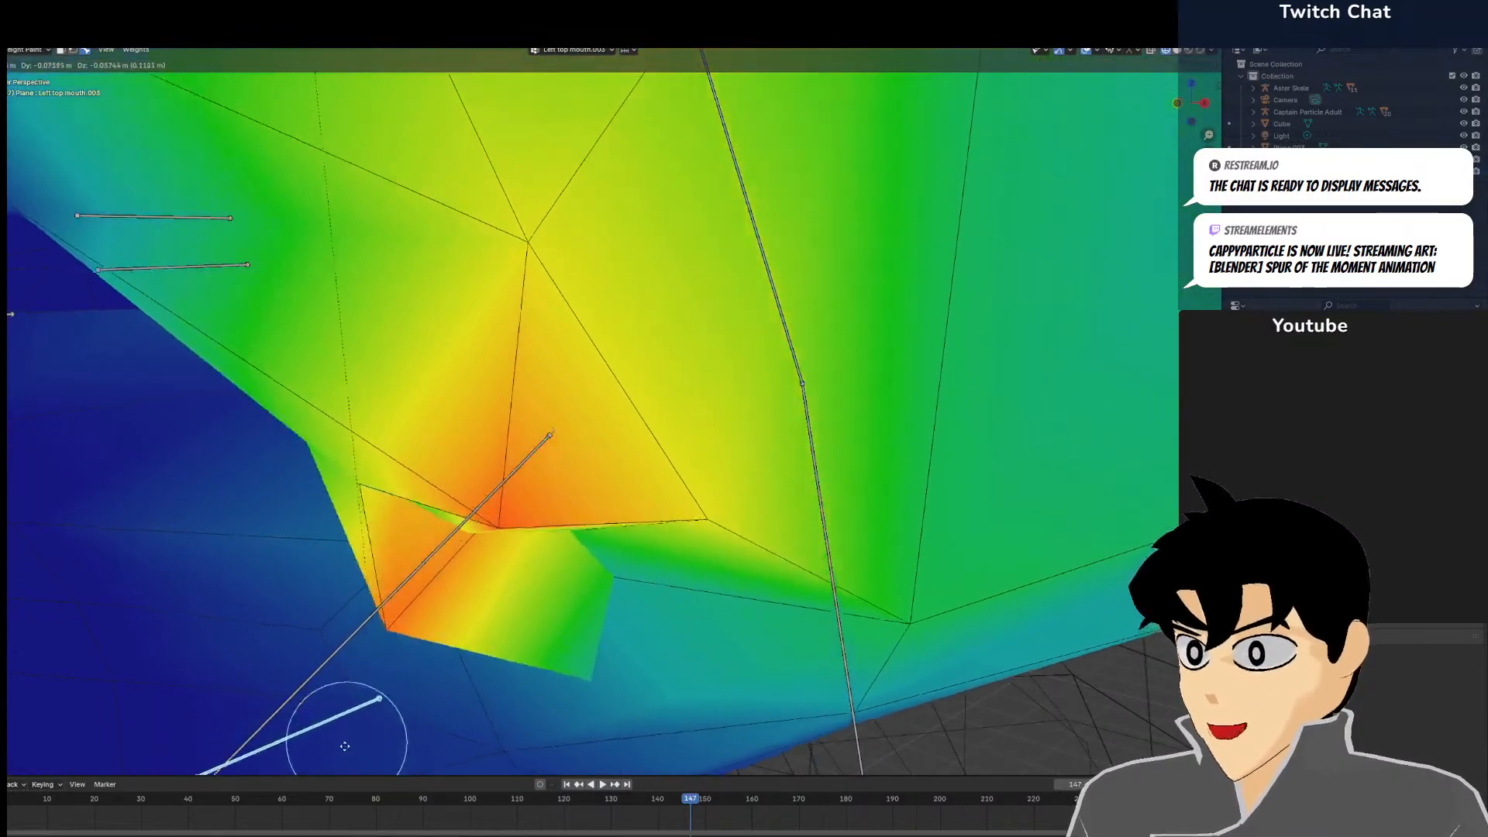
pyautogui.click(318, 732)
pyautogui.scroll(-3, 414, 423)
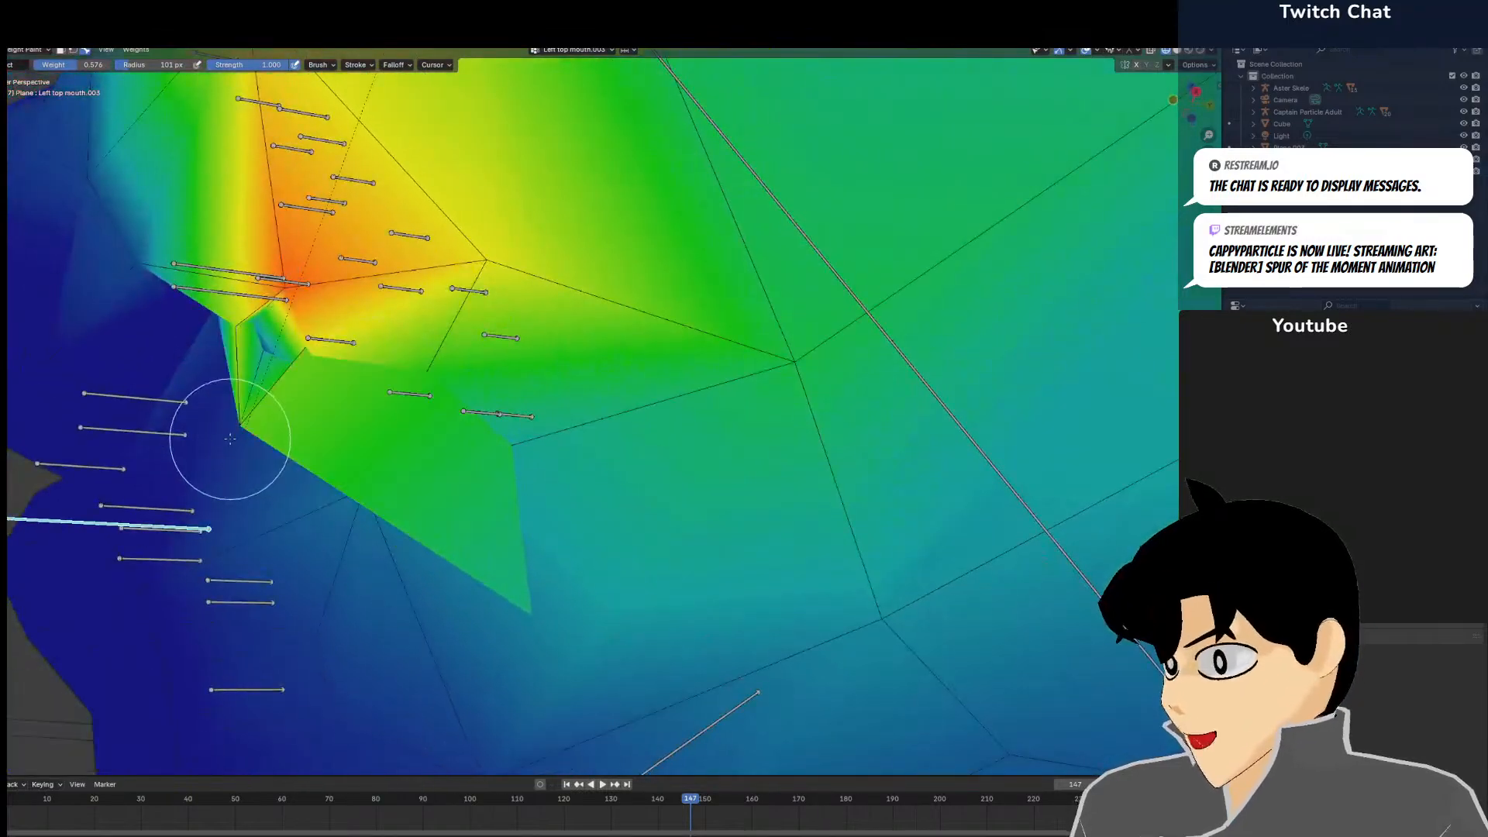
pyautogui.hotkey('ctrl', 'z')
pyautogui.hotkey('ctrl', 'z')
# Move the Left top mouth.003 bone about 0.12 m in Y and 0.08 m in Z
pyautogui.moveTo(263, 379); pyautogui.dragTo(454, 364, button='middle')
pyautogui.press('KP_1')
pyautogui.press('g')
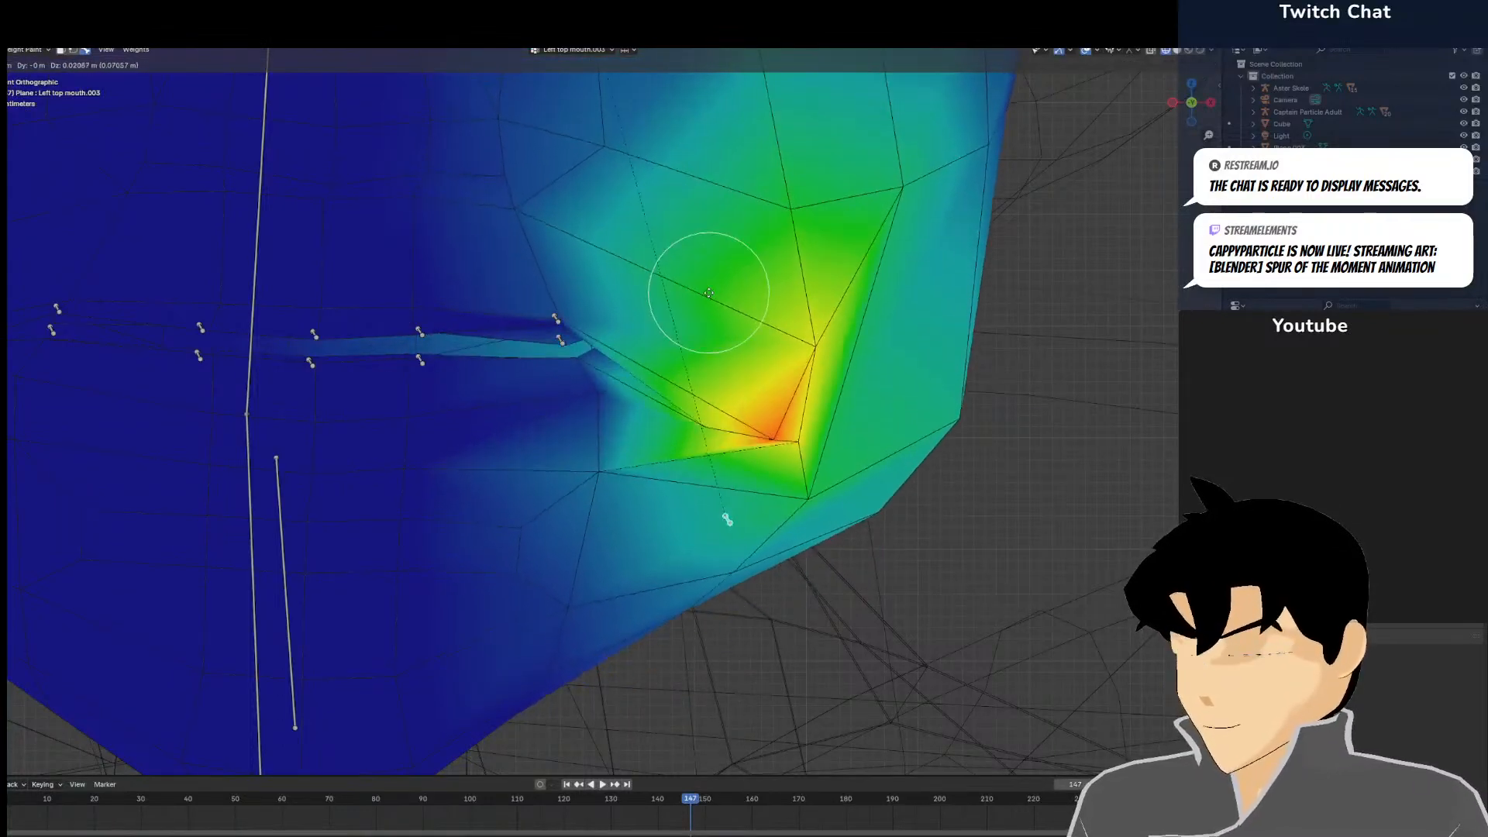
pyautogui.rightClick(698, 482)
pyautogui.moveTo(700, 494); pyautogui.dragTo(615, 421, button='middle')
pyautogui.press('g')
pyautogui.click(772, 300)
pyautogui.moveTo(757, 292)
pyautogui.mouseDown(button='middle')
pyautogui.moveTo(705, 339)
pyautogui.moveTo(635, 232)
pyautogui.mouseUp(button='middle')
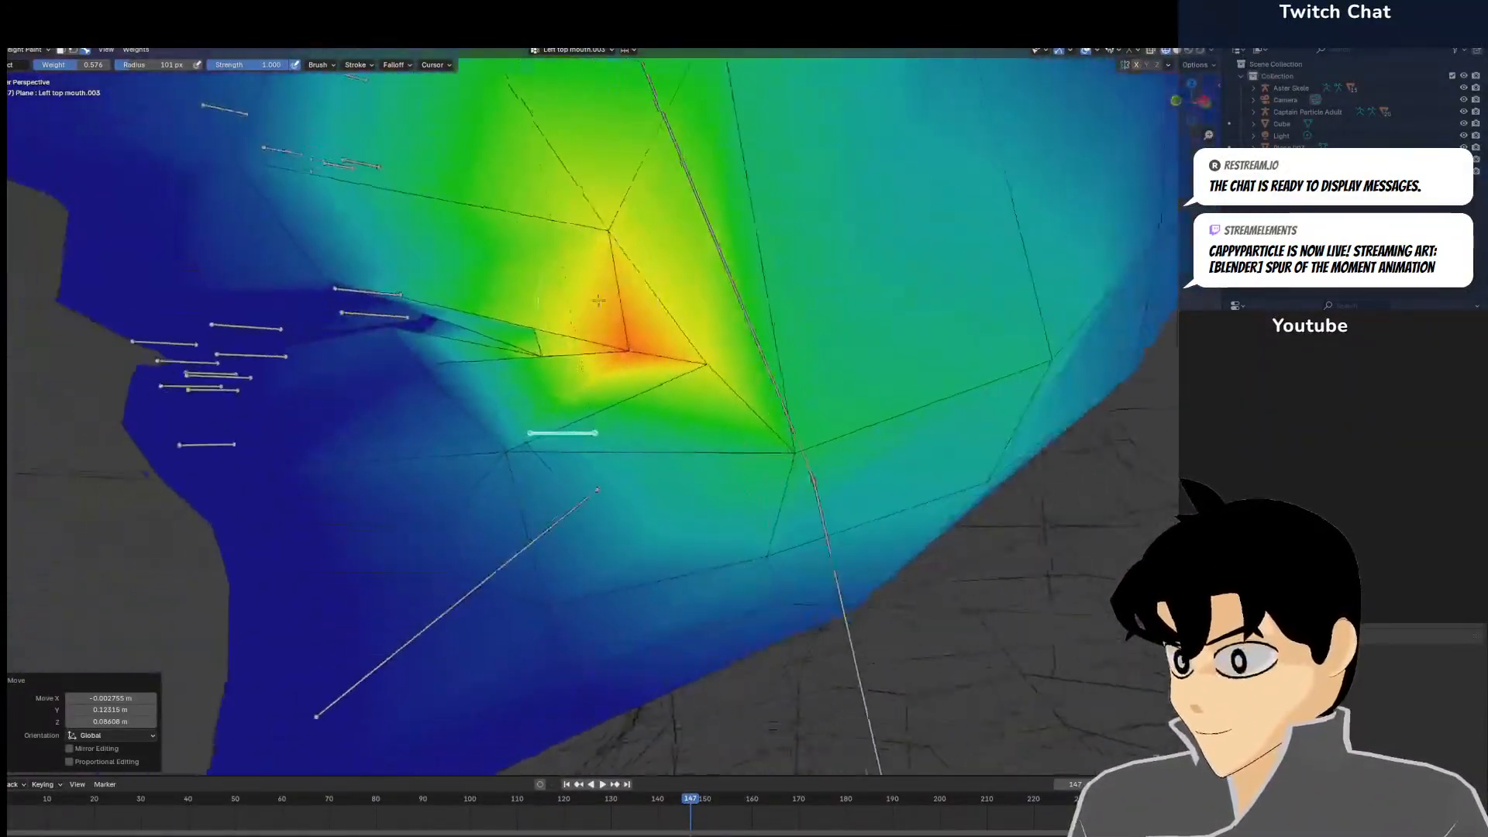
# Raise the Left top mouth.003 bone about 0.13 m in Z and shift it about -0.05 m in Y to expose the stray vertices
pyautogui.press('g')
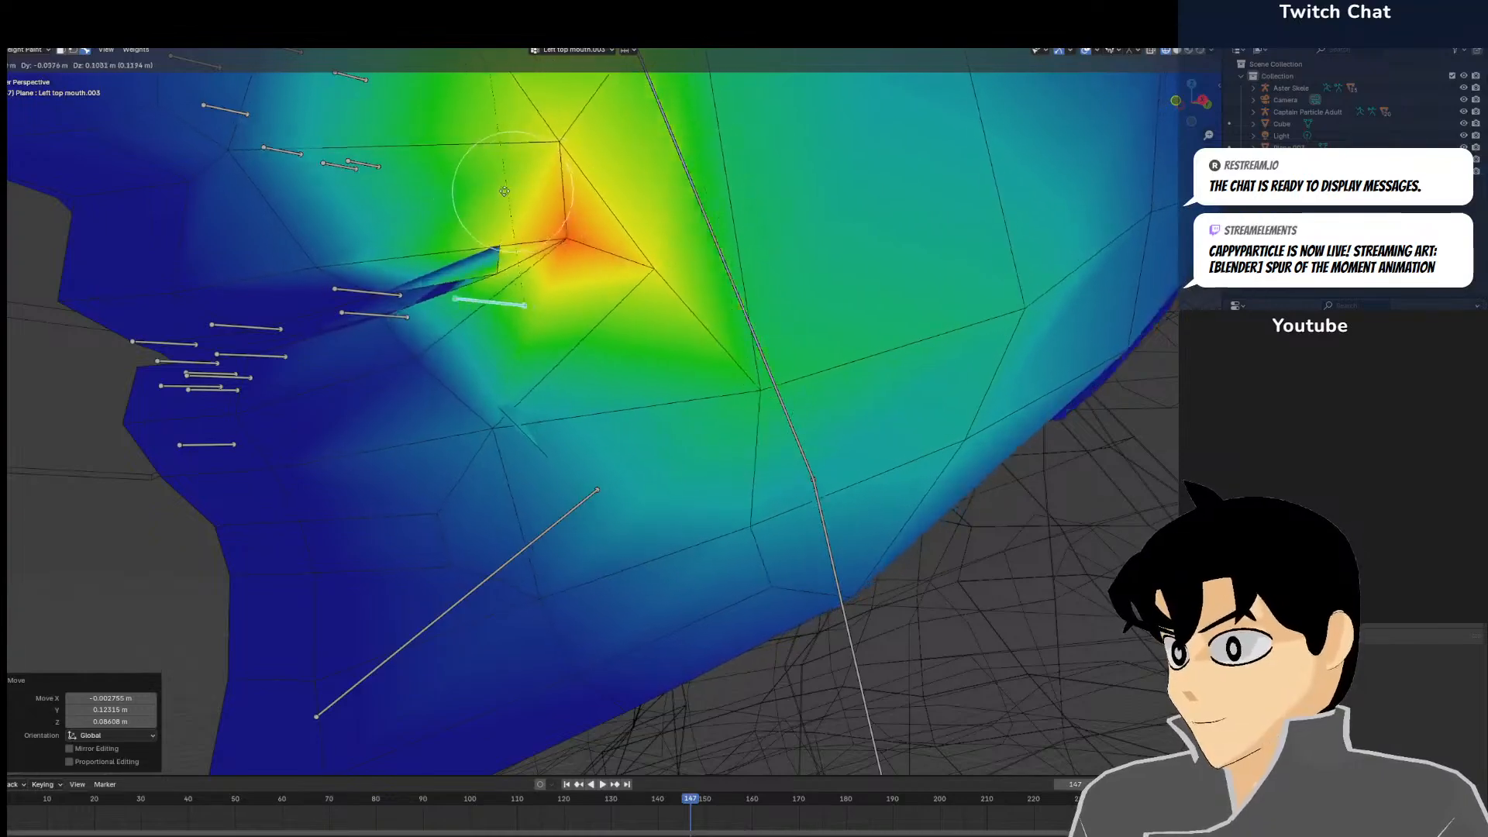
pyautogui.click(549, 153)
pyautogui.scroll(4, 549, 152)
pyautogui.keyDown('shift'); pyautogui.moveTo(550, 153); pyautogui.dragTo(706, 358, button='middle'); pyautogui.keyUp('shift')
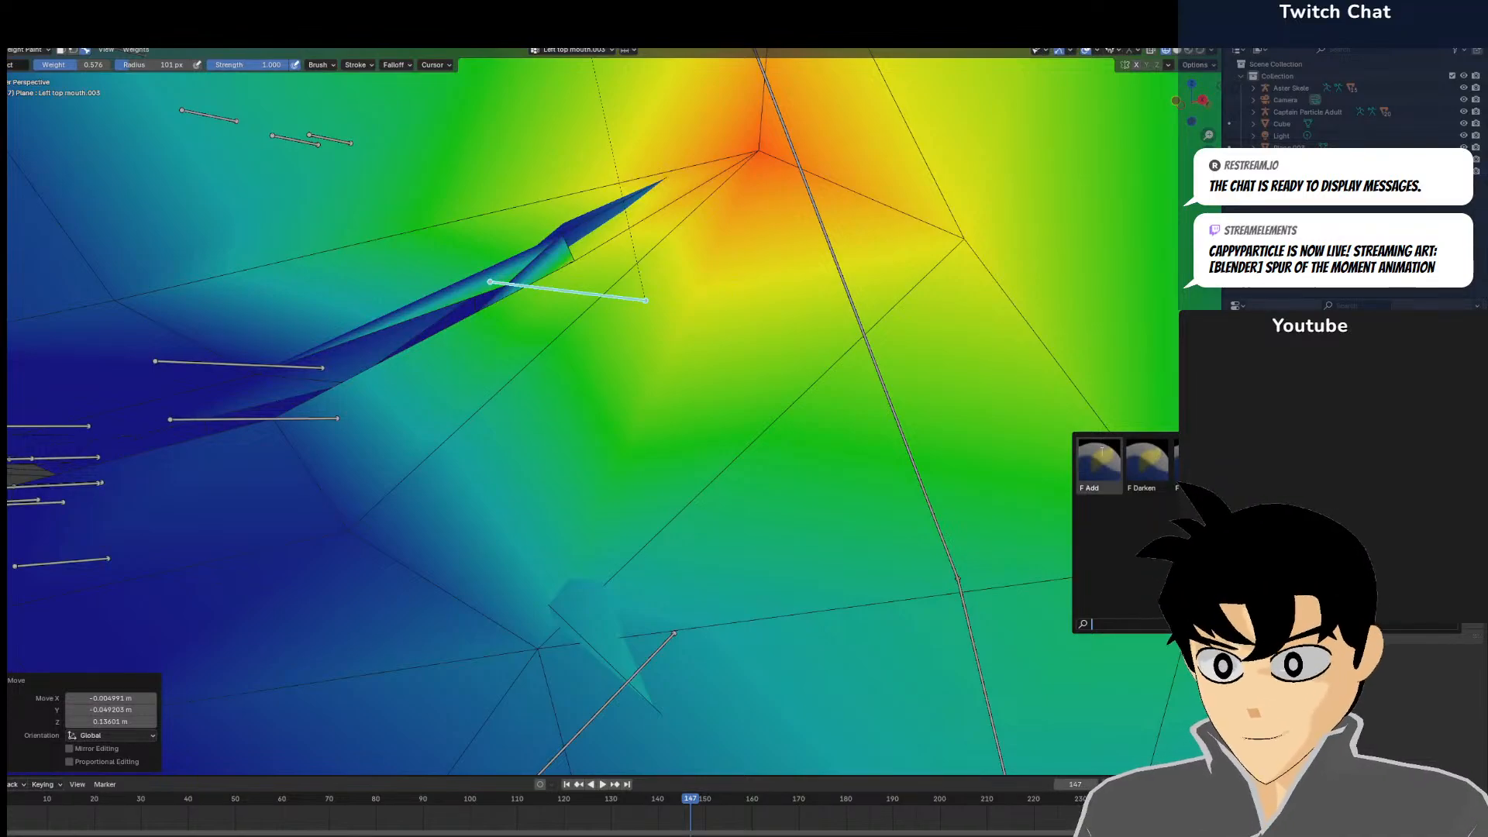
# Reposition the Left top mouth.003 bone while checking the corner from outside and inside the mouth
pyautogui.press('g')
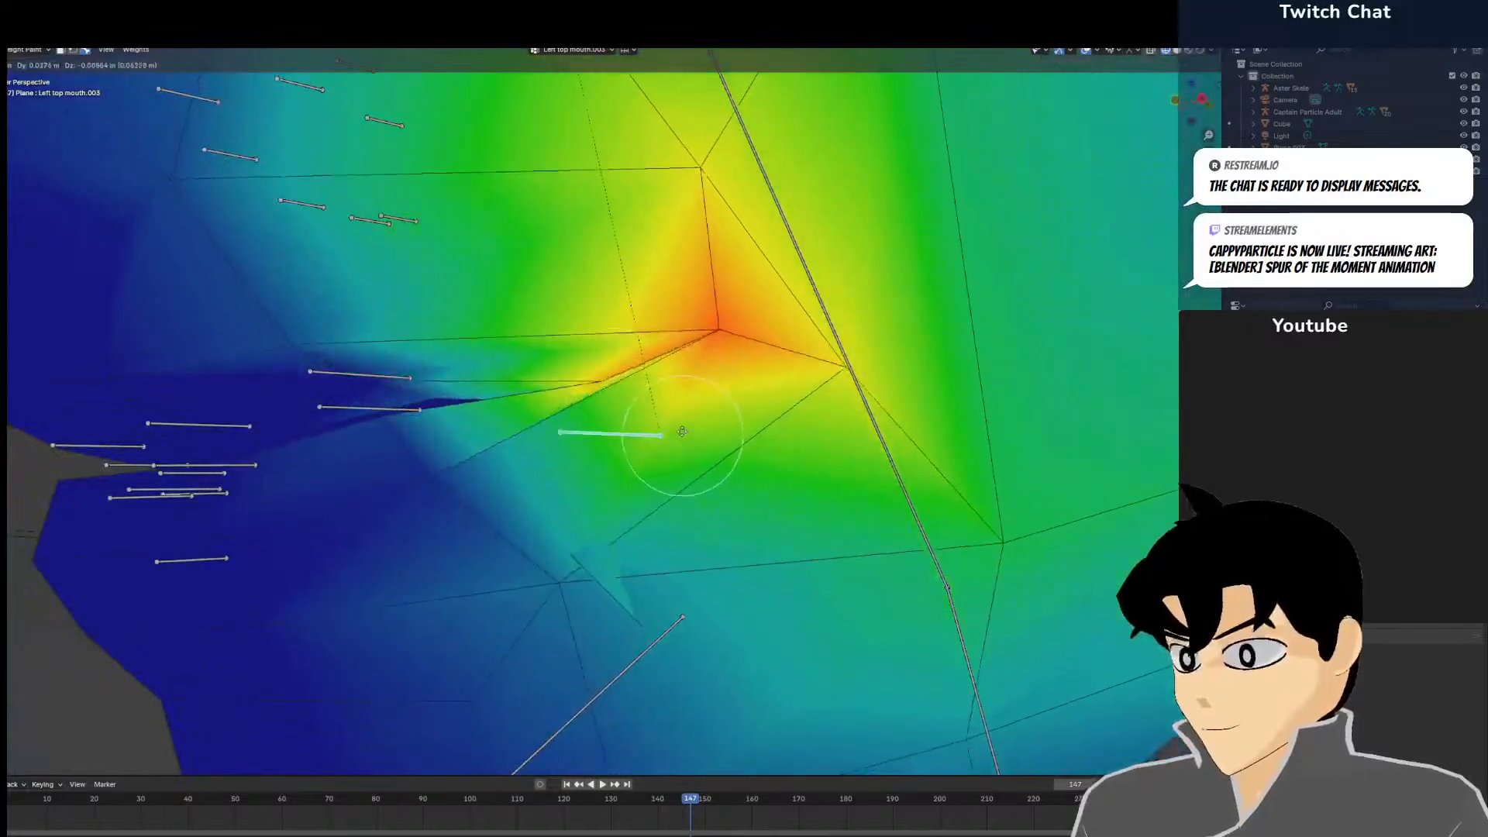
pyautogui.rightClick(691, 402)
pyautogui.moveTo(688, 406)
pyautogui.mouseDown(button='middle')
pyautogui.moveTo(608, 412)
pyautogui.moveTo(547, 439)
pyautogui.moveTo(542, 474)
pyautogui.moveTo(551, 441)
pyautogui.moveTo(576, 463)
pyautogui.mouseUp(button='middle')
pyautogui.press('g')
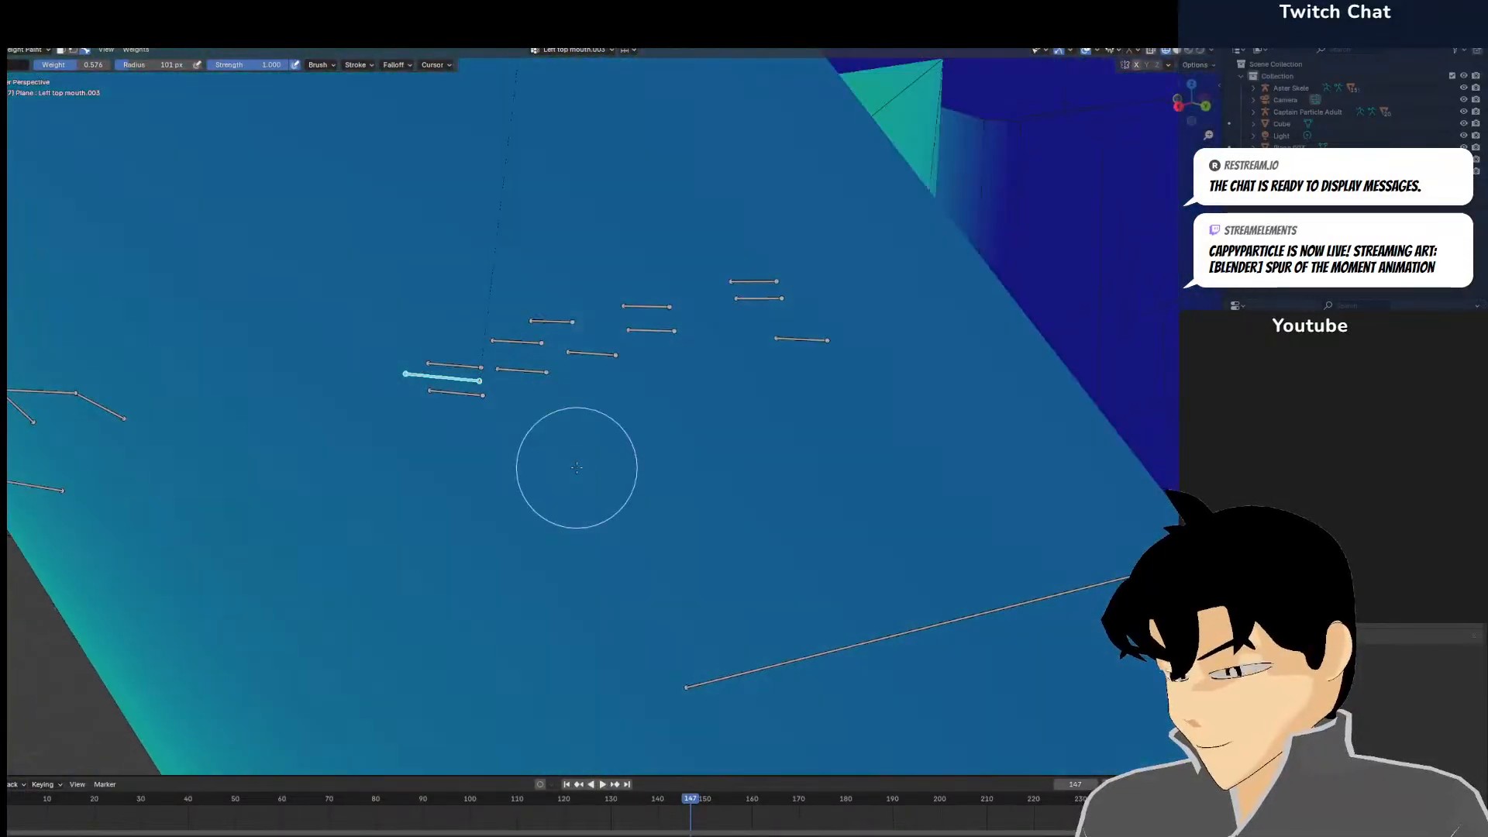
pyautogui.click(425, 541)
# Paint the inner mouth geometry beside the left corner to correct its Left top mouth.003 weights
pyautogui.moveTo(781, 247)
pyautogui.mouseDown(button='middle')
pyautogui.moveTo(896, 295)
pyautogui.moveTo(759, 297)
pyautogui.moveTo(851, 343)
pyautogui.mouseUp(button='middle')
pyautogui.moveTo(807, 392)
pyautogui.mouseDown()
pyautogui.moveTo(680, 332)
pyautogui.moveTo(1006, 280)
pyautogui.mouseUp()
pyautogui.moveTo(611, 245)
pyautogui.mouseDown()
pyautogui.moveTo(631, 704)
pyautogui.moveTo(684, 525)
pyautogui.moveTo(798, 501)
pyautogui.mouseUp()
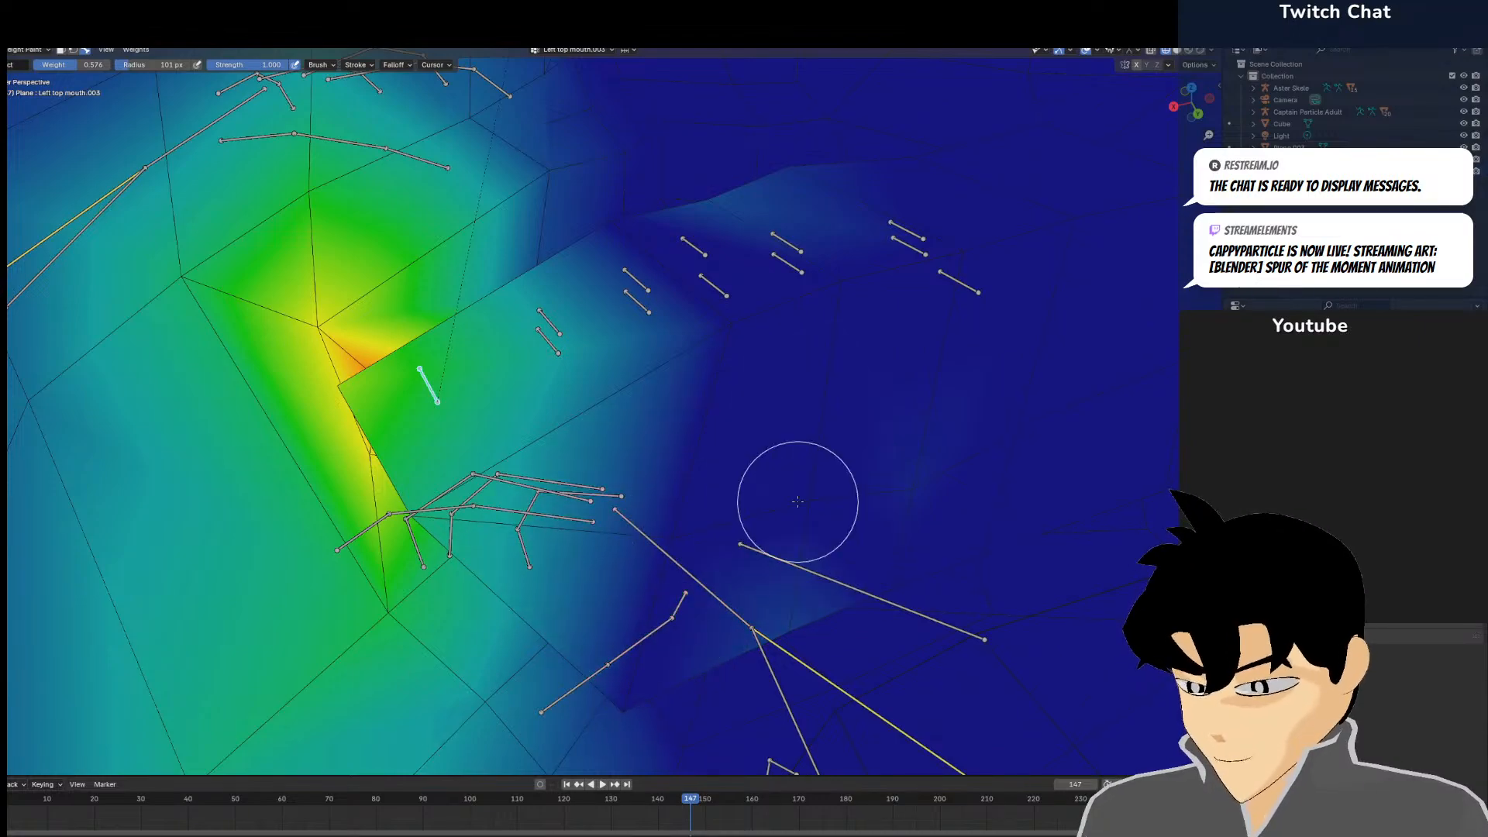
pyautogui.scroll(2, 620, 527)
pyautogui.moveTo(534, 356); pyautogui.dragTo(581, 449, button='middle')
pyautogui.moveTo(902, 53)
pyautogui.mouseDown()
pyautogui.moveTo(549, 275)
pyautogui.moveTo(523, 254)
pyautogui.mouseUp()
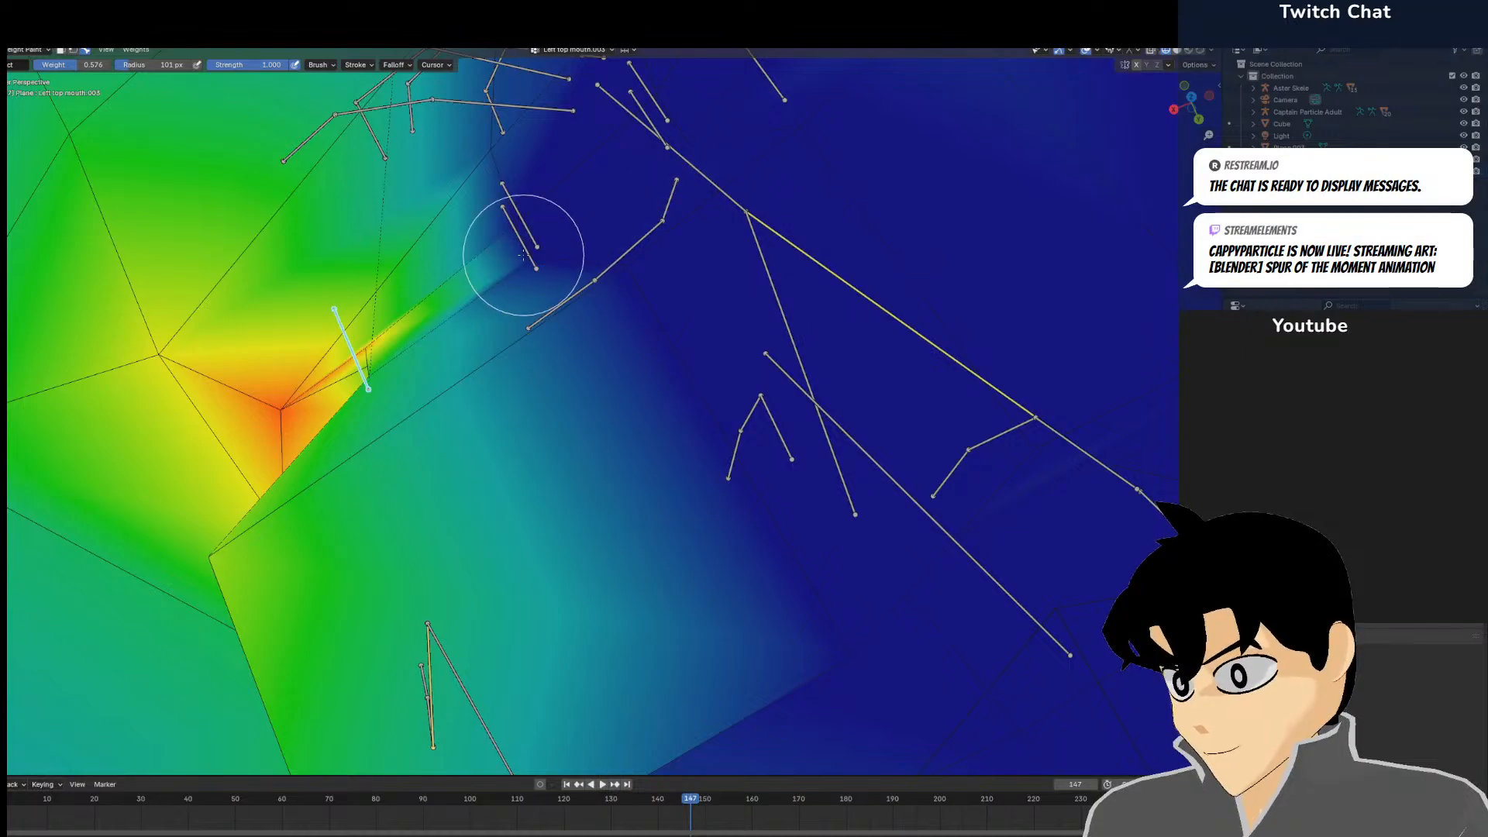
pyautogui.moveTo(534, 335)
pyautogui.mouseDown(button='middle')
pyautogui.moveTo(515, 388)
pyautogui.moveTo(455, 352)
pyautogui.moveTo(431, 355)
pyautogui.moveTo(475, 319)
pyautogui.mouseUp(button='middle')
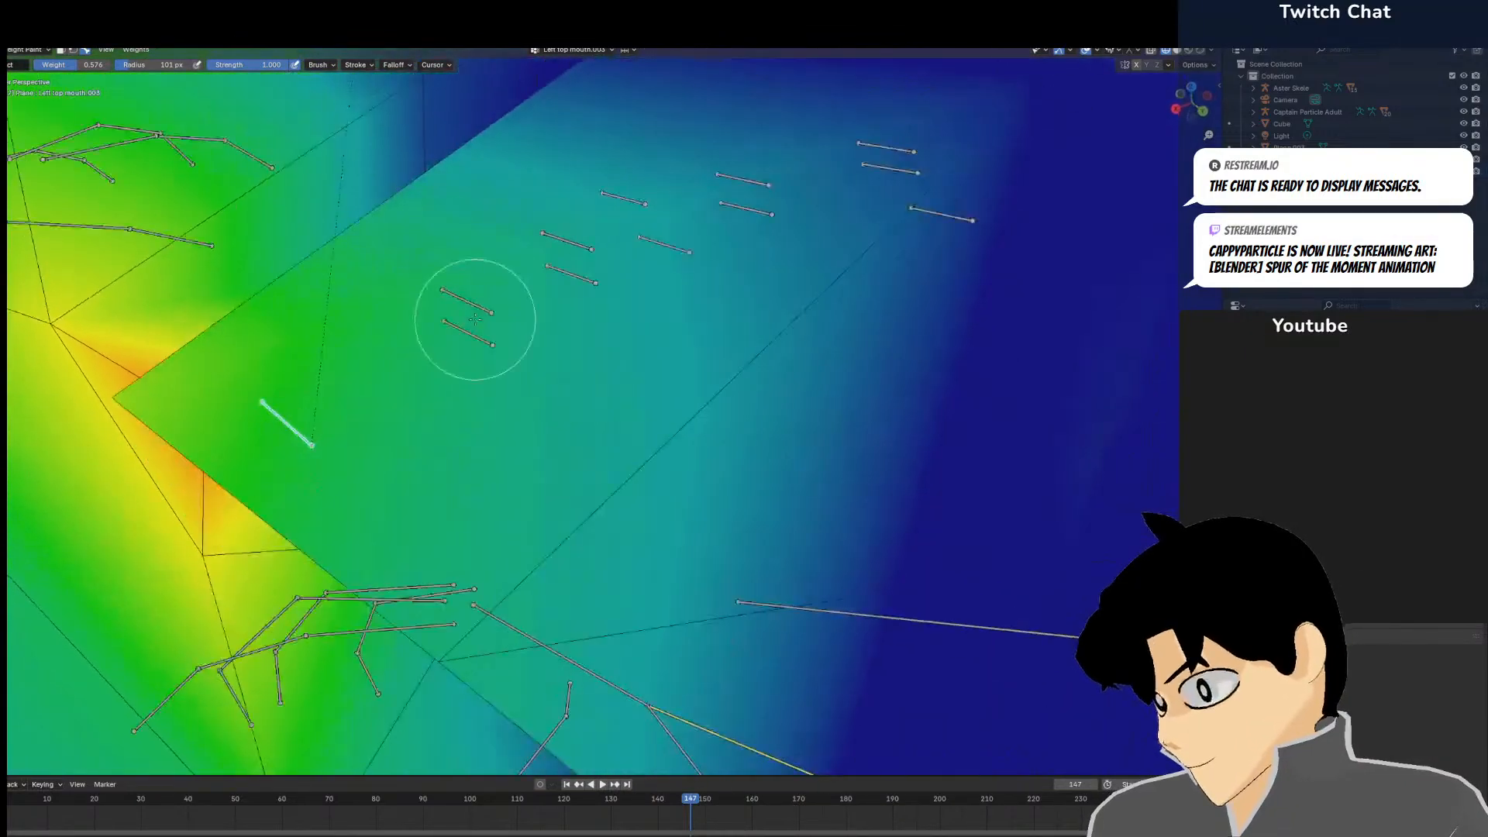
pyautogui.moveTo(115, 401); pyautogui.dragTo(125, 393)
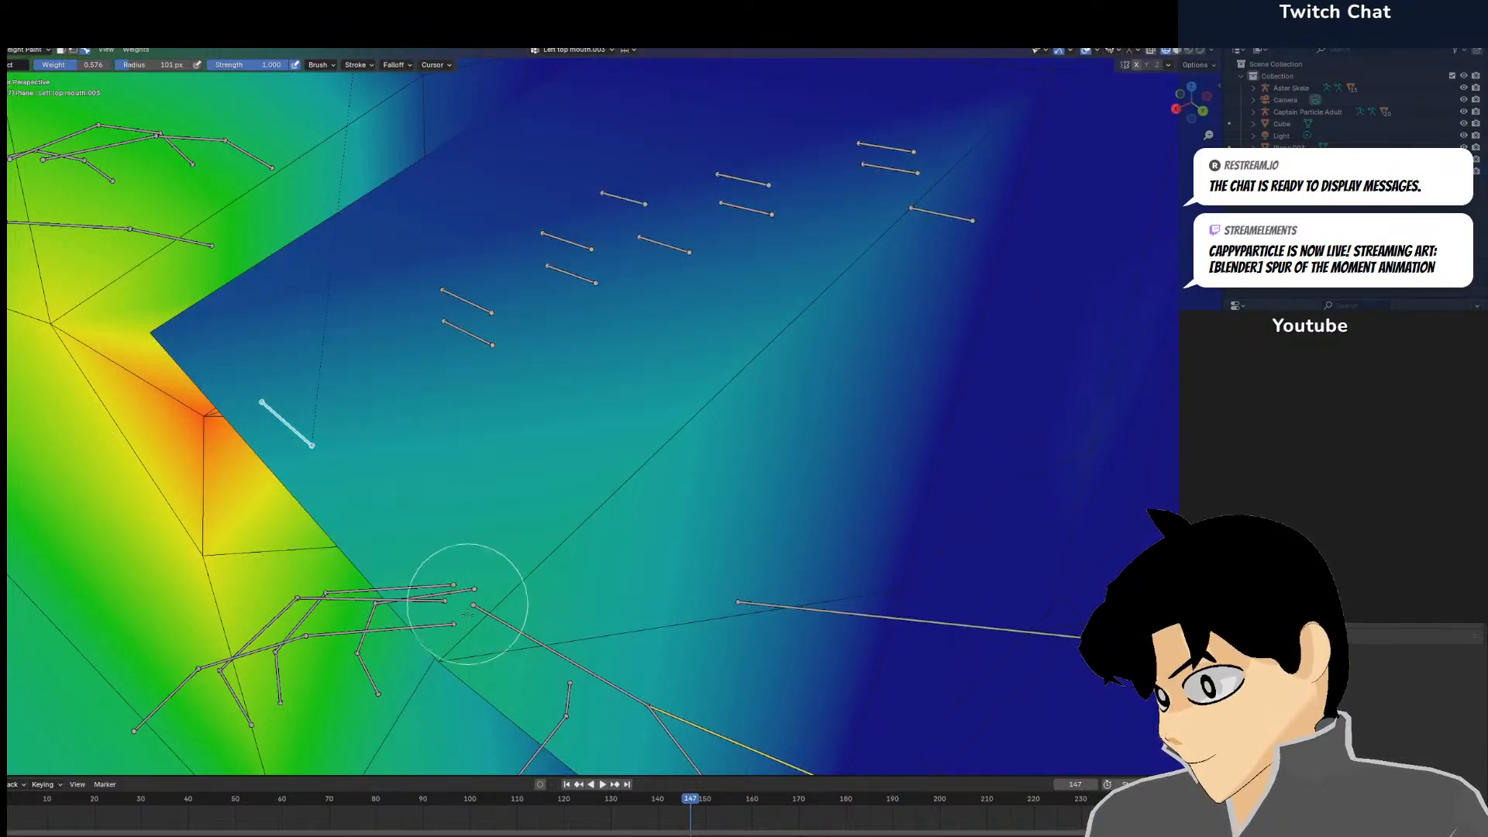
# Move the Left top mouth.003 bone to test how the repainted inner mouth follows it
pyautogui.moveTo(475, 608)
pyautogui.mouseDown(button='middle')
pyautogui.moveTo(481, 634)
pyautogui.moveTo(521, 481)
pyautogui.moveTo(508, 522)
pyautogui.moveTo(648, 546)
pyautogui.mouseUp(button='middle')
pyautogui.moveTo(494, 289)
pyautogui.mouseDown(button='middle')
pyautogui.moveTo(482, 324)
pyautogui.moveTo(440, 346)
pyautogui.mouseUp(button='middle')
pyautogui.moveTo(668, 357); pyautogui.dragTo(657, 365, button='middle')
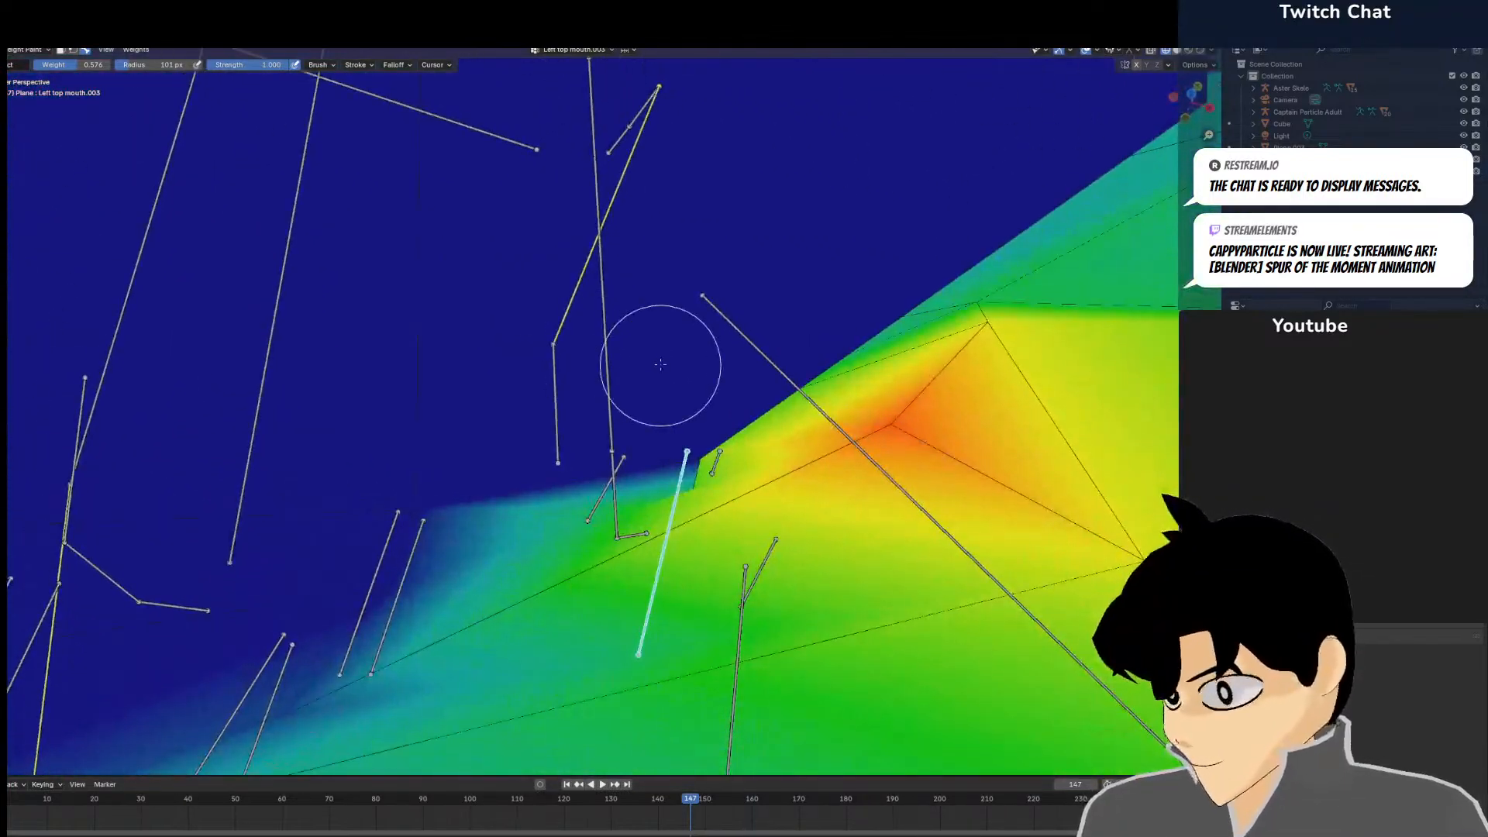
pyautogui.press('g')
pyautogui.click(691, 515)
pyautogui.moveTo(692, 514)
pyautogui.mouseDown(button='middle')
pyautogui.moveTo(705, 534)
pyautogui.moveTo(757, 531)
pyautogui.moveTo(791, 349)
pyautogui.moveTo(869, 338)
pyautogui.moveTo(879, 318)
pyautogui.moveTo(724, 288)
pyautogui.moveTo(612, 212)
pyautogui.moveTo(796, 176)
pyautogui.moveTo(773, 190)
pyautogui.mouseUp(button='middle')
pyautogui.click(935, 311)
# Readjust the left mouth corner bone from the front and at an angle, finishing with a shift of about 0.03 m in Y
pyautogui.press('KP_1')
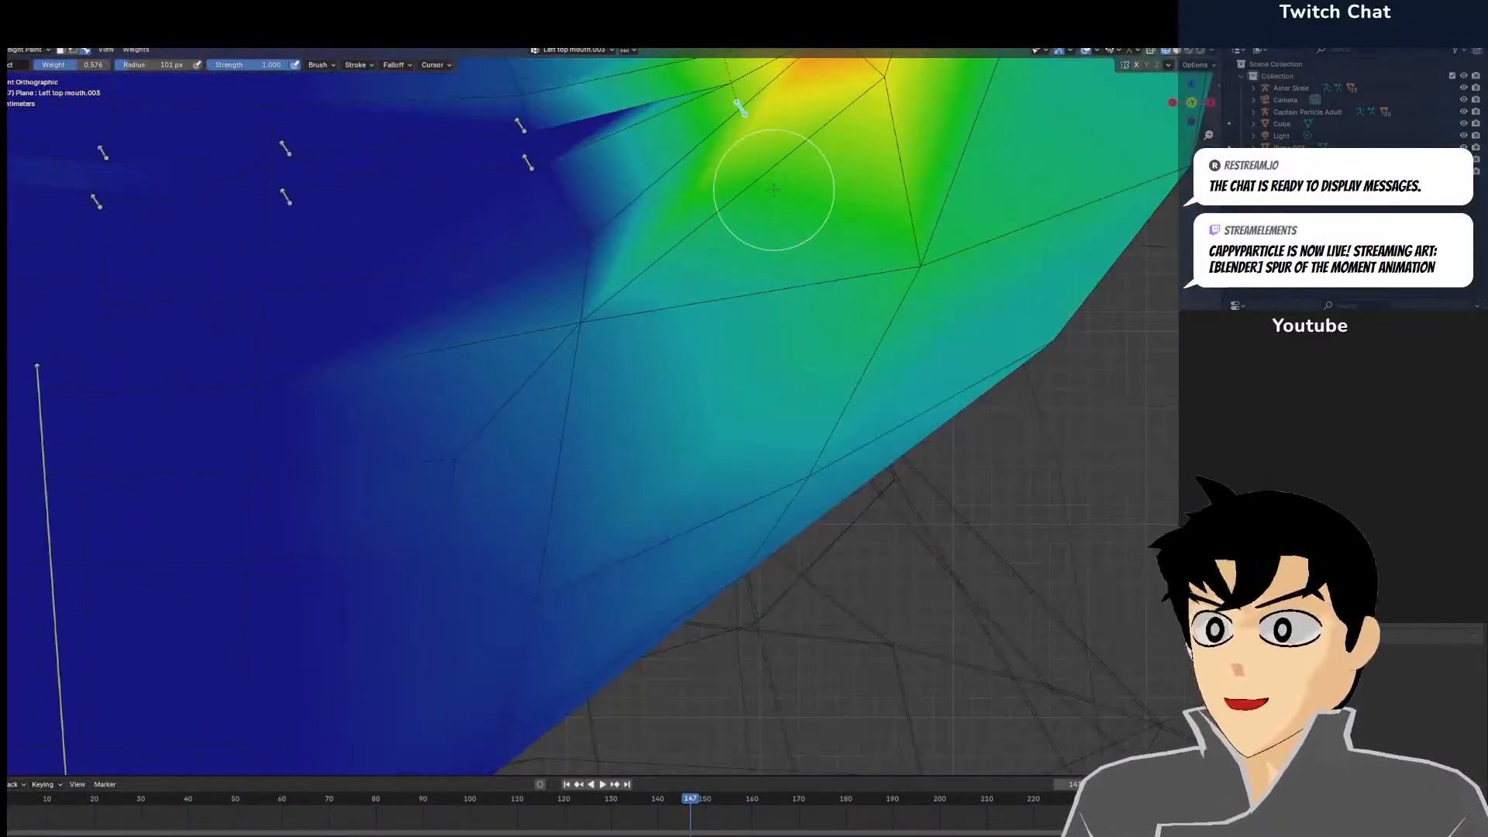
pyautogui.scroll(-3, 773, 190)
pyautogui.press('g')
pyautogui.click(768, 340)
pyautogui.moveTo(768, 339); pyautogui.dragTo(700, 296, button='middle')
pyautogui.press('g')
pyautogui.click(789, 238)
pyautogui.moveTo(789, 237)
pyautogui.mouseDown(button='middle')
pyautogui.moveTo(763, 246)
pyautogui.moveTo(881, 217)
pyautogui.moveTo(897, 246)
pyautogui.moveTo(805, 240)
pyautogui.moveTo(821, 223)
pyautogui.mouseUp(button='middle')
pyautogui.press('g')
pyautogui.click(768, 247)
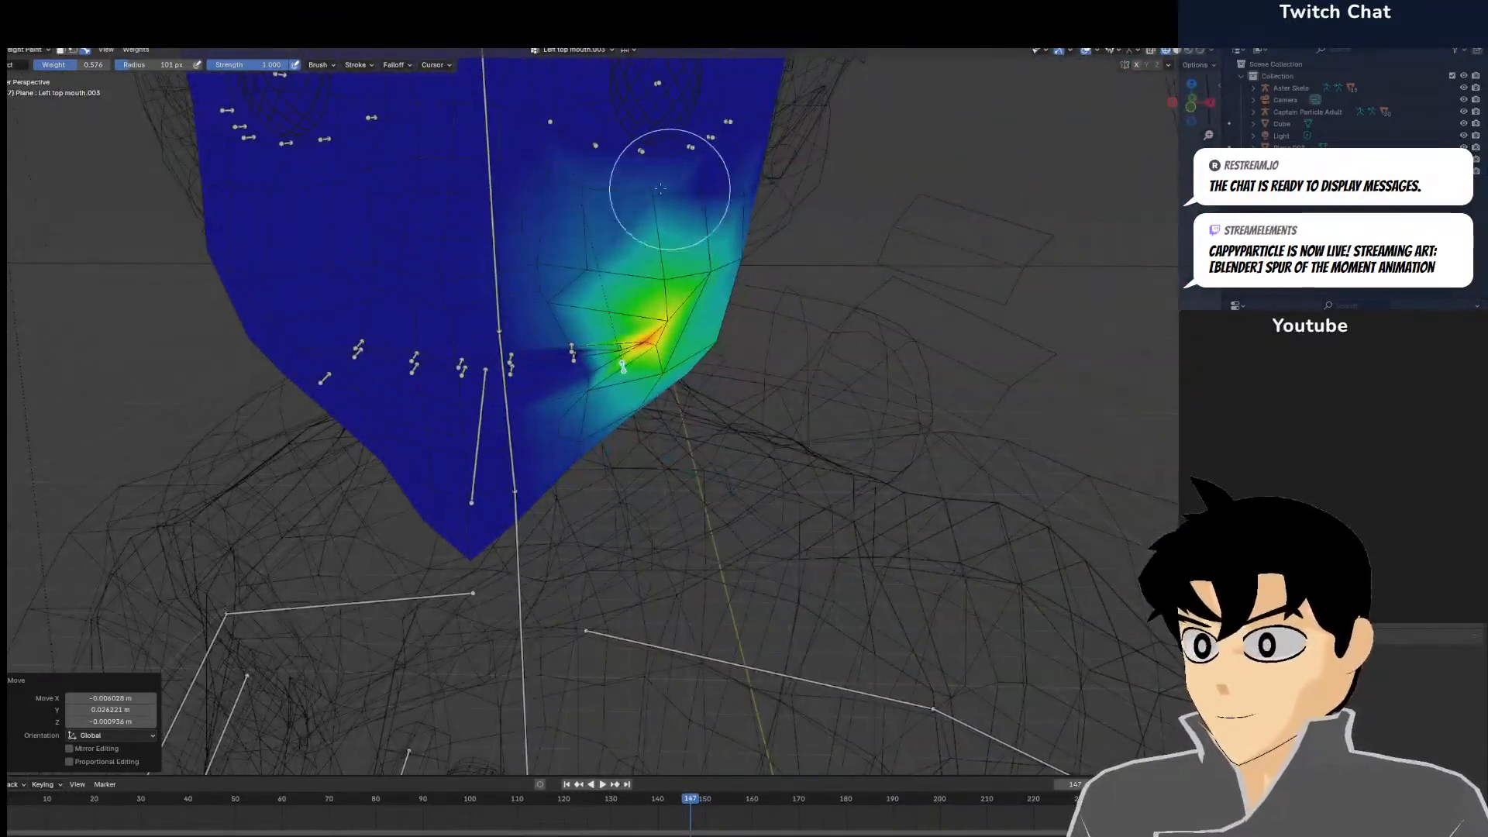
# Examine the left corner's weights from the side and front, and bring the opposite mouth corner into view
pyautogui.moveTo(740, 177); pyautogui.dragTo(704, 149, button='middle')
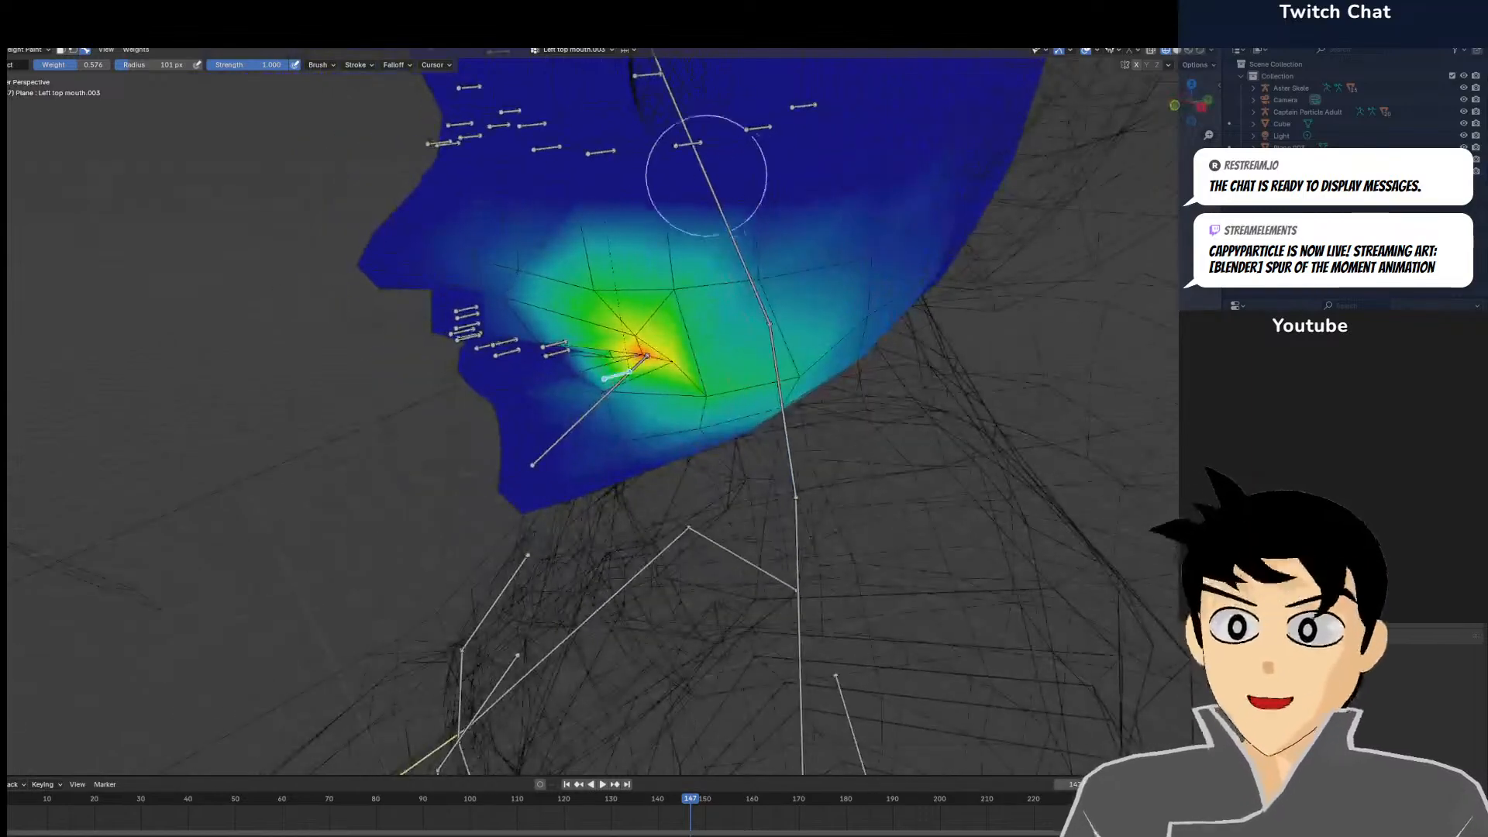
pyautogui.moveTo(897, 233)
pyautogui.mouseDown(button='middle')
pyautogui.moveTo(902, 418)
pyautogui.moveTo(840, 442)
pyautogui.mouseUp(button='middle')
pyautogui.moveTo(517, 468); pyautogui.dragTo(680, 471, button='middle')
pyautogui.press('KP_1')
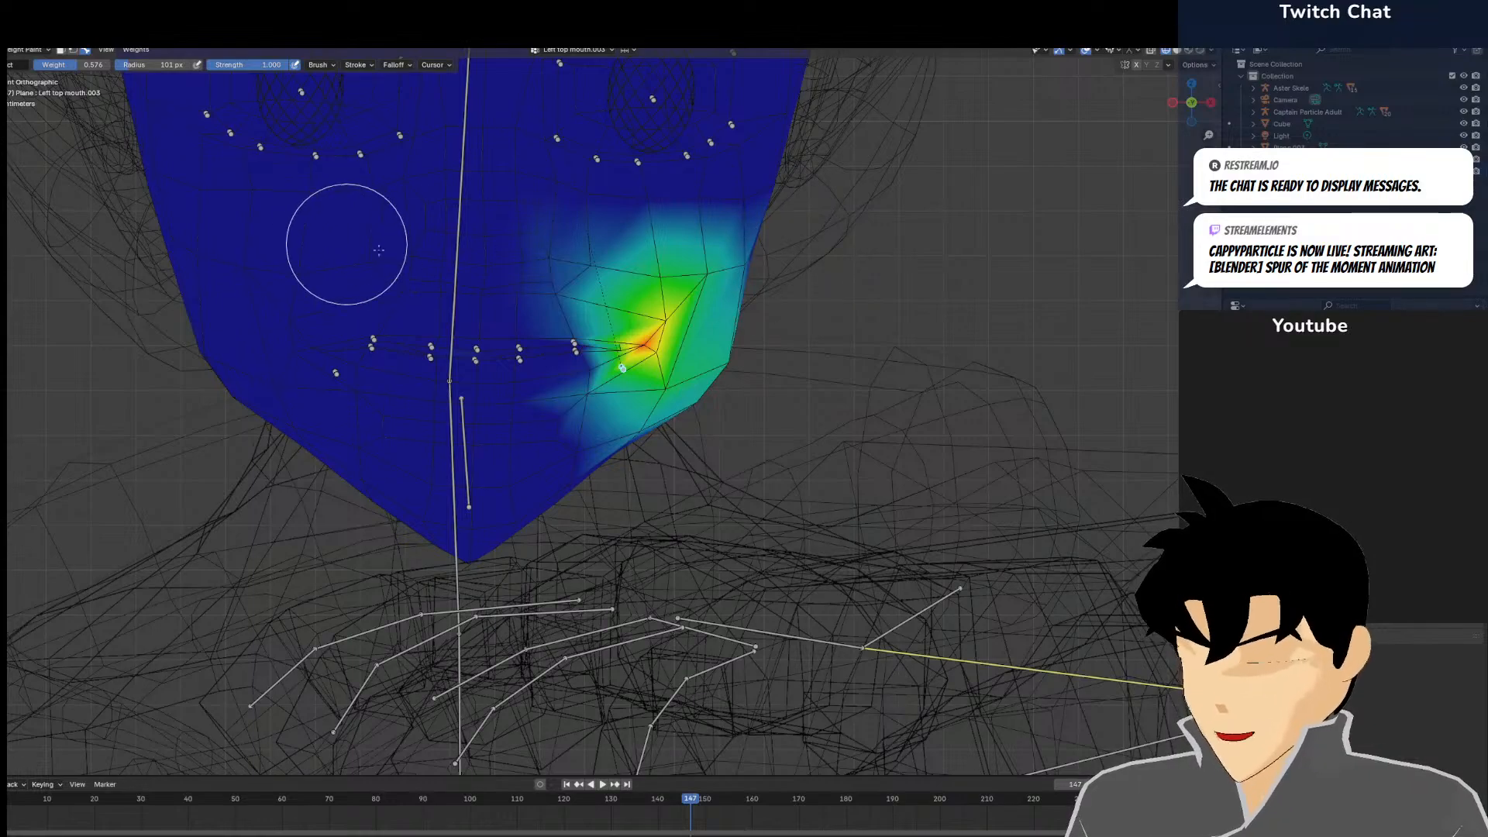
pyautogui.scroll(3, 497, 260)
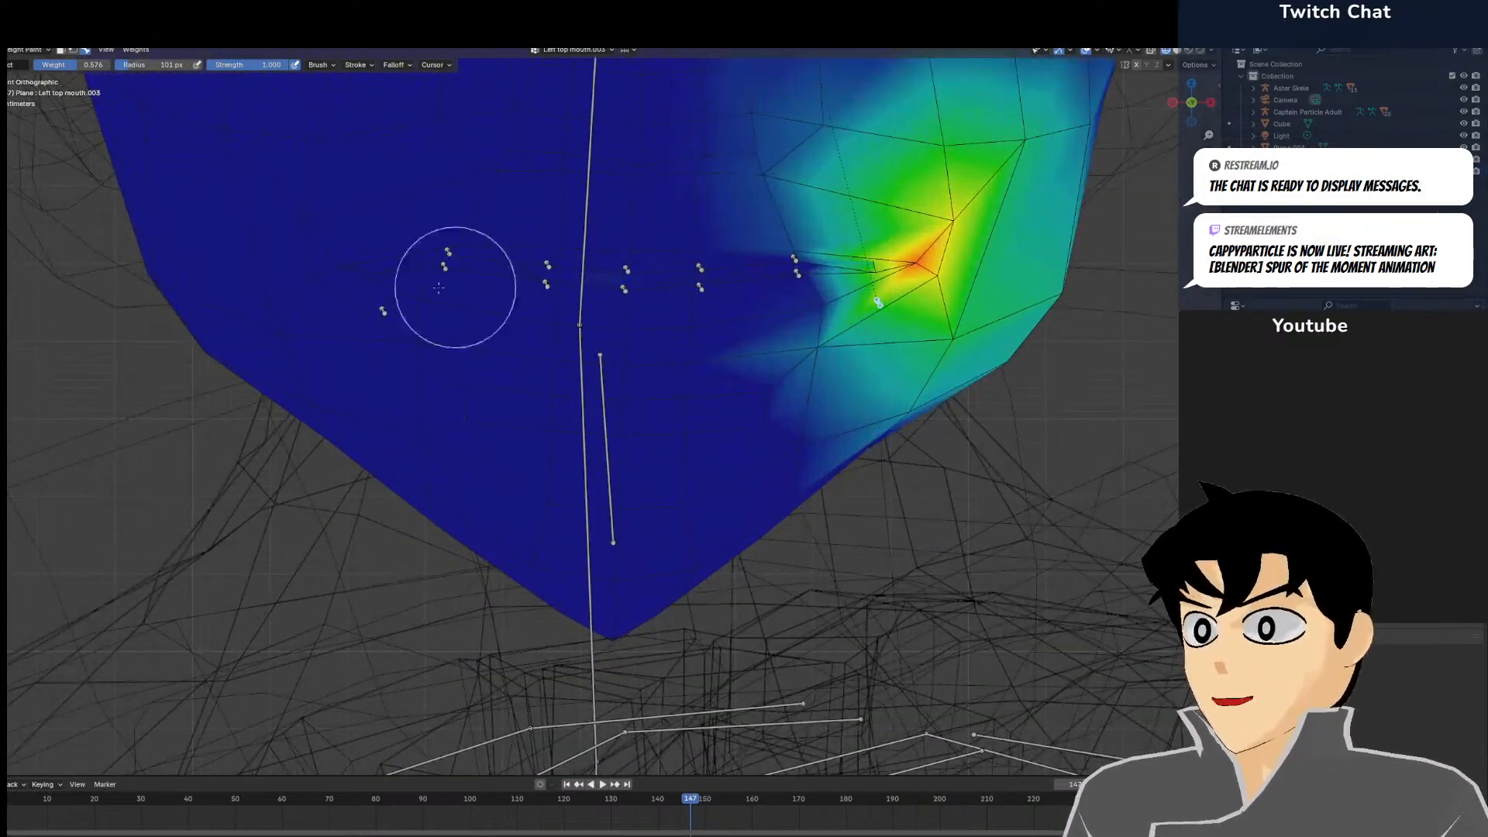
# Move the Right top mouth.003 corner bone about -0.09 m in Y and check it in solid shading from the front
pyautogui.keyDown('ctrl'); pyautogui.keyDown('shift'); pyautogui.click(383, 312); pyautogui.keyUp('shift'); pyautogui.keyUp('ctrl')
pyautogui.moveTo(409, 308); pyautogui.dragTo(629, 321, button='middle')
pyautogui.press('g')
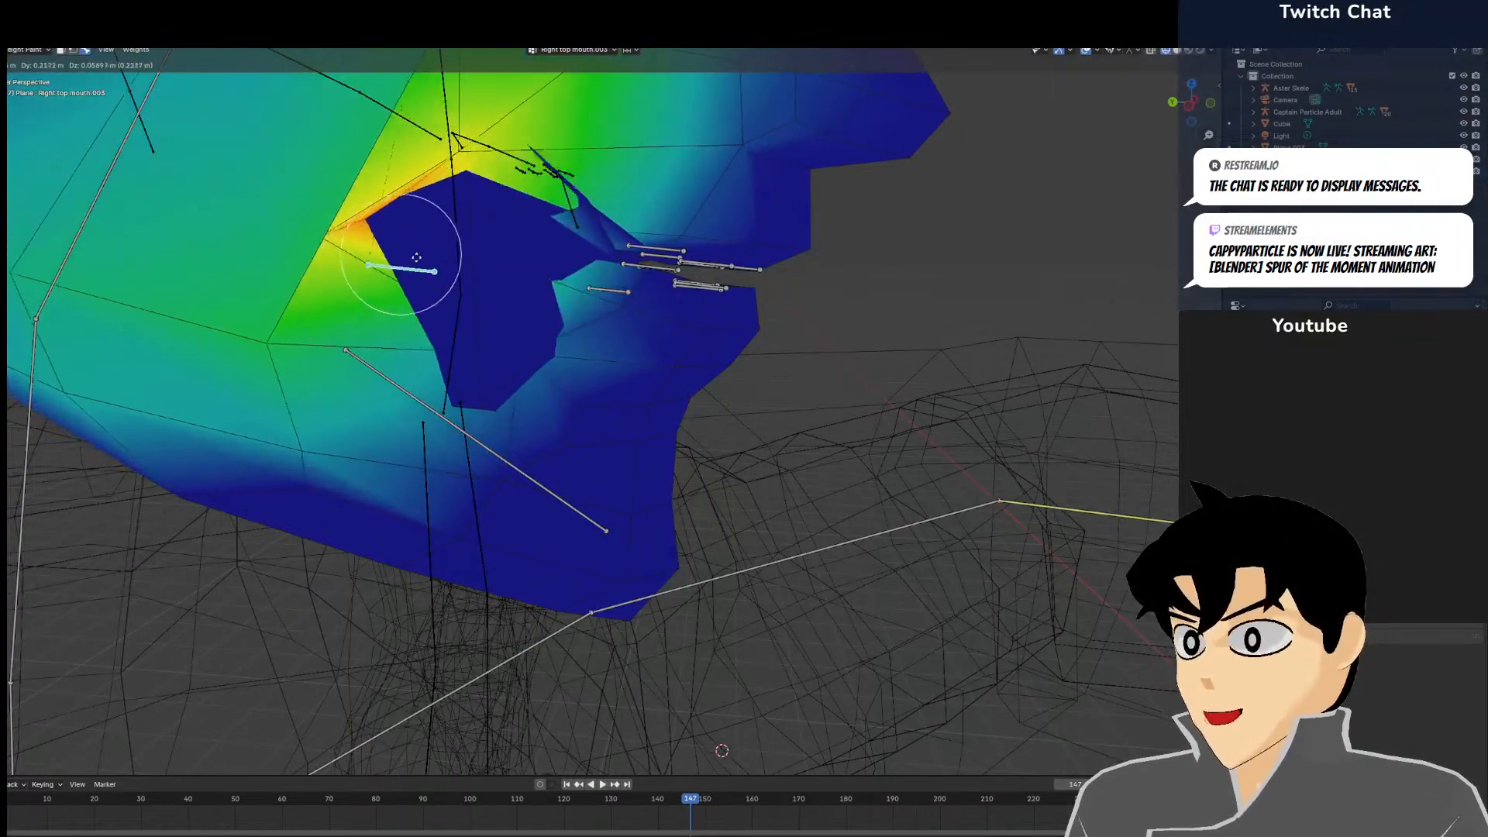
pyautogui.click(742, 332)
pyautogui.moveTo(743, 332)
pyautogui.mouseDown(button='middle')
pyautogui.moveTo(703, 358)
pyautogui.moveTo(752, 349)
pyautogui.moveTo(495, 302)
pyautogui.mouseUp(button='middle')
pyautogui.hotkey('shift', 'z')
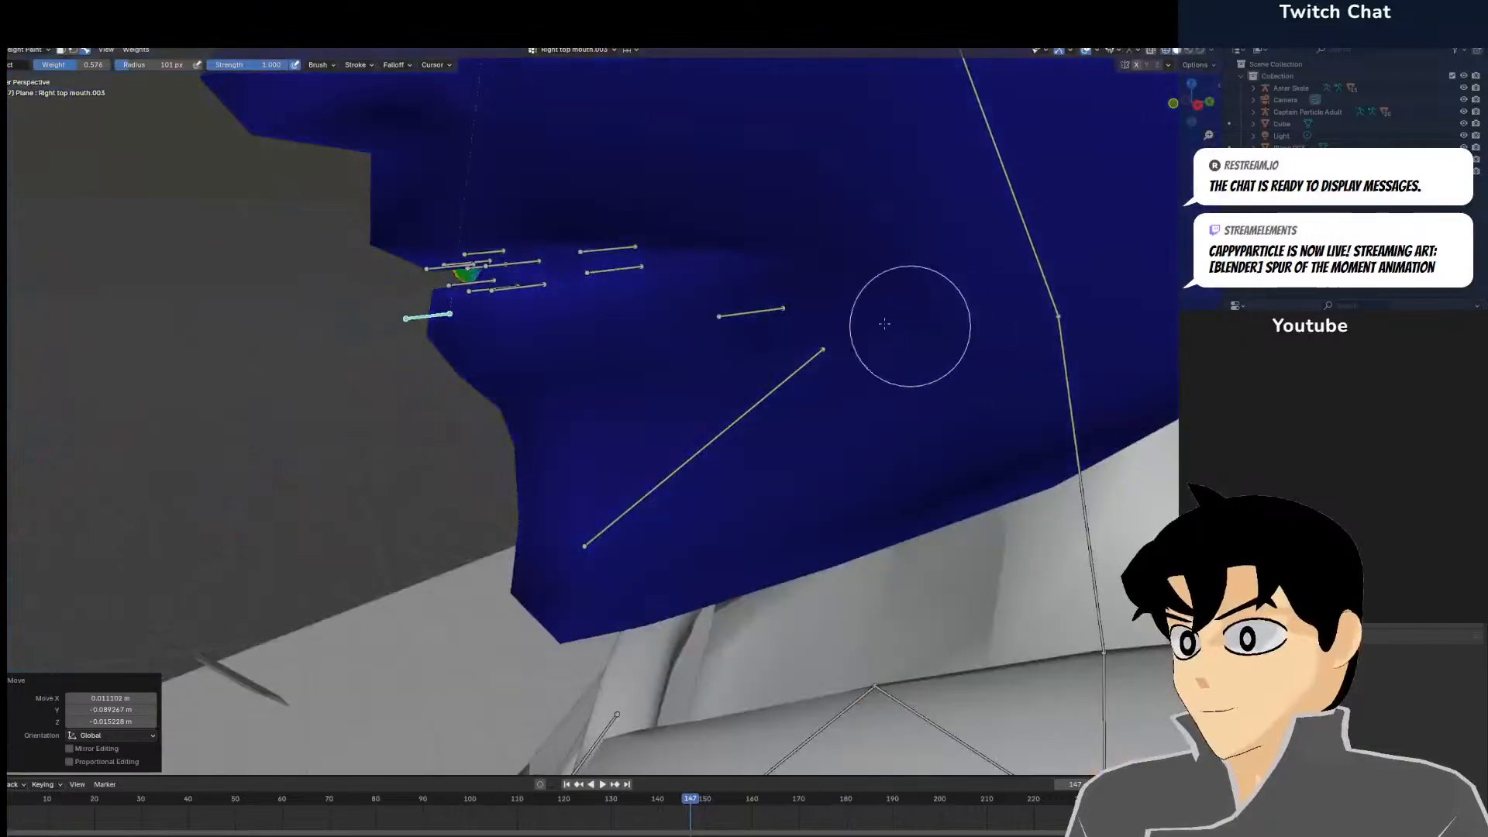
pyautogui.press('KP_1')
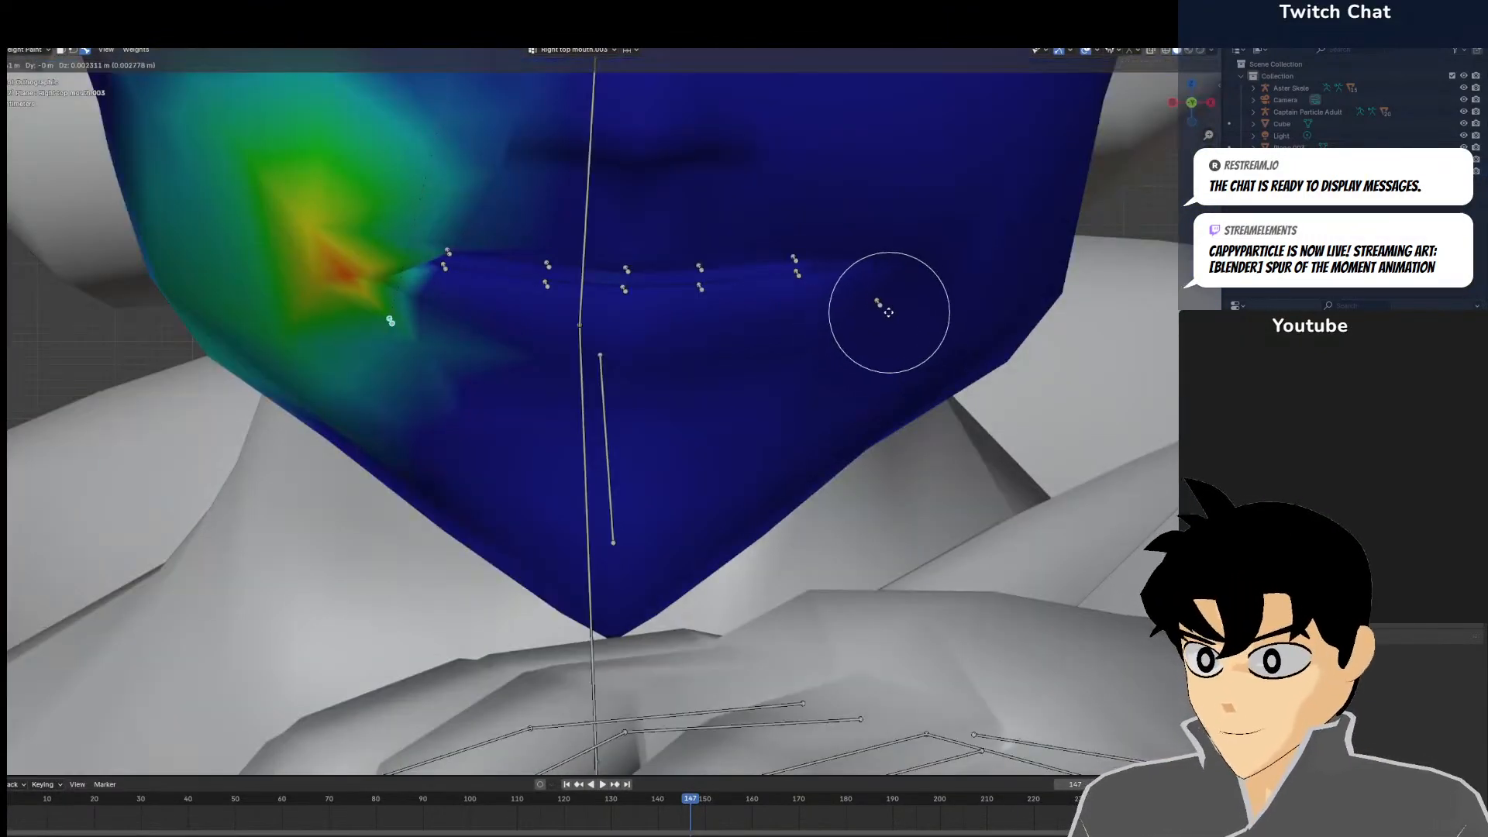
# Paste the copied pose with the left mouth corner bone selected and lower that bone about 0.04 m
pyautogui.keyDown('ctrl'); pyautogui.click(878, 303); pyautogui.keyUp('ctrl')
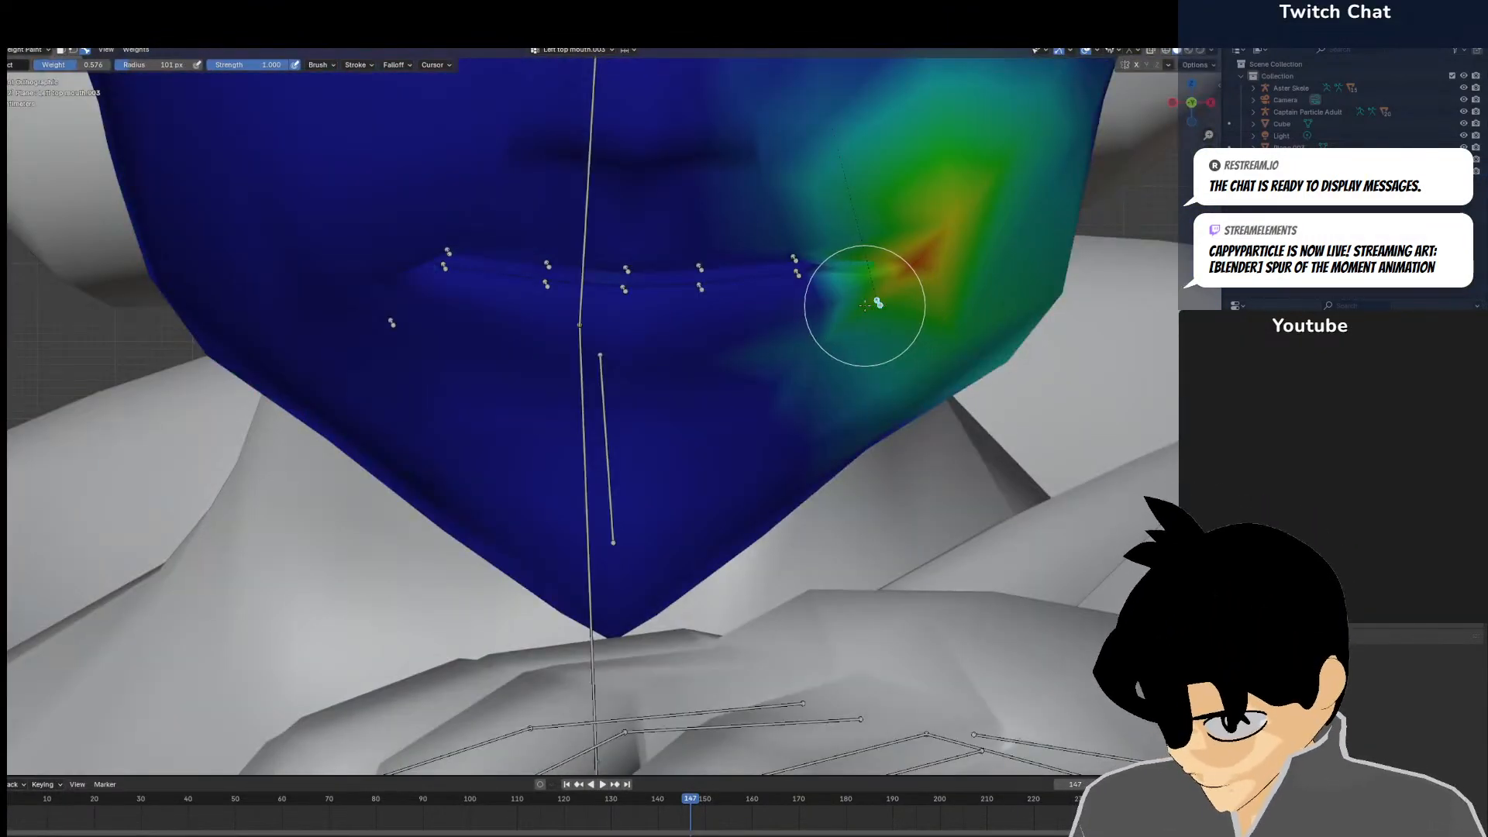
pyautogui.hotkey('ctrl', 'v')
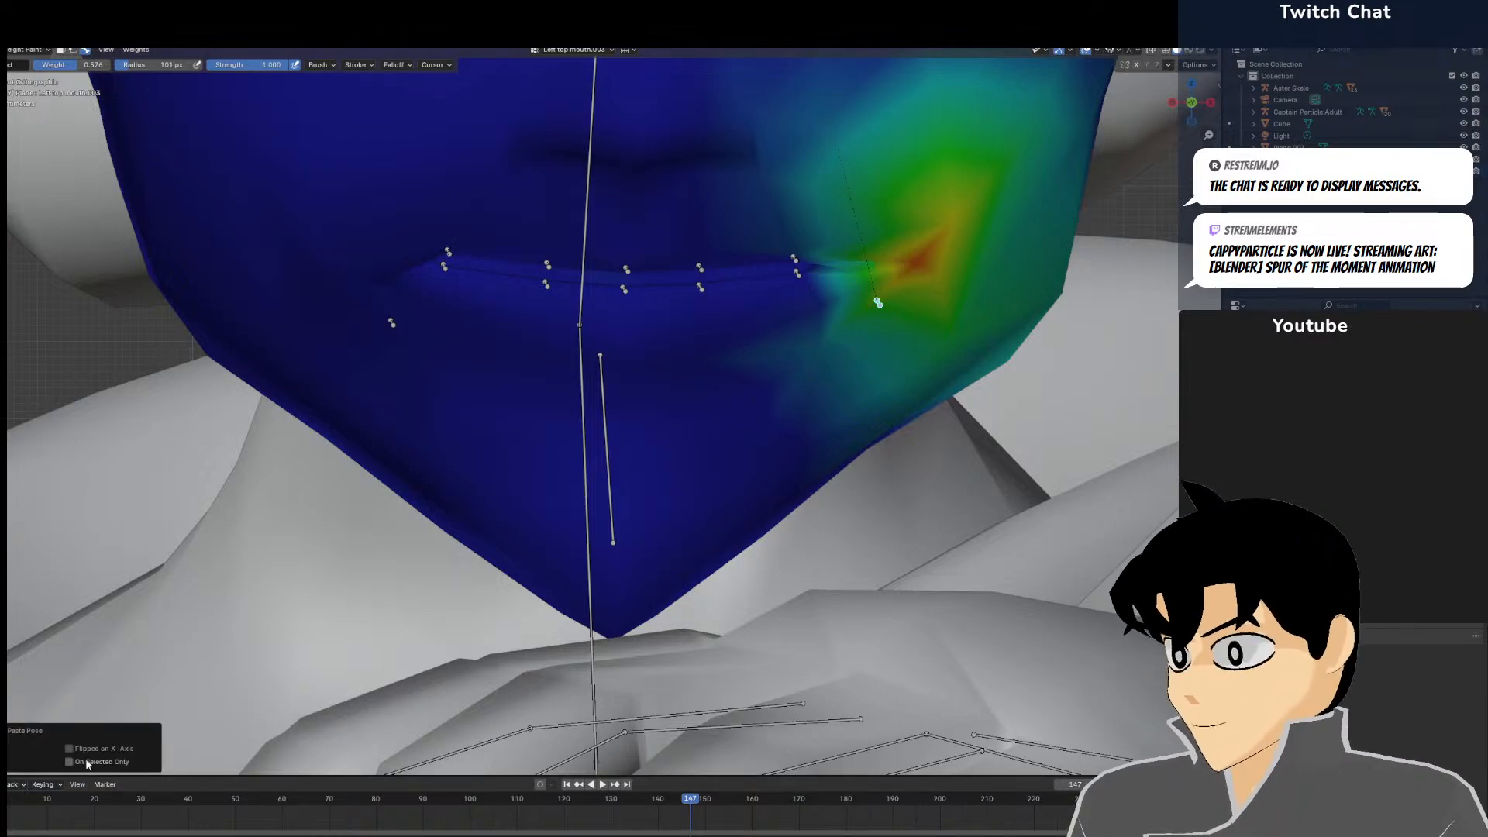
pyautogui.moveTo(750, 287); pyautogui.dragTo(668, 252, button='middle')
pyautogui.press('g')
pyautogui.click(649, 305)
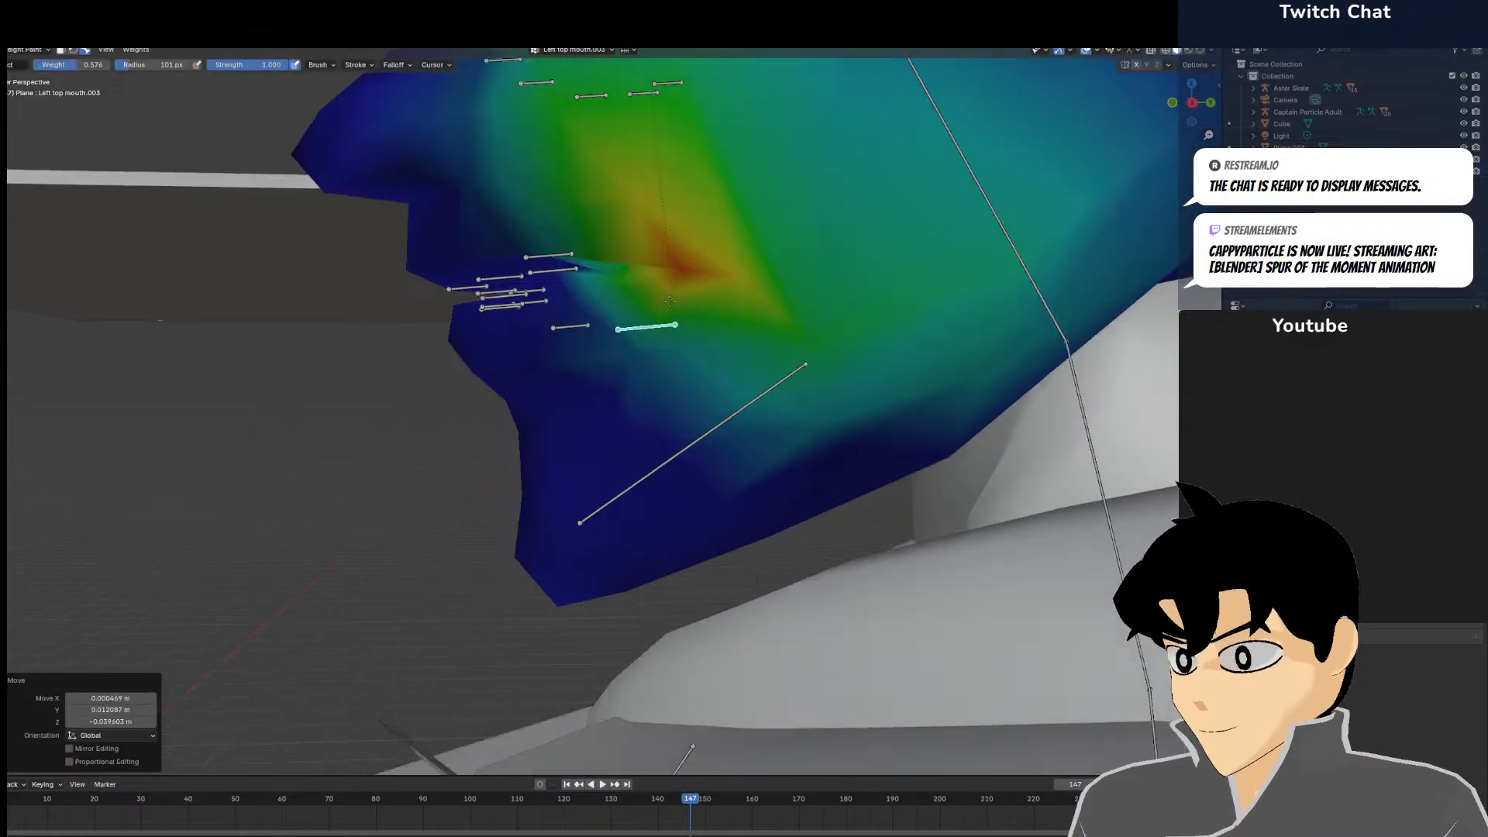
pyautogui.press('KP_1')
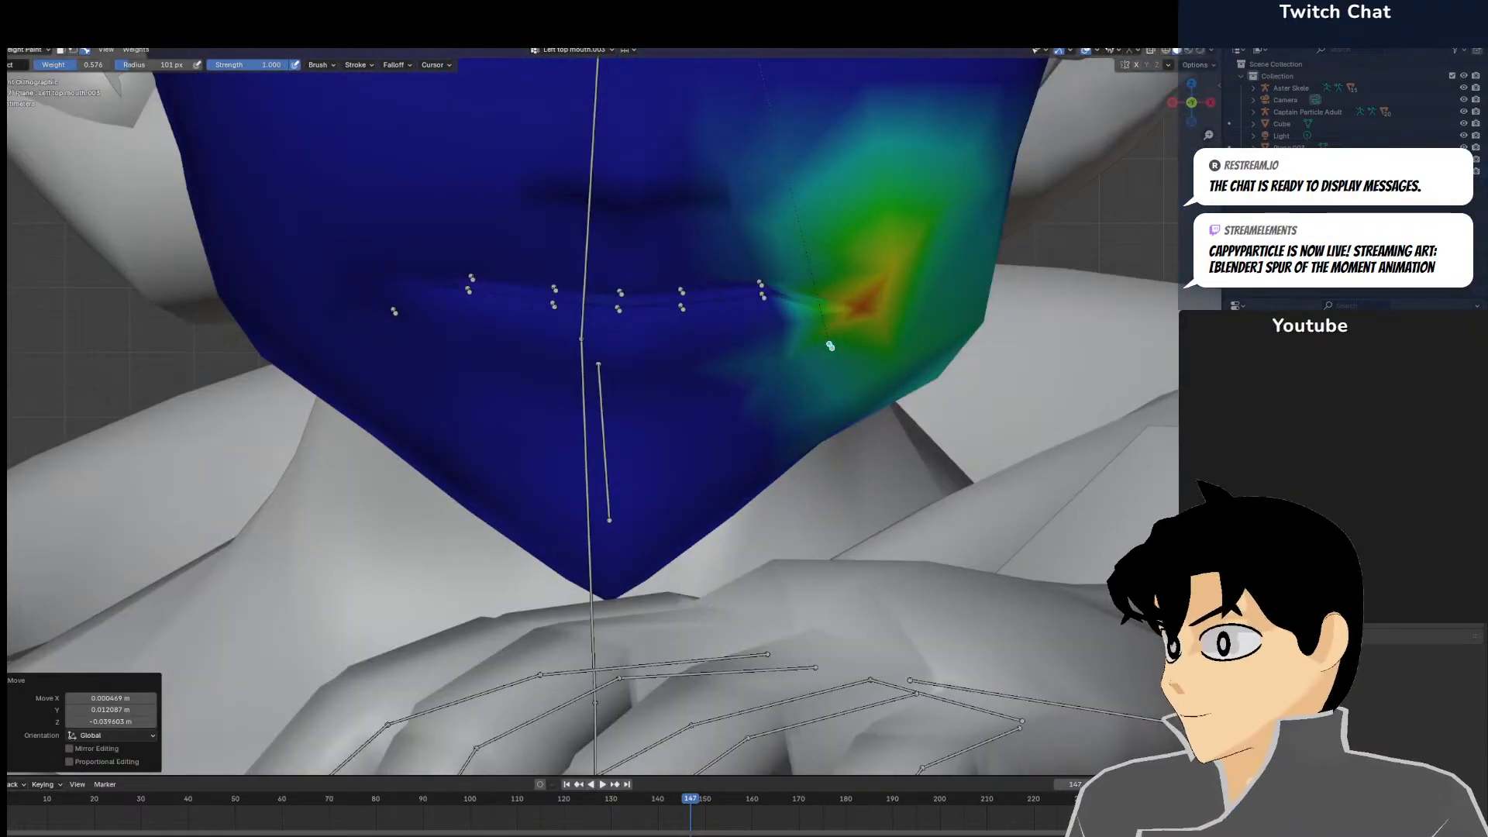
# Switch the armature to Pose Mode and move the left mouth corner bone outward about 0.02 m and slightly up
pyautogui.click(23, 62)
pyautogui.press('z')
pyautogui.click(586, 312)
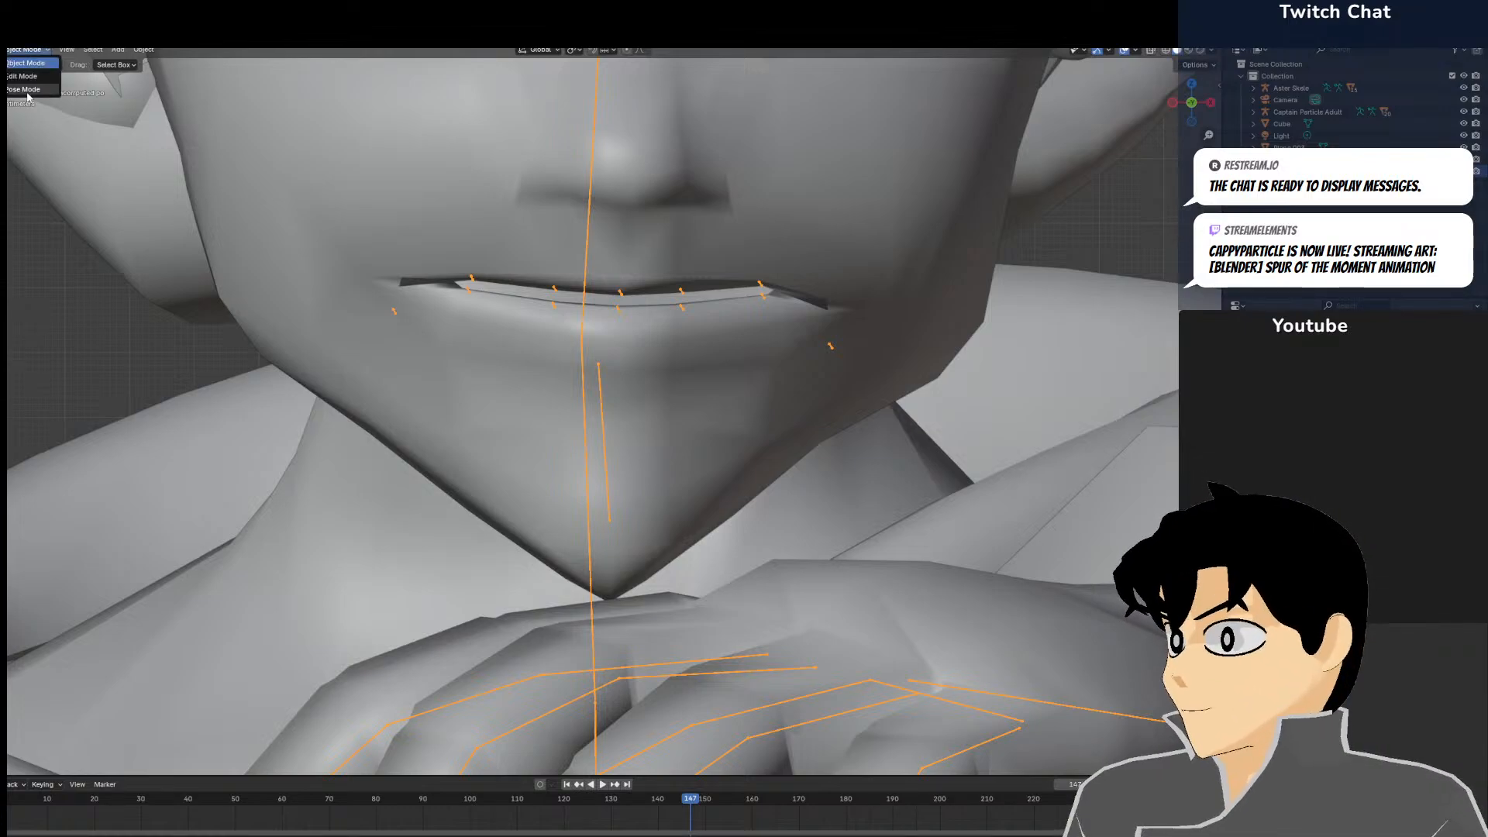
pyautogui.click(23, 89)
pyautogui.click(831, 345)
pyautogui.press('g')
pyautogui.click(847, 333)
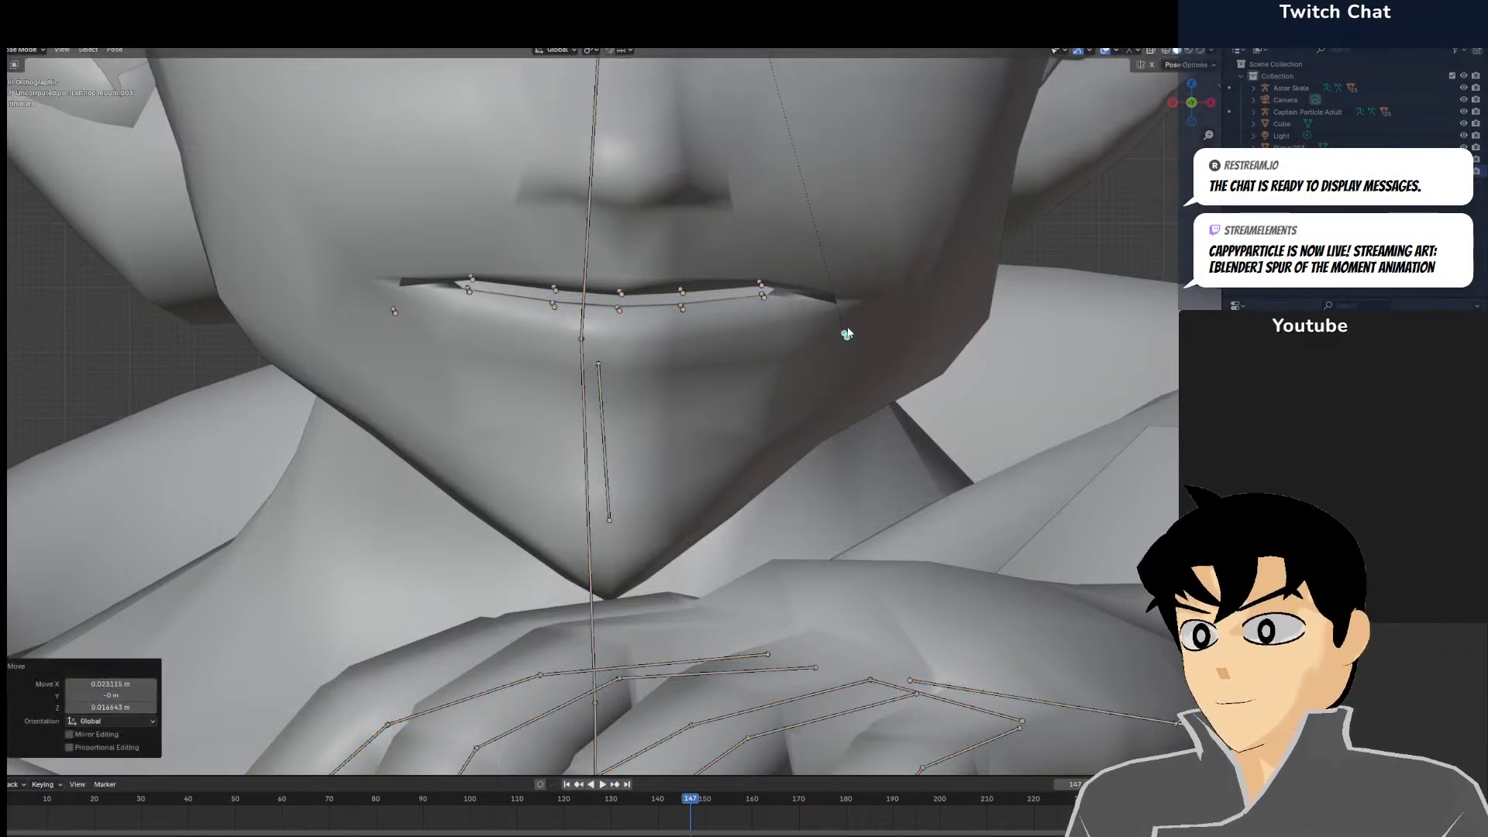
# Lower the right mouth corner bone about 0.02 m in the front view
pyautogui.scroll(3, 772, 273)
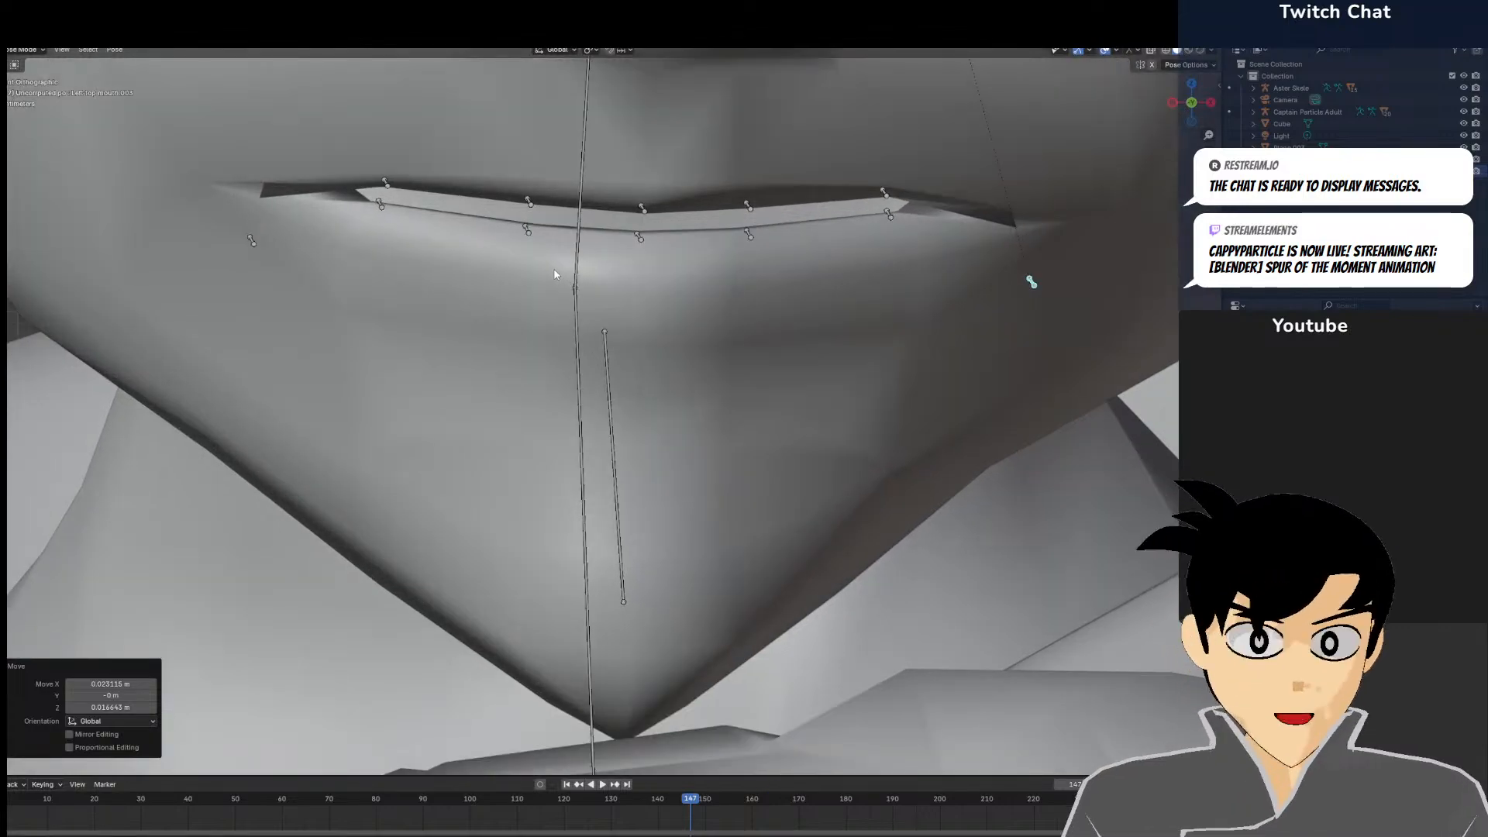
pyautogui.click(253, 239)
pyautogui.press('g')
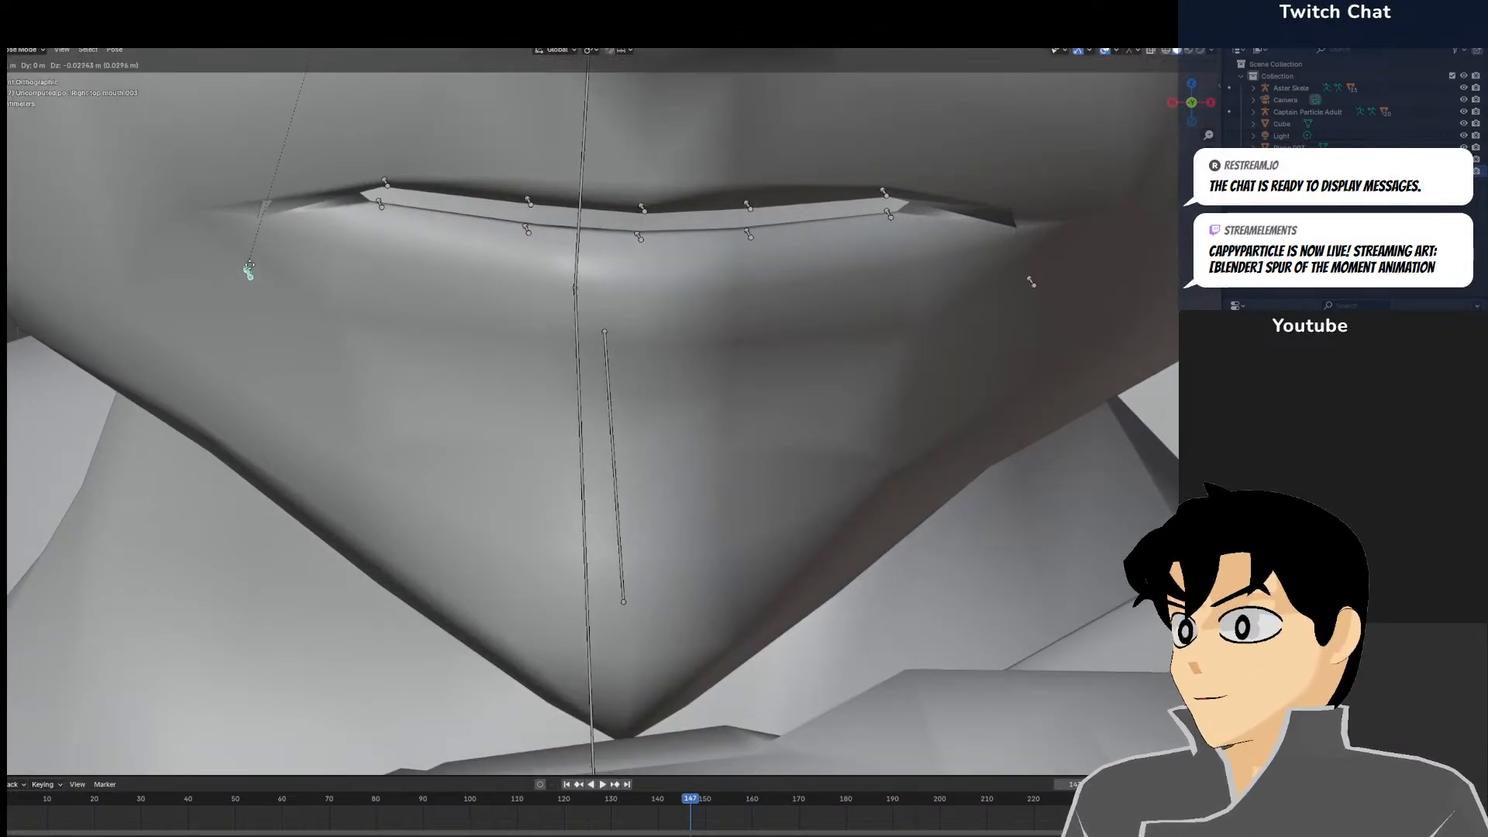
pyautogui.click(248, 257)
pyautogui.moveTo(789, 213); pyautogui.dragTo(692, 163, button='middle')
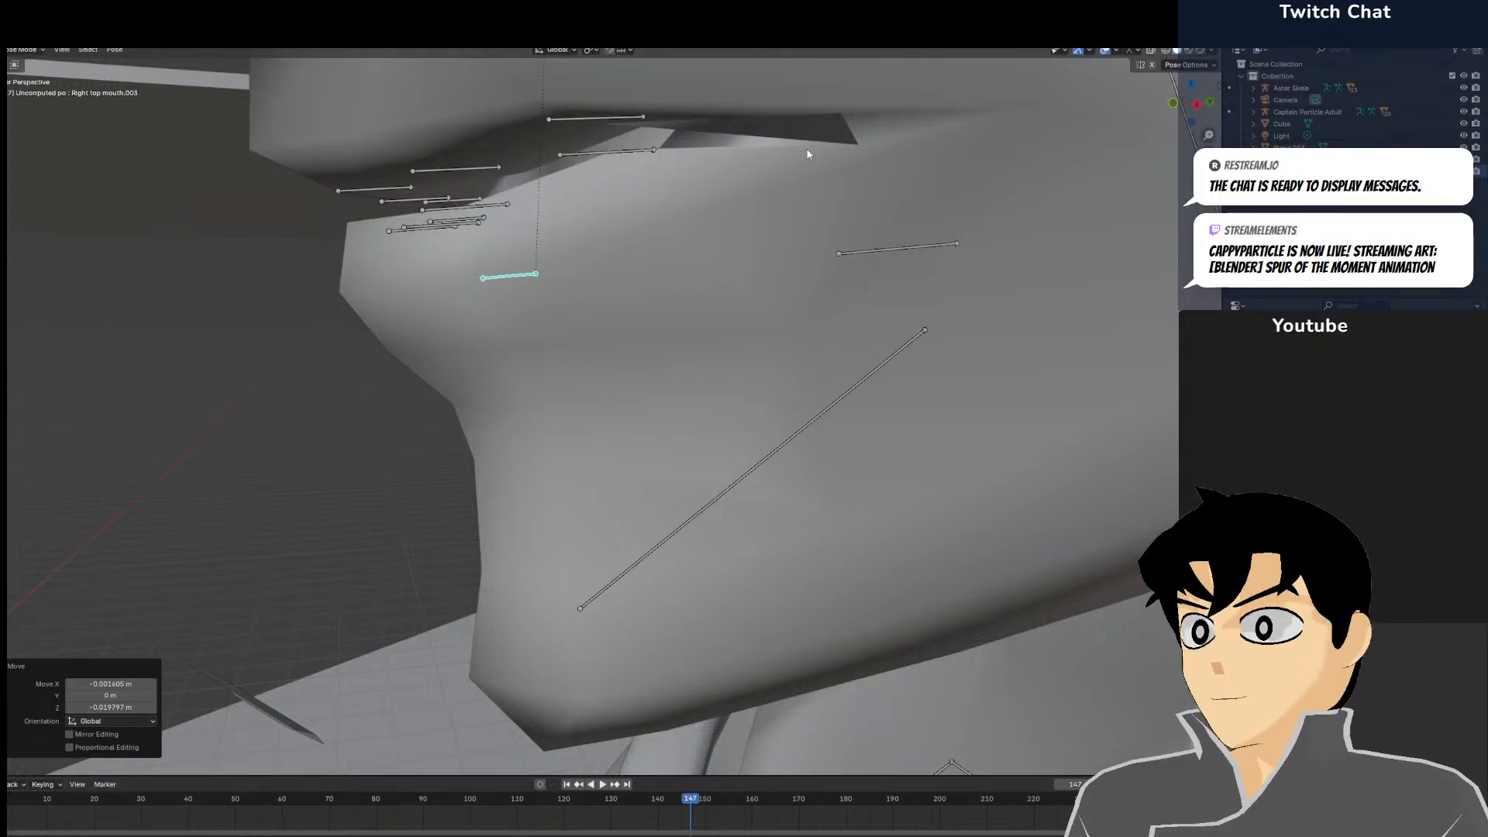
pyautogui.click(897, 252)
pyautogui.press('g')
pyautogui.rightClick(934, 156)
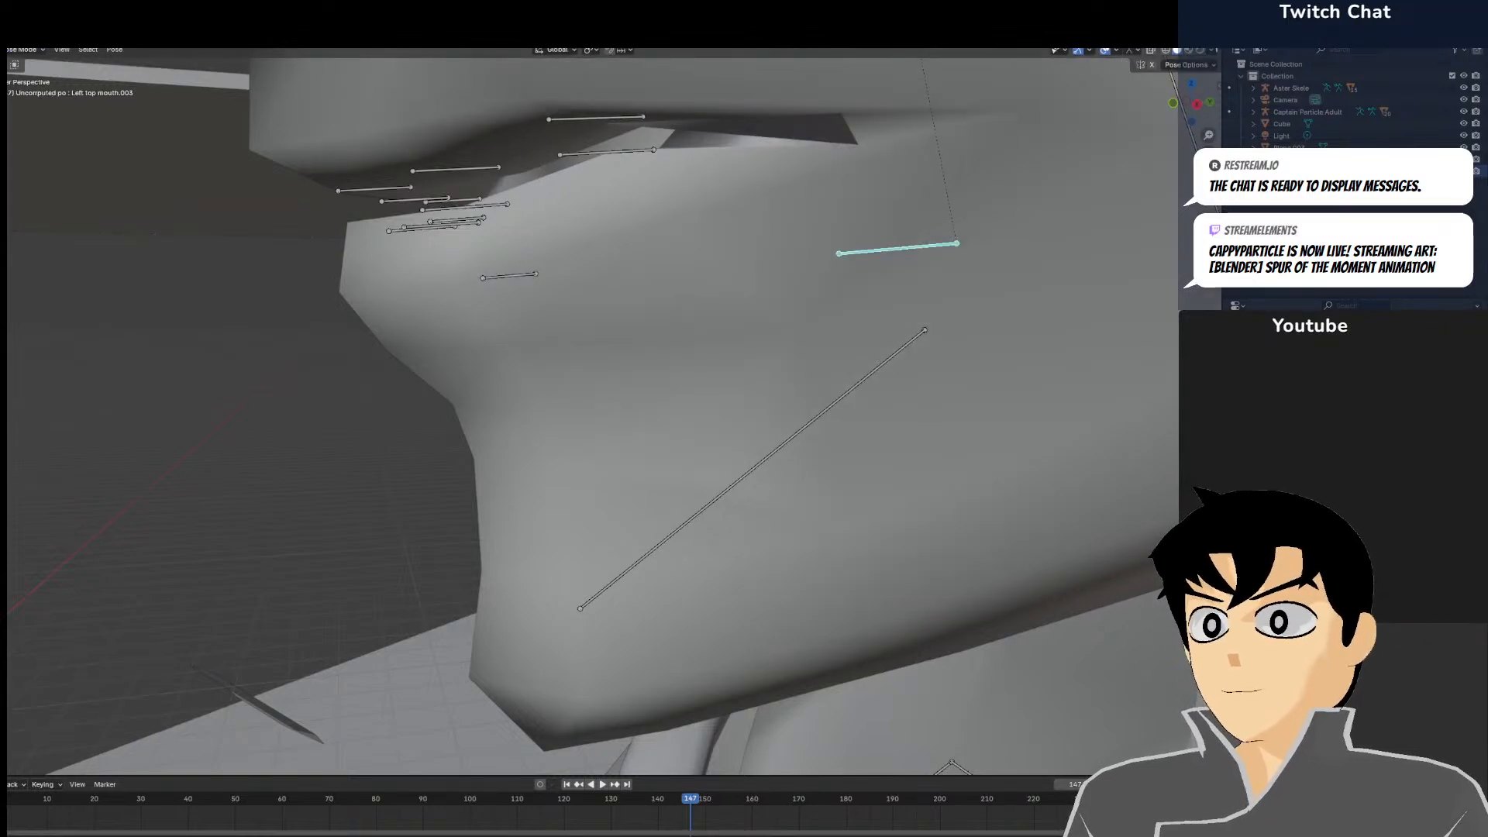
# Examine the left mouth corner's geometry with different viewport shading, at an angle and from the front
pyautogui.click(1194, 51)
pyautogui.moveTo(838, 166)
pyautogui.mouseDown(button='middle')
pyautogui.moveTo(947, 151)
pyautogui.moveTo(897, 175)
pyautogui.moveTo(837, 169)
pyautogui.mouseUp(button='middle')
pyautogui.press('z')
pyautogui.click(706, 194)
pyautogui.press('z')
pyautogui.click(1120, 172)
pyautogui.moveTo(980, 209); pyautogui.dragTo(1053, 197, button='middle')
pyautogui.press('KP_1')
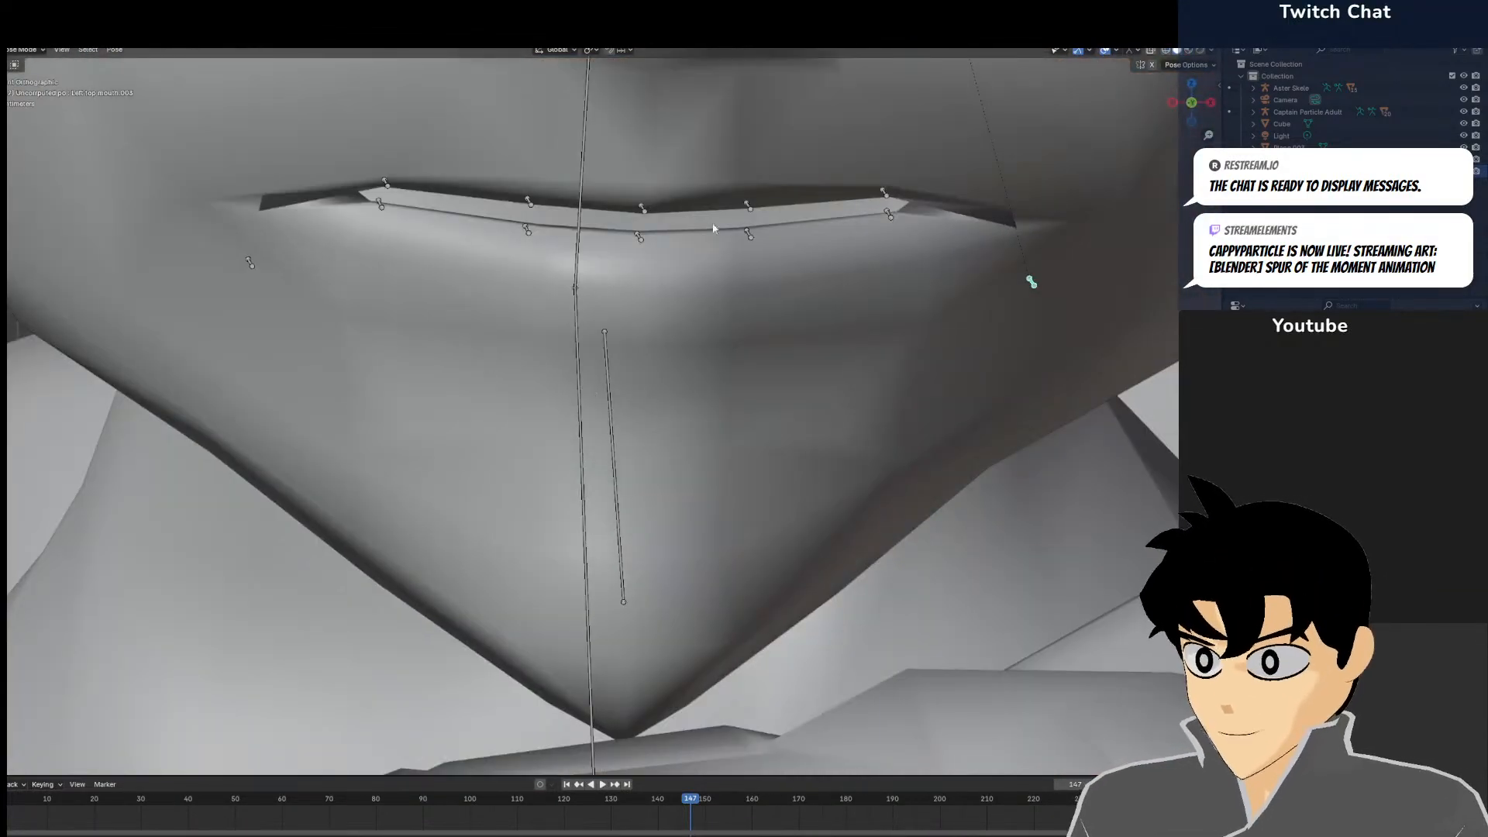
# Raise the upper and lower lip bones at the centre of the mouth
pyautogui.press('g')
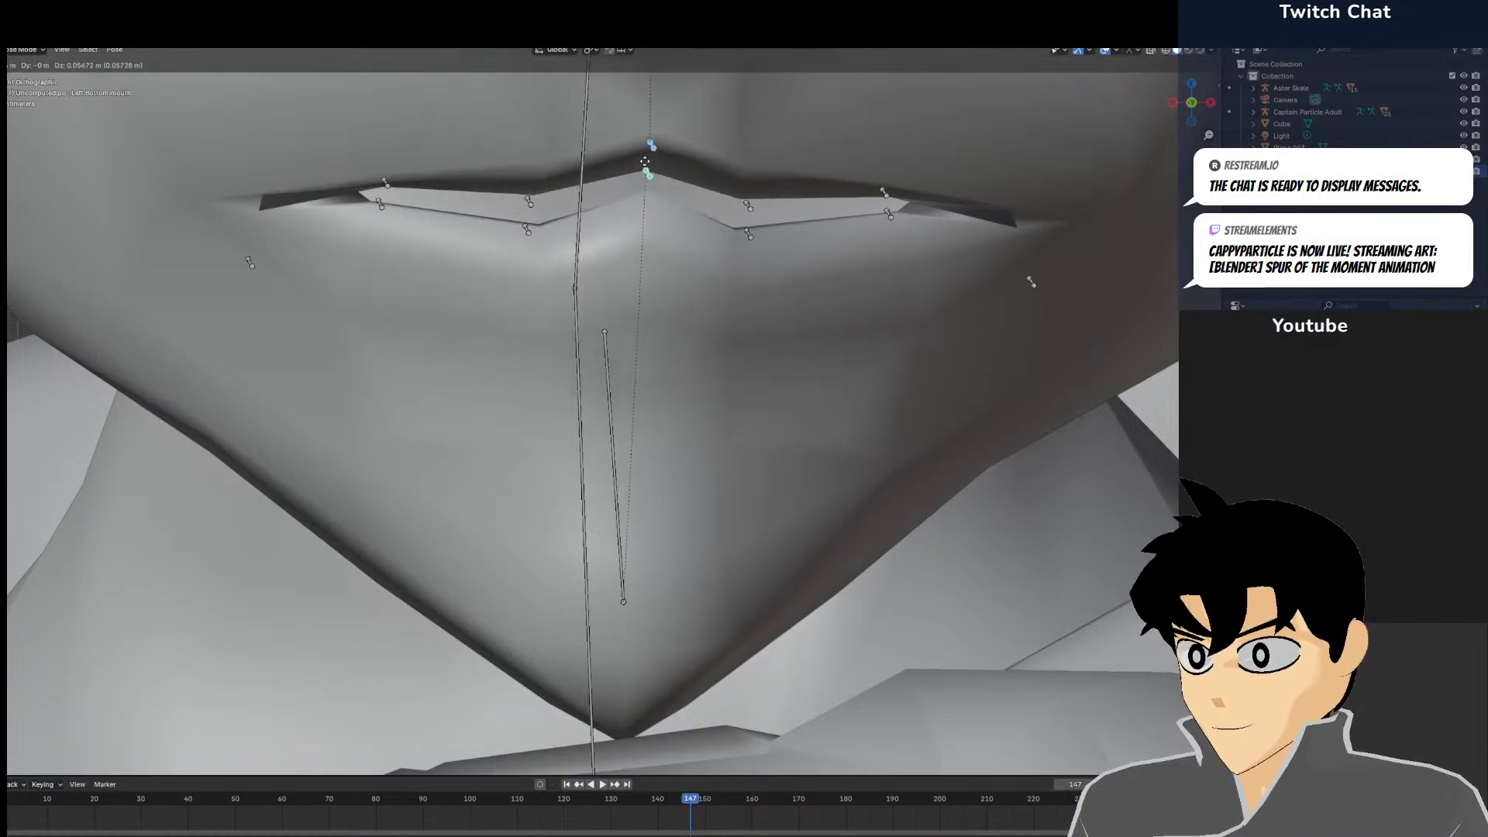
pyautogui.click(651, 200)
pyautogui.click(652, 214)
pyautogui.click(651, 203)
pyautogui.press('g')
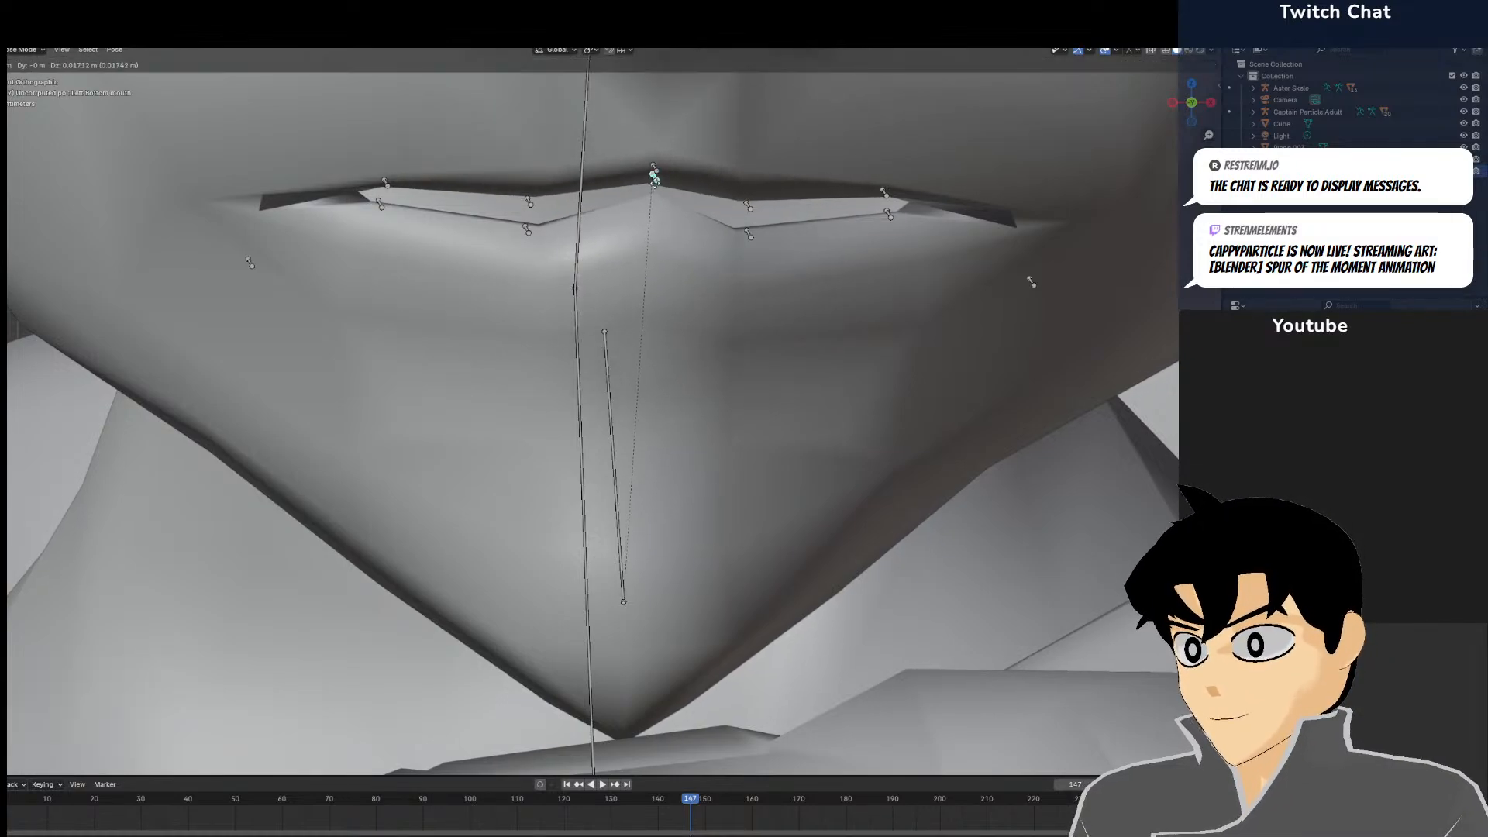
pyautogui.click(655, 188)
# Raise both pairs of upper and lower lip bones on the character's left side to continue the lip curve
pyautogui.click(756, 224)
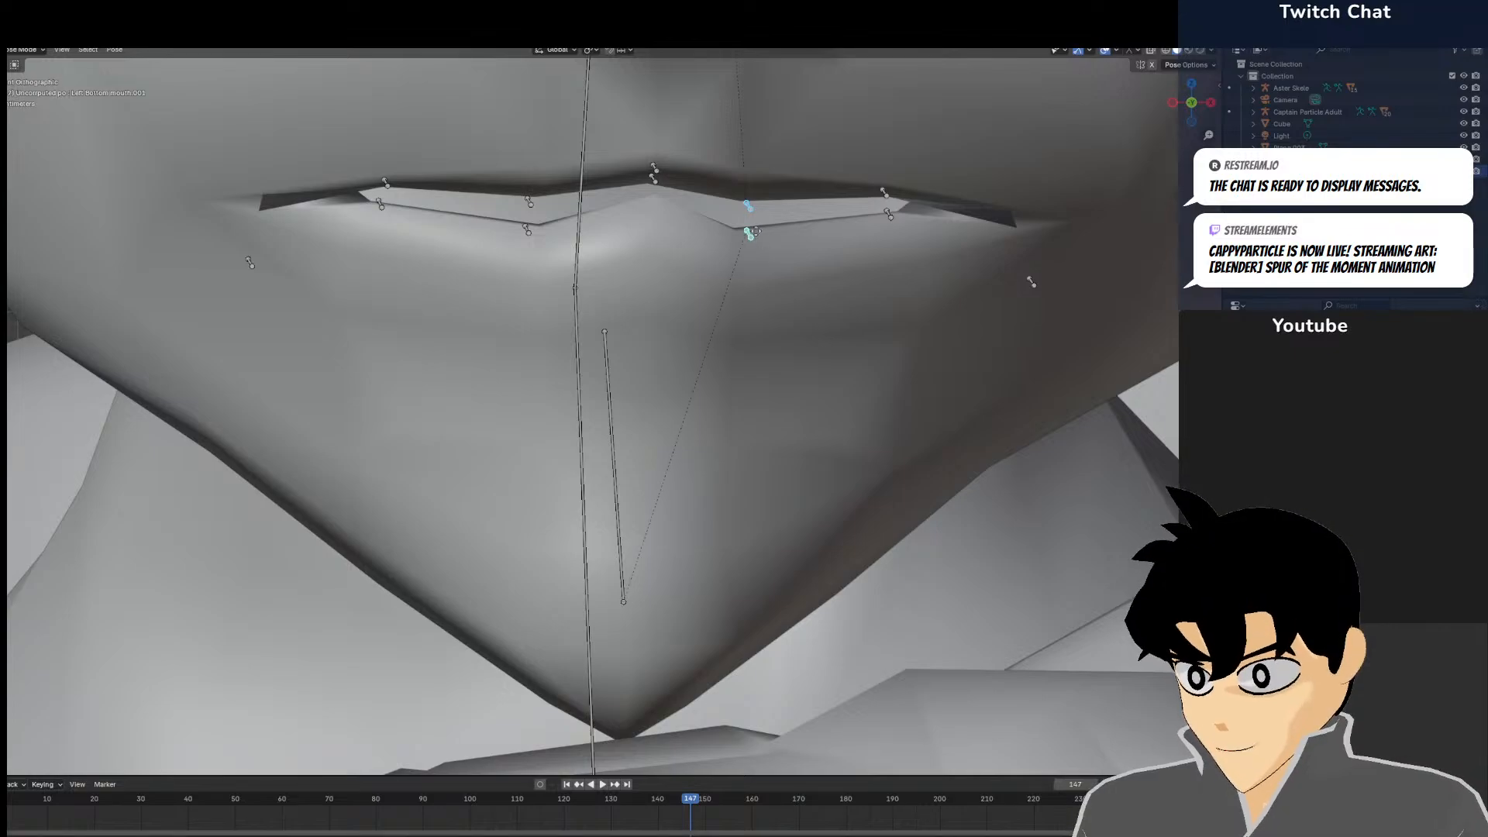
pyautogui.press('g')
pyautogui.click(757, 194)
pyautogui.click(883, 191)
pyautogui.keyDown('shift'); pyautogui.click(888, 215); pyautogui.keyUp('shift')
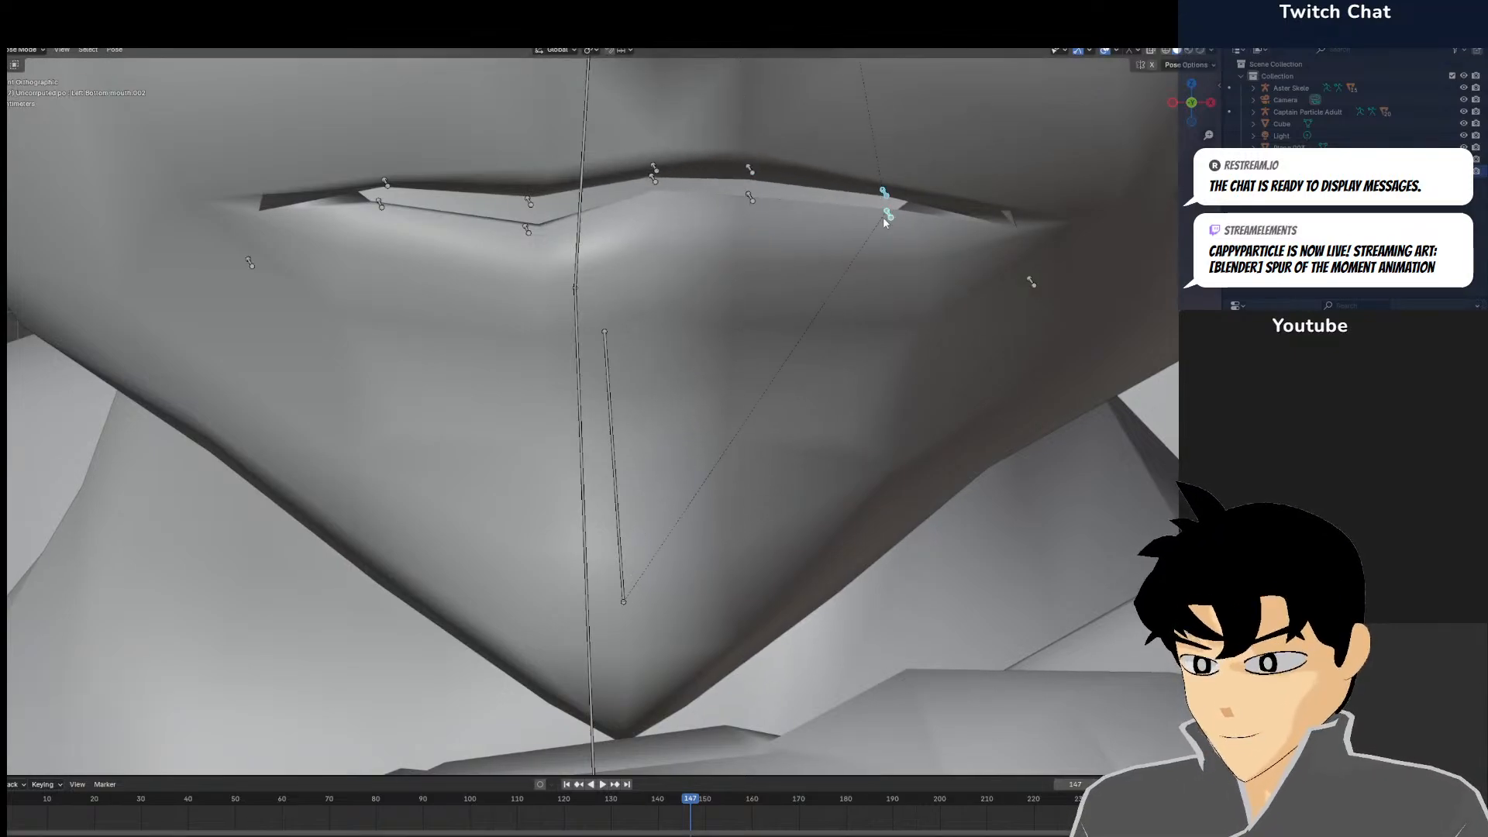
pyautogui.press('g')
pyautogui.click(886, 204)
# Raise the paired lip bones on the character's right side so the mouth line arches and closes
pyautogui.click(528, 201)
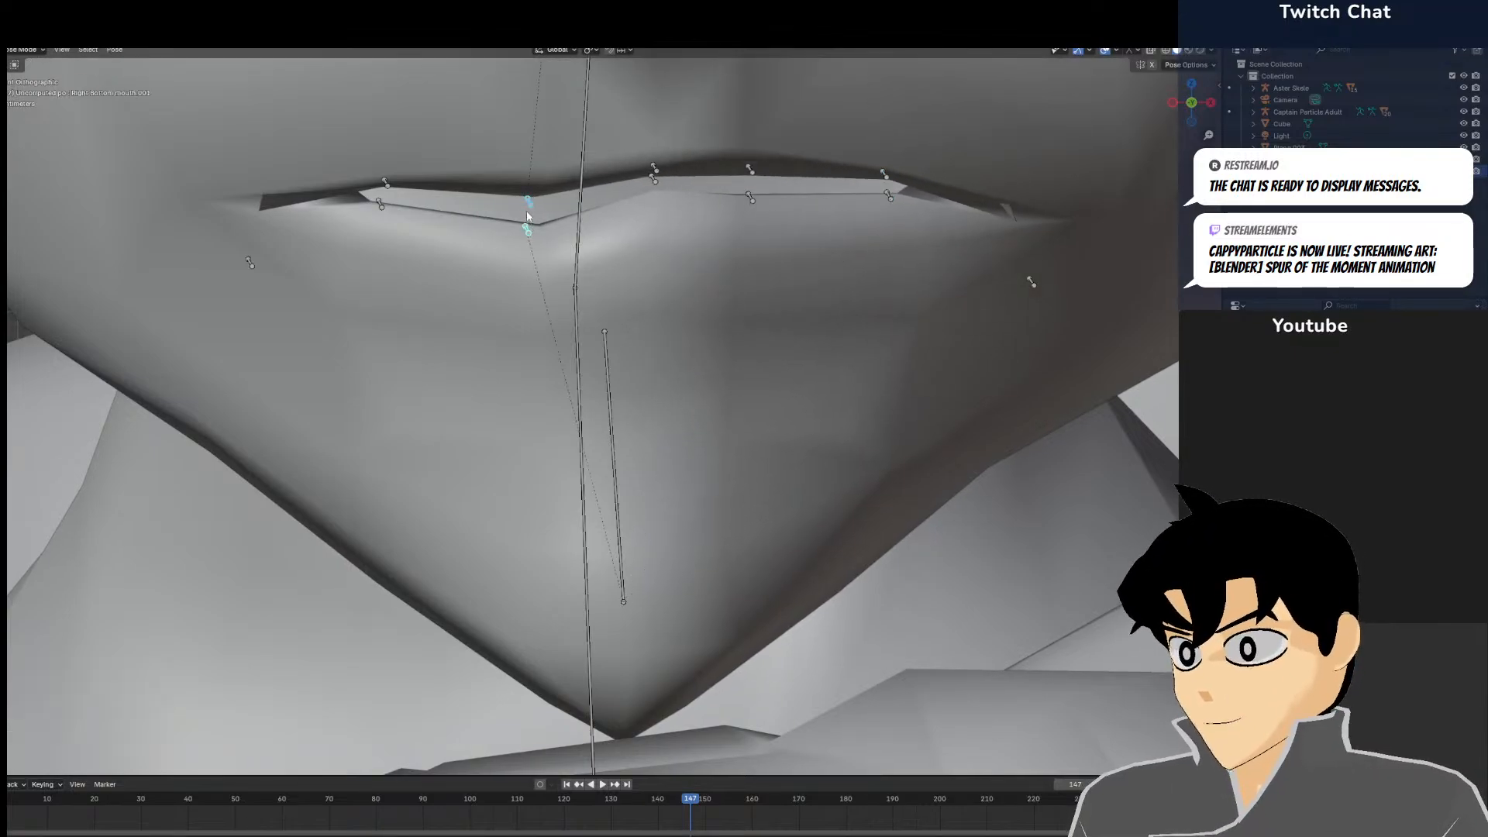
pyautogui.press('g')
pyautogui.click(520, 186)
pyautogui.click(380, 203)
pyautogui.press('g')
pyautogui.click(385, 192)
pyautogui.click(522, 184)
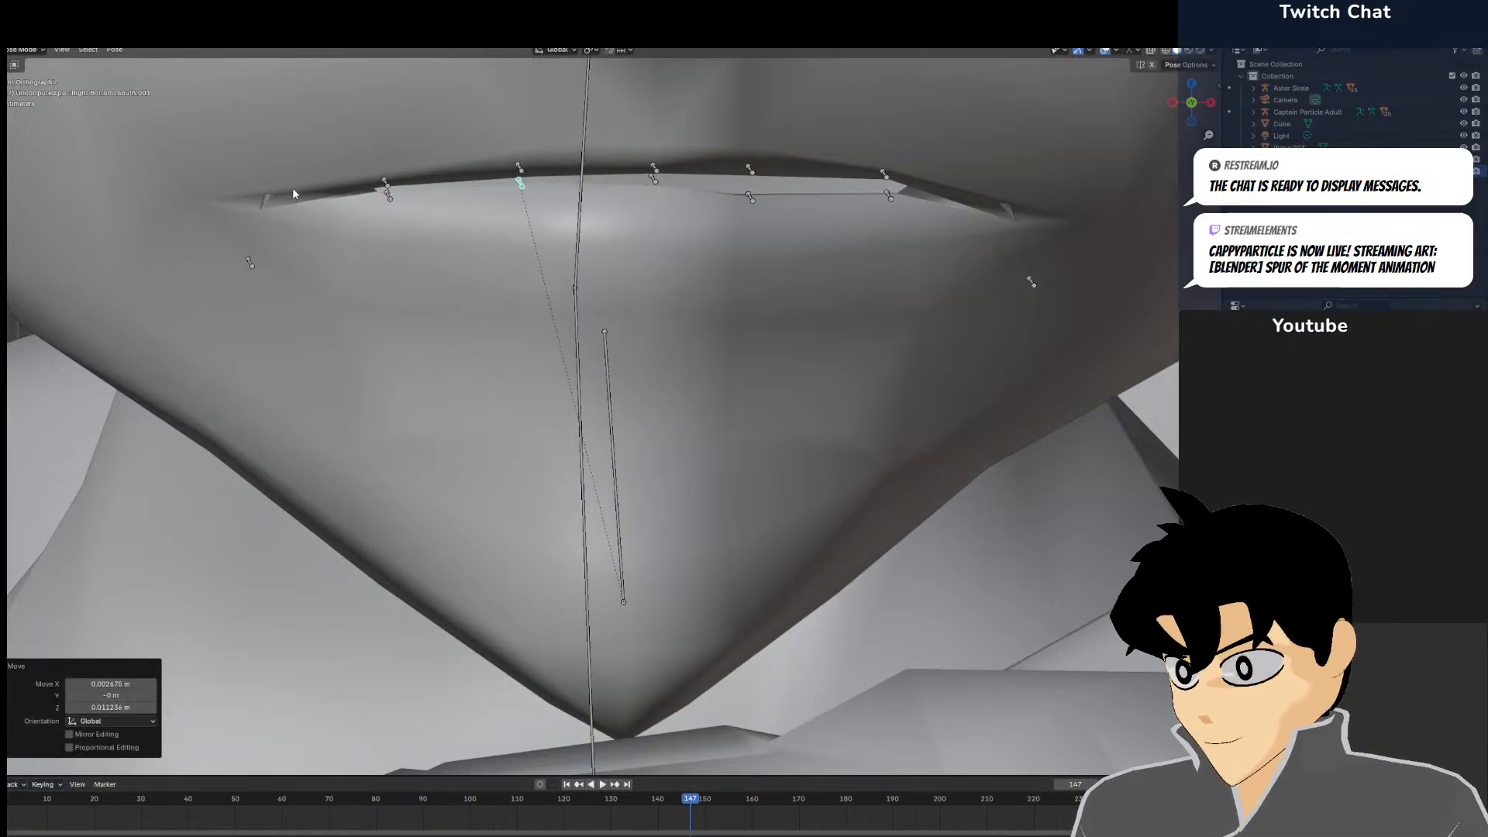
# Shift the right mouth corner bone inward and down to pull that corner lower
pyautogui.click(251, 262)
pyautogui.press('g')
pyautogui.click(274, 283)
pyautogui.scroll(-2, 806, 232)
# Nudge two lip bones at an angle to close the remaining gap between the lips
pyautogui.moveTo(834, 227); pyautogui.dragTo(731, 254, button='middle')
pyautogui.click(544, 267)
pyautogui.press('g')
pyautogui.click(543, 254)
pyautogui.click(659, 266)
pyautogui.press('g')
pyautogui.click(638, 254)
pyautogui.moveTo(638, 255); pyautogui.dragTo(809, 256, button='middle')
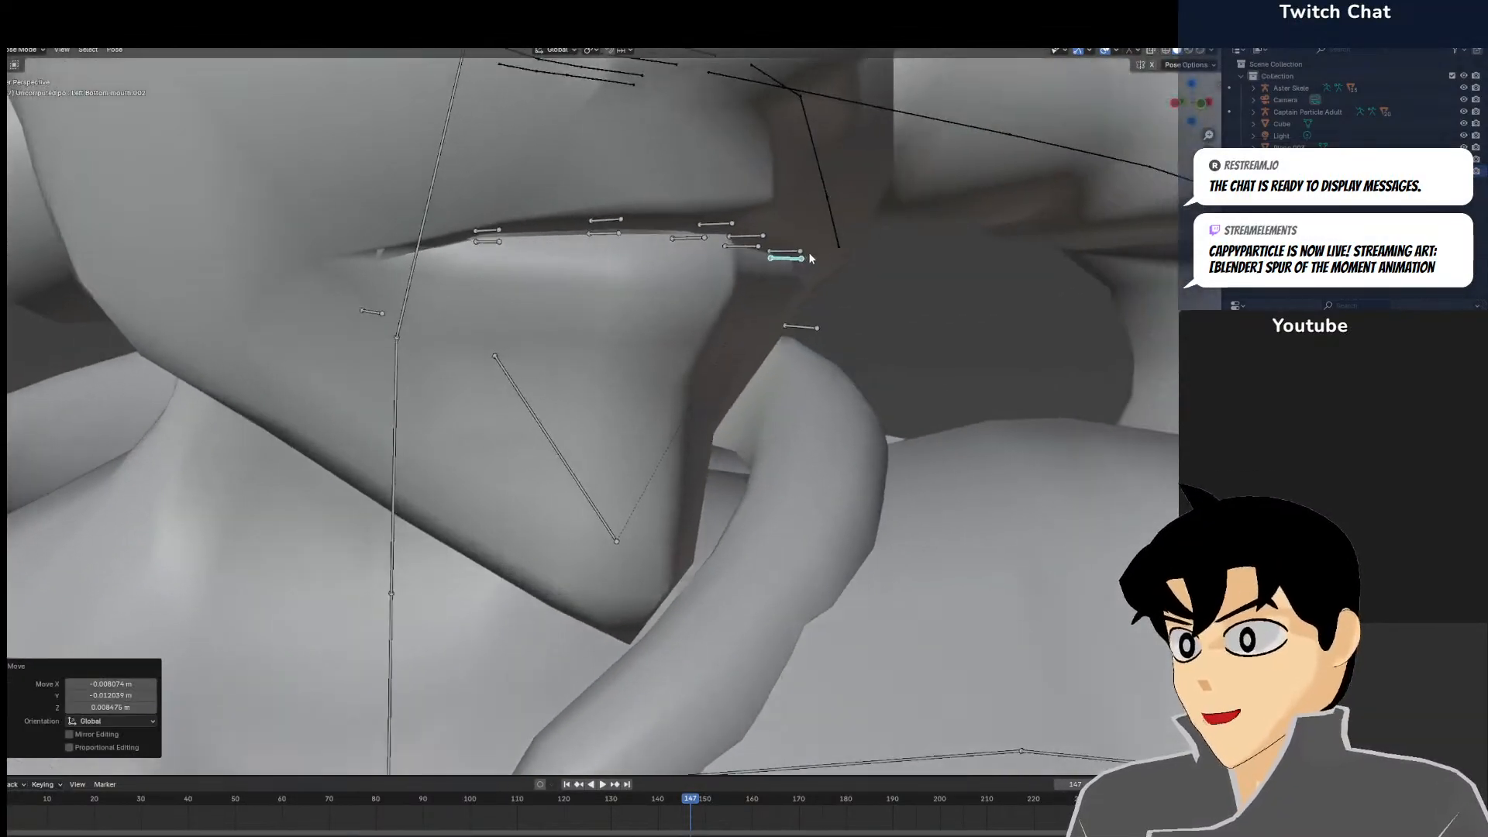
# Adjust the Left Bottom mouth bone at an angle and check the lips in profile
pyautogui.moveTo(699, 254); pyautogui.dragTo(532, 225, button='middle')
pyautogui.click(753, 248)
pyautogui.press('g')
pyautogui.click(741, 247)
pyautogui.press('KP_3')
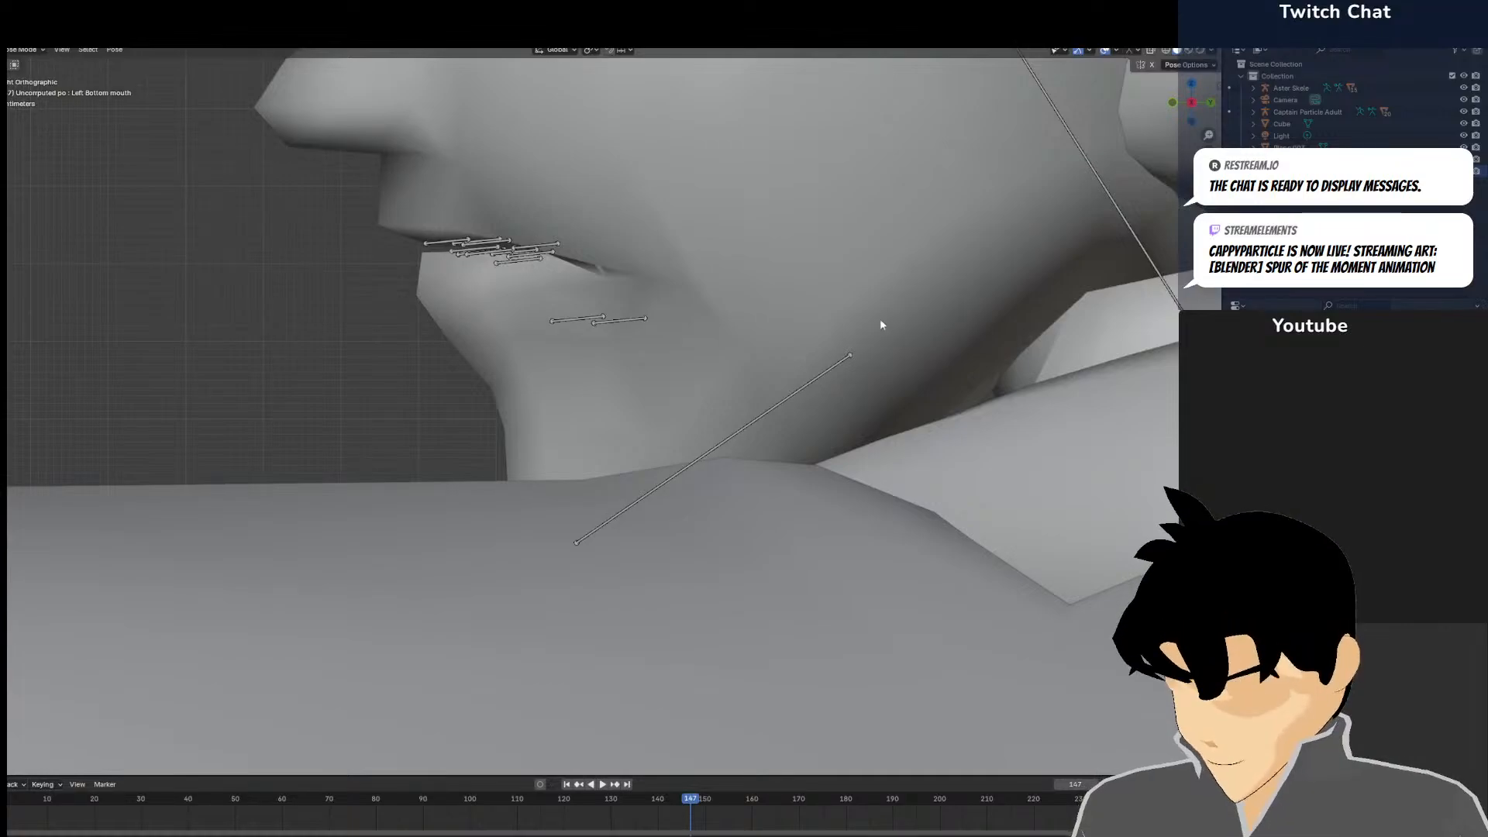
# Examine the mouth through the camera, select its corner bones, and look over the whole face from outside the camera
pyautogui.scroll(-6, 866, 328)
pyautogui.moveTo(864, 330); pyautogui.dragTo(1091, 352, button='middle')
pyautogui.press('KP_0')
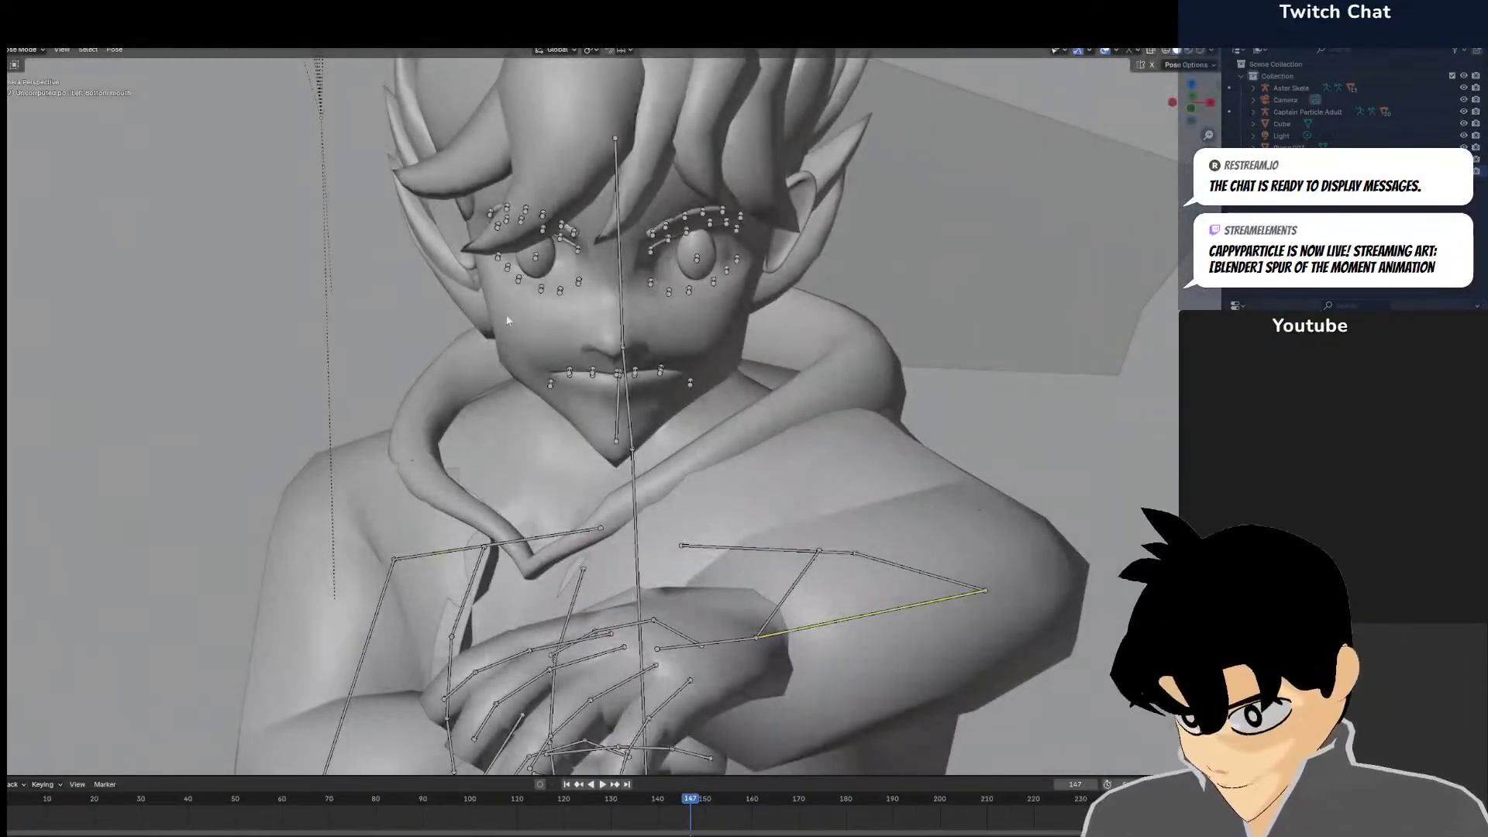
pyautogui.scroll(7, 598, 318)
pyautogui.scroll(-5, 731, 313)
pyautogui.scroll(4, 774, 362)
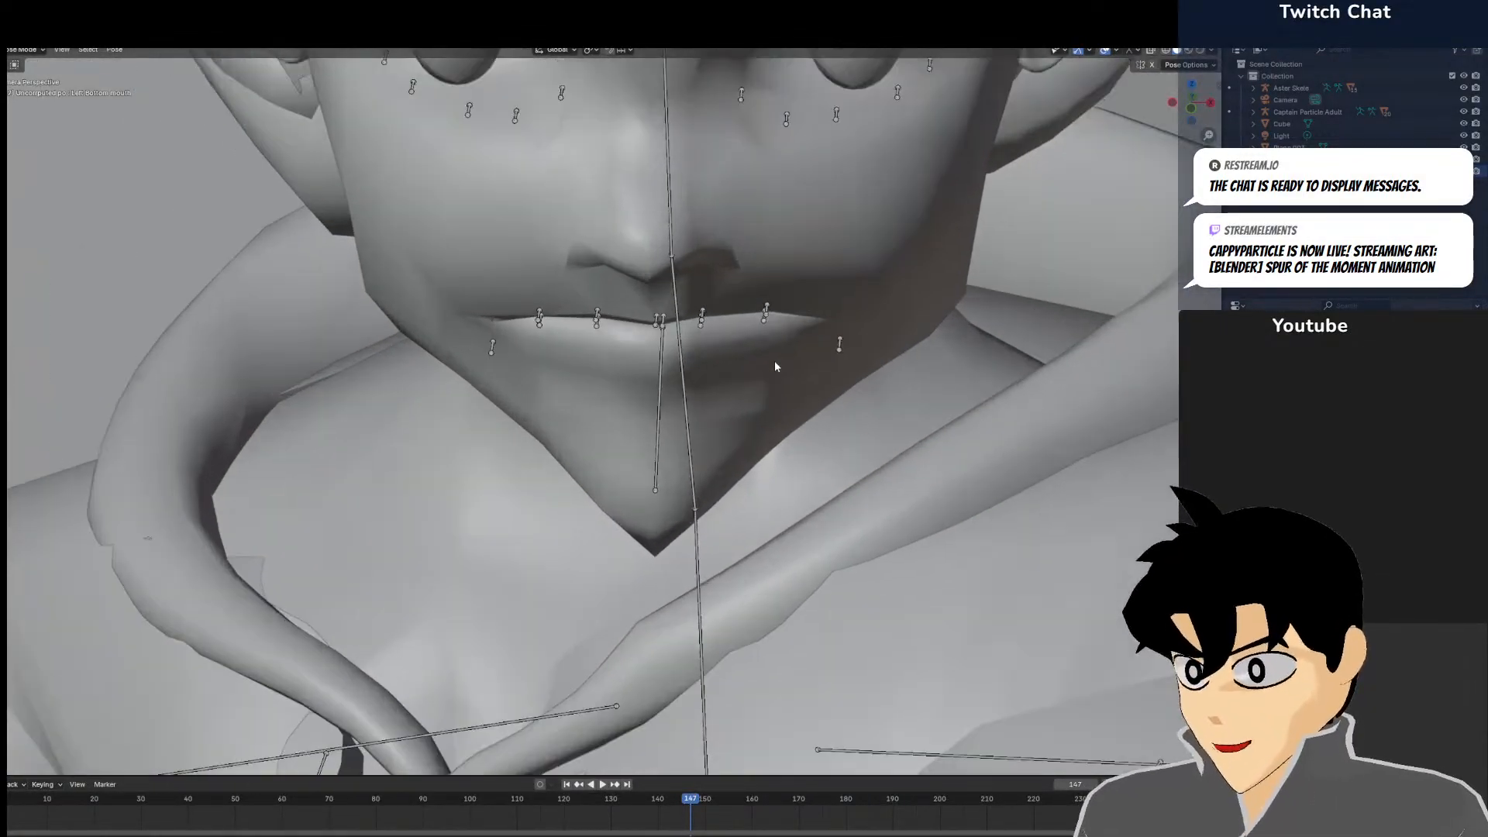
pyautogui.click(839, 345)
pyautogui.click(490, 348)
pyautogui.press('KP_0')
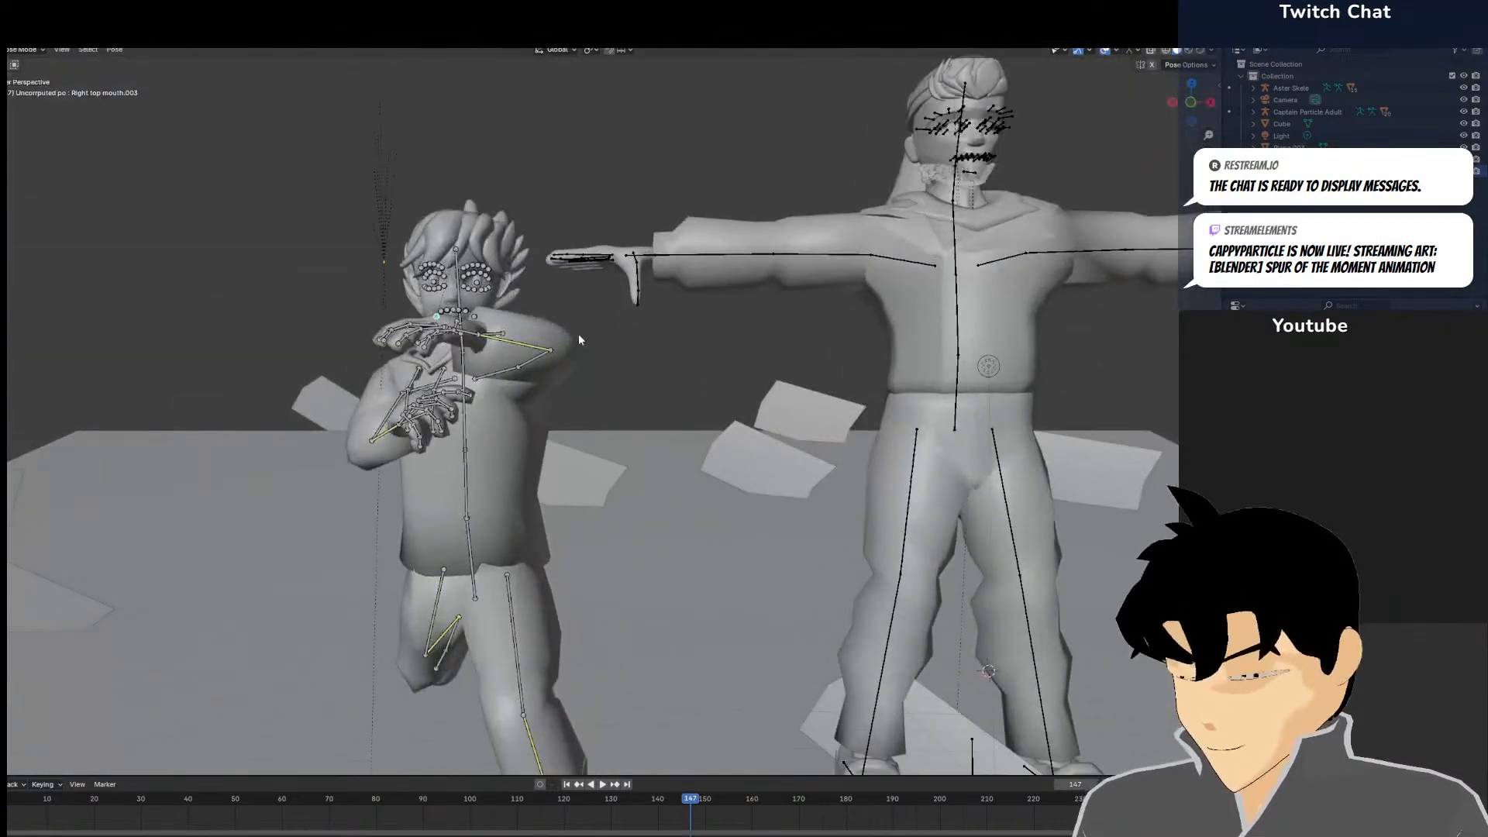
pyautogui.press('KP_Decimal')
pyautogui.scroll(-8, 579, 295)
pyautogui.keyDown('shift'); pyautogui.moveTo(784, 265); pyautogui.dragTo(532, 512, button='middle'); pyautogui.keyUp('shift')
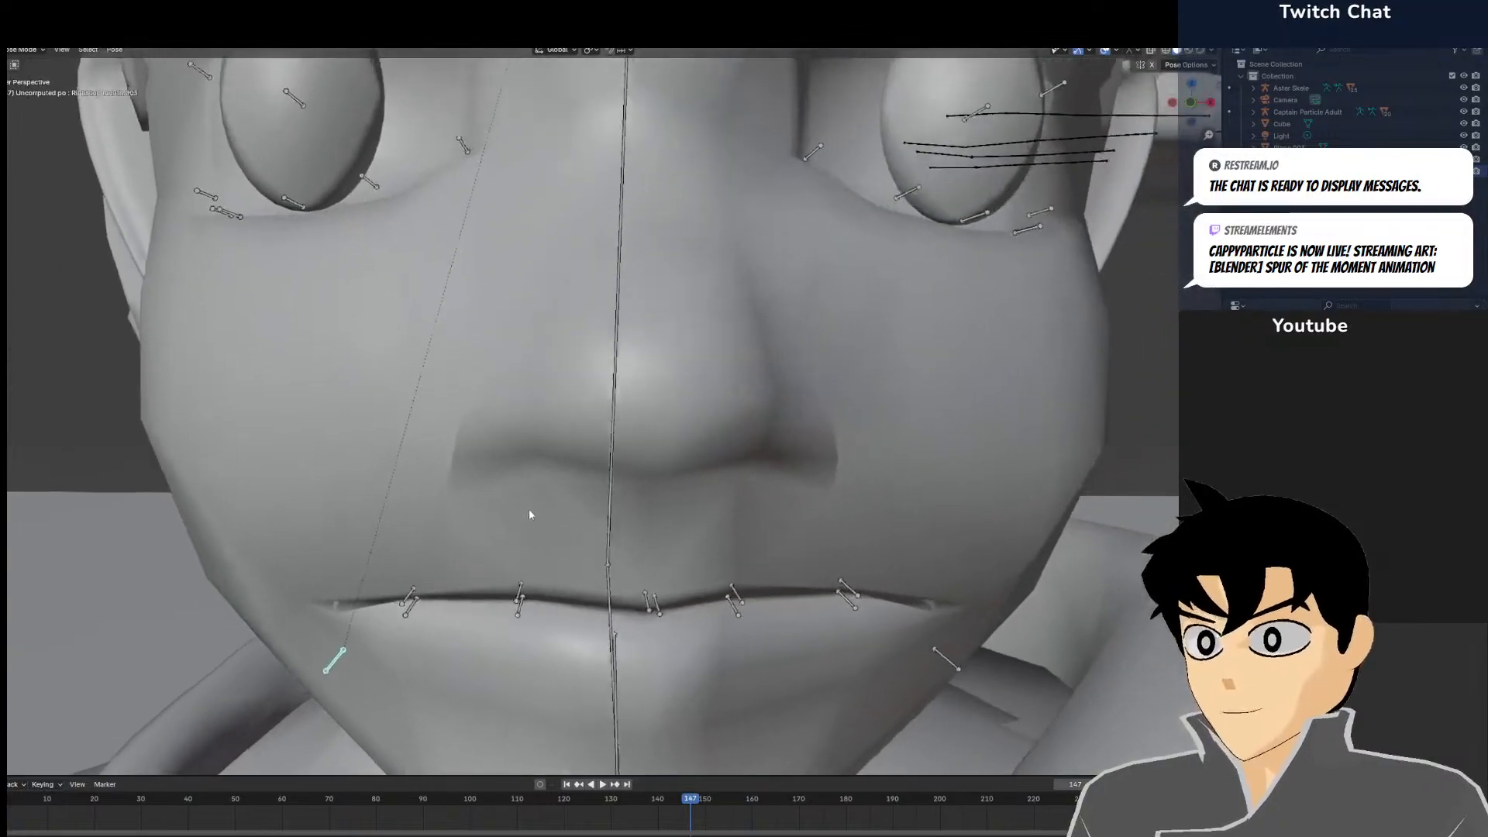
pyautogui.scroll(-4, 533, 511)
pyautogui.scroll(1, 680, 390)
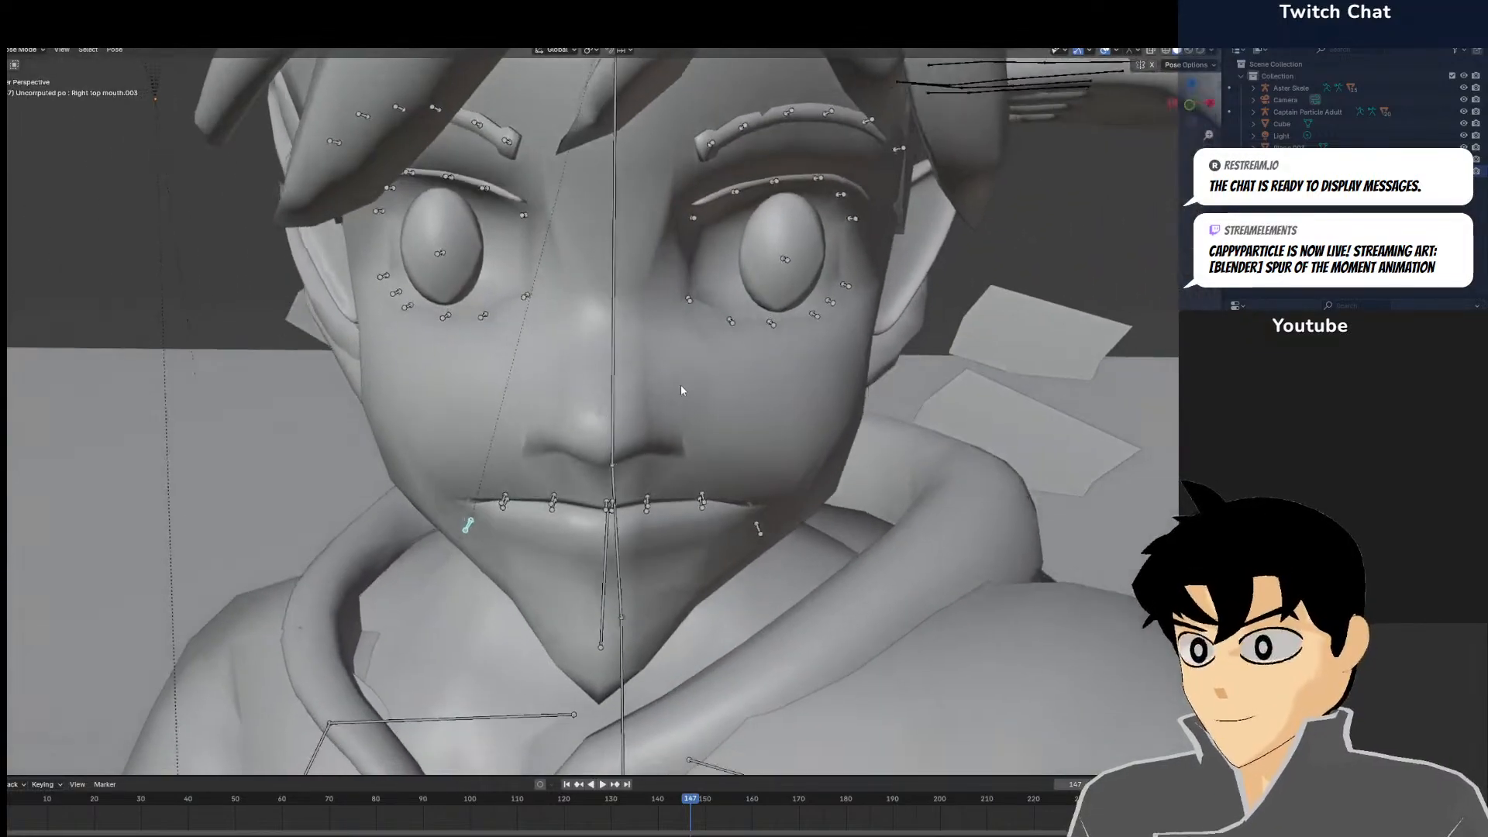
# Shift the left and right eye bones inward to adjust the character's gaze
pyautogui.moveTo(784, 260); pyautogui.dragTo(758, 262)
pyautogui.click(773, 266)
pyautogui.click(442, 254)
pyautogui.press('g')
pyautogui.click(466, 257)
# Lower the inner end of the character's left eyebrow
pyautogui.moveTo(728, 234); pyautogui.dragTo(658, 246, button='middle')
pyautogui.click(716, 127)
pyautogui.press('g')
pyautogui.click(708, 179)
pyautogui.moveTo(708, 179); pyautogui.dragTo(617, 299, button='middle')
# Lower the inner upper-lid bones of the left eye to slant the lash line toward the nose
pyautogui.click(593, 254)
pyautogui.press('g')
pyautogui.click(604, 273)
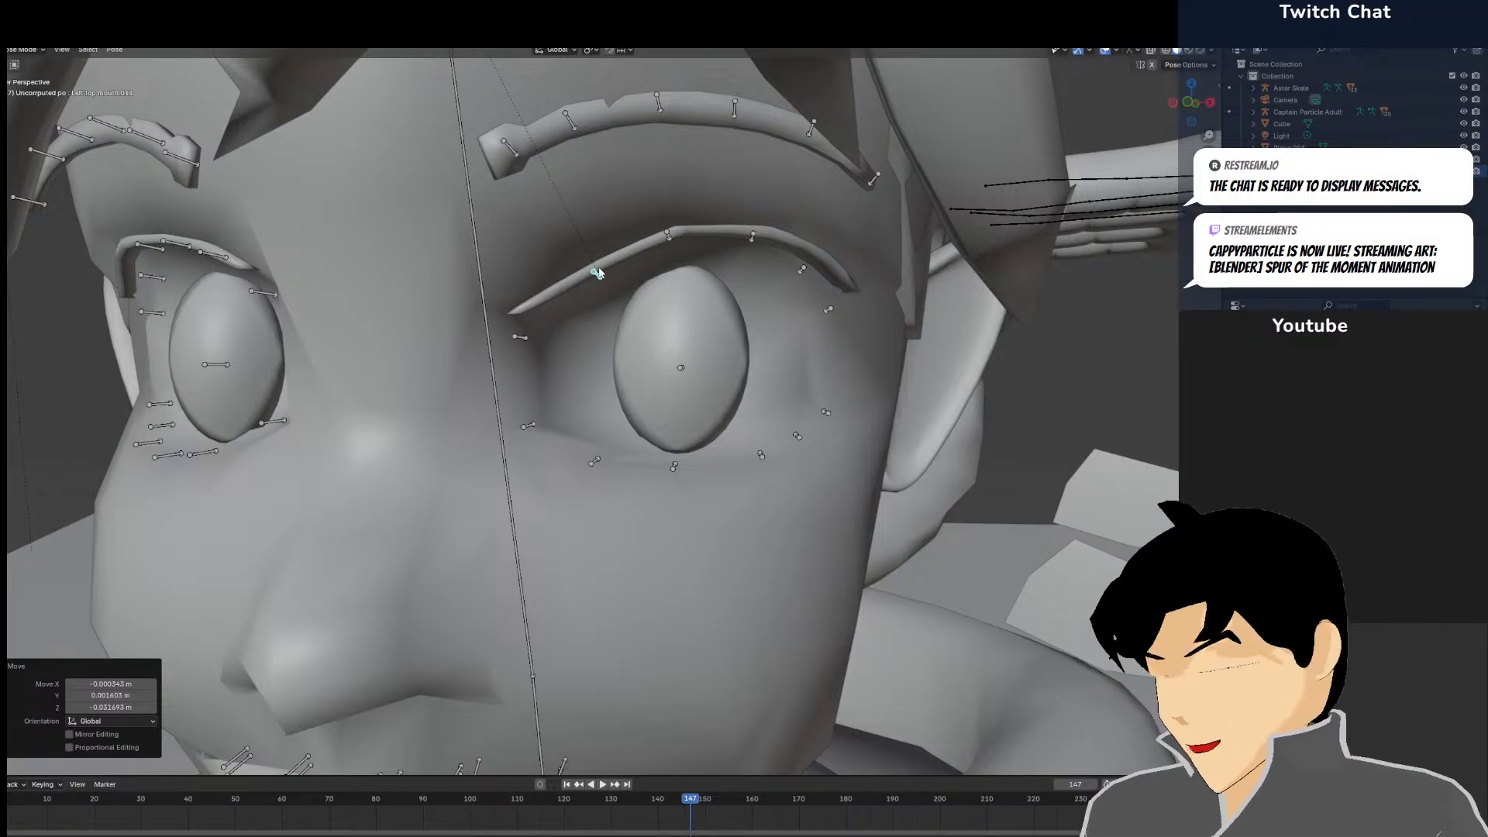
pyautogui.press('g')
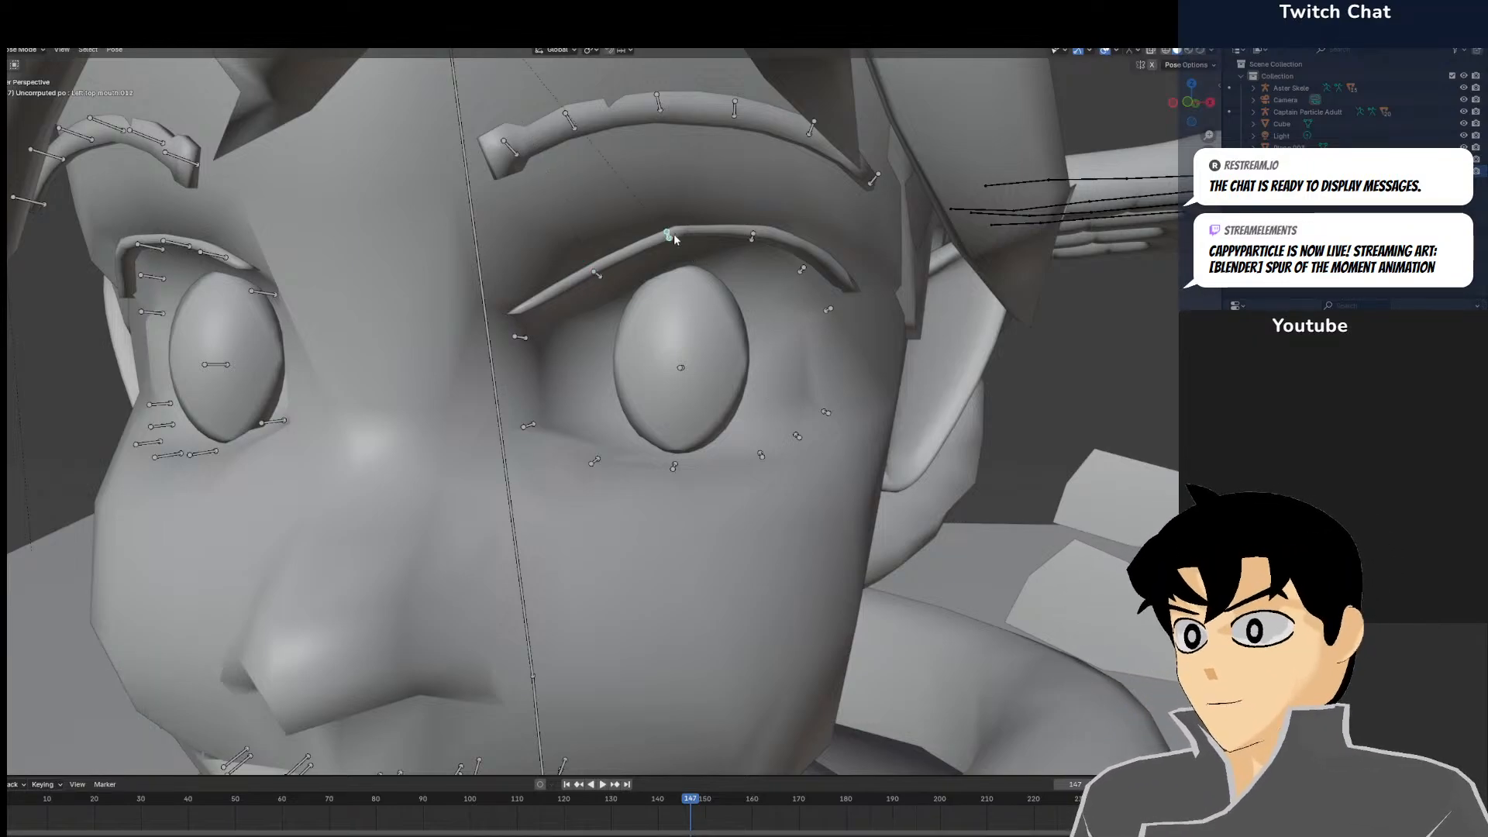
pyautogui.click(643, 253)
pyautogui.press('g')
pyautogui.click(598, 285)
# Move the left eye's inner corner bone down and rotate it to angle the lash's inner tip
pyautogui.click(519, 346)
pyautogui.click(520, 337)
pyautogui.press('g')
pyautogui.click(529, 348)
pyautogui.press('r')
pyautogui.click(629, 307)
# Nudge the upper-lid bone above the outer half of the left eye
pyautogui.click(758, 238)
pyautogui.press('g')
pyautogui.click(763, 235)
pyautogui.click(798, 257)
pyautogui.press('g')
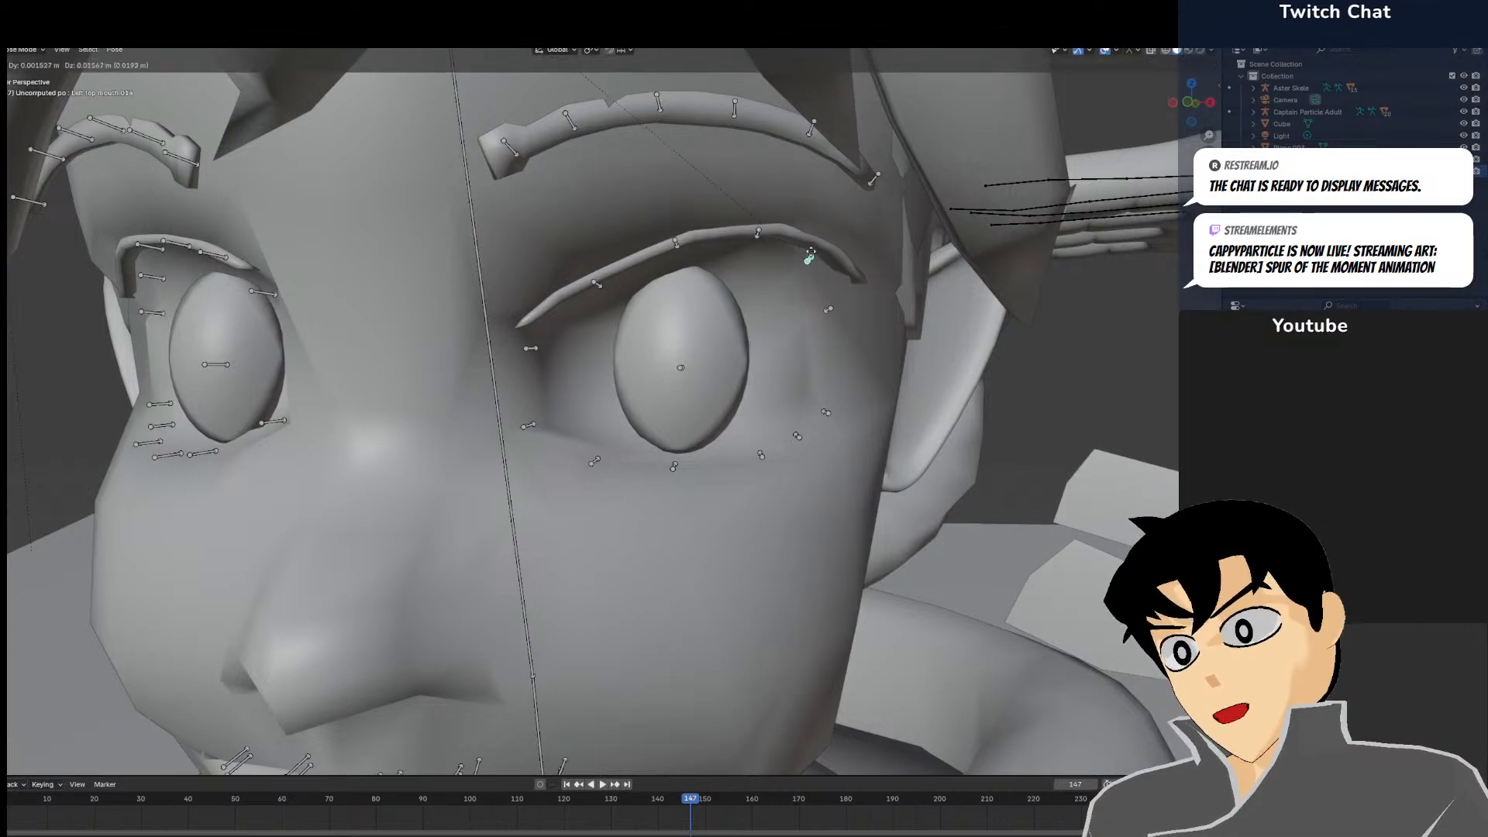
pyautogui.rightClick(810, 254)
pyautogui.moveTo(819, 271); pyautogui.dragTo(814, 283, button='middle')
pyautogui.press('g')
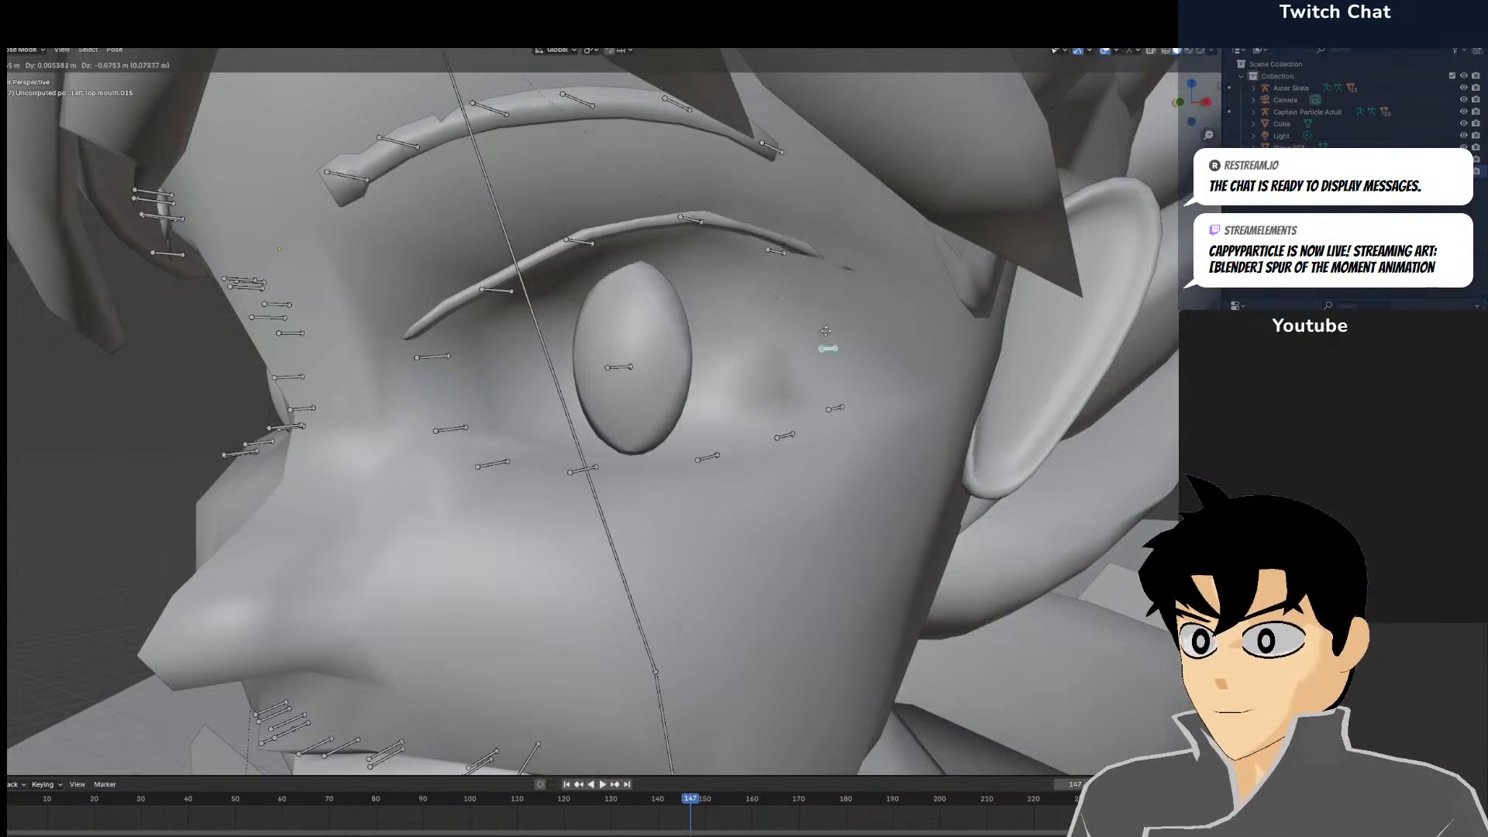
pyautogui.rightClick(855, 256)
# Reposition the Left top mouth.016 bone at the left eye's outer corner
pyautogui.click(772, 249)
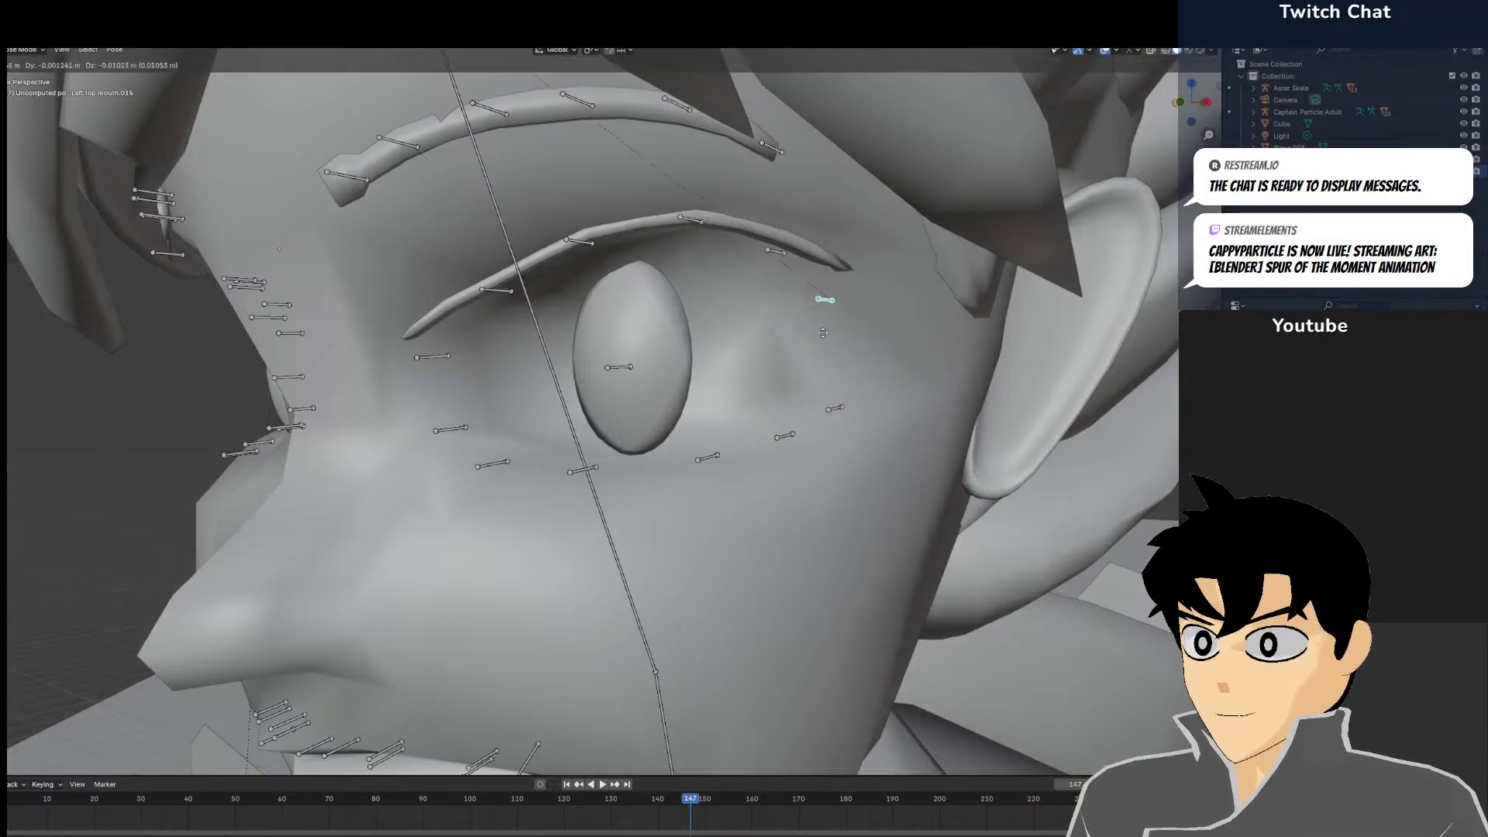
pyautogui.click(827, 291)
pyautogui.moveTo(829, 290); pyautogui.dragTo(863, 292, button='middle')
# Refine the left eye's upper-lid bones from the front, lowering the one above the pupil's outer side about 0.01 m
pyautogui.press('KP_1')
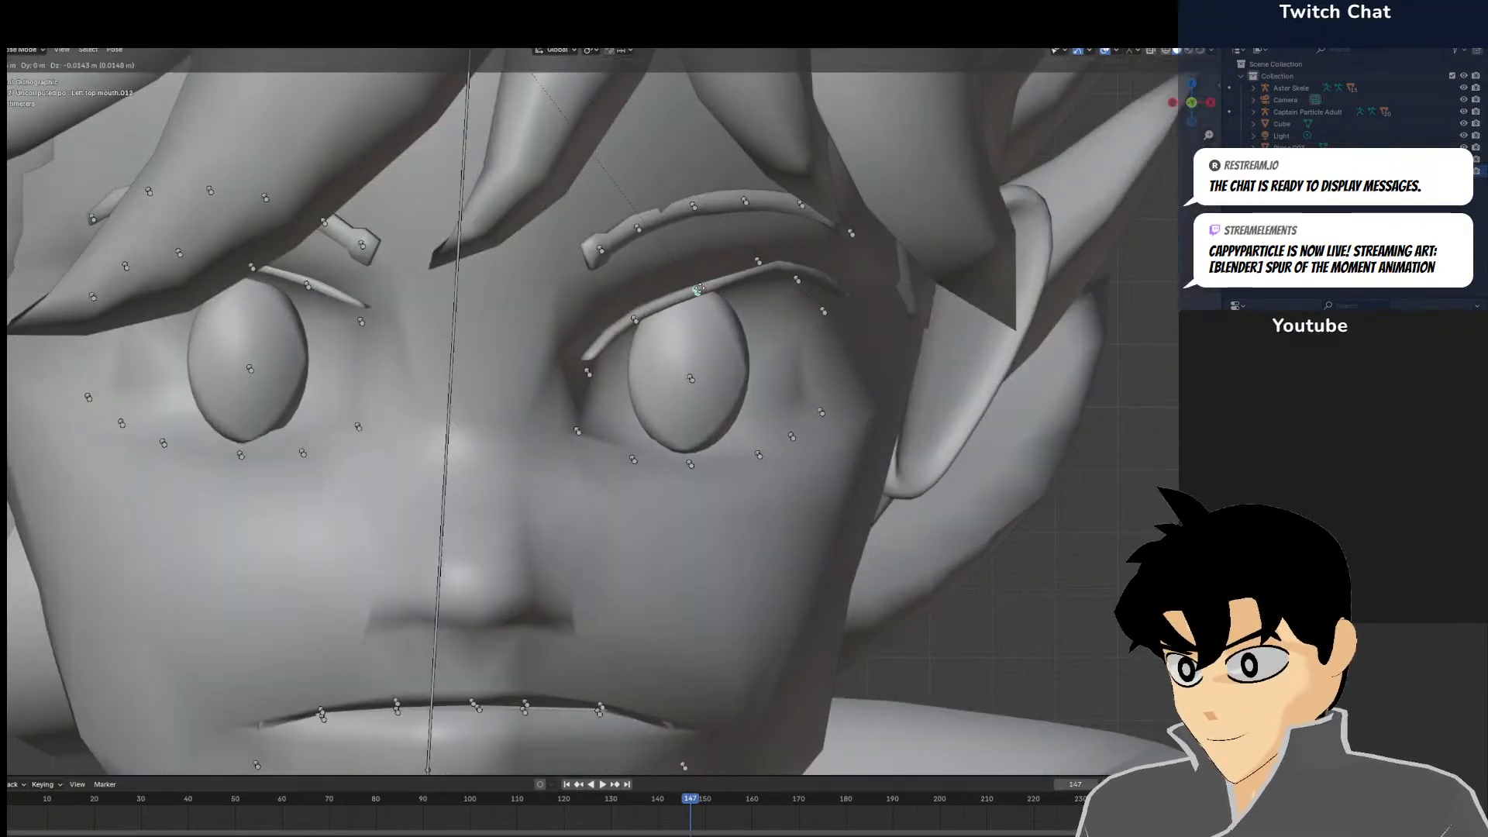
pyautogui.click(749, 271)
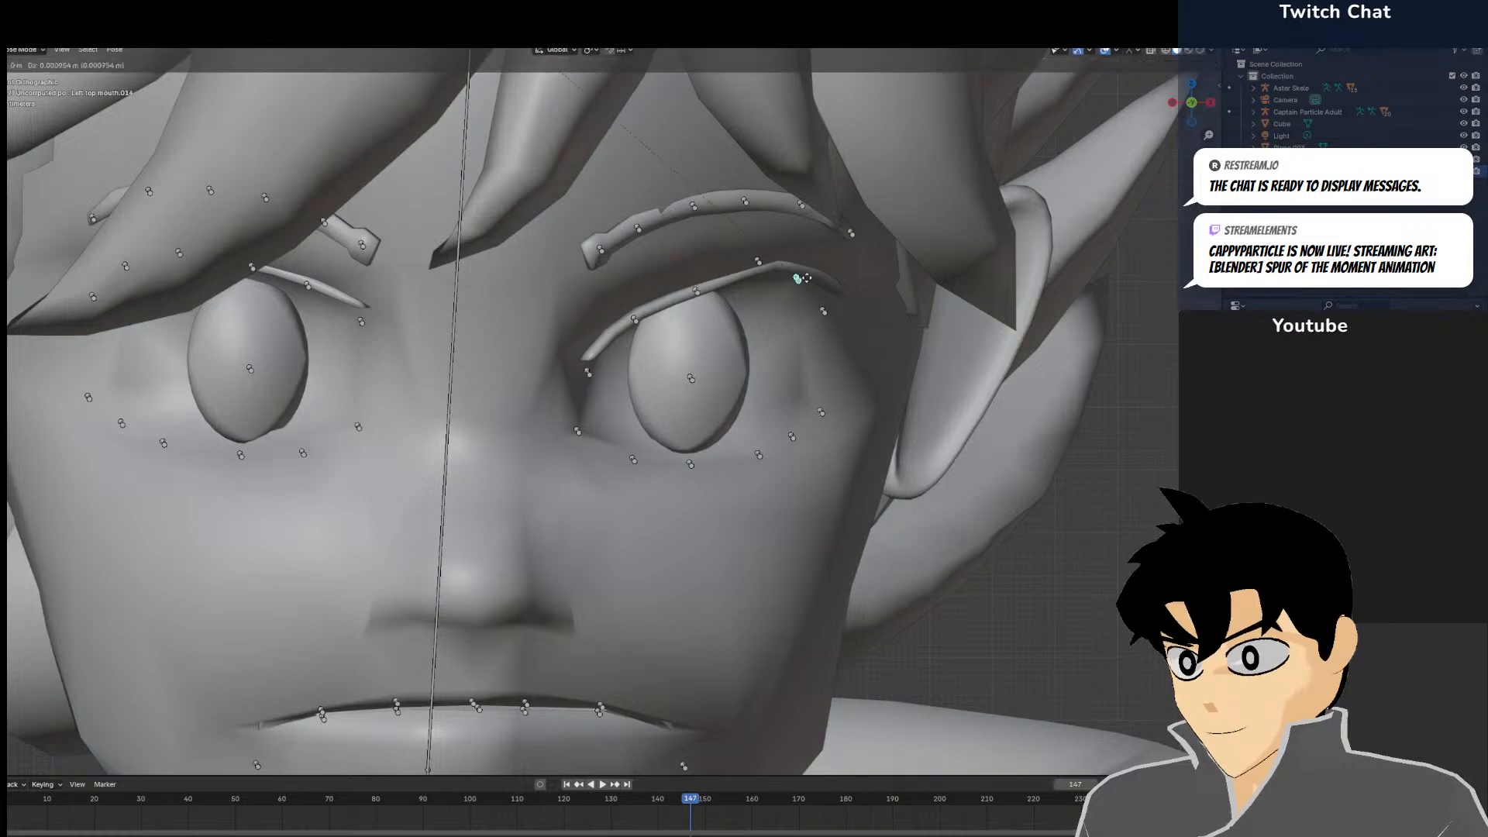
pyautogui.click(812, 273)
pyautogui.click(762, 264)
pyautogui.press('g')
pyautogui.click(762, 270)
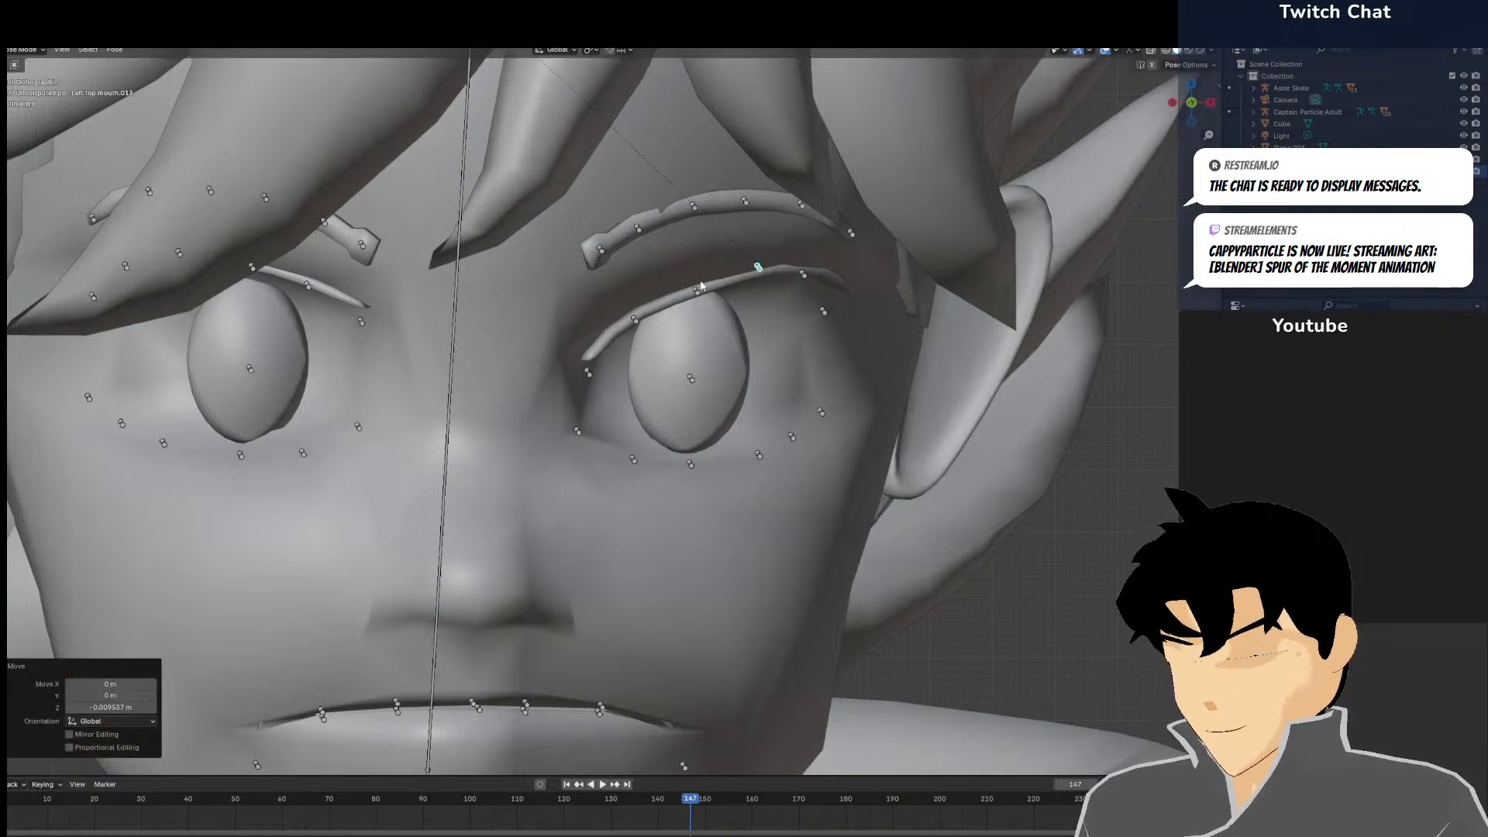
# Move the left eye's inner-corner bone about 0.009 m toward the nose and 0.006 m down
pyautogui.click(591, 370)
pyautogui.press('g')
pyautogui.click(585, 373)
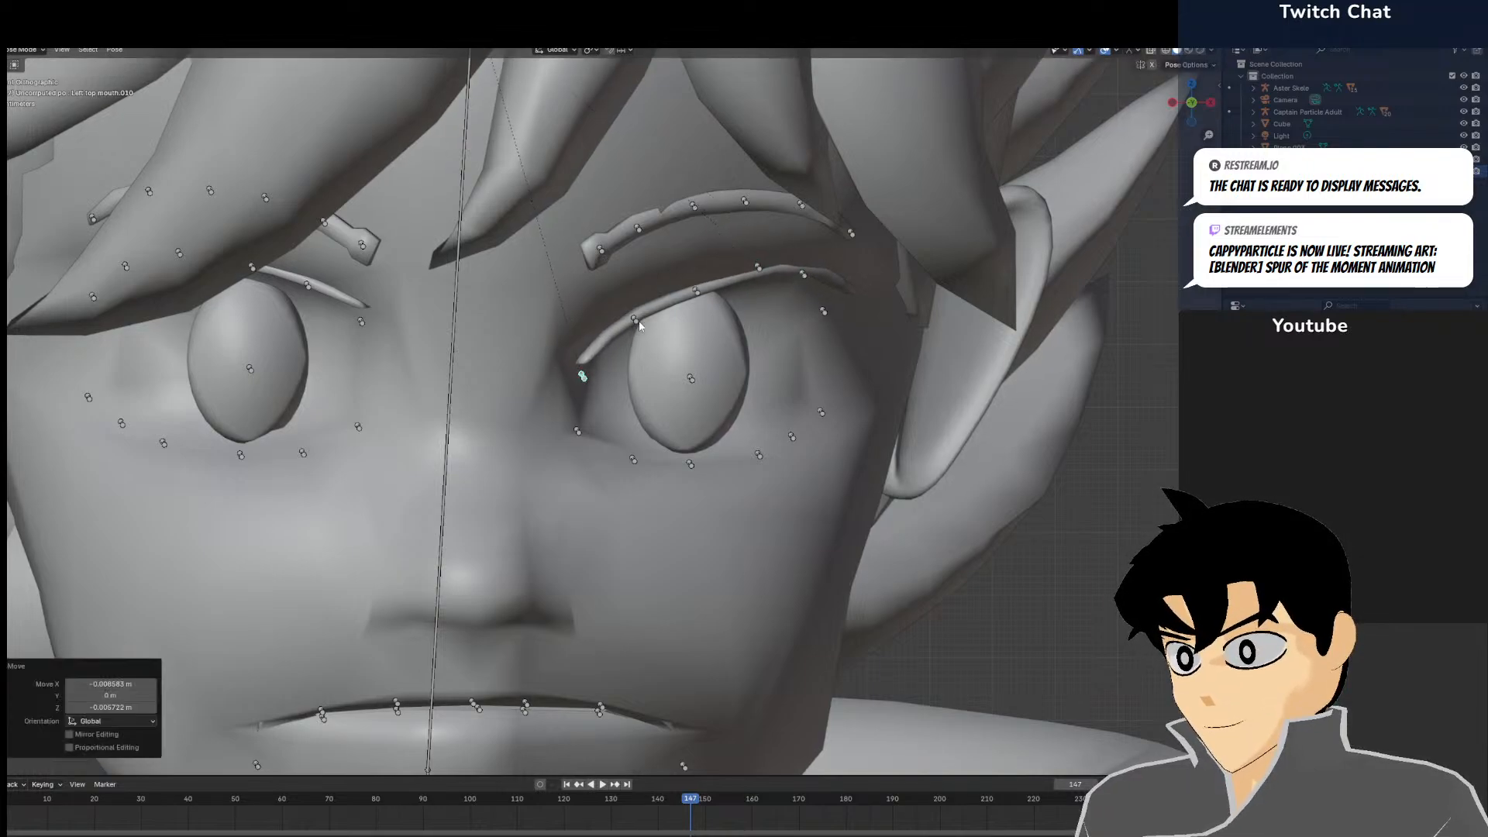
# Lower the left eyebrow's inner-end bone about 0.065 m, shift it about 0.03 m toward the nose, and rotate it
pyautogui.click(603, 248)
pyautogui.press('g')
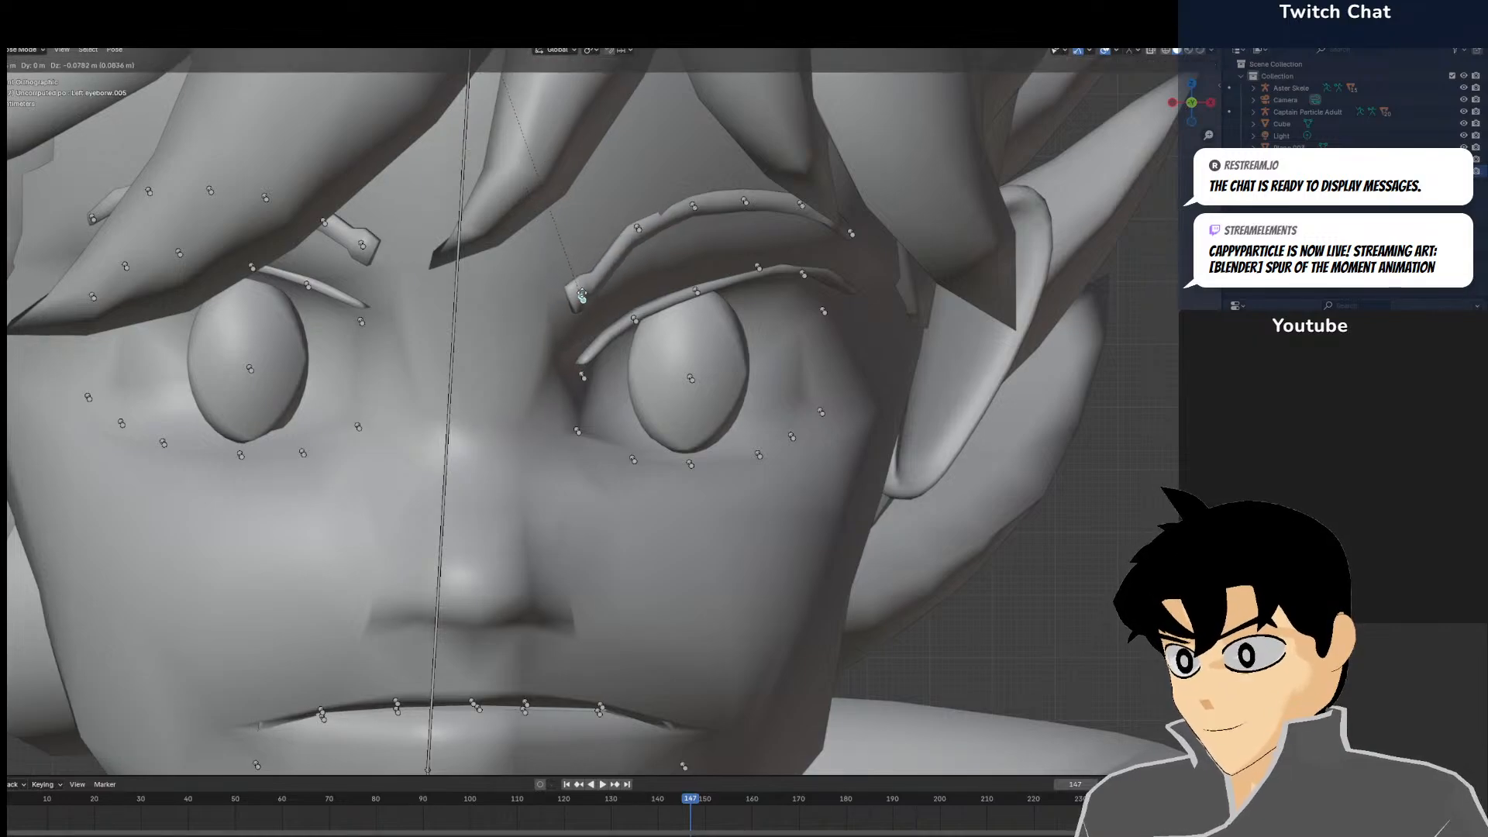
pyautogui.click(585, 288)
pyautogui.press('r')
pyautogui.click(658, 241)
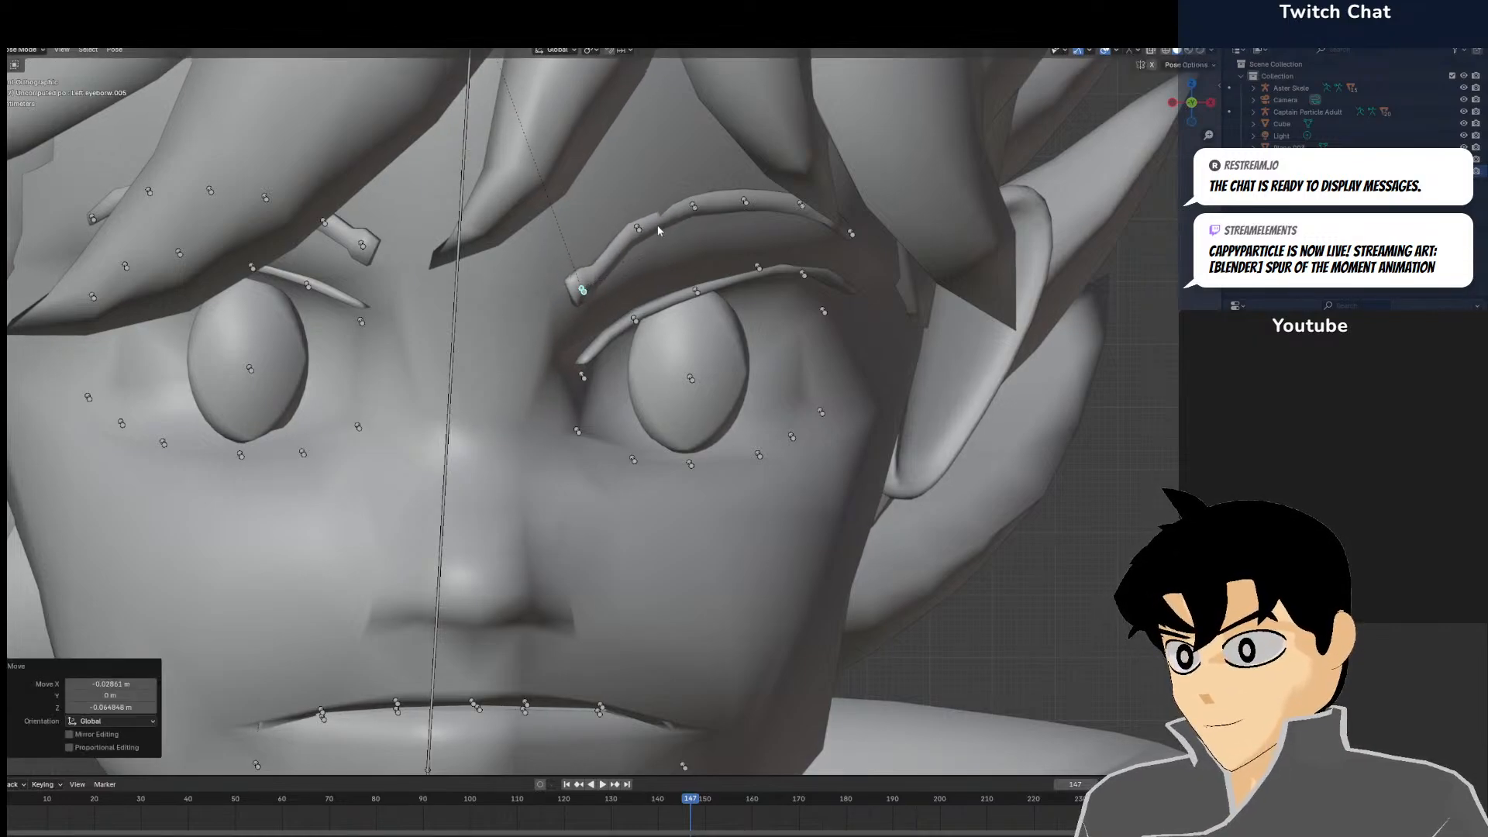
# Lower the left eyebrow's three middle bones to follow the dropped inner end in one smooth slant, the outermost about 0.018 m
pyautogui.click(640, 233)
pyautogui.press('g')
pyautogui.click(649, 258)
pyautogui.click(685, 212)
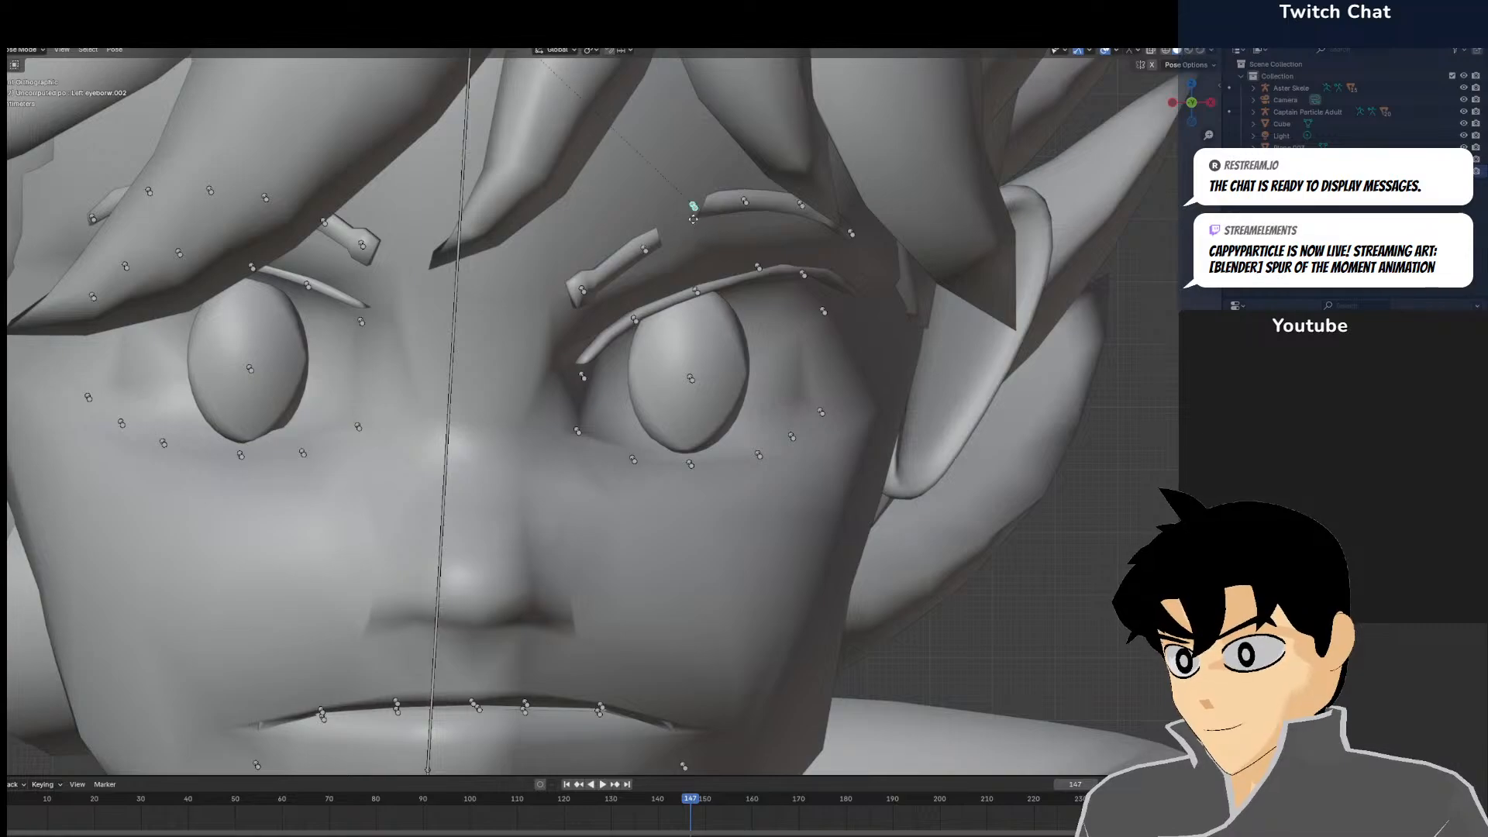
pyautogui.press('g')
pyautogui.click(703, 241)
pyautogui.click(744, 200)
pyautogui.press('g')
pyautogui.click(757, 220)
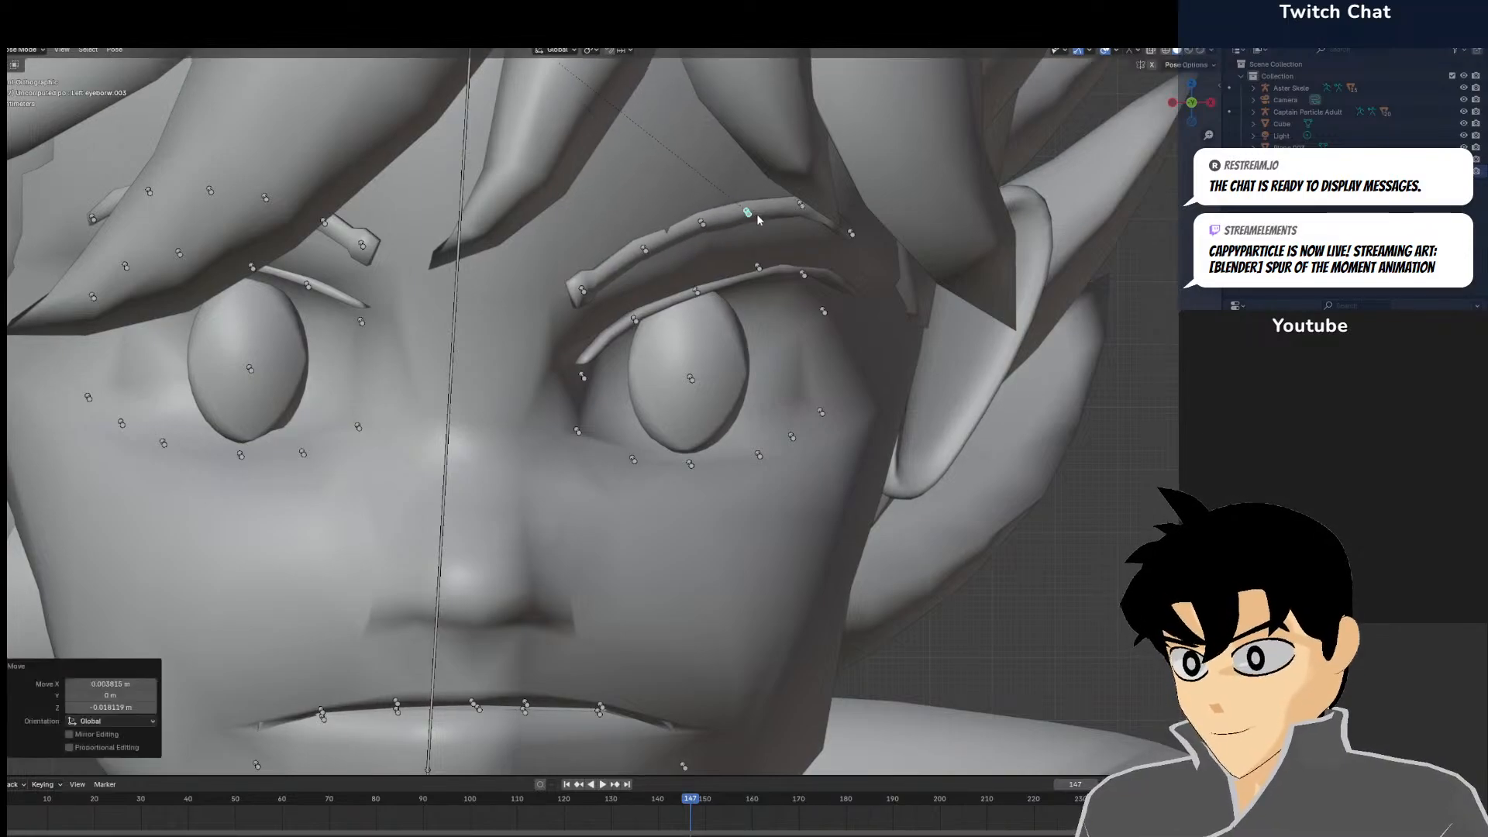
# Shift the left eyebrow's two outer bones outward, lowering the end bone about 0.01 m
pyautogui.click(801, 203)
pyautogui.press('g')
pyautogui.click(812, 203)
pyautogui.click(849, 232)
pyautogui.press('g')
pyautogui.click(854, 239)
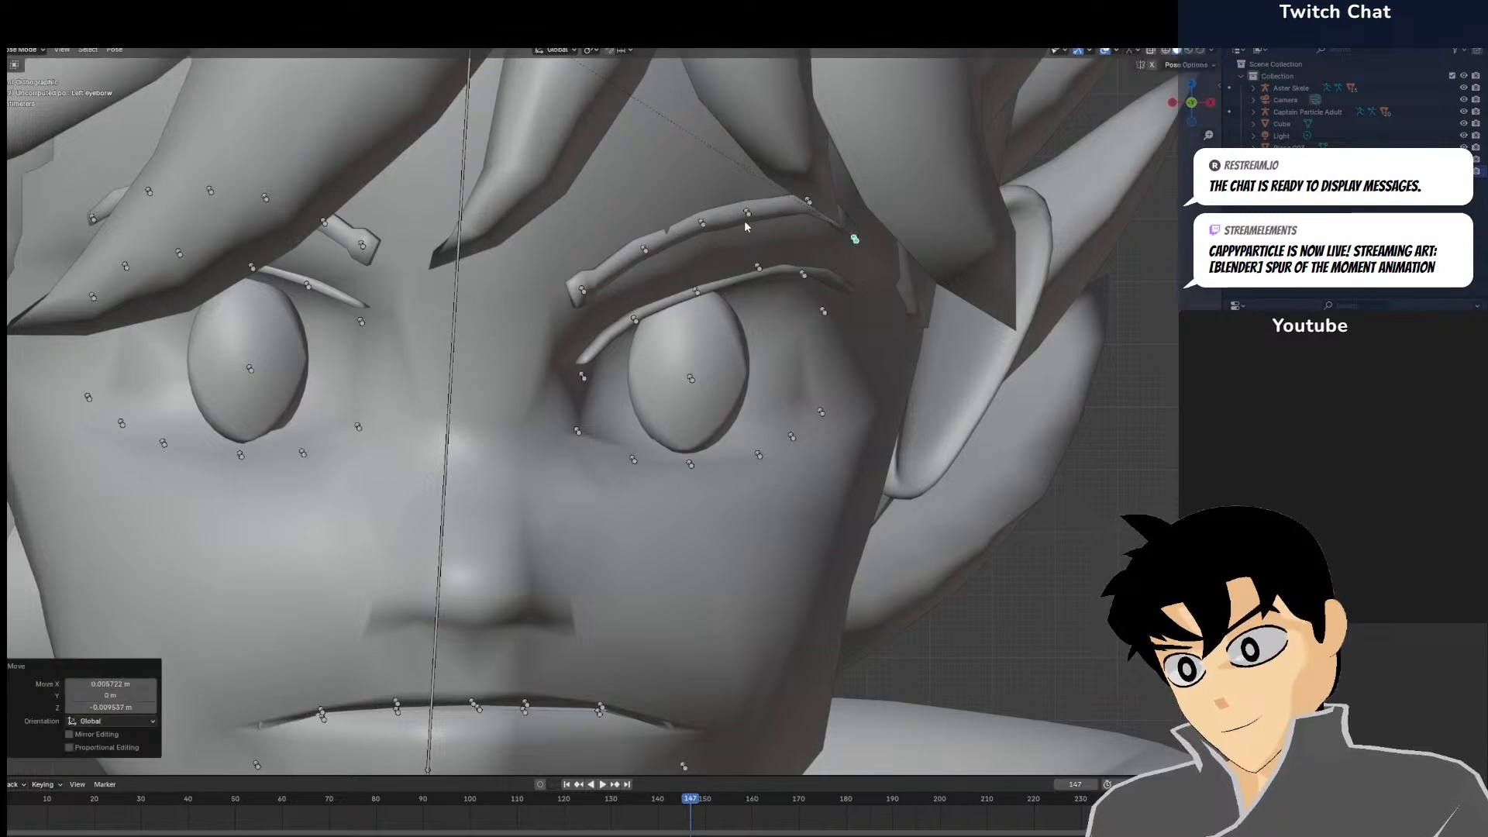
# Fine-tune the heights of the left eyebrow's two bones next to its inner end to even out the curve
pyautogui.click(648, 246)
pyautogui.press('g')
pyautogui.click(648, 245)
pyautogui.click(702, 223)
pyautogui.press('g')
pyautogui.click(701, 223)
pyautogui.scroll(-2, 581, 199)
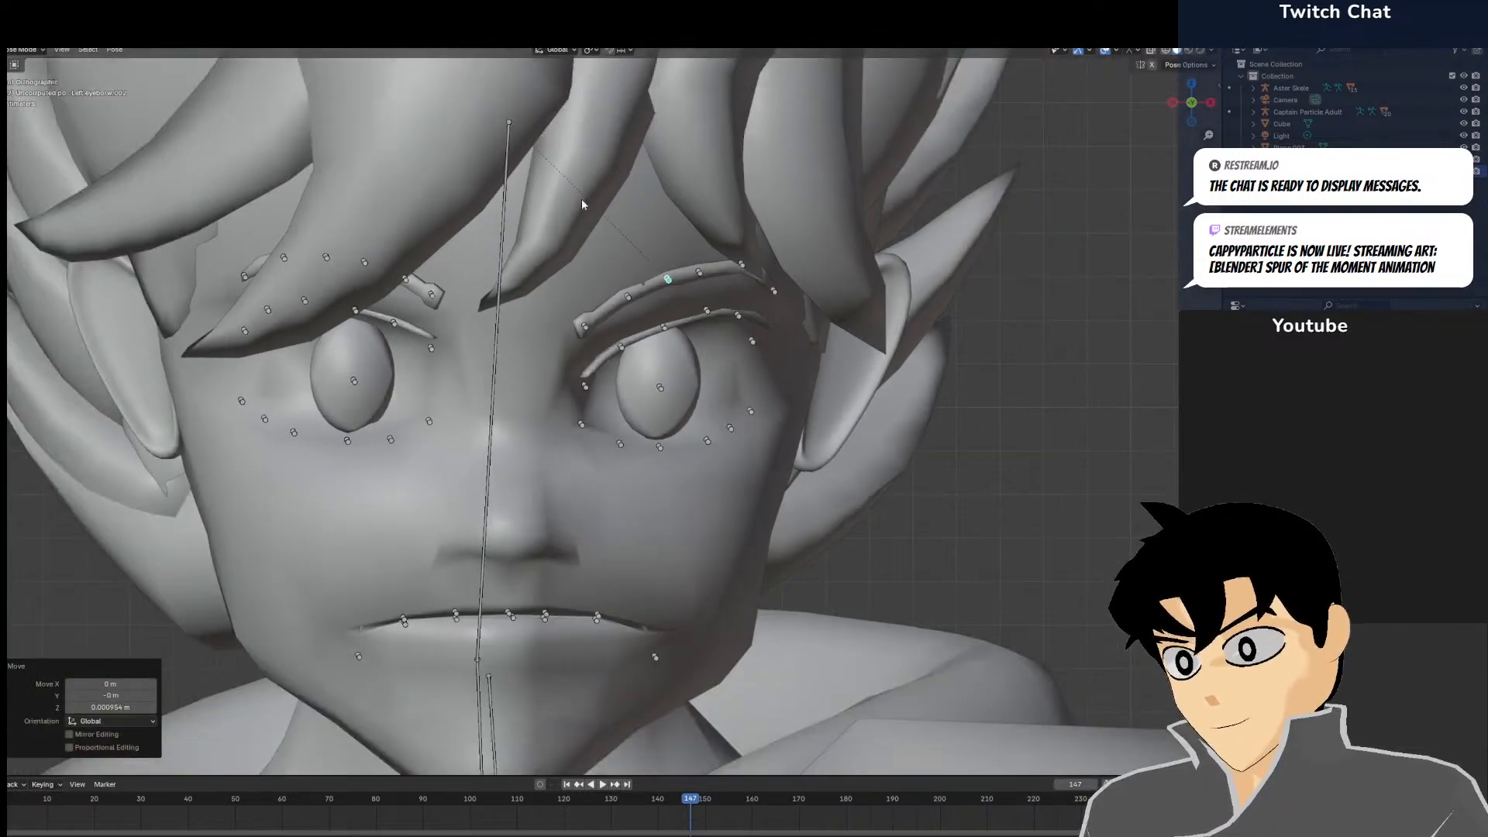
# Raise the bone at the left mouth corner and reposition the Left top mouth.001 lip bone
pyautogui.click(593, 254)
pyautogui.moveTo(562, 257); pyautogui.dragTo(922, 478)
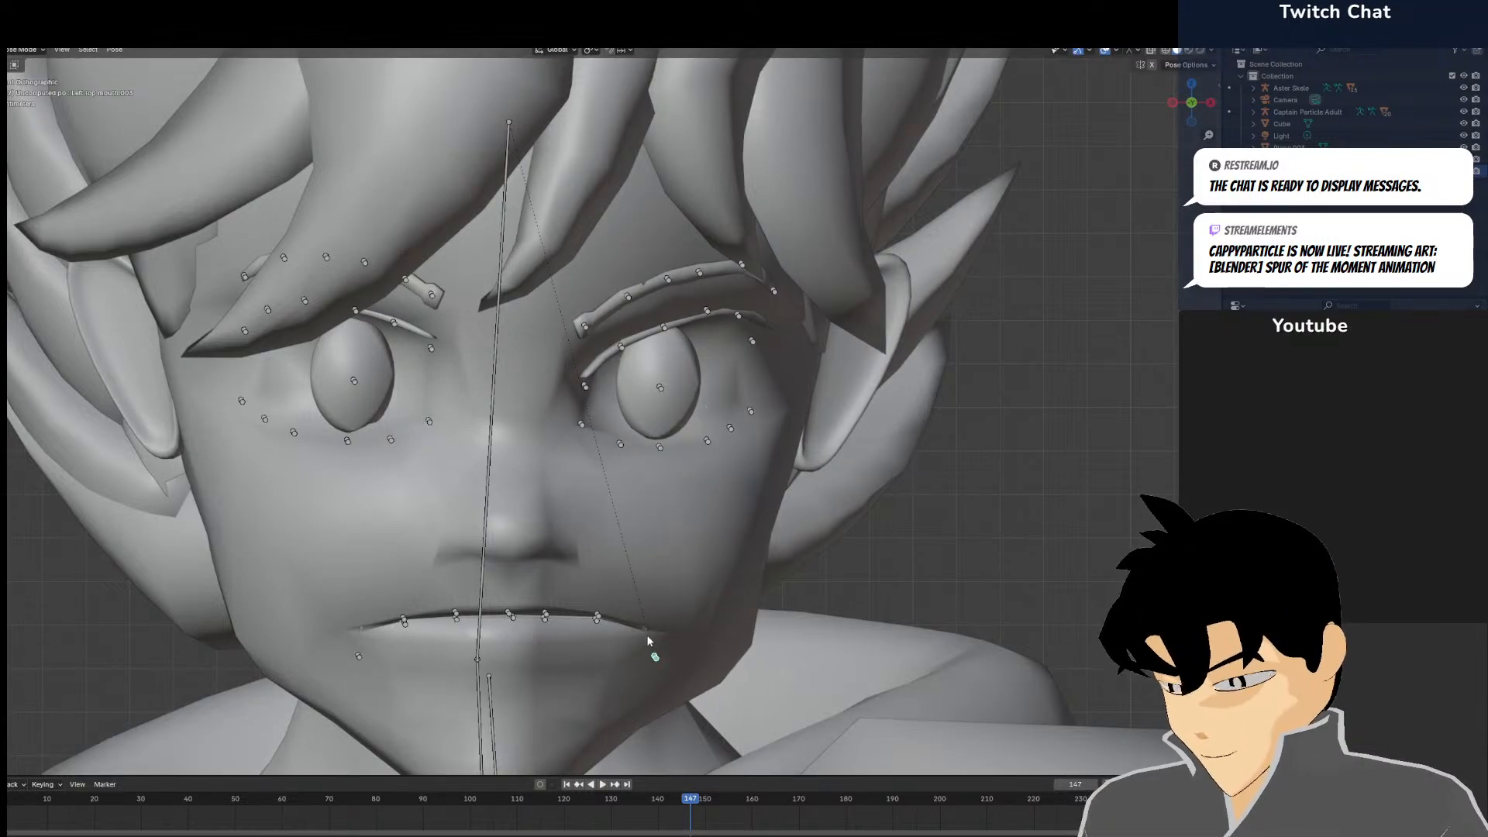
pyautogui.moveTo(650, 625); pyautogui.dragTo(541, 421, button='middle')
pyautogui.press('g')
pyautogui.click(595, 620)
pyautogui.click(522, 442)
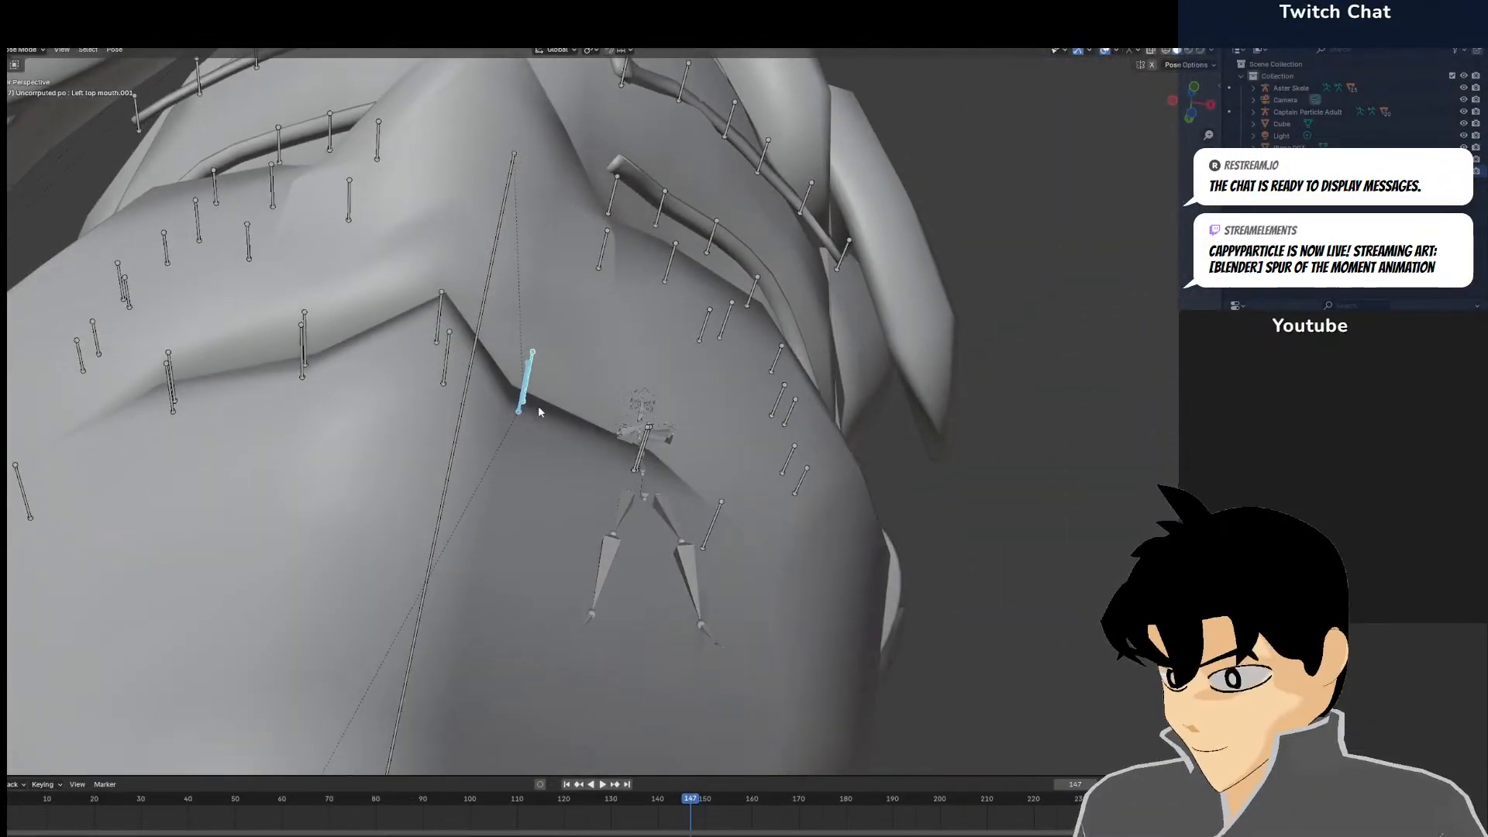
pyautogui.press('g')
pyautogui.click(547, 391)
# Try to move the central upper- and lower-lip bones together from the side
pyautogui.click(440, 333)
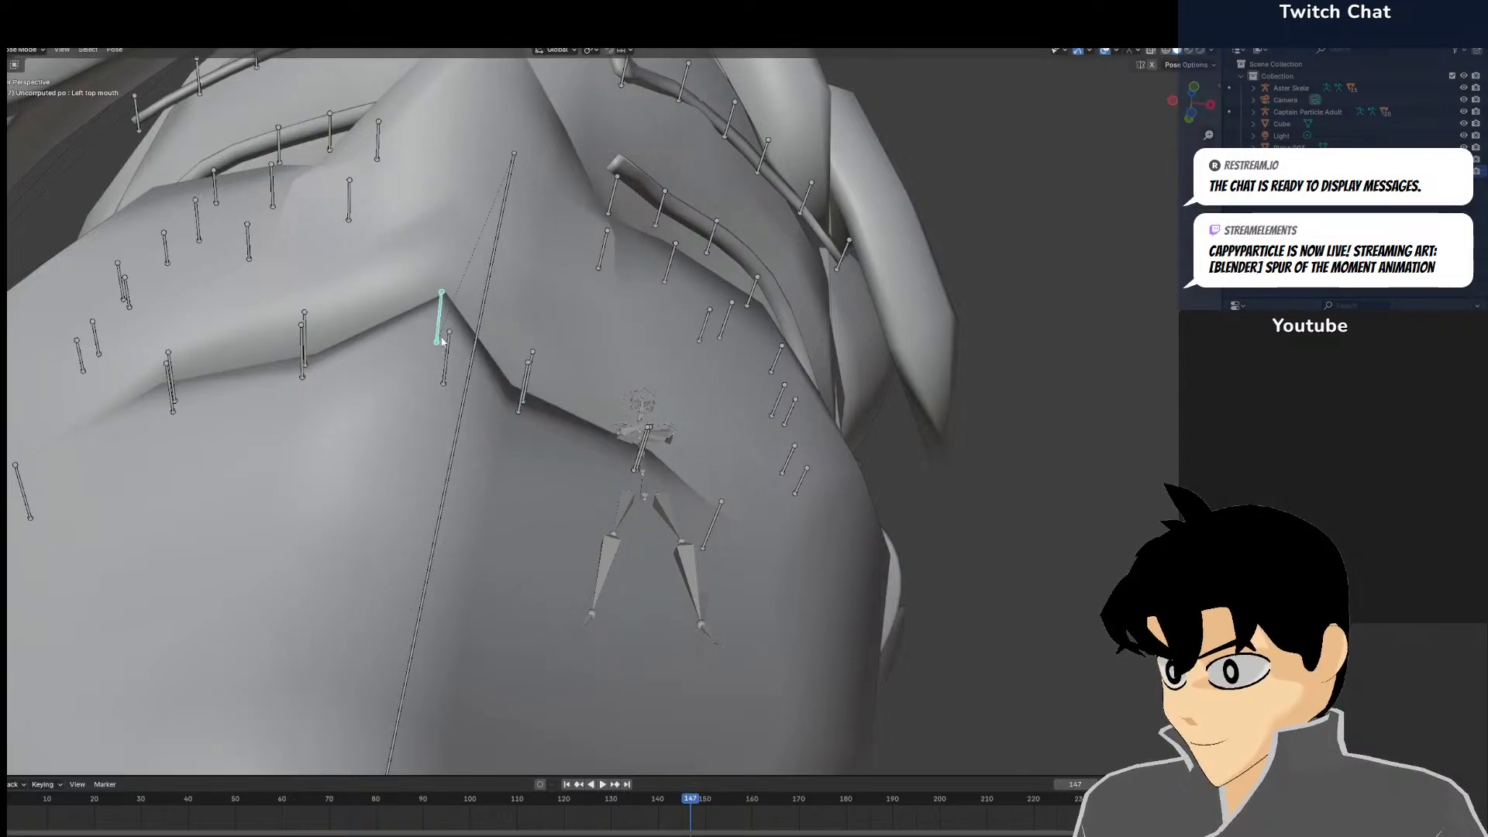
pyautogui.keyDown('shift'); pyautogui.click(453, 357); pyautogui.keyUp('shift')
pyautogui.moveTo(453, 357); pyautogui.dragTo(318, 434, button='middle')
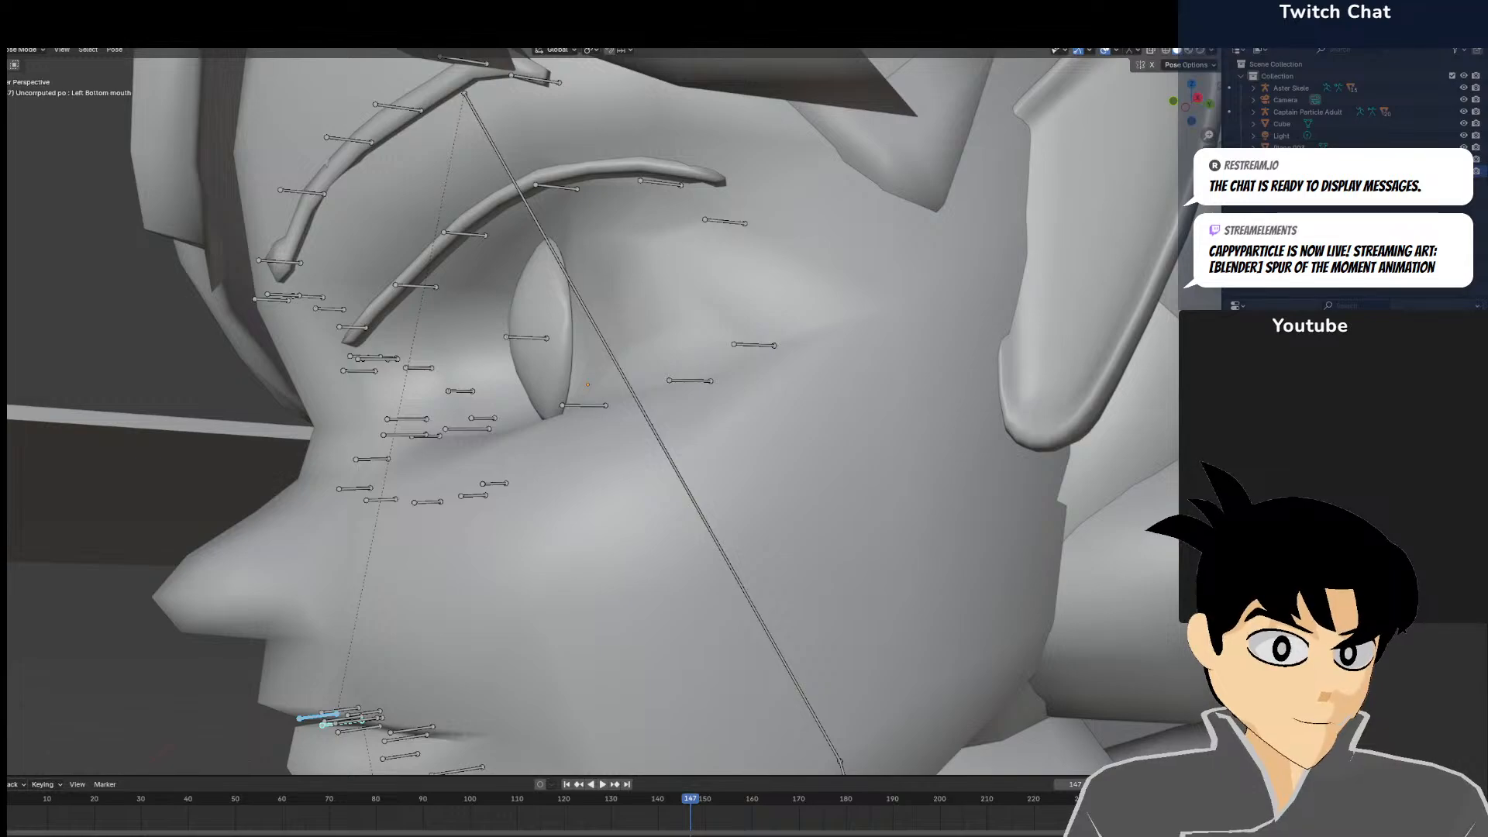
pyautogui.moveTo(1085, 535); pyautogui.dragTo(1030, 541, button='middle')
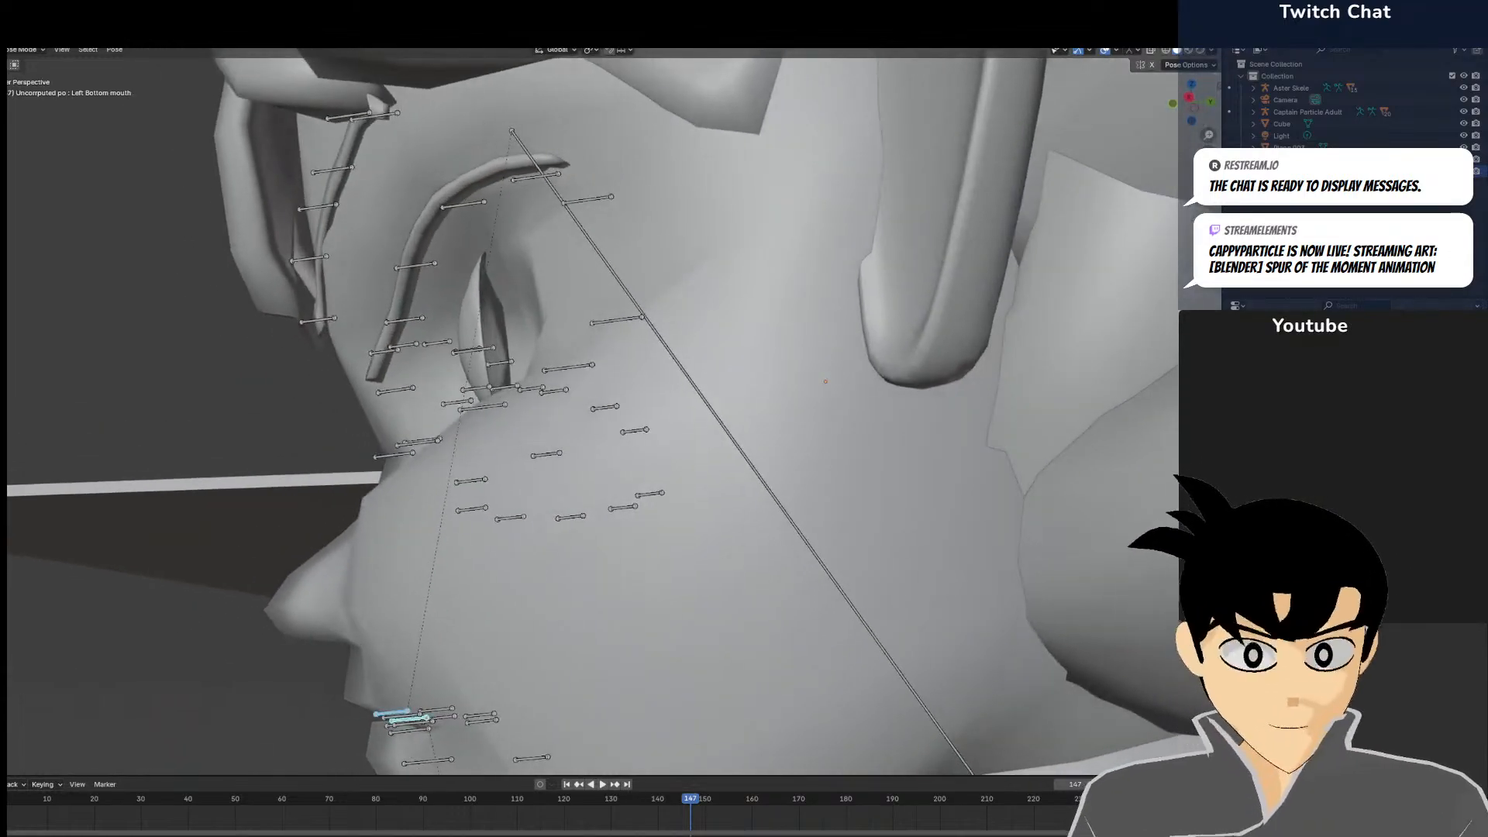
pyautogui.moveTo(935, 575); pyautogui.dragTo(947, 577, button='middle')
pyautogui.press('g')
pyautogui.rightClick(935, 578)
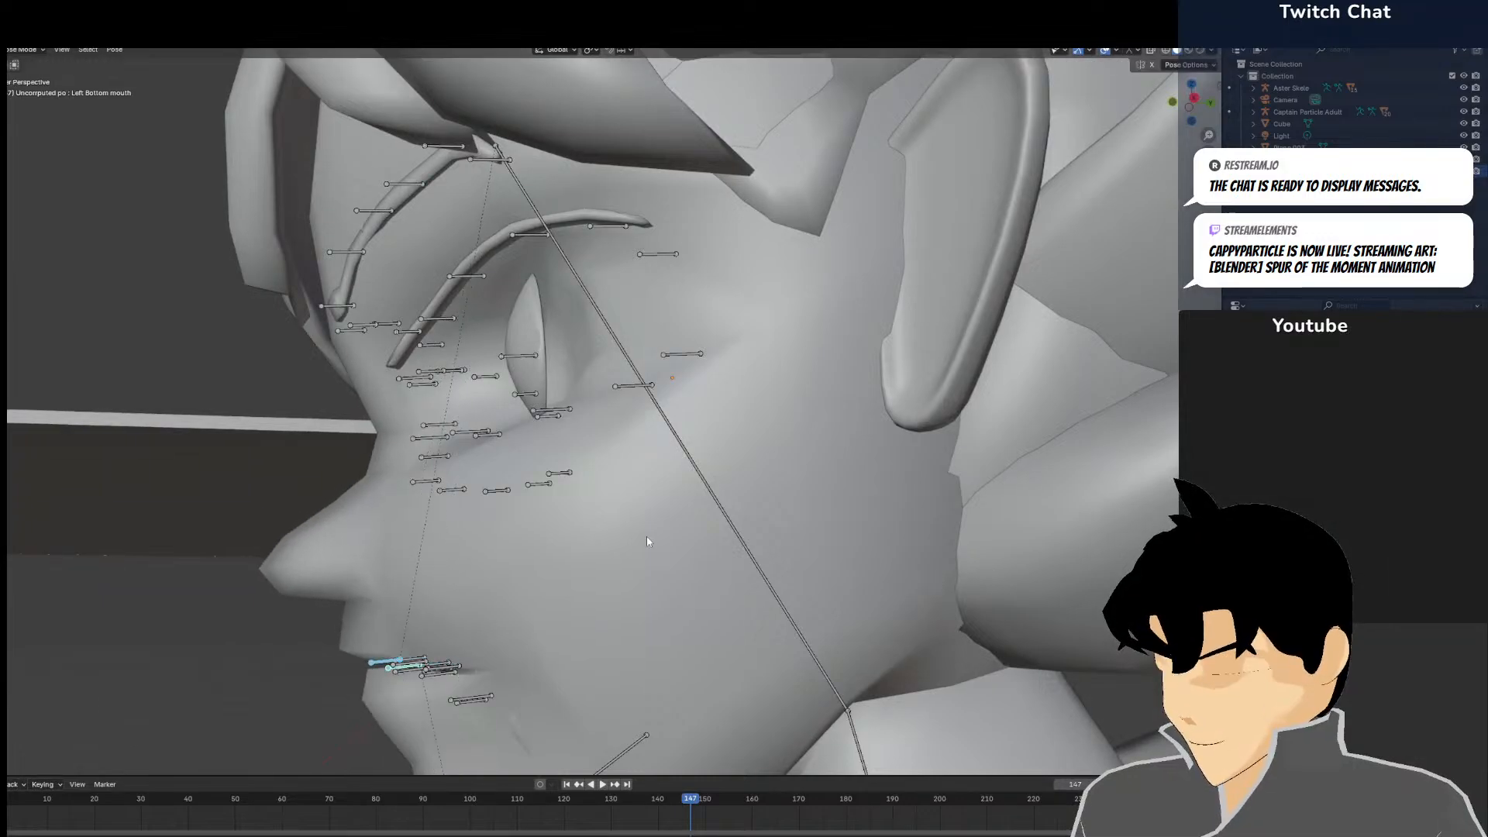
pyautogui.press('g')
pyautogui.click(462, 544)
pyautogui.moveTo(462, 545); pyautogui.dragTo(788, 522, button='middle')
pyautogui.hotkey('ctrl', 'z')
# Reposition the left-side lip bones, moving the upper and lower pair beside the mouth's centre about 0.017 m forward and 0.006 m down
pyautogui.moveTo(926, 517); pyautogui.dragTo(720, 537, button='middle')
pyautogui.press('KP_1')
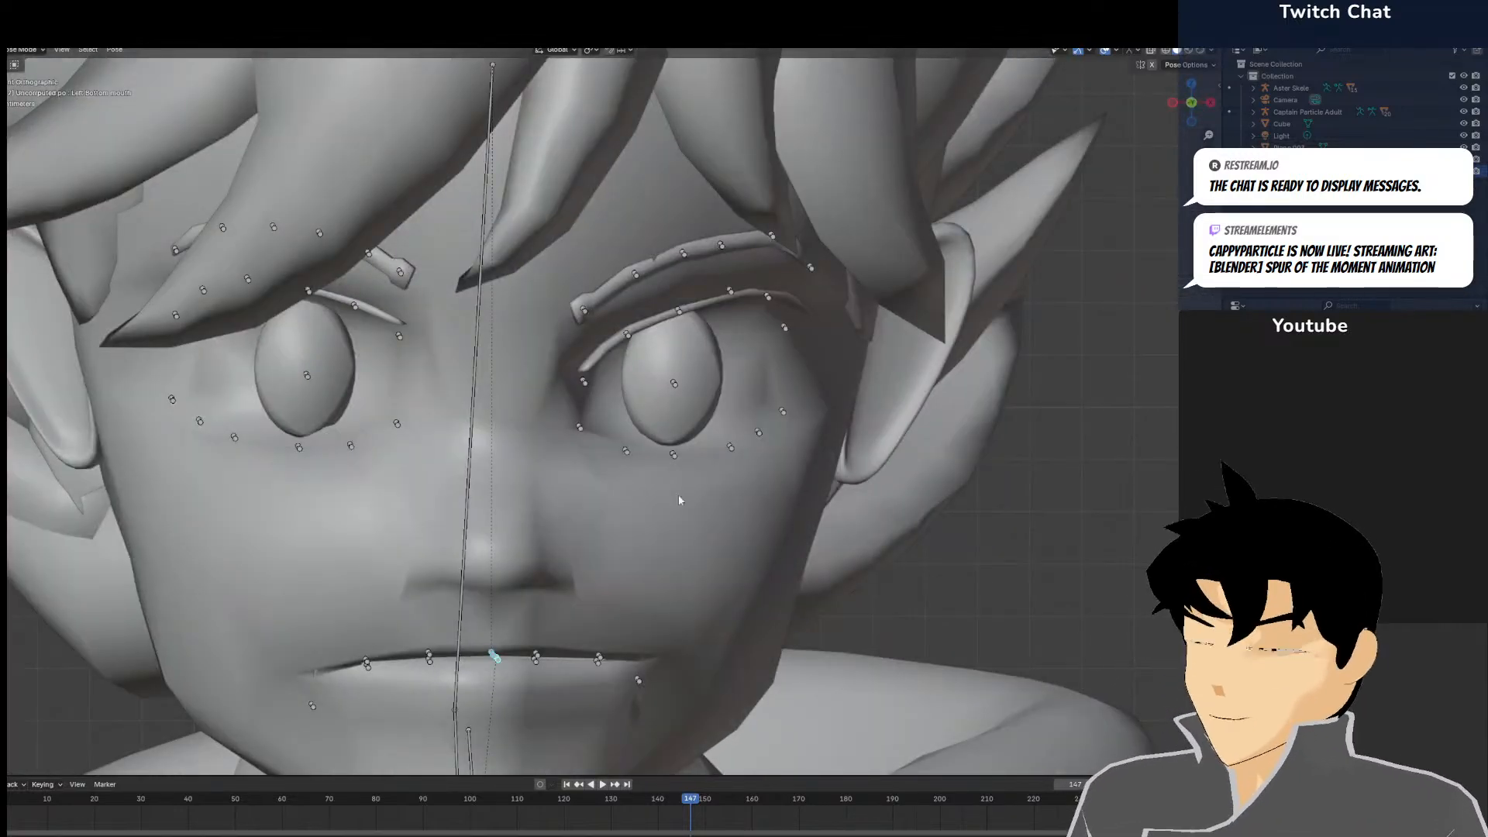
pyautogui.keyDown('shift'); pyautogui.moveTo(660, 447); pyautogui.dragTo(659, 276, button='middle'); pyautogui.keyUp('shift')
pyautogui.scroll(4, 643, 348)
pyautogui.keyDown('shift'); pyautogui.moveTo(647, 552); pyautogui.dragTo(690, 412, button='middle'); pyautogui.keyUp('shift')
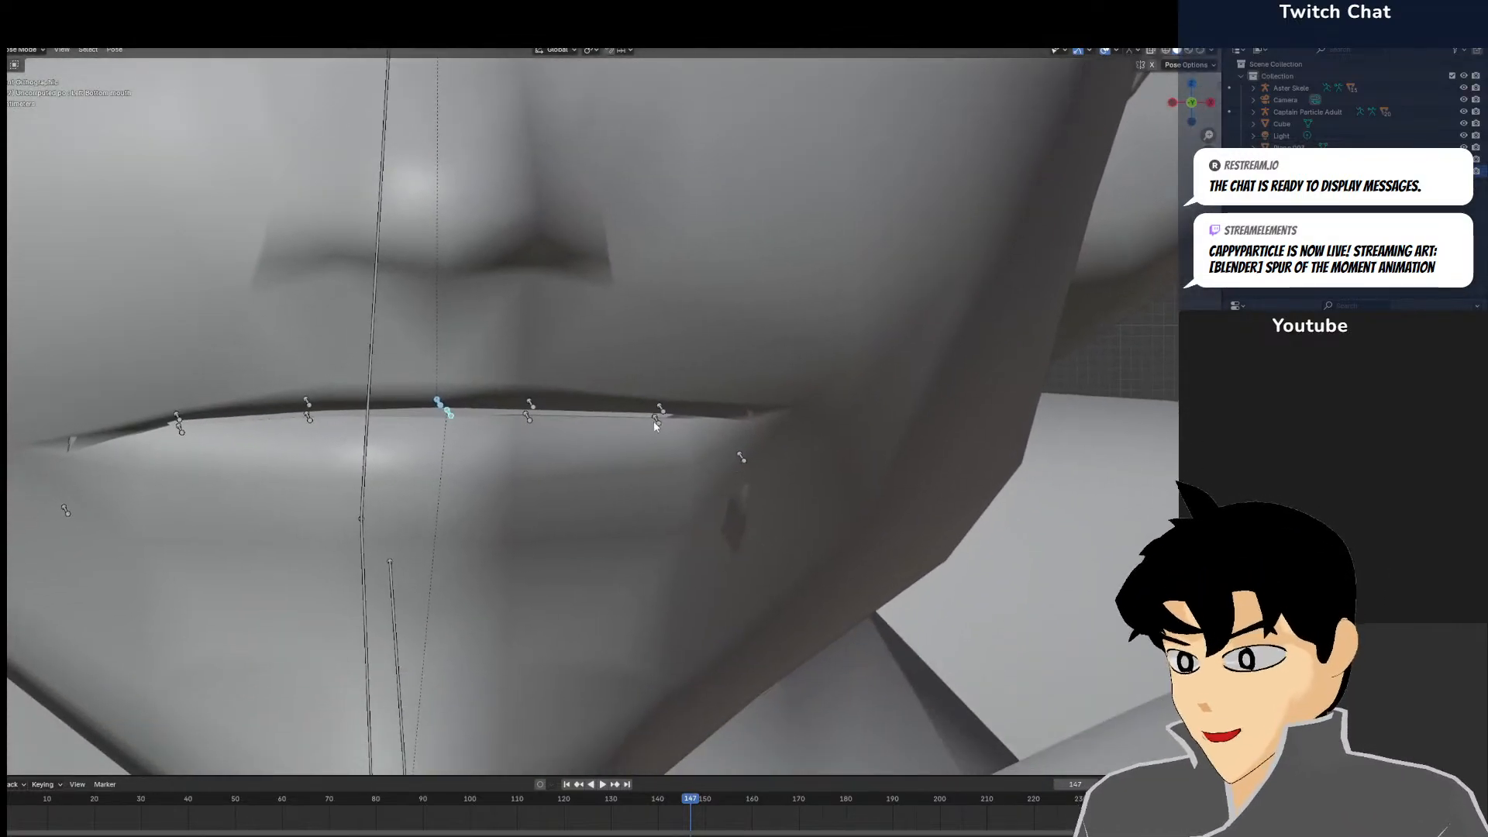
pyautogui.moveTo(541, 417); pyautogui.dragTo(624, 390, button='middle')
pyautogui.click(519, 229)
pyautogui.press('g')
pyautogui.click(625, 183)
pyautogui.press('g')
pyautogui.click(561, 407)
pyautogui.press('KP_3')
pyautogui.press('g')
pyautogui.click(529, 403)
# Raise the Right top mouth.003 bone at the right mouth corner about 0.026 m and push it about 0.009 m forward
pyautogui.scroll(-10, 674, 384)
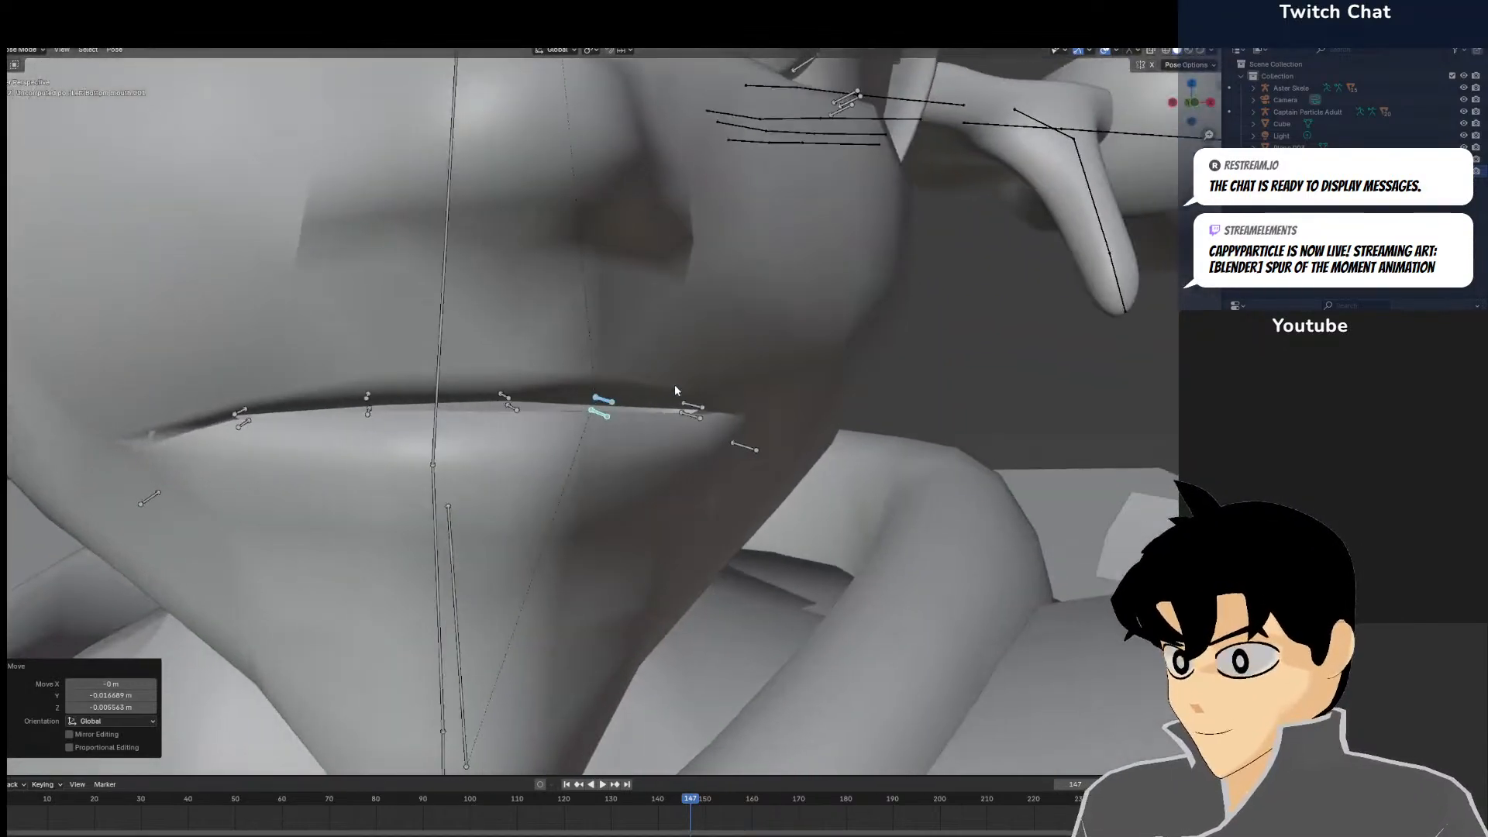
pyautogui.press('KP_1')
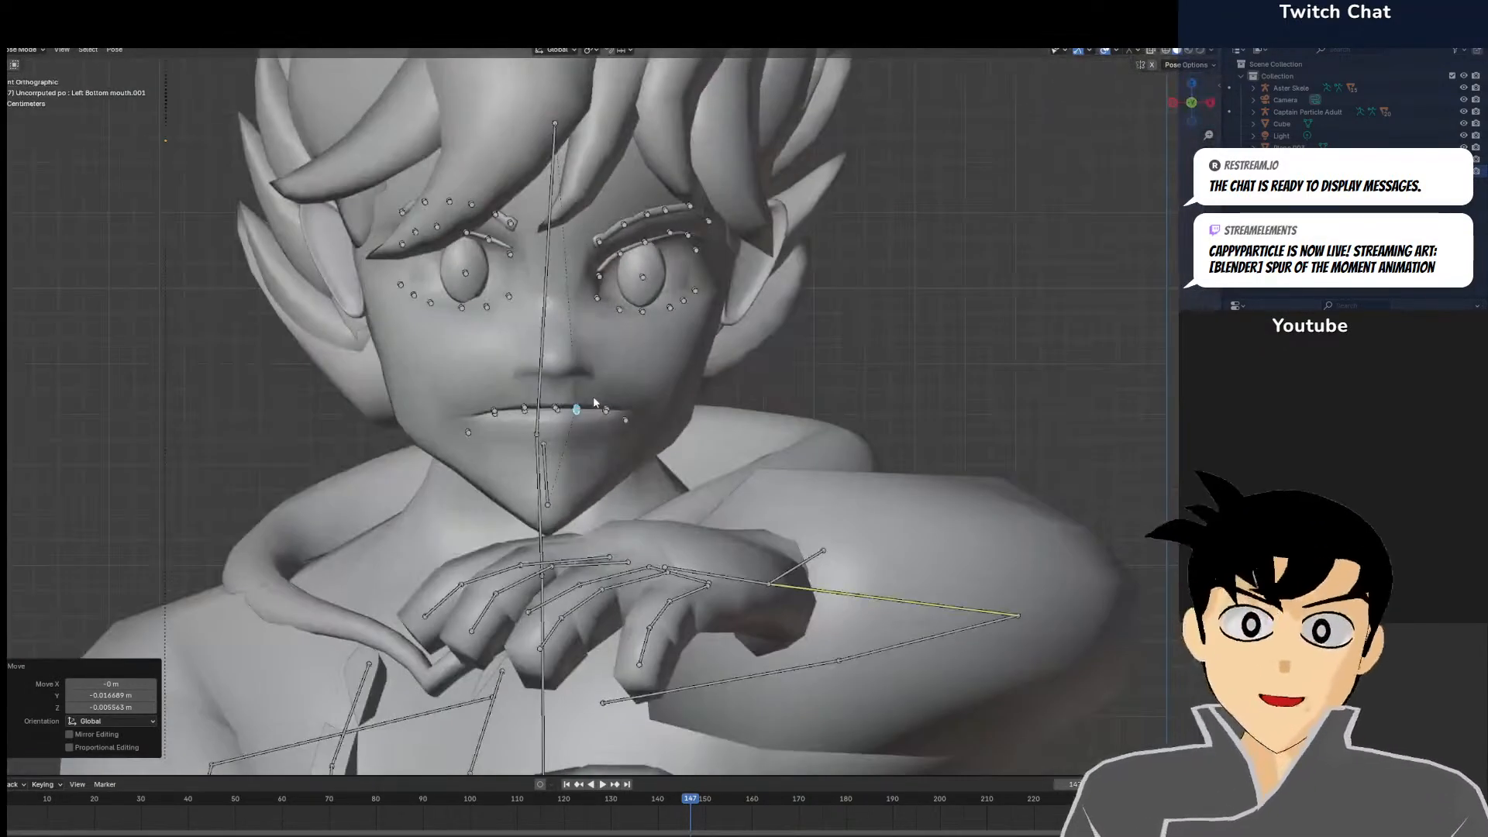
pyautogui.scroll(-6, 735, 419)
pyautogui.moveTo(738, 420); pyautogui.dragTo(728, 447, button='middle')
pyautogui.scroll(2, 722, 401)
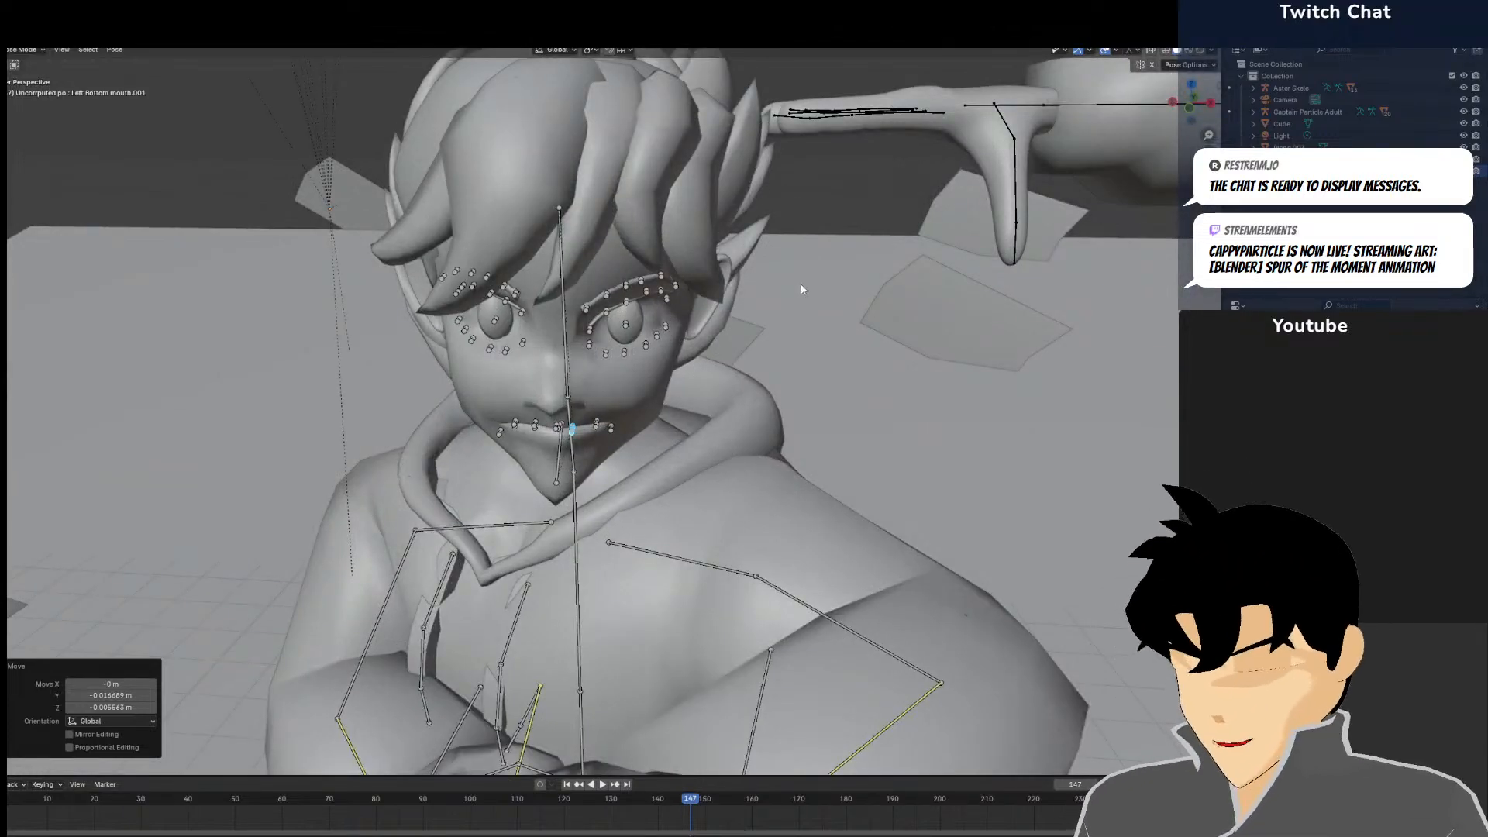
pyautogui.scroll(-5, 806, 288)
pyautogui.scroll(5, 813, 298)
pyautogui.moveTo(811, 310); pyautogui.dragTo(422, 432, button='middle')
pyautogui.scroll(3, 703, 344)
pyautogui.scroll(4, 542, 423)
pyautogui.click(518, 435)
pyautogui.press('g')
pyautogui.click(517, 423)
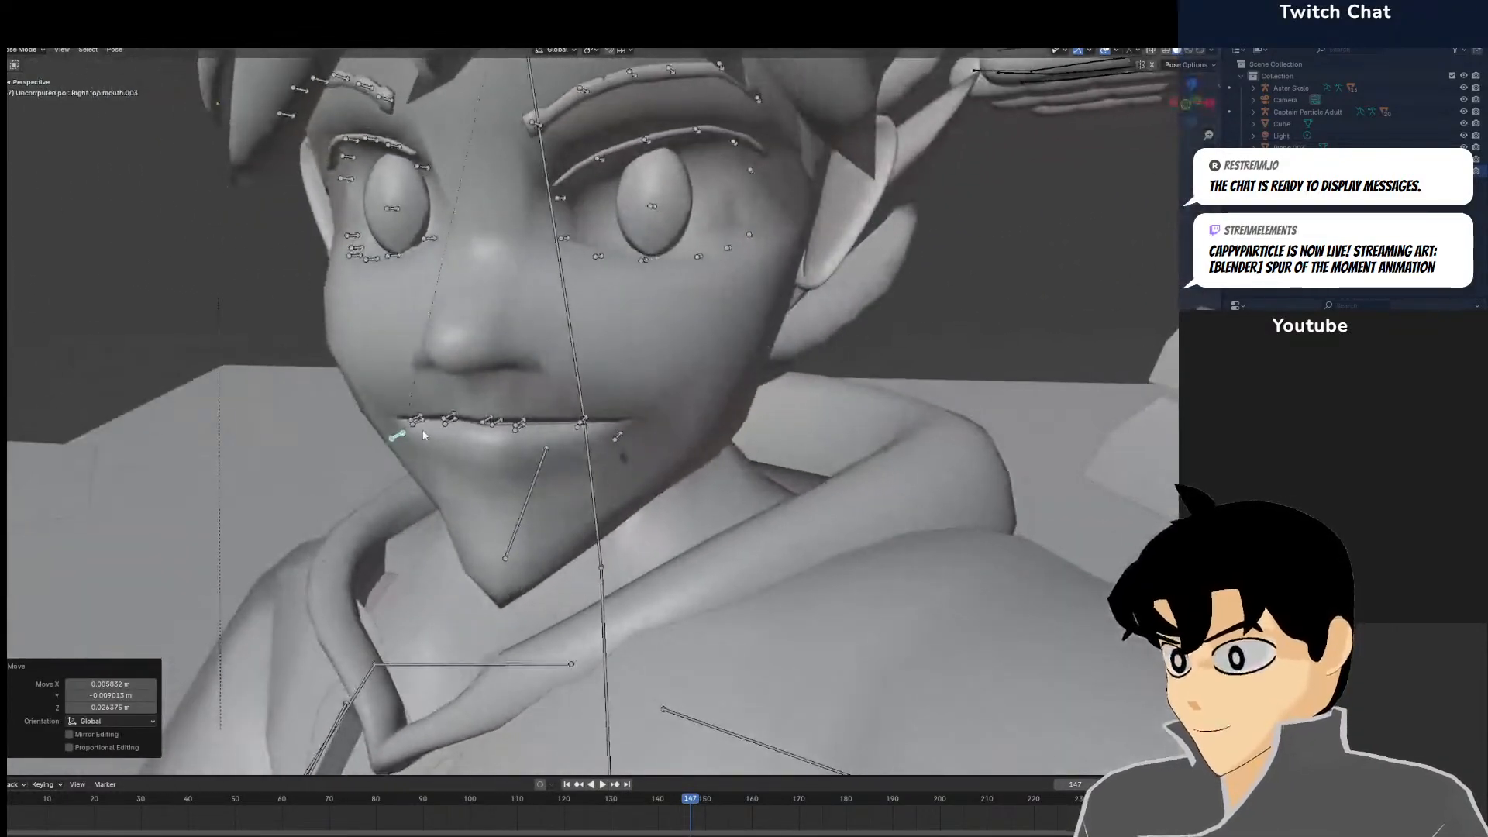
# Check the mouth shape from the front, side and camera views, both close up and at full-figure distance
pyautogui.press('KP_1')
pyautogui.press('KP_3')
pyautogui.press('KP_0')
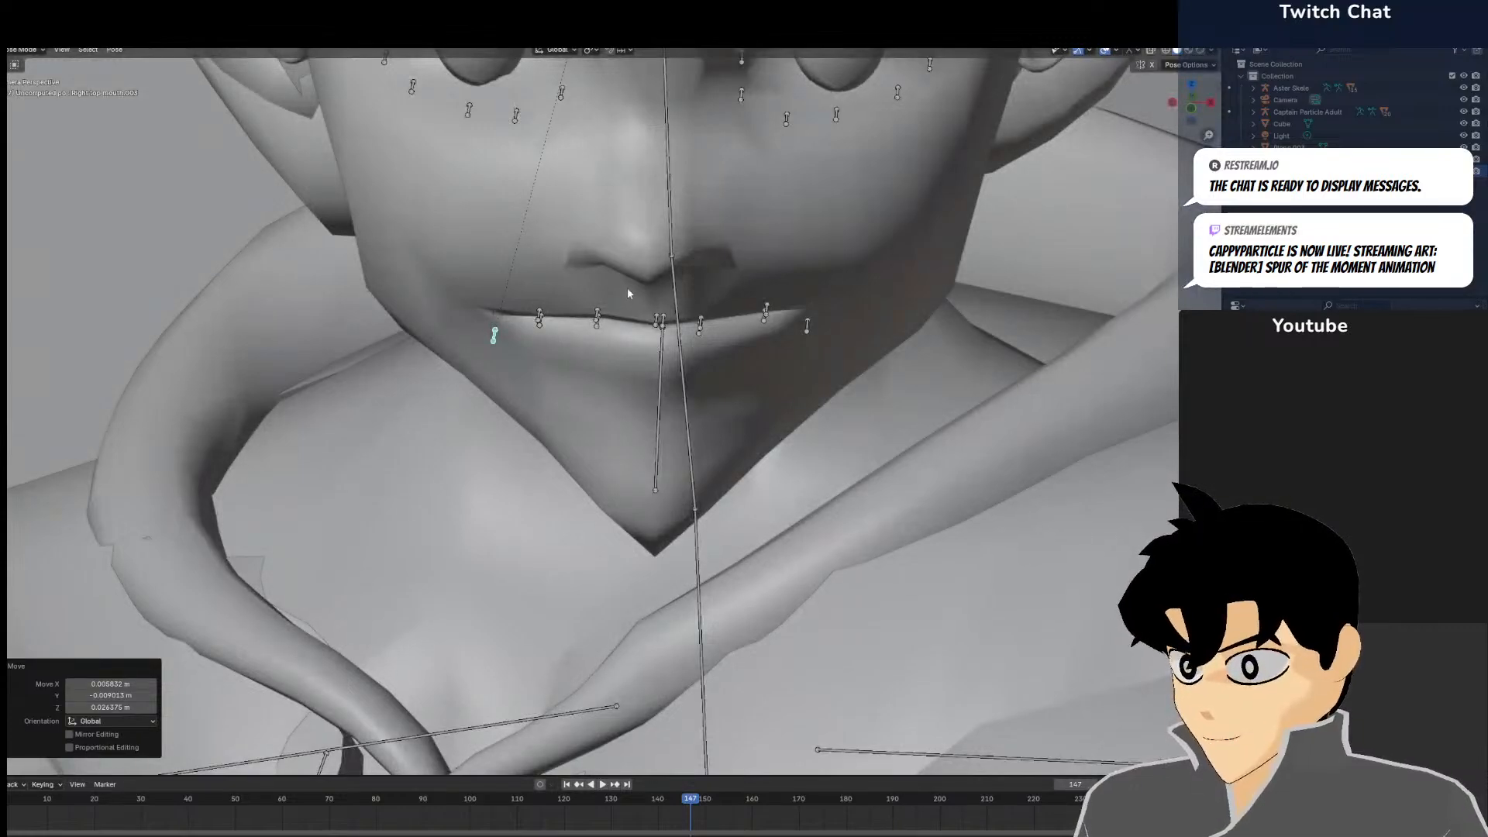
pyautogui.scroll(-5, 627, 294)
pyautogui.moveTo(736, 227); pyautogui.dragTo(619, 249, button='middle')
pyautogui.scroll(4, 609, 203)
pyautogui.scroll(-10, 558, 395)
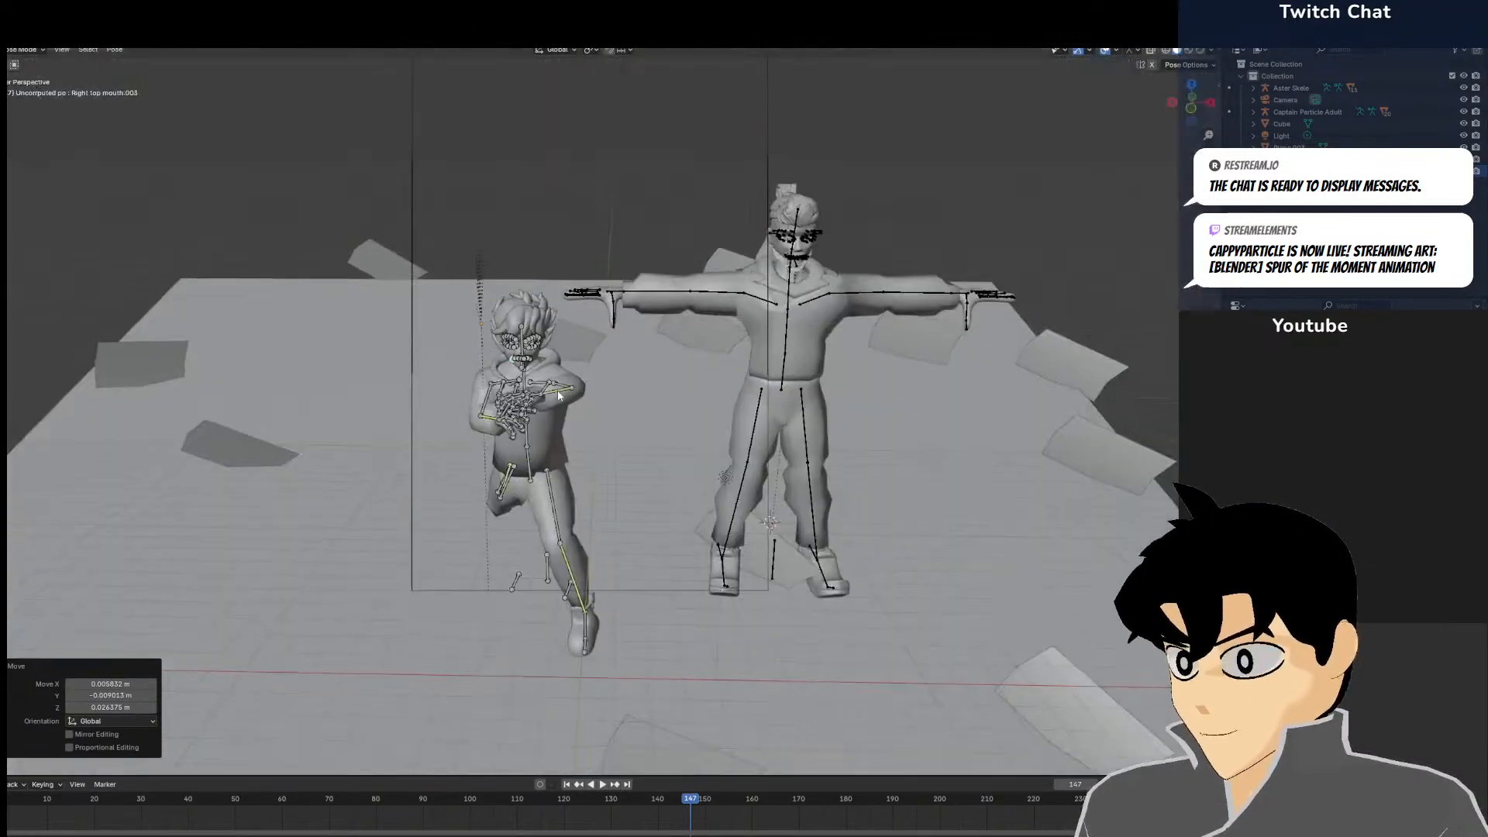
pyautogui.scroll(10, 558, 395)
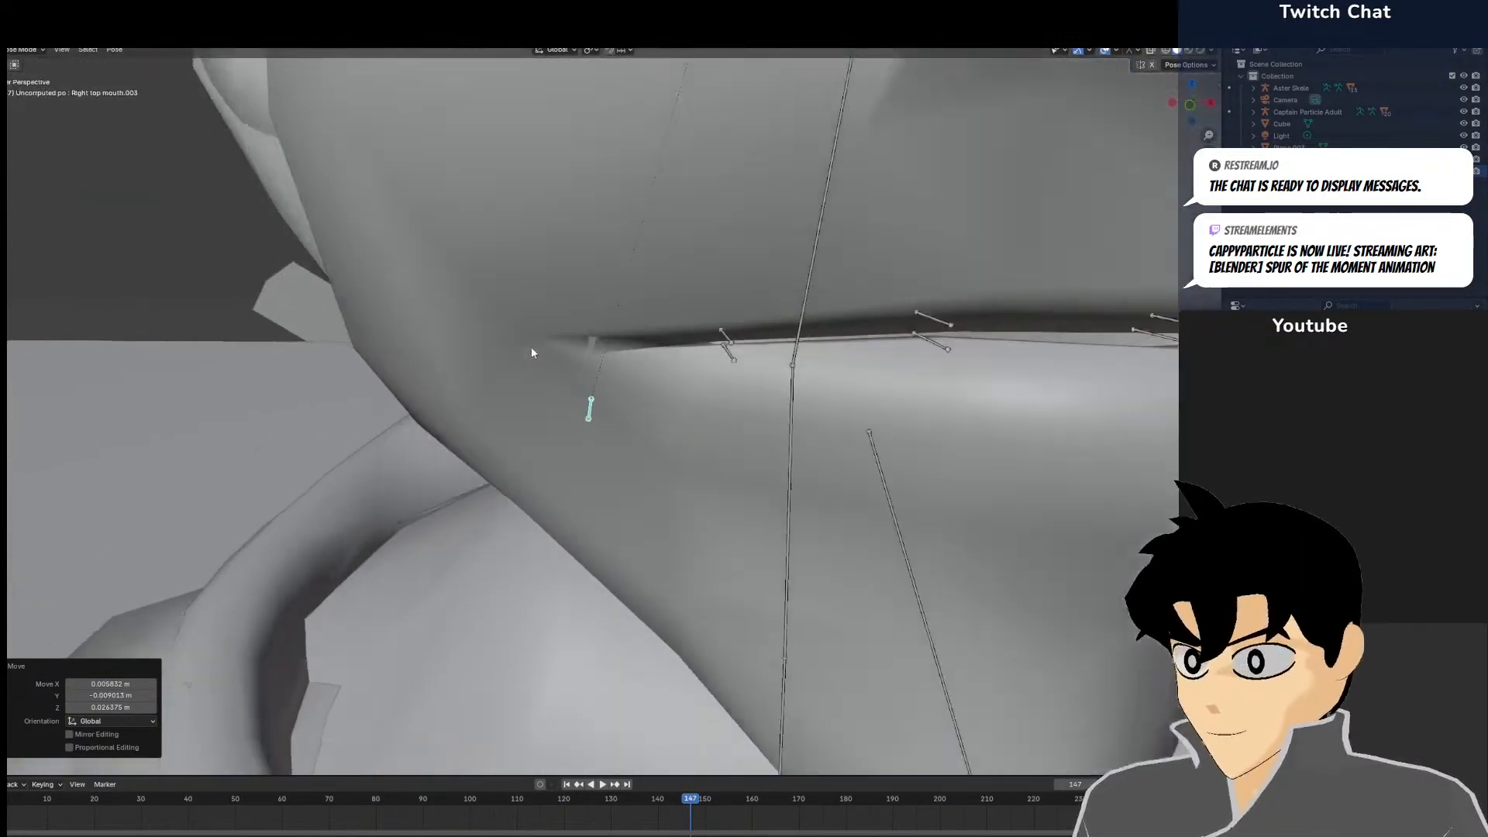
# Select all left eye, eyelid and eyebrow bones and paste their pose flipped on the X axis
pyautogui.scroll(-6, 532, 348)
pyautogui.scroll(1, 569, 543)
pyautogui.keyDown('shift'); pyautogui.moveTo(764, 296); pyautogui.dragTo(572, 488, button='middle'); pyautogui.keyUp('shift')
pyautogui.click(617, 466)
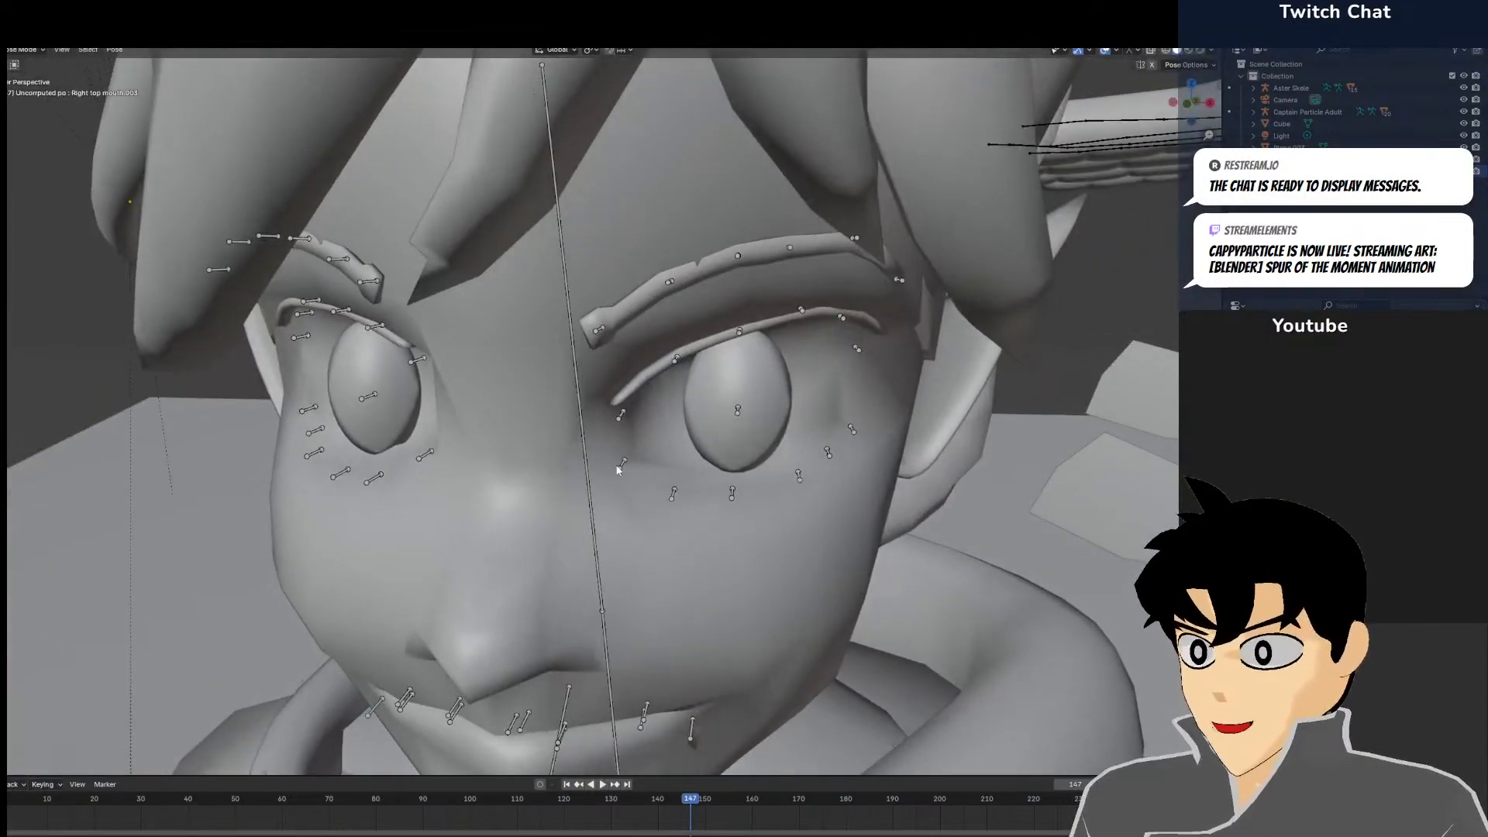
pyautogui.keyDown('shift'); pyautogui.click(739, 399); pyautogui.keyUp('shift')
pyautogui.keyDown('shift'); pyautogui.click(739, 329); pyautogui.keyUp('shift')
pyautogui.keyDown('shift'); pyautogui.click(800, 305); pyautogui.keyUp('shift')
pyautogui.keyDown('shift'); pyautogui.click(835, 316); pyautogui.keyUp('shift')
pyautogui.keyDown('shift'); pyautogui.click(855, 349); pyautogui.keyUp('shift')
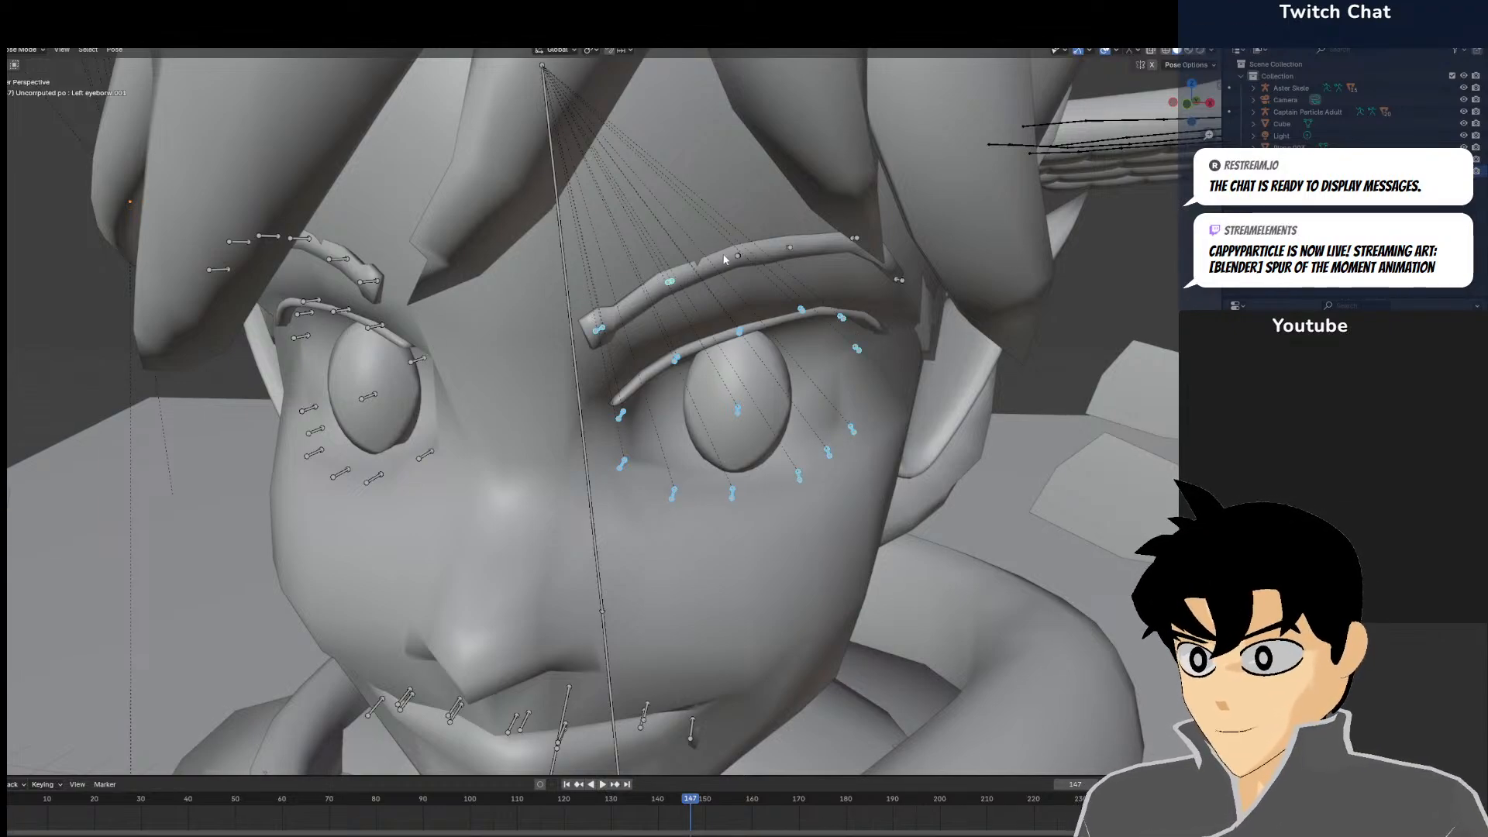
pyautogui.keyDown('shift'); pyautogui.click(792, 247); pyautogui.keyUp('shift')
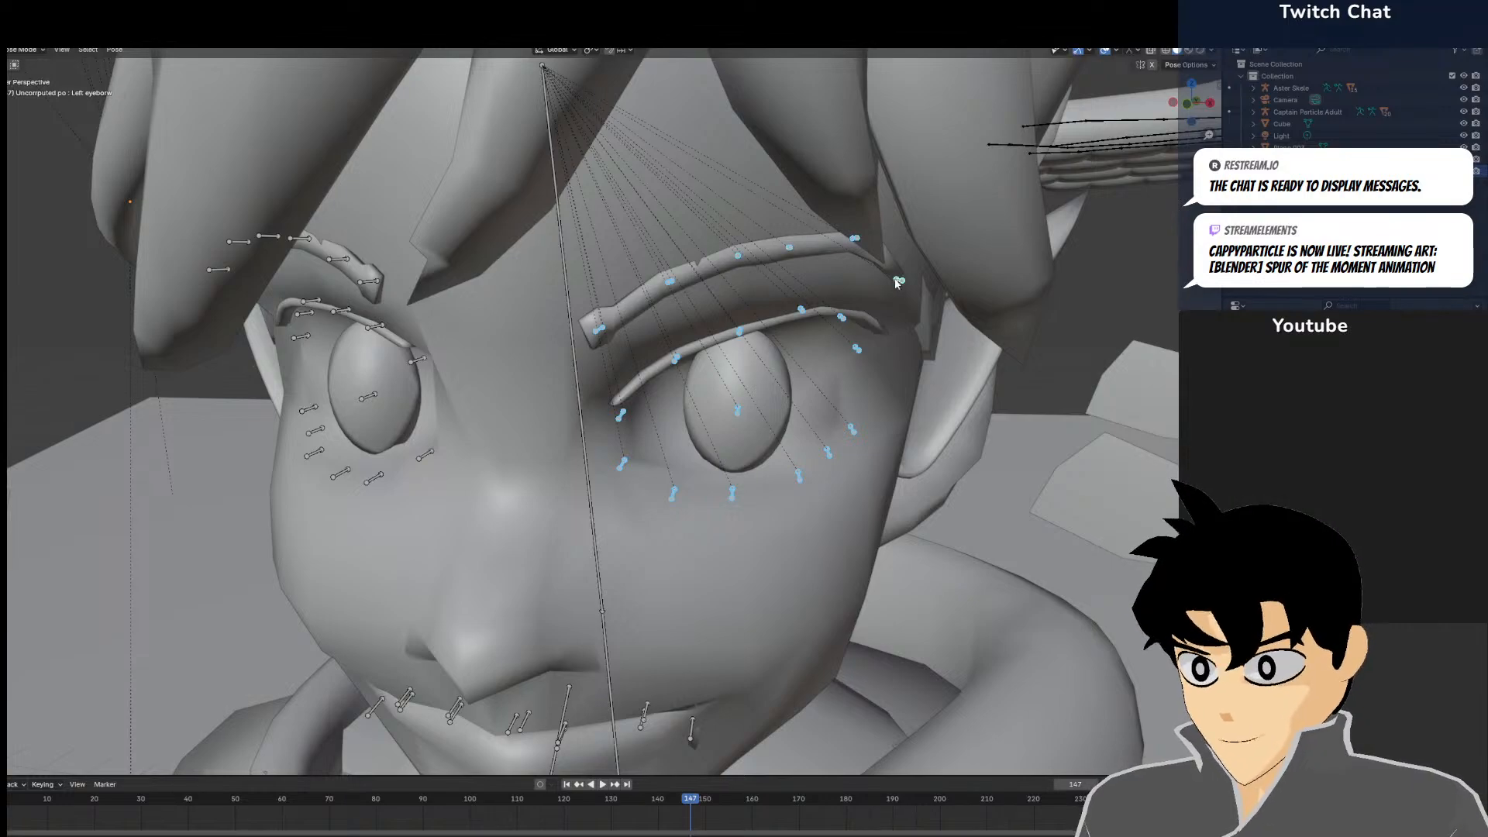
pyautogui.hotkey('ctrl', 'shift', 'v')
pyautogui.moveTo(508, 562); pyautogui.dragTo(530, 560, button='middle')
pyautogui.press('KP_0')
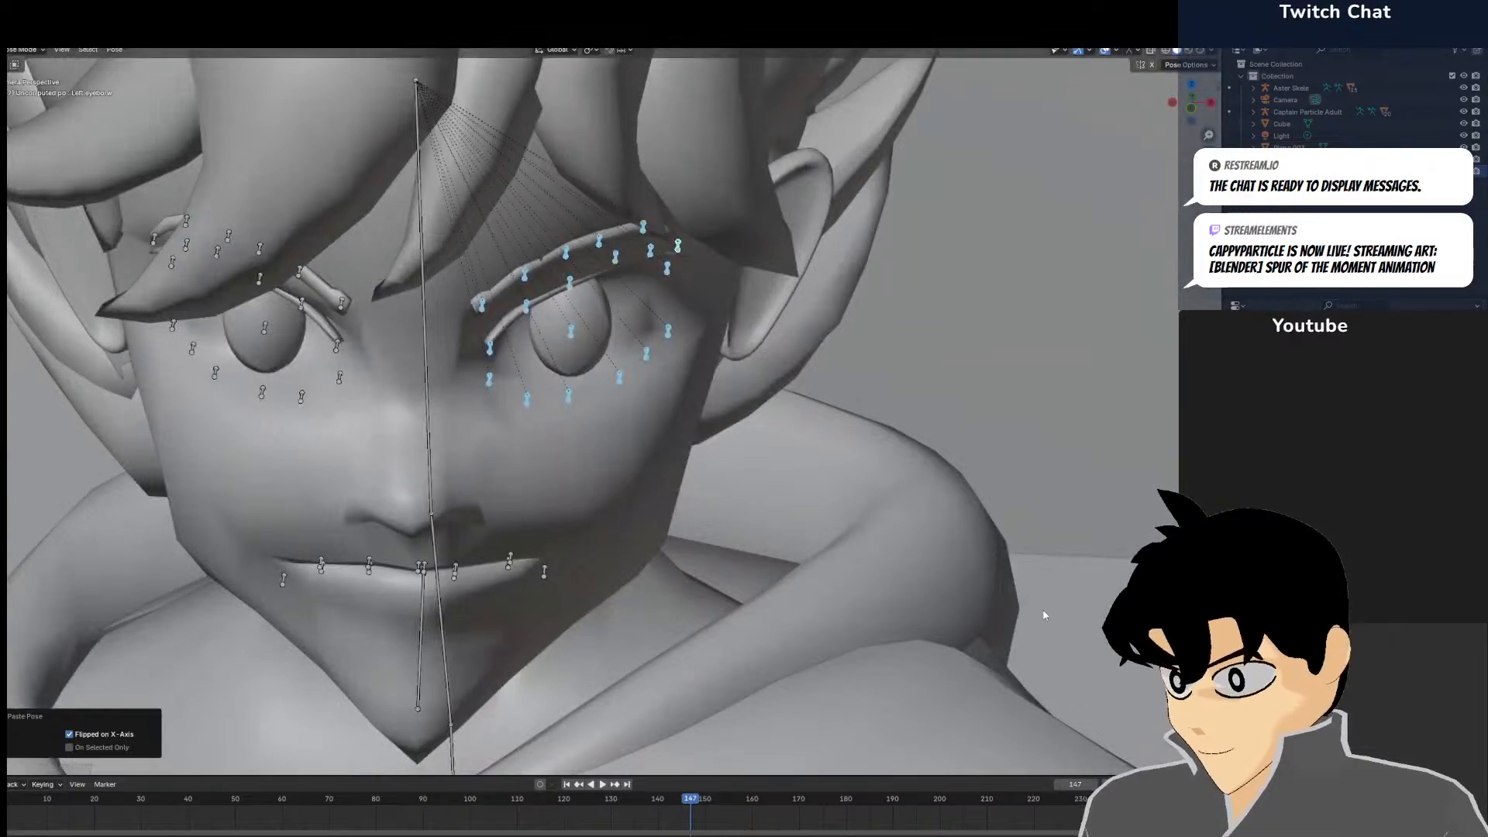
# Move the Left Arm IK bone back and up, and the Right Arm IK bone about 0.25 m back and 0.28 m up
pyautogui.scroll(-8, 855, 537)
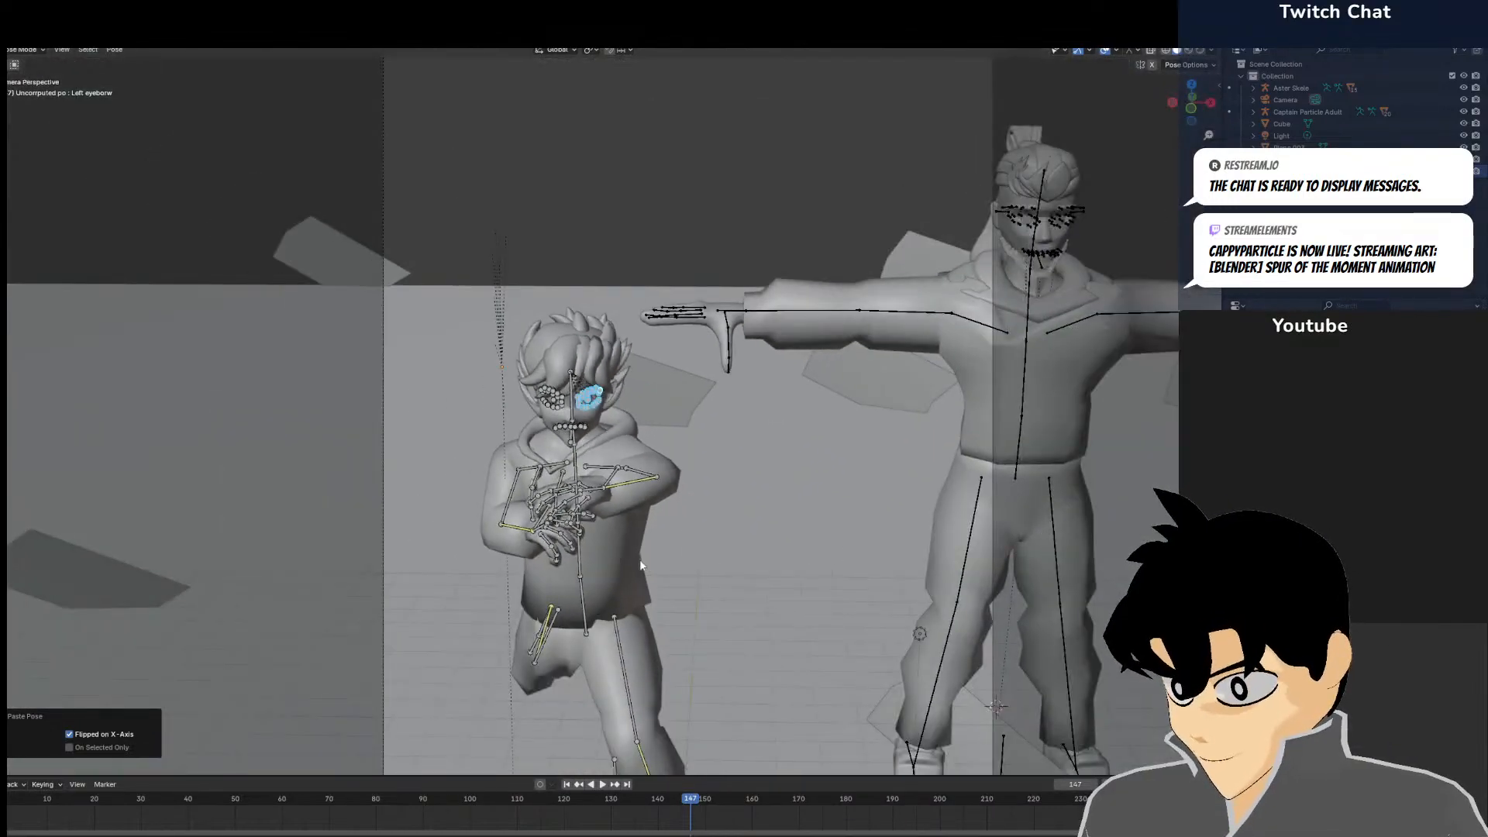
pyautogui.moveTo(640, 565); pyautogui.dragTo(651, 559, button='middle')
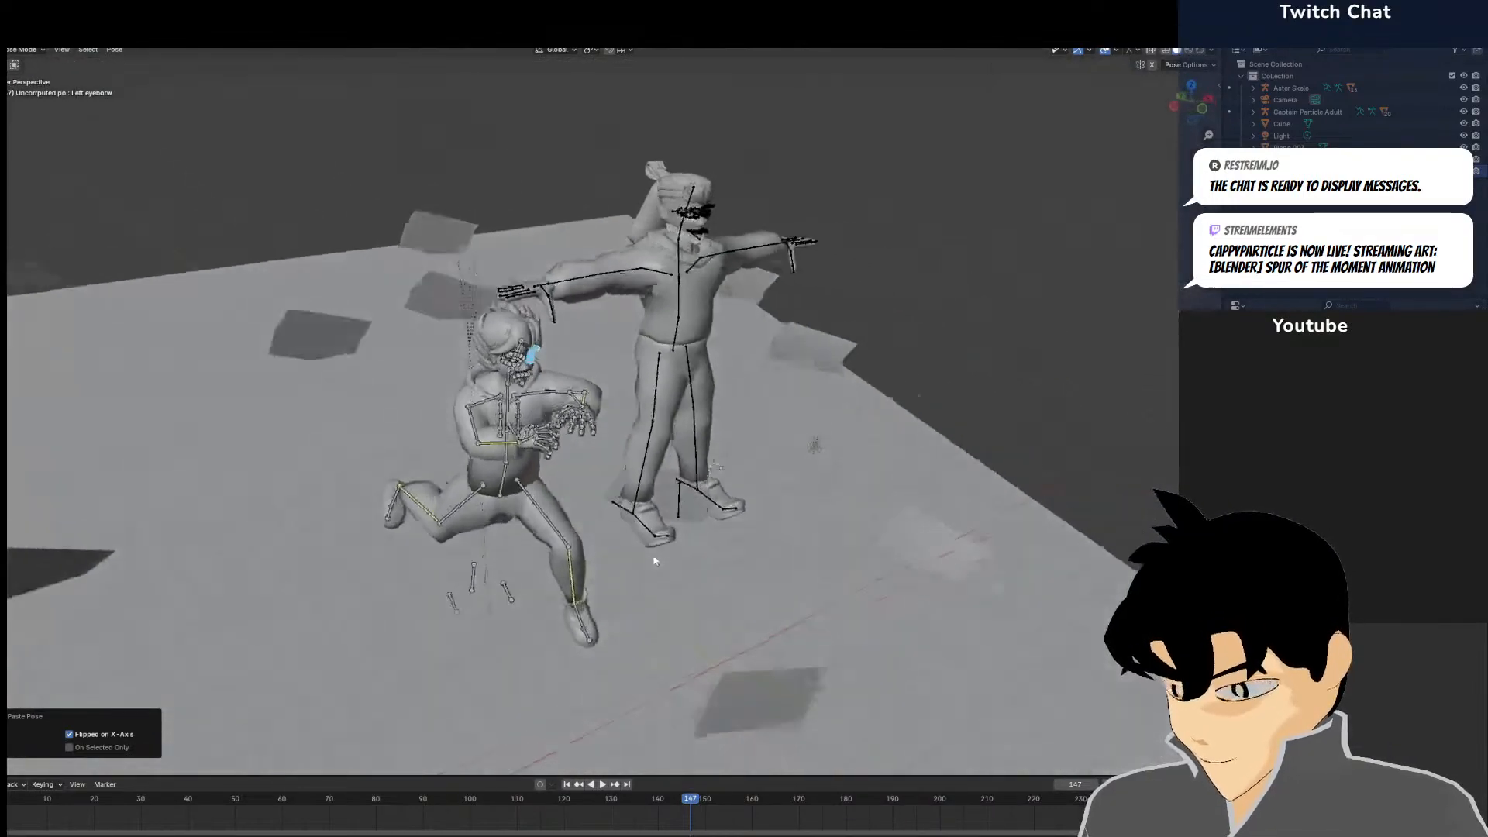
pyautogui.scroll(5, 651, 554)
pyautogui.moveTo(582, 462); pyautogui.dragTo(631, 465, button='middle')
pyautogui.click(634, 391)
pyautogui.press('g')
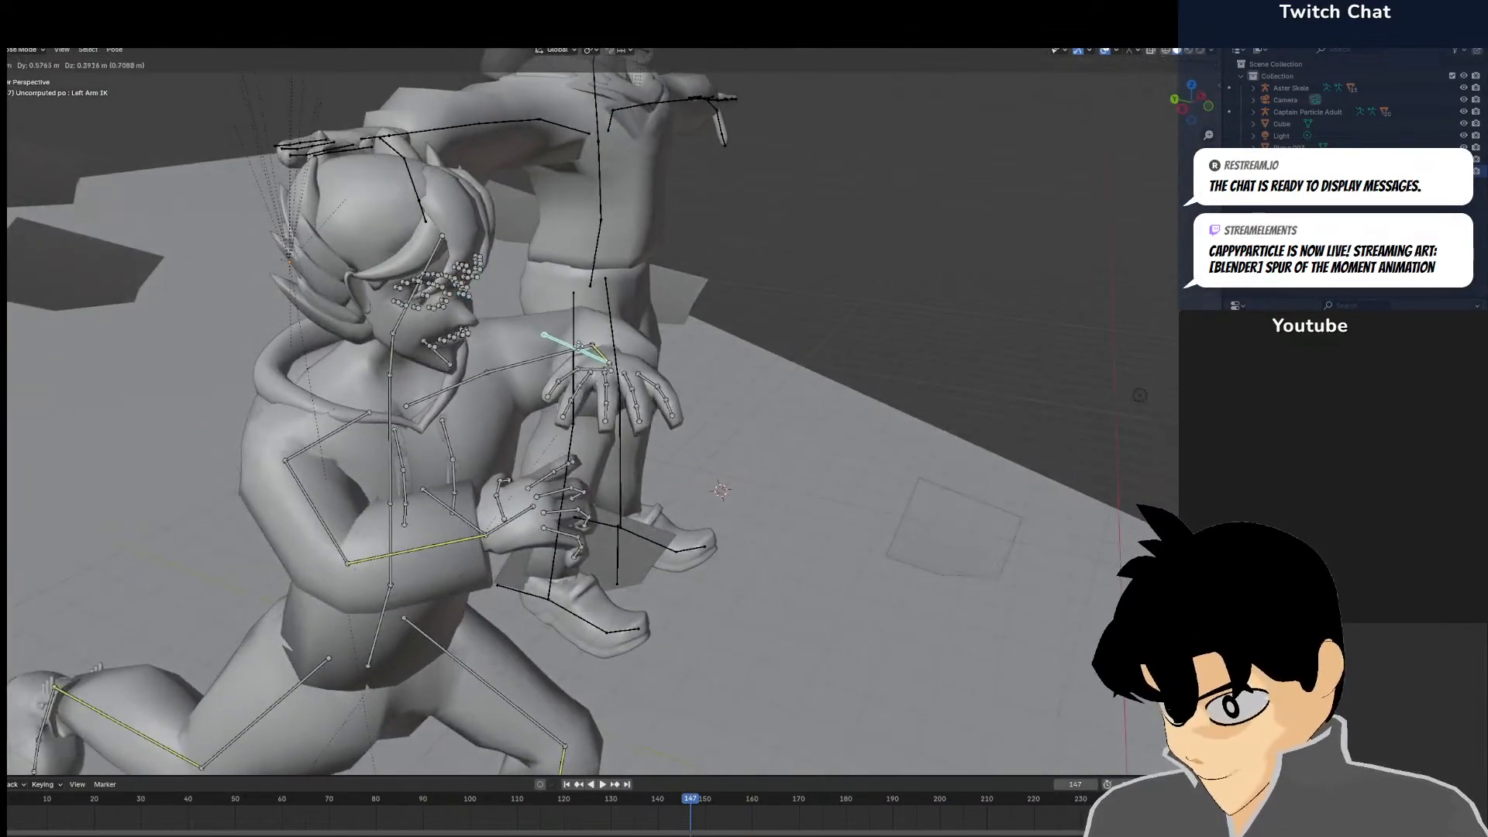
pyautogui.click(603, 354)
pyautogui.click(449, 511)
pyautogui.press('g')
pyautogui.click(414, 482)
pyautogui.press('KP_0')
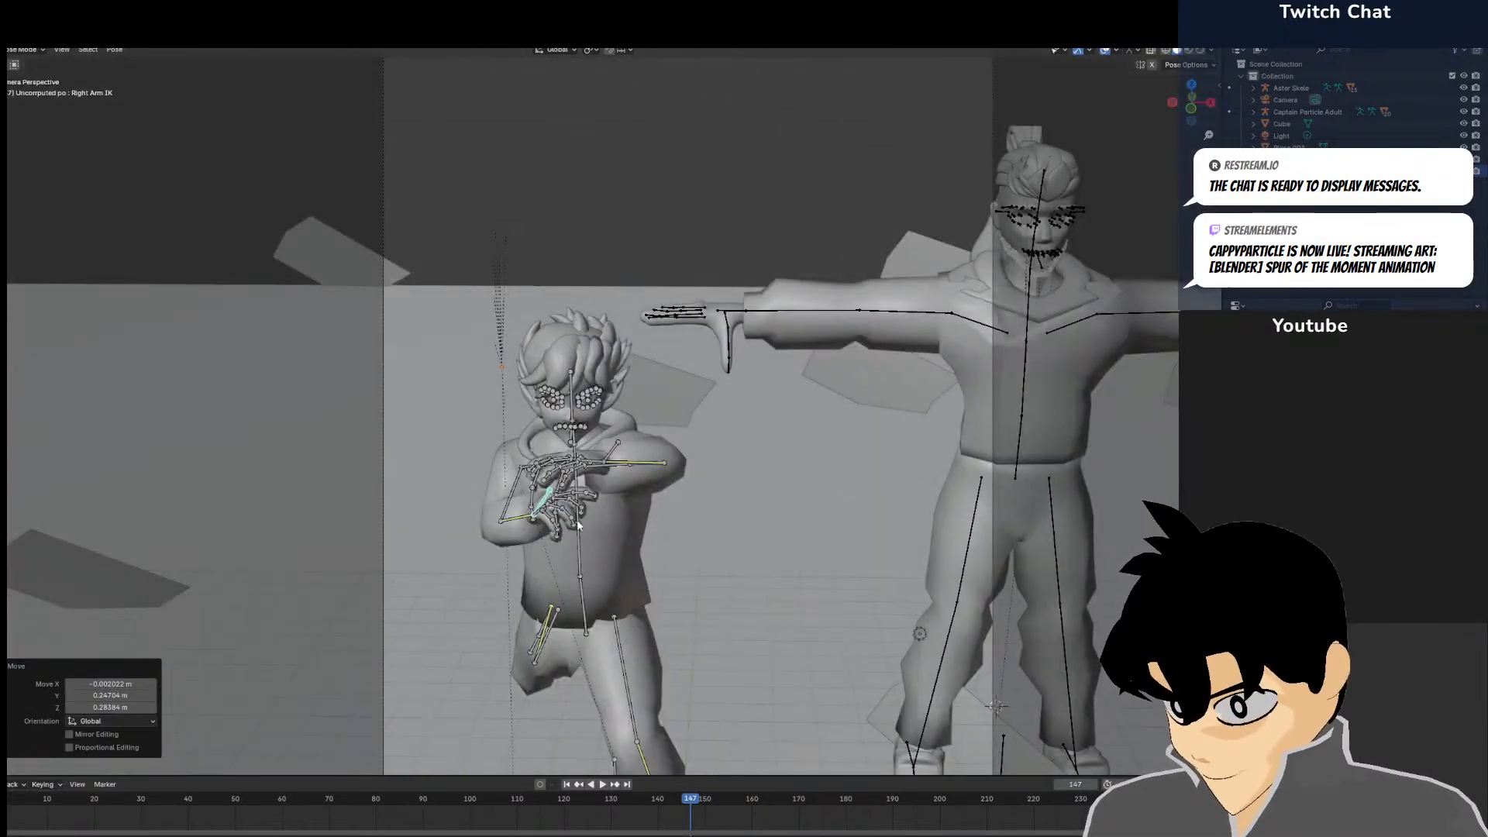
# Rotate the Spine bone 23.4° in the top view to twist the hoodie character's torso
pyautogui.moveTo(575, 518); pyautogui.dragTo(574, 540, button='middle')
pyautogui.click(524, 433)
pyautogui.press('KP_7')
pyautogui.press('r')
pyautogui.click(564, 461)
pyautogui.press('KP_0')
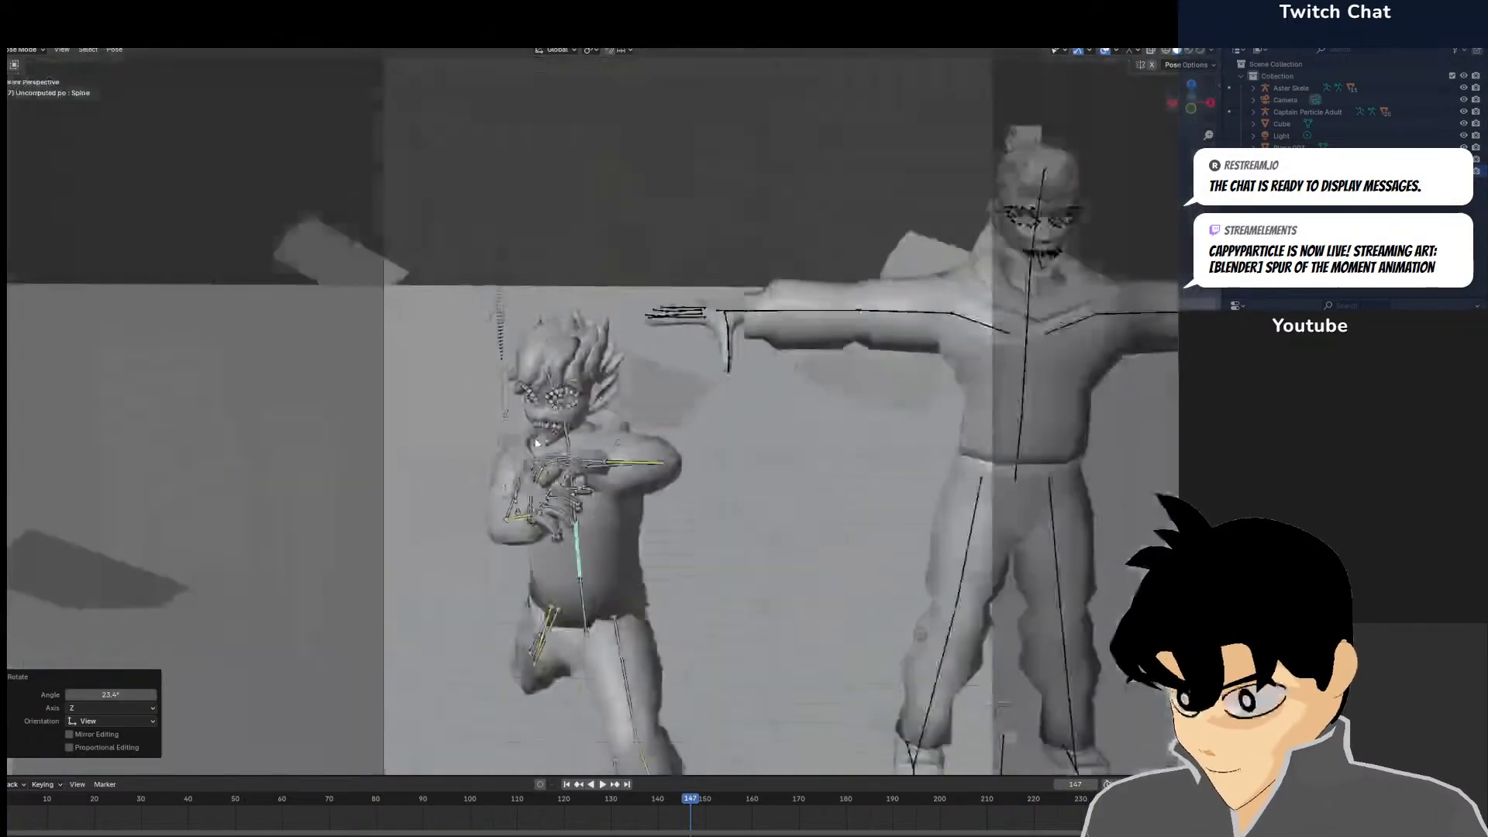
# Rotate the Neck bone in the top view to turn the hoodie character's face back toward the camera
pyautogui.scroll(4, 532, 430)
pyautogui.click(535, 436)
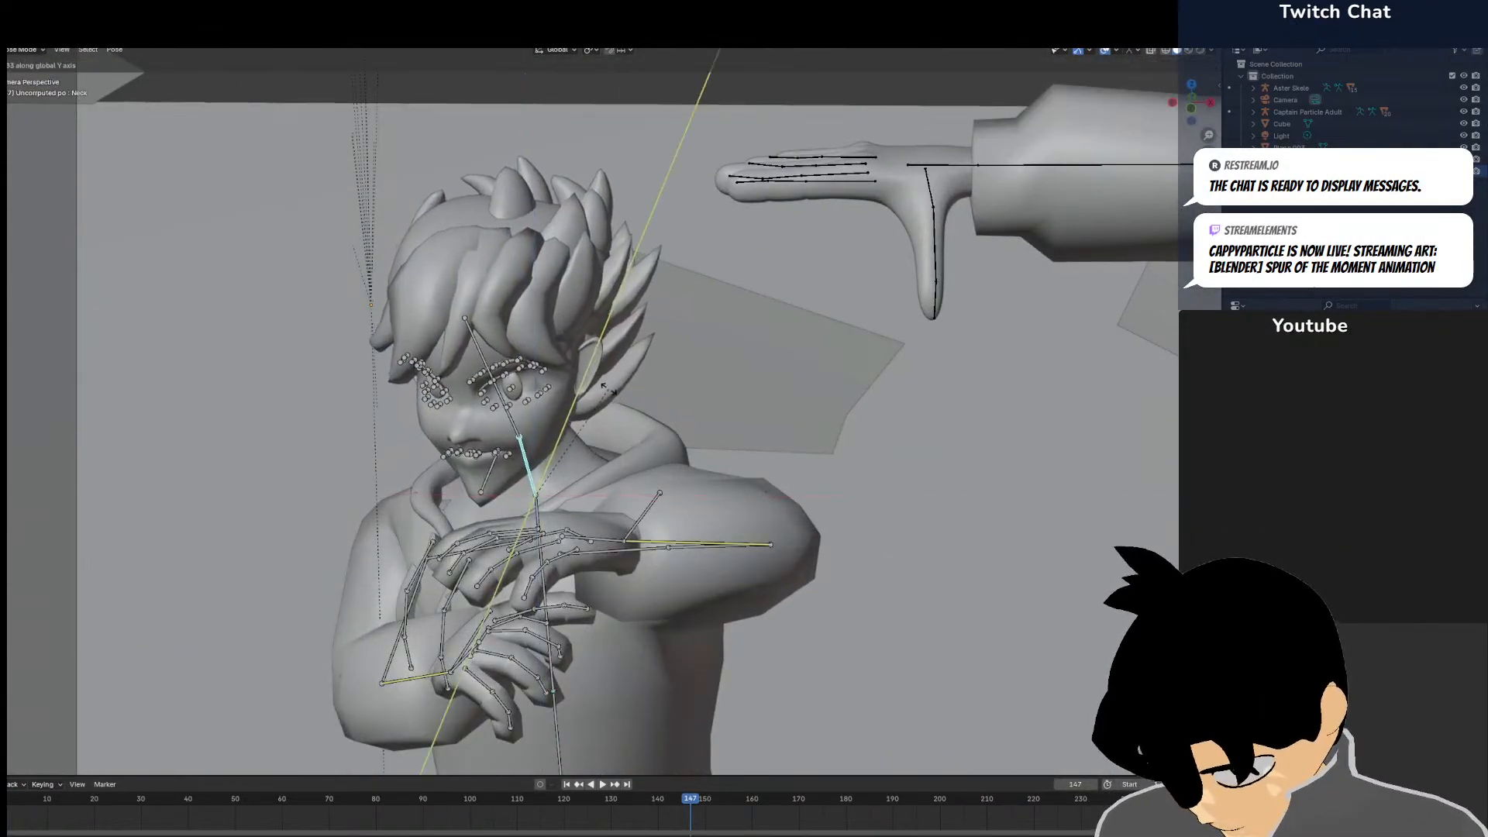
pyautogui.press('KP_7')
pyautogui.click(1045, 314)
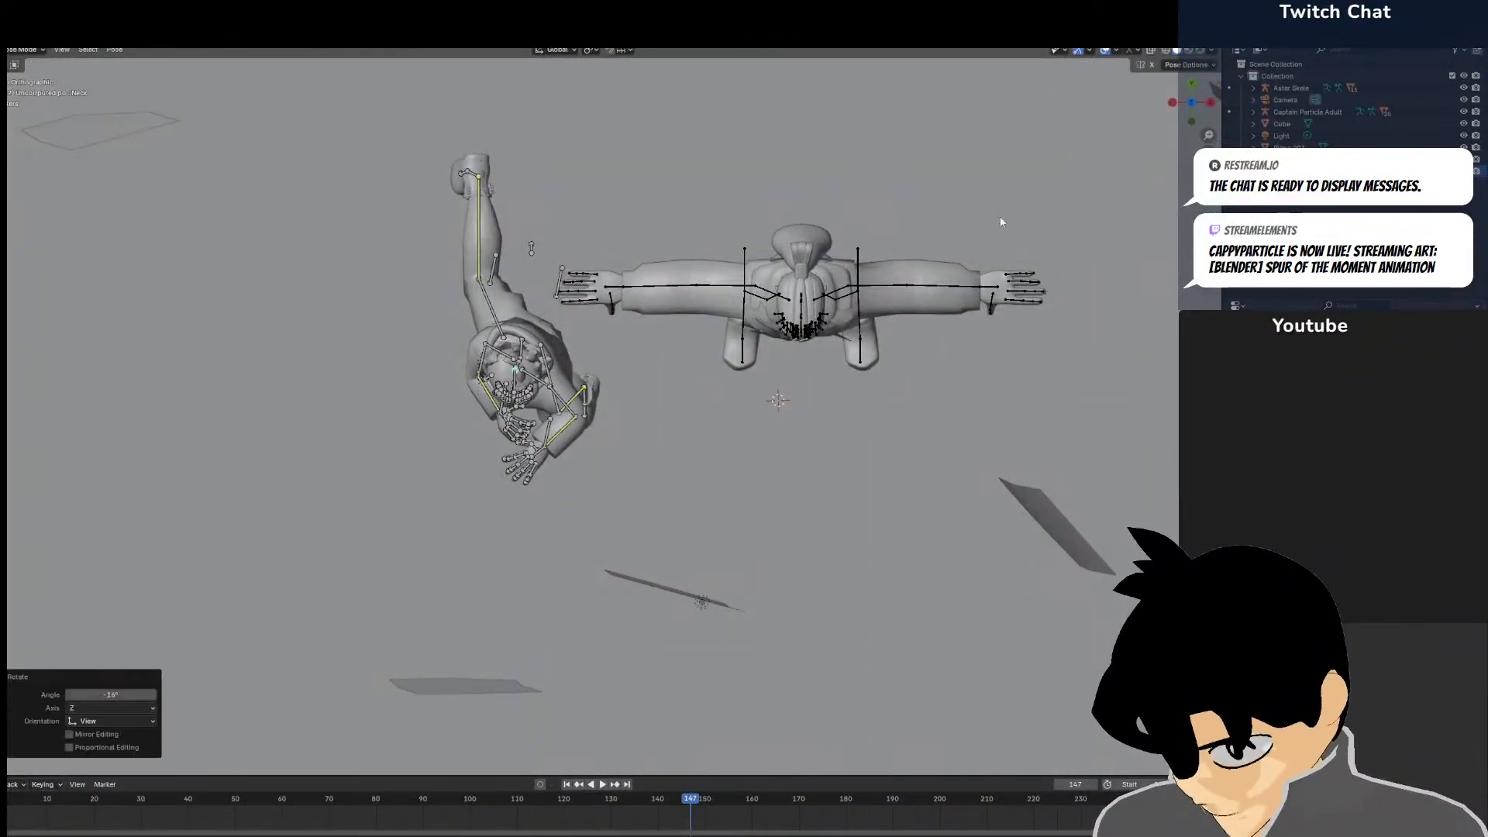
pyautogui.press('KP_0')
pyautogui.scroll(5, 933, 186)
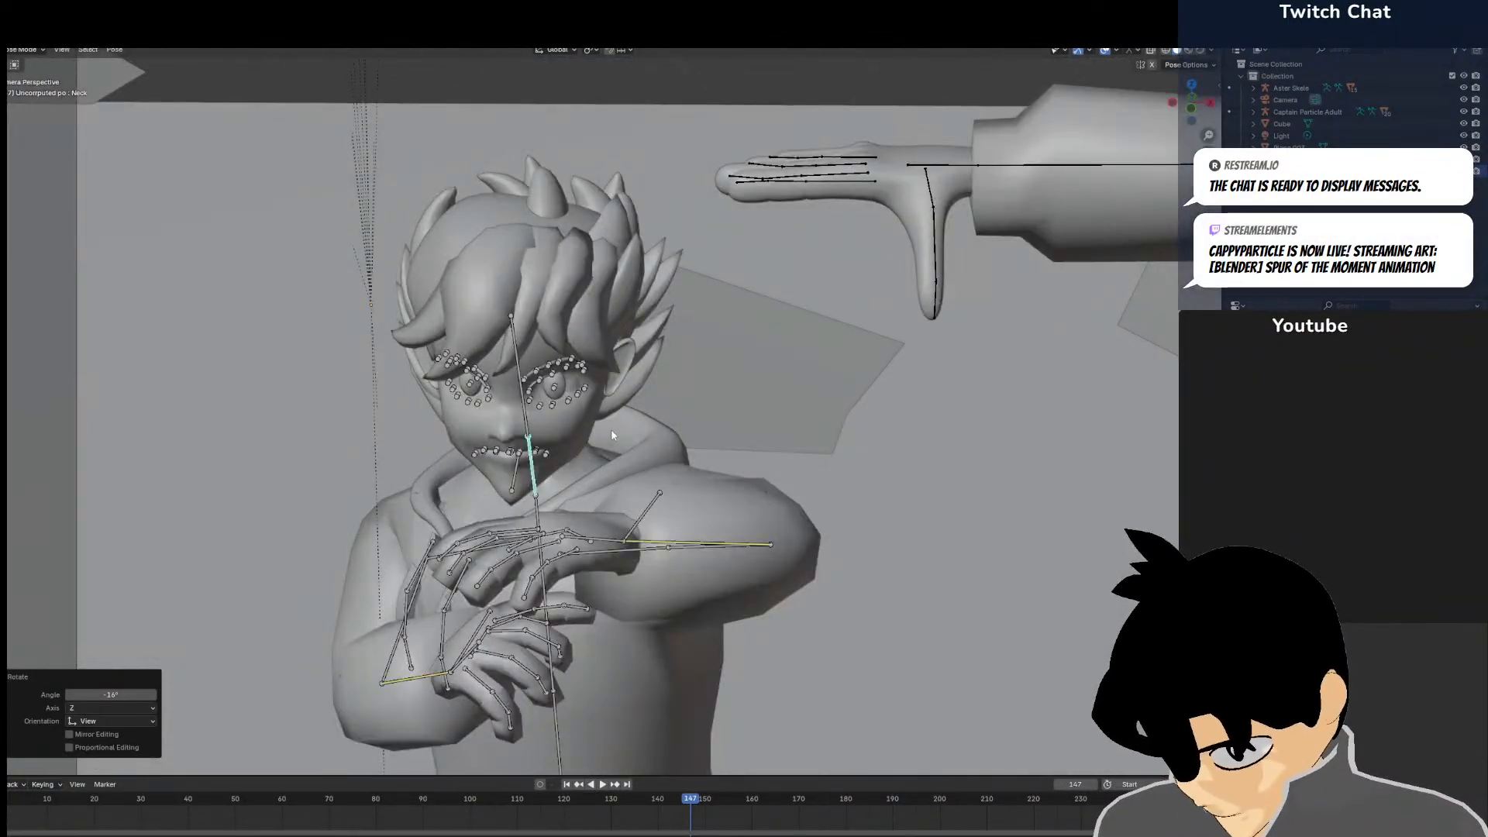
pyautogui.scroll(5, 594, 429)
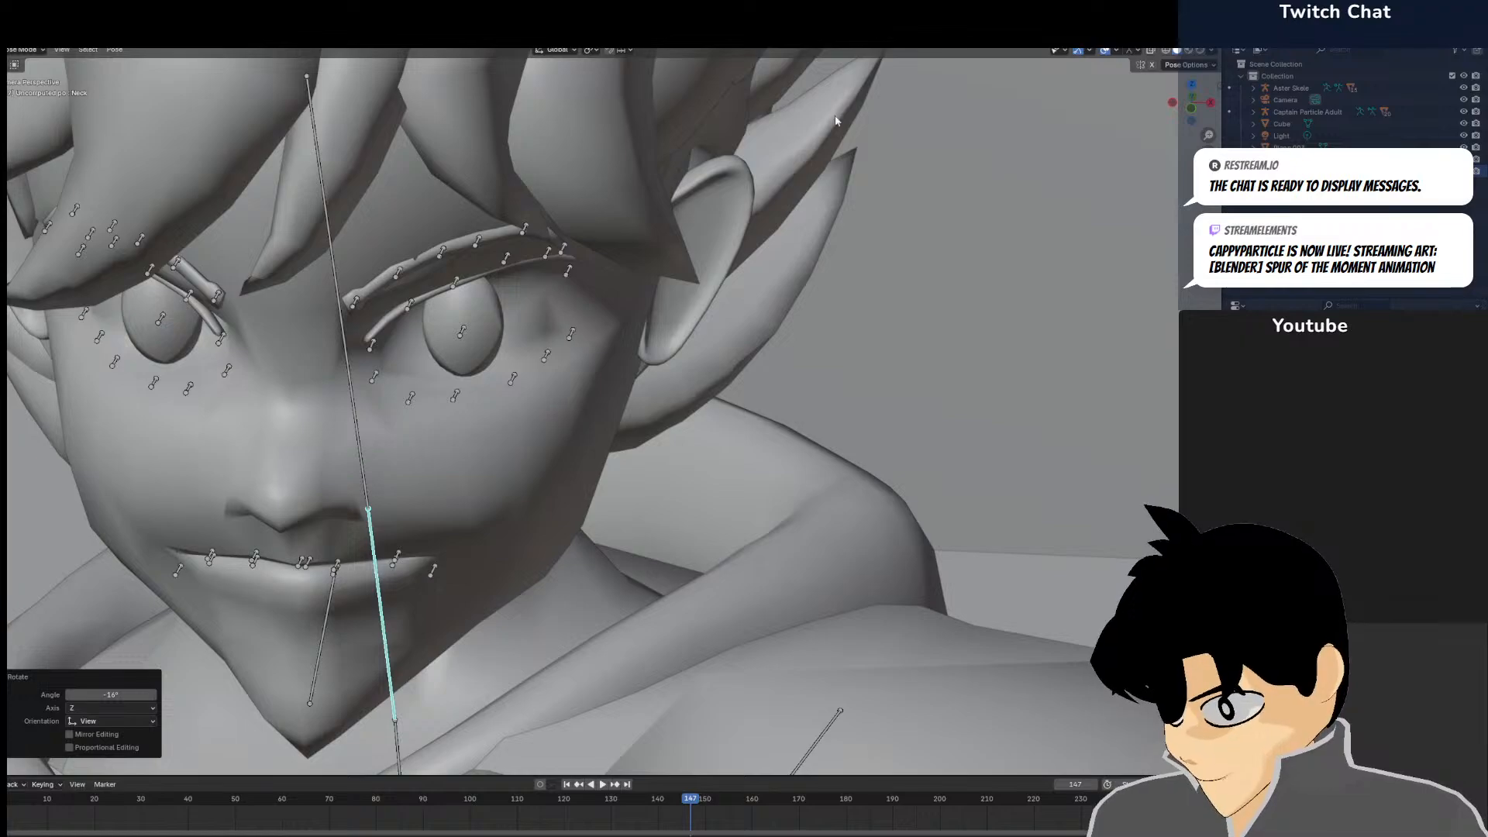
# Show the scene in full-color shading, check the hoodie character's face and framing through the camera, and save the file
pyautogui.click(1189, 50)
pyautogui.scroll(-3, 651, 535)
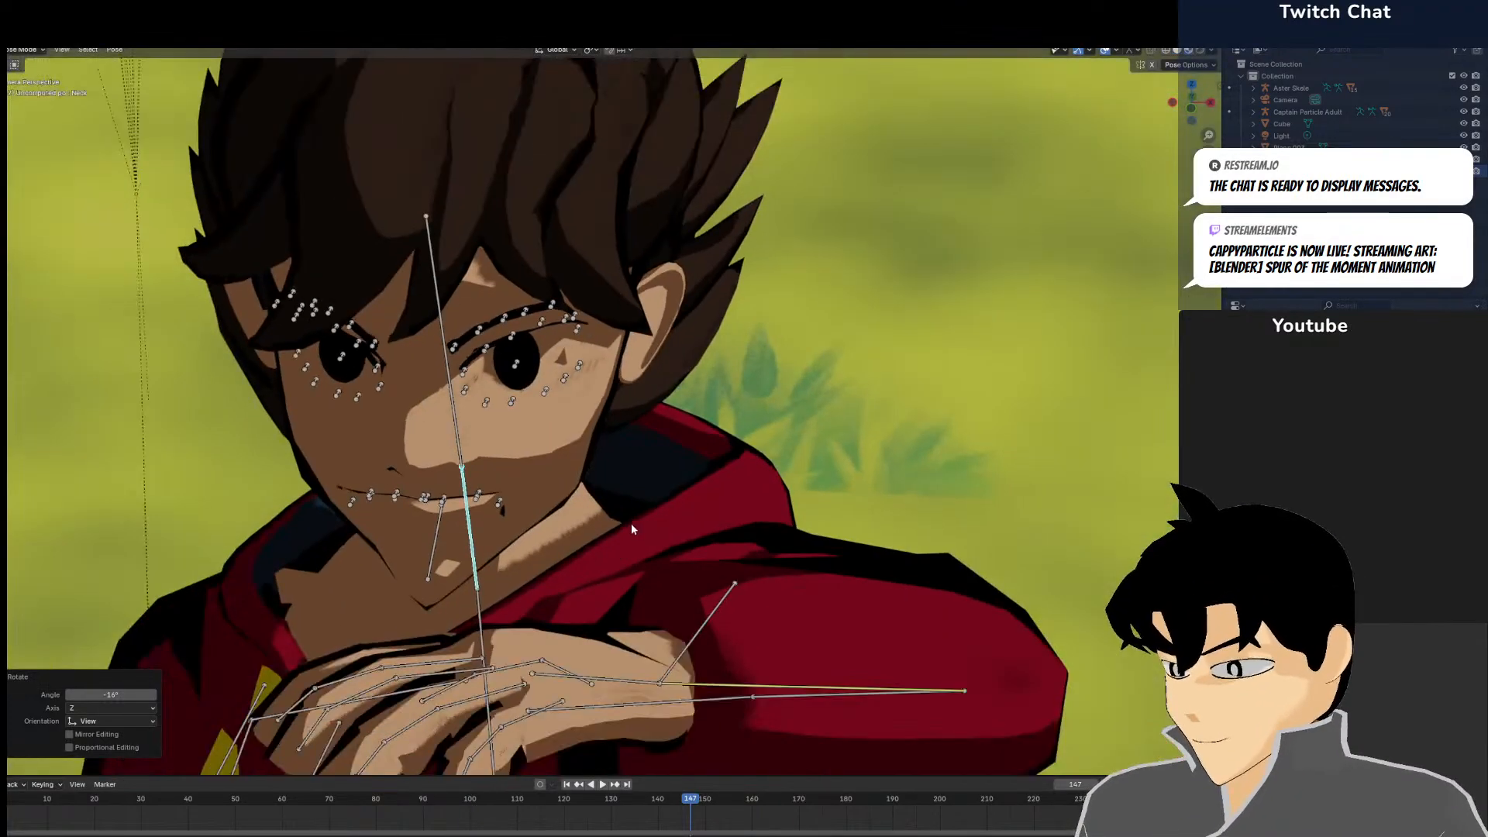
pyautogui.scroll(2, 619, 518)
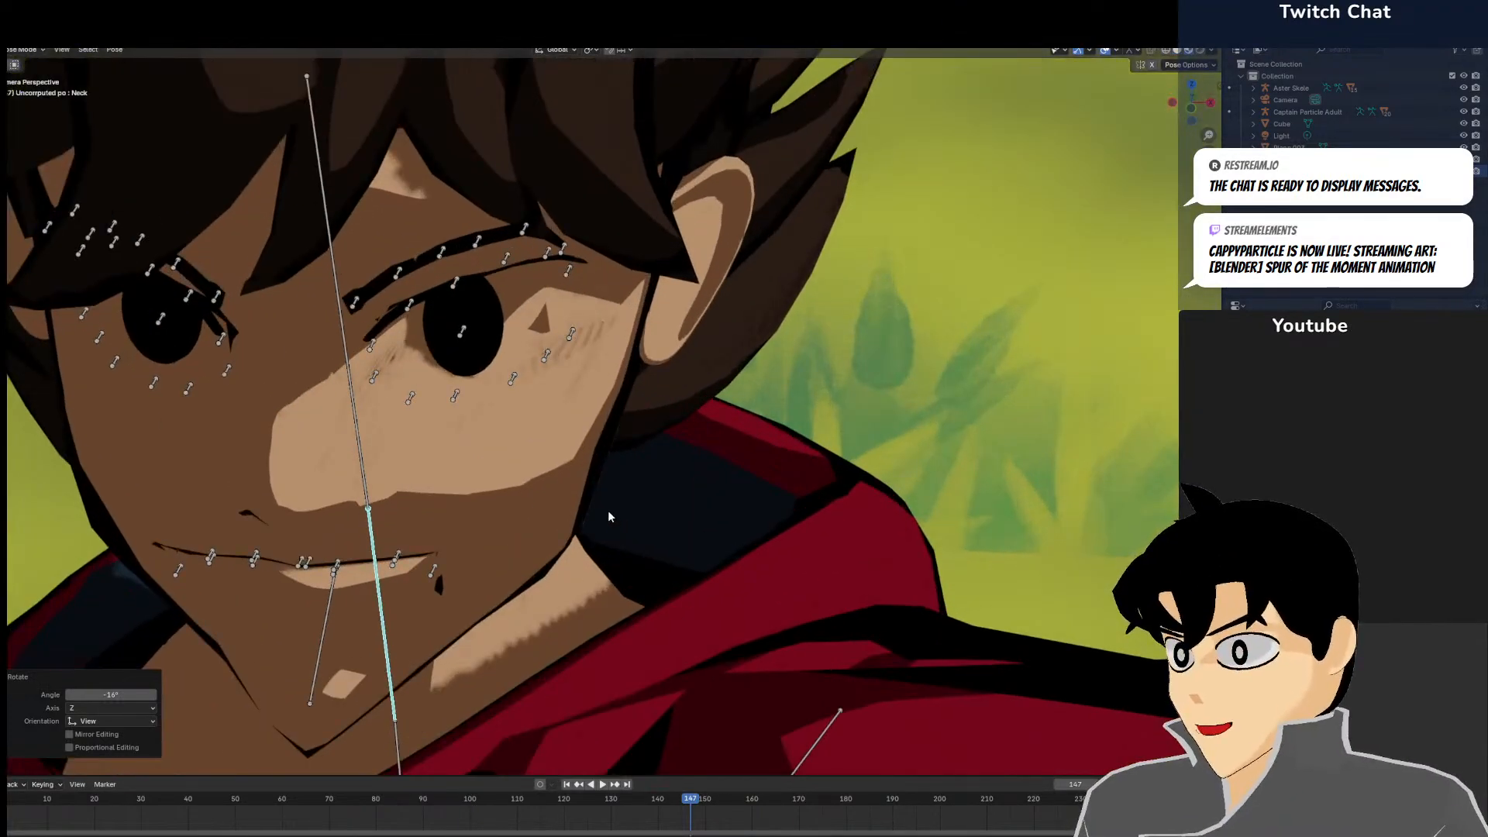
pyautogui.scroll(-5, 606, 510)
pyautogui.scroll(-4, 603, 509)
pyautogui.scroll(6, 601, 502)
pyautogui.scroll(-5, 601, 498)
pyautogui.scroll(2, 603, 482)
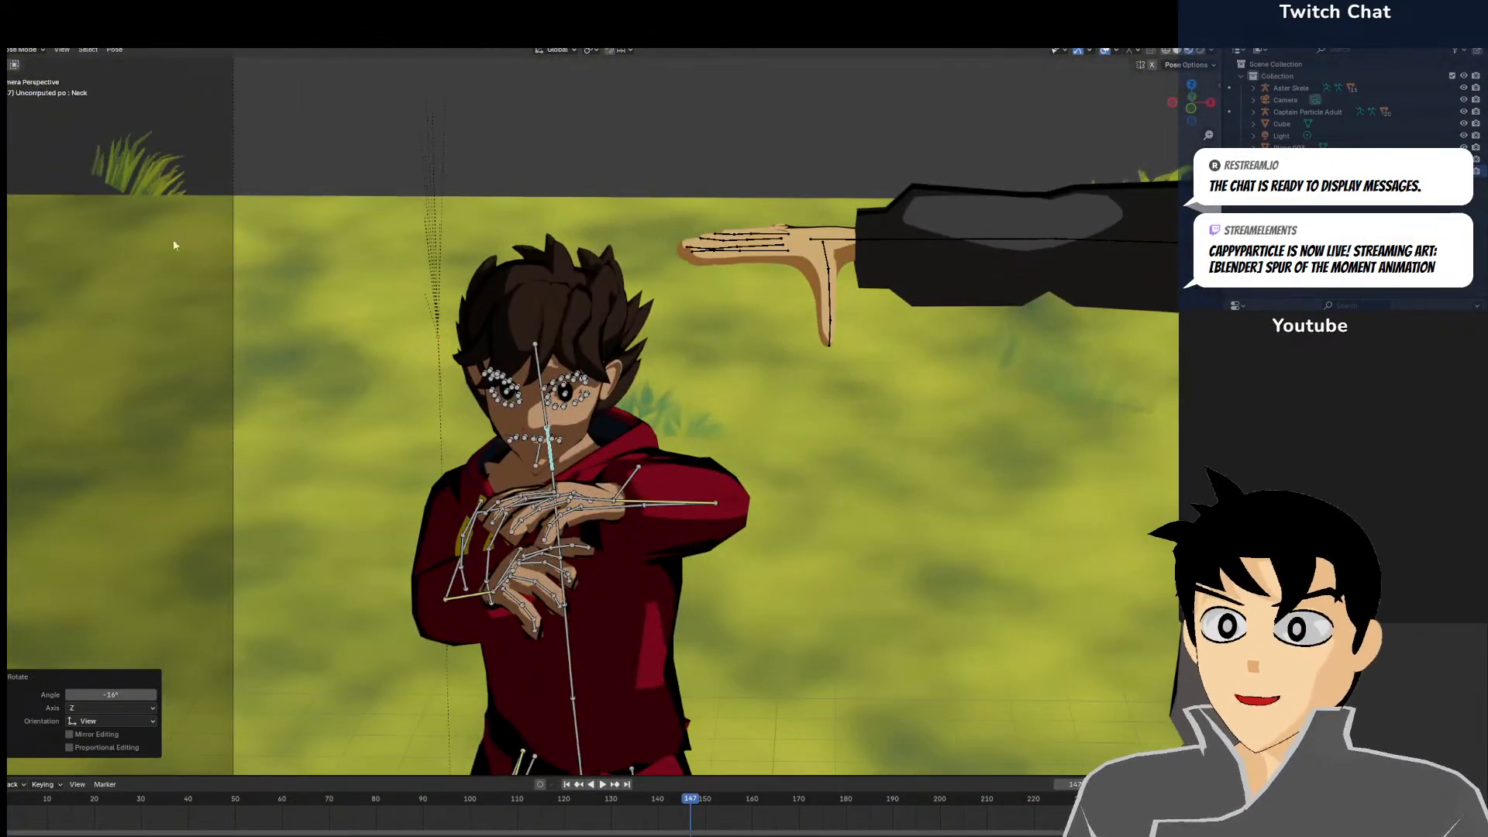
pyautogui.click(10, 33)
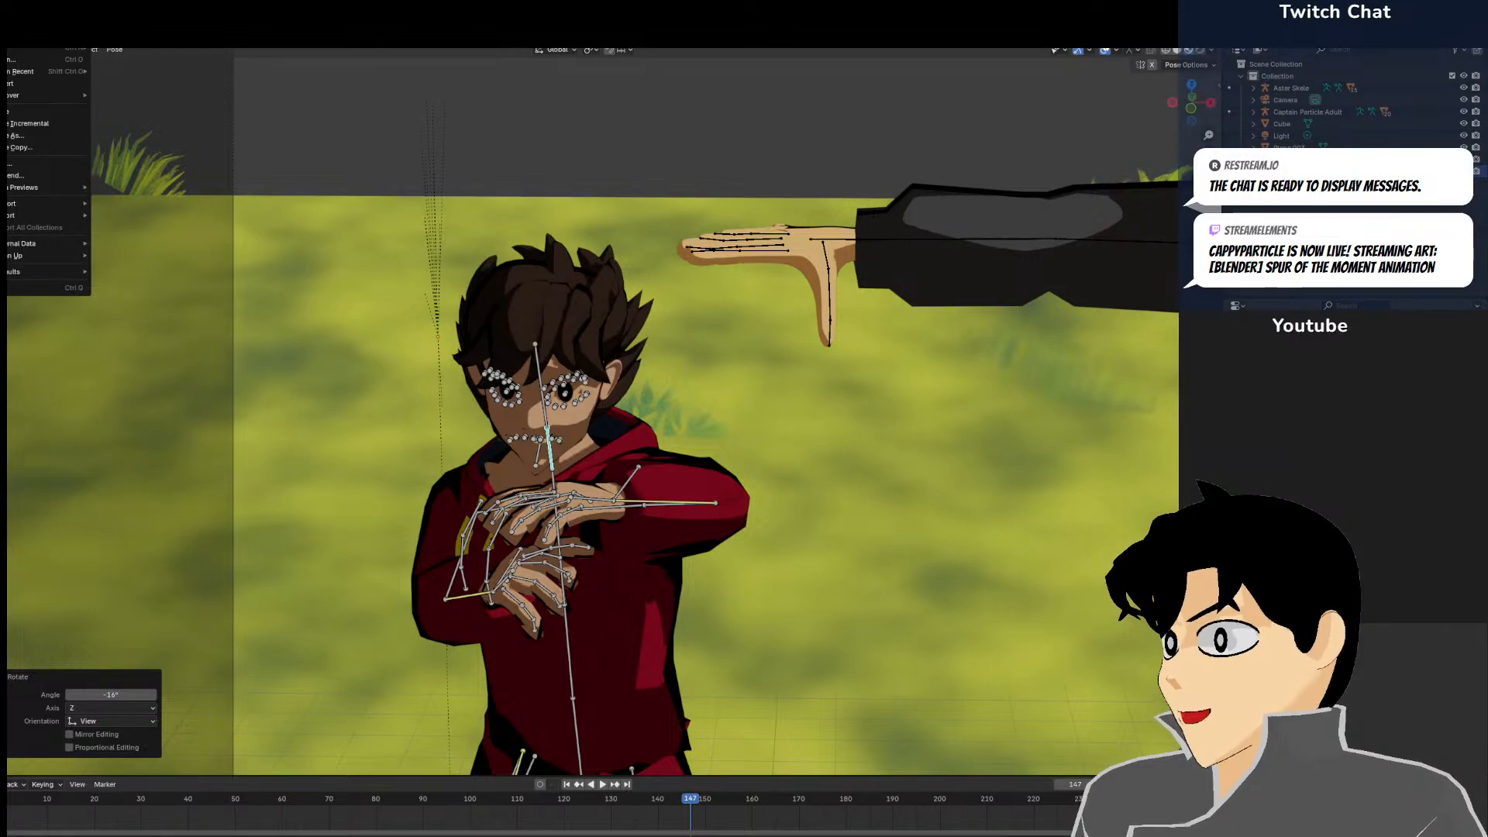
pyautogui.click(39, 111)
# Rotate the RightUpperLeg bone and the RightLowerLeg bone in the side view to adjust the hoodie character's trailing leg
pyautogui.scroll(-6, 685, 536)
pyautogui.scroll(4, 685, 534)
pyautogui.moveTo(679, 541); pyautogui.dragTo(585, 554, button='middle')
pyautogui.click(476, 544)
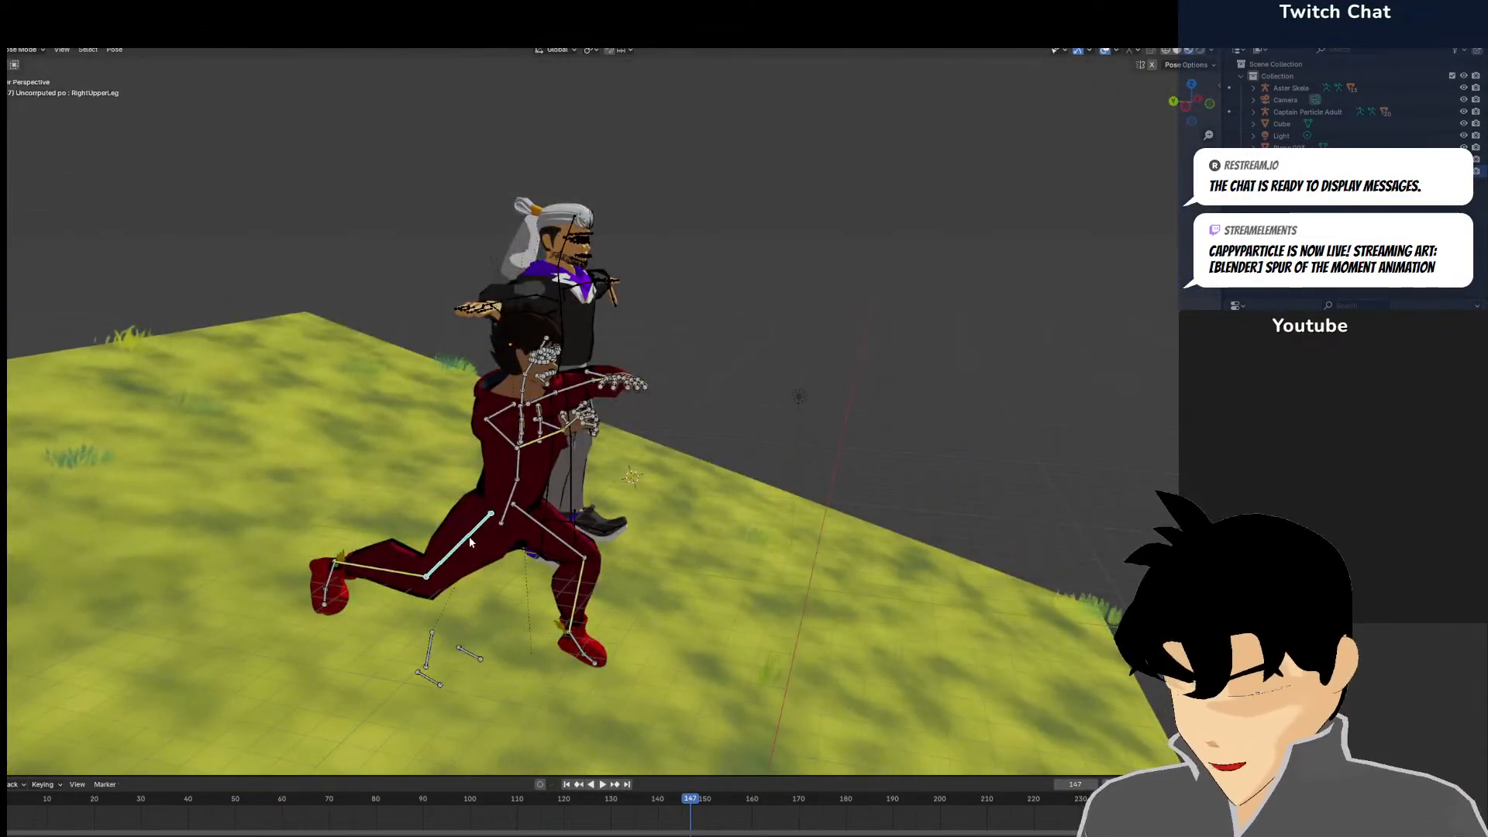
pyautogui.press('Num_Lock')
pyautogui.press('KP_7')
pyautogui.press('KP_3')
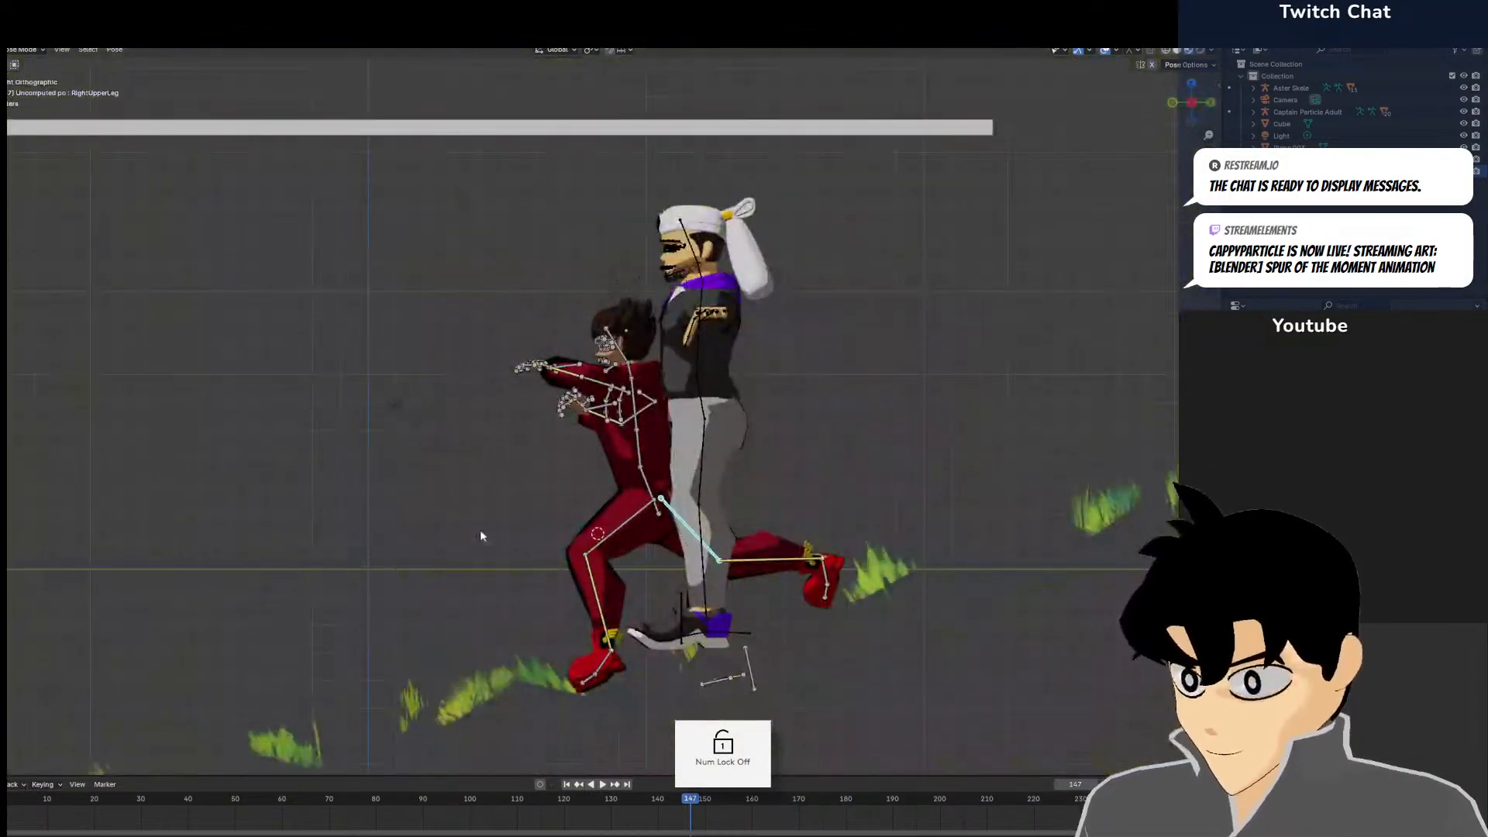
pyautogui.press('r')
pyautogui.click(795, 561)
pyautogui.click(740, 600)
pyautogui.press('r')
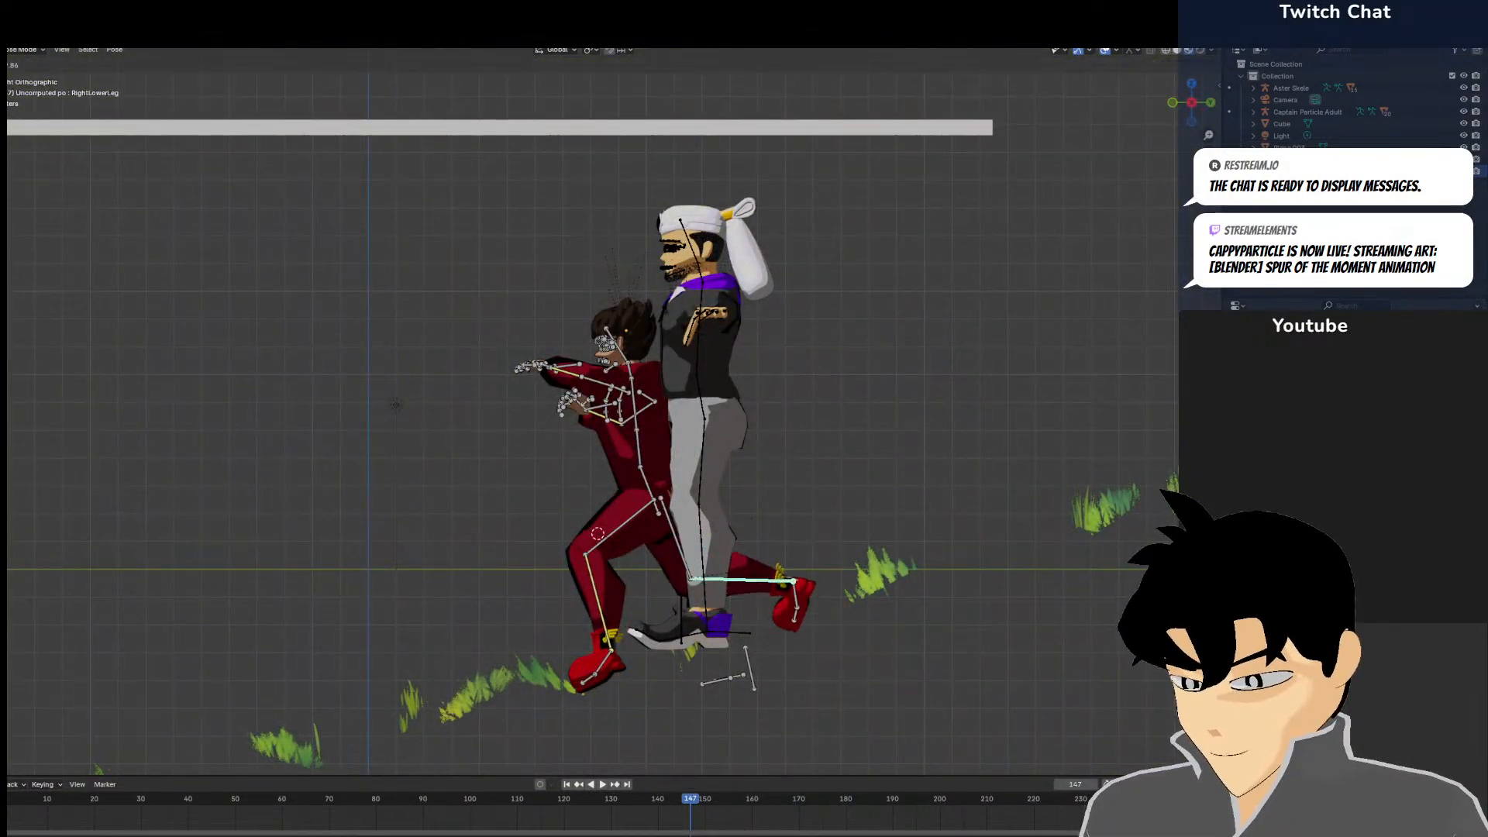
pyautogui.click(750, 566)
# Try rotating the RightLowerLeg bone -20.6° in the top view
pyautogui.press('KP_0')
pyautogui.moveTo(583, 574); pyautogui.dragTo(411, 530, button='middle')
pyautogui.press('KP_7')
pyautogui.press('r')
pyautogui.click(510, 208)
pyautogui.press('KP_0')
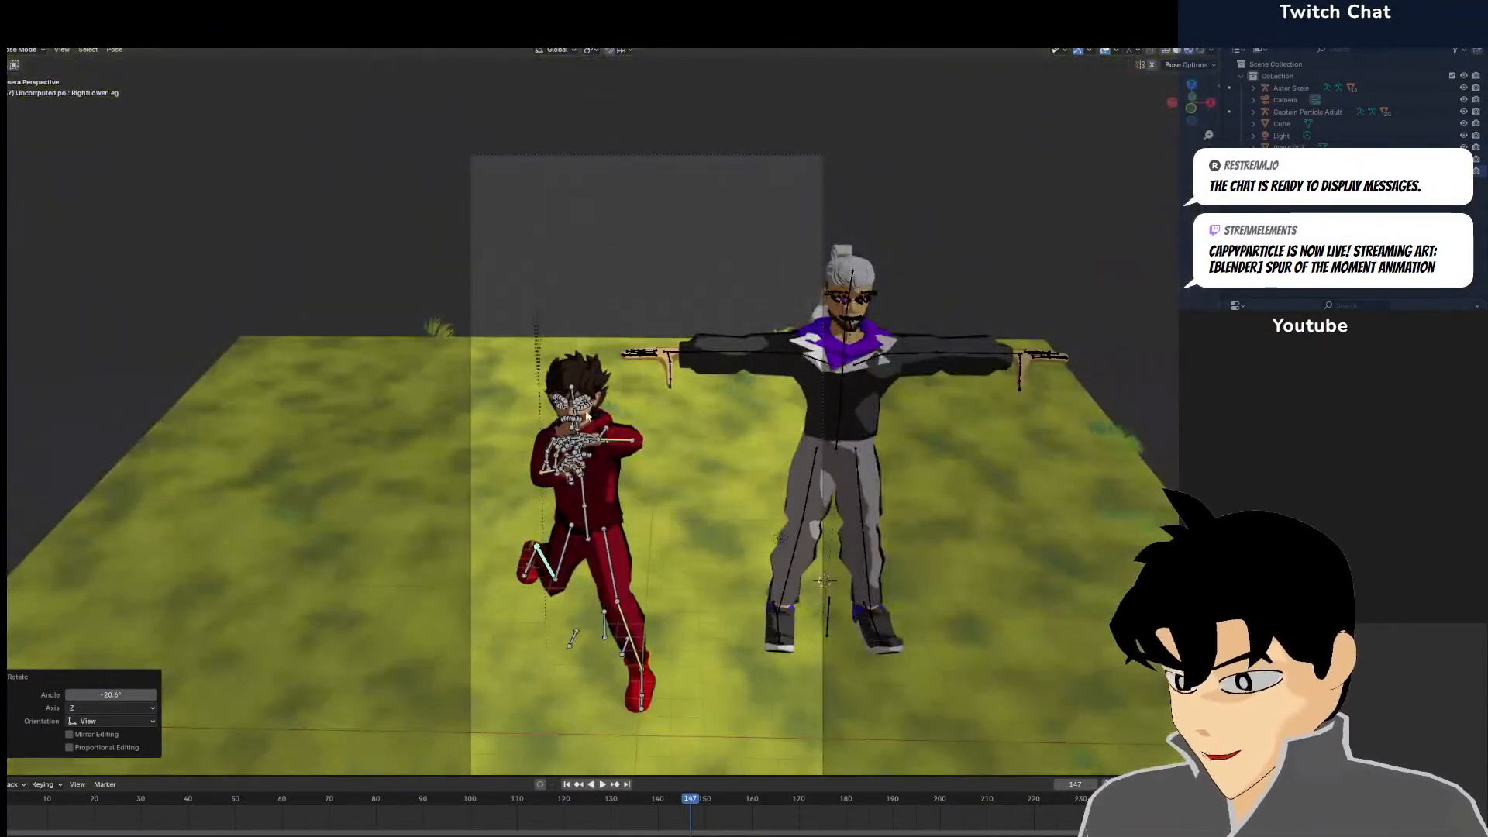
pyautogui.hotkey('ctrl', 'z')
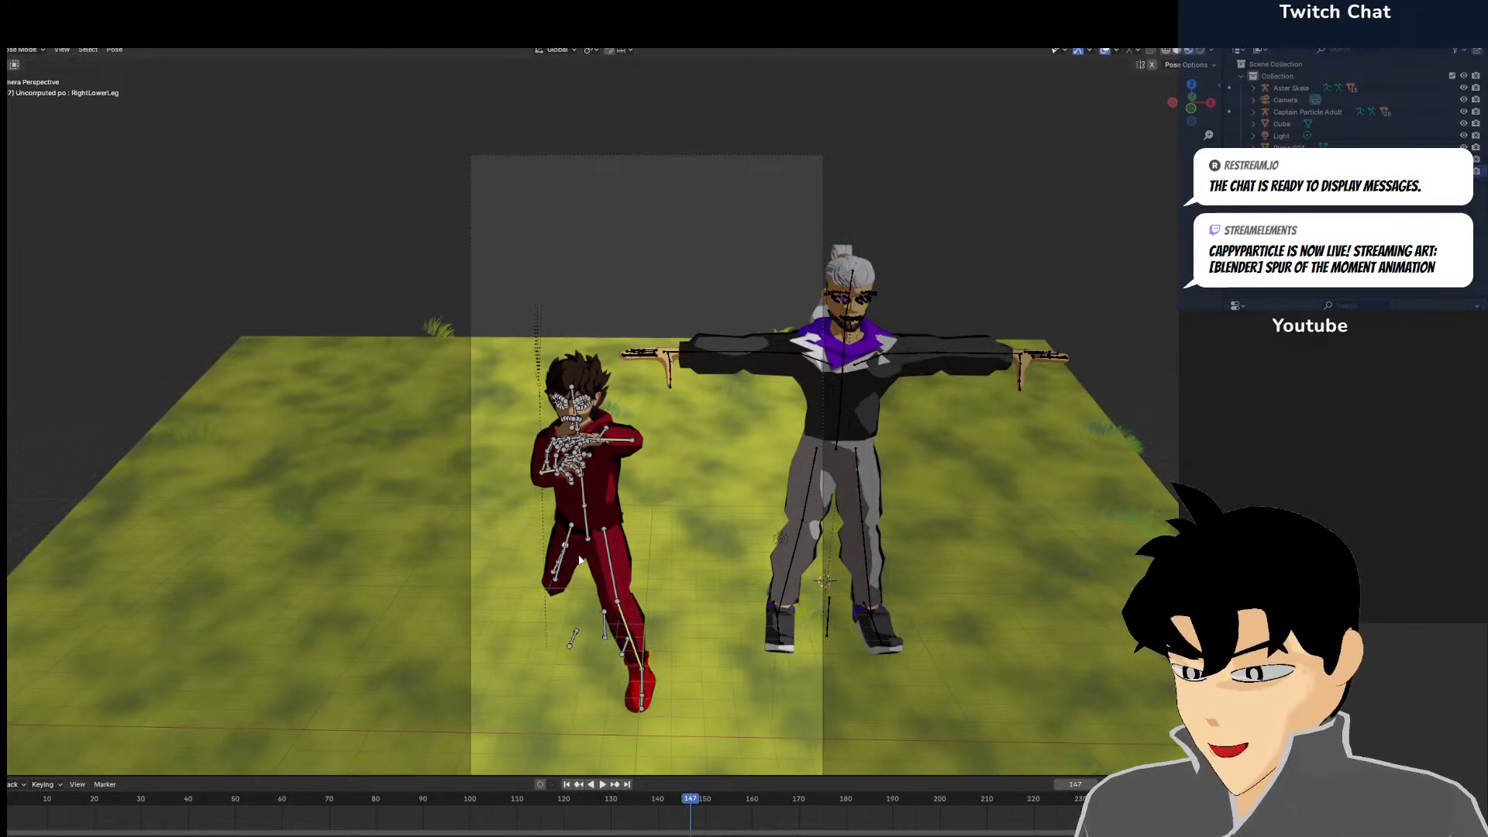
# Rotate the LeftUpperLeg bone about -4.5° in the camera view to swing the front leg outward
pyautogui.press('r')
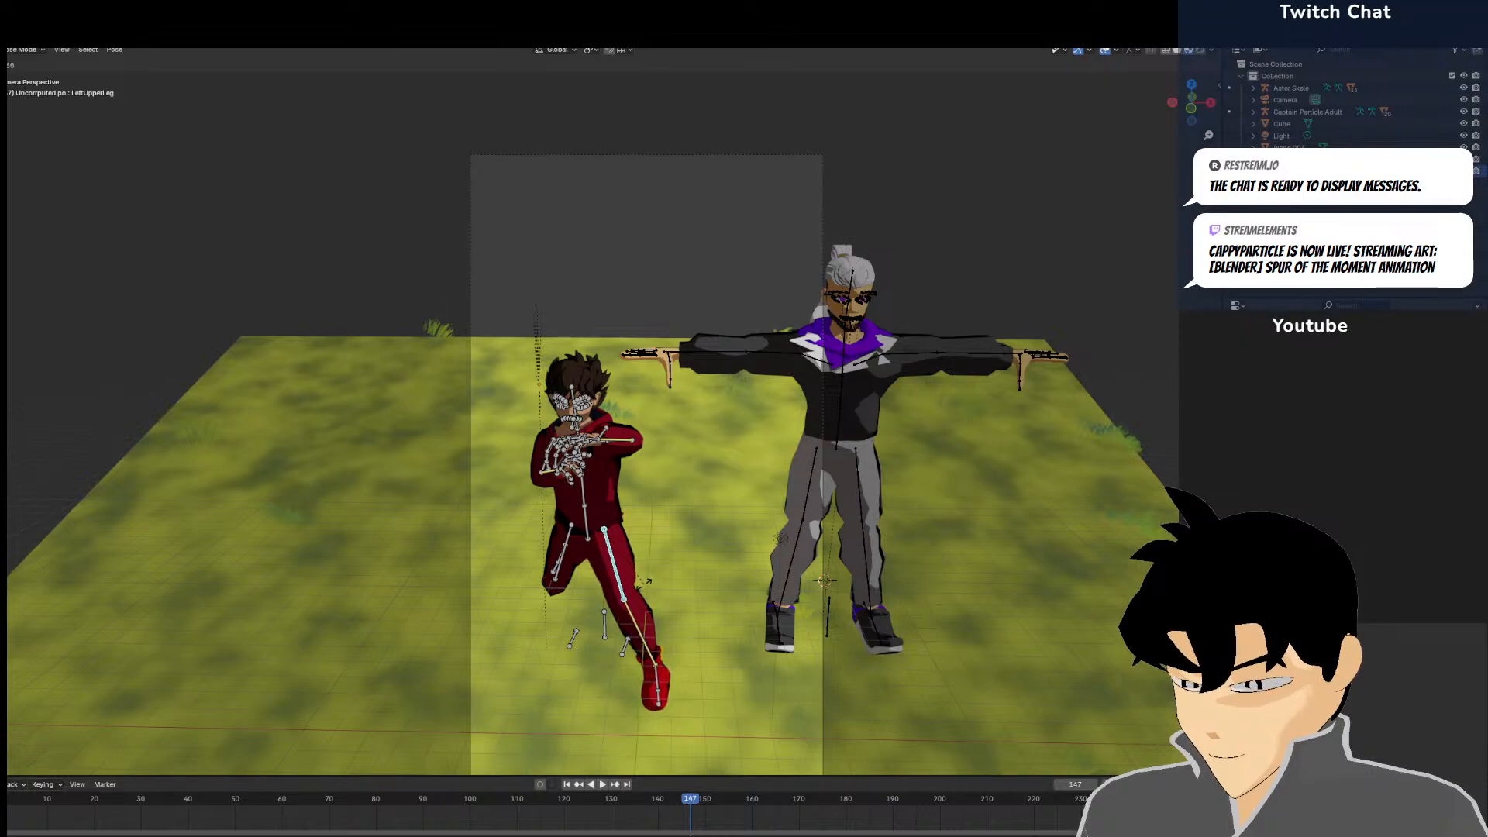
pyautogui.click(658, 588)
pyautogui.moveTo(659, 587); pyautogui.dragTo(696, 597, button='middle')
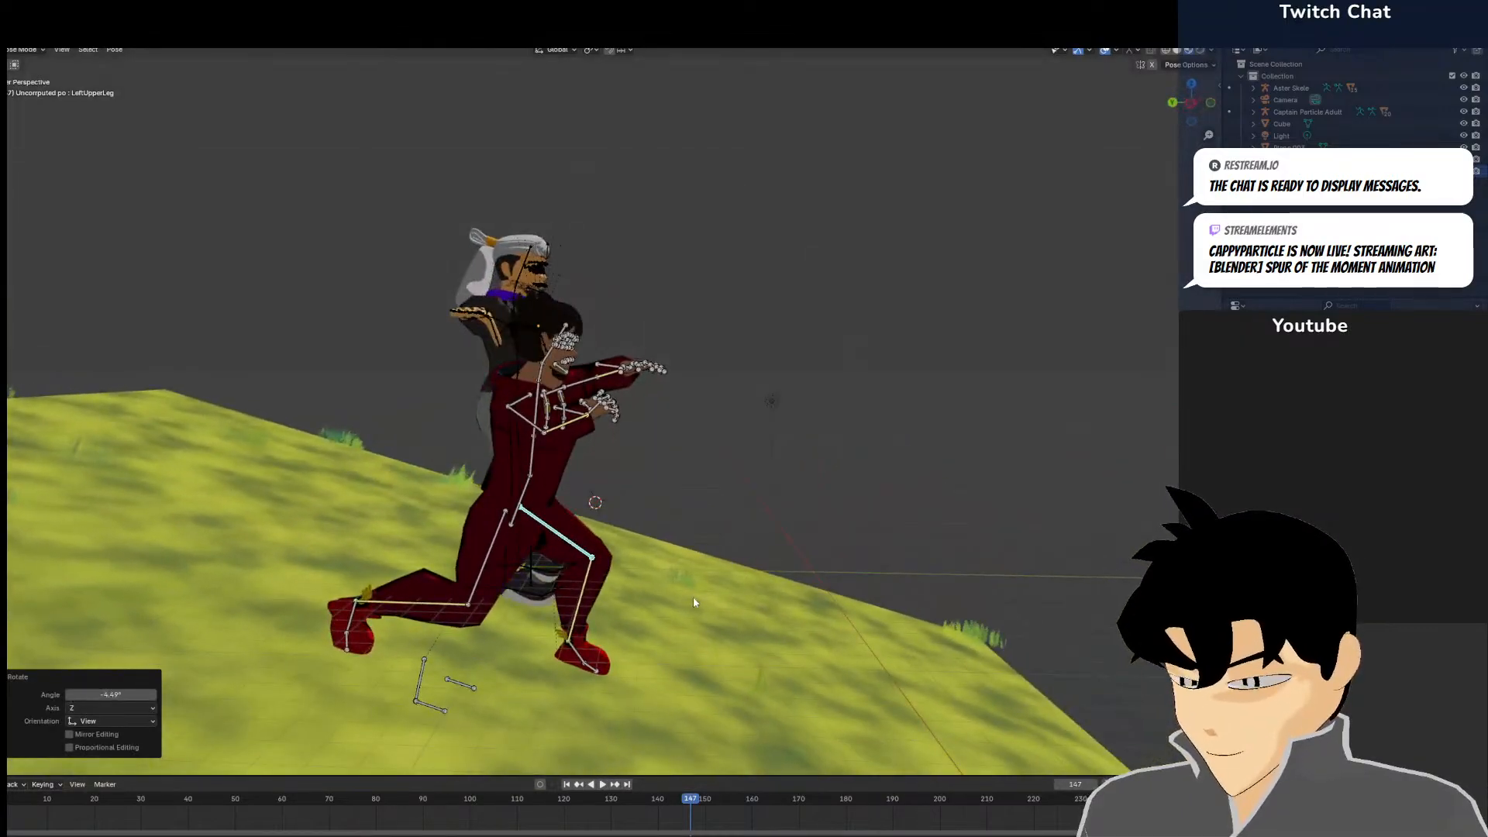
# In Object Mode, rotate the grass ground plane to a gentler slope in the side view and lower it about 1.12 m
pyautogui.hotkey('ctrl', 'Tab')
pyautogui.scroll(-5, 482, 602)
pyautogui.click(536, 585)
pyautogui.press('KP_3')
pyautogui.press('r')
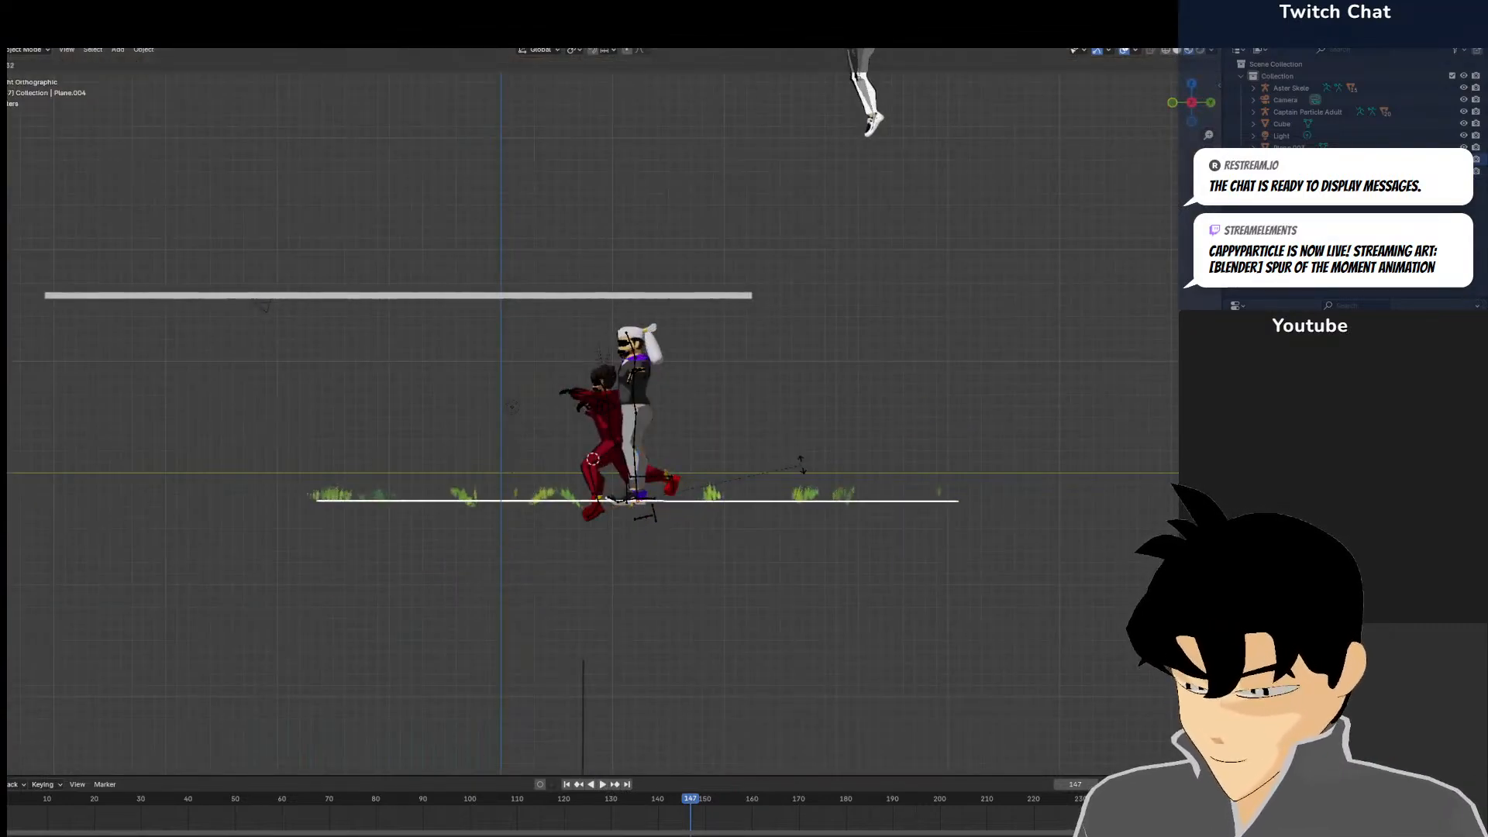
pyautogui.click(800, 440)
pyautogui.press('g')
pyautogui.press('z')
pyautogui.click(806, 444)
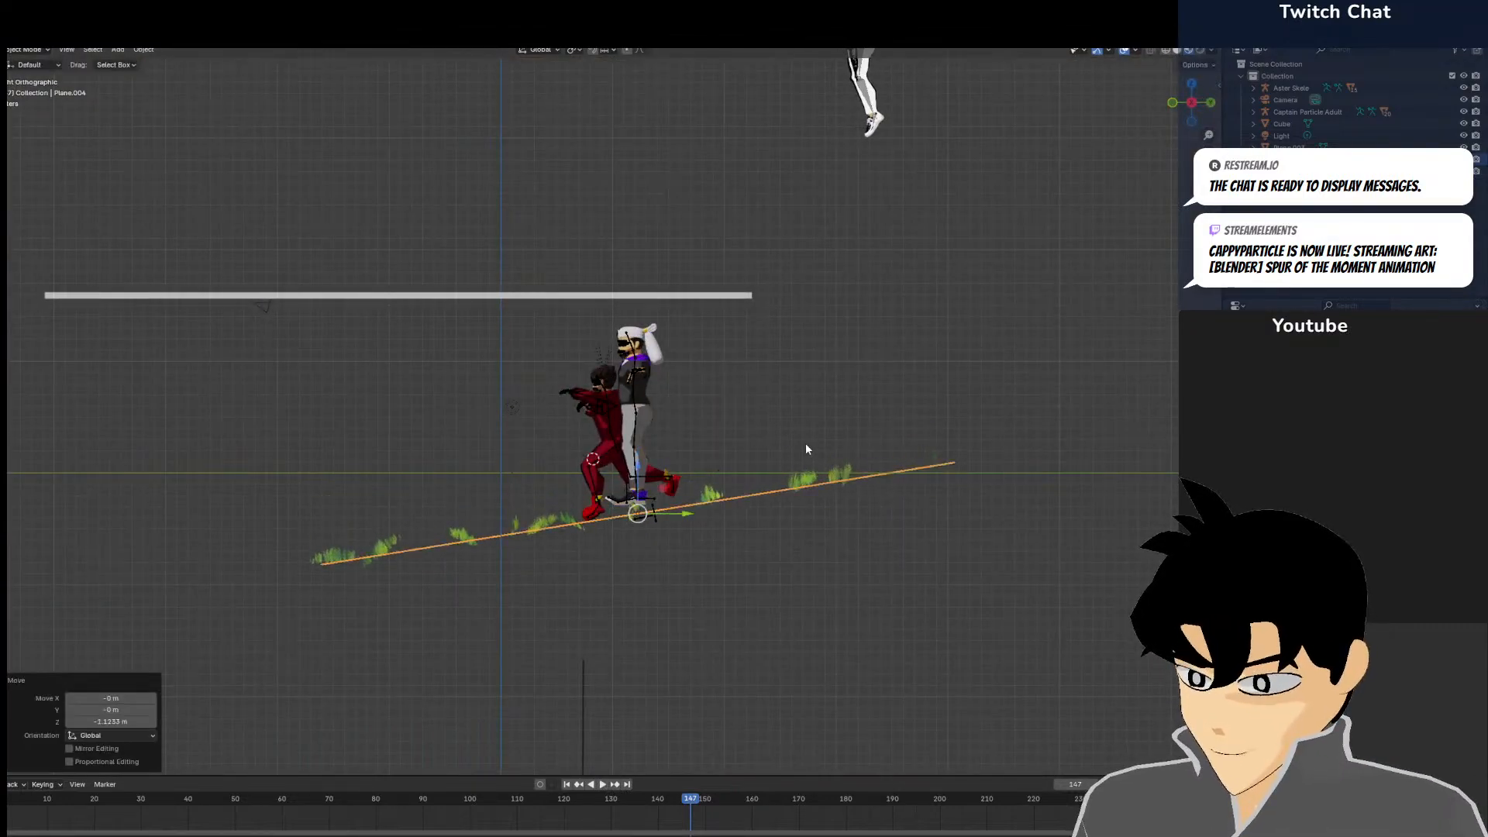
# Return the hoodie character's armature to Pose Mode and rotate the RightLowerLeg bone down toward the ground
pyautogui.press('KP_1')
pyautogui.press('KP_5')
pyautogui.press('KP_5')
pyautogui.press('KP_0')
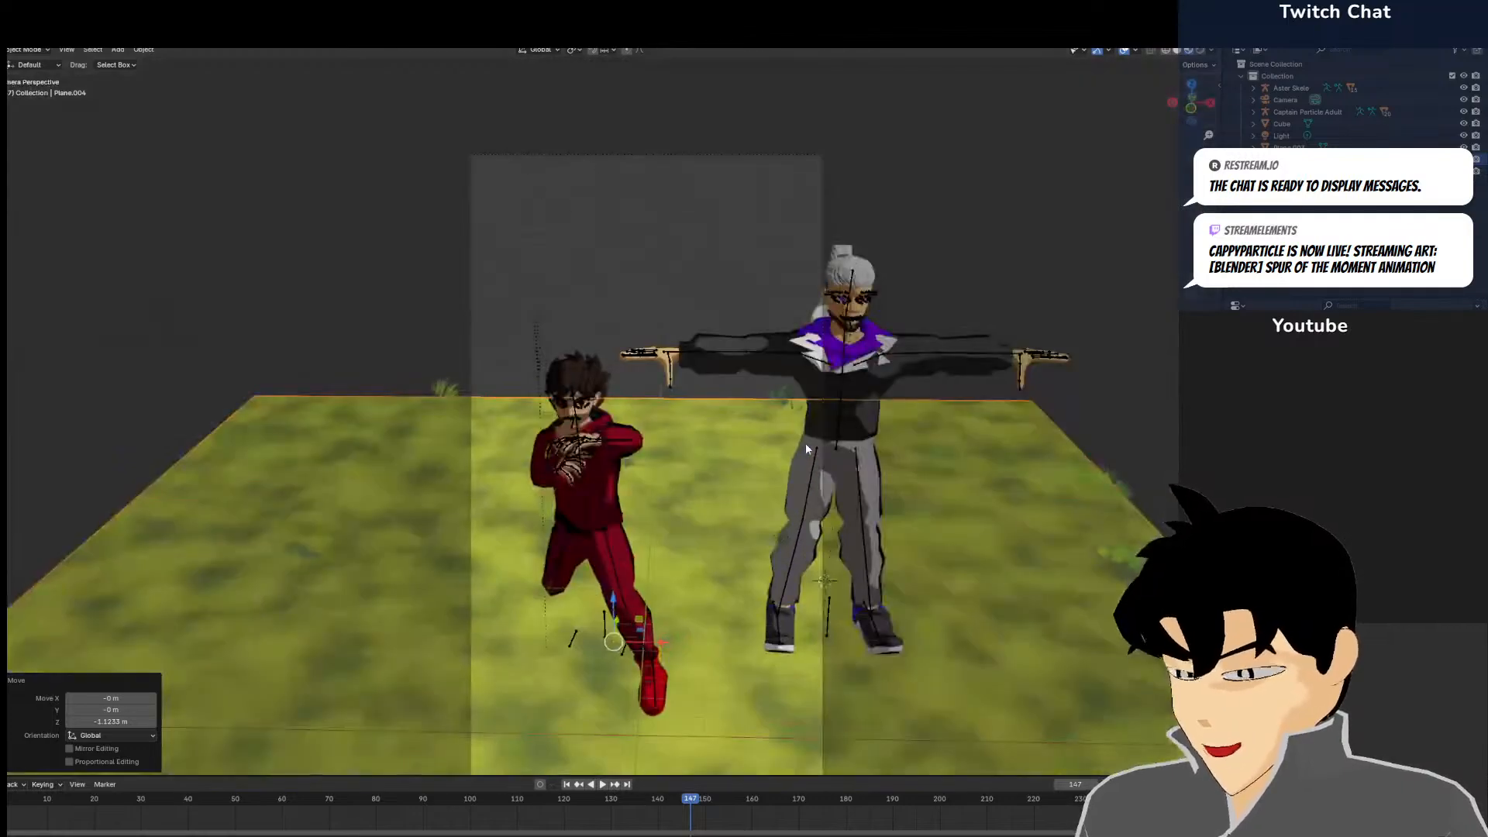
pyautogui.moveTo(809, 501); pyautogui.dragTo(836, 471, button='middle')
pyautogui.click(417, 608)
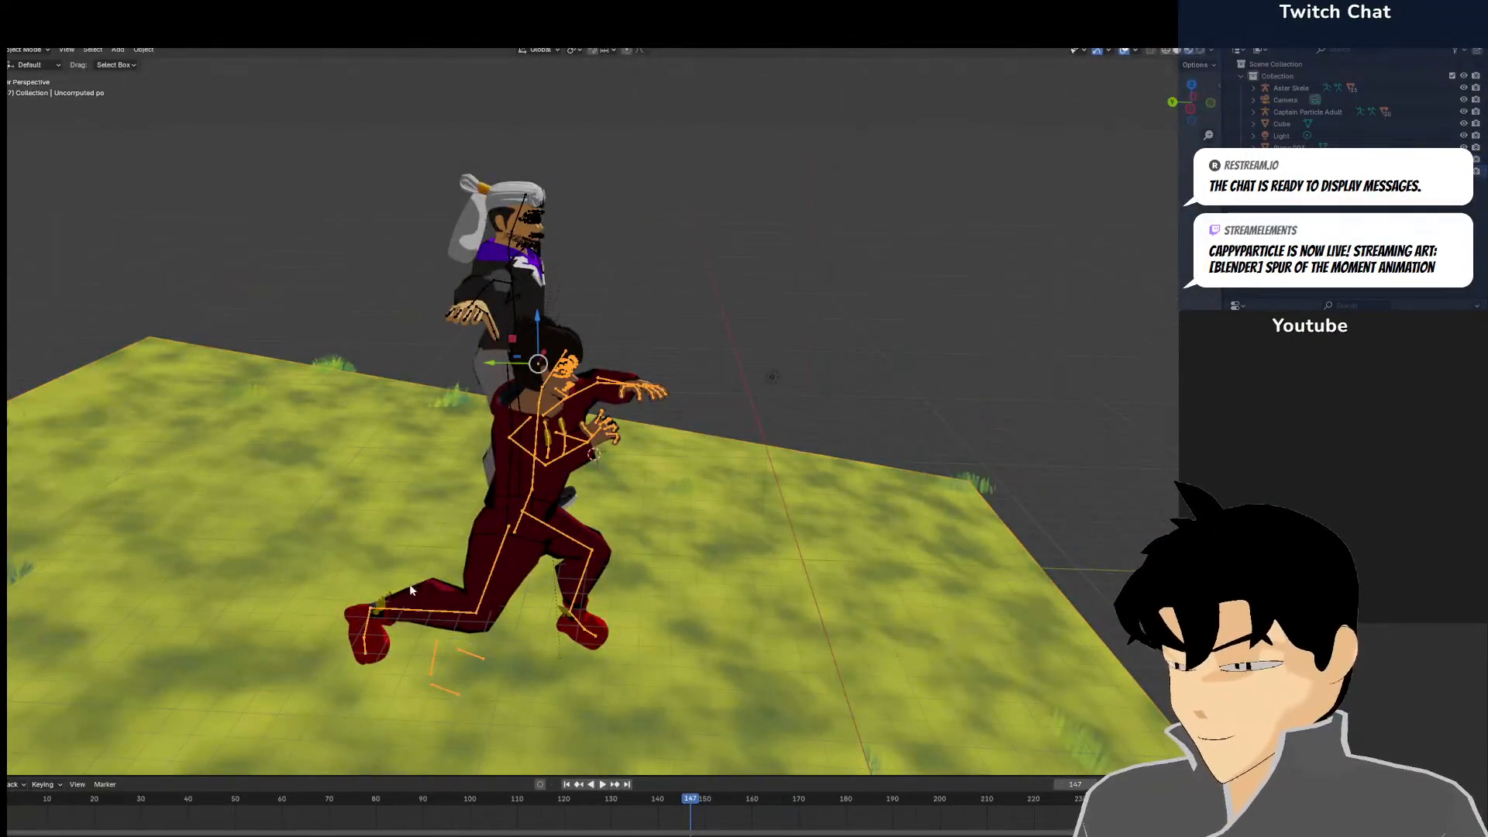
pyautogui.click(24, 89)
pyautogui.scroll(6, 501, 329)
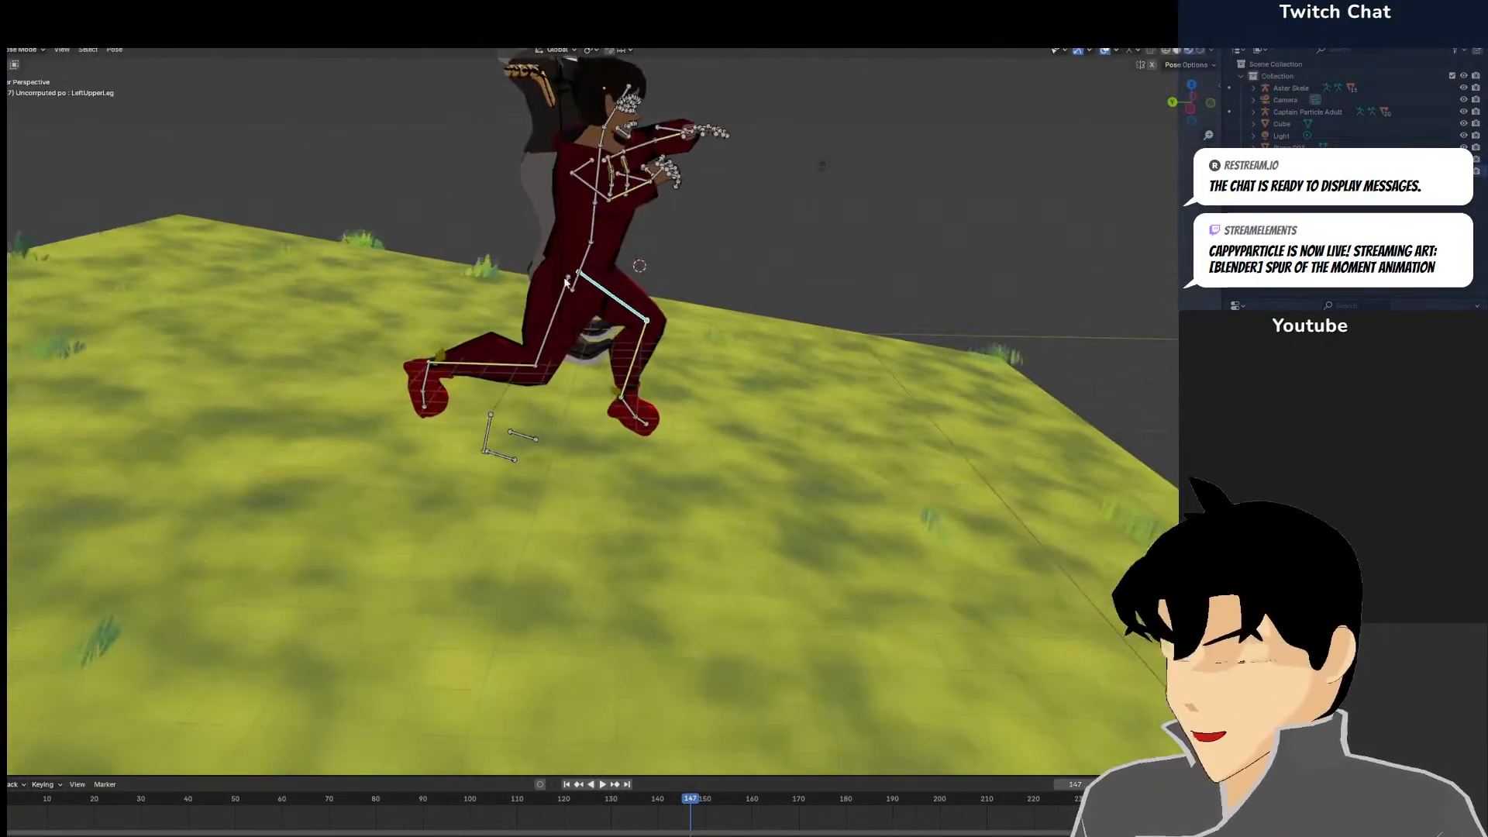
pyautogui.moveTo(645, 369); pyautogui.dragTo(662, 332, button='middle')
pyautogui.press('r')
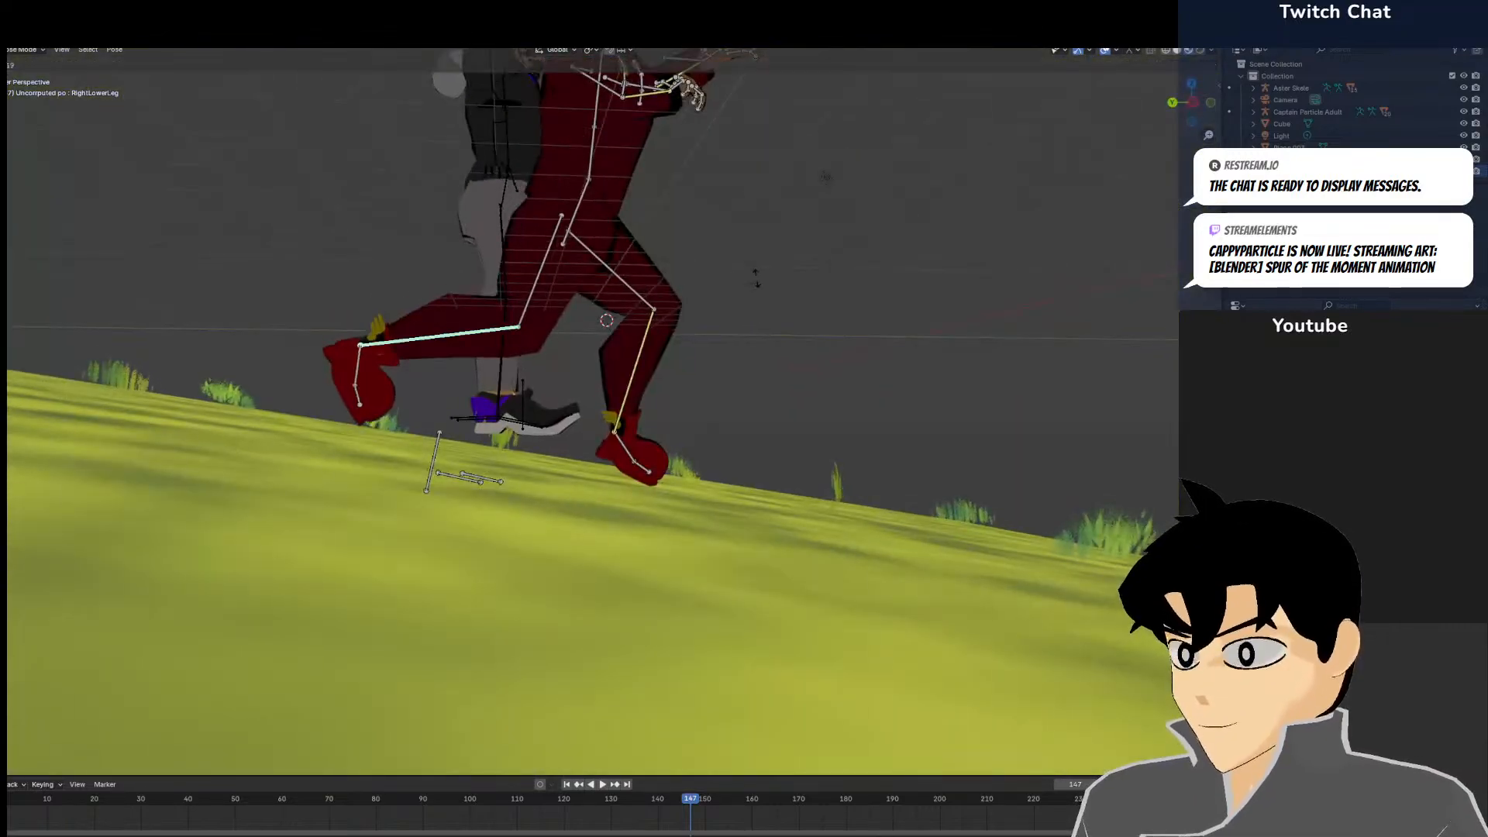
pyautogui.click(417, 423)
# Rotate the RightFoot bone to follow the ground slope, refining it with a turn of about -5.2° from an oblique angle
pyautogui.click(385, 421)
pyautogui.press('r')
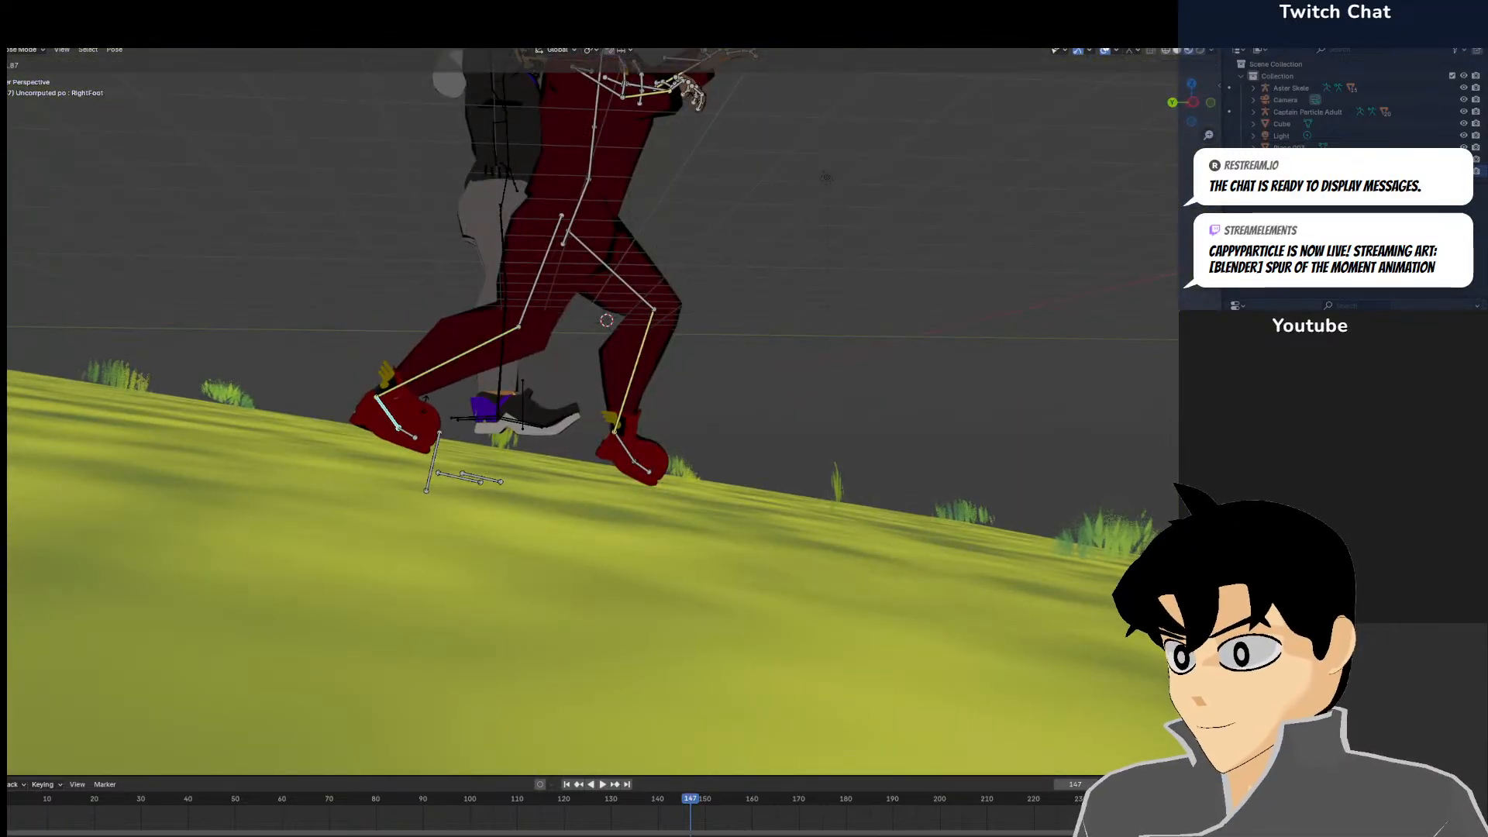
pyautogui.click(473, 426)
pyautogui.moveTo(515, 412); pyautogui.dragTo(454, 449, button='middle')
pyautogui.press('r')
pyautogui.click(651, 389)
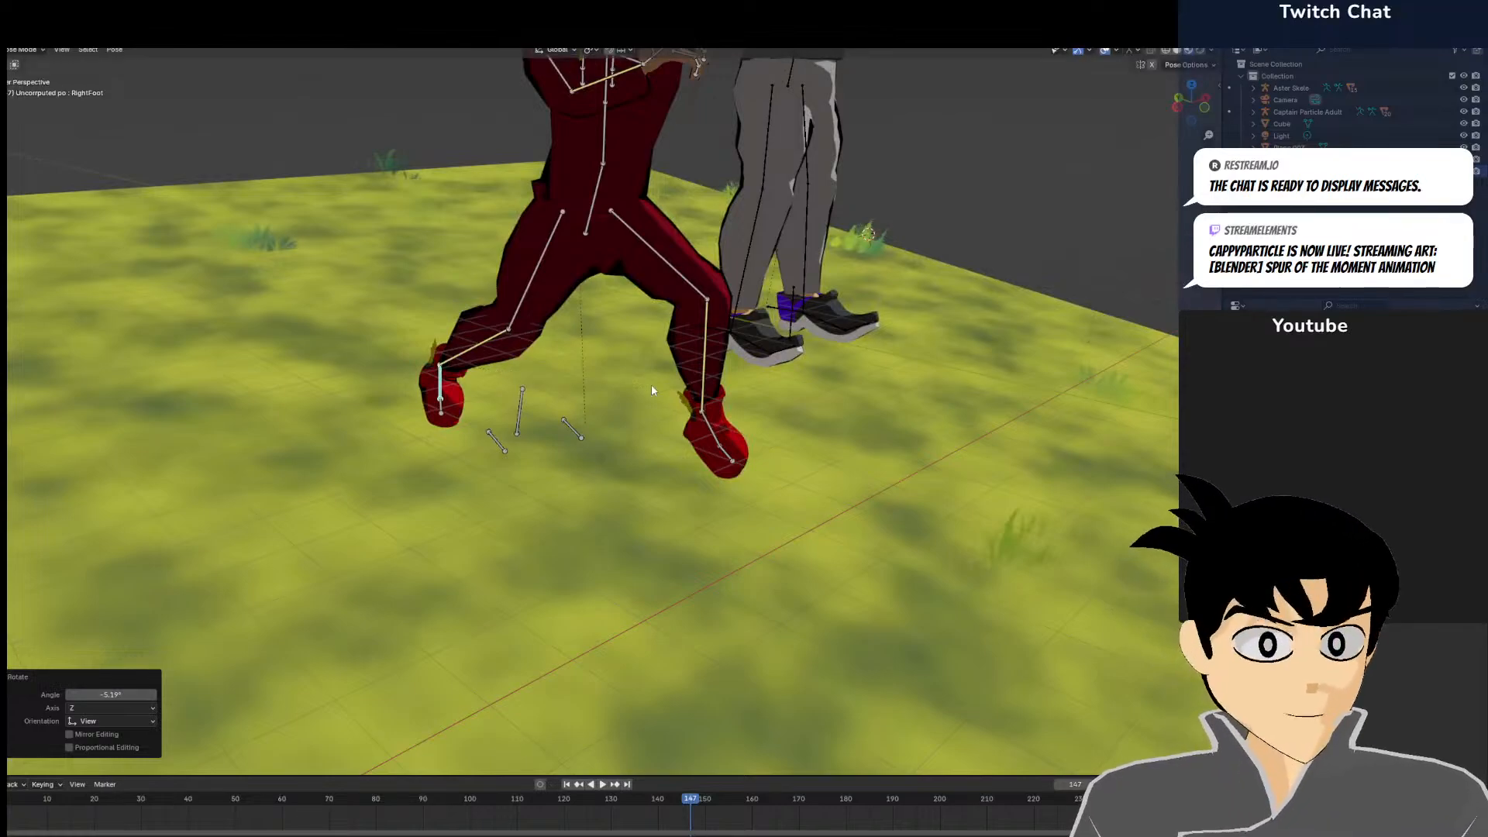
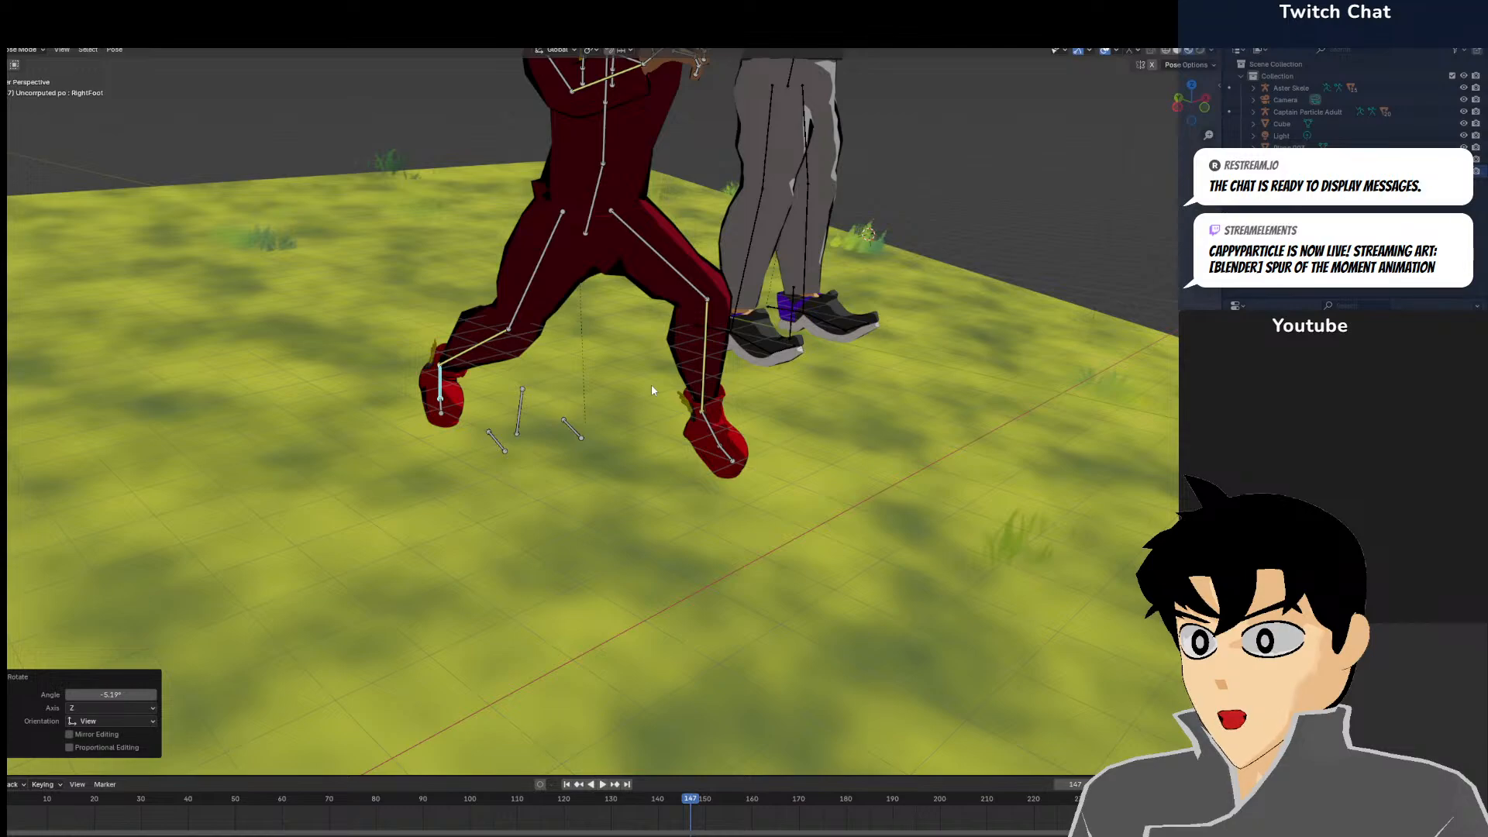
# Rotate the RightLowerLeg bone from two different viewing angles to refine the trailing leg, finishing with a turn of about -8°
pyautogui.moveTo(600, 338); pyautogui.dragTo(785, 318, button='middle')
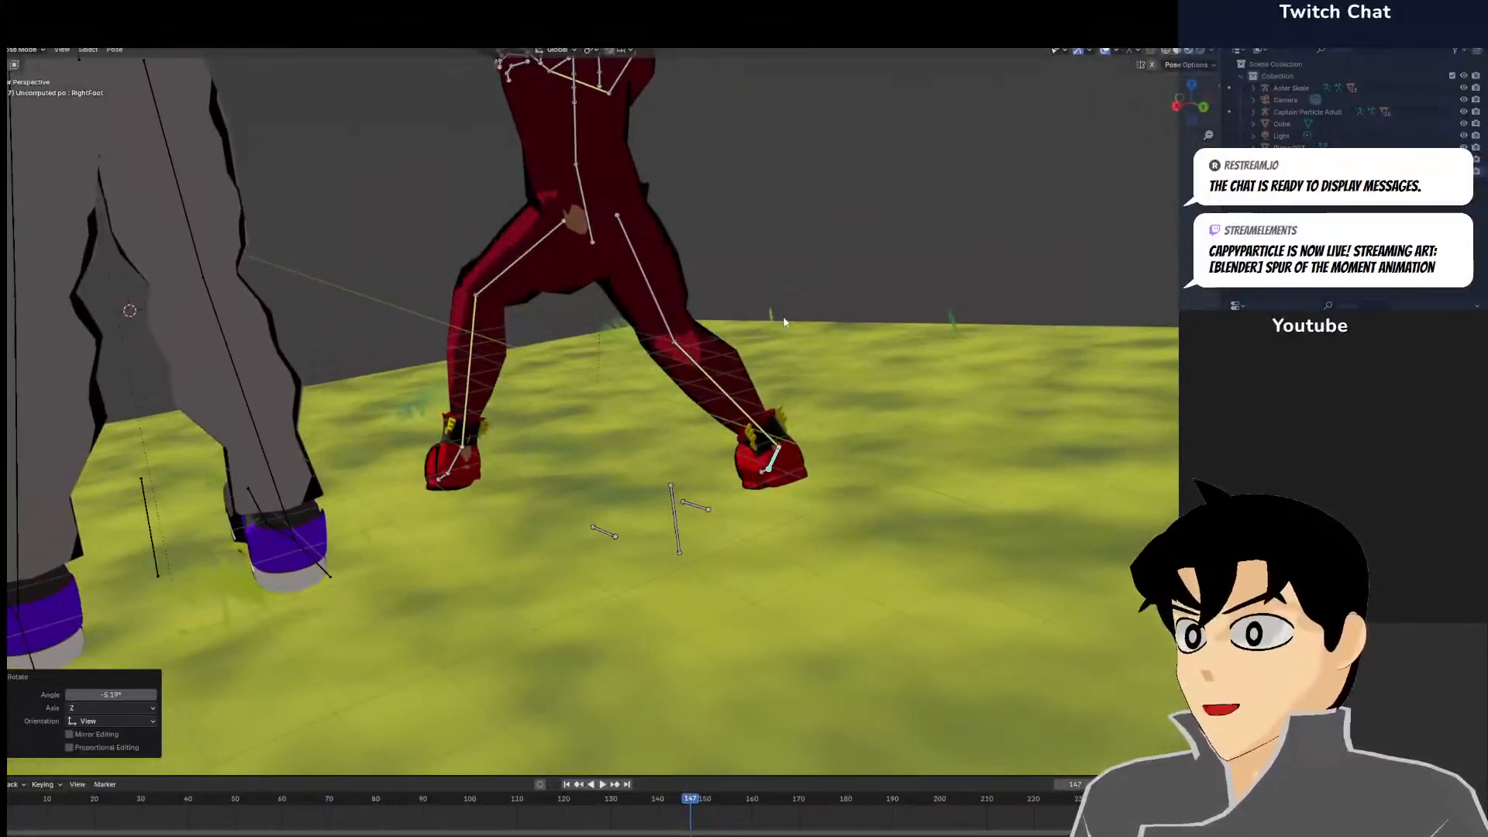
pyautogui.click(722, 390)
pyautogui.press('r')
pyautogui.click(821, 384)
pyautogui.moveTo(821, 385); pyautogui.dragTo(597, 380, button='middle')
pyautogui.press('r')
pyautogui.click(606, 378)
# Nudge the two middle bottom mouth bones in solid shading to refine the hoodie character's lip line
pyautogui.press('KP_0')
pyautogui.scroll(7, 596, 381)
pyautogui.keyDown('shift'); pyautogui.moveTo(601, 480); pyautogui.dragTo(620, 382, button='middle'); pyautogui.keyUp('shift')
pyautogui.scroll(1, 620, 383)
pyautogui.scroll(3, 655, 384)
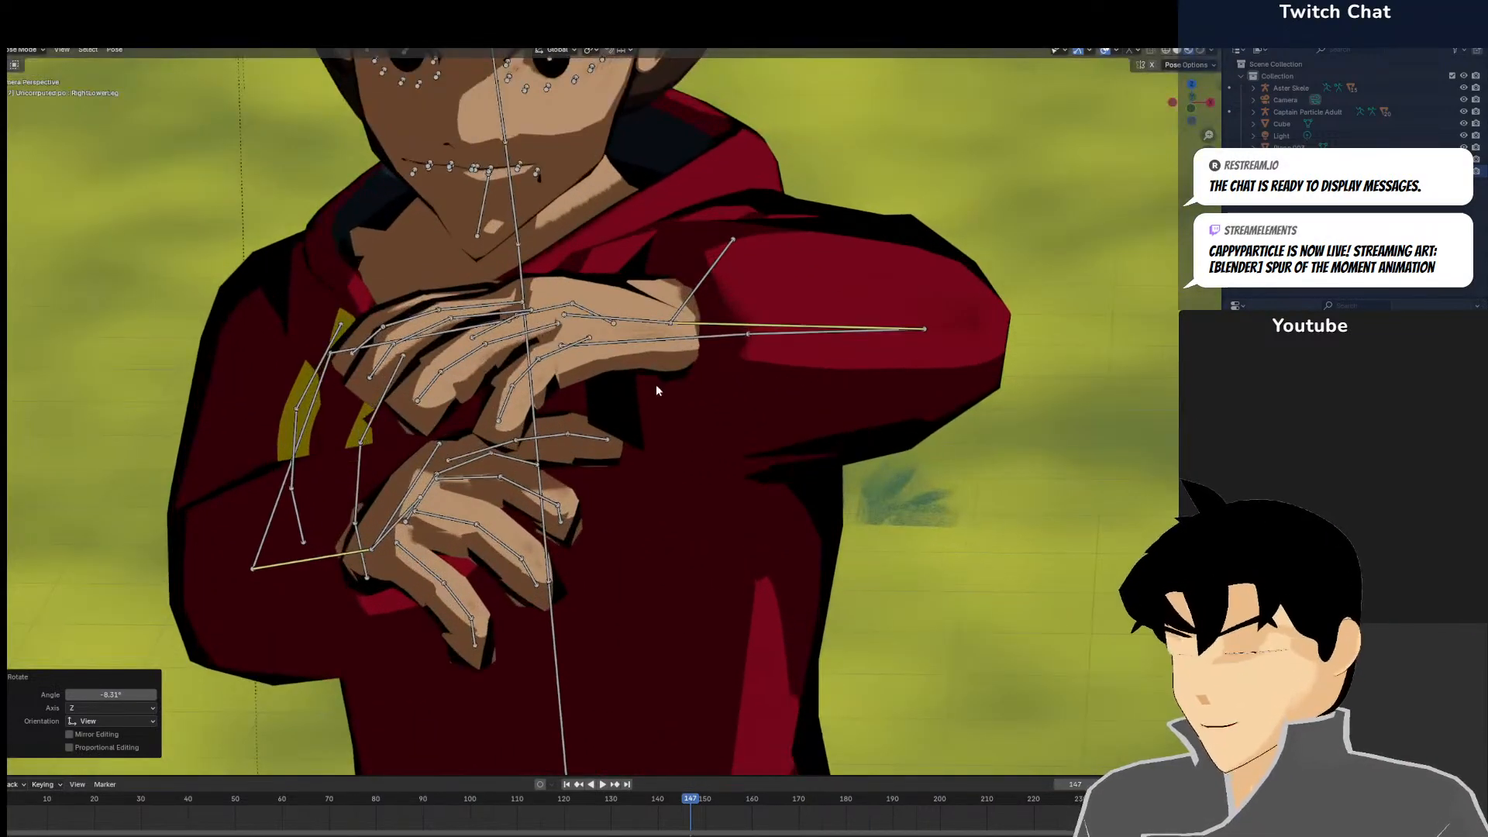
pyautogui.scroll(8, 541, 272)
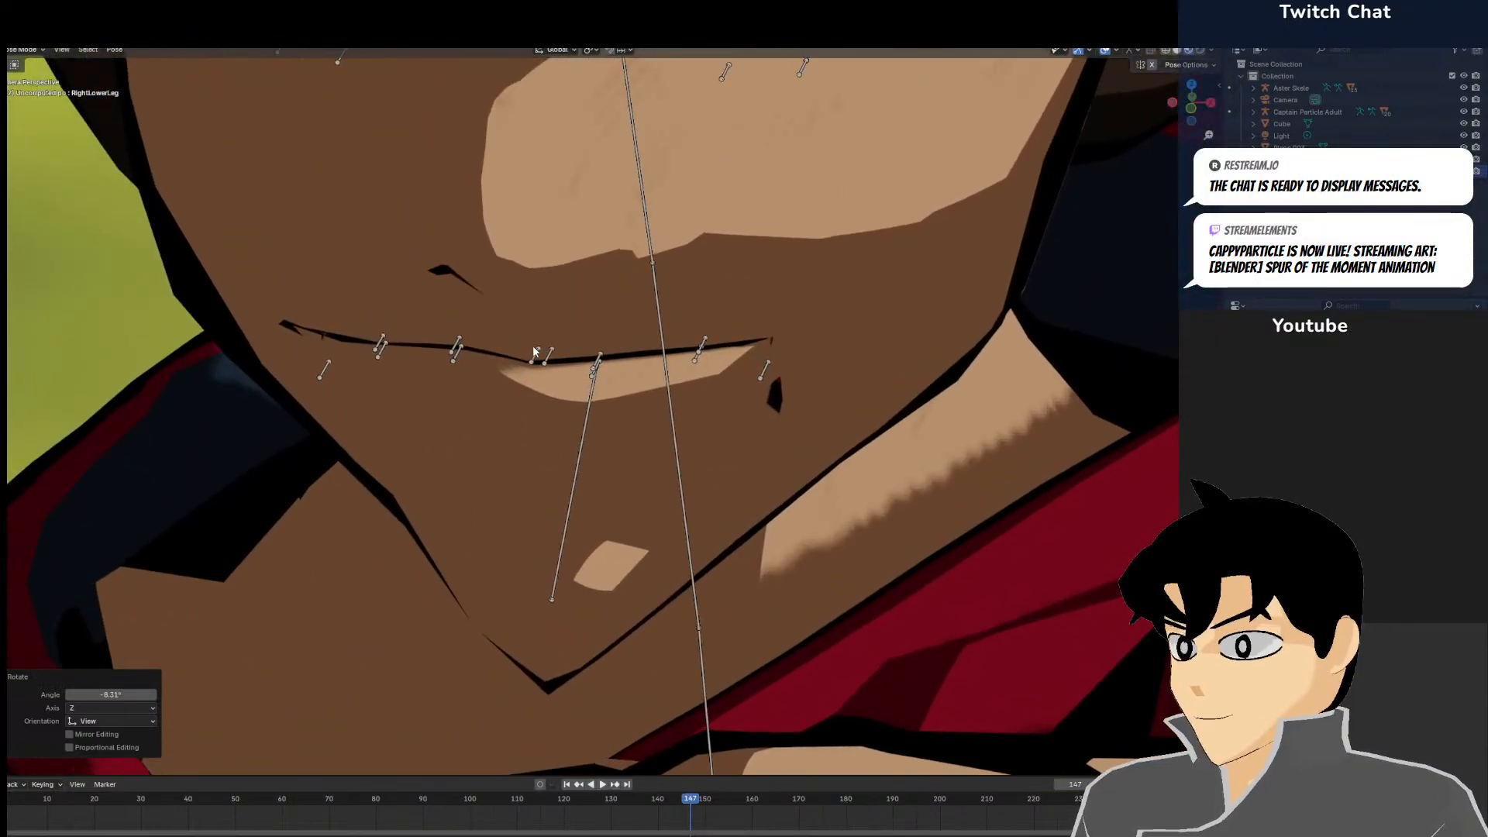
pyautogui.click(532, 346)
pyautogui.press('z')
pyautogui.press('g')
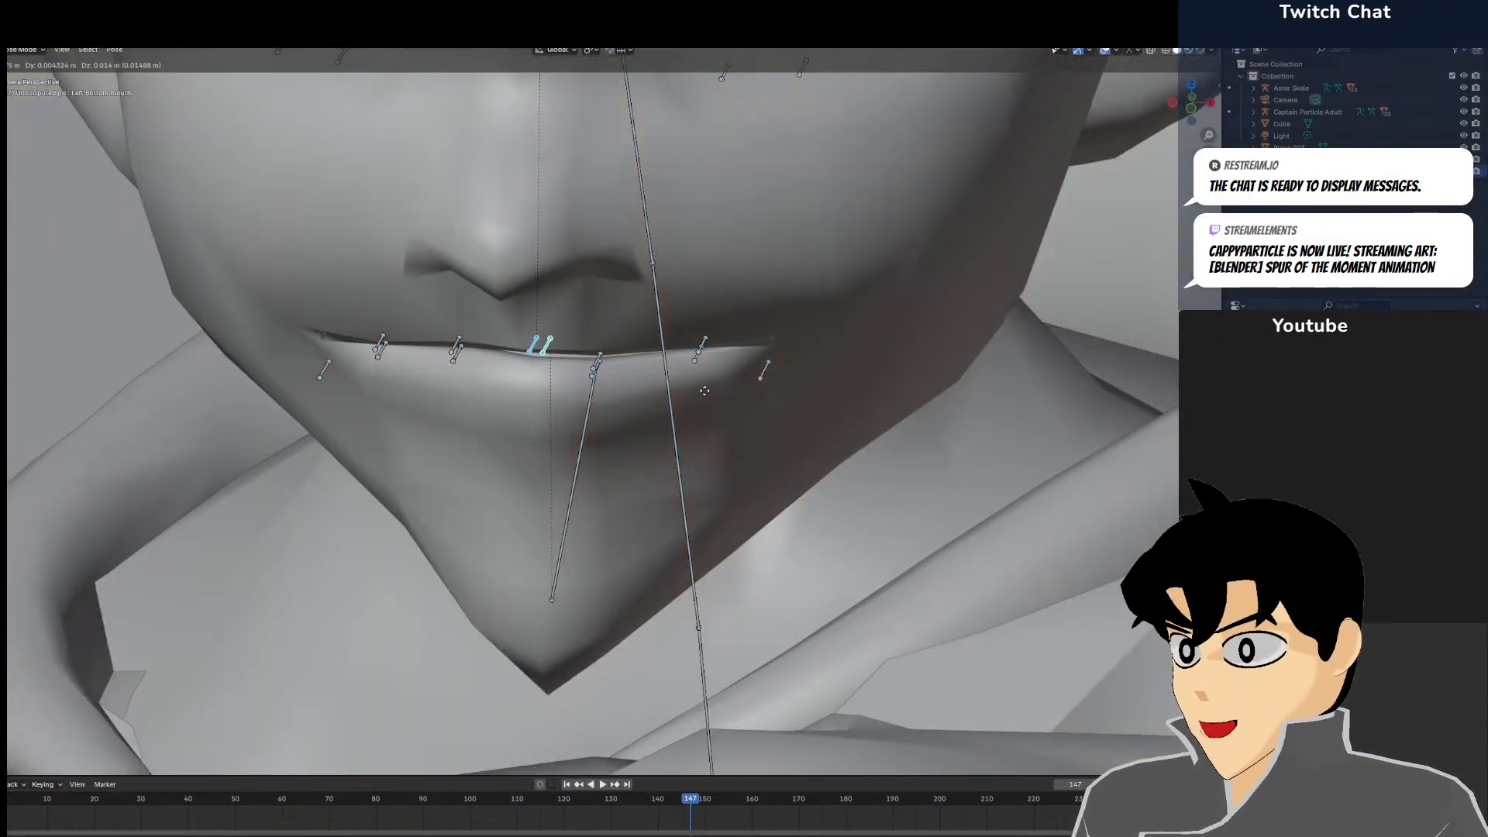
pyautogui.click(676, 410)
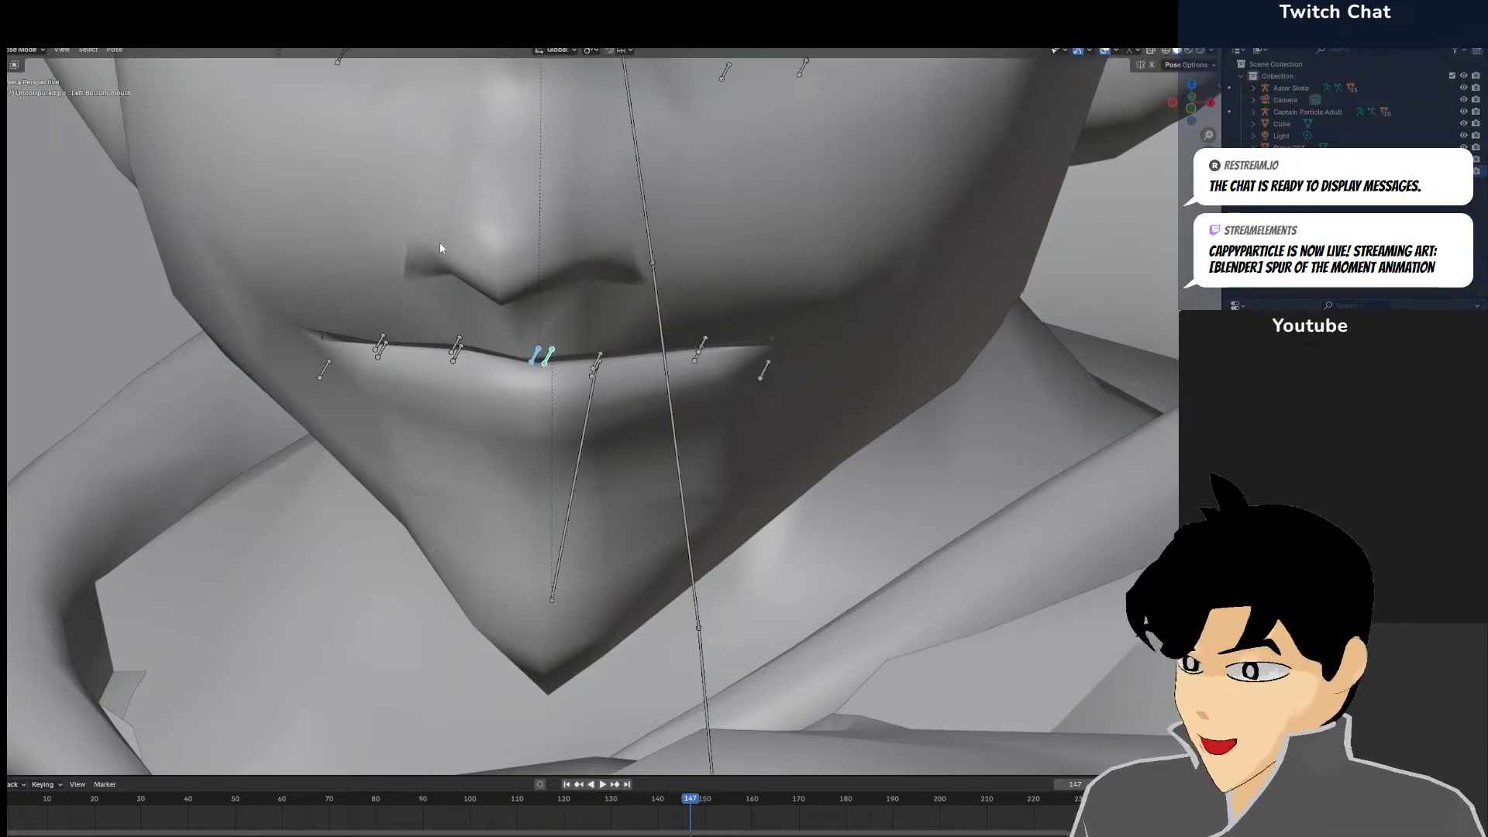
# Switch to Object Mode and select the armature of the taller character standing in a T-pose
pyautogui.click(33, 54)
pyautogui.click(31, 66)
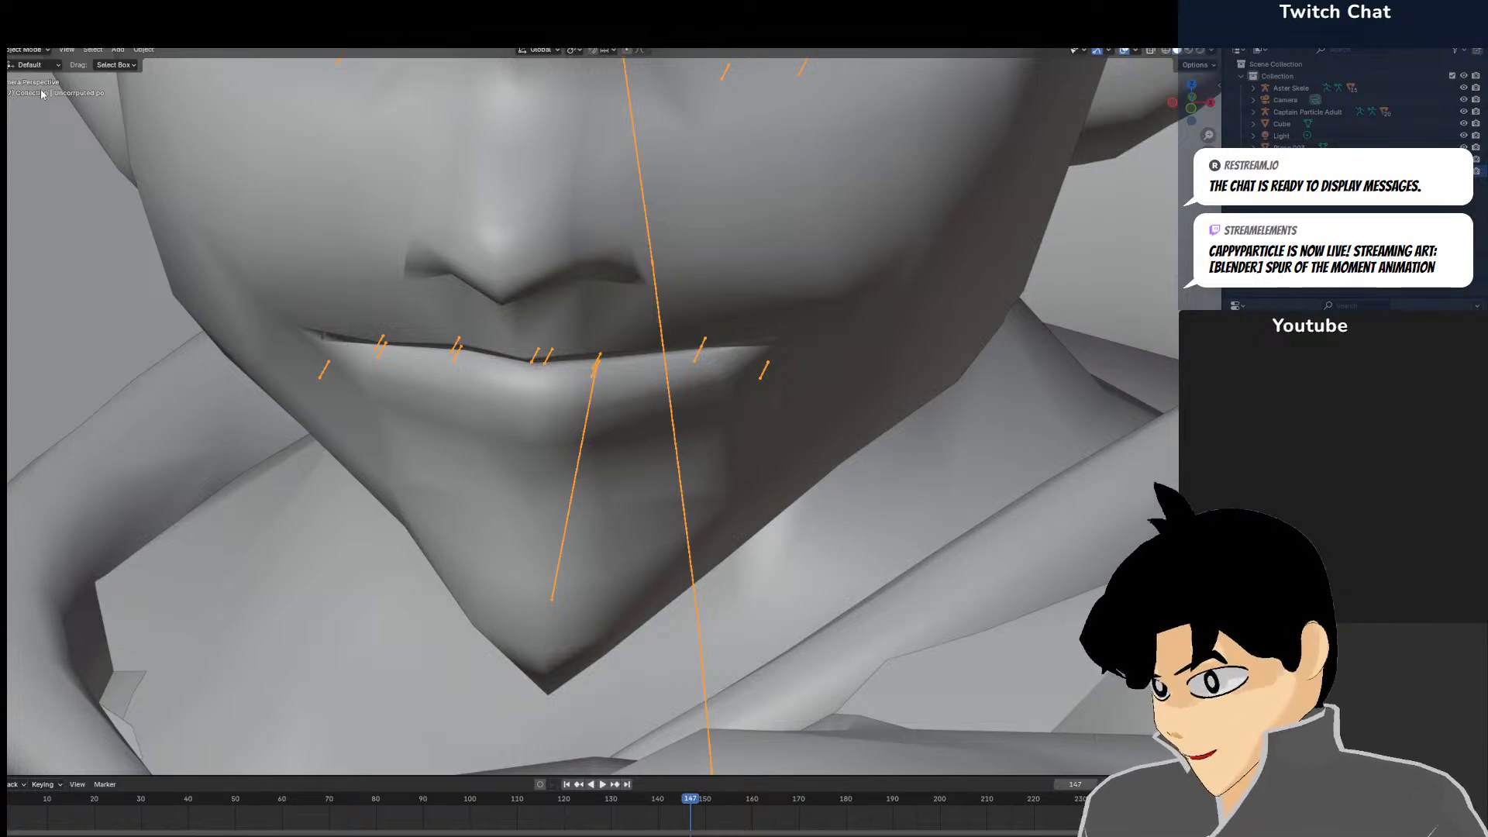
pyautogui.scroll(-6, 537, 254)
pyautogui.scroll(-4, 664, 279)
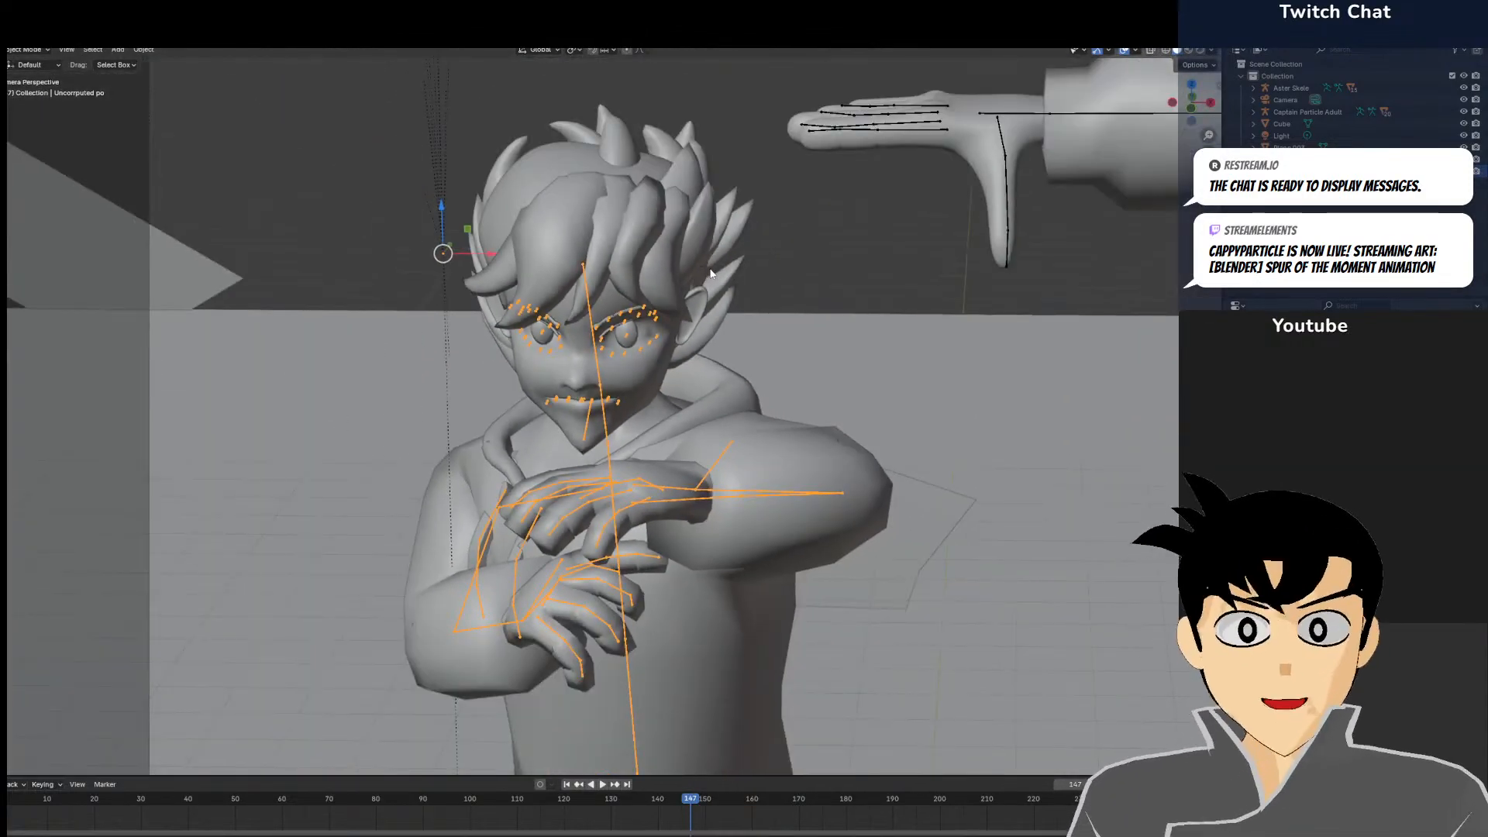
pyautogui.keyDown('shift'); pyautogui.moveTo(787, 274); pyautogui.dragTo(342, 222, button='middle'); pyautogui.keyUp('shift')
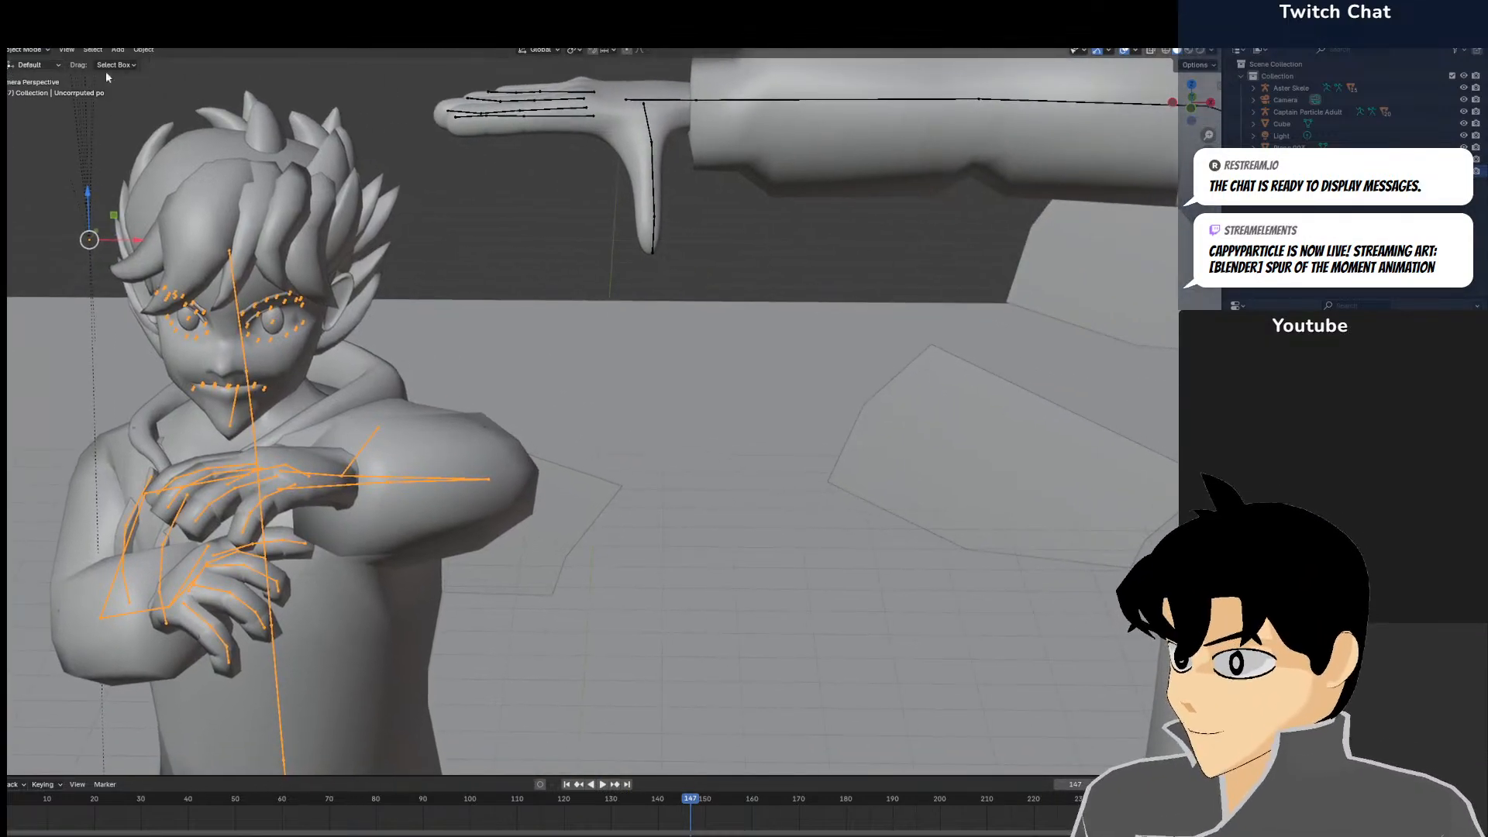
pyautogui.scroll(-4, 616, 347)
pyautogui.scroll(2, 617, 353)
pyautogui.click(1142, 366)
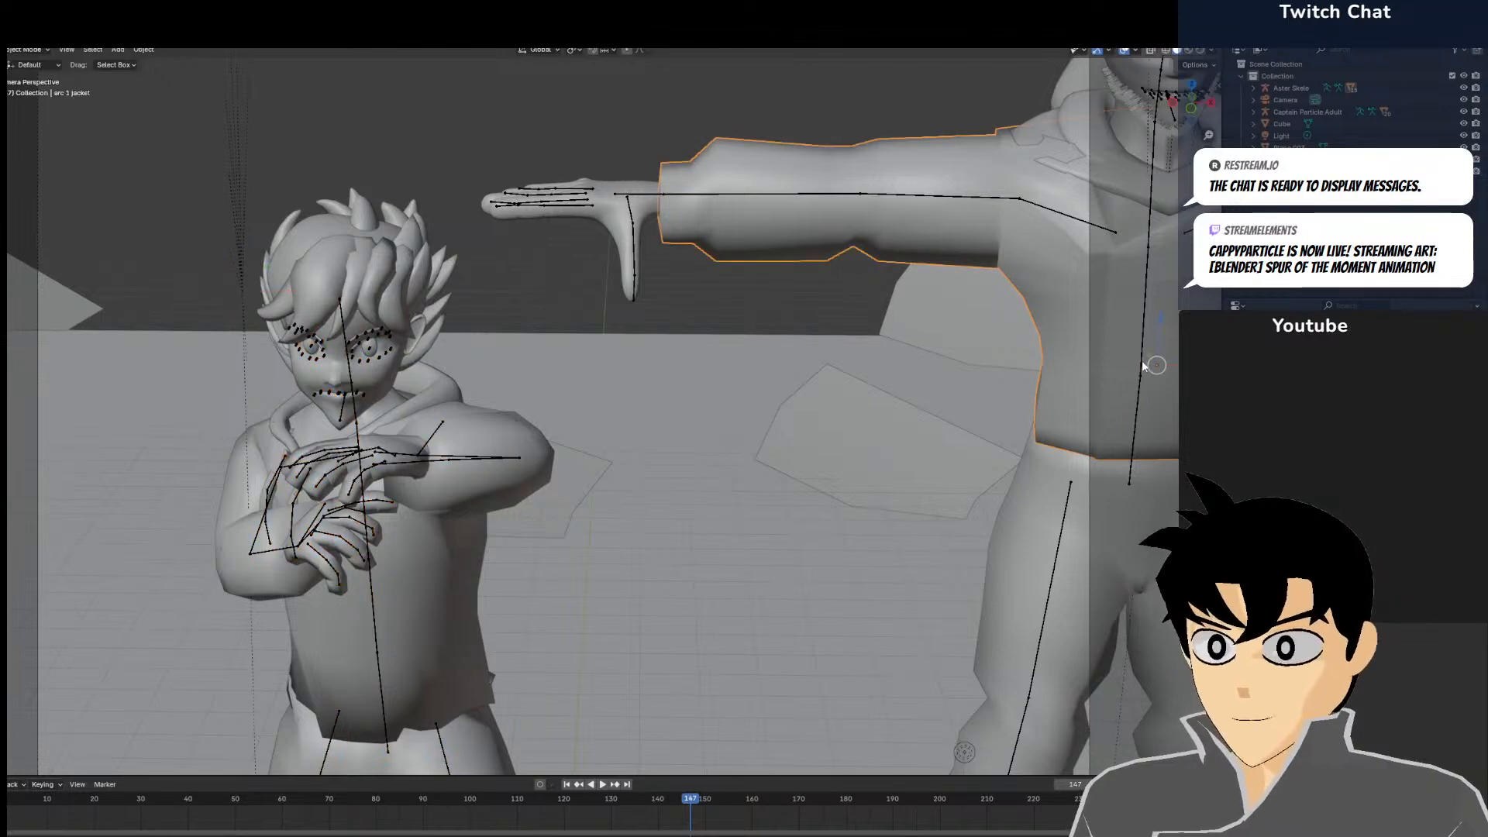
pyautogui.scroll(-4, 1131, 356)
pyautogui.scroll(1, 660, 455)
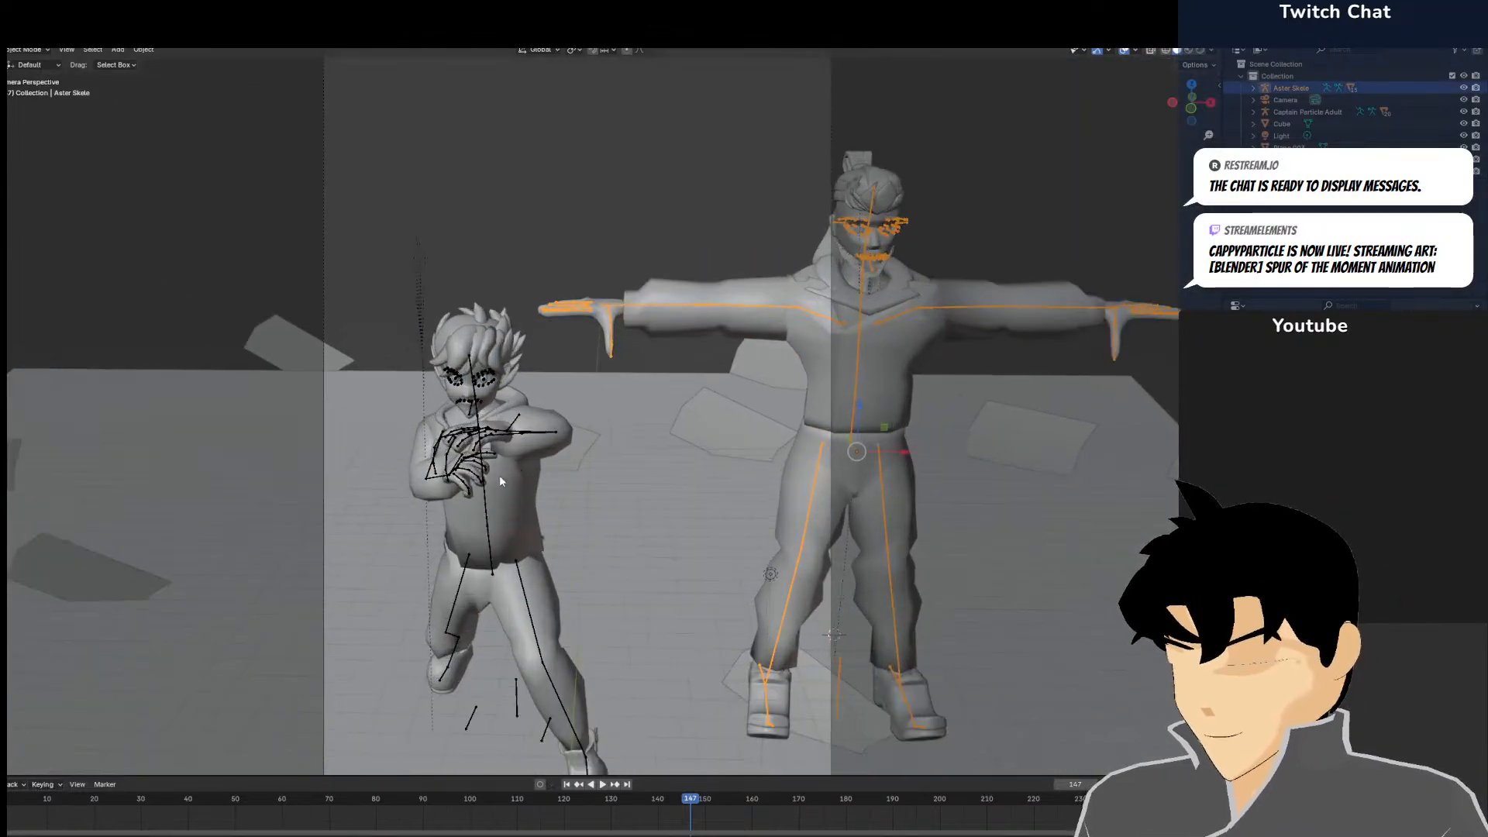
# Put the hoodie character's armature back in Pose Mode and select the Spine bone
pyautogui.moveTo(493, 476); pyautogui.dragTo(649, 467, button='middle')
pyautogui.scroll(5, 649, 466)
pyautogui.click(648, 464)
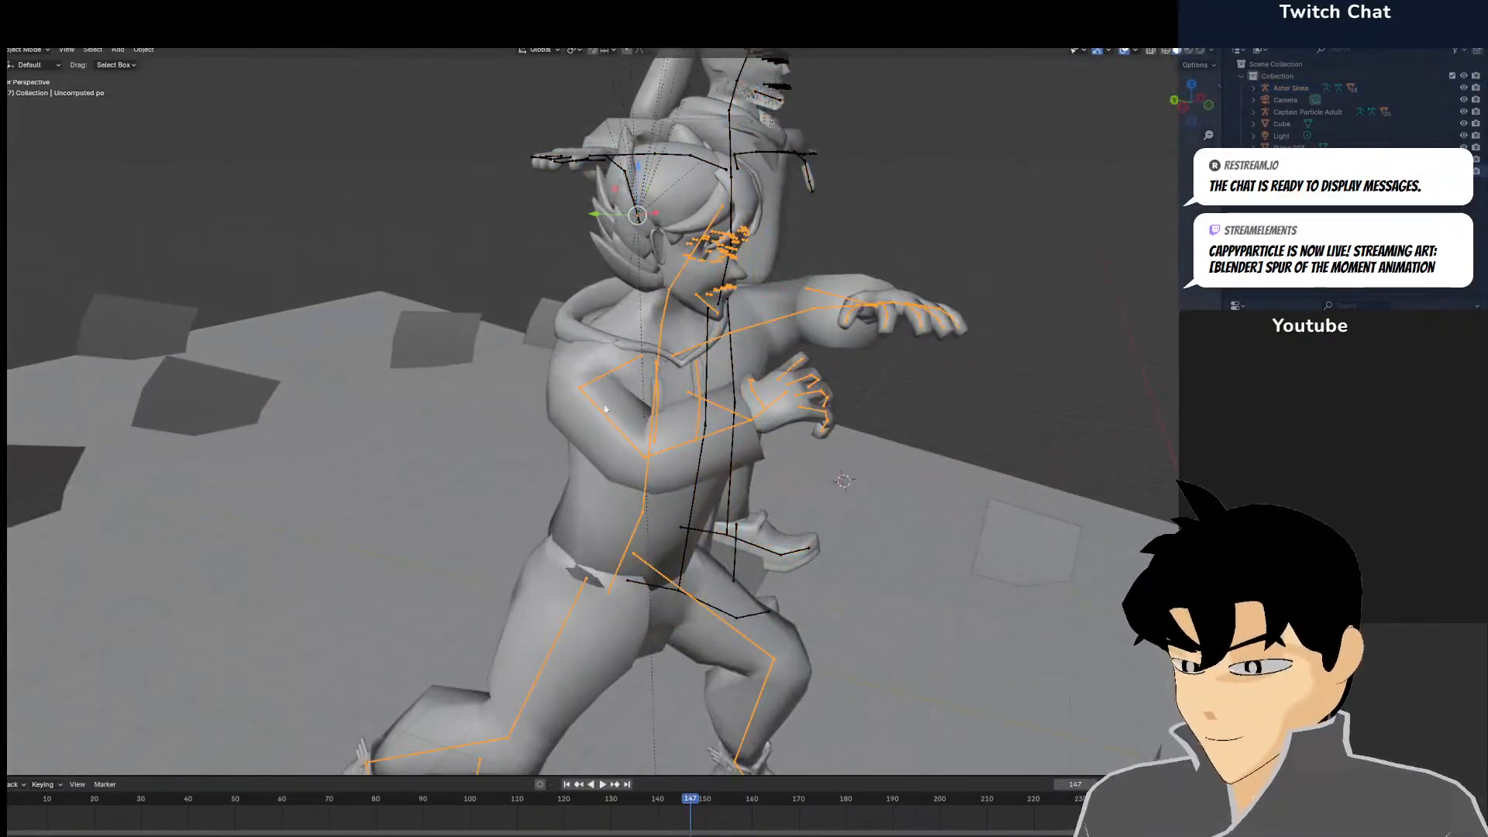
pyautogui.hotkey('ctrl', 'Tab')
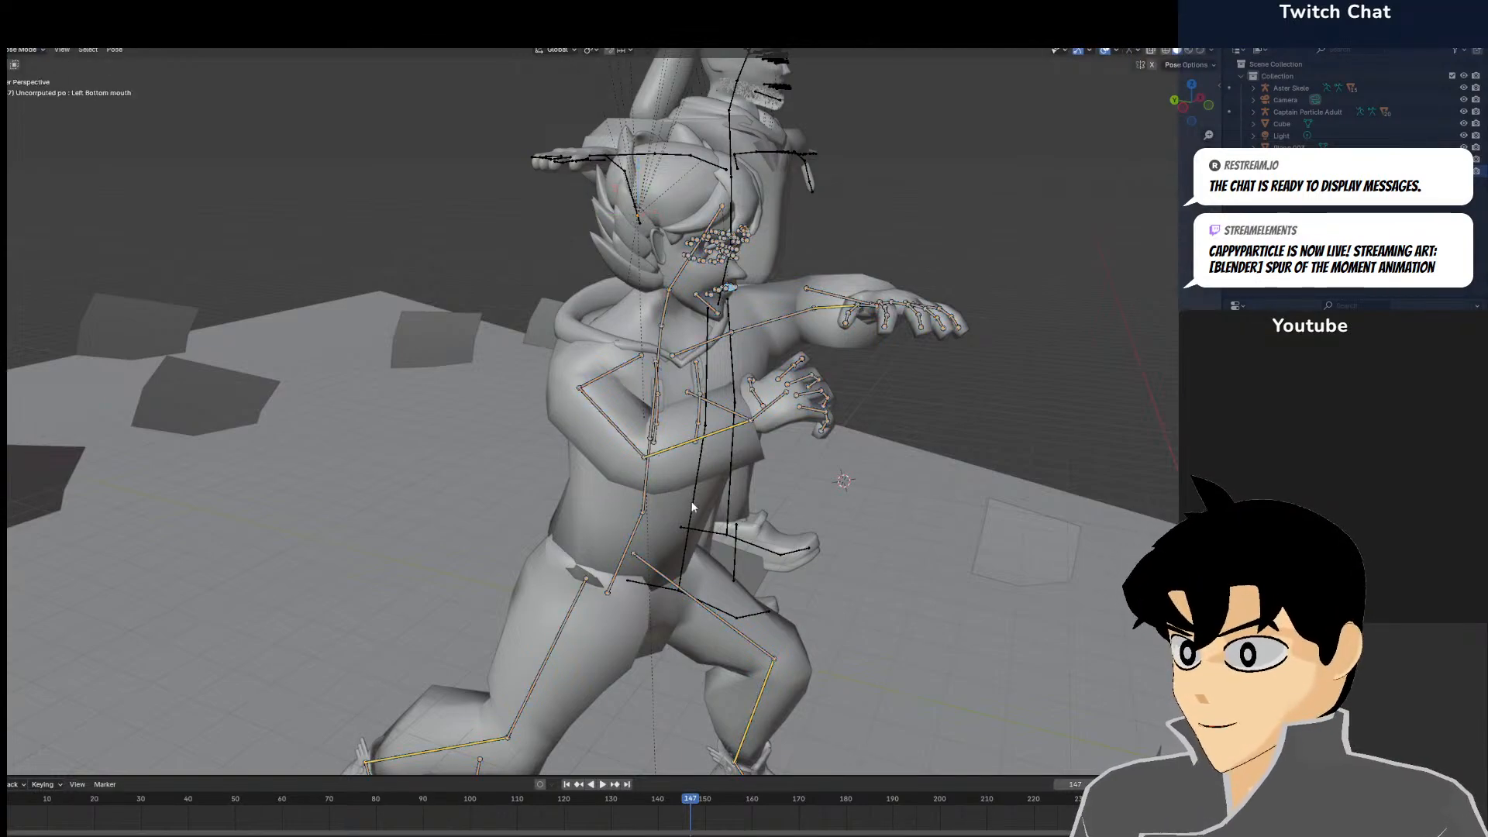
pyautogui.click(634, 481)
pyautogui.moveTo(675, 467); pyautogui.dragTo(774, 441, button='middle')
pyautogui.press('r')
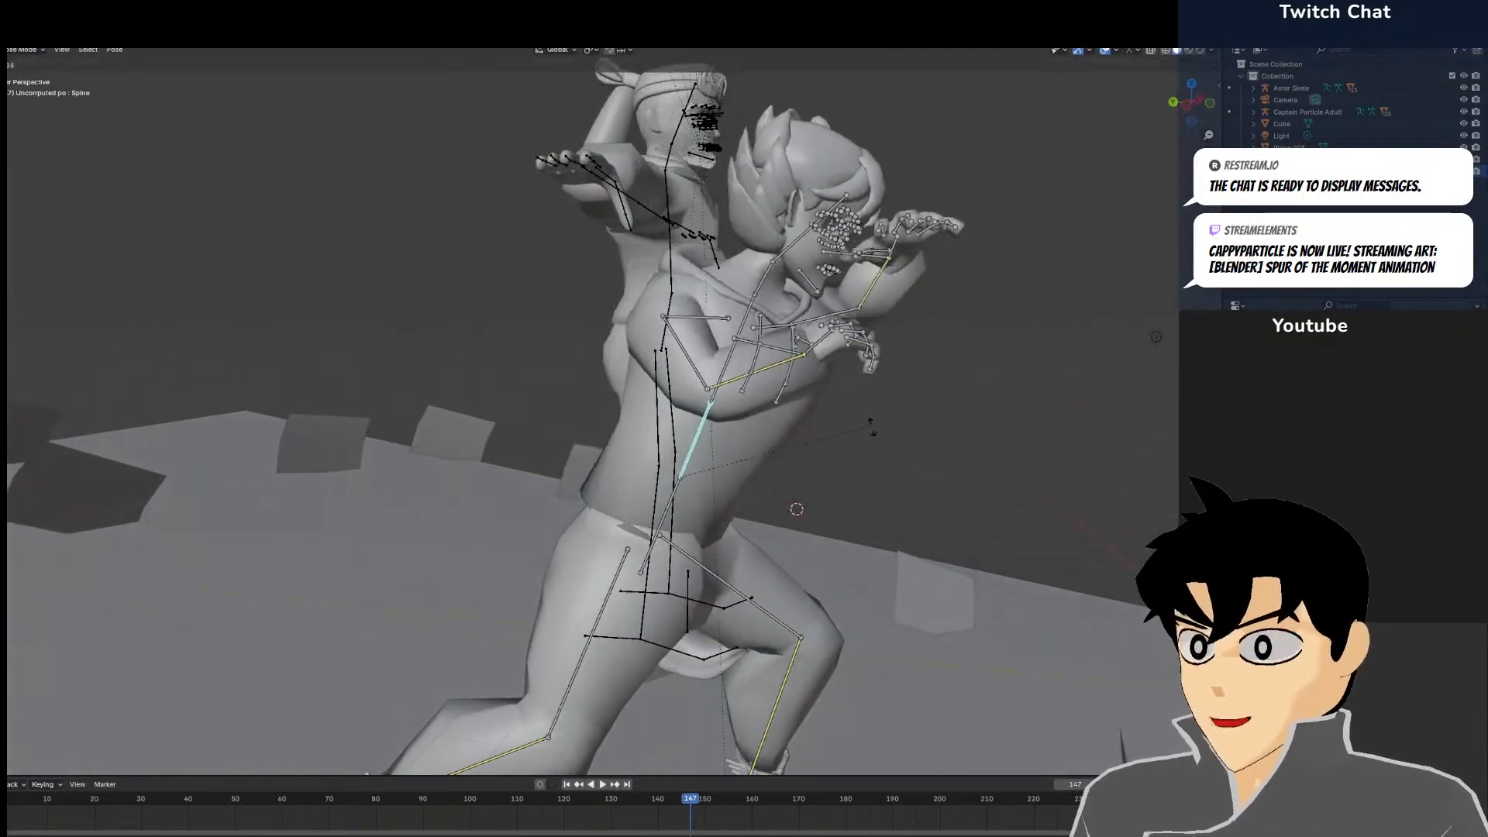
pyautogui.rightClick(867, 419)
# Add both arm IK bones to the Spine selection, then rotate the torso more upright and reposition the bones together
pyautogui.keyDown('shift'); pyautogui.click(859, 257); pyautogui.keyUp('shift')
pyautogui.keyDown('shift'); pyautogui.click(794, 328); pyautogui.keyUp('shift')
pyautogui.moveTo(795, 332); pyautogui.dragTo(813, 407, button='middle')
pyautogui.keyDown('shift'); pyautogui.click(783, 486); pyautogui.keyUp('shift')
pyautogui.press('r')
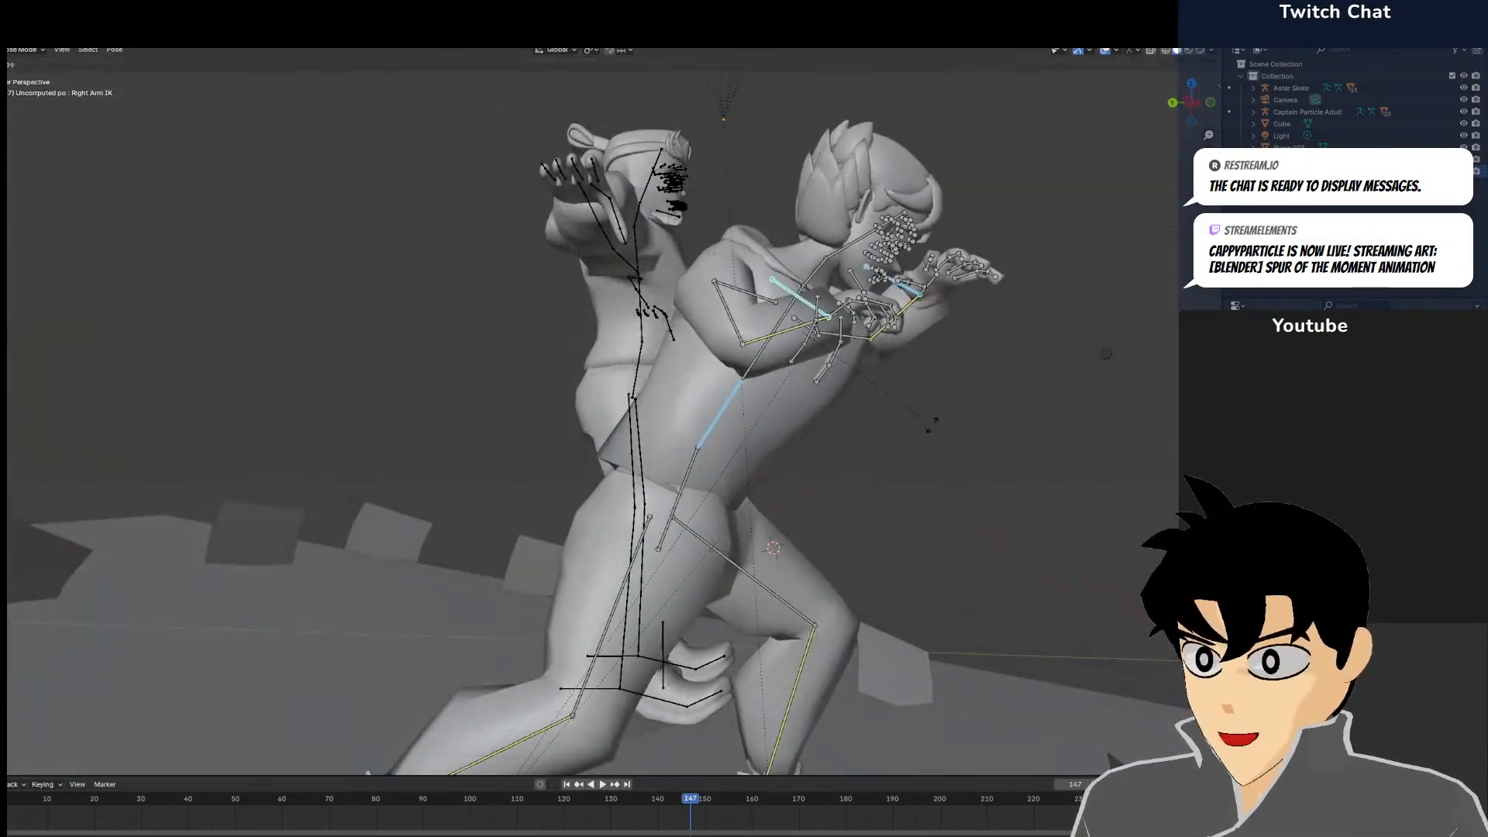
pyautogui.press('g')
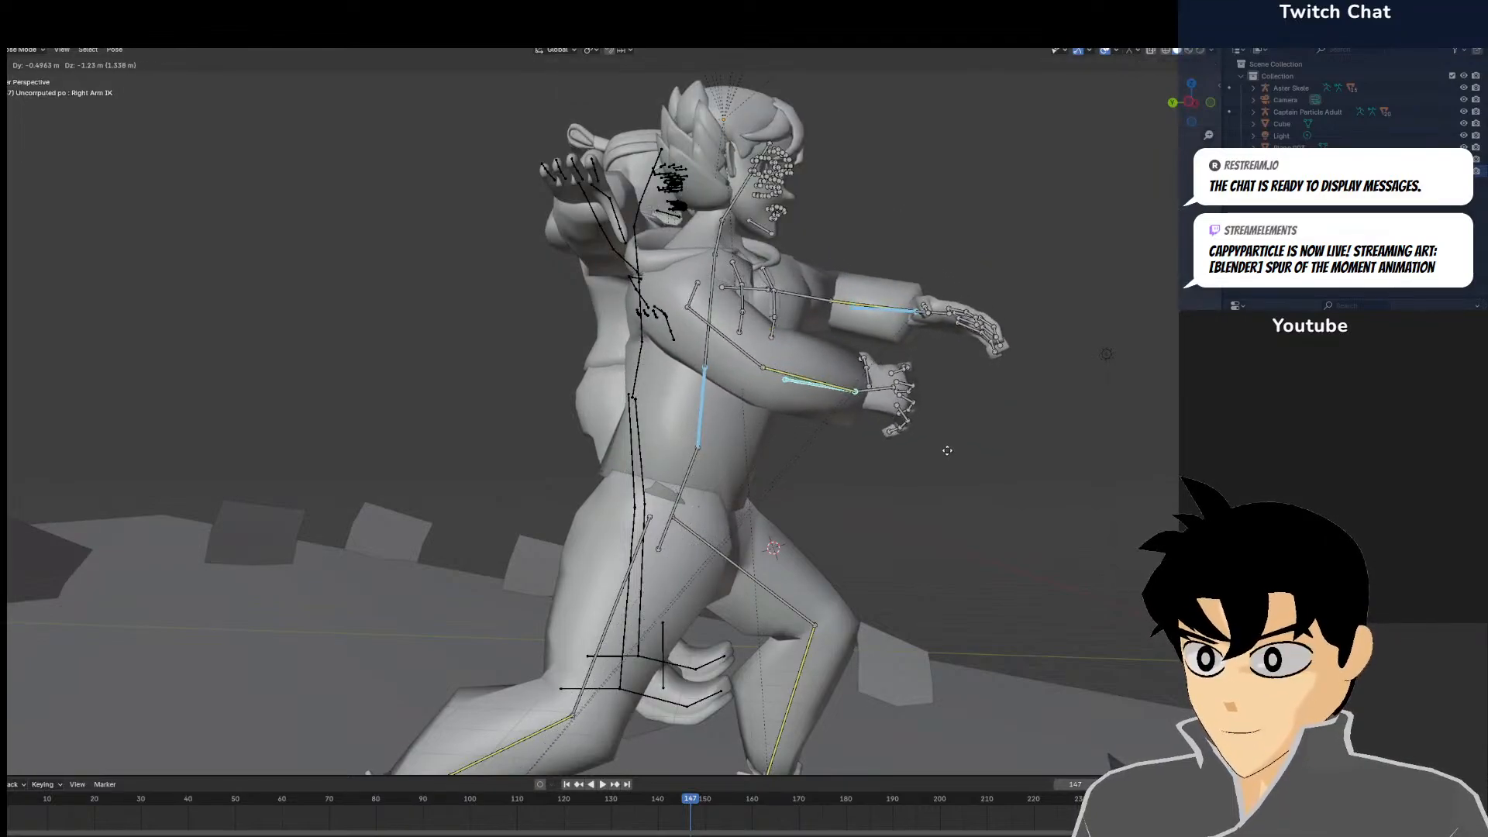
pyautogui.click(908, 428)
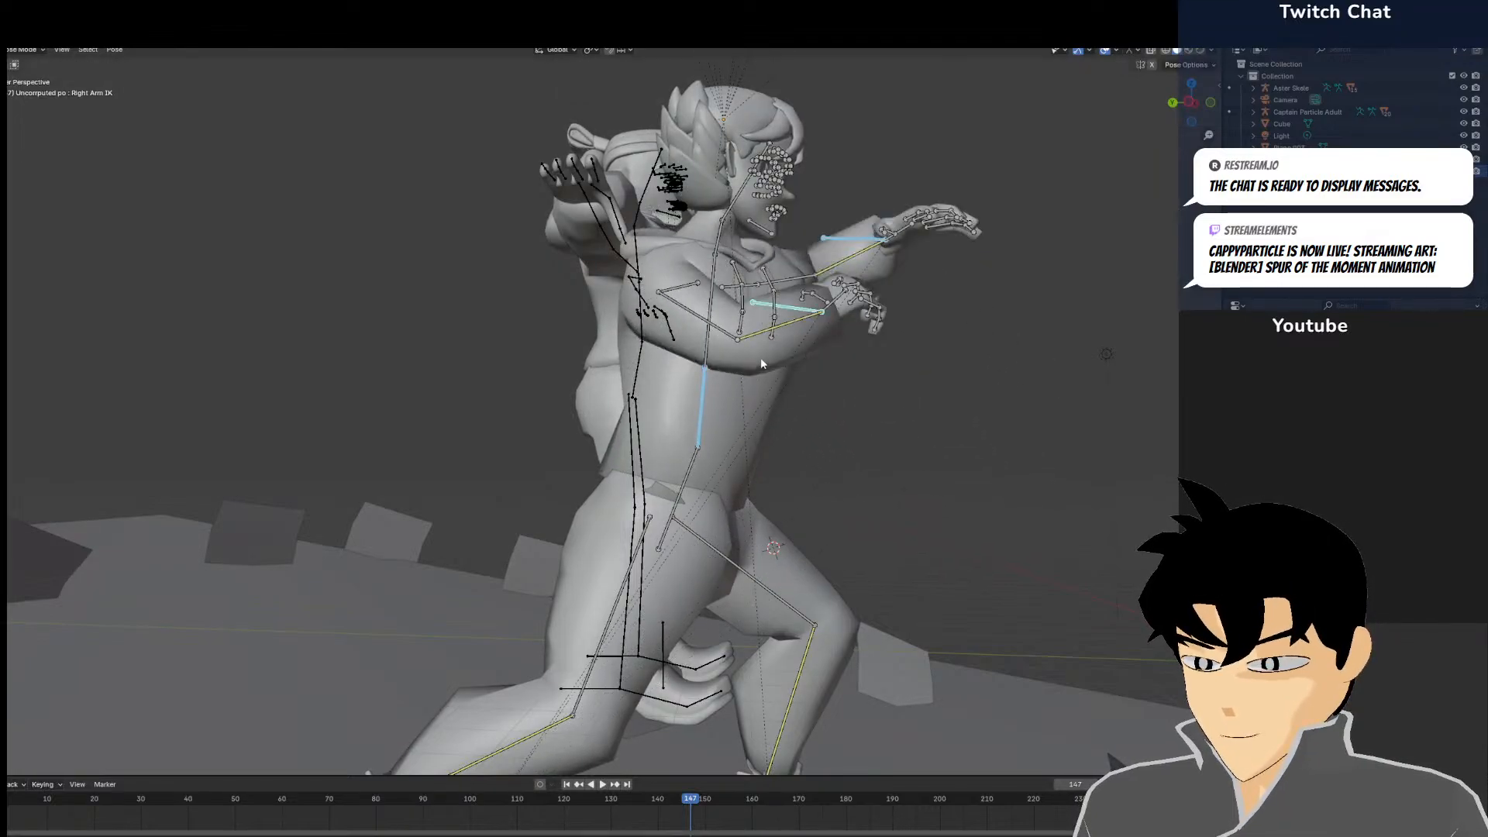
# Rotate the Spine and both arm IK bones forward together by about 13.3°, then tilt them slightly further
pyautogui.press('r')
pyautogui.click(742, 316)
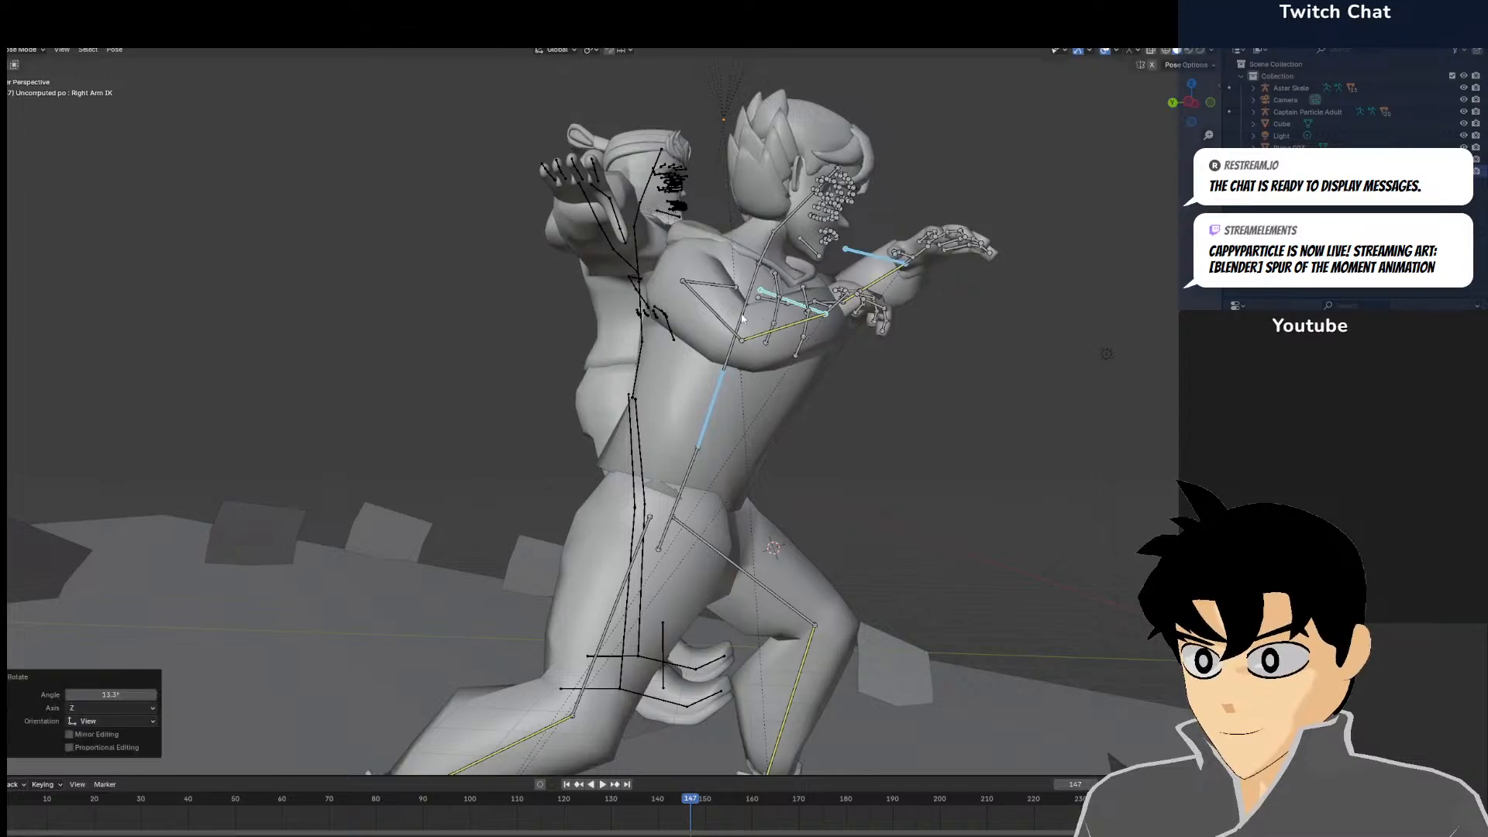
pyautogui.click(741, 317)
pyautogui.press('r')
pyautogui.click(750, 311)
# Move the left arm IK bone about 0.24 m in X, -0.64 m in Y and -0.46 m in Z, then reposition the right arm IK bone
pyautogui.click(870, 261)
pyautogui.press('g')
pyautogui.click(909, 289)
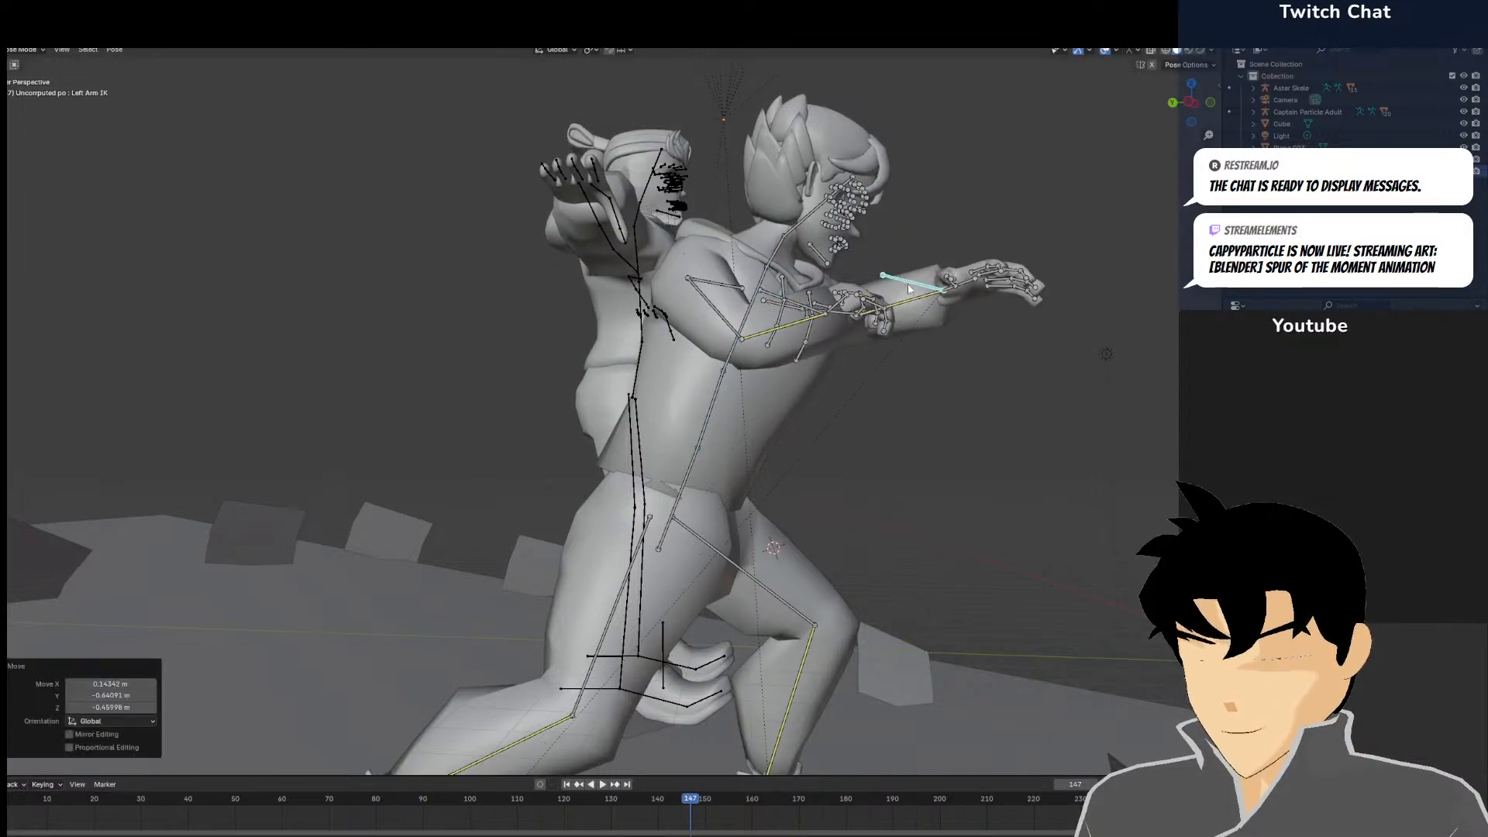
pyautogui.click(808, 316)
pyautogui.moveTo(808, 315); pyautogui.dragTo(634, 427, button='middle')
pyautogui.click(816, 416)
pyautogui.press('g')
pyautogui.click(876, 440)
# Rotate the hoodie character's Neck bone by about -19.4° in side view, then fine-tune its tilt
pyautogui.scroll(6, 633, 427)
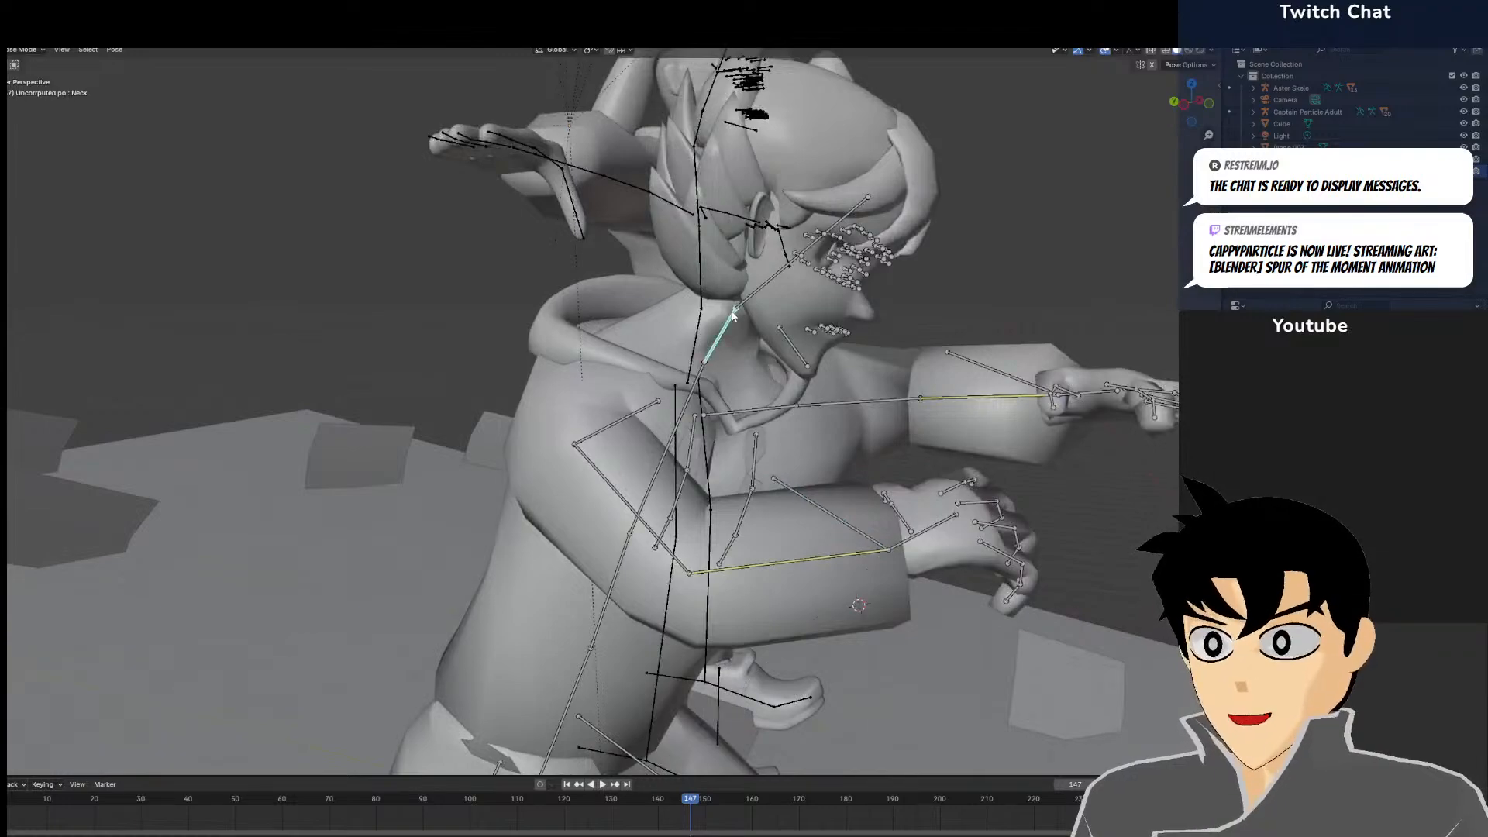
pyautogui.click(826, 296)
pyautogui.moveTo(825, 296); pyautogui.dragTo(837, 297, button='middle')
pyautogui.press('r')
pyautogui.click(907, 206)
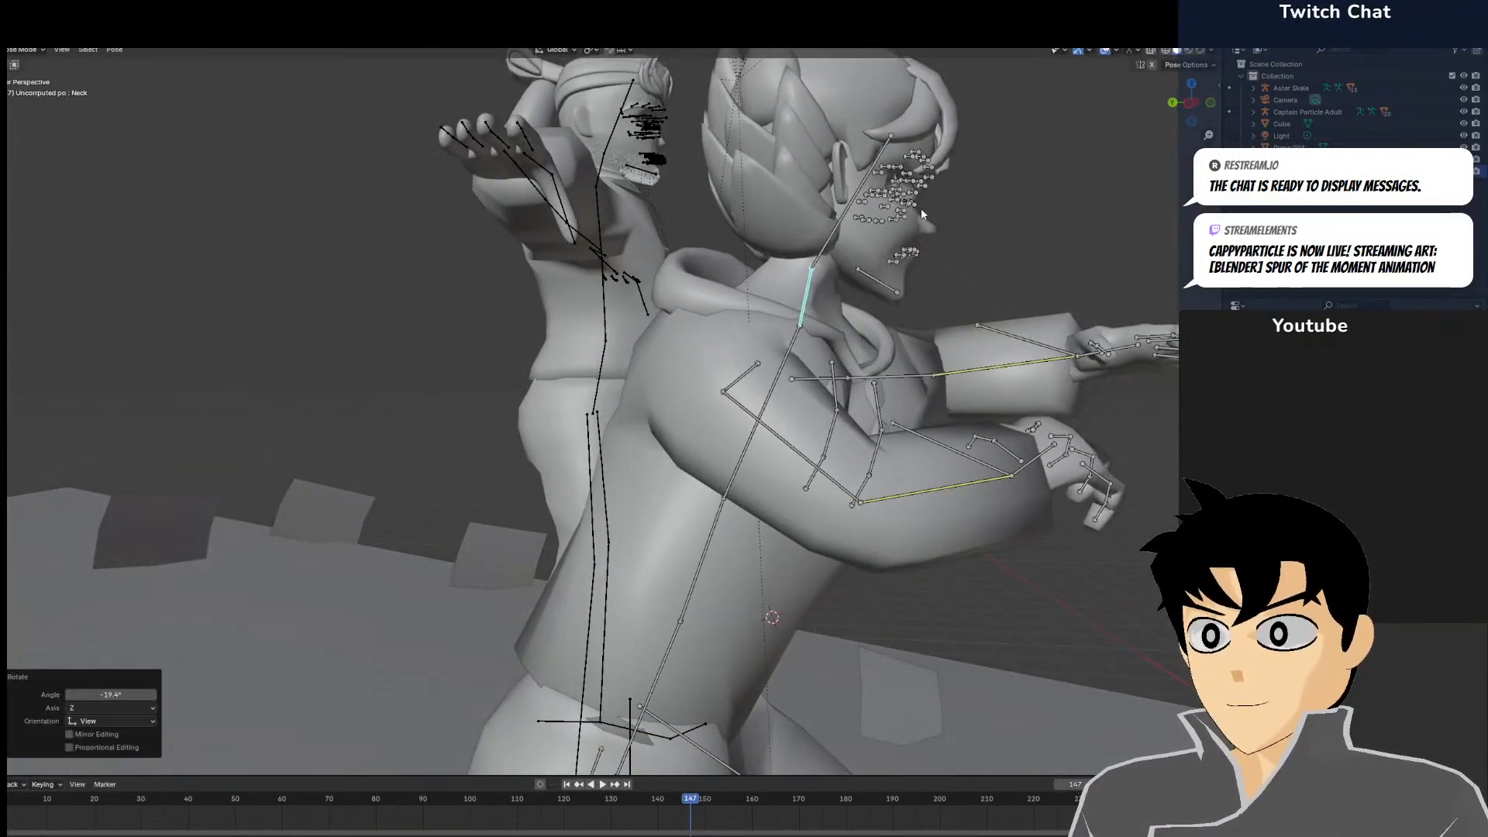
pyautogui.press('r')
pyautogui.click(942, 224)
# Rotate the hoodie character's Head bone by about -3.12°
pyautogui.click(882, 211)
pyautogui.click(877, 202)
pyautogui.press('r')
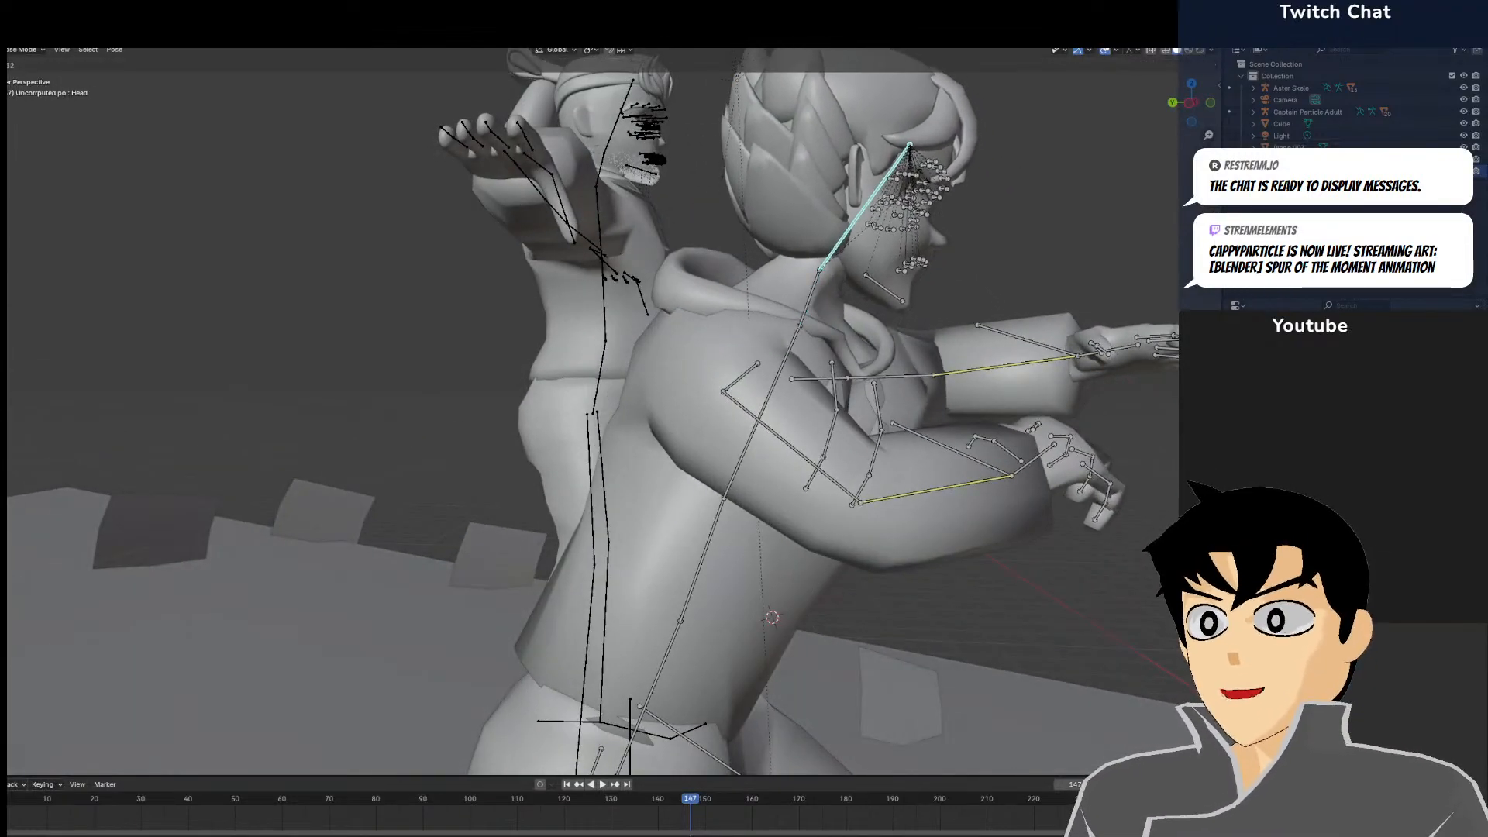
pyautogui.click(950, 175)
# Examine the hoodie character's face, arms and stance through the scene camera and from surrounding angles
pyautogui.scroll(-4, 950, 176)
pyautogui.moveTo(968, 176); pyautogui.dragTo(925, 183, button='middle')
pyautogui.press('KP_0')
pyautogui.scroll(2, 747, 305)
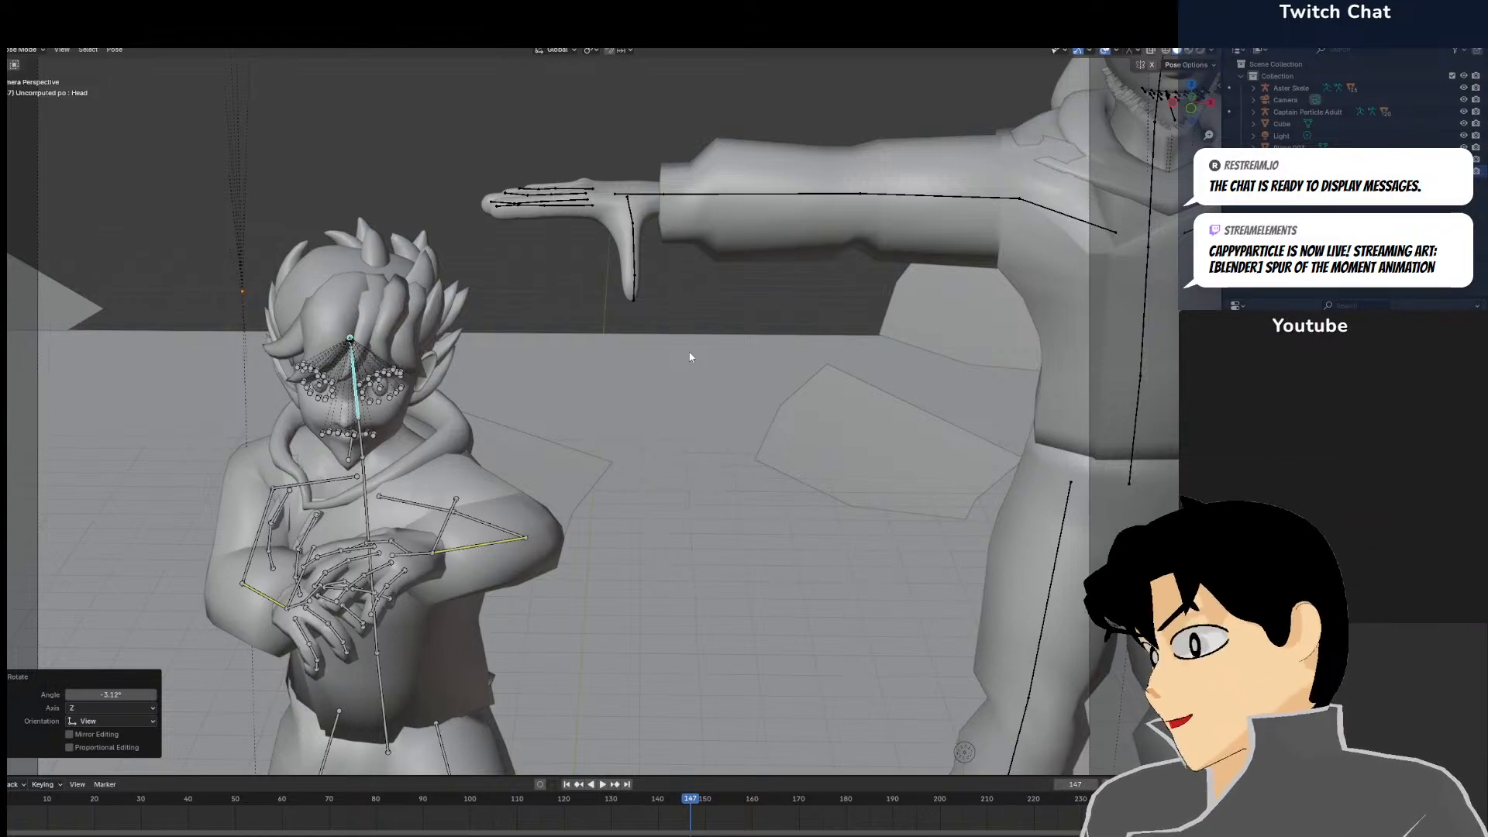
pyautogui.scroll(5, 459, 334)
pyautogui.keyDown('shift'); pyautogui.moveTo(395, 392); pyautogui.dragTo(914, 427, button='middle'); pyautogui.keyUp('shift')
pyautogui.scroll(6, 894, 428)
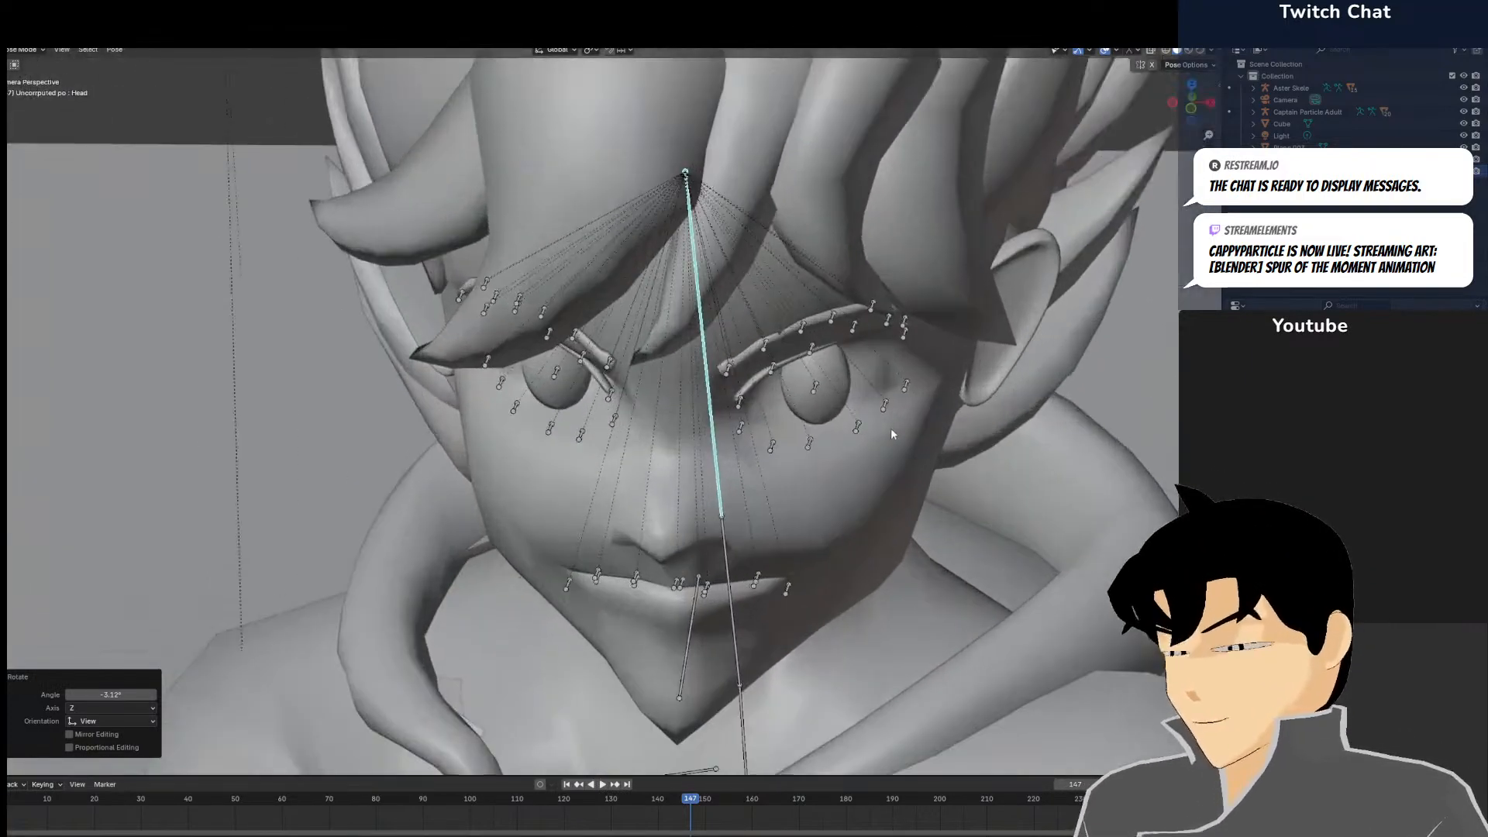
pyautogui.scroll(-8, 860, 457)
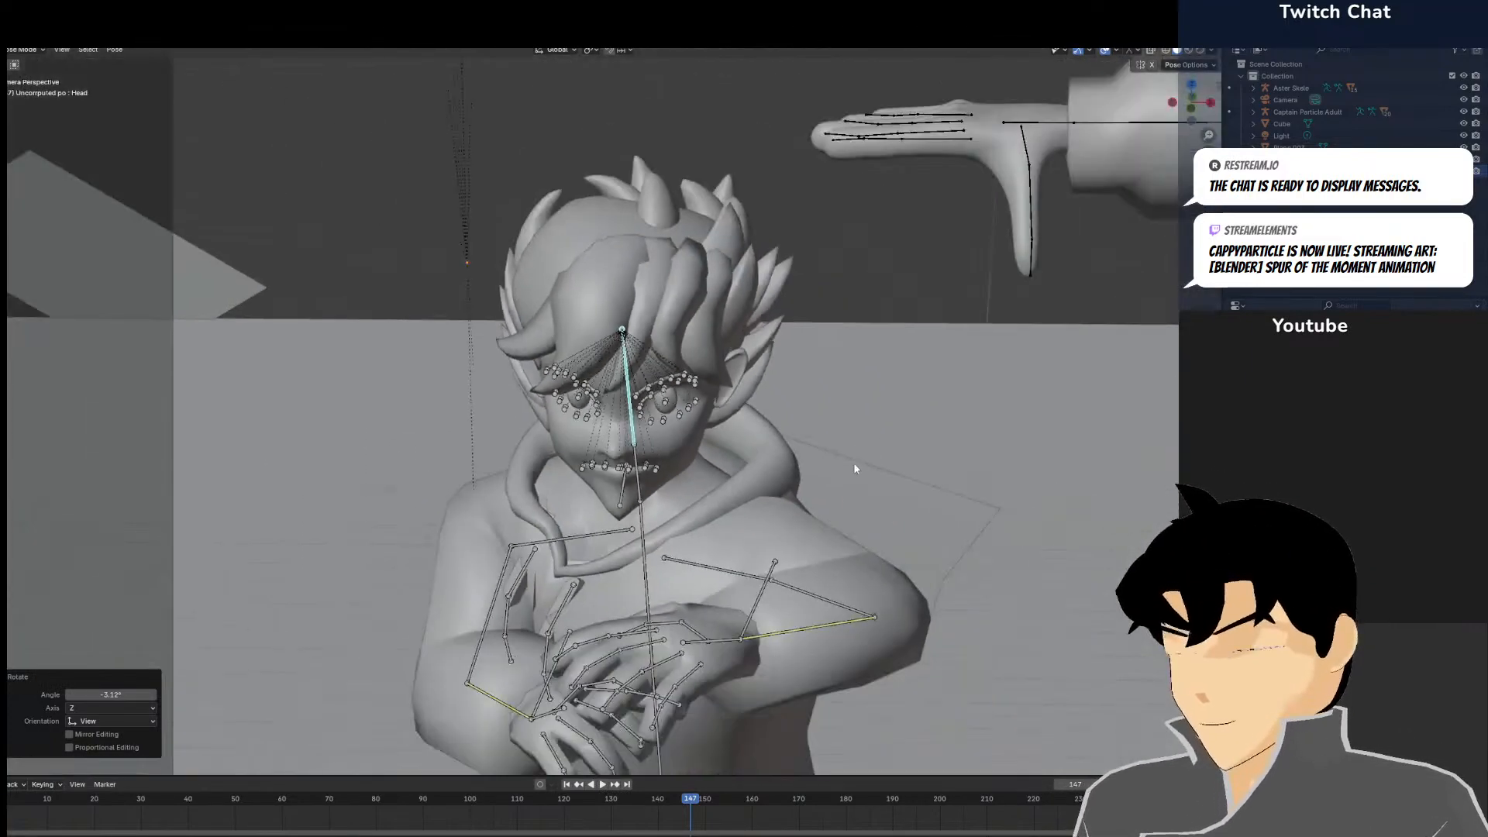
pyautogui.moveTo(854, 469); pyautogui.dragTo(919, 468, button='middle')
pyautogui.scroll(3, 837, 461)
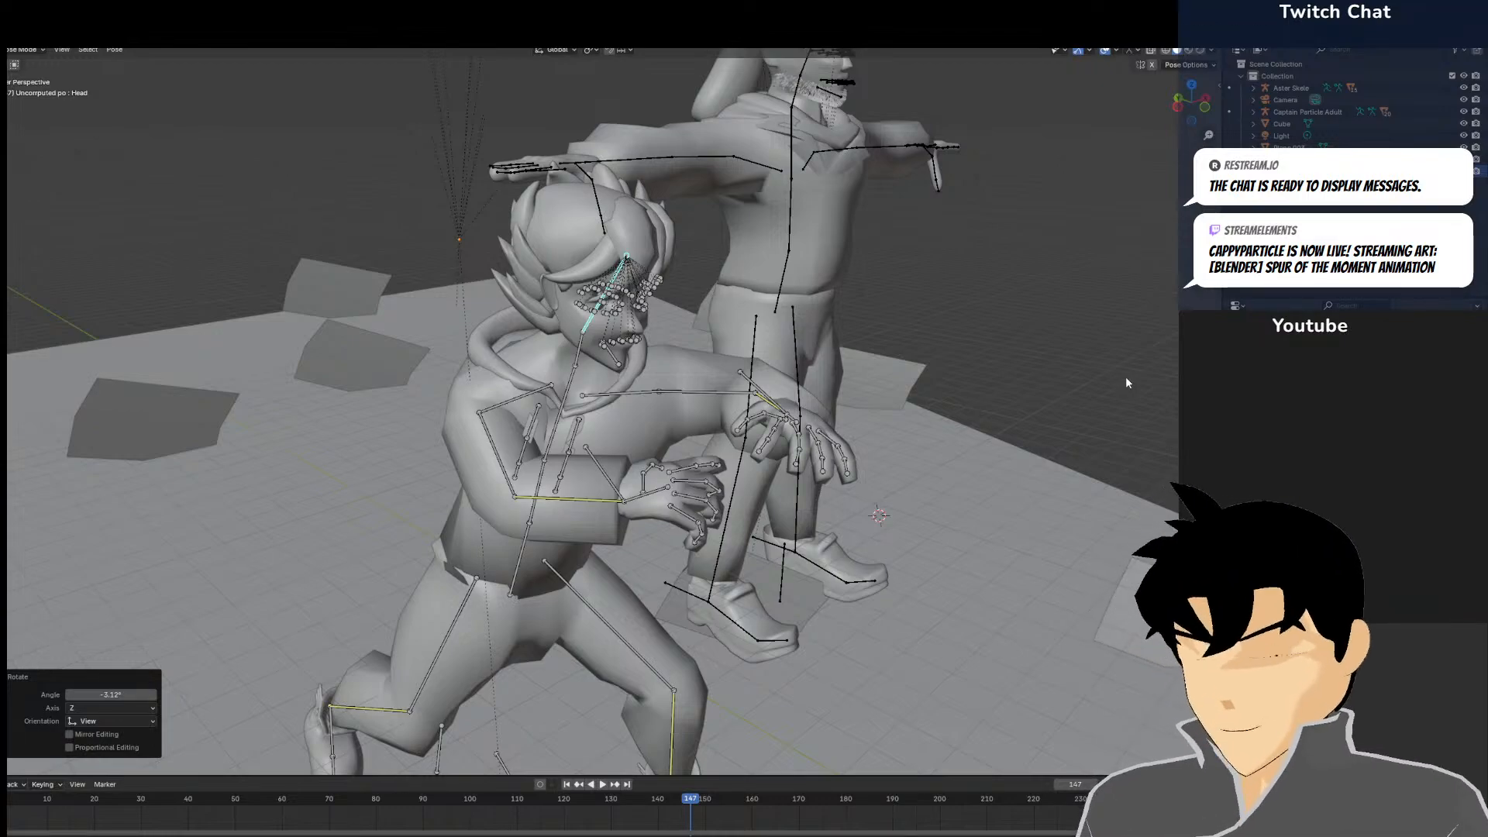
pyautogui.scroll(6, 832, 379)
pyautogui.scroll(-5, 832, 379)
pyautogui.moveTo(812, 406); pyautogui.dragTo(360, 406, button='middle')
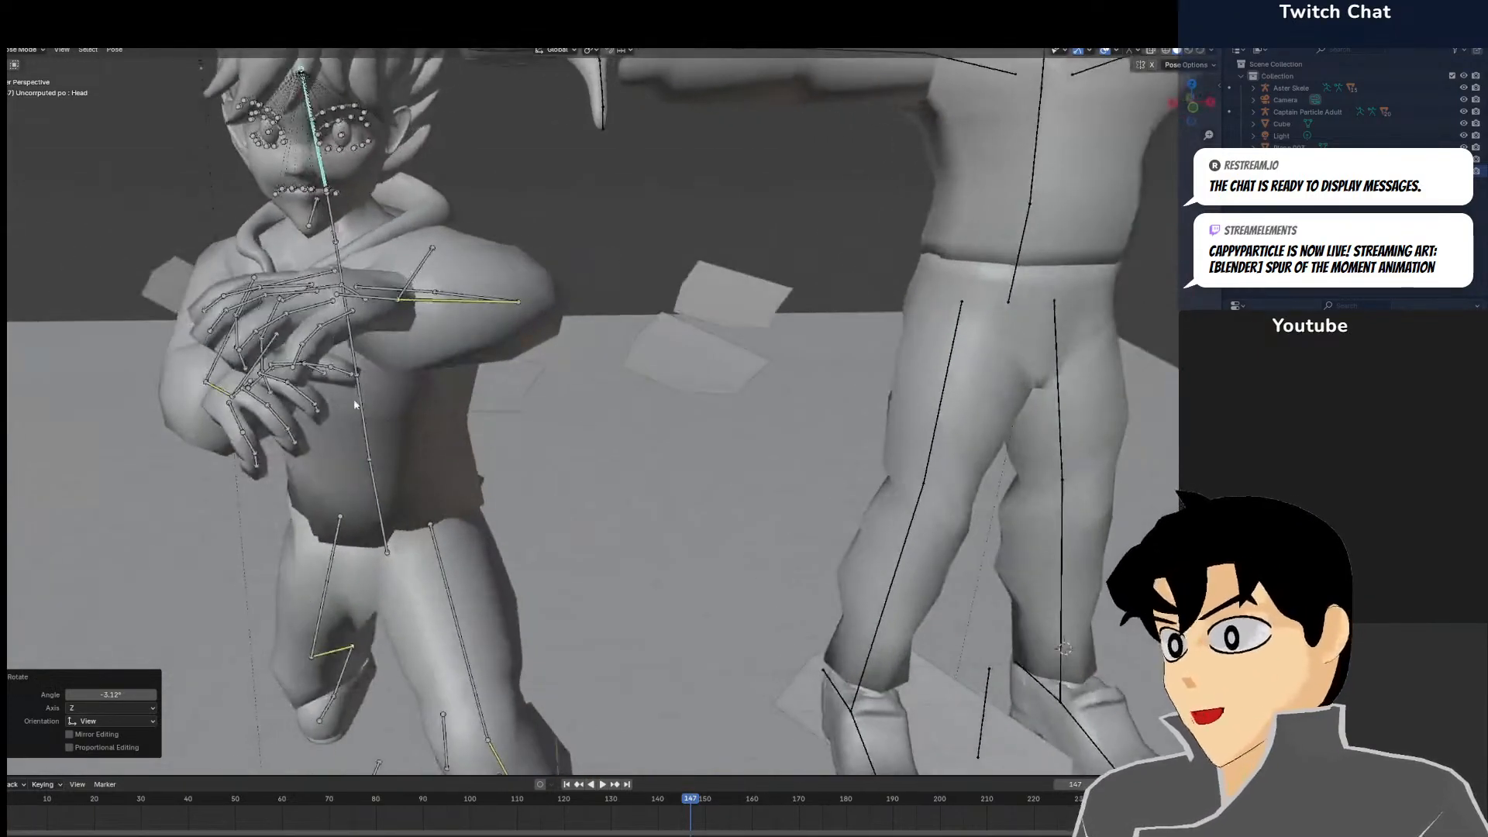
pyautogui.click(231, 348)
pyautogui.press('r')
pyautogui.rightClick(364, 303)
# Rotate the RightLowerArm bone from two different viewing angles, finishing from behind with a turn of about 5.5°
pyautogui.moveTo(364, 304); pyautogui.dragTo(495, 279, button='middle')
pyautogui.click(744, 388)
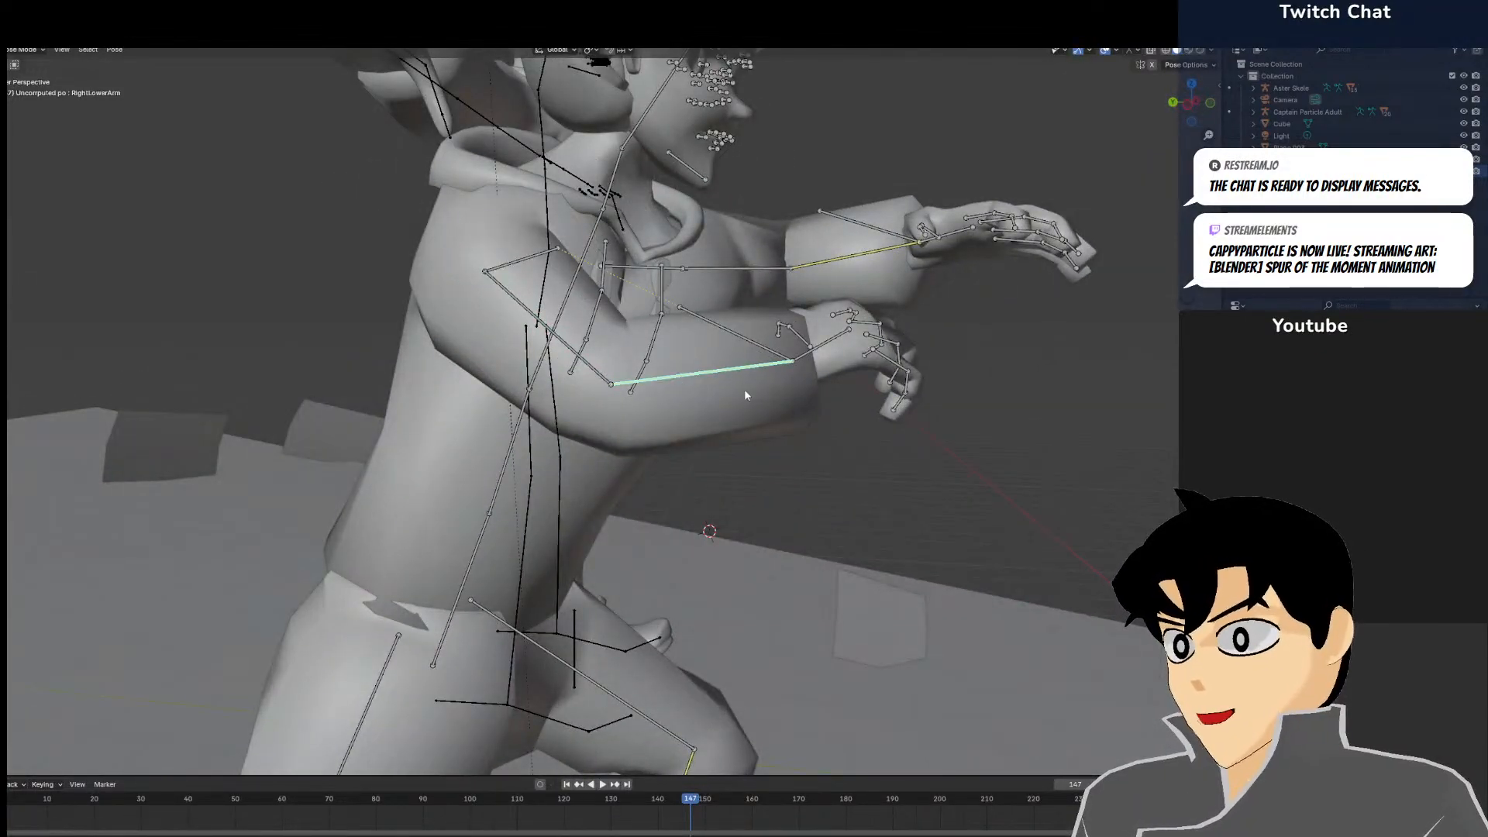
pyautogui.moveTo(744, 388); pyautogui.dragTo(625, 366, button='middle')
pyautogui.press('r')
pyautogui.click(514, 322)
pyautogui.moveTo(514, 322); pyautogui.dragTo(699, 351, button='middle')
pyautogui.press('r')
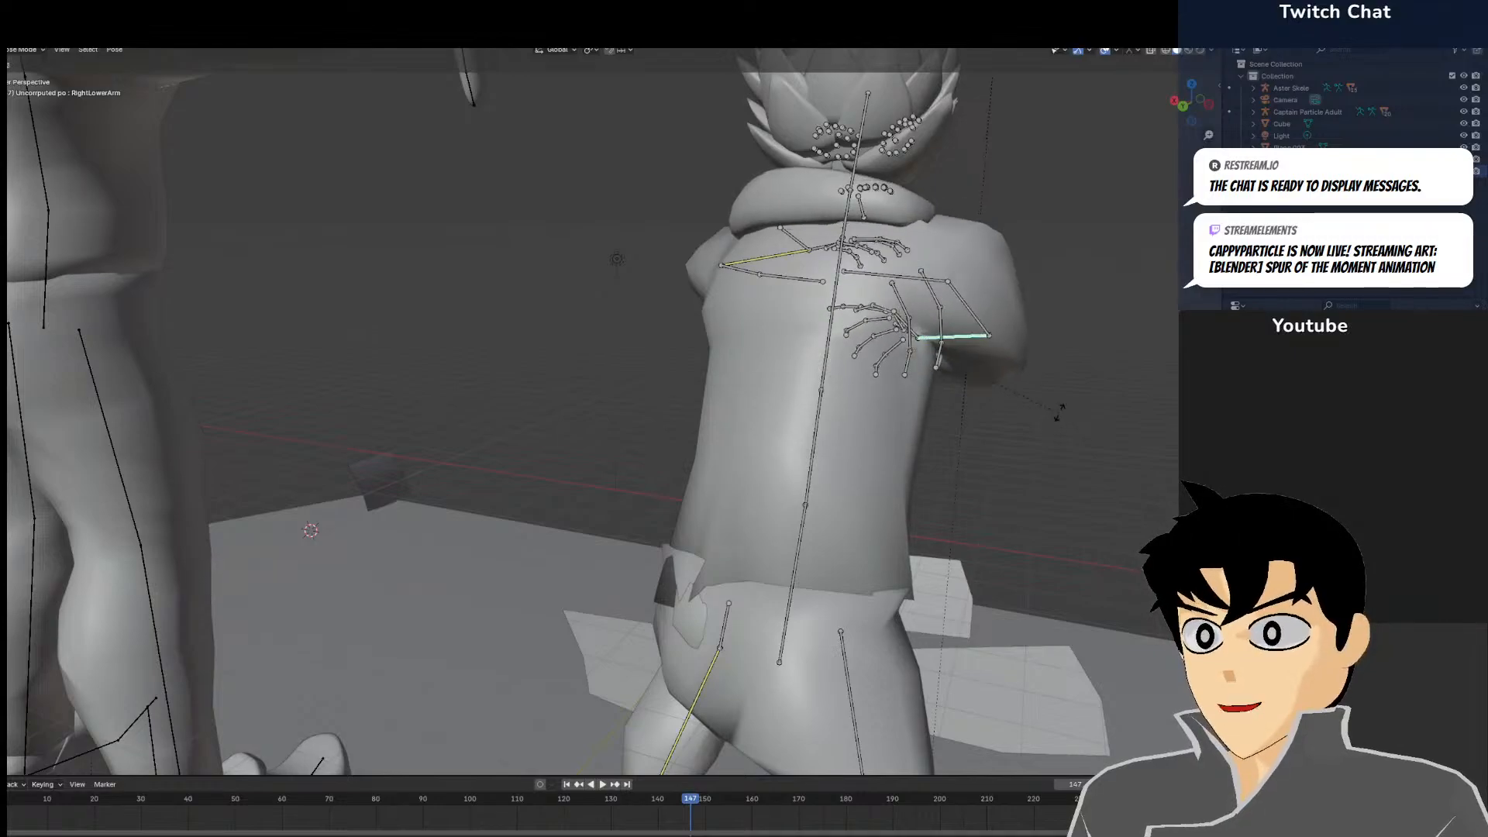
pyautogui.click(1058, 411)
# Check the adjusted right arm, the face and the full-body framing through the scene camera
pyautogui.press('KP_0')
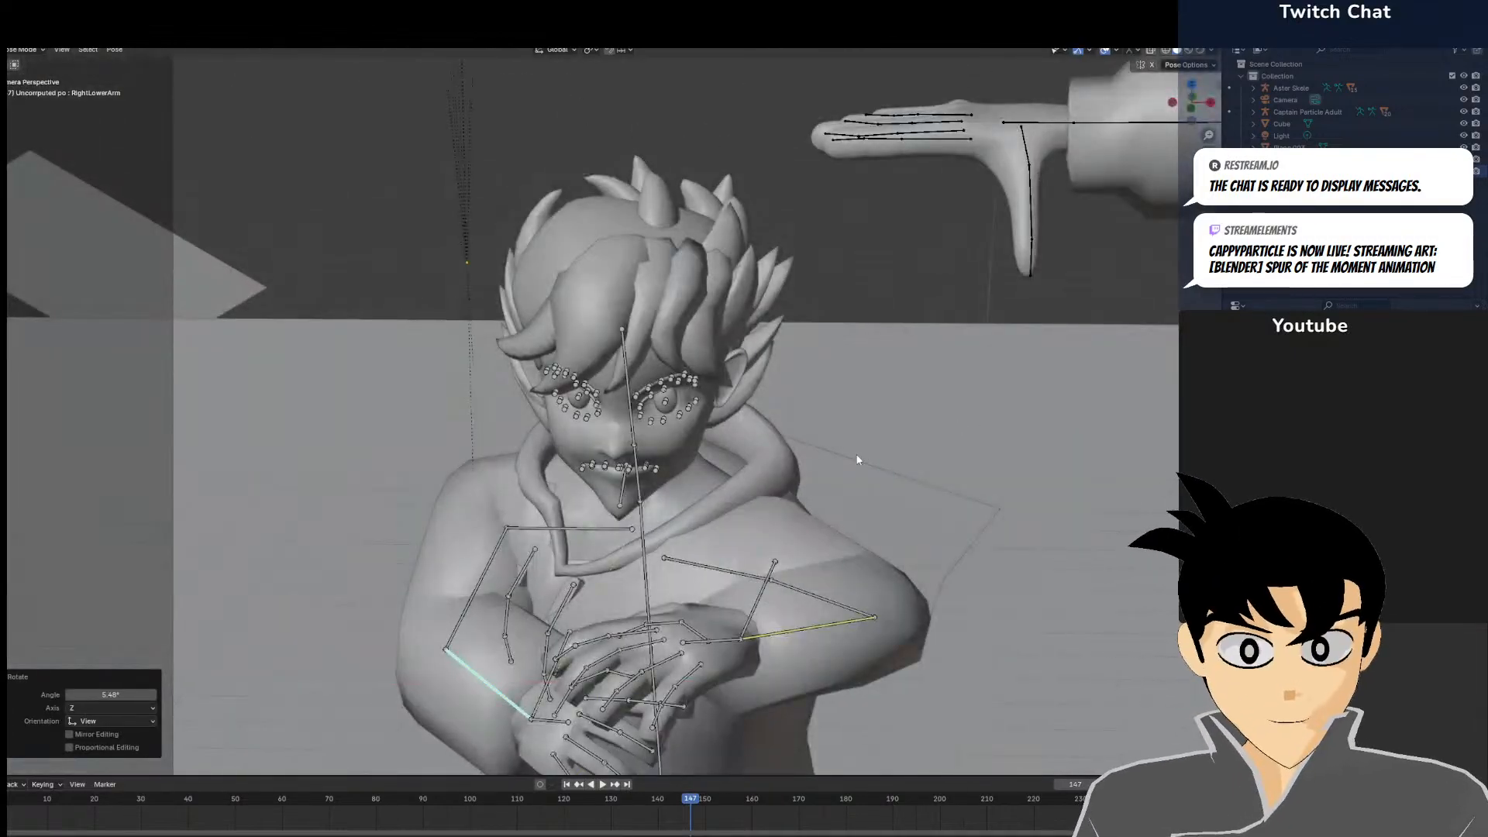
pyautogui.scroll(5, 731, 380)
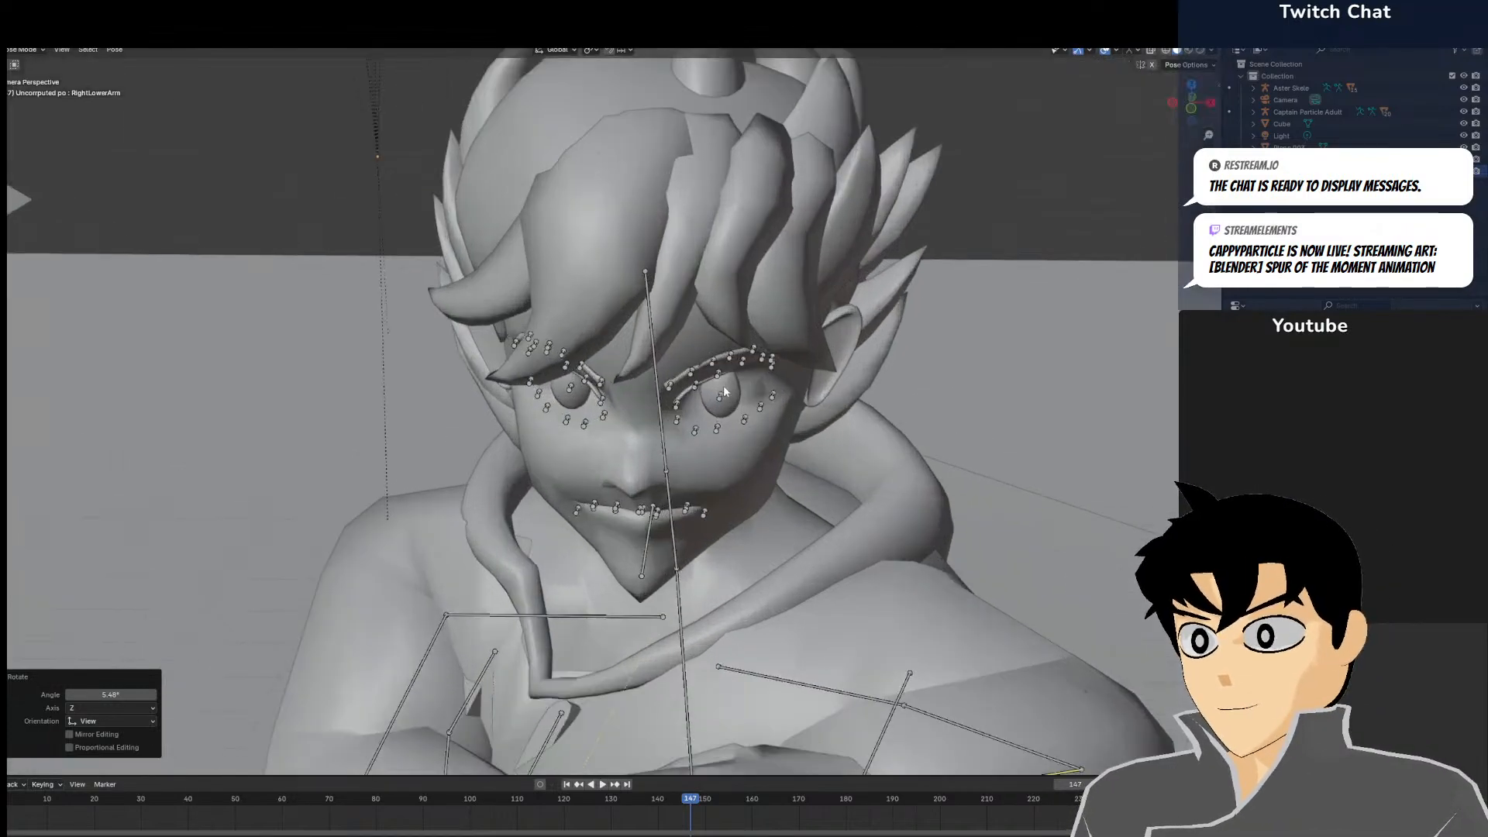
pyautogui.scroll(-3, 700, 403)
pyautogui.scroll(-8, 789, 392)
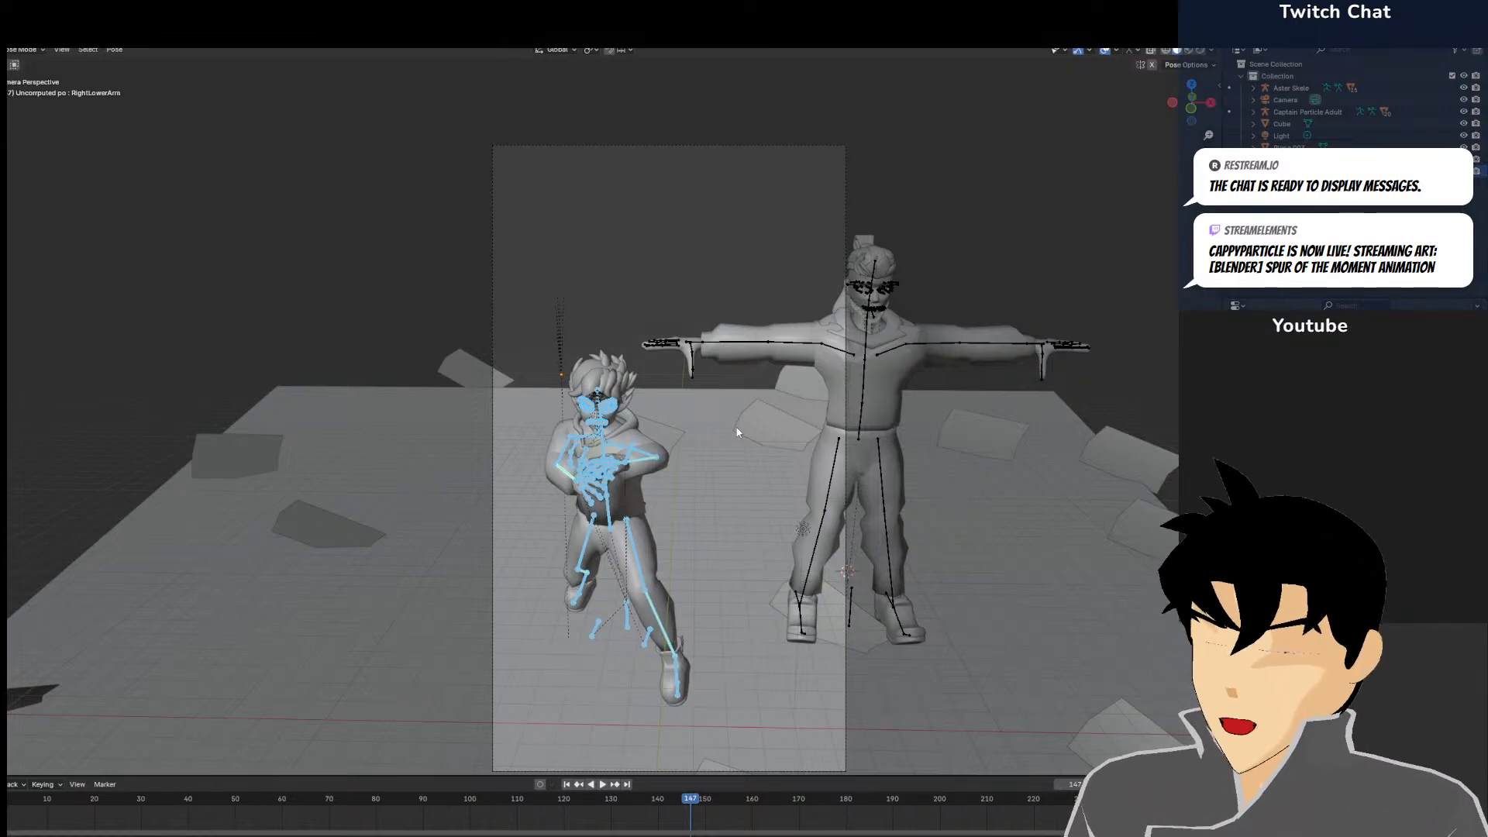
# Switch the crouching character's armature to Object Mode and shift the character slightly sideways, away from the T-posed character
pyautogui.click(28, 50)
pyautogui.click(25, 63)
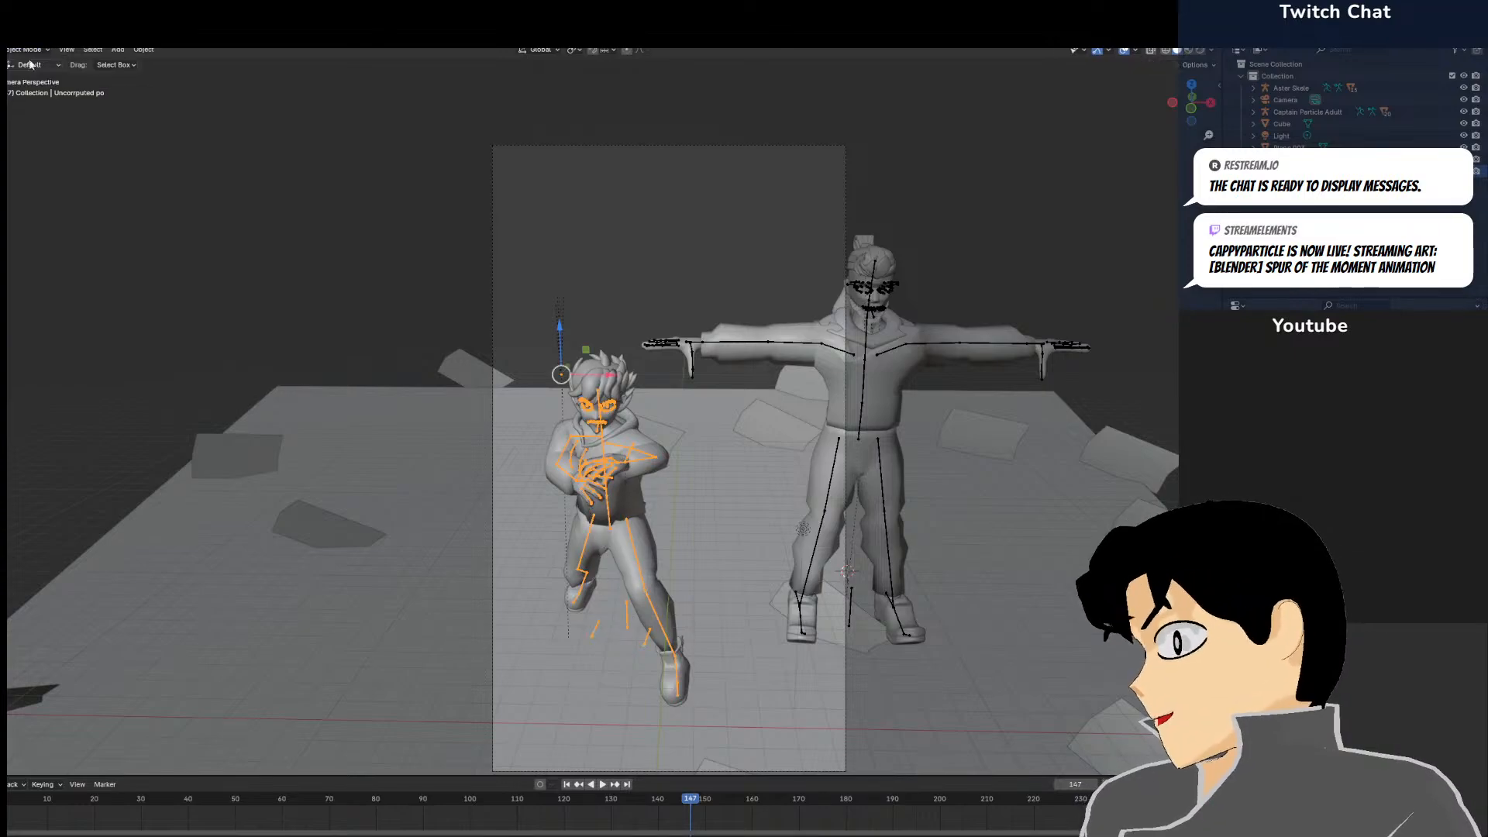
pyautogui.scroll(3, 928, 344)
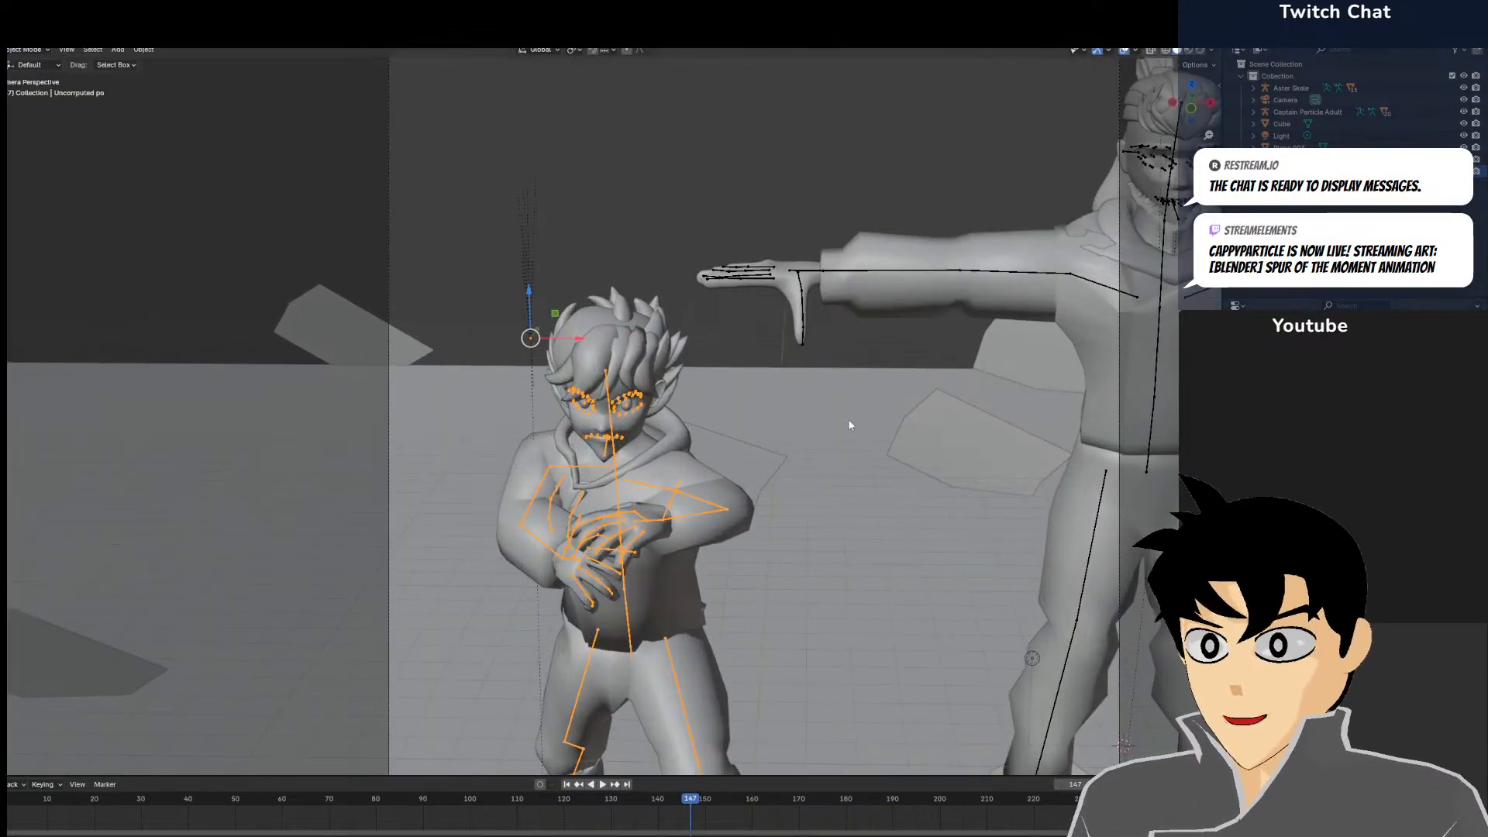
pyautogui.scroll(-5, 815, 462)
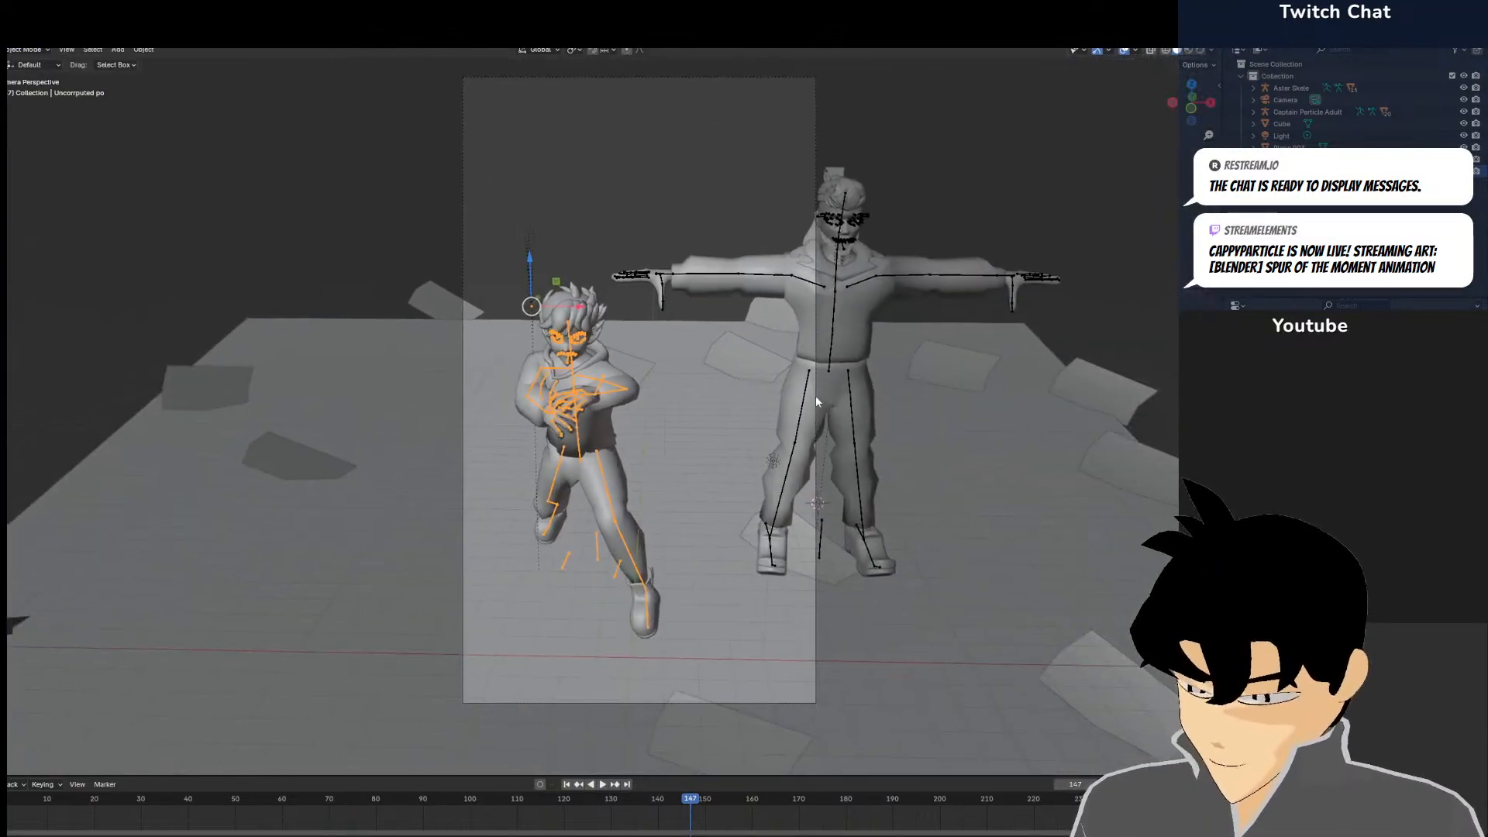
pyautogui.scroll(3, 818, 402)
pyautogui.press('g')
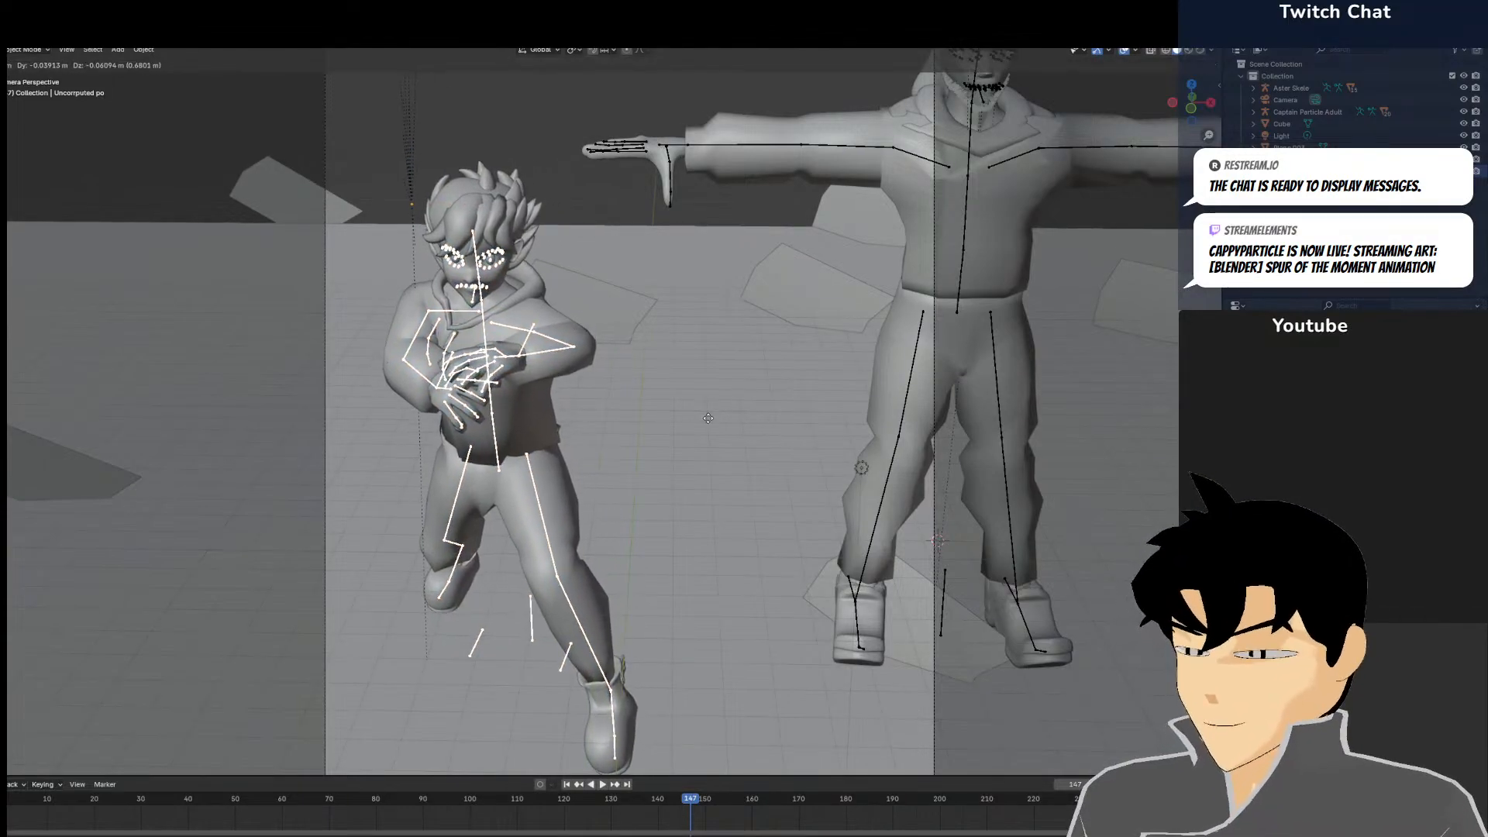
pyautogui.click(708, 419)
# Try to move all bones of the T-posed character's Aster Skele armature in Pose Mode
pyautogui.click(965, 253)
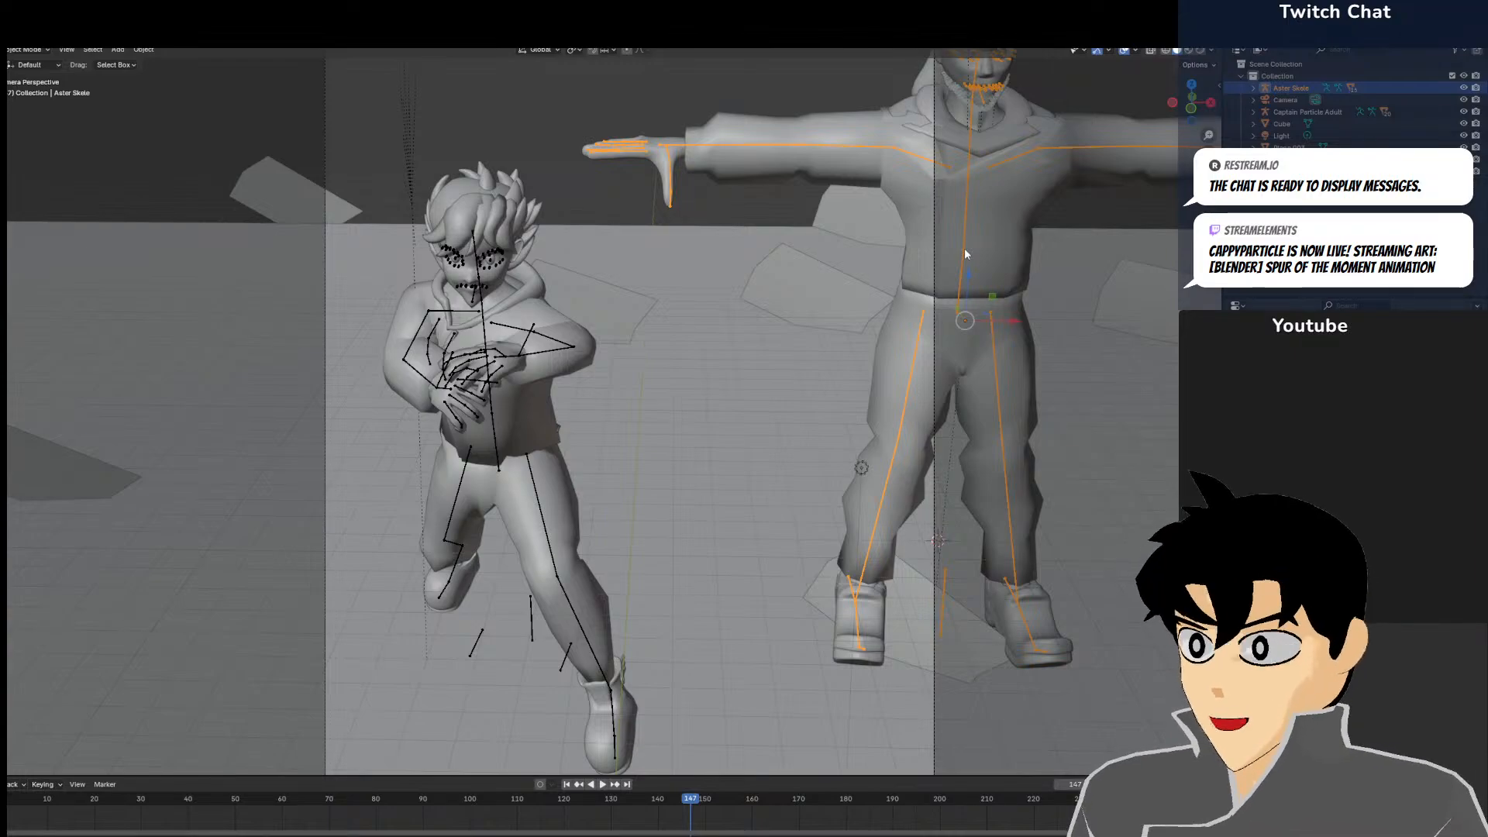
pyautogui.hotkey('ctrl', 'Tab')
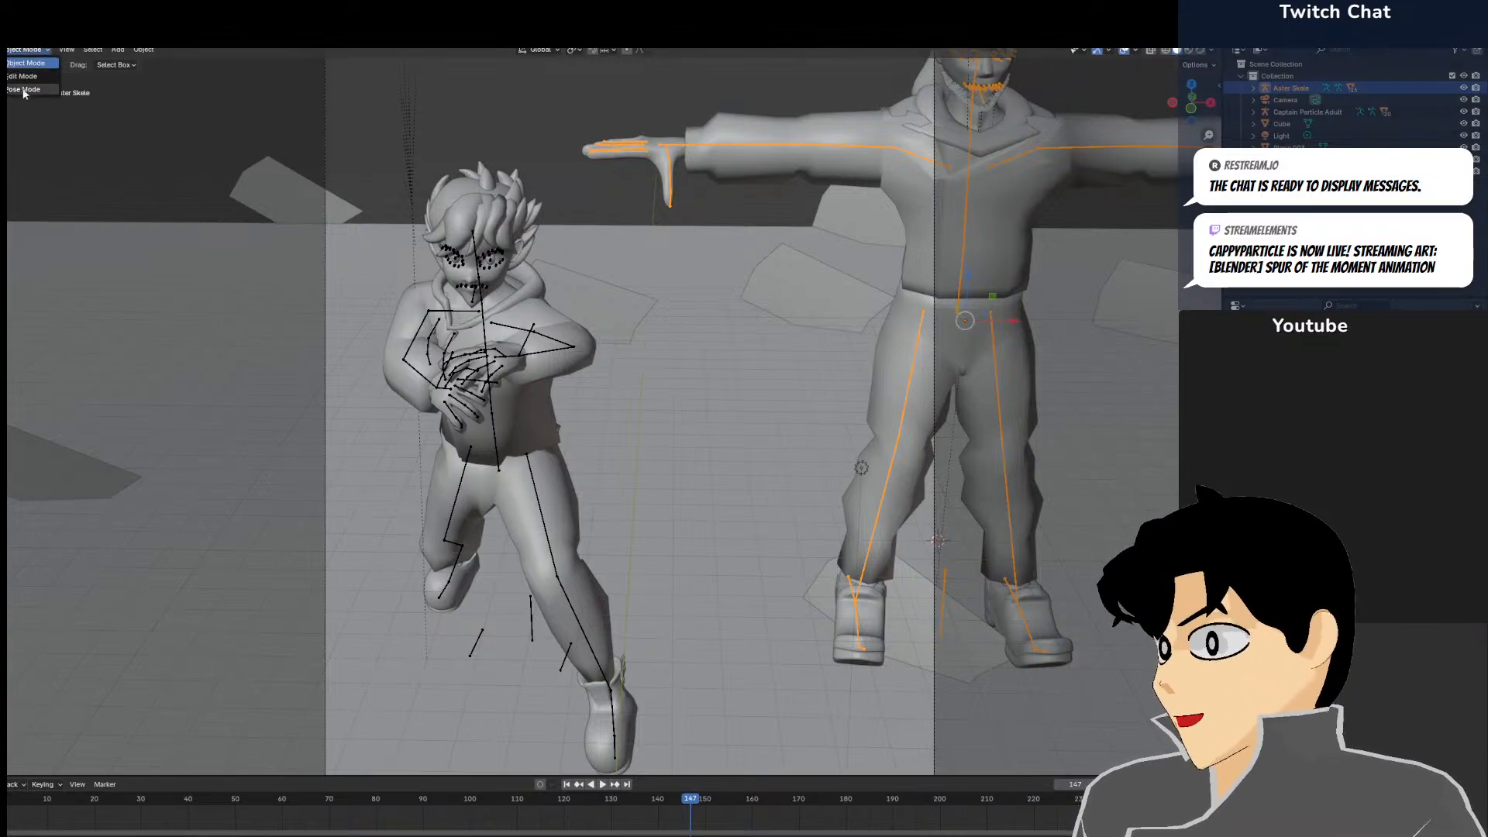
pyautogui.press('a')
pyautogui.press('g')
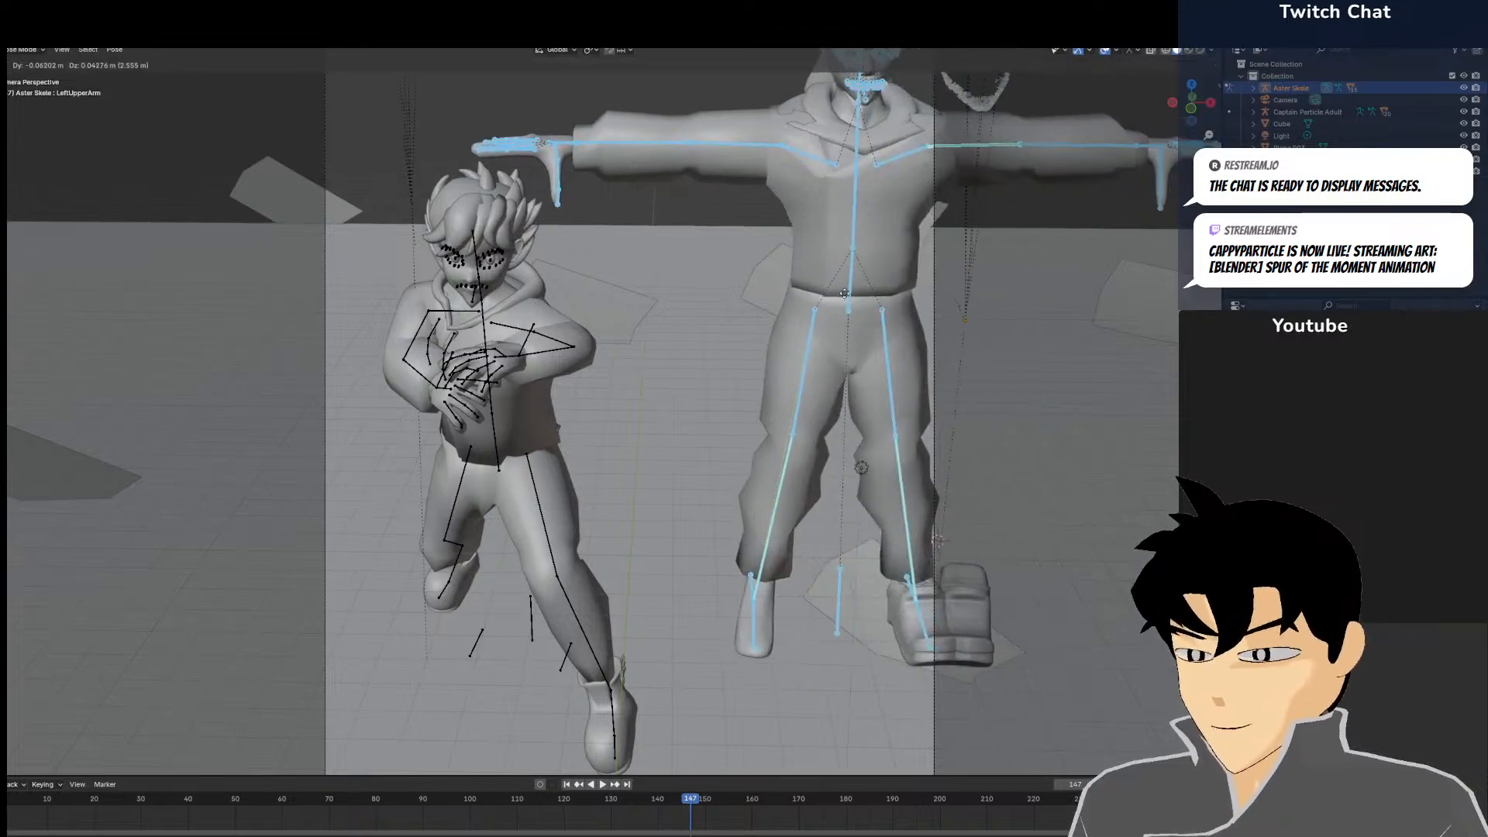
pyautogui.rightClick(793, 293)
pyautogui.press('g')
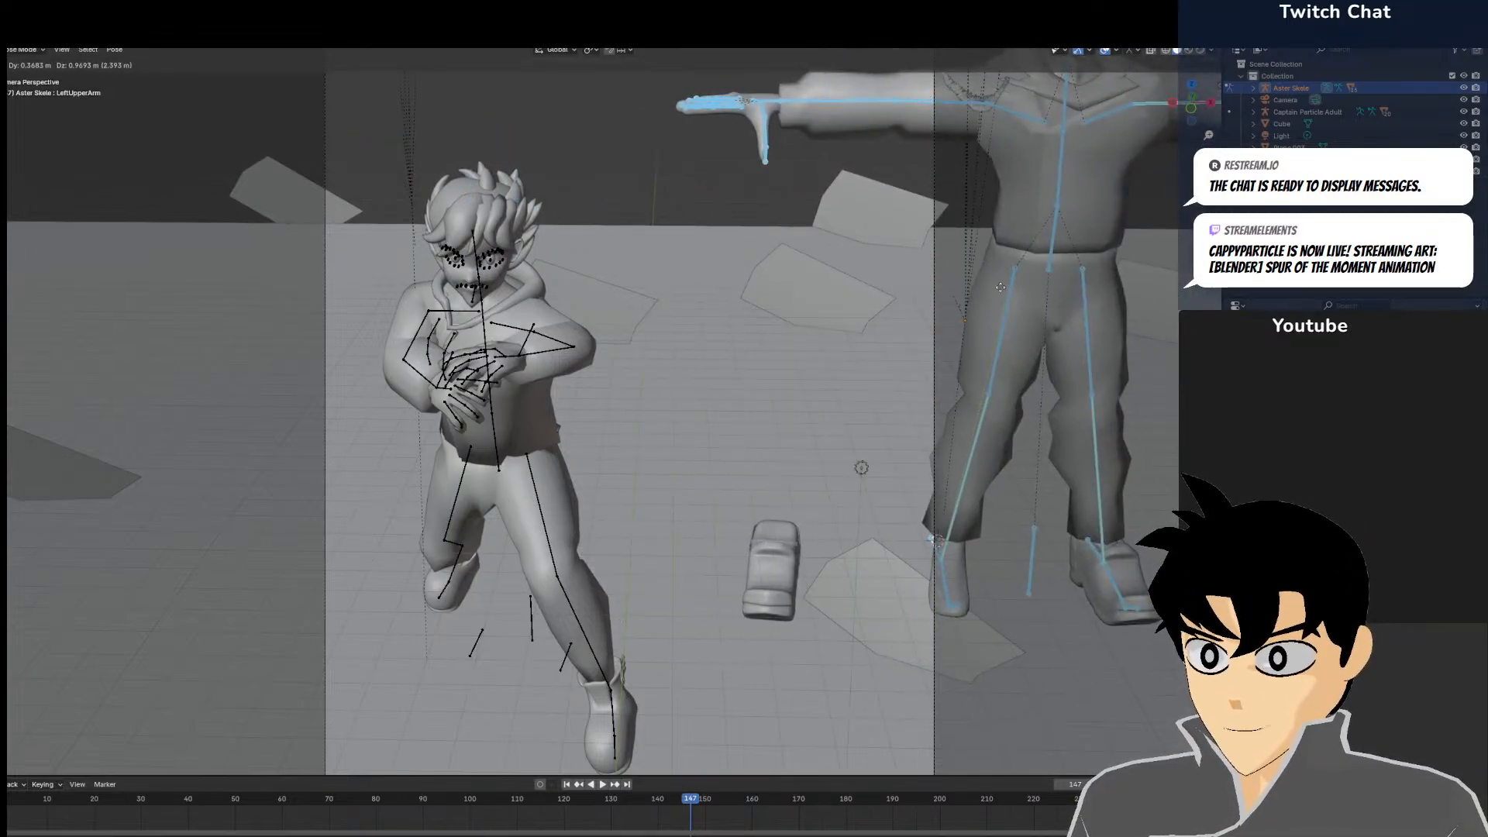
pyautogui.click(840, 523)
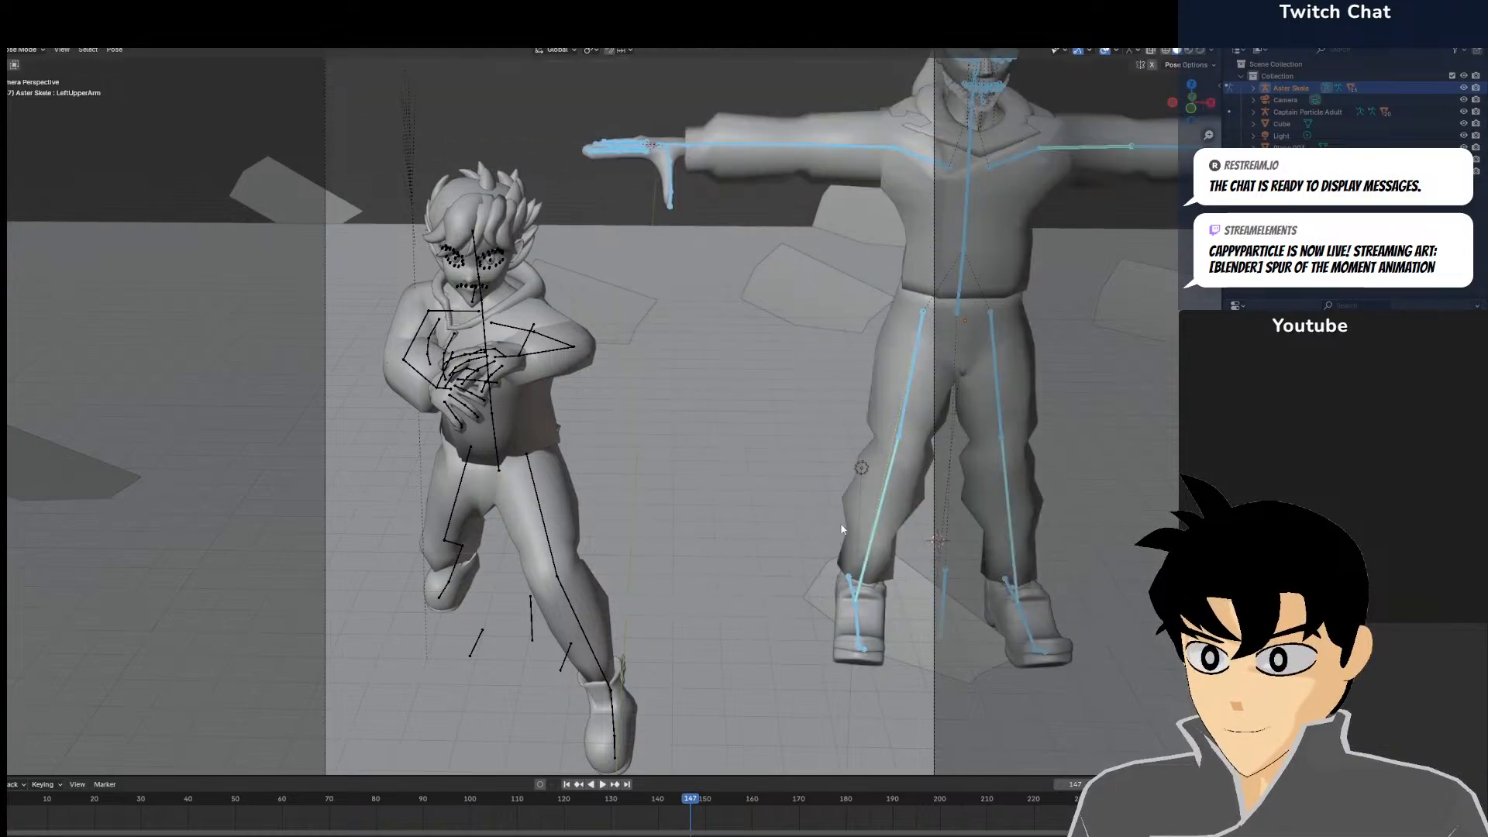
# Try rotating the left foot bone of the T-posed character to test the shoe's deformation
pyautogui.click(996, 606)
pyautogui.press('r')
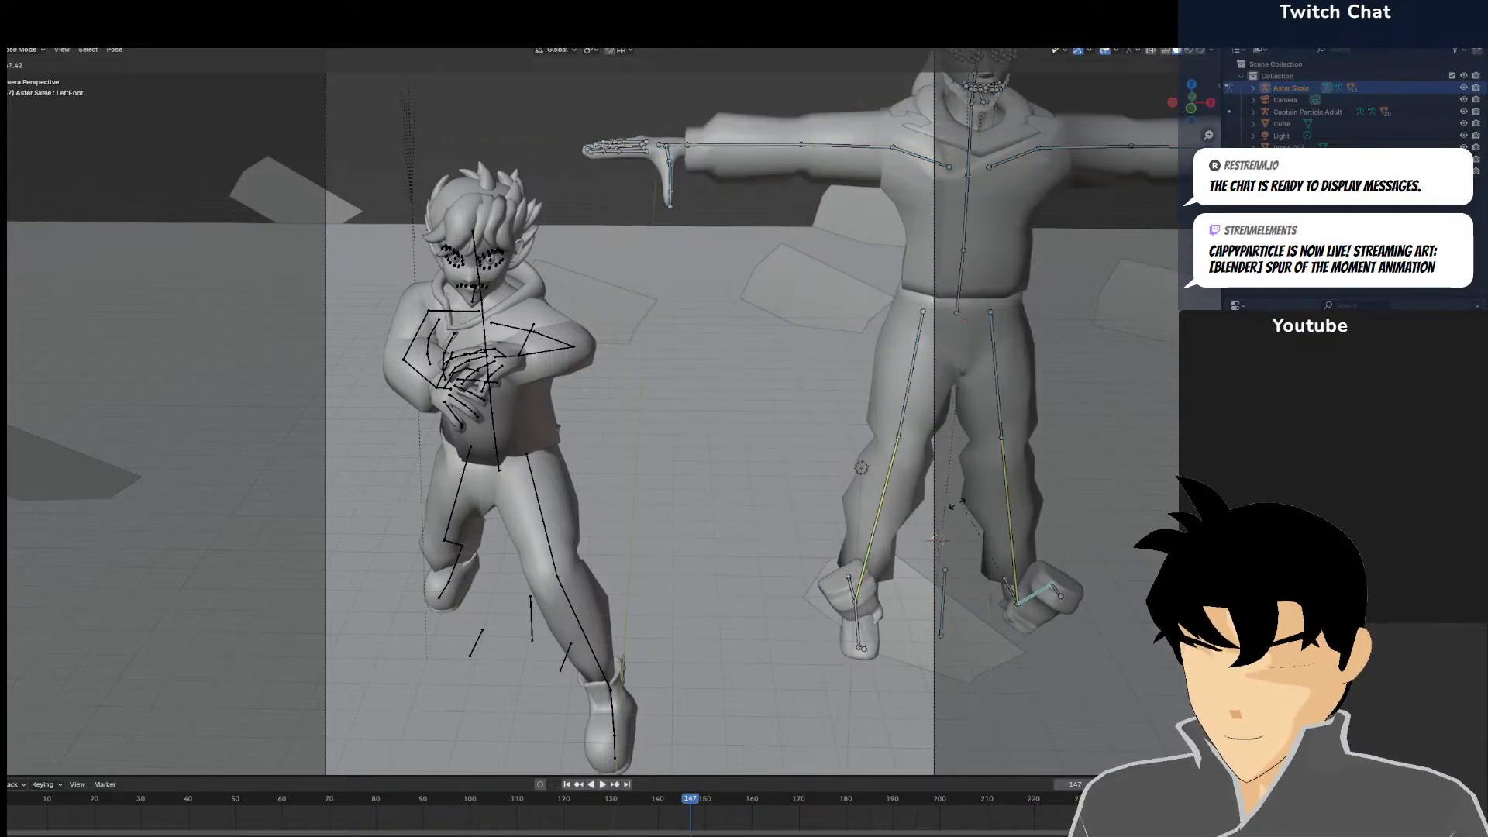
pyautogui.press('Escape')
# Leave Pose Mode, select the T-posed character's shoes, and put the shoe mesh into Weight Paint mode
pyautogui.hotkey('ctrl', 'Tab')
pyautogui.scroll(6, 680, 352)
pyautogui.click(502, 410)
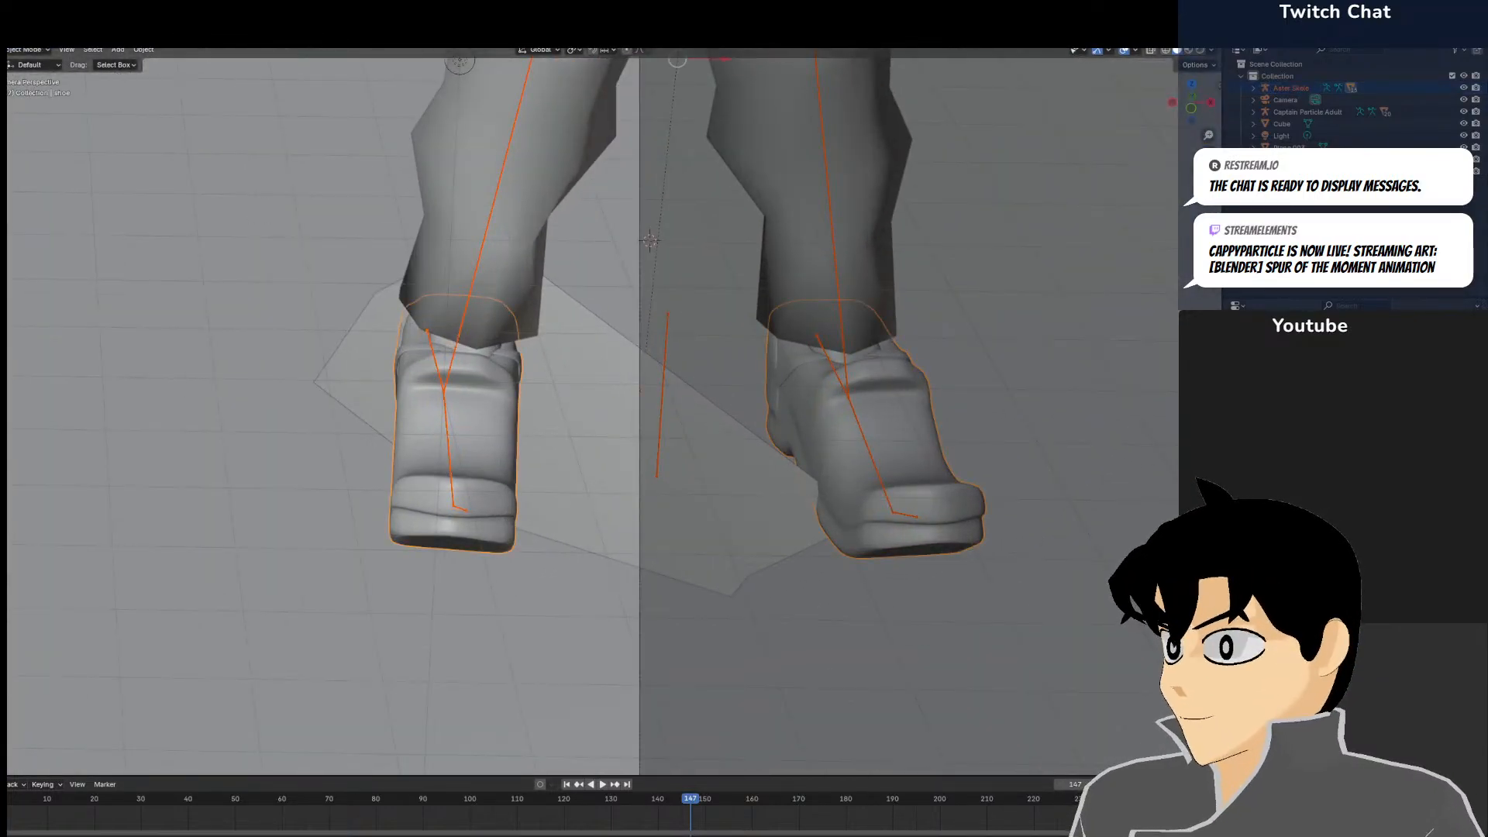
pyautogui.click(26, 50)
pyautogui.click(31, 111)
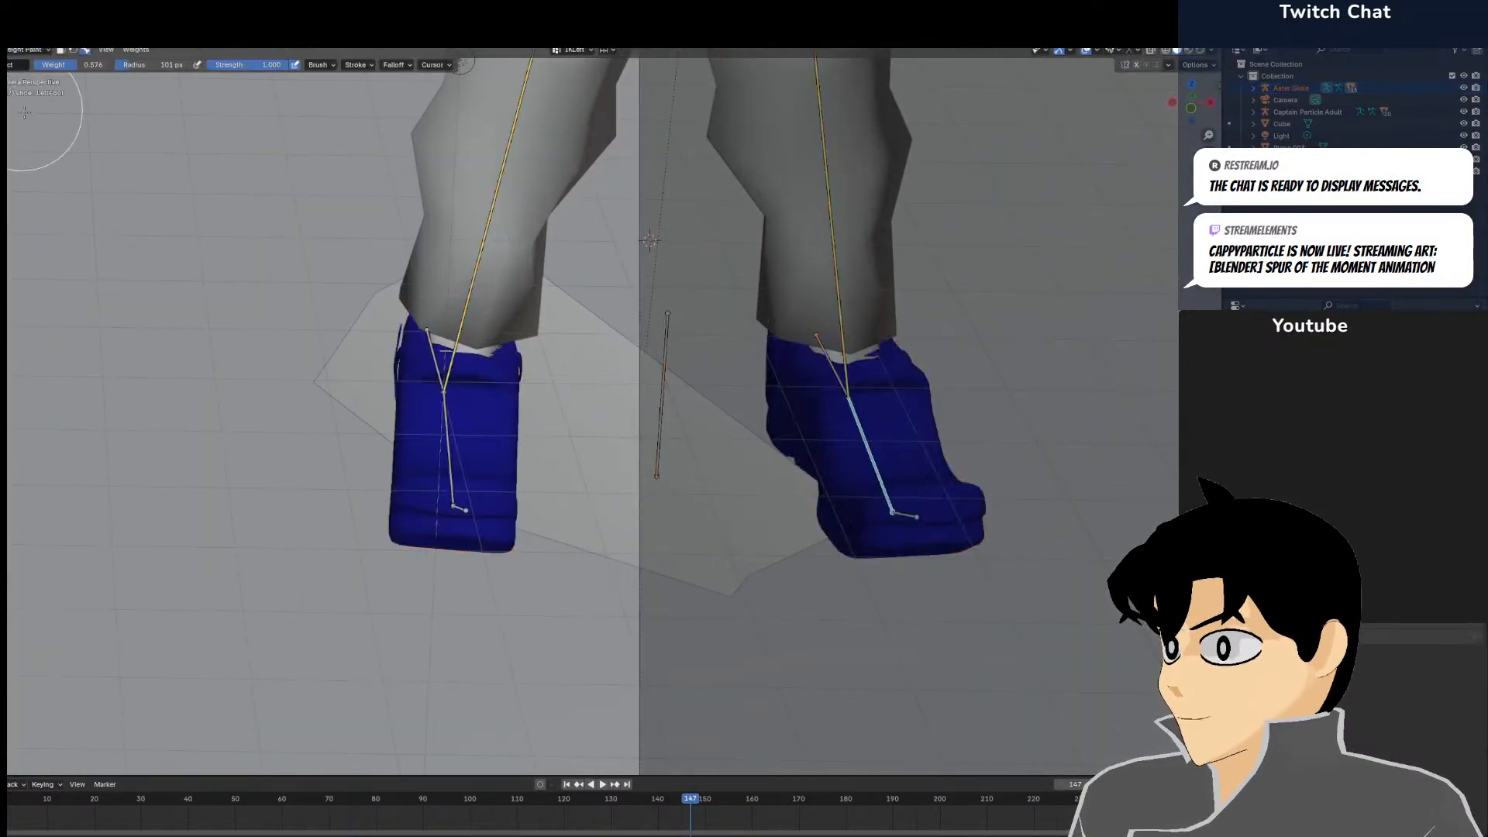
# Examine the shoes' weights for the right foot, left foot and right lower leg bones, test-rotating them
pyautogui.keyDown('ctrl'); pyautogui.click(443, 436); pyautogui.keyUp('ctrl')
pyautogui.rightClick(543, 330)
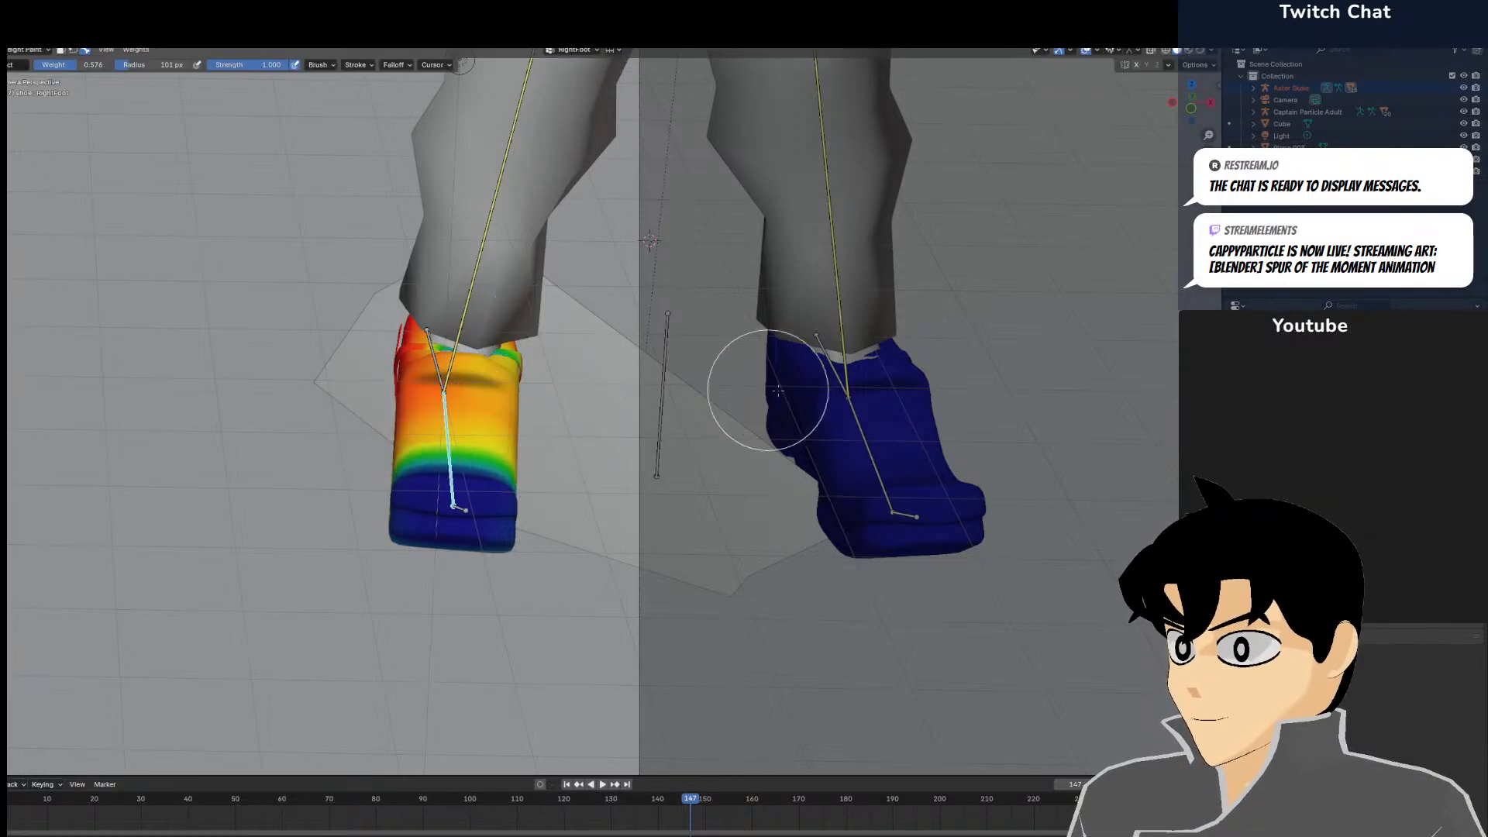
pyautogui.keyDown('ctrl'); pyautogui.click(855, 426); pyautogui.keyUp('ctrl')
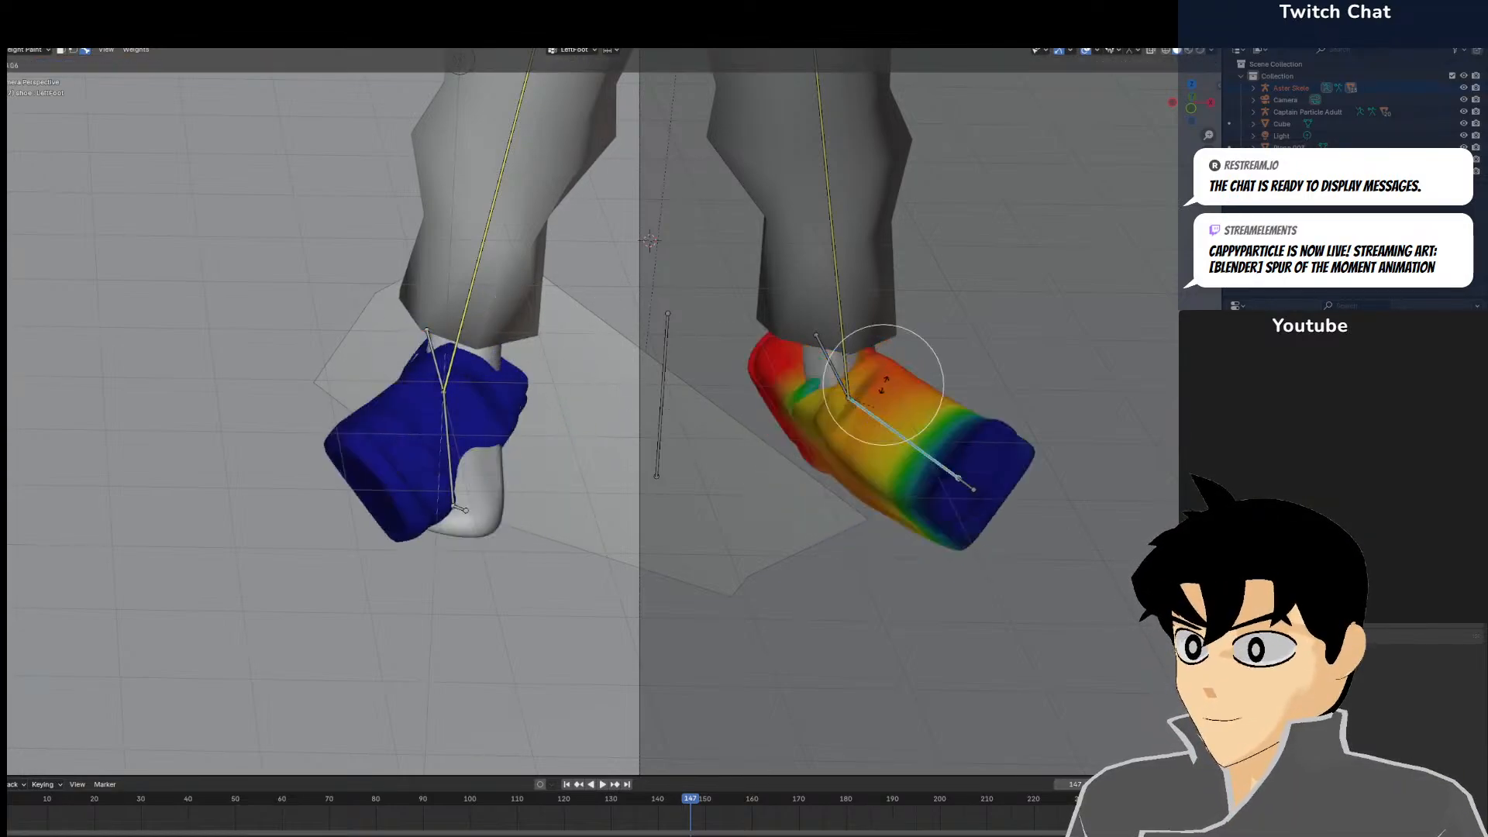
pyautogui.keyDown('ctrl'); pyautogui.click(453, 395); pyautogui.keyUp('ctrl')
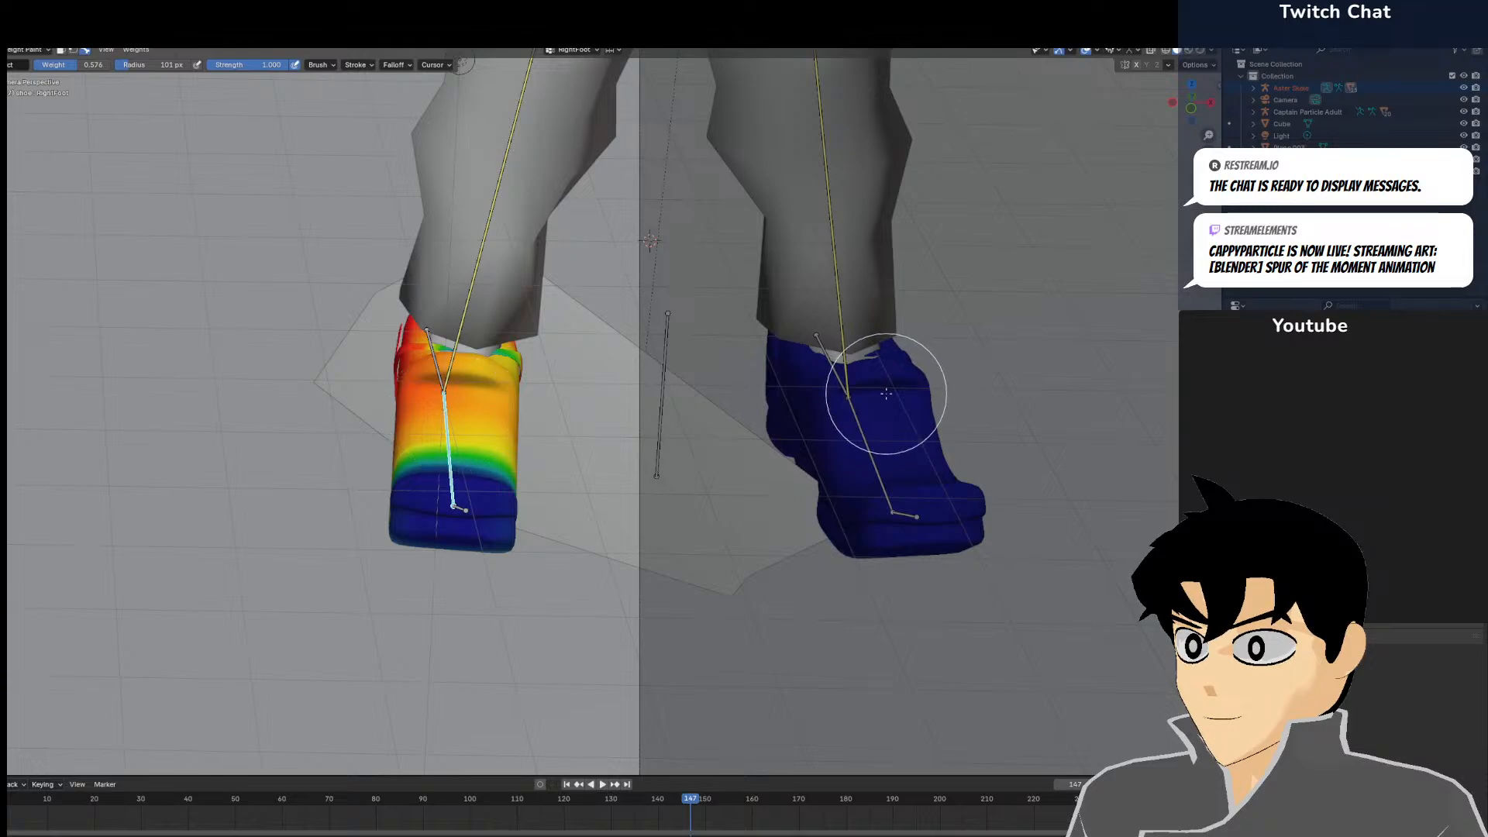
pyautogui.keyDown('ctrl'); pyautogui.click(457, 294); pyautogui.keyUp('ctrl')
pyautogui.press('r')
pyautogui.rightClick(1139, 256)
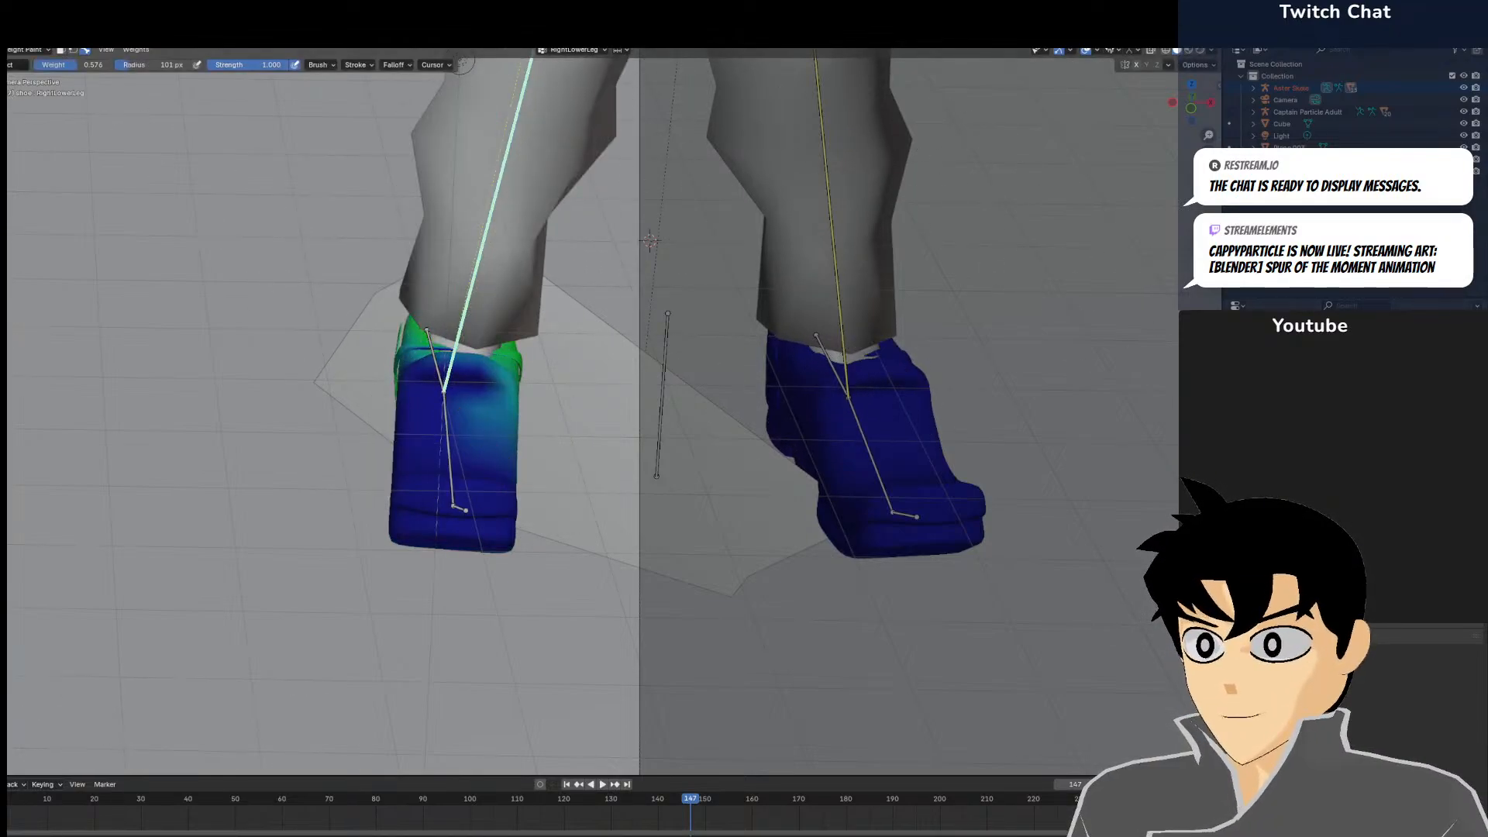
# Return the shoes to Object Mode and reorder their modifiers so the Mirror modifier comes before the Armature modifier
pyautogui.click(25, 49)
pyautogui.click(30, 71)
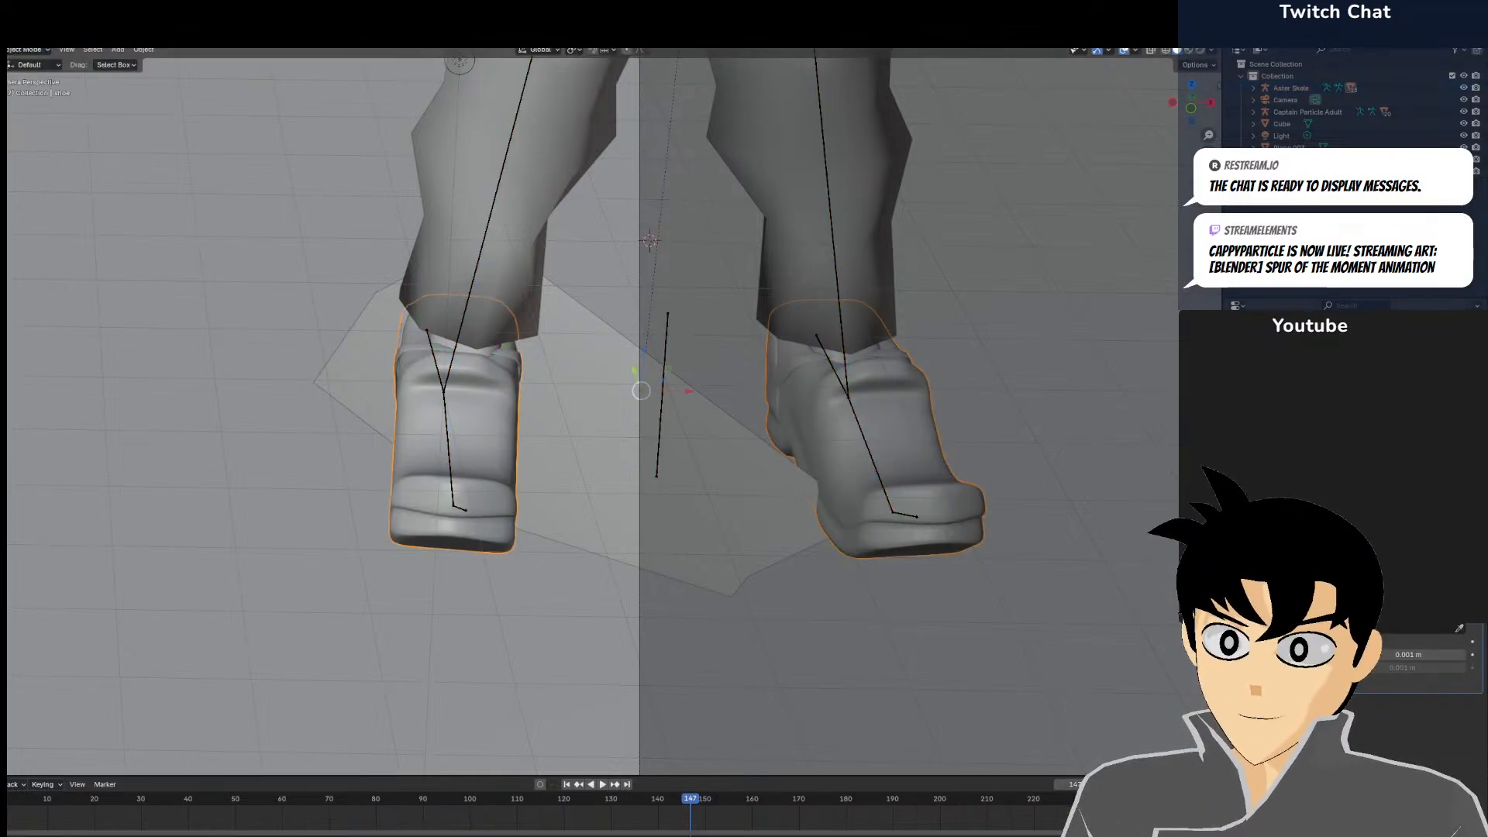
pyautogui.moveTo(1475, 570); pyautogui.dragTo(1476, 465)
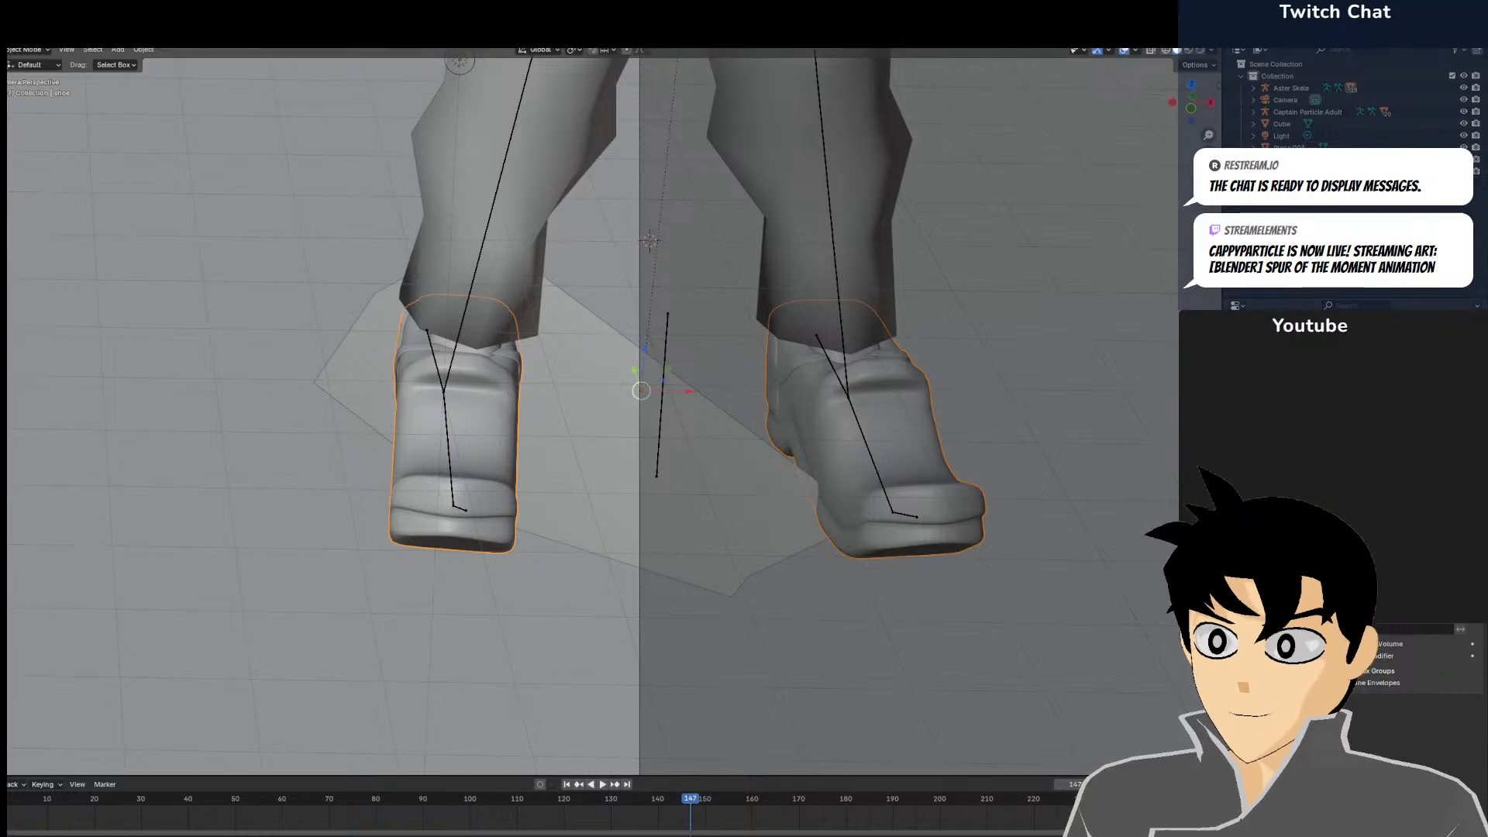
# Test-rotate the right foot bone of Aster Skele in Pose Mode, cancel the rotation and return to Object Mode
pyautogui.click(446, 394)
pyautogui.click(44, 51)
pyautogui.click(32, 90)
pyautogui.click(451, 438)
pyautogui.press('r')
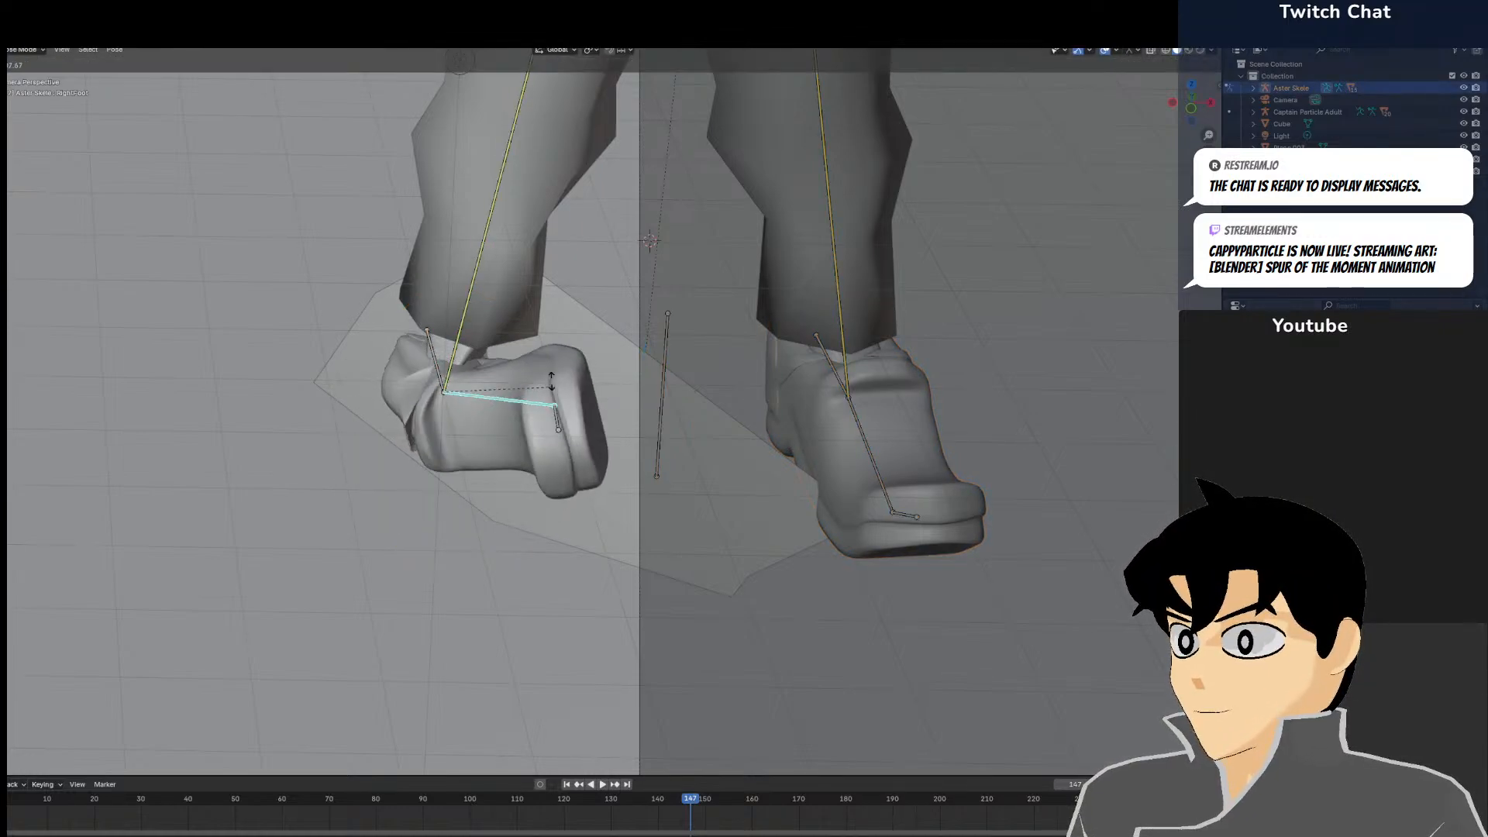
pyautogui.rightClick(439, 438)
pyautogui.click(15, 51)
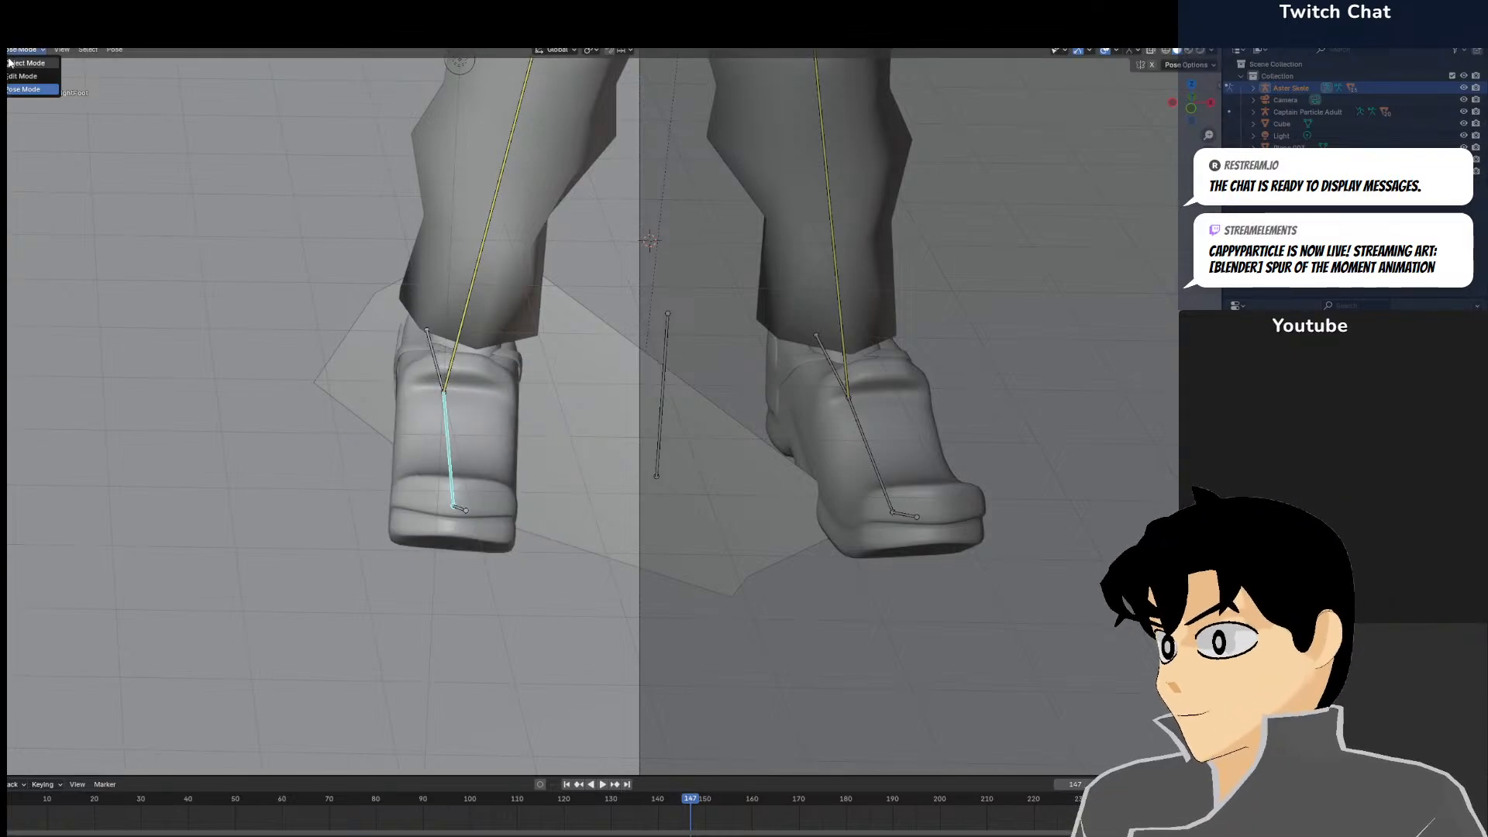
pyautogui.click(23, 63)
# Move all of Aster Skele's bones in Pose Mode so the T-posed character stands close behind the crouching one
pyautogui.scroll(-10, 238, 112)
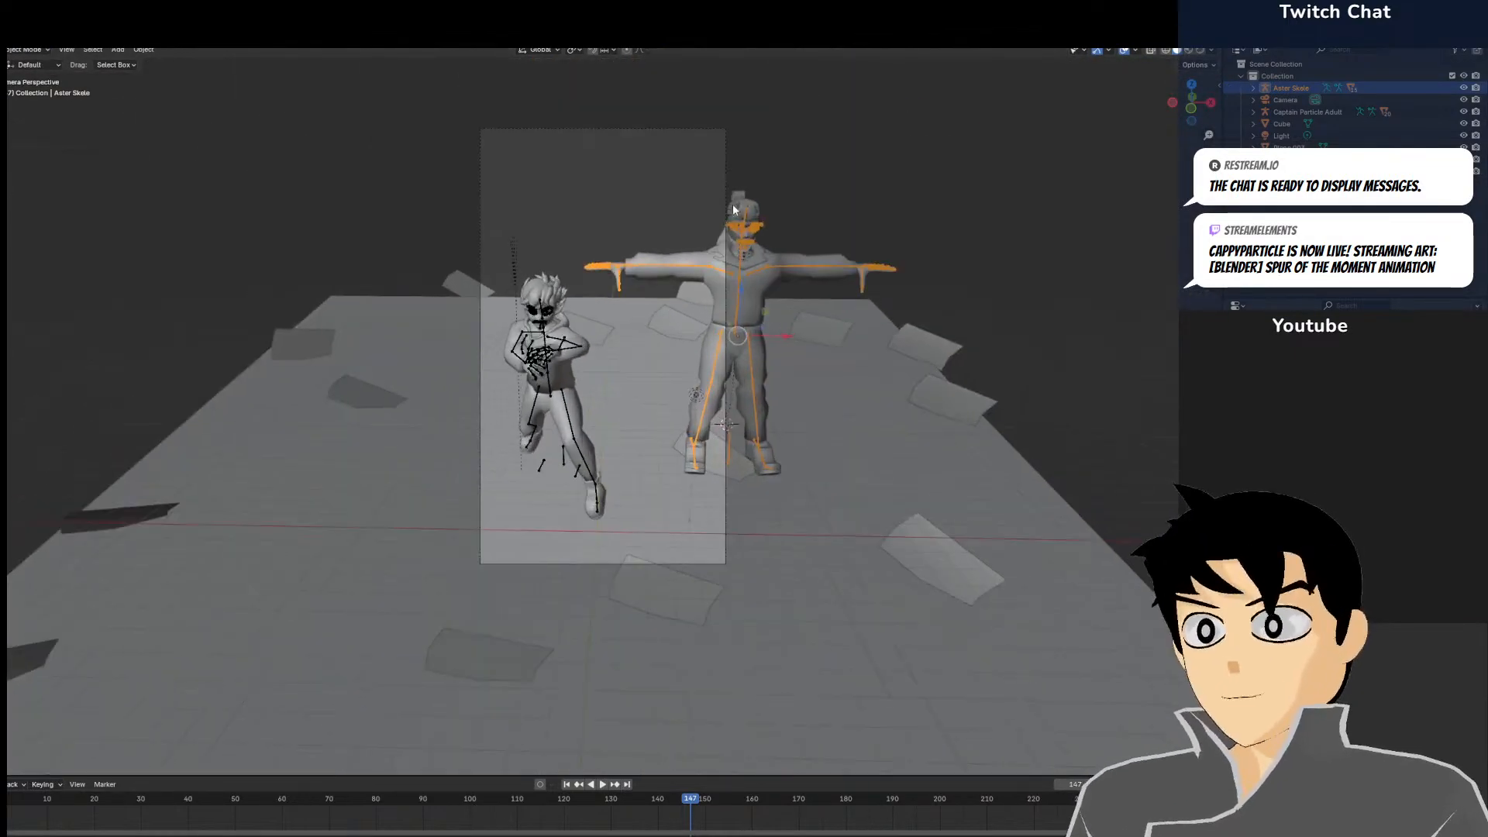
pyautogui.scroll(1, 733, 205)
pyautogui.keyDown('shift'); pyautogui.moveTo(731, 207); pyautogui.dragTo(658, 233, button='middle'); pyautogui.keyUp('shift')
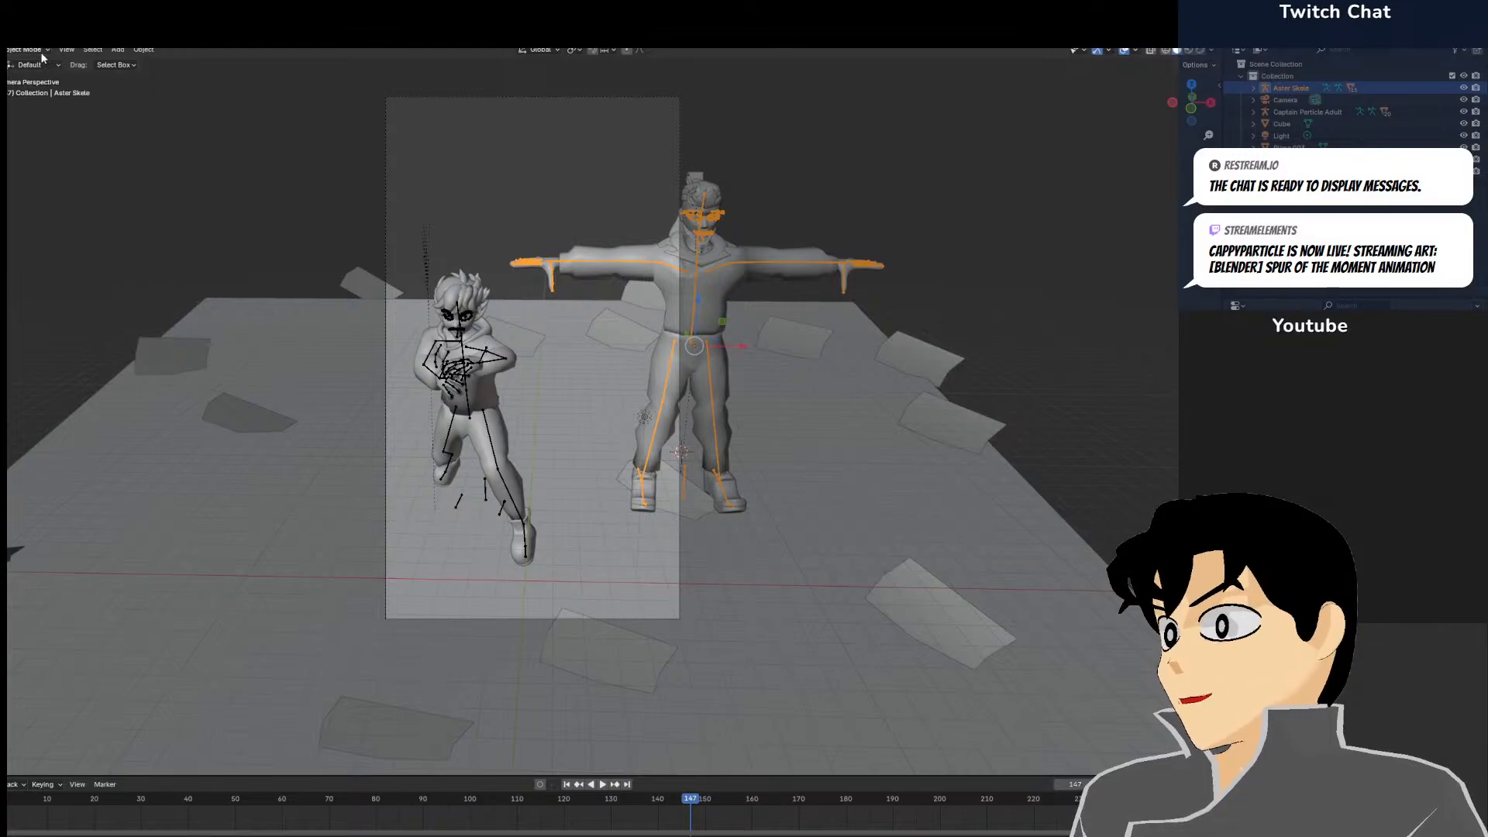
pyautogui.click(43, 53)
pyautogui.click(35, 91)
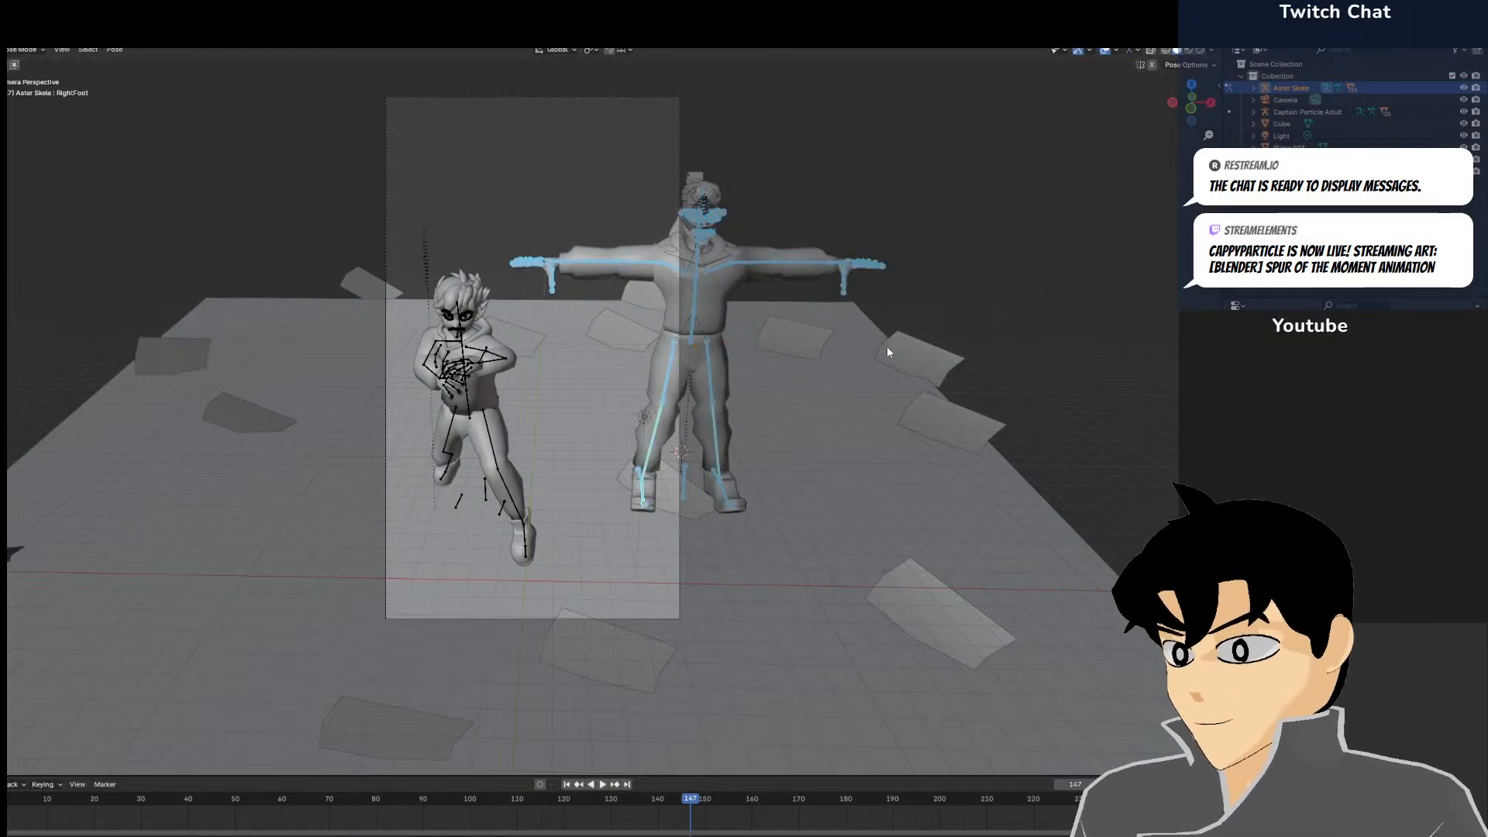
pyautogui.press('g')
pyautogui.click(778, 351)
# Try to rotate Aster Skele's left upper leg bone in the right orthographic view
pyautogui.scroll(3, 726, 374)
pyautogui.moveTo(727, 373); pyautogui.dragTo(630, 355, button='middle')
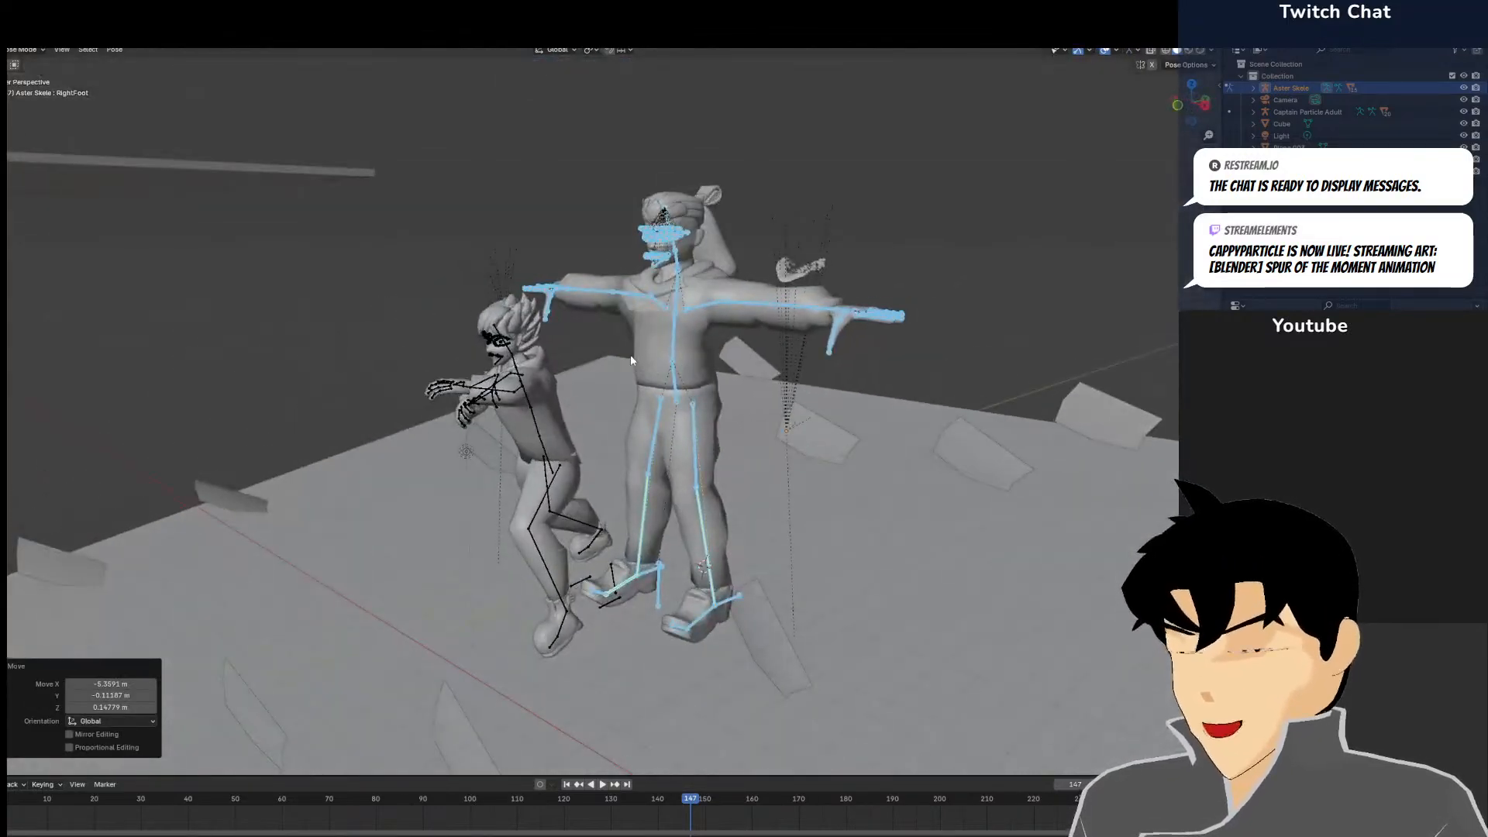
pyautogui.press('KP_3')
pyautogui.click(651, 431)
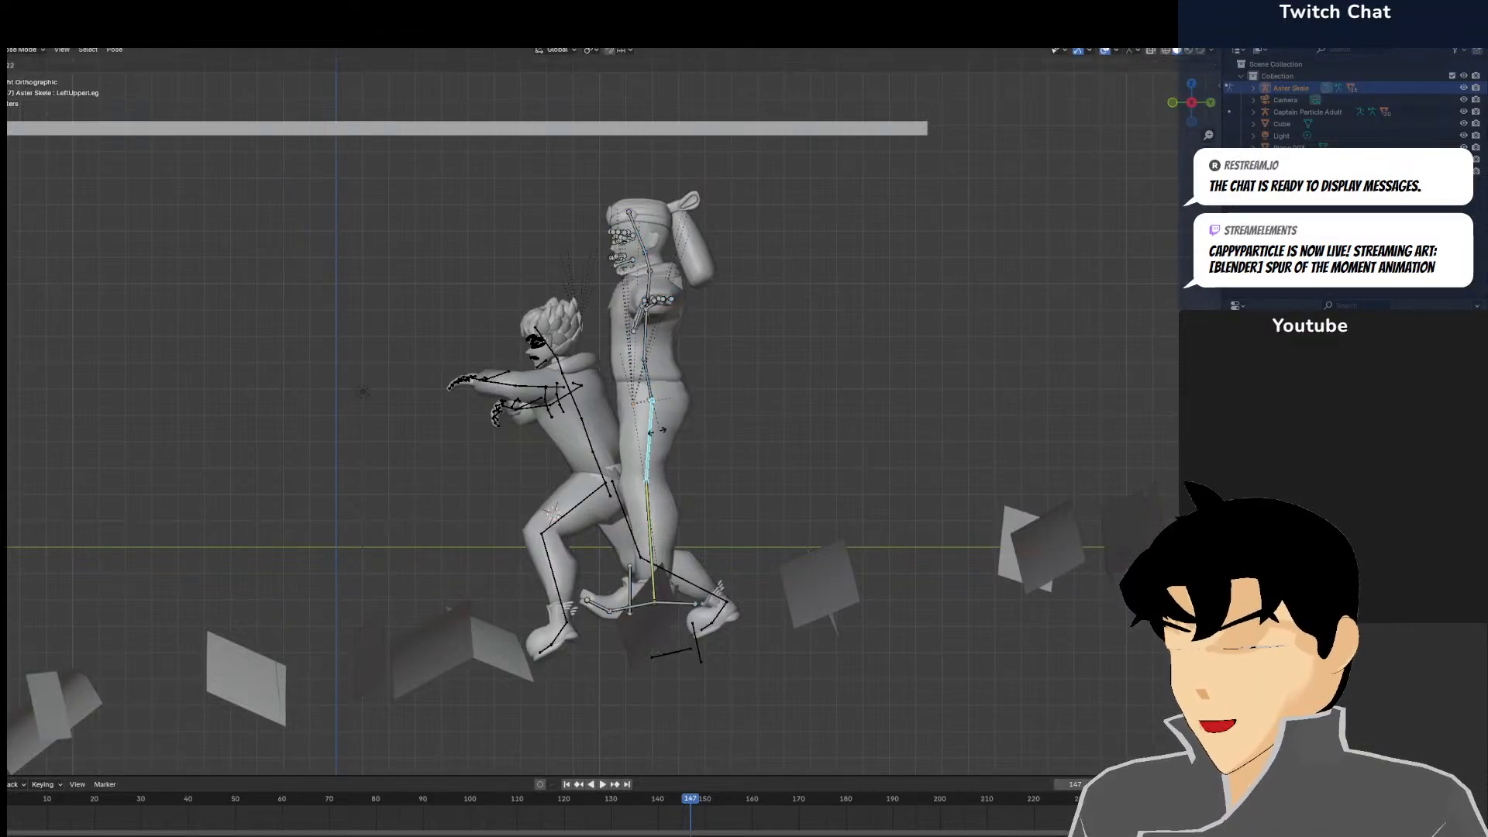
pyautogui.rightClick(708, 403)
pyautogui.press('r')
pyautogui.rightClick(671, 527)
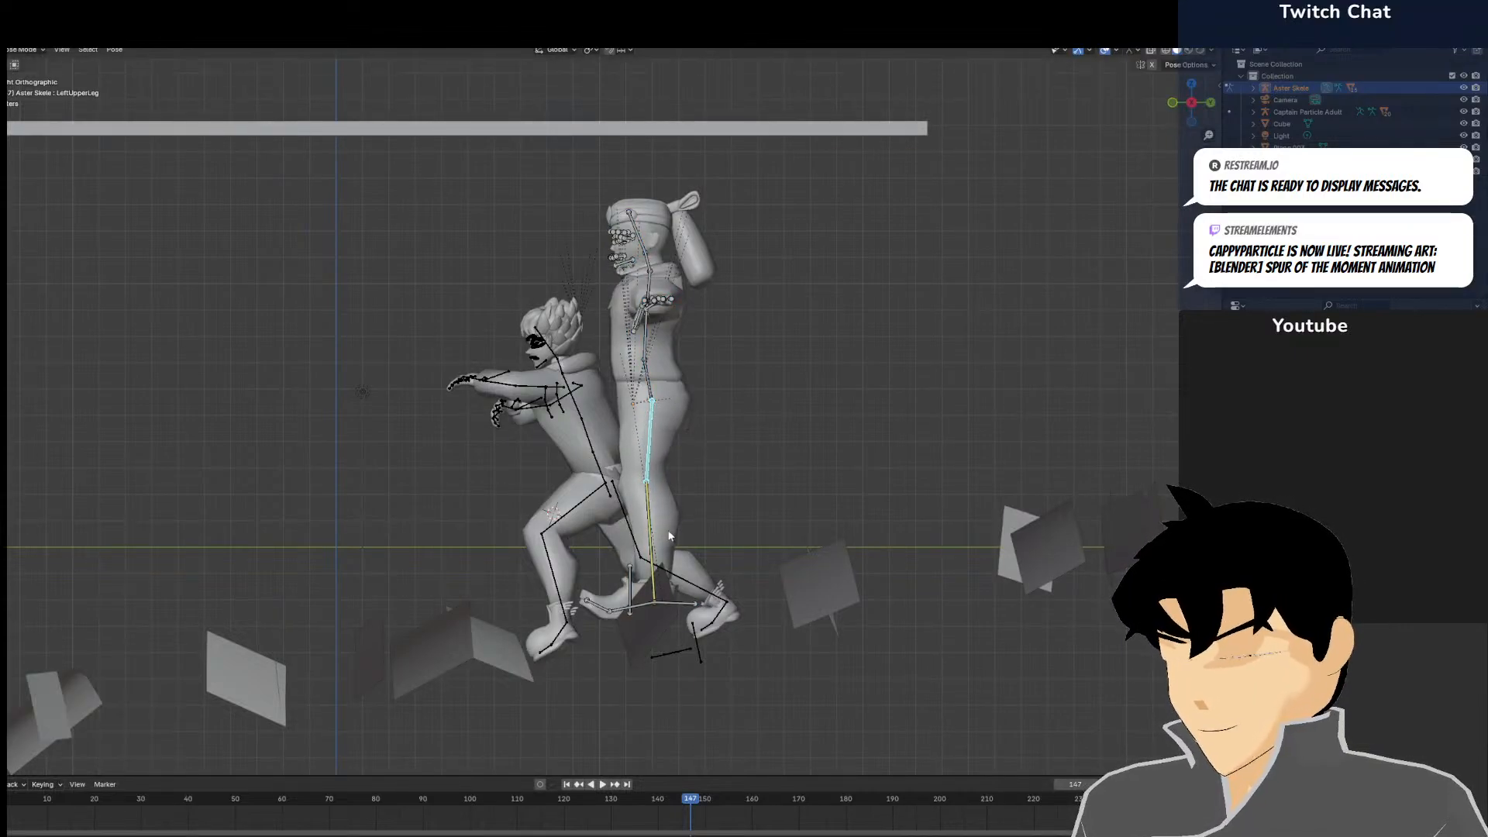
# Move the left leg's IK bone backward and up, and the right leg's IK bone forward, to form a stride
pyautogui.click(685, 601)
pyautogui.press('g')
pyautogui.click(780, 563)
pyautogui.click(664, 596)
pyautogui.press('g')
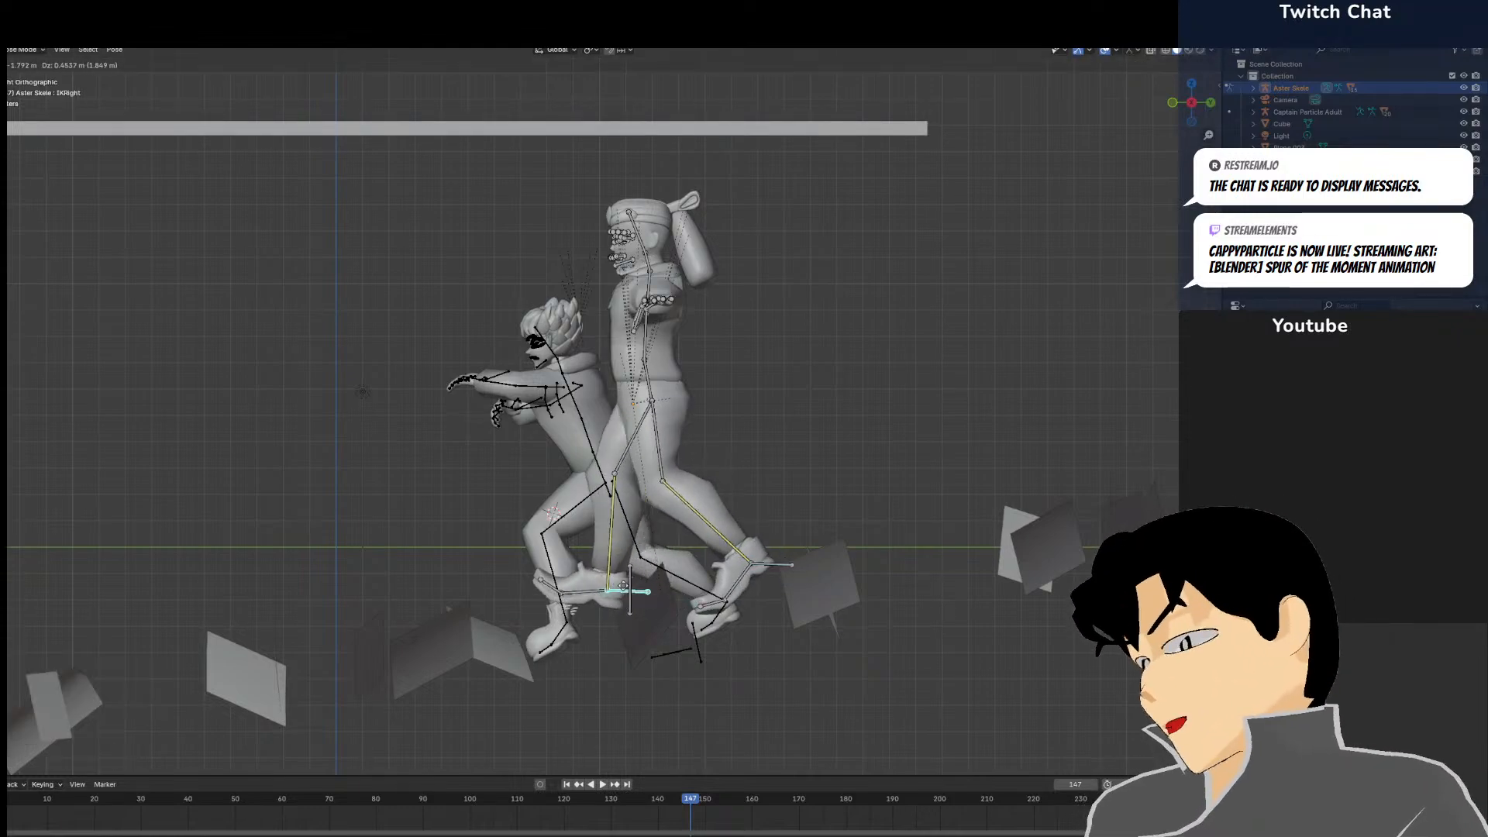
pyautogui.click(635, 571)
# Try to rotate and move the right lower leg bone directly, from the side and front views
pyautogui.click(621, 540)
pyautogui.click(609, 529)
pyautogui.press('r')
pyautogui.click(775, 578)
pyautogui.moveTo(786, 579); pyautogui.dragTo(867, 520, button='middle')
pyautogui.press('g')
pyautogui.rightClick(649, 532)
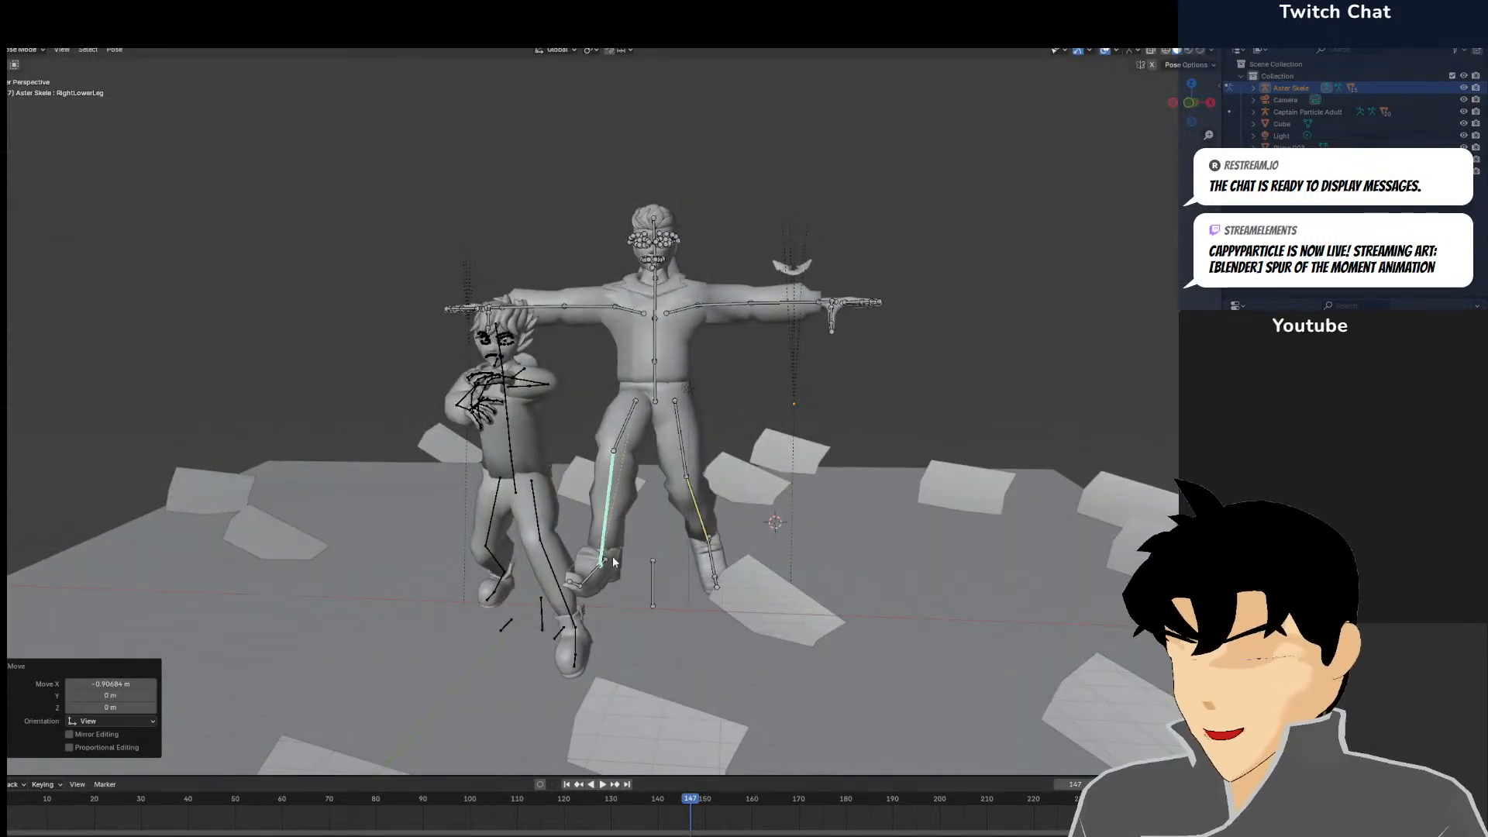
# Reposition the right leg's IK bone from the front and side so the knee bends and the foot steps forward
pyautogui.click(612, 560)
pyautogui.press('g')
pyautogui.click(653, 577)
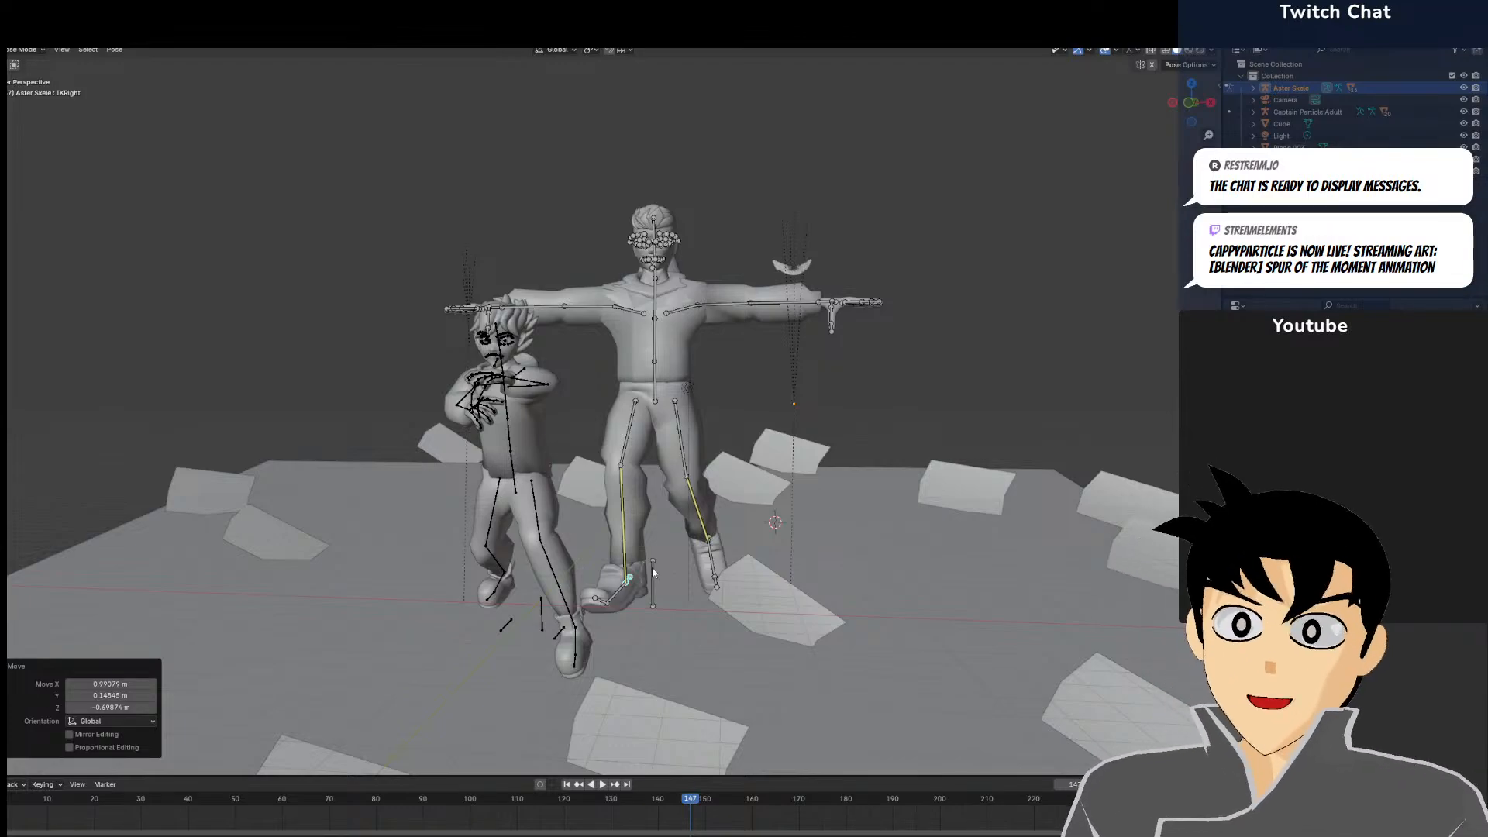
pyautogui.scroll(5, 649, 514)
pyautogui.moveTo(892, 478); pyautogui.dragTo(847, 487, button='middle')
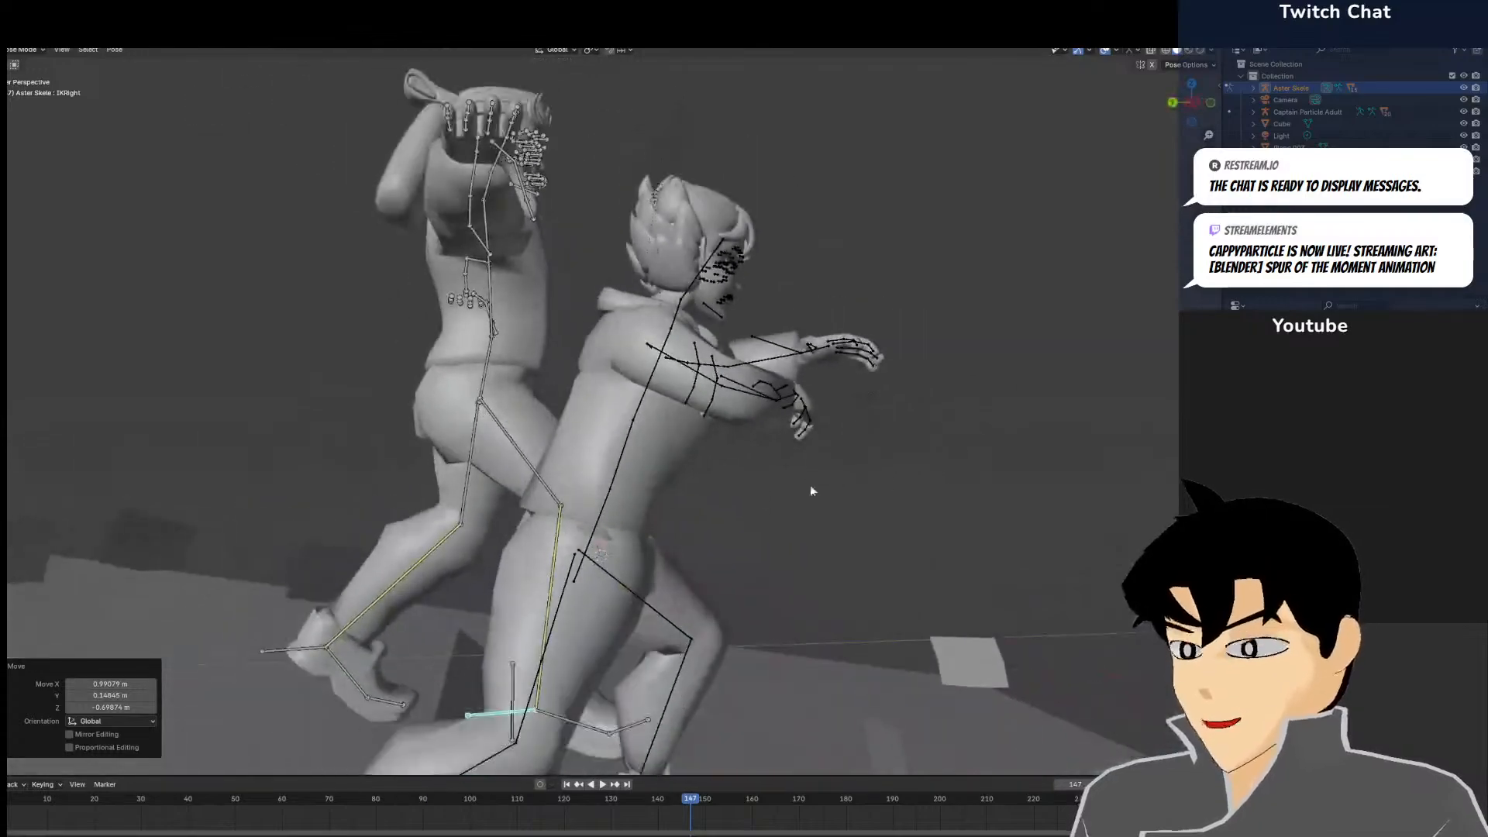
pyautogui.press('g')
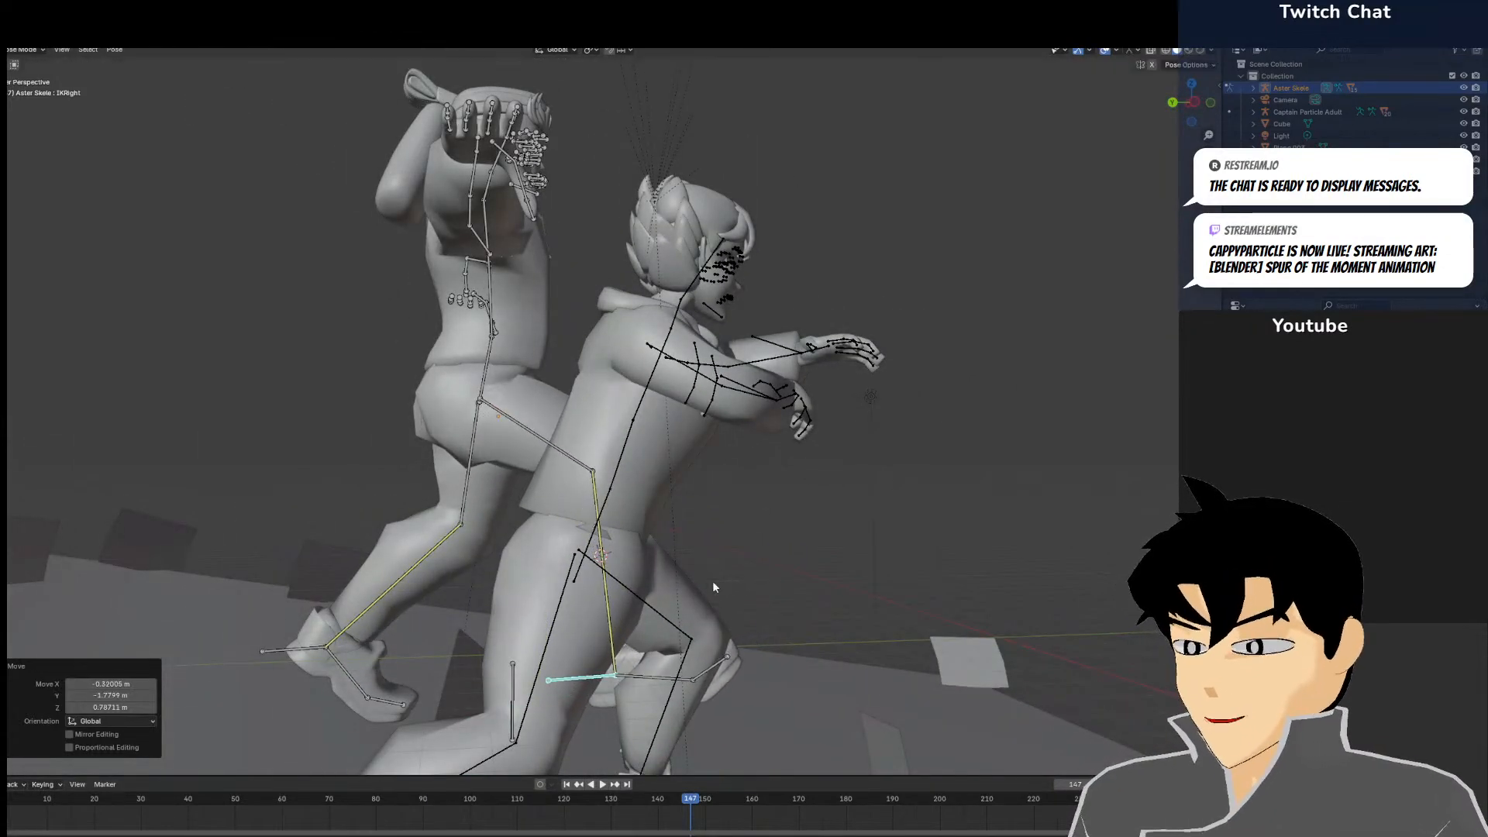
pyautogui.click(588, 593)
# Move the left leg's IK bone about 0.62 m in Y and 0.44 m up to extend the trailing leg
pyautogui.click(260, 628)
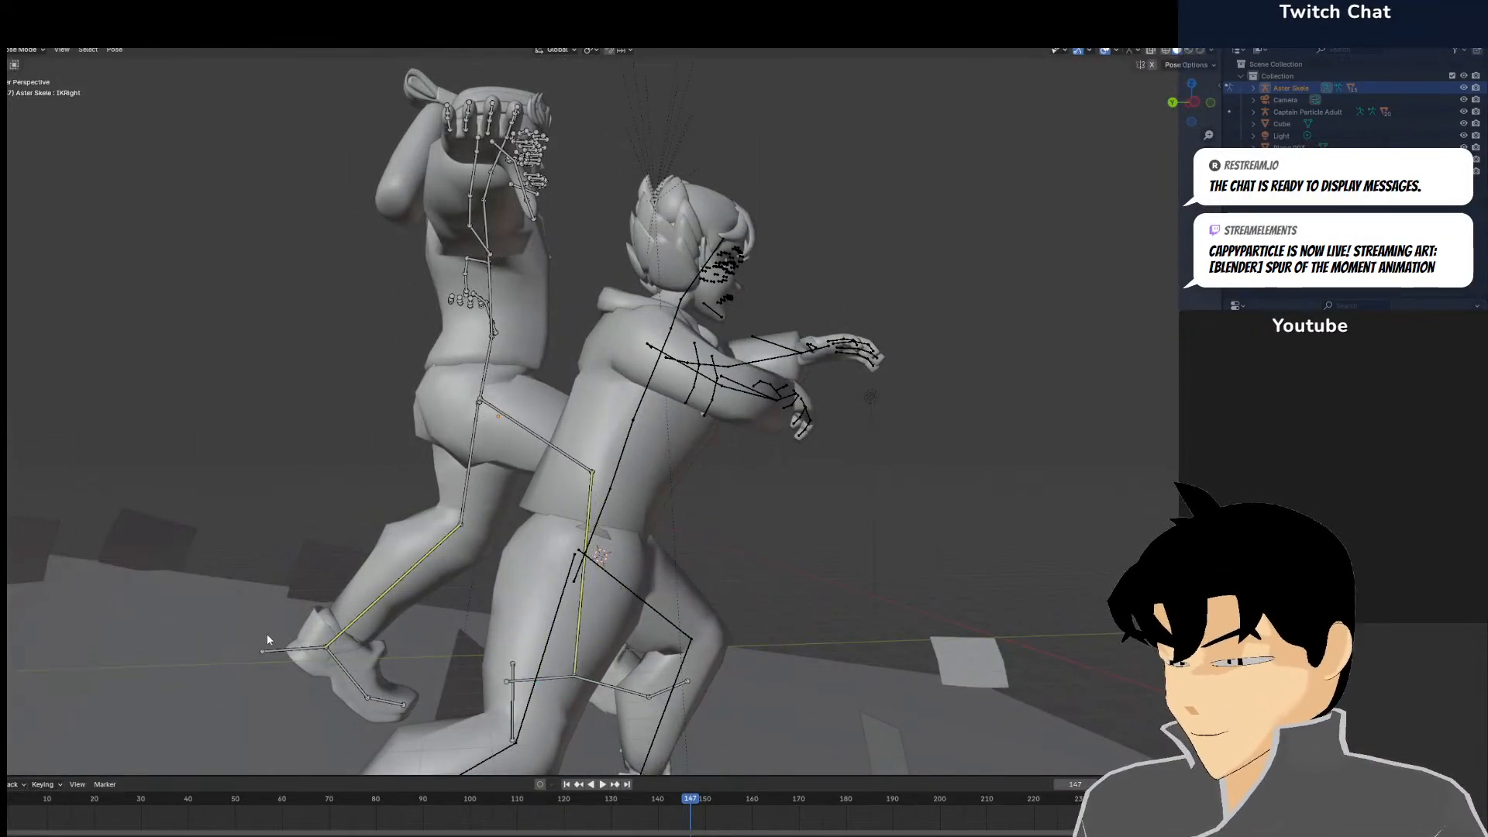
pyautogui.moveTo(288, 655); pyautogui.dragTo(256, 631)
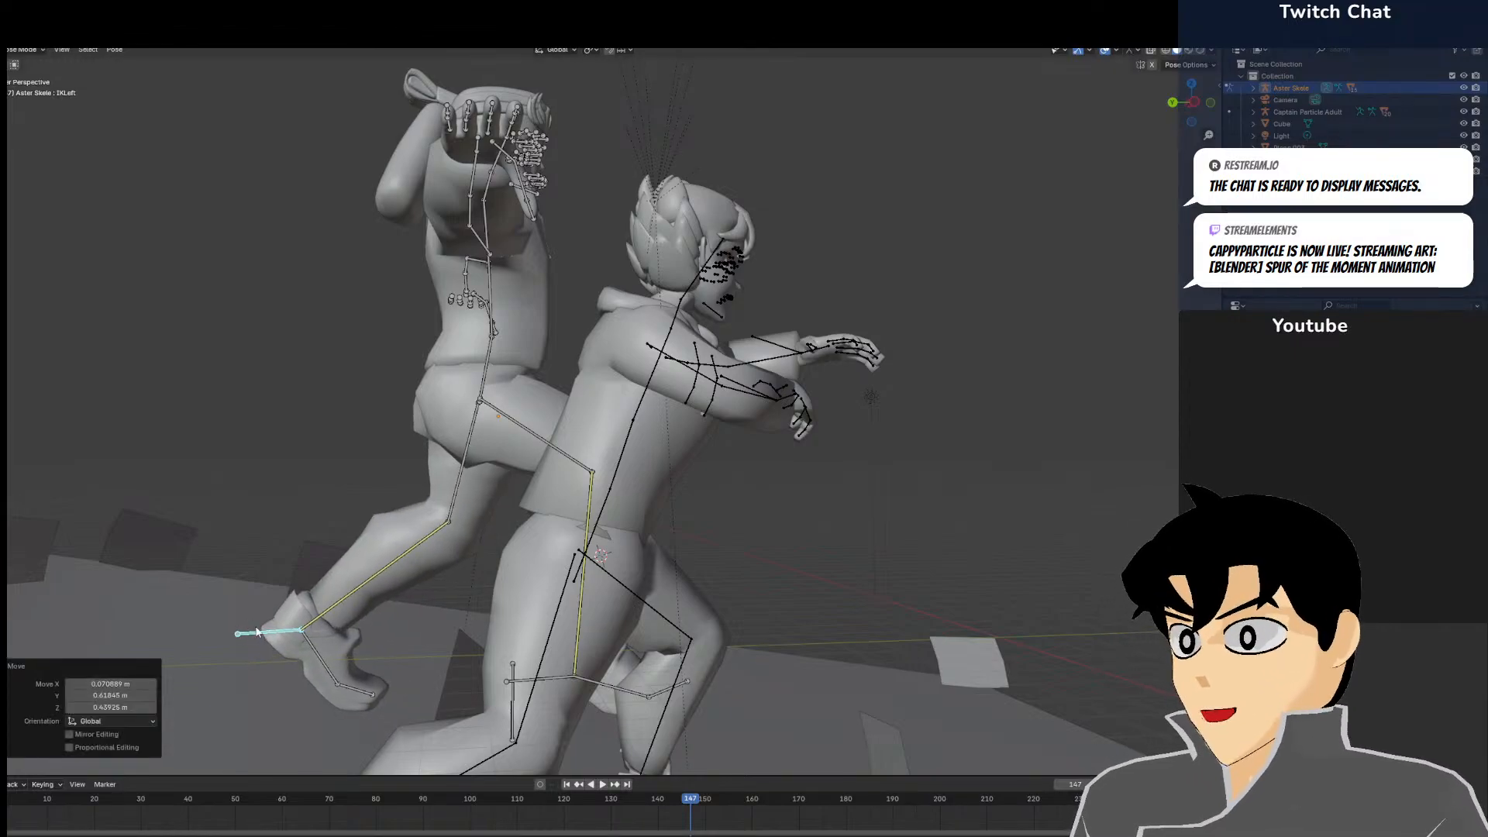
pyautogui.moveTo(454, 380); pyautogui.dragTo(631, 309, button='middle')
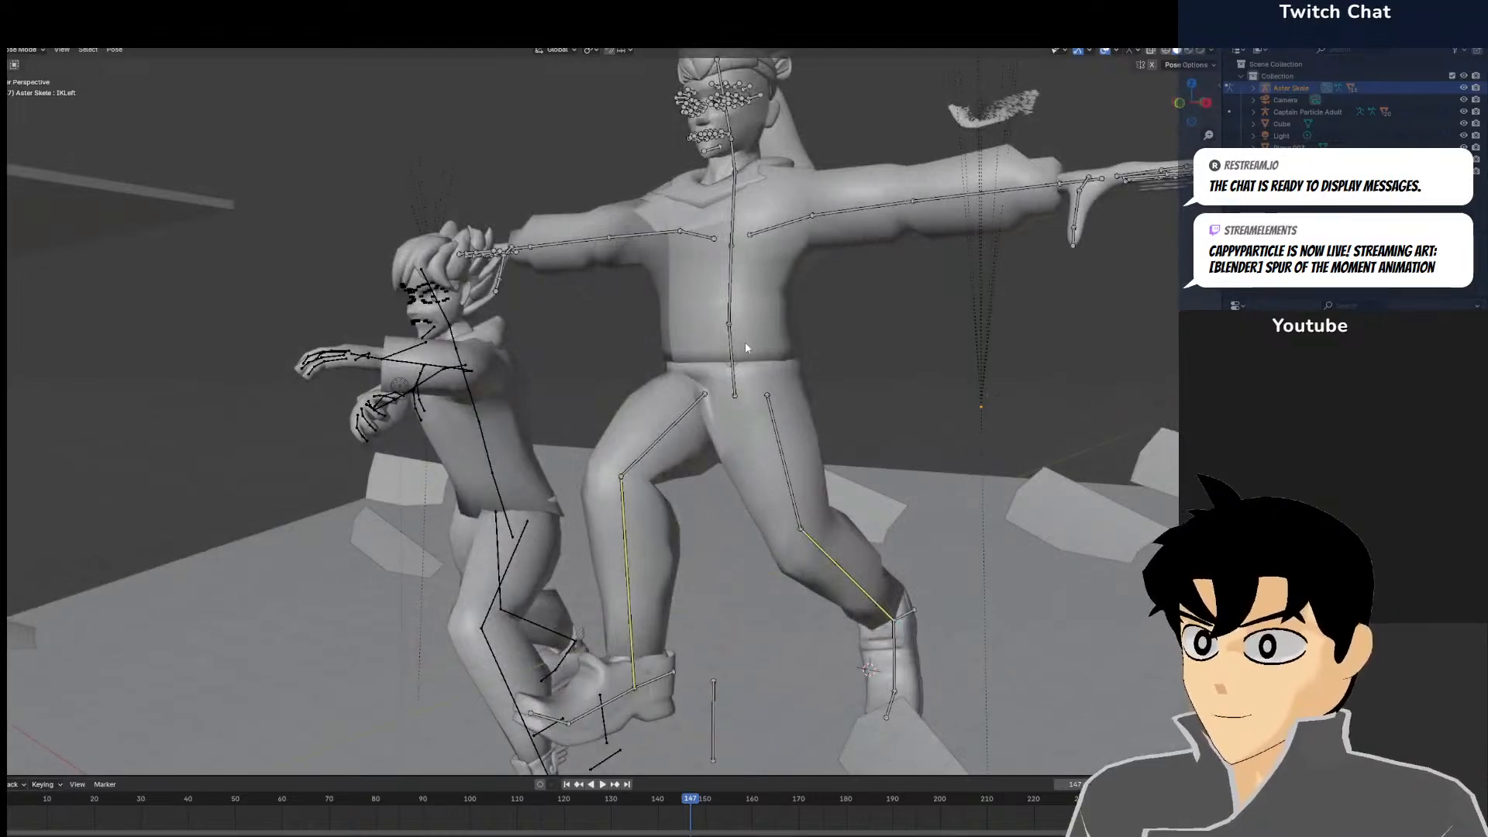
pyautogui.keyDown('alt'); pyautogui.moveTo(752, 287); pyautogui.dragTo(710, 296, button='middle'); pyautogui.keyUp('alt')
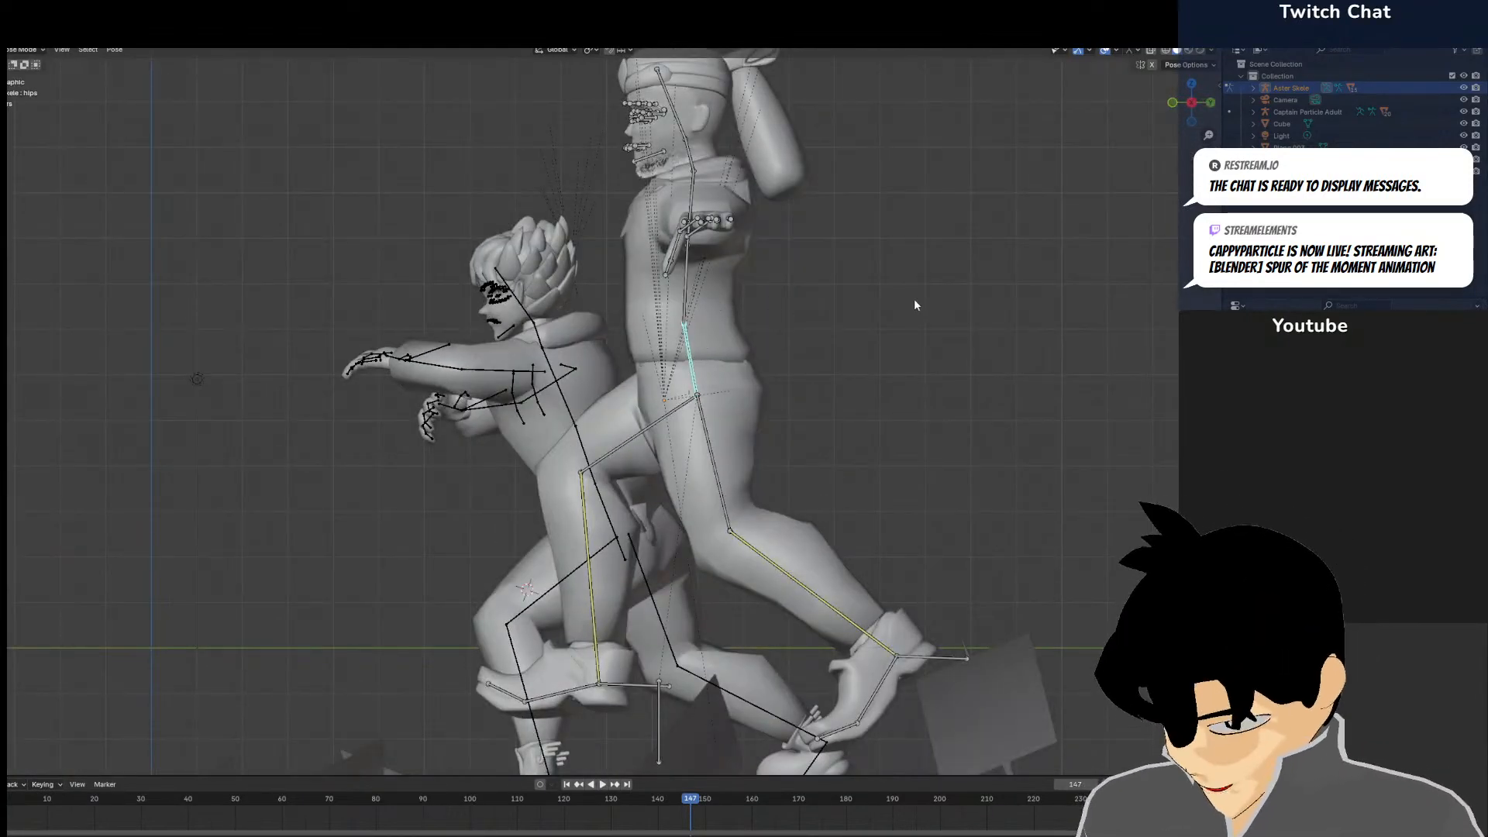
# Adjust the tilt of Aster's hips bone and rotate the spine bone from the side view
pyautogui.press('r')
pyautogui.click(935, 300)
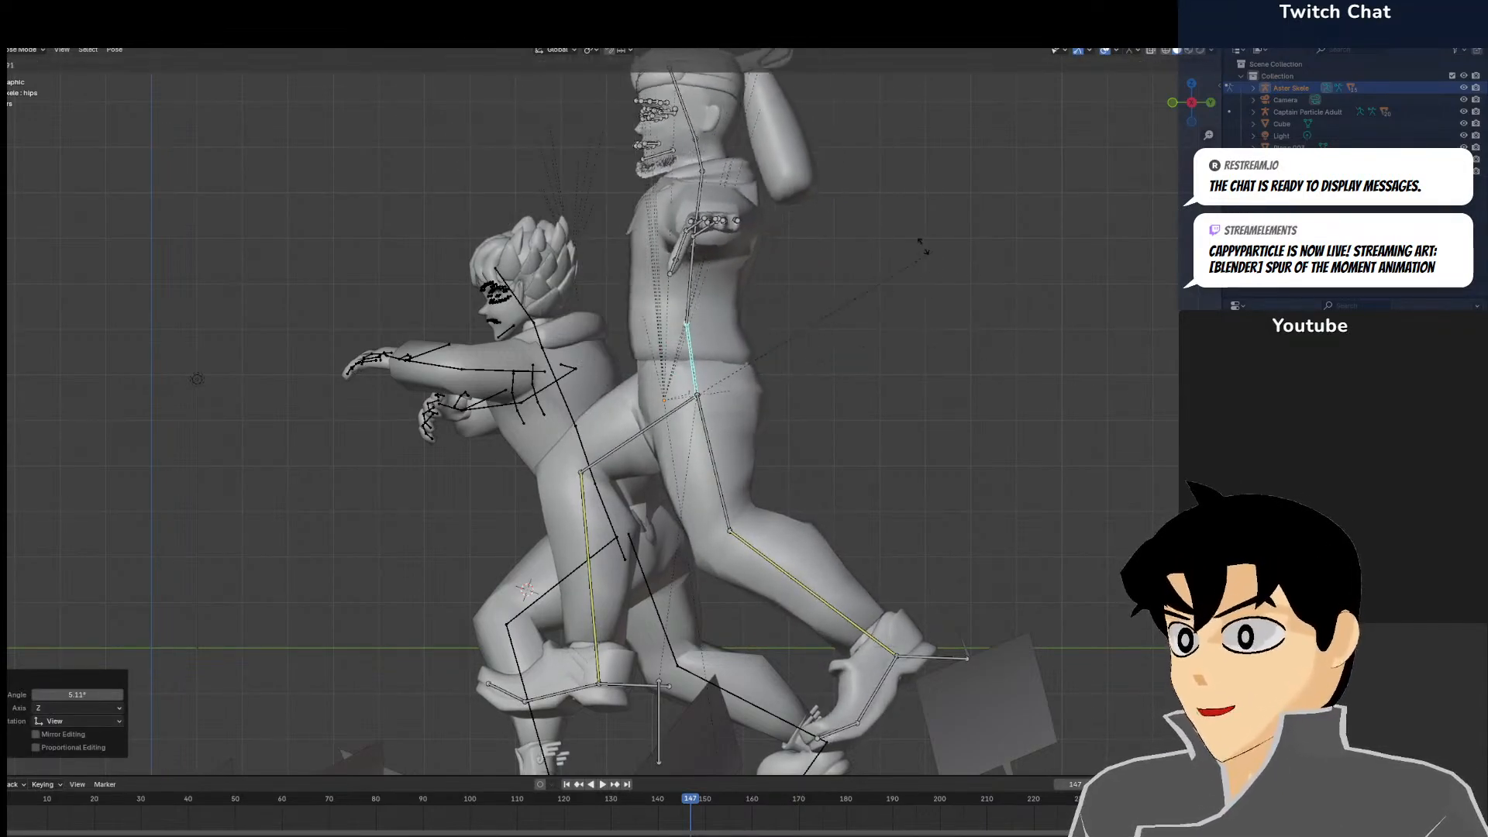
pyautogui.click(792, 246)
pyautogui.click(695, 281)
pyautogui.click(685, 272)
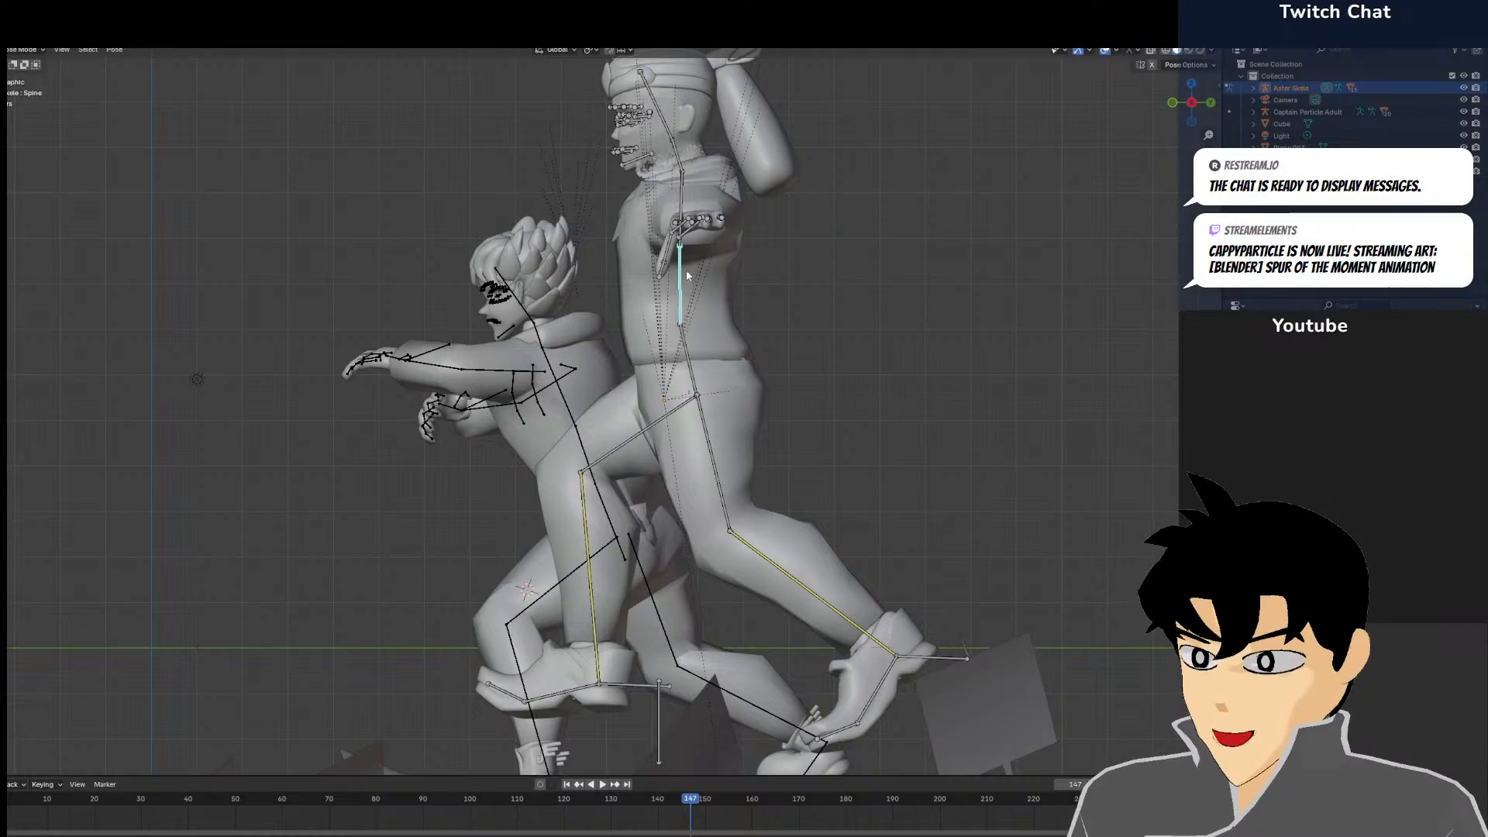
pyautogui.press('r')
pyautogui.click(674, 228)
# Twist Aster's spine in the top view so the right shoulder swings forward and the left arm moves back
pyautogui.press('KP_7')
pyautogui.press('r')
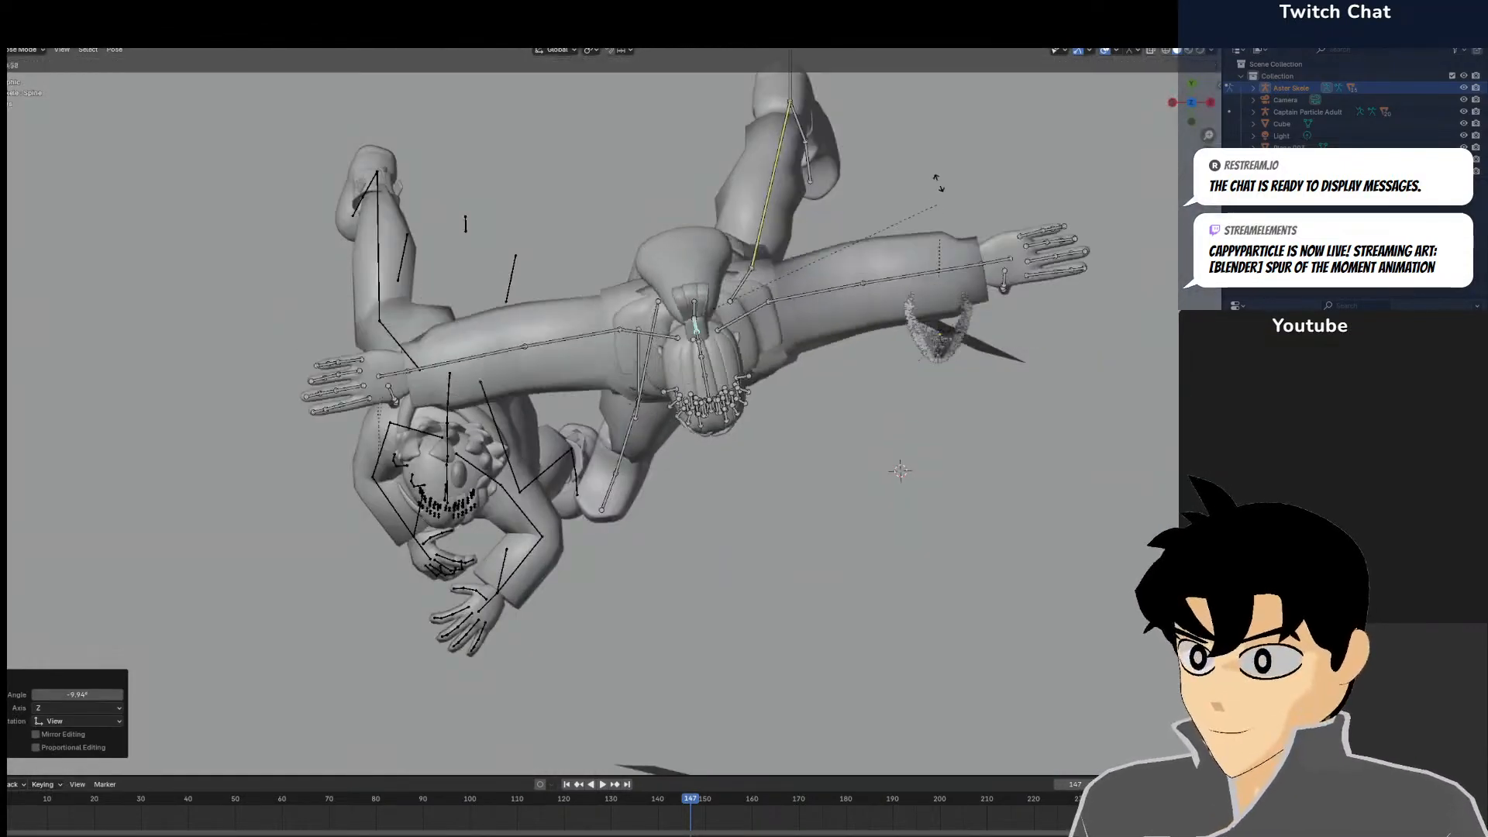
pyautogui.click(922, 111)
# Rotate the right shoulder, upper arm and lower arm bones in the top view so the arm reaches forward
pyautogui.click(594, 364)
pyautogui.press('r')
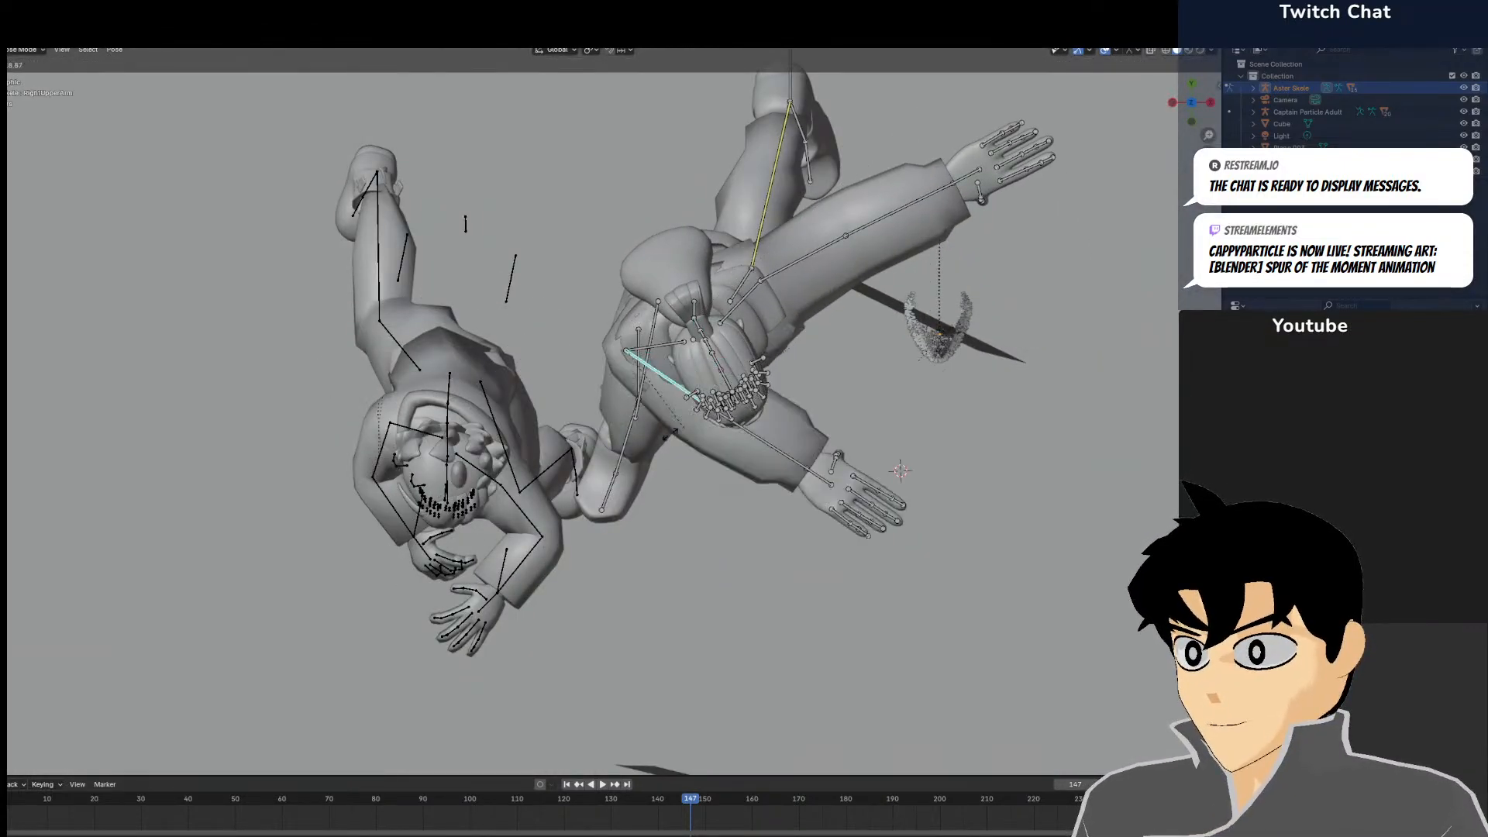
pyautogui.rightClick(619, 422)
pyautogui.click(634, 353)
pyautogui.press('r')
pyautogui.click(629, 393)
pyautogui.click(616, 413)
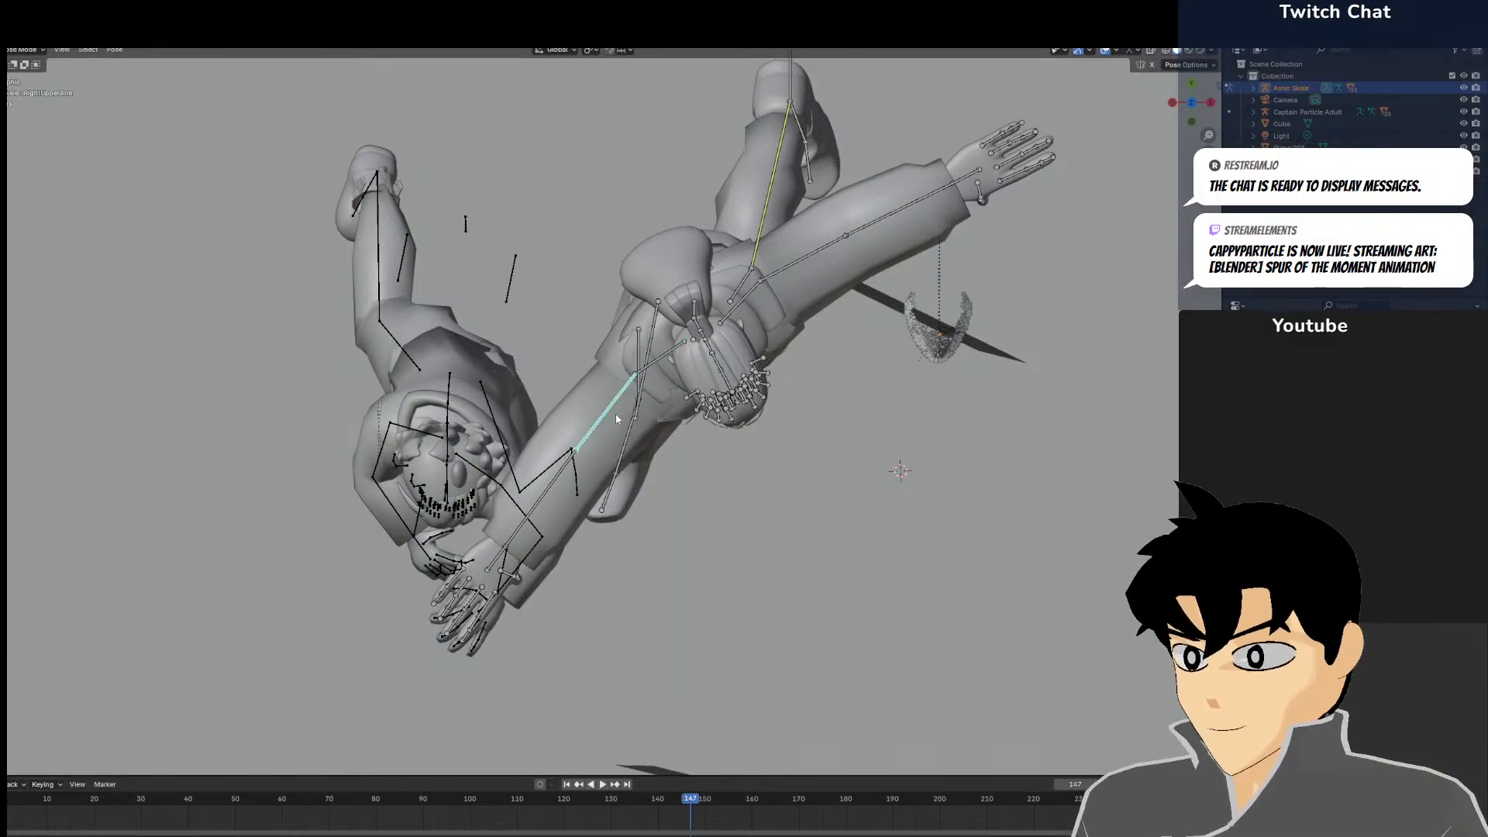
pyautogui.press('r')
pyautogui.click(673, 426)
pyautogui.click(684, 494)
pyautogui.press('r')
pyautogui.click(726, 457)
pyautogui.moveTo(963, 518); pyautogui.dragTo(392, 421, button='middle')
pyautogui.scroll(3, 950, 376)
pyautogui.scroll(2, 396, 448)
pyautogui.scroll(1, 379, 444)
pyautogui.click(384, 409)
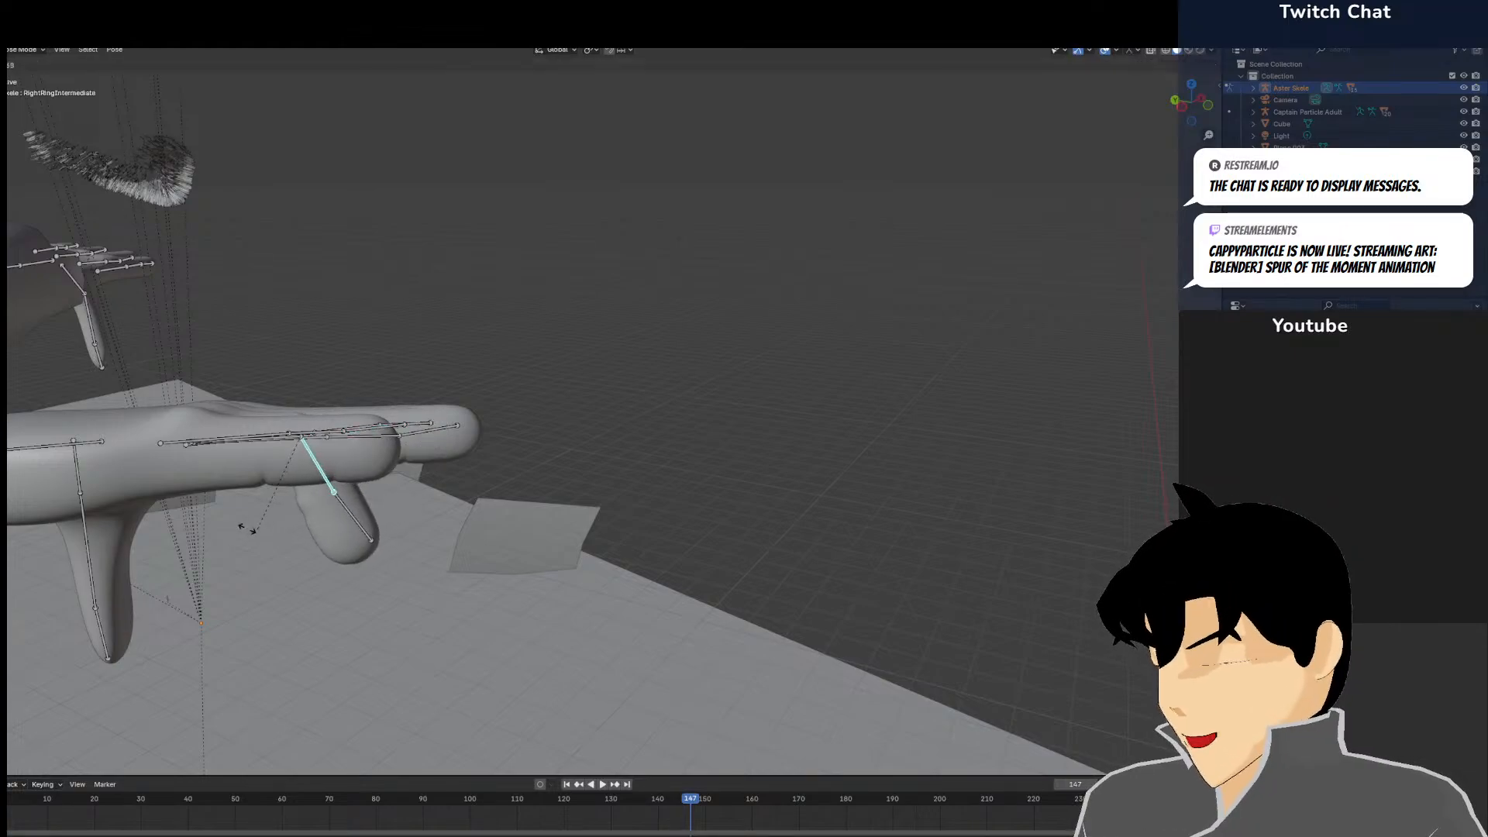
pyautogui.moveTo(296, 473); pyautogui.dragTo(583, 416, button='middle')
pyautogui.click(586, 505)
pyautogui.scroll(4, 583, 417)
pyautogui.moveTo(666, 435); pyautogui.dragTo(620, 450, button='middle')
pyautogui.press('r')
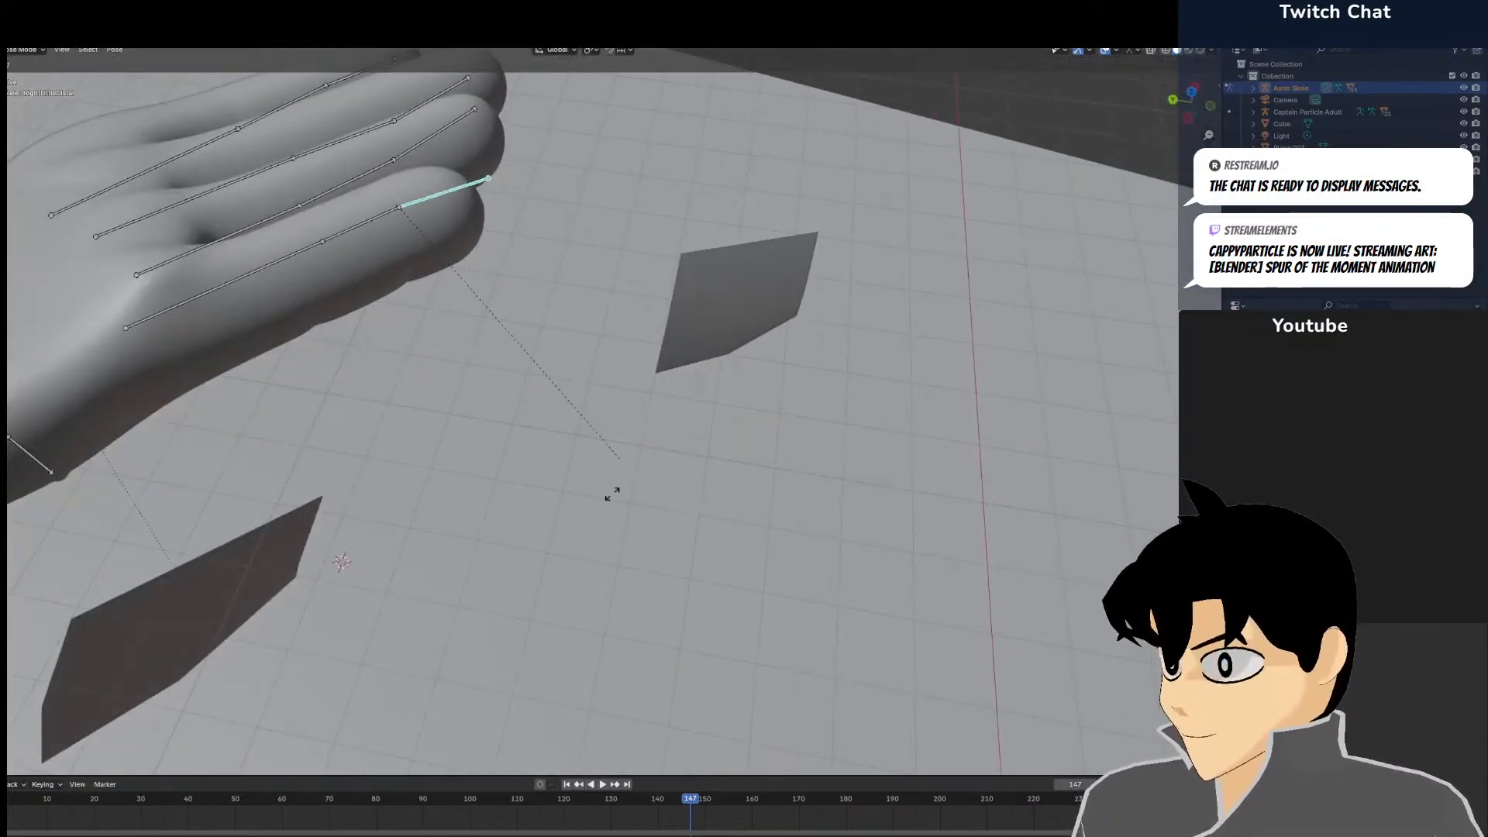
pyautogui.rightClick(227, 518)
# Curl the right little finger by rotating its finger bones toward the palm, turning the proximal bone about 76°
pyautogui.moveTo(351, 328); pyautogui.dragTo(356, 421, button='middle')
pyautogui.scroll(-5, 332, 294)
pyautogui.keyDown('shift'); pyautogui.moveTo(450, 337); pyautogui.dragTo(512, 397, button='middle'); pyautogui.keyUp('shift')
pyautogui.scroll(6, 497, 468)
pyautogui.scroll(-3, 512, 397)
pyautogui.press('r')
pyautogui.click(334, 437)
pyautogui.click(305, 417)
pyautogui.press('r')
pyautogui.click(165, 427)
pyautogui.click(177, 439)
pyautogui.press('r')
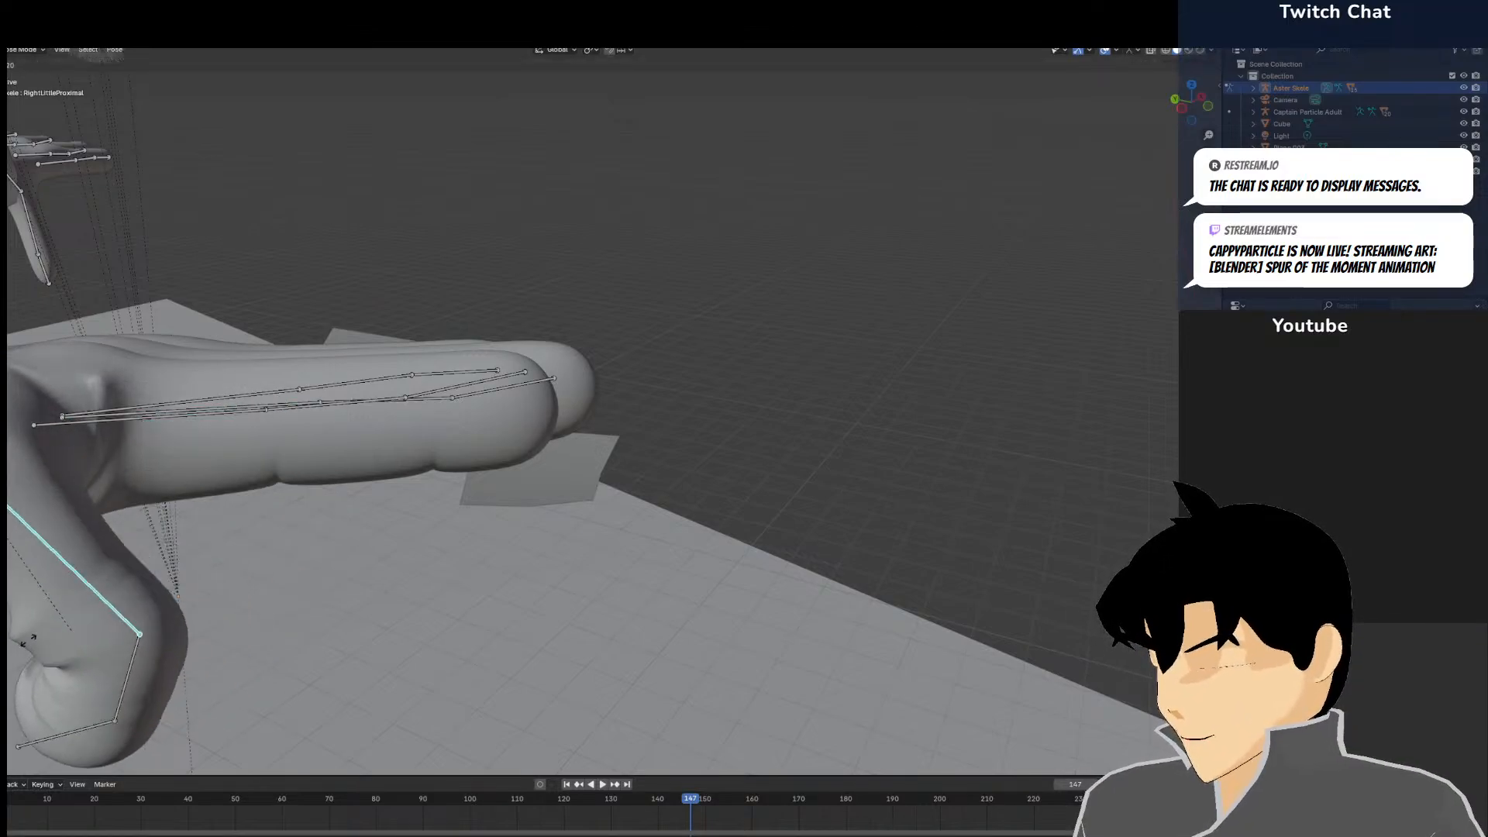
pyautogui.click(57, 601)
# Curl the right ring finger toward the palm by rotating its distal, intermediate and proximal bones
pyautogui.scroll(-10, 322, 519)
pyautogui.moveTo(435, 490); pyautogui.dragTo(361, 541, button='middle')
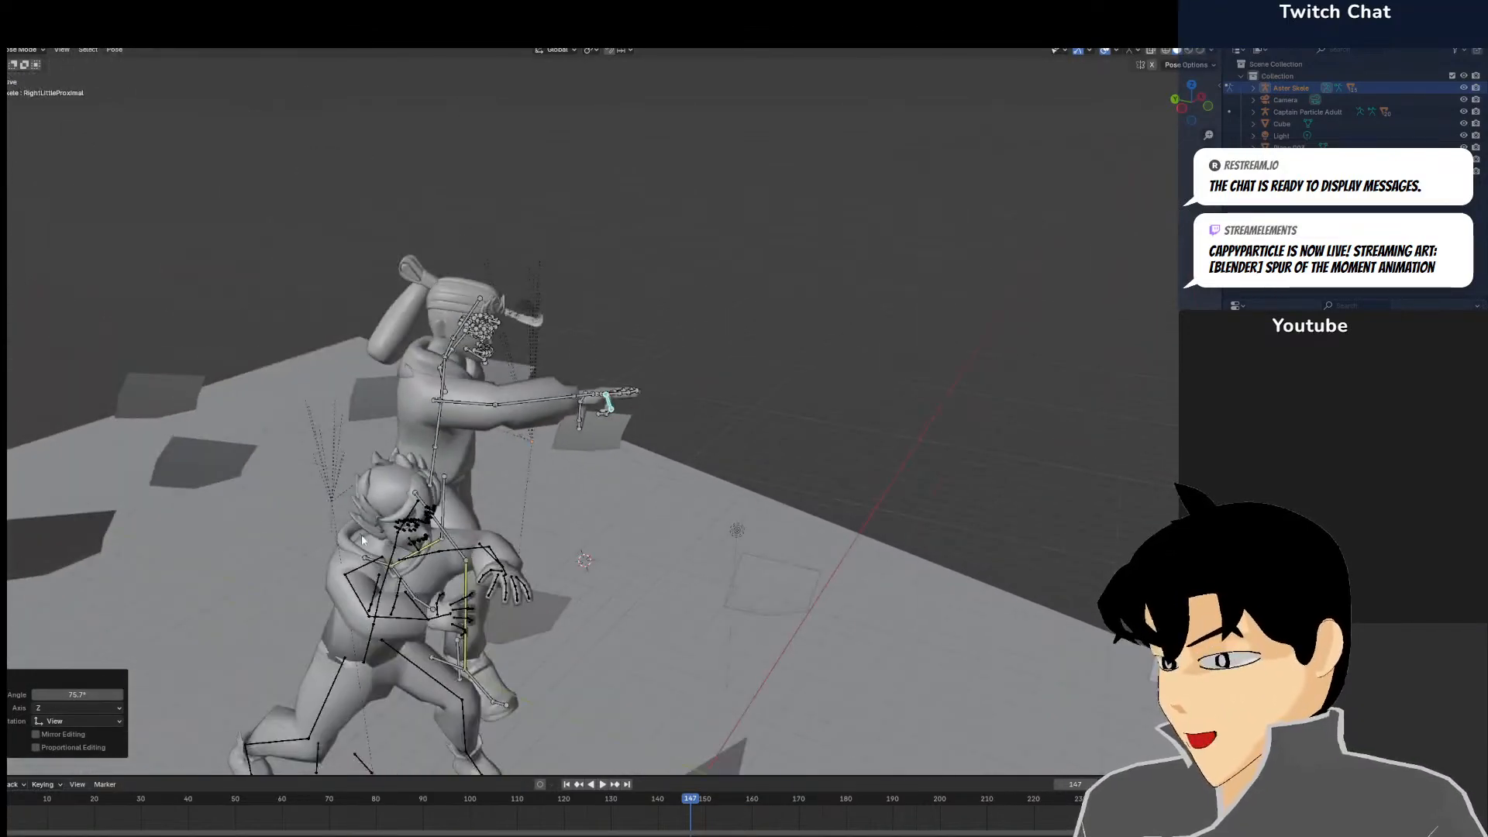
pyautogui.scroll(13, 531, 535)
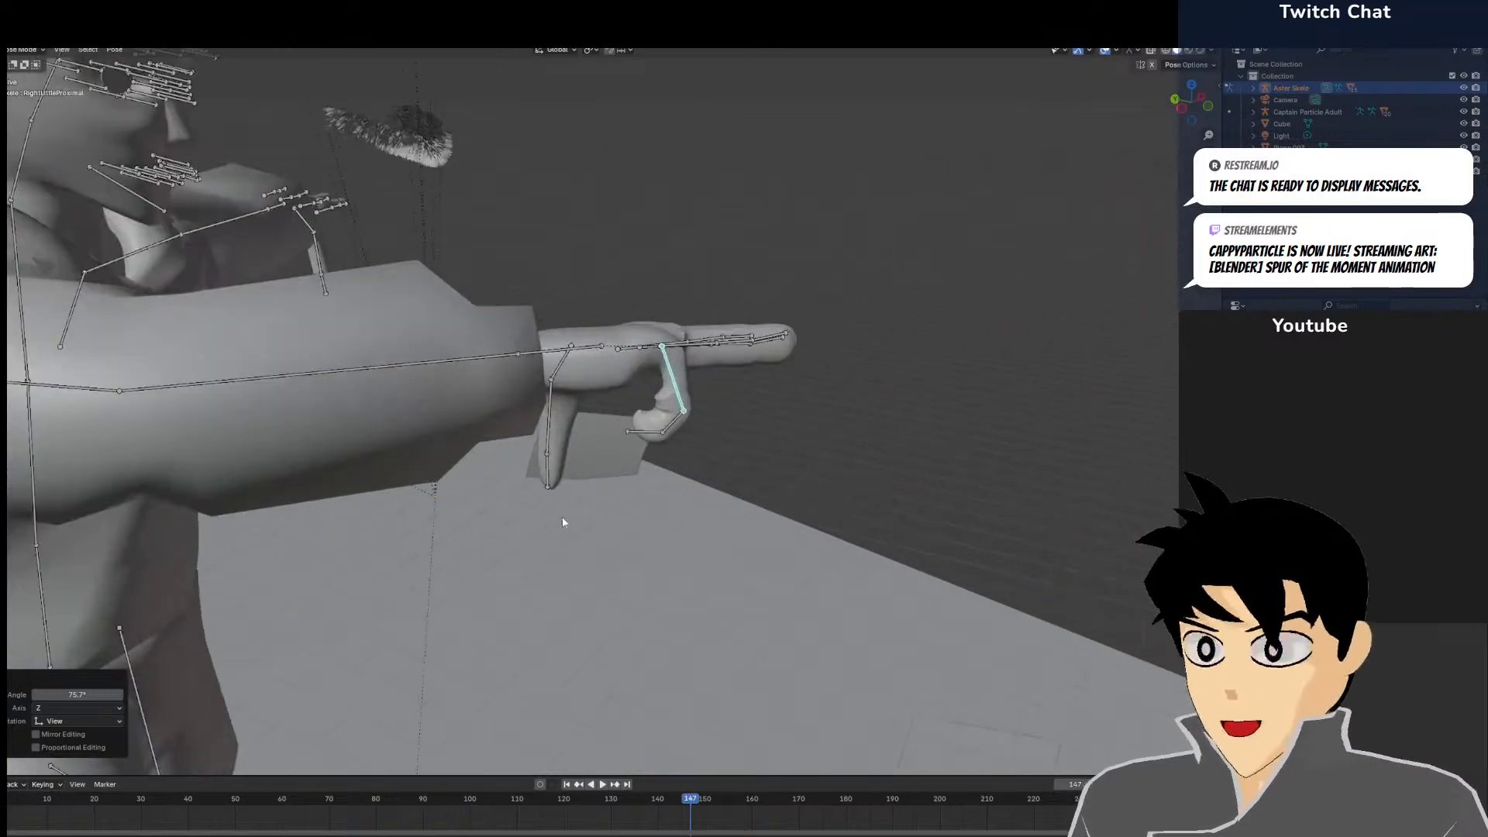
pyautogui.scroll(-3, 684, 388)
pyautogui.moveTo(684, 390); pyautogui.dragTo(678, 392, button='middle')
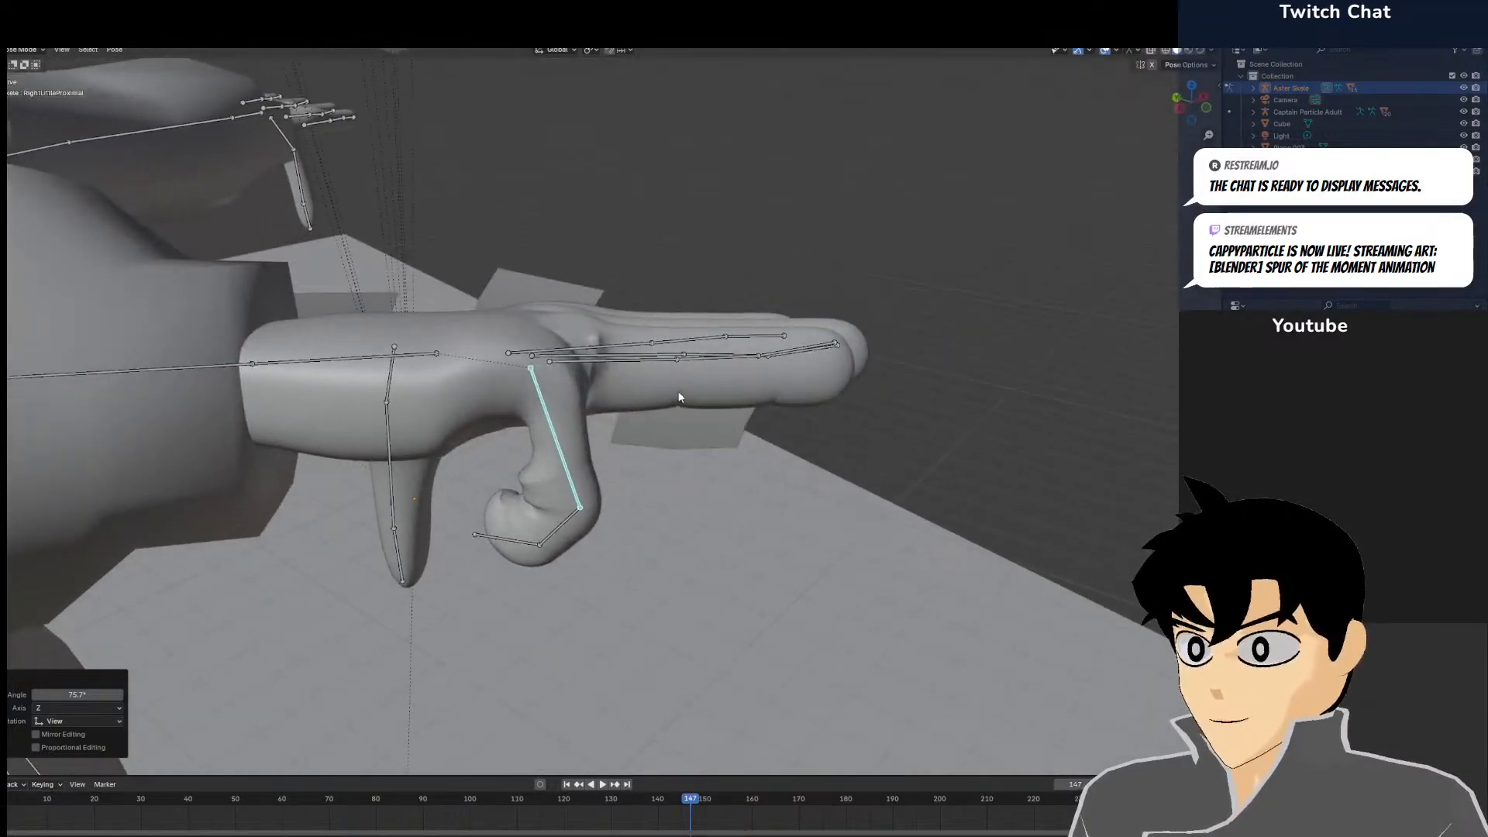
pyautogui.click(780, 356)
pyautogui.press('r')
pyautogui.click(749, 422)
pyautogui.click(732, 360)
pyautogui.press('r')
pyautogui.click(640, 370)
pyautogui.click(643, 362)
pyautogui.press('r')
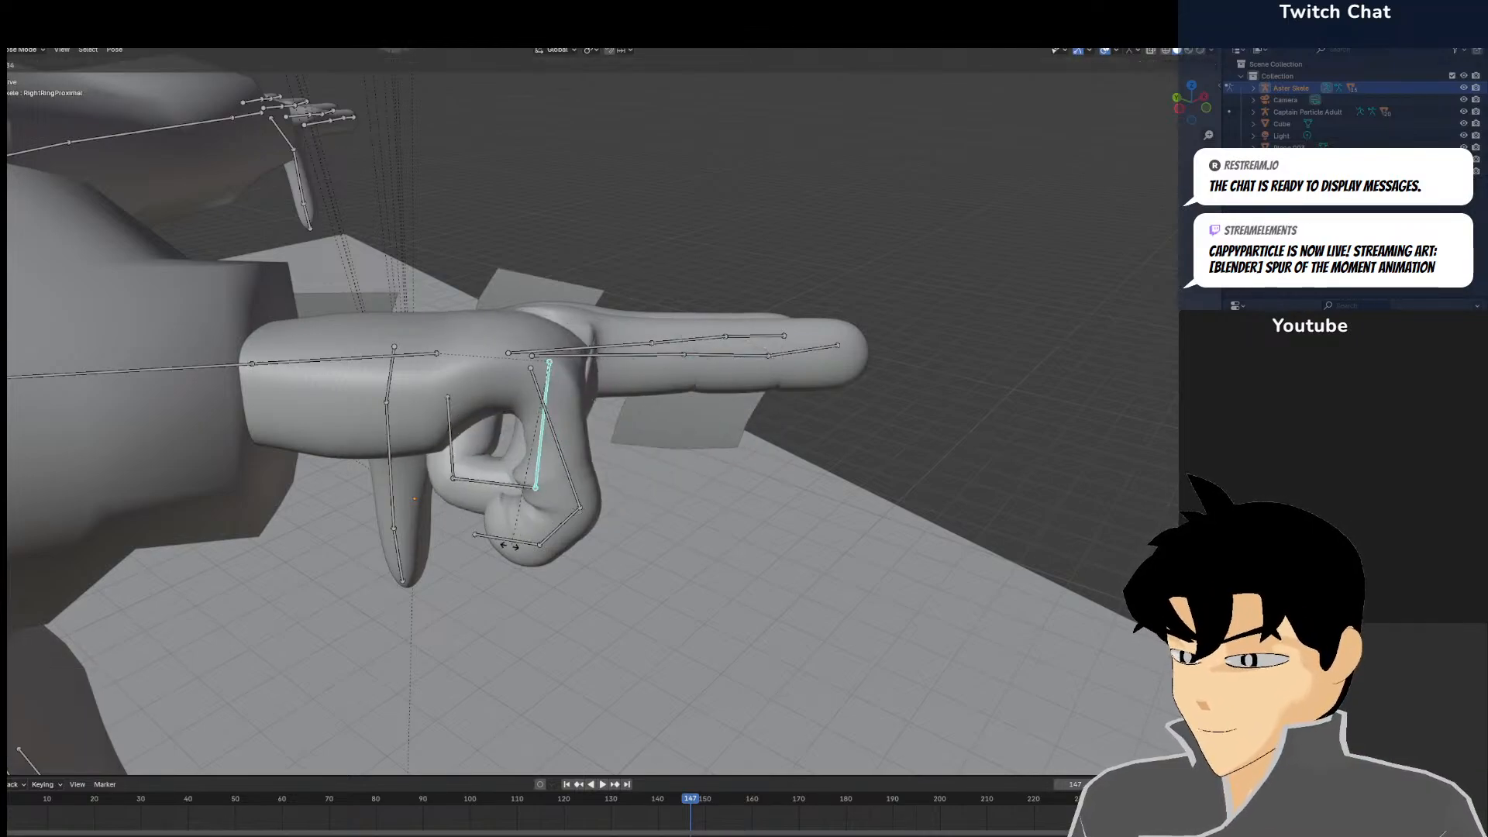
pyautogui.click(511, 545)
# Curl the right middle finger toward the palm by rotating its distal, intermediate and proximal bones
pyautogui.click(788, 360)
pyautogui.press('r')
pyautogui.click(738, 456)
pyautogui.click(733, 356)
pyautogui.press('r')
pyautogui.click(684, 428)
pyautogui.click(648, 358)
pyautogui.press('r')
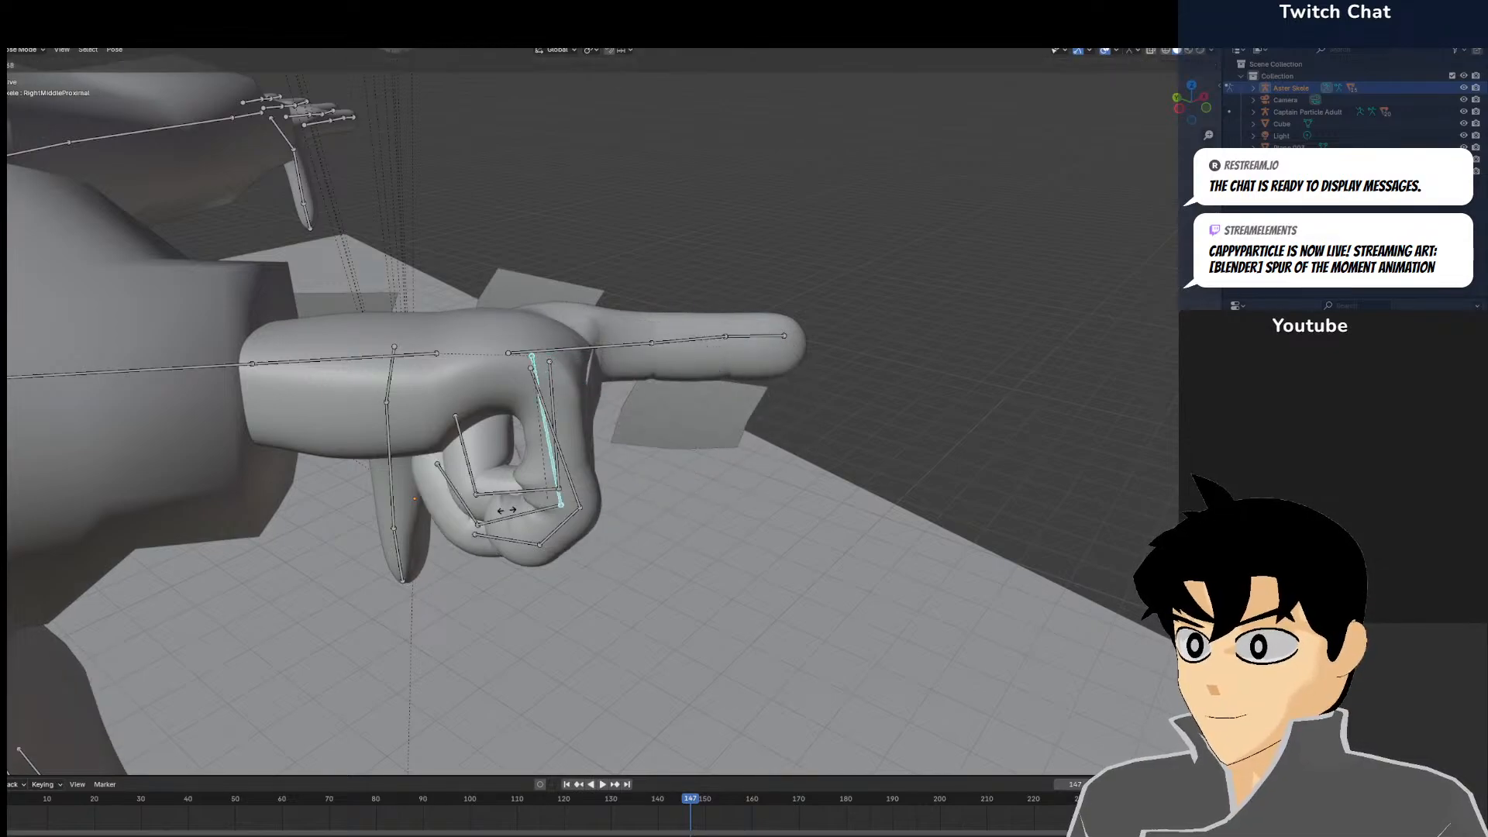
pyautogui.click(506, 510)
# Curl the right index finger by rotating its three bones toward the palm, turning the intermediate bone about 83°
pyautogui.click(741, 336)
pyautogui.press('r')
pyautogui.click(734, 395)
pyautogui.click(690, 341)
pyautogui.press('r')
pyautogui.click(647, 434)
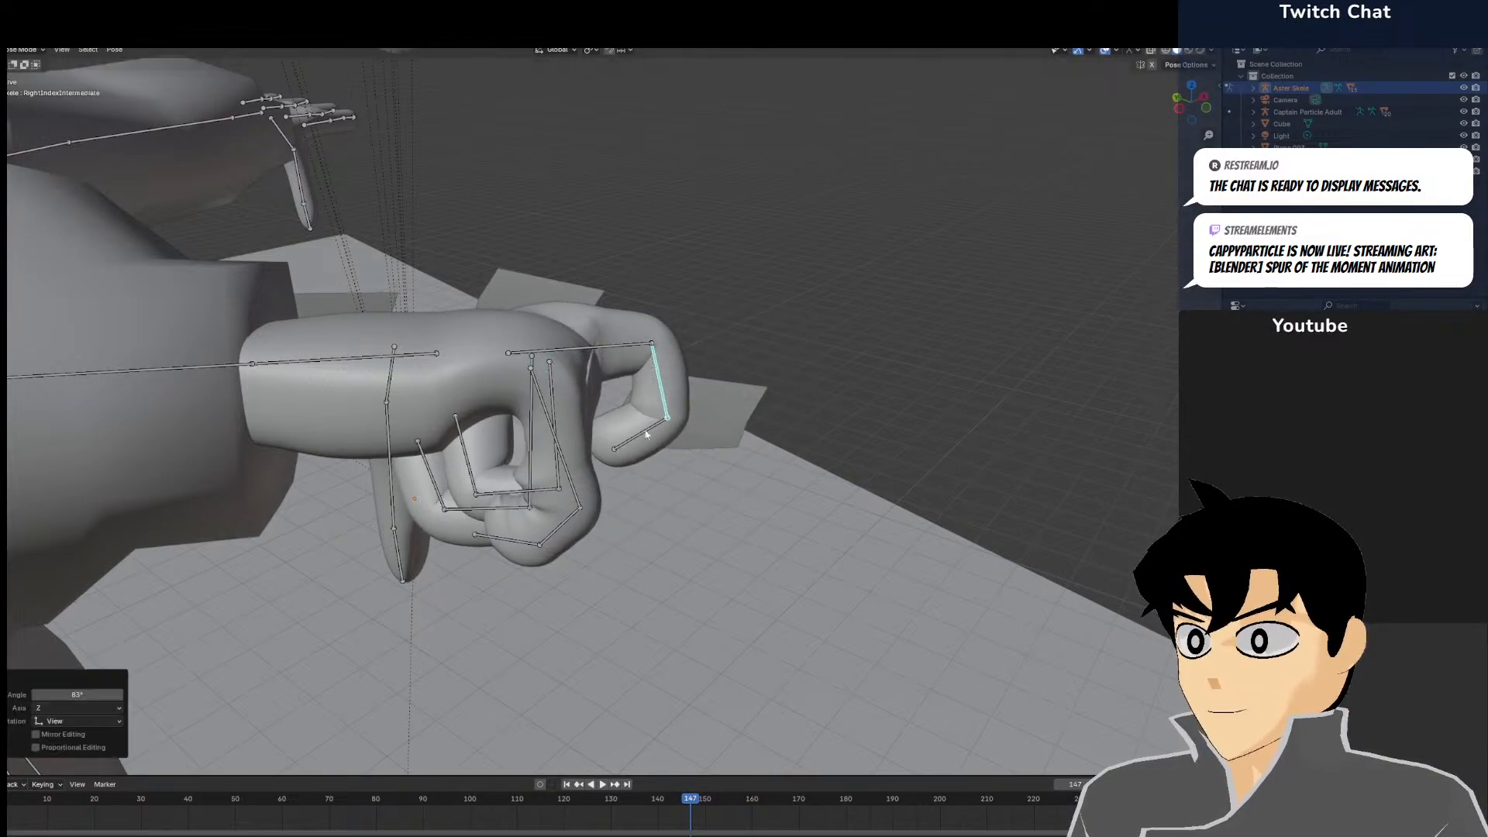
pyautogui.click(596, 350)
pyautogui.press('r')
pyautogui.click(497, 521)
# Fine-tune the rotation of a finger bone in the right fist from a closer angle
pyautogui.moveTo(500, 518); pyautogui.dragTo(660, 514, button='middle')
pyautogui.scroll(3, 659, 514)
pyautogui.click(511, 376)
pyautogui.moveTo(513, 379); pyautogui.dragTo(534, 408, button='middle')
pyautogui.press('r')
pyautogui.click(589, 385)
pyautogui.click(353, 364)
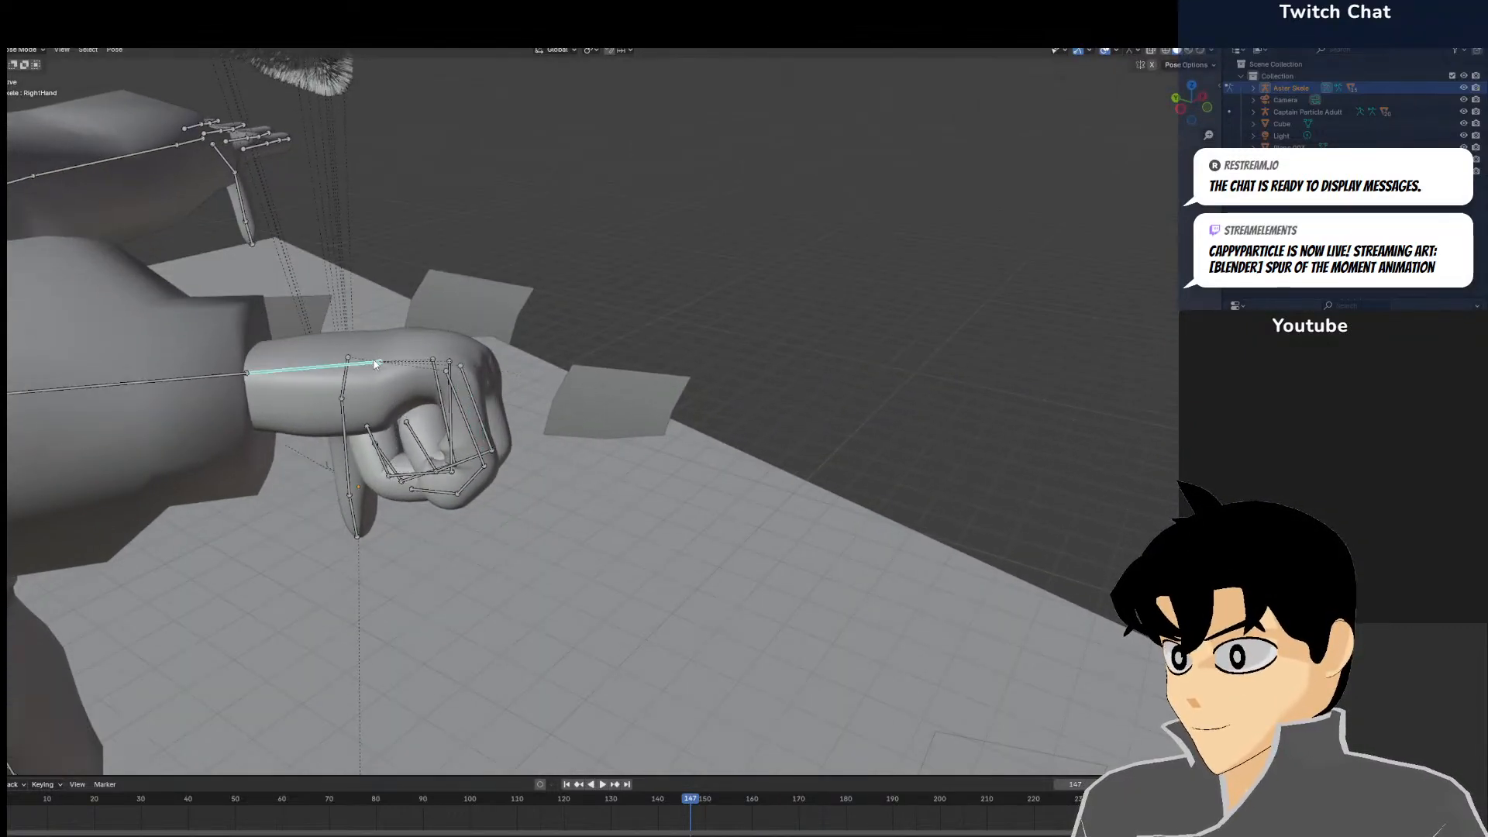
pyautogui.press('r')
pyautogui.rightClick(541, 489)
# Rotate the right thumb's proximal bone and the bone beyond it to fold the thumb toward the fist
pyautogui.scroll(3, 540, 489)
pyautogui.moveTo(540, 490); pyautogui.dragTo(446, 343, button='middle')
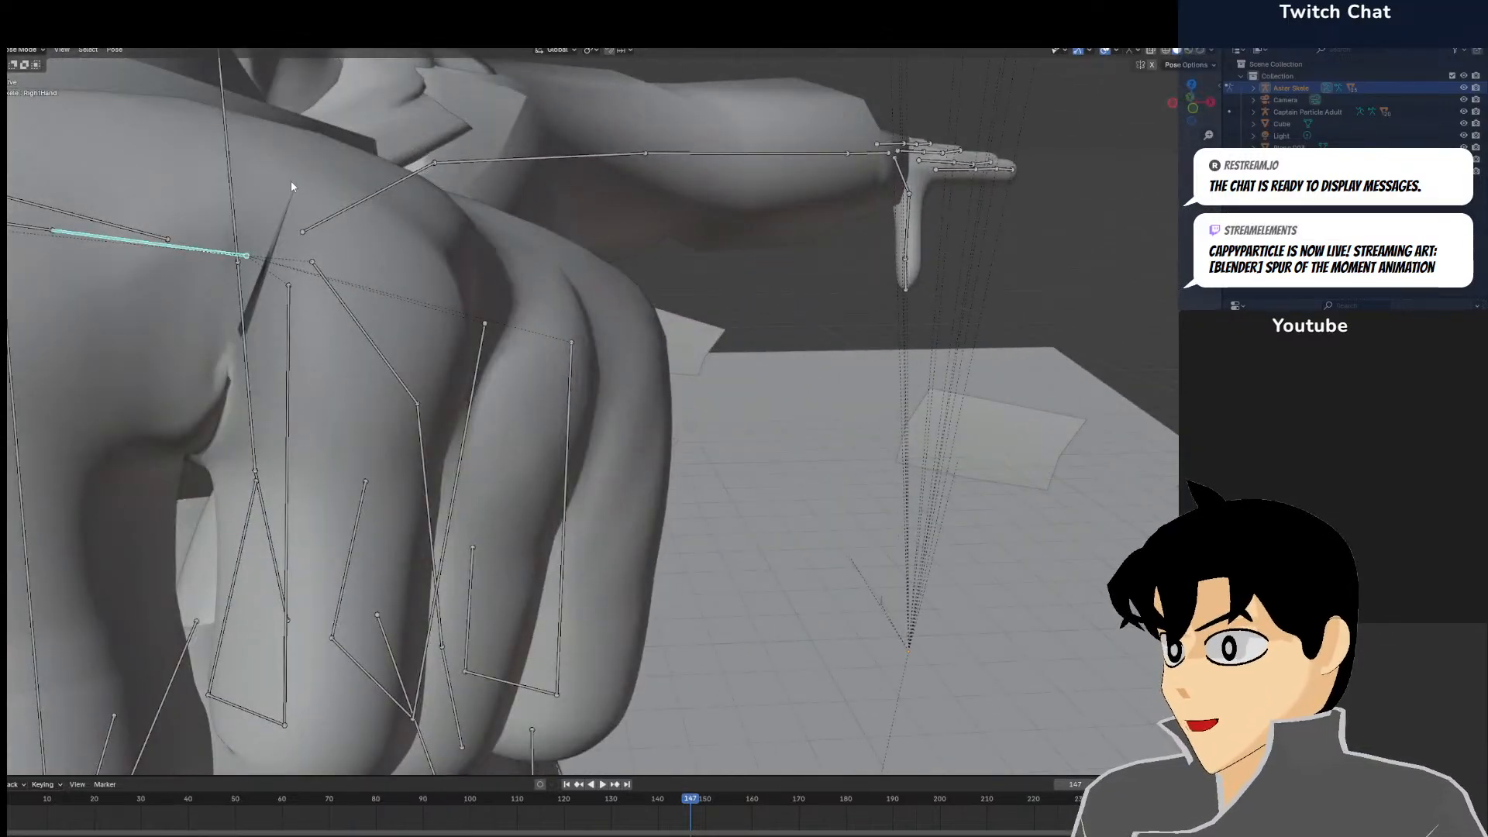
pyautogui.moveTo(305, 192); pyautogui.dragTo(370, 350, button='middle')
pyautogui.press('r')
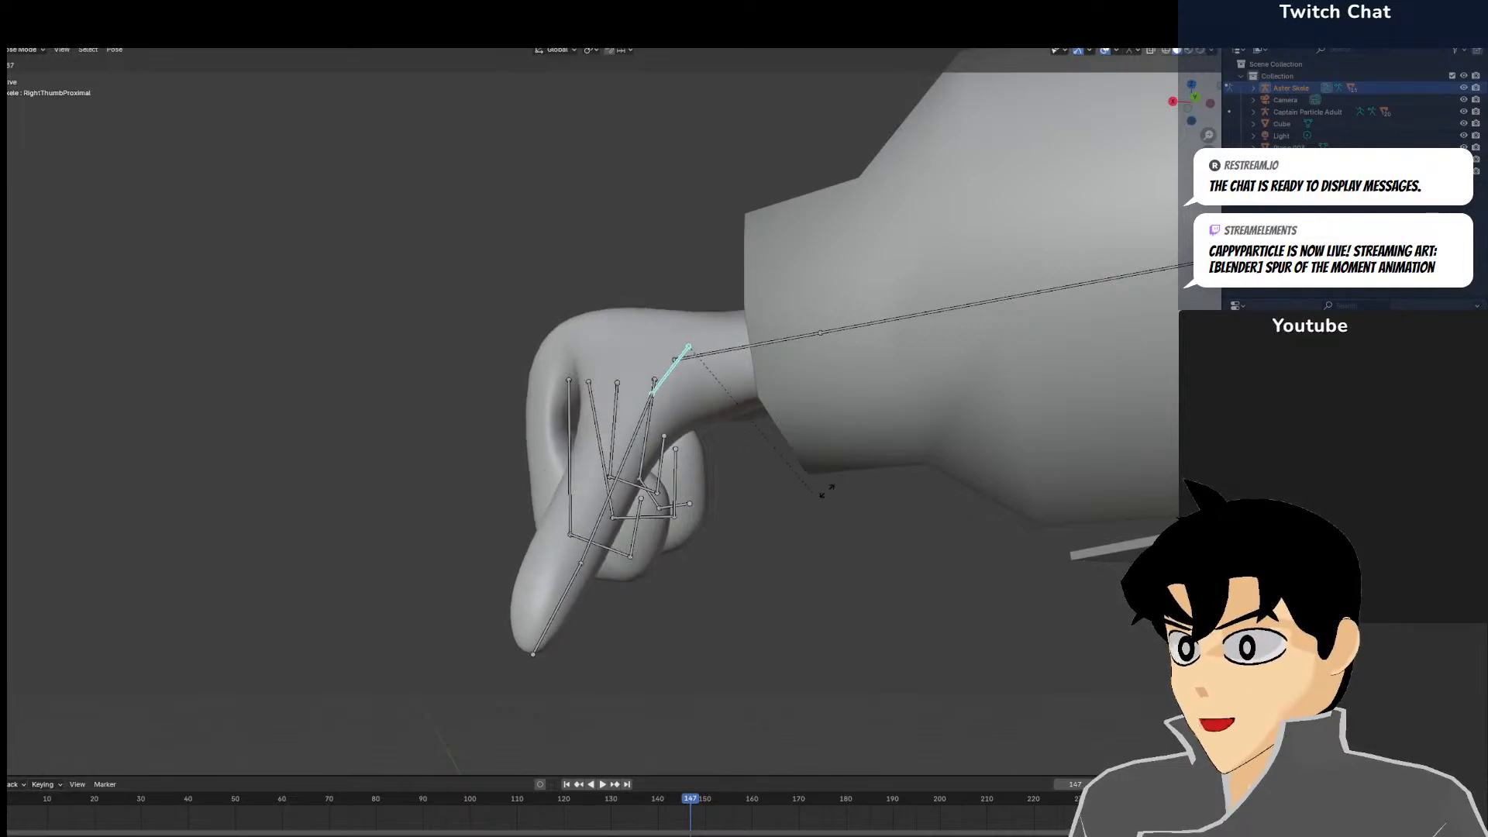
pyautogui.click(694, 519)
pyautogui.moveTo(694, 519); pyautogui.dragTo(323, 497, button='middle')
pyautogui.click(304, 507)
pyautogui.press('r')
pyautogui.click(214, 539)
# Rotate the right thumb's distal bone about 80° so its tip lies across the curled fingers
pyautogui.moveTo(214, 540); pyautogui.dragTo(336, 573, button='middle')
pyautogui.click(447, 593)
pyautogui.moveTo(473, 582); pyautogui.dragTo(419, 593, button='middle')
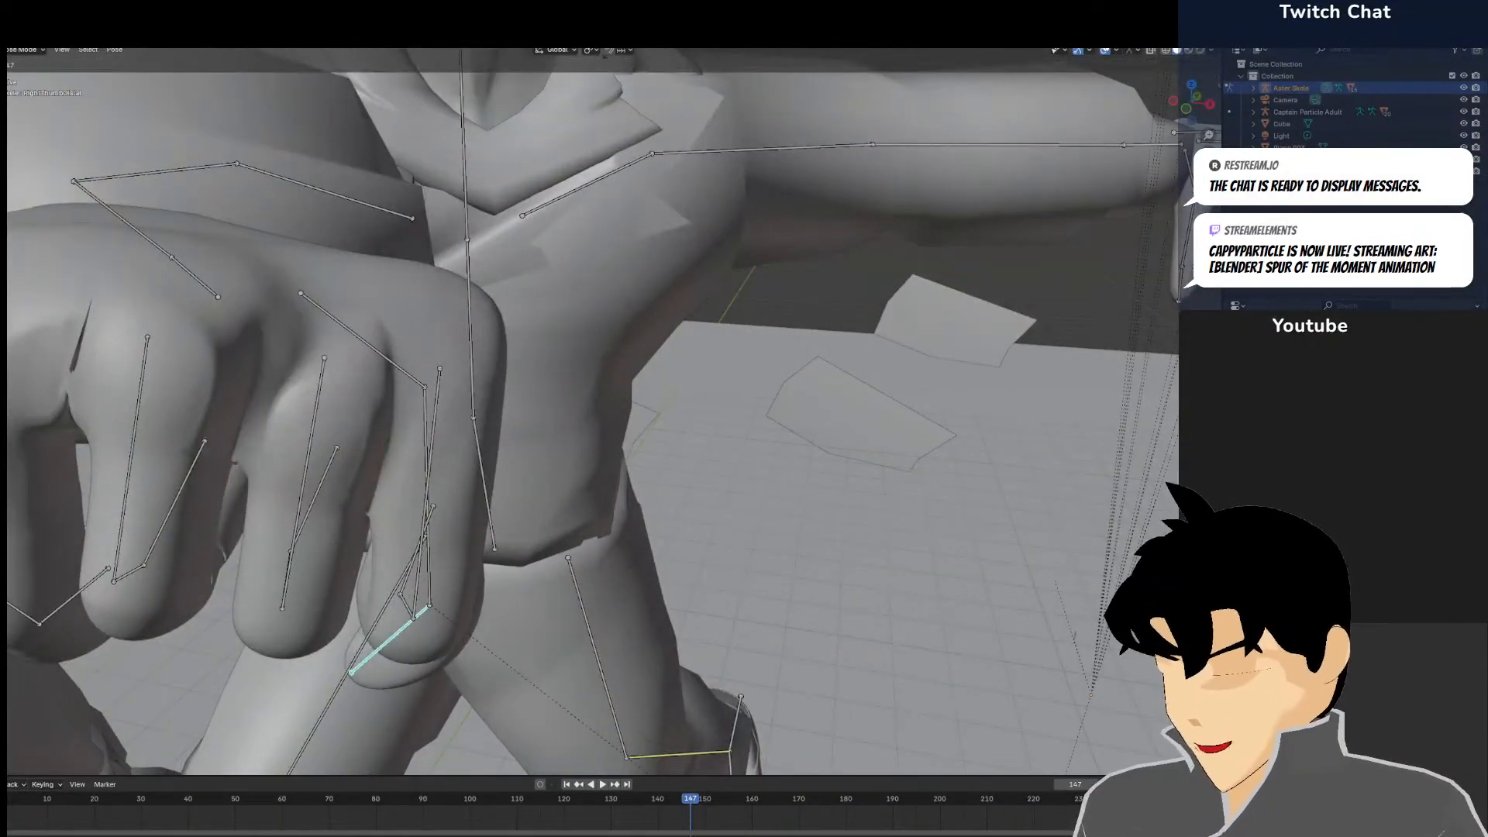
pyautogui.click(517, 54)
pyautogui.moveTo(287, 333); pyautogui.dragTo(308, 335, button='middle')
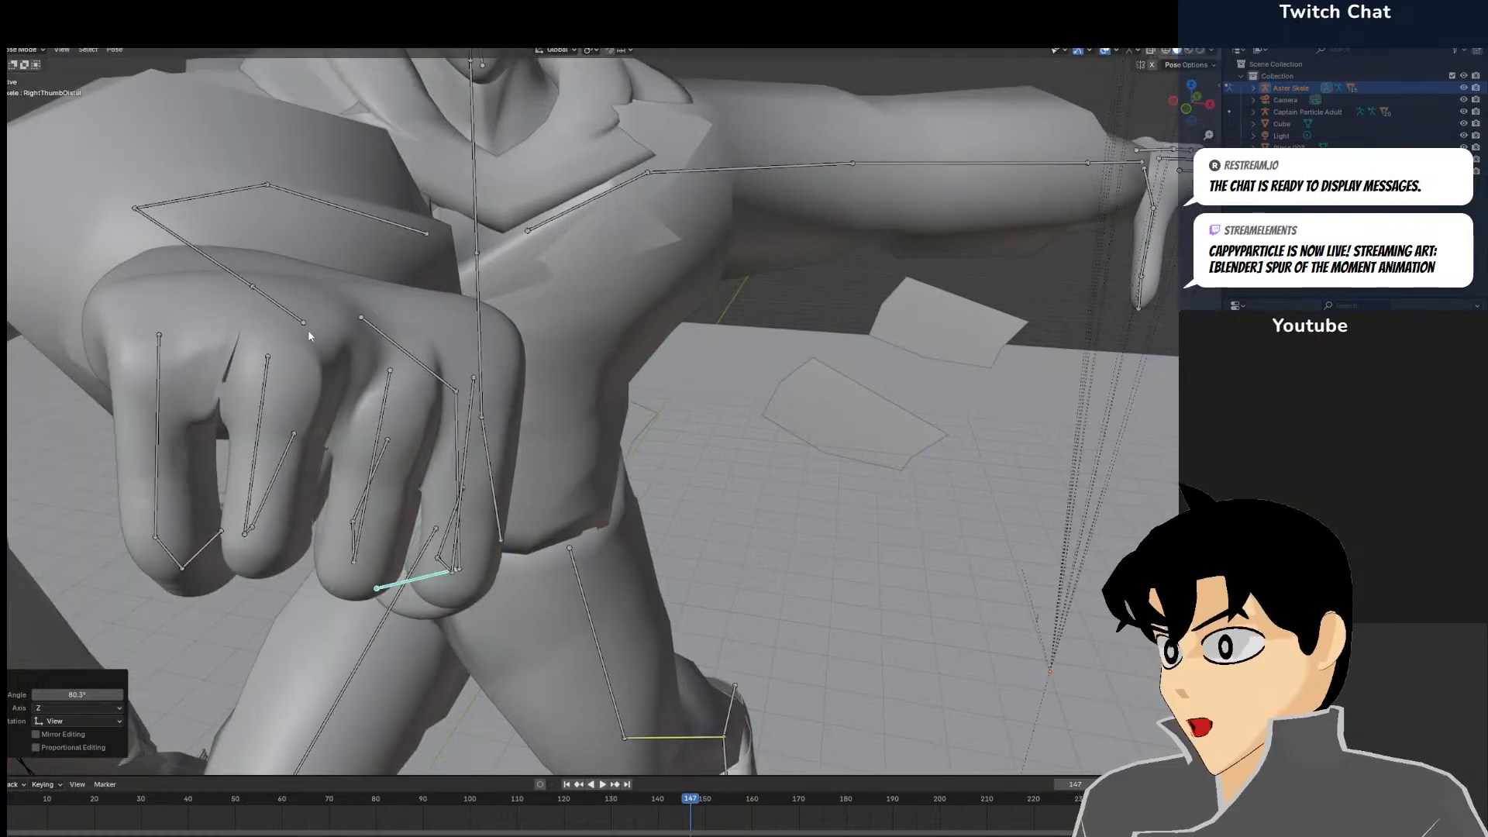
pyautogui.scroll(-5, 442, 186)
pyautogui.scroll(4, 481, 459)
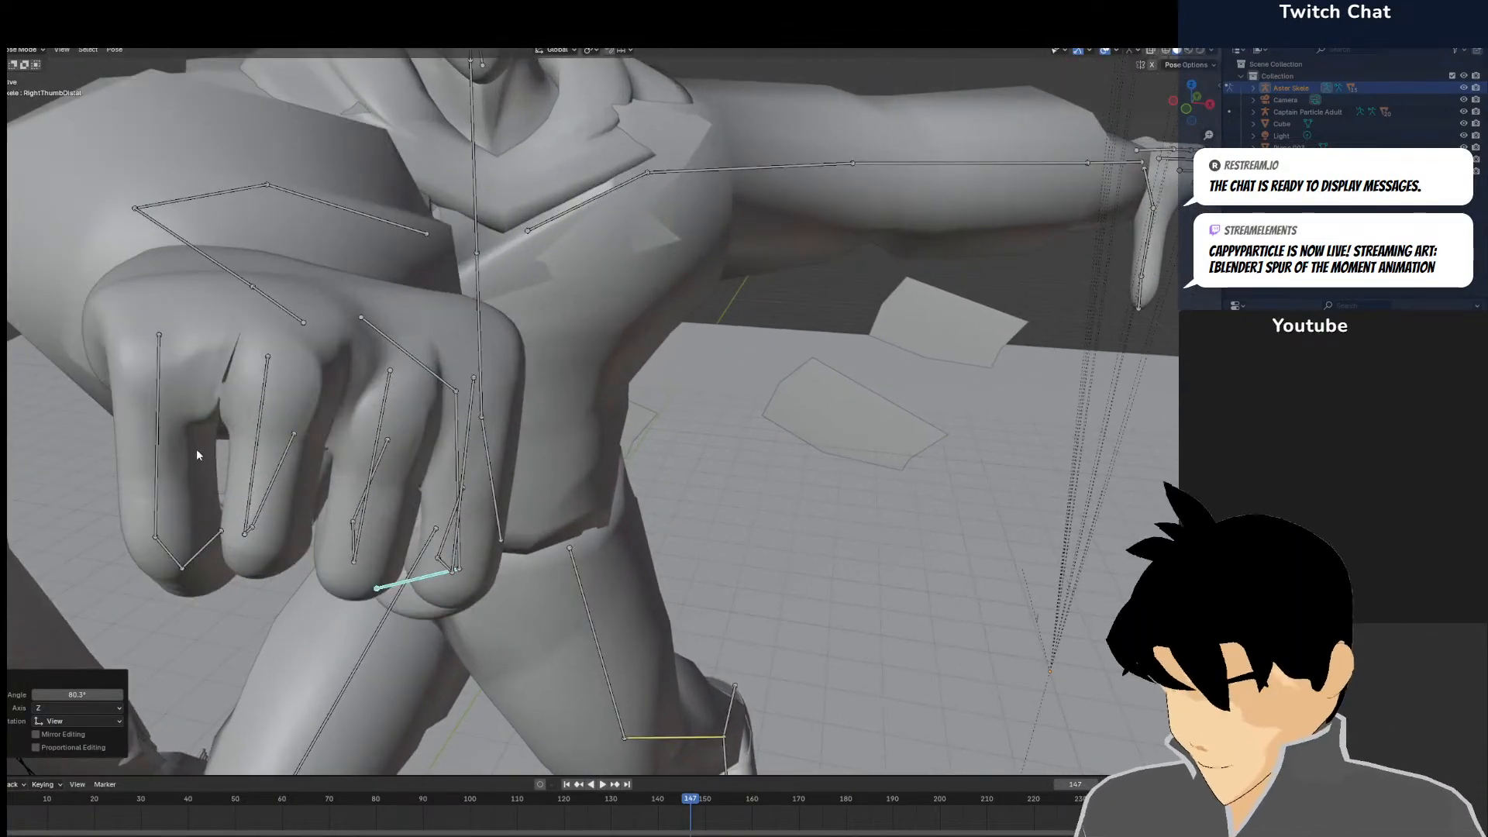
# Shift and rotate the right ring finger's proximal bone slightly to reposition the finger within the fist
pyautogui.moveTo(331, 457); pyautogui.dragTo(417, 299, button='middle')
pyautogui.press('g')
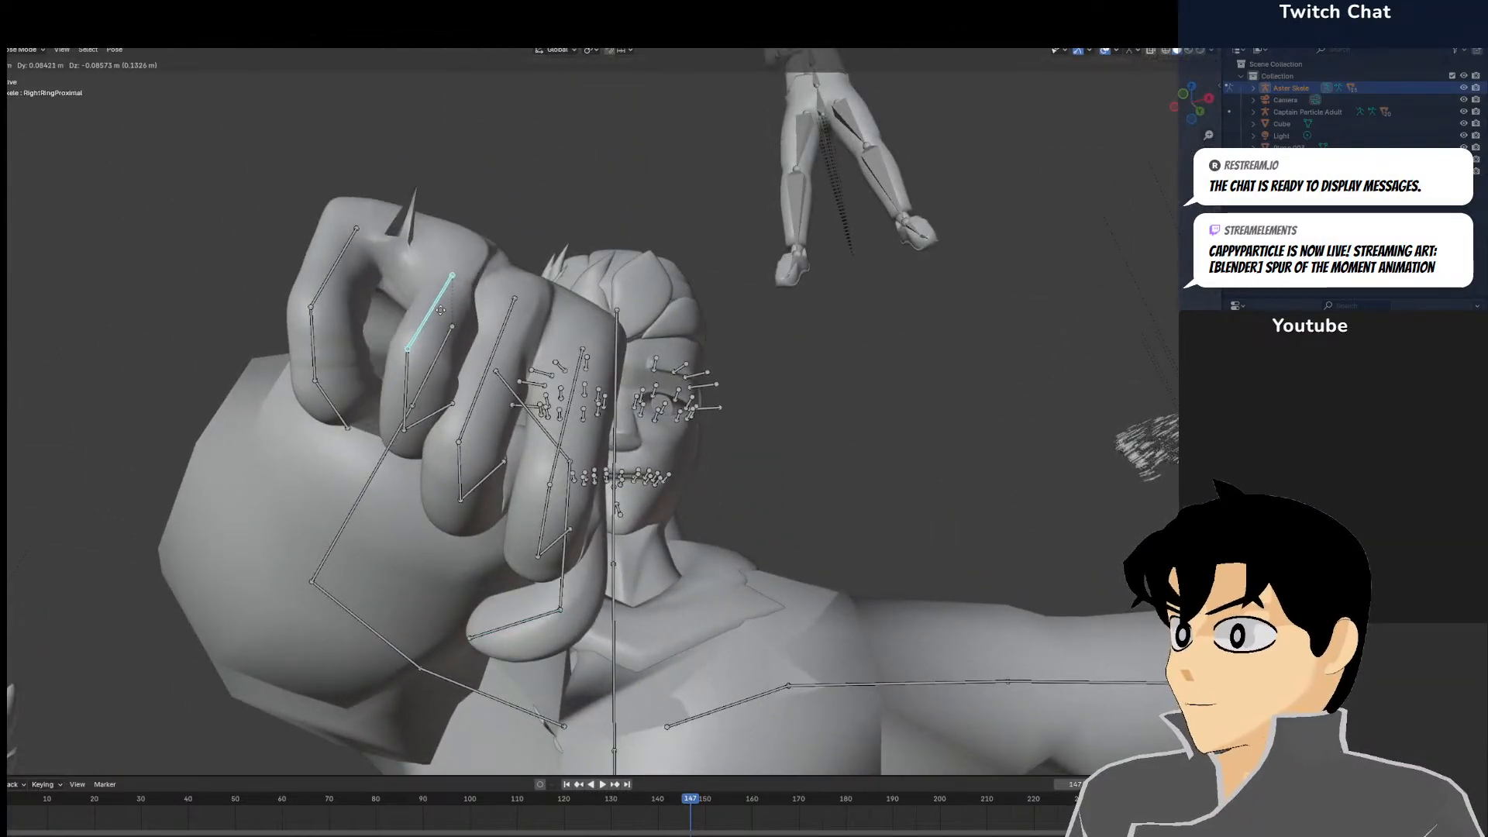
pyautogui.click(430, 312)
pyautogui.moveTo(572, 394); pyautogui.dragTo(575, 341, button='middle')
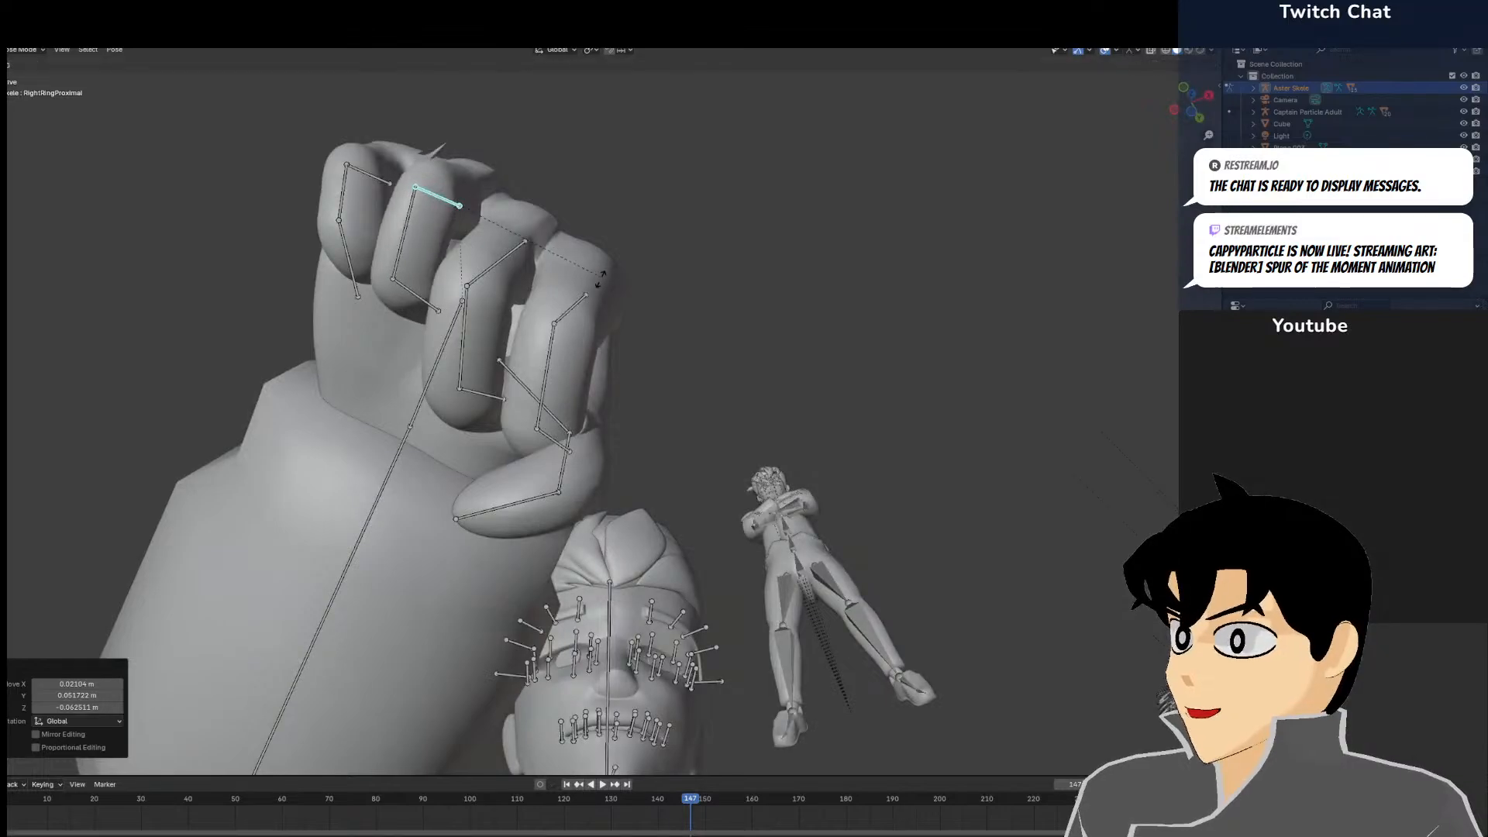
pyautogui.click(595, 298)
pyautogui.press('g')
pyautogui.click(592, 308)
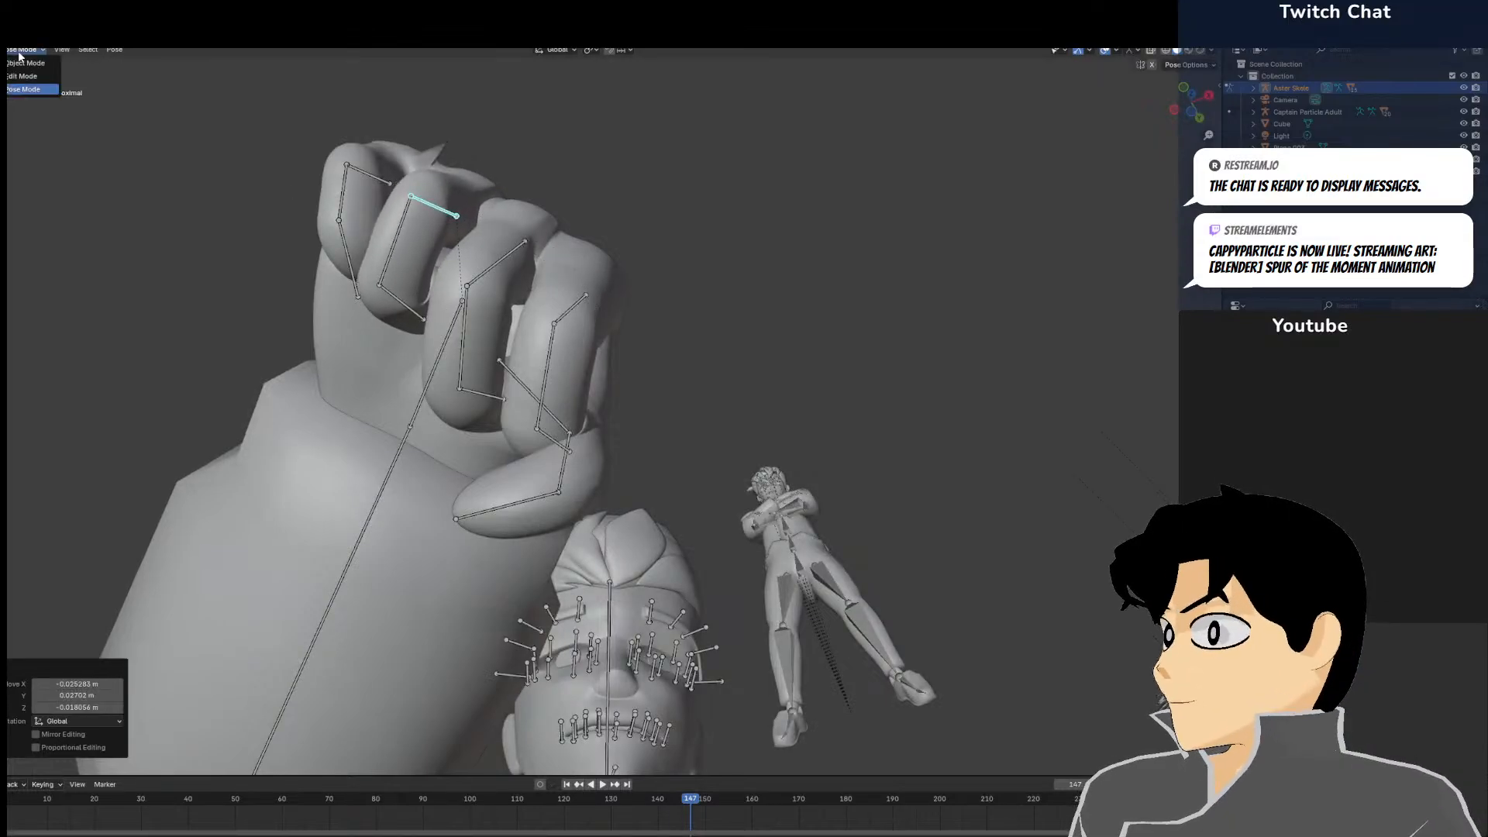
# Leave Pose Mode, put Aster's body mesh into Weight Paint mode and select the right little finger's proximal bone
pyautogui.click(26, 63)
pyautogui.moveTo(276, 207); pyautogui.dragTo(502, 229, button='middle')
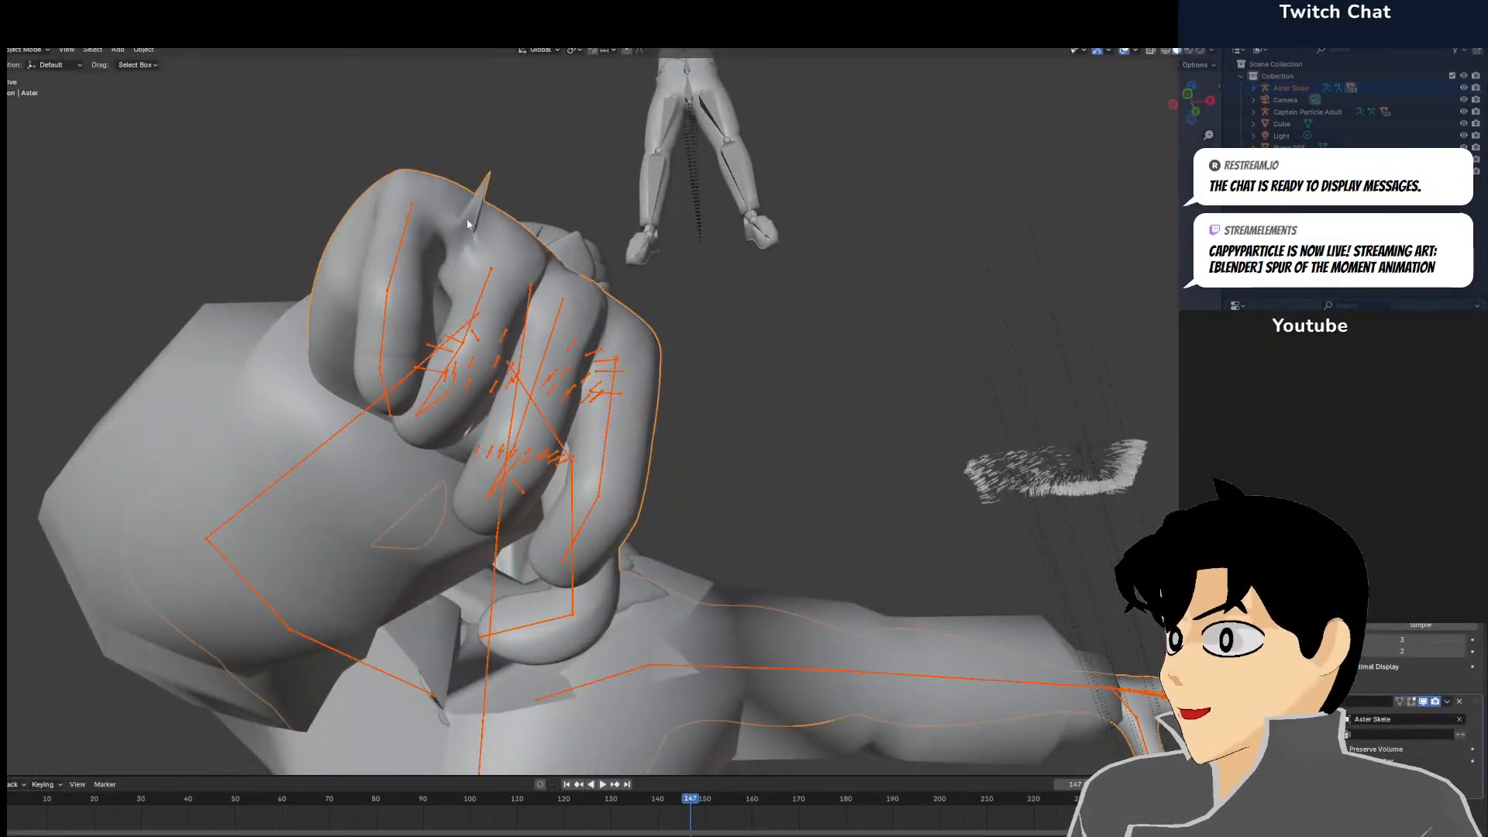
pyautogui.click(13, 128)
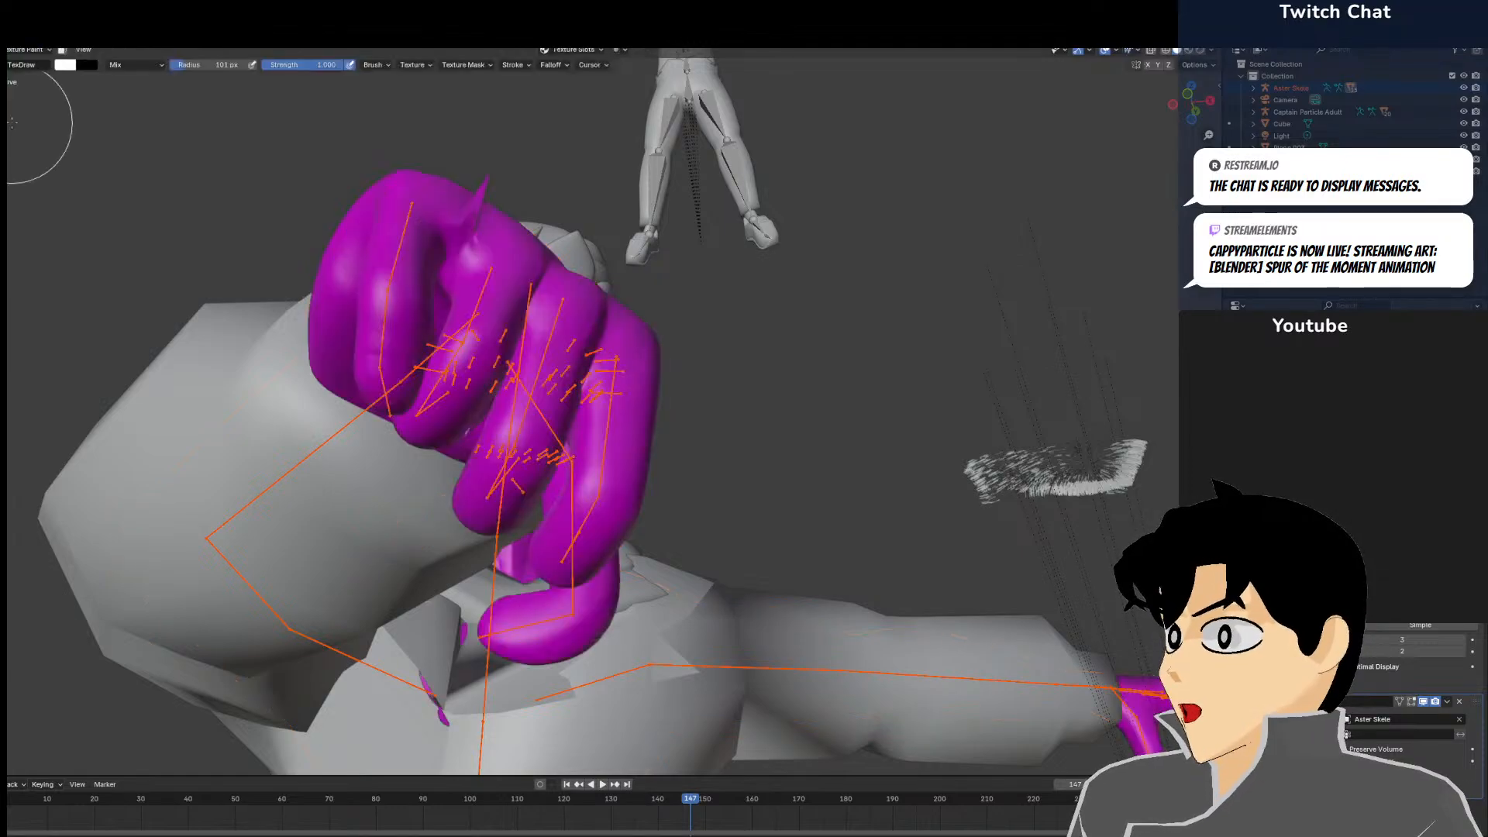
pyautogui.click(28, 50)
pyautogui.click(24, 116)
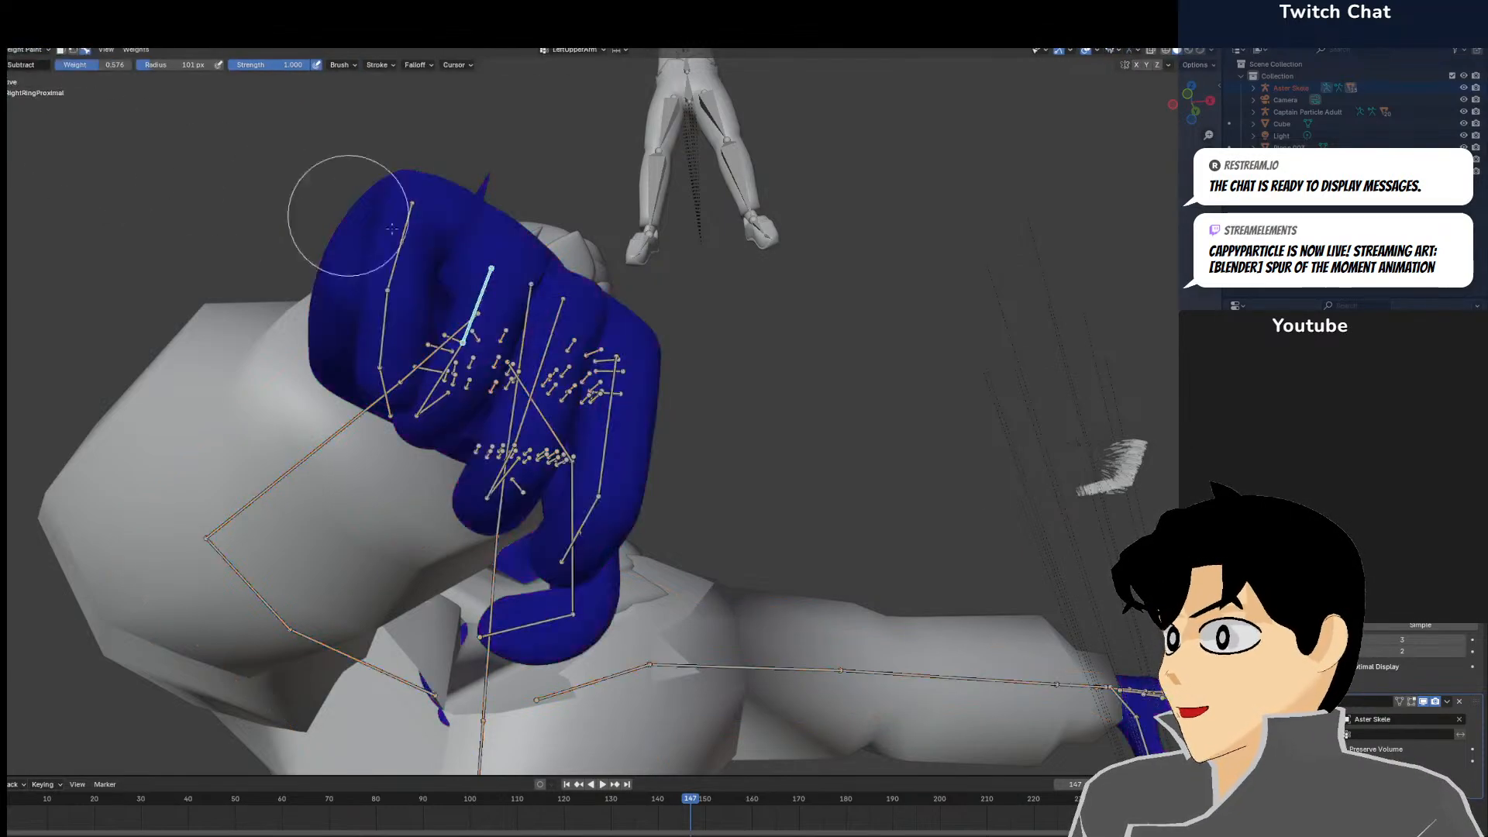
pyautogui.keyDown('ctrl'); pyautogui.click(395, 263); pyautogui.keyUp('ctrl')
# Switch the weight brush to Add and examine the little finger's proximal weights around the spike between the knuckles
pyautogui.moveTo(505, 249); pyautogui.dragTo(507, 269, button='middle')
pyautogui.scroll(3, 507, 268)
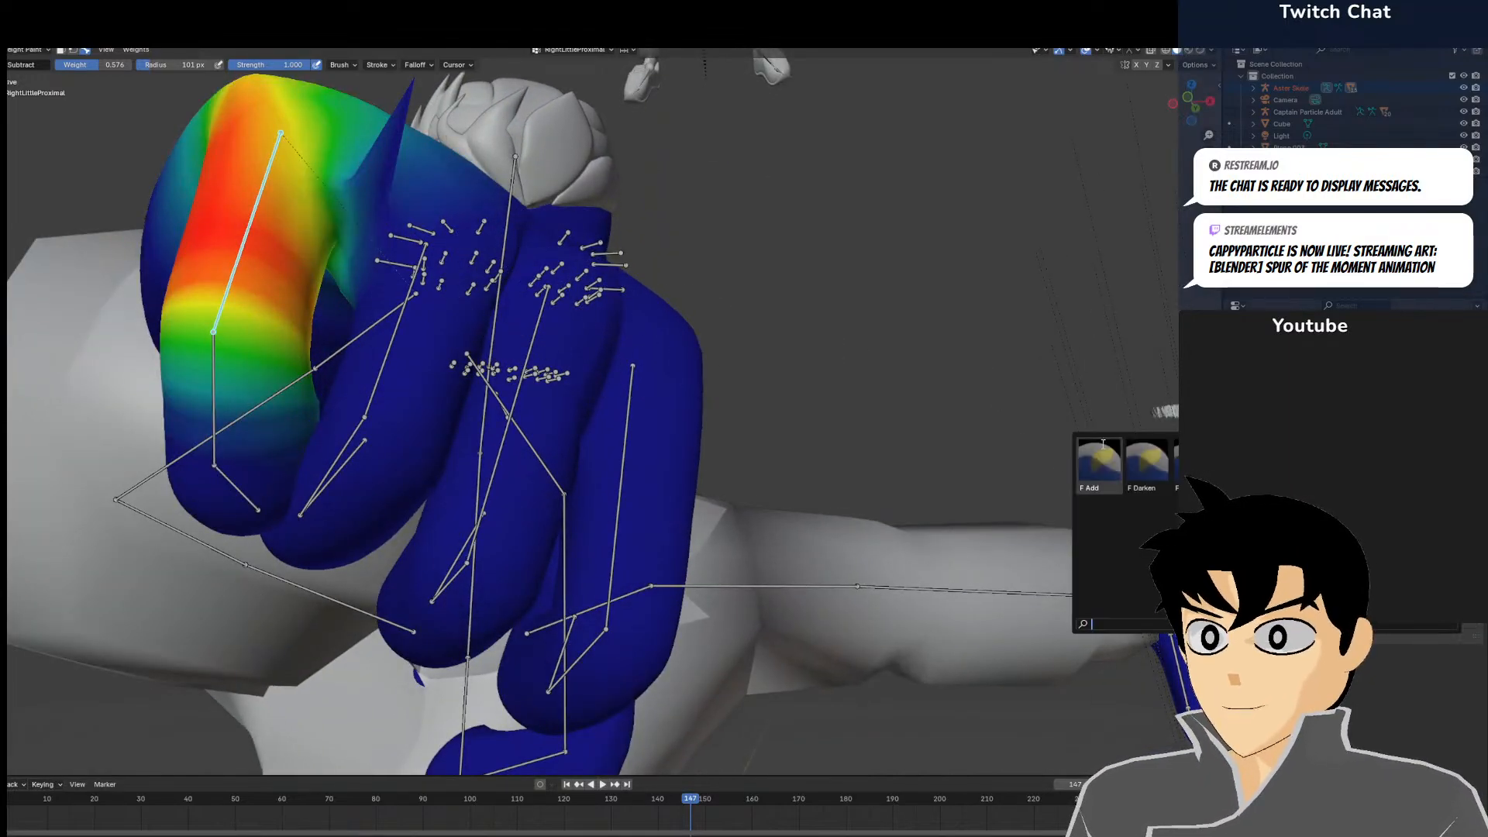
pyautogui.moveTo(416, 82); pyautogui.dragTo(383, 165, button='middle')
pyautogui.moveTo(353, 118); pyautogui.dragTo(279, 307, button='middle')
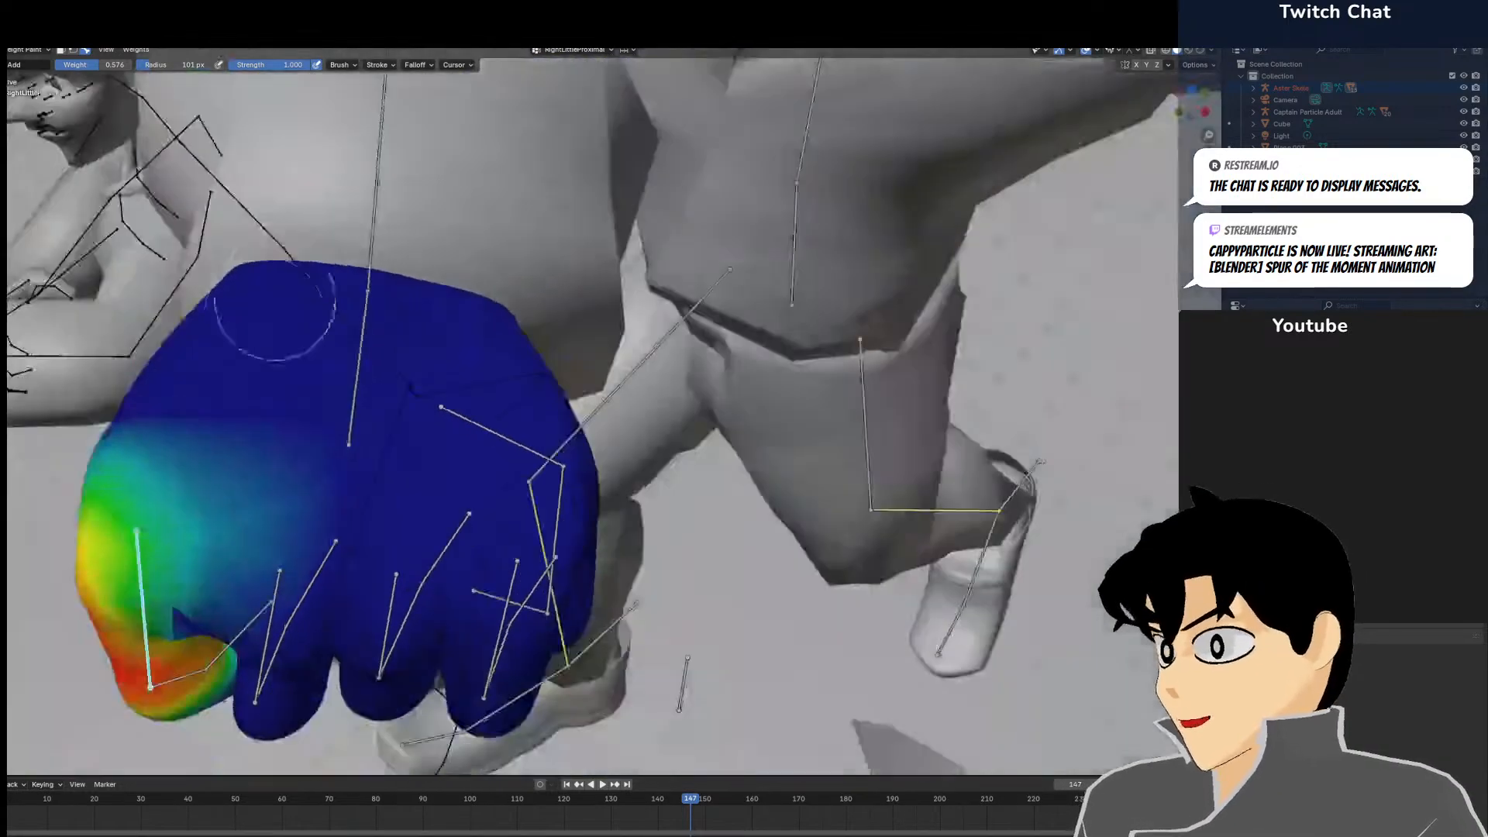
pyautogui.moveTo(161, 609); pyautogui.dragTo(230, 360, button='middle')
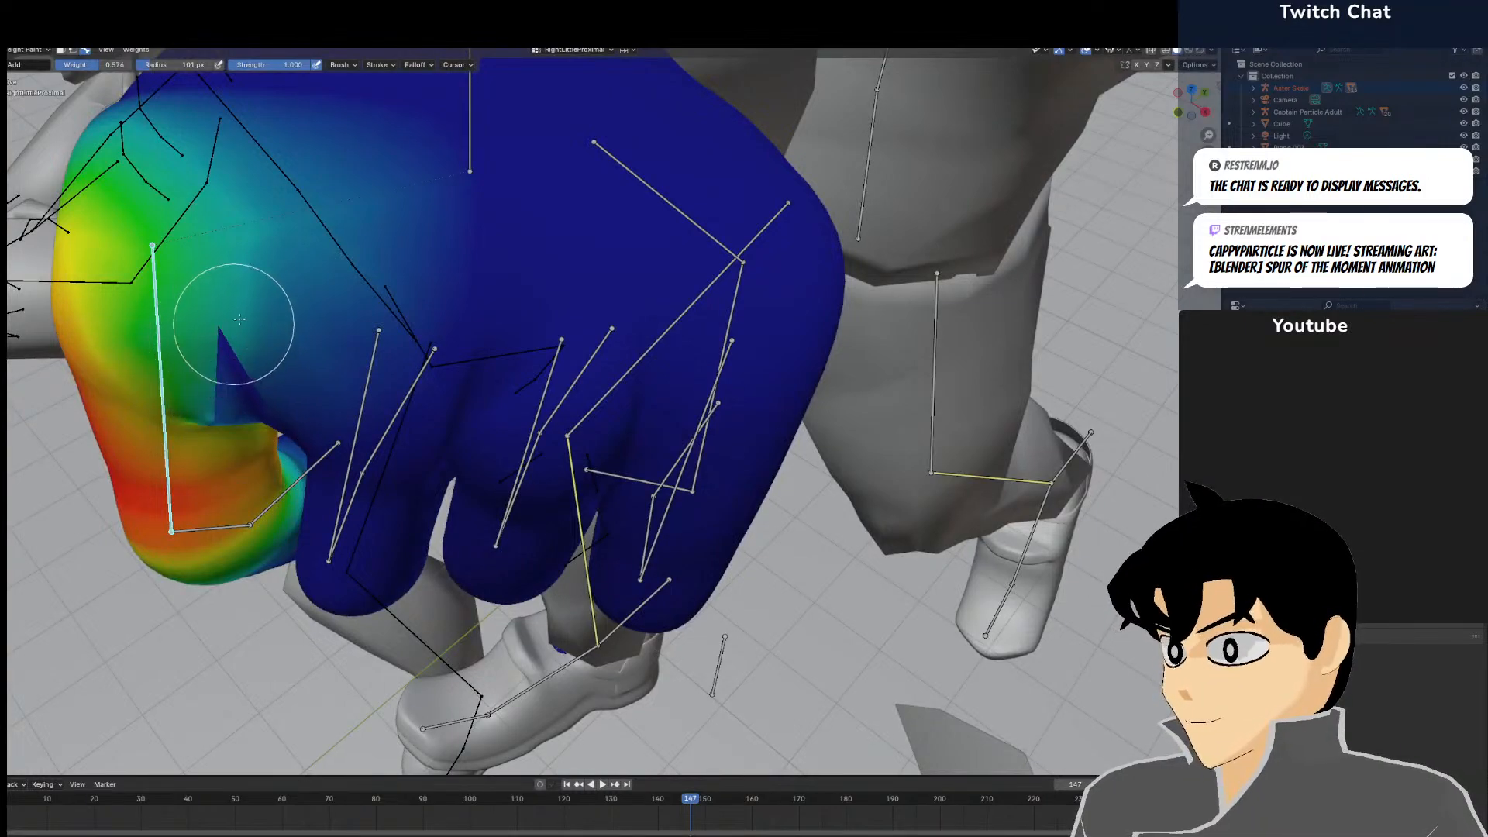
pyautogui.moveTo(336, 336); pyautogui.dragTo(515, 456, button='middle')
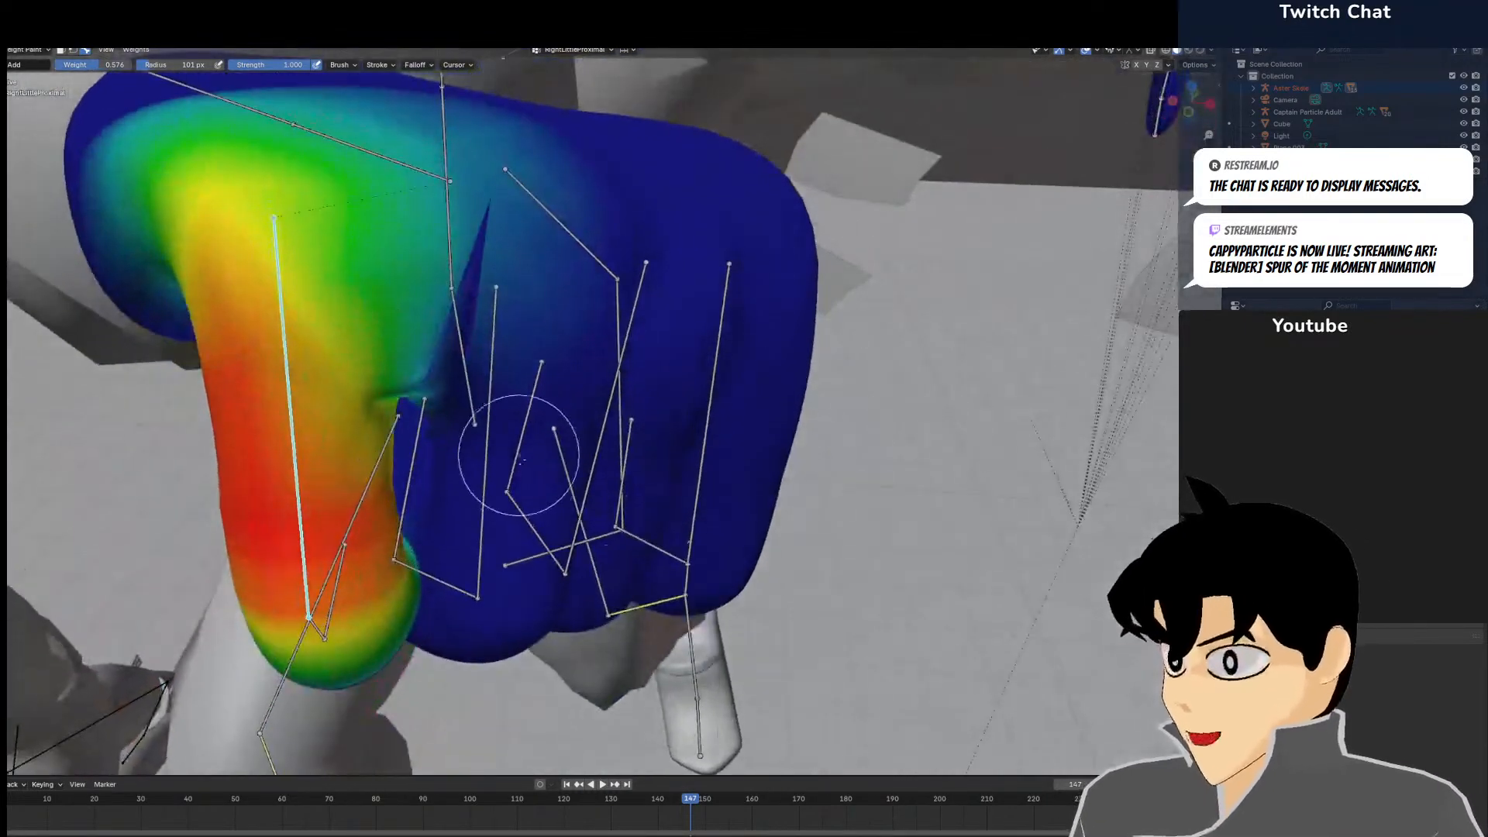
# Check the weights of the right ring finger's proximal and distal bones and the little finger's proximal bone around the spike
pyautogui.keyDown('ctrl'); pyautogui.click(493, 476); pyautogui.keyUp('ctrl')
pyautogui.press('g')
pyautogui.rightClick(635, 372)
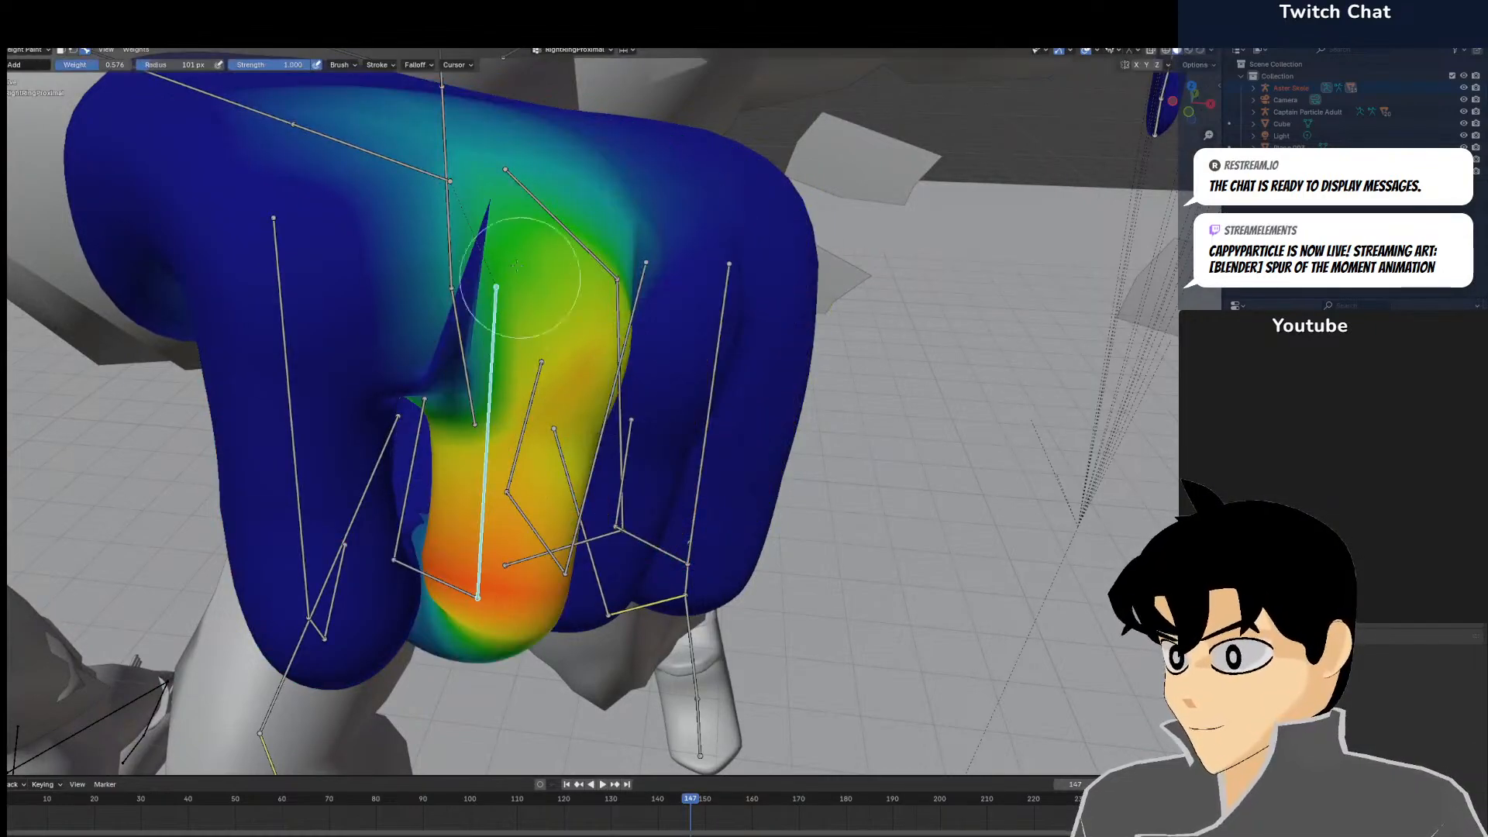
pyautogui.moveTo(493, 196); pyautogui.dragTo(545, 264, button='middle')
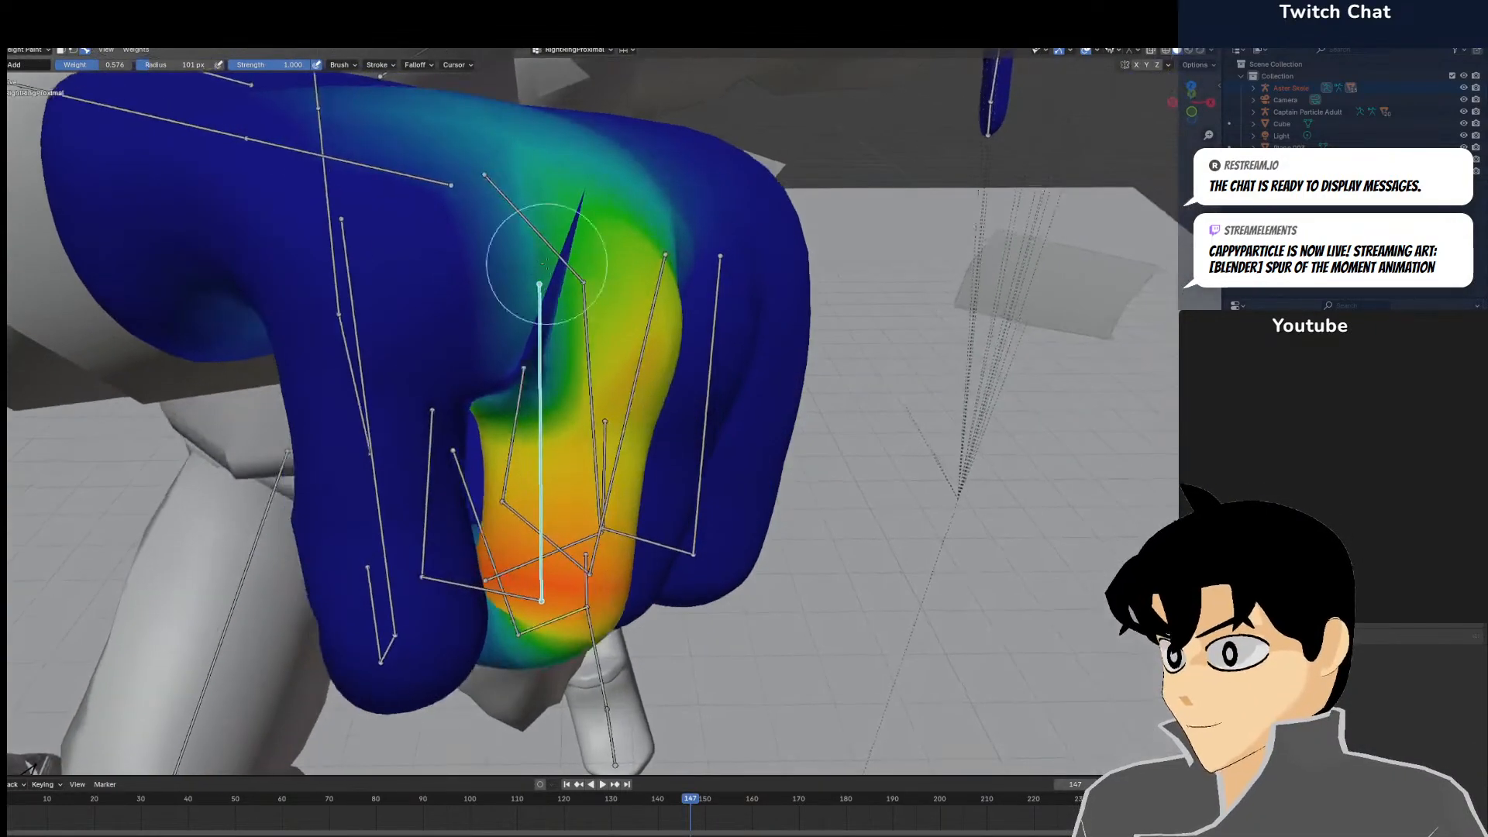
pyautogui.keyDown('ctrl'); pyautogui.click(428, 499); pyautogui.keyUp('ctrl')
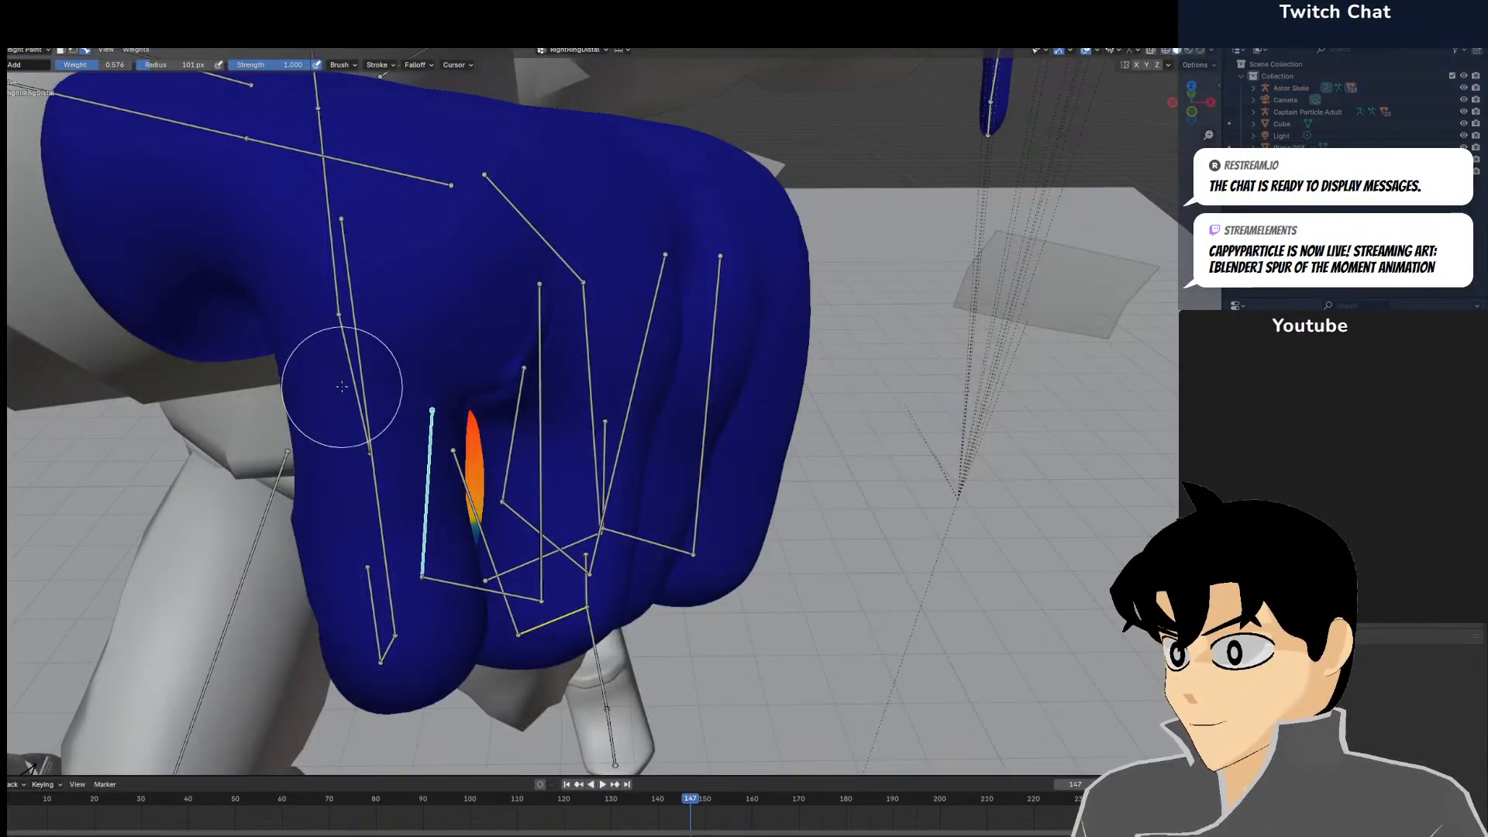
pyautogui.keyDown('ctrl'); pyautogui.click(363, 372); pyautogui.keyUp('ctrl')
pyautogui.moveTo(390, 371)
pyautogui.mouseDown(button='middle')
pyautogui.moveTo(449, 348)
pyautogui.moveTo(419, 434)
pyautogui.moveTo(430, 453)
pyautogui.mouseUp(button='middle')
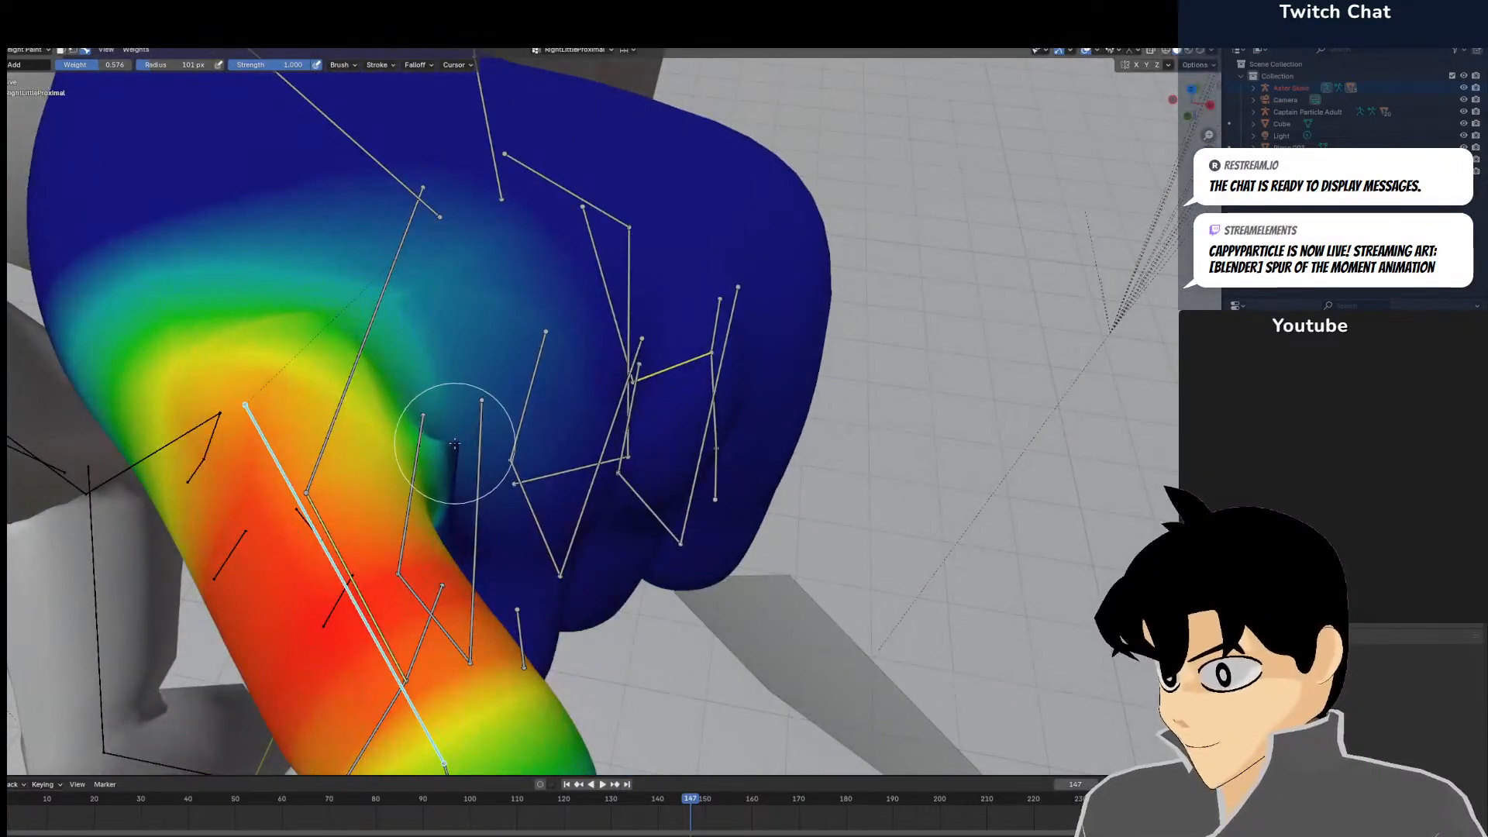
pyautogui.scroll(-12, 839, 463)
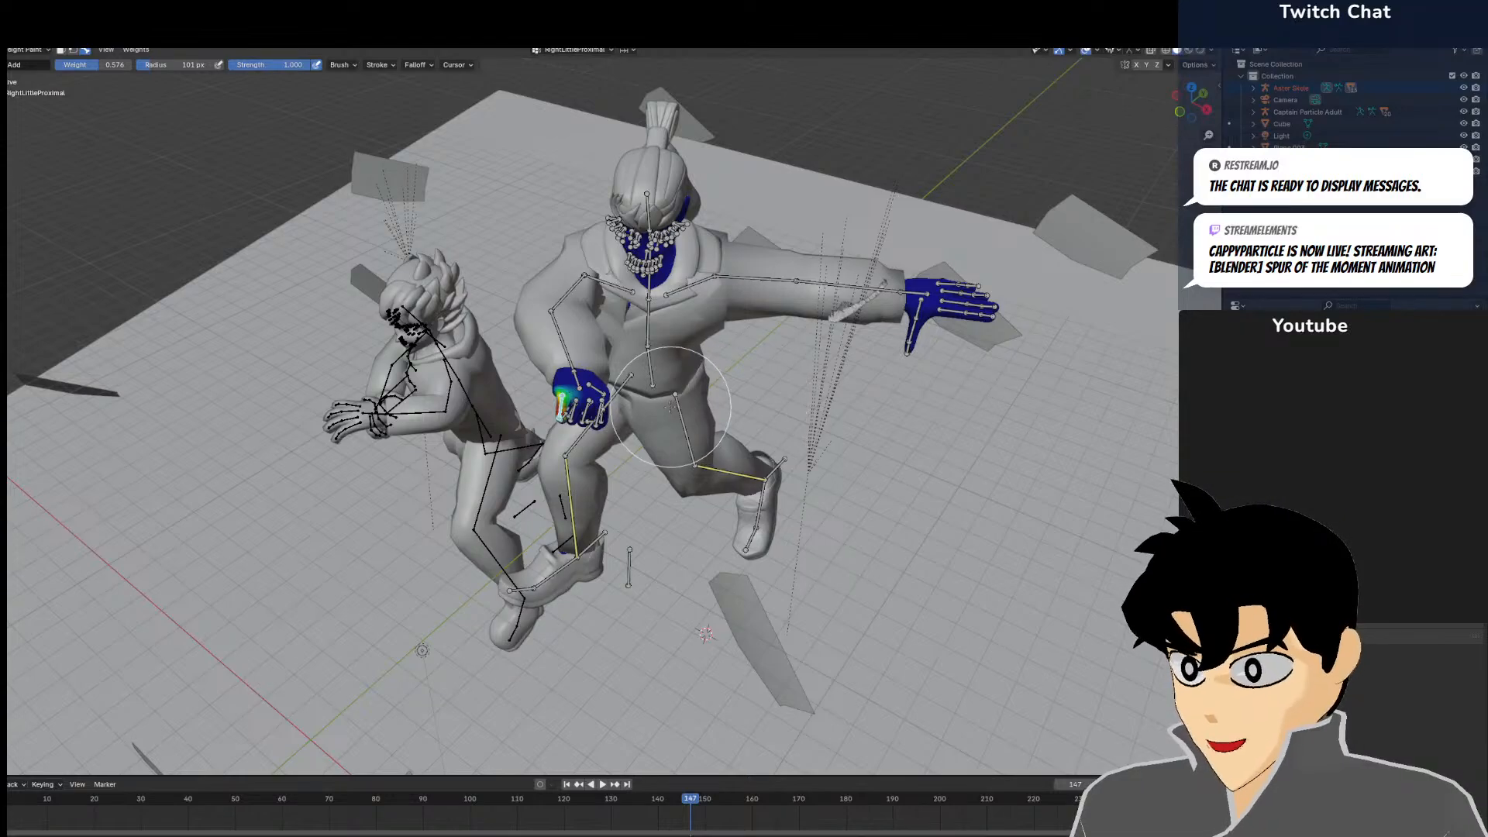
# Select the right little finger's intermediate bone and rotate it to adjust the finger's curl in the fist
pyautogui.scroll(4, 671, 407)
pyautogui.moveTo(900, 382); pyautogui.dragTo(664, 308, button='middle')
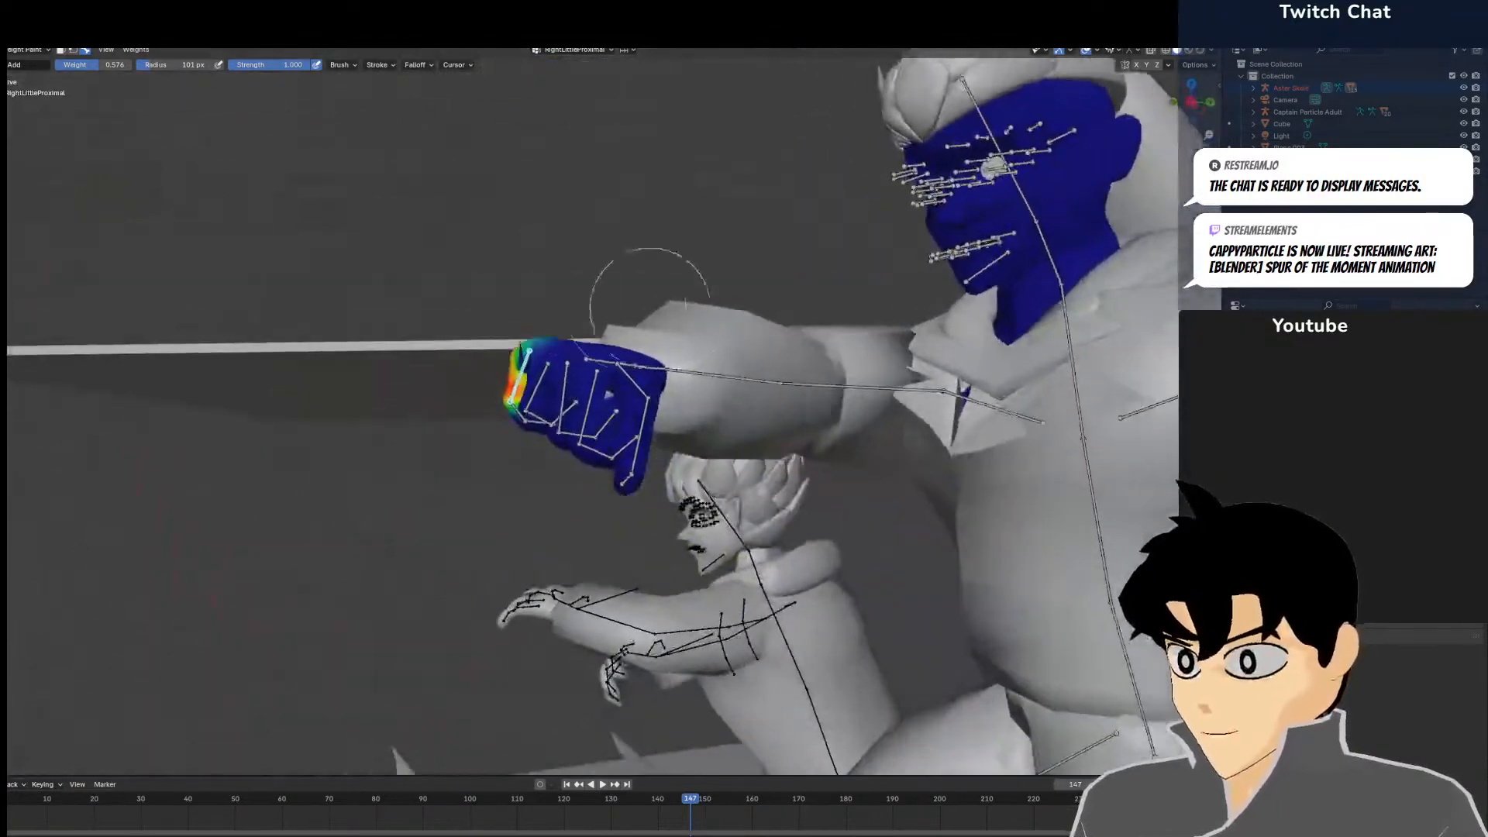
pyautogui.moveTo(488, 389); pyautogui.dragTo(559, 339, button='middle')
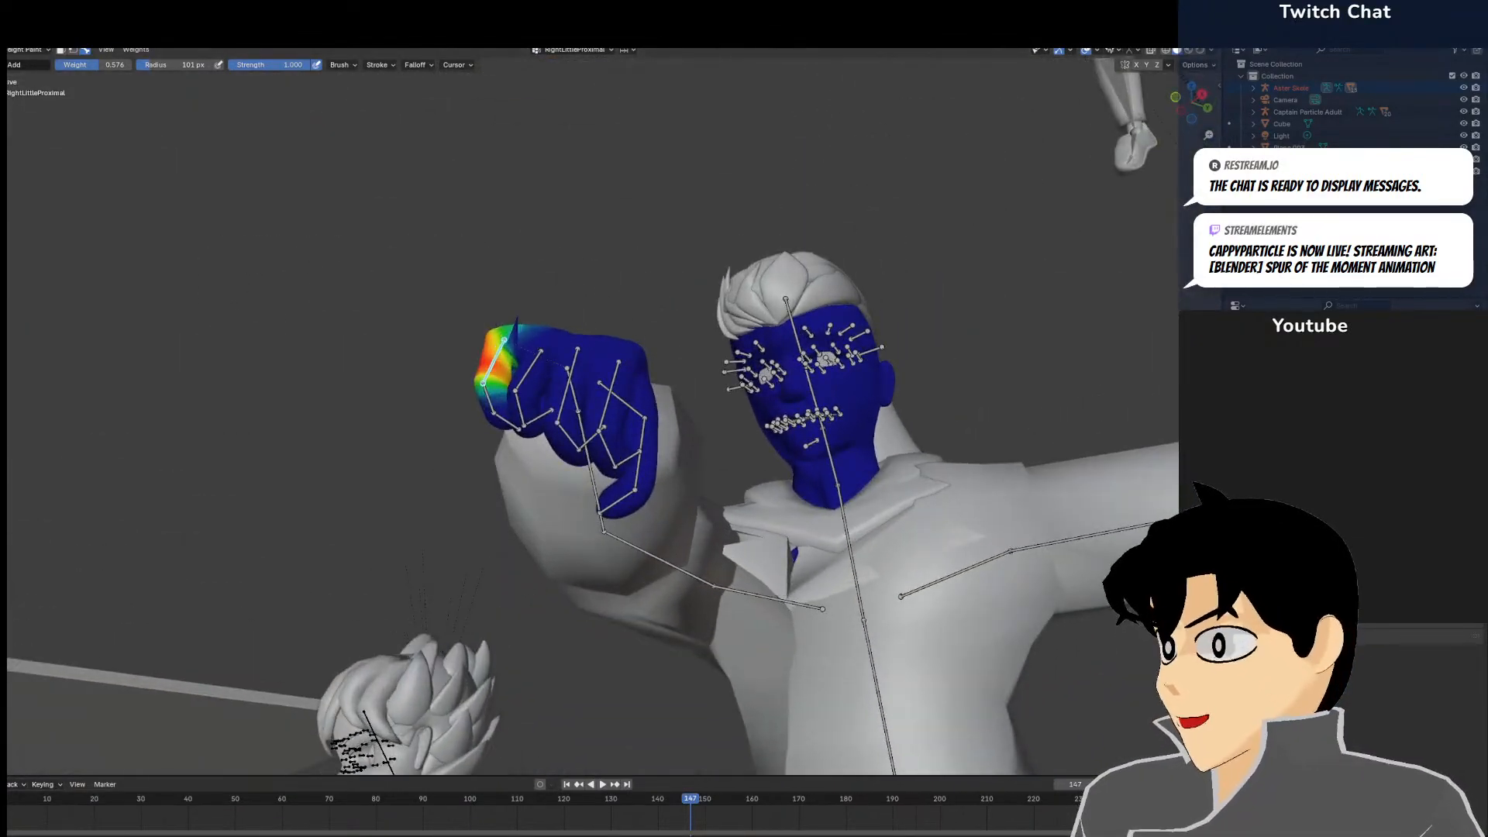
pyautogui.click(27, 117)
pyautogui.moveTo(596, 472)
pyautogui.mouseDown(button='middle')
pyautogui.moveTo(671, 449)
pyautogui.moveTo(677, 369)
pyautogui.mouseUp(button='middle')
pyautogui.scroll(3, 672, 445)
pyautogui.press('r')
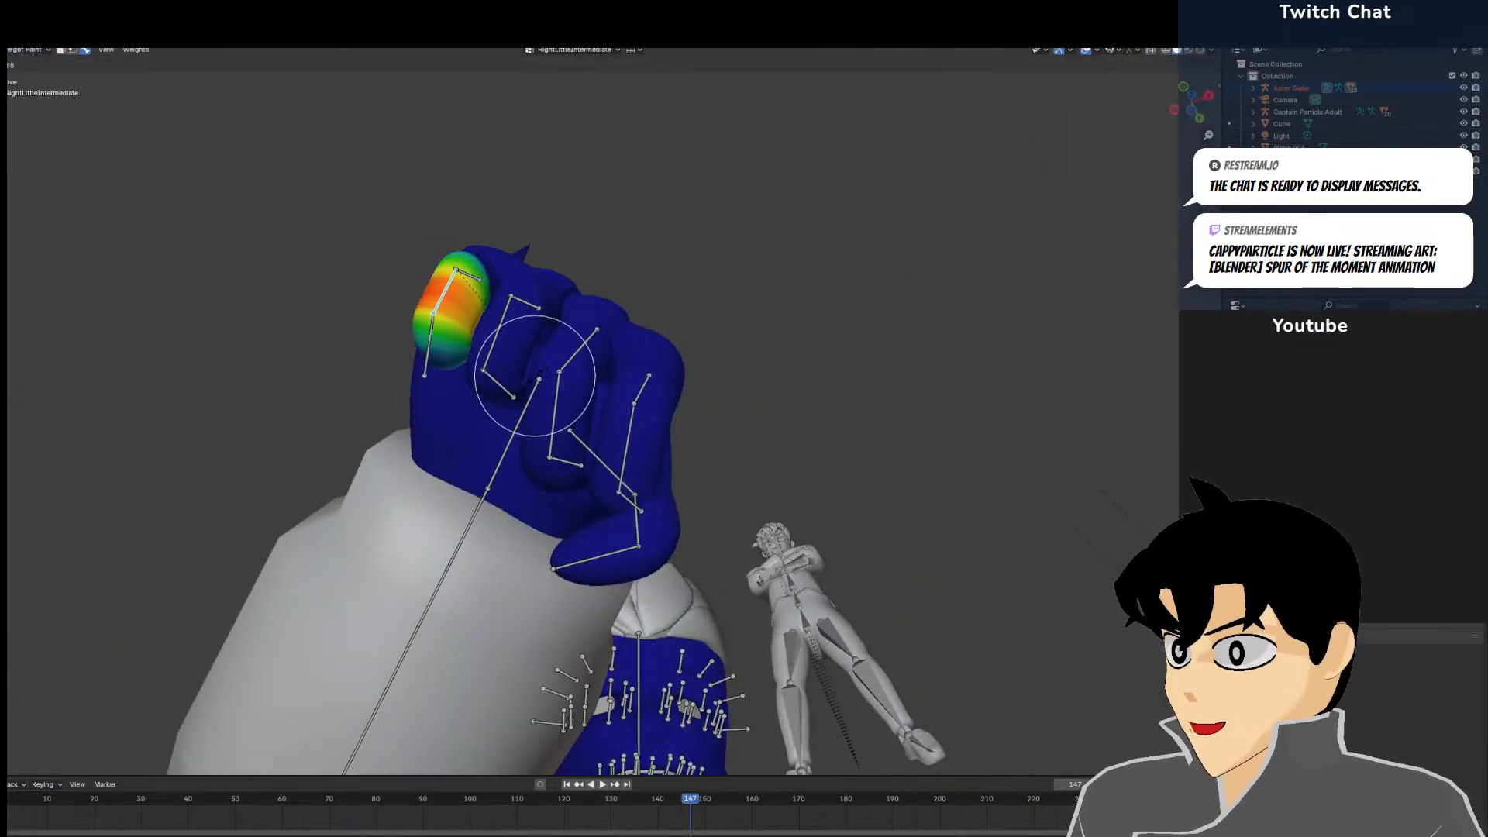
pyautogui.click(534, 377)
# Select the right ring finger's proximal bone and move it about 0.055 m along Z
pyautogui.moveTo(533, 378); pyautogui.dragTo(561, 554, button='middle')
pyautogui.keyDown('ctrl'); pyautogui.click(666, 556); pyautogui.keyUp('ctrl')
pyautogui.moveTo(664, 565); pyautogui.dragTo(741, 393, button='middle')
pyautogui.click(659, 434)
pyautogui.moveTo(658, 433); pyautogui.dragTo(511, 563, button='middle')
pyautogui.moveTo(504, 349)
pyautogui.mouseDown(button='middle')
pyautogui.moveTo(513, 376)
pyautogui.moveTo(427, 354)
pyautogui.mouseUp(button='middle')
pyautogui.keyDown('ctrl'); pyautogui.click(513, 376); pyautogui.keyUp('ctrl')
pyautogui.press('g')
pyautogui.click(581, 372)
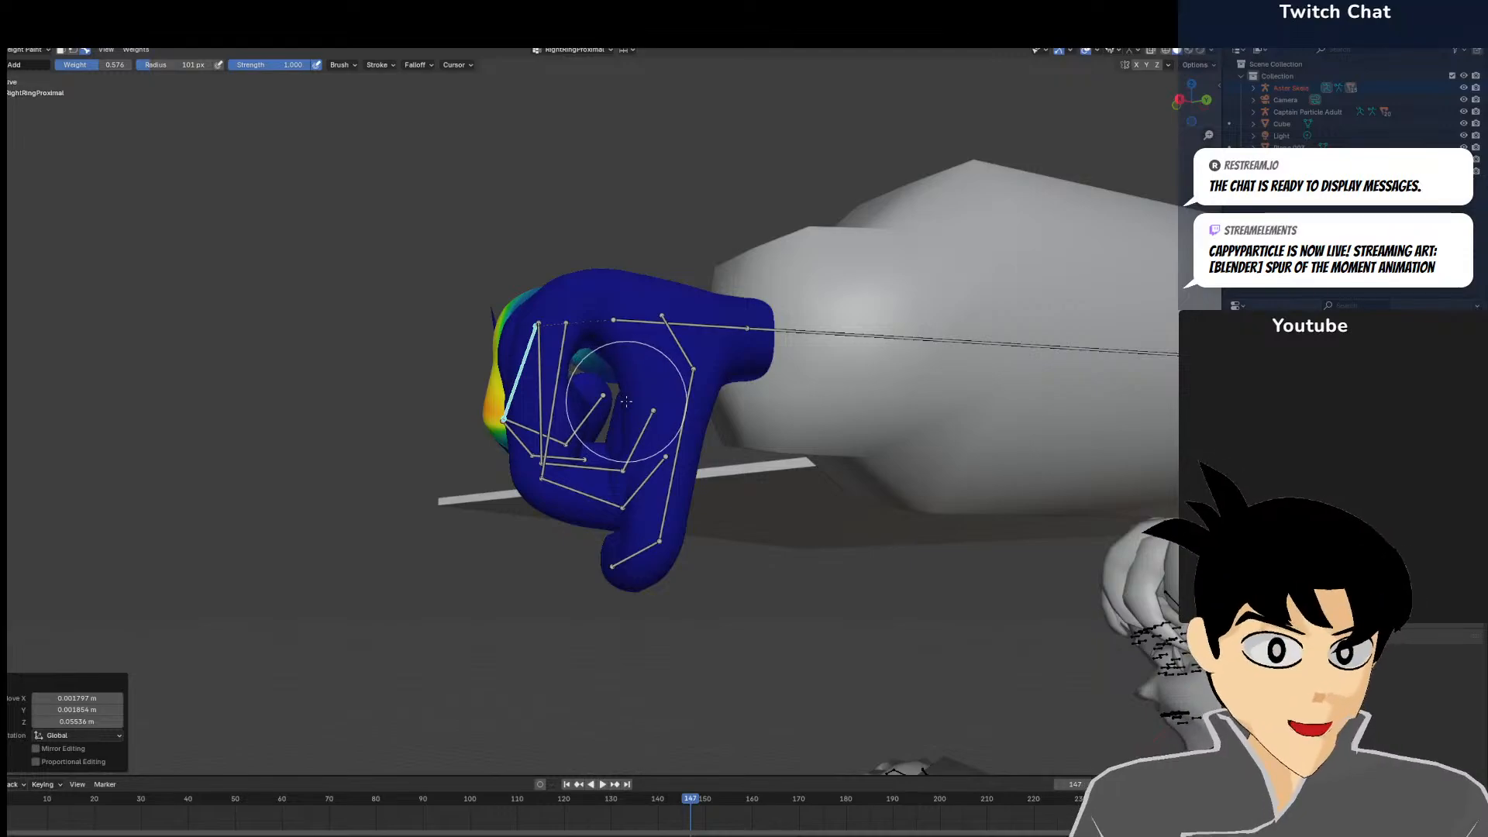
# Rotate and shift the right ring finger's proximal bone to line the finger up between its neighbours
pyautogui.scroll(4, 623, 401)
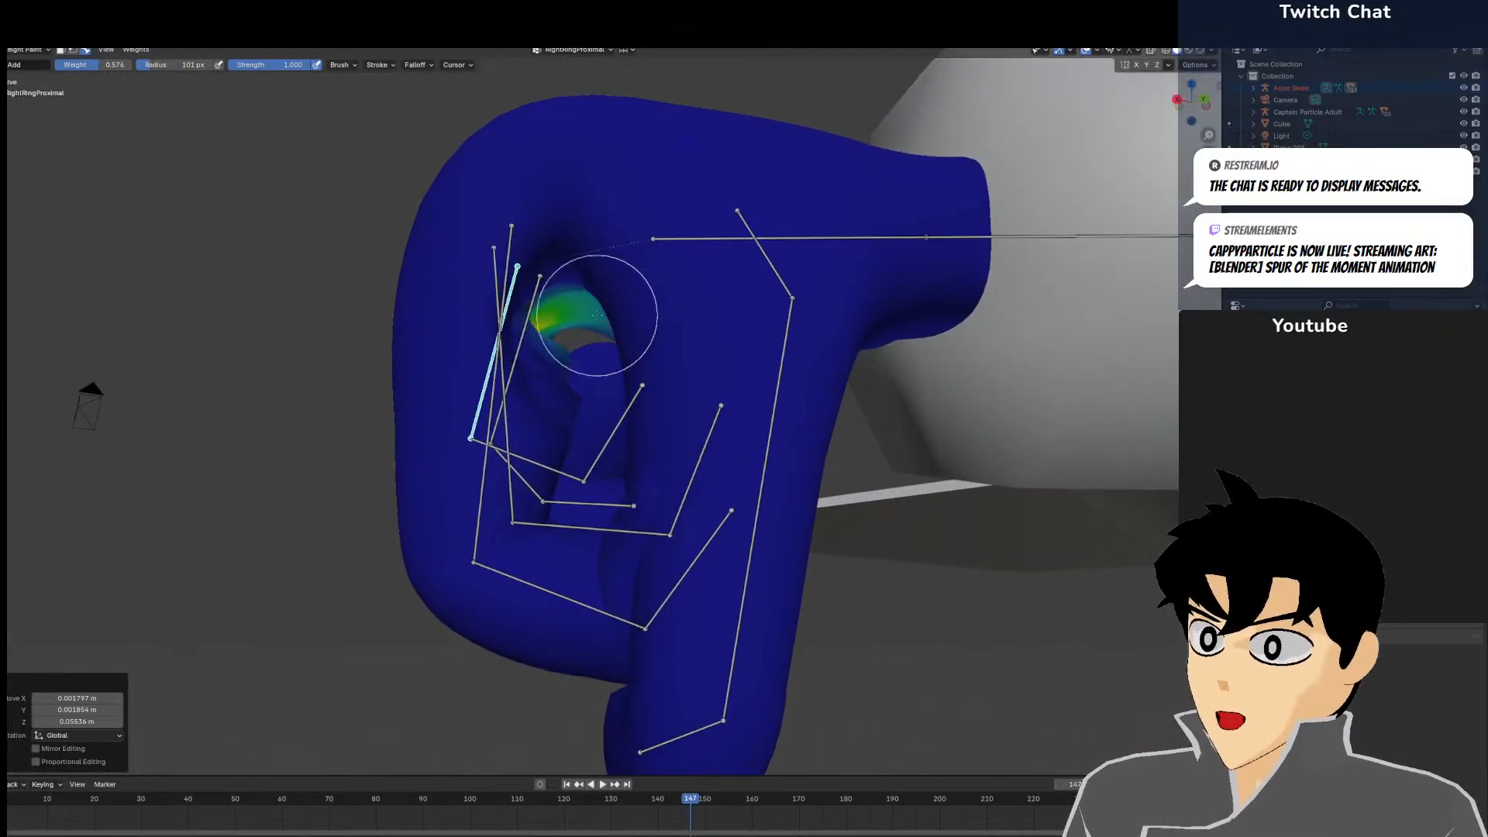
pyautogui.moveTo(621, 328); pyautogui.dragTo(612, 433, button='middle')
pyautogui.moveTo(853, 279); pyautogui.dragTo(750, 361, button='middle')
pyautogui.press('r')
pyautogui.click(712, 340)
pyautogui.press('g')
pyautogui.click(717, 361)
# Select the right little finger's proximal bone and move it toward the ring finger
pyautogui.keyDown('ctrl'); pyautogui.click(202, 277); pyautogui.keyUp('ctrl')
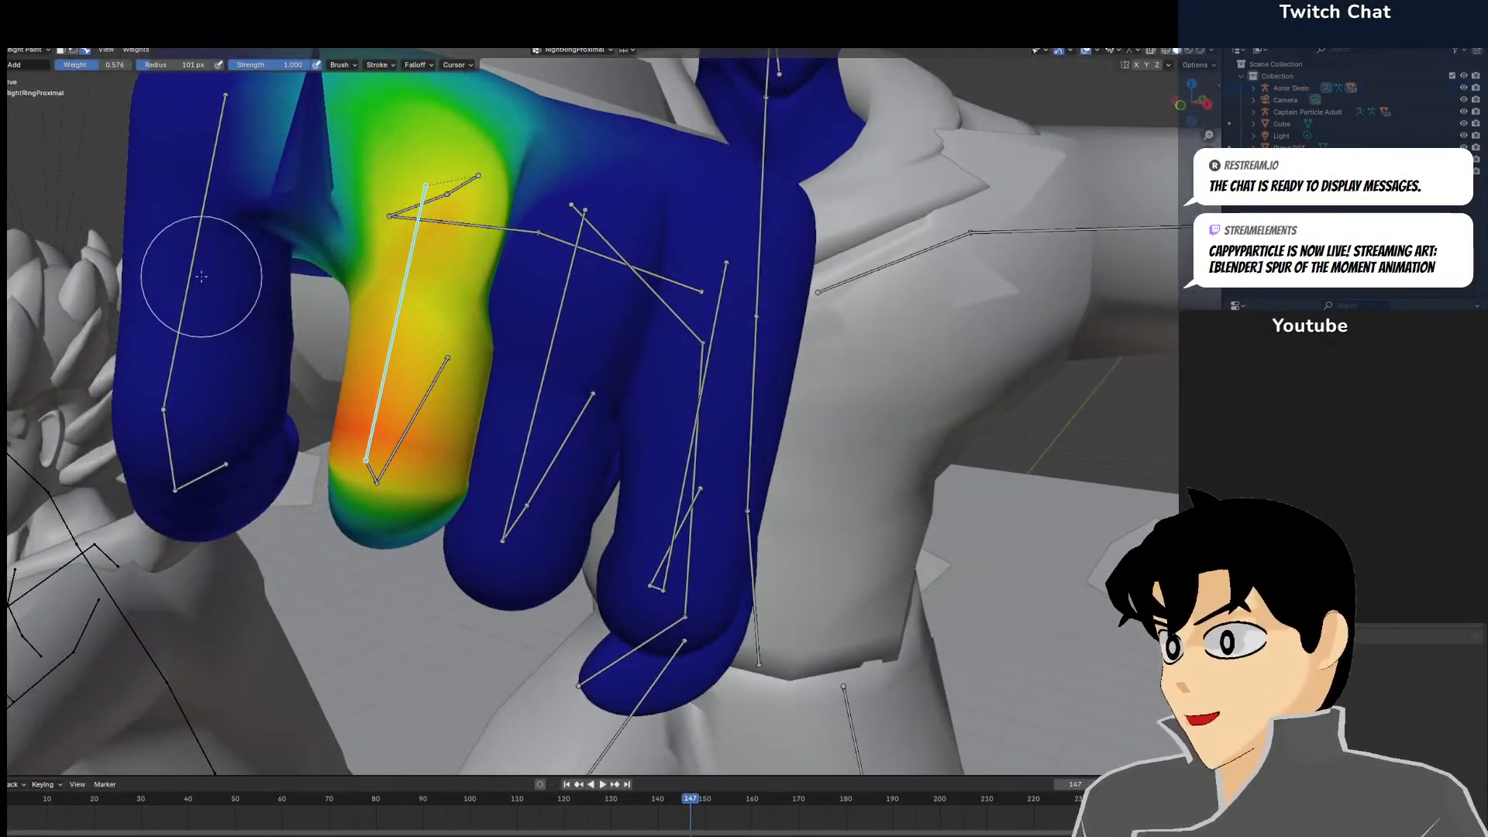
pyautogui.keyDown('ctrl'); pyautogui.click(202, 277); pyautogui.keyUp('ctrl')
pyautogui.press('g')
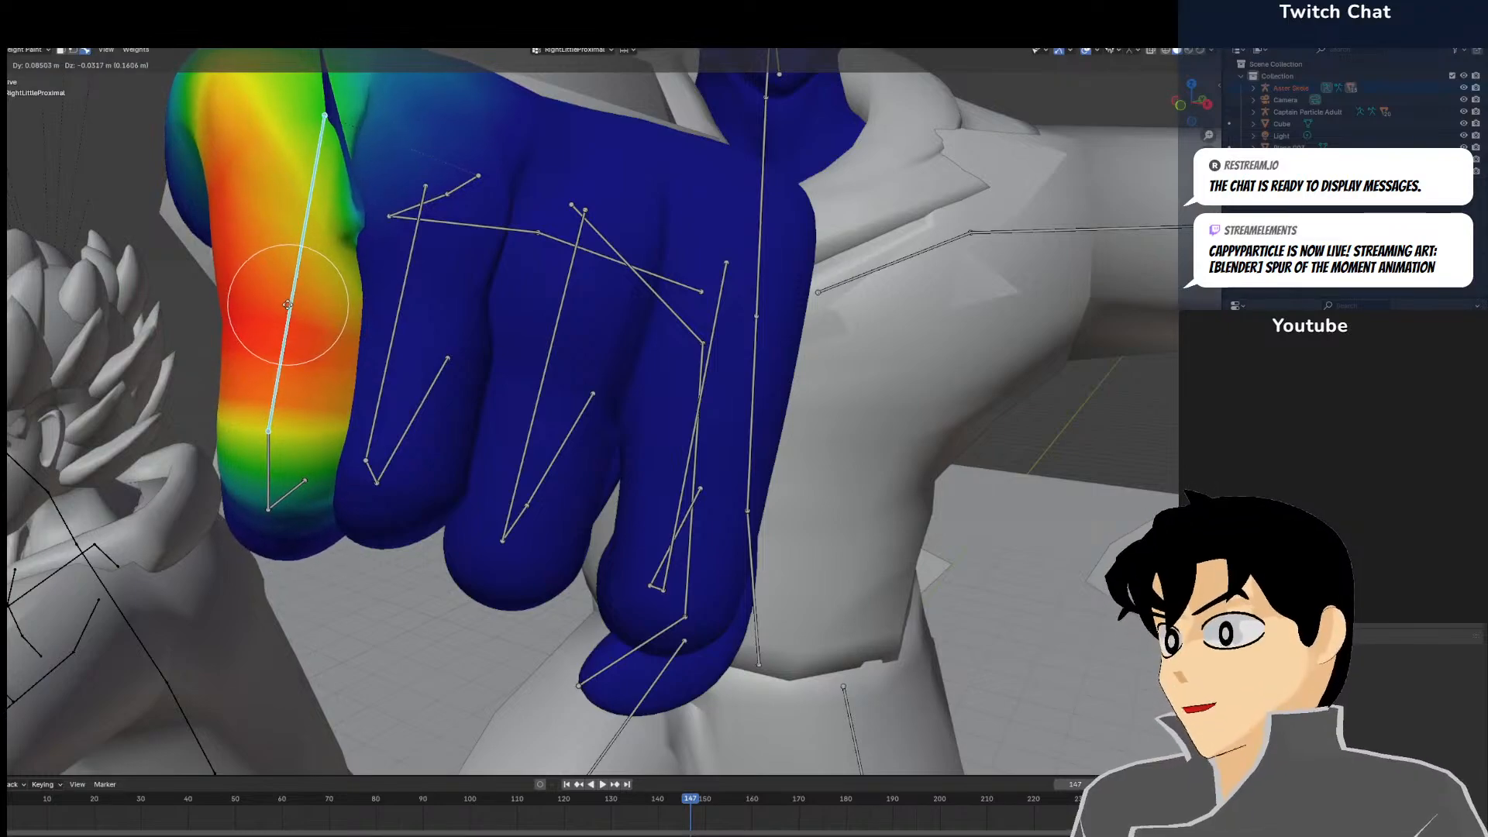
pyautogui.click(220, 301)
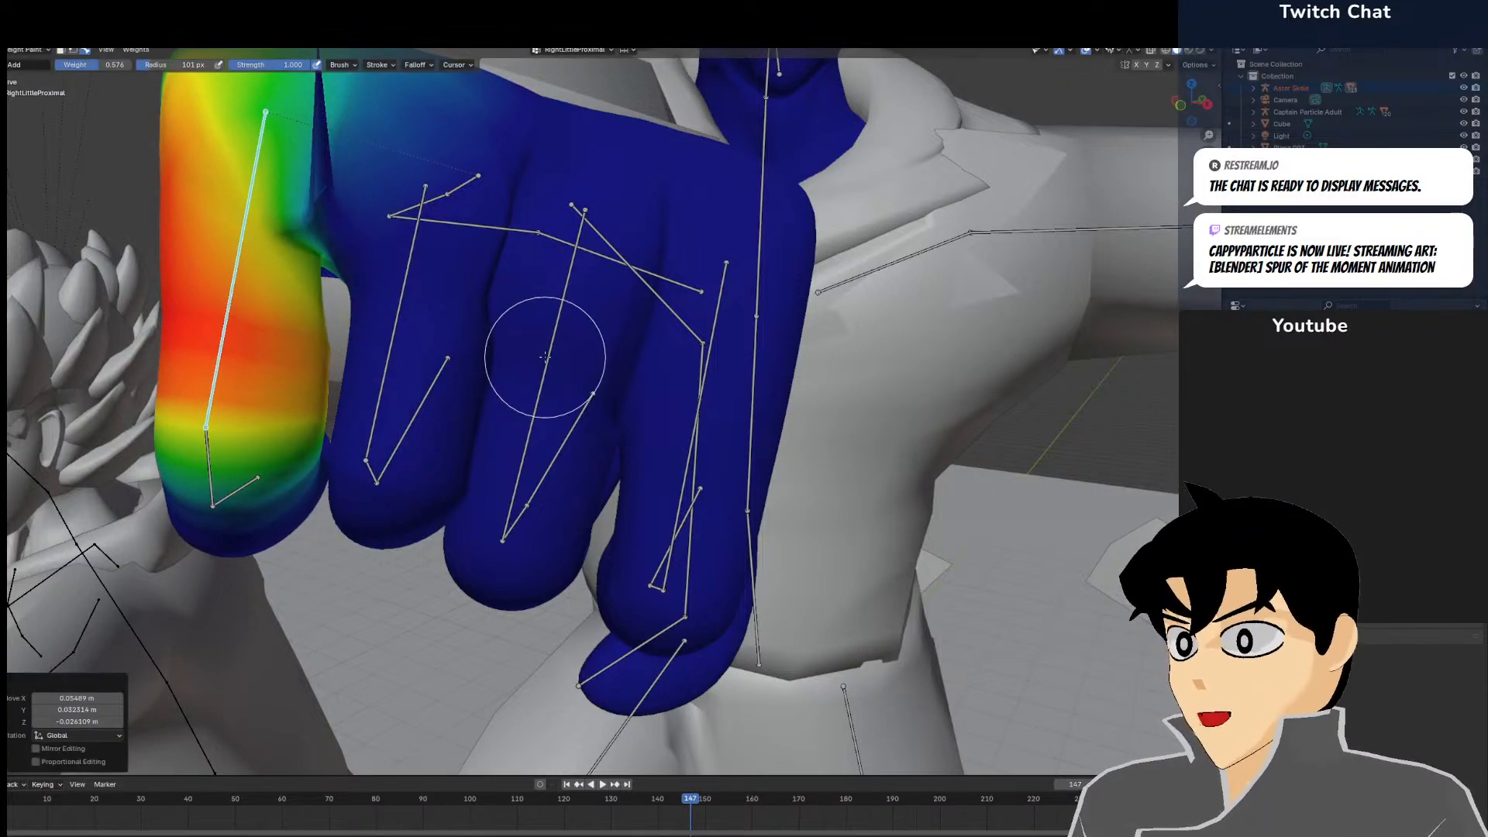
# Rotate the right middle finger's proximal bone about -5.13° and shift it slightly up toward the knuckles
pyautogui.keyDown('ctrl'); pyautogui.click(544, 357); pyautogui.keyUp('ctrl')
pyautogui.press('r')
pyautogui.click(612, 340)
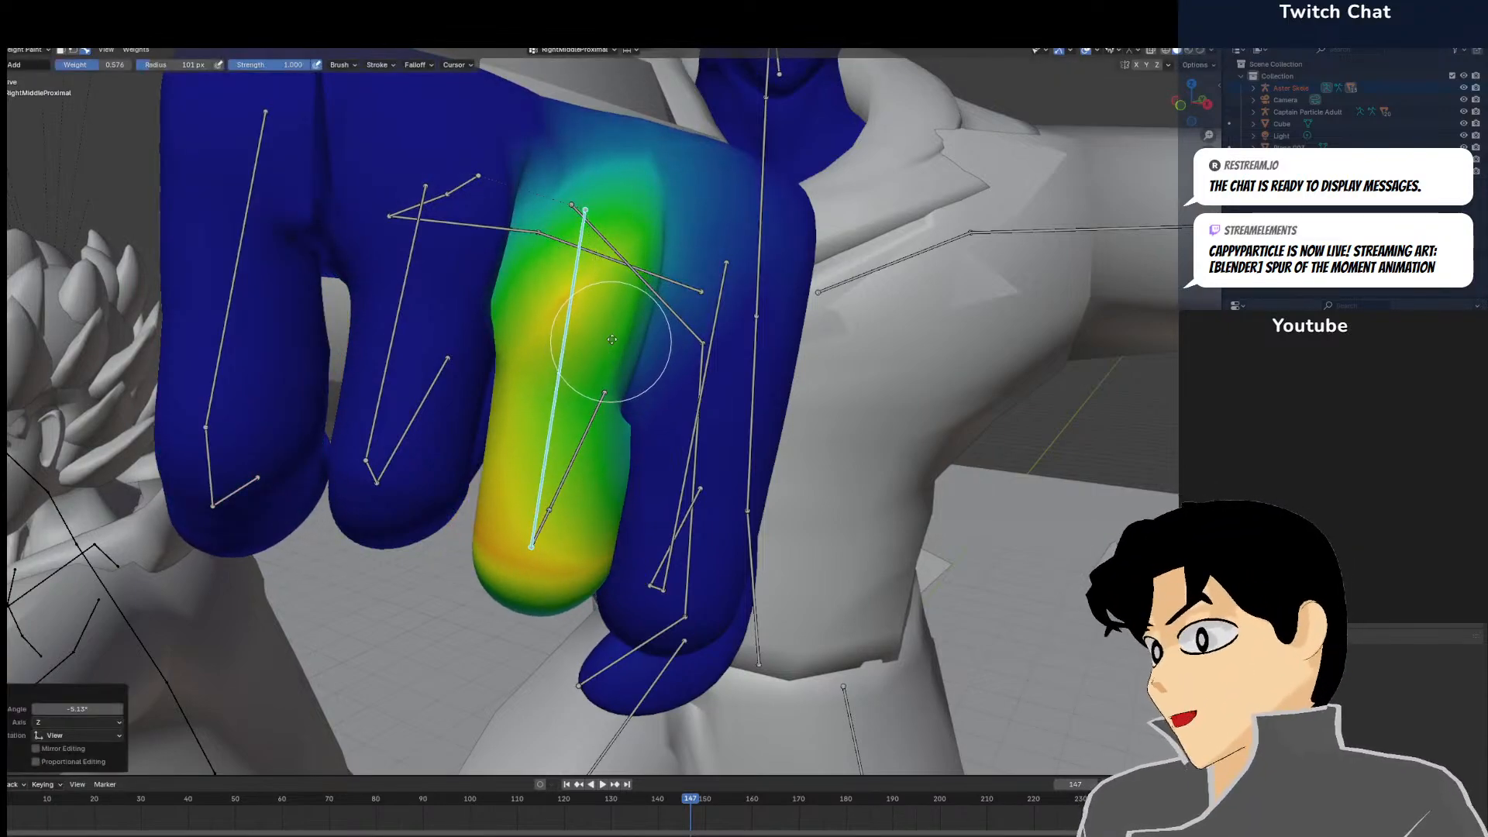
pyautogui.press('r')
pyautogui.click(702, 376)
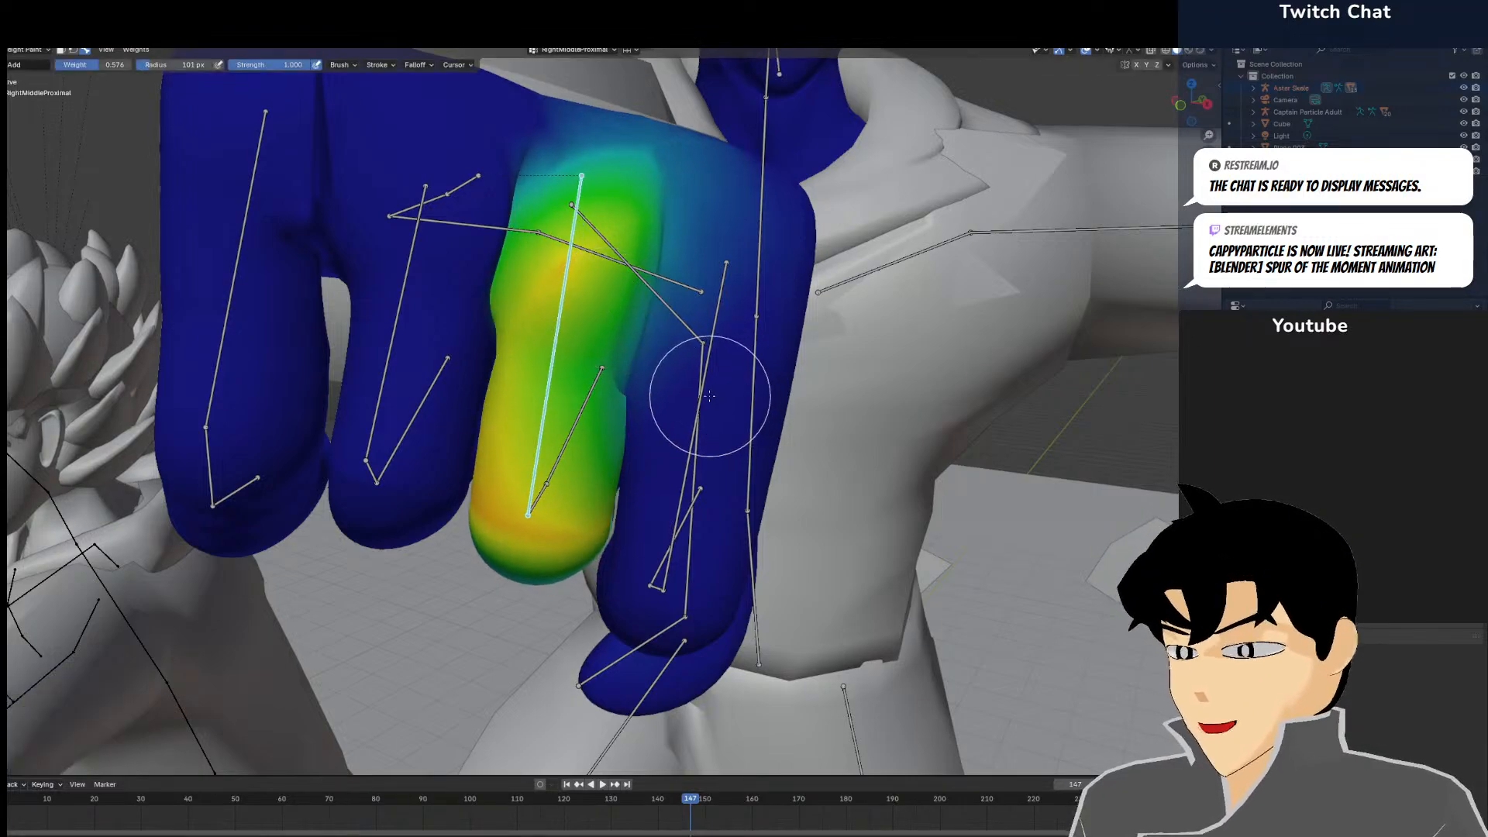
# Move the right index finger's proximal bone level with the middle finger and reposition an adjoining bone of the fist
pyautogui.keyDown('ctrl'); pyautogui.click(709, 396); pyautogui.keyUp('ctrl')
pyautogui.press('g')
pyautogui.click(701, 368)
pyautogui.moveTo(701, 368); pyautogui.dragTo(797, 398, button='middle')
pyautogui.keyDown('ctrl'); pyautogui.click(808, 347); pyautogui.keyUp('ctrl')
pyautogui.moveTo(809, 346); pyautogui.dragTo(893, 271, button='middle')
pyautogui.press('g')
pyautogui.click(883, 402)
pyautogui.moveTo(883, 402); pyautogui.dragTo(771, 389, button='middle')
# Move the intermediate bones of the right middle and index fingers to tighten their curl
pyautogui.keyDown('ctrl'); pyautogui.click(544, 443); pyautogui.keyUp('ctrl')
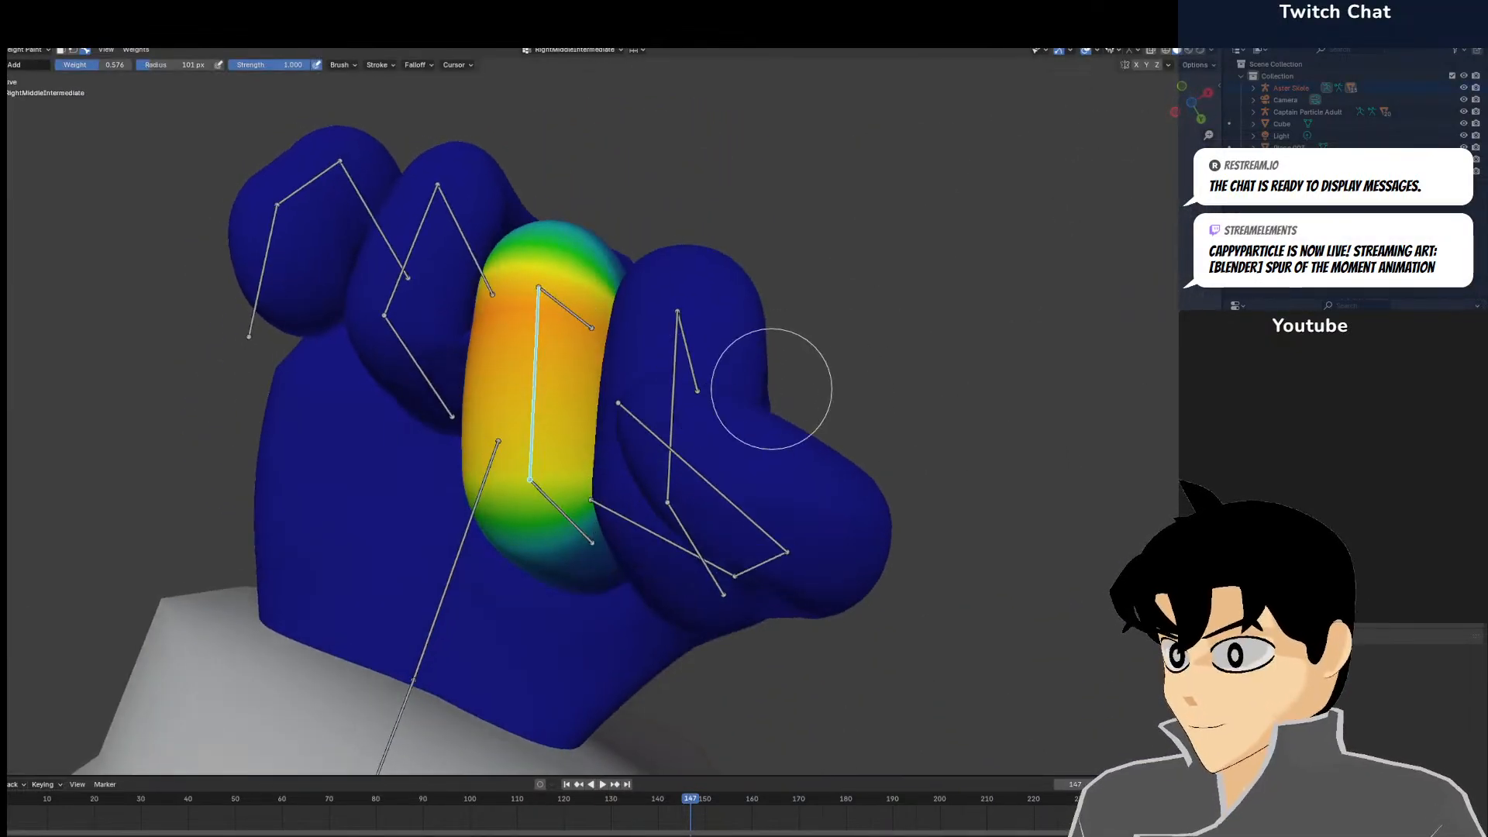
pyautogui.press('g')
pyautogui.click(726, 475)
pyautogui.keyDown('ctrl'); pyautogui.click(673, 399); pyautogui.keyUp('ctrl')
pyautogui.press('g')
pyautogui.click(695, 502)
# Adjust the right index and middle fingers' distal bones to tuck both fingertips into the palm
pyautogui.moveTo(695, 502); pyautogui.dragTo(709, 375, button='middle')
pyautogui.keyDown('ctrl'); pyautogui.click(688, 339); pyautogui.keyUp('ctrl')
pyautogui.press('g')
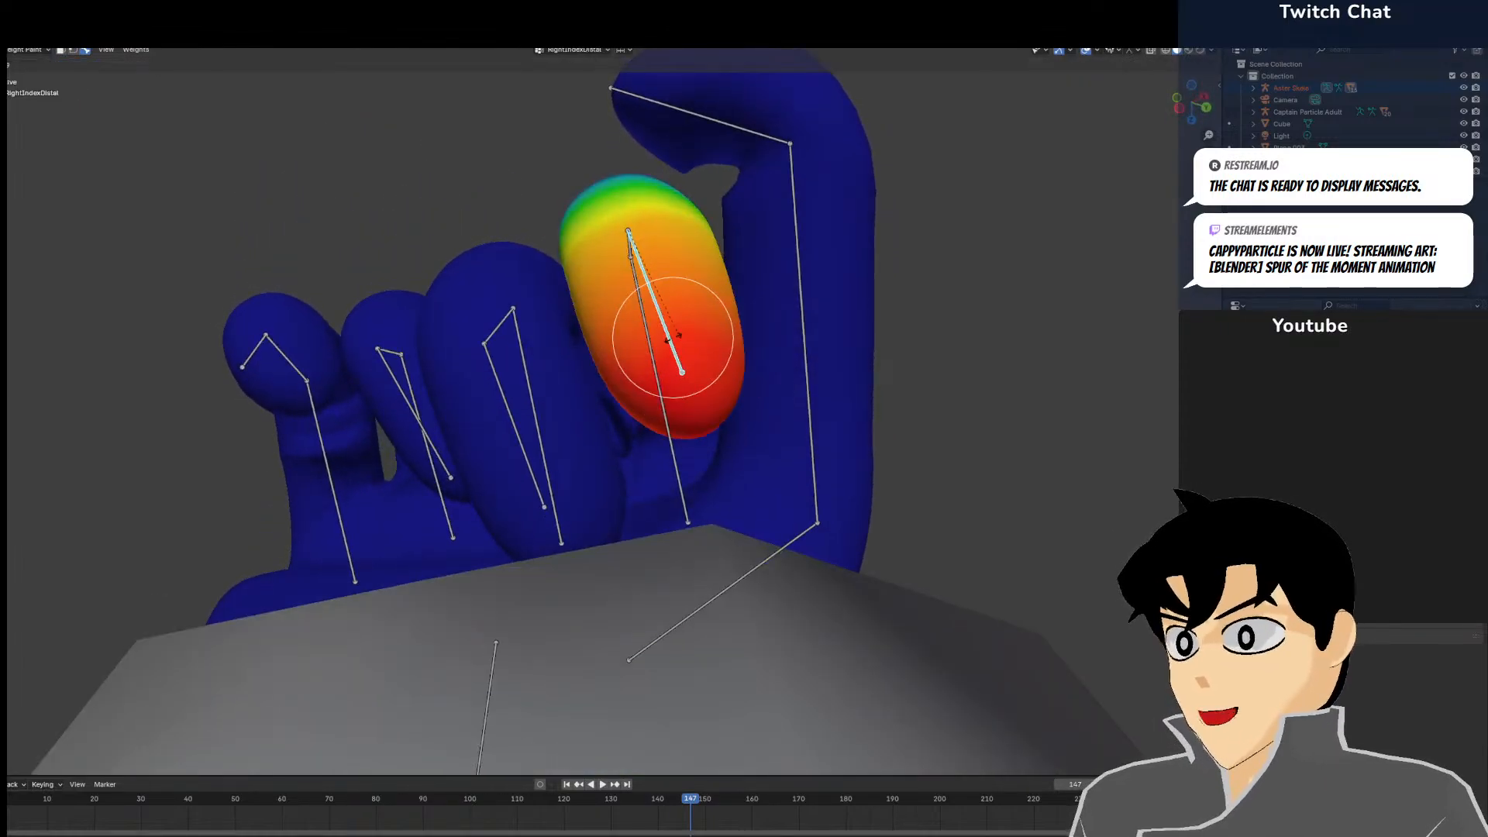
pyautogui.click(671, 339)
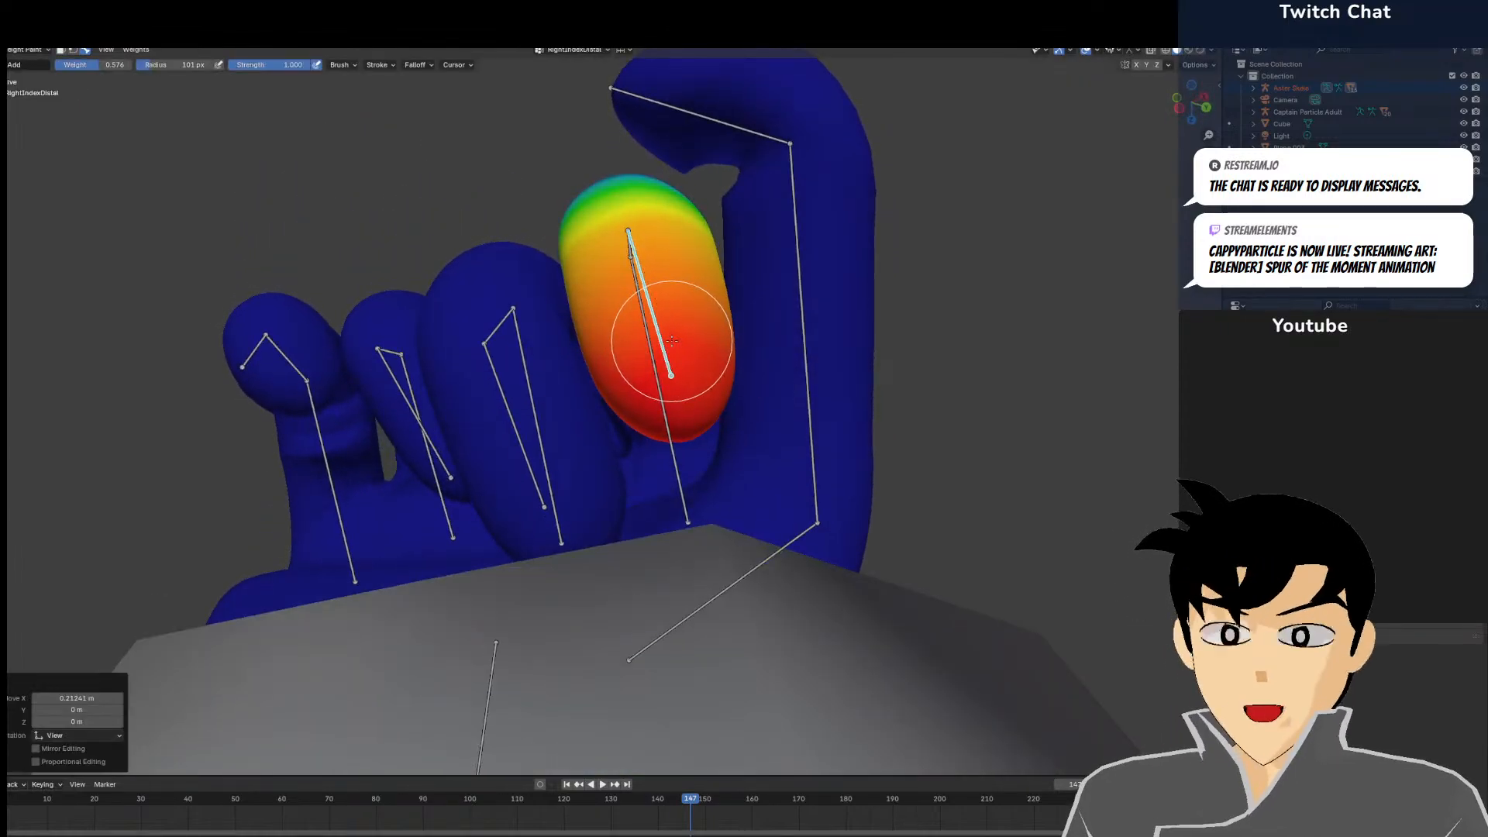
pyautogui.keyDown('alt'); pyautogui.click(533, 462); pyautogui.keyUp('alt')
pyautogui.press('g')
pyautogui.click(508, 488)
# Move the right ring finger's distal bone into the palm and rotate the nearby finger bone to match
pyautogui.moveTo(508, 488); pyautogui.dragTo(431, 482, button='middle')
pyautogui.keyDown('alt'); pyautogui.click(460, 484); pyautogui.keyUp('alt')
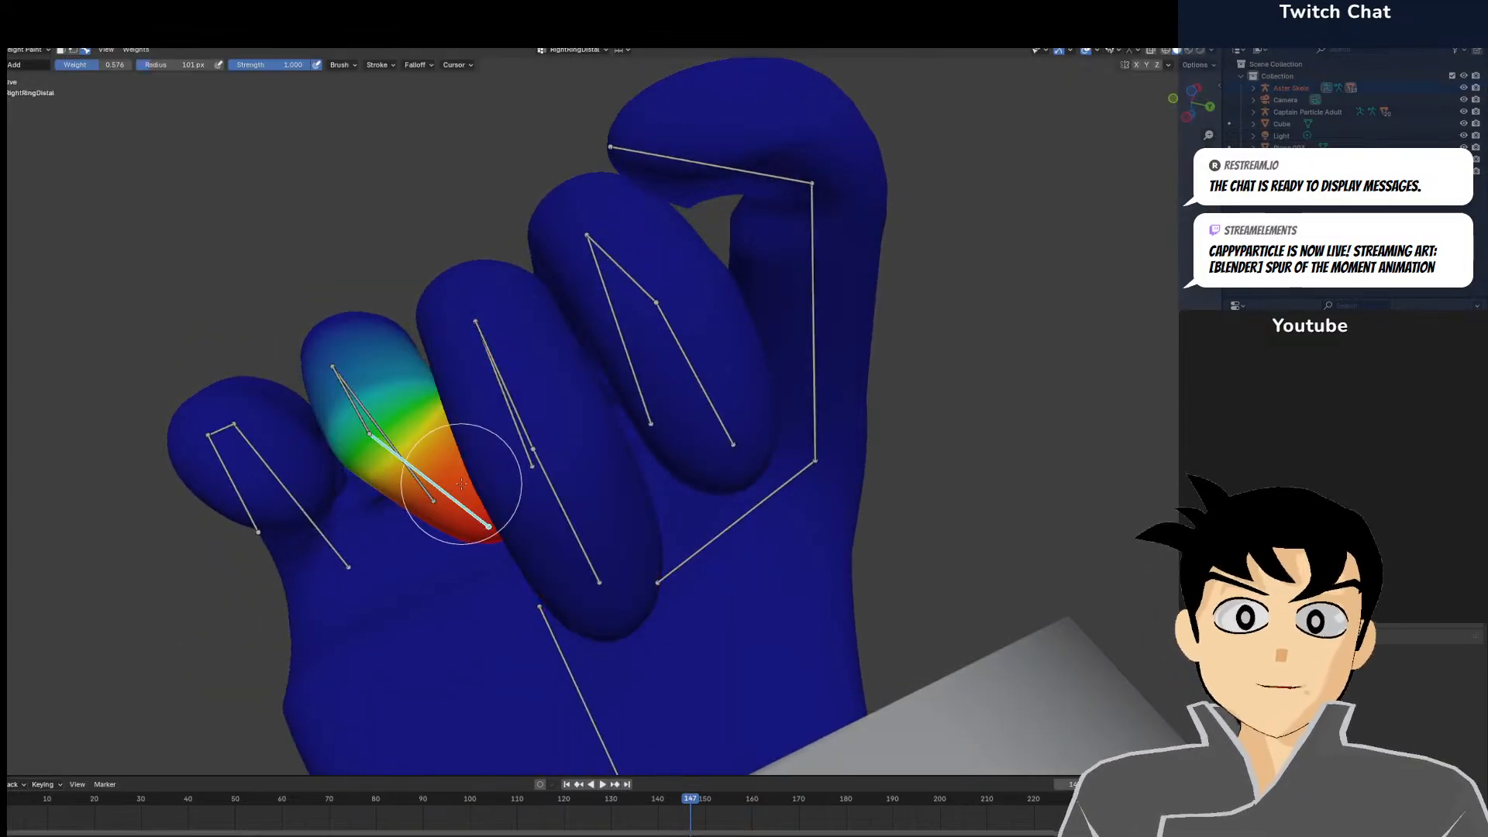
pyautogui.press('g')
pyautogui.click(481, 504)
pyautogui.moveTo(480, 504); pyautogui.dragTo(470, 341, button='middle')
pyautogui.keyDown('alt'); pyautogui.click(348, 365); pyautogui.keyUp('alt')
pyautogui.press('r')
pyautogui.click(451, 418)
# Adjust the right little finger's outer bones and rotate its proximal bone about 5.67° in the view
pyautogui.keyDown('alt'); pyautogui.click(263, 302); pyautogui.keyUp('alt')
pyautogui.press('g')
pyautogui.moveTo(334, 345); pyautogui.dragTo(12, 271, button='middle')
pyautogui.rightClick(355, 359)
pyautogui.keyDown('ctrl'); pyautogui.click(647, 321); pyautogui.keyUp('ctrl')
pyautogui.moveTo(647, 321); pyautogui.dragTo(842, 388, button='middle')
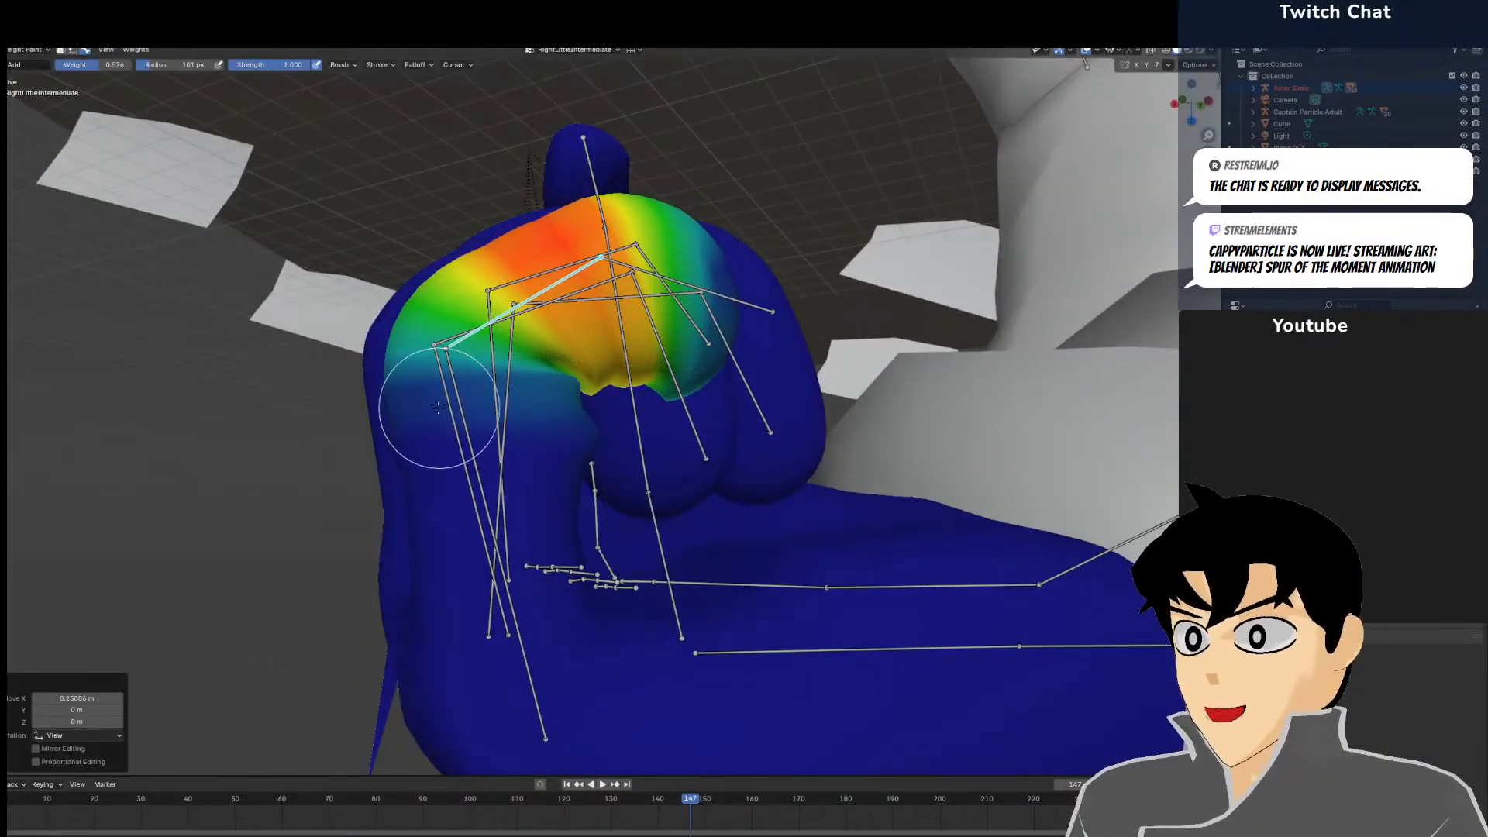
pyautogui.keyDown('ctrl'); pyautogui.click(457, 405); pyautogui.keyUp('ctrl')
pyautogui.press('g')
pyautogui.rightClick(574, 390)
pyautogui.keyDown('ctrl'); pyautogui.click(462, 412); pyautogui.keyUp('ctrl')
pyautogui.press('r')
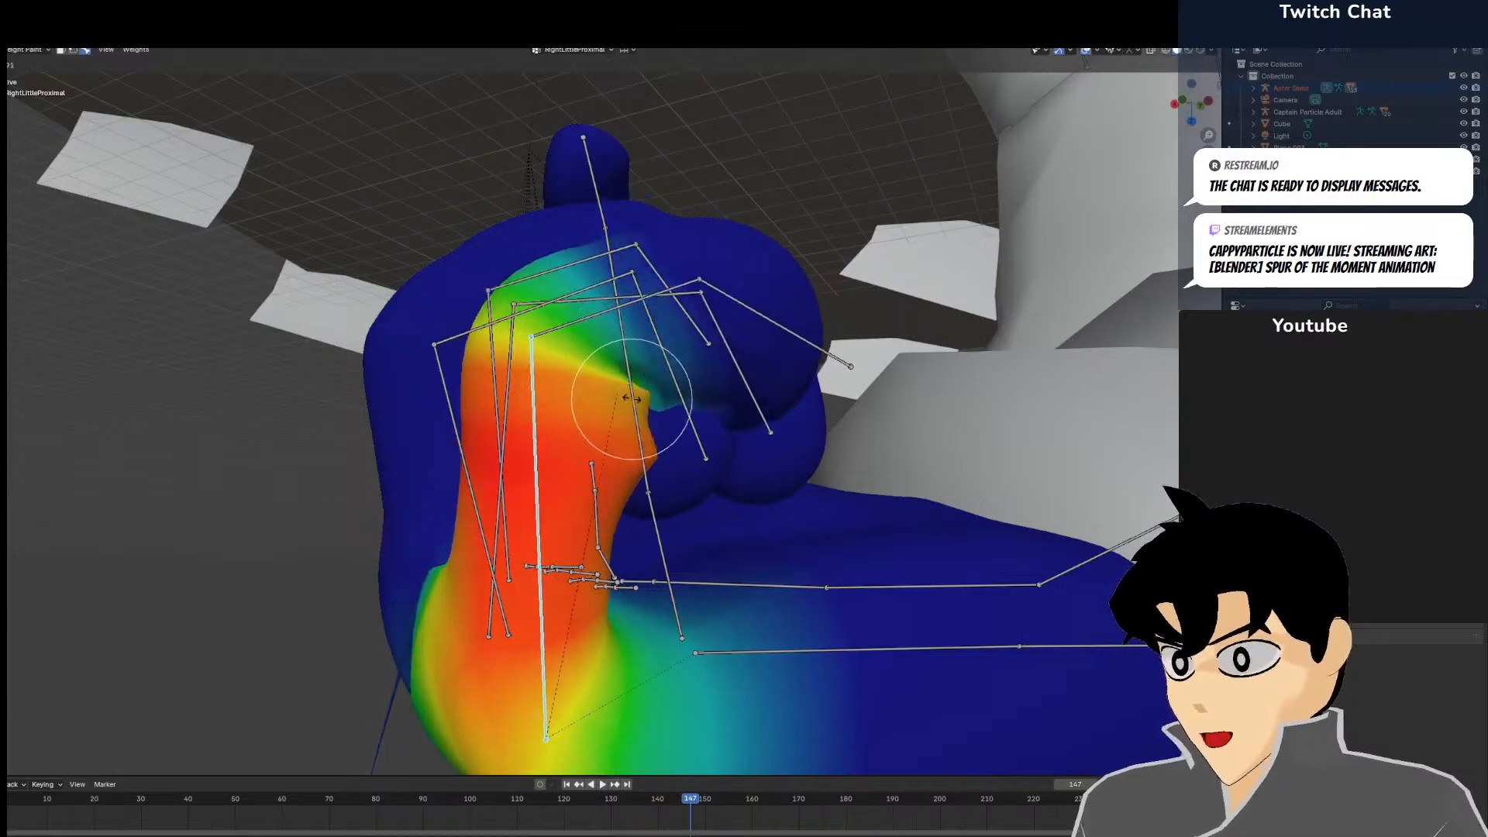
pyautogui.click(585, 385)
# Check the closed fist from below and switch Aster's body mesh from Weight Paint to Object Mode
pyautogui.moveTo(585, 385)
pyautogui.mouseDown(button='middle')
pyautogui.moveTo(803, 341)
pyautogui.moveTo(798, 398)
pyautogui.moveTo(594, 361)
pyautogui.mouseUp(button='middle')
pyautogui.scroll(-6, 682, 387)
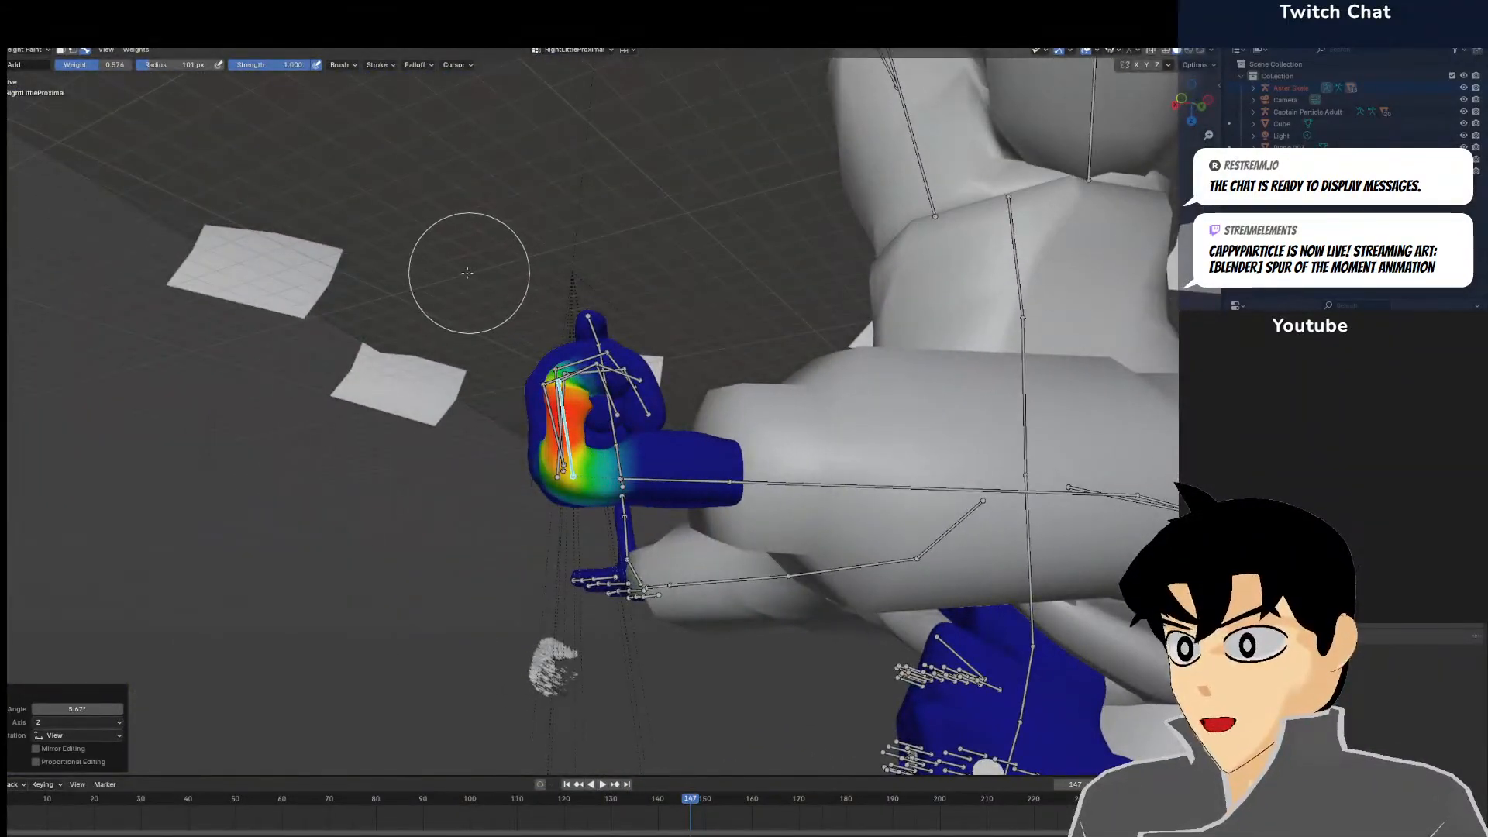
pyautogui.moveTo(591, 480); pyautogui.dragTo(579, 471)
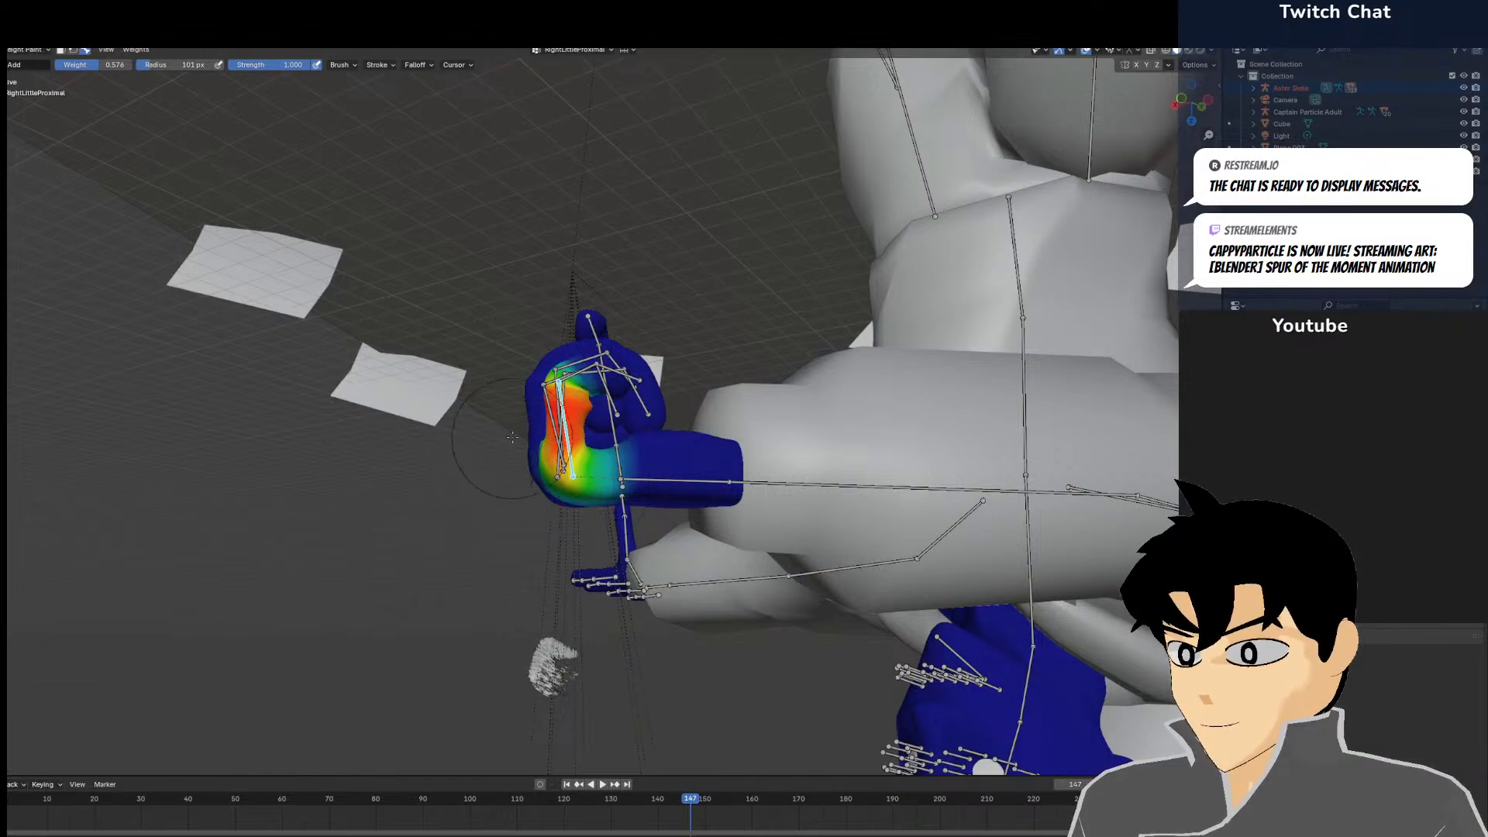
pyautogui.moveTo(497, 480); pyautogui.dragTo(413, 354, button='middle')
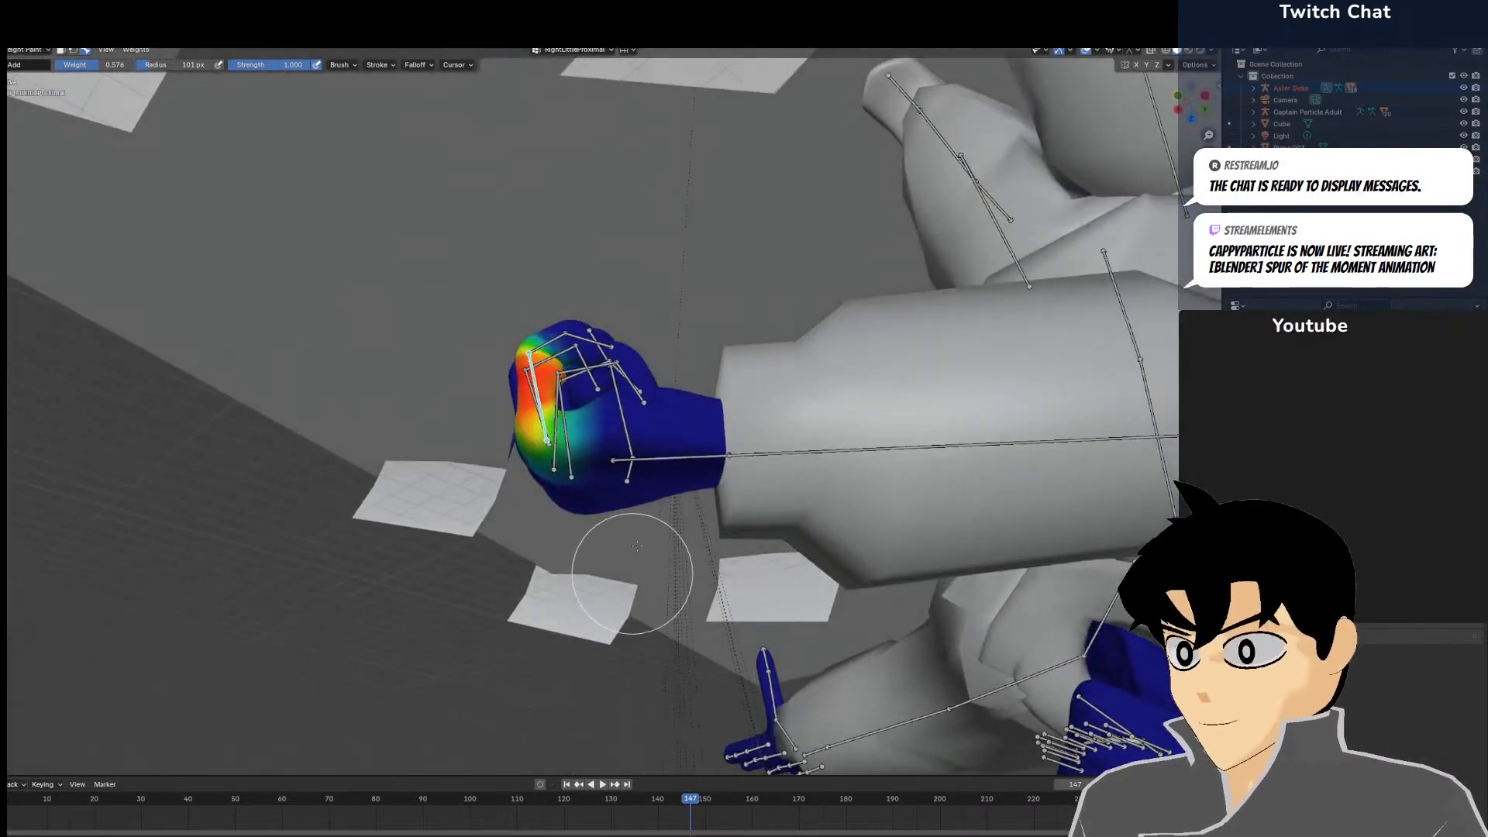
pyautogui.keyDown('ctrl'); pyautogui.click(529, 345); pyautogui.keyUp('ctrl')
pyautogui.click(35, 51)
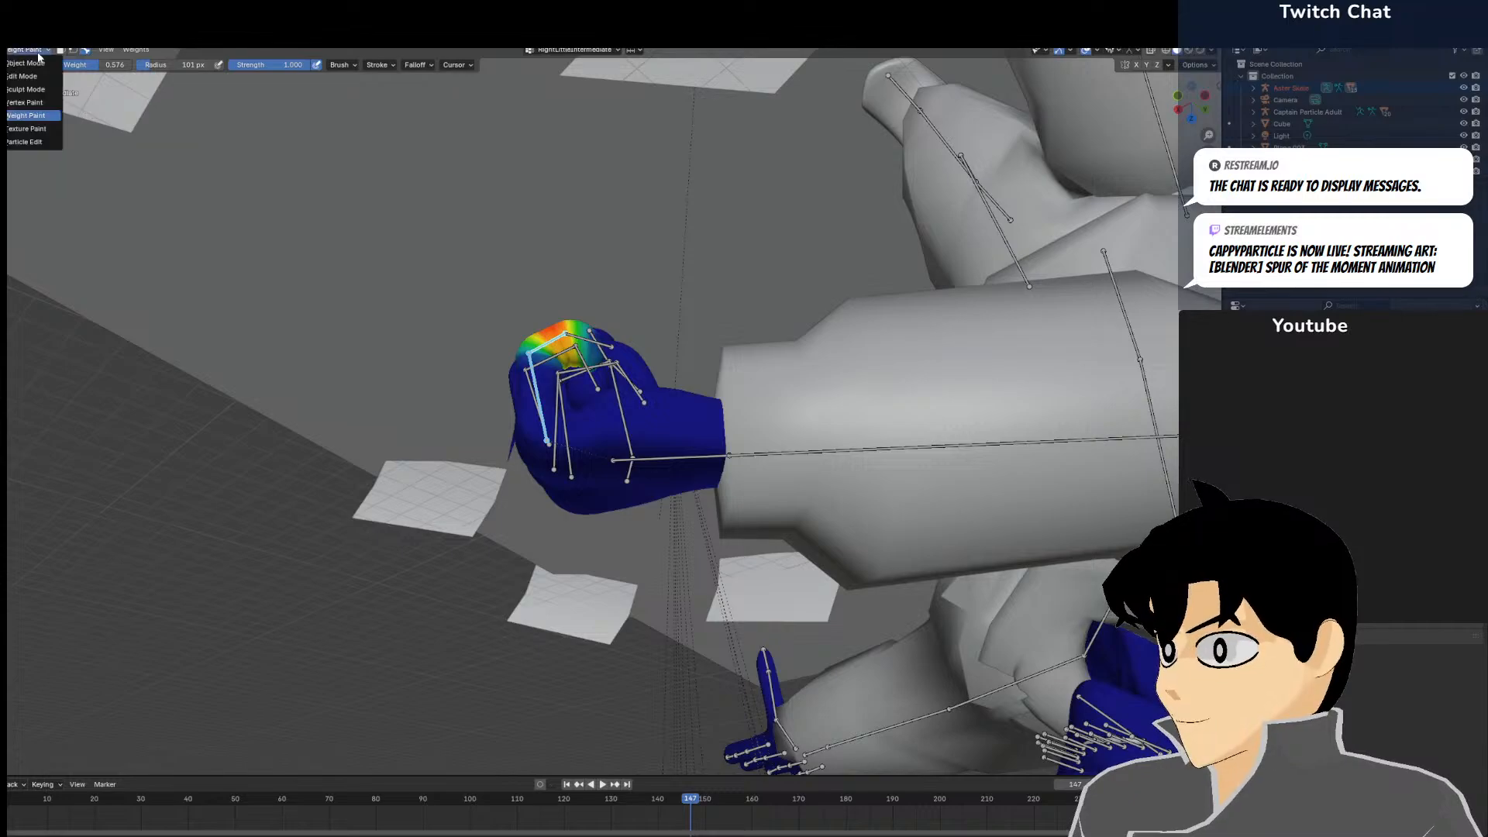
pyautogui.click(36, 63)
pyautogui.moveTo(124, 133)
pyautogui.mouseDown(button='middle')
pyautogui.moveTo(676, 320)
pyautogui.moveTo(565, 292)
pyautogui.moveTo(568, 414)
pyautogui.mouseUp(button='middle')
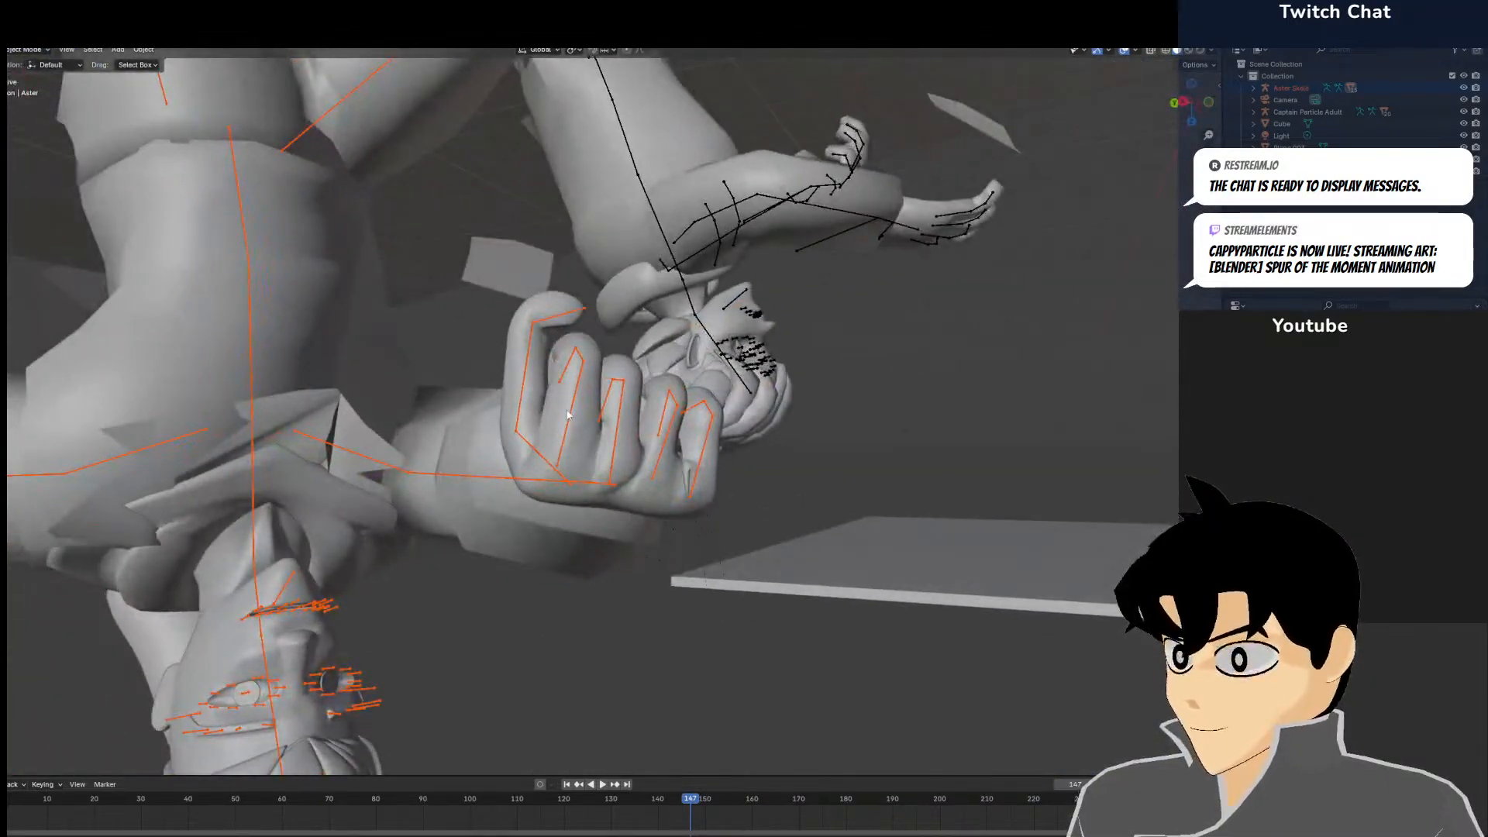
# Select Aster's armature and put it into Pose Mode
pyautogui.click(33, 51)
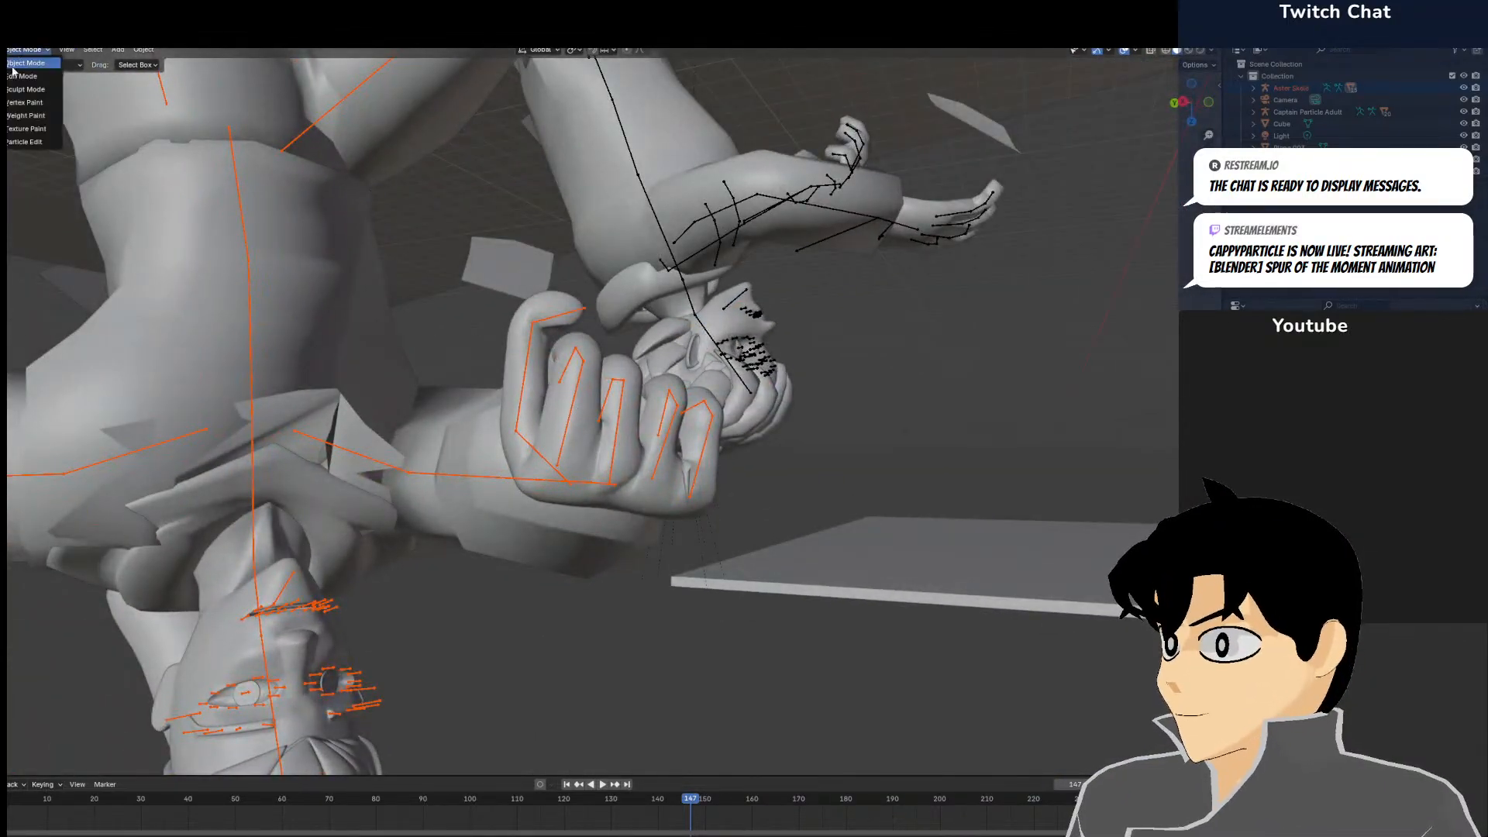
pyautogui.click(570, 419)
pyautogui.click(571, 423)
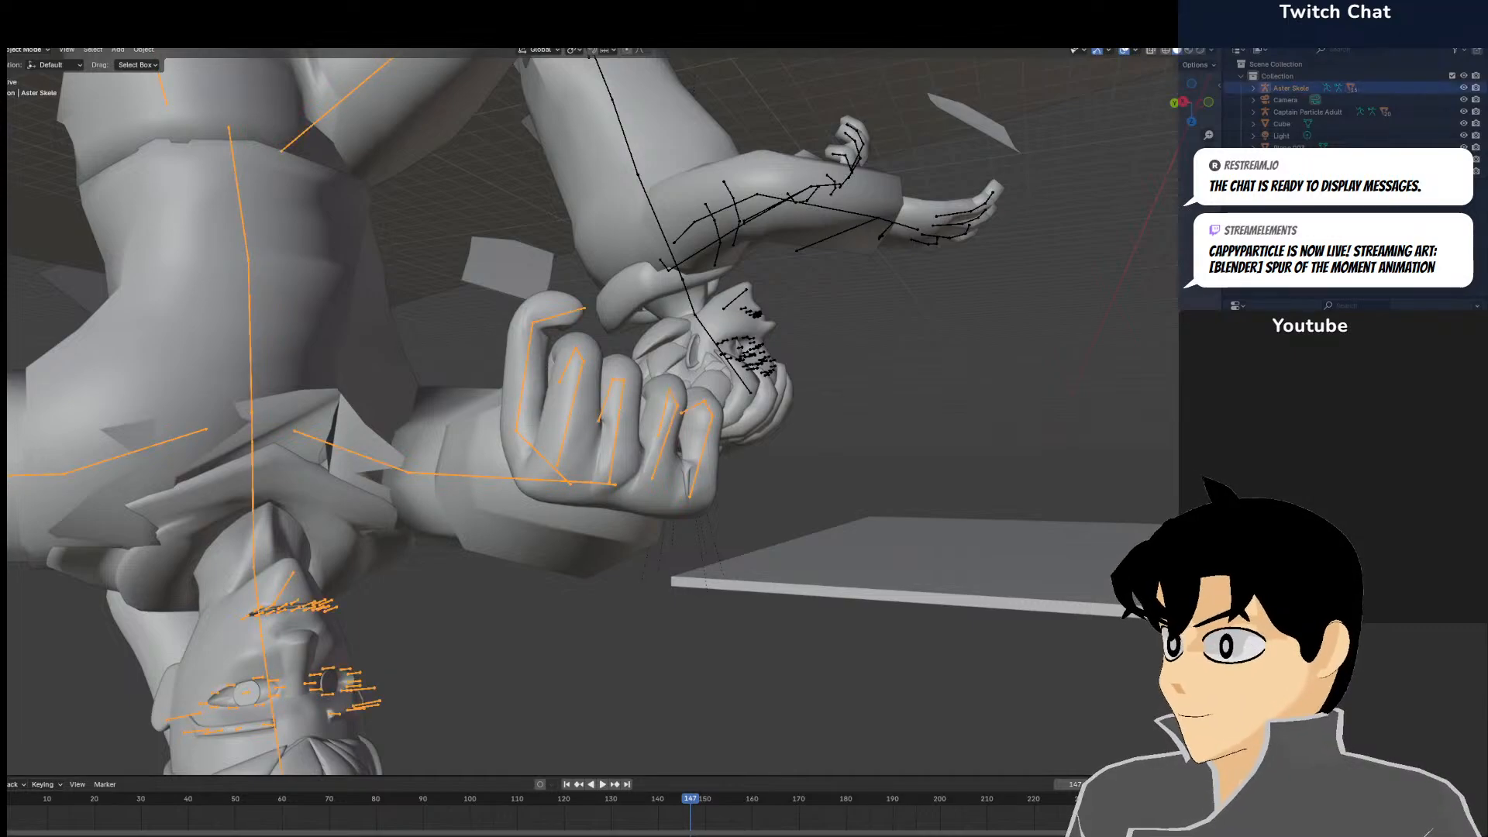
pyautogui.click(25, 89)
# Select all right finger bones, copy their fist pose and paste it flipped on the X-axis onto the left hand
pyautogui.moveTo(380, 251); pyautogui.dragTo(783, 279, button='middle')
pyautogui.moveTo(802, 272); pyautogui.dragTo(493, 539)
pyautogui.moveTo(499, 242); pyautogui.dragTo(779, 529)
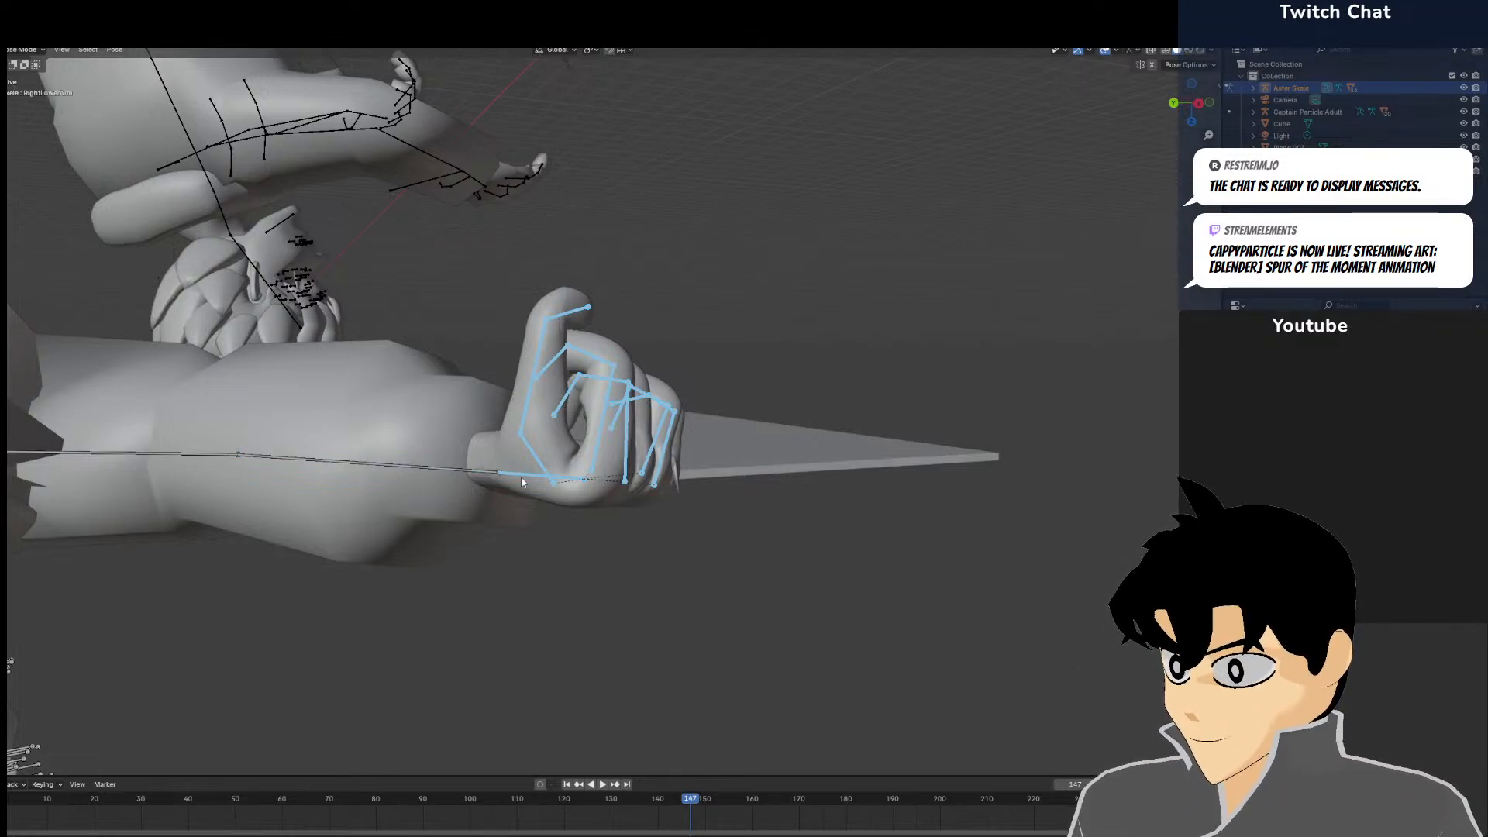
pyautogui.hotkey('ctrl', 'v')
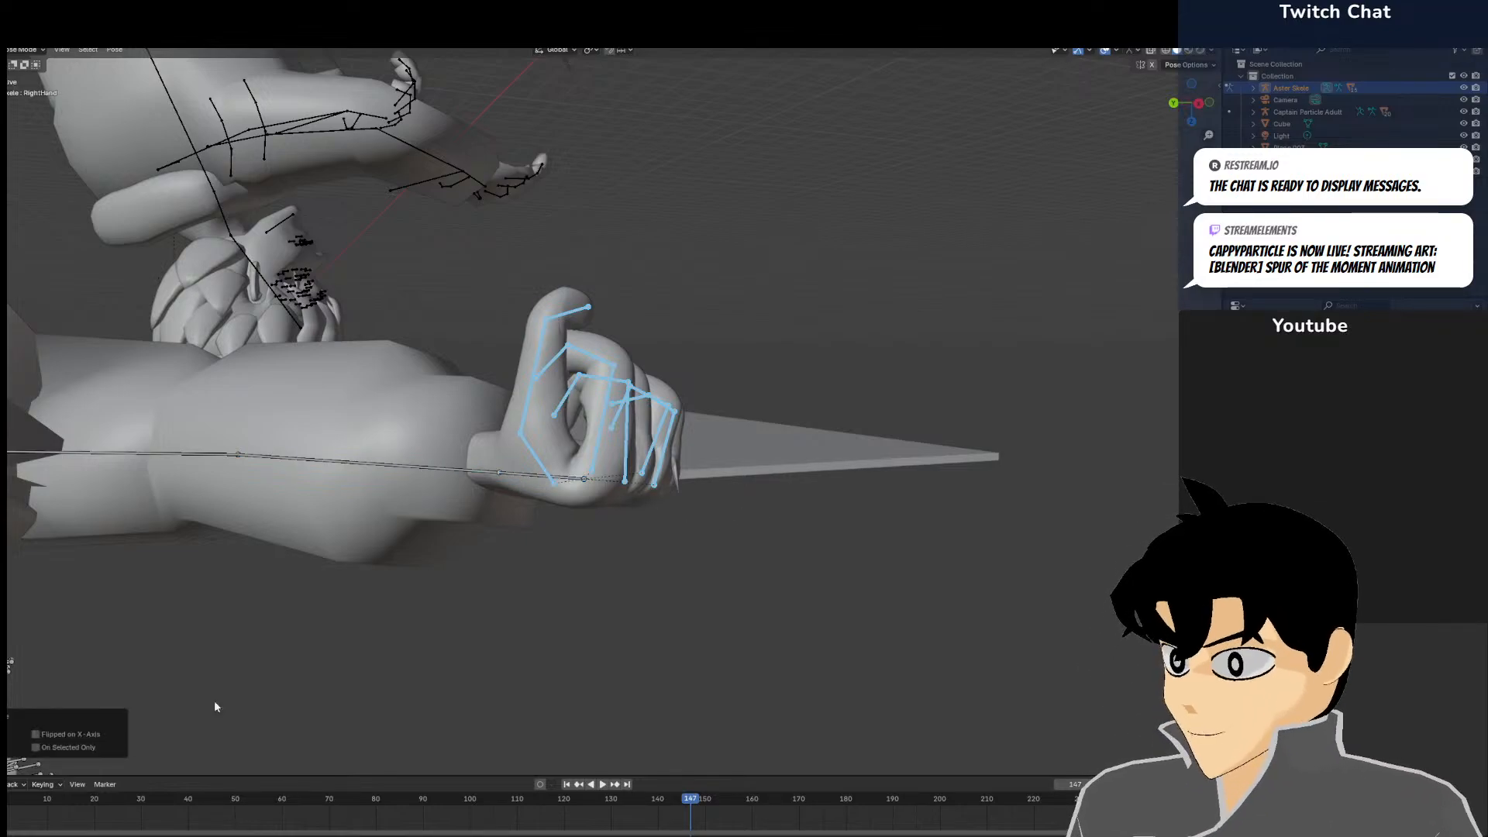
pyautogui.click(83, 735)
# Rotate Aster's left lower arm from above so that the forearm bends forward at the elbow
pyautogui.moveTo(403, 707)
pyautogui.mouseDown(button='middle')
pyautogui.moveTo(462, 702)
pyautogui.moveTo(404, 678)
pyautogui.mouseUp(button='middle')
pyautogui.press('KP_0')
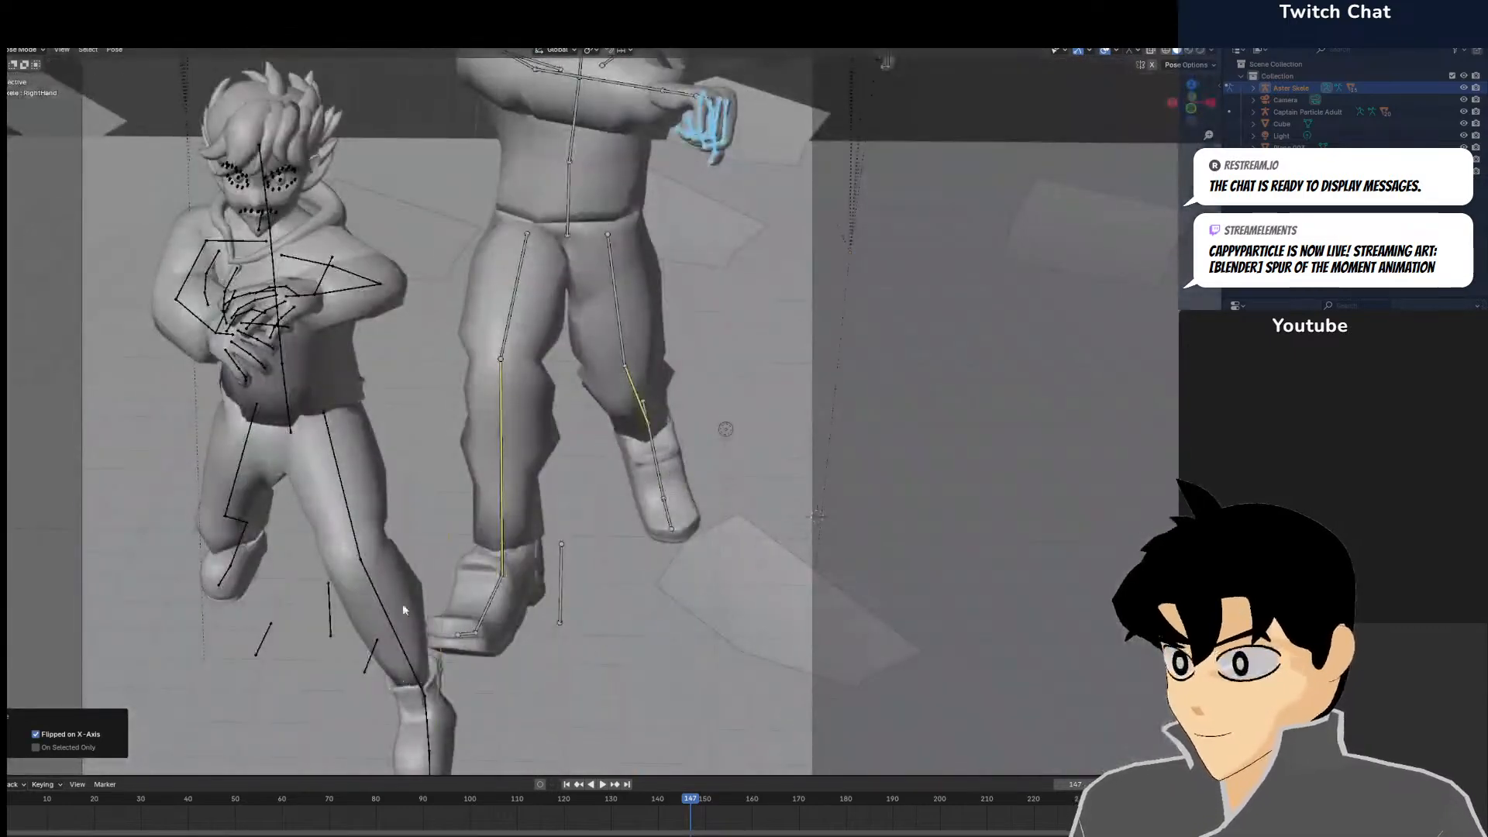
pyautogui.moveTo(602, 432); pyautogui.dragTo(535, 523, button='middle')
pyautogui.keyDown('shift'); pyautogui.moveTo(978, 257); pyautogui.dragTo(636, 380, button='middle'); pyautogui.keyUp('shift')
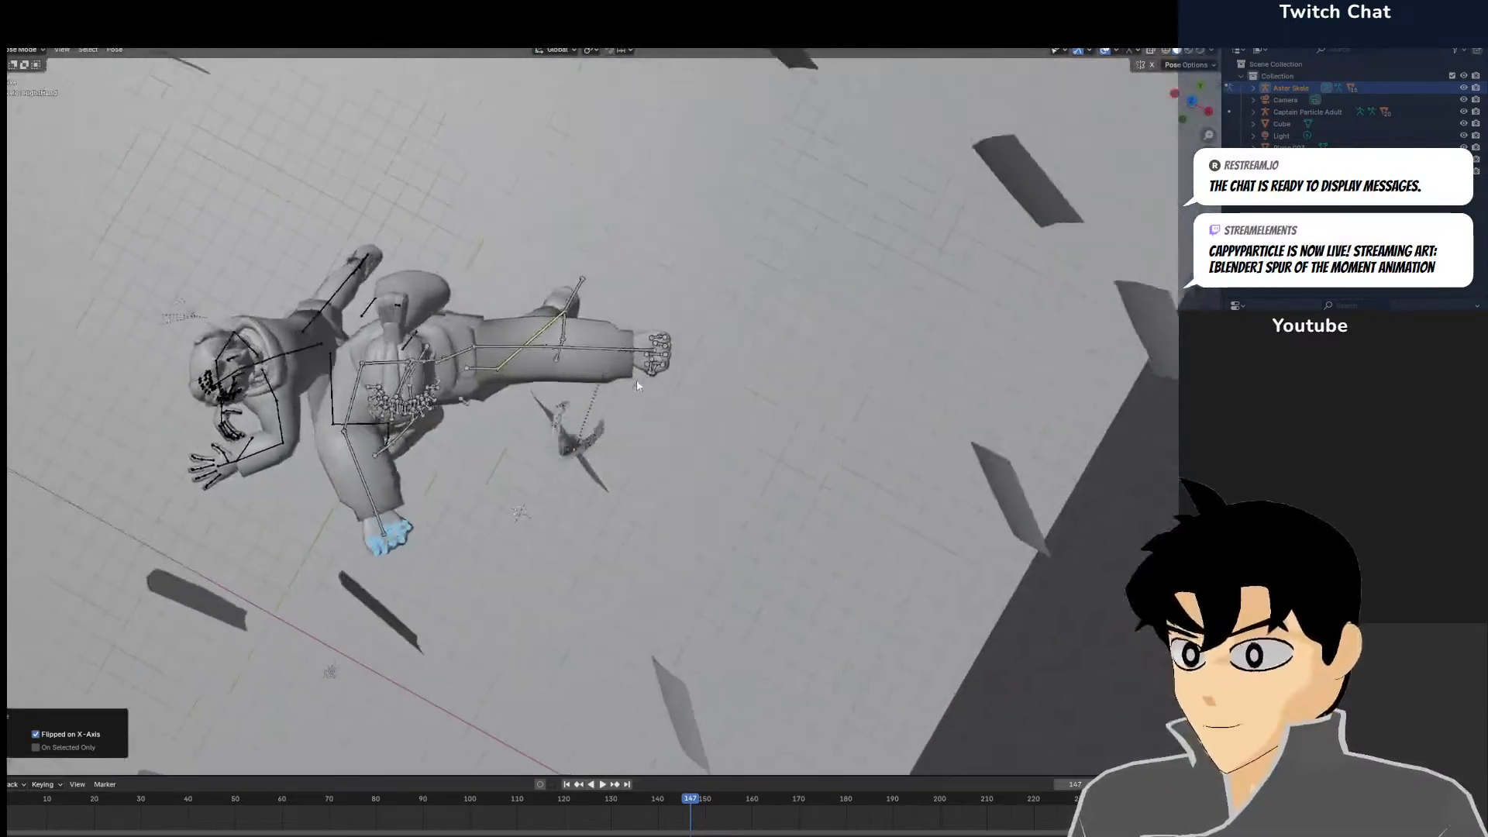
pyautogui.scroll(5, 635, 379)
pyautogui.click(583, 249)
pyautogui.press('r')
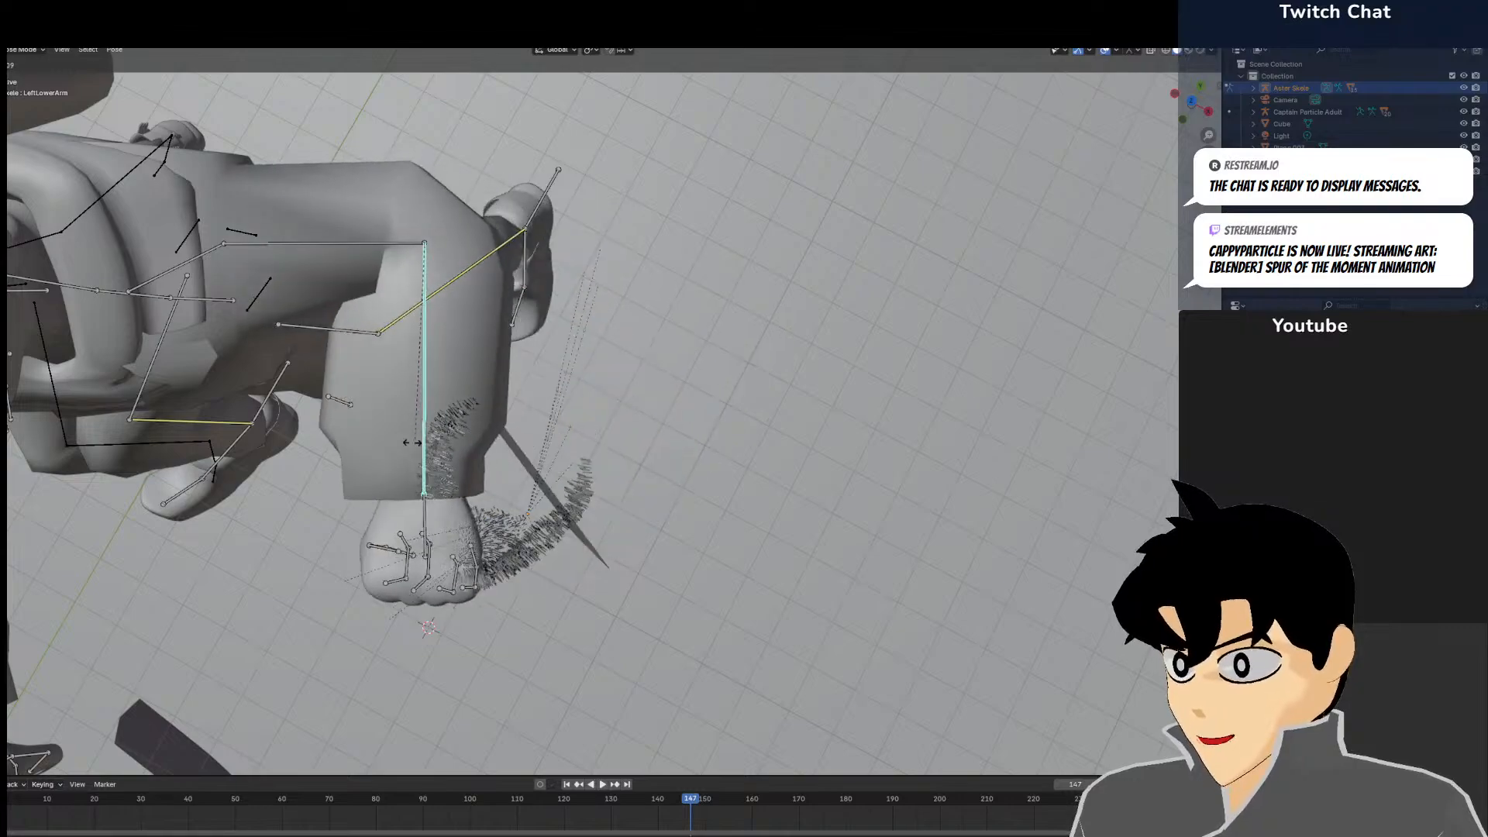
pyautogui.click(361, 226)
# Rotate Aster's left upper arm 23.8° in the view to swing the arm forward
pyautogui.click(330, 249)
pyautogui.press('r')
pyautogui.click(379, 317)
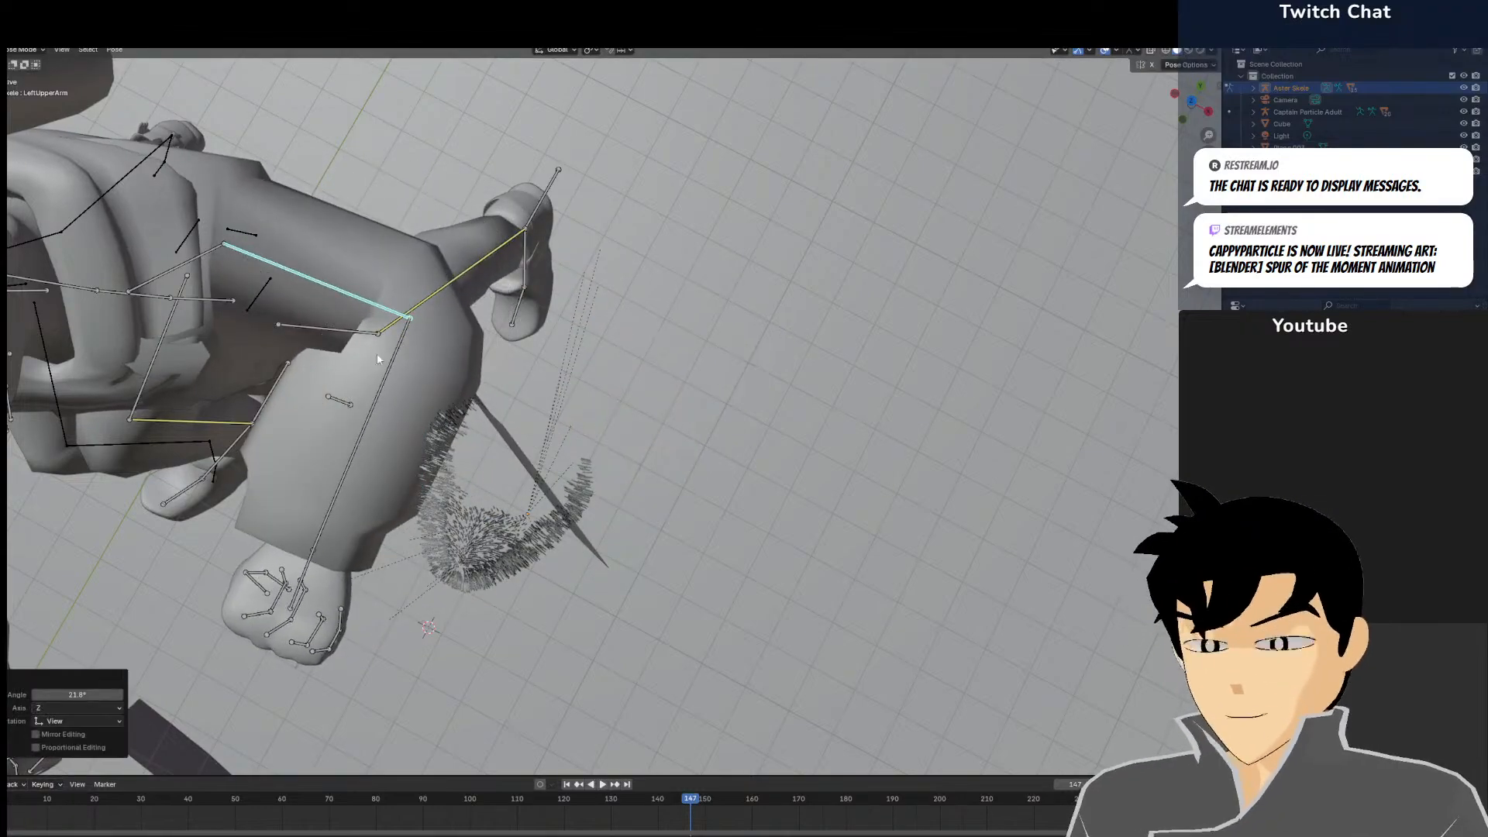
pyautogui.scroll(-5, 544, 321)
pyautogui.moveTo(544, 322); pyautogui.dragTo(805, 262, button='middle')
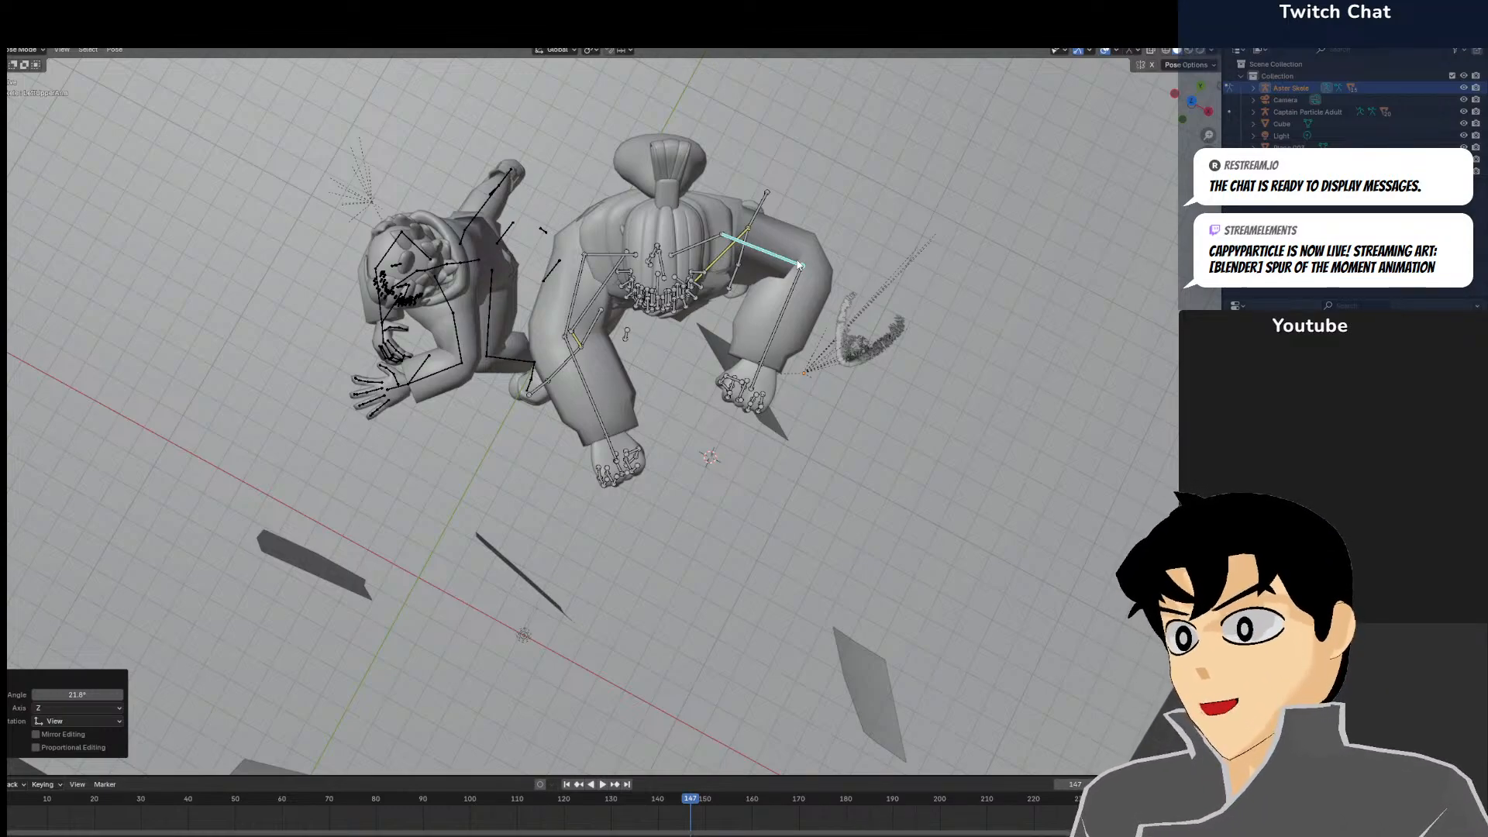
pyautogui.scroll(2, 596, 123)
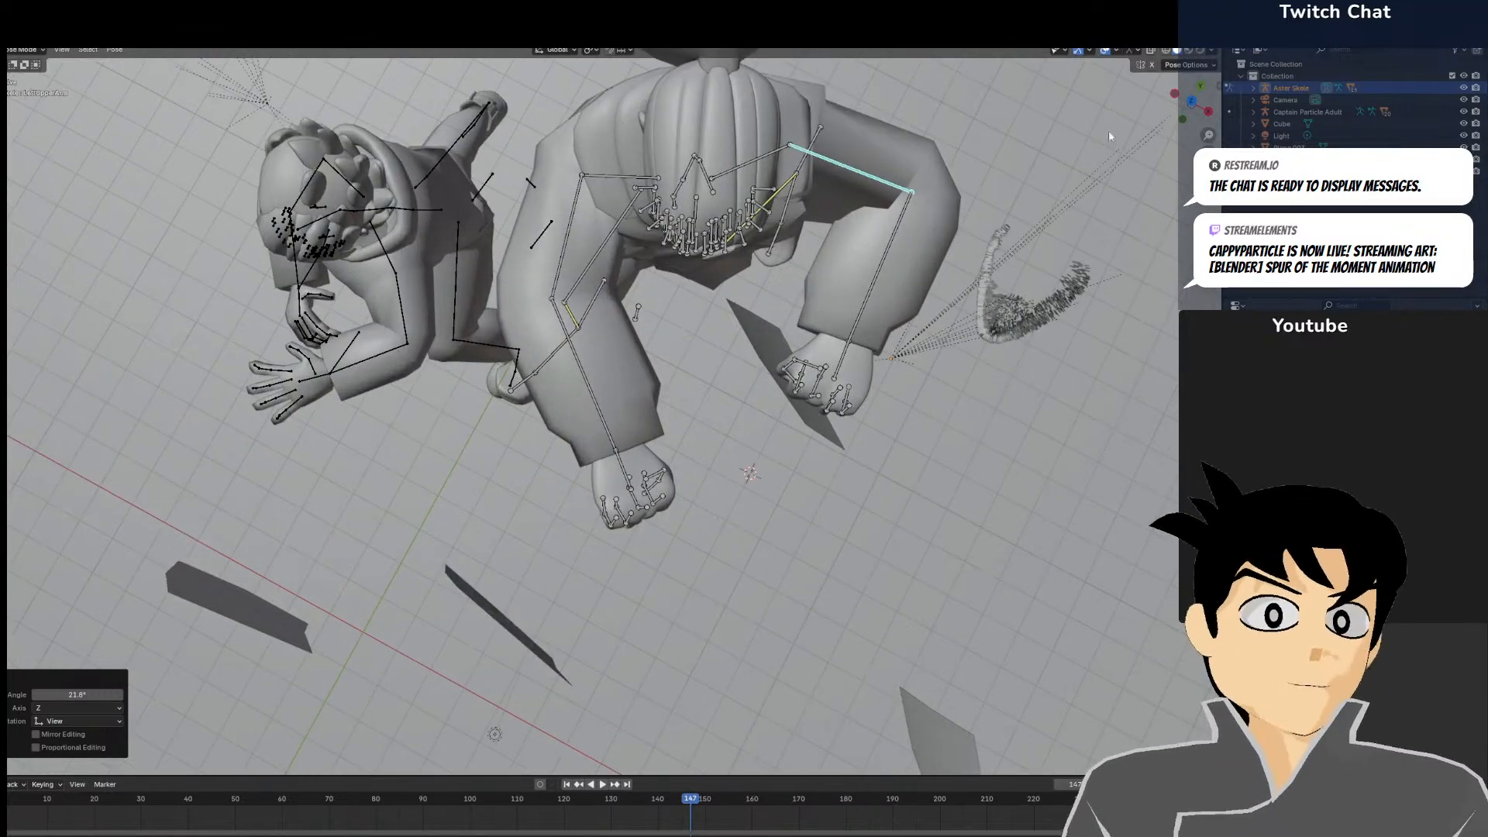
# Rotate Aster's left shoulder bone 31.8° in the view to bring the whole left arm in toward the chest
pyautogui.keyDown('shift'); pyautogui.moveTo(960, 240); pyautogui.dragTo(876, 425, button='middle'); pyautogui.keyUp('shift')
pyautogui.scroll(3, 876, 426)
pyautogui.click(747, 270)
pyautogui.press('r')
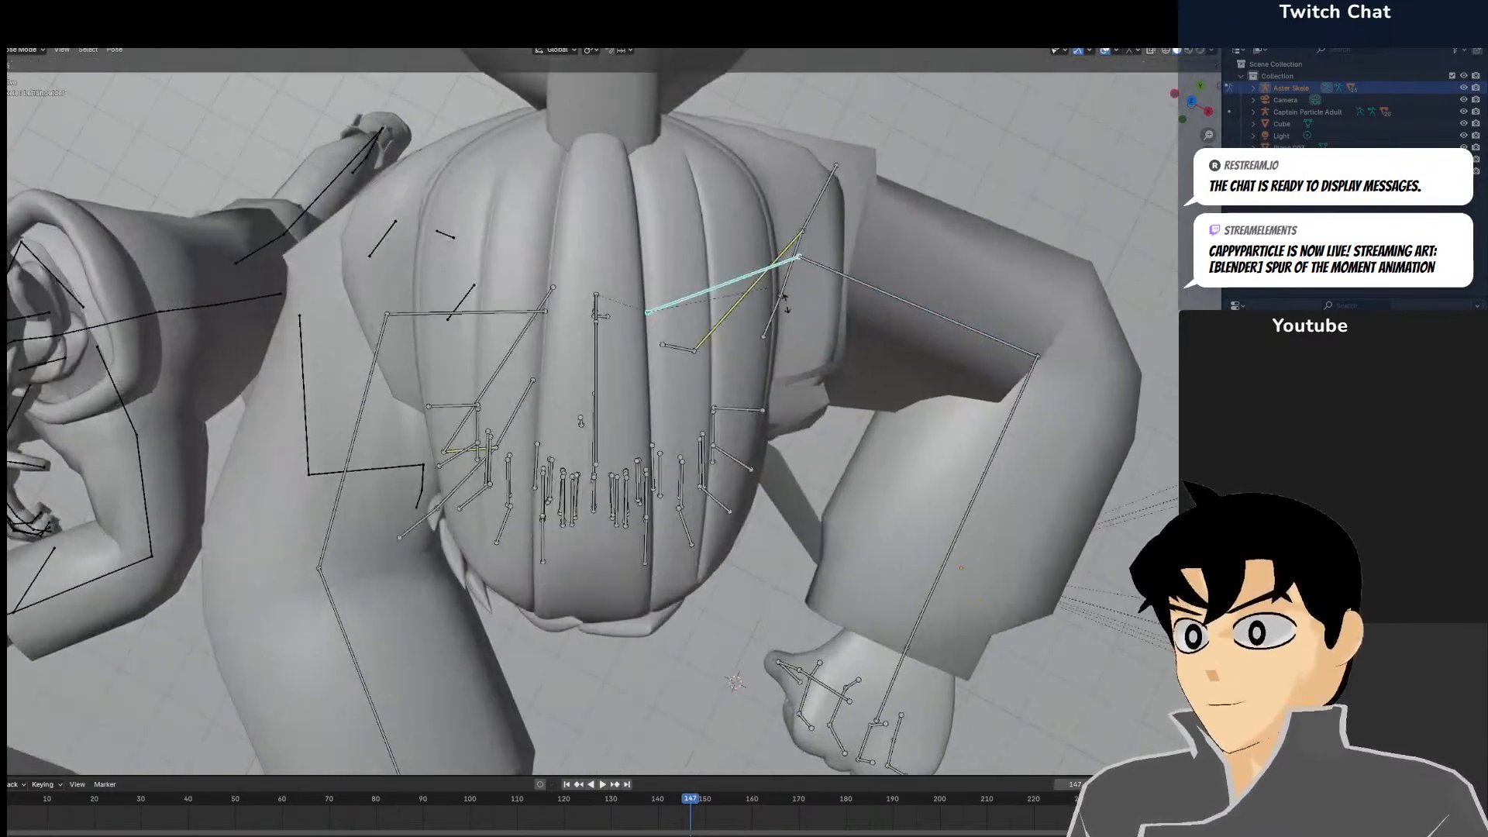
pyautogui.click(793, 456)
pyautogui.scroll(3, 857, 527)
pyautogui.scroll(-6, 857, 527)
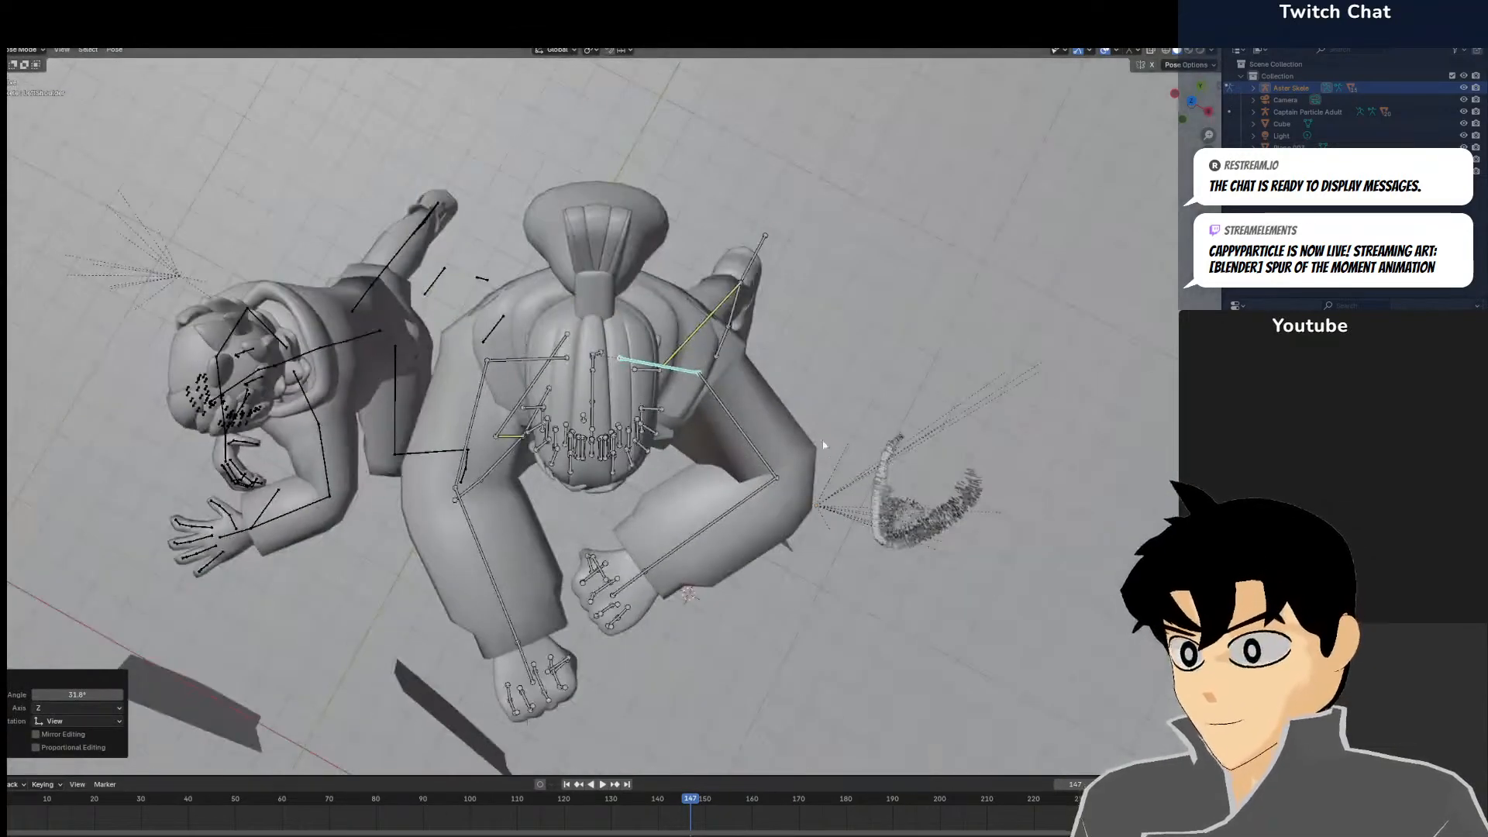
# Rotate Aster's left upper arm from the top view to place the left fist in front of the body
pyautogui.click(745, 441)
pyautogui.press('KP_7')
pyautogui.scroll(2, 745, 441)
pyautogui.press('r')
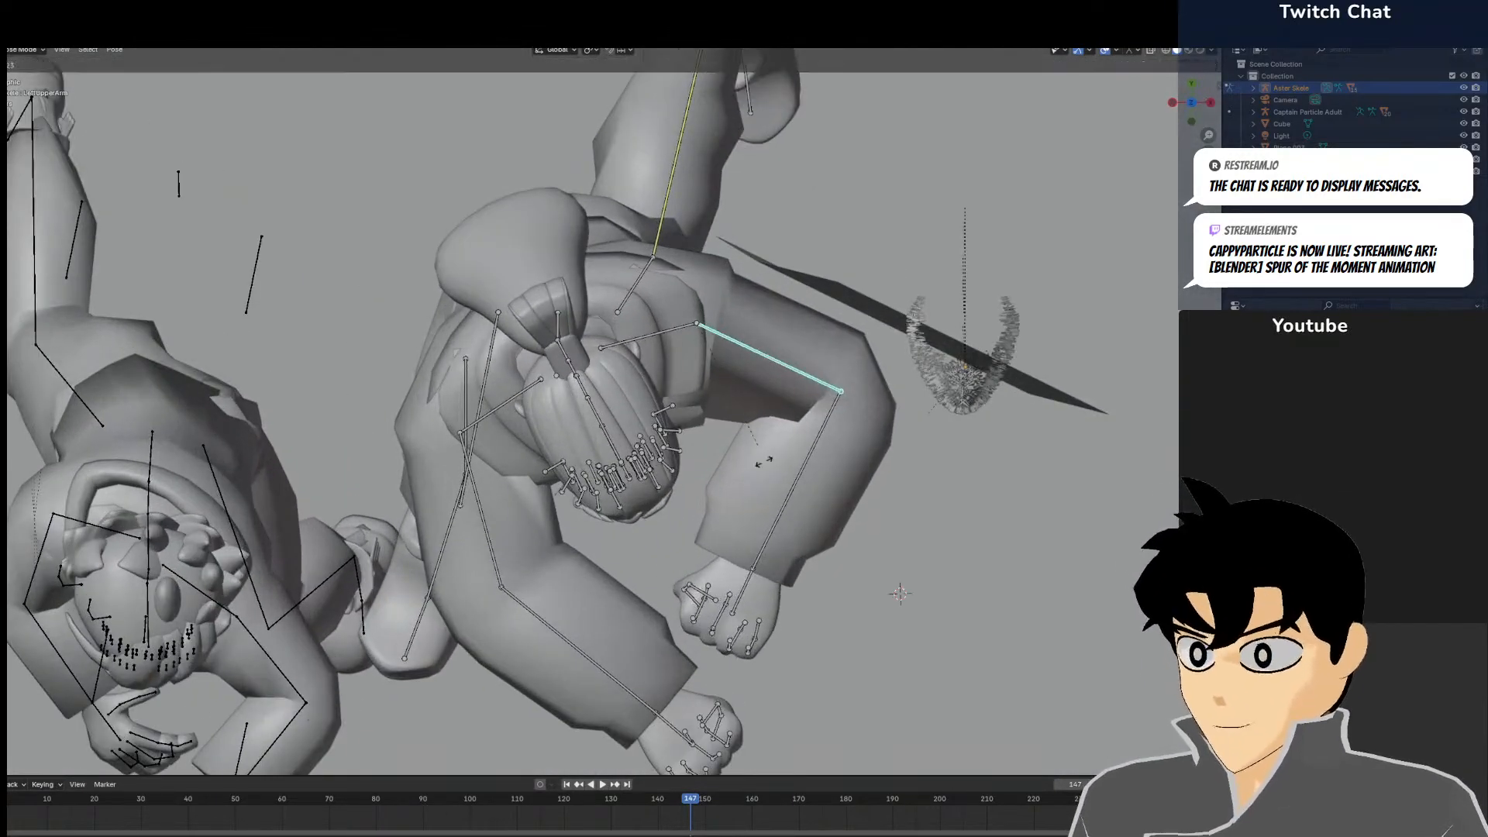
pyautogui.click(749, 549)
# Rotate Aster's right shoulder bone from the top view to bring the right arm forward
pyautogui.moveTo(747, 513); pyautogui.dragTo(840, 420, button='middle')
pyautogui.click(623, 324)
pyautogui.press('r')
pyautogui.rightClick(610, 323)
pyautogui.press('KP_7')
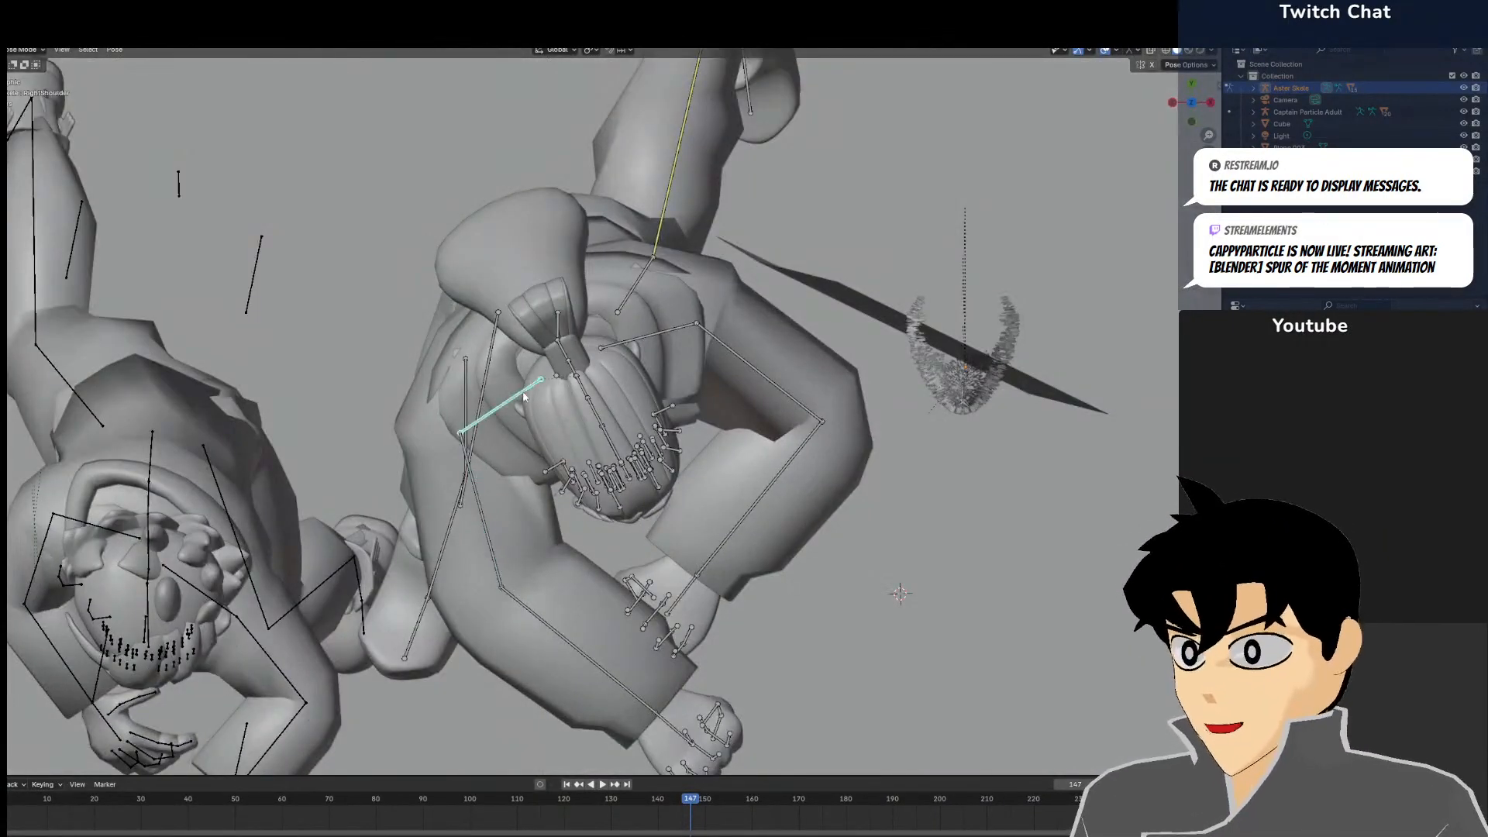
pyautogui.press('r')
pyautogui.click(534, 557)
# Rotate Aster's right upper arm in the top view, and turn the right lower arm 8.43°
pyautogui.click(534, 558)
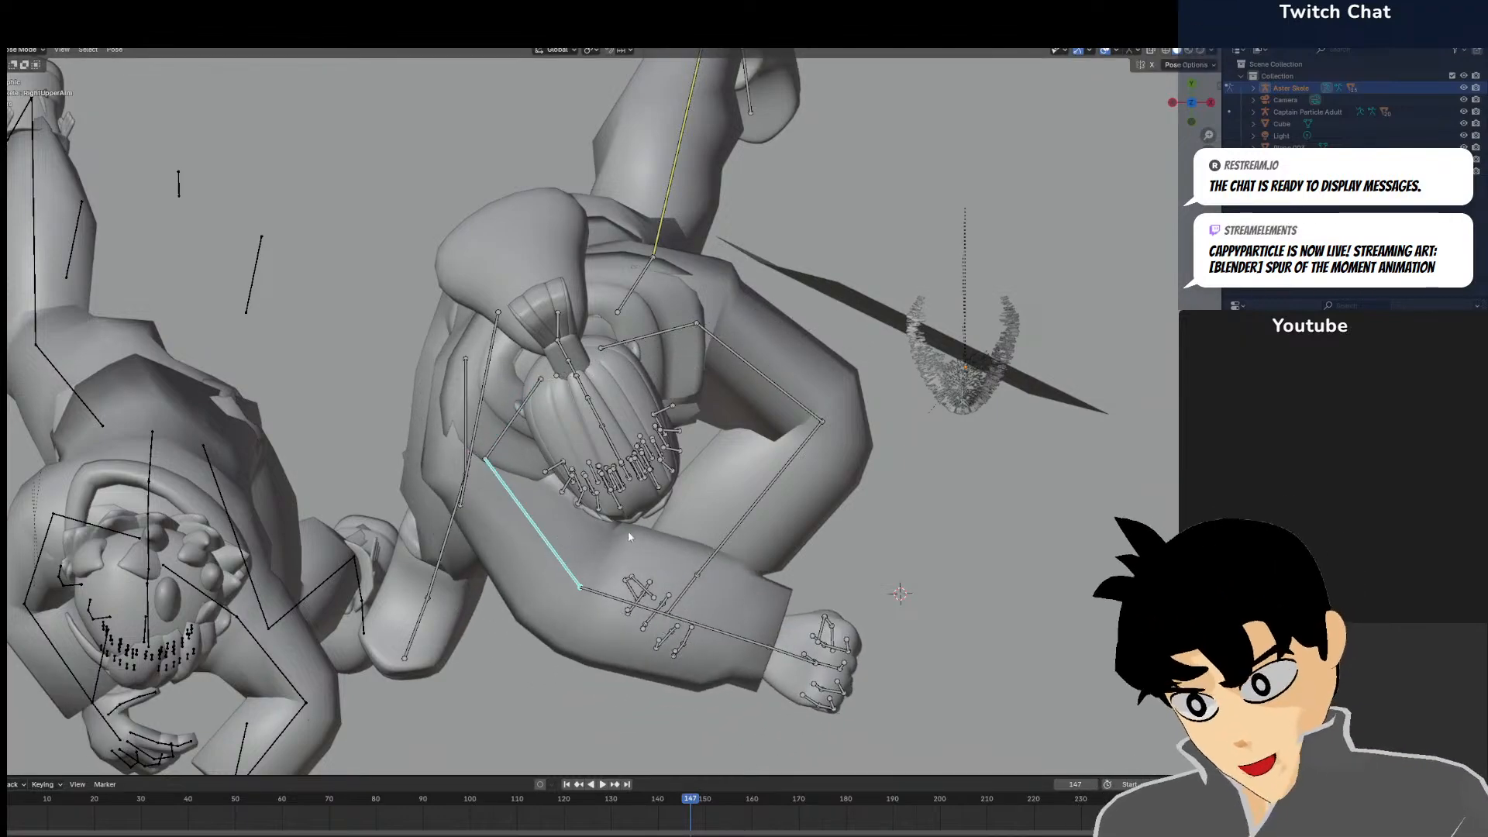
pyautogui.press('r')
pyautogui.click(608, 581)
pyautogui.click(617, 669)
pyautogui.press('r')
pyautogui.click(612, 698)
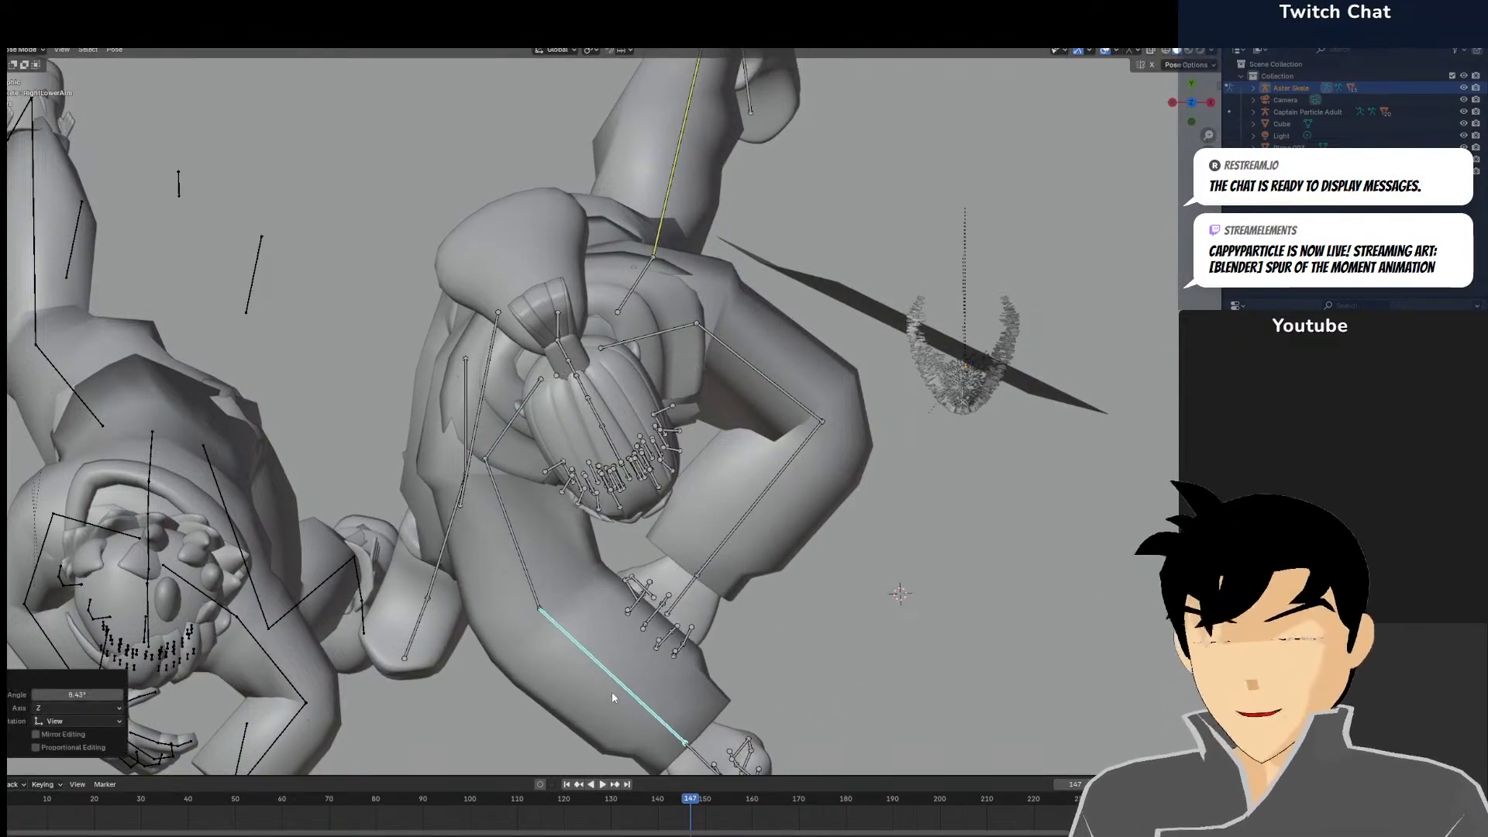
pyautogui.scroll(-2, 646, 637)
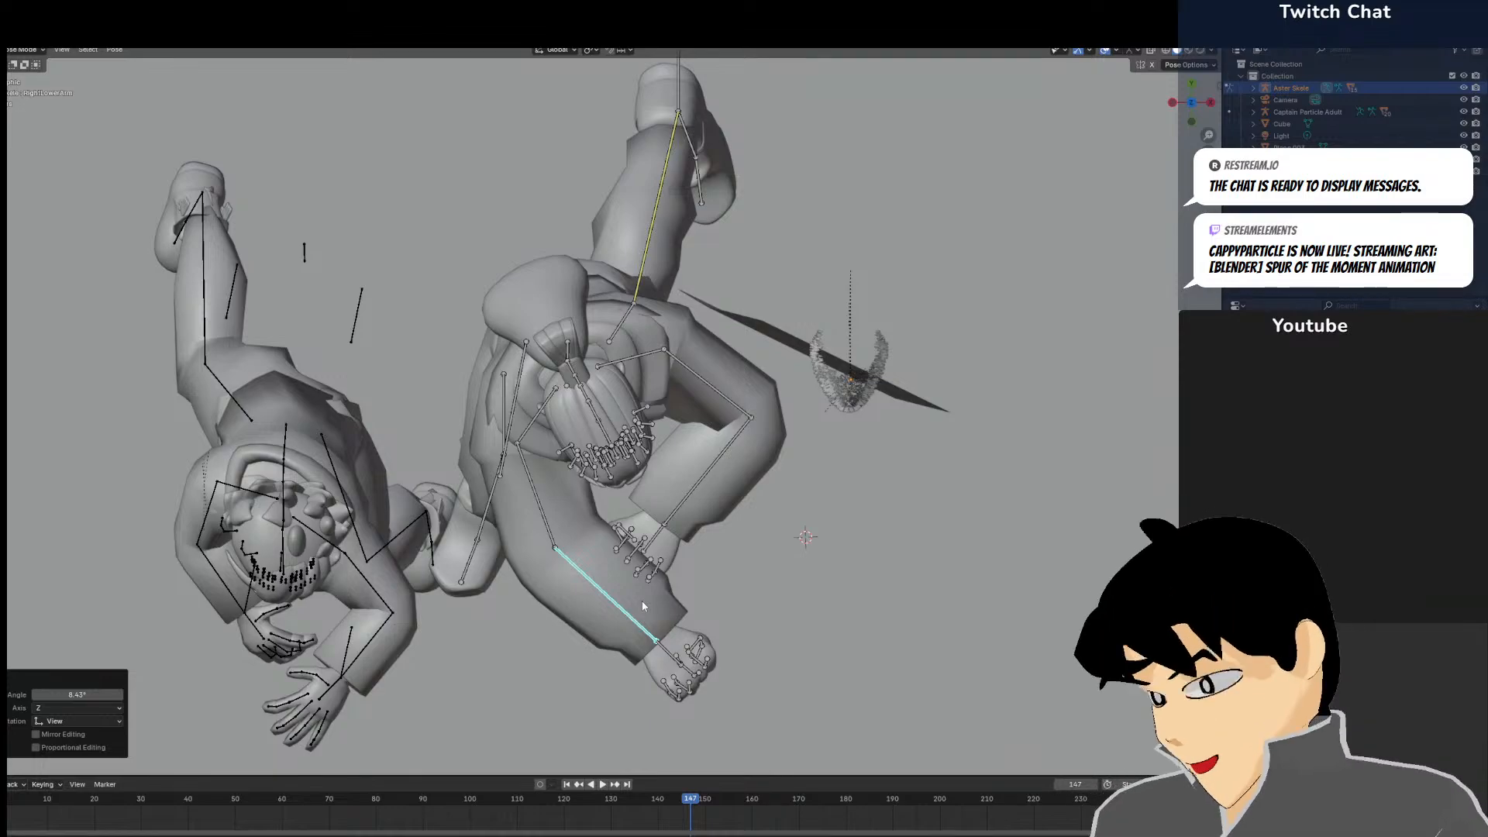
# Rotate Aster's left shoulder bone -17.8° in the top view
pyautogui.scroll(4, 933, 397)
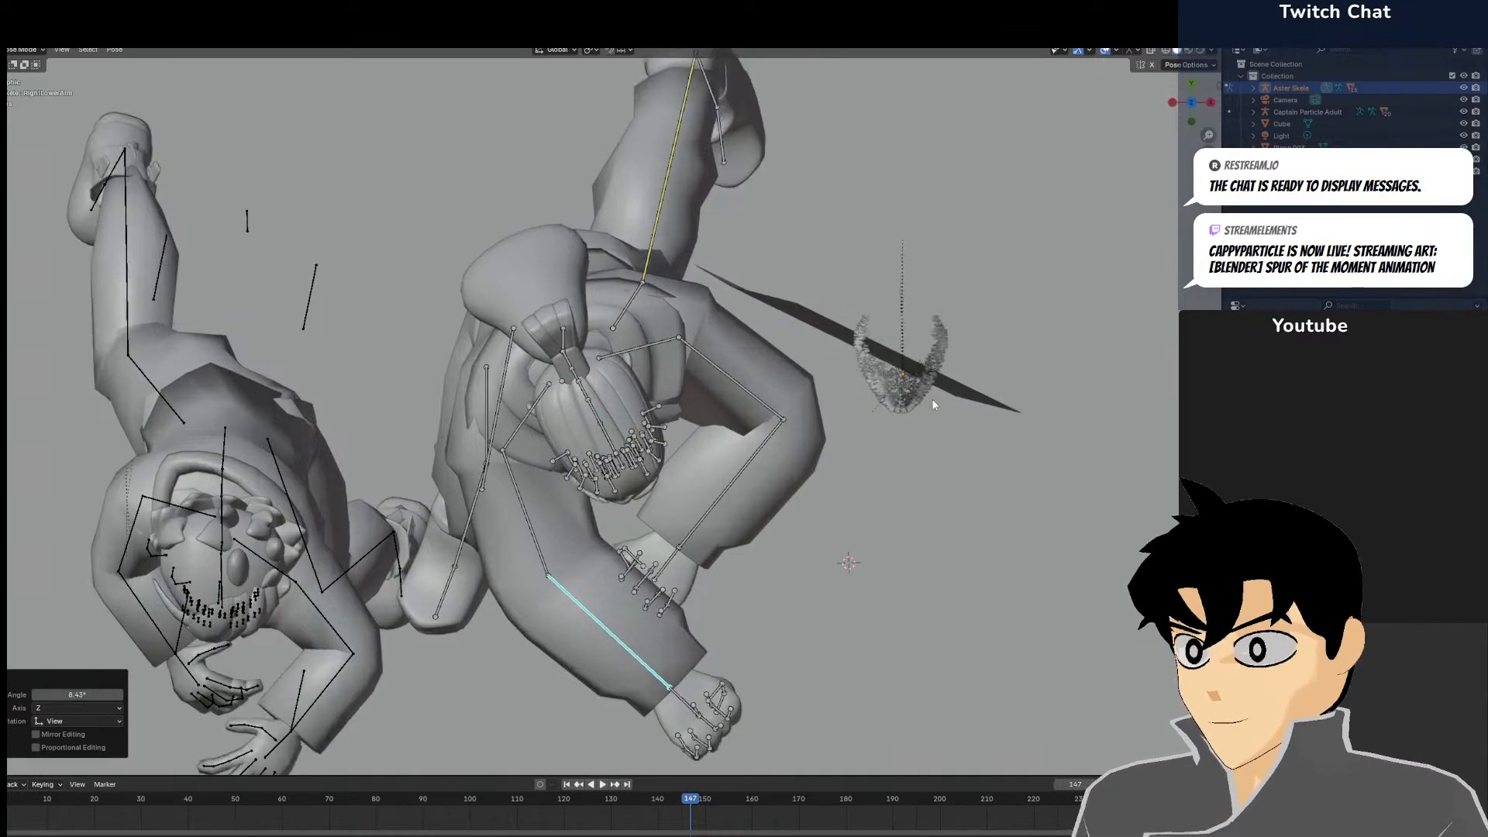
pyautogui.click(699, 309)
pyautogui.click(696, 307)
pyautogui.press('r')
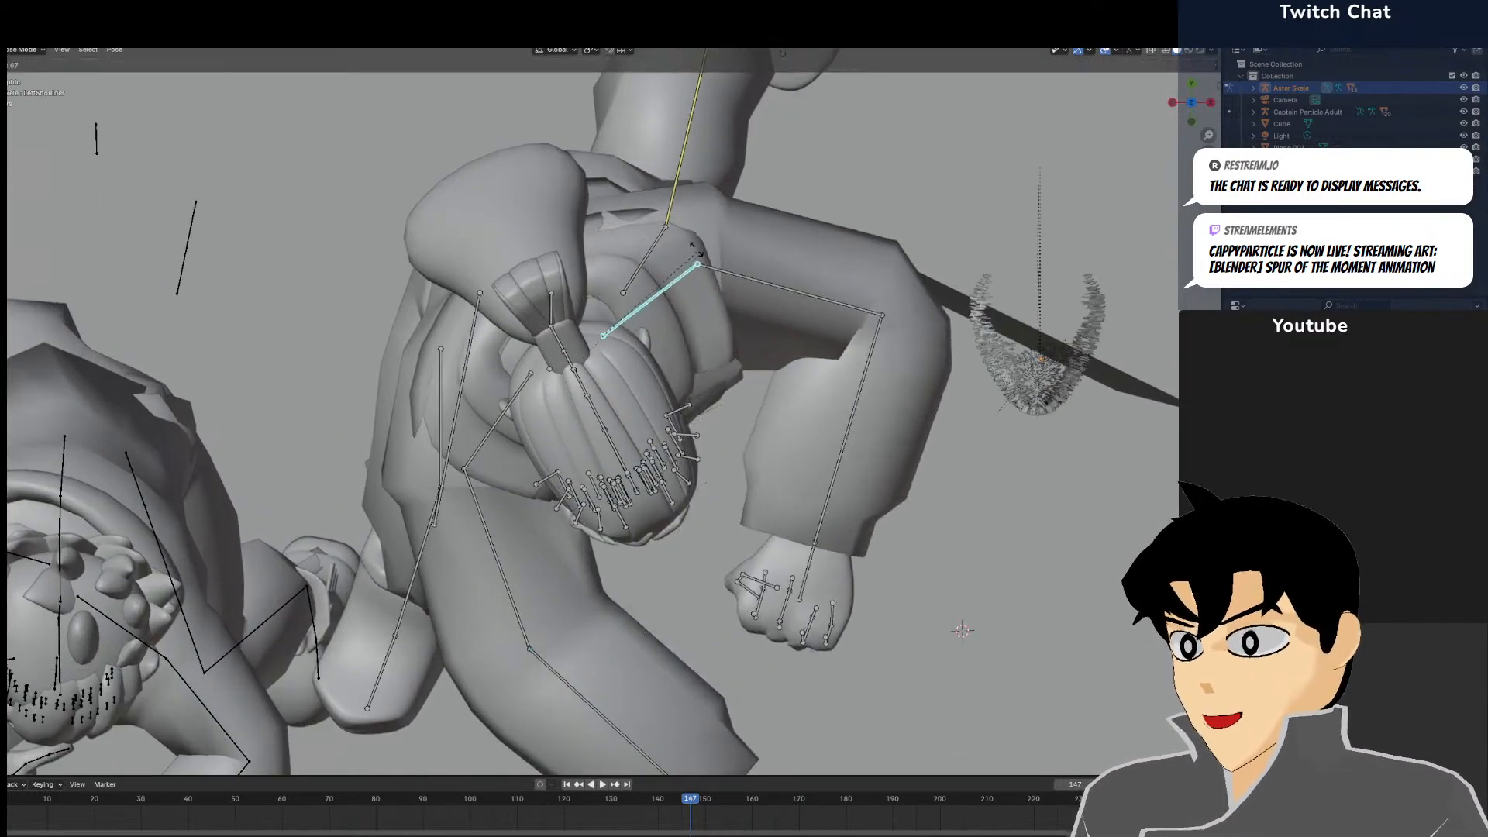
pyautogui.click(701, 270)
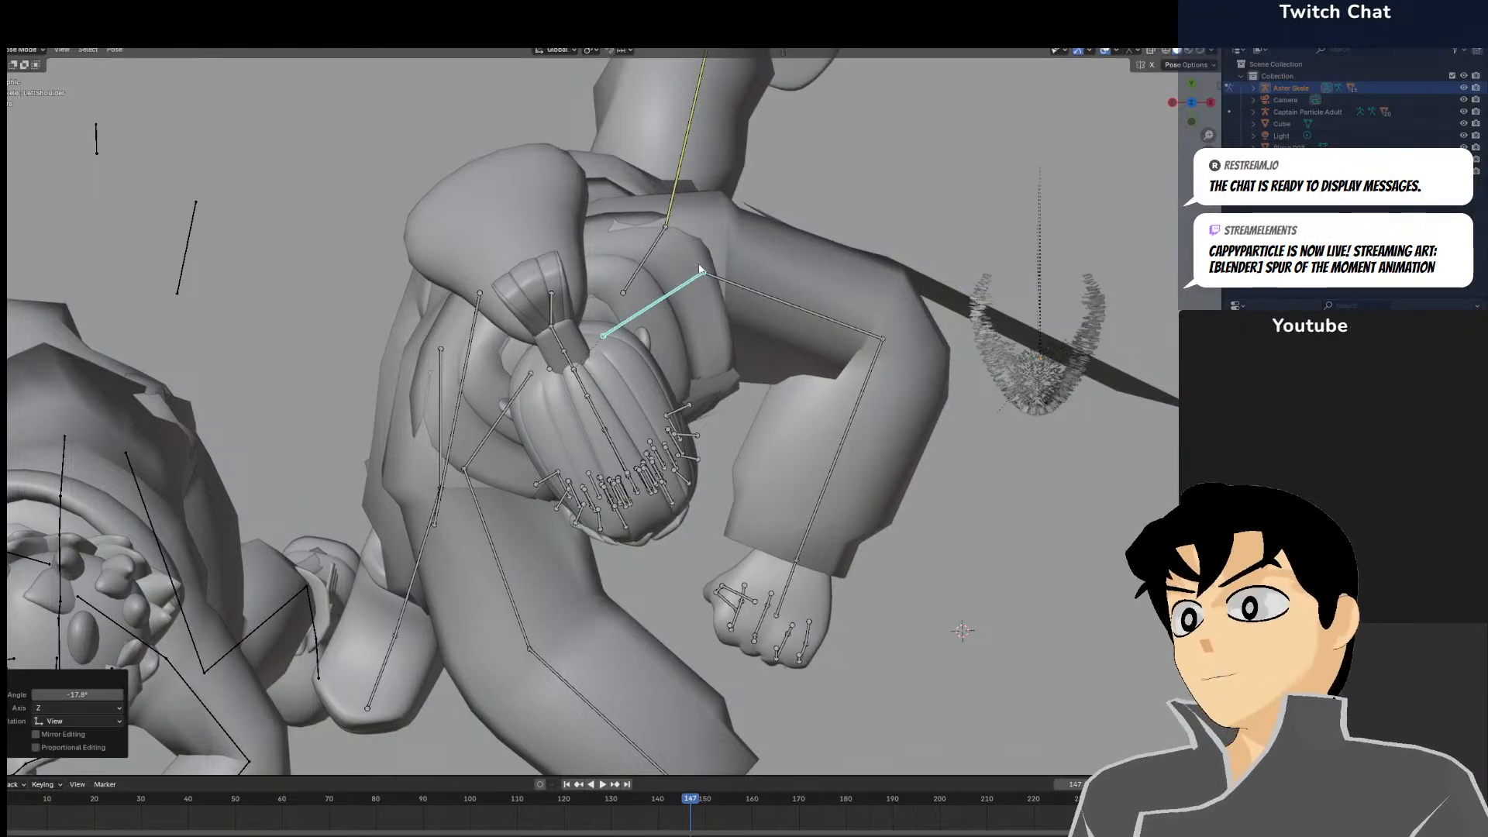
# Rotate Aster's left upper arm and lower arm from above, finishing with a 13.4° turn of the forearm toward the chest
pyautogui.click(810, 315)
pyautogui.press('r')
pyautogui.click(872, 392)
pyautogui.click(832, 445)
pyautogui.press('r')
pyautogui.press('r')
pyautogui.click(778, 431)
pyautogui.press('r')
pyautogui.click(757, 411)
# Rotate Aster's left lower arm from a low front angle so that the forearm lies level across the chest
pyautogui.moveTo(776, 488); pyautogui.dragTo(774, 328, button='middle')
pyautogui.press('r')
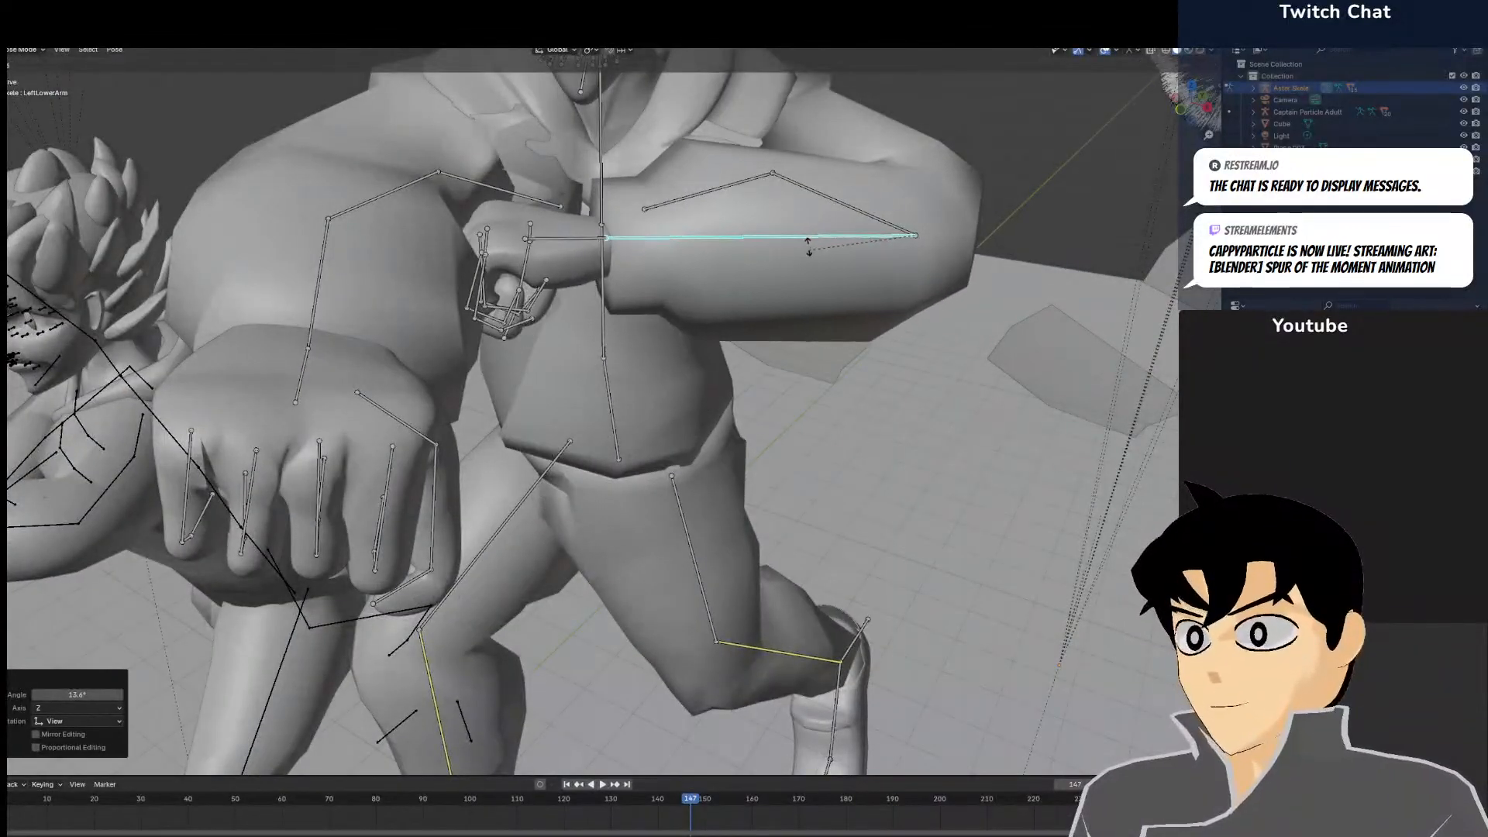
pyautogui.click(799, 235)
# Rotate Aster's right shoulder bone from behind, and swing the right upper arm down beside the torso
pyautogui.moveTo(526, 235); pyautogui.dragTo(731, 215, button='middle')
pyautogui.click(649, 203)
pyautogui.press('r')
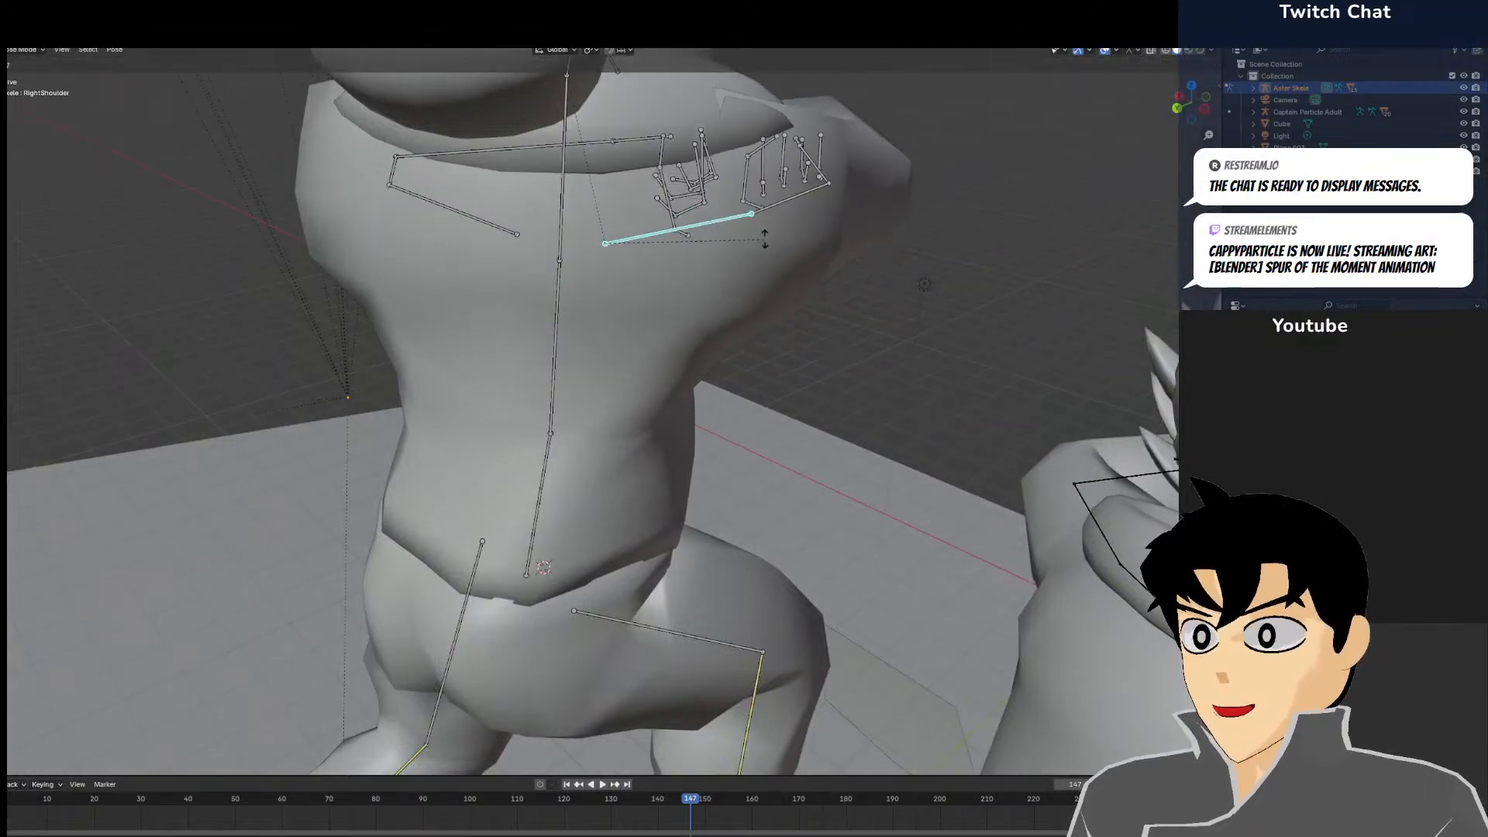
pyautogui.click(775, 219)
pyautogui.click(784, 212)
pyautogui.moveTo(826, 210); pyautogui.dragTo(738, 224, button='middle')
pyautogui.press('r')
pyautogui.click(761, 291)
# Rotate Aster's right lower arm -18.8° in the view to raise the forearm in front of the body
pyautogui.click(925, 423)
pyautogui.moveTo(925, 423); pyautogui.dragTo(815, 370, button='middle')
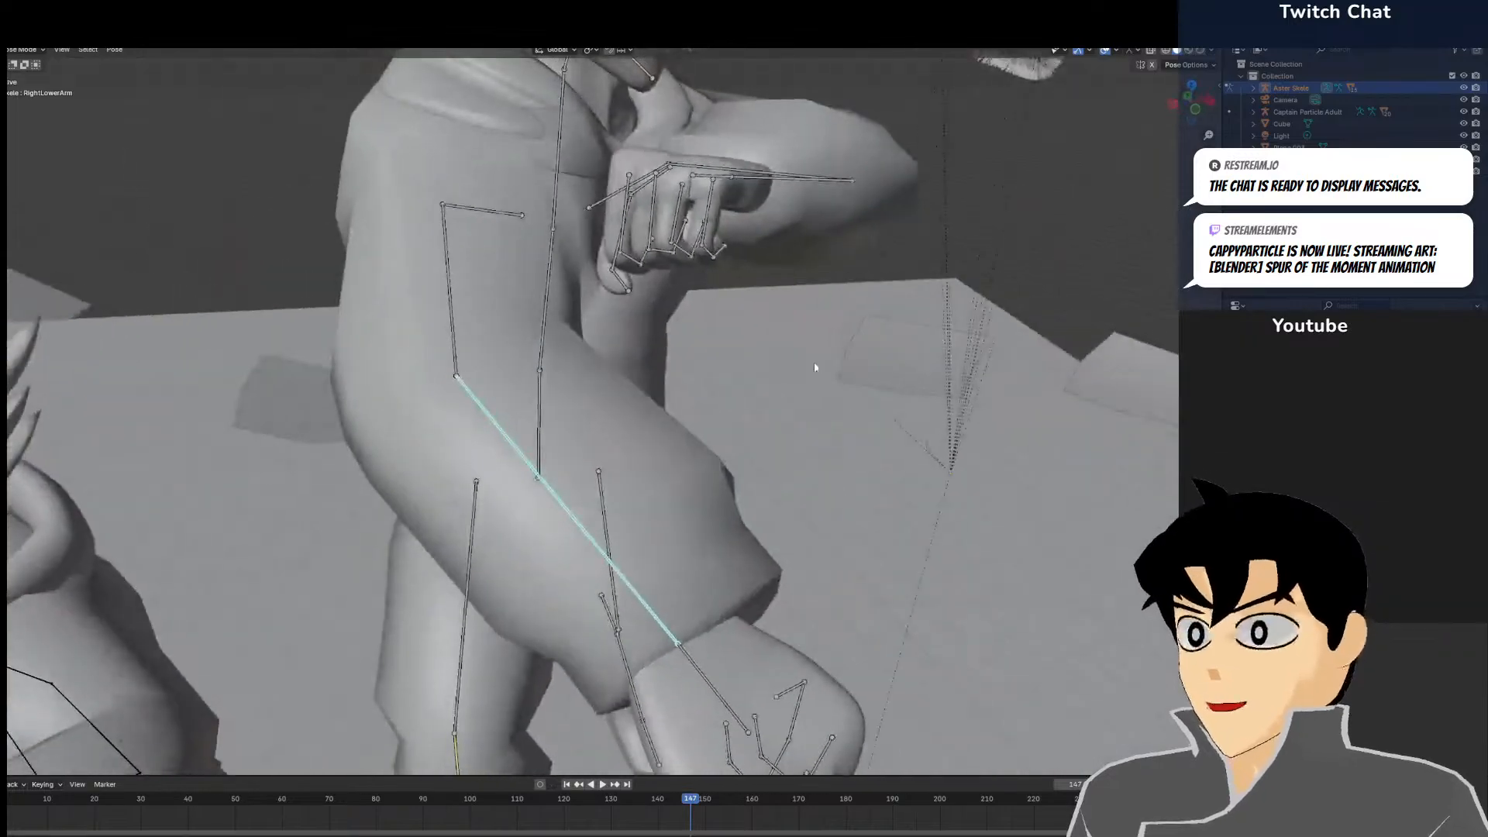
pyautogui.press('r')
pyautogui.click(801, 257)
# Rotate Aster's right lower arm -13.9° in the top view to turn the forearm inward
pyautogui.moveTo(801, 258); pyautogui.dragTo(864, 338, button='middle')
pyautogui.press('KP_7')
pyautogui.scroll(-2, 861, 333)
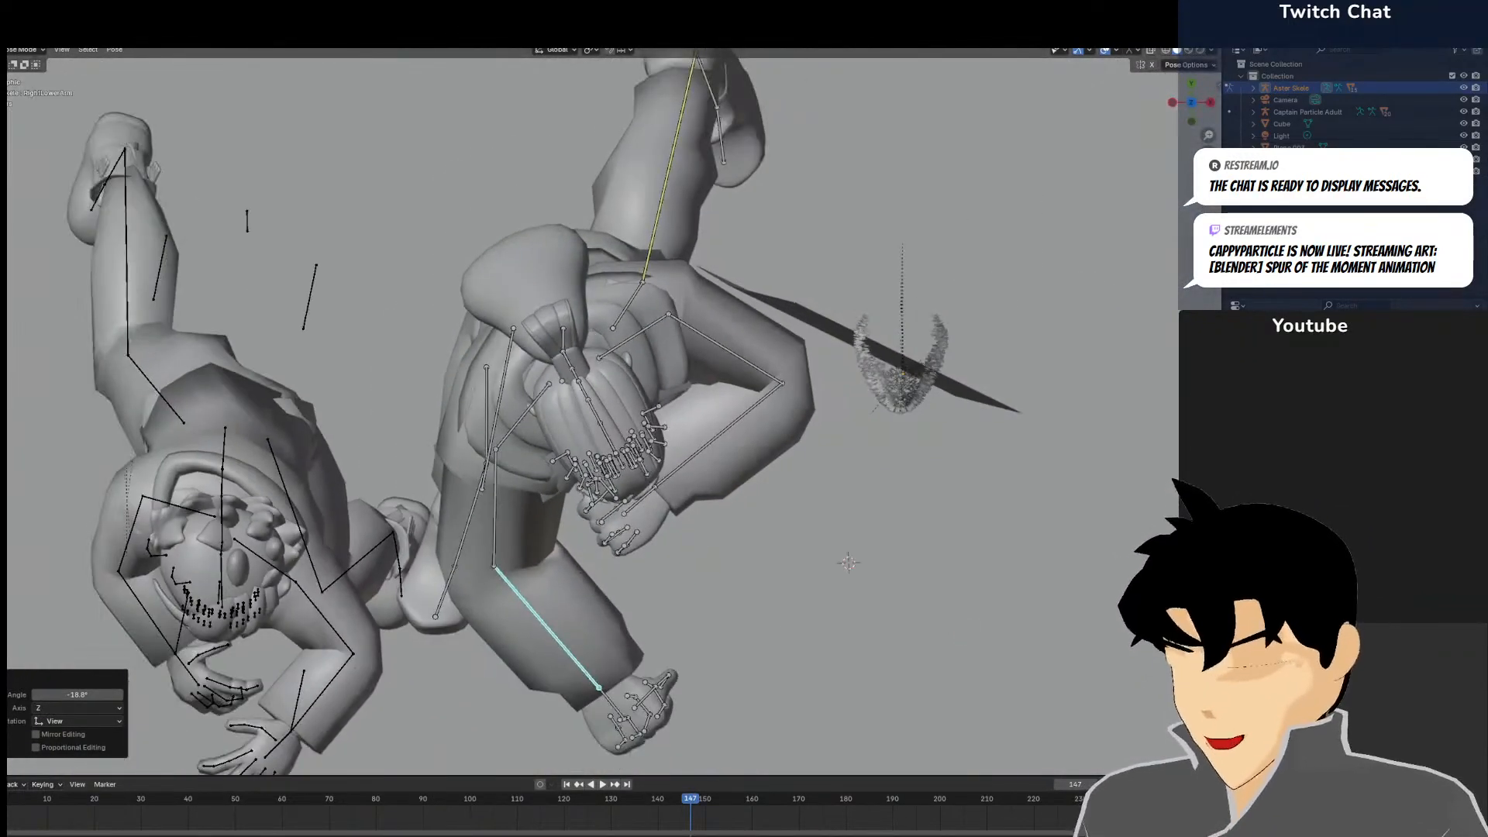
pyautogui.press('r')
pyautogui.click(770, 578)
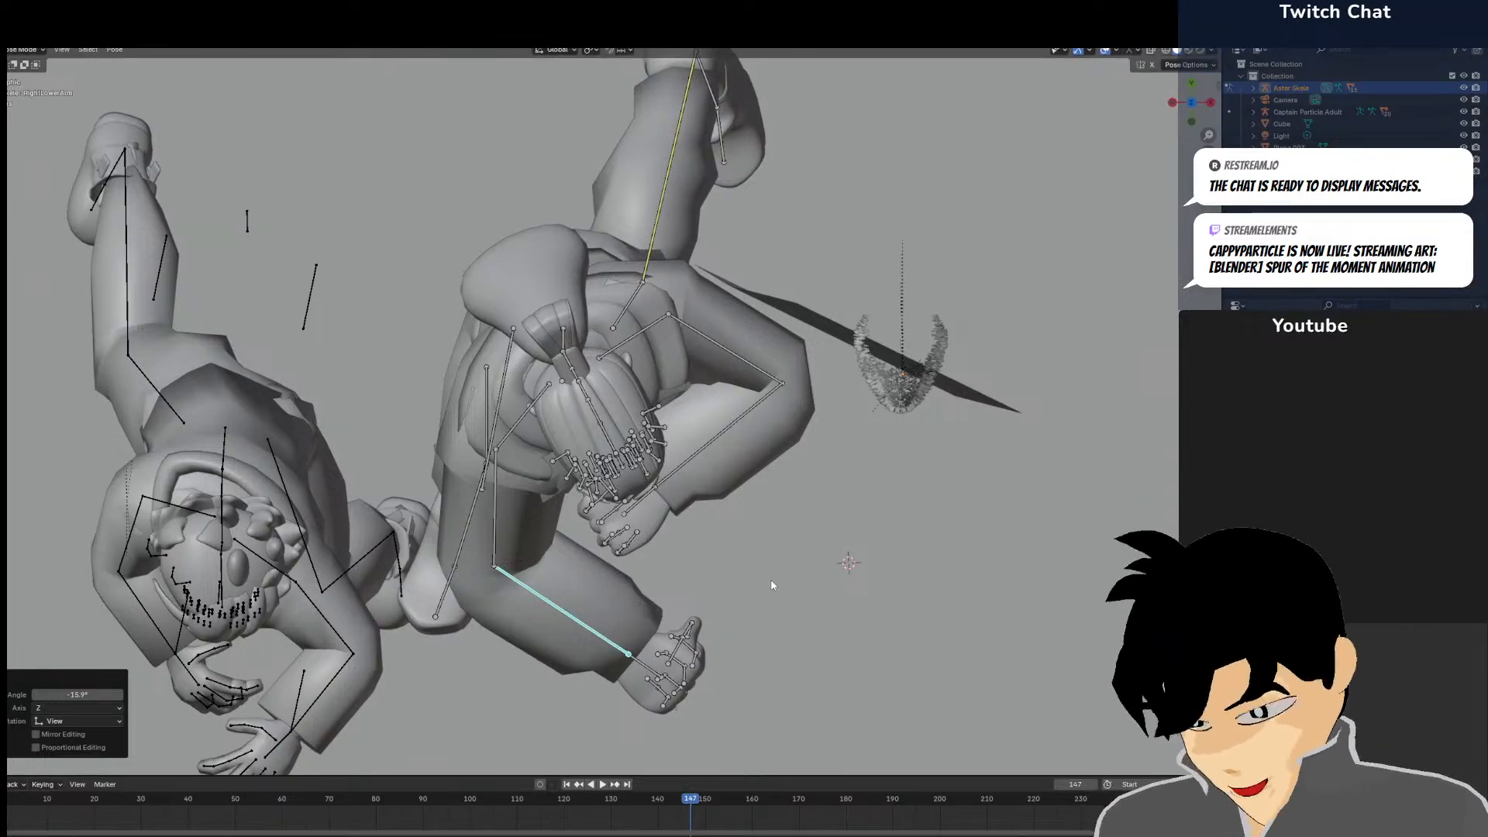
# Rotate Aster's right hand bone from two angles to line the fist up with the forearm
pyautogui.scroll(4, 631, 630)
pyautogui.moveTo(648, 541); pyautogui.dragTo(635, 499, button='middle')
pyautogui.click(459, 456)
pyautogui.moveTo(505, 458); pyautogui.dragTo(610, 412, button='middle')
pyautogui.press('r')
pyautogui.click(986, 571)
pyautogui.press('r')
pyautogui.click(874, 520)
pyautogui.moveTo(547, 353); pyautogui.dragTo(623, 358, button='middle')
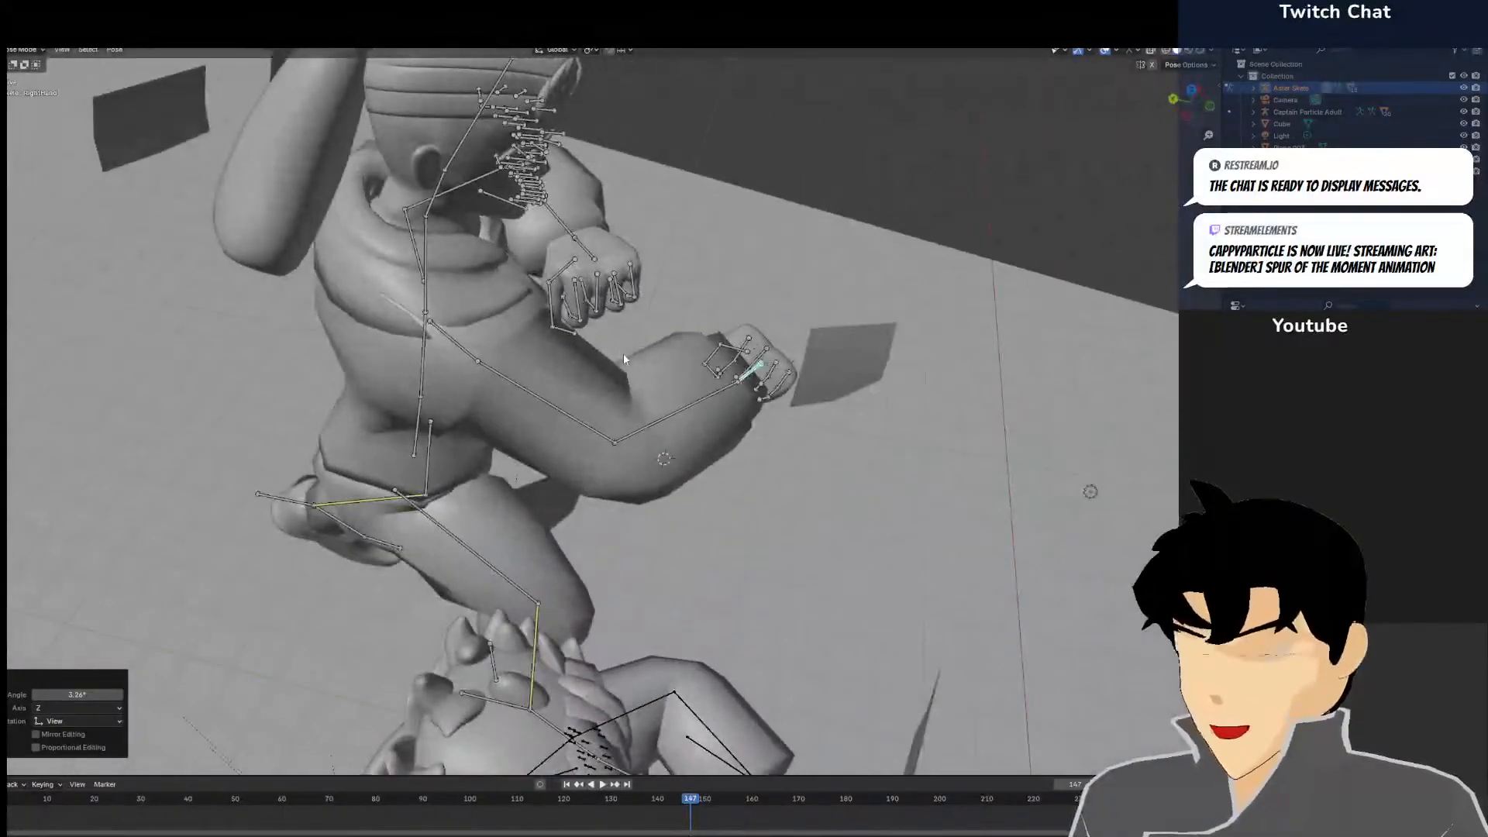
# Rotate Aster's right shoulder bone and right upper arm from the top view to adjust the arm's swing
pyautogui.press('KP_7')
pyautogui.click(513, 307)
pyautogui.press('r')
pyautogui.click(523, 382)
pyautogui.click(474, 431)
pyautogui.press('r')
pyautogui.click(522, 447)
# Rotate Aster's right lower arm again from above to refine the bend at the elbow
pyautogui.moveTo(525, 440); pyautogui.dragTo(665, 301, button='middle')
pyautogui.click(623, 400)
pyautogui.press('KP_7')
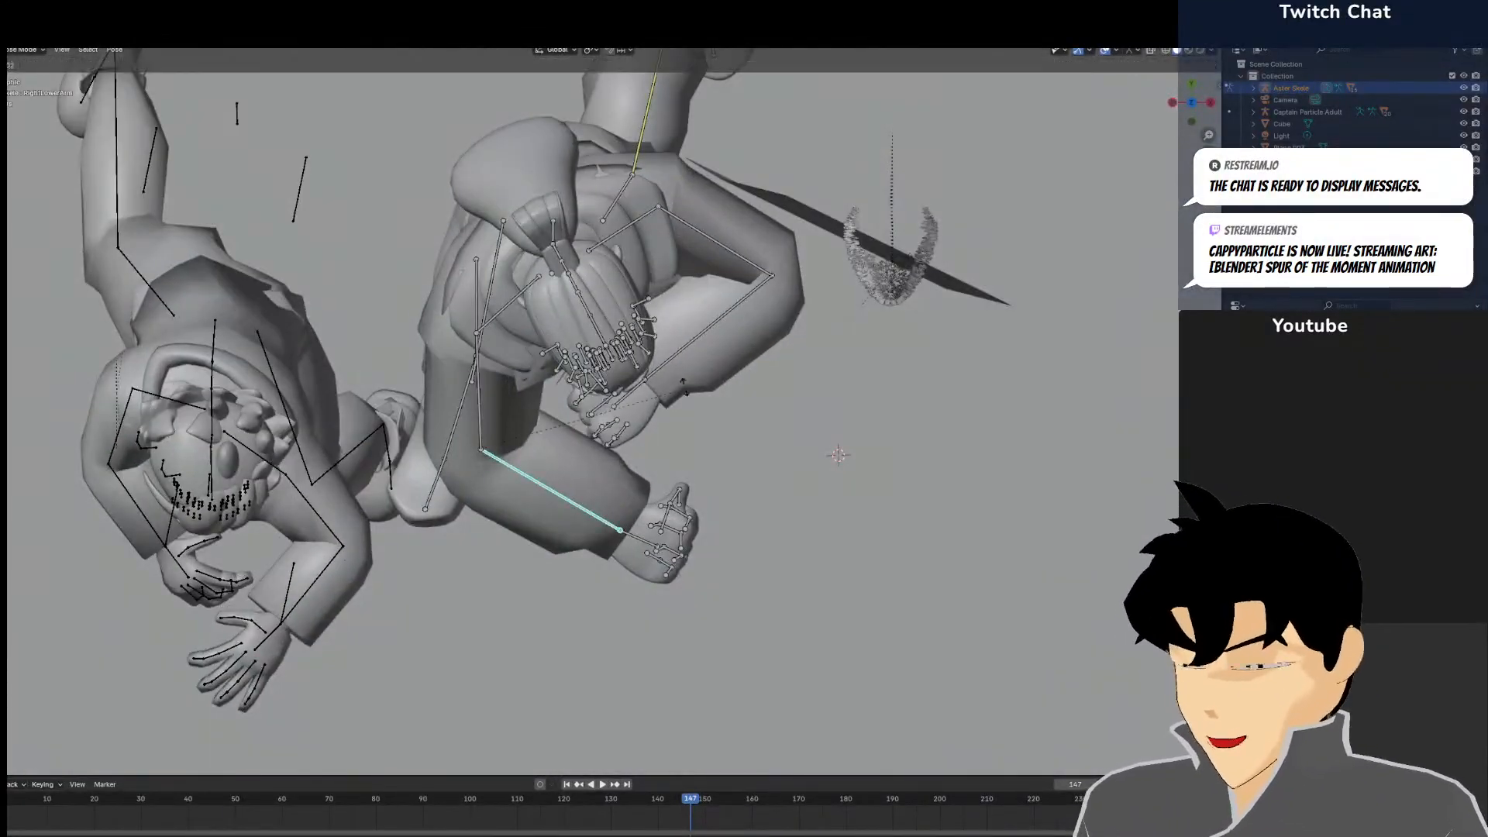
pyautogui.press('r')
pyautogui.click(676, 361)
# Rotate Aster's head from above to turn the face toward the crouching character's side
pyautogui.moveTo(676, 360); pyautogui.dragTo(699, 120, button='middle')
pyautogui.click(699, 118)
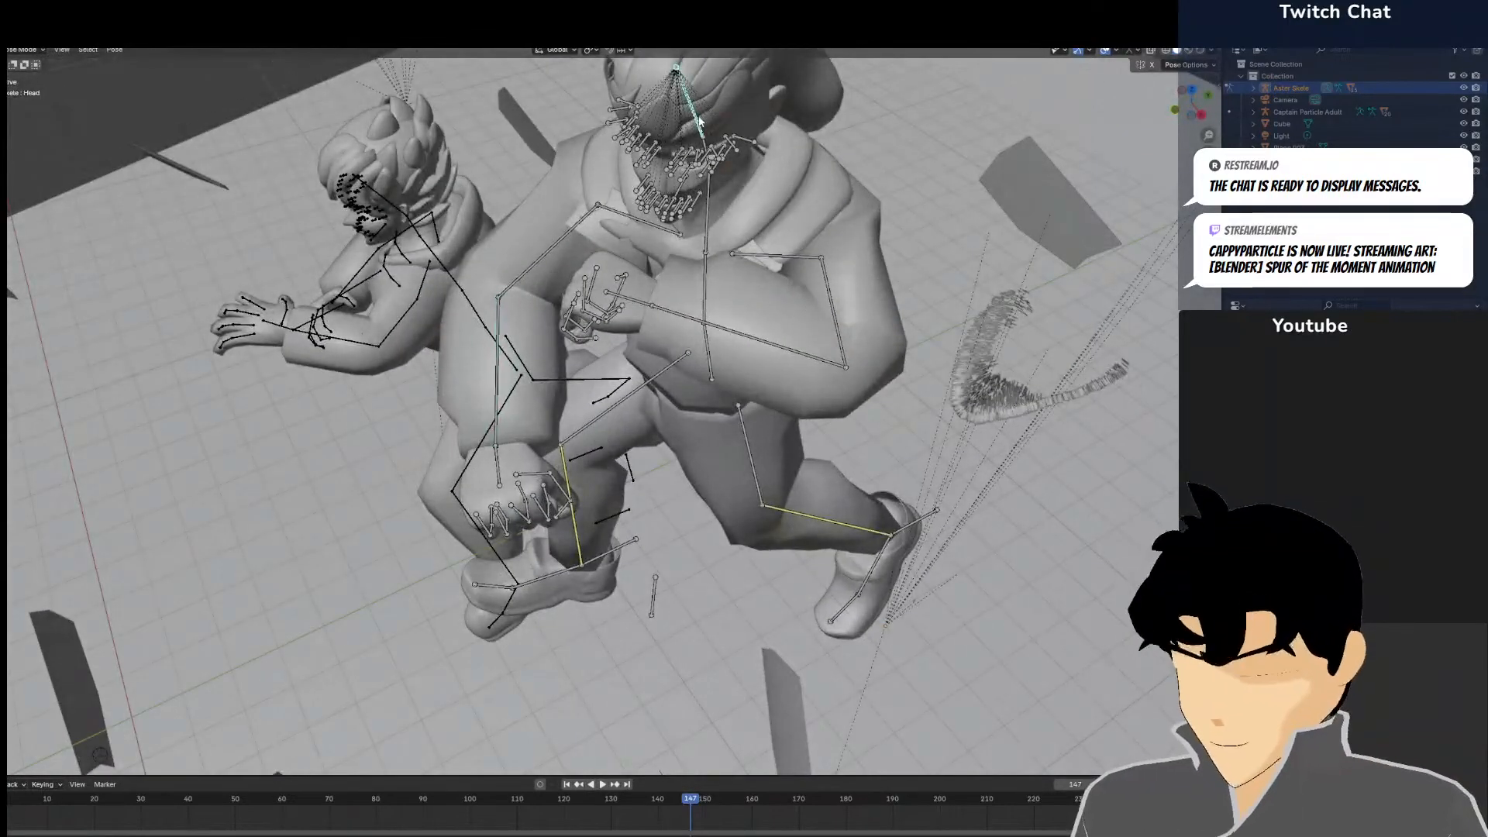
pyautogui.press('ctrl+KP_7')
pyautogui.press('r')
pyautogui.click(720, 263)
pyautogui.click(572, 283)
pyautogui.press('r')
pyautogui.click(870, 304)
# Rotate Aster's right upper arm outward from above, and swing the right lower arm in across the front of the body
pyautogui.moveTo(871, 304); pyautogui.dragTo(974, 165, button='middle')
pyautogui.moveTo(854, 195); pyautogui.dragTo(626, 191, button='middle')
pyautogui.click(476, 290)
pyautogui.press('ctrl+KP_7')
pyautogui.press('r')
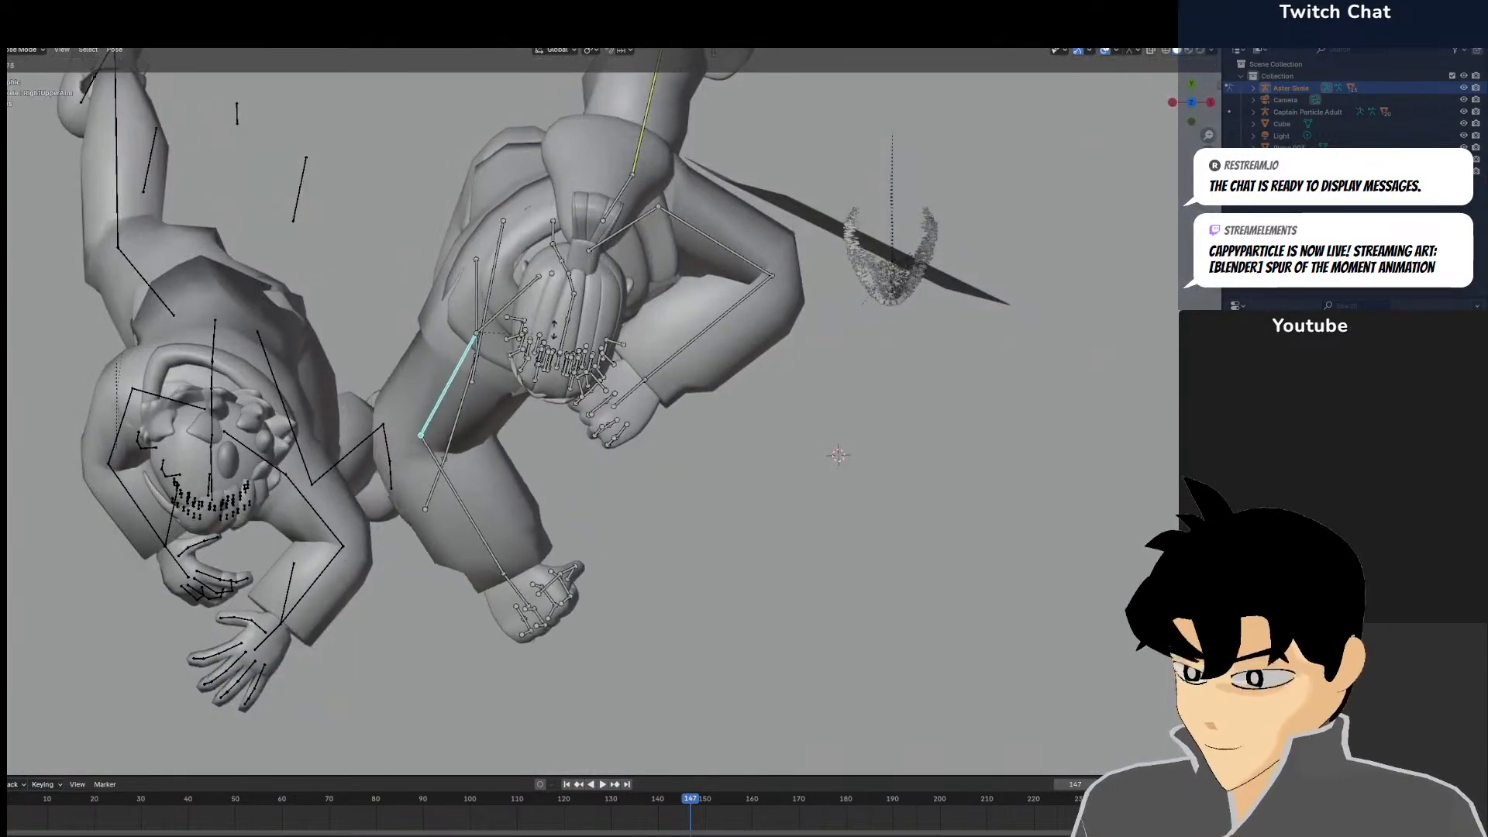
pyautogui.click(524, 487)
pyautogui.click(523, 487)
pyautogui.press('r')
pyautogui.click(547, 479)
# Rotate Aster's spine bone -12.8° in the view from above to twist the torso
pyautogui.moveTo(546, 464); pyautogui.dragTo(385, 300, button='middle')
pyautogui.click(541, 364)
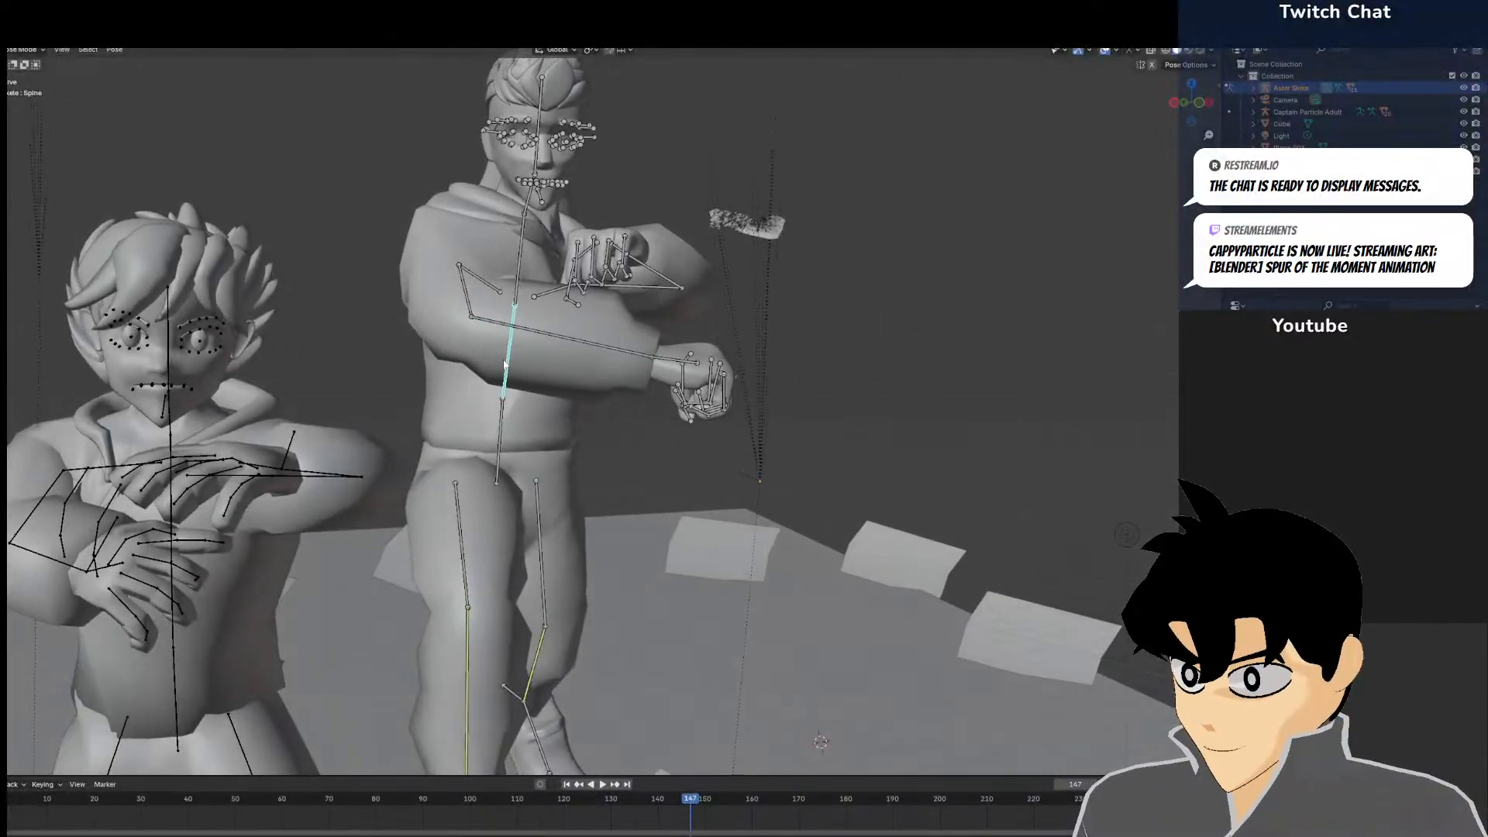
pyautogui.press('ctrl+KP_7')
pyautogui.press('r')
pyautogui.click(929, 134)
# Lean Aster's torso forward in the side view by rotating the spine bone, and rotate the chest bone 5.47°
pyautogui.press('KP_3')
pyautogui.press('KP_1')
pyautogui.press('KP_3')
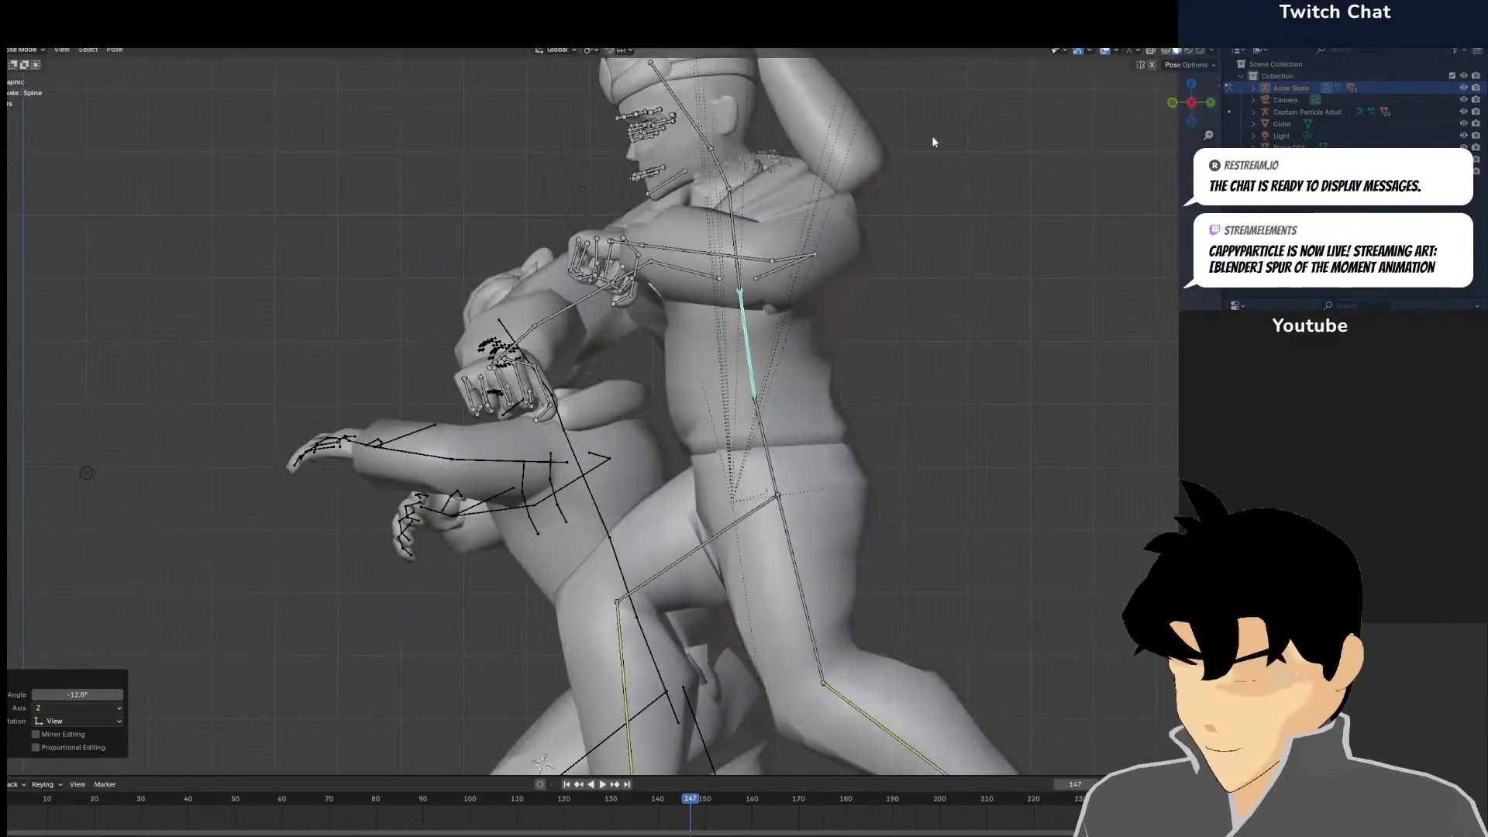
pyautogui.press('r')
pyautogui.click(840, 190)
pyautogui.click(694, 244)
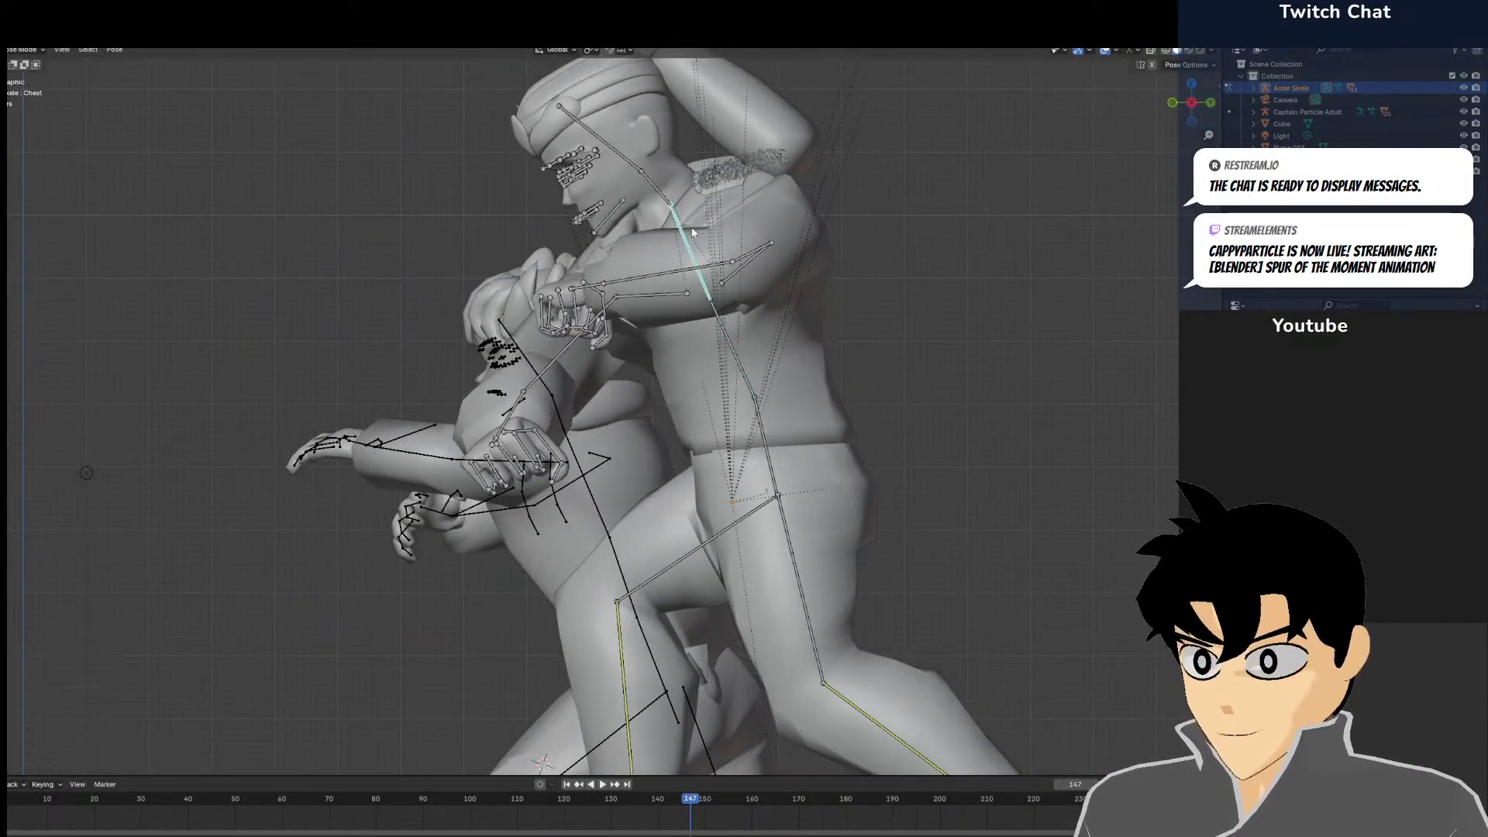
pyautogui.press('r')
pyautogui.click(729, 185)
# Rotate Aster's head bone -10.9° in the view to readjust the head's direction above the leaning torso
pyautogui.moveTo(736, 183); pyautogui.dragTo(876, 168, button='middle')
pyautogui.scroll(3, 874, 164)
pyautogui.moveTo(748, 124); pyautogui.dragTo(425, 264, button='middle')
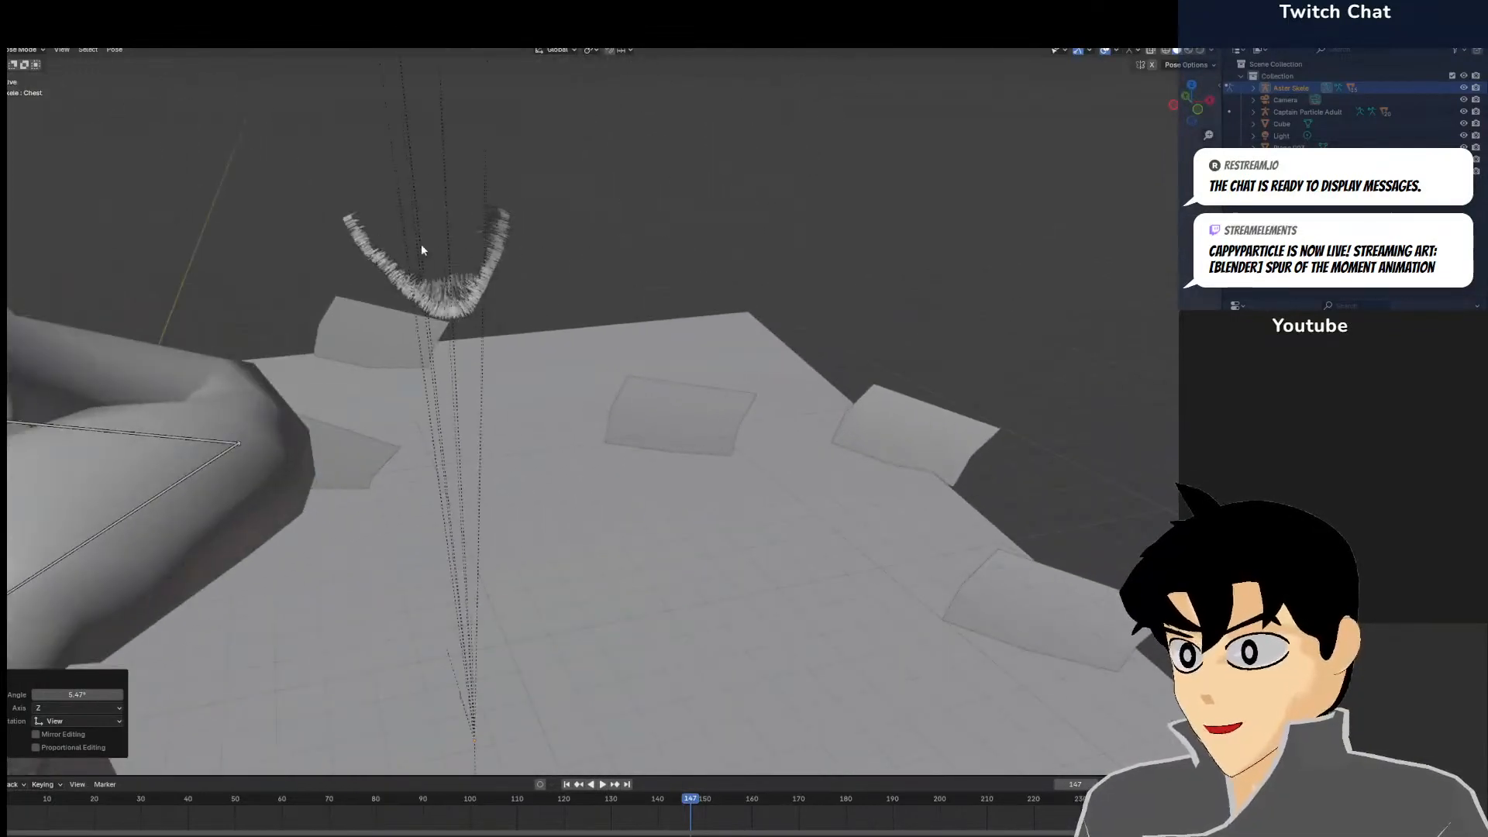
pyautogui.scroll(-4, 394, 365)
pyautogui.keyDown('shift'); pyautogui.moveTo(394, 350); pyautogui.dragTo(603, 379, button='middle'); pyautogui.keyUp('shift')
pyautogui.scroll(4, 605, 381)
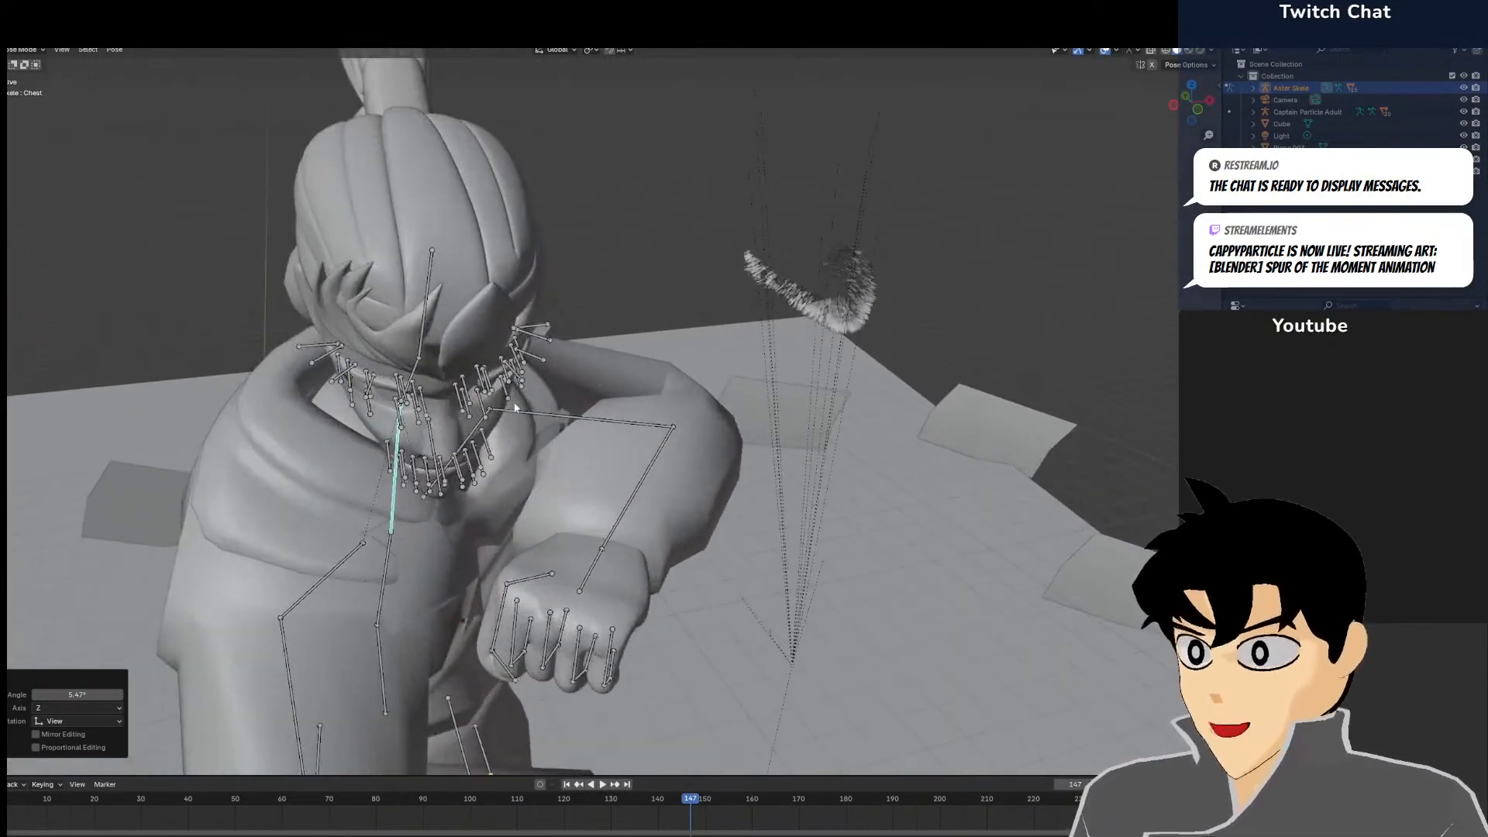
pyautogui.moveTo(511, 392); pyautogui.dragTo(587, 355, button='middle')
pyautogui.click(481, 335)
pyautogui.moveTo(481, 335); pyautogui.dragTo(423, 252, button='middle')
pyautogui.press('r')
pyautogui.click(589, 255)
# Adjust the small facial bones around Aster's eyes in a close-up of the face
pyautogui.scroll(4, 480, 234)
pyautogui.keyDown('shift'); pyautogui.moveTo(614, 363); pyautogui.dragTo(640, 561, button='middle'); pyautogui.keyUp('shift')
pyautogui.moveTo(574, 361); pyautogui.dragTo(690, 380, button='middle')
pyautogui.scroll(-4, 553, 368)
pyautogui.scroll(3, 327, 397)
pyautogui.scroll(4, 327, 396)
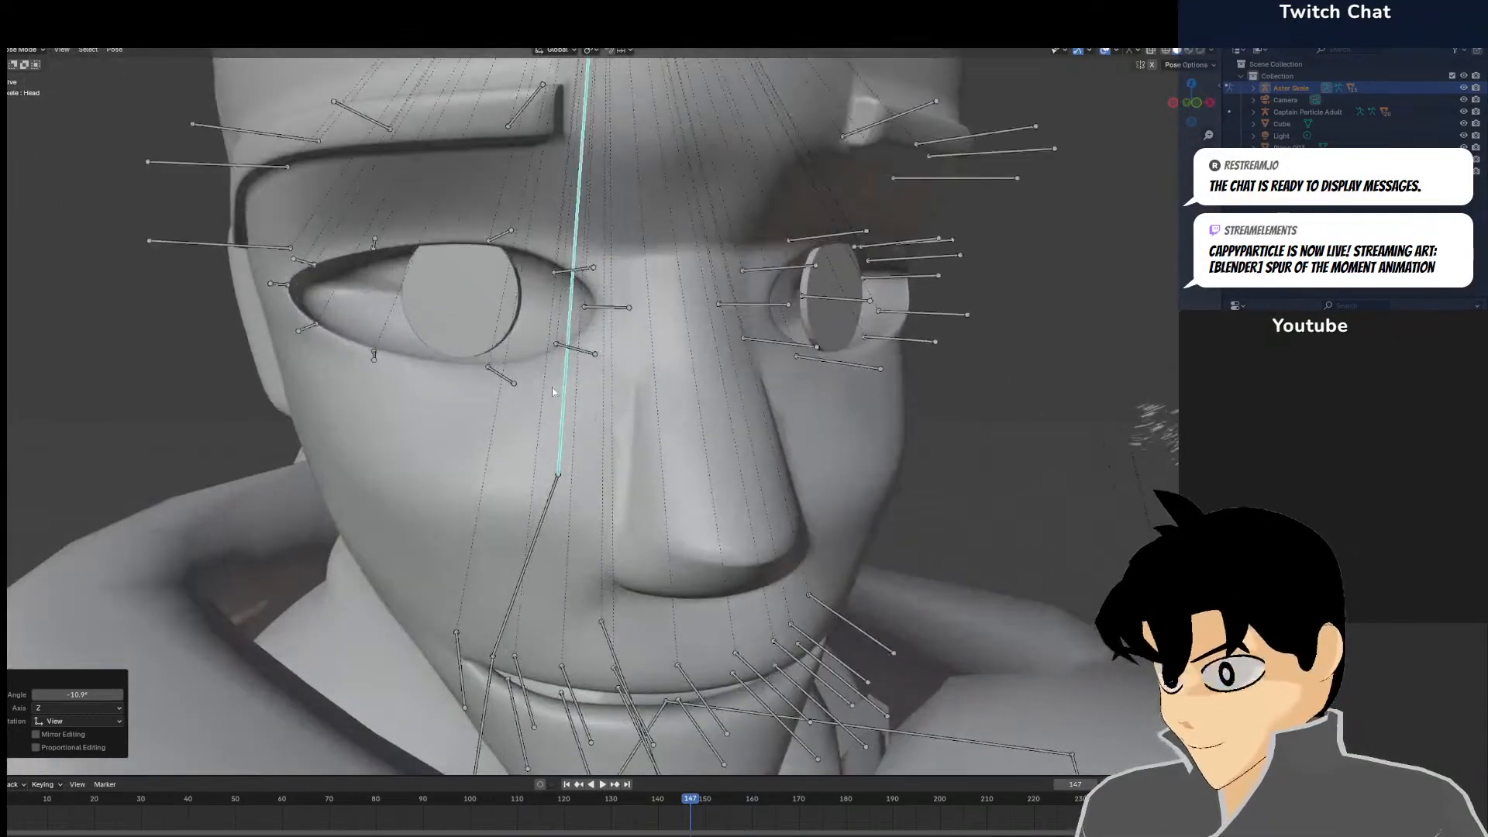
pyautogui.moveTo(542, 320)
pyautogui.mouseDown()
pyautogui.moveTo(544, 344)
pyautogui.moveTo(500, 183)
pyautogui.moveTo(545, 427)
pyautogui.moveTo(549, 334)
pyautogui.mouseUp()
pyautogui.moveTo(619, 278); pyautogui.dragTo(540, 362)
pyautogui.moveTo(614, 293); pyautogui.dragTo(615, 304)
pyautogui.moveTo(668, 304); pyautogui.dragTo(627, 268, button='middle')
pyautogui.moveTo(577, 181); pyautogui.dragTo(580, 188)
pyautogui.moveTo(579, 188); pyautogui.dragTo(616, 192, button='middle')
# Lower the inner bone of Aster's left eyebrow about 0.11 m, and reposition it in depth from the side
pyautogui.moveTo(644, 100); pyautogui.dragTo(619, 189)
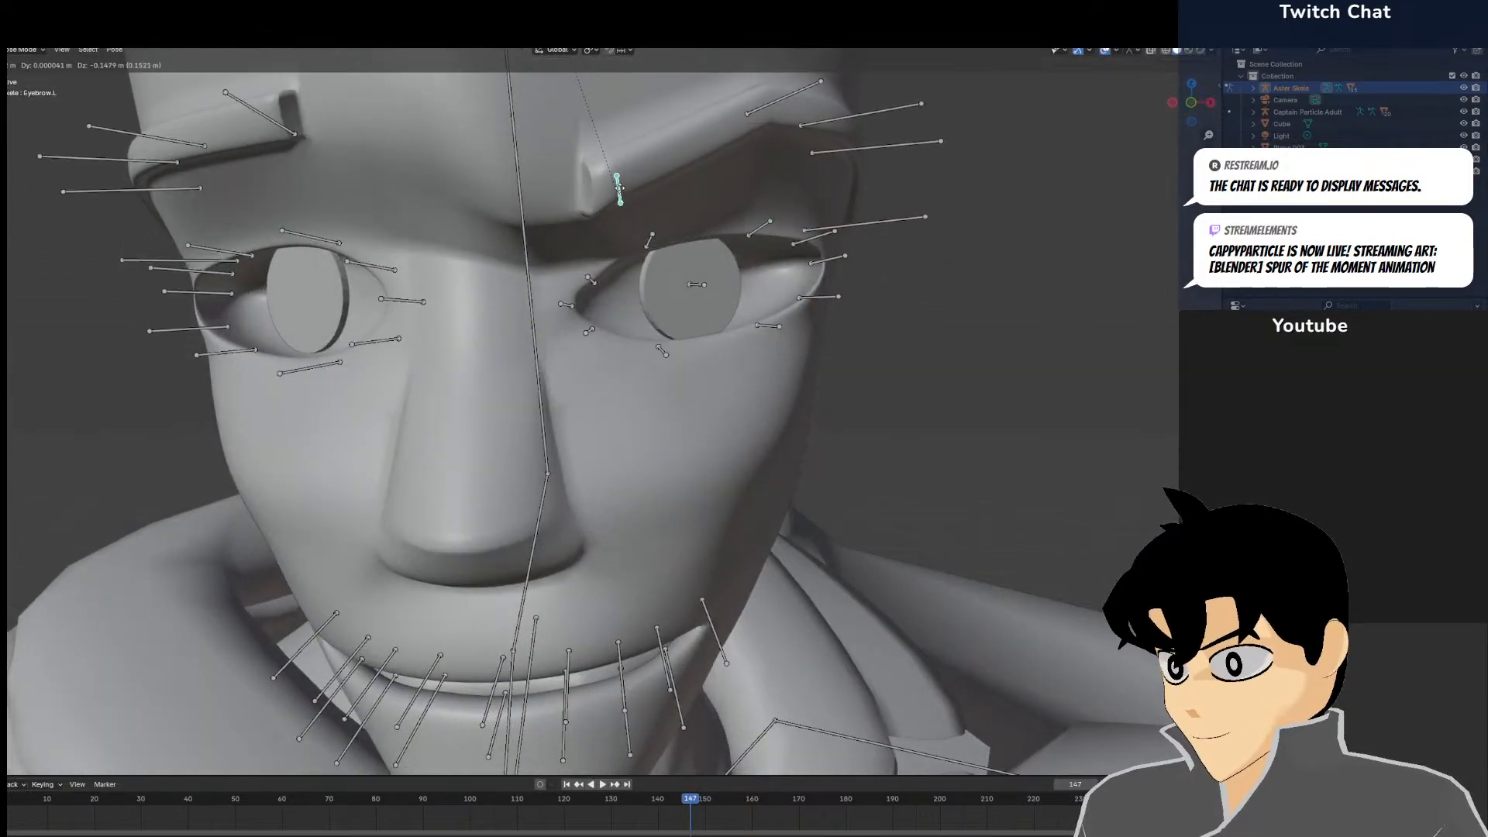
pyautogui.click(619, 170)
pyautogui.moveTo(627, 189); pyautogui.dragTo(724, 193, button='middle')
pyautogui.press('g')
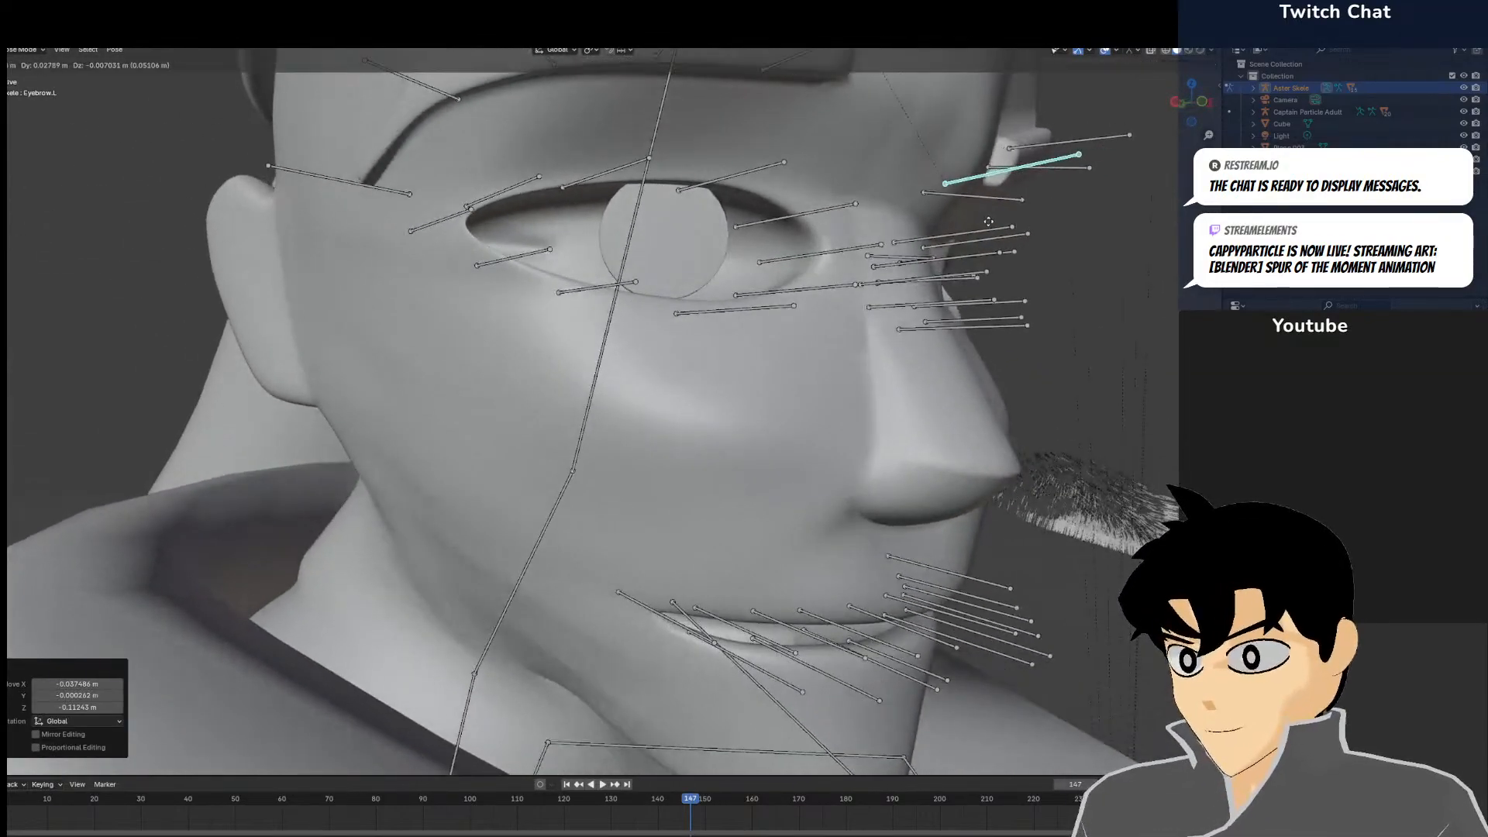
pyautogui.click(986, 222)
pyautogui.moveTo(986, 222); pyautogui.dragTo(861, 231, button='middle')
# Move the individual bones of Aster's left eyebrow one after another to shape a slanted, angry brow
pyautogui.click(521, 110)
pyautogui.press('g')
pyautogui.click(516, 140)
pyautogui.click(646, 111)
pyautogui.press('g')
pyautogui.click(645, 118)
pyautogui.click(695, 134)
pyautogui.press('g')
pyautogui.click(720, 105)
pyautogui.press('g')
pyautogui.click(644, 86)
pyautogui.click(518, 131)
pyautogui.press('g')
pyautogui.click(518, 111)
# Select the bones of Aster's left eyebrow together and rotate them in the view to tilt the brow
pyautogui.scroll(-3, 580, 158)
pyautogui.moveTo(579, 158); pyautogui.dragTo(439, 232, button='middle')
pyautogui.click(426, 246)
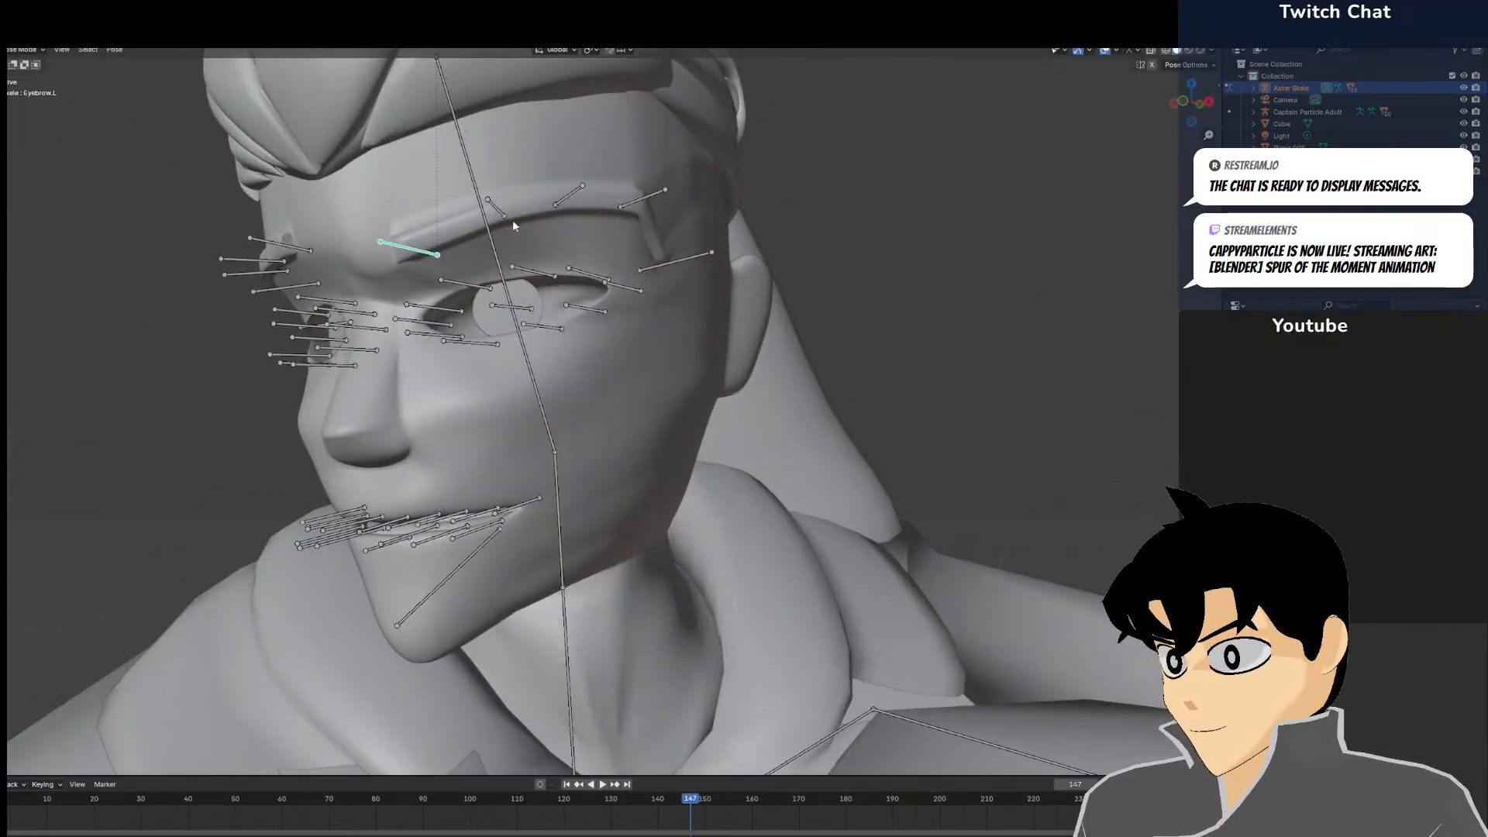
pyautogui.keyDown('shift'); pyautogui.click(659, 254); pyautogui.keyUp('shift')
pyautogui.press('r')
pyautogui.click(680, 236)
# Move the selected left eyebrow bones together and rotate them 3.1° in the view
pyautogui.moveTo(679, 235); pyautogui.dragTo(846, 534, button='middle')
pyautogui.press('g')
pyautogui.click(634, 259)
pyautogui.scroll(3, 641, 542)
pyautogui.press('t')
pyautogui.press('r')
pyautogui.click(871, 547)
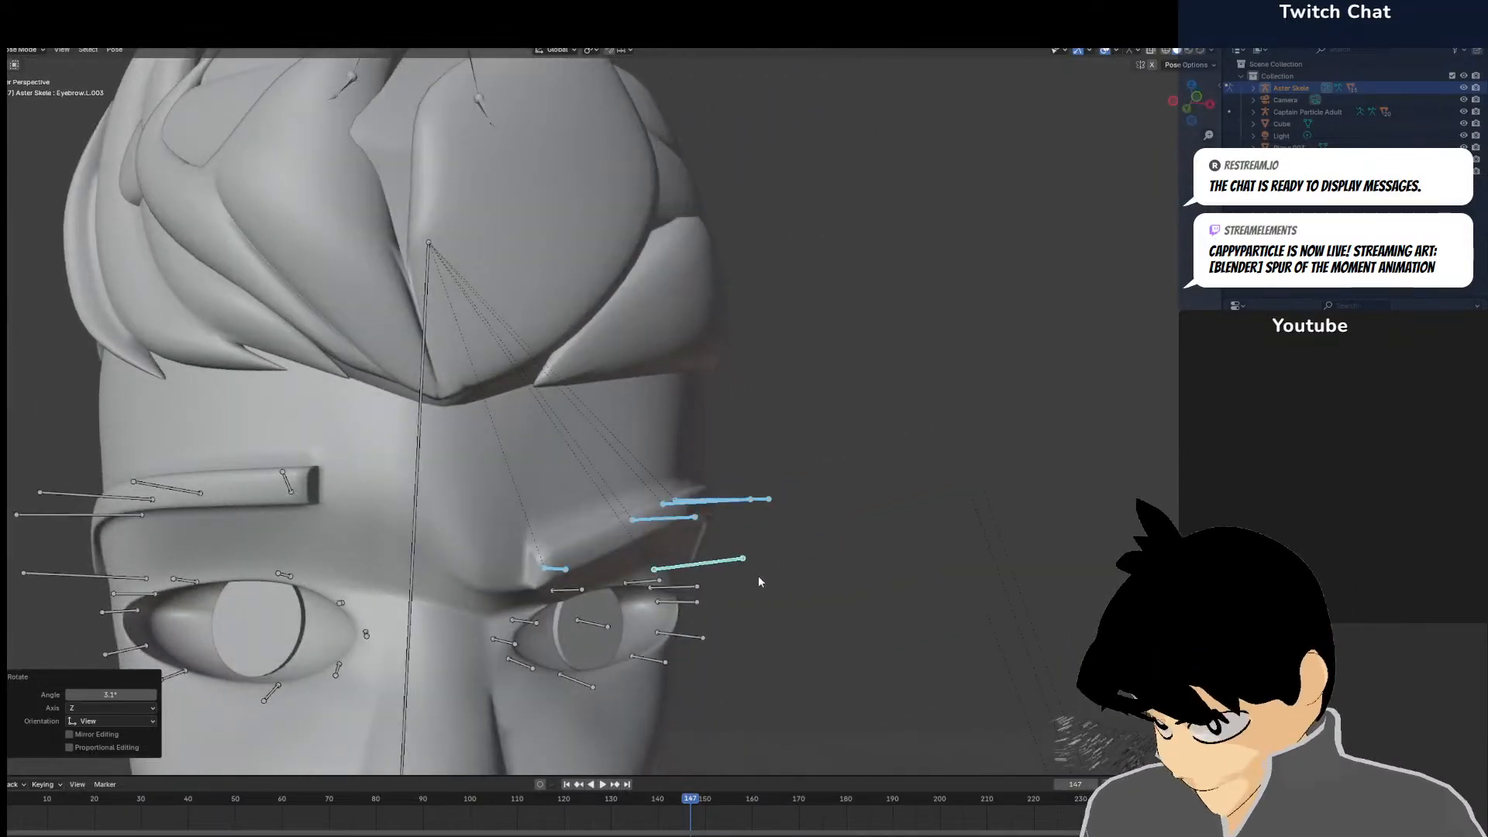
# Select Aster's jaw bone and shift it upward by about 0.02 m to close up the chin
pyautogui.click(70, 734)
pyautogui.click(485, 614)
pyautogui.moveTo(485, 614); pyautogui.dragTo(408, 607, button='middle')
pyautogui.scroll(-5, 566, 626)
pyautogui.scroll(4, 408, 607)
pyautogui.moveTo(619, 616); pyautogui.dragTo(376, 399, button='middle')
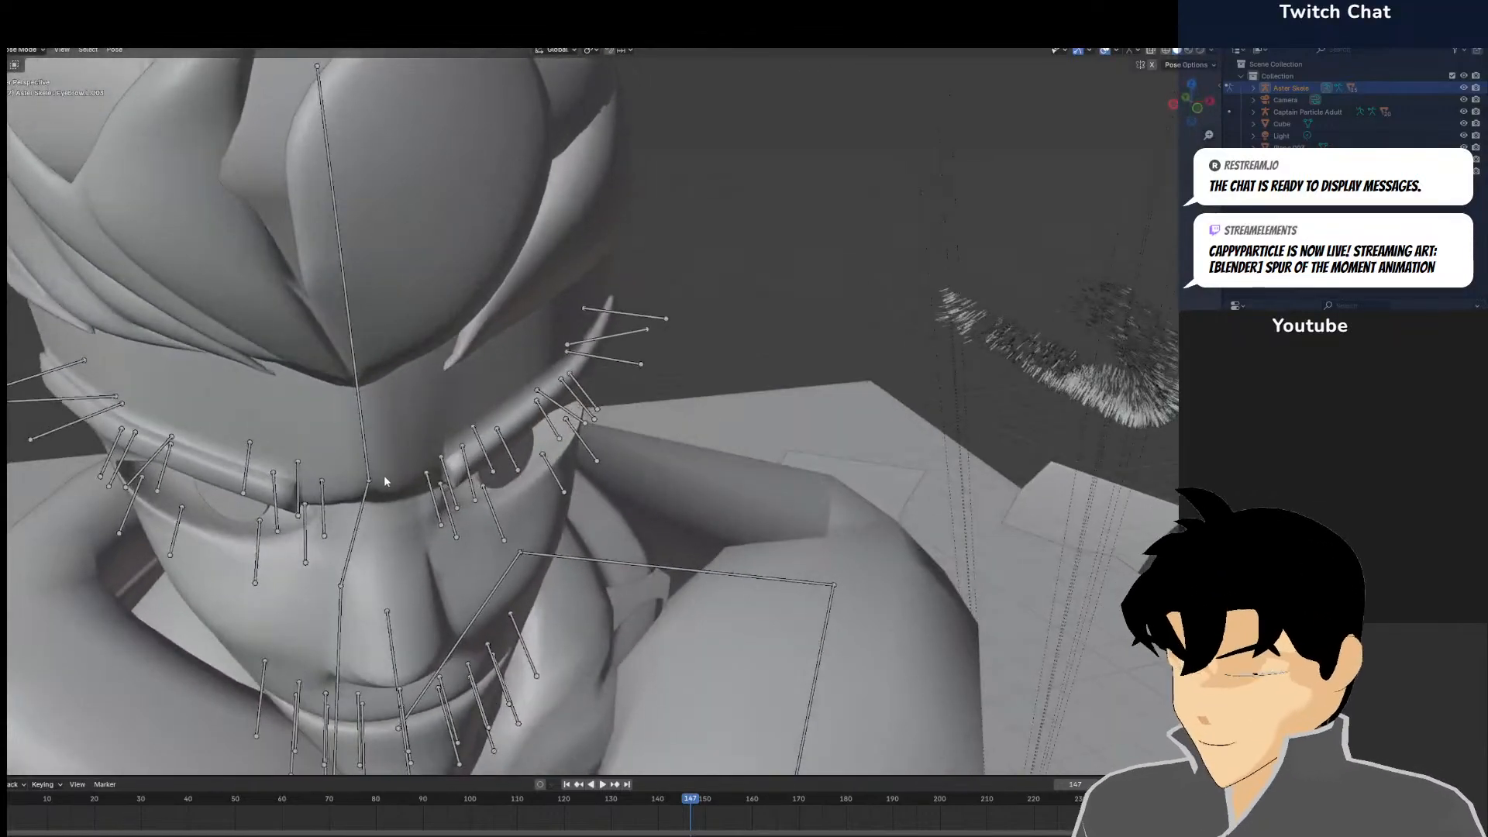
pyautogui.moveTo(407, 486); pyautogui.dragTo(634, 485, button='middle')
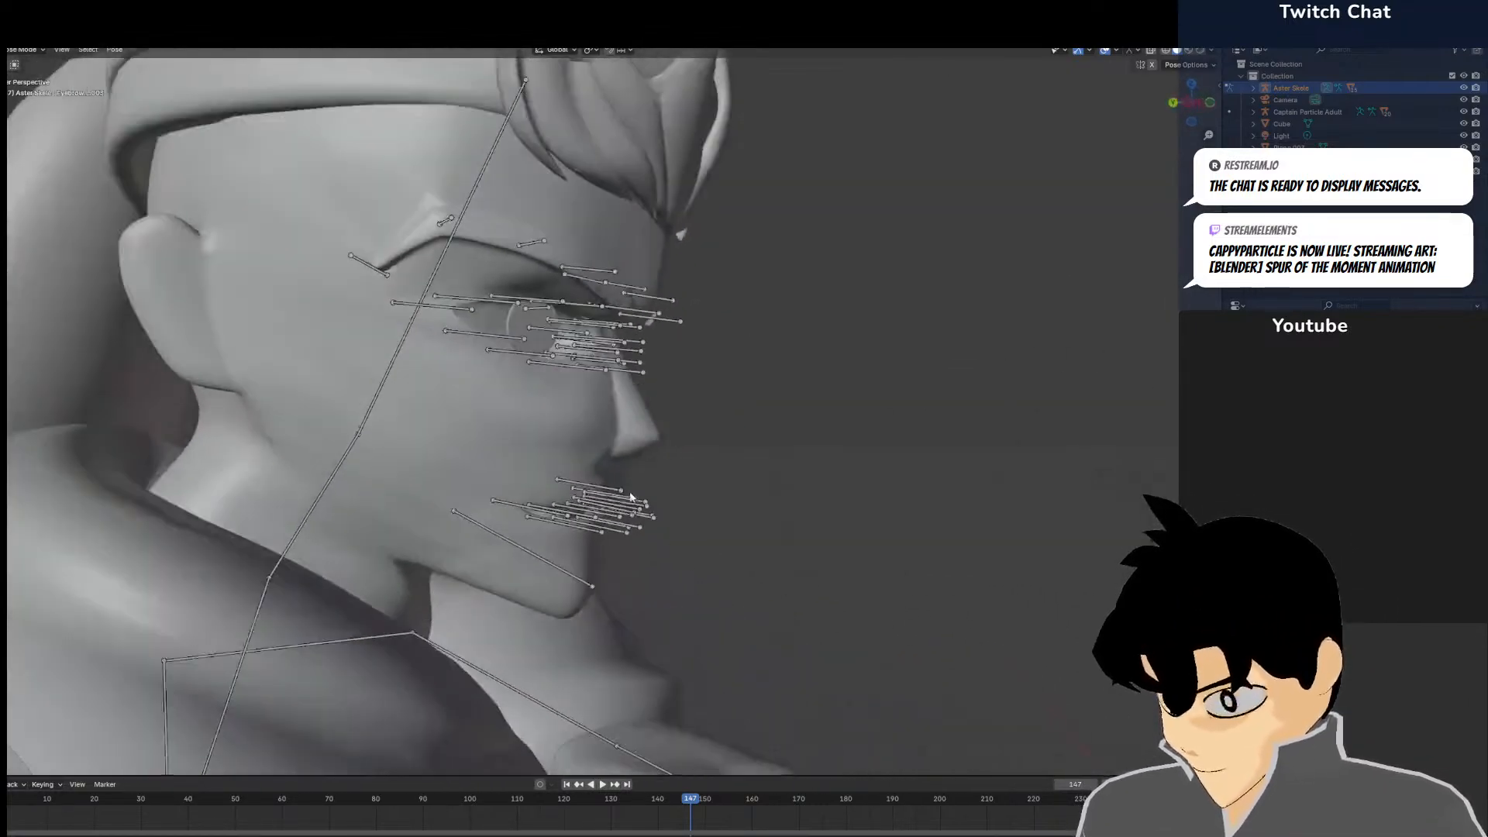
pyautogui.moveTo(546, 562); pyautogui.dragTo(541, 555)
pyautogui.moveTo(592, 550); pyautogui.dragTo(457, 403, button='middle')
pyautogui.press('g')
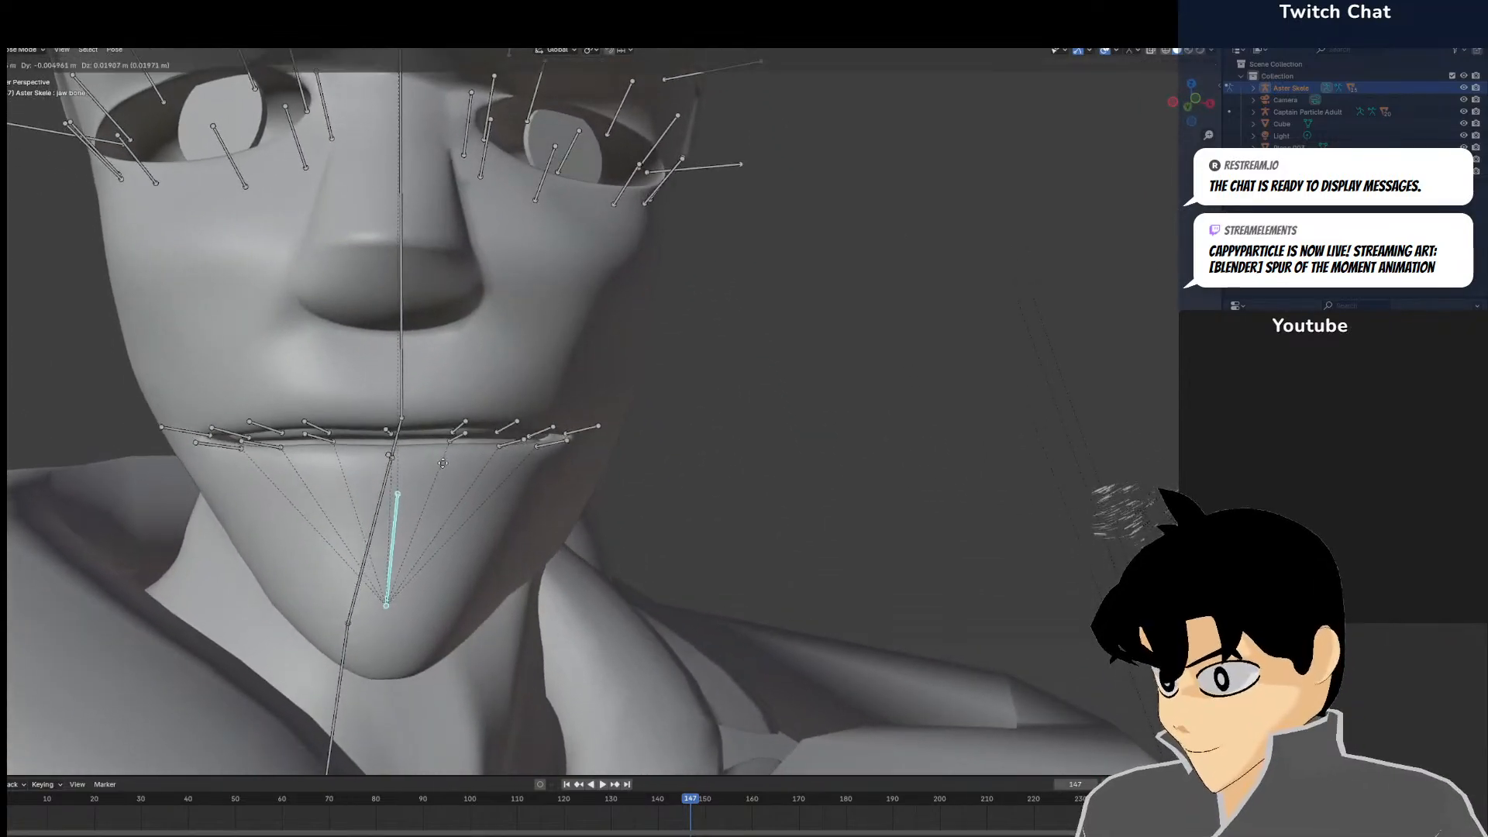
pyautogui.click(444, 461)
# Select the three outer lower-lip bones on Aster's left side together and lower them about 0.03 m
pyautogui.moveTo(474, 462); pyautogui.dragTo(441, 462, button='middle')
pyautogui.click(475, 445)
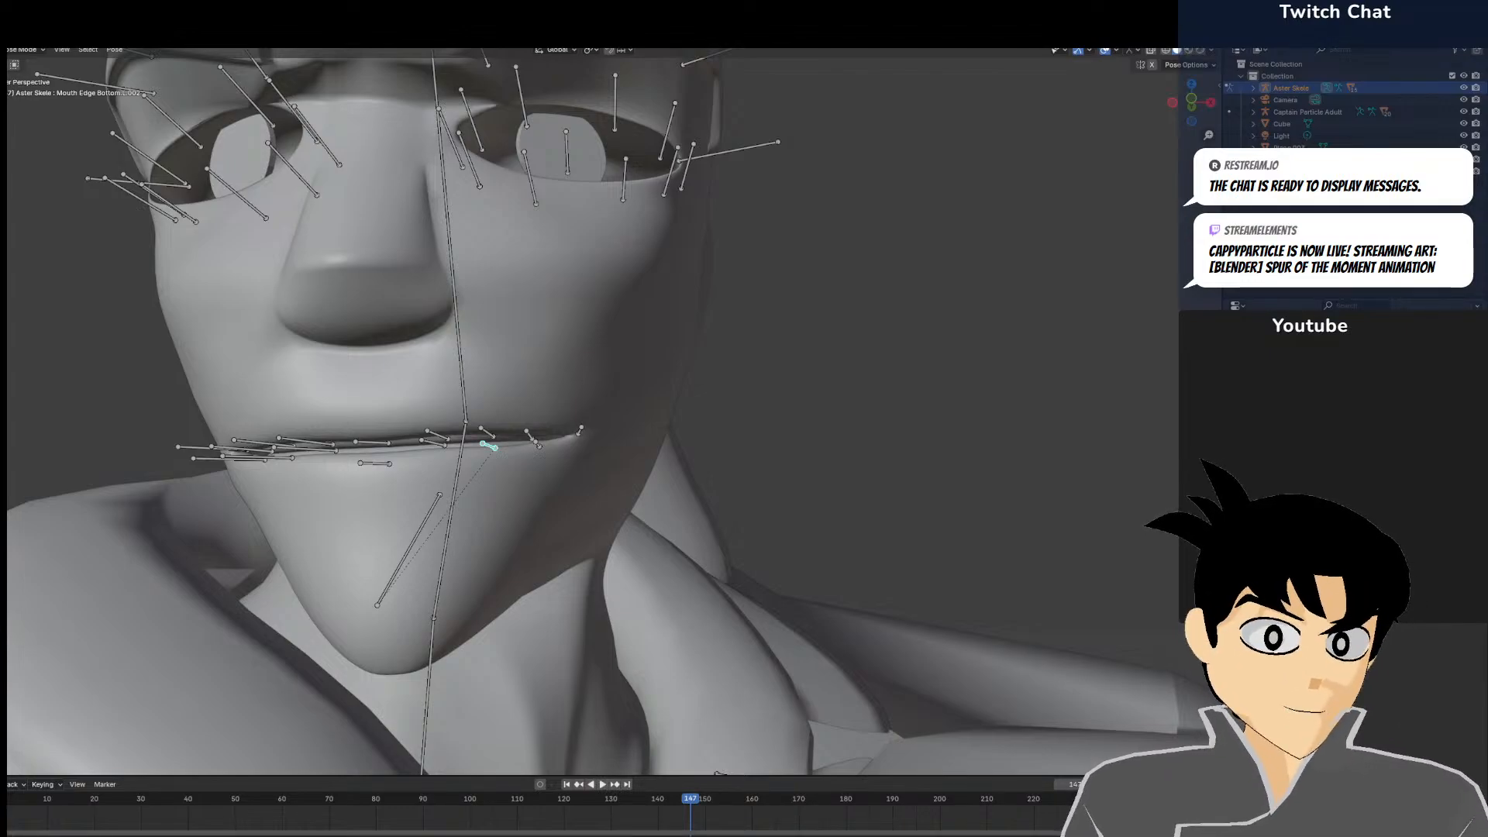
pyautogui.scroll(2, 587, 533)
pyautogui.moveTo(443, 477); pyautogui.dragTo(463, 479, button='middle')
pyautogui.keyDown('shift'); pyautogui.click(378, 451); pyautogui.keyUp('shift')
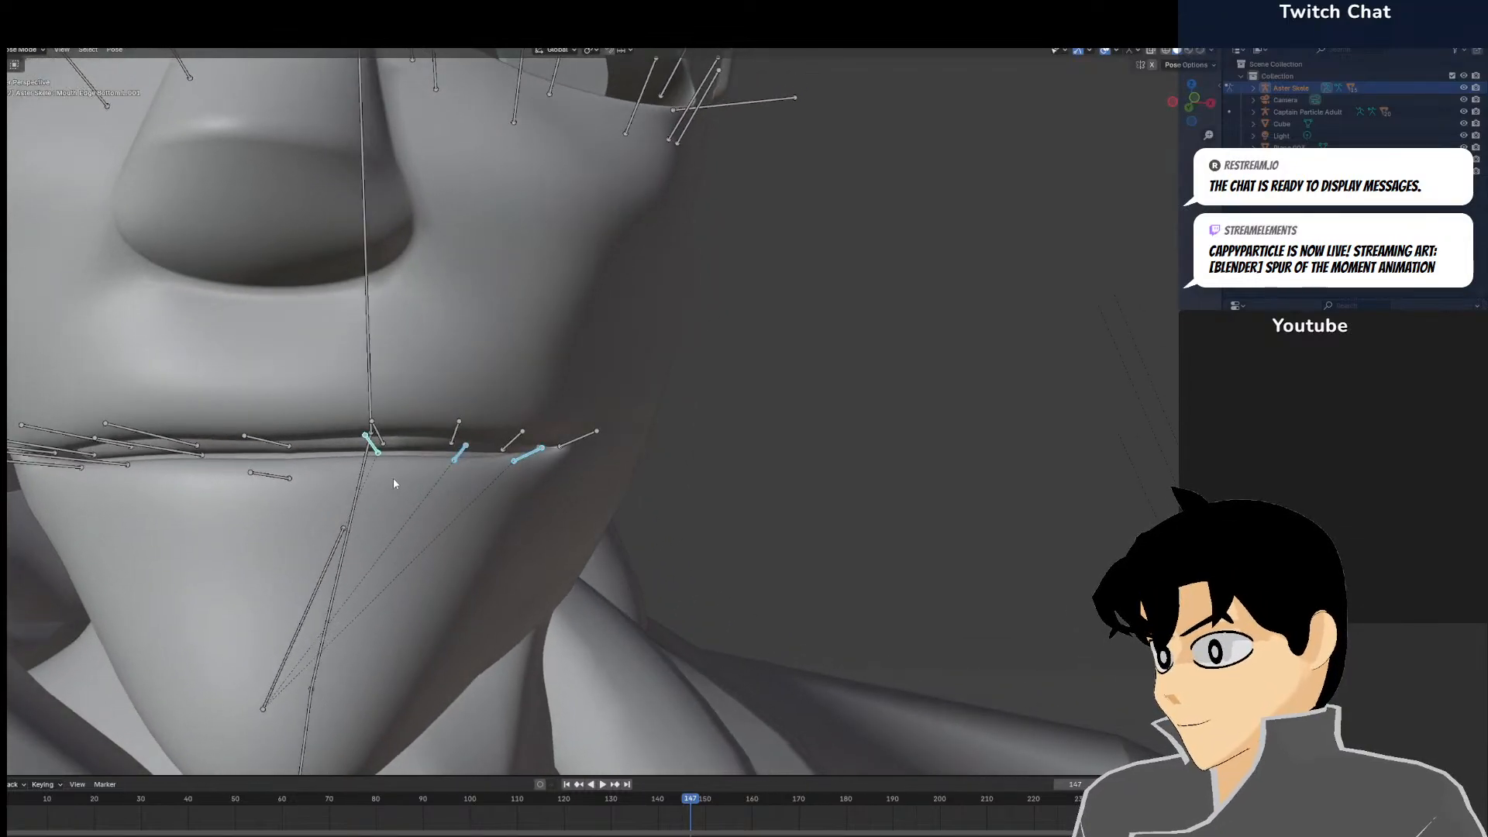
pyautogui.press('g')
pyautogui.click(258, 496)
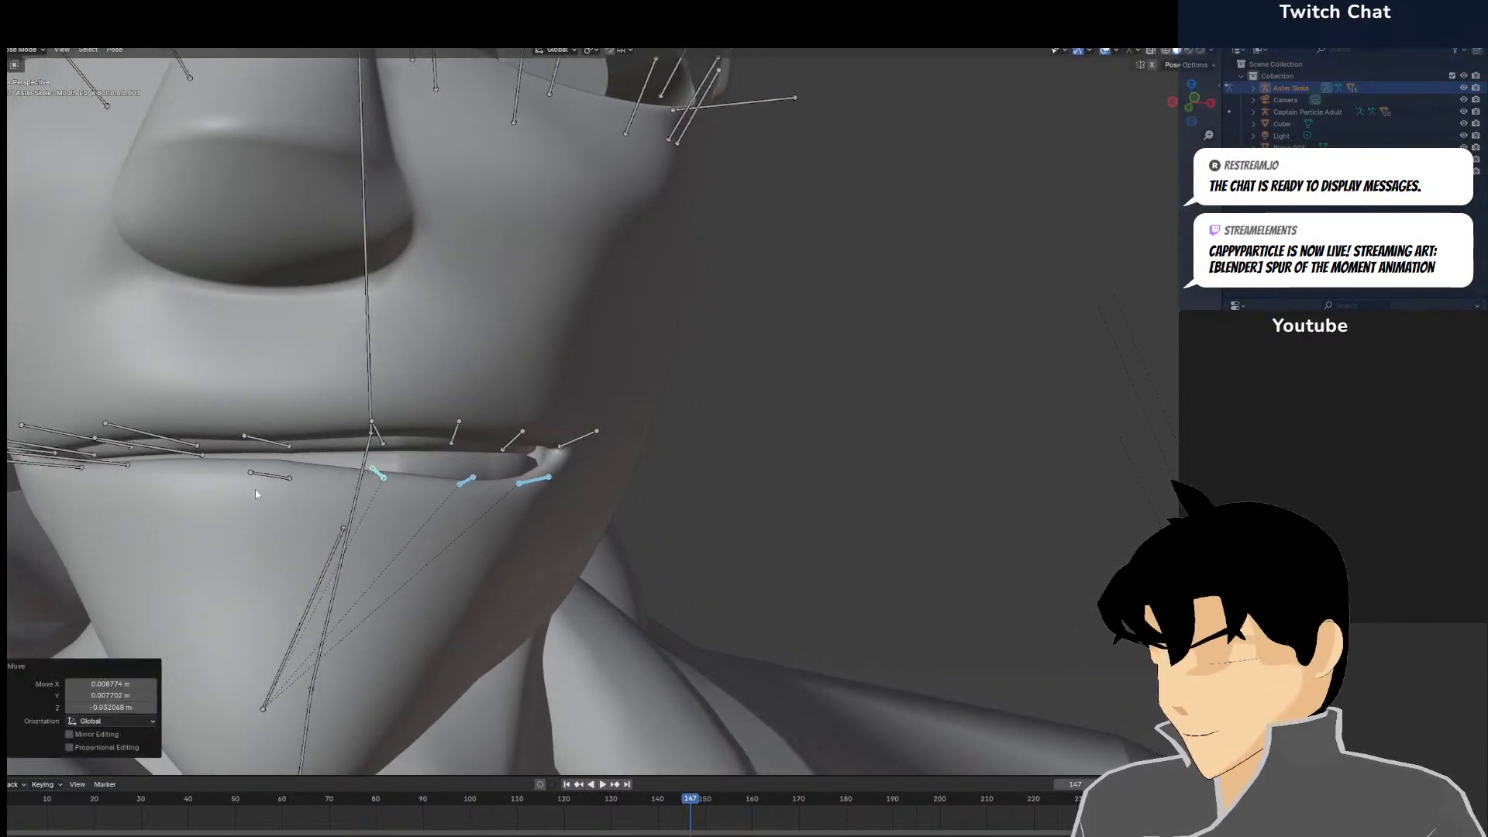
# Lower the middle lower-lip bone about 0.02 m, and pull the neighbouring bone toward Aster's right side down as well
pyautogui.click(269, 479)
pyautogui.press('g')
pyautogui.click(271, 496)
pyautogui.moveTo(271, 496); pyautogui.dragTo(311, 495, button='middle')
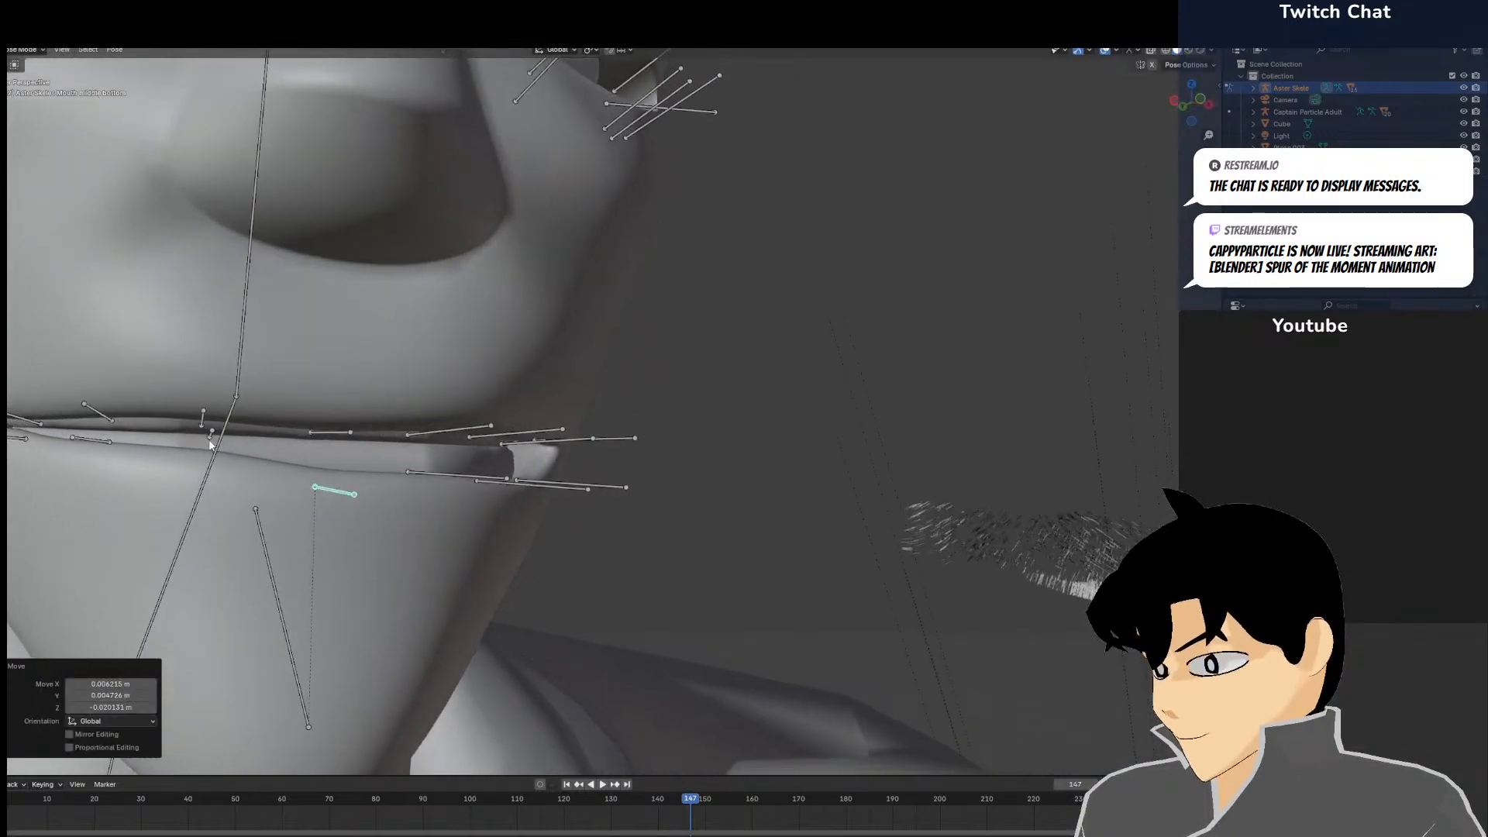
pyautogui.click(209, 440)
pyautogui.press('g')
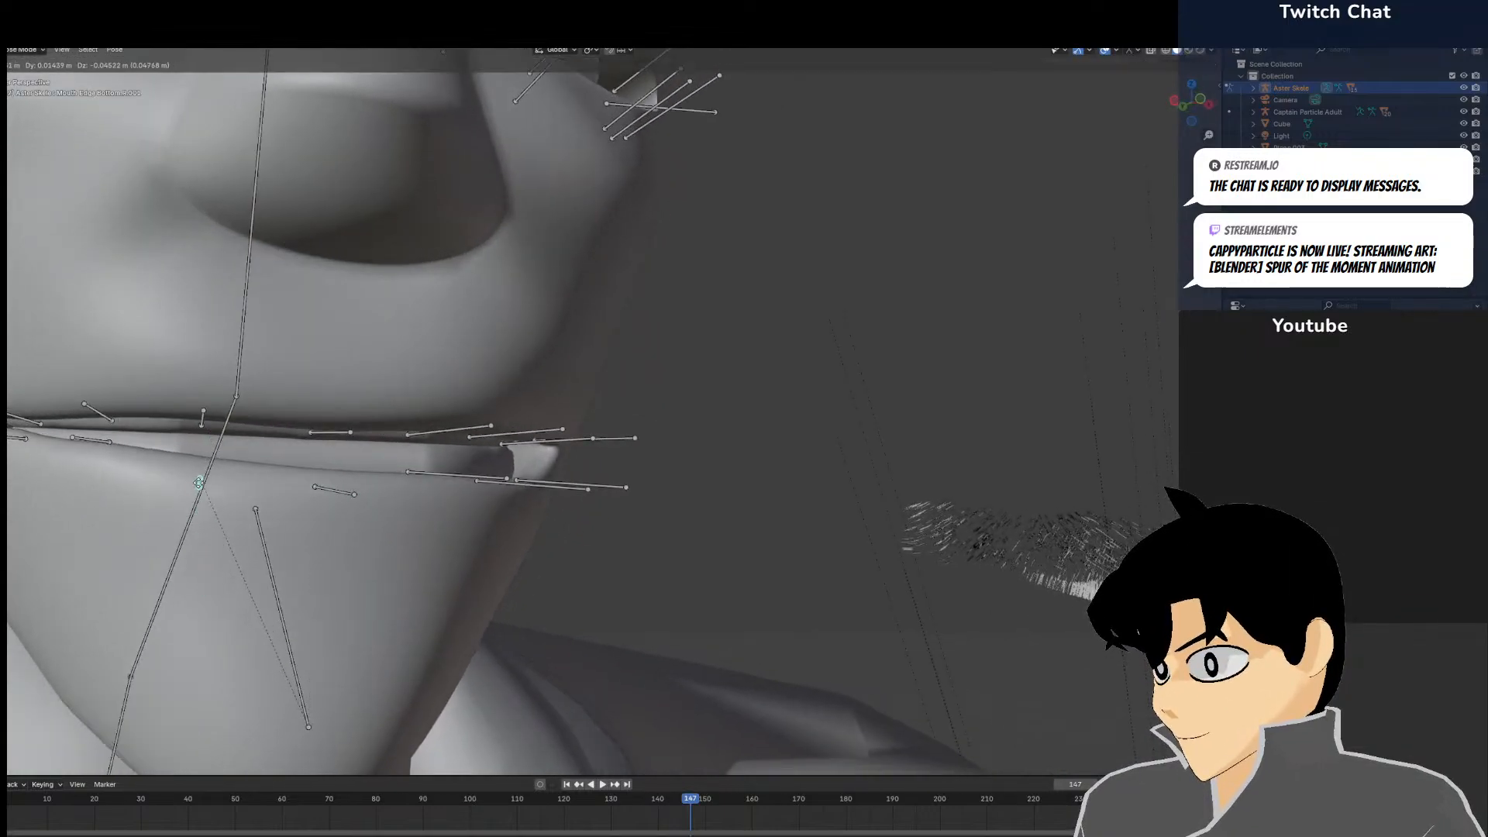
pyautogui.click(209, 486)
# Lower the two remaining lower-lip bones on Aster's right side, the outermost one by about 0.02 m
pyautogui.click(85, 447)
pyautogui.press('g')
pyautogui.click(79, 479)
pyautogui.click(25, 441)
pyautogui.press('g')
pyautogui.click(10, 465)
pyautogui.moveTo(9, 465); pyautogui.dragTo(172, 440, button='middle')
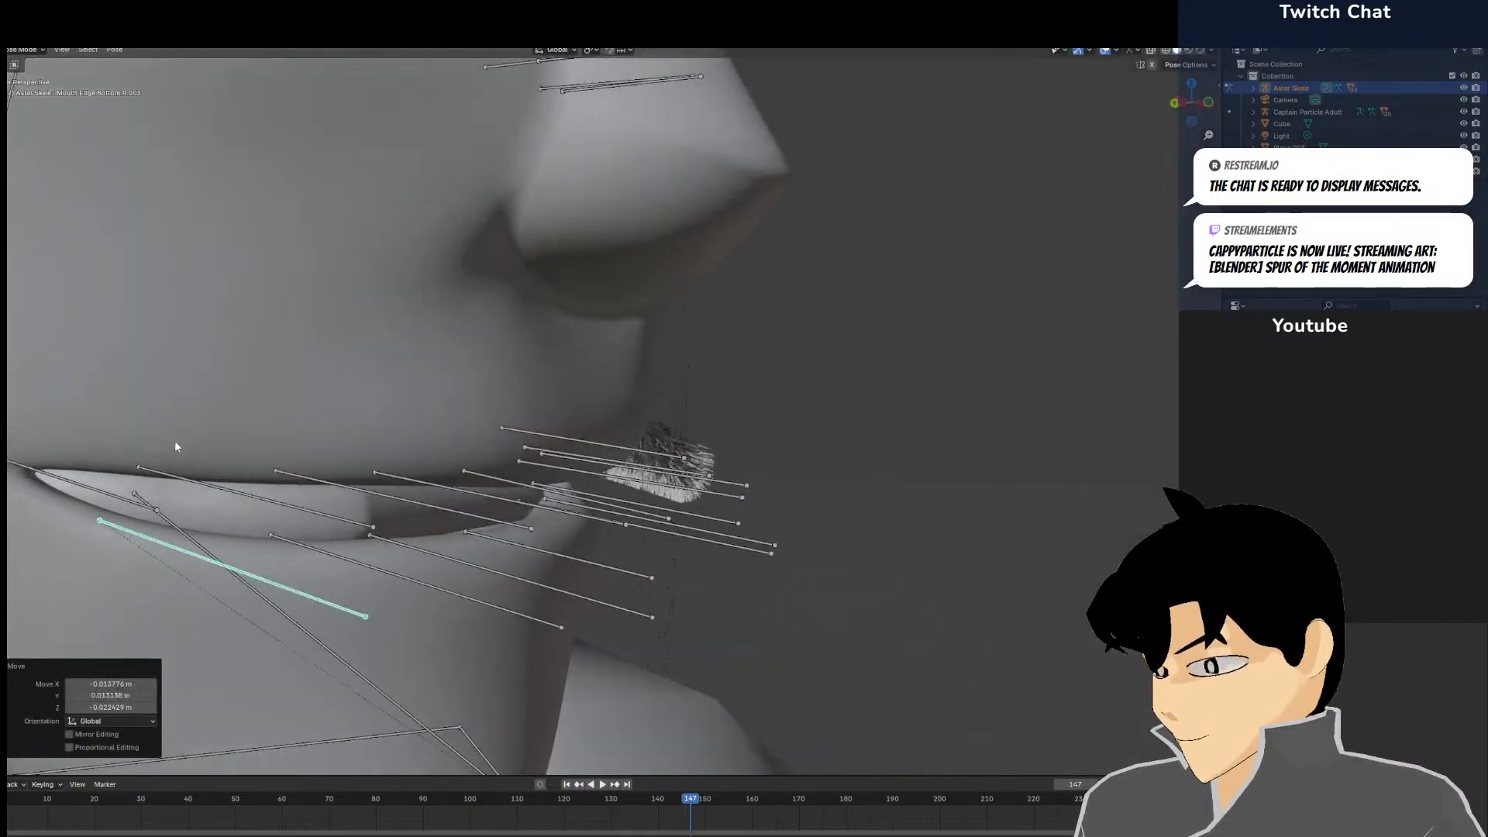
# Raise two upper-lip bones on Aster's right side one after another to bare the teeth there
pyautogui.click(242, 493)
pyautogui.press('g')
pyautogui.click(216, 442)
pyautogui.click(351, 490)
pyautogui.press('g')
pyautogui.click(343, 455)
# Shape Aster's left upper lip bone by bone, raising two upper-lip bones and lowering the one near the mouth corner
pyautogui.moveTo(589, 462); pyautogui.dragTo(496, 448, button='middle')
pyautogui.click(496, 448)
pyautogui.press('g')
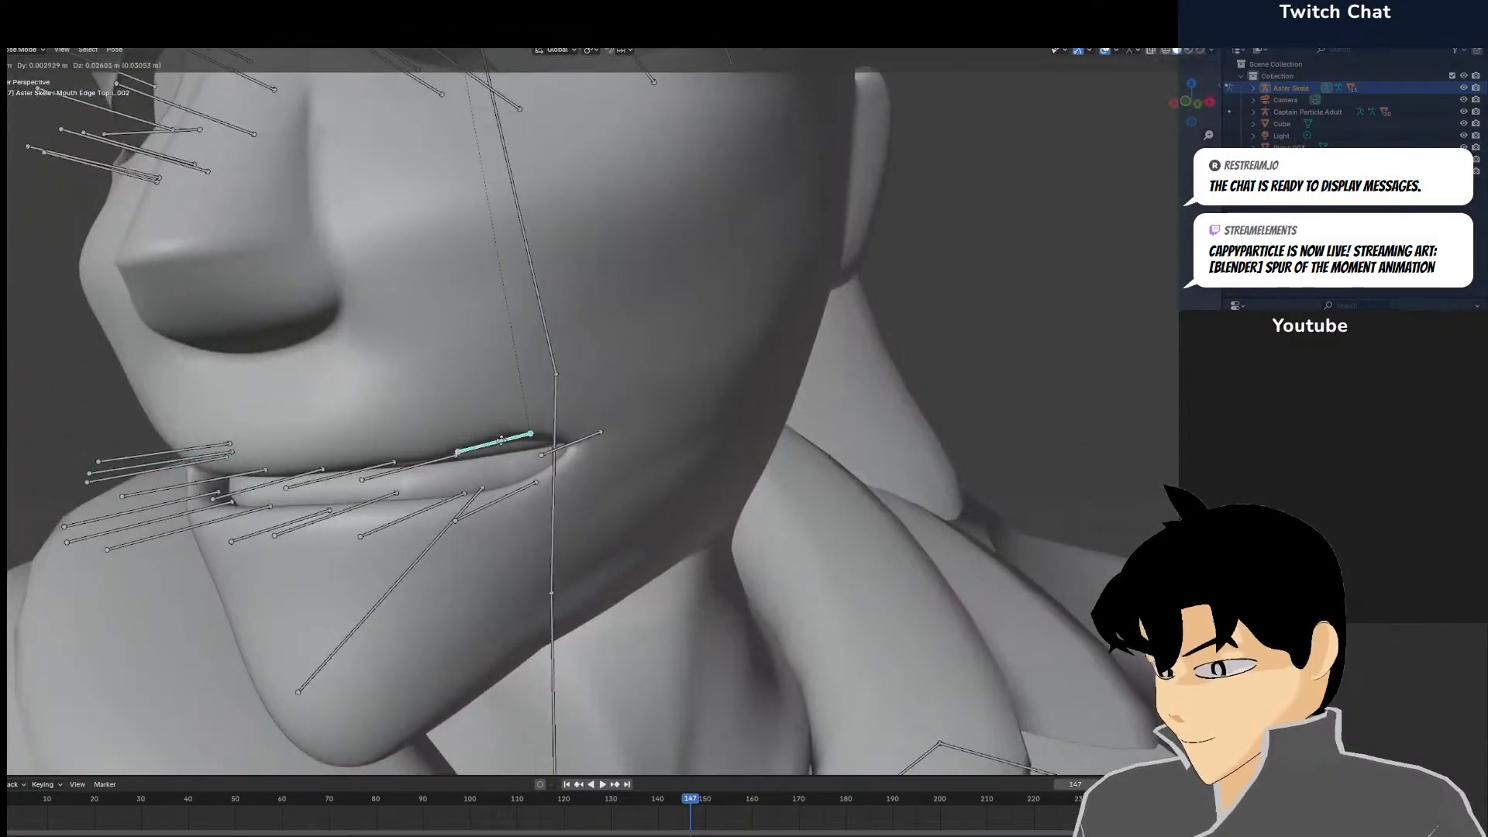
pyautogui.click(503, 435)
pyautogui.click(550, 454)
pyautogui.press('g')
pyautogui.click(548, 470)
pyautogui.click(448, 458)
pyautogui.press('g')
pyautogui.click(445, 444)
# Select the upper-lip bones across the middle and left of Aster's mouth together and raise them about 0.013 m
pyautogui.moveTo(419, 453); pyautogui.dragTo(485, 460, button='middle')
pyautogui.click(321, 530)
pyautogui.press('g')
pyautogui.click(392, 440)
pyautogui.scroll(-10, 486, 459)
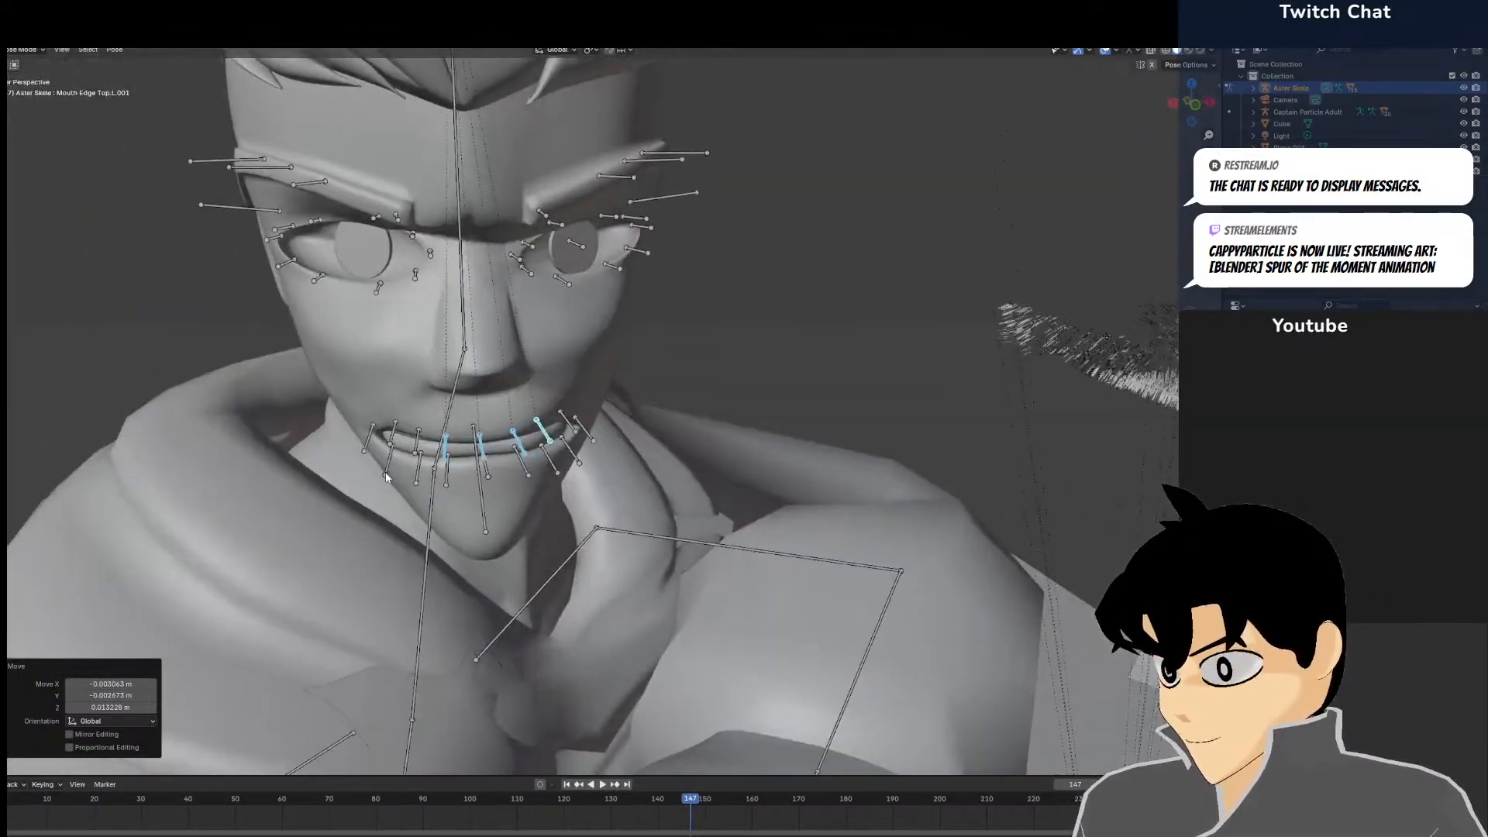
# Check the pose through the camera, and rotate Aster's right upper arm -14.4° from a side angle
pyautogui.press('KP_0')
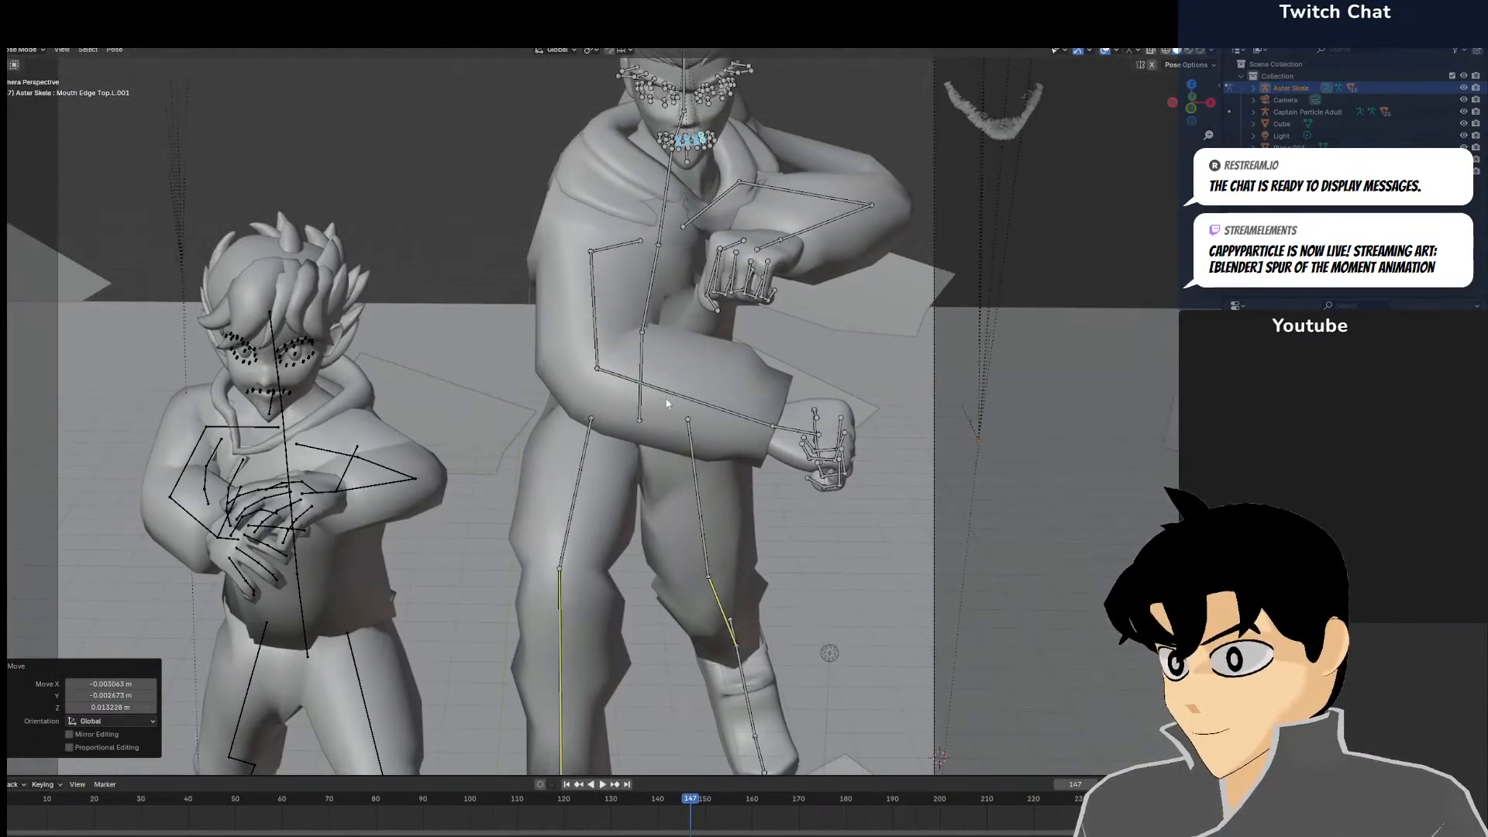
pyautogui.moveTo(666, 404); pyautogui.dragTo(765, 369, button='middle')
pyautogui.scroll(4, 765, 369)
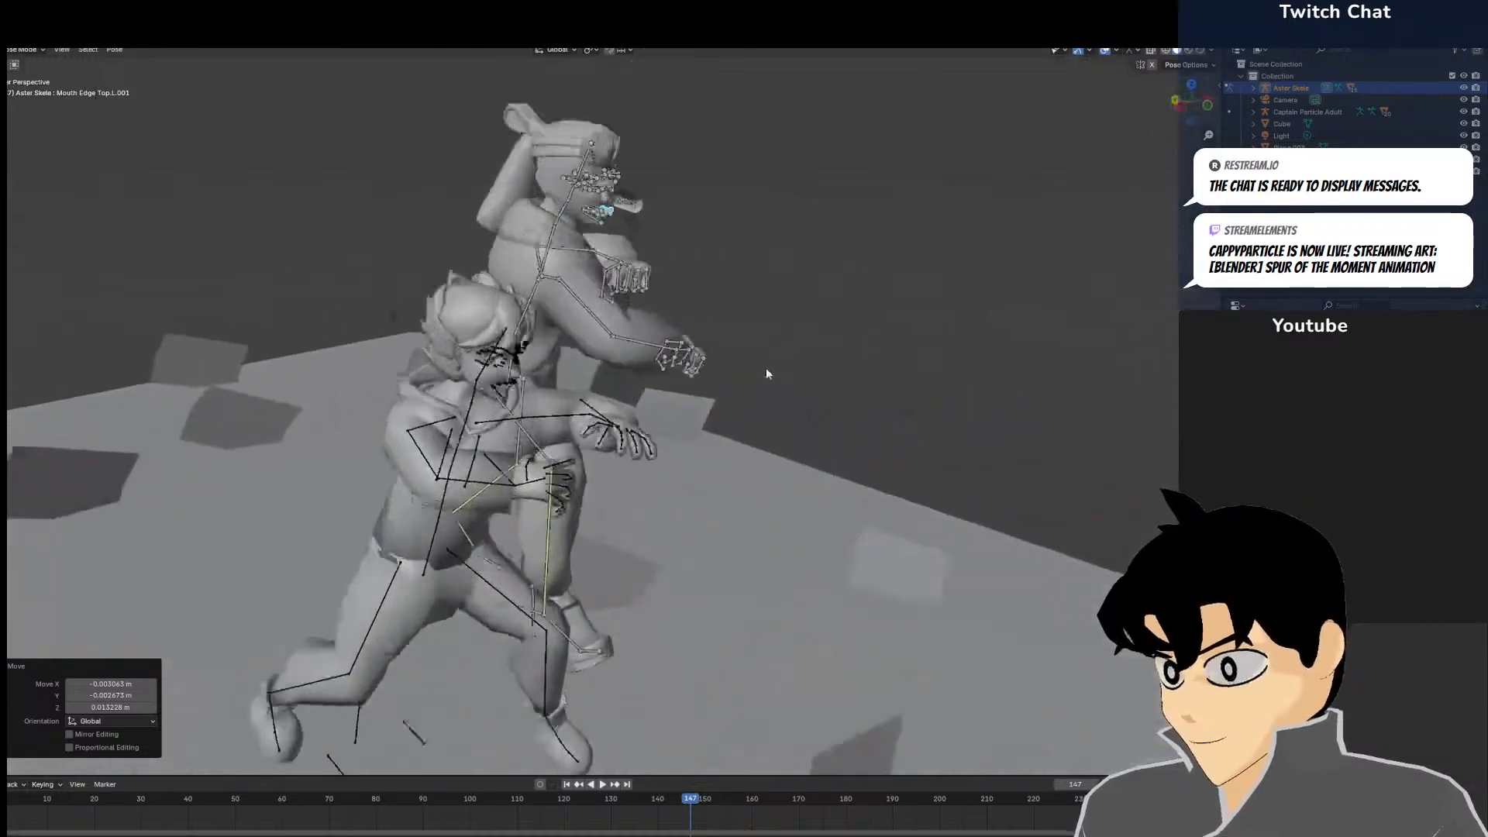
pyautogui.click(572, 266)
pyautogui.moveTo(571, 265); pyautogui.dragTo(602, 272, button='middle')
pyautogui.press('r')
pyautogui.click(716, 238)
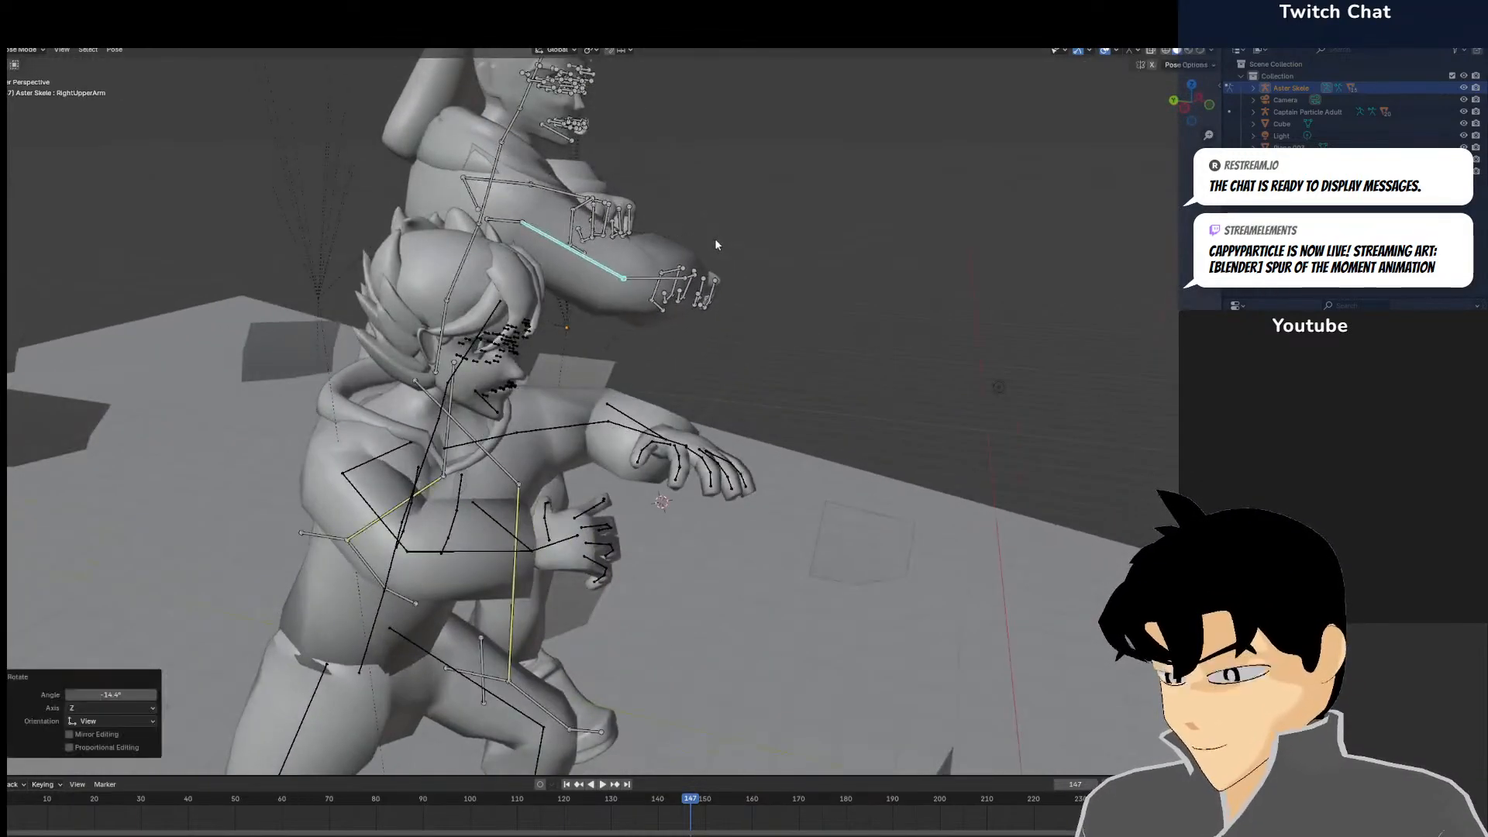
# Rotate Aster's right shoulder from above, turn the right lower arm -6.99°, and check the camera view
pyautogui.moveTo(716, 238); pyautogui.dragTo(567, 265, button='middle')
pyautogui.moveTo(716, 274); pyautogui.dragTo(705, 319, button='middle')
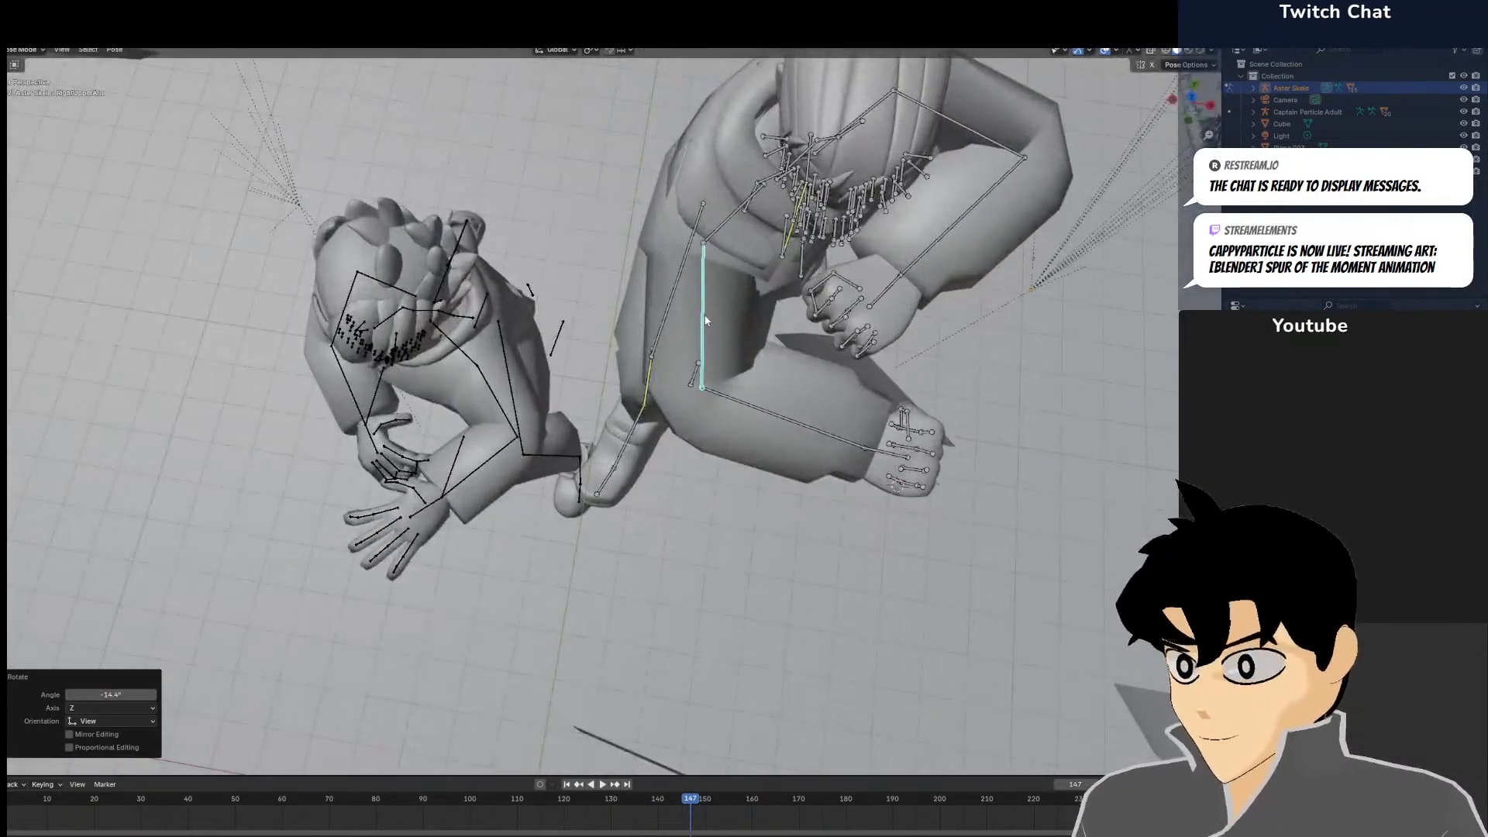
pyautogui.press('KP_7')
pyautogui.click(705, 288)
pyautogui.press('r')
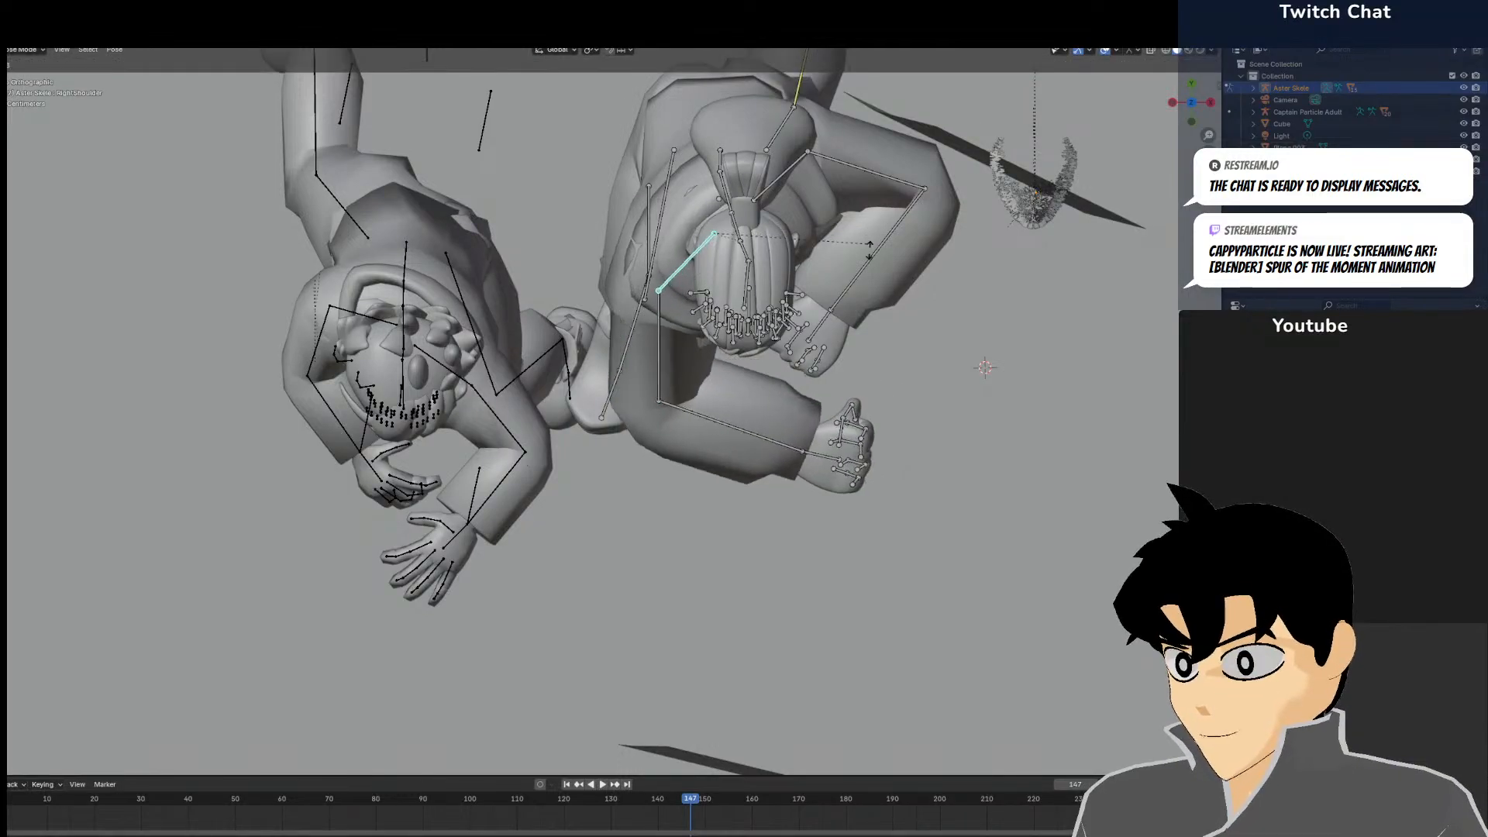
pyautogui.click(731, 324)
pyautogui.click(670, 392)
pyautogui.press('r')
pyautogui.click(681, 366)
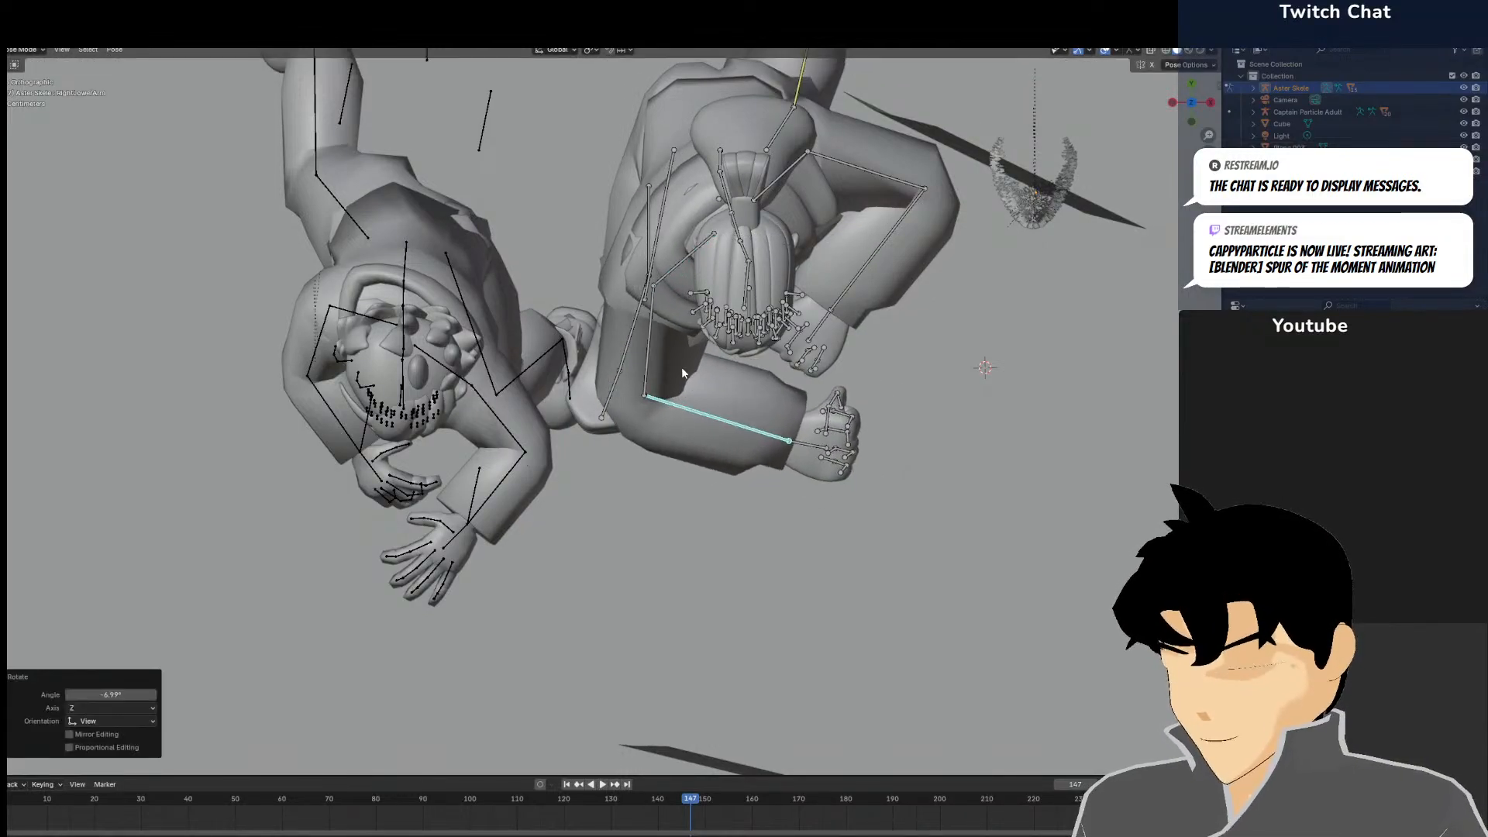
pyautogui.press('KP_0')
pyautogui.scroll(-1, 710, 290)
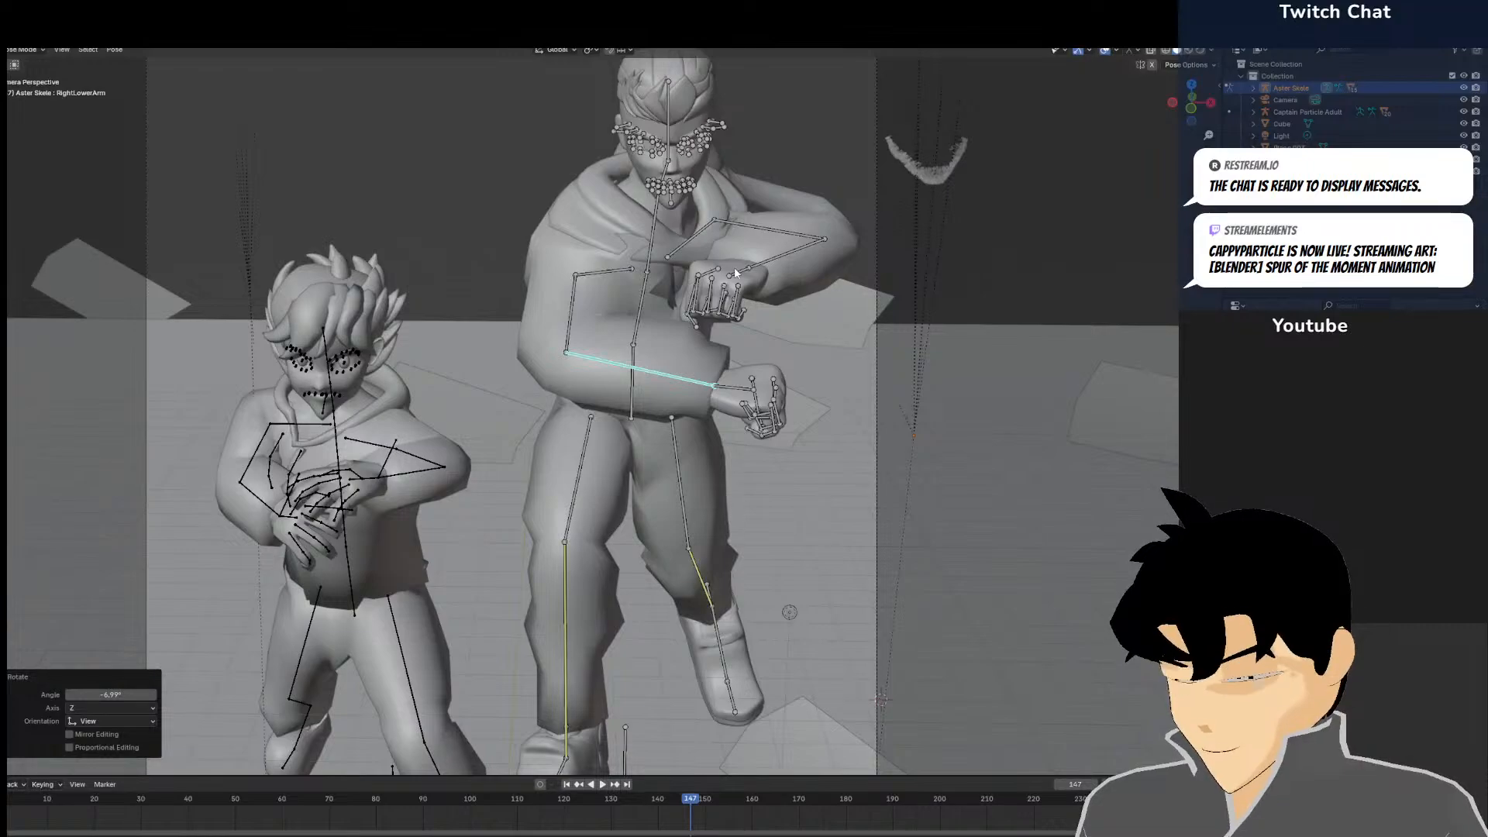
# Select all of Aster's bones in the side view, tilt the whole body -11.7°, and move it down toward the ground
pyautogui.moveTo(729, 312); pyautogui.dragTo(583, 290, button='middle')
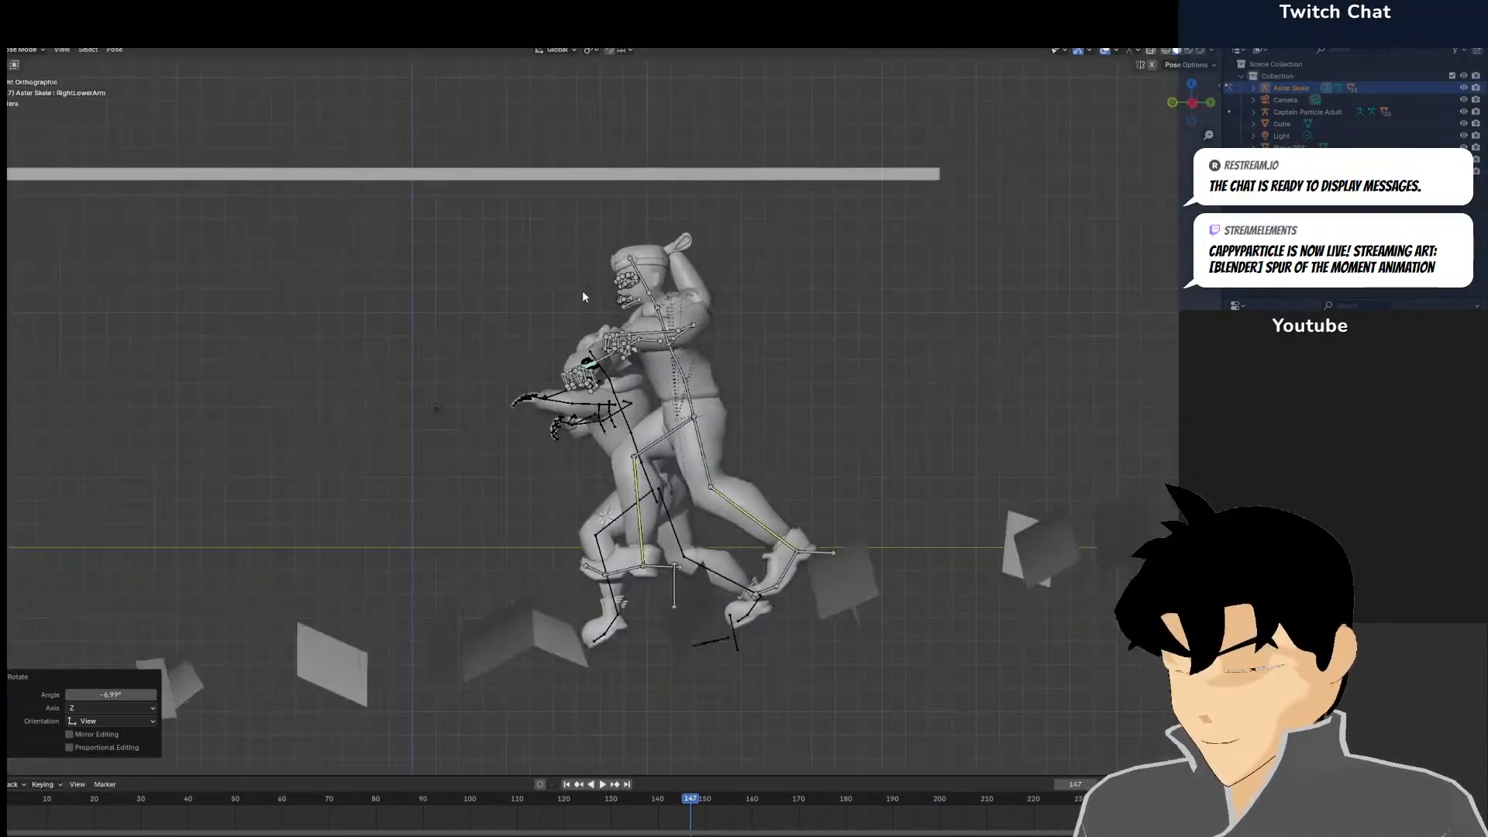
pyautogui.press('a')
pyautogui.press('g')
pyautogui.click(720, 379)
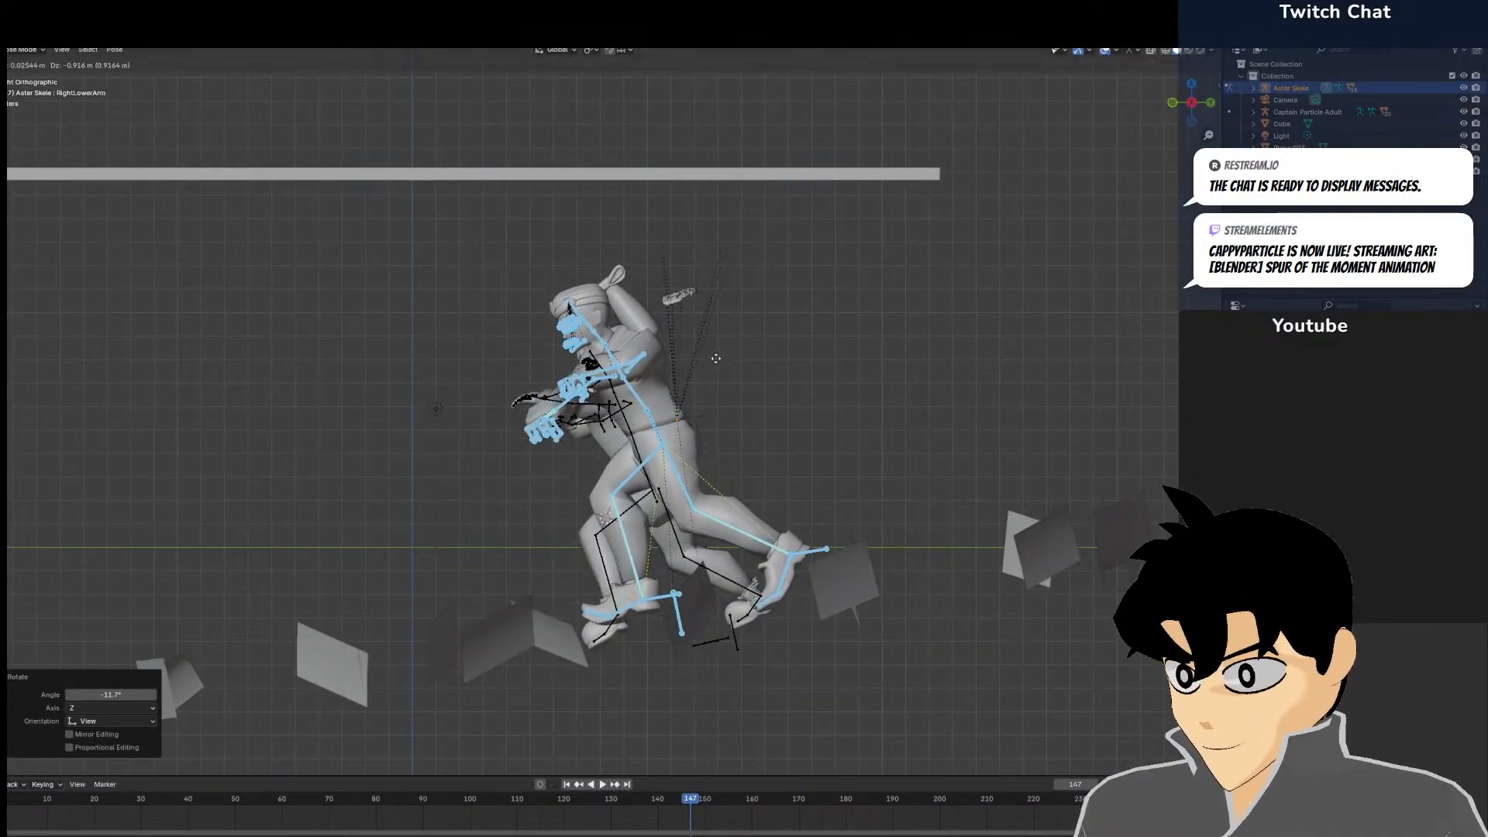
pyautogui.click(646, 409)
# Rotate Aster's chest 5.12° in the side view and check the result through the camera
pyautogui.click(629, 393)
pyautogui.press('r')
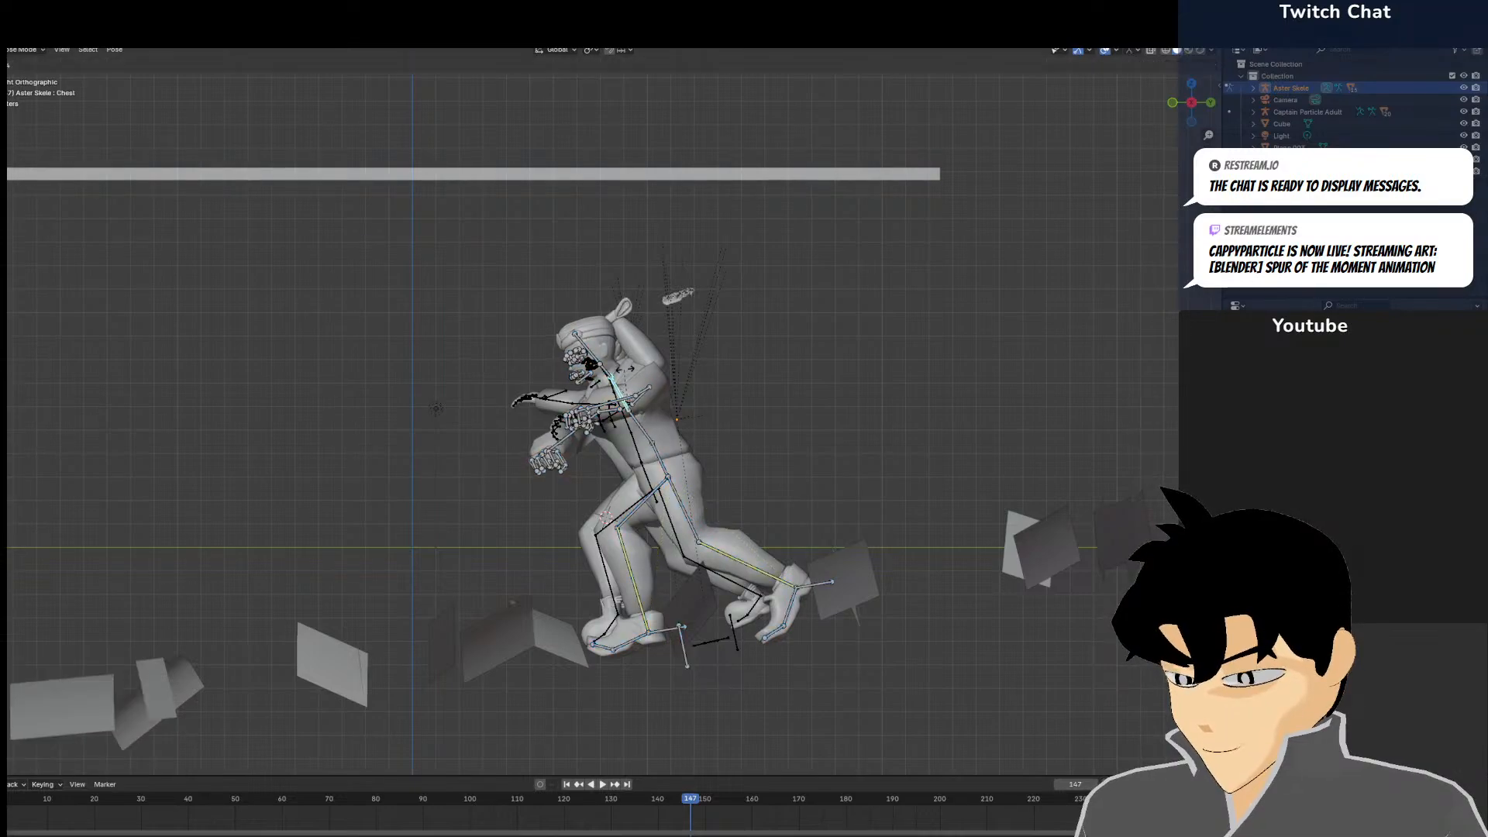
pyautogui.click(546, 361)
pyautogui.press('KP_0')
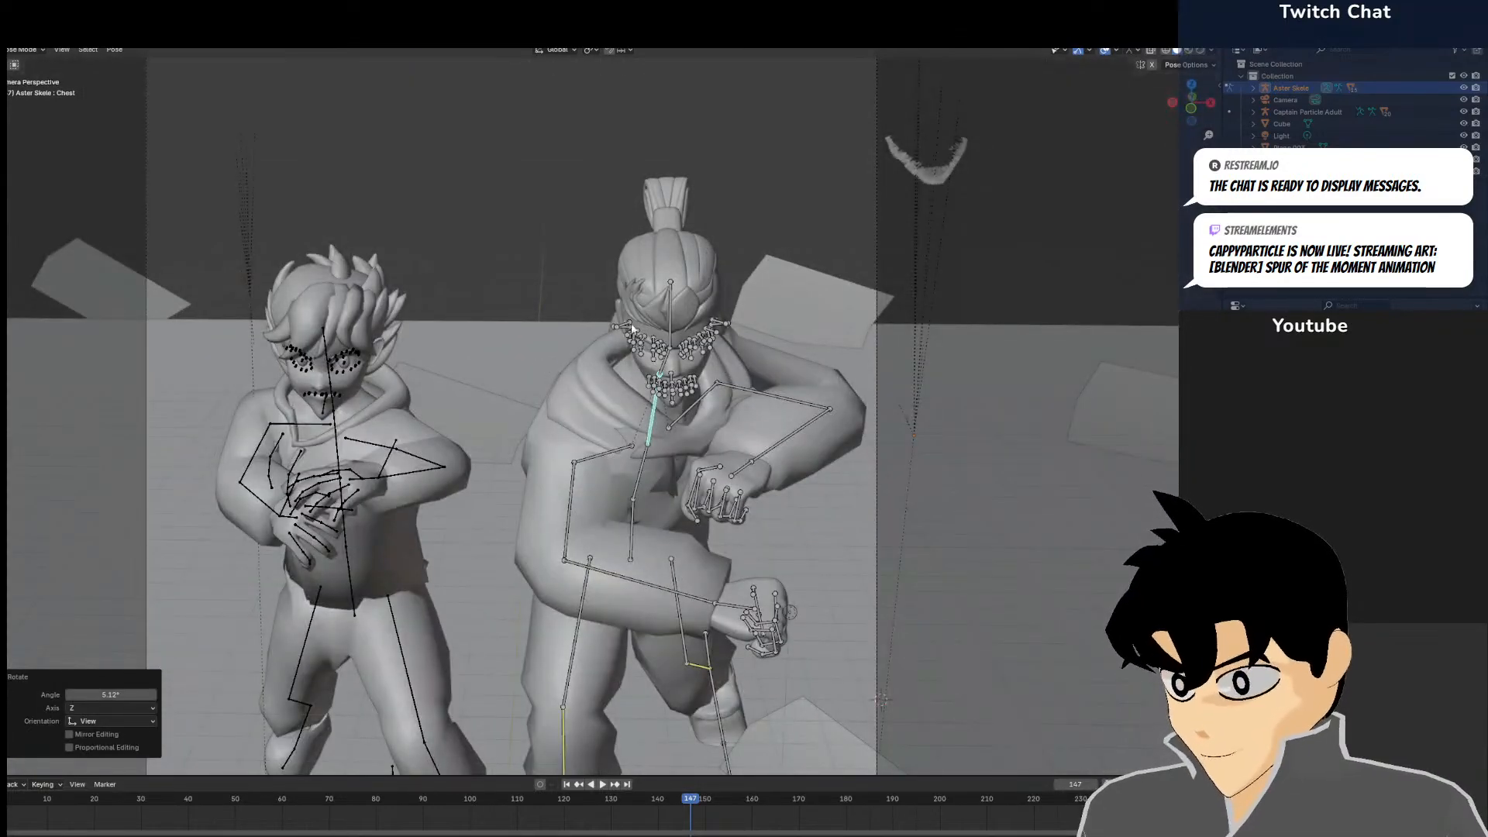
# Rotate Aster's neck and head from the side so the face looks forward, turning the head -11°
pyautogui.click(676, 358)
pyautogui.moveTo(671, 288); pyautogui.dragTo(604, 279, button='middle')
pyautogui.press('r')
pyautogui.click(622, 303)
pyautogui.click(619, 361)
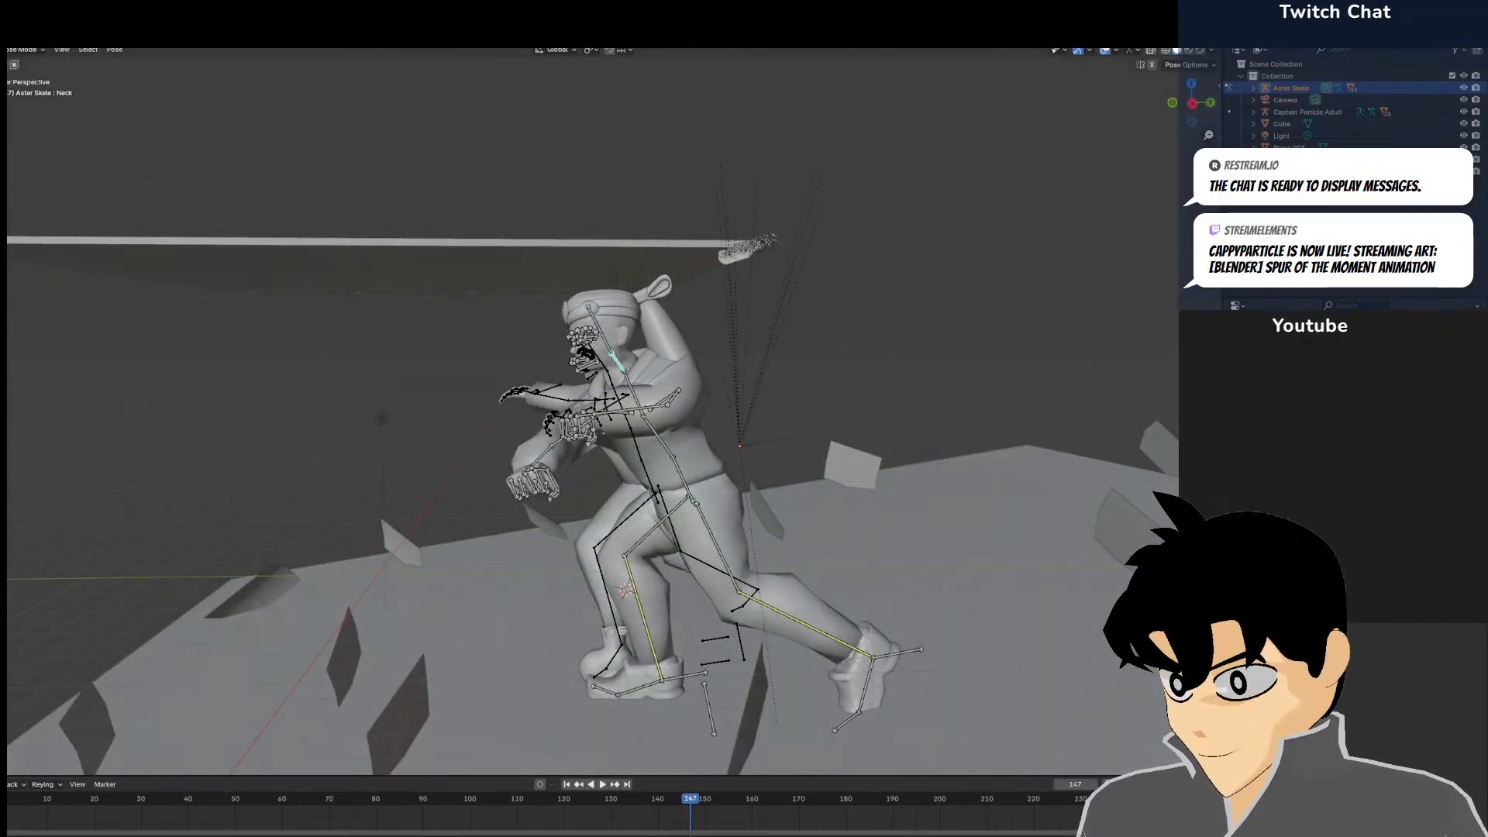
pyautogui.press('r')
pyautogui.click(617, 329)
pyautogui.click(610, 329)
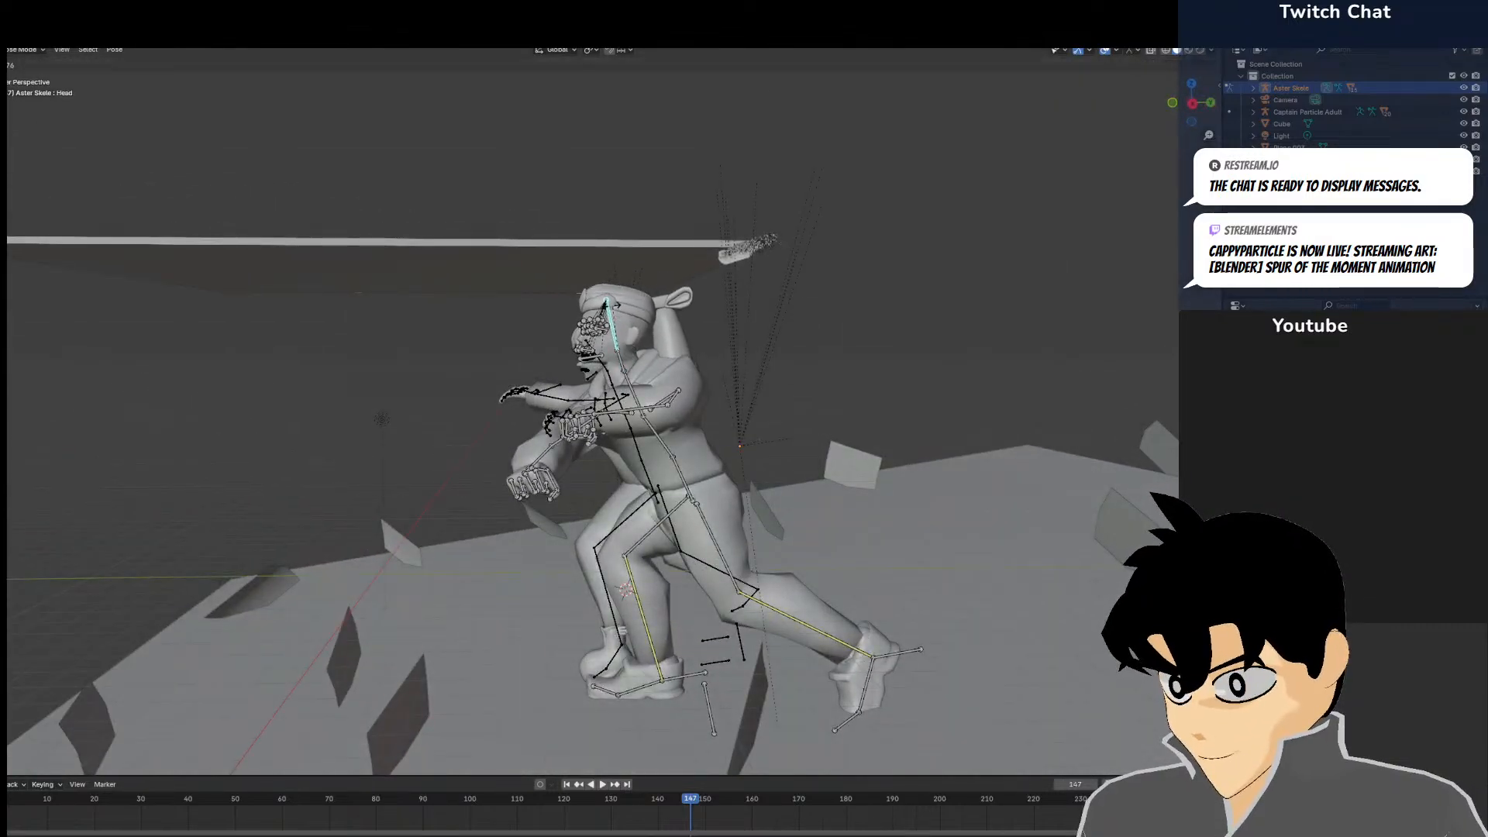
pyautogui.click(611, 303)
pyautogui.press('KP_0')
pyautogui.scroll(3, 659, 387)
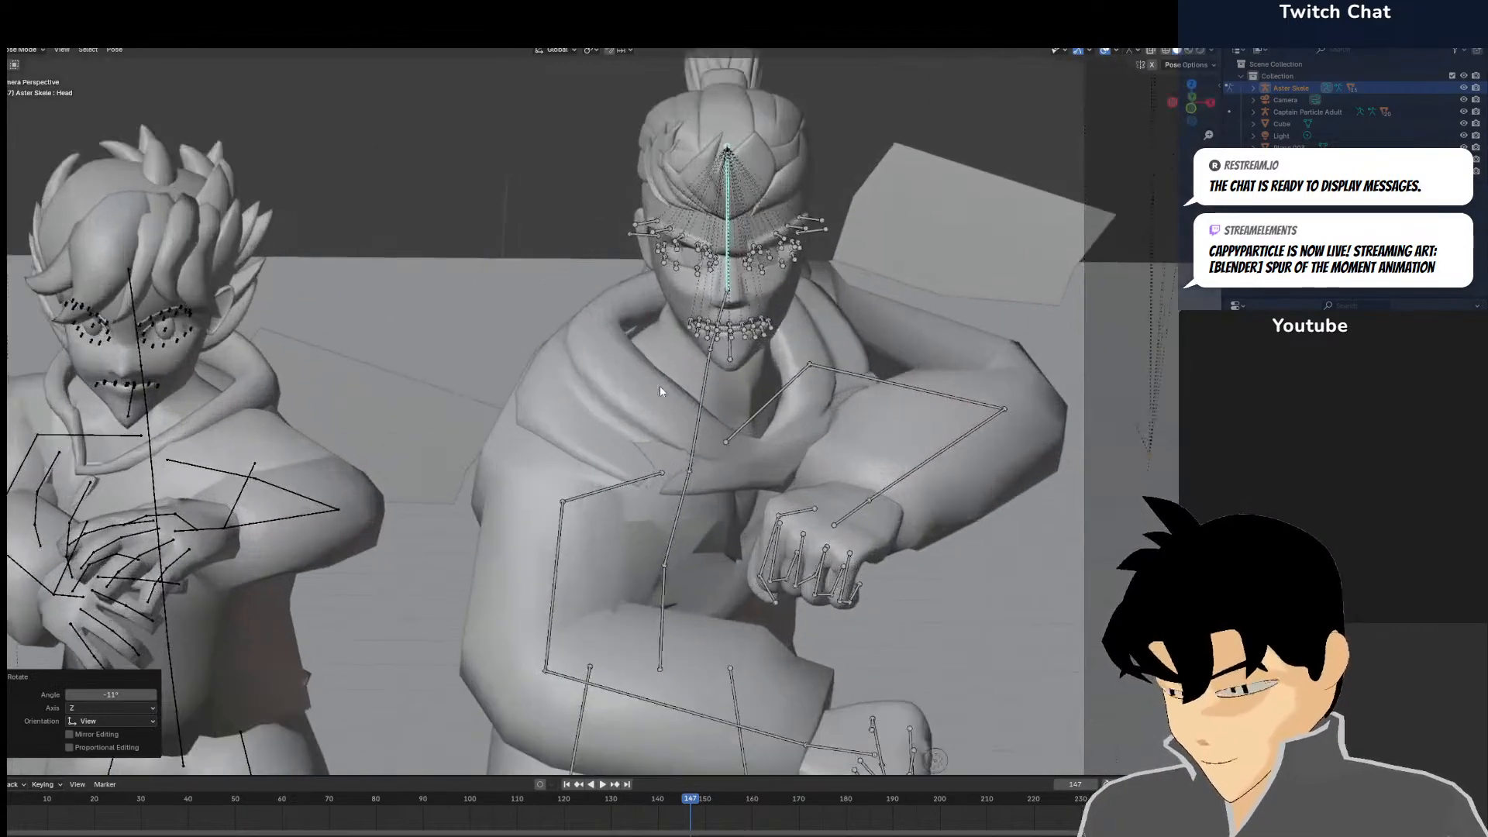
# Rotate Aster's left upper arm and left lower arm from the side to raise the fist, with -14.2° on the lower arm
pyautogui.moveTo(877, 401); pyautogui.dragTo(705, 367, button='middle')
pyautogui.click(606, 395)
pyautogui.moveTo(606, 395); pyautogui.dragTo(688, 370, button='middle')
pyautogui.press('r')
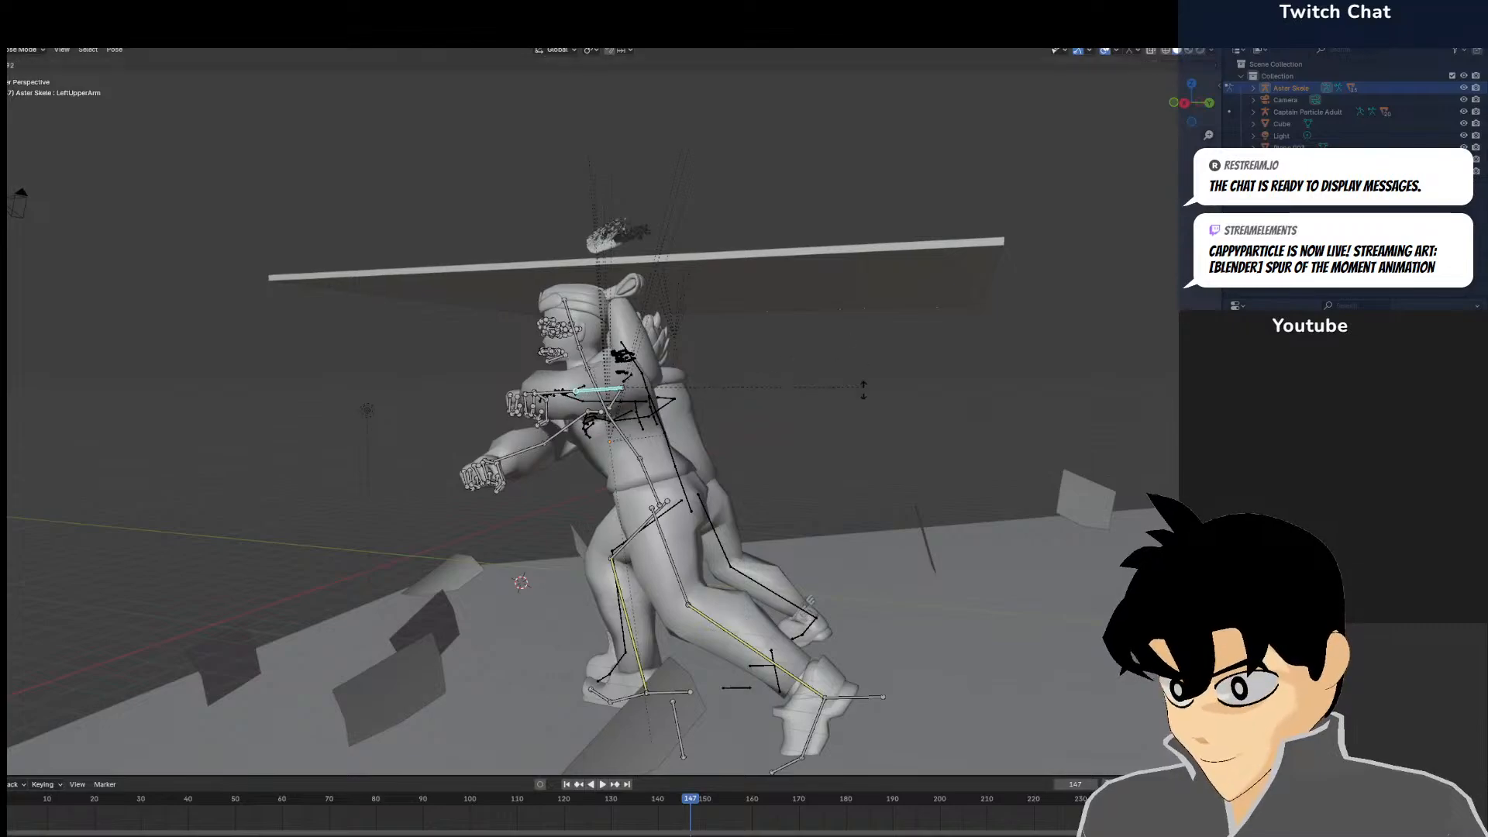
pyautogui.click(848, 454)
pyautogui.click(558, 376)
pyautogui.click(656, 319)
pyautogui.moveTo(656, 319); pyautogui.dragTo(845, 346, button='middle')
pyautogui.press('KP_0')
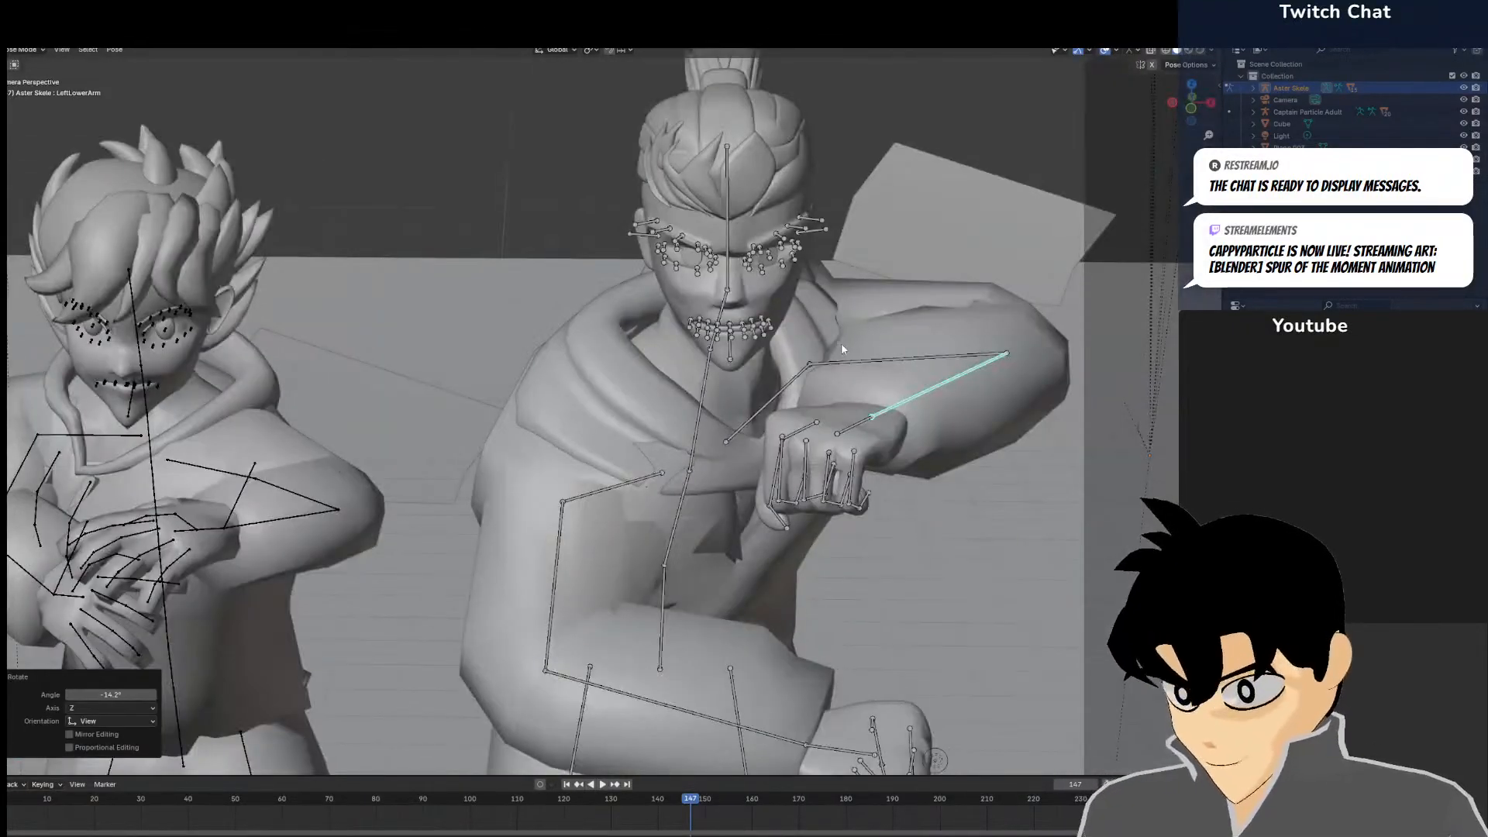
# Rotate Aster's right shoulder in the top view and return to the camera view
pyautogui.scroll(-4, 770, 330)
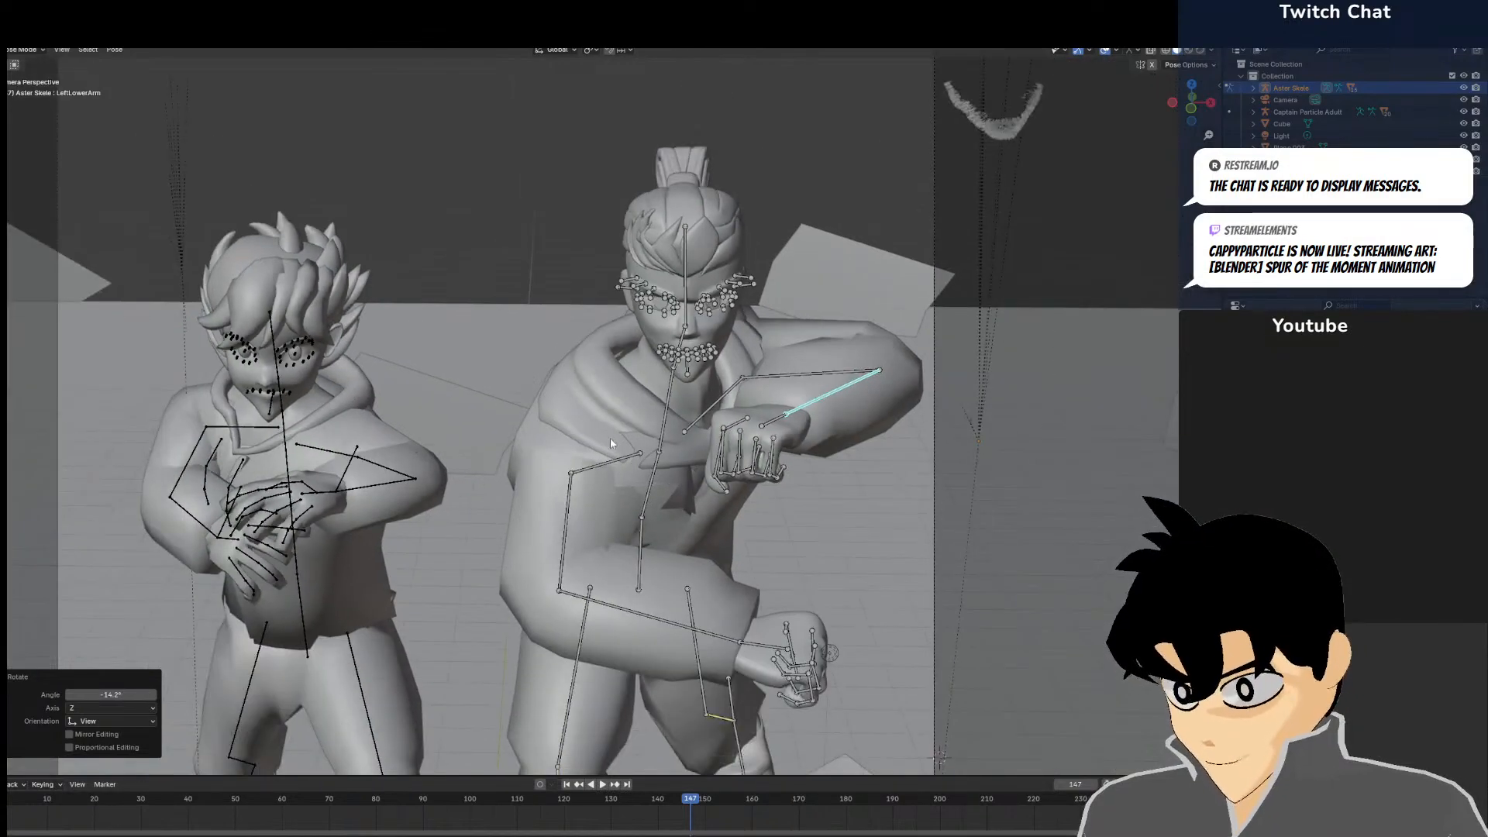
pyautogui.click(598, 462)
pyautogui.press('KP_7')
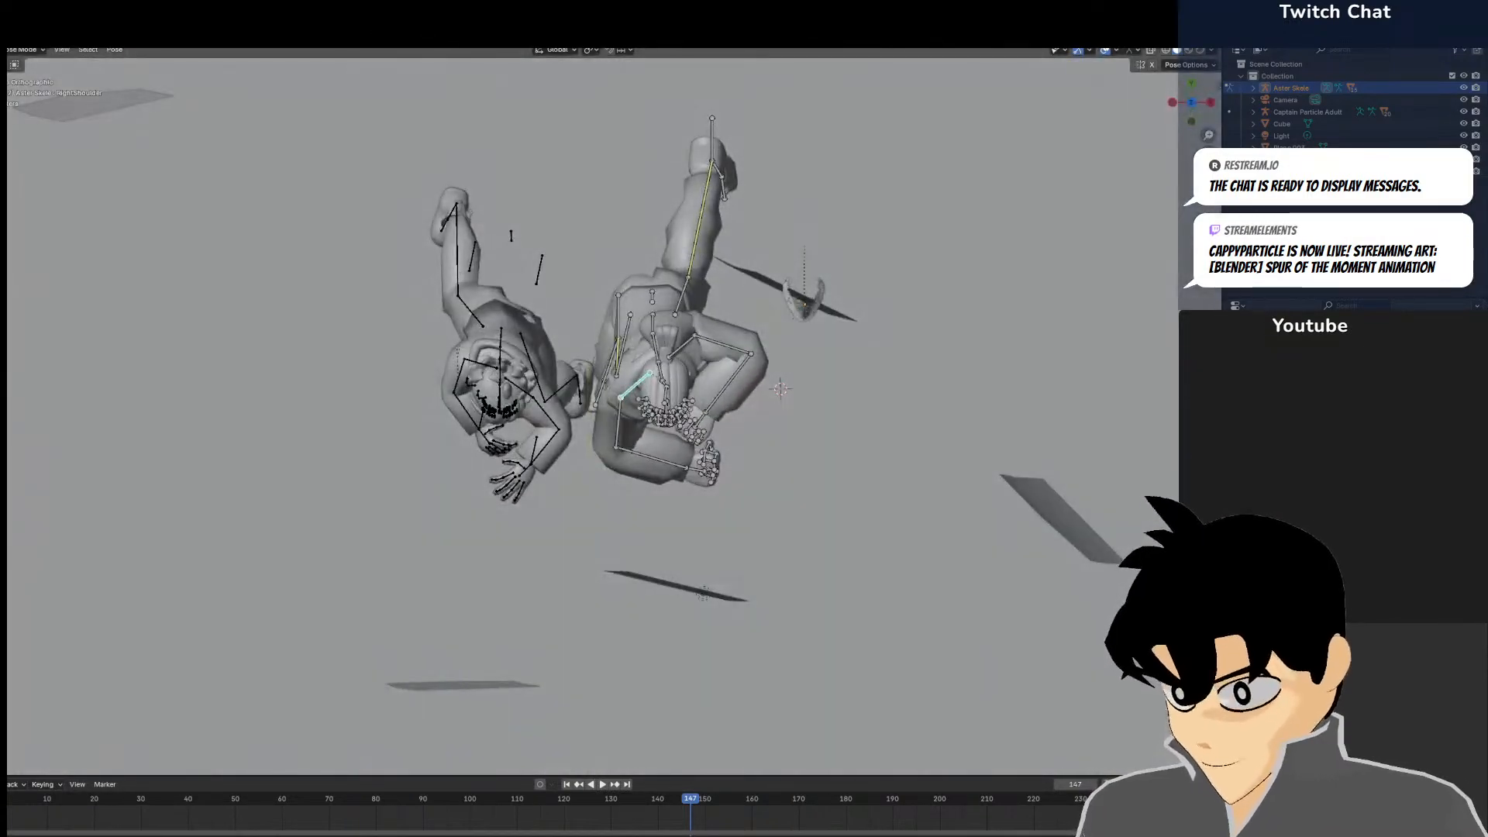
pyautogui.press('r')
pyautogui.click(681, 458)
pyautogui.press('KP_0')
# Rotate Aster's right upper arm 19.5° from an angled side view and inspect it through the camera
pyautogui.moveTo(662, 466); pyautogui.dragTo(592, 431, button='middle')
pyautogui.click(601, 426)
pyautogui.moveTo(774, 428); pyautogui.dragTo(733, 411, button='middle')
pyautogui.press('r')
pyautogui.click(741, 448)
pyautogui.press('KP_0')
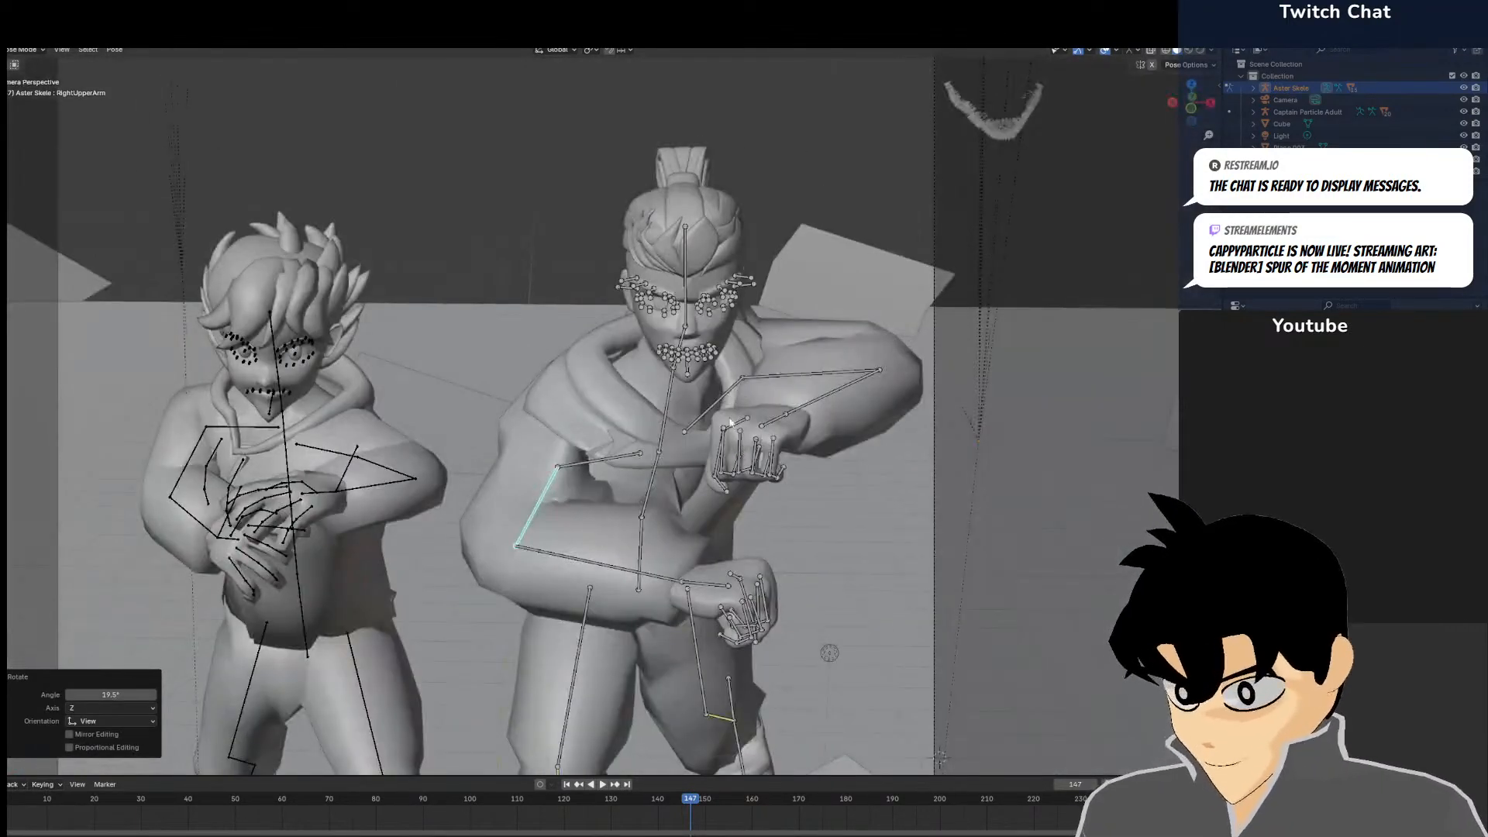
pyautogui.scroll(10, 731, 424)
pyautogui.scroll(-10, 560, 359)
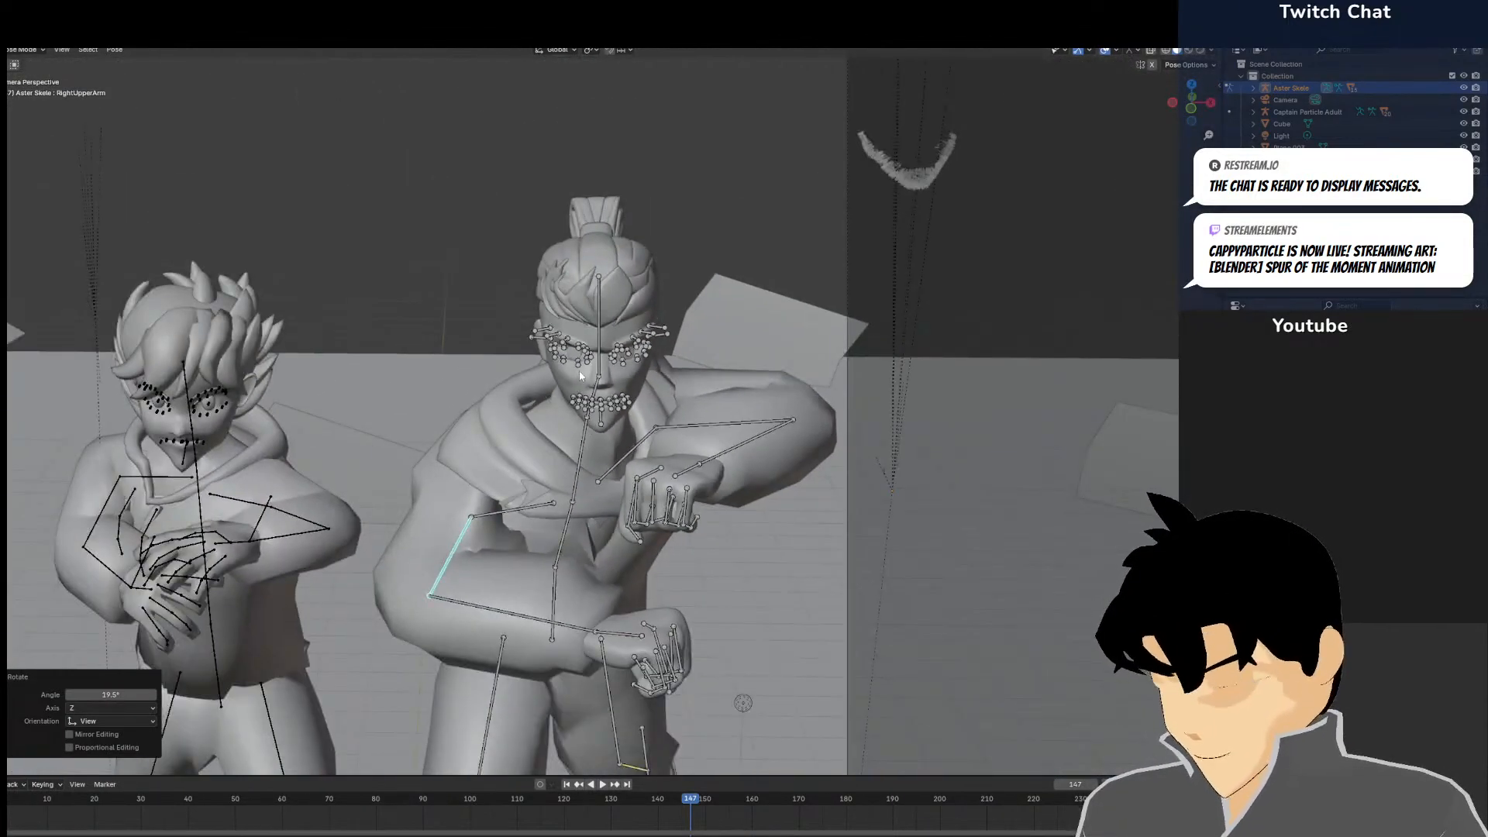
# Readjust Aster's right shoulder from above, rotate the right upper arm about -5°, and check the camera view
pyautogui.moveTo(537, 434); pyautogui.dragTo(558, 534, button='middle')
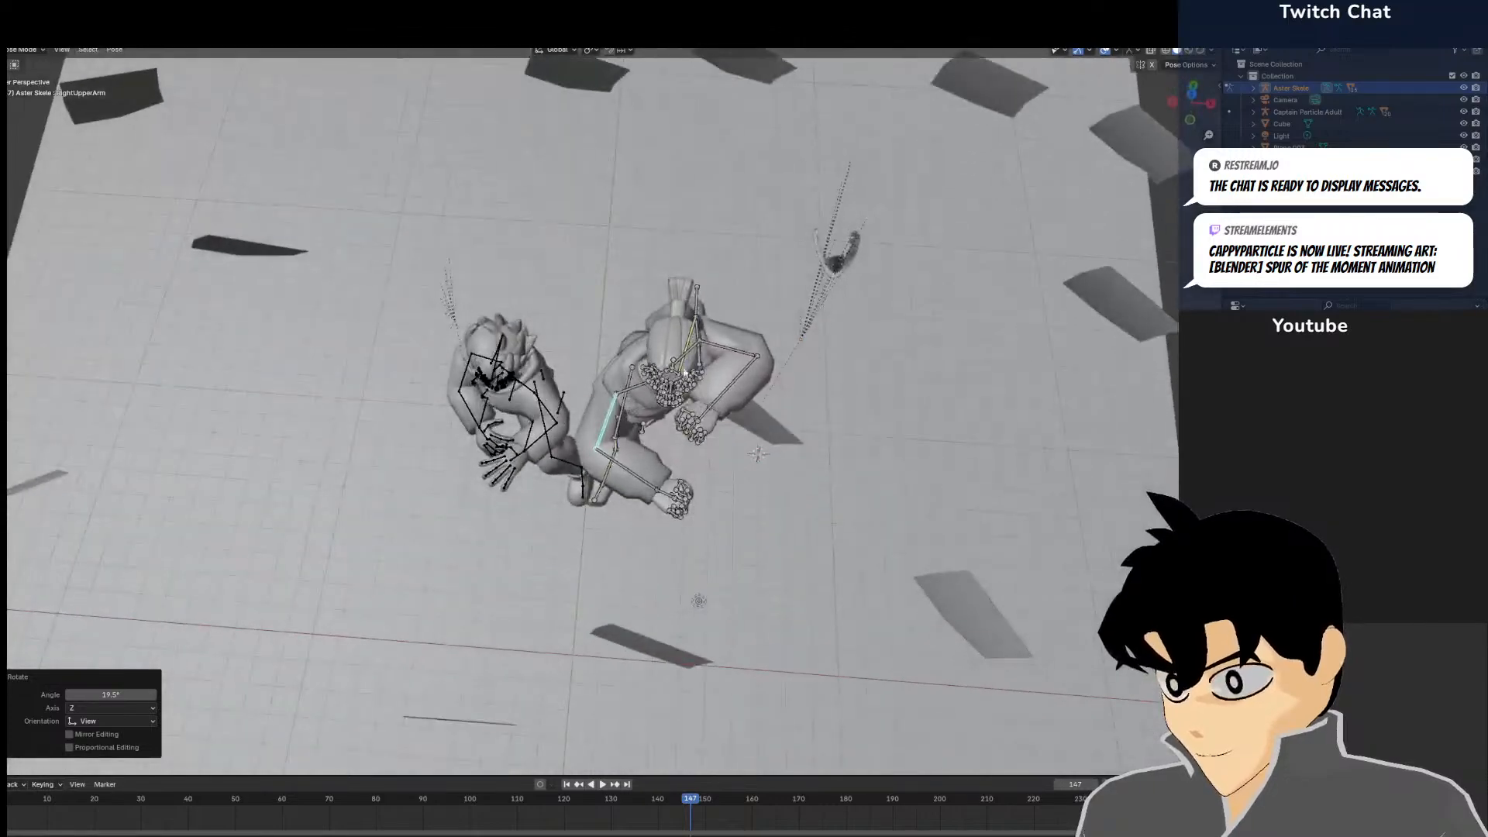
pyautogui.click(644, 377)
pyautogui.press('KP_7')
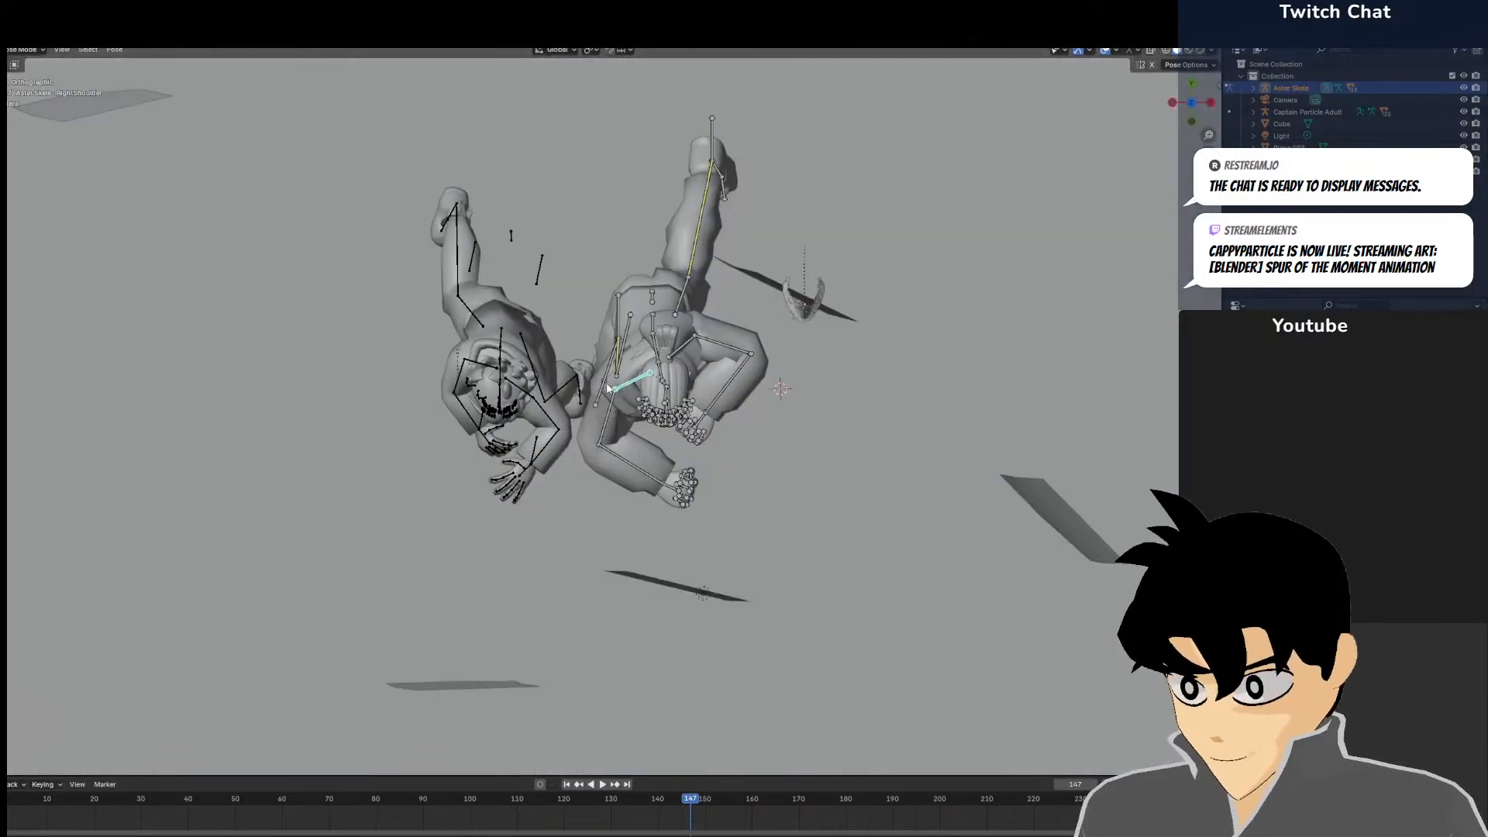
pyautogui.press('r')
pyautogui.click(923, 414)
pyautogui.click(605, 419)
pyautogui.press('r')
pyautogui.click(565, 415)
pyautogui.press('KP_0')
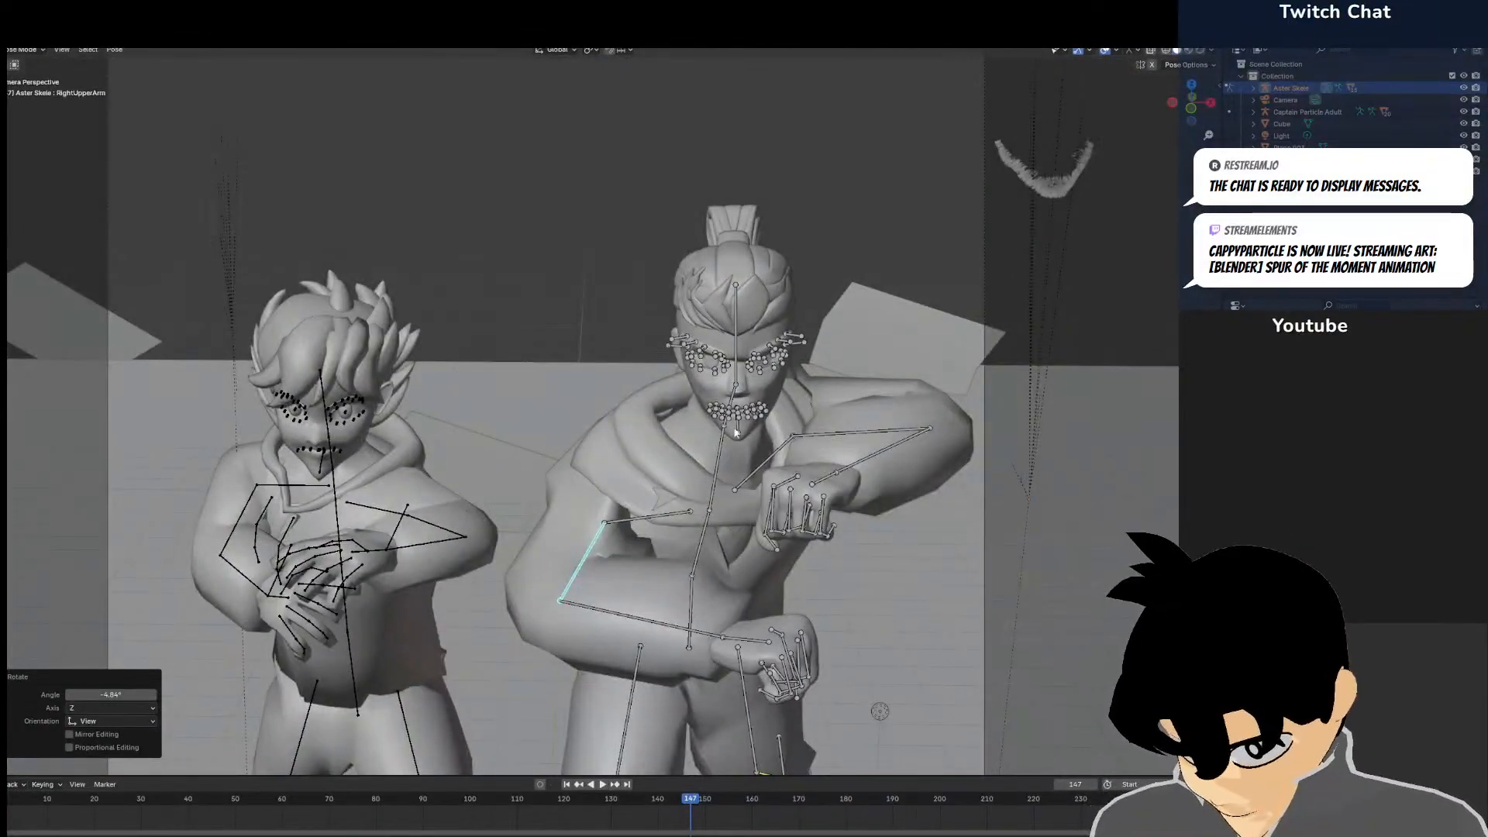
pyautogui.scroll(5, 795, 380)
pyautogui.scroll(-4, 797, 379)
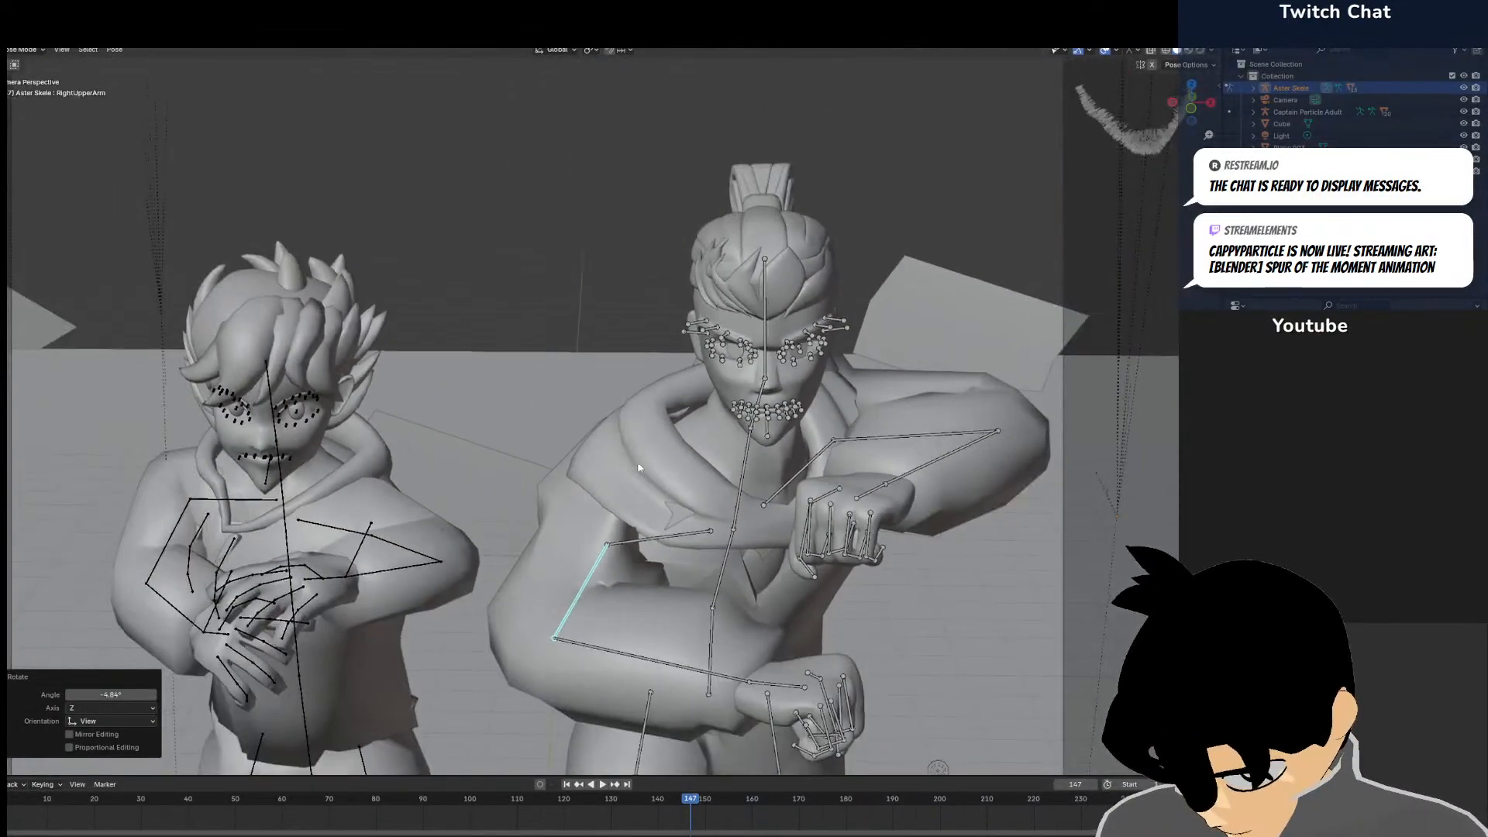
# Switch the viewport to full-colour shading and try moving Aster's right shoulder in the camera view
pyautogui.keyDown('shift'); pyautogui.moveTo(635, 470); pyautogui.dragTo(808, 254, button='middle'); pyautogui.keyUp('shift')
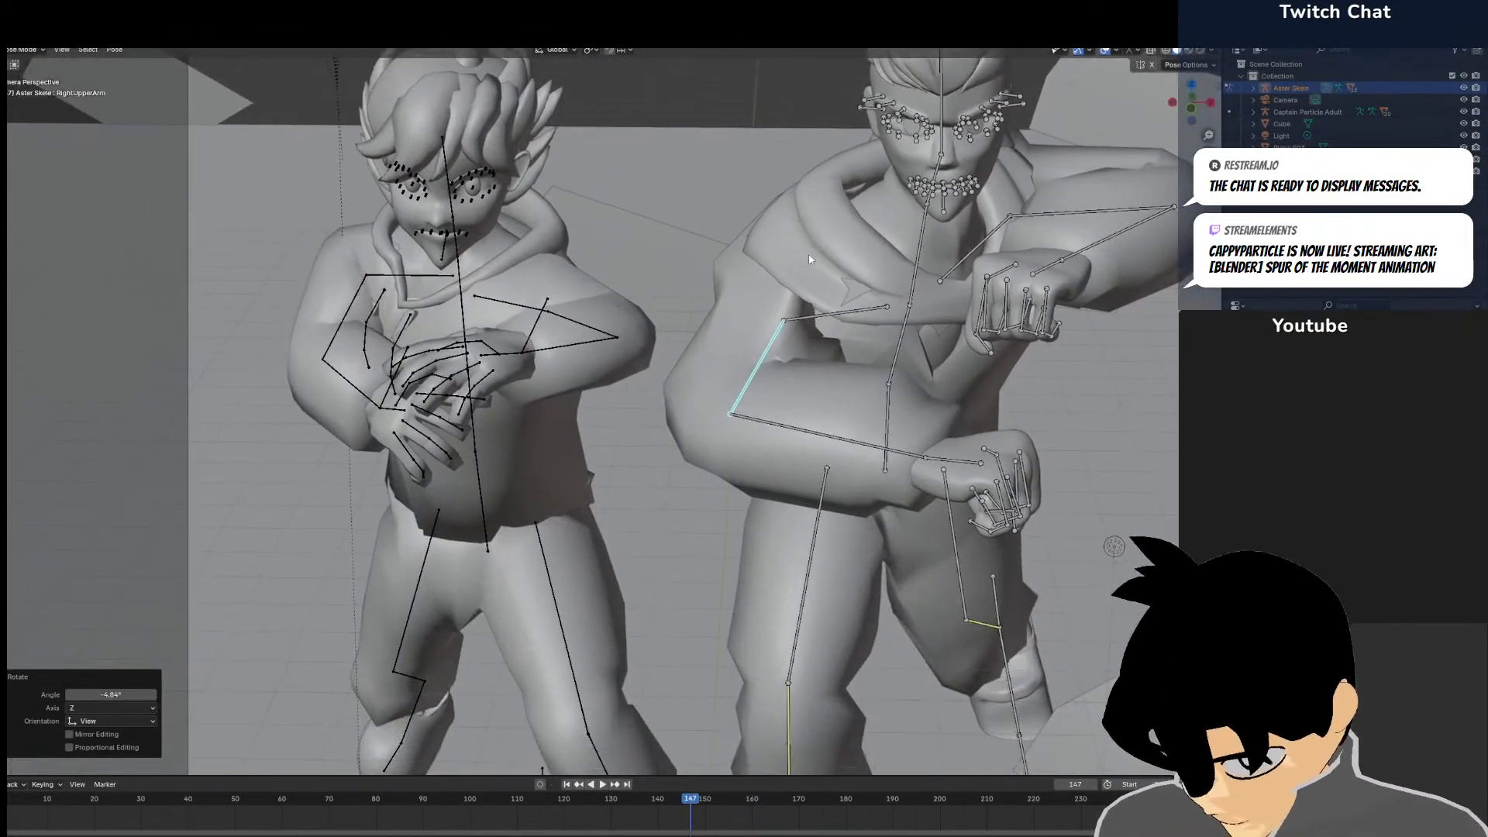
pyautogui.click(1188, 51)
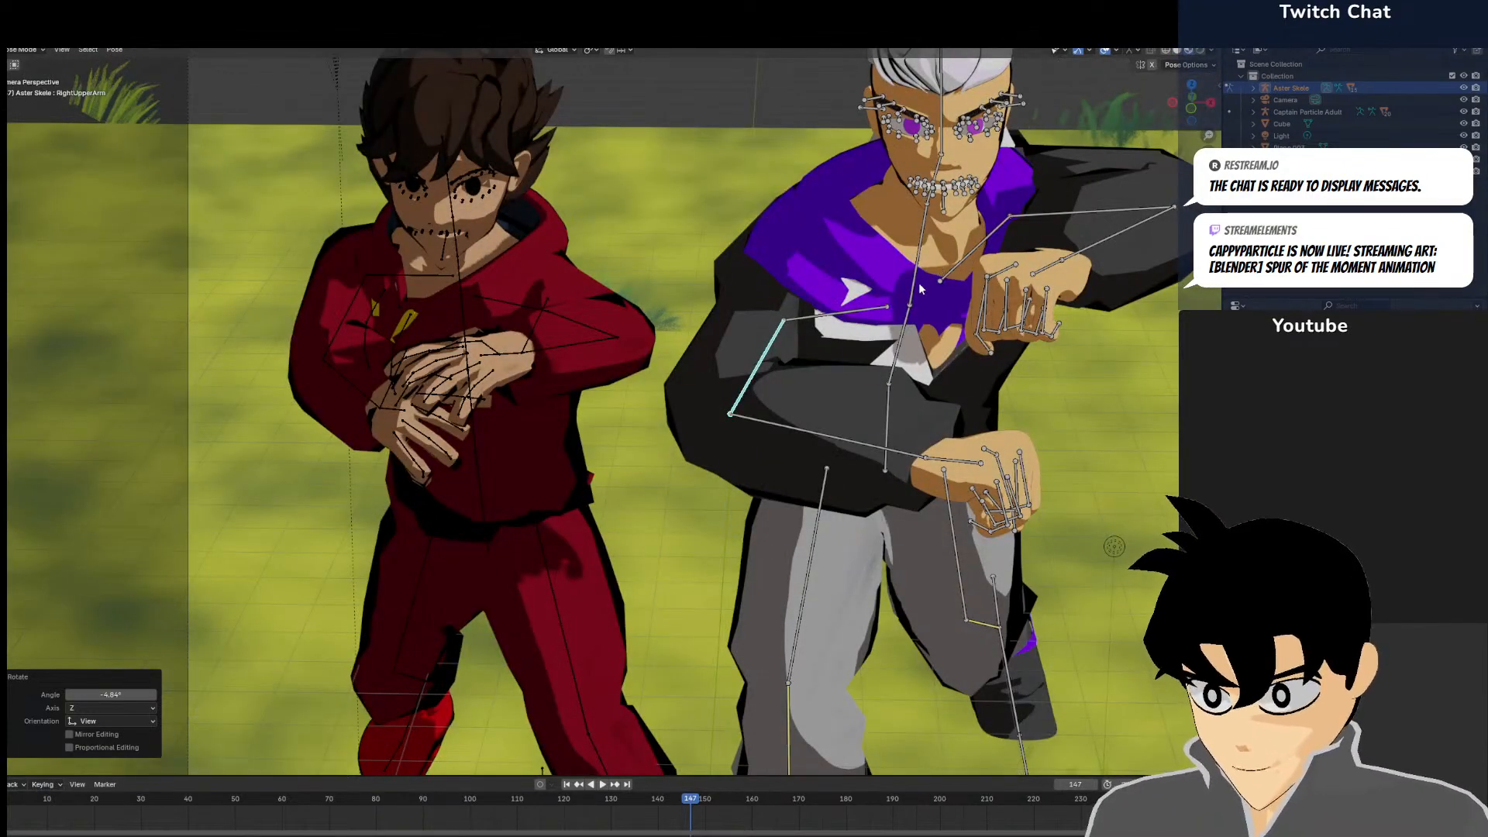
pyautogui.click(881, 300)
pyautogui.press('r')
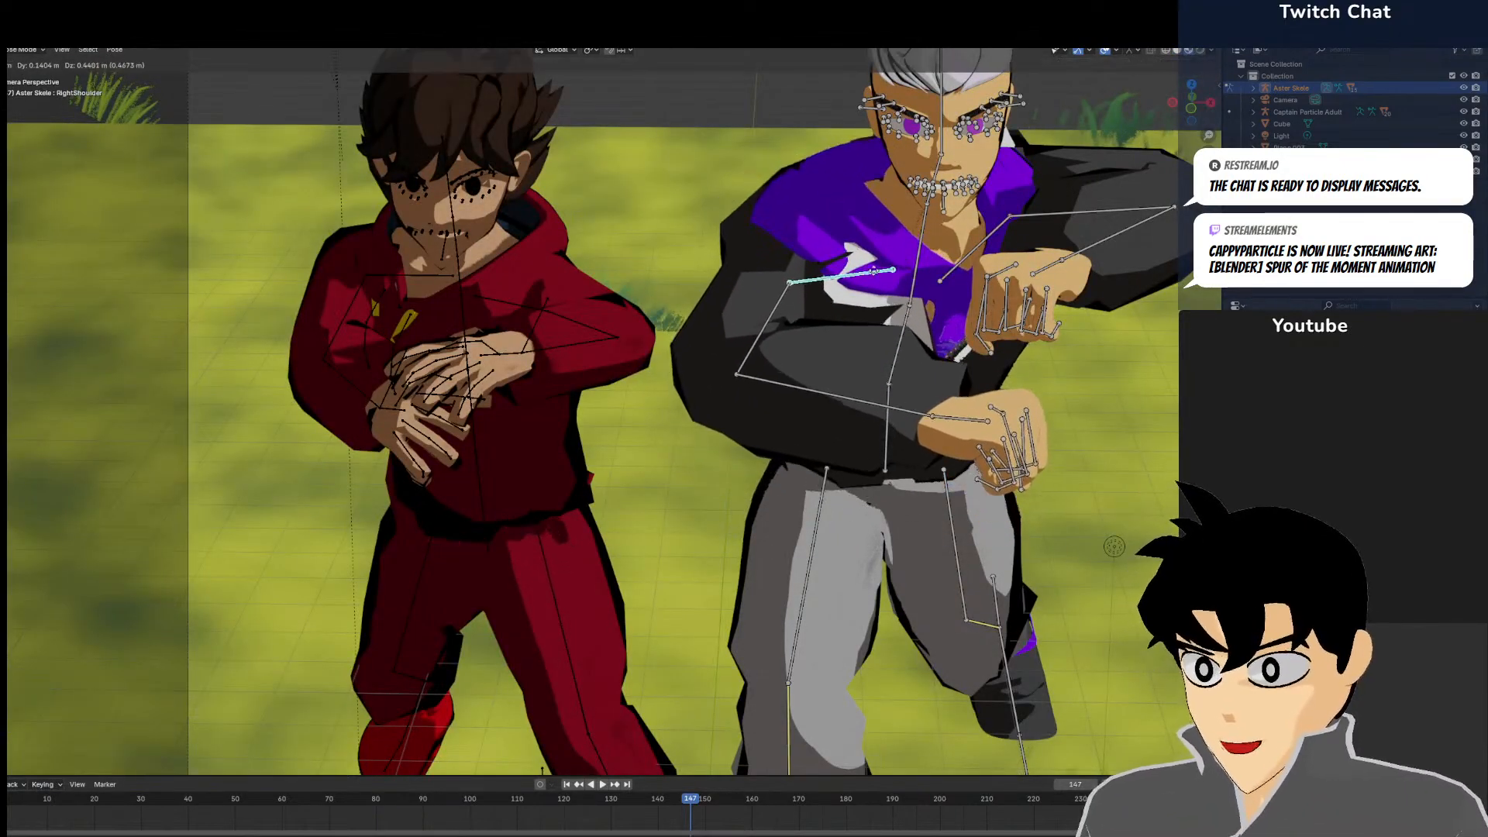
pyautogui.rightClick(879, 296)
# Rotate Aster's right shoulder and right upper arm from above, with -7.81° on the upper arm, and check the camera view
pyautogui.moveTo(879, 324); pyautogui.dragTo(746, 412, button='middle')
pyautogui.press('r')
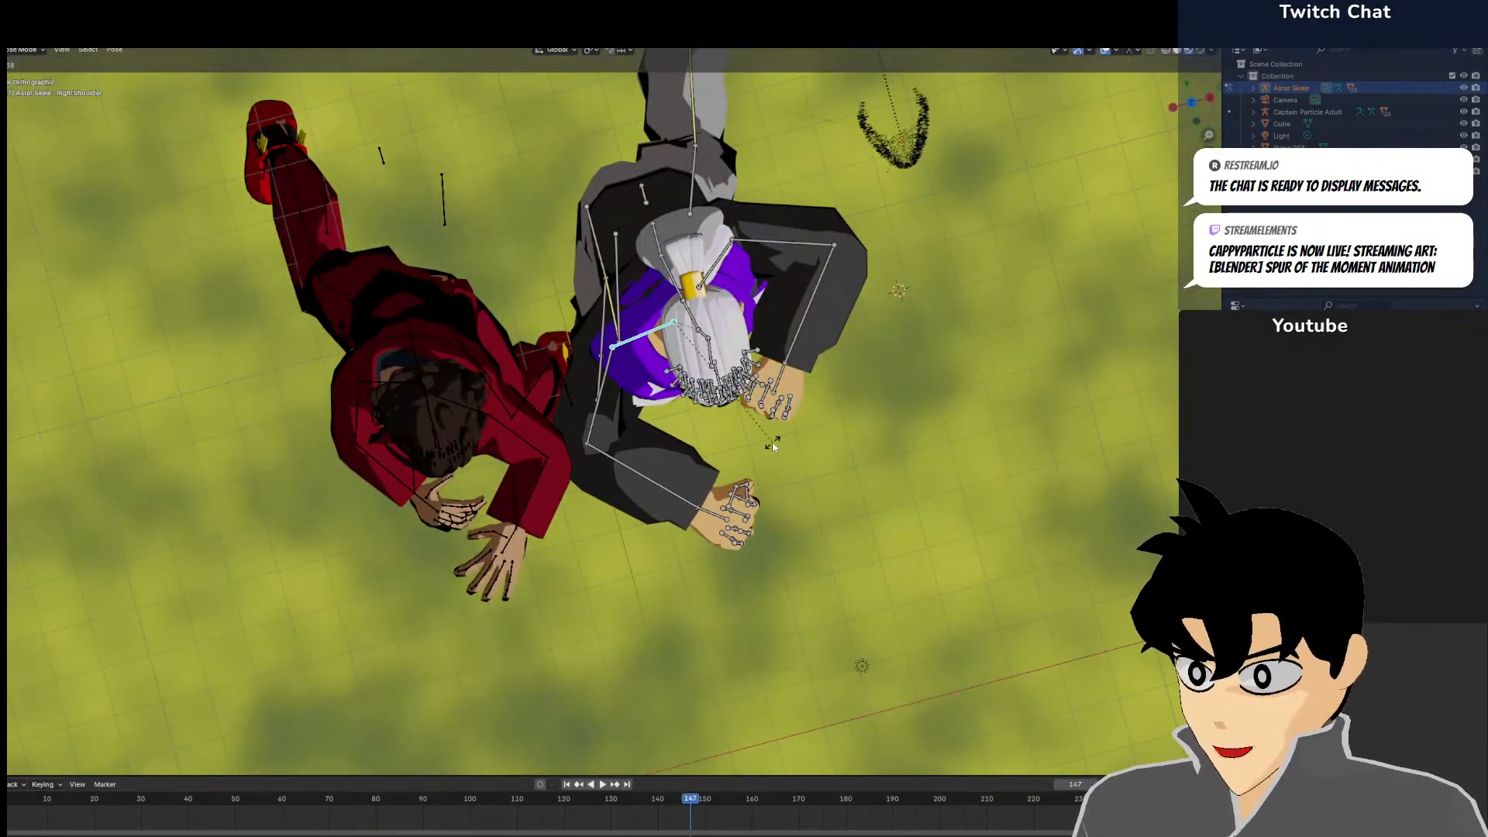
pyautogui.click(575, 400)
pyautogui.click(592, 410)
pyautogui.press('r')
pyautogui.click(595, 417)
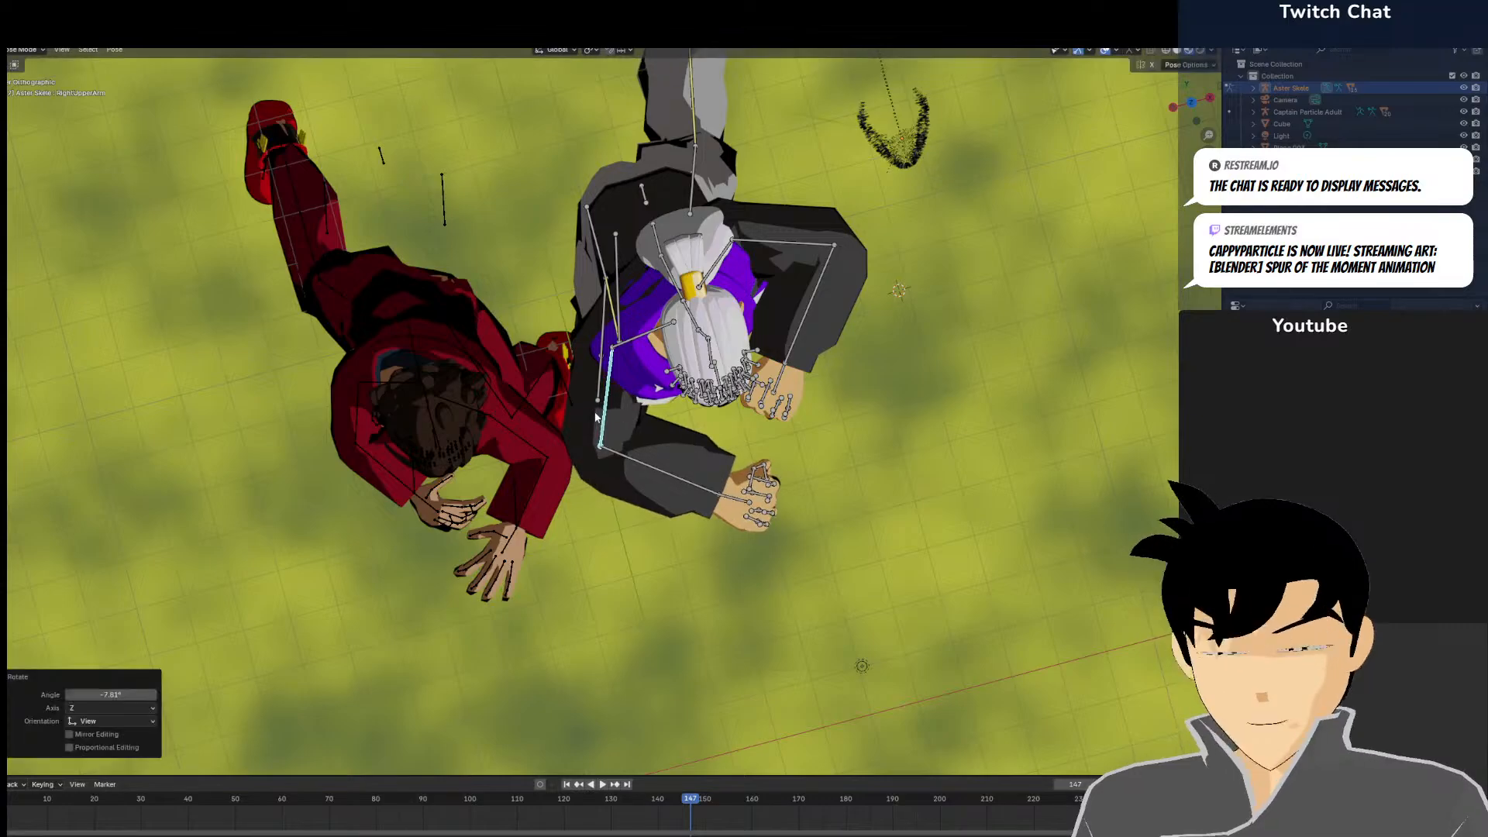
pyautogui.press('KP_0')
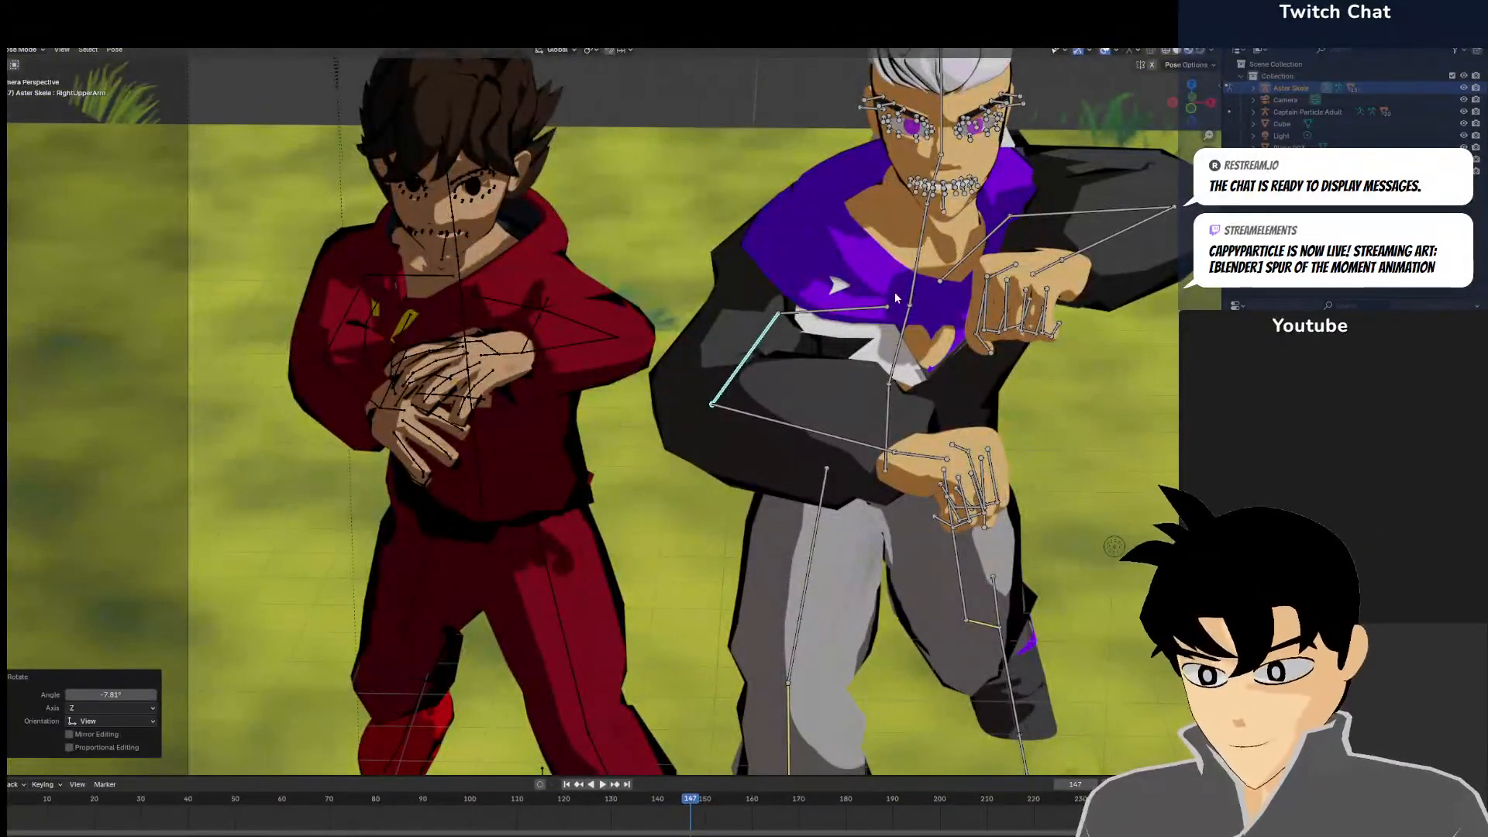
# Rotate Aster's trailing left foot 31.4° from the side, adjust it further, and rotate the left toes
pyautogui.press('Home')
pyautogui.moveTo(1038, 535); pyautogui.dragTo(941, 515, button='middle')
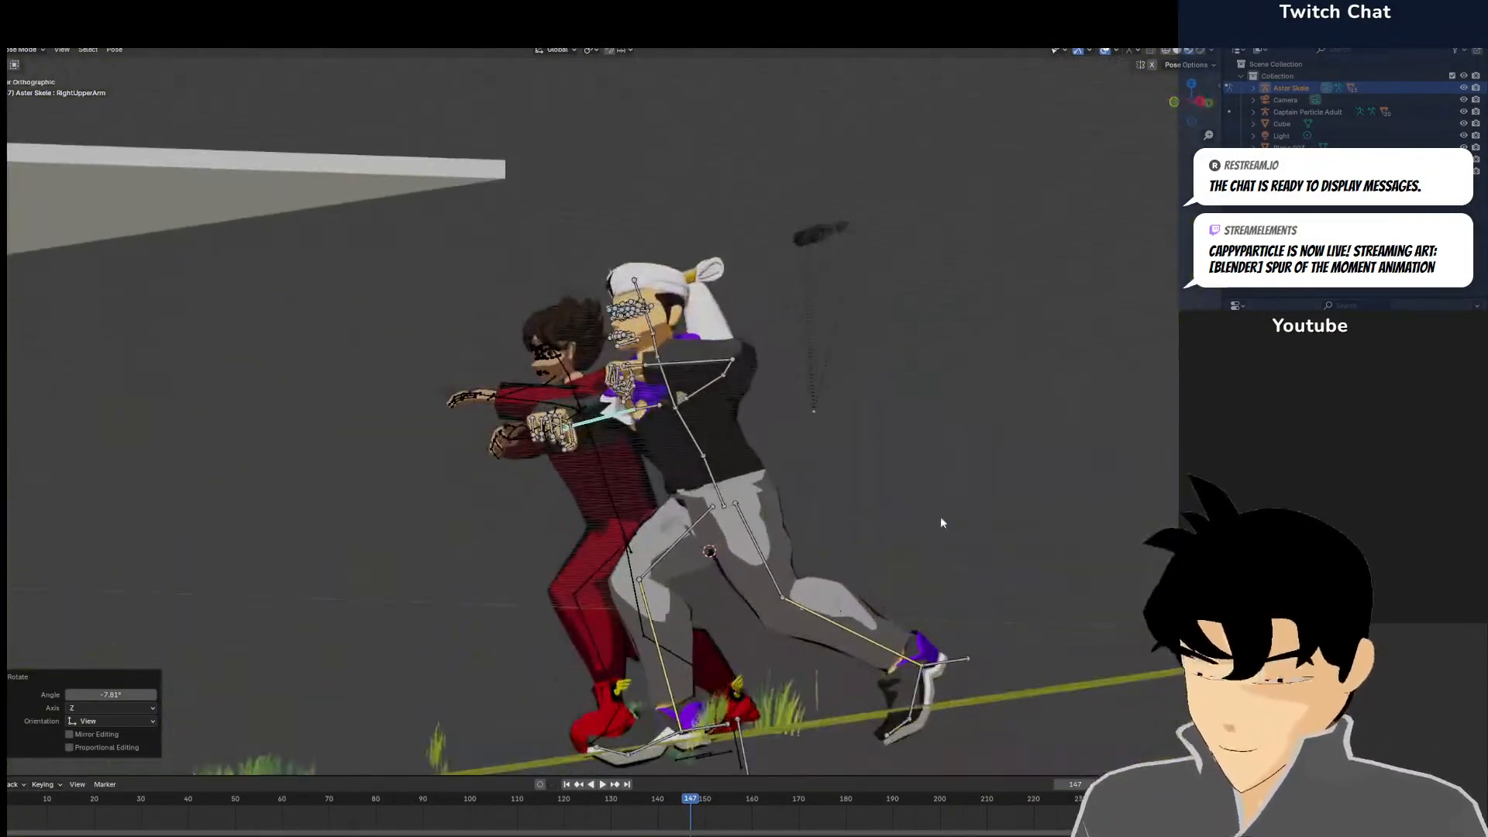
pyautogui.click(916, 691)
pyautogui.press('r')
pyautogui.click(984, 694)
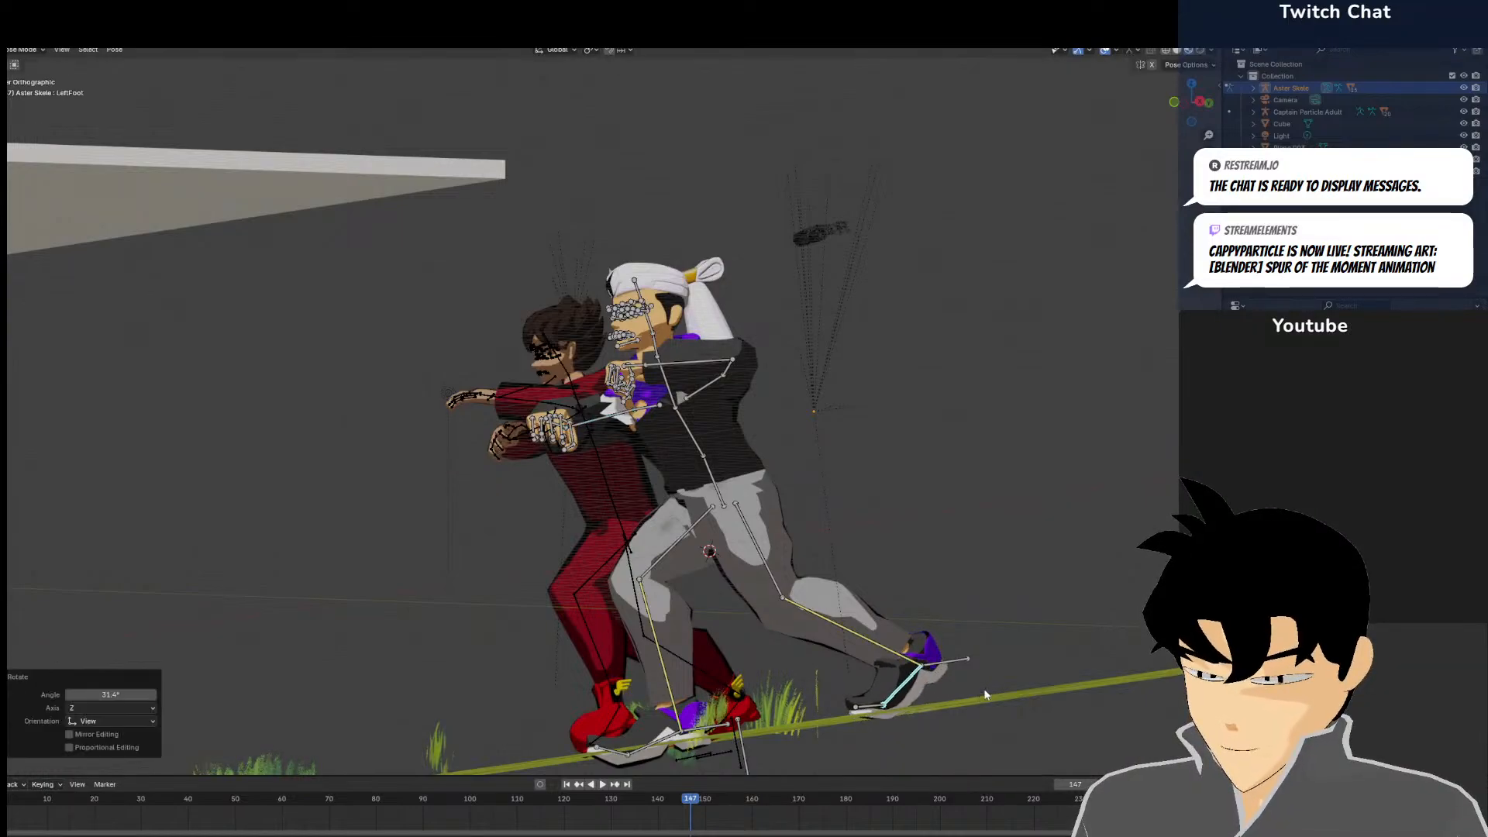
pyautogui.press('r')
pyautogui.click(1002, 606)
pyautogui.click(889, 722)
pyautogui.press('r')
pyautogui.click(1004, 704)
pyautogui.moveTo(992, 681); pyautogui.dragTo(1029, 694, button='middle')
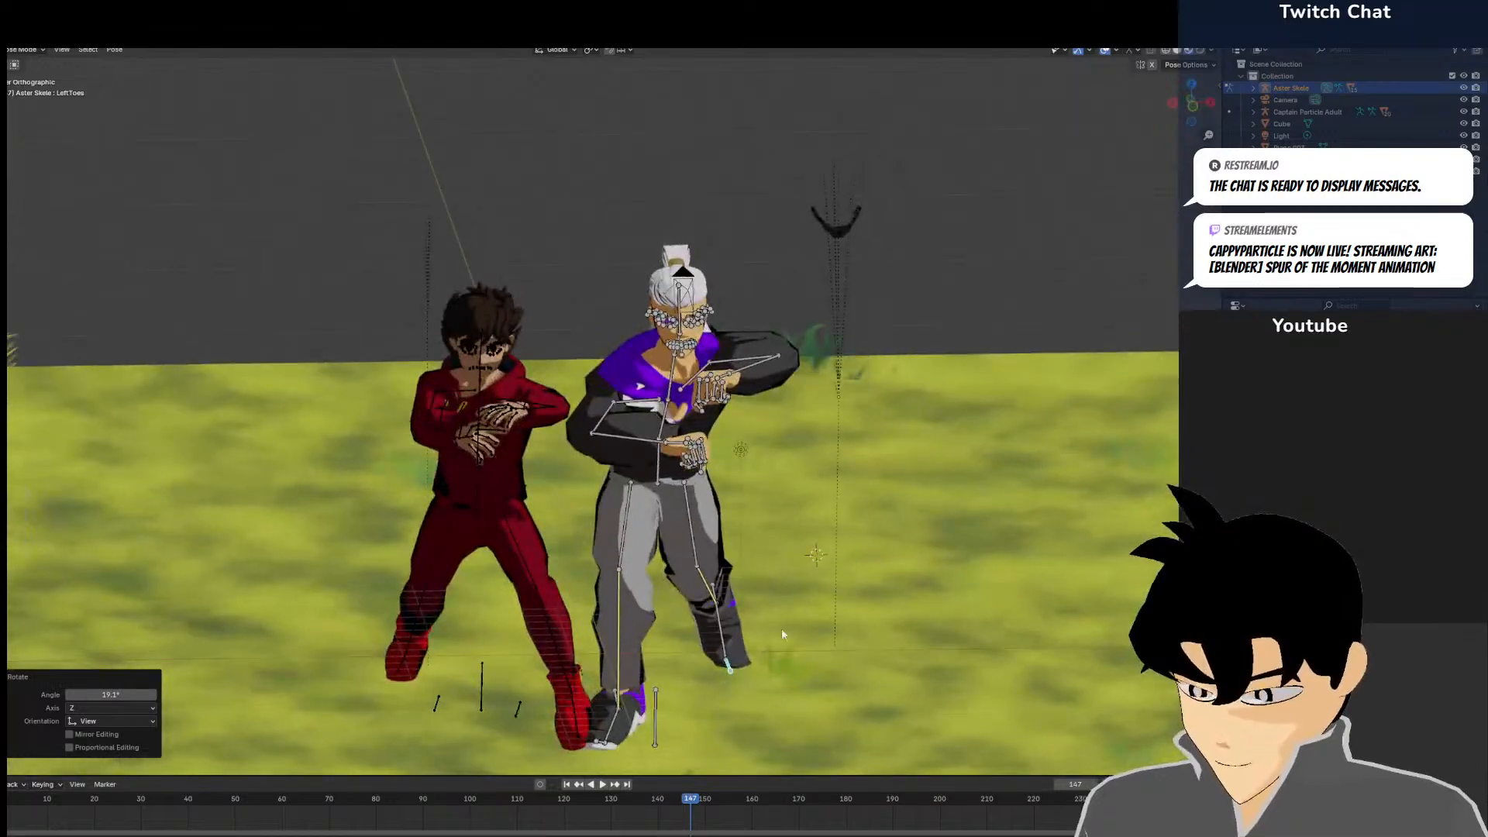
# Rotate Aster's left upper leg -38° in the front view and check the stance through the camera
pyautogui.click(674, 546)
pyautogui.press('KP_7')
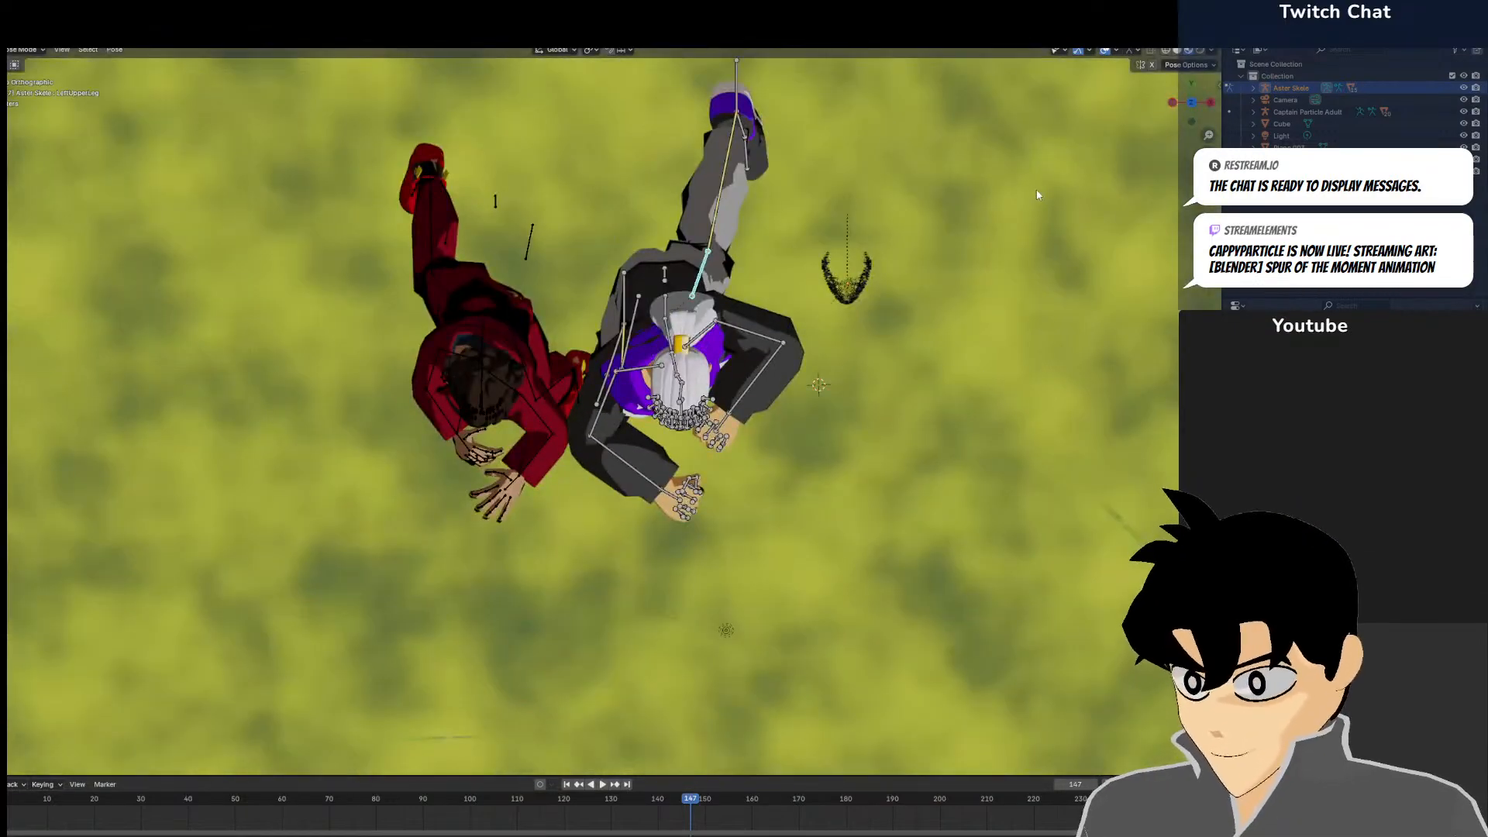
pyautogui.press('KP_1')
pyautogui.press('r')
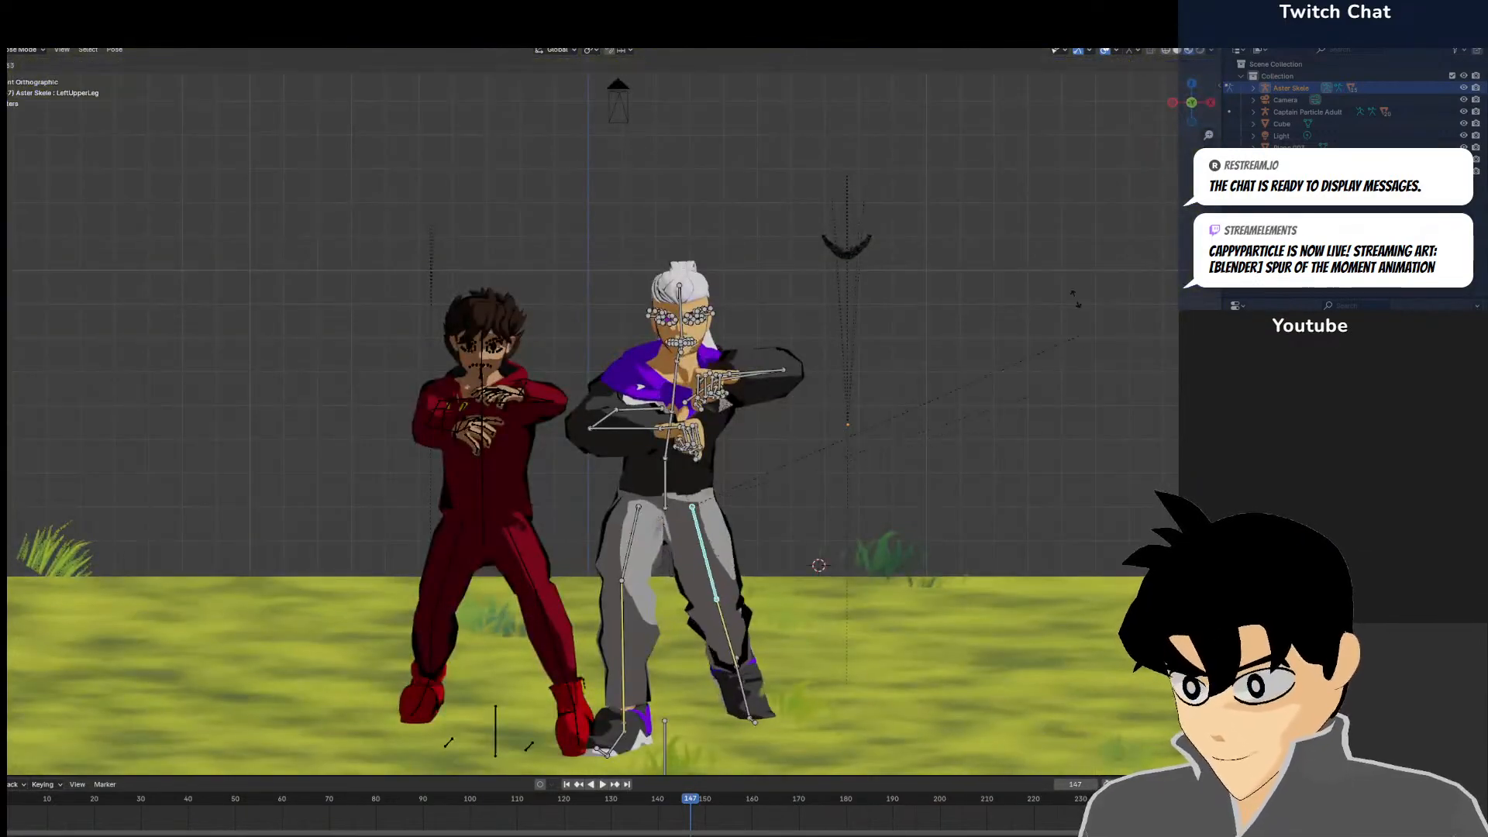
pyautogui.click(998, 112)
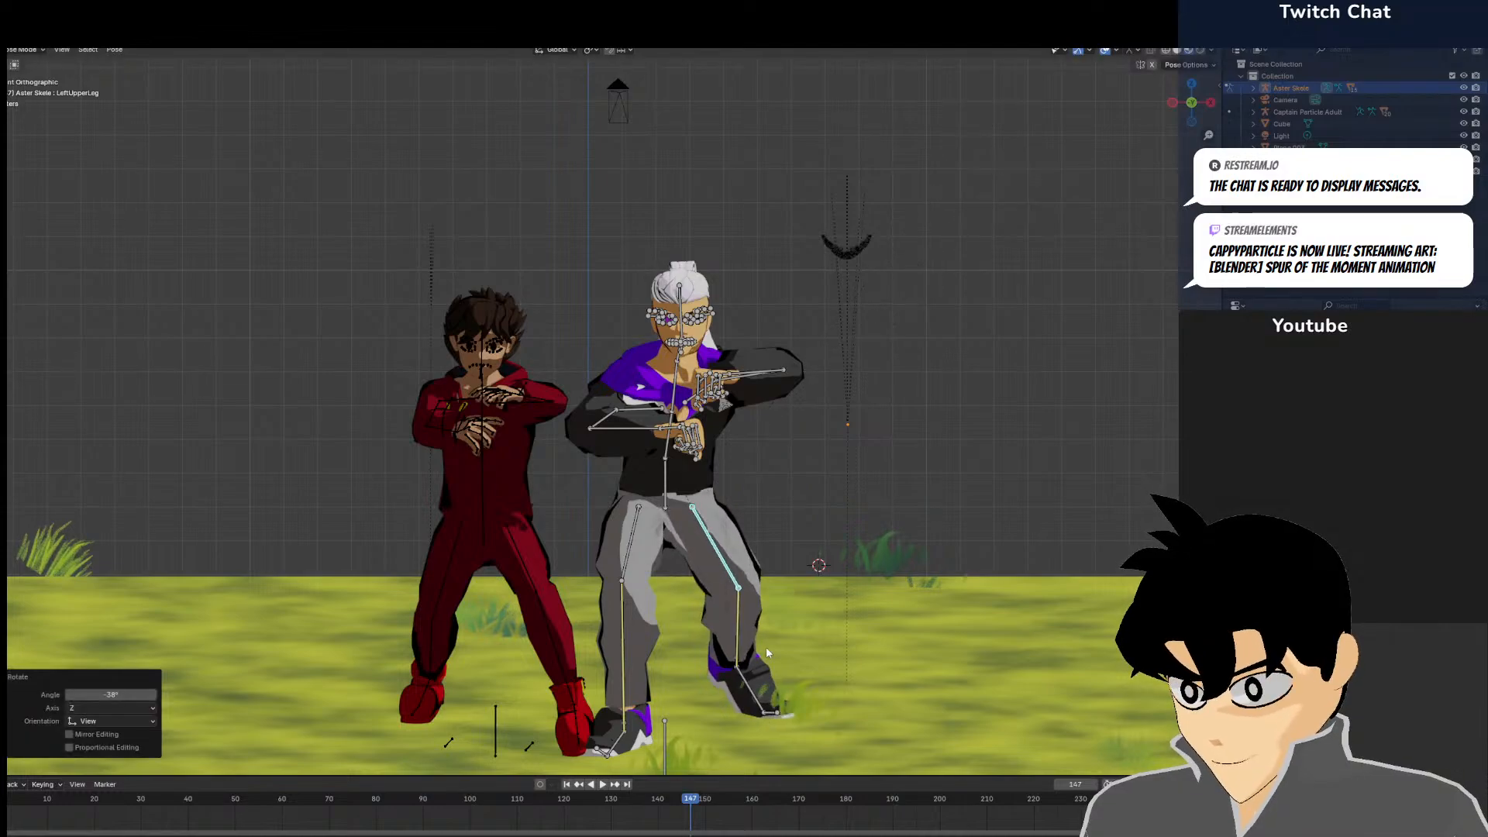
pyautogui.press('KP_0')
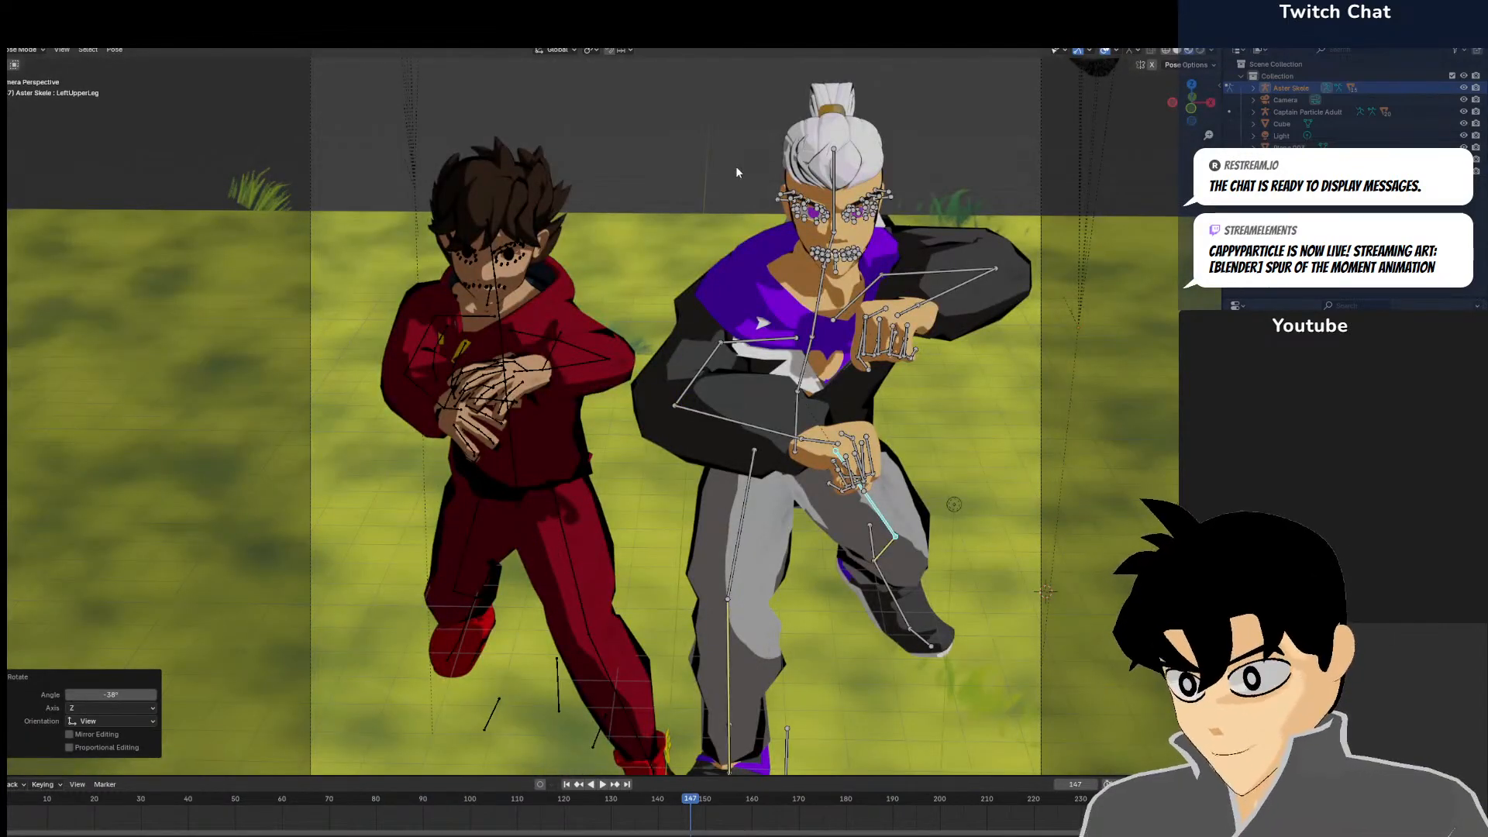
pyautogui.scroll(3, 705, 190)
pyautogui.click(694, 129)
pyautogui.scroll(-3, 695, 130)
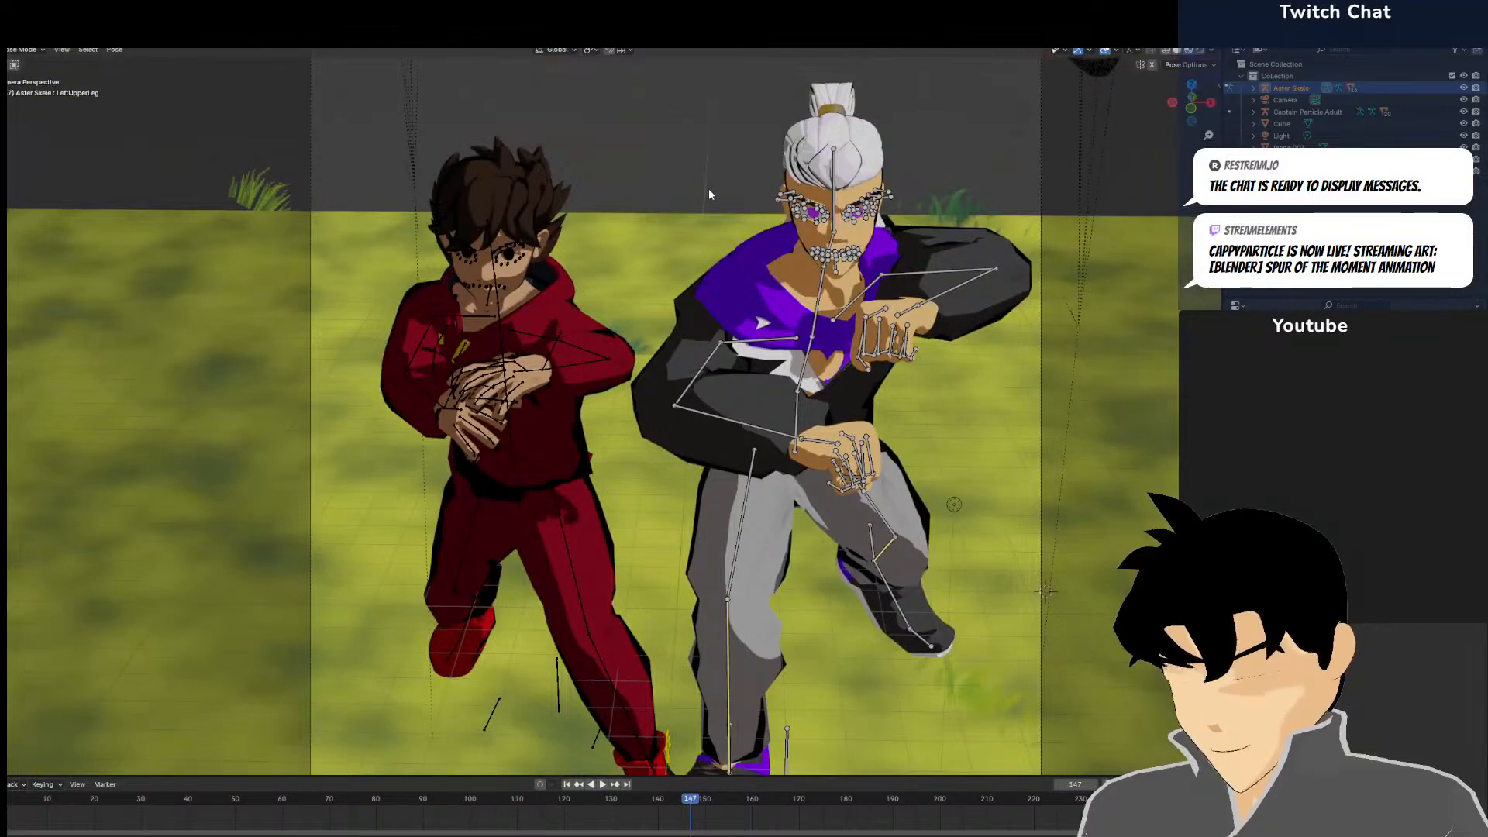
pyautogui.scroll(-3, 704, 204)
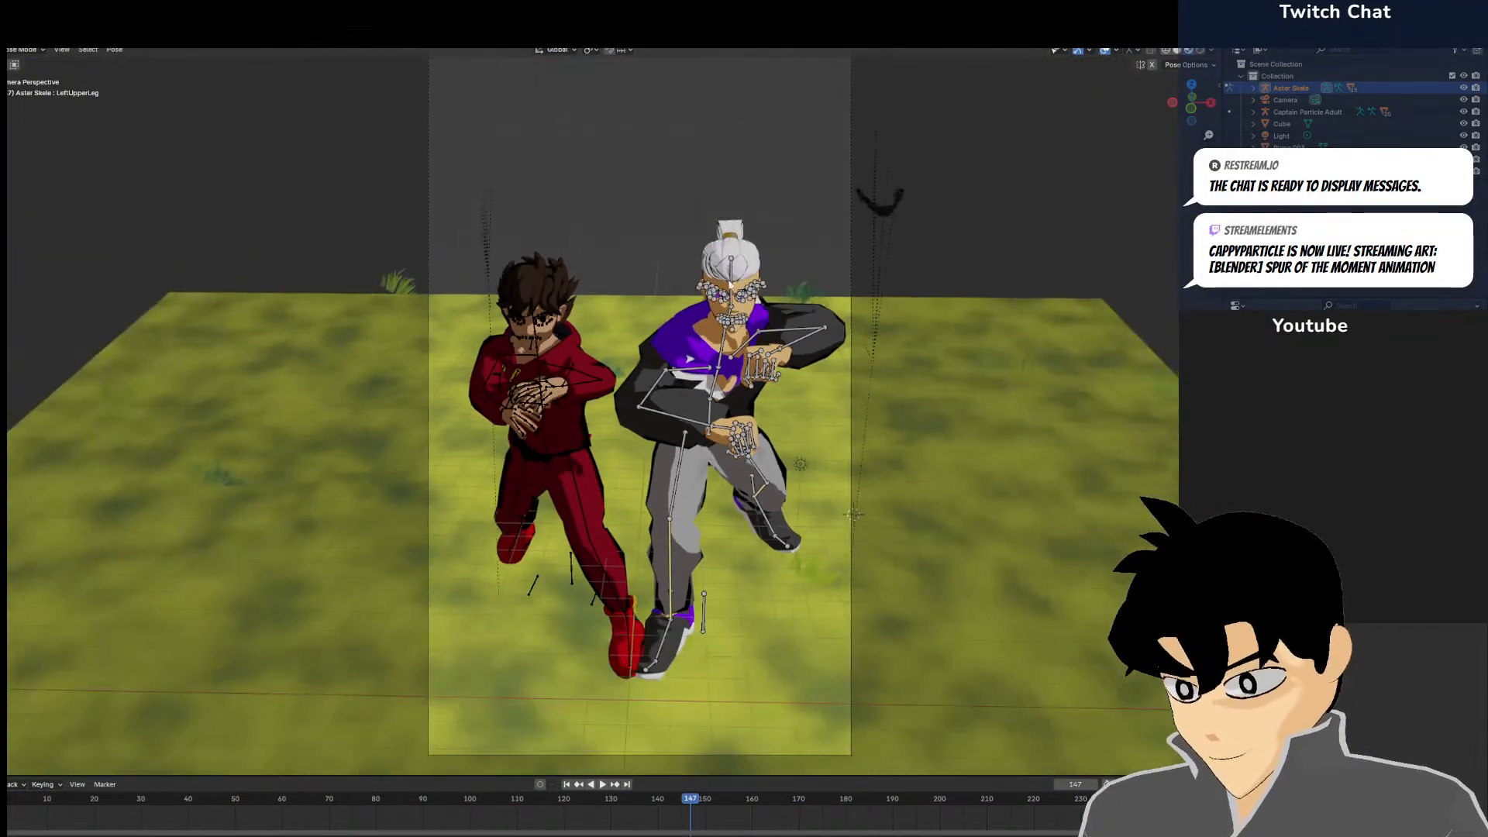
# Select all of Aster's bones and move them about 0.644 m along X, away from the crouching character
pyautogui.press('a')
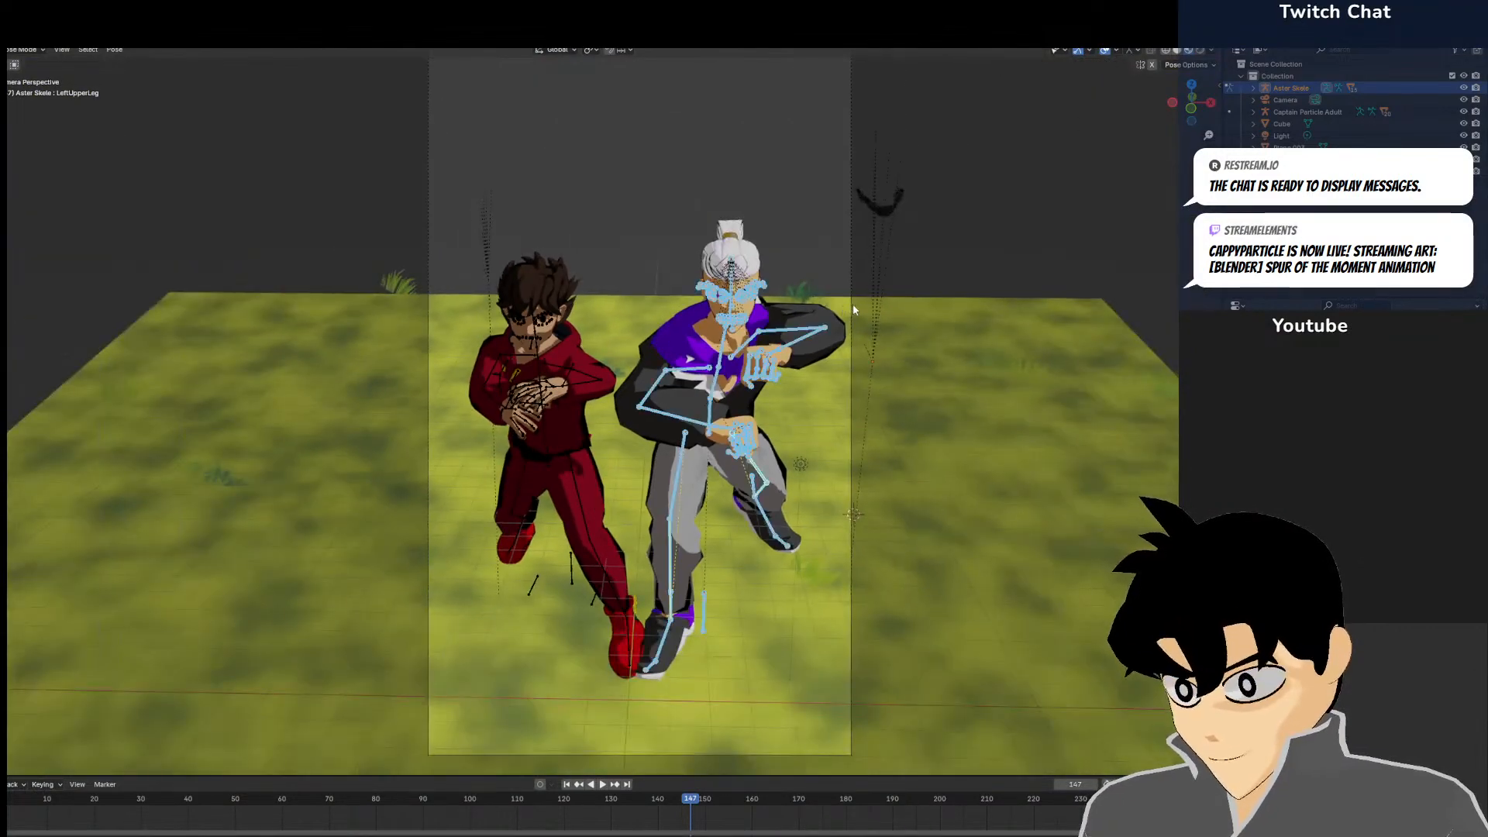
pyautogui.press('g')
pyautogui.click(871, 303)
pyautogui.scroll(4, 826, 311)
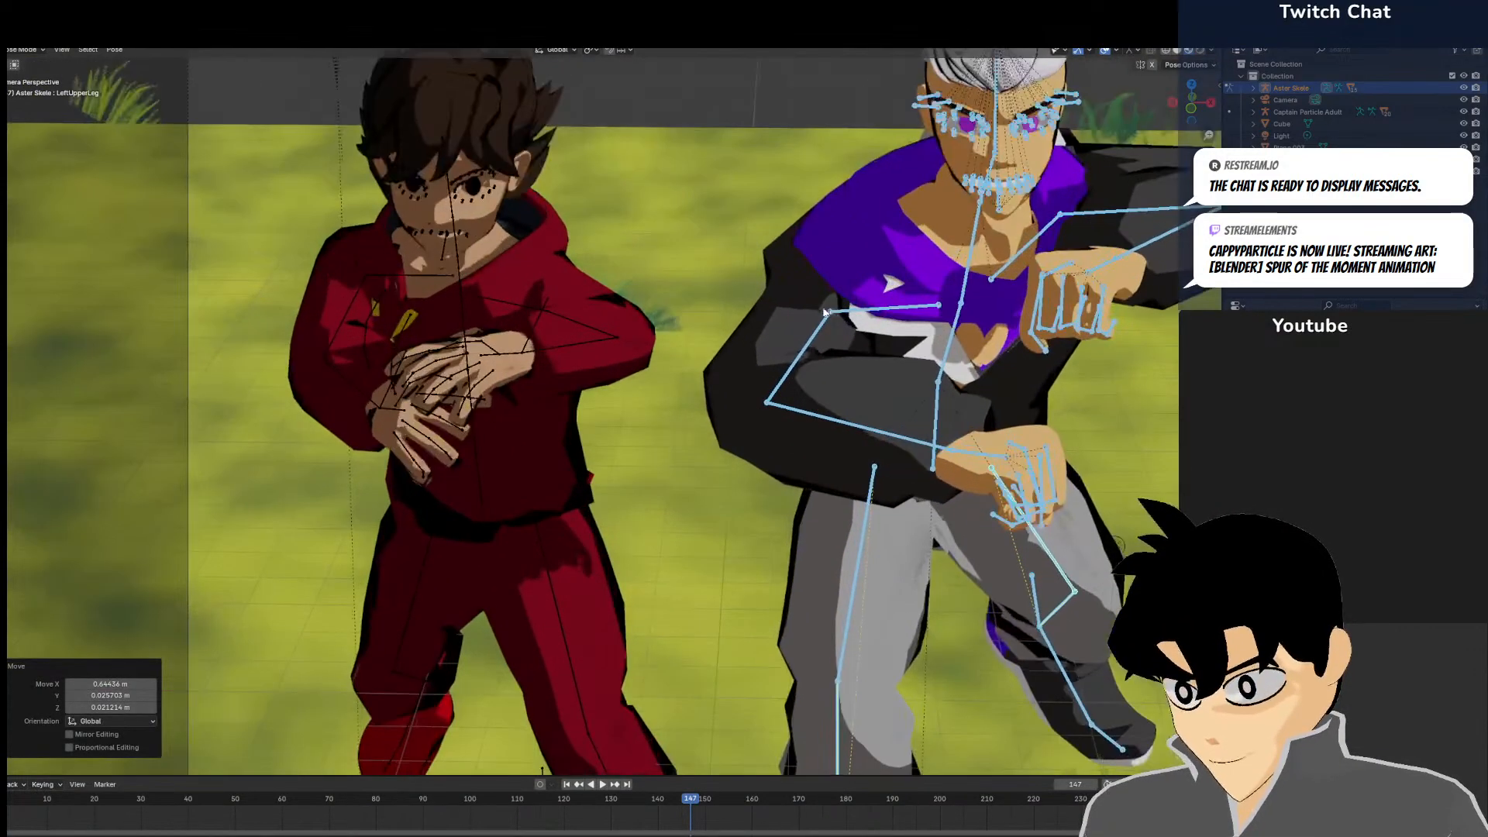
# Switch to Object Mode and shift both character armatures together to recentre them within the camera frame
pyautogui.click(31, 63)
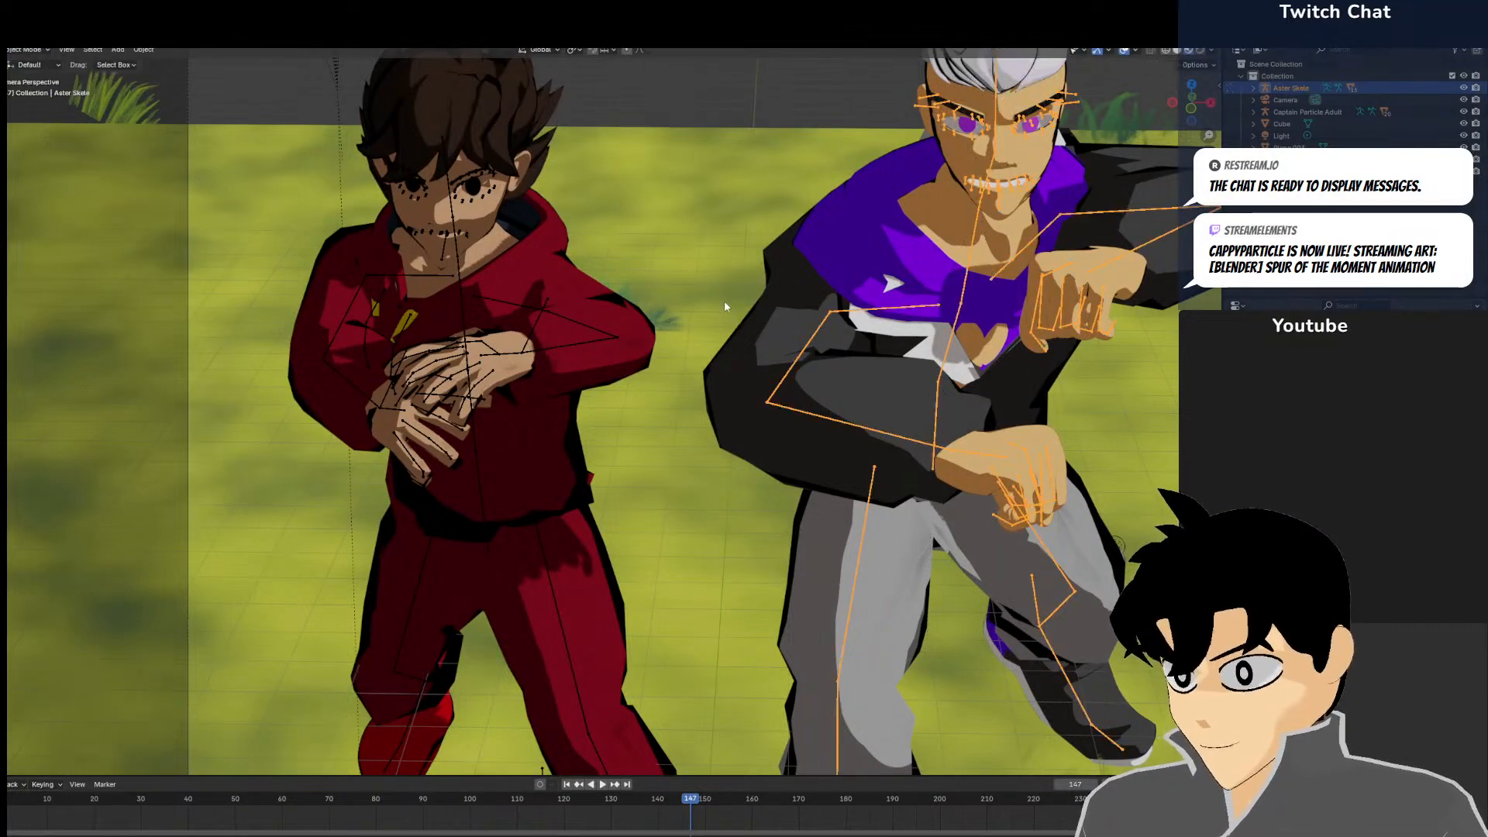
pyautogui.click(573, 353)
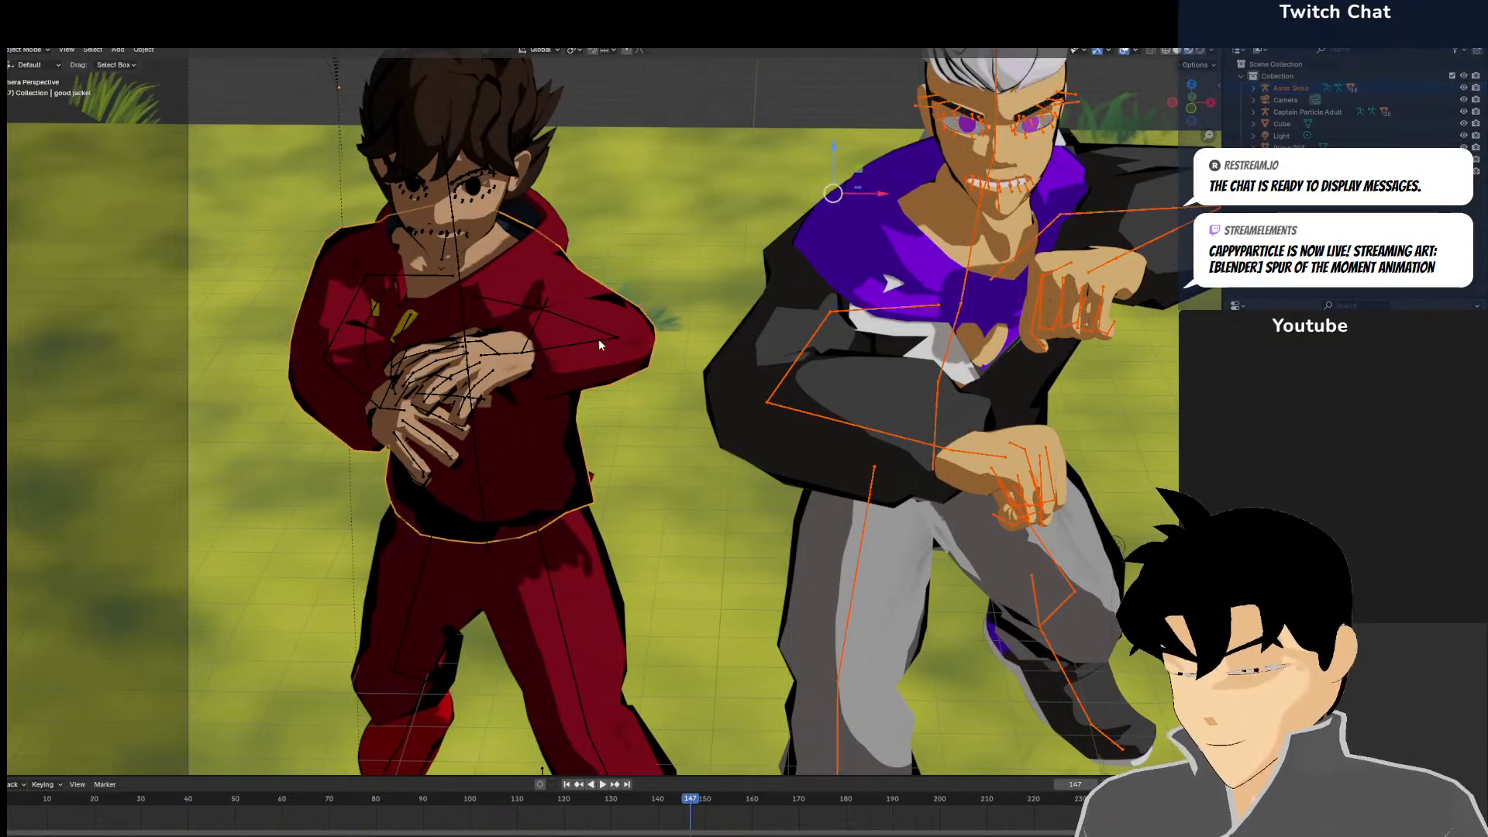
pyautogui.click(598, 338)
pyautogui.keyDown('shift'); pyautogui.click(773, 403); pyautogui.keyUp('shift')
pyautogui.press('g')
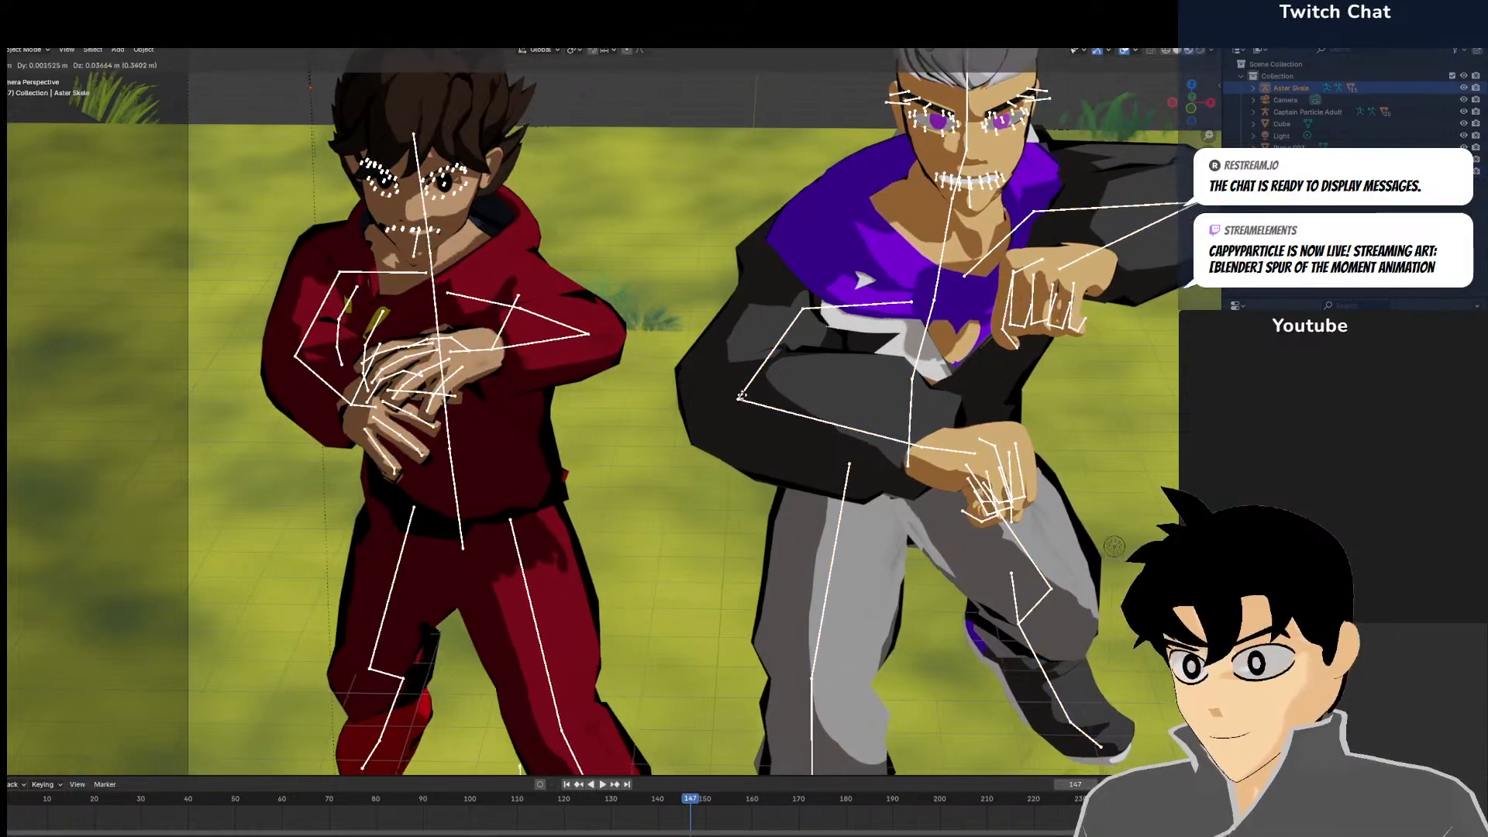
pyautogui.click(741, 396)
pyautogui.scroll(-4, 727, 315)
pyautogui.click(703, 262)
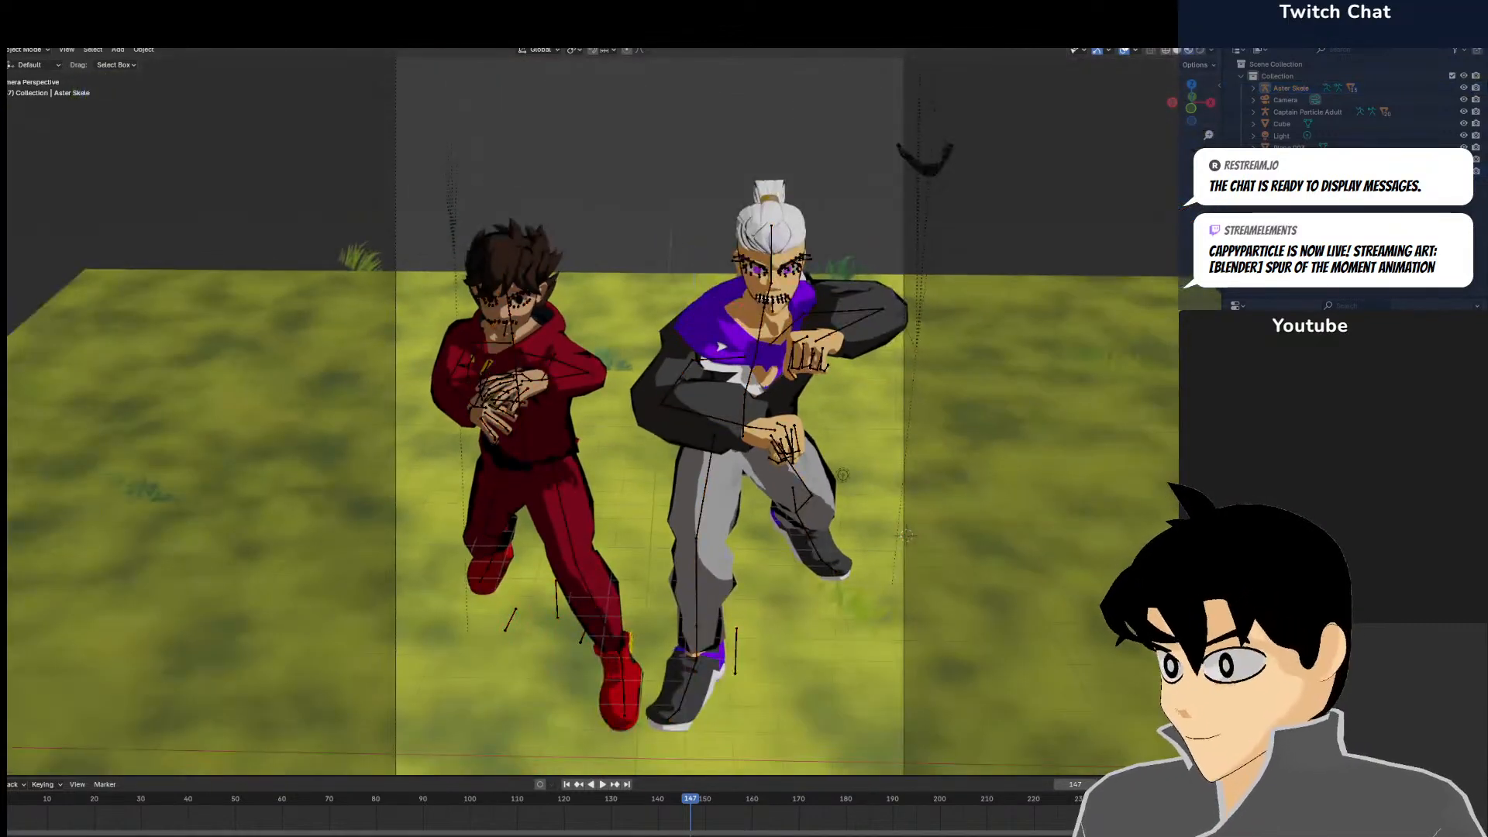
# Render the current frame as an image, examine both characters' poses, and close the render
pyautogui.click(31, 32)
pyautogui.click(31, 51)
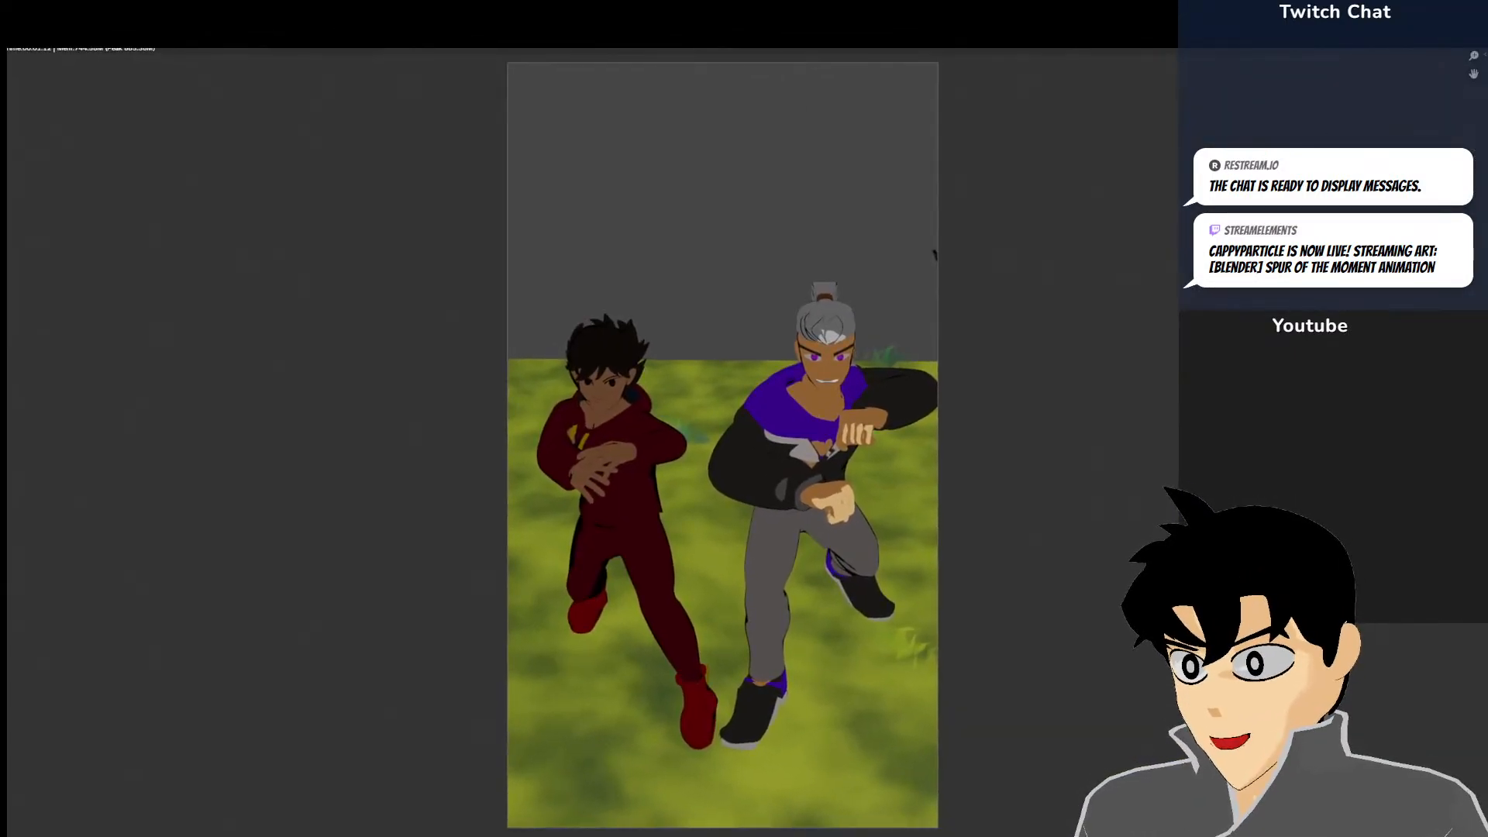
pyautogui.scroll(3, 1160, 347)
pyautogui.scroll(-2, 1160, 347)
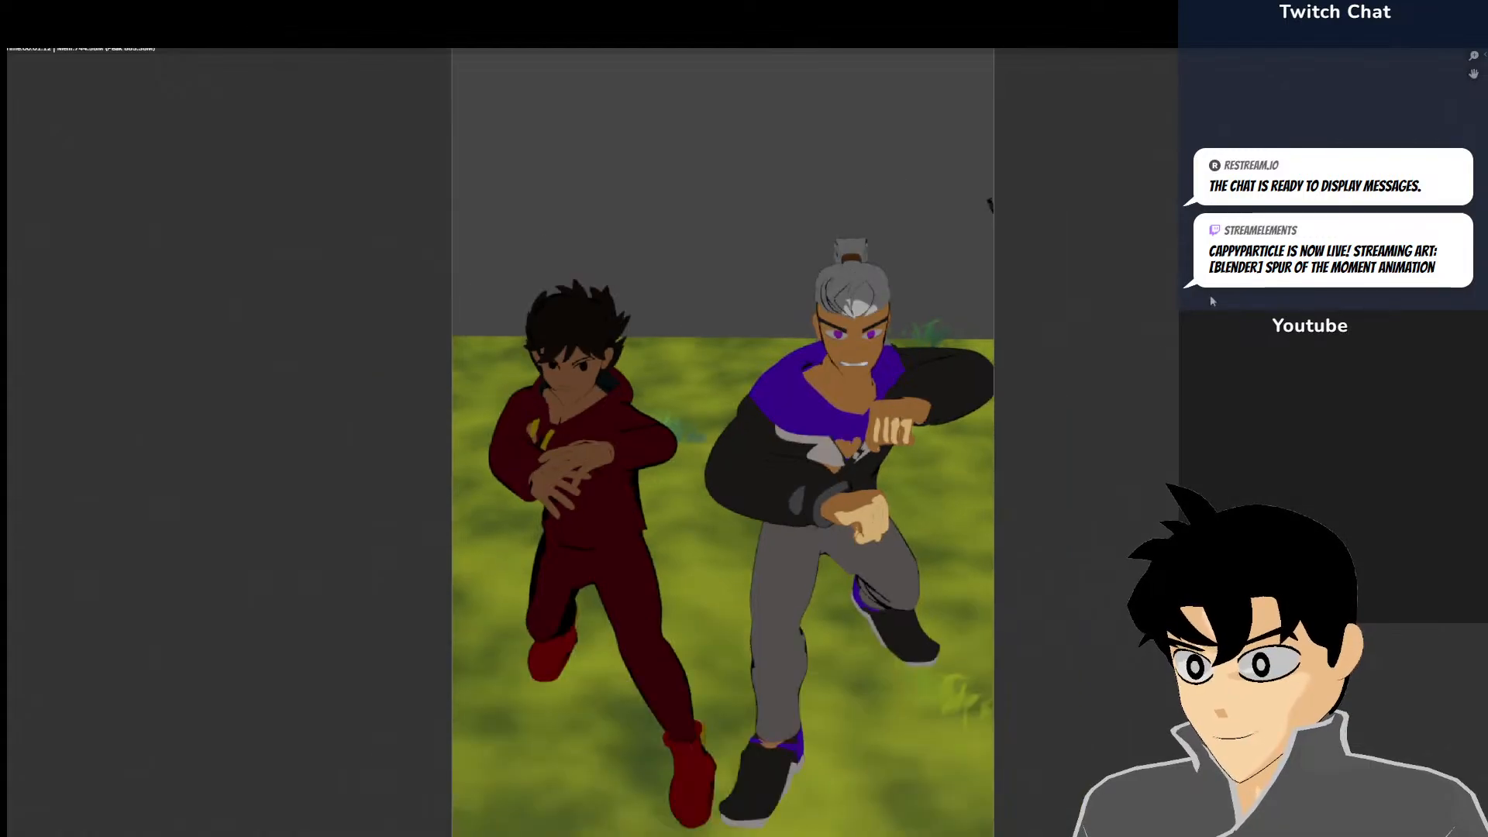
pyautogui.press('Escape')
# Enlarge the timeline area and move the playhead to frame 1
pyautogui.scroll(-2, 697, 459)
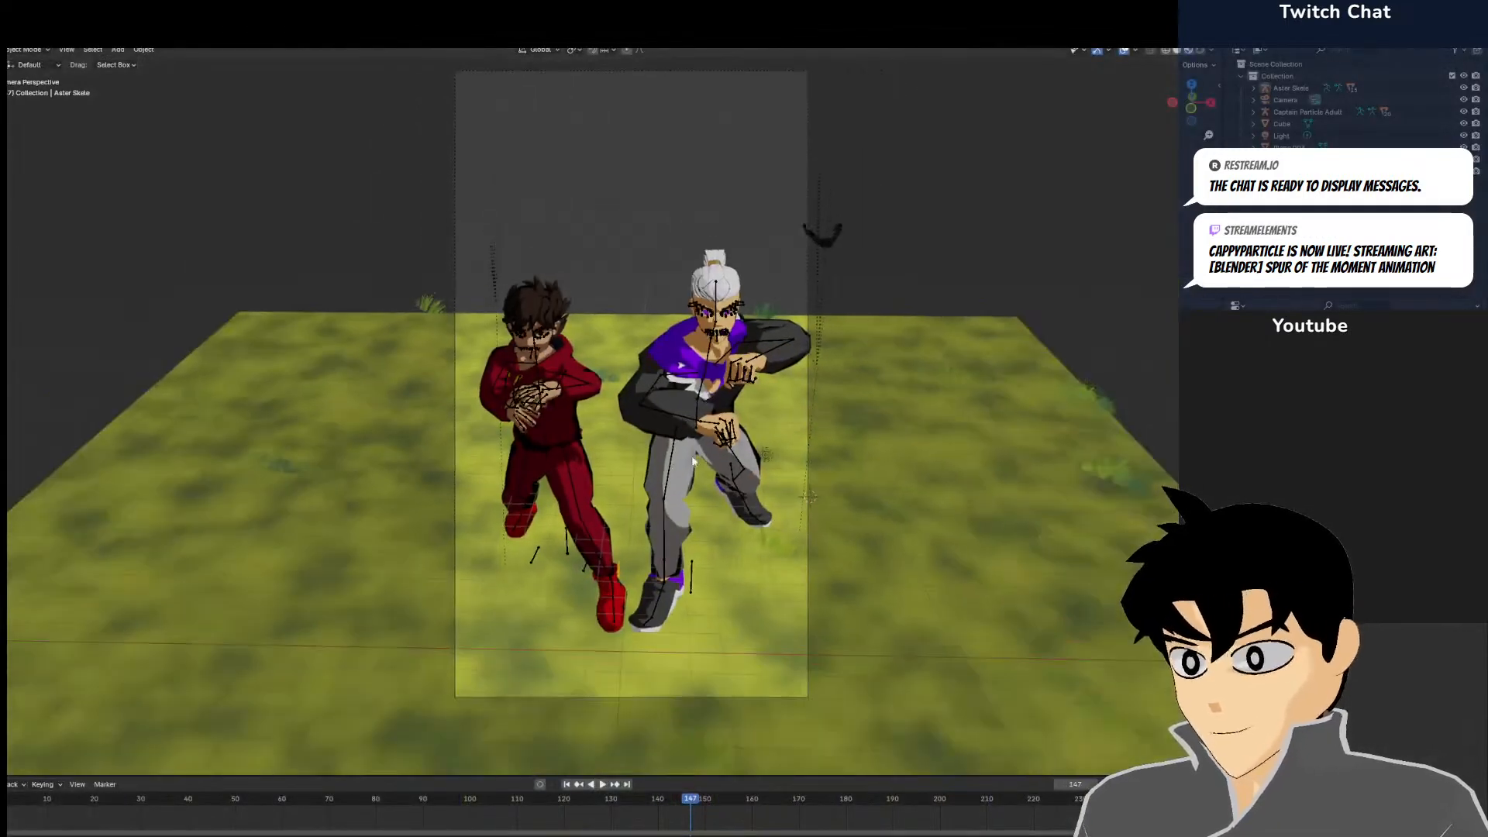
pyautogui.moveTo(450, 776); pyautogui.dragTo(467, 667)
pyautogui.moveTo(447, 692); pyautogui.dragTo(339, 746)
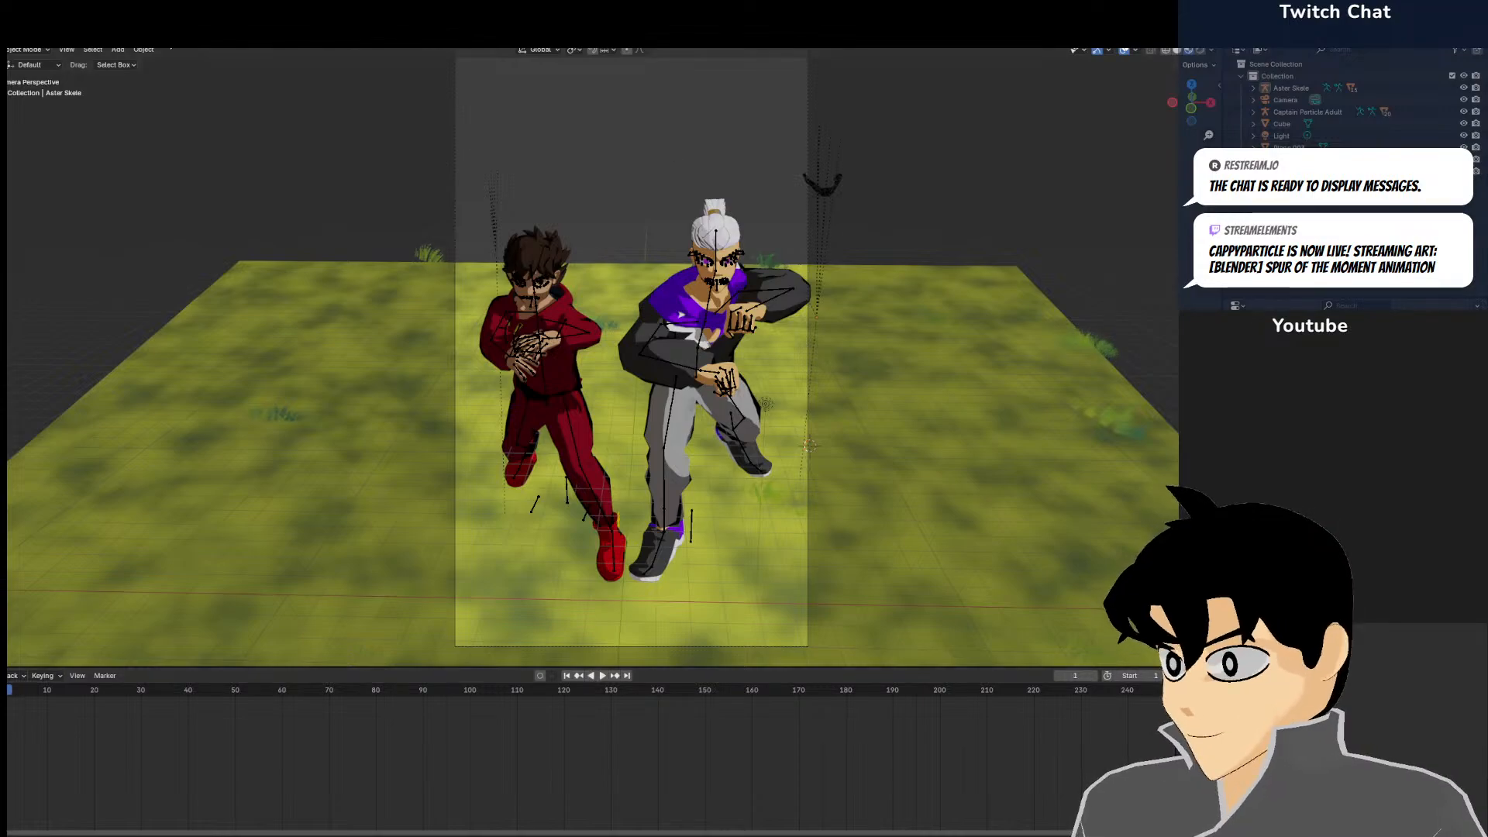
# Examine both posed characters through the camera and the surrounding scene from an outside angle
pyautogui.scroll(-3, 790, 304)
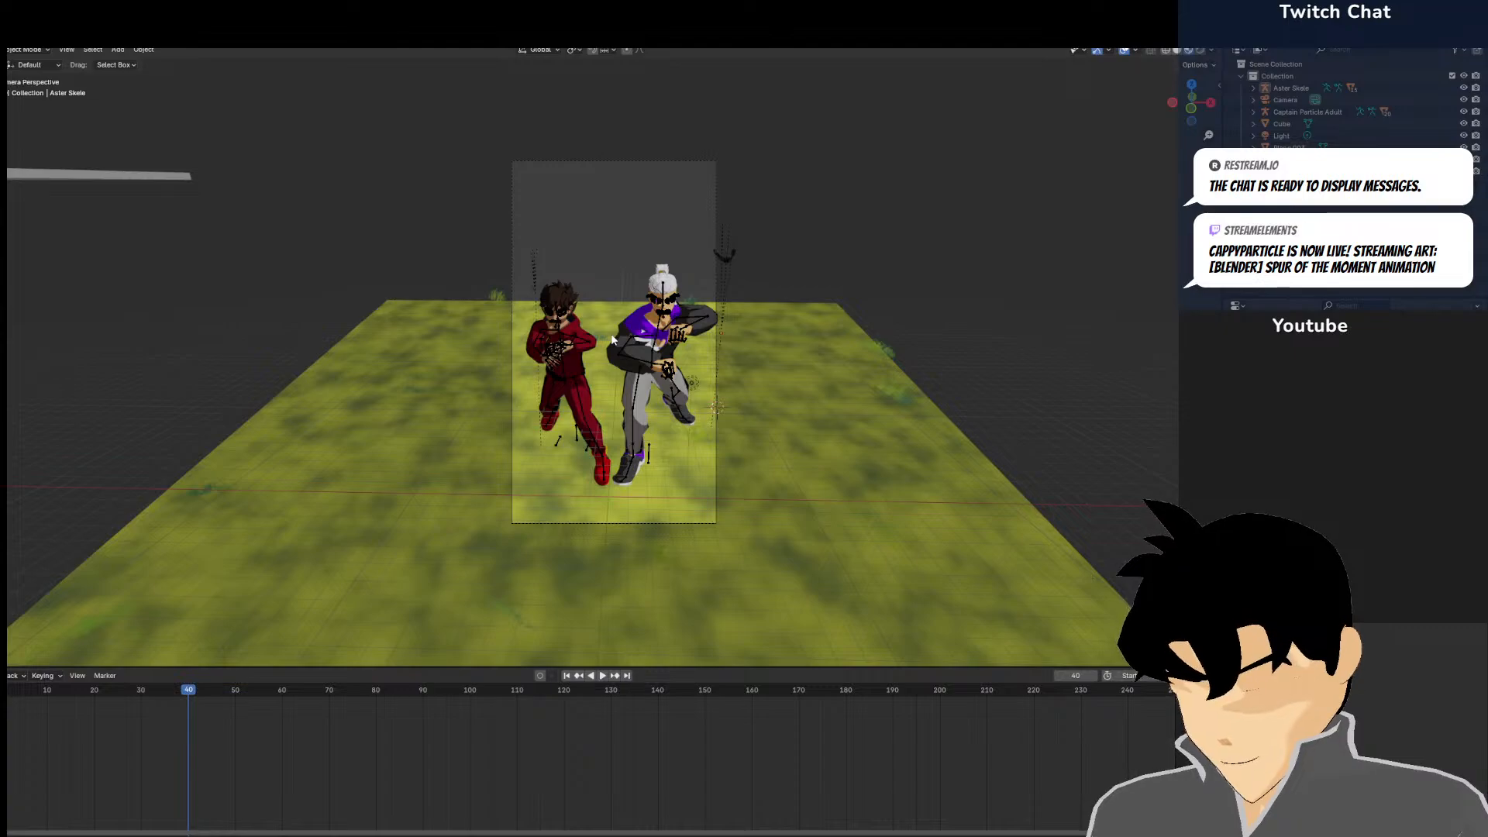
pyautogui.scroll(6, 680, 364)
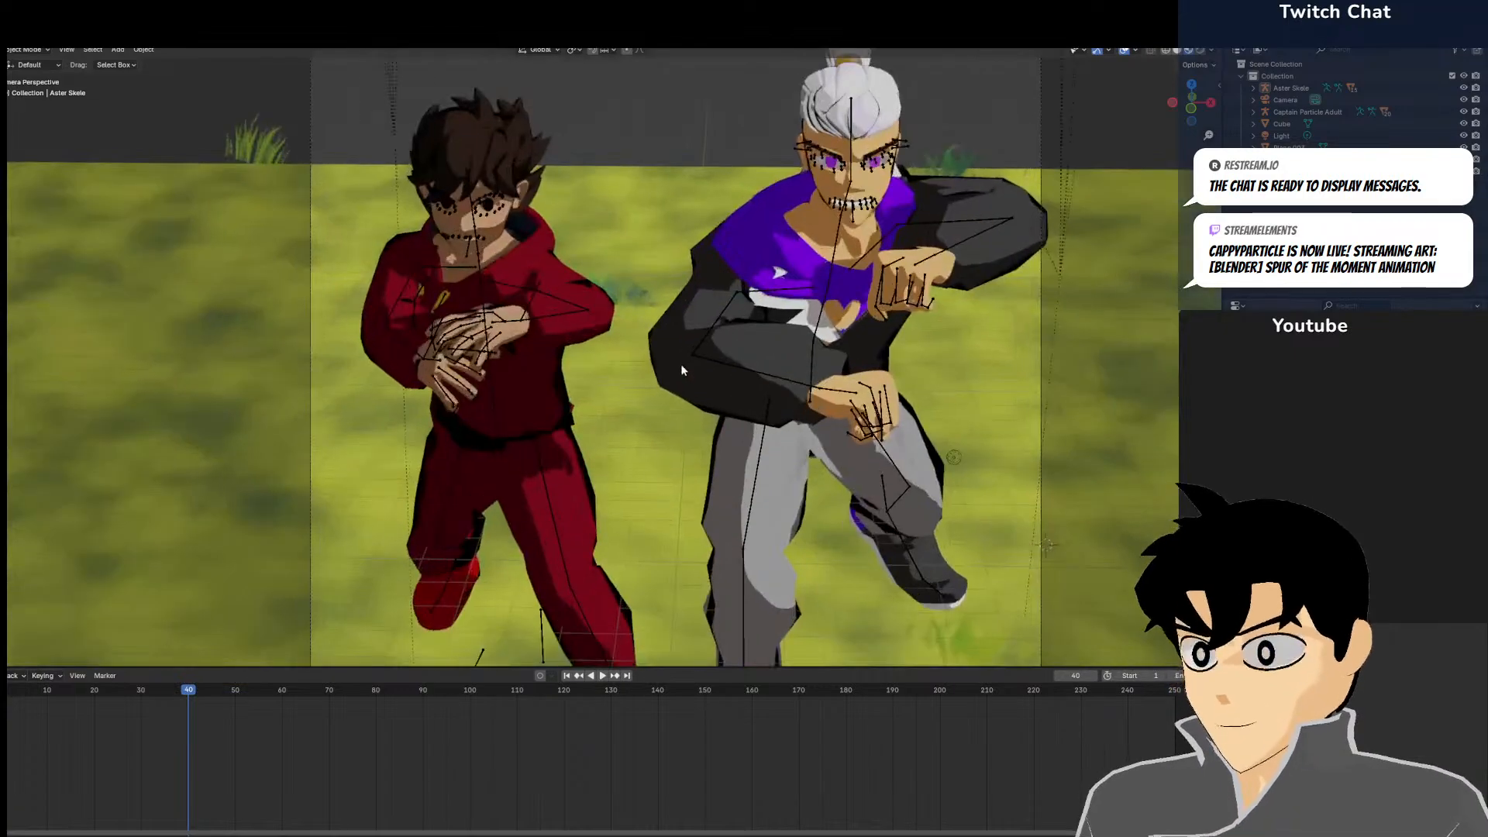
pyautogui.click(531, 308)
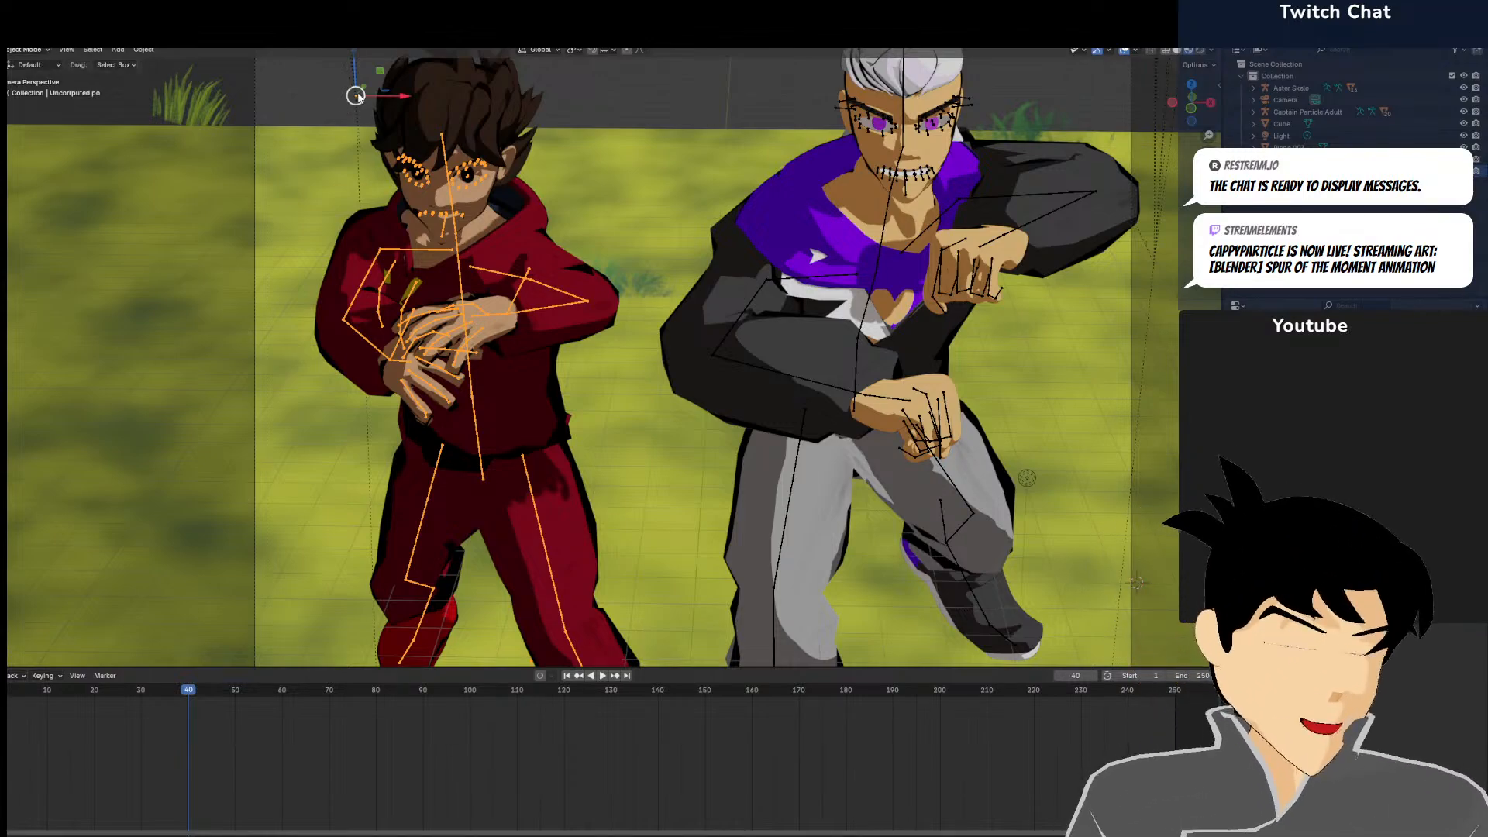
pyautogui.scroll(-5, 549, 258)
pyautogui.scroll(3, 549, 258)
pyautogui.click(563, 234)
pyautogui.click(551, 148)
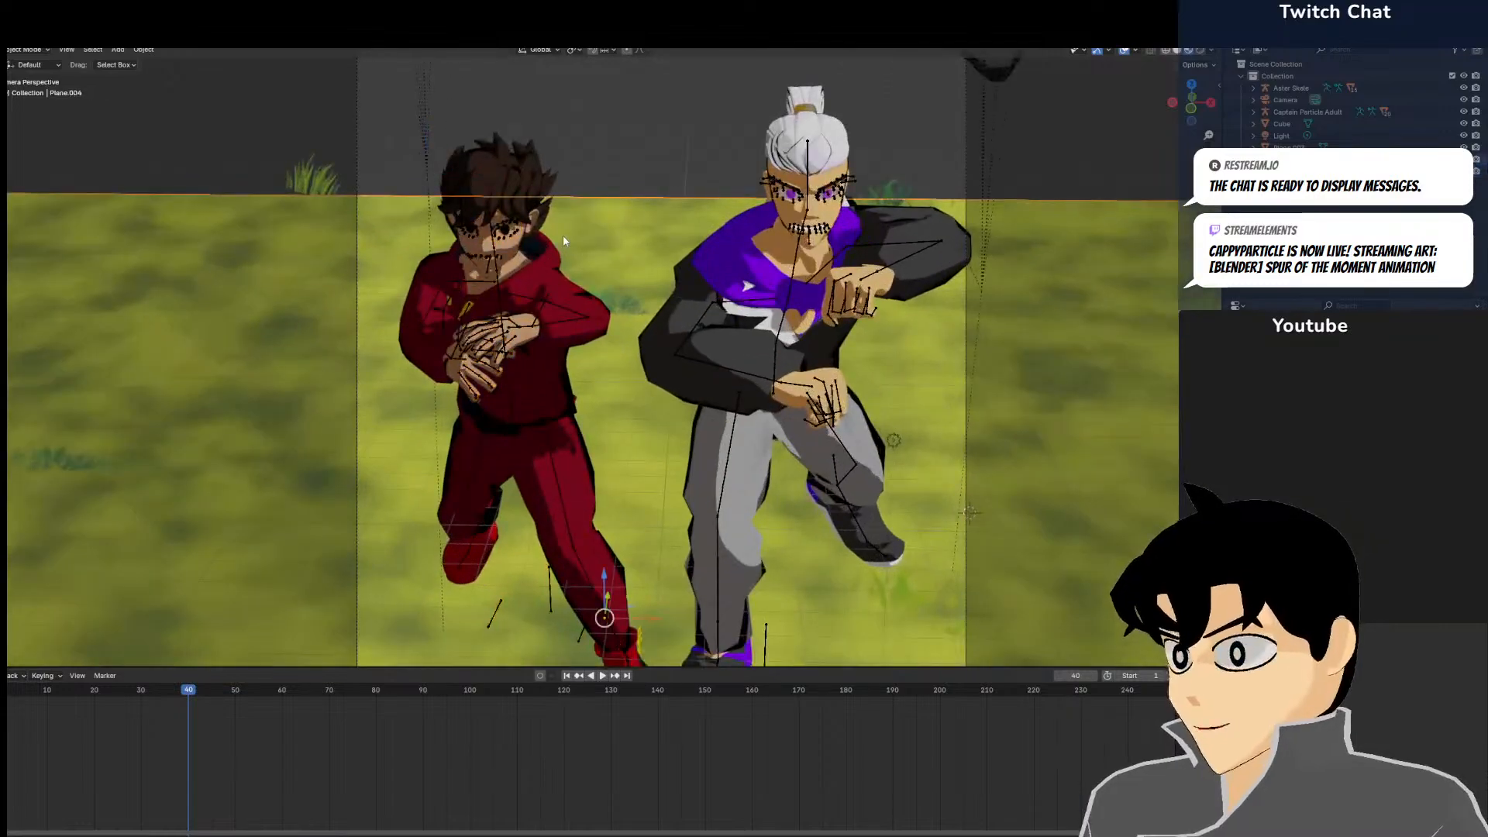
pyautogui.scroll(-4, 404, 216)
pyautogui.moveTo(273, 183); pyautogui.dragTo(239, 206, button='middle')
pyautogui.scroll(-8, 267, 229)
pyautogui.moveTo(383, 329); pyautogui.dragTo(415, 270, button='middle')
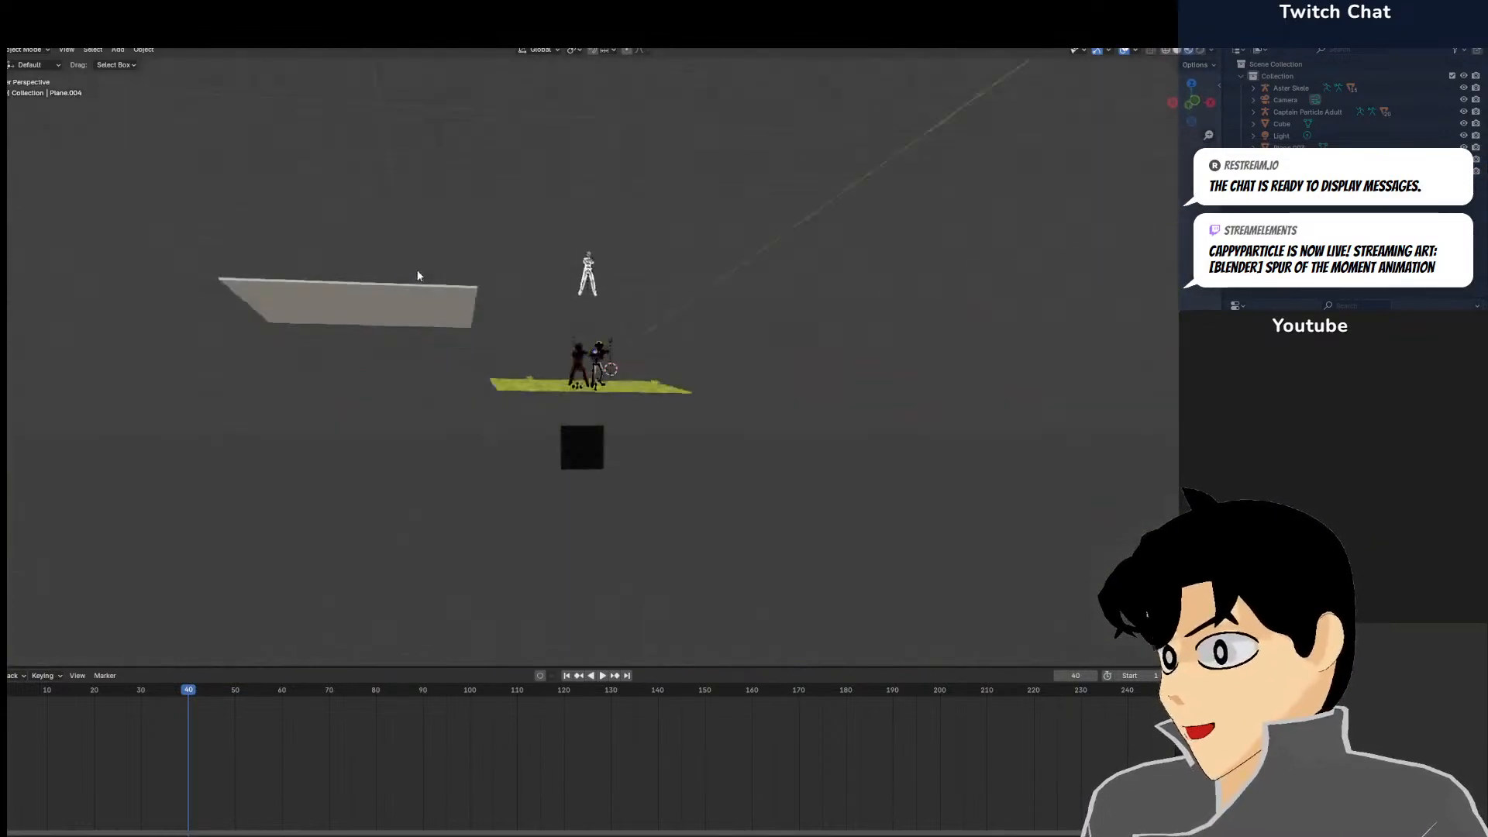
# Return to the camera view and save the file
pyautogui.press('KP_1')
pyautogui.press('KP_0')
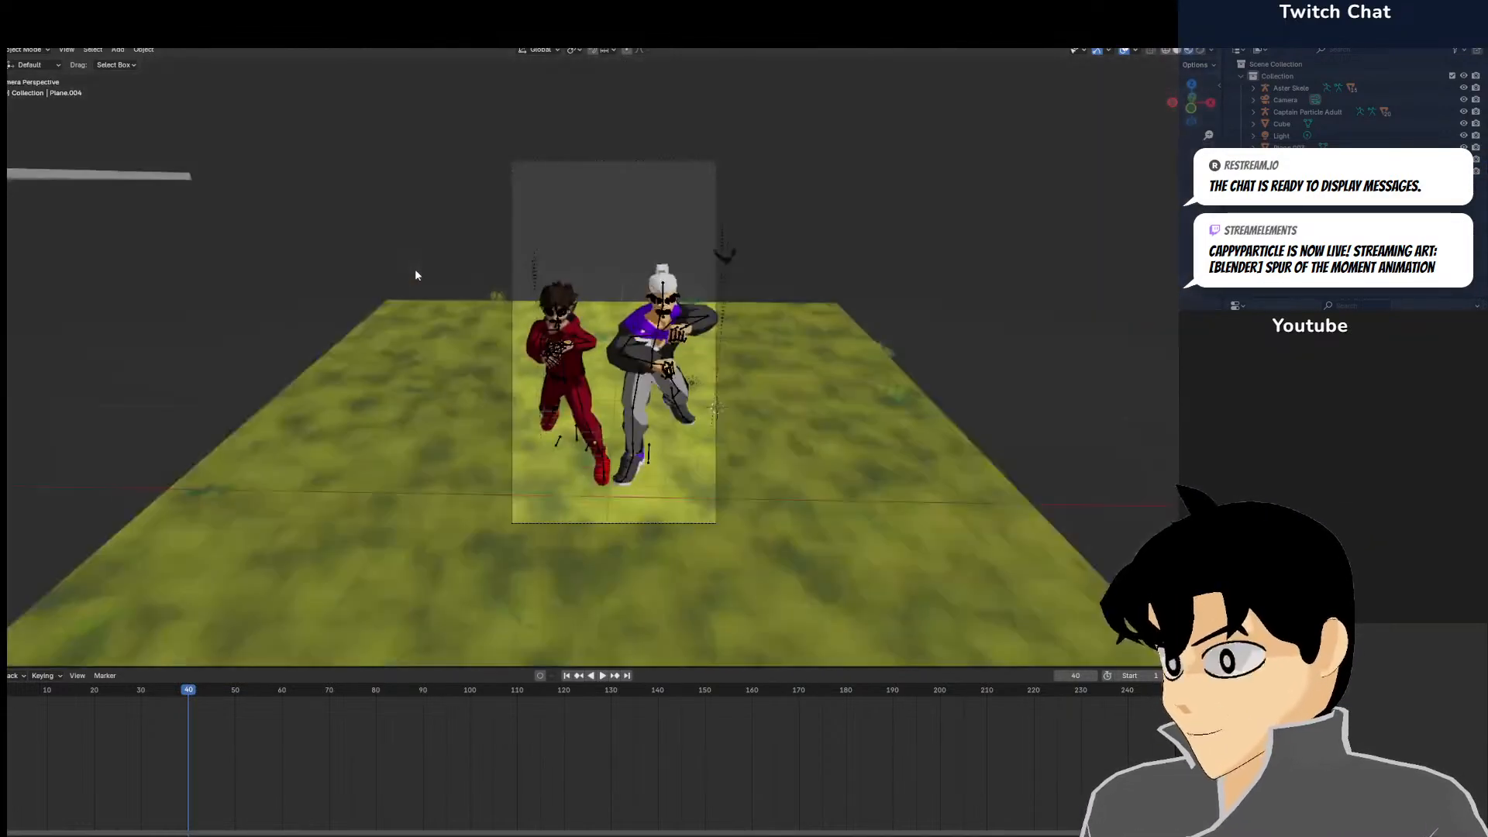
pyautogui.click(11, 37)
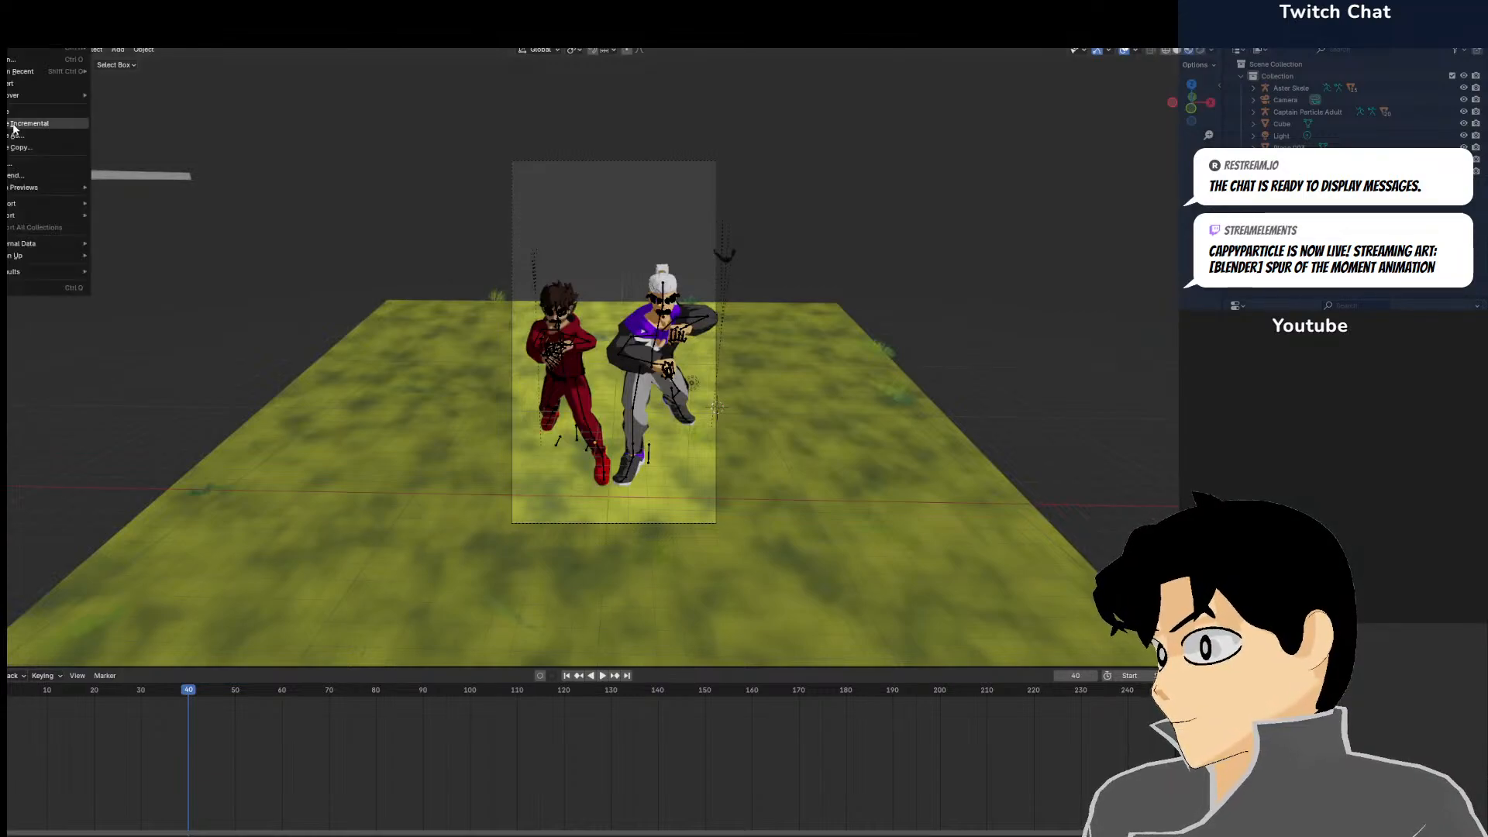
pyautogui.click(14, 113)
# Select the black square plane beyond the grass from outside the camera and return to the camera view
pyautogui.scroll(-2, 144, 206)
pyautogui.scroll(-5, 199, 227)
pyautogui.moveTo(144, 206); pyautogui.dragTo(286, 226, button='middle')
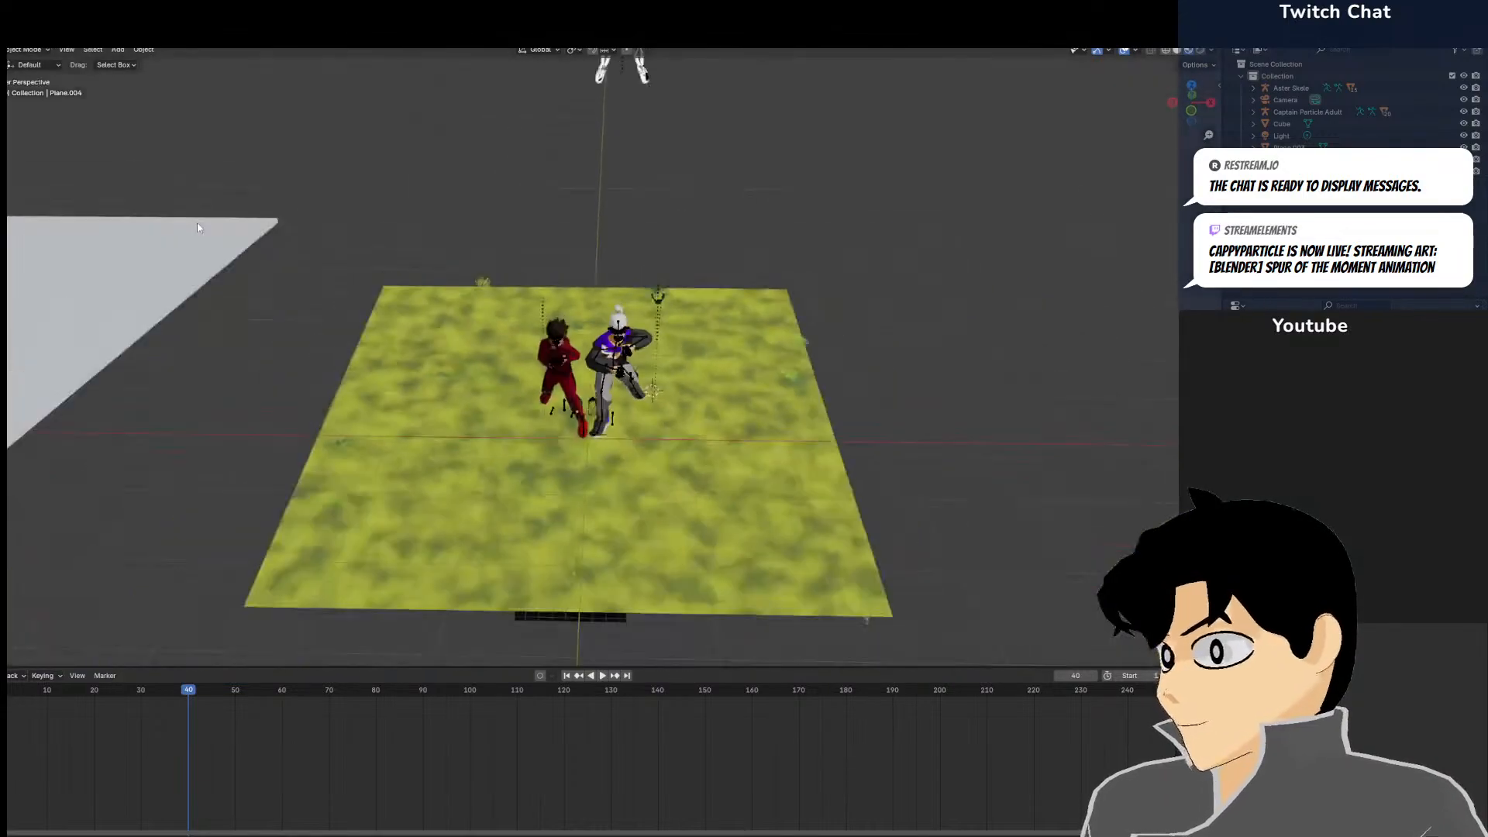
pyautogui.scroll(-2, 199, 227)
pyautogui.click(575, 571)
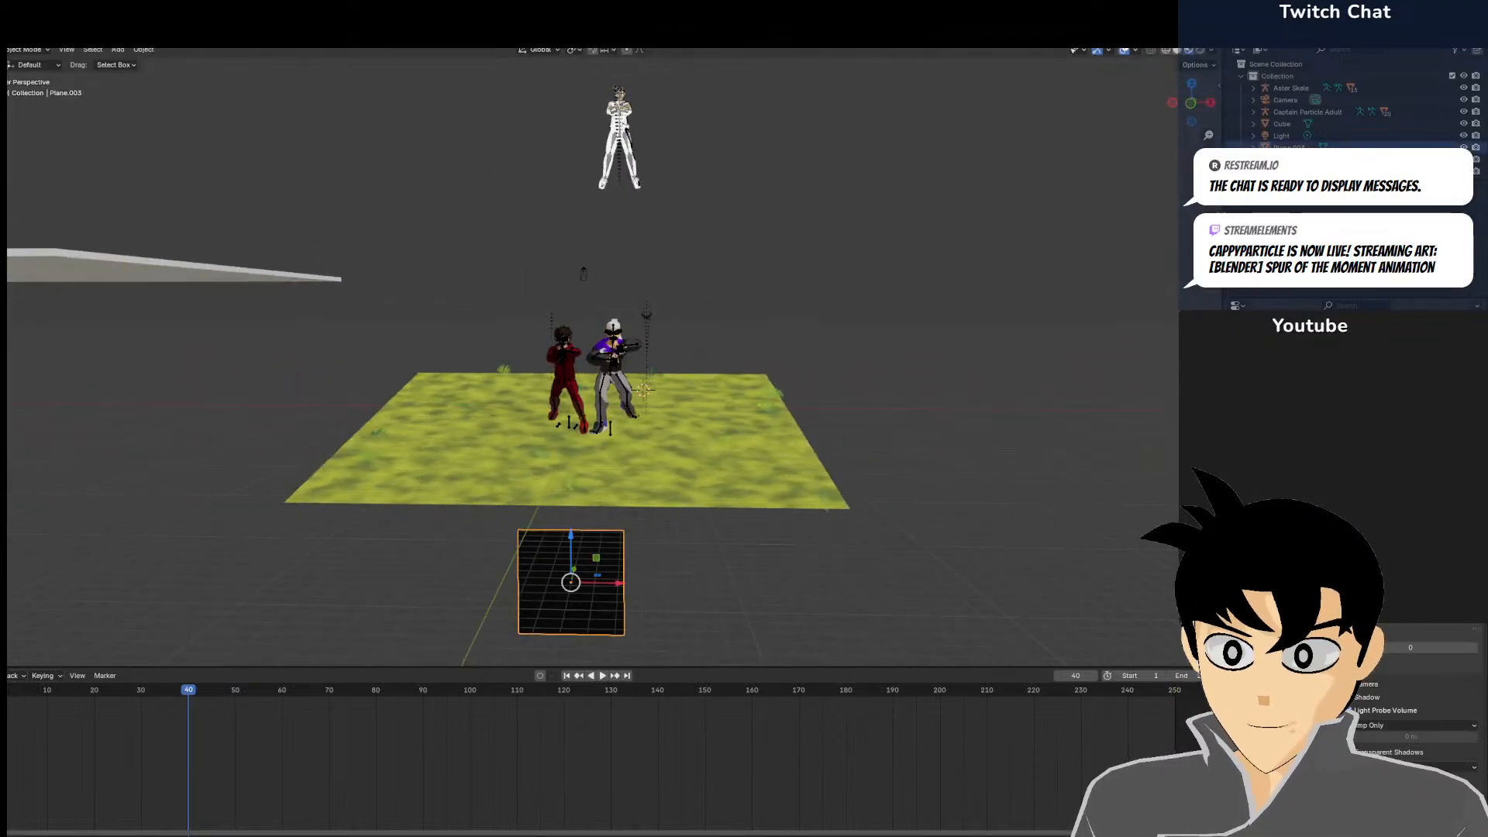
pyautogui.press('KP_0')
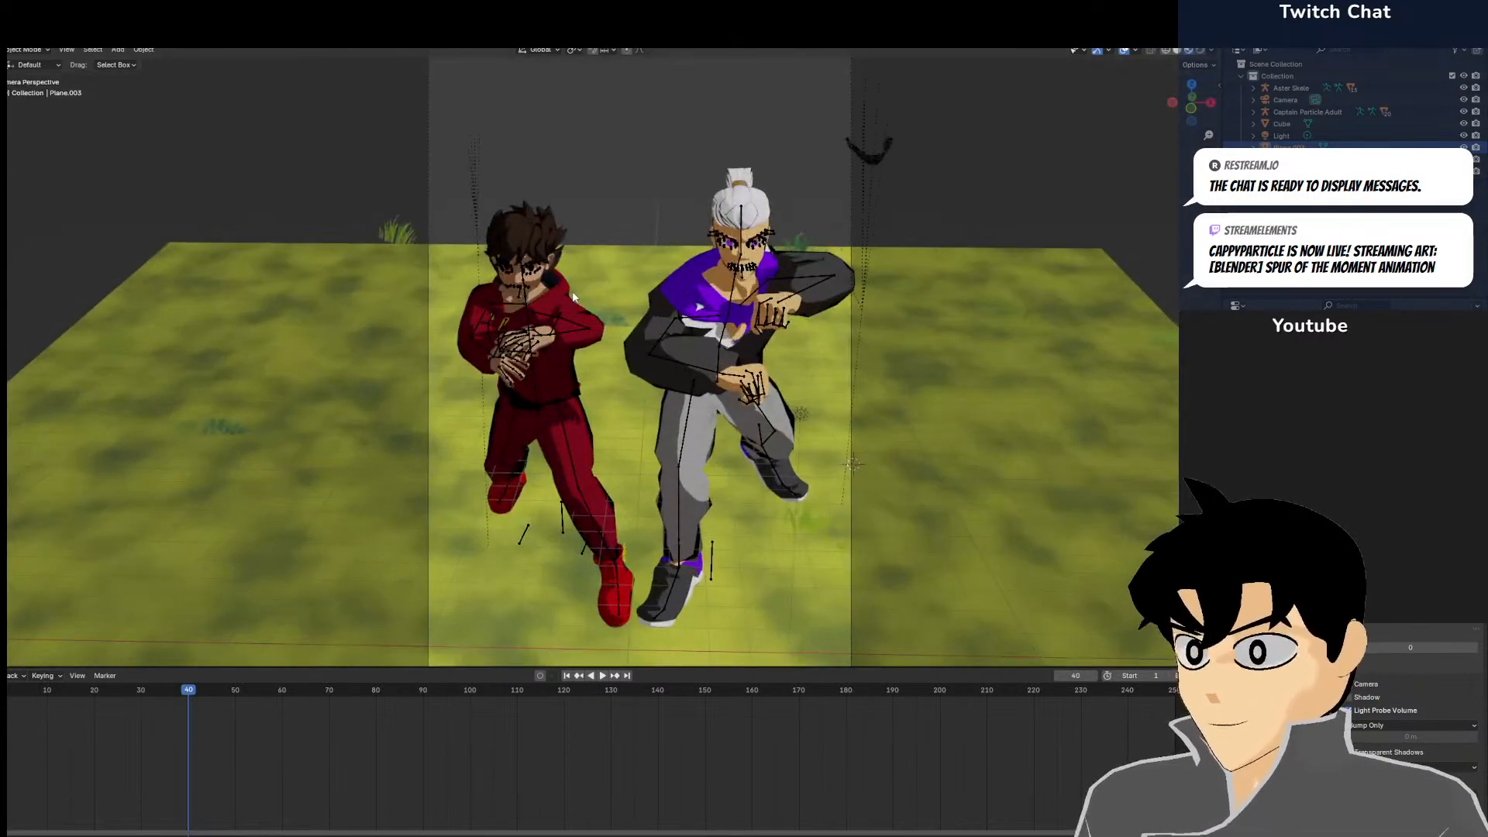
# Disconnect the shader from the Material Output in the square plane's material and return to the camera view
pyautogui.scroll(-3, 932, 286)
pyautogui.moveTo(931, 285); pyautogui.dragTo(957, 364, button='middle')
pyautogui.scroll(-3, 992, 337)
pyautogui.scroll(1, 1410, 682)
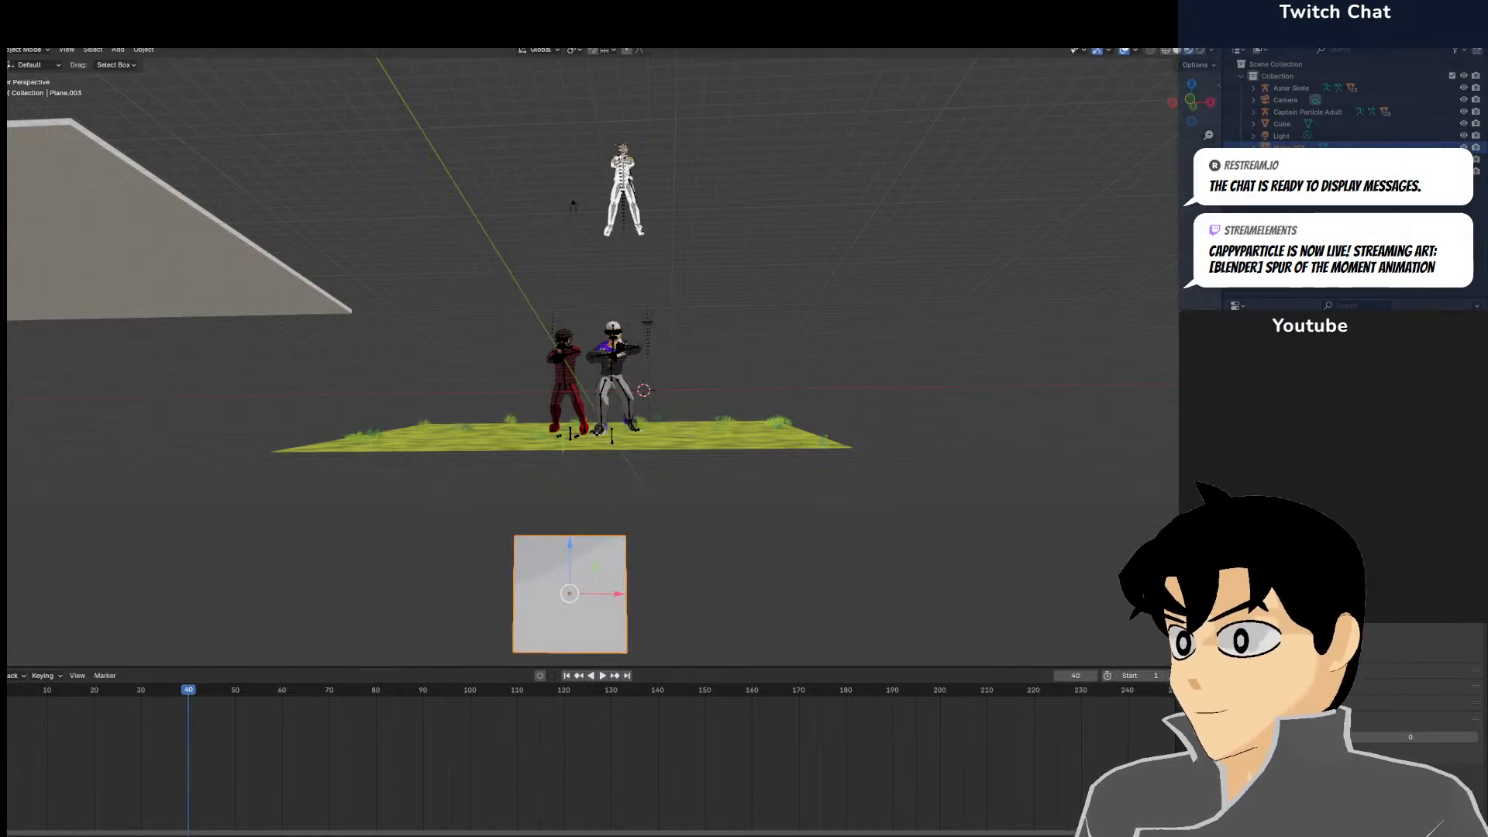
pyautogui.click(448, 31)
pyautogui.click(997, 535)
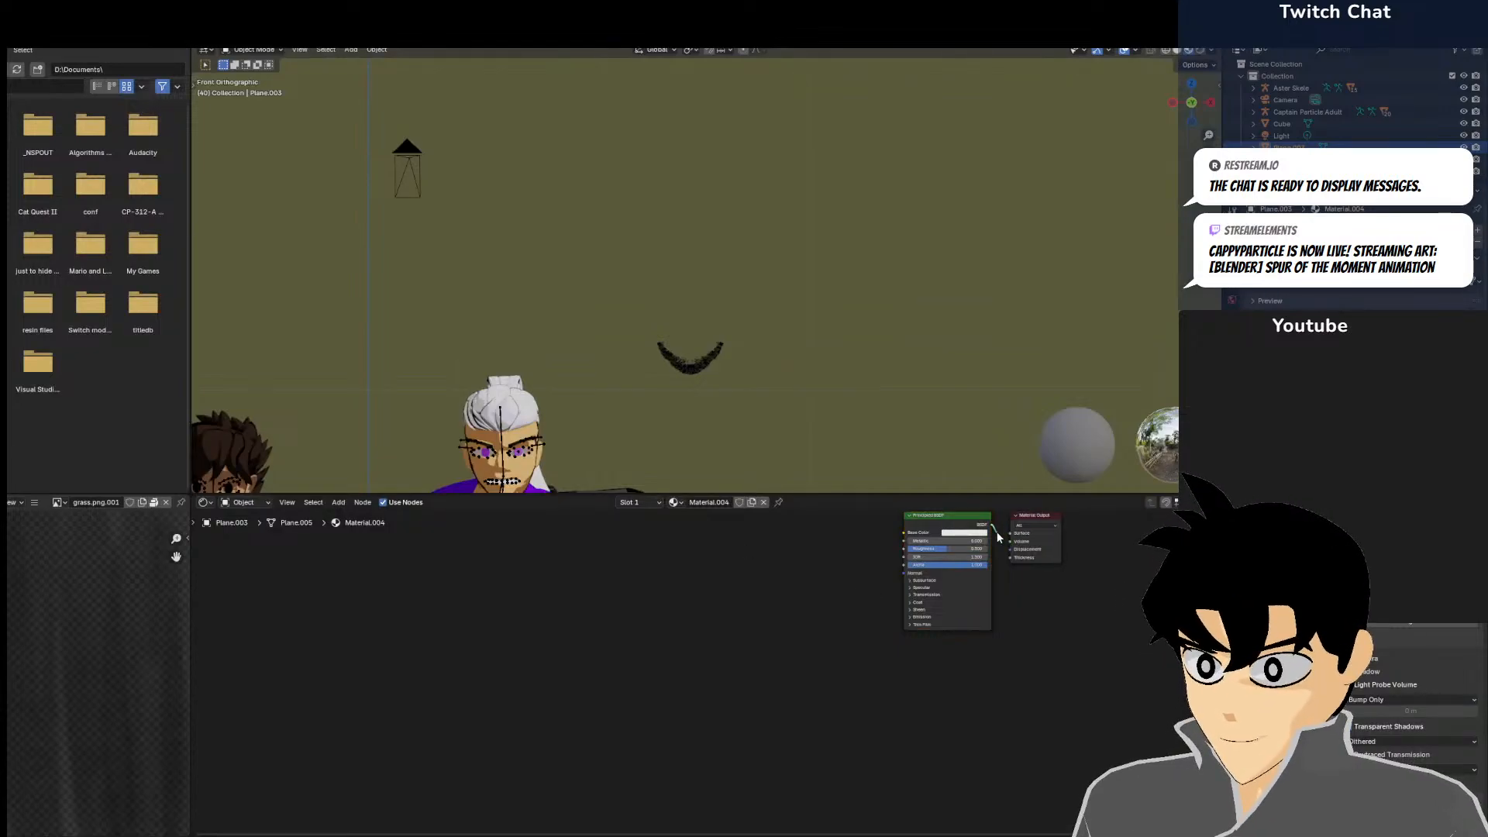
pyautogui.click(159, 31)
pyautogui.press('KP_1')
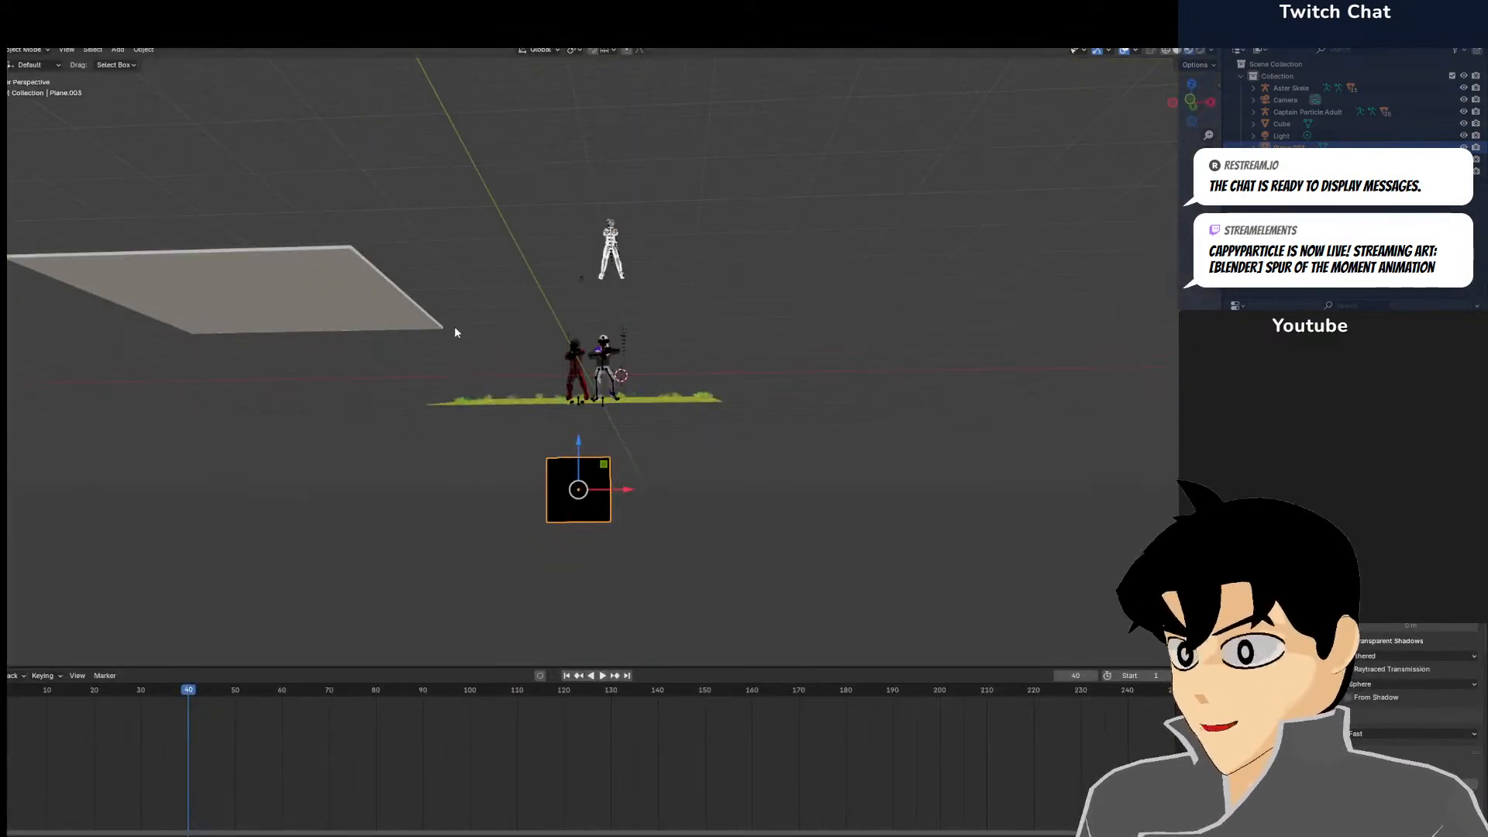
pyautogui.press('KP_0')
pyautogui.scroll(-4, 434, 332)
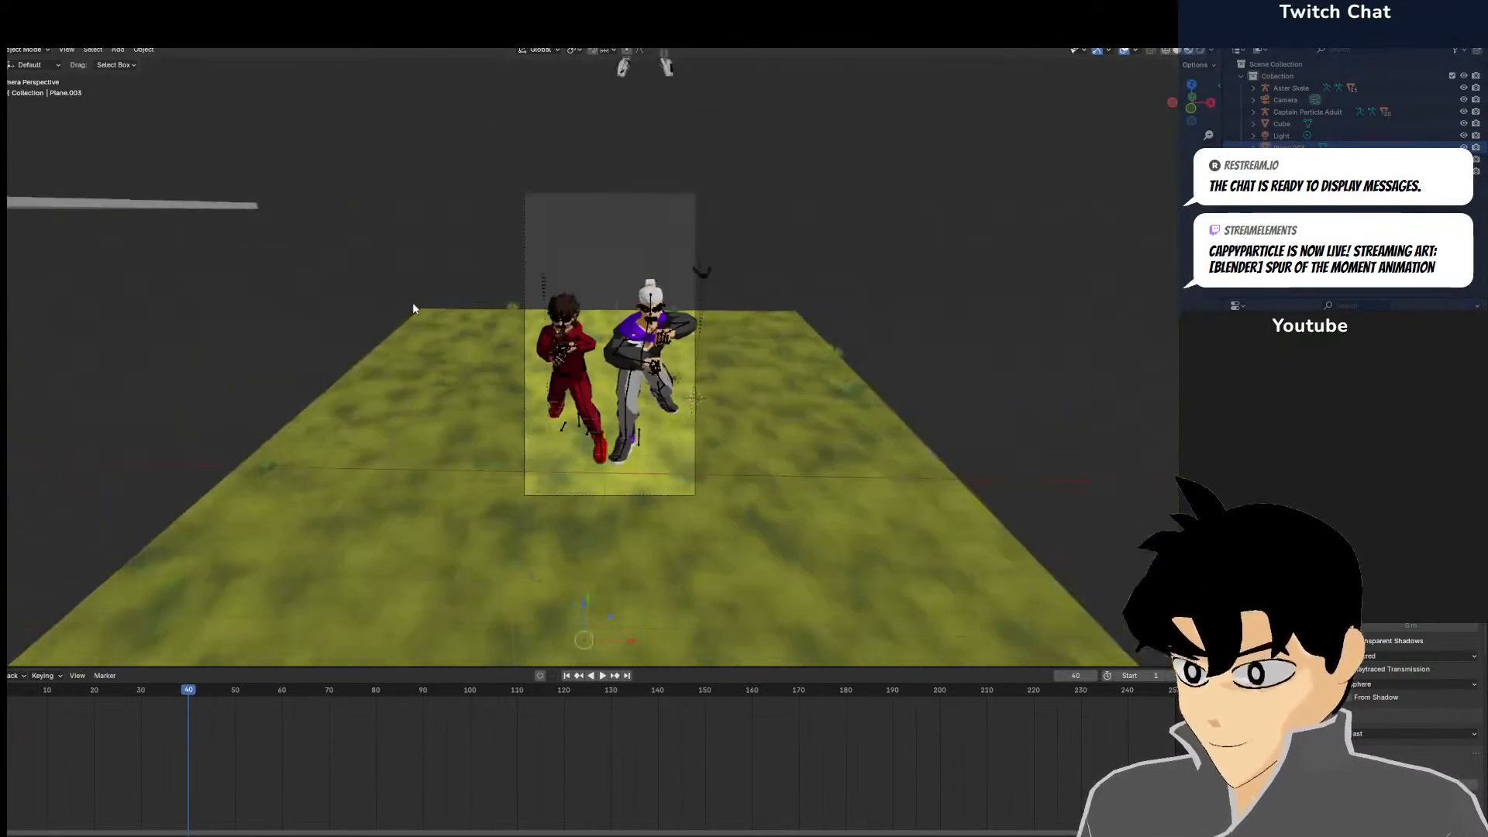
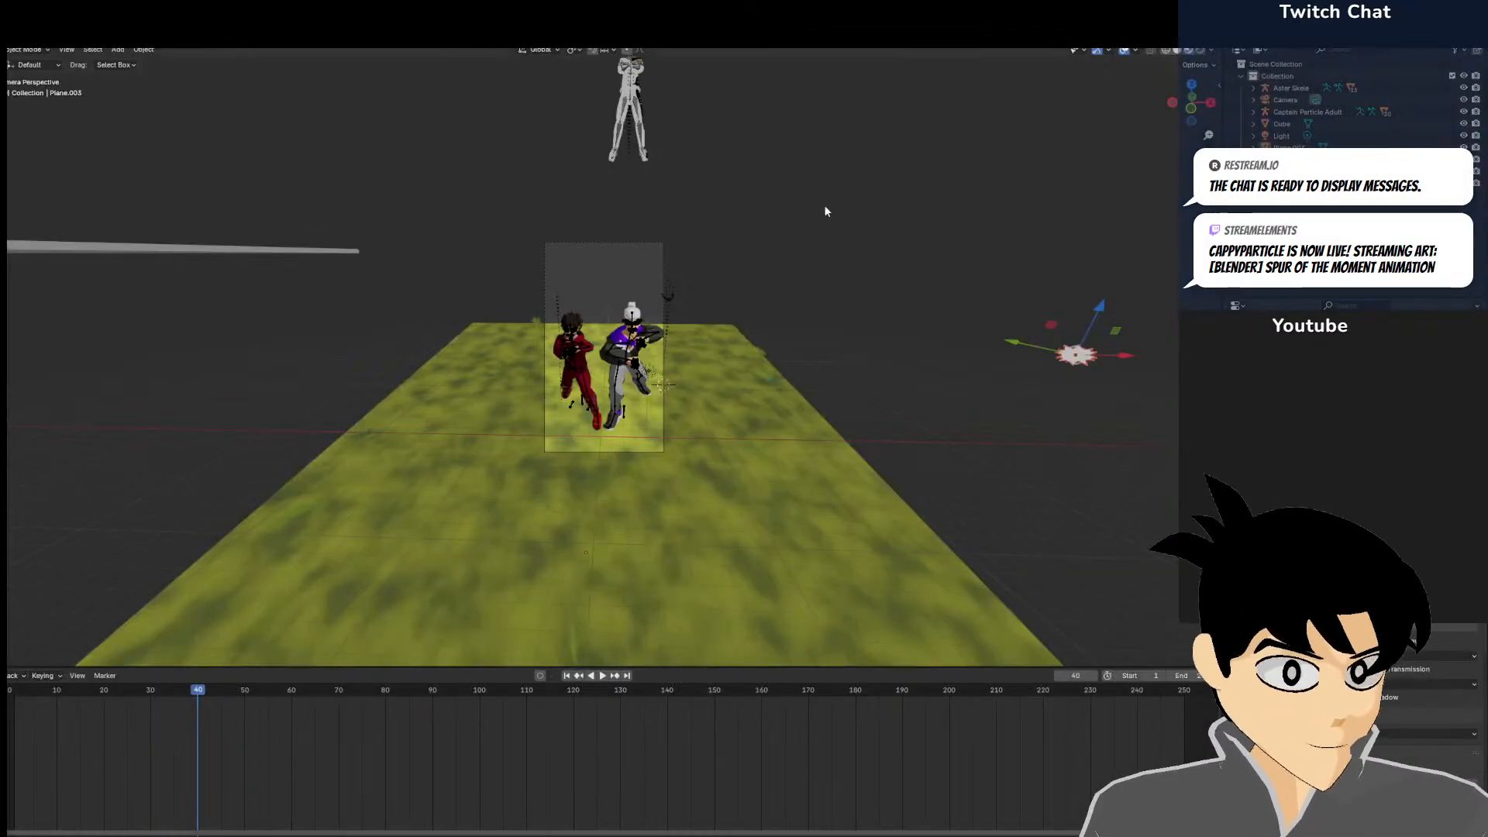
# Move the white star from outside the camera frame about 22 m along negative X, in front of the red-clad character's face
pyautogui.click(969, 235)
pyautogui.click(1074, 359)
pyautogui.press('g')
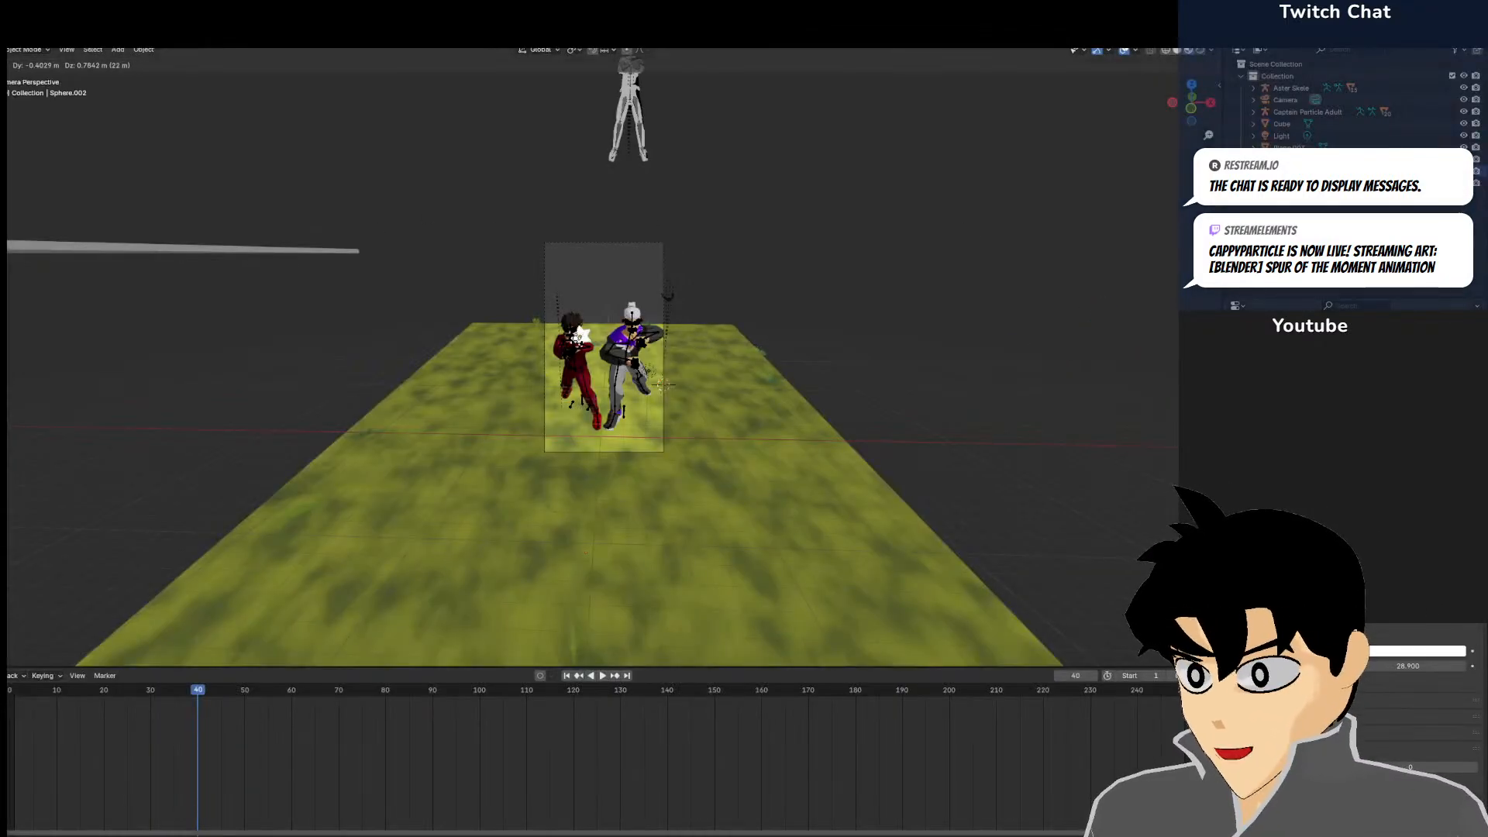
pyautogui.click(580, 344)
pyautogui.scroll(4, 580, 344)
pyautogui.moveTo(604, 271); pyautogui.dragTo(664, 270, button='middle')
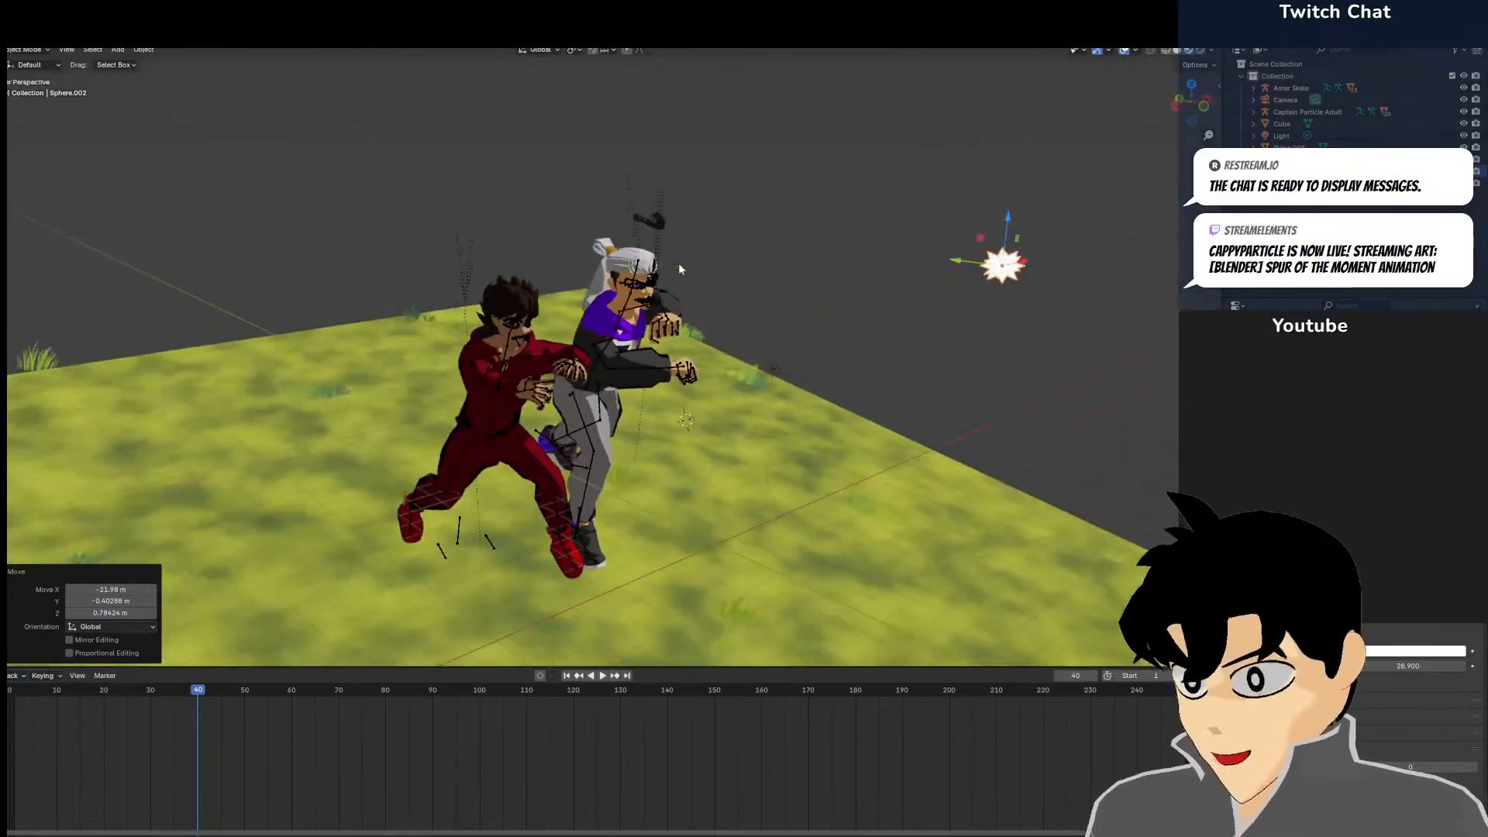
pyautogui.press('KP_0')
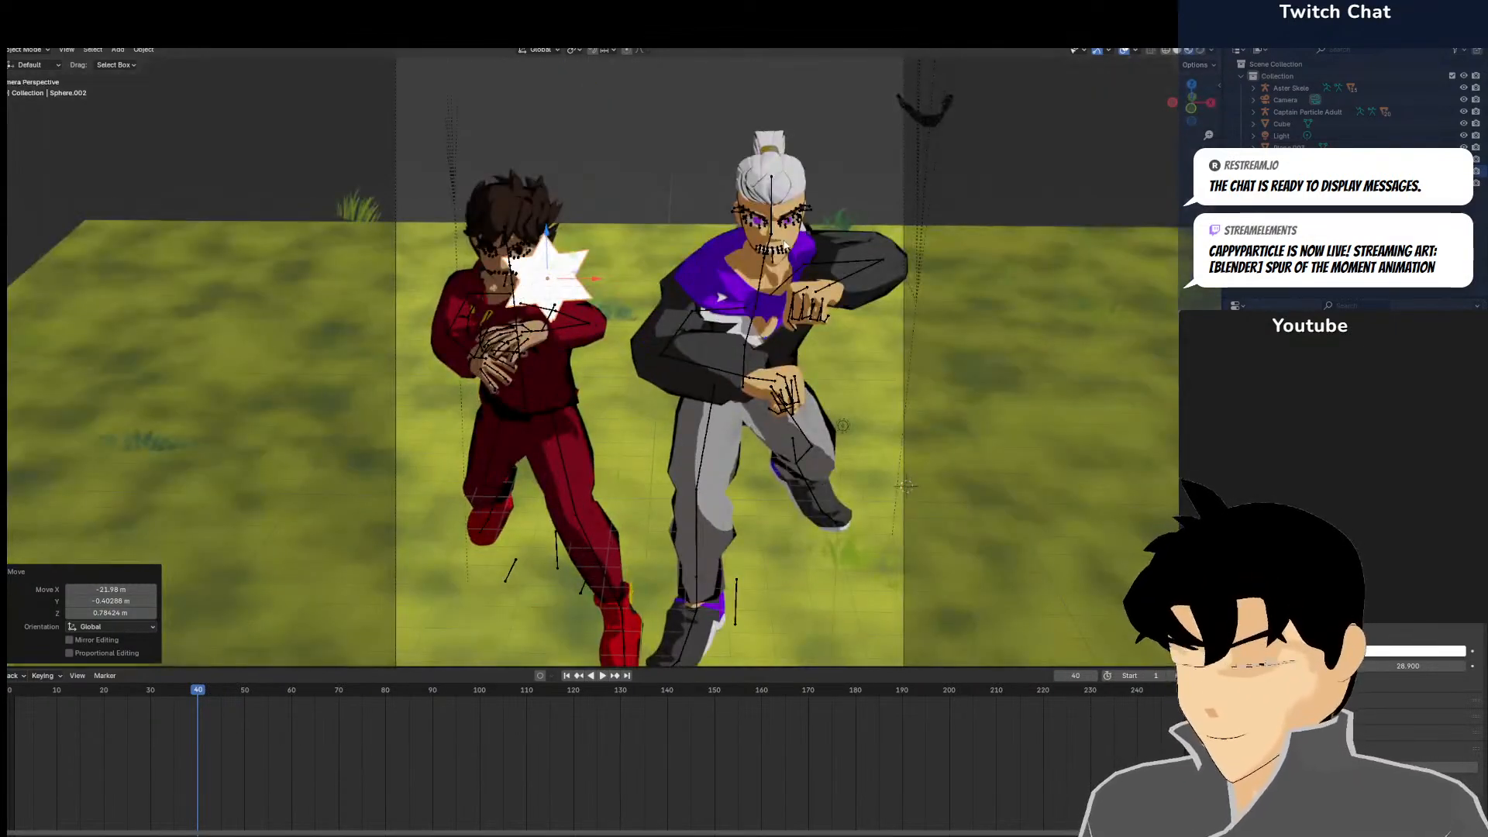
pyautogui.scroll(5, 853, 254)
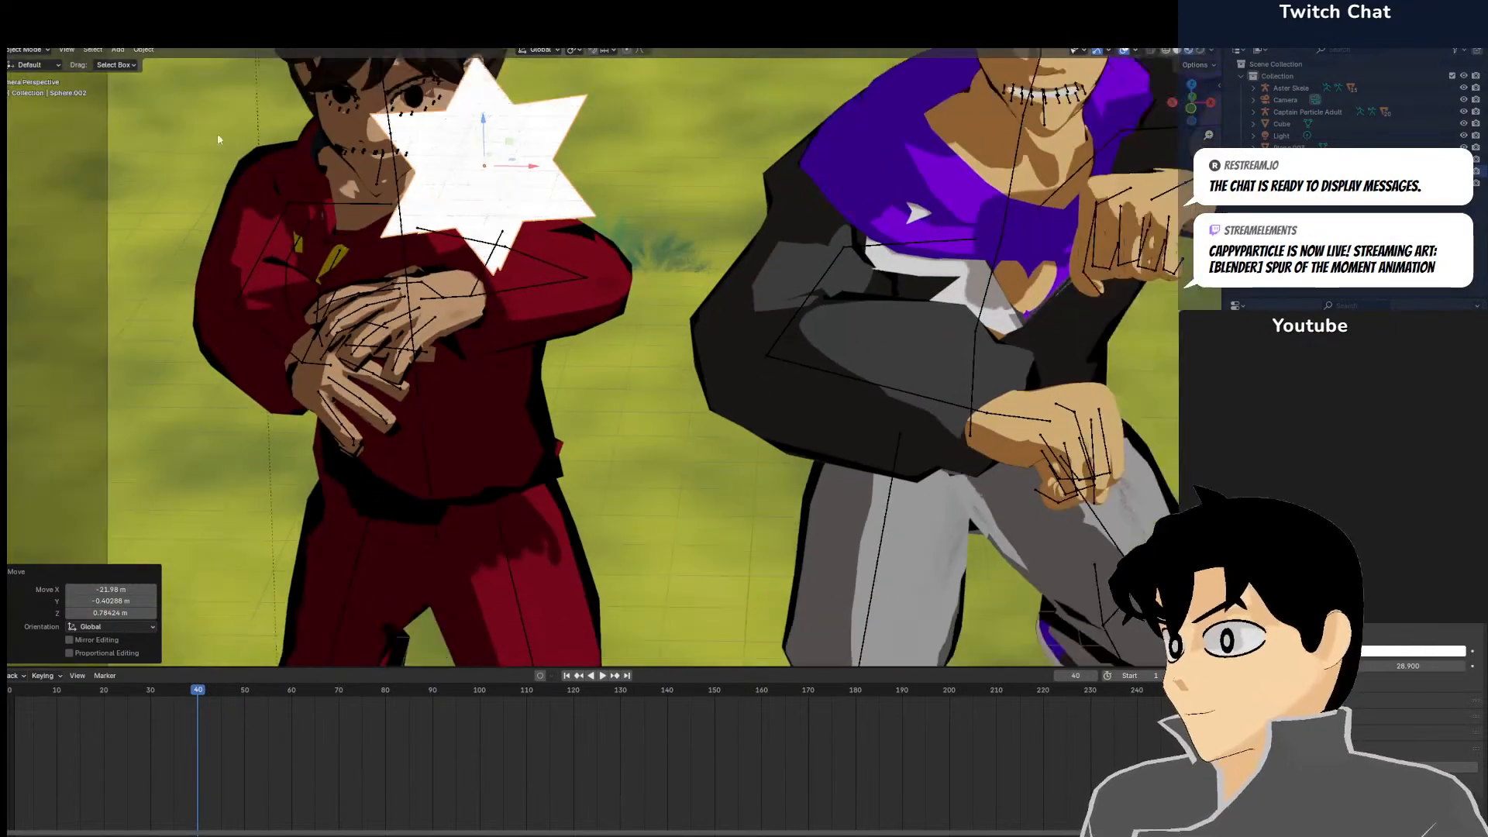
pyautogui.scroll(-3, 218, 135)
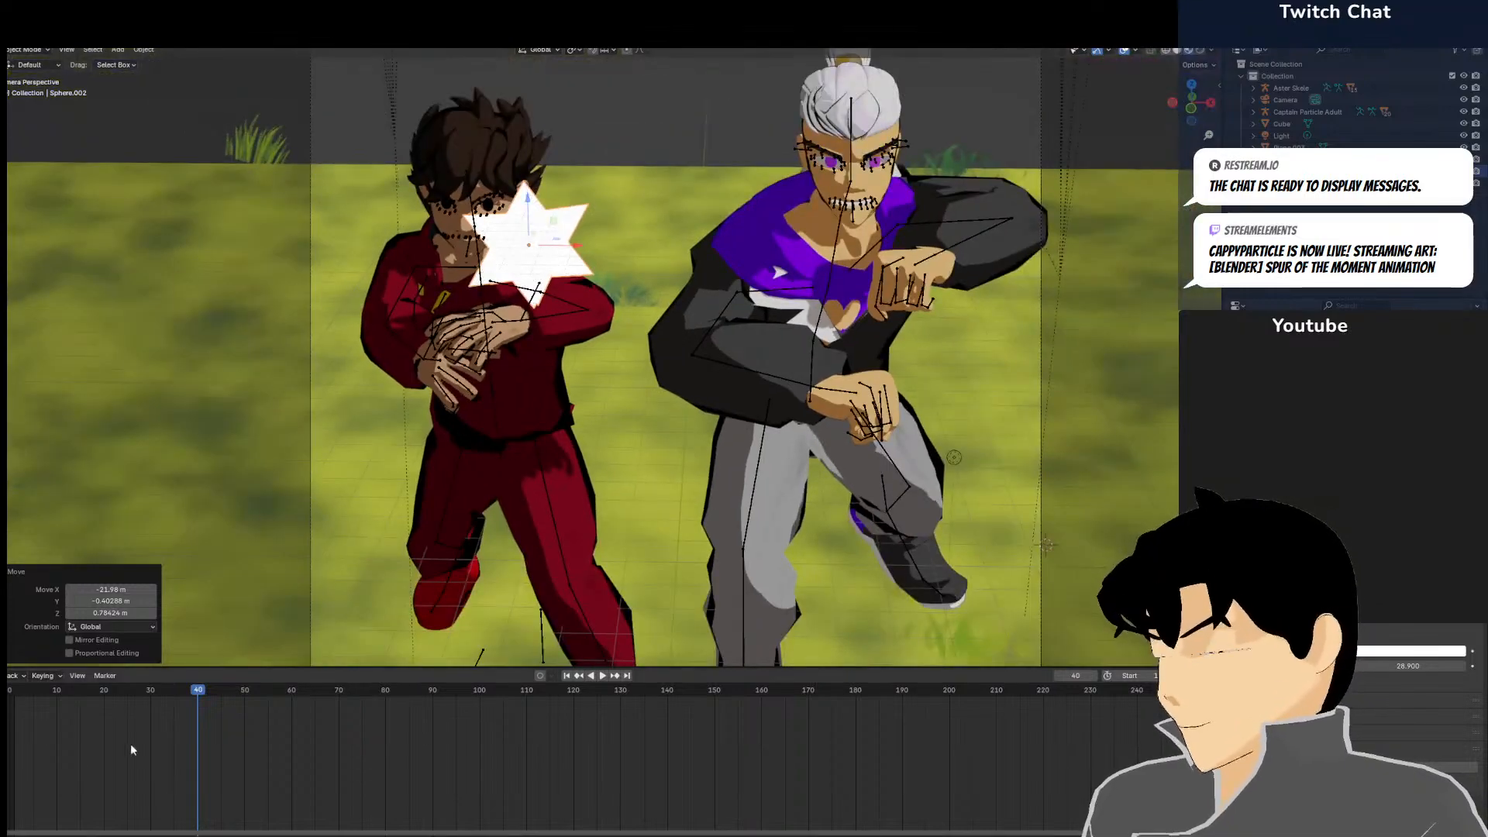
# At frame 40, move the star out of the camera frame, about 3.9 m along negative X, and keyframe it
pyautogui.moveTo(33, 689); pyautogui.dragTo(14, 712)
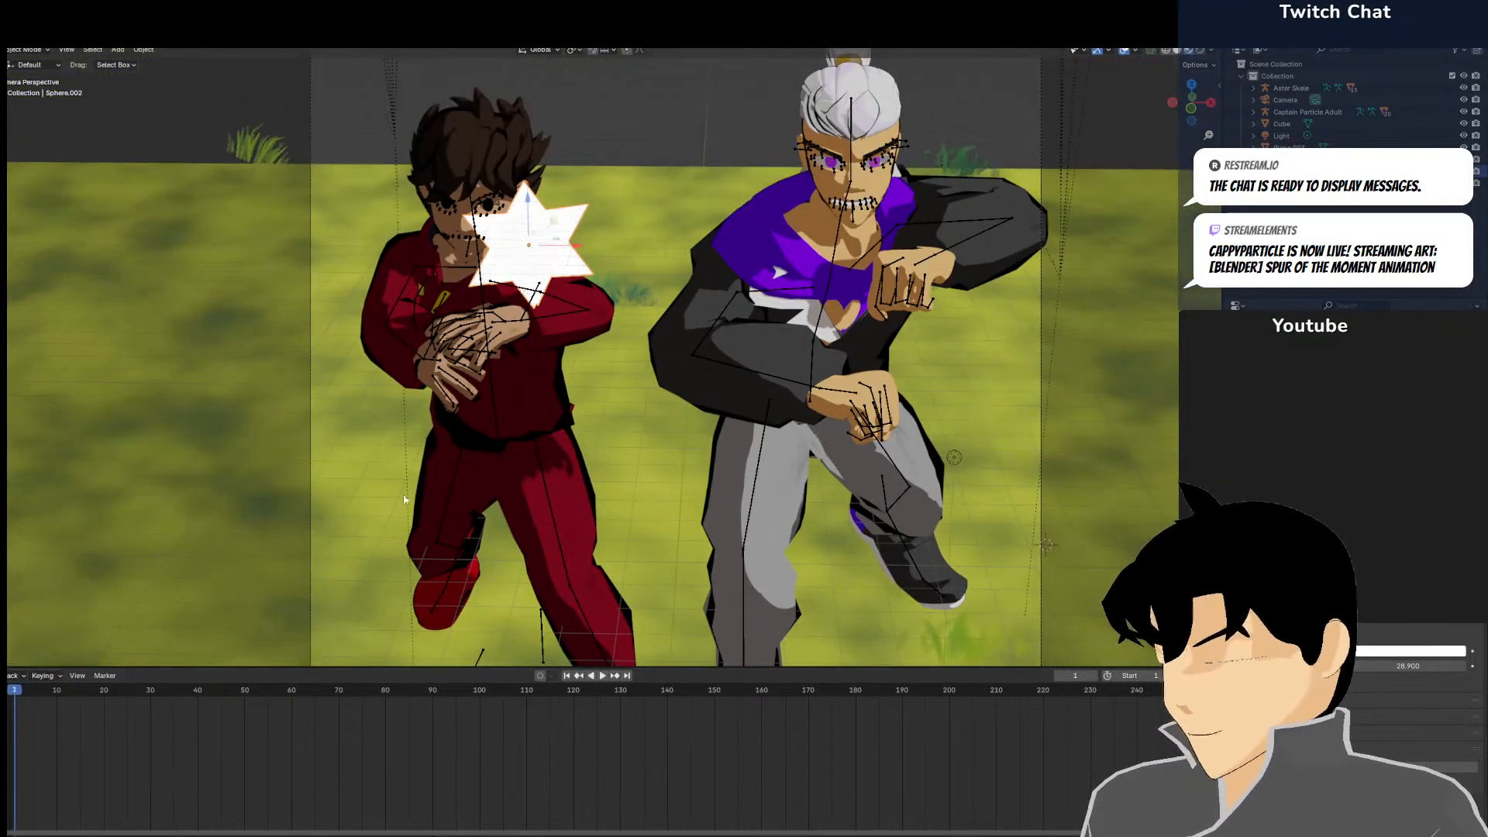
pyautogui.scroll(-3, 623, 310)
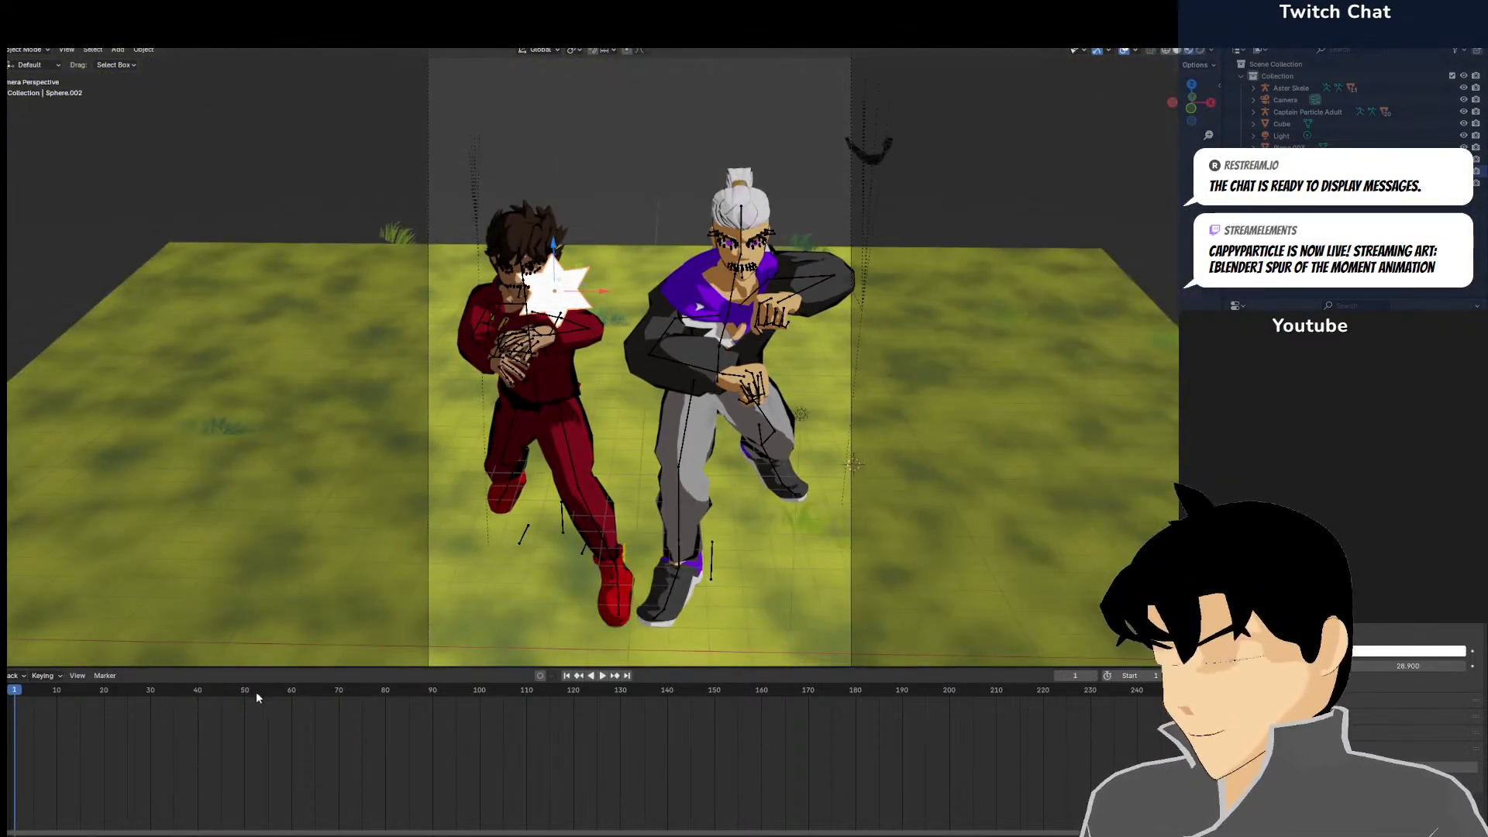
pyautogui.moveTo(207, 716); pyautogui.dragTo(198, 724)
pyautogui.press('g')
pyautogui.click(392, 444)
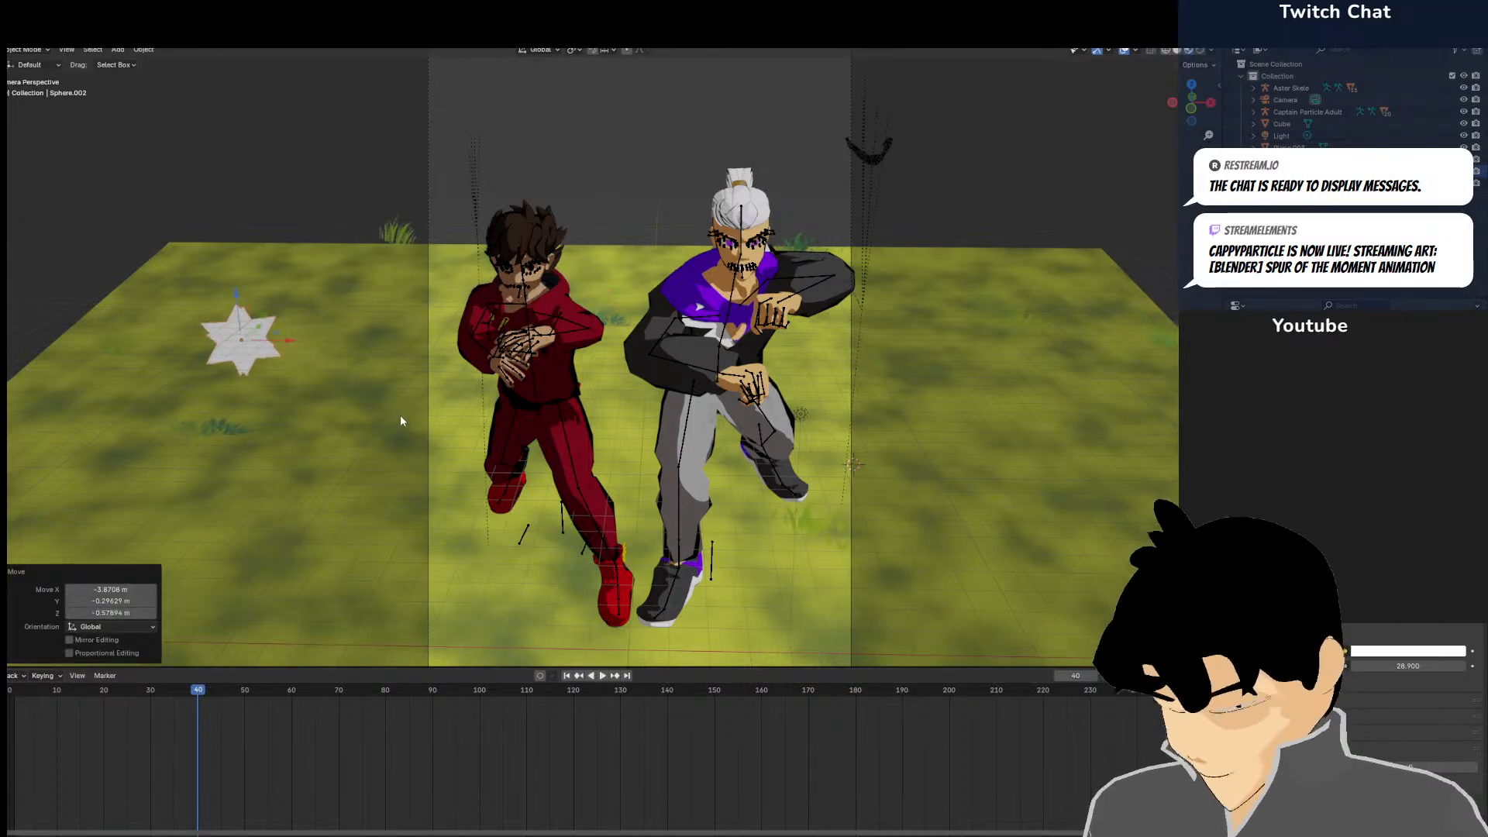
pyautogui.press('i')
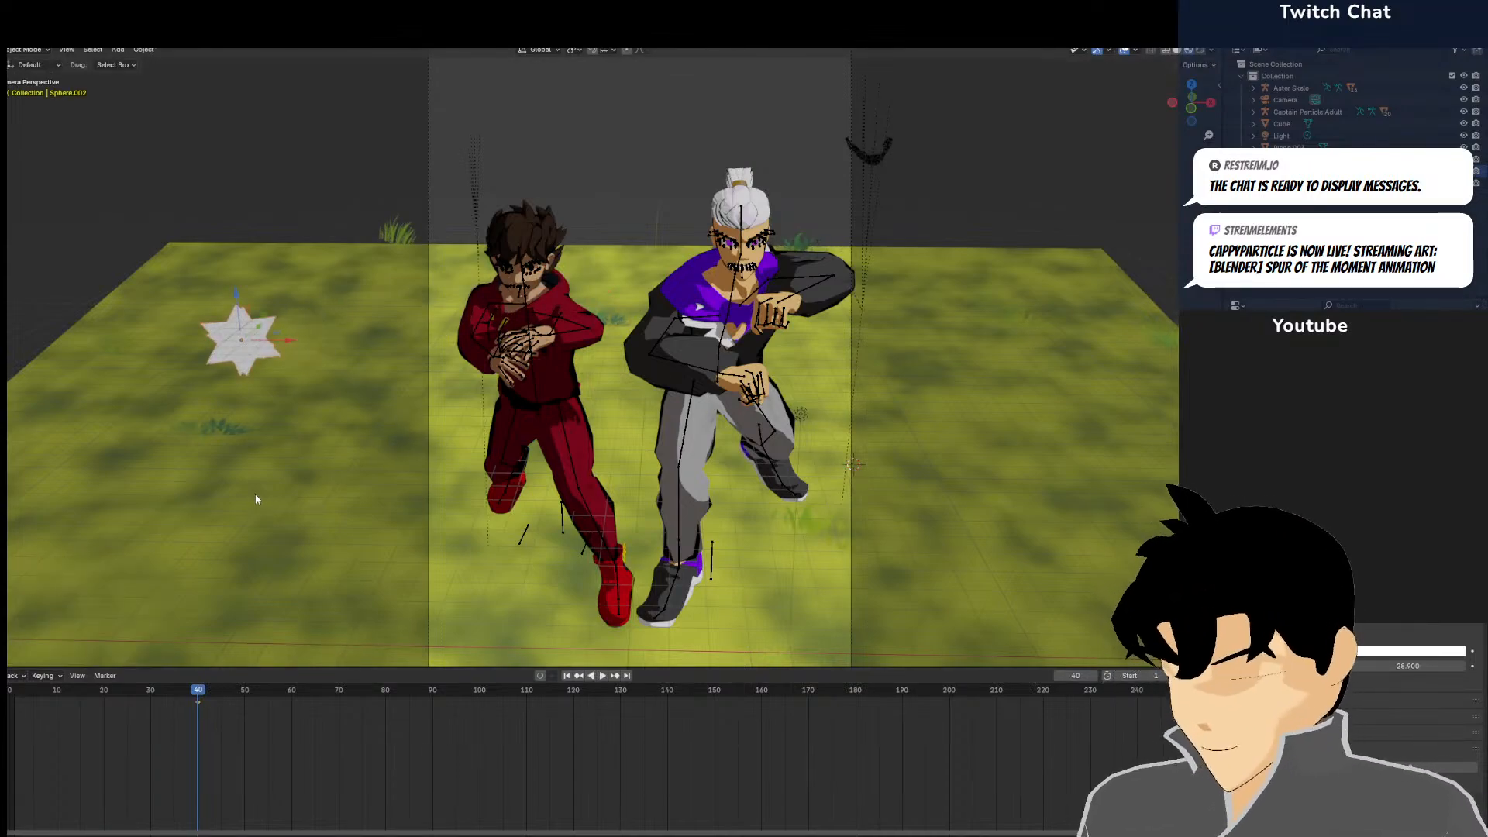
# Rename the star object to "star" and return to the camera view
pyautogui.press('KP_1')
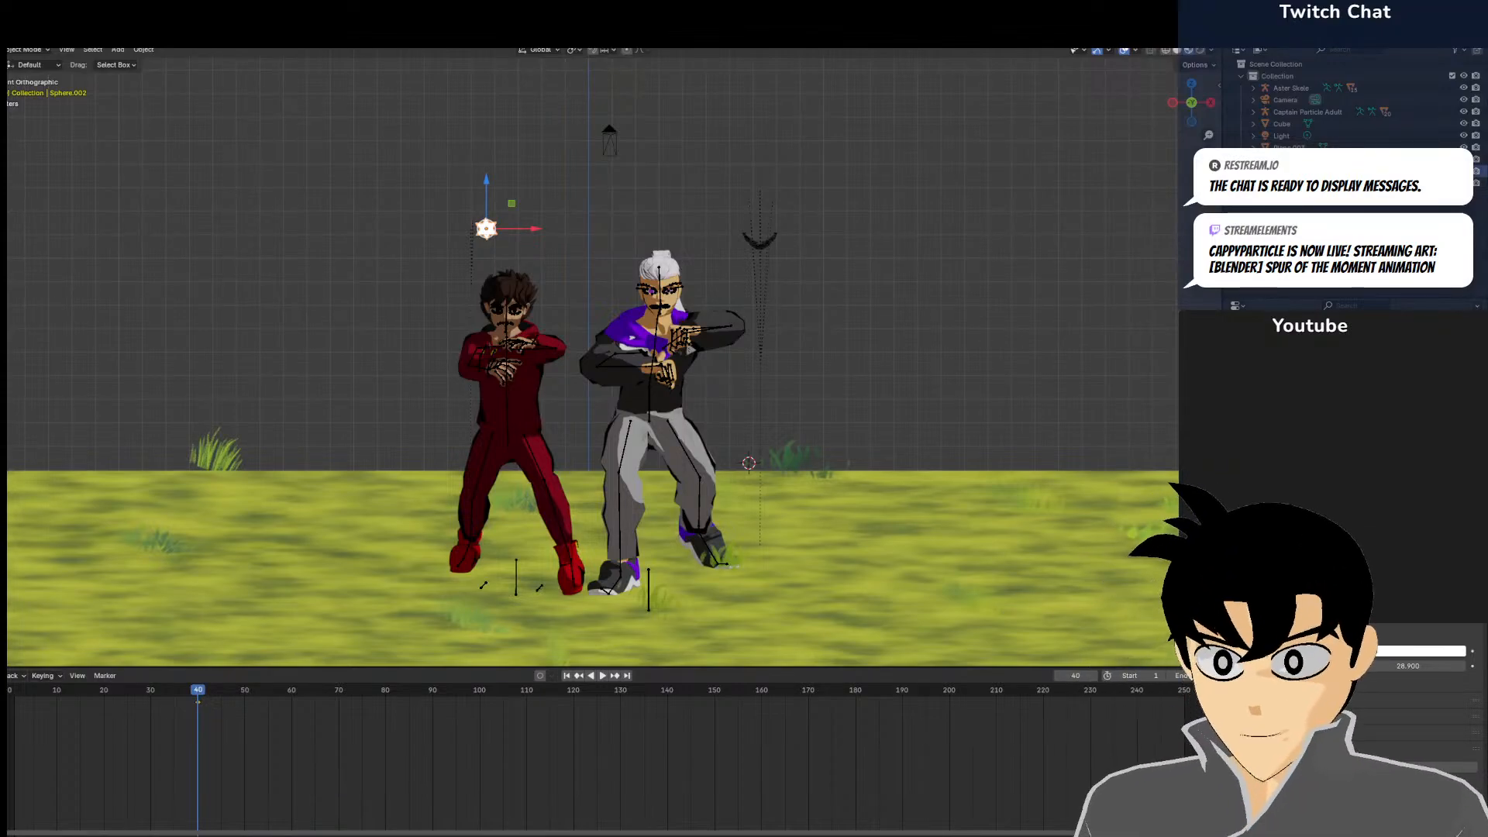
pyautogui.press('Return')
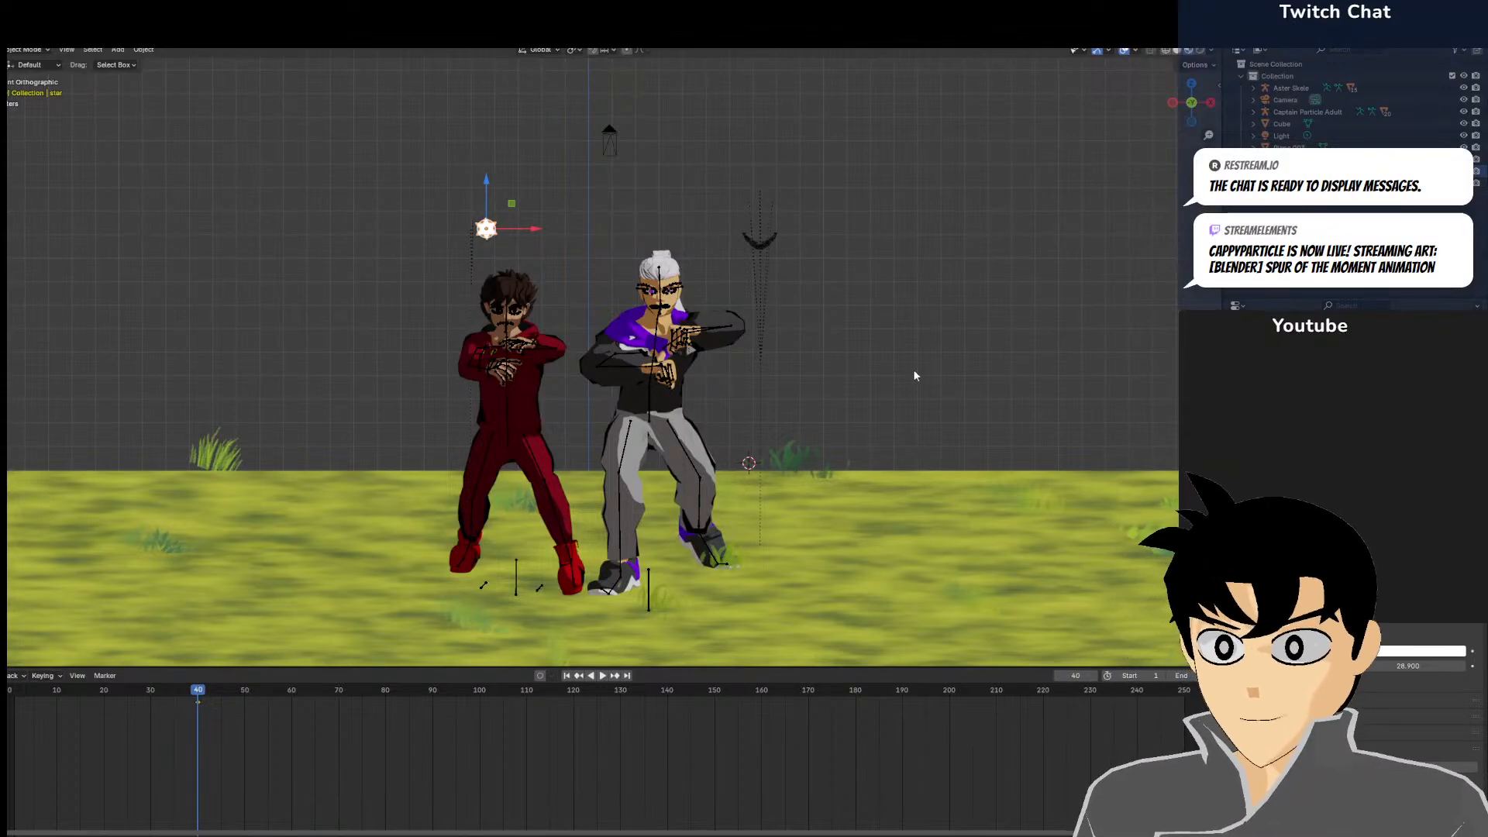
pyautogui.press('KP_0')
pyautogui.keyDown('shift'); pyautogui.moveTo(492, 232); pyautogui.dragTo(676, 197, button='middle'); pyautogui.keyUp('shift')
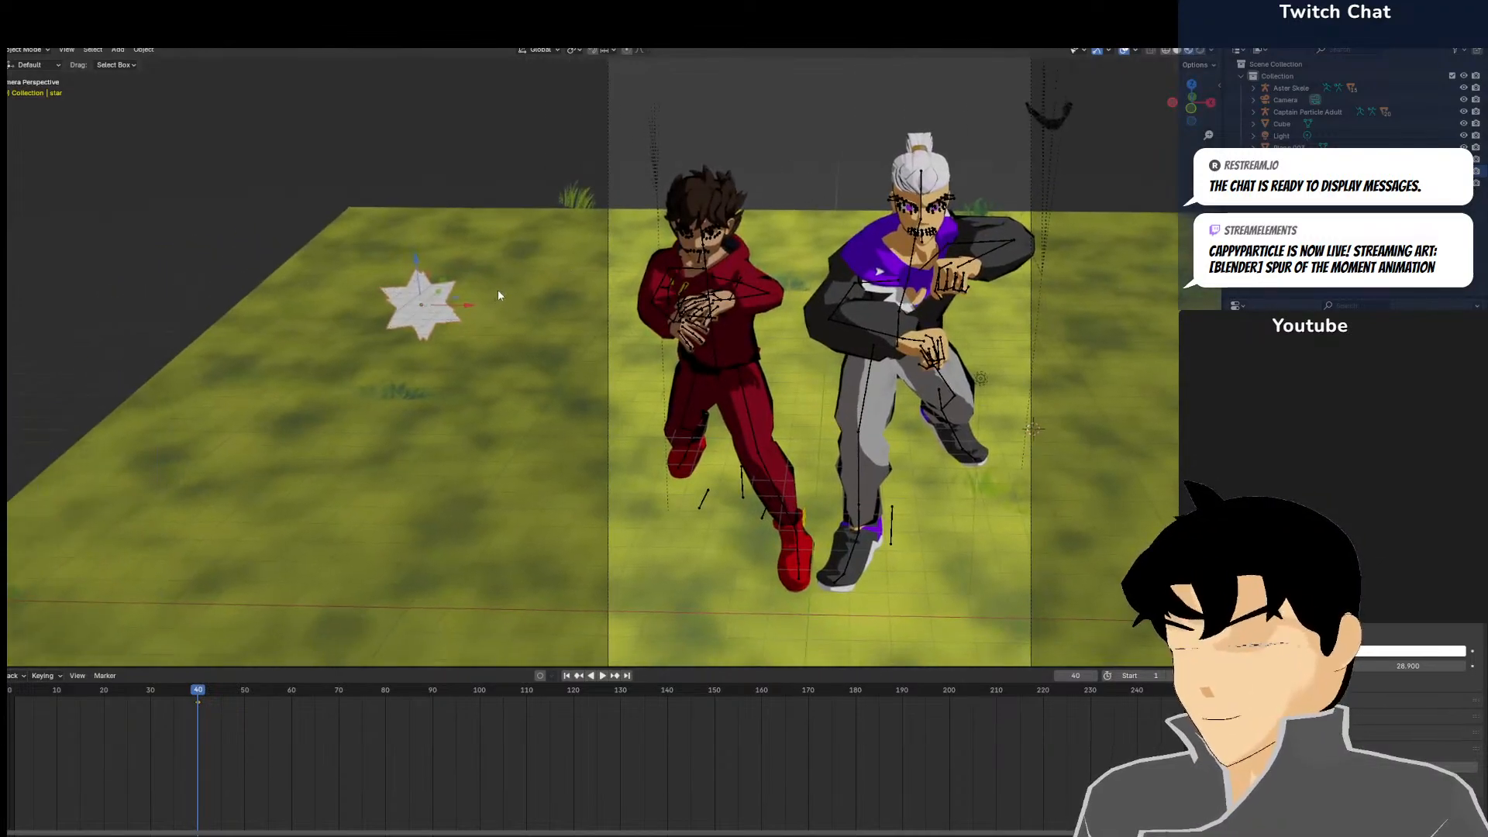
# Duplicate the star outside the frame, reselect the original and advance to frame 41
pyautogui.press('g')
pyautogui.click(403, 294)
pyautogui.hotkey('shift', 'd')
pyautogui.click(406, 245)
pyautogui.click(324, 322)
pyautogui.press('Right')
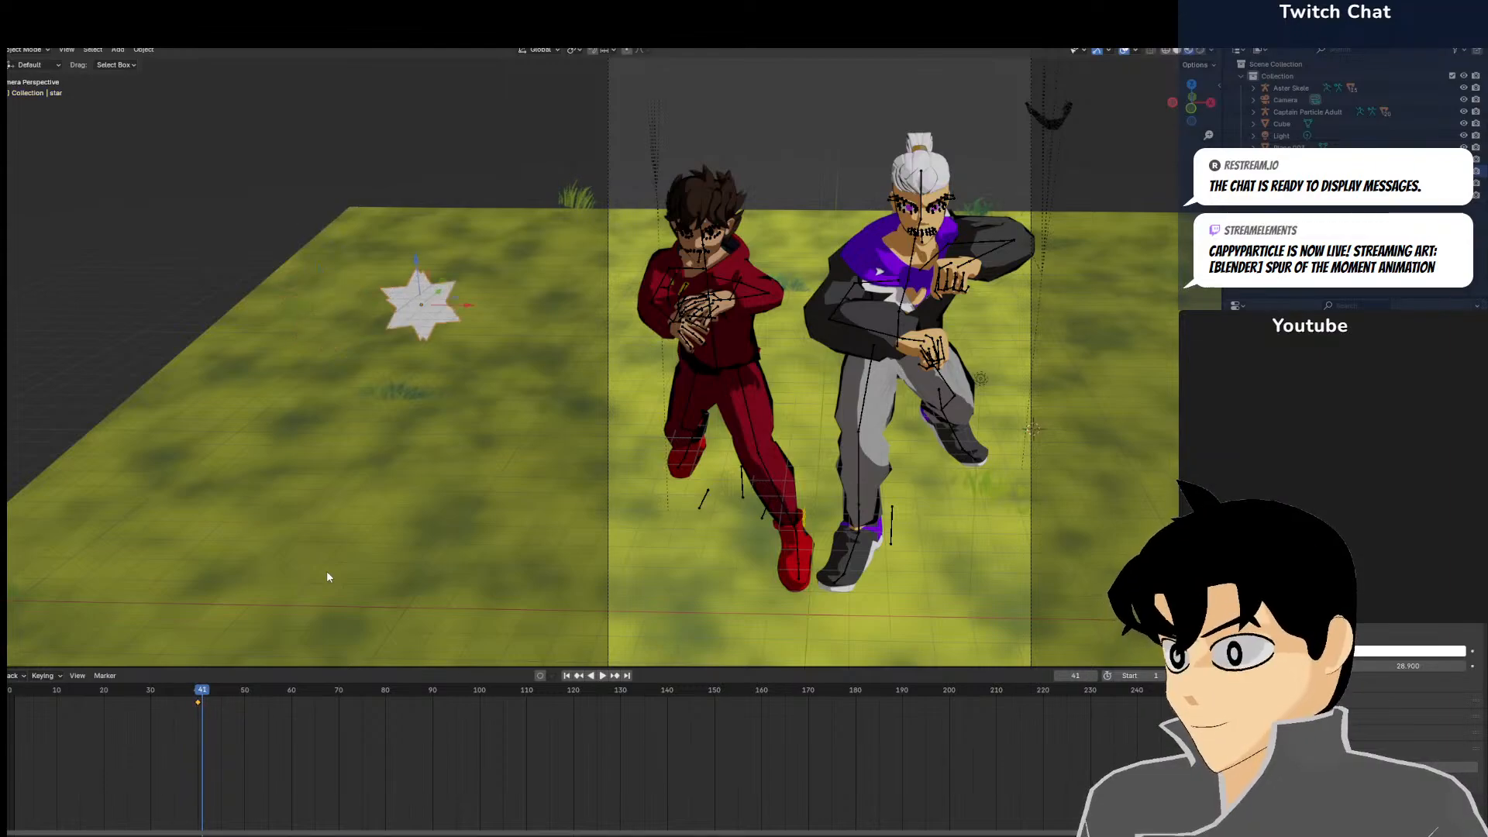
# Move the original star beside the red-clad character's head, about 4.1 m along X, and scale it down
pyautogui.hotkey('shift', 'd')
pyautogui.click(848, 194)
pyautogui.press('s')
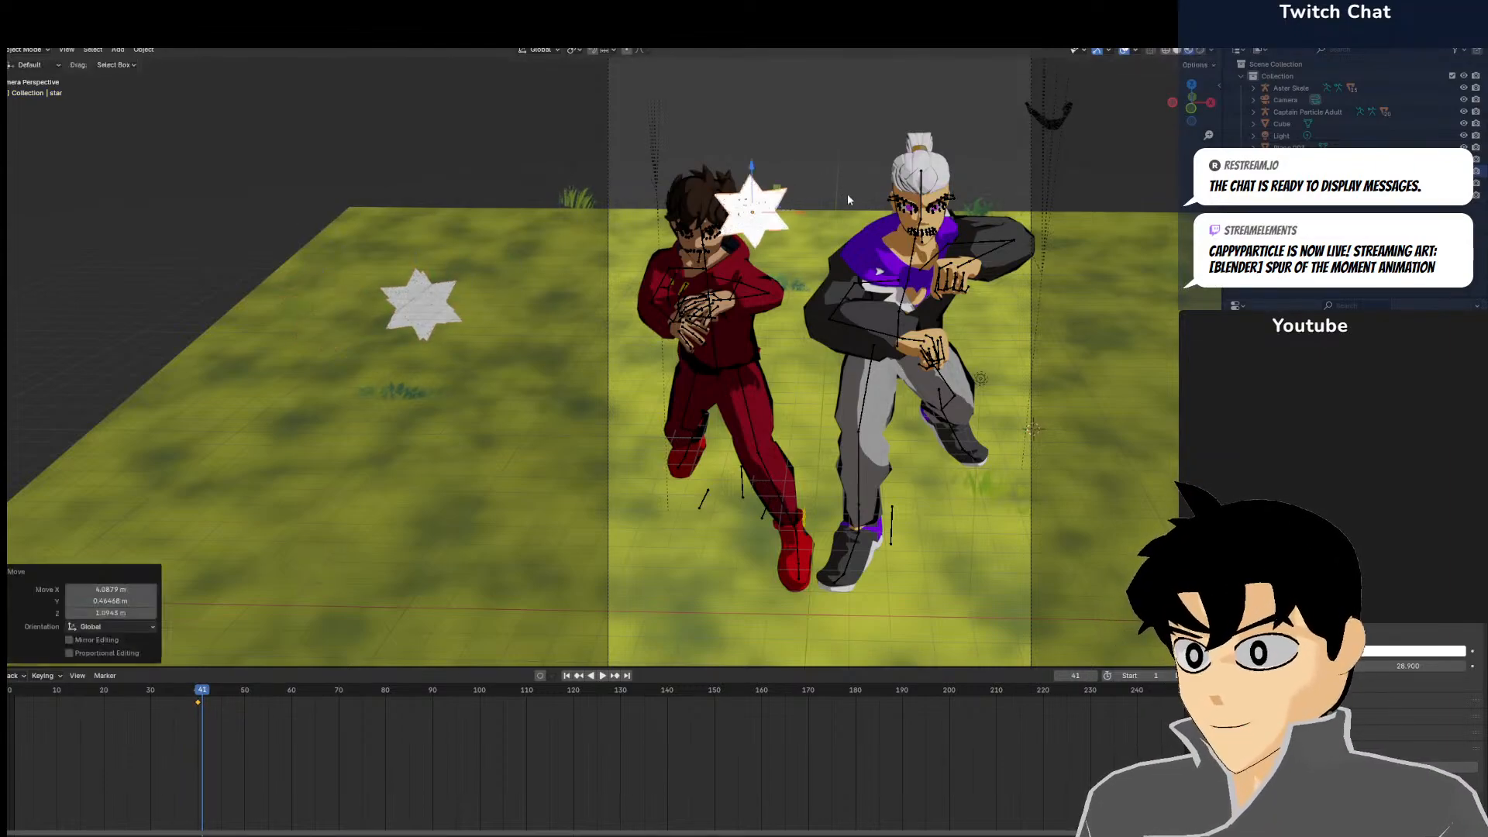
pyautogui.click(801, 204)
pyautogui.press('g')
pyautogui.click(774, 213)
pyautogui.press('g')
pyautogui.click(783, 209)
# Fine-tune the small star's position over the hair beside the red-clad character's eye and keyframe it at frame 41
pyautogui.scroll(8, 681, 267)
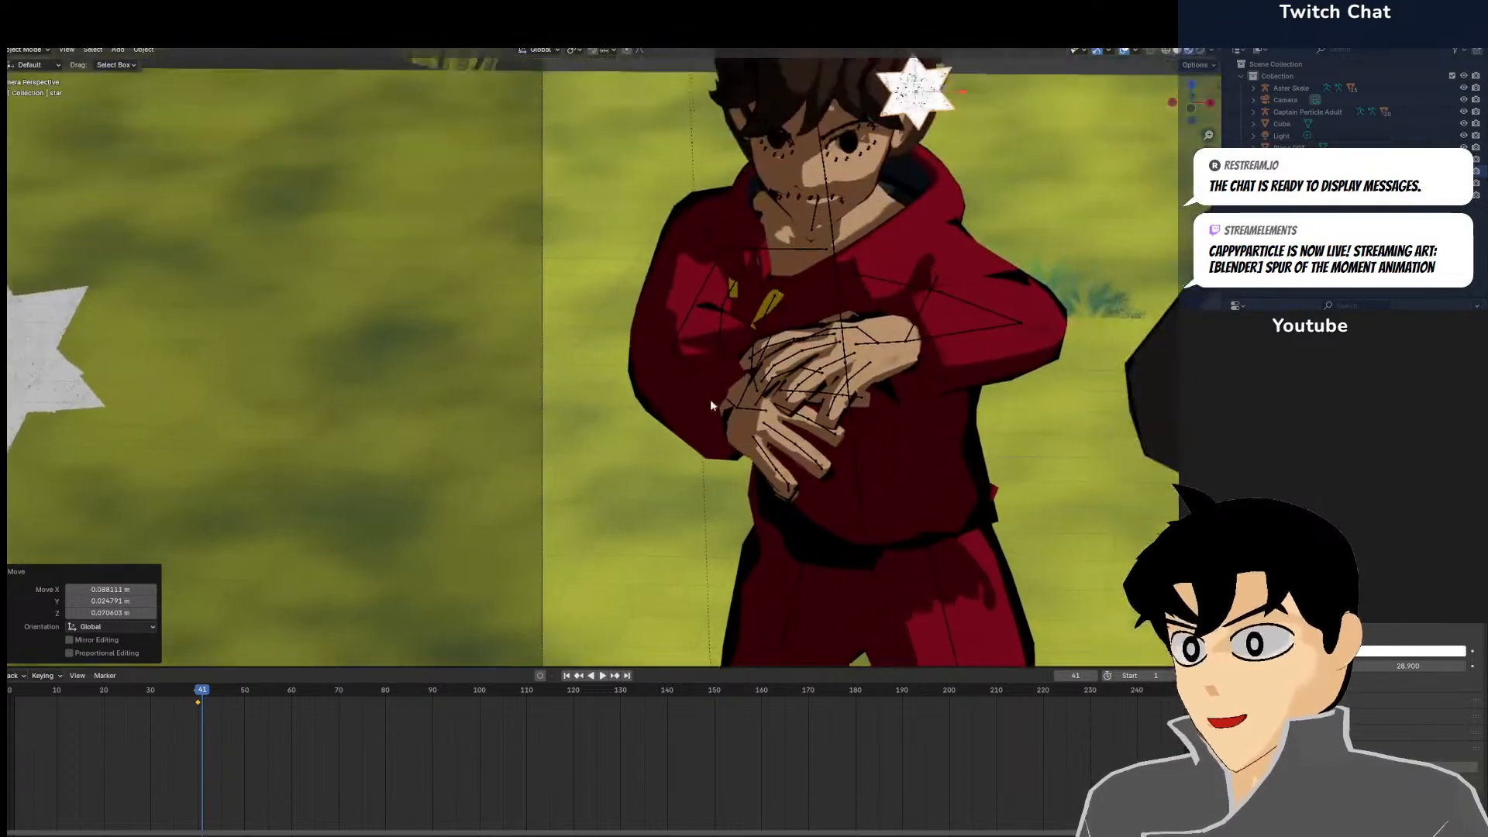
pyautogui.keyDown('shift'); pyautogui.moveTo(811, 226); pyautogui.dragTo(684, 431, button='middle'); pyautogui.keyUp('shift')
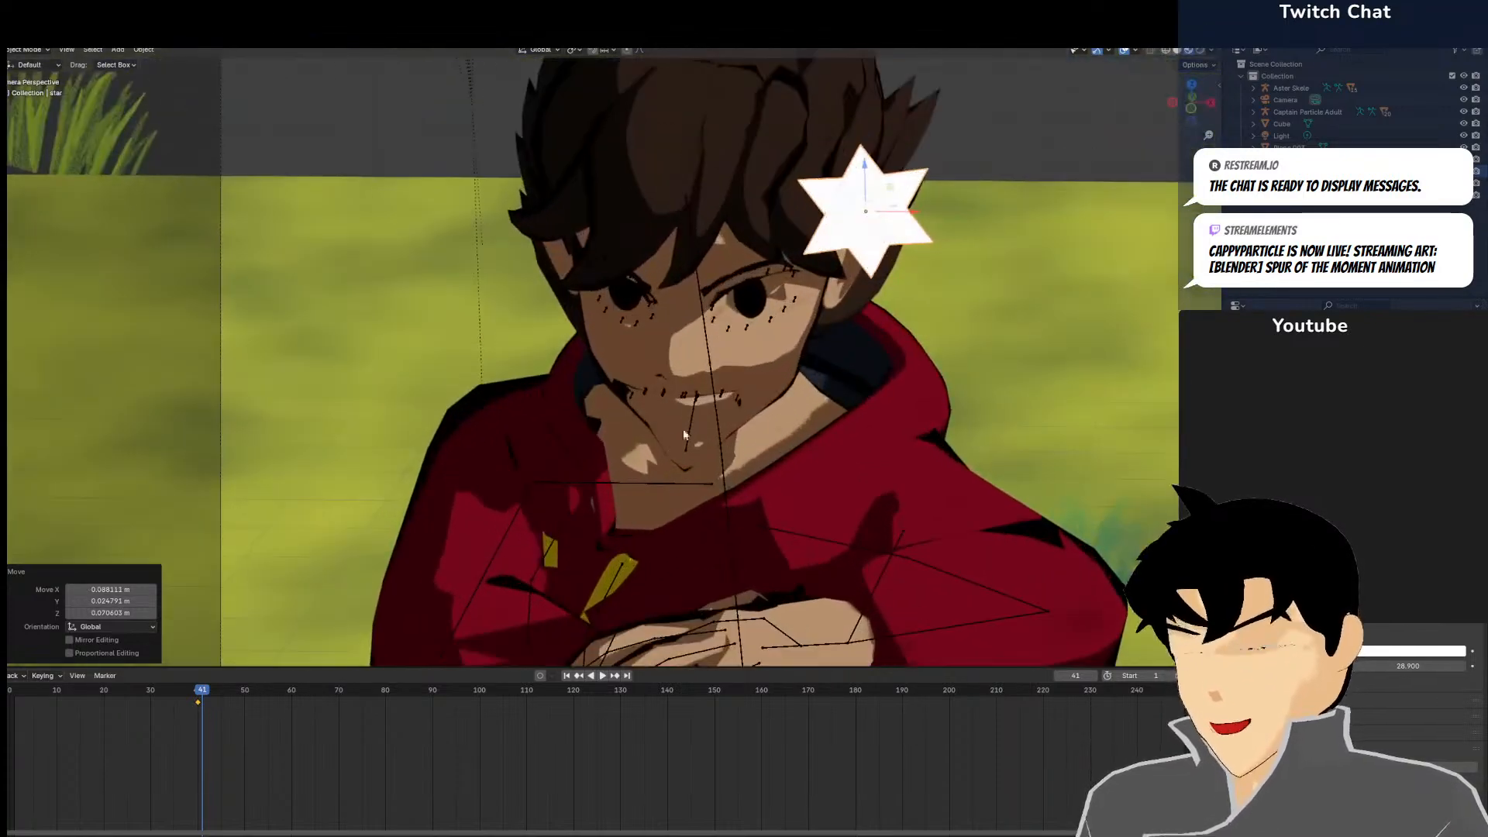
pyautogui.press('g')
pyautogui.click(918, 281)
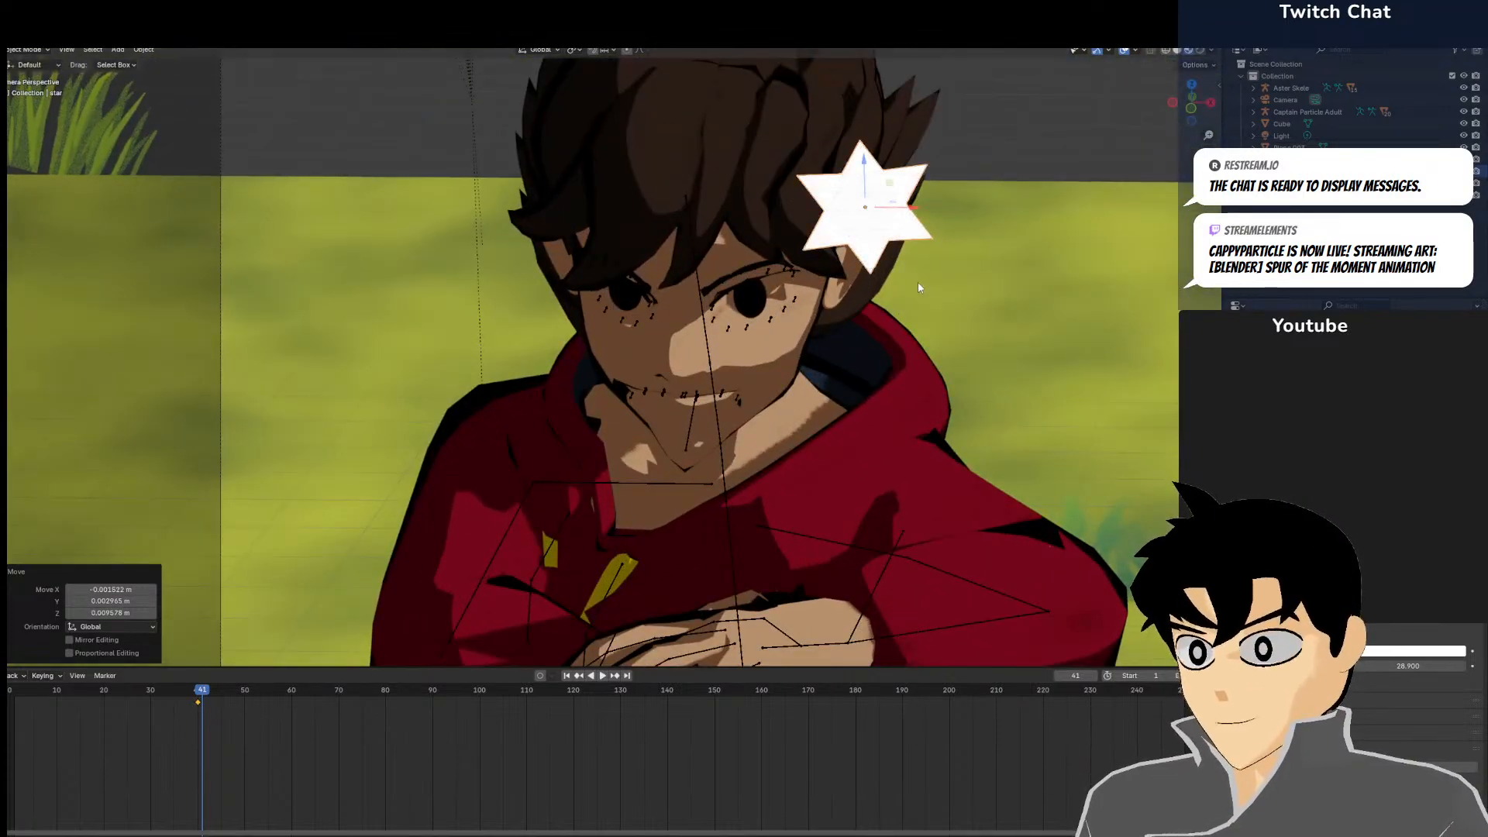
pyautogui.scroll(-6, 918, 280)
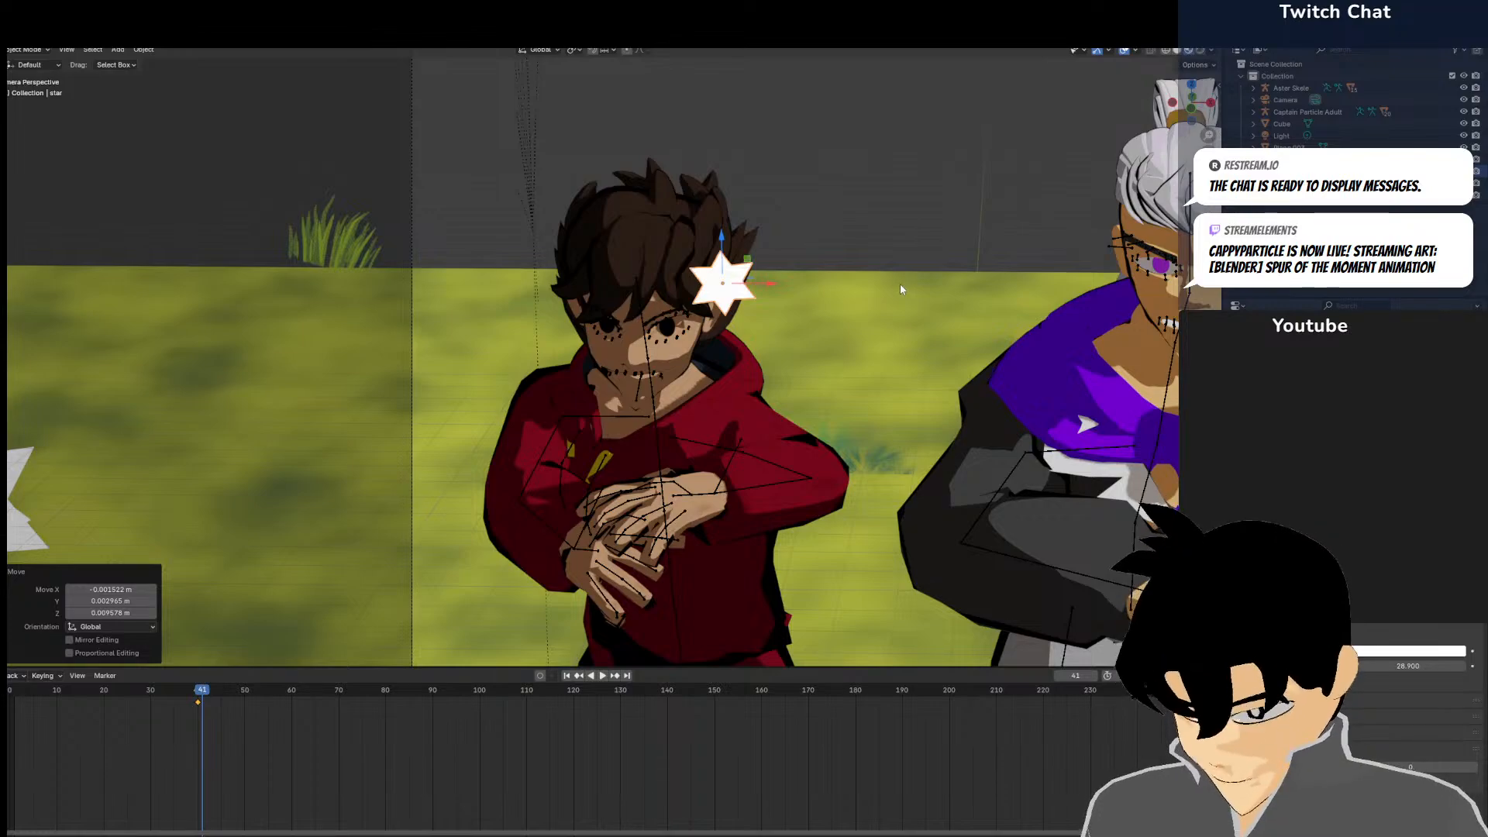
pyautogui.press('i')
# Move the duplicate star beside the white-haired character's head and scale it to 0.29
pyautogui.scroll(-3, 141, 536)
pyautogui.click(173, 484)
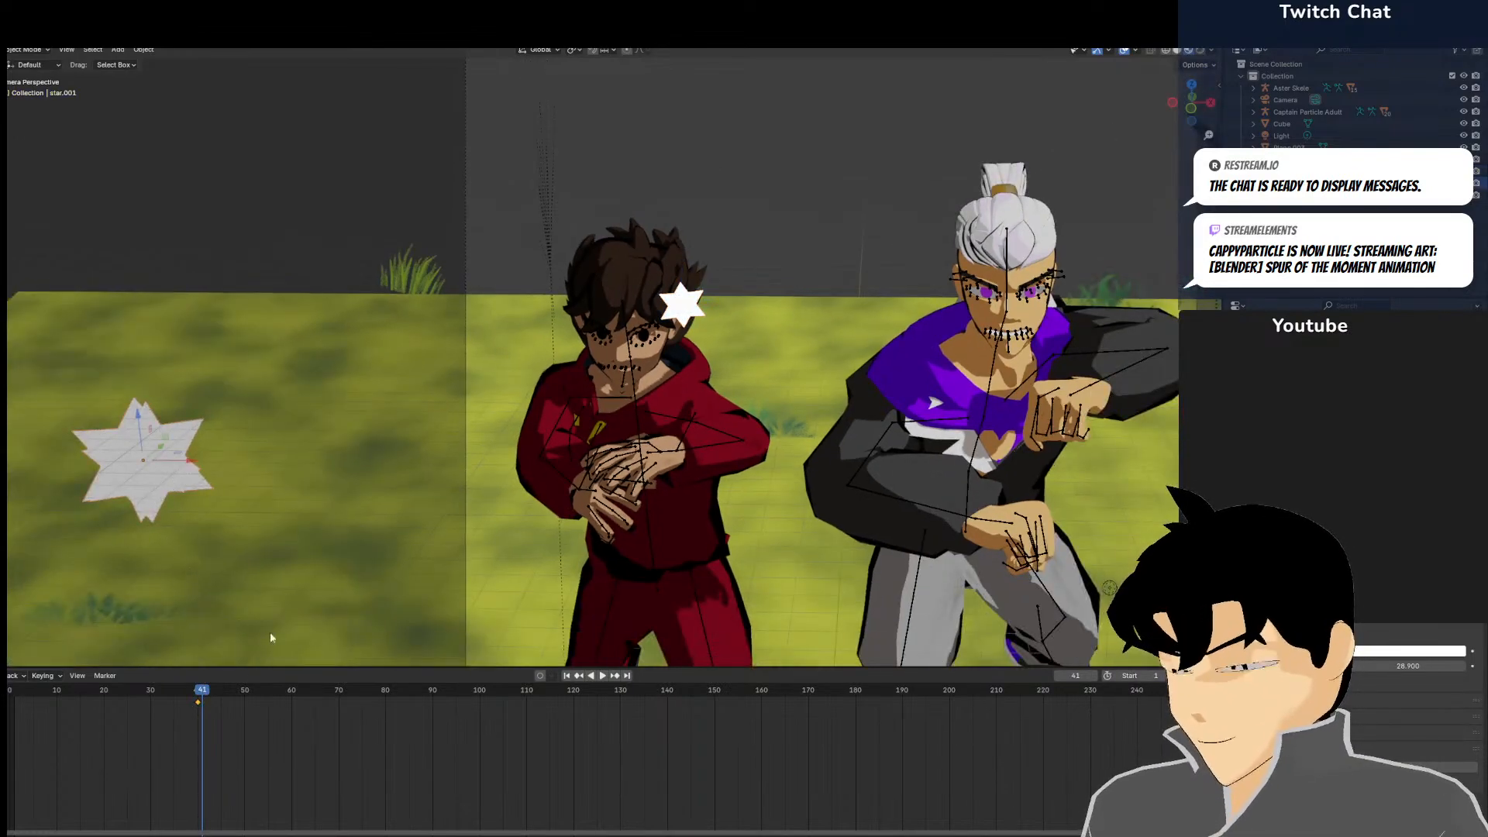
pyautogui.press('g')
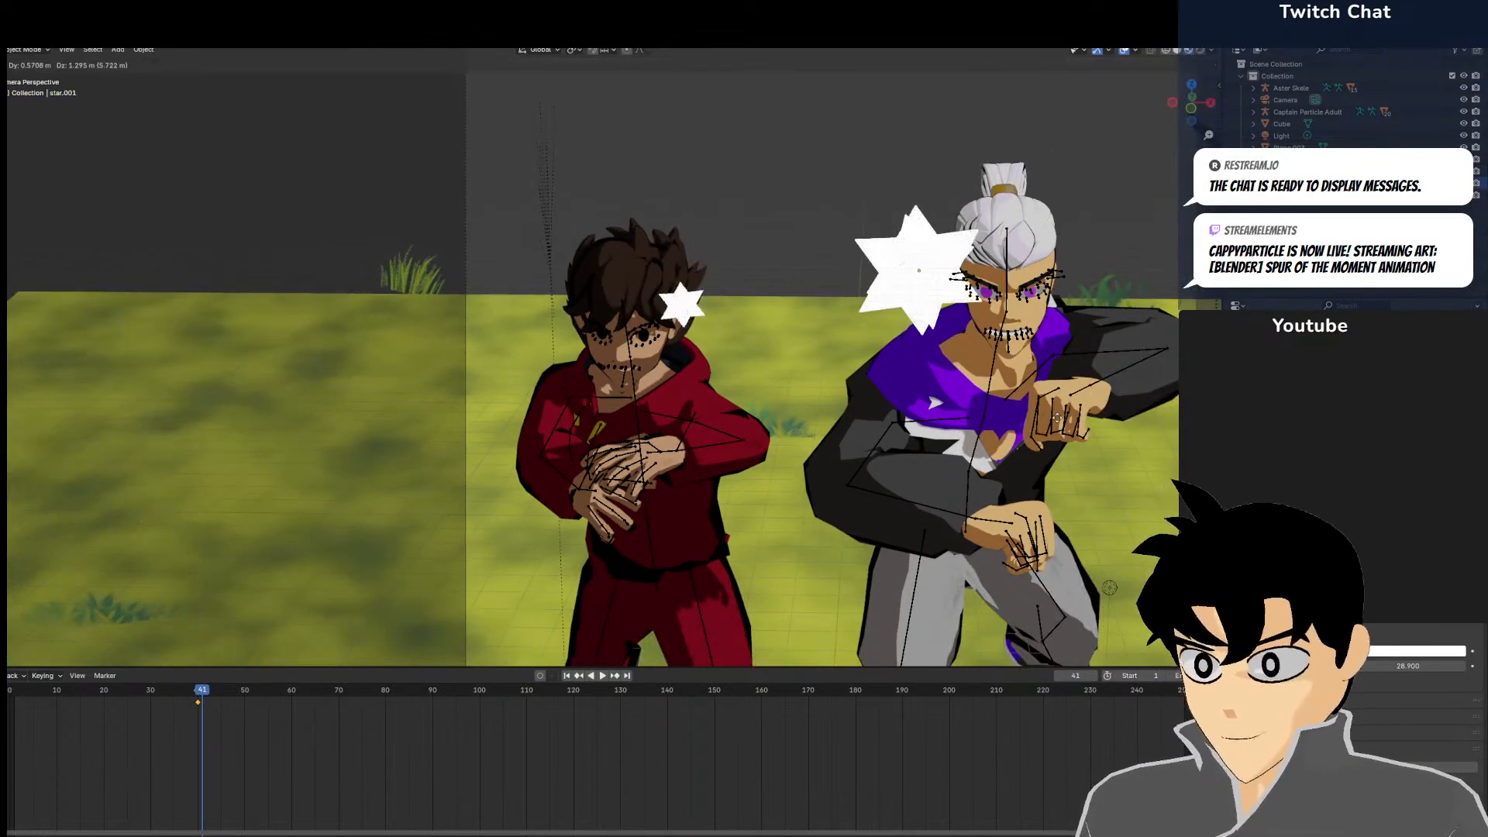
pyautogui.click(1057, 418)
pyautogui.press('s')
pyautogui.click(993, 282)
# Shift the duplicate star against the side of the white-haired character's head and keyframe it at frame 41
pyautogui.press('g')
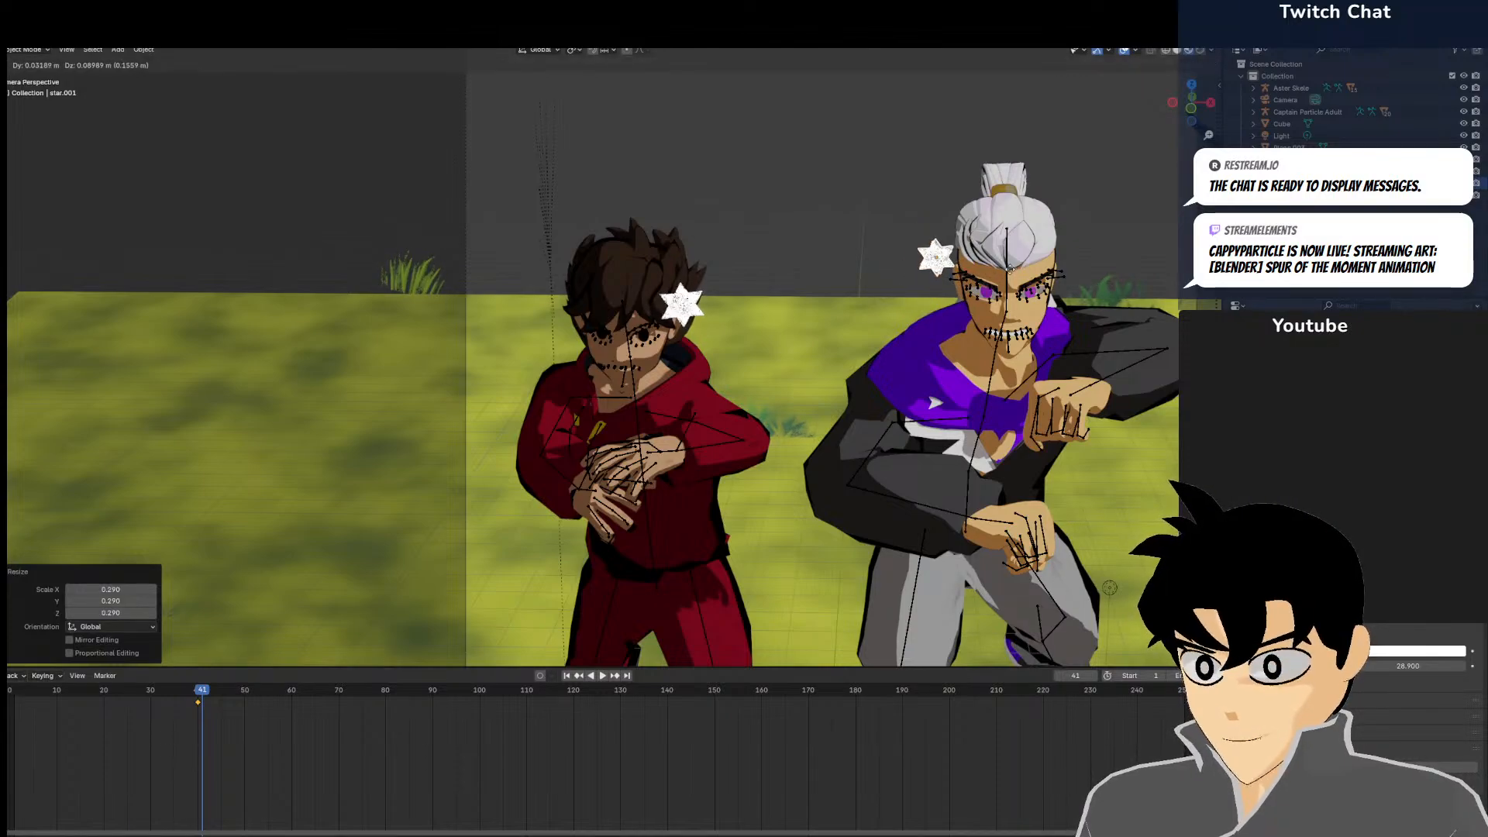
pyautogui.click(1096, 276)
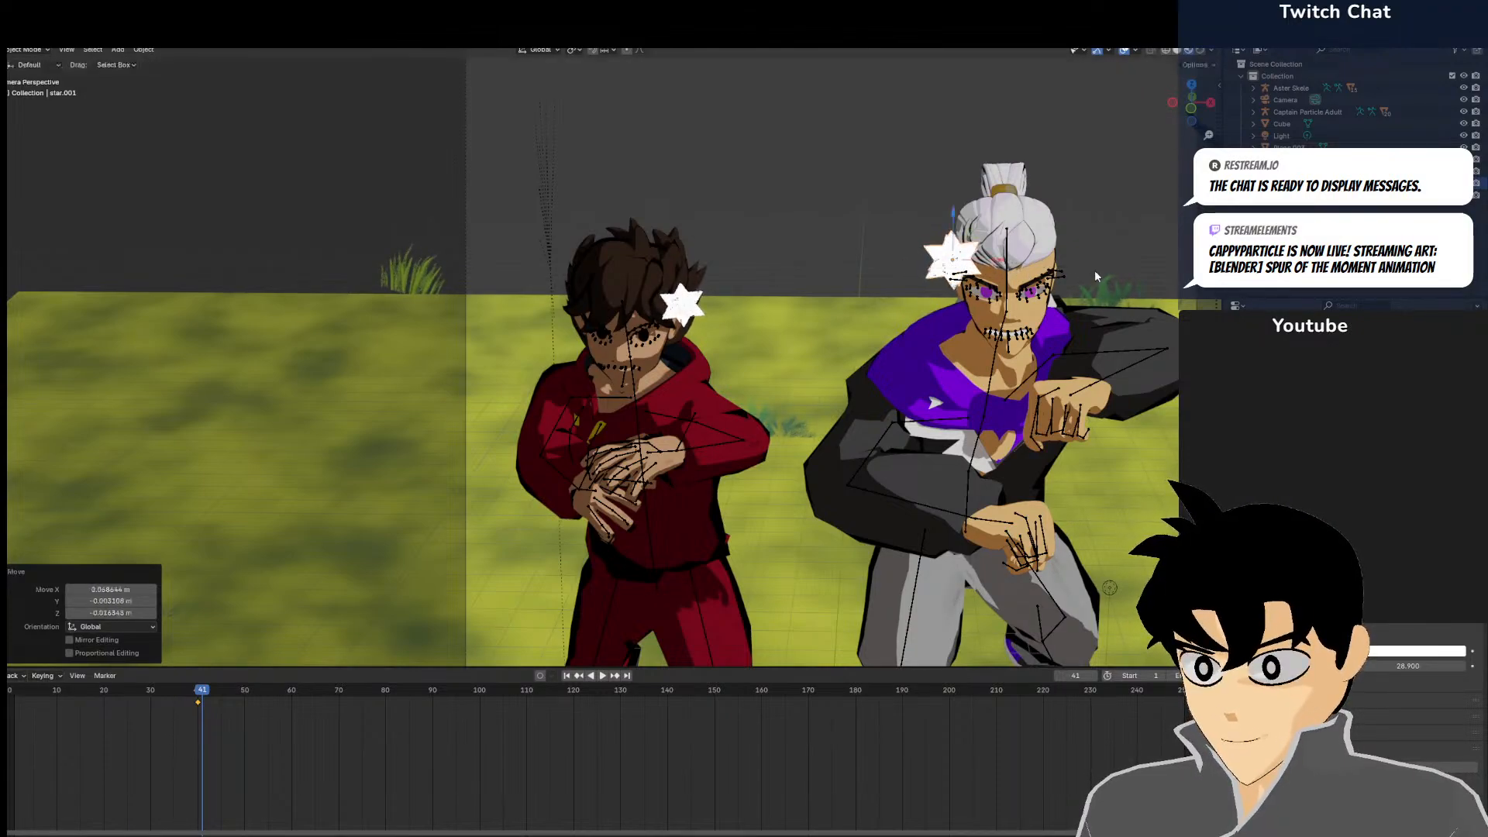
pyautogui.press('i')
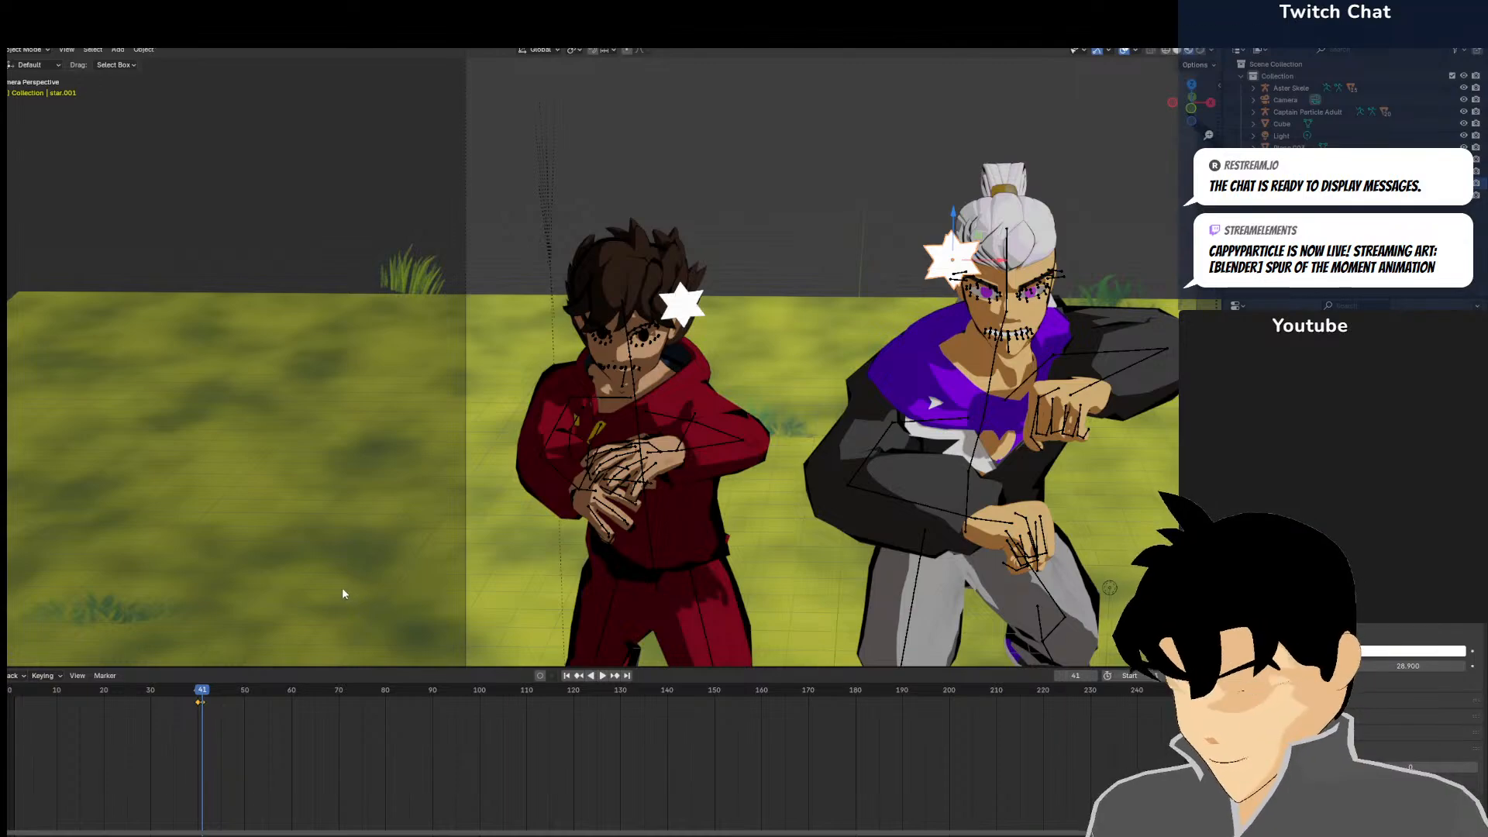
pyautogui.scroll(-5, 378, 538)
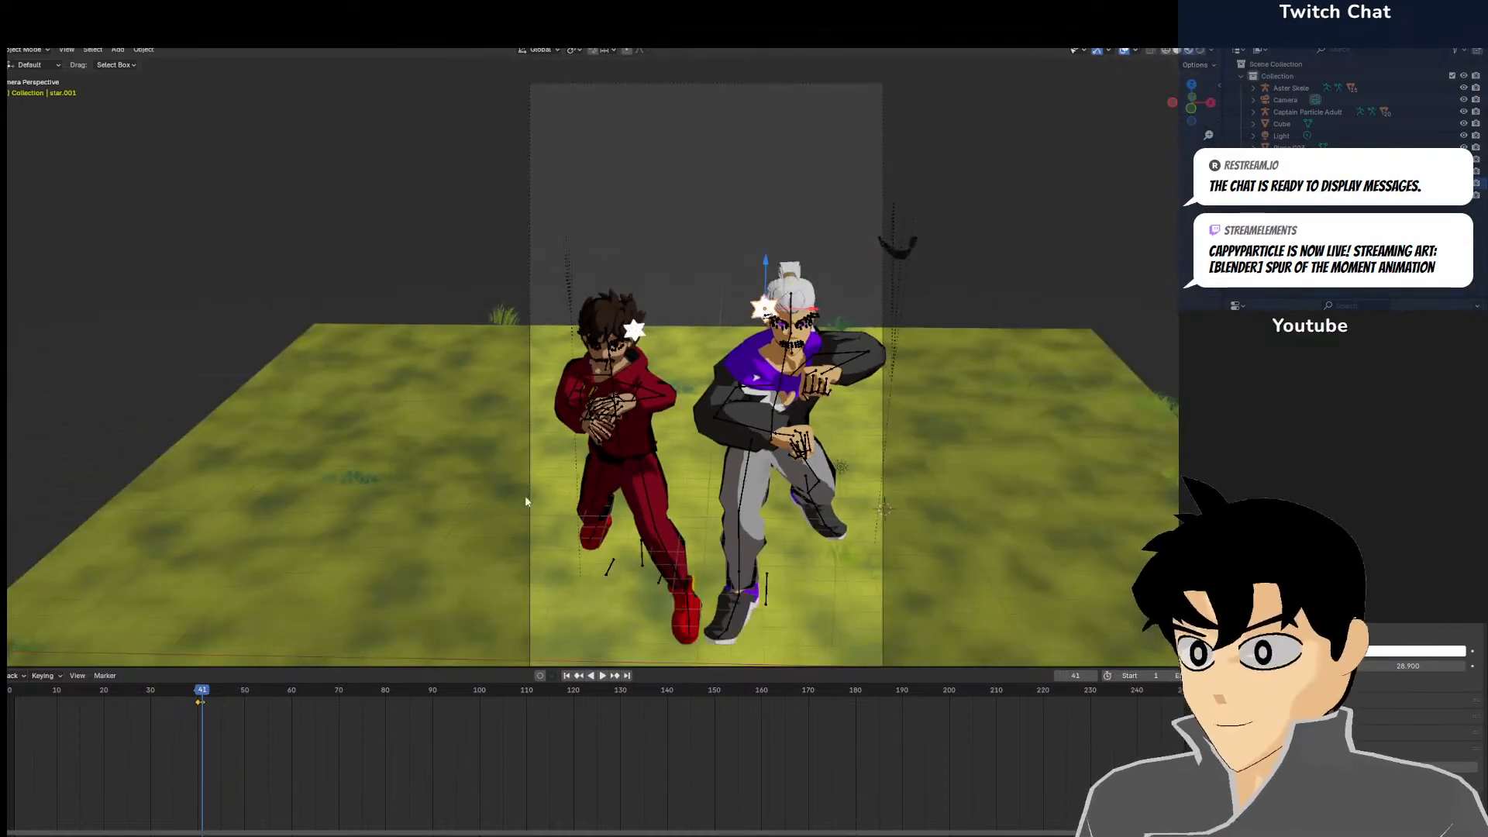
# Go back to frame 40 and keyframe the black square plane and the grass plane there
pyautogui.press('Left')
pyautogui.scroll(-3, 698, 503)
pyautogui.click(775, 502)
pyautogui.press('g')
pyautogui.click(922, 513)
pyautogui.moveTo(922, 513); pyautogui.dragTo(753, 460, button='middle')
pyautogui.scroll(-10, 821, 482)
pyautogui.scroll(2, 748, 464)
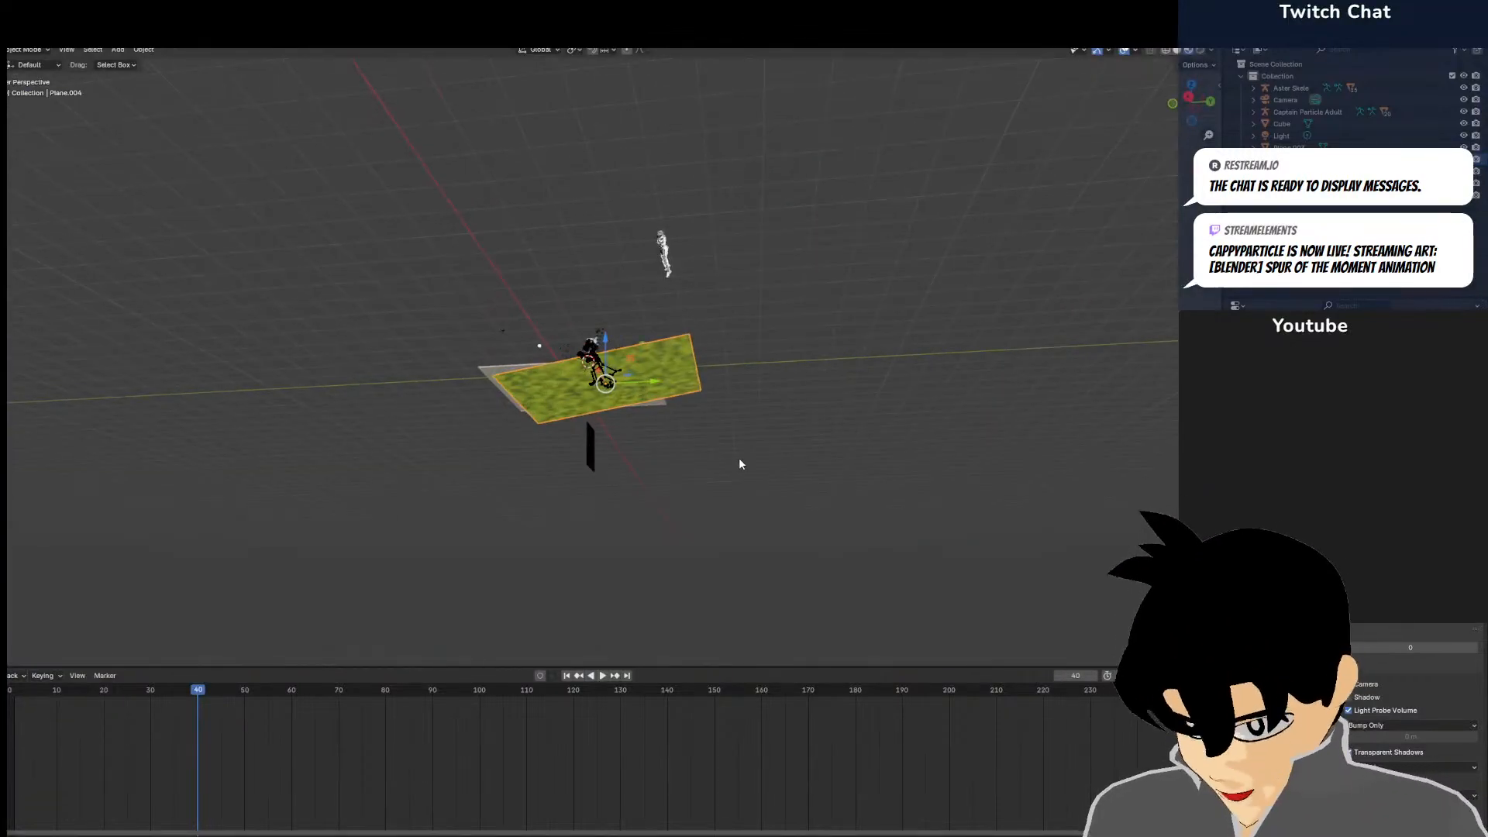
pyautogui.click(591, 448)
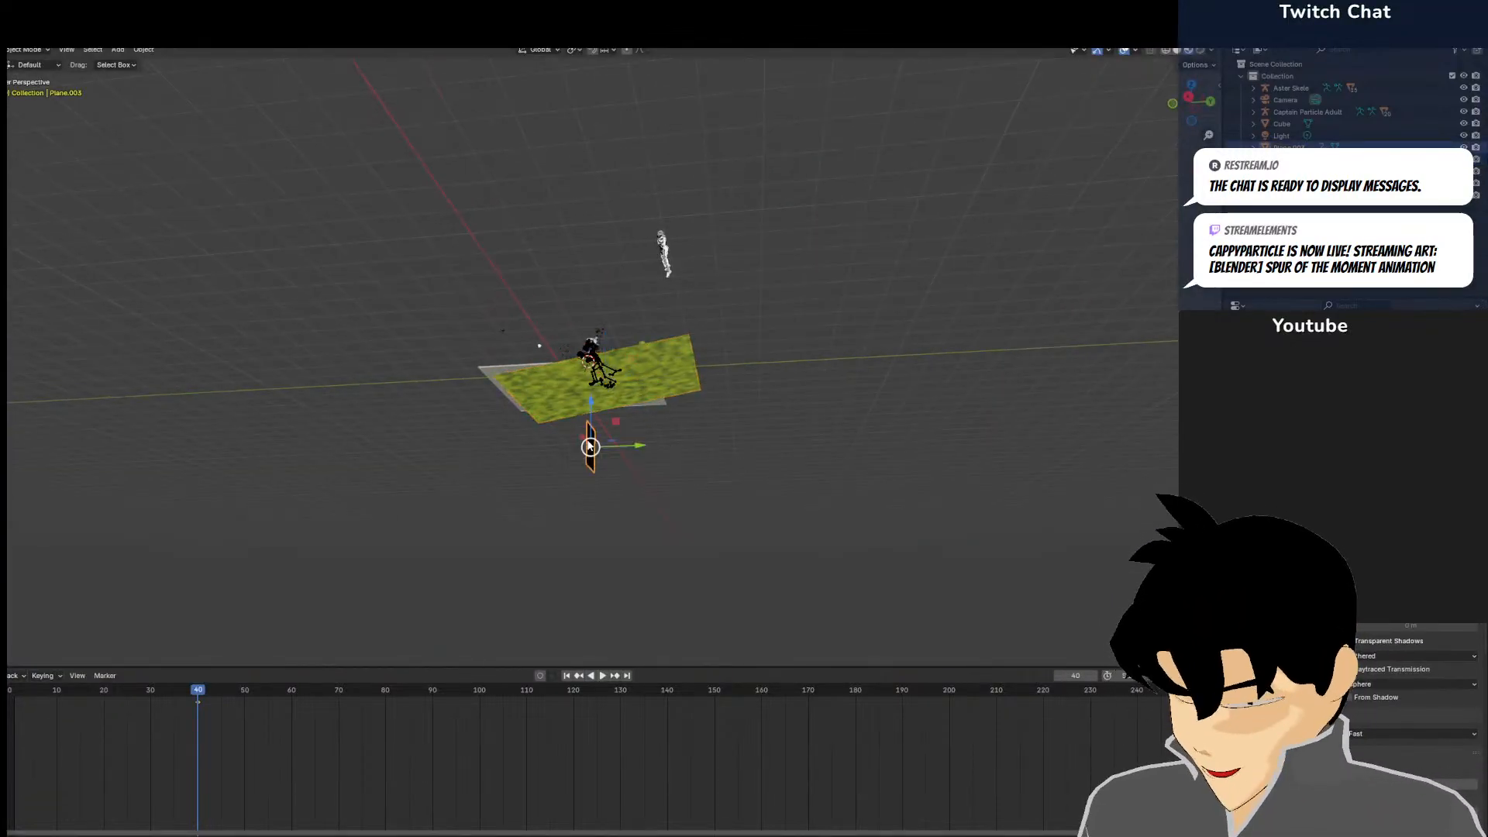
pyautogui.click(643, 374)
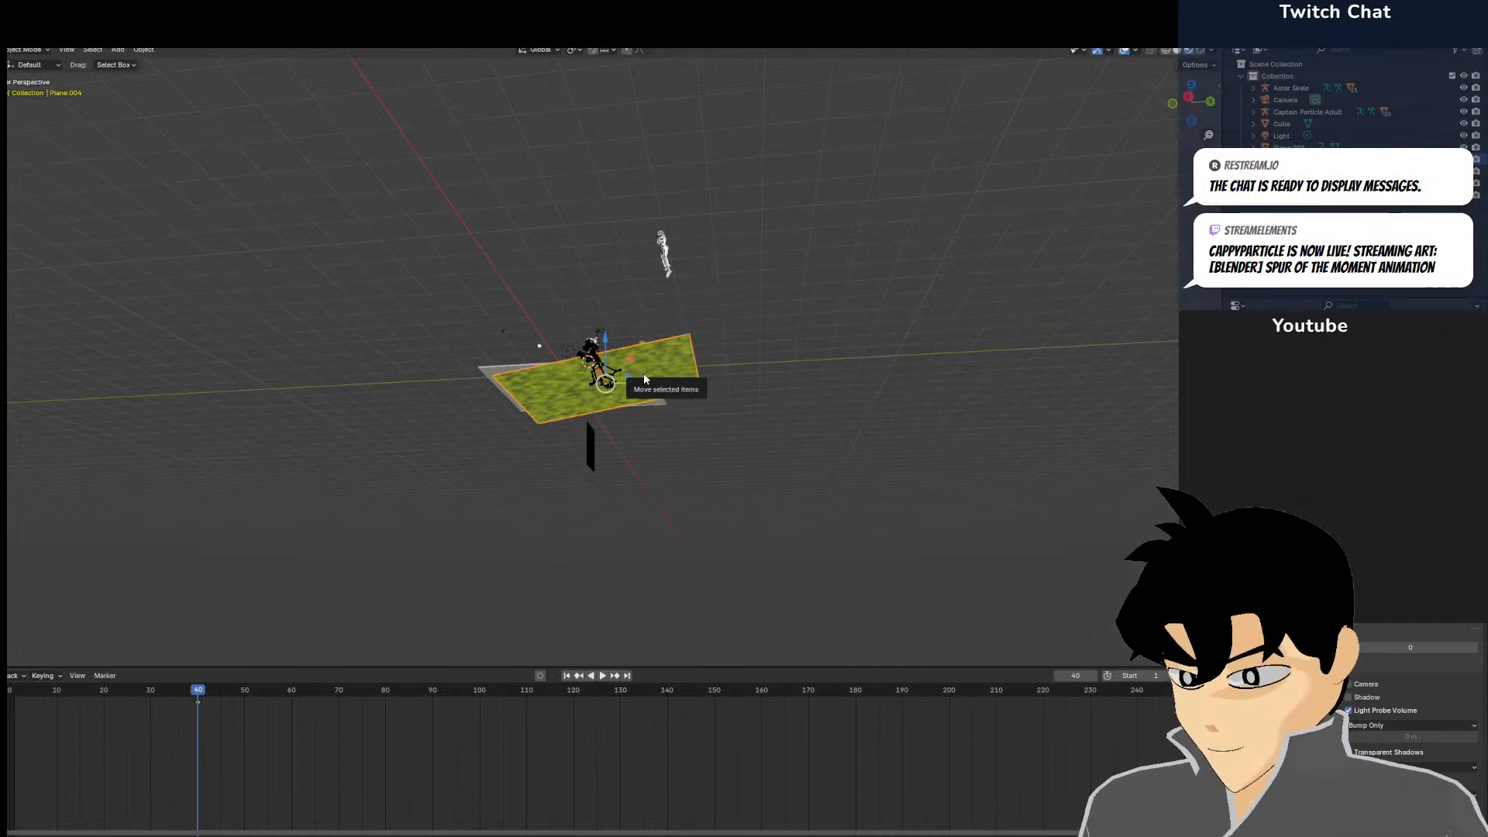
# Advance to frame 41, select the duplicate star and examine its placement from the side, through the camera and from above
pyautogui.press('KP_3')
pyautogui.press('Right')
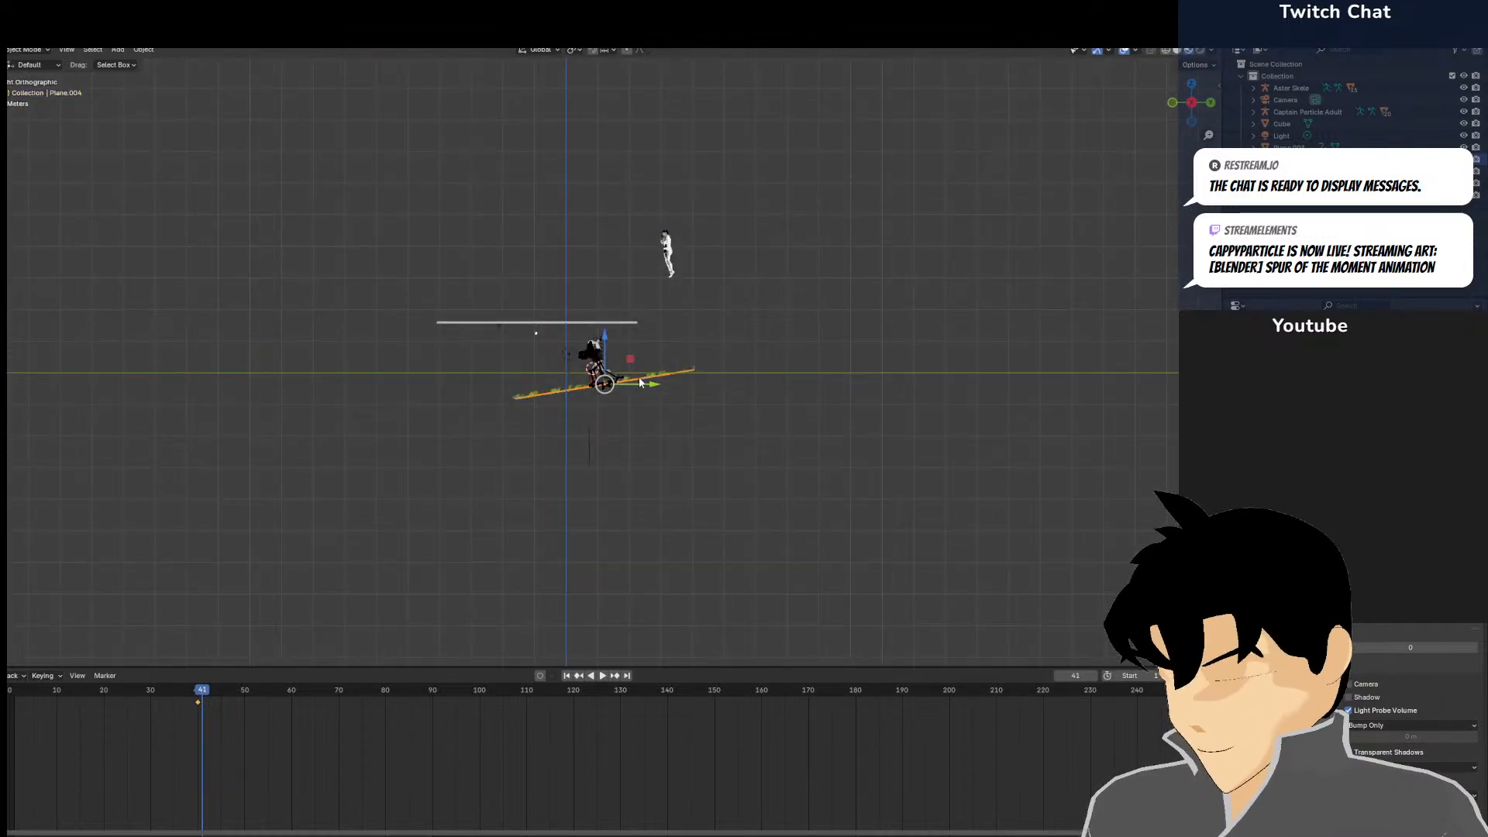
pyautogui.scroll(5, 636, 379)
pyautogui.scroll(6, 407, 331)
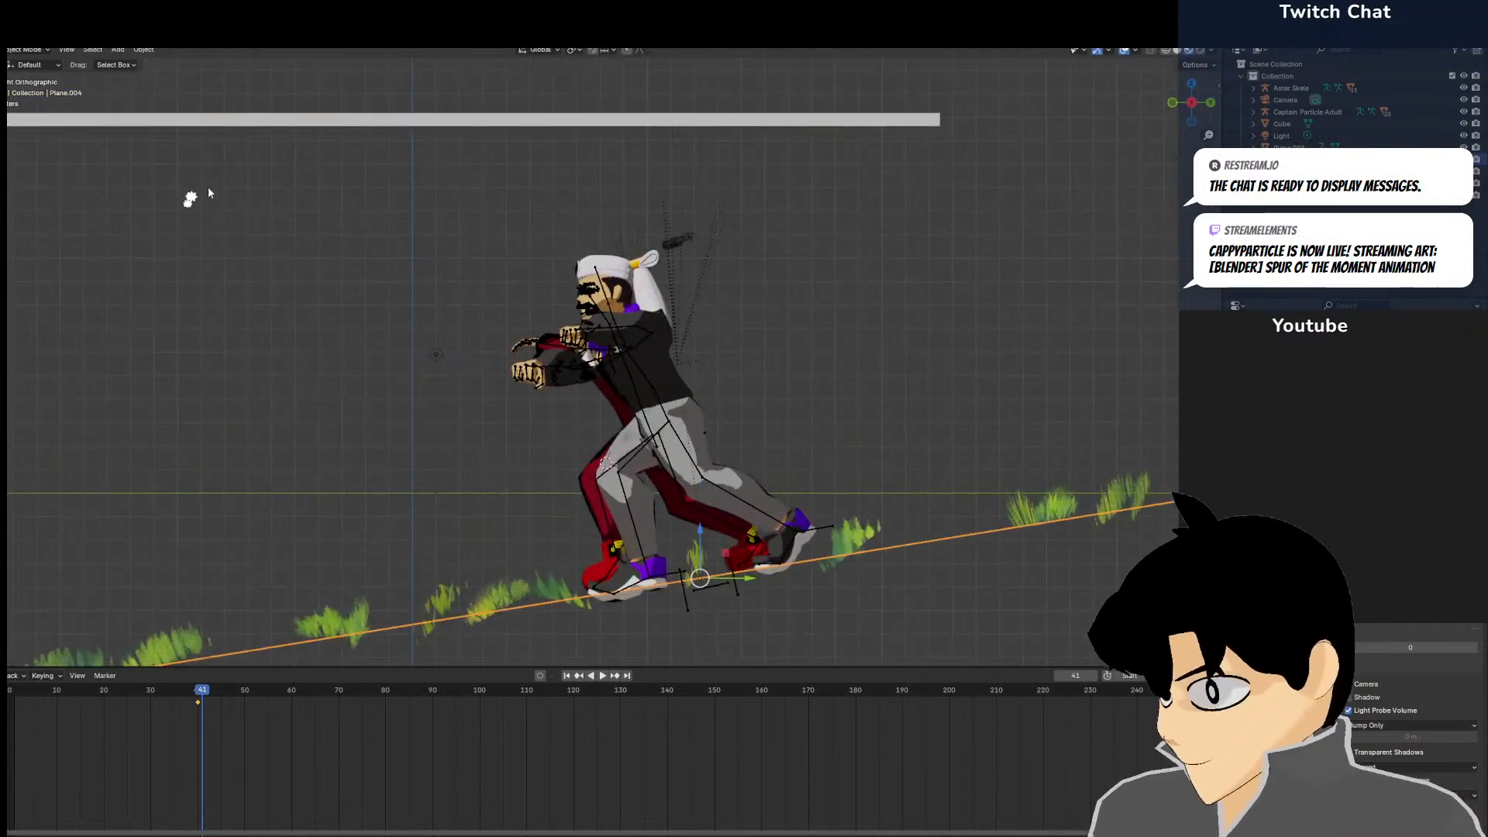
pyautogui.click(190, 198)
pyautogui.moveTo(248, 219); pyautogui.dragTo(647, 345, button='middle')
pyautogui.press('KP_0')
pyautogui.scroll(8, 587, 331)
pyautogui.moveTo(760, 312); pyautogui.dragTo(543, 402, button='middle')
pyautogui.scroll(-4, 652, 329)
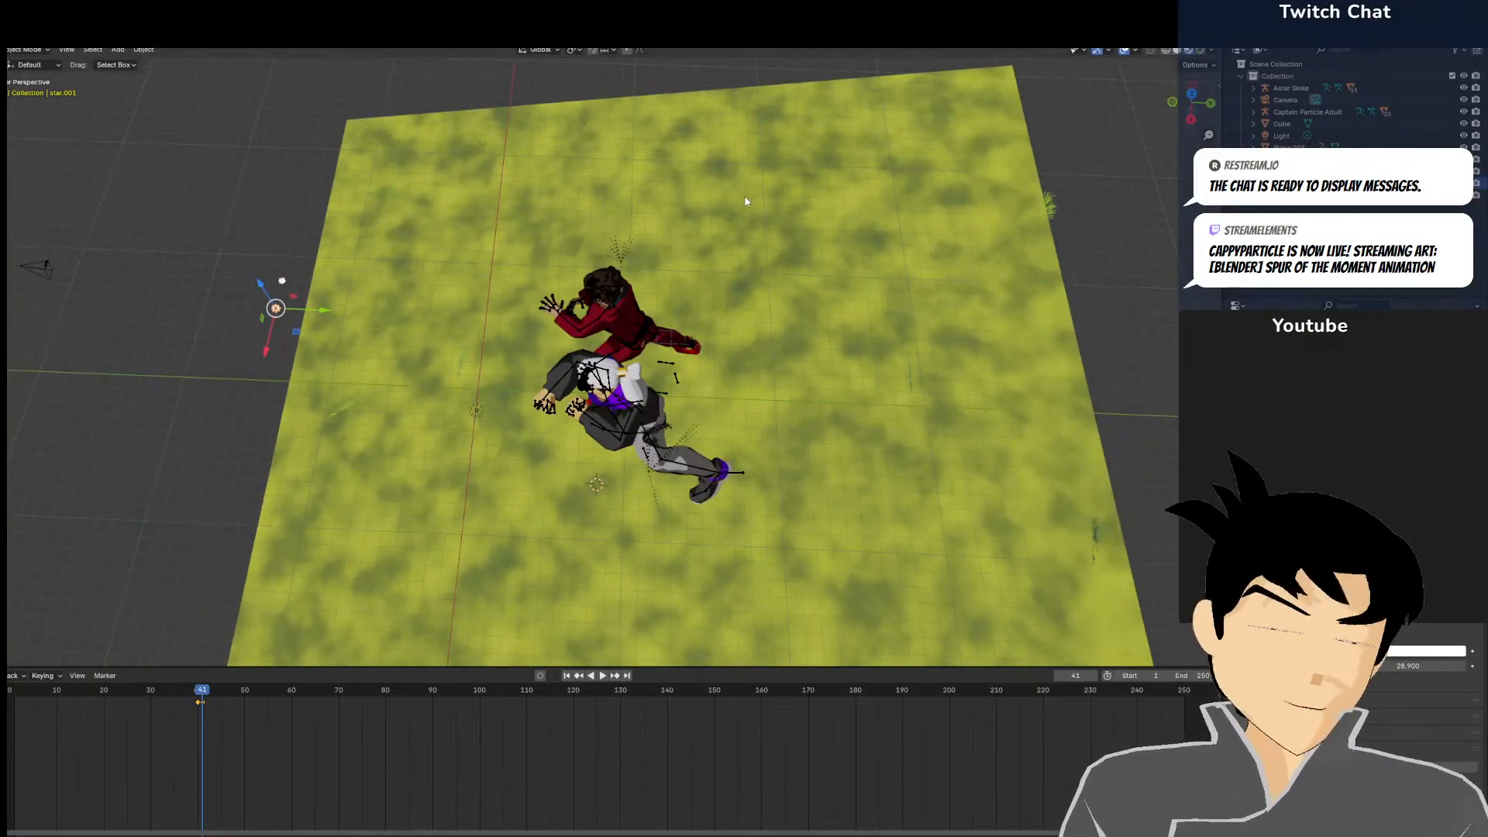
# Select the grass plane at frame 41 and move it about 38.7 m down, well below the characters, in the side view
pyautogui.moveTo(745, 201); pyautogui.dragTo(769, 299, button='middle')
pyautogui.click(732, 377)
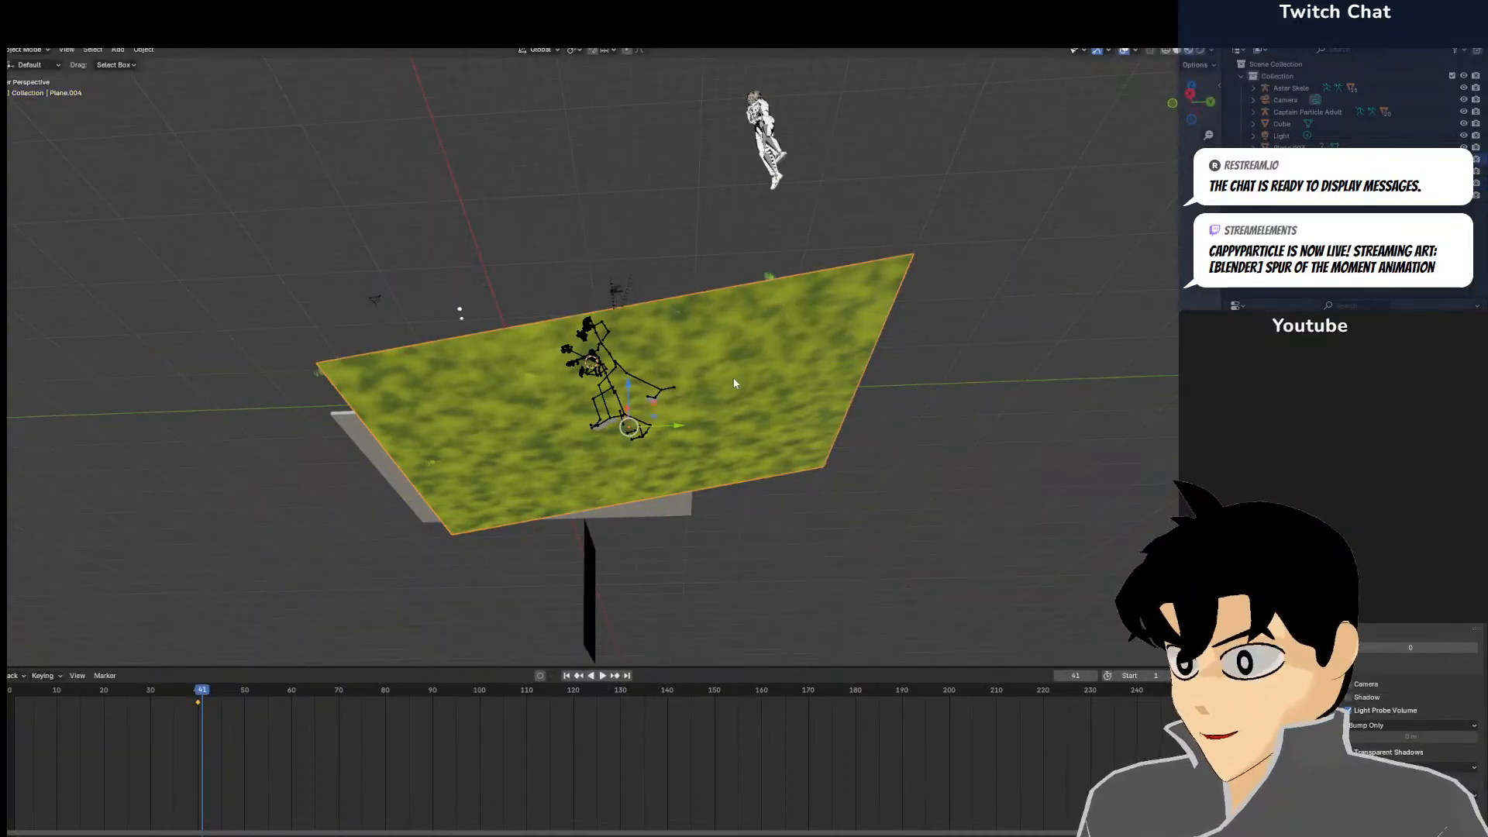
pyautogui.press('KP_3')
pyautogui.scroll(-7, 673, 361)
pyautogui.press('g')
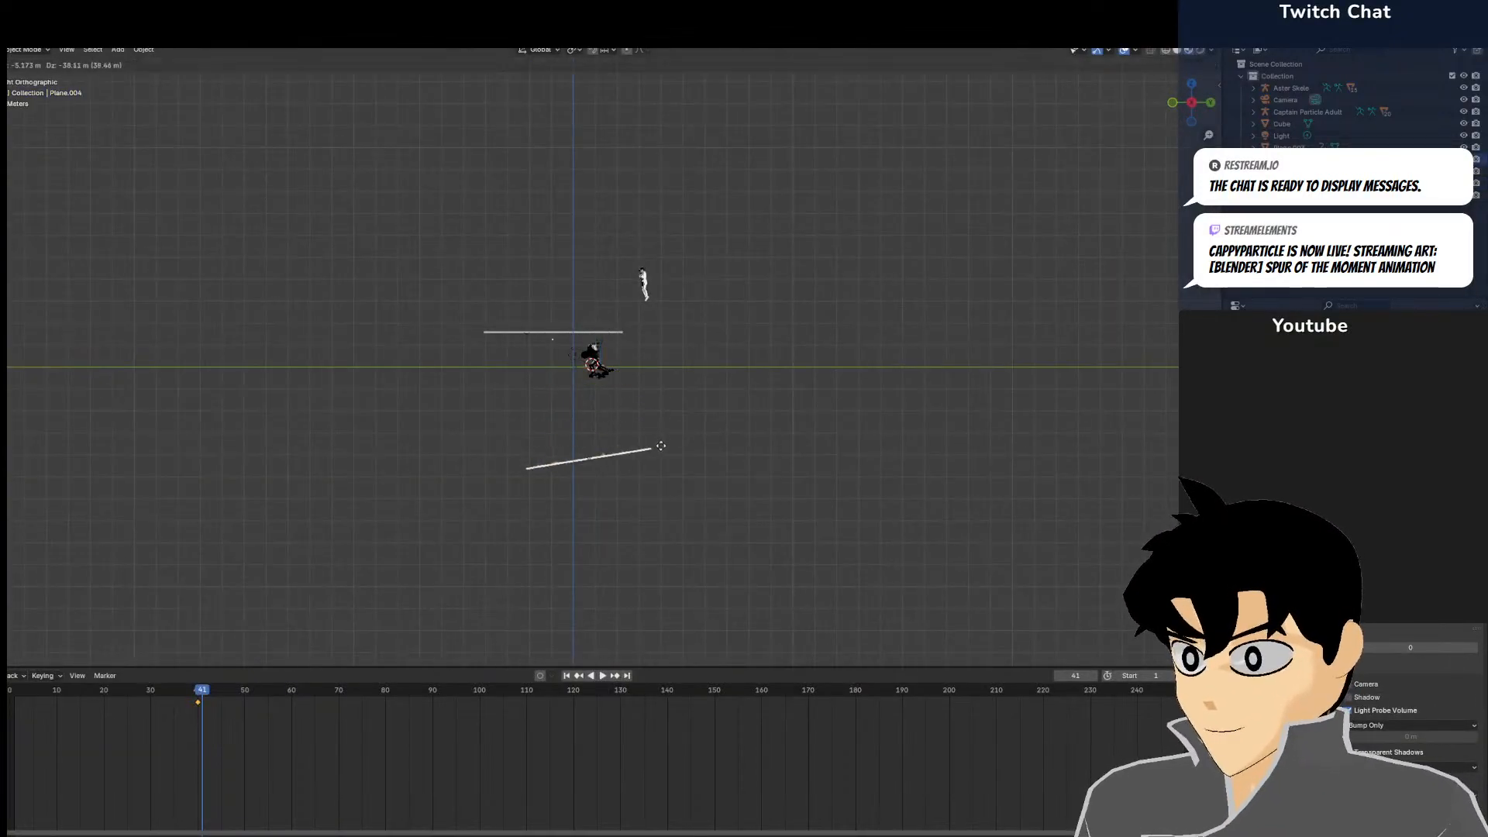
pyautogui.click(661, 444)
pyautogui.scroll(2, 661, 444)
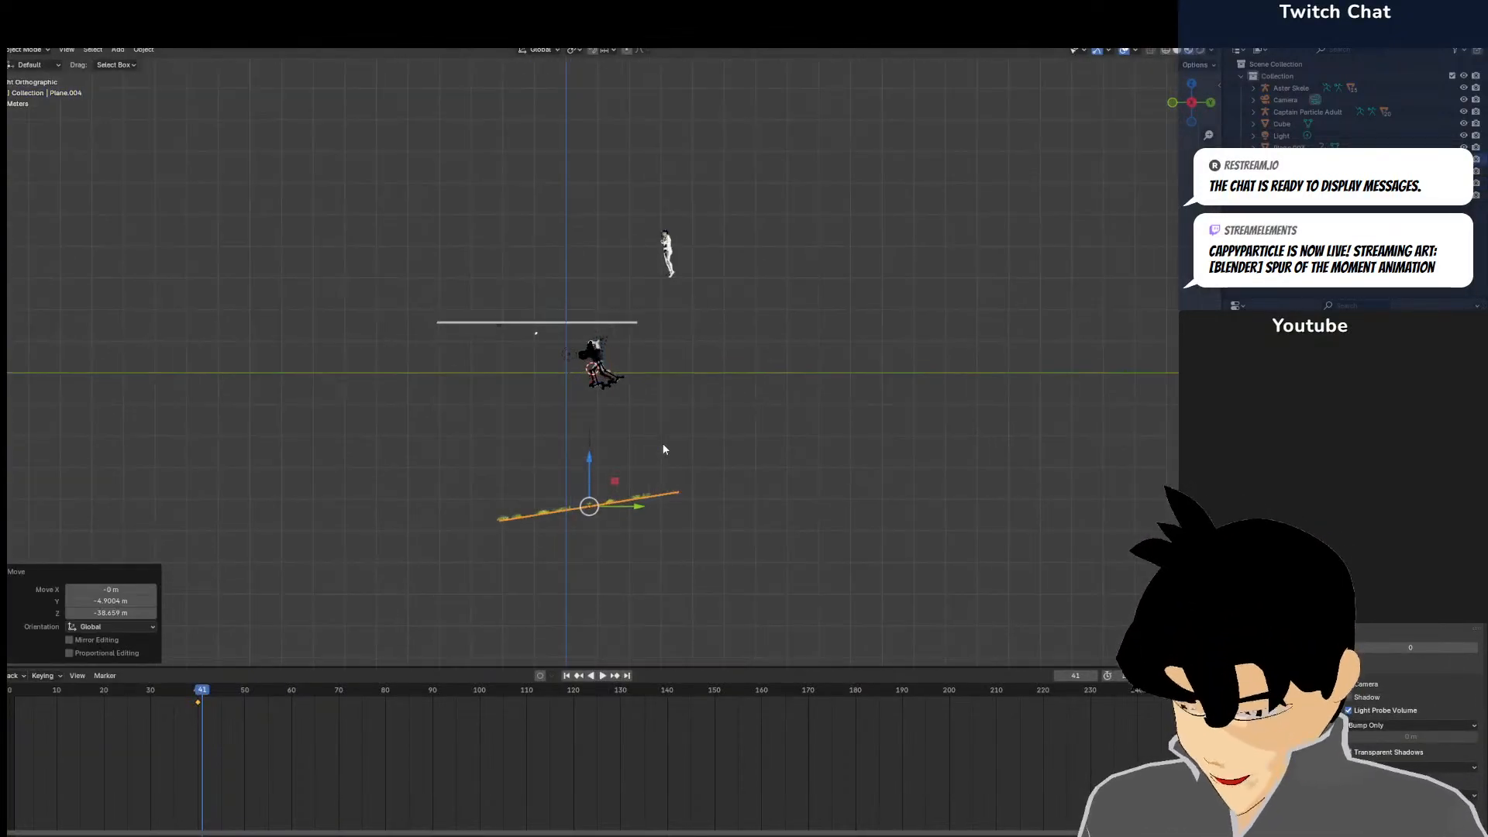
# Move the black plane upright directly behind the two characters and enlarge it into a tall backdrop
pyautogui.click(591, 441)
pyautogui.press('g')
pyautogui.click(715, 340)
pyautogui.press('s')
pyautogui.click(1020, 361)
pyautogui.press('g')
pyautogui.click(1015, 361)
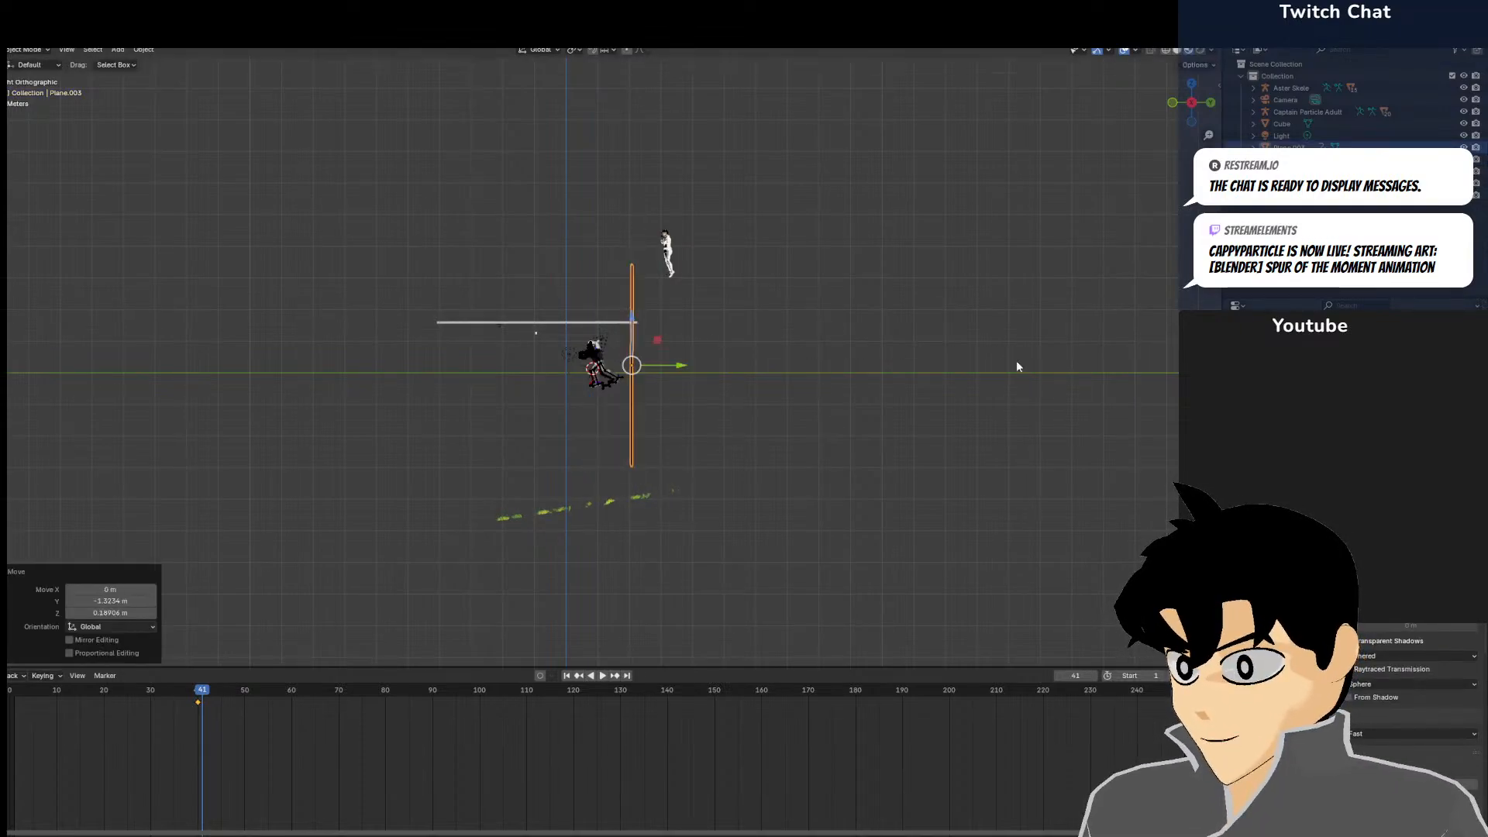
# Nudge the black backdrop plane slightly sideways in the camera view and keyframe it at frame 41
pyautogui.press('KP_0')
pyautogui.scroll(4, 970, 367)
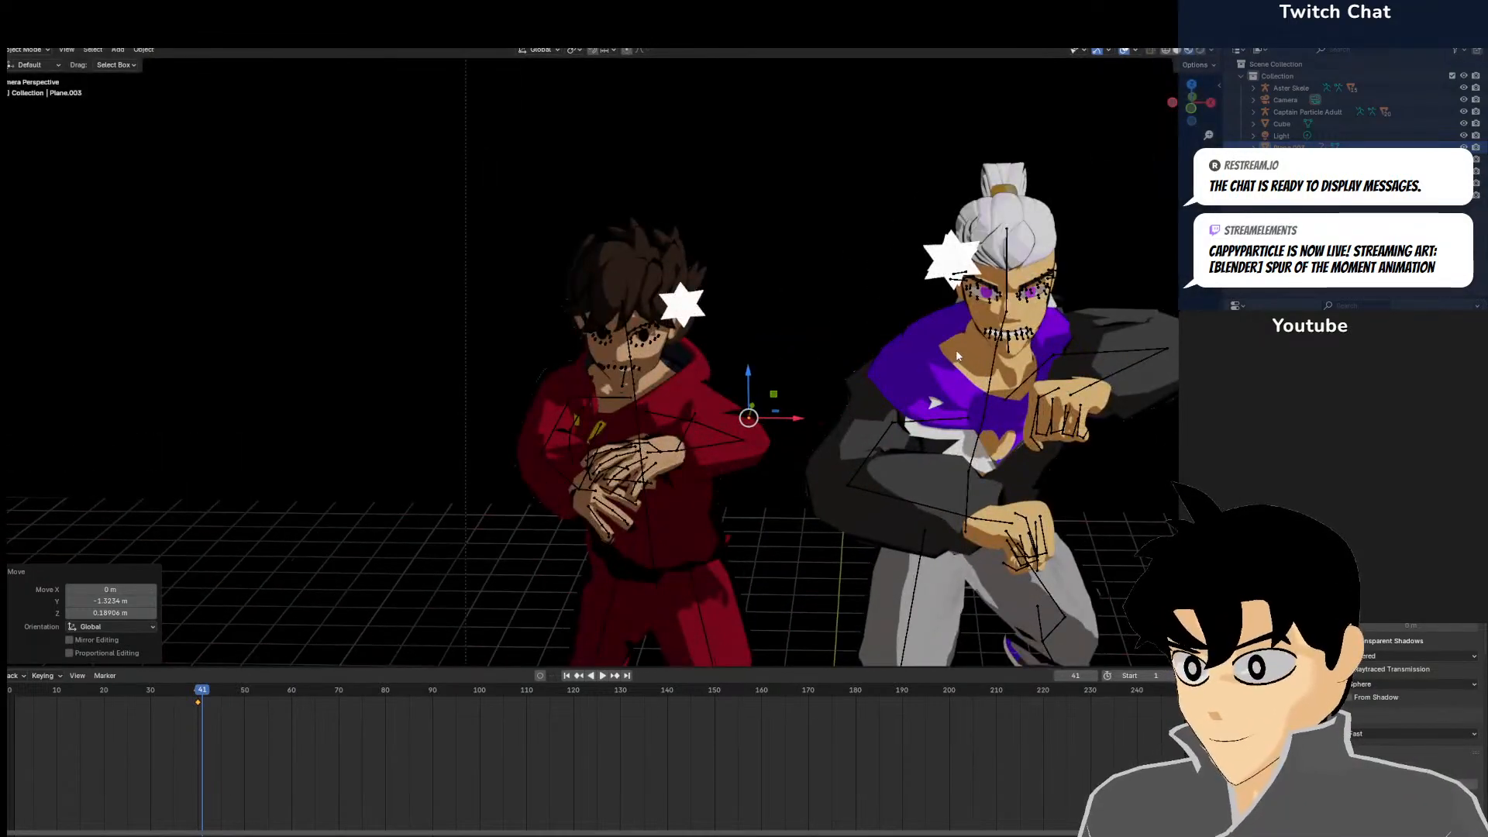
pyautogui.press('g')
pyautogui.click(984, 354)
pyautogui.press('i')
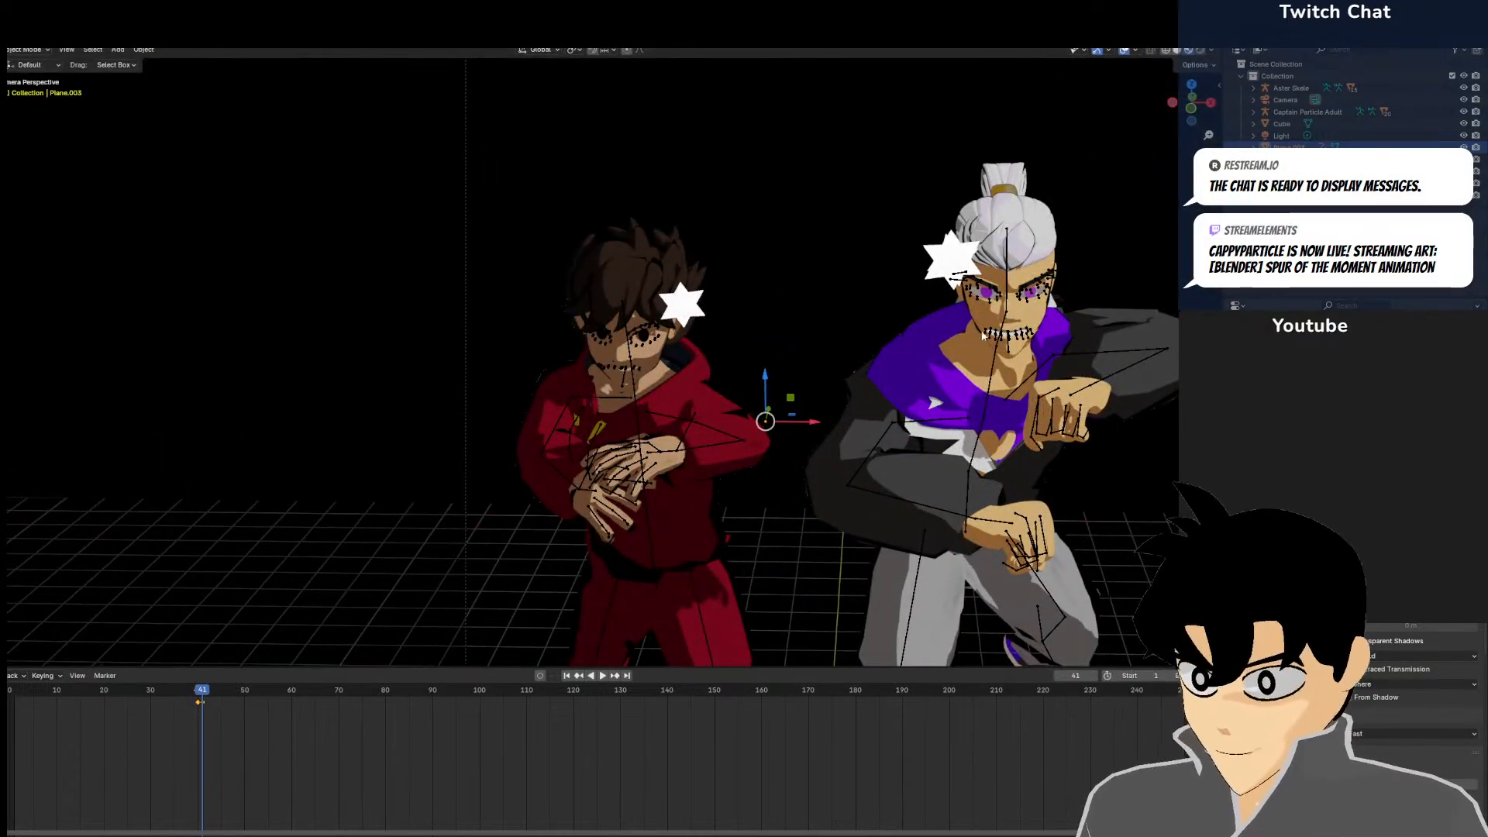
# Examine how the black backdrop frames both characters through the camera and from the side
pyautogui.scroll(-4, 904, 253)
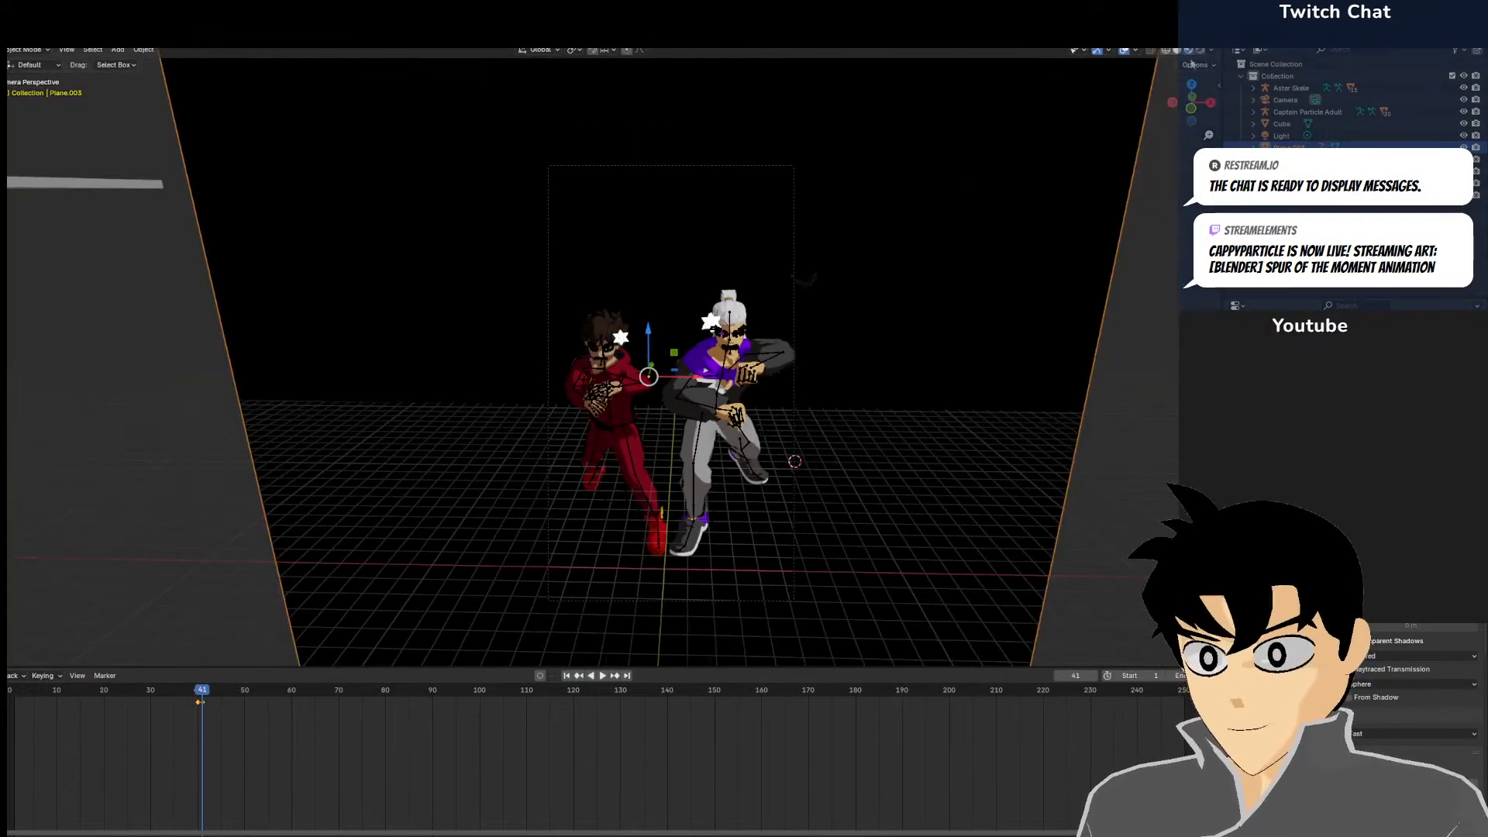
pyautogui.scroll(6, 589, 354)
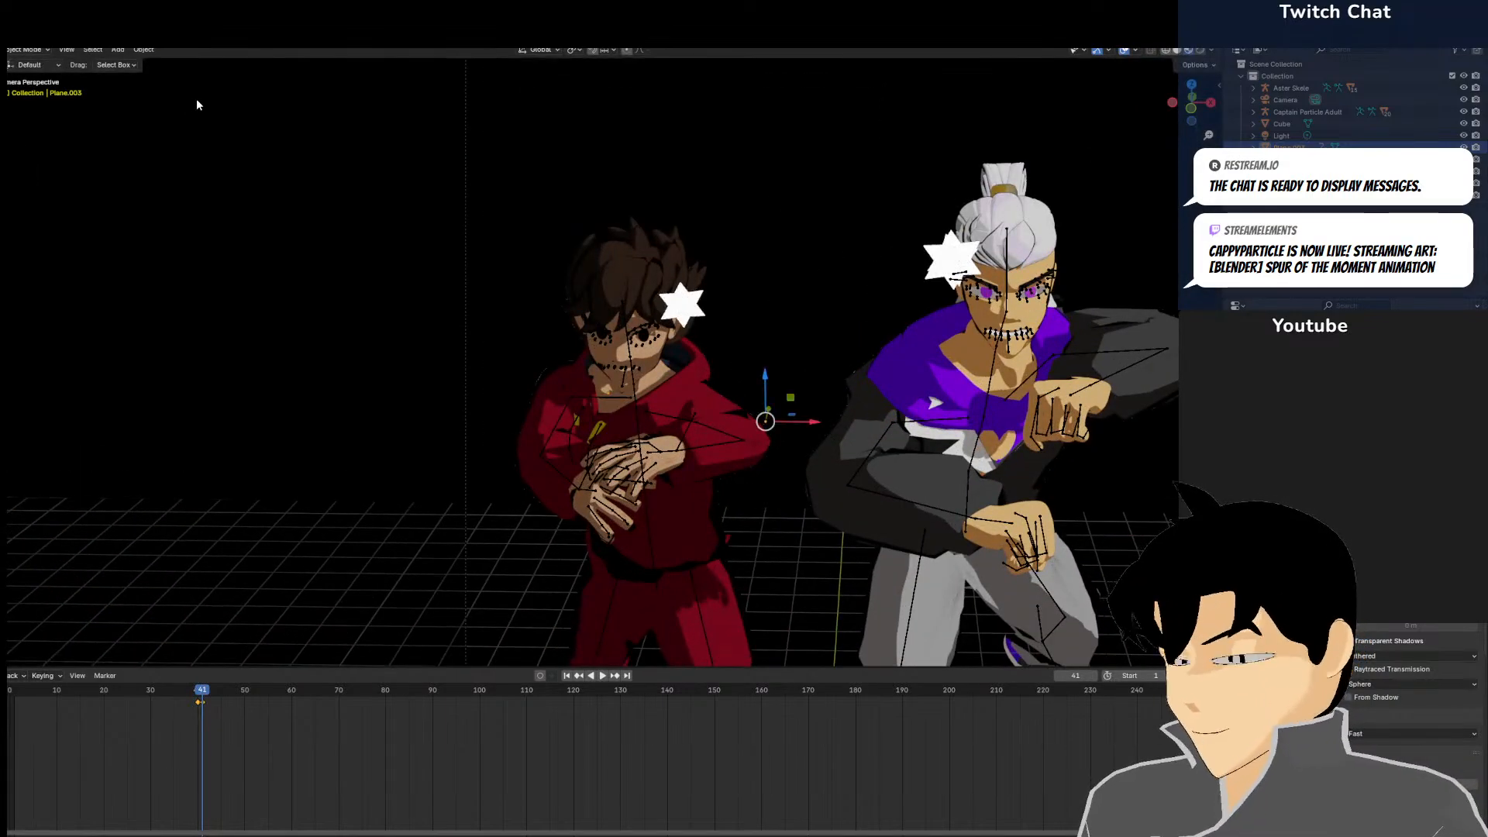
pyautogui.press('KP_3')
pyautogui.press('KP_0')
pyautogui.press('g')
pyautogui.rightClick(393, 272)
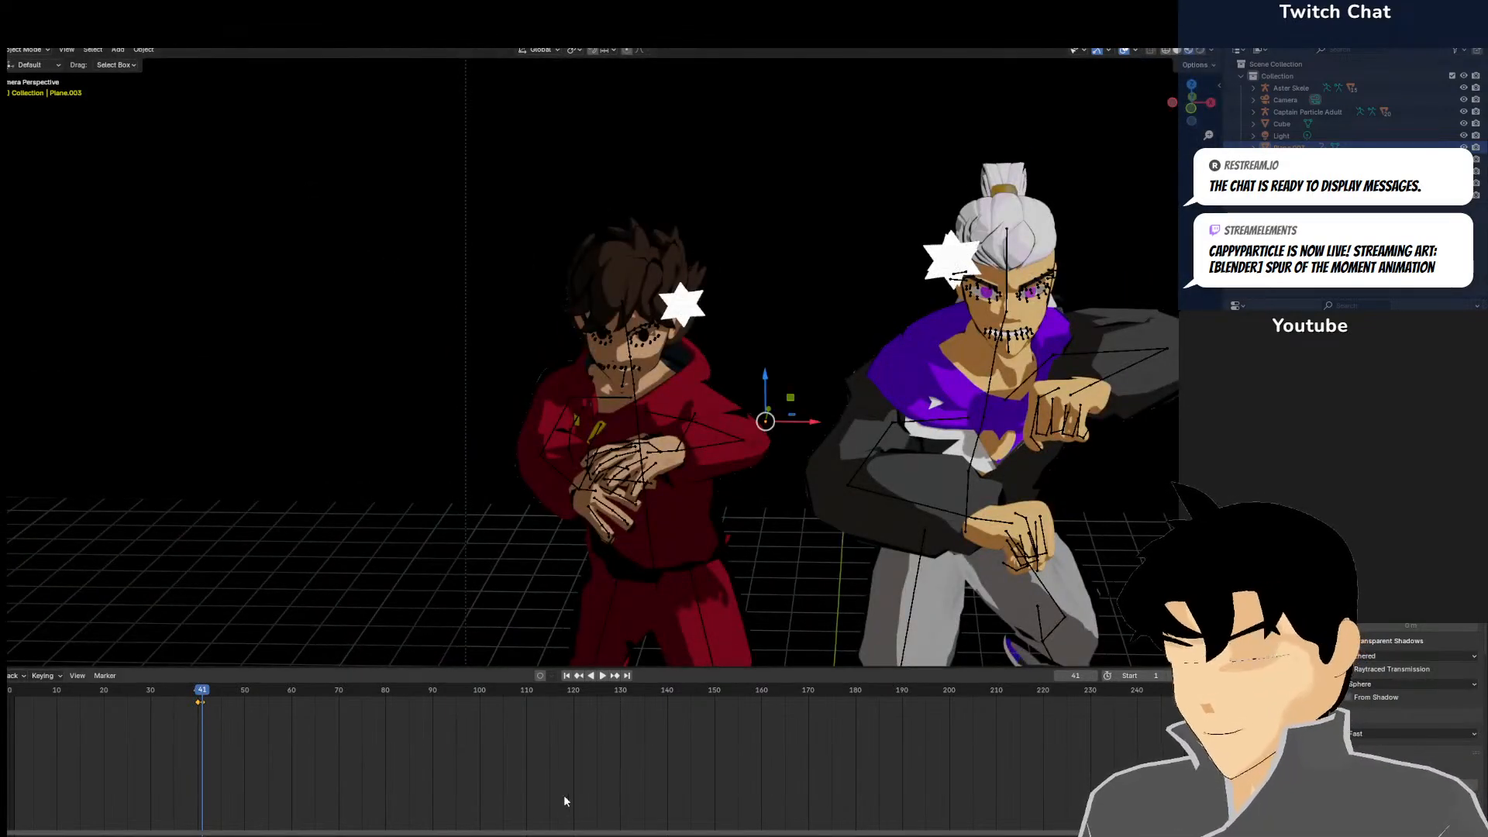
pyautogui.click(568, 804)
pyautogui.scroll(-4, 568, 803)
pyautogui.scroll(-3, 728, 366)
pyautogui.scroll(4, 733, 359)
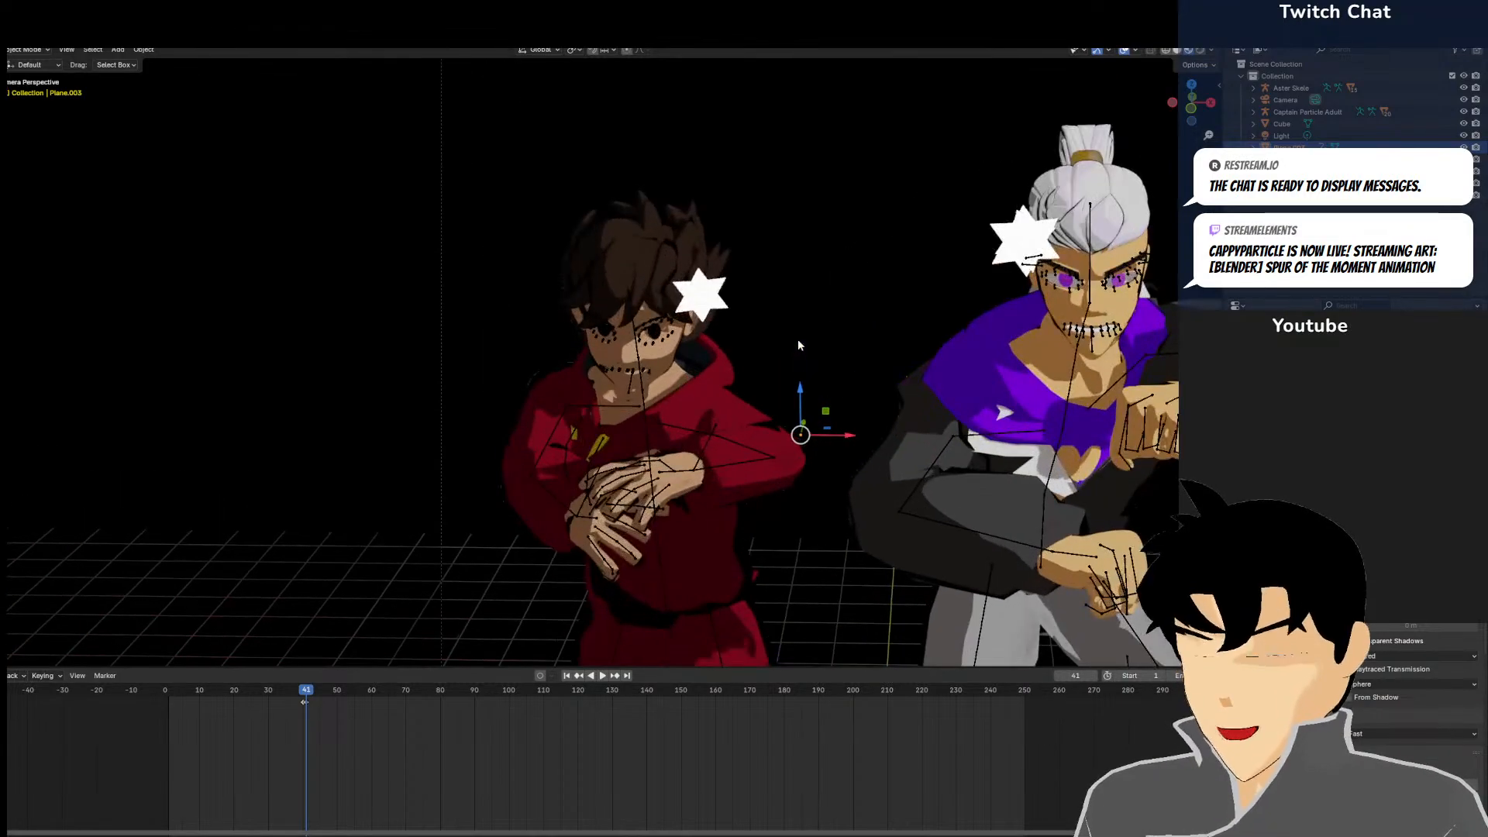
pyautogui.scroll(-3, 964, 176)
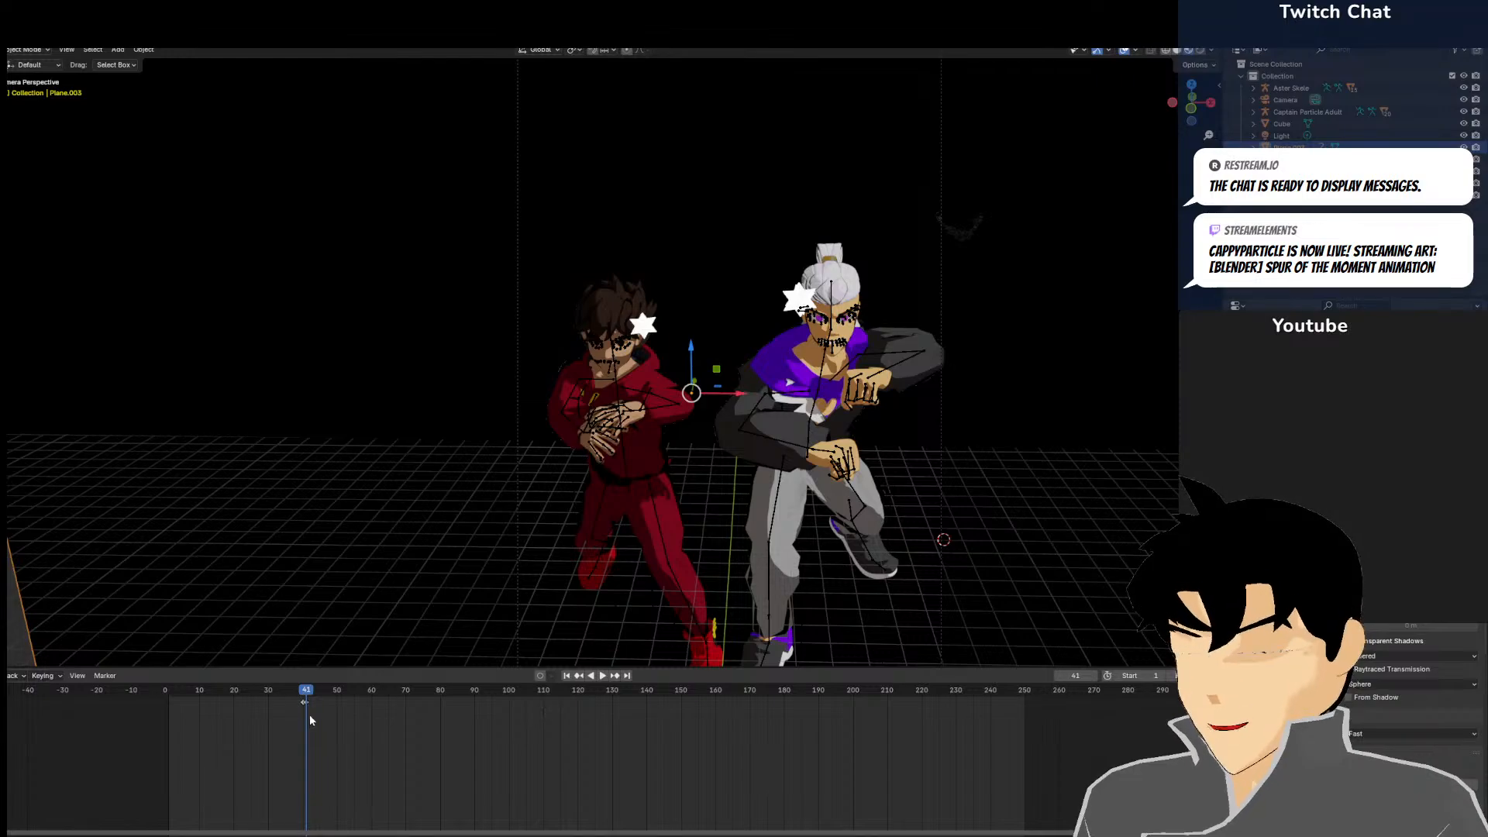
# At frame 42, select the star beside the dark-haired character's head and show its transform channels in an enlarged Graph Editor
pyautogui.press('space')
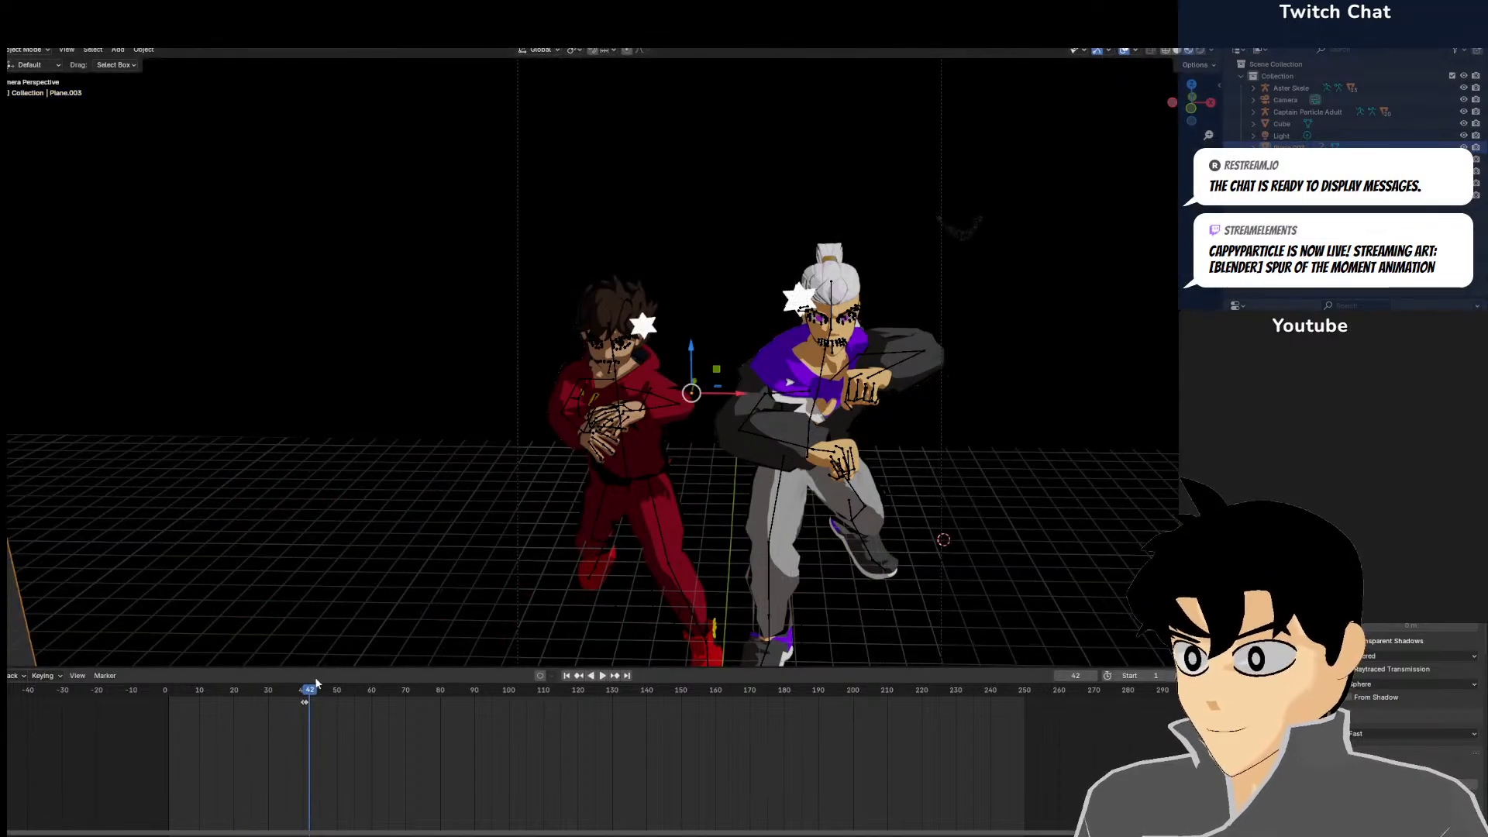
pyautogui.scroll(6, 610, 341)
pyautogui.click(765, 260)
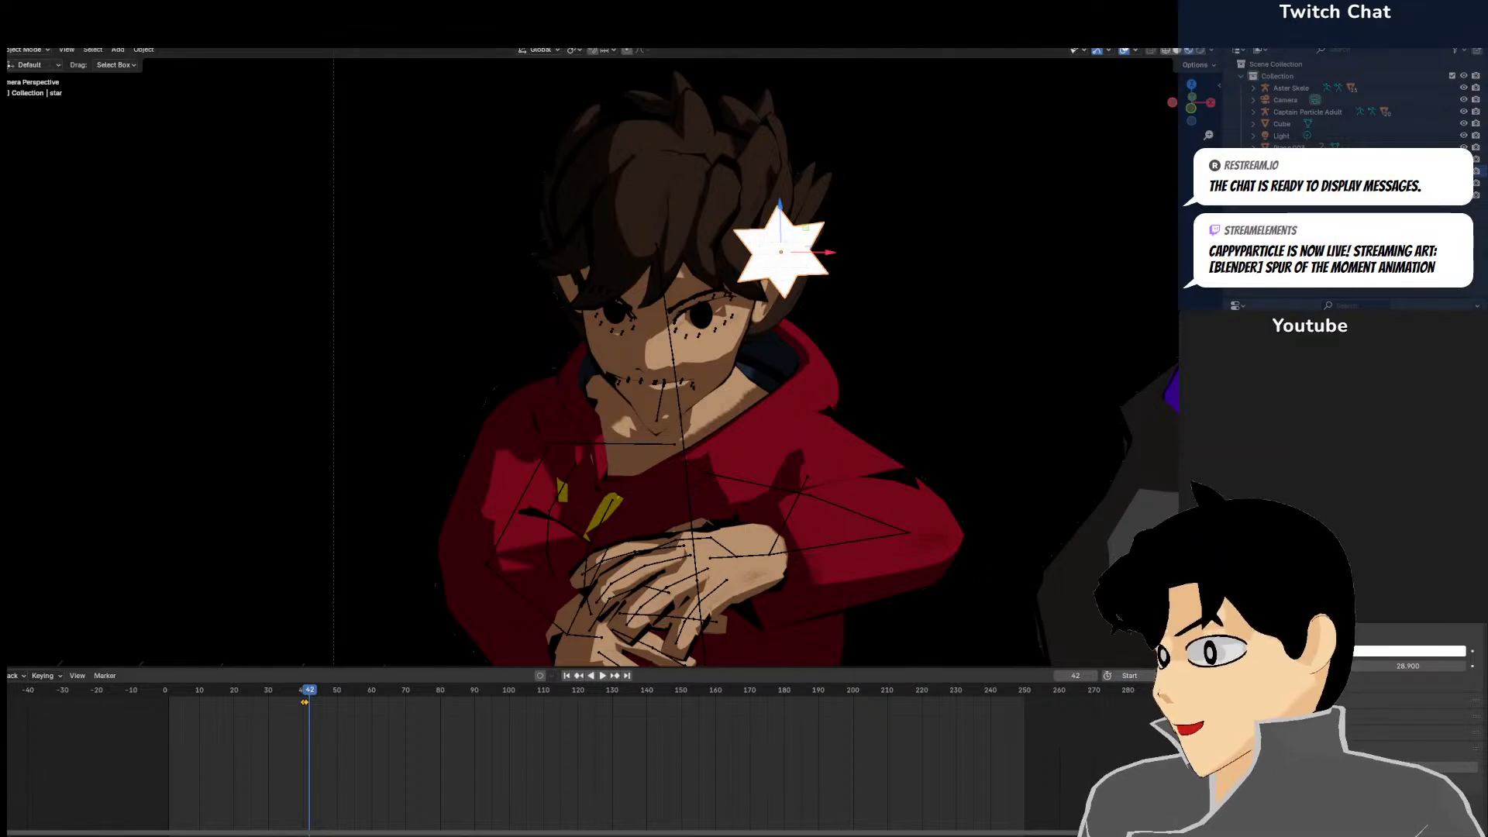
pyautogui.click(2, 676)
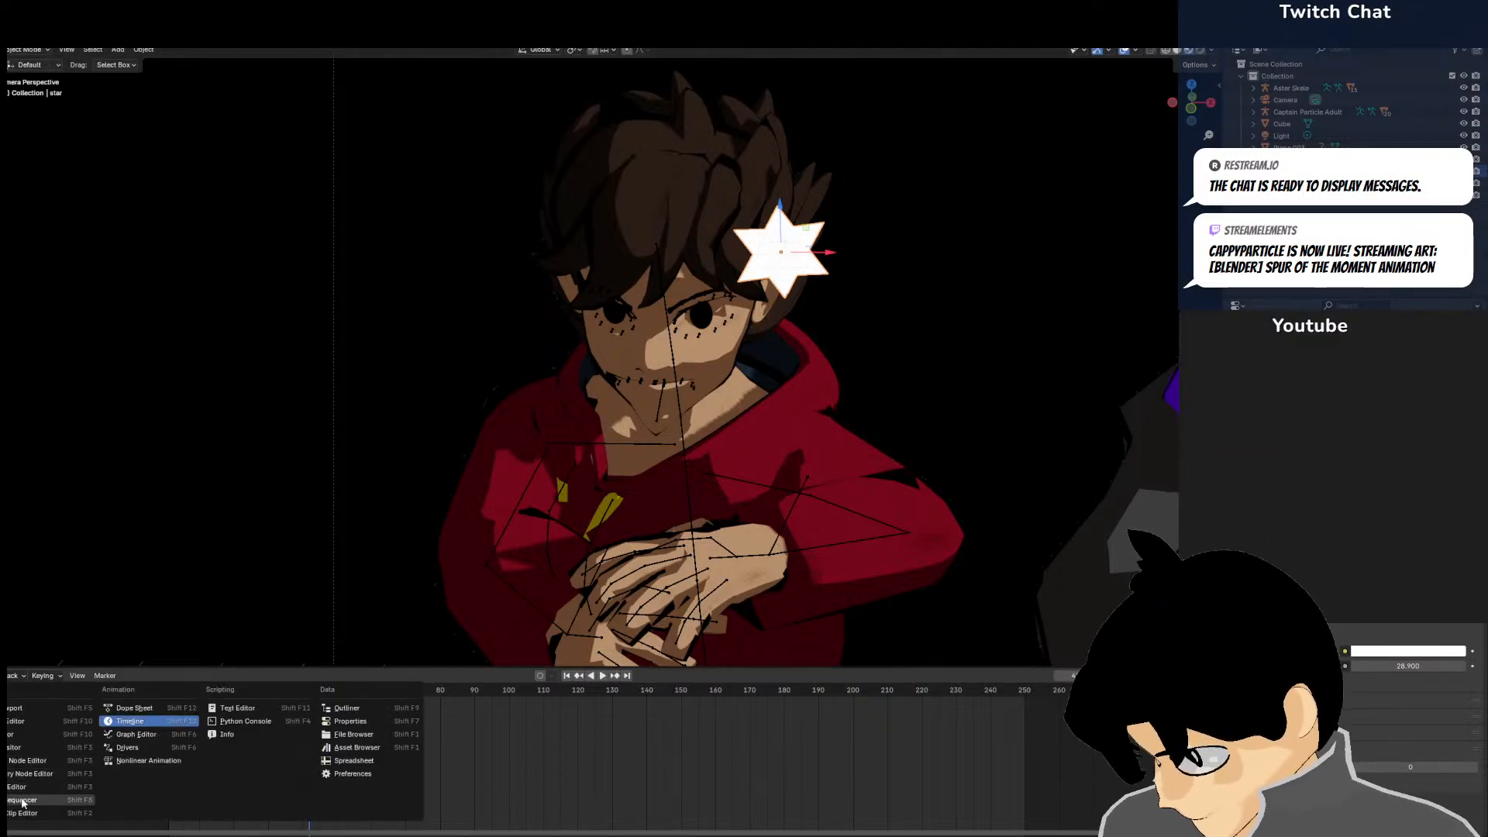
pyautogui.click(124, 734)
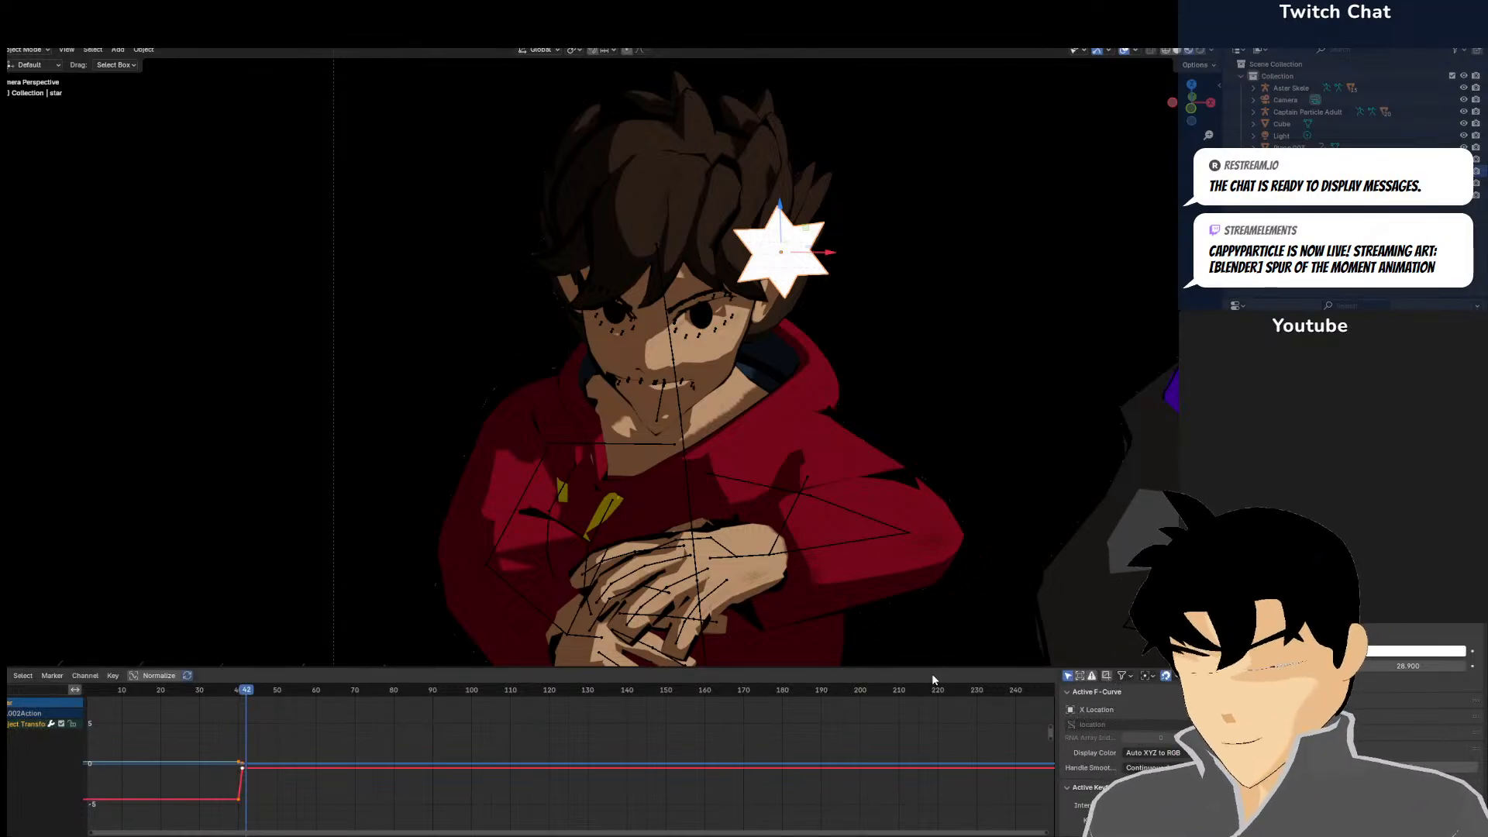
pyautogui.moveTo(933, 667); pyautogui.dragTo(933, 544)
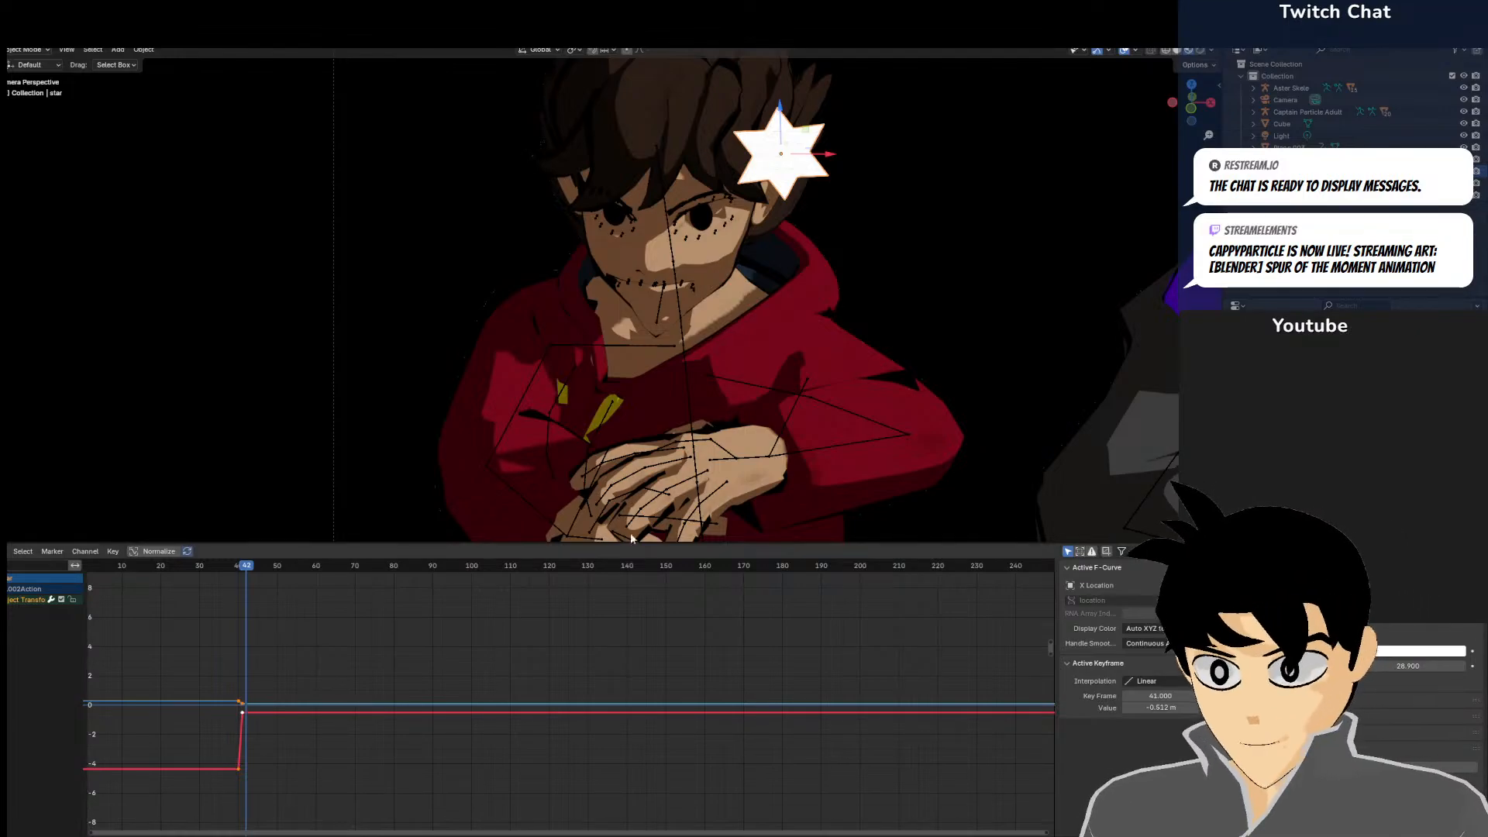
pyautogui.click(3, 600)
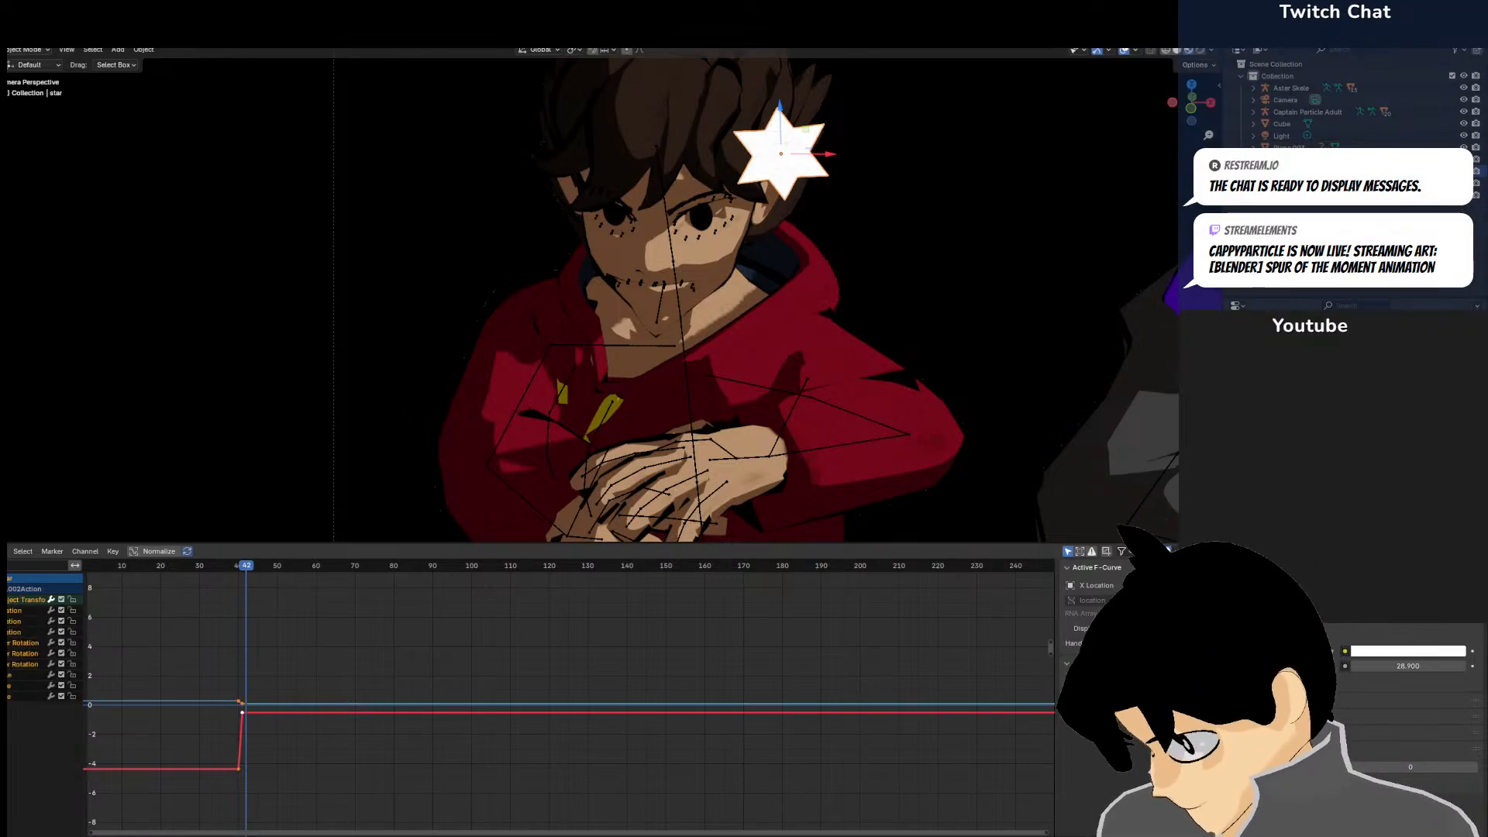
# Add a Noise modifier to the star's X Euler Rotation curve and raise its strength considerably
pyautogui.click(17, 645)
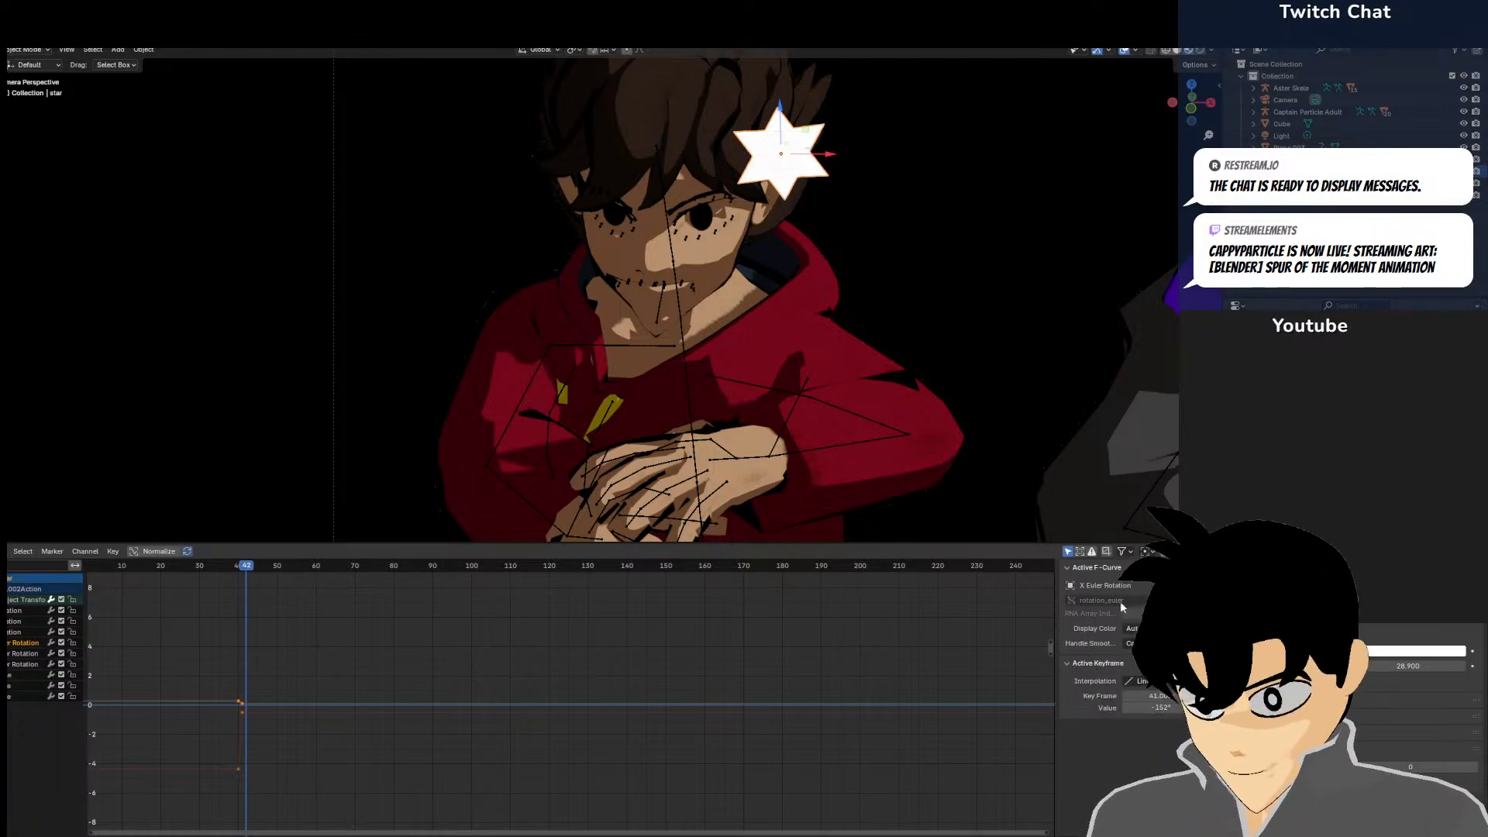
pyautogui.click(1190, 619)
pyautogui.click(1146, 569)
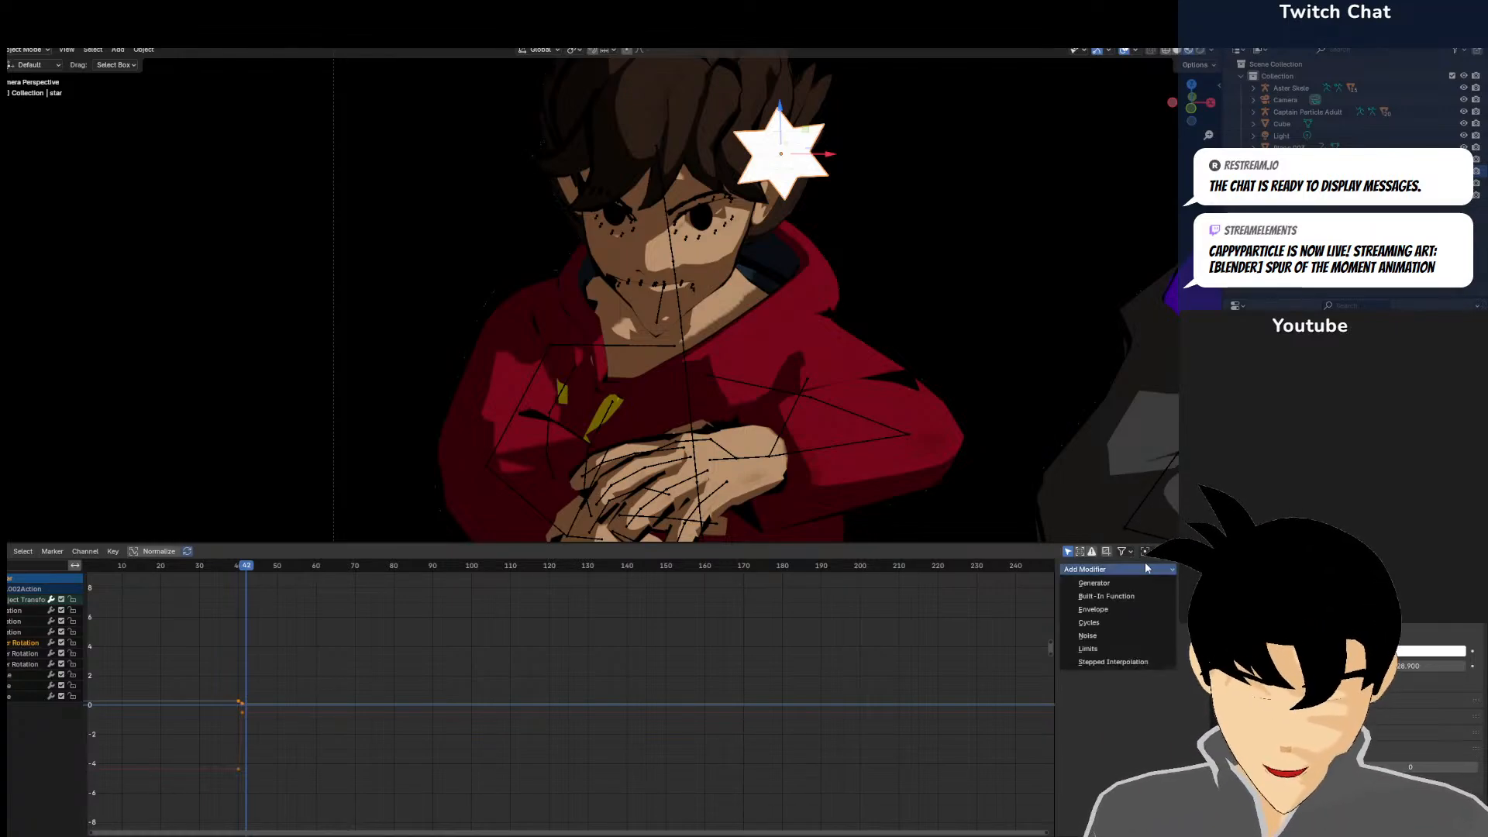
pyautogui.click(1092, 636)
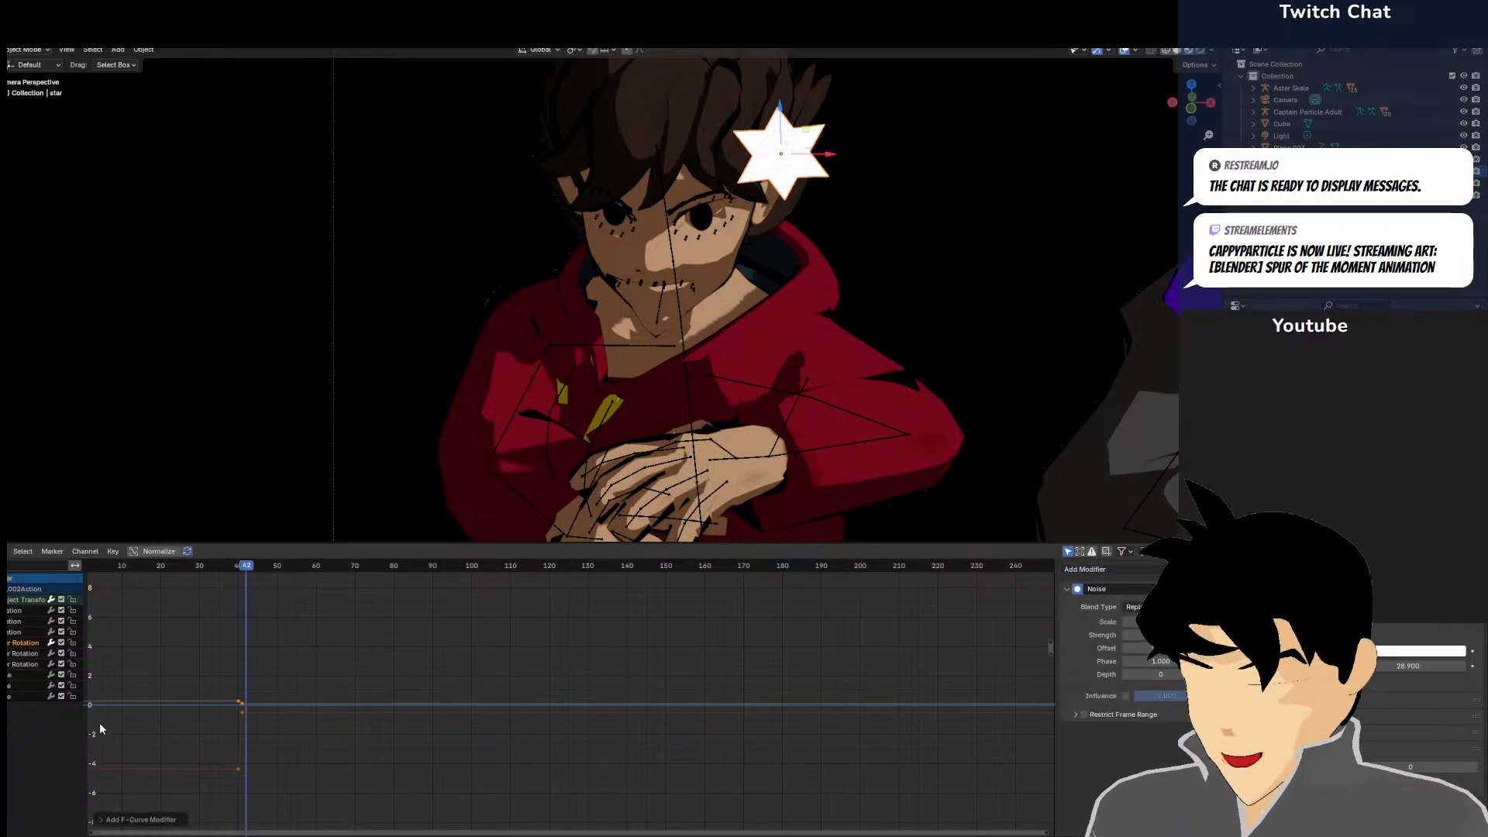
pyautogui.moveTo(1158, 635); pyautogui.dragTo(1402, 635)
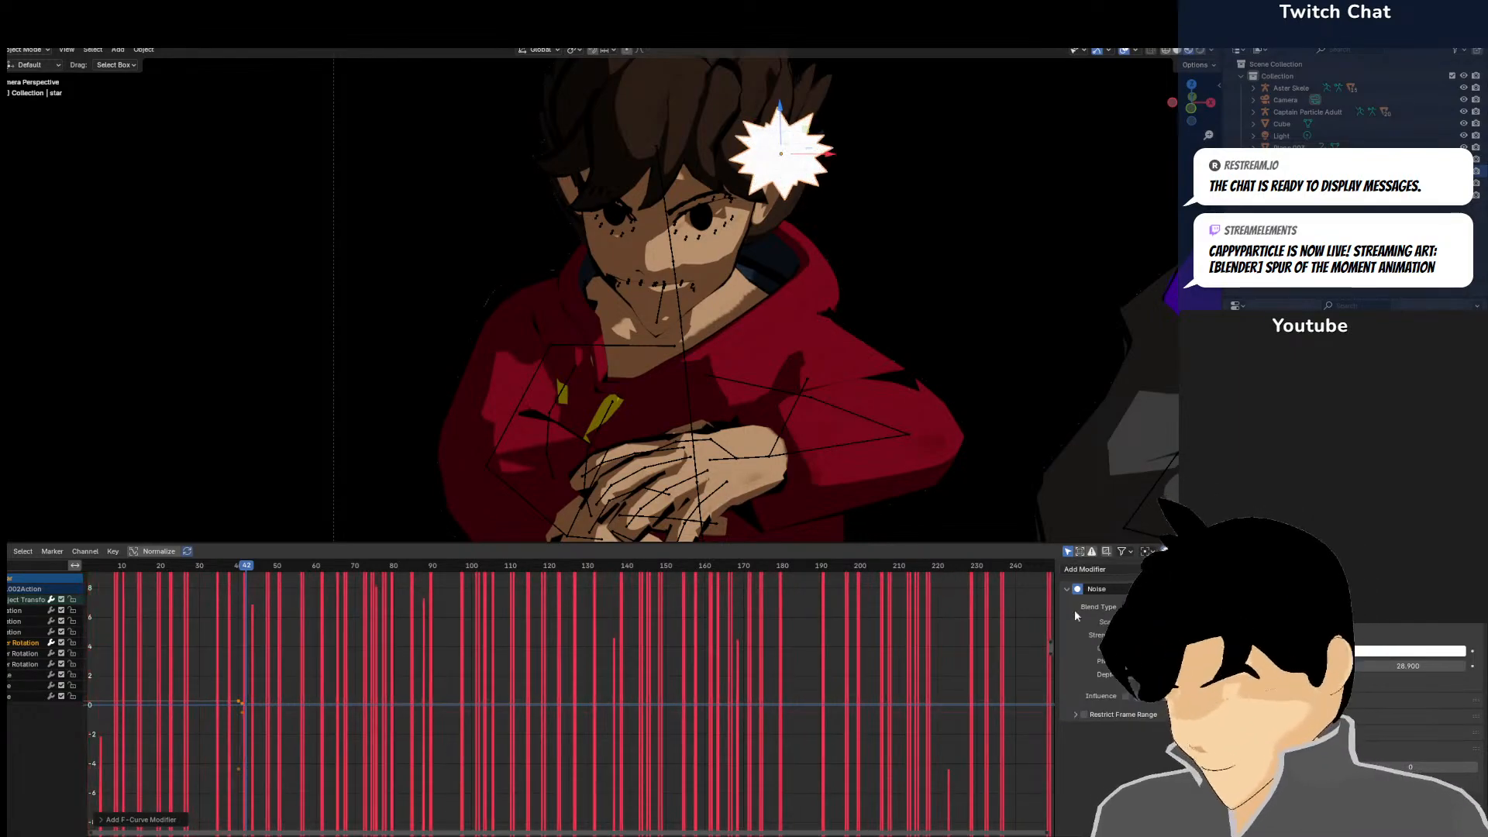
# Add a Noise modifier to the star's Y Euler Rotation curve and raise its strength to about 10
pyautogui.click(31, 653)
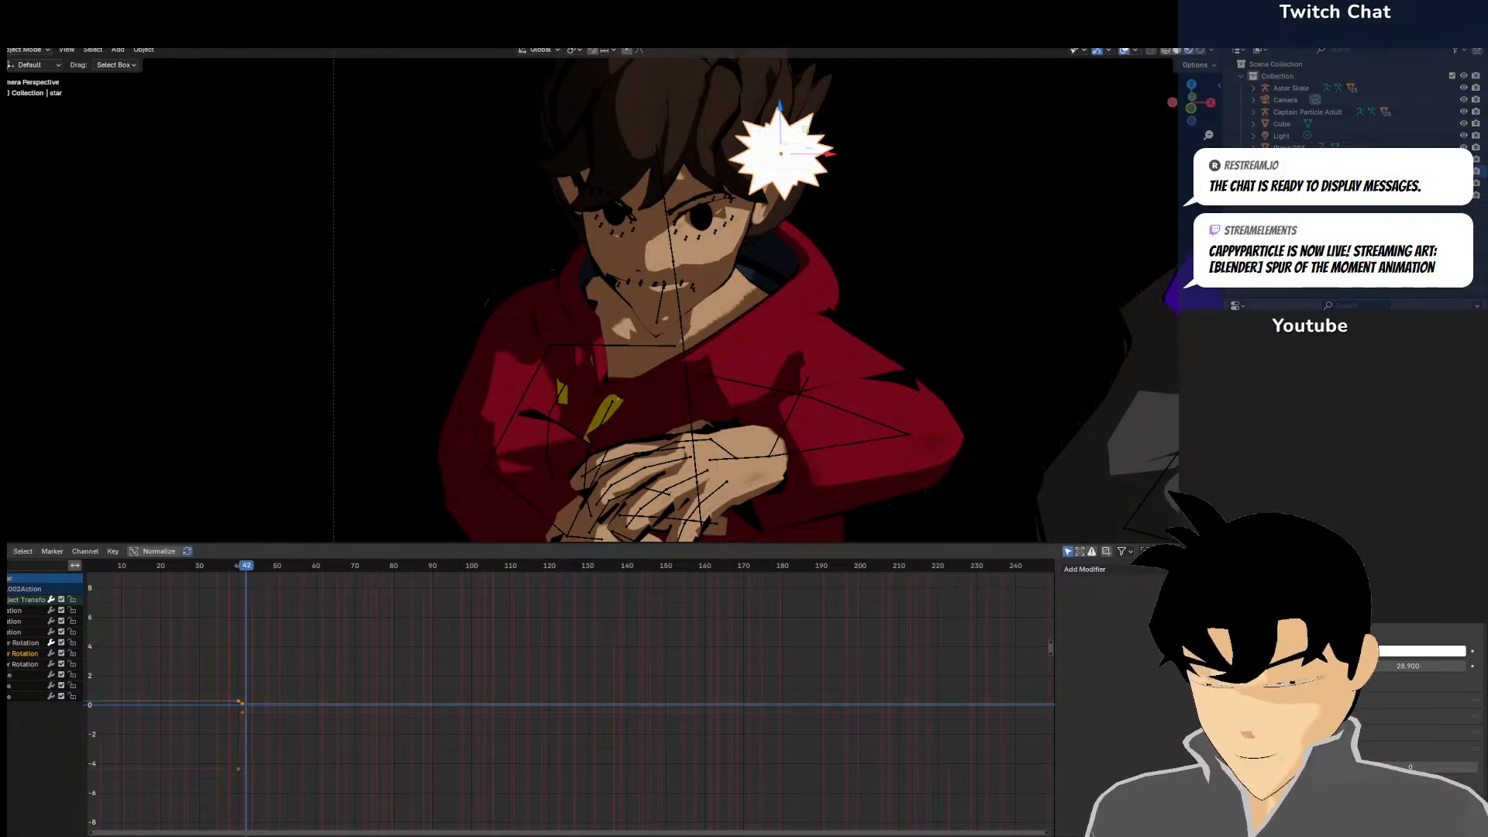
pyautogui.click(1100, 570)
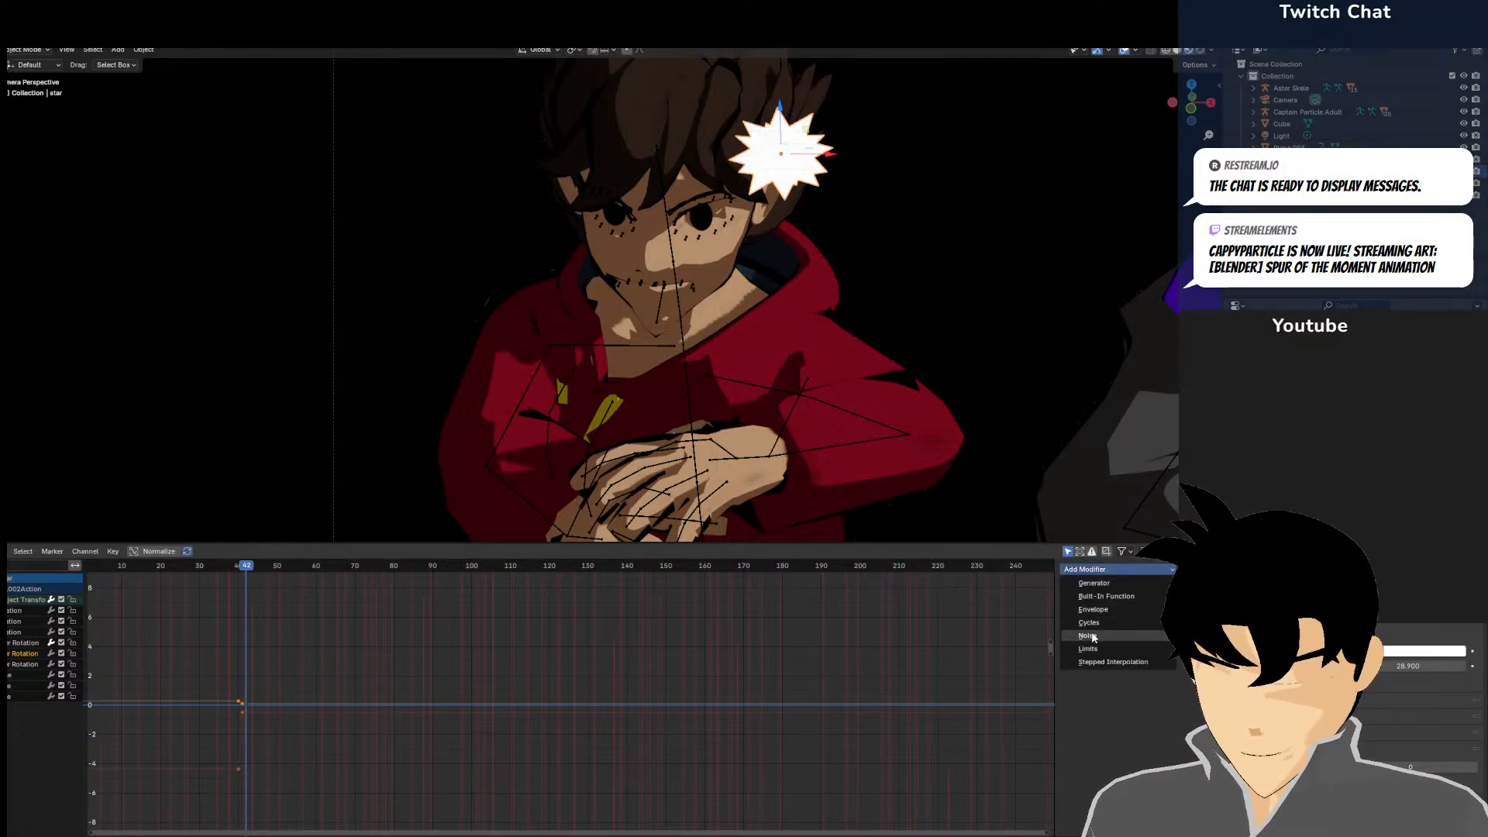
pyautogui.click(1089, 635)
pyautogui.moveTo(1143, 632); pyautogui.dragTo(1225, 633)
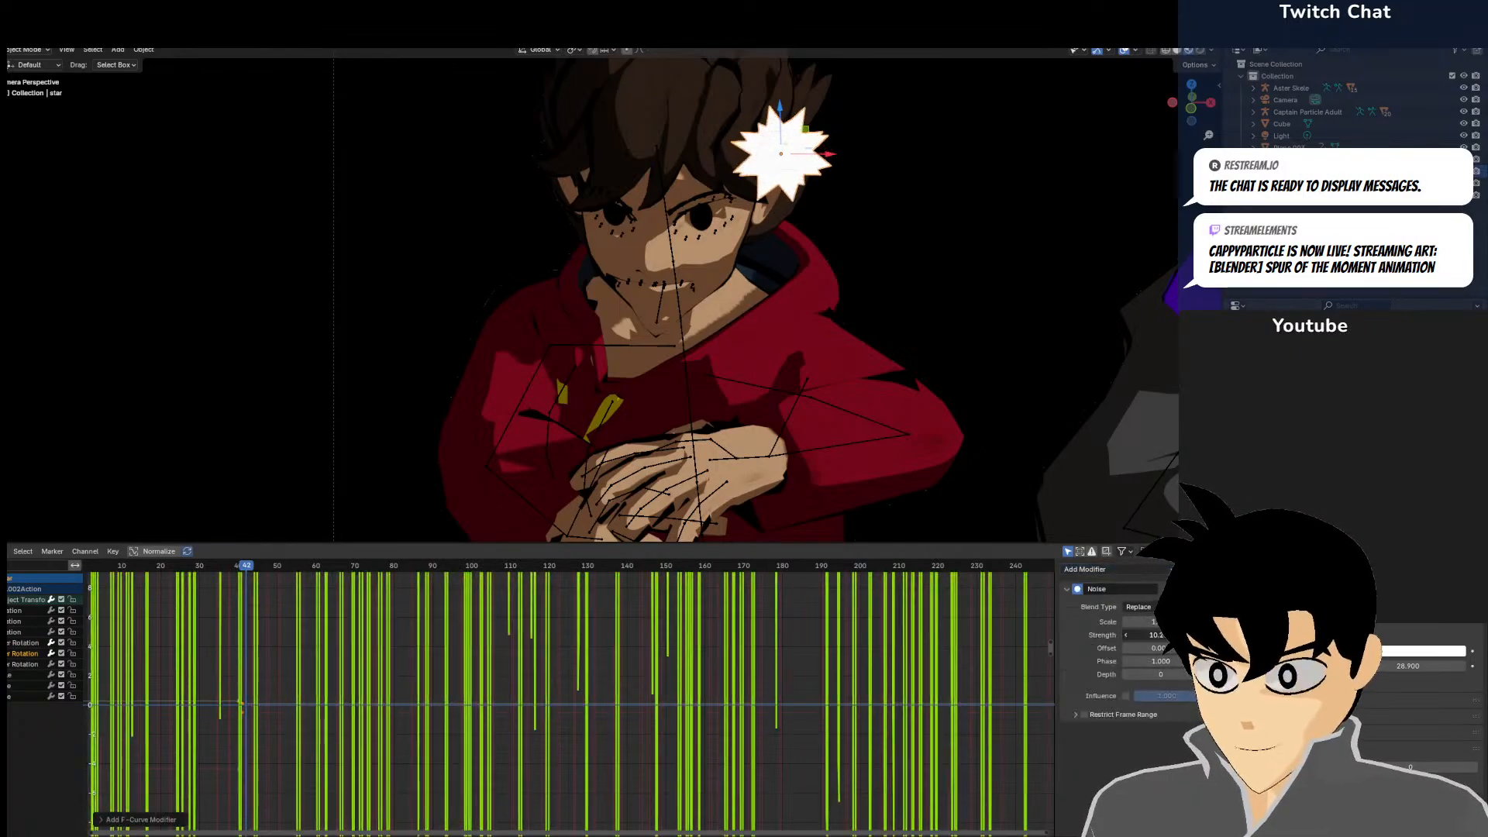
# Add a Noise modifier to the star's Z Euler Rotation curve and raise its strength considerably
pyautogui.click(38, 664)
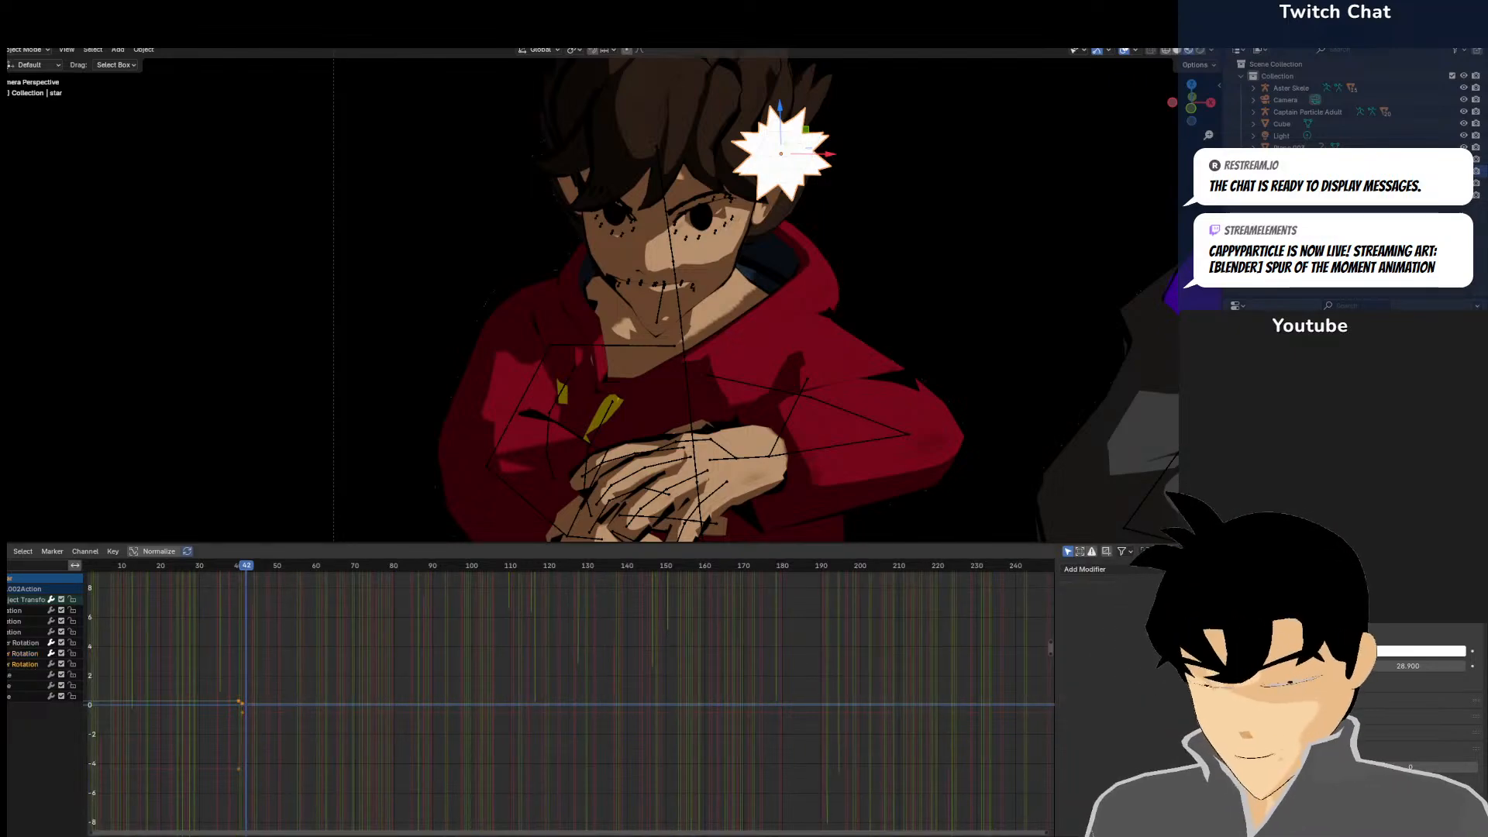
pyautogui.click(1085, 570)
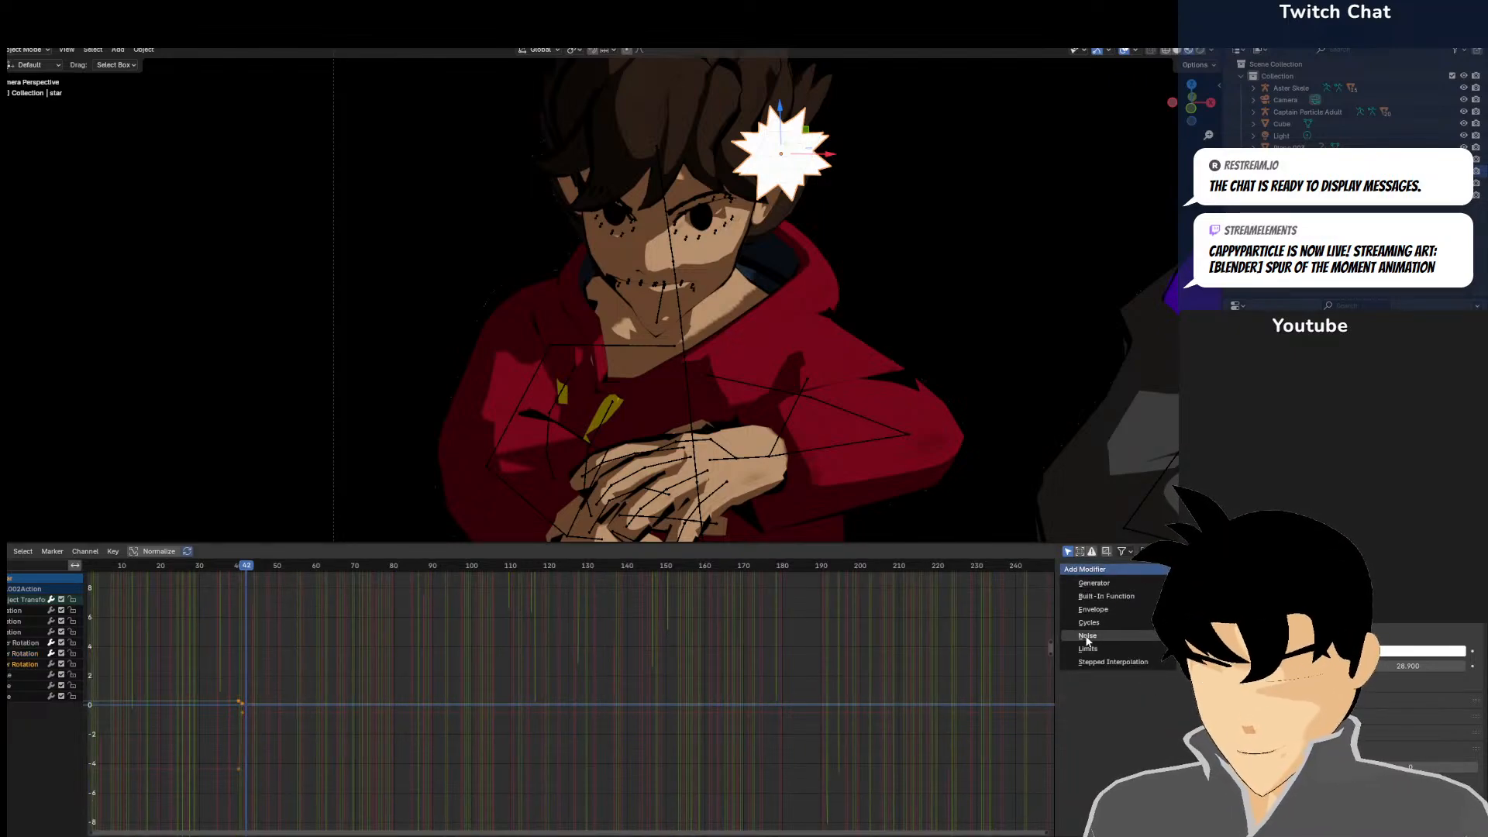
pyautogui.click(1087, 635)
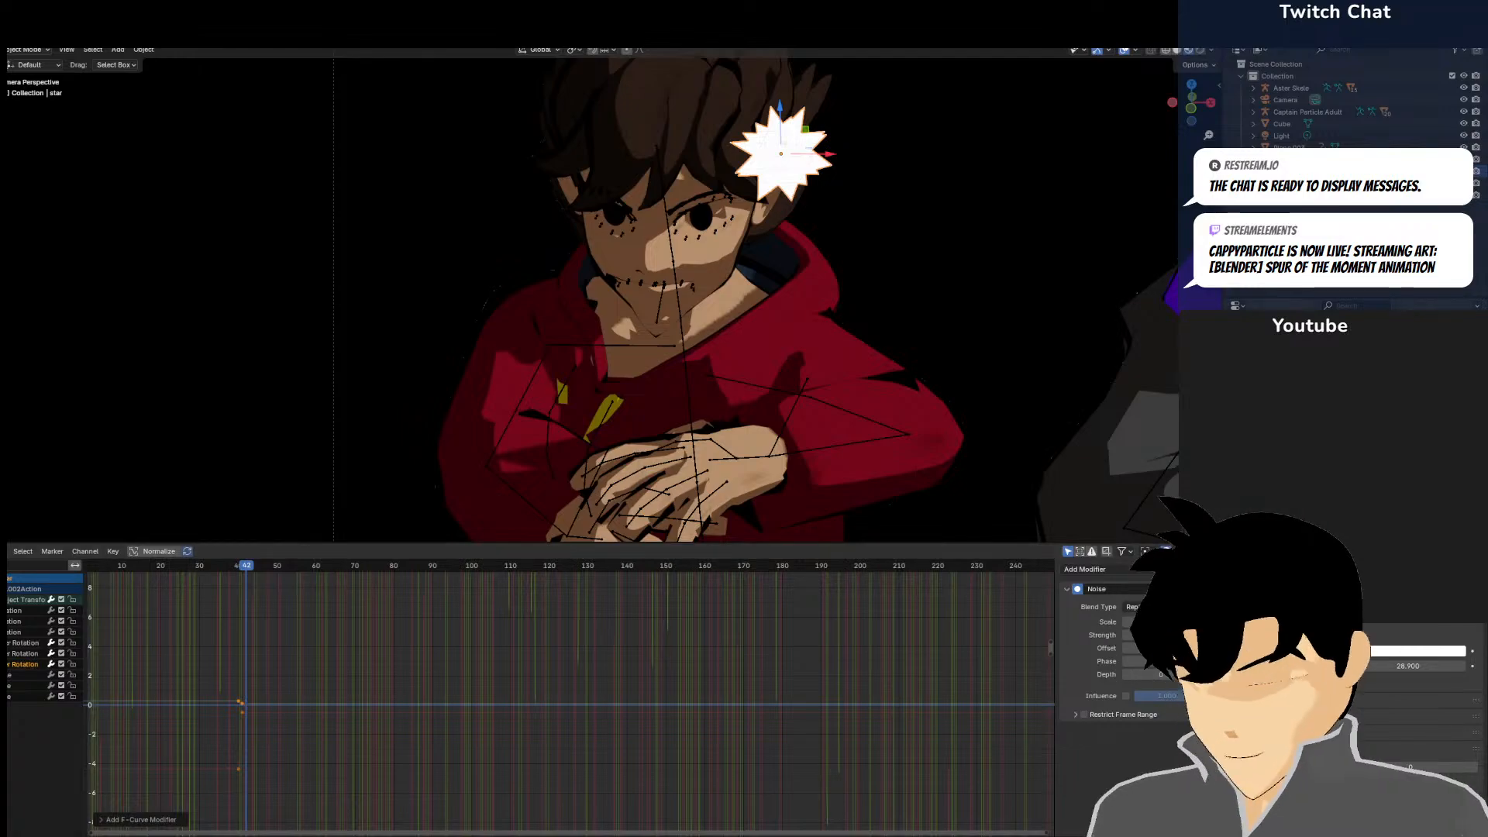
pyautogui.moveTo(1153, 635); pyautogui.dragTo(1372, 635)
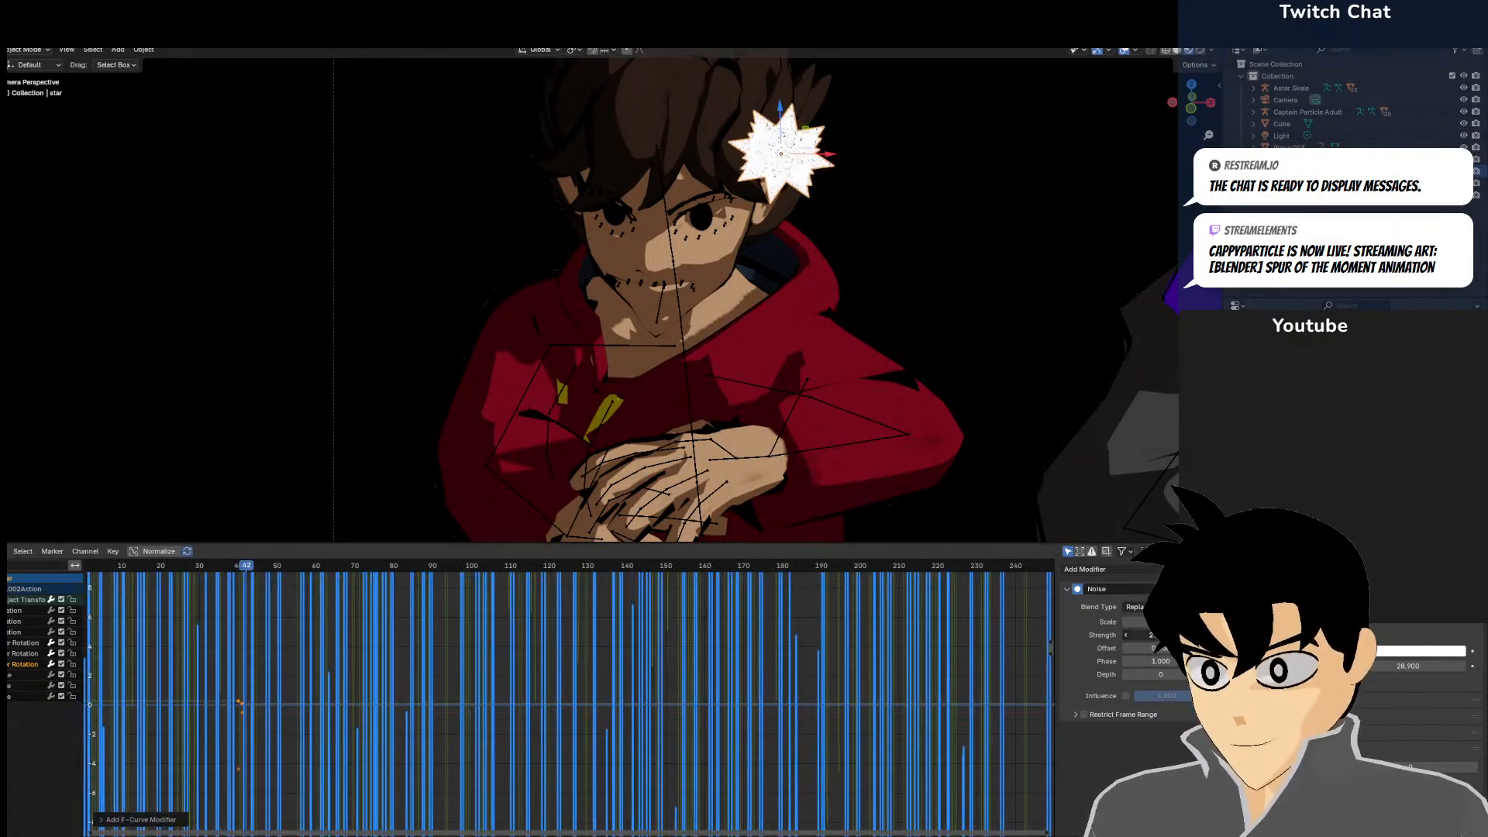
# Delete the duplicate star beside the white-haired character's head
pyautogui.scroll(-4, 961, 366)
pyautogui.click(990, 190)
pyautogui.press('x')
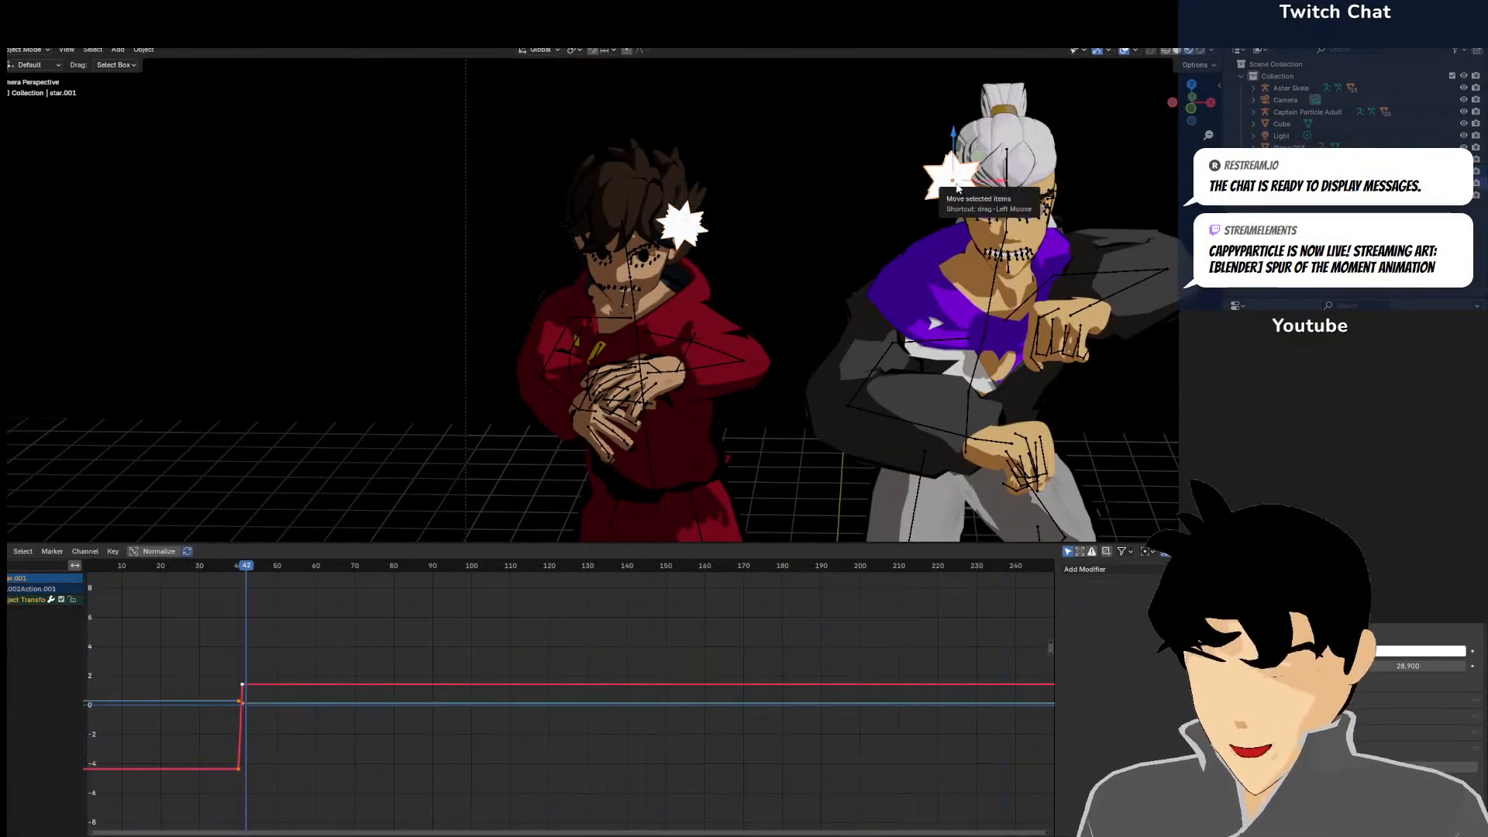
pyautogui.click(990, 195)
# Reselect the remaining star, add a Noise modifier to its X Scale curve and increase the modifier's strength
pyautogui.click(682, 211)
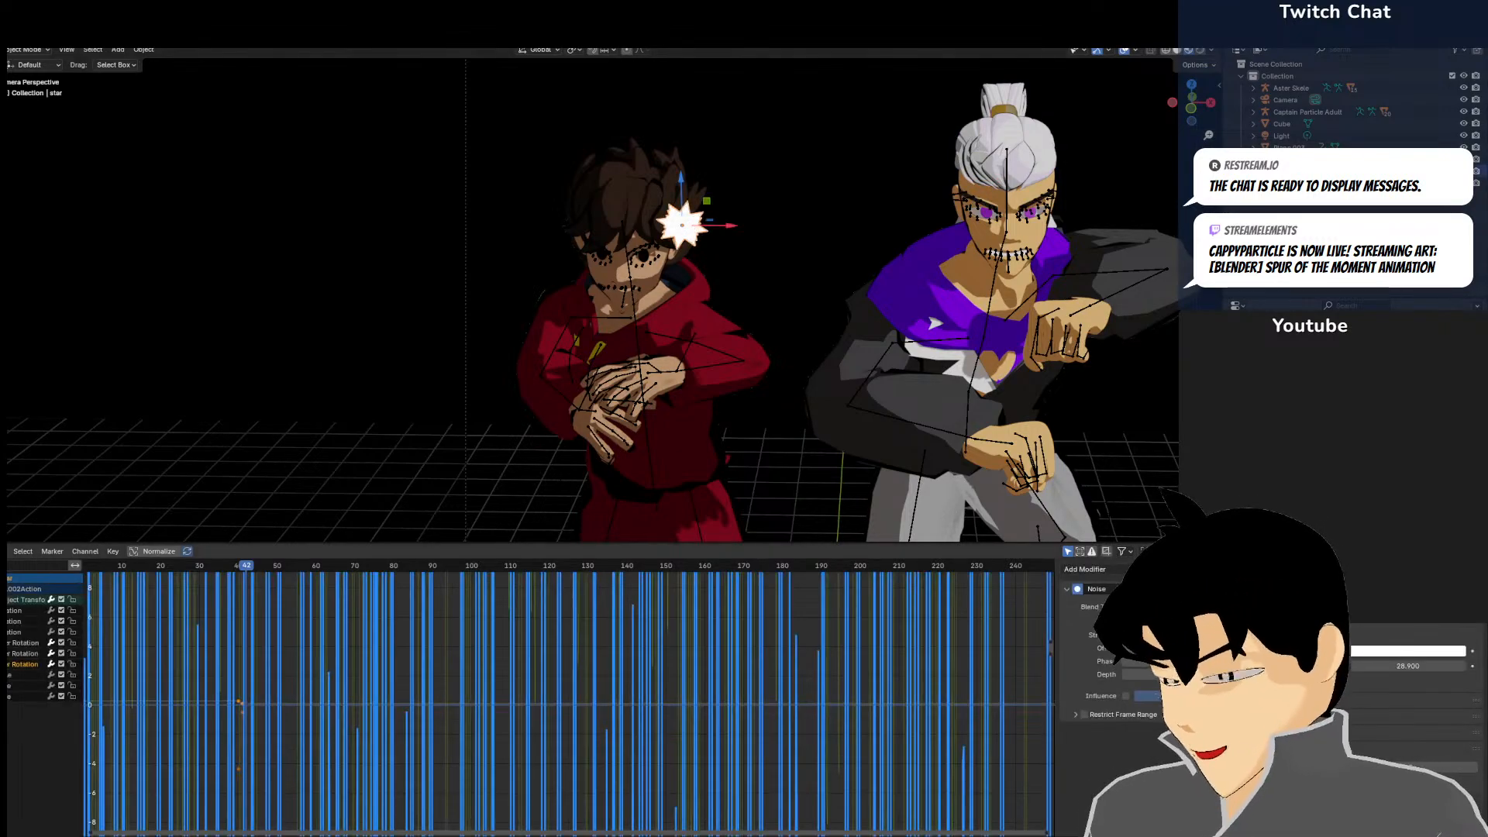
pyautogui.click(9, 684)
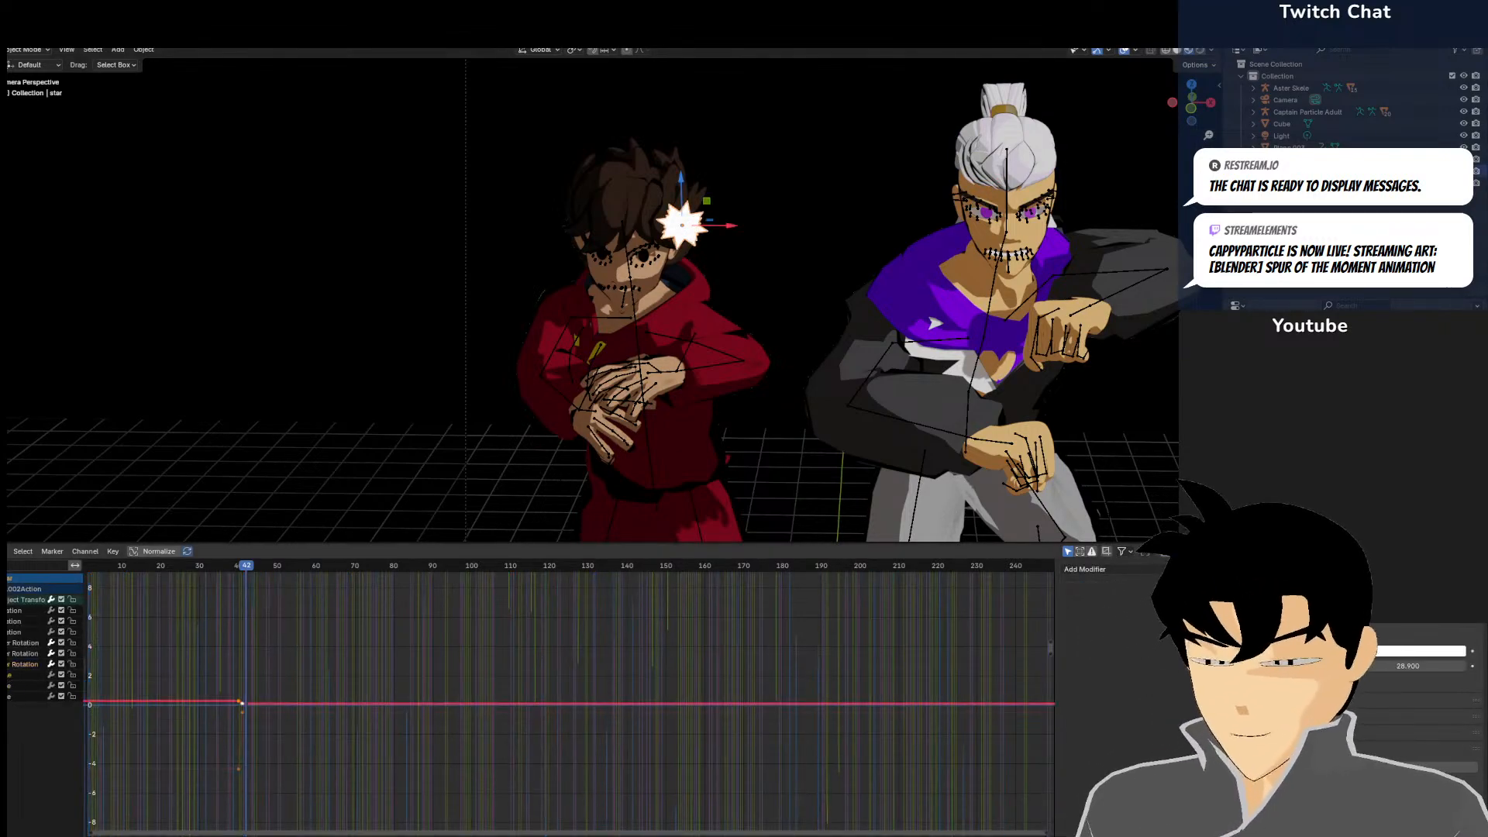
pyautogui.click(1085, 569)
pyautogui.click(1087, 636)
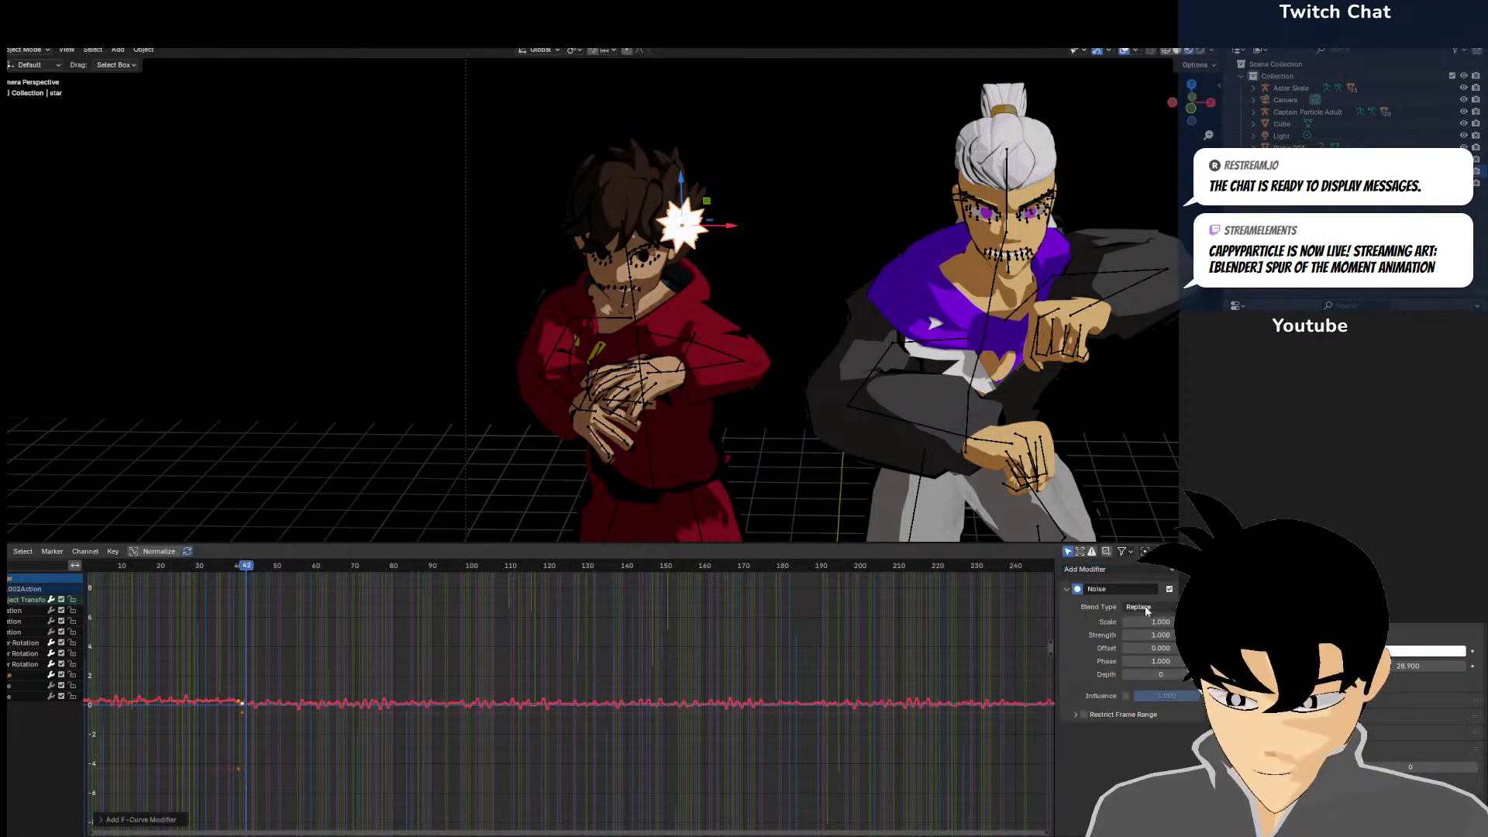
pyautogui.moveTo(1160, 635)
pyautogui.mouseDown()
pyautogui.moveTo(1122, 635)
pyautogui.moveTo(1145, 634)
pyautogui.mouseUp()
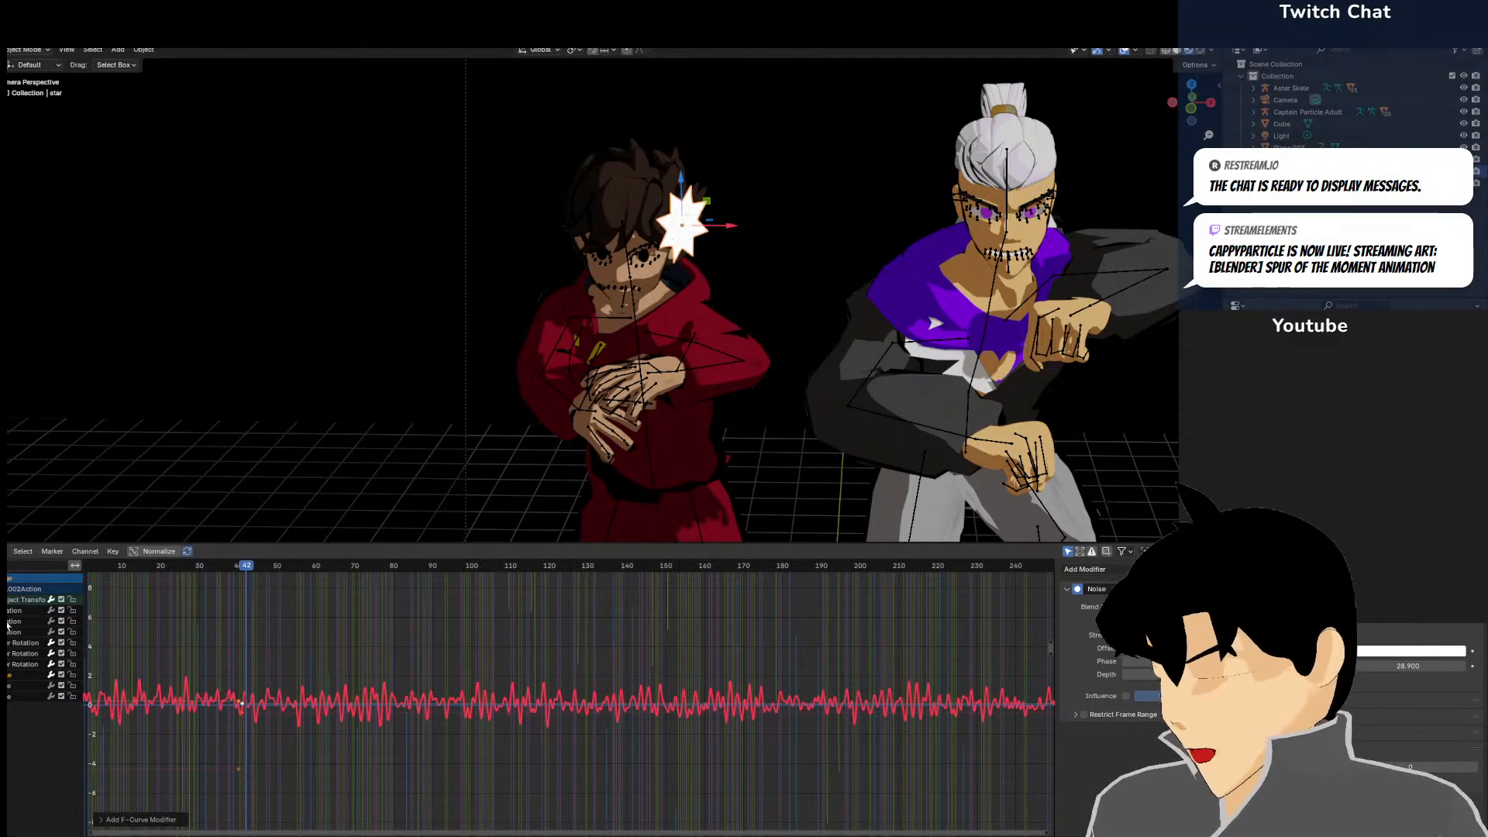
# Add a Noise modifier to the star's Y Scale curve and adjust the modifier's strength
pyautogui.click(11, 686)
pyautogui.click(1126, 568)
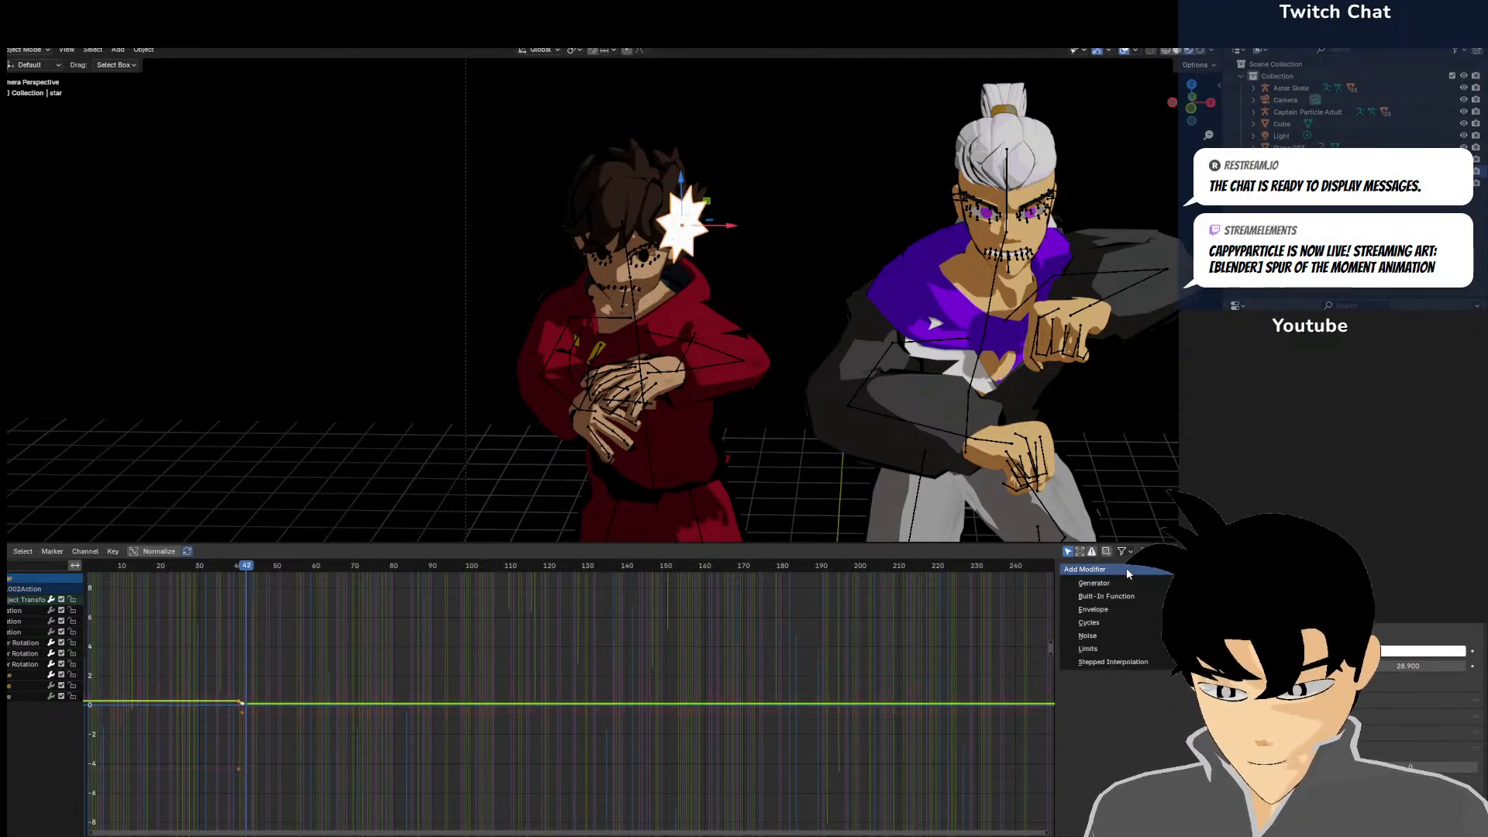
pyautogui.click(1100, 636)
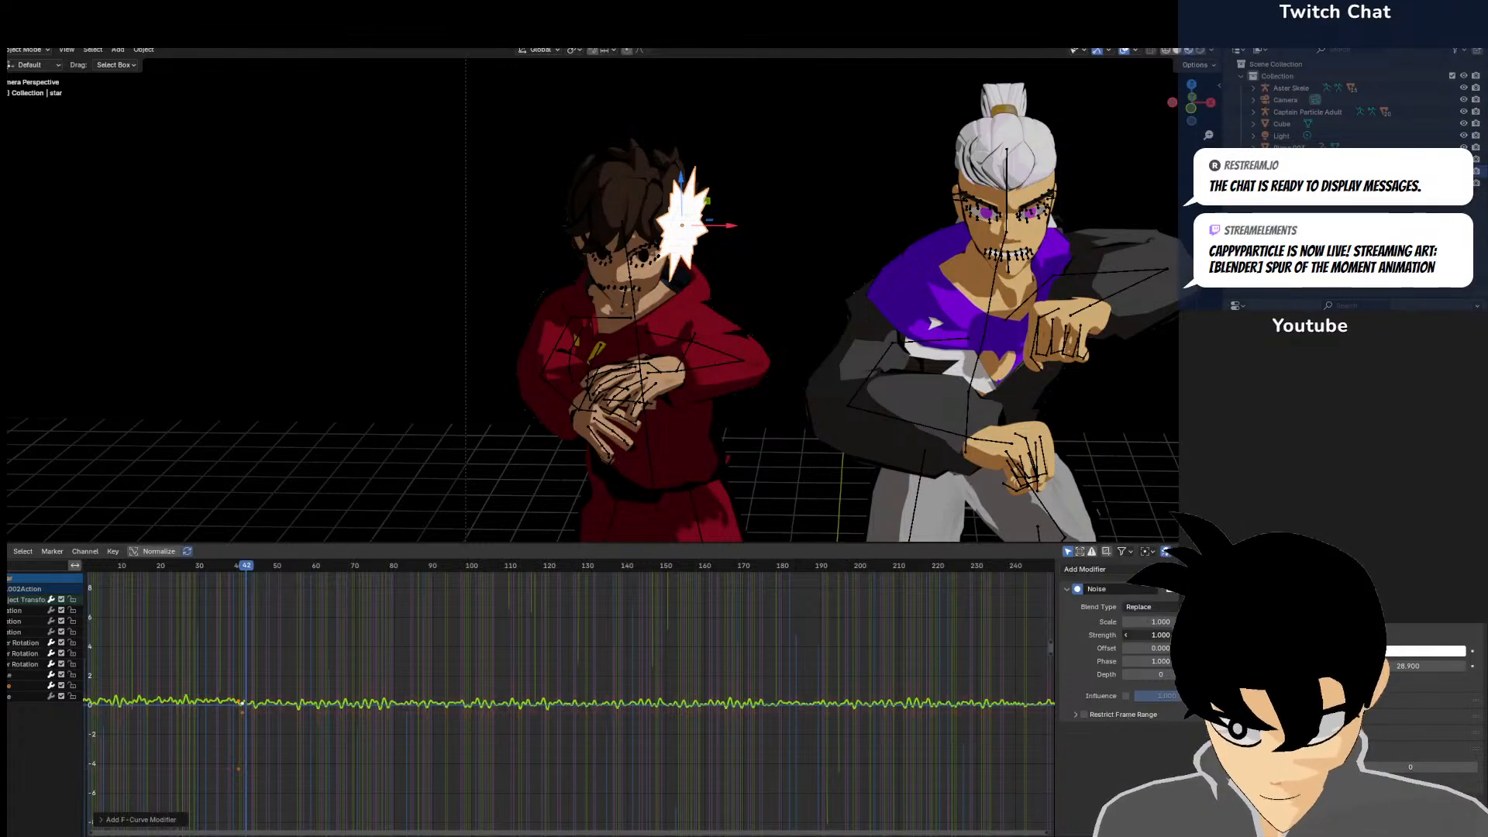
pyautogui.moveTo(1147, 635)
pyautogui.mouseDown()
pyautogui.moveTo(1115, 634)
pyautogui.moveTo(1147, 635)
pyautogui.mouseUp()
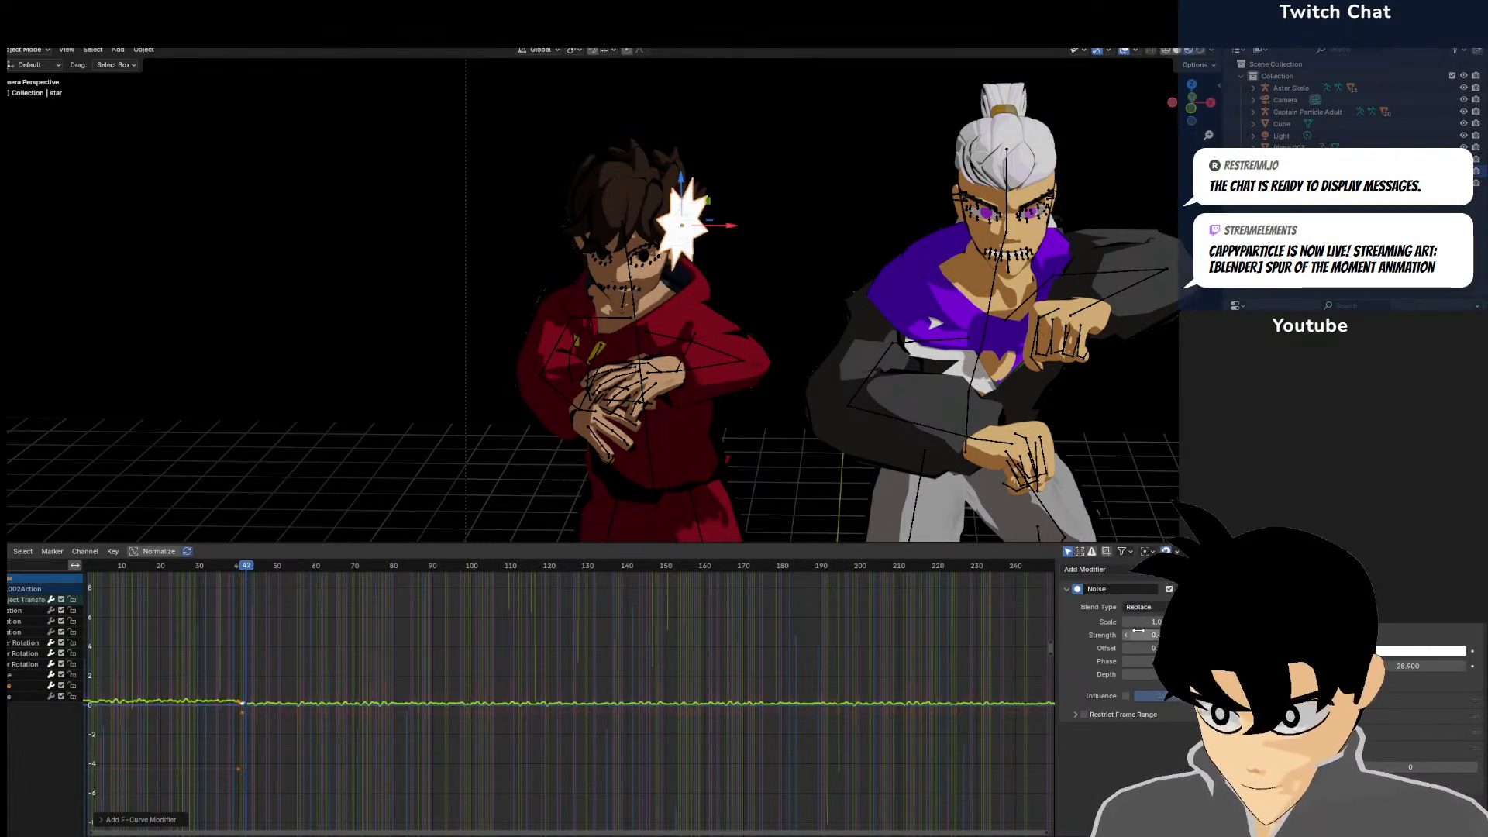
# Add a Noise modifier to the star's Z Scale curve and raise its strength to about 1.5
pyautogui.click(30, 697)
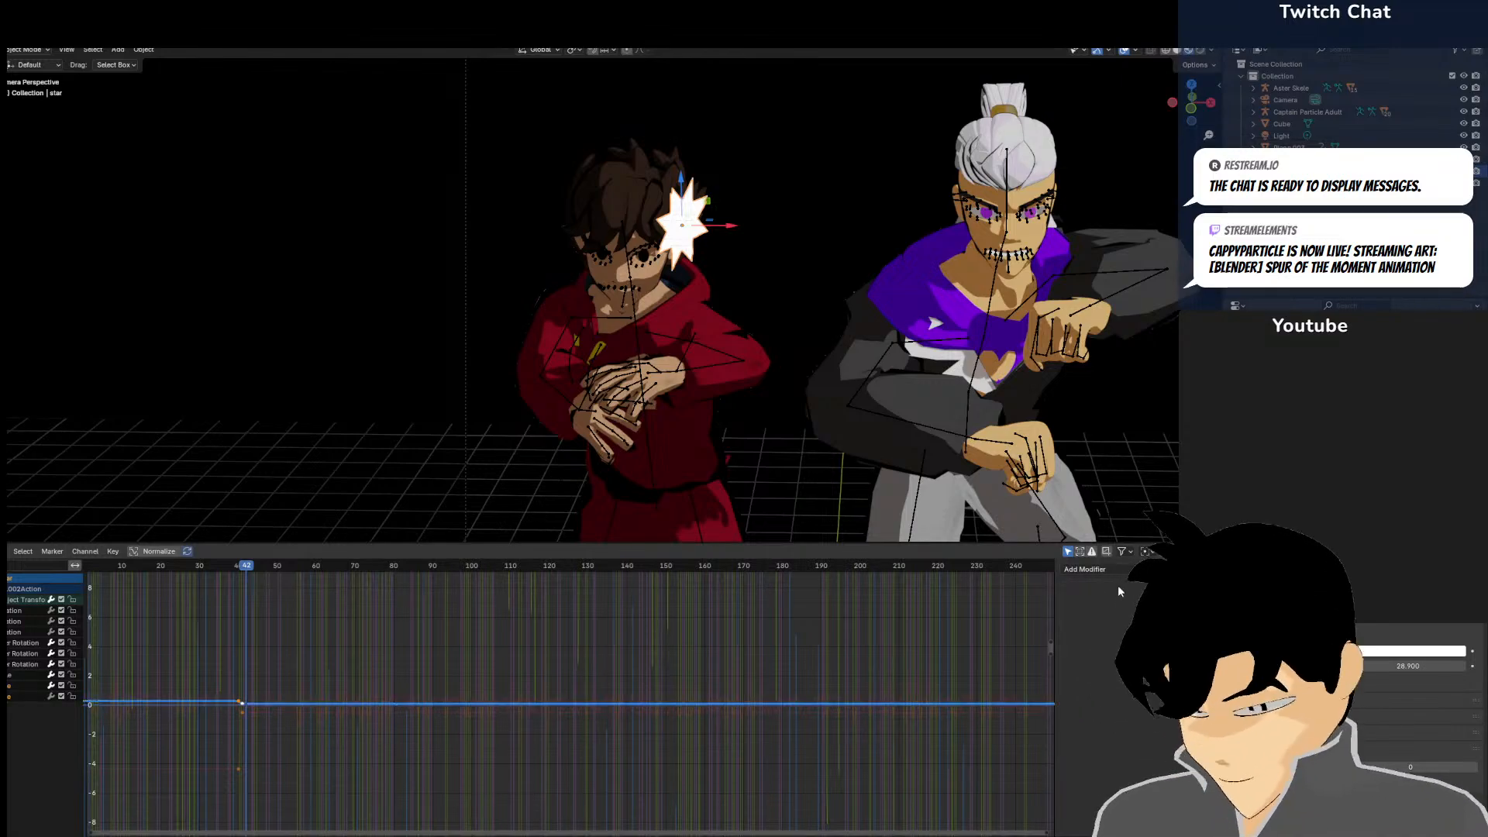
pyautogui.click(1142, 572)
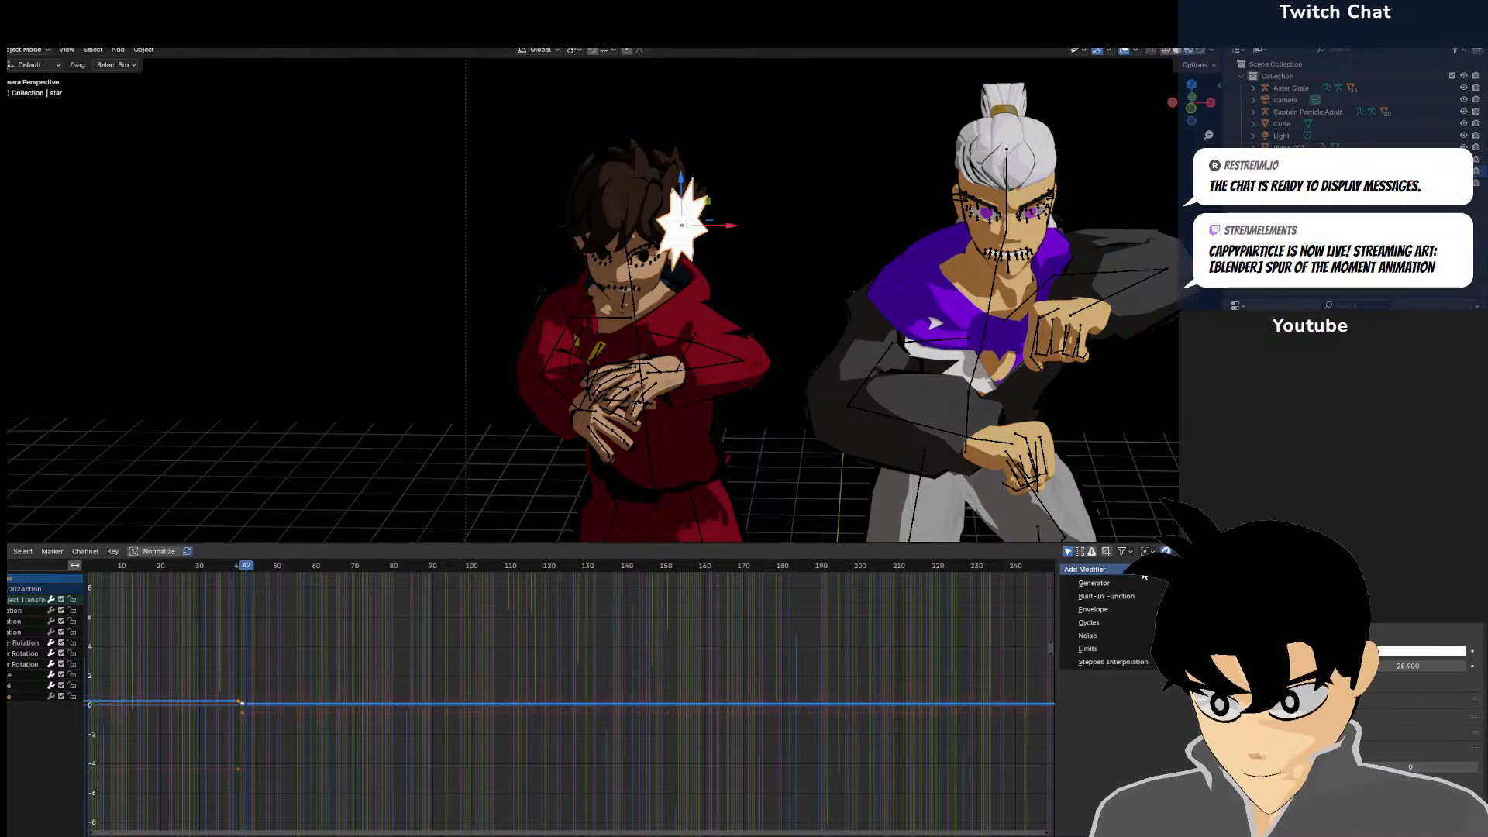
pyautogui.click(1084, 635)
pyautogui.moveTo(1148, 632); pyautogui.dragTo(1159, 632)
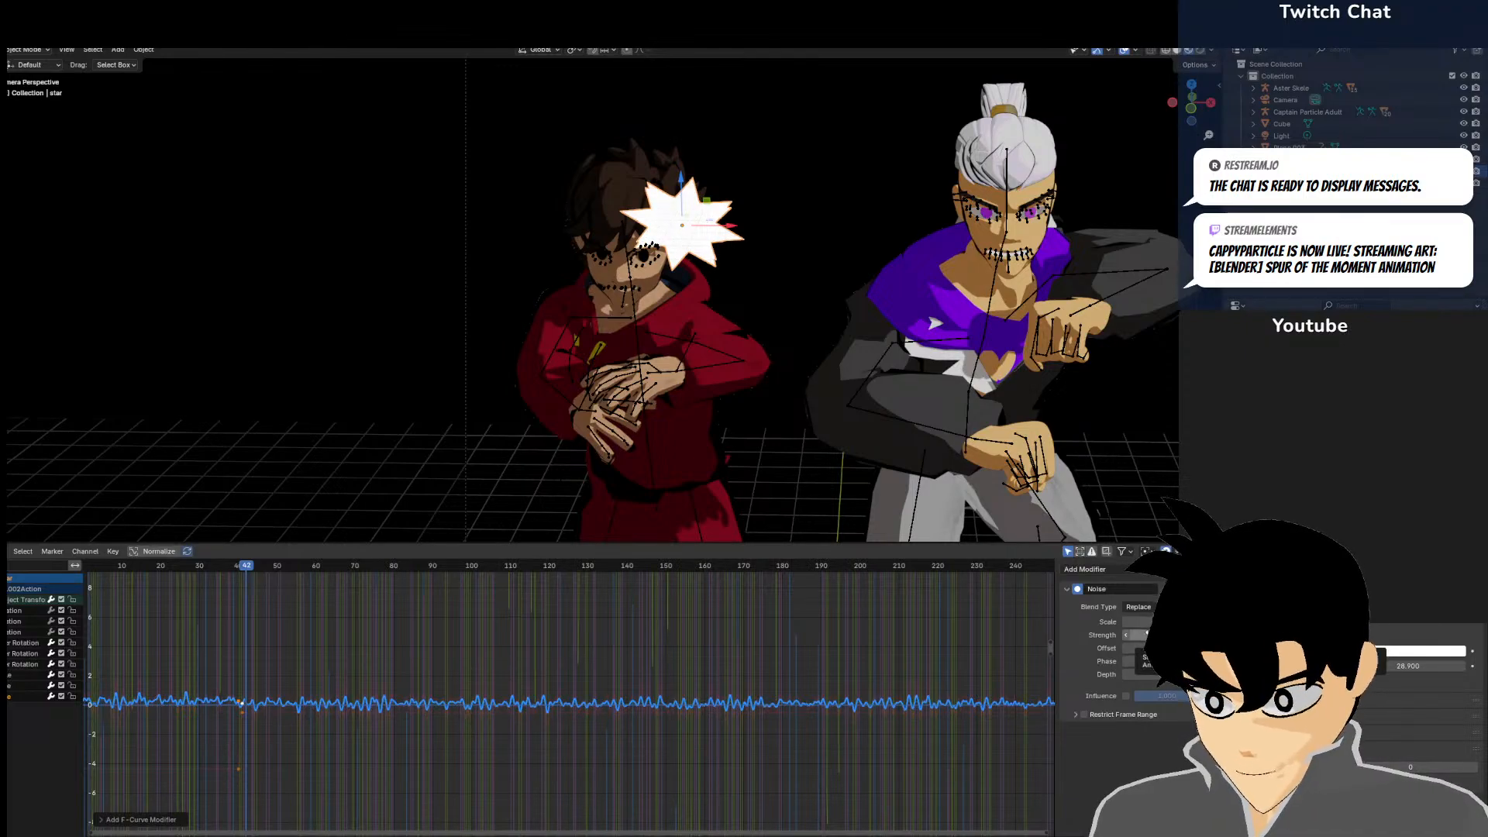
pyautogui.scroll(-2, 231, 588)
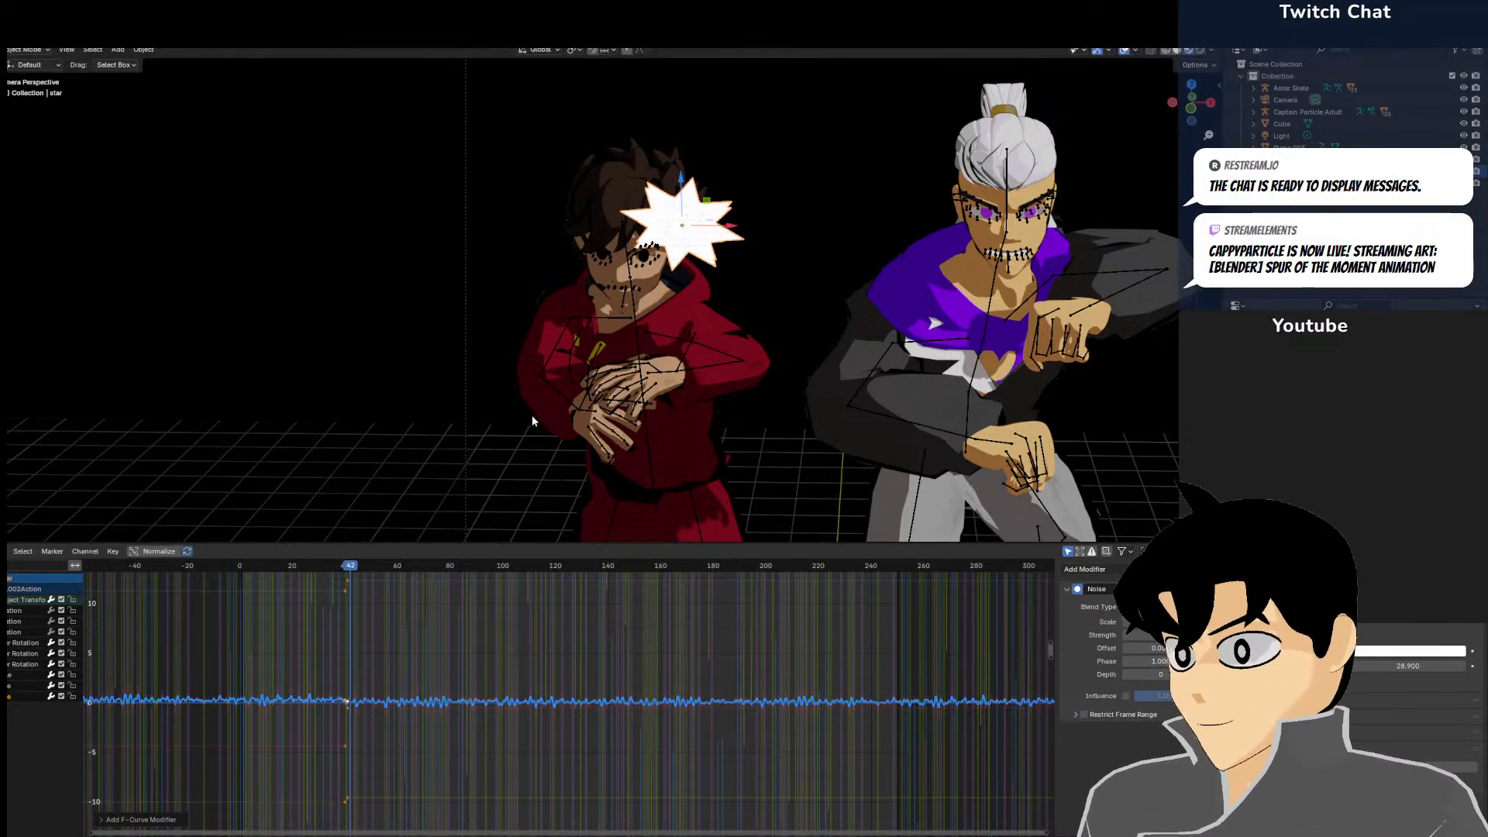
# At frame 41, duplicate the star, place the copy beside the white-haired character's head about 1.95 m along X, and keyframe it
pyautogui.press('Left')
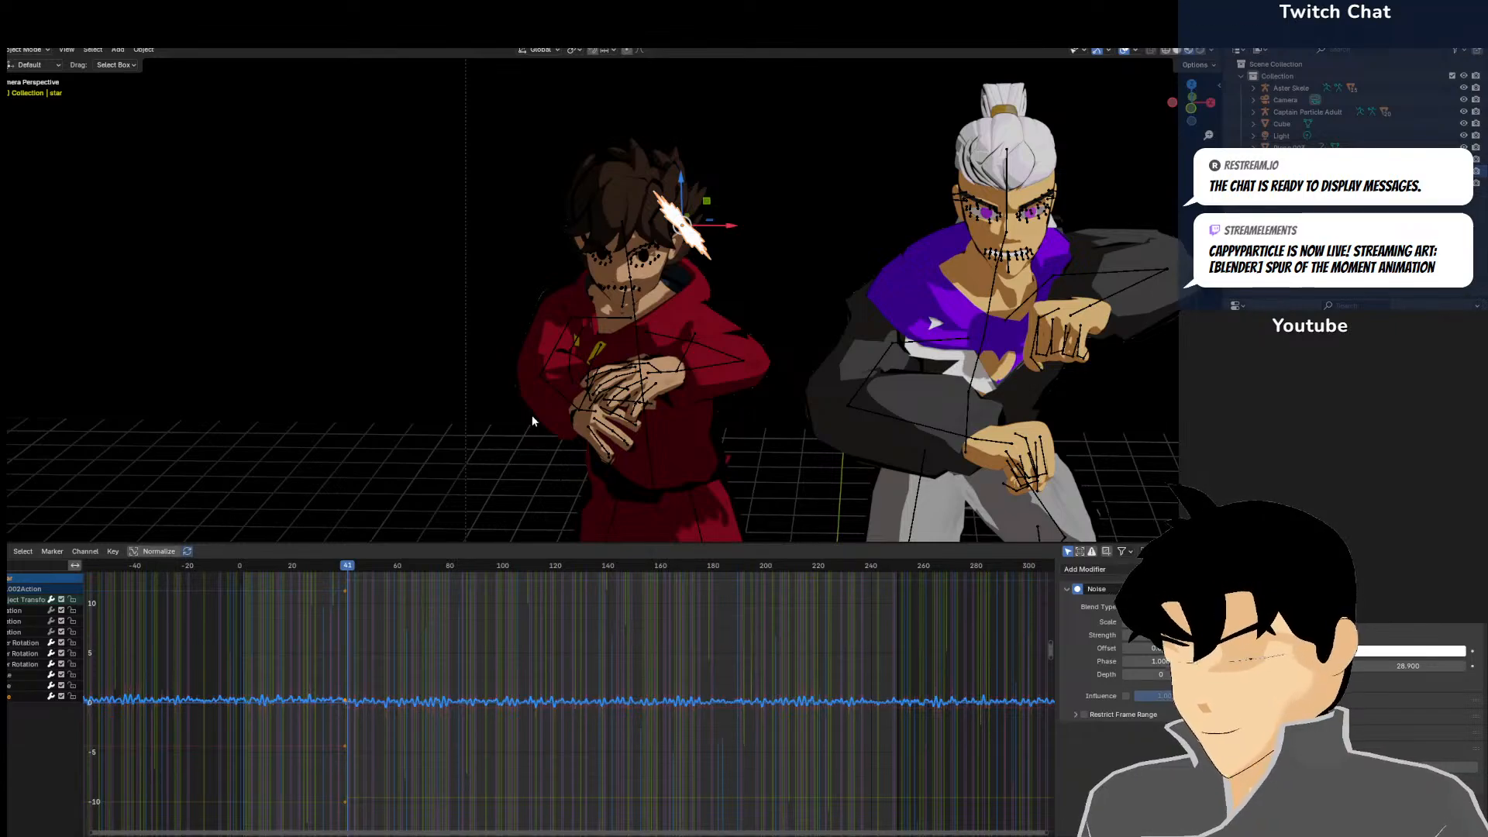
pyautogui.hotkey('shift', 'd')
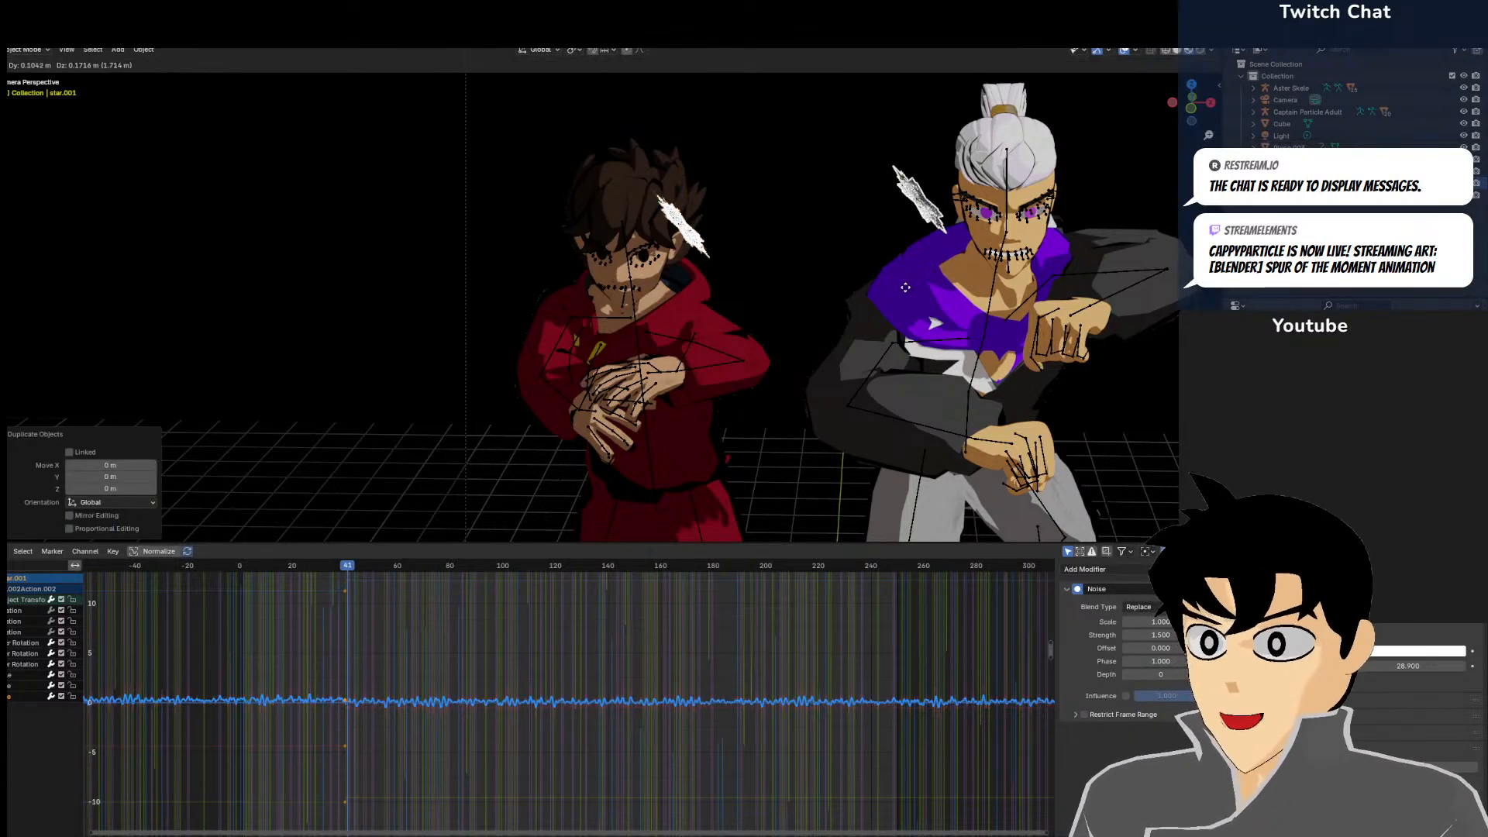
pyautogui.click(936, 287)
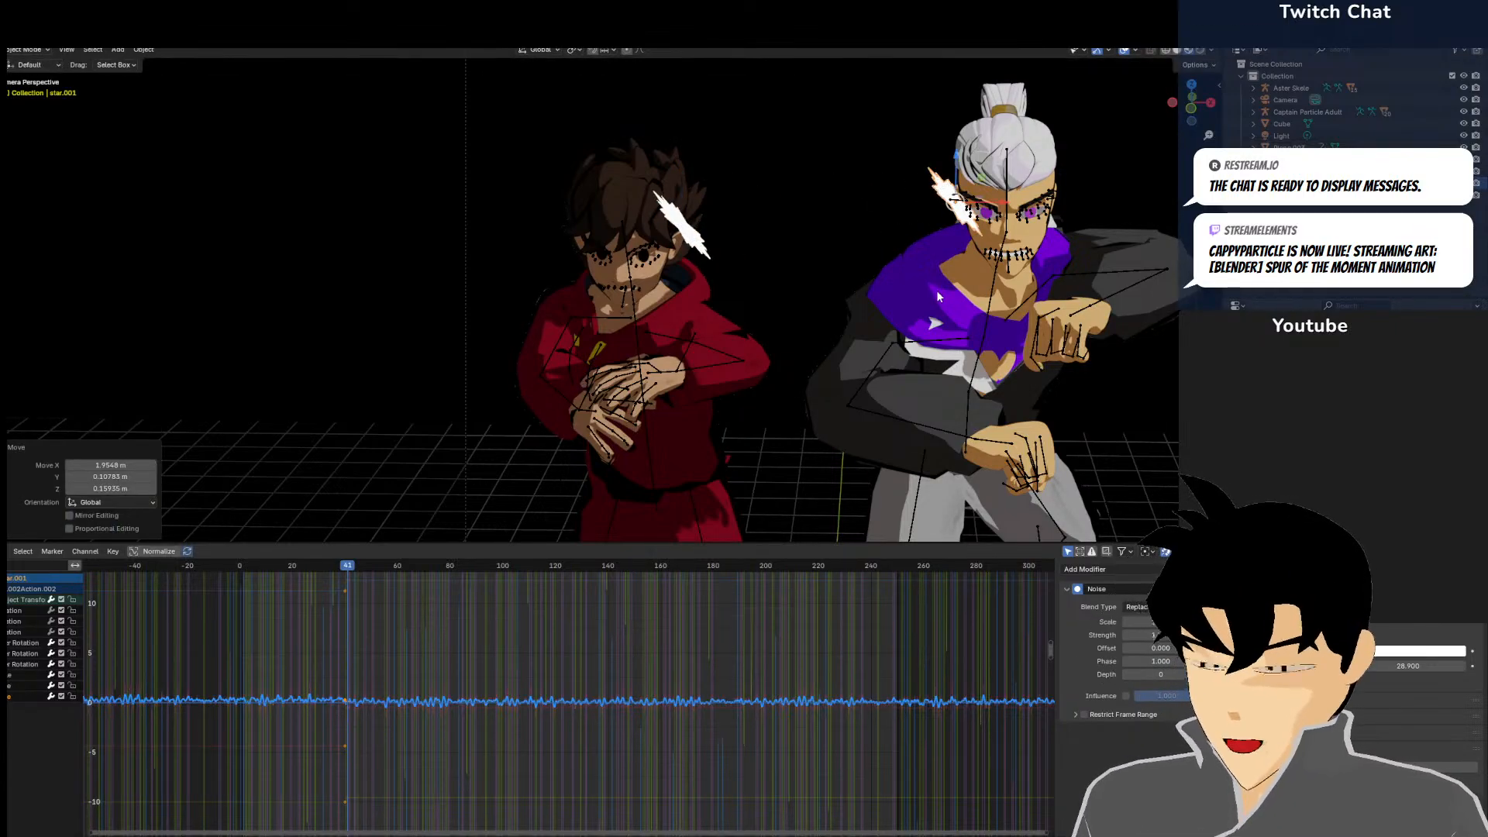
pyautogui.press('i')
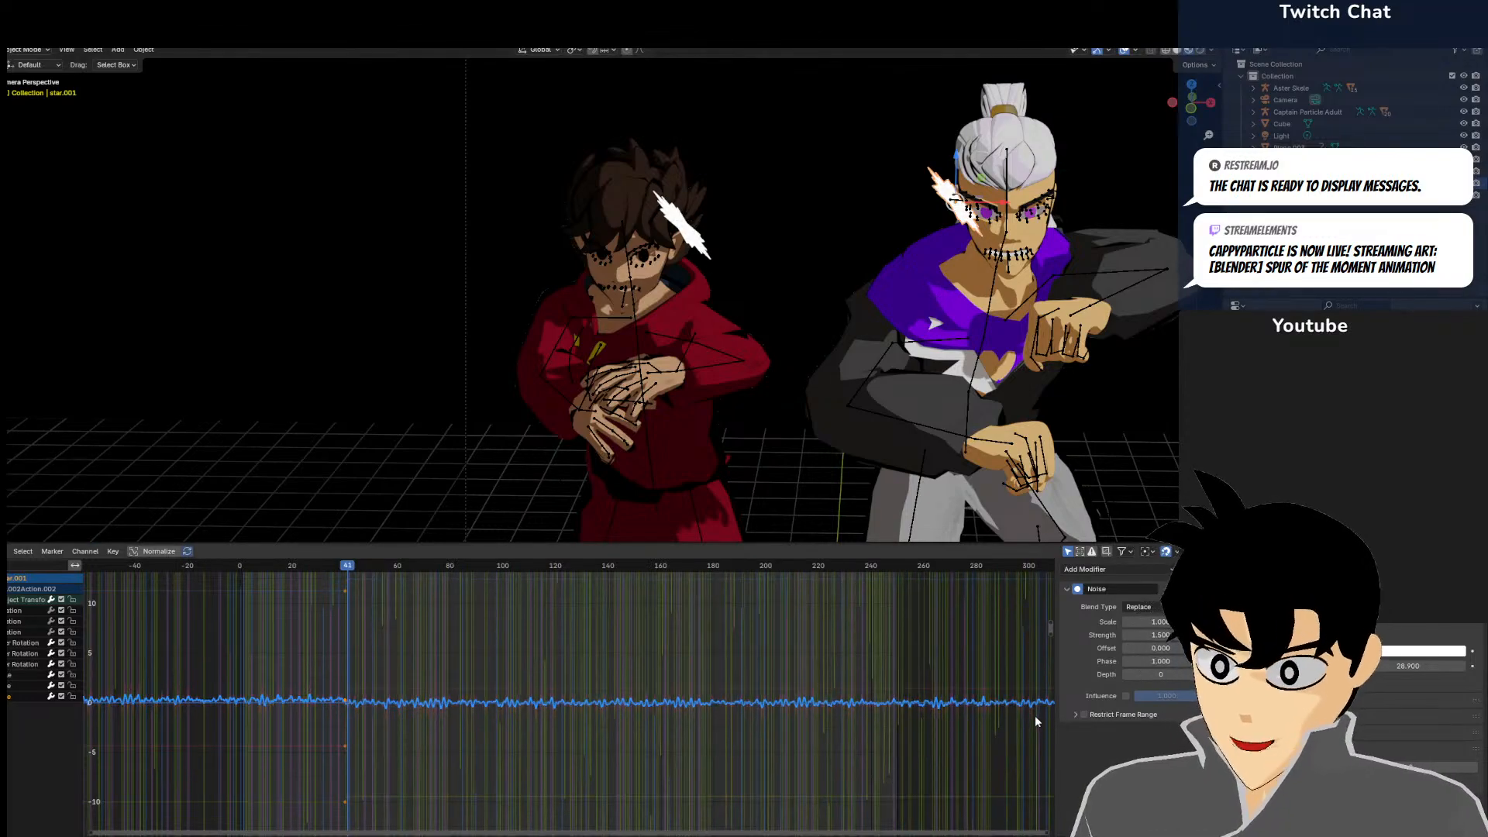
# Shift the Noise offsets on the duplicate star's X, Y and Z Scale curves, with X offset about 4.7
pyautogui.moveTo(1146, 635)
pyautogui.mouseDown()
pyautogui.moveTo(1123, 635)
pyautogui.moveTo(1162, 634)
pyautogui.moveTo(1139, 635)
pyautogui.mouseUp()
pyautogui.click(35, 675)
pyautogui.moveTo(1154, 635); pyautogui.dragTo(1224, 649)
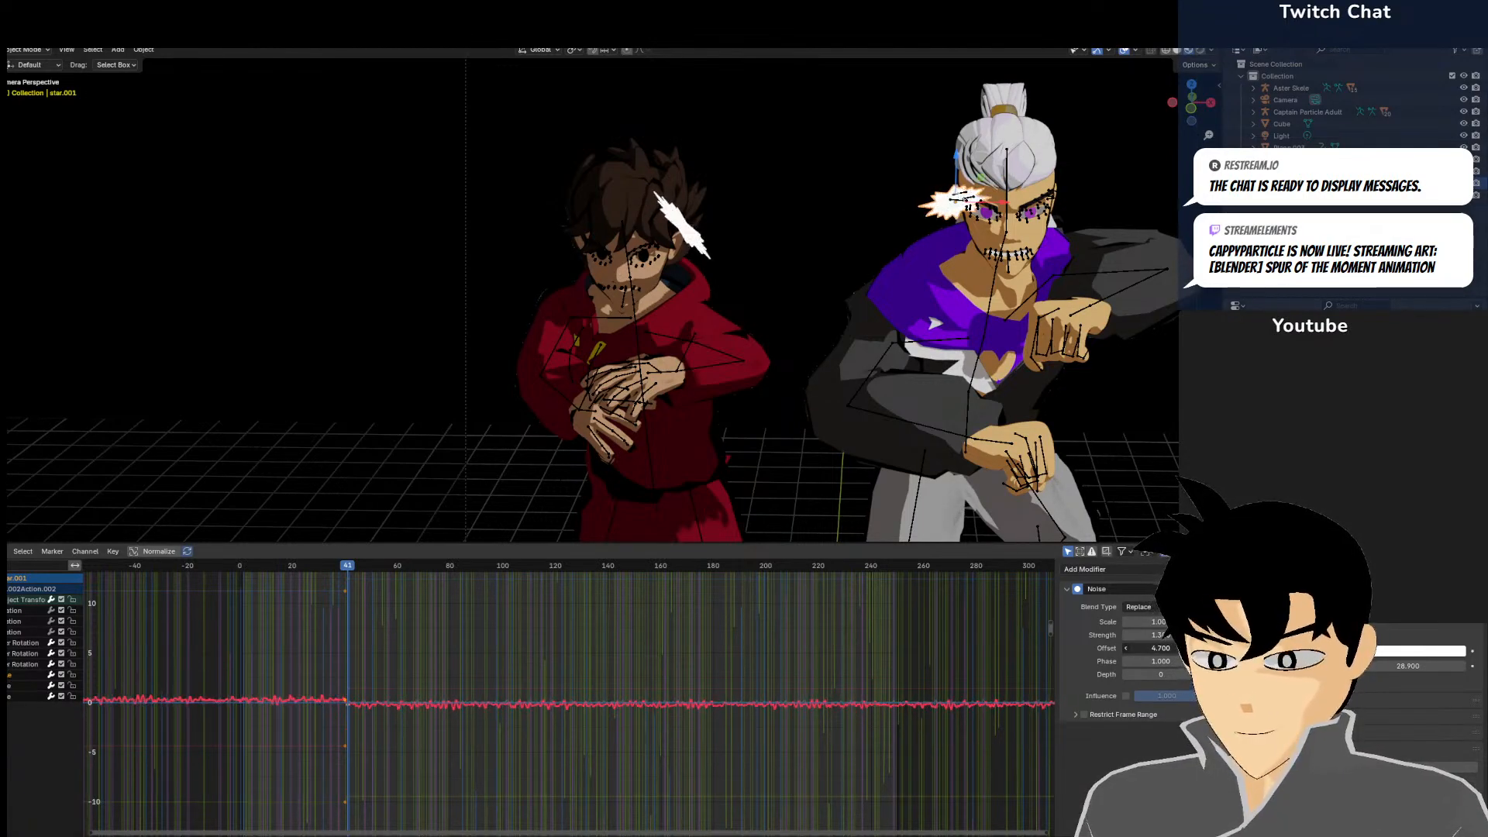
pyautogui.click(11, 685)
pyautogui.moveTo(1162, 648); pyautogui.dragTo(1173, 648)
pyautogui.click(11, 695)
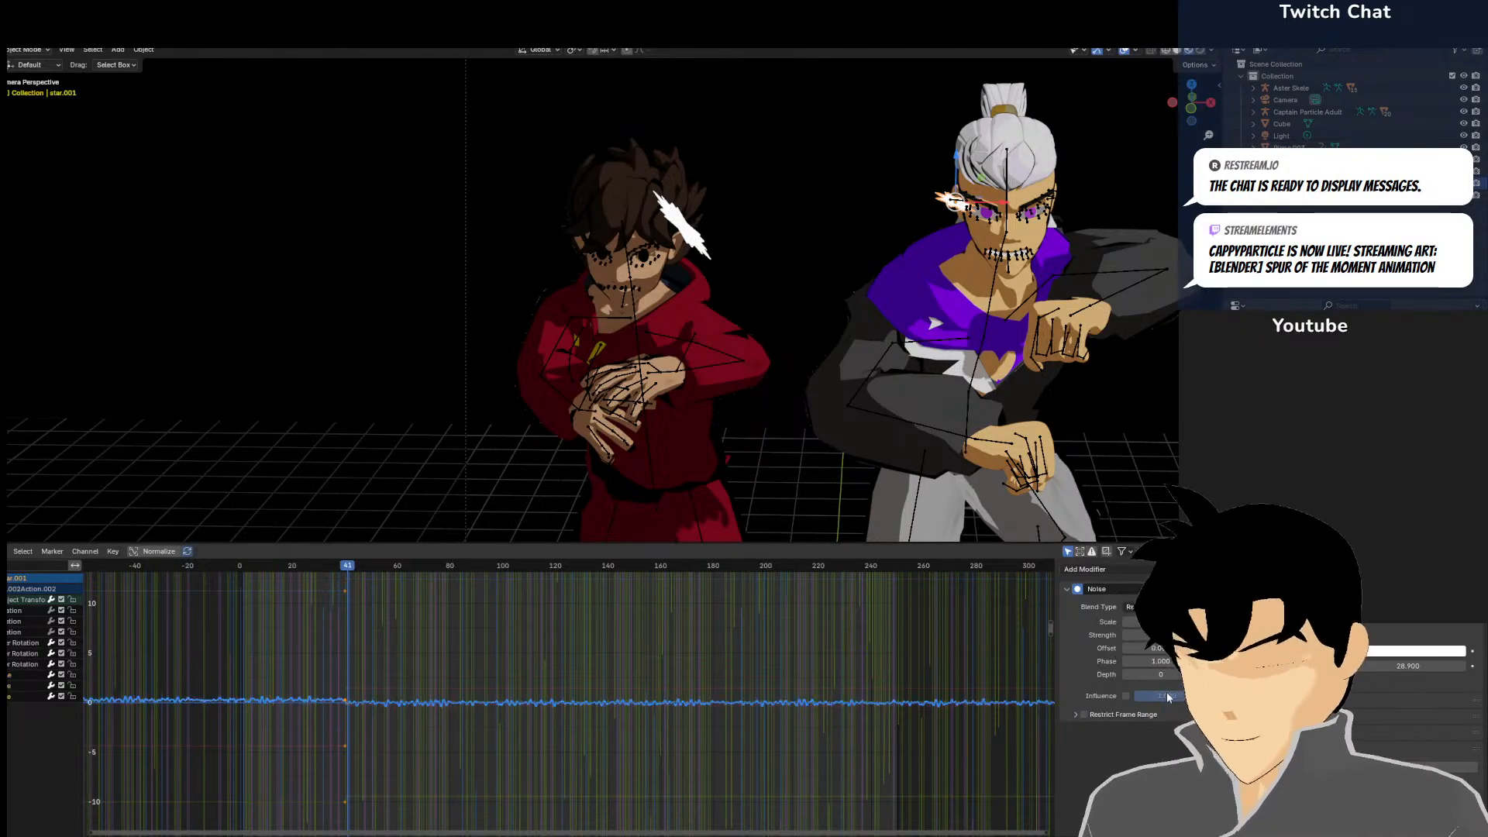
pyautogui.moveTo(1163, 649); pyautogui.dragTo(1170, 649)
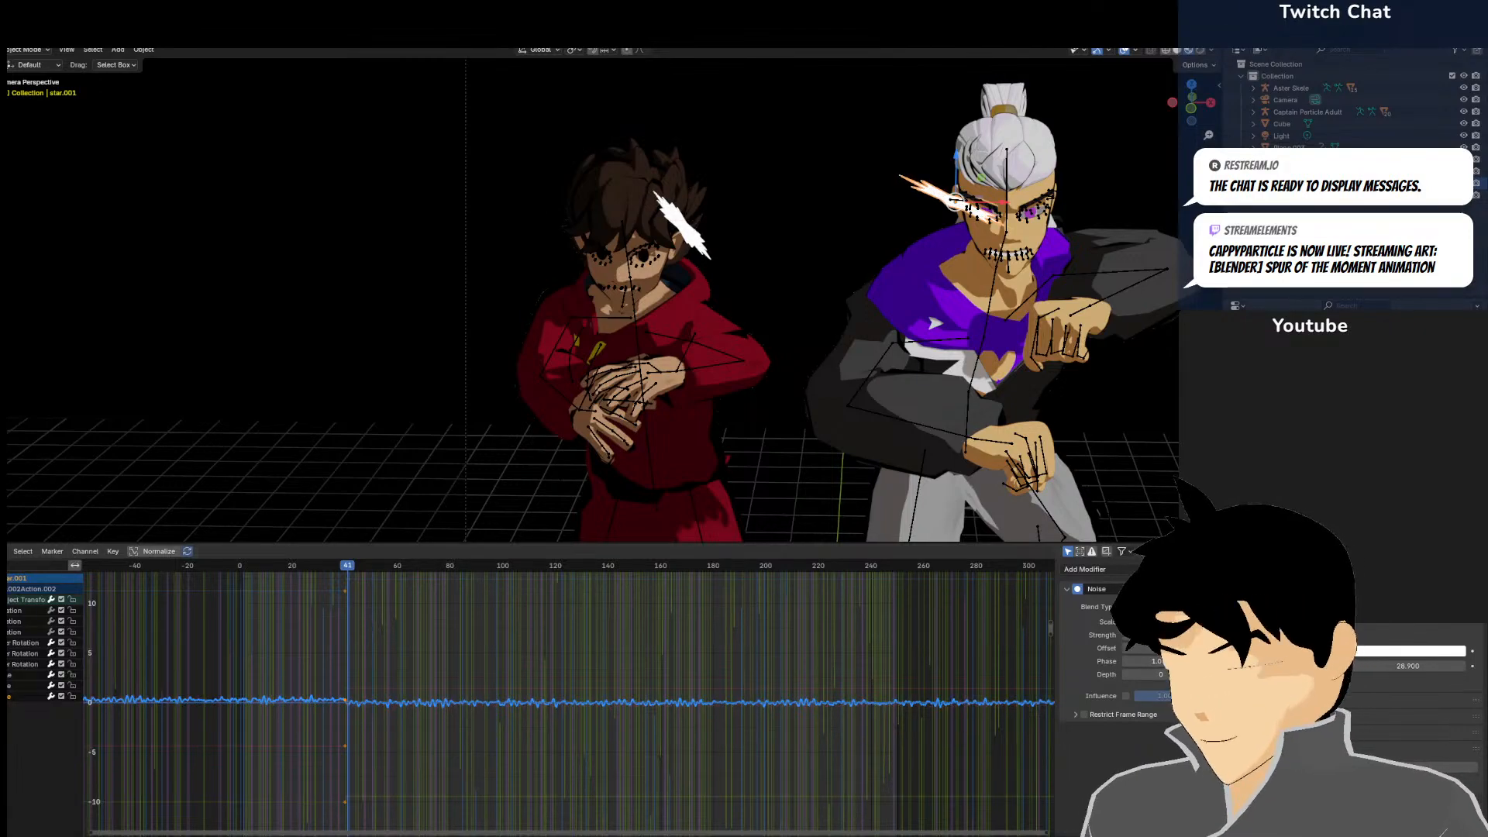
# Shift the Noise offsets on the duplicate star's Euler Rotation curves so it flickers differently, with Z offset about 2
pyautogui.click(8, 665)
pyautogui.moveTo(1162, 648); pyautogui.dragTo(1176, 648)
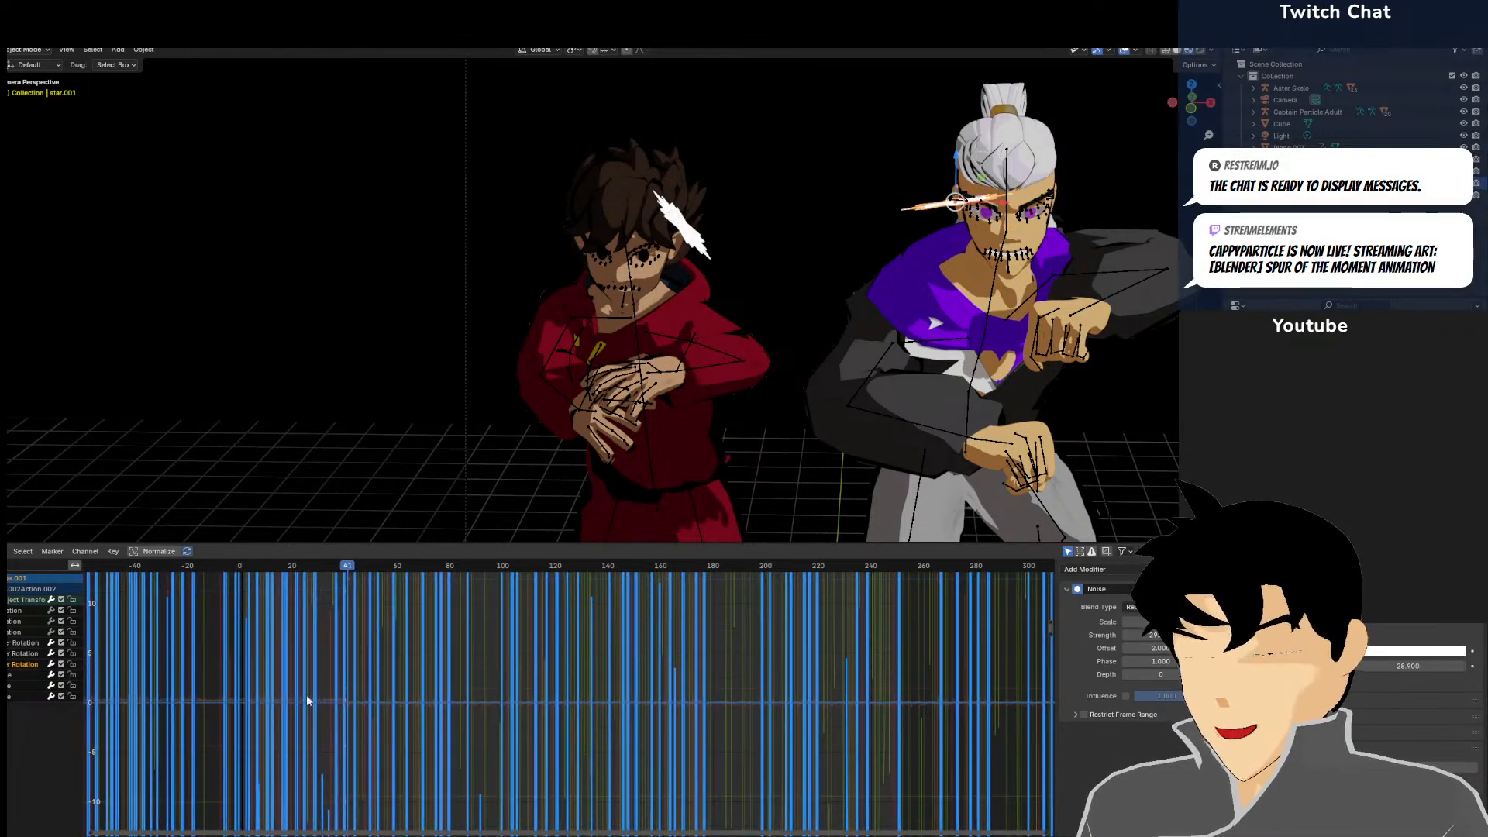
pyautogui.click(34, 654)
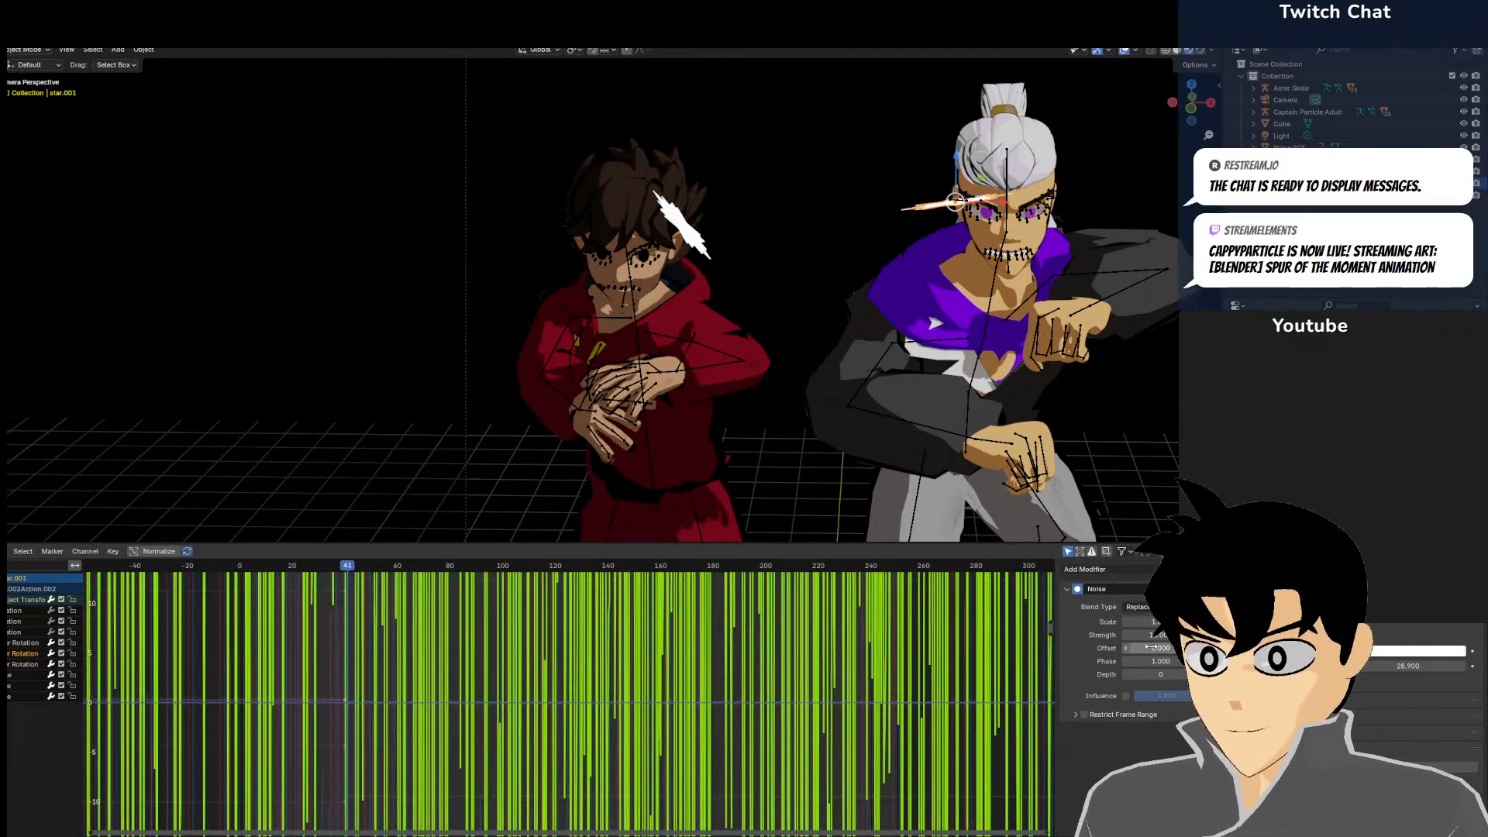
pyautogui.moveTo(1160, 649); pyautogui.dragTo(1165, 649)
pyautogui.click(14, 643)
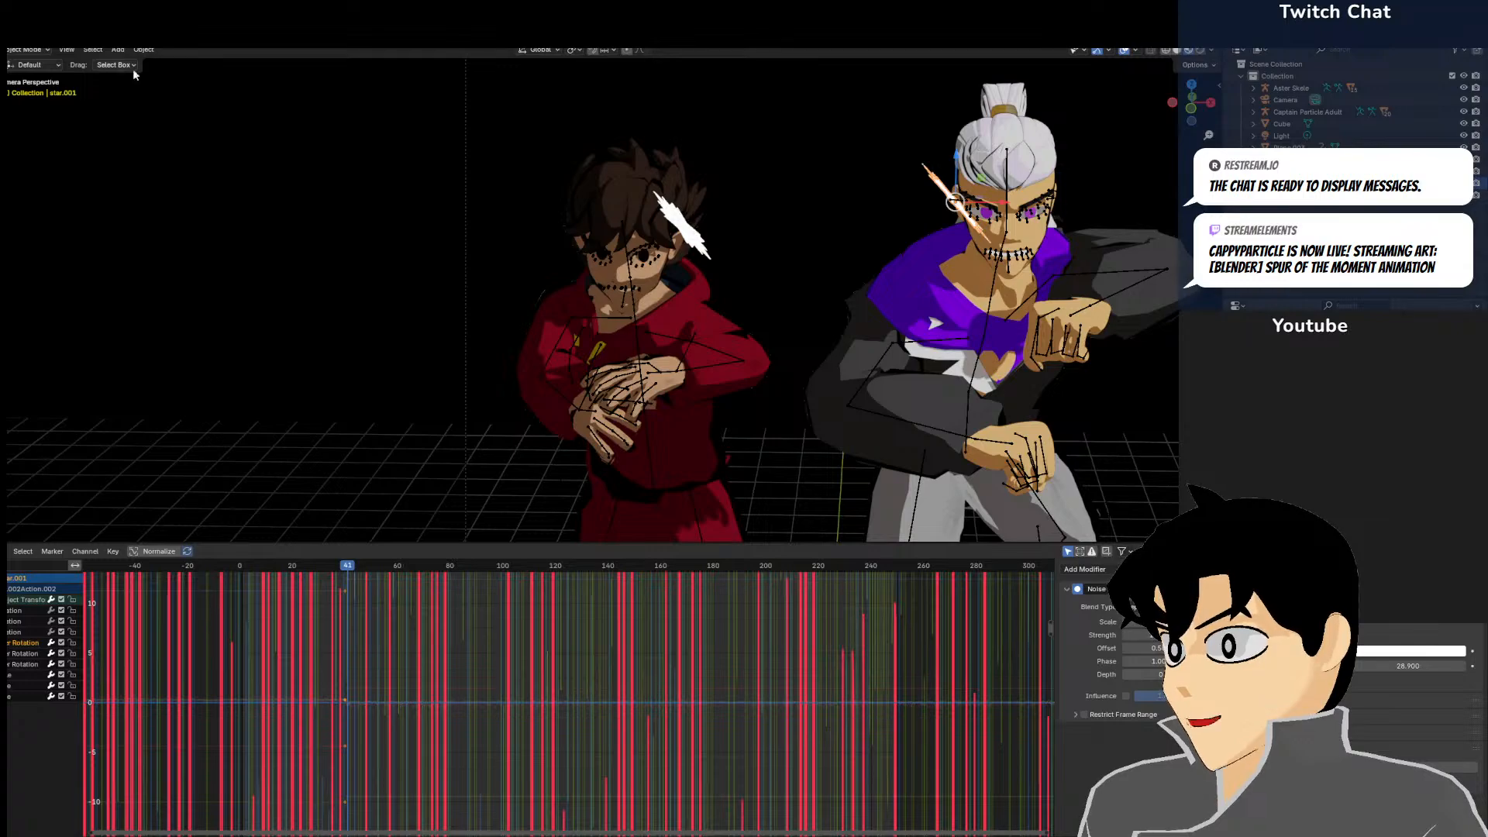
# Change the Graph Editor to a Timeline and preview the flickering stars by playing to about frame 46
pyautogui.click(9, 551)
pyautogui.click(151, 600)
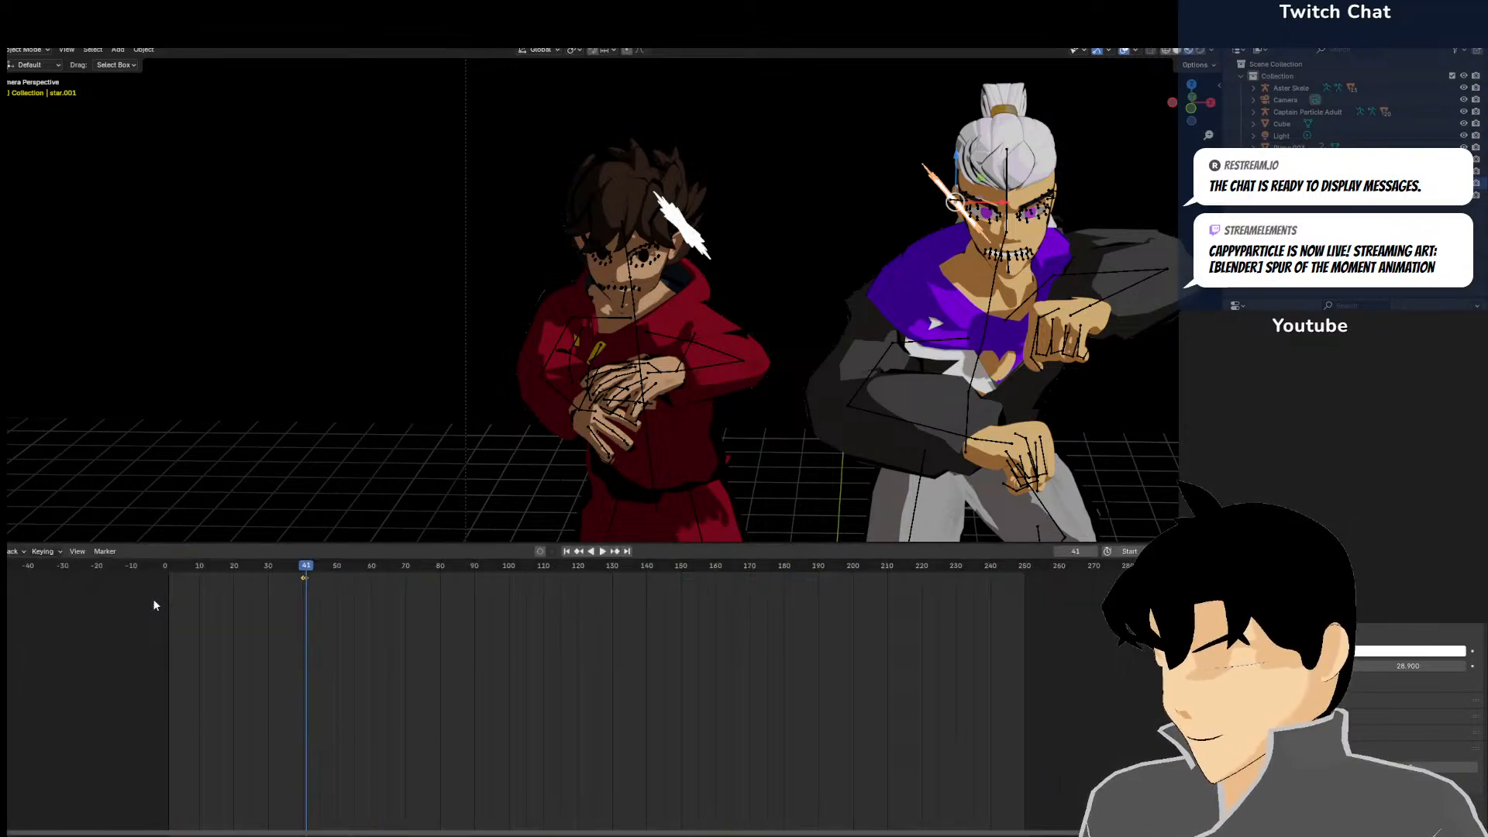
pyautogui.press('space')
pyautogui.press('space')
pyautogui.keyDown('shift'); pyautogui.moveTo(345, 728); pyautogui.dragTo(323, 706, button='right'); pyautogui.keyUp('shift')
pyautogui.scroll(2, 720, 213)
pyautogui.click(718, 226)
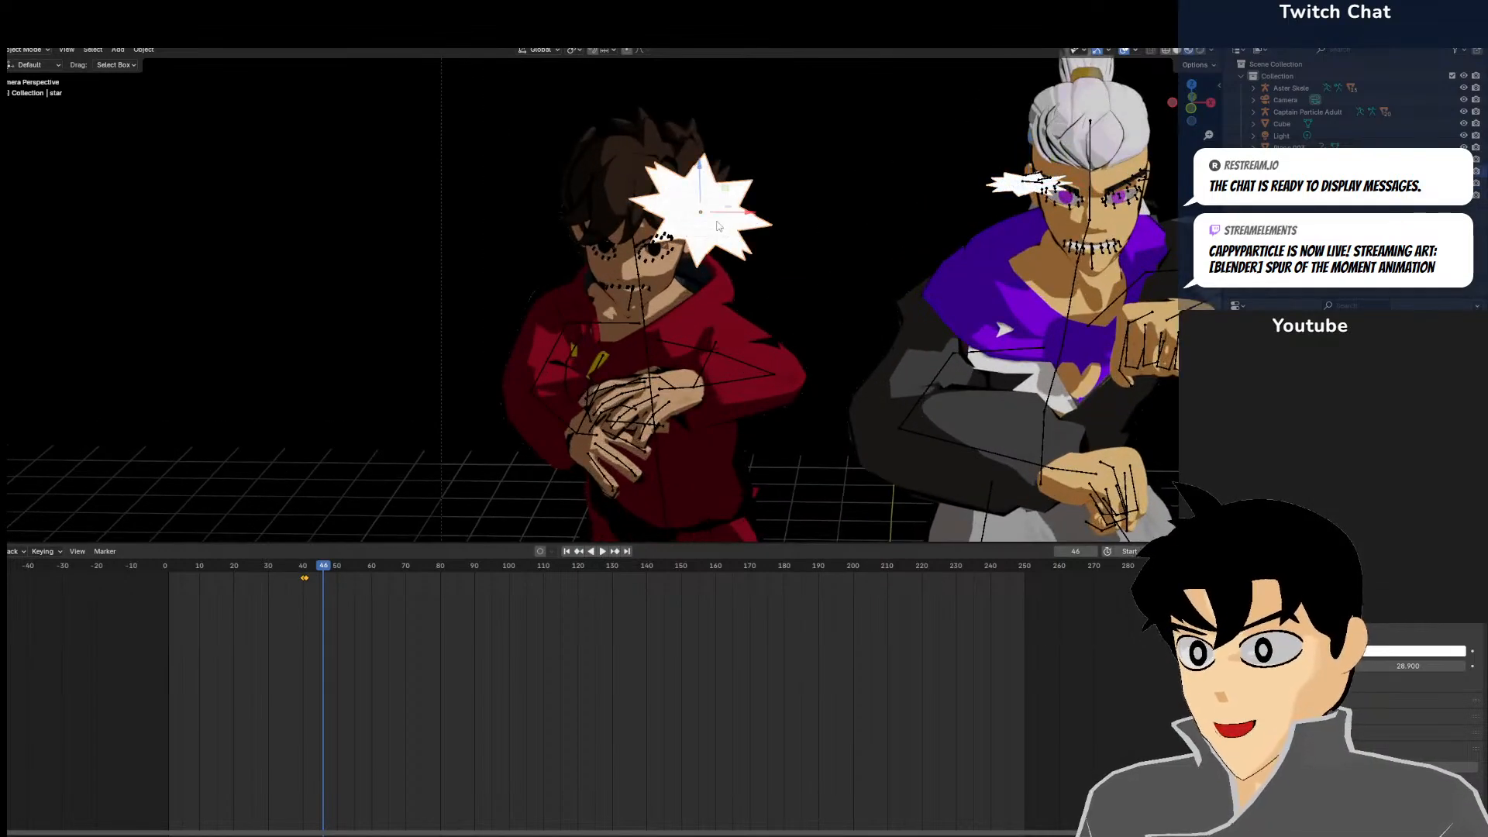
# Place the 3D cursor in the empty space beside the black backdrop and add a 2 m mesh plane there
pyautogui.scroll(-4, 390, 406)
pyautogui.click(258, 268)
pyautogui.scroll(-4, 319, 287)
pyautogui.keyDown('shift'); pyautogui.rightClick(286, 311); pyautogui.keyUp('shift')
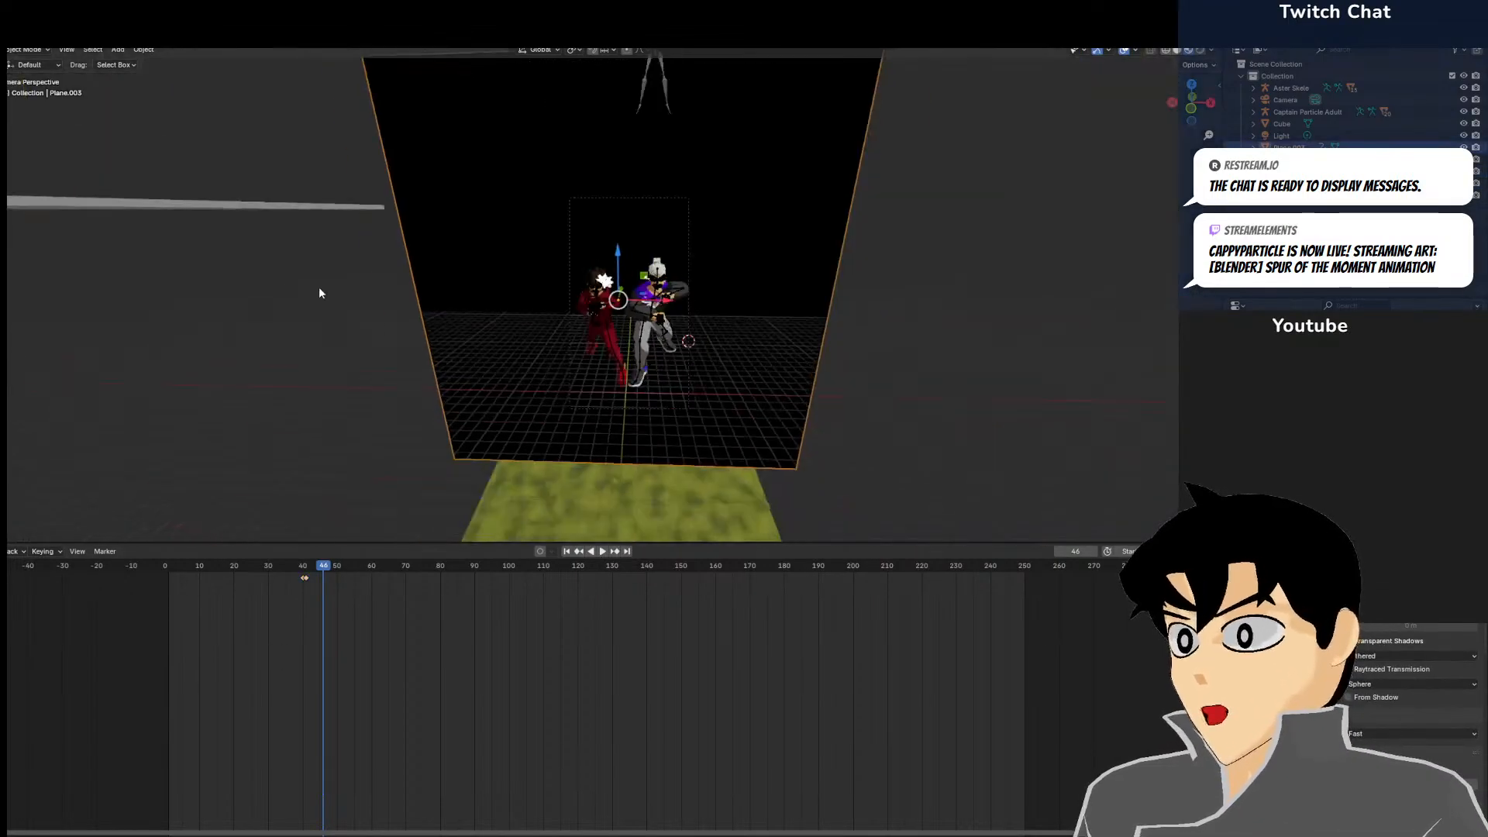
pyautogui.hotkey('shift', 'a')
pyautogui.moveTo(264, 337)
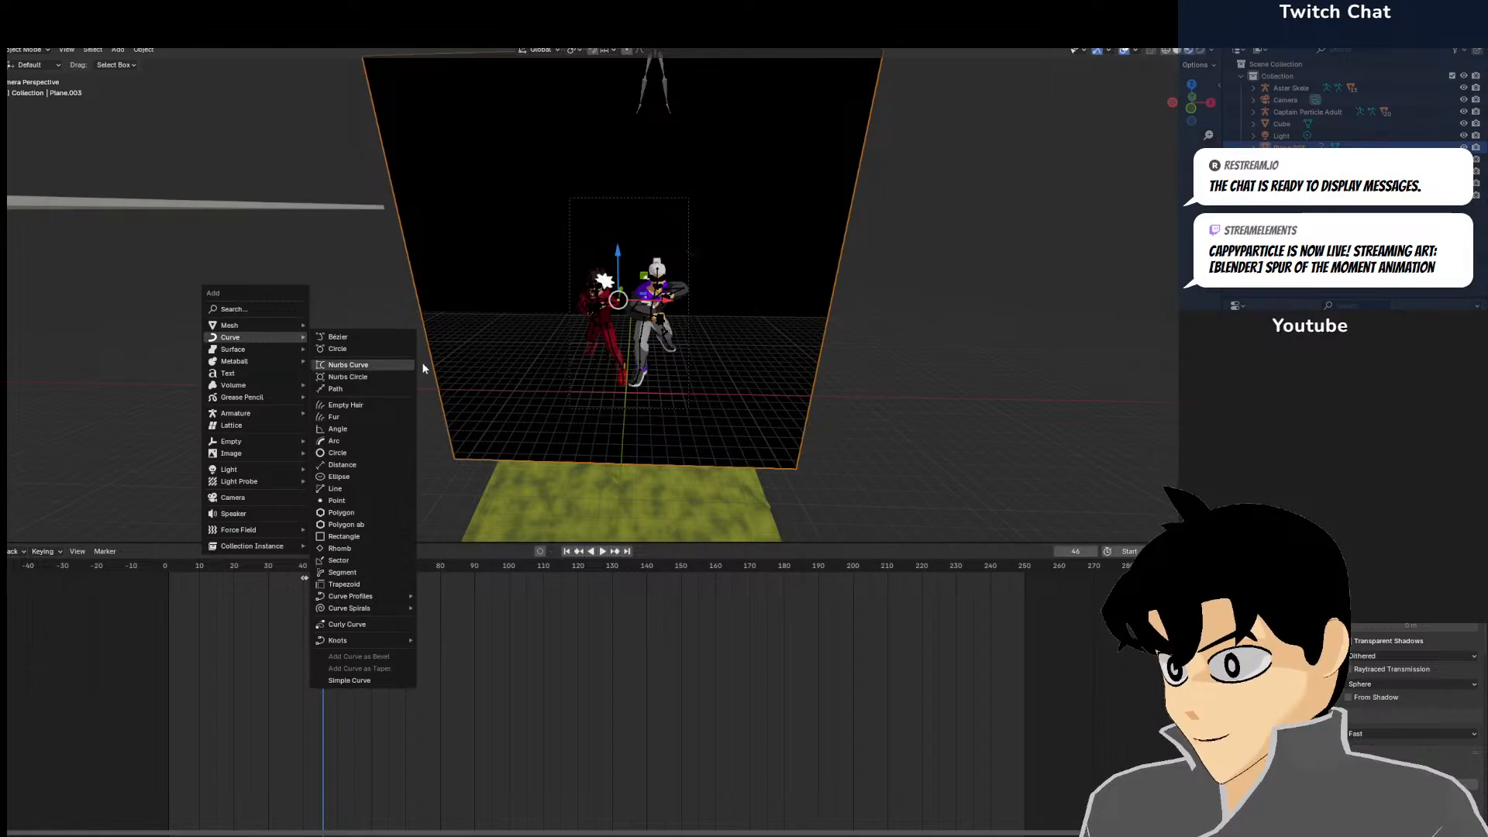
pyautogui.click(378, 324)
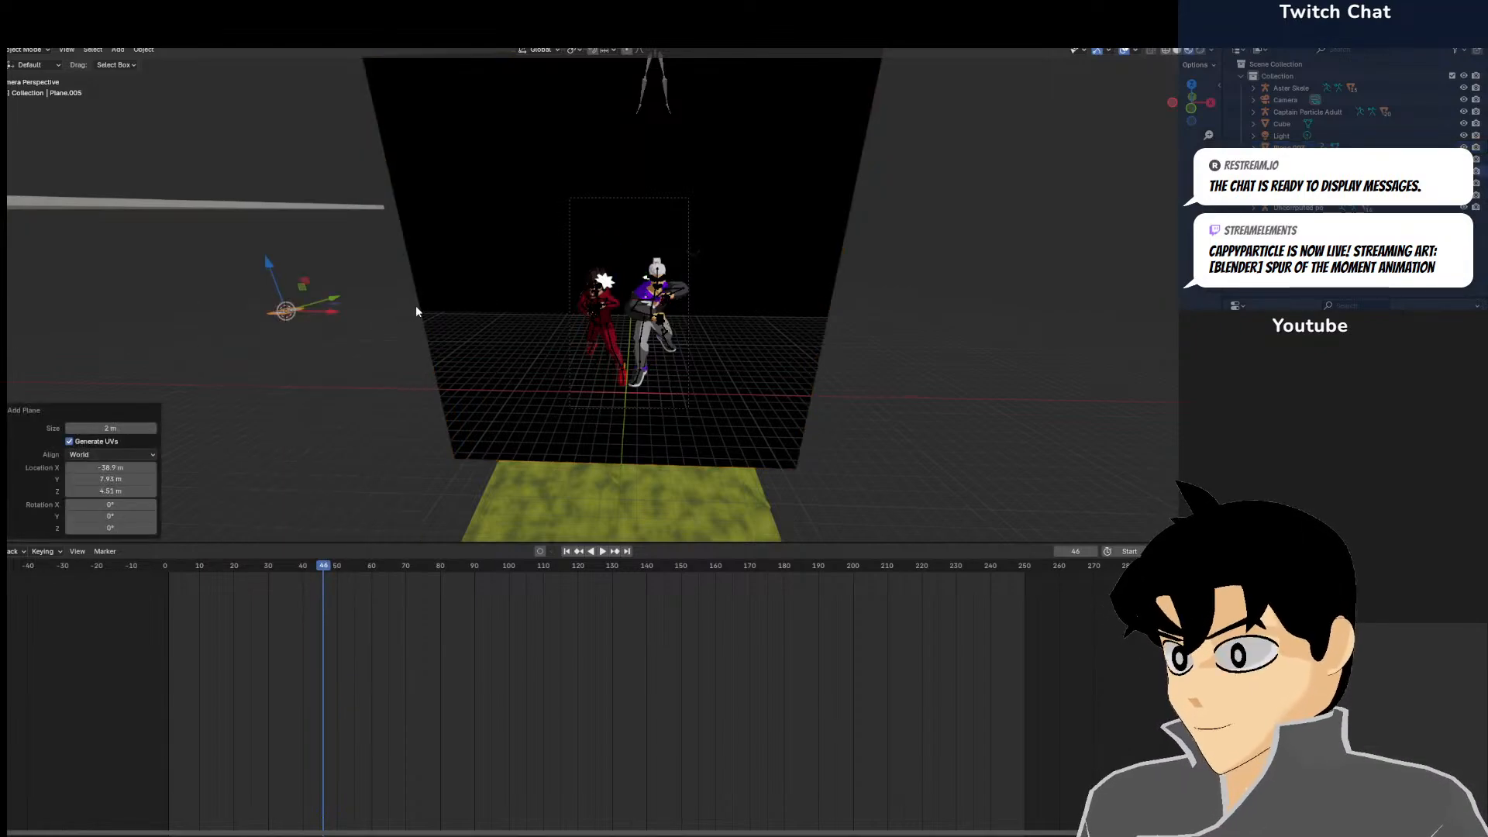
# In the side view, rotate the new plane by about 104° so it stands roughly upright
pyautogui.press('KP_3')
pyautogui.scroll(4, 570, 265)
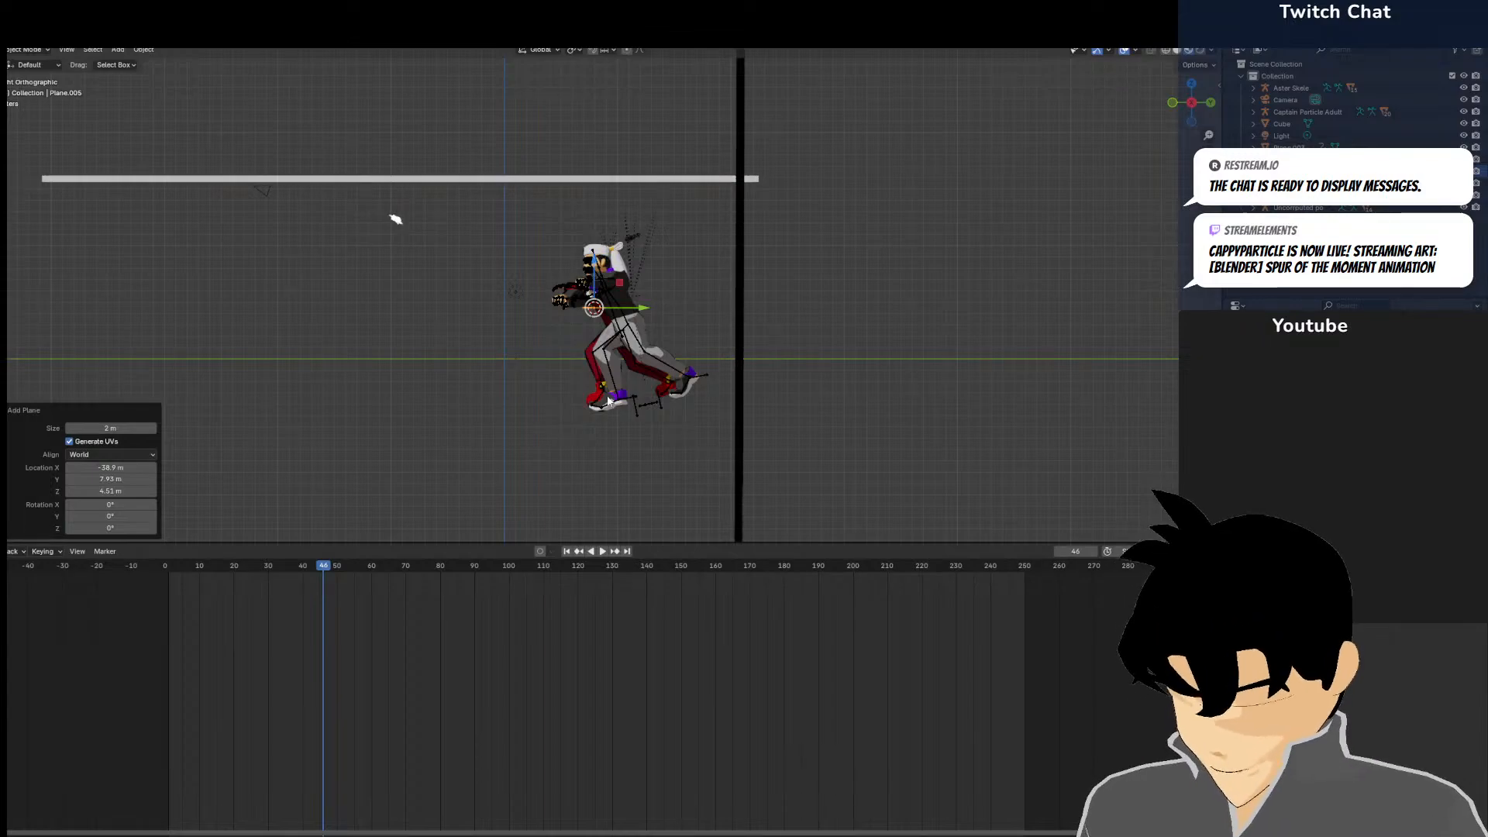
pyautogui.press('r')
pyautogui.click(567, 468)
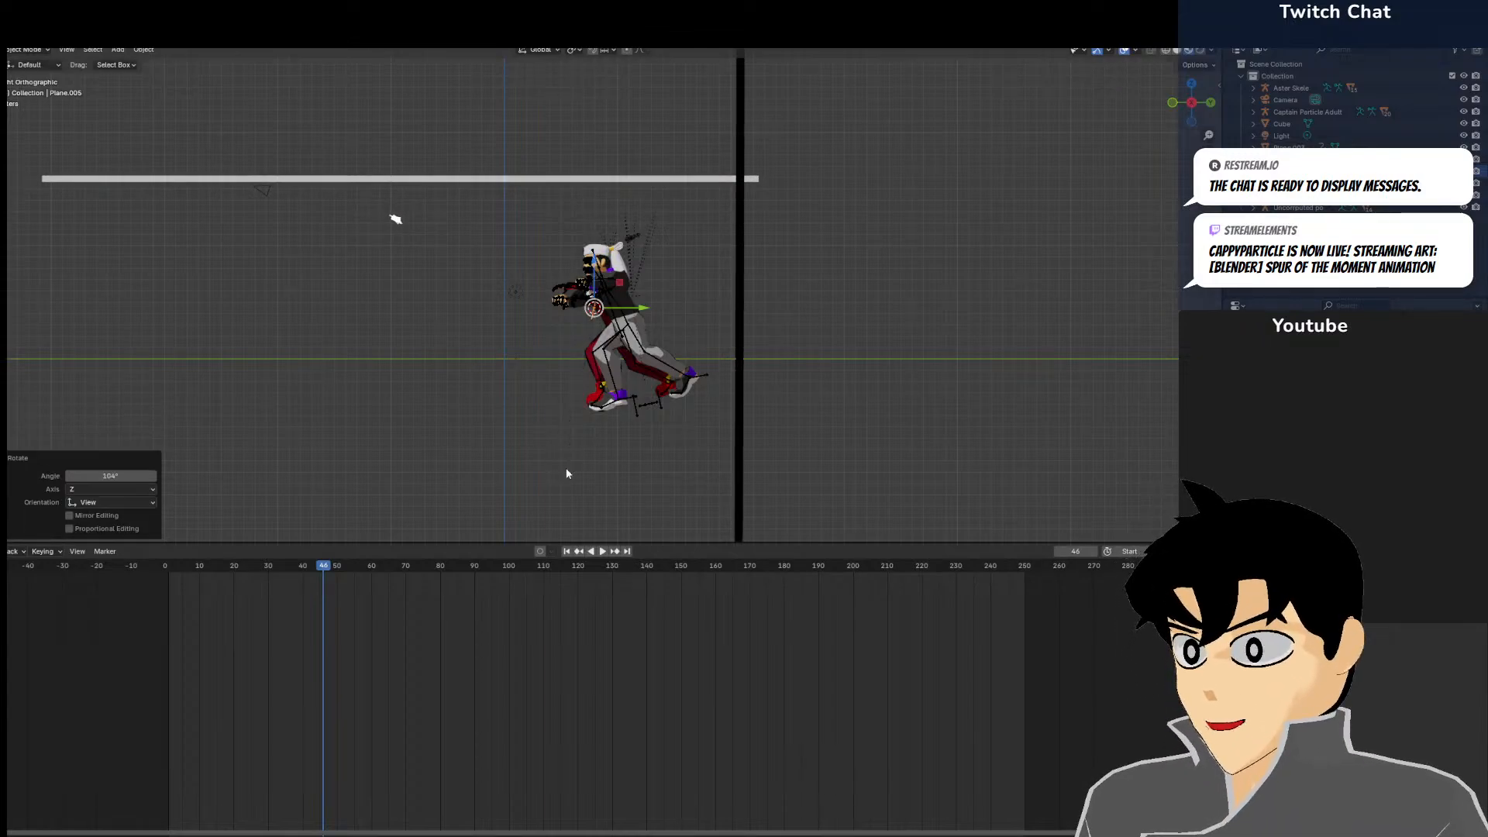
# Move the plane to the red-clad character's head height and stretch it along X by a factor of about 15.84
pyautogui.press('KP_1')
pyautogui.press('KP_0')
pyautogui.scroll(2, 552, 457)
pyautogui.press('g')
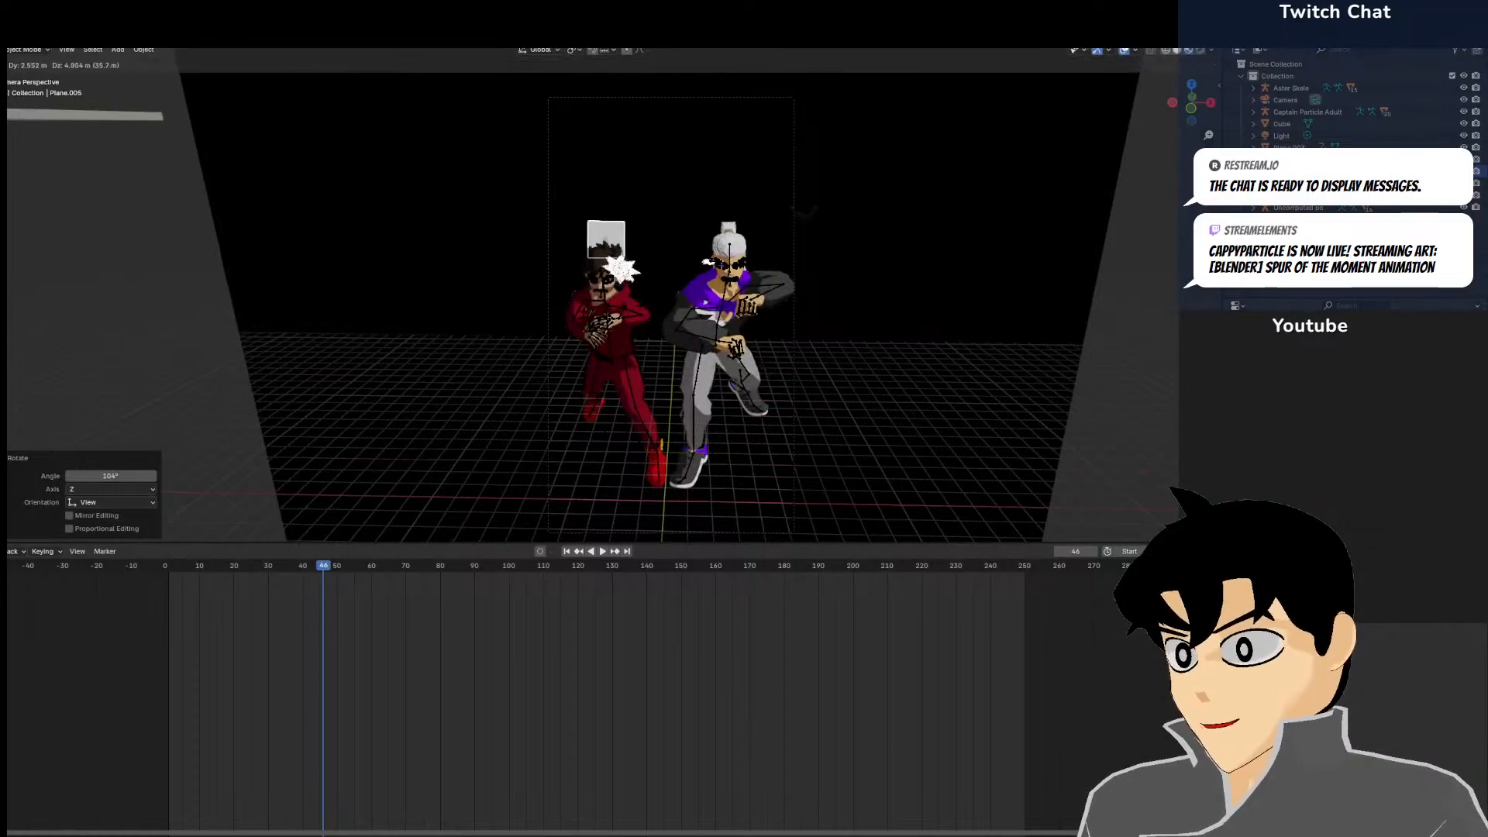
pyautogui.click(1140, 374)
pyautogui.press('g')
pyautogui.moveTo(1141, 374); pyautogui.dragTo(1146, 374, button='middle')
pyautogui.moveTo(623, 267); pyautogui.dragTo(1132, 219, button='middle')
pyautogui.click(1133, 218)
# Through the camera view, scale the stretched plane down in height to make a thin horizontal bar
pyautogui.moveTo(672, 99); pyautogui.dragTo(626, 158, button='middle')
pyautogui.press('KP_0')
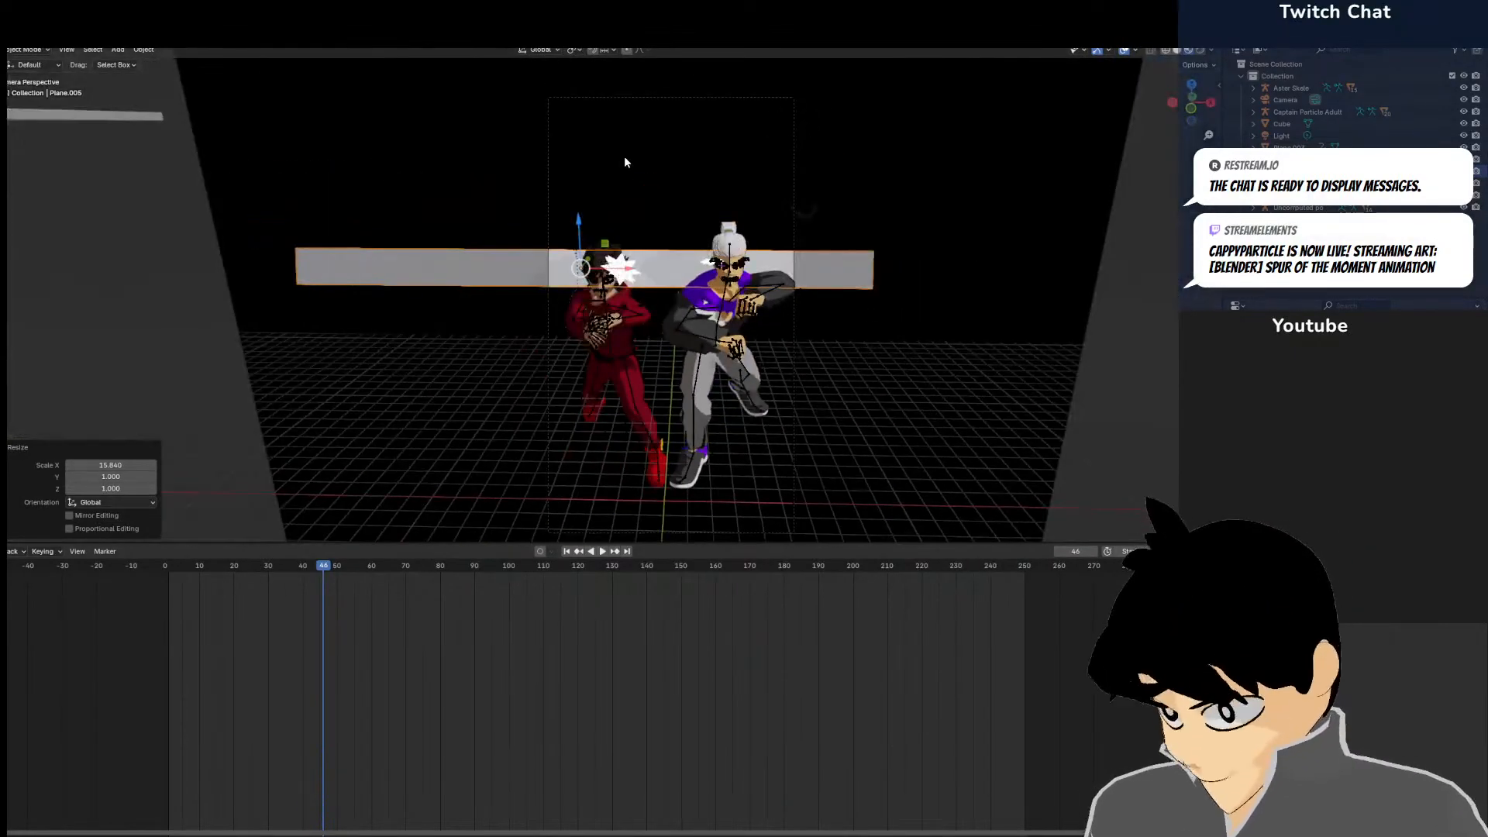
pyautogui.press('s')
pyautogui.click(634, 190)
pyautogui.press('s')
pyautogui.moveTo(633, 190); pyautogui.dragTo(845, 201, button='middle')
pyautogui.click(844, 201)
# Give the thin bar the star's glowing white material and keep the bar selected
pyautogui.click(619, 268)
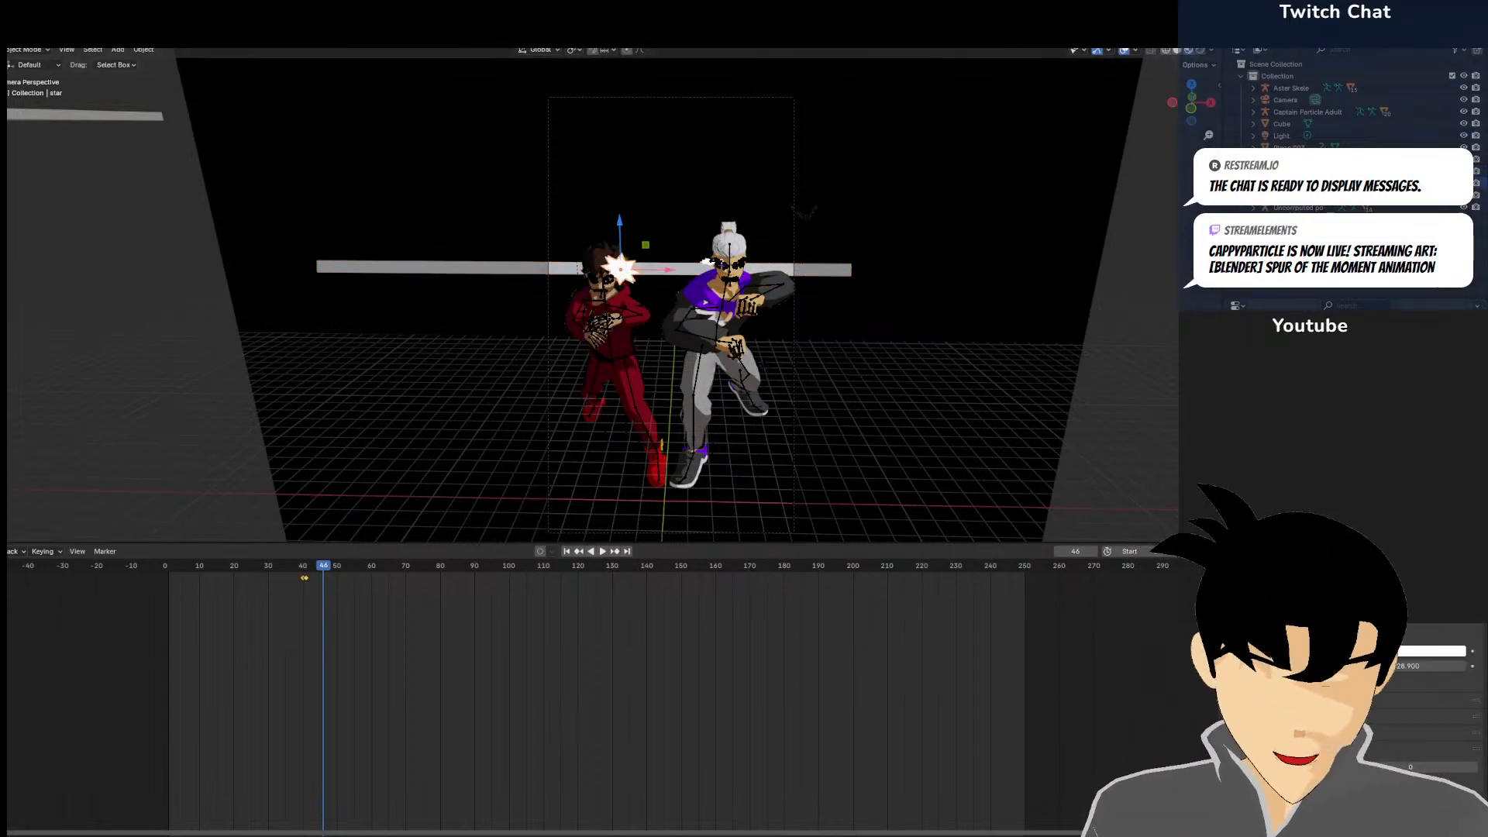
pyautogui.click(525, 260)
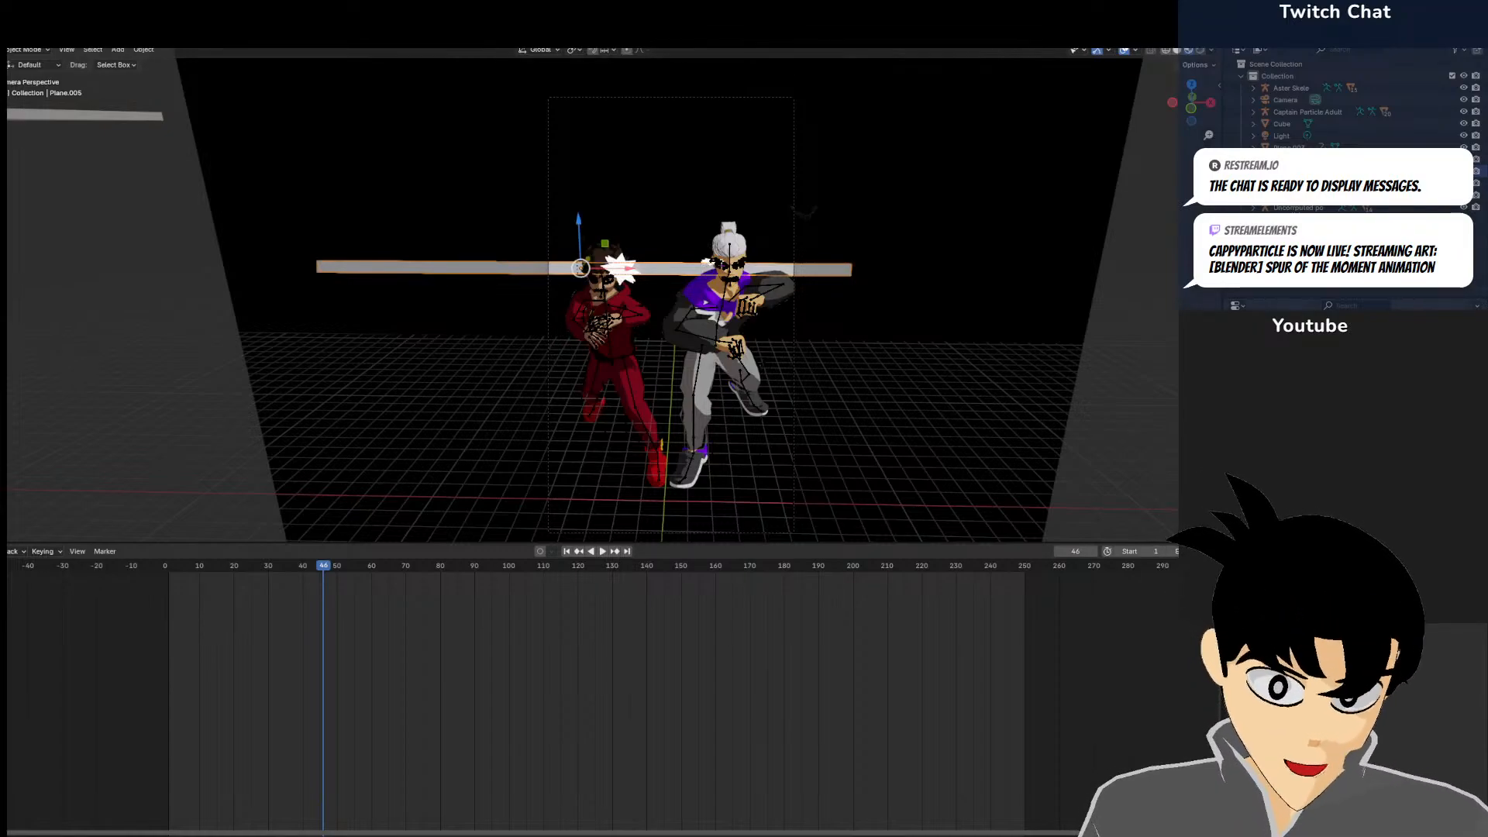
pyautogui.scroll(4, 1122, 410)
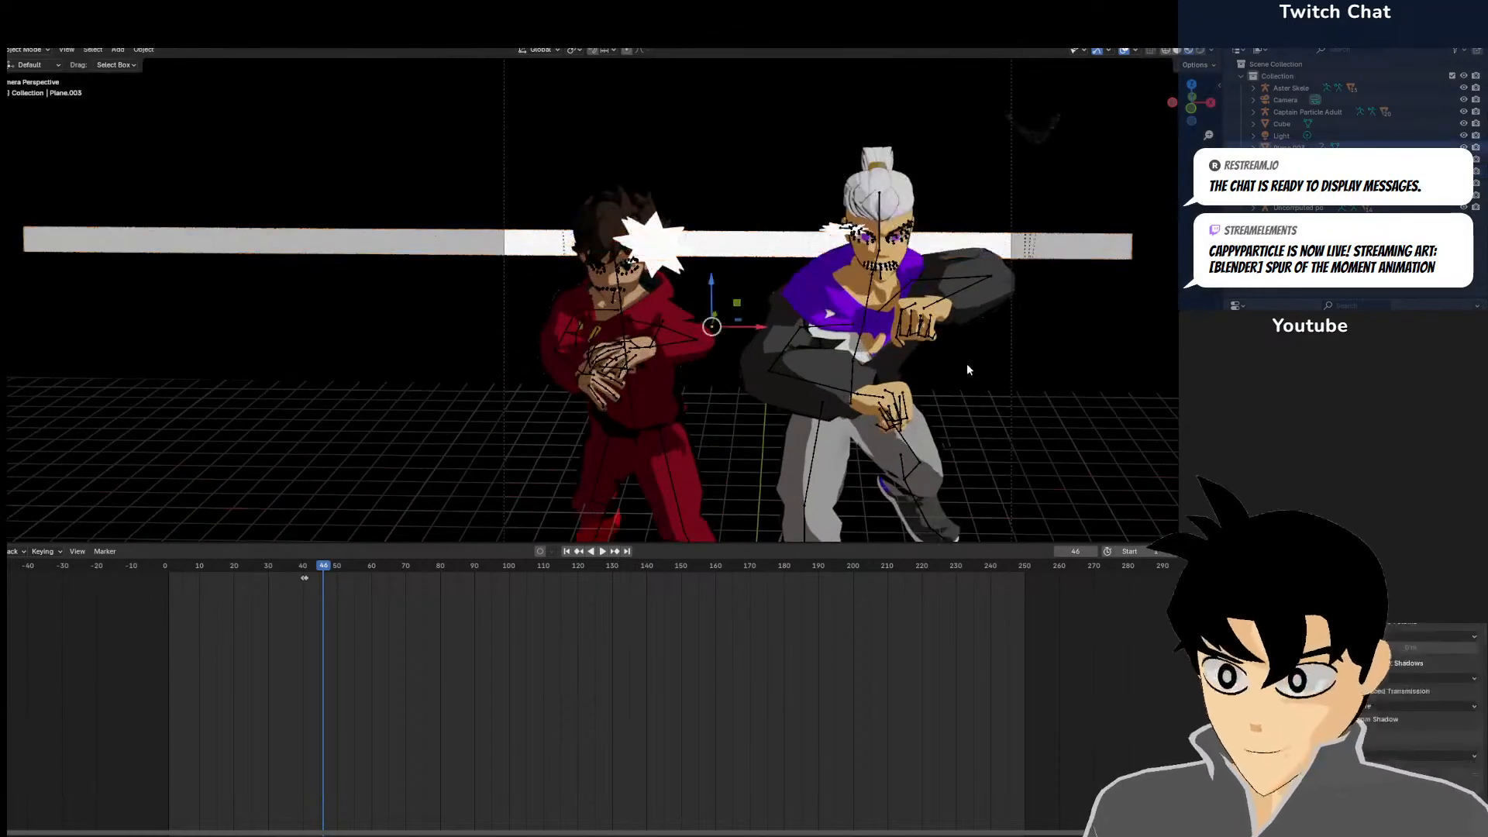
pyautogui.click(757, 259)
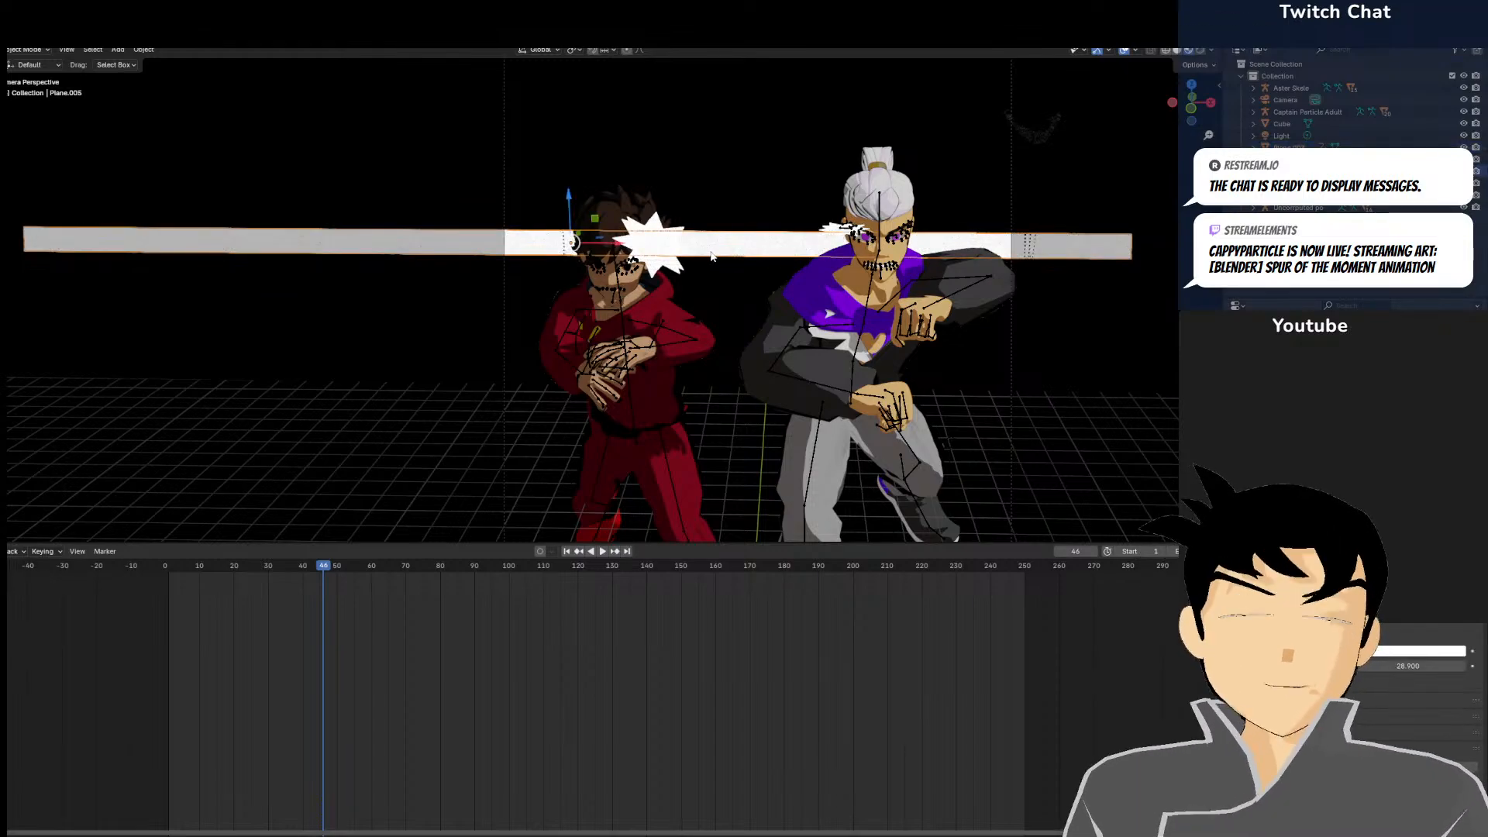
pyautogui.scroll(-3, 712, 256)
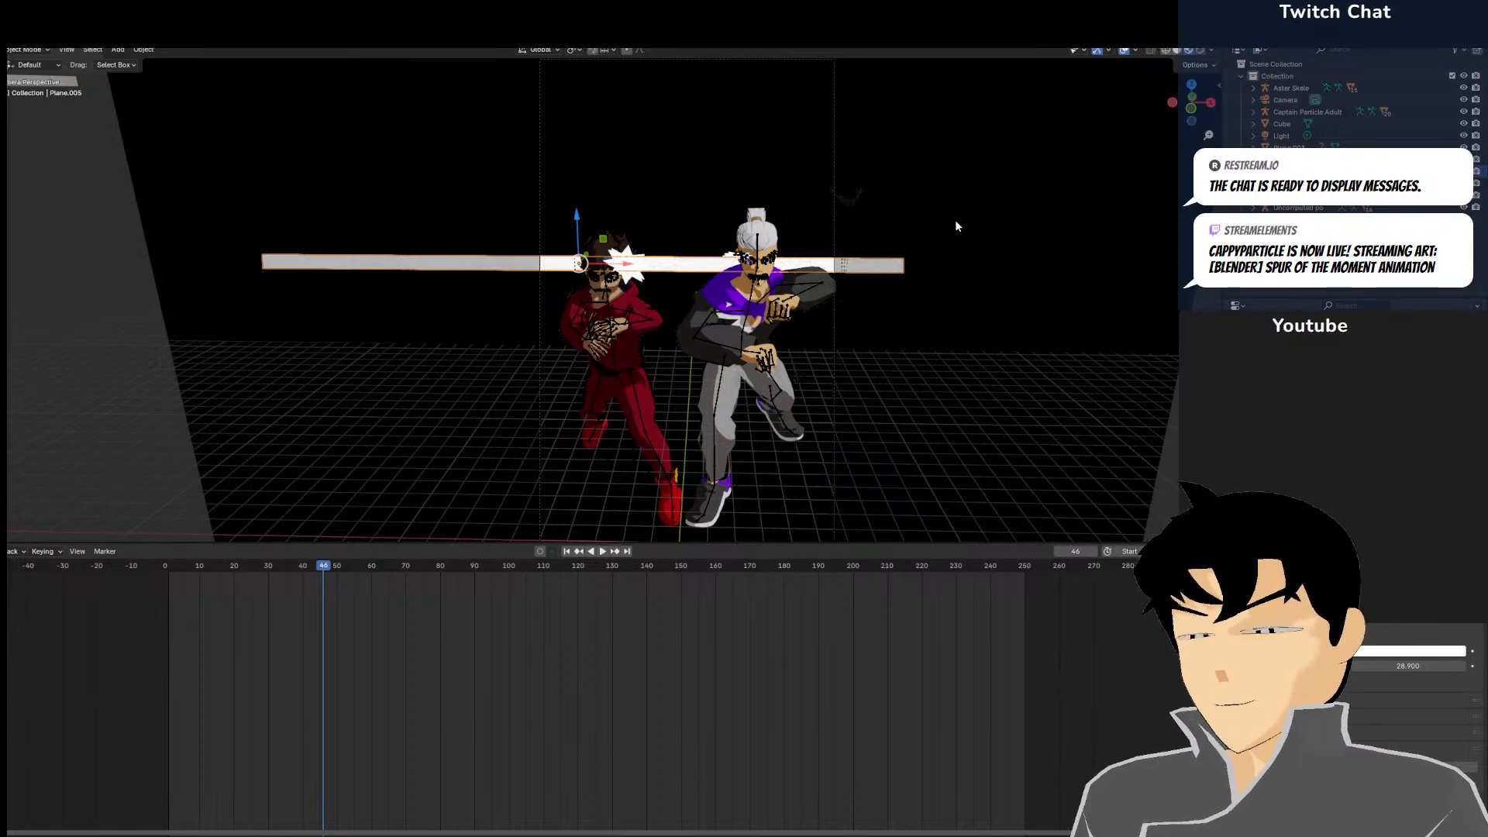
pyautogui.scroll(3, 937, 246)
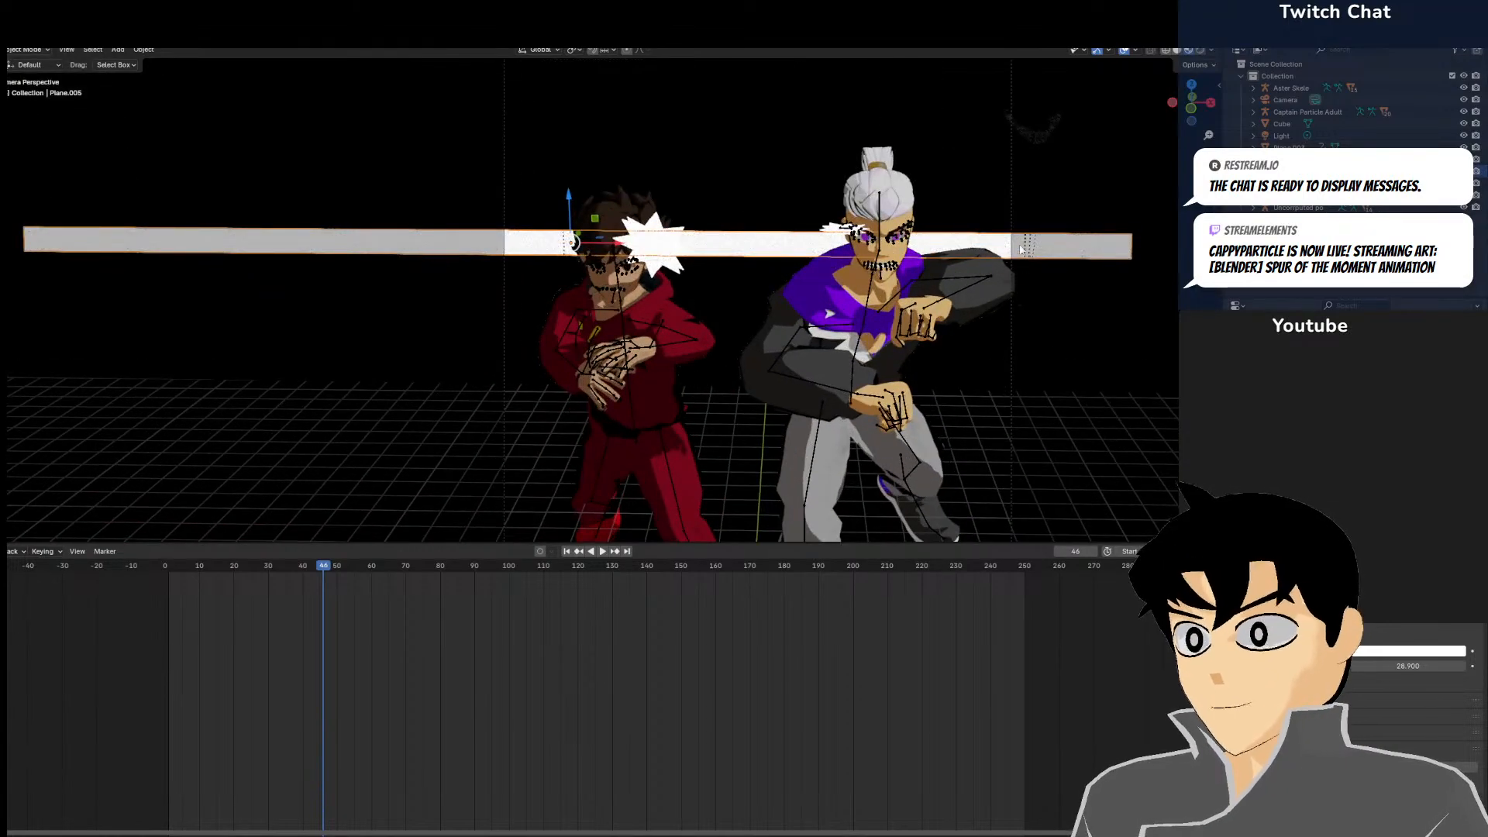
# Tilt the glowing bar so it rises toward the white-haired character and place it across both heads
pyautogui.press('g')
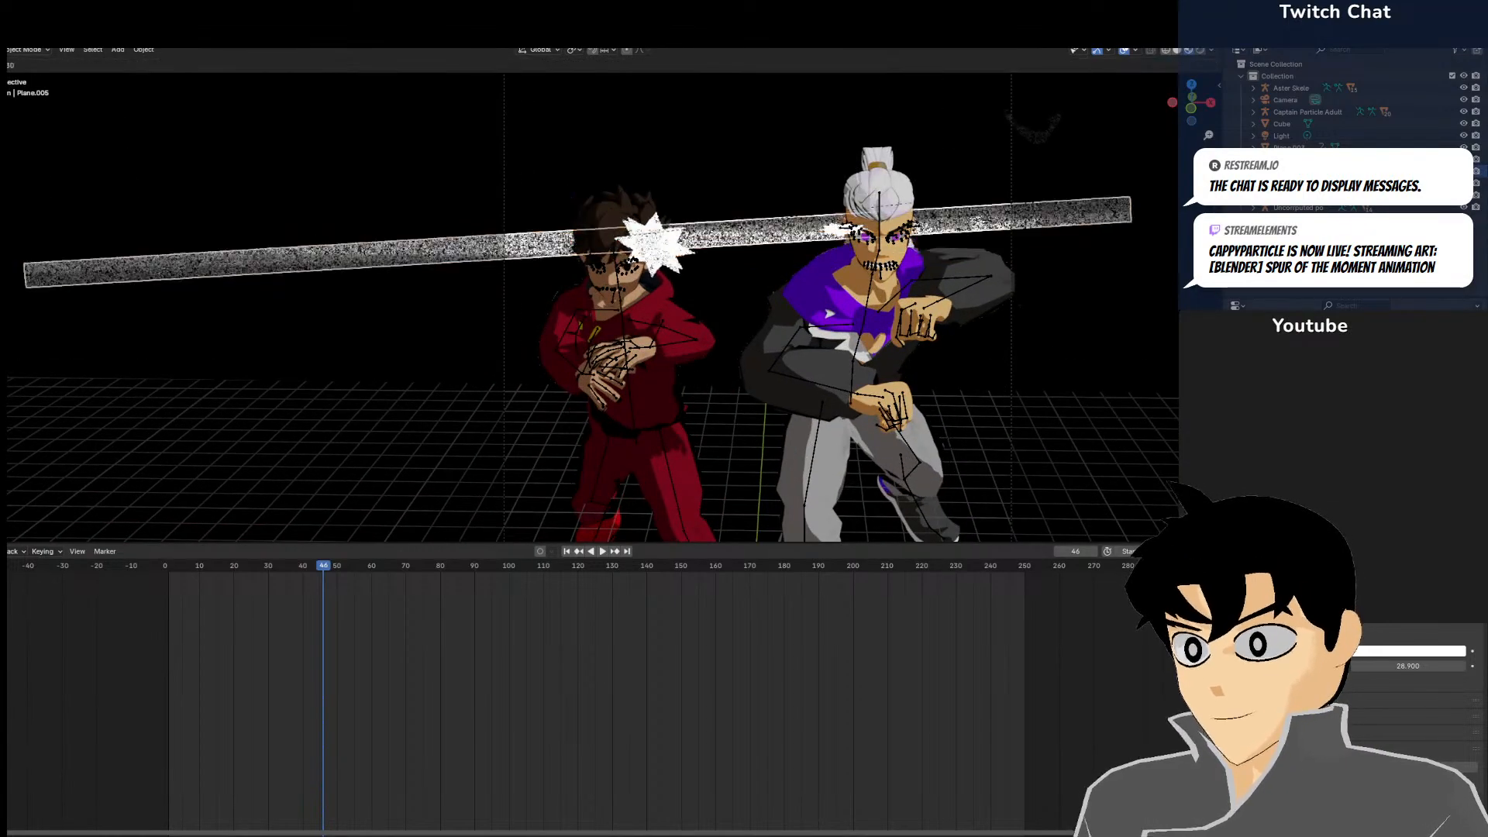
pyautogui.click(1002, 182)
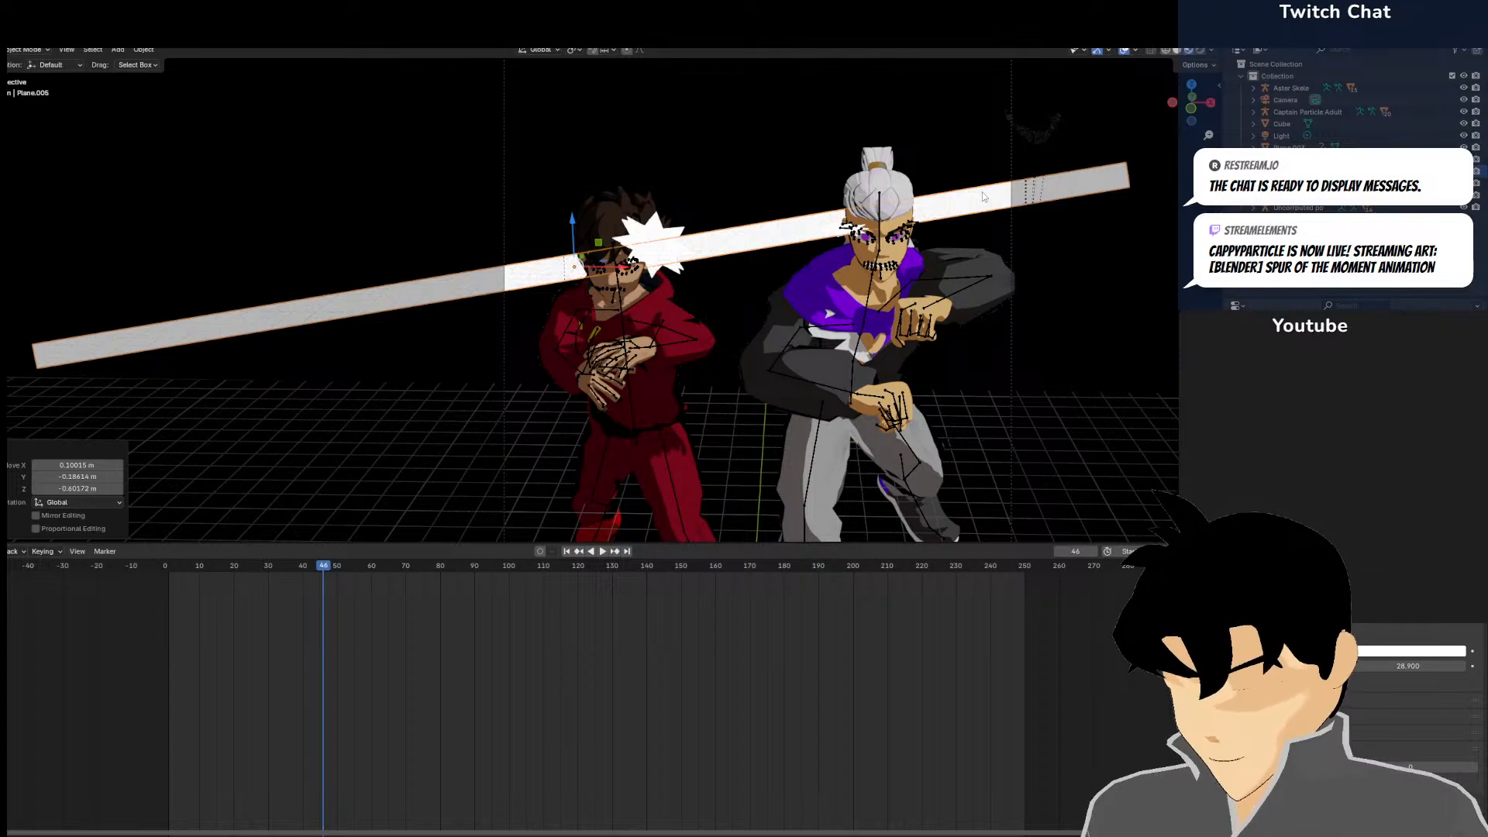
pyautogui.scroll(-1, 895, 267)
pyautogui.press('g')
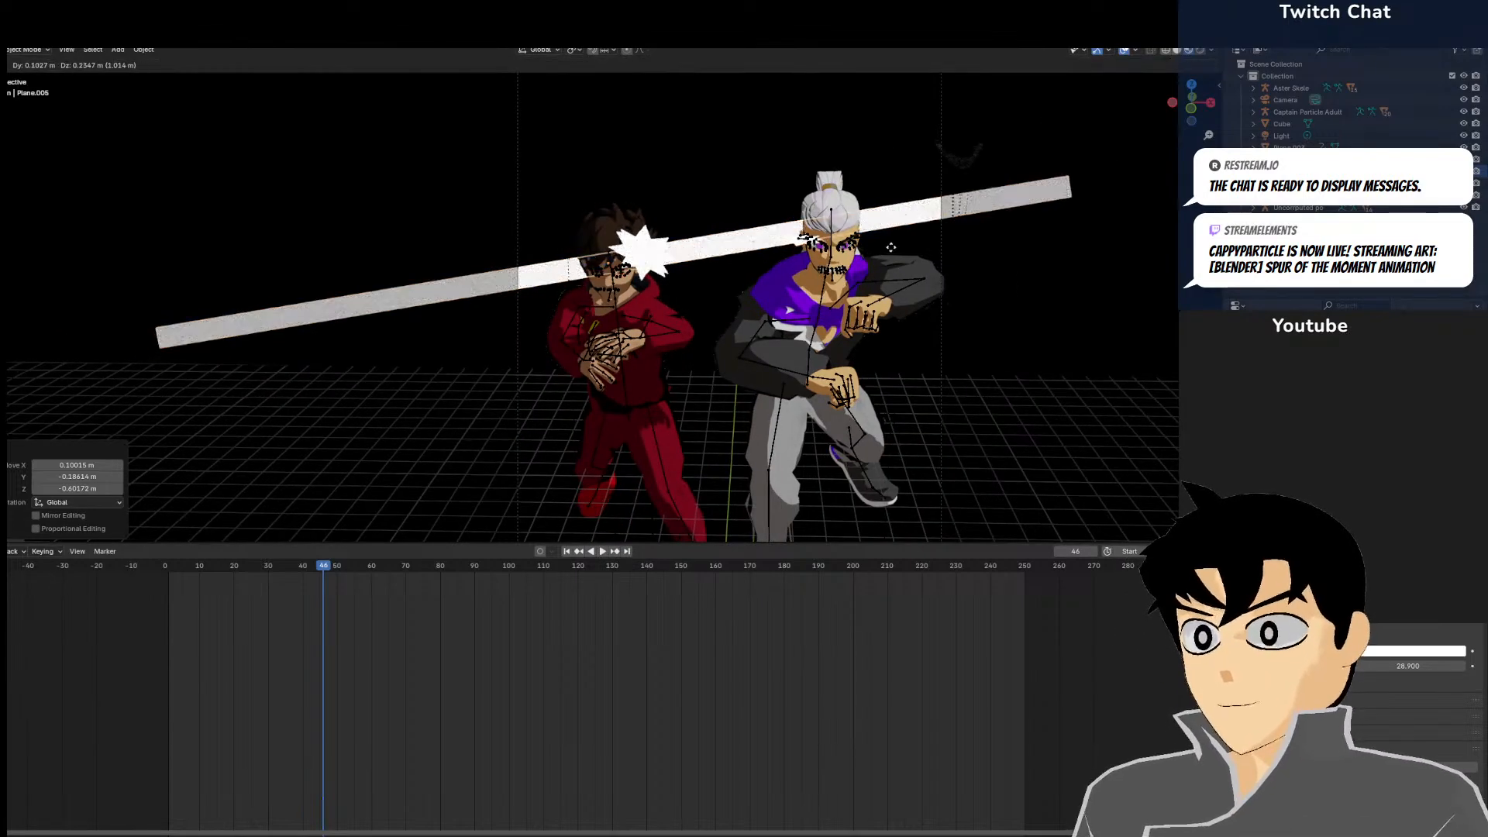
pyautogui.click(891, 255)
# Shrink the bar to about the camera frame's width and move it out of frame on the red-clad character's side
pyautogui.press('s')
pyautogui.click(817, 269)
pyautogui.press('g')
pyautogui.click(895, 254)
pyautogui.press('s')
pyautogui.moveTo(894, 252); pyautogui.dragTo(867, 73, button='middle')
pyautogui.press('Escape')
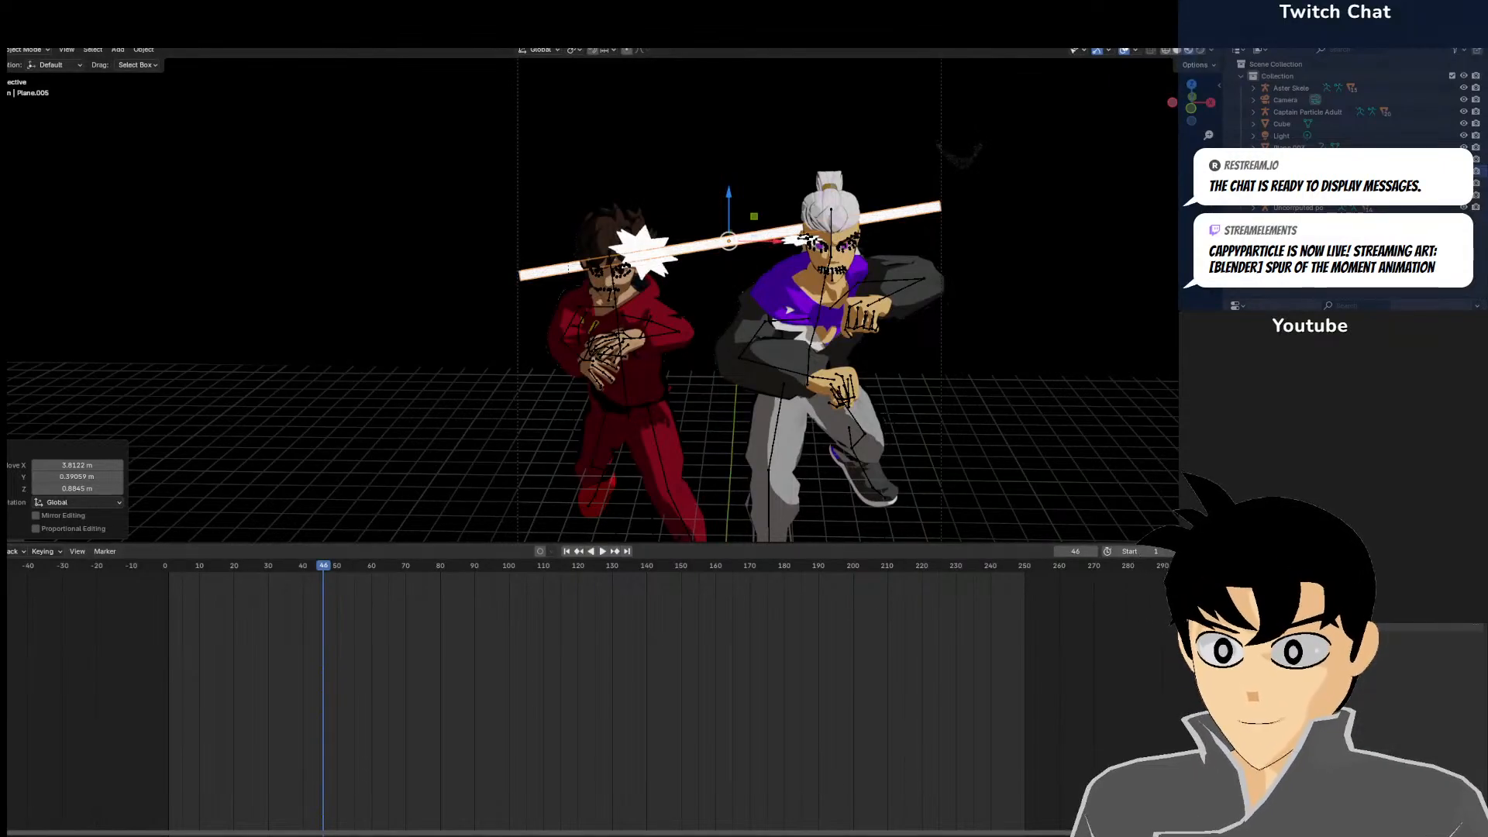
pyautogui.press('g')
pyautogui.click(515, 371)
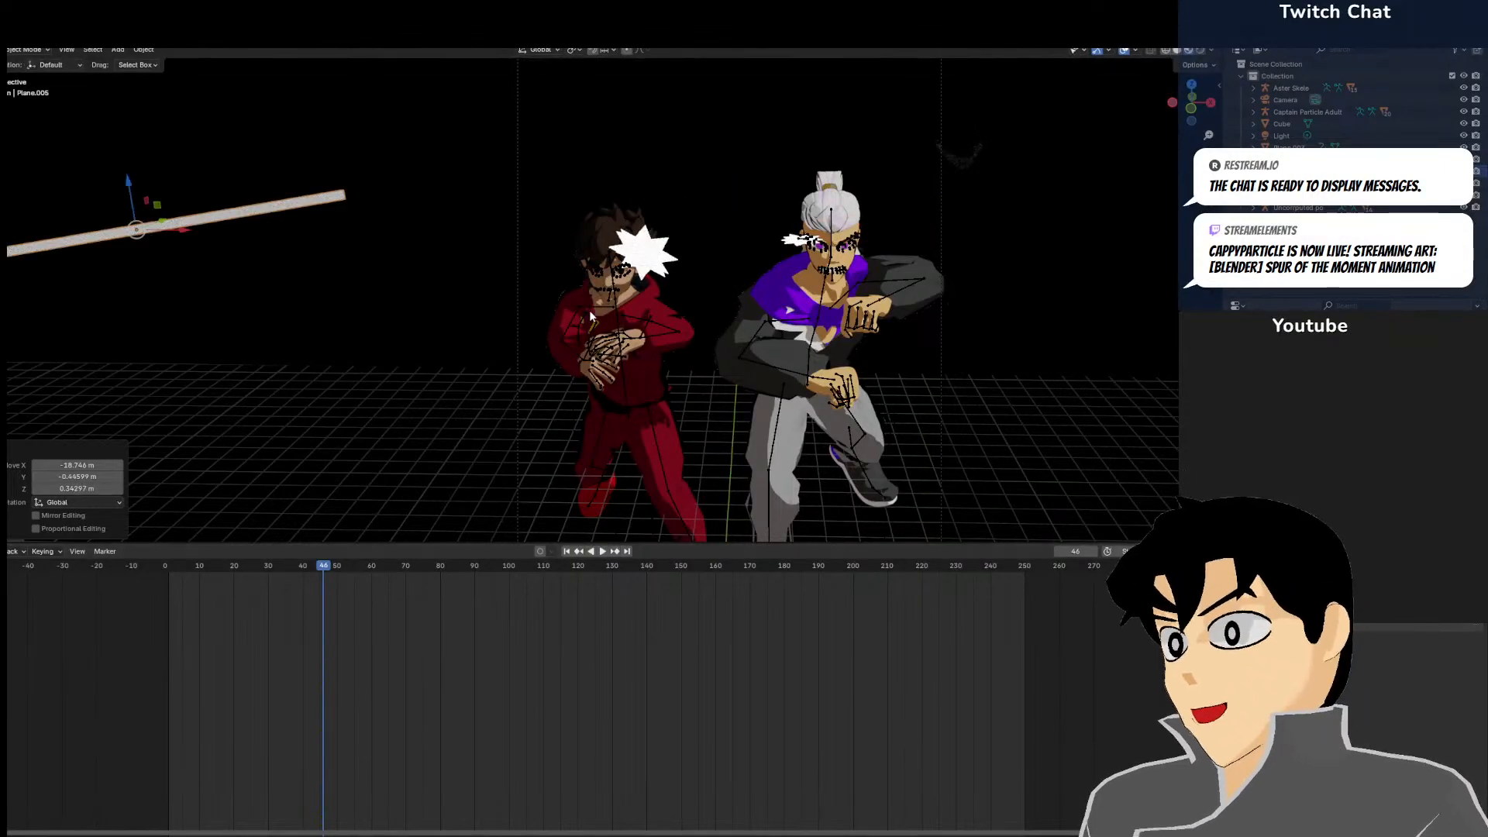
# Clear the bar's rotation, and in the side view rotate it upright again and adjust its position
pyautogui.hotkey('alt', 'g')
pyautogui.press('KP_3')
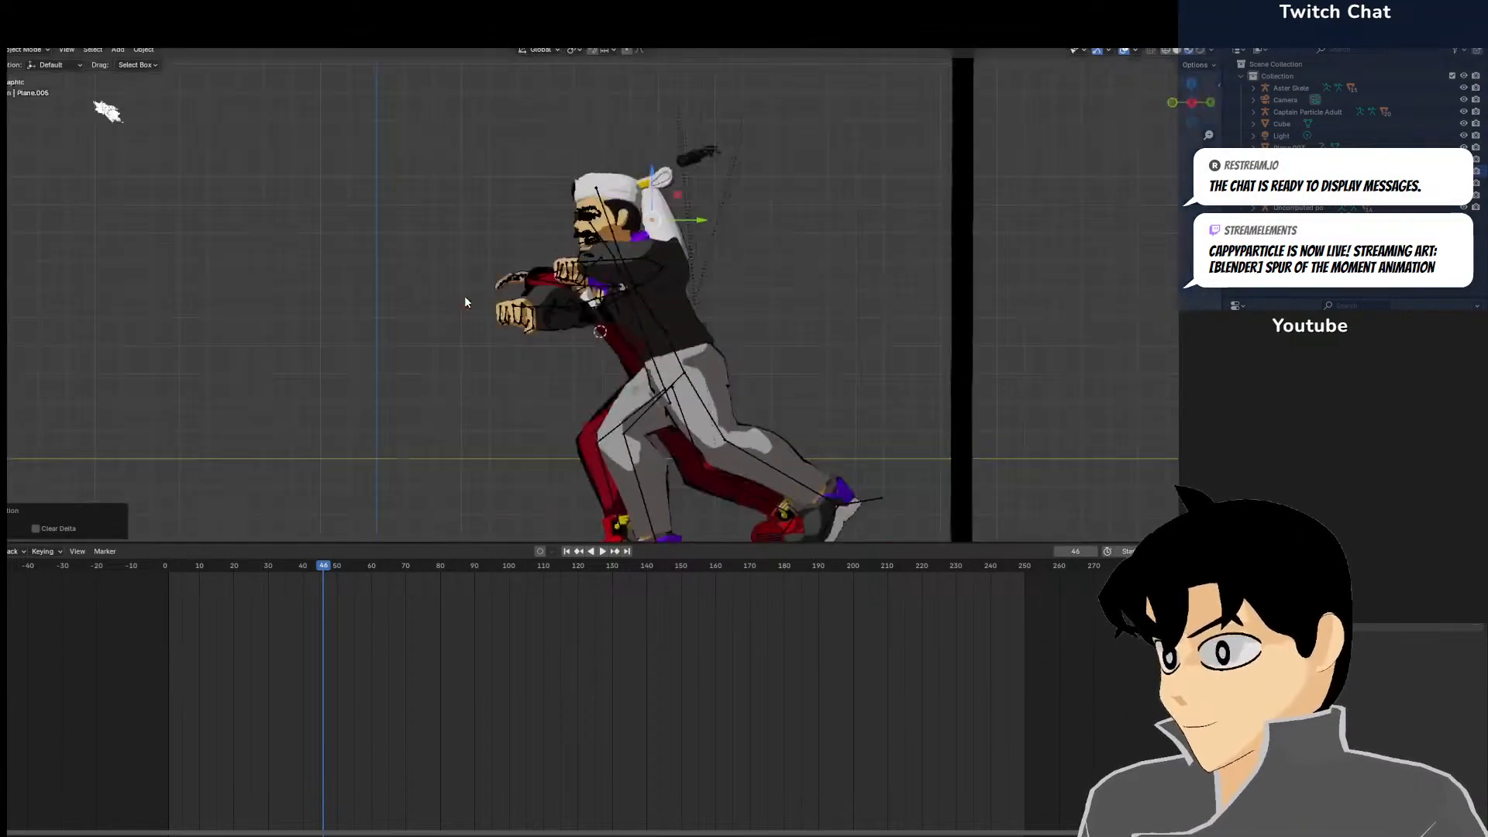
pyautogui.press('r')
pyautogui.click(681, 328)
pyautogui.press('g')
pyautogui.click(795, 311)
pyautogui.press('KP_Decimal')
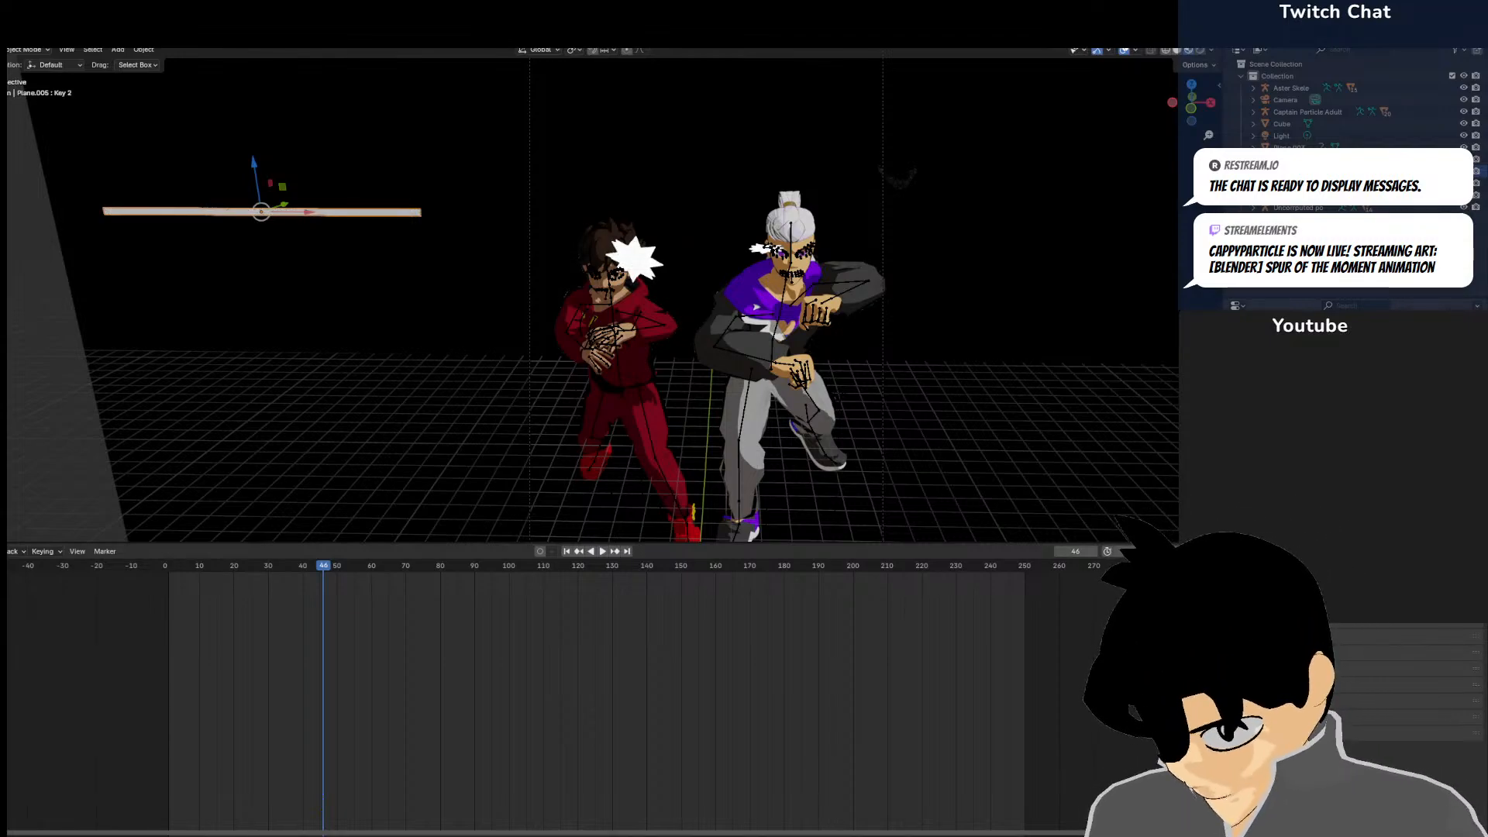
# Name the bar's shape key "thick end" and scale the bar's outer end vertices along Z by a factor of about 16.78
pyautogui.press('Return')
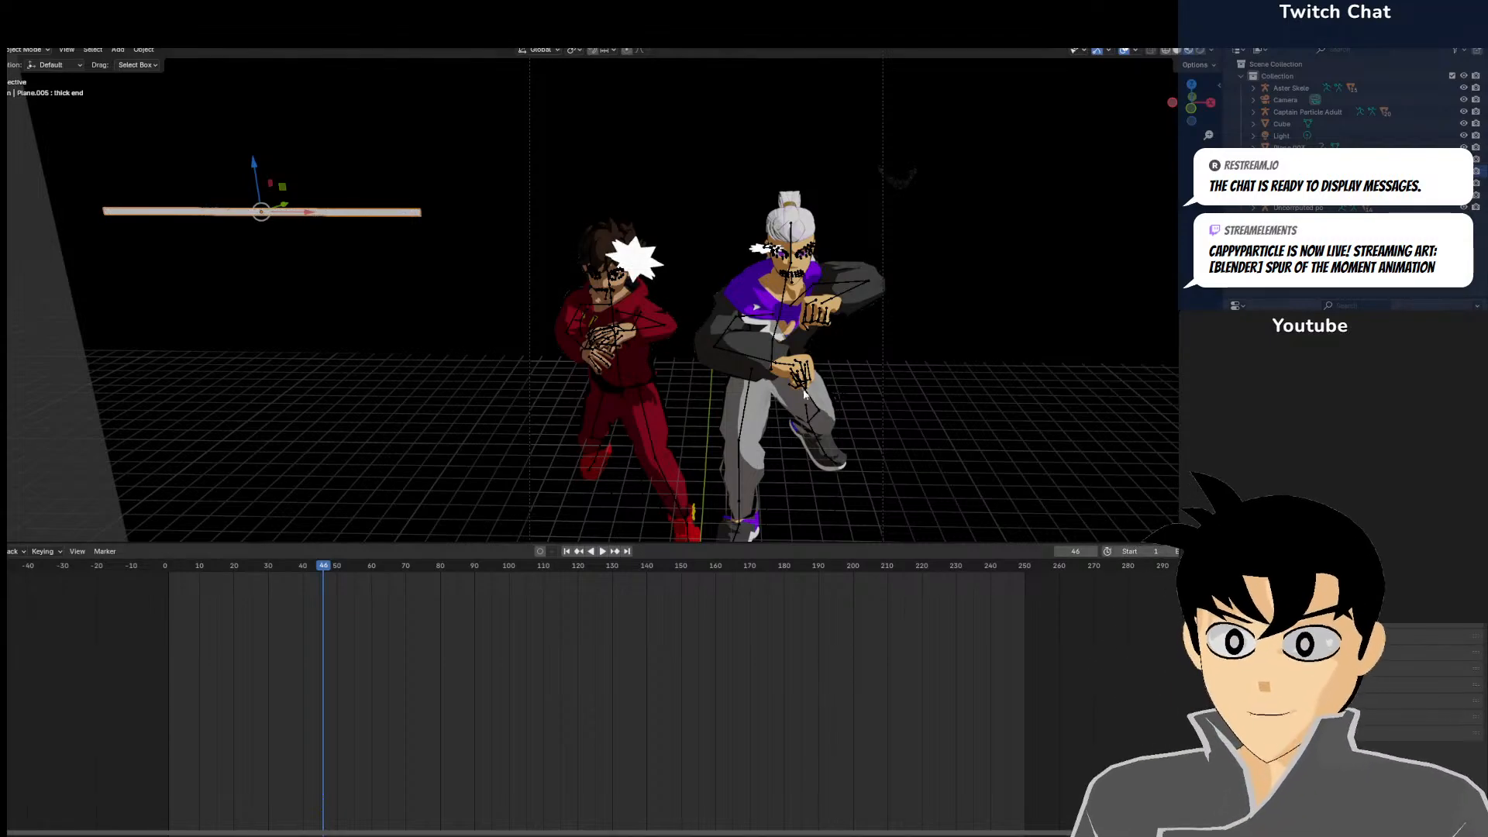
pyautogui.click(27, 49)
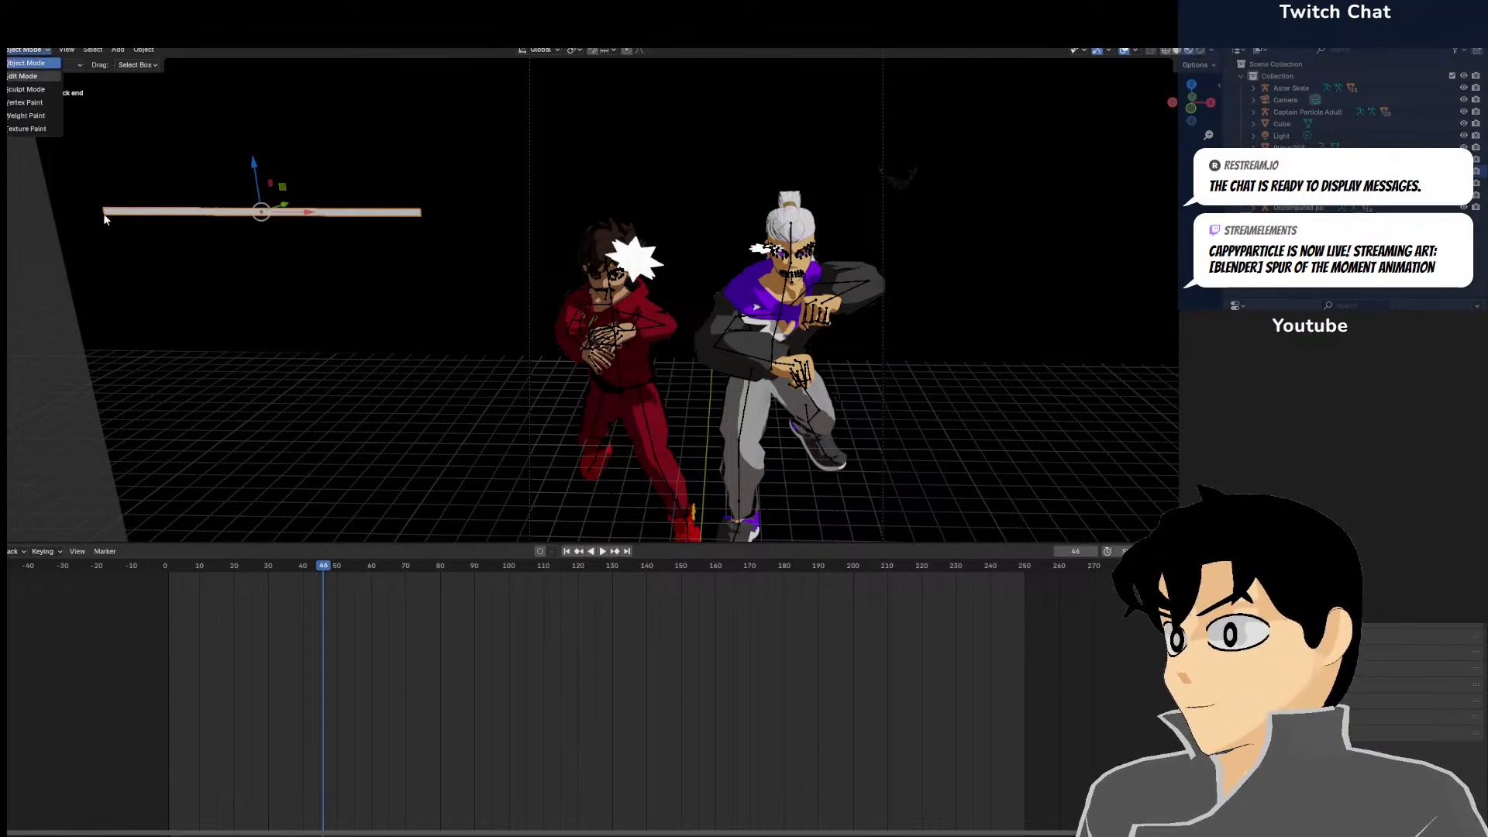
pyautogui.click(31, 80)
pyautogui.moveTo(90, 220); pyautogui.dragTo(117, 199)
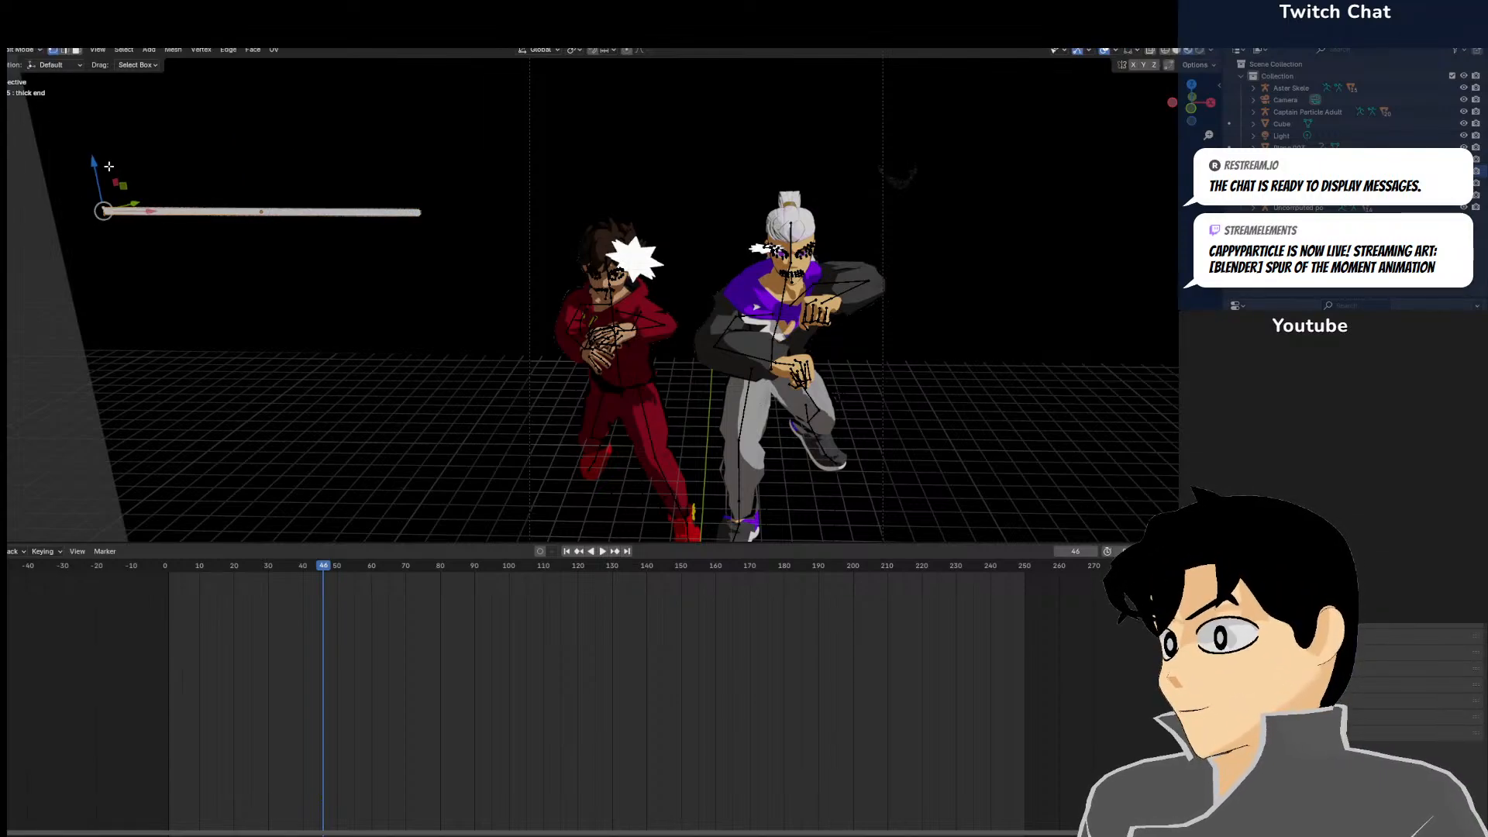
pyautogui.press('s')
pyautogui.press('z')
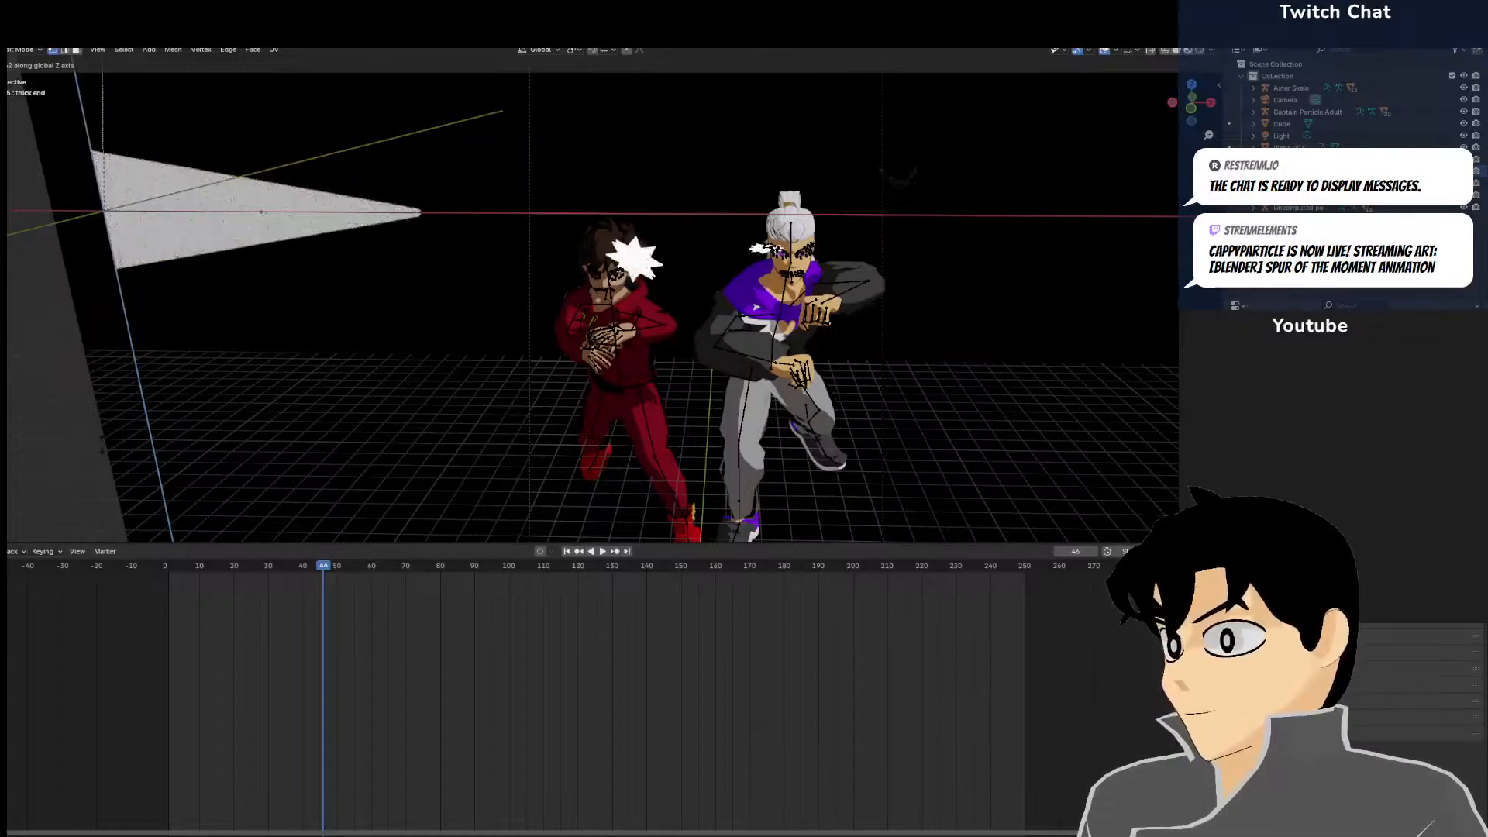
pyautogui.click(105, 434)
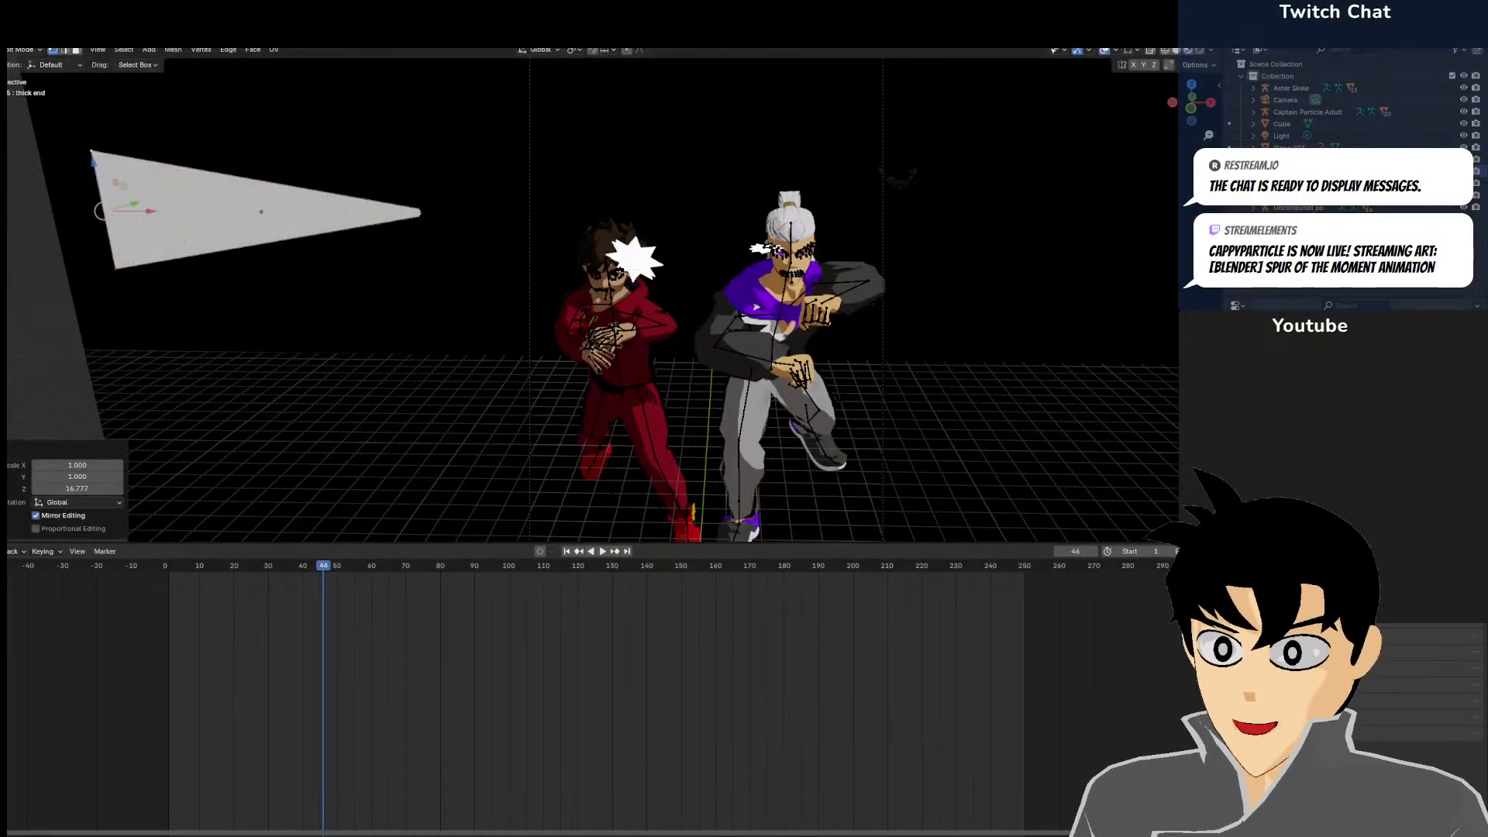
pyautogui.hotkey('ctrl', 'z')
# In the "thin tip" shape key, collapse the bar end nearest the characters with a Z scale of 0 and return to Object Mode
pyautogui.moveTo(431, 198); pyautogui.dragTo(402, 223)
pyautogui.press('s')
pyautogui.press('z')
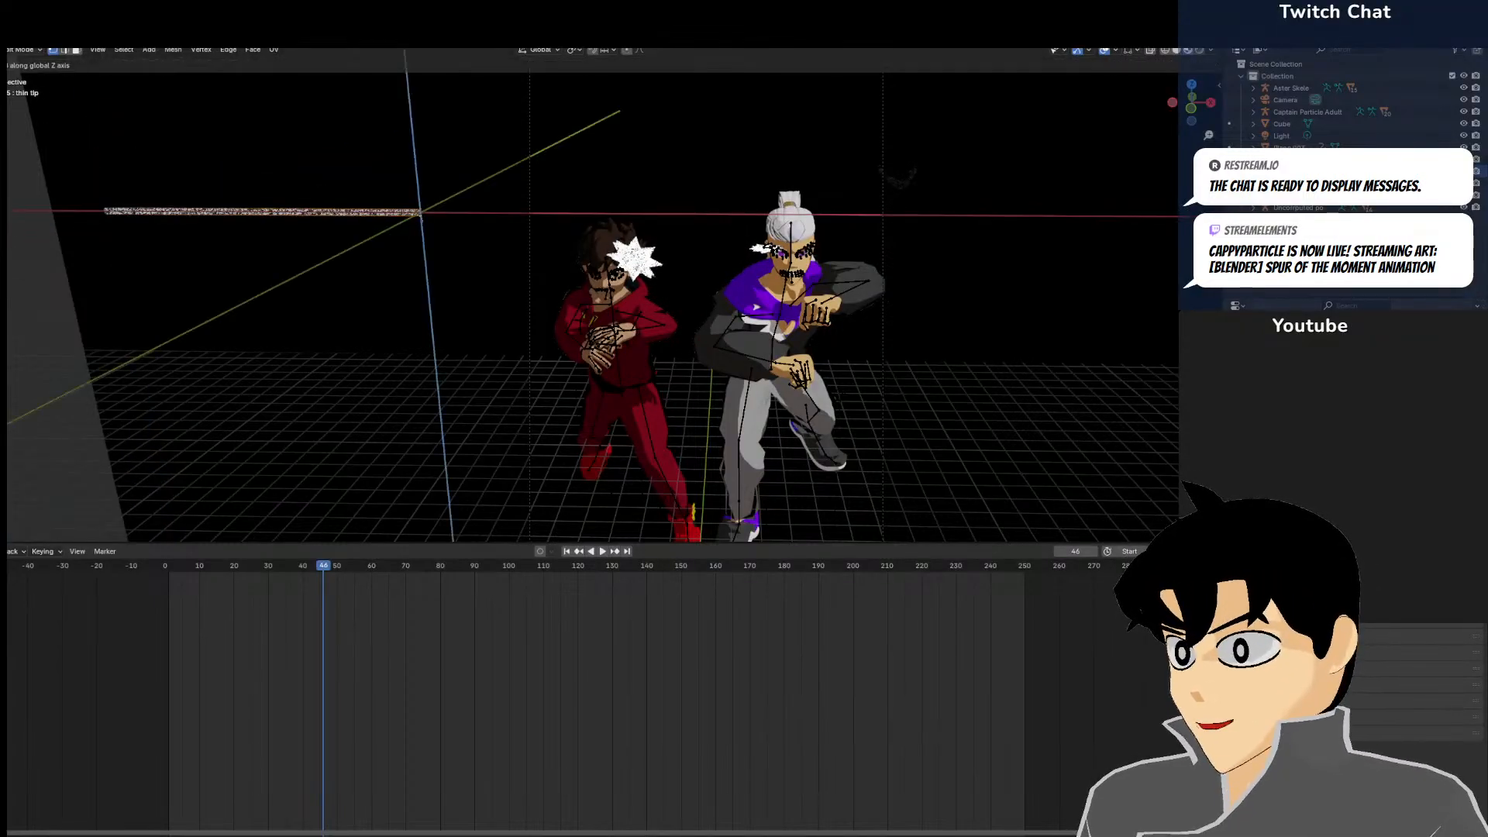
pyautogui.click(438, 241)
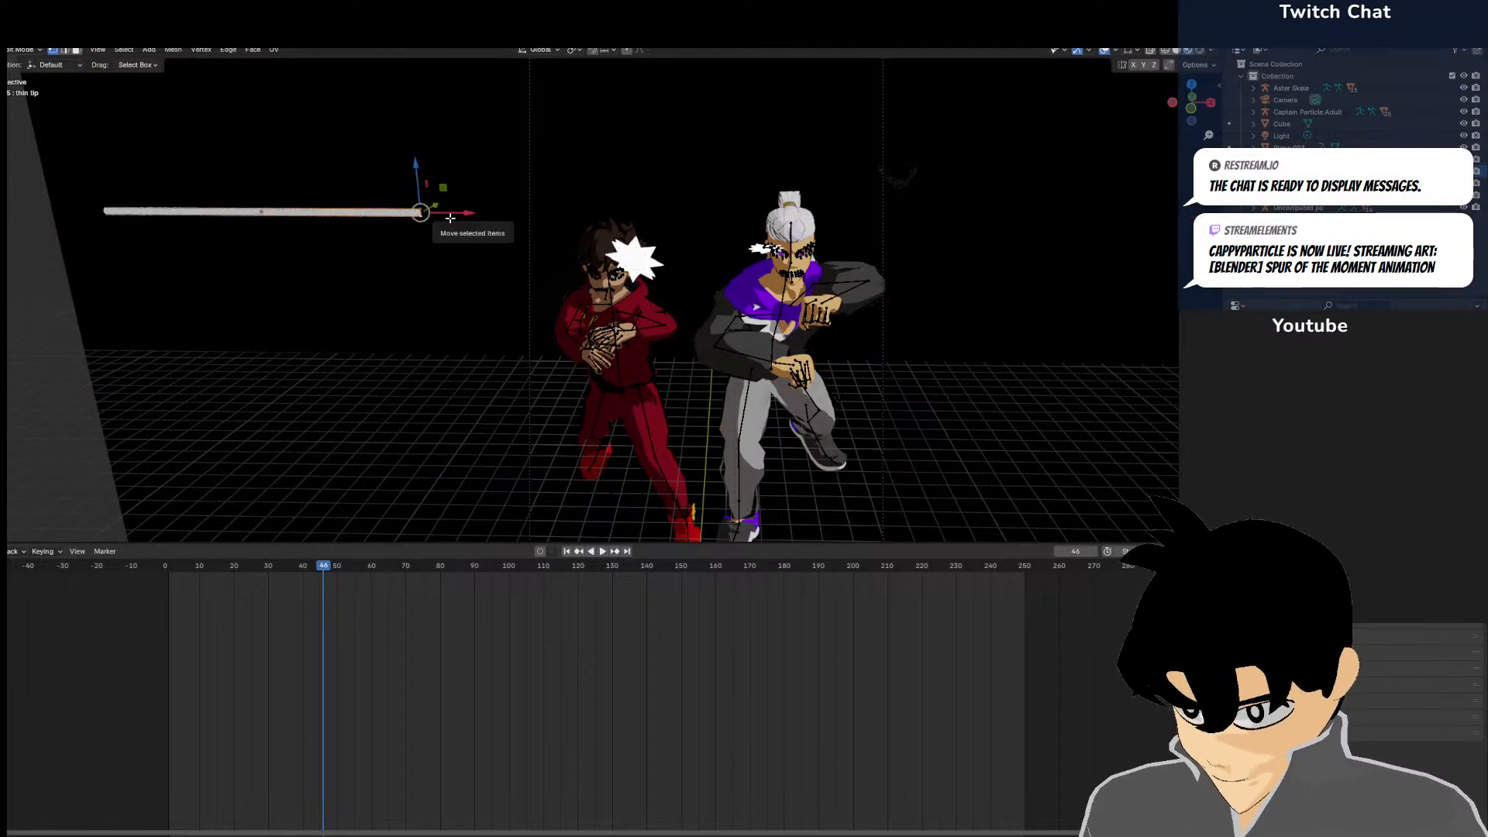
pyautogui.press('s')
pyautogui.moveTo(450, 219); pyautogui.dragTo(447, 239, button='middle')
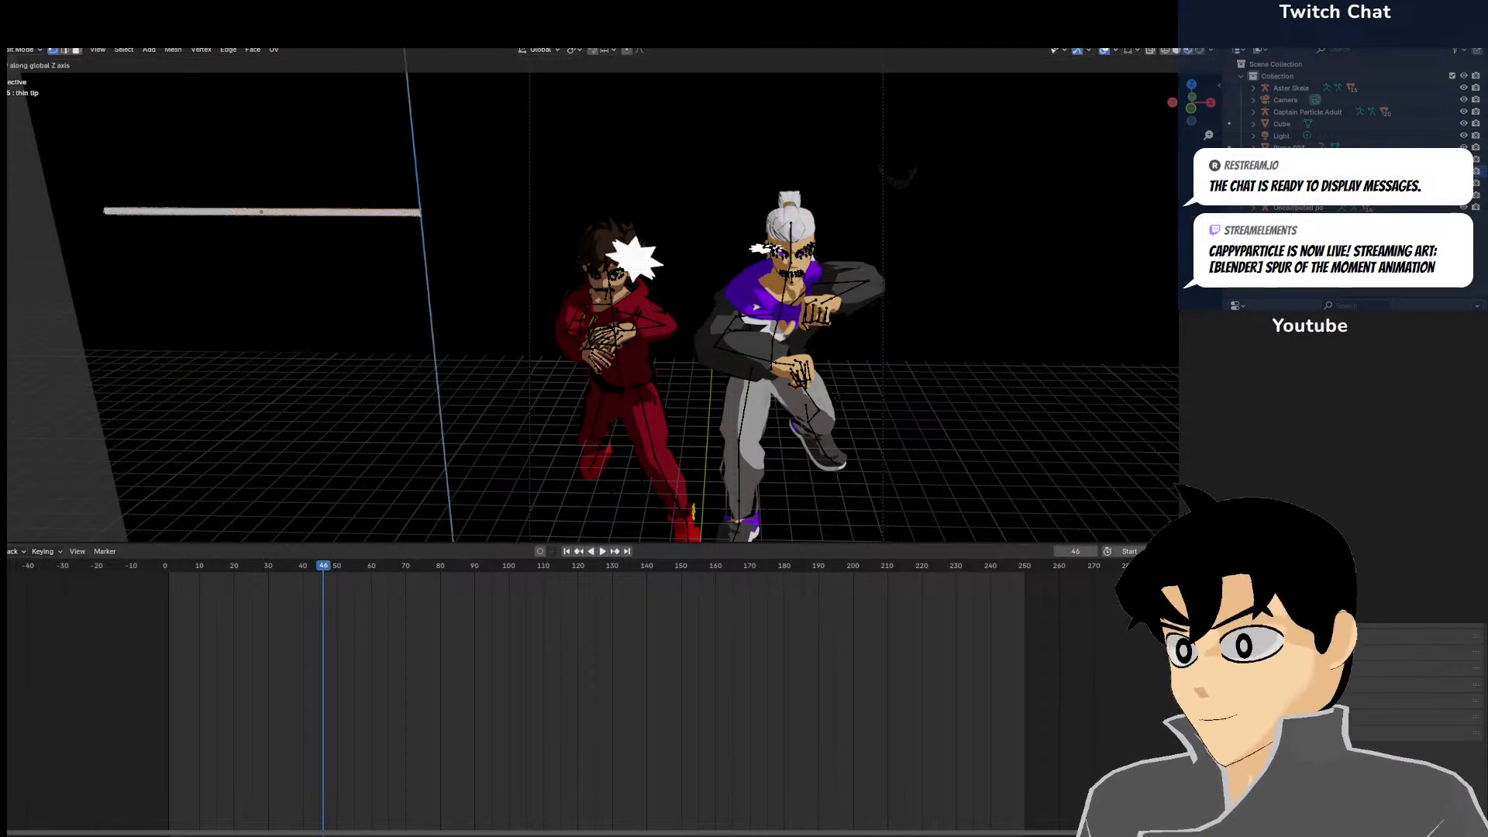
pyautogui.press('Num_Lock')
pyautogui.write('0')
pyautogui.press('Return')
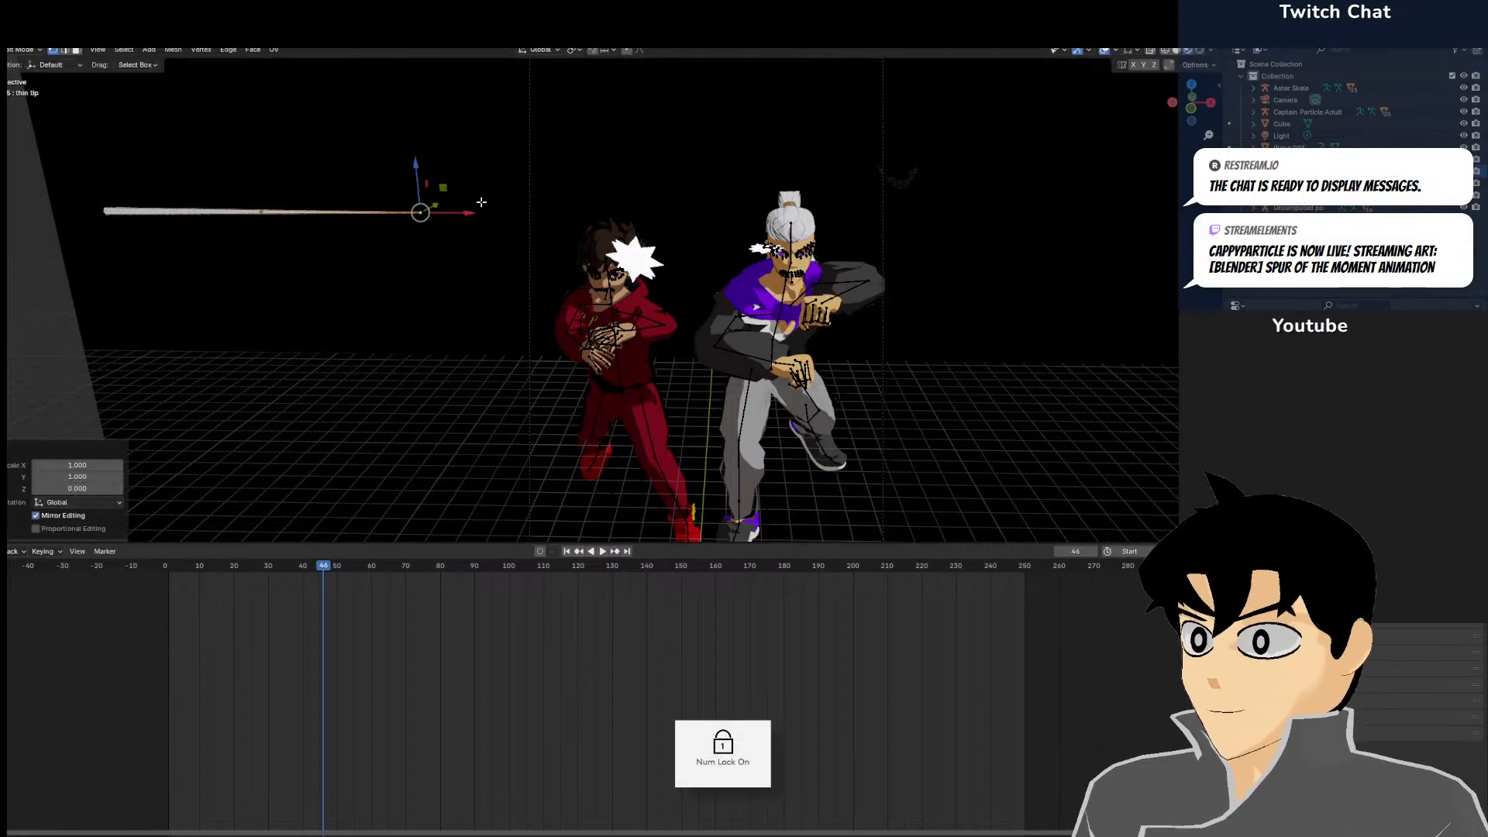
pyautogui.click(27, 51)
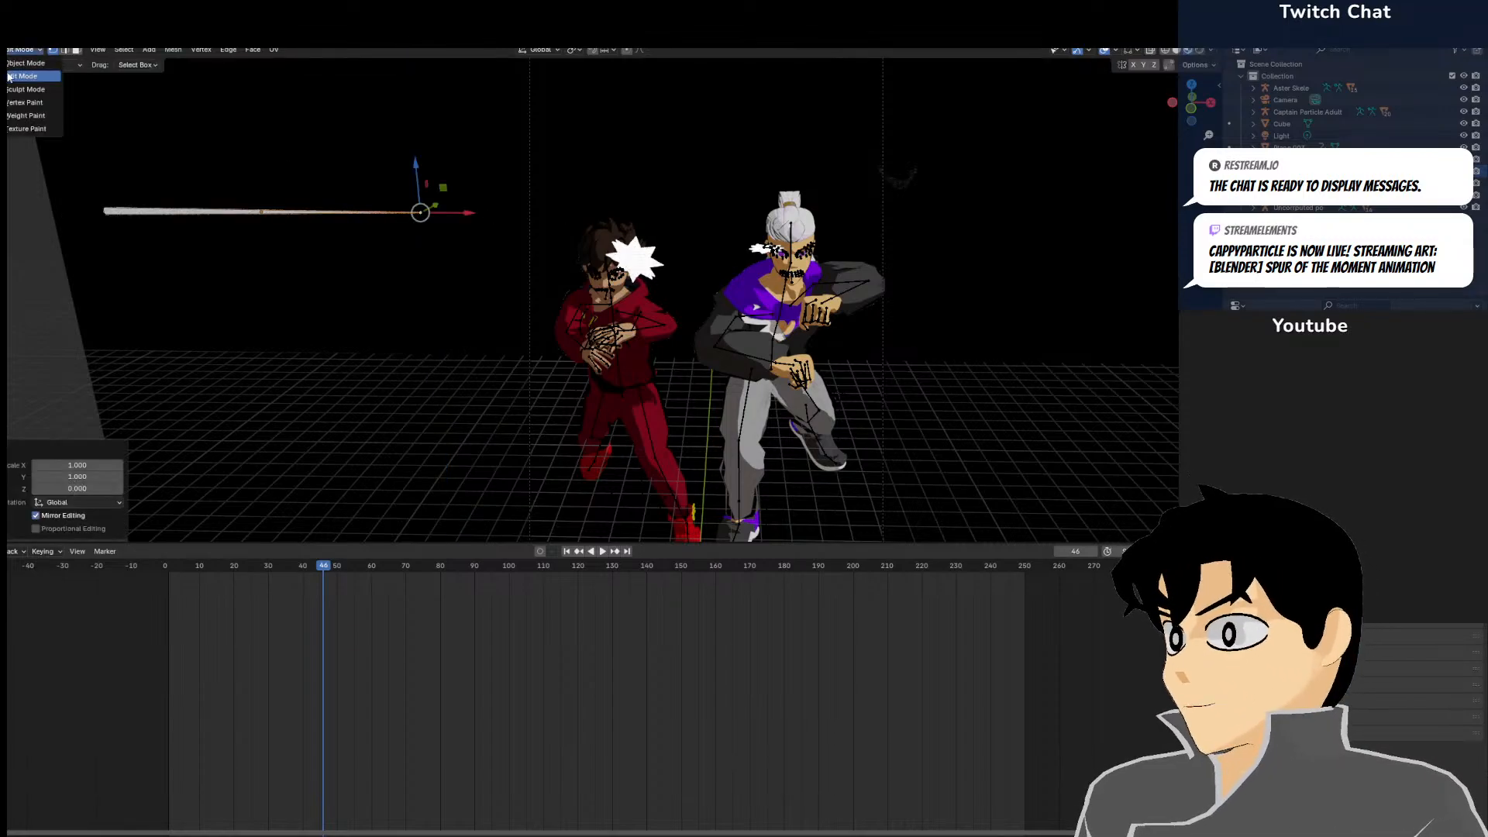
pyautogui.click(31, 63)
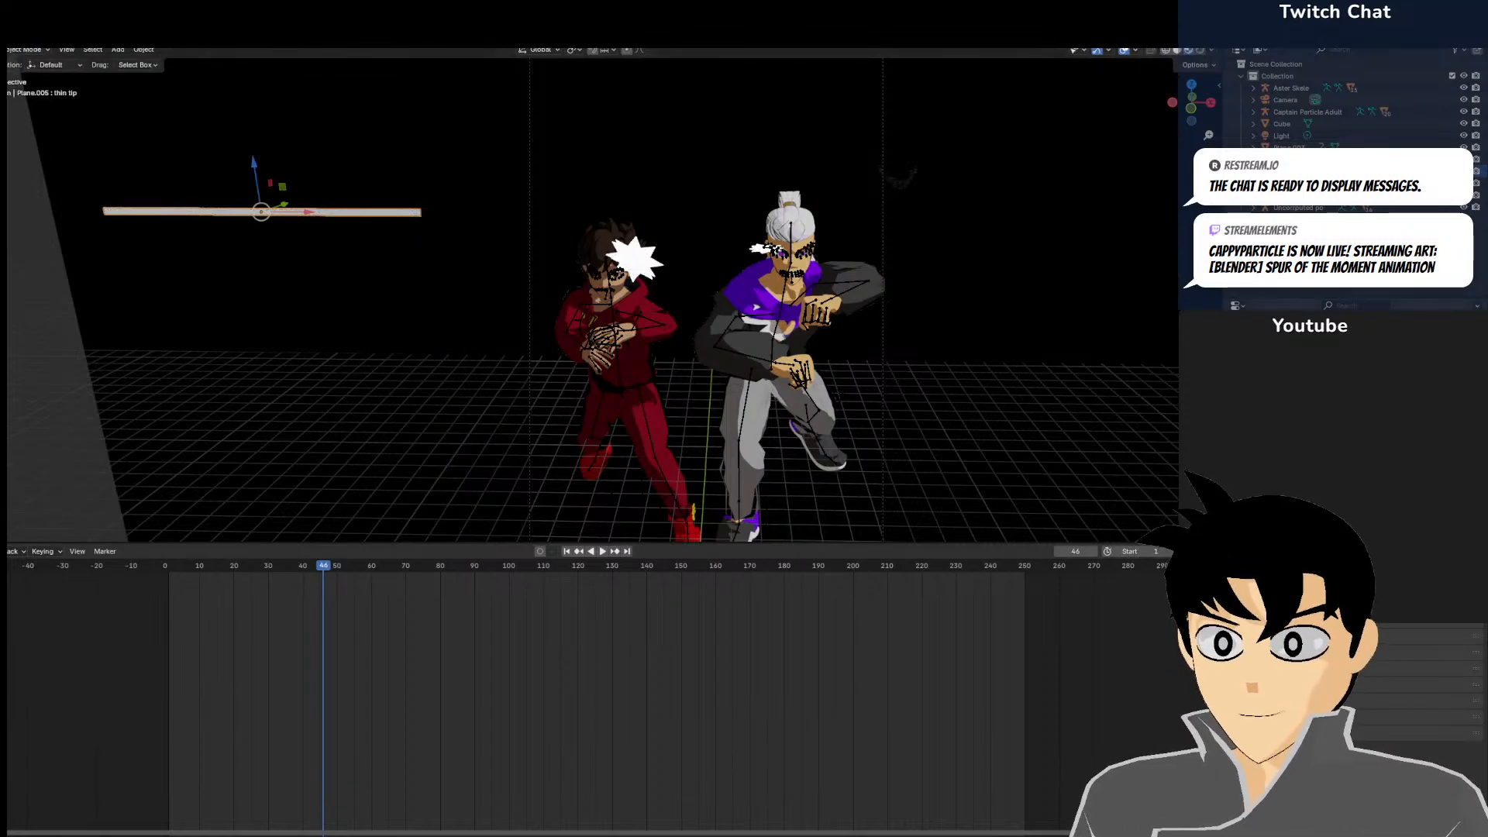
# Lower the bar to the red-clad character's head height outside the frame, tilt it about -4.4°, and keyframe it at frame 46
pyautogui.press('g')
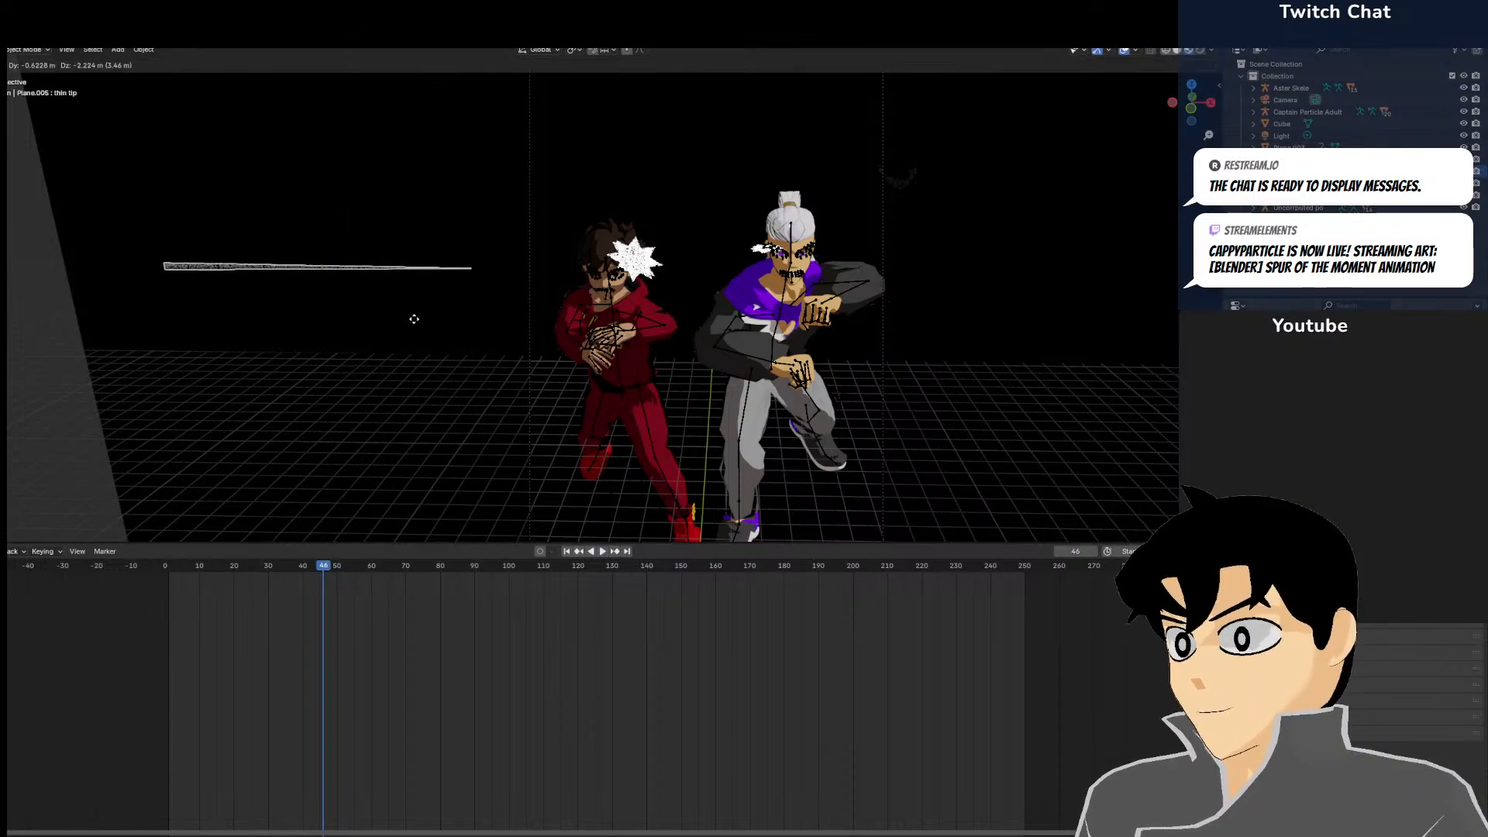
pyautogui.click(415, 331)
pyautogui.press('r')
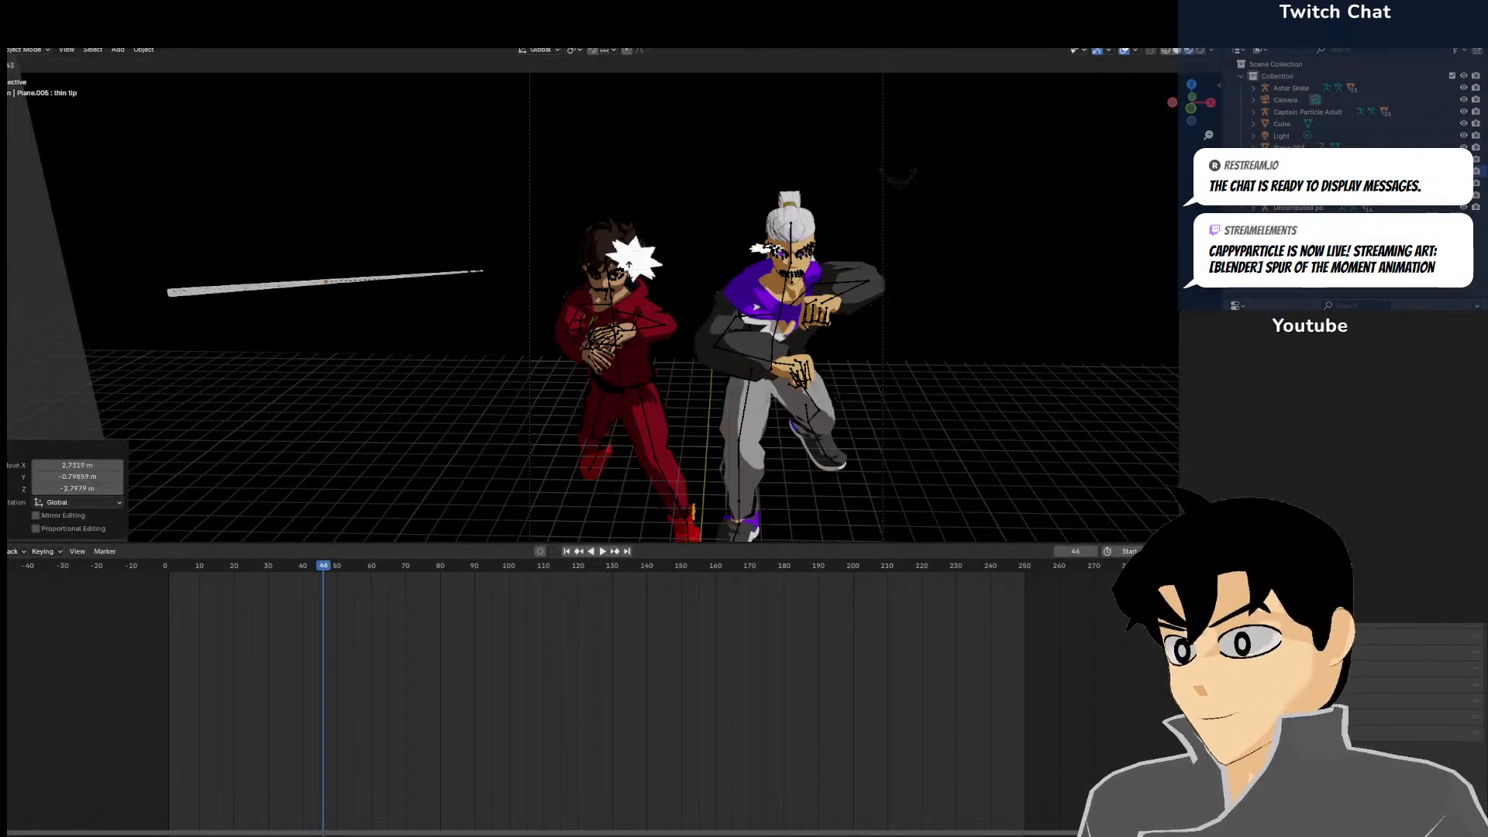
pyautogui.click(448, 251)
pyautogui.press('r')
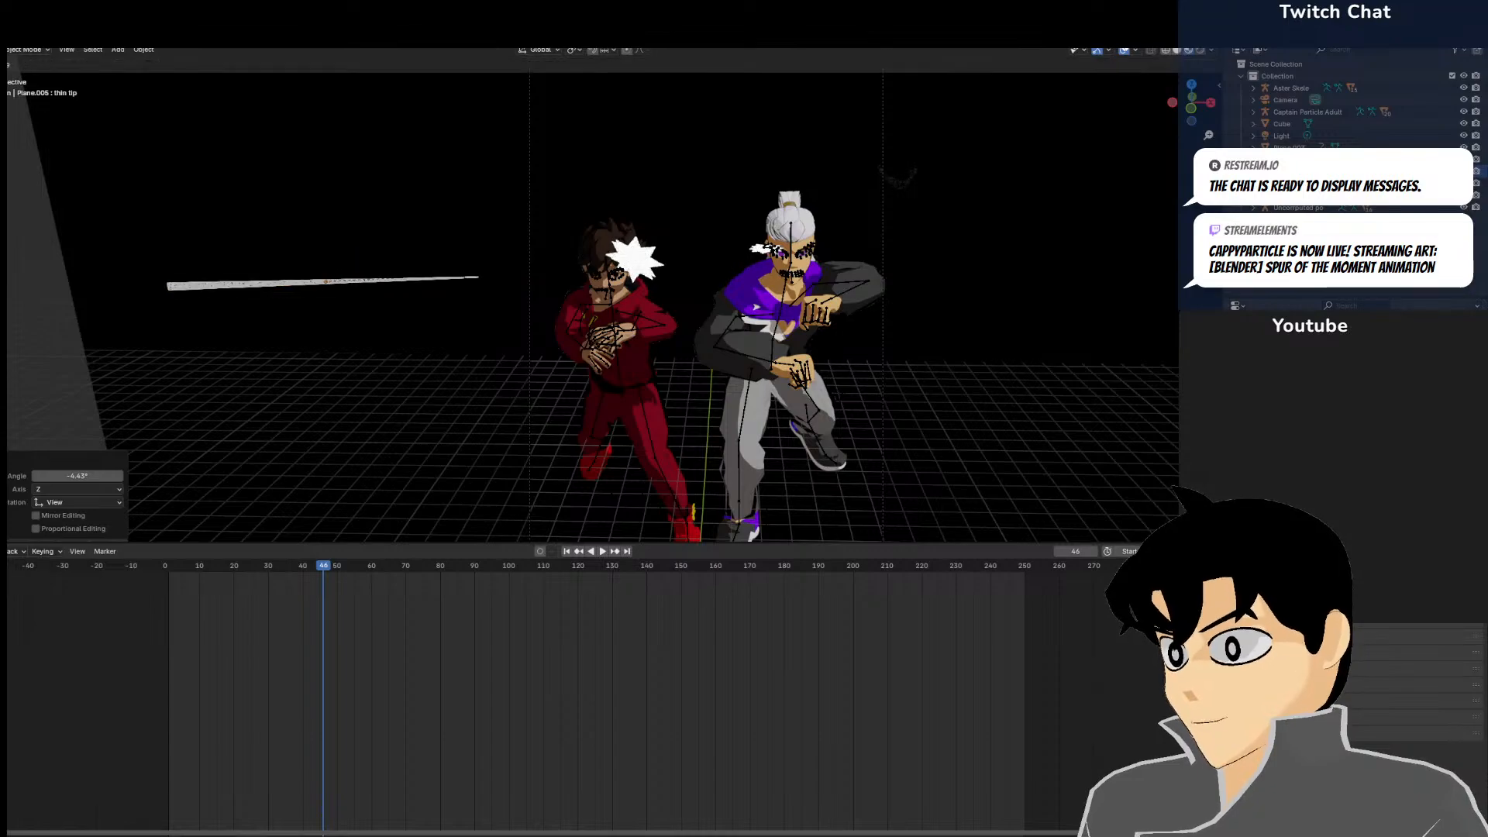
pyautogui.click(578, 265)
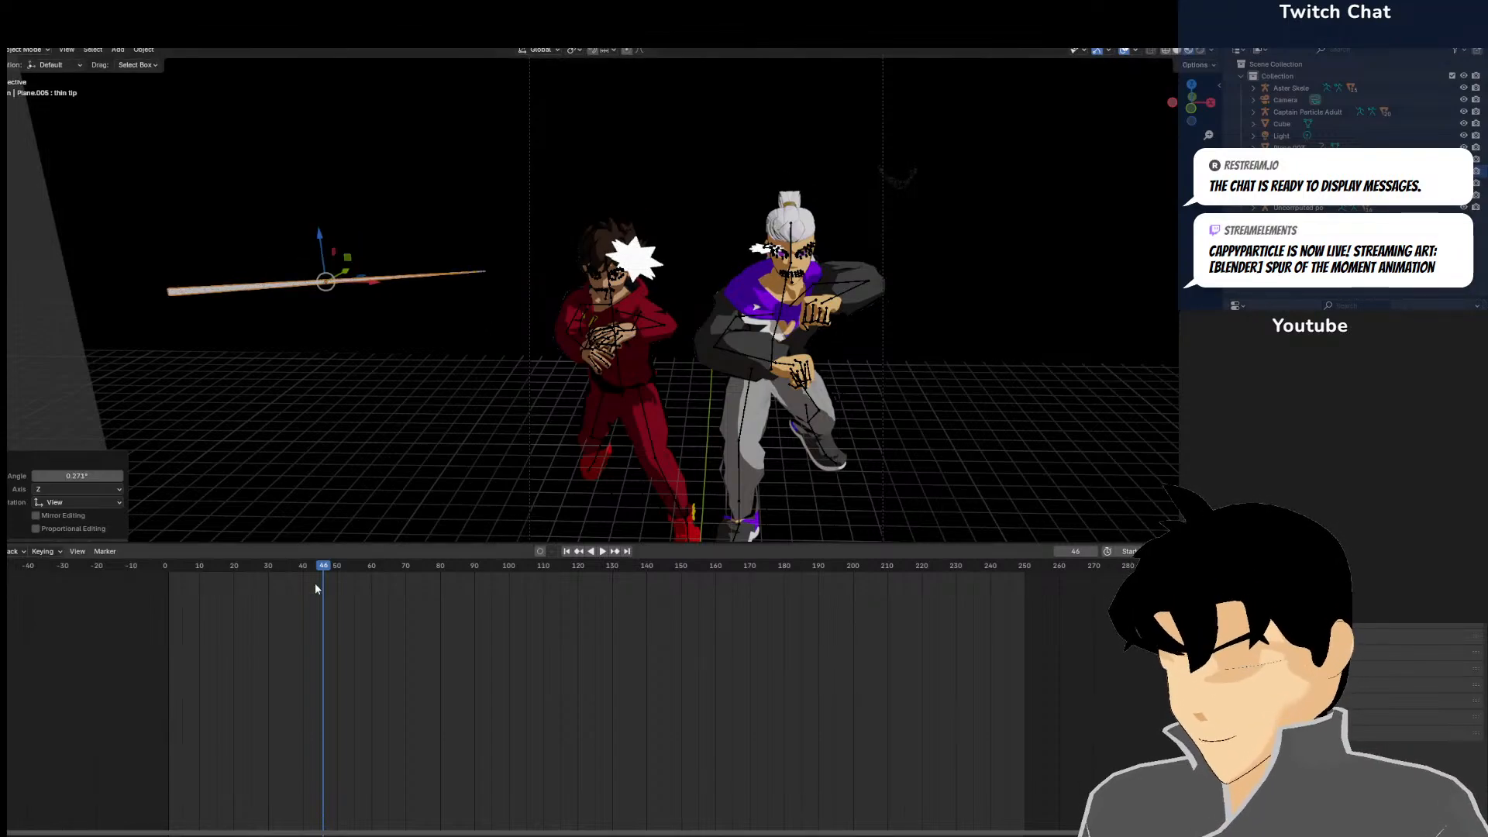
pyautogui.press('i')
# At frame 58, move the tapered bar about 14.8 m along X across both heads, enlarge it, and rotate it about -4.2°
pyautogui.moveTo(334, 631); pyautogui.dragTo(364, 622)
pyautogui.press('g')
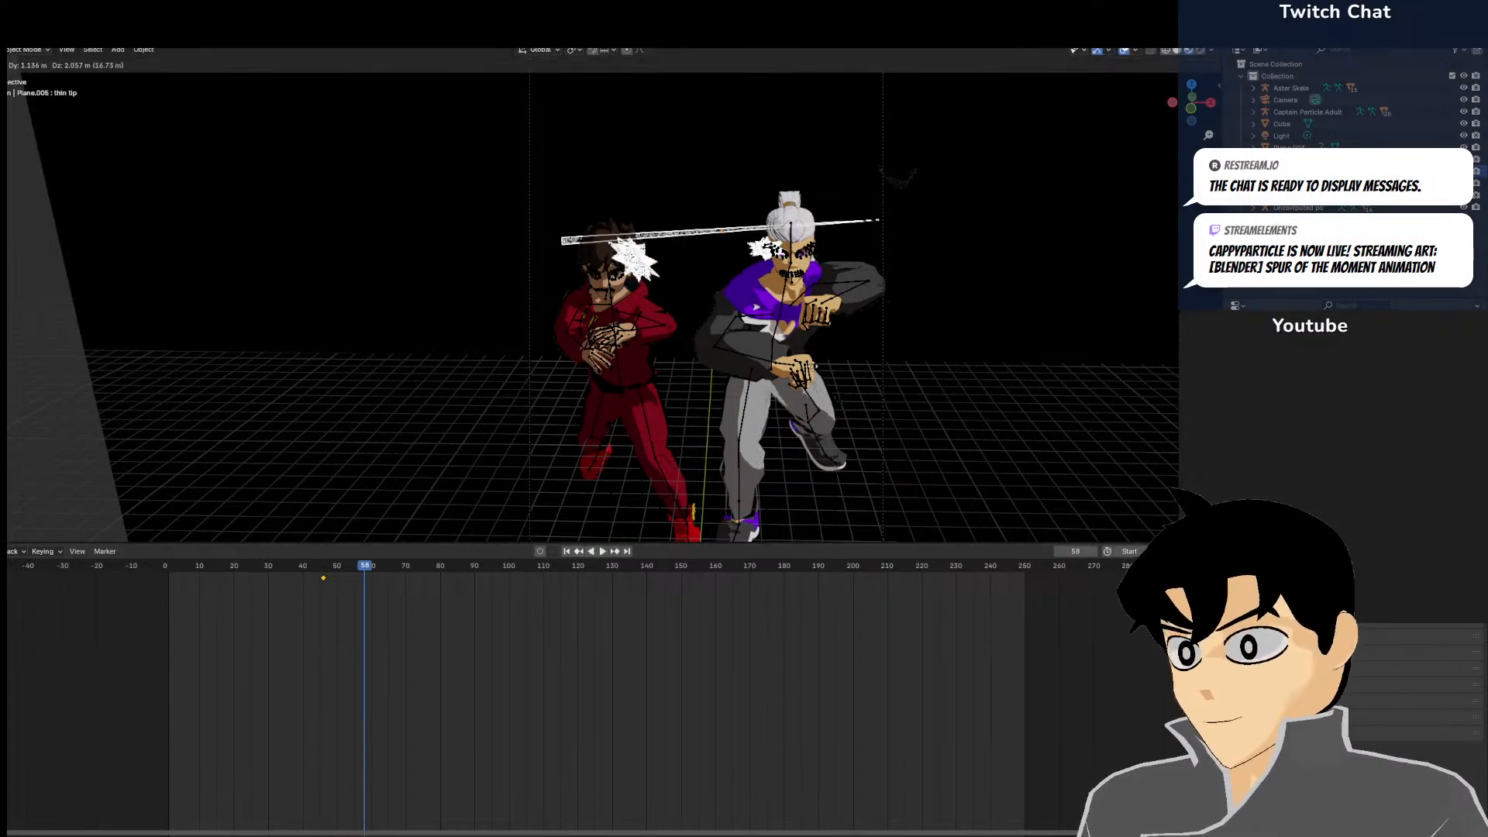
pyautogui.click(869, 288)
pyautogui.press('s')
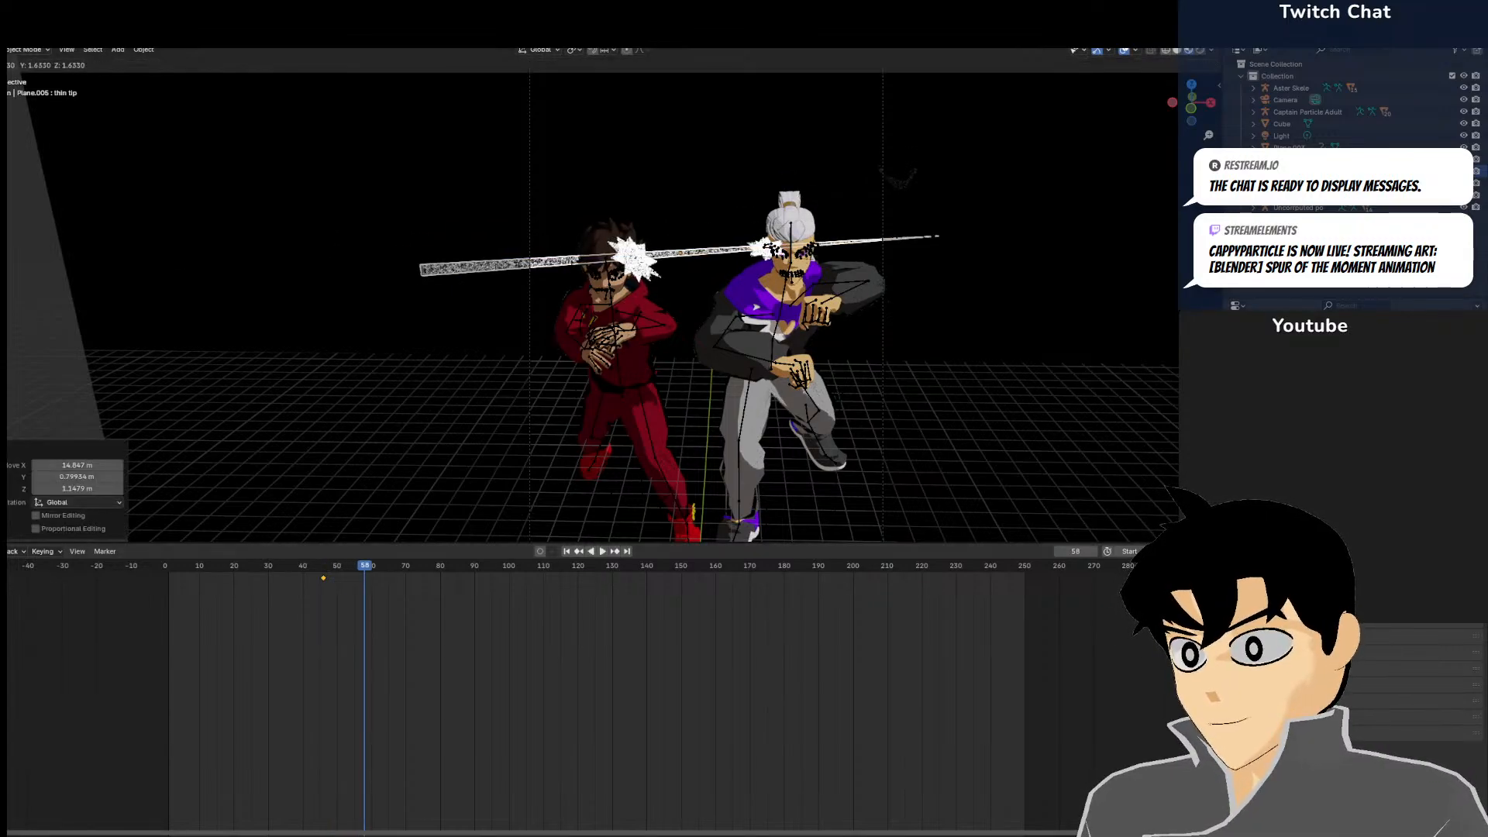
pyautogui.click(1100, 290)
pyautogui.press('r')
pyautogui.click(1066, 245)
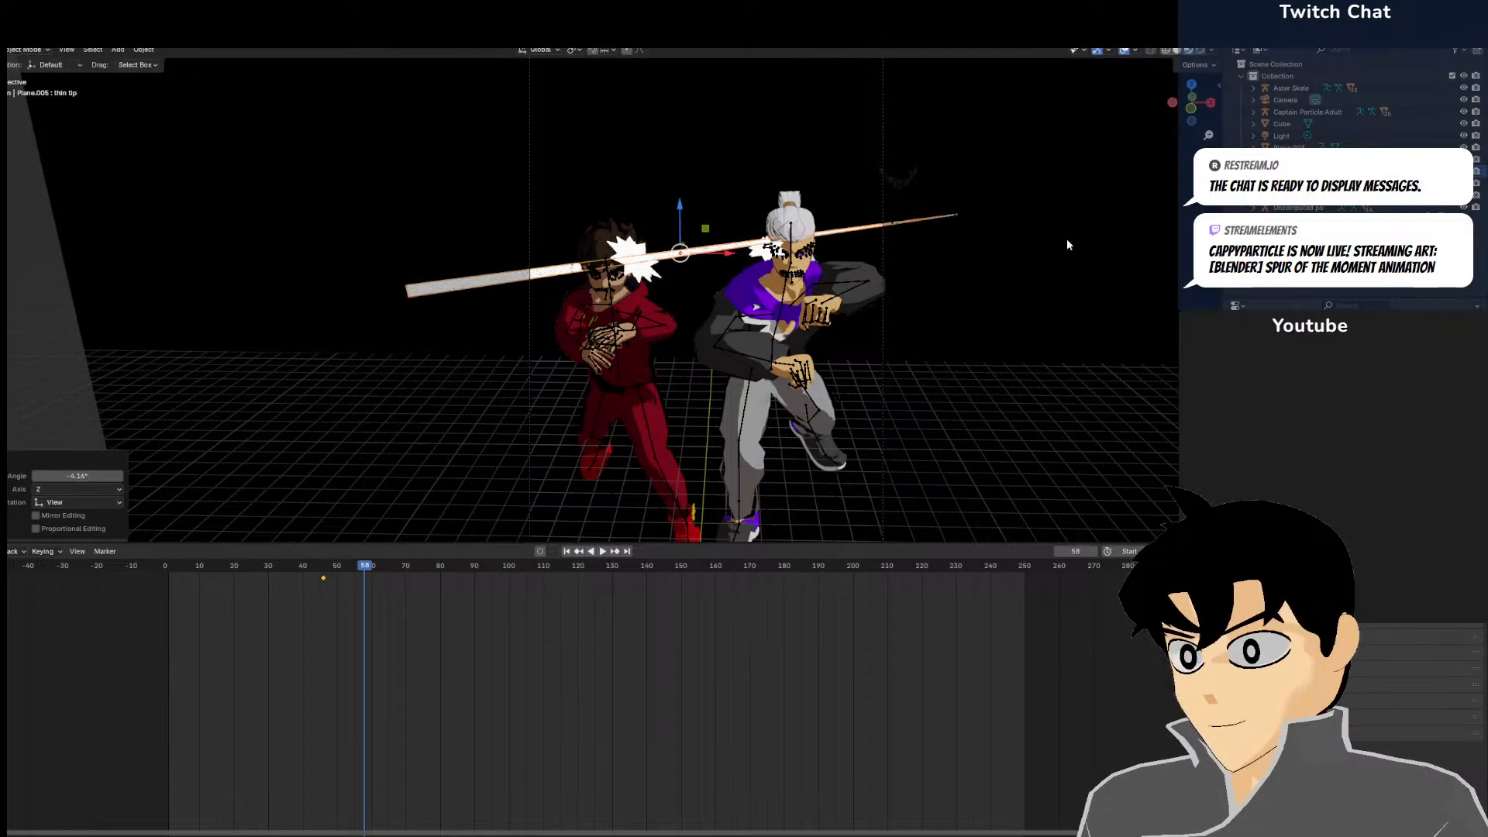
# Fine-tune the streak's position and tilt at frame 58 so it runs through both star sparkles at eye level
pyautogui.scroll(3, 1063, 244)
pyautogui.press('g')
pyautogui.click(1047, 258)
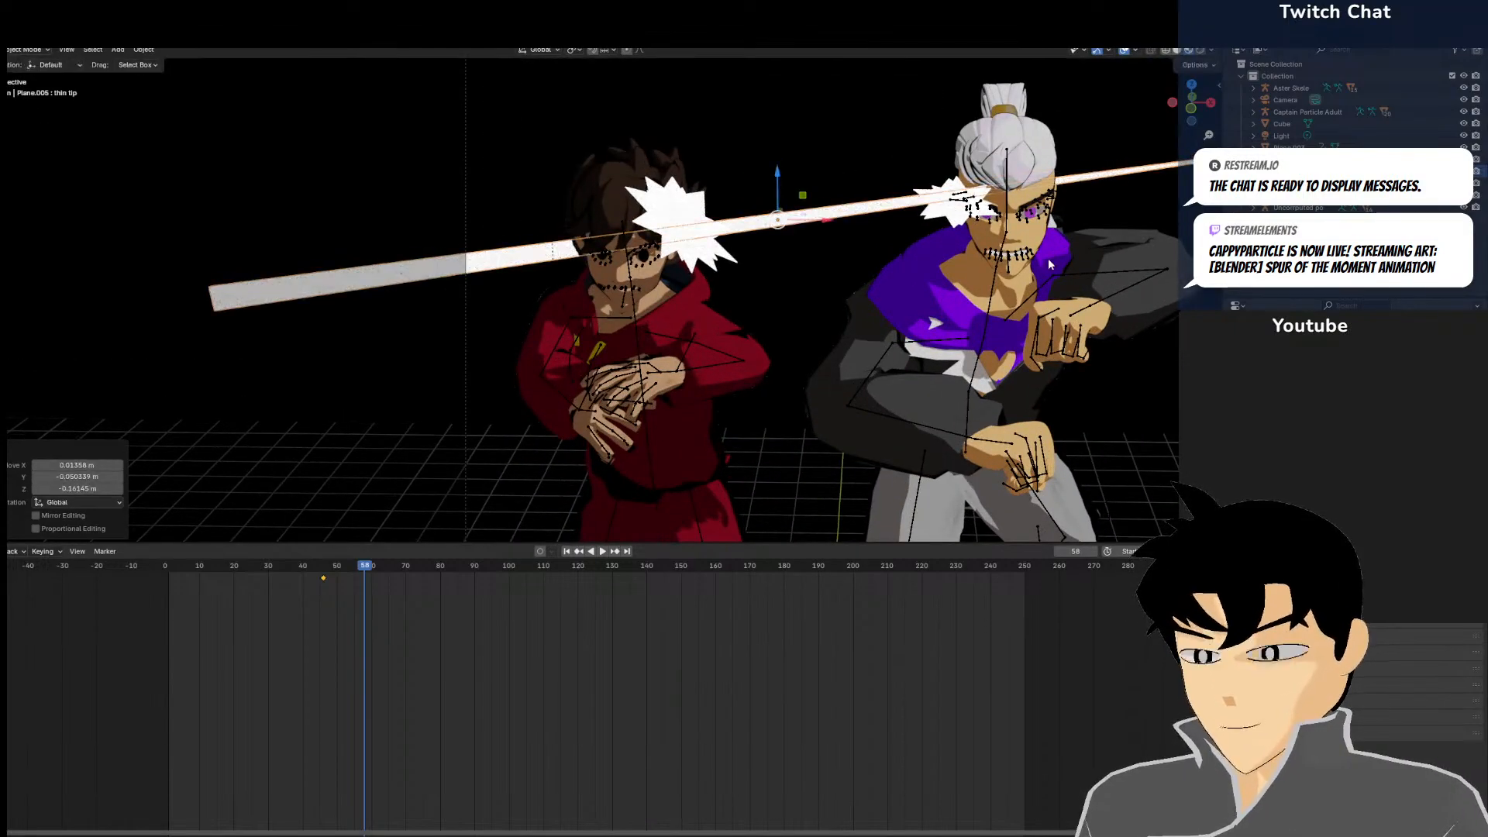
pyautogui.press('r')
pyautogui.click(950, 298)
pyautogui.press('g')
pyautogui.click(947, 302)
pyautogui.press('r')
pyautogui.click(980, 289)
pyautogui.press('g')
pyautogui.click(977, 300)
pyautogui.press('r')
pyautogui.click(969, 301)
pyautogui.scroll(-3, 969, 301)
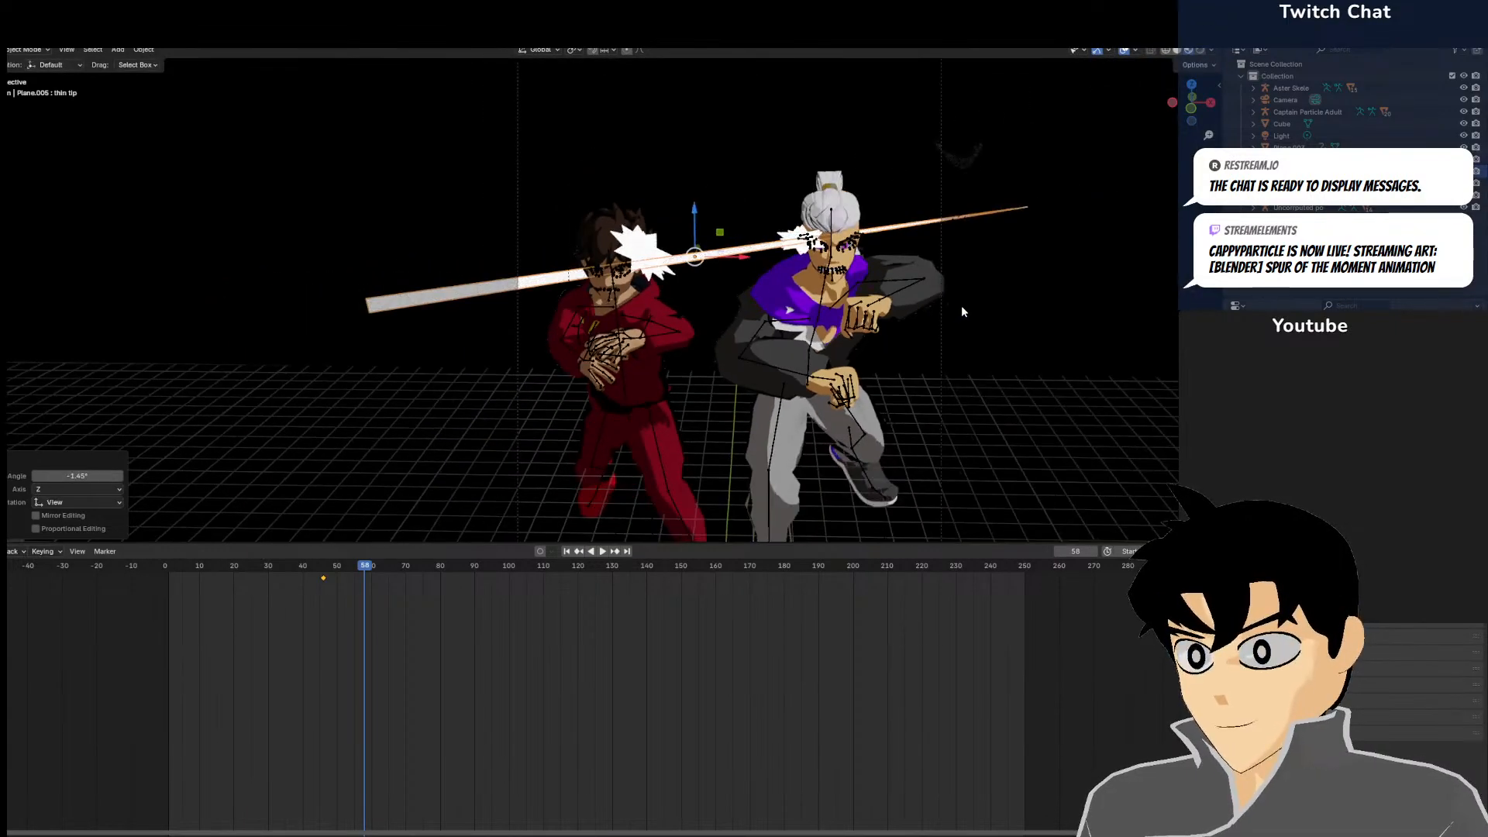
# At frame 46, move the thin white streak about 0.56 m down in Z and keyframe its placement
pyautogui.scroll(5, 852, 308)
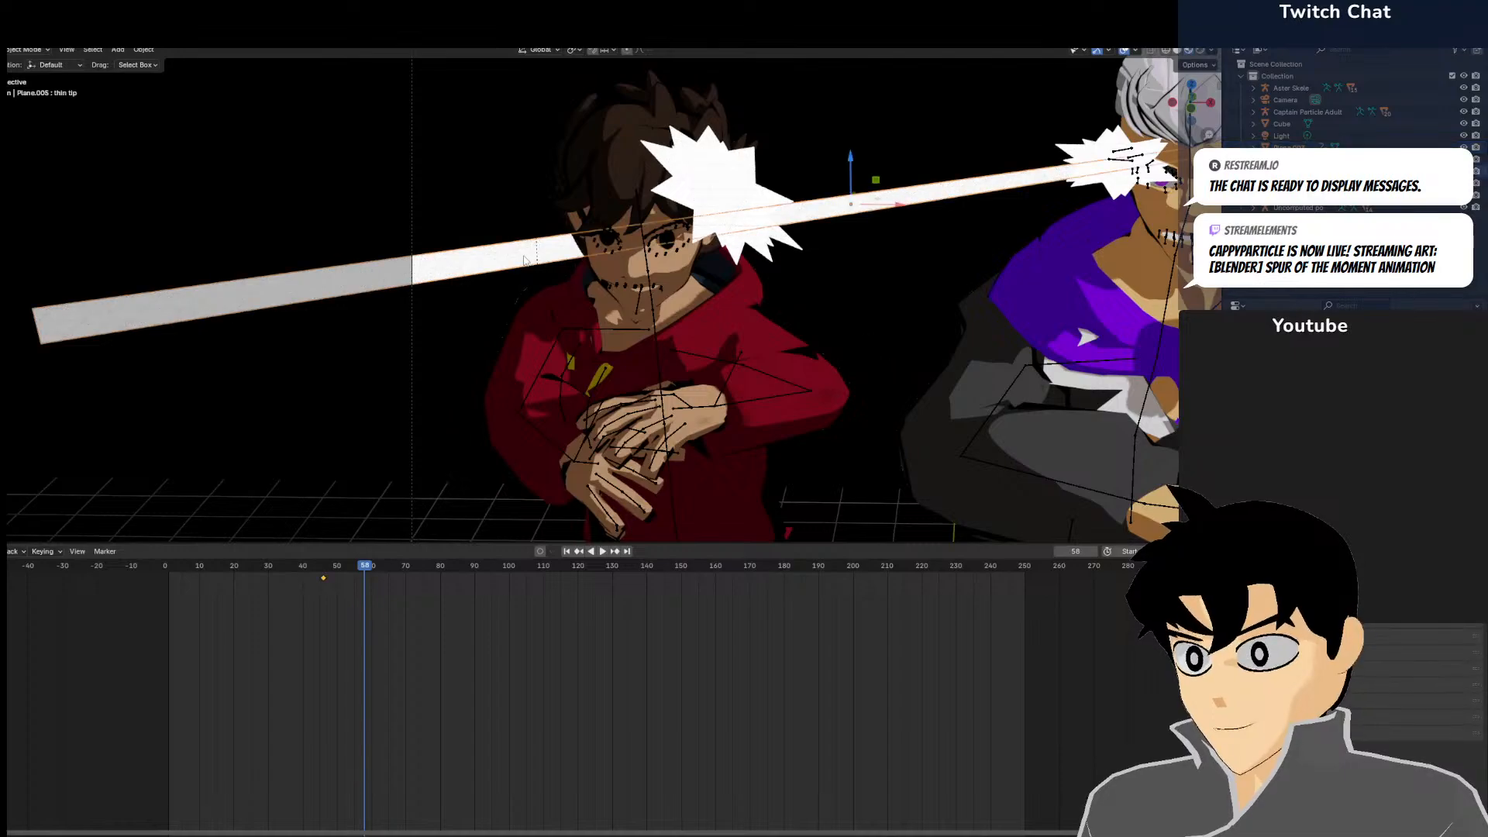
pyautogui.moveTo(324, 662)
pyautogui.mouseDown()
pyautogui.moveTo(380, 655)
pyautogui.moveTo(325, 664)
pyautogui.mouseUp()
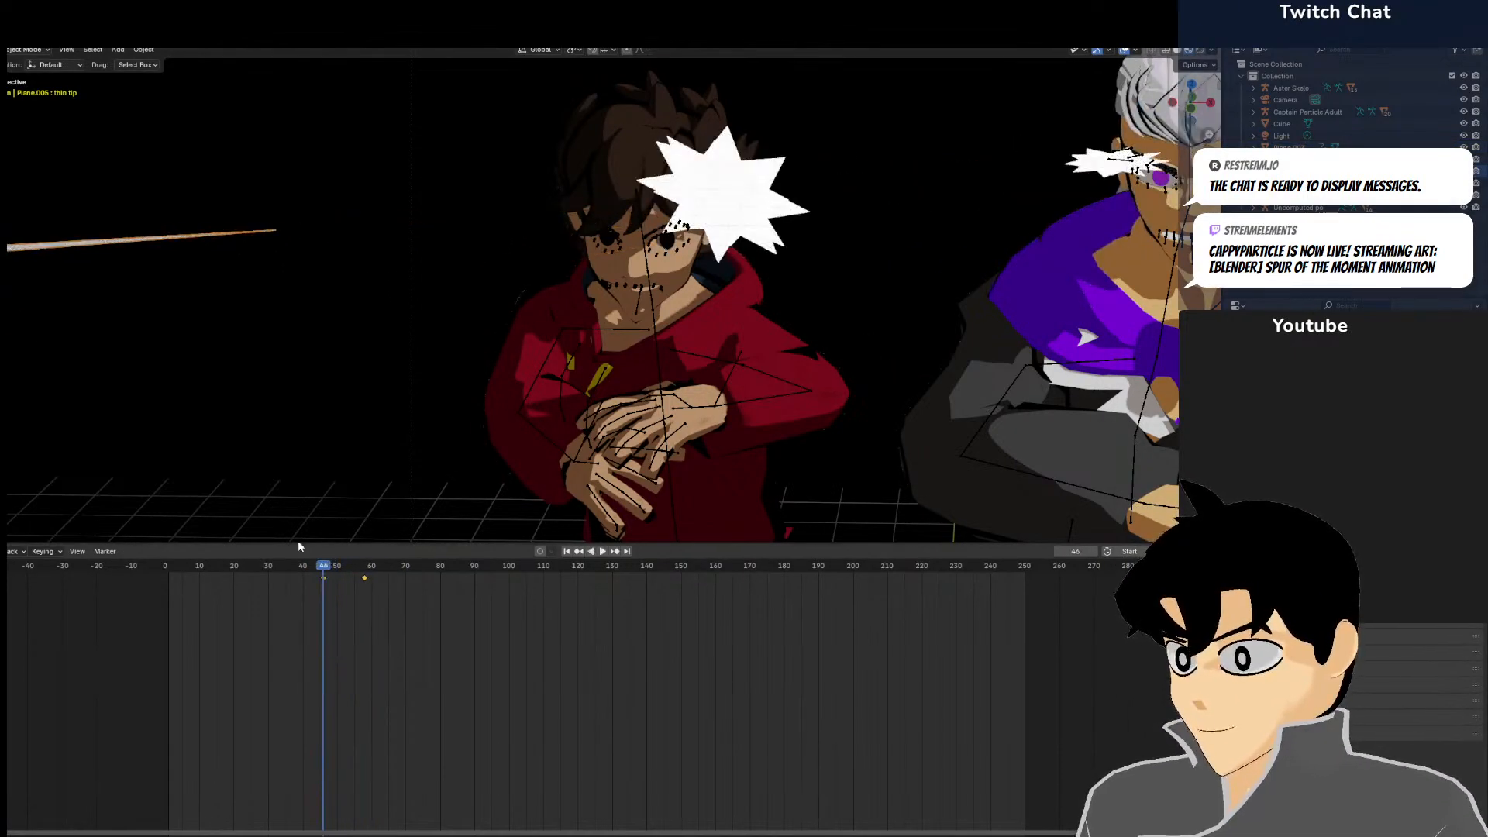
pyautogui.scroll(-4, 208, 350)
pyautogui.press('g')
pyautogui.click(222, 381)
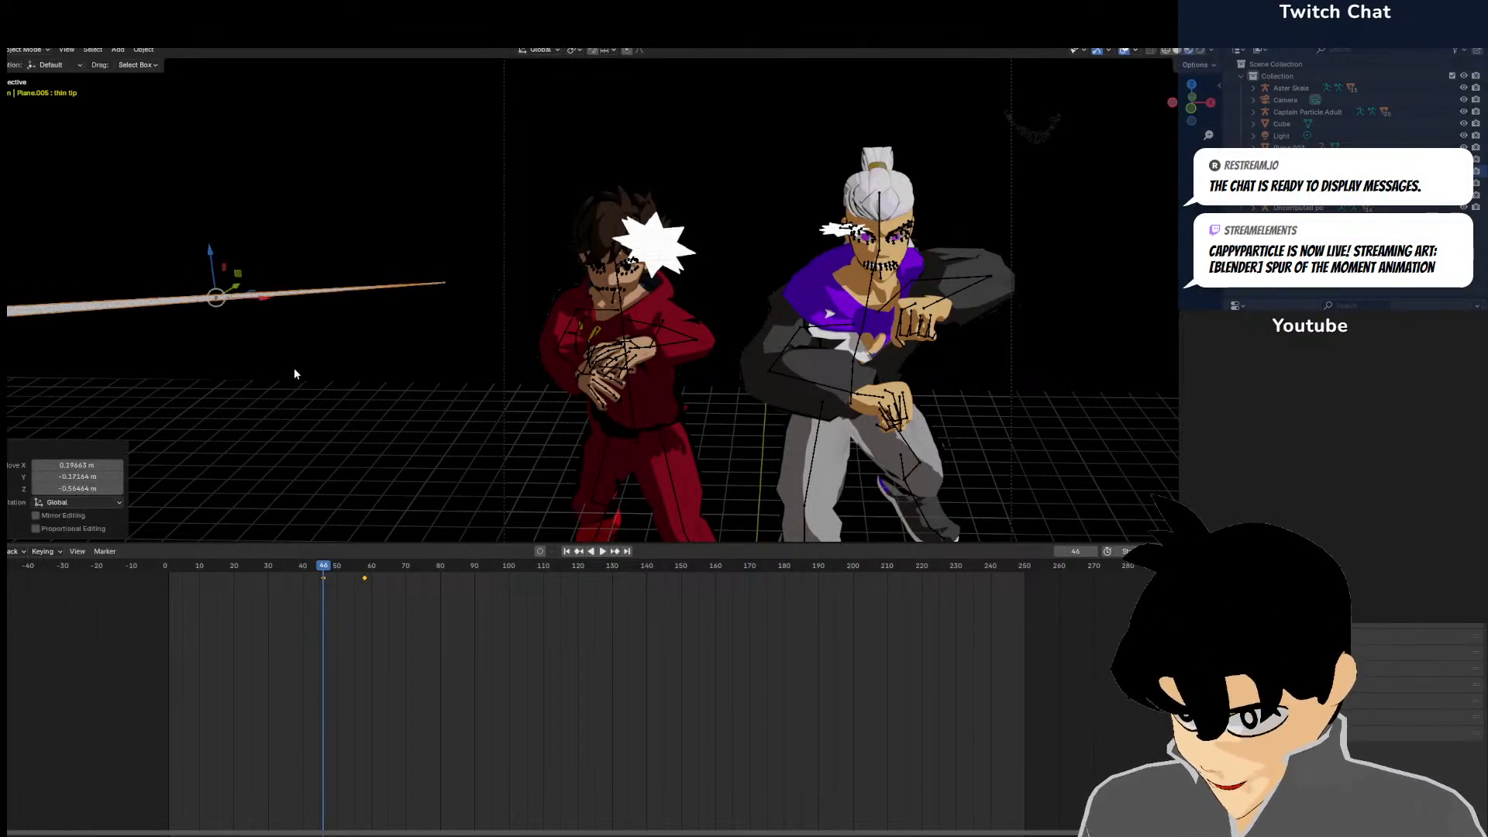
pyautogui.press('i')
pyautogui.moveTo(326, 603)
pyautogui.mouseDown()
pyautogui.moveTo(378, 603)
pyautogui.moveTo(323, 604)
pyautogui.mouseUp()
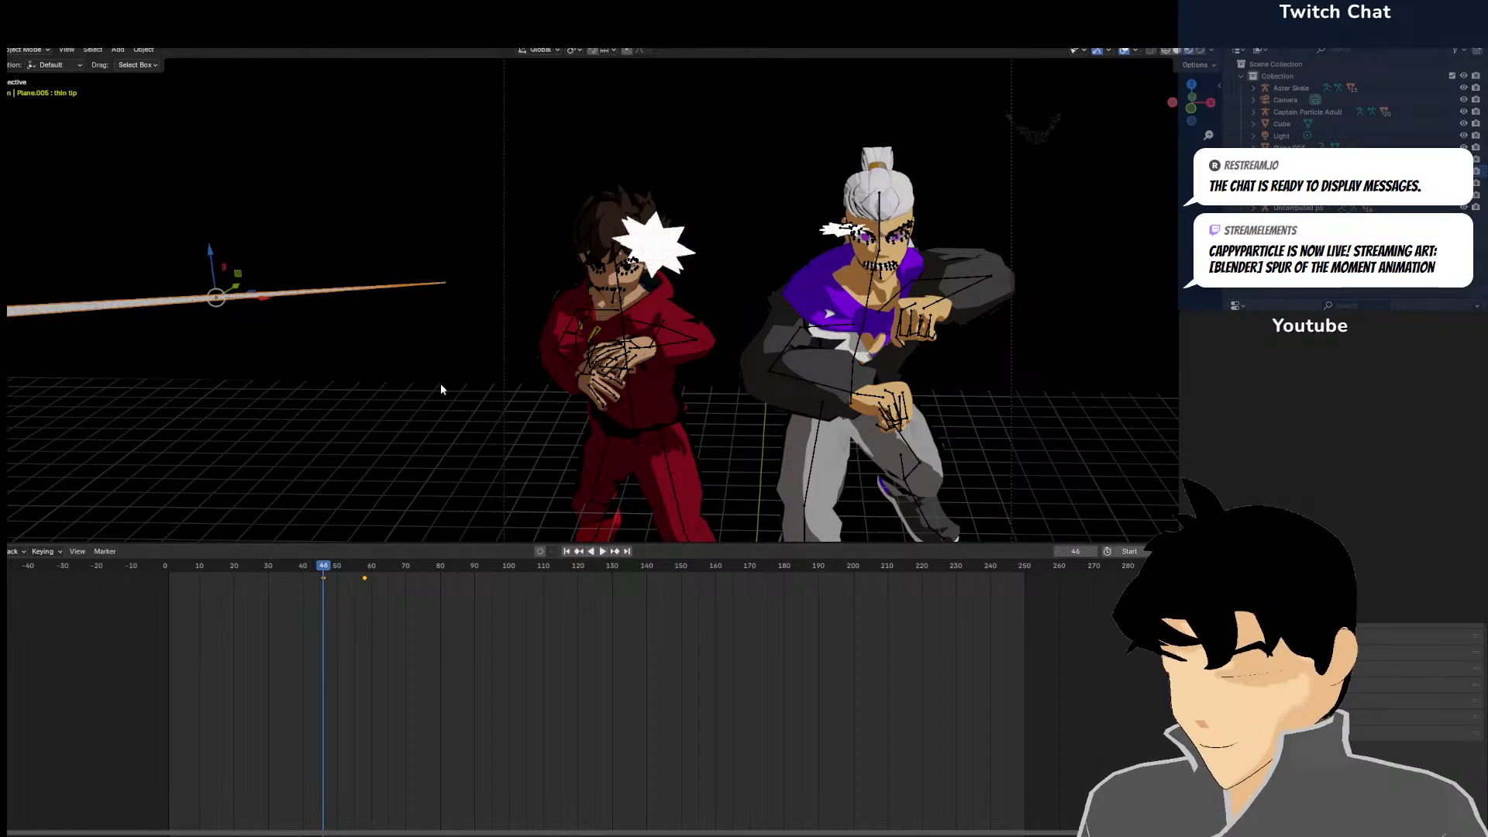
# Rotate and reposition the thin streak, and keyframe the adjusted placement
pyautogui.press('r')
pyautogui.click(482, 340)
pyautogui.press('g')
pyautogui.click(488, 350)
pyautogui.press('i')
# Play back and scrub the shot to check the timing of the streak and the flashing stars across both faces
pyautogui.moveTo(361, 612); pyautogui.dragTo(430, 590)
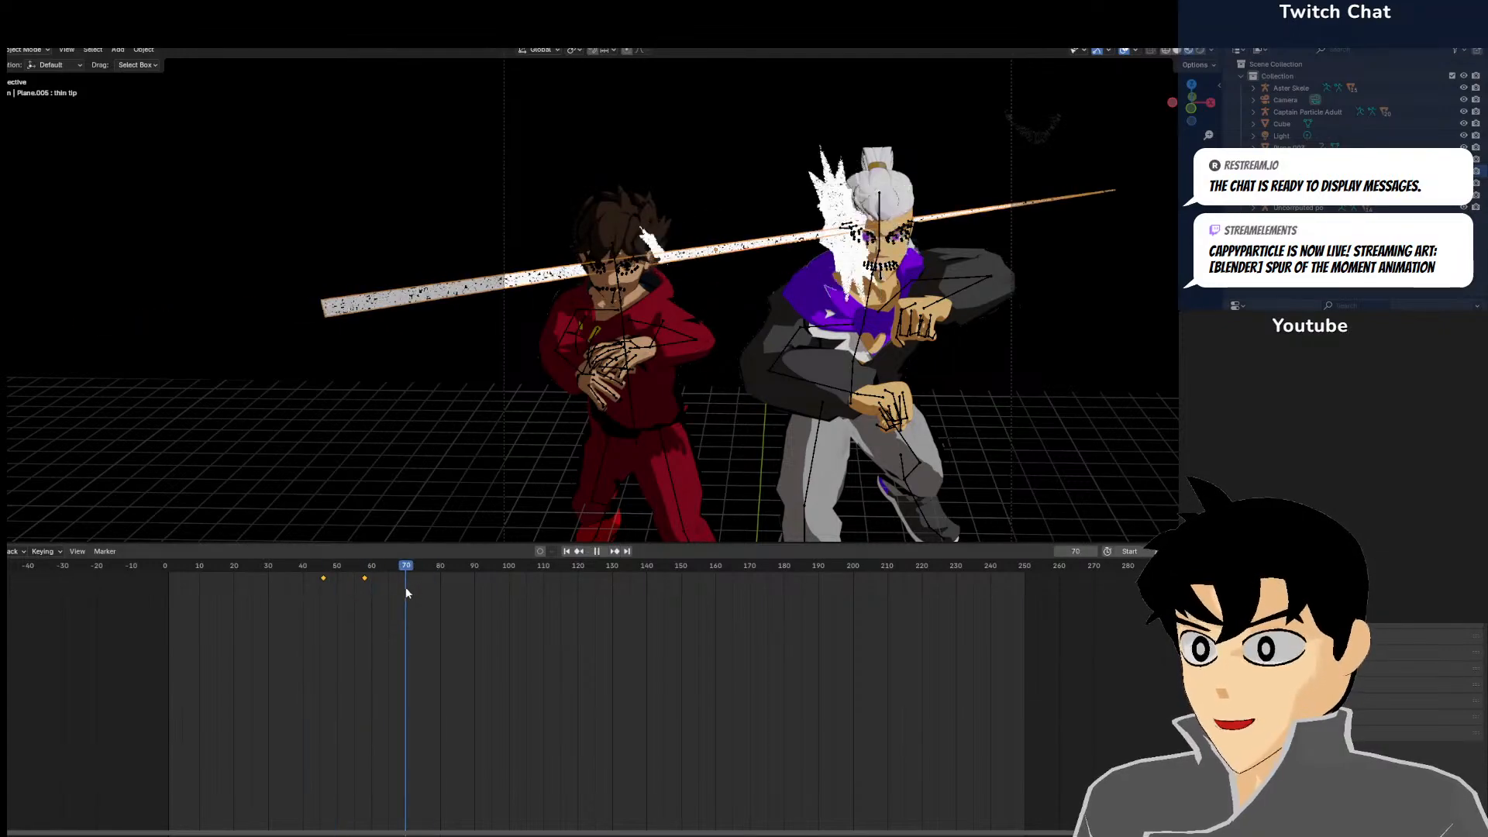
pyautogui.click(300, 586)
pyautogui.click(604, 551)
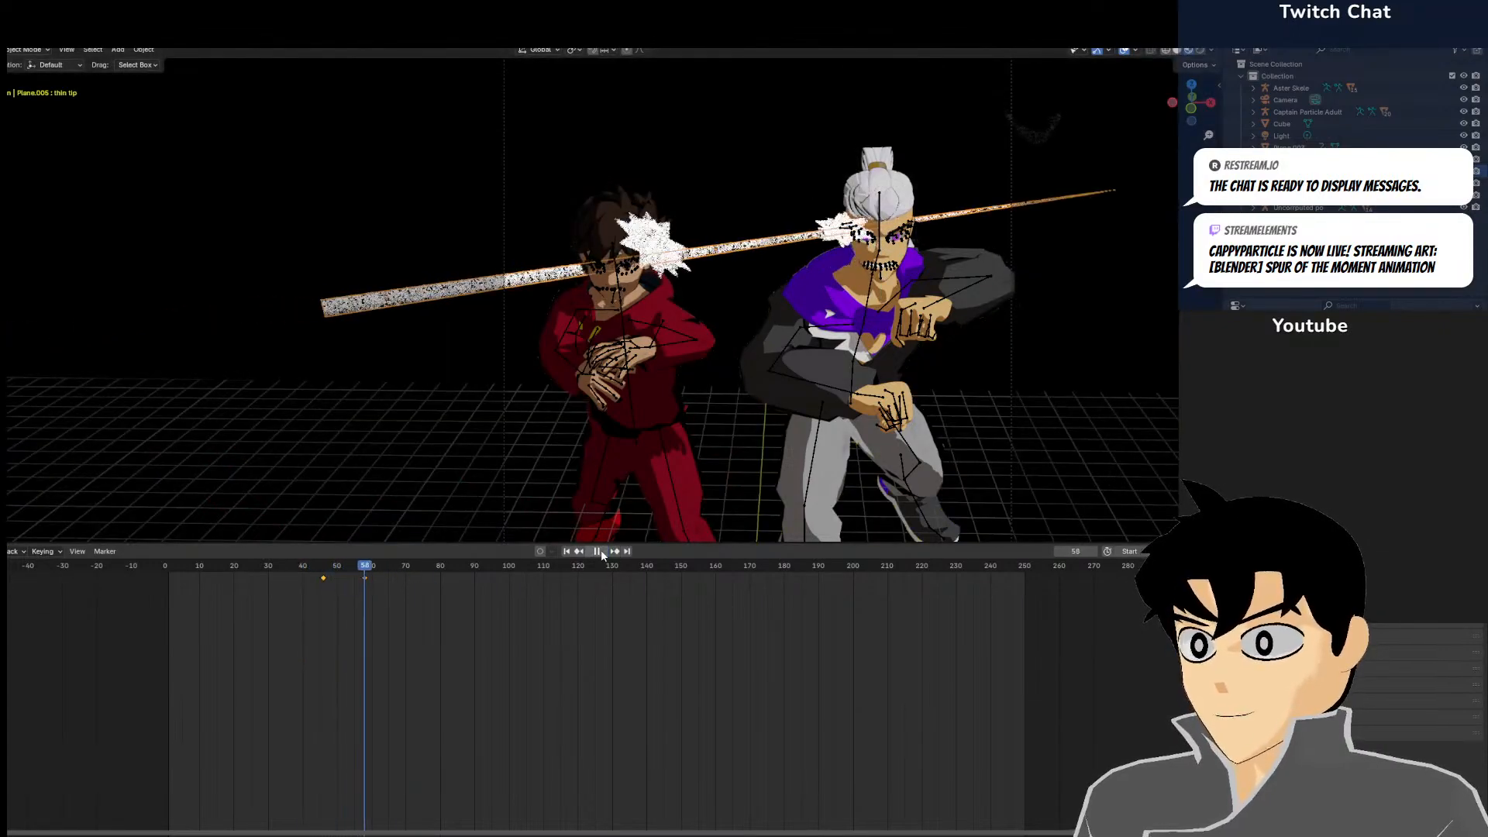
pyautogui.scroll(3, 578, 394)
pyautogui.keyDown('shift'); pyautogui.moveTo(789, 280); pyautogui.dragTo(527, 344, button='middle'); pyautogui.keyUp('shift')
pyautogui.click(768, 247)
pyautogui.click(1088, 214)
pyautogui.scroll(-4, 1074, 235)
pyautogui.scroll(5, 981, 283)
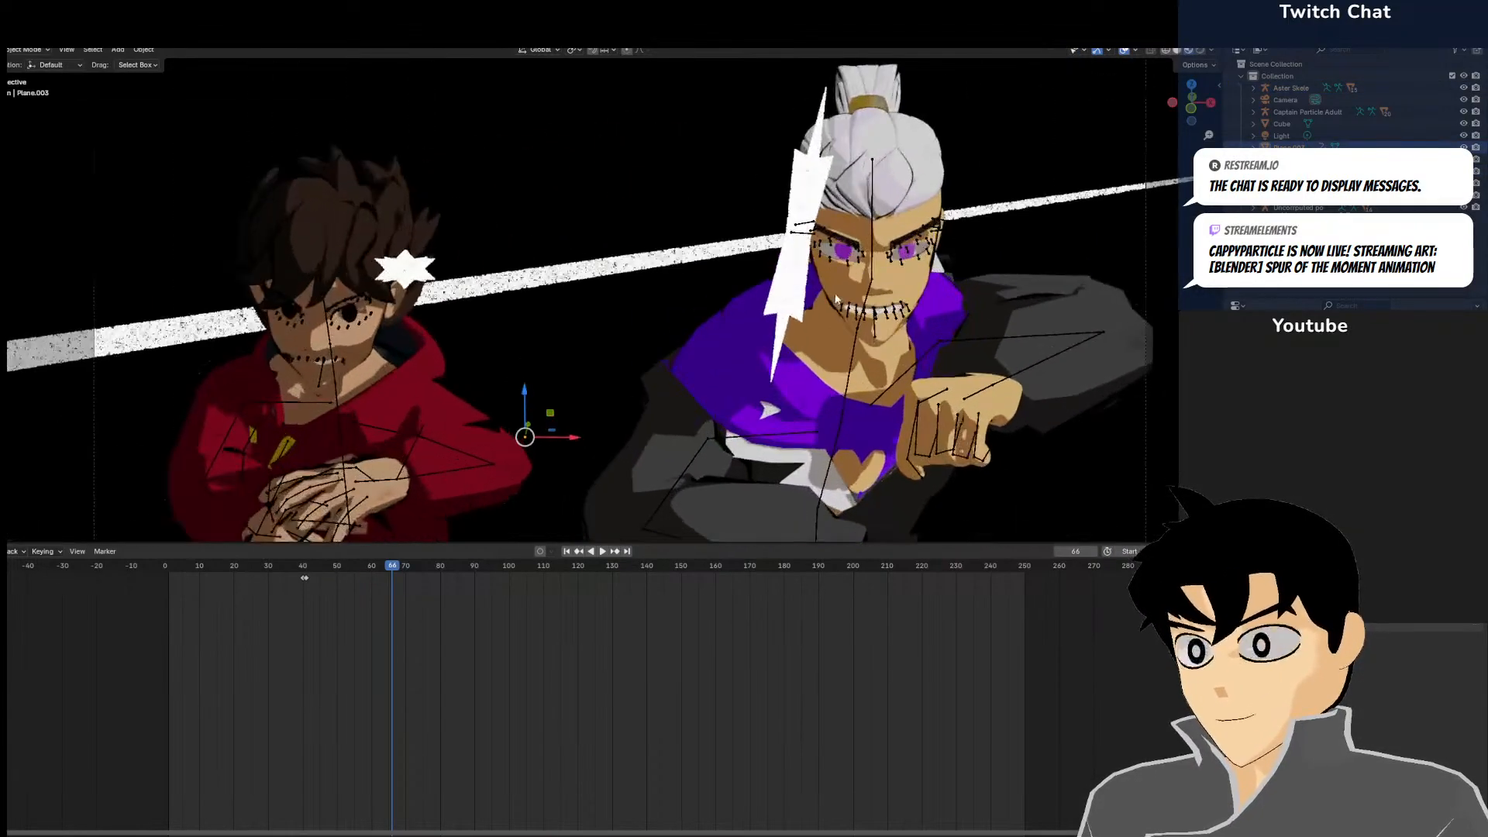
pyautogui.click(689, 252)
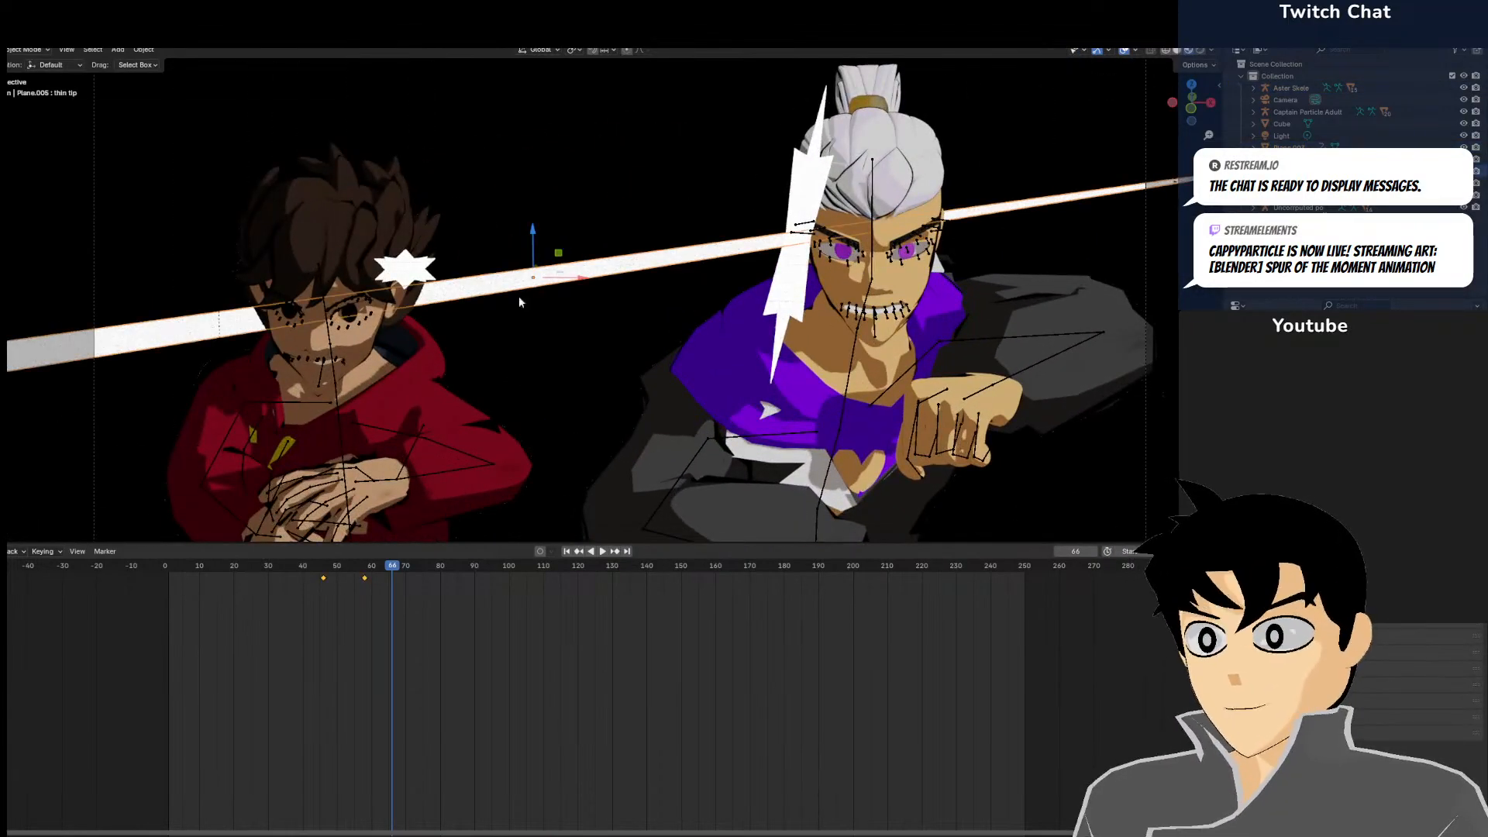
pyautogui.moveTo(433, 612)
pyautogui.mouseDown()
pyautogui.moveTo(421, 606)
pyautogui.moveTo(451, 603)
pyautogui.mouseUp()
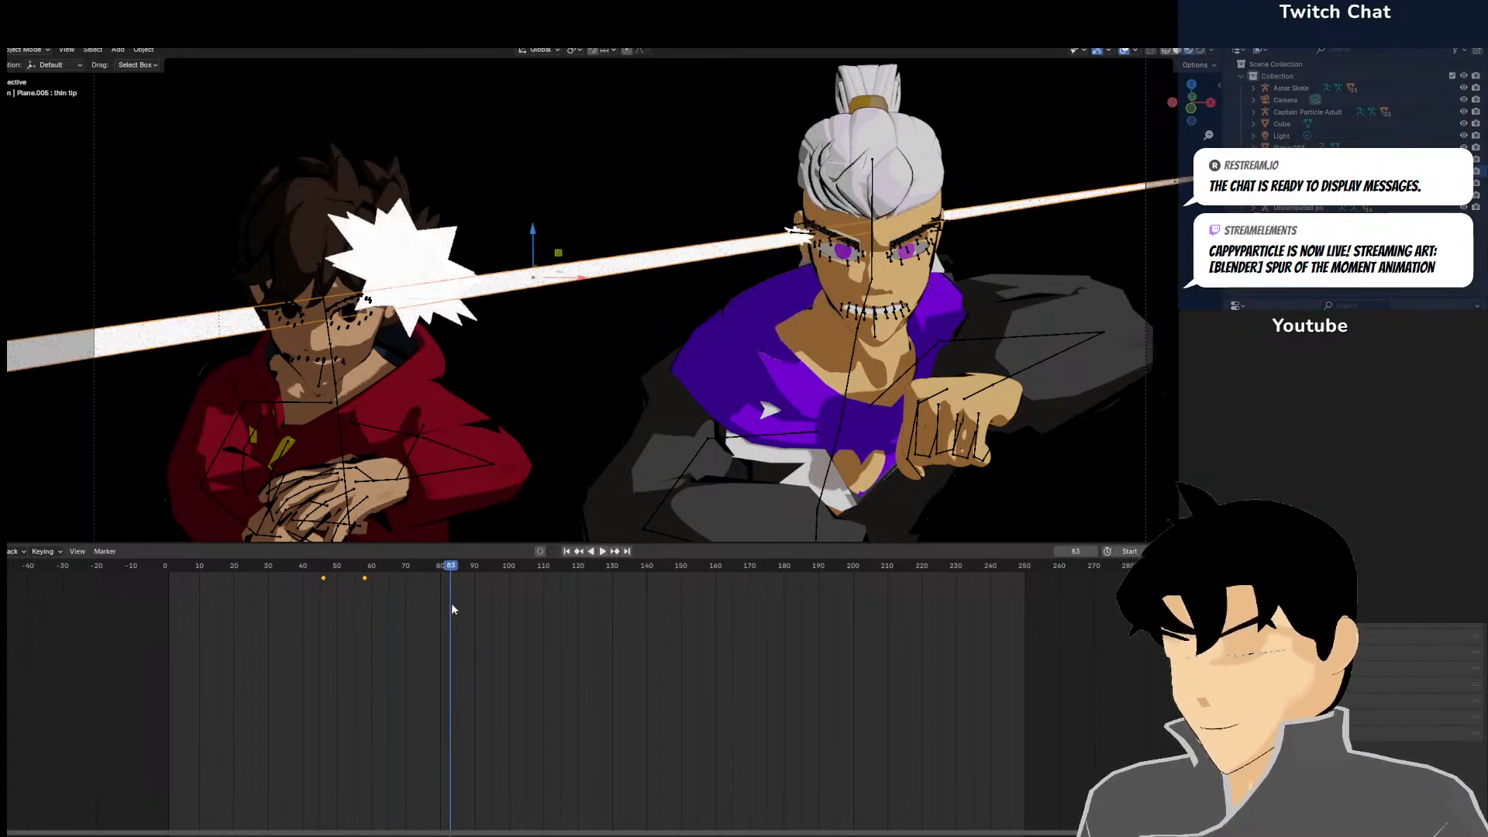
pyautogui.press('space')
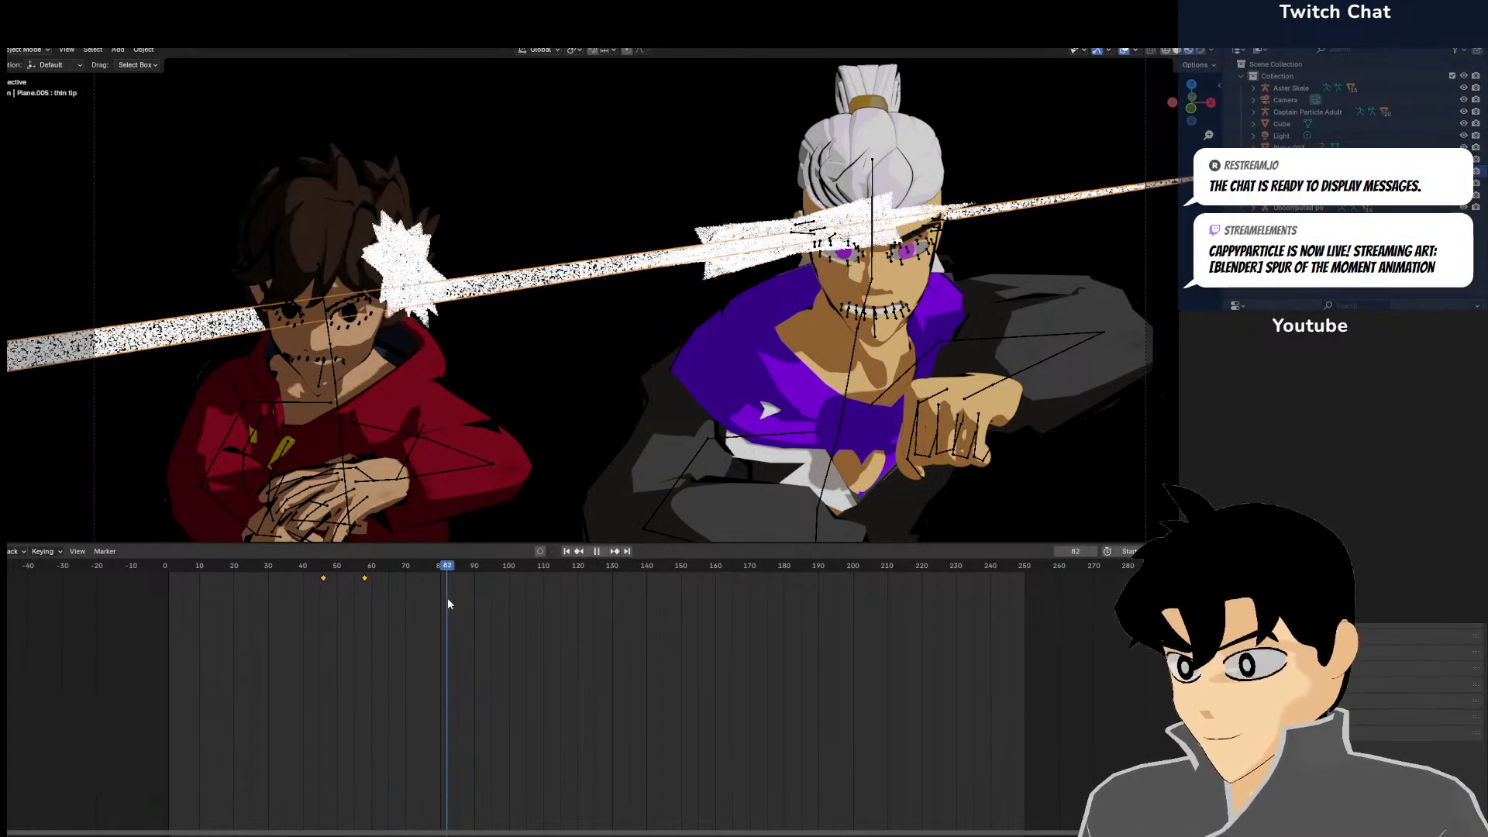
# At frame 86, select the star, the thin streak and the black backdrop plane together and keyframe them
pyautogui.moveTo(454, 598); pyautogui.dragTo(462, 596)
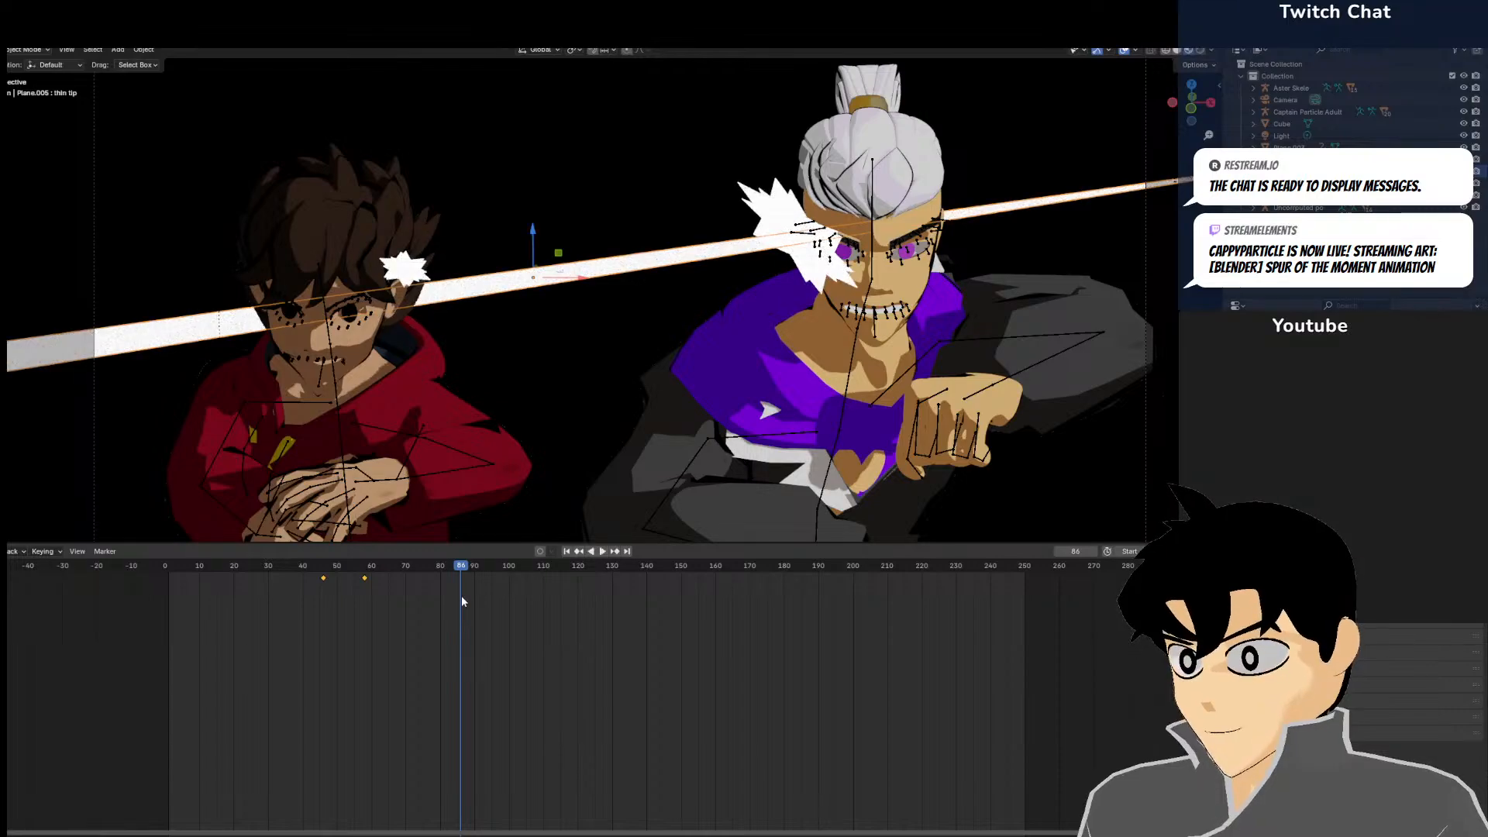
pyautogui.click(393, 264)
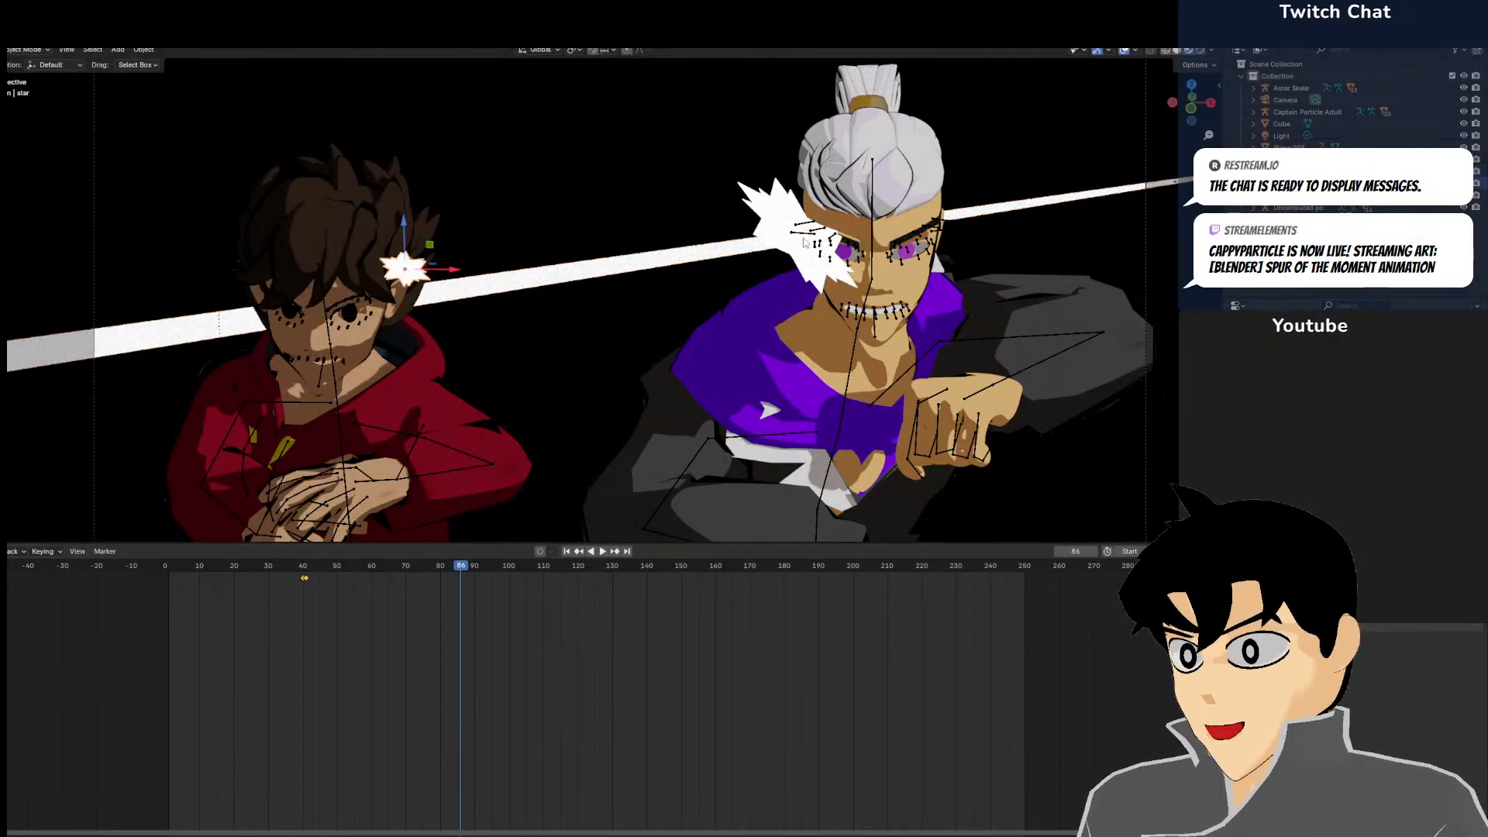
pyautogui.click(696, 256)
pyautogui.keyDown('shift'); pyautogui.click(634, 176); pyautogui.keyUp('shift')
pyautogui.moveTo(634, 177); pyautogui.dragTo(799, 301, button='middle')
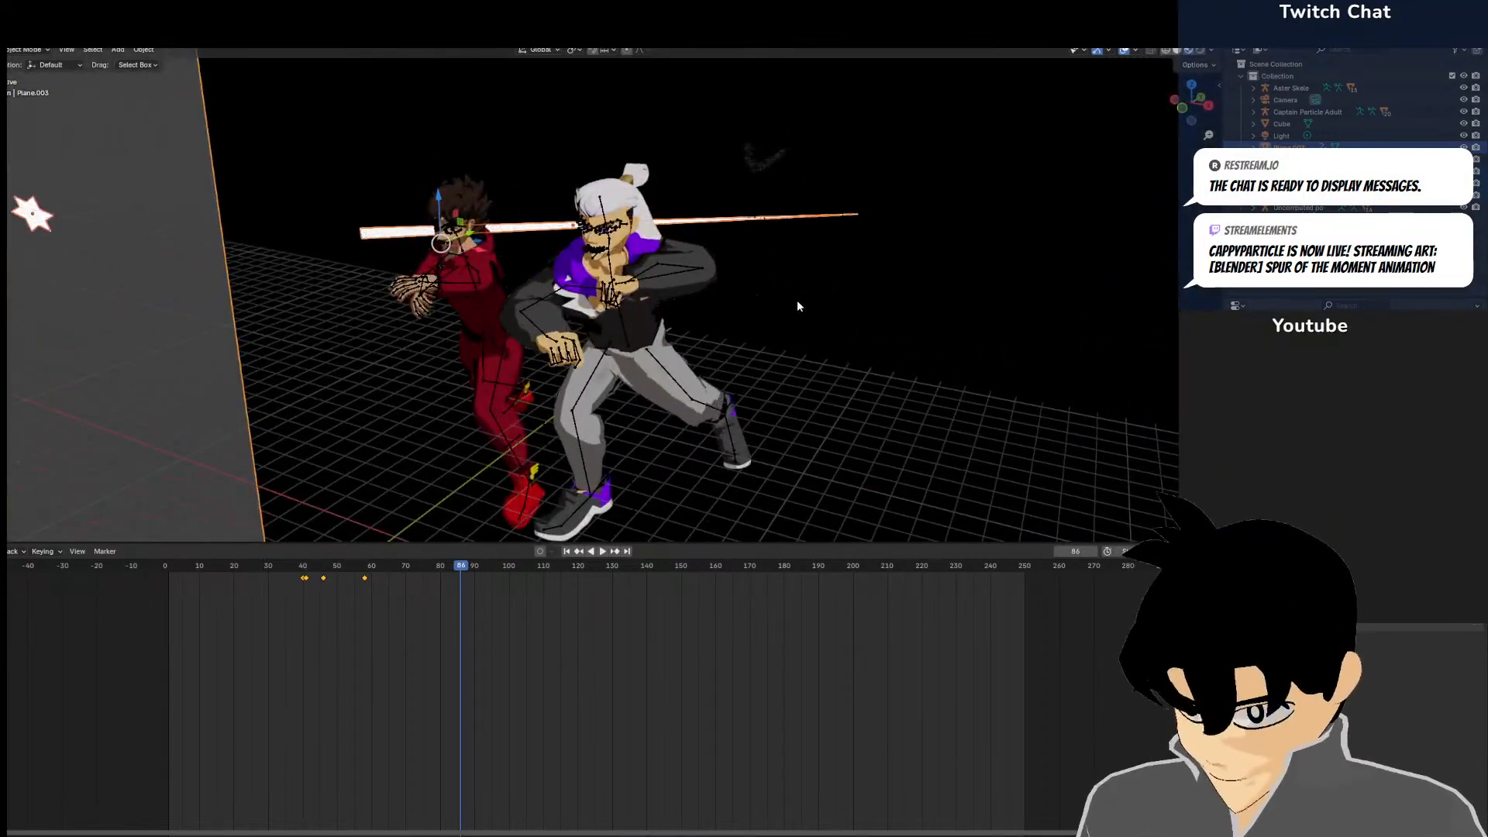
# At frame 87, move the selected backdrop and effects about 89 m down in Z and keyframe them there
pyautogui.press('Right')
pyautogui.press('KP_3')
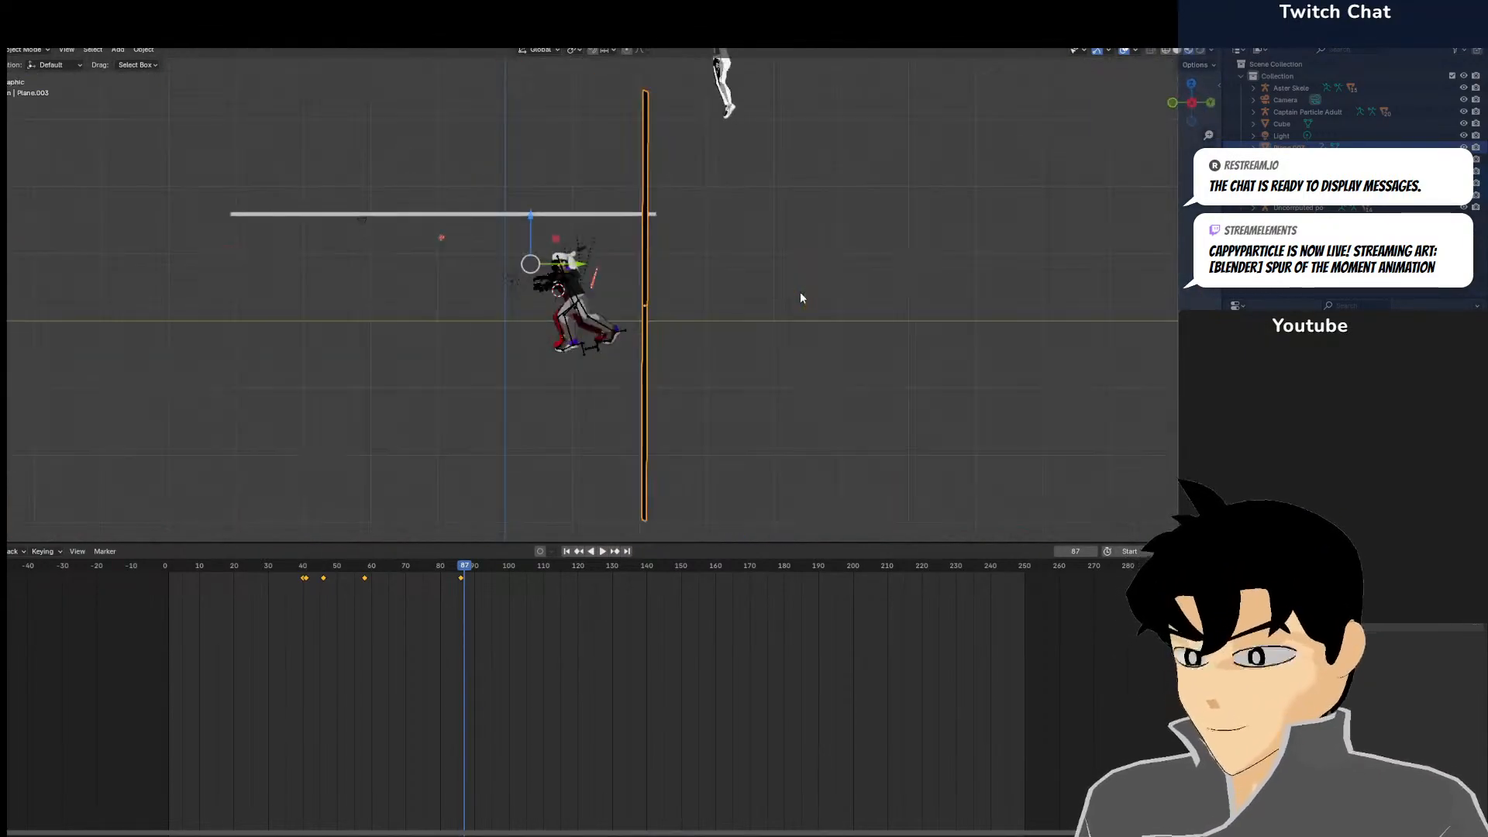
pyautogui.press('g')
pyautogui.click(633, 430)
pyautogui.scroll(2, 634, 430)
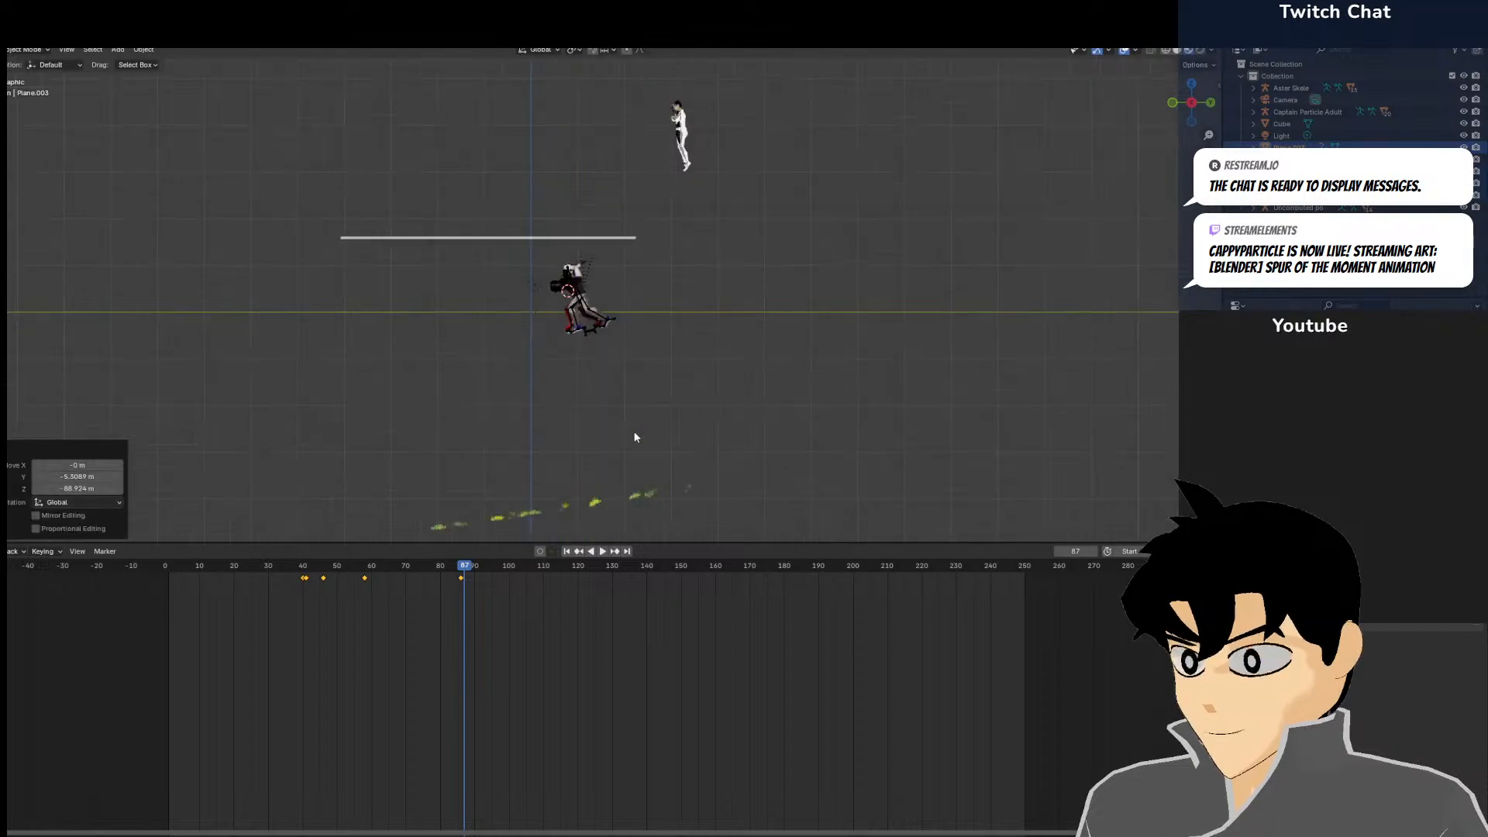
pyautogui.press('i')
# Keyframe the grass plane and the camera at frame 86, and advance to frame 87
pyautogui.press('Left')
pyautogui.moveTo(661, 448); pyautogui.dragTo(642, 393, button='middle')
pyautogui.scroll(-3, 641, 397)
pyautogui.click(624, 400)
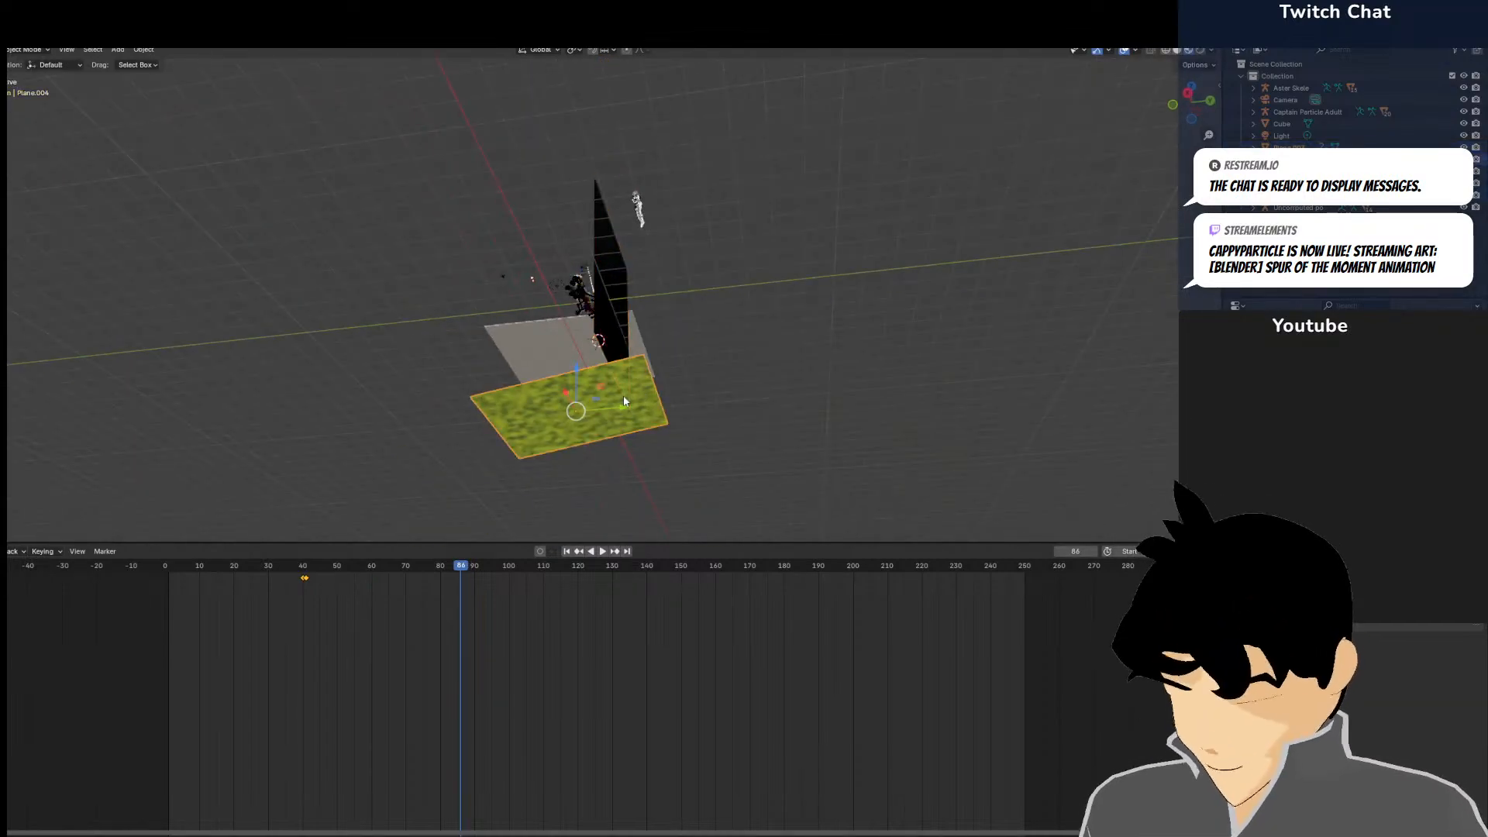
pyautogui.scroll(2, 575, 346)
pyautogui.click(466, 268)
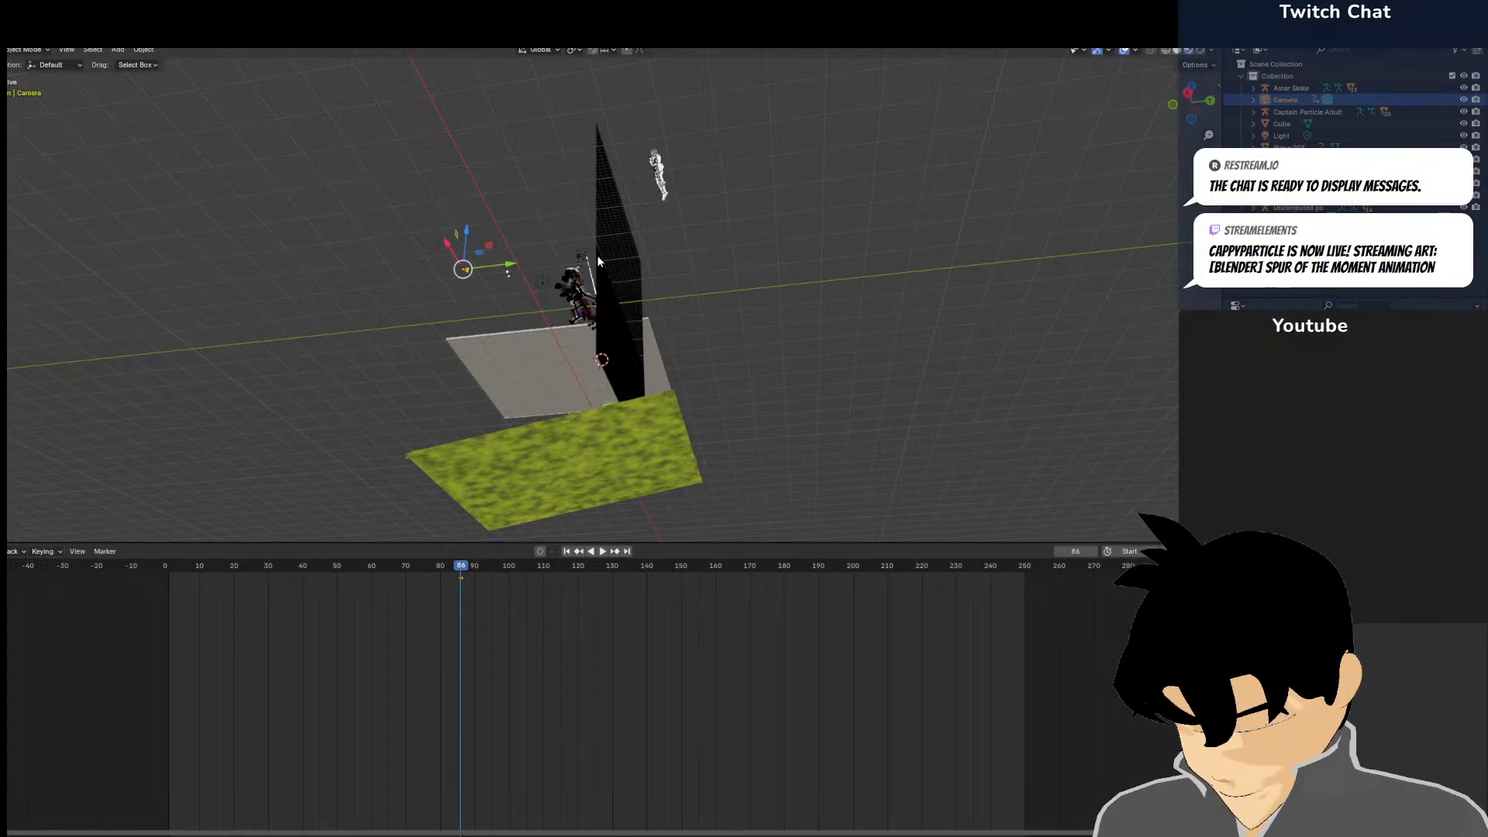
pyautogui.press('KP_3')
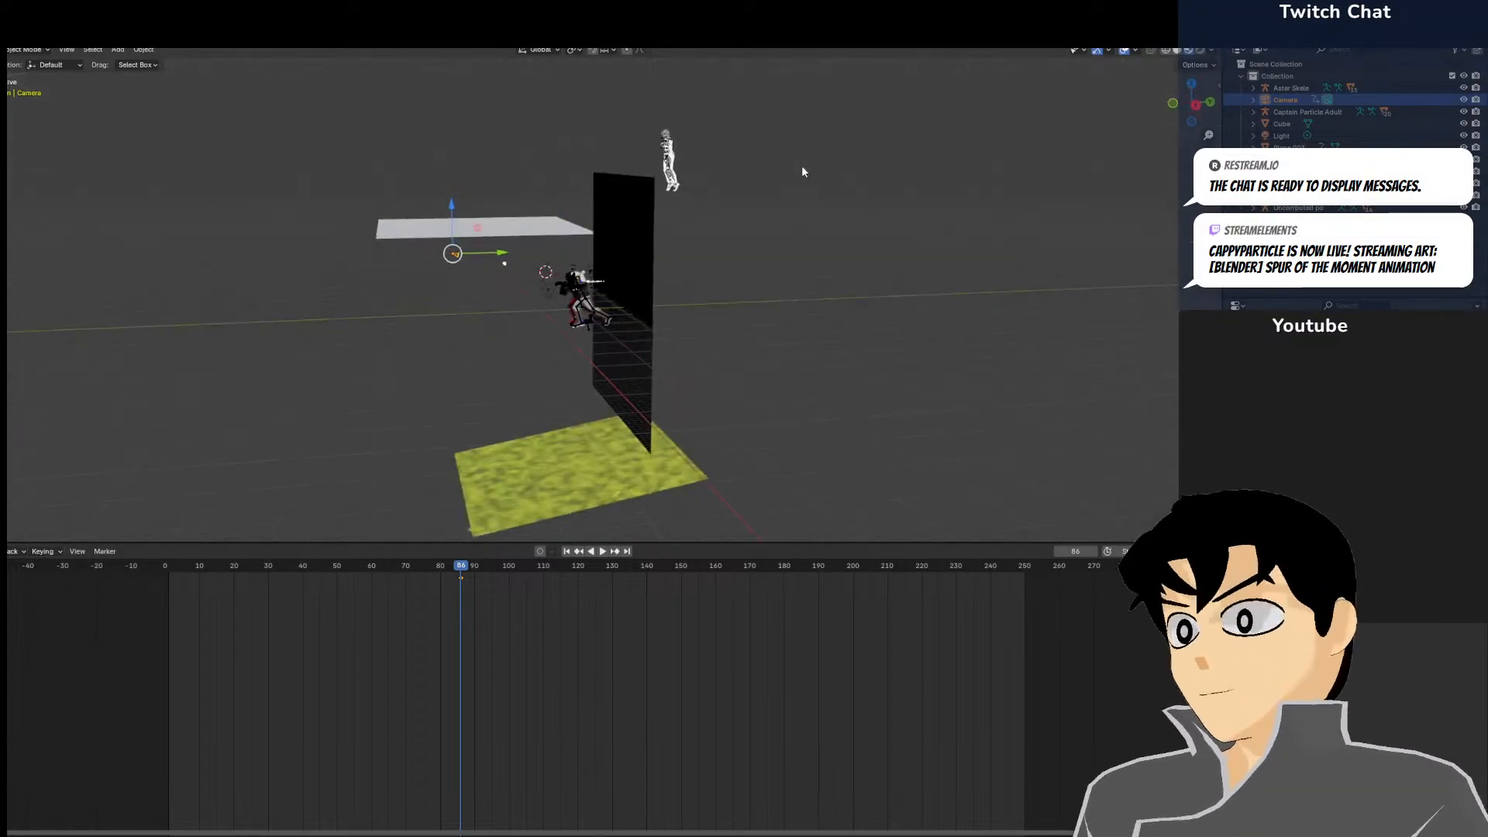
pyautogui.scroll(6, 800, 165)
pyautogui.scroll(-3, 592, 519)
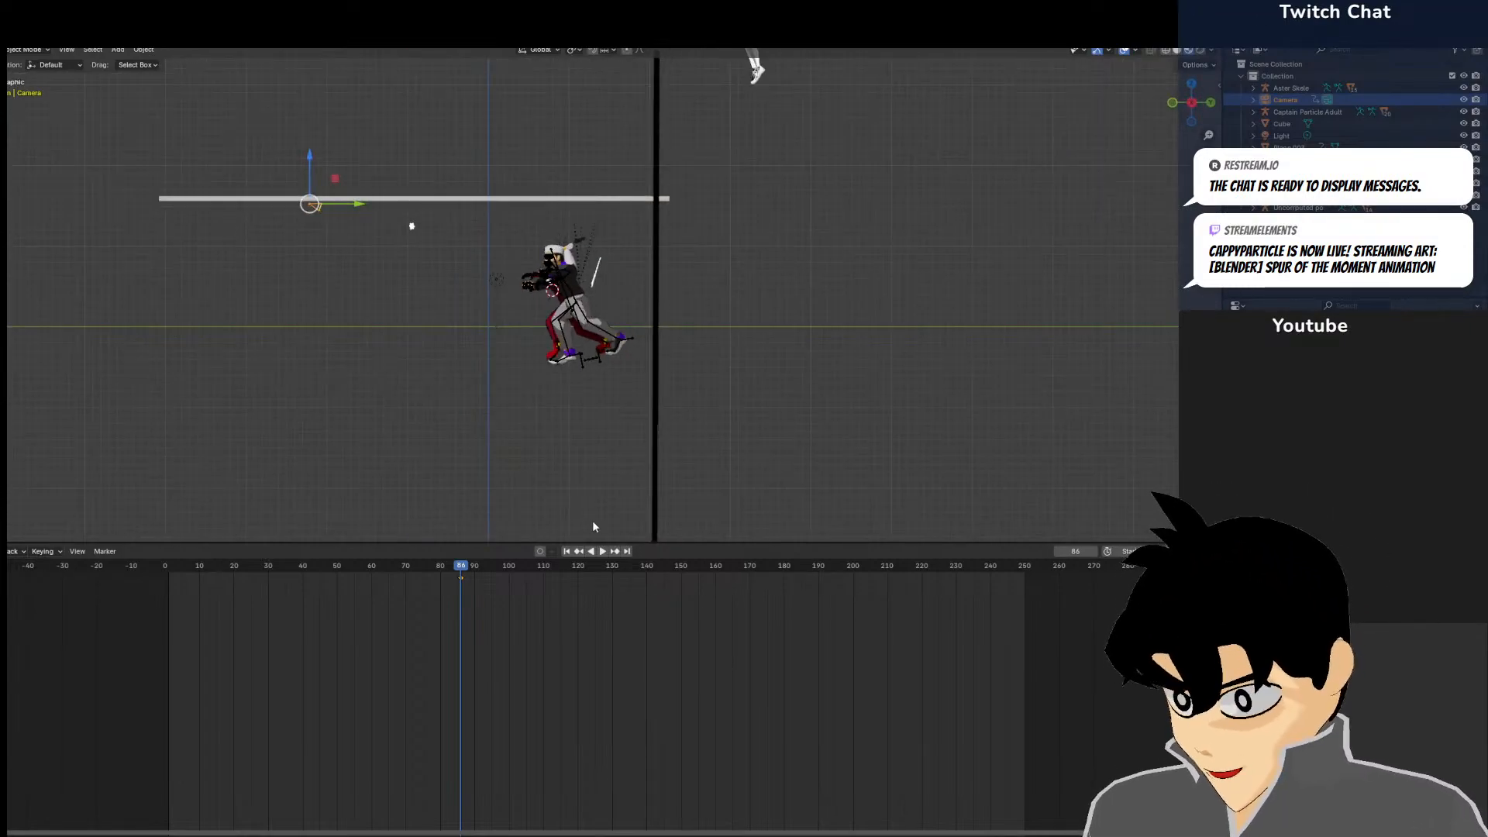
pyautogui.press('Right')
# Try to position the grass plane by hand under the two characters' feet
pyautogui.scroll(-4, 592, 520)
pyautogui.scroll(1, 553, 367)
pyautogui.keyDown('shift'); pyautogui.moveTo(564, 488); pyautogui.dragTo(569, 411, button='middle'); pyautogui.keyUp('shift')
pyautogui.click(566, 389)
pyautogui.press('g')
pyautogui.click(587, 221)
pyautogui.moveTo(586, 222)
pyautogui.mouseDown(button='middle')
pyautogui.moveTo(597, 307)
pyautogui.moveTo(546, 295)
pyautogui.moveTo(599, 223)
pyautogui.mouseUp(button='middle')
pyautogui.scroll(5, 588, 272)
pyautogui.press('g')
pyautogui.click(611, 230)
pyautogui.scroll(-3, 546, 298)
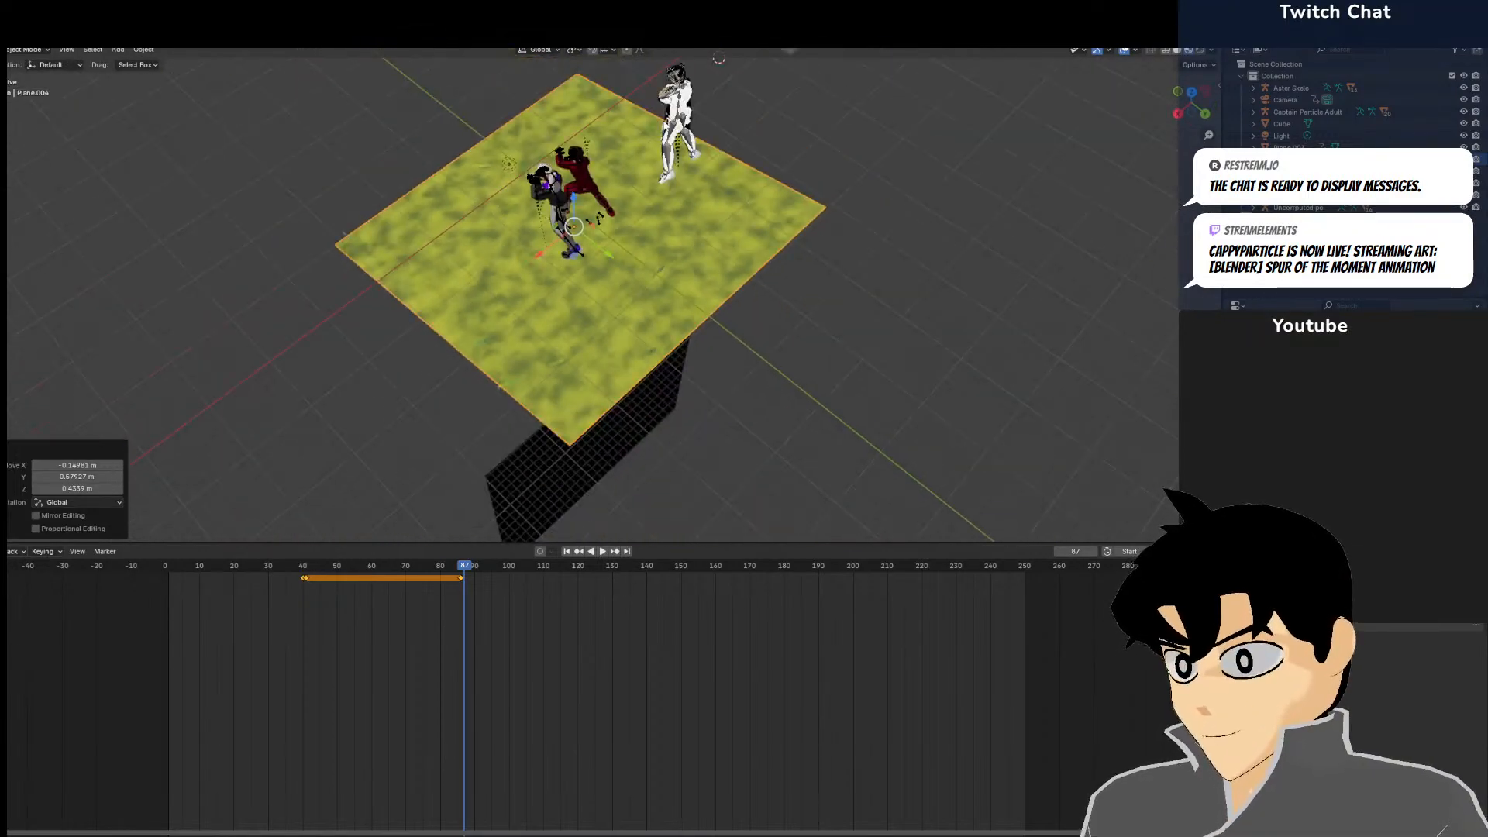
# Move the white figure away from the two characters, clear of the grass plane
pyautogui.click(670, 122)
pyautogui.press('g')
pyautogui.click(1077, 114)
pyautogui.scroll(5, 623, 201)
# Copy the grass plane's keyframe at frame 40 and paste it at frame 87
pyautogui.moveTo(623, 201); pyautogui.dragTo(694, 165, button='middle')
pyautogui.keyDown('shift'); pyautogui.moveTo(665, 233); pyautogui.dragTo(606, 394, button='middle'); pyautogui.keyUp('shift')
pyautogui.moveTo(552, 460); pyautogui.dragTo(547, 433, button='middle')
pyautogui.moveTo(472, 672); pyautogui.dragTo(558, 645, button='middle')
pyautogui.moveTo(630, 216); pyautogui.dragTo(589, 174, button='middle')
pyautogui.click(587, 173)
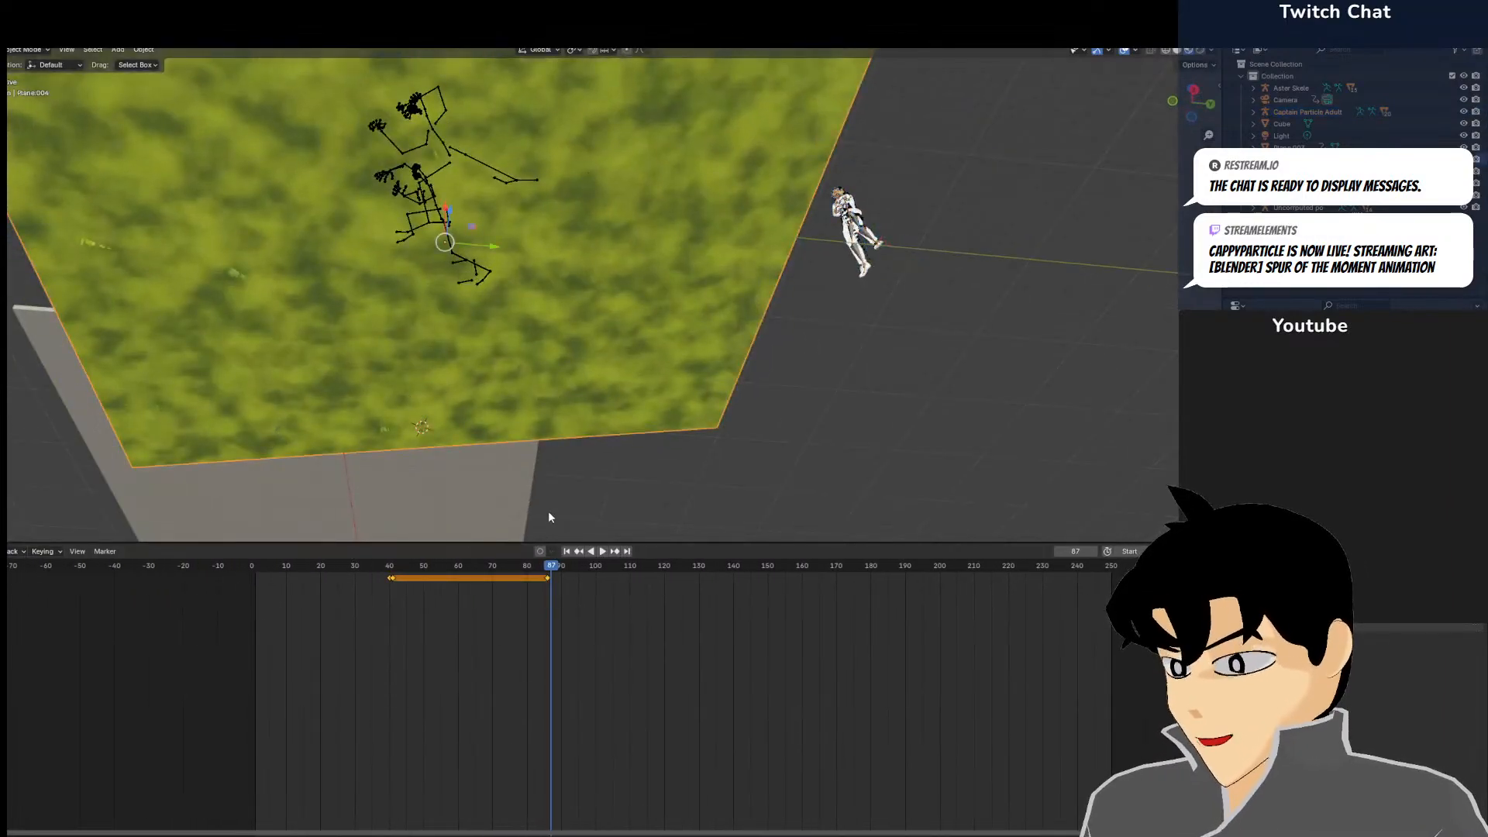
pyautogui.click(389, 579)
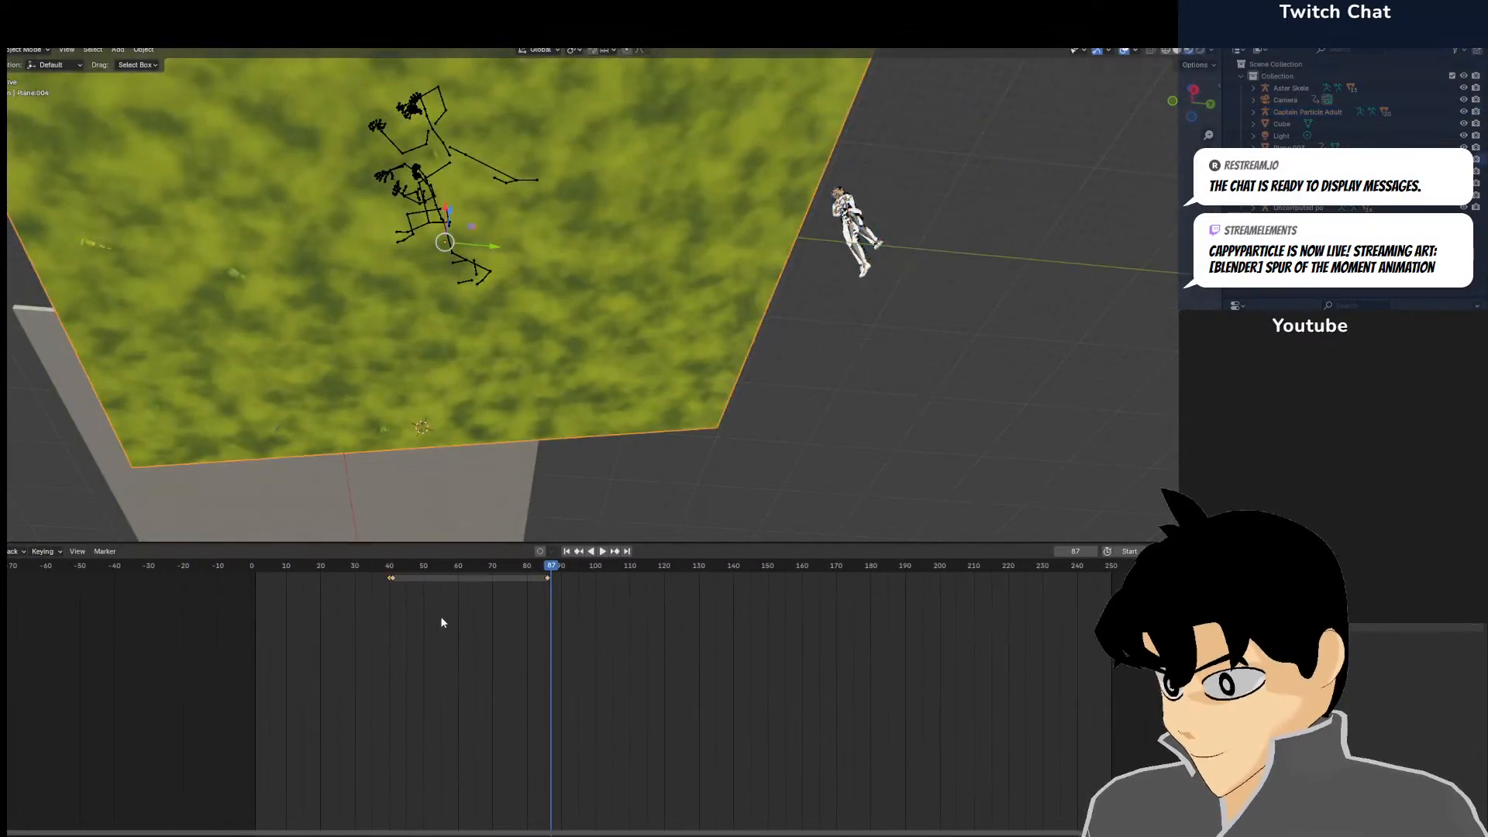
pyautogui.hotkey('ctrl', 'v')
pyautogui.moveTo(664, 229); pyautogui.dragTo(649, 329, button='middle')
pyautogui.scroll(8, 540, 562)
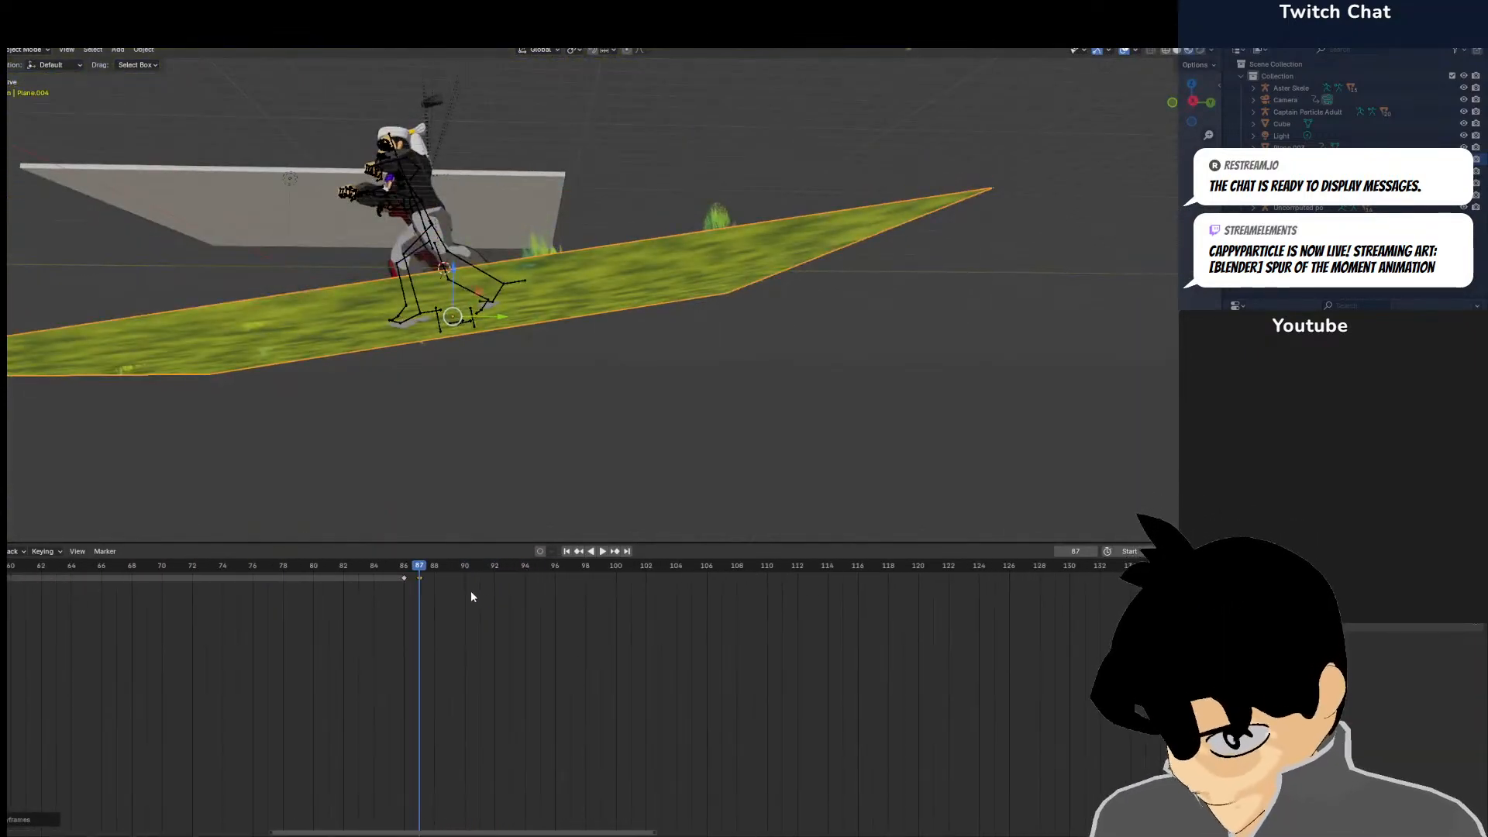
pyautogui.scroll(-3, 411, 578)
pyautogui.moveTo(637, 249); pyautogui.dragTo(636, 296, button='middle')
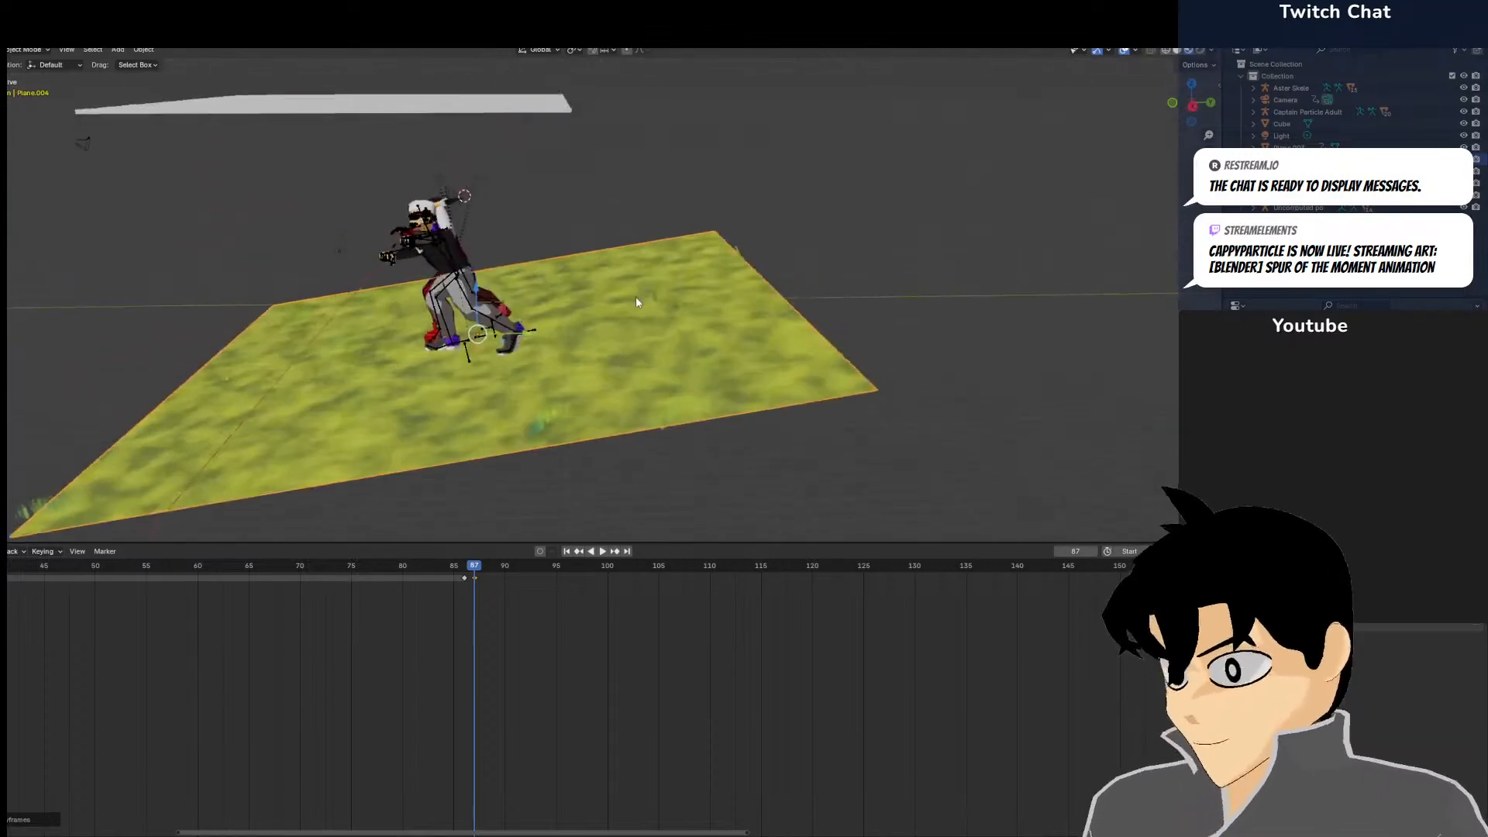
pyautogui.scroll(2, 634, 294)
# Look through the camera and select it, with its whole frame in view
pyautogui.press('KP_0')
pyautogui.press('Home')
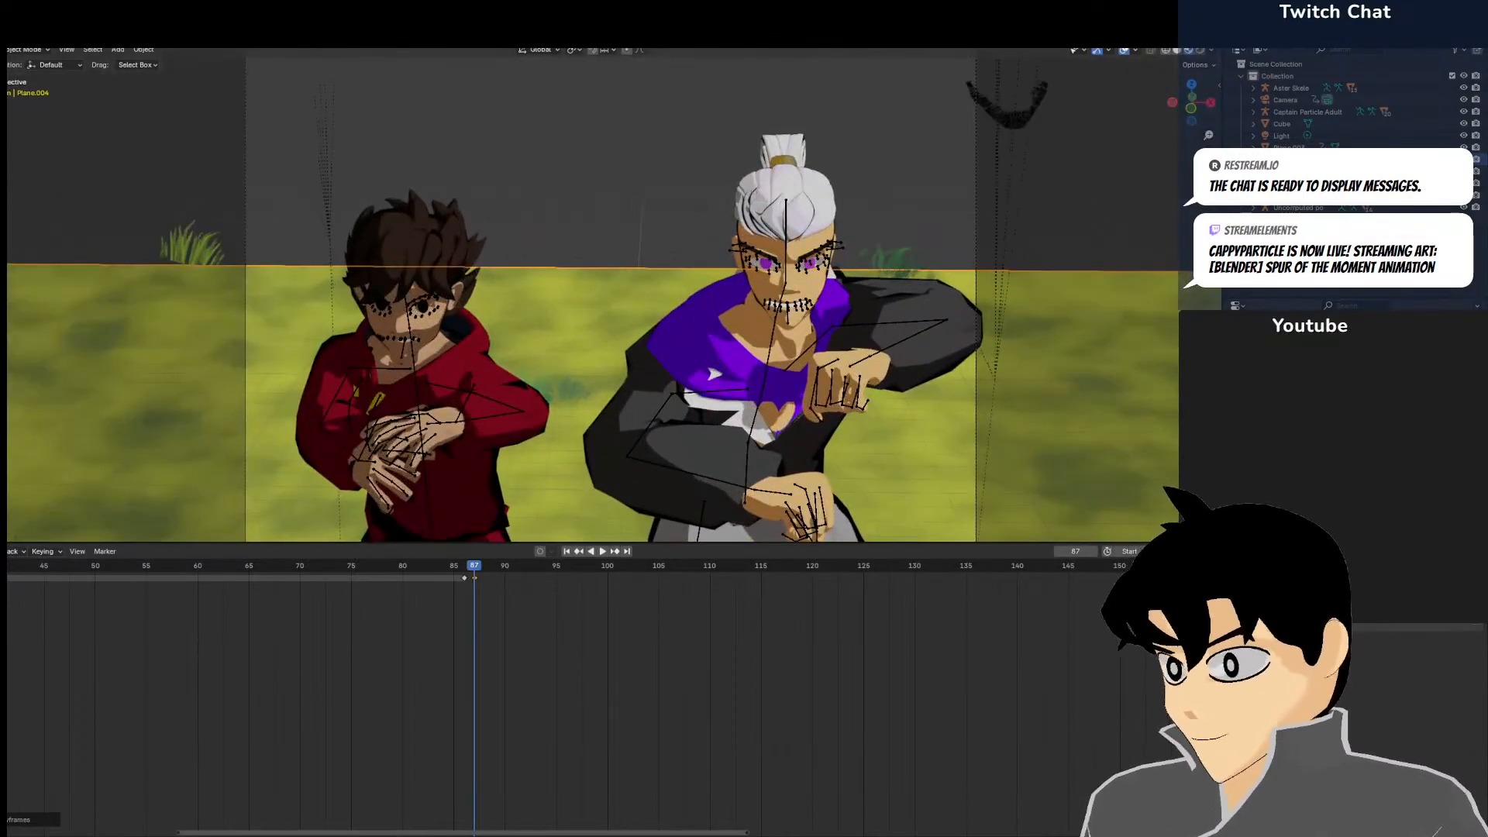
pyautogui.click(24, 51)
pyautogui.click(240, 139)
pyautogui.scroll(-3, 463, 376)
pyautogui.scroll(-4, 467, 387)
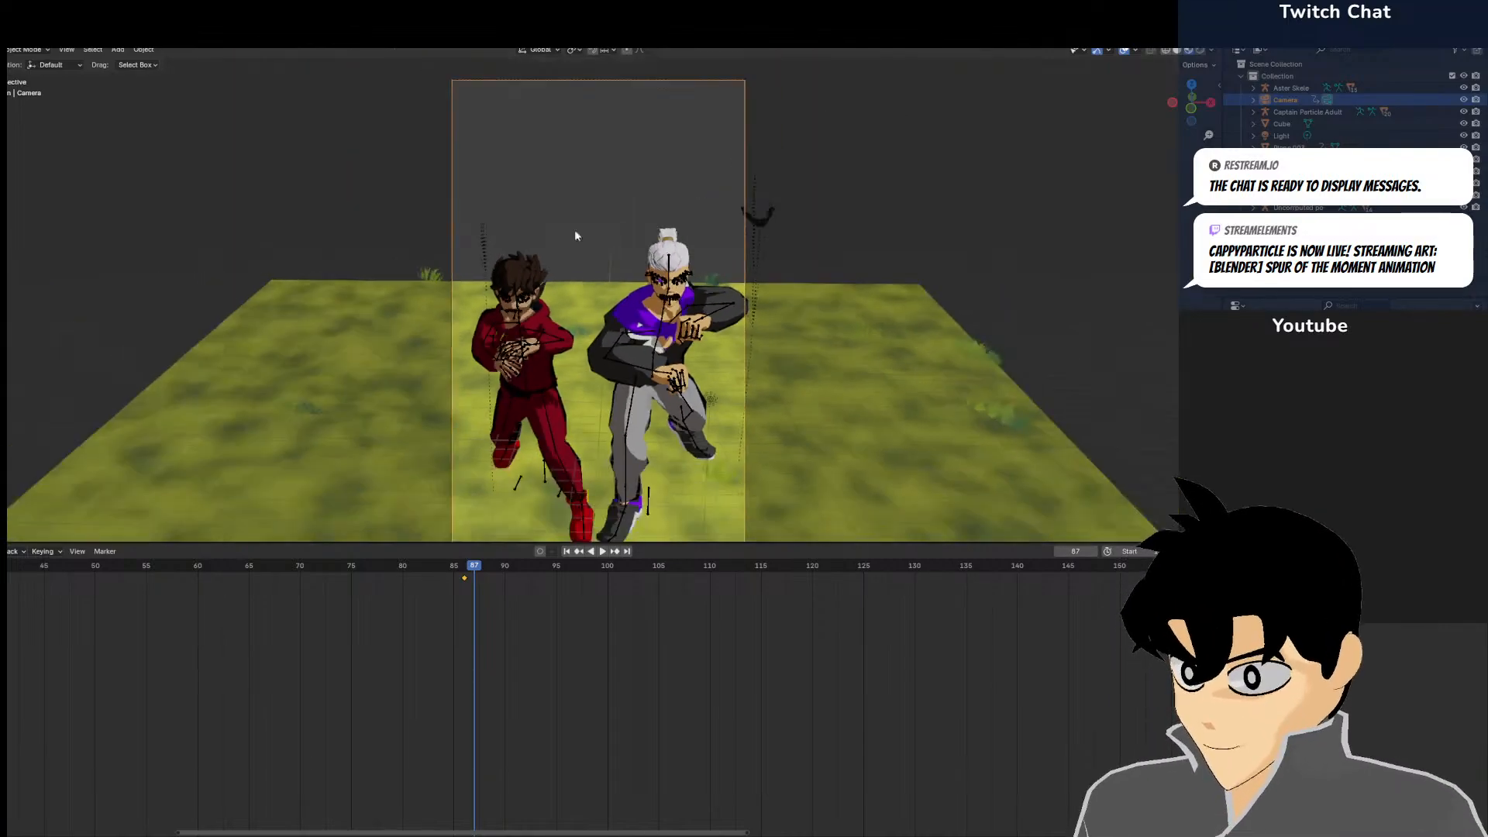
# Use Walk Navigation to move the camera behind the two characters, looking at their backs on the grass
pyautogui.click(73, 52)
pyautogui.moveTo(101, 220)
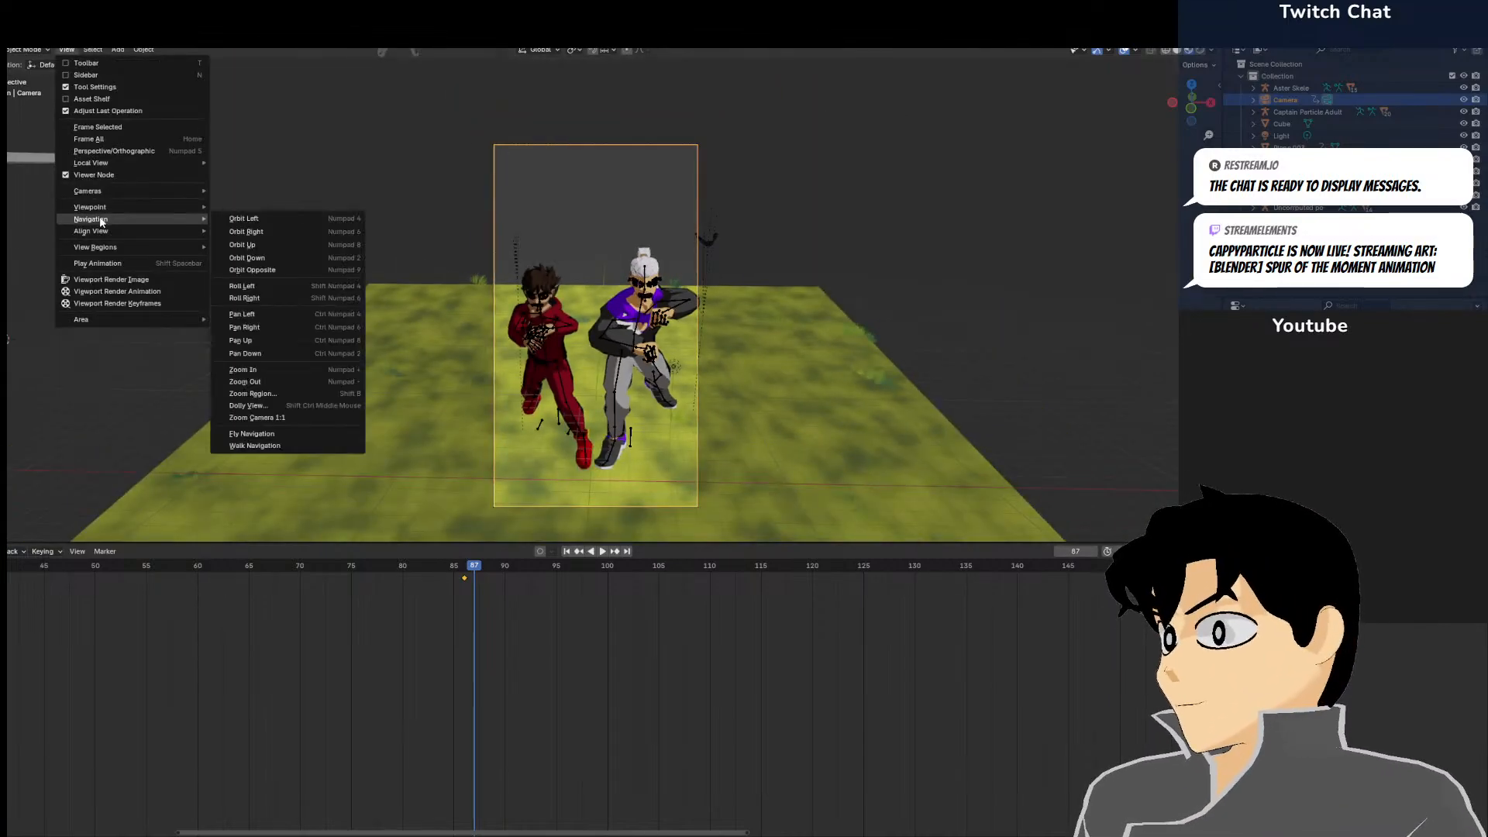
pyautogui.click(269, 446)
pyautogui.press('w')
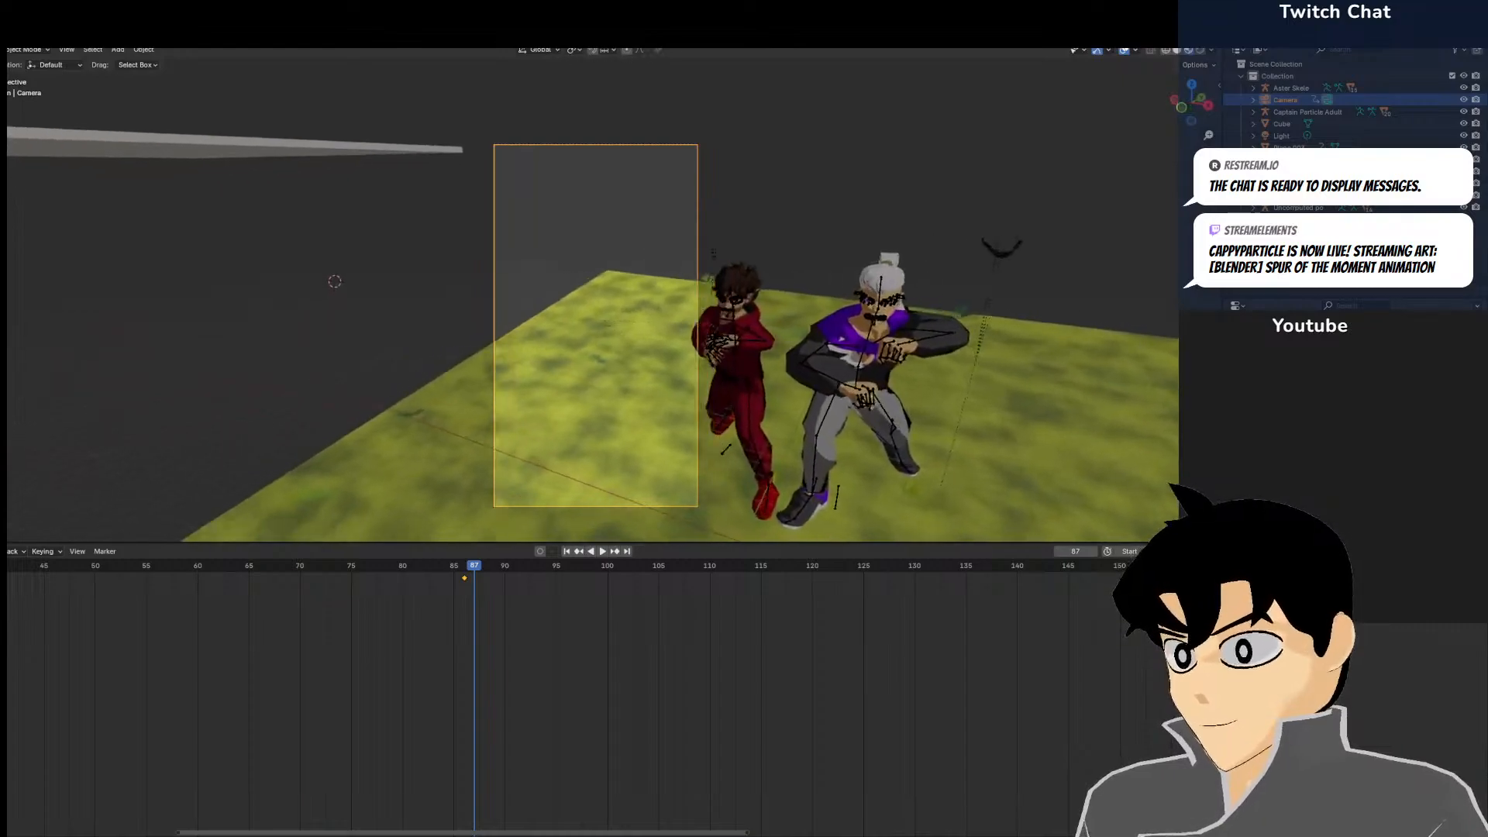
pyautogui.press('d')
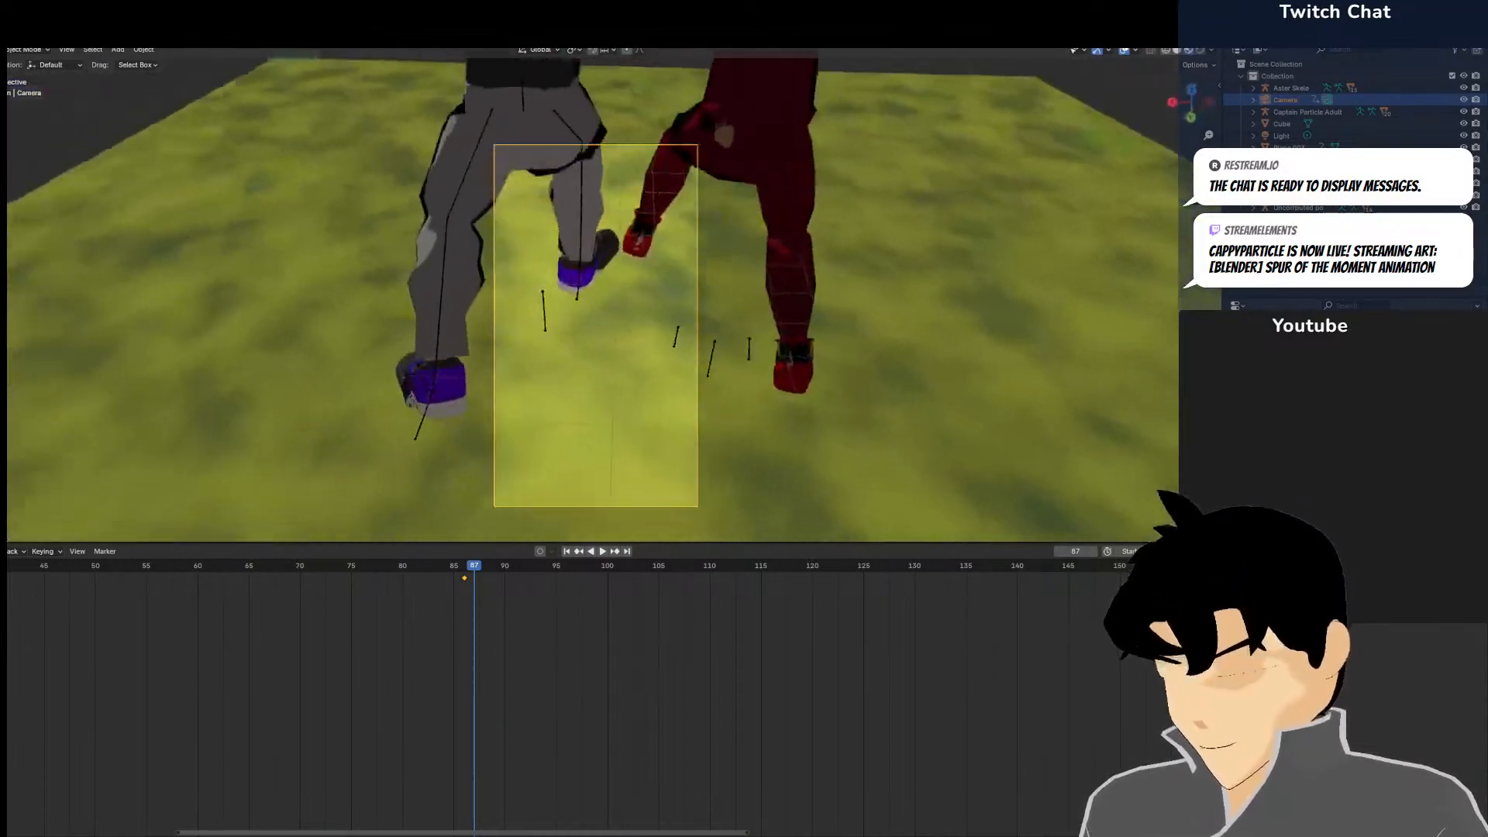
pyautogui.press('s')
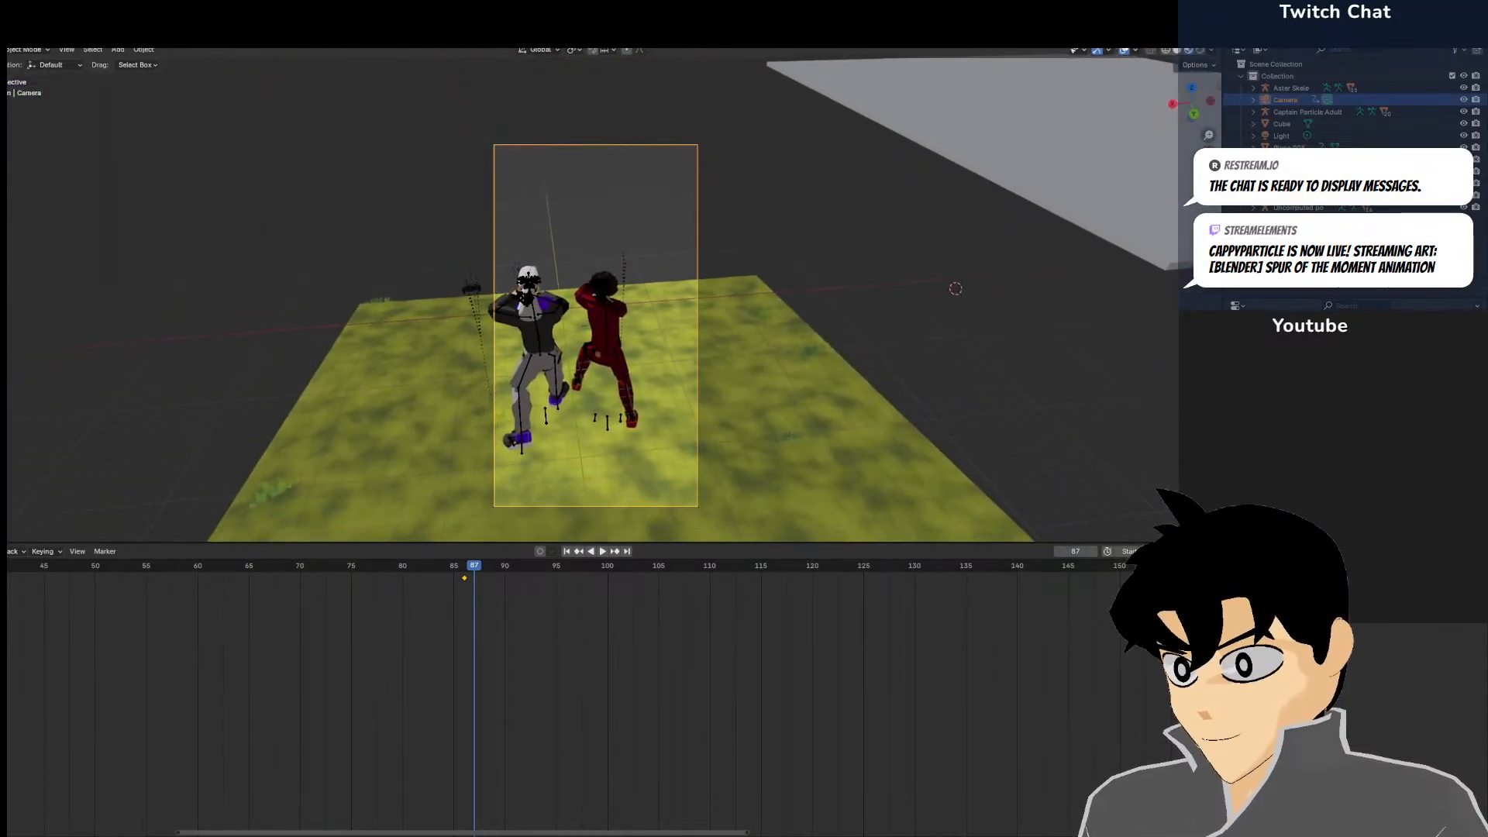
pyautogui.press('w')
pyautogui.press('s')
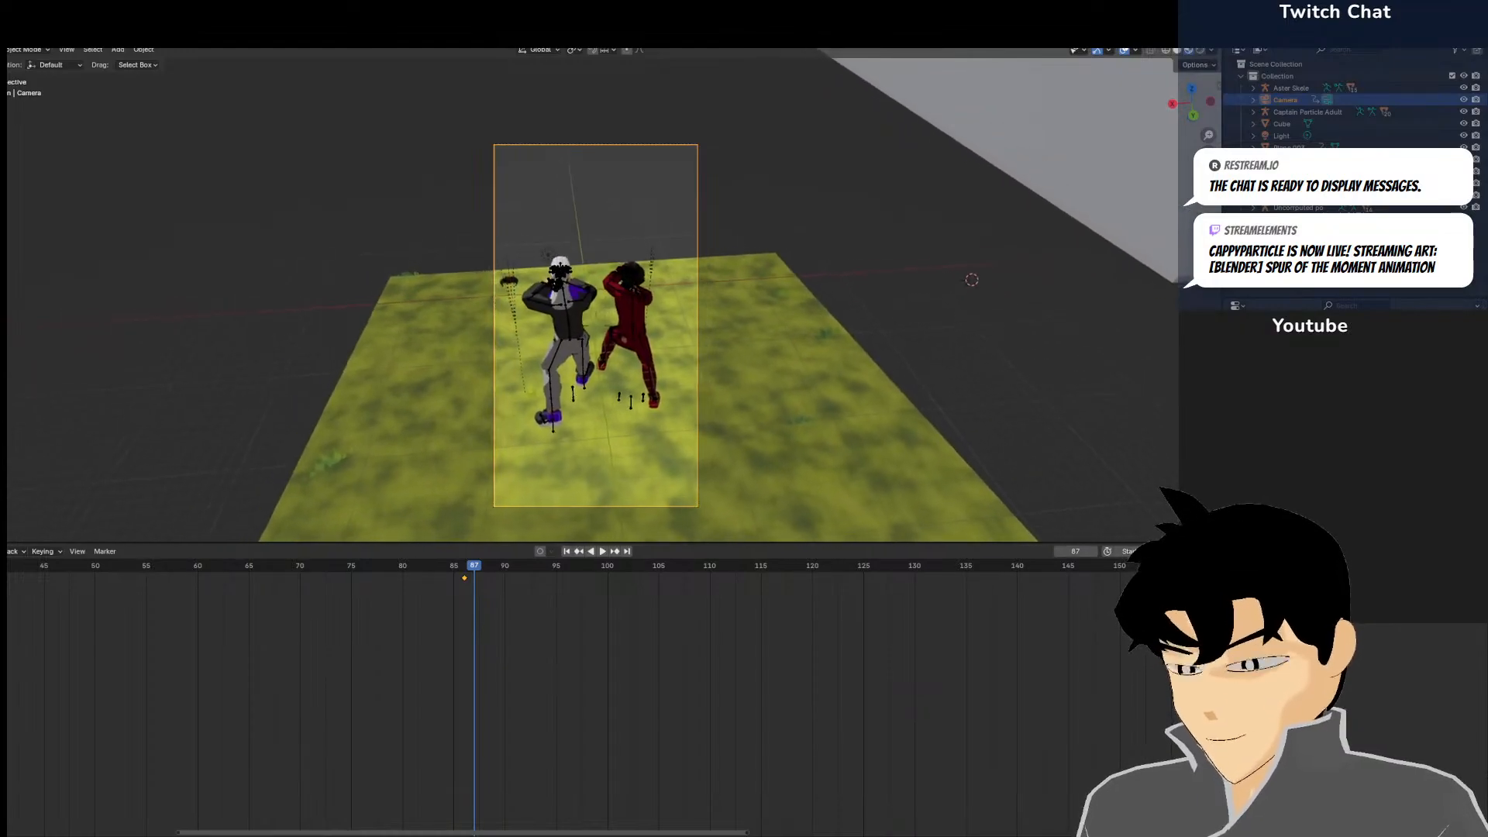
pyautogui.click(299, 438)
# Inspect how the new camera angle frames the two characters from behind
pyautogui.scroll(7, 436, 424)
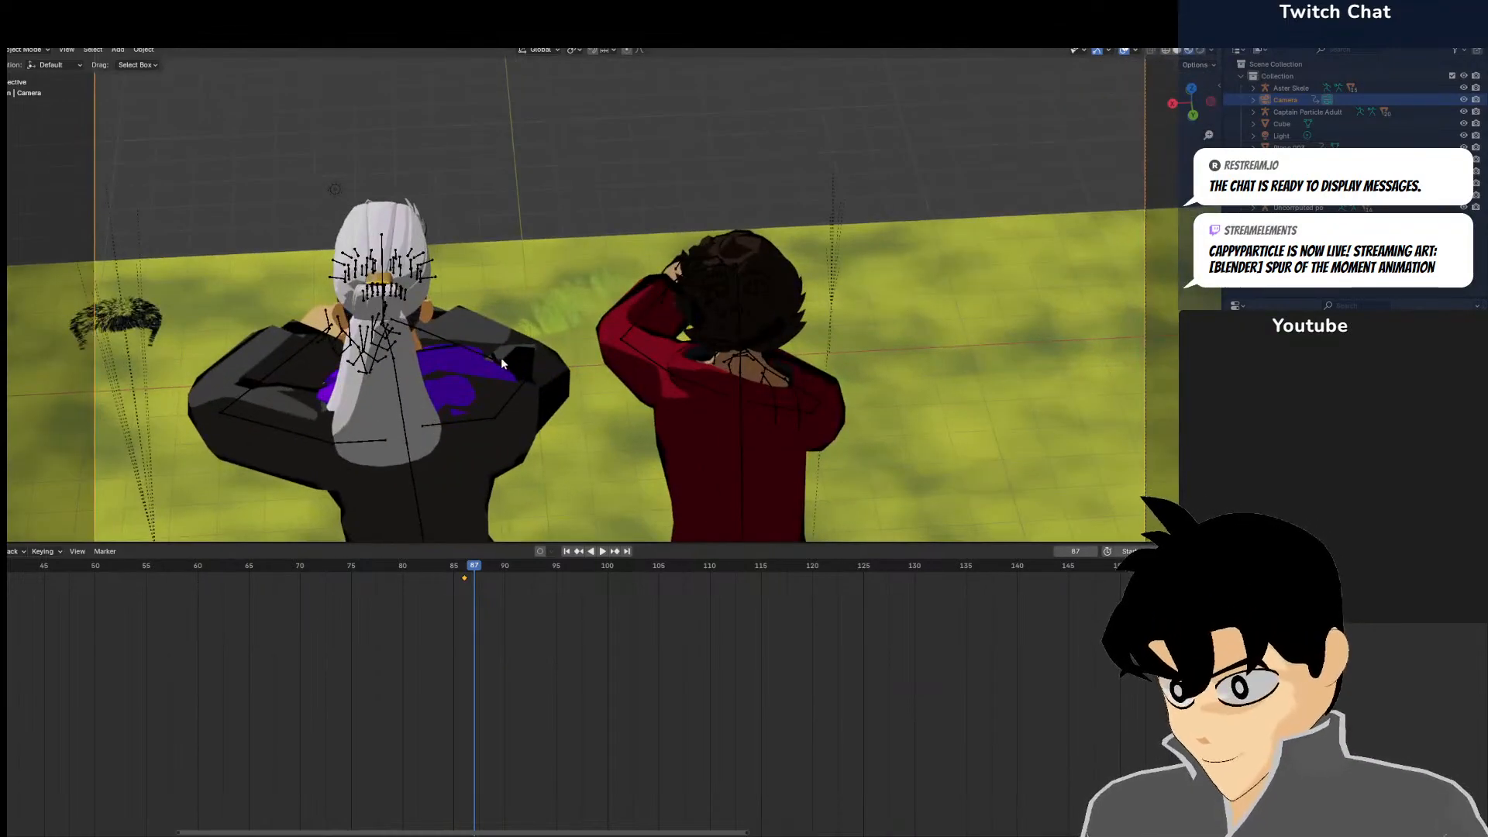
pyautogui.scroll(-4, 508, 363)
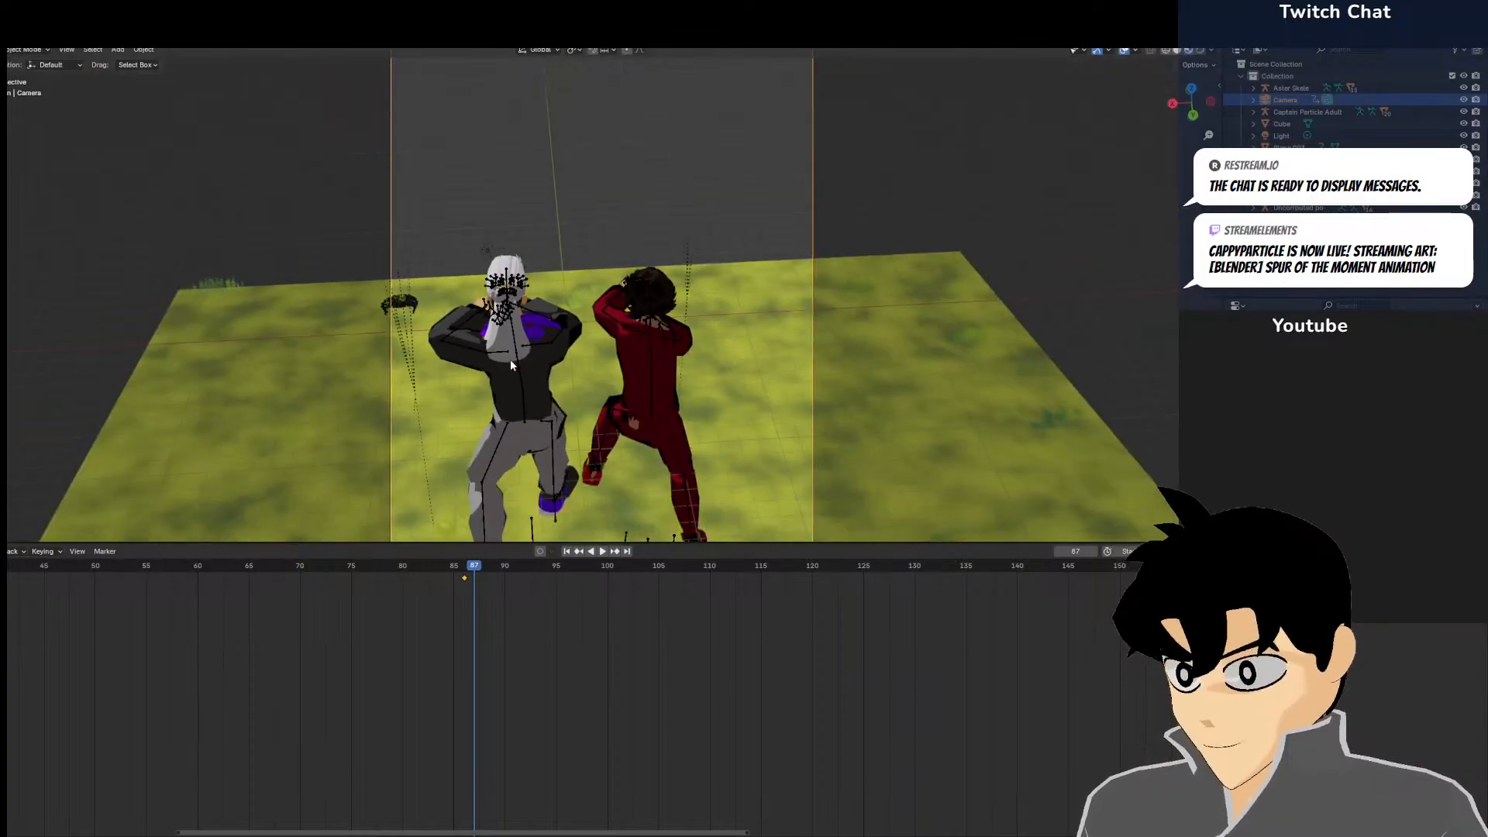
pyautogui.scroll(-2, 511, 364)
pyautogui.keyDown('shift'); pyautogui.moveTo(611, 384); pyautogui.dragTo(631, 315, button='middle'); pyautogui.keyUp('shift')
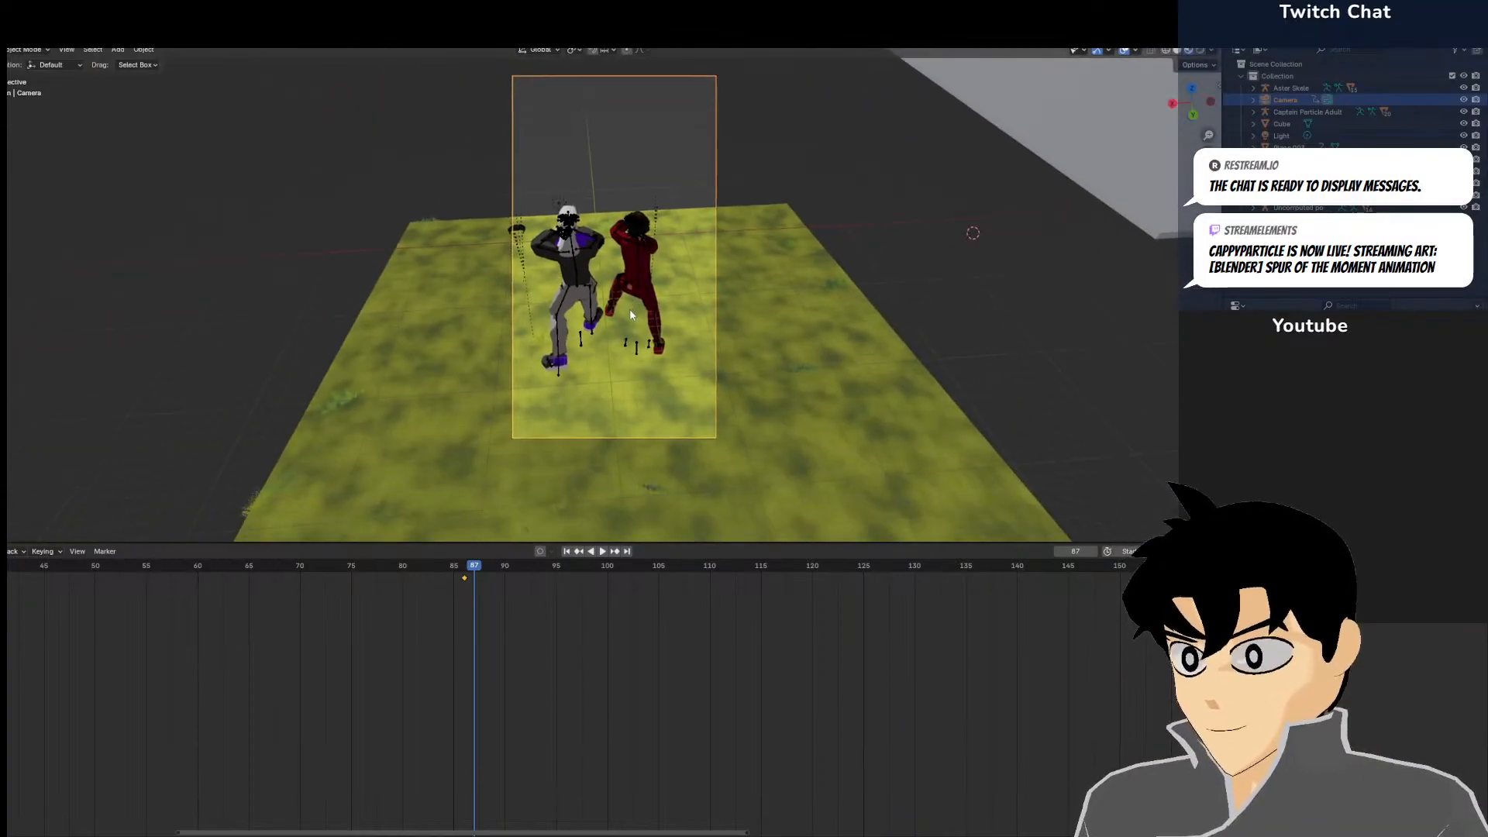
pyautogui.scroll(4, 630, 311)
pyautogui.scroll(-4, 636, 284)
pyautogui.keyDown('shift'); pyautogui.moveTo(646, 229); pyautogui.dragTo(635, 280, button='middle'); pyautogui.keyUp('shift')
pyautogui.scroll(2, 636, 280)
pyautogui.scroll(-1, 636, 280)
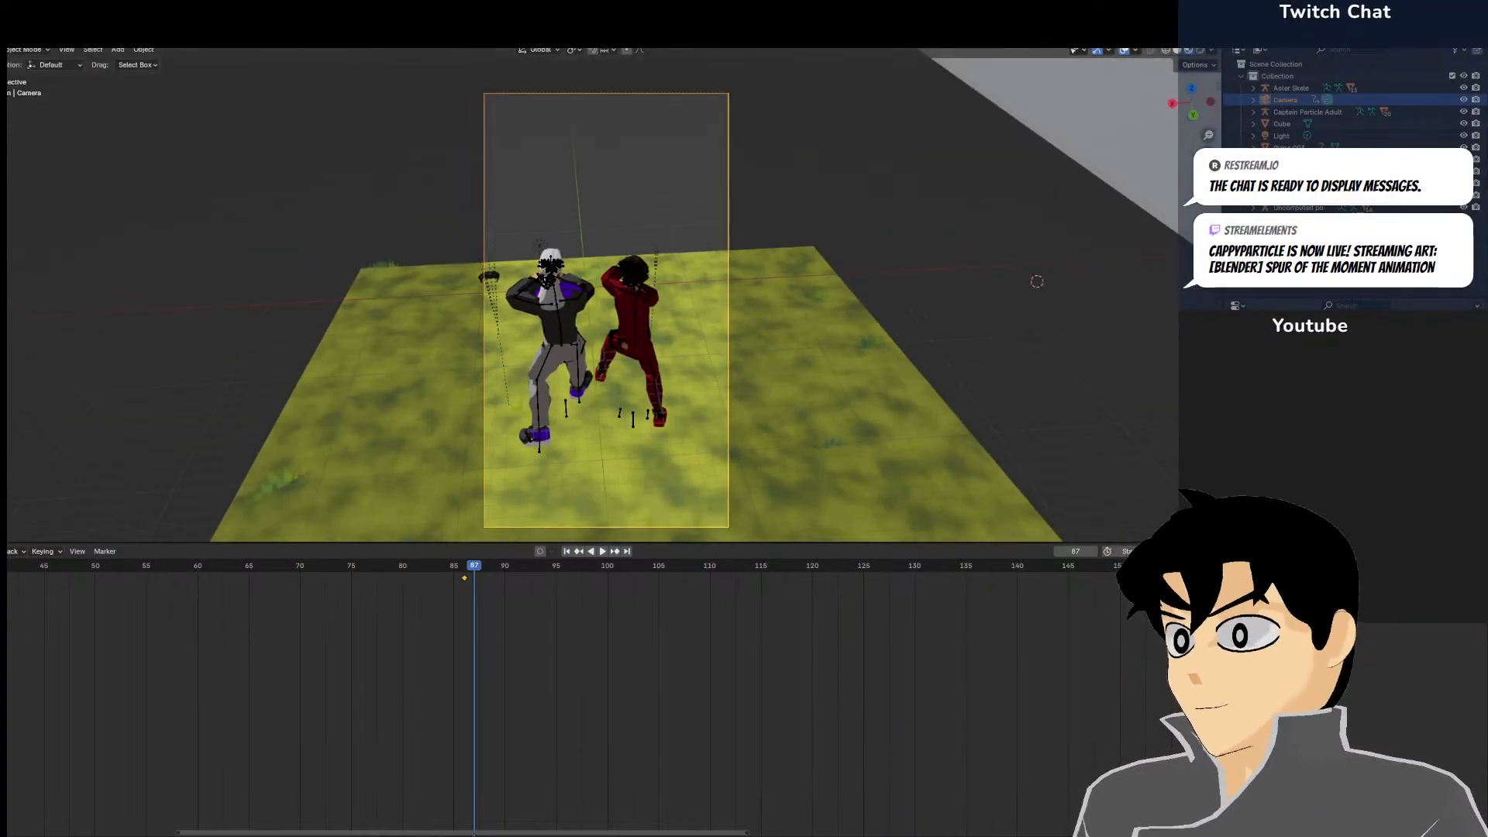
# Use Walk Navigation to move the camera closer behind the two characters and keyframe it at frame 87
pyautogui.click(68, 49)
pyautogui.moveTo(91, 219)
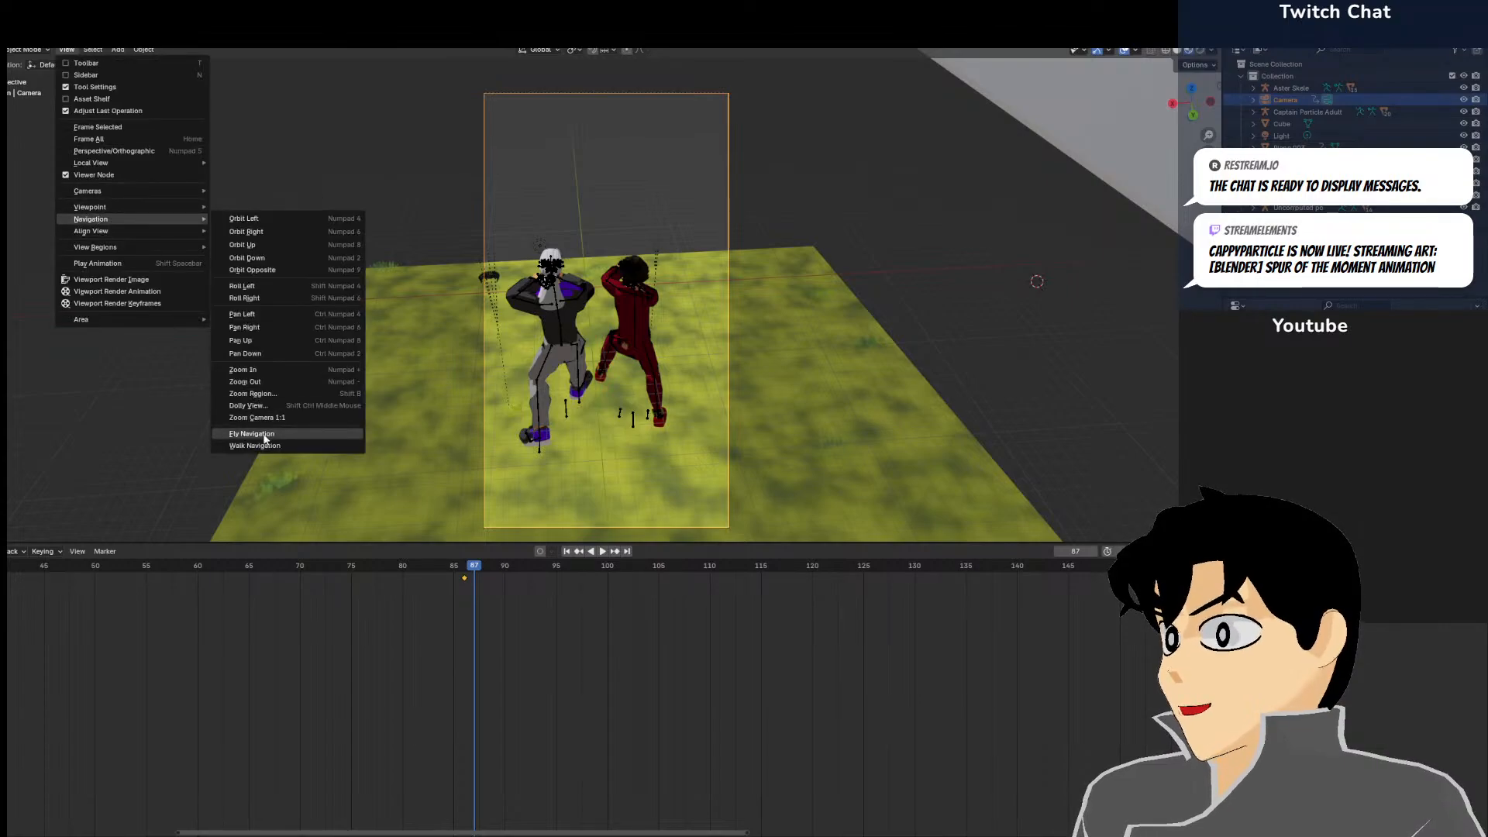
pyautogui.click(260, 445)
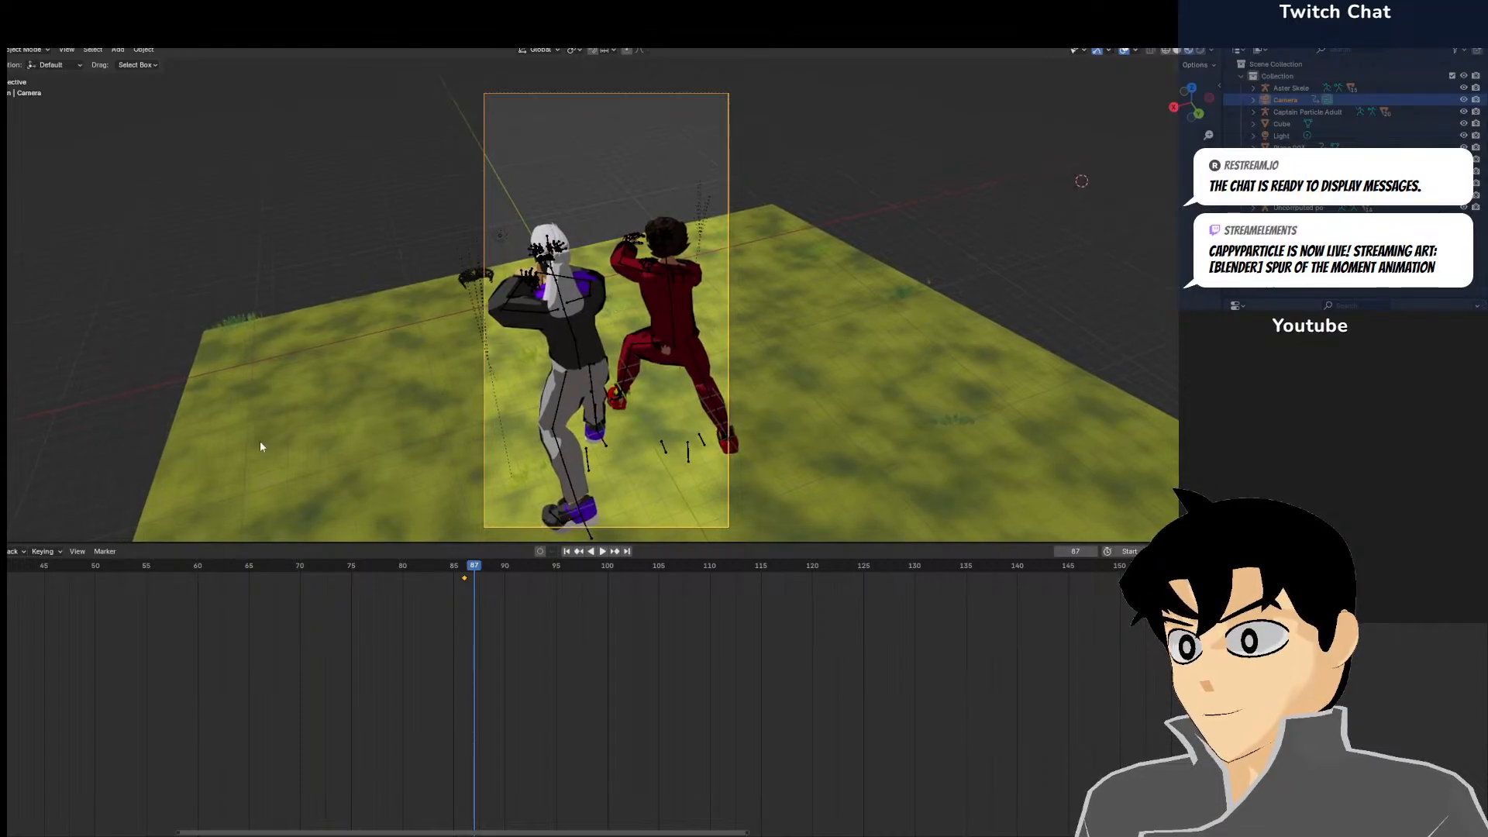
pyautogui.scroll(5, 515, 337)
pyautogui.press('i')
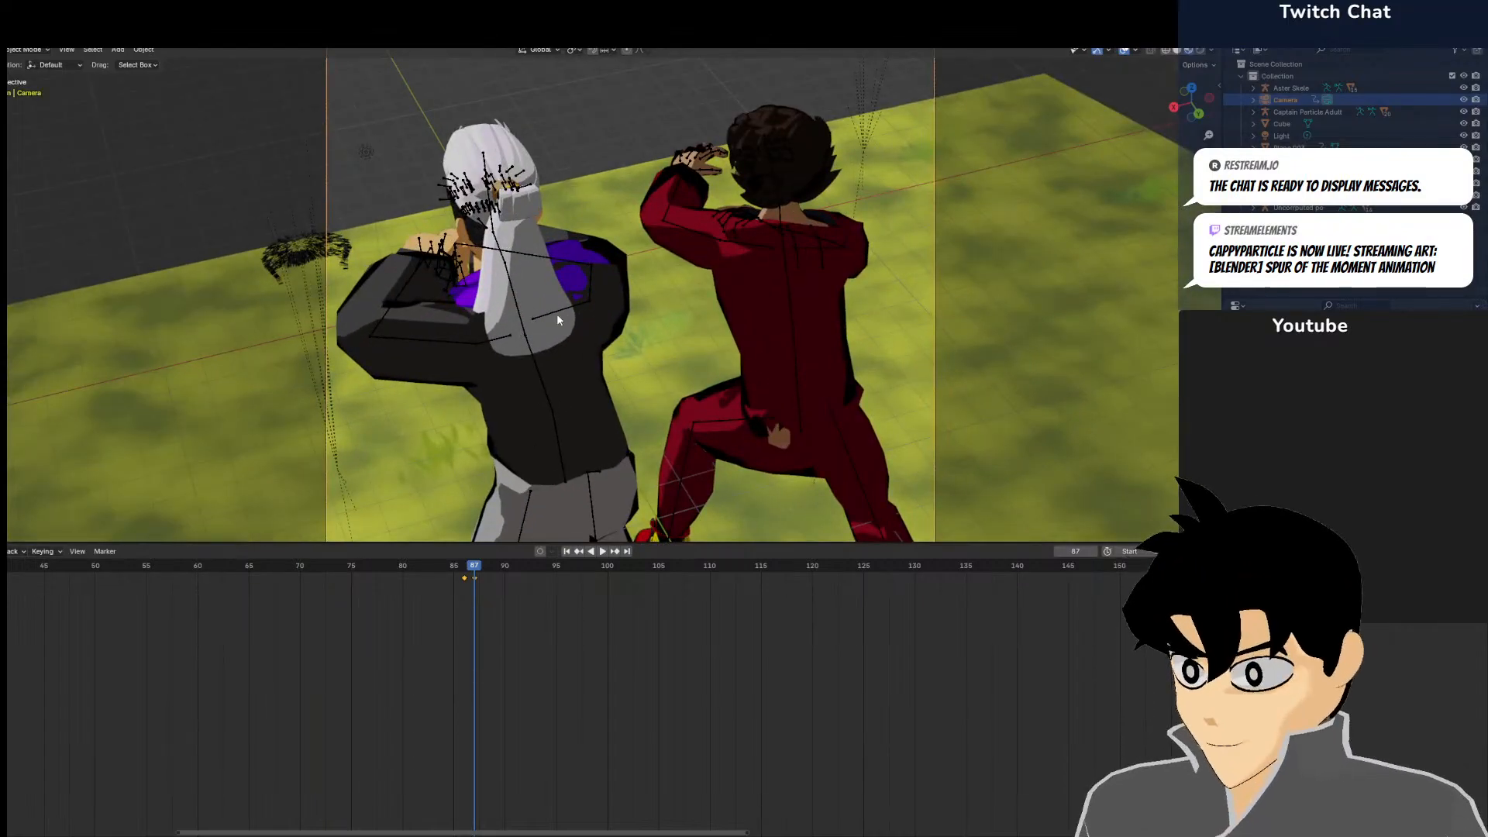
# Keyframe all bones of the white-haired character's armature at frame 86 in Pose Mode and return to Object Mode
pyautogui.click(523, 322)
pyautogui.press('Left')
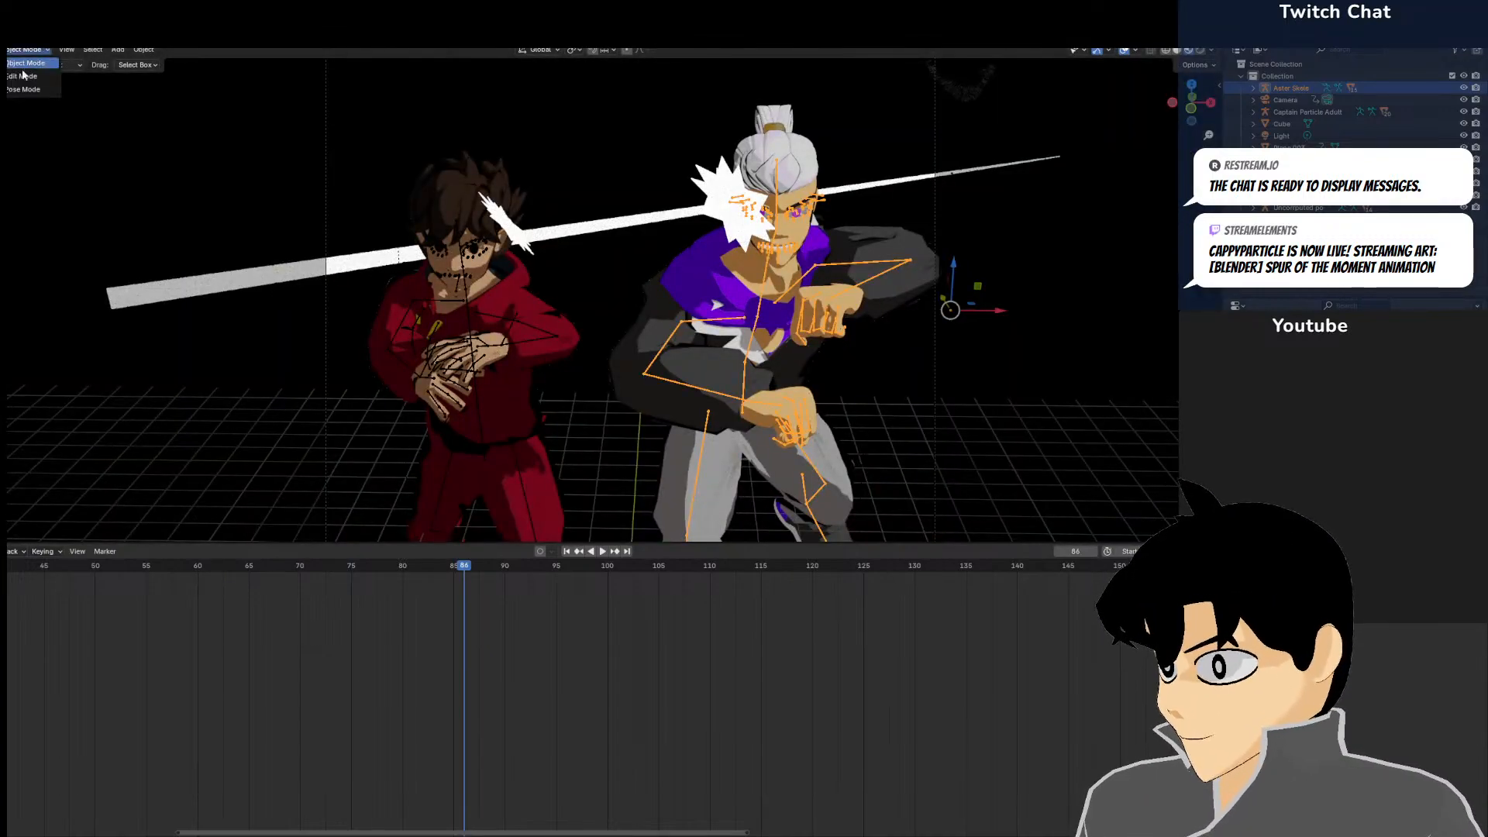
pyautogui.click(24, 89)
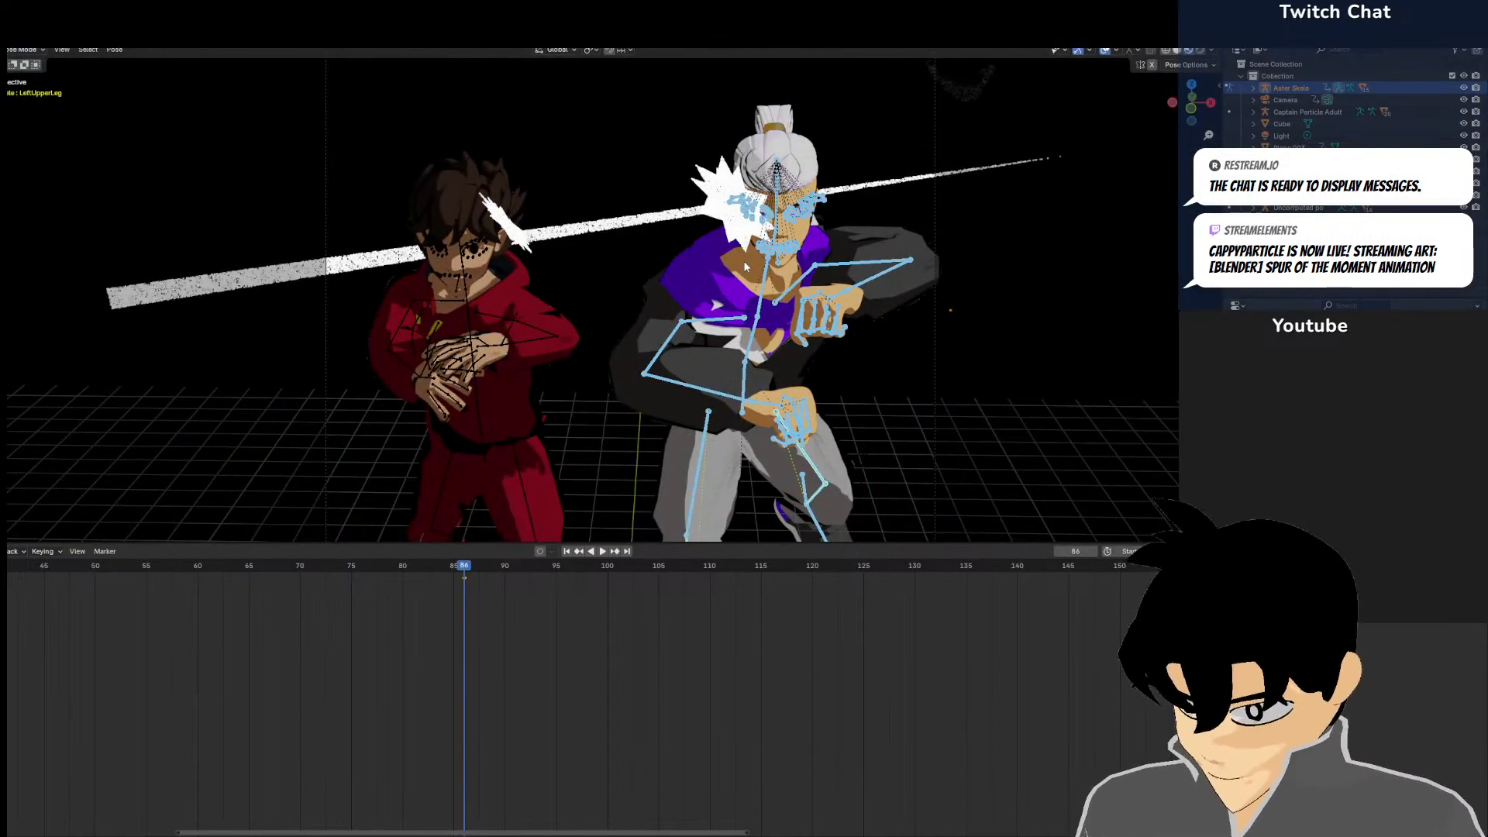
pyautogui.press('i')
pyautogui.click(17, 52)
pyautogui.click(18, 62)
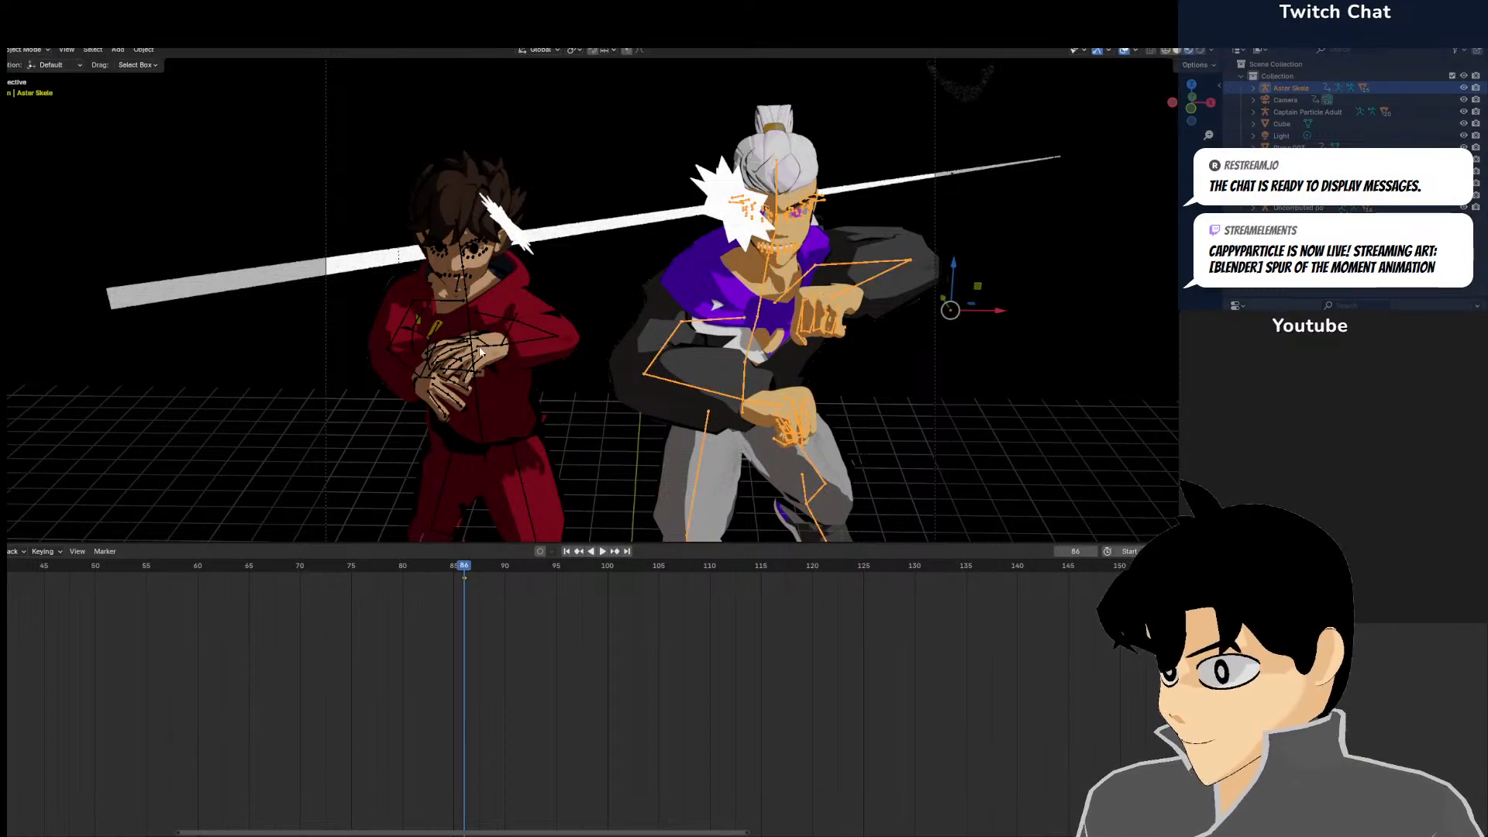
# Select the red character's armature and keyframe all its bones at frame 86 in Pose Mode
pyautogui.click(452, 302)
pyautogui.click(452, 303)
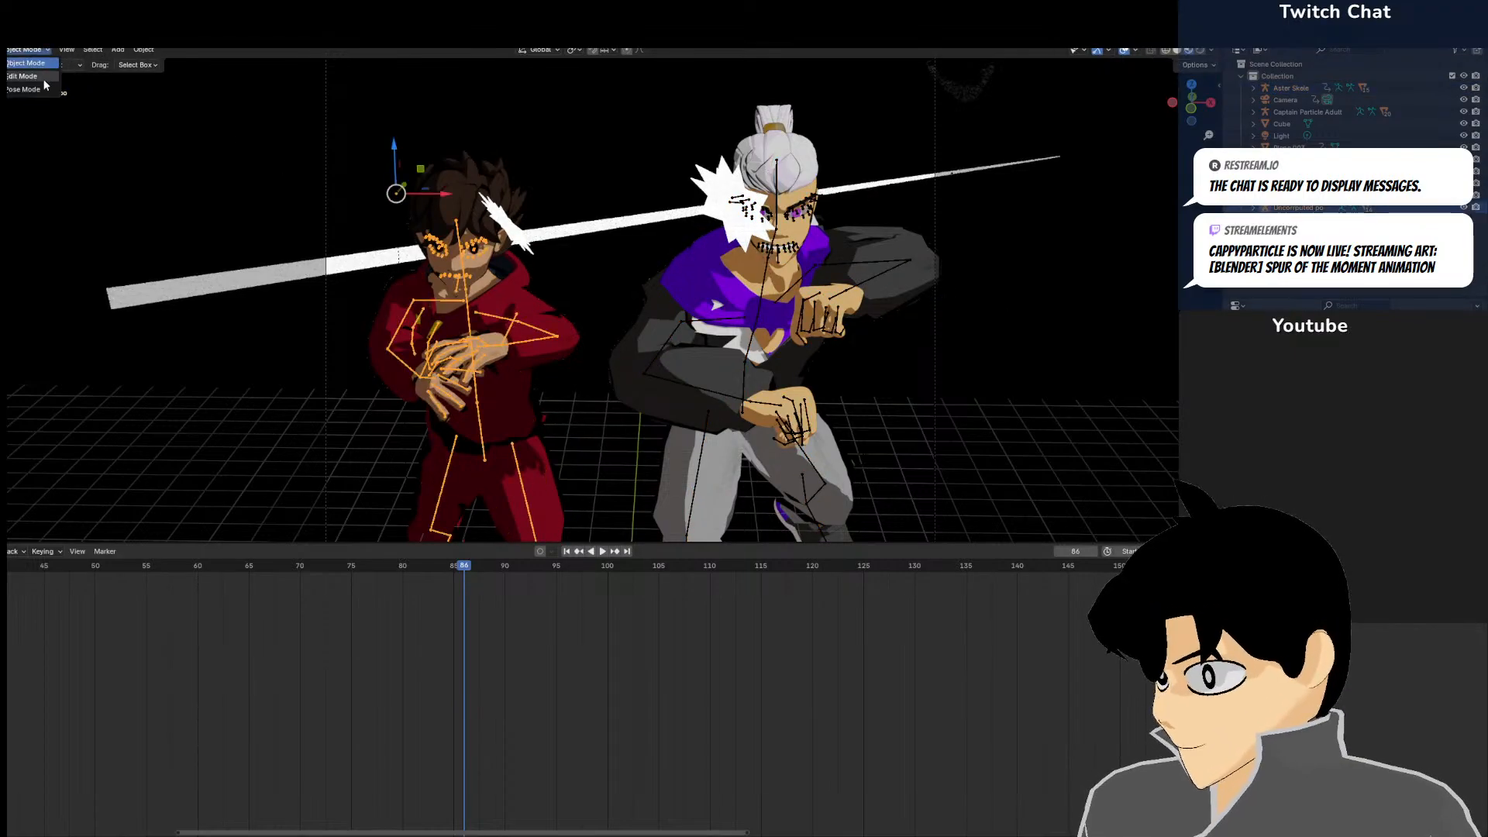
pyautogui.click(23, 89)
pyautogui.press('i')
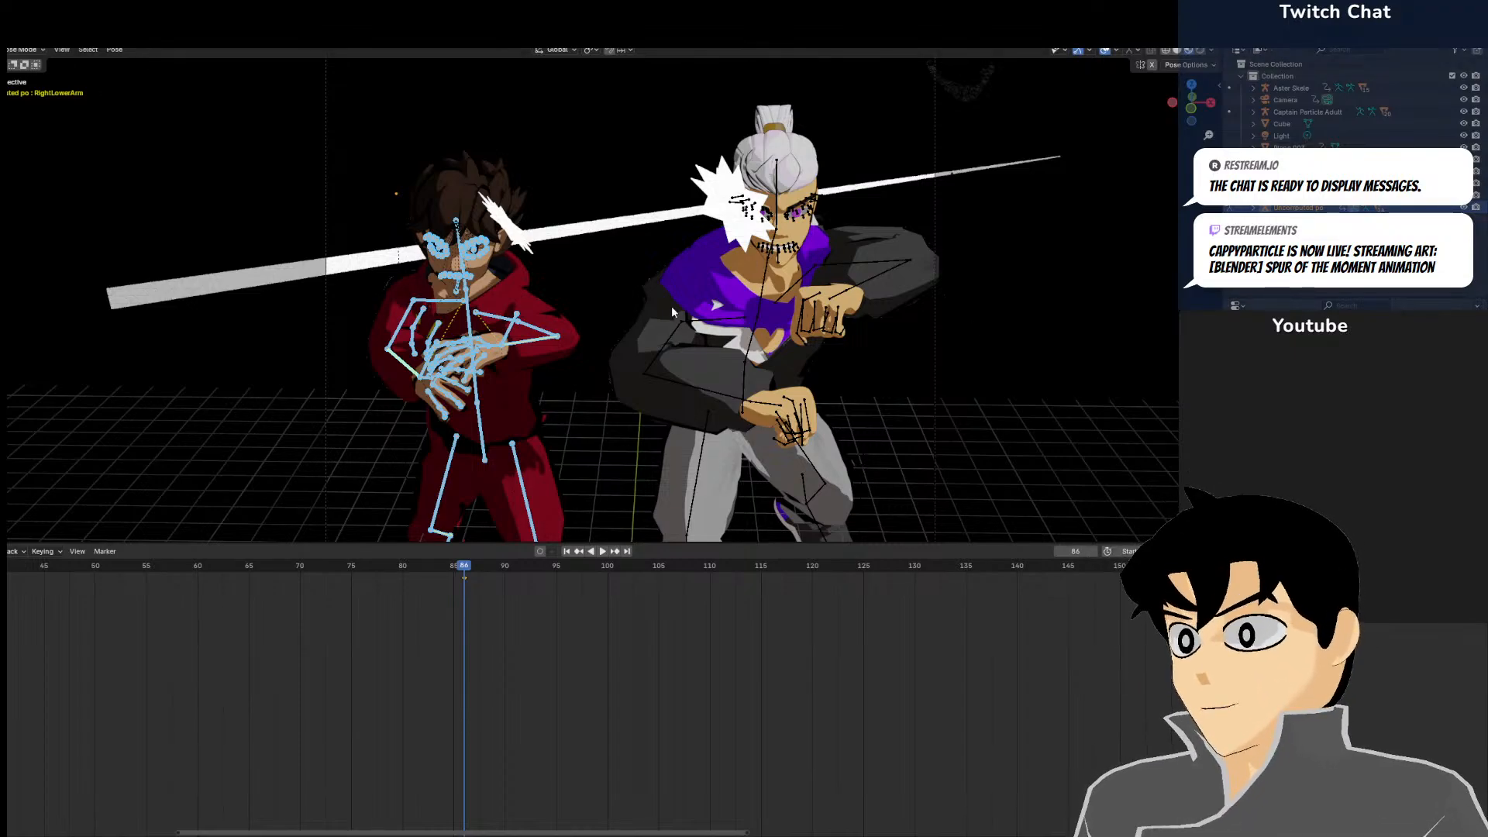
# Advance to frame 96 and move the red character's left arm IK bone about 1.99 m in X and 2.94 m in Y
pyautogui.press('Right')
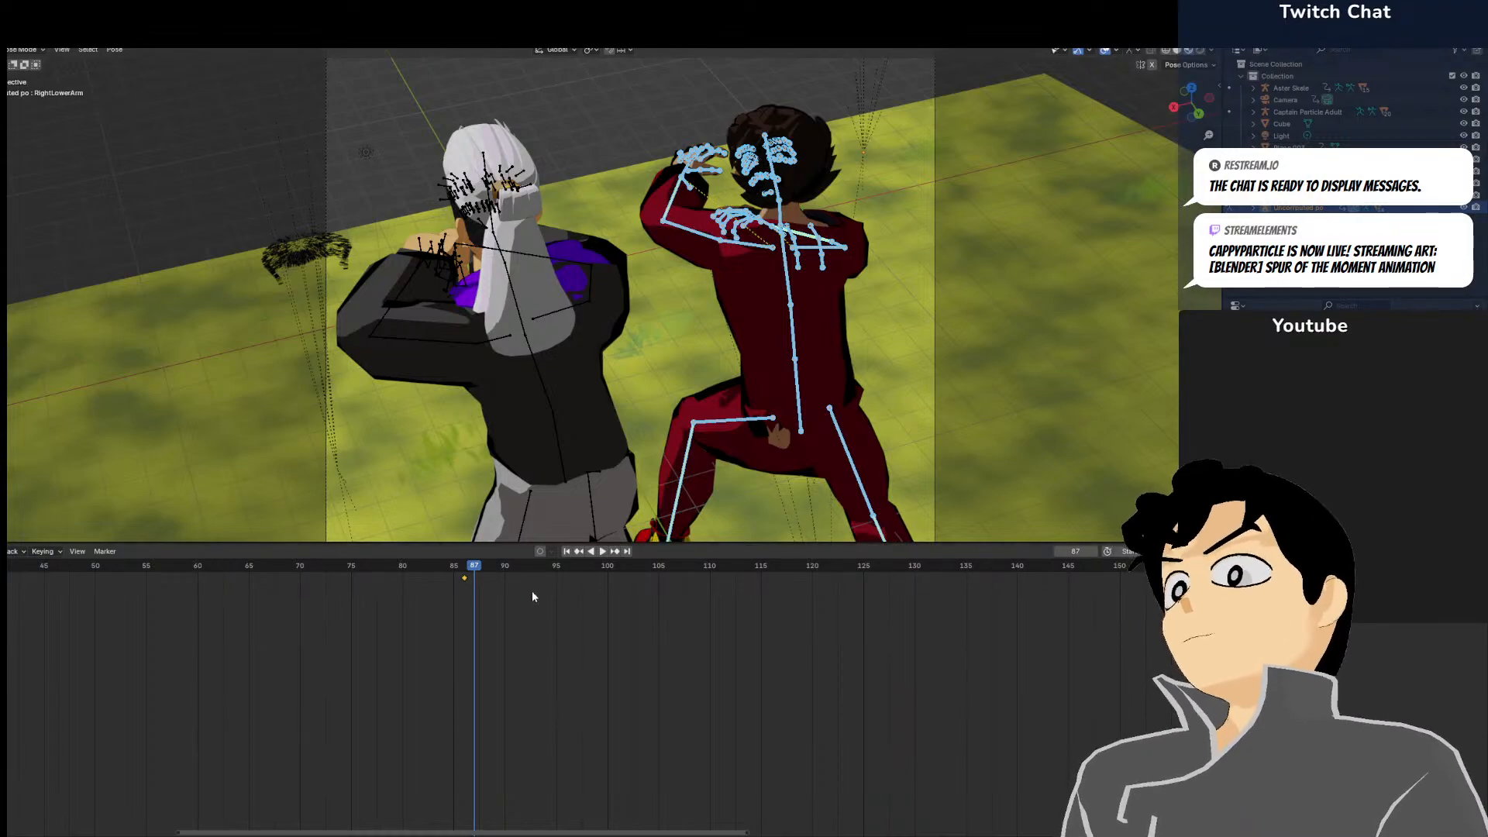
pyautogui.press('space')
pyautogui.click(792, 326)
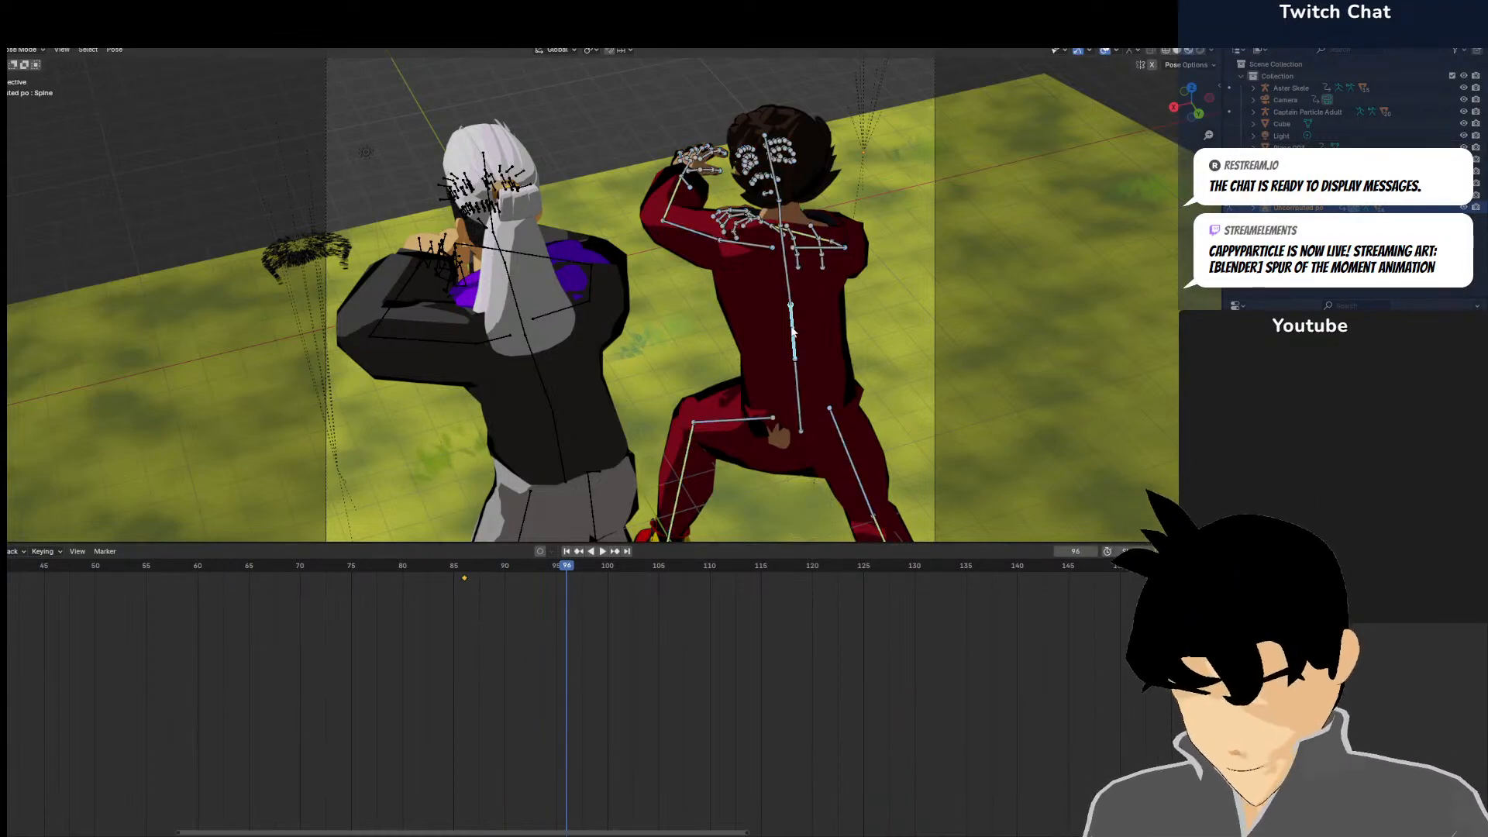
pyautogui.press('KP_7')
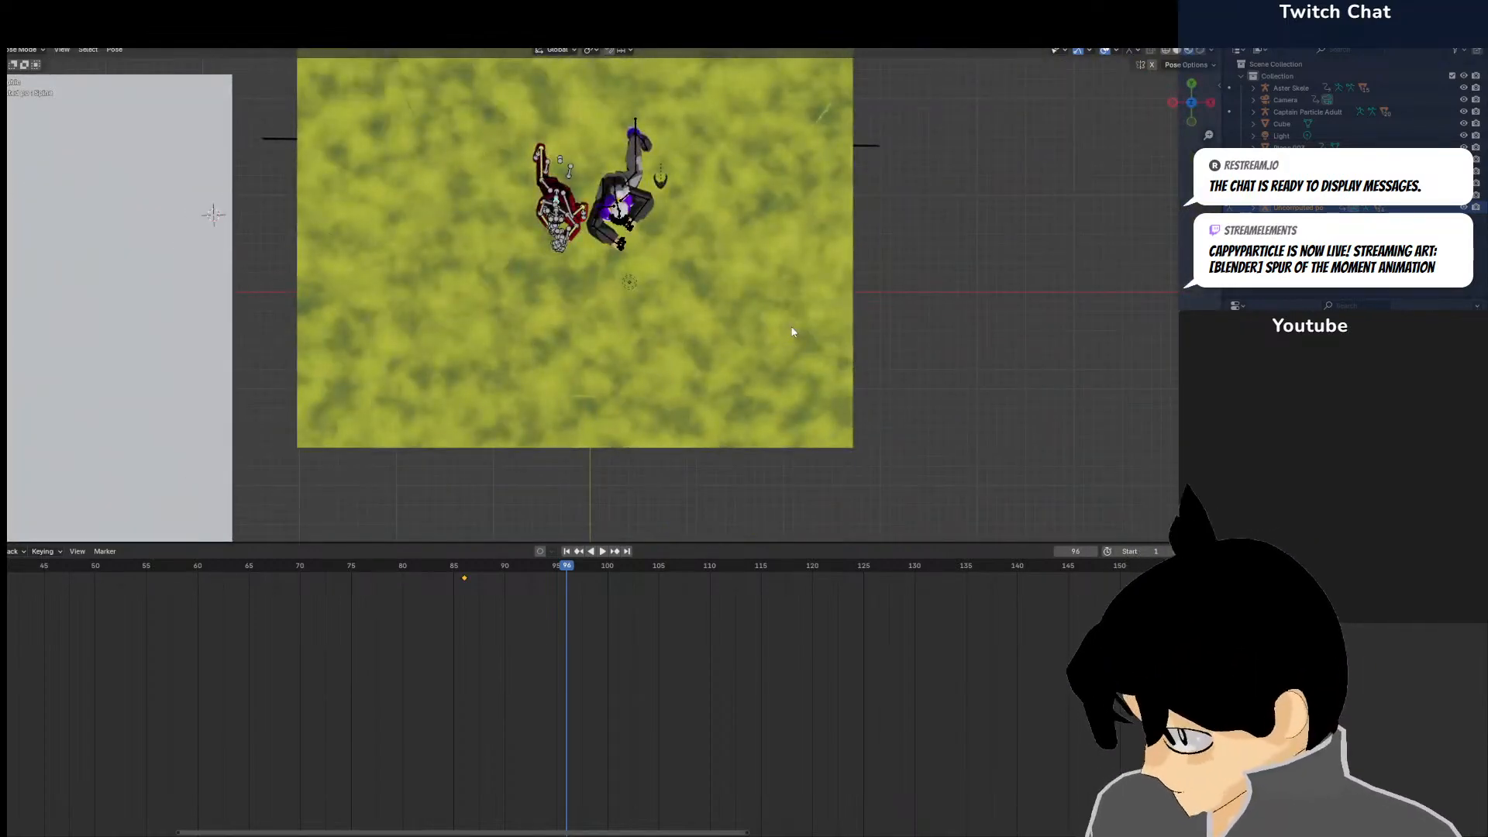
pyautogui.scroll(7, 702, 212)
pyautogui.keyDown('shift'); pyautogui.moveTo(666, 204); pyautogui.dragTo(734, 385, button='middle'); pyautogui.keyUp('shift')
pyautogui.scroll(3, 731, 380)
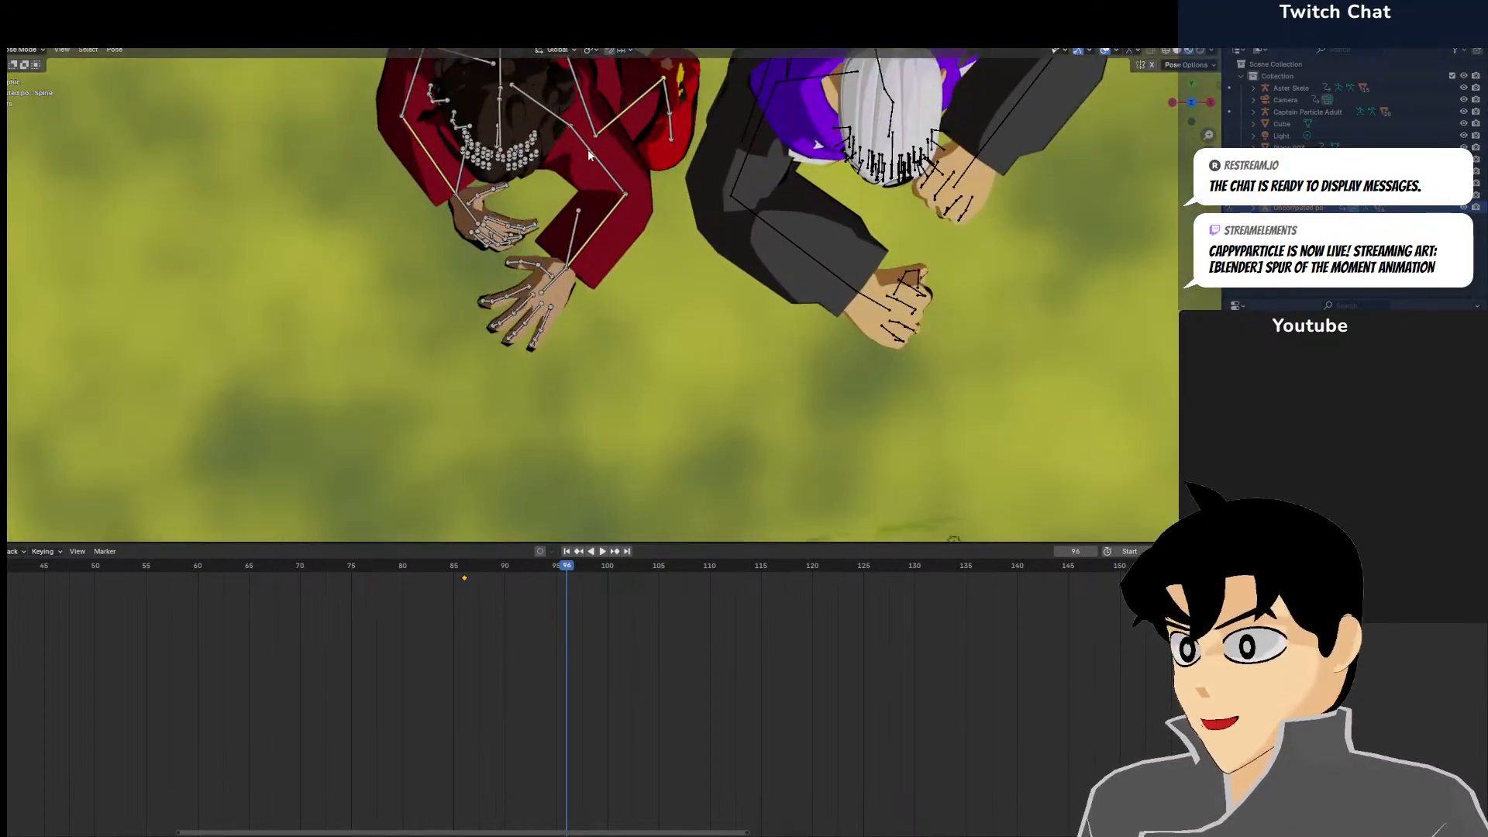
pyautogui.moveTo(566, 245); pyautogui.dragTo(676, 83)
# Rotate the red character's chest and spine bones from above to twist the torso toward the white-haired character
pyautogui.moveTo(677, 83); pyautogui.dragTo(530, 144, button='middle')
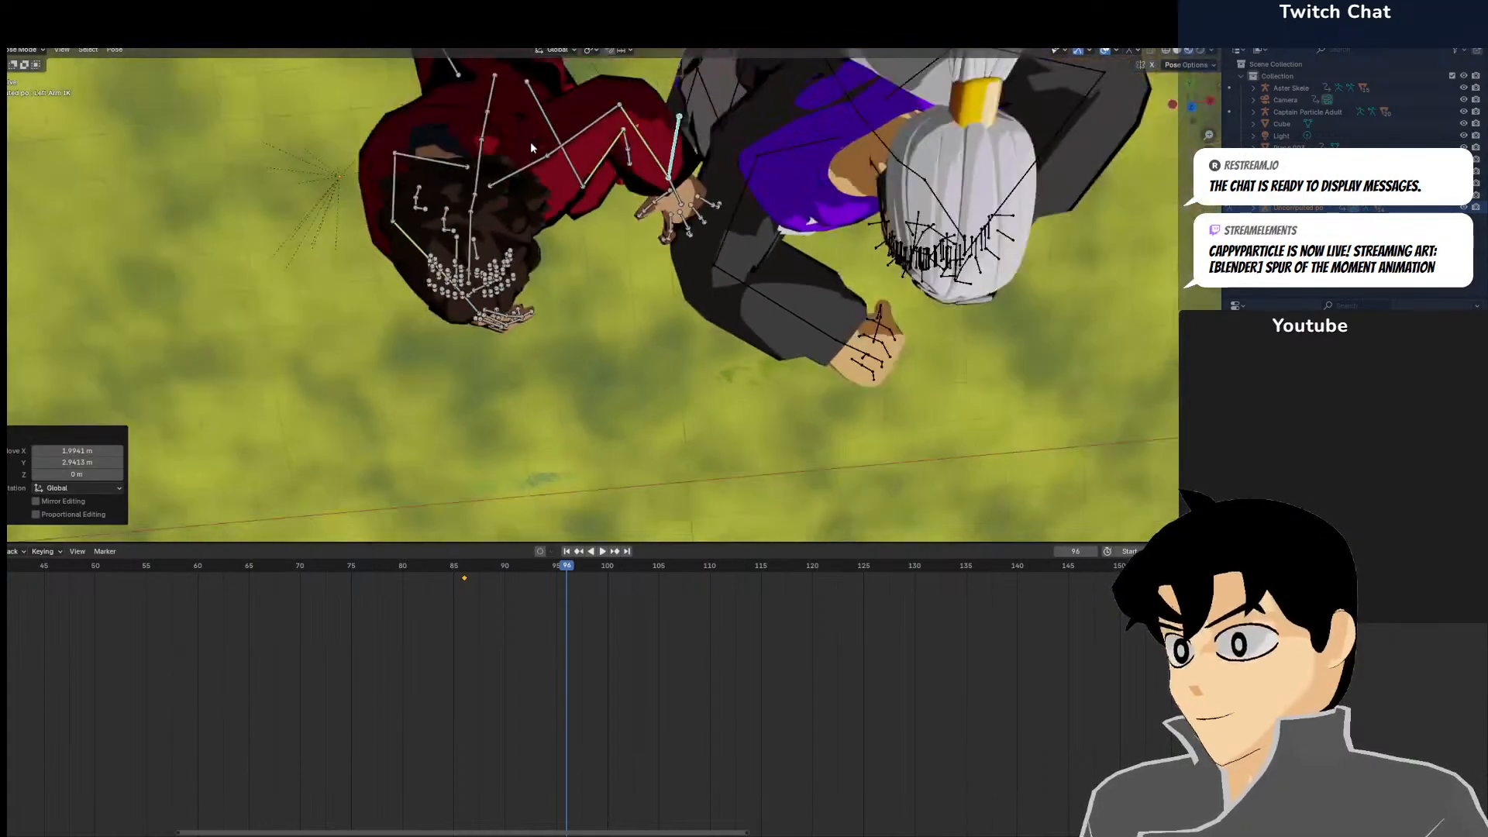
pyautogui.click(487, 147)
pyautogui.press('KP_7')
pyautogui.press('r')
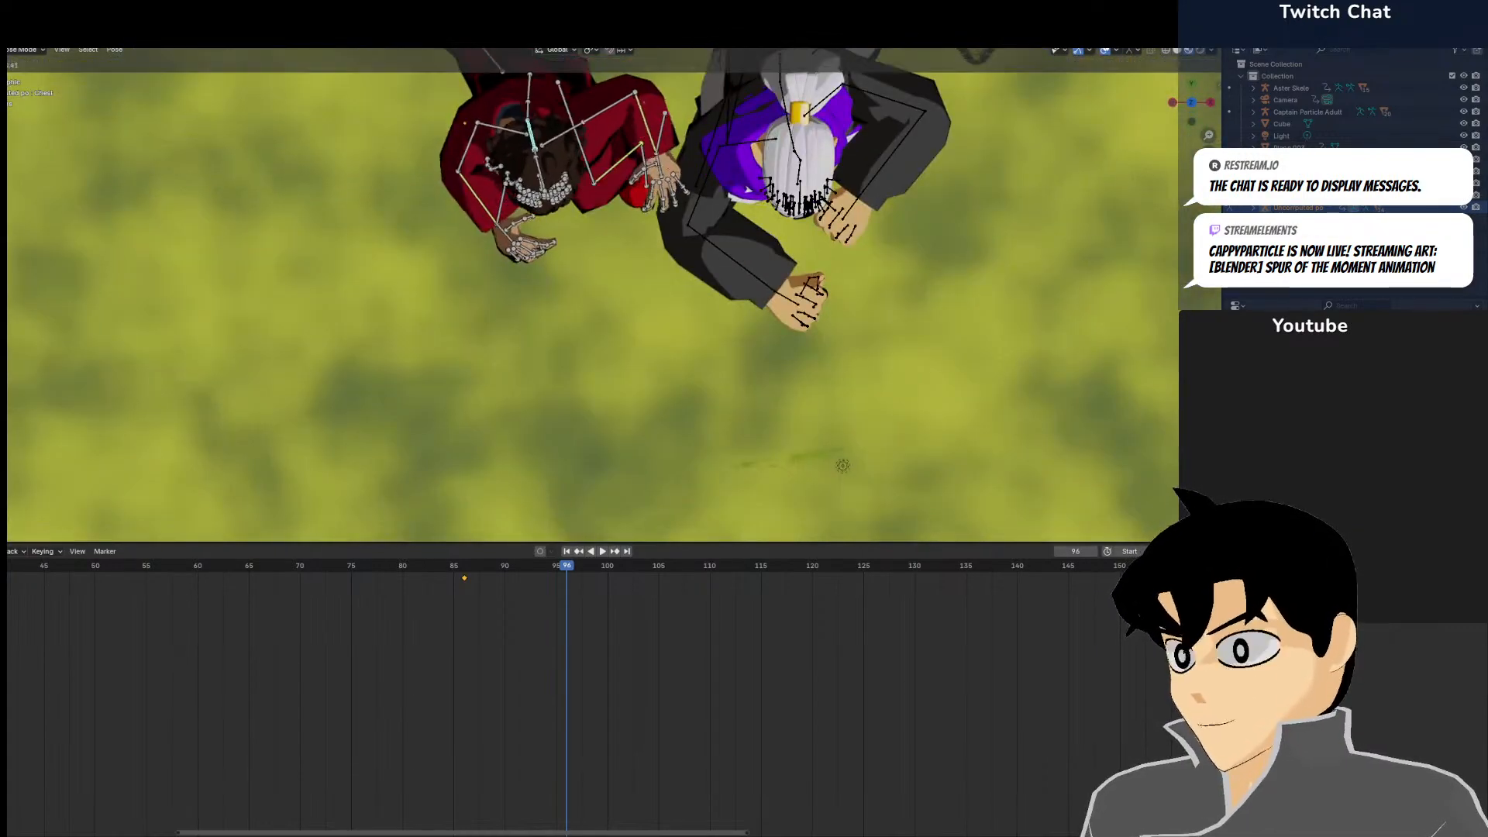
pyautogui.click(553, 486)
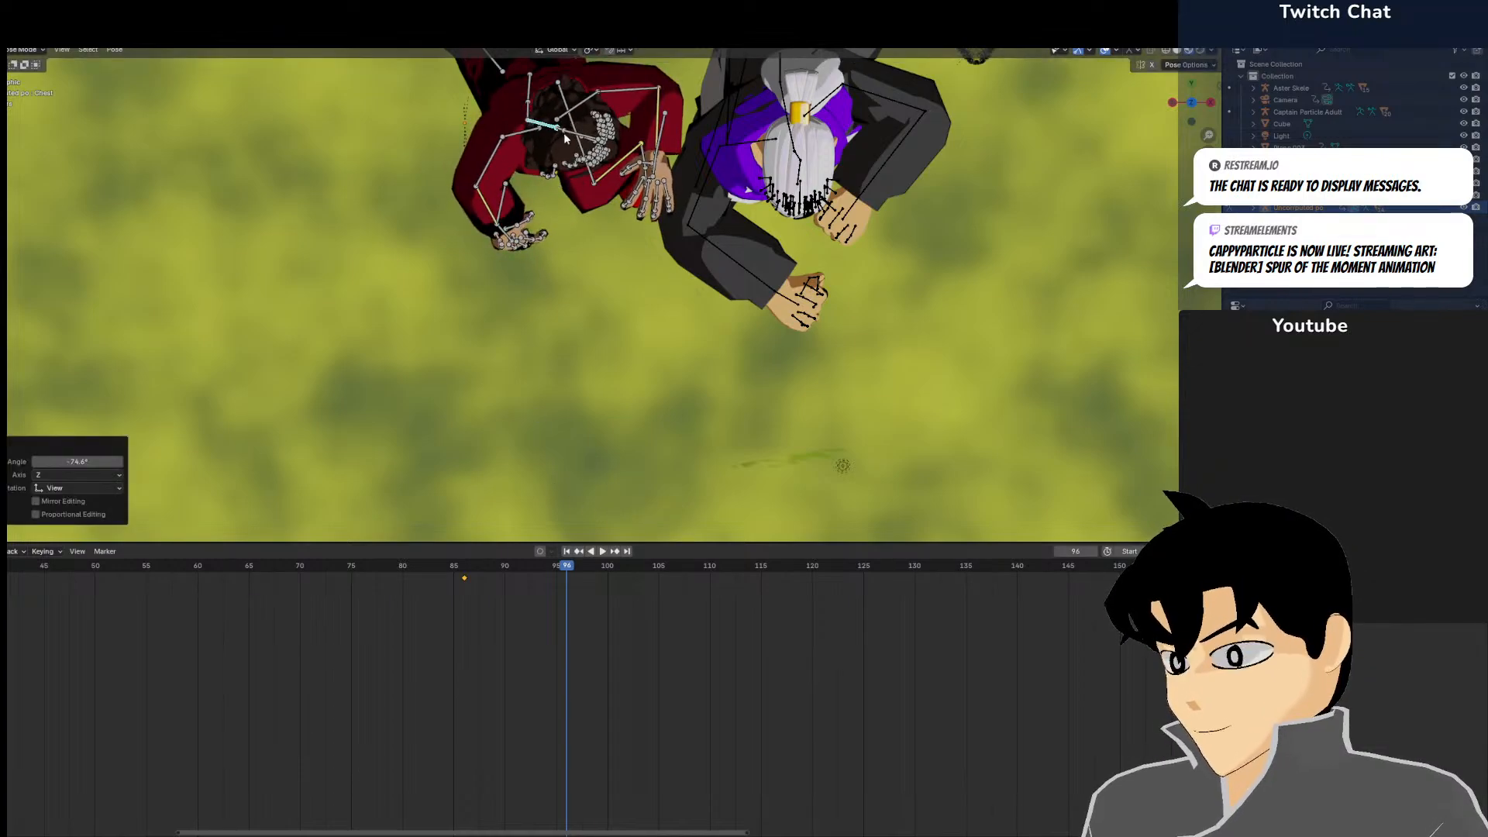
pyautogui.press('r')
pyautogui.click(533, 132)
pyautogui.click(528, 112)
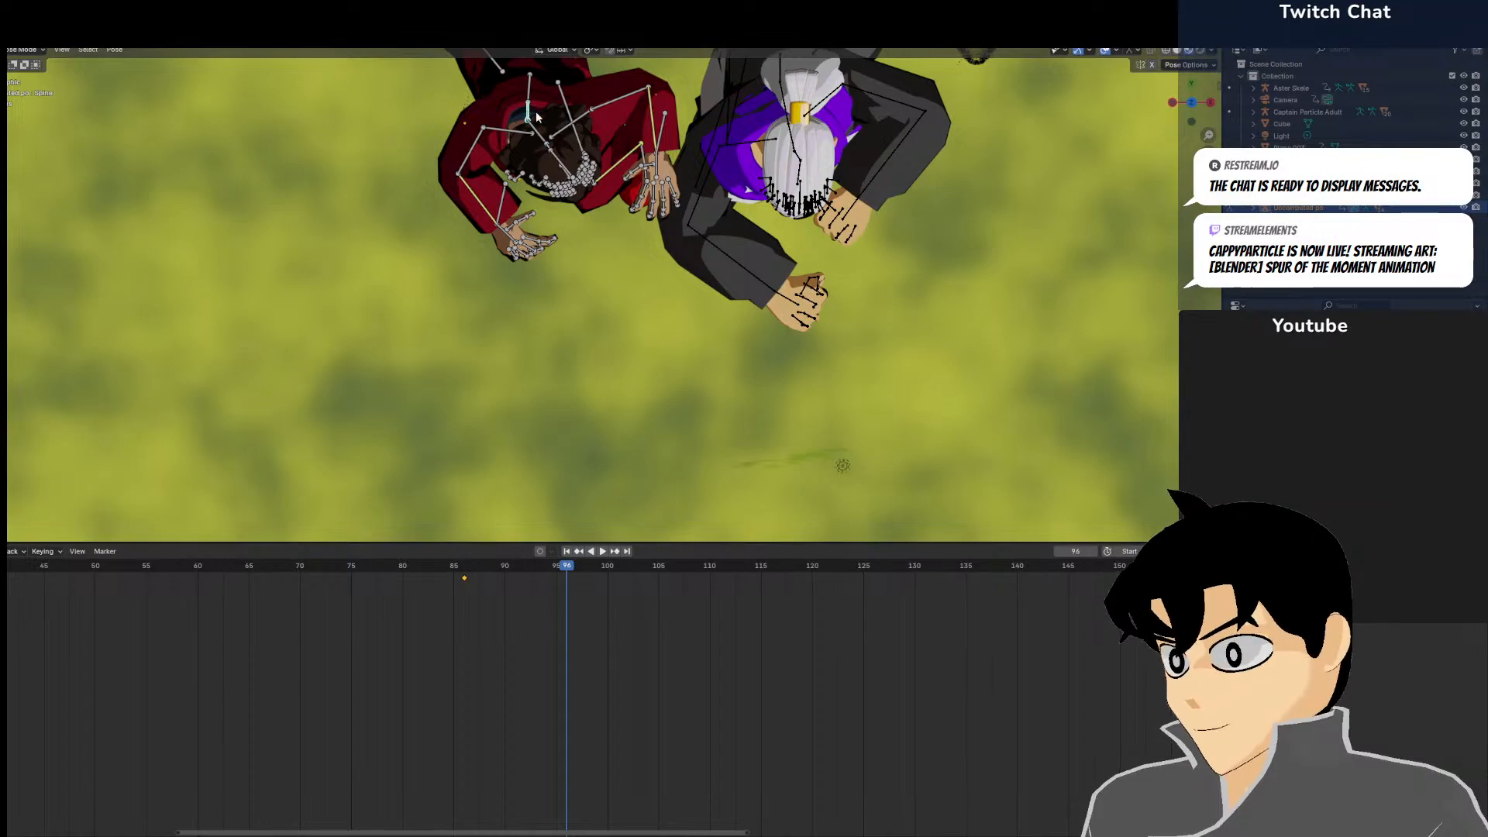
pyautogui.press('r')
pyautogui.click(552, 180)
# Straighten the red character's lean by rotating the spine bone from the side, and turn it about -3.68° from above
pyautogui.moveTo(552, 180); pyautogui.dragTo(811, 170, button='middle')
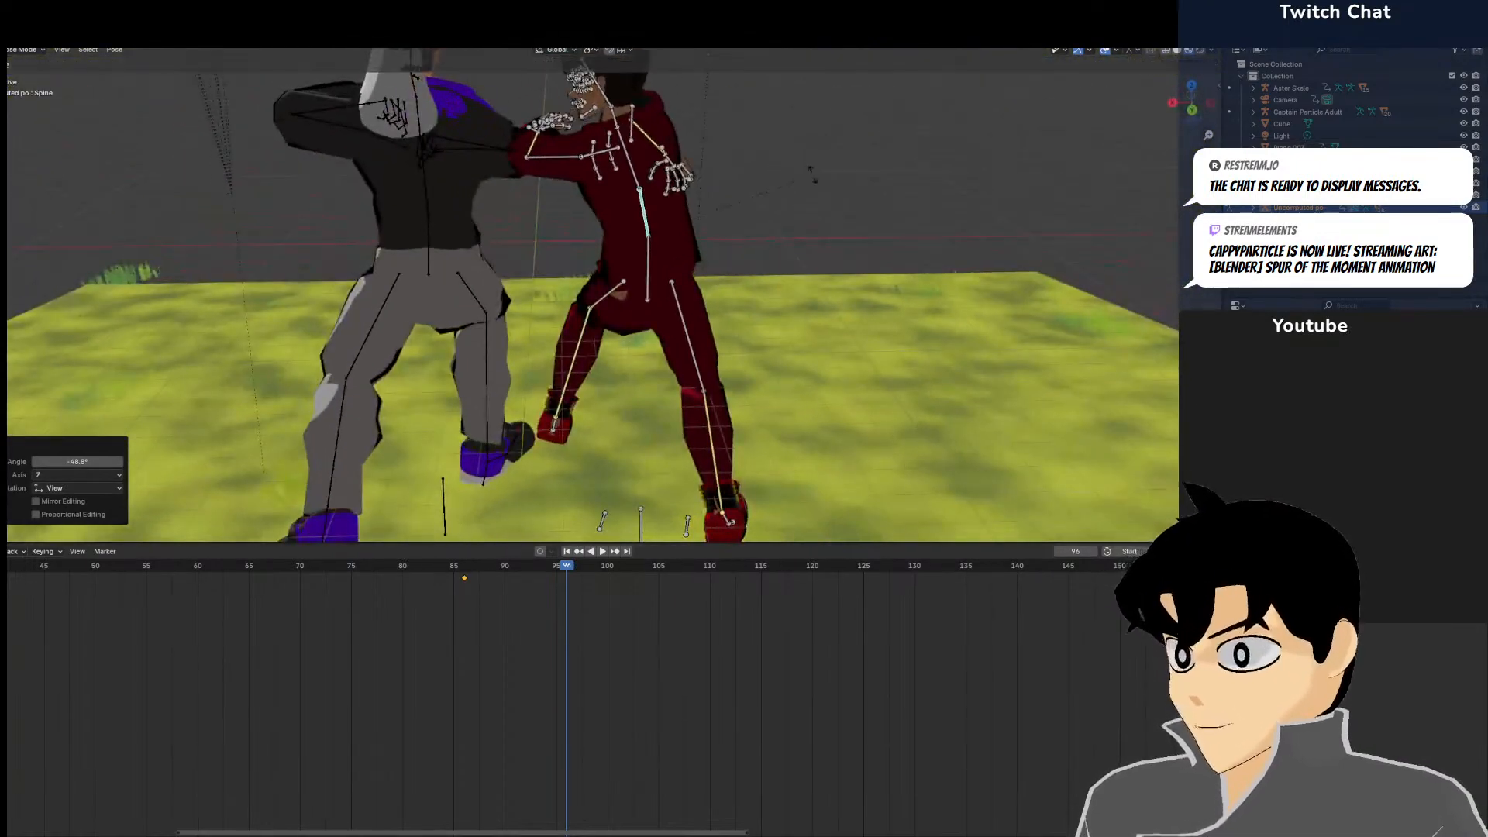
pyautogui.click(816, 218)
pyautogui.press('r')
pyautogui.click(702, 153)
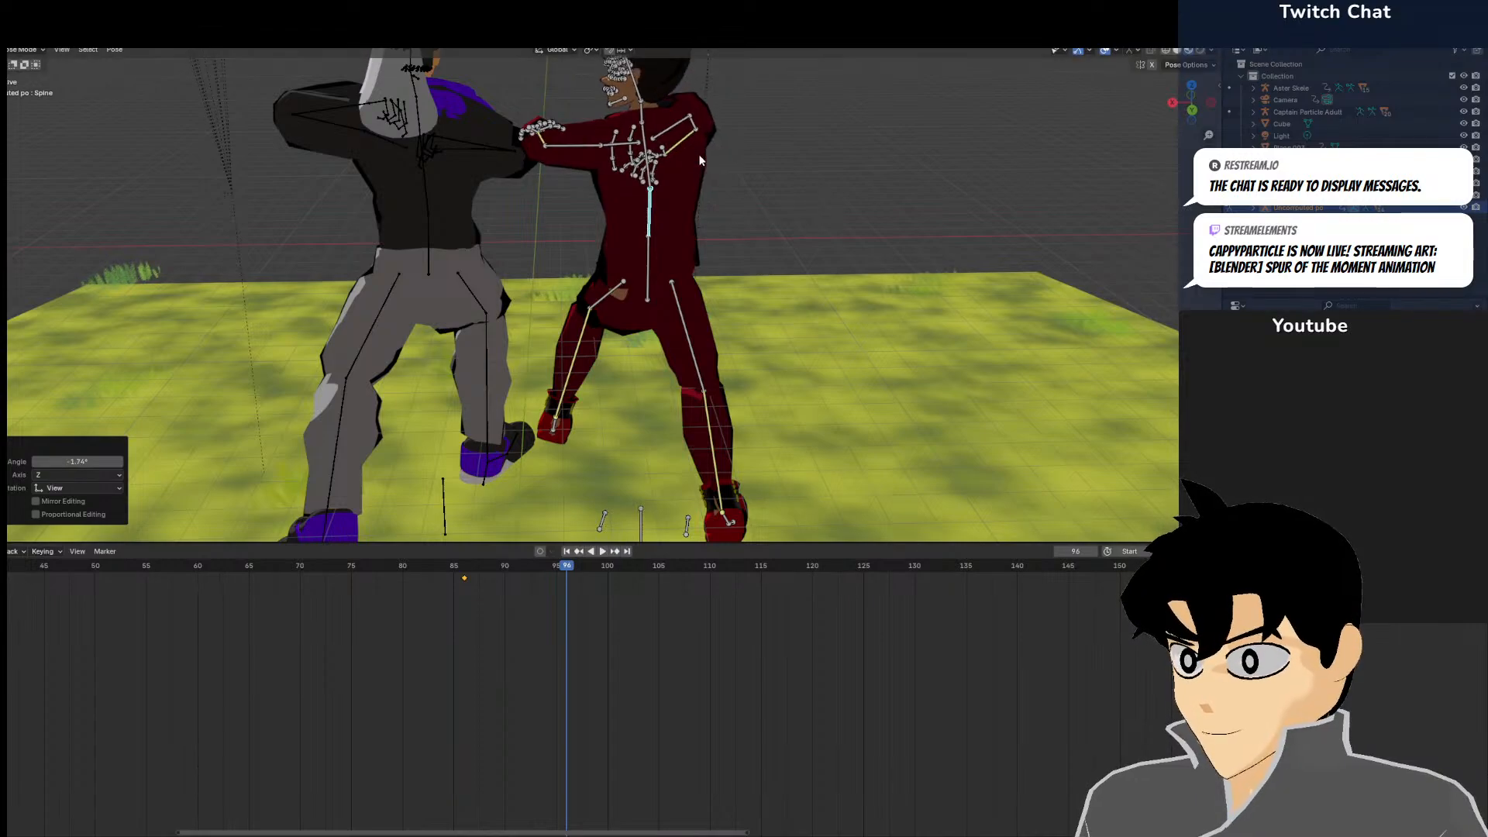
pyautogui.press('KP_7')
pyautogui.press('r')
pyautogui.click(616, 205)
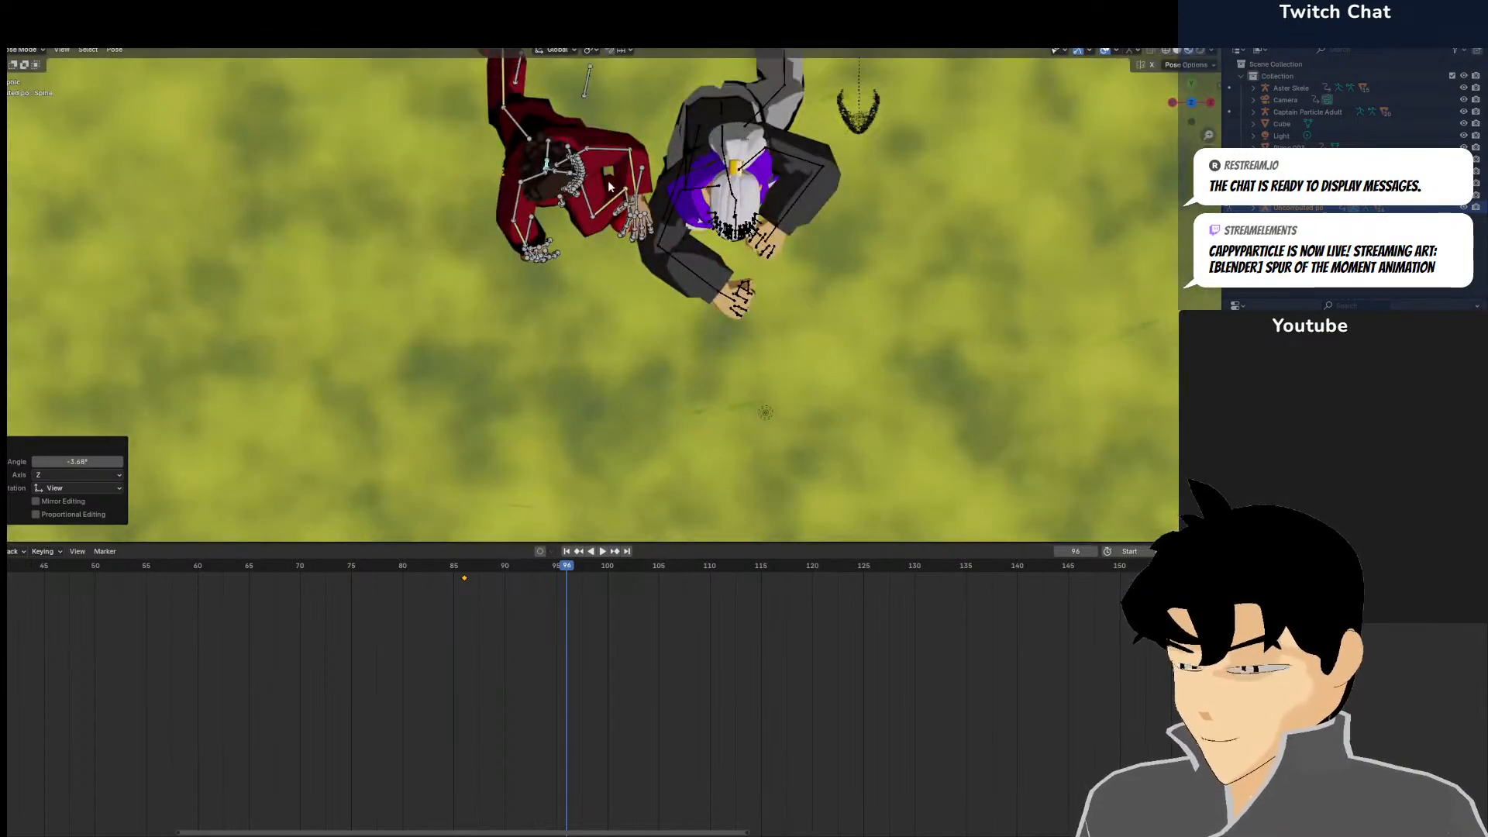
# Rotate the red character's hips bone about -41.6° from above
pyautogui.moveTo(615, 205); pyautogui.dragTo(591, 124, button='middle')
pyautogui.click(537, 142)
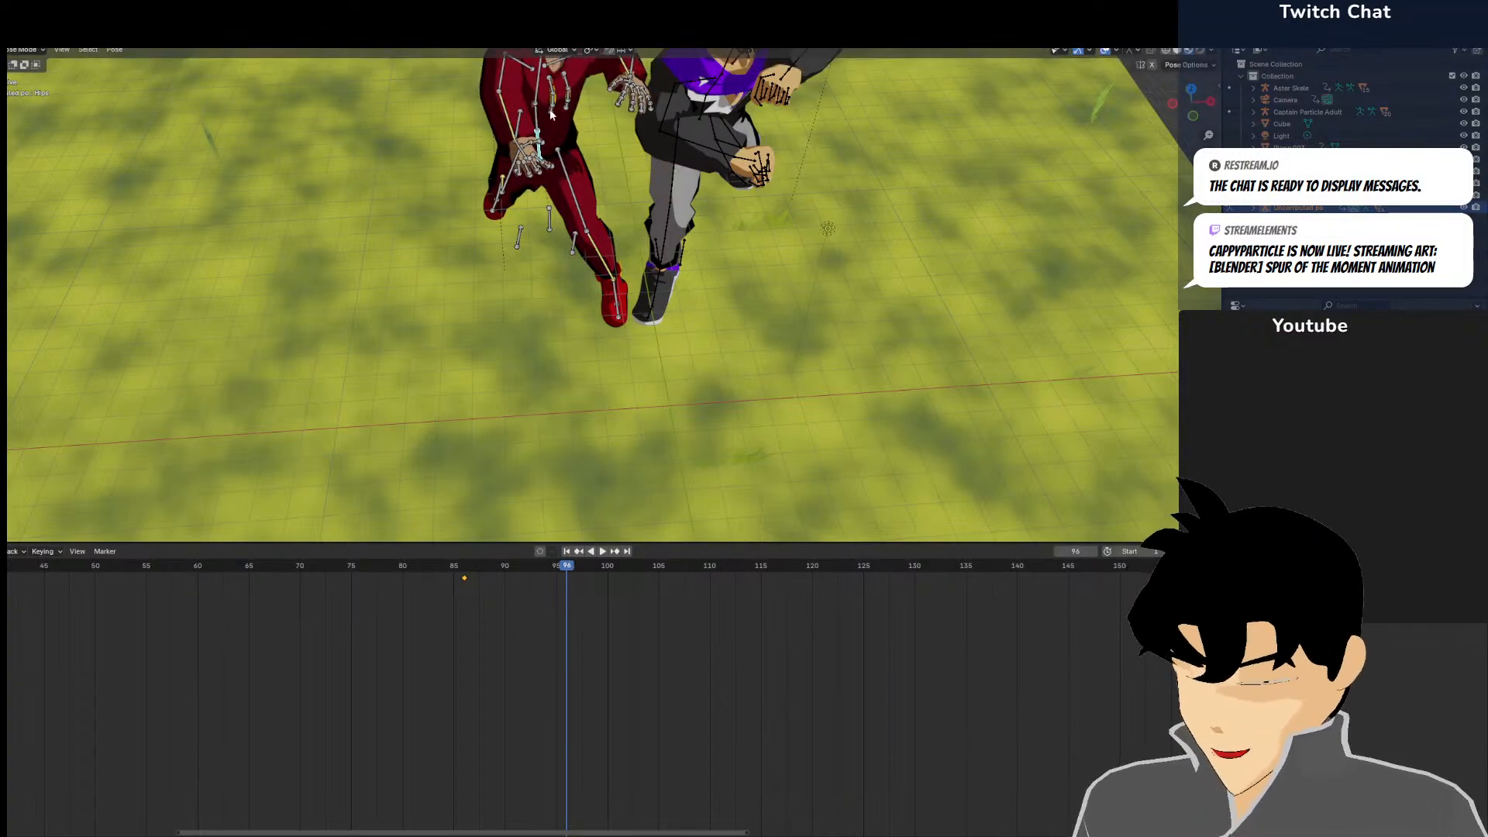
pyautogui.press('KP_7')
pyautogui.press('r')
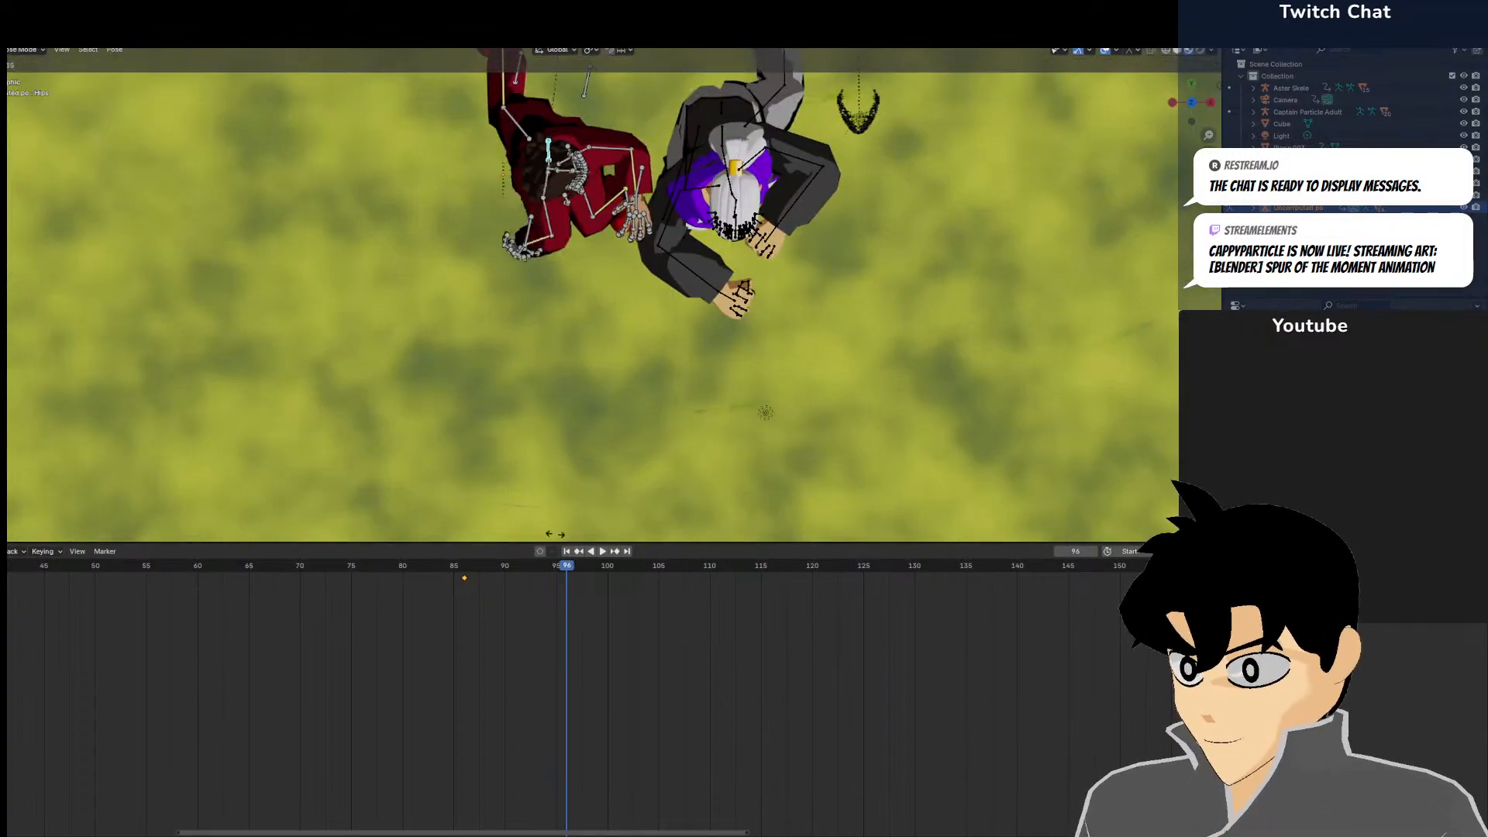
pyautogui.click(492, 540)
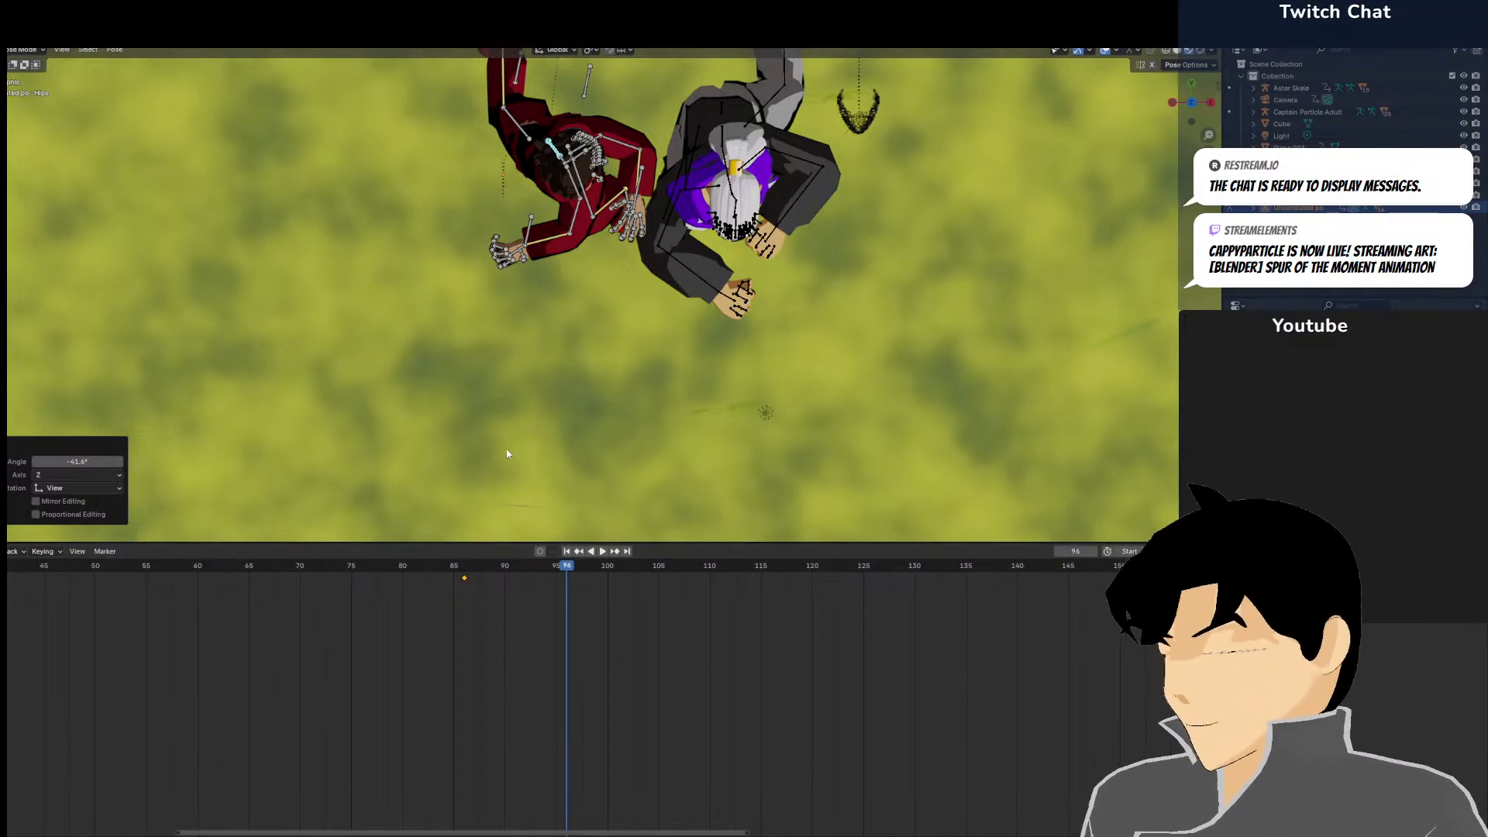
# Move the red character's left arm IK bone so the arm reaches out toward the white-haired character's back
pyautogui.scroll(4, 561, 452)
pyautogui.keyDown('shift'); pyautogui.moveTo(651, 140); pyautogui.dragTo(726, 544, button='middle'); pyautogui.keyUp('shift')
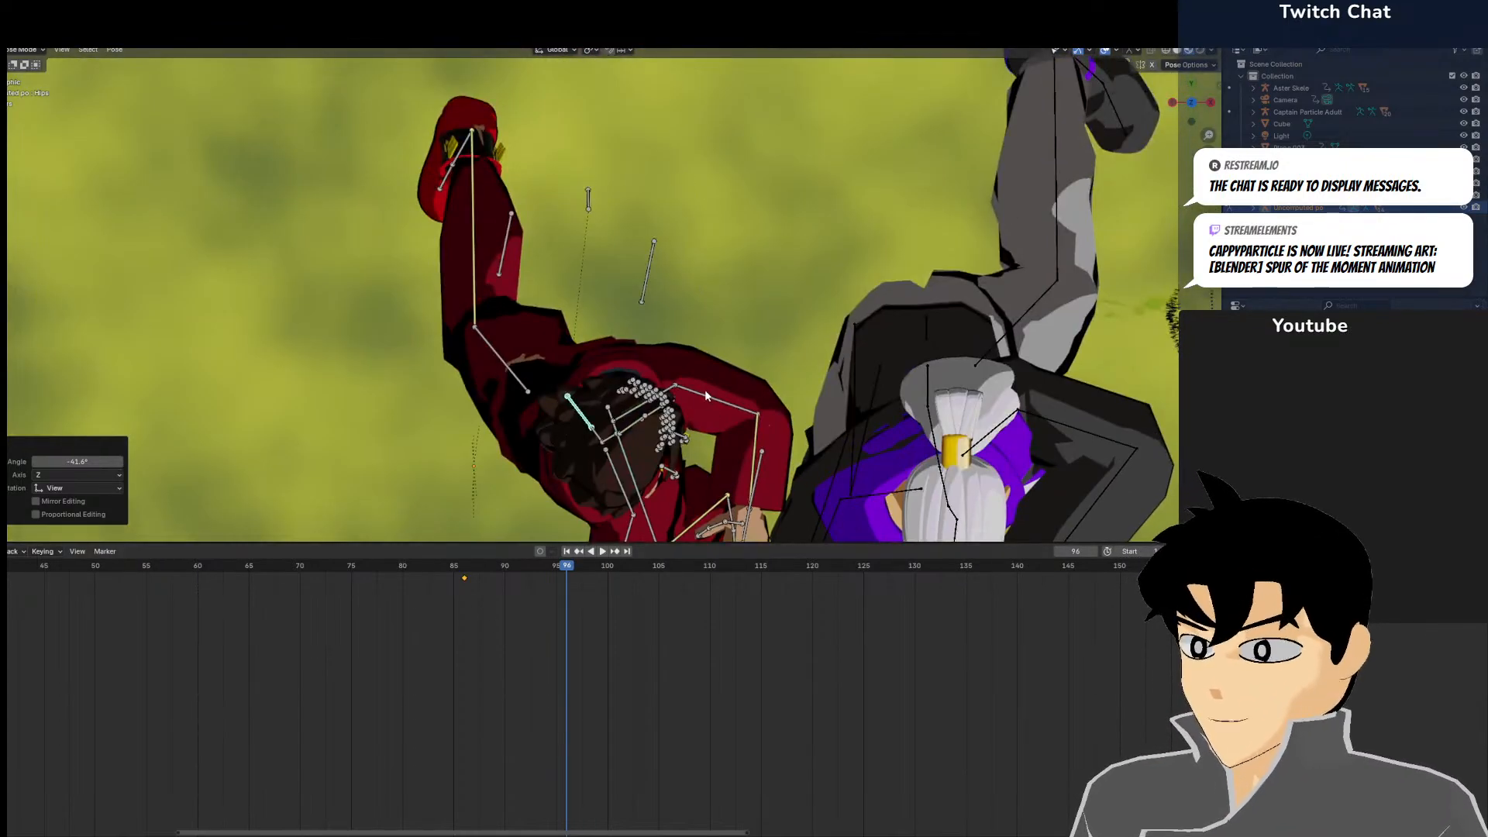
pyautogui.keyDown('shift'); pyautogui.moveTo(705, 389); pyautogui.dragTo(702, 303, button='middle'); pyautogui.keyUp('shift')
pyautogui.click(746, 356)
pyautogui.press('g')
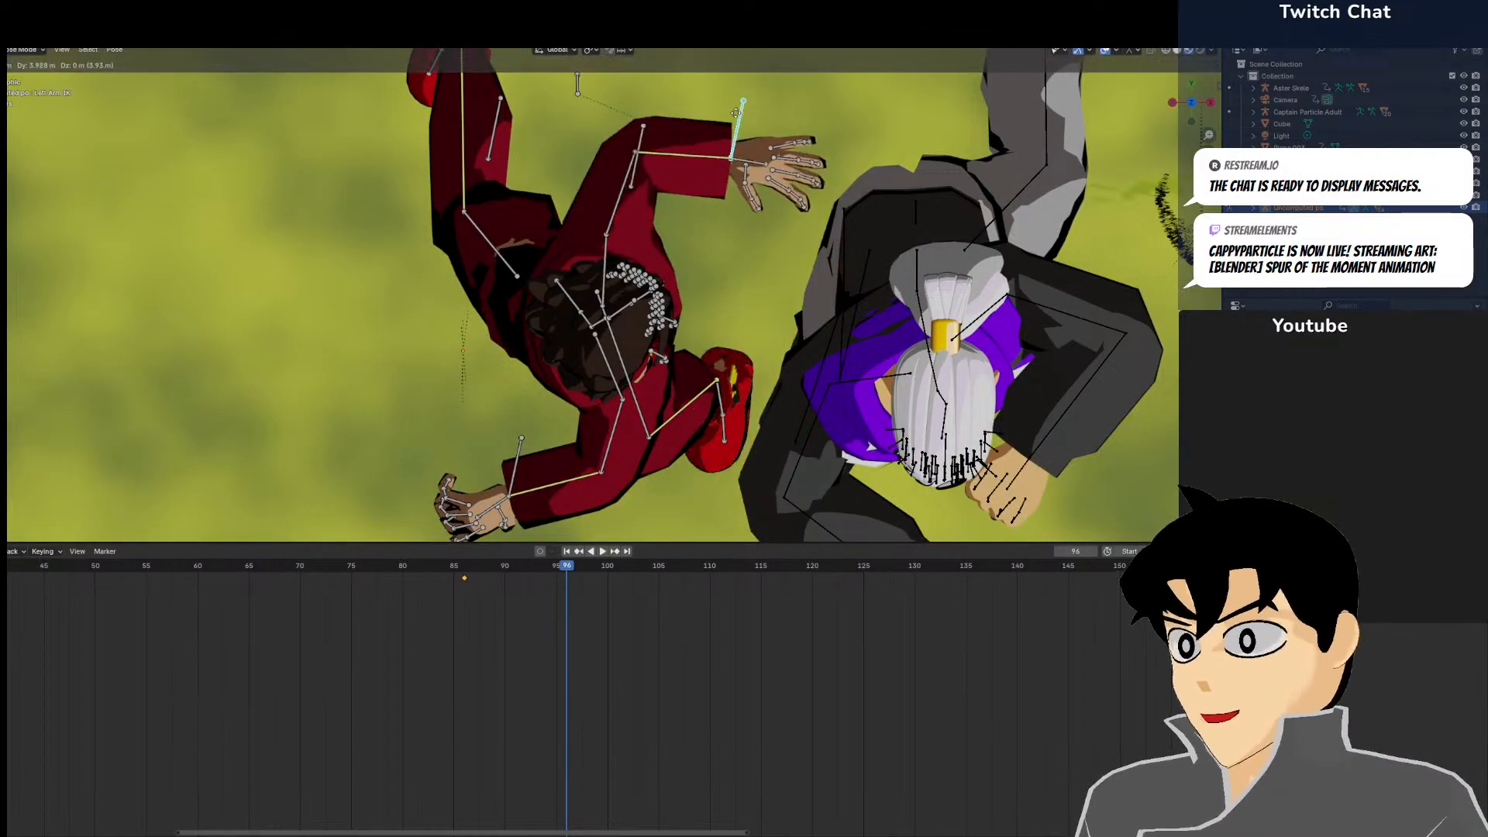
pyautogui.click(772, 185)
# Try clearing the hips bone's rotation, and undo it together with the preceding left arm and hips changes
pyautogui.moveTo(772, 185); pyautogui.dragTo(720, 179, button='middle')
pyautogui.click(597, 195)
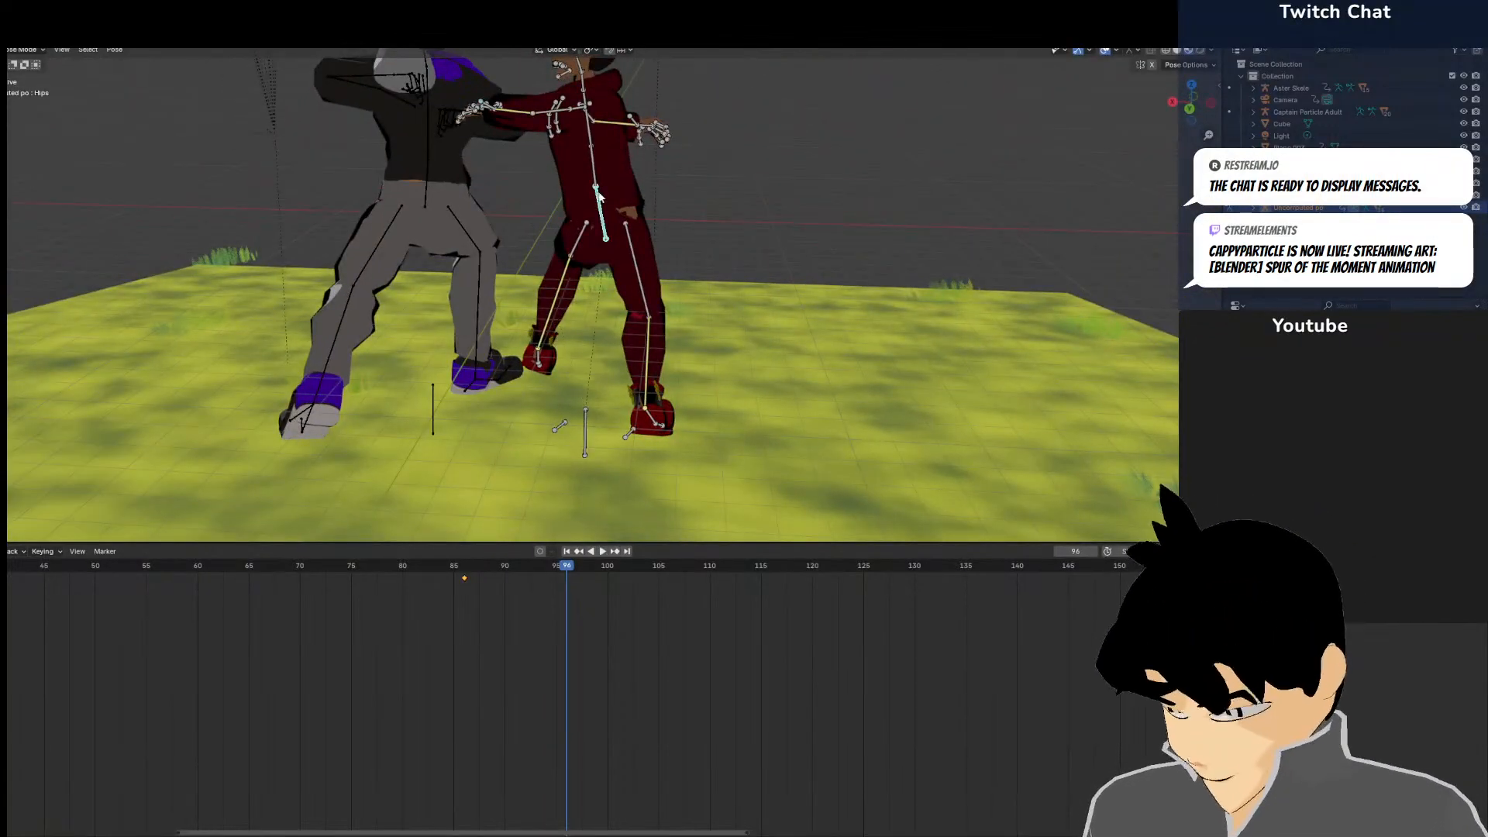
pyautogui.hotkey('alt', 'r')
pyautogui.hotkey('ctrl', 'z')
pyautogui.hotkey('ctrl', 'z')
pyautogui.hotkey('ctrl', 'z')
pyautogui.hotkey('ctrl', 'z')
pyautogui.hotkey('ctrl', 'z')
pyautogui.hotkey('ctrl', 'z')
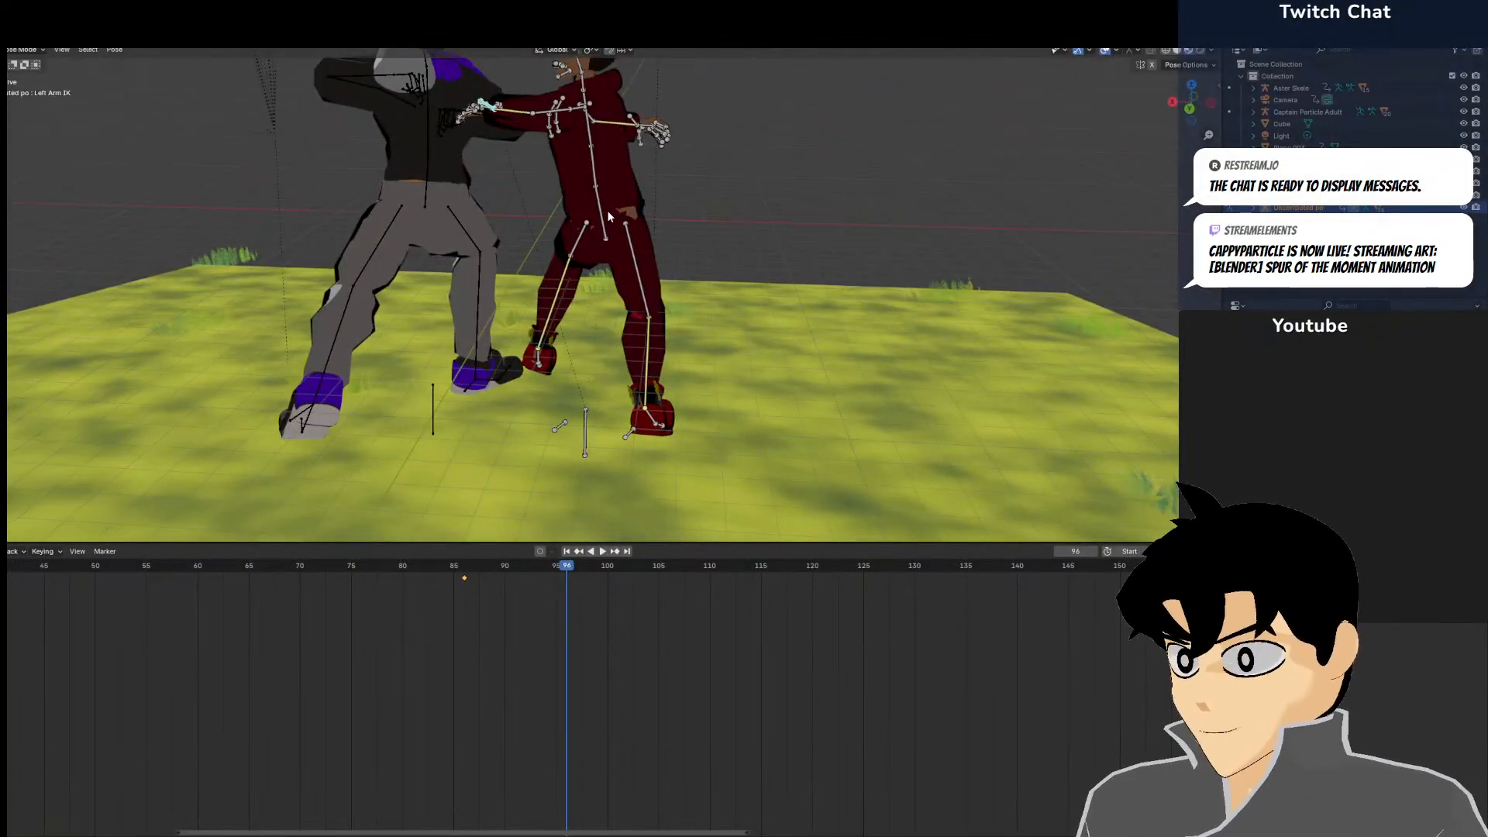
# Rotate the red character's neck and head bones from above to turn the face toward the white-haired character
pyautogui.moveTo(616, 183); pyautogui.dragTo(723, 246, button='middle')
pyautogui.moveTo(565, 138); pyautogui.dragTo(546, 91, button='middle')
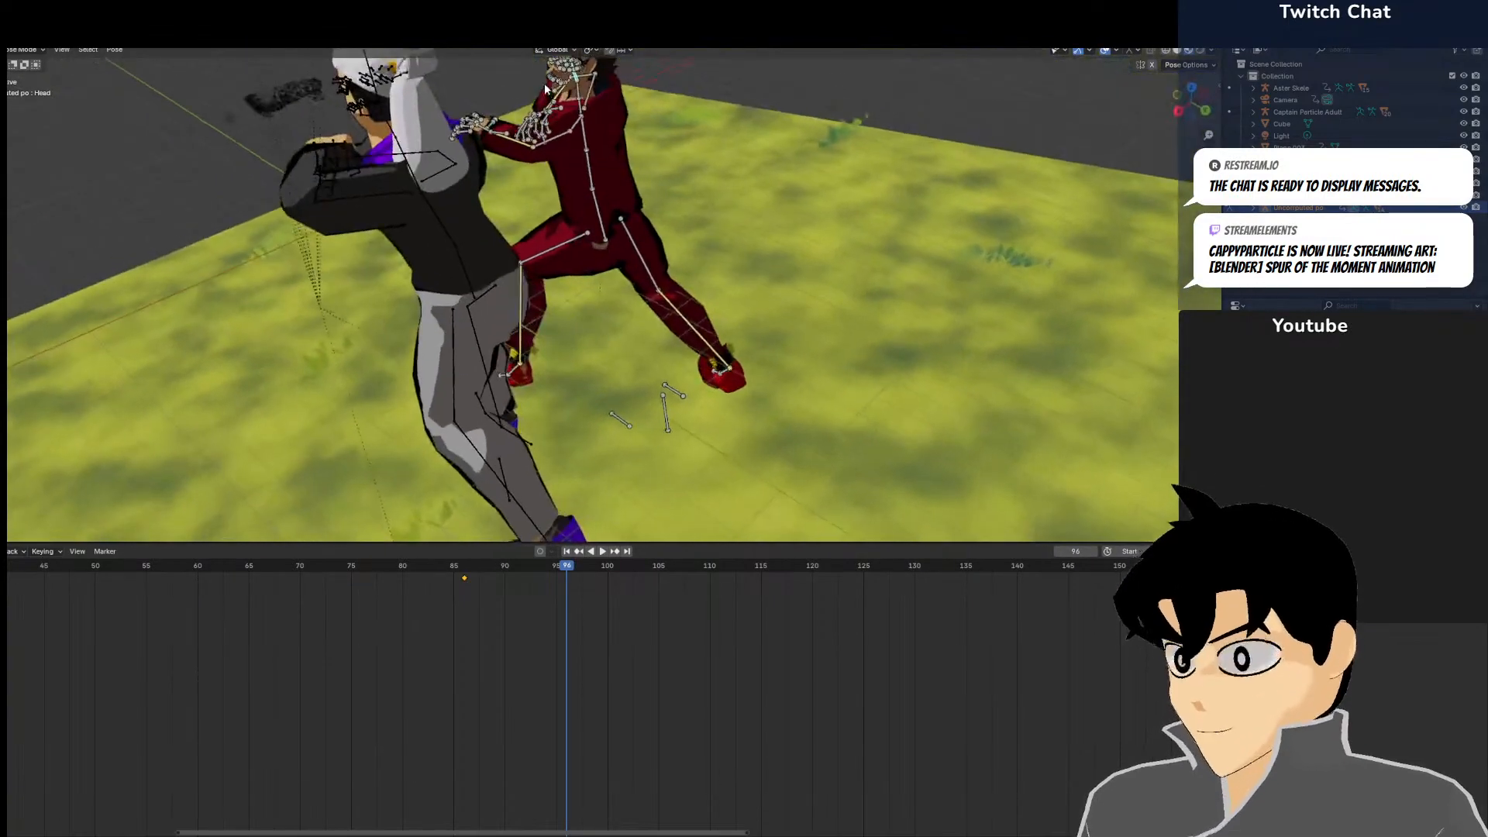
pyautogui.press('KP_7')
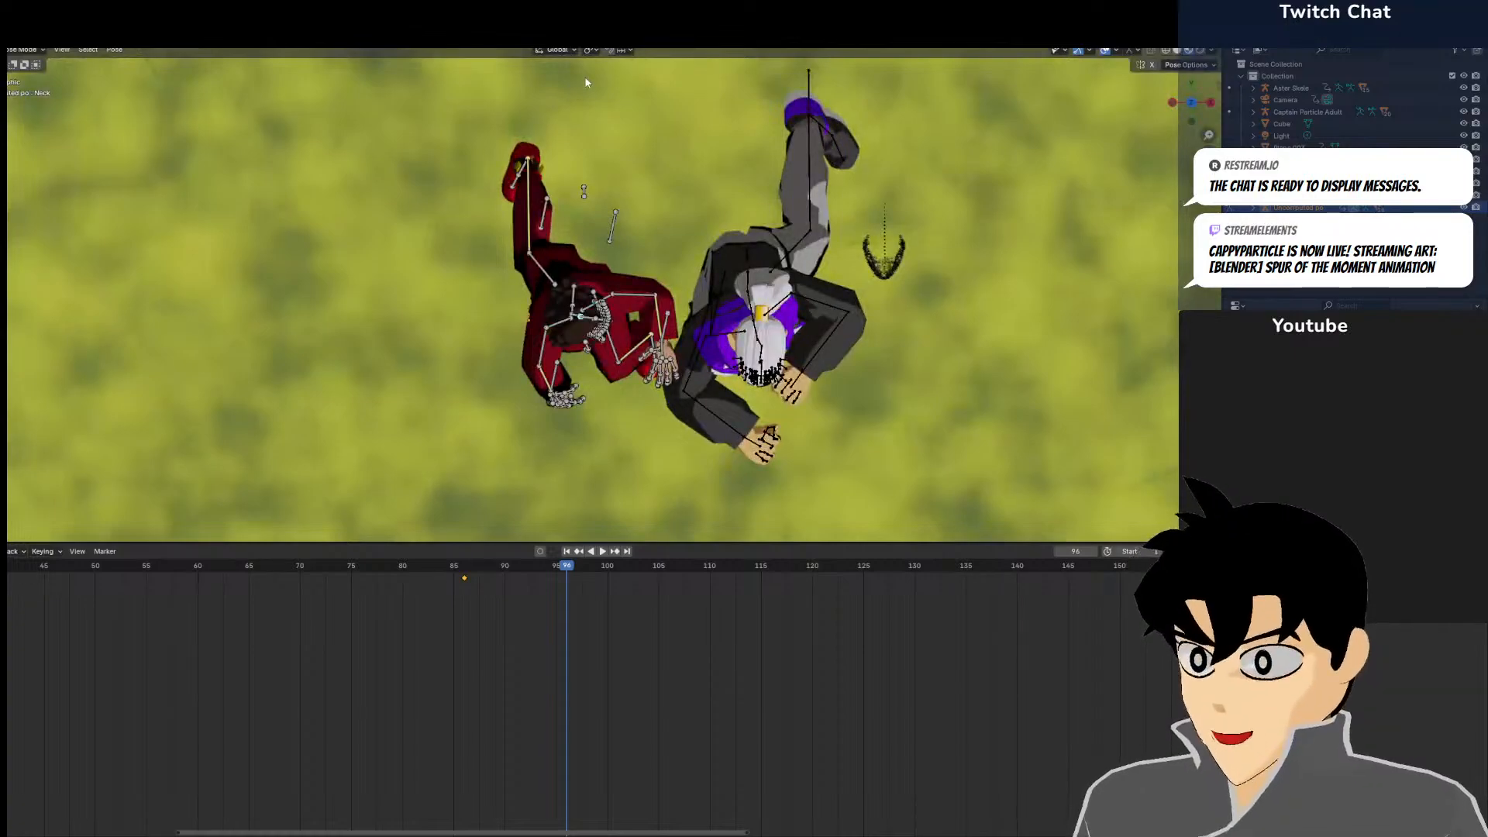
pyautogui.scroll(5, 586, 78)
pyautogui.press('r')
pyautogui.click(758, 241)
pyautogui.moveTo(759, 240); pyautogui.dragTo(617, 144, button='middle')
pyautogui.click(619, 147)
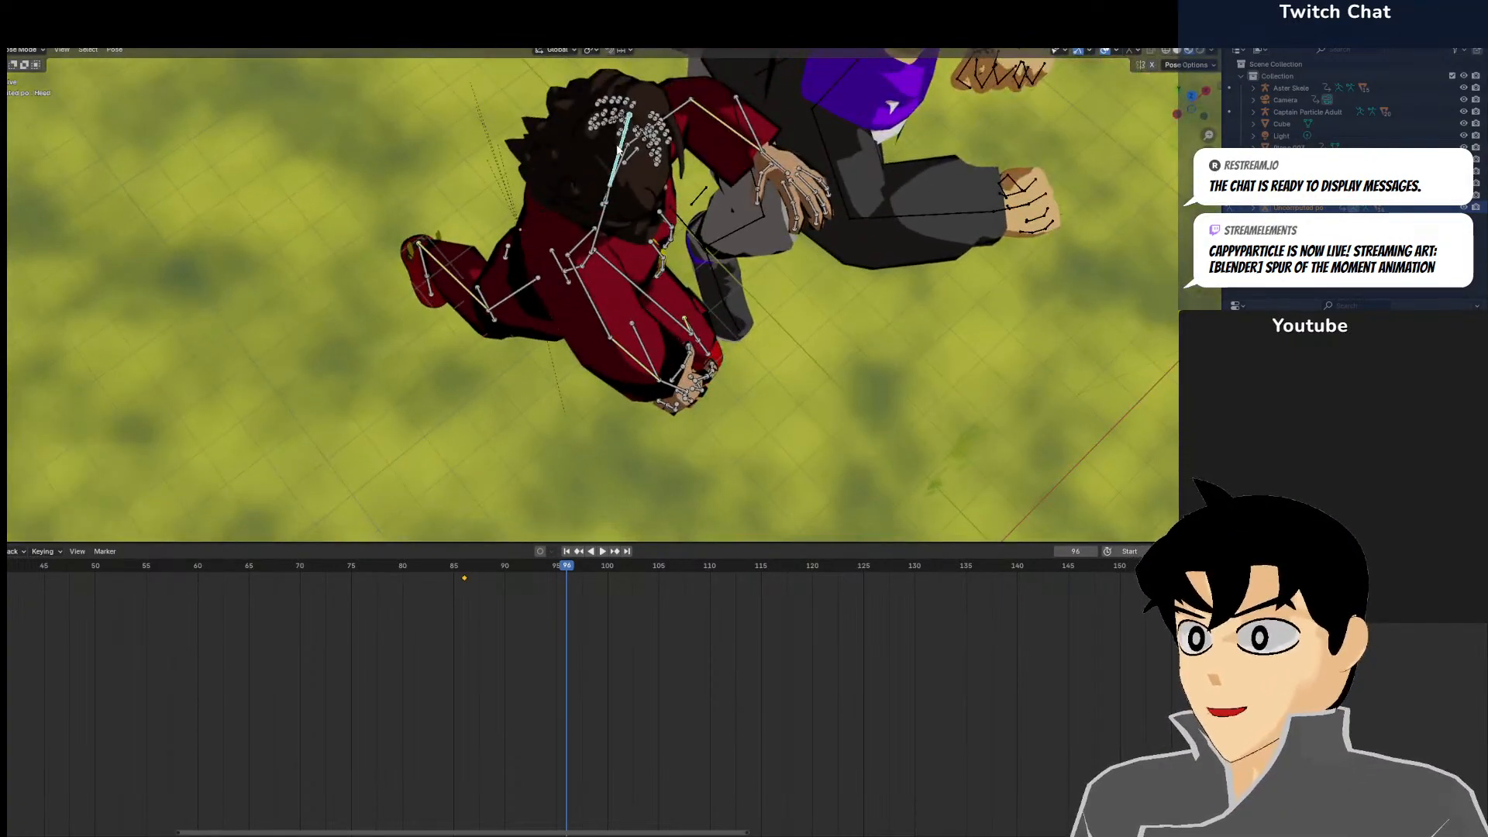
pyautogui.press('KP_7')
pyautogui.press('r')
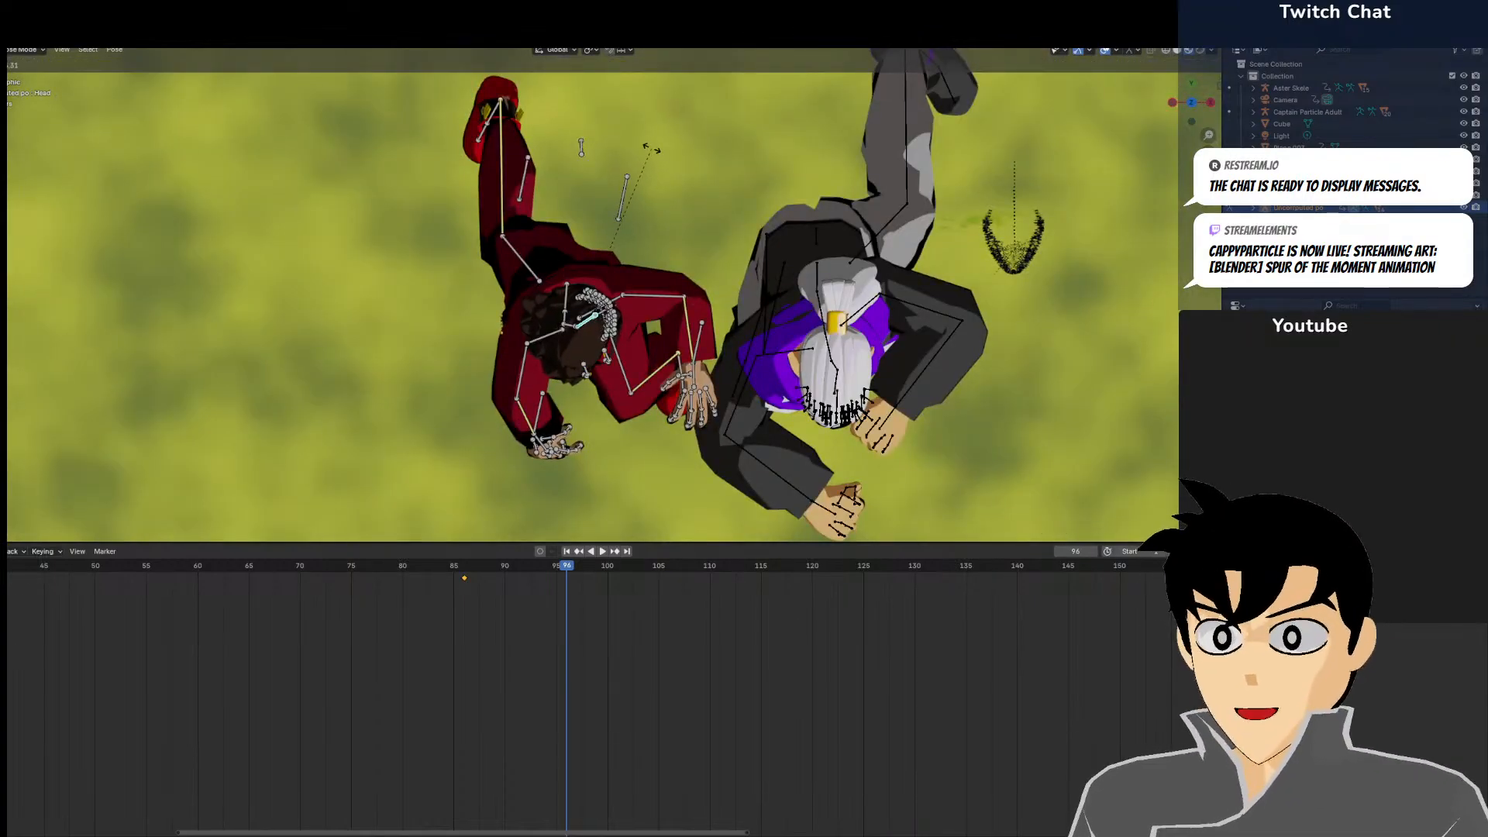
pyautogui.click(649, 153)
# Move the red character's left arm IK bone about -0.68 m X, 3.61 m Y and -0.90 m Z, and rotate it
pyautogui.moveTo(736, 341); pyautogui.dragTo(494, 203, button='middle')
pyautogui.scroll(-5, 585, 182)
pyautogui.scroll(5, 577, 300)
pyautogui.click(432, 212)
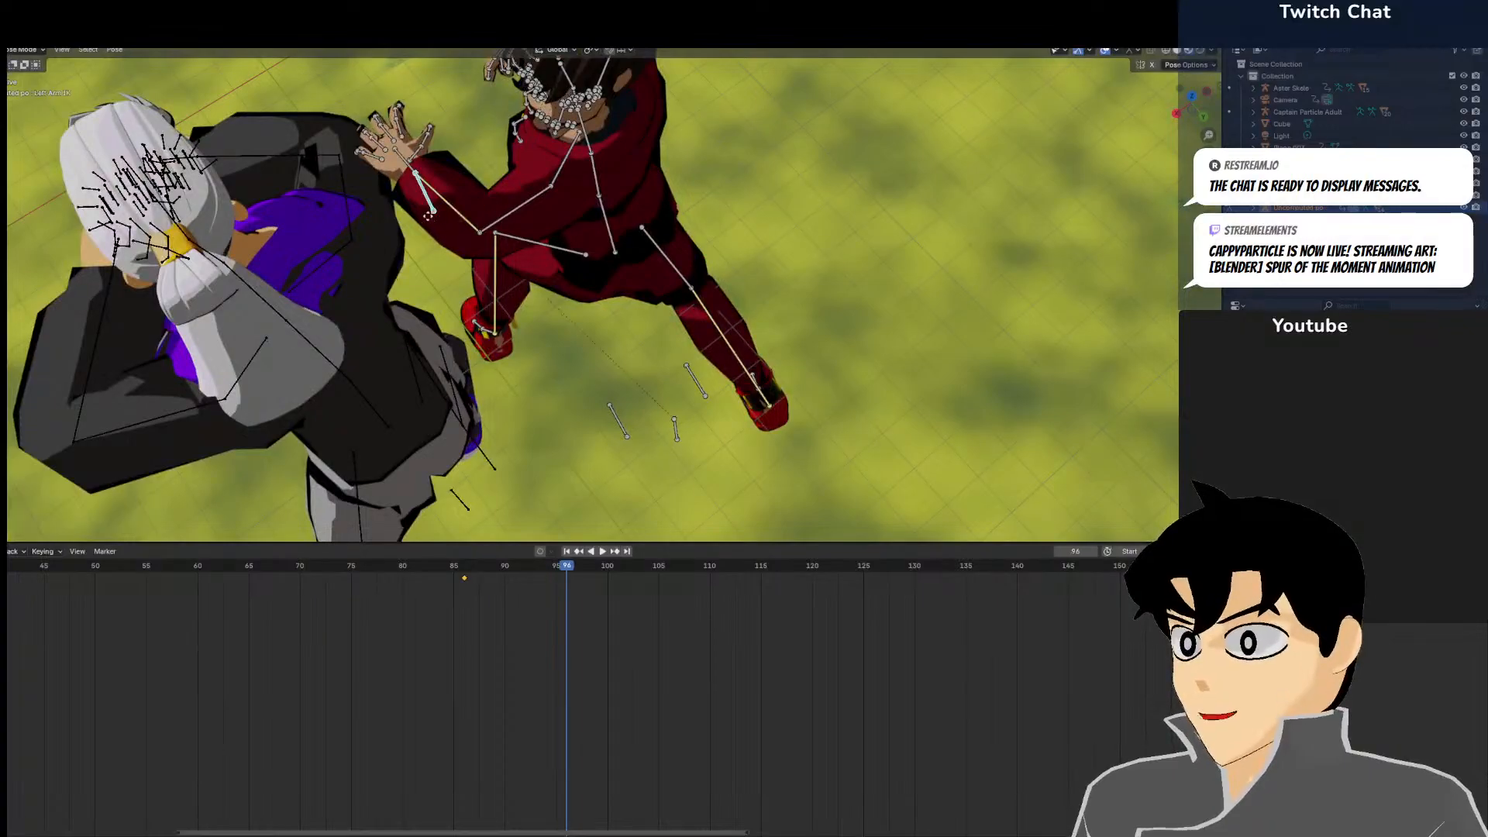
pyautogui.press('g')
pyautogui.click(592, 341)
pyautogui.moveTo(592, 341); pyautogui.dragTo(643, 310, button='middle')
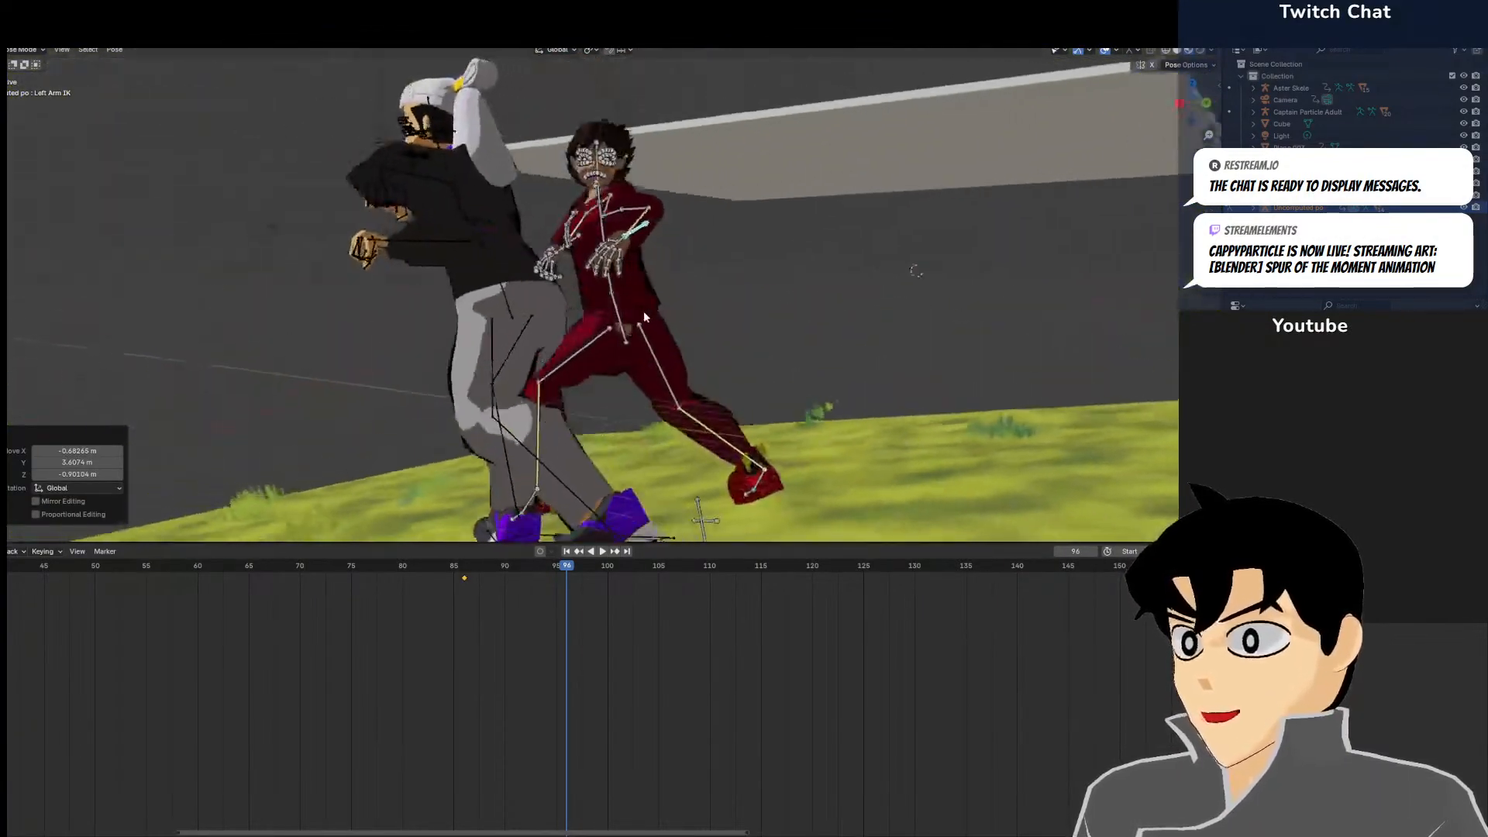
pyautogui.click(650, 211)
pyautogui.press('r')
pyautogui.click(658, 237)
# Pull the red character's right arm back with the hand raised behind the torso, and rotate the right lower arm
pyautogui.moveTo(658, 237); pyautogui.dragTo(649, 279, button='middle')
pyautogui.click(573, 257)
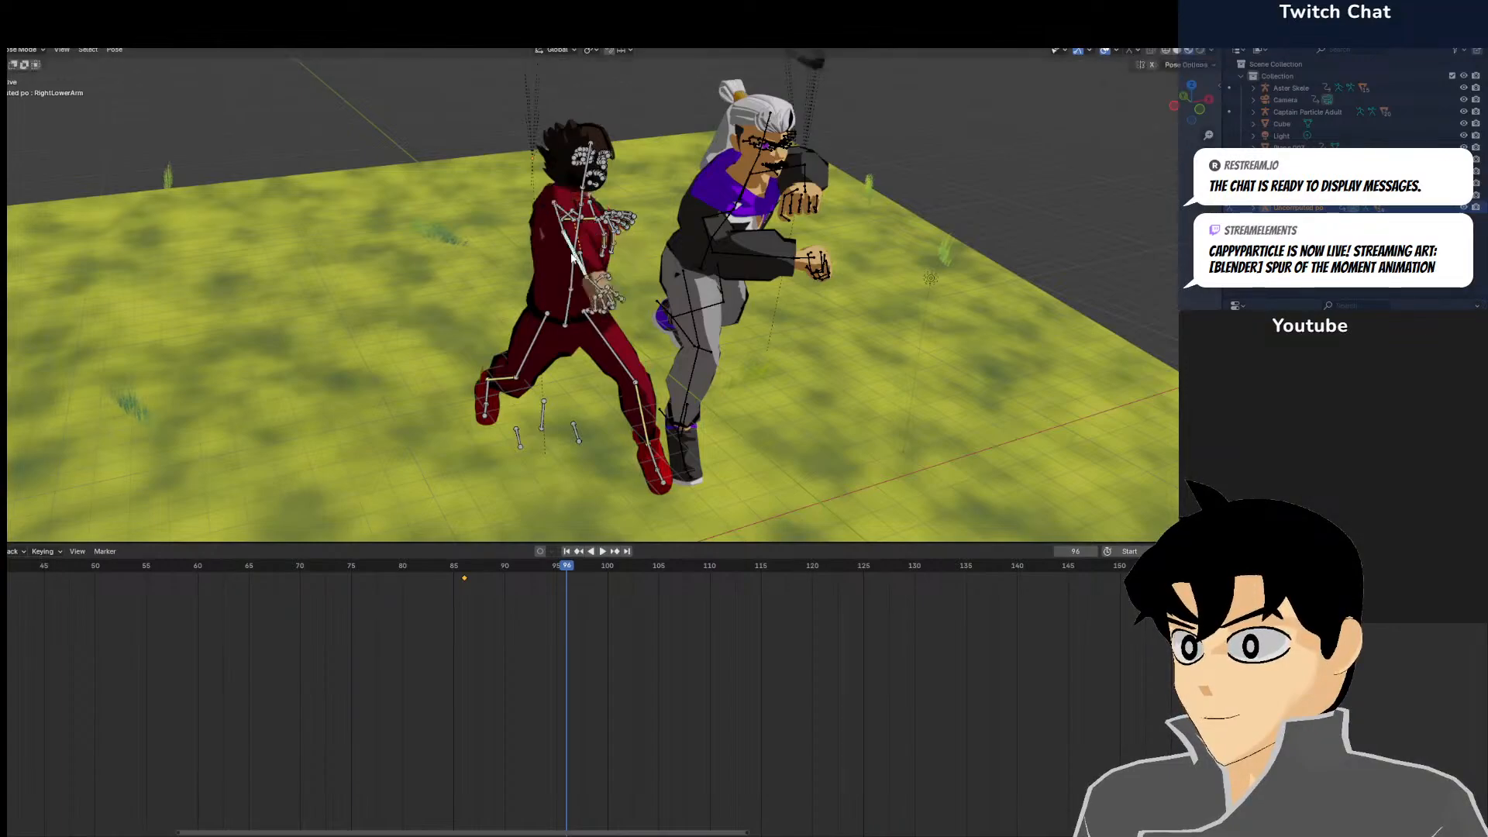
pyautogui.press('g')
pyautogui.click(523, 235)
pyautogui.click(547, 261)
pyautogui.press('r')
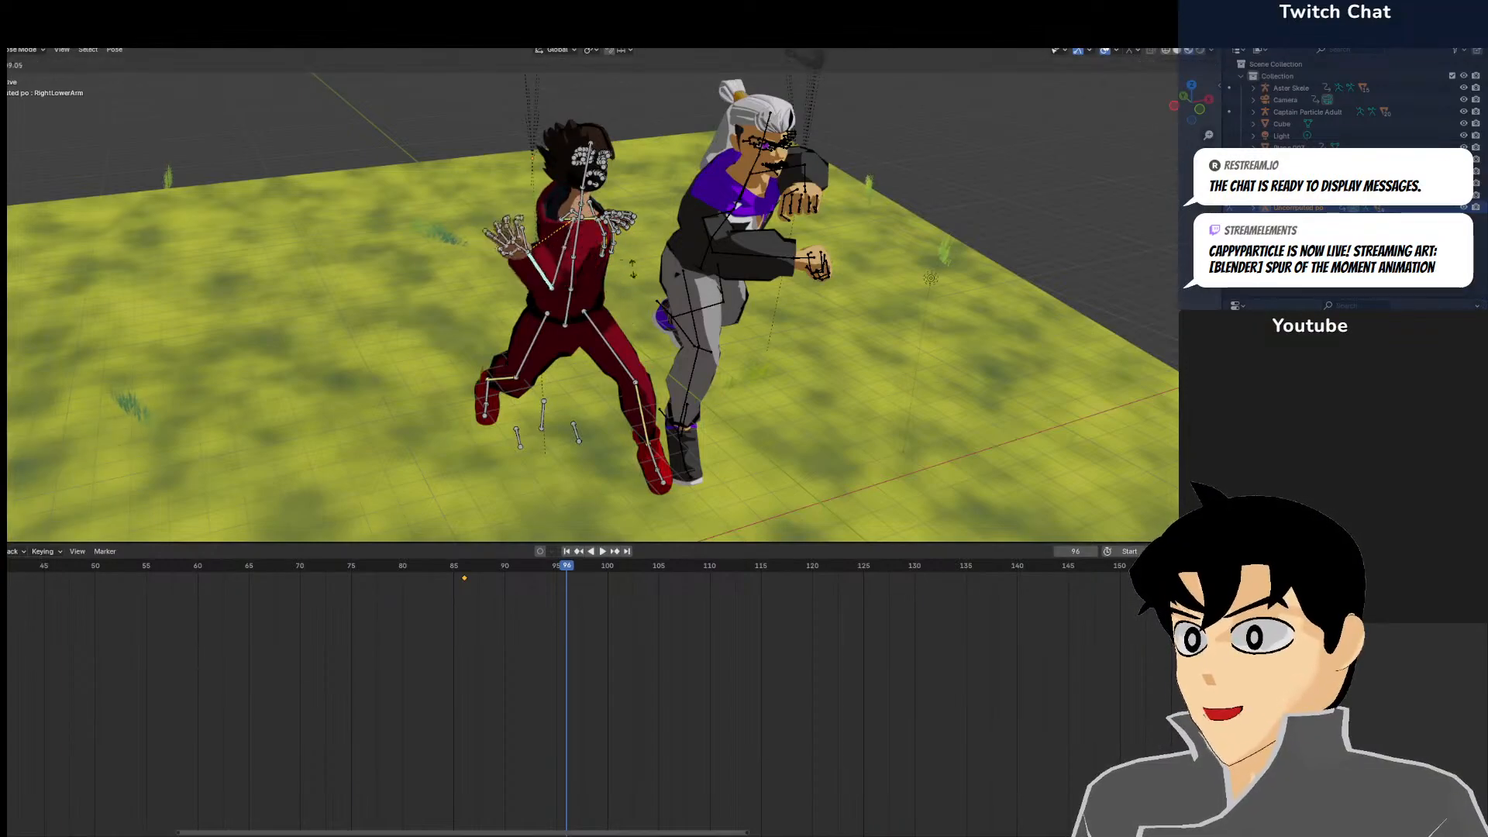
pyautogui.click(752, 271)
# Adjust the turn and tilt of the red character's head with two rotations
pyautogui.moveTo(752, 272); pyautogui.dragTo(466, 347, button='middle')
pyautogui.scroll(5, 466, 347)
pyautogui.keyDown('shift'); pyautogui.moveTo(566, 175); pyautogui.dragTo(475, 331, button='middle'); pyautogui.keyUp('shift')
pyautogui.click(443, 184)
pyautogui.moveTo(527, 217); pyautogui.dragTo(415, 151, button='middle')
pyautogui.press('r')
pyautogui.click(499, 118)
pyautogui.moveTo(499, 118)
pyautogui.mouseDown(button='middle')
pyautogui.moveTo(491, 206)
pyautogui.moveTo(559, 211)
pyautogui.moveTo(542, 296)
pyautogui.moveTo(434, 220)
pyautogui.moveTo(522, 248)
pyautogui.moveTo(580, 178)
pyautogui.moveTo(497, 162)
pyautogui.moveTo(517, 123)
pyautogui.mouseUp(button='middle')
pyautogui.press('r')
pyautogui.click(539, 234)
# Move the red character's left eye bone about -0.07 m X, 0.03 m Y and 0.03 m Z to shift the gaze
pyautogui.moveTo(499, 175); pyautogui.dragTo(453, 279, button='middle')
pyautogui.click(394, 256)
pyautogui.press('g')
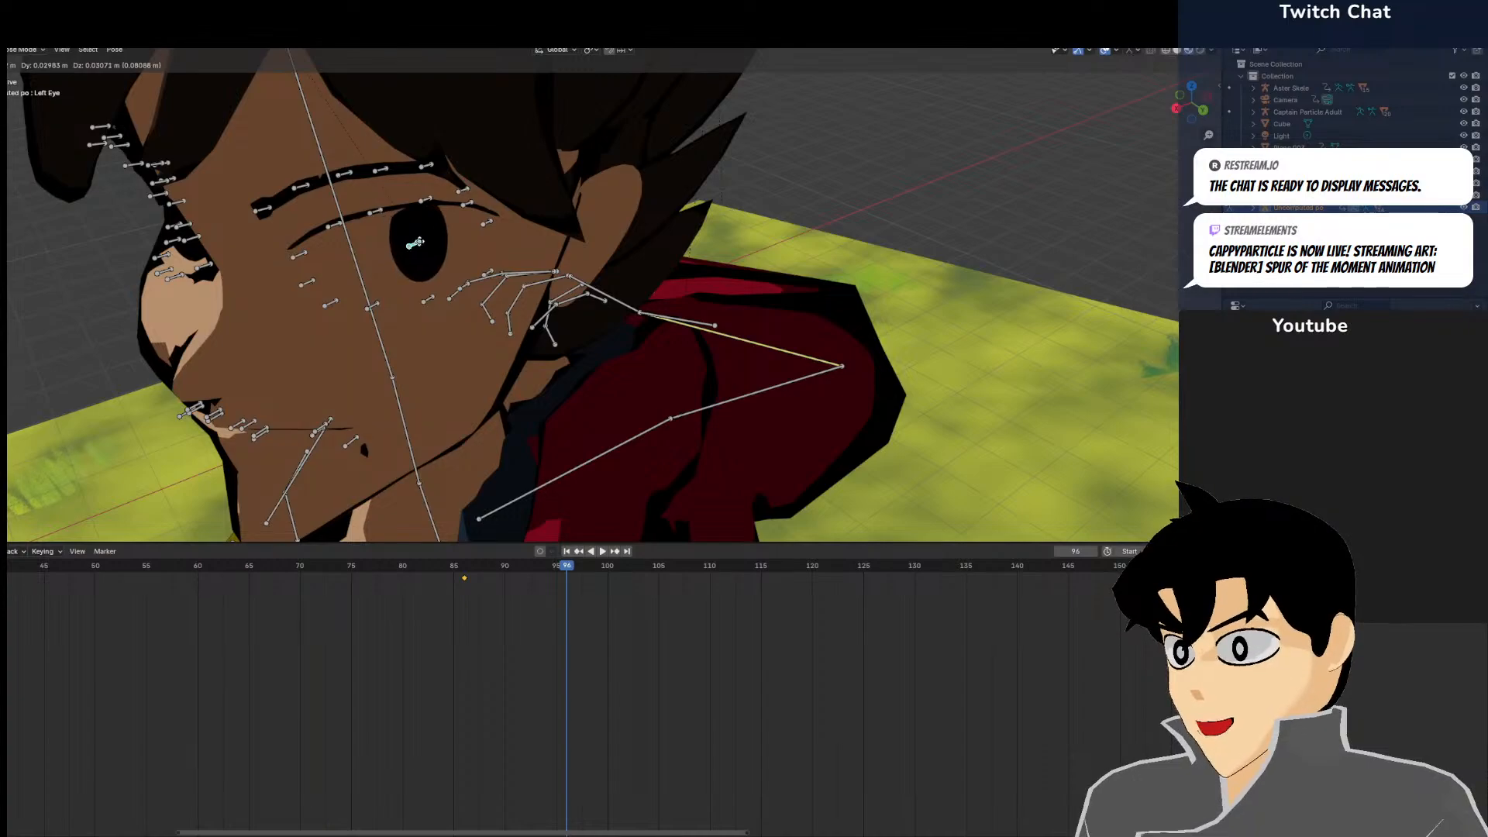
pyautogui.click(418, 242)
pyautogui.scroll(-7, 682, 236)
pyautogui.moveTo(713, 225); pyautogui.dragTo(540, 303, button='middle')
pyautogui.scroll(5, 677, 206)
pyautogui.moveTo(843, 196); pyautogui.dragTo(537, 318, button='middle')
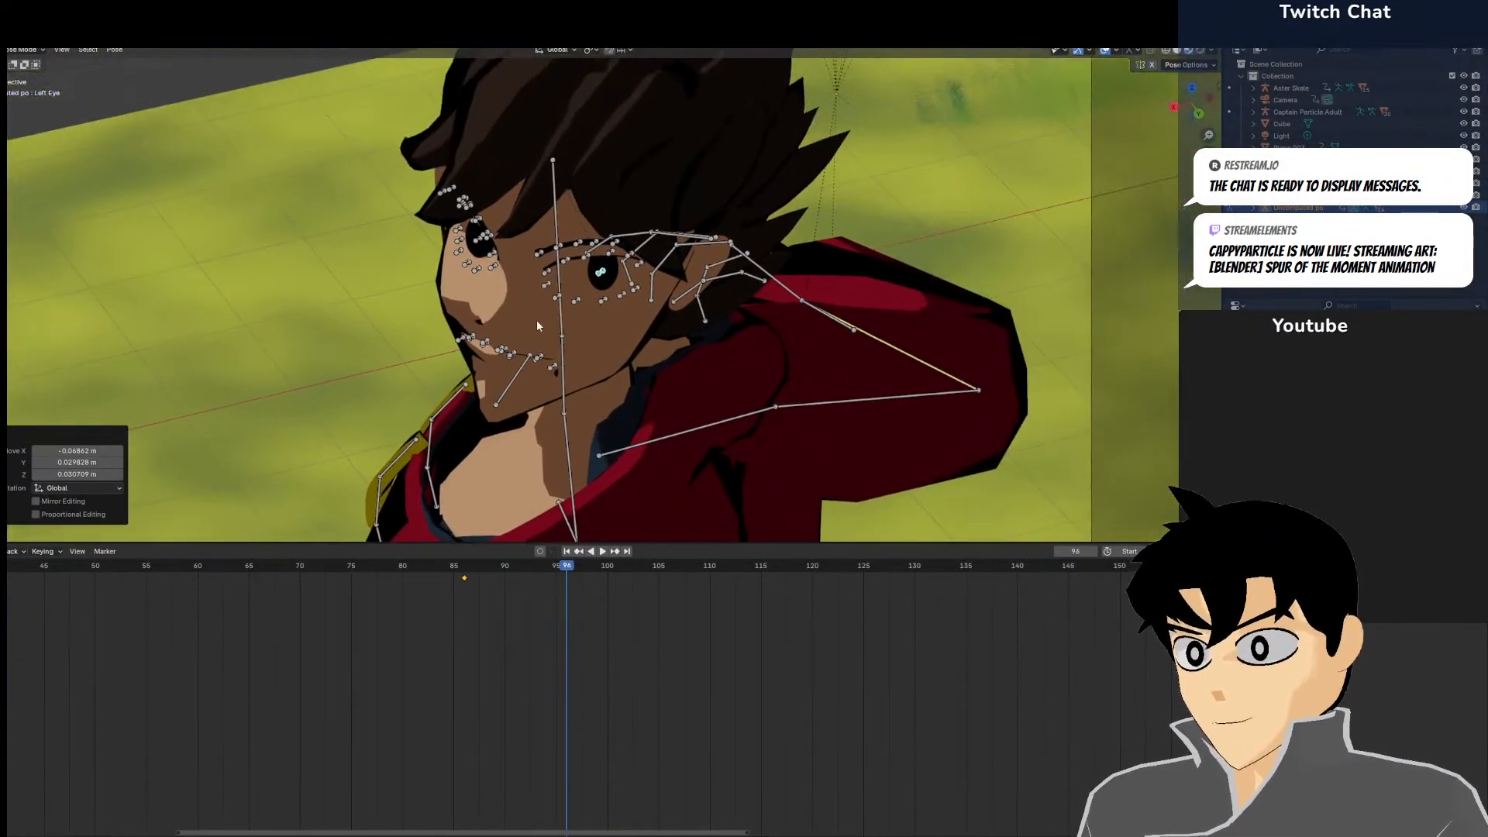
# Keyframe all of the red character's bones at frame 96, and deselect them
pyautogui.press('a')
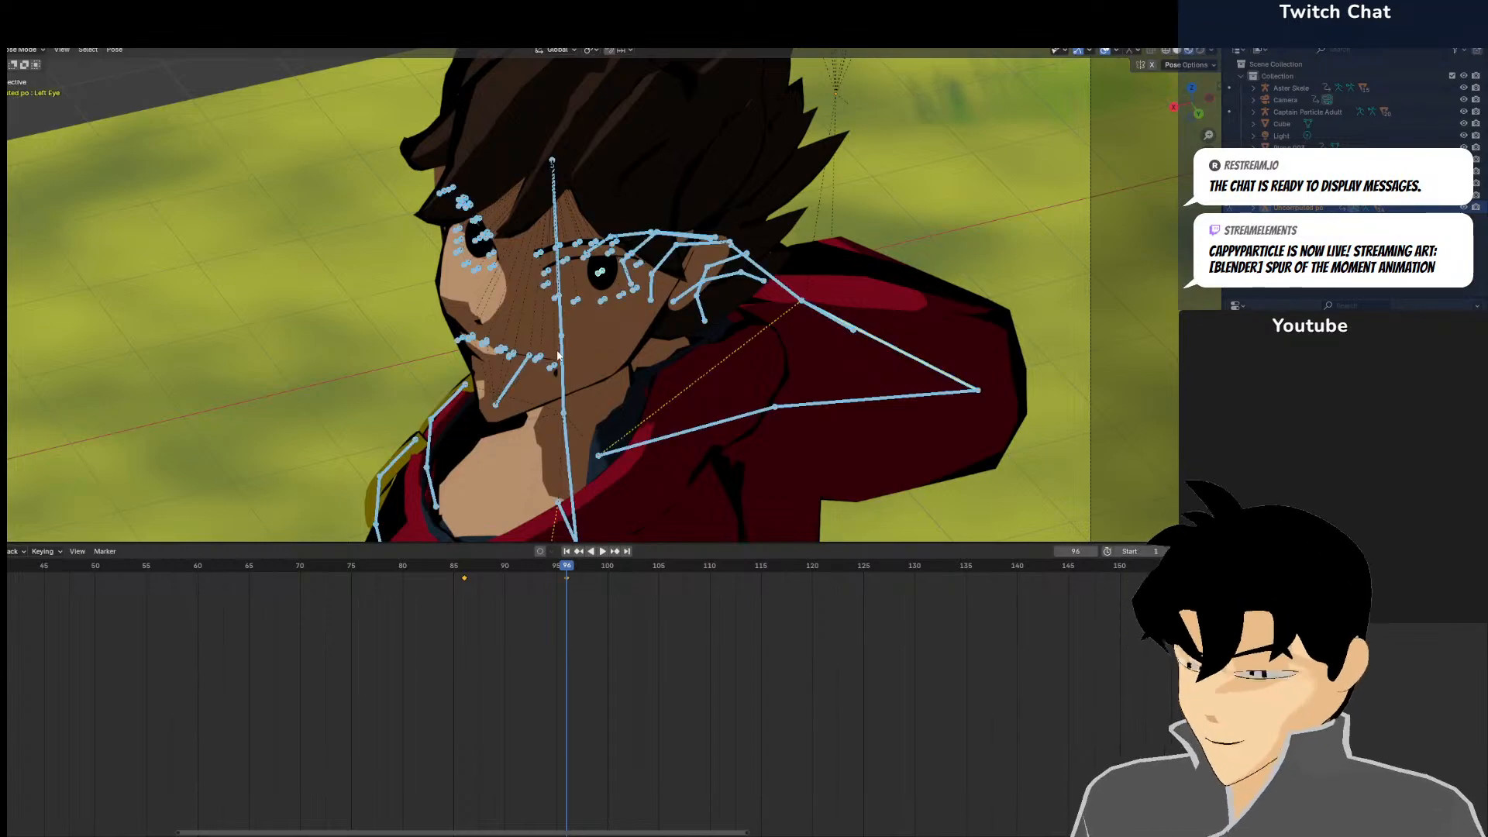
pyautogui.scroll(-7, 557, 358)
pyautogui.scroll(3, 831, 352)
pyautogui.click(830, 352)
pyautogui.scroll(5, 799, 378)
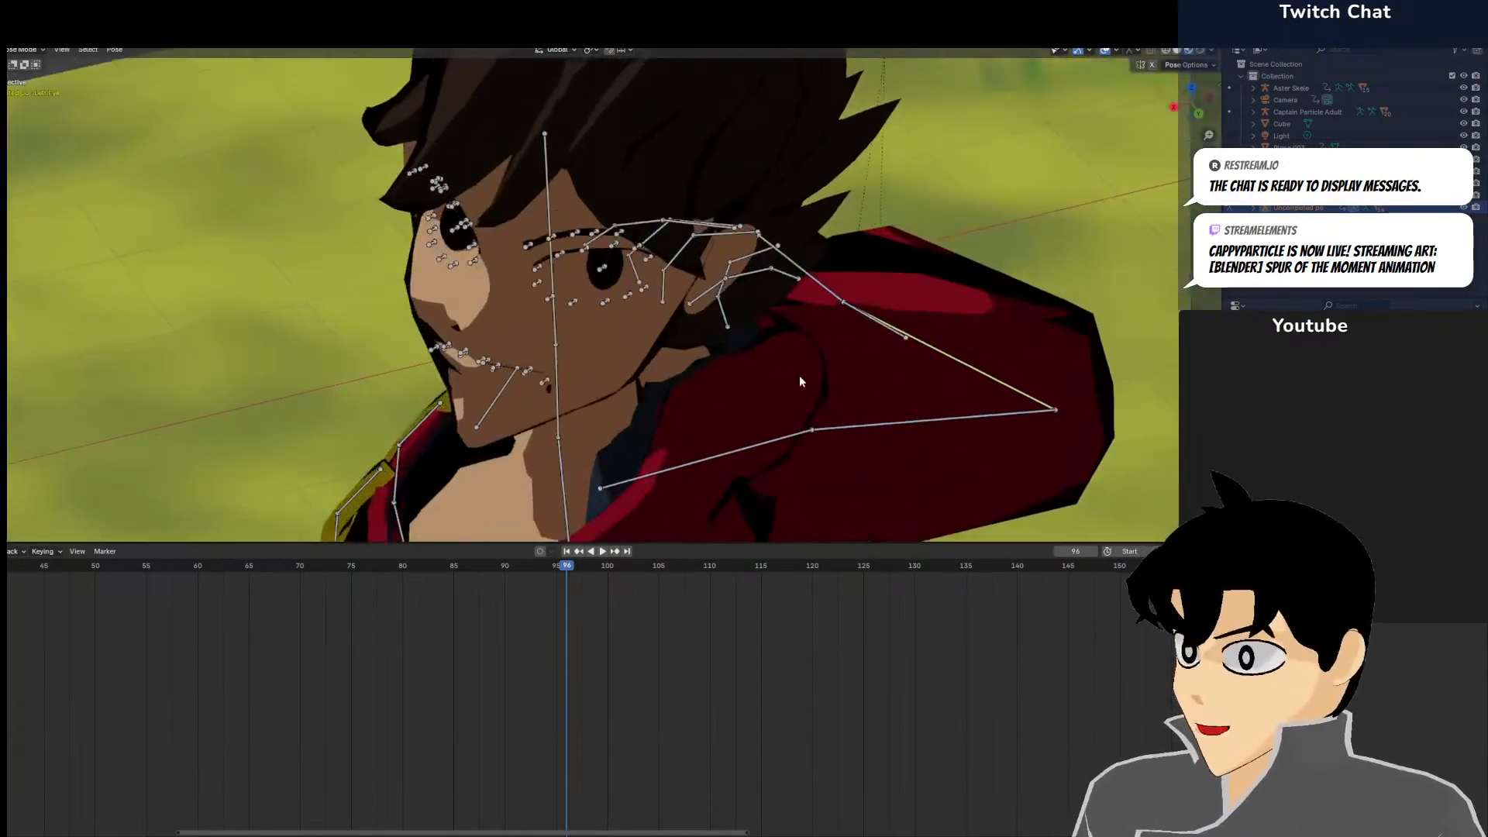
pyautogui.scroll(-6, 746, 362)
pyautogui.scroll(5, 690, 442)
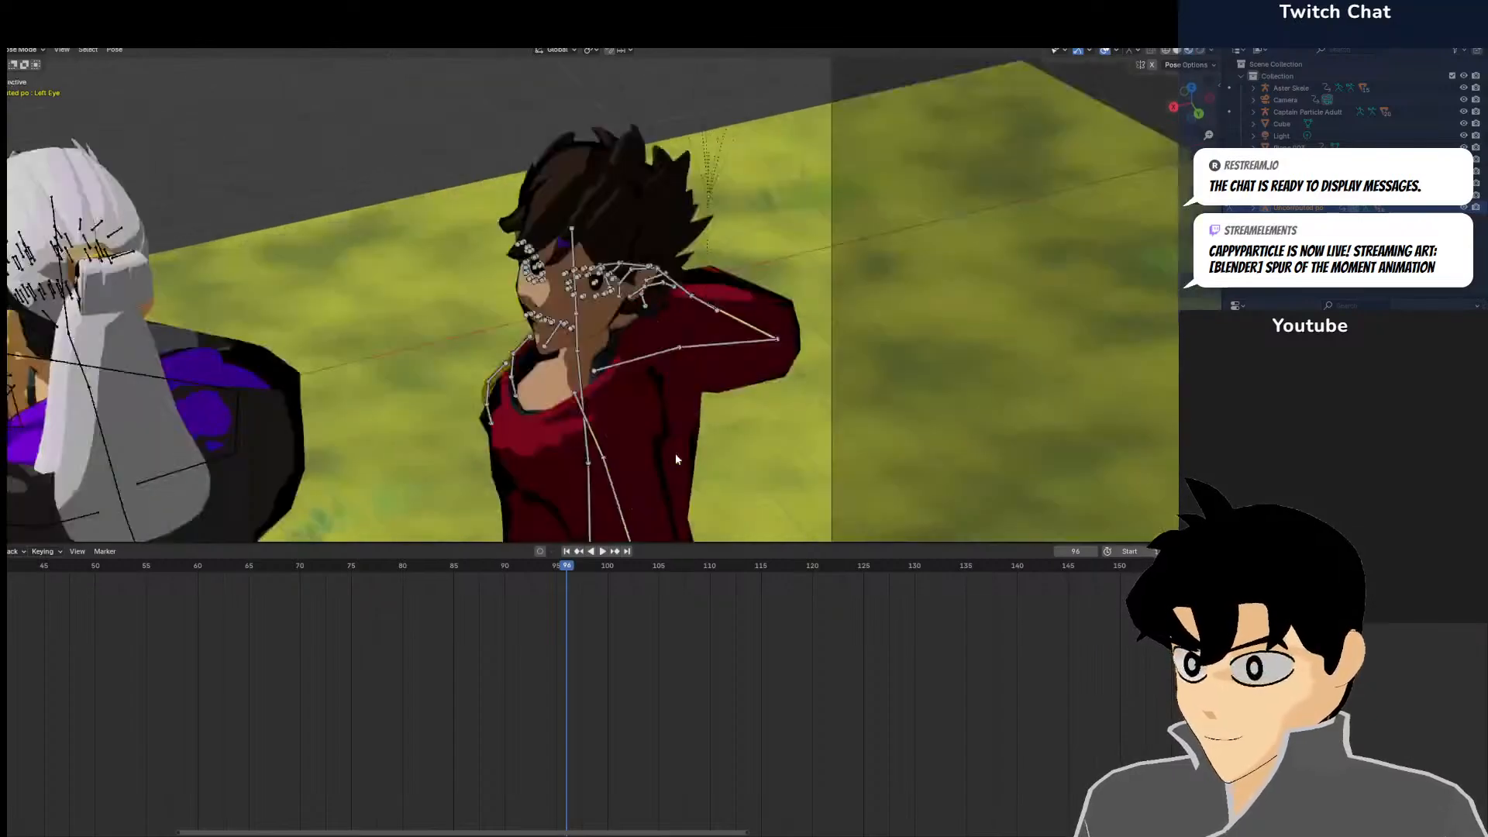
# At frame 93, move the red character's left arm IK about 1.07 m X, -0.32 m Y and -0.13 m Z, and insert a Location keyframe
pyautogui.moveTo(647, 449); pyautogui.dragTo(625, 393, button='middle')
pyautogui.moveTo(522, 634)
pyautogui.mouseDown()
pyautogui.moveTo(462, 626)
pyautogui.moveTo(592, 638)
pyautogui.moveTo(519, 634)
pyautogui.moveTo(533, 630)
pyautogui.mouseUp()
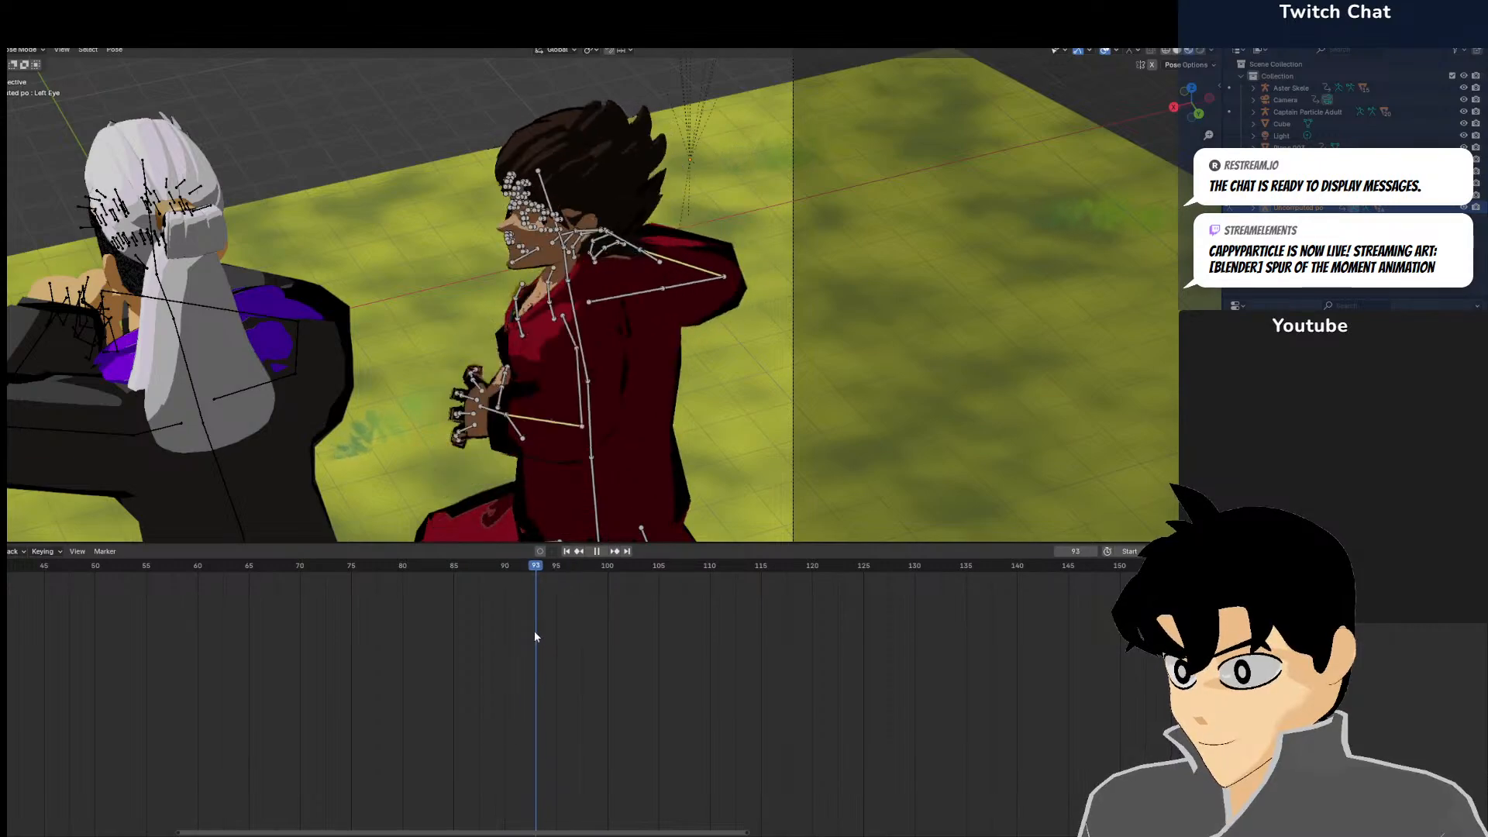
pyautogui.press('g')
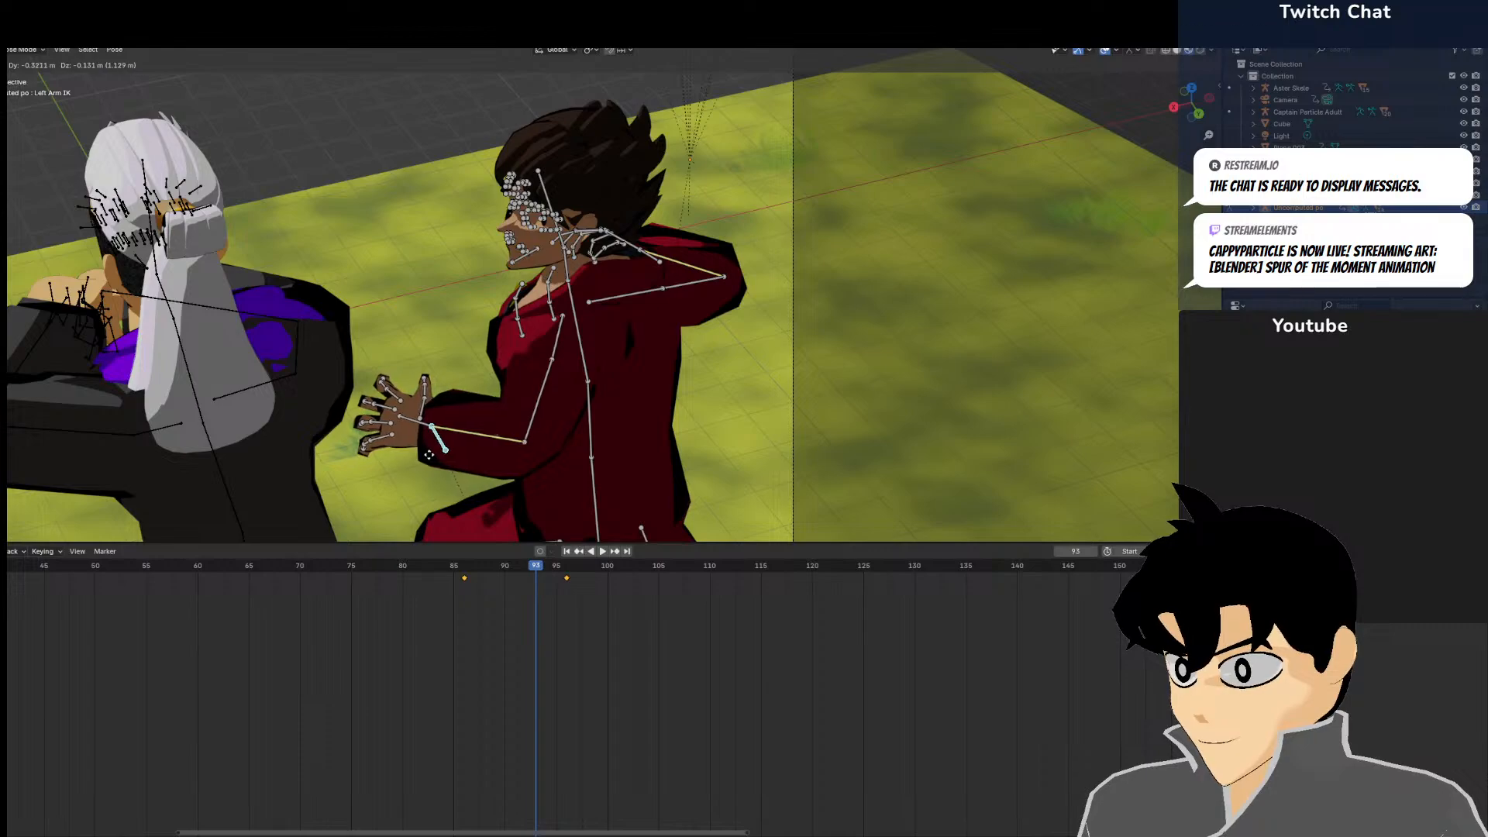
pyautogui.click(430, 459)
pyautogui.press('k')
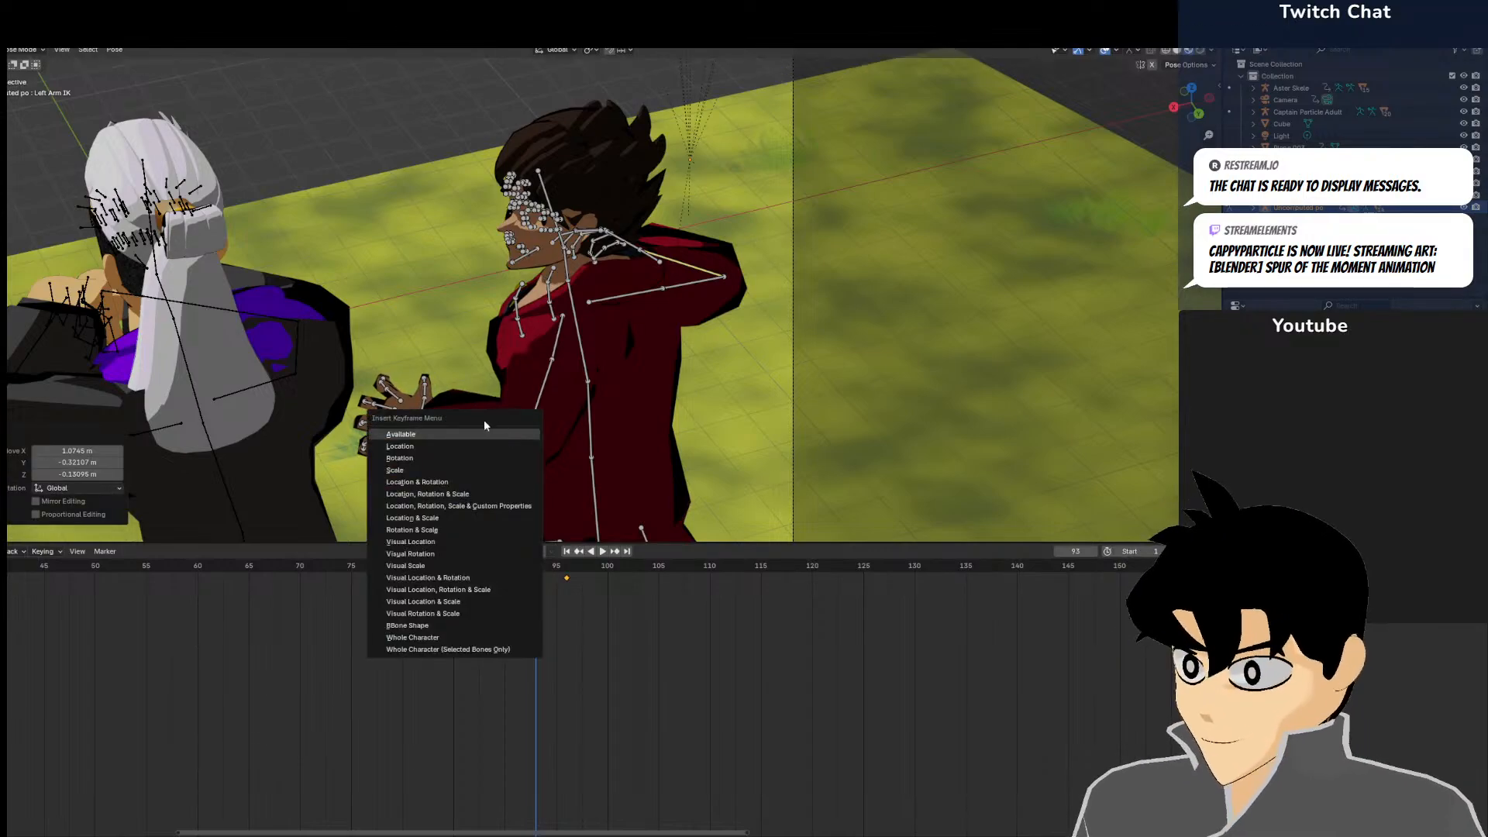
pyautogui.click(448, 446)
# Play back the red character's turn around frames 90 to 99 and check the left arm's motion from close and wider views
pyautogui.press('space')
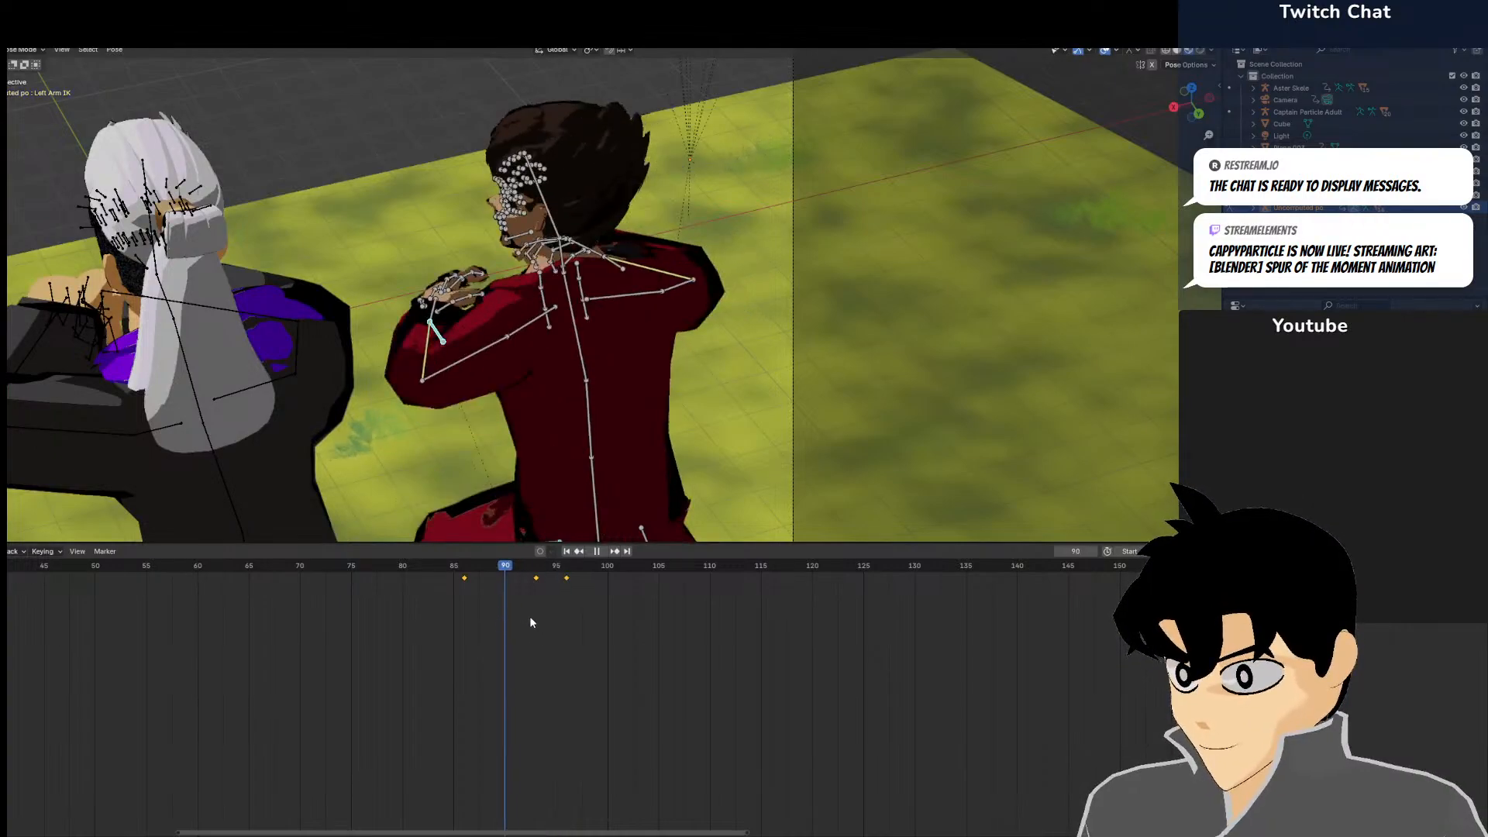
pyautogui.scroll(5, 563, 383)
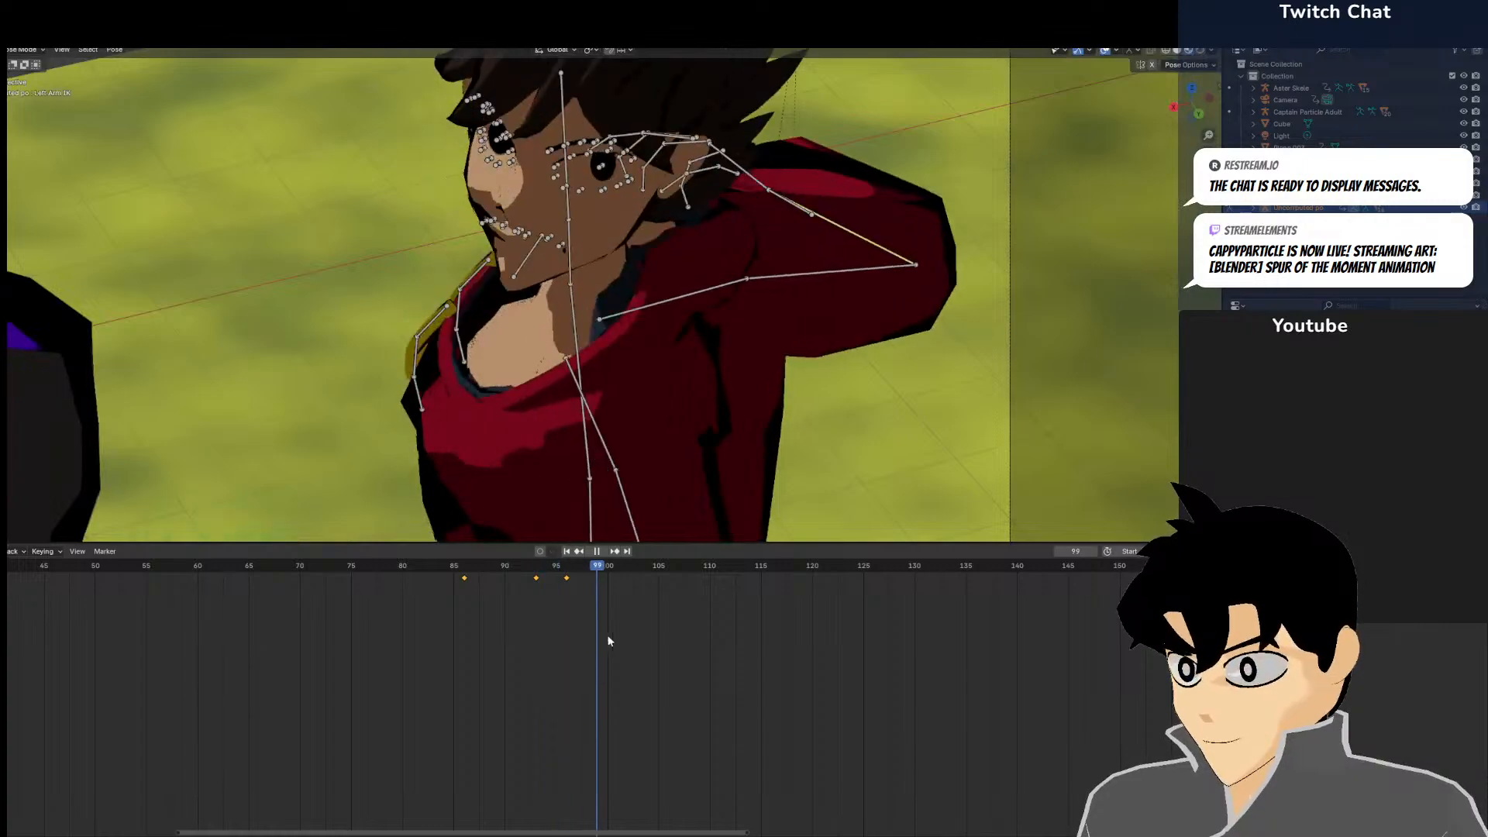
pyautogui.press('space')
pyautogui.scroll(-5, 687, 341)
pyautogui.scroll(3, 686, 341)
pyautogui.scroll(-4, 657, 329)
pyautogui.moveTo(657, 328); pyautogui.dragTo(602, 438, button='middle')
pyautogui.press('space')
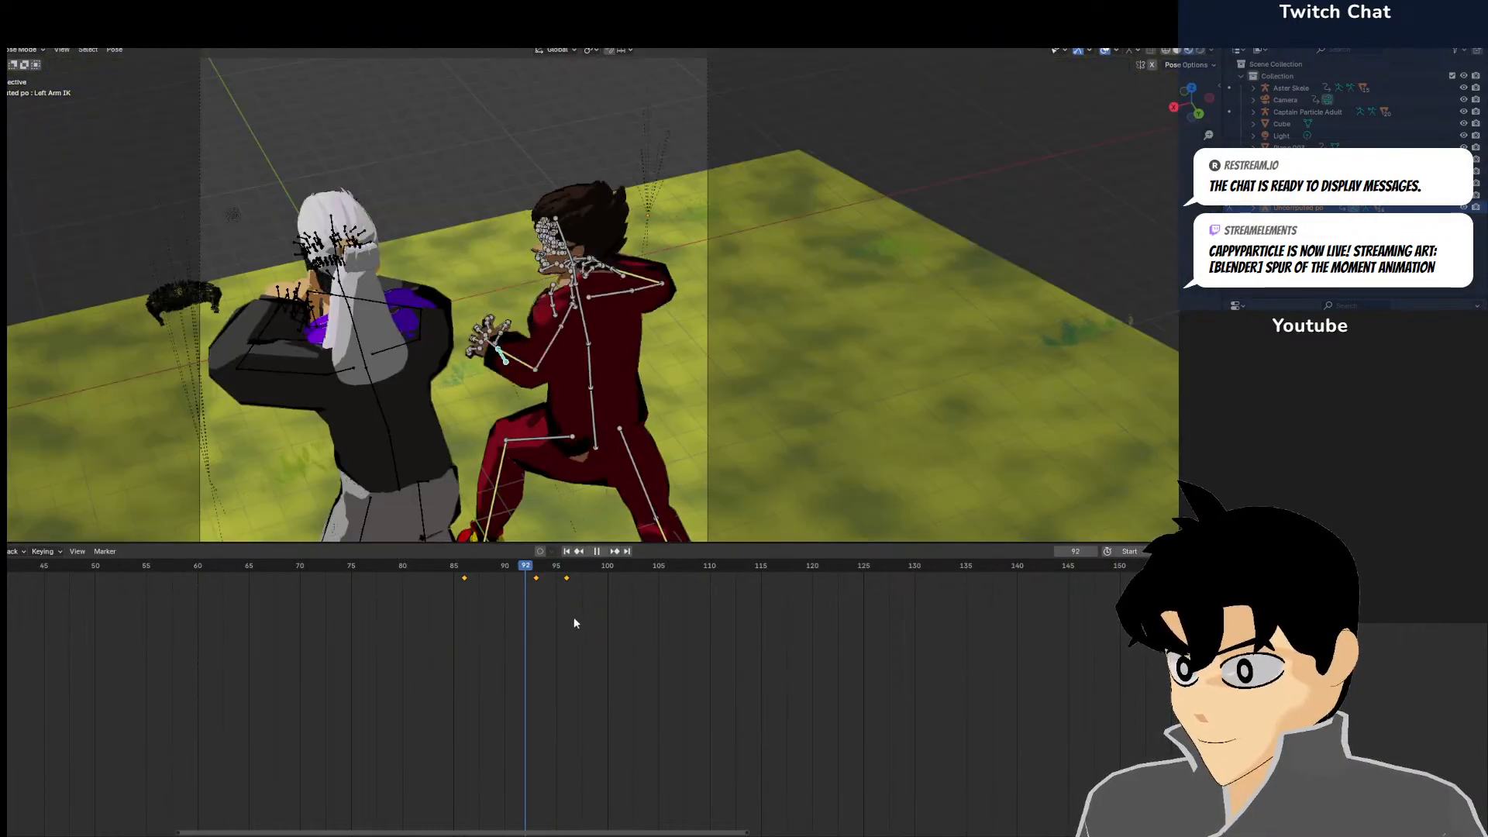
pyautogui.press('space')
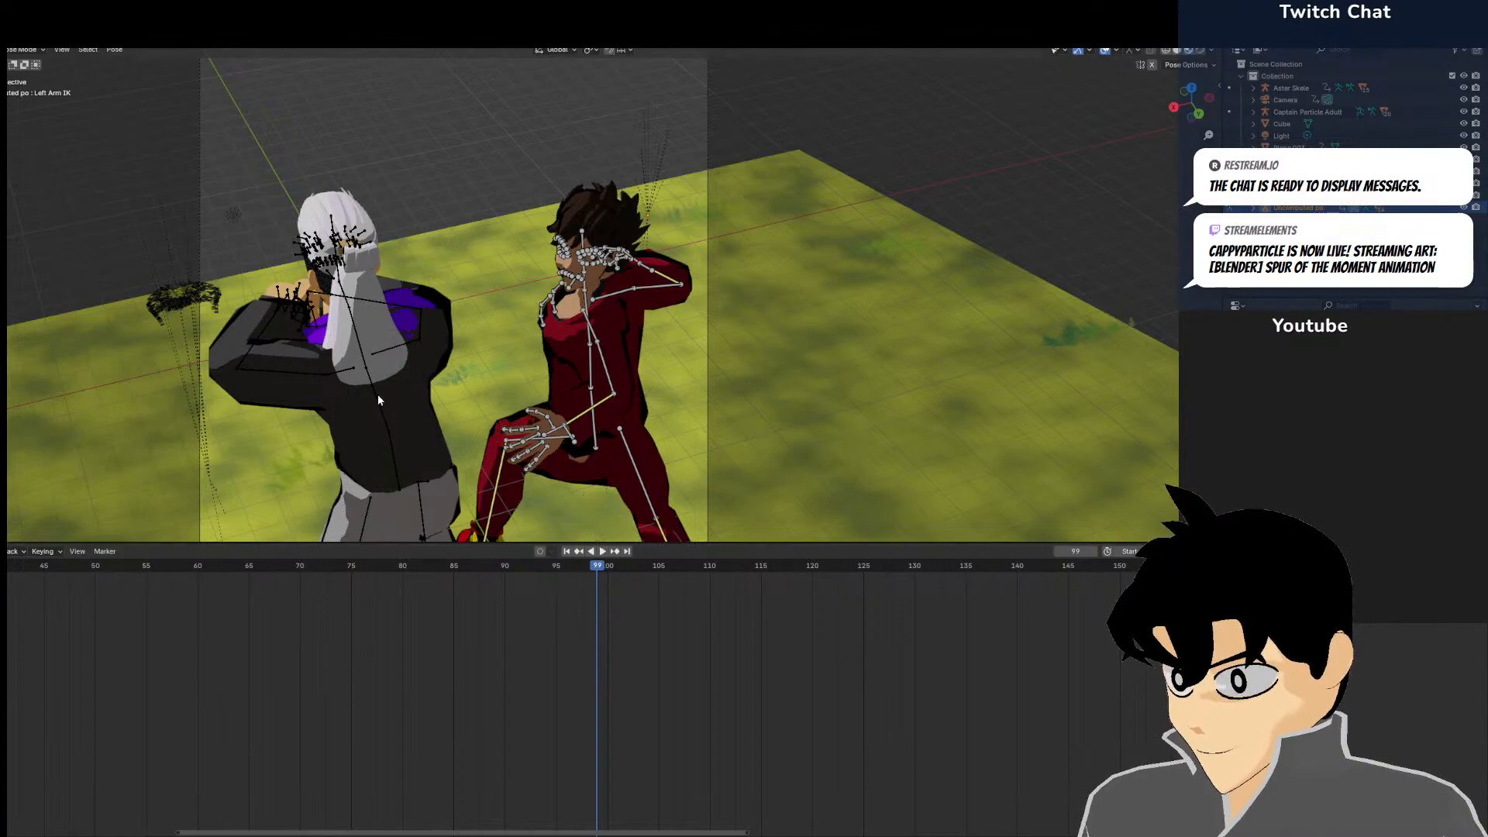
pyautogui.hotkey('ctrl', 'Tab')
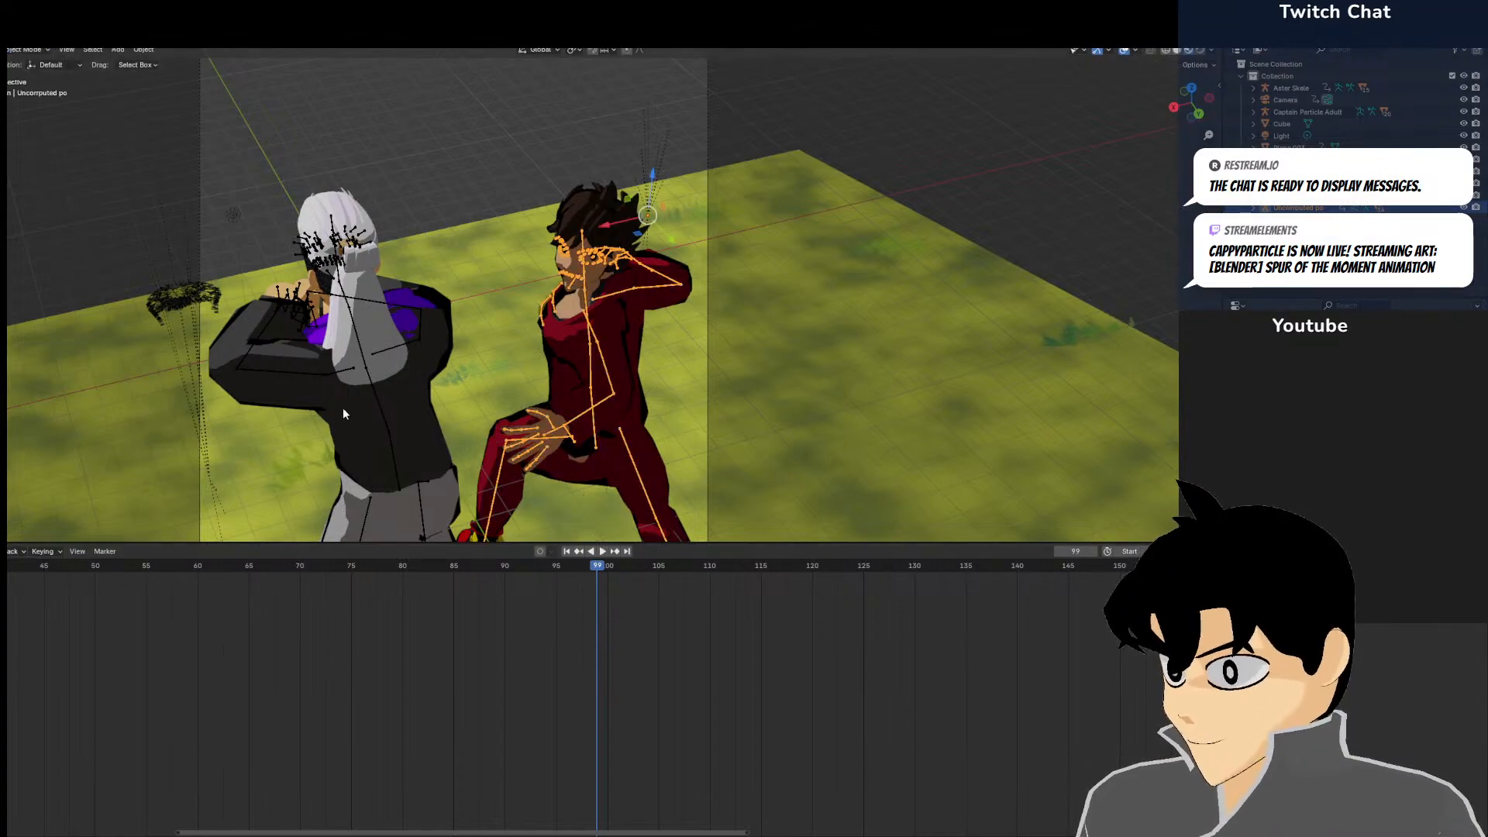
pyautogui.click(372, 403)
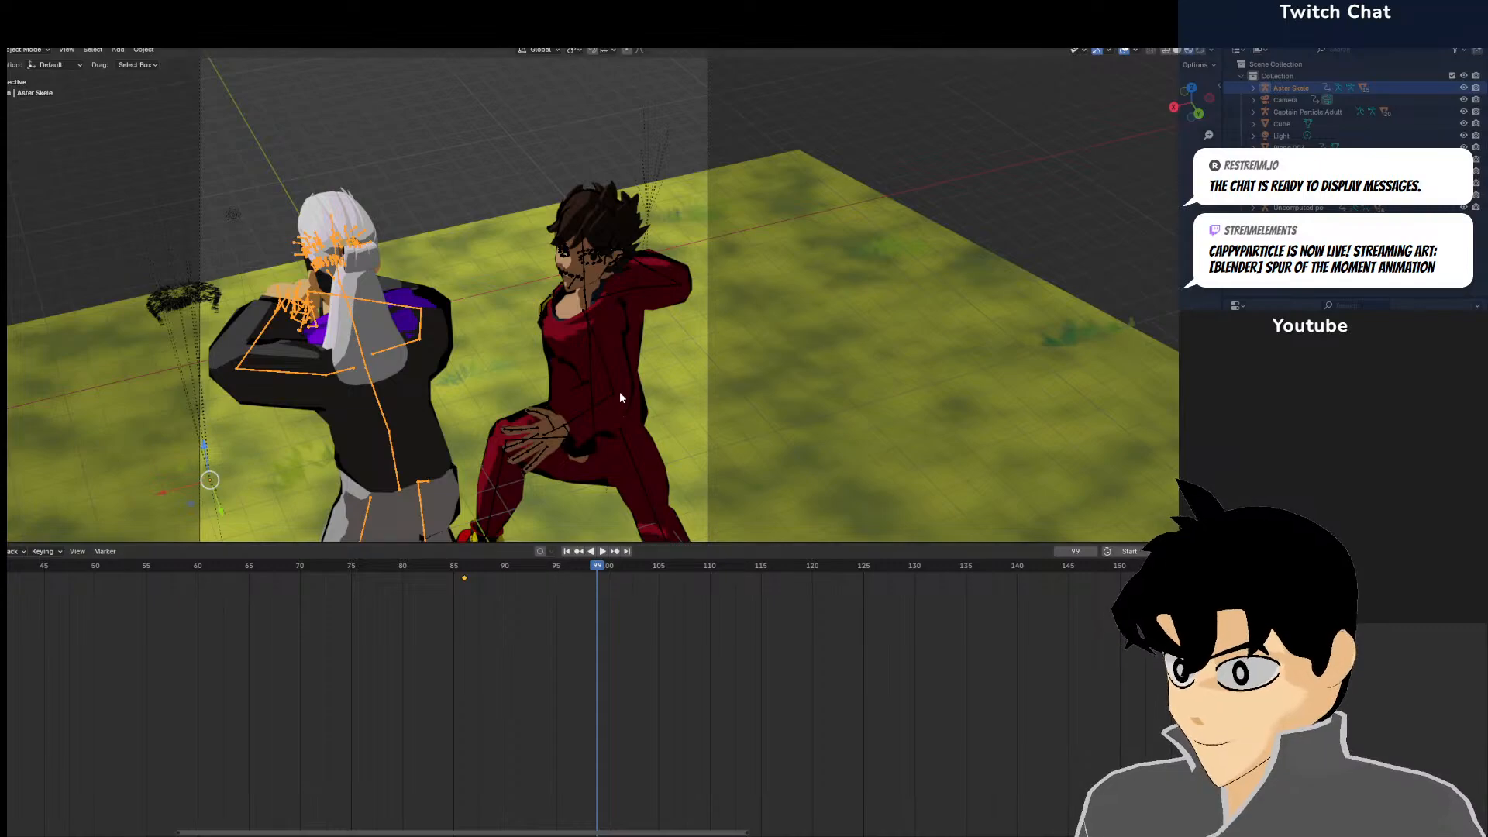
pyautogui.click(588, 393)
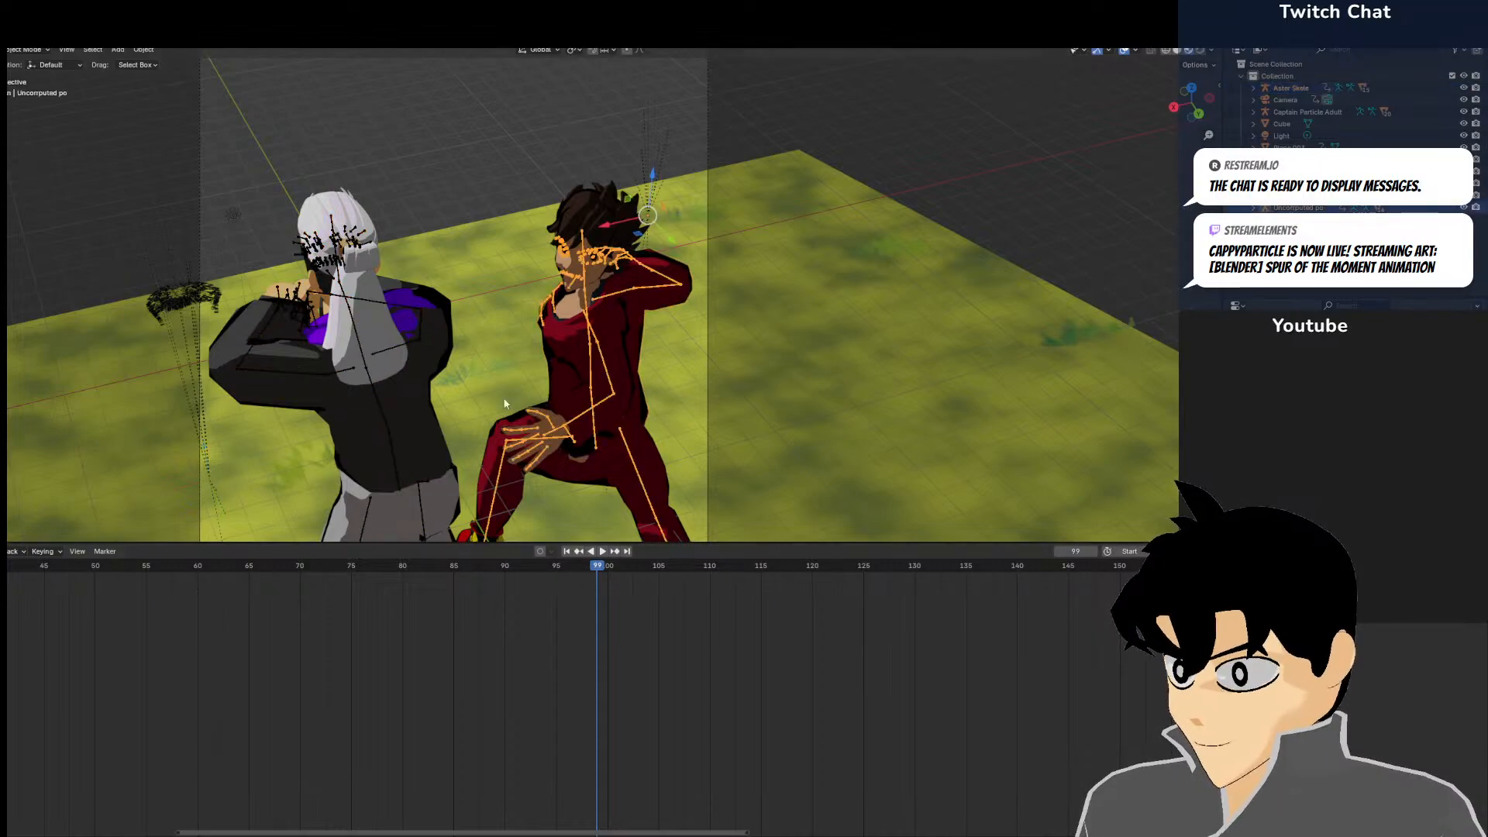
pyautogui.click(21, 51)
pyautogui.click(11, 78)
pyautogui.click(21, 53)
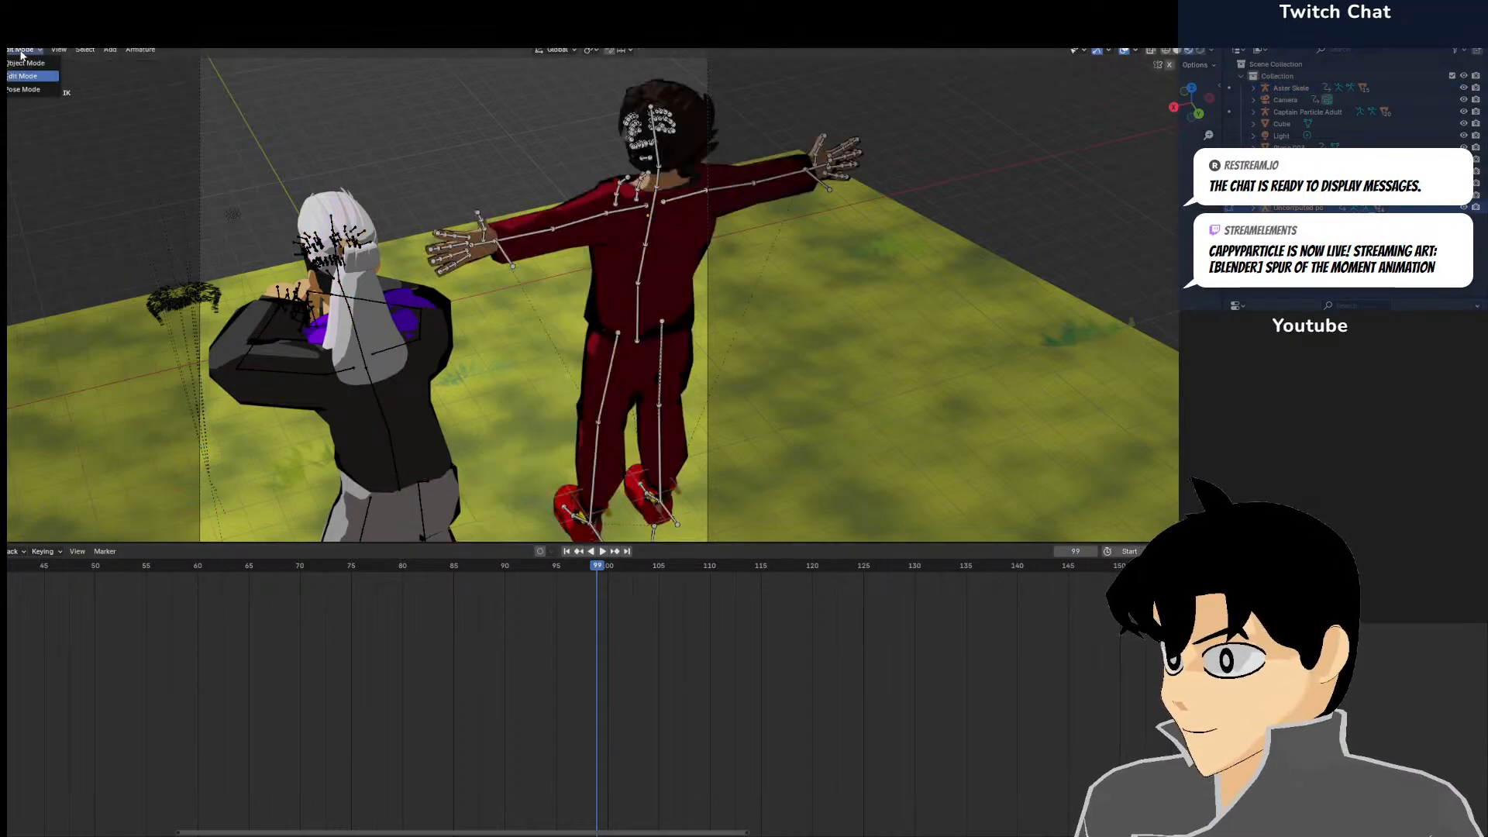
pyautogui.click(31, 91)
pyautogui.press('a')
# Go to frame 92 and switch from the red character's rig to the white-haired character's rig in Pose Mode
pyautogui.moveTo(578, 587); pyautogui.dragTo(528, 584)
pyautogui.click(15, 53)
pyautogui.click(15, 65)
pyautogui.click(383, 389)
pyautogui.click(383, 389)
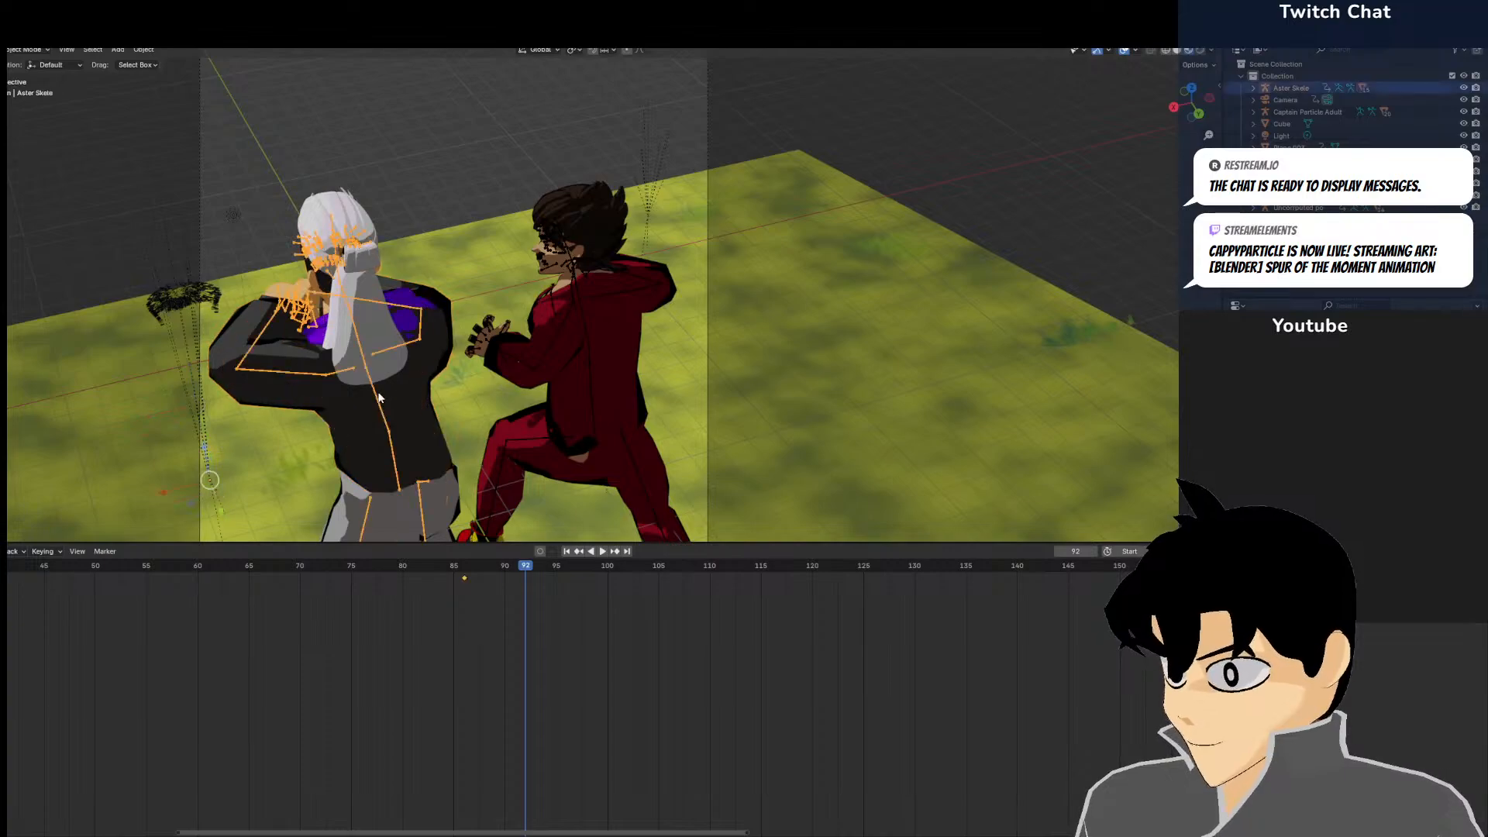
pyautogui.click(29, 51)
pyautogui.click(28, 90)
# Rotate the white-haired character's spine and upper torso bones from above to turn the upper body toward the red character
pyautogui.click(383, 395)
pyautogui.press('KP_0')
pyautogui.press('KP_7')
pyautogui.press('r')
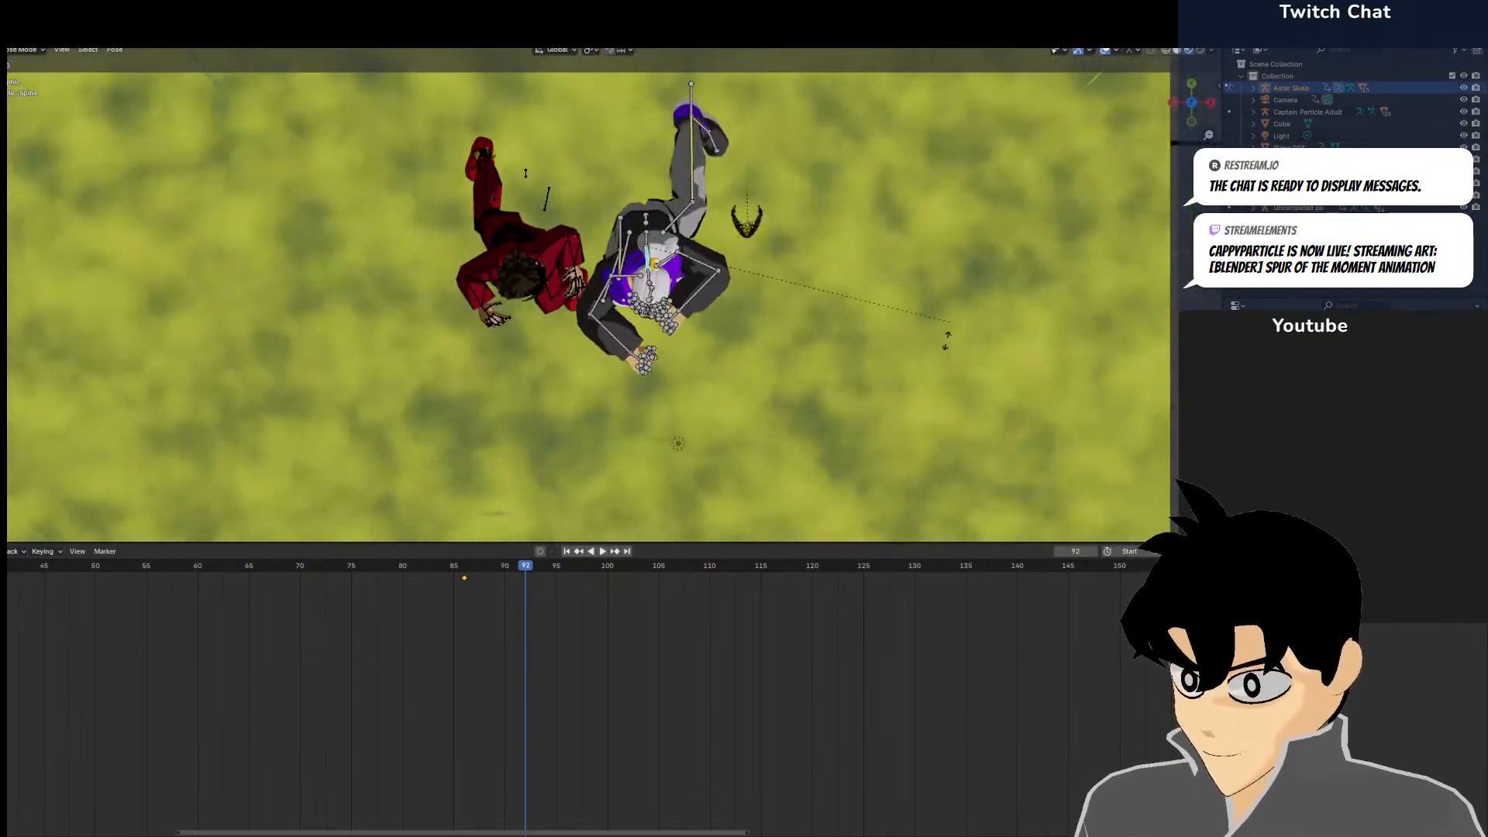
pyautogui.click(899, 411)
pyautogui.moveTo(857, 350); pyautogui.dragTo(881, 211, button='middle')
pyautogui.press('KP_7')
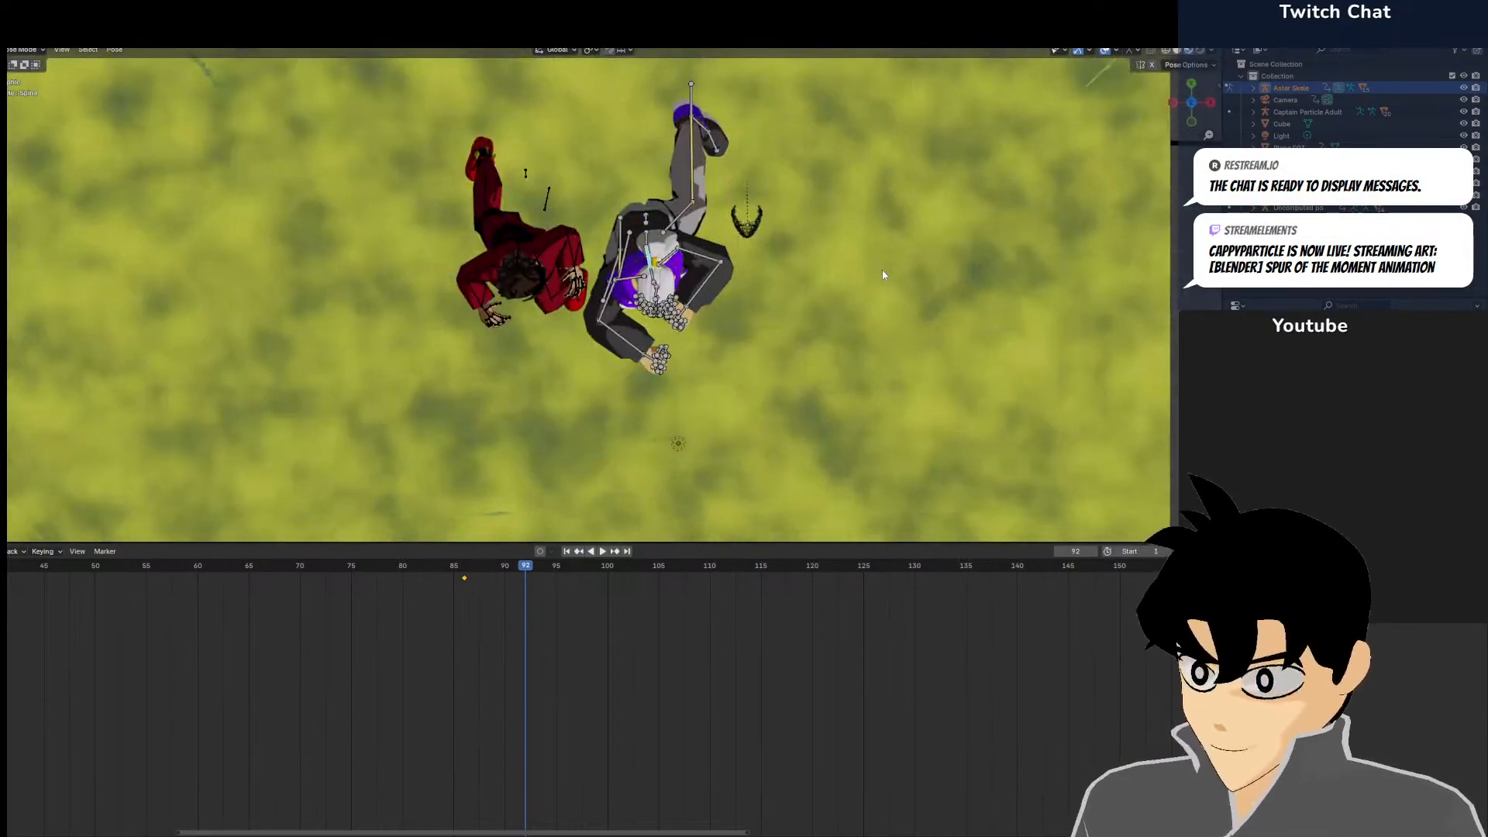
pyautogui.press('r')
pyautogui.click(862, 413)
pyautogui.click(637, 276)
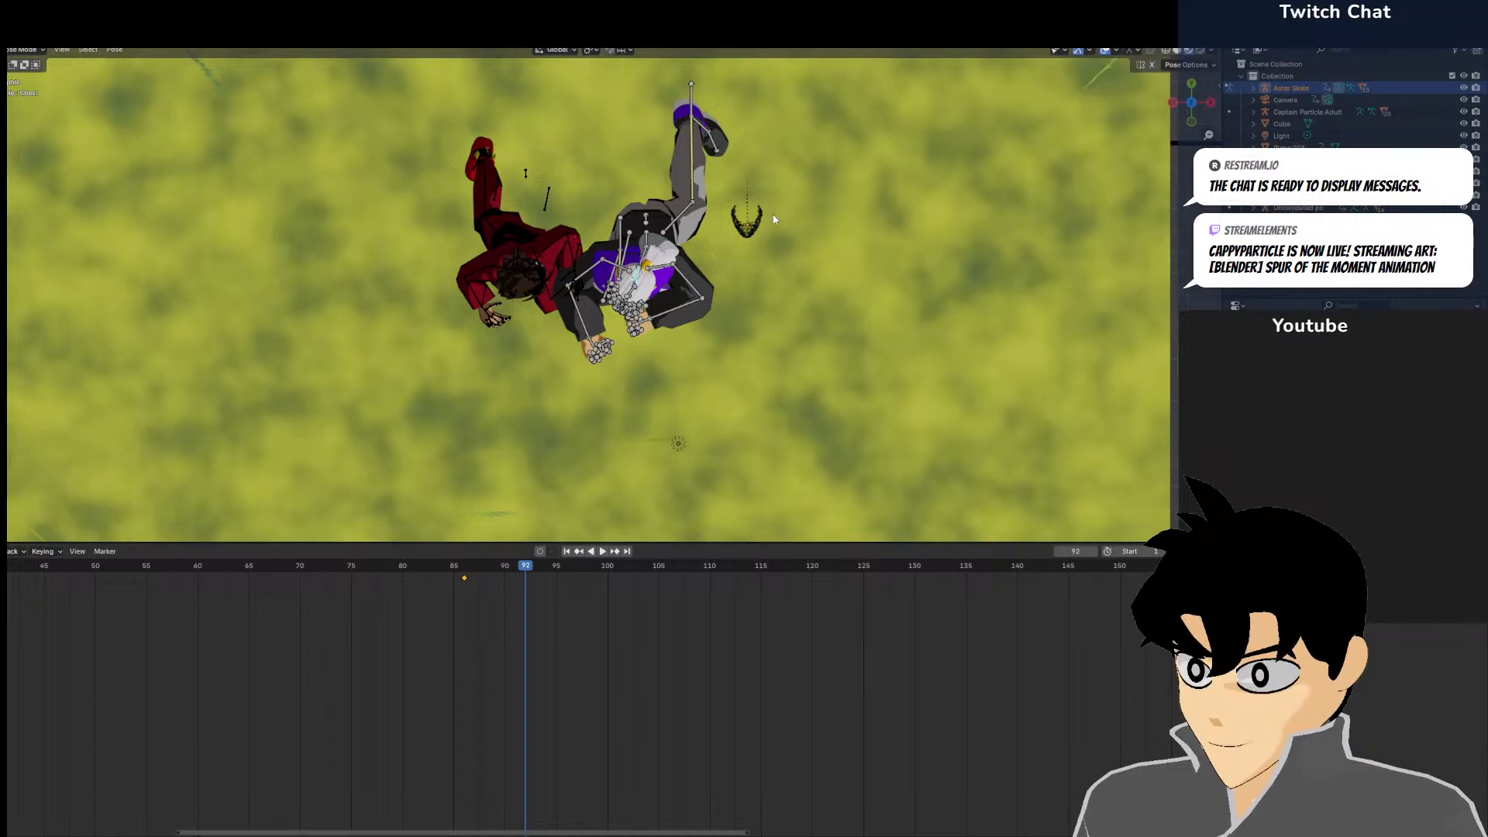
pyautogui.press('r')
pyautogui.click(742, 293)
# Rotate the white-haired character's right shoulder and right upper arm to swing the arm toward the red character
pyautogui.click(614, 252)
pyautogui.moveTo(612, 254); pyautogui.dragTo(349, 206, button='middle')
pyautogui.press('r')
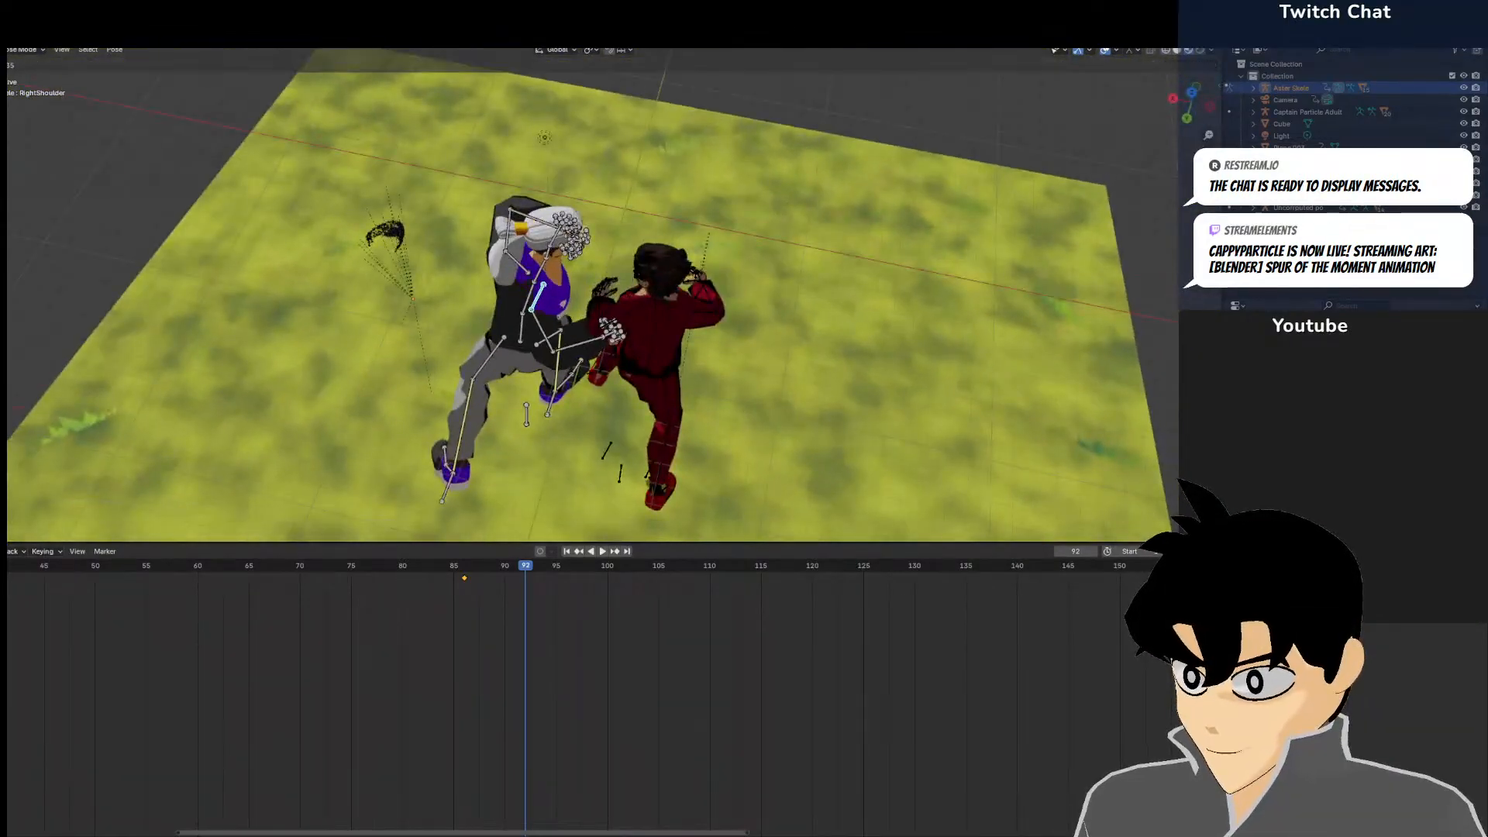
pyautogui.click(604, 345)
pyautogui.moveTo(604, 344); pyautogui.dragTo(712, 363, button='middle')
pyautogui.click(663, 284)
pyautogui.press('r')
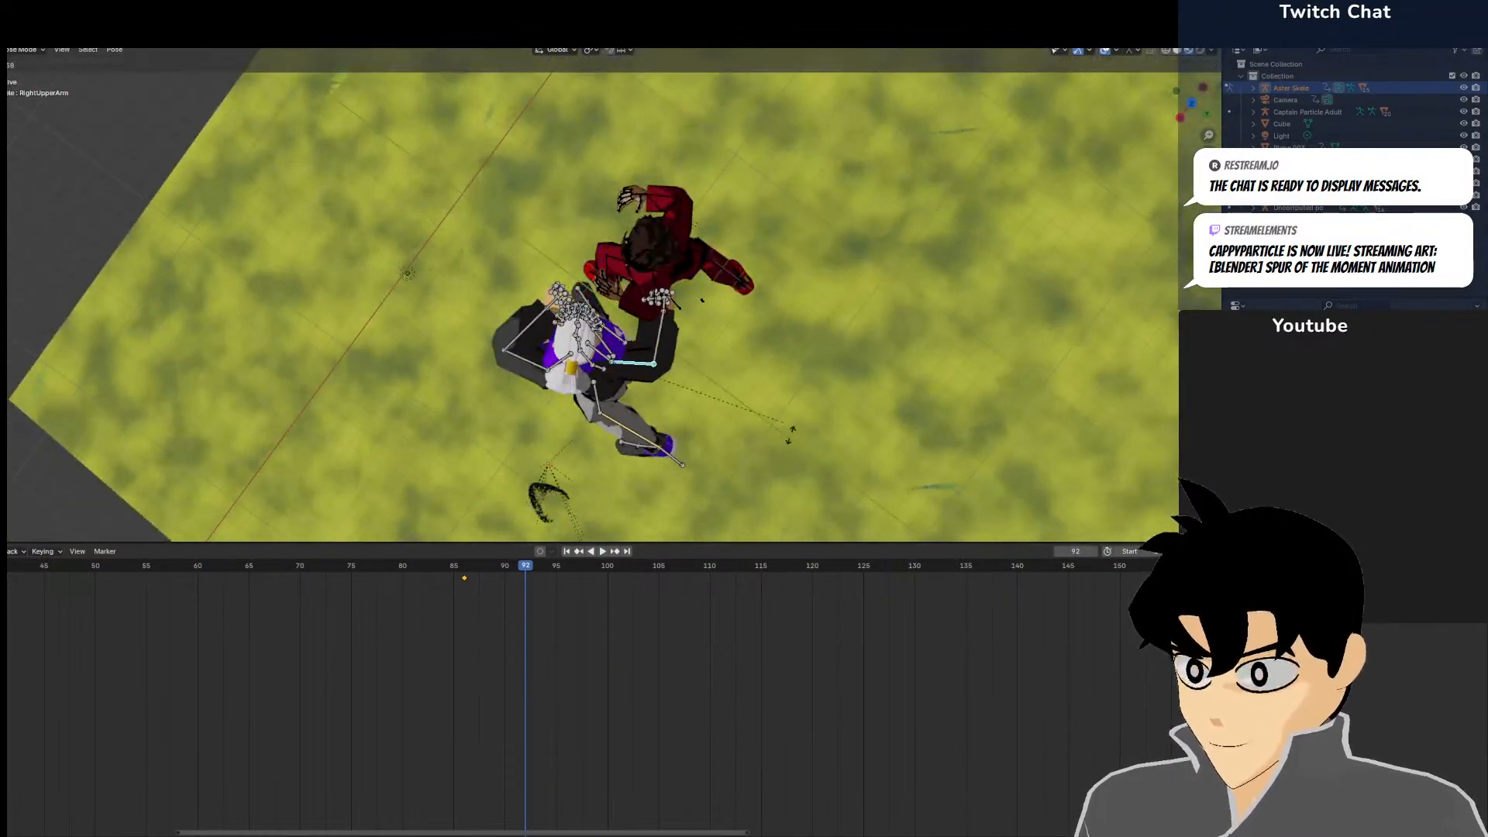
pyautogui.click(791, 405)
# Rotate the white-haired character's right lower arm from several angles so the hand reaches the red character's waist
pyautogui.click(664, 331)
pyautogui.press('r')
pyautogui.click(685, 346)
pyautogui.moveTo(685, 346); pyautogui.dragTo(919, 277, button='middle')
pyautogui.press('r')
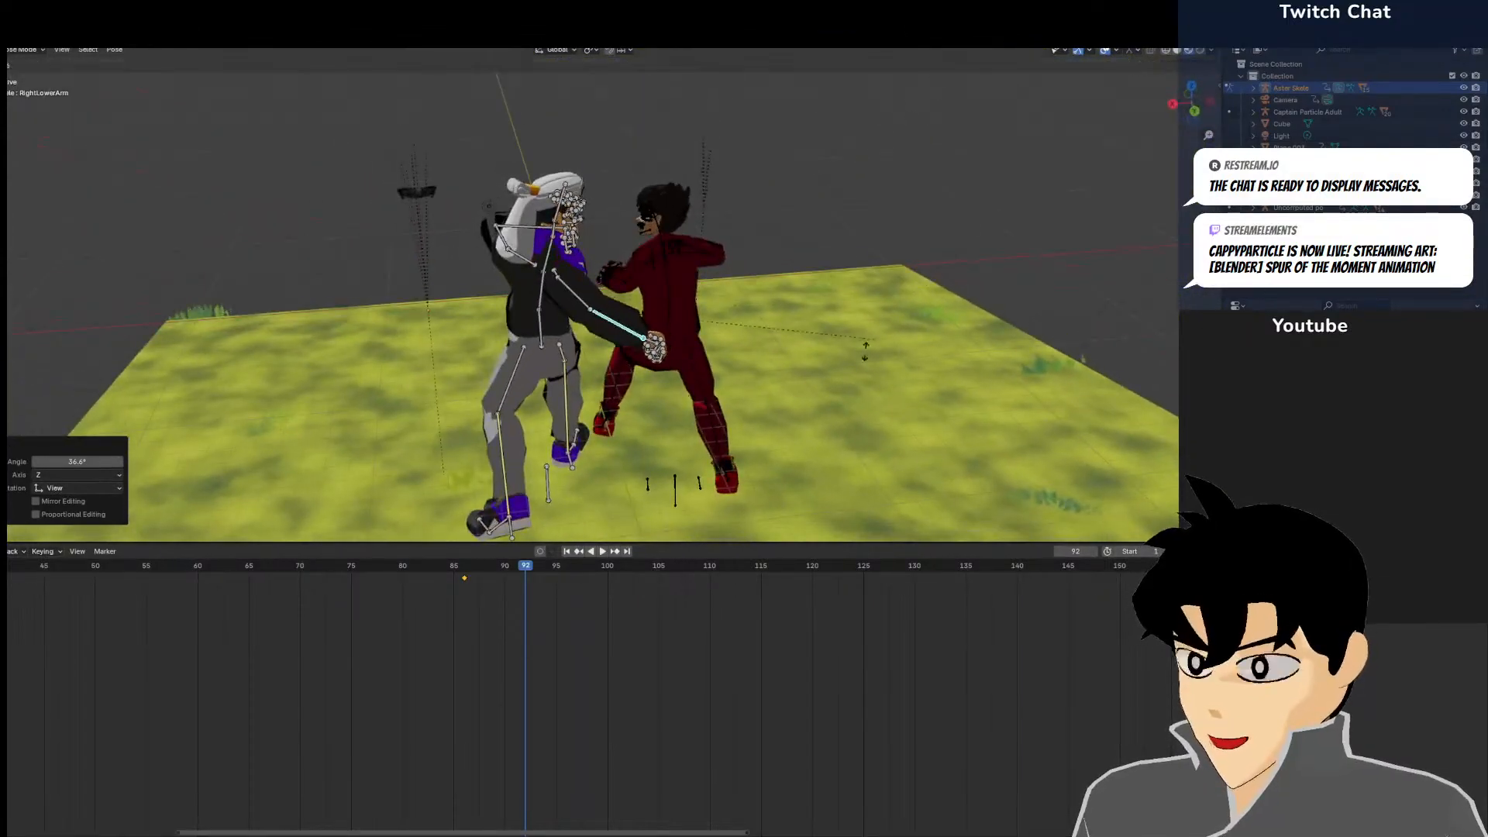
pyautogui.click(837, 376)
pyautogui.moveTo(837, 376); pyautogui.dragTo(649, 413, button='middle')
pyautogui.scroll(4, 649, 412)
pyautogui.press('r')
pyautogui.click(676, 349)
pyautogui.moveTo(672, 349); pyautogui.dragTo(647, 418, button='middle')
# Rotate the white-haired character's left upper and lower arm bones to pull the bent arm back, away from the red character
pyautogui.click(507, 117)
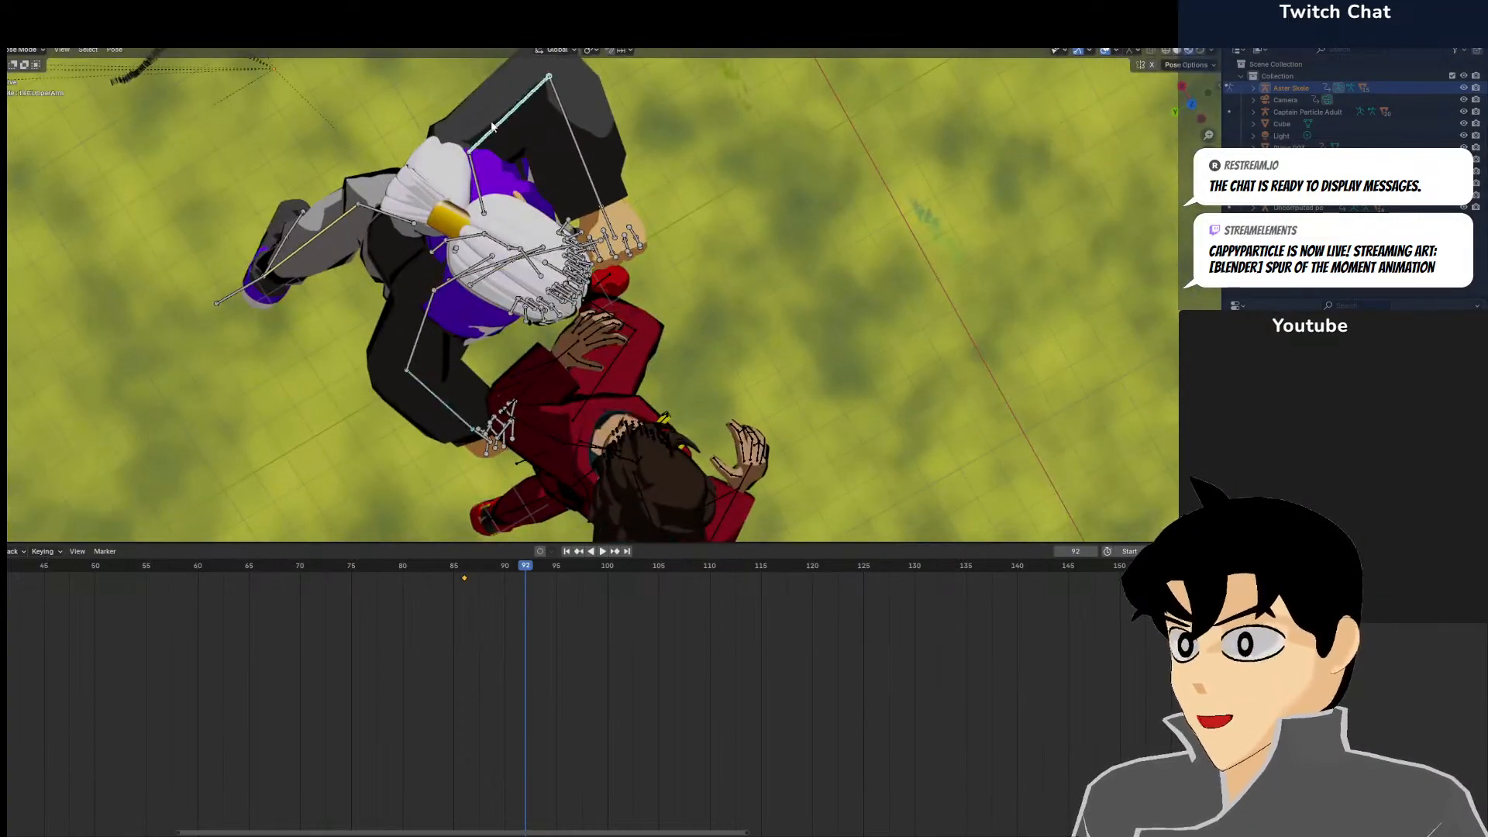
pyautogui.press('r')
pyautogui.click(477, 73)
pyautogui.click(537, 87)
pyautogui.press('r')
pyautogui.click(606, 66)
pyautogui.moveTo(514, 222); pyautogui.dragTo(636, 111, button='middle')
# Rotate the white-haired character's neck from above and the head by 17.6° to face the red character
pyautogui.click(556, 133)
pyautogui.moveTo(921, 391); pyautogui.dragTo(680, 170, button='middle')
pyautogui.press('KP_7')
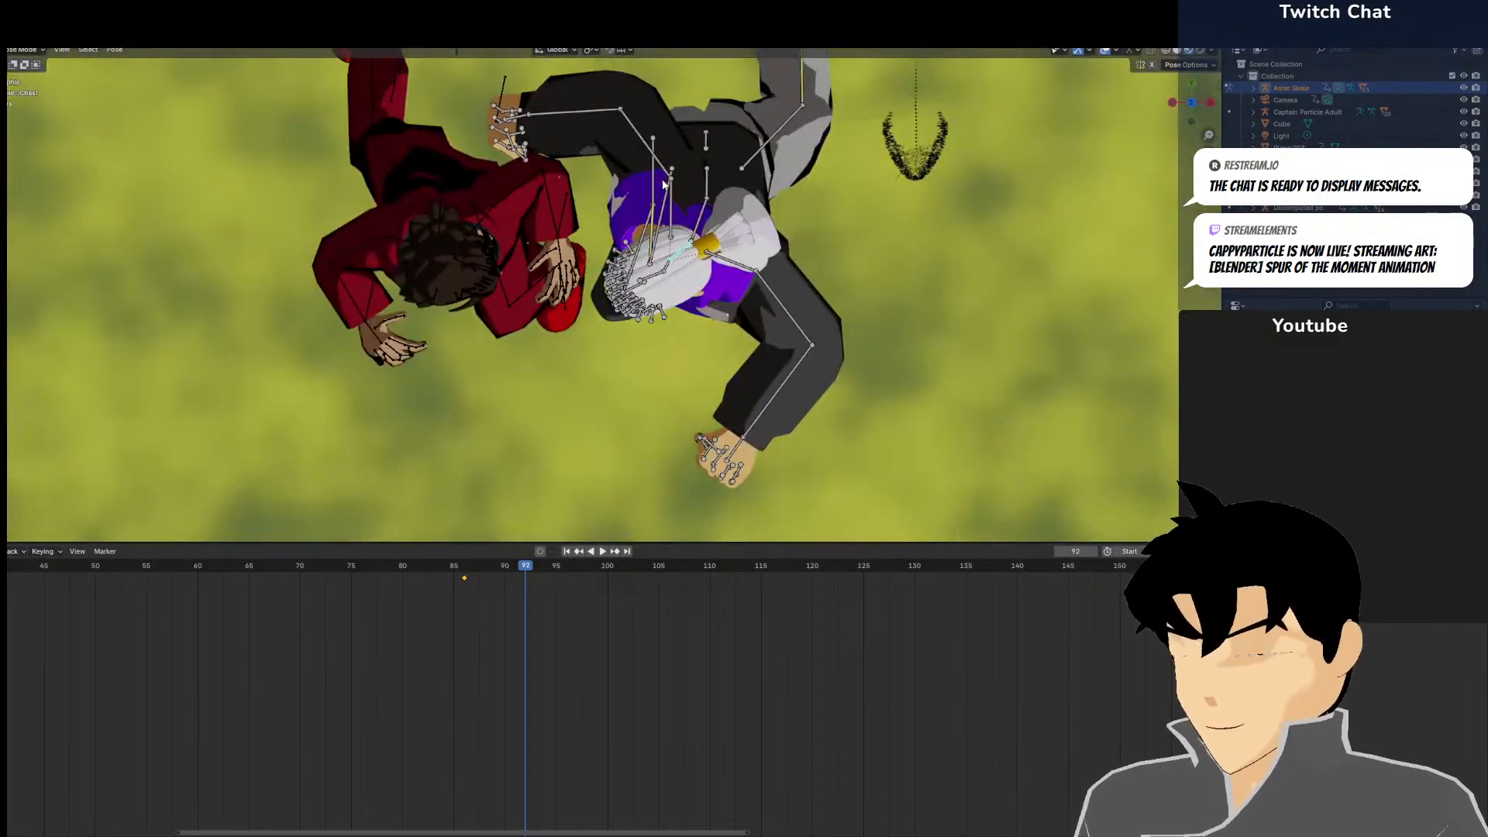
pyautogui.moveTo(683, 282); pyautogui.dragTo(691, 150, button='middle')
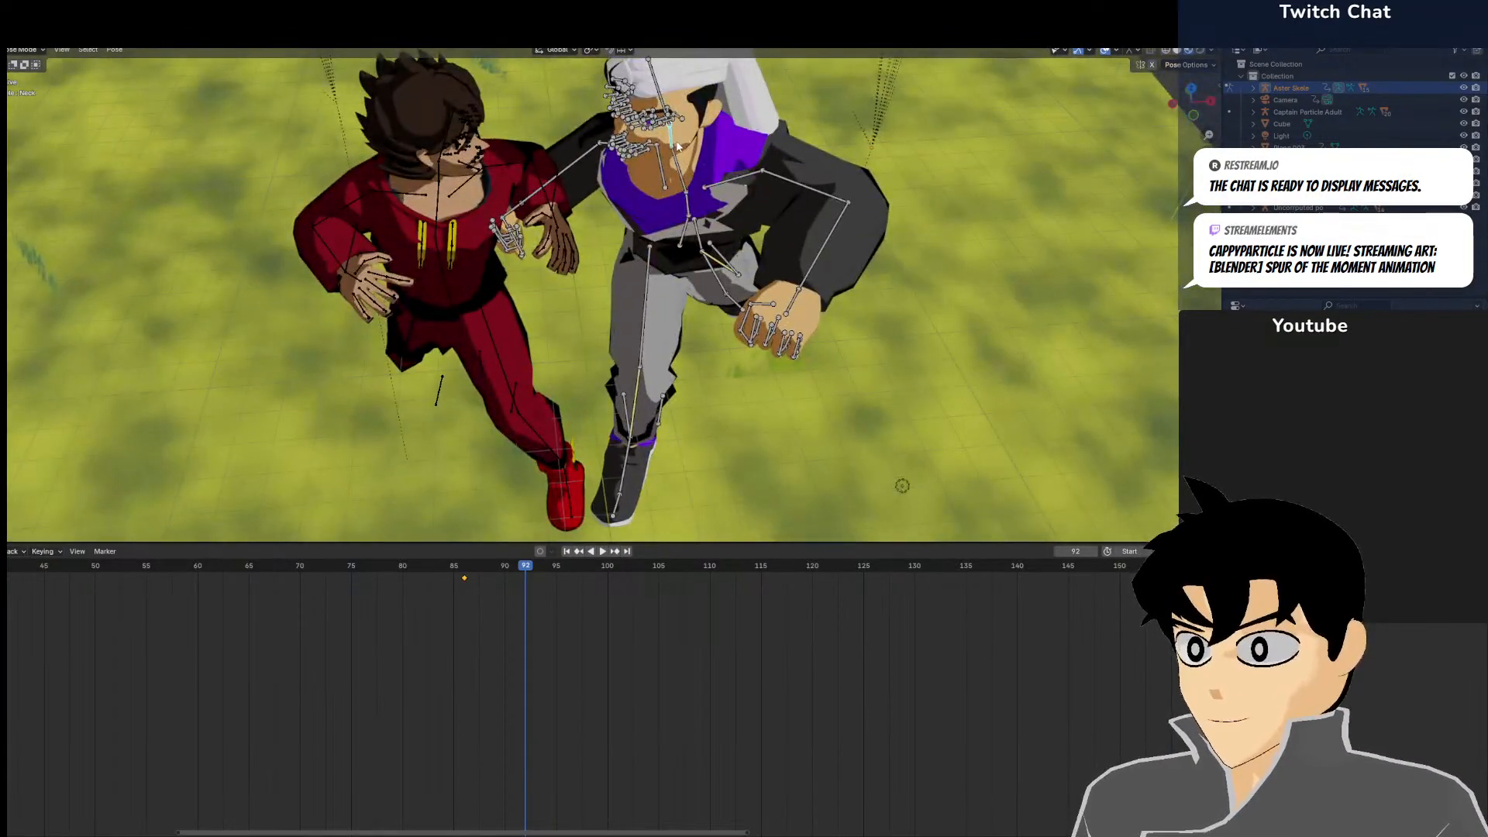
pyautogui.press('KP_7')
pyautogui.press('r')
pyautogui.click(643, 215)
pyautogui.click(646, 214)
pyautogui.press('r')
pyautogui.click(674, 175)
pyautogui.press('KP_0')
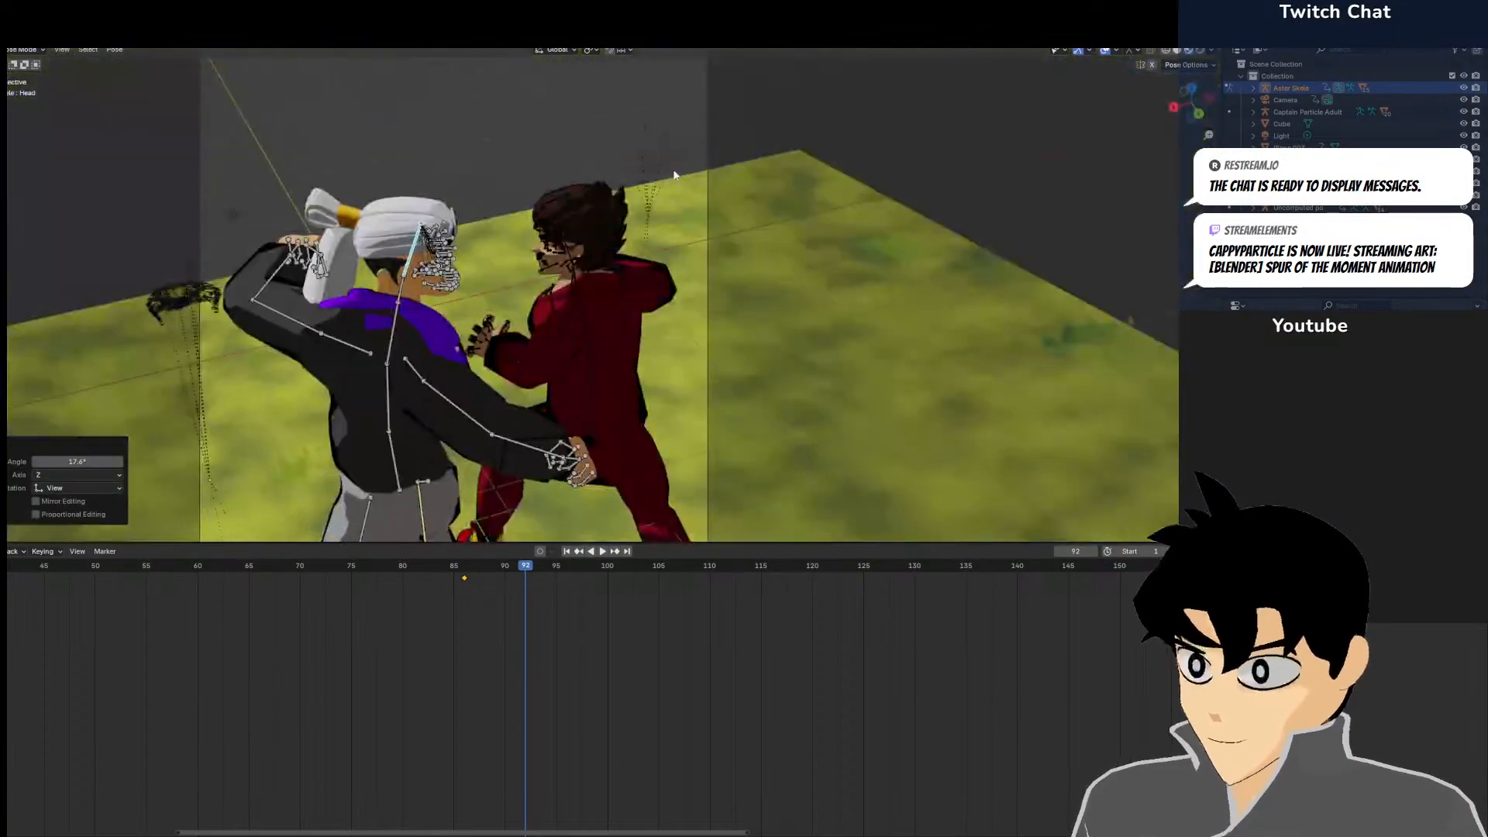
# Select all of the white-haired character's bones and rotate the whole pose about 16.8° from above
pyautogui.scroll(3, 396, 255)
pyautogui.click(392, 255)
pyautogui.scroll(4, 388, 256)
pyautogui.keyDown('shift'); pyautogui.moveTo(350, 256); pyautogui.dragTo(998, 258, button='middle'); pyautogui.keyUp('shift')
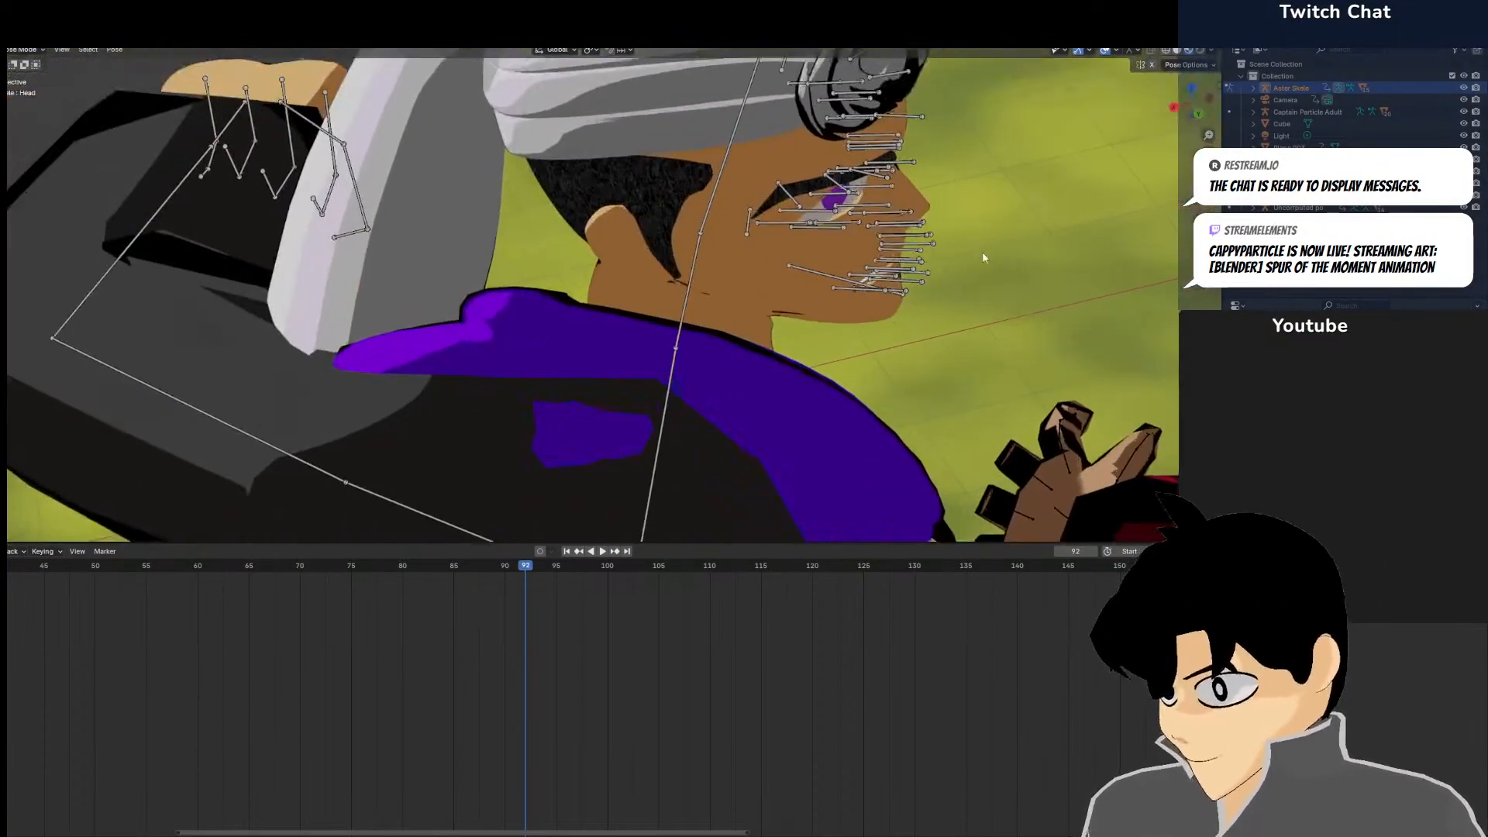
pyautogui.scroll(-7, 998, 258)
pyautogui.click(614, 419)
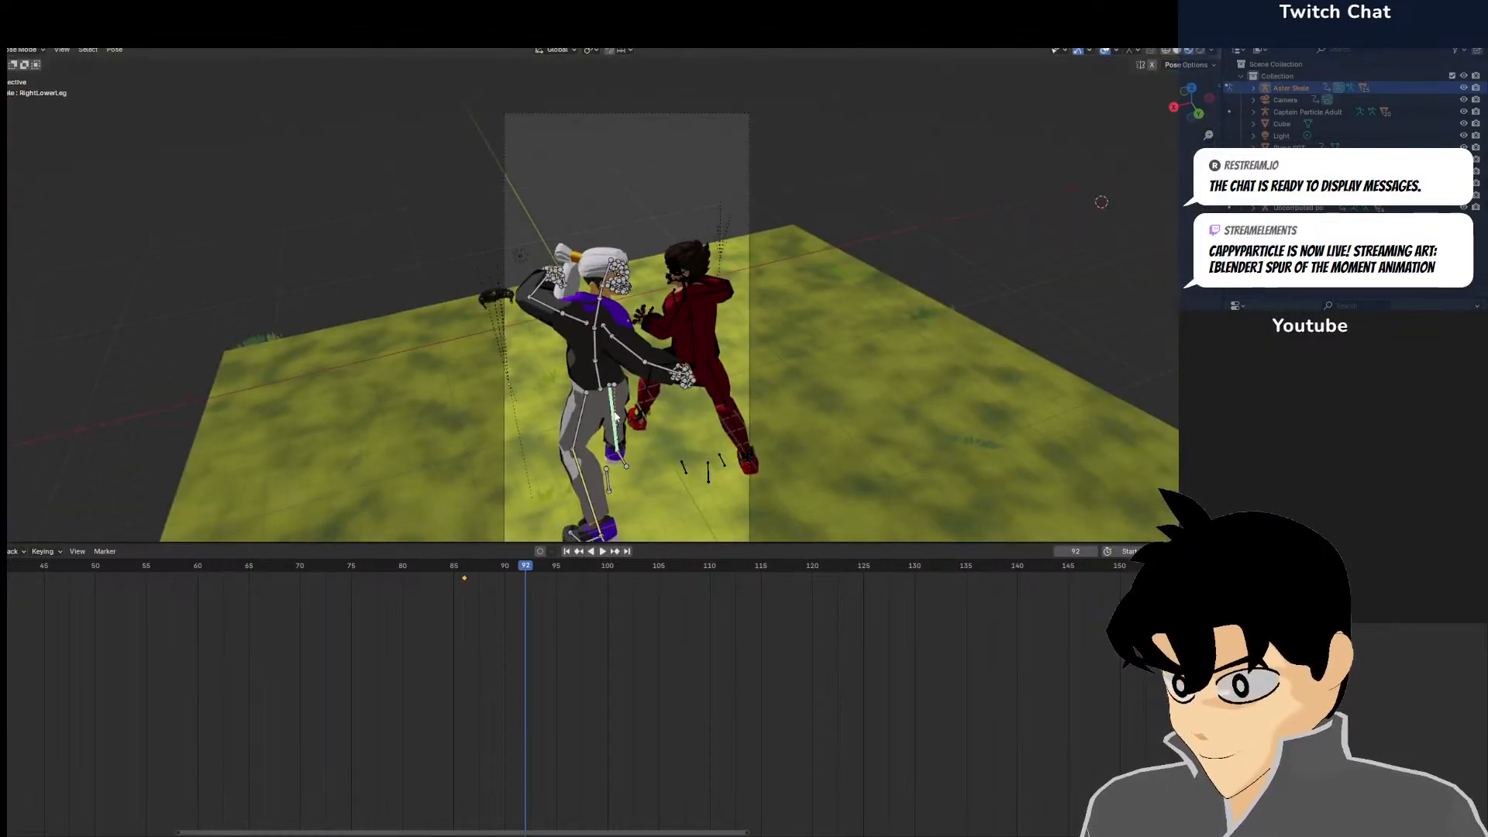
pyautogui.moveTo(615, 417)
pyautogui.mouseDown(button='middle')
pyautogui.moveTo(471, 398)
pyautogui.moveTo(630, 432)
pyautogui.mouseUp(button='middle')
pyautogui.press('a')
pyautogui.press('KP_7')
pyautogui.press('r')
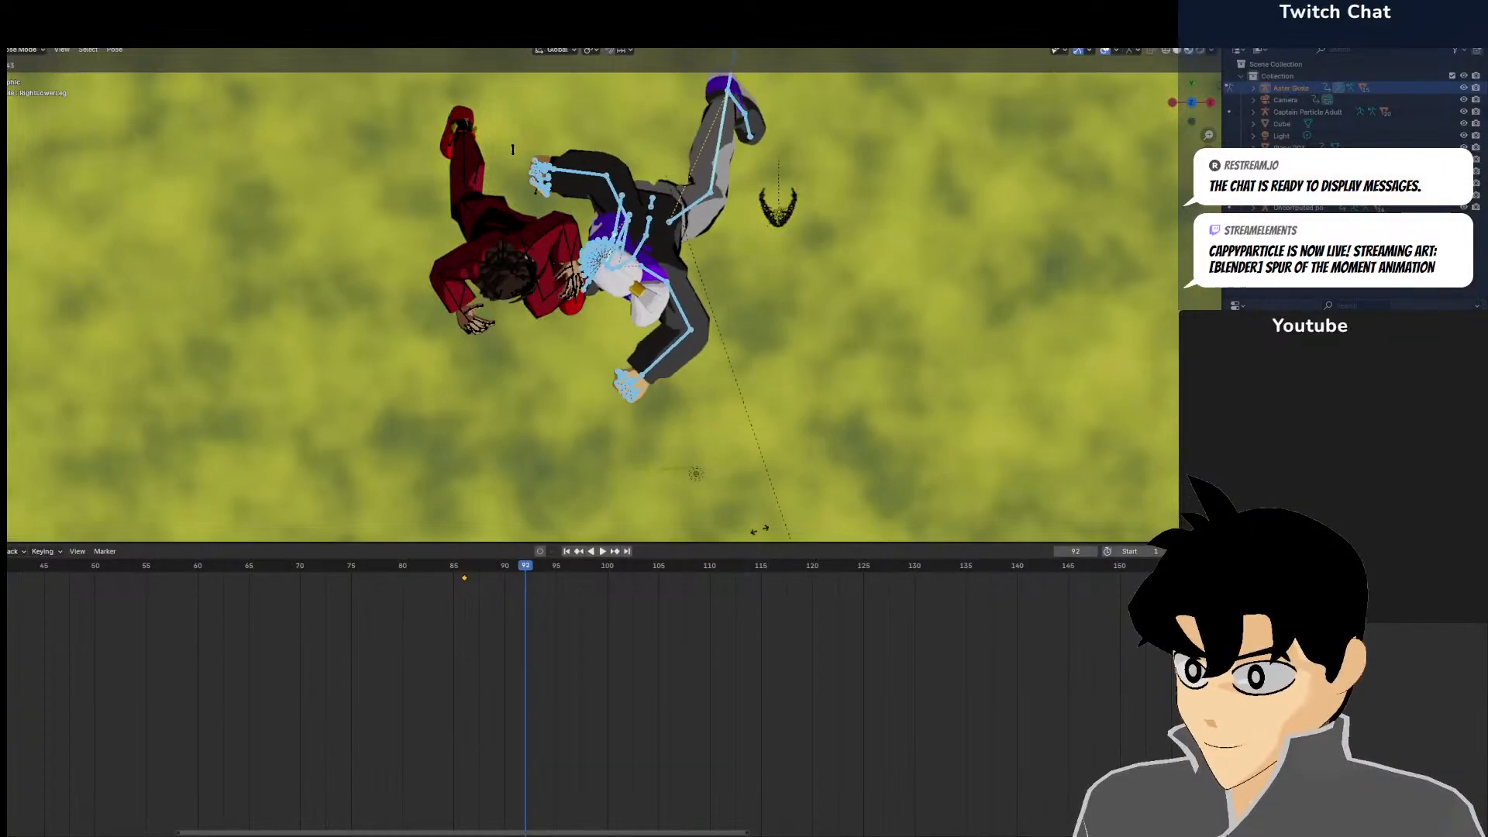
pyautogui.click(730, 499)
# Move the white-haired character's left foot IK bone down and inward so the trailing leg sits closer under the body
pyautogui.moveTo(837, 162); pyautogui.dragTo(755, 104, button='middle')
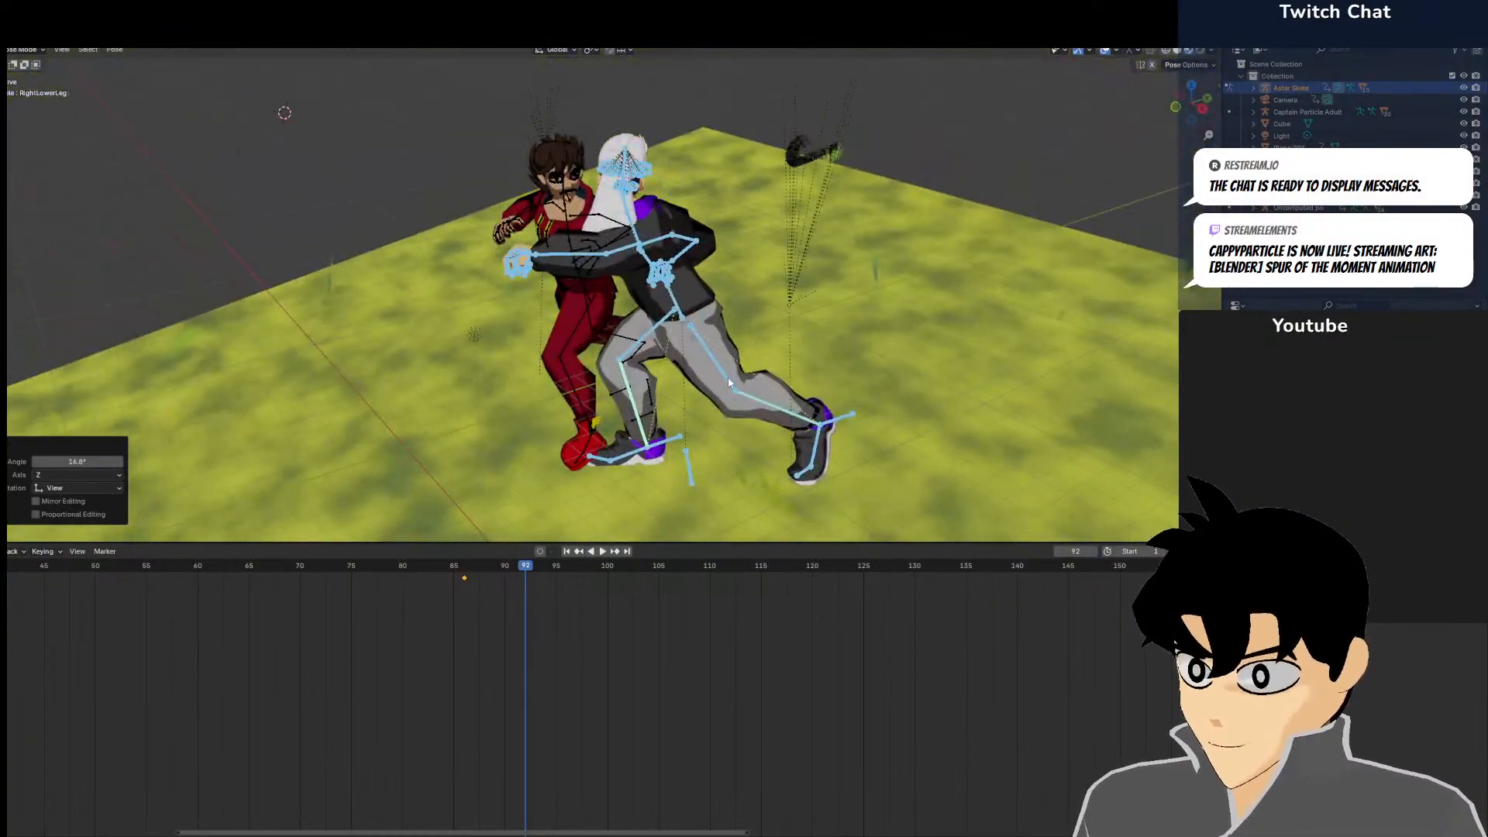
pyautogui.hotkey('alt', 'a')
pyautogui.click(823, 420)
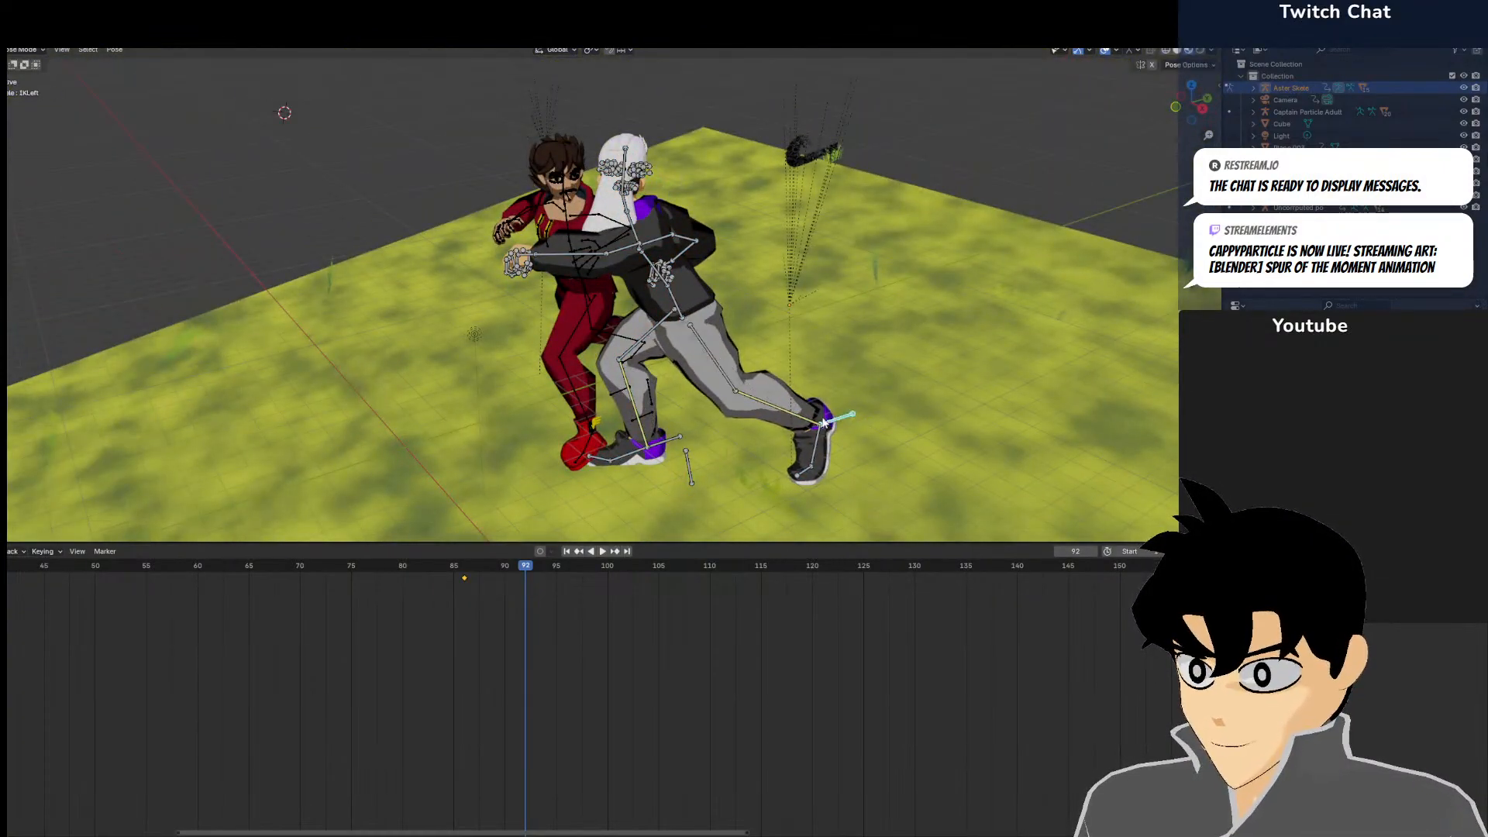
pyautogui.press('g')
pyautogui.click(742, 463)
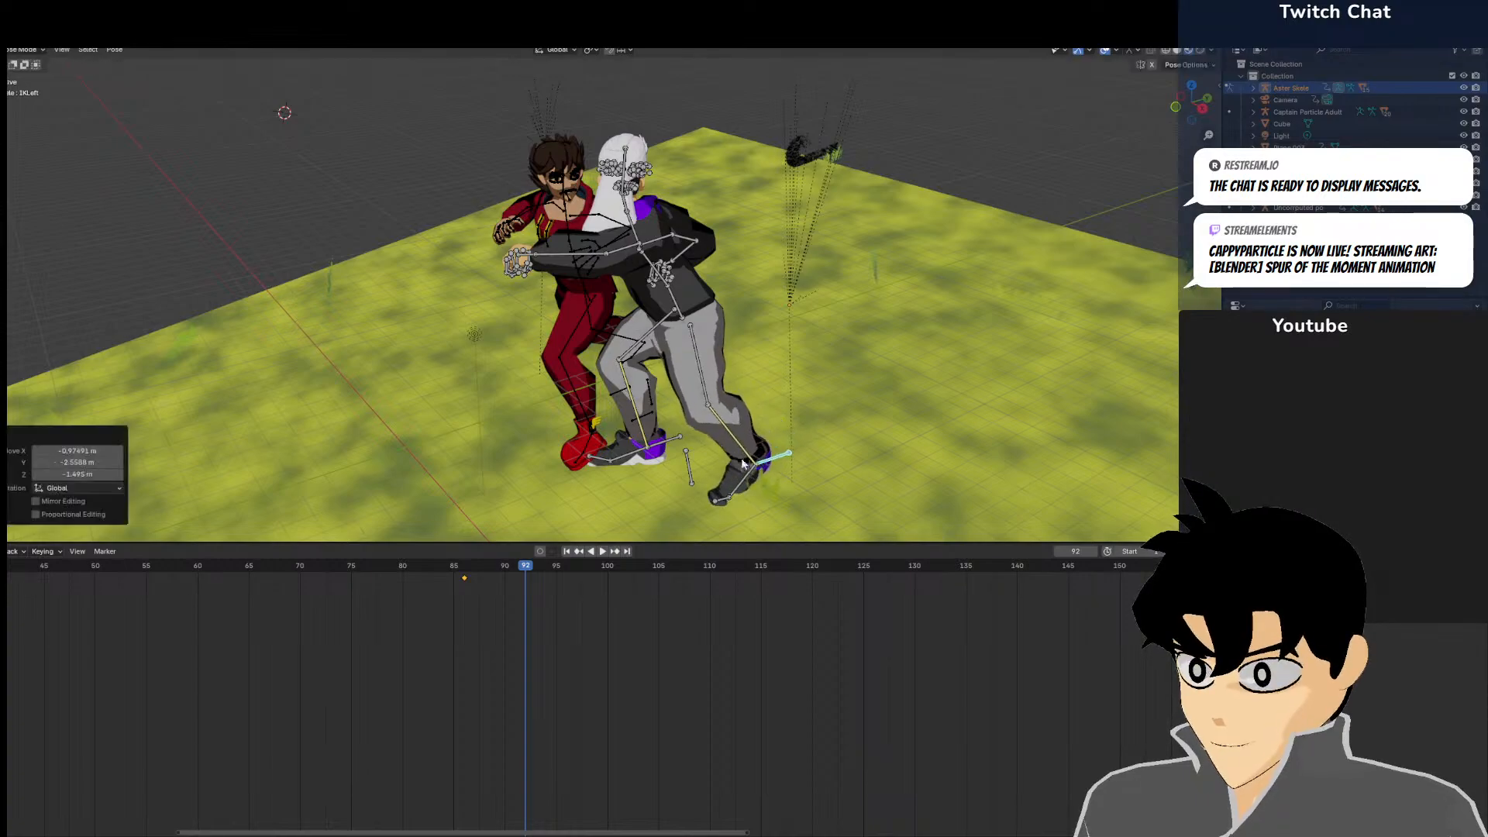
# Reposition the white-haired character's right foot IK bone with two moves to replant the right leg
pyautogui.click(681, 440)
pyautogui.press('g')
pyautogui.click(771, 405)
pyautogui.moveTo(771, 405); pyautogui.dragTo(741, 435, button='middle')
pyautogui.press('r')
pyautogui.press('g')
pyautogui.click(812, 454)
# Move the white-haired character's left foot IK bone outward into a wide stance, and refine its position from a lower angle
pyautogui.scroll(-3, 775, 458)
pyautogui.scroll(3, 742, 435)
pyautogui.scroll(1, 742, 436)
pyautogui.scroll(-1, 766, 499)
pyautogui.click(732, 504)
pyautogui.press('g')
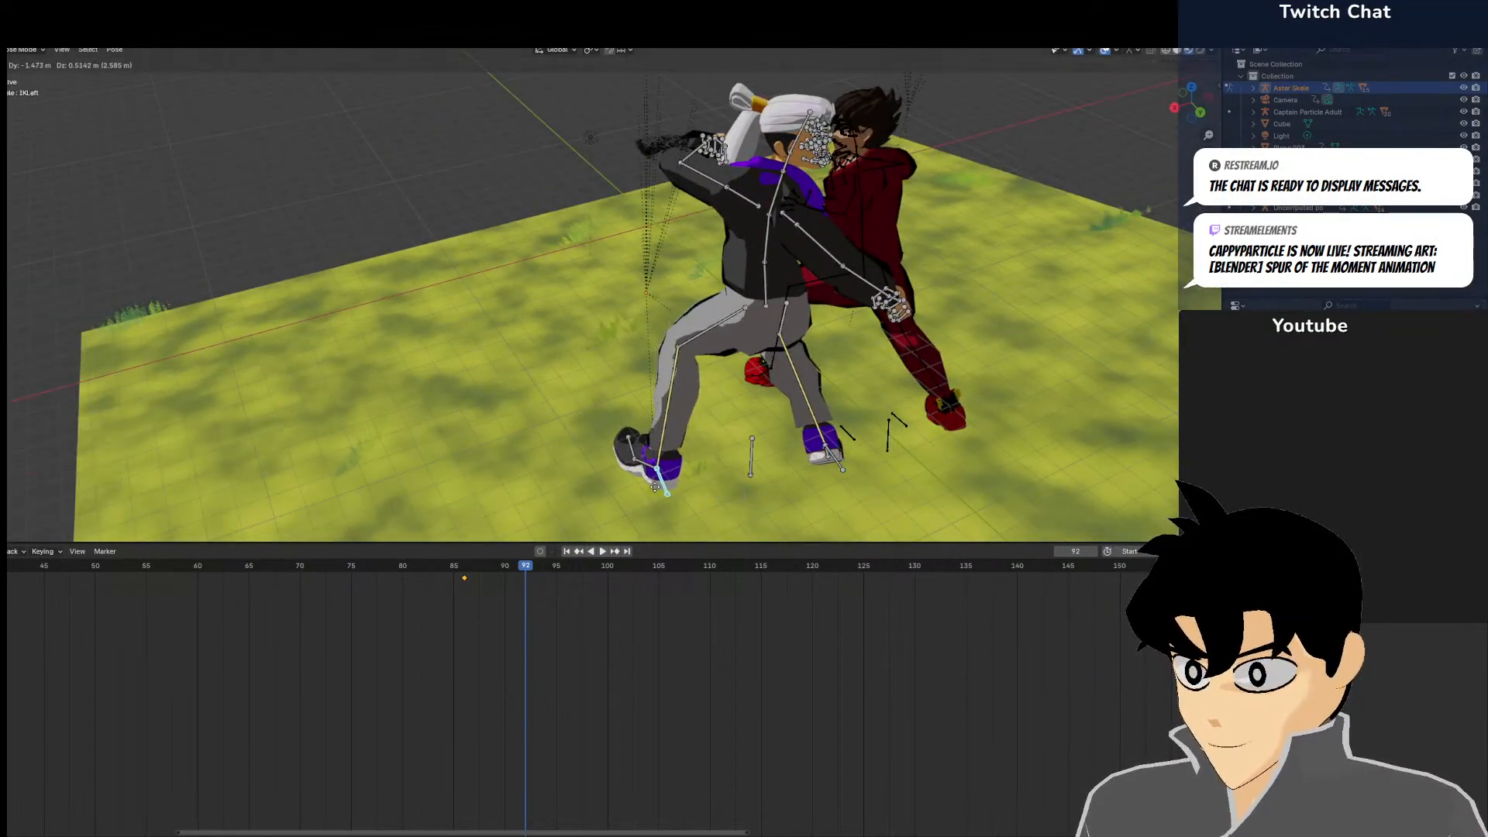
pyautogui.click(657, 474)
pyautogui.moveTo(657, 475); pyautogui.dragTo(853, 447, button='middle')
pyautogui.press('g')
pyautogui.click(862, 451)
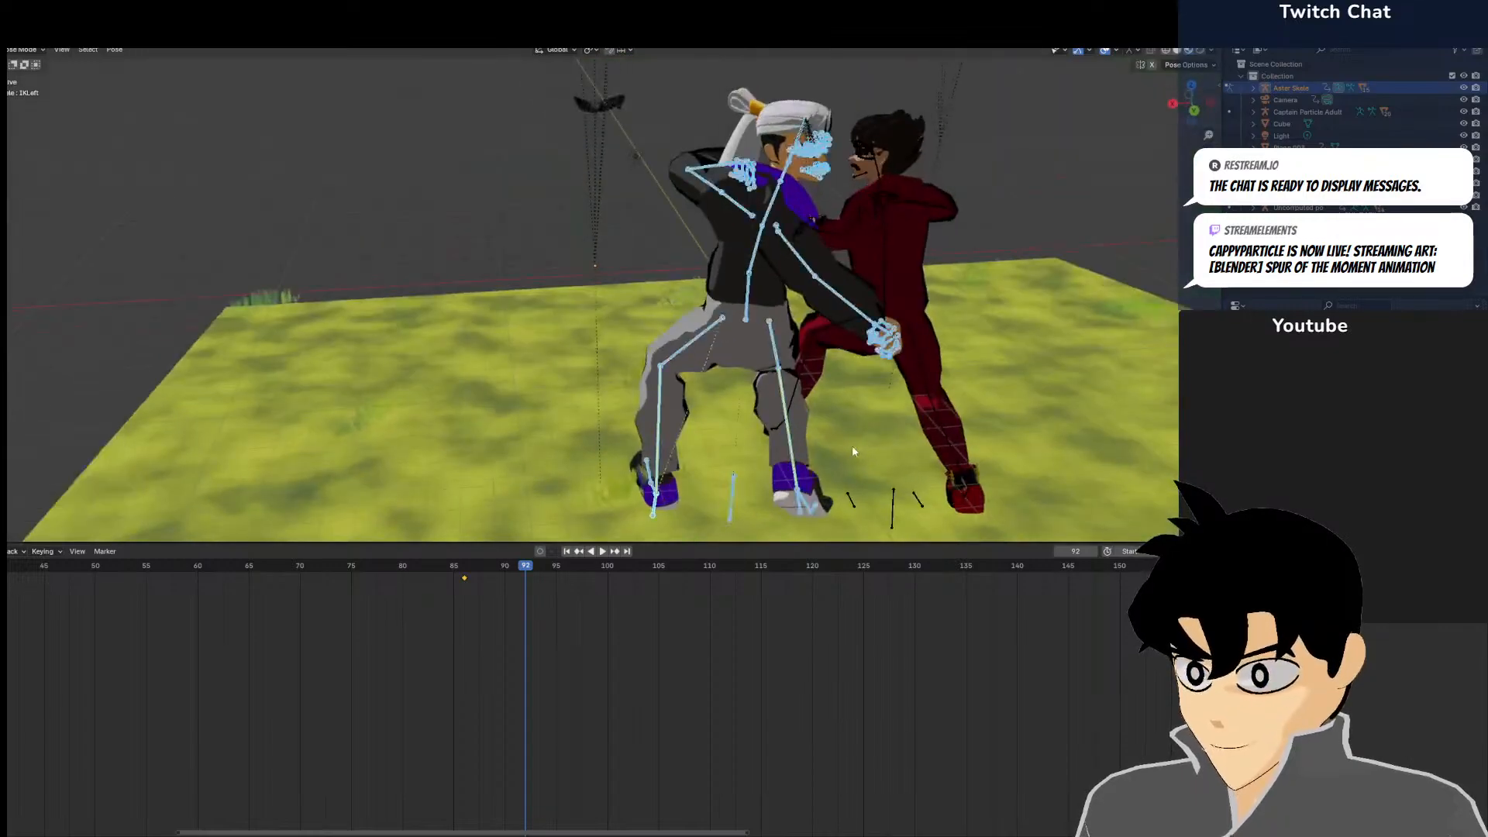
# Select all of the white-haired character's bones, rotate the pose about 11.4° from above, and move it about 1.73 m in X and -0.58 m in Y
pyautogui.press('a')
pyautogui.press('KP_7')
pyautogui.press('r')
pyautogui.click(862, 329)
pyautogui.press('g')
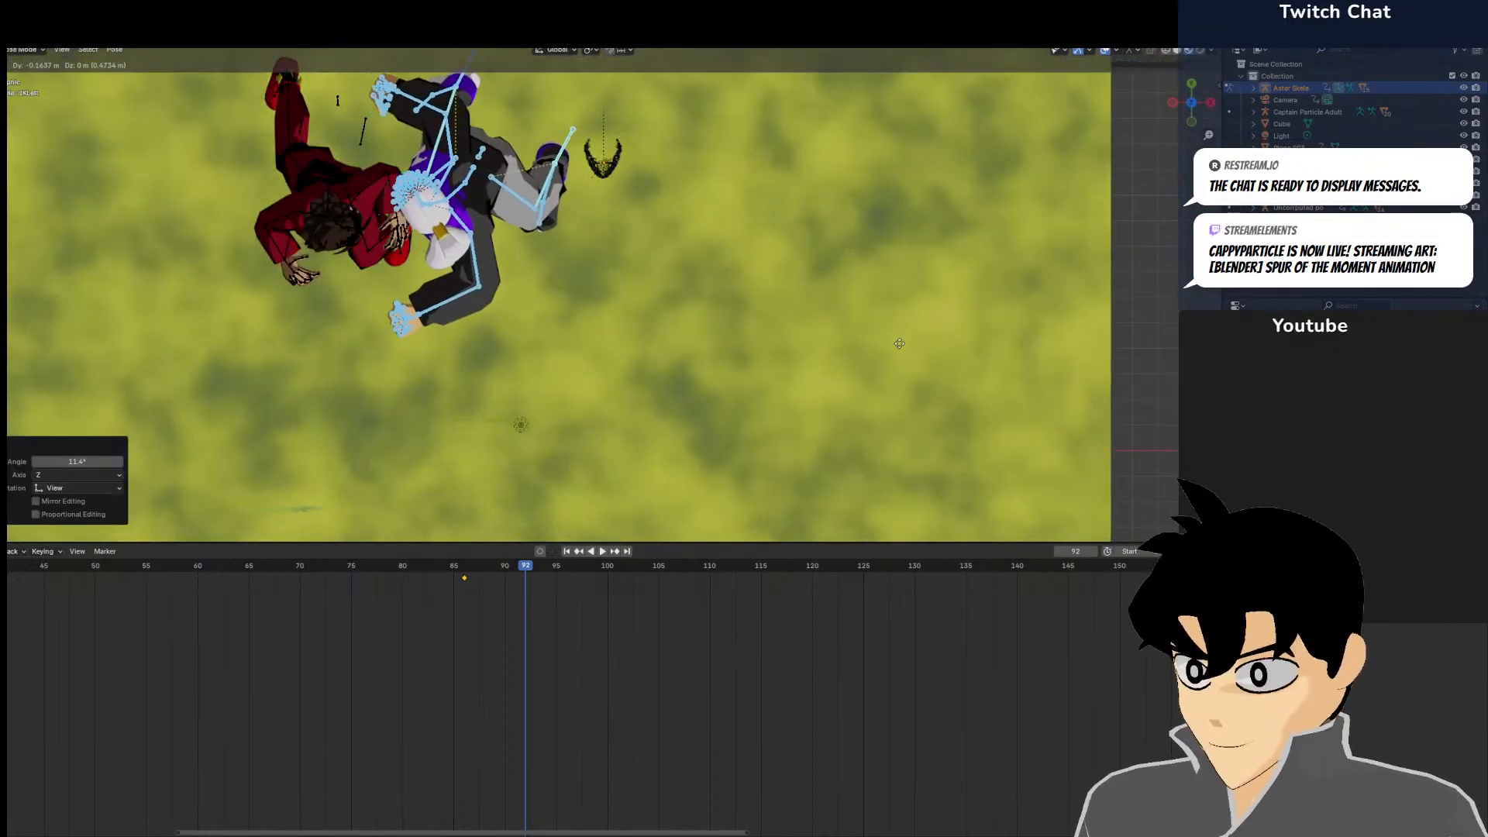
pyautogui.click(904, 344)
pyautogui.moveTo(904, 344); pyautogui.dragTo(853, 323, button='middle')
pyautogui.scroll(6, 837, 330)
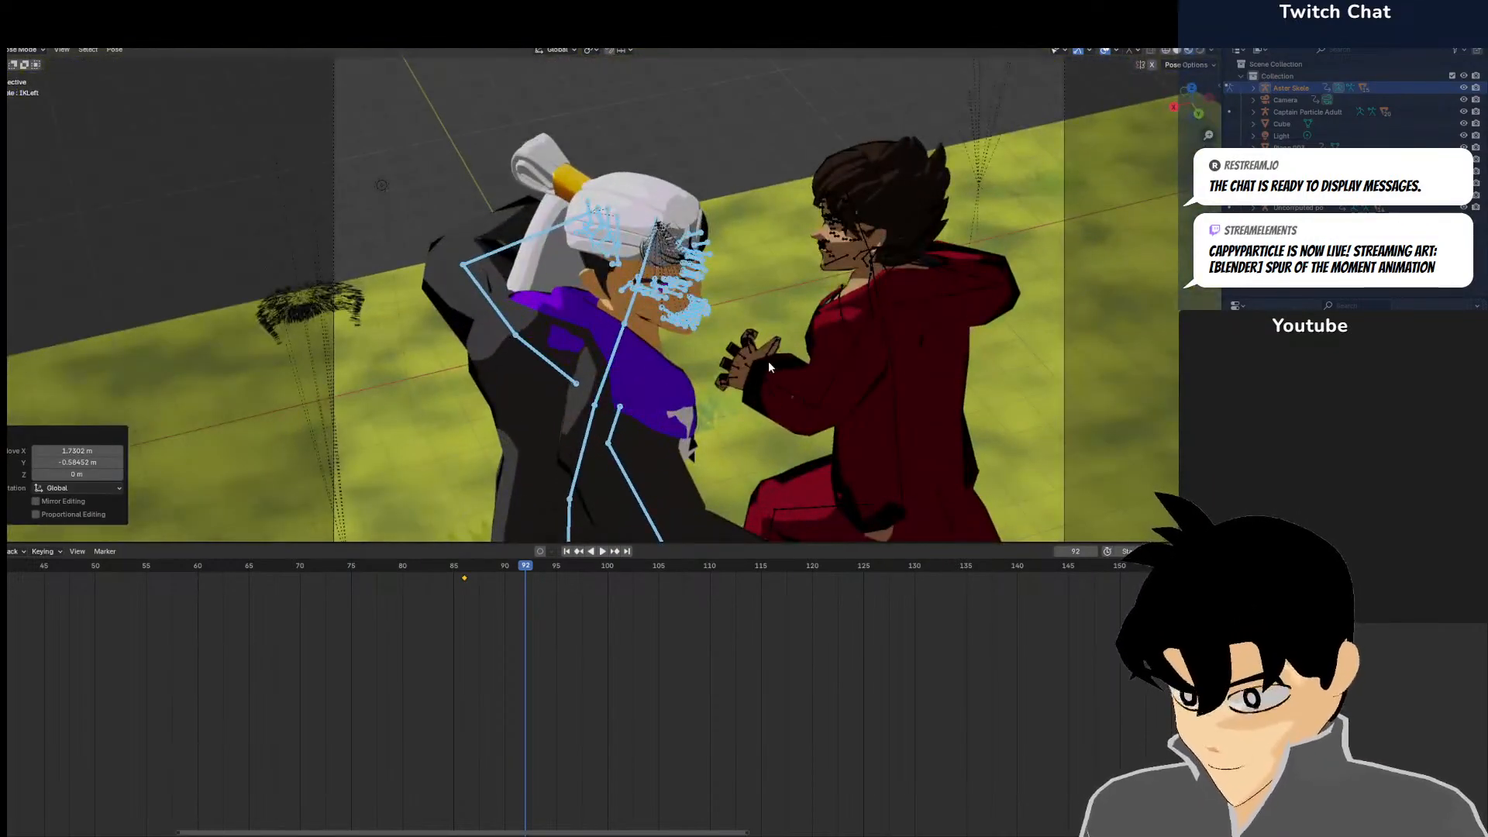
# Reposition the white-haired character's right foot IK bone farther out toward the red character, refining the placement from several angles
pyautogui.scroll(-5, 769, 366)
pyautogui.moveTo(767, 372); pyautogui.dragTo(788, 443, button='middle')
pyautogui.press('g')
pyautogui.rightClick(822, 434)
pyautogui.click(796, 429)
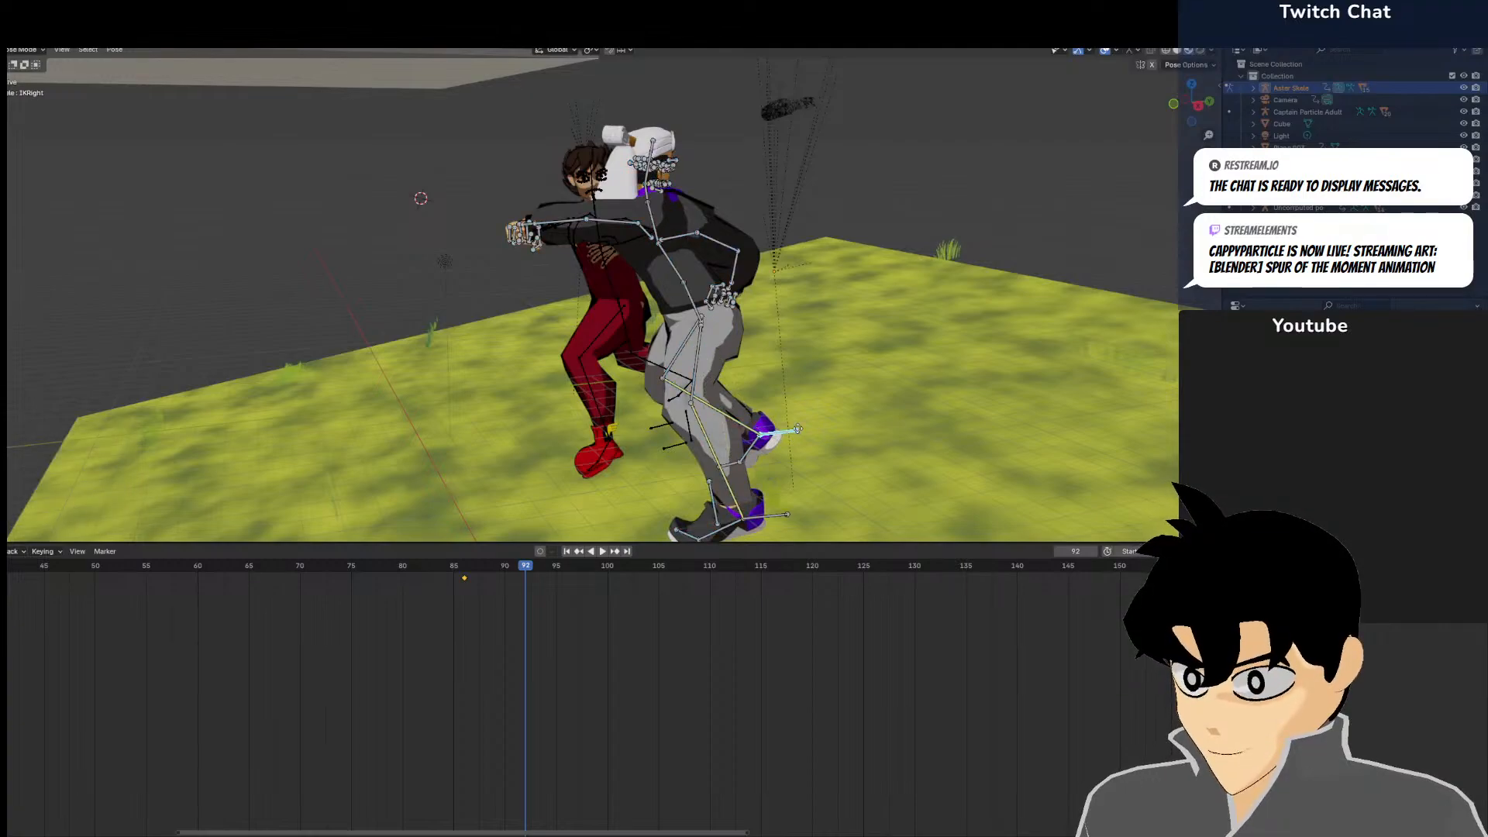
pyautogui.press('g')
pyautogui.click(844, 416)
pyautogui.press('g')
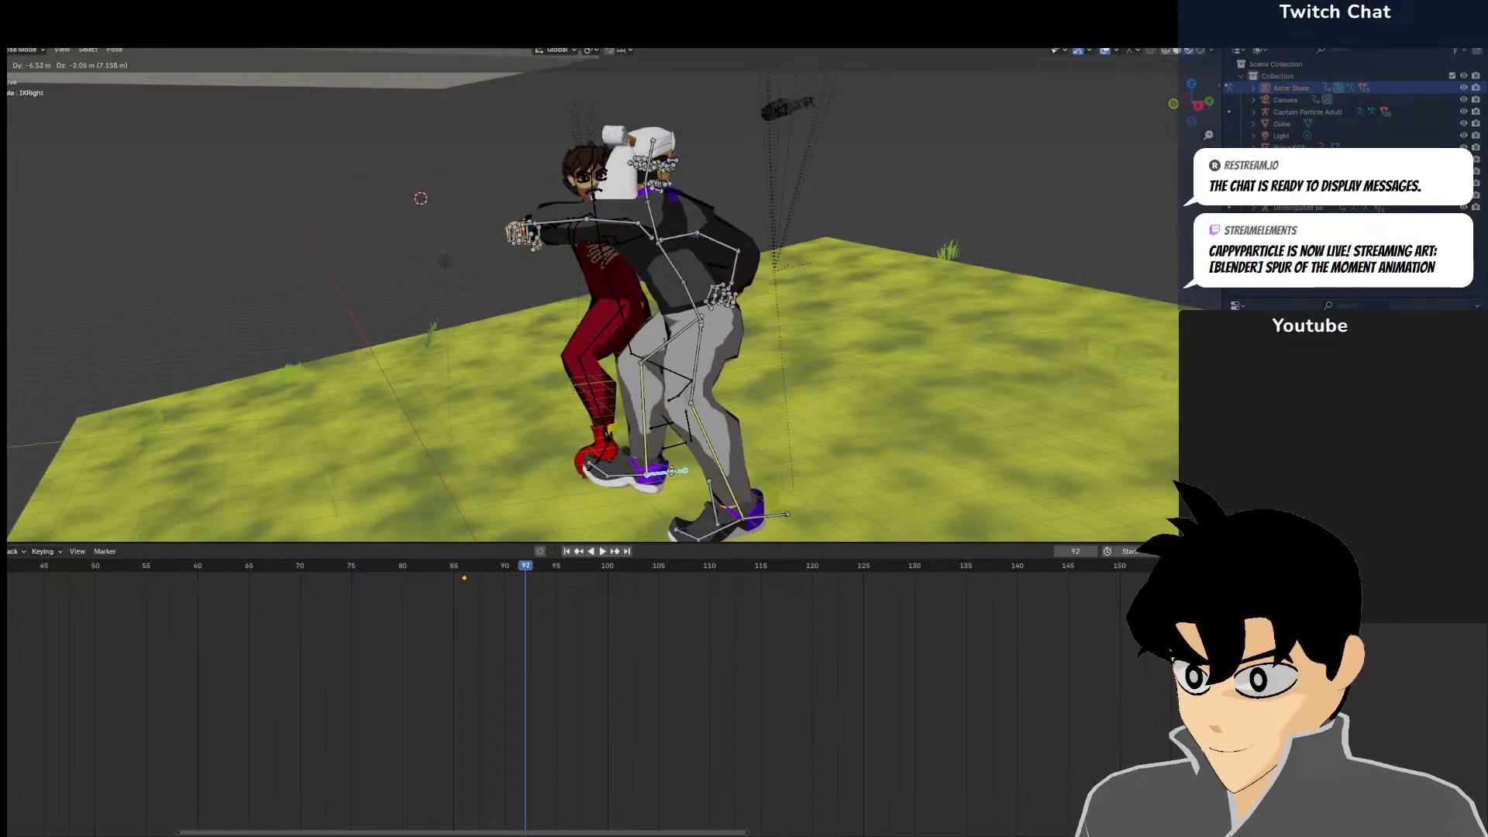
pyautogui.click(673, 476)
pyautogui.press('g')
pyautogui.click(798, 388)
pyautogui.moveTo(798, 389); pyautogui.dragTo(656, 427, button='middle')
pyautogui.press('g')
pyautogui.click(647, 401)
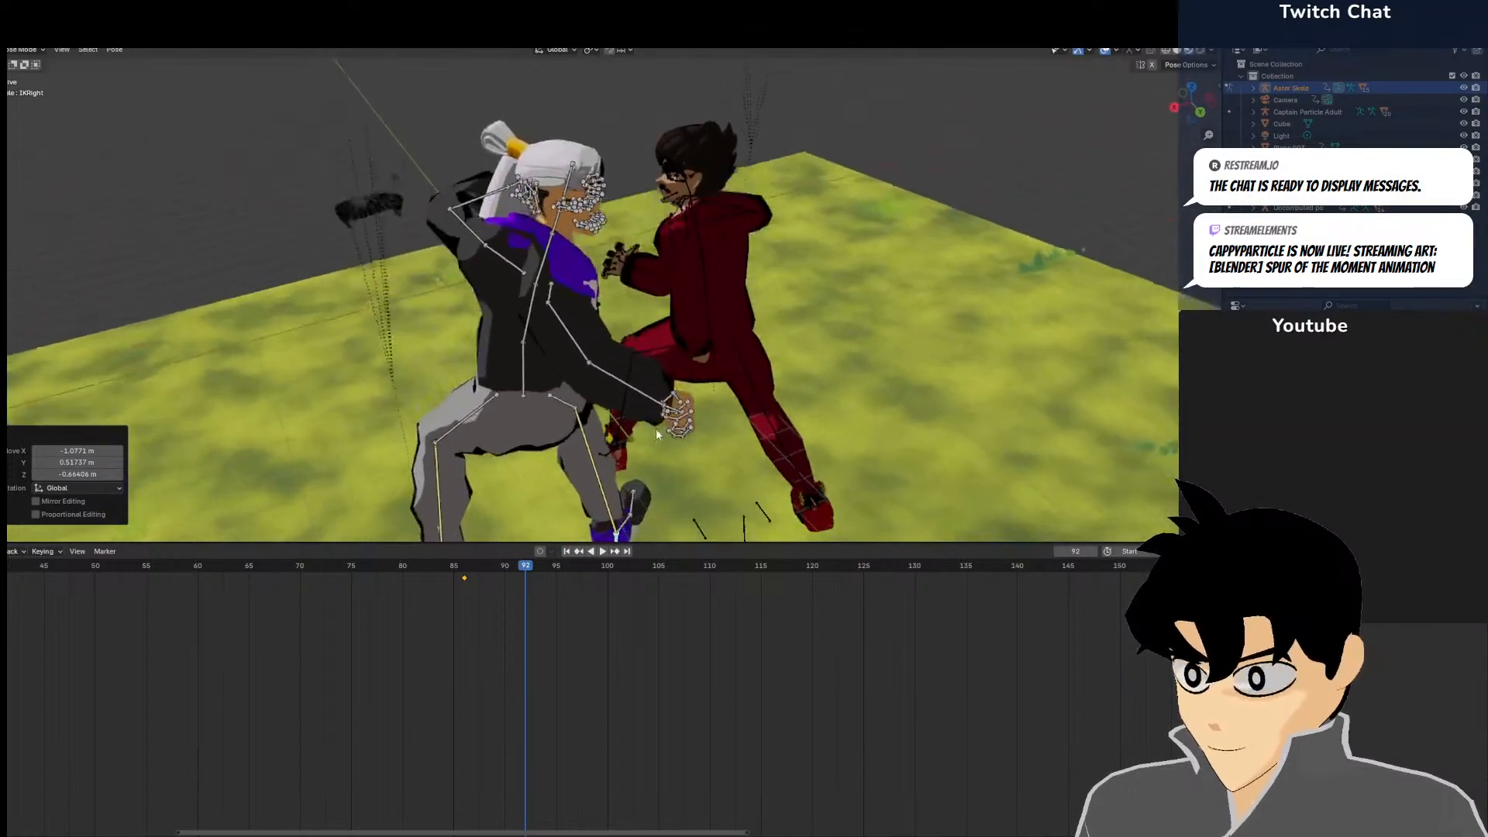
# Rotate the white-haired character's hips bone from above, and turn it about -10.8° from a second angle
pyautogui.click(530, 337)
pyautogui.moveTo(530, 336); pyautogui.dragTo(551, 422, button='middle')
pyautogui.press('r')
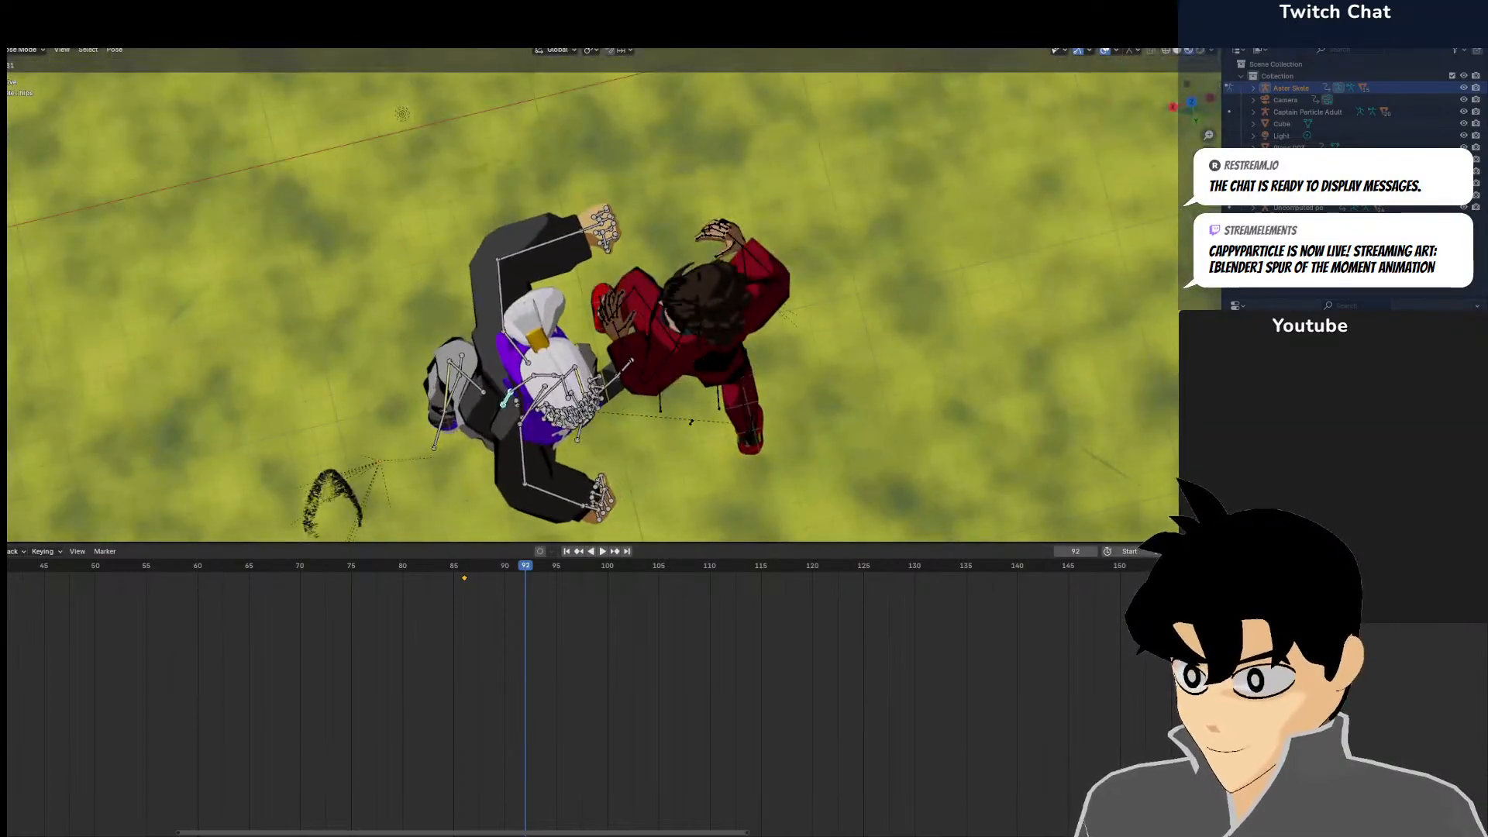
pyautogui.click(742, 408)
pyautogui.moveTo(742, 408); pyautogui.dragTo(695, 253, button='middle')
pyautogui.press('r')
pyautogui.click(688, 279)
pyautogui.press('KP_0')
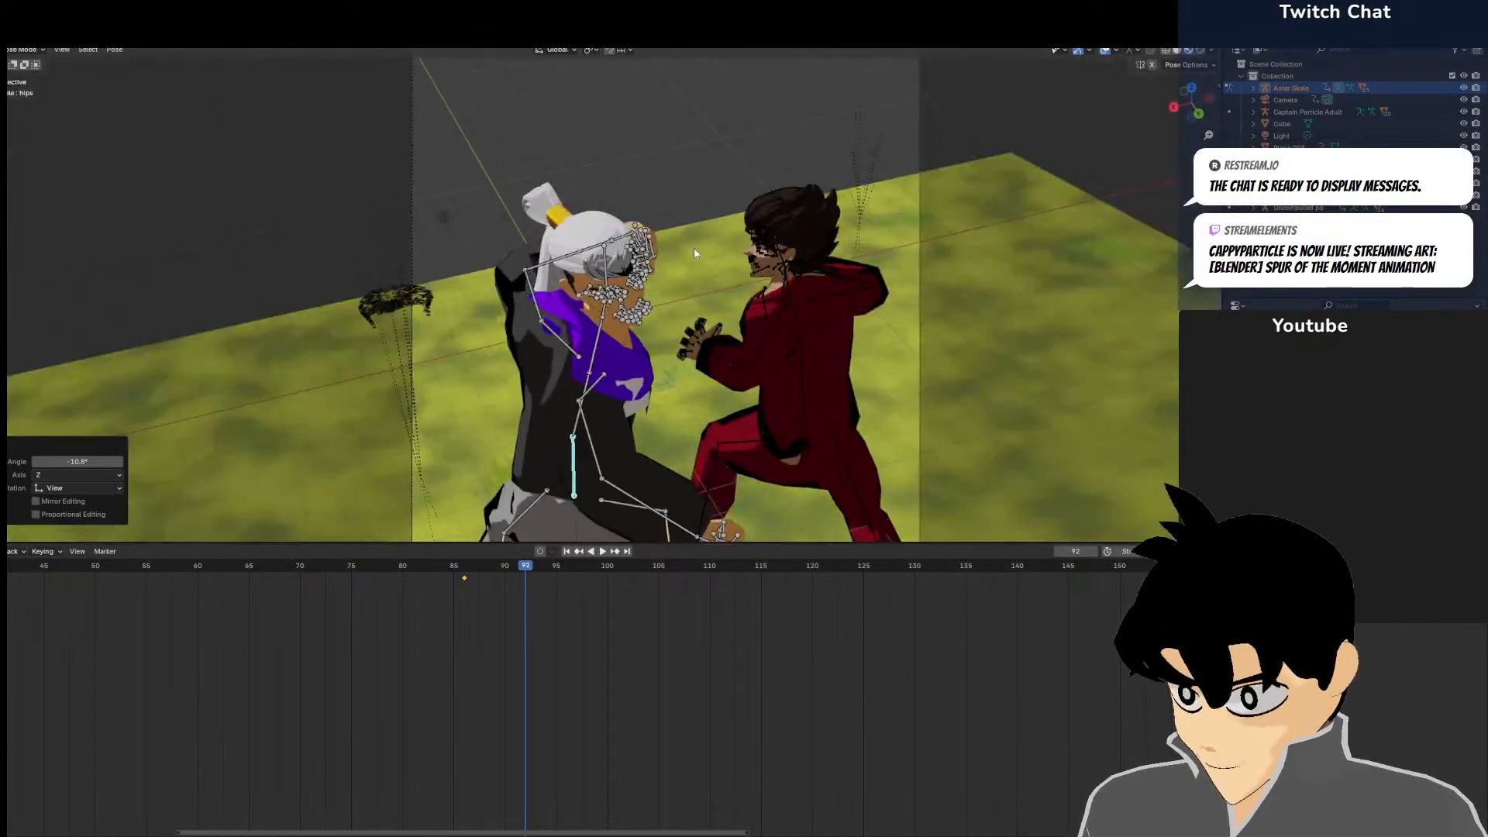
# Adjust the white-haired character's upper-body rotation and turn the chest bone about 3.9°
pyautogui.scroll(5, 694, 250)
pyautogui.click(649, 254)
pyautogui.press('KP_0')
pyautogui.moveTo(749, 223); pyautogui.dragTo(698, 193, button='middle')
pyautogui.press('r')
pyautogui.click(754, 230)
pyautogui.click(510, 211)
pyautogui.press('r')
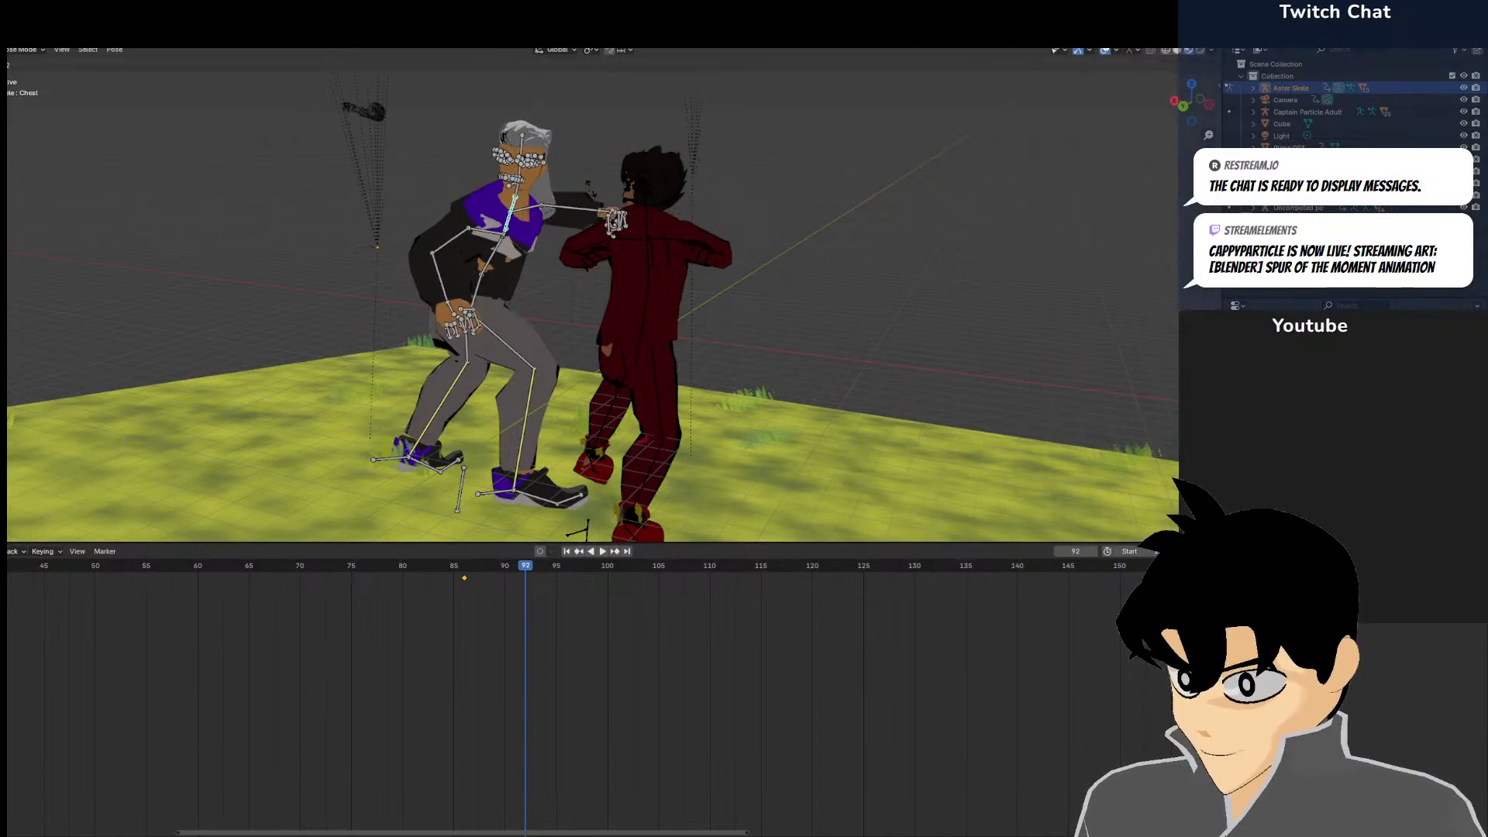
pyautogui.click(589, 203)
pyautogui.moveTo(589, 203); pyautogui.dragTo(738, 213, button='middle')
pyautogui.scroll(8, 738, 212)
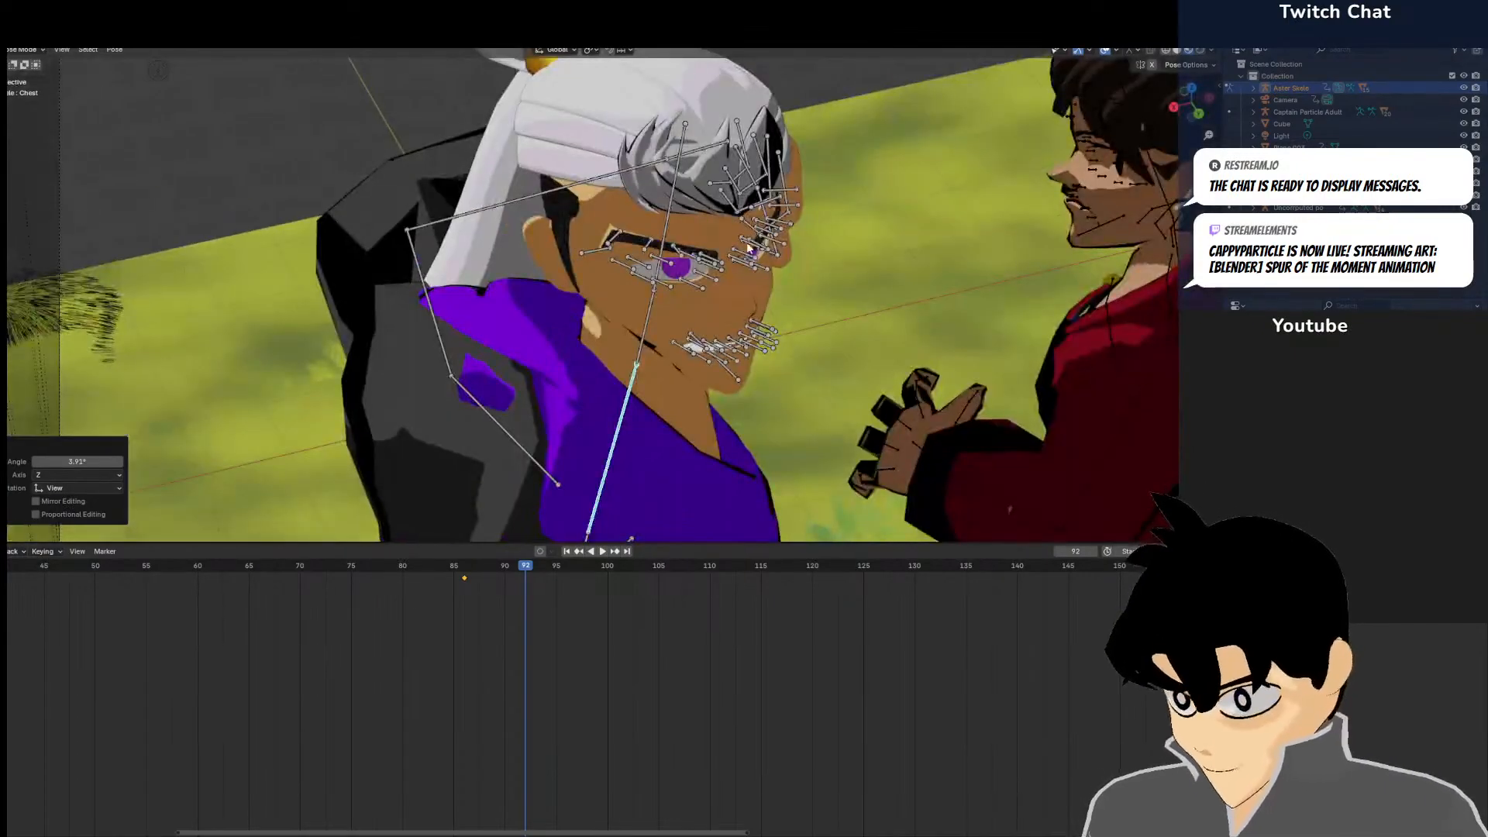
# Examine the white-haired character's face and leaning pose from the camera's angle, both close up and in the full frame
pyautogui.scroll(-2, 746, 242)
pyautogui.scroll(2, 868, 318)
pyautogui.scroll(-4, 963, 350)
pyautogui.scroll(4, 780, 276)
pyautogui.scroll(-4, 790, 241)
pyautogui.scroll(-4, 659, 232)
pyautogui.scroll(4, 553, 227)
pyautogui.scroll(-6, 553, 226)
# Rotate the white-haired character's right shoulder bone from above
pyautogui.moveTo(480, 225); pyautogui.dragTo(709, 435, button='middle')
pyautogui.scroll(4, 587, 236)
pyautogui.click(588, 236)
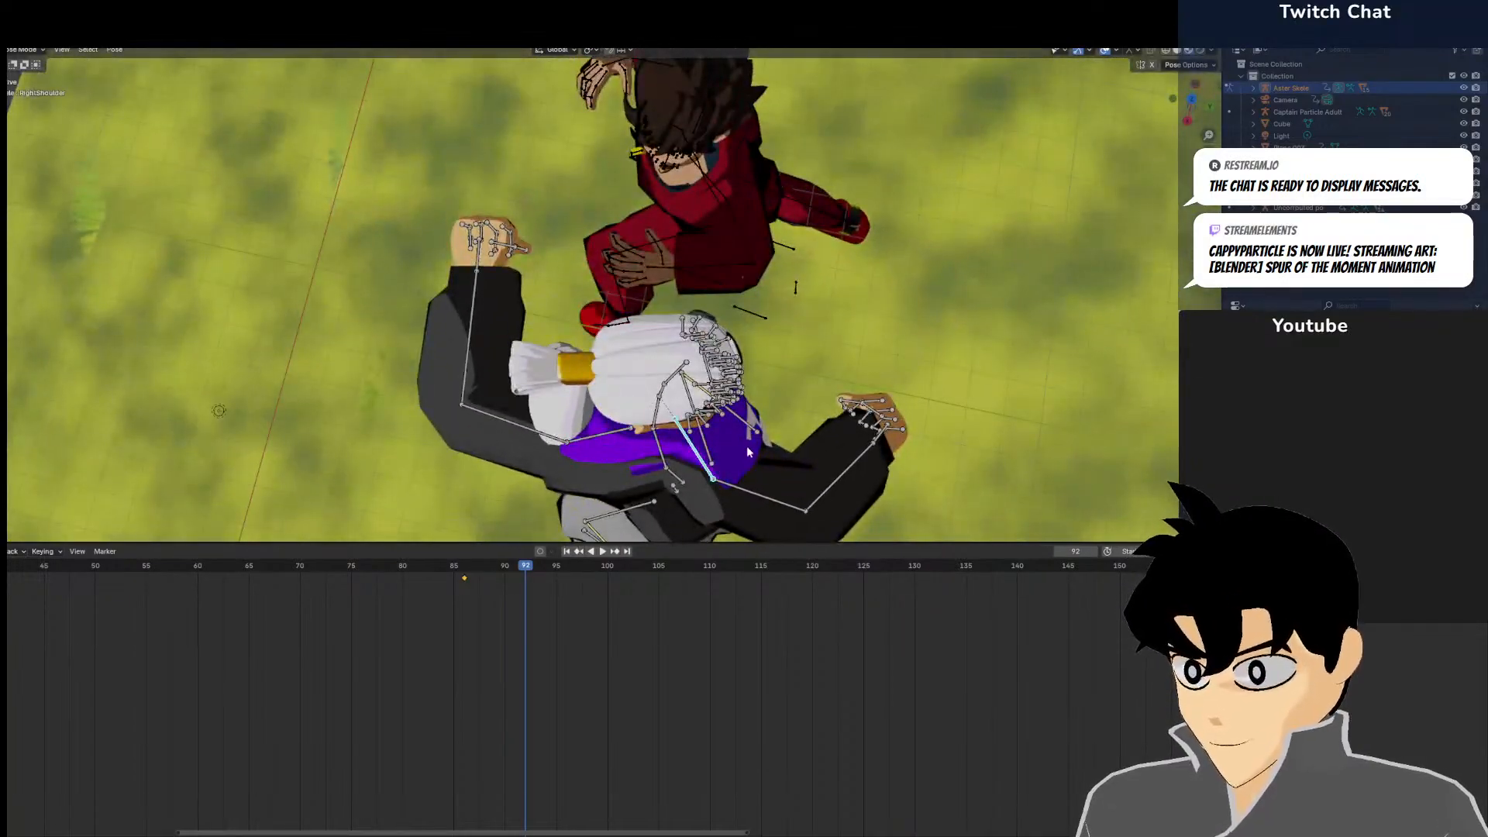
pyautogui.press('r')
pyautogui.click(852, 396)
# Rotate the white-haired character's left shoulder bone, and swing the left upper arm about -21.3° from above
pyautogui.moveTo(853, 395); pyautogui.dragTo(737, 421, button='middle')
pyautogui.click(433, 350)
pyautogui.press('r')
pyautogui.click(502, 225)
pyautogui.click(369, 263)
pyautogui.press('r')
pyautogui.click(303, 277)
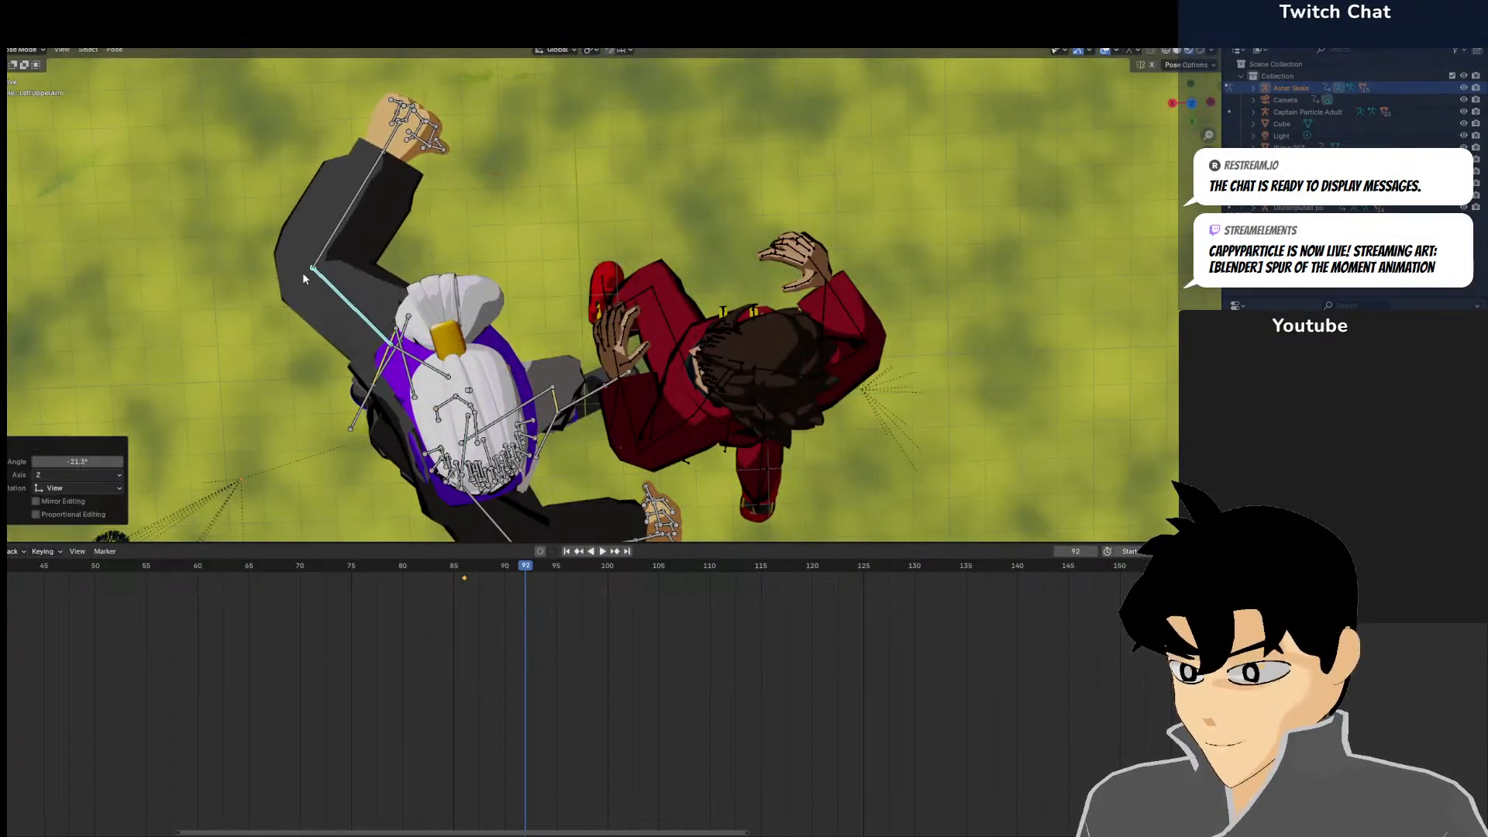
# Check the pose from the camera's angle and keyframe all of the white-haired character's bones at frame 92
pyautogui.moveTo(303, 278); pyautogui.dragTo(307, 272, button='middle')
pyautogui.scroll(3, 307, 272)
pyautogui.scroll(2, 356, 264)
pyautogui.scroll(4, 606, 257)
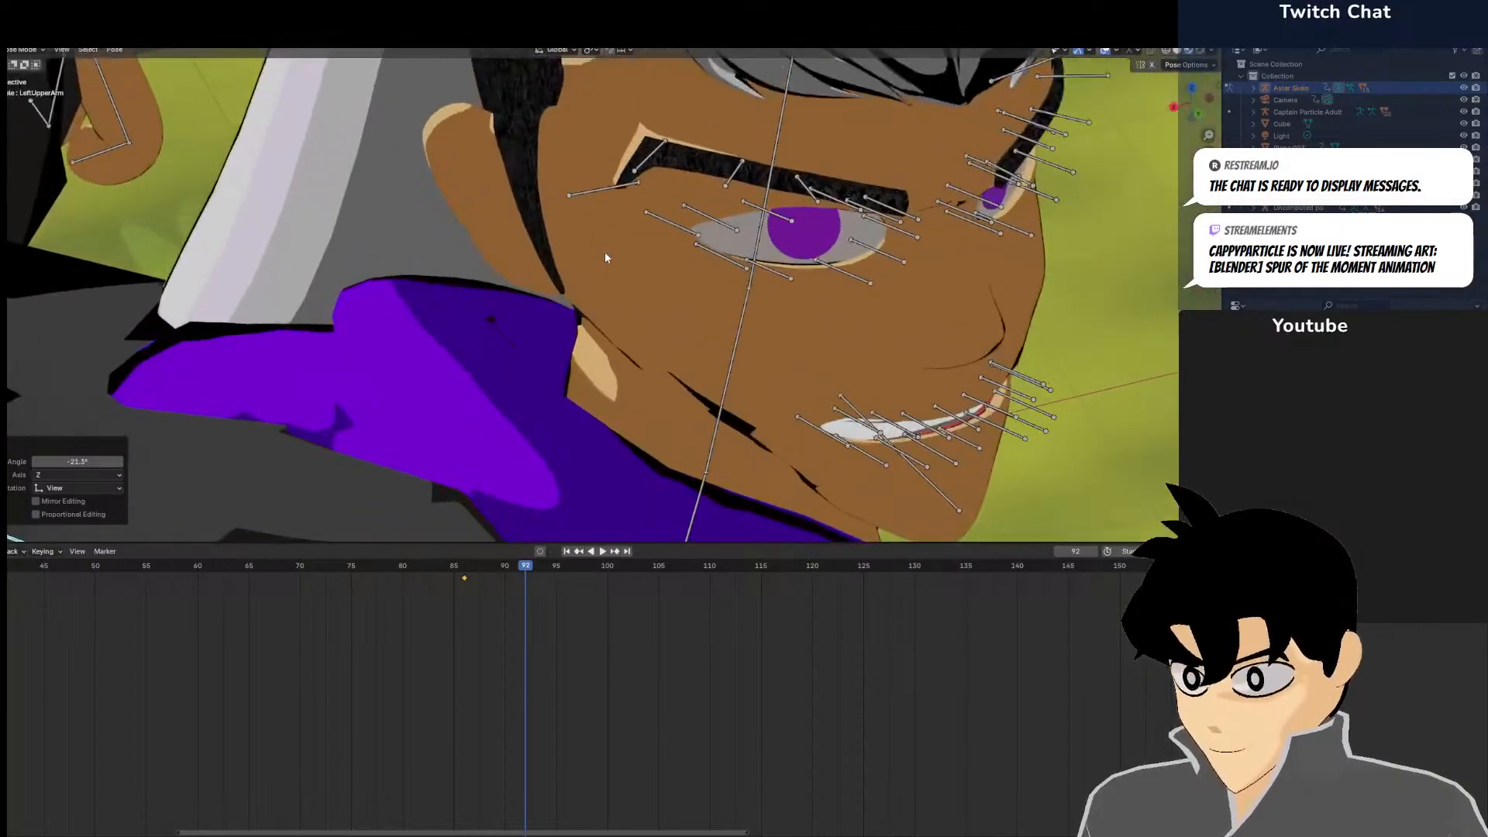
pyautogui.scroll(-12, 855, 282)
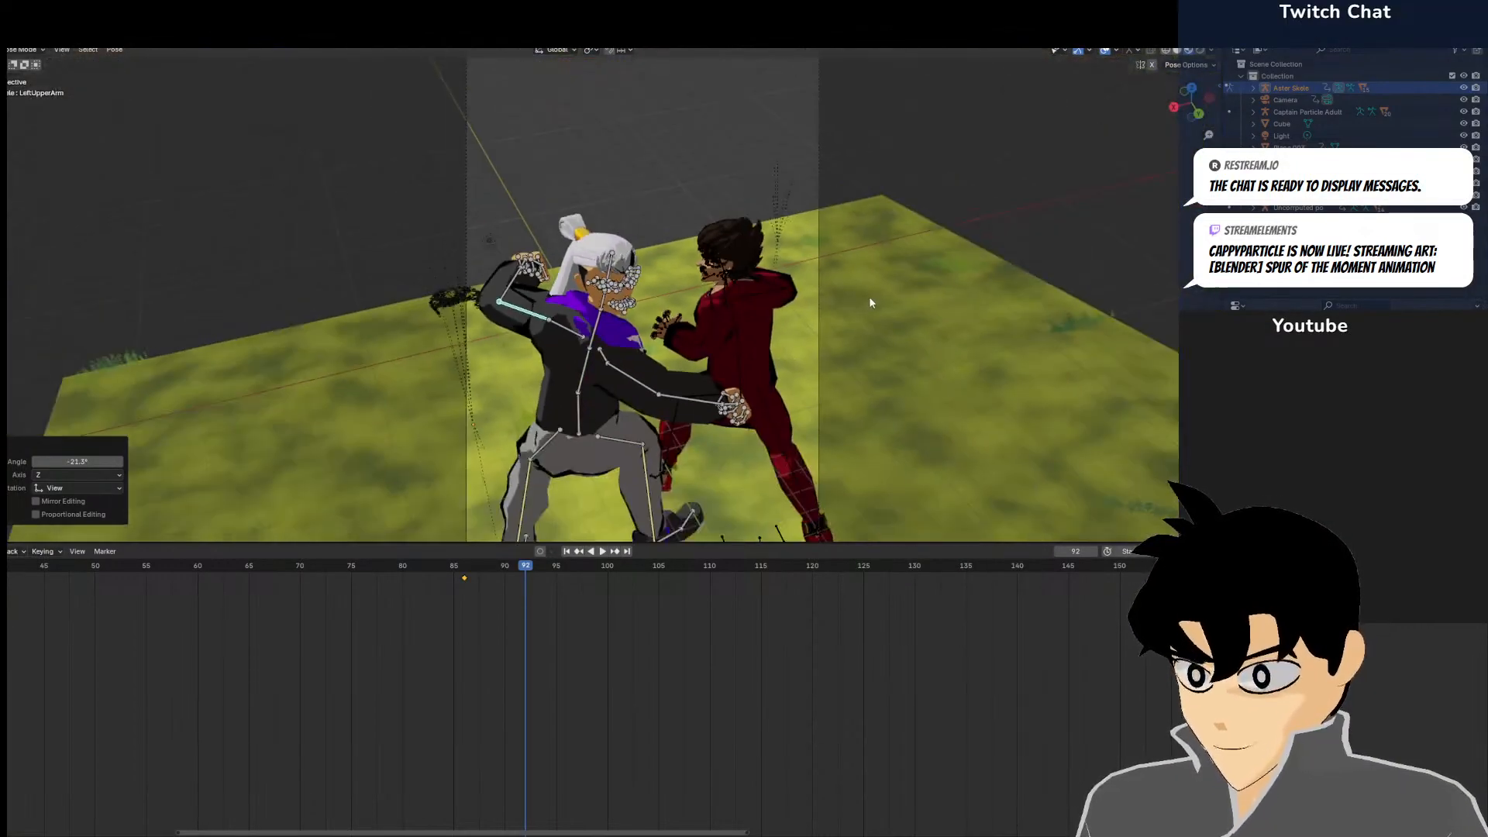
pyautogui.moveTo(855, 372); pyautogui.dragTo(856, 312, button='middle')
pyautogui.press('a')
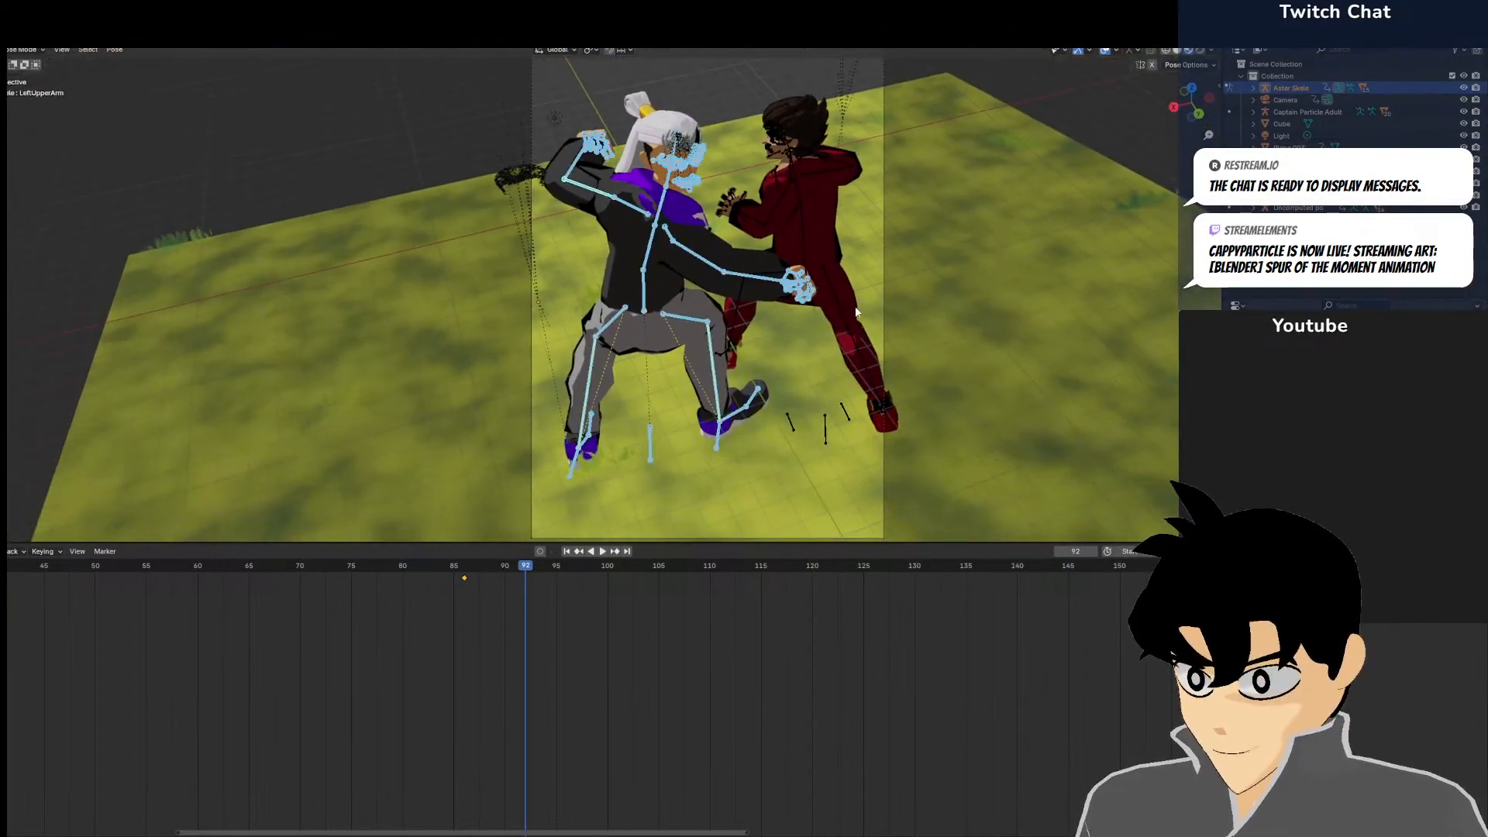
# Play and scrub from before the cut to frame 101 to review both characters' motion and framing
pyautogui.click(433, 575)
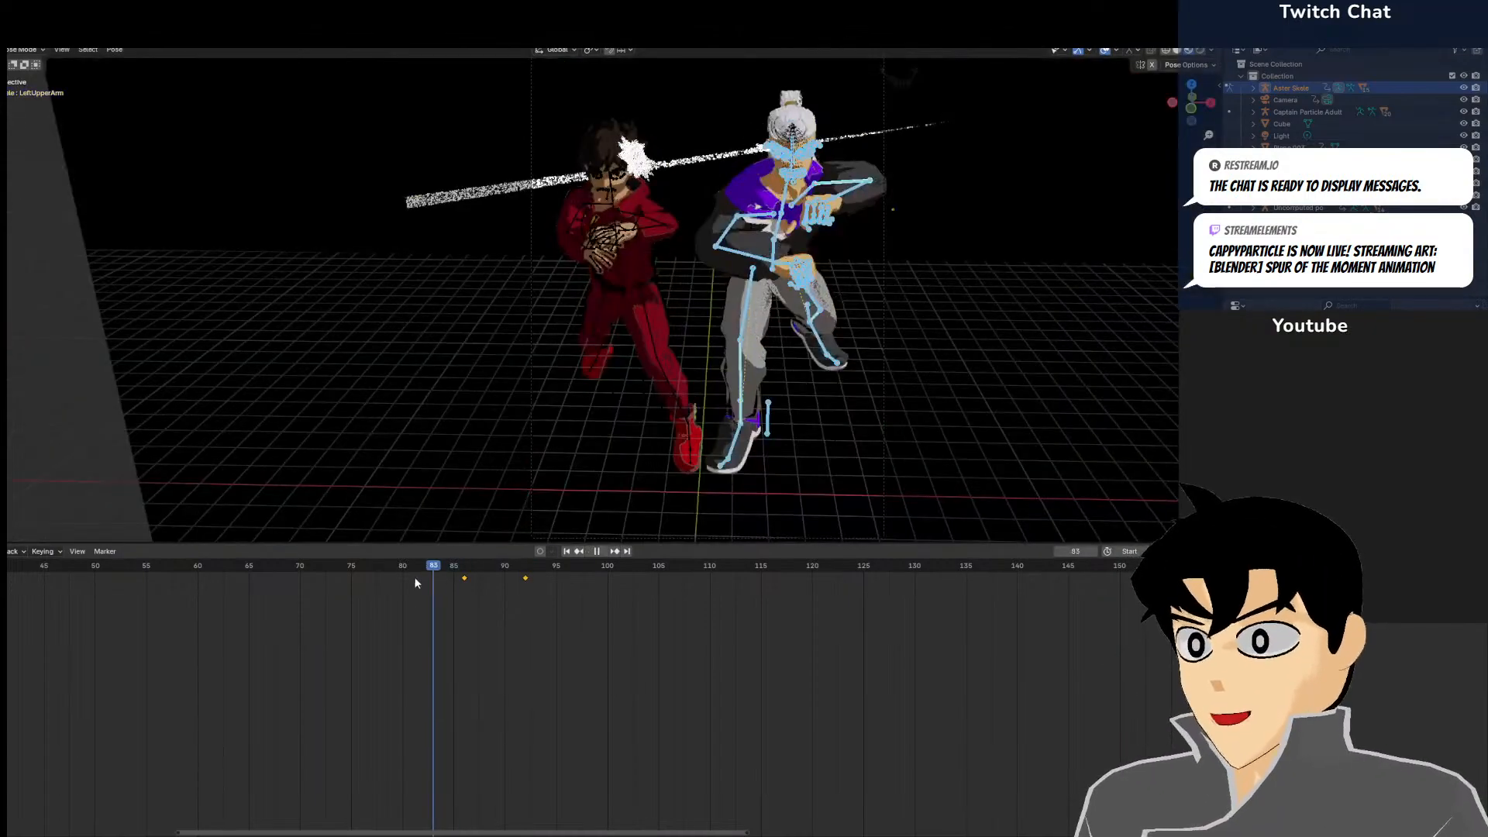
pyautogui.moveTo(463, 576); pyautogui.dragTo(474, 577)
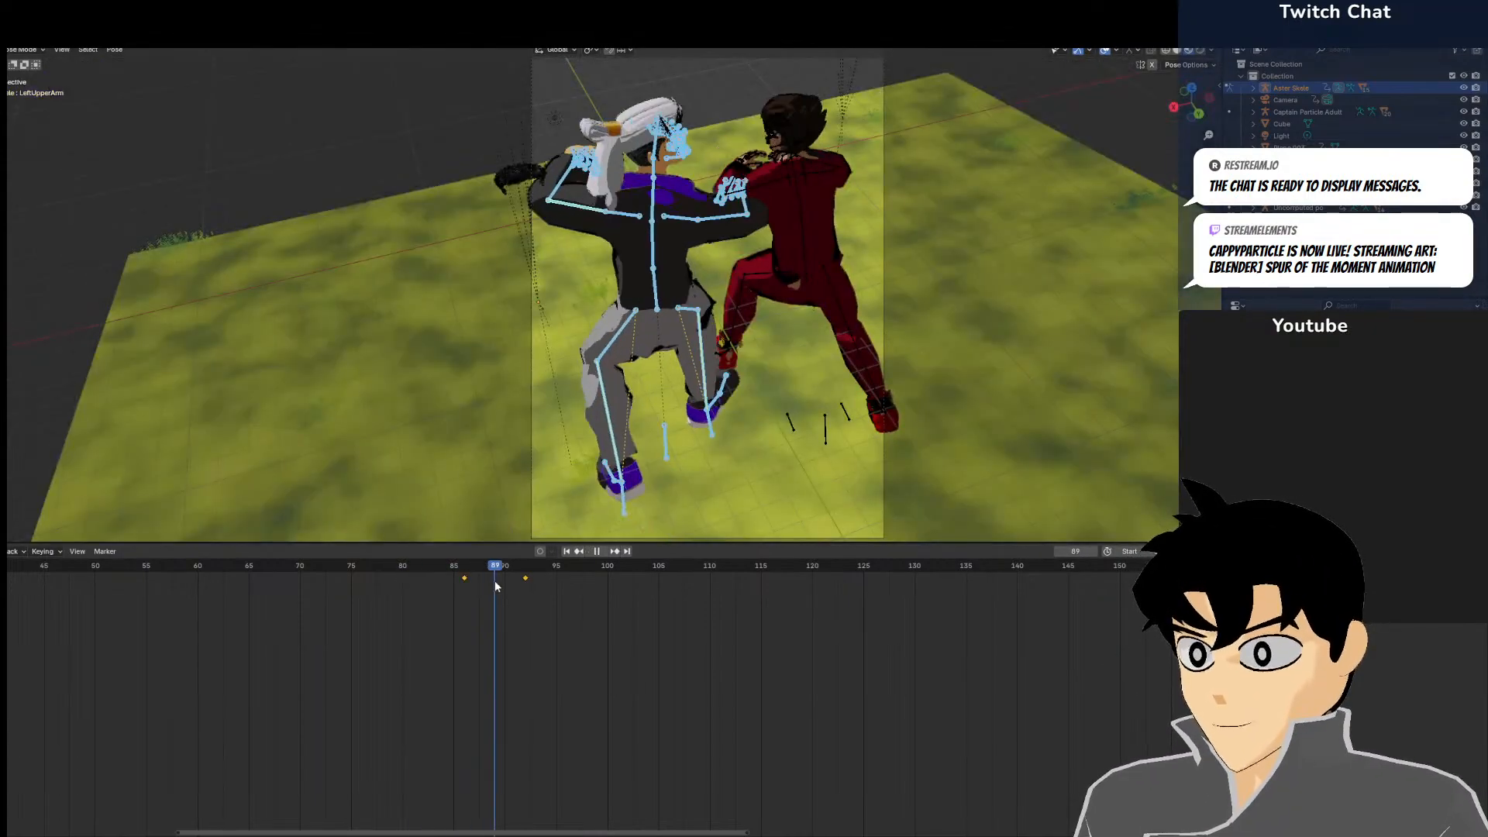
pyautogui.moveTo(578, 595); pyautogui.dragTo(617, 594)
pyautogui.scroll(5, 849, 236)
pyautogui.keyDown('shift'); pyautogui.moveTo(849, 236); pyautogui.dragTo(493, 48, button='middle'); pyautogui.keyUp('shift')
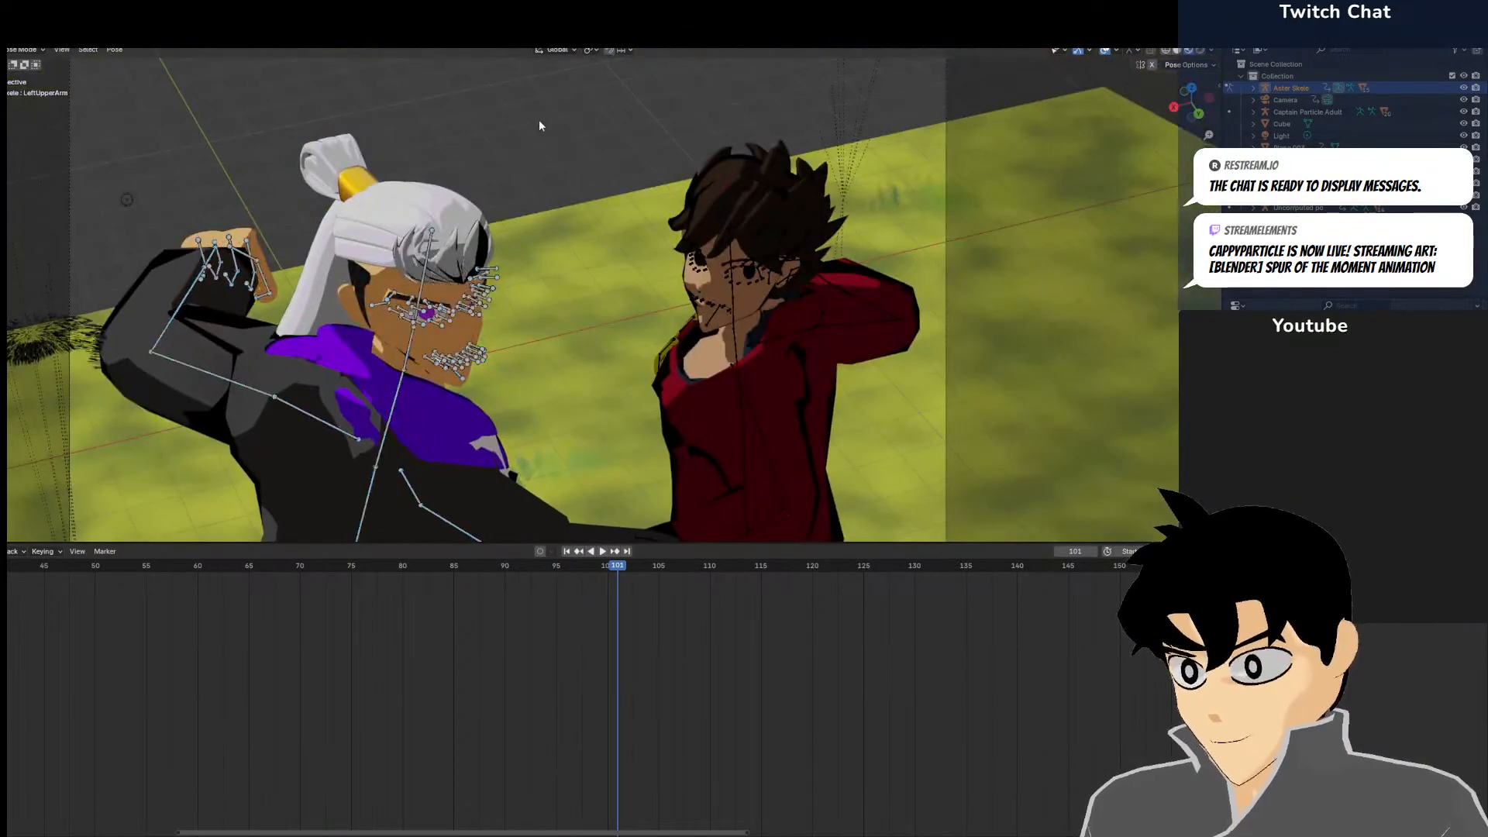
pyautogui.click(541, 126)
pyautogui.scroll(5, 592, 158)
pyautogui.scroll(-7, 585, 170)
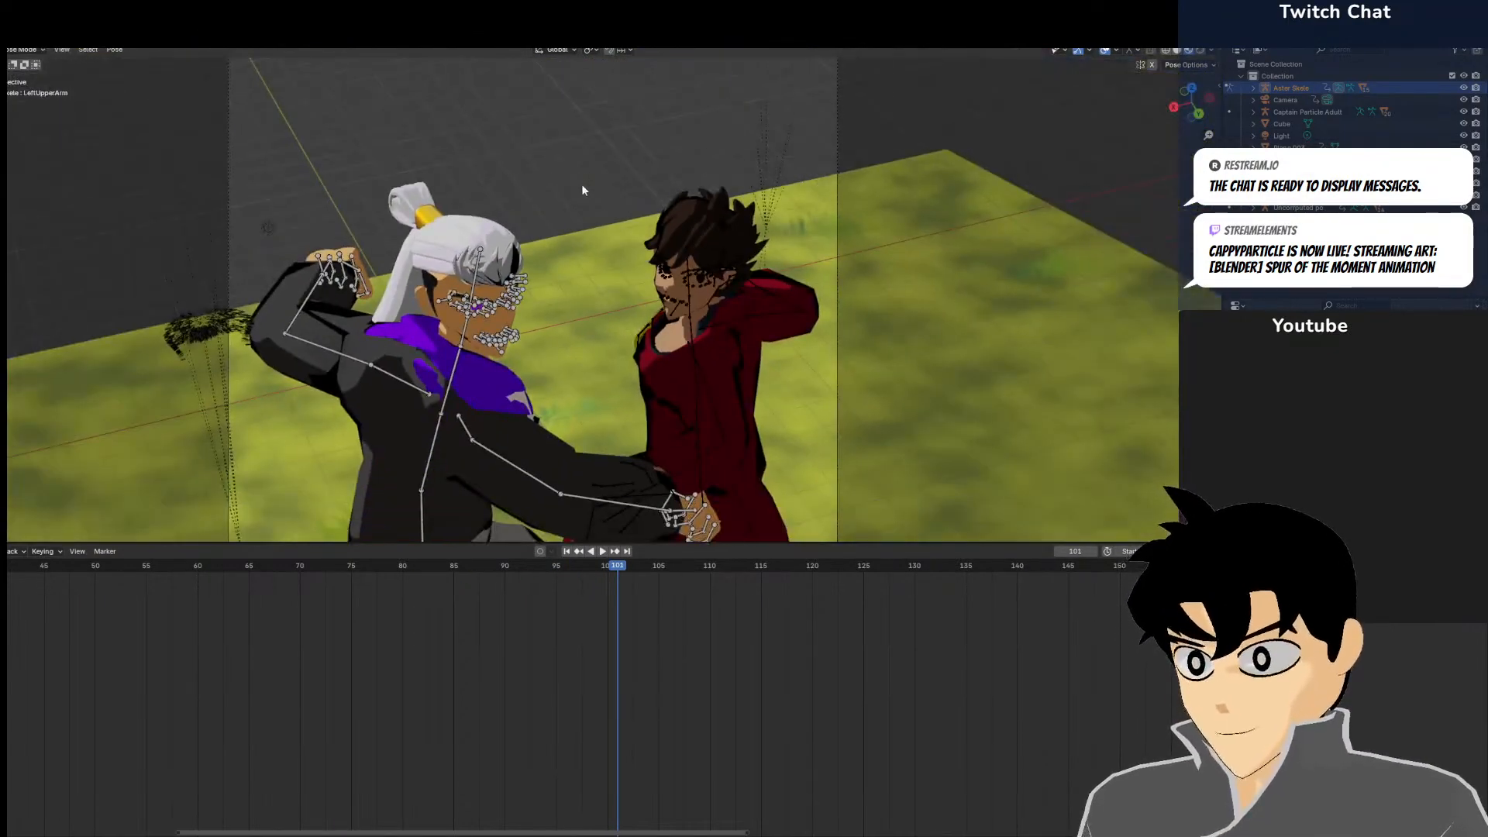
pyautogui.scroll(-3, 583, 190)
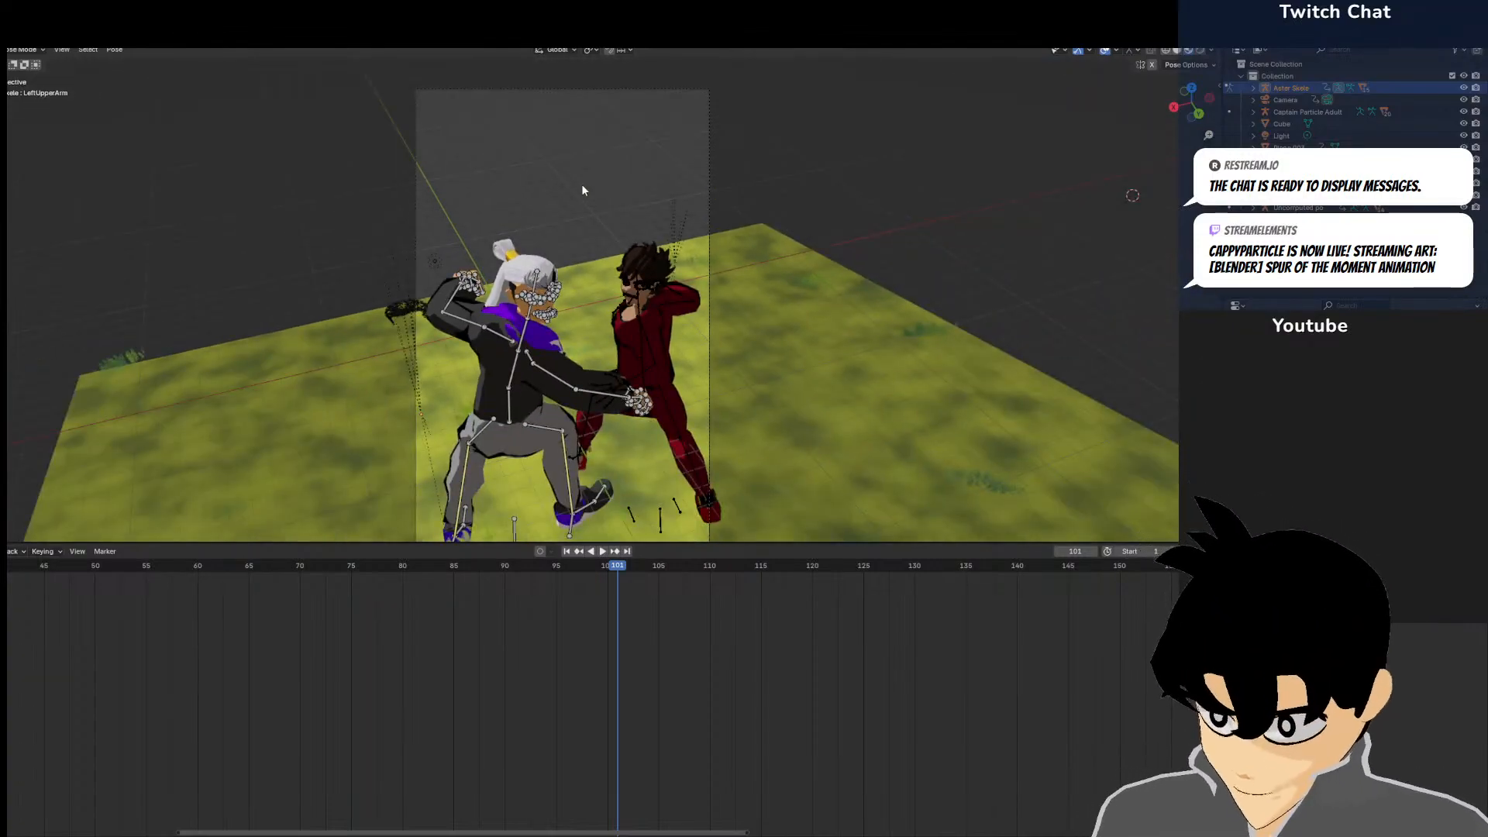
# Switch from posing to Object Mode and select the camera
pyautogui.click(25, 50)
pyautogui.click(28, 63)
pyautogui.scroll(-2, 646, 310)
pyautogui.click(691, 324)
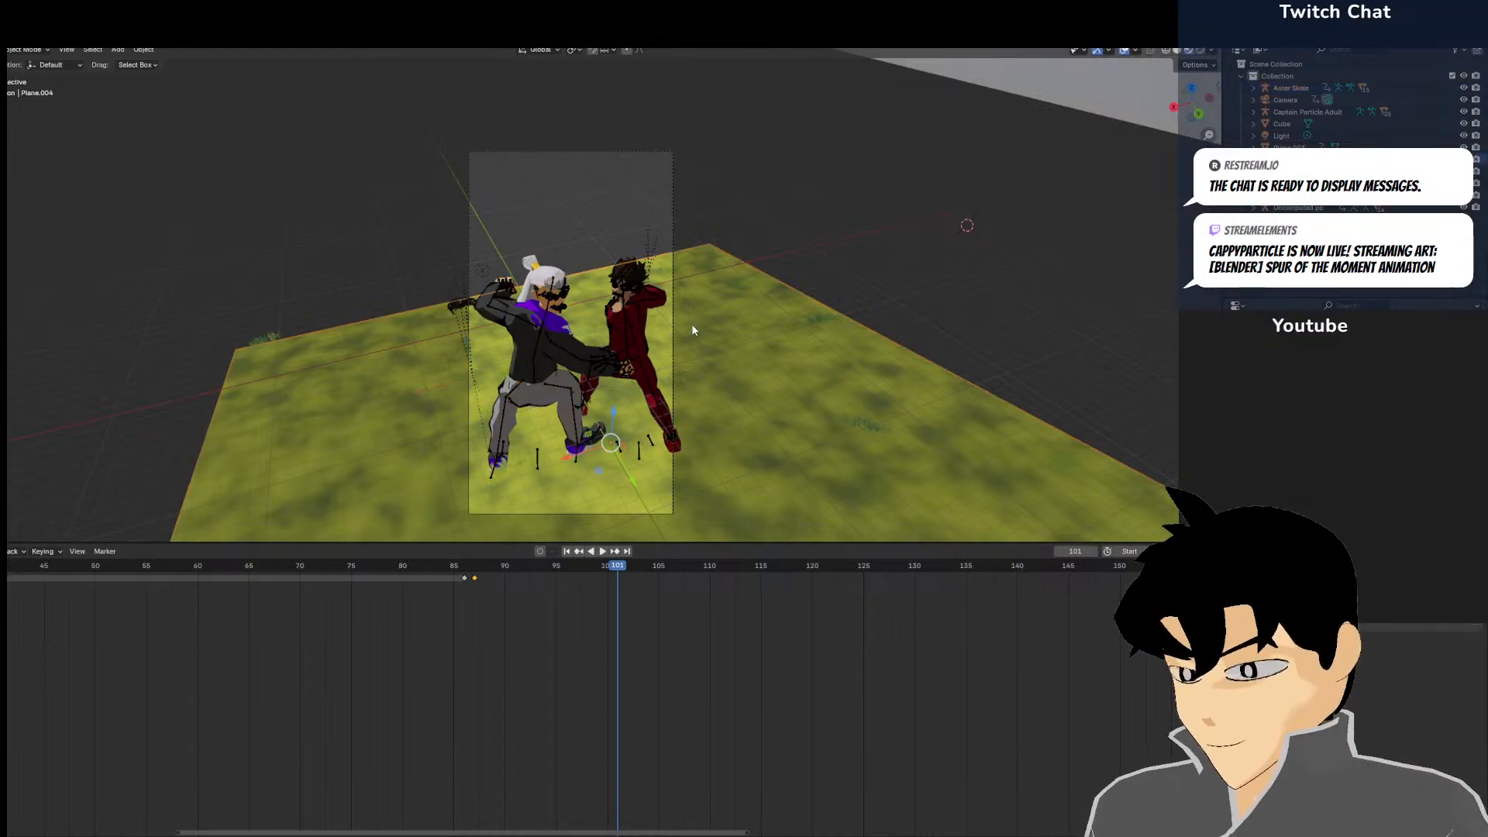
pyautogui.click(676, 250)
pyautogui.scroll(2, 732, 418)
pyautogui.keyDown('shift'); pyautogui.moveTo(734, 434); pyautogui.dragTo(698, 319, button='middle'); pyautogui.keyUp('shift')
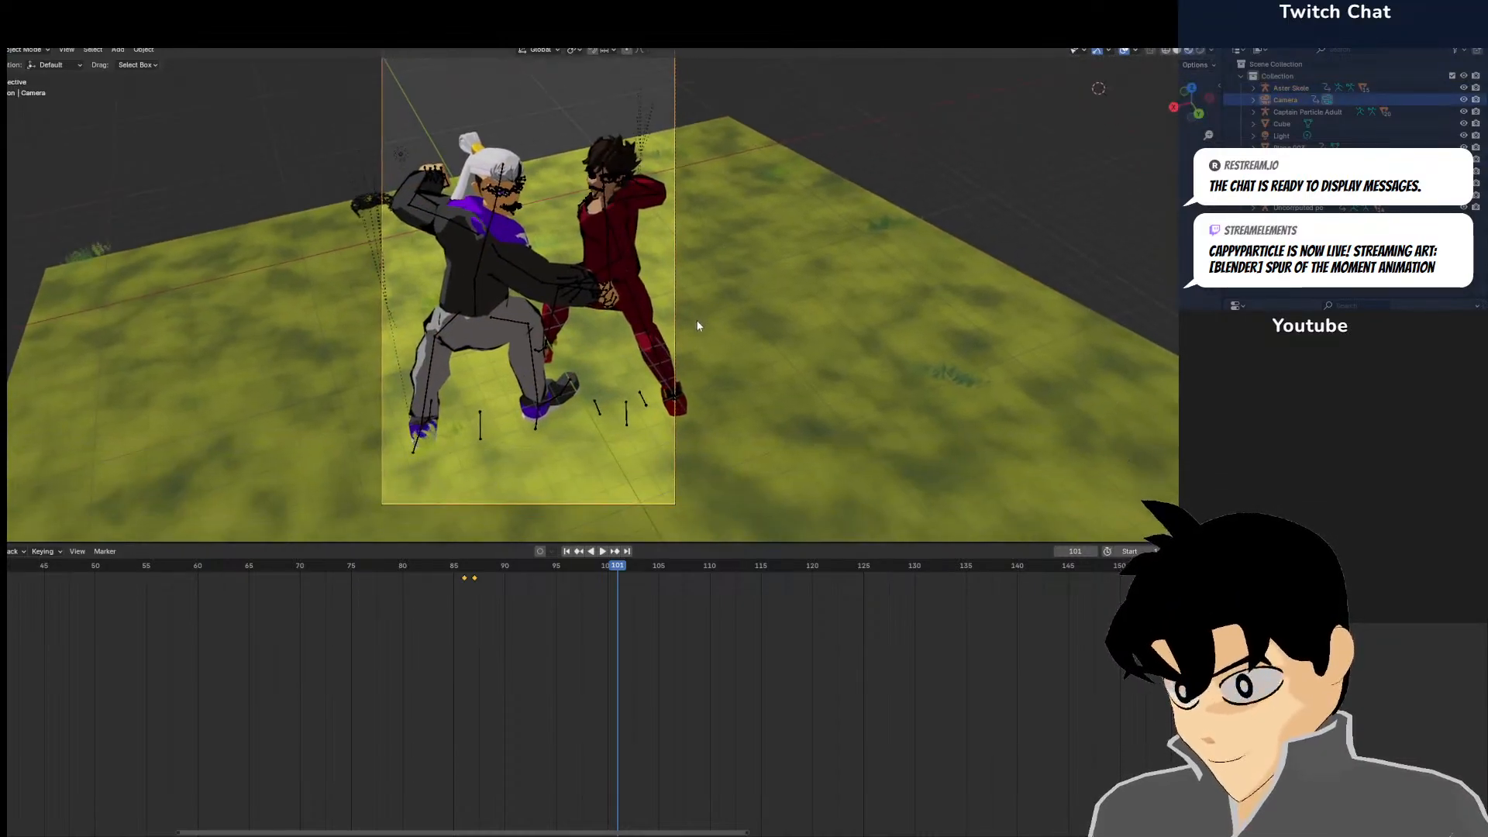
# Play ahead to frame 105 and insert a keyframe on the camera there
pyautogui.scroll(2, 697, 319)
pyautogui.click(476, 255)
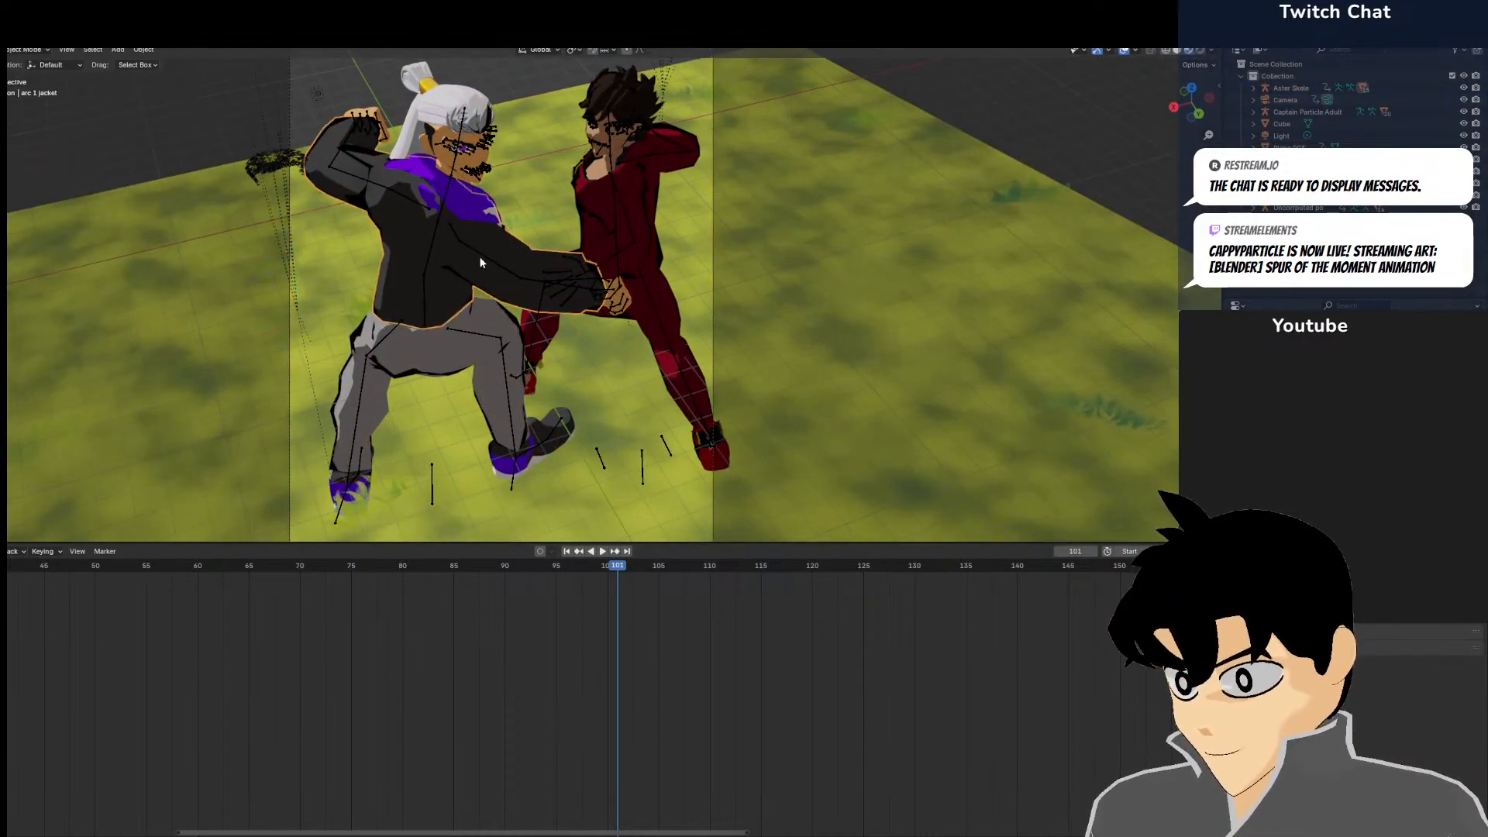
pyautogui.click(621, 216)
pyautogui.press('space')
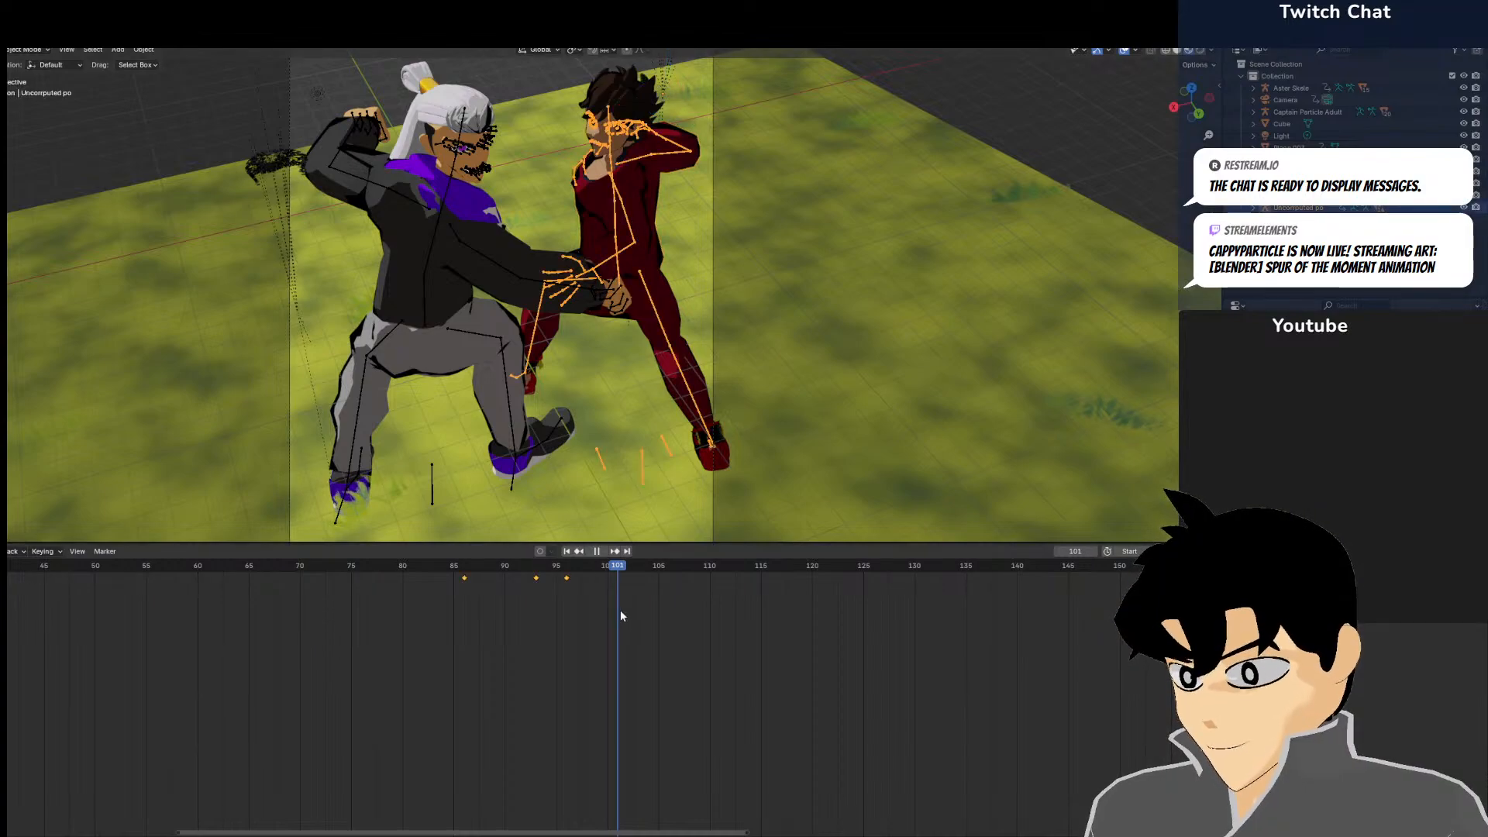
pyautogui.press('space')
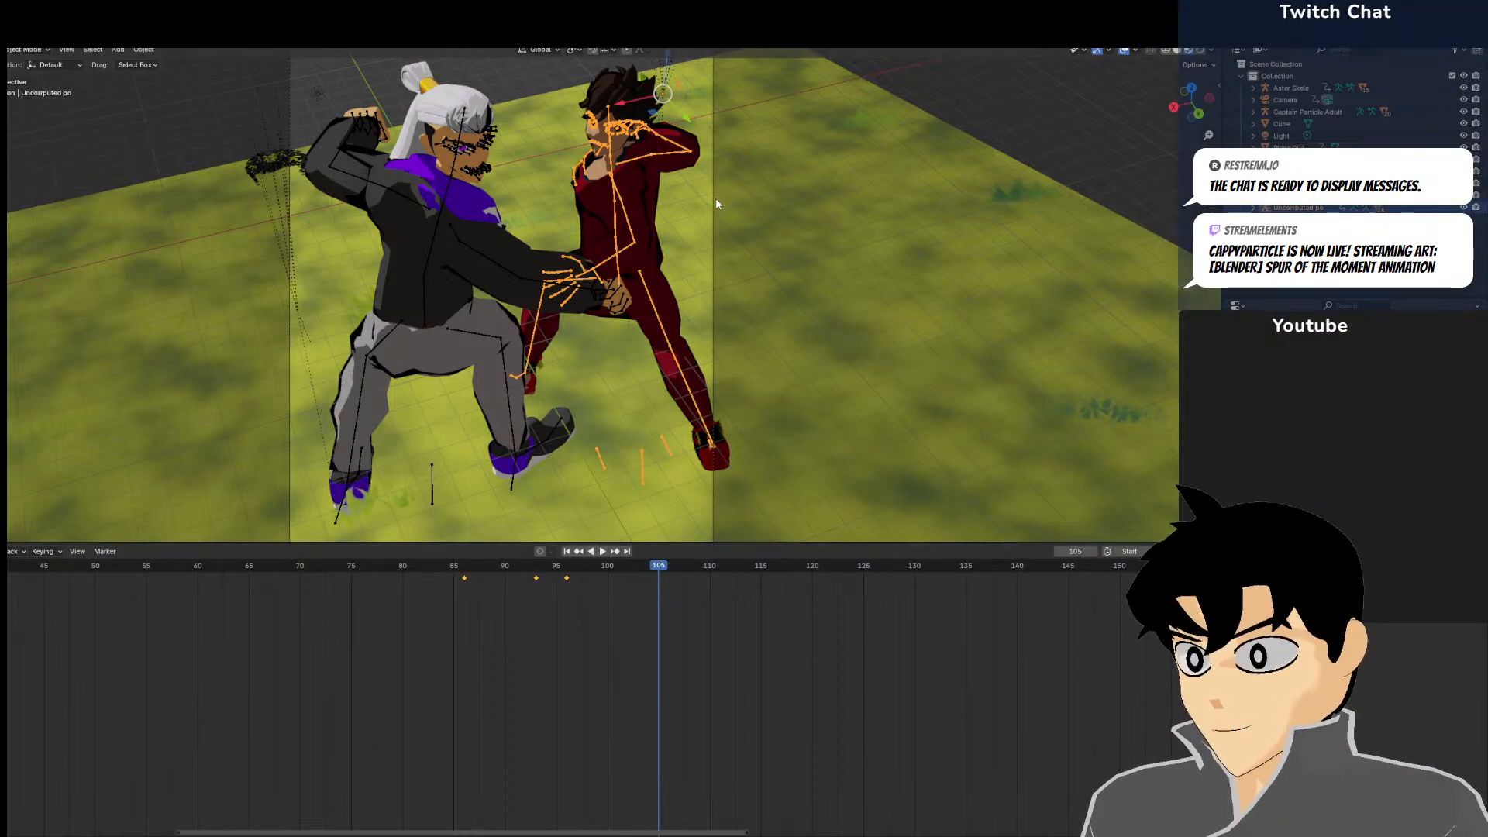
pyautogui.click(716, 200)
pyautogui.click(715, 200)
pyautogui.press('i')
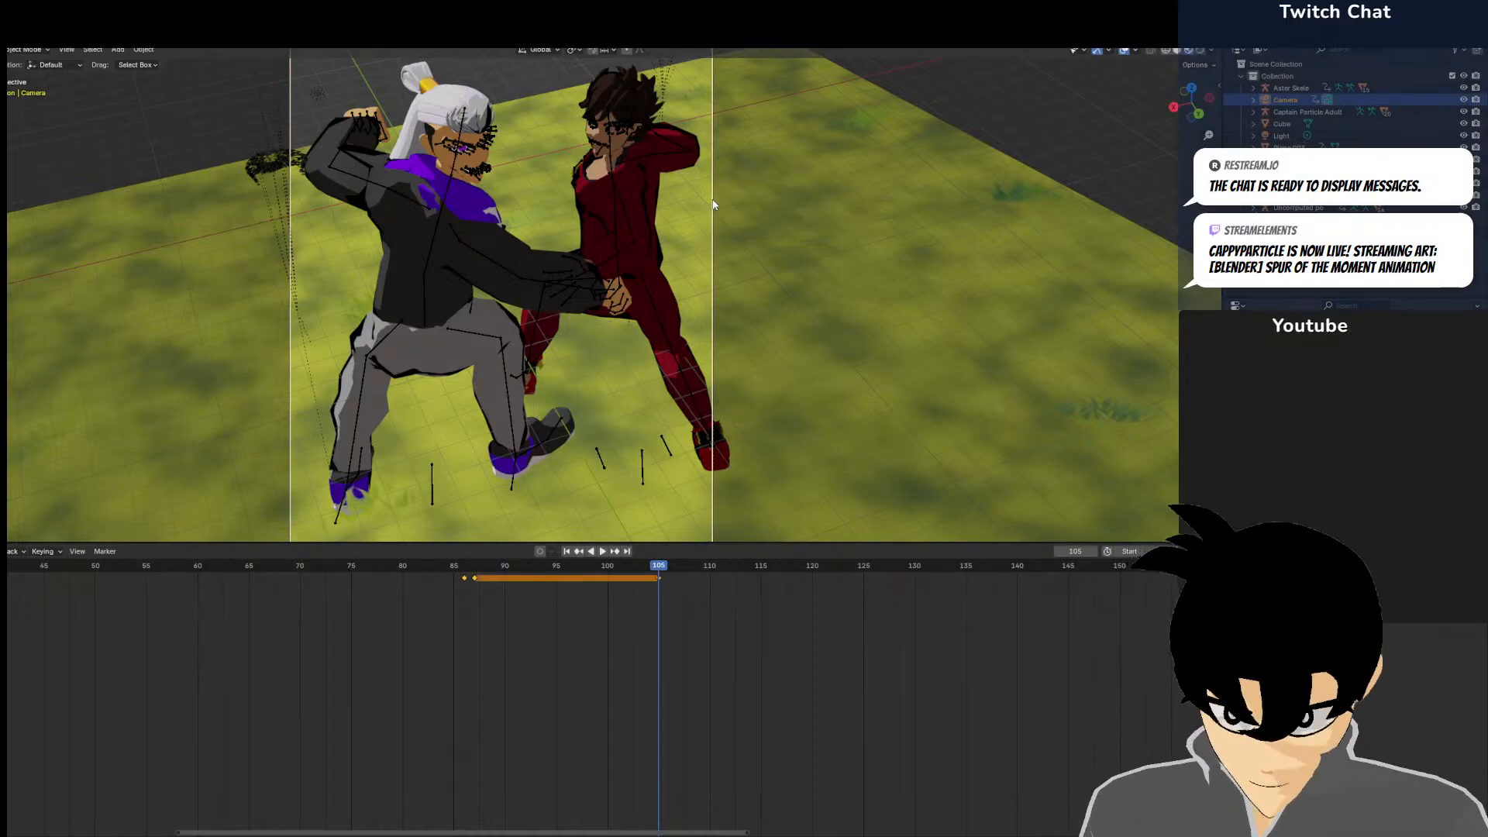
# Select the Captain Particle Adult rig at frame 106 and reposition it with several moves, including about 9.6 m and -1.1 m in X
pyautogui.moveTo(713, 203); pyautogui.dragTo(876, 142, button='middle')
pyautogui.keyDown('shift'); pyautogui.moveTo(761, 175); pyautogui.dragTo(759, 338, button='middle'); pyautogui.keyUp('shift')
pyautogui.scroll(3, 759, 338)
pyautogui.click(563, 175)
pyautogui.press('g')
pyautogui.click(733, 168)
pyautogui.moveTo(736, 172); pyautogui.dragTo(773, 155, button='middle')
pyautogui.press('g')
pyautogui.click(768, 230)
pyautogui.press('g')
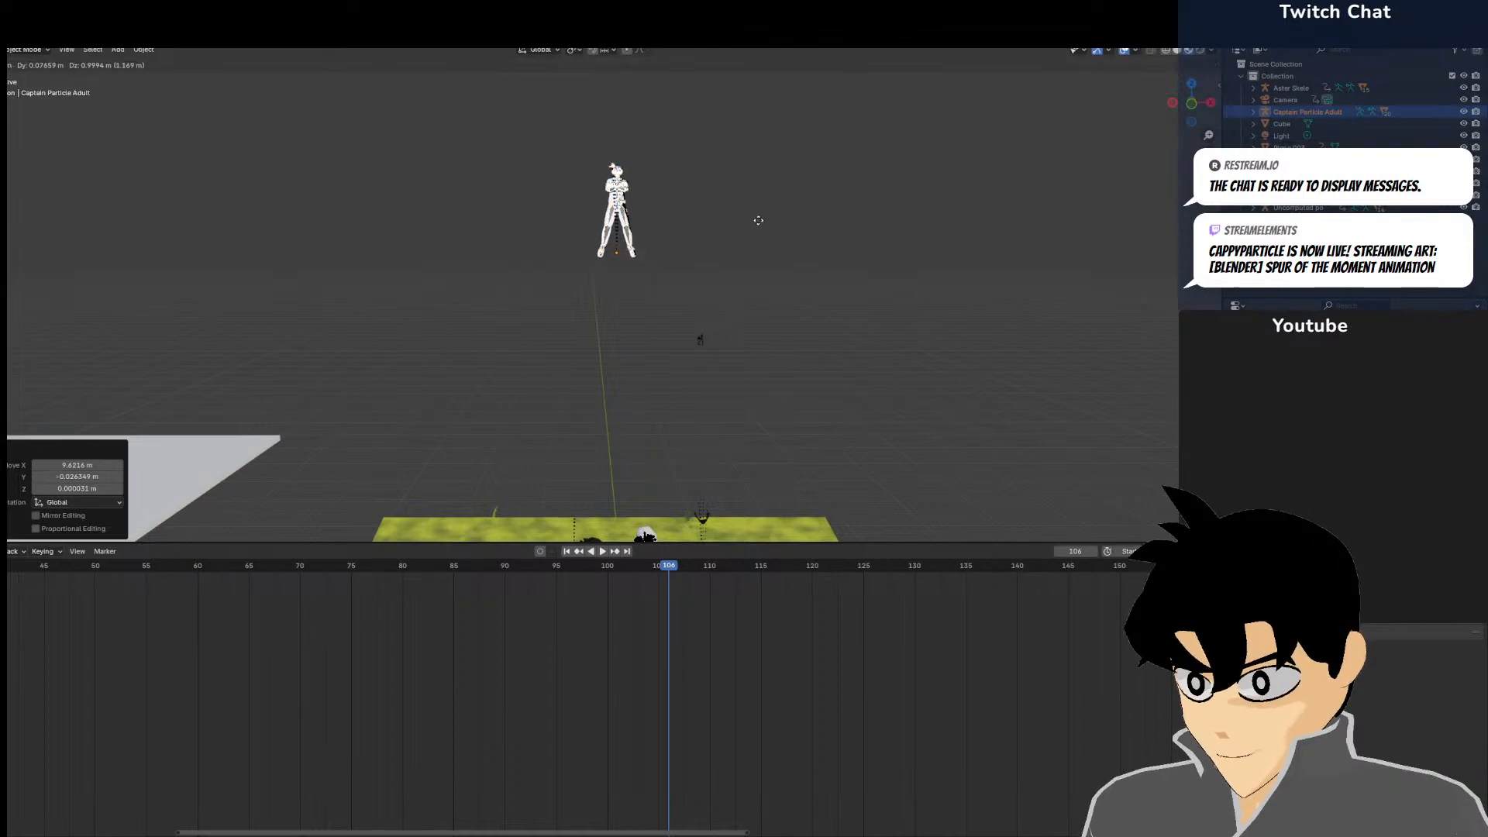
pyautogui.click(751, 229)
# Return to the camera's view and enlarge the 3D viewport by shrinking the timeline area
pyautogui.press('KP_0')
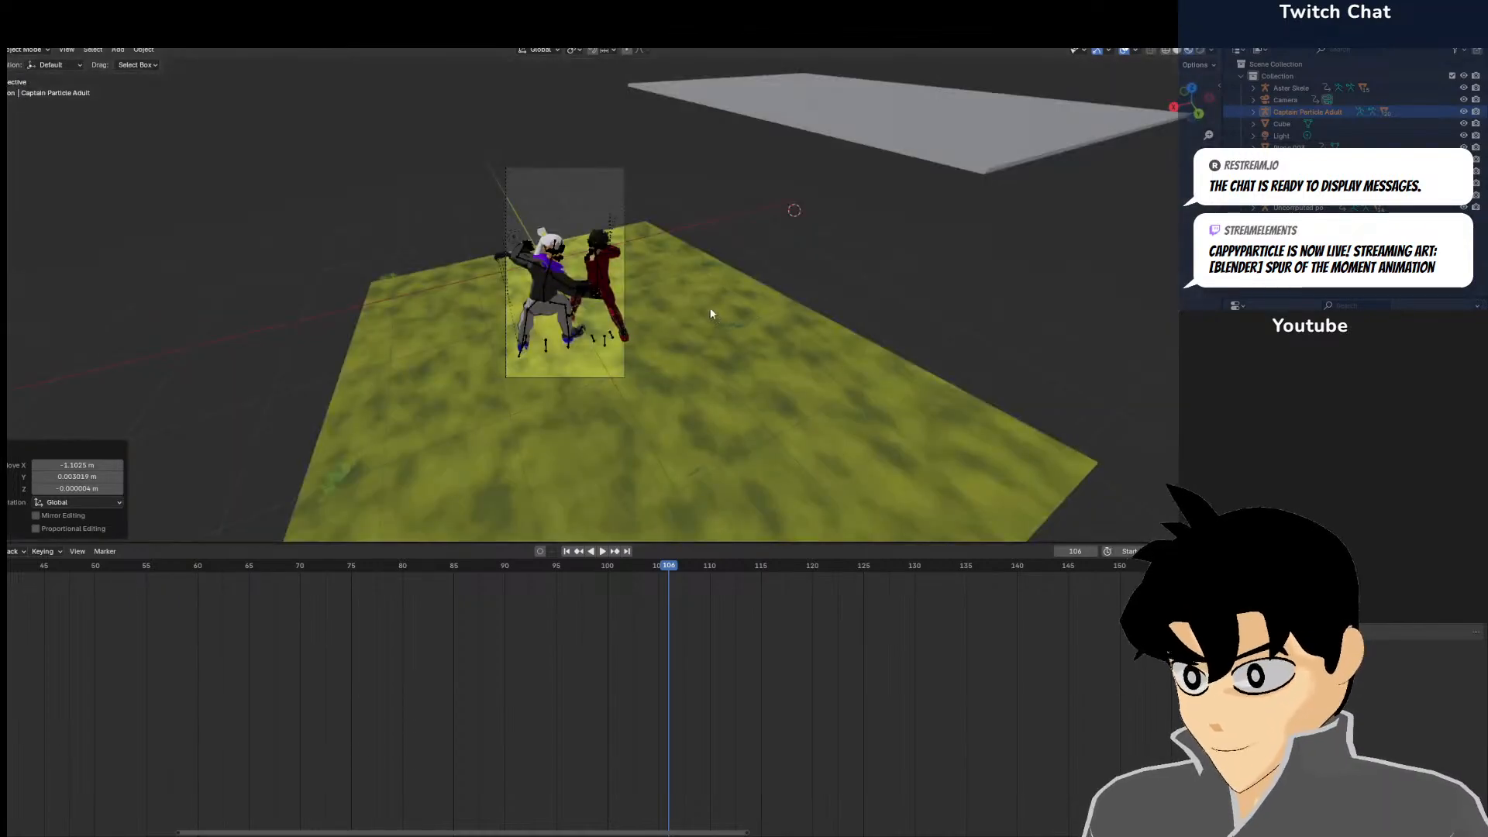
pyautogui.scroll(3, 713, 310)
pyautogui.scroll(-2, 685, 272)
pyautogui.keyDown('shift'); pyautogui.moveTo(647, 149); pyautogui.dragTo(658, 194, button='middle'); pyautogui.keyUp('shift')
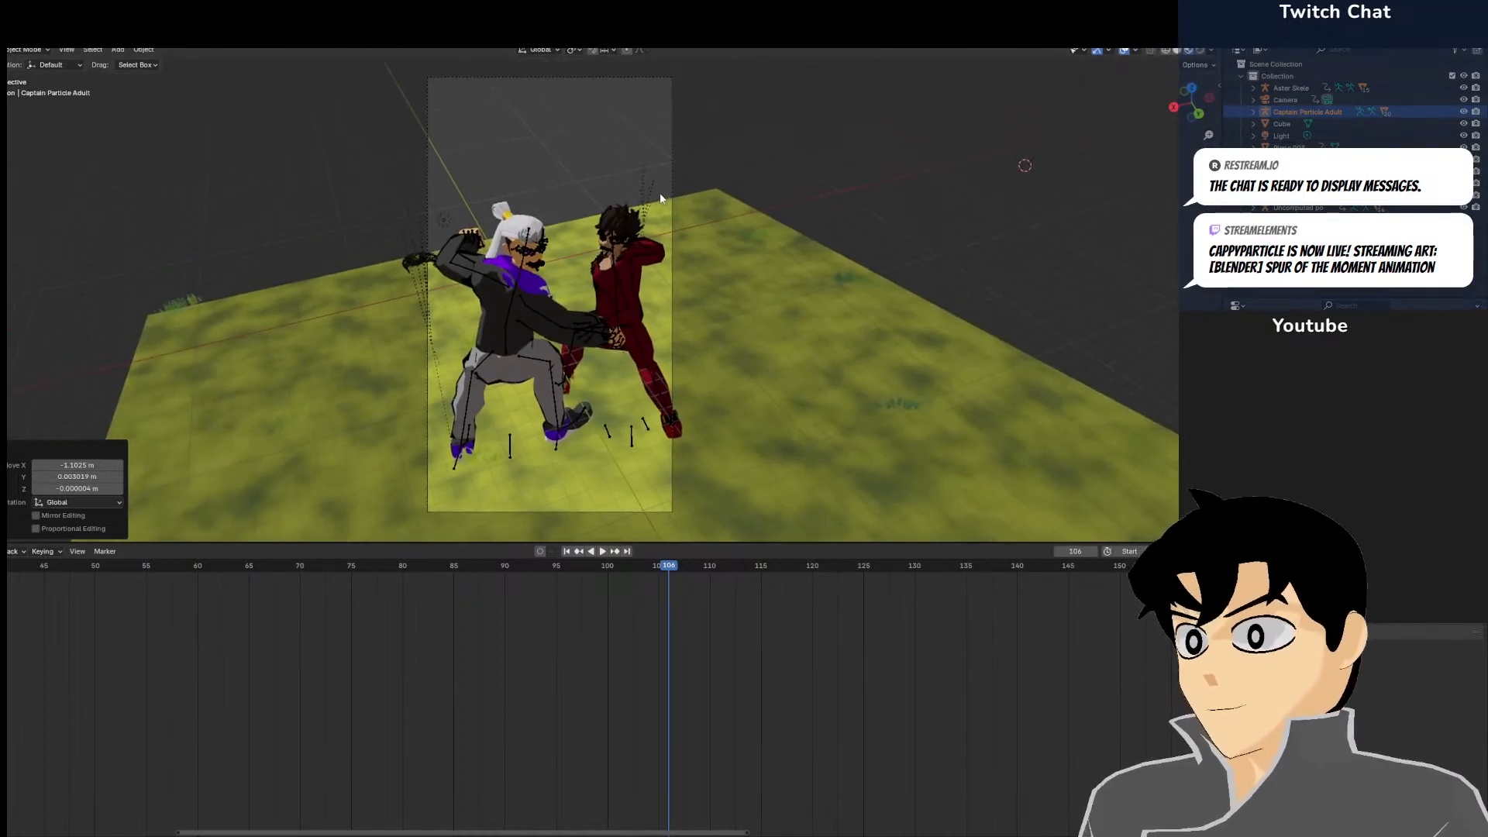
pyautogui.moveTo(646, 540); pyautogui.dragTo(642, 670)
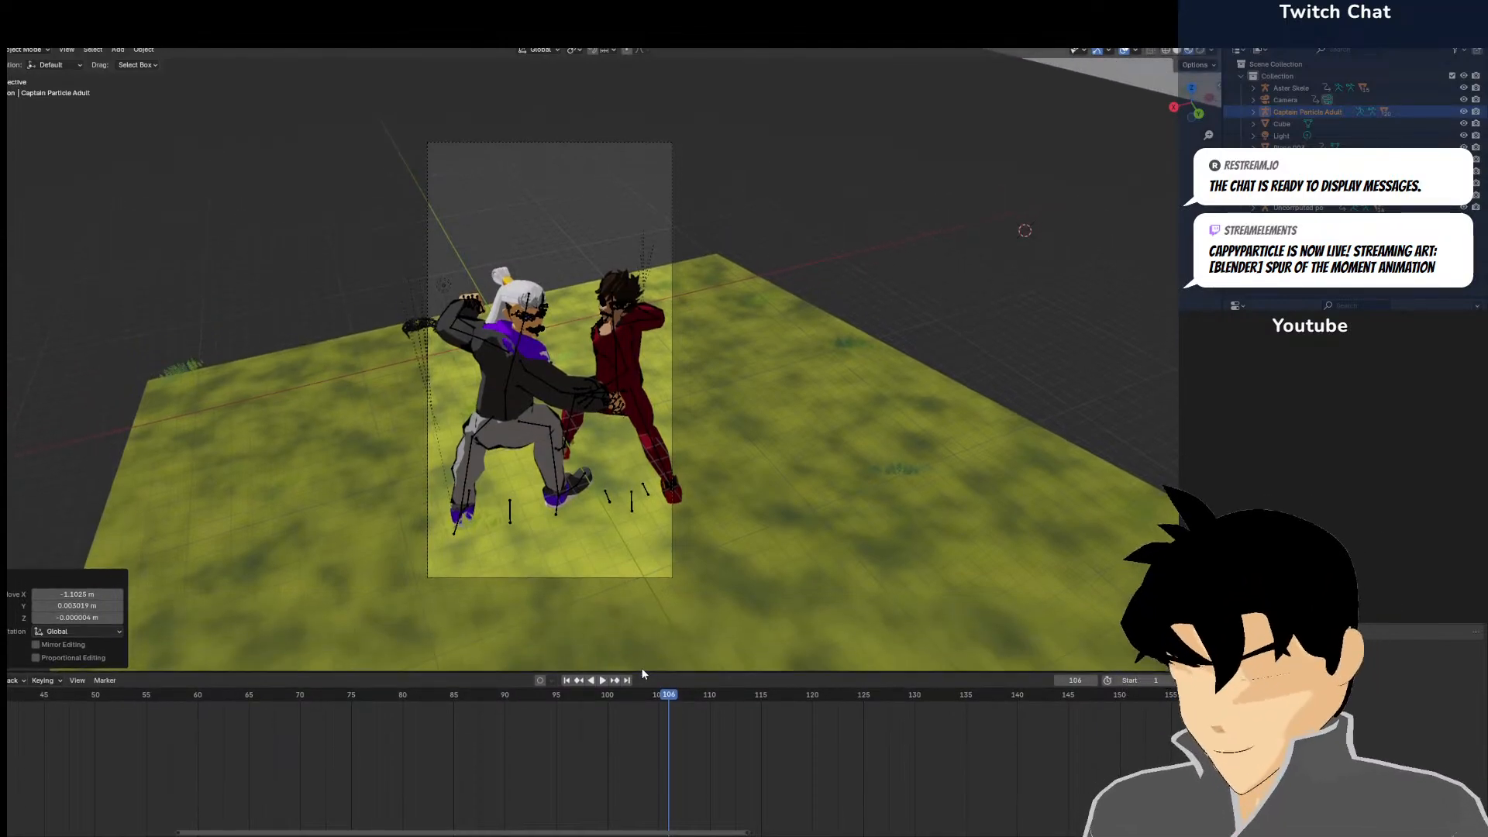
pyautogui.scroll(2, 649, 460)
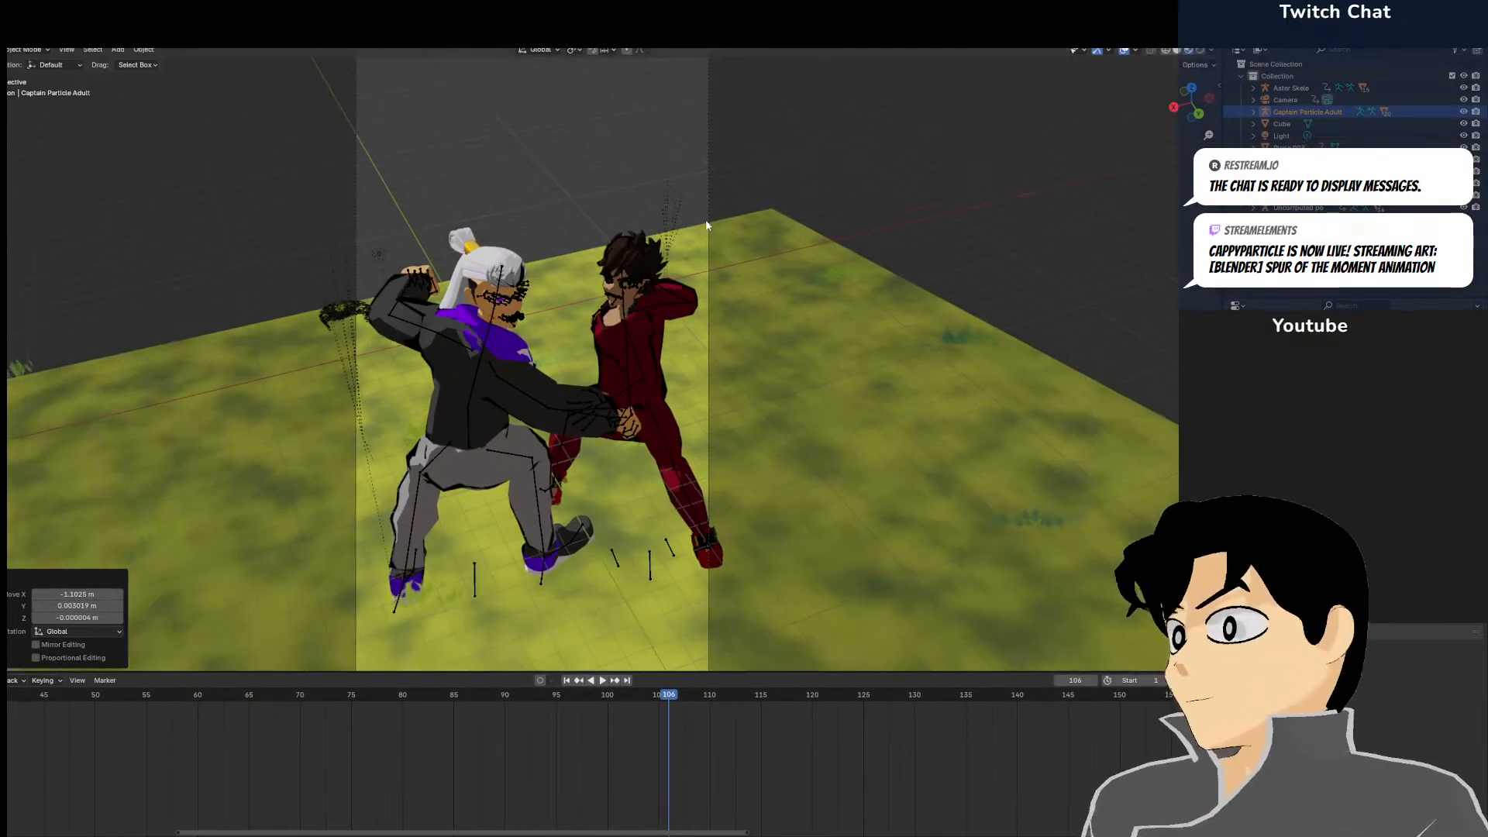
# Select the camera and use Walk Navigation to bring it in front of Captain Particle, framing the legs and feet
pyautogui.click(707, 219)
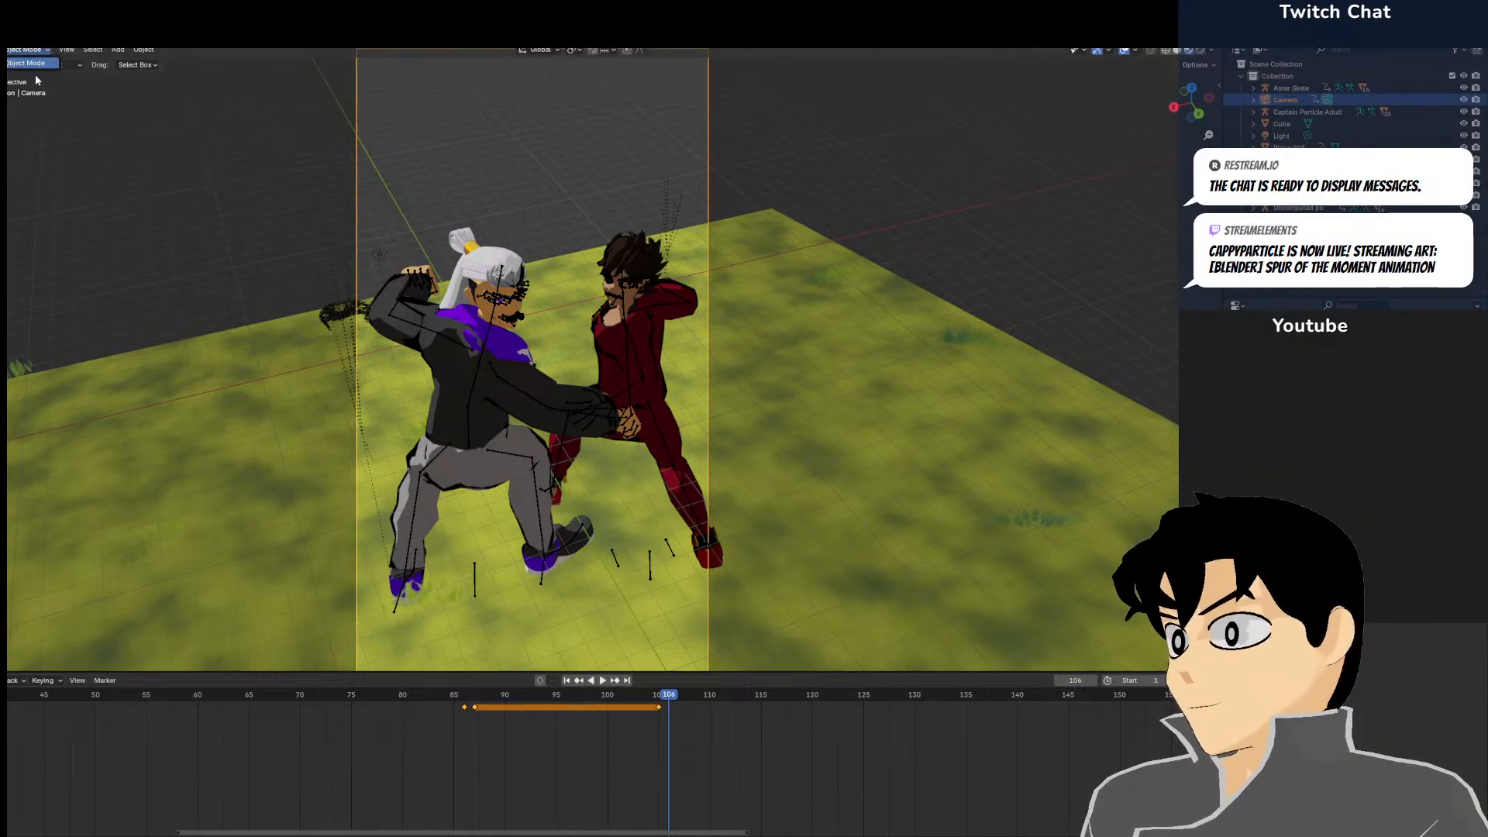
pyautogui.click(52, 38)
pyautogui.click(76, 51)
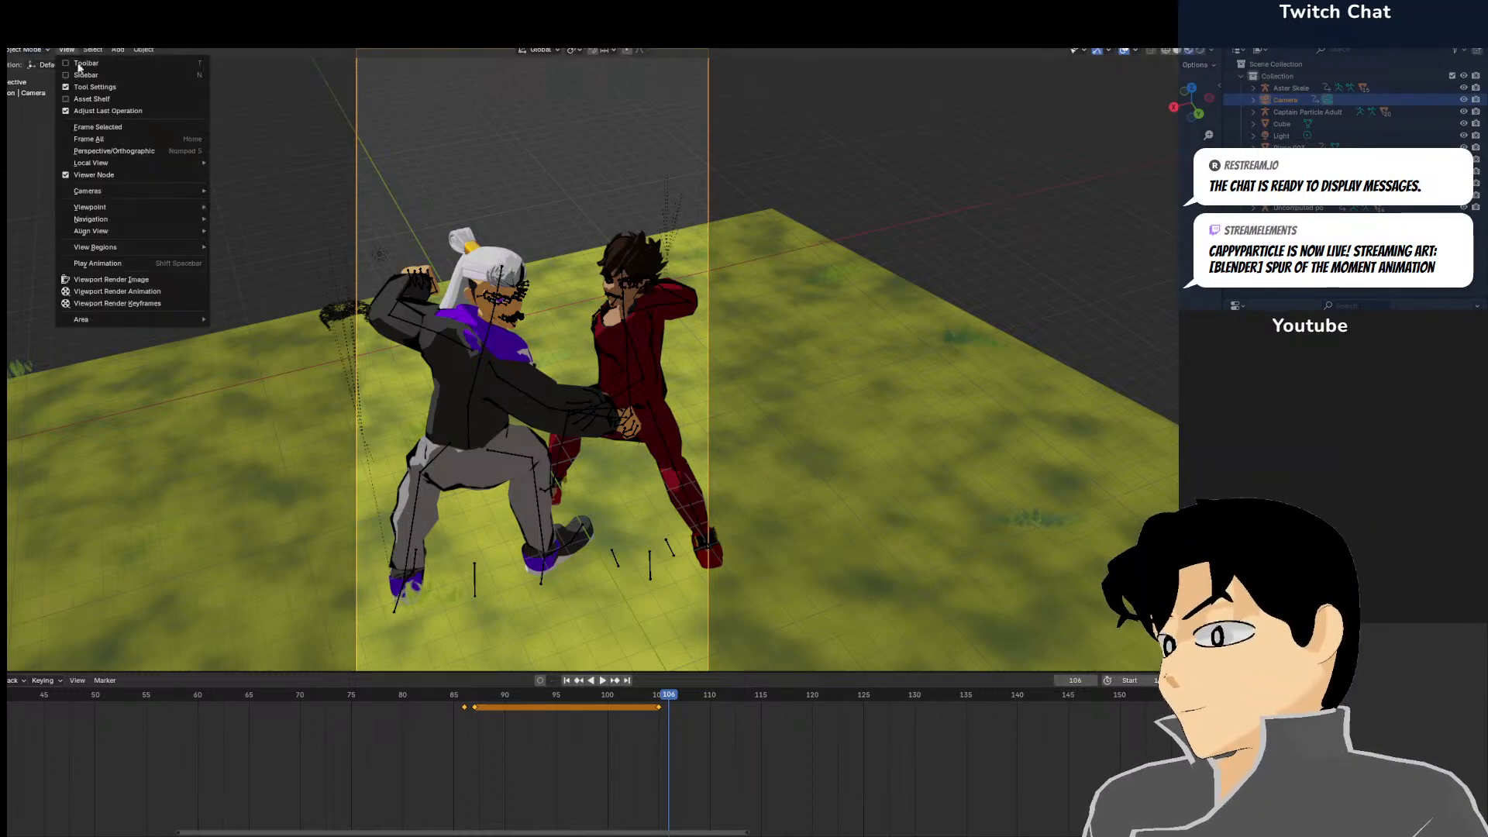
pyautogui.moveTo(103, 225)
pyautogui.click(271, 447)
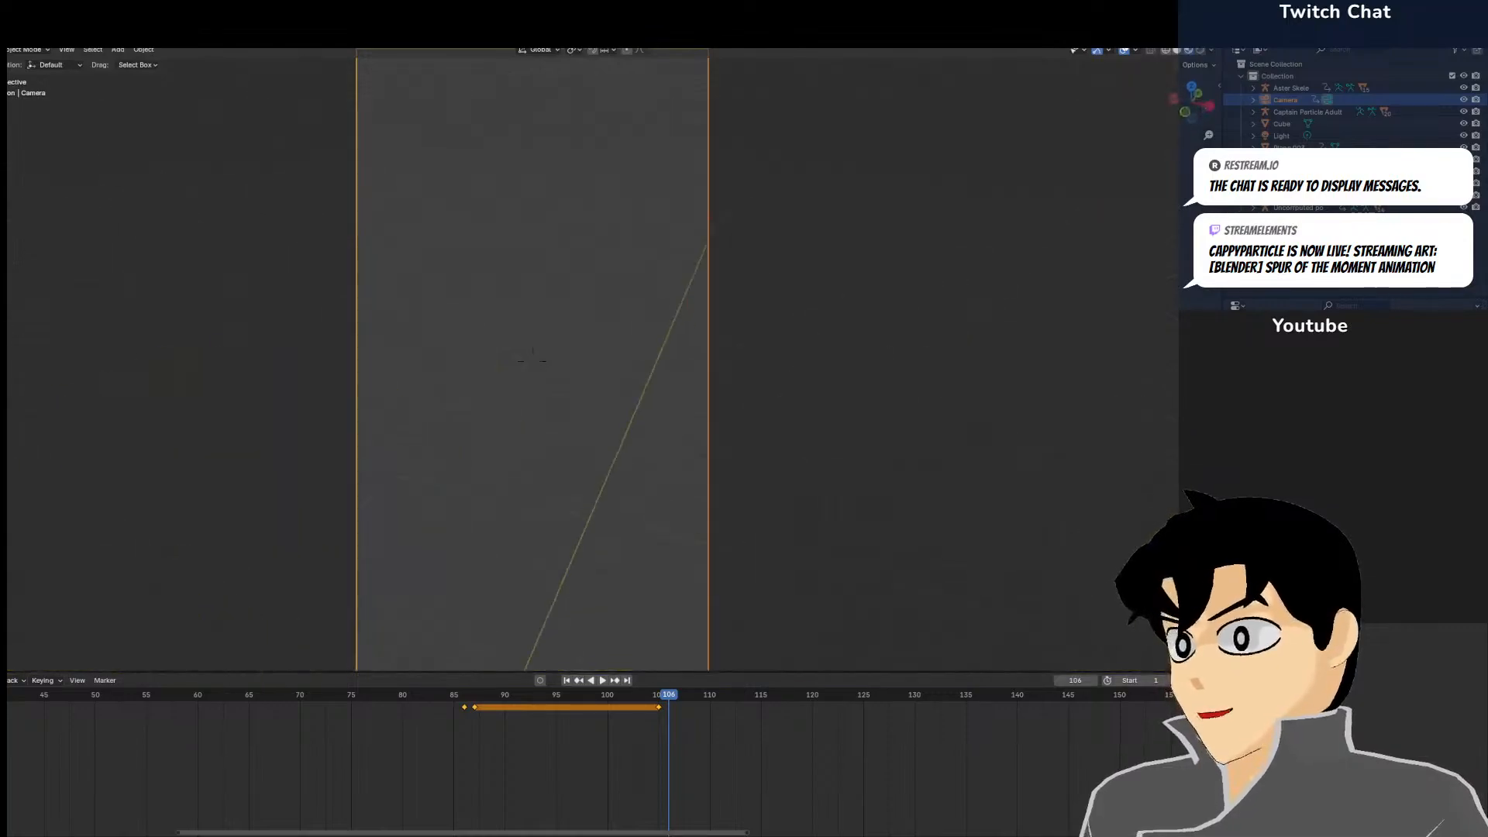
pyautogui.press('w')
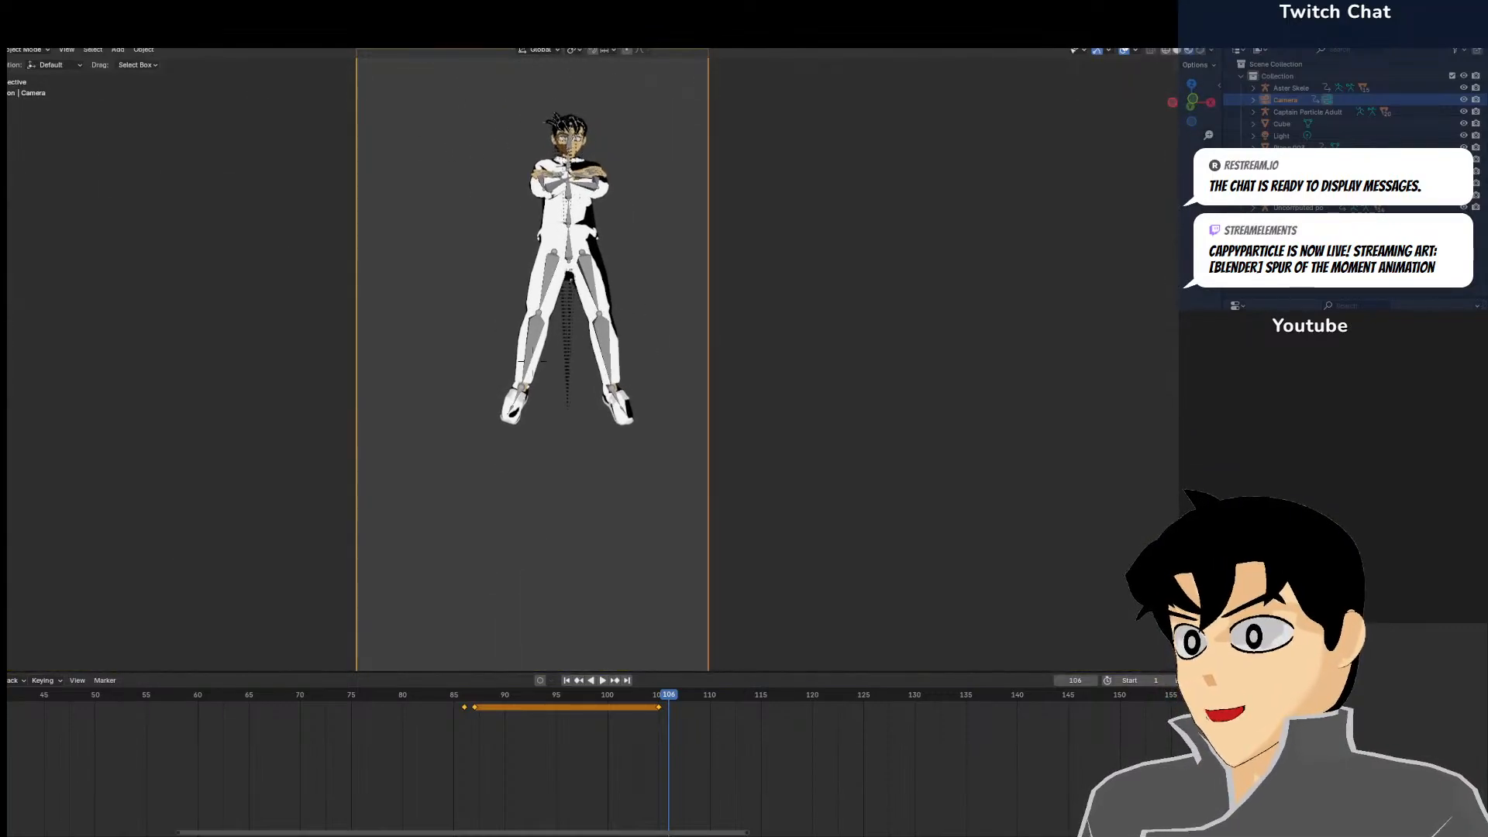
pyautogui.press('w')
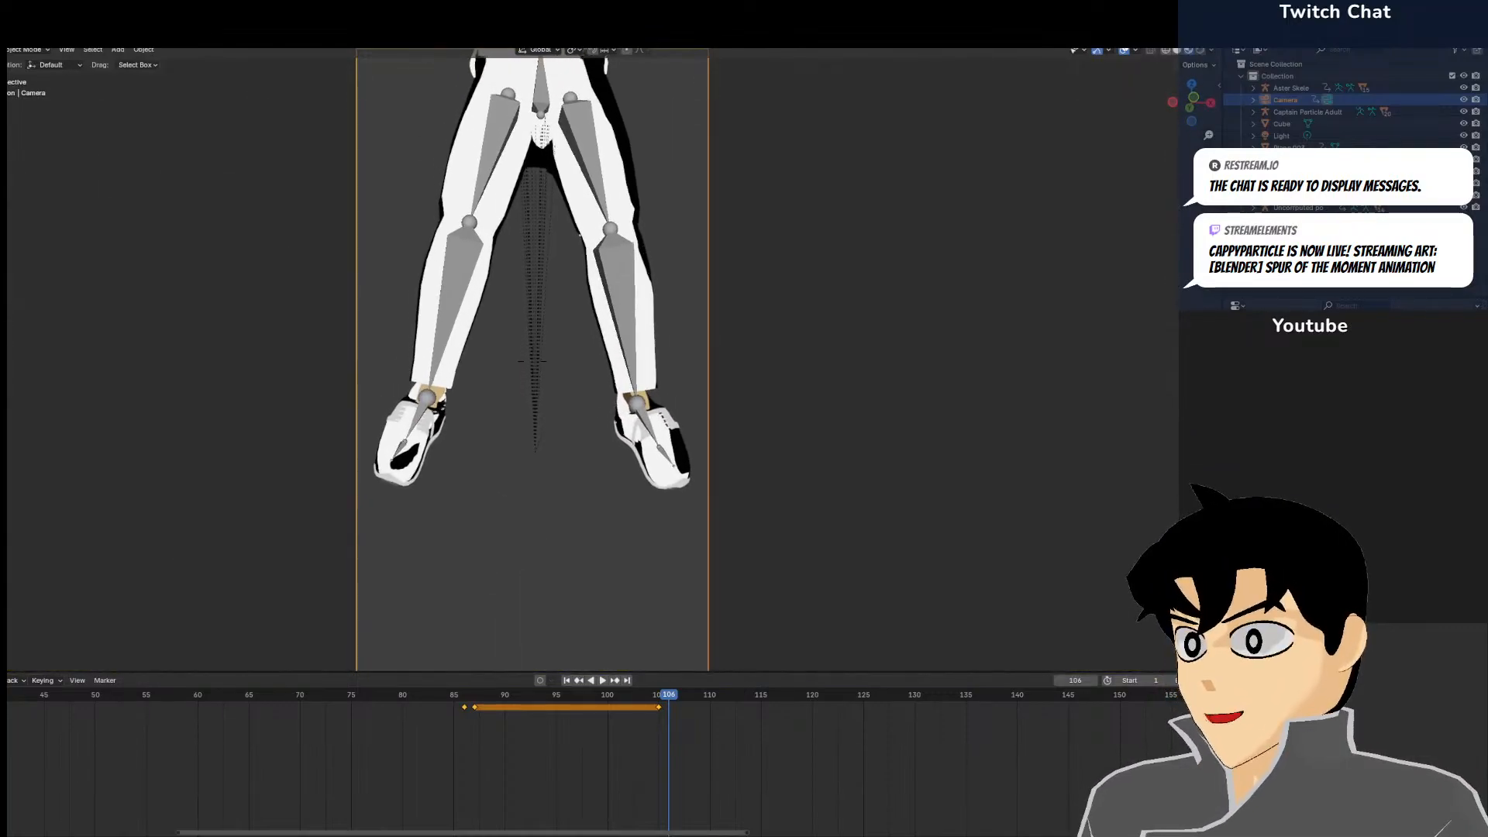
pyautogui.press('s')
pyautogui.press('w')
pyautogui.click(313, 436)
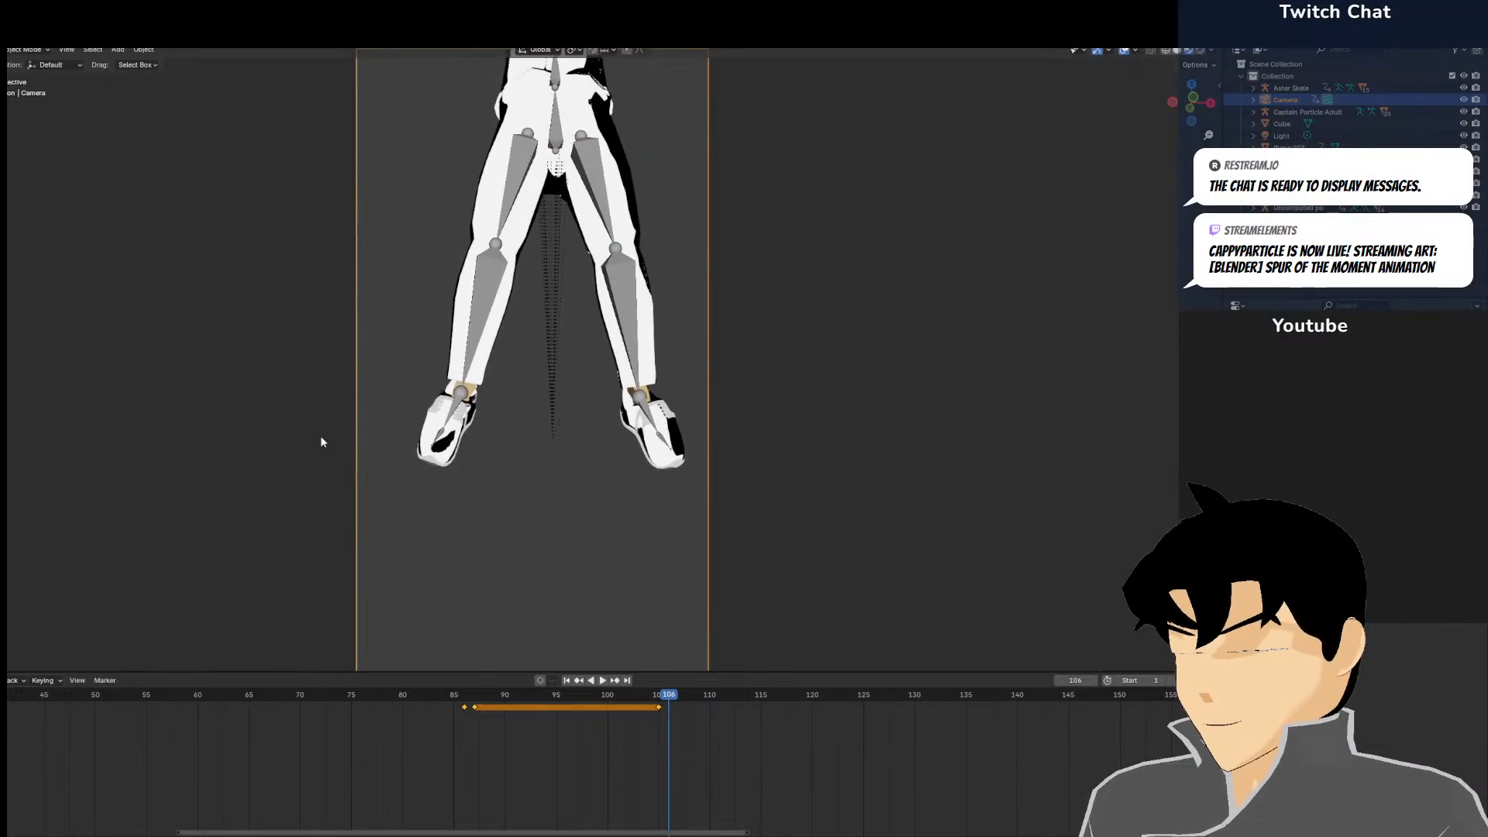
# Fine-tune the camera's framing of Captain Particle's lower body with Walk Navigation and insert a camera keyframe at frame 106
pyautogui.scroll(-2, 423, 431)
pyautogui.scroll(2, 539, 425)
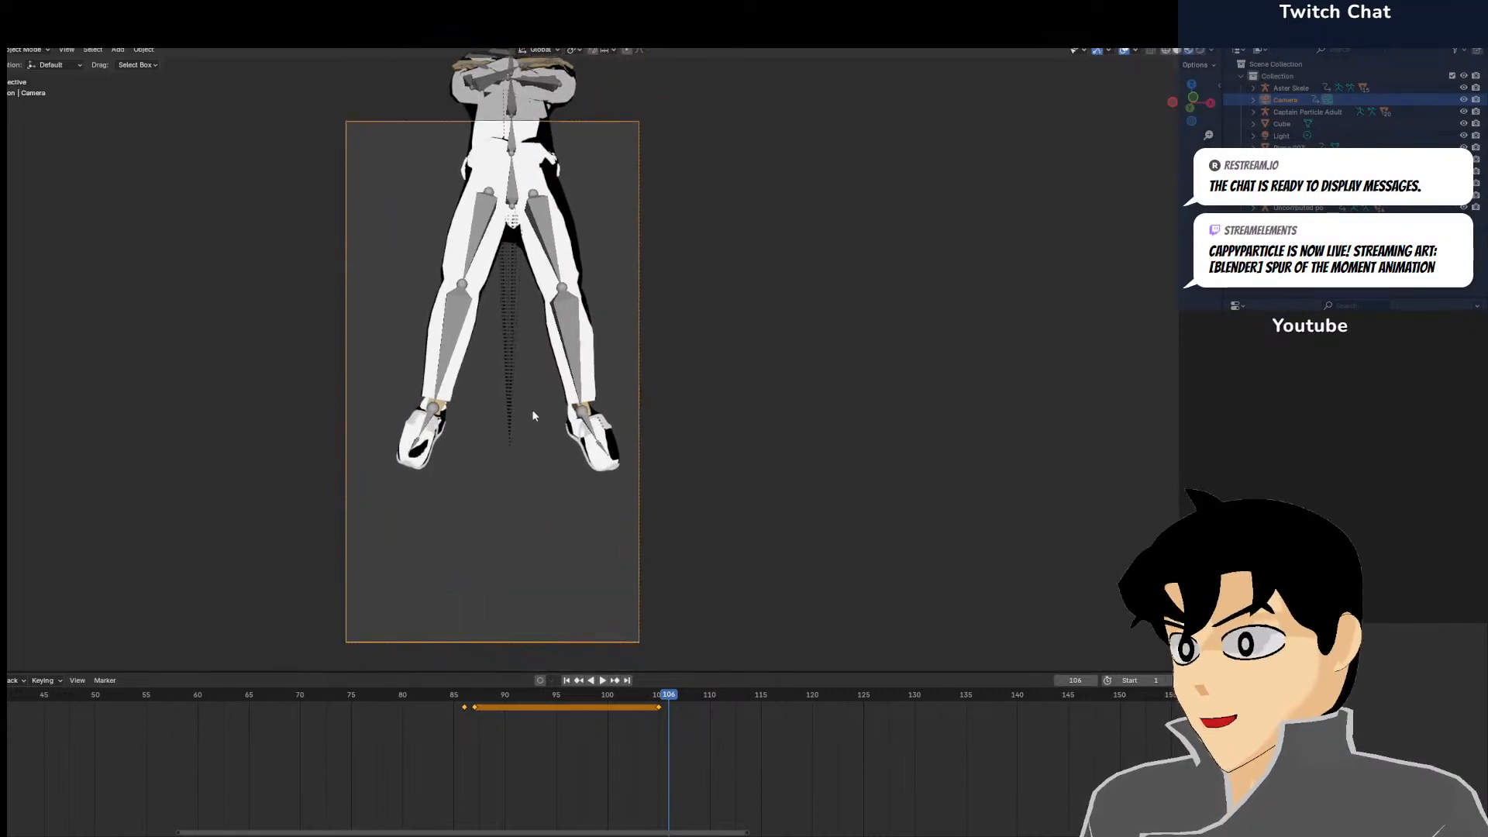
pyautogui.keyDown('shift'); pyautogui.moveTo(530, 411); pyautogui.dragTo(604, 375, button='middle'); pyautogui.keyUp('shift')
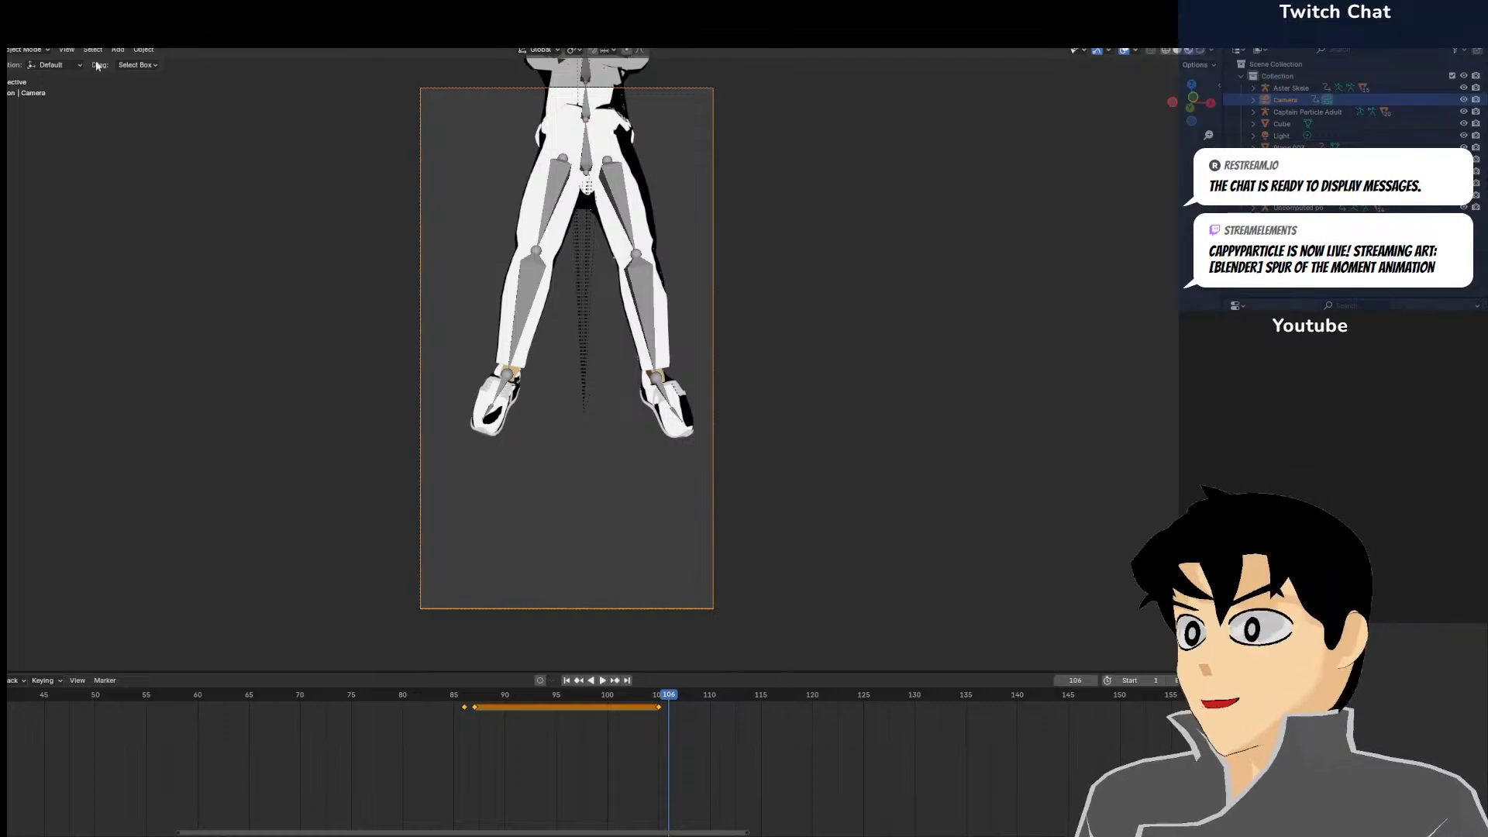
pyautogui.click(61, 52)
pyautogui.moveTo(115, 223)
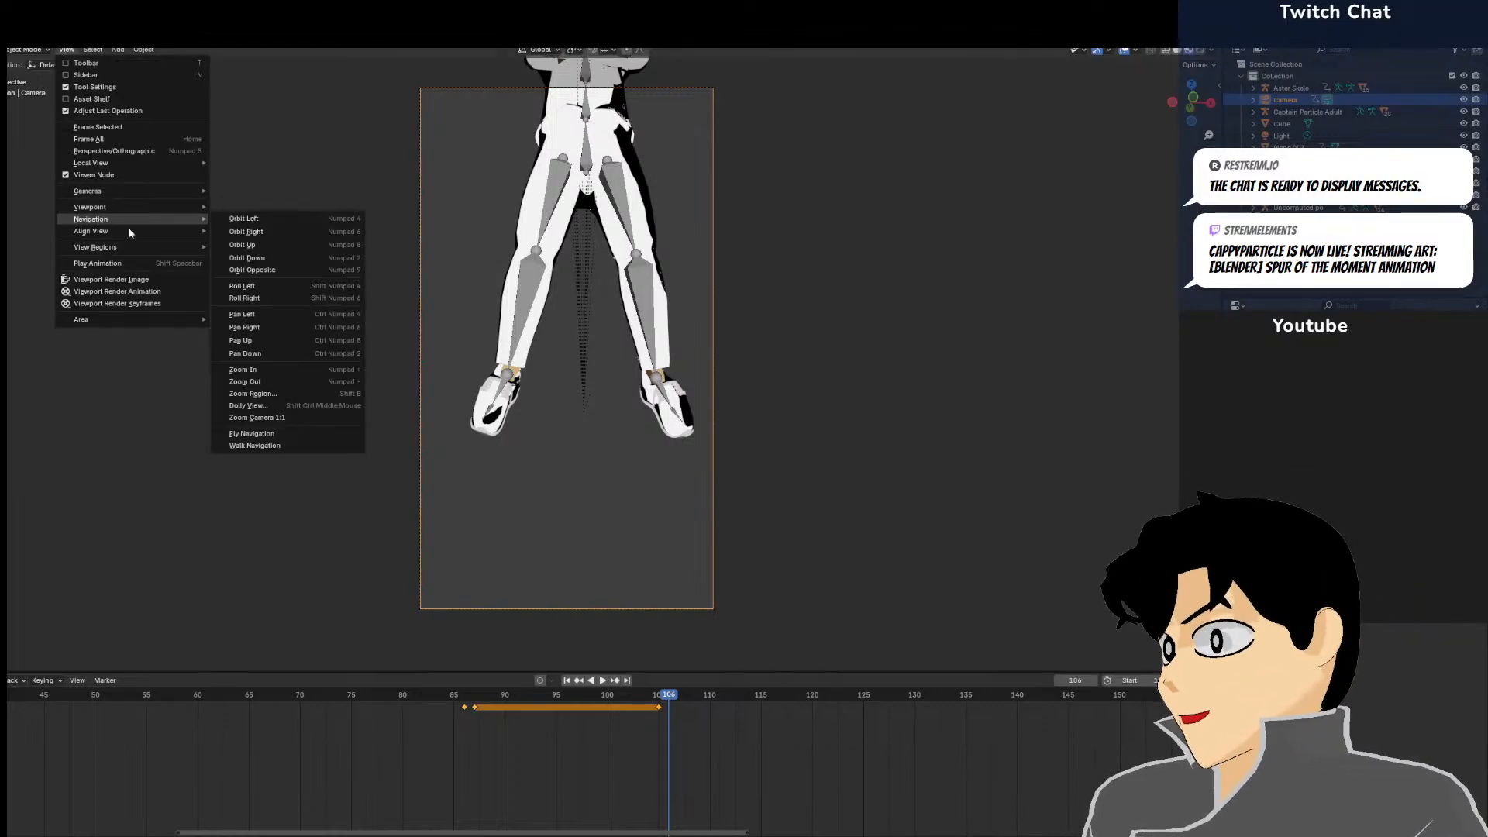
pyautogui.click(256, 445)
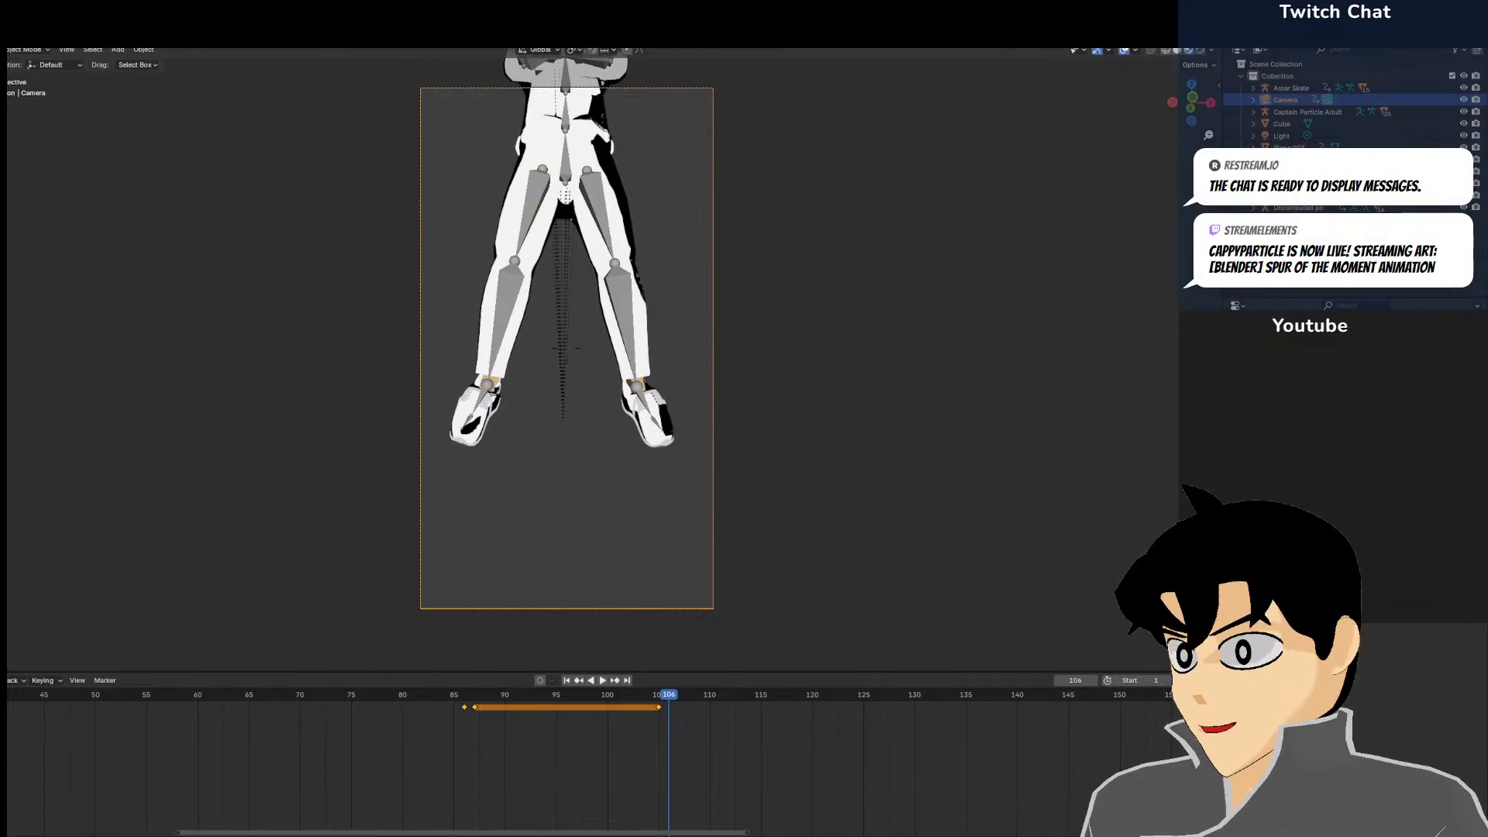
pyautogui.click(261, 444)
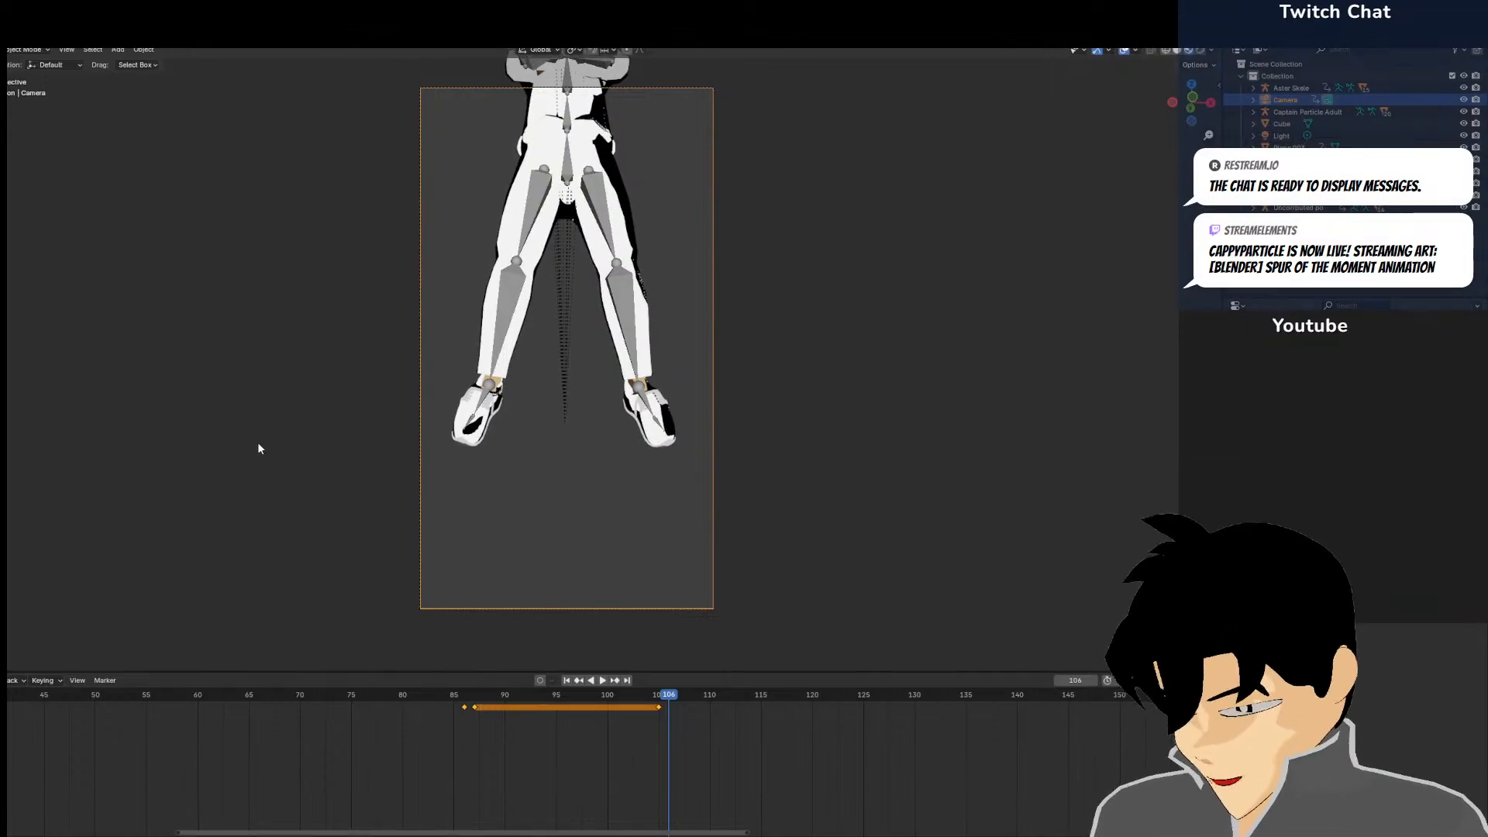
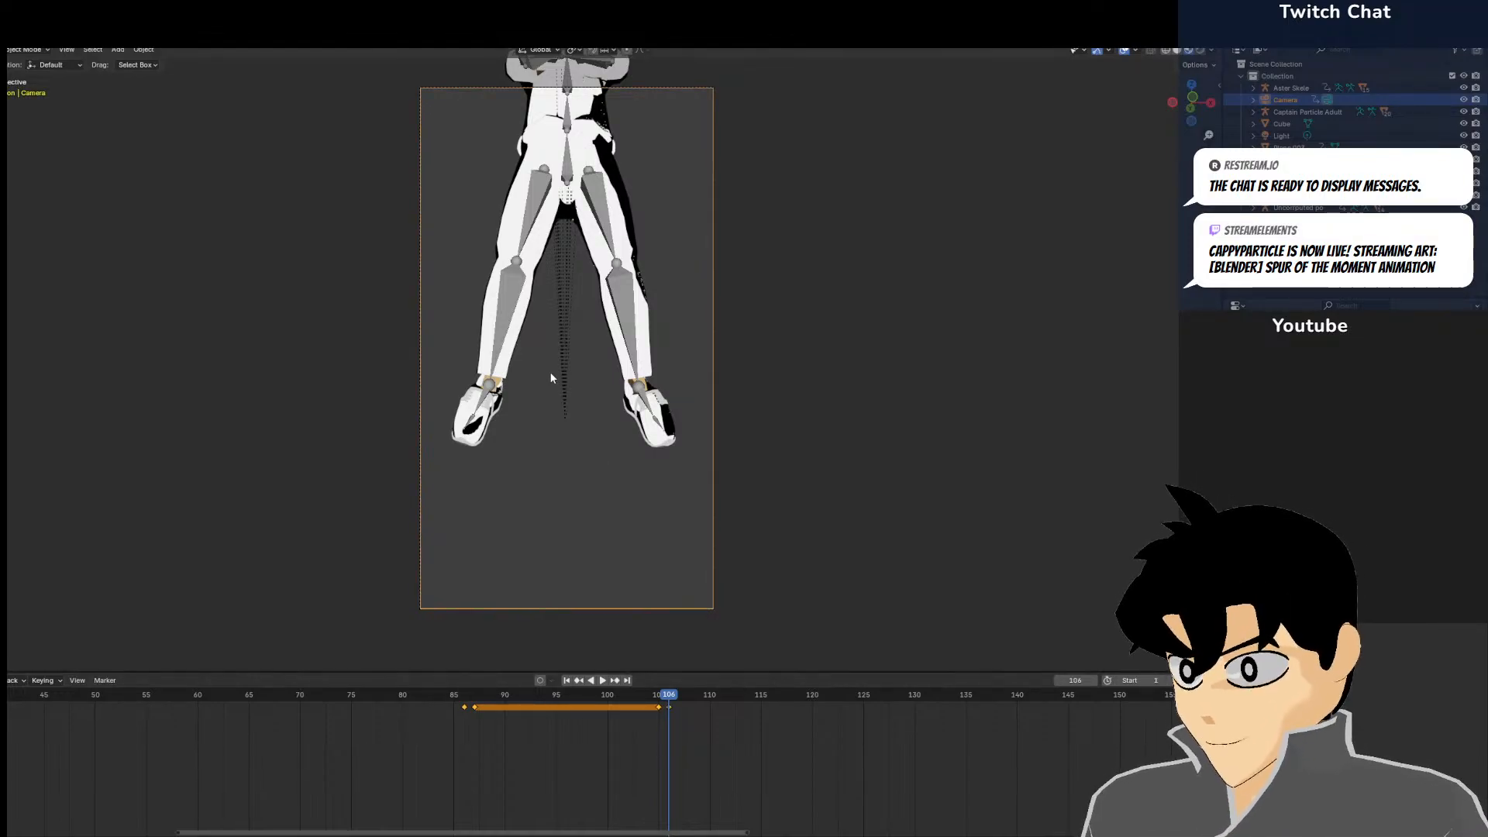
pyautogui.click(65, 49)
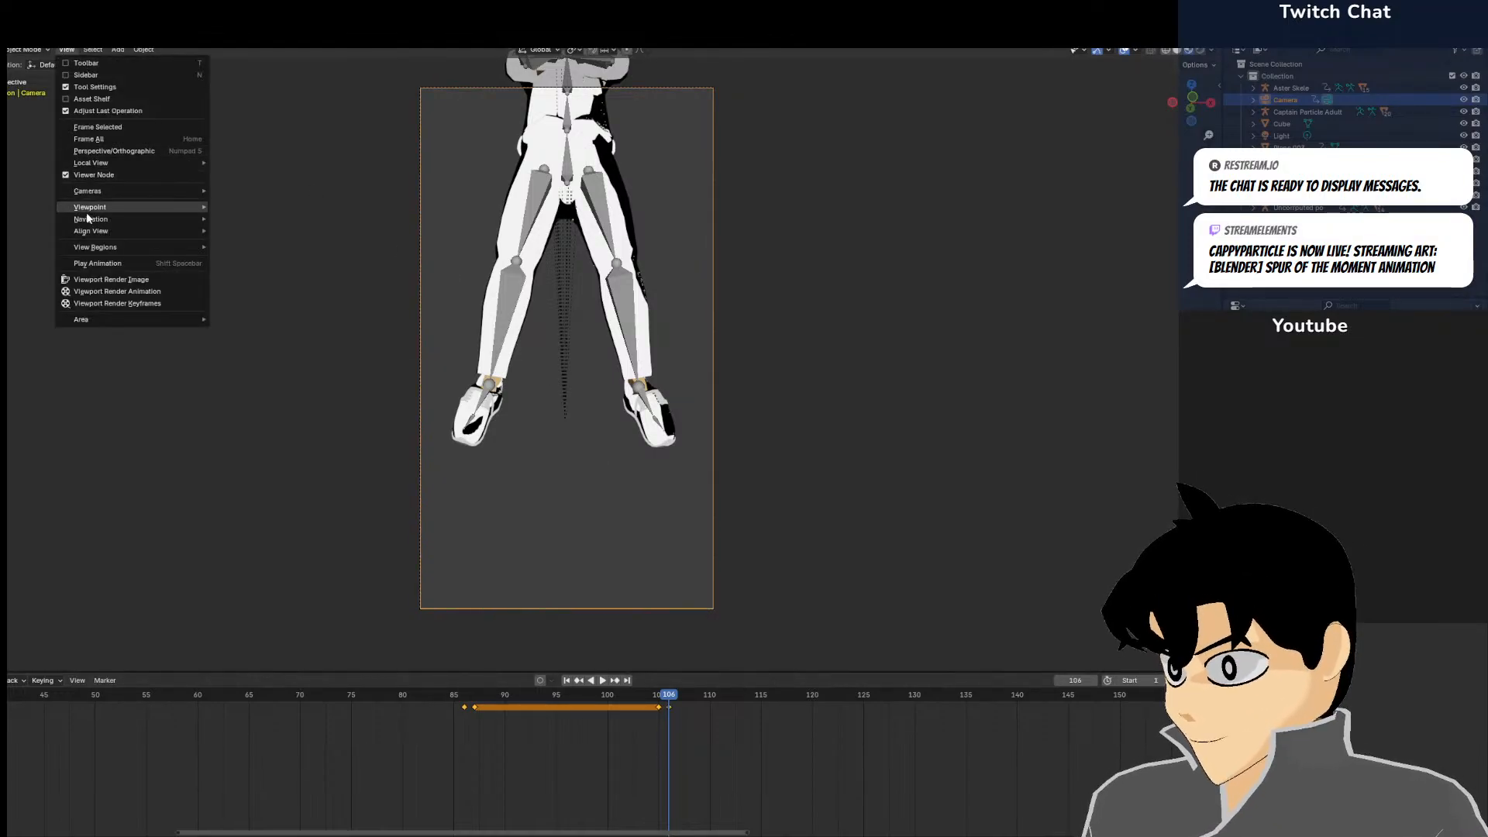
pyautogui.click(67, 49)
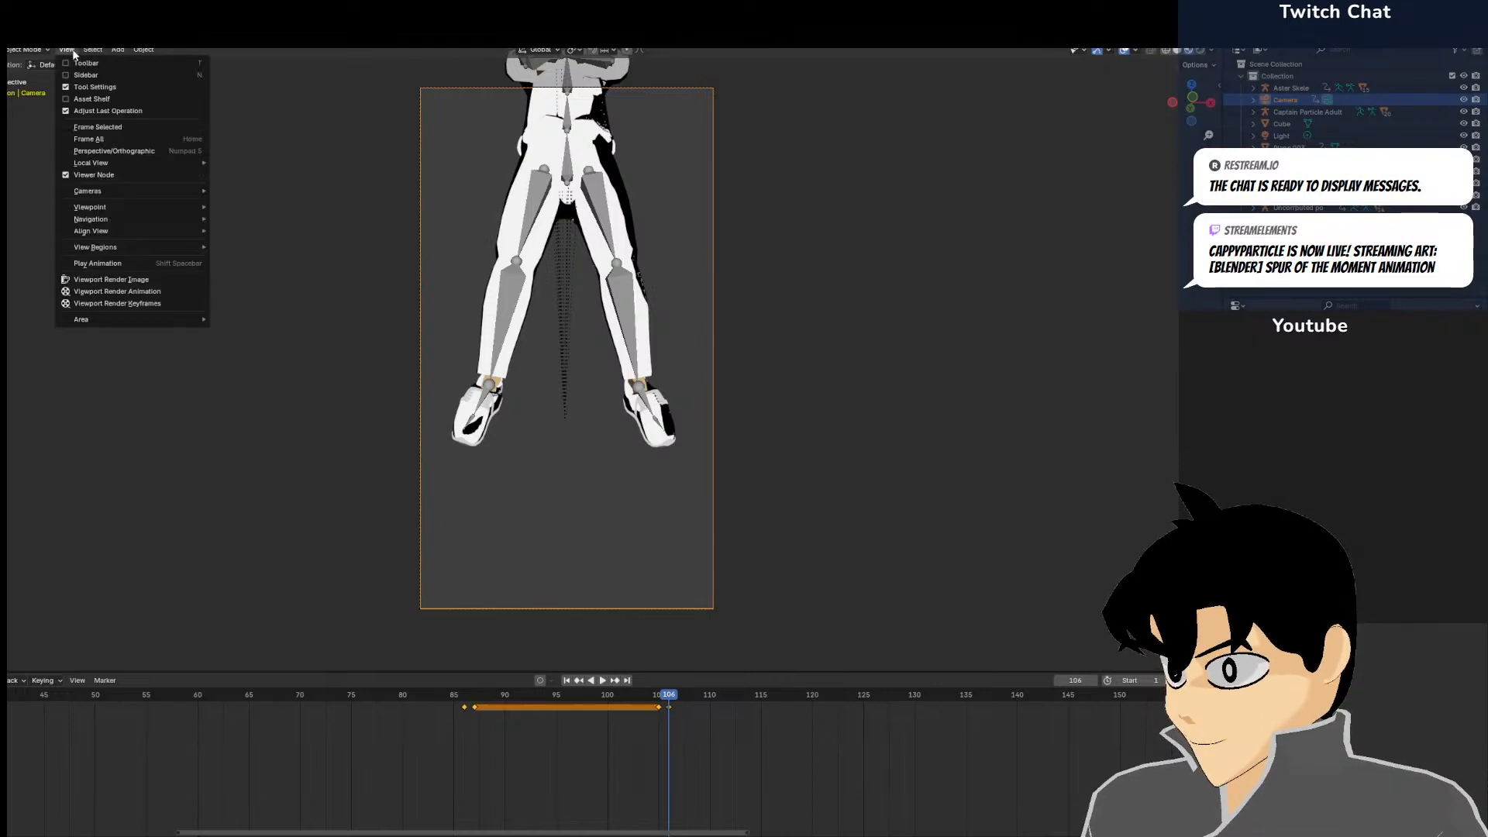
pyautogui.moveTo(115, 223)
pyautogui.click(278, 445)
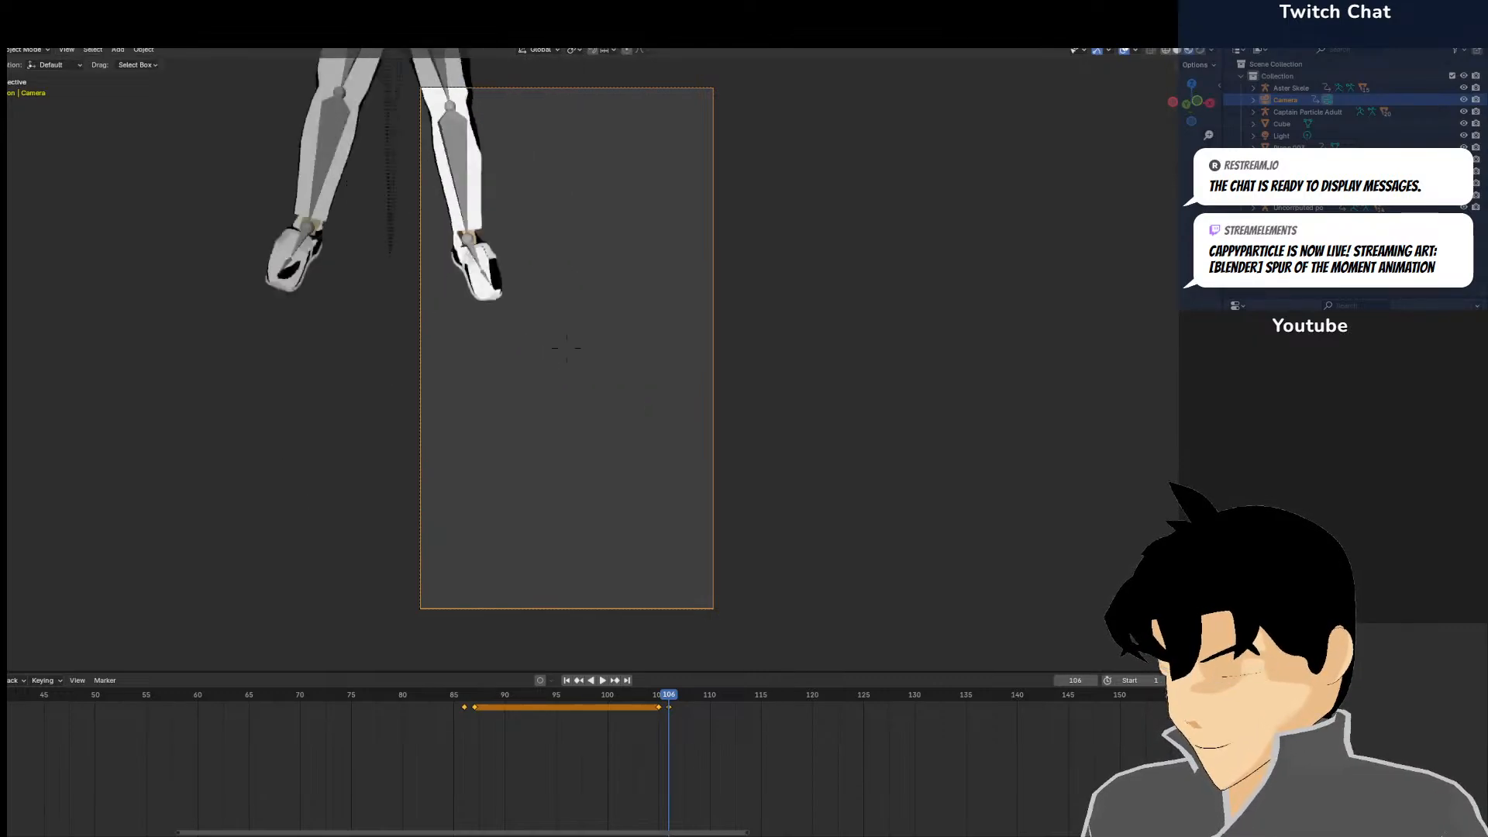
pyautogui.press('Escape')
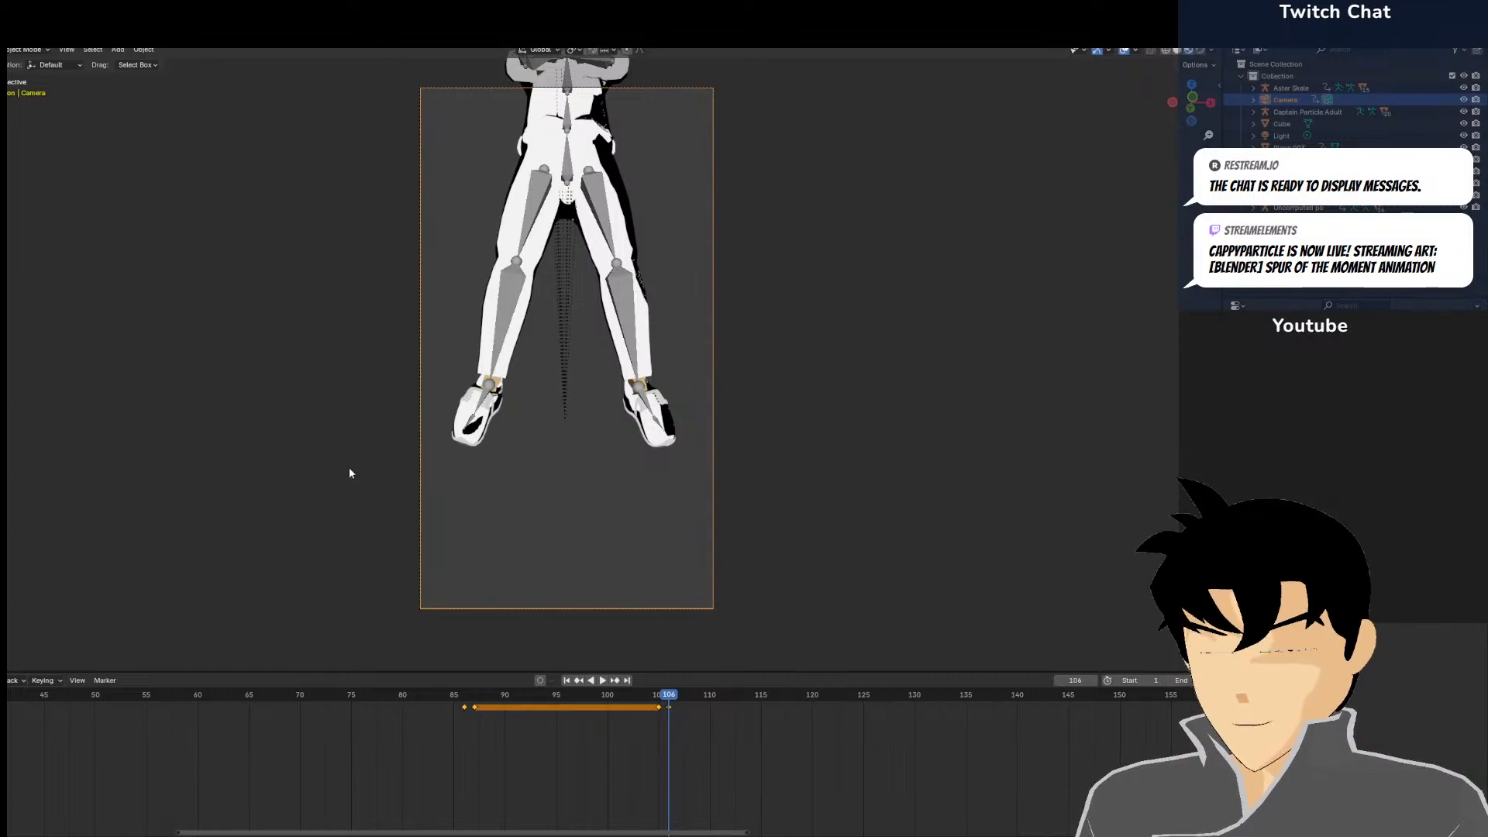
# Shift the camera keyframes at frames 105 and 106 to frames 125 and 126, and play the result
pyautogui.moveTo(669, 713); pyautogui.dragTo(884, 742)
pyautogui.keyDown('shift'); pyautogui.moveTo(608, 727); pyautogui.dragTo(467, 718, button='right'); pyautogui.keyUp('shift')
pyautogui.press('space')
pyautogui.moveTo(500, 718); pyautogui.dragTo(876, 739)
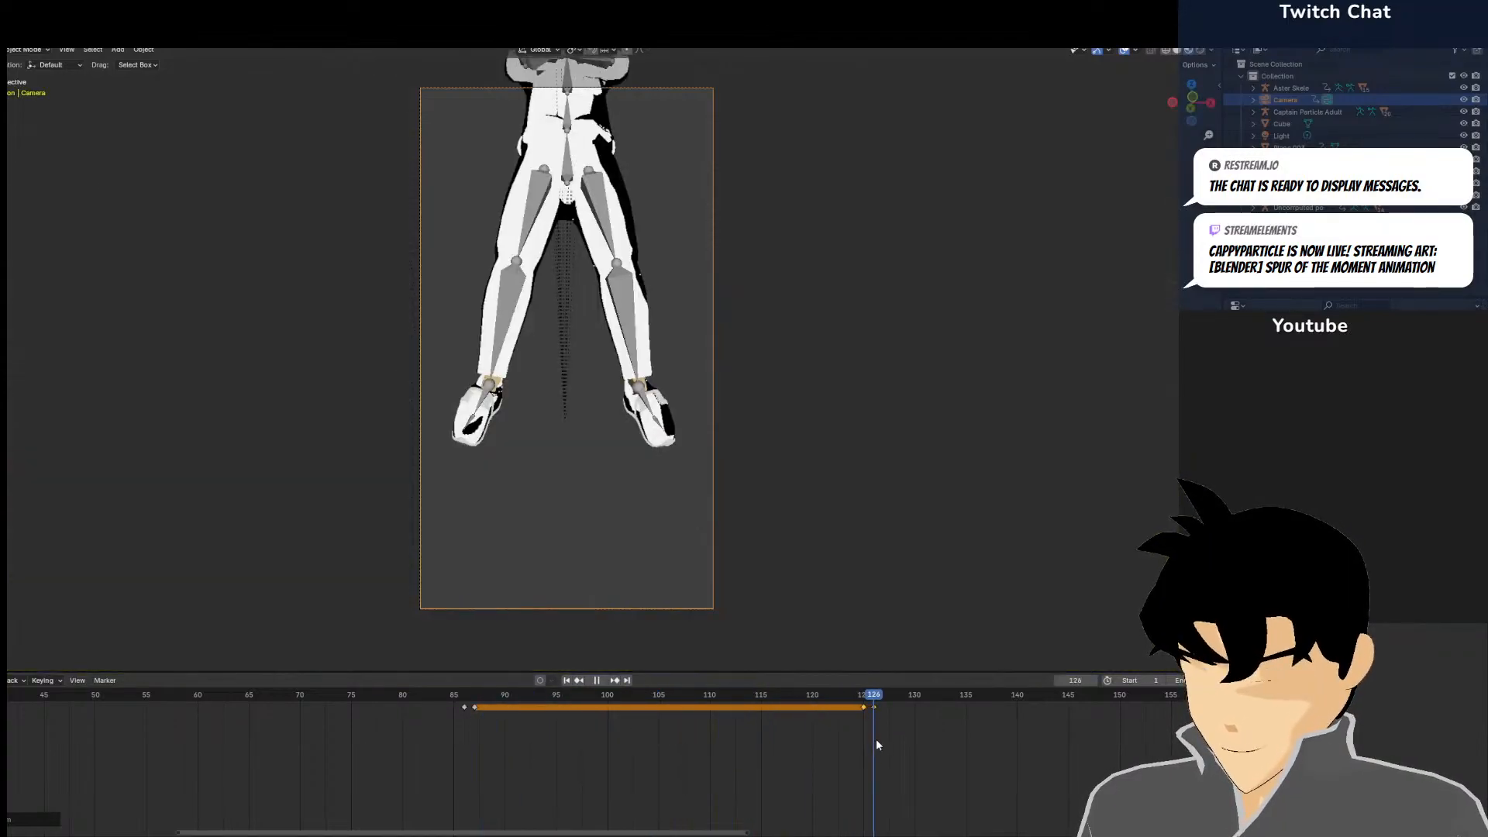
pyautogui.click(66, 51)
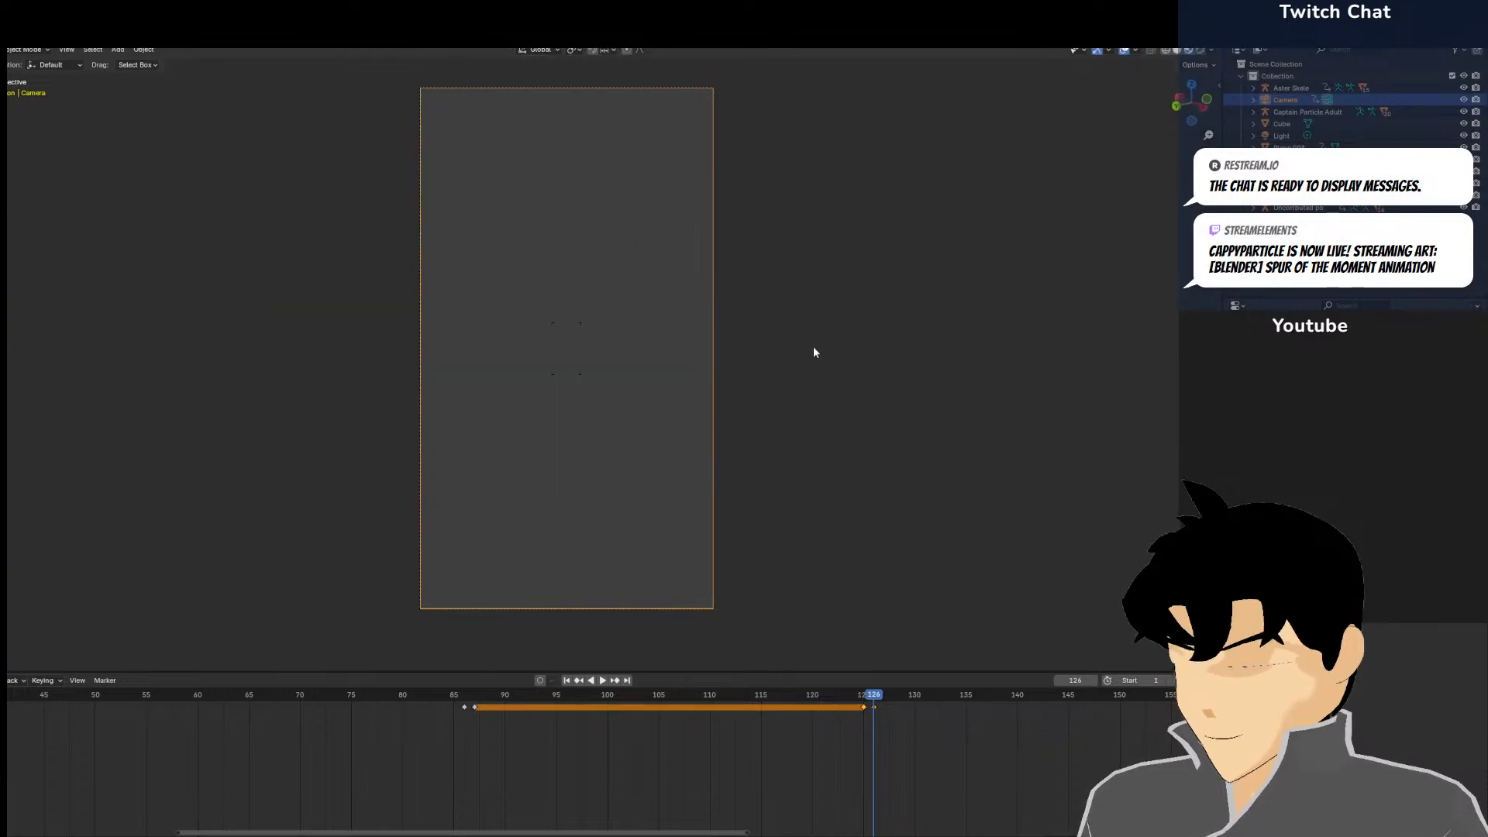
pyautogui.press('Escape')
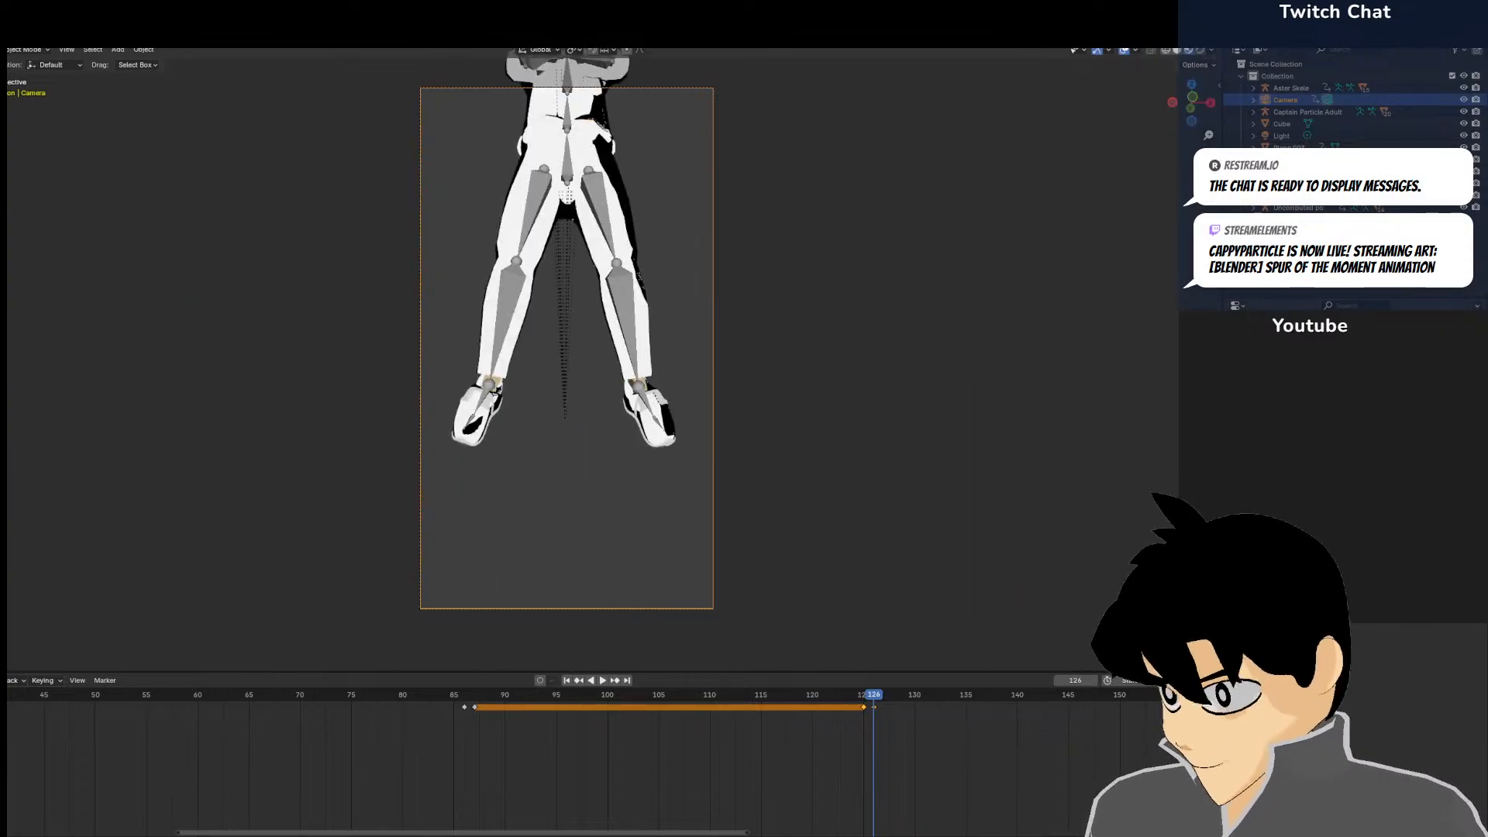
pyautogui.click(67, 50)
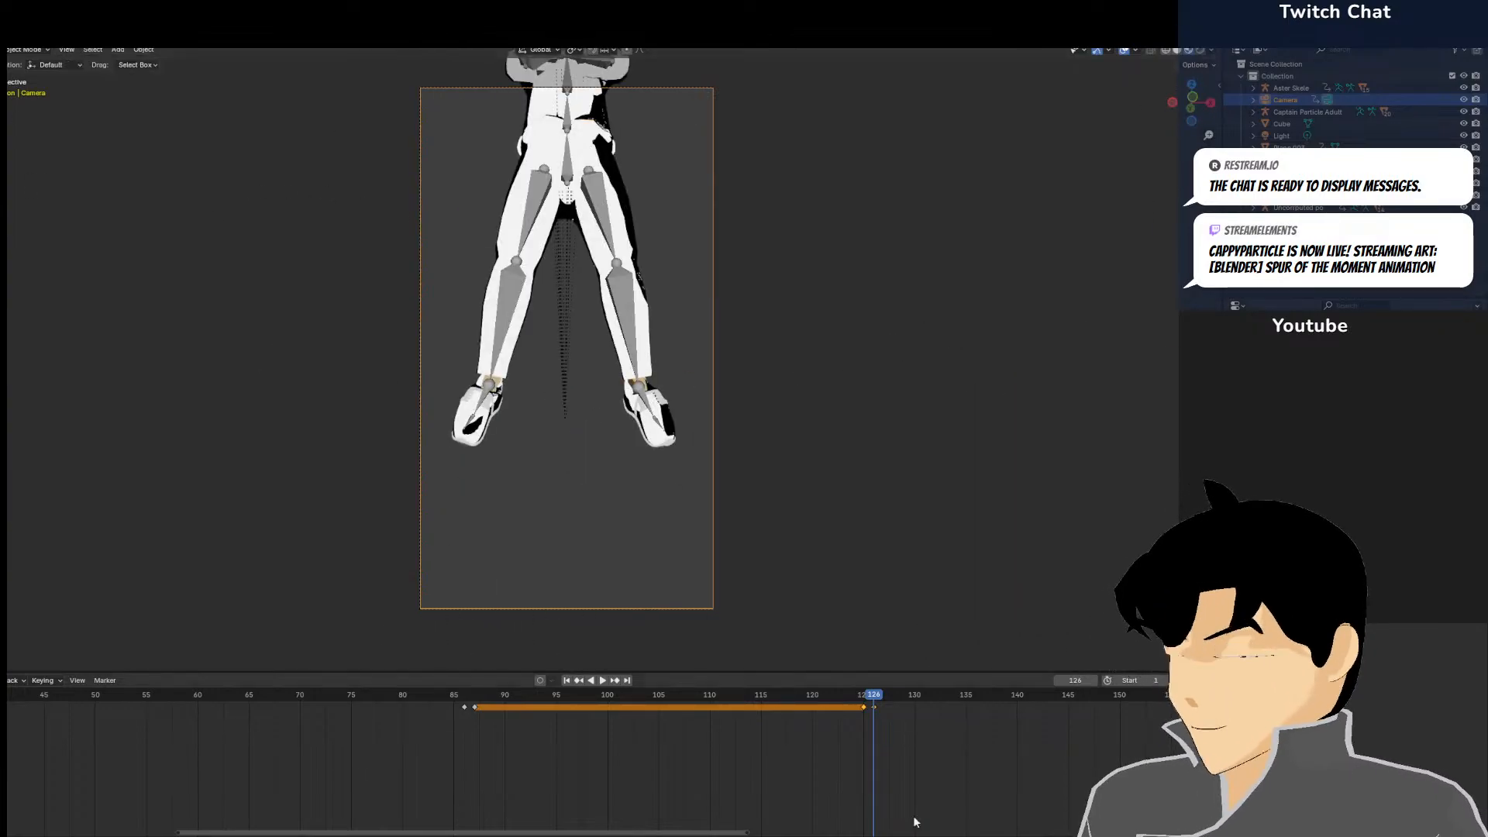
# At frame 135, walk the camera to frame Captain Particle's head, crossed arms and thighs, and insert a camera keyframe
pyautogui.moveTo(929, 765); pyautogui.dragTo(967, 743)
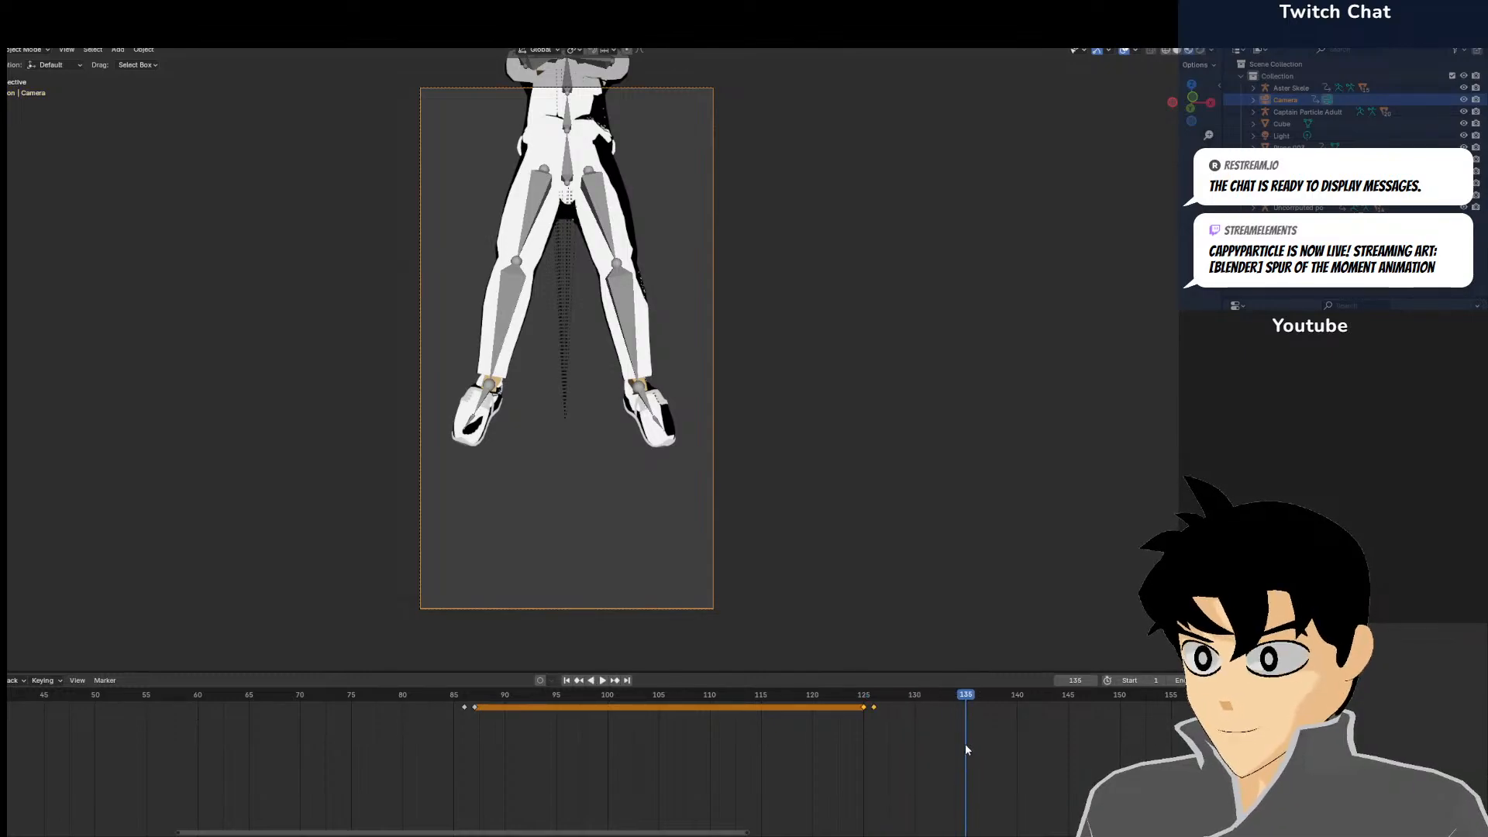
pyautogui.click(66, 50)
pyautogui.moveTo(93, 220)
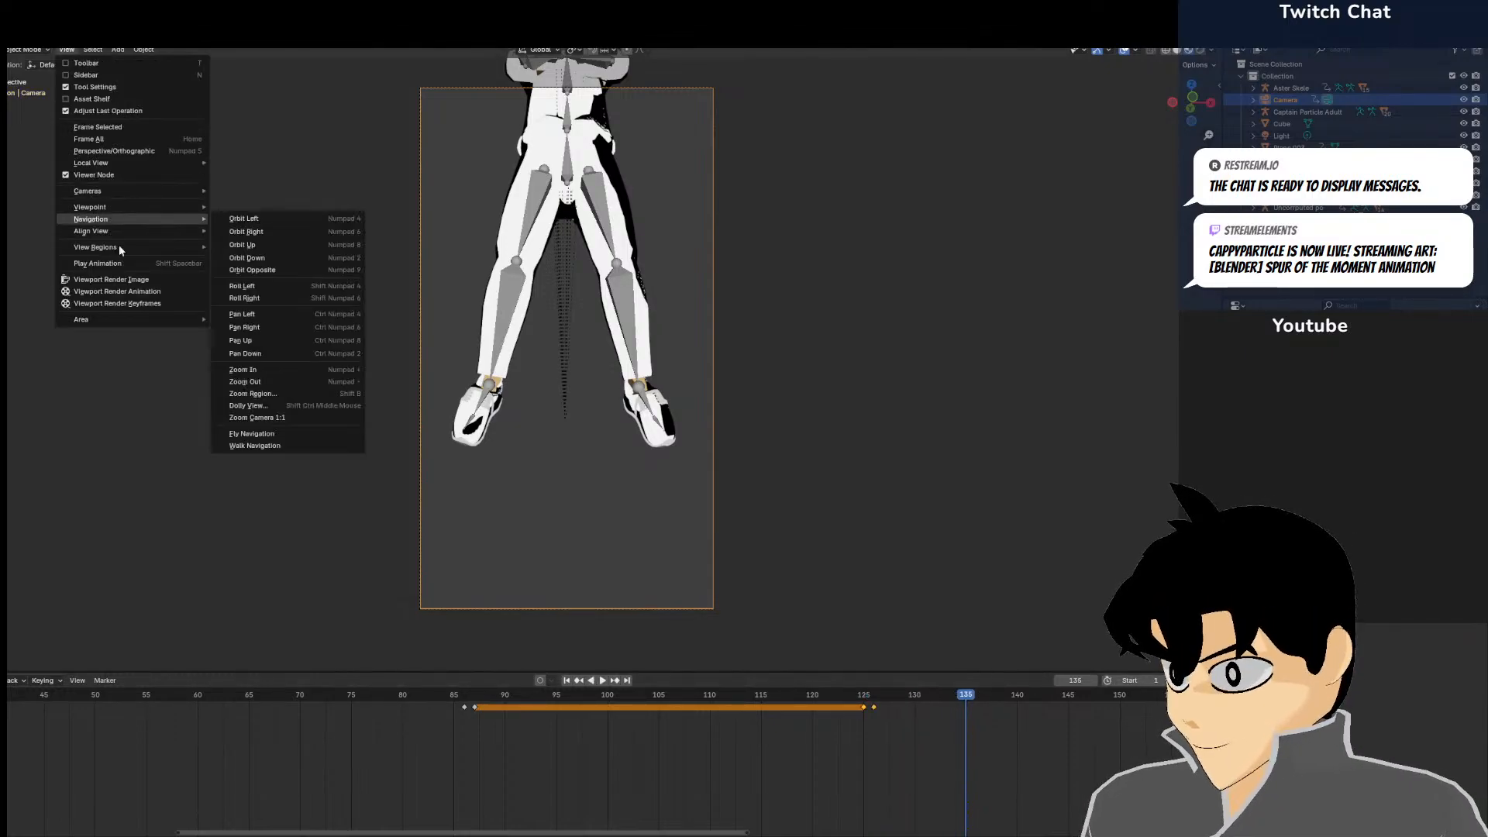
pyautogui.click(255, 445)
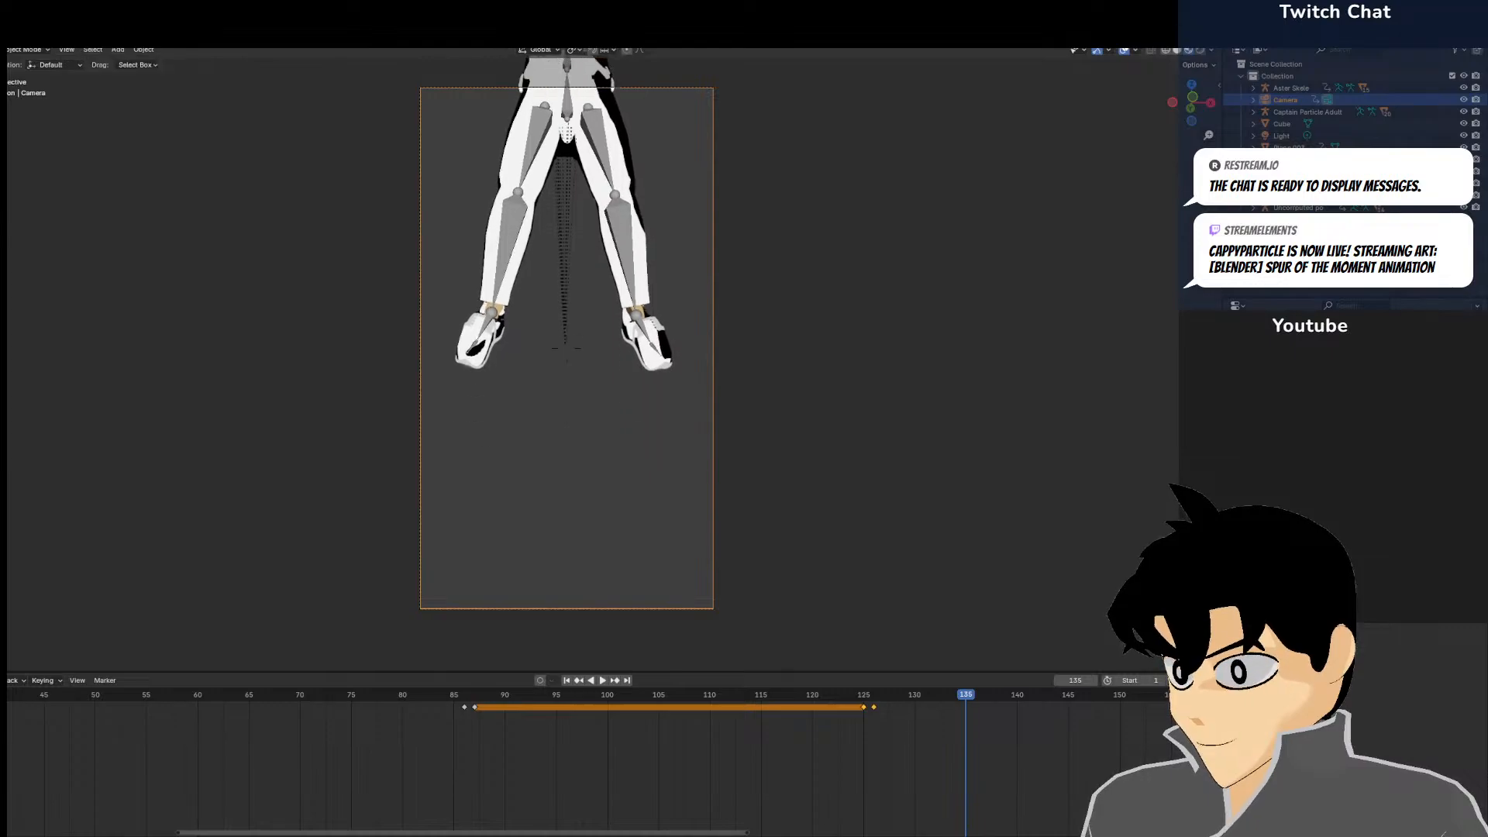
pyautogui.press('w')
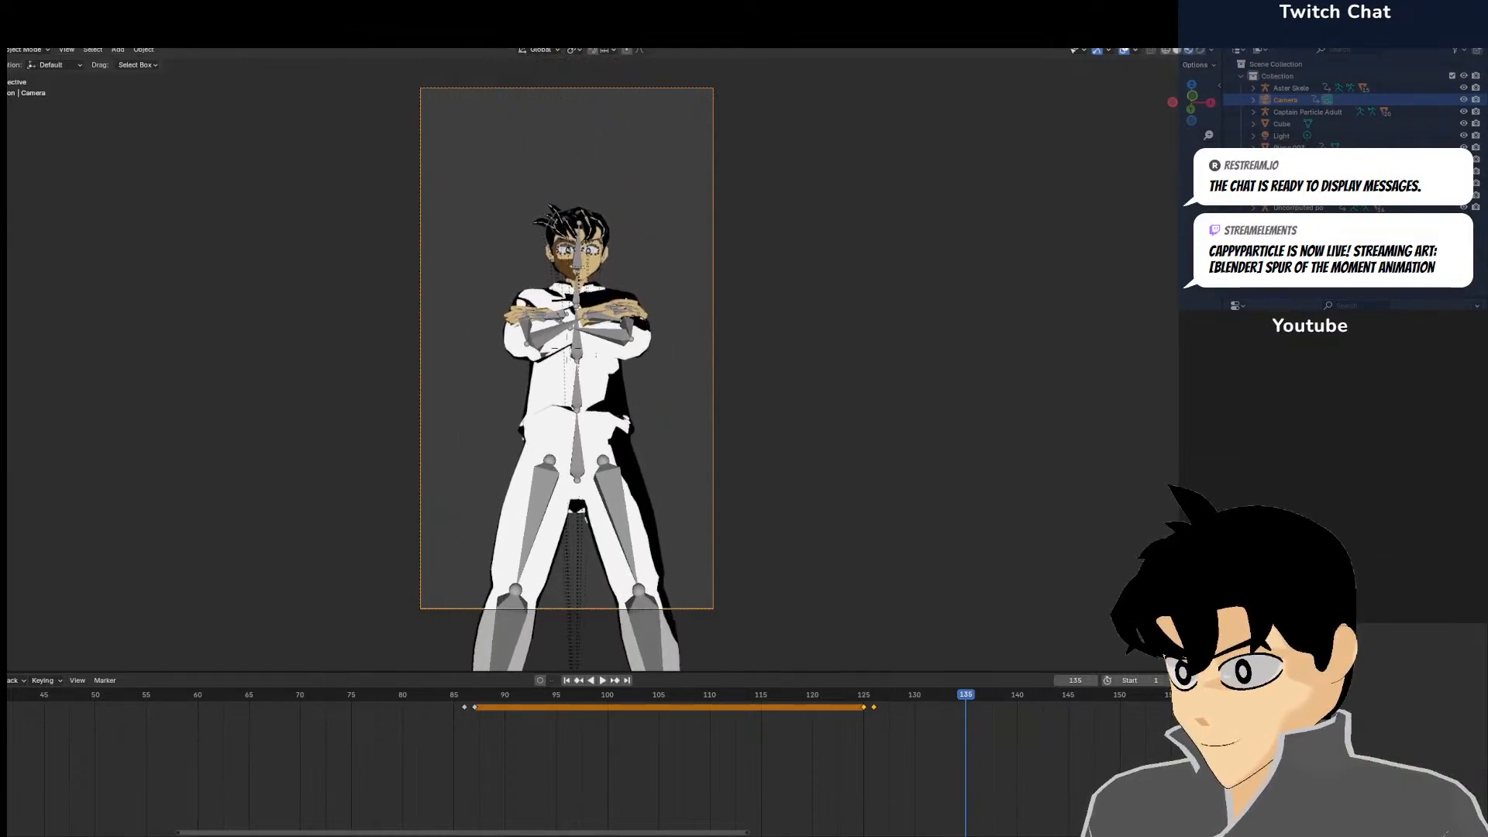
pyautogui.press('s')
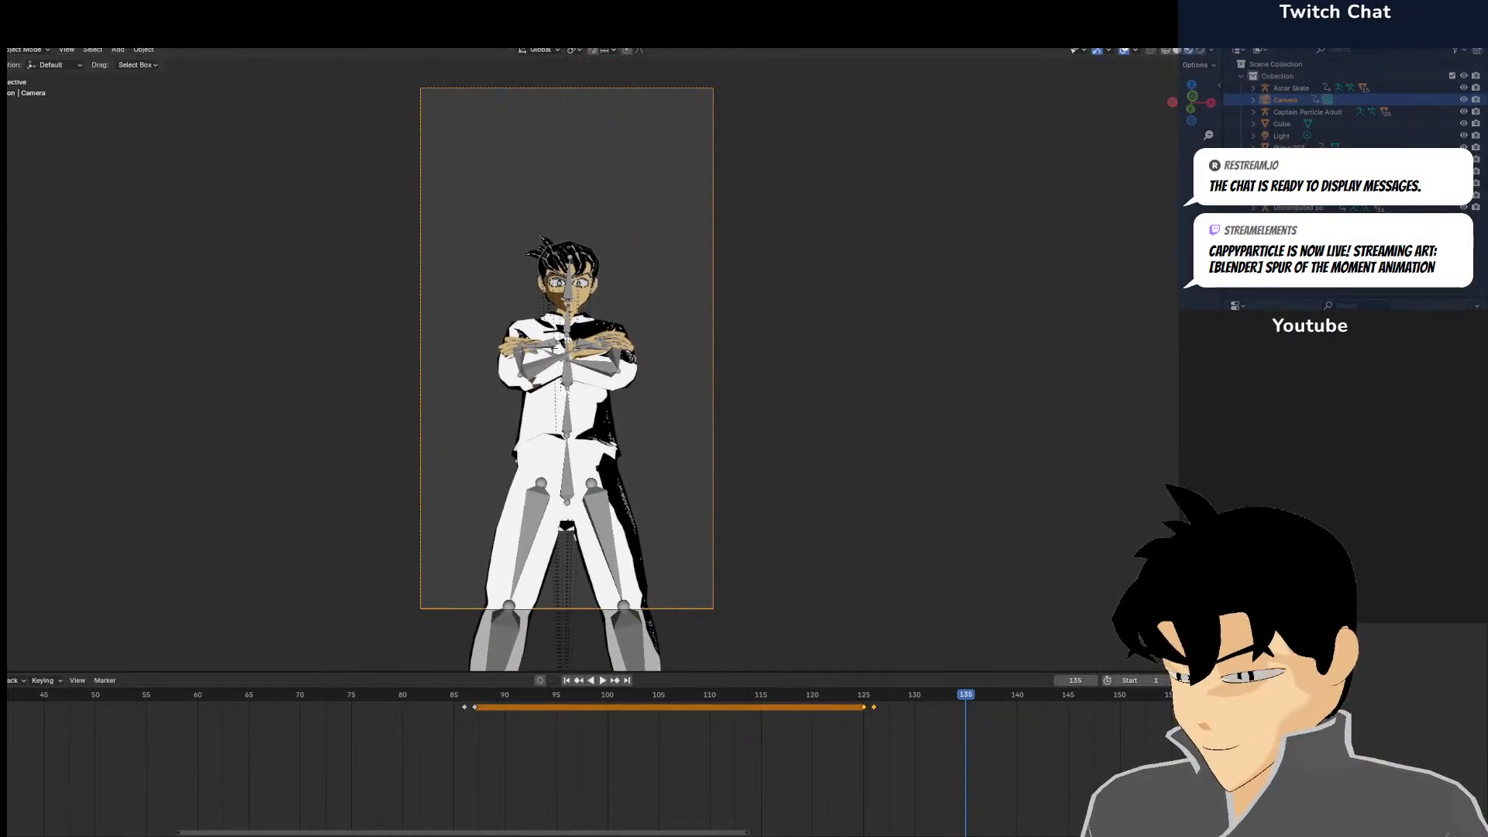
pyautogui.click(518, 372)
pyautogui.scroll(4, 517, 373)
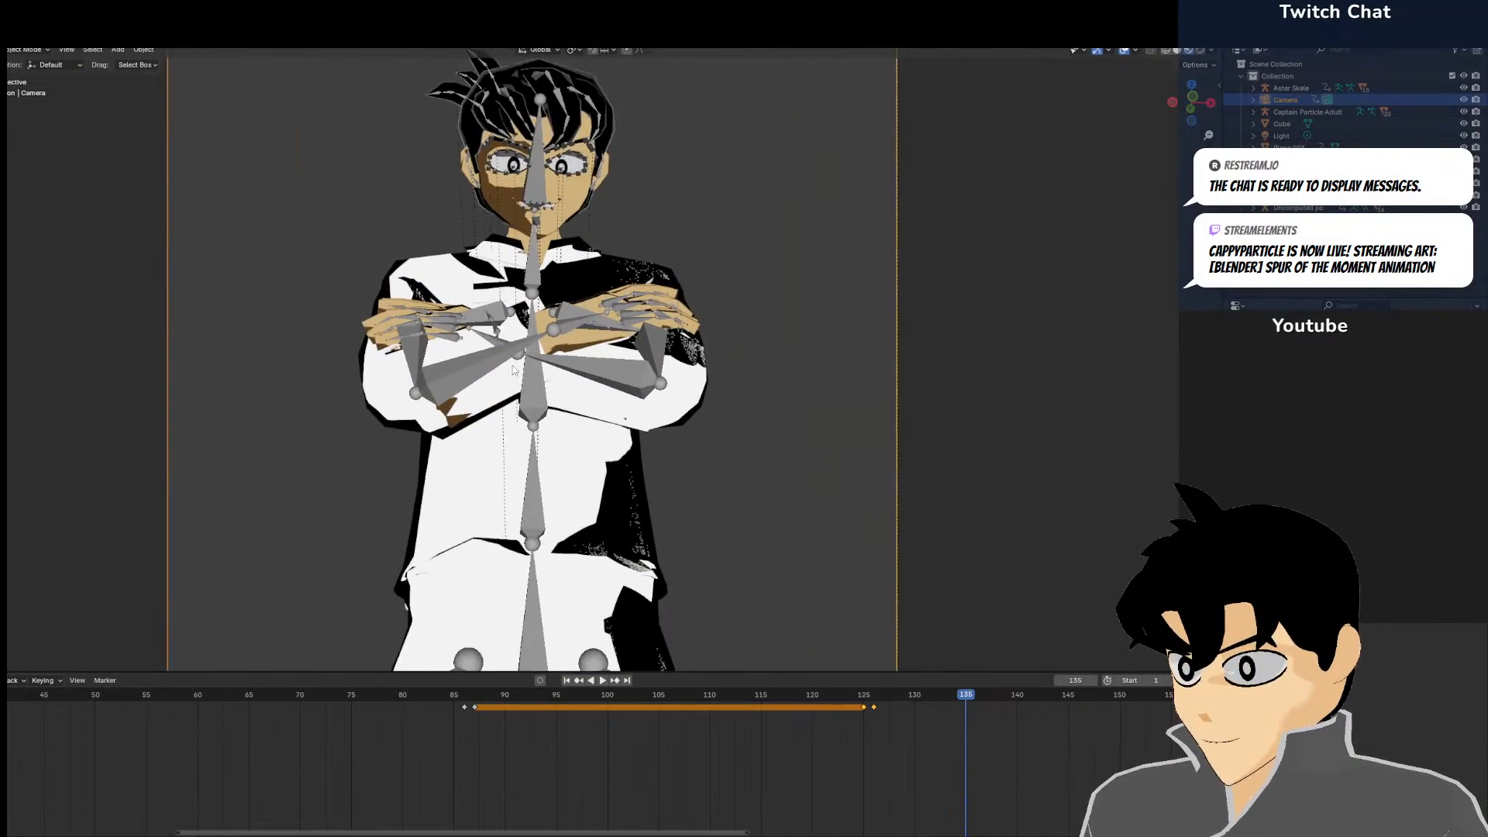
pyautogui.scroll(-2, 512, 364)
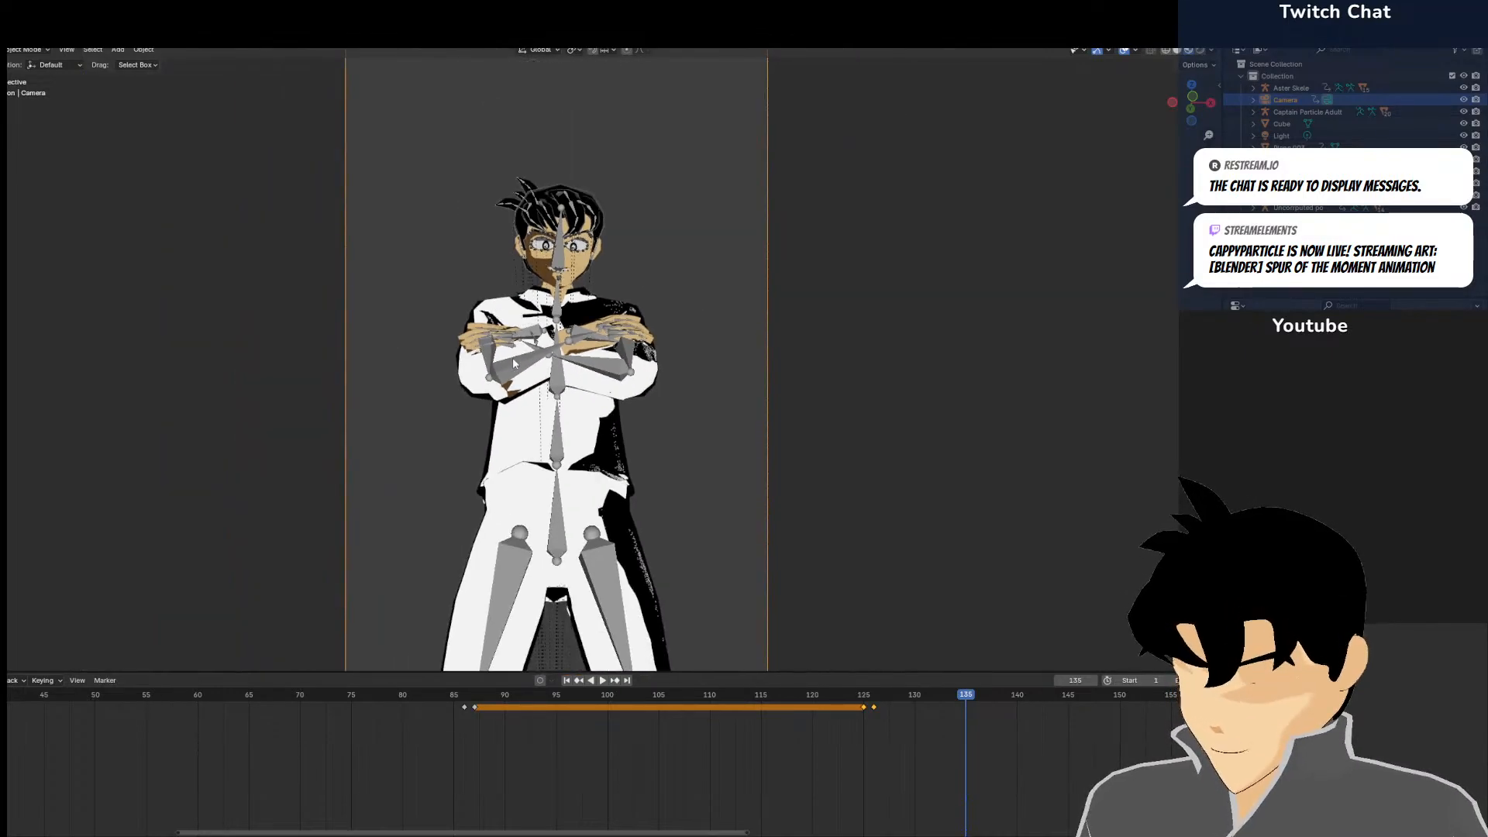
pyautogui.scroll(-3, 649, 451)
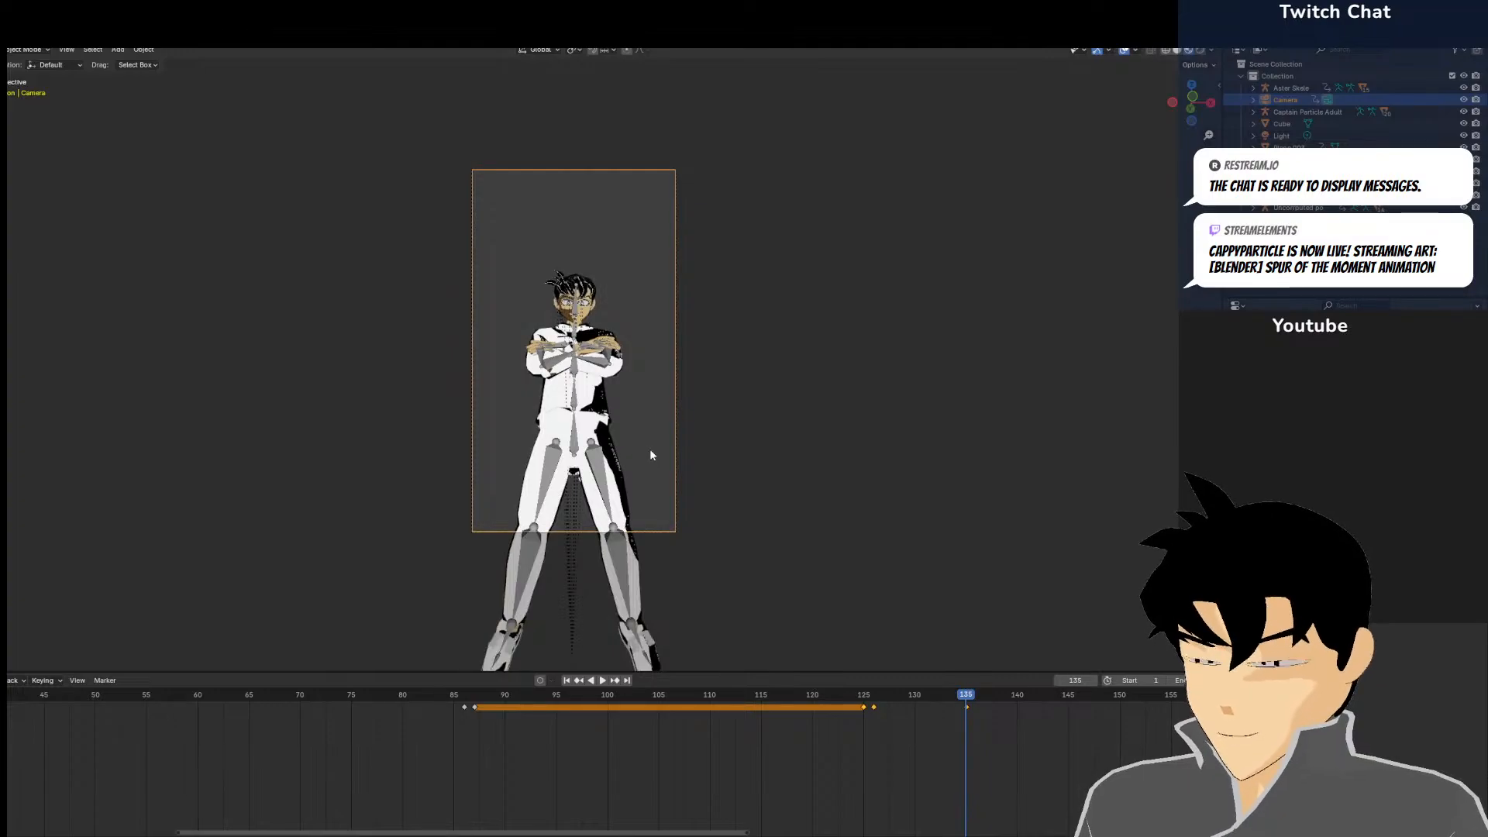
pyautogui.hotkey('ctrl', 'z')
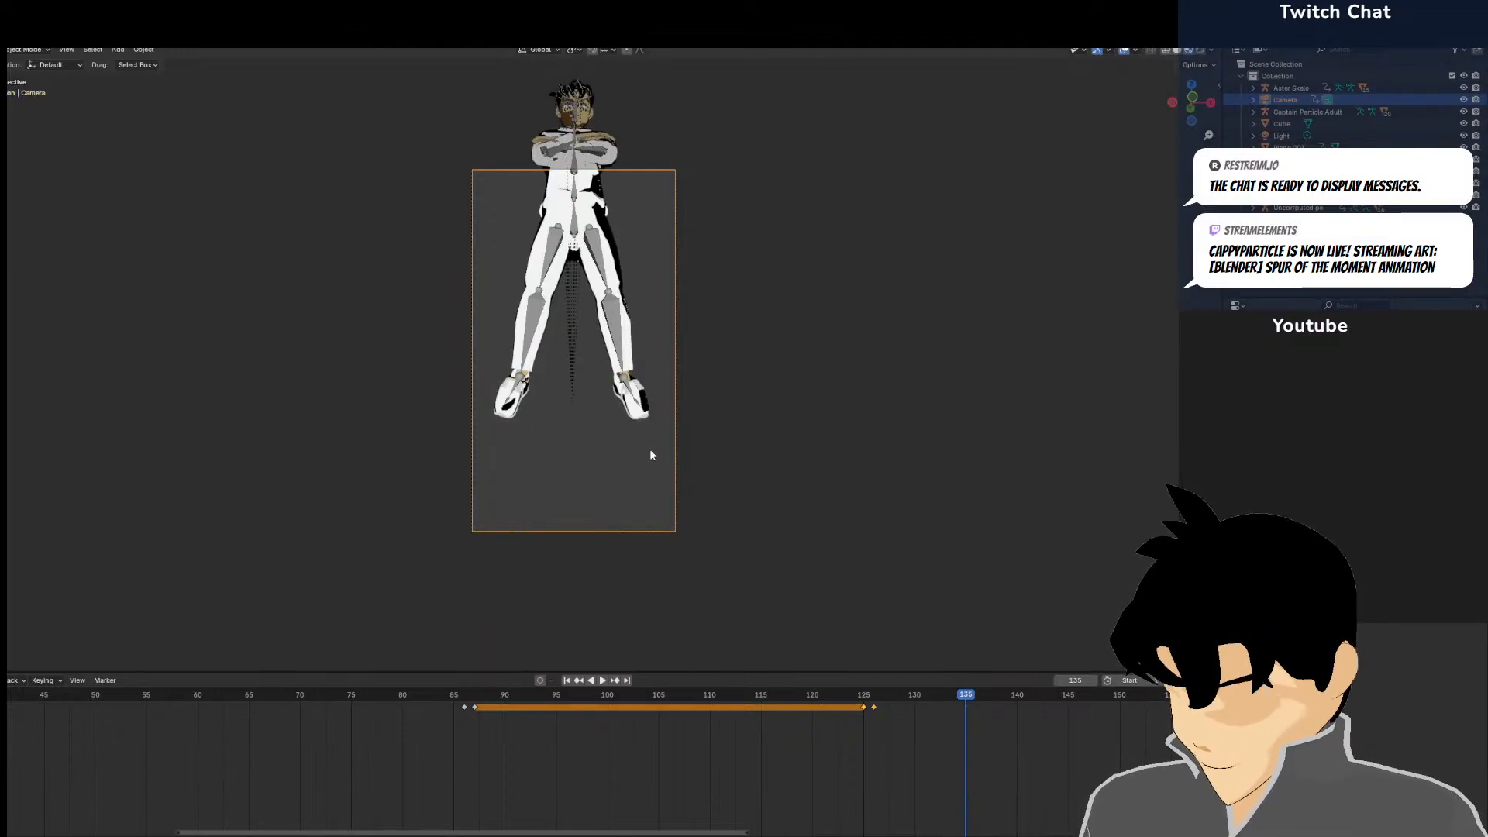
pyautogui.hotkey('ctrl', 'shift', 'z')
# At frame 126, aim the camera lower with Walk Navigation so mainly Captain Particle's legs are in frame, and update its keyframe
pyautogui.click(871, 719)
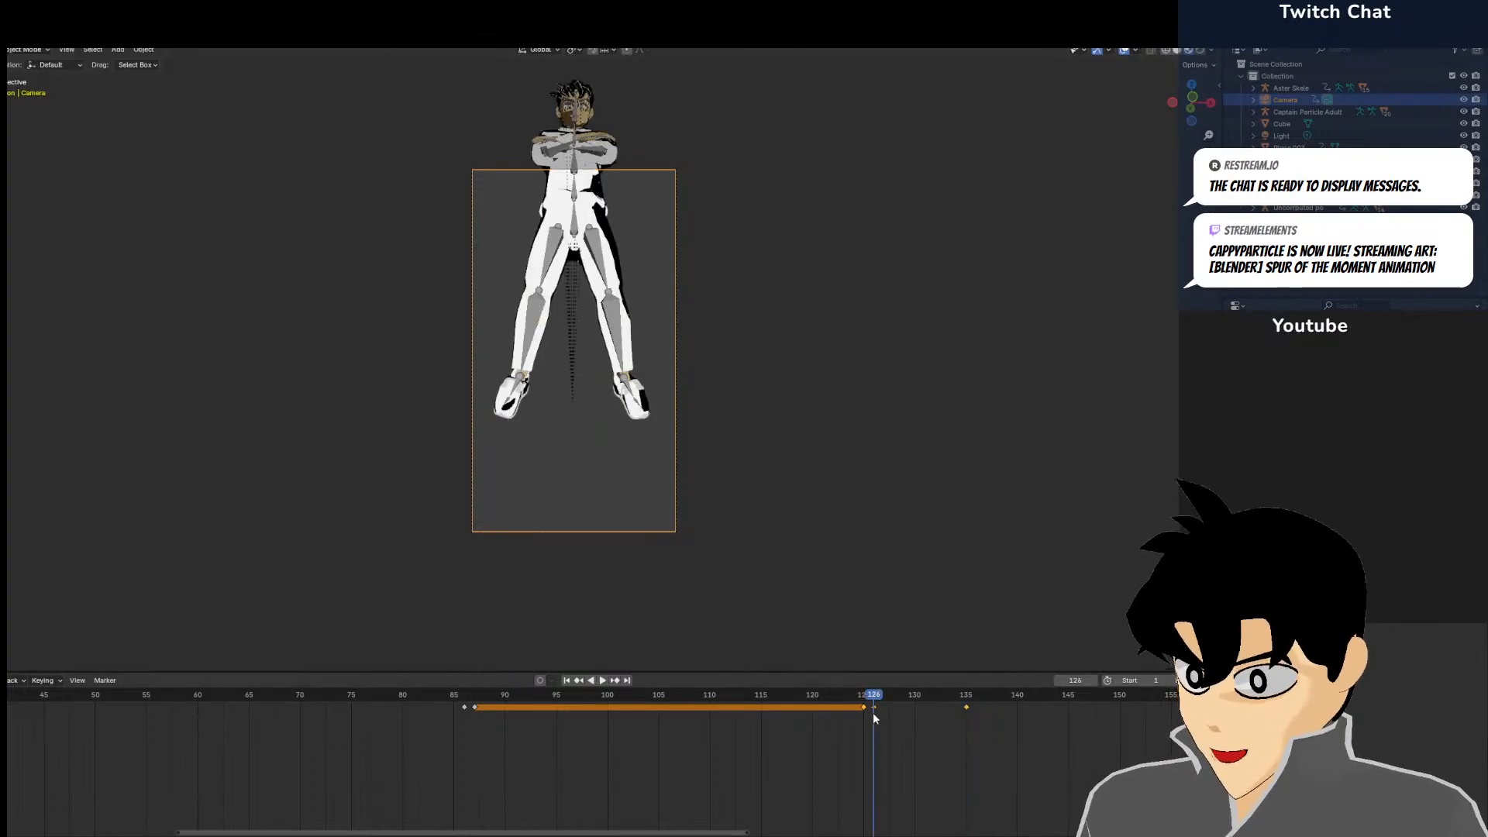
pyautogui.click(67, 49)
pyautogui.moveTo(128, 219)
pyautogui.click(295, 434)
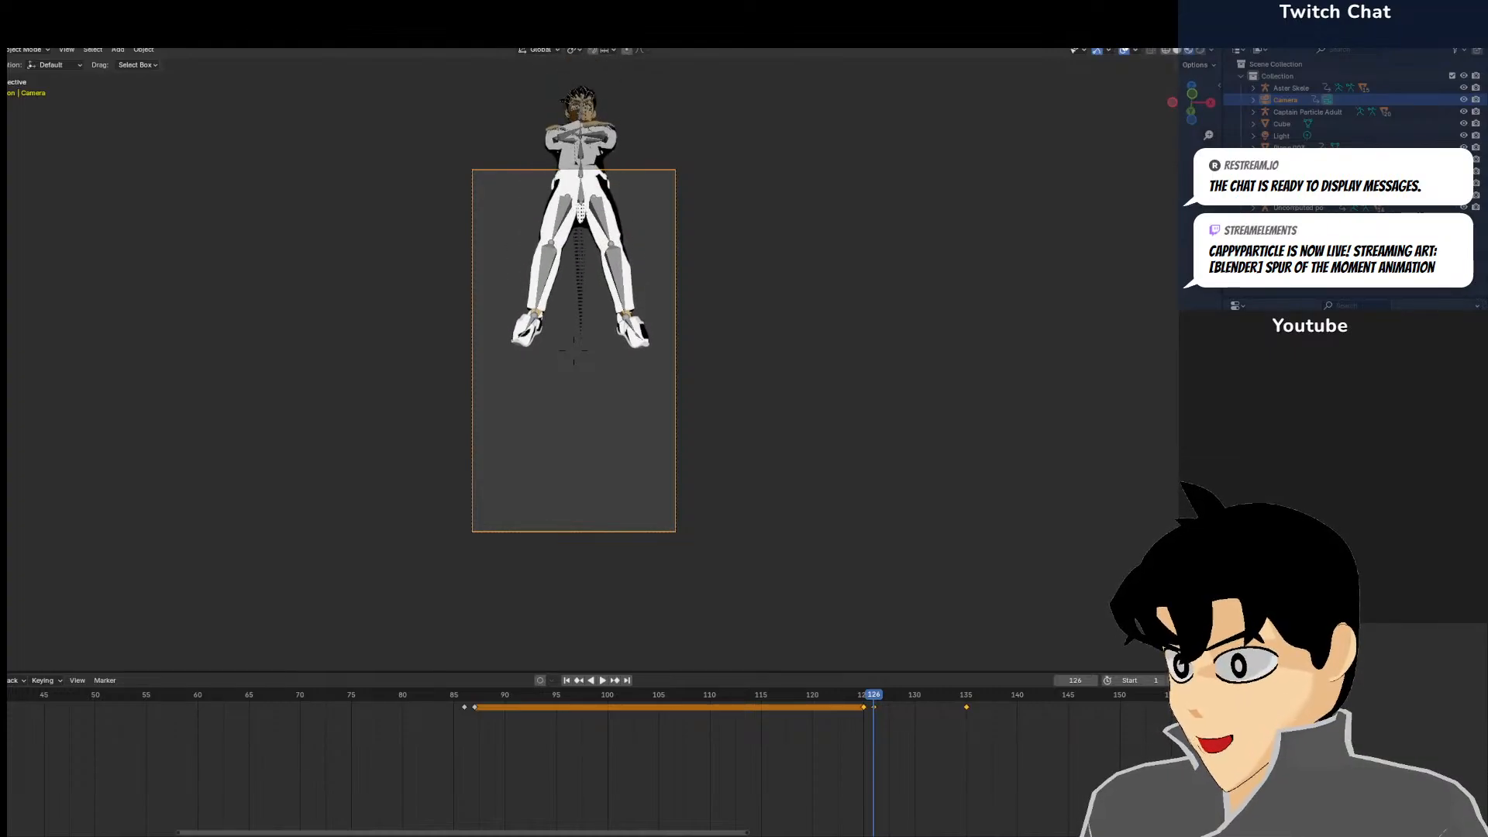
pyautogui.click(296, 439)
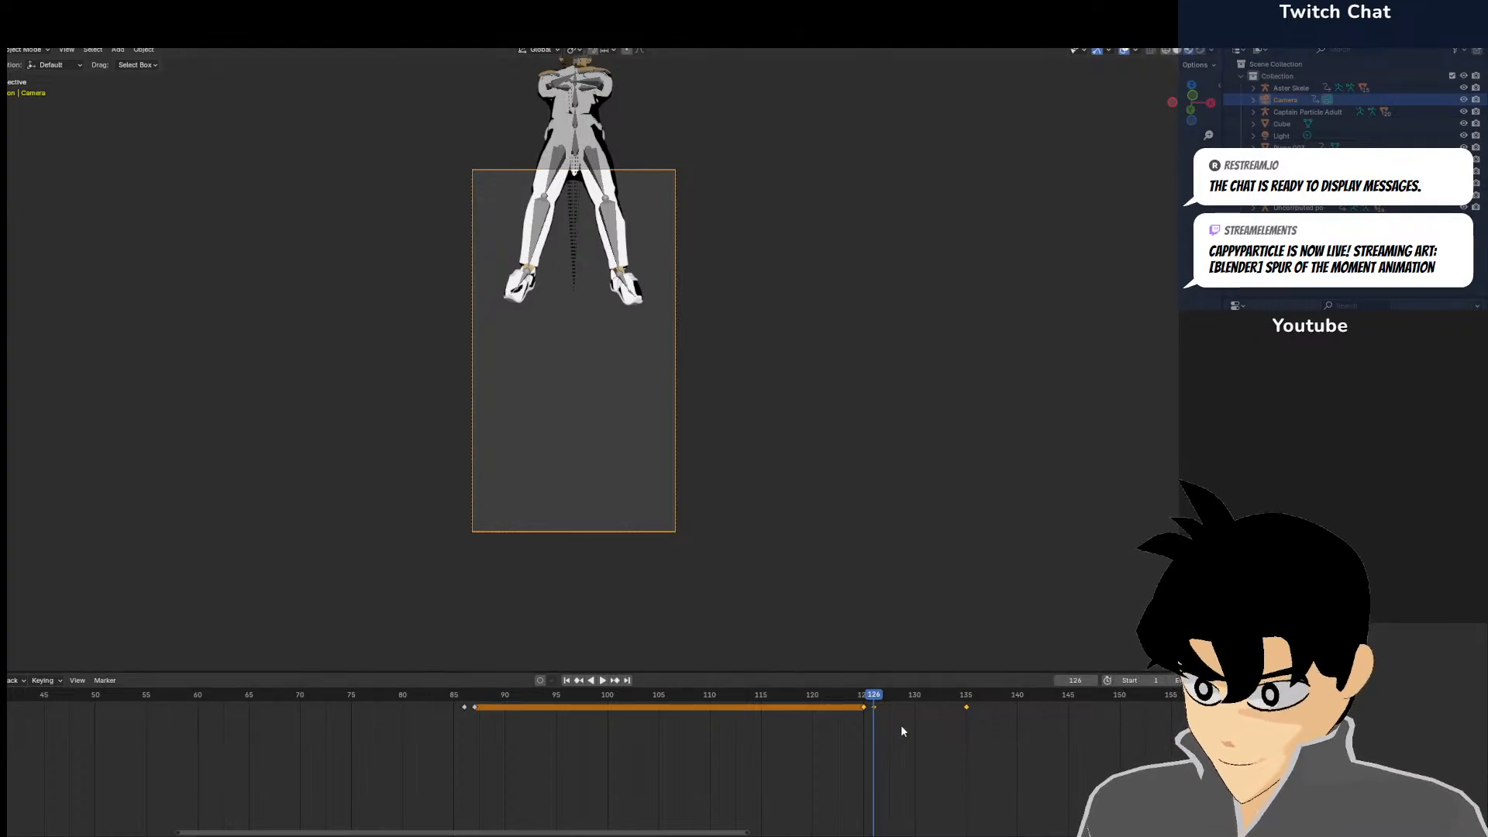
# Play the camera move from frame 126 to 137 and examine the closing view of Captain Particle up close
pyautogui.press('space')
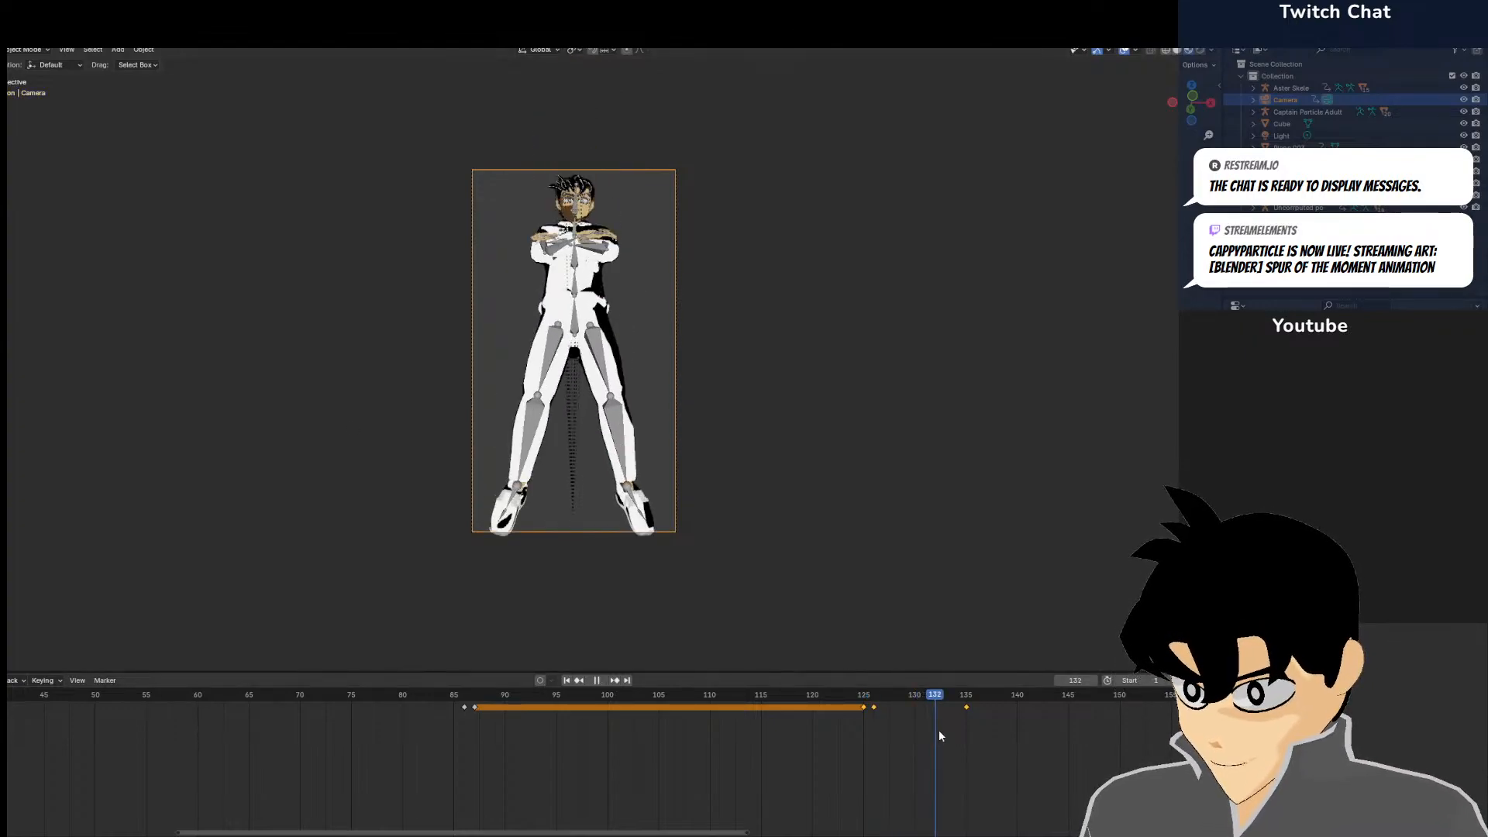
pyautogui.press('space')
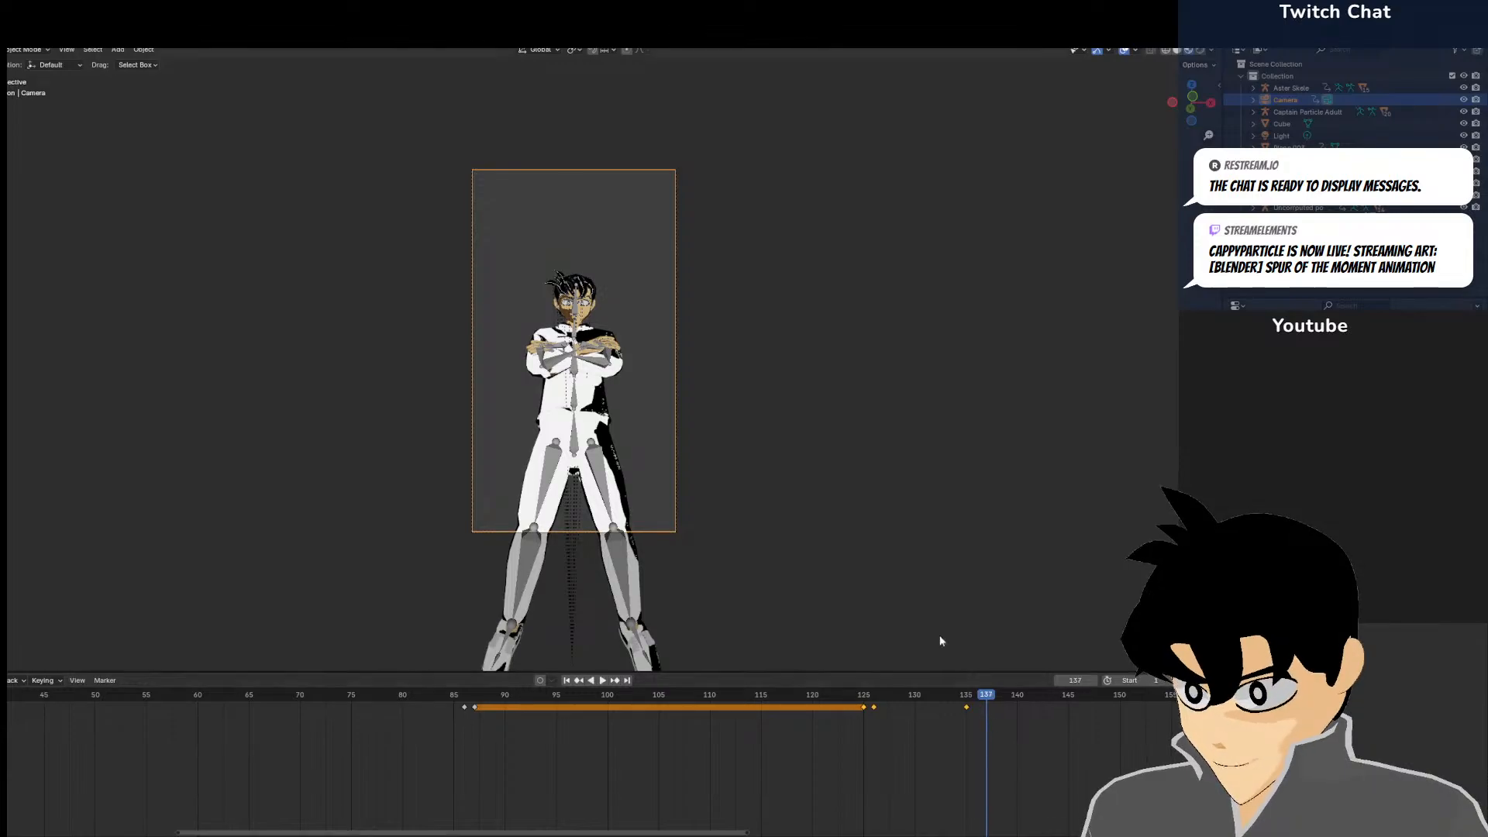
pyautogui.scroll(7, 484, 344)
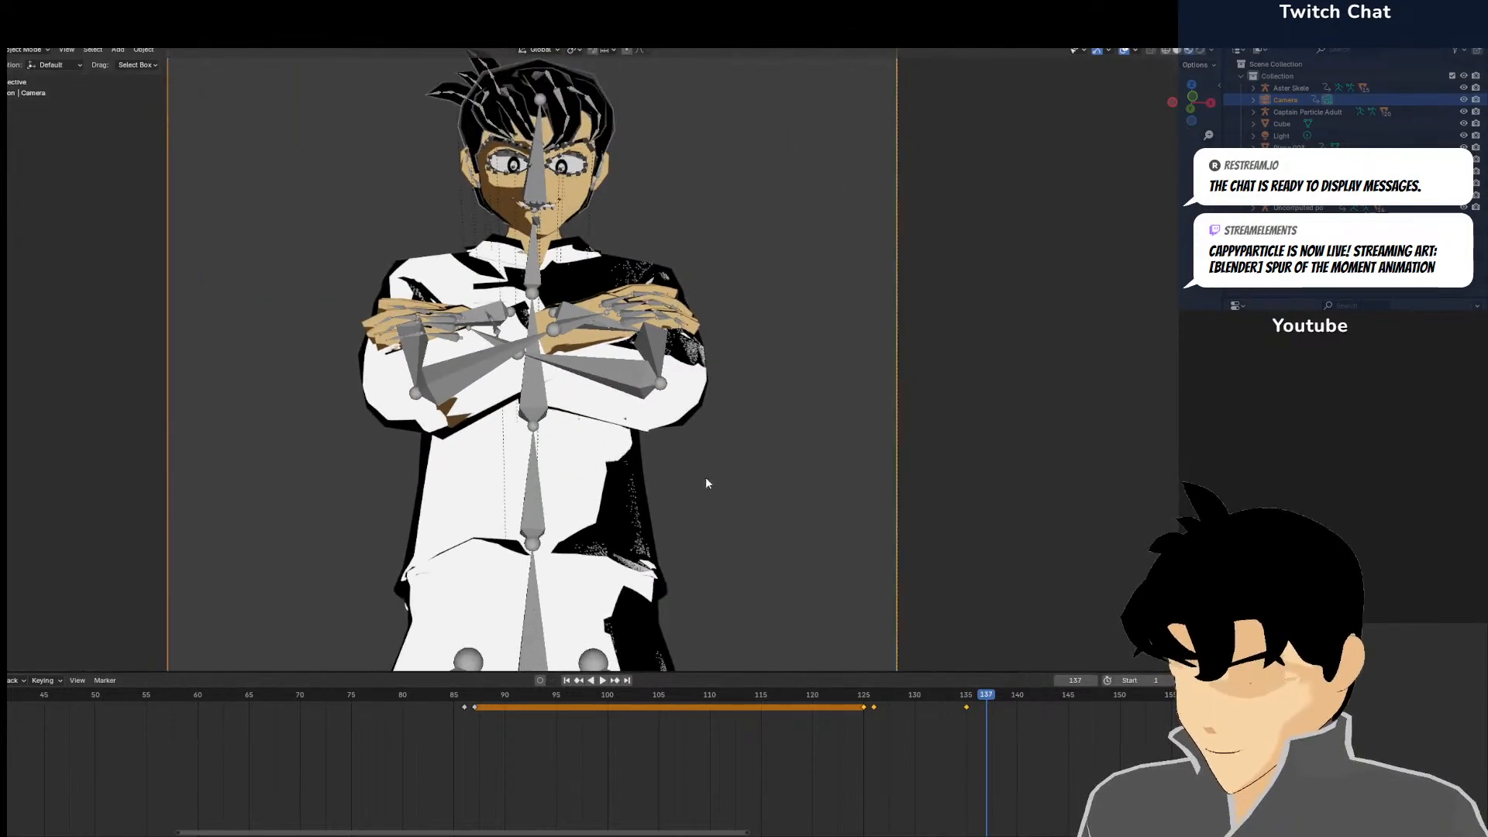
pyautogui.scroll(-2, 292, 153)
pyautogui.click(67, 49)
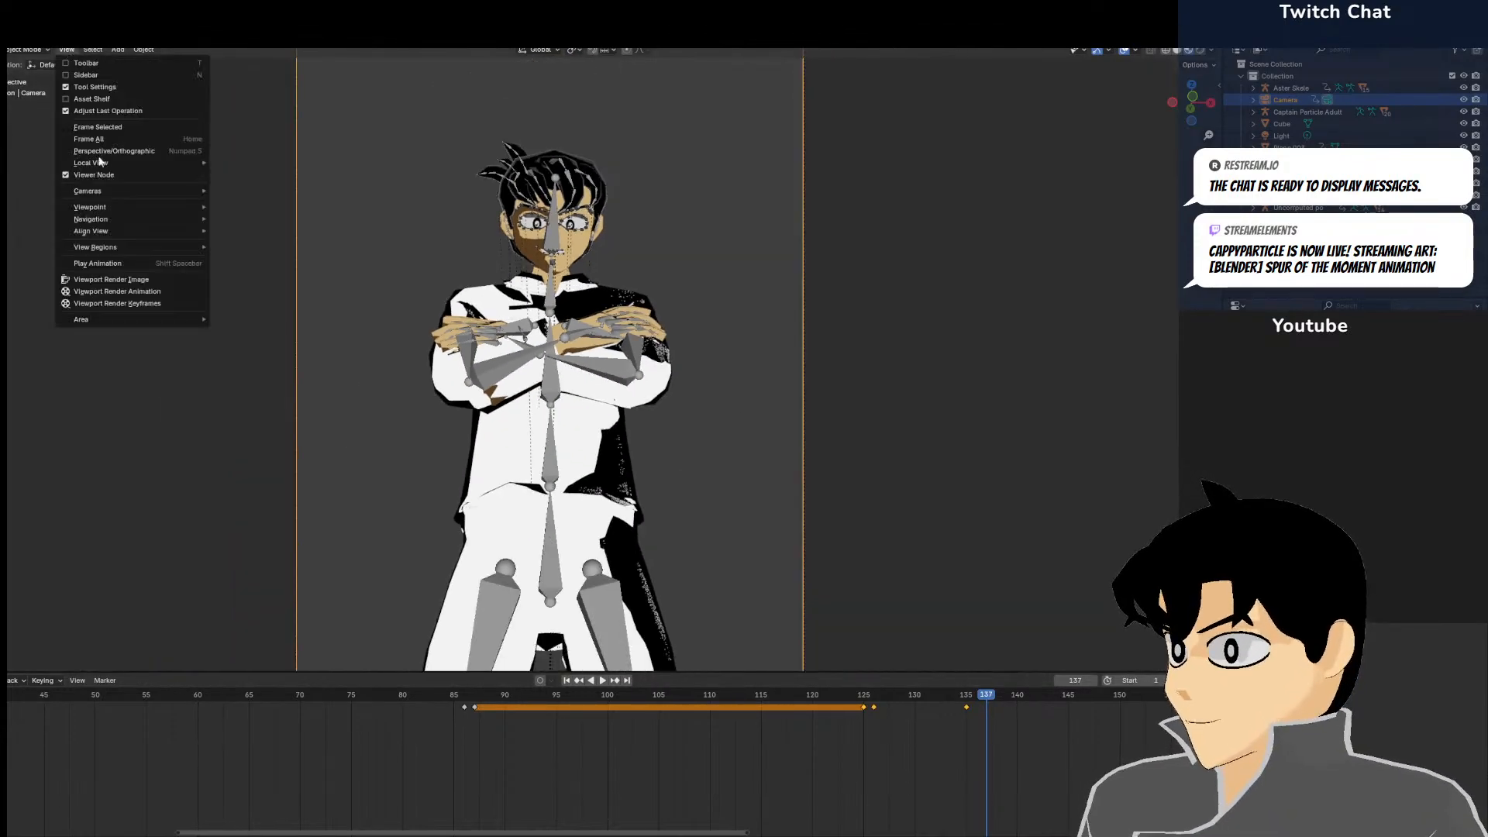
pyautogui.moveTo(101, 225)
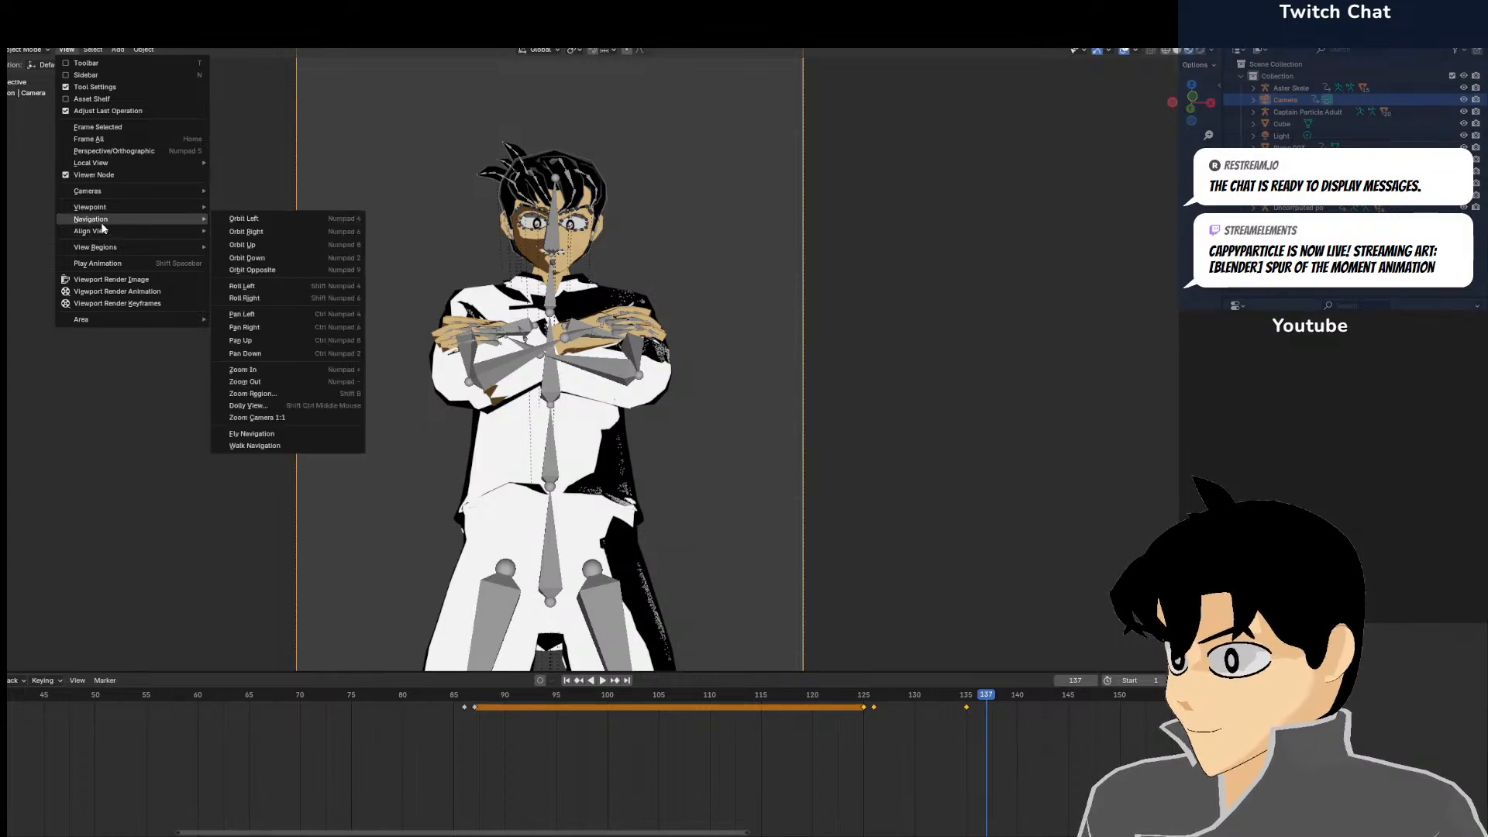
pyautogui.click(226, 445)
pyautogui.press('Escape')
# At frame 148, move the camera closer to Captain Particle's head and crossed arms, and insert a camera keyframe
pyautogui.scroll(-4, 619, 752)
pyautogui.moveTo(929, 697); pyautogui.dragTo(960, 731)
pyautogui.scroll(-2, 589, 361)
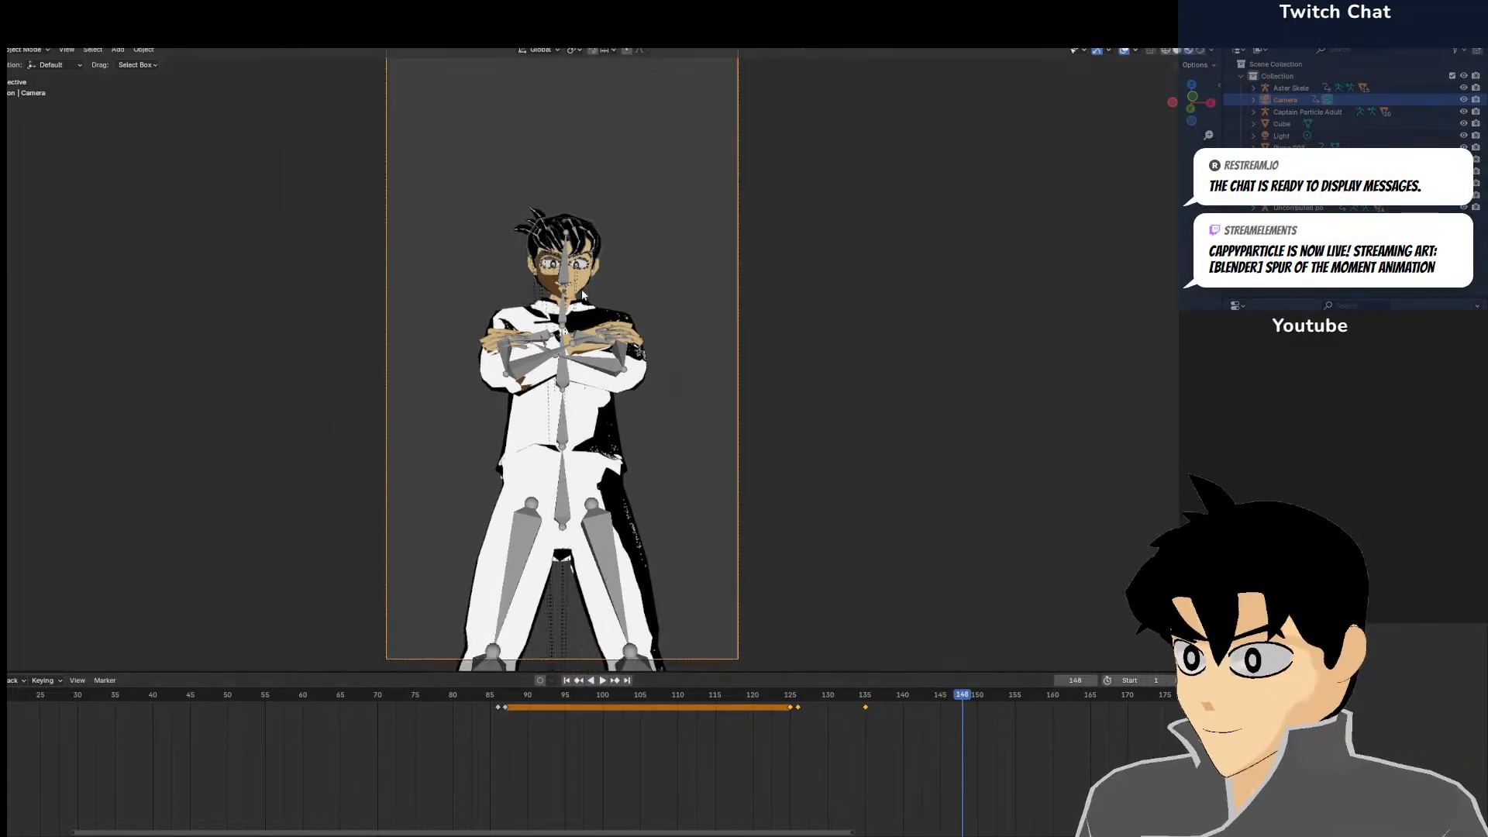
pyautogui.scroll(-1, 589, 361)
pyautogui.keyDown('shift'); pyautogui.moveTo(589, 361); pyautogui.dragTo(590, 371, button='middle'); pyautogui.keyUp('shift')
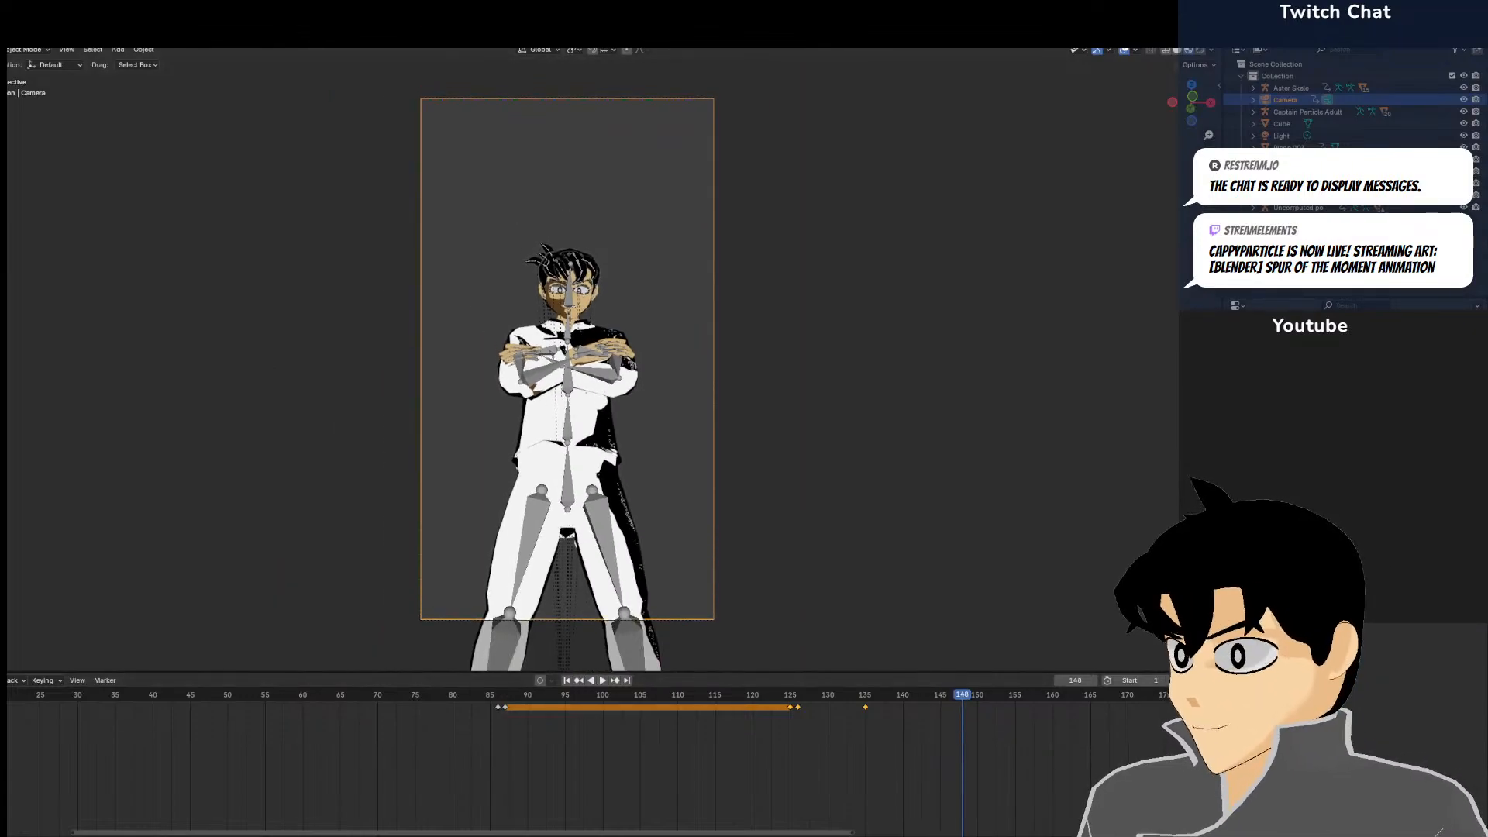
pyautogui.click(83, 51)
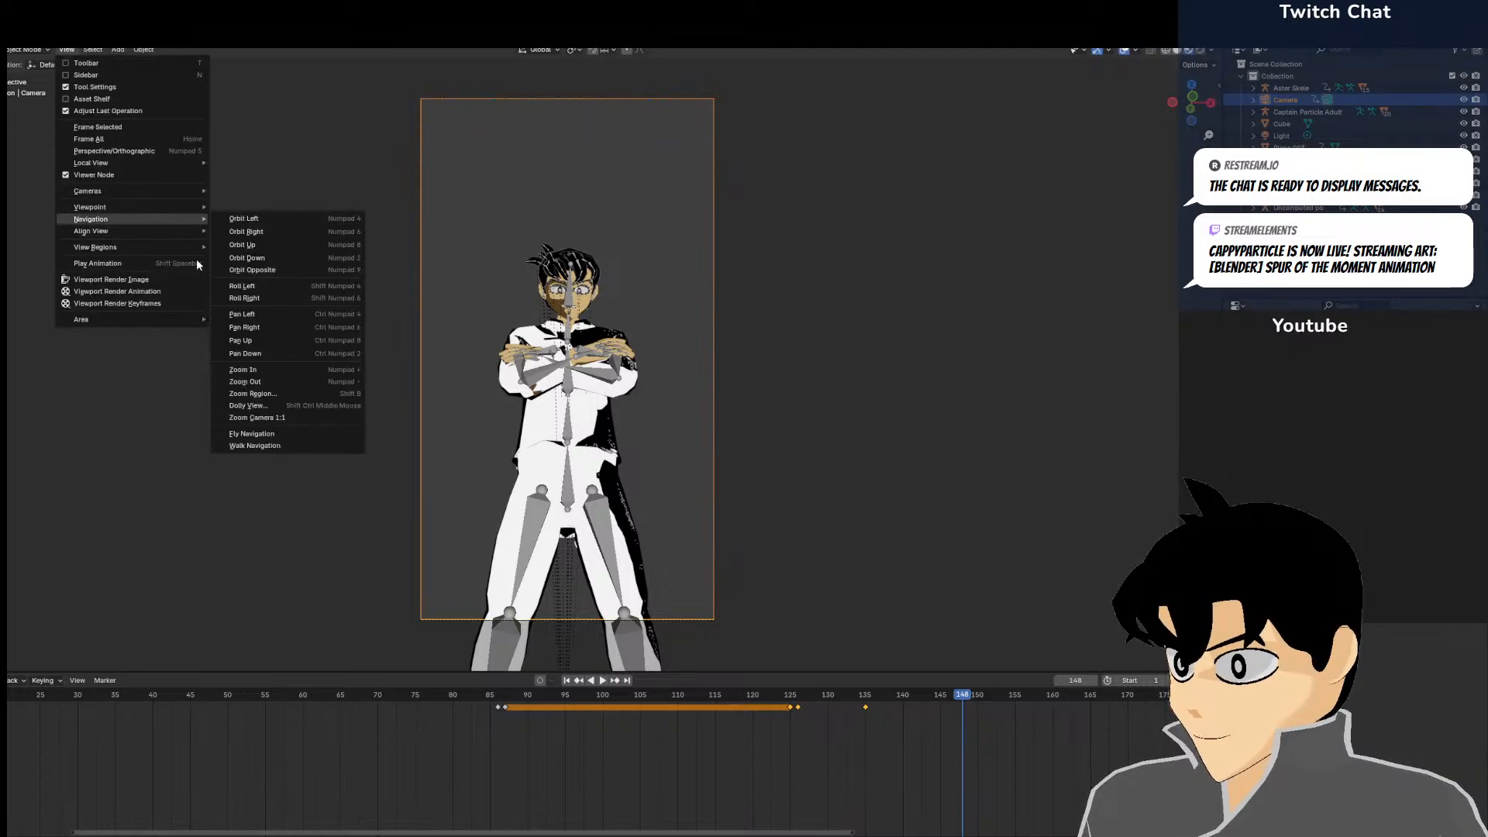
pyautogui.click(87, 50)
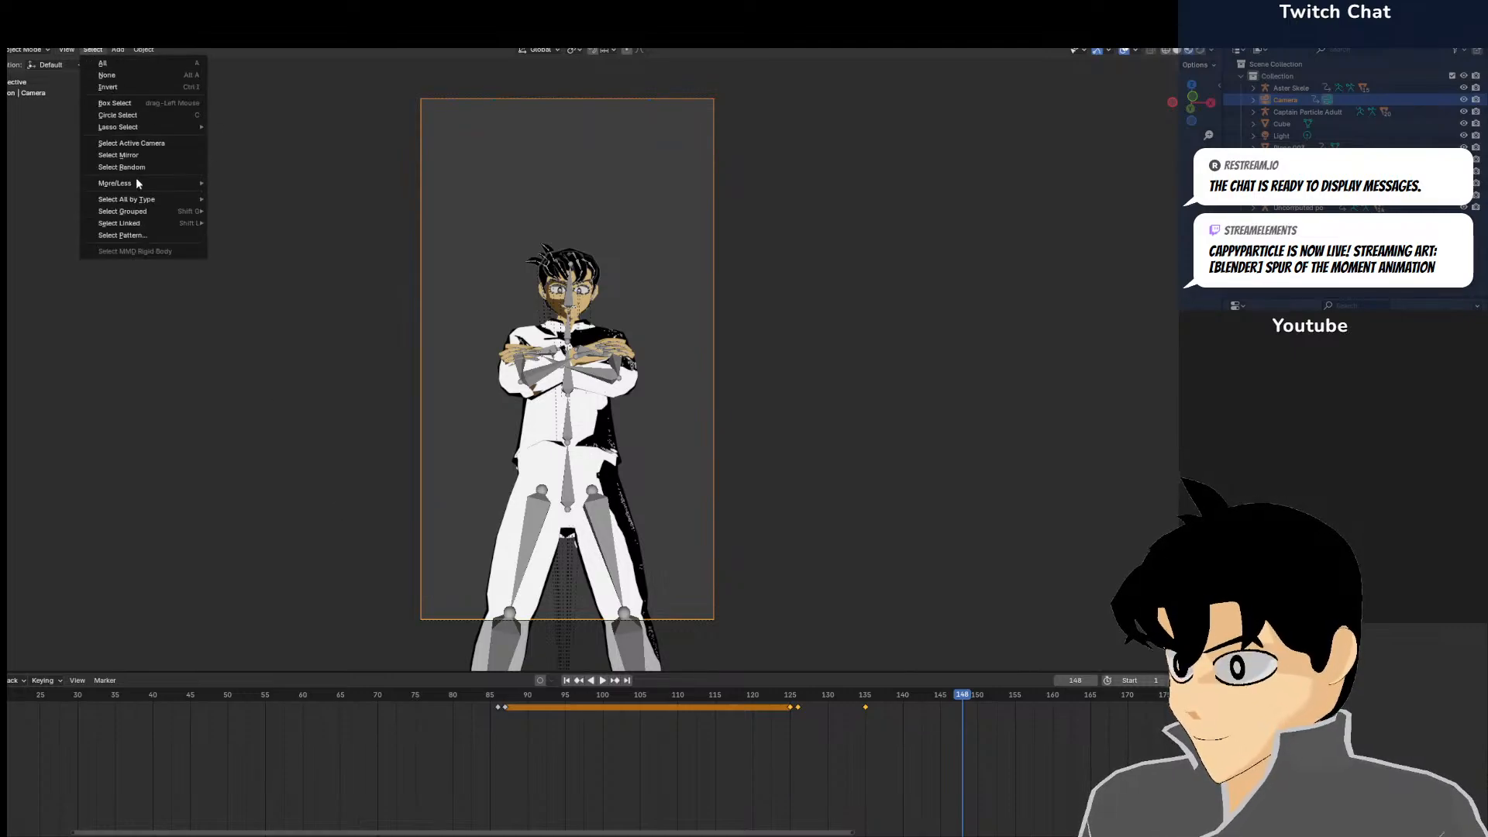
pyautogui.click(67, 49)
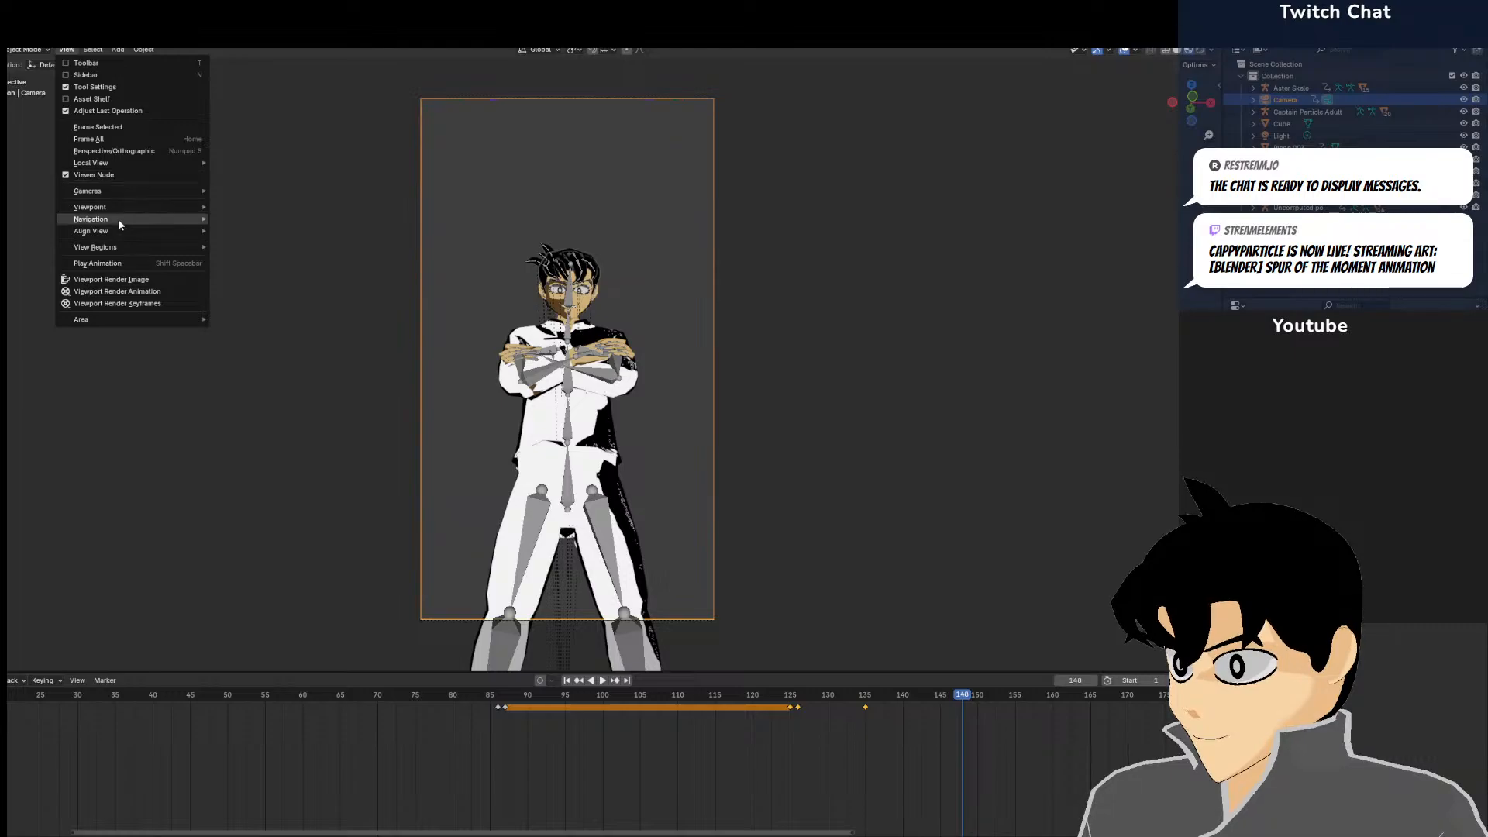
pyautogui.moveTo(118, 219)
pyautogui.click(319, 434)
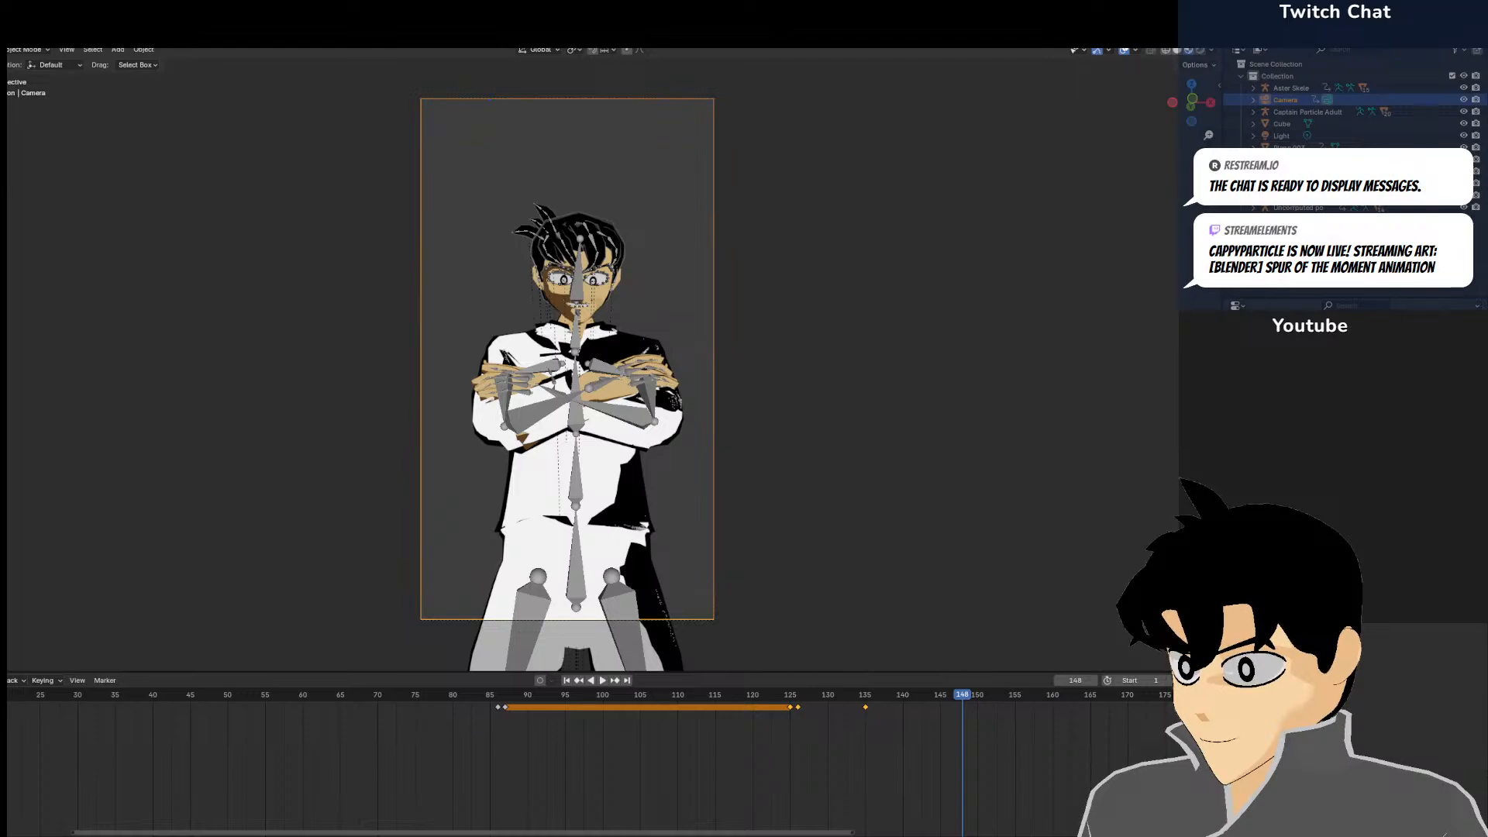
pyautogui.scroll(5, 568, 349)
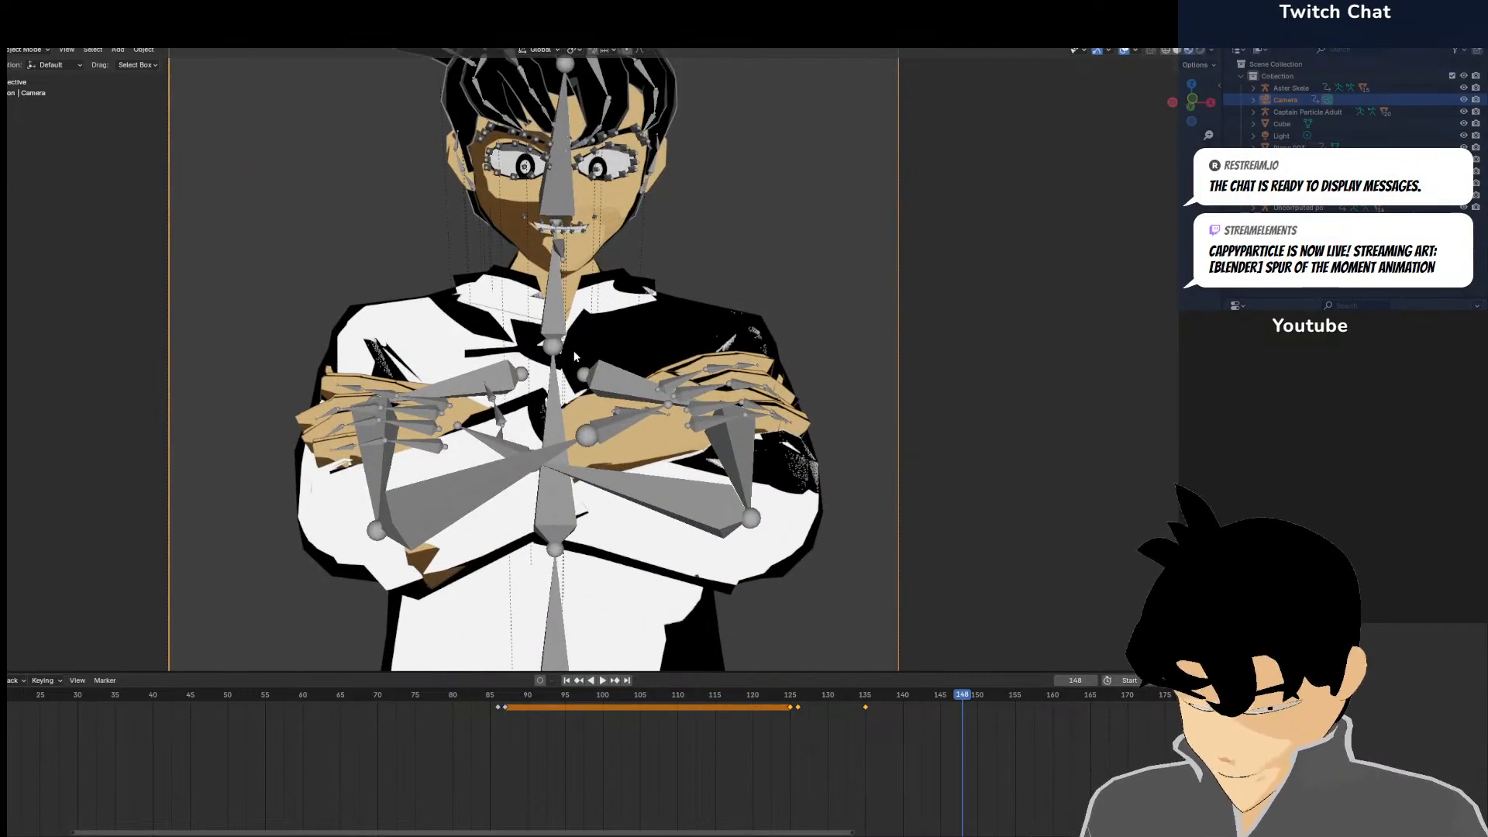
pyautogui.press('i')
# At frame 150, select all of Captain Particle's visible bones in Pose Mode and insert a keyframe for them
pyautogui.moveTo(922, 710); pyautogui.dragTo(978, 707)
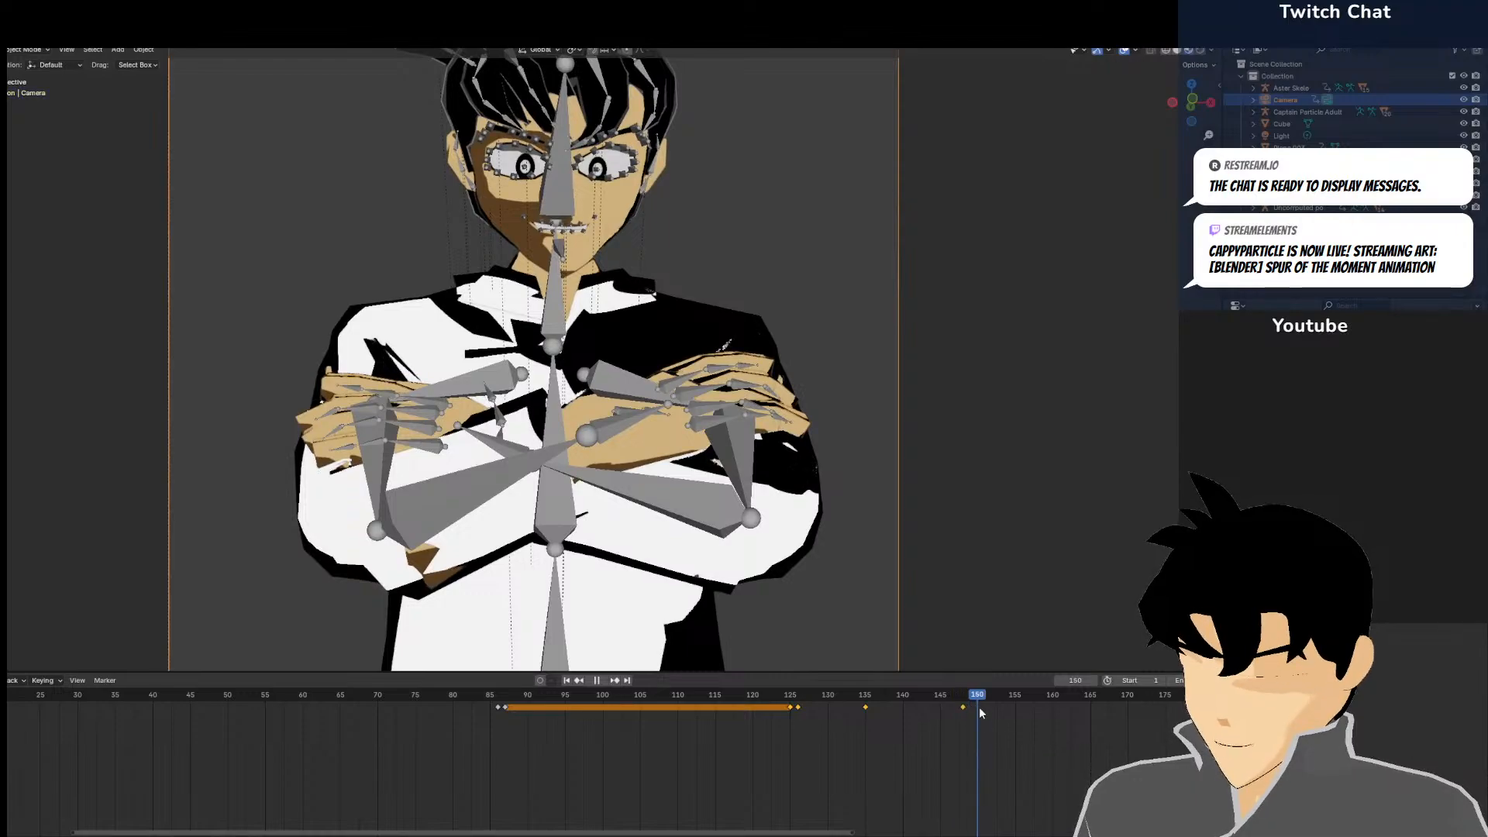
pyautogui.scroll(-3, 824, 381)
pyautogui.moveTo(824, 382); pyautogui.dragTo(718, 389, button='middle')
pyautogui.scroll(-7, 718, 389)
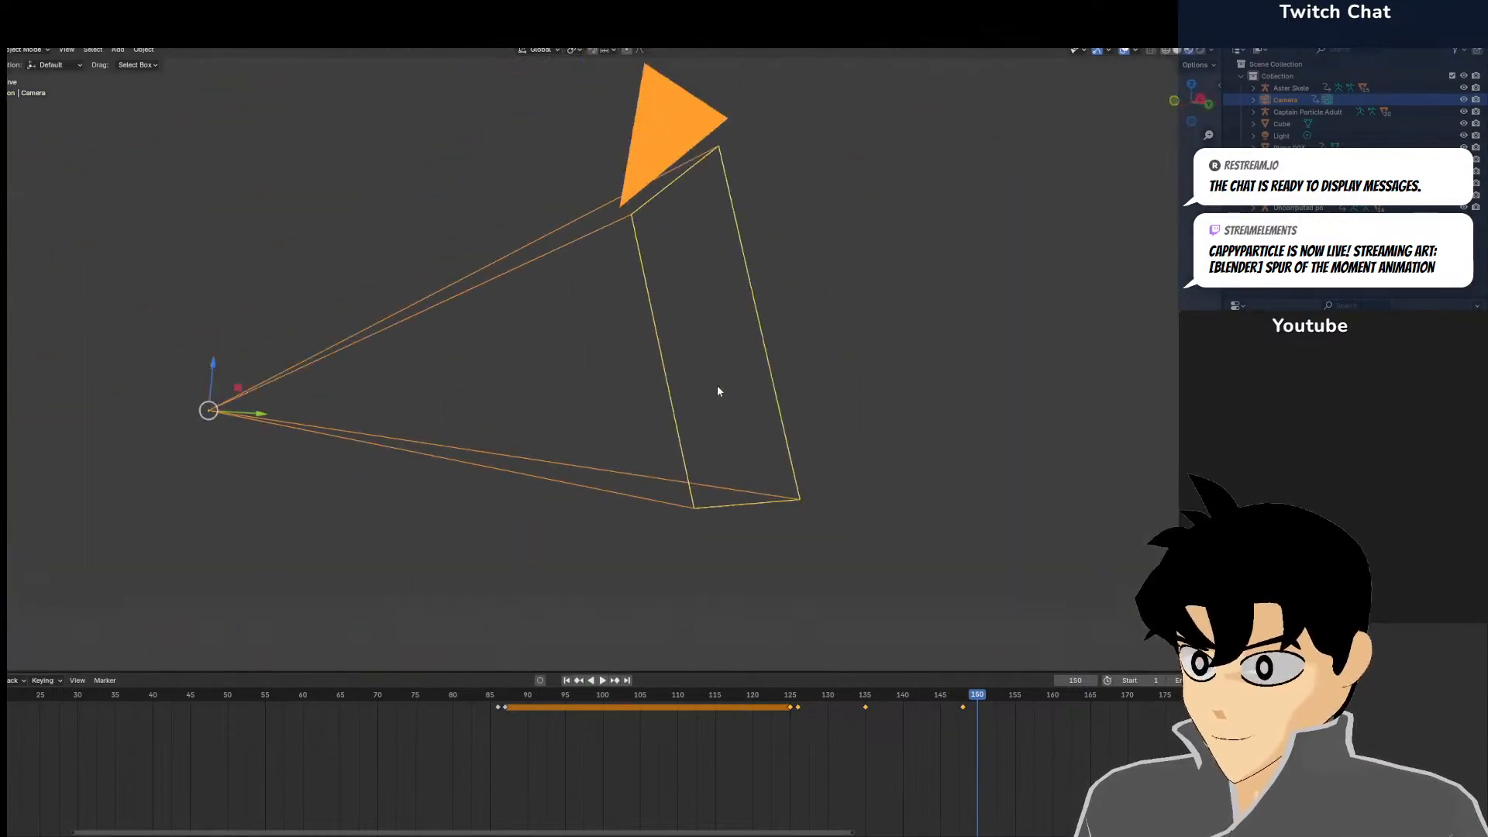
pyautogui.scroll(-5, 569, 355)
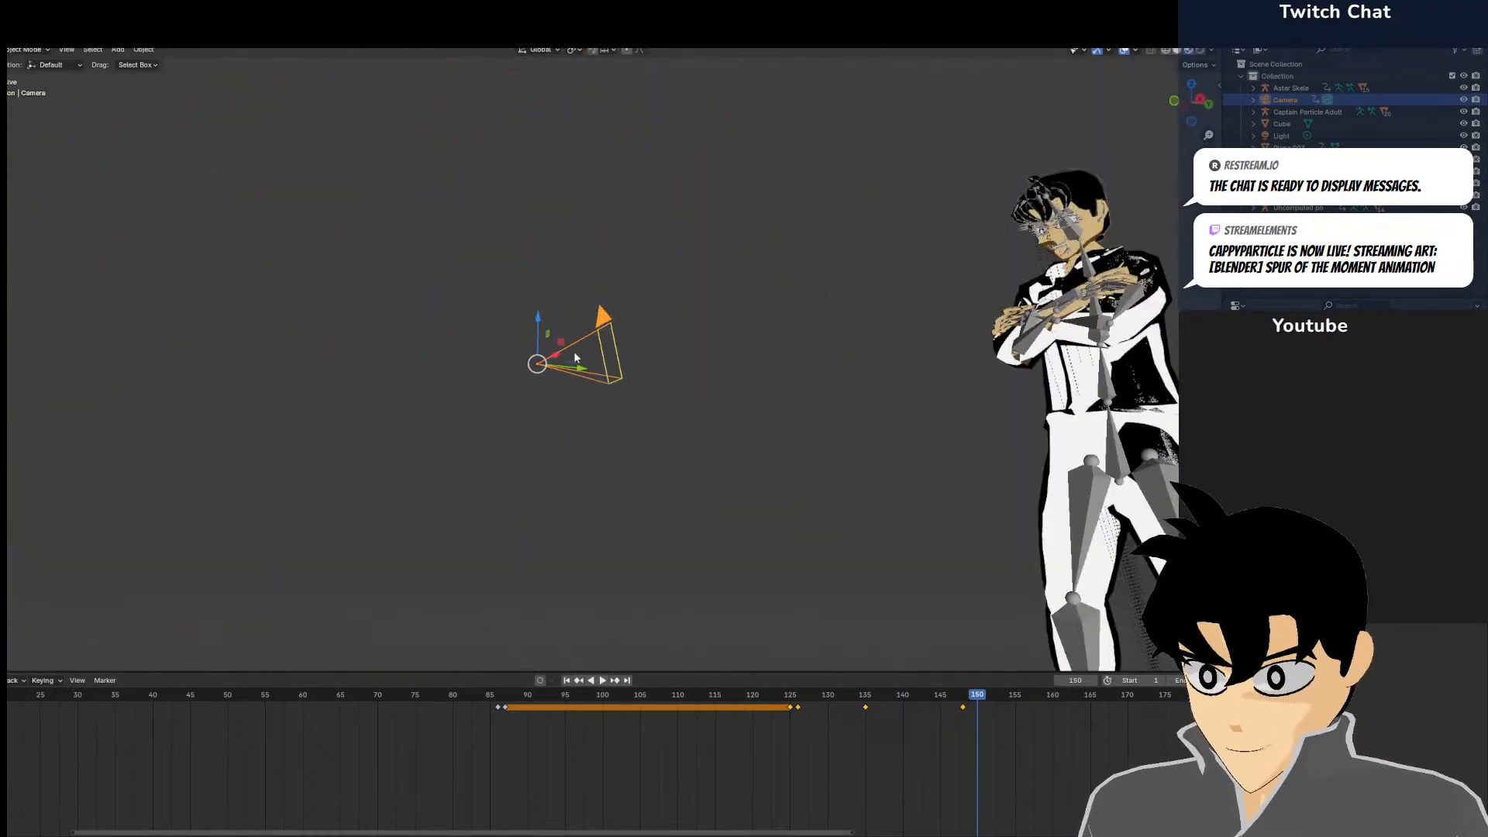
pyautogui.click(1096, 382)
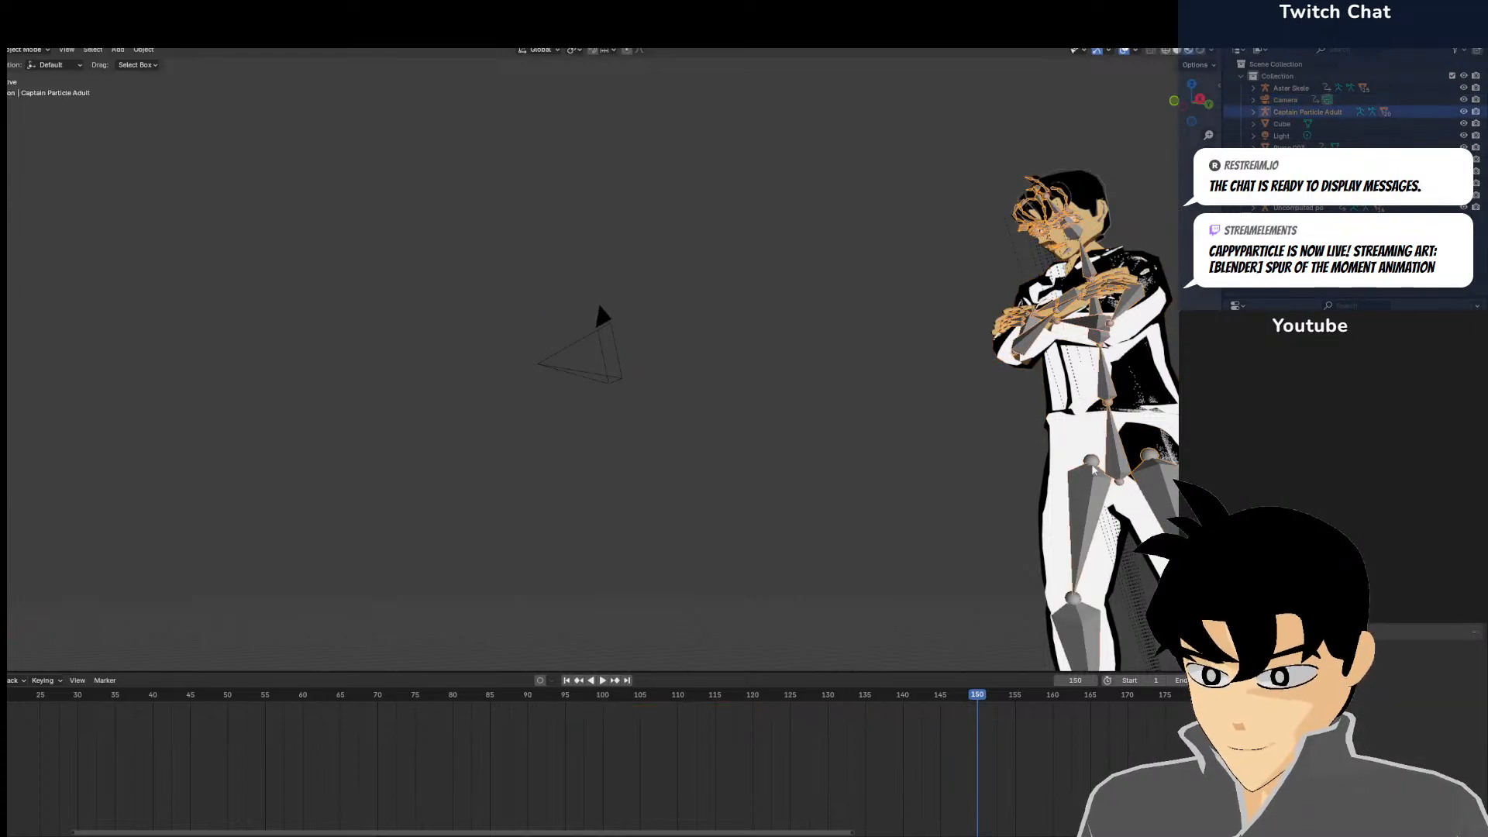
pyautogui.click(16, 52)
pyautogui.click(31, 91)
pyautogui.press('a')
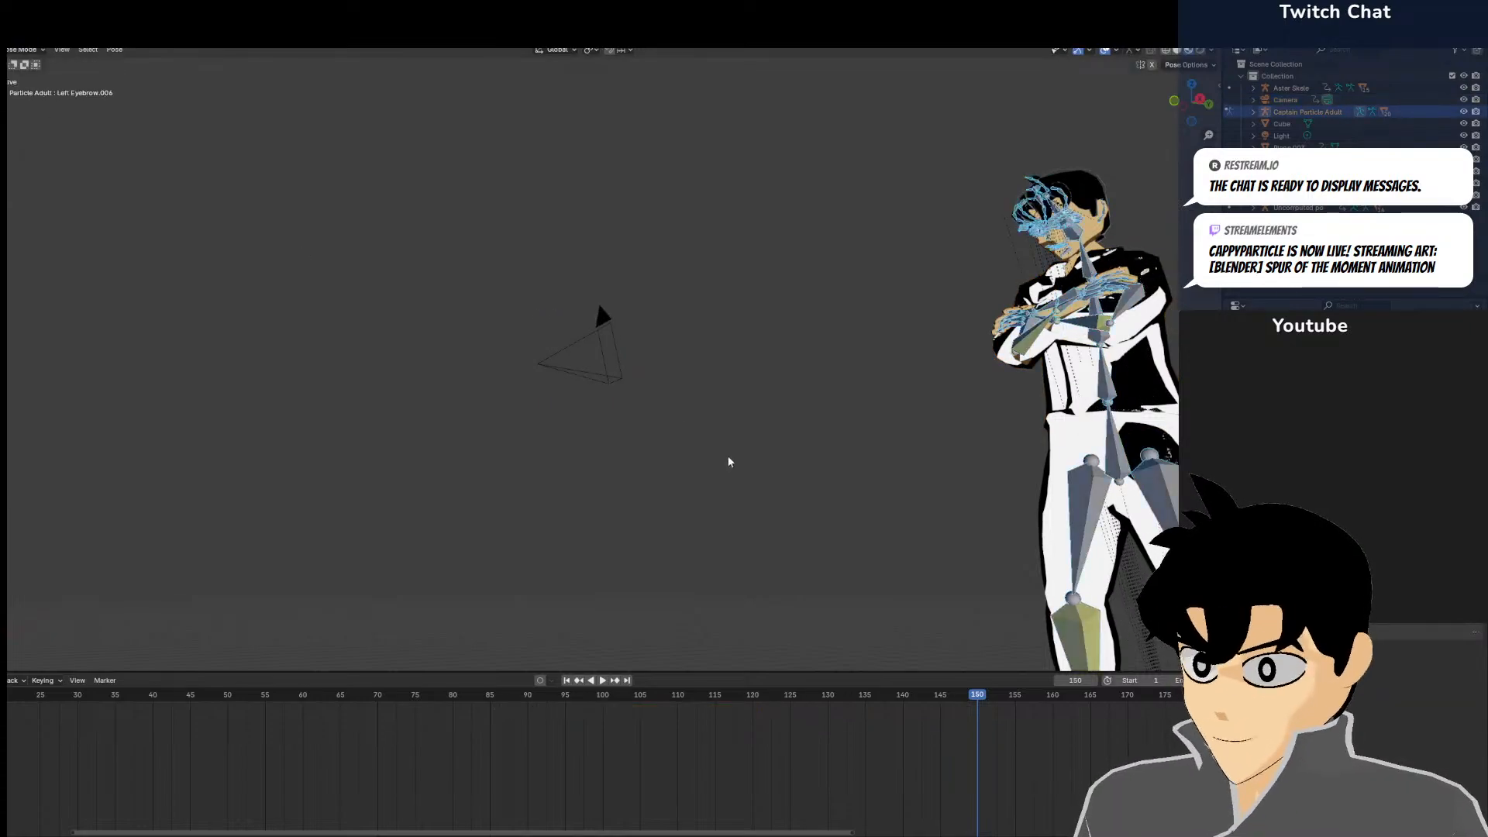
# Return to the camera view in Object Mode, select the camera and insert its keyframe at frame 150
pyautogui.press('KP_0')
pyautogui.hotkey('ctrl', 'Tab')
pyautogui.click(389, 215)
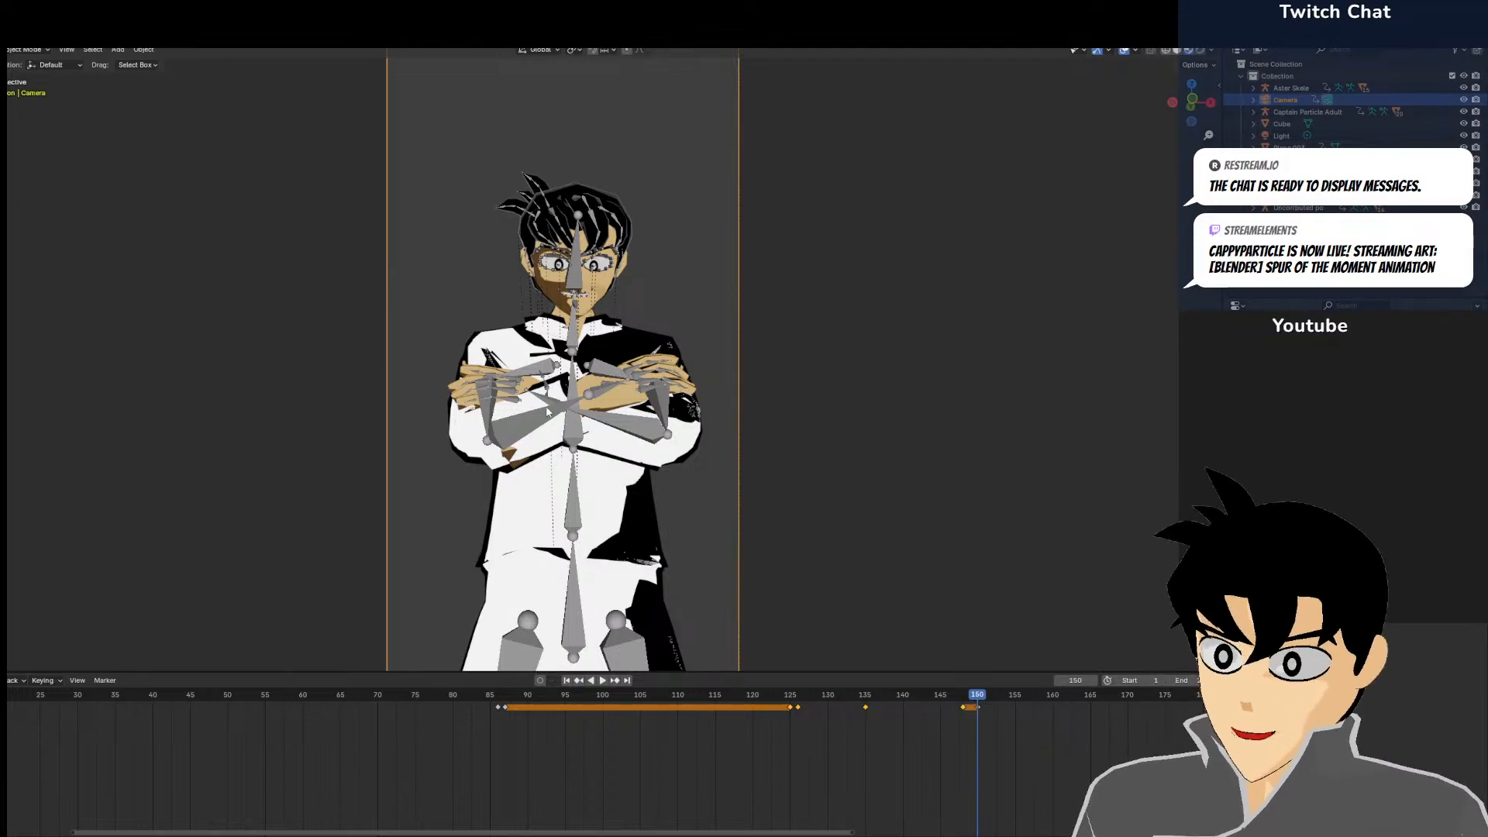
# Advance to frame 151 and examine where Captain Particle and the camera sit relative to the grass field
pyautogui.press('Right')
pyautogui.scroll(-3, 546, 408)
pyautogui.scroll(3, 546, 407)
pyautogui.moveTo(547, 408); pyautogui.dragTo(490, 408, button='middle')
pyautogui.scroll(-7, 467, 471)
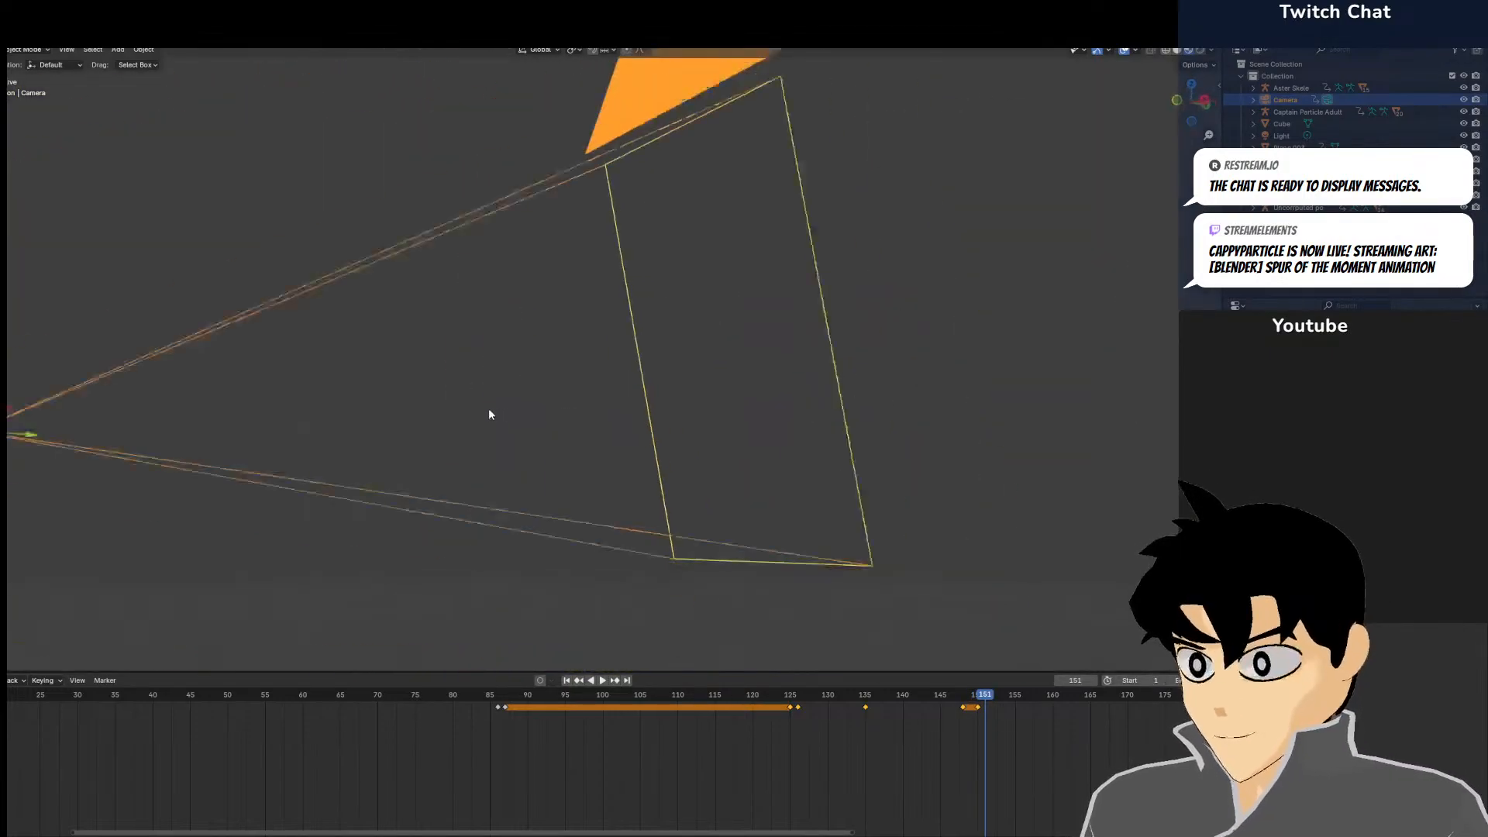
pyautogui.scroll(-8, 467, 474)
pyautogui.moveTo(462, 495); pyautogui.dragTo(445, 411, button='middle')
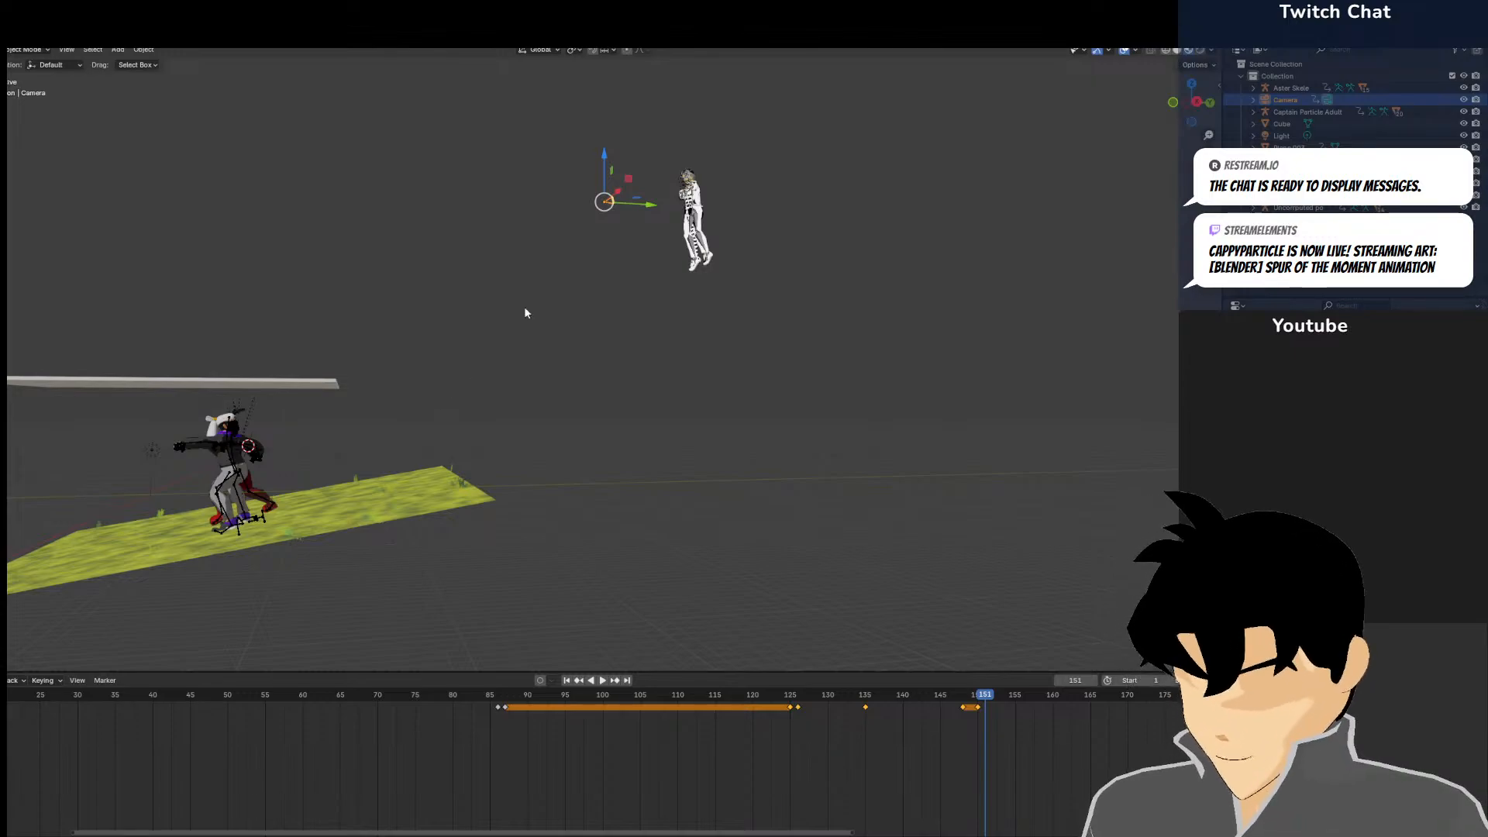
pyautogui.moveTo(514, 322); pyautogui.dragTo(537, 302, button='middle')
pyautogui.press('KP_0')
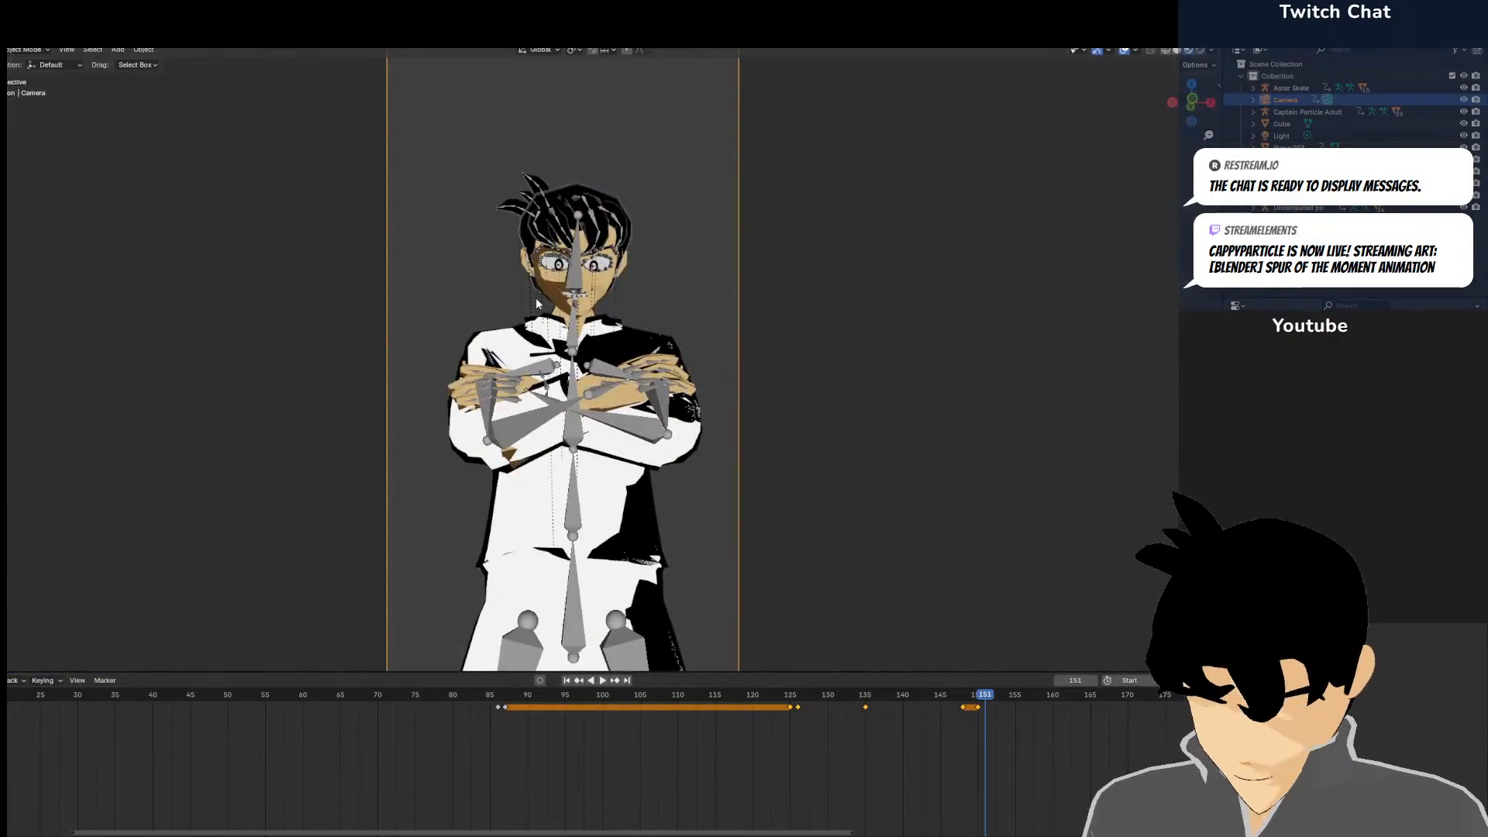
# In the side orthographic view, select Captain Particle's armature and enter Pose Mode
pyautogui.press('KP_3')
pyautogui.click(720, 168)
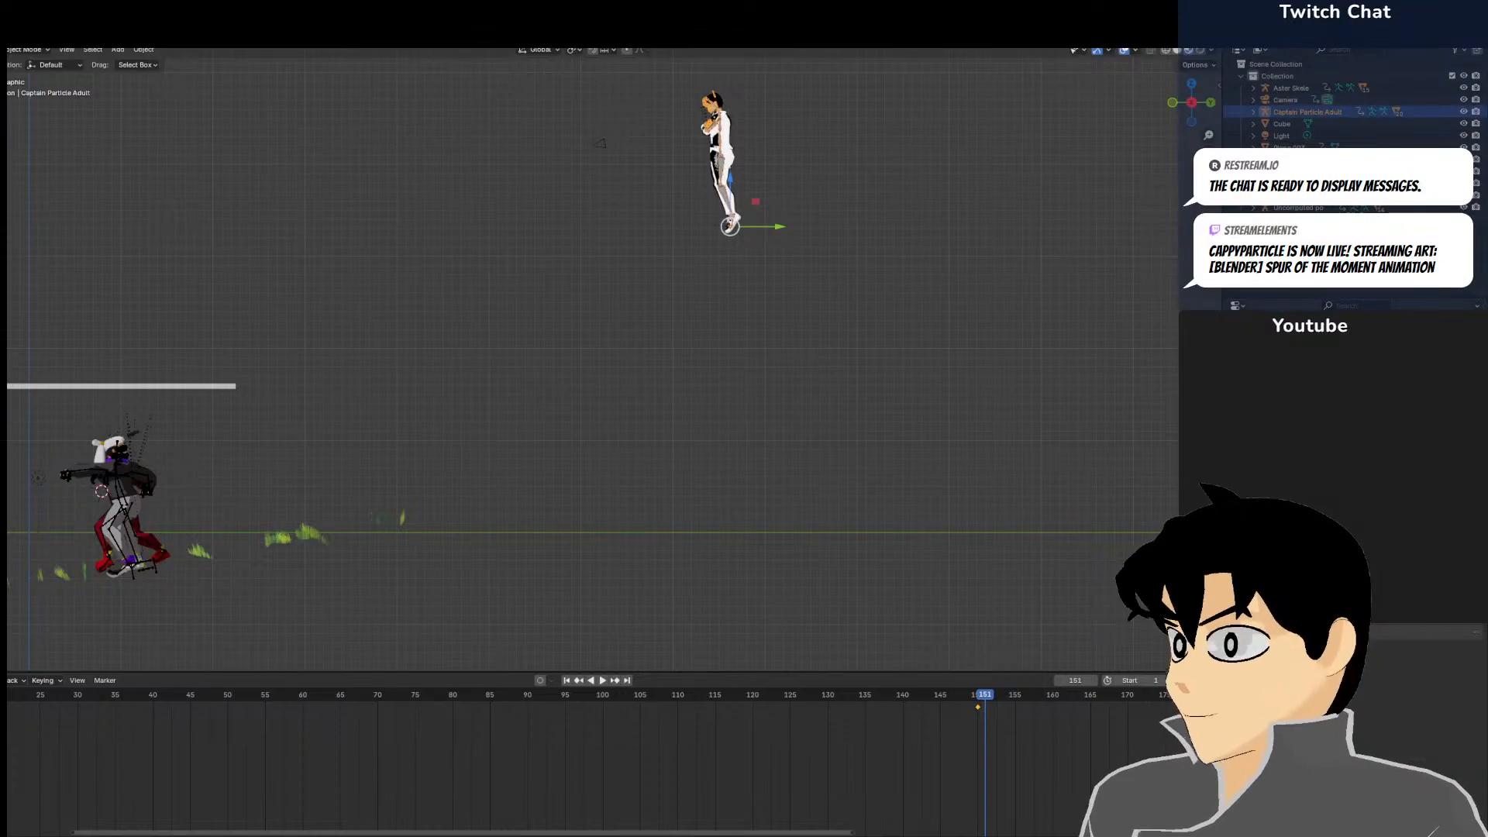
pyautogui.click(23, 50)
pyautogui.click(23, 89)
# Try to move Captain Particle's visible bones down beside the two grass-field characters, and undo the move
pyautogui.press('g')
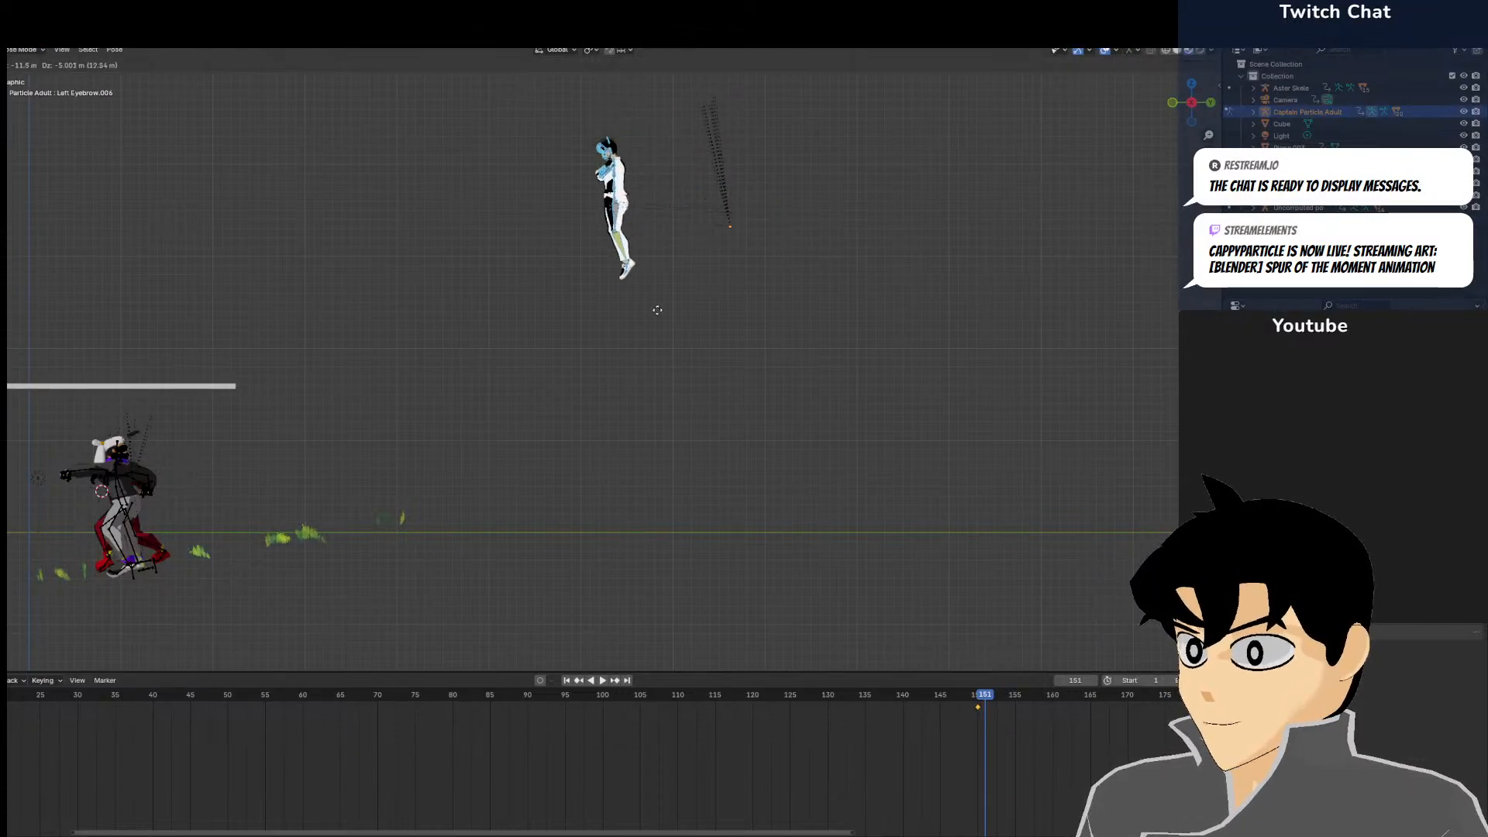
pyautogui.click(294, 523)
pyautogui.keyDown('shift'); pyautogui.moveTo(294, 523); pyautogui.dragTo(601, 491, button='middle'); pyautogui.keyUp('shift')
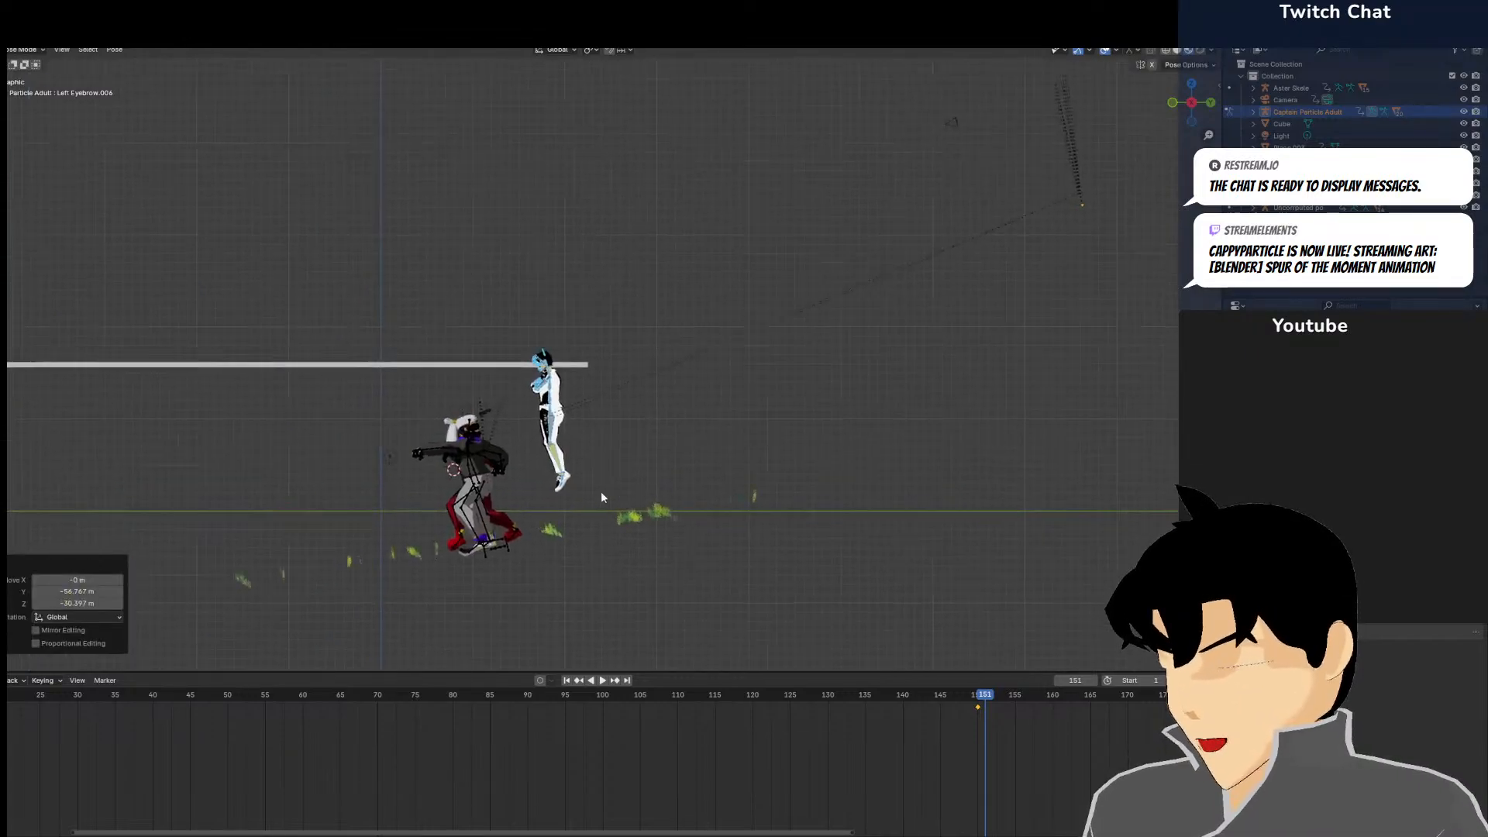
pyautogui.scroll(4, 597, 488)
pyautogui.hotkey('ctrl', 'z')
# Reveal Captain Particle's hidden bones and select every bone of the armature
pyautogui.keyDown('shift'); pyautogui.moveTo(1090, 366); pyautogui.dragTo(557, 488, button='middle'); pyautogui.keyUp('shift')
pyautogui.scroll(-4, 557, 489)
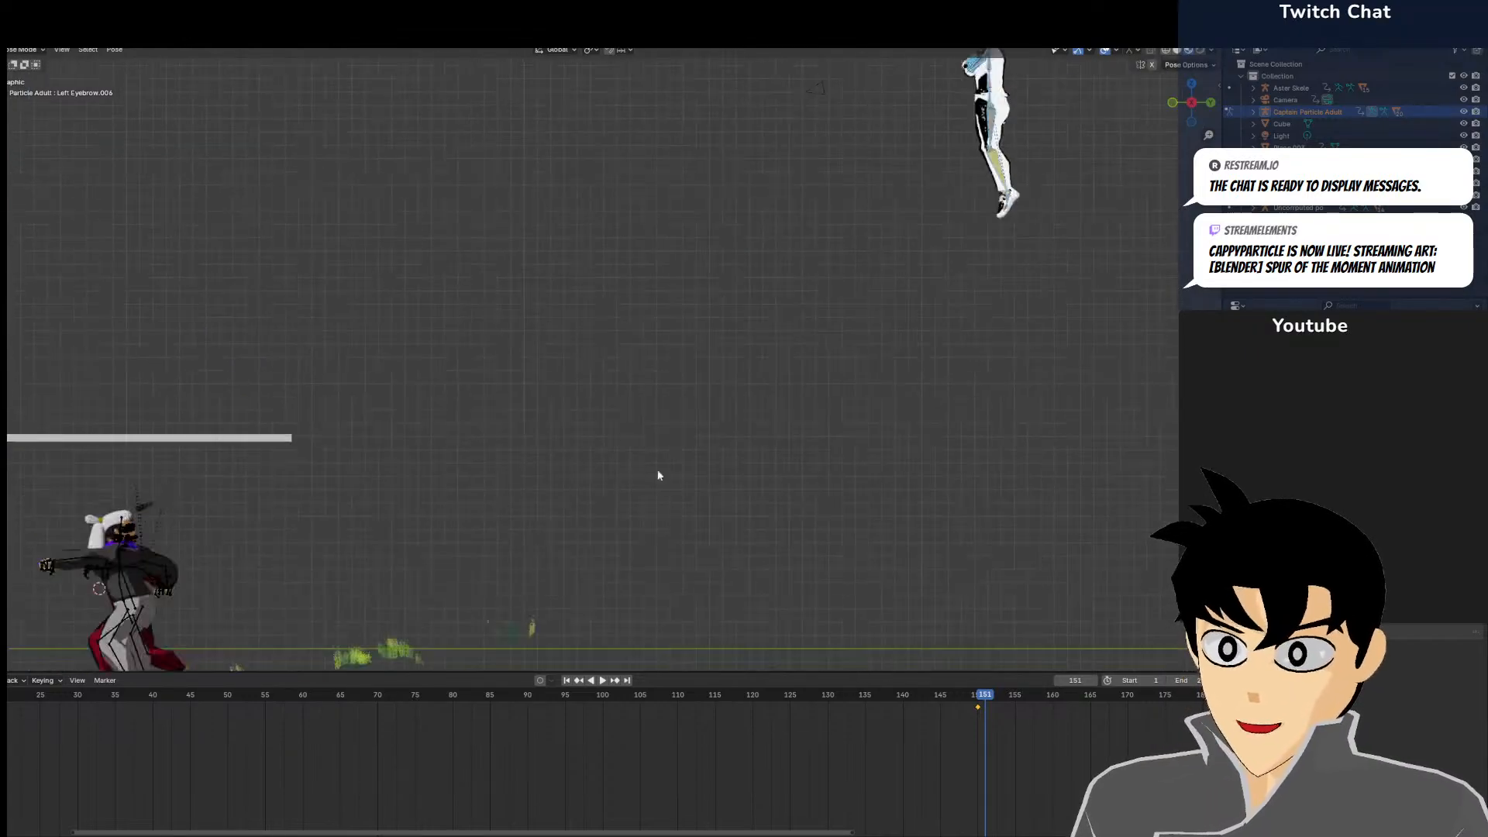
pyautogui.keyDown('shift'); pyautogui.moveTo(994, 344); pyautogui.dragTo(744, 548, button='middle'); pyautogui.keyUp('shift')
pyautogui.scroll(3, 969, 425)
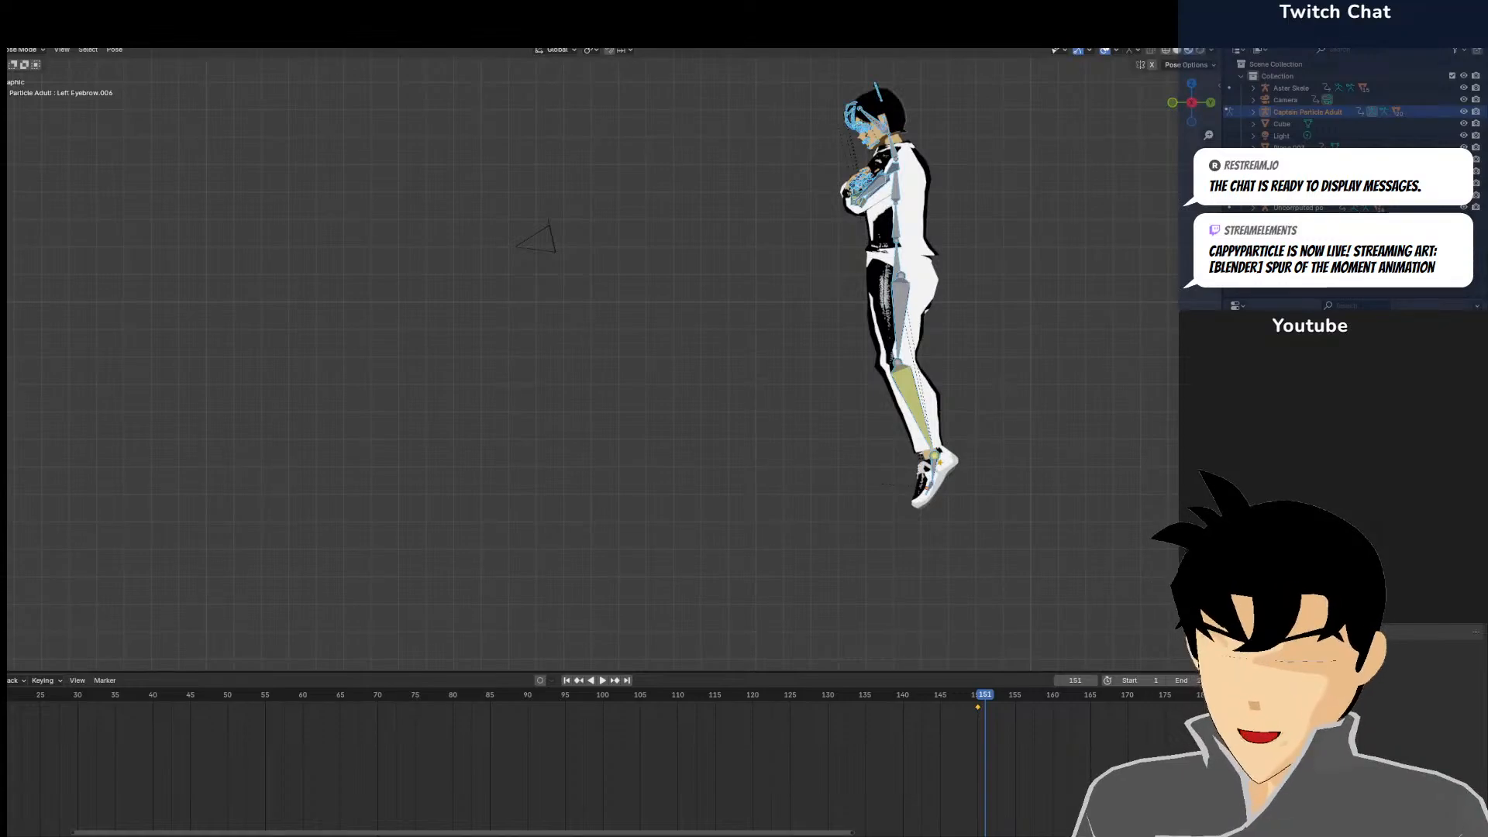
pyautogui.hotkey('alt', 'h')
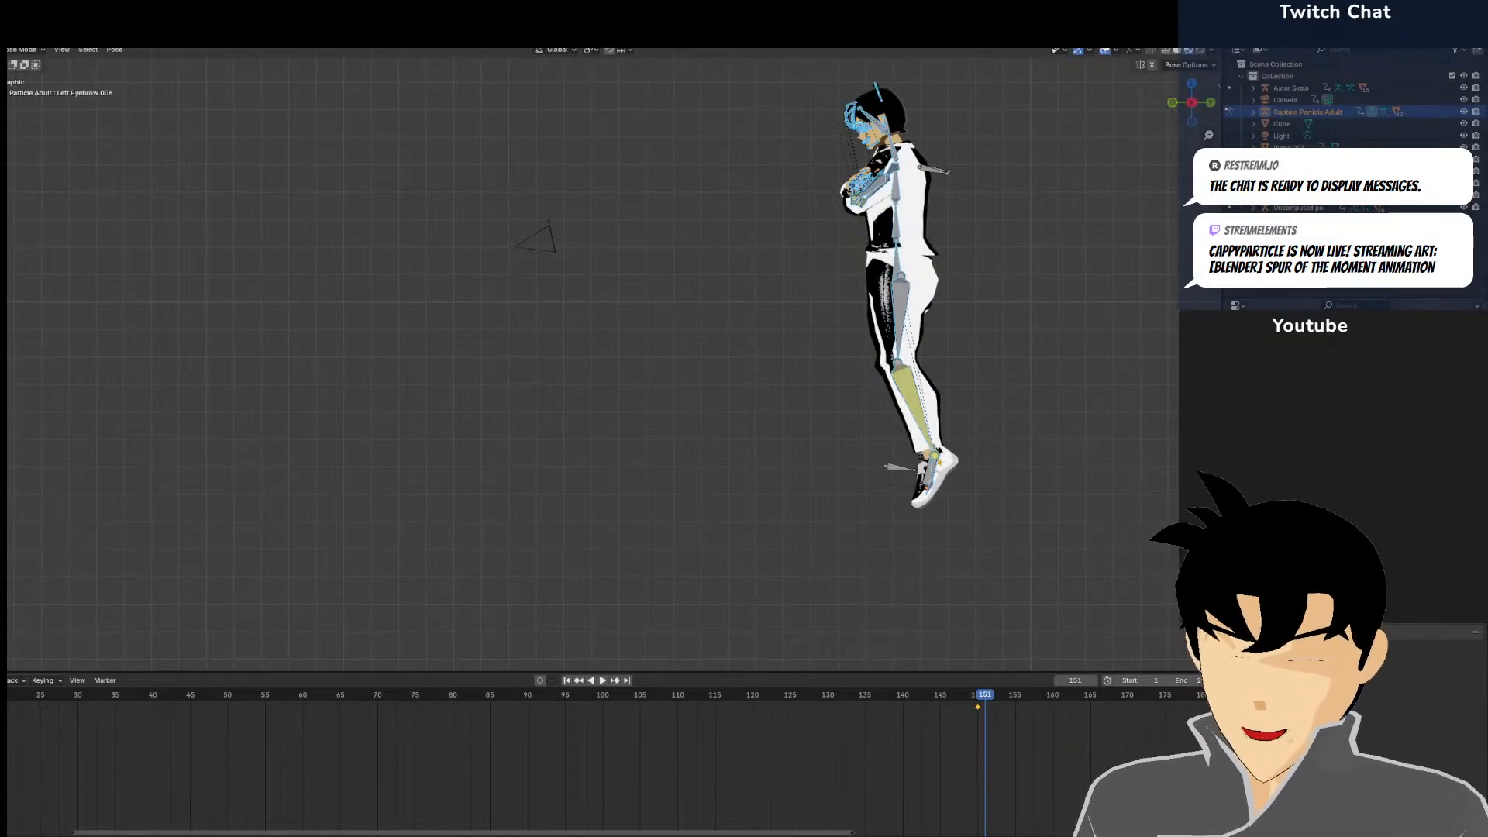
pyautogui.press('a')
# Move all of Captain Particle's bones about 59 m along negative Y and 34 m down, beside the grass-field characters
pyautogui.scroll(-5, 992, 405)
pyautogui.keyDown('shift'); pyautogui.moveTo(575, 574); pyautogui.dragTo(831, 411, button='middle'); pyautogui.keyUp('shift')
pyautogui.press('g')
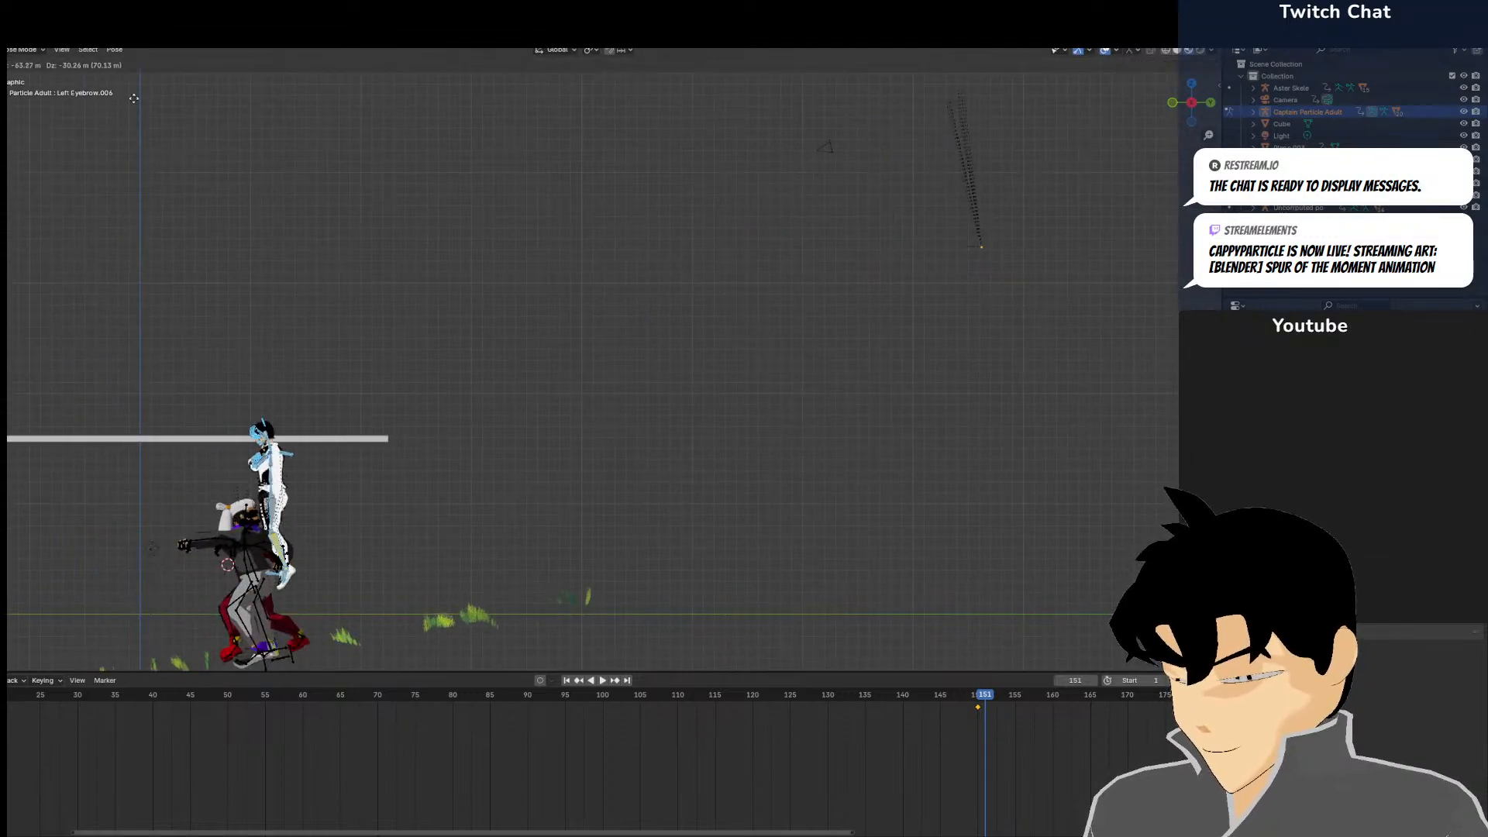
pyautogui.click(286, 173)
pyautogui.scroll(6, 501, 420)
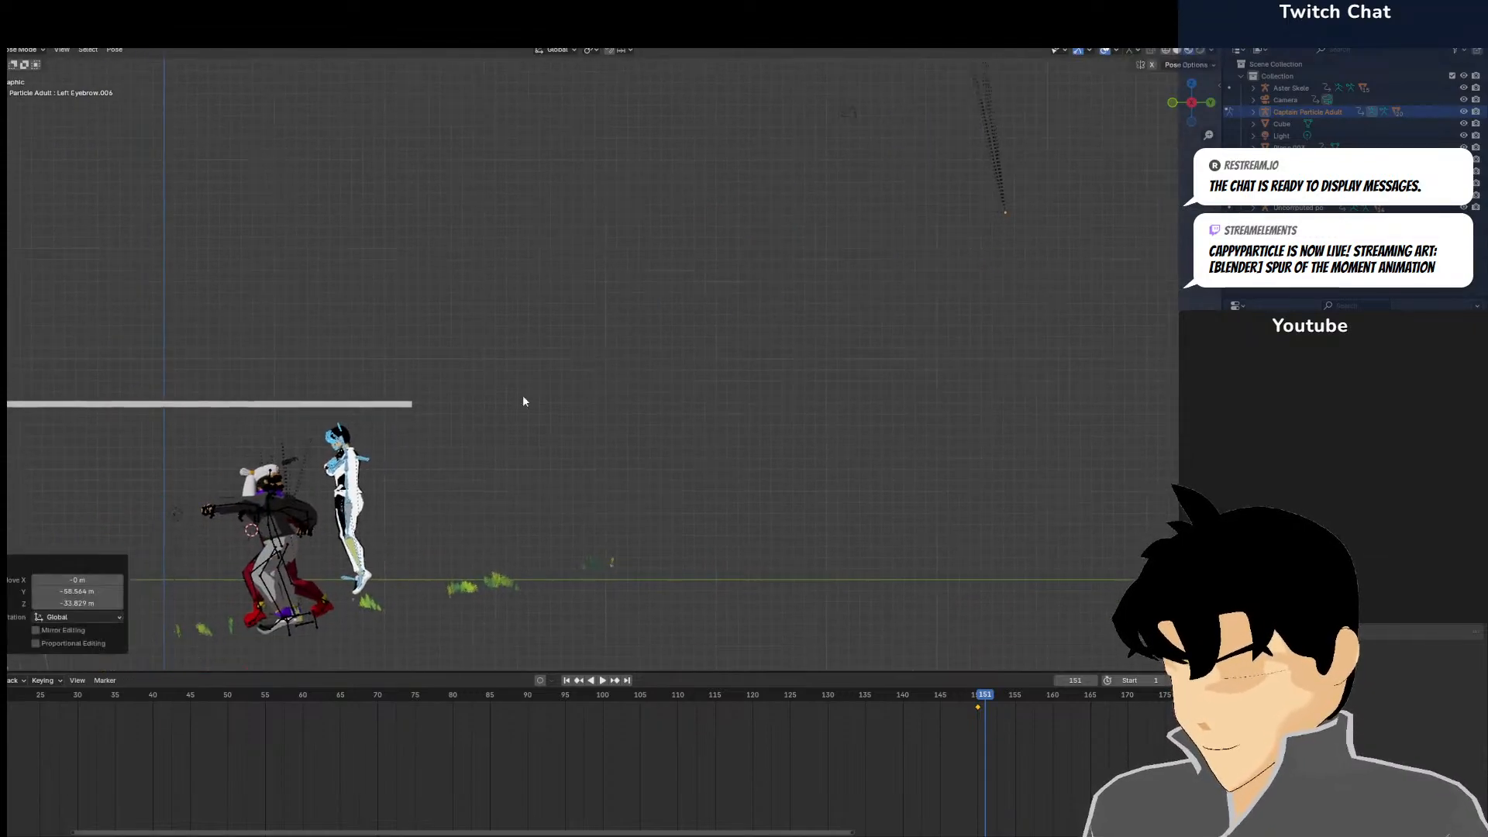
# Adjust Captain Particle's position just above the grass behind the two characters, and insert a keyframe at frame 151
pyautogui.moveTo(657, 254); pyautogui.dragTo(639, 282, button='middle')
pyautogui.press('g')
pyautogui.click(593, 347)
pyautogui.press('g')
pyautogui.click(673, 296)
pyautogui.press('i')
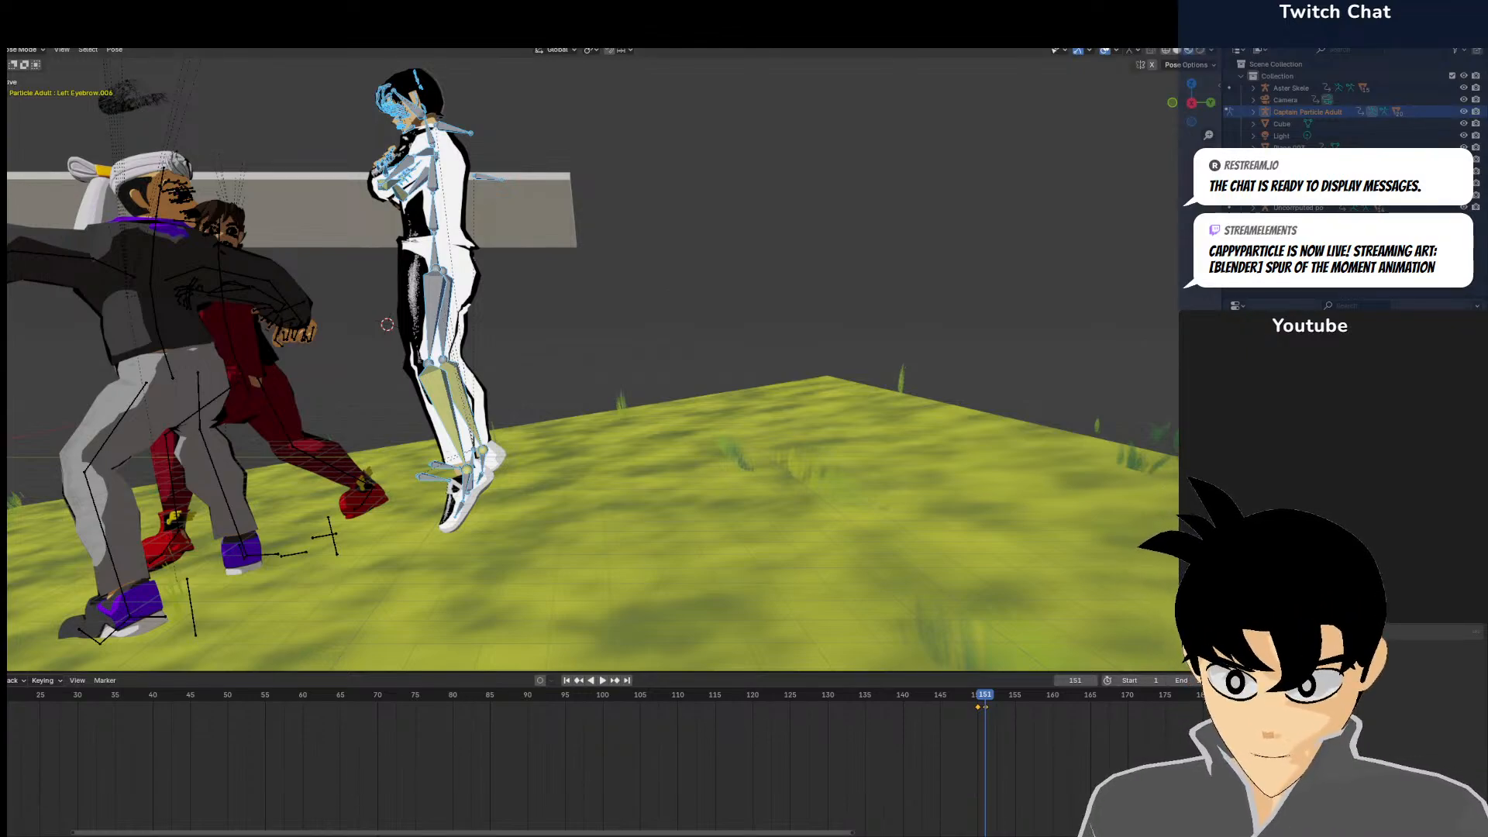
# Return to Object Mode, select the sloped grass plane and examine Captain Particle's placement above it from the side
pyautogui.scroll(-2, 850, 421)
pyautogui.click(27, 50)
pyautogui.click(28, 64)
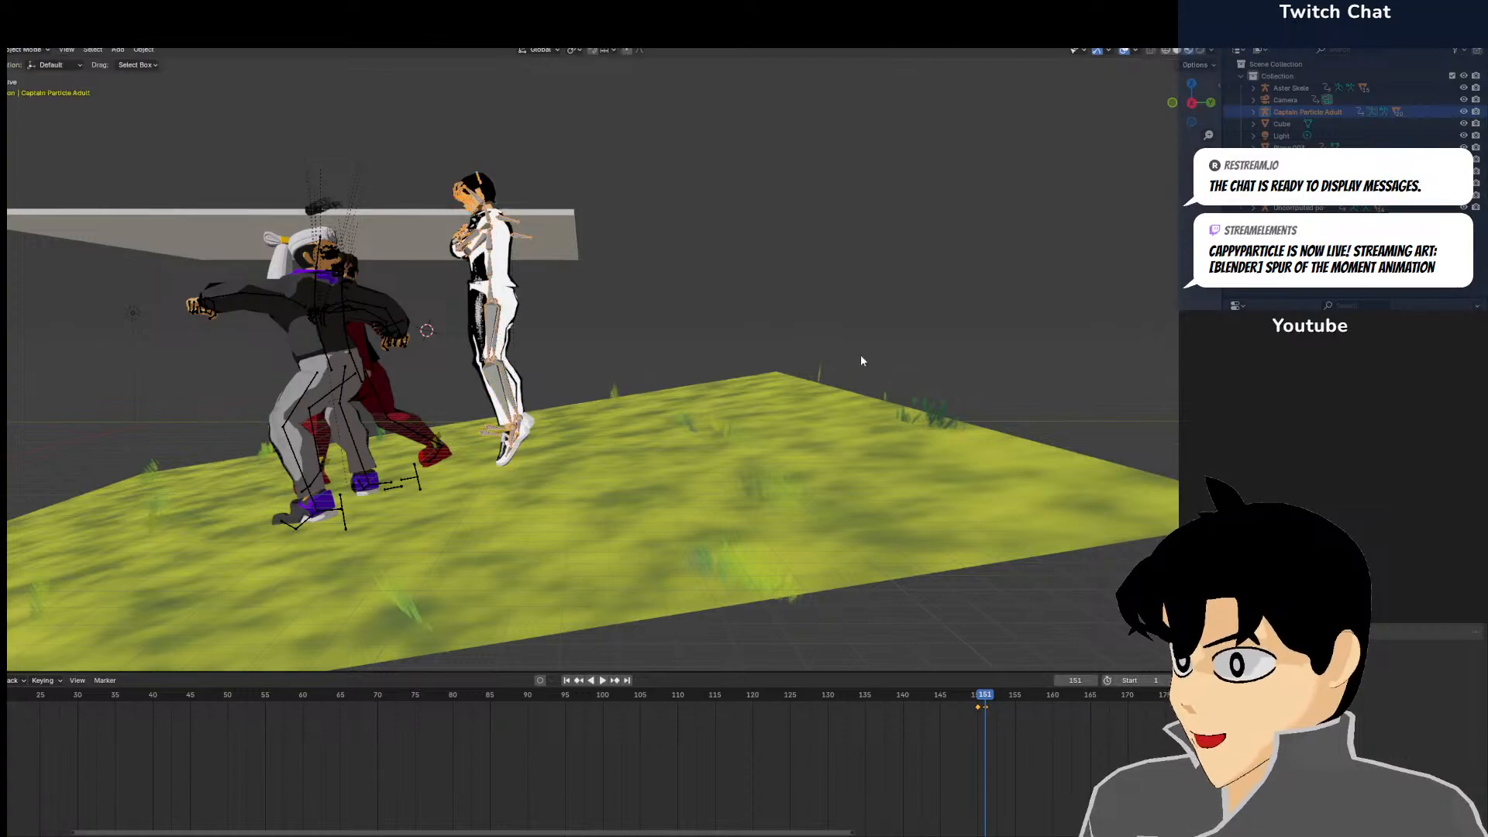
pyautogui.click(837, 435)
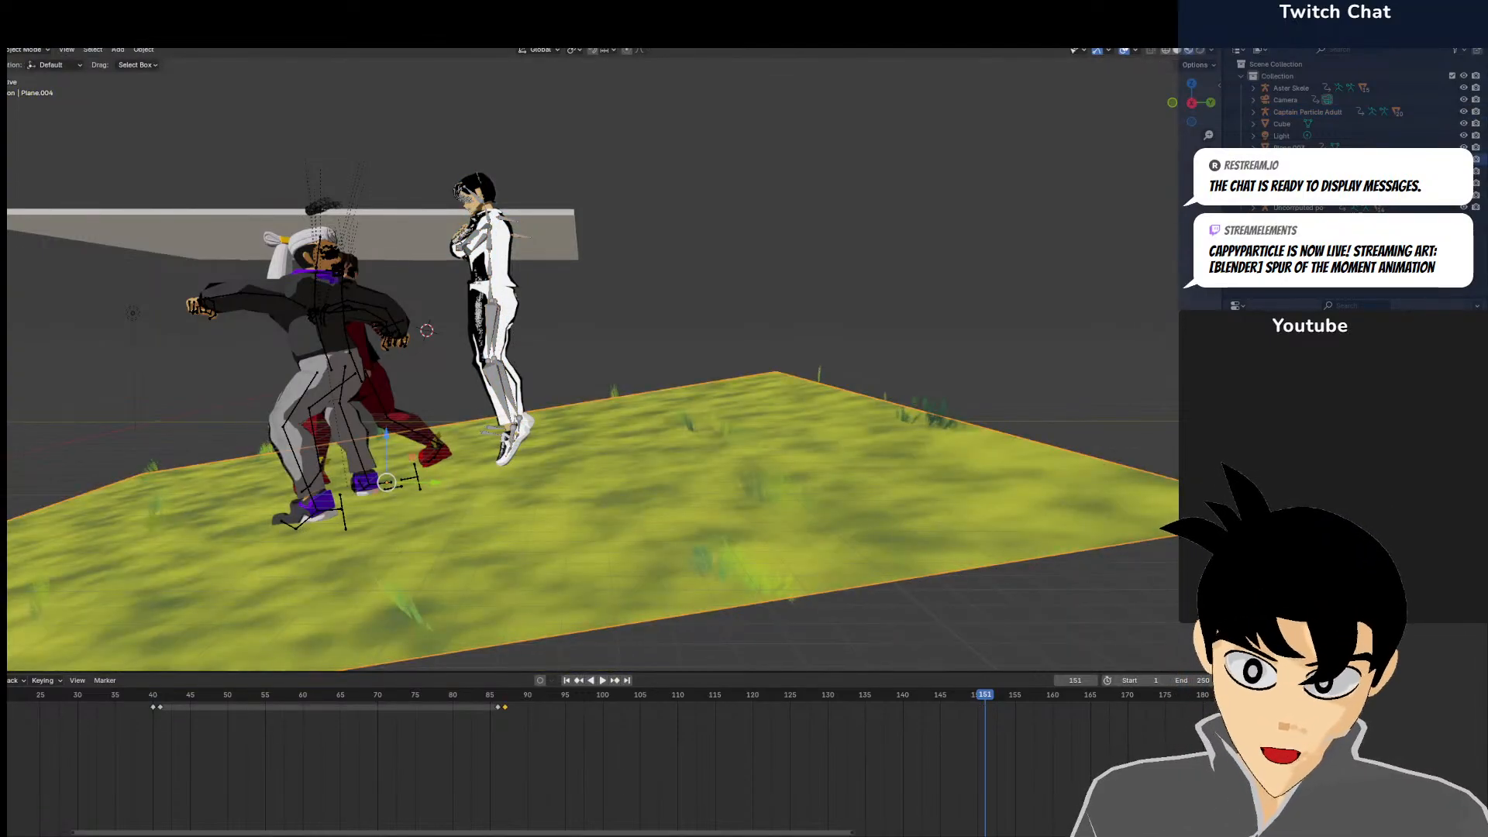
pyautogui.moveTo(814, 397); pyautogui.dragTo(814, 373, button='middle')
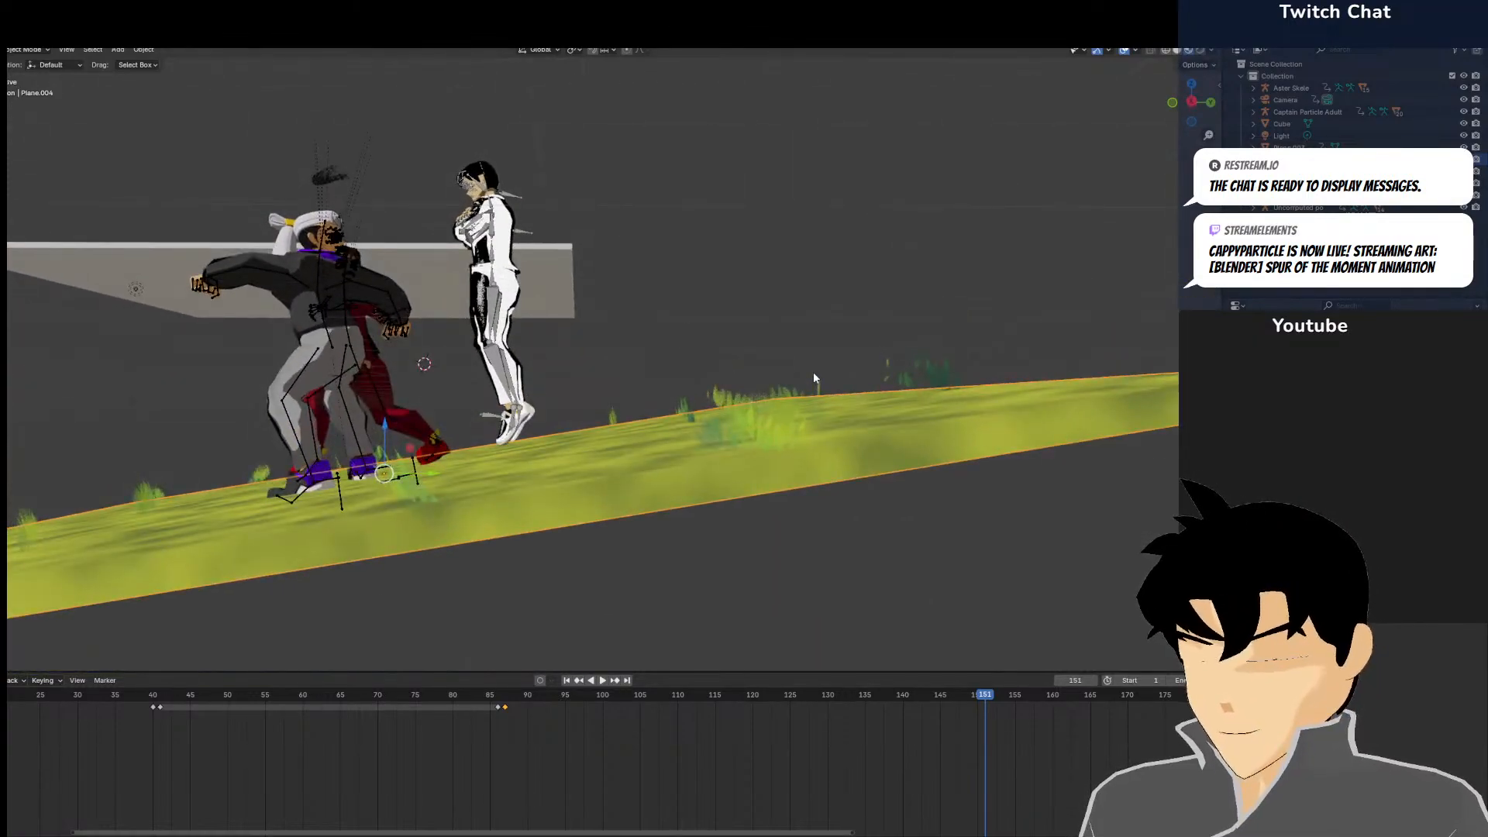
pyautogui.scroll(-4, 812, 371)
pyautogui.press('KP_3')
pyautogui.scroll(3, 798, 272)
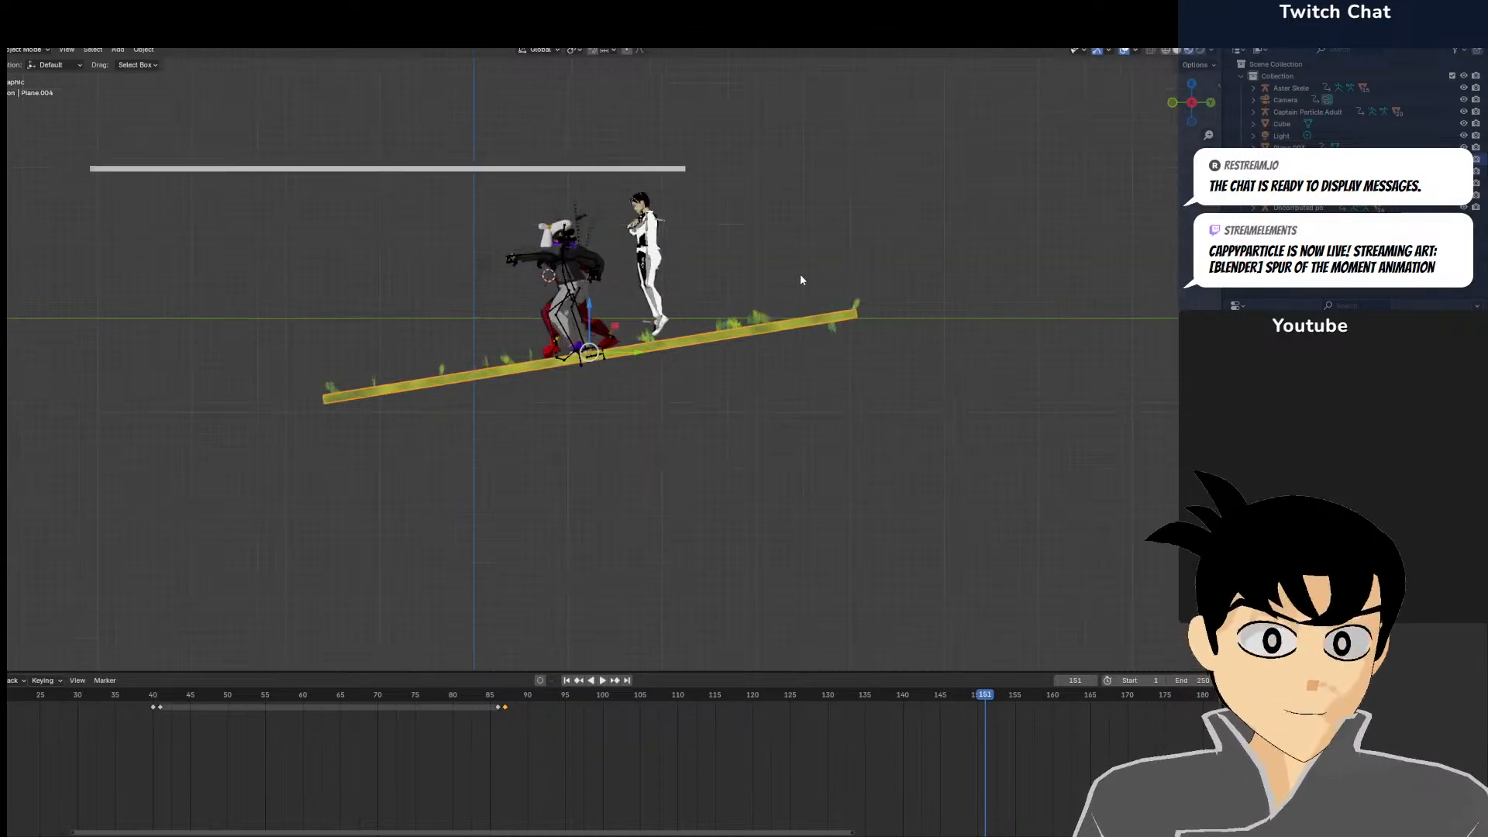
pyautogui.scroll(4, 800, 277)
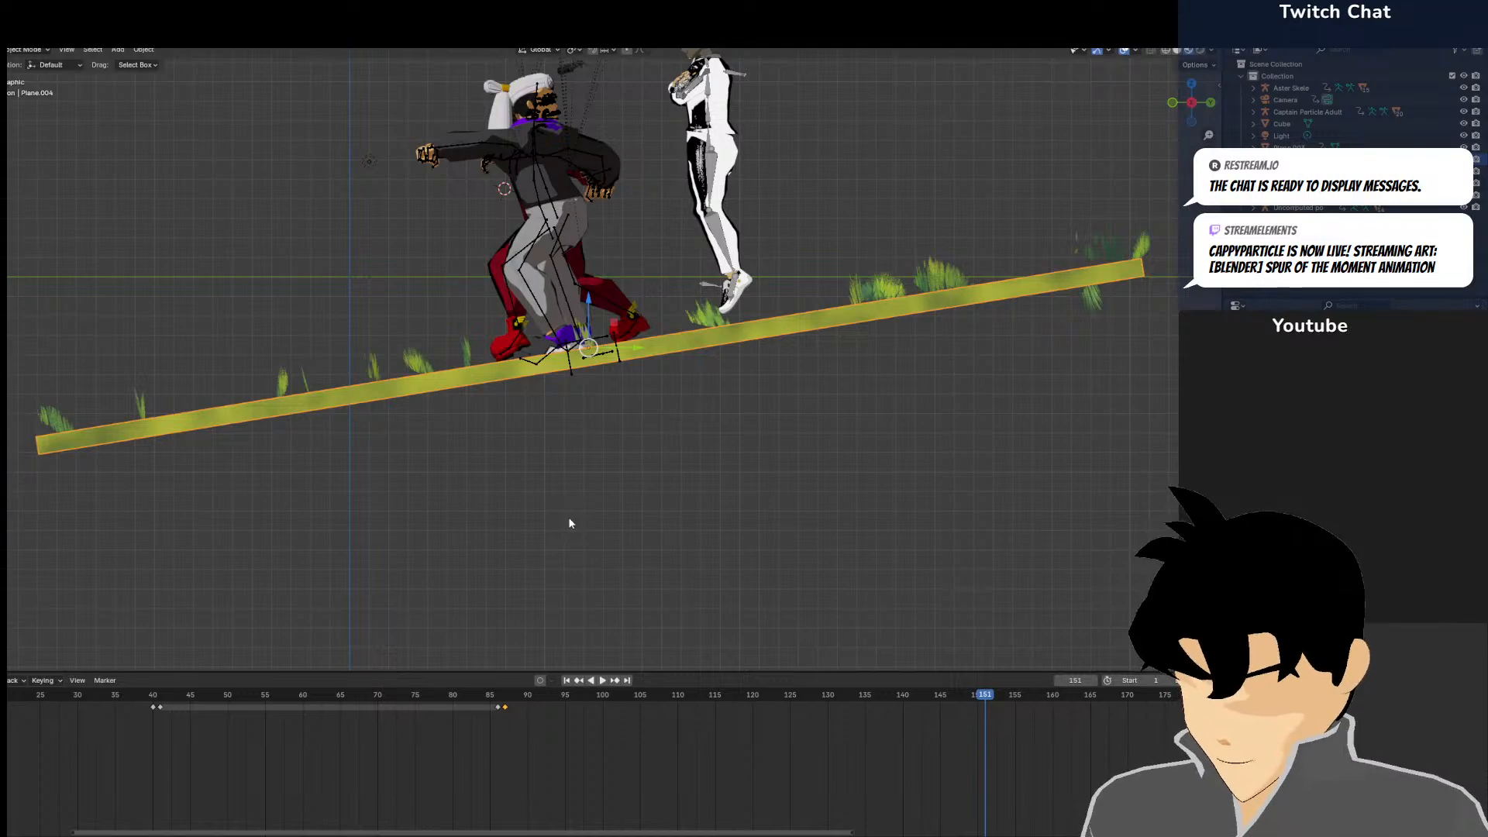
pyautogui.keyDown('shift'); pyautogui.moveTo(768, 322); pyautogui.dragTo(603, 435, button='middle'); pyautogui.keyUp('shift')
pyautogui.scroll(-3, 588, 419)
# Look through the camera, select it, and step between frames 150 and 151 to compare the framing
pyautogui.press('KP_0')
pyautogui.scroll(-2, 618, 404)
pyautogui.click(693, 352)
pyautogui.scroll(2, 741, 365)
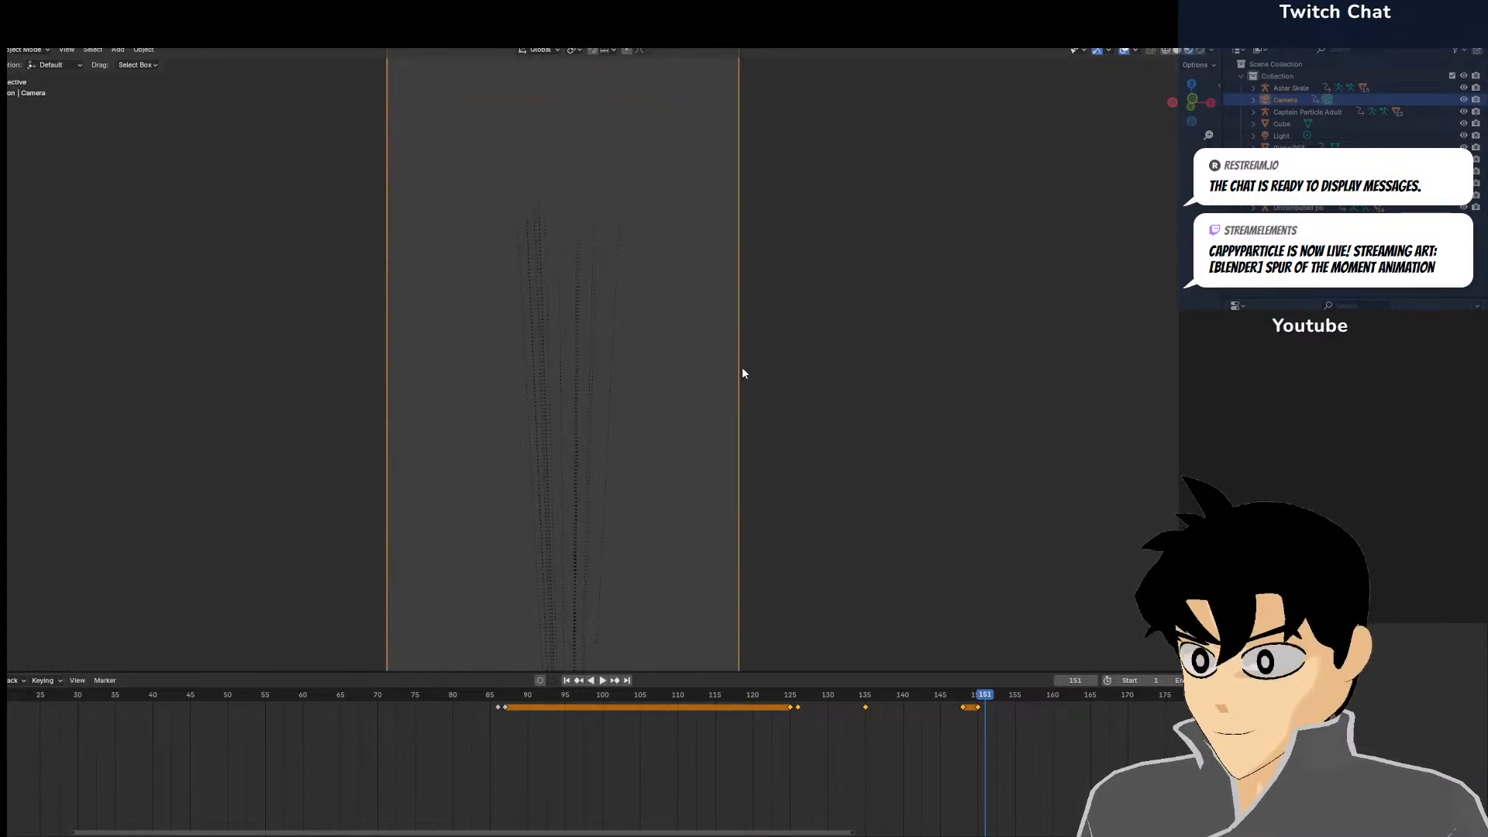
pyautogui.scroll(-1, 741, 373)
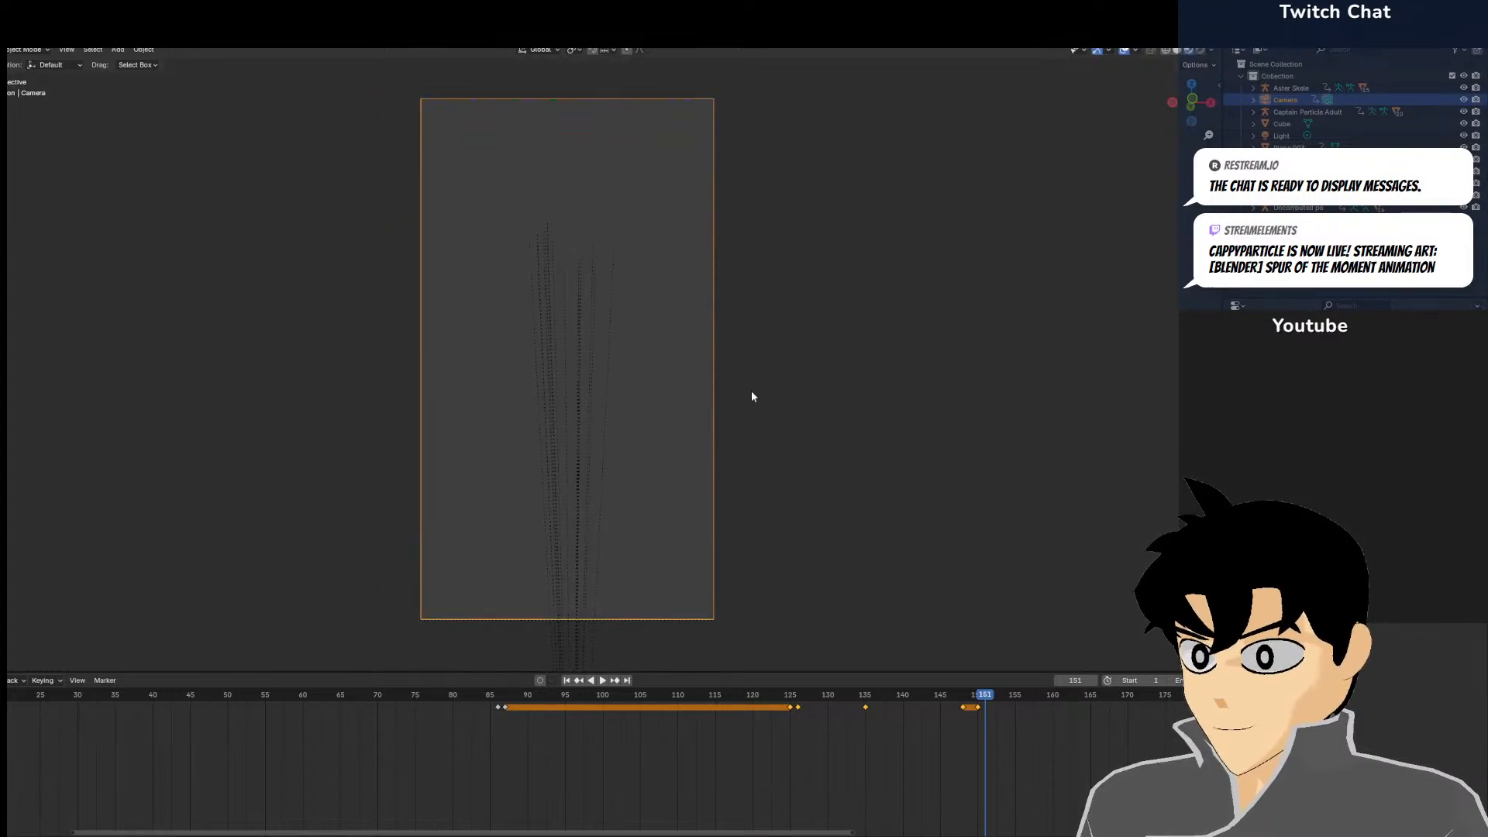
pyautogui.press('Left')
pyautogui.press('Right')
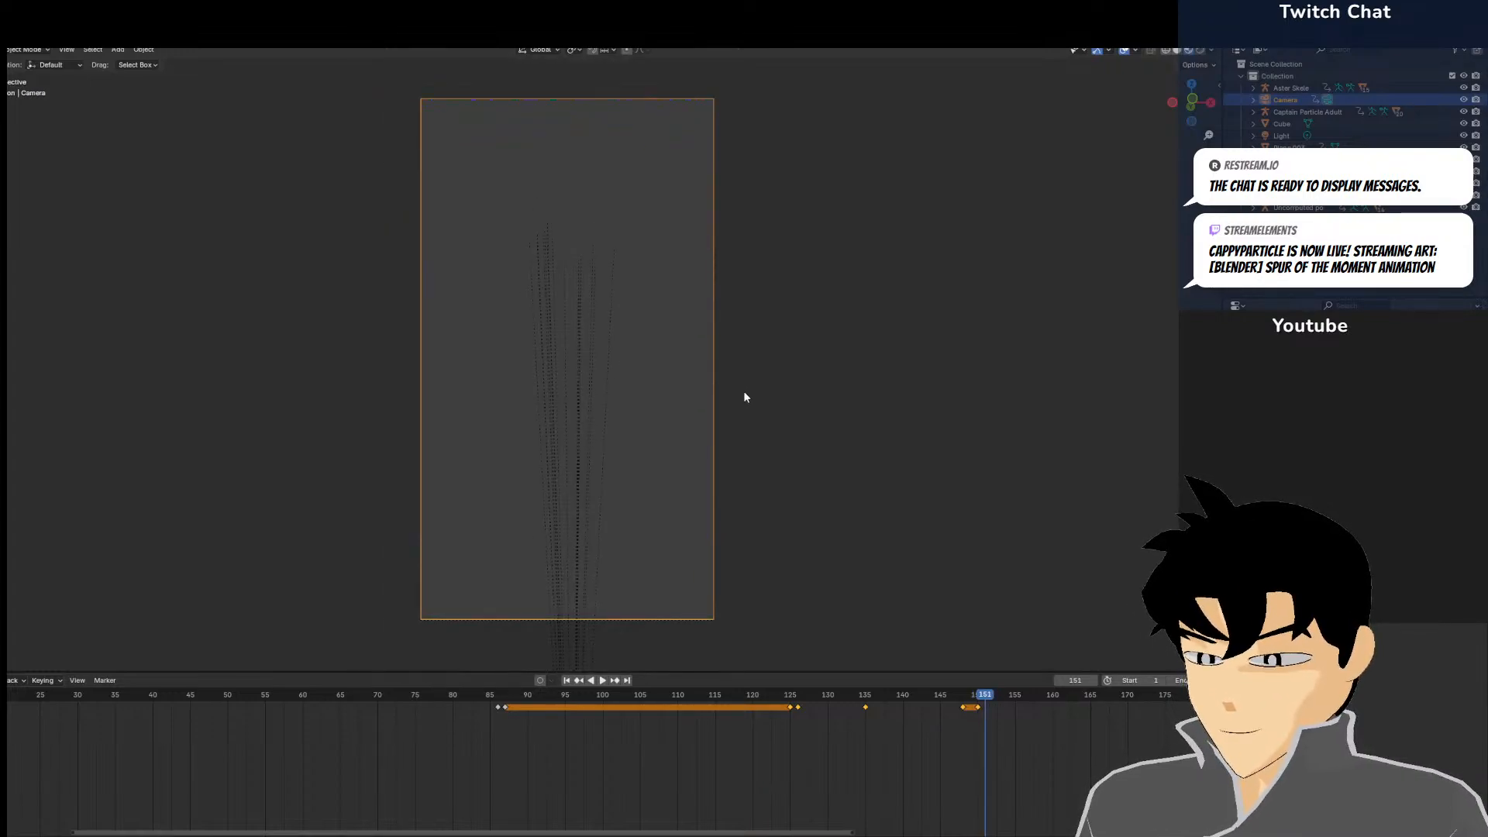
# Step back and forth between frames 148 and 151 through the camera, and examine the camera's placement from outside
pyautogui.press('Left')
pyautogui.press('Left')
pyautogui.press('Left')
pyautogui.press('Right')
pyautogui.press('Right')
pyautogui.scroll(-5, 696, 322)
pyautogui.moveTo(695, 324); pyautogui.dragTo(554, 347, button='middle')
pyautogui.scroll(-16, 547, 364)
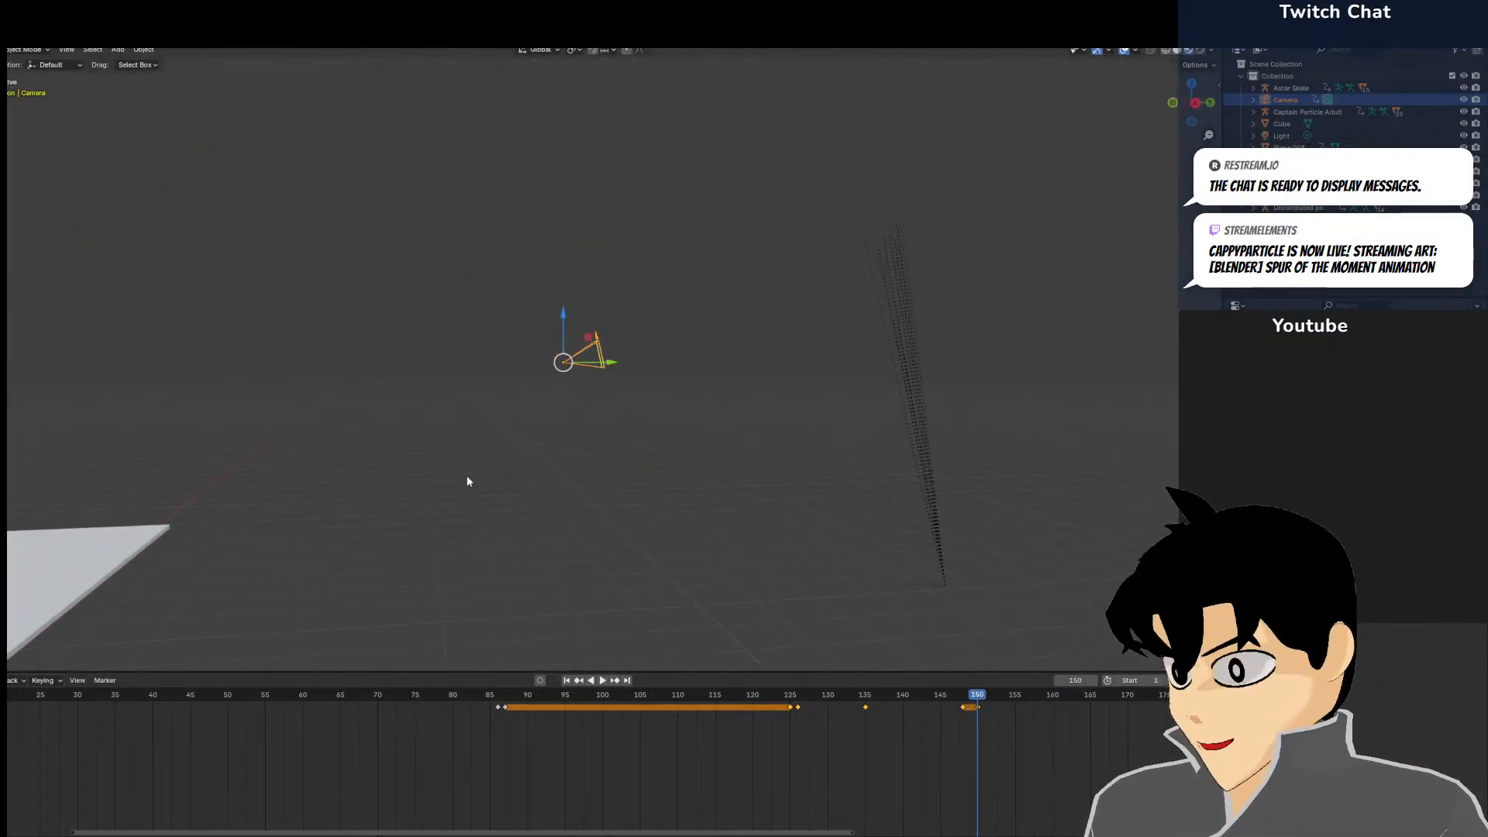
pyautogui.moveTo(467, 482); pyautogui.dragTo(406, 523, button='middle')
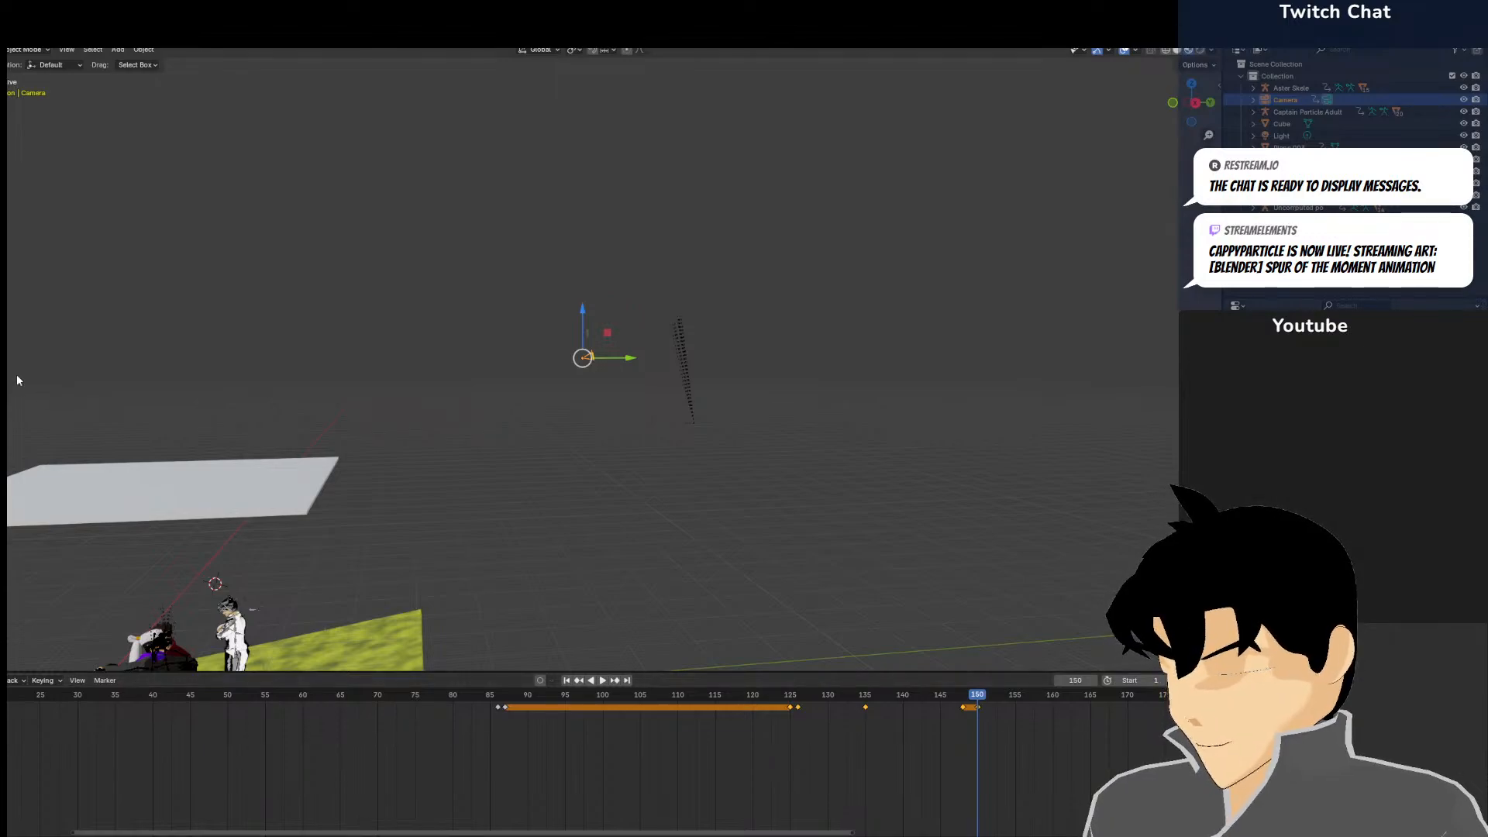
# Switch Captain Particle to Pose Mode and restore his position in front of the camera at frame 150
pyautogui.click(231, 632)
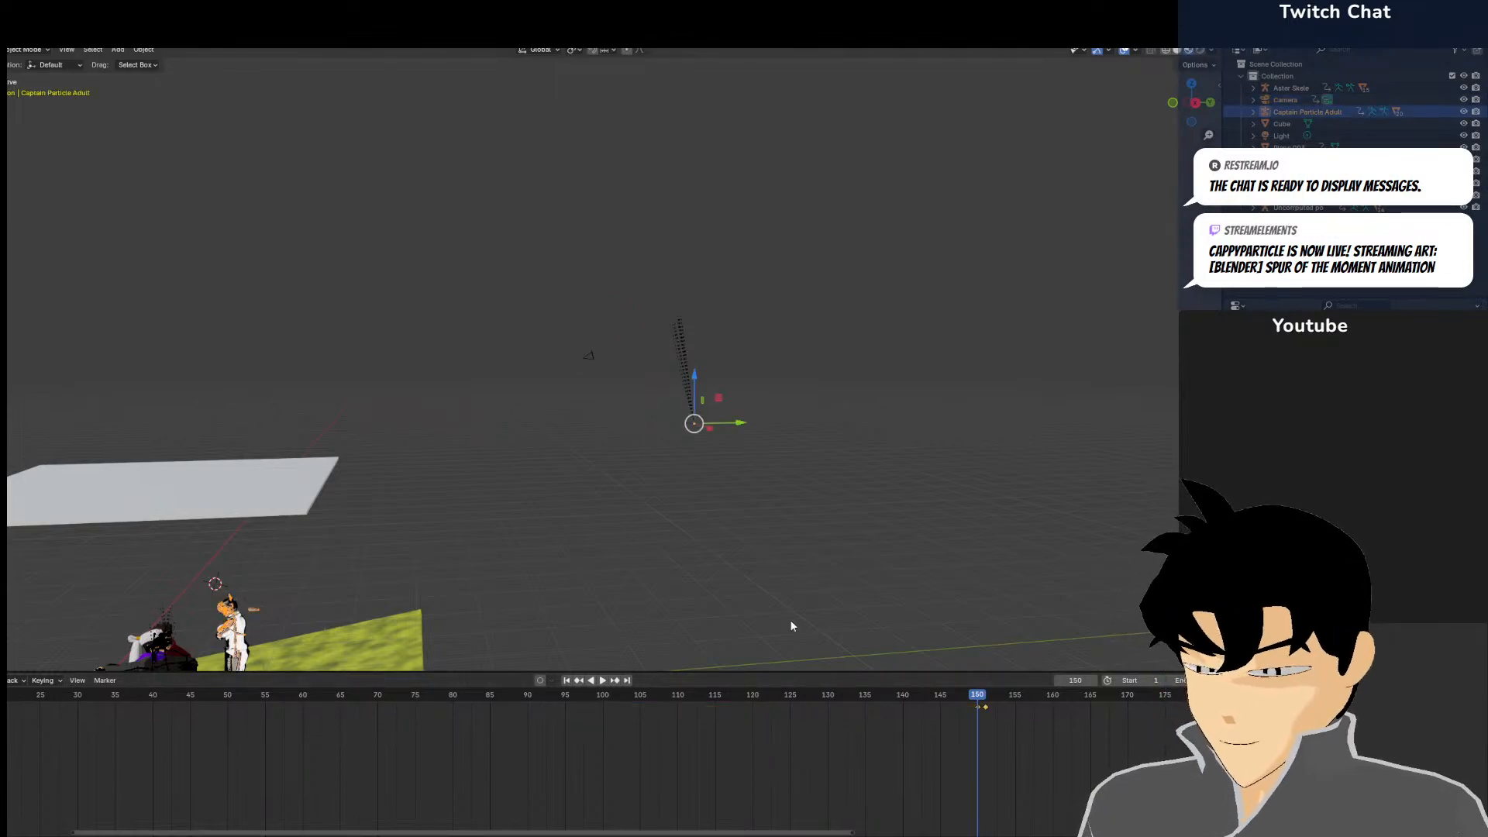
pyautogui.hotkey('ctrl', 'Tab')
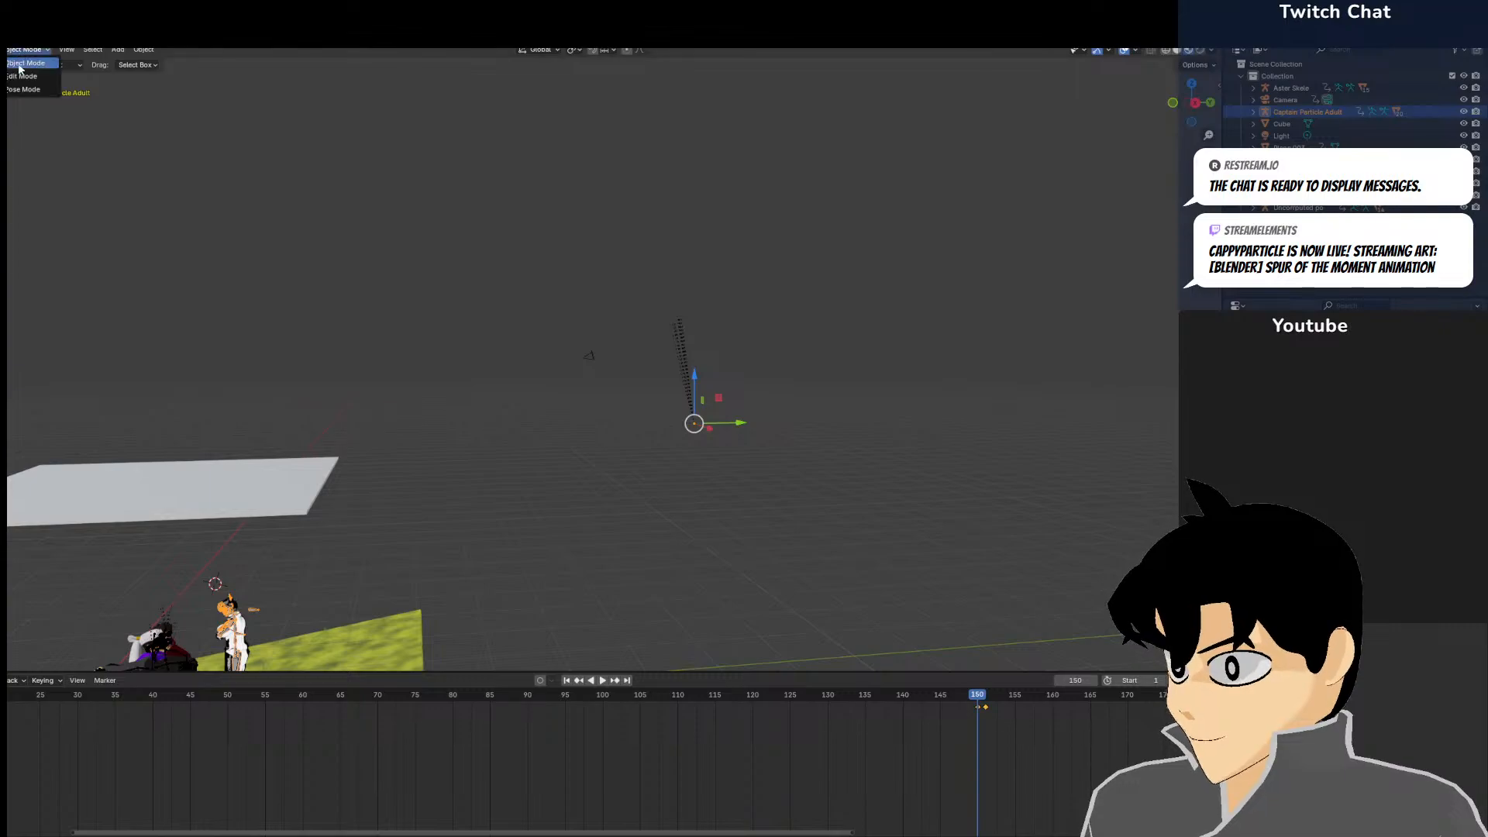
pyautogui.press('Left')
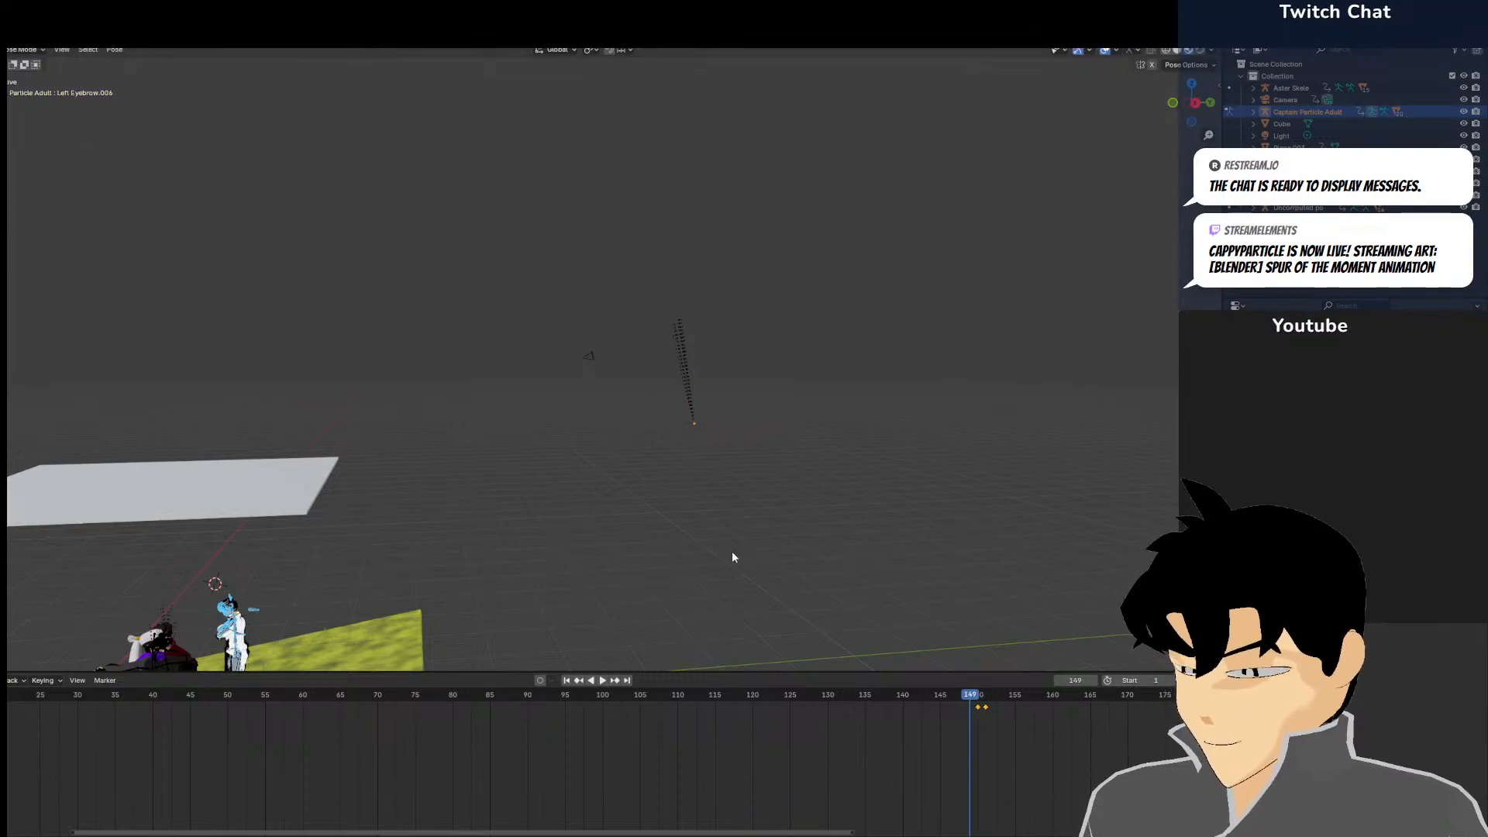
pyautogui.press('Right')
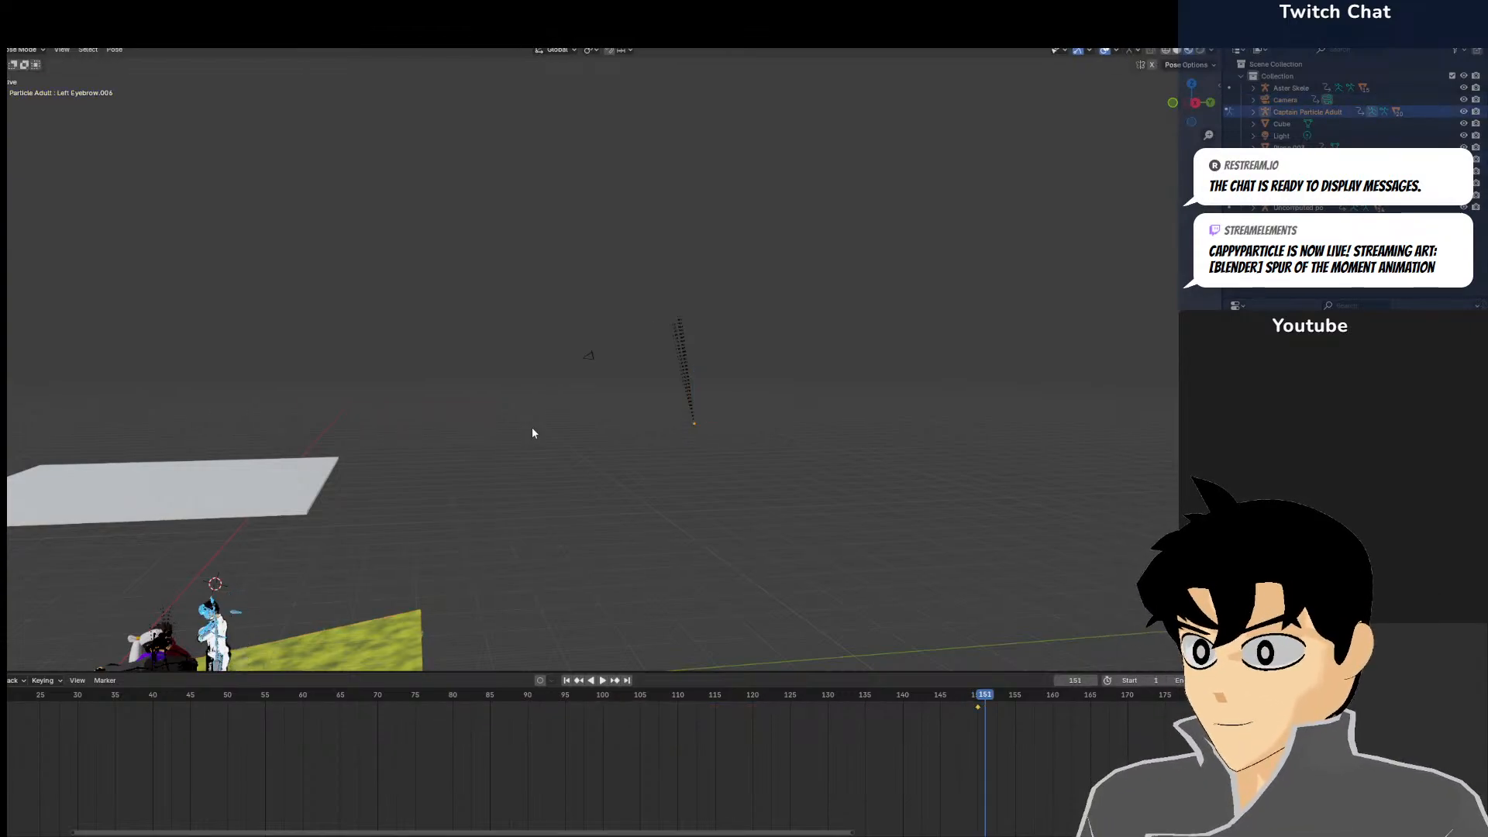
pyautogui.press('Right')
pyautogui.press('Left')
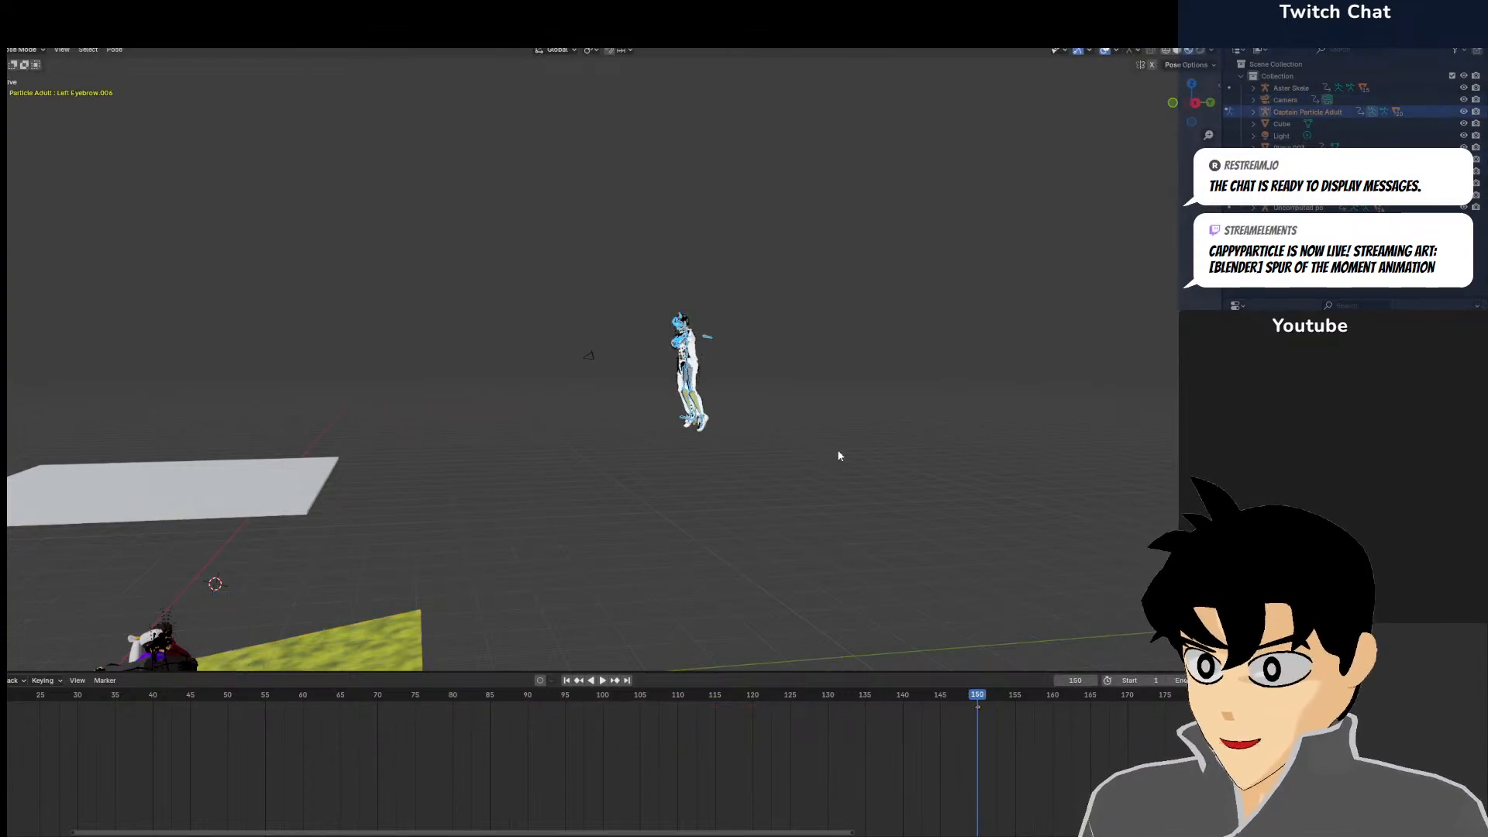
pyautogui.scroll(5, 867, 452)
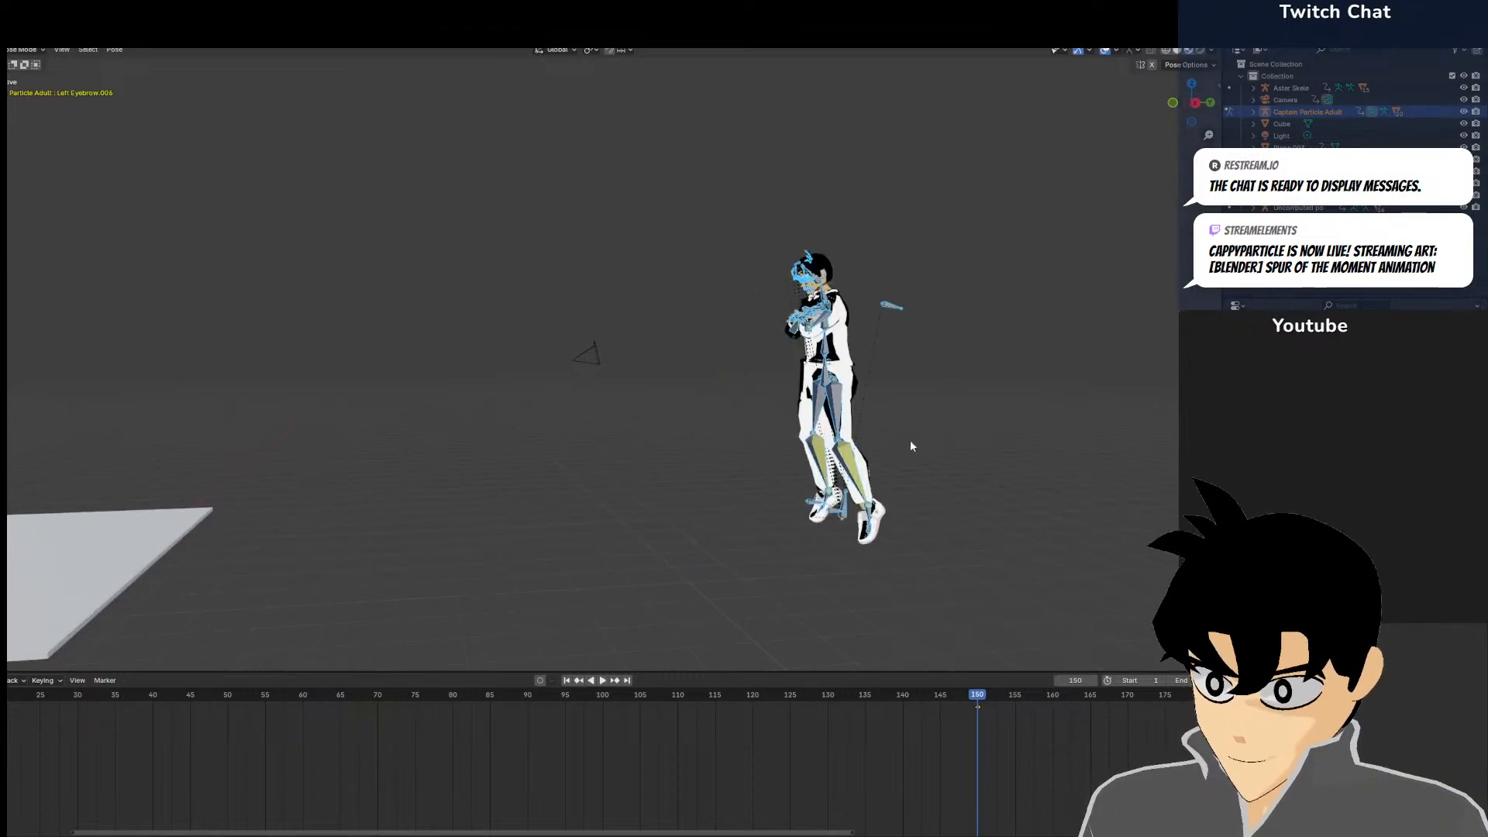
# At frame 151, move all of Captain Particle's bones about 54.8 m along negative Y and 32 m down, behind the grass-field characters
pyautogui.press('Right')
pyautogui.press('KP_3')
pyautogui.scroll(-6, 878, 432)
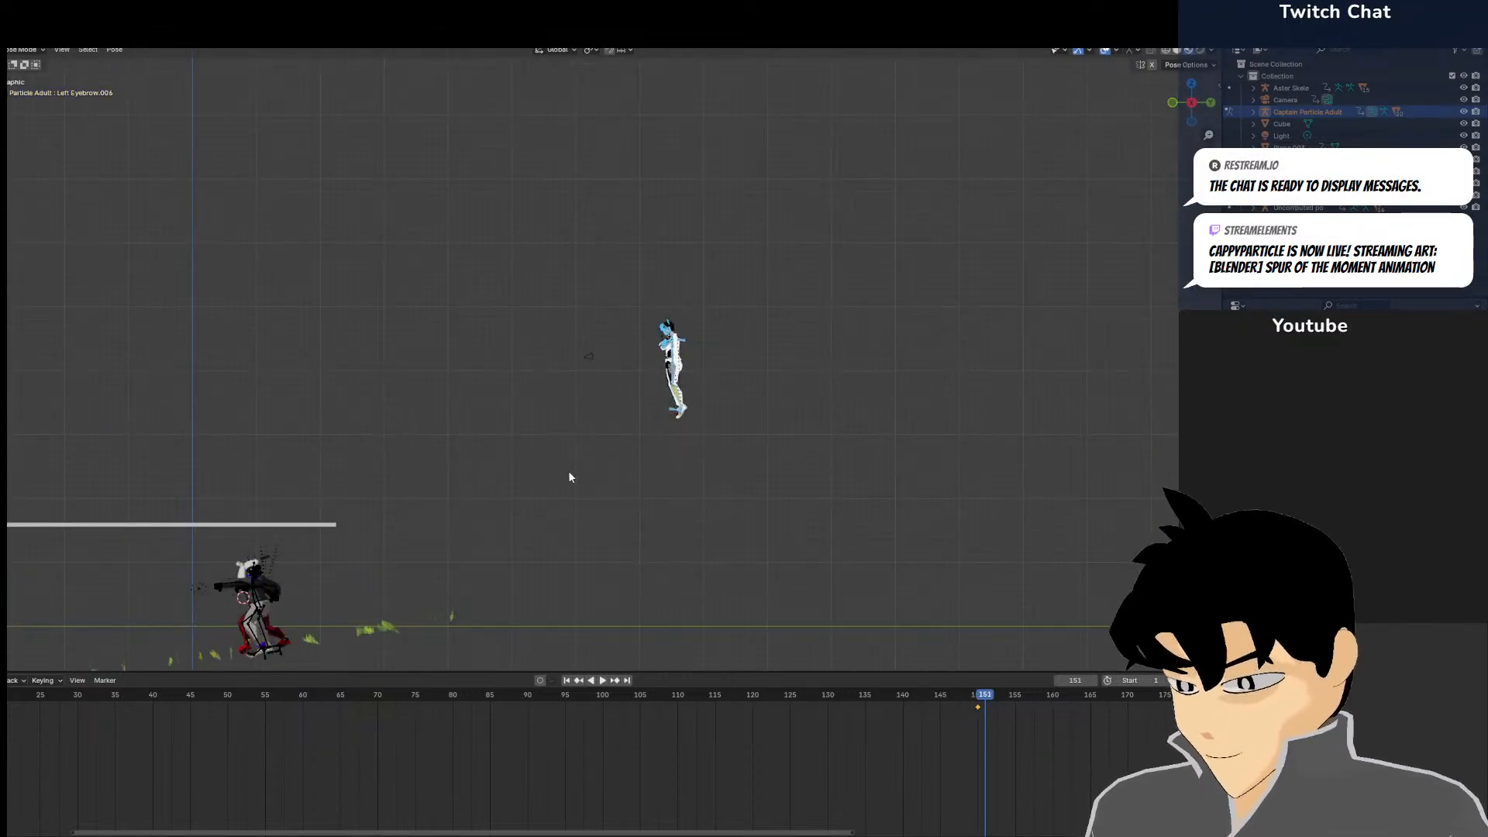
pyautogui.scroll(1, 571, 476)
pyautogui.press('g')
pyautogui.click(212, 645)
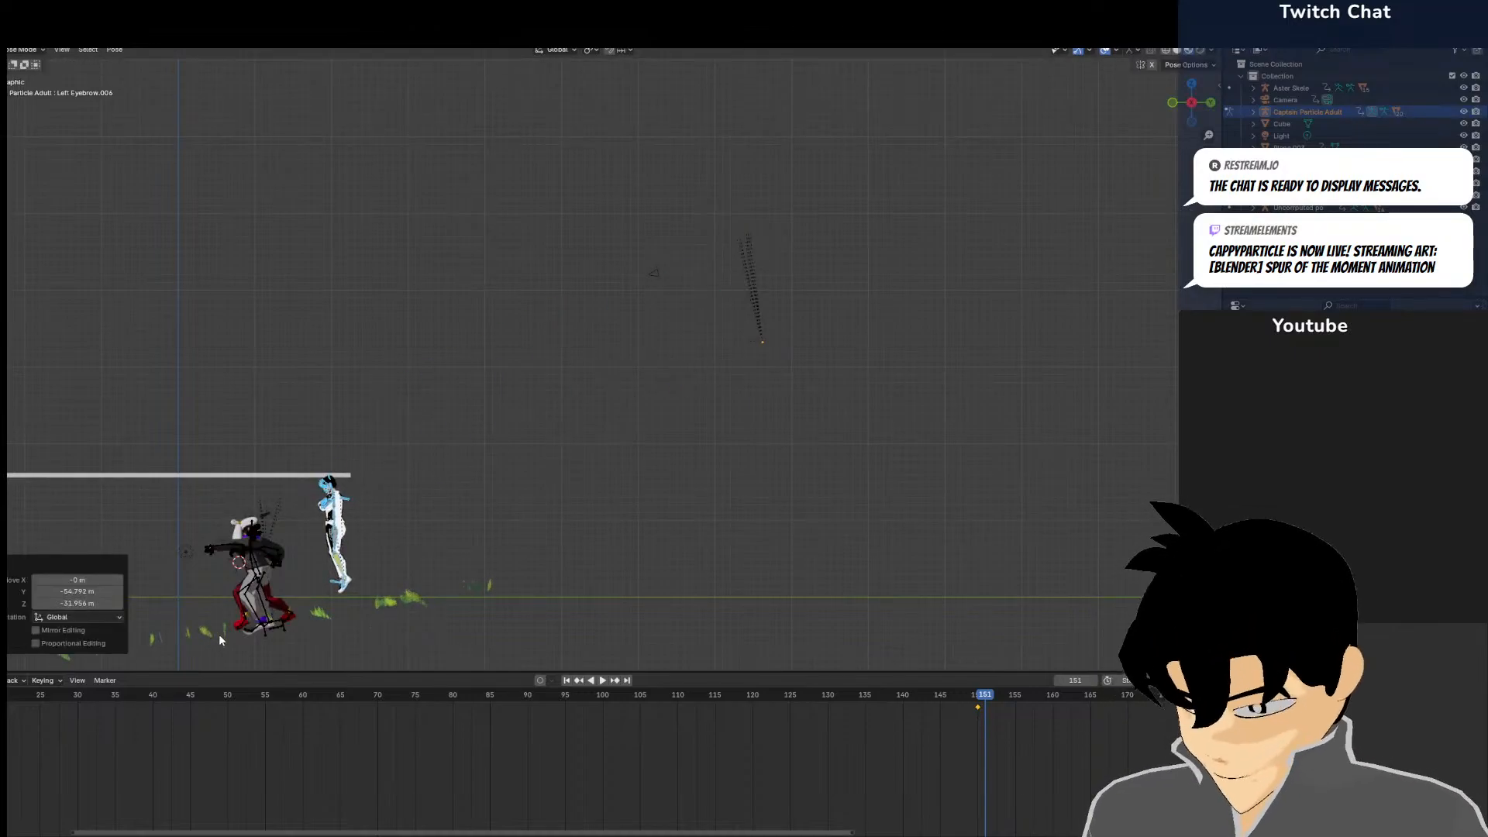
# Rotate Captain Particle about 26° around the vertical axis from above, nudge his position slightly, and insert a keyframe at frame 151
pyautogui.press('KP_7')
pyautogui.scroll(4, 598, 430)
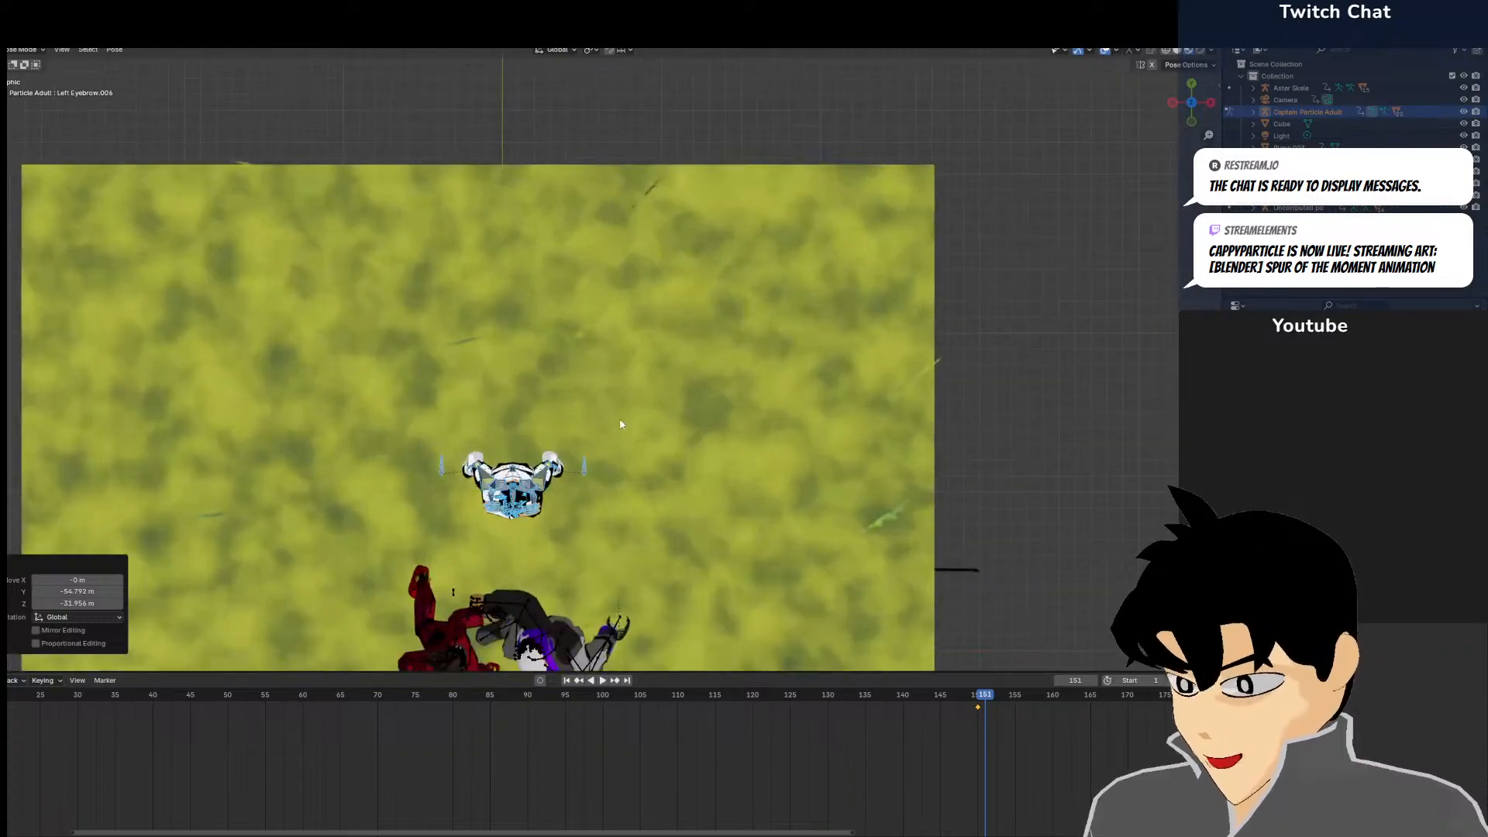
pyautogui.press('r')
pyautogui.click(664, 423)
pyautogui.press('g')
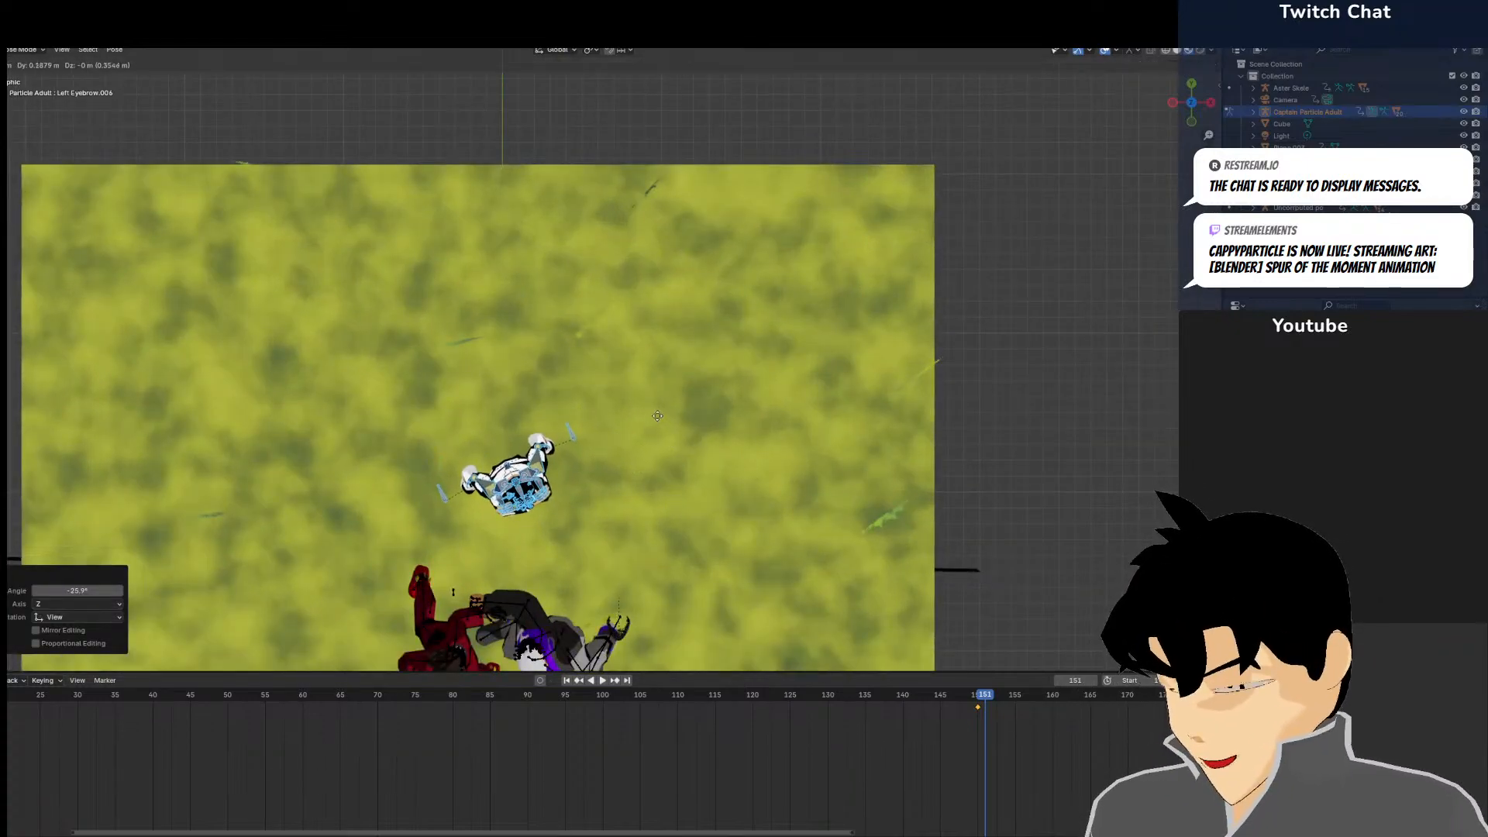
pyautogui.click(657, 416)
pyautogui.press('i')
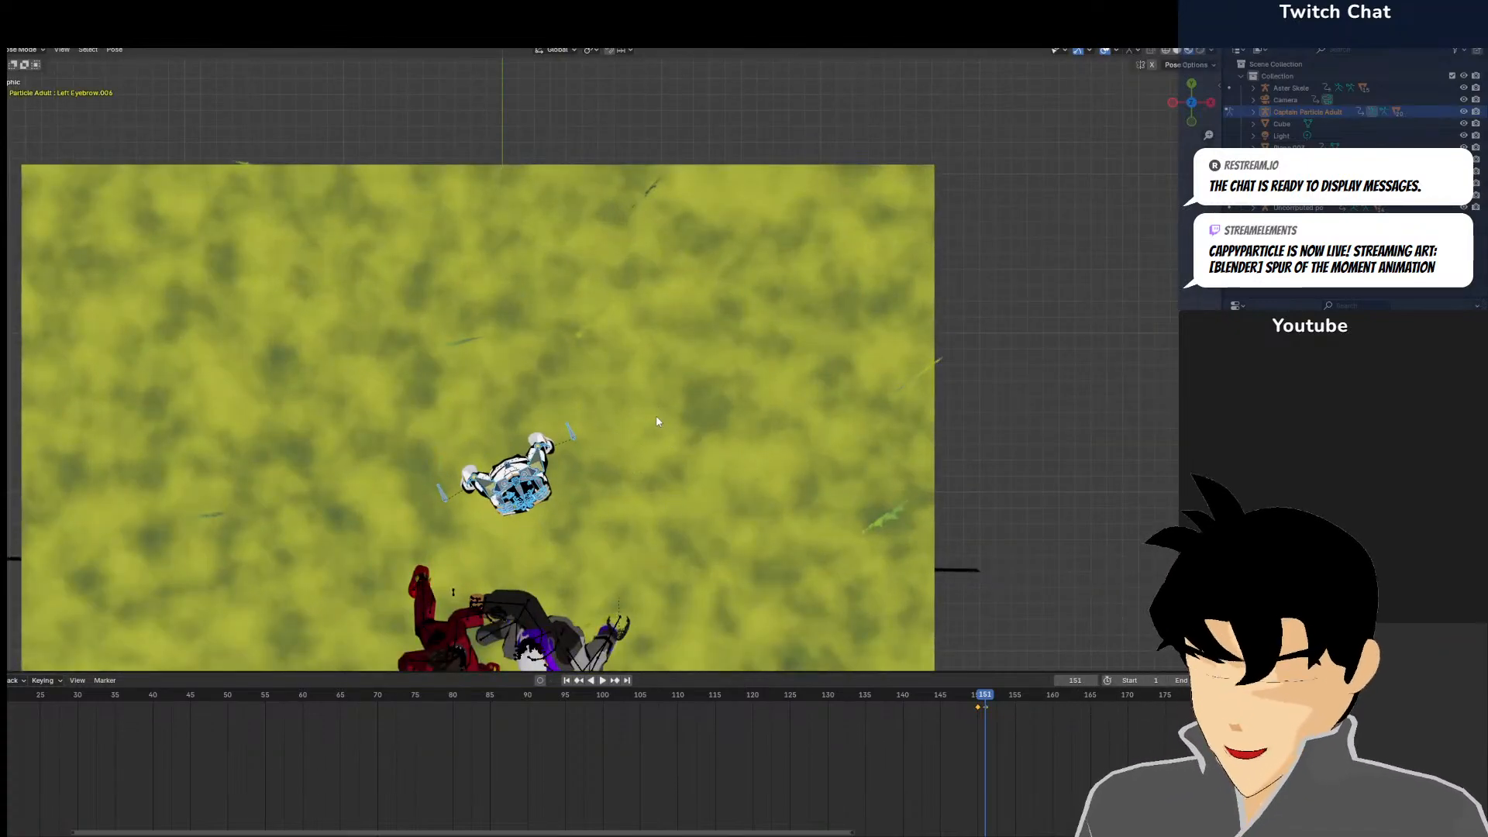
# Compare Captain Particle's placement between frames 150 and 151 from the side, and select the camera in Object Mode to check its frames
pyautogui.press('KP_Decimal')
pyautogui.press('KP_3')
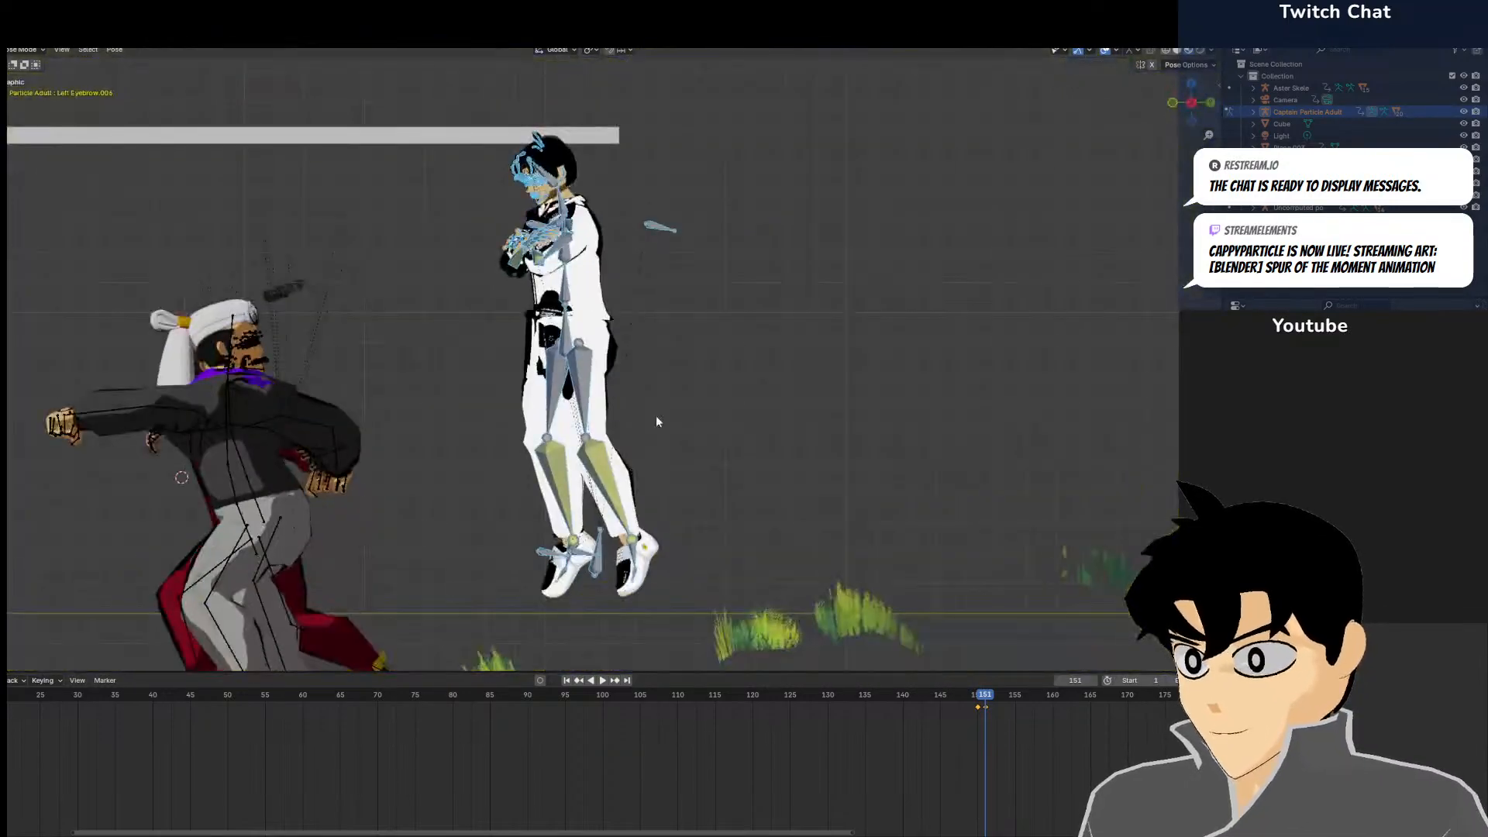
pyautogui.press('Left')
pyautogui.press('Right')
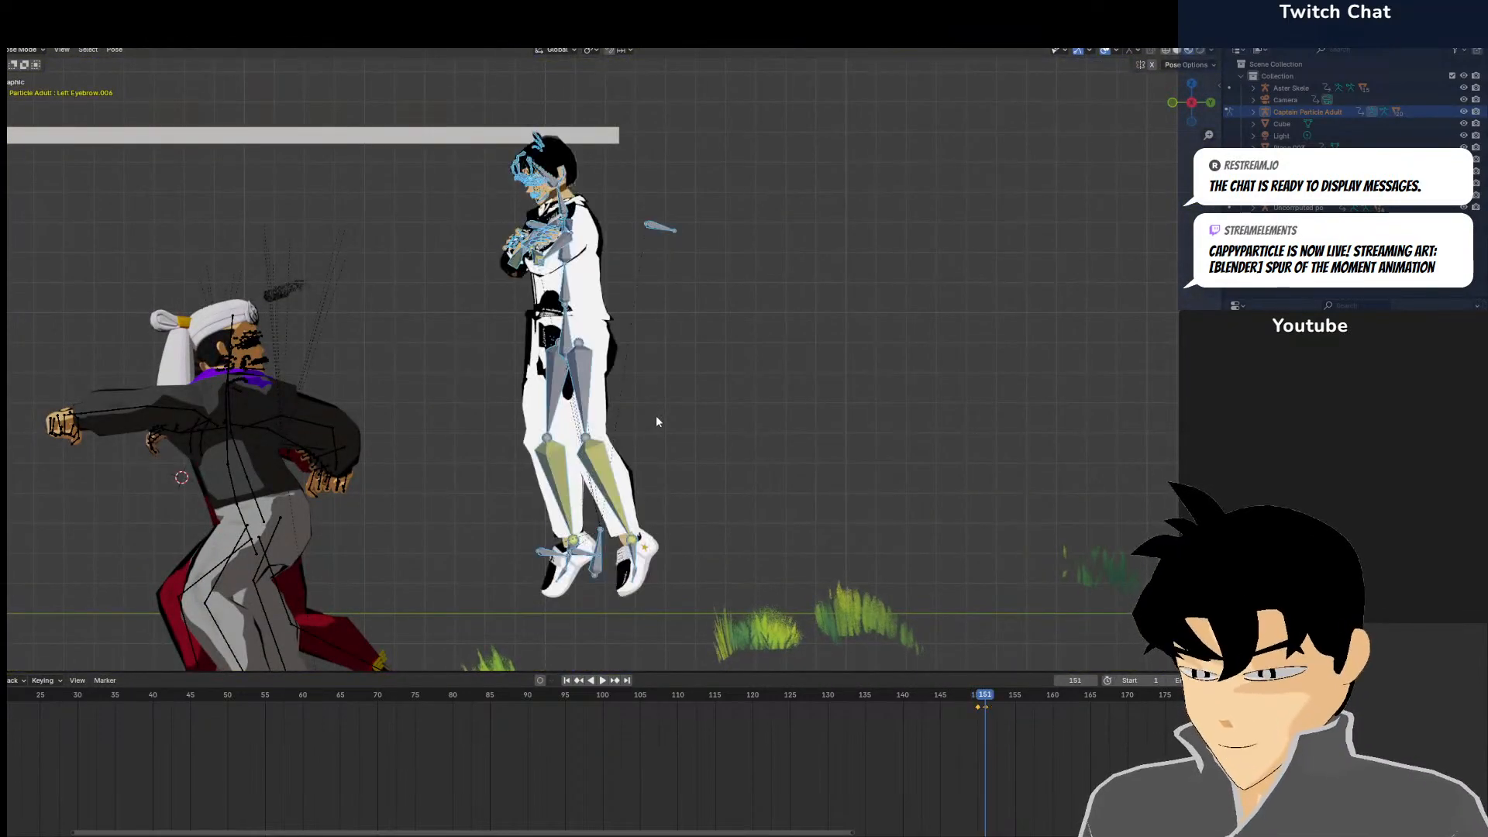
pyautogui.click(30, 51)
pyautogui.click(29, 63)
pyautogui.scroll(-8, 879, 173)
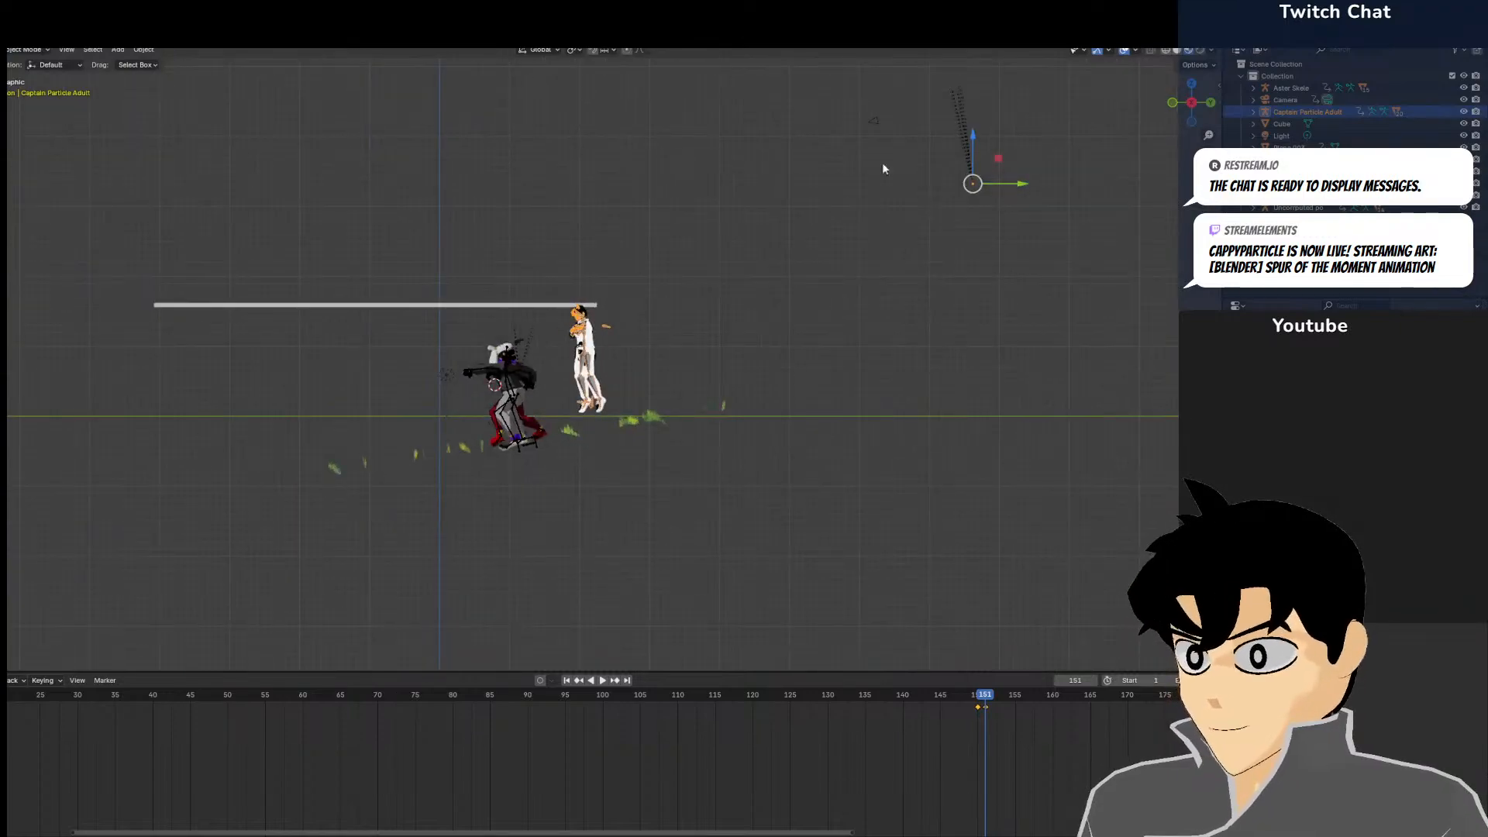
pyautogui.click(874, 123)
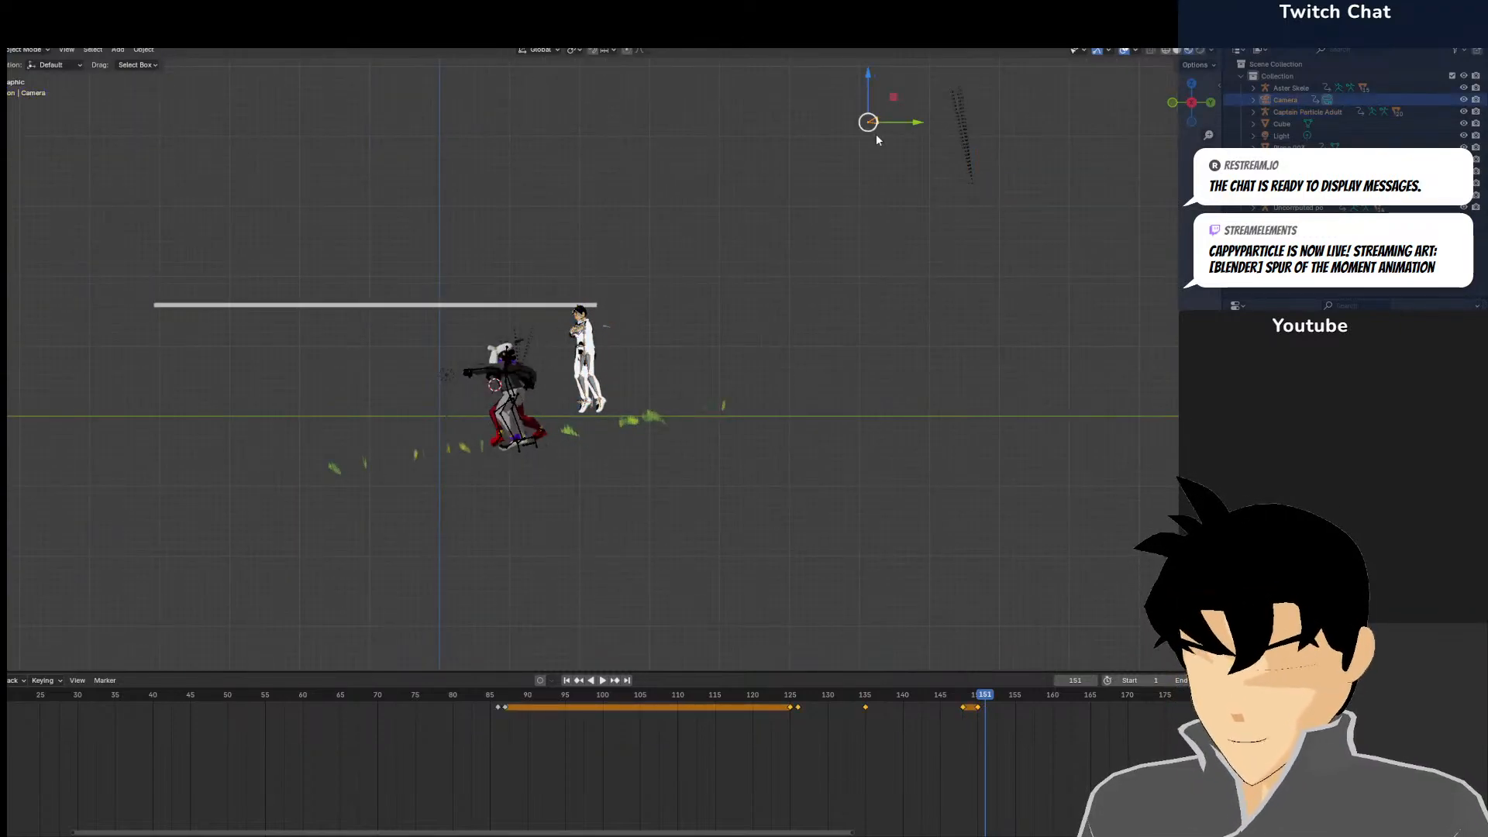
pyautogui.press('Left')
pyautogui.press('Left')
pyautogui.press('Right')
pyautogui.press('Right')
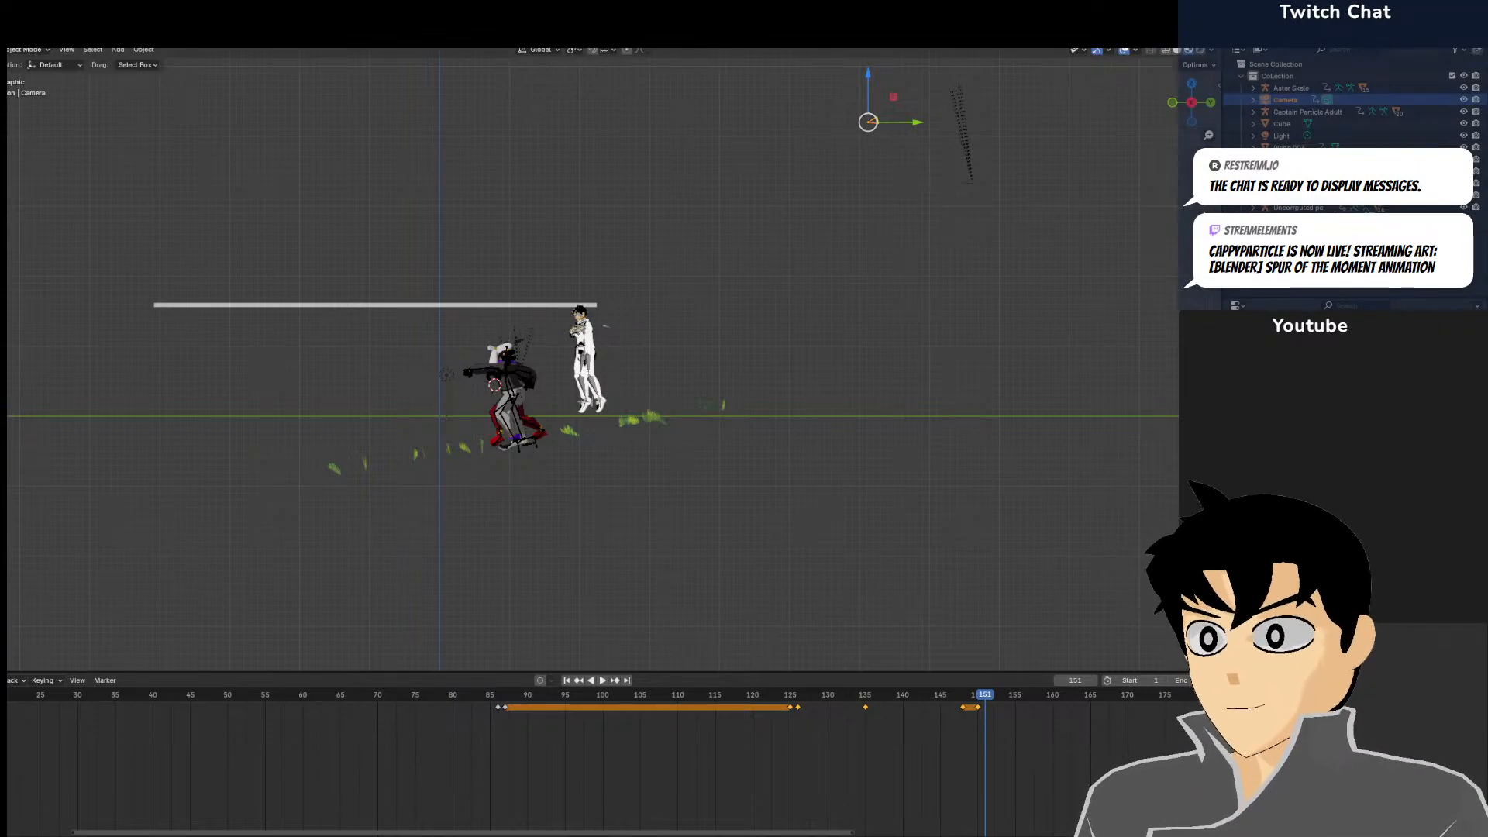
# Bring the camera down to a low view of Captain Particle's legs above the grass, and insert a camera keyframe at frame 151
pyautogui.press('KP_0')
pyautogui.press('Home')
pyautogui.scroll(-2, 669, 330)
pyautogui.click(66, 49)
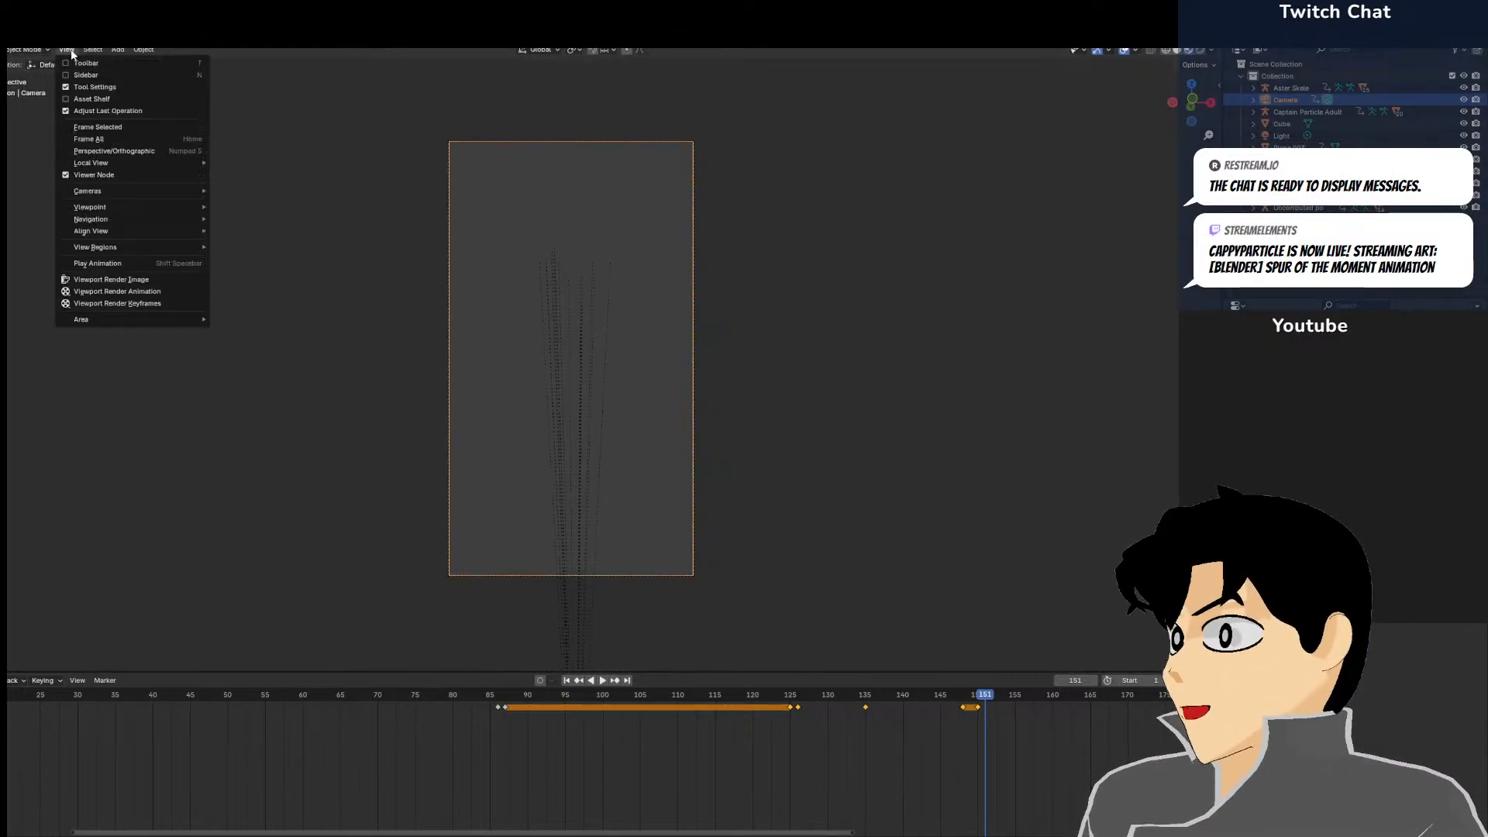
pyautogui.moveTo(129, 217)
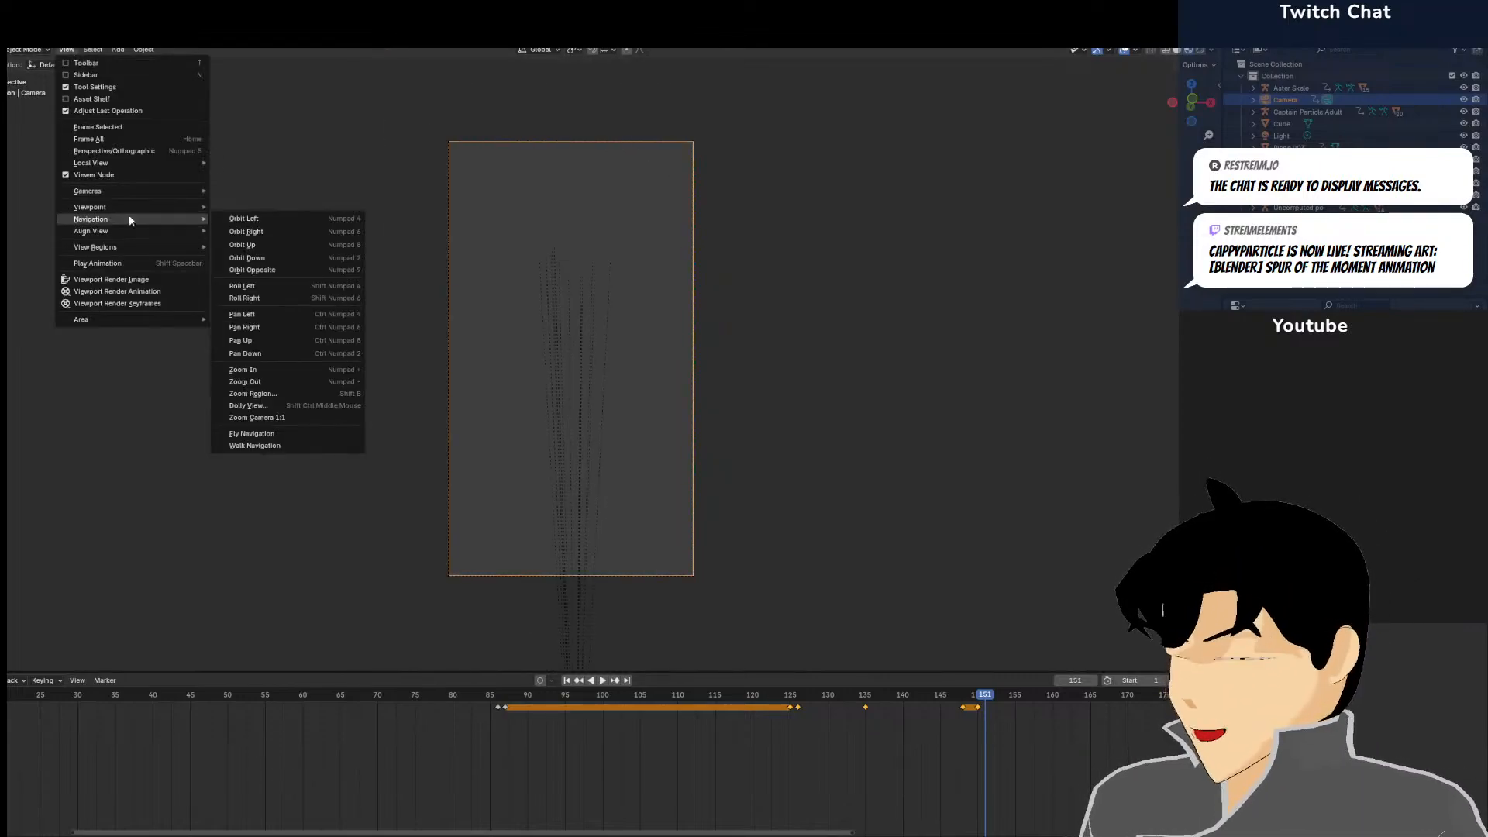
pyautogui.click(295, 438)
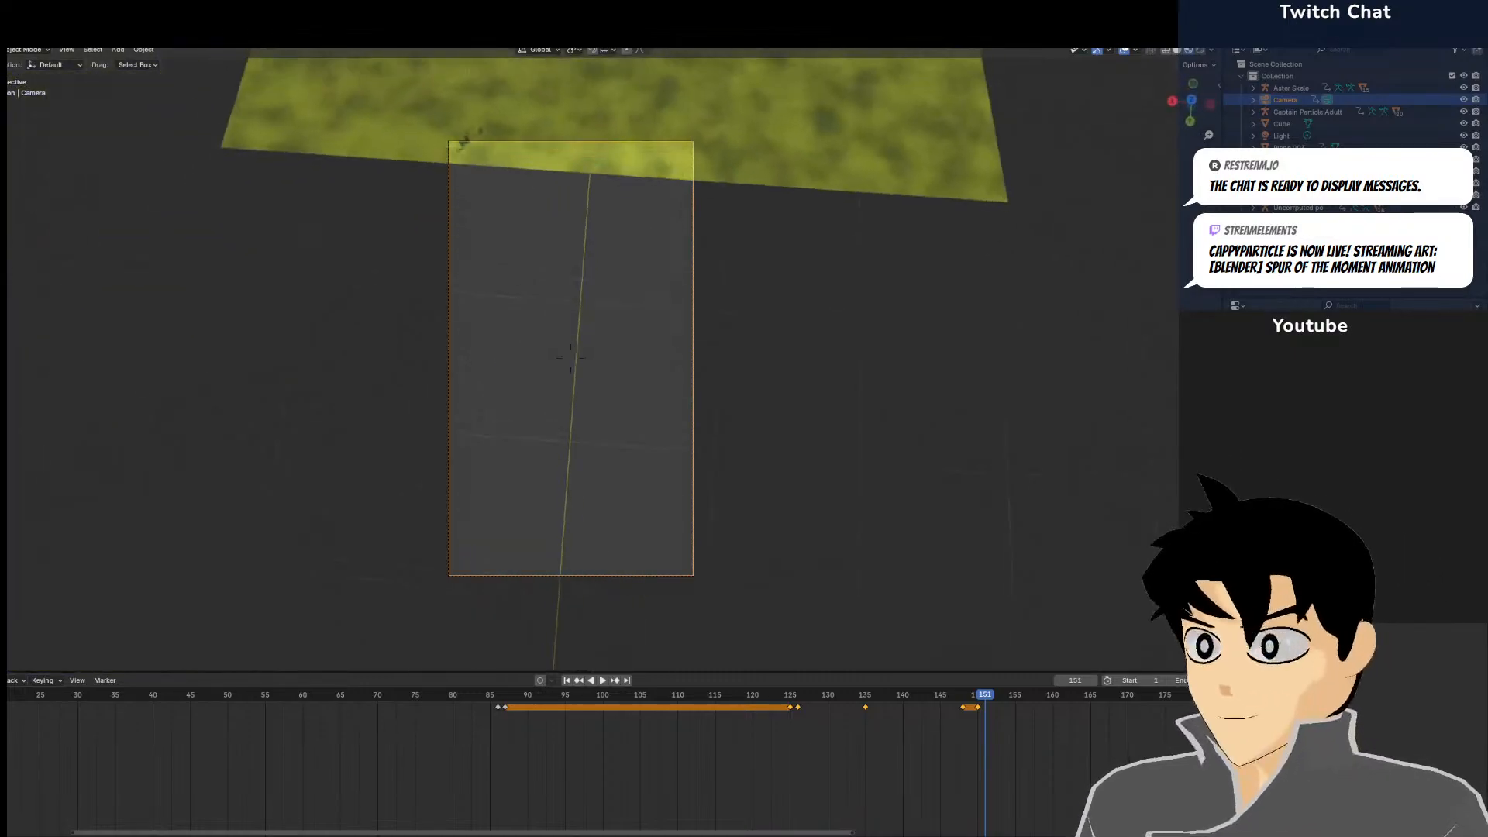
pyautogui.press('w')
pyautogui.press('a')
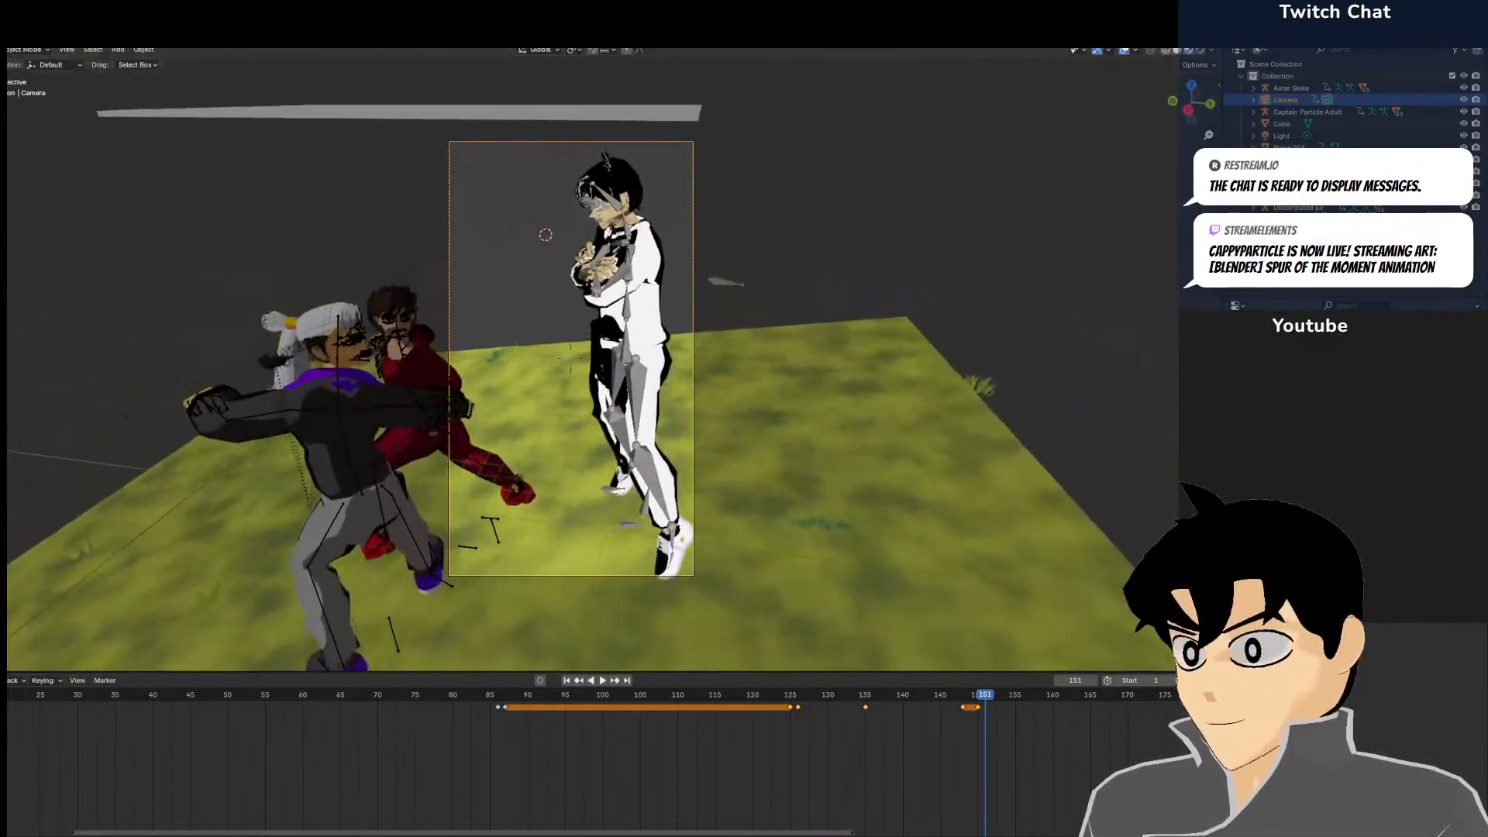
pyautogui.press('q')
pyautogui.press('w')
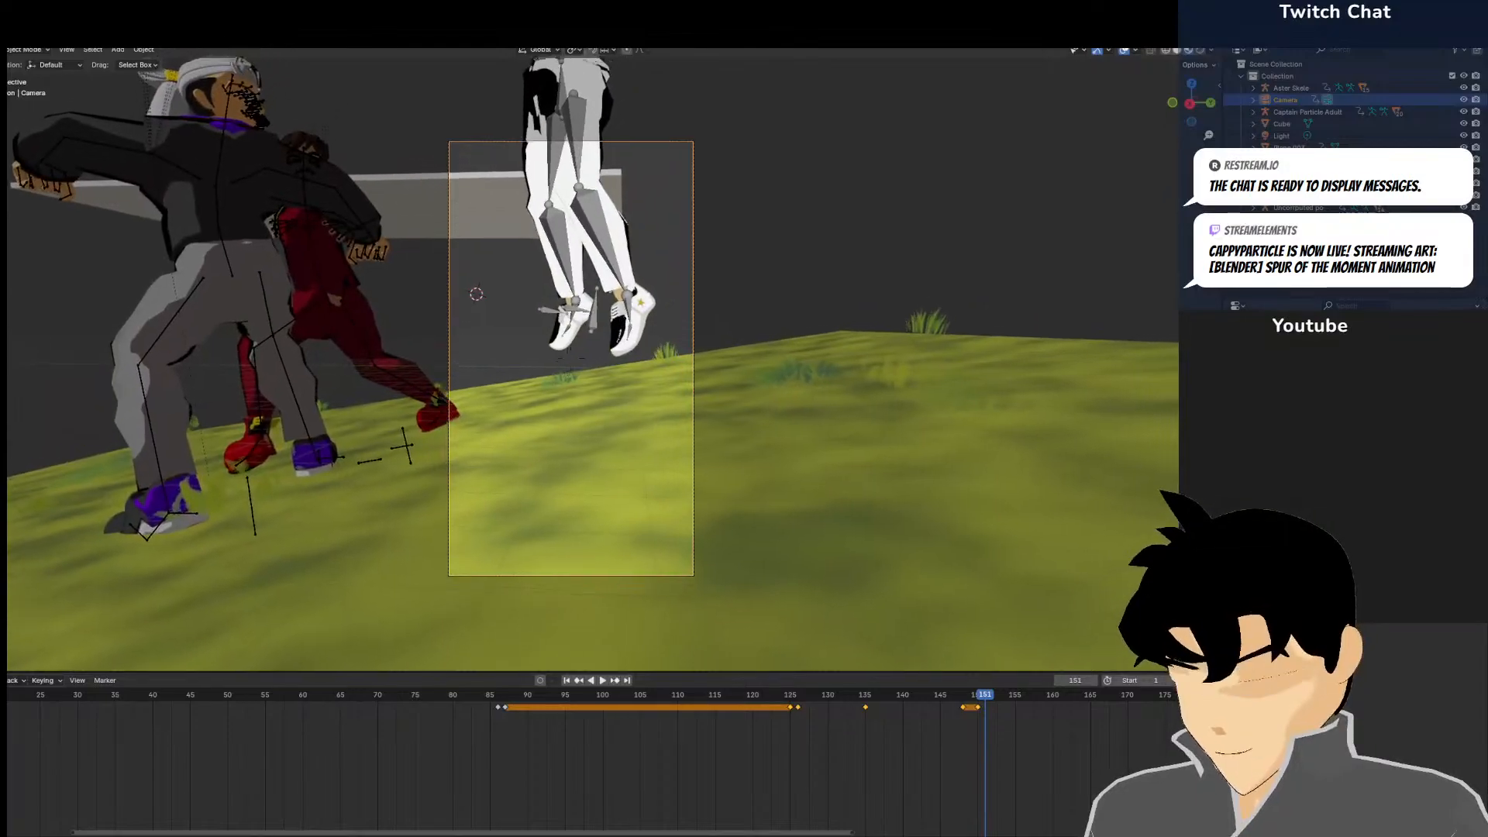
pyautogui.press('d')
pyautogui.press('w')
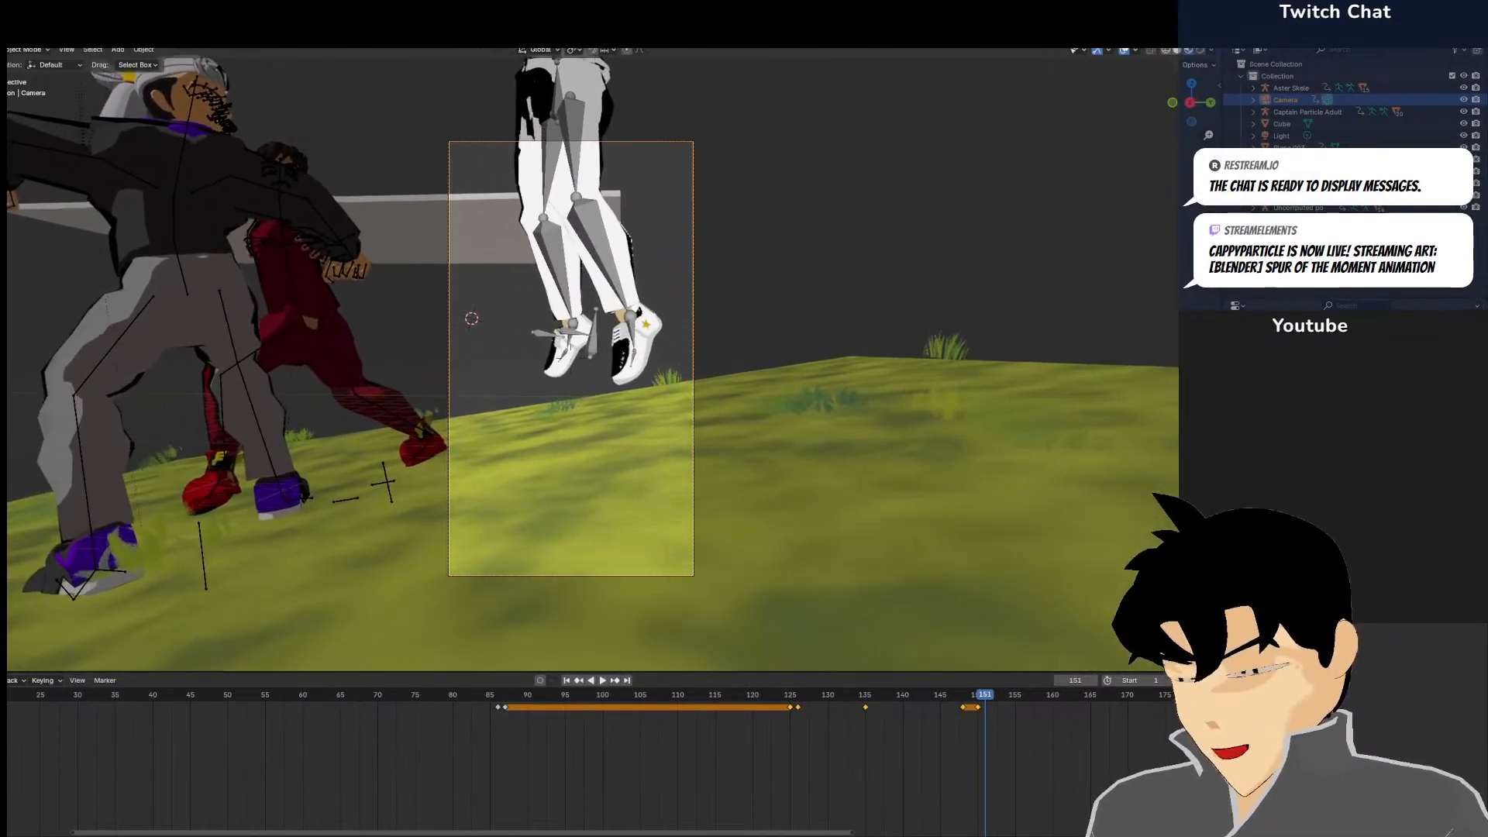
pyautogui.click(292, 440)
pyautogui.scroll(5, 452, 441)
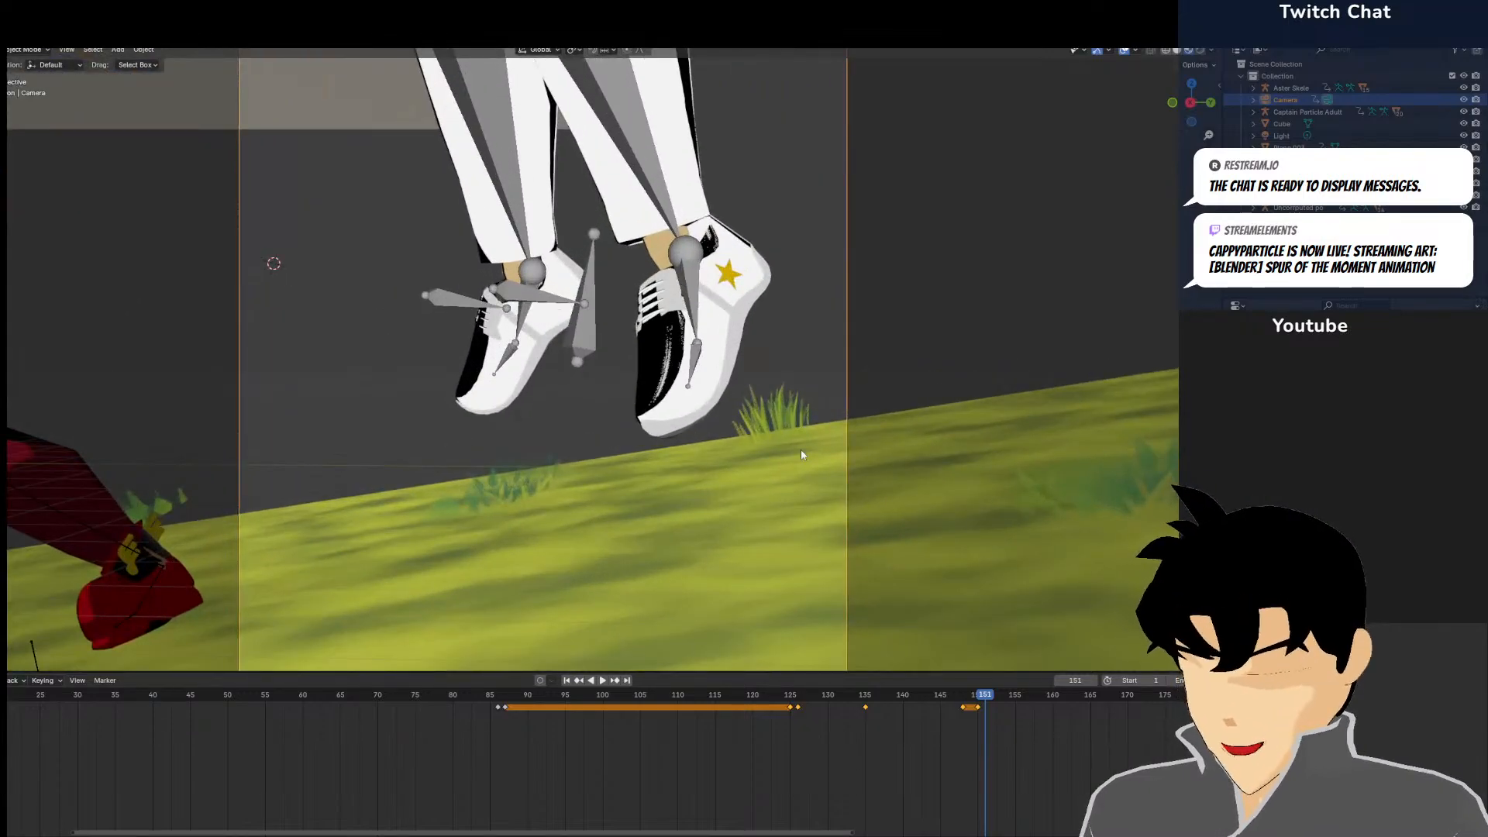
pyautogui.press('i')
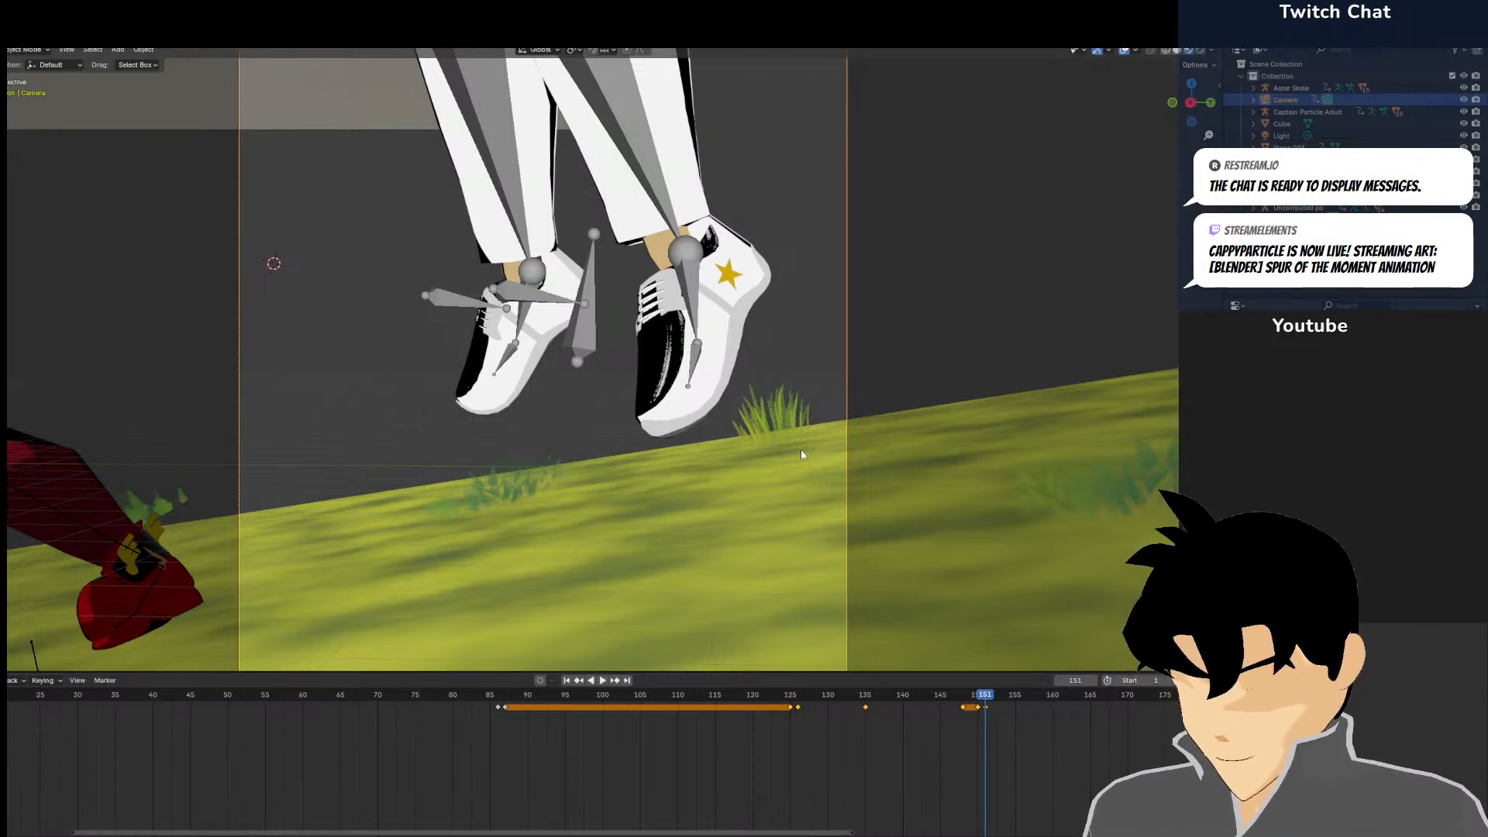
# Select Captain Particle's armature and all of its bones in Pose Mode
pyautogui.scroll(-3, 698, 303)
pyautogui.keyDown('shift'); pyautogui.moveTo(642, 252); pyautogui.dragTo(646, 293, button='middle'); pyautogui.keyUp('shift')
pyautogui.scroll(1, 645, 293)
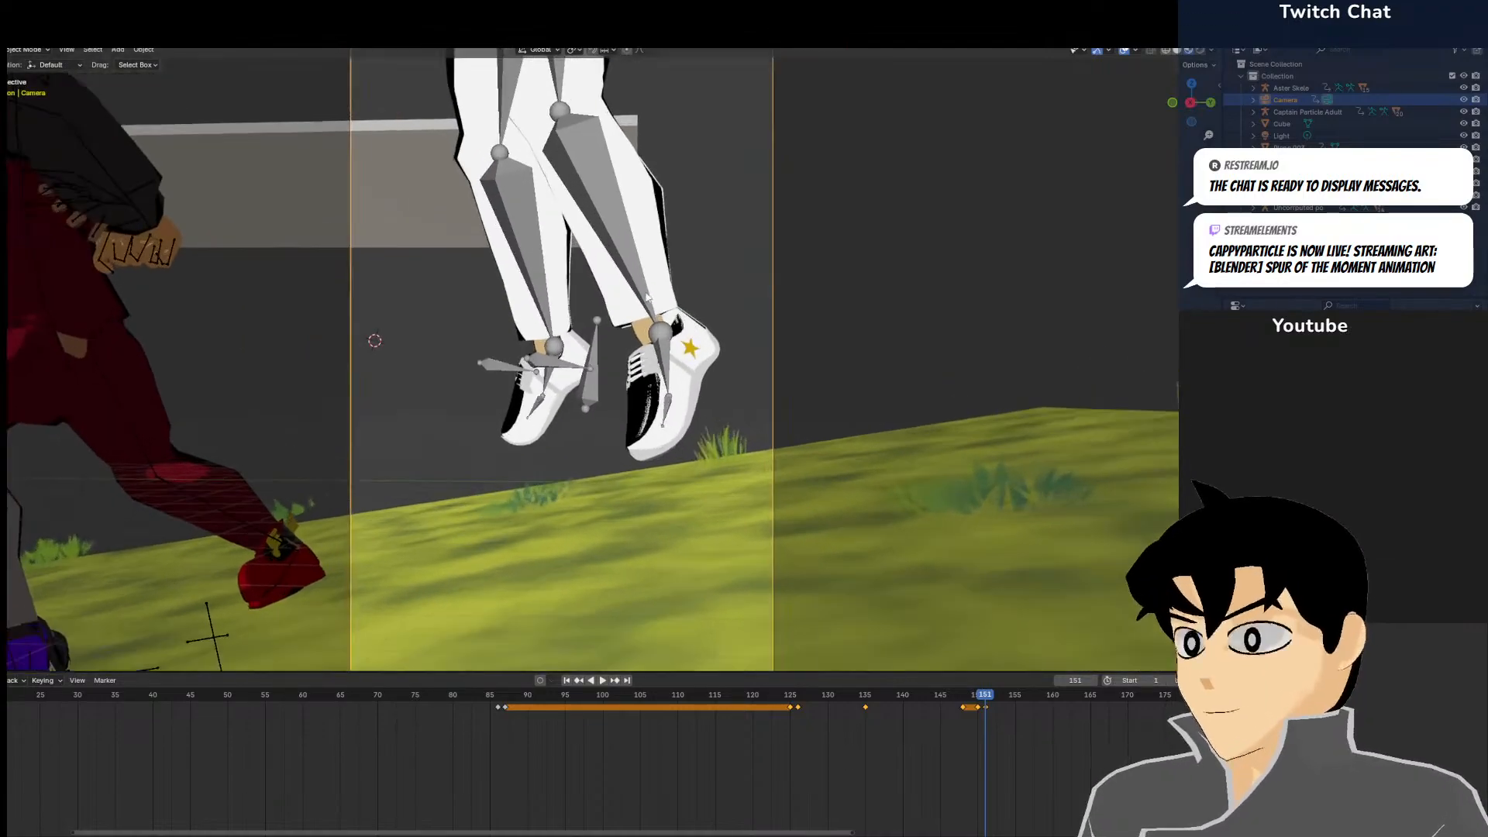
pyautogui.click(626, 240)
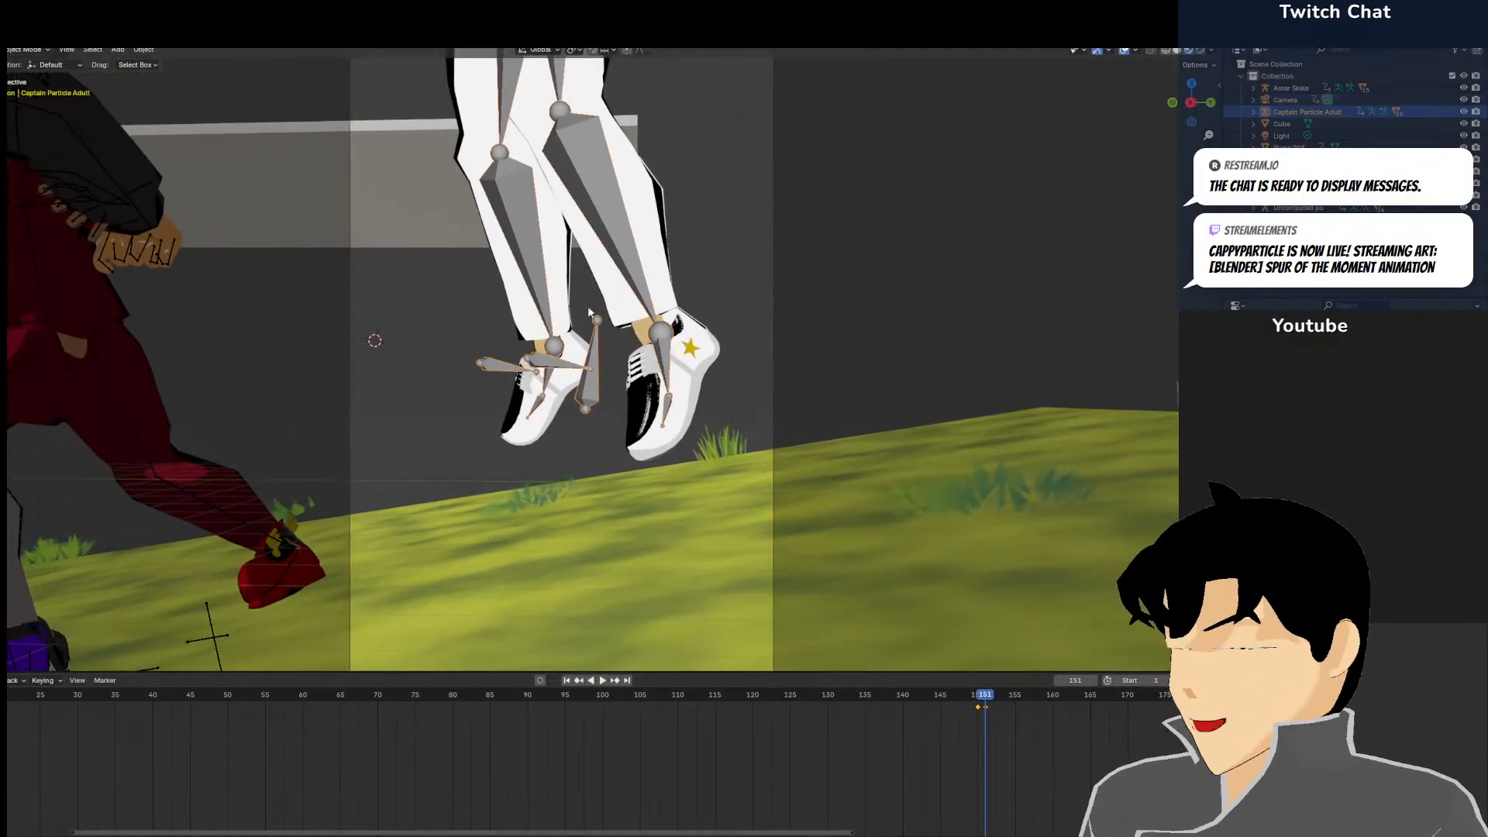
pyautogui.moveTo(1017, 728); pyautogui.dragTo(857, 716, button='middle')
pyautogui.moveTo(947, 713); pyautogui.dragTo(962, 714)
pyautogui.hotkey('ctrl', 'Tab')
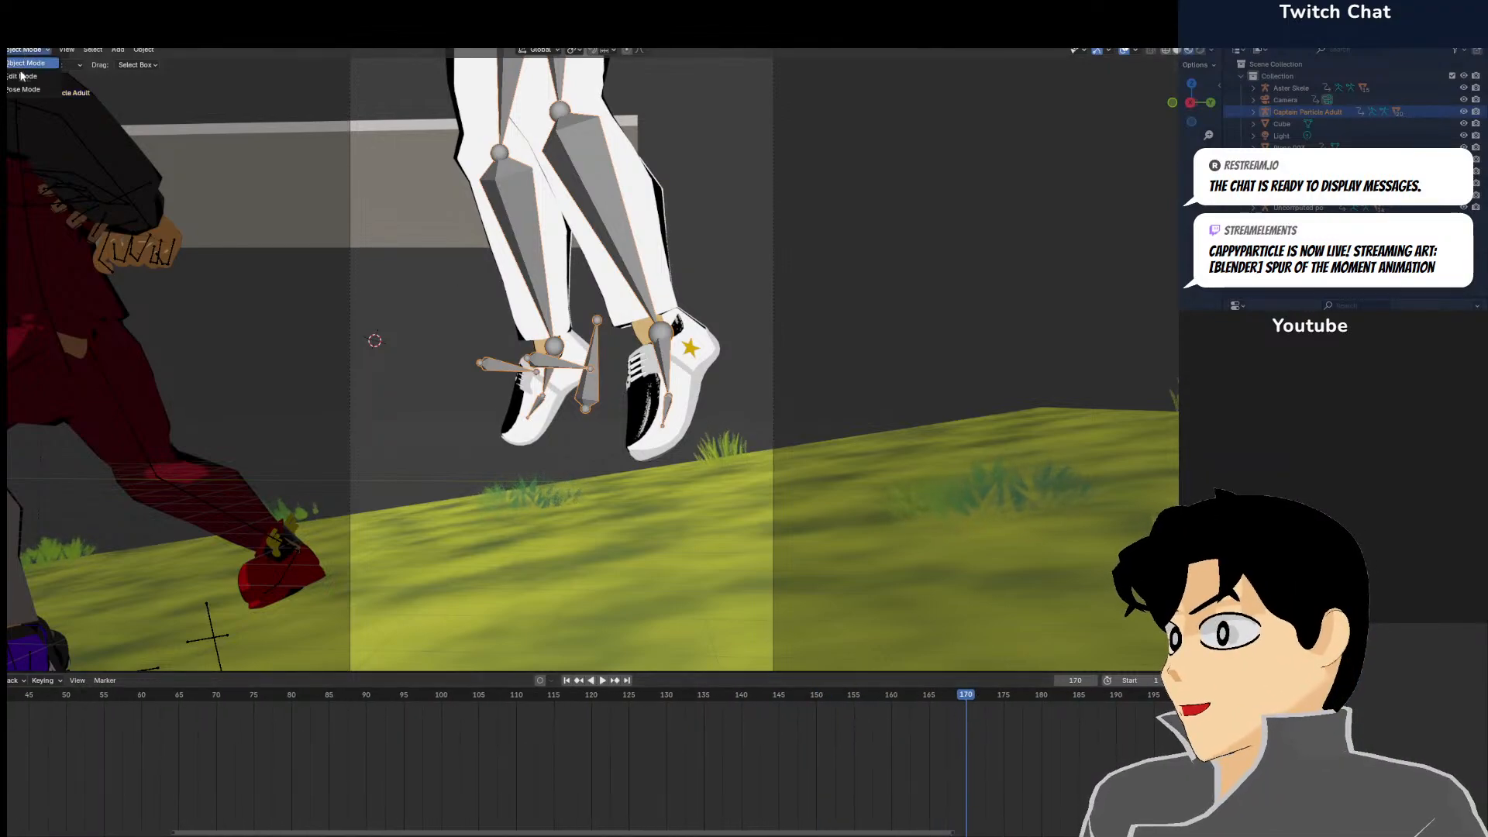
pyautogui.click(602, 398)
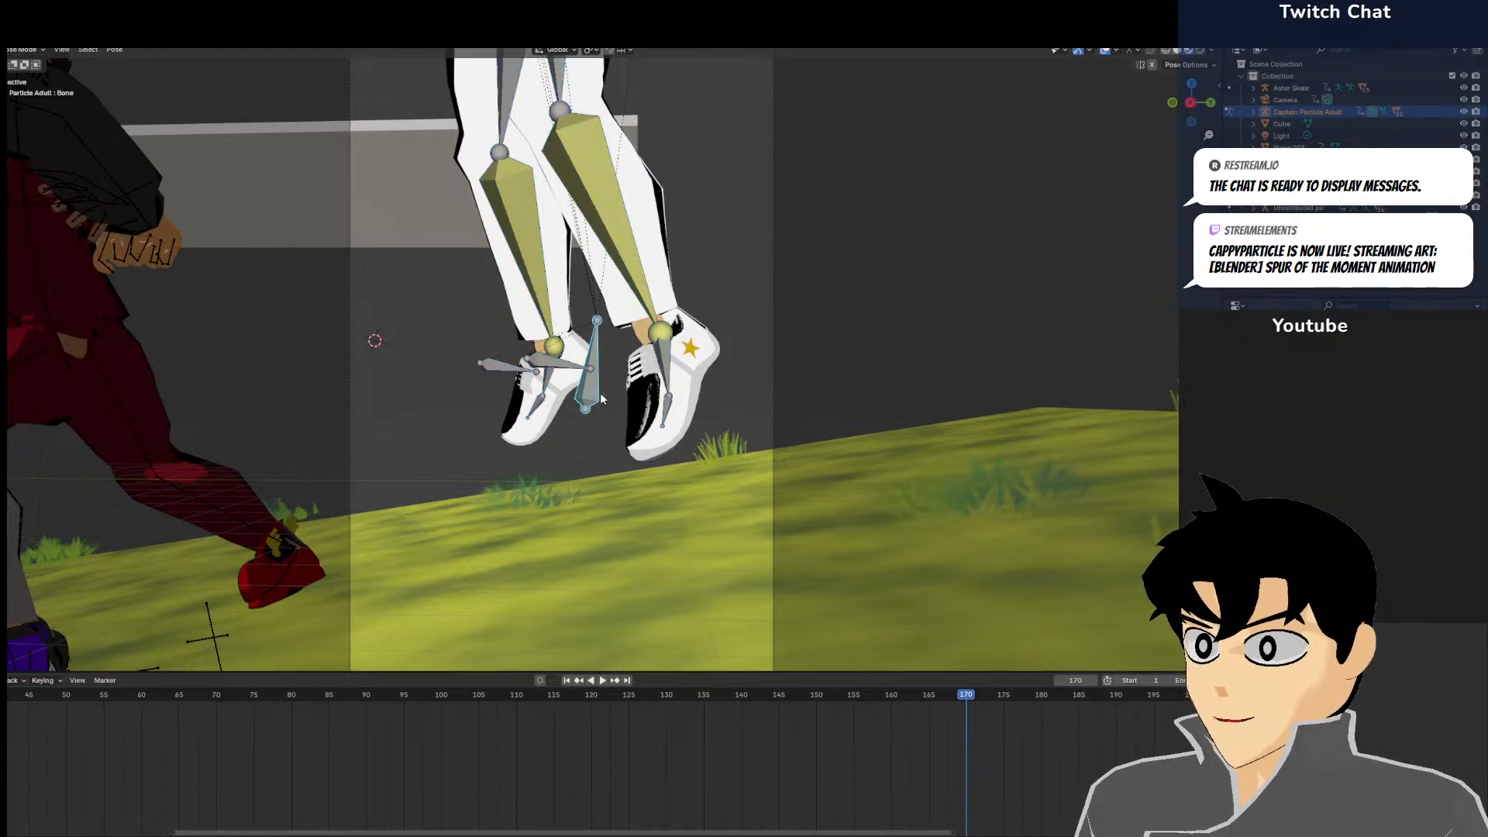
pyautogui.press('a')
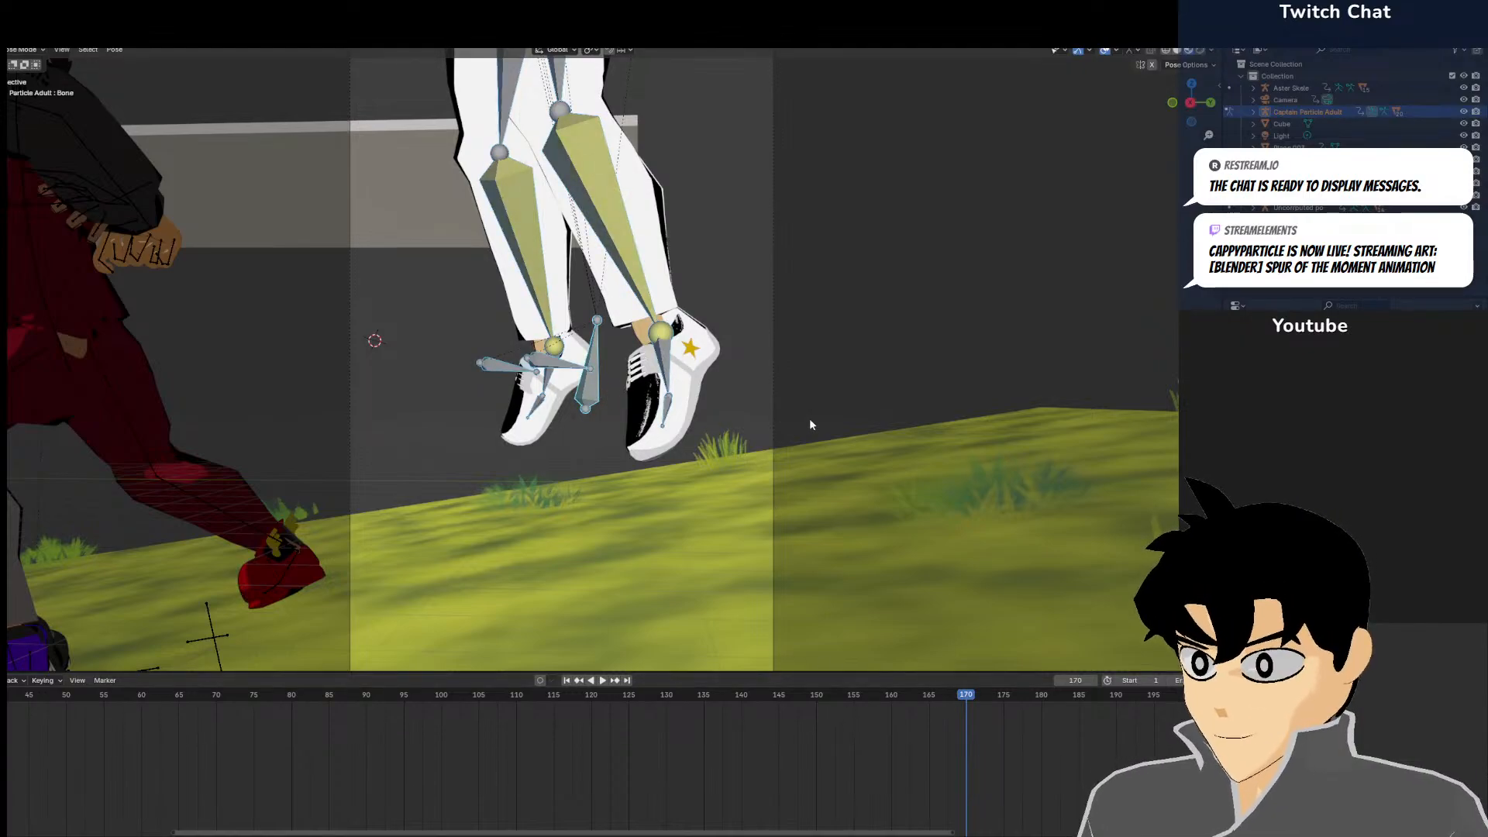
# Insert keyframes for all of Captain Particle's bones at frames 150 and 151
pyautogui.scroll(-3, 804, 420)
pyautogui.moveTo(852, 696); pyautogui.dragTo(818, 747)
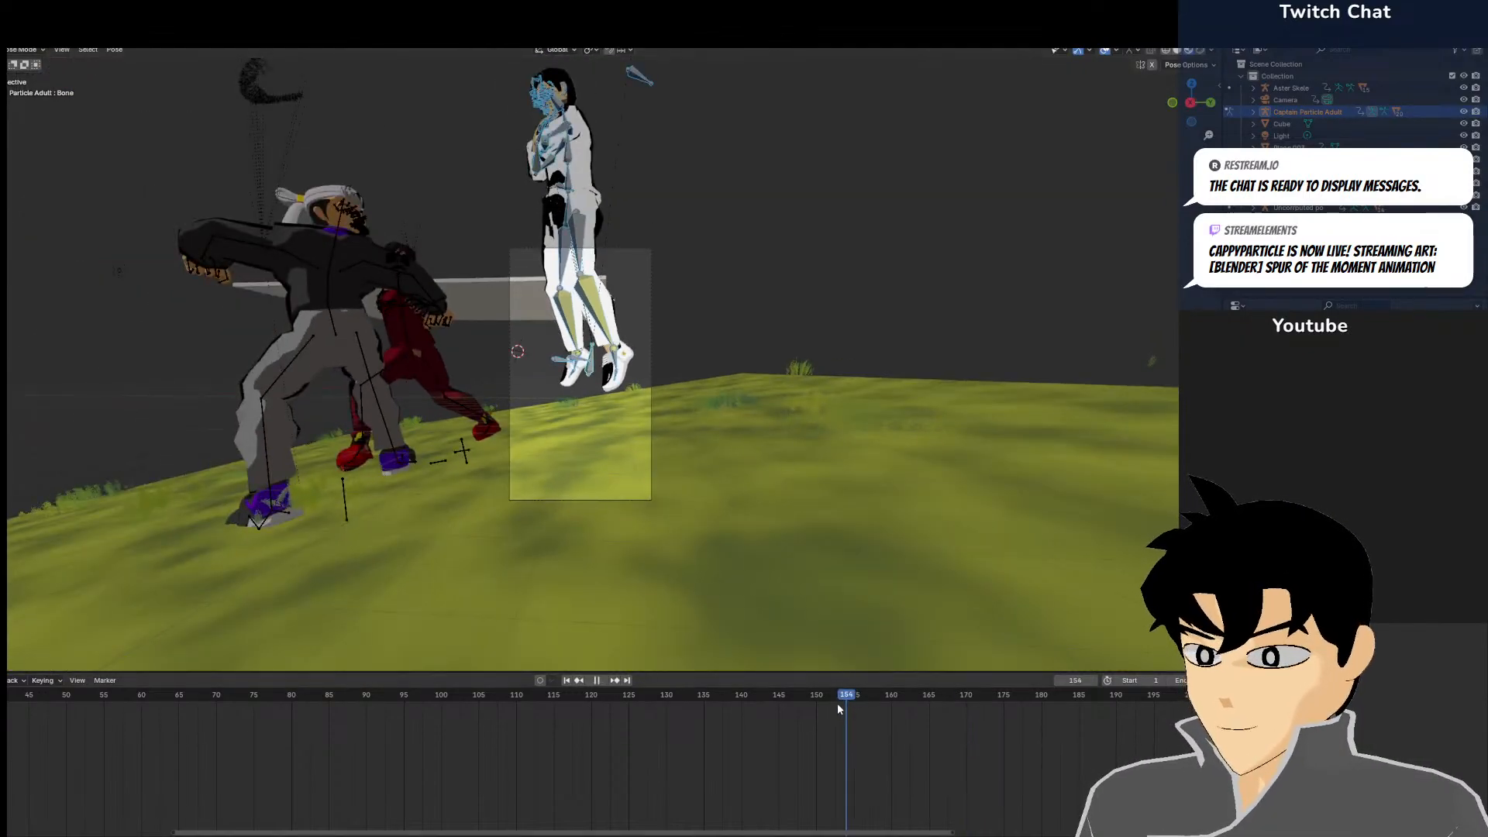
pyautogui.press('i')
pyautogui.press('Right')
pyautogui.press('i')
pyautogui.scroll(5, 824, 717)
pyautogui.moveTo(938, 721); pyautogui.dragTo(612, 814, button='middle')
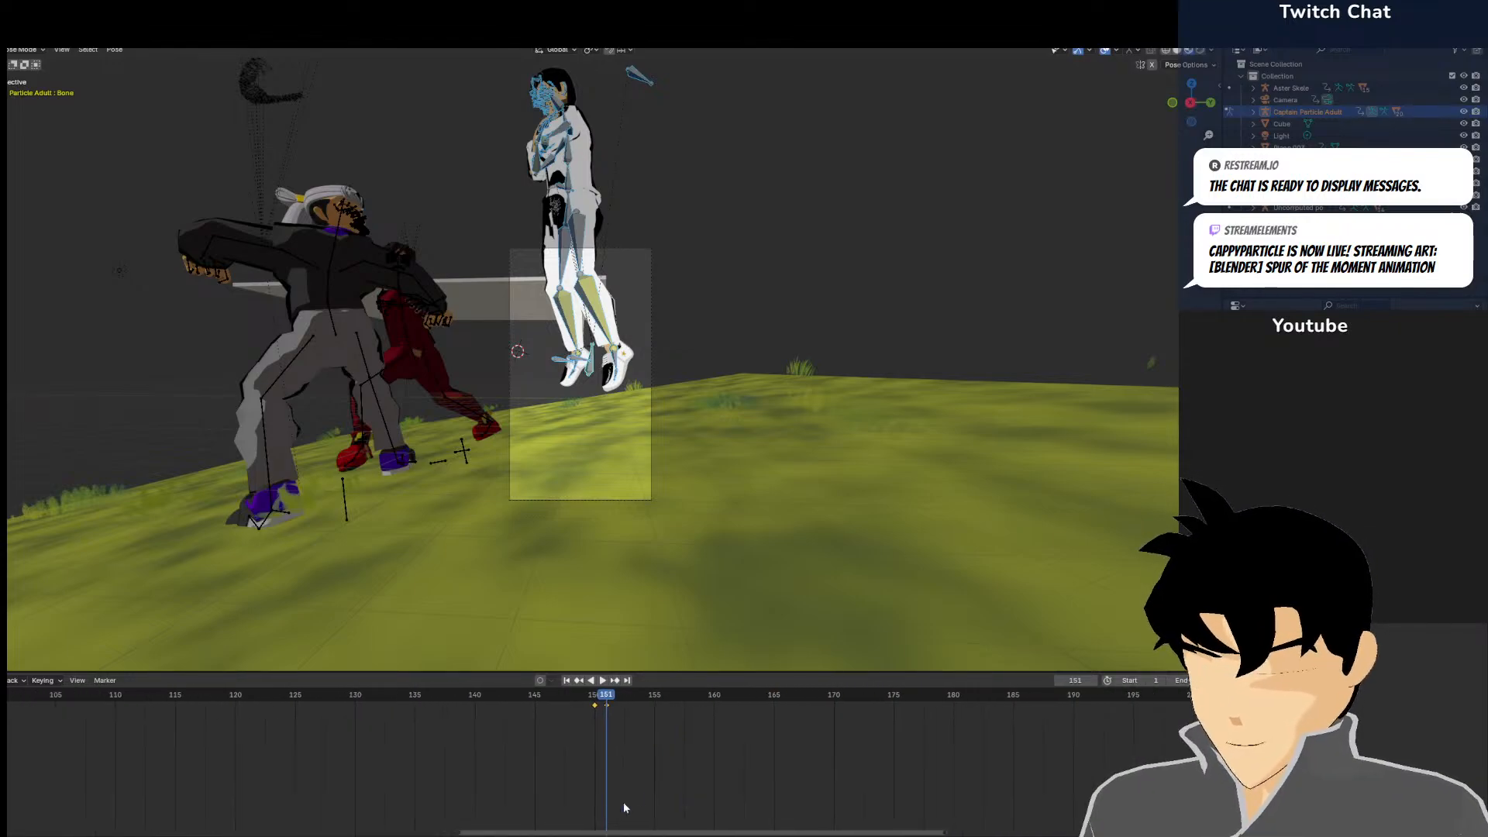
# At frame 165, lower Captain Particle about 1.7 m toward the grass and insert keyframes for all of his bones
pyautogui.moveTo(759, 741); pyautogui.dragTo(774, 728)
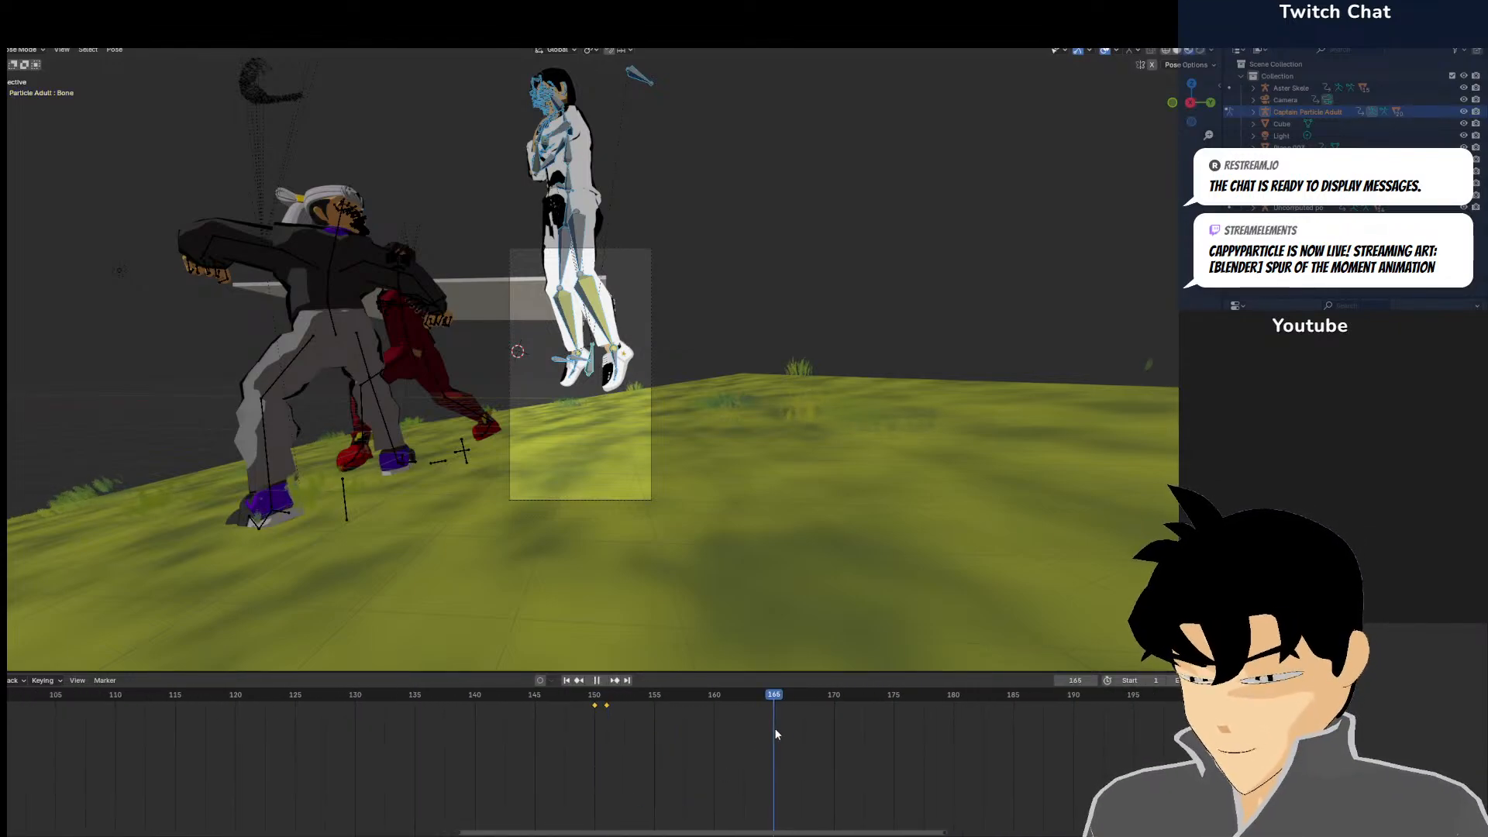
pyautogui.scroll(3, 646, 457)
pyautogui.press('g')
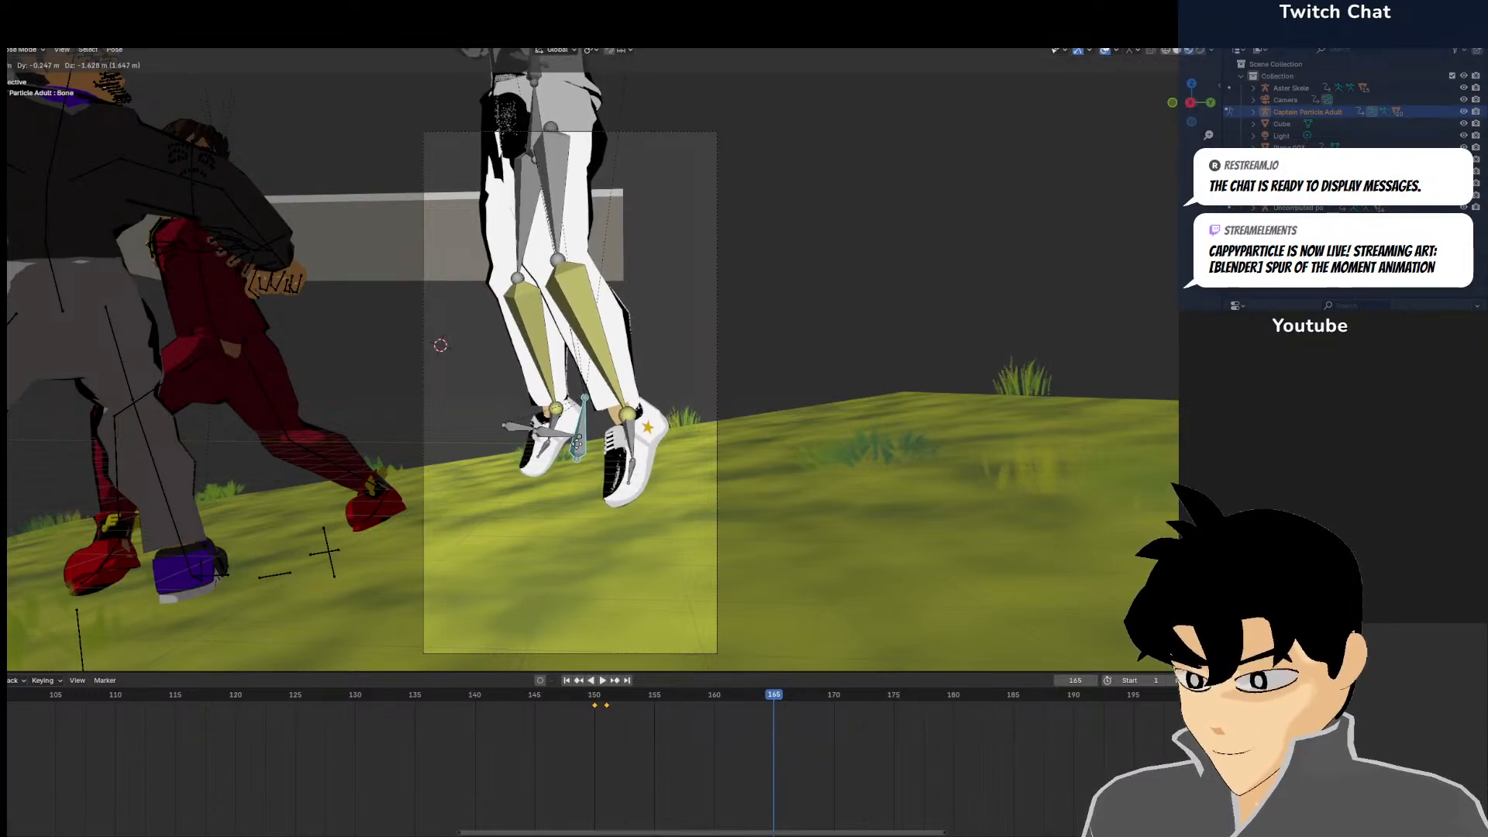
pyautogui.click(578, 451)
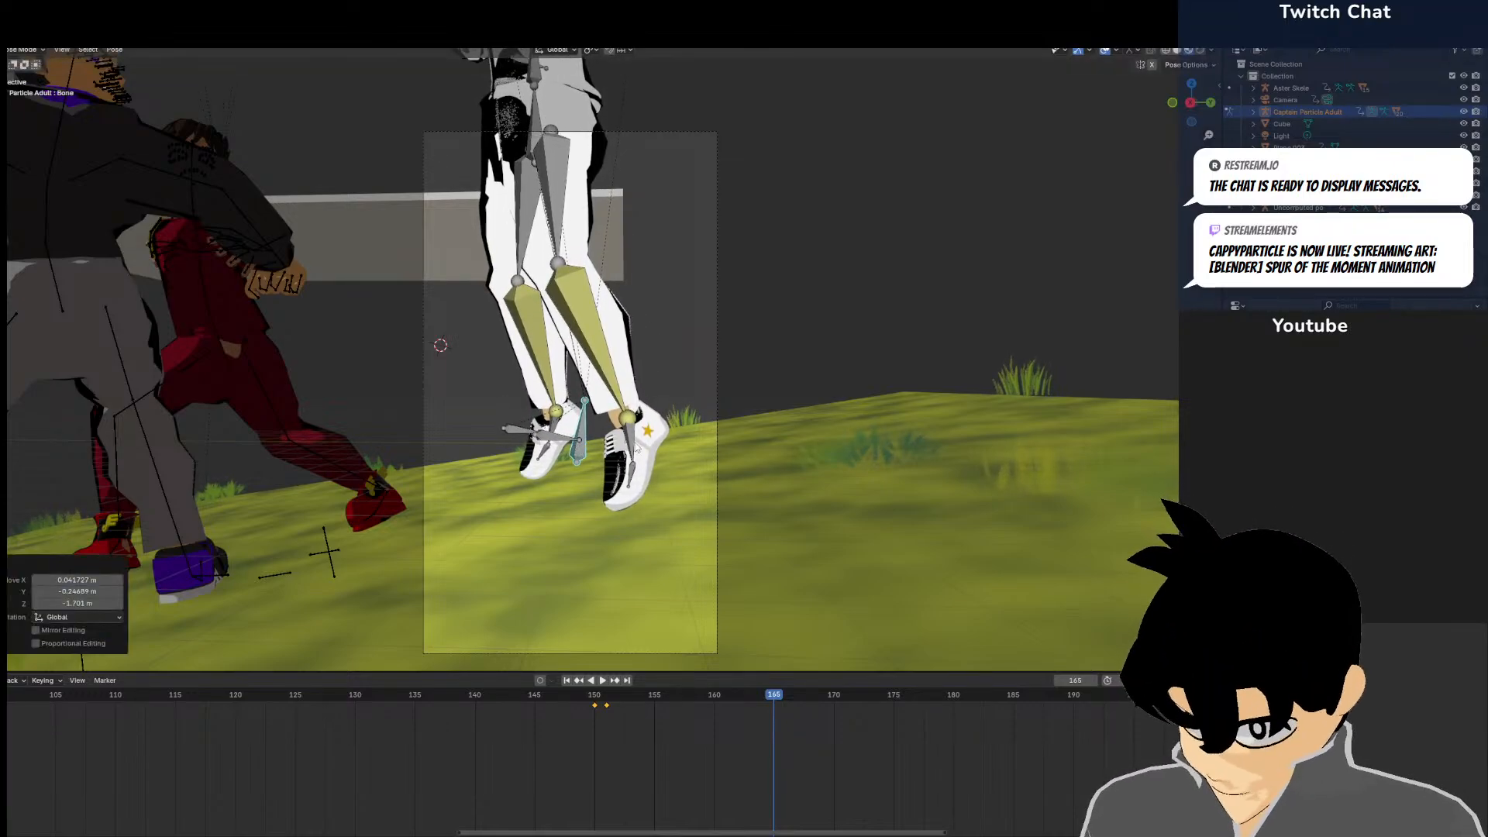
pyautogui.press('i')
pyautogui.keyDown('shift'); pyautogui.moveTo(775, 744); pyautogui.dragTo(870, 732, button='right'); pyautogui.keyUp('shift')
pyautogui.scroll(4, 679, 526)
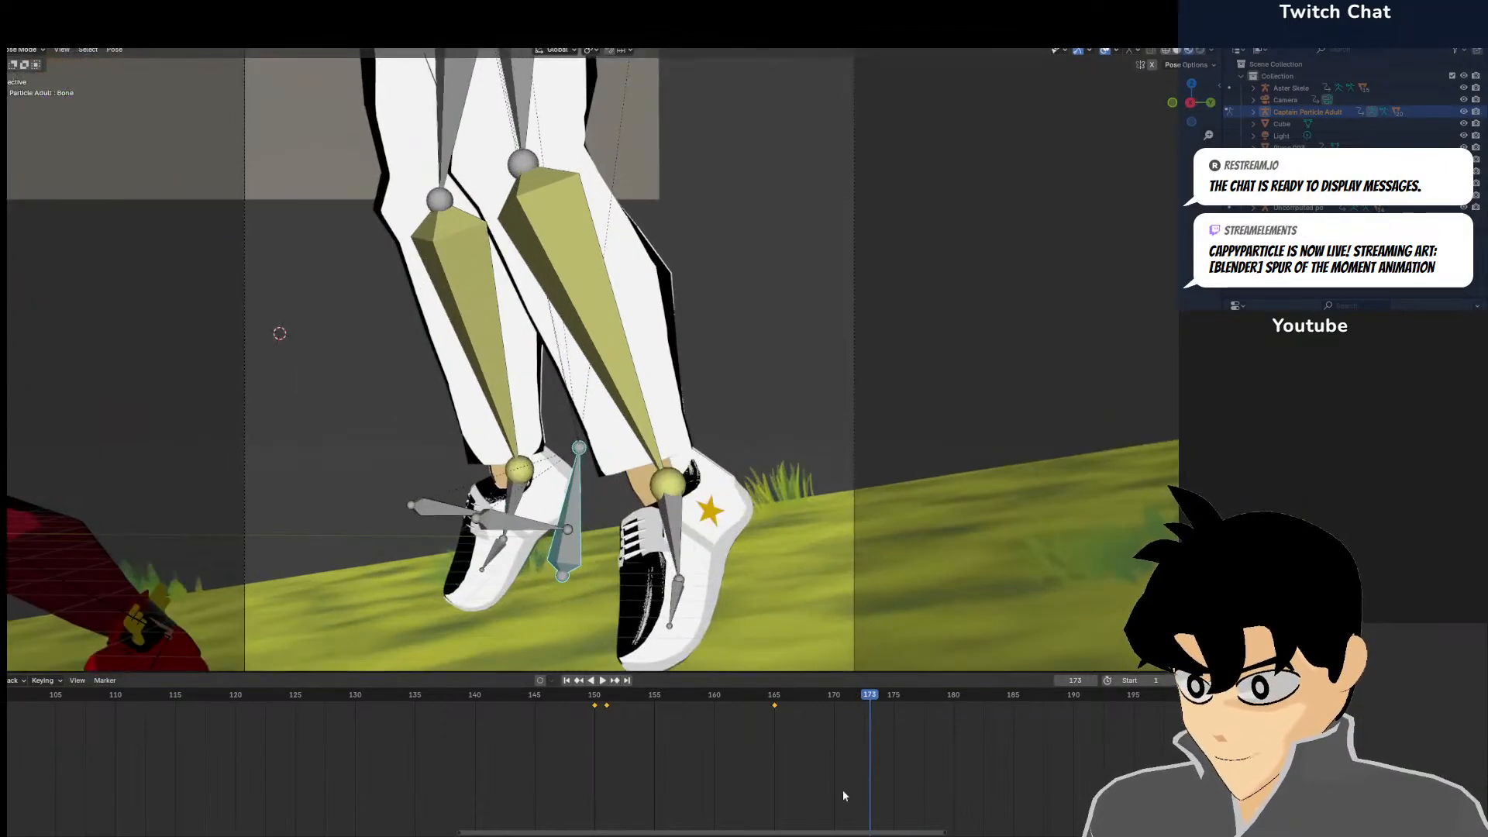
pyautogui.keyDown('shift'); pyautogui.rightClick(761, 742); pyautogui.keyUp('shift')
pyautogui.keyDown('shift'); pyautogui.rightClick(771, 728); pyautogui.keyUp('shift')
pyautogui.press('a')
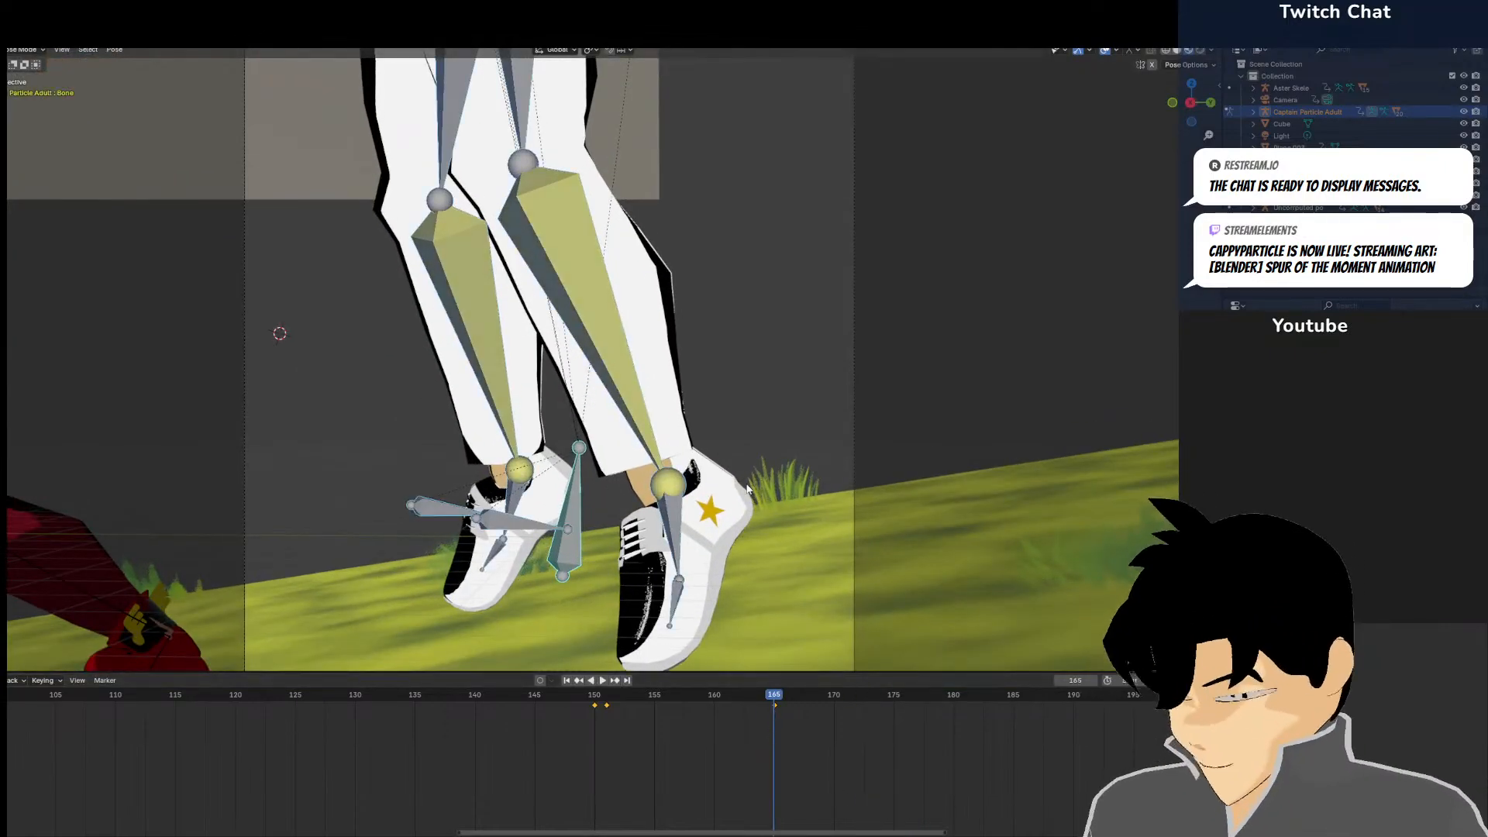
pyautogui.press('i')
# At frame 175, move Captain Particle's rig further down so his feet come closer to the grass
pyautogui.keyDown('shift'); pyautogui.moveTo(774, 722); pyautogui.dragTo(889, 706, button='right'); pyautogui.keyUp('shift')
pyautogui.scroll(-2, 583, 323)
pyautogui.press('g')
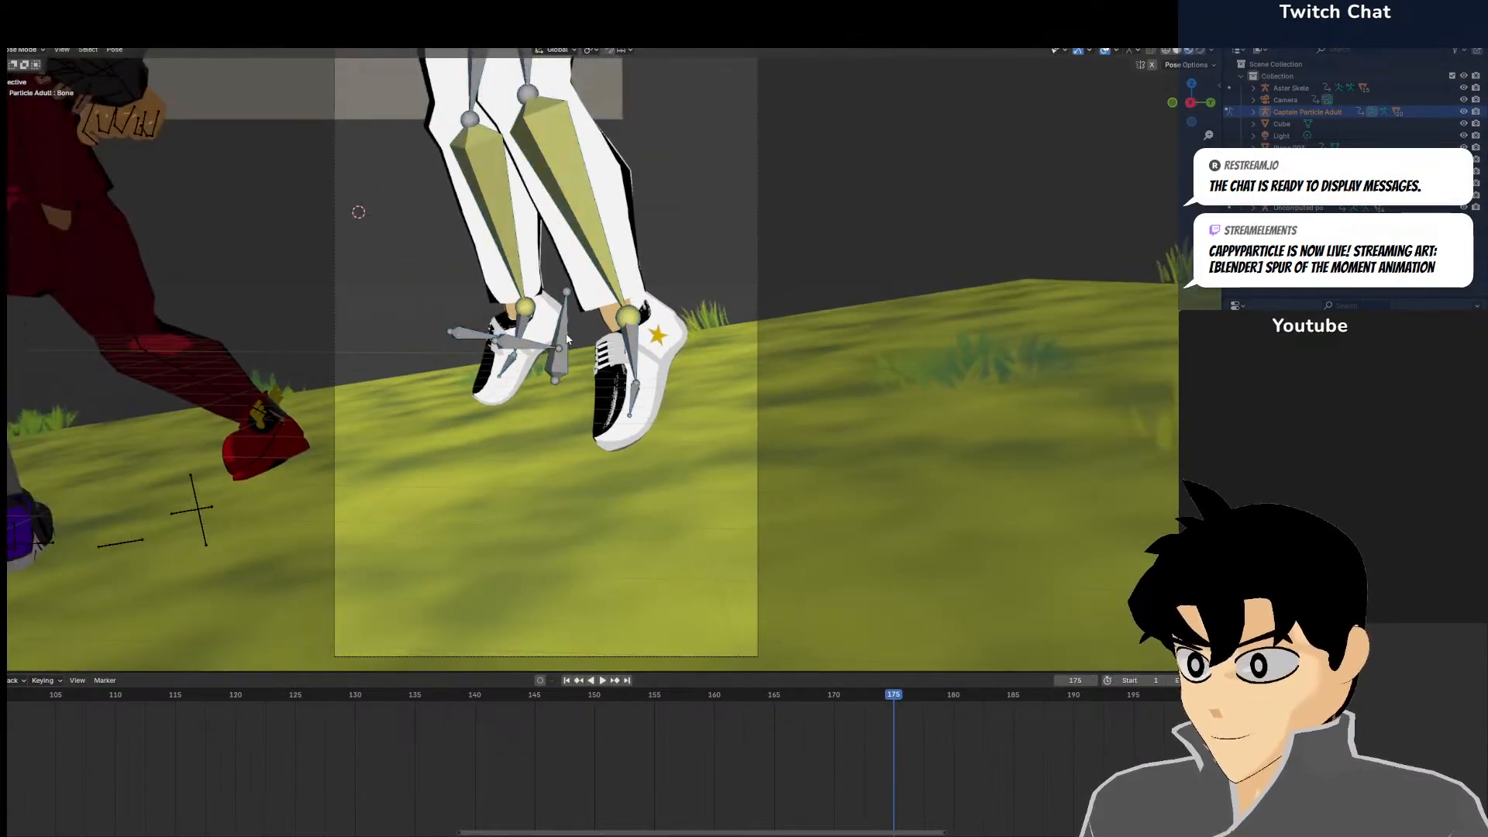
pyautogui.click(547, 448)
# Rotate Captain Particle's left and right foot bones to flatten both shoes for the landing pose
pyautogui.click(619, 458)
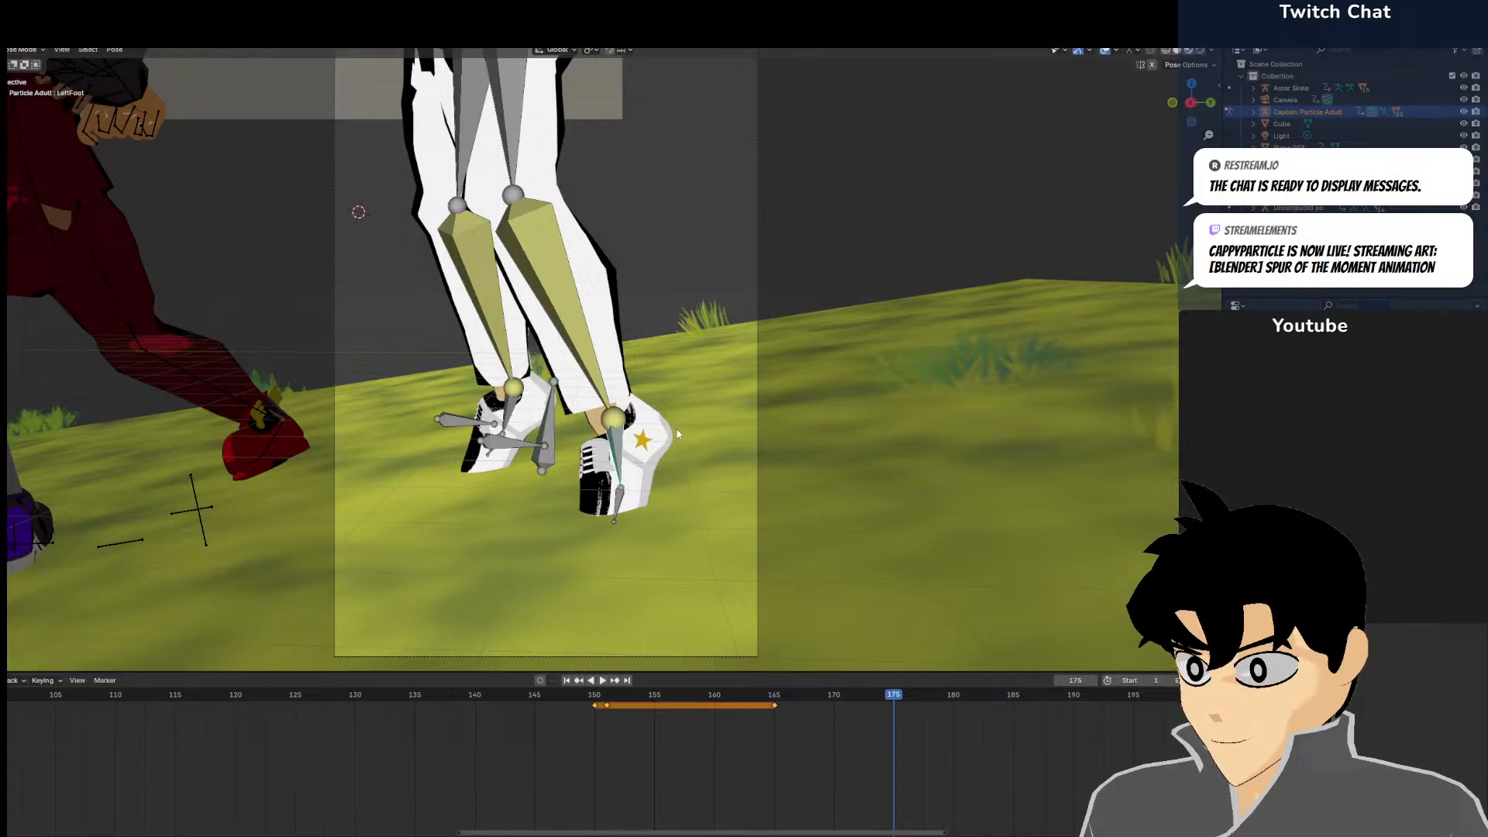
pyautogui.press('r')
pyautogui.click(655, 484)
pyautogui.click(528, 267)
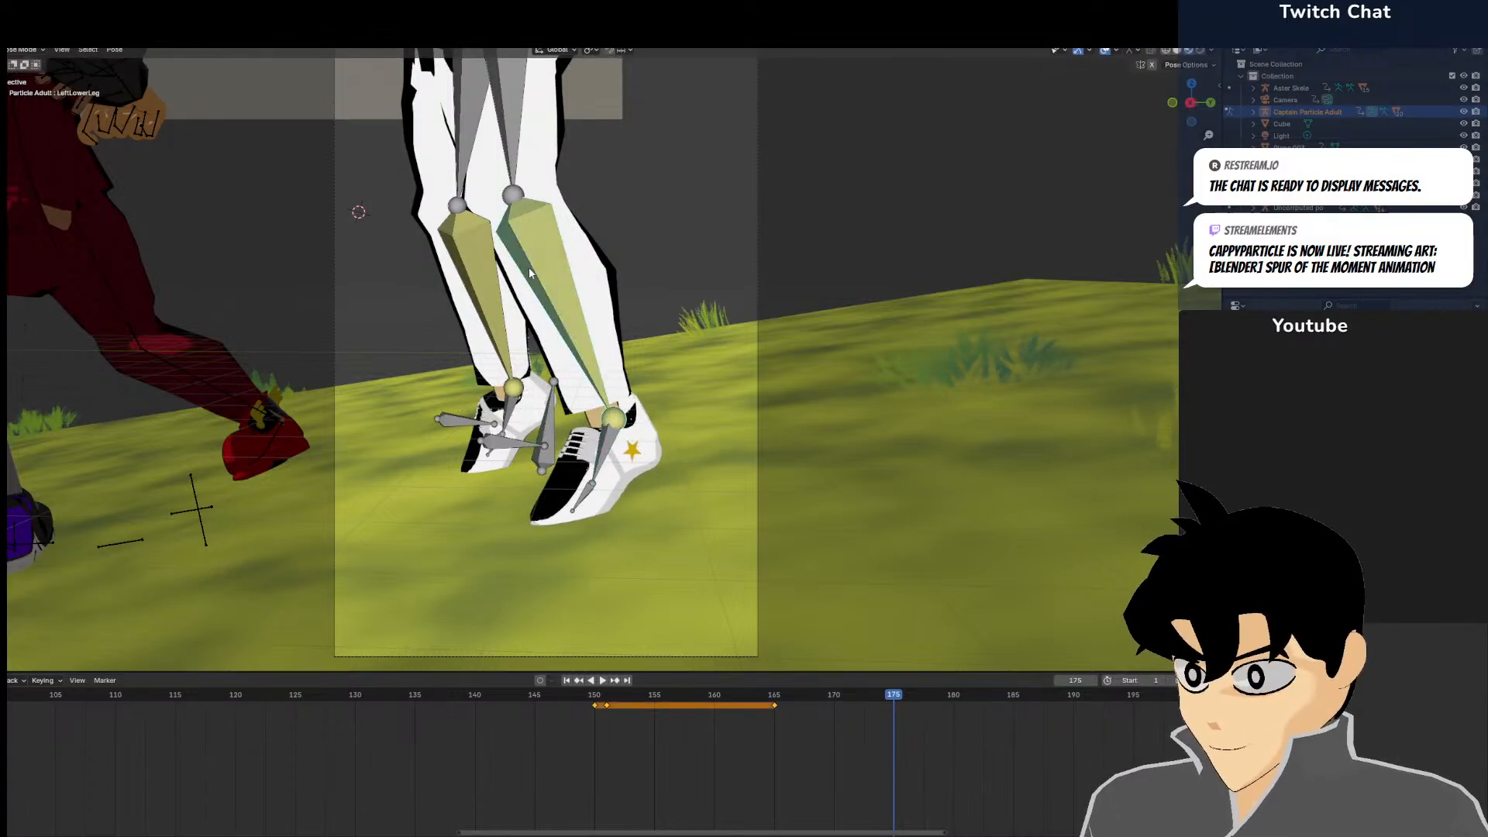
pyautogui.click(527, 173)
pyautogui.click(523, 403)
pyautogui.click(519, 410)
pyautogui.press('r')
pyautogui.click(507, 436)
pyautogui.moveTo(585, 424); pyautogui.dragTo(703, 368, button='middle')
pyautogui.press('r')
pyautogui.click(761, 438)
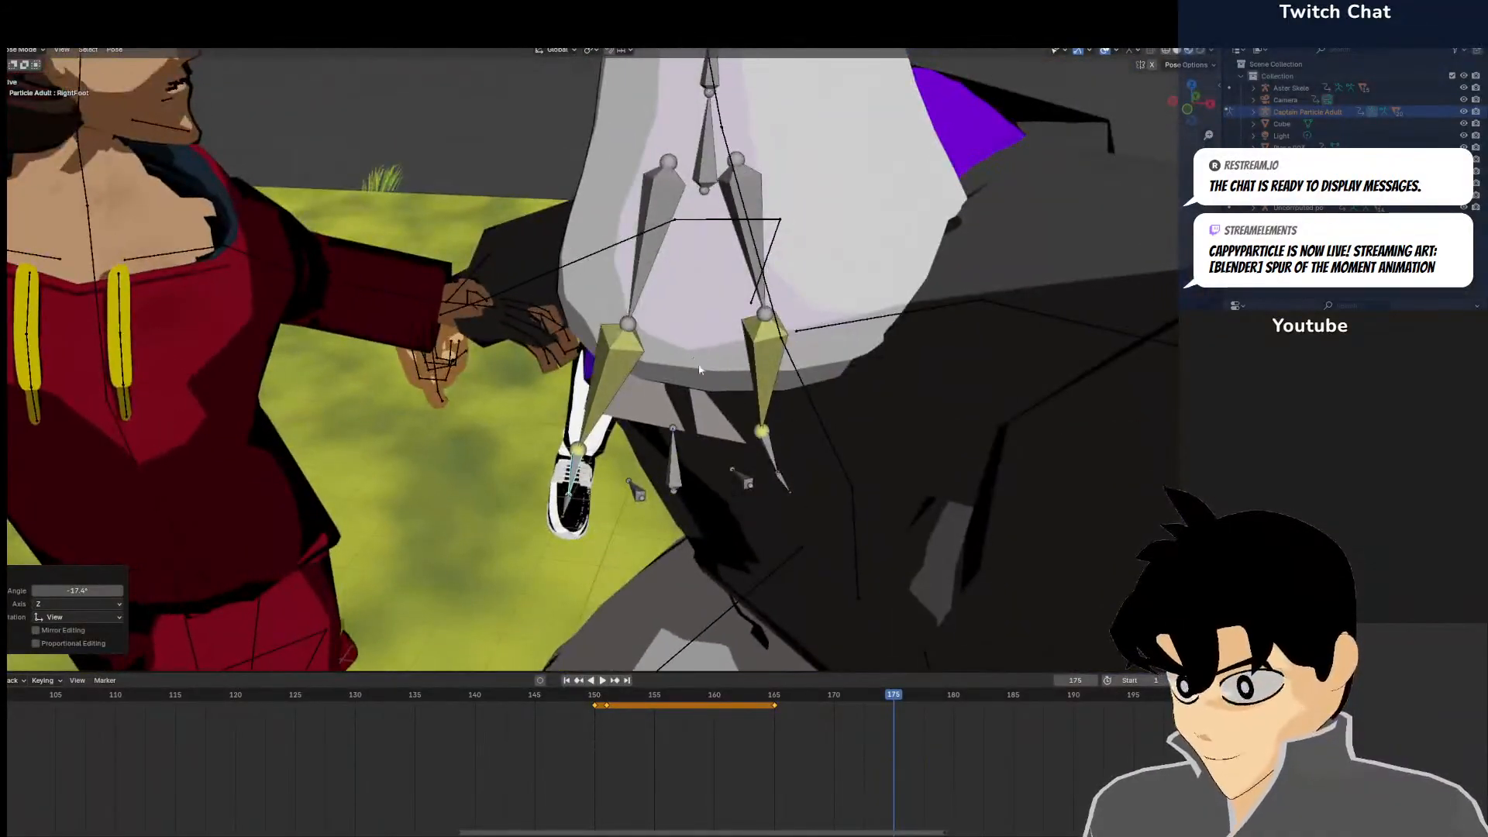
pyautogui.moveTo(764, 264); pyautogui.dragTo(651, 299, button='middle')
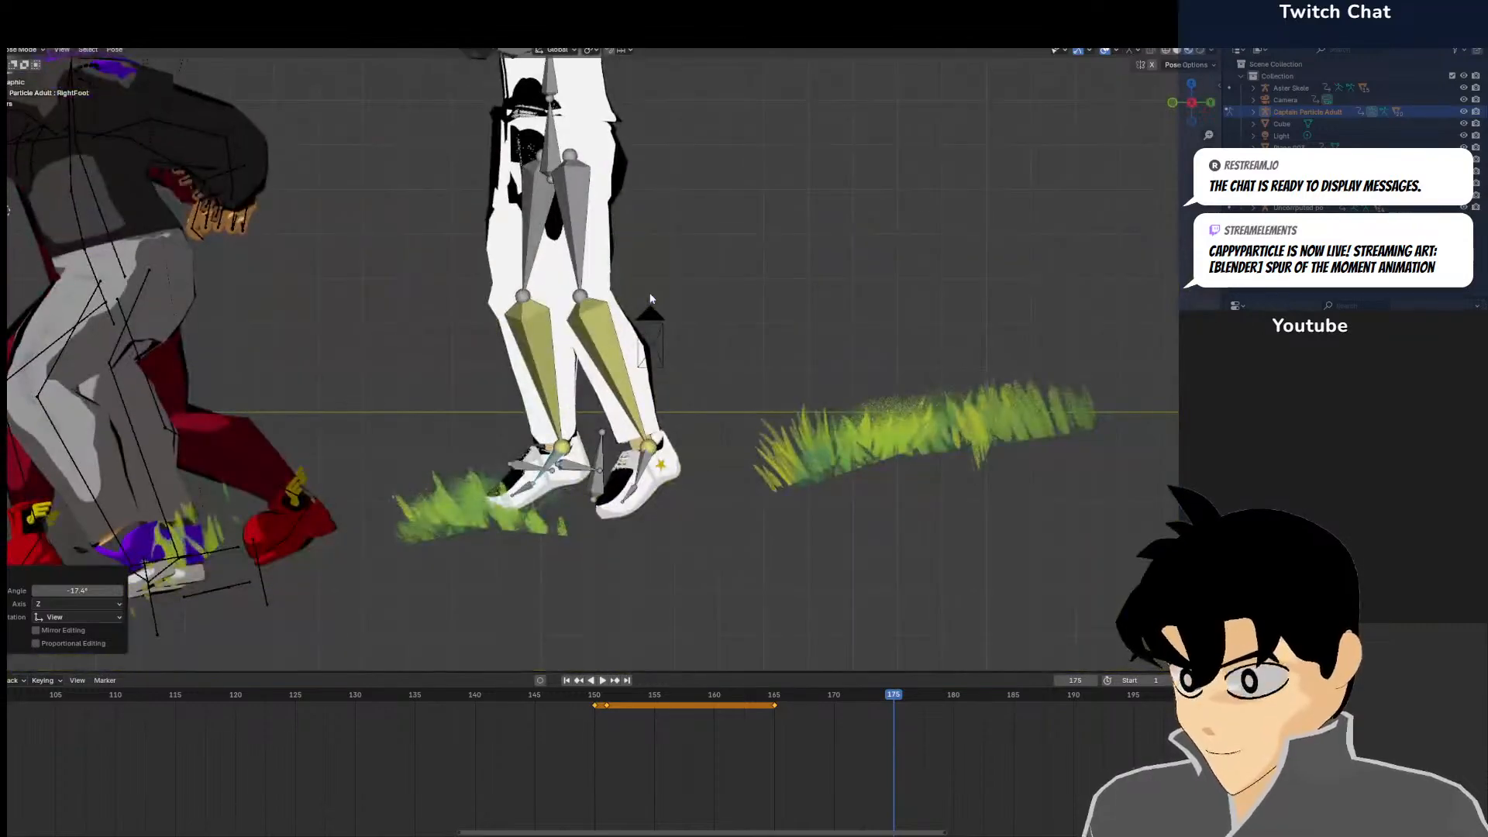
# Rotate Captain Particle's left upper and lower leg bones to straighten the left leg for the landing
pyautogui.click(578, 217)
pyautogui.press('r')
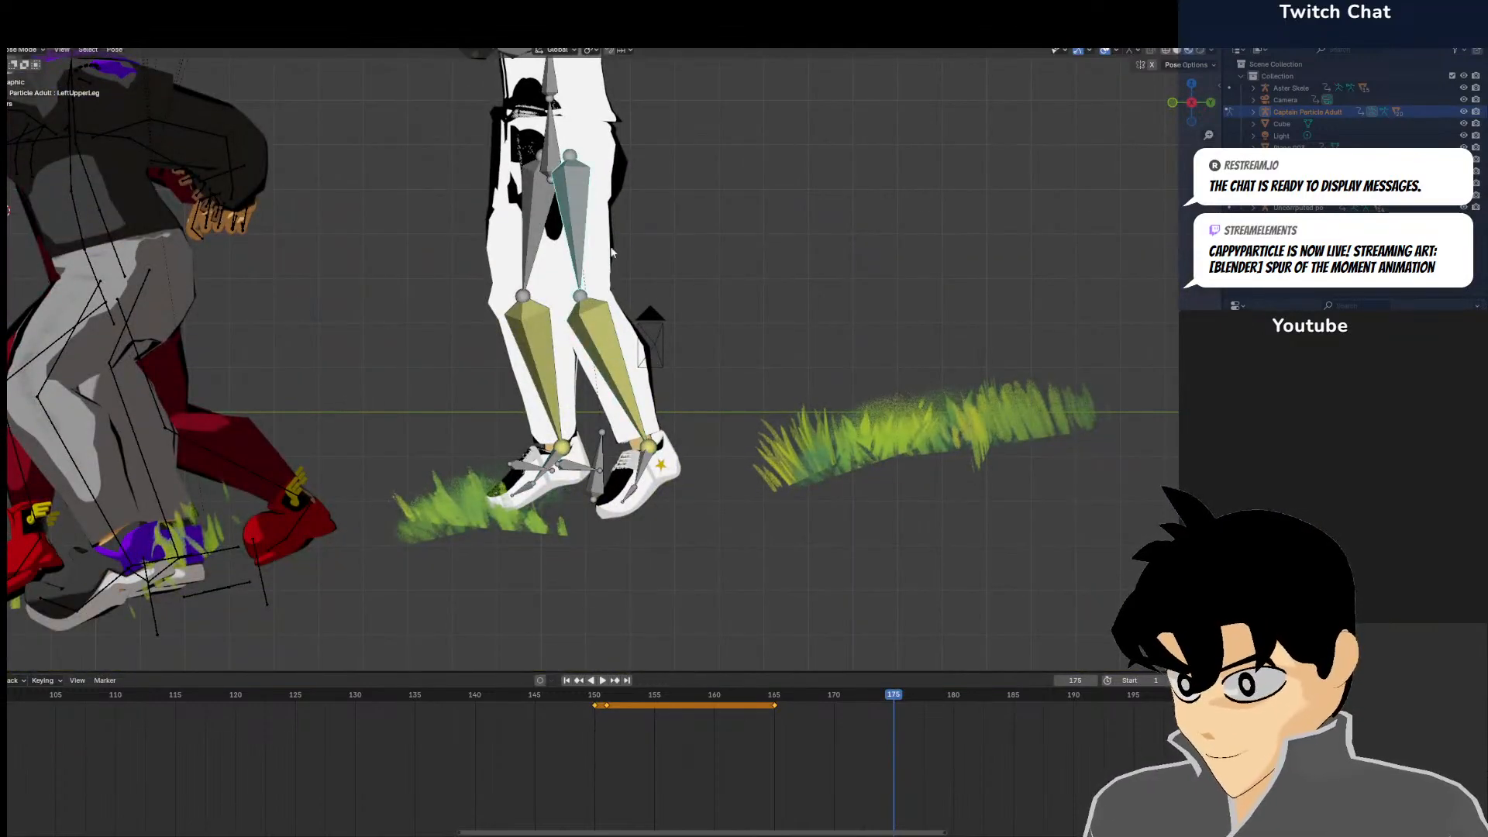
pyautogui.click(634, 250)
pyautogui.click(638, 353)
pyautogui.press('r')
pyautogui.click(618, 366)
pyautogui.moveTo(618, 365); pyautogui.dragTo(709, 299, button='middle')
pyautogui.press('r')
pyautogui.click(805, 273)
pyautogui.press('r')
pyautogui.click(768, 320)
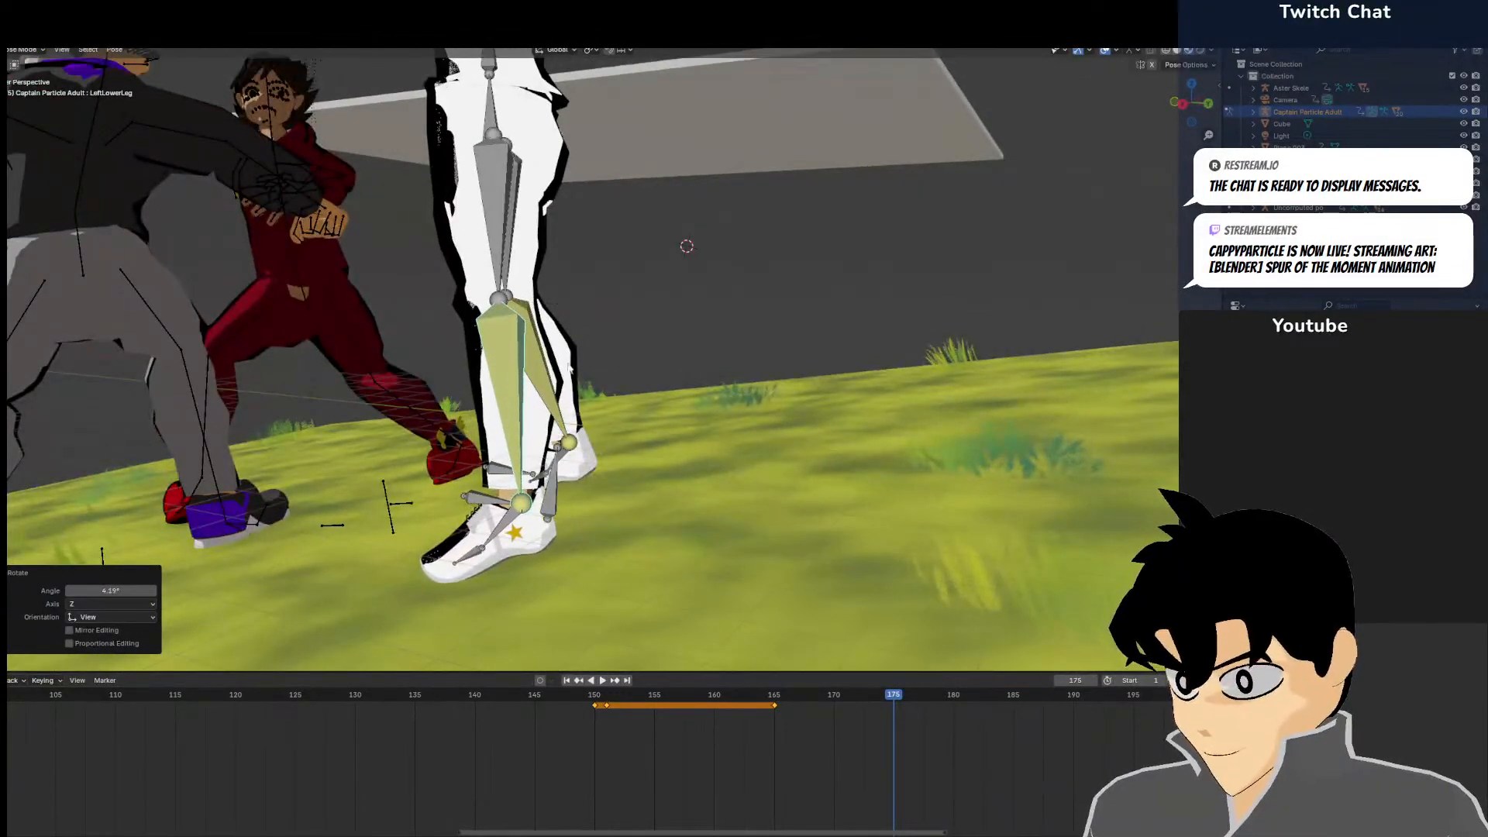
# Rotate Captain Particle's right lower leg about 13° and fine-tune it by about 2° in the opposite direction
pyautogui.click(535, 352)
pyautogui.press('r')
pyautogui.click(620, 355)
pyautogui.press('KP_0')
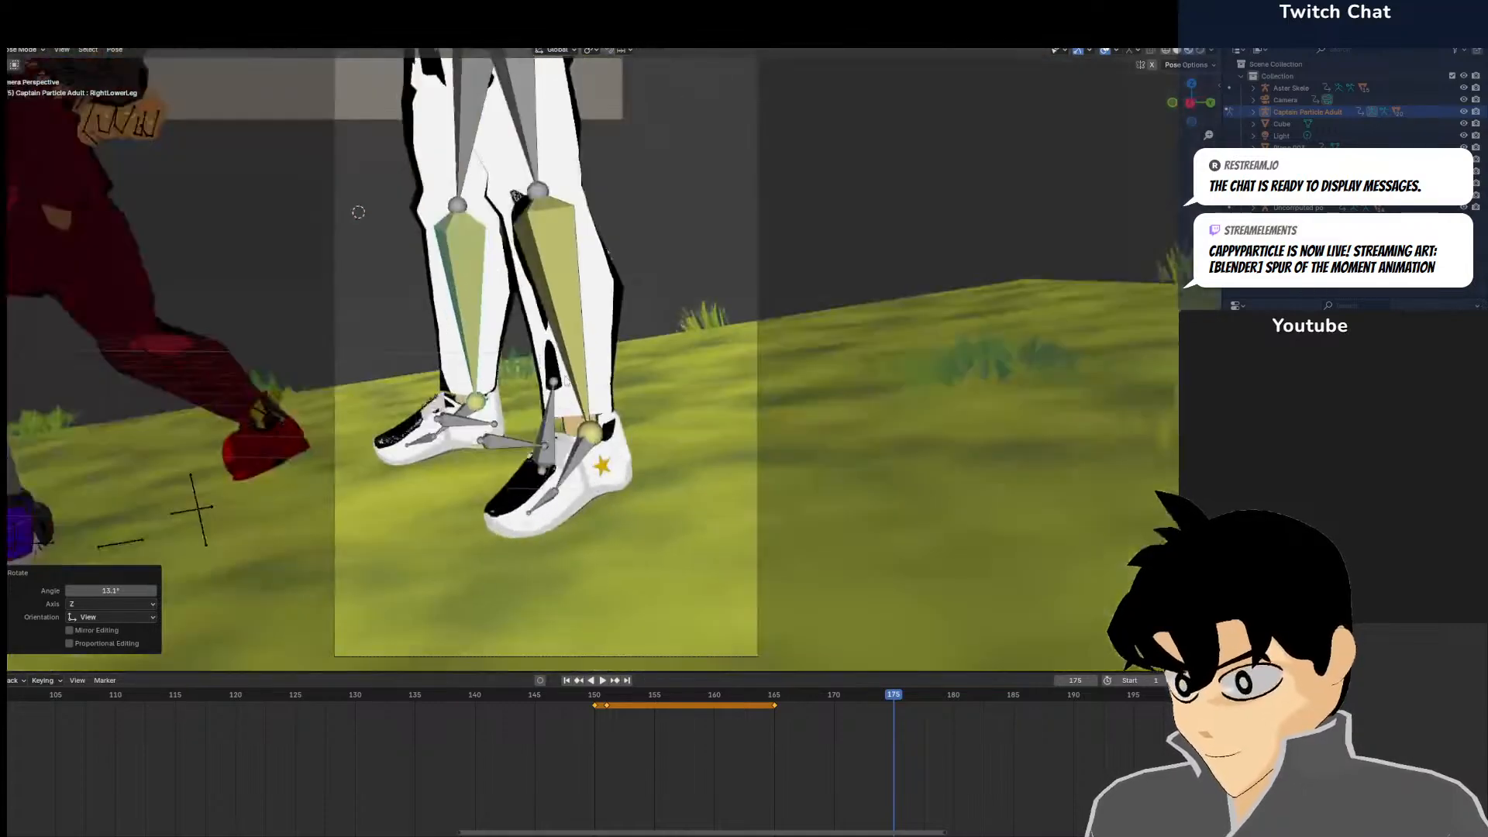
pyautogui.moveTo(577, 391); pyautogui.dragTo(891, 322, button='middle')
pyautogui.press('r')
pyautogui.click(905, 313)
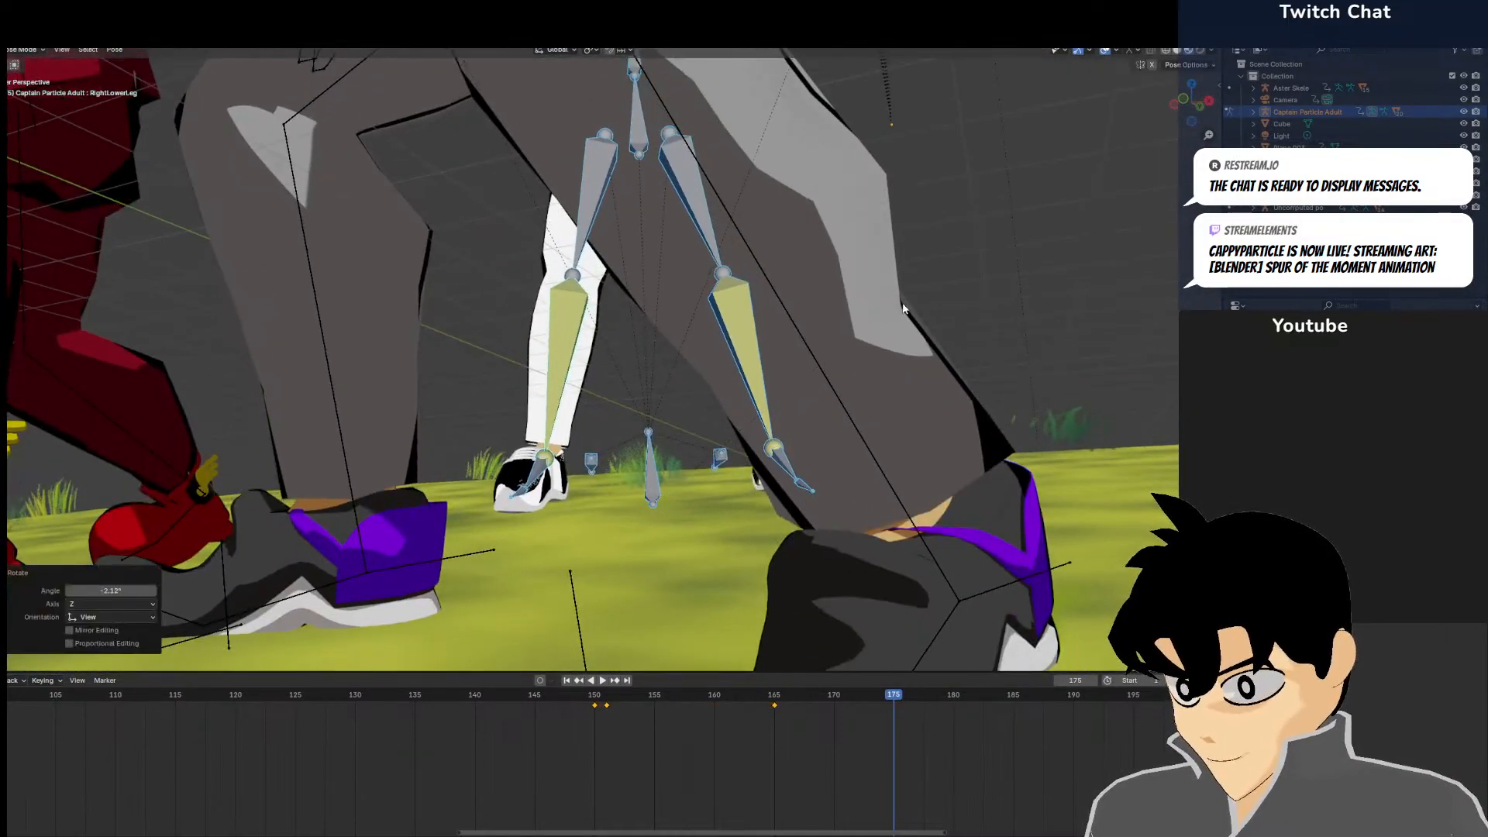
# Lower Captain Particle's whole pose about 0.33 m so his shoes meet the grass in the camera view
pyautogui.press('g')
pyautogui.click(899, 345)
pyautogui.press('KP_0')
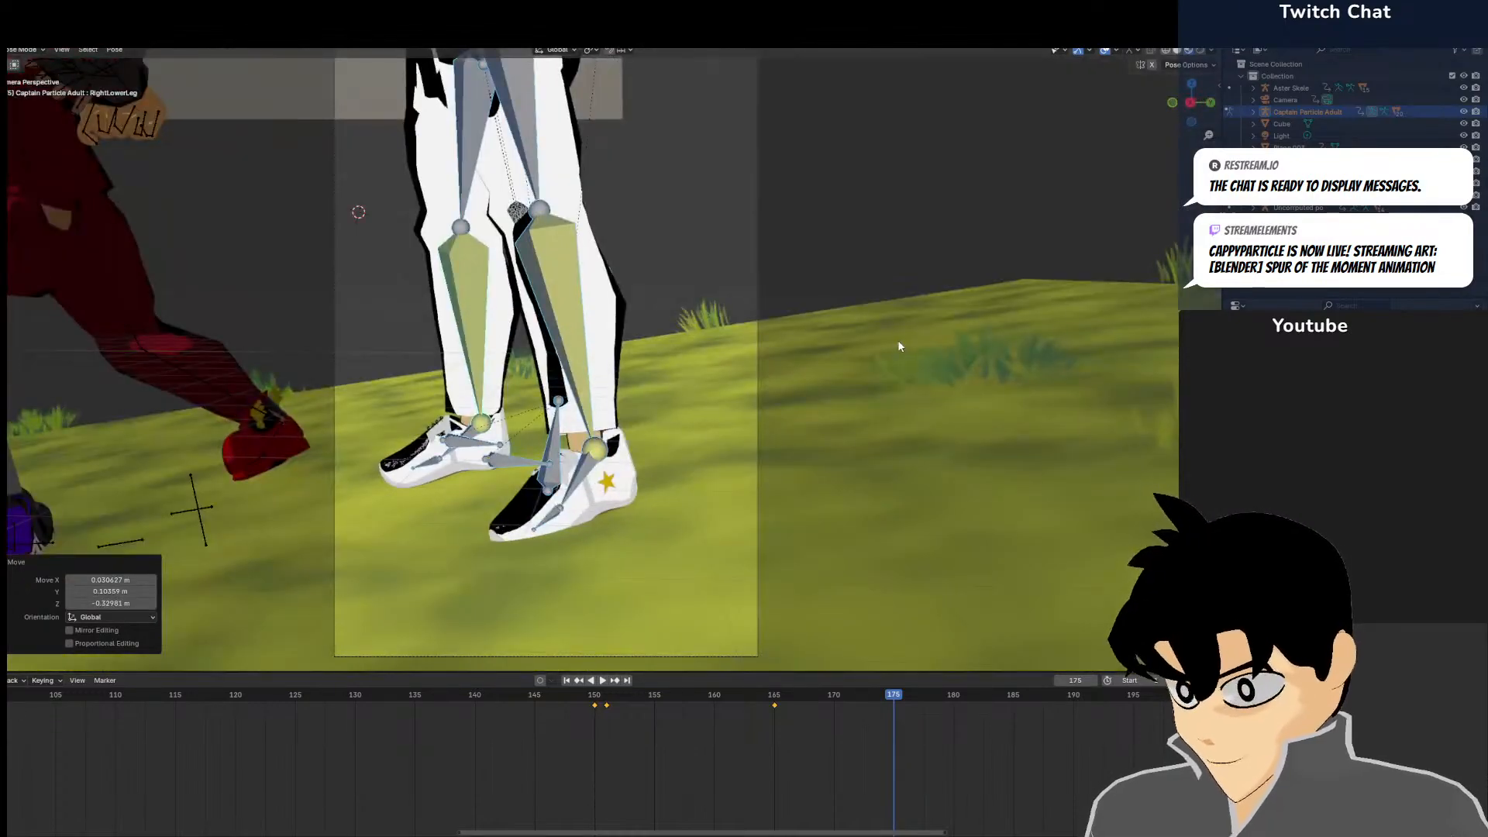
# Rotate Captain Particle's left foot about 9° and his left lower leg about 4° to adjust the planted stance
pyautogui.click(546, 472)
pyautogui.moveTo(546, 471); pyautogui.dragTo(697, 438, button='middle')
pyautogui.press('r')
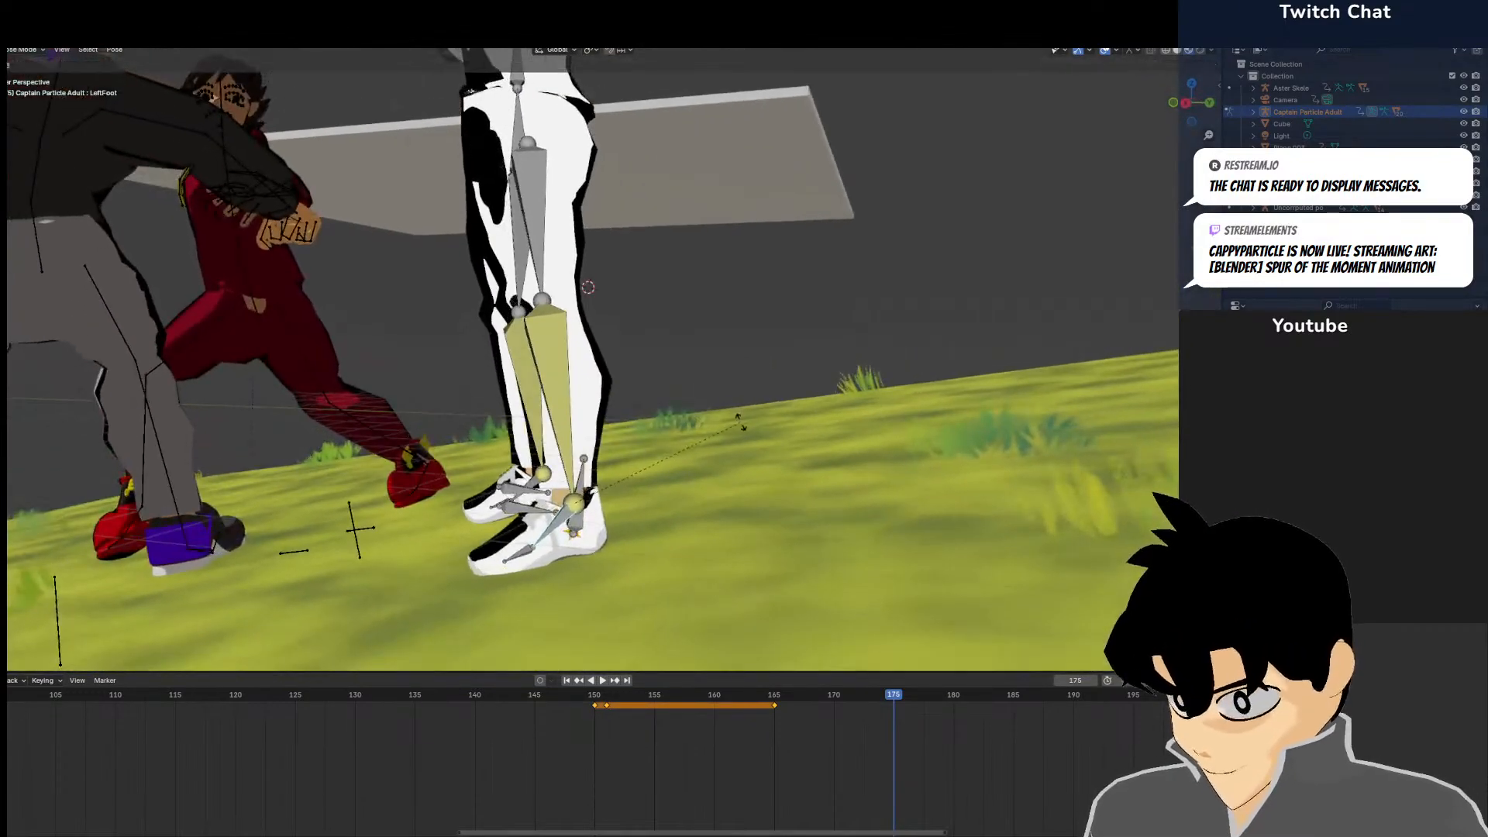
pyautogui.click(734, 436)
pyautogui.press('KP_0')
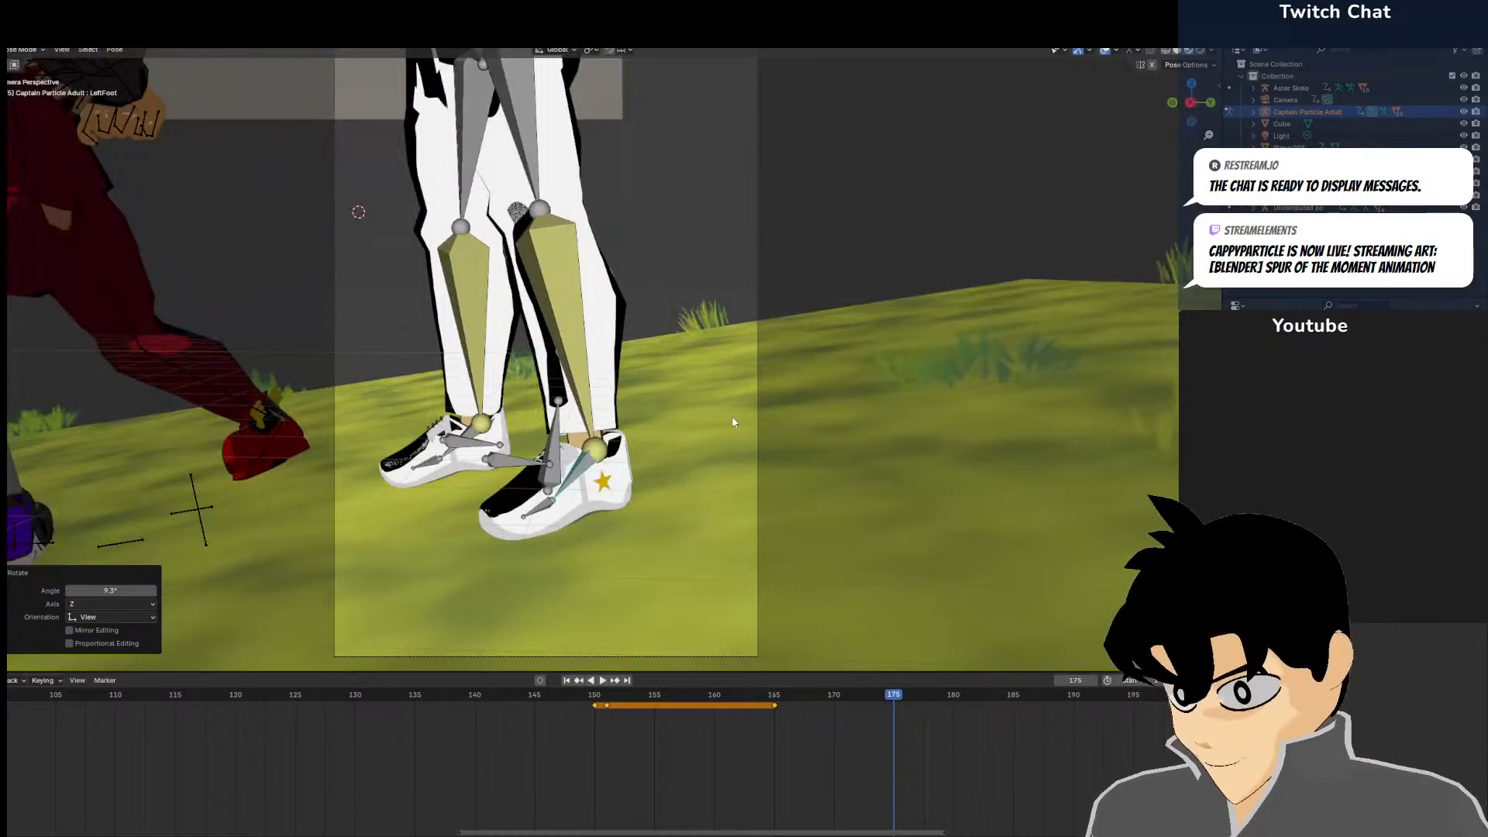
pyautogui.click(613, 359)
pyautogui.press('r')
pyautogui.click(615, 366)
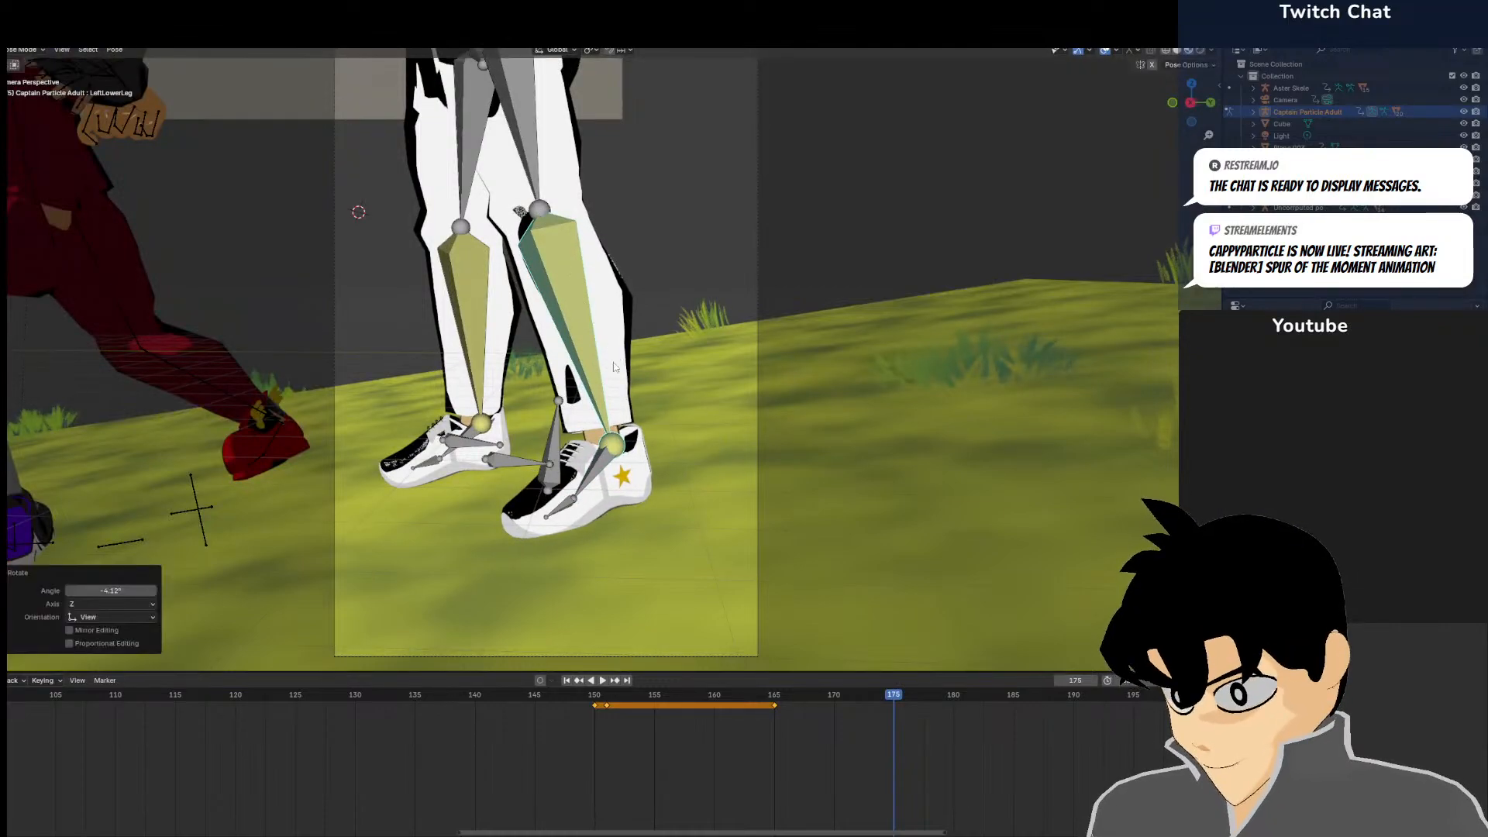
pyautogui.moveTo(612, 296); pyautogui.dragTo(667, 460, button='middle')
pyautogui.press('KP_0')
# Select all of Captain Particle's bones and insert keyframes for the landing pose at frame 175
pyautogui.scroll(2, 666, 460)
pyautogui.press('z')
pyautogui.press('Escape')
pyautogui.press('a')
pyautogui.press('i')
# Play the animation from frame 143 through the cut to review Captain Particle's drop and landing
pyautogui.moveTo(701, 695); pyautogui.dragTo(510, 695)
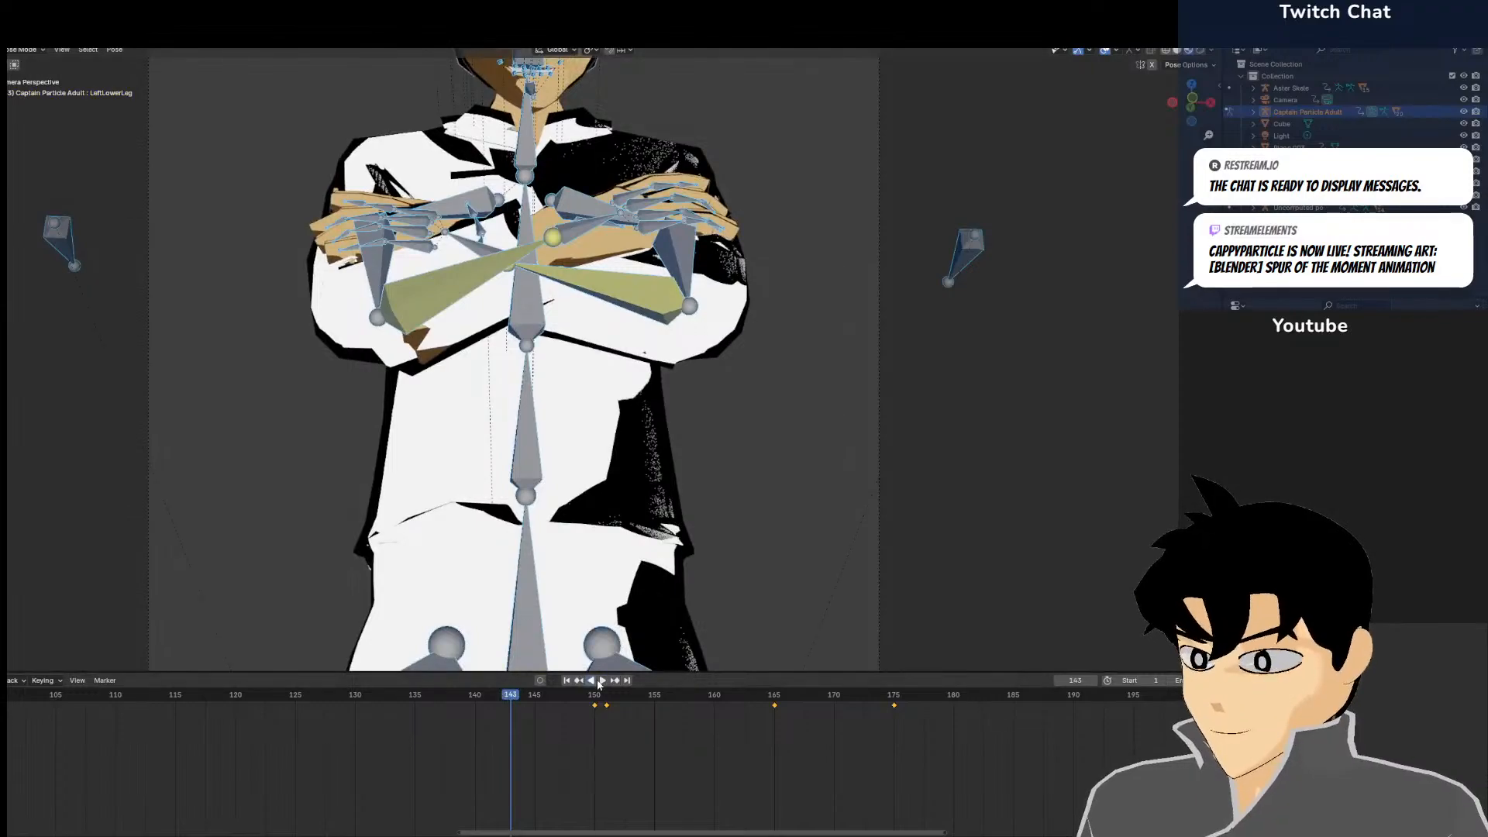
pyautogui.click(601, 680)
pyautogui.scroll(-4, 643, 453)
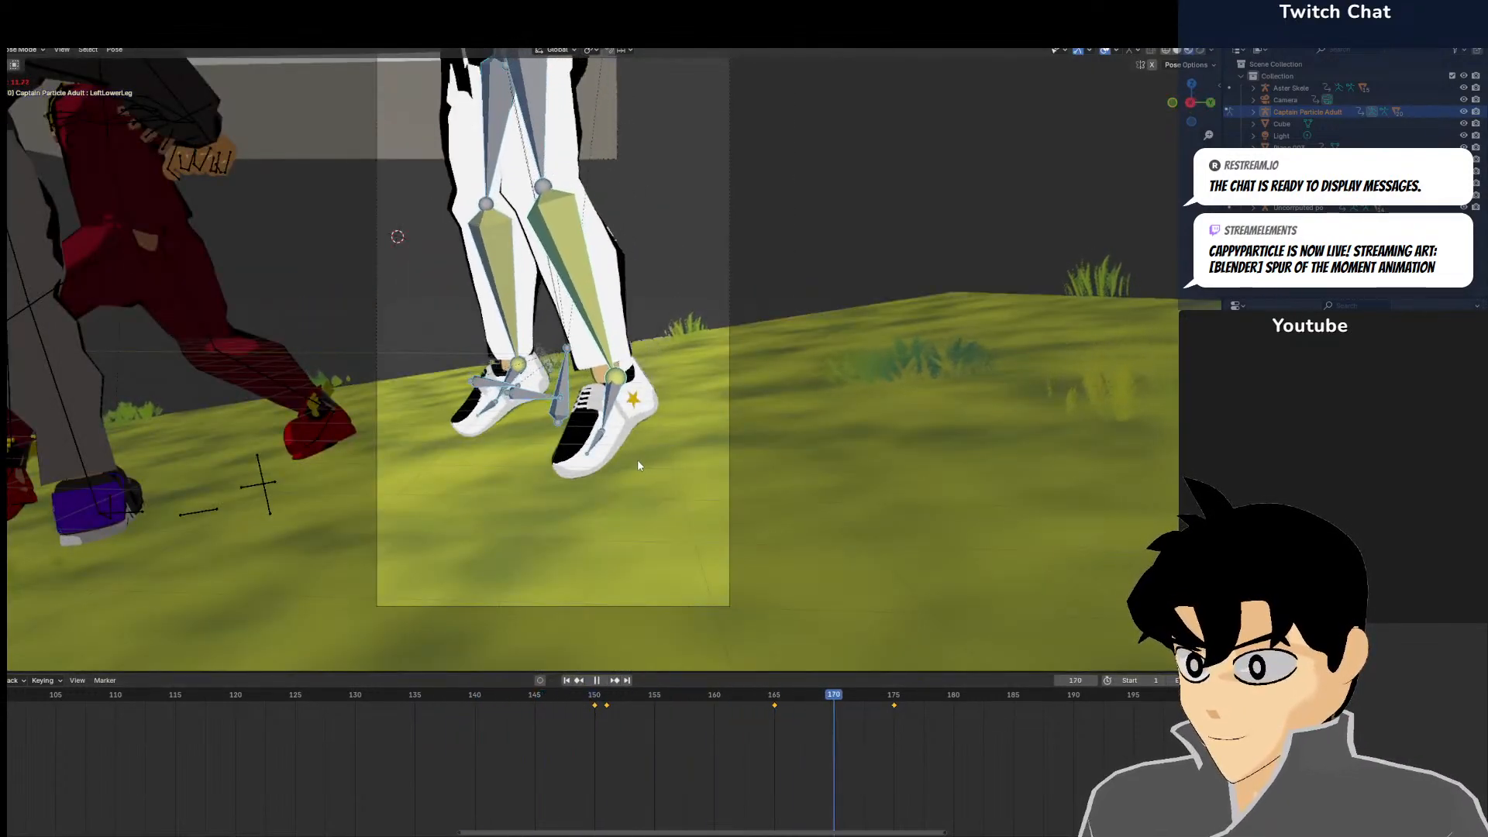
pyautogui.click(796, 716)
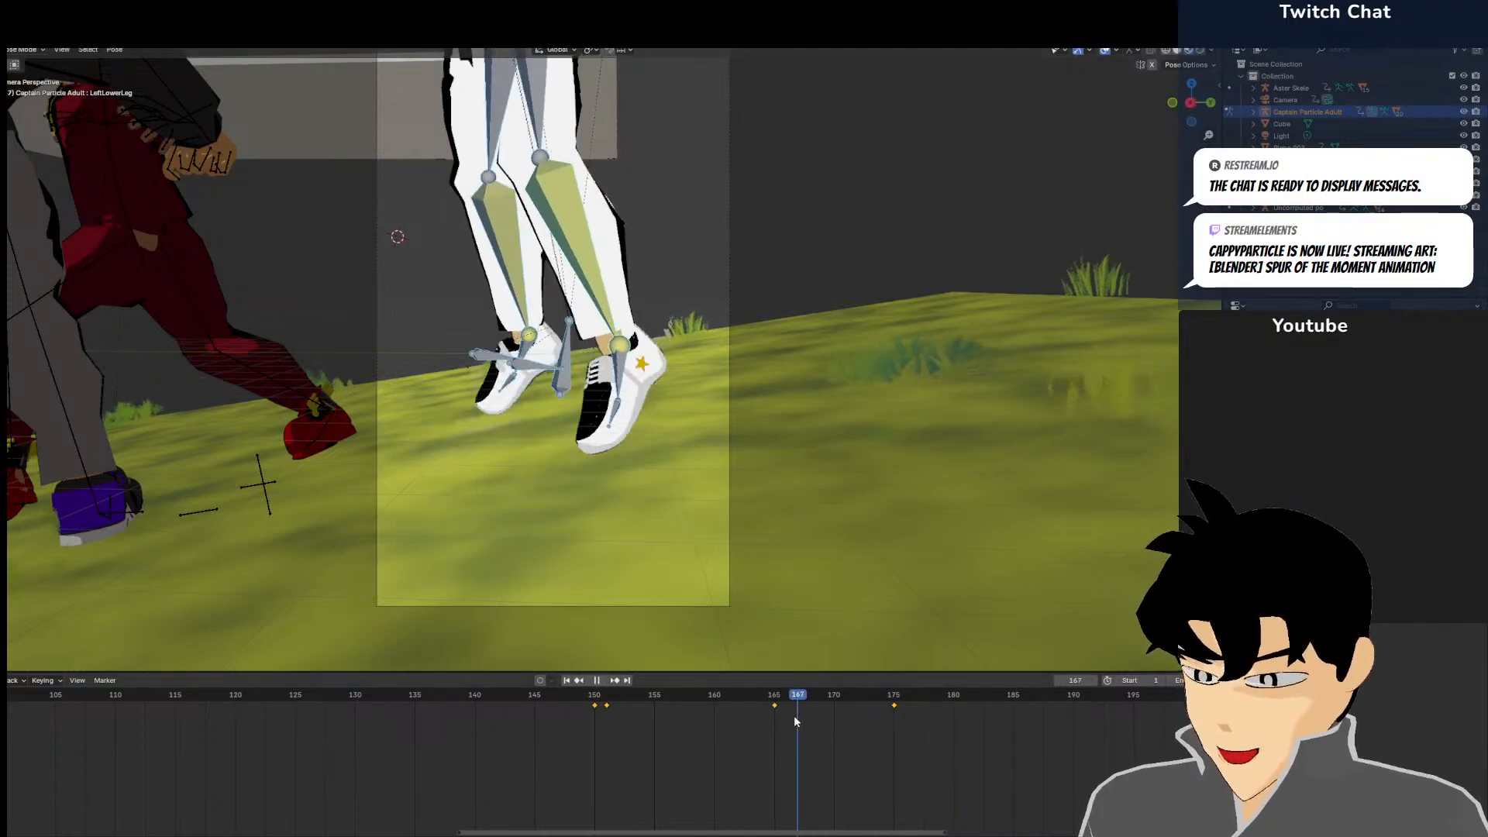
pyautogui.press('space')
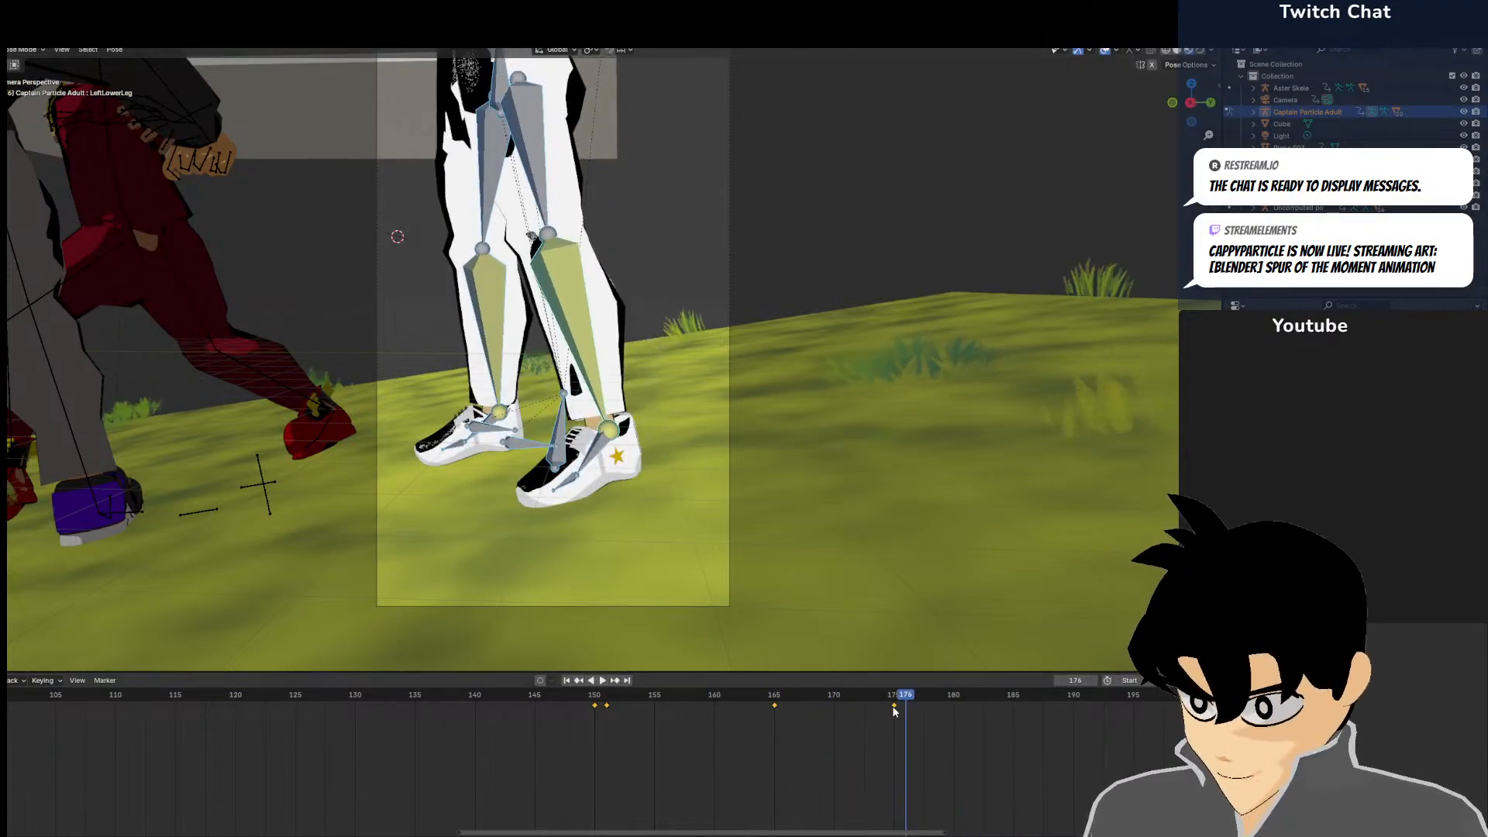
# Shift Captain Particle's landing keyframes to frame 169 and replay the faster drop
pyautogui.moveTo(891, 706); pyautogui.dragTo(625, 680)
pyautogui.click(606, 680)
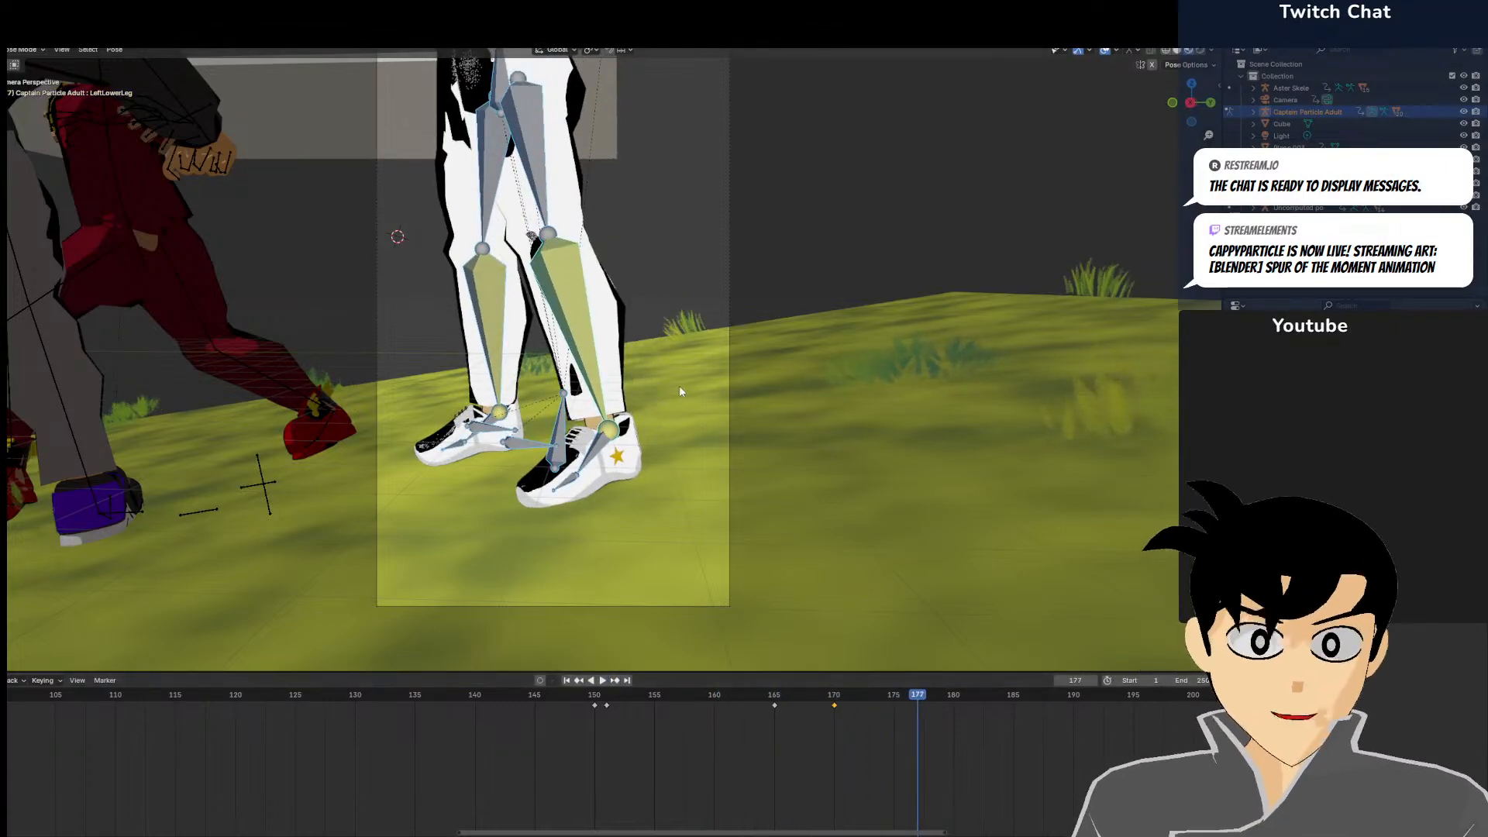
pyautogui.moveTo(833, 705); pyautogui.dragTo(822, 706)
pyautogui.click(717, 714)
pyautogui.press('space')
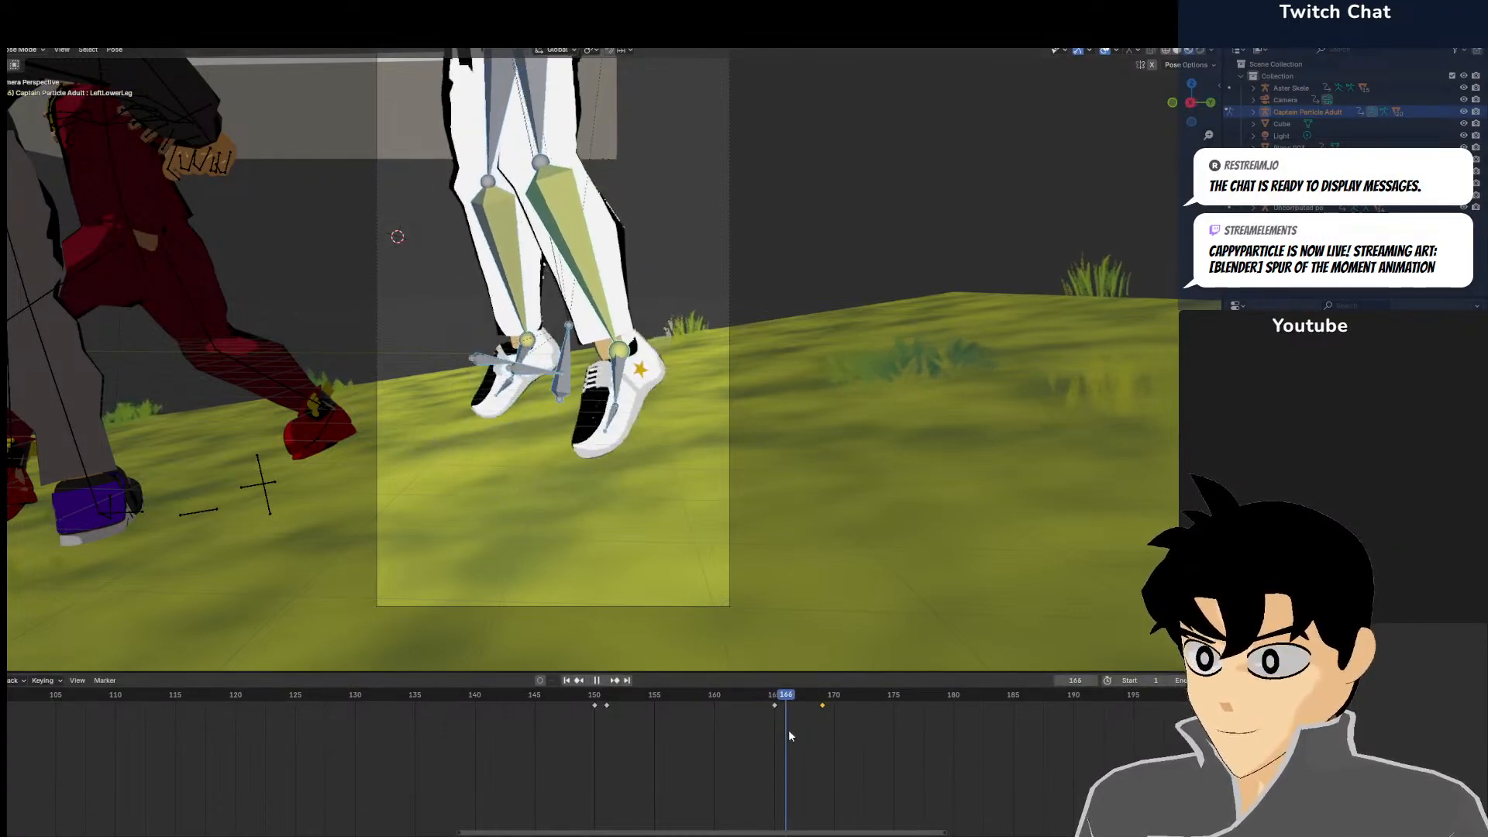
pyautogui.click(784, 719)
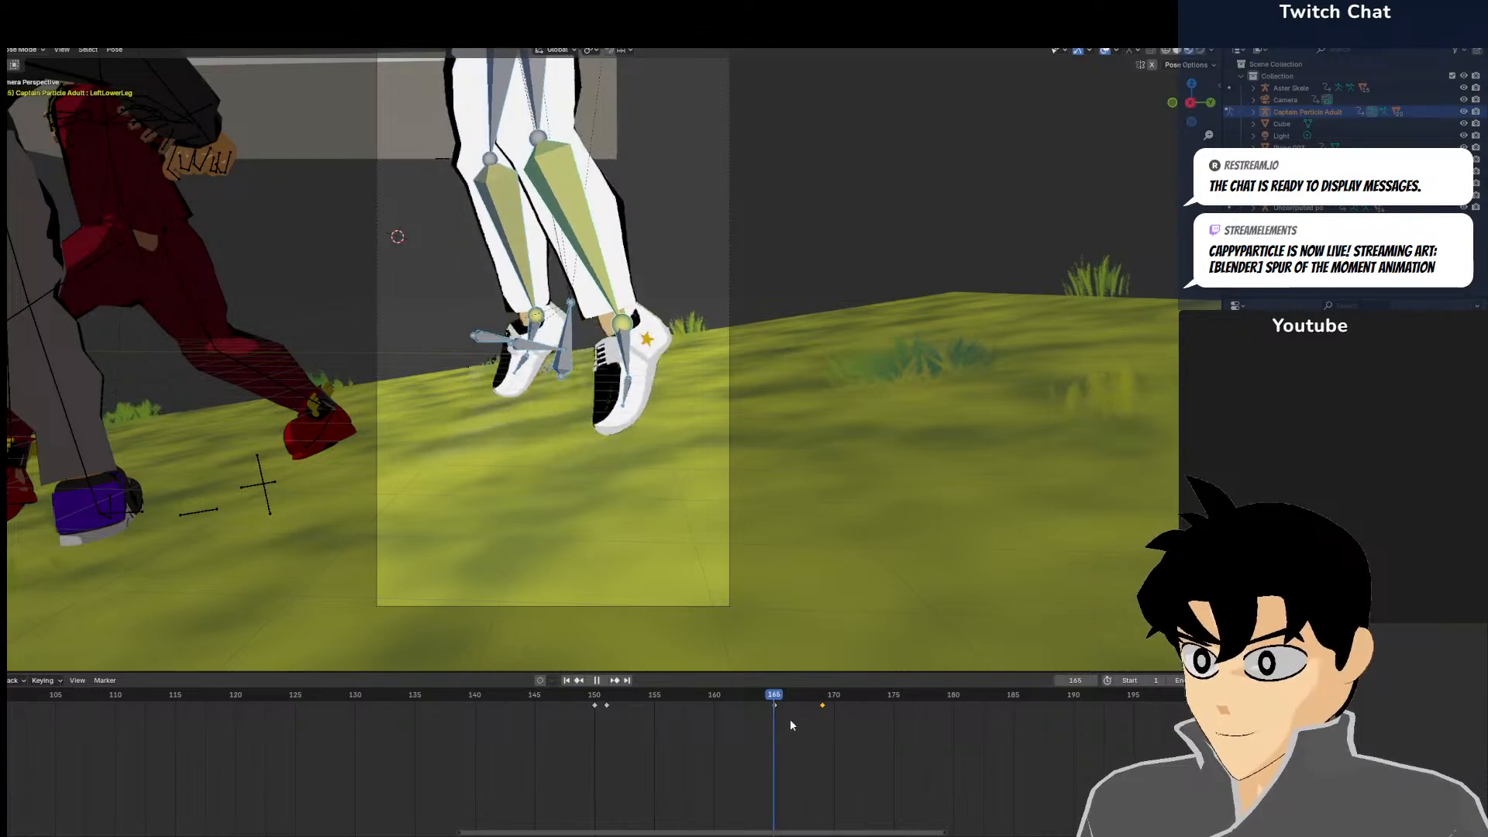
pyautogui.press('space')
# At frame 169, shift Captain Particle's whole landing pose about 0.72 m along Y and 0.17 m up, and check its placement
pyautogui.click(535, 225)
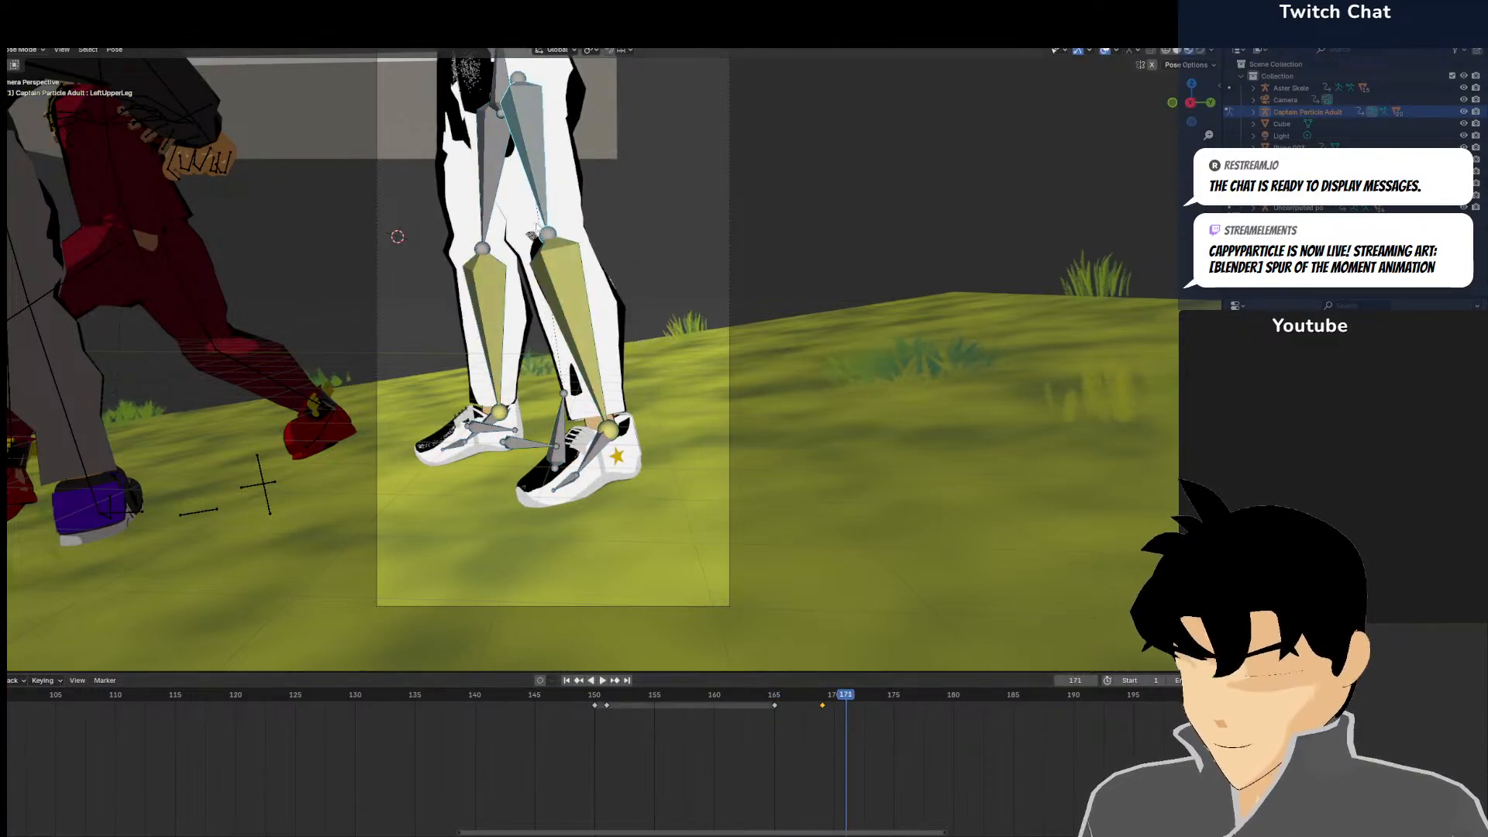
pyautogui.click(823, 733)
pyautogui.press('space')
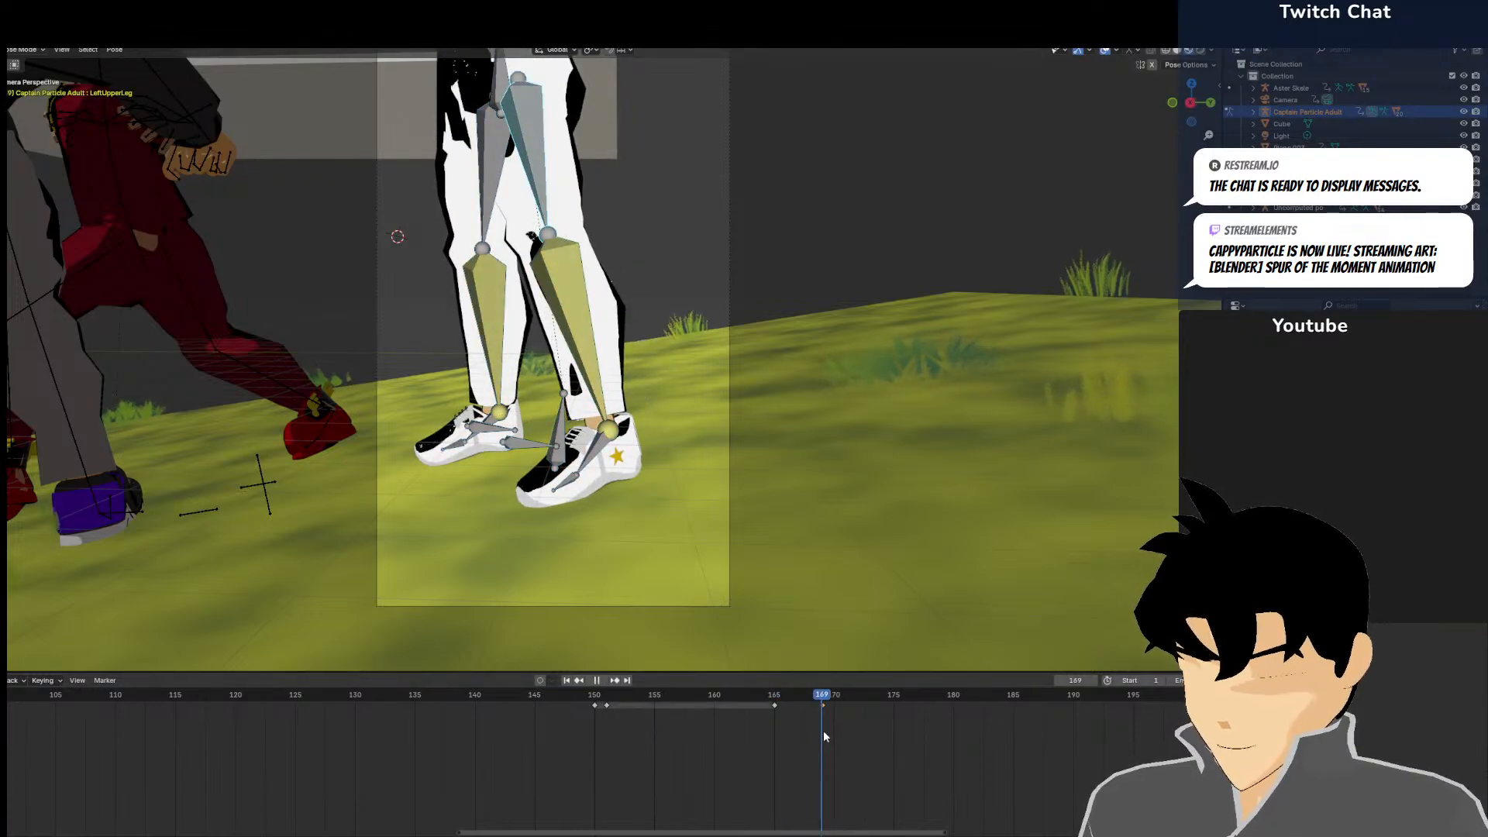
pyautogui.press('space')
pyautogui.press('g')
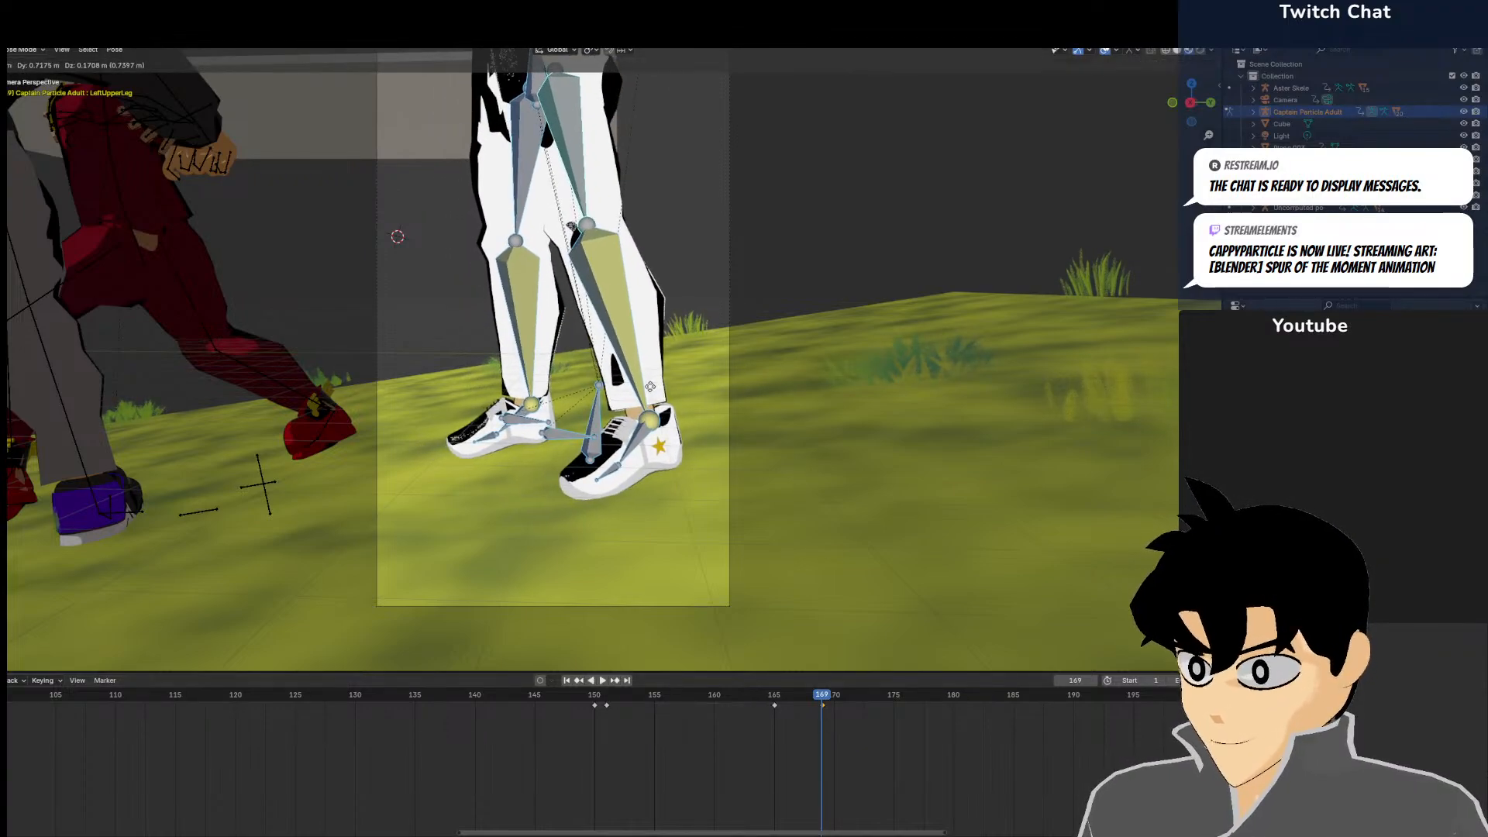
pyautogui.click(651, 386)
pyautogui.moveTo(806, 736); pyautogui.dragTo(837, 747)
pyautogui.moveTo(774, 395); pyautogui.dragTo(988, 440, button='middle')
pyautogui.press('KP_0')
# Select the camera in Object Mode and insert a camera keyframe at frame 185
pyautogui.moveTo(872, 728); pyautogui.dragTo(1025, 718)
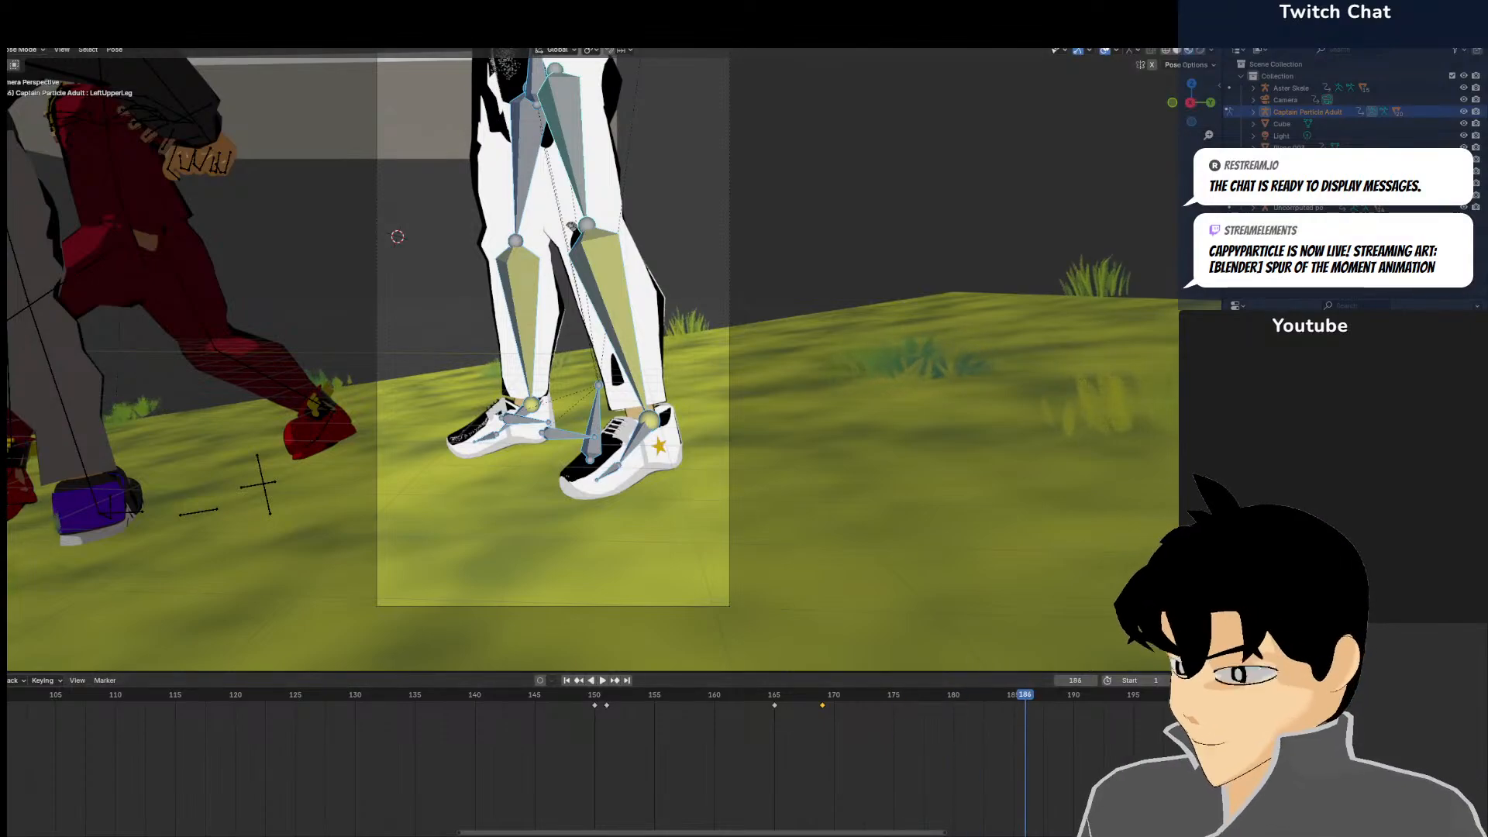
pyautogui.click(20, 52)
pyautogui.click(15, 65)
pyautogui.scroll(-1, 435, 189)
pyautogui.click(447, 242)
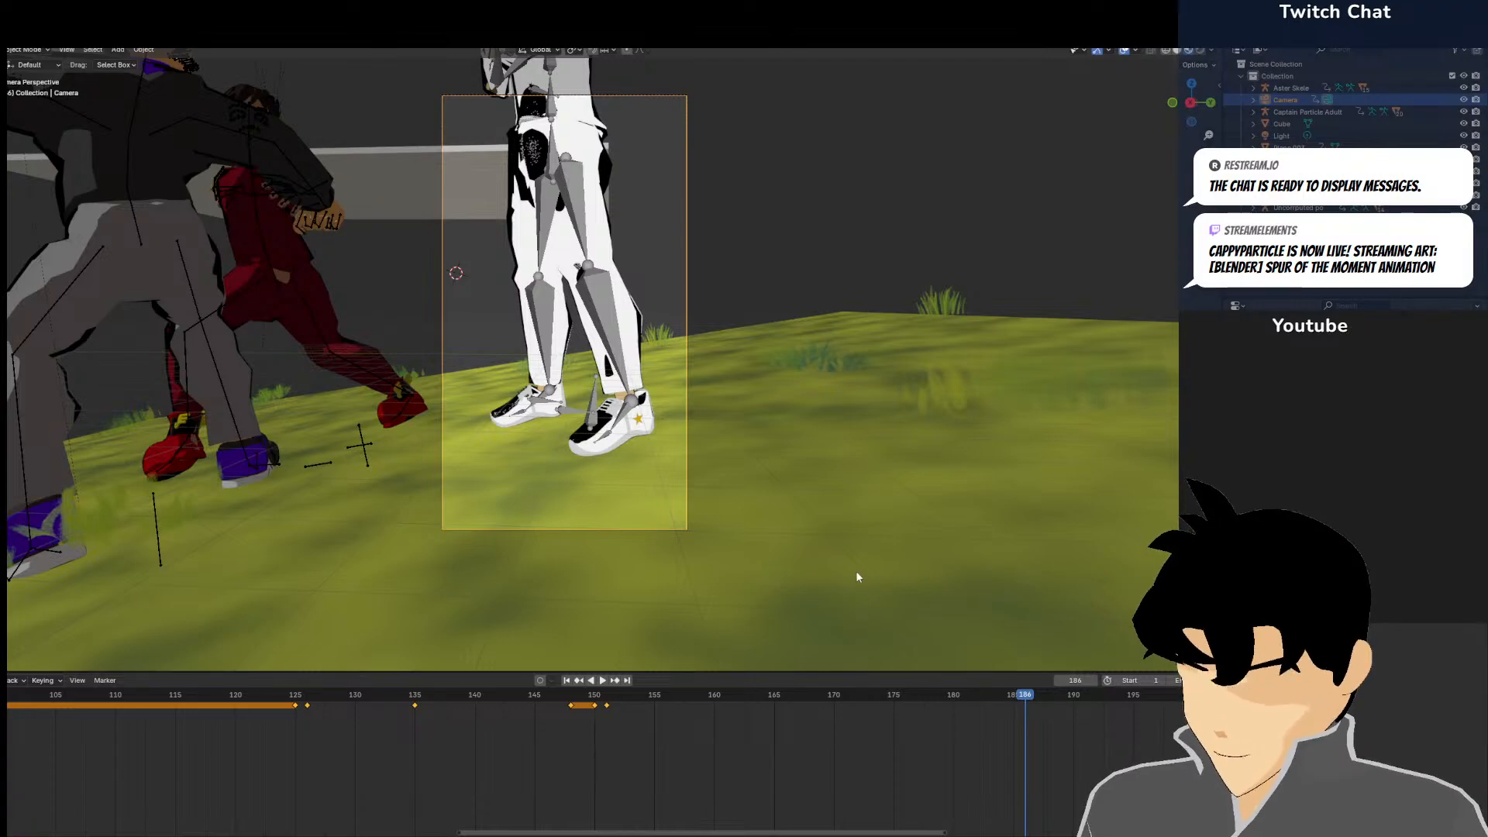
pyautogui.press('Left')
pyautogui.press('i')
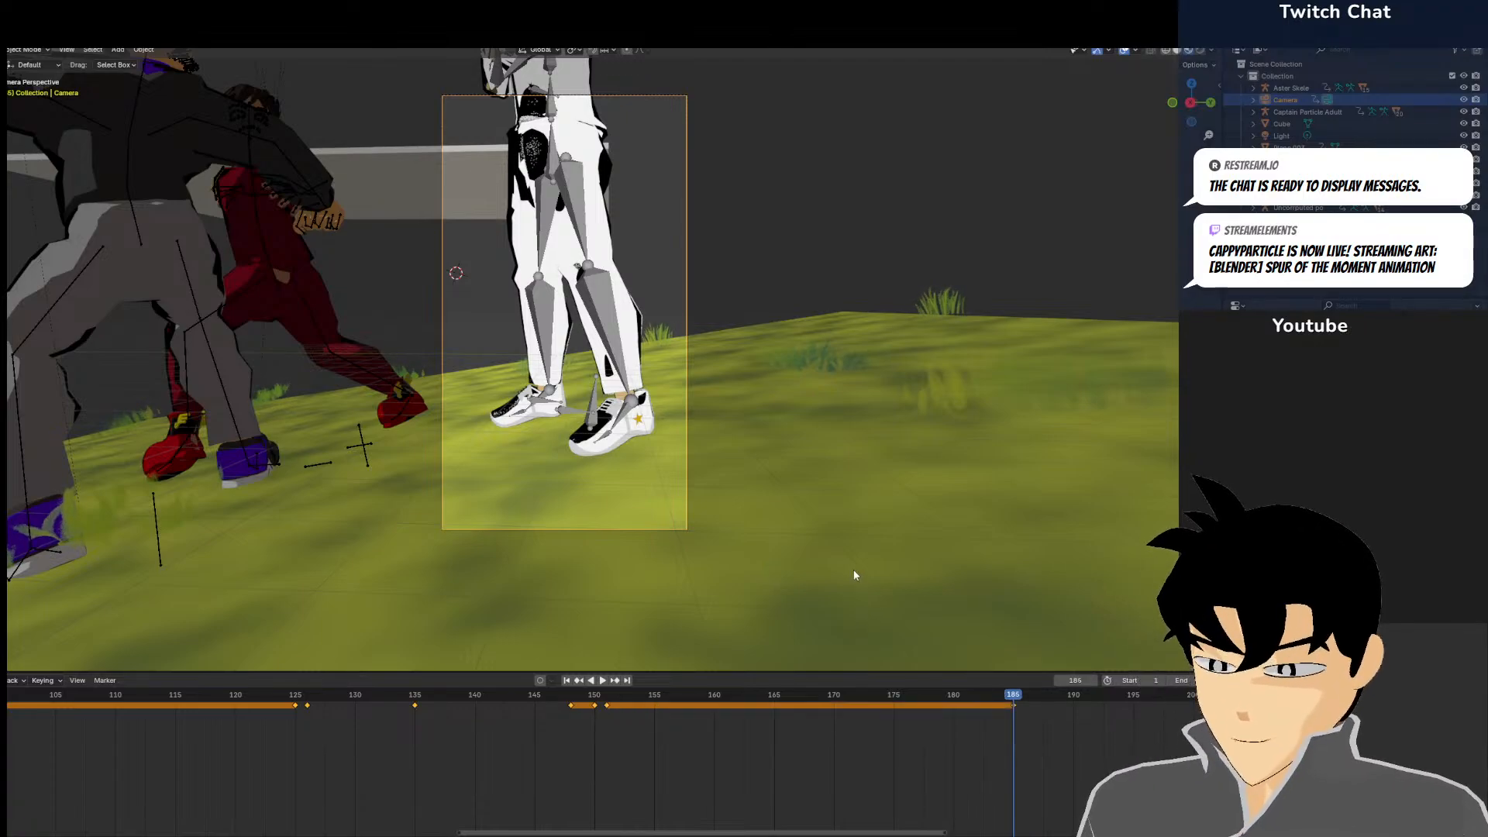
# Select Captain Particle's armature in Pose Mode and insert keyframes for all of his bones at frame 185
pyautogui.click(606, 316)
pyautogui.hotkey('ctrl', 'Tab')
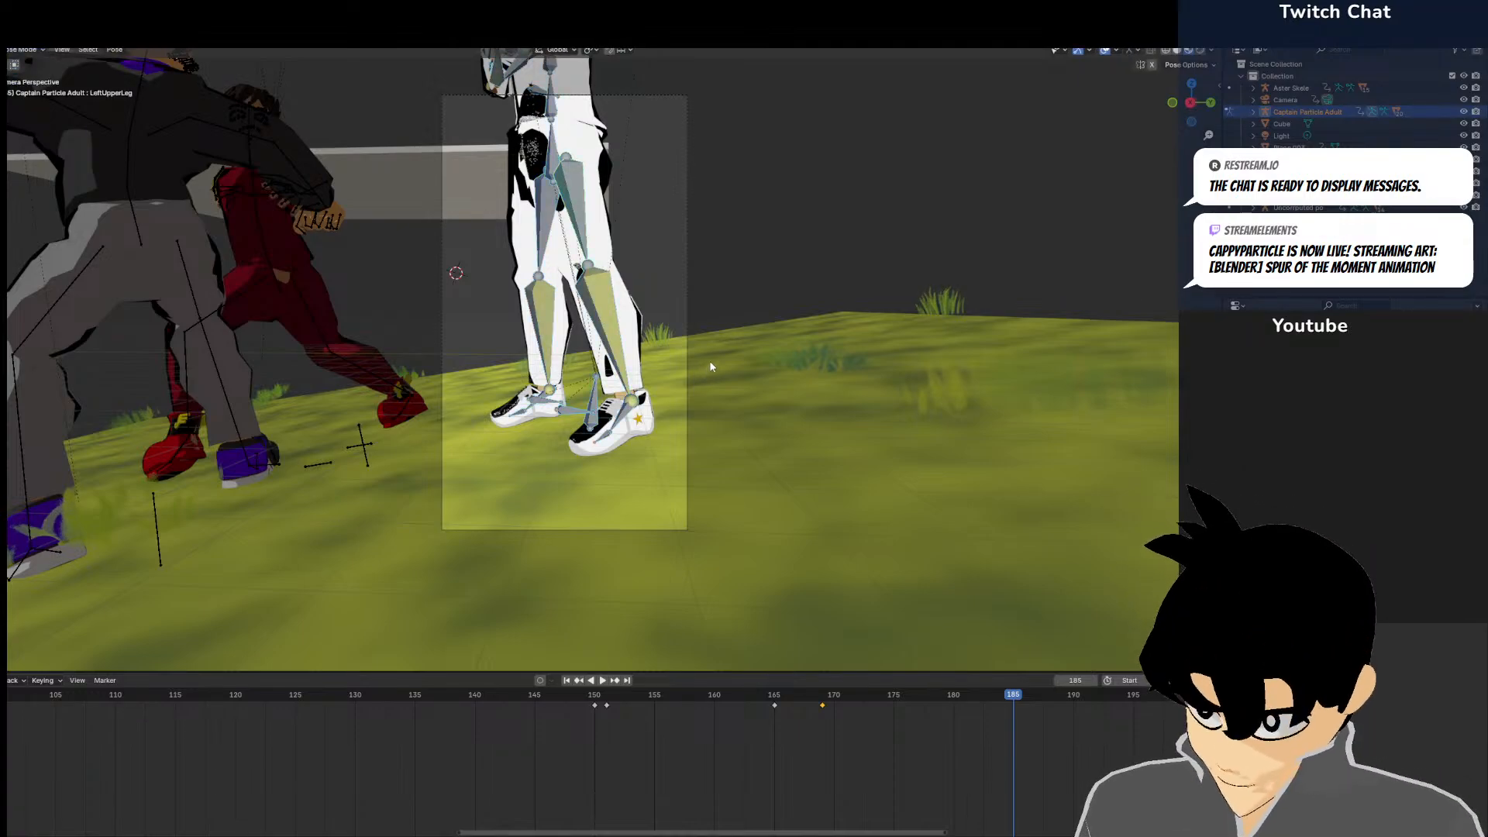
pyautogui.press('i')
# Return to Object Mode, select the Aster Skate armature, and enter Pose Mode with all of its bones selected
pyautogui.hotkey('ctrl', 'Tab')
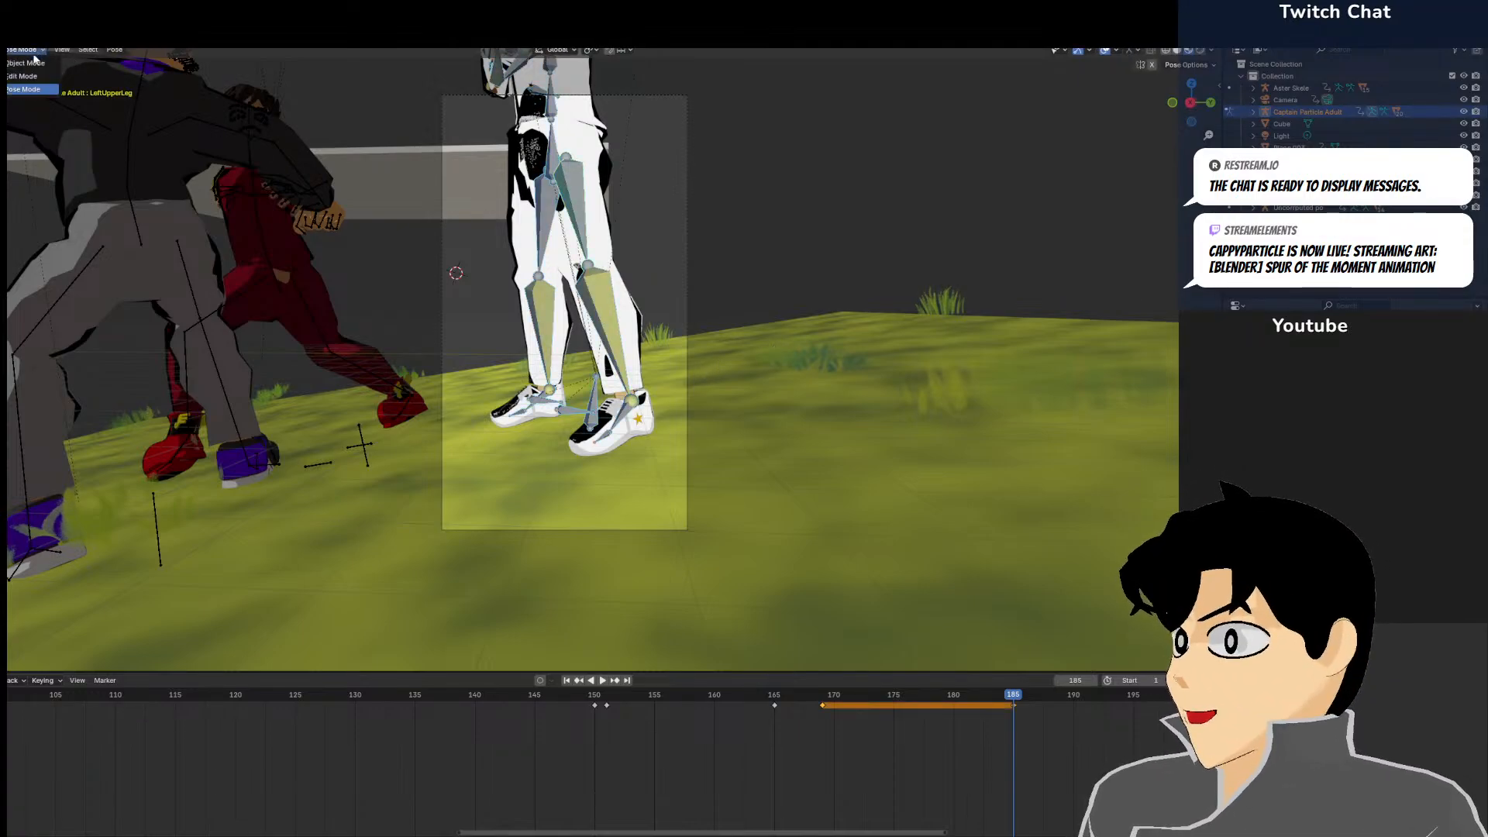
pyautogui.click(197, 270)
pyautogui.click(192, 276)
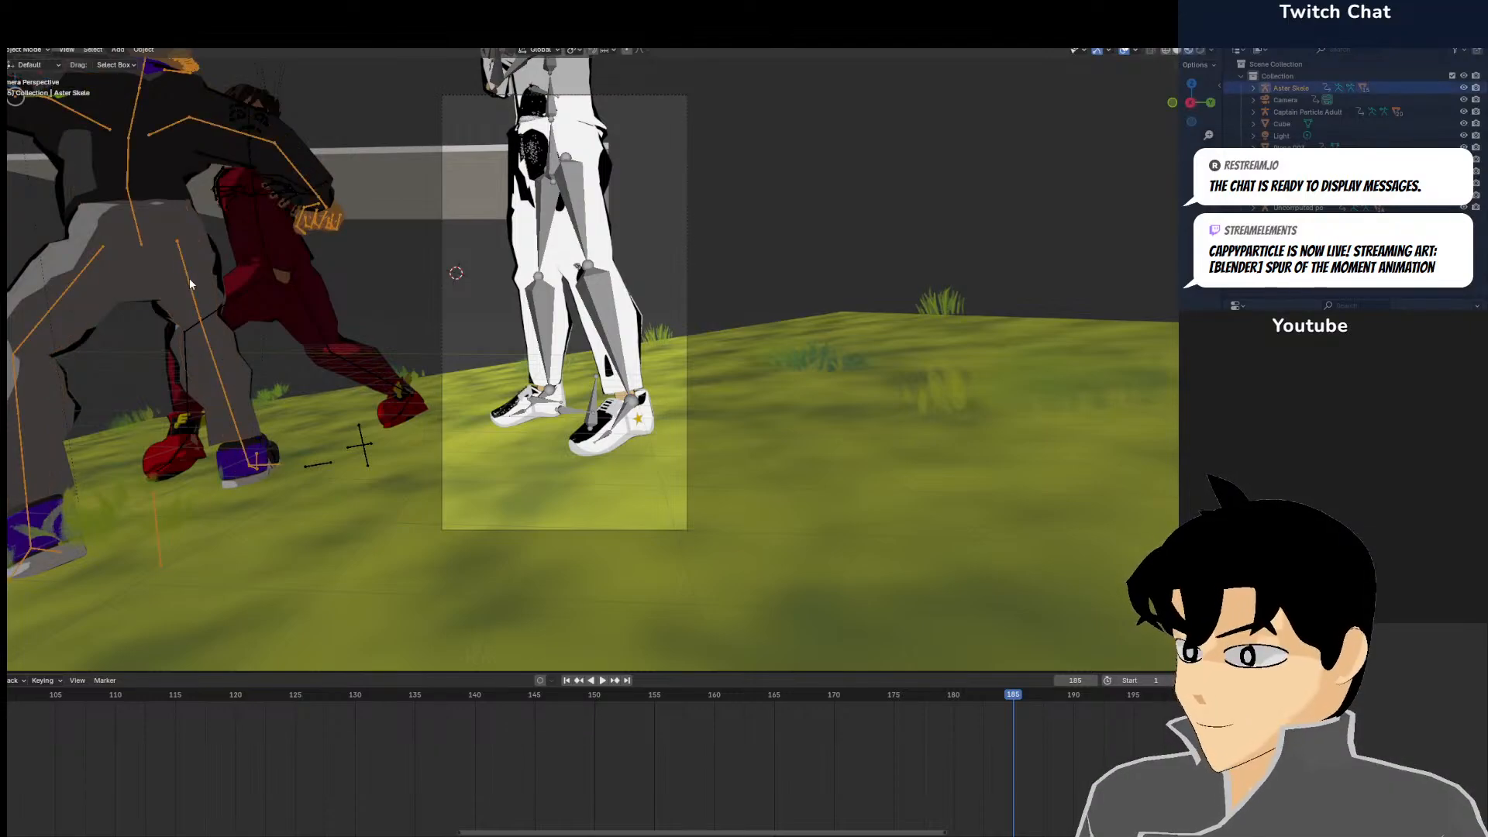
pyautogui.click(24, 49)
pyautogui.click(23, 89)
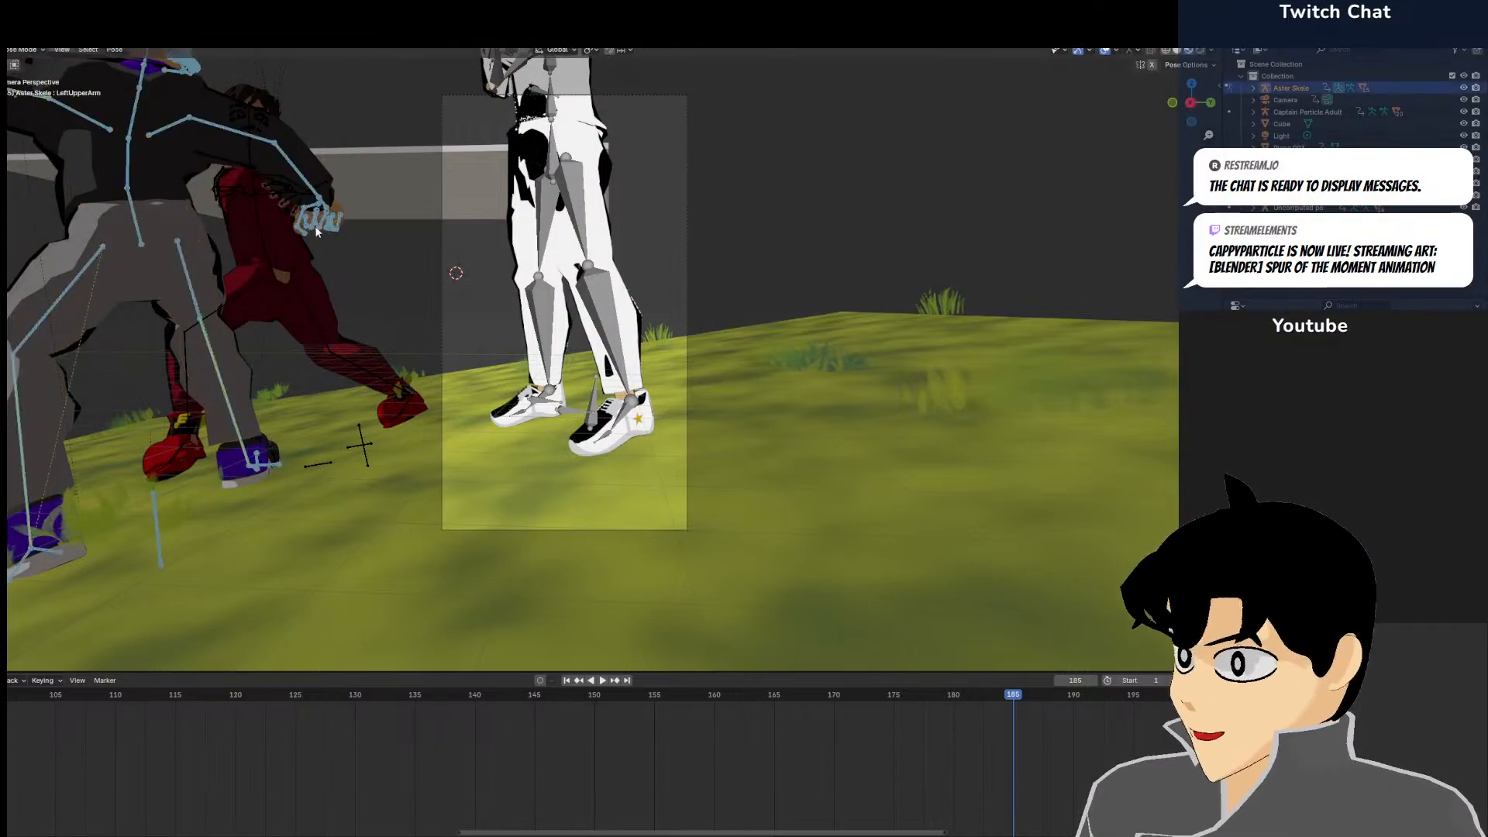
# Insert keyframes for all bones of the Aster Skate armature and of the red-suited character's armature at frame 185
pyautogui.press('i')
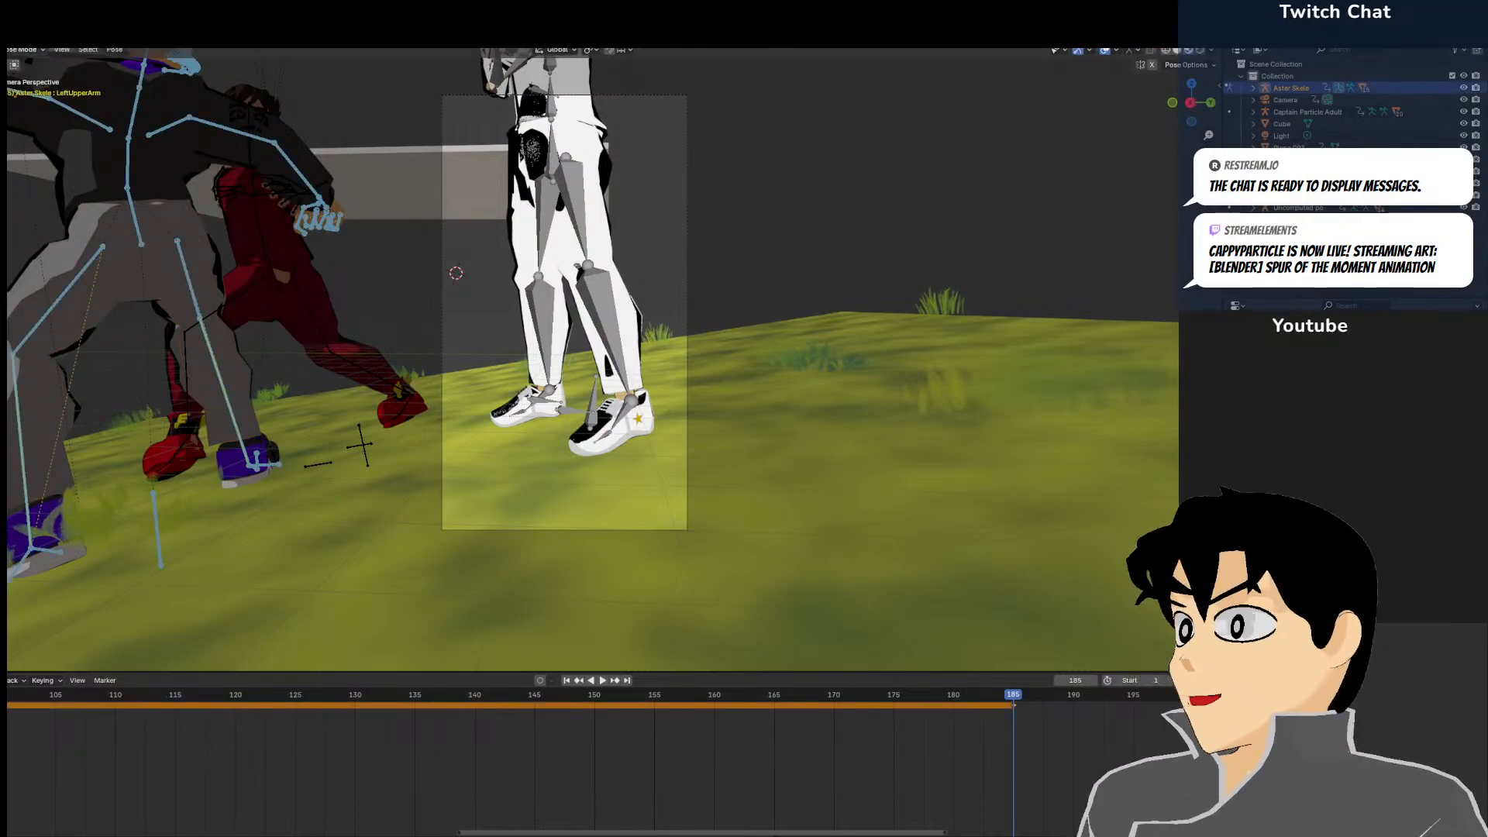
pyautogui.hotkey('ctrl', 'Tab')
pyautogui.click(310, 309)
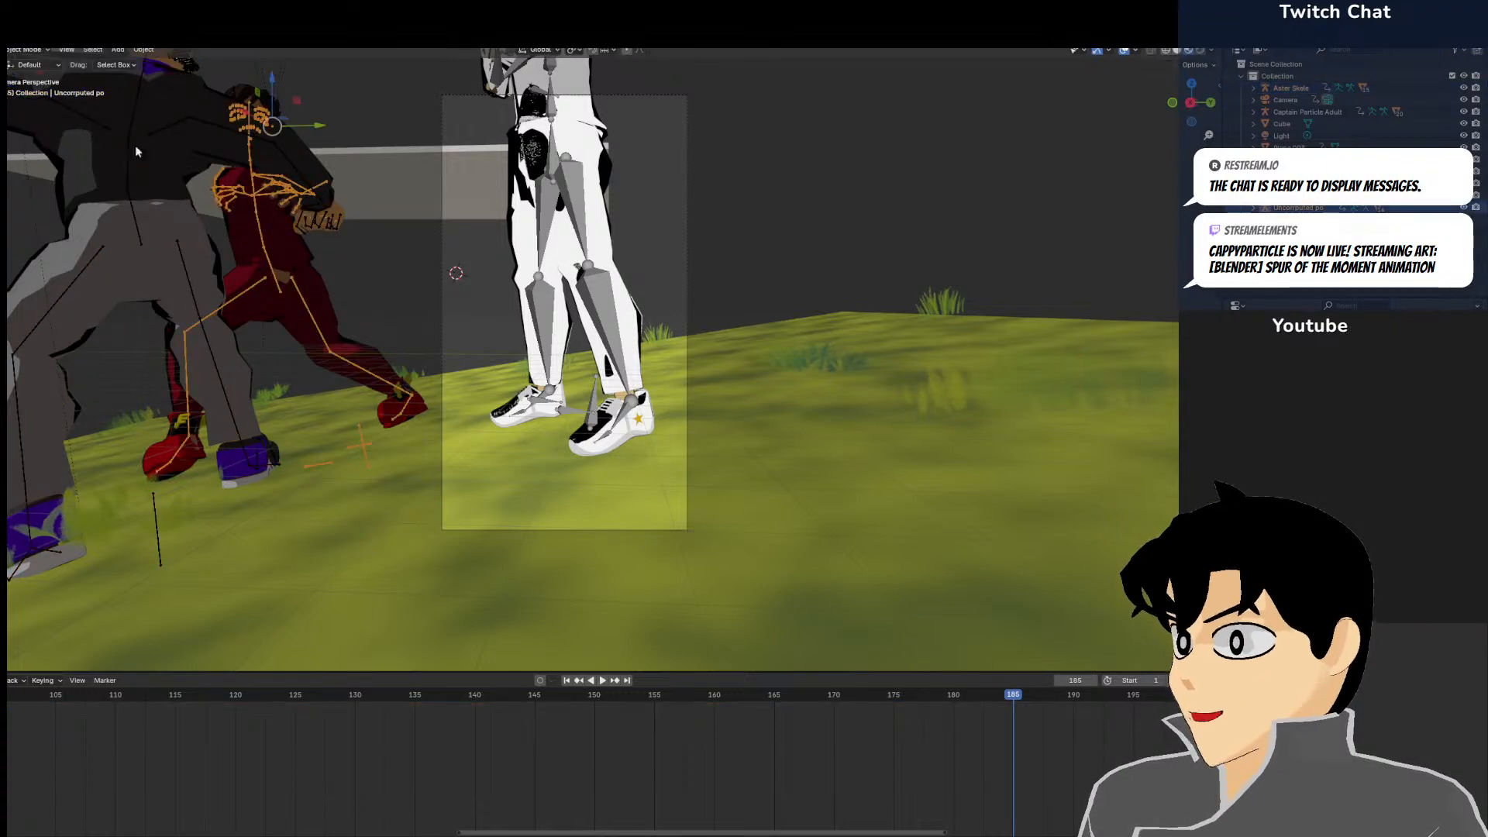
pyautogui.hotkey('ctrl', 'Tab')
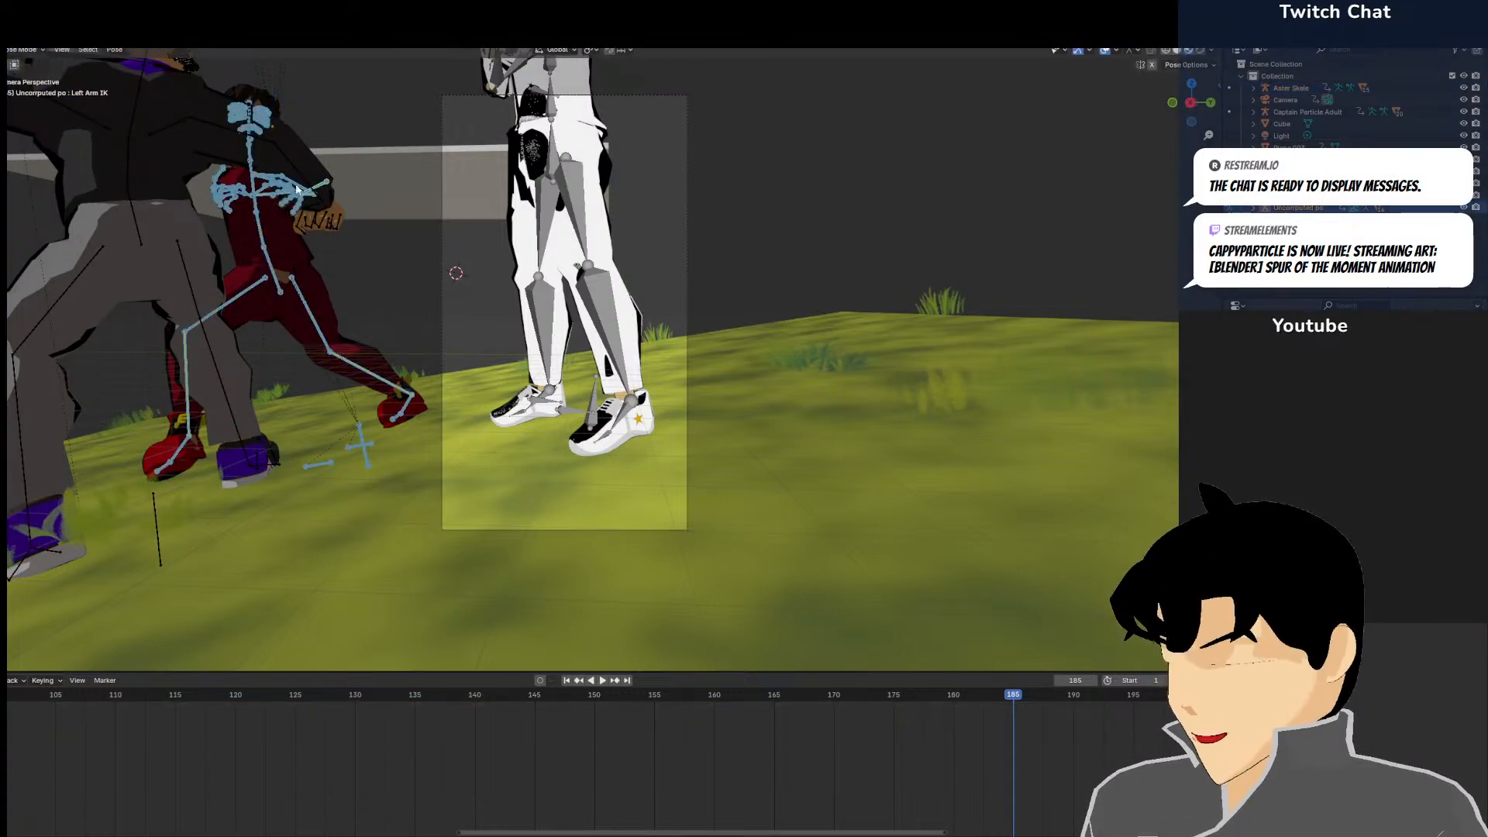
pyautogui.press('i')
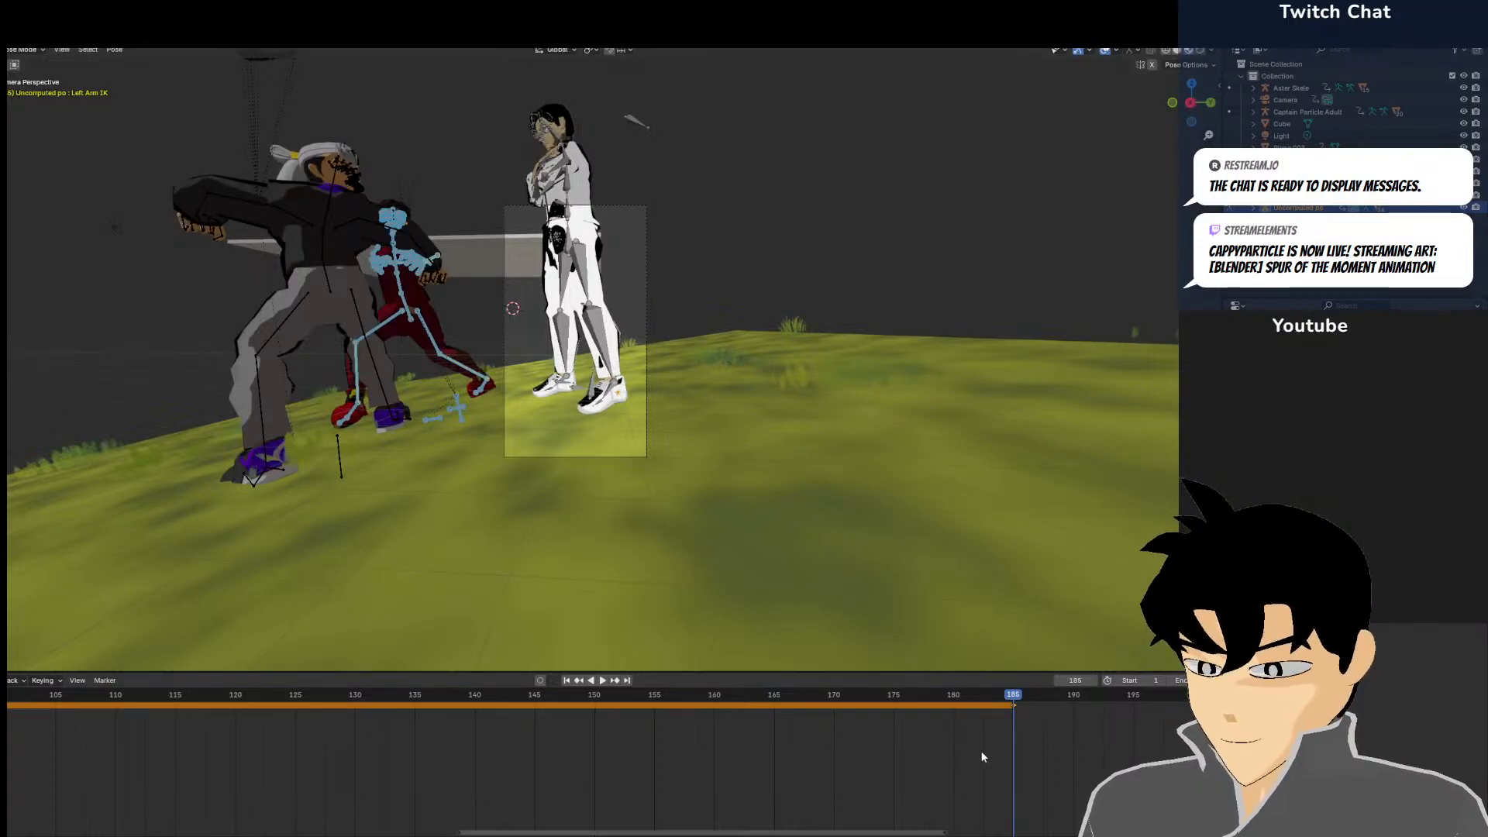
# At frame 186, select the camera in Object Mode and fly it to a new side view framing Aster Skate's upper body
pyautogui.press('Right')
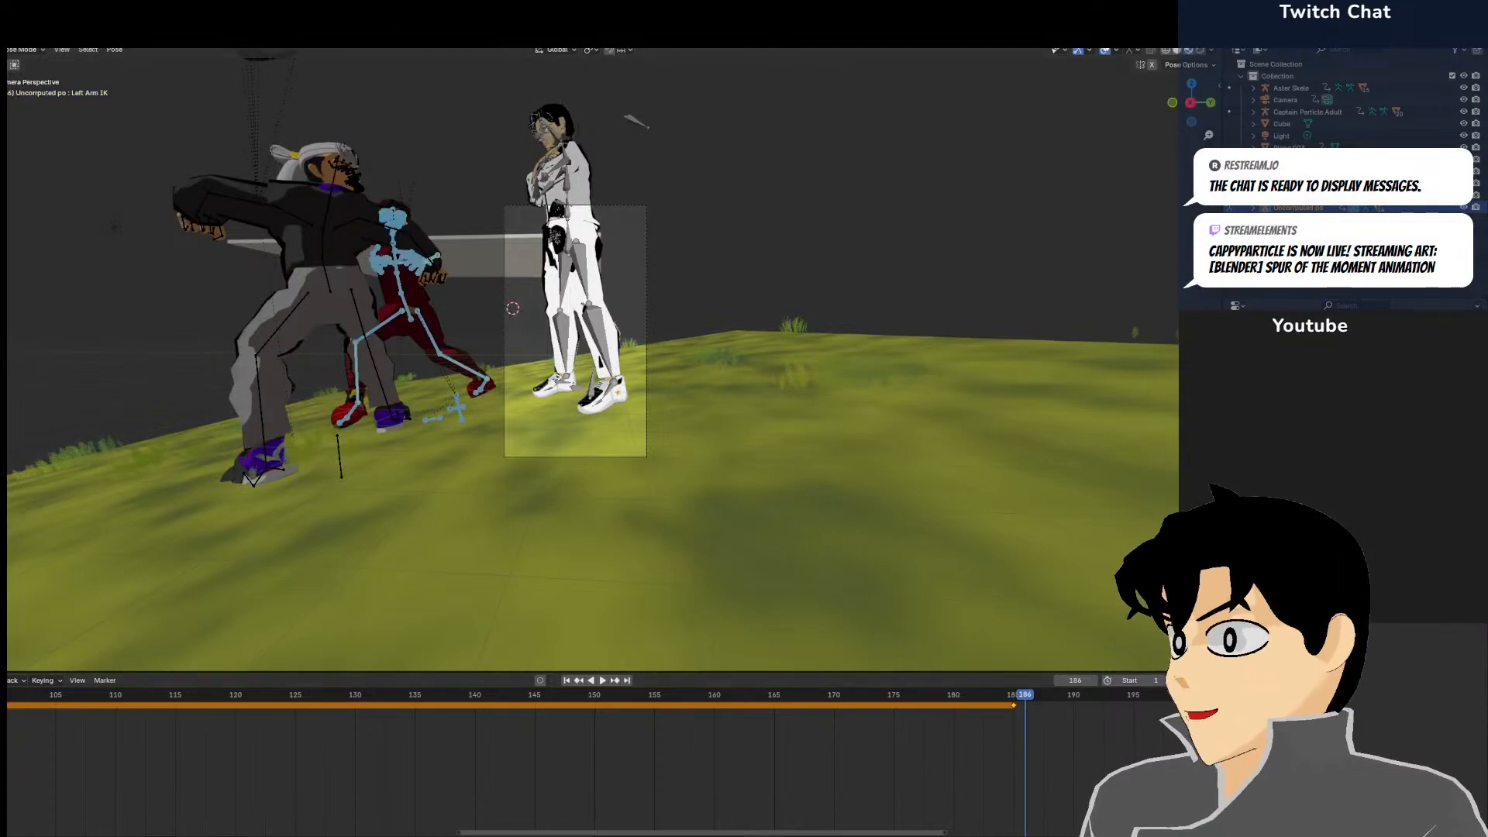
pyautogui.hotkey('ctrl', 'Tab')
pyautogui.click(500, 245)
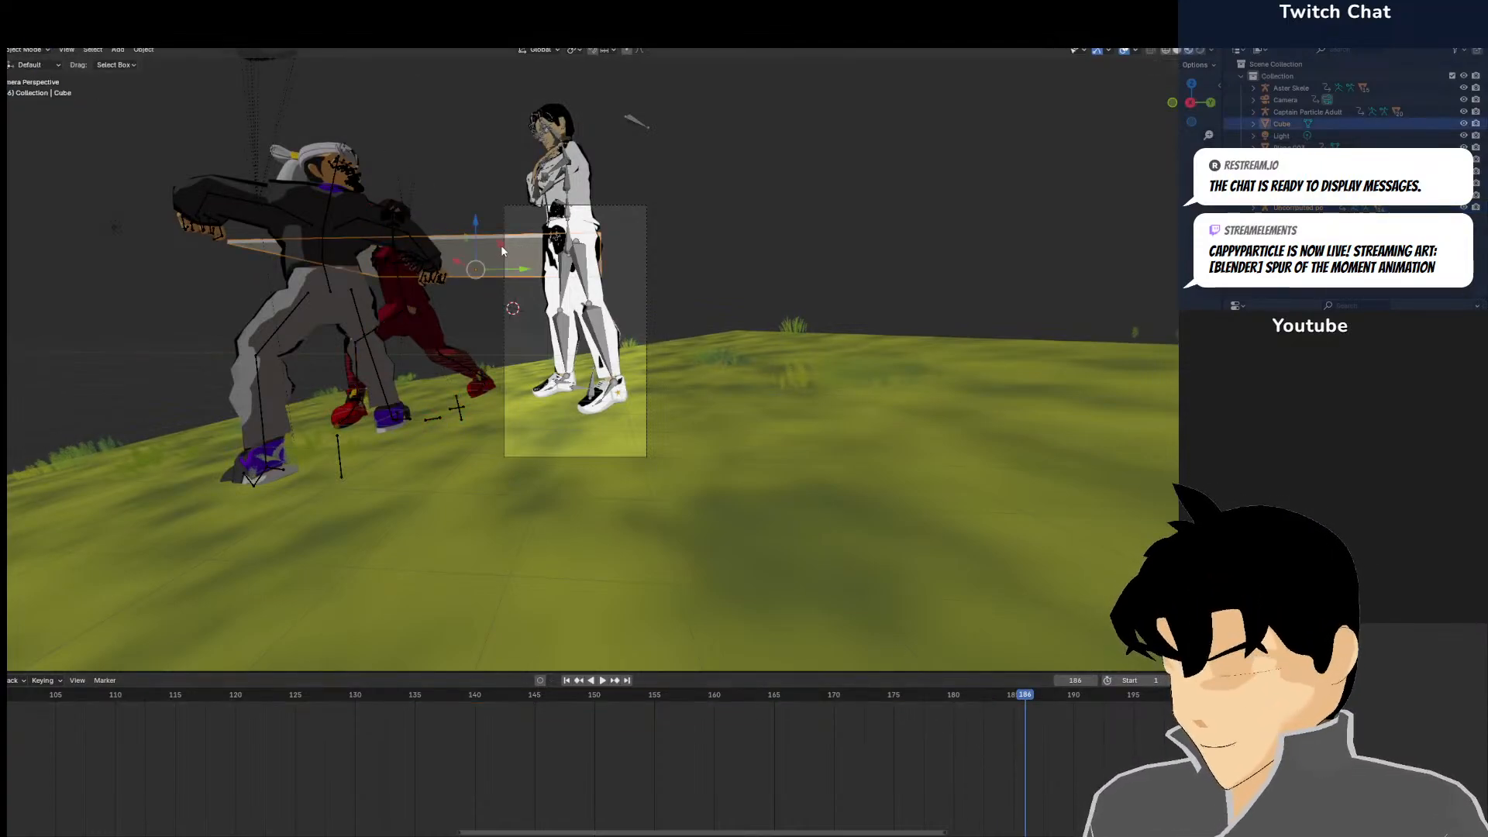
pyautogui.scroll(4, 517, 215)
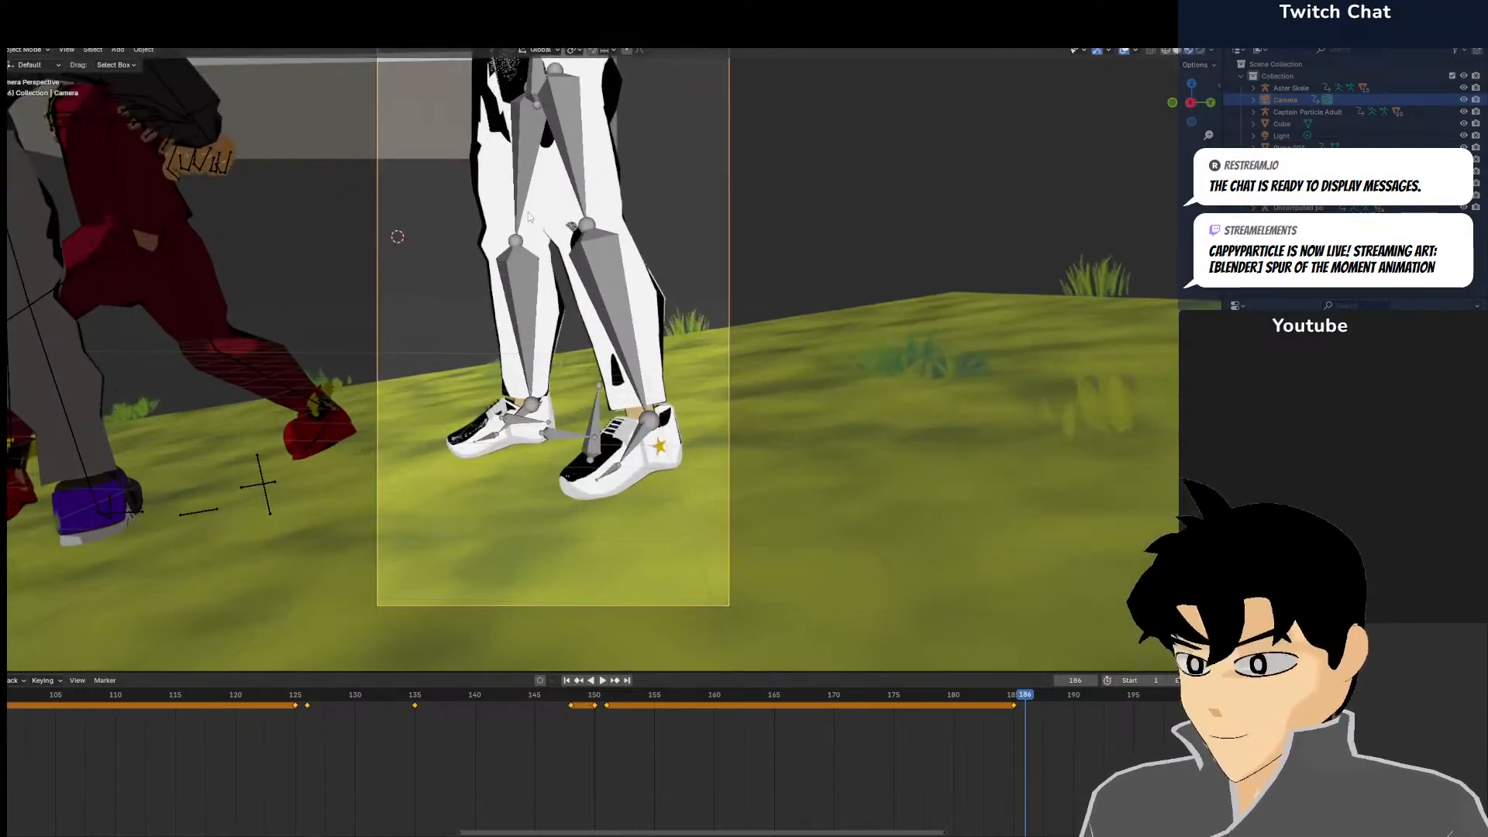
pyautogui.keyDown('shift'); pyautogui.moveTo(533, 191); pyautogui.dragTo(576, 285, button='middle'); pyautogui.keyUp('shift')
pyautogui.scroll(-1, 576, 286)
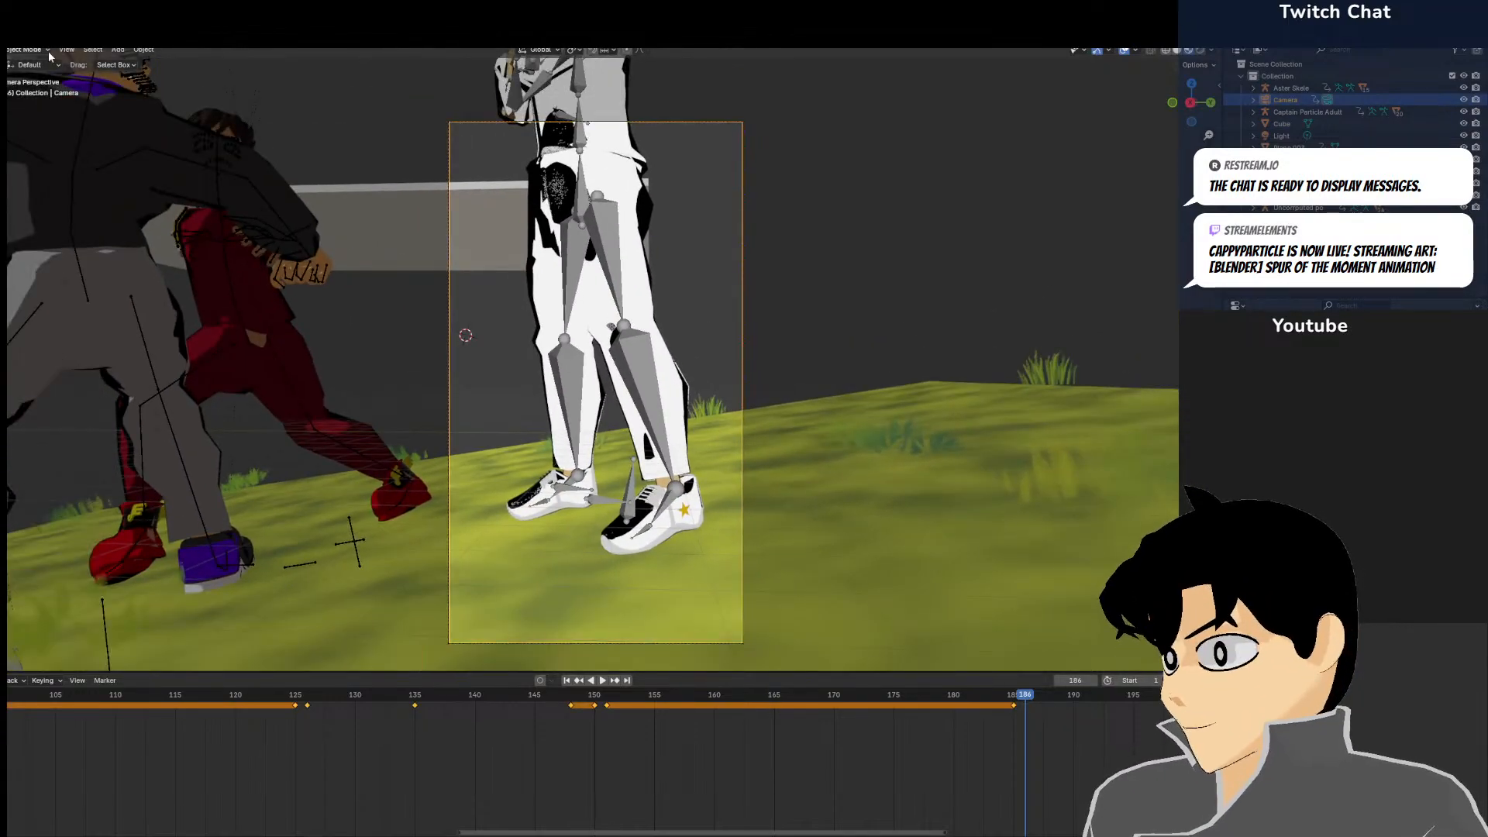
pyautogui.moveTo(67, 55)
pyautogui.moveTo(92, 224)
pyautogui.click(326, 447)
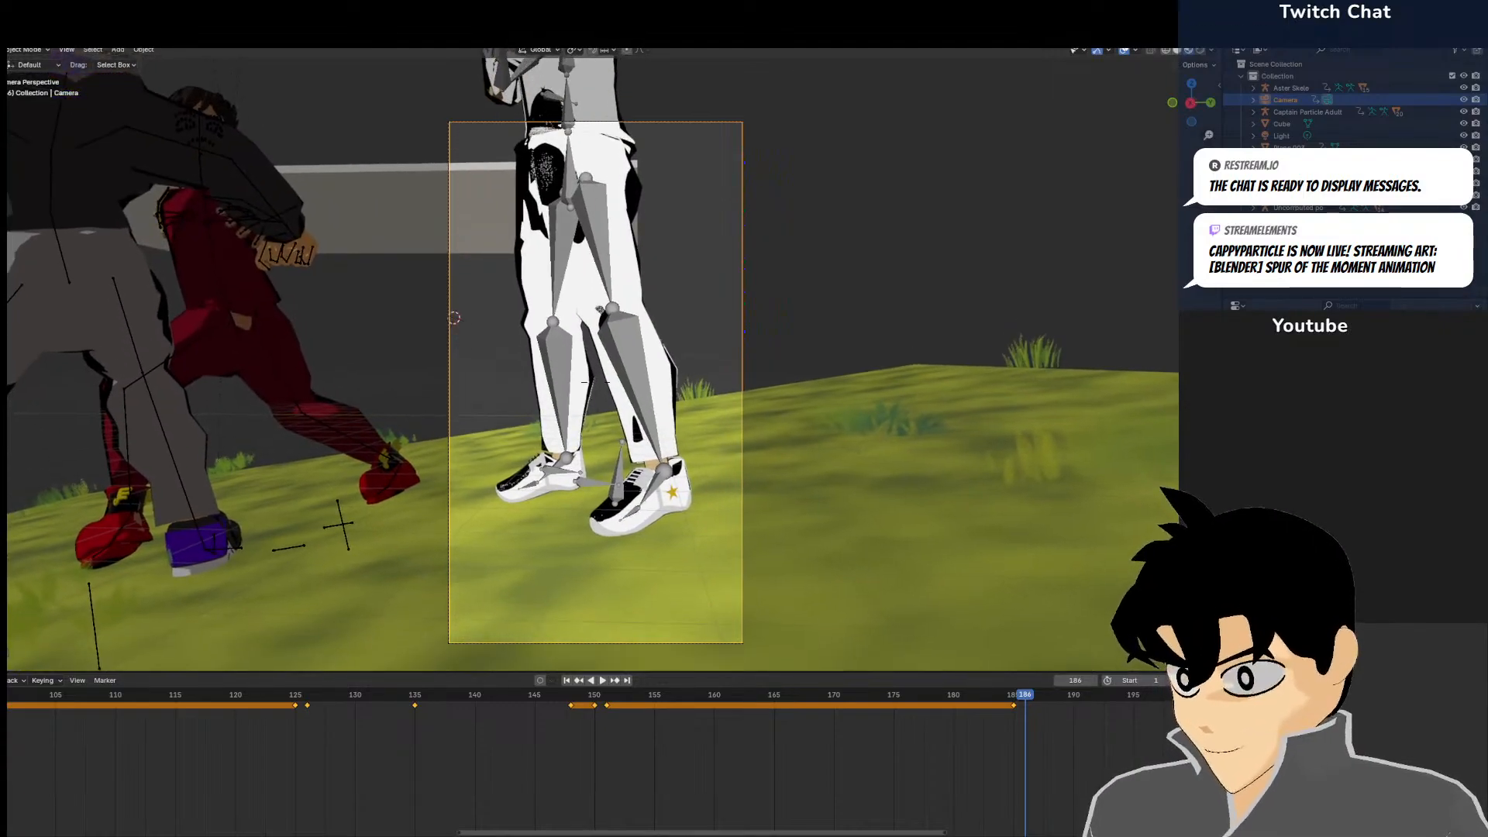
pyautogui.press('e')
pyautogui.press('a')
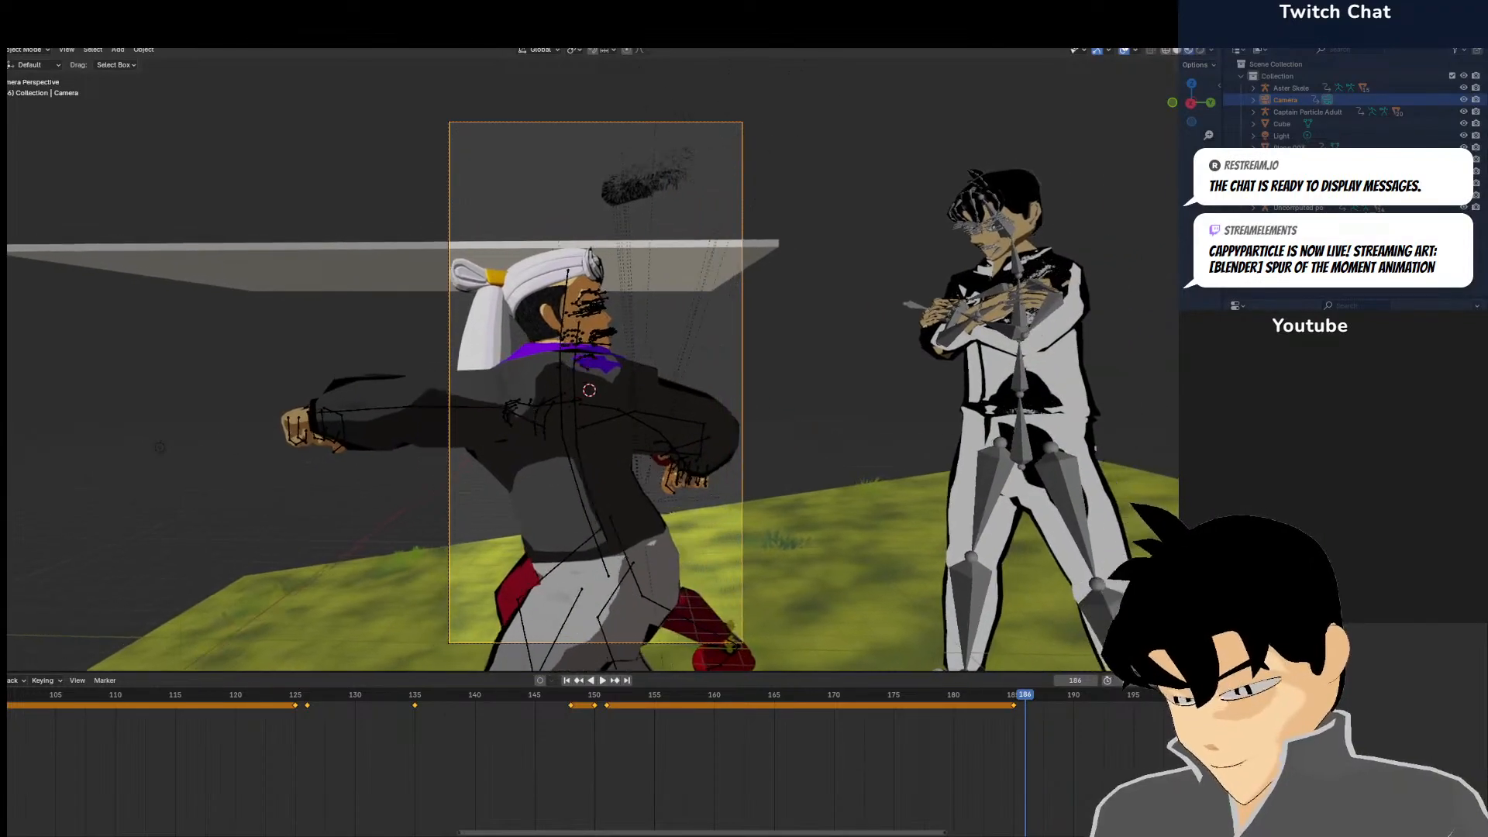
pyautogui.press('d')
pyautogui.press('d')
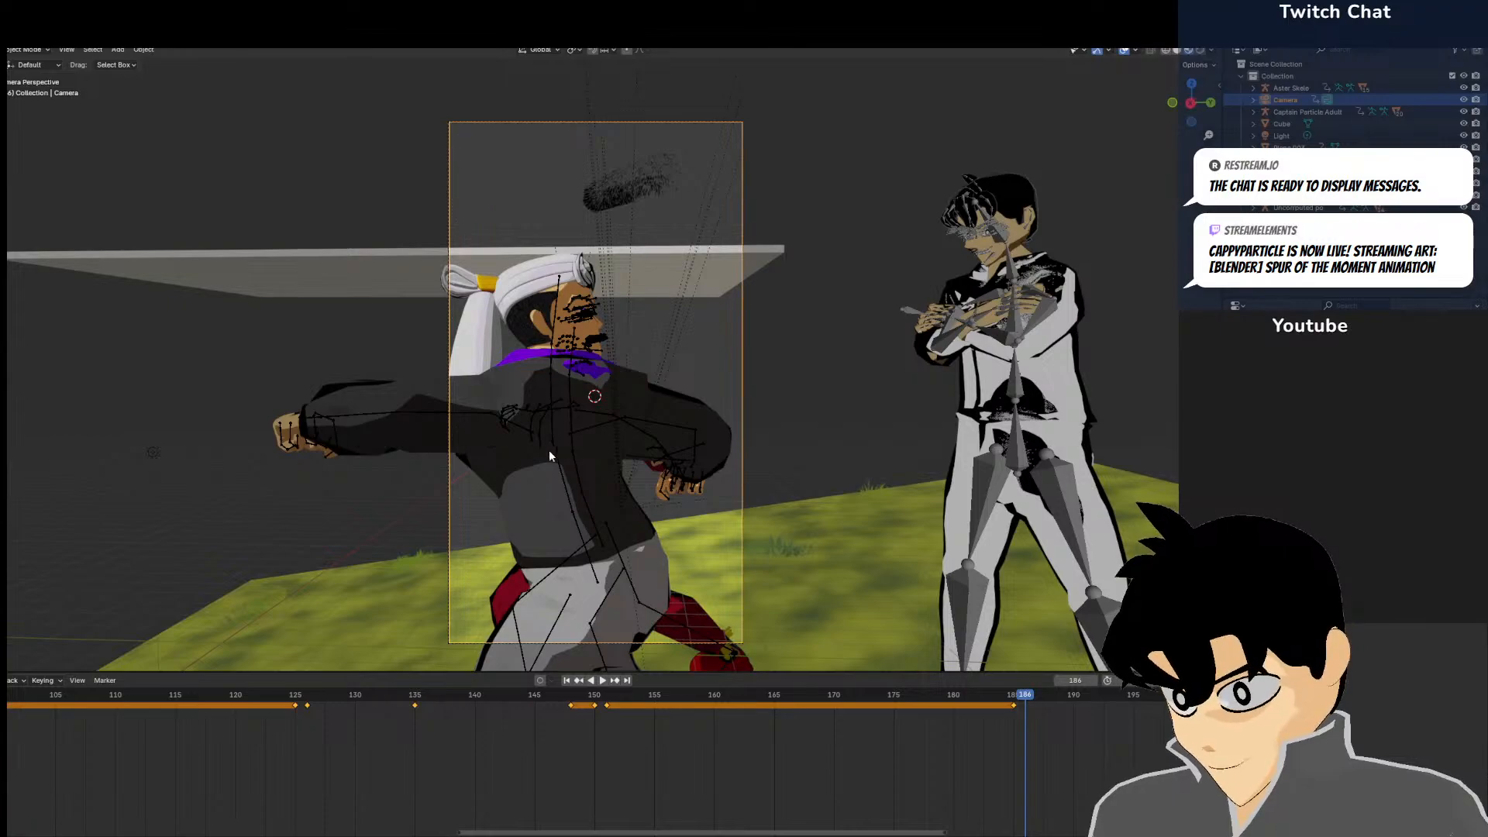
# Put the Aster Skate armature in Pose Mode and clear the rotation and location of all its bones
pyautogui.click(550, 449)
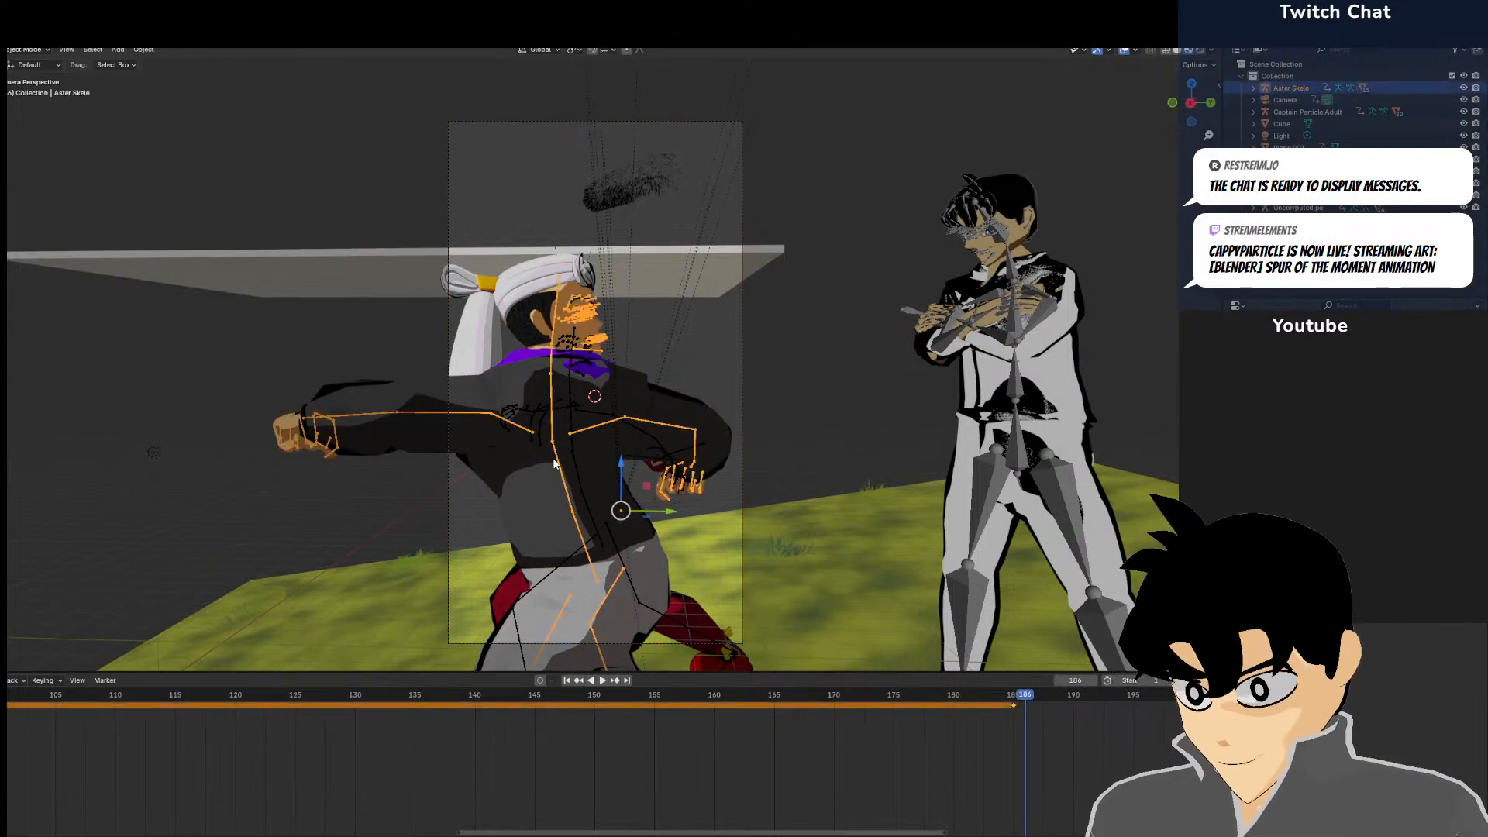
pyautogui.click(740, 315)
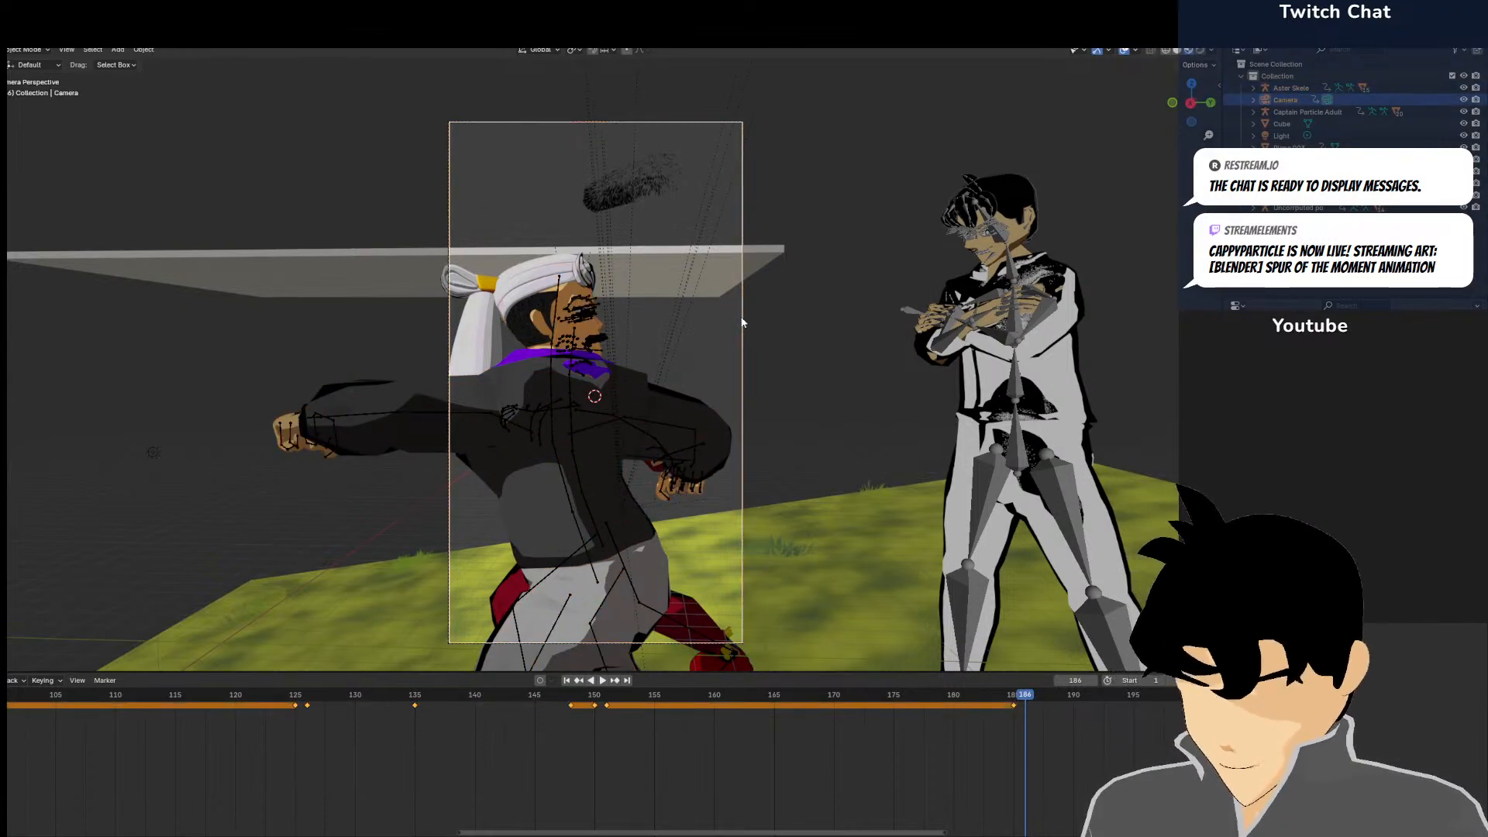
pyautogui.click(550, 449)
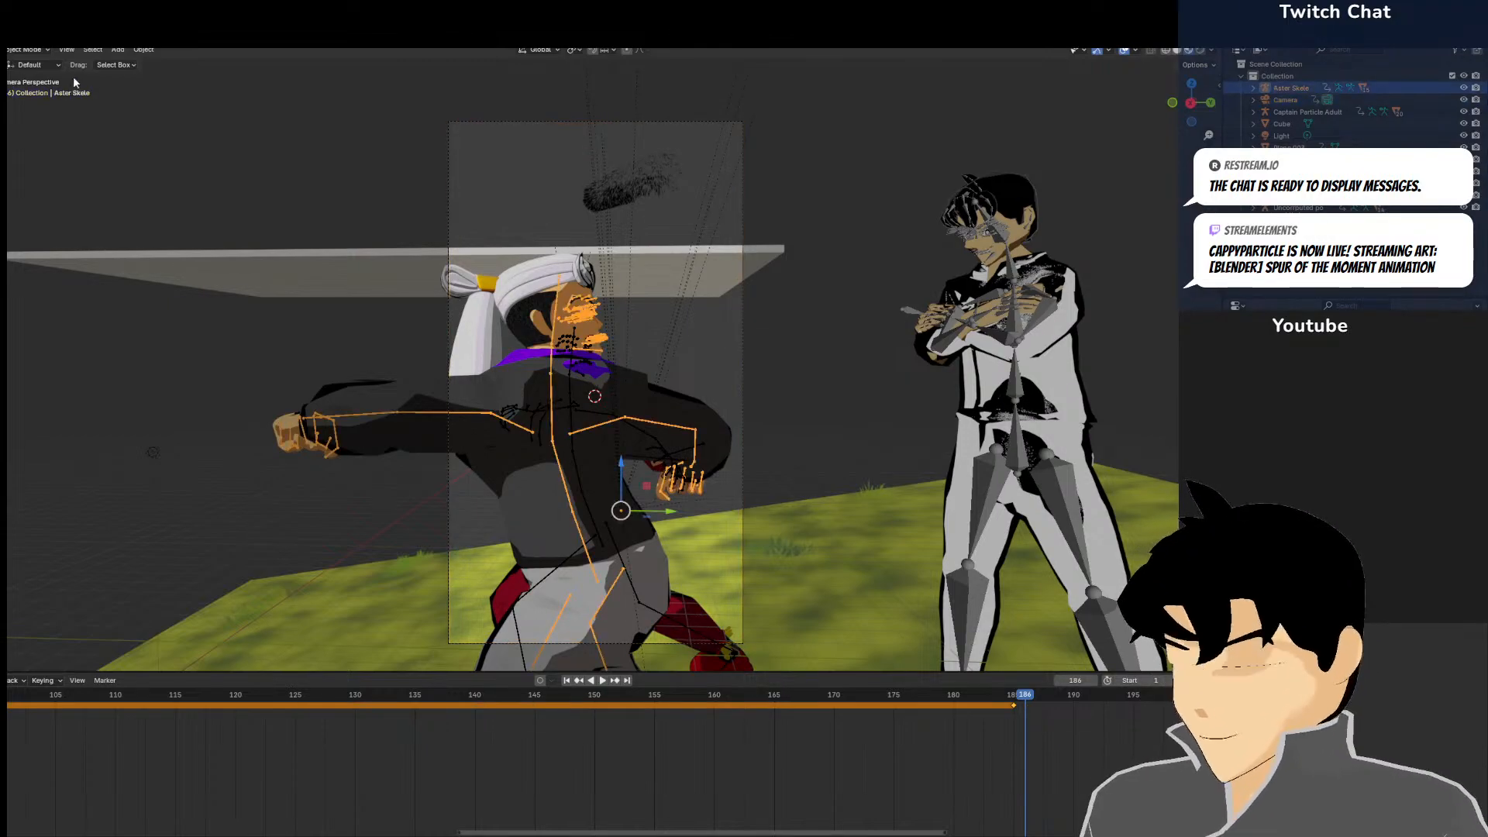
pyautogui.hotkey('ctrl', 'Tab')
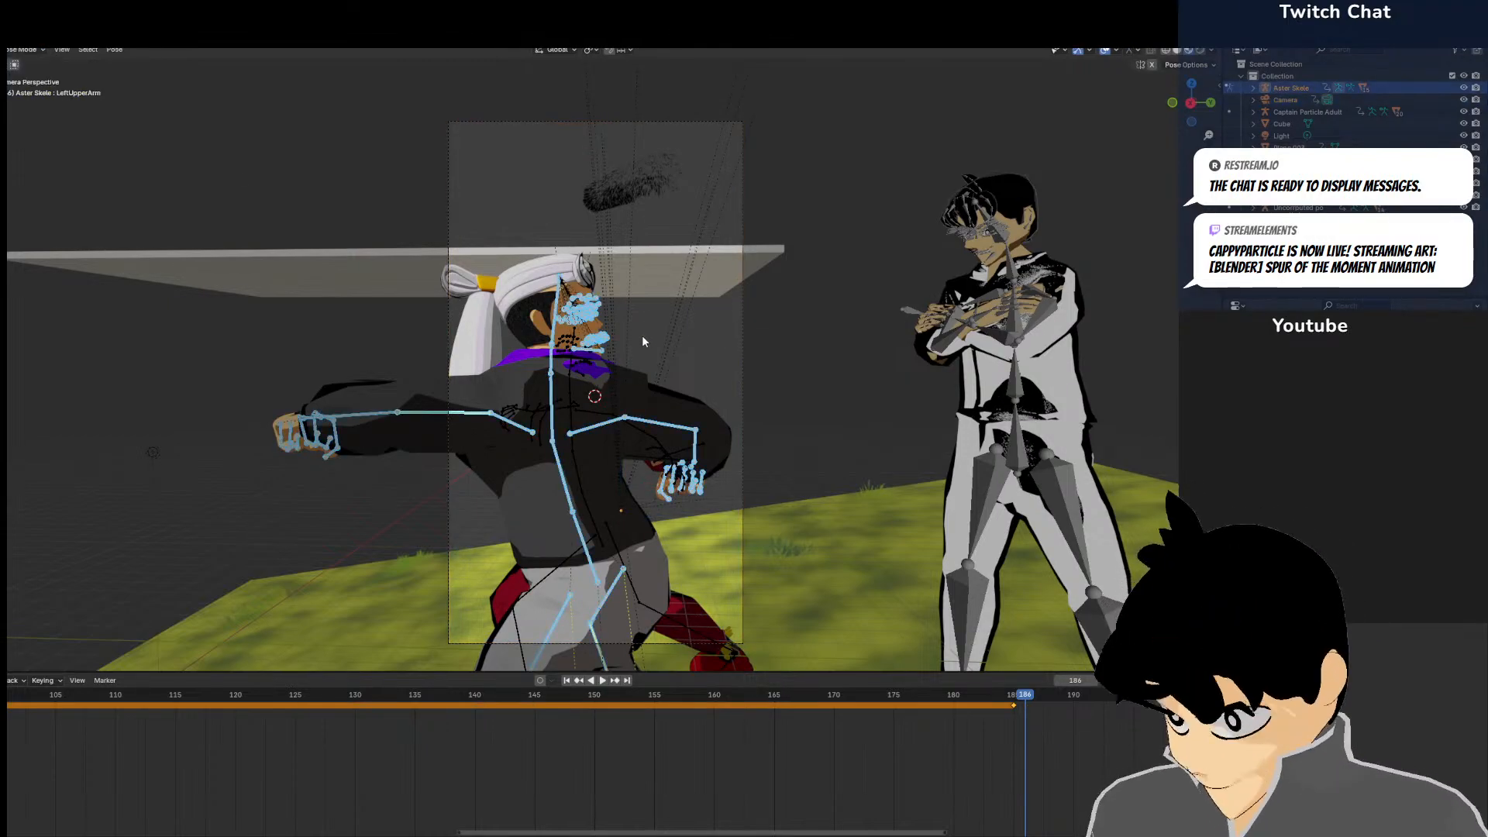
pyautogui.hotkey('alt', 'r')
pyautogui.hotkey('alt', 'g')
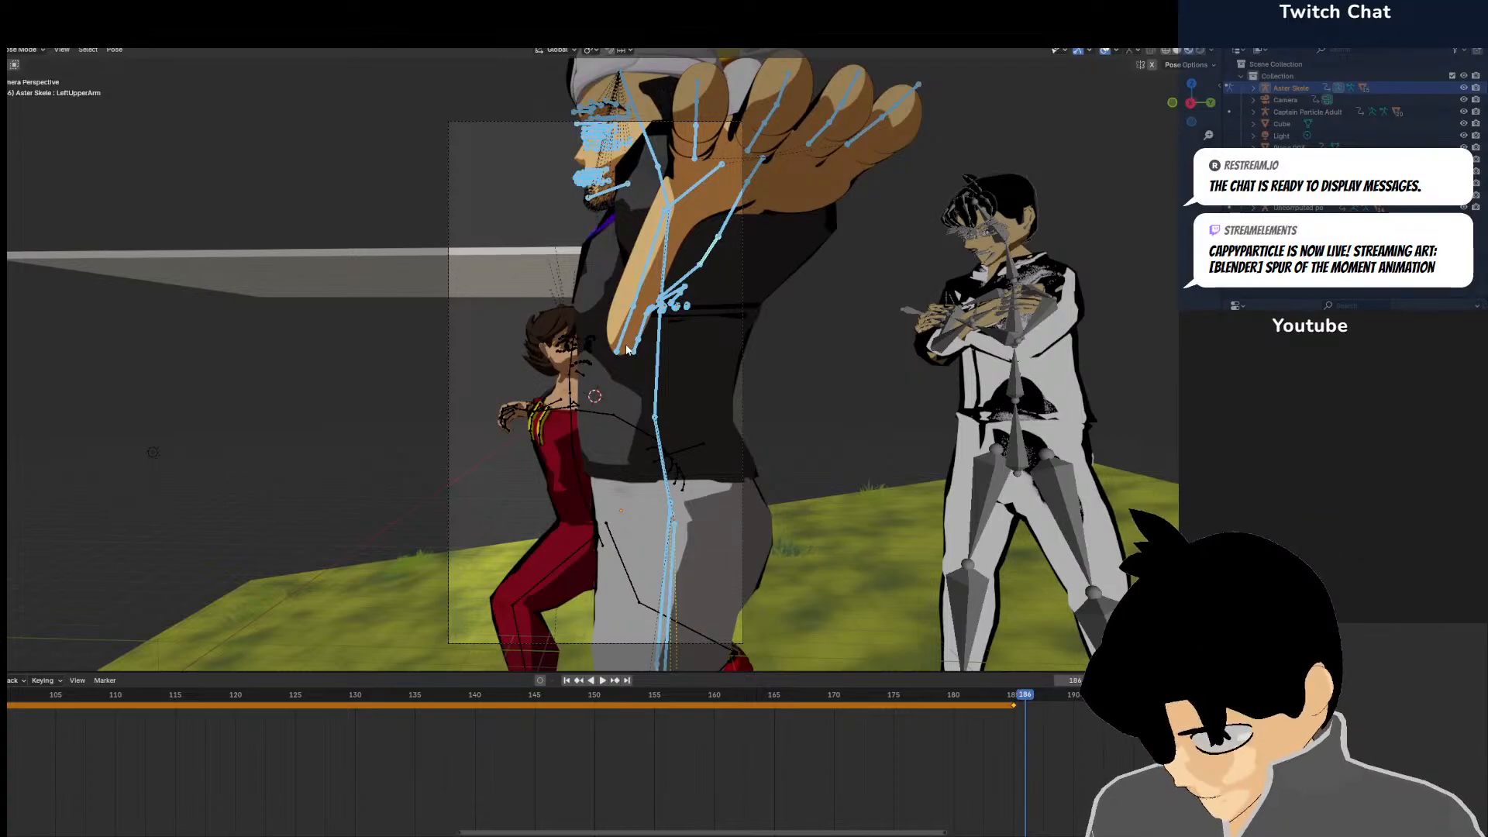
# Move Aster Skate's whole figure in the camera view, about 1.39 m along Y and 2.55 m down
pyautogui.moveTo(626, 345); pyautogui.dragTo(793, 348, button='middle')
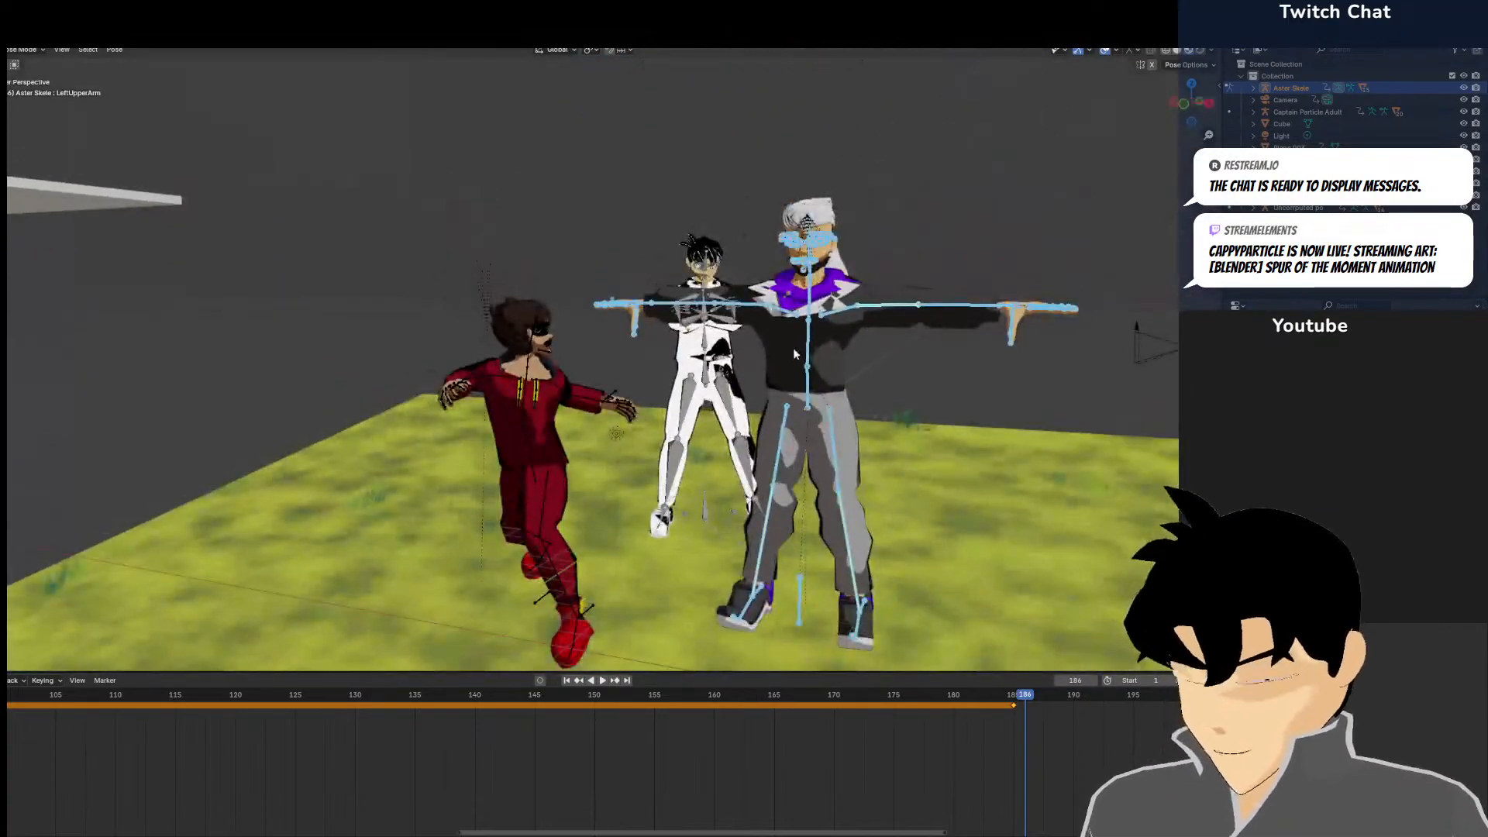
pyautogui.press('KP_Decimal')
pyautogui.press('KP_0')
pyautogui.press('g')
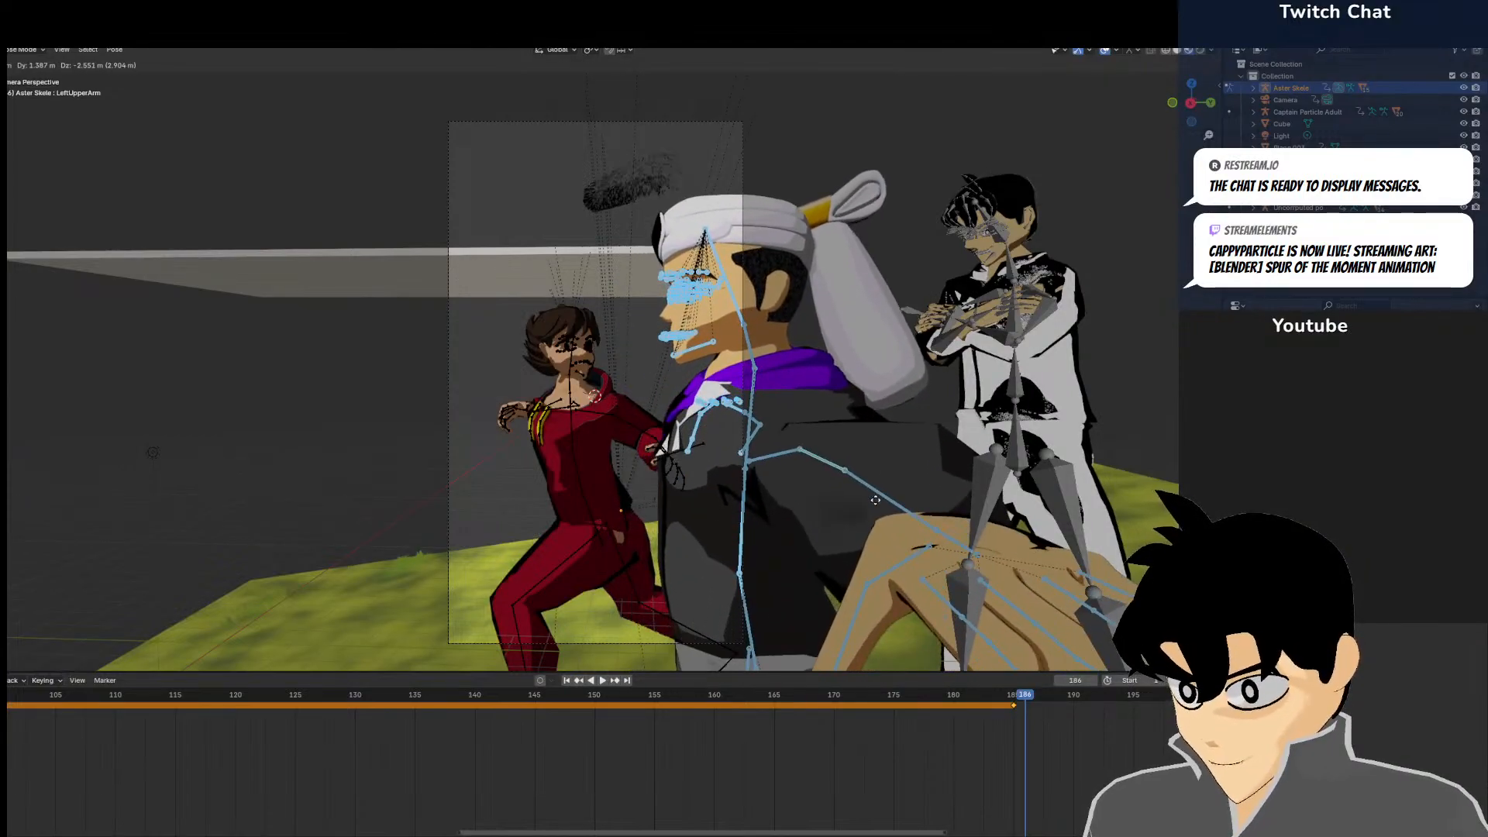
pyautogui.click(809, 479)
# Put Captain Particle's armature in Pose Mode and move his whole pose about 0.65 m along X, -8.58 m along Y and 2.97 m down
pyautogui.hotkey('ctrl', 'Tab')
pyautogui.click(1020, 366)
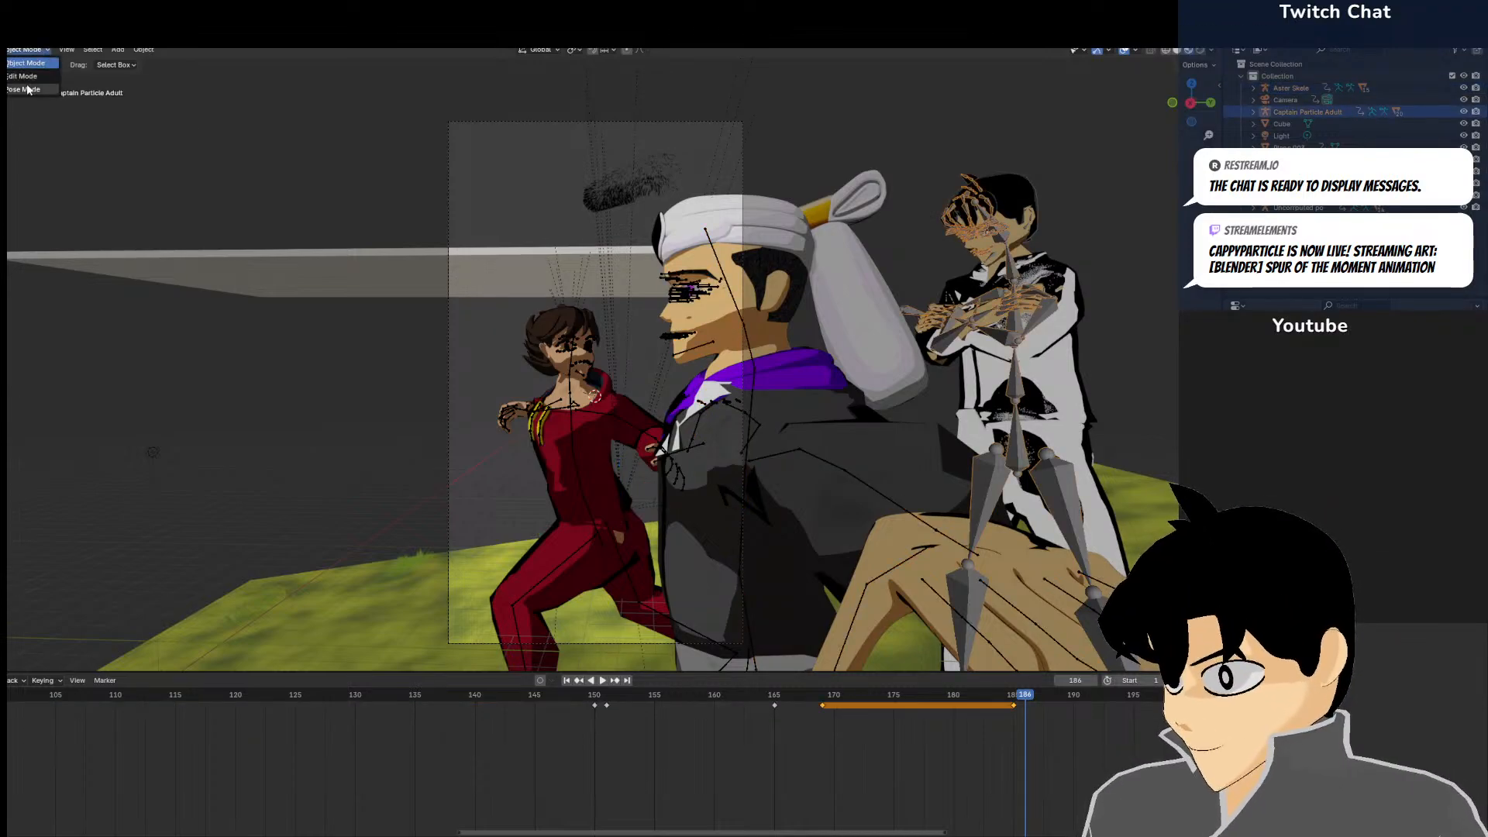
pyautogui.click(27, 89)
pyautogui.press('g')
pyautogui.rightClick(830, 371)
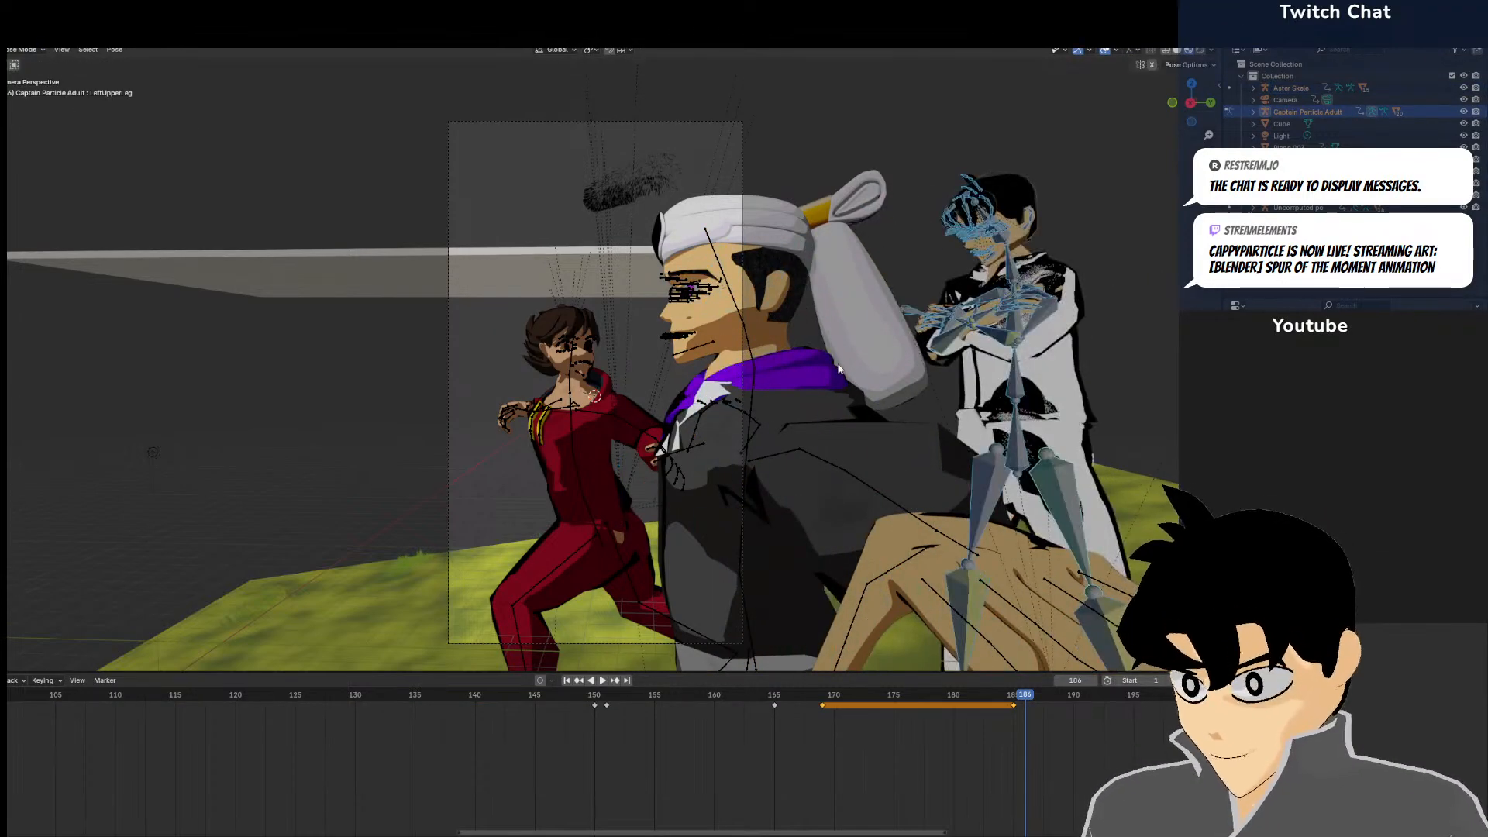
pyautogui.press('g')
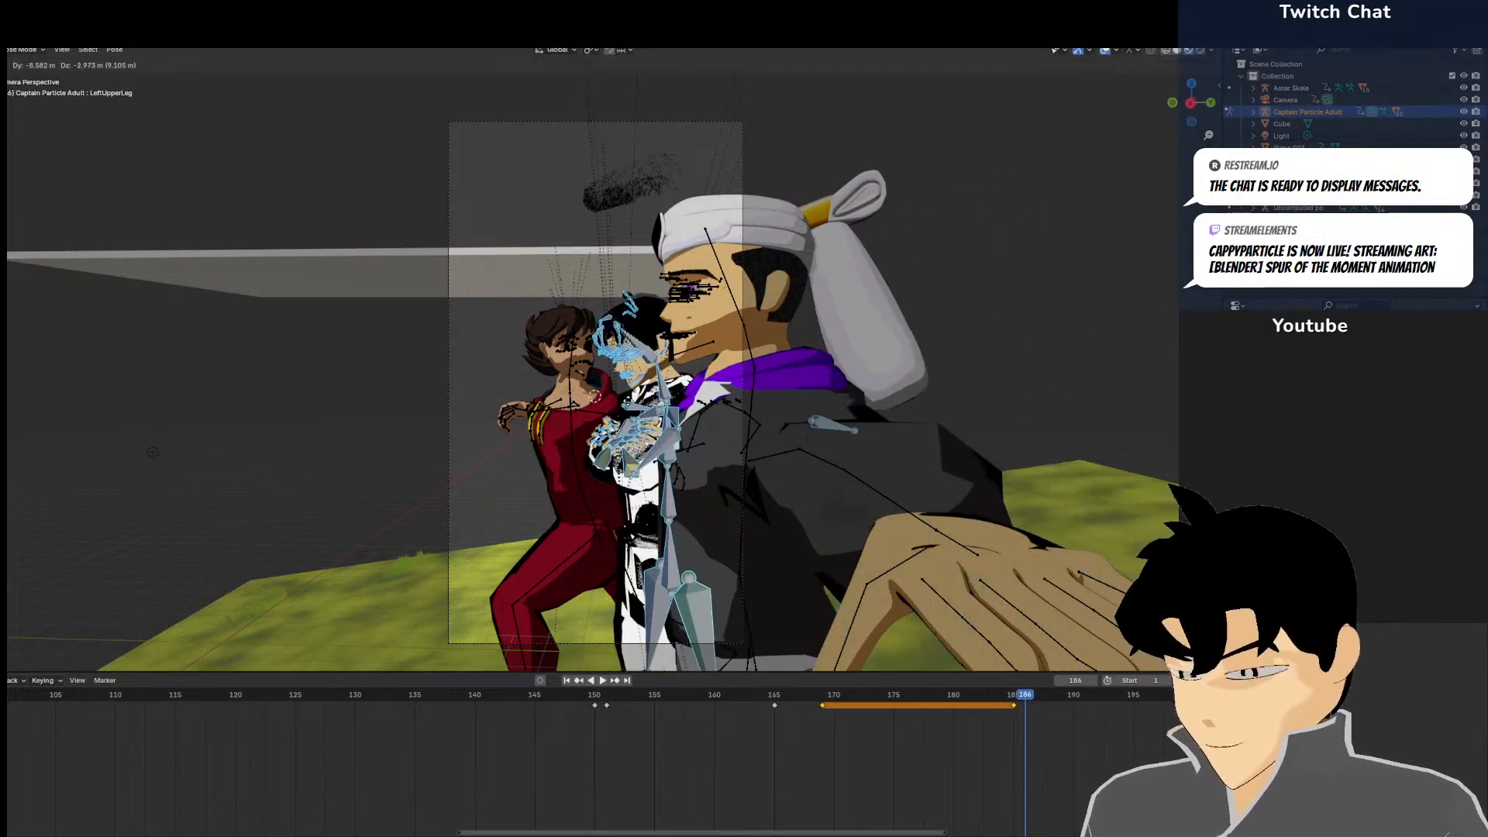
pyautogui.click(612, 400)
# Shift Captain Particle's pose about 1.40 m along X and 0.12 m up, and rotate it 20.5° around the vertical axis
pyautogui.press('KP_3')
pyautogui.press('KP_1')
pyautogui.press('g')
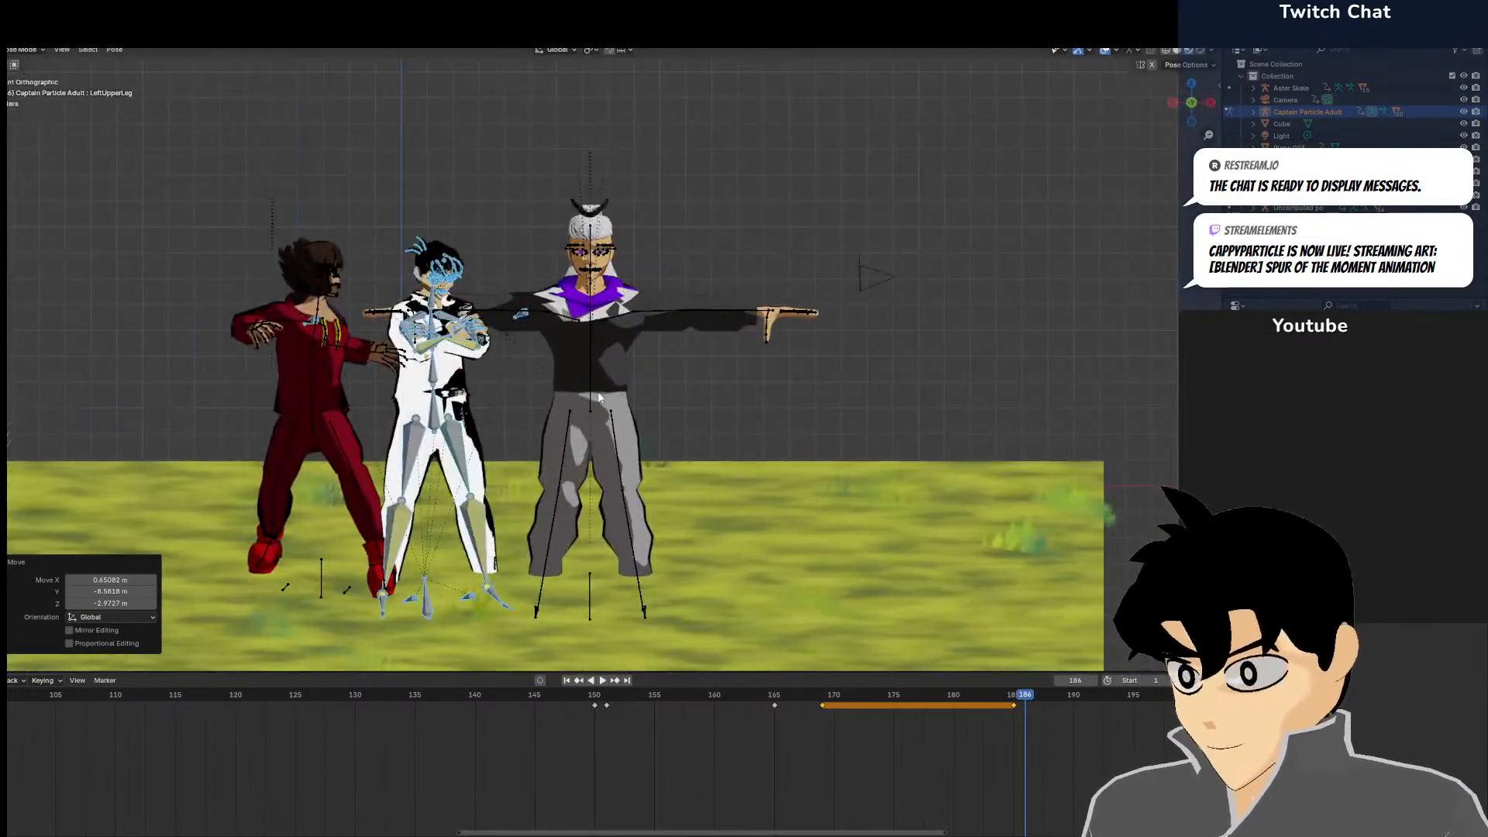
pyautogui.click(686, 394)
pyautogui.moveTo(687, 390); pyautogui.dragTo(698, 372, button='middle')
pyautogui.press('KP_7')
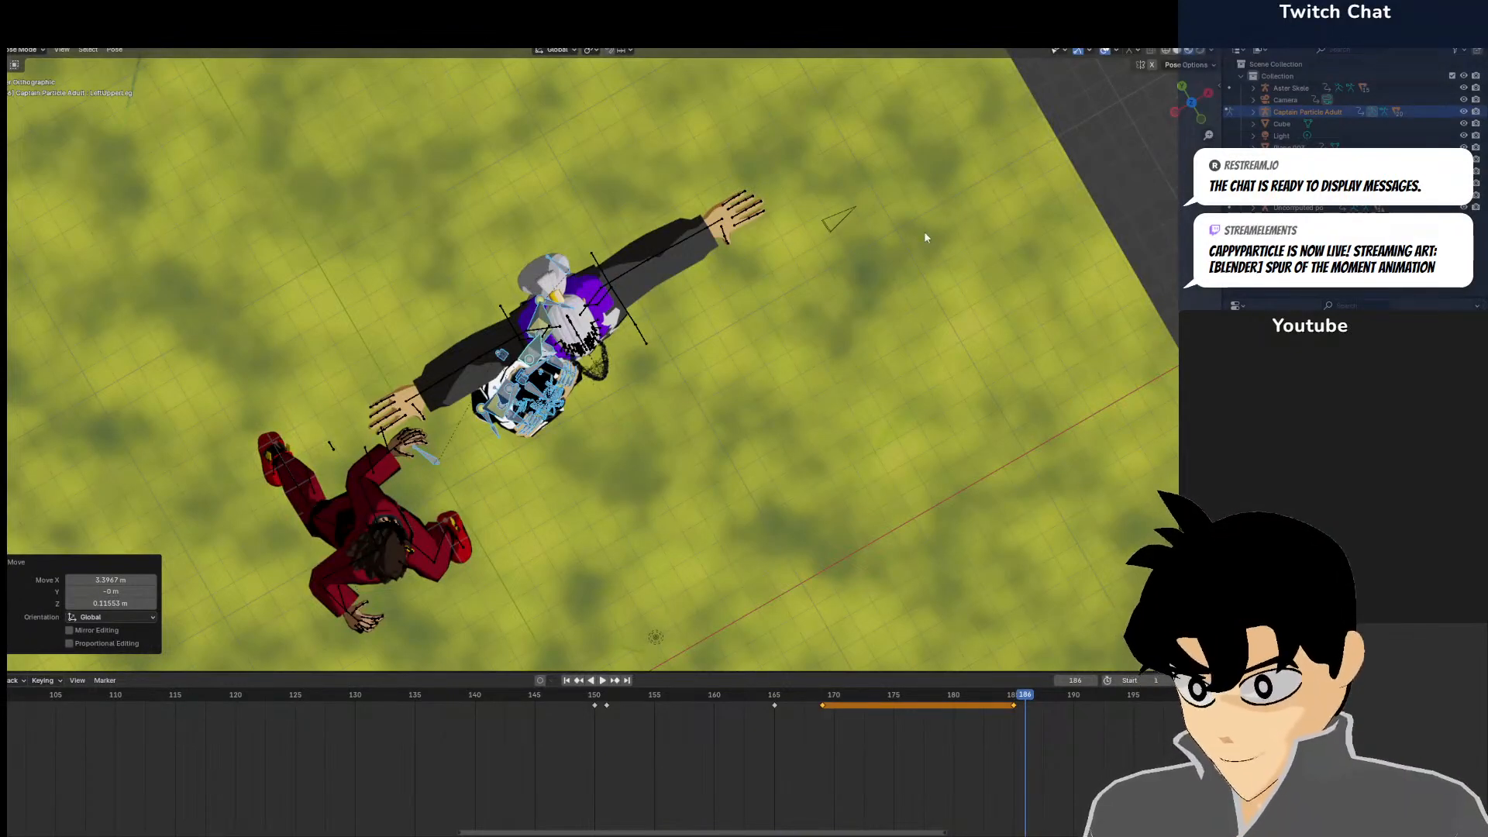
pyautogui.press('KP_7')
pyautogui.press('r')
pyautogui.click(886, 427)
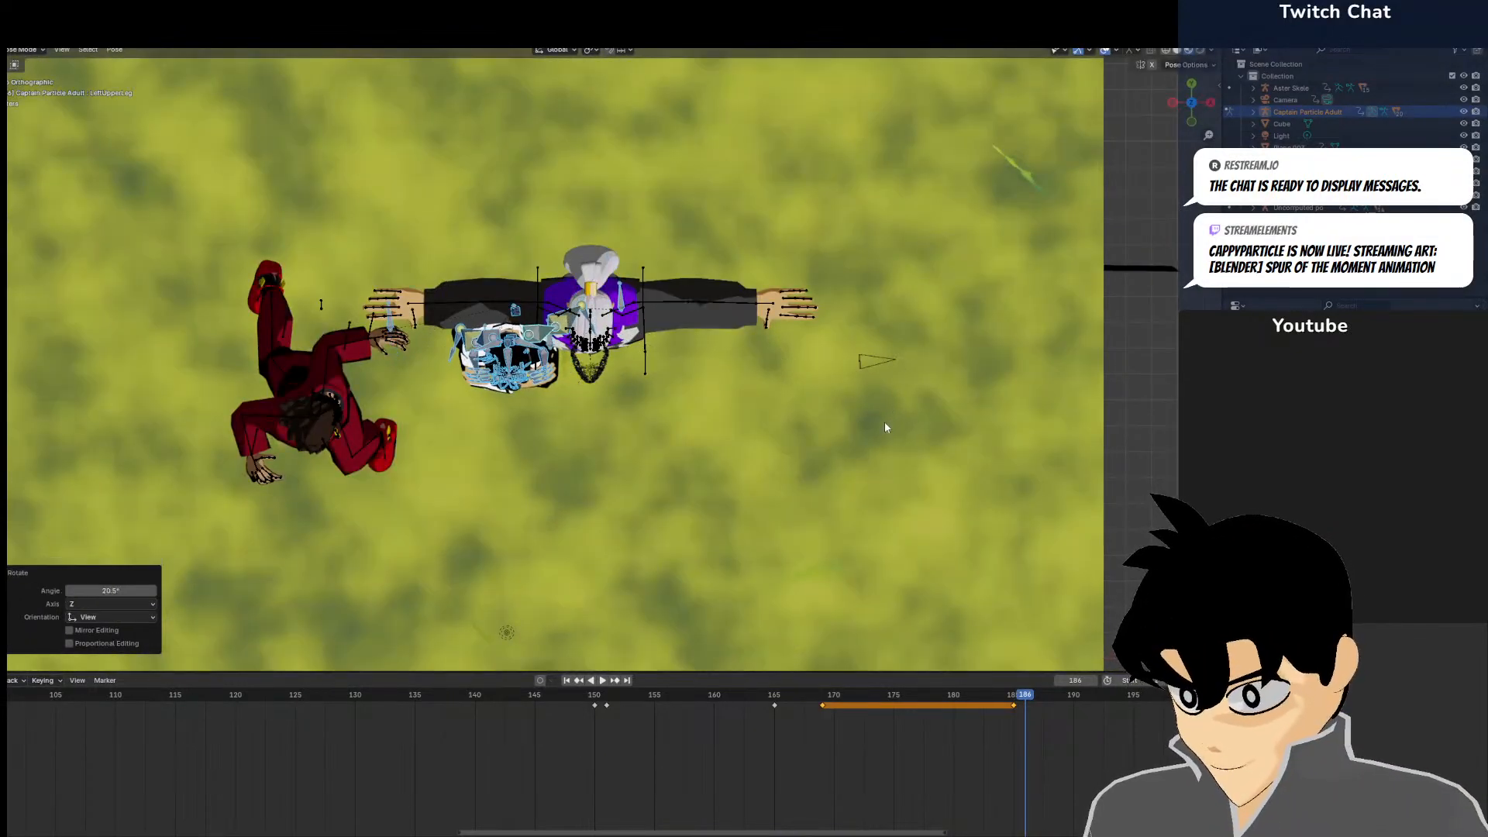
# Shift Captain Particle about -0.42 m along Y in the camera view and insert keyframes for his bones at frame 186
pyautogui.press('KP_0')
pyautogui.scroll(4, 885, 427)
pyautogui.press('g')
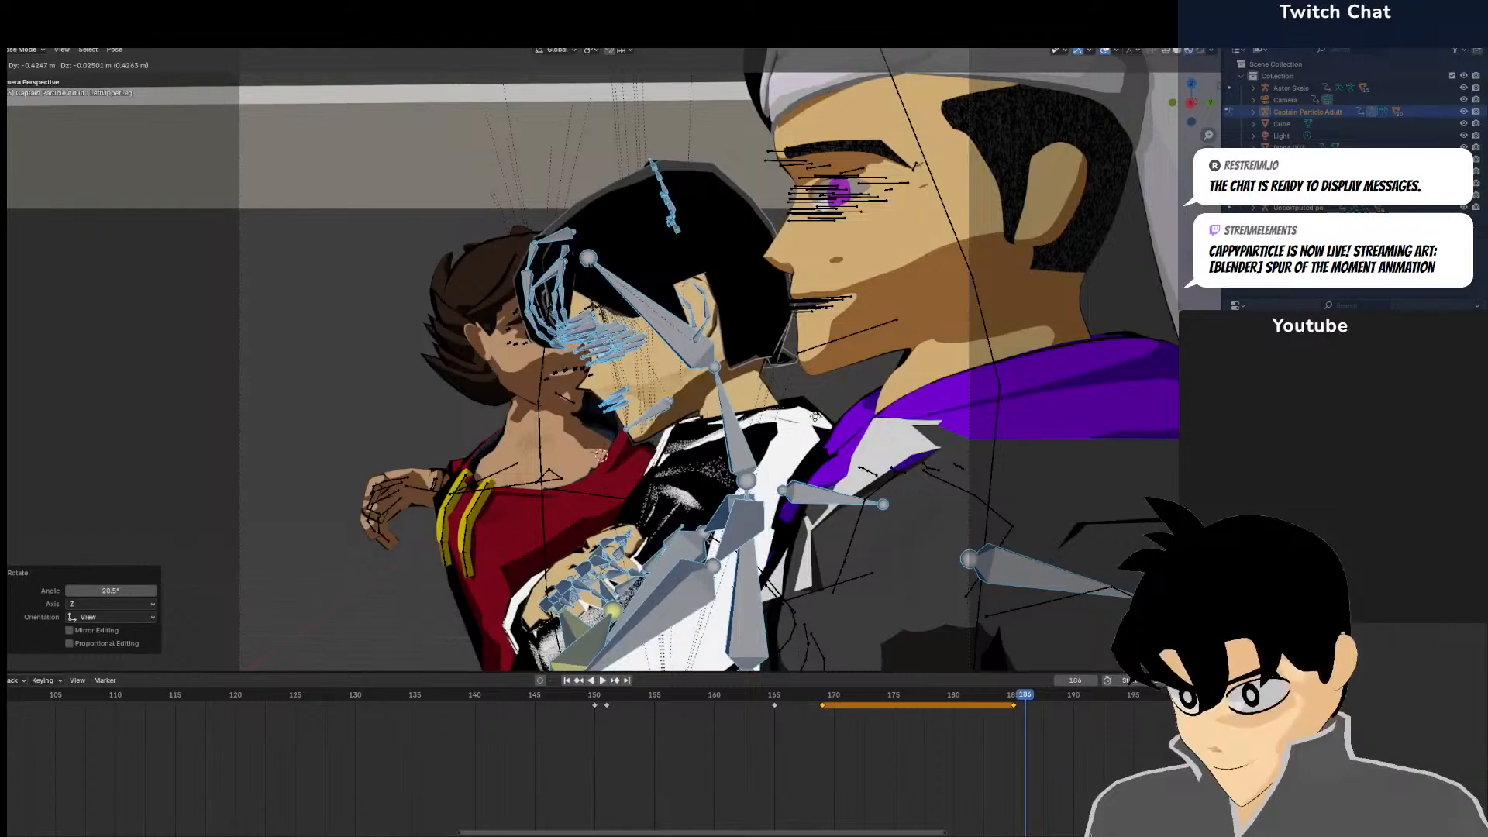
pyautogui.click(818, 422)
pyautogui.press('i')
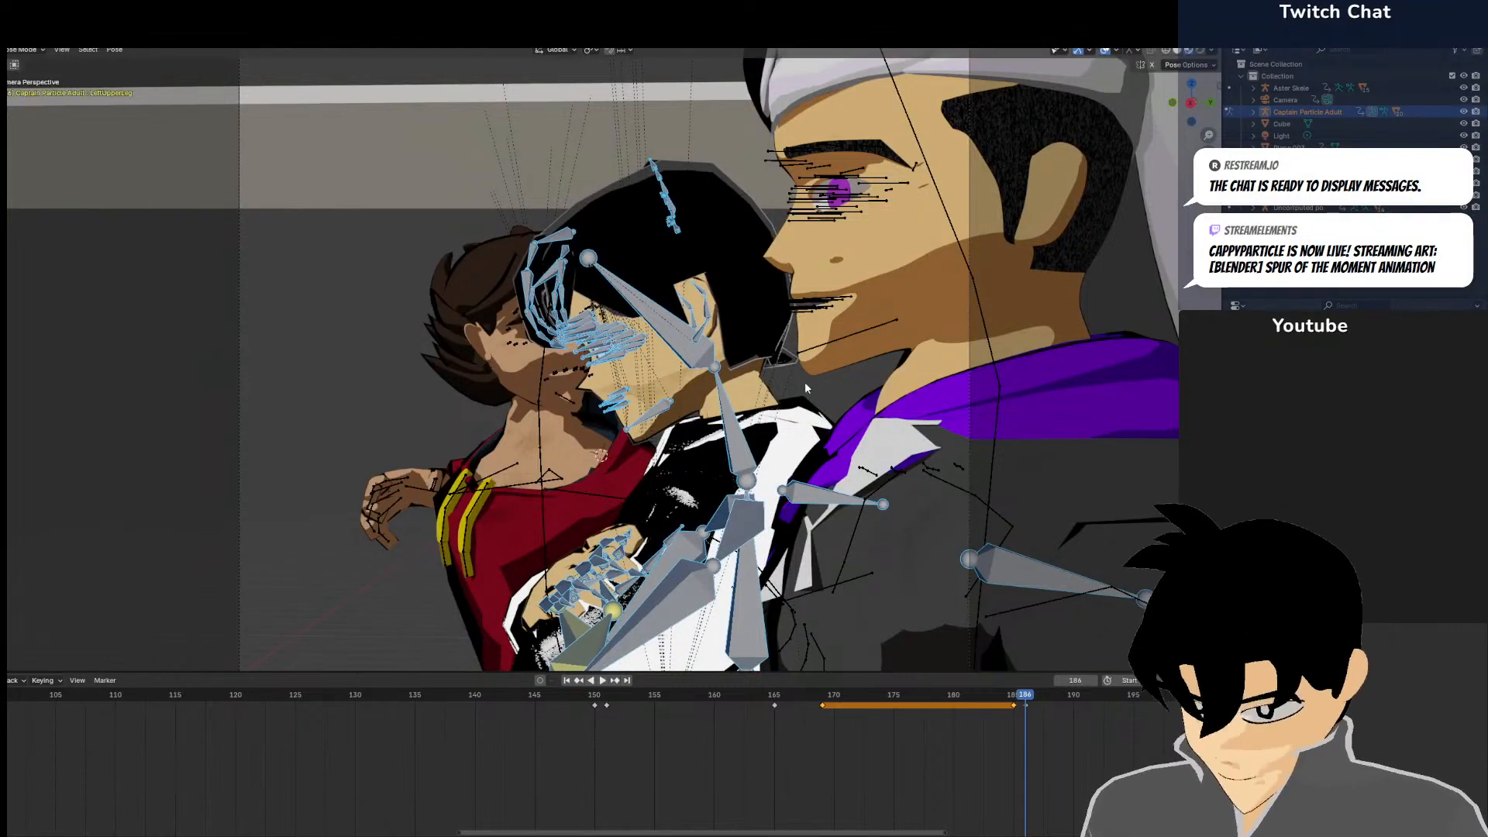
# Put the red-suited character's armature in Pose Mode and clear the rotation of his neck and head bones
pyautogui.click(9, 50)
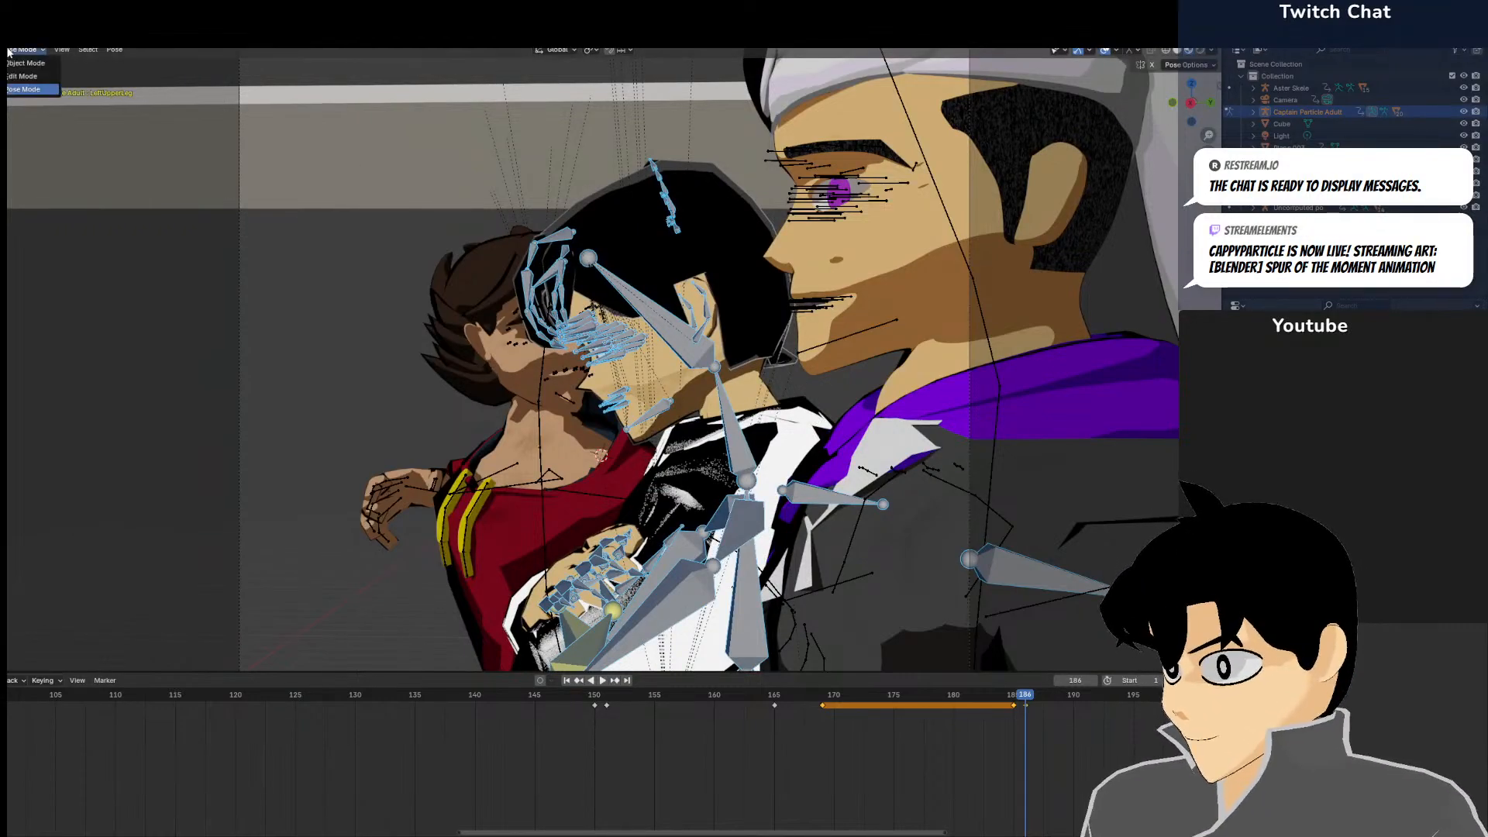
pyautogui.click(24, 64)
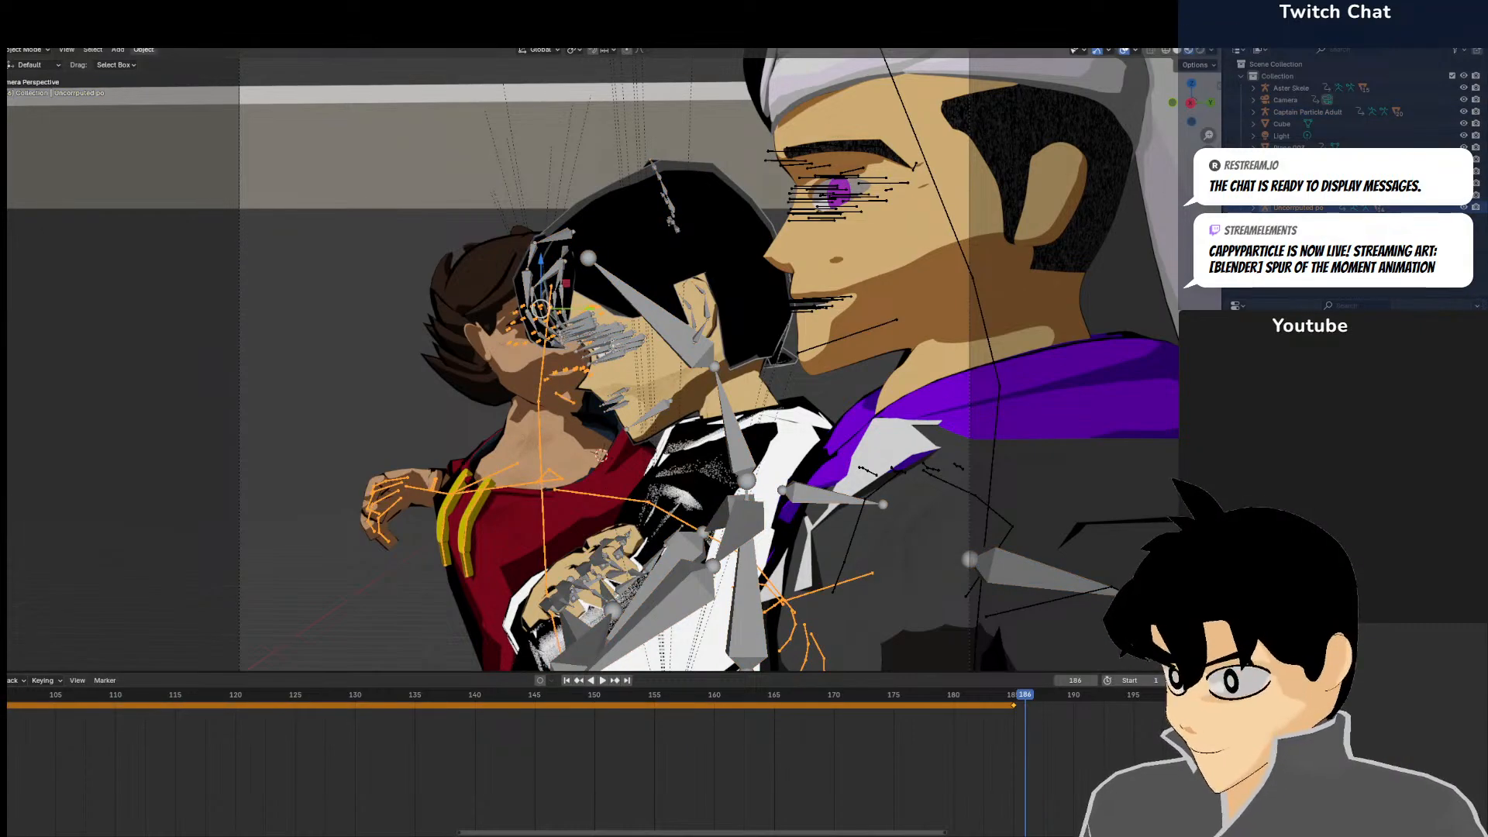
pyautogui.click(23, 49)
pyautogui.click(23, 89)
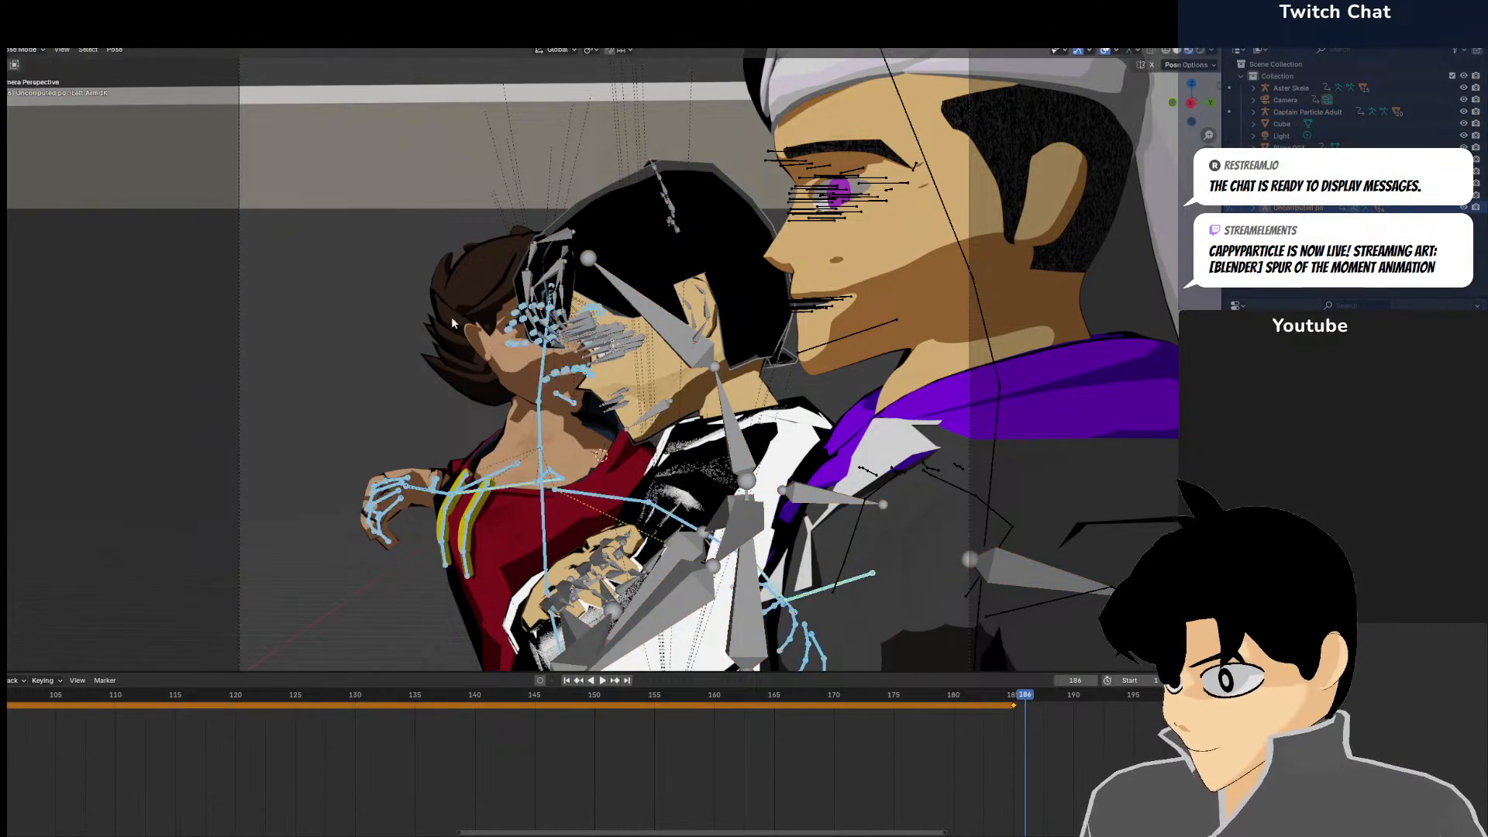
pyautogui.click(542, 444)
pyautogui.hotkey('alt', 'r')
pyautogui.click(535, 398)
pyautogui.hotkey('alt', 'r')
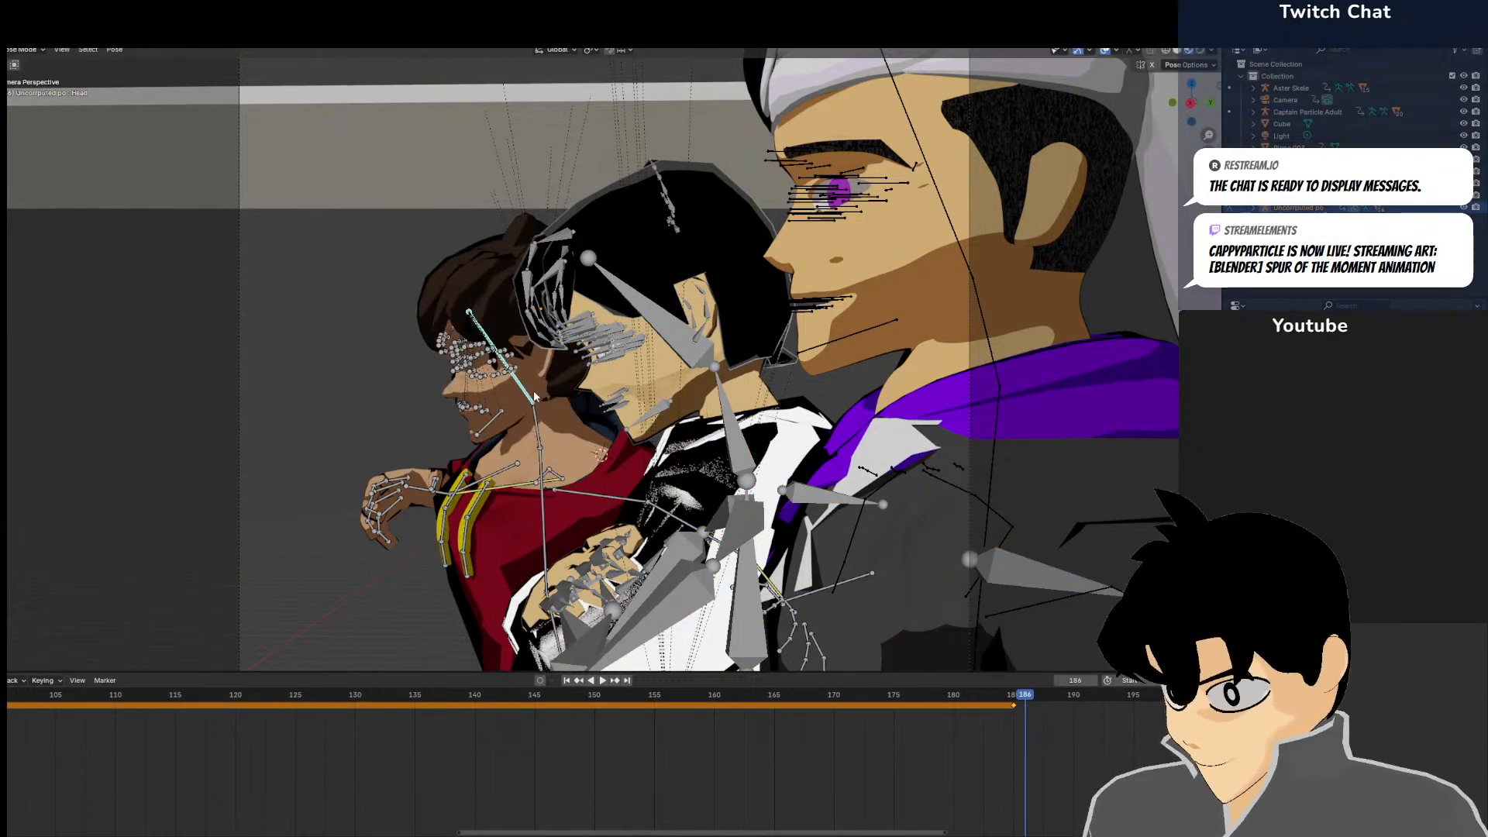
# Try to rotate the red-suited character's whole pose around the vertical axis from the top view
pyautogui.moveTo(540, 412); pyautogui.dragTo(573, 438, button='middle')
pyautogui.press('KP_7')
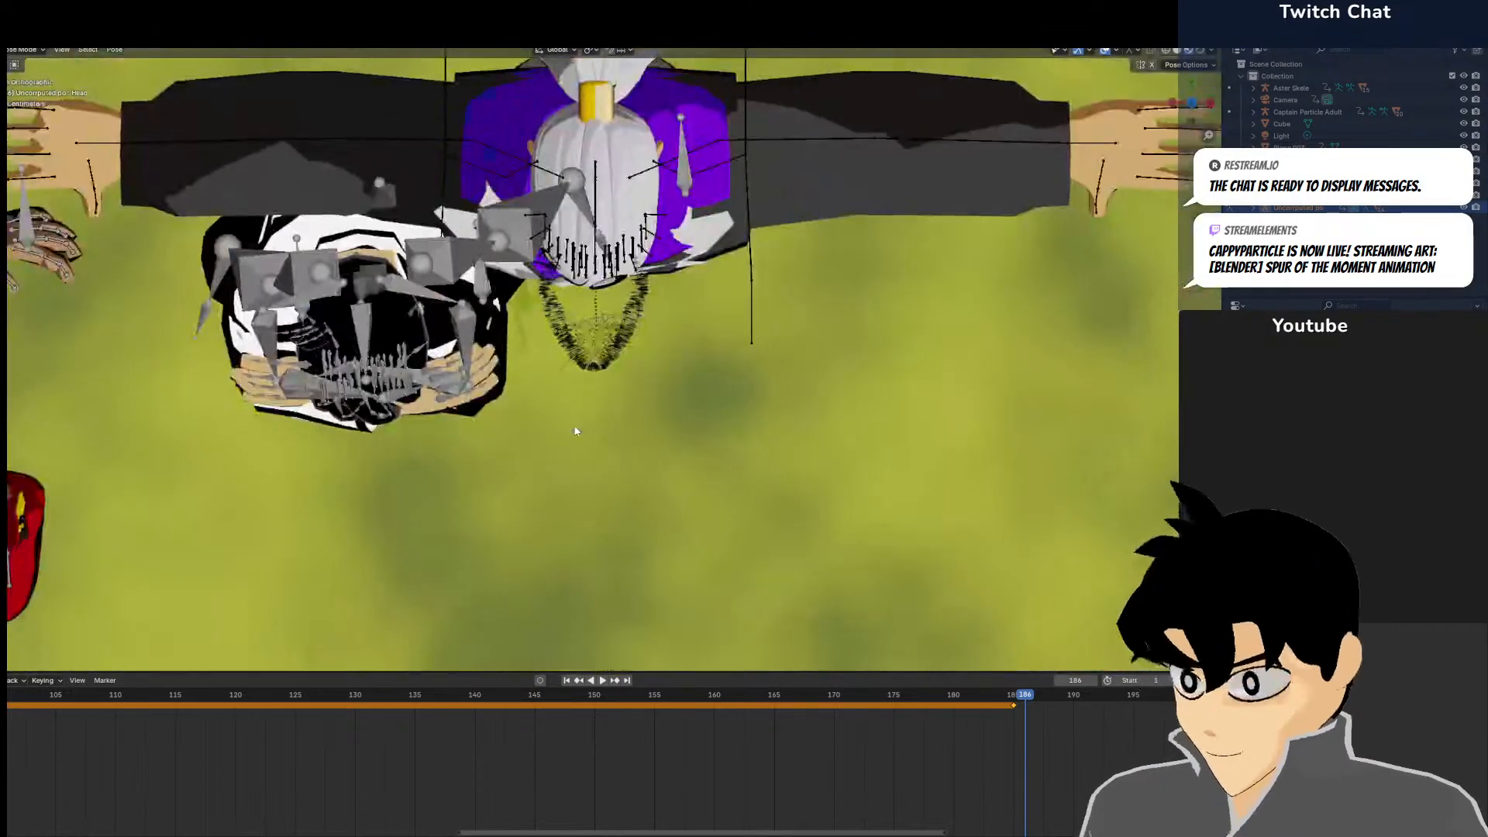
pyautogui.scroll(-5, 575, 431)
pyautogui.press('a')
pyautogui.press('r')
pyautogui.click(342, 376)
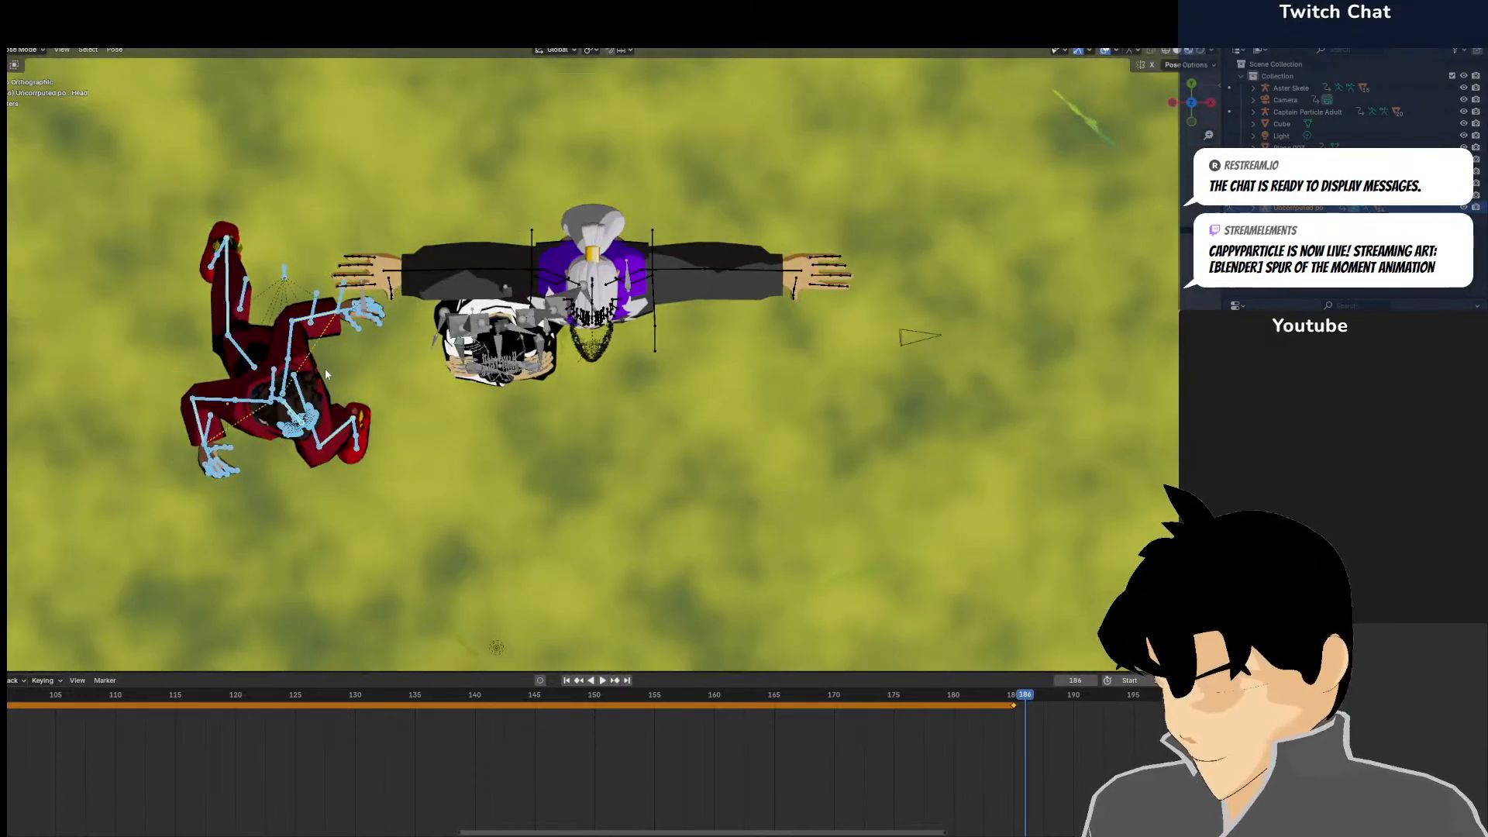
# Clear the rotation of the red-suited character's chest and spine bones and check his posture
pyautogui.moveTo(343, 376); pyautogui.dragTo(339, 277, button='middle')
pyautogui.click(278, 464)
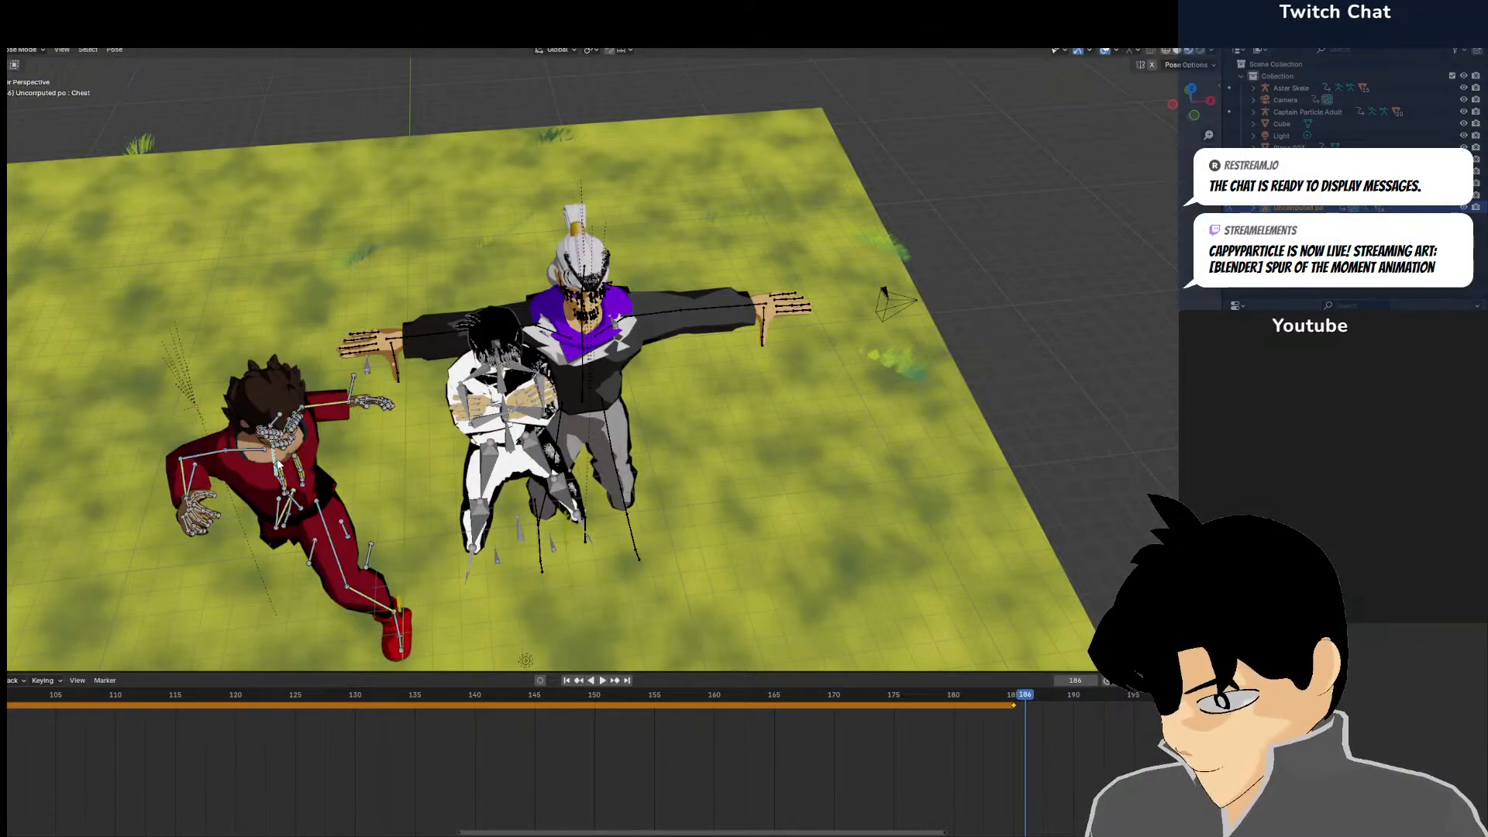
pyautogui.hotkey('alt', 'r')
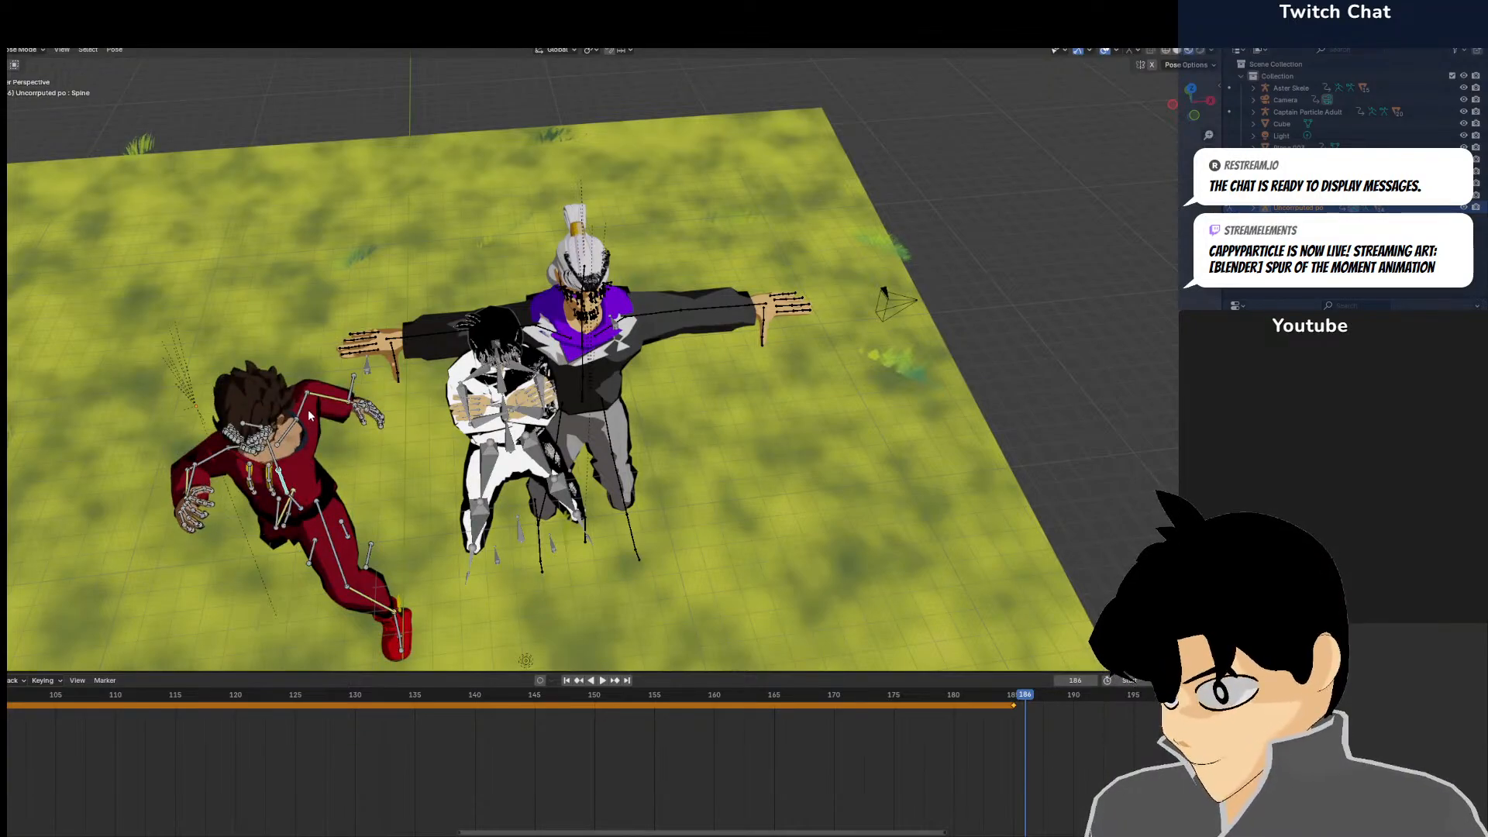
pyautogui.press('KP_0')
pyautogui.moveTo(322, 402); pyautogui.dragTo(511, 465, button='middle')
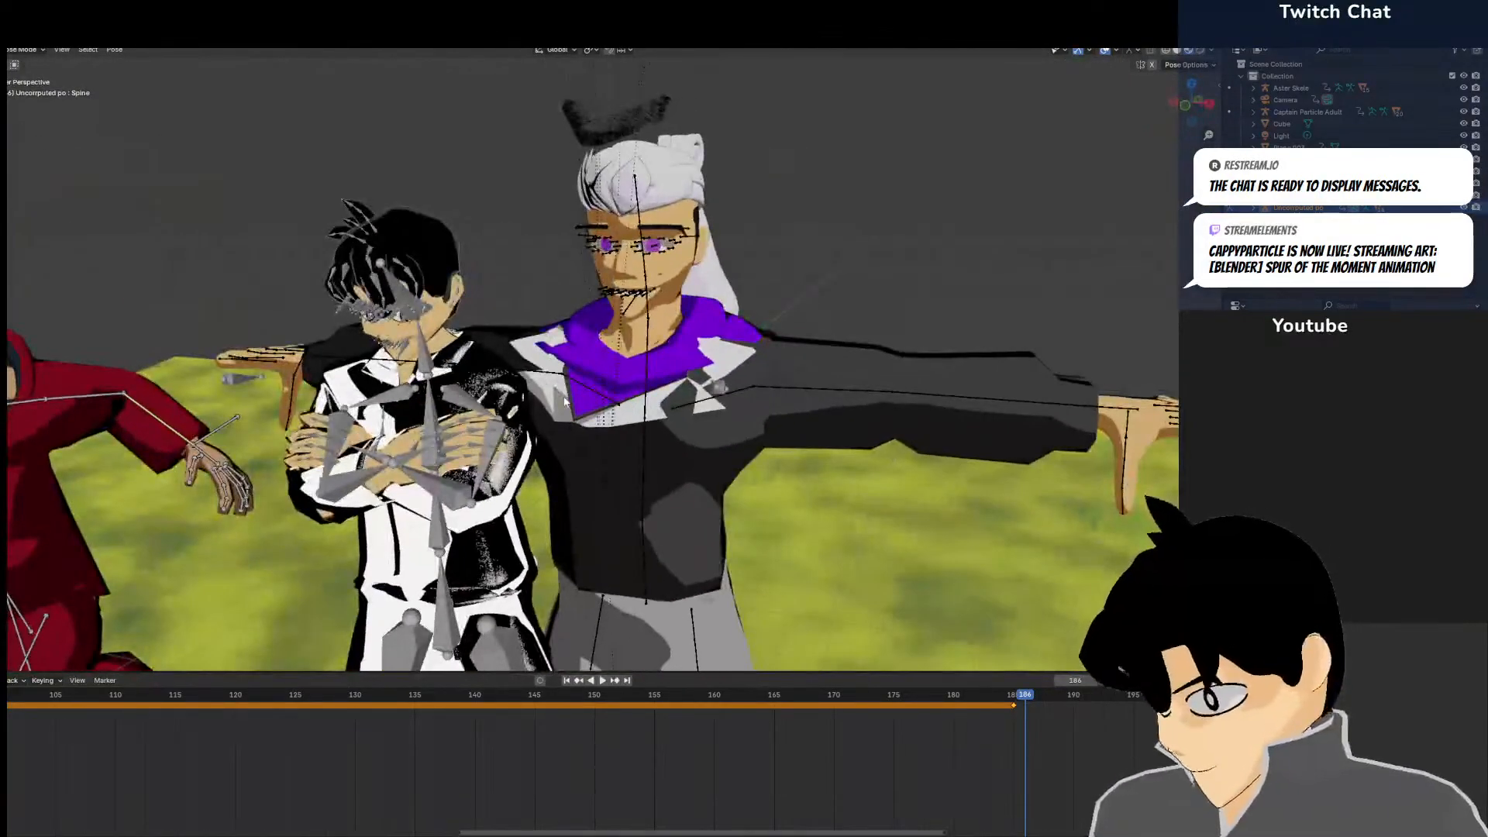
# Rotate the red-suited character's head about -11.7° from the top view, and readjust its turn after checking the camera view
pyautogui.press('KP_7')
pyautogui.keyDown('shift'); pyautogui.moveTo(28, 375); pyautogui.dragTo(165, 310, button='middle'); pyautogui.keyUp('shift')
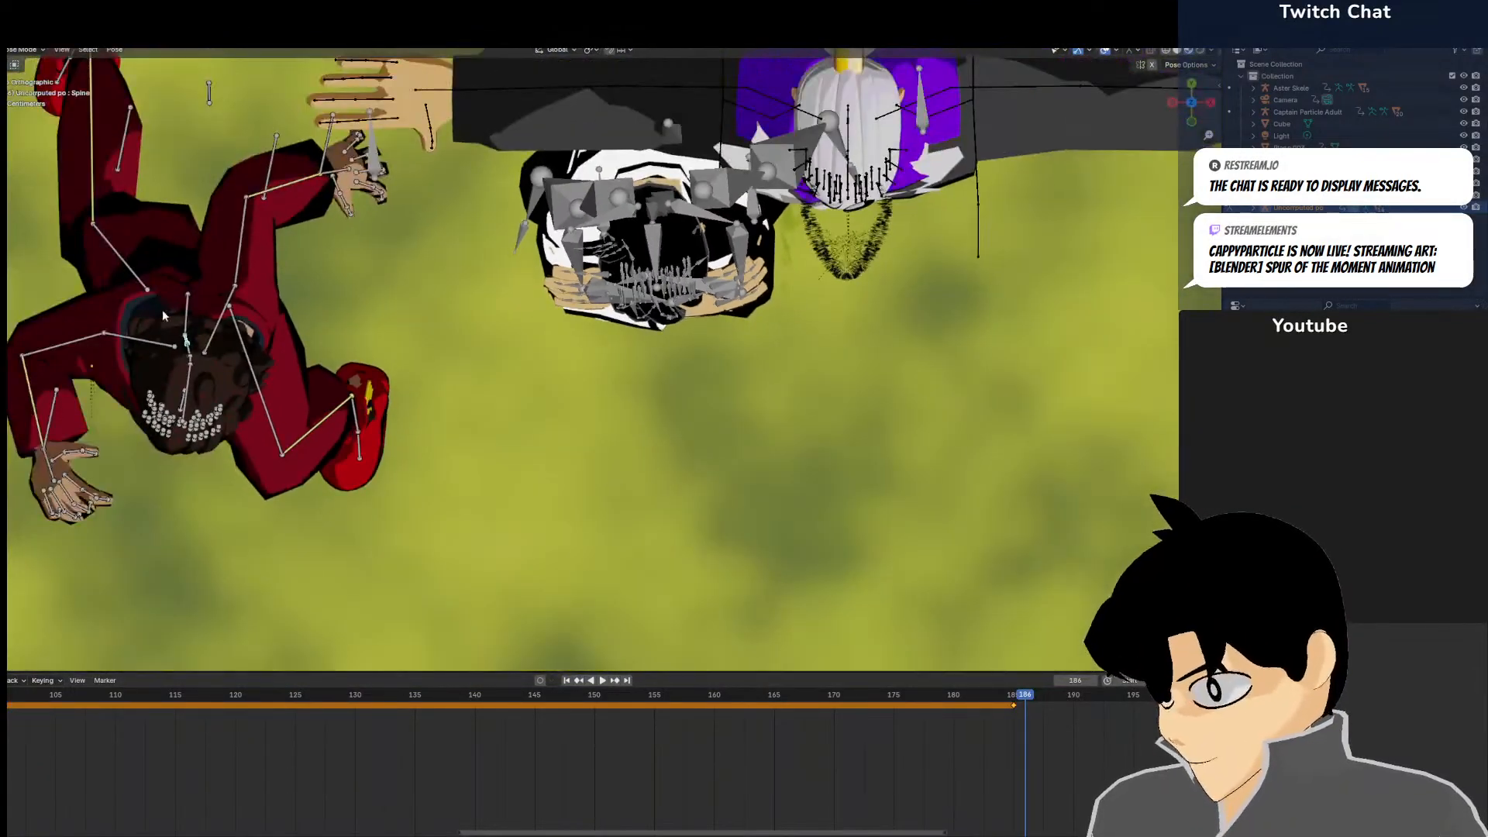
pyautogui.press('r')
pyautogui.click(327, 341)
pyautogui.press('KP_0')
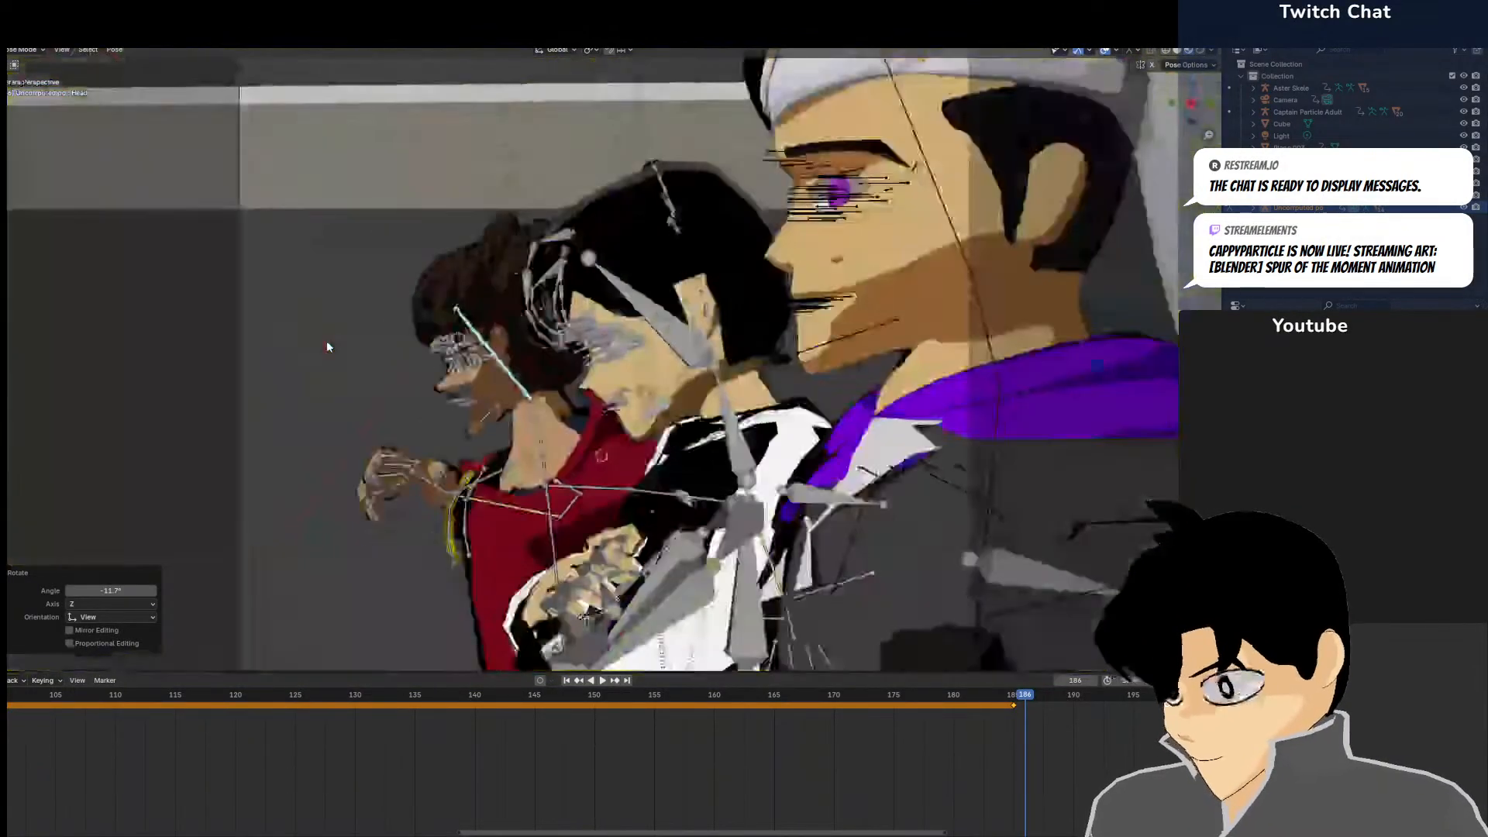
pyautogui.press('KP_7')
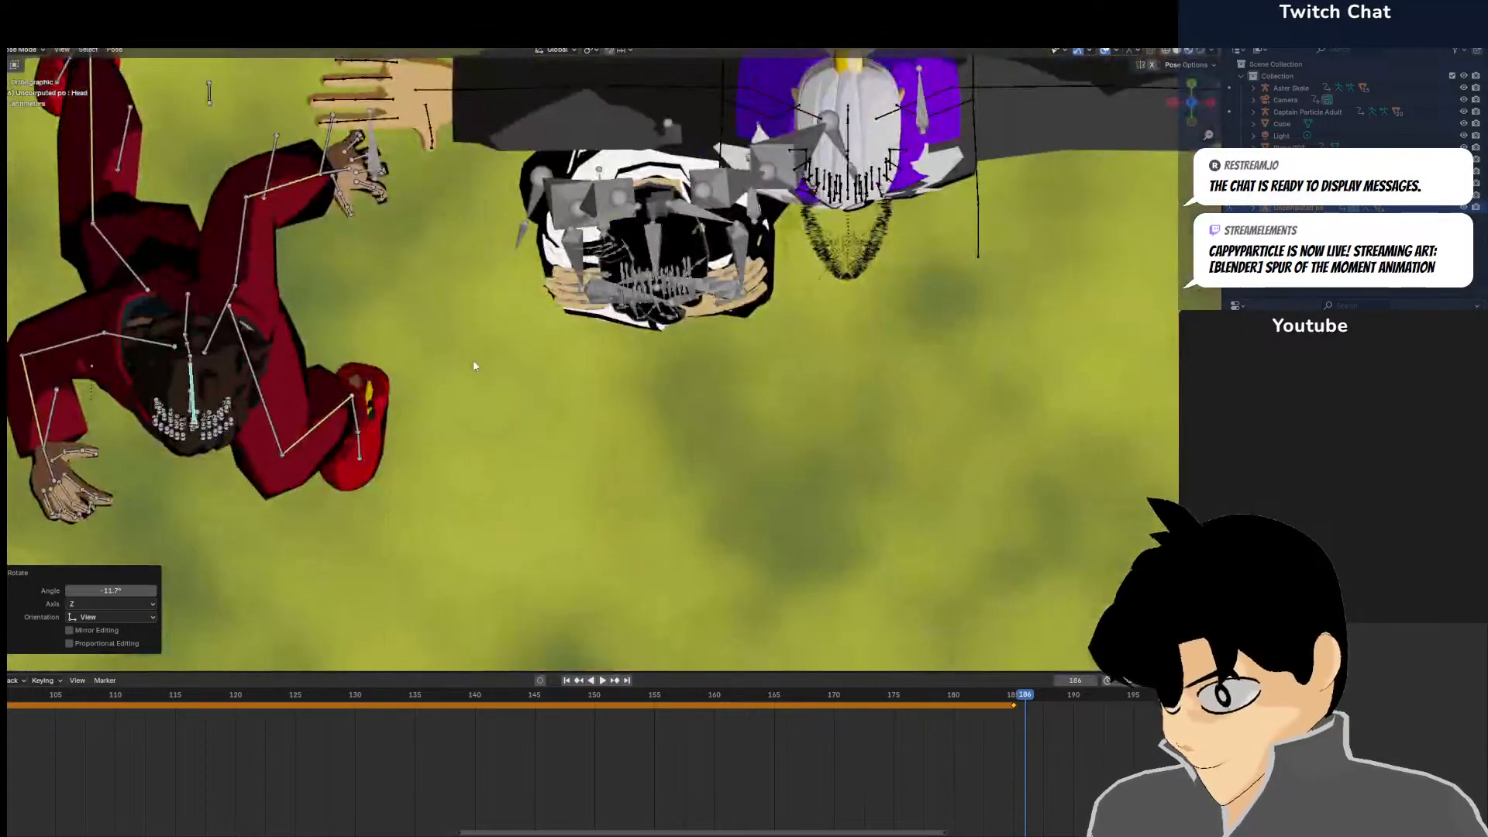
pyautogui.press('r')
pyautogui.click(493, 329)
# Move all of the red-suited character's bones about 4.25 m along X and 0.27 m along Y from the top view
pyautogui.press('a')
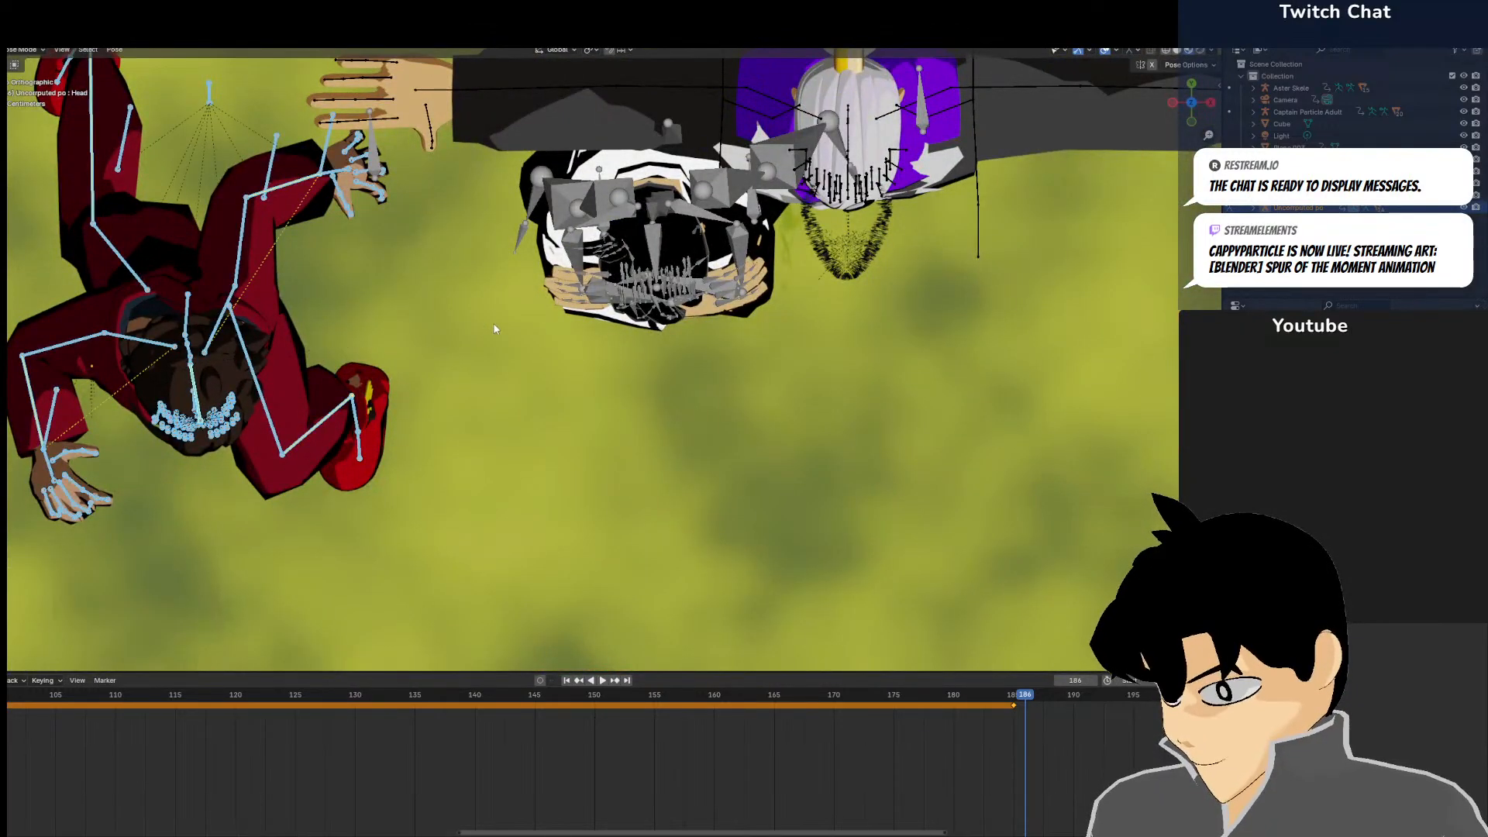
pyautogui.press('g')
pyautogui.click(739, 316)
pyautogui.press('KP_0')
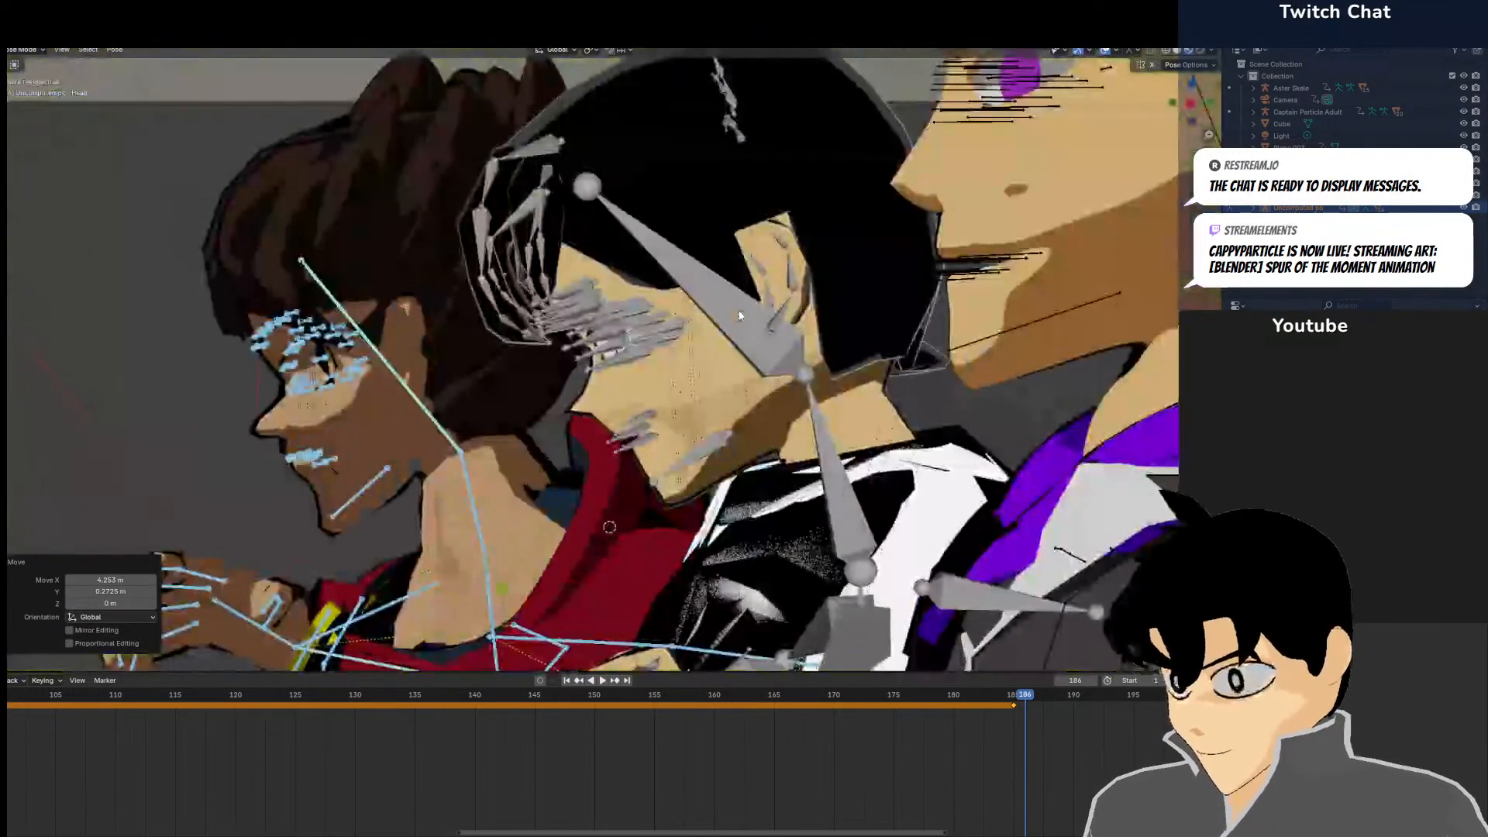
# Shift the red-suited character about -0.29 m and another -0.51 m along Y in the camera view, keyframe his bones, and return to Object Mode
pyautogui.press('g')
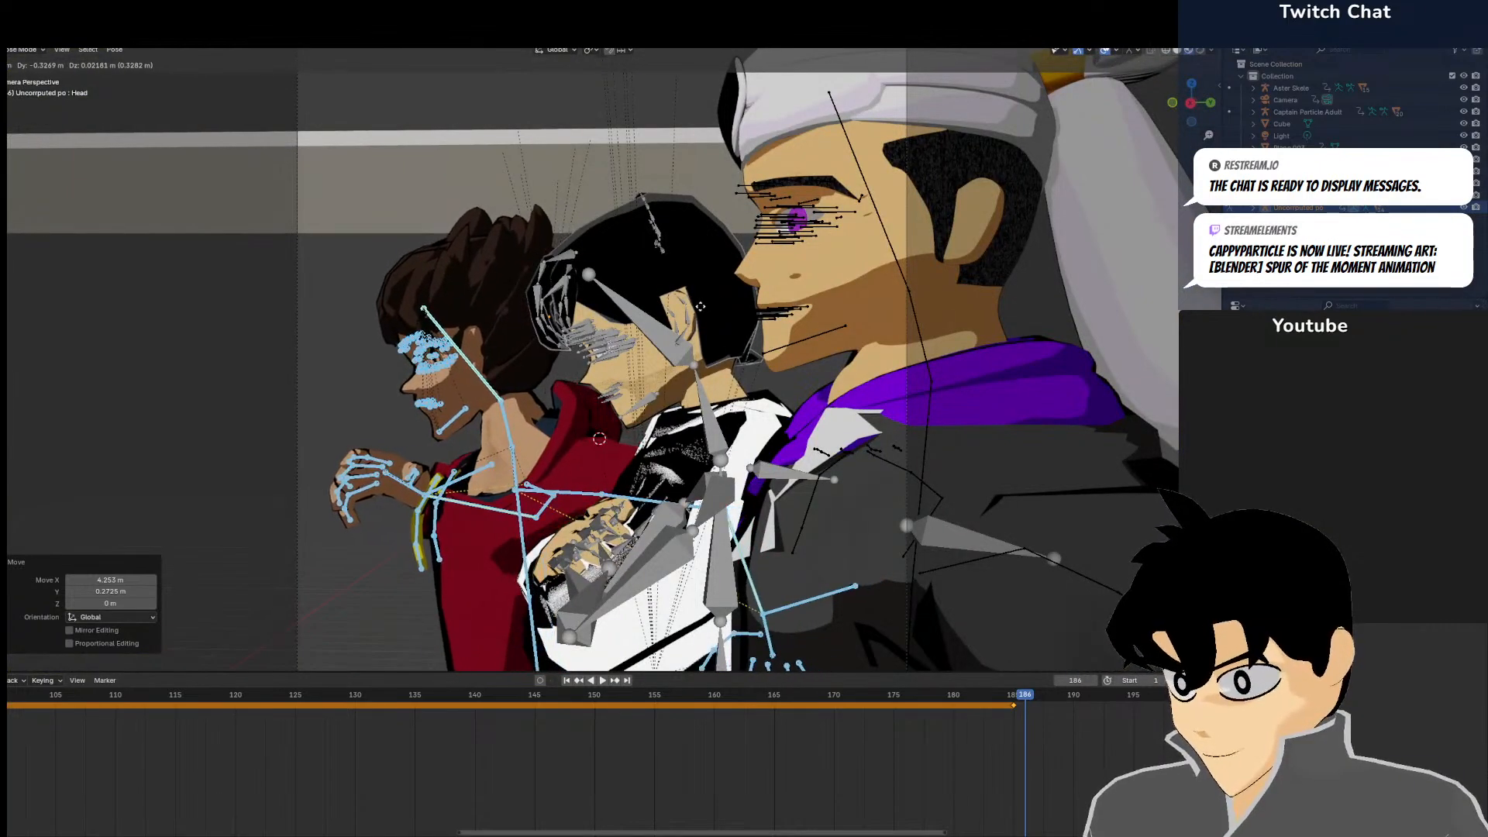
pyautogui.click(706, 314)
pyautogui.scroll(1, 707, 334)
pyautogui.scroll(-4, 707, 341)
pyautogui.scroll(4, 707, 343)
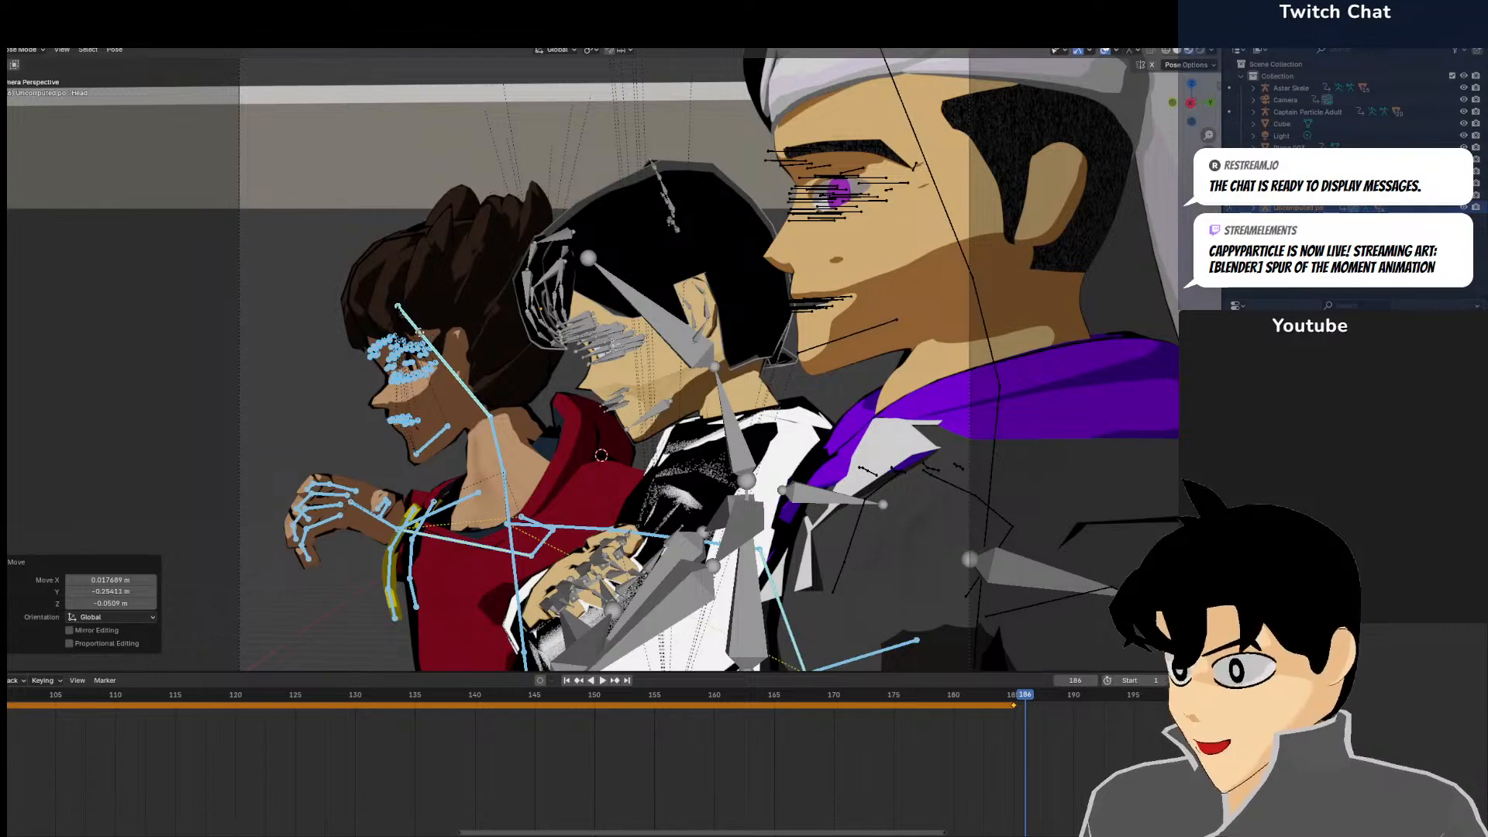
pyautogui.press('g')
pyautogui.click(376, 343)
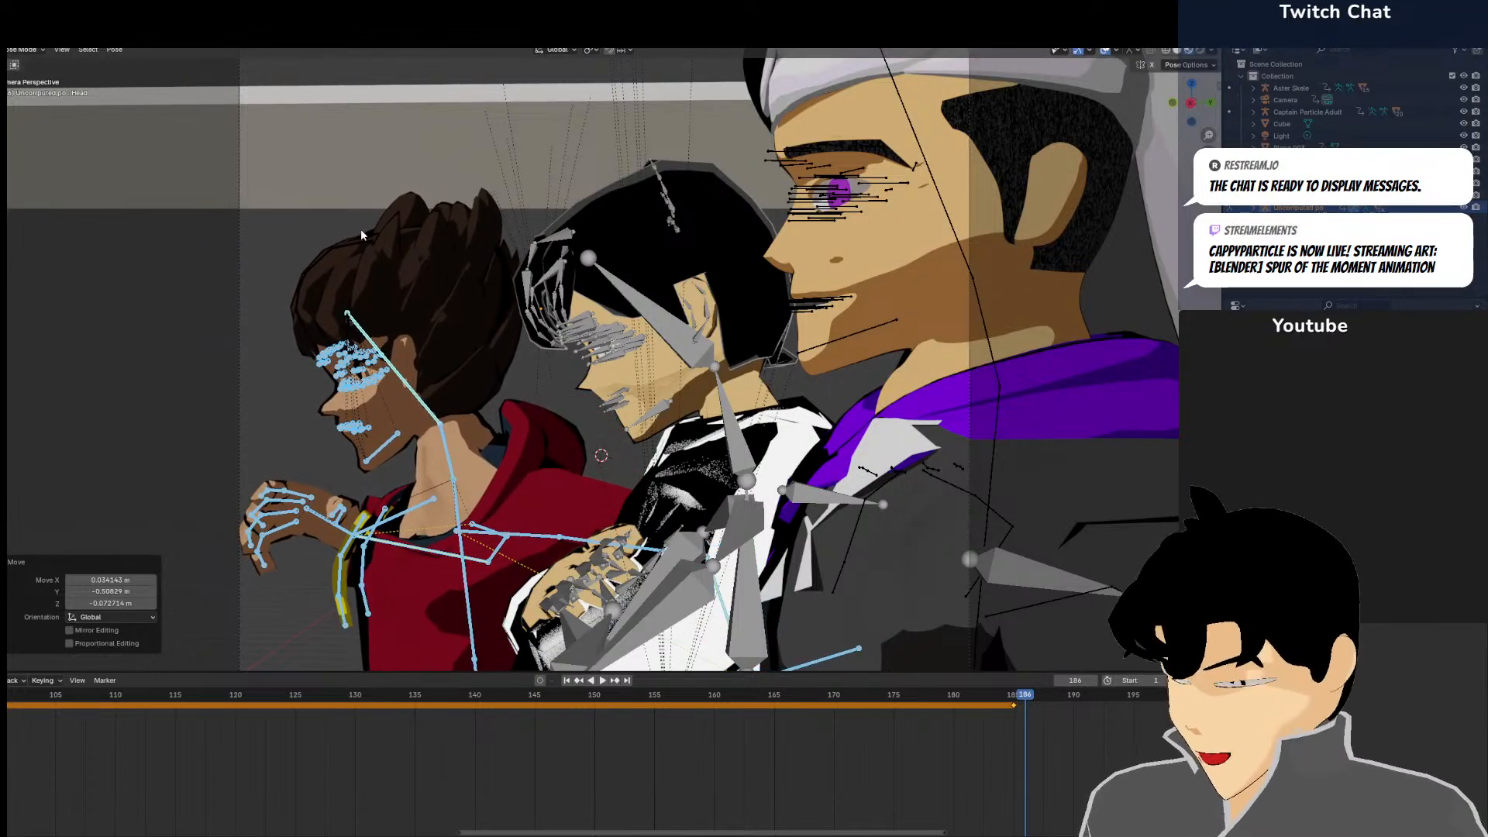
pyautogui.press('i')
pyautogui.click(32, 54)
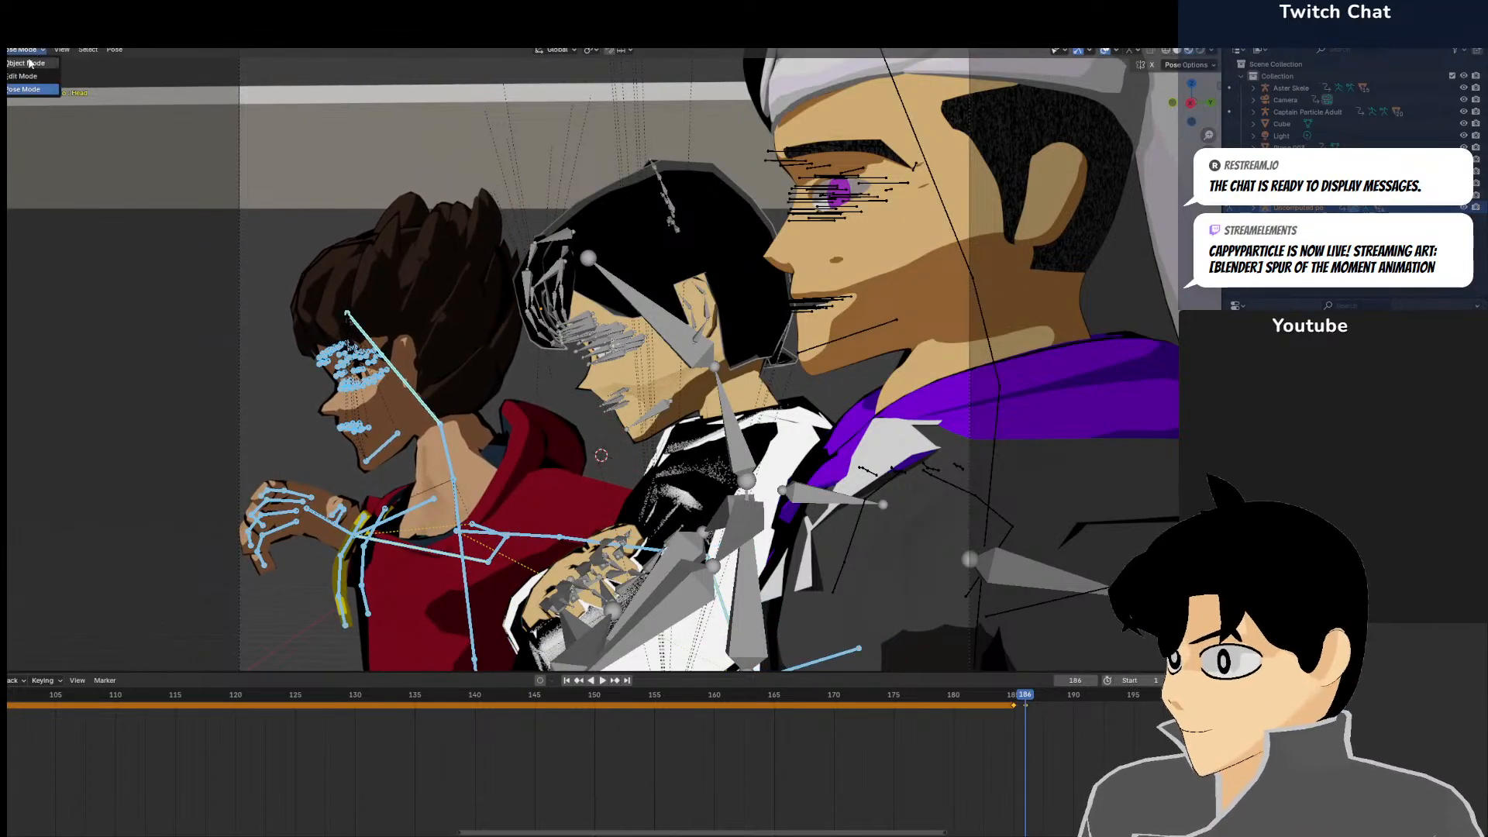
pyautogui.click(32, 63)
# Shift Captain Particle's whole pose toward the red-suited character in the camera view, keyframe his bones at frame 186, and return to Object Mode
pyautogui.click(664, 290)
pyautogui.click(656, 310)
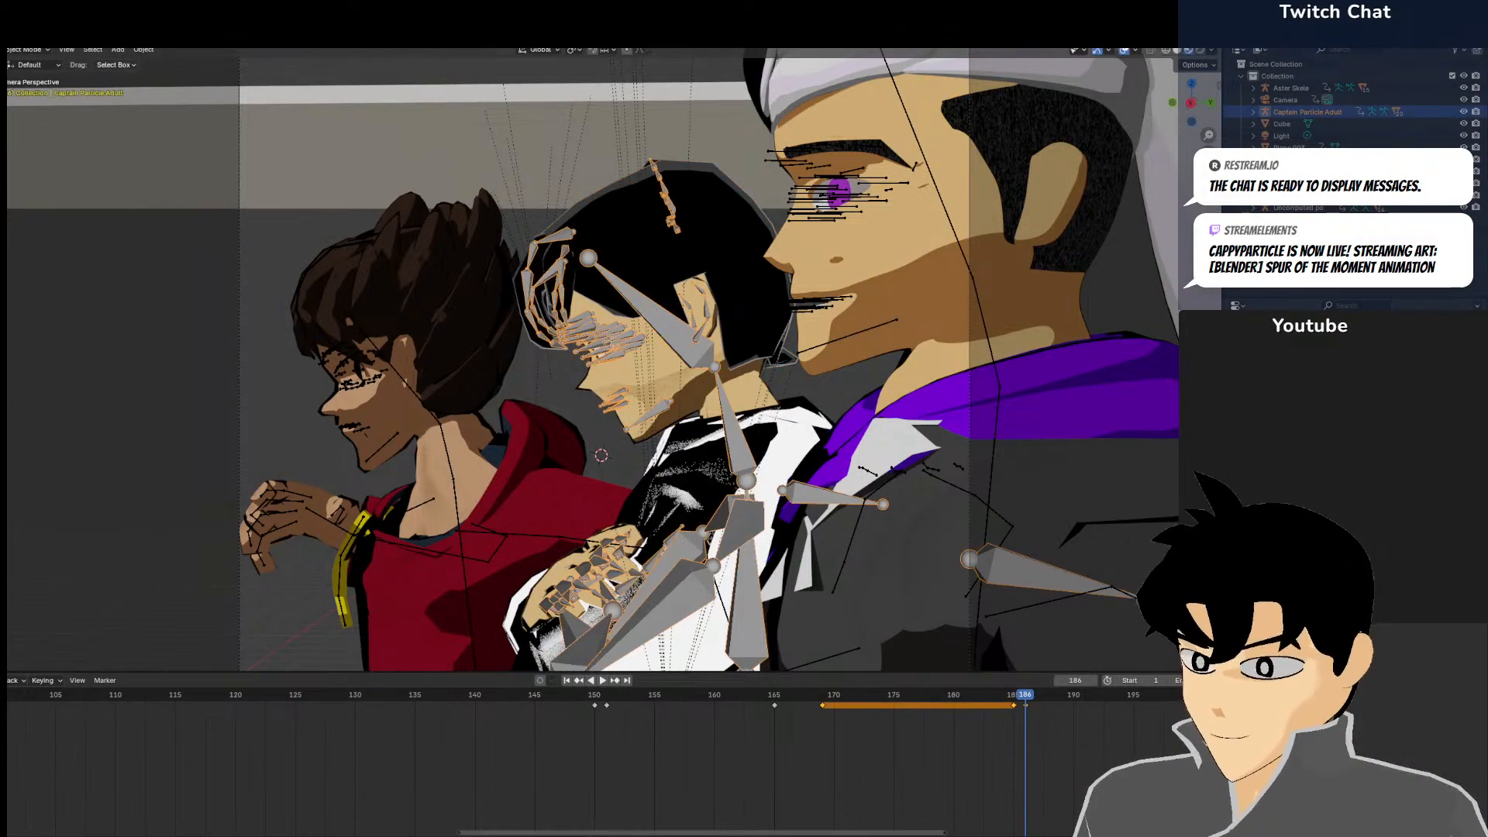
pyautogui.hotkey('ctrl', 'Tab')
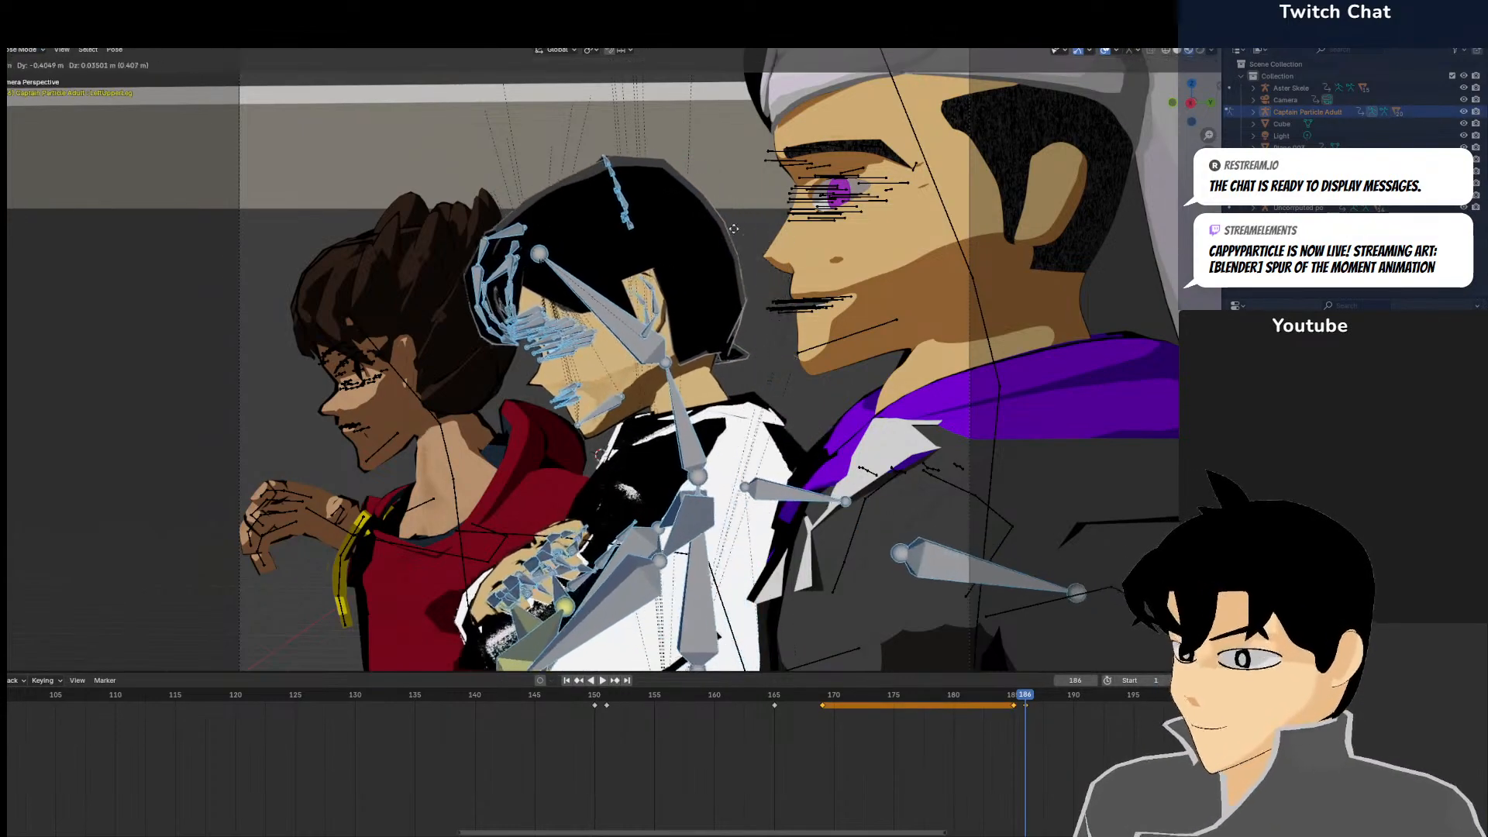
pyautogui.press('g')
pyautogui.click(729, 237)
pyautogui.press('i')
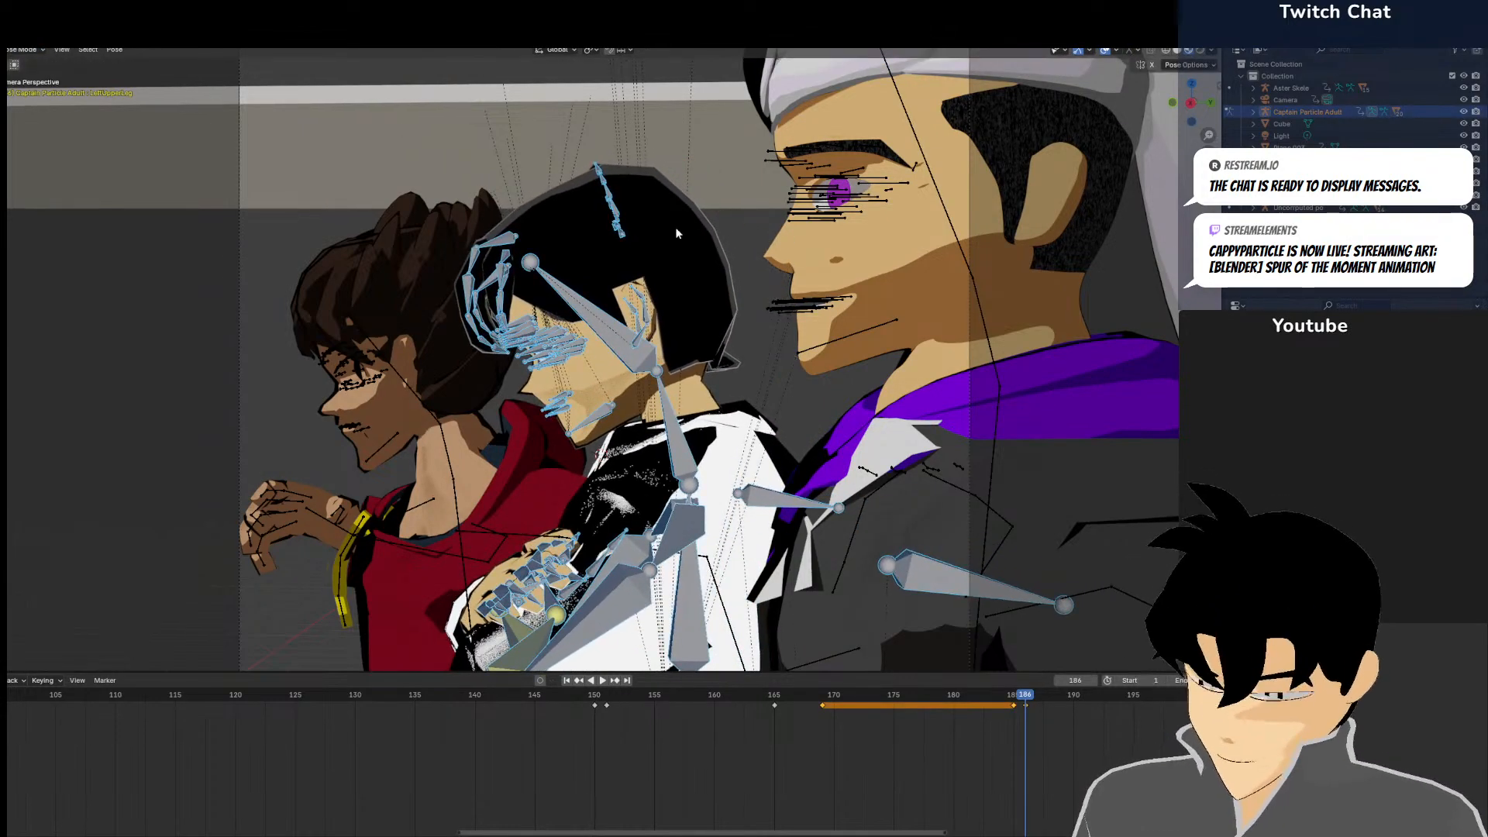
pyautogui.click(33, 52)
pyautogui.click(32, 64)
# Select the Aster Skele armature of the white-turbaned character and put it in Pose Mode
pyautogui.scroll(-1, 775, 287)
pyautogui.click(914, 307)
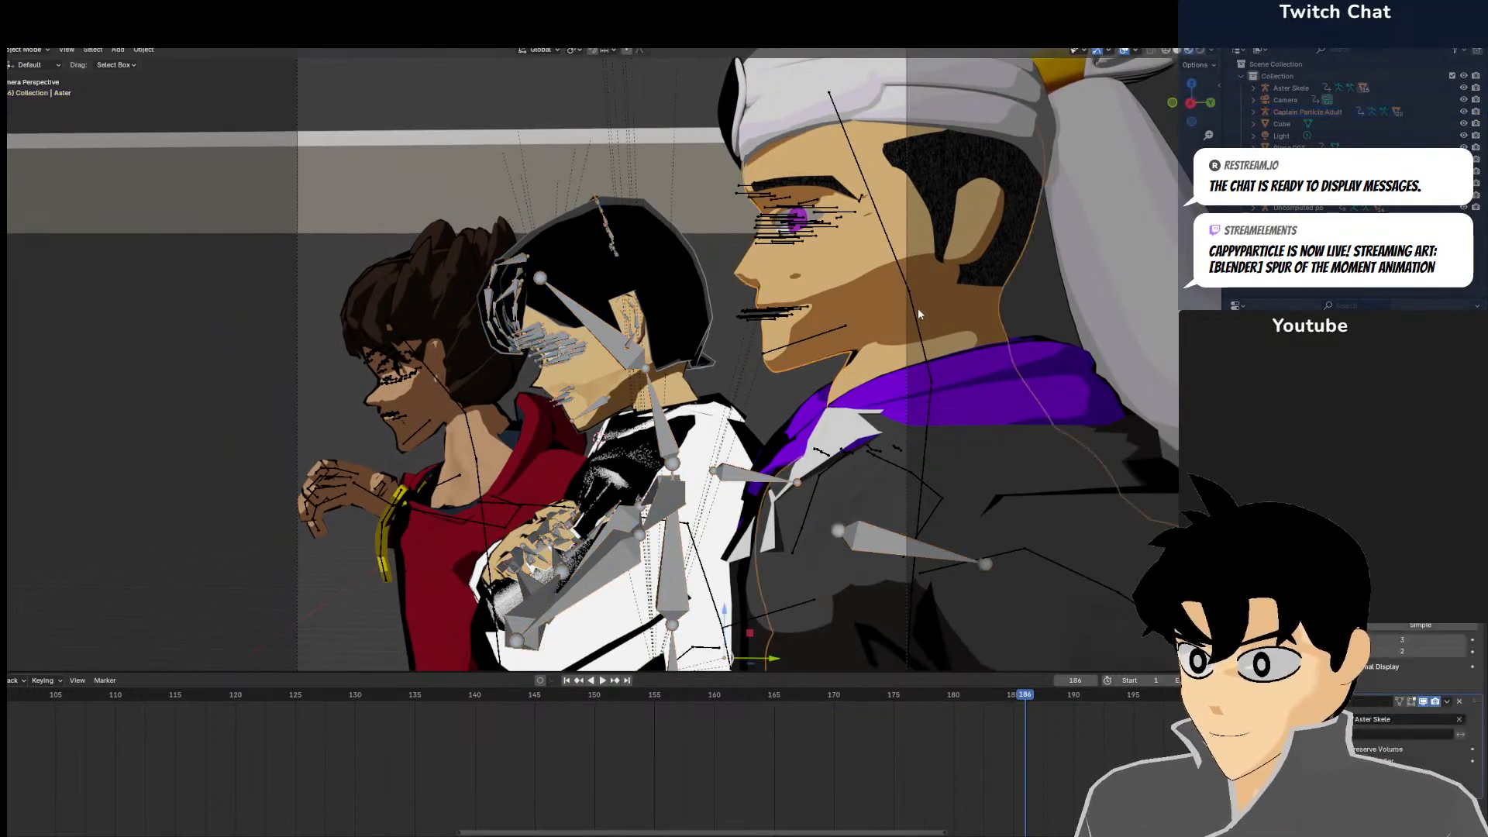
pyautogui.press('q')
pyautogui.click(887, 239)
pyautogui.hotkey('ctrl', 'Tab')
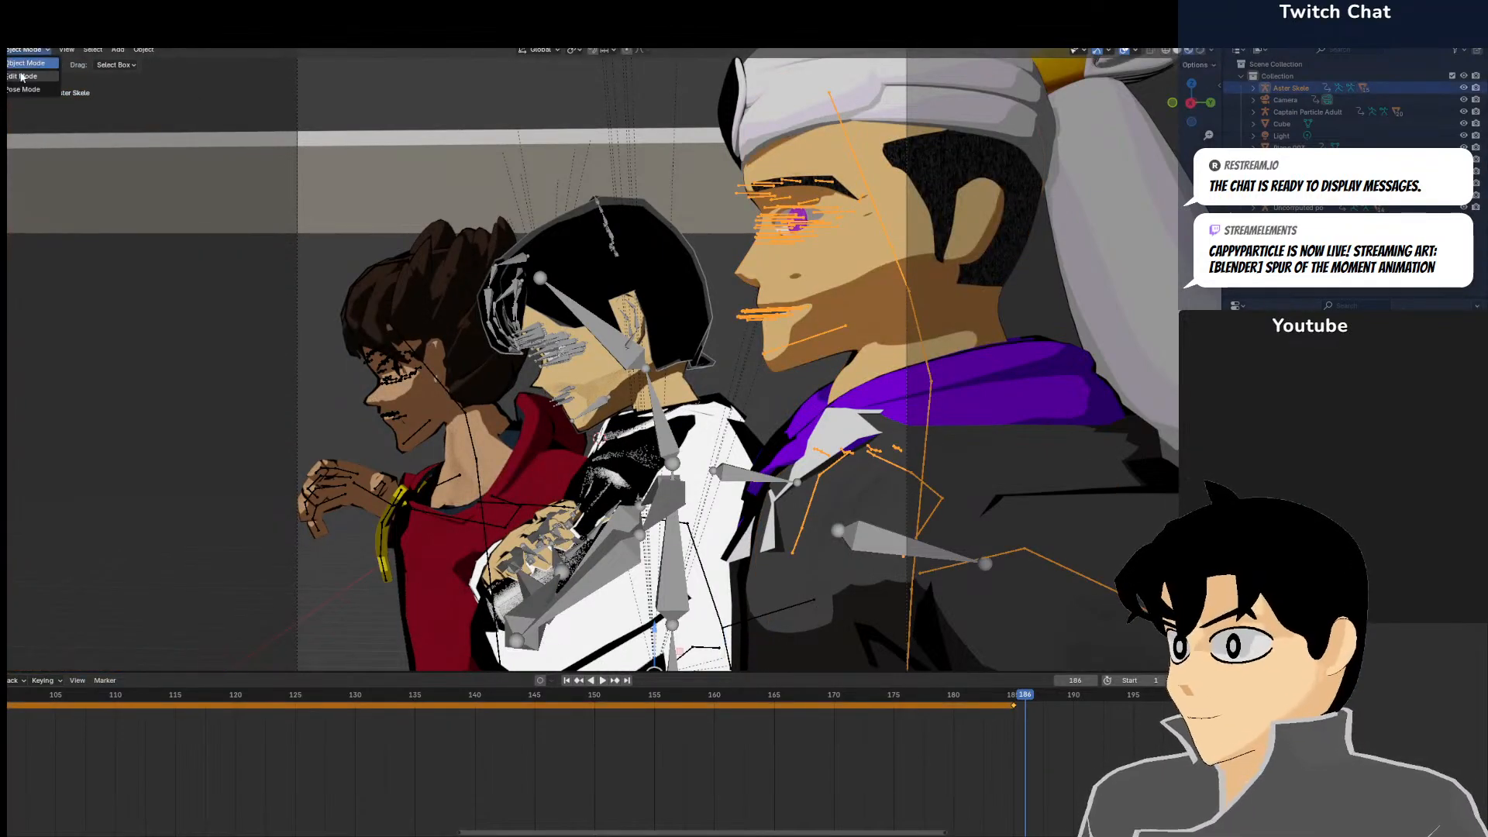
# Try to lean Aster forward by rotating his chest and neck bones, and undo those rotations
pyautogui.click(936, 383)
pyautogui.press('r')
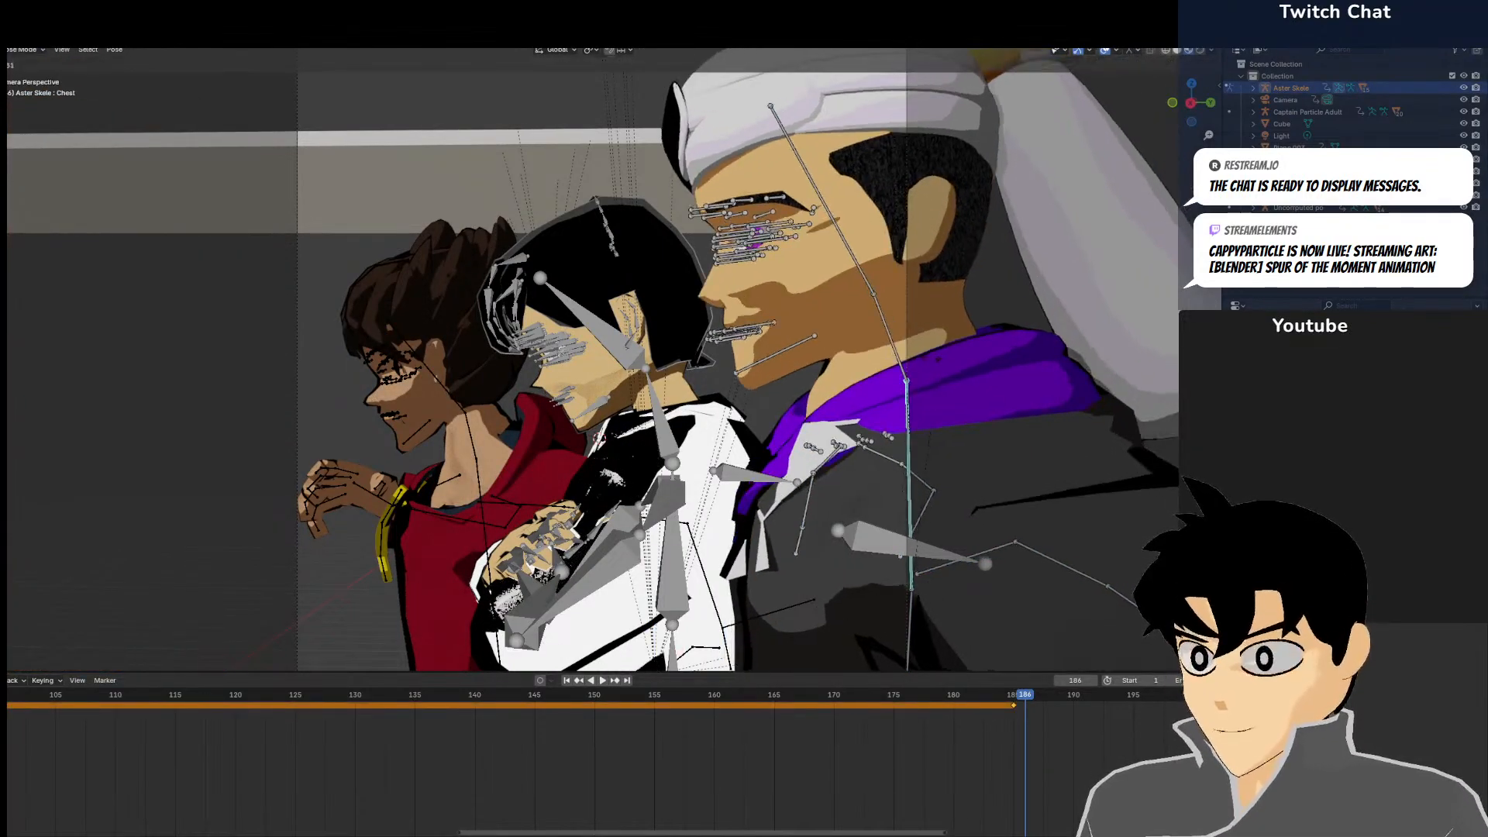
pyautogui.click(879, 338)
pyautogui.click(879, 339)
pyautogui.press('r')
pyautogui.click(881, 337)
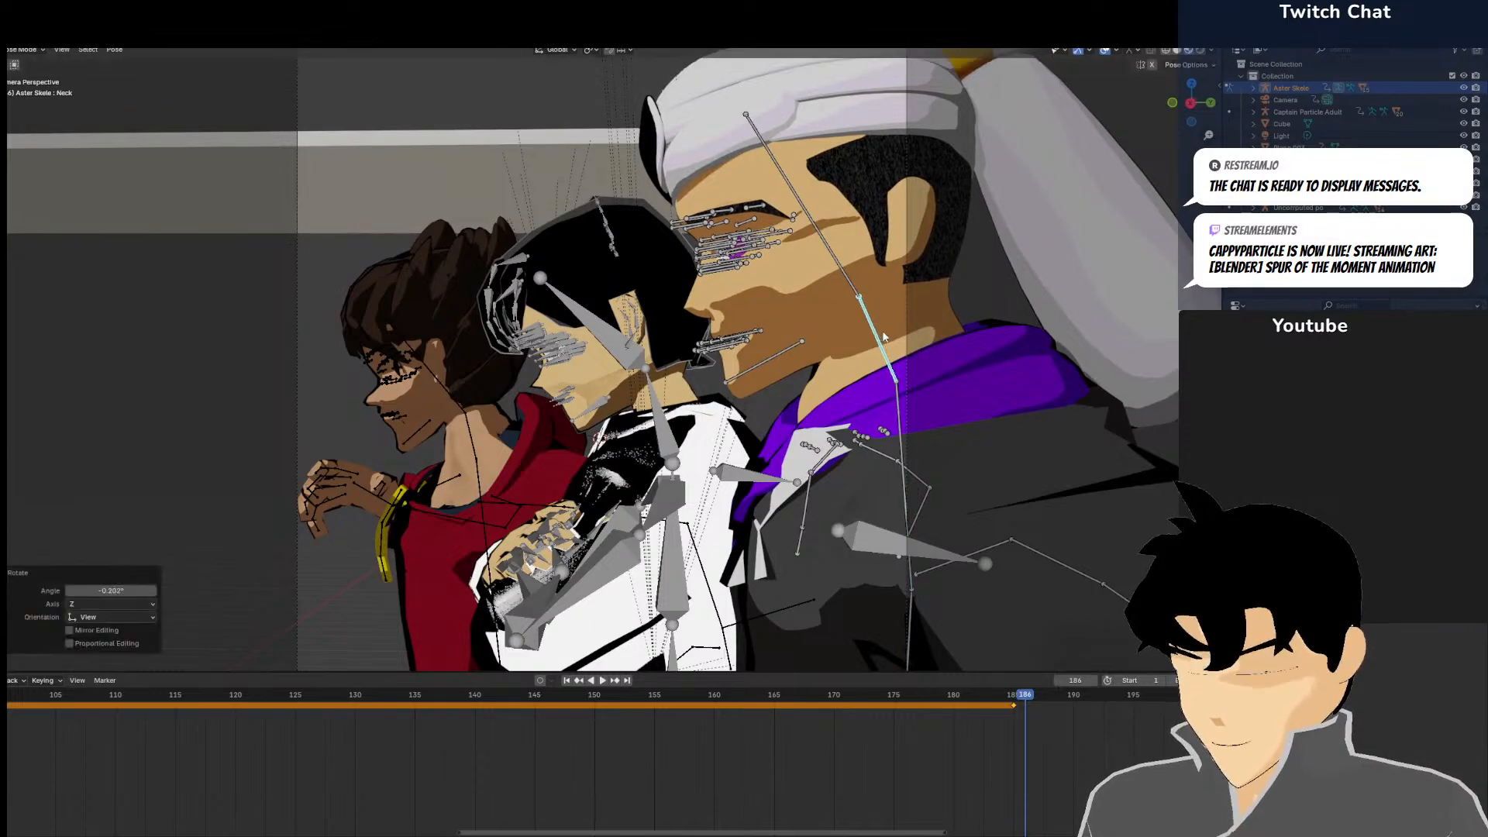
pyautogui.hotkey('ctrl', 'z')
pyautogui.hotkey('ctrl', 'z')
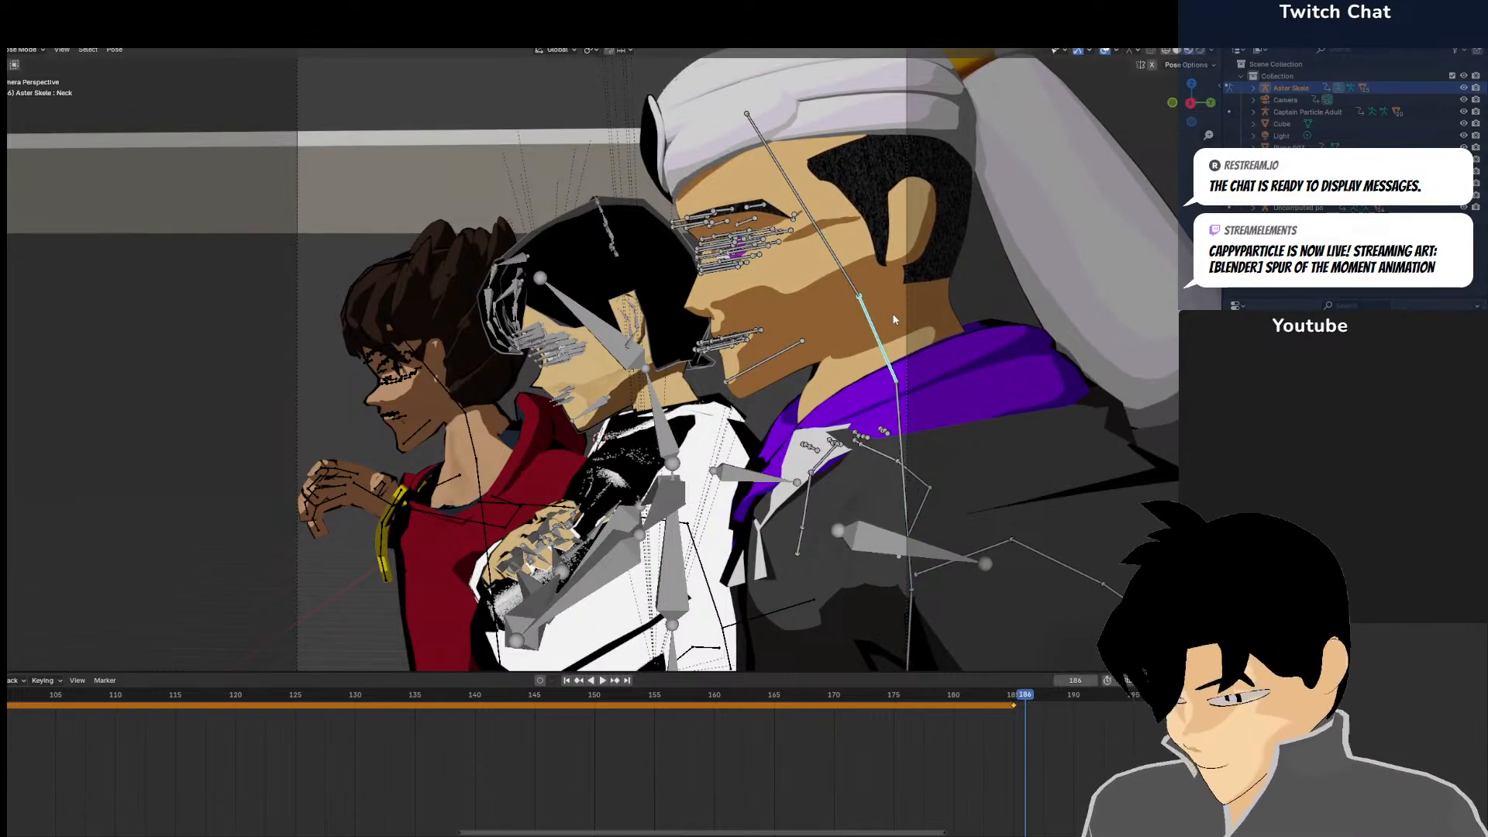
pyautogui.hotkey('ctrl', 'z')
# Move all of Aster's bones about -0.46 m along Y in the camera view and insert keyframes for them at frame 186
pyautogui.press('a')
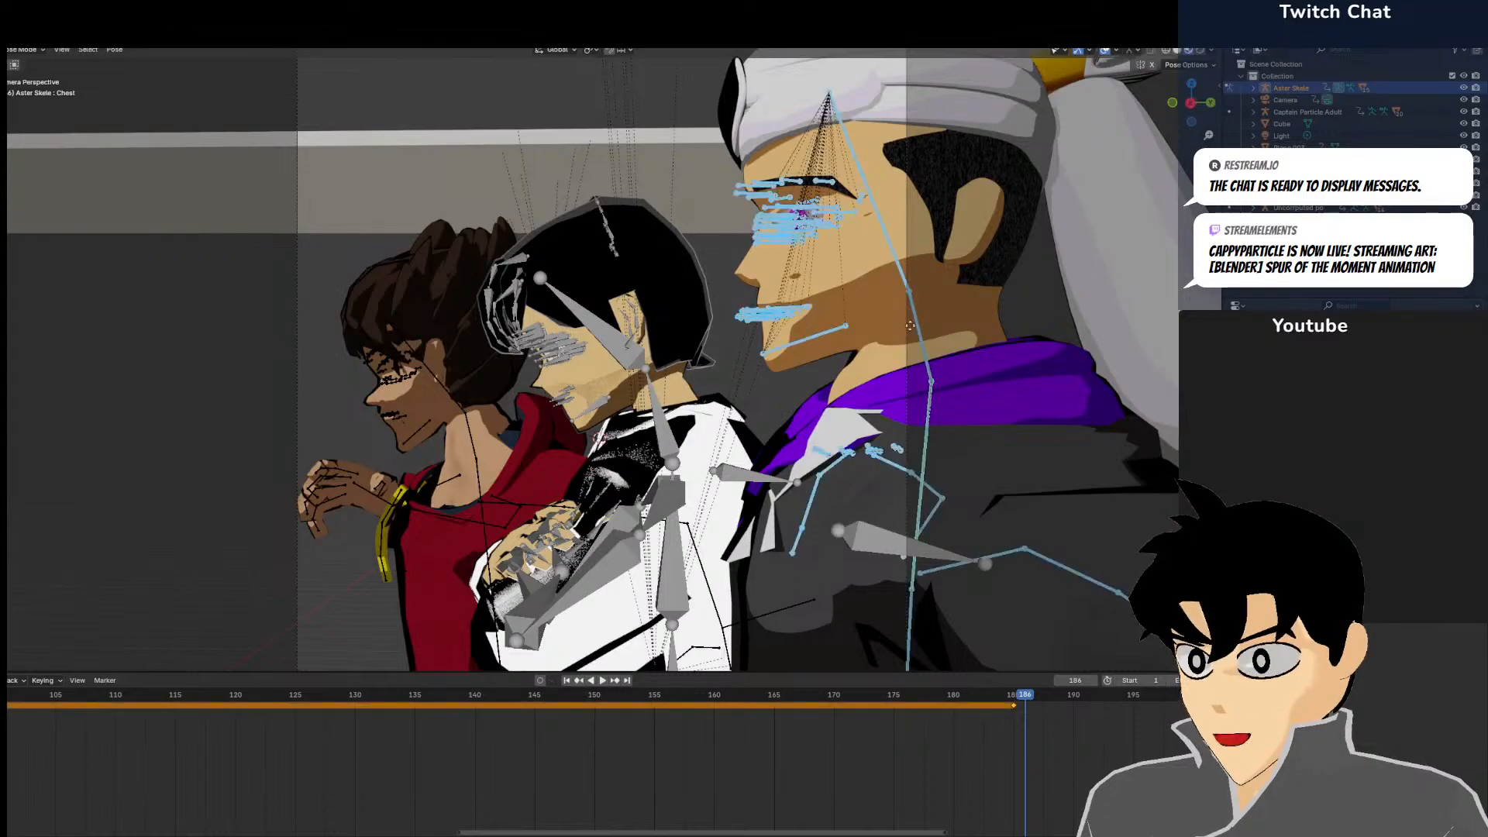
pyautogui.press('g')
pyautogui.click(856, 334)
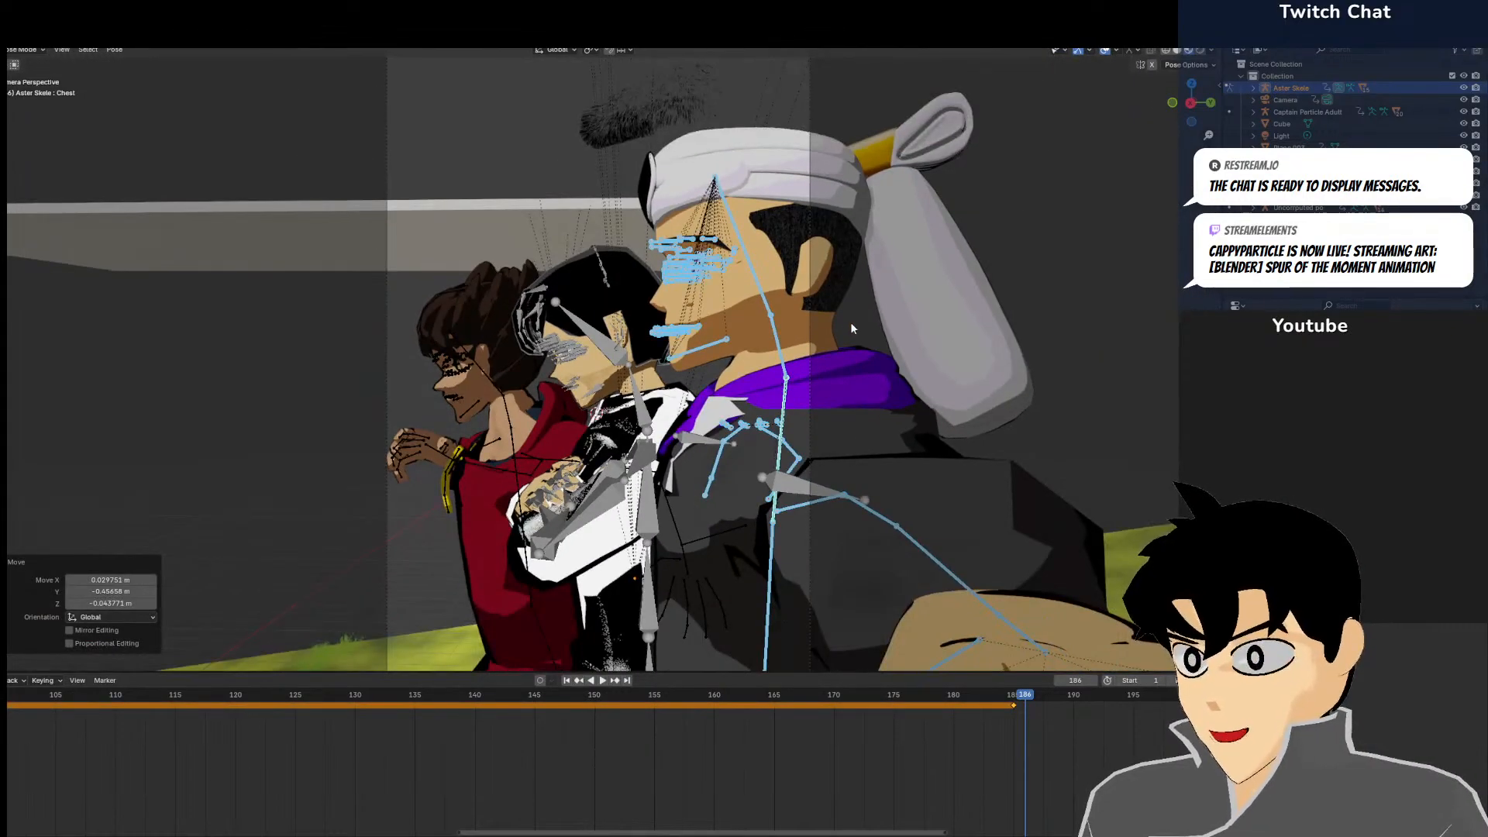
pyautogui.press('i')
pyautogui.scroll(1, 846, 326)
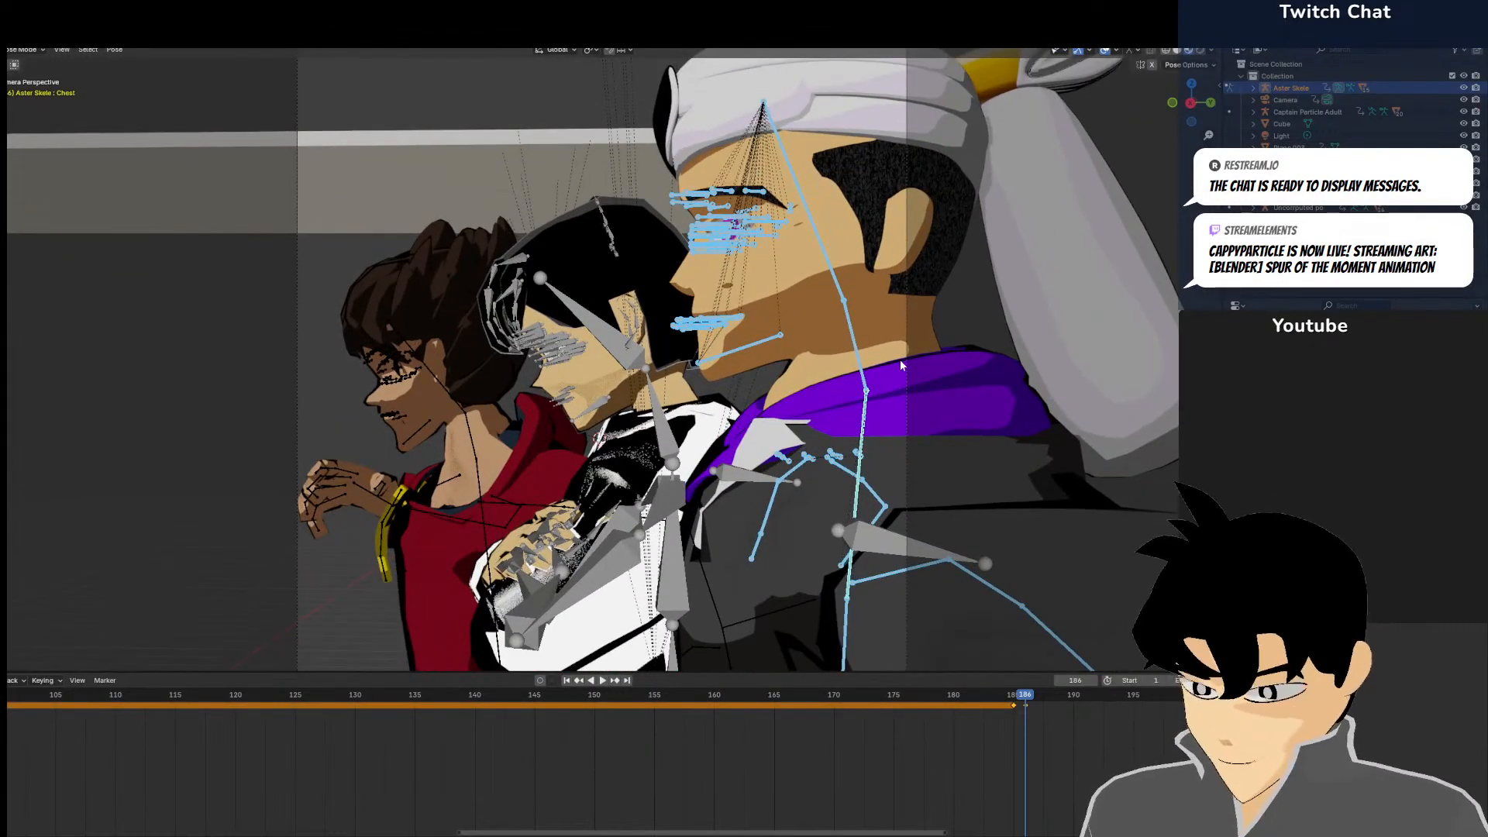
pyautogui.scroll(1, 900, 358)
pyautogui.click(853, 354)
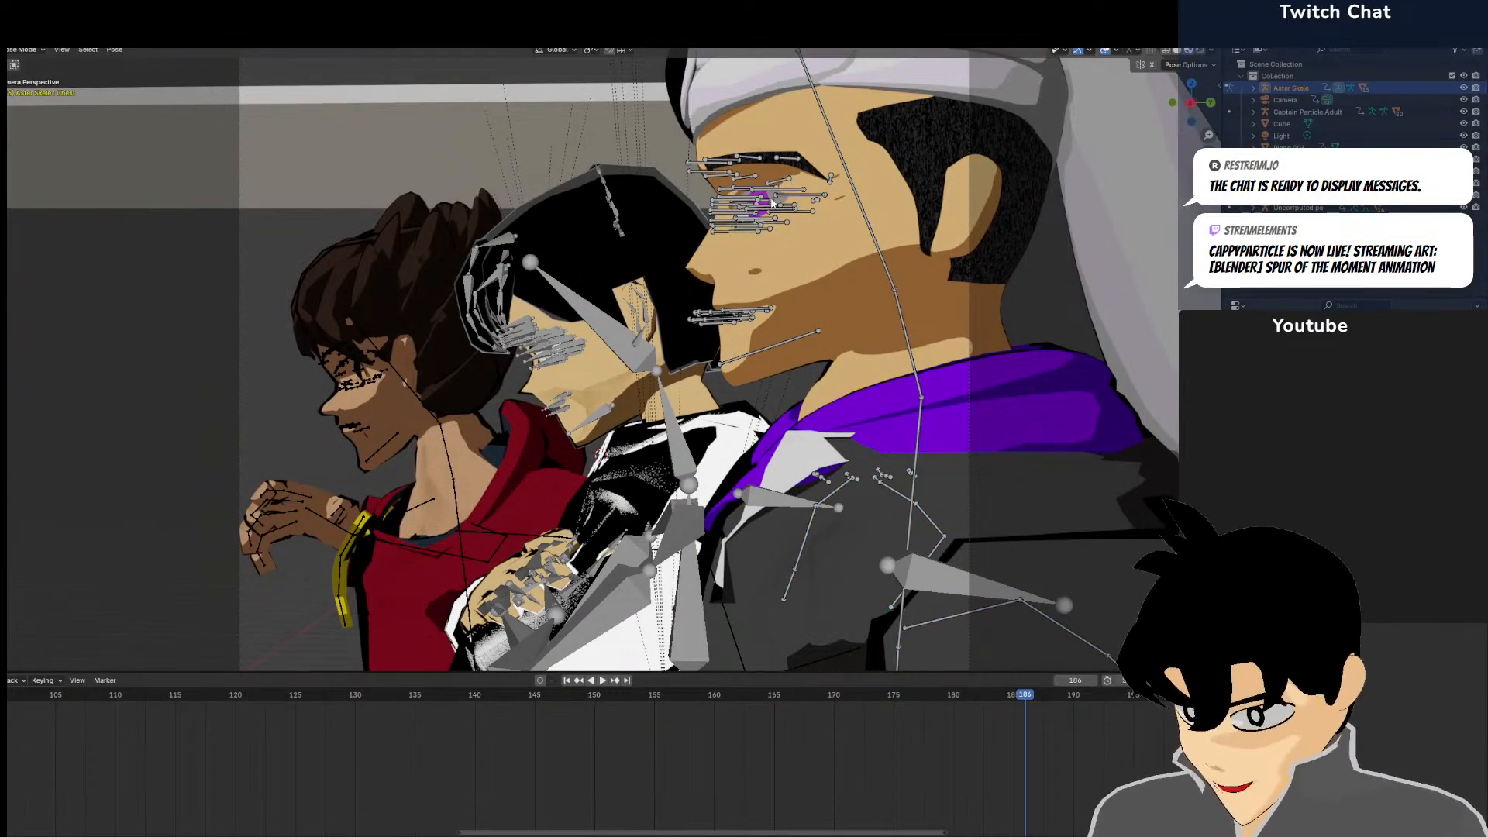
# Copy the white-haired character's facial bone pose from frame 157 and paste it onto his face at frame 186
pyautogui.moveTo(707, 697); pyautogui.dragTo(679, 709)
pyautogui.scroll(-4, 550, 538)
pyautogui.keyDown('shift'); pyautogui.moveTo(550, 538); pyautogui.dragTo(1060, 702, button='middle'); pyautogui.keyUp('shift')
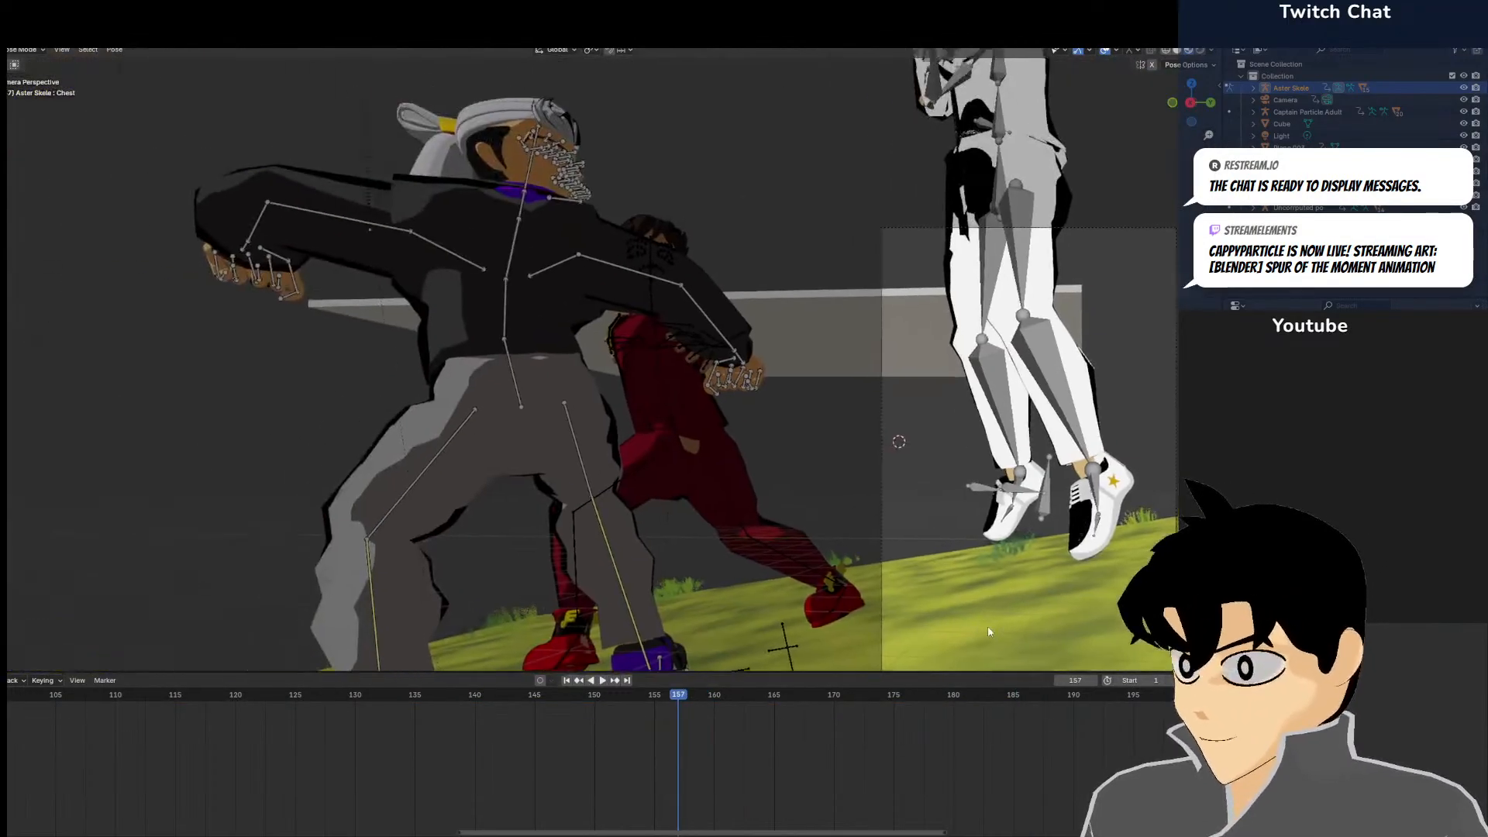
pyautogui.moveTo(802, 48); pyautogui.dragTo(1005, 446, button='middle')
pyautogui.scroll(2, 1005, 446)
pyautogui.keyDown('shift'); pyautogui.moveTo(882, 264); pyautogui.dragTo(825, 345, button='middle'); pyautogui.keyUp('shift')
pyautogui.moveTo(829, 143); pyautogui.dragTo(704, 317)
pyautogui.moveTo(705, 187); pyautogui.dragTo(686, 246)
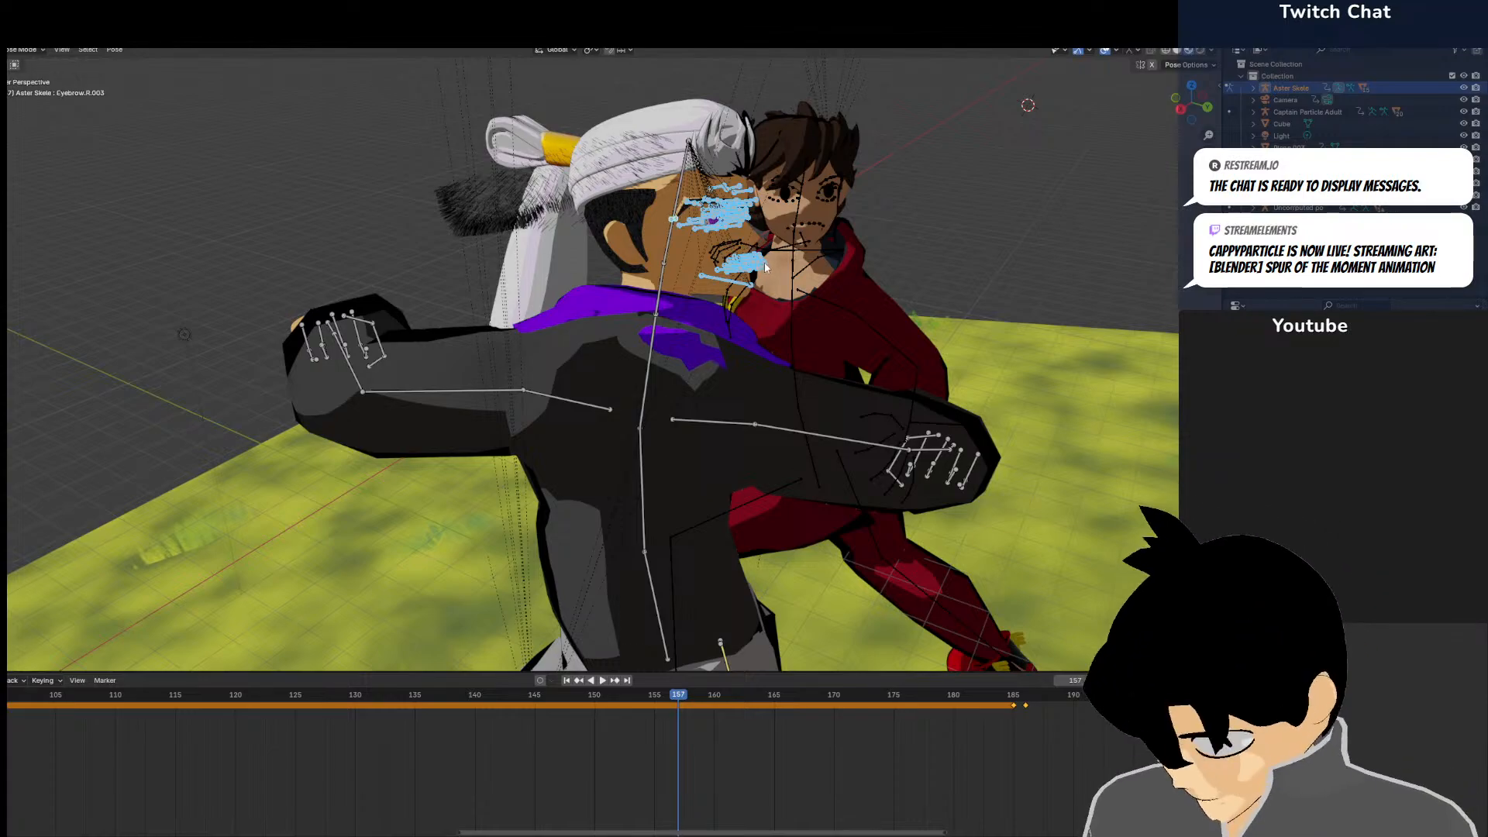
pyautogui.click(1029, 722)
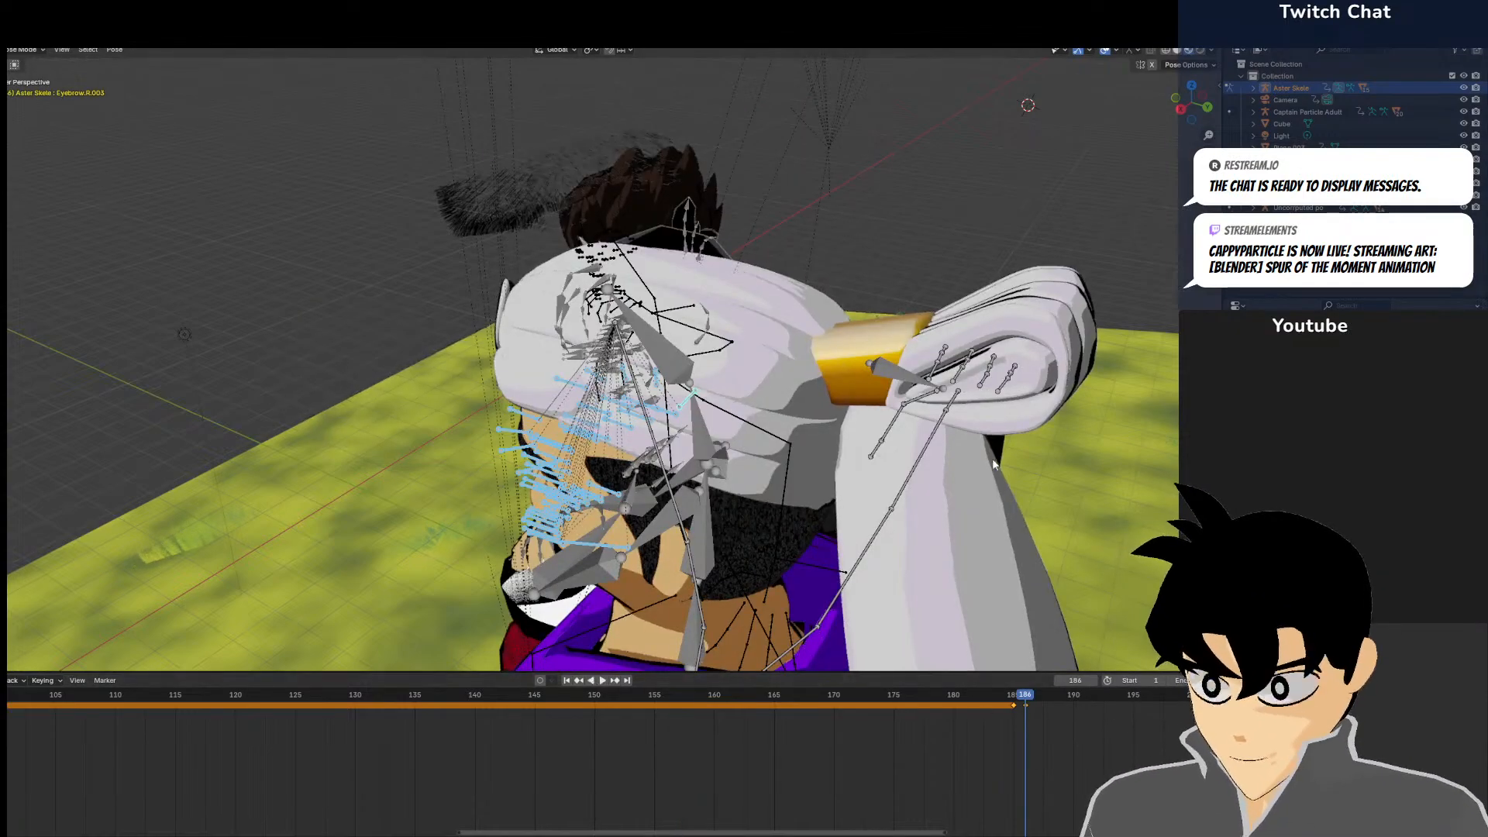
pyautogui.press('KP_0')
pyautogui.hotkey('ctrl', 'v')
# Clear the location of the white-haired character's mouth bones to bring them back to their default position
pyautogui.scroll(8, 812, 444)
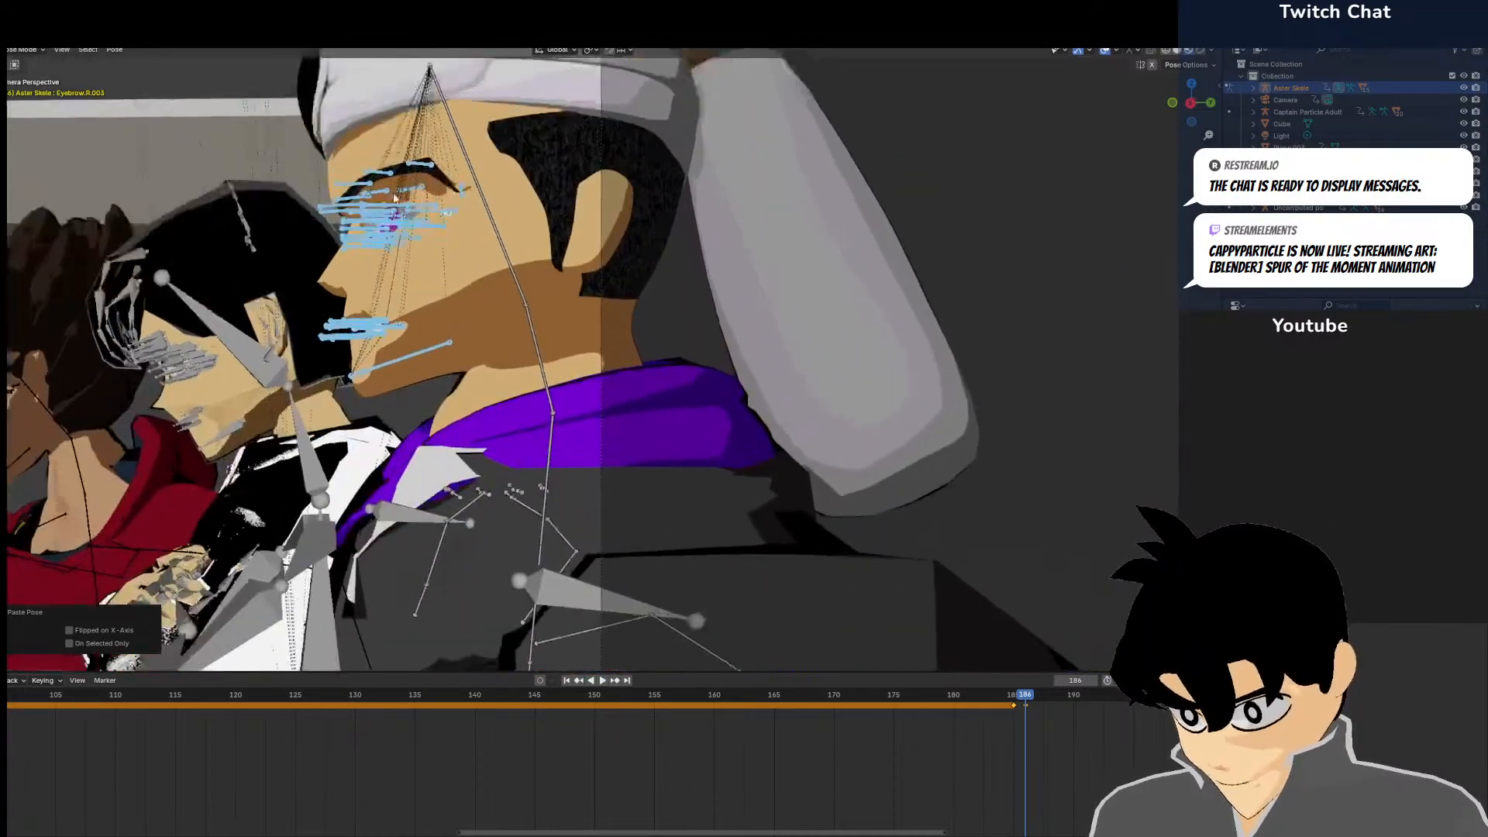
pyautogui.scroll(5, 524, 332)
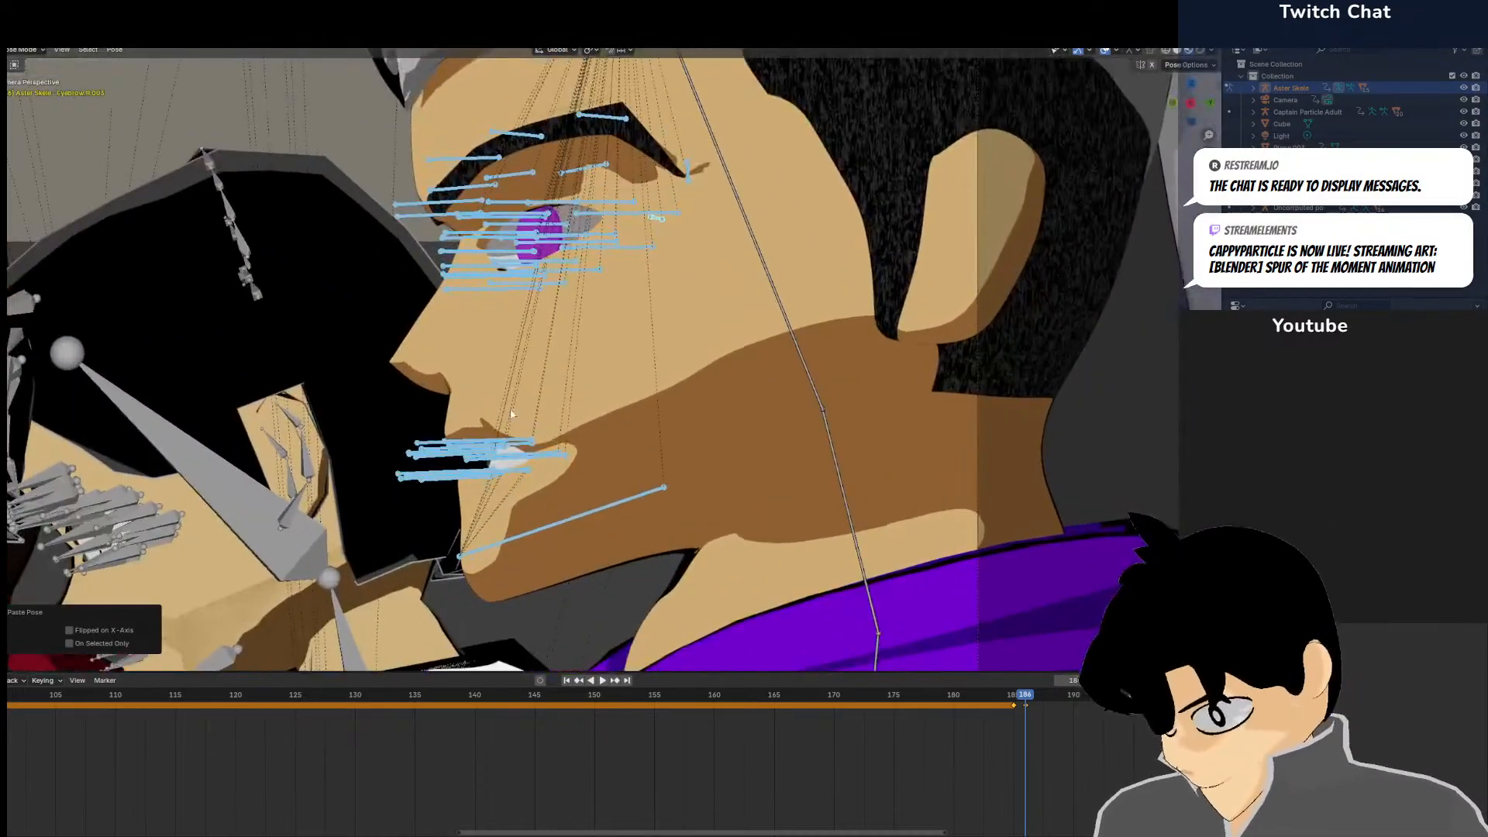
pyautogui.hotkey('alt', 'a')
pyautogui.moveTo(359, 403); pyautogui.dragTo(539, 494)
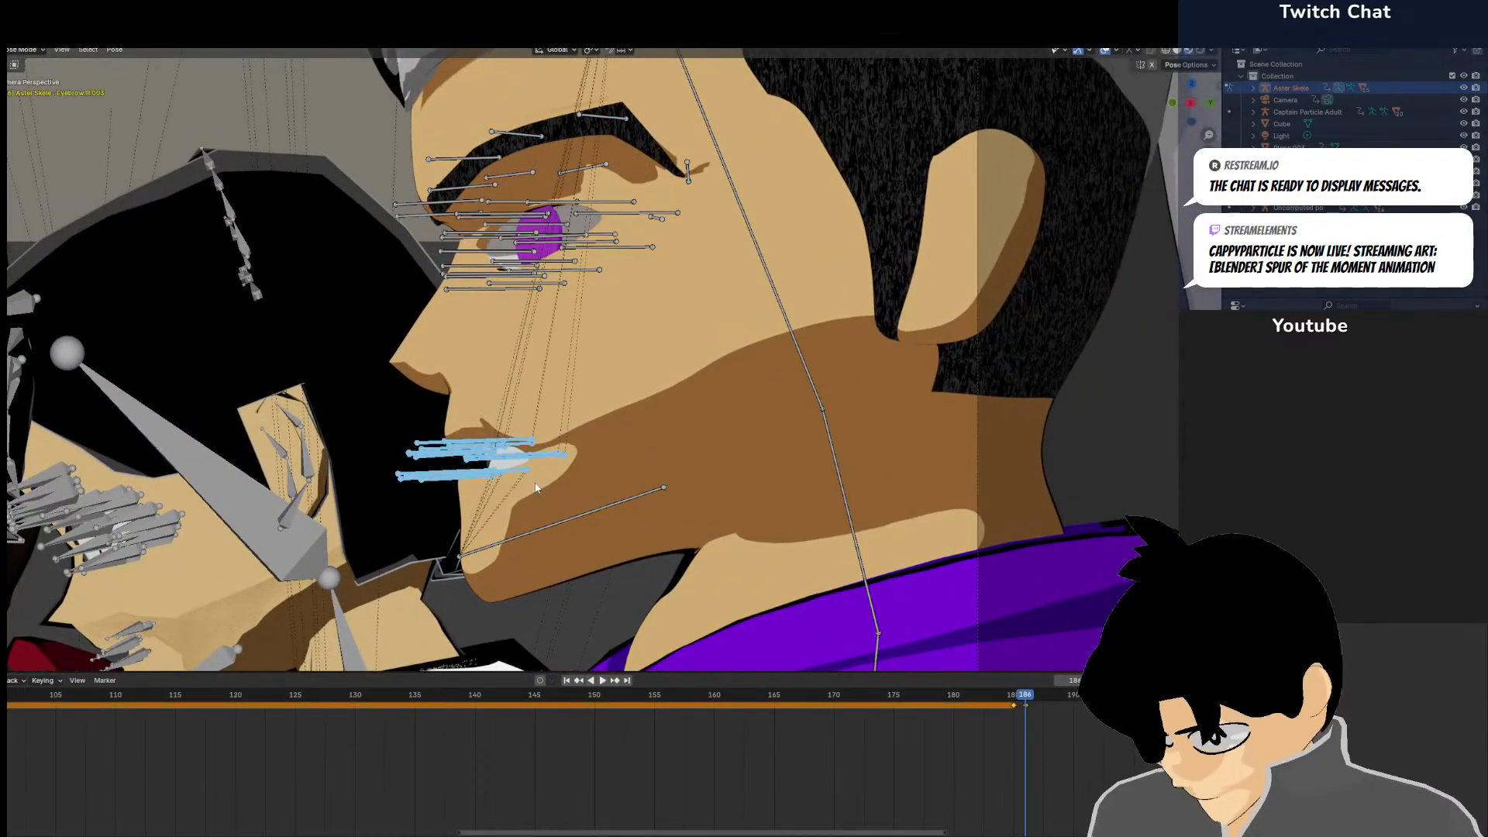
pyautogui.hotkey('alt', 'g')
pyautogui.click(562, 504)
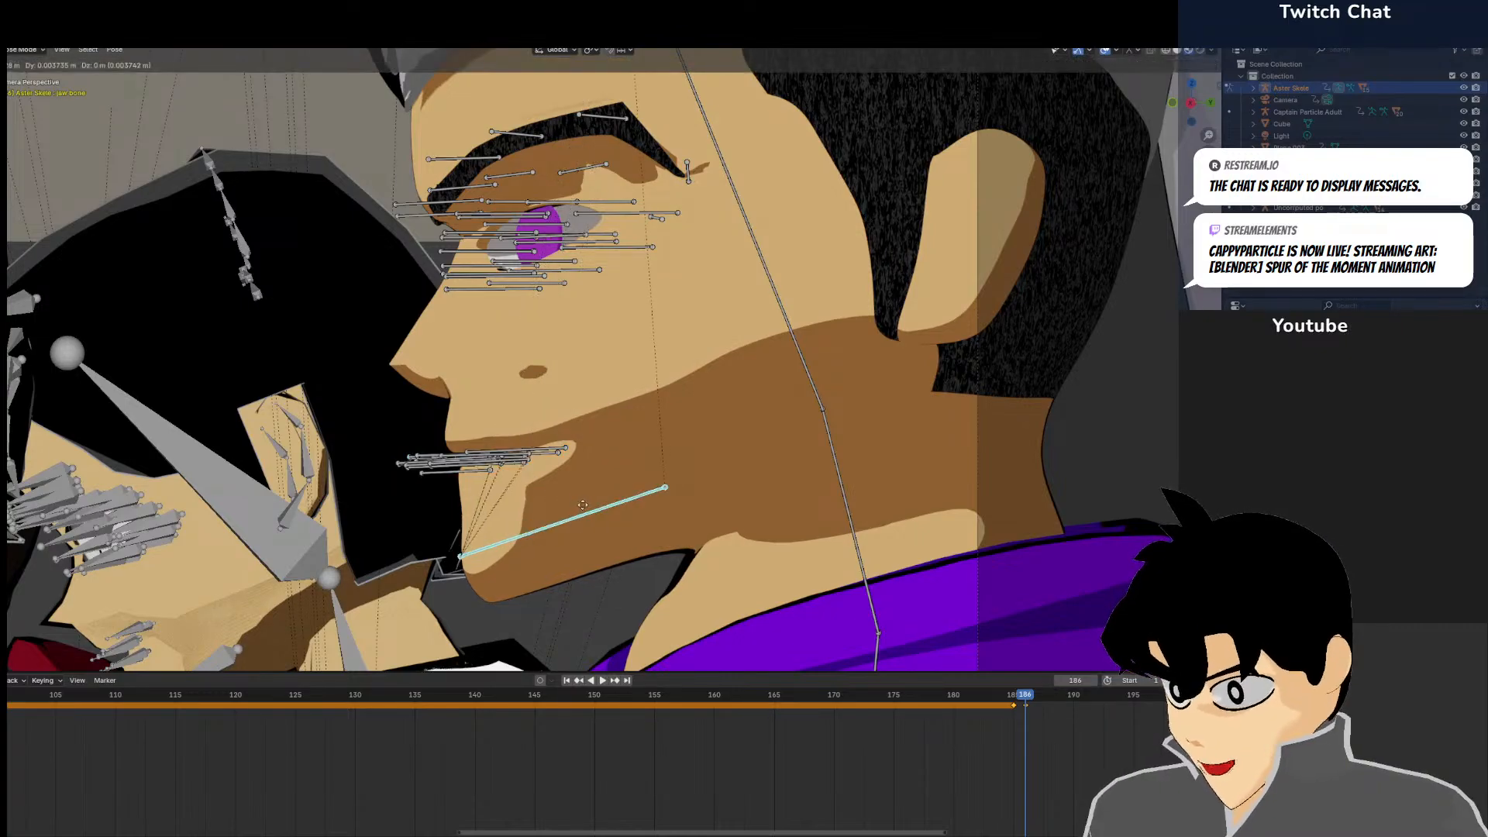
# Pull the white-haired character's left lower mouth-edge bone back toward the cheek, refining its position from the camera view
pyautogui.moveTo(561, 497); pyautogui.dragTo(682, 495, button='middle')
pyautogui.scroll(4, 682, 495)
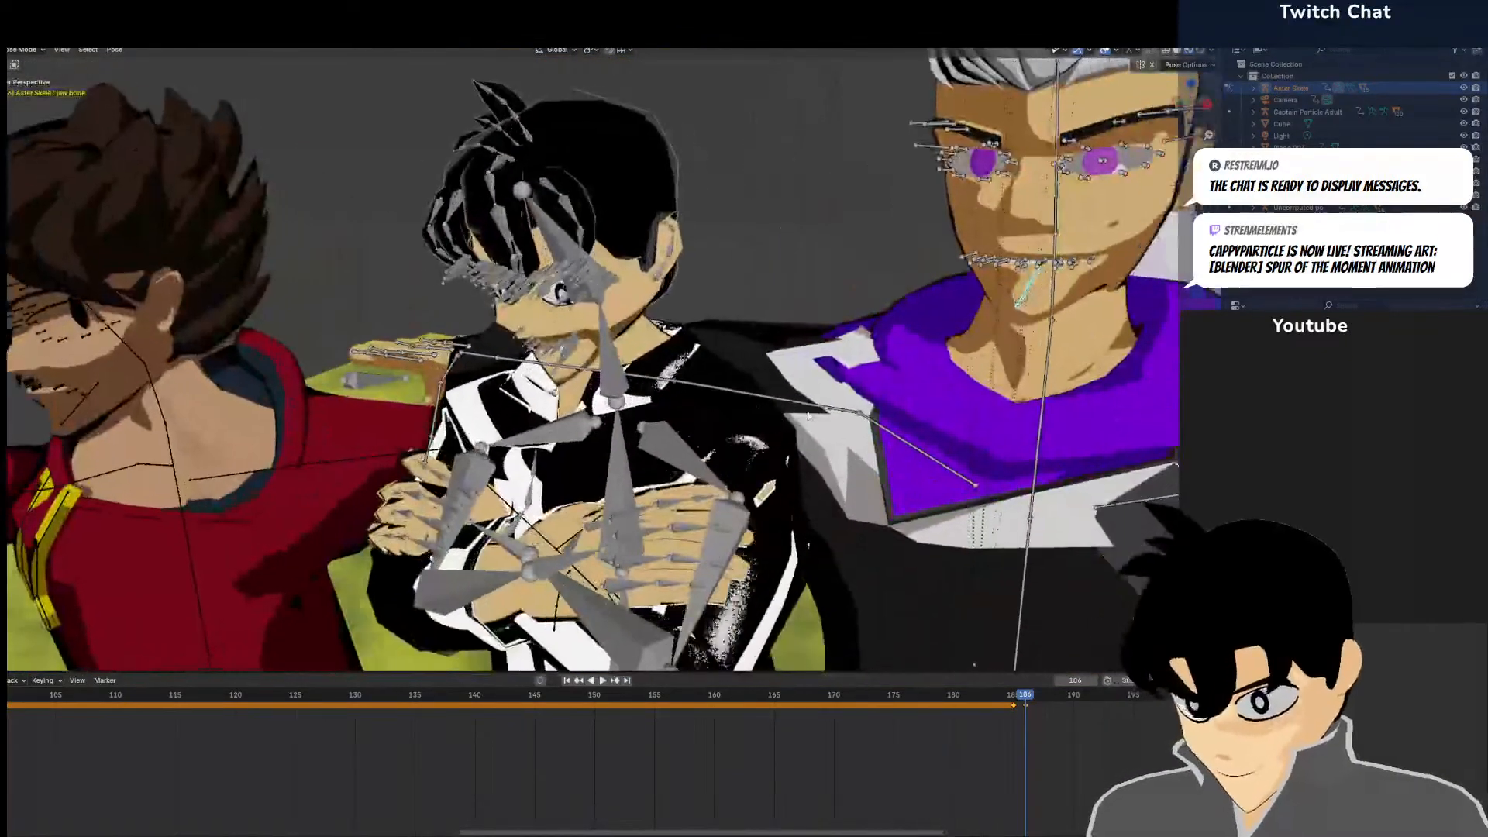
pyautogui.keyDown('shift'); pyautogui.moveTo(891, 449); pyautogui.dragTo(389, 421, button='middle'); pyautogui.keyUp('shift')
pyautogui.moveTo(573, 252); pyautogui.dragTo(518, 252, button='middle')
pyautogui.scroll(3, 496, 250)
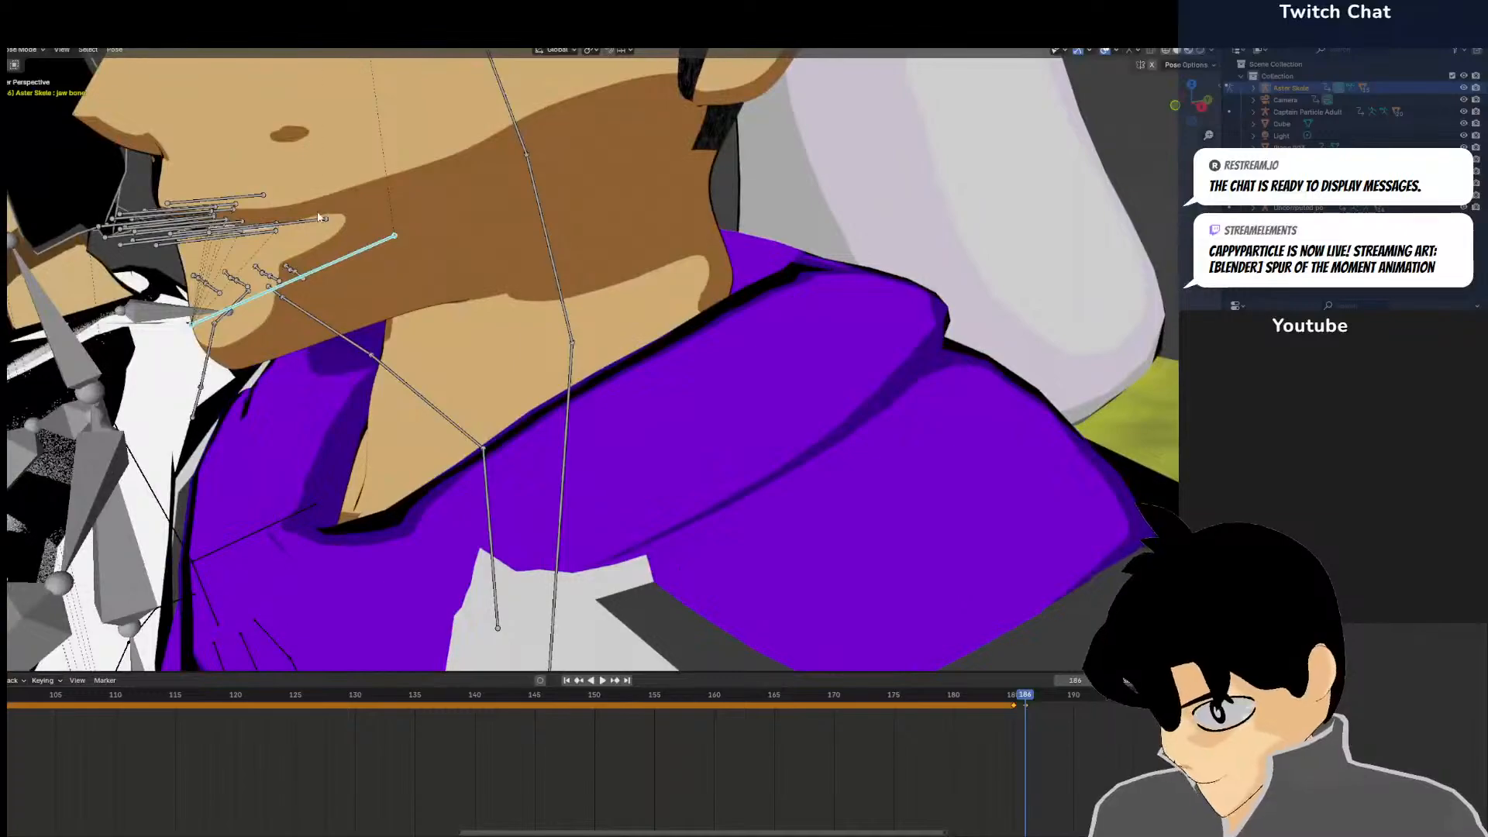
pyautogui.click(330, 217)
pyautogui.press('g')
pyautogui.click(361, 229)
pyautogui.press('KP_0')
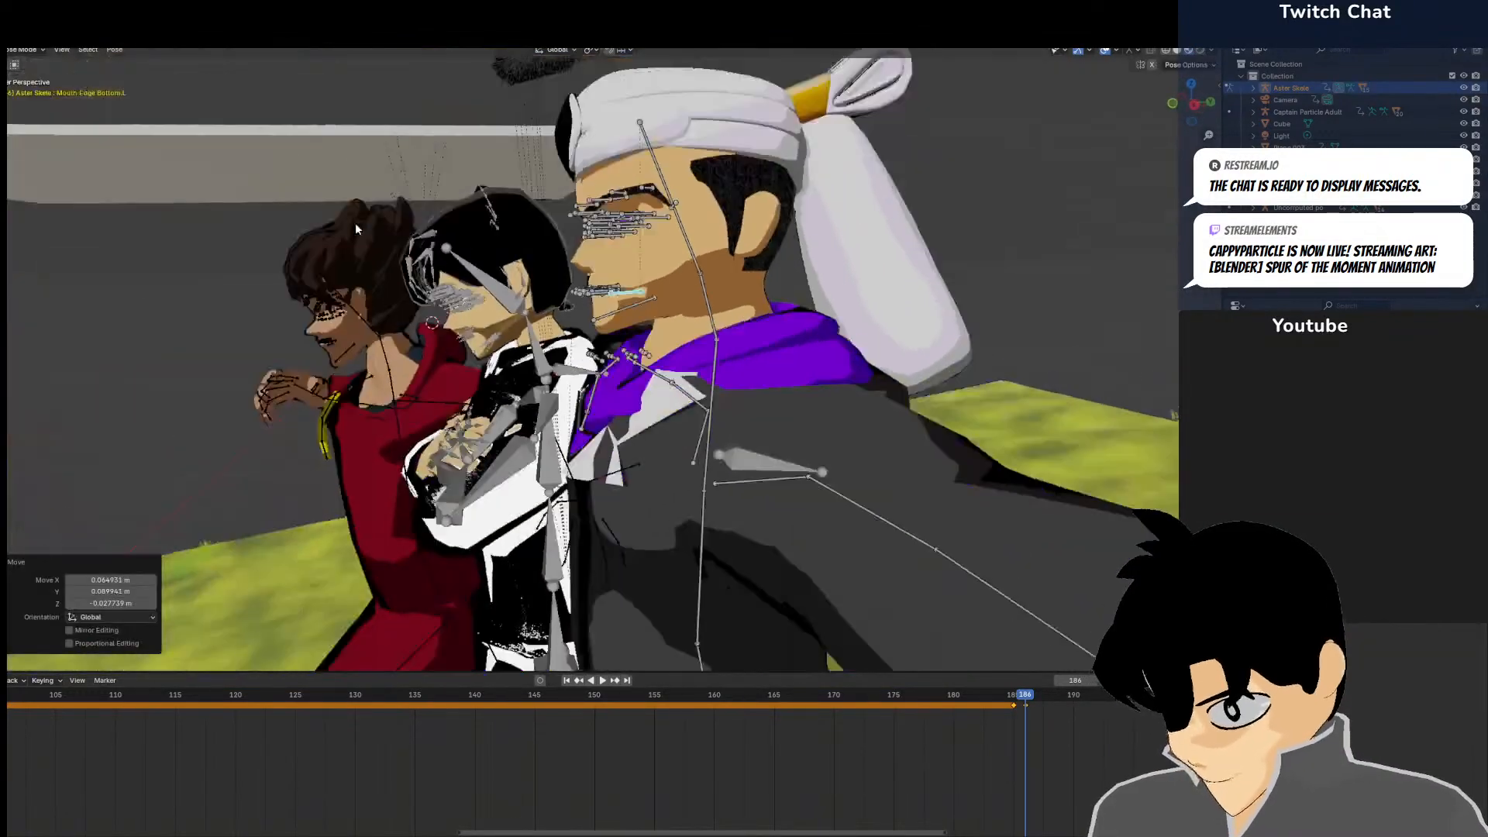
pyautogui.press('g')
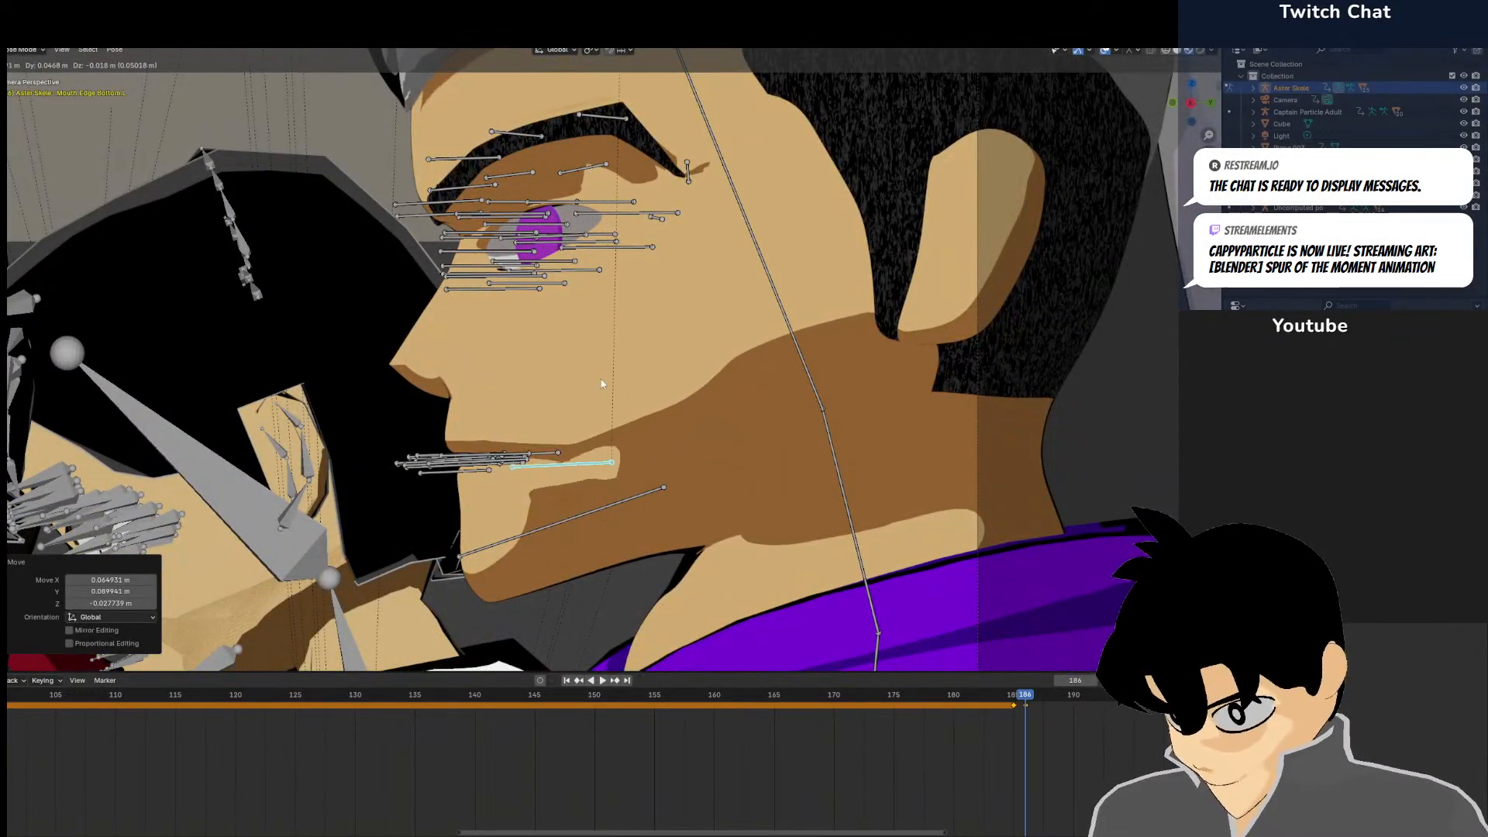
pyautogui.click(605, 385)
# Rotate the white-haired character's left upper arm and left shoulder bones so the outstretched arm hangs down at his side
pyautogui.scroll(-4, 606, 385)
pyautogui.click(820, 414)
pyautogui.press('a')
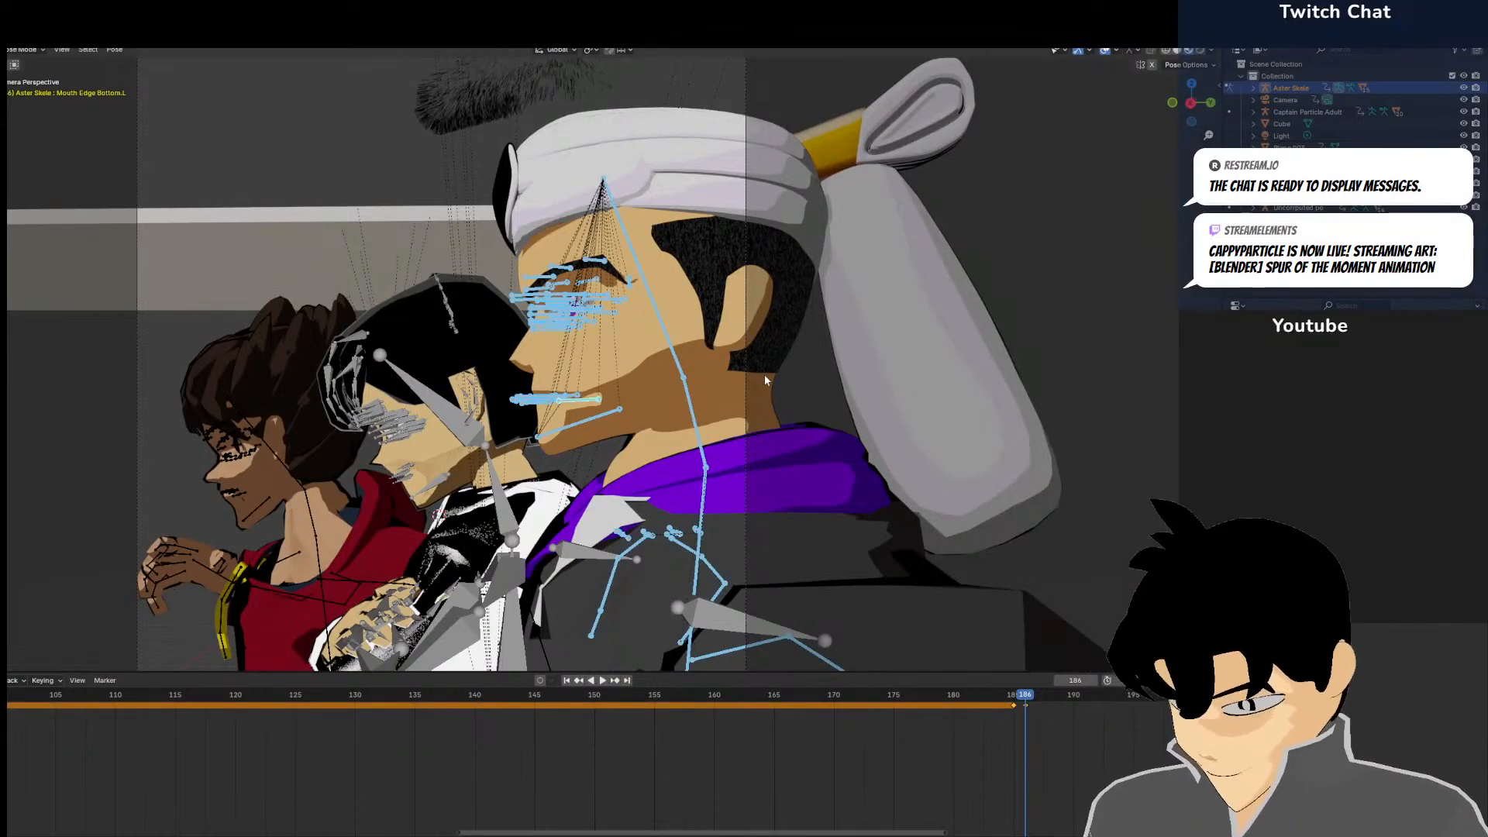
pyautogui.moveTo(764, 374); pyautogui.dragTo(812, 406, button='middle')
pyautogui.click(798, 422)
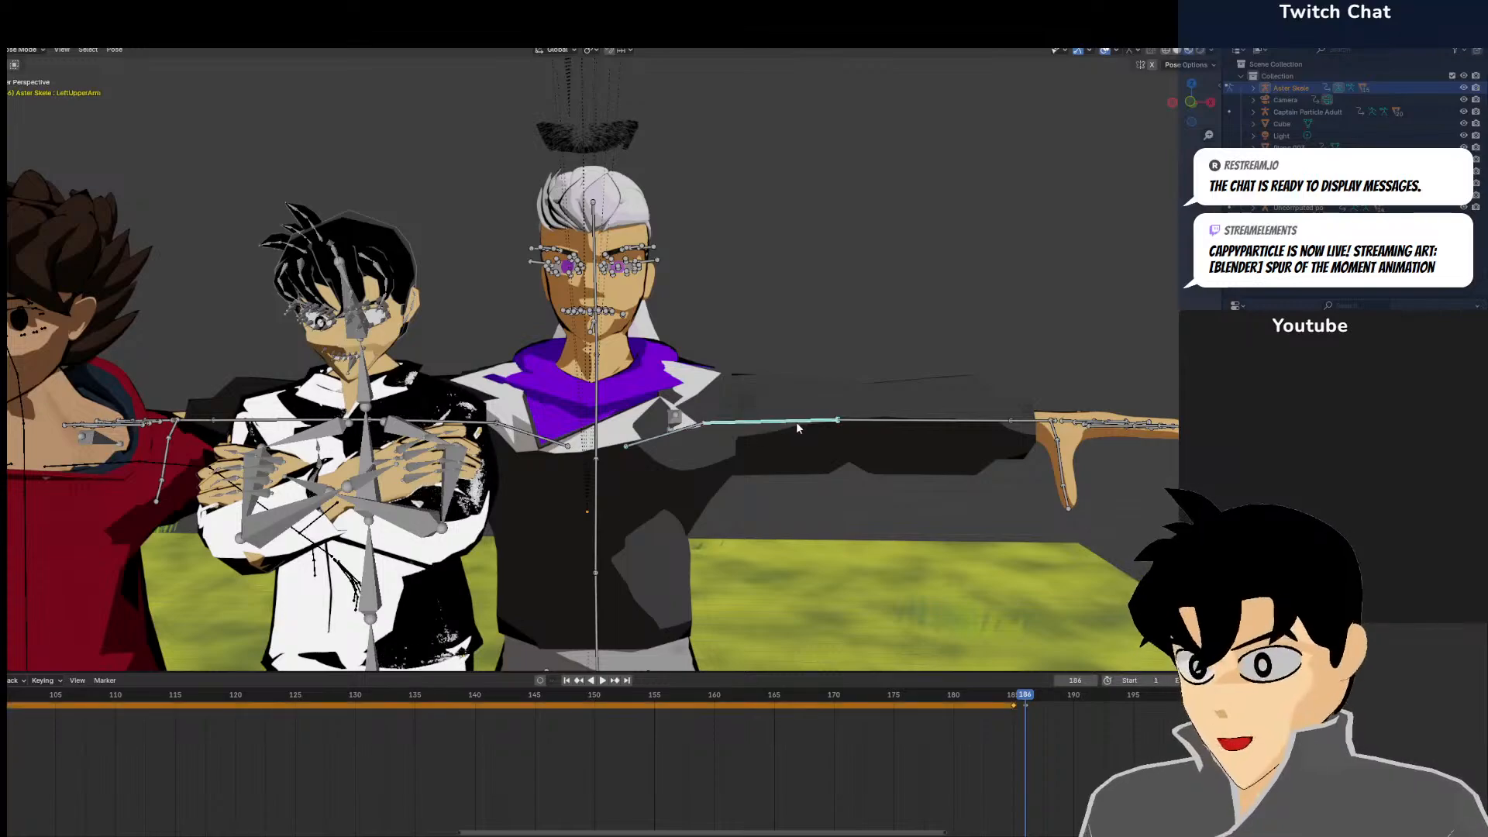
pyautogui.press('r')
pyautogui.click(724, 494)
pyautogui.click(682, 431)
pyautogui.press('r')
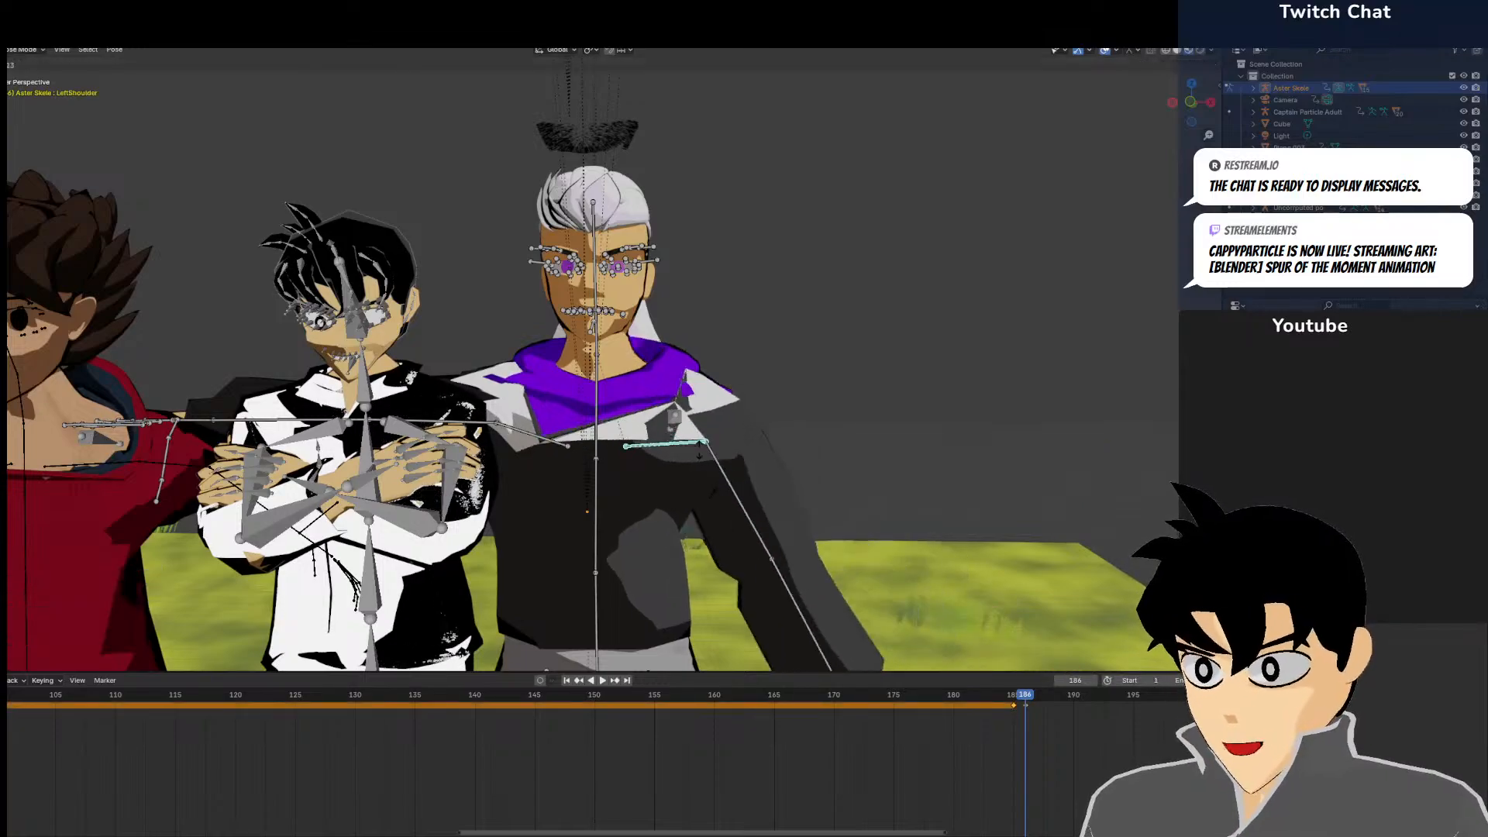
pyautogui.click(565, 449)
# Rotate the white-haired character's right upper arm down to his side and adjust the right shoulder bone
pyautogui.click(462, 431)
pyautogui.press('r')
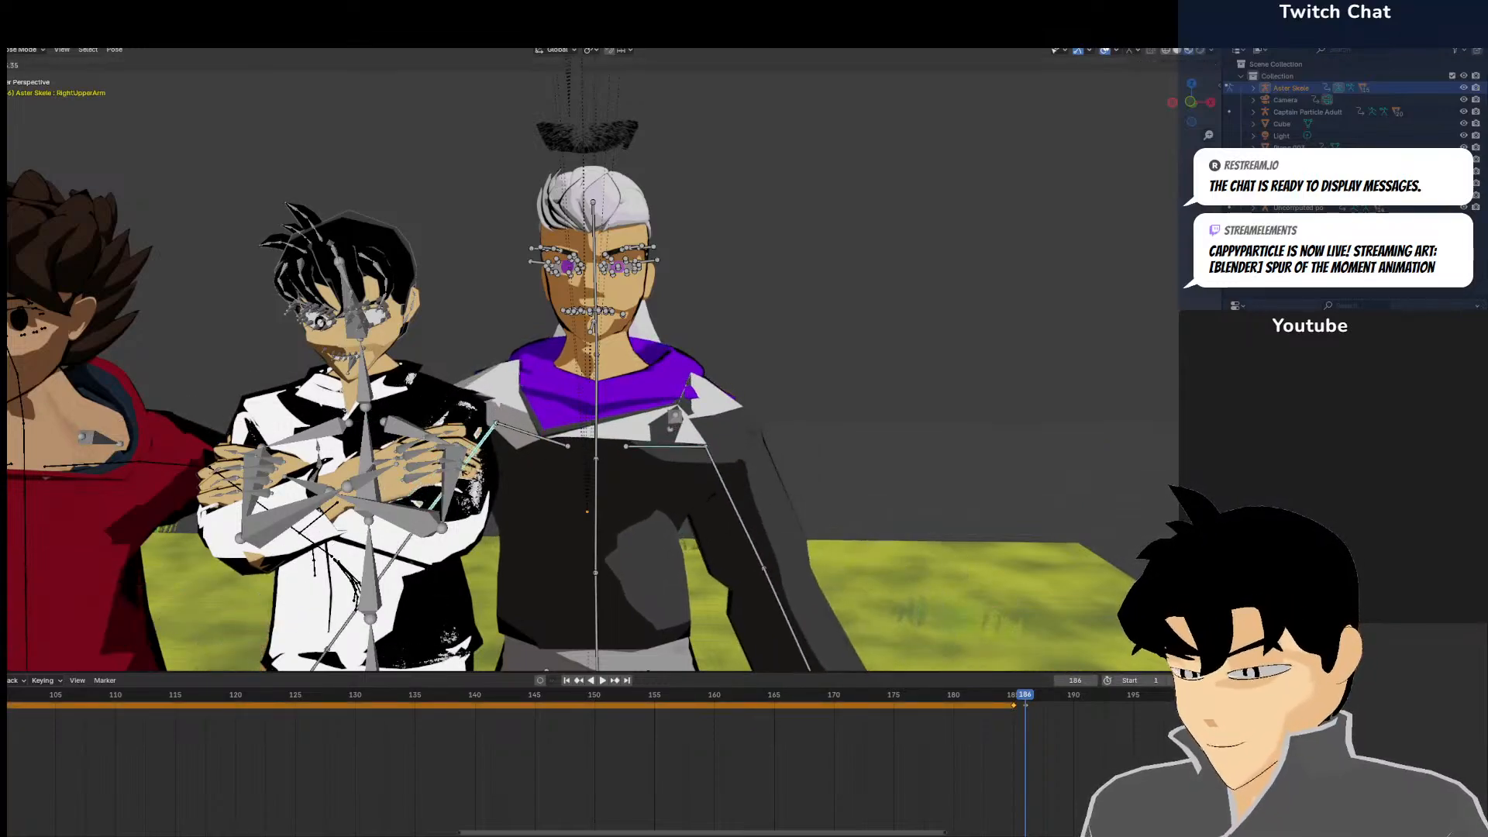
pyautogui.click(492, 451)
pyautogui.click(524, 440)
pyautogui.click(535, 435)
pyautogui.press('r')
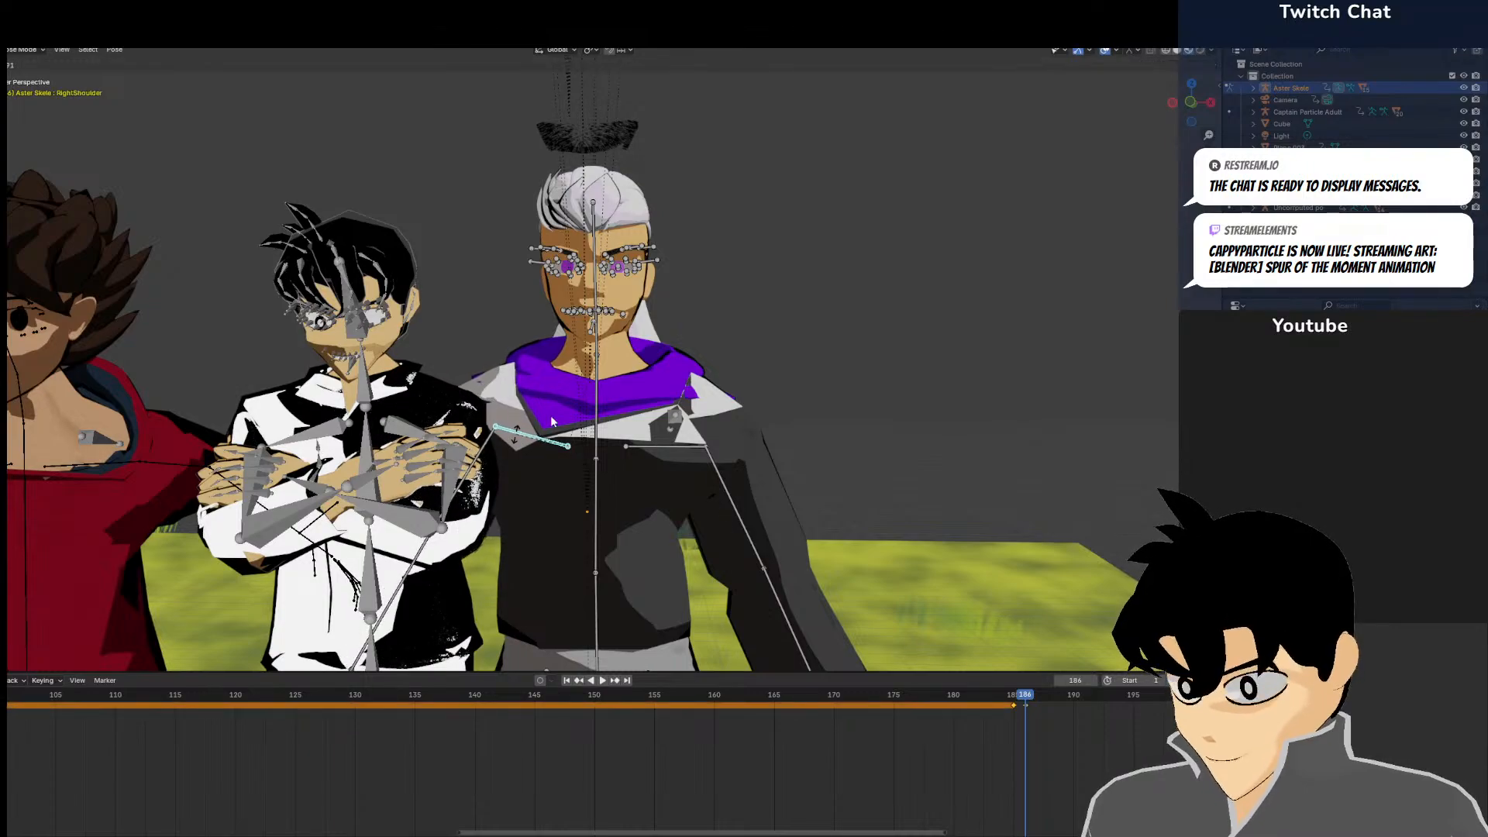
pyautogui.click(538, 419)
# Tilt the white-haired character's head bone forward about 7° in the camera view and shift his whole rig slightly backward
pyautogui.press('KP_0')
pyautogui.click(668, 348)
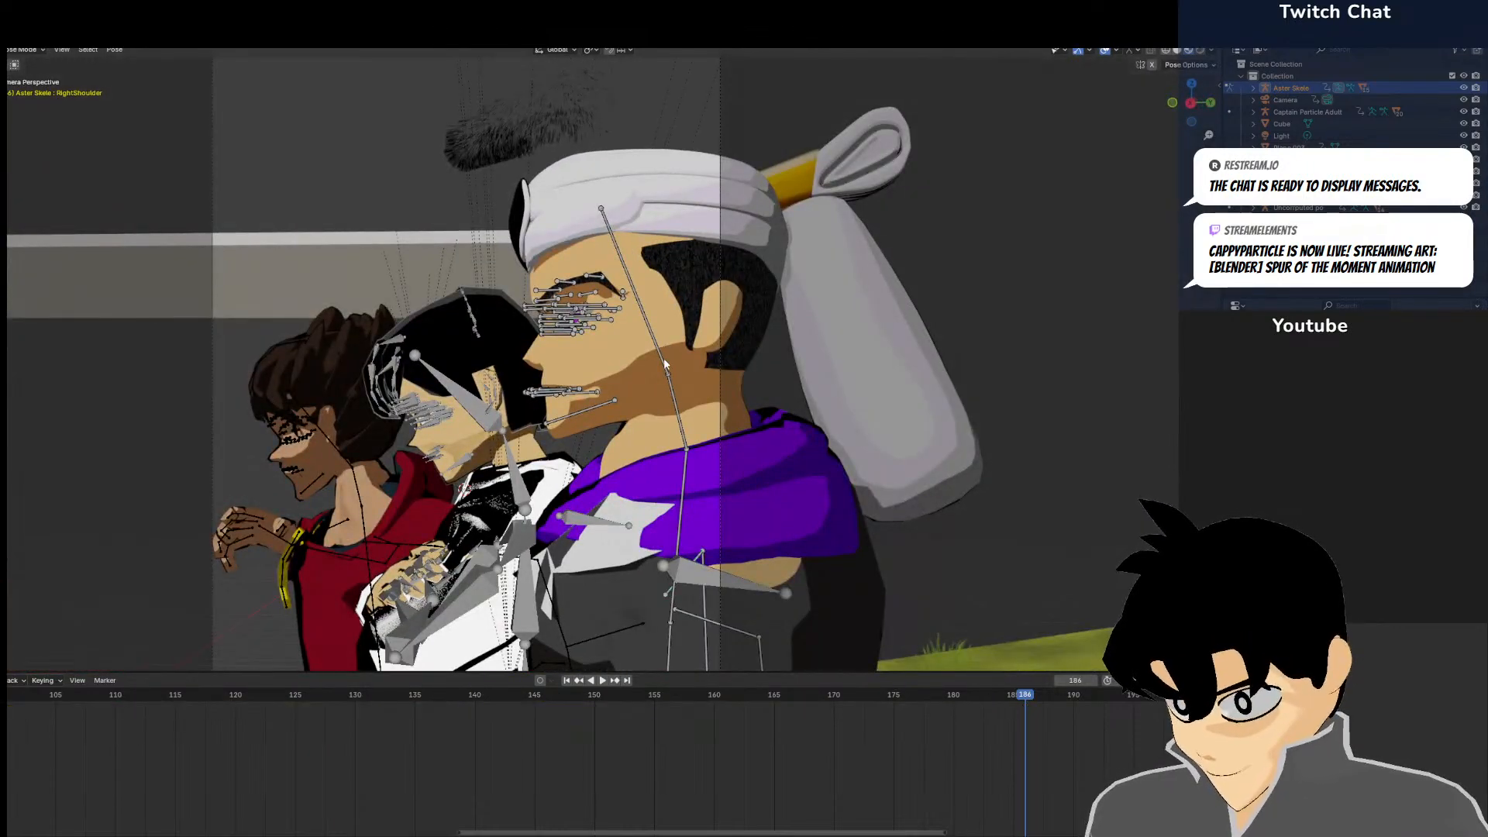
pyautogui.press('r')
pyautogui.click(812, 426)
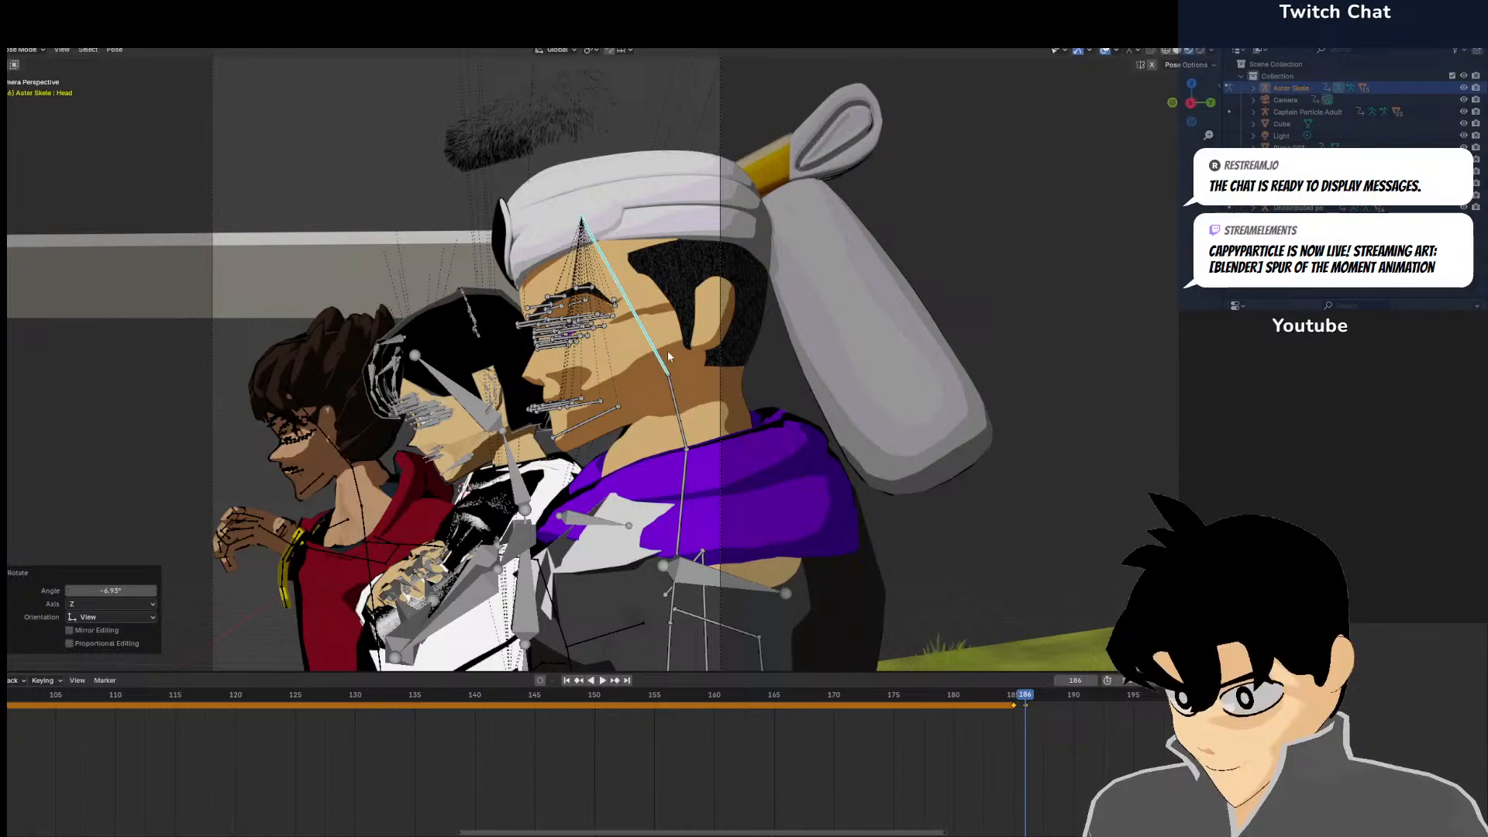
pyautogui.press('g')
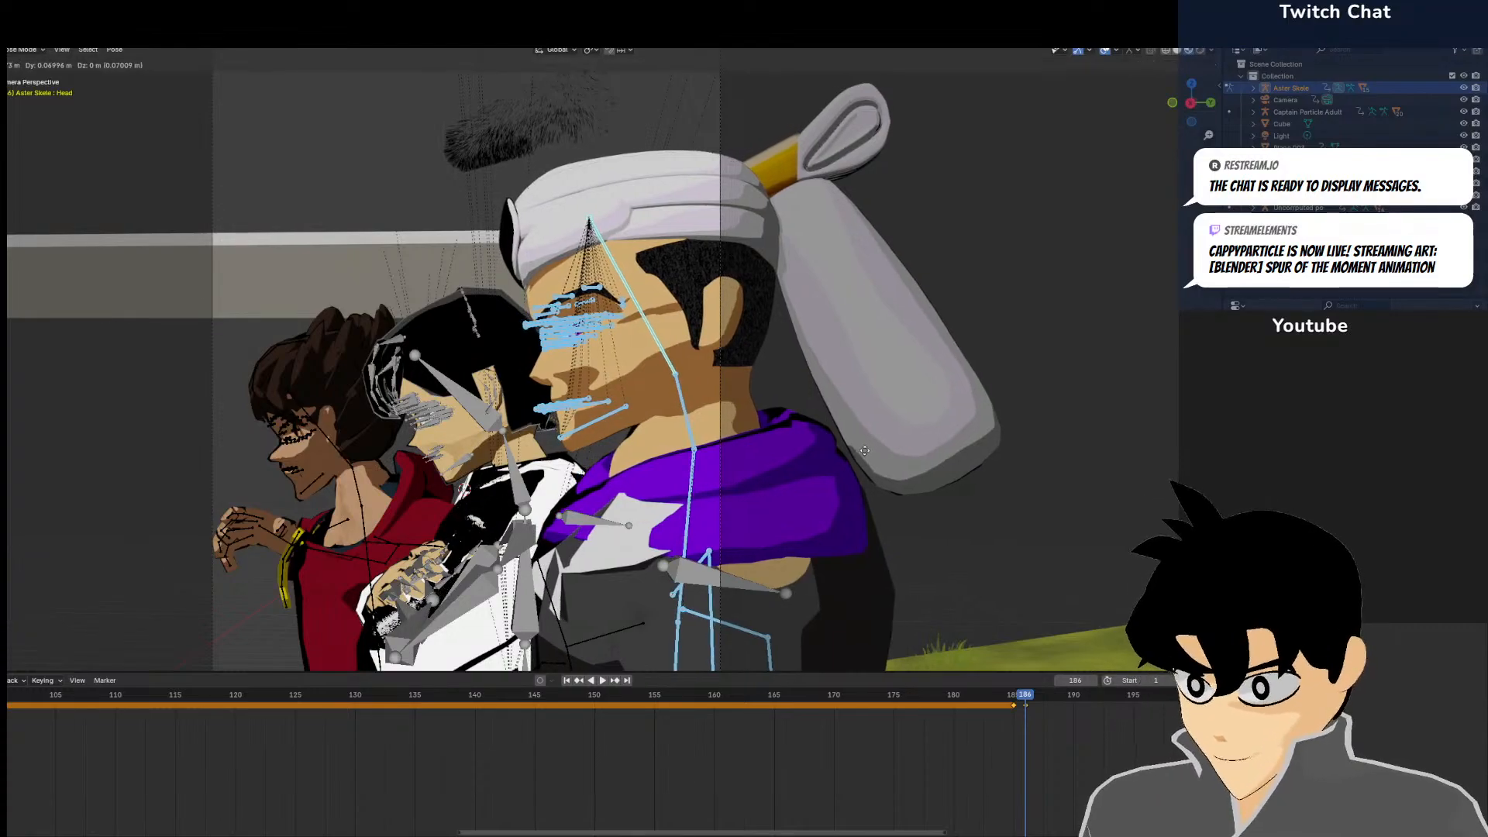
pyautogui.click(864, 448)
pyautogui.click(865, 453)
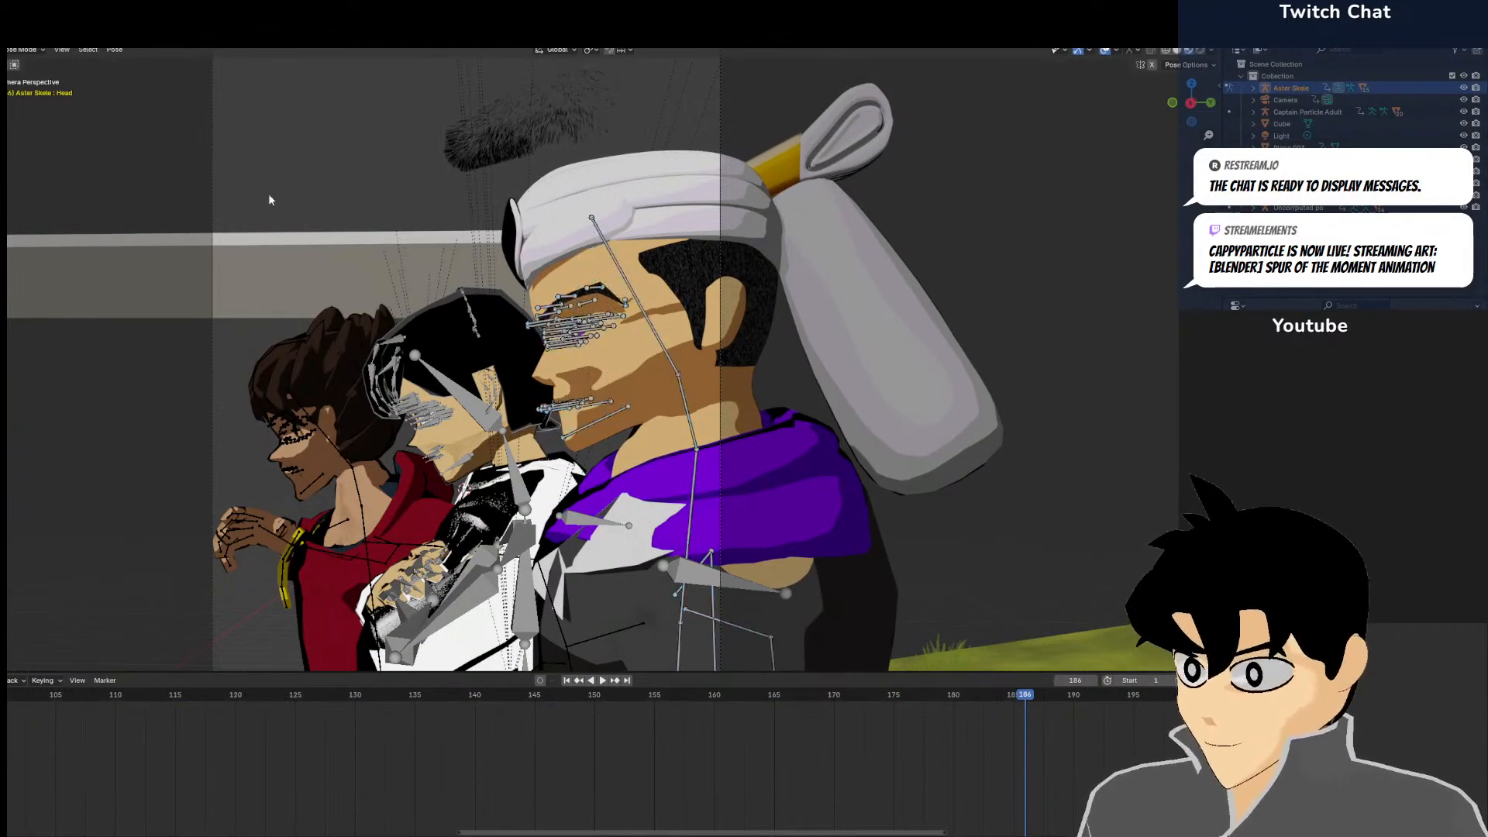
# Render a still of frame 186 to check the line-up of the three characters, and close the render
pyautogui.click(31, 37)
pyautogui.click(36, 51)
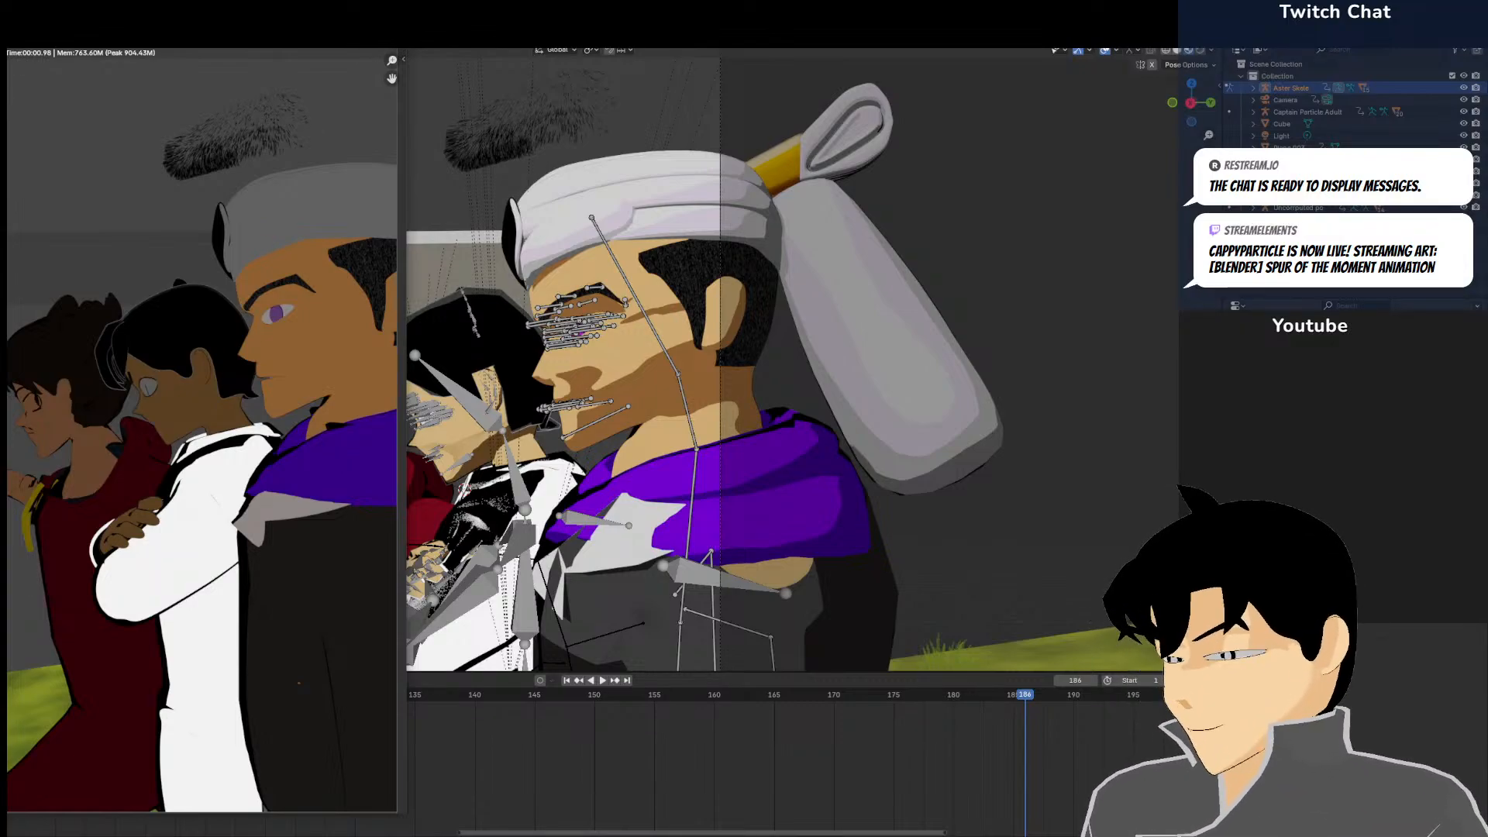
pyautogui.press('Escape')
# Leave the white-haired character's pose editing and switch to posing the armature of the character in red
pyautogui.keyDown('shift'); pyautogui.moveTo(325, 476); pyautogui.dragTo(423, 409, button='middle'); pyautogui.keyUp('shift')
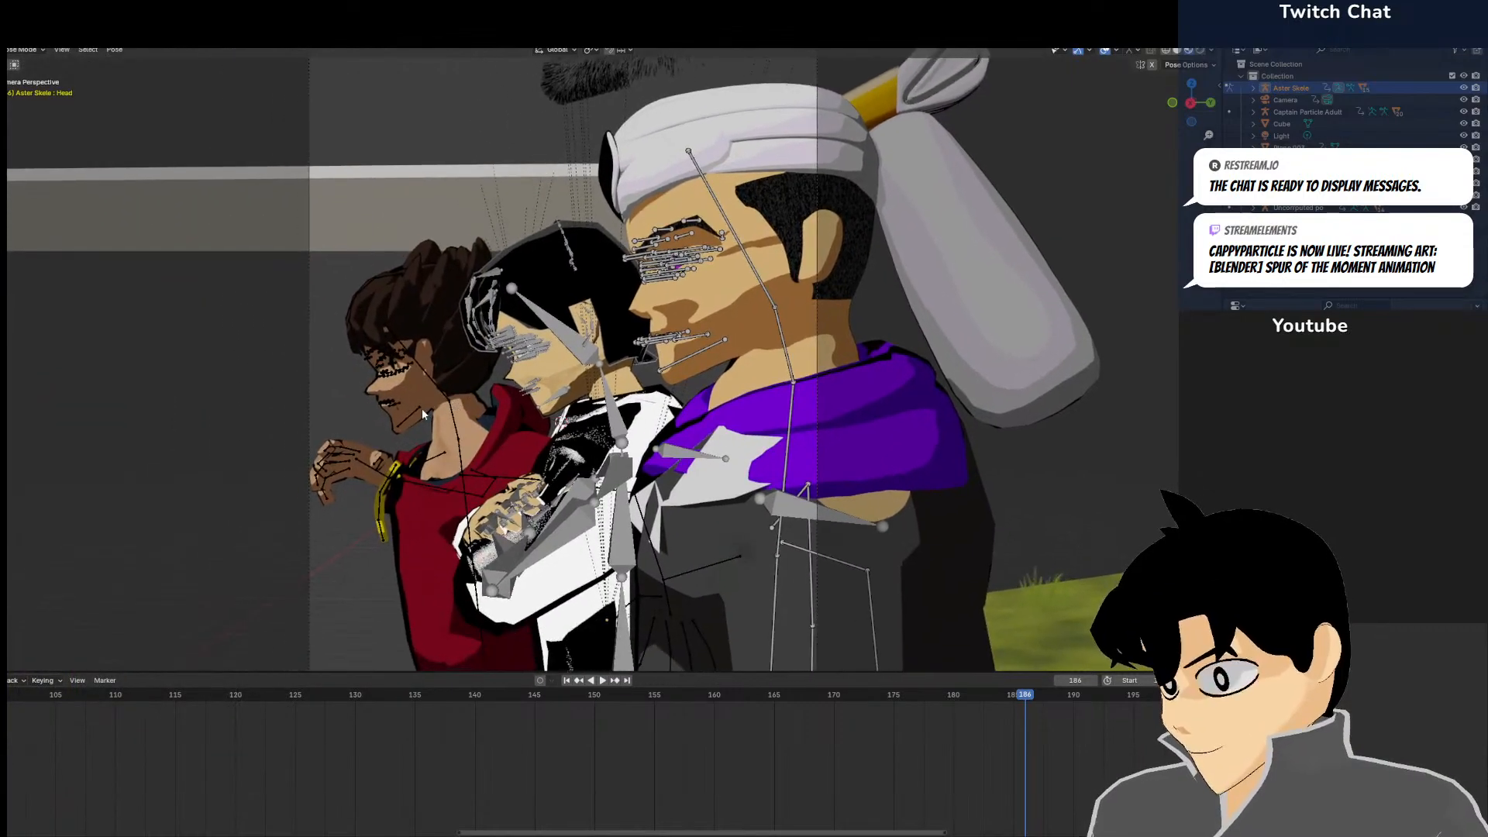
pyautogui.click(17, 49)
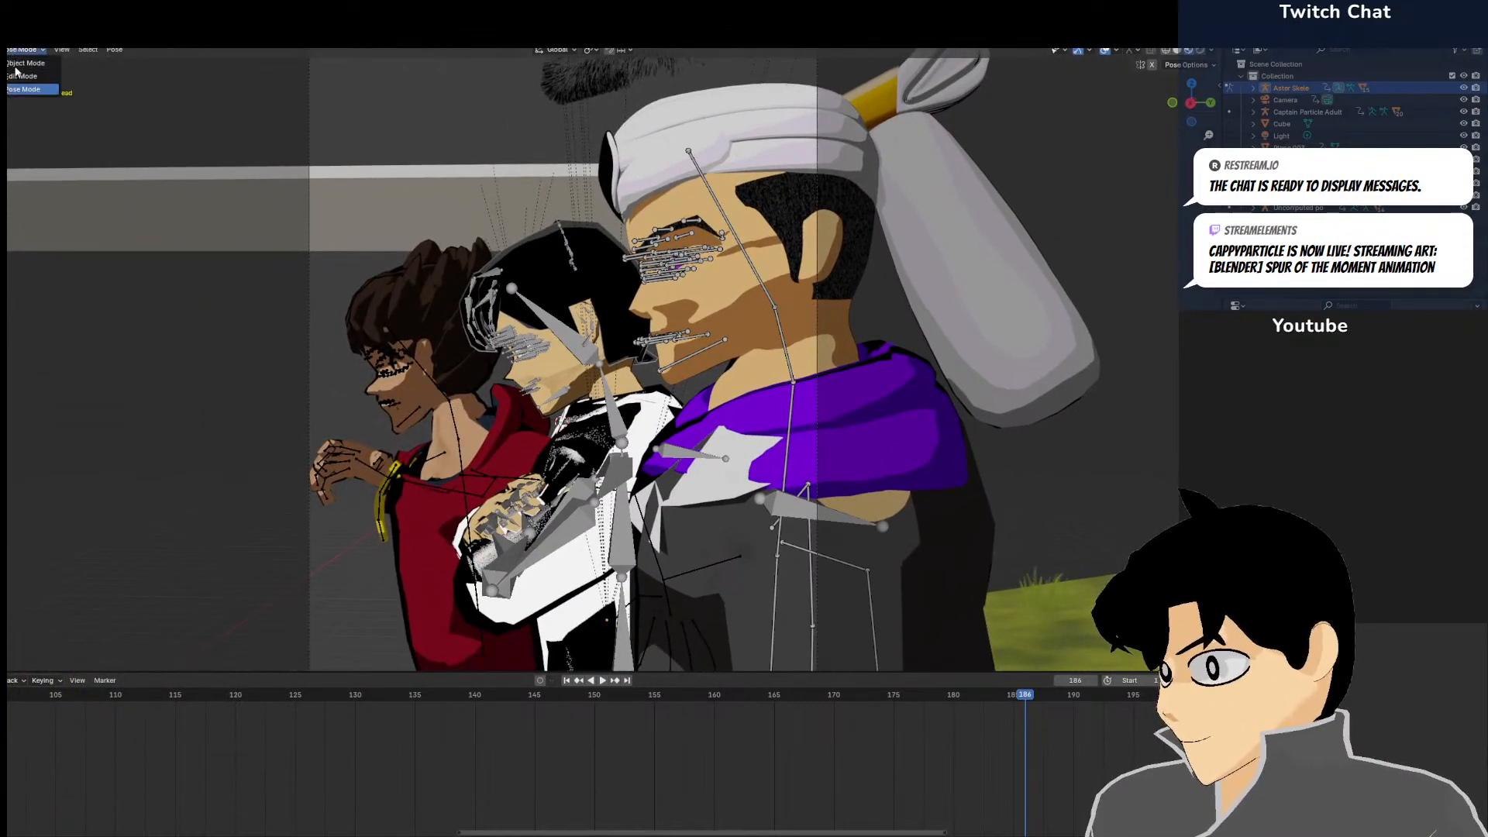
pyautogui.click(17, 64)
pyautogui.click(415, 393)
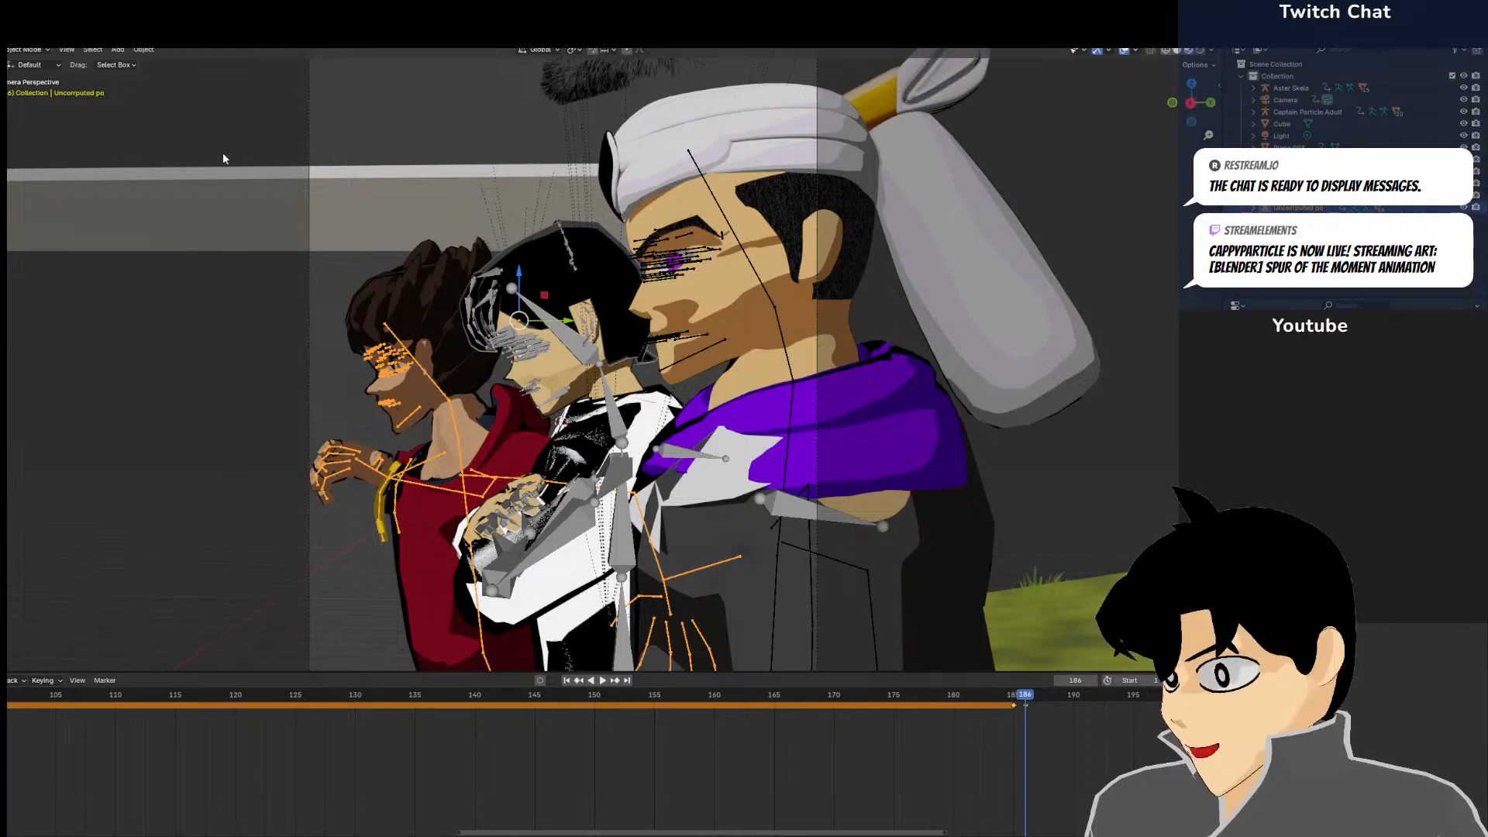
pyautogui.hotkey('ctrl', 'Tab')
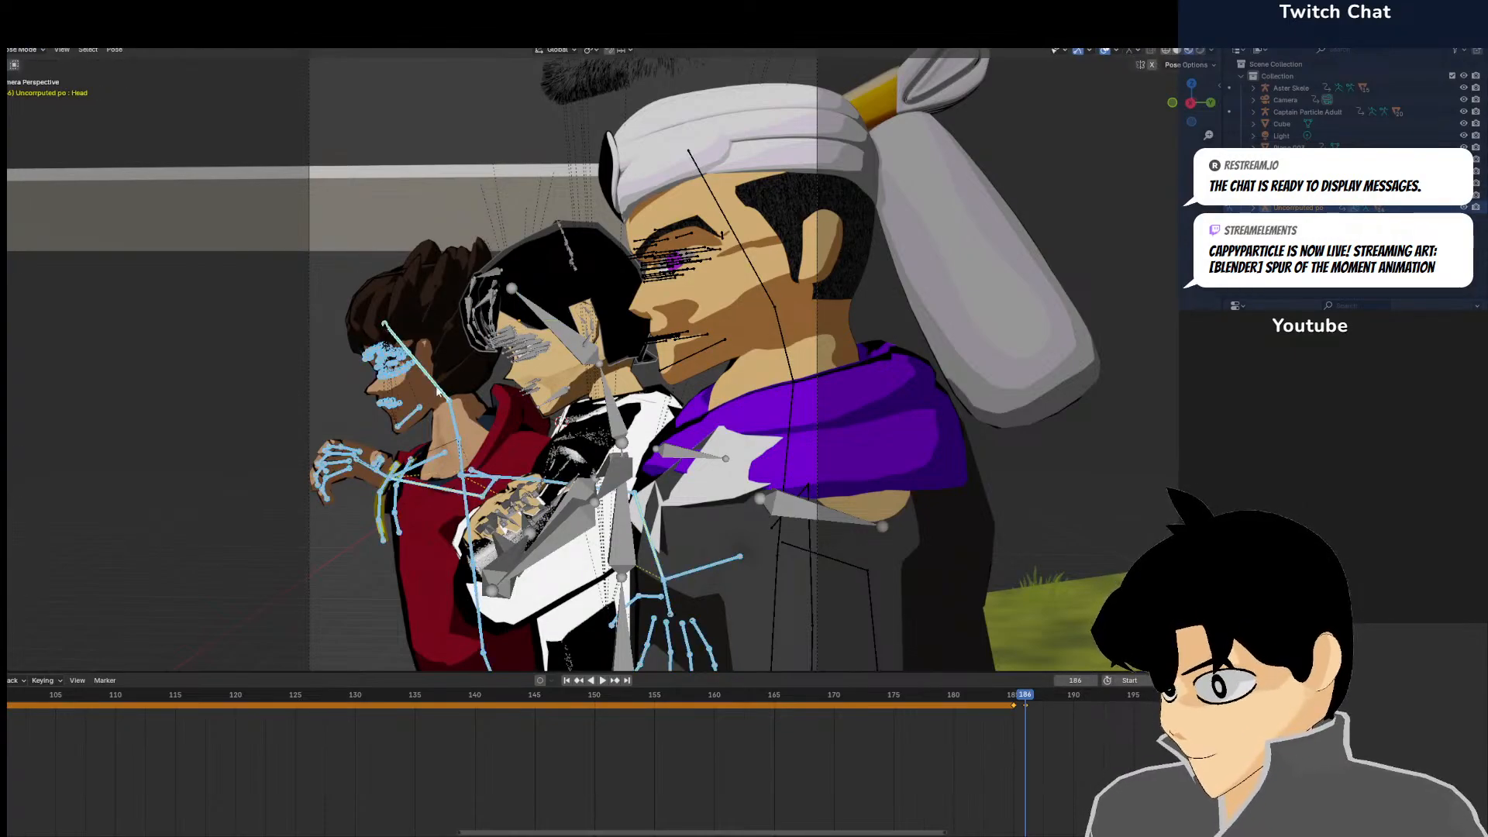
# Rotate the head bone of the character in red by about -10.7° in the top view
pyautogui.press('KP_7')
pyautogui.press('KP_Decimal')
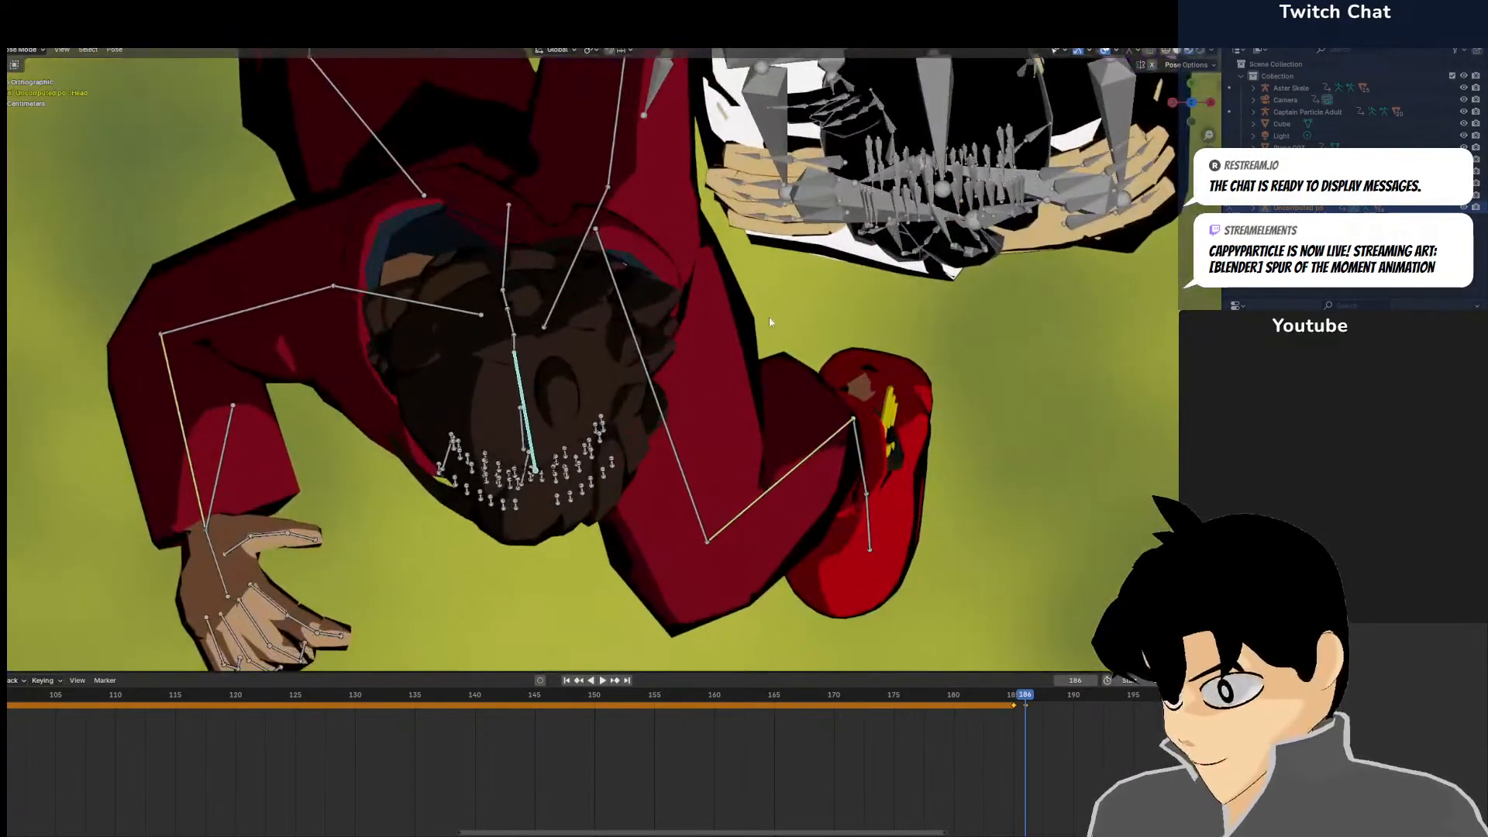
pyautogui.press('r')
pyautogui.click(827, 188)
pyautogui.press('KP_0')
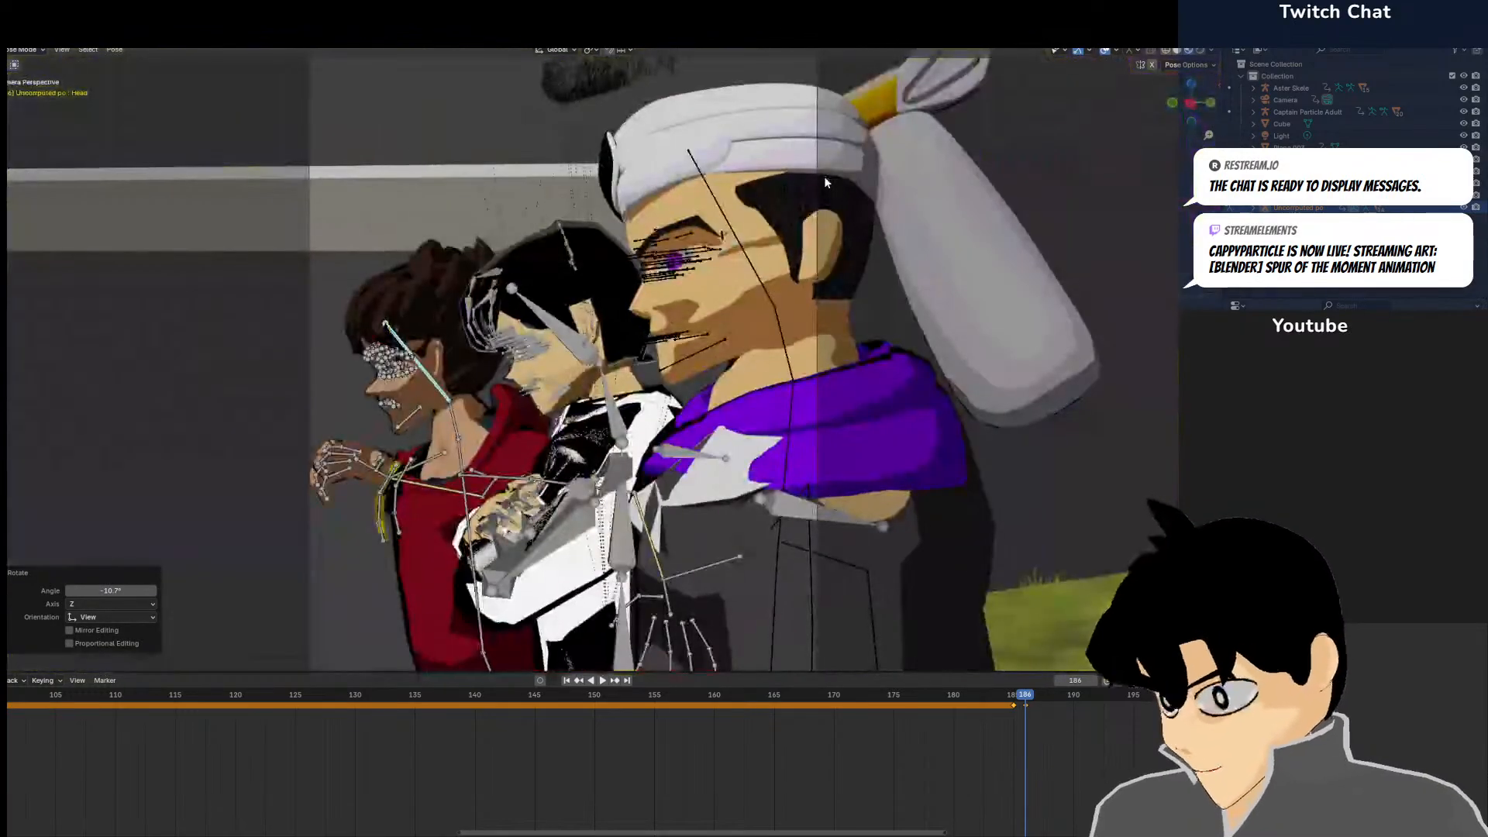
# Tilt the neck bone of the character in red slightly backward in the camera view
pyautogui.scroll(4, 824, 175)
pyautogui.scroll(5, 575, 354)
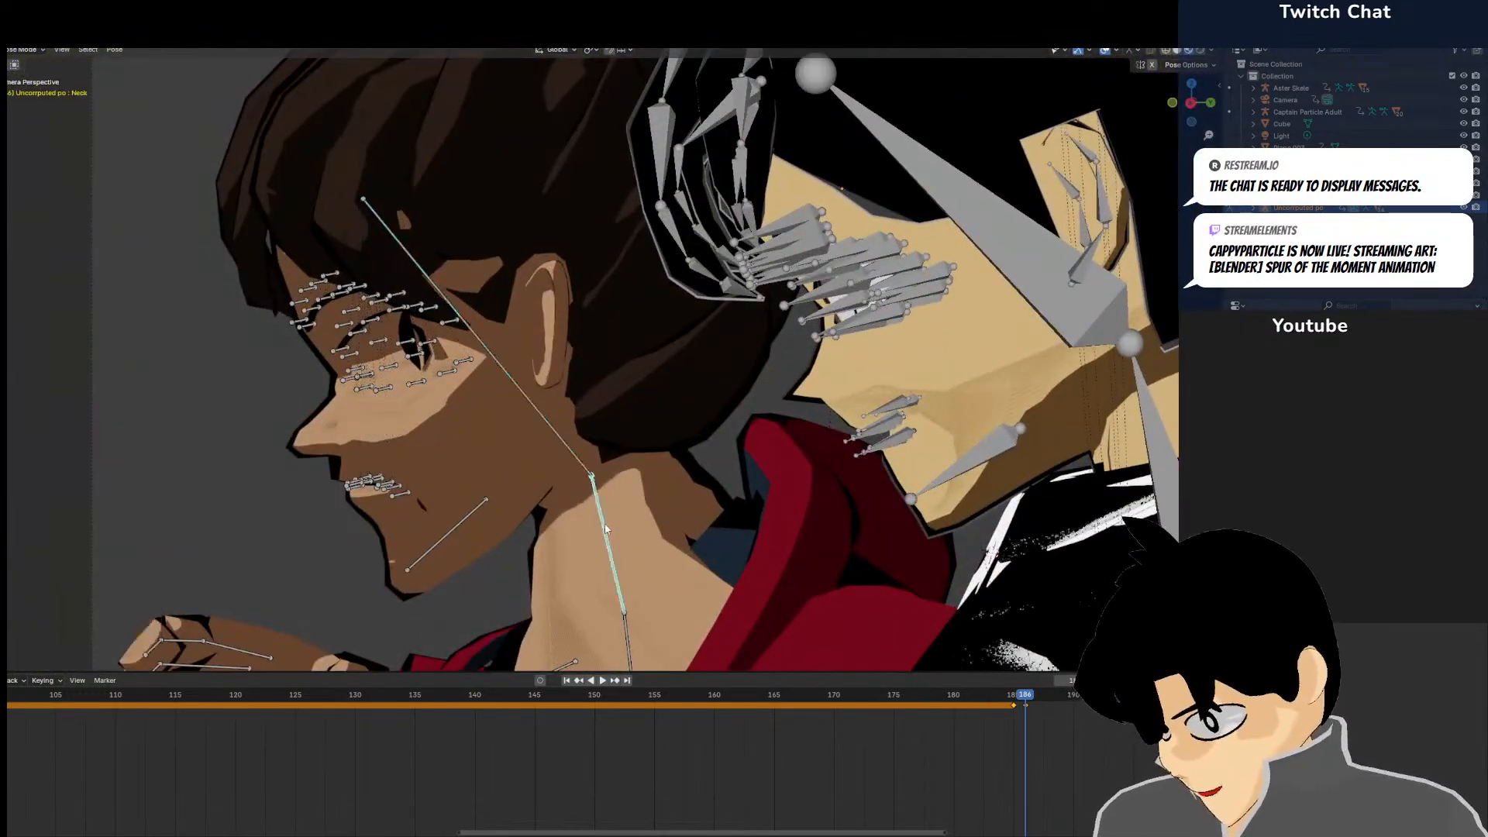
pyautogui.click(617, 526)
pyautogui.press('r')
pyautogui.click(626, 516)
# Shift the left eye bone of the character in red slightly downward from a front view of the face
pyautogui.click(454, 333)
pyautogui.press('KP_0')
pyautogui.moveTo(553, 427); pyautogui.dragTo(564, 271, button='middle')
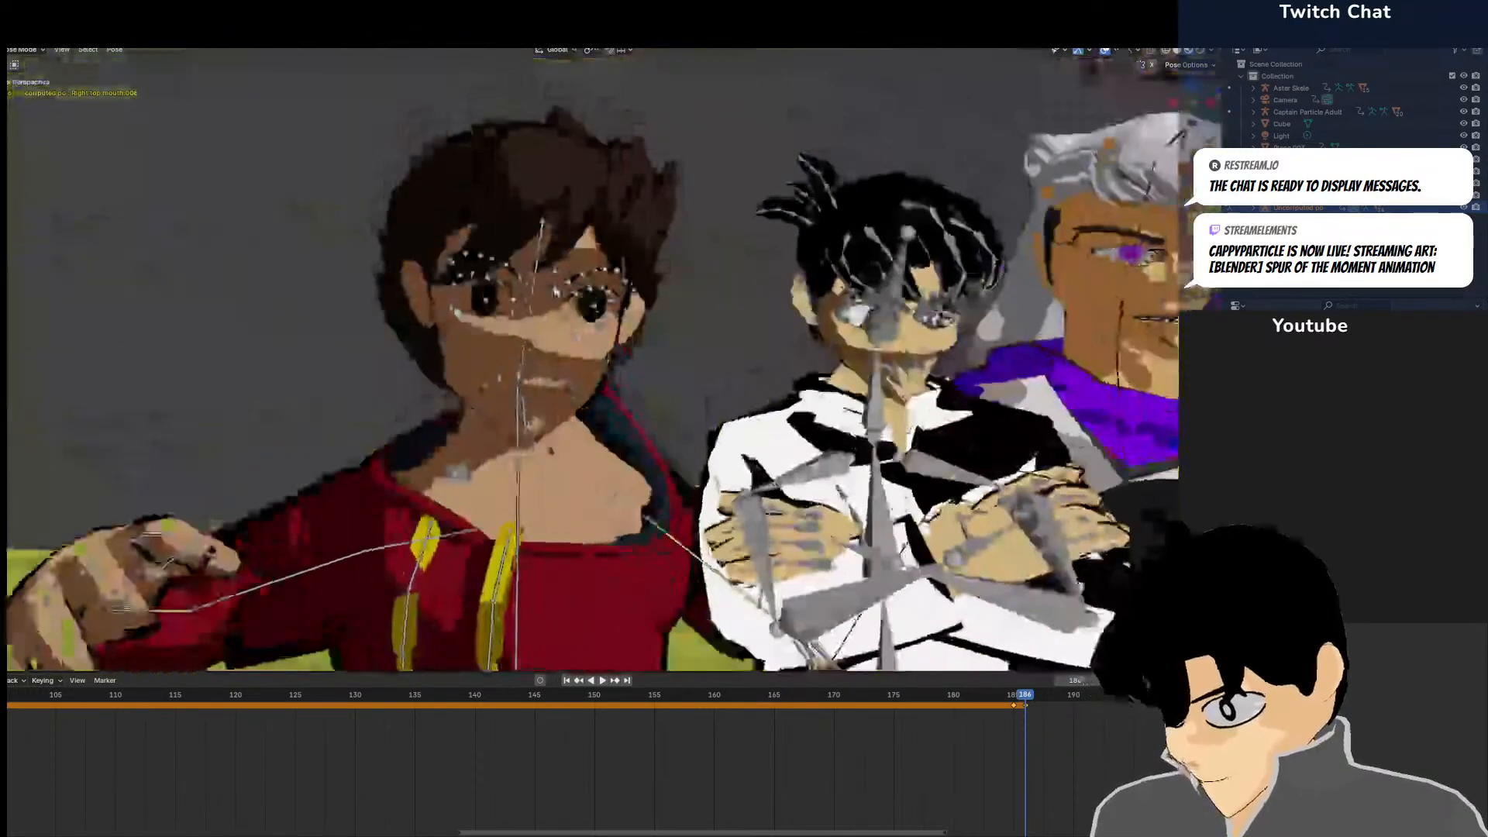
pyautogui.scroll(3, 569, 279)
pyautogui.click(590, 282)
pyautogui.click(593, 282)
pyautogui.press('g')
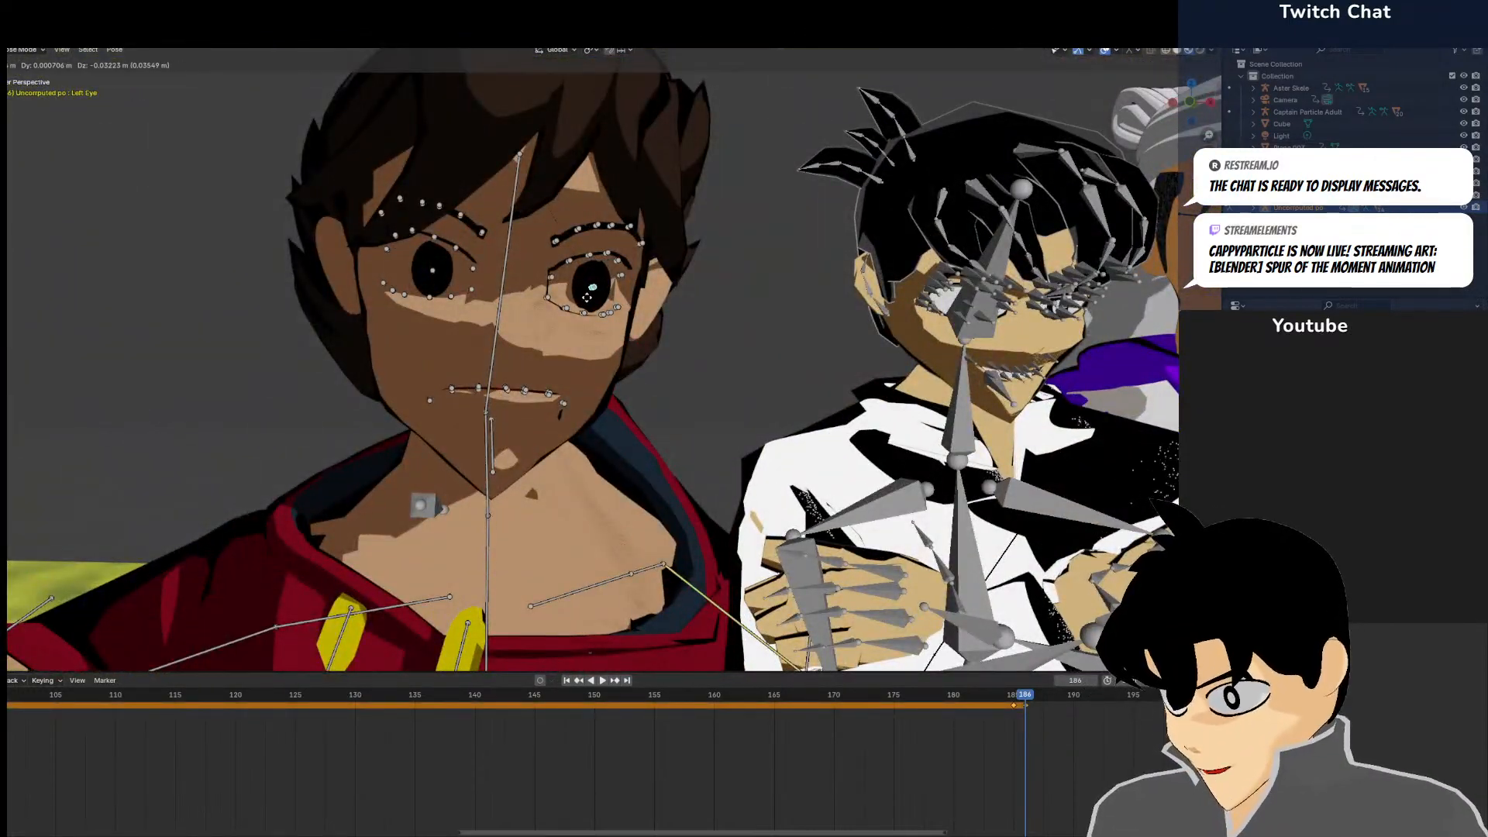
pyautogui.click(582, 299)
# Rotate the left eye bone of the character in red in the top view and reposition it from the camera view
pyautogui.press('KP_7')
pyautogui.press('r')
pyautogui.click(731, 388)
pyautogui.press('KP_0')
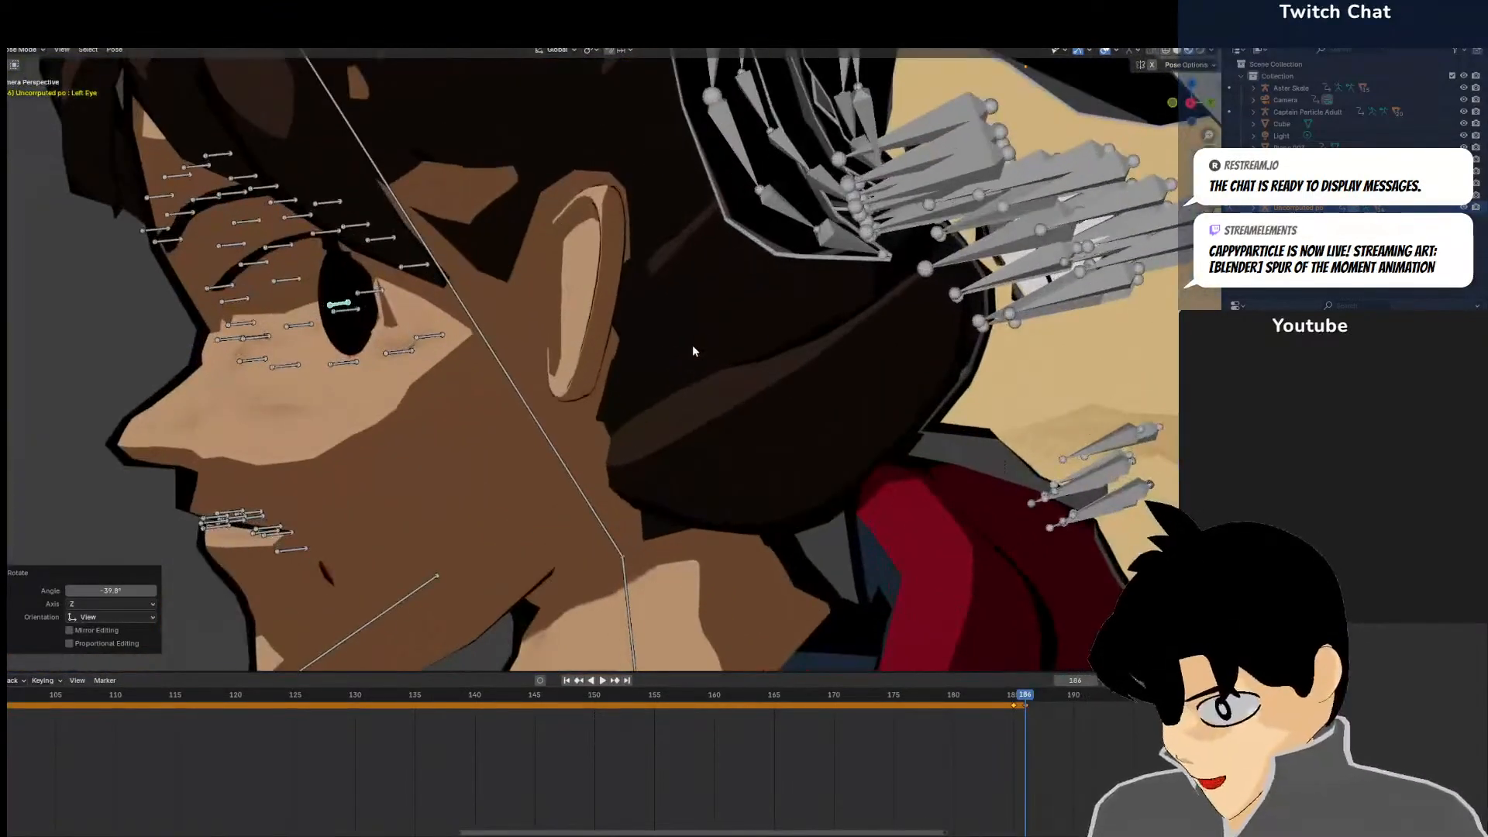
pyautogui.press('g')
pyautogui.click(651, 355)
pyautogui.click(640, 358)
# Select all bones of the character in red, clear the selection and review the line-up in the camera view
pyautogui.scroll(-3, 471, 407)
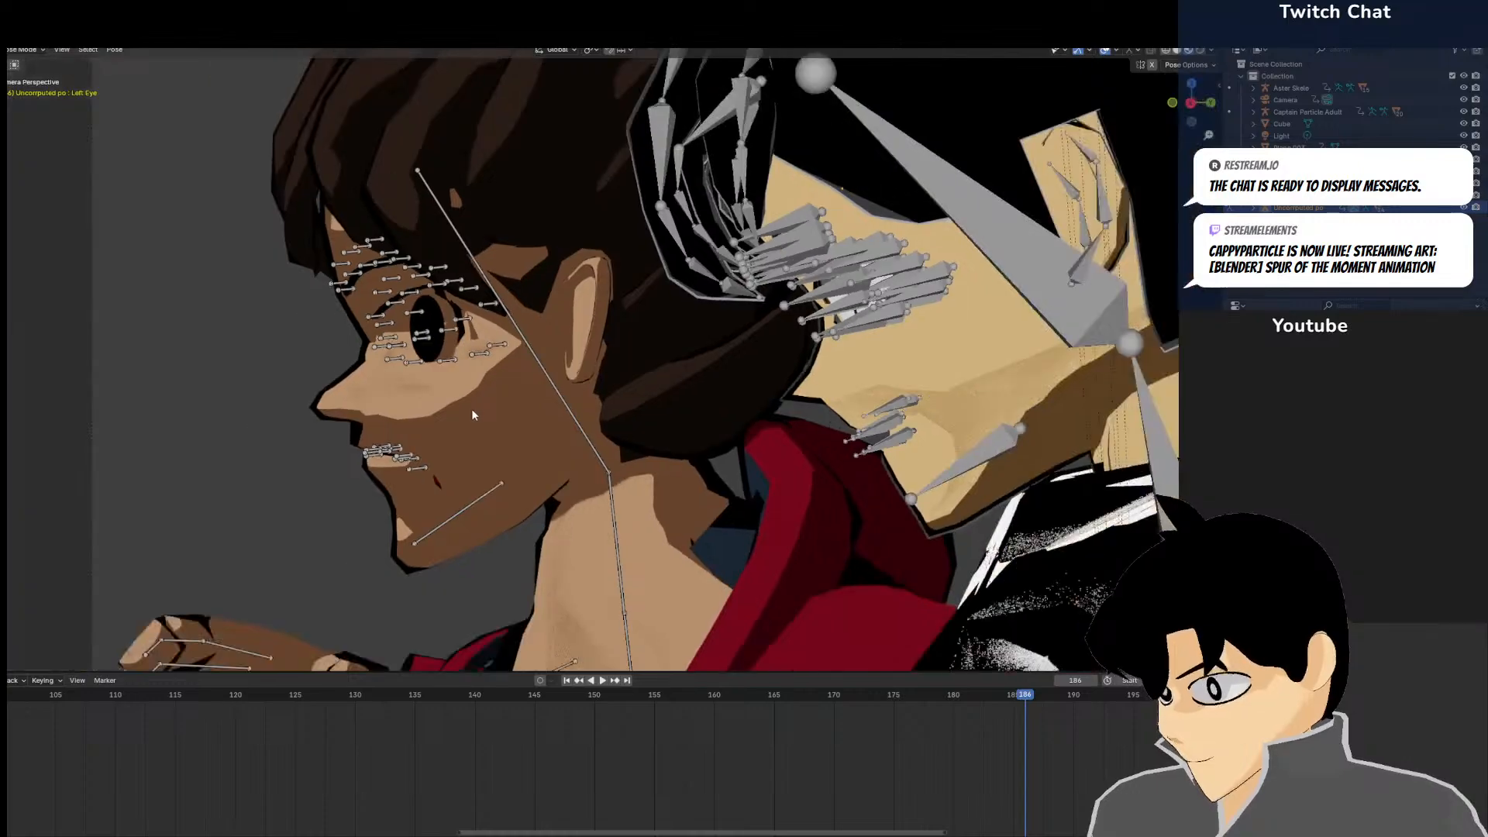
pyautogui.scroll(-6, 499, 467)
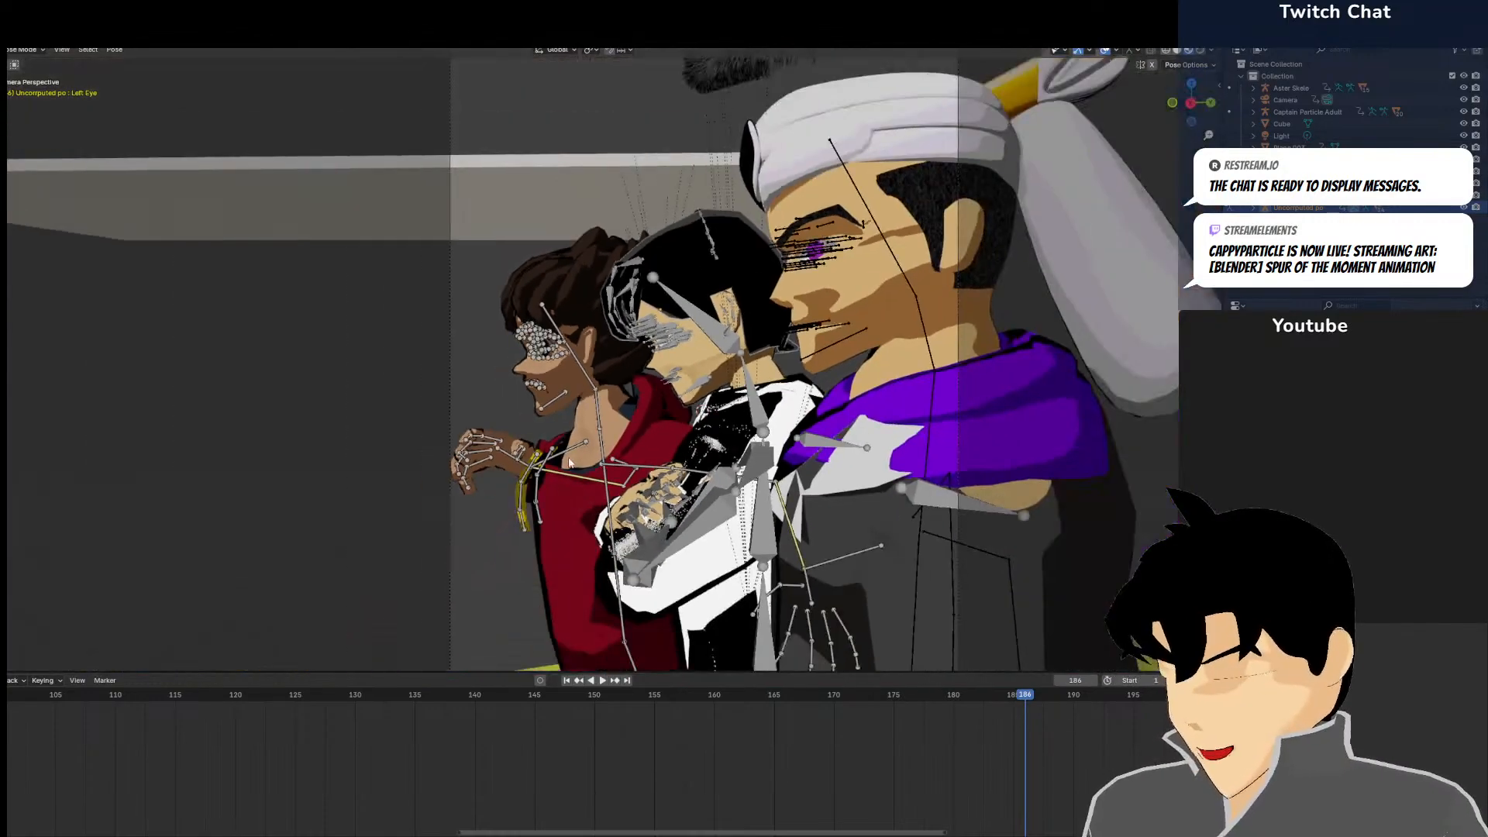
pyautogui.press('a')
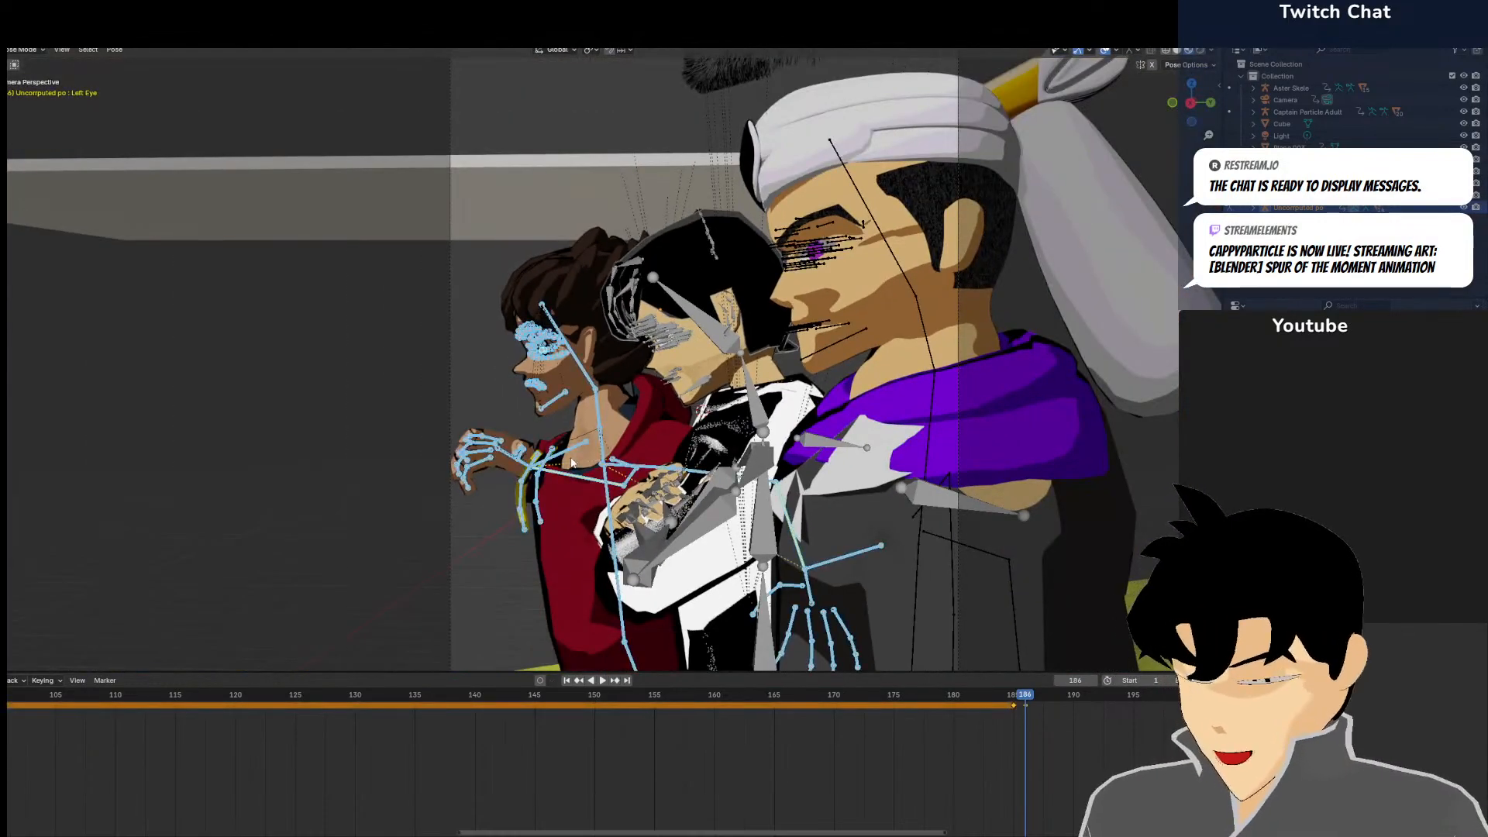
pyautogui.scroll(6, 605, 465)
pyautogui.hotkey('alt', 'a')
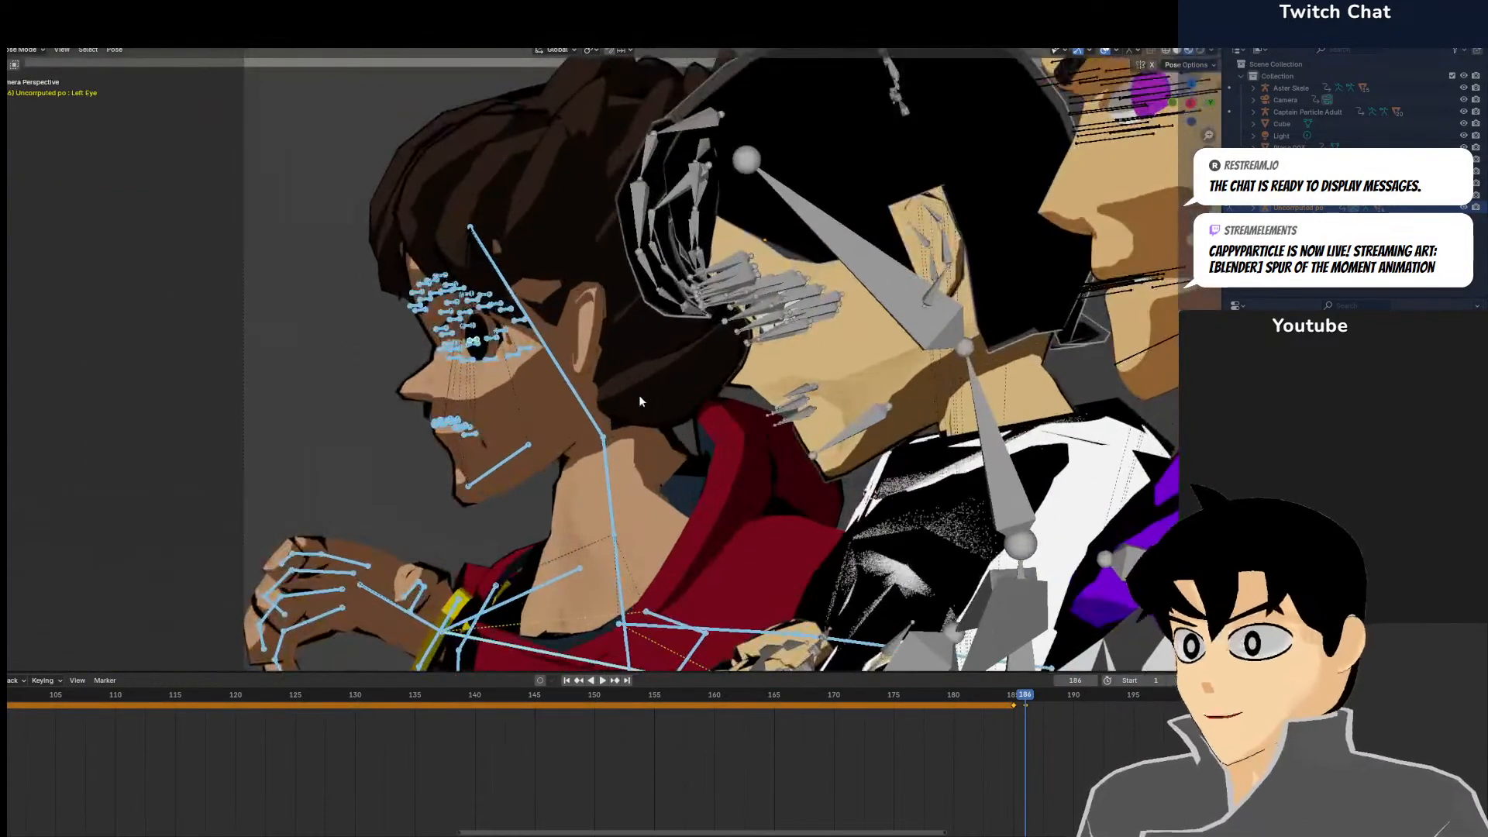
pyautogui.scroll(-2, 606, 515)
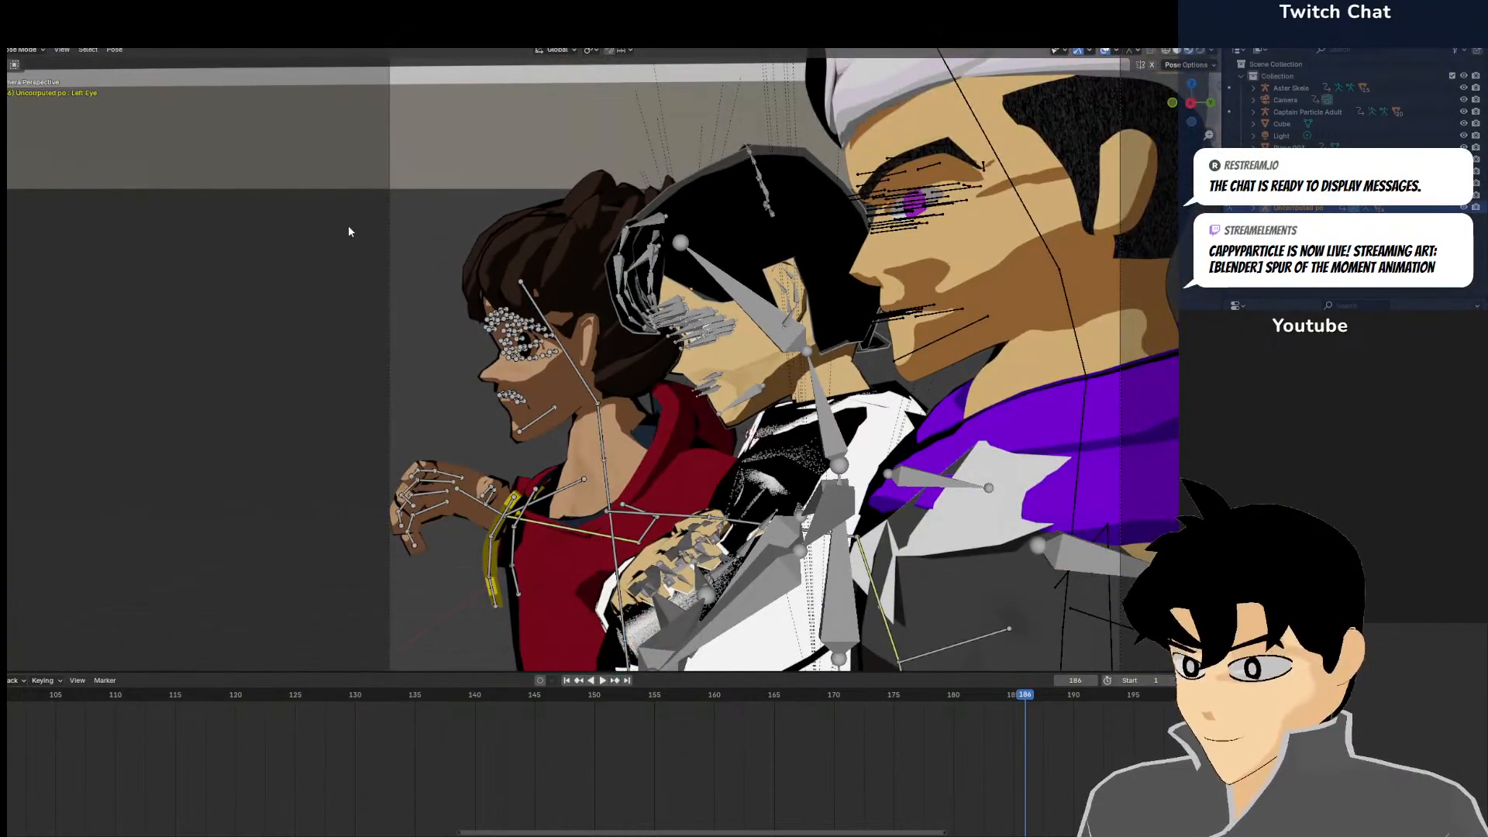
# Switch the viewport to rendered shading, leave pose mode and select the light in front of the characters
pyautogui.click(1201, 50)
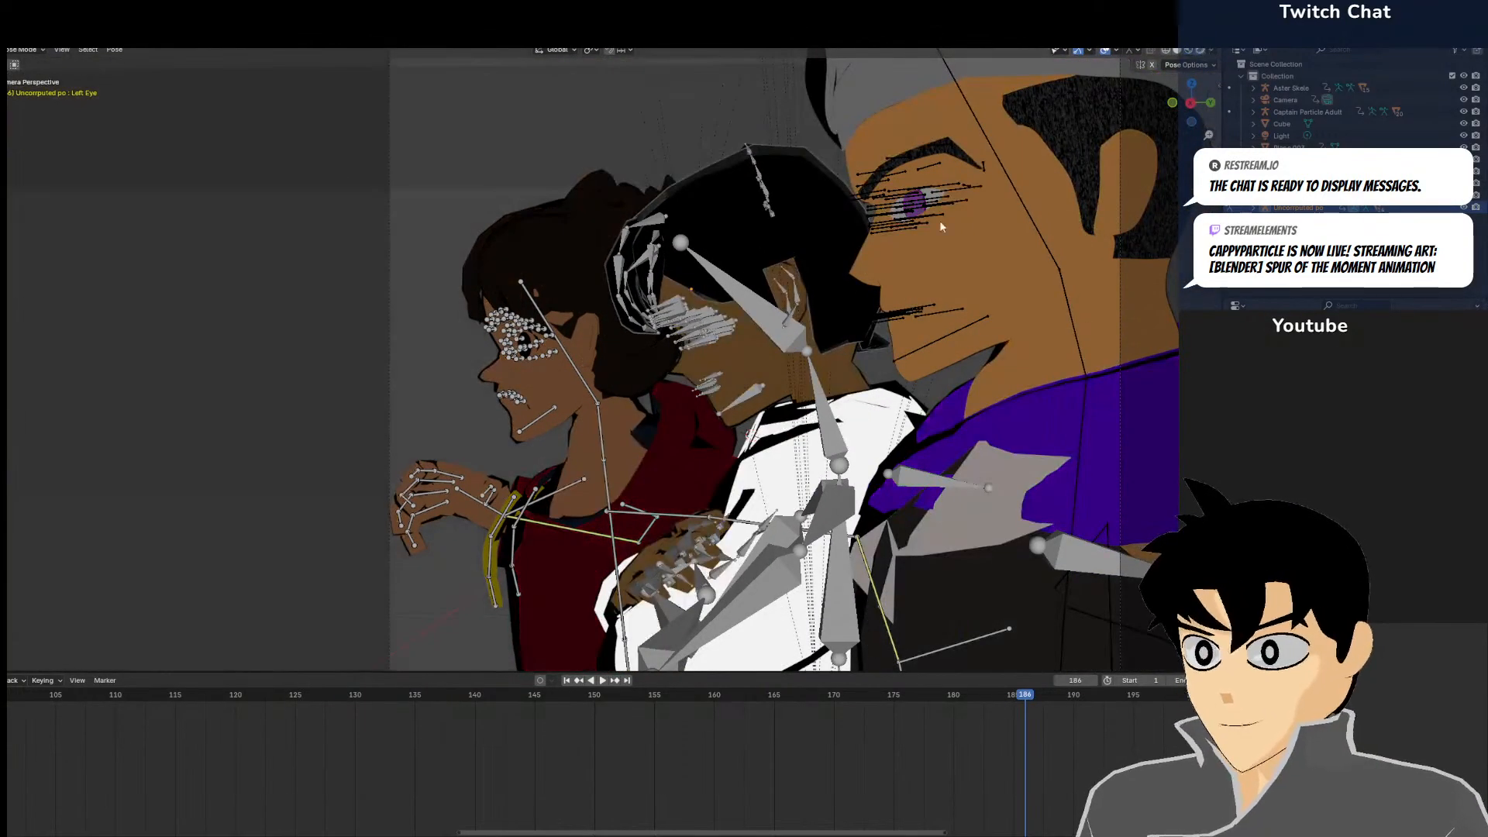
pyautogui.moveTo(764, 245); pyautogui.dragTo(840, 262, button='middle')
pyautogui.scroll(-8, 840, 262)
pyautogui.scroll(1, 612, 280)
pyautogui.hotkey('ctrl', 'Tab')
pyautogui.scroll(-3, 842, 144)
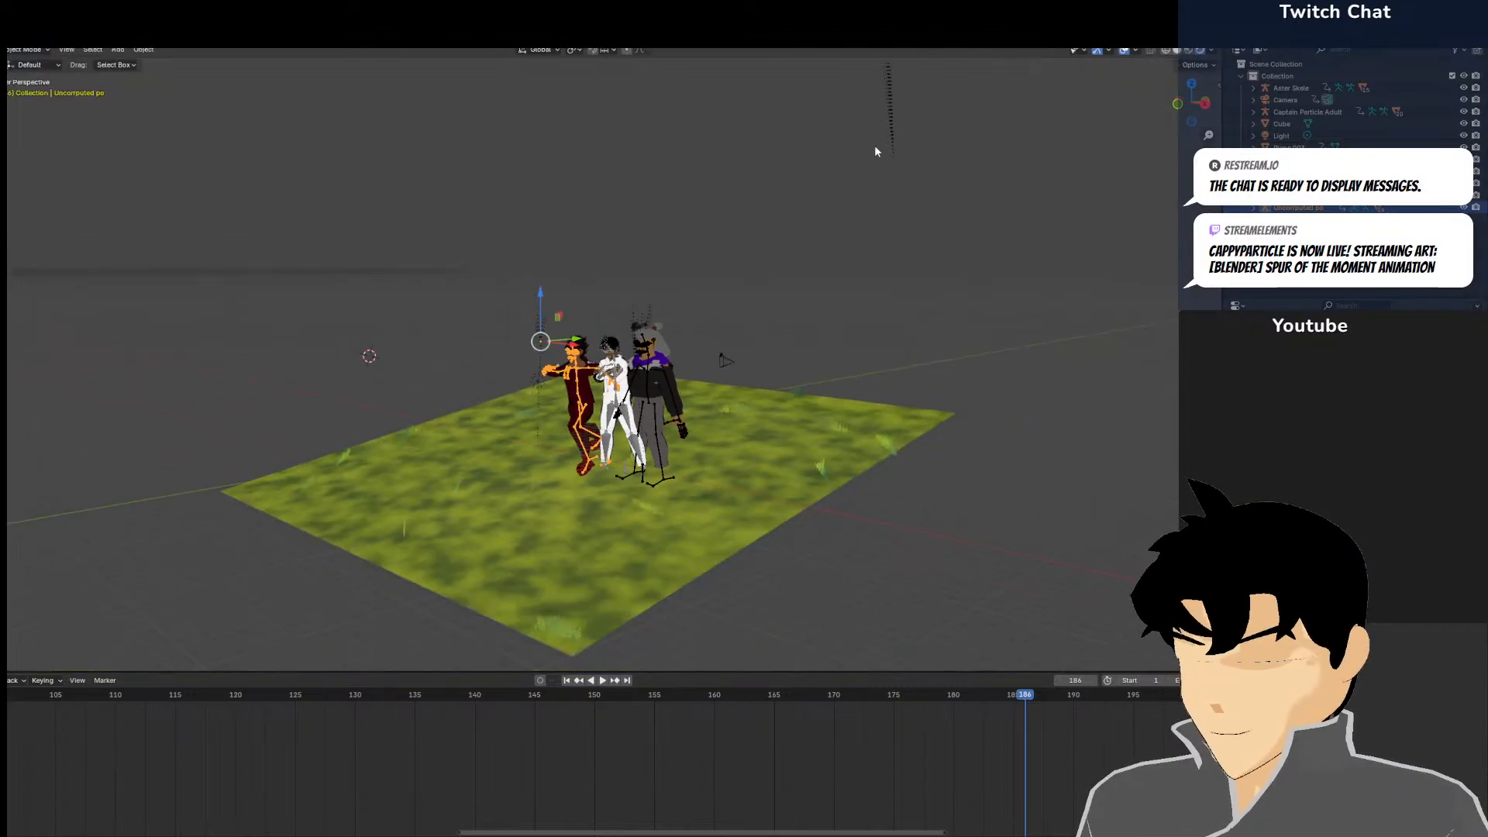
pyautogui.scroll(-2, 876, 149)
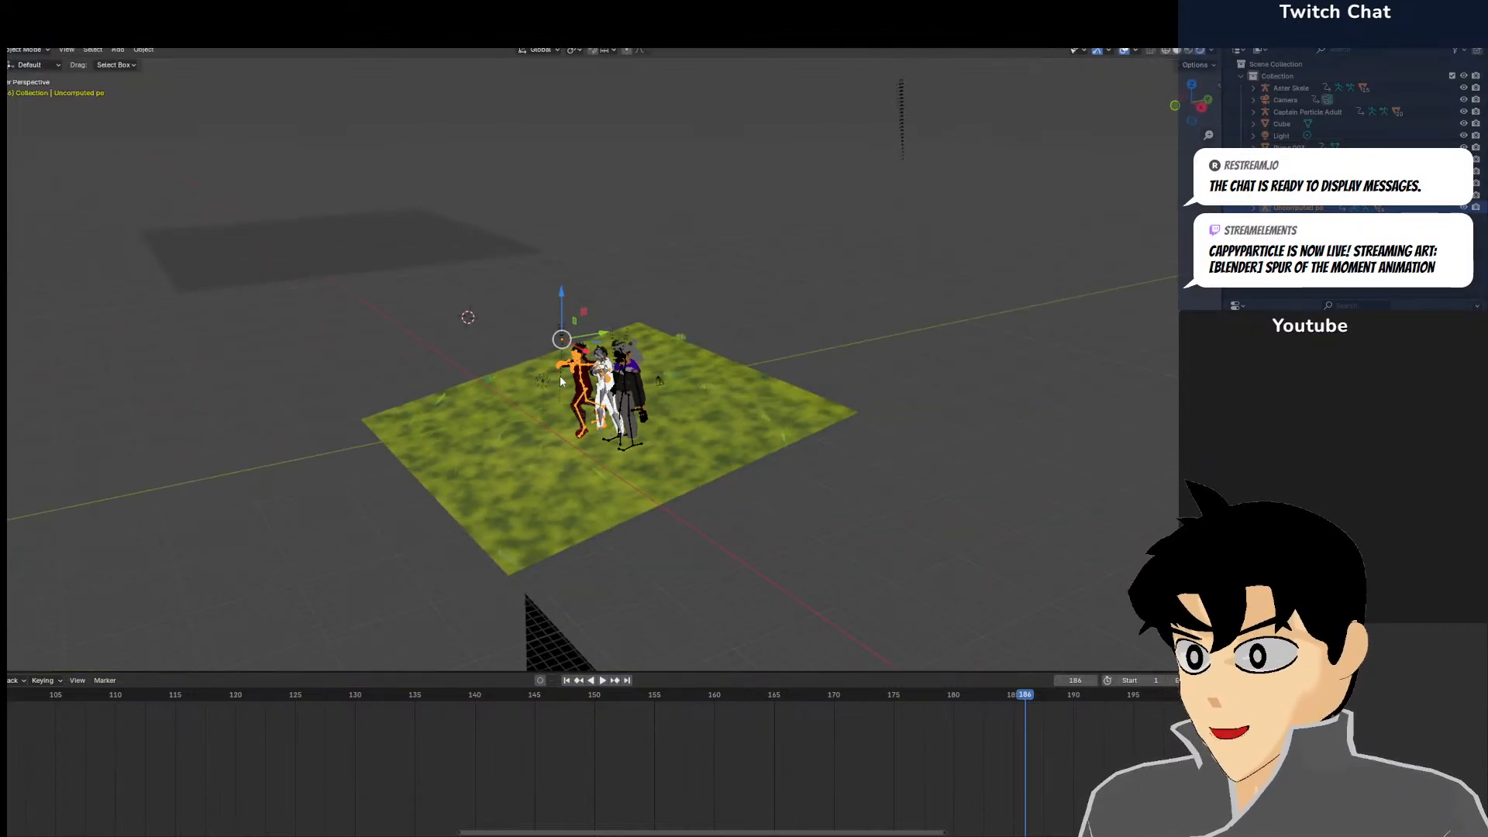
pyautogui.click(535, 383)
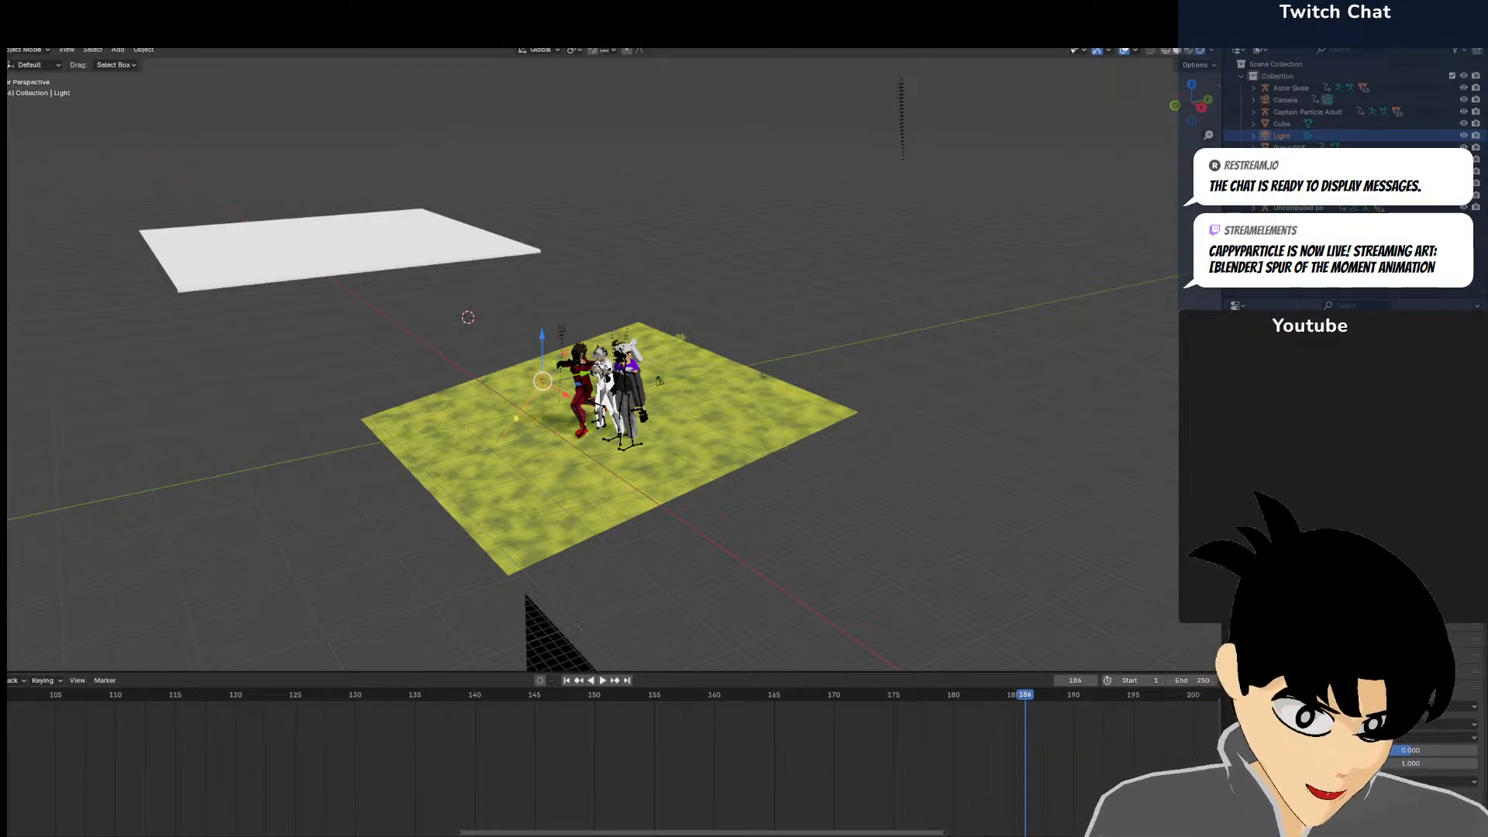
# Examine how the light falls on the three characters through the camera and from a perspective nearer their front
pyautogui.scroll(3, 750, 401)
pyautogui.press('KP_0')
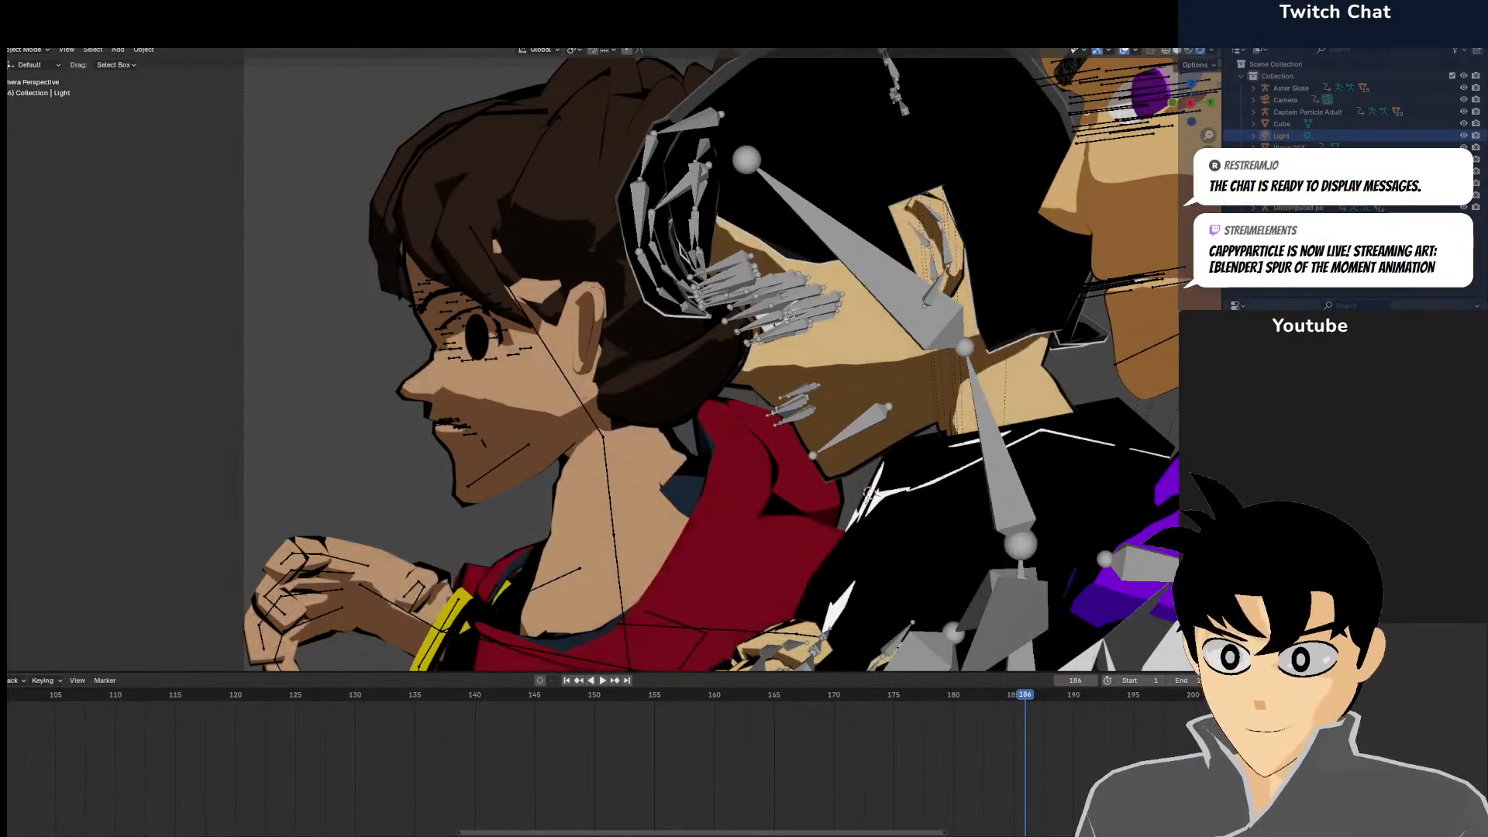
pyautogui.scroll(1, 857, 447)
pyautogui.scroll(-4, 665, 495)
pyautogui.press('KP_0')
pyautogui.press('KP_0')
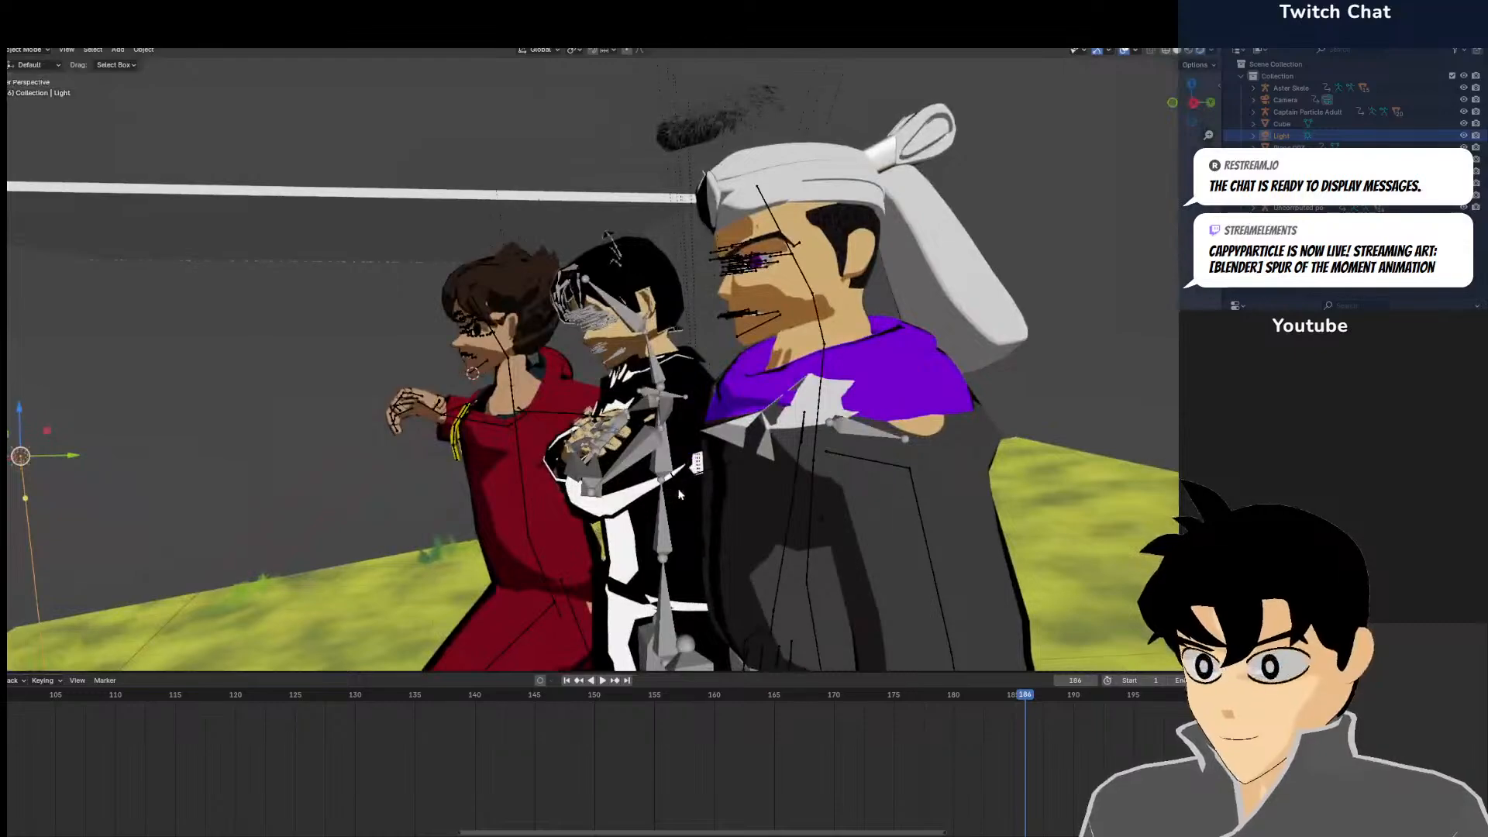
pyautogui.scroll(-5, 678, 488)
pyautogui.keyDown('shift'); pyautogui.moveTo(678, 488); pyautogui.dragTo(713, 380, button='middle'); pyautogui.keyUp('shift')
pyautogui.scroll(5, 716, 361)
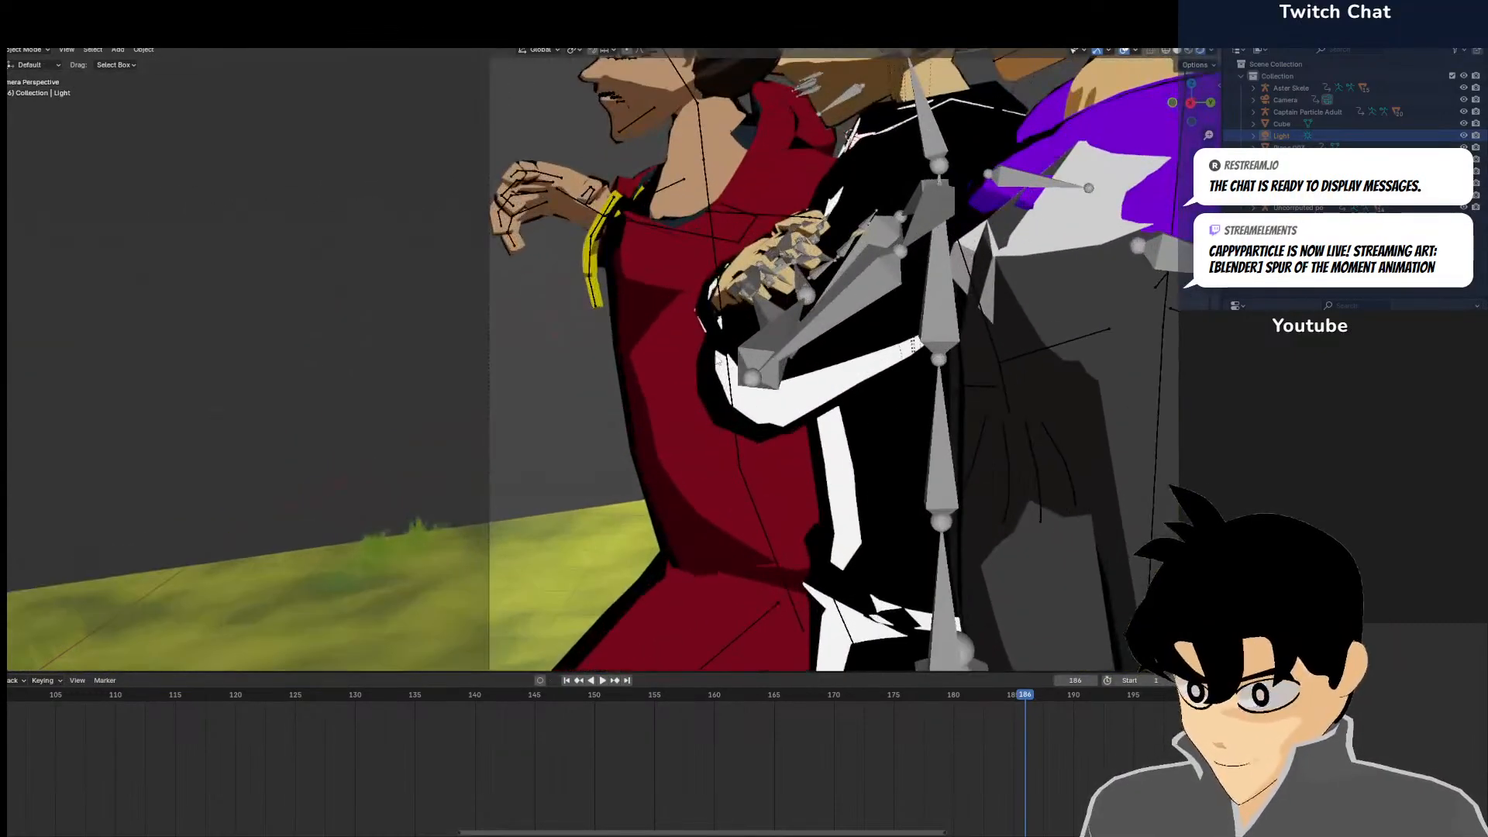
pyautogui.scroll(-4, 756, 333)
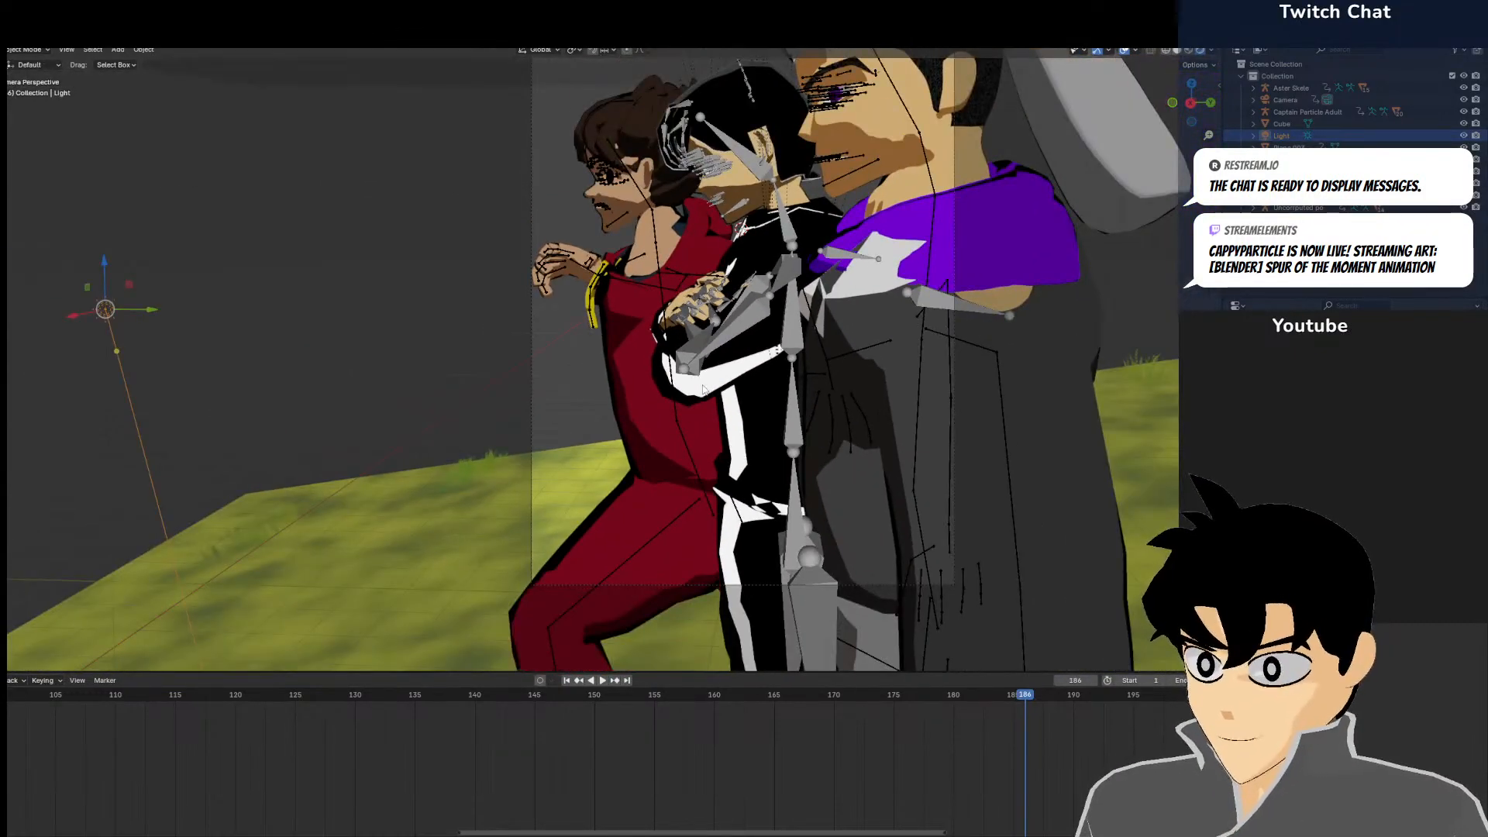
pyautogui.scroll(4, 740, 399)
pyautogui.moveTo(739, 396); pyautogui.dragTo(682, 402, button='middle')
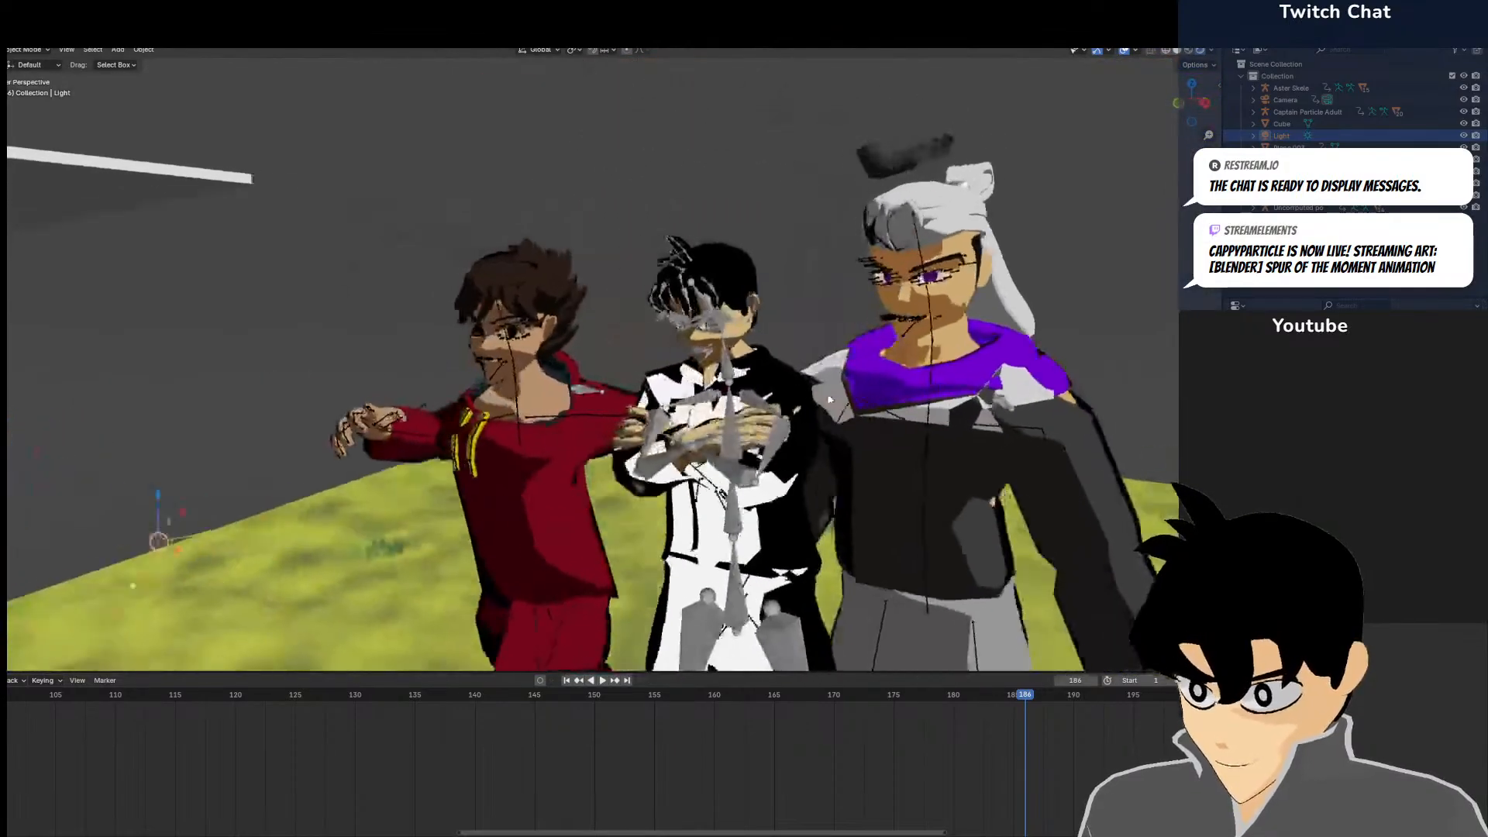
pyautogui.press('KP_0')
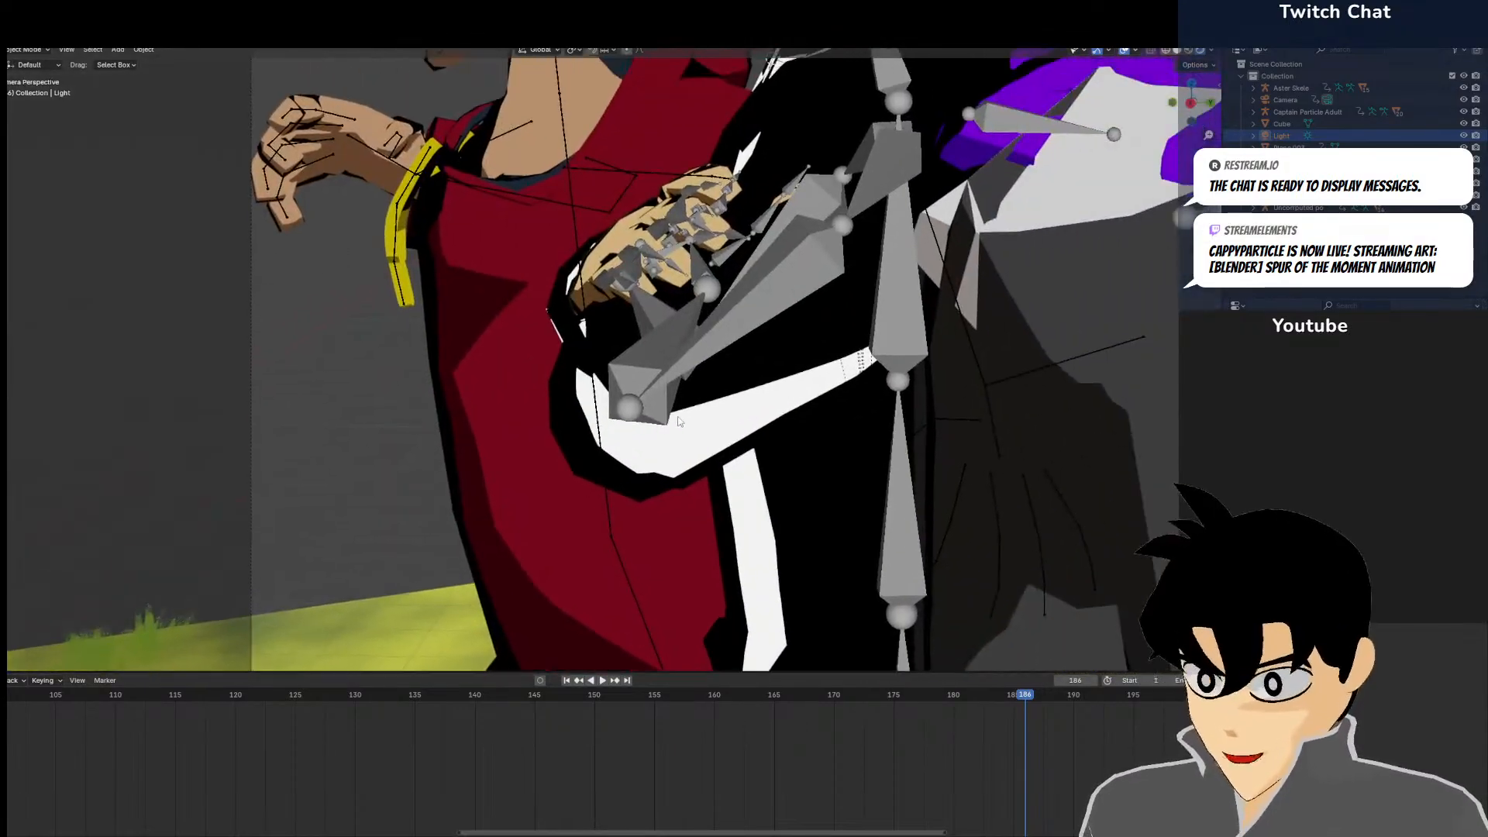
pyautogui.scroll(-4, 685, 402)
pyautogui.scroll(-5, 685, 398)
pyautogui.scroll(6, 686, 431)
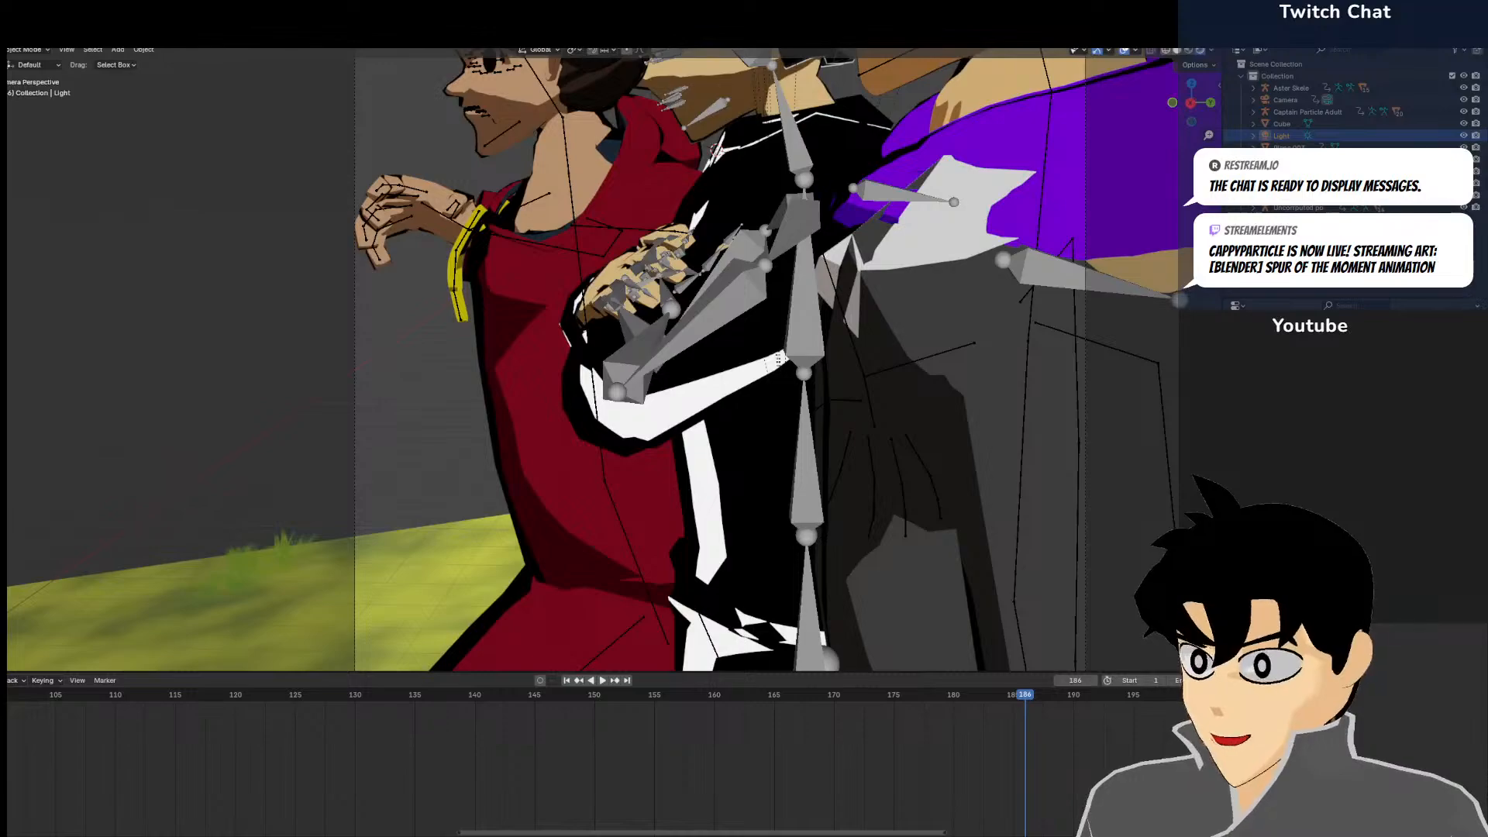
# Save the project file and select the jacket of the middle character
pyautogui.click(8, 33)
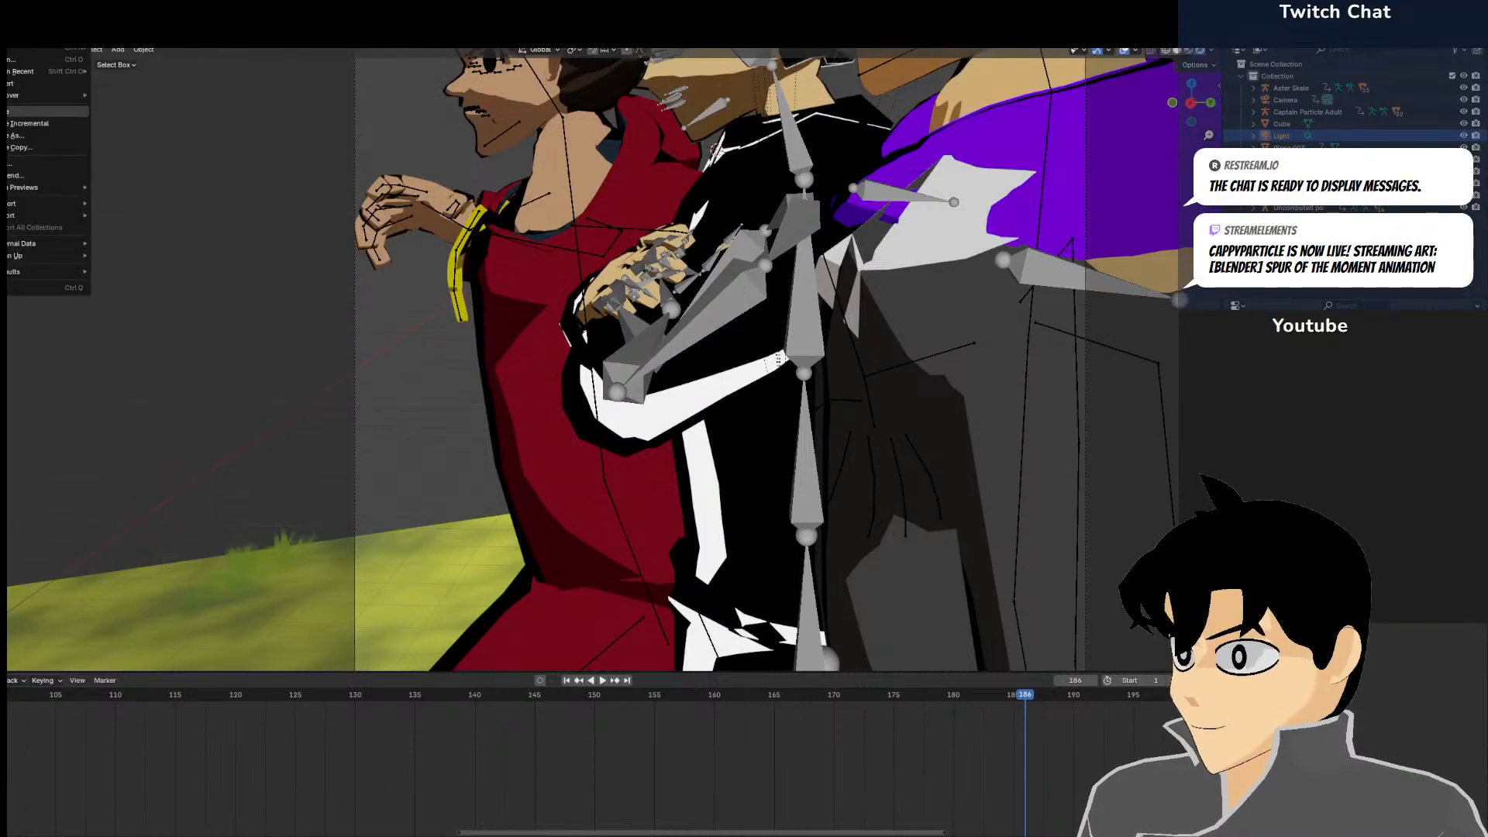
pyautogui.click(31, 113)
pyautogui.scroll(-3, 710, 339)
pyautogui.scroll(4, 710, 341)
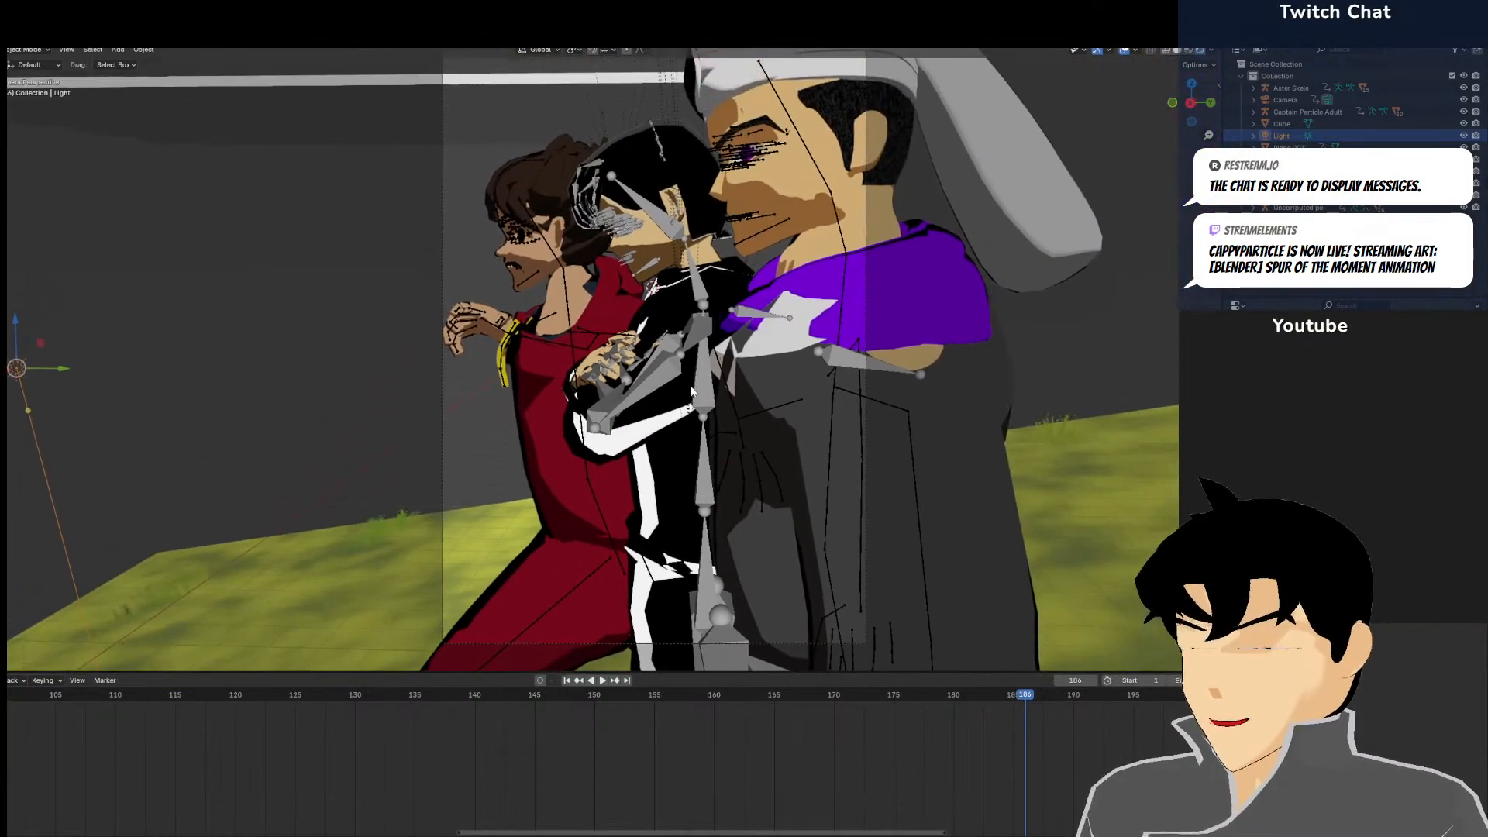
pyautogui.click(778, 443)
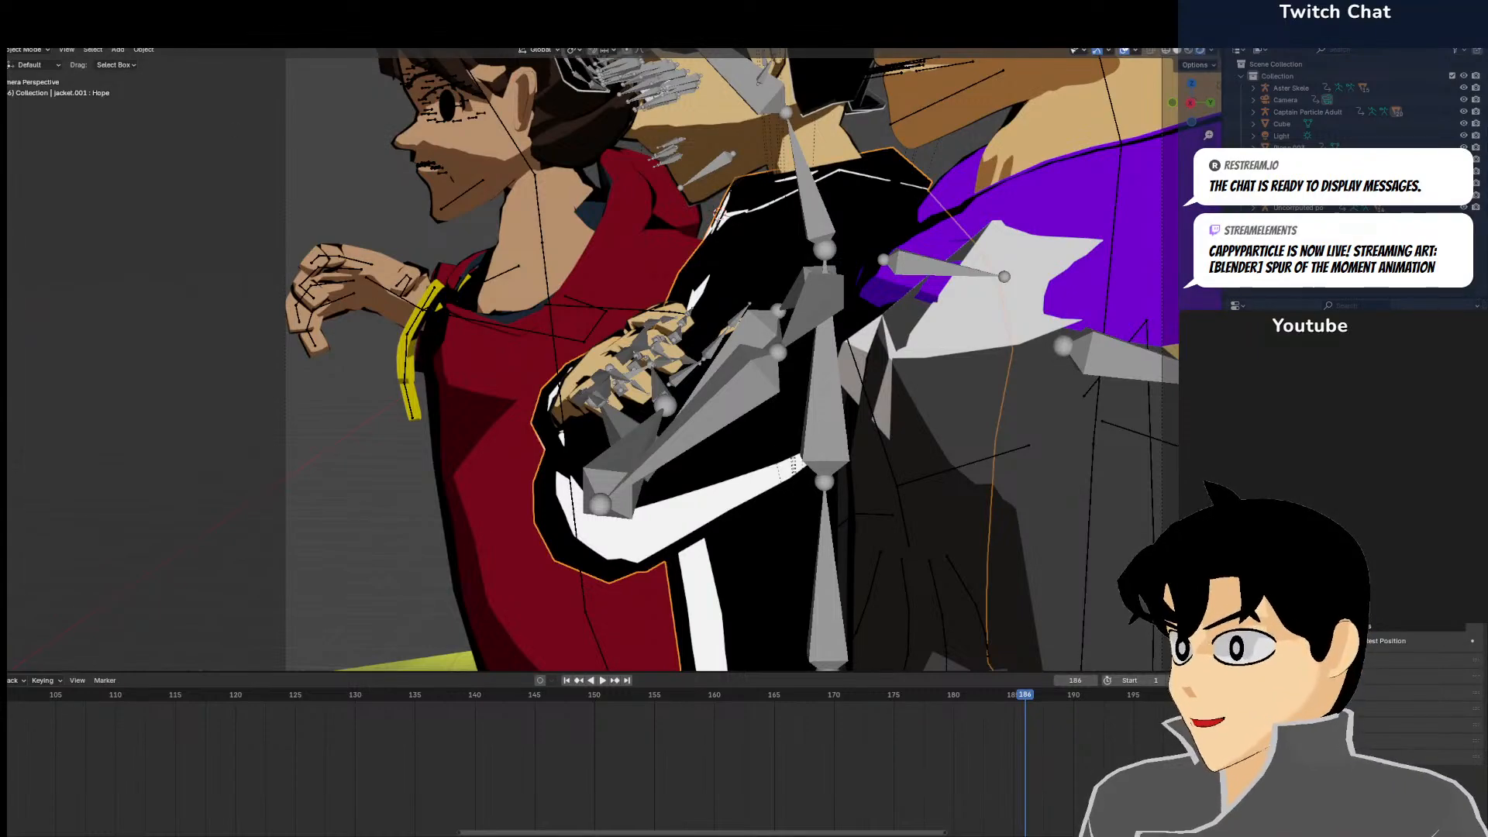
pyautogui.click(8, 33)
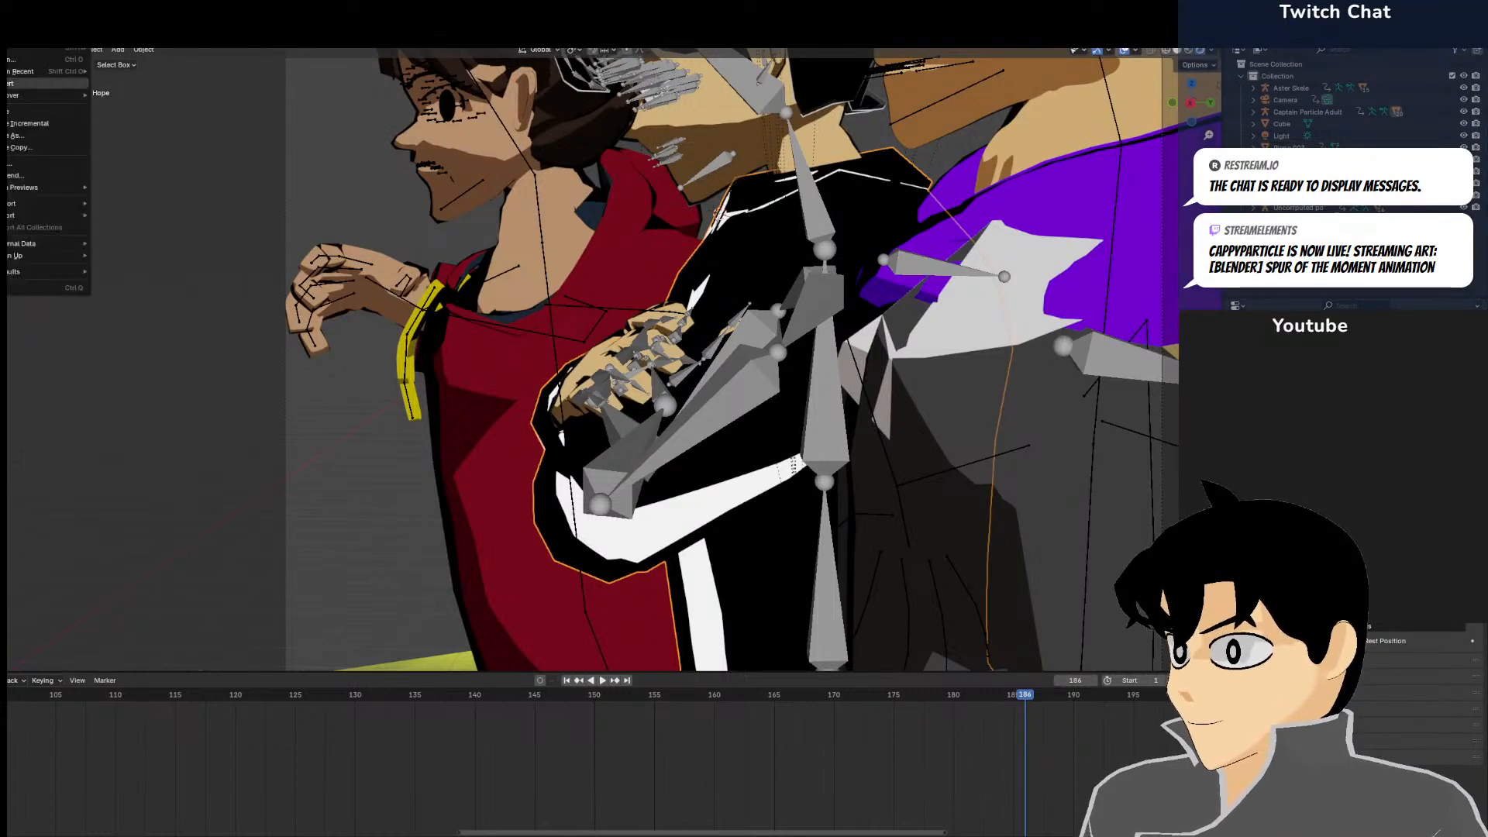
pyautogui.click(31, 113)
# Bring up the Jacket Neutral material nodes in the Shading workspace and set its viewport to rendered shading
pyautogui.hotkey('ctrl', 'space')
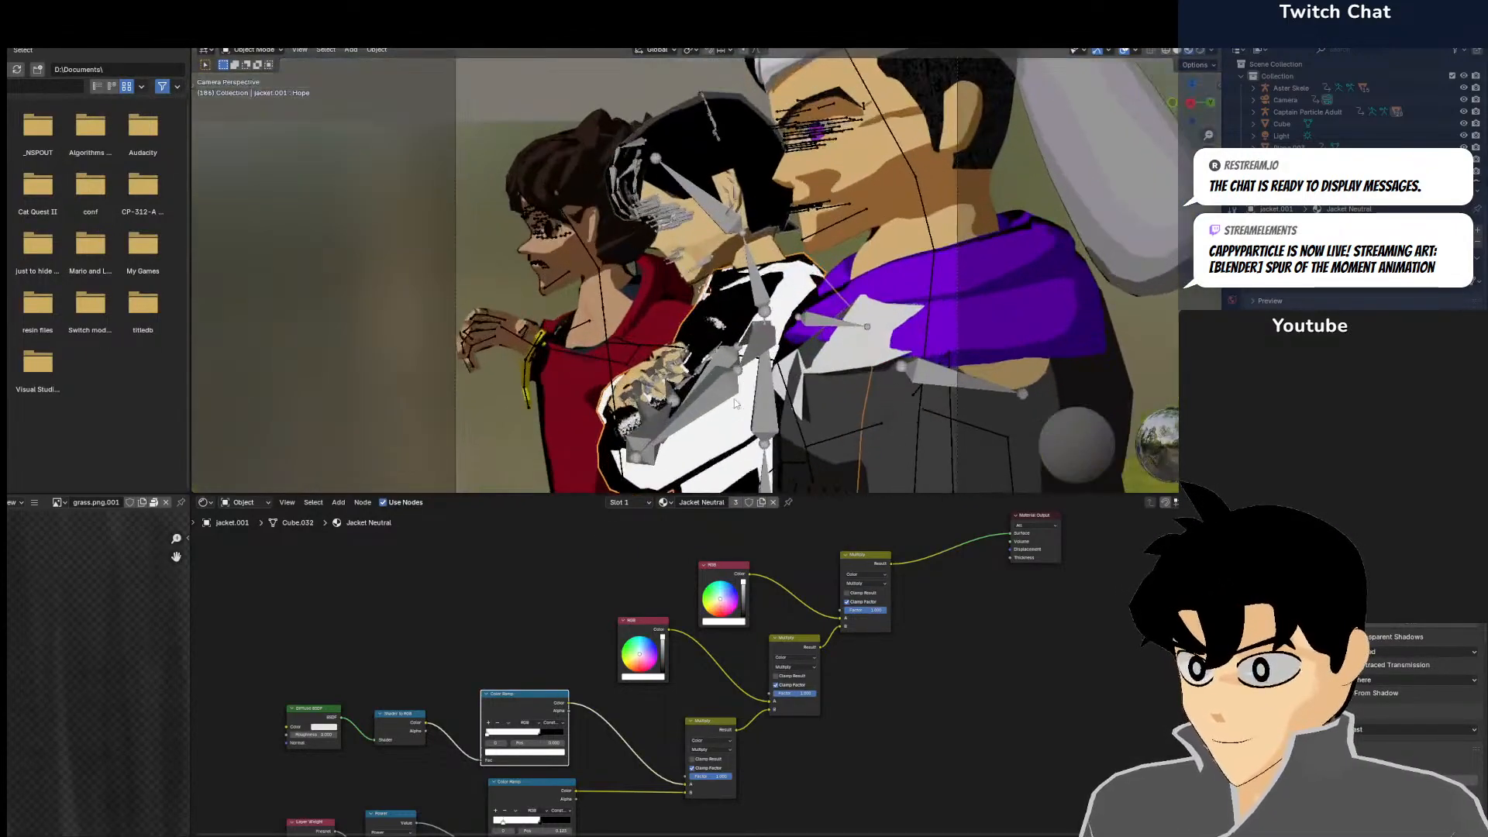
pyautogui.scroll(2, 735, 401)
pyautogui.keyDown('shift'); pyautogui.moveTo(735, 391); pyautogui.dragTo(693, 174, button='middle'); pyautogui.keyUp('shift')
pyautogui.scroll(-2, 681, 153)
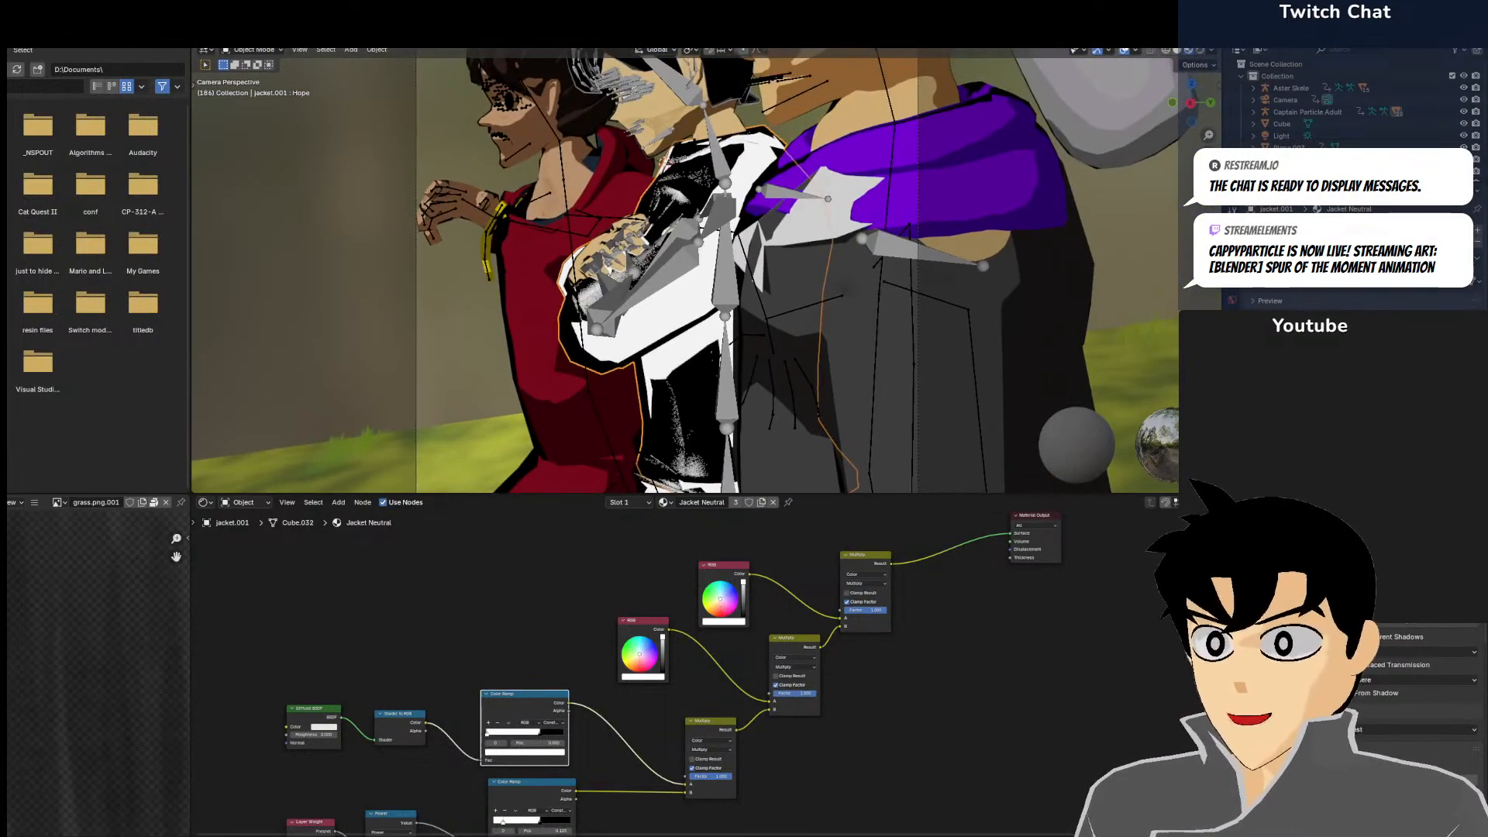
pyautogui.click(1198, 52)
pyautogui.scroll(2, 681, 294)
pyautogui.scroll(-2, 682, 302)
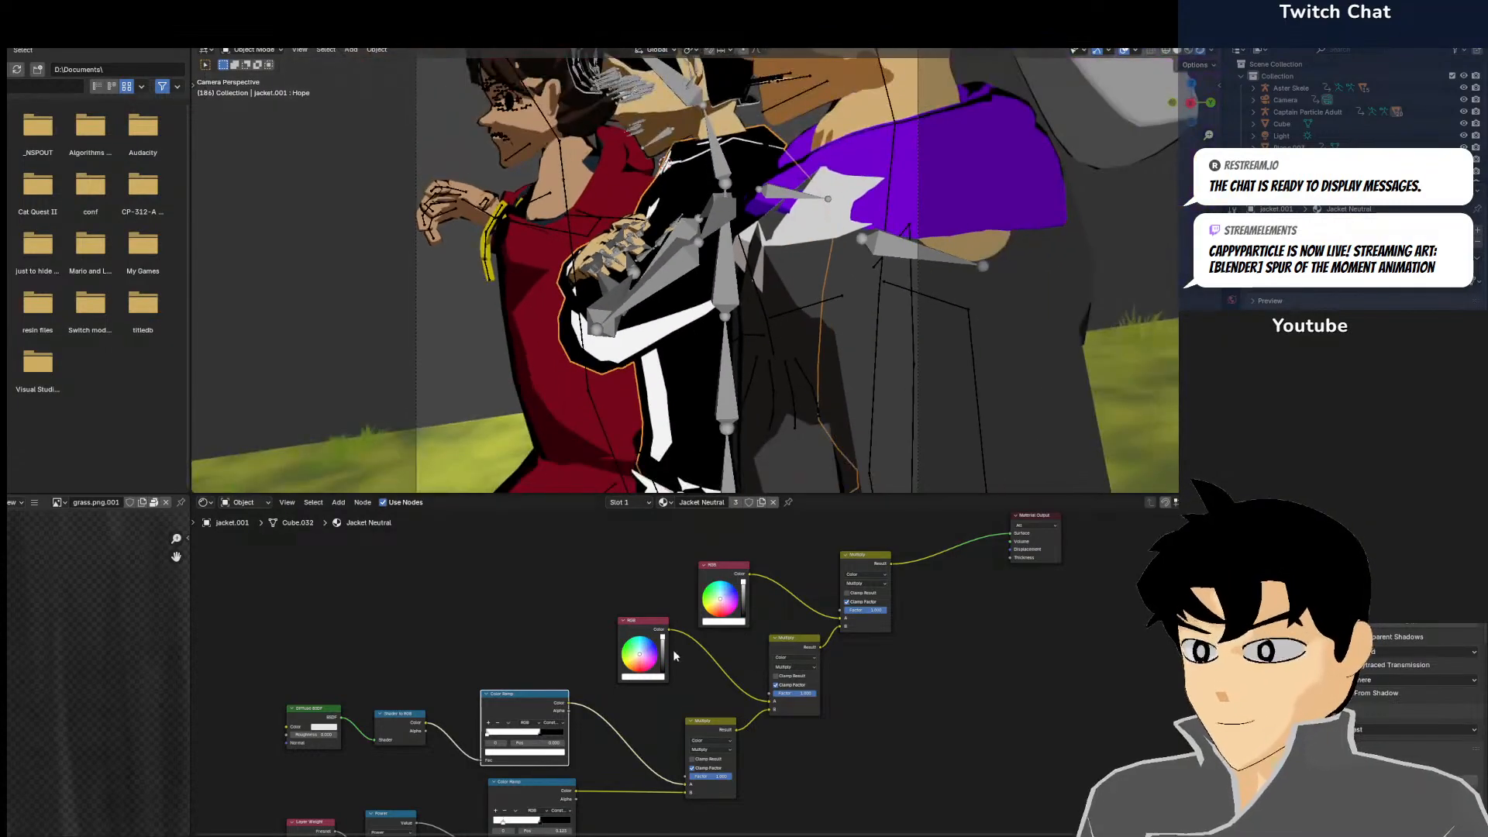
# Move the first stop of the lower Color Ramp, fed by the Power node, to position 0.514 in the Jacket Neutral material
pyautogui.scroll(5, 551, 770)
pyautogui.moveTo(551, 771); pyautogui.dragTo(799, 810, button='middle')
pyautogui.moveTo(791, 525); pyautogui.dragTo(721, 647, button='middle')
pyautogui.scroll(8, 720, 644)
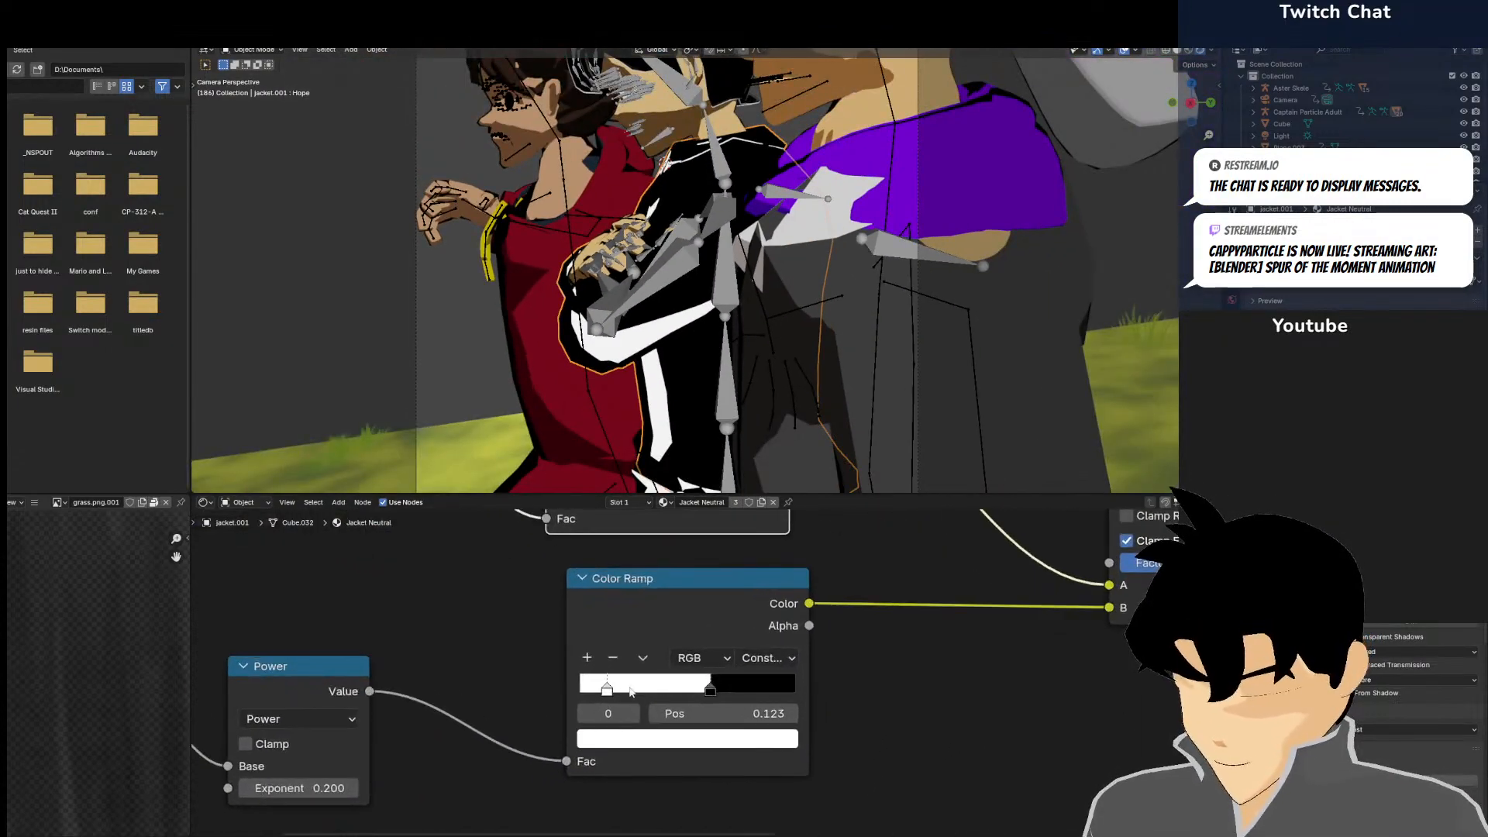
pyautogui.moveTo(632, 693); pyautogui.dragTo(718, 697)
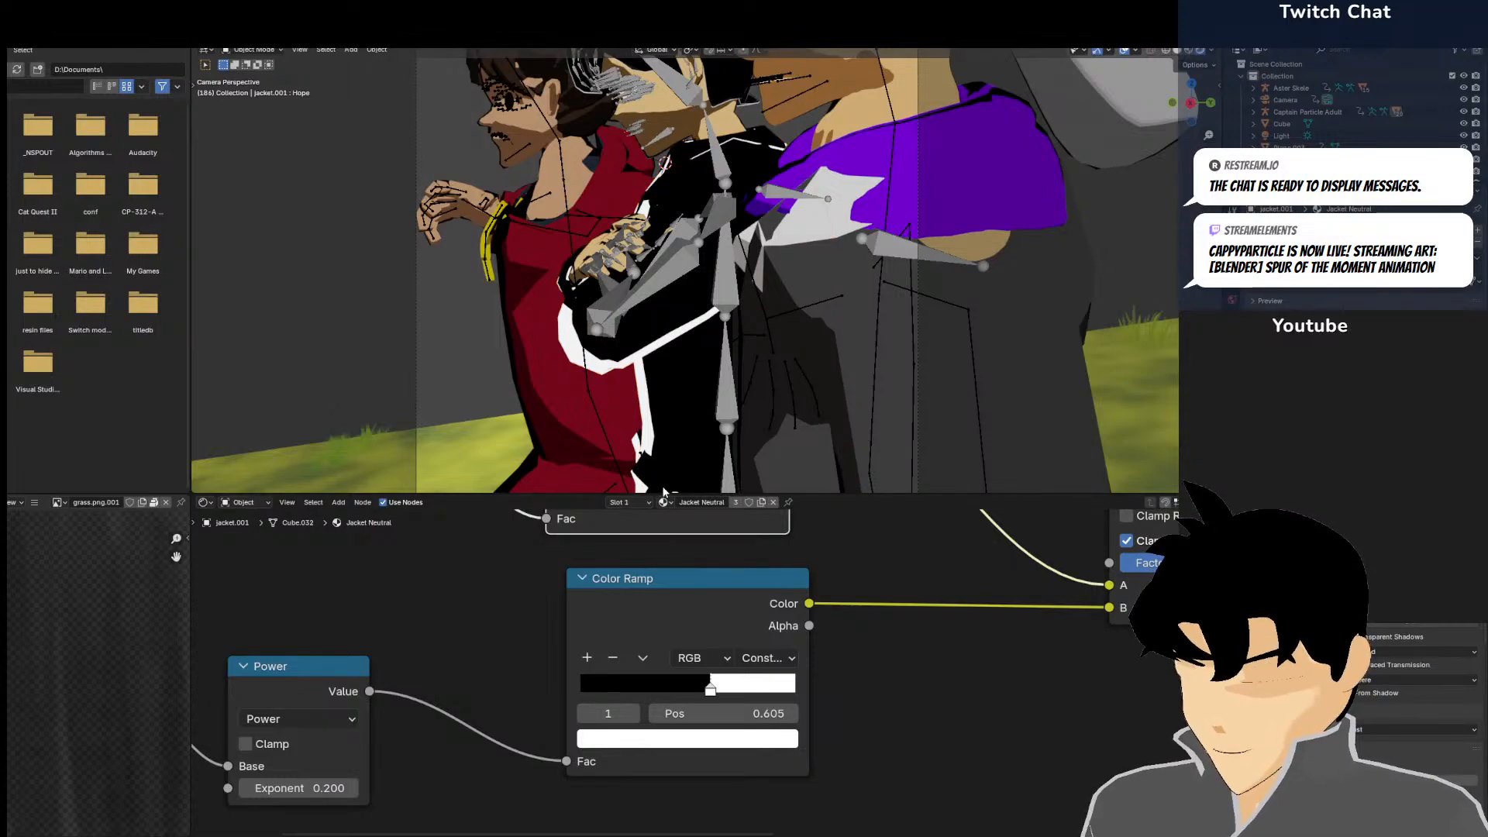
pyautogui.moveTo(718, 692); pyautogui.dragTo(563, 682)
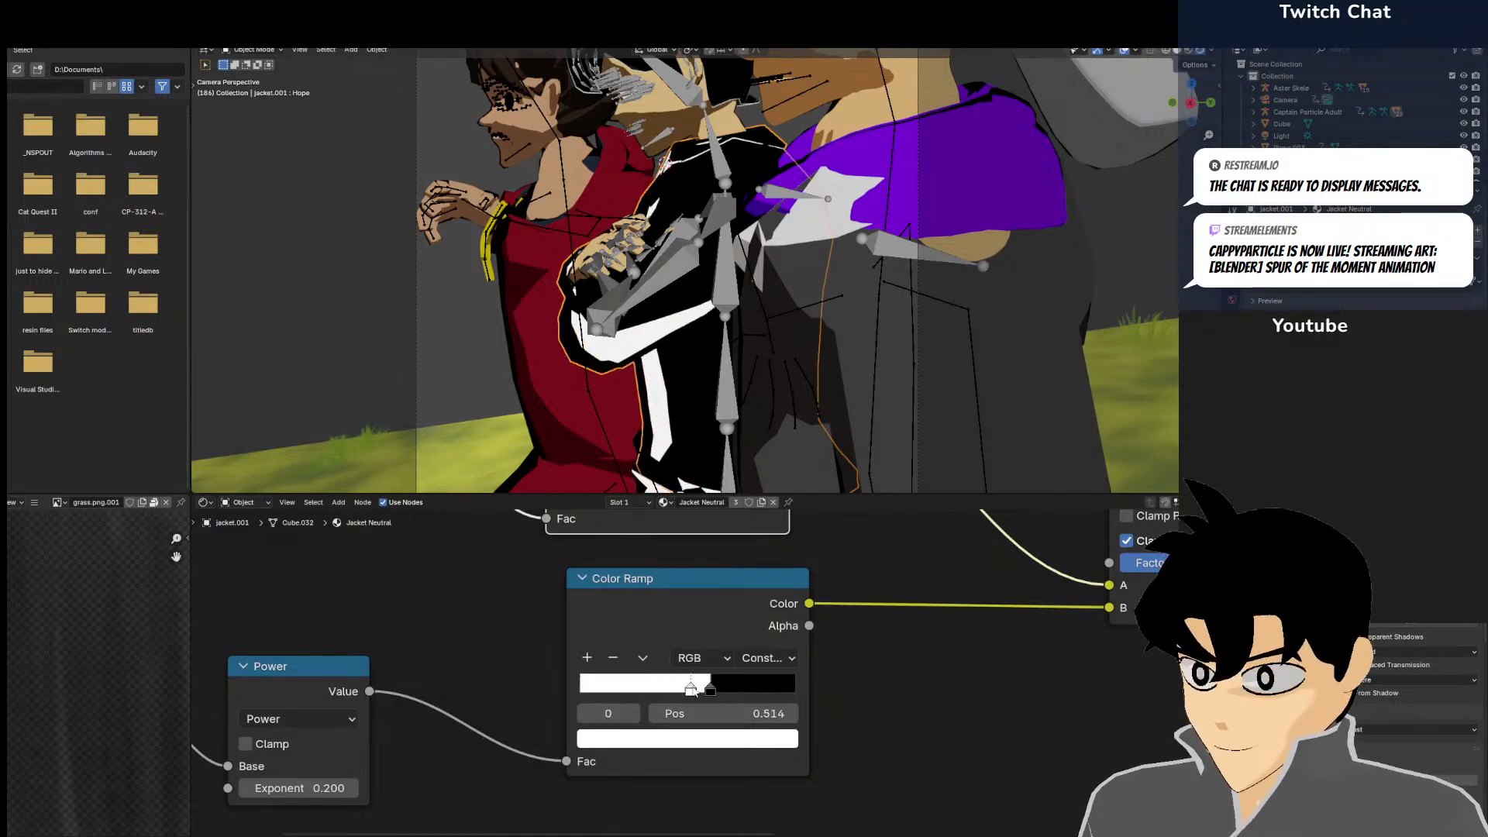
# Move the white stop of the jacket's upper Color Ramp to position 0.705, making the ramp run from black to white
pyautogui.scroll(4, 655, 619)
pyautogui.moveTo(656, 622); pyautogui.dragTo(632, 705, button='middle')
pyautogui.moveTo(513, 616); pyautogui.dragTo(719, 634)
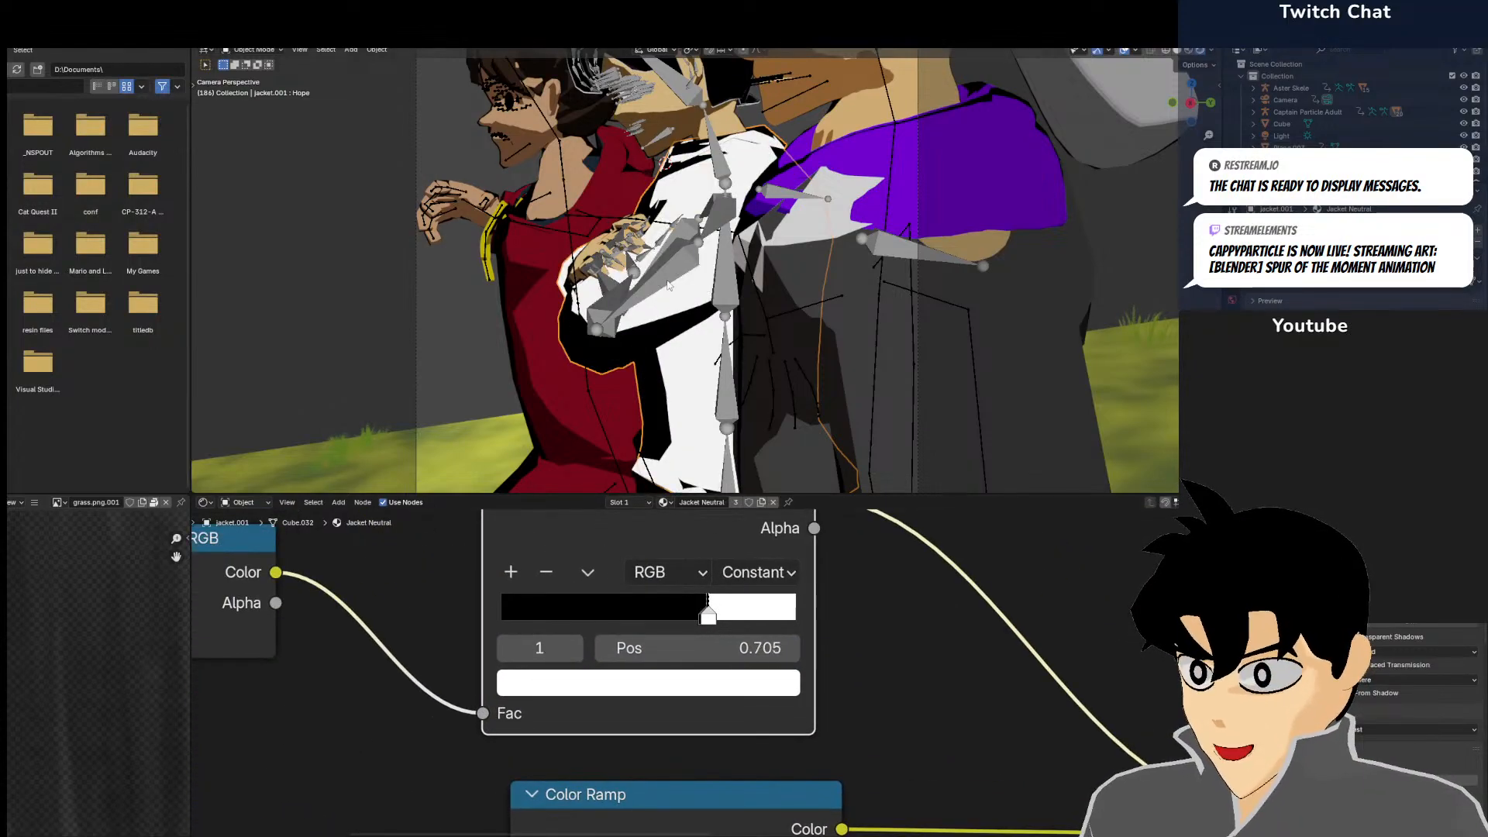
pyautogui.scroll(-2, 379, 217)
pyautogui.click(380, 218)
pyautogui.scroll(4, 403, 263)
pyautogui.scroll(-1, 416, 286)
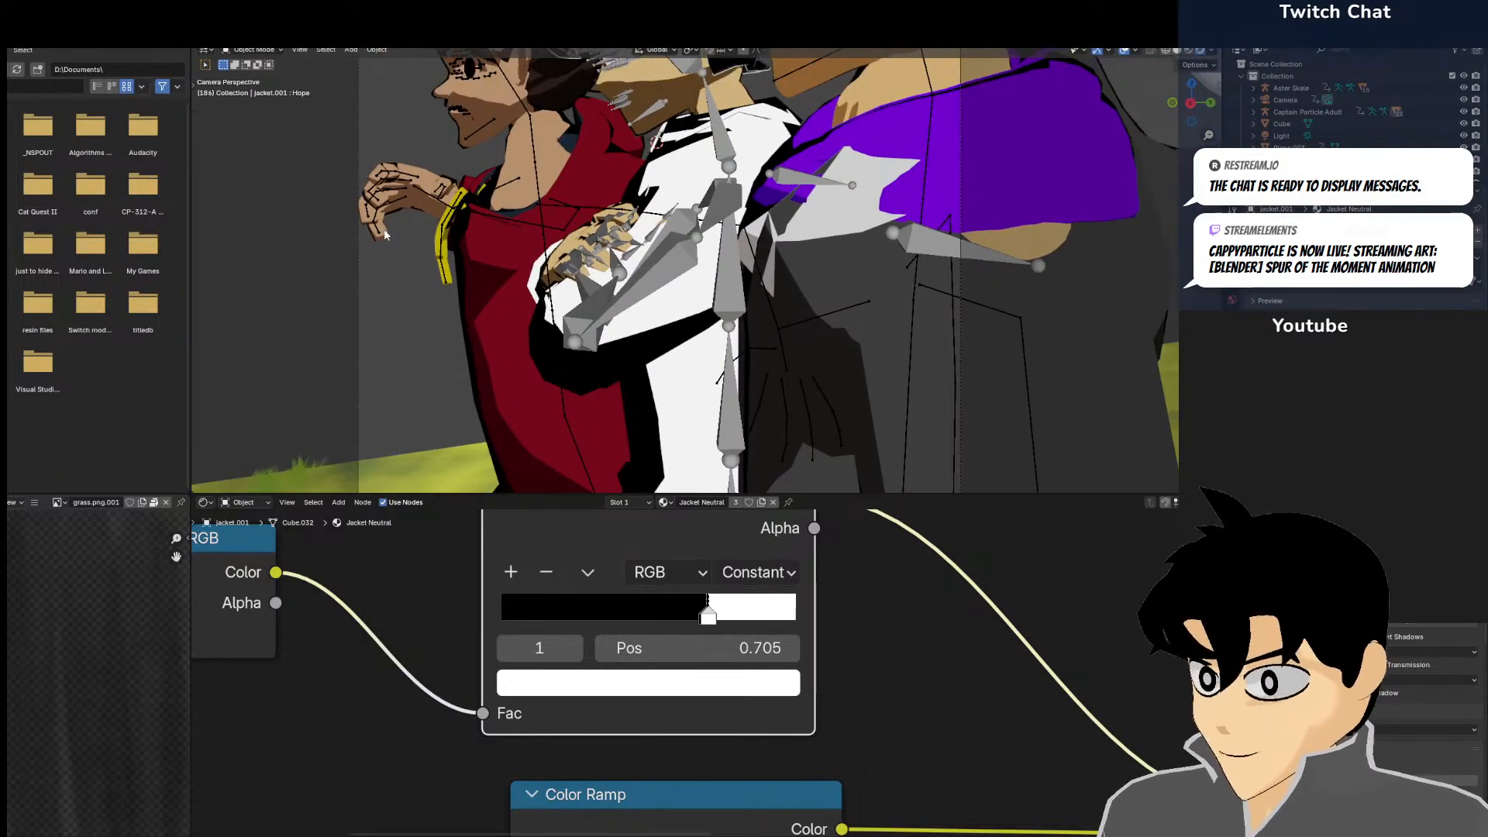
pyautogui.scroll(-6, 401, 154)
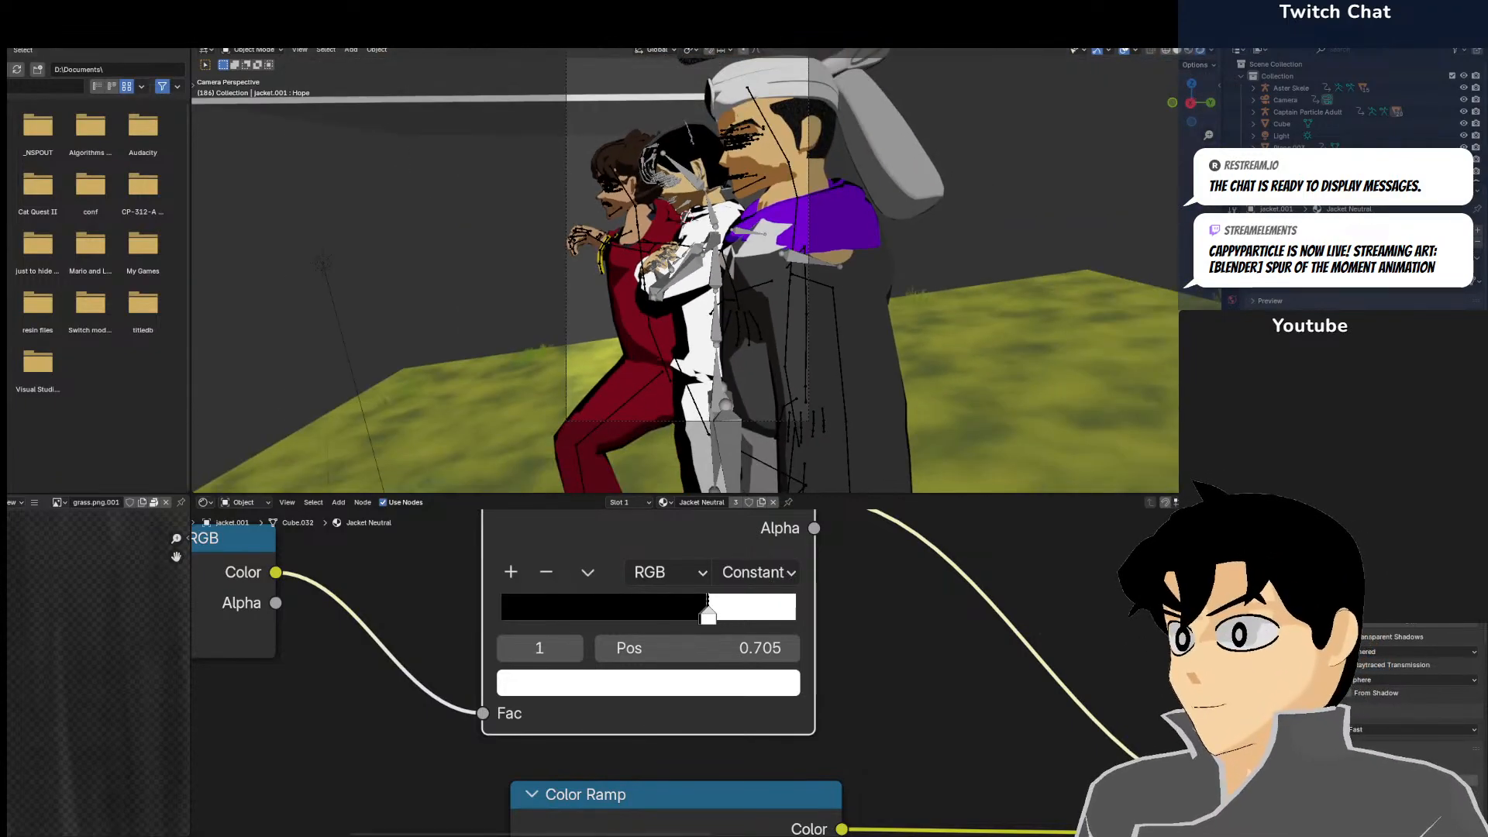
# Return to the Layout workspace and compare the jacket shading from the front and through the camera
pyautogui.click(148, 31)
pyautogui.scroll(1, 349, 146)
pyautogui.scroll(-1, 420, 179)
pyautogui.moveTo(426, 180); pyautogui.dragTo(575, 192, button='middle')
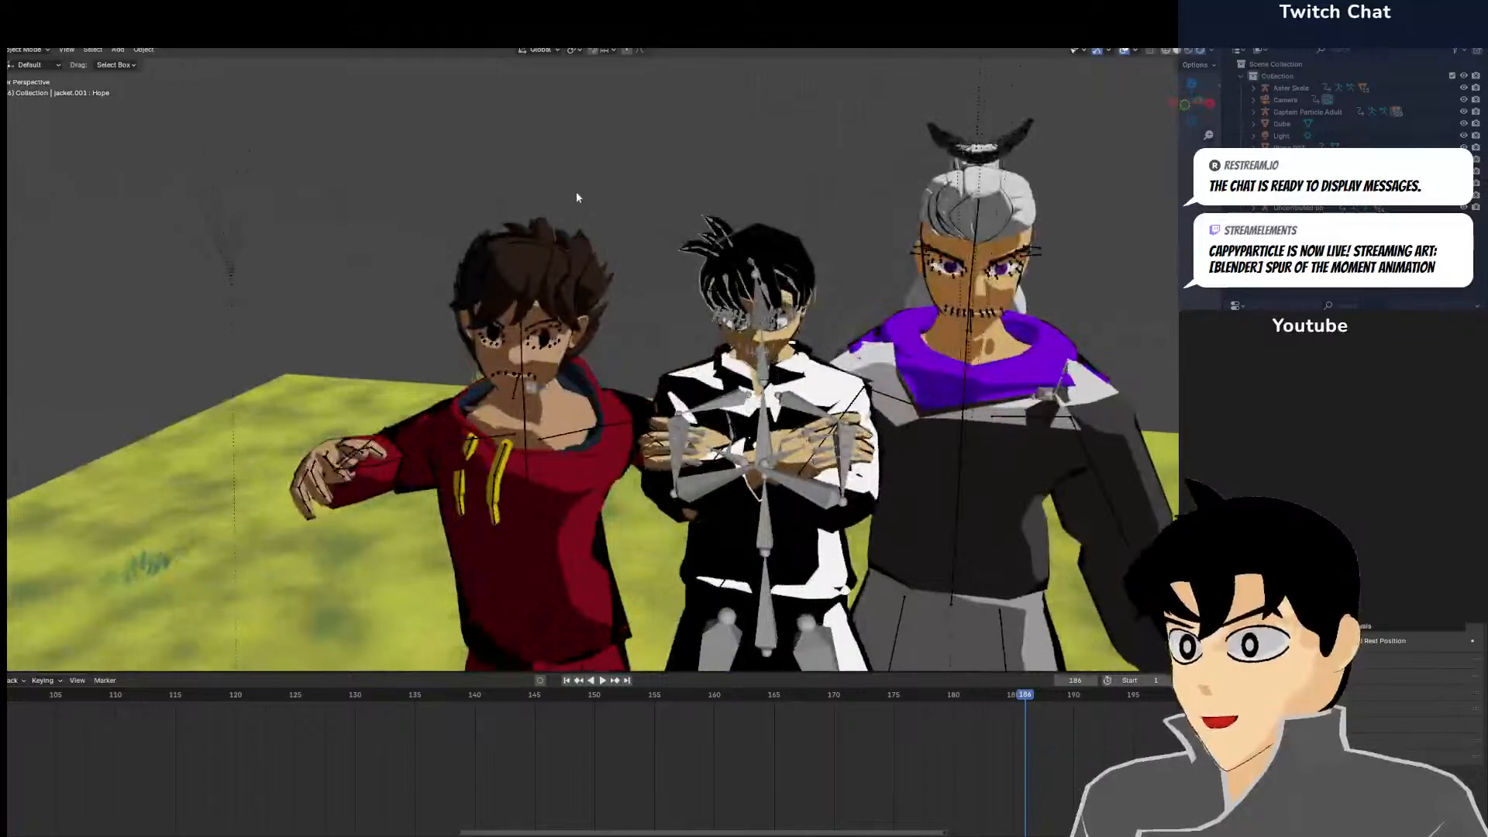
pyautogui.press('KP_0')
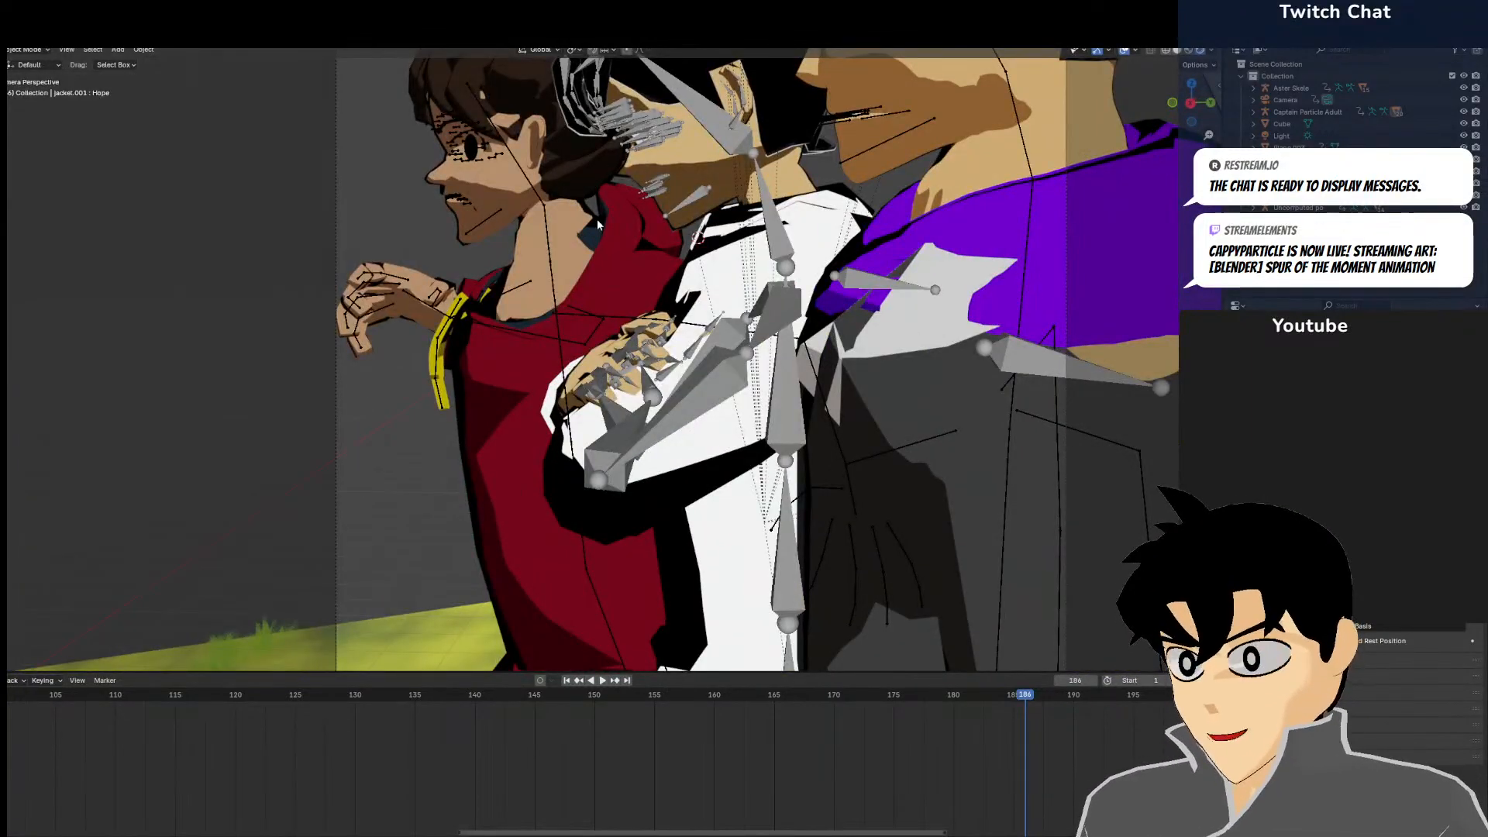
pyautogui.press('KP_0')
pyautogui.scroll(-4, 810, 212)
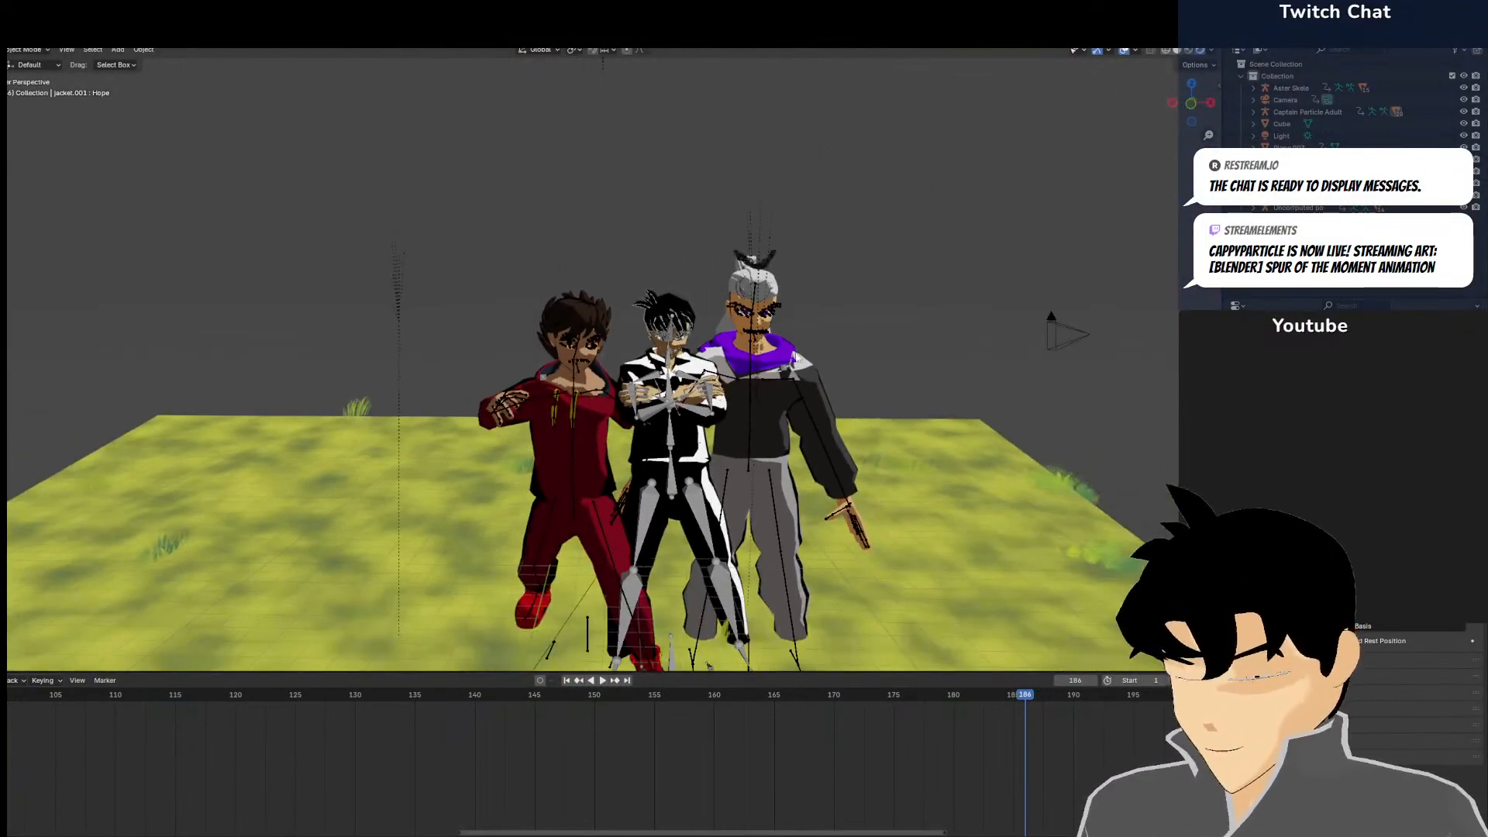
# Select the light and rotate it by about 18.5° around the view axis, checking the shading through the camera
pyautogui.scroll(-2, 772, 361)
pyautogui.moveTo(612, 461); pyautogui.dragTo(584, 416, button='middle')
pyautogui.click(587, 415)
pyautogui.press('t')
pyautogui.press('r')
pyautogui.click(722, 466)
pyautogui.moveTo(722, 467); pyautogui.dragTo(691, 457, button='middle')
pyautogui.scroll(1, 691, 457)
pyautogui.press('KP_0')
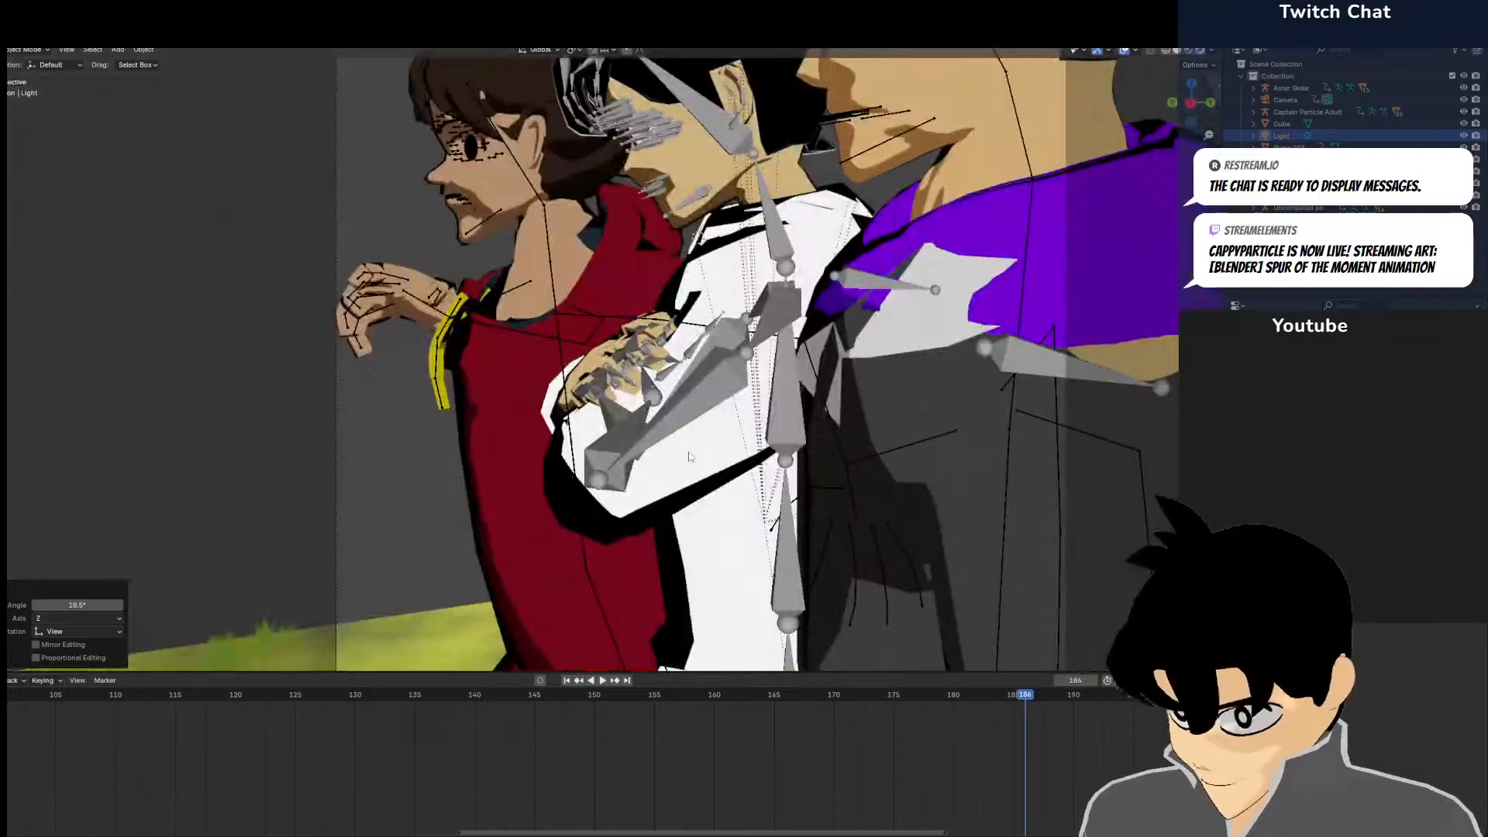
# Rotate the light by about -44.7° in the top view and inspect the faces through the camera
pyautogui.press('KP_7')
pyautogui.press('r')
pyautogui.click(821, 198)
pyautogui.press('KP_0')
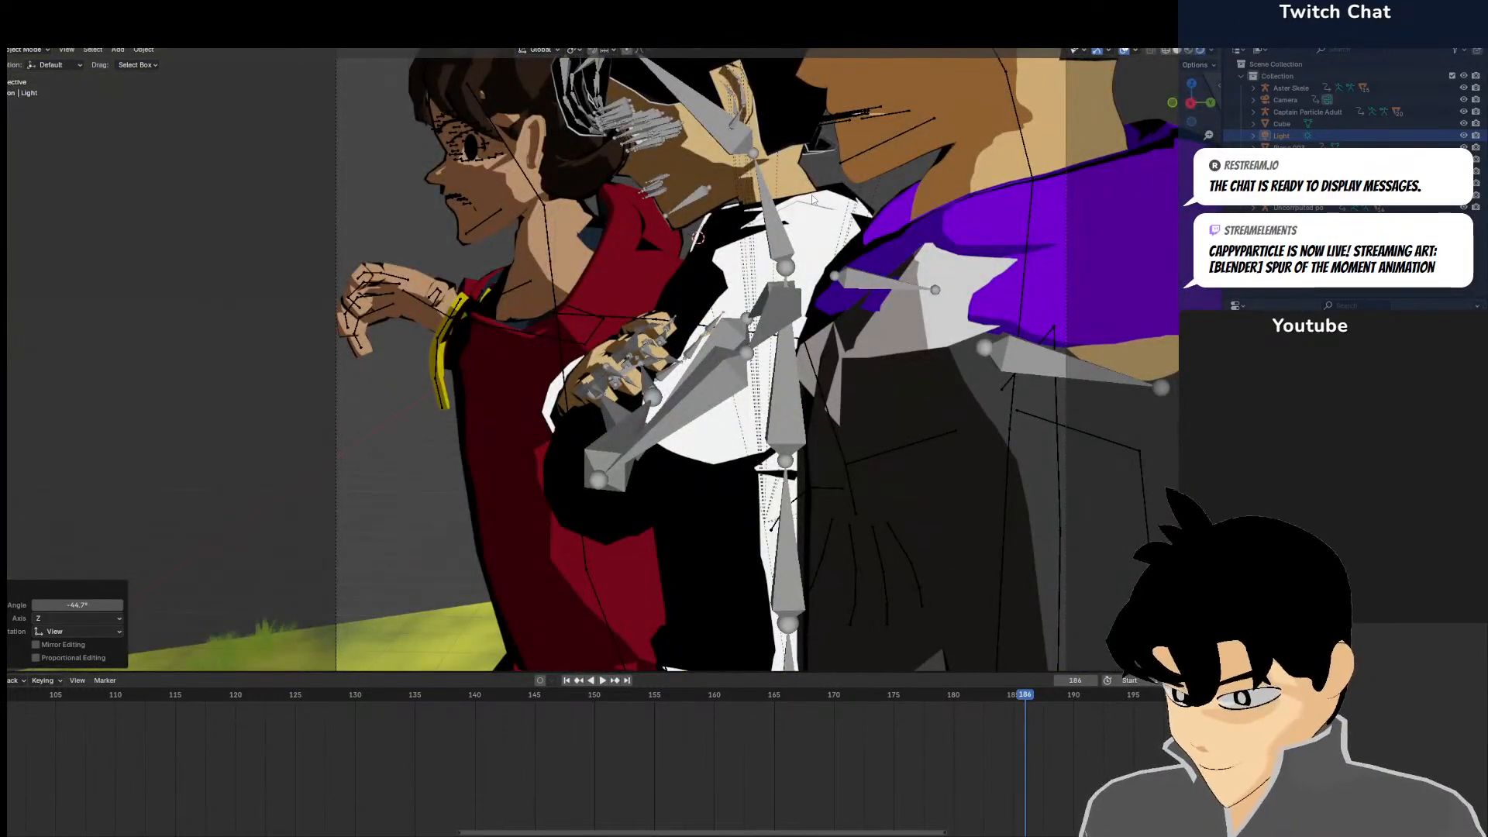
pyautogui.scroll(5, 663, 298)
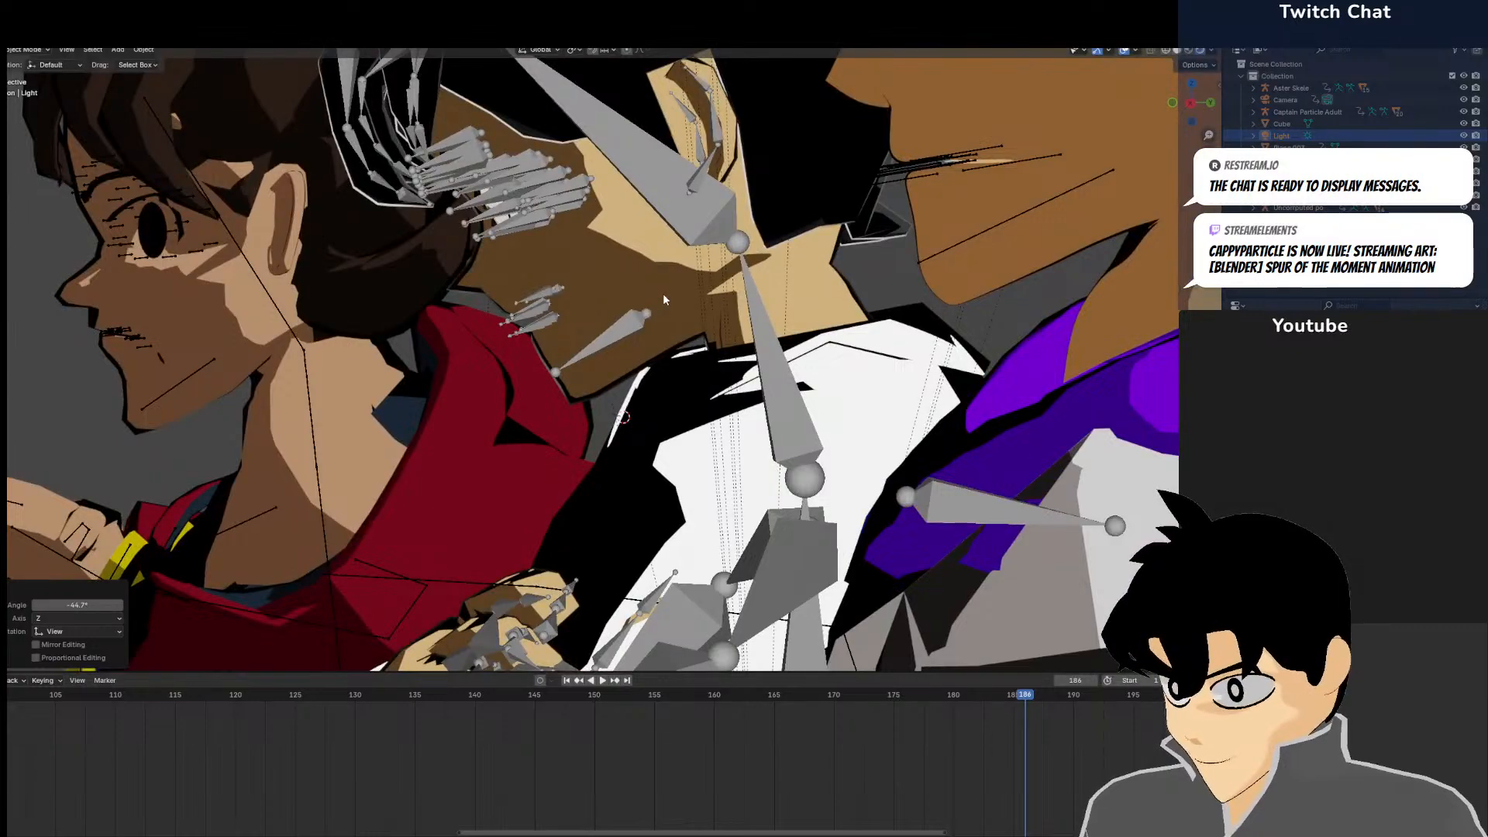
# Rotate the light again in the top view, advance to frame 187 and check the shading through the camera
pyautogui.press('KP_7')
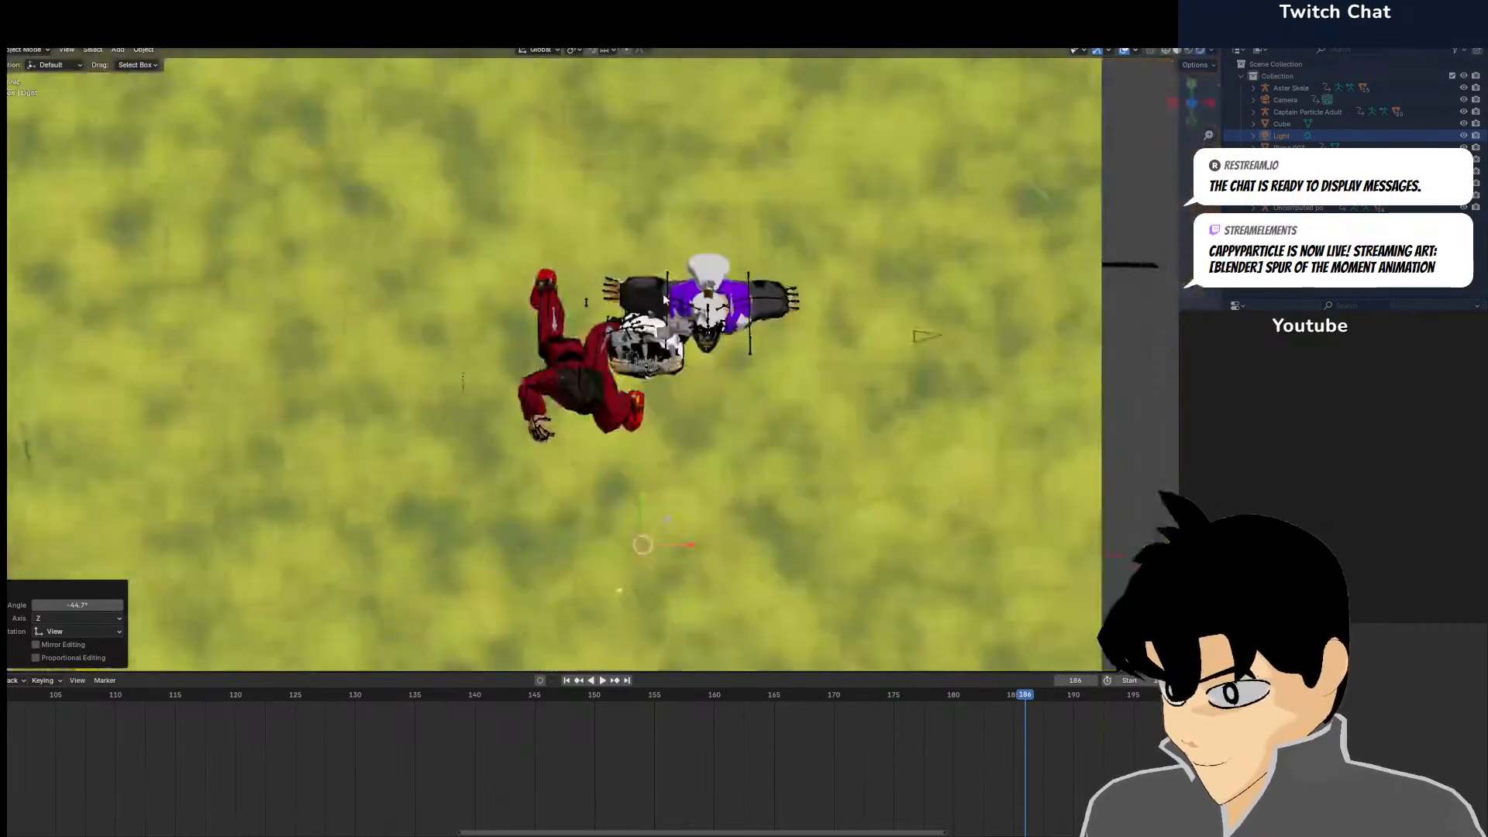
pyautogui.press('r')
pyautogui.click(851, 594)
pyautogui.press('Right')
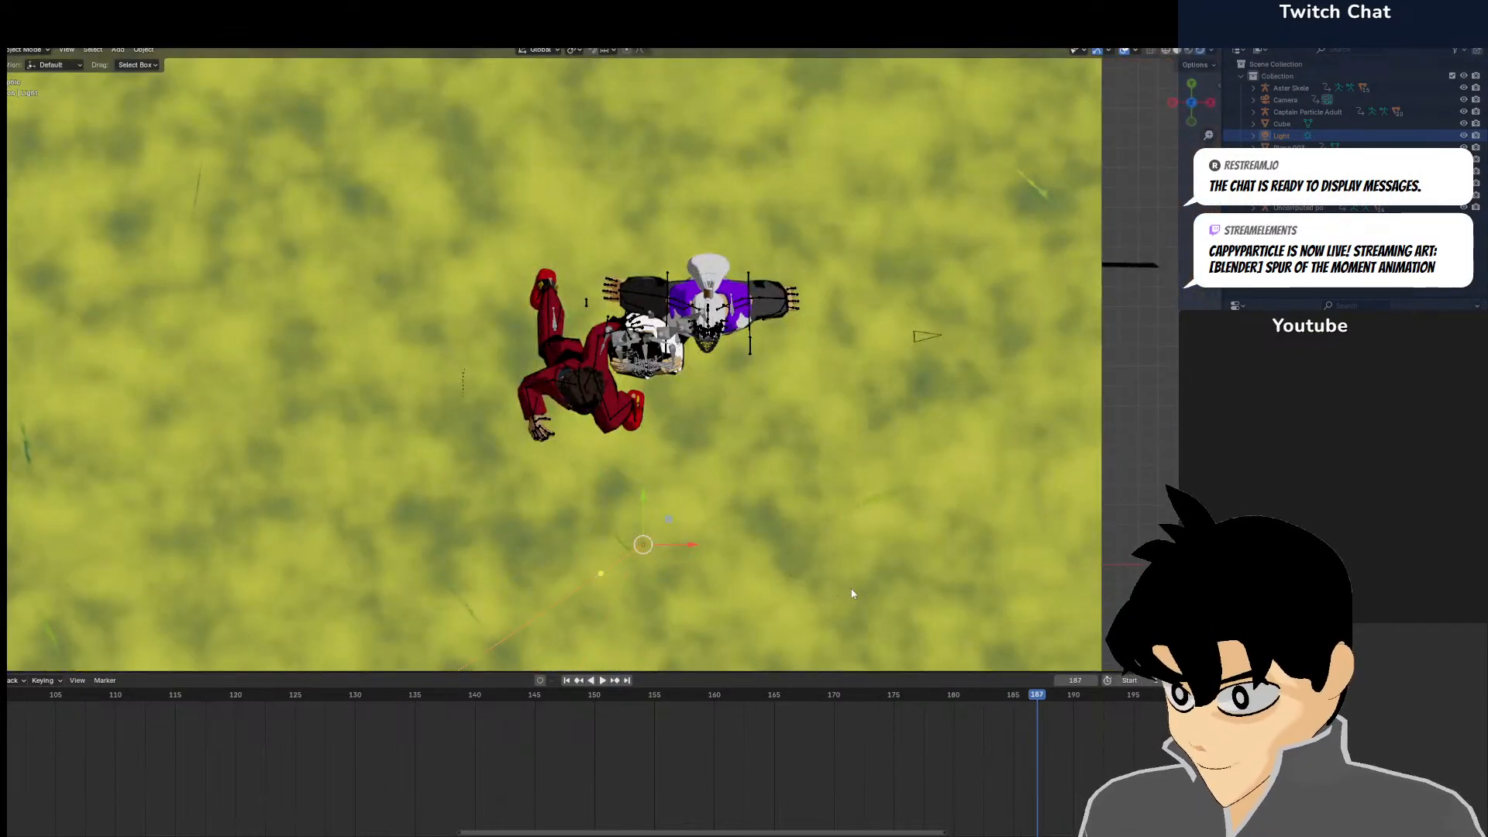
pyautogui.press('KP_0')
# Render the current frame and inspect the middle character's face and jacket in the rendered image
pyautogui.click(783, 322)
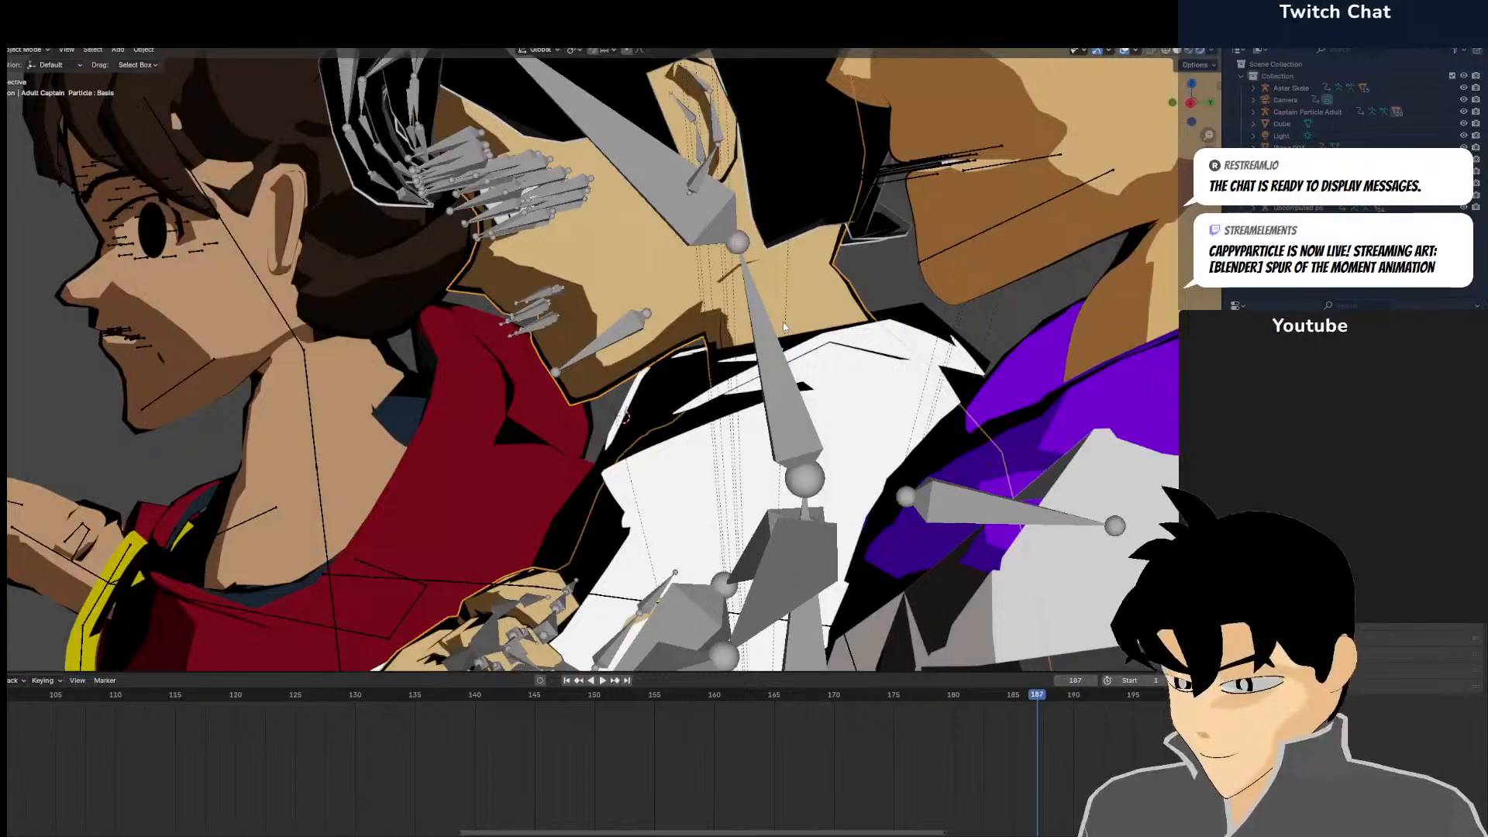
pyautogui.scroll(-4, 783, 322)
pyautogui.click(881, 302)
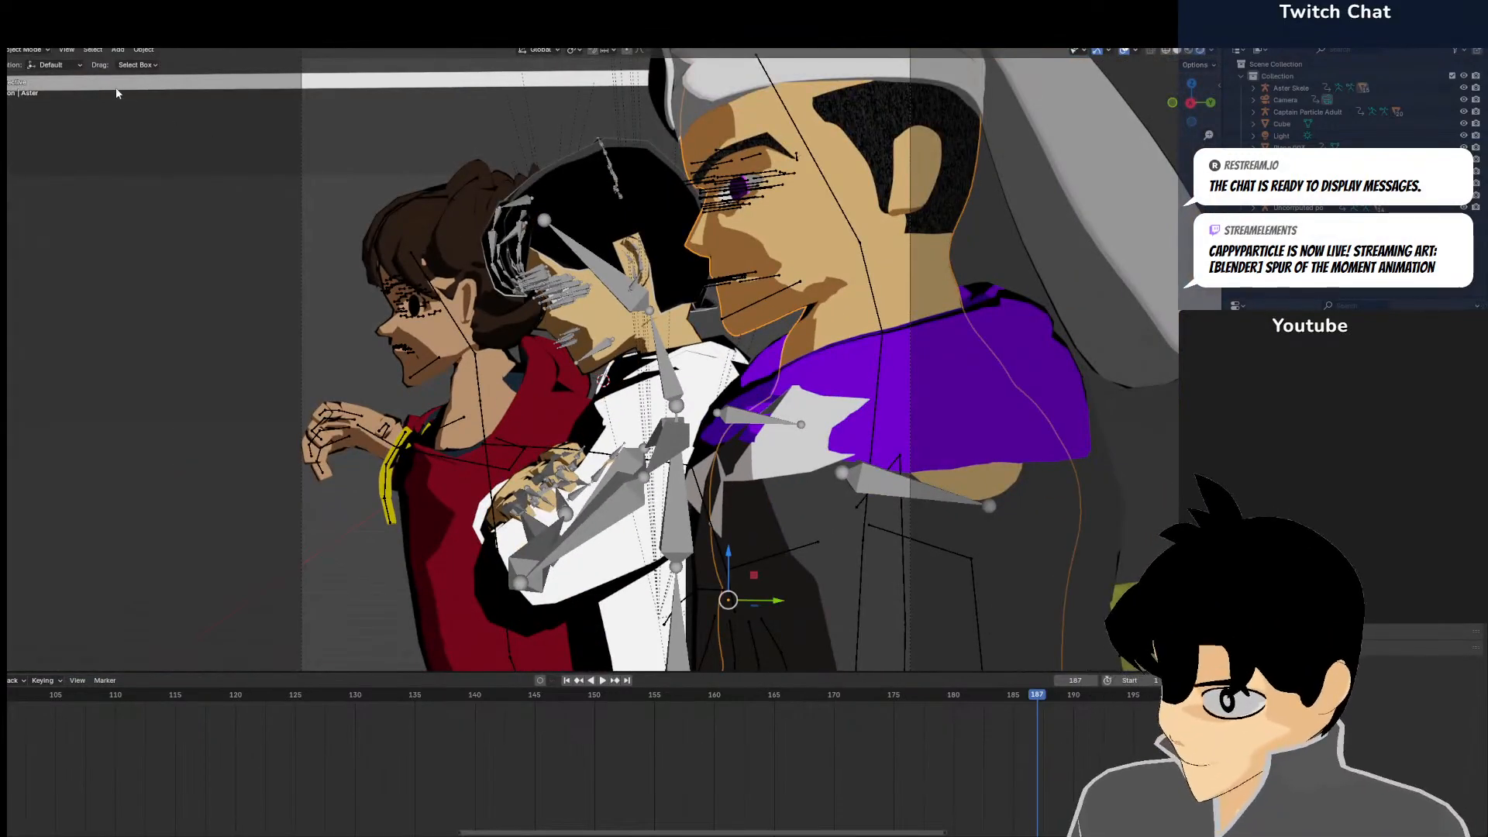
pyautogui.click(34, 36)
pyautogui.click(48, 56)
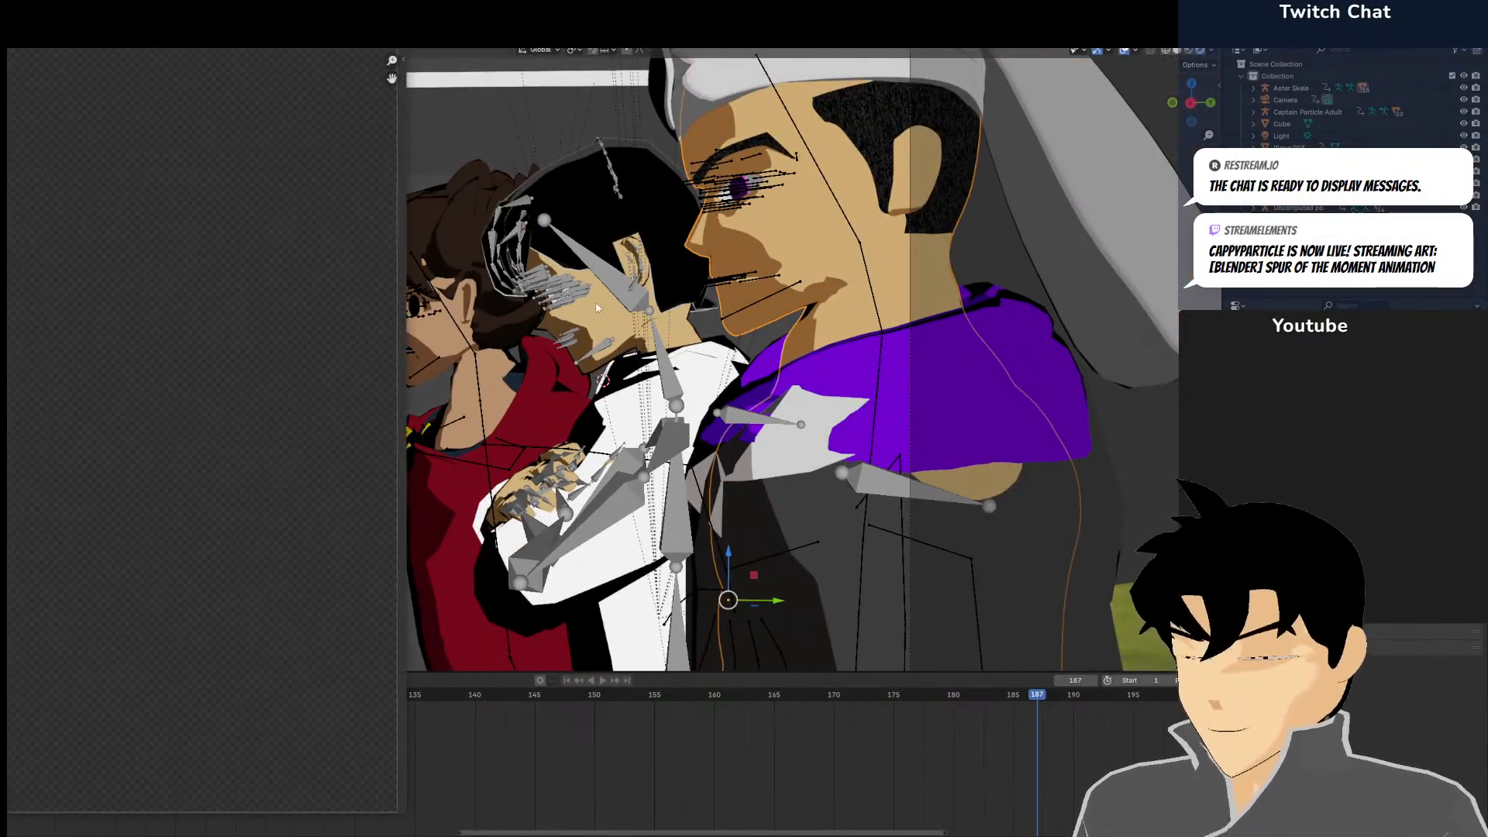
pyautogui.scroll(4, 173, 395)
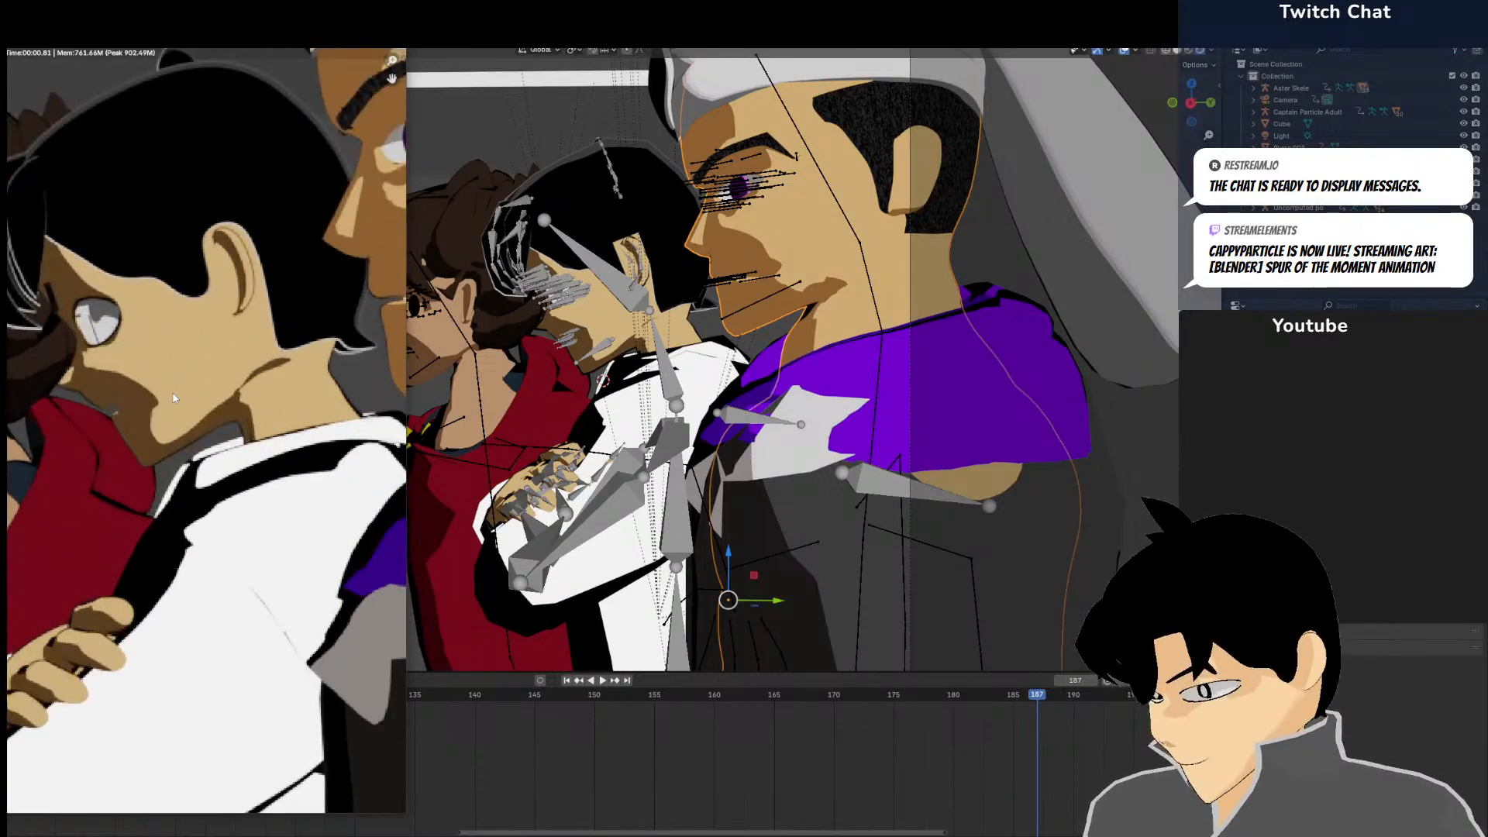
pyautogui.press('Escape')
# Select the middle character's armature and set its bones to display as Stick
pyautogui.scroll(5, 542, 295)
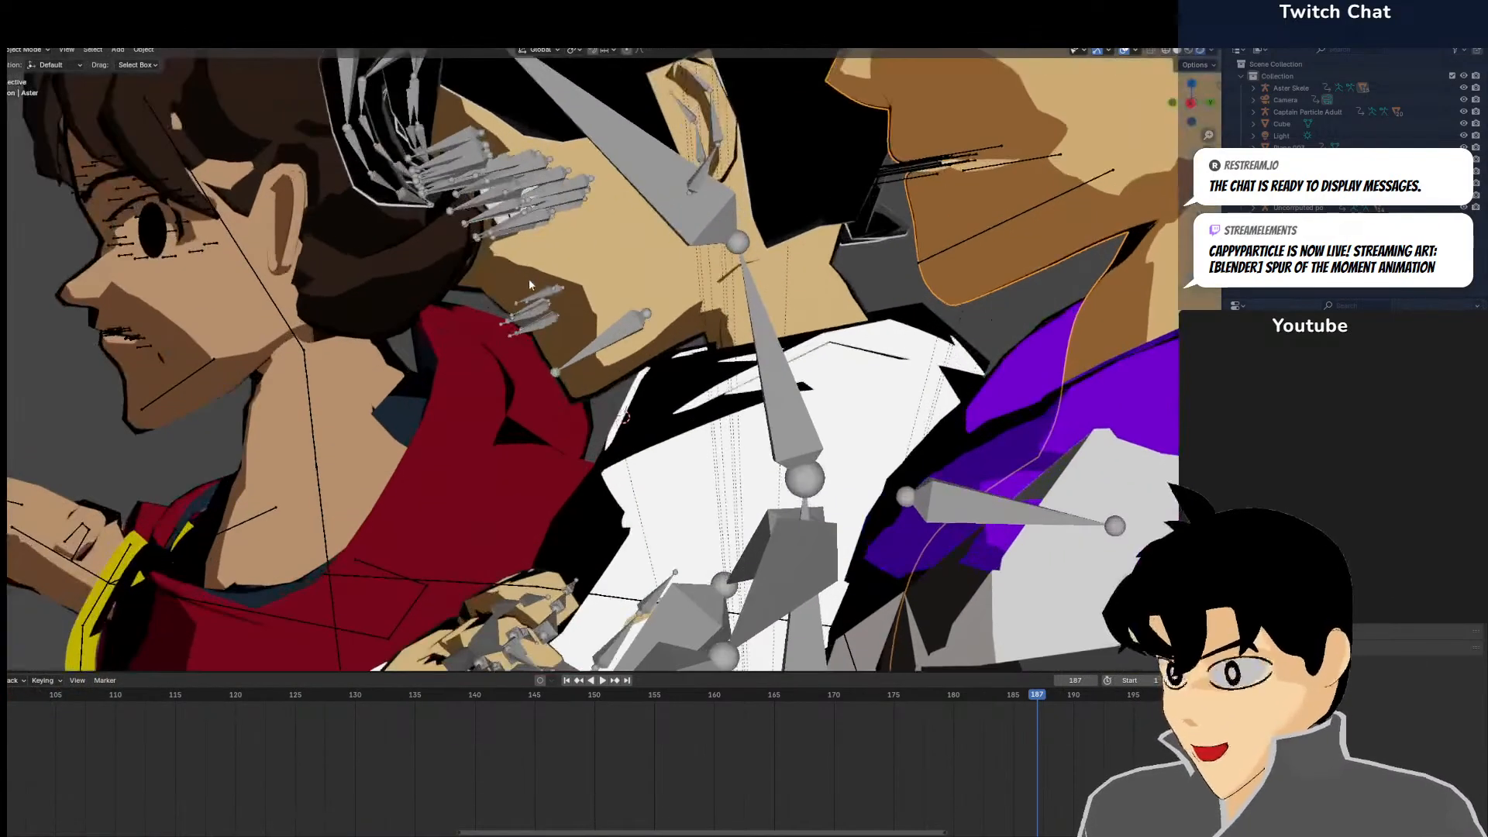
pyautogui.keyDown('shift'); pyautogui.moveTo(535, 279); pyautogui.dragTo(843, 442, button='middle'); pyautogui.keyUp('shift')
pyautogui.scroll(5, 843, 441)
pyautogui.click(978, 393)
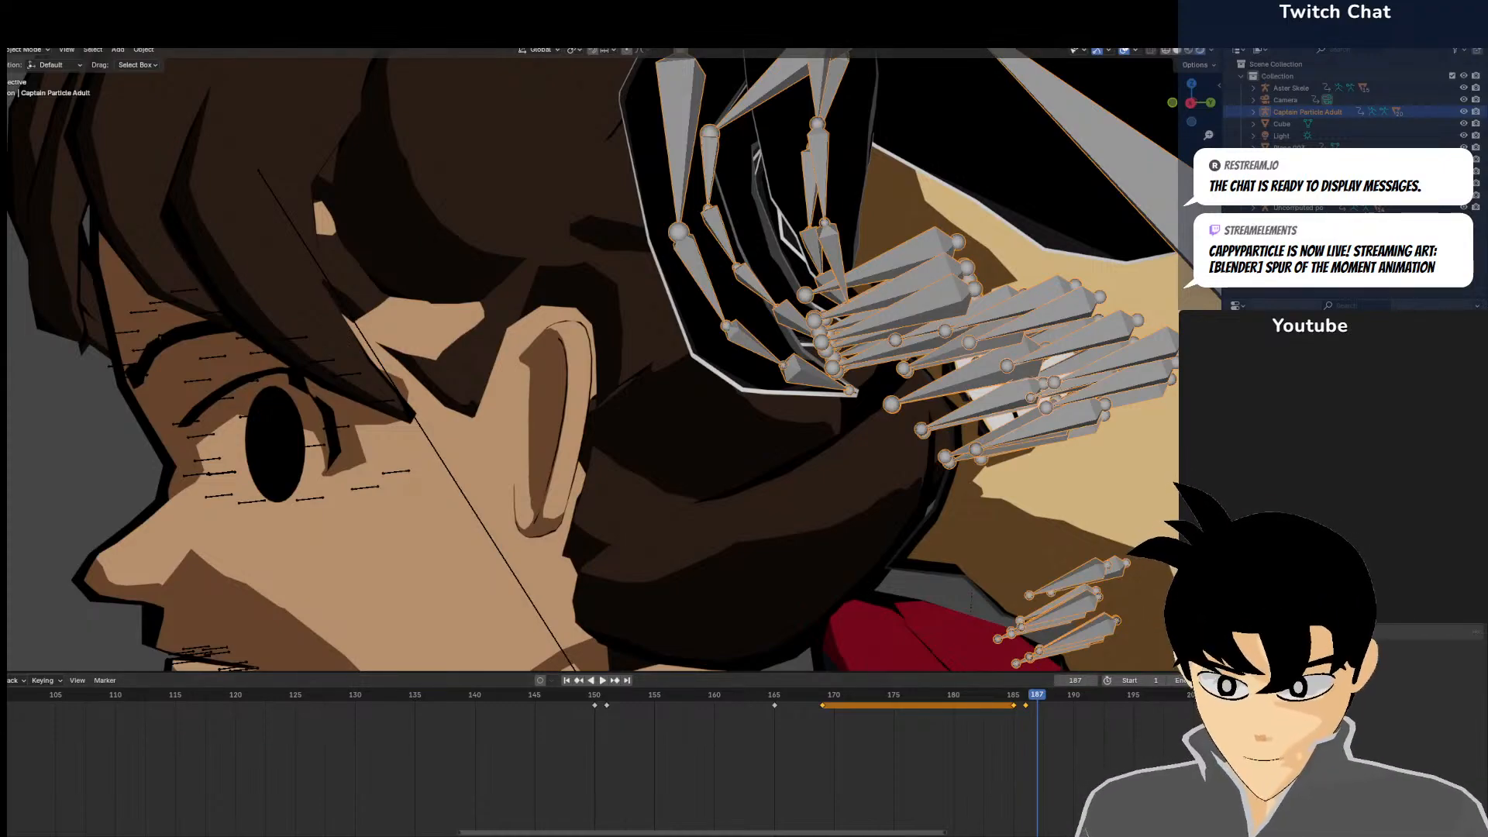
pyautogui.click(1387, 603)
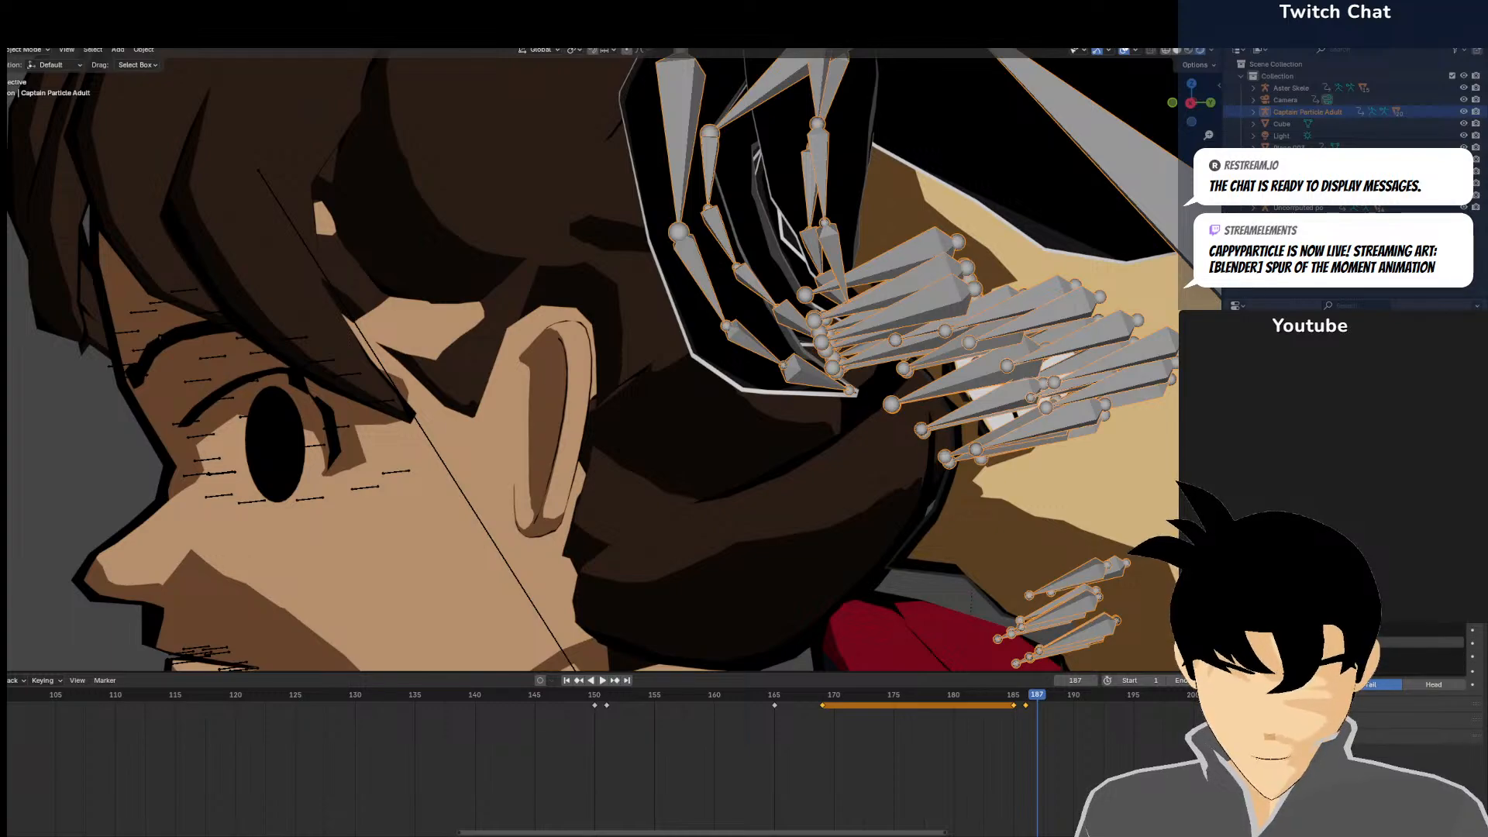
pyautogui.click(1377, 637)
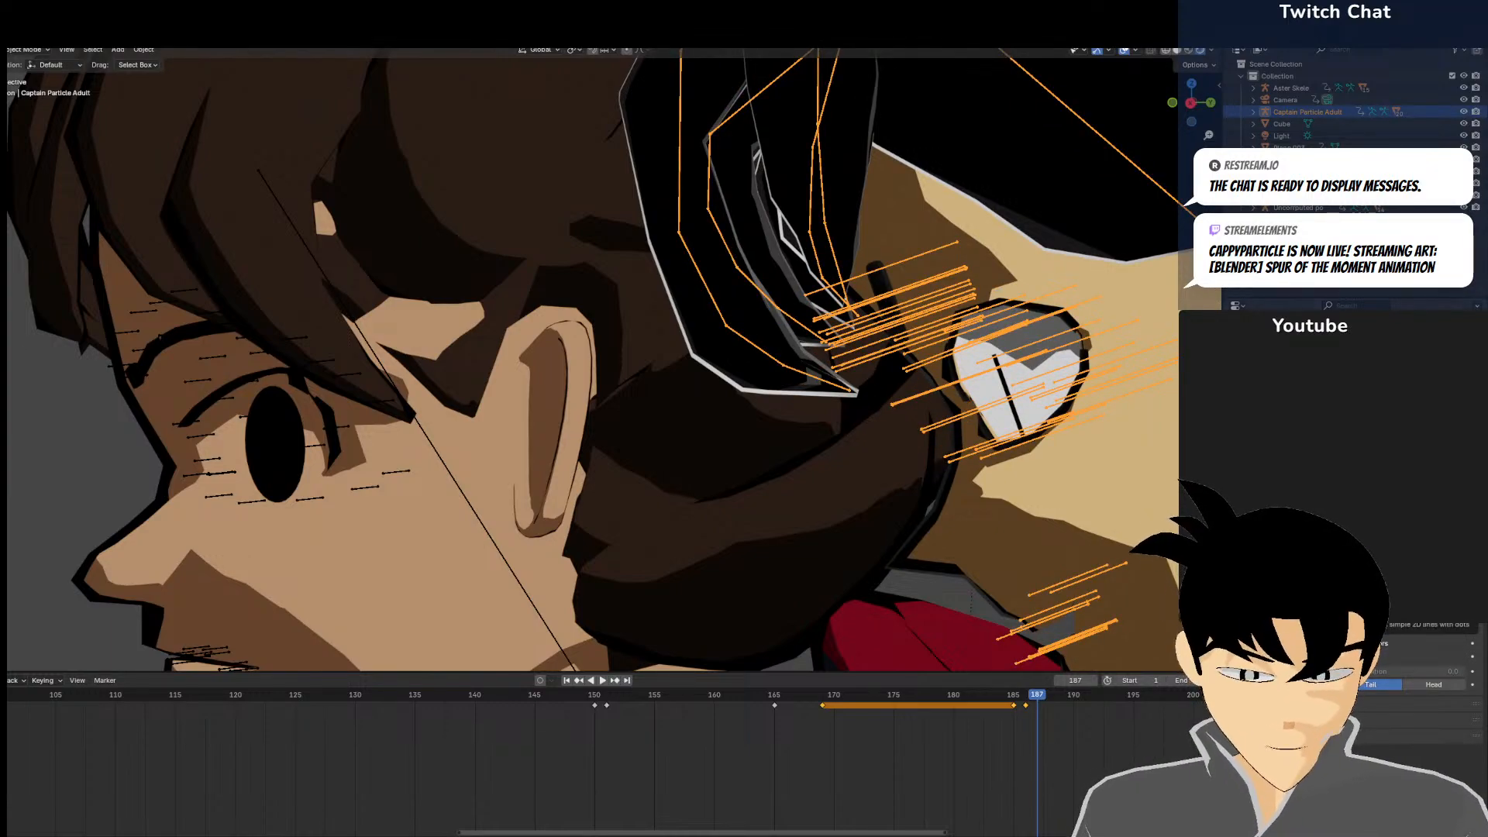
pyautogui.scroll(-5, 955, 363)
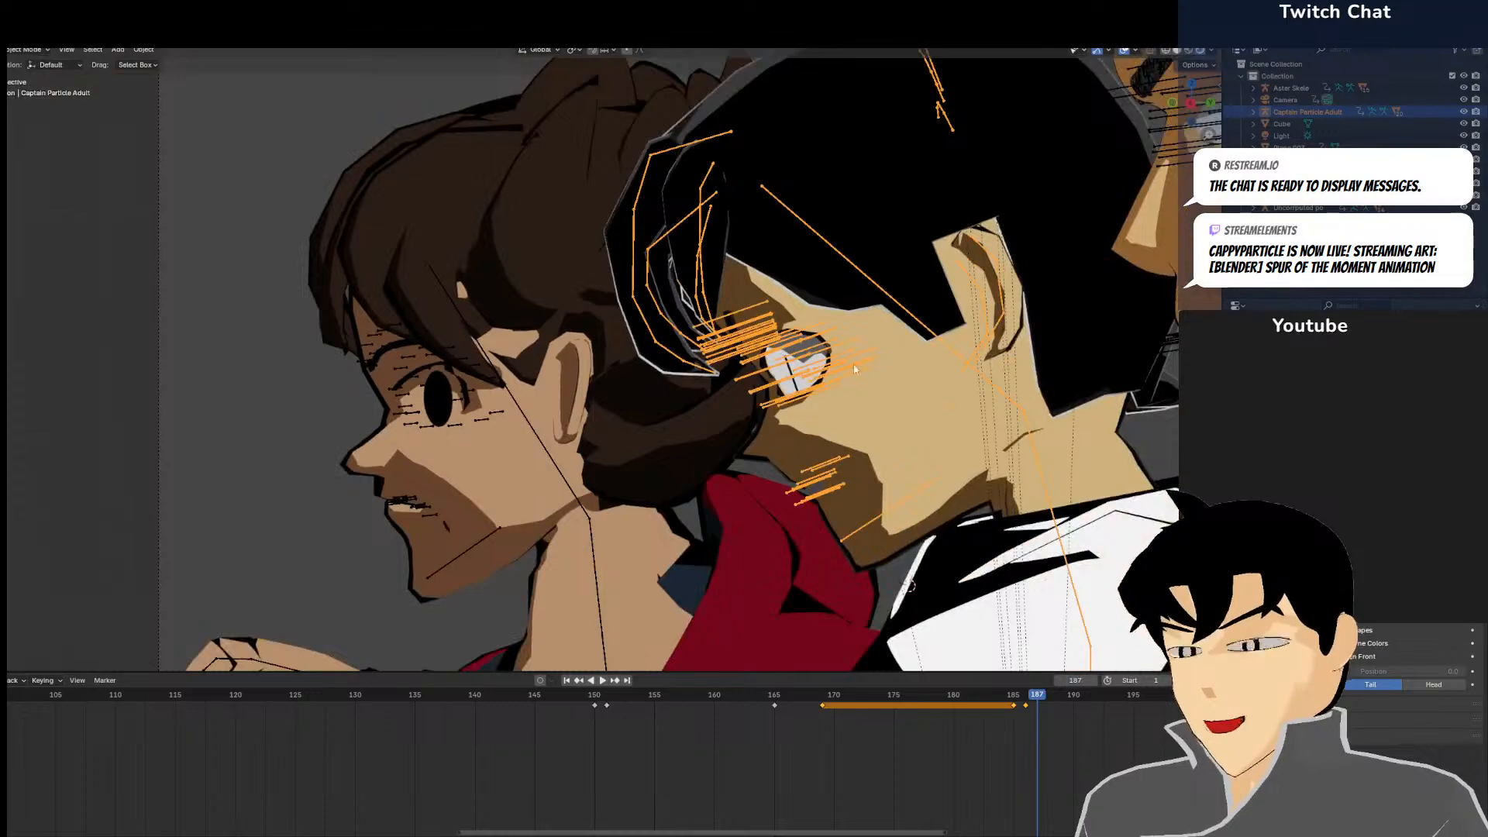
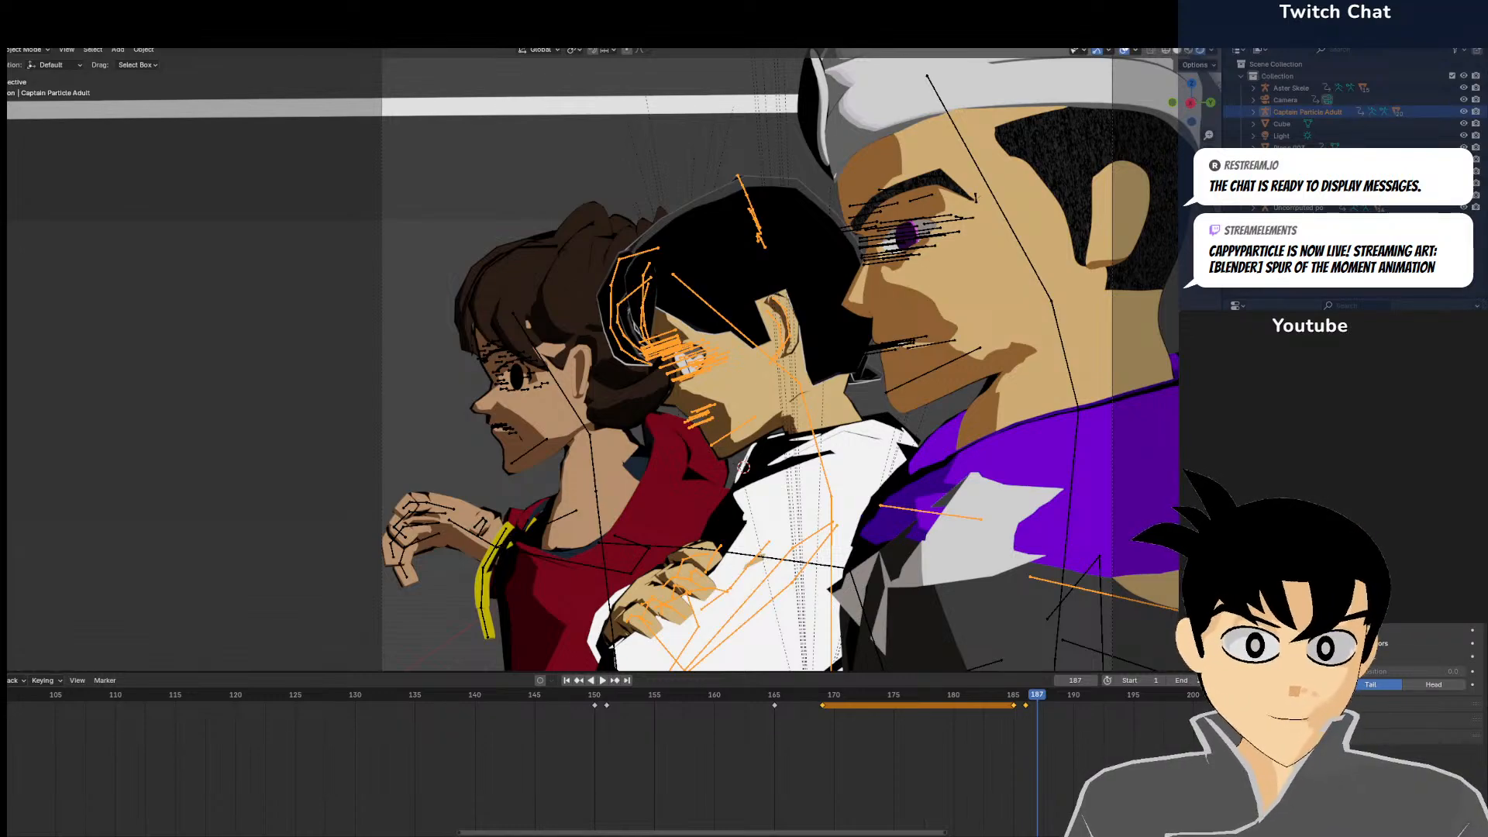
# Return to frame 186, switch the middle character's armature to Pose Mode and select the Left Eye bone
pyautogui.scroll(5, 845, 373)
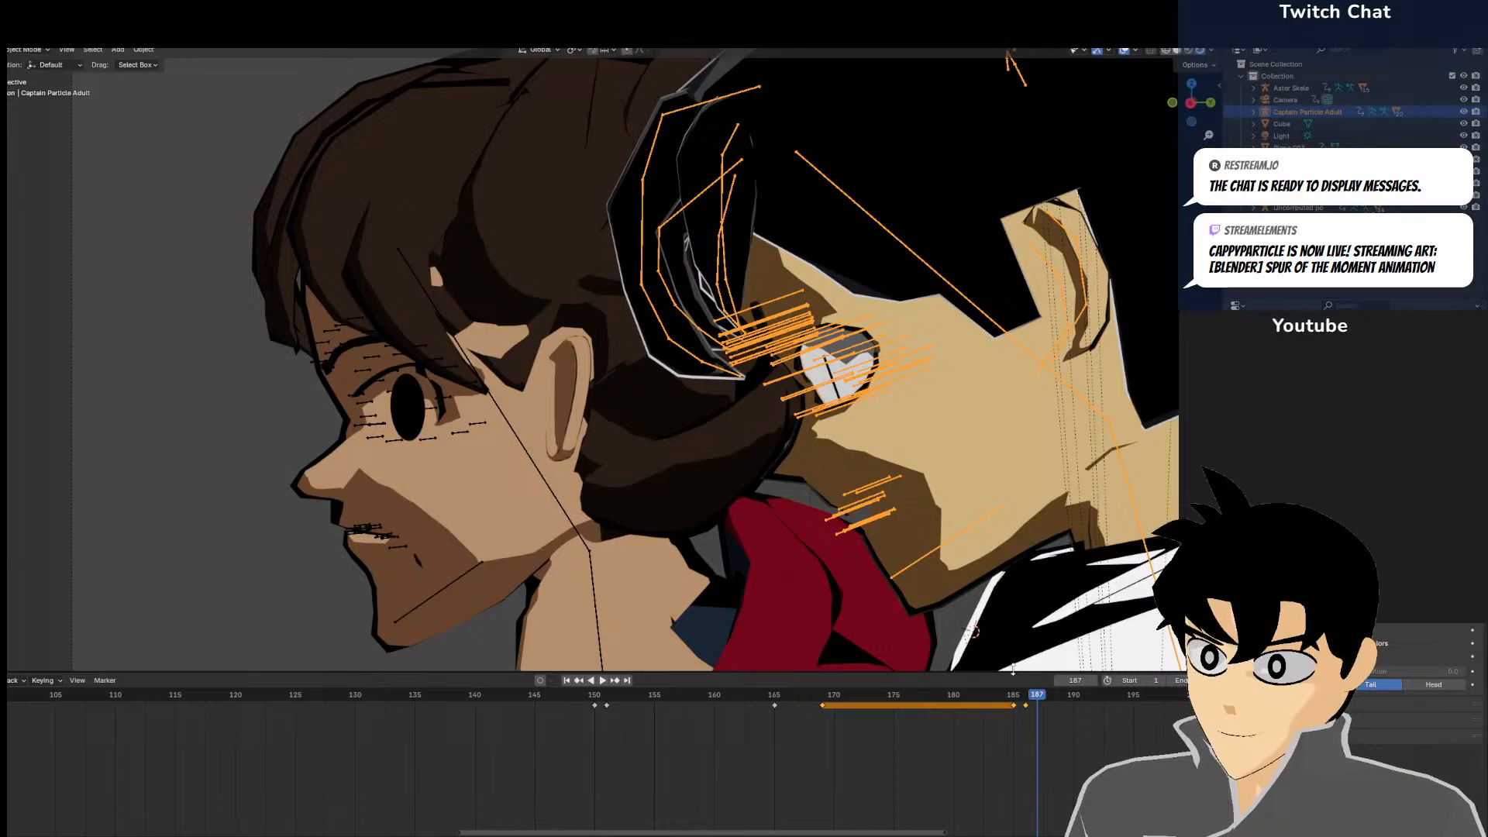
pyautogui.click(1020, 738)
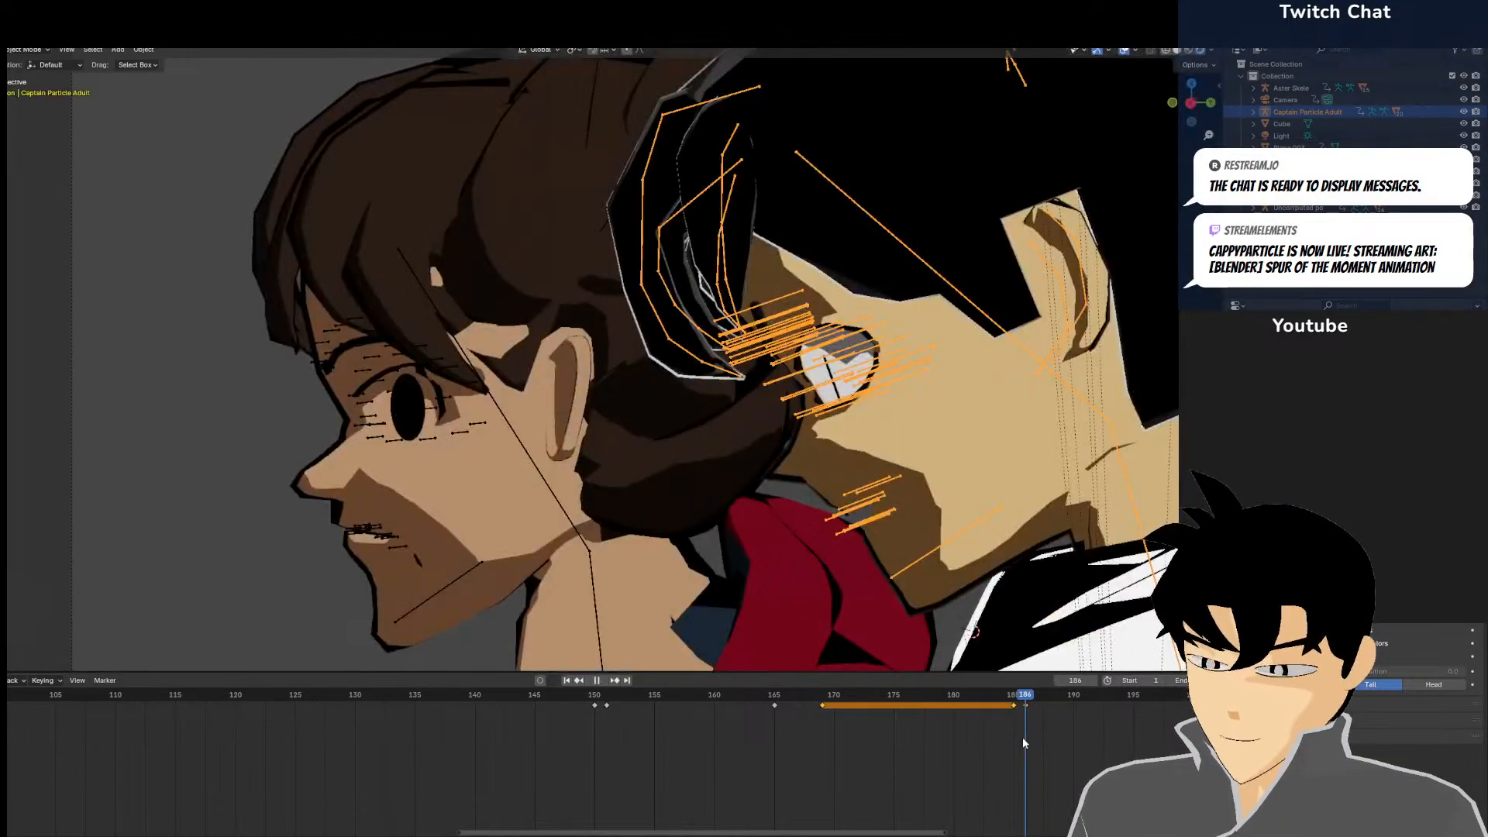
pyautogui.click(27, 50)
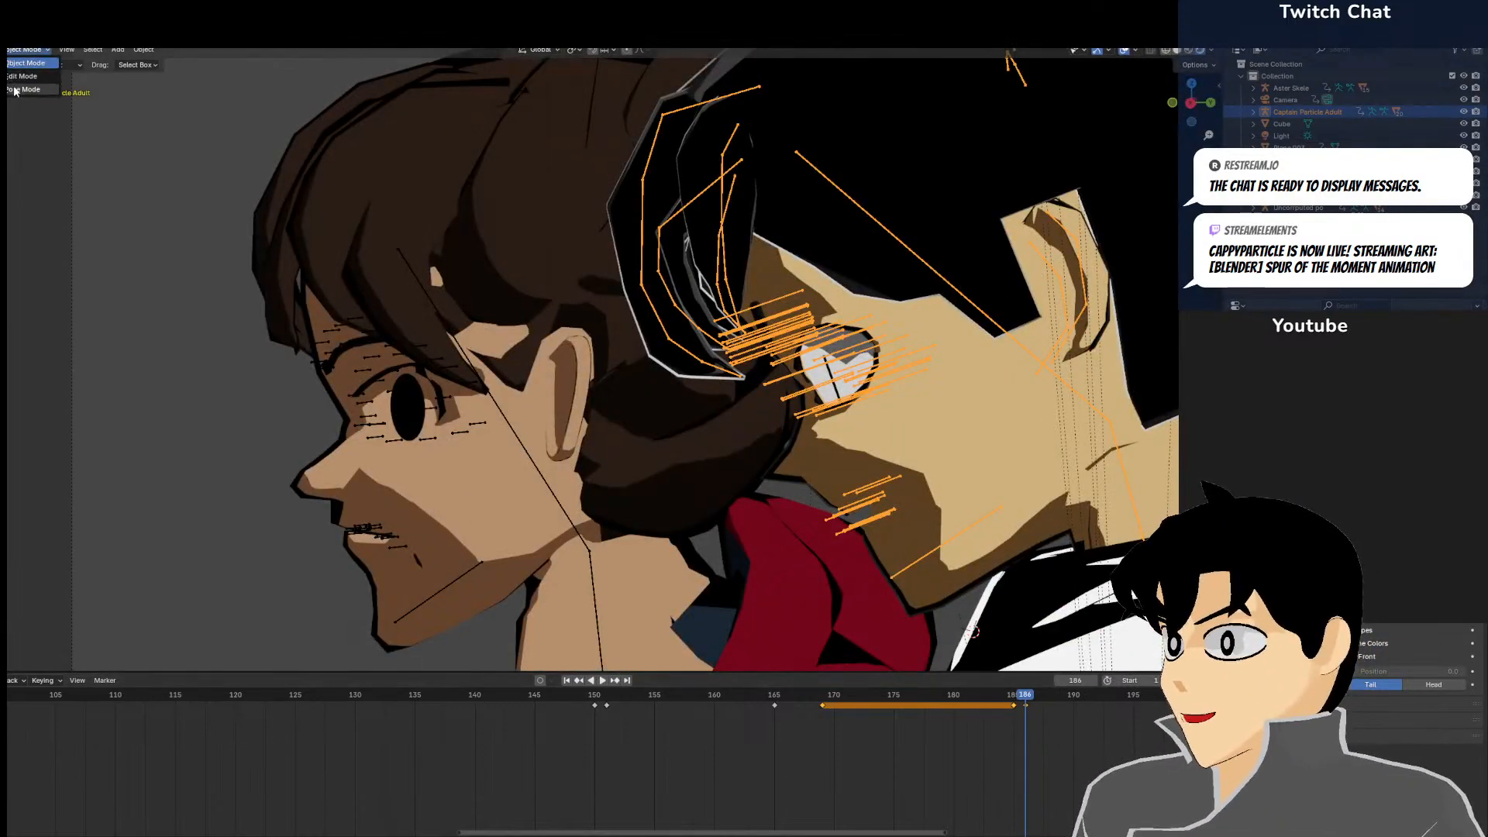
pyautogui.click(23, 89)
pyautogui.click(802, 394)
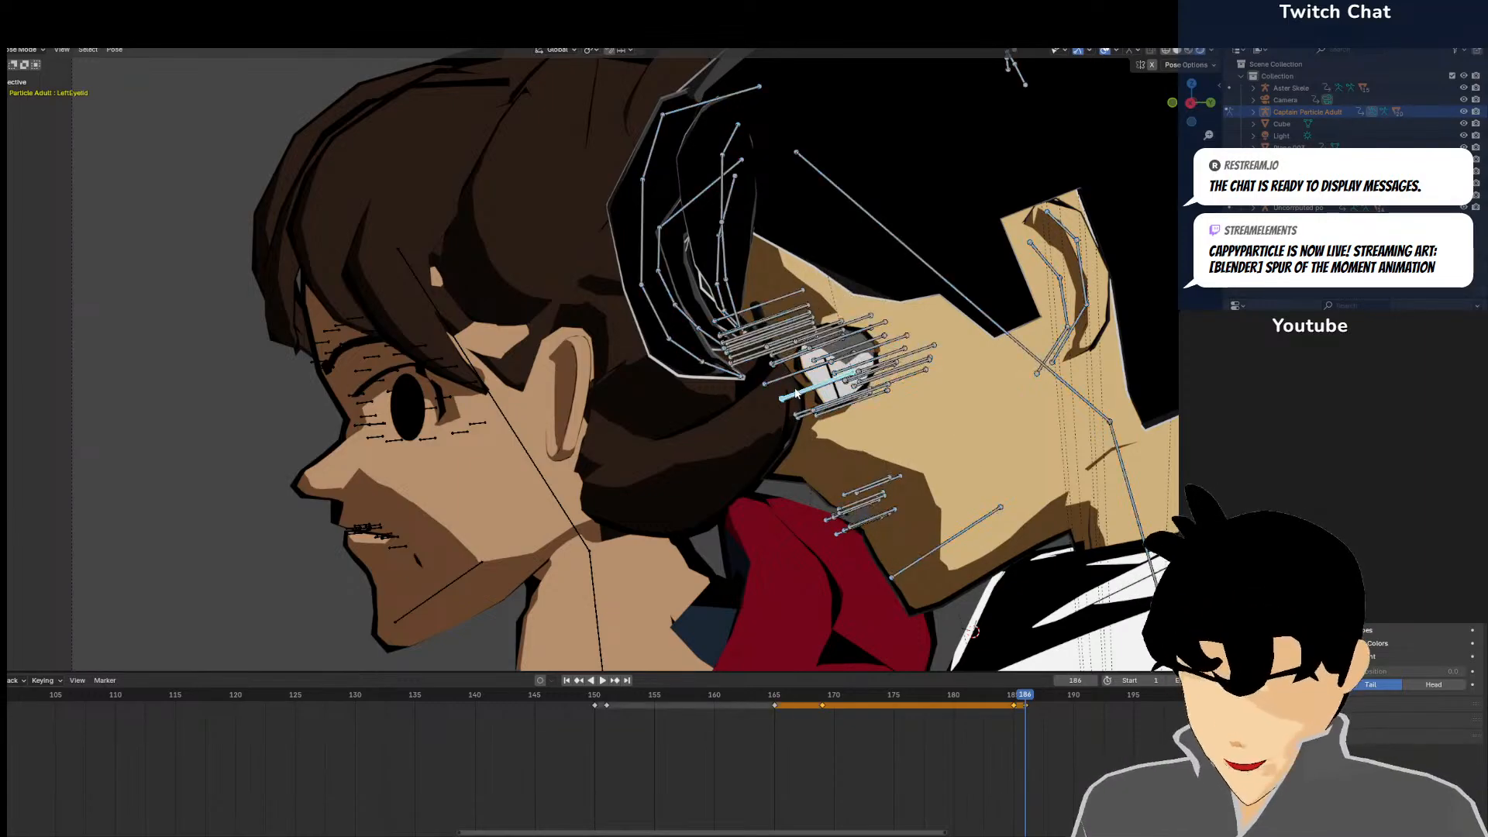
pyautogui.press('KP_Decimal')
pyautogui.scroll(-6, 796, 395)
pyautogui.moveTo(659, 391); pyautogui.dragTo(771, 400, button='middle')
pyautogui.click(749, 326)
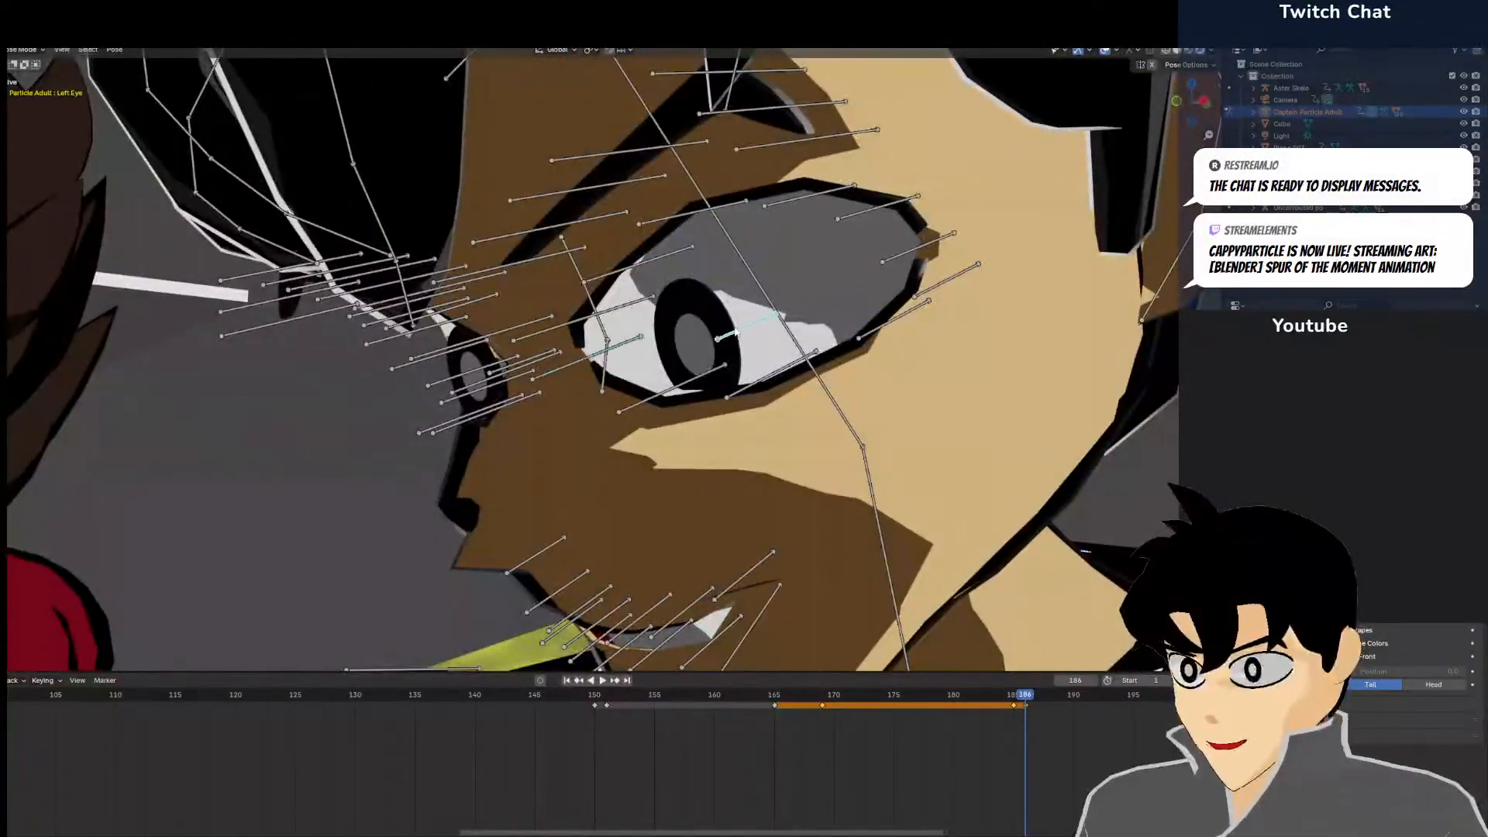
# Rotate the Left Eye bone by about -46° in the top view and reposition it from above and through the camera
pyautogui.press('KP_7')
pyautogui.press('r')
pyautogui.click(813, 172)
pyautogui.press('g')
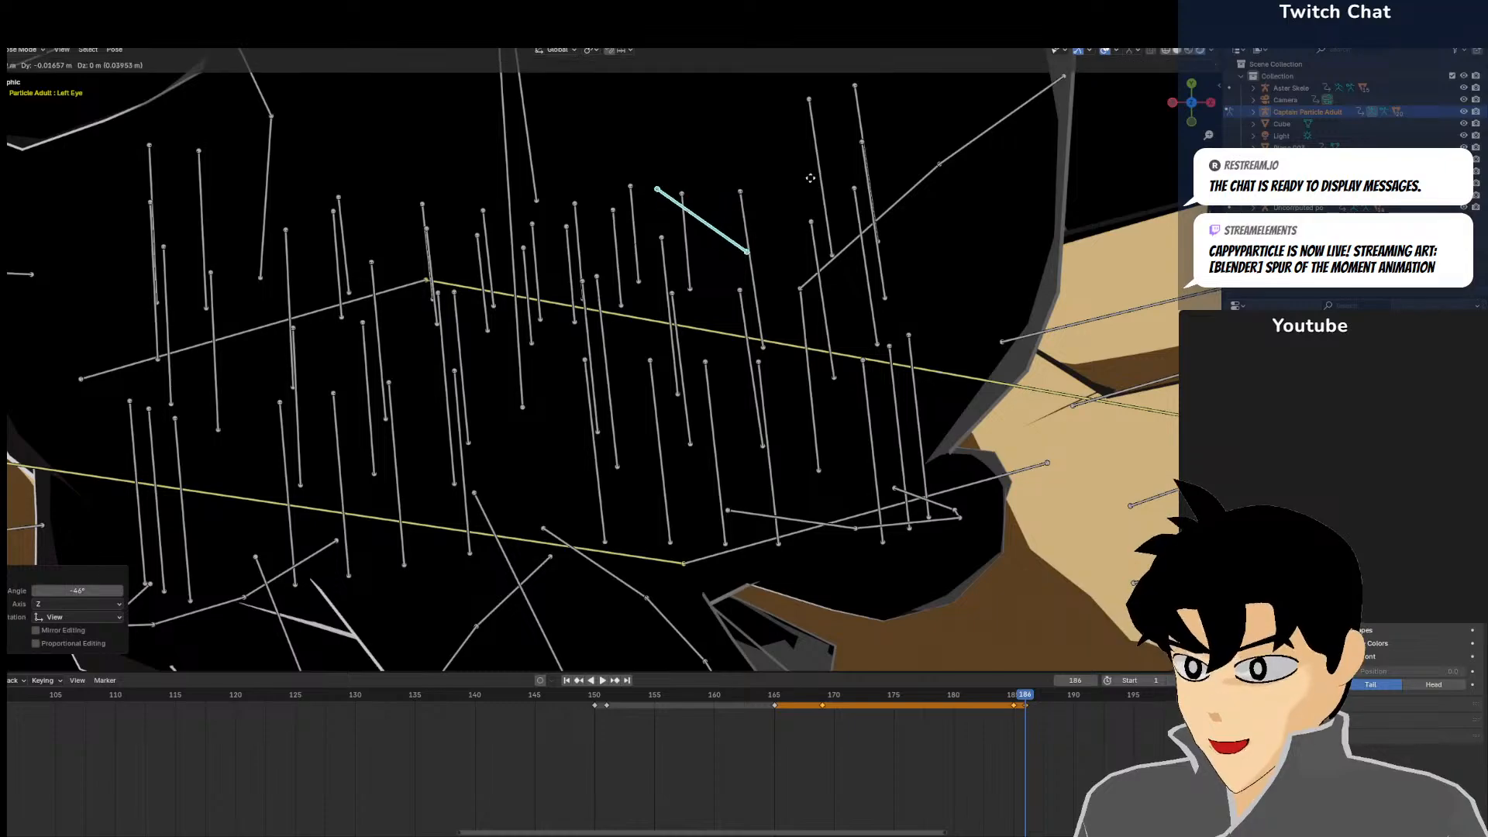
pyautogui.click(783, 177)
pyautogui.press('KP_0')
pyautogui.press('g')
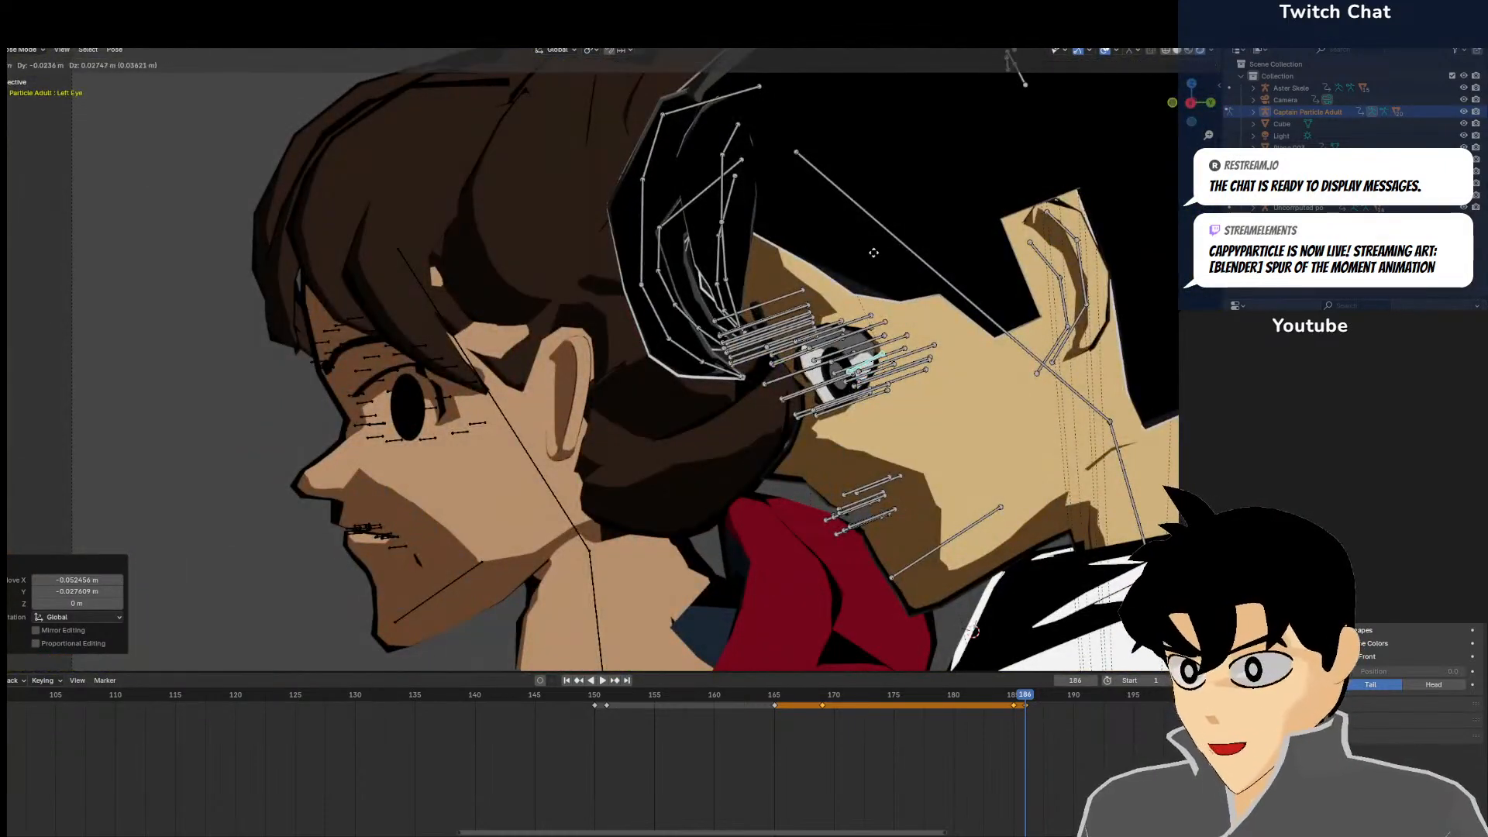
pyautogui.click(866, 251)
pyautogui.scroll(3, 875, 294)
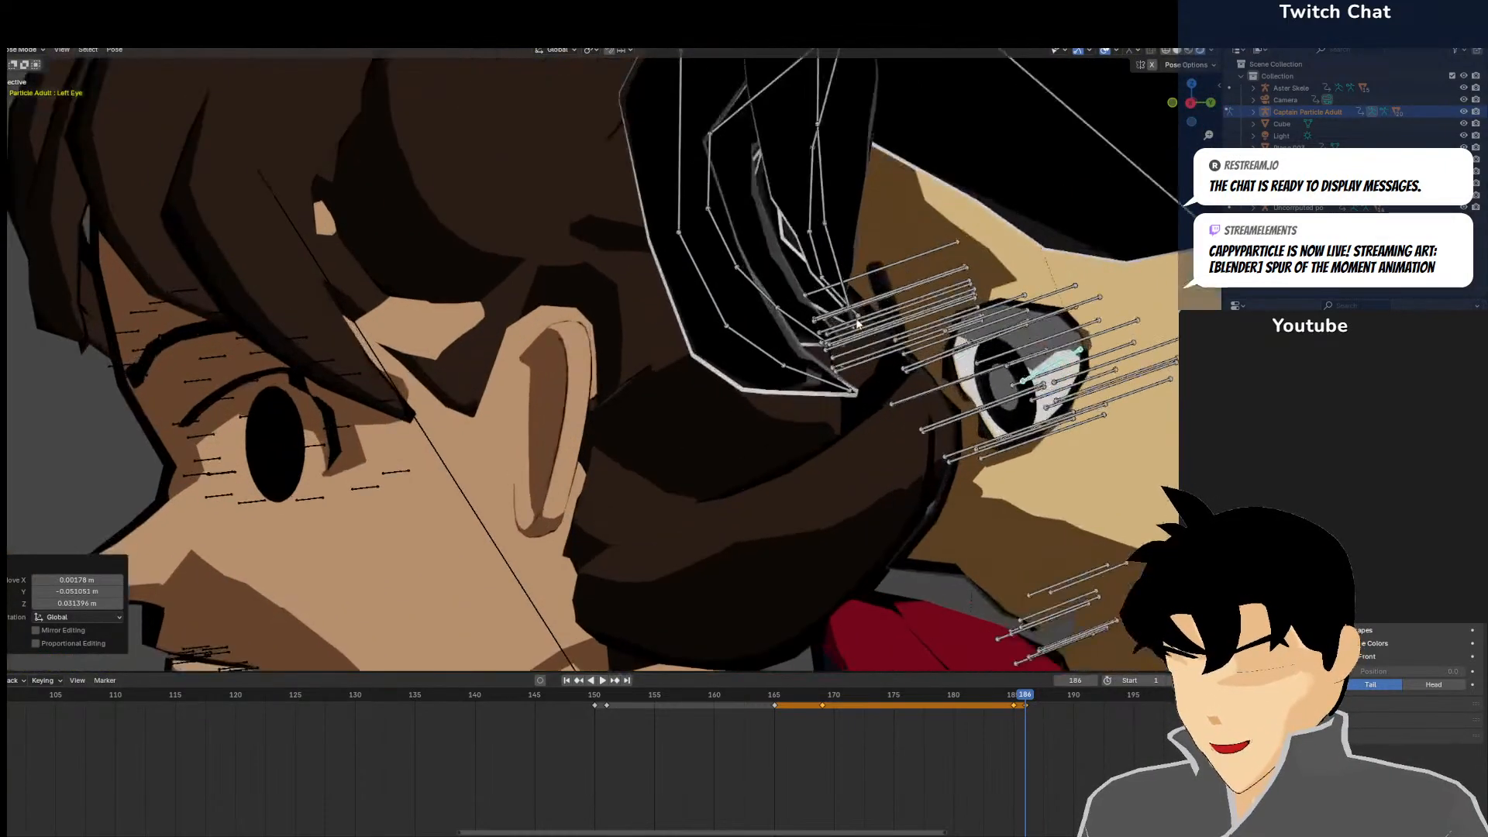
# Rotate the Left Eye bone by about -4.7° in the top view and shift it slightly in the camera view
pyautogui.scroll(3, 890, 347)
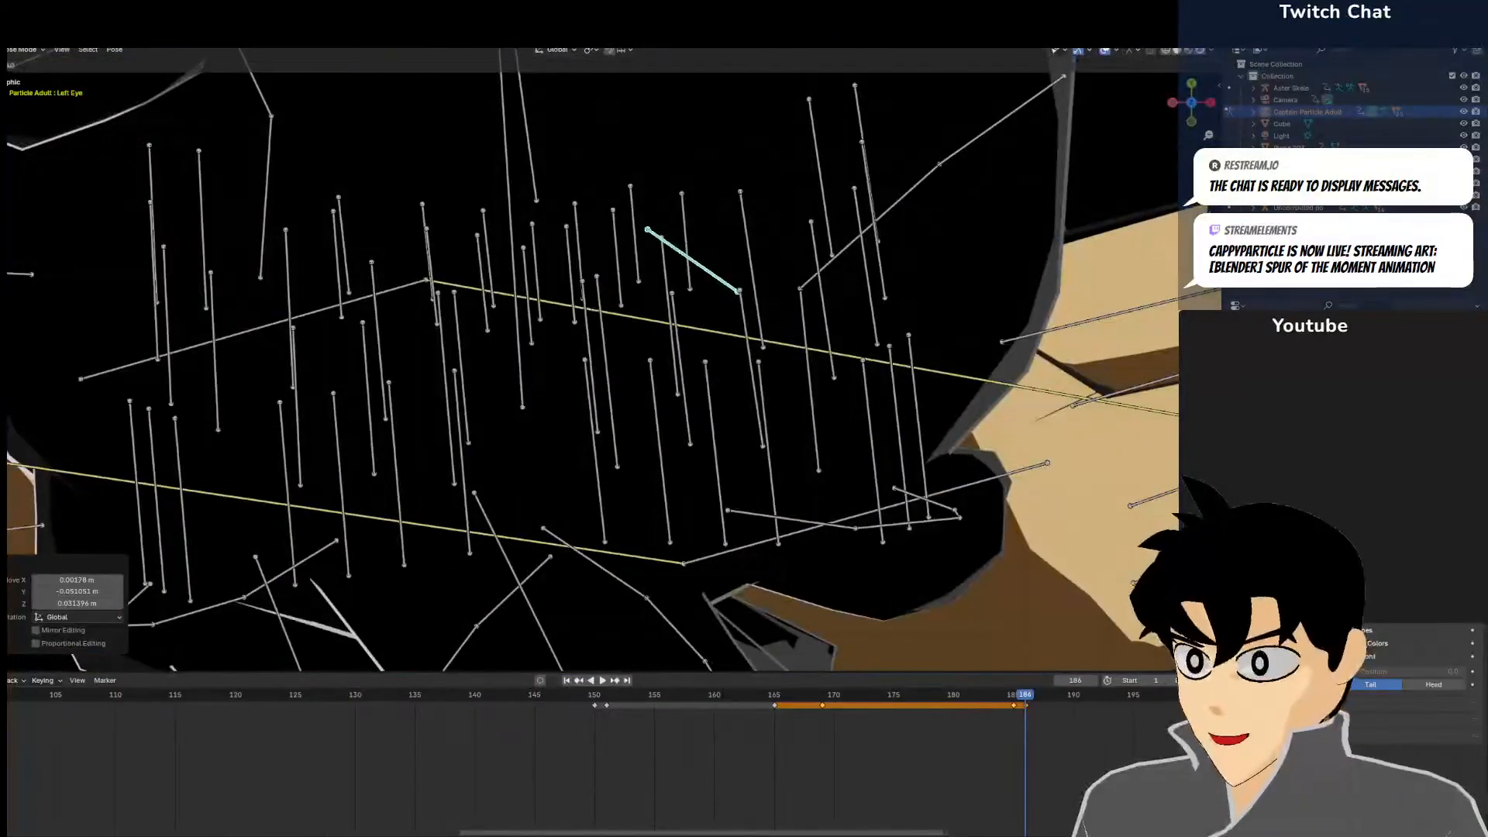
pyautogui.press('r')
pyautogui.click(872, 286)
pyautogui.press('KP_0')
pyautogui.press('KP_0')
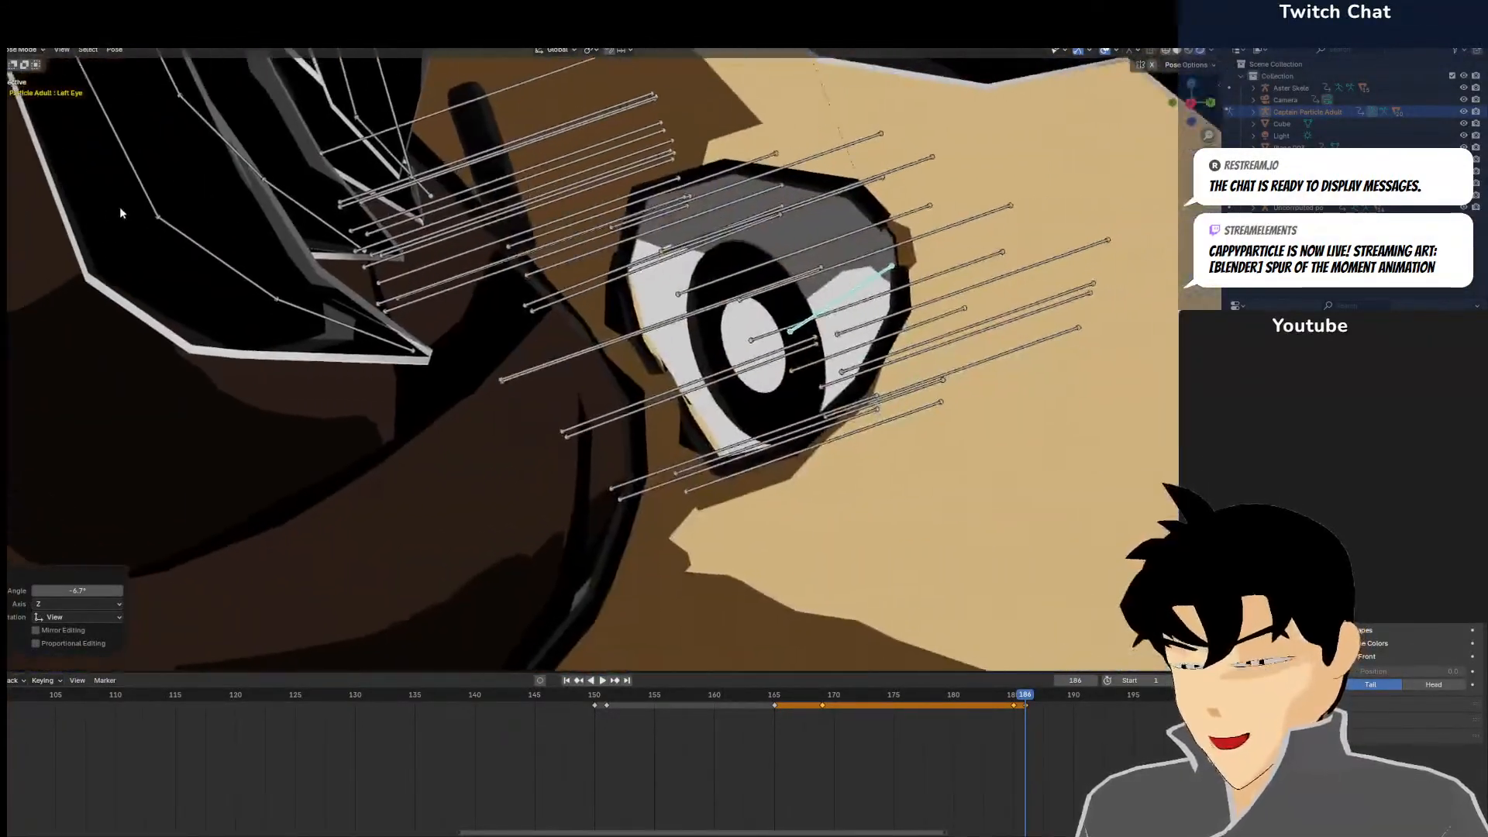
pyautogui.press('g')
pyautogui.click(667, 242)
pyautogui.scroll(-5, 829, 392)
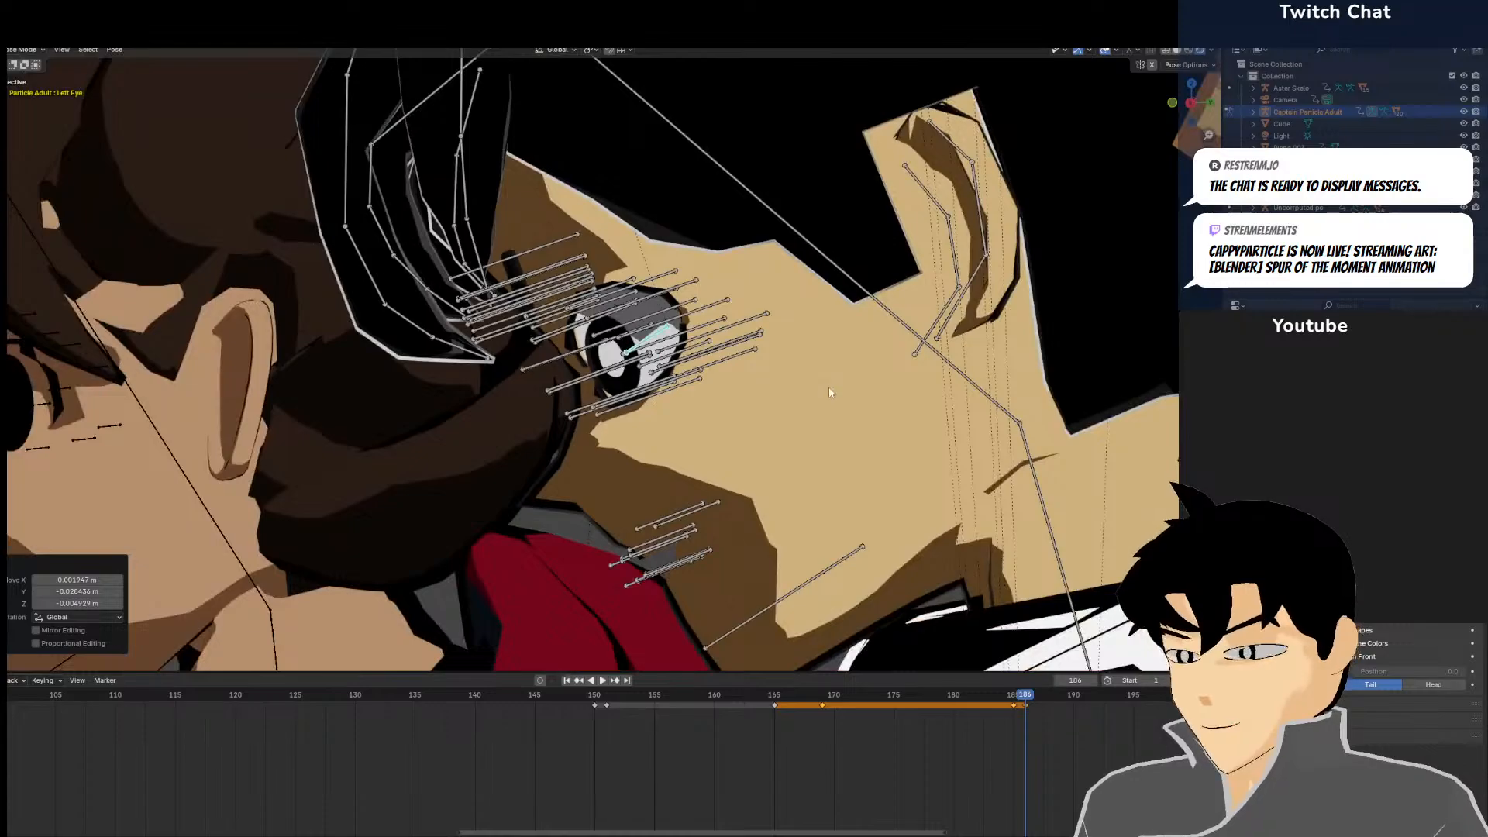
# Adjust the Left Eye bone from an angled view, then raise it about 0.01 m through the camera
pyautogui.scroll(-6, 675, 364)
pyautogui.moveTo(675, 364); pyautogui.dragTo(746, 352, button='middle')
pyautogui.keyDown('shift'); pyautogui.moveTo(701, 336); pyautogui.dragTo(703, 559, button='middle'); pyautogui.keyUp('shift')
pyautogui.moveTo(703, 559); pyautogui.dragTo(773, 498, button='middle')
pyautogui.press('r')
pyautogui.click(759, 496)
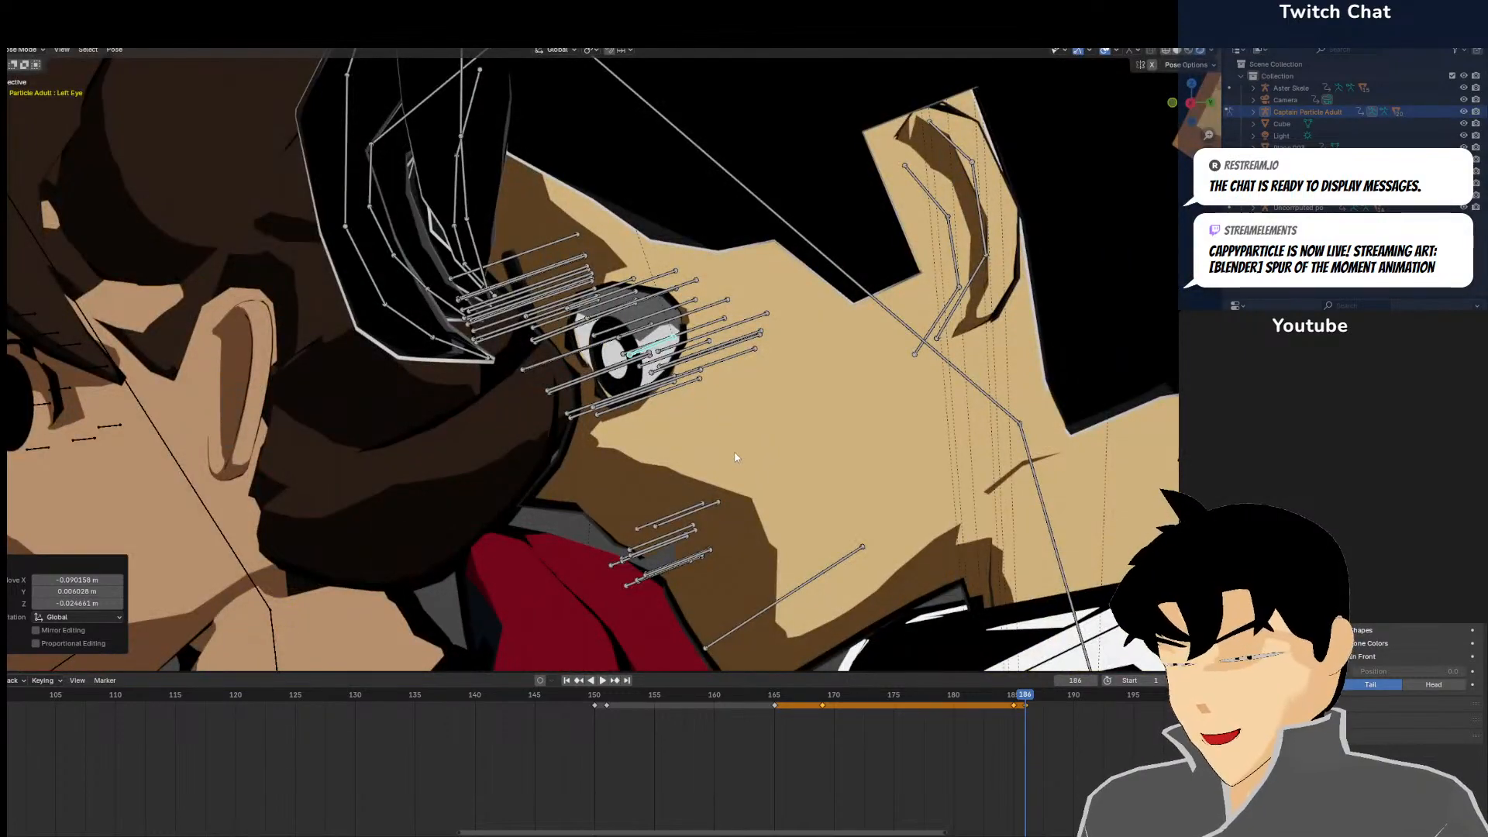
pyautogui.press('g')
pyautogui.click(714, 446)
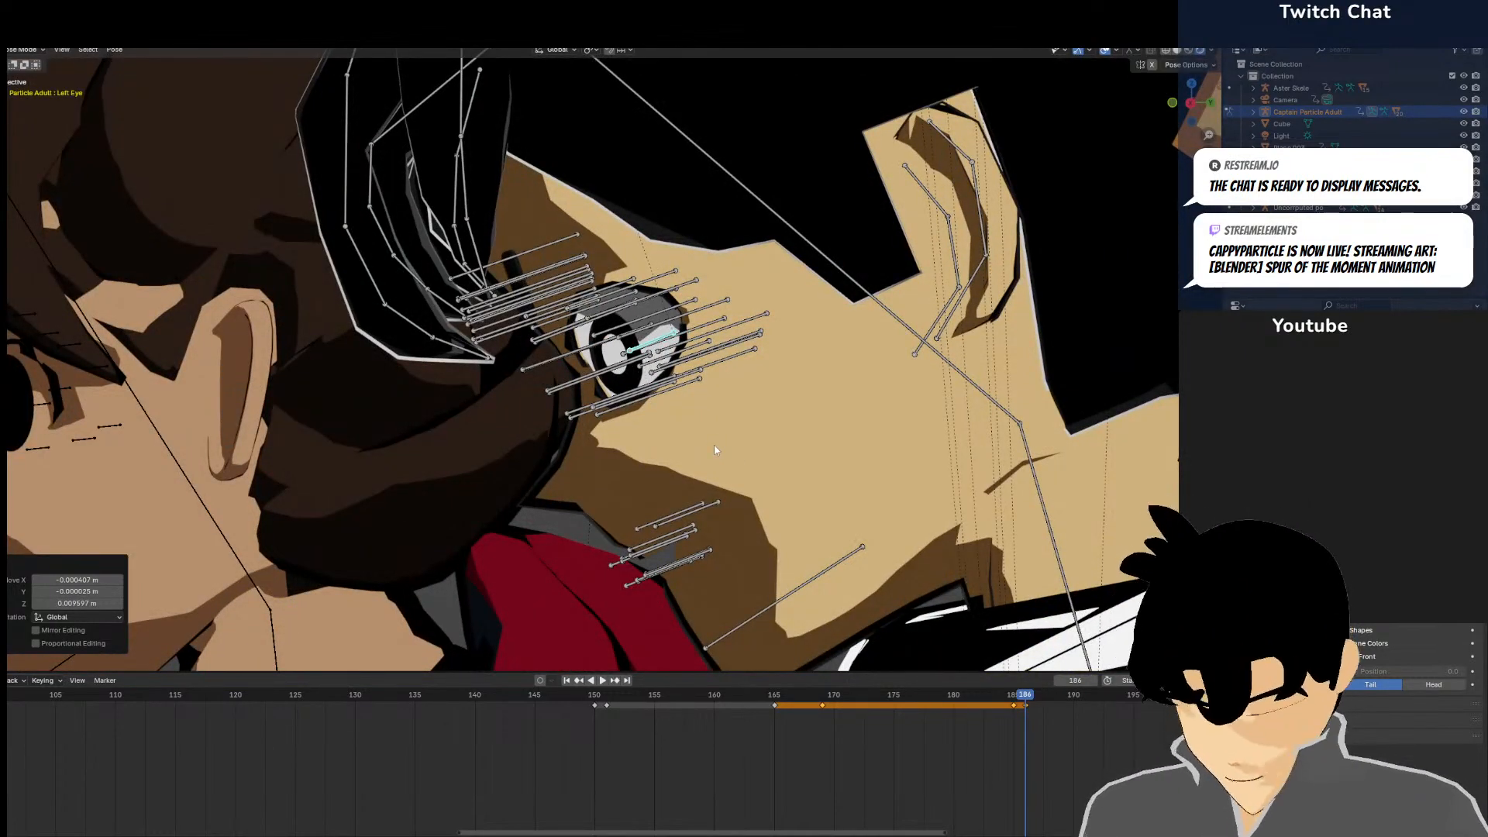
# Rotate the Left Eye bone by about 11.5° in the top view and move it about 0.038 m along Y from the side
pyautogui.press('KP_1')
pyautogui.press('r')
pyautogui.click(718, 431)
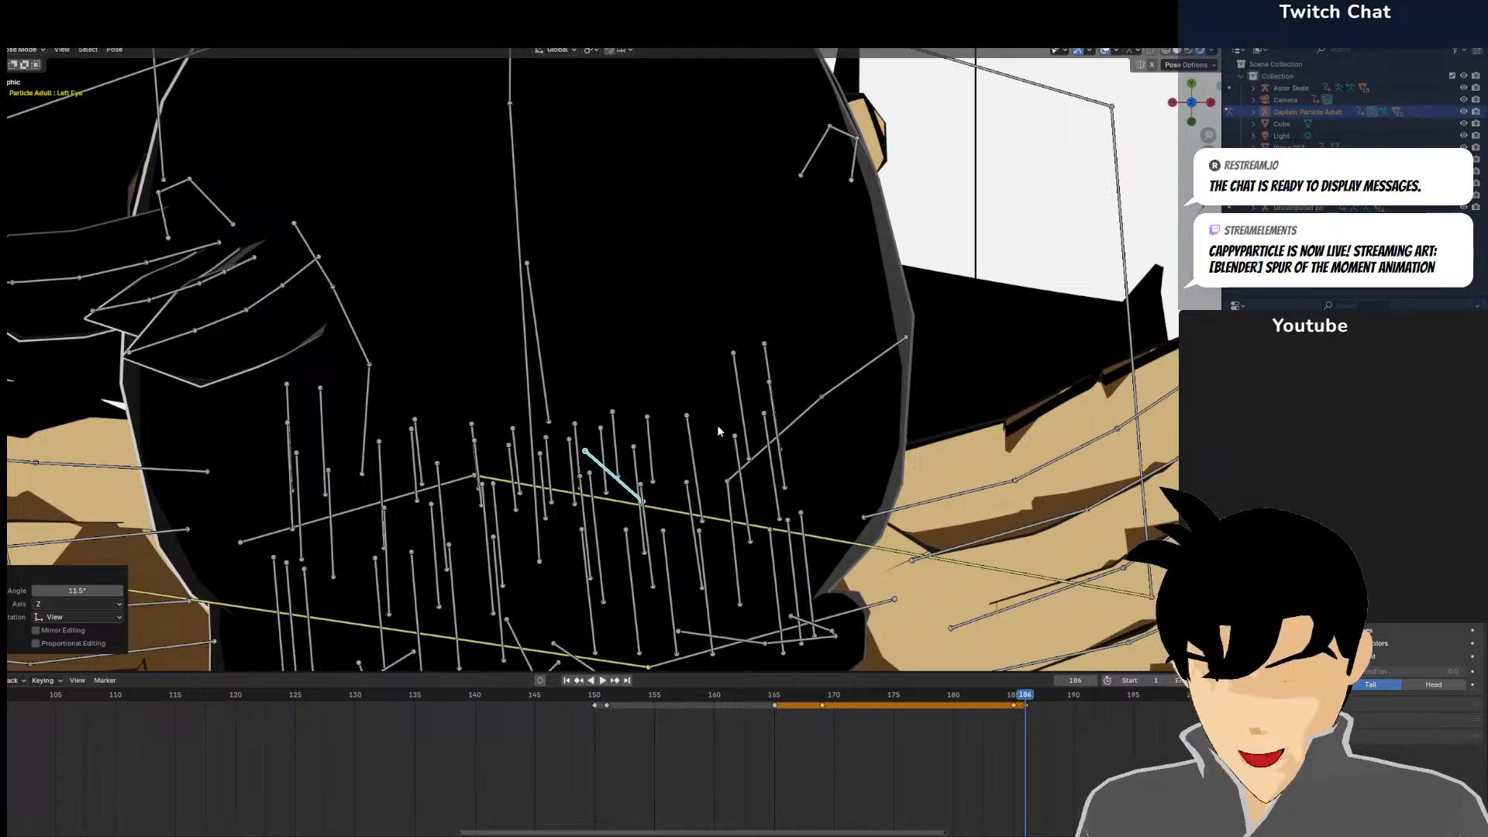
pyautogui.press('KP_3')
pyautogui.scroll(3, 718, 426)
pyautogui.press('g')
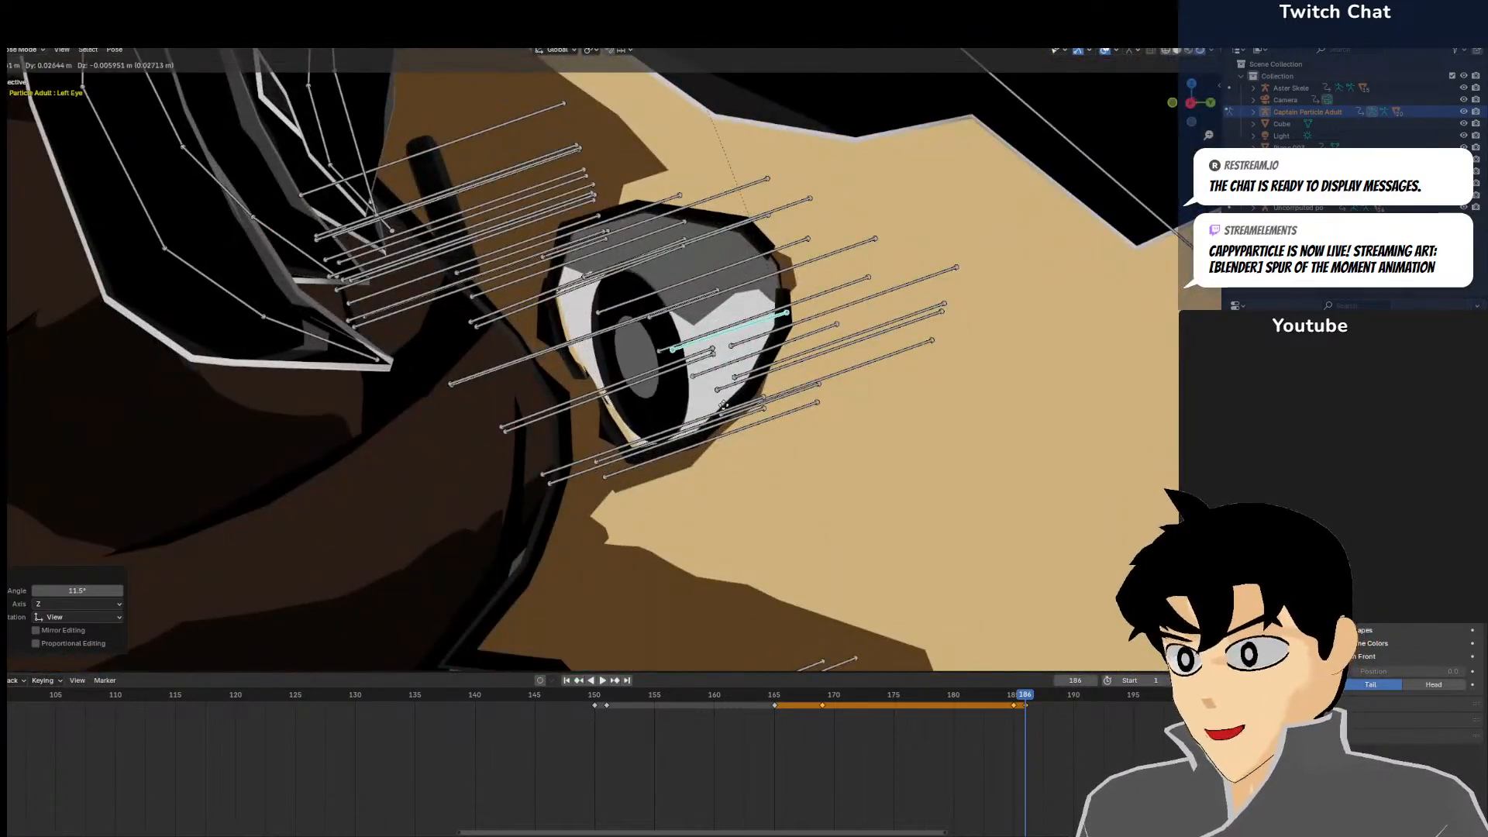
pyautogui.click(724, 409)
# Fine-tune the Left Eye bone's rotation while viewing the face from a front three-quarter angle
pyautogui.scroll(3, 620, 395)
pyautogui.scroll(-10, 483, 355)
pyautogui.moveTo(483, 355); pyautogui.dragTo(577, 319, button='middle')
pyautogui.scroll(2, 578, 318)
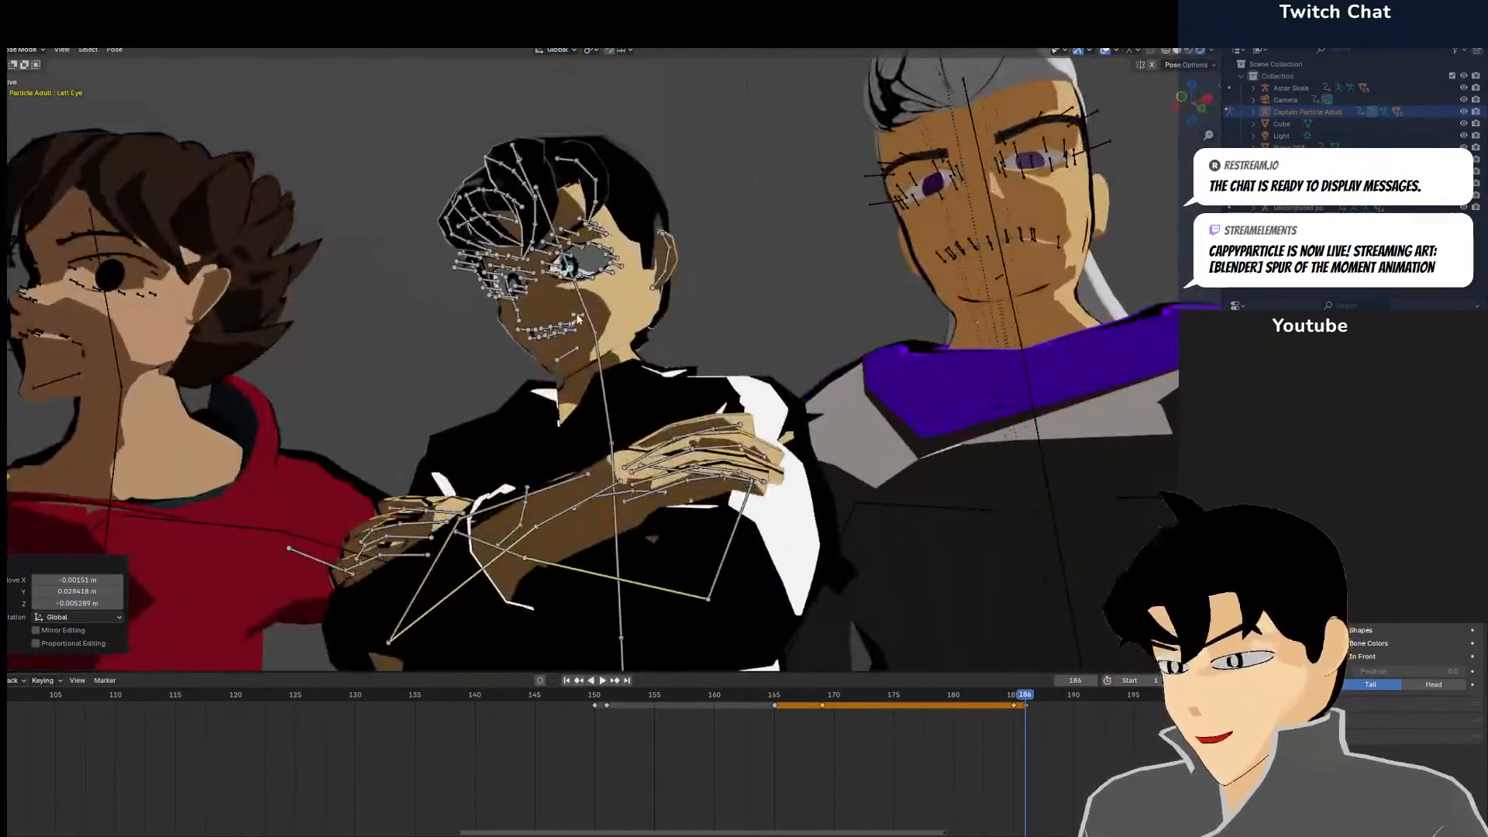
pyautogui.scroll(8, 577, 318)
pyautogui.press('r')
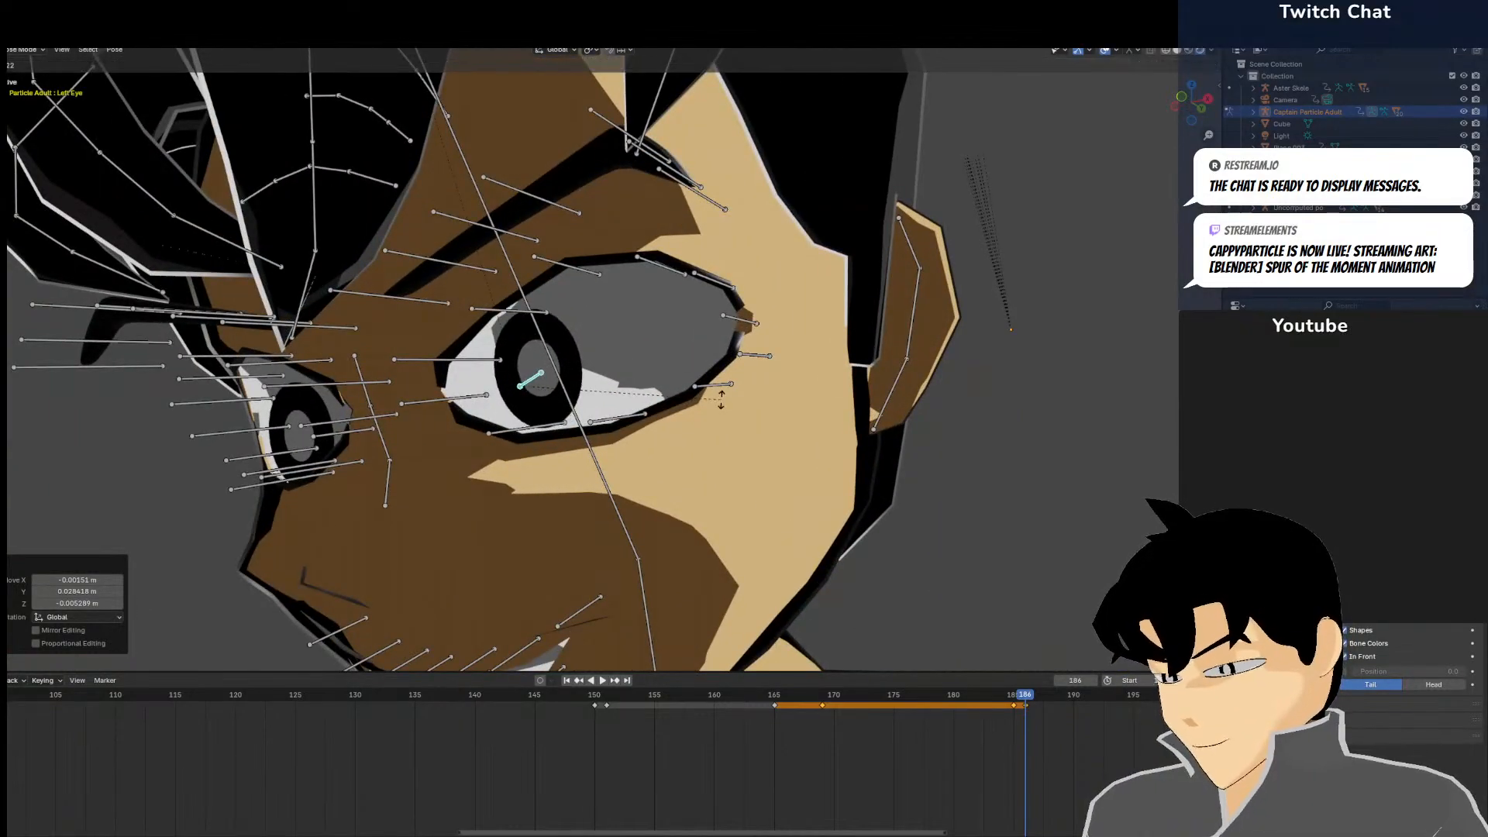
pyautogui.click(707, 408)
# Select the row of left eyebrow bones, then rotate and move them together from above the face
pyautogui.click(401, 279)
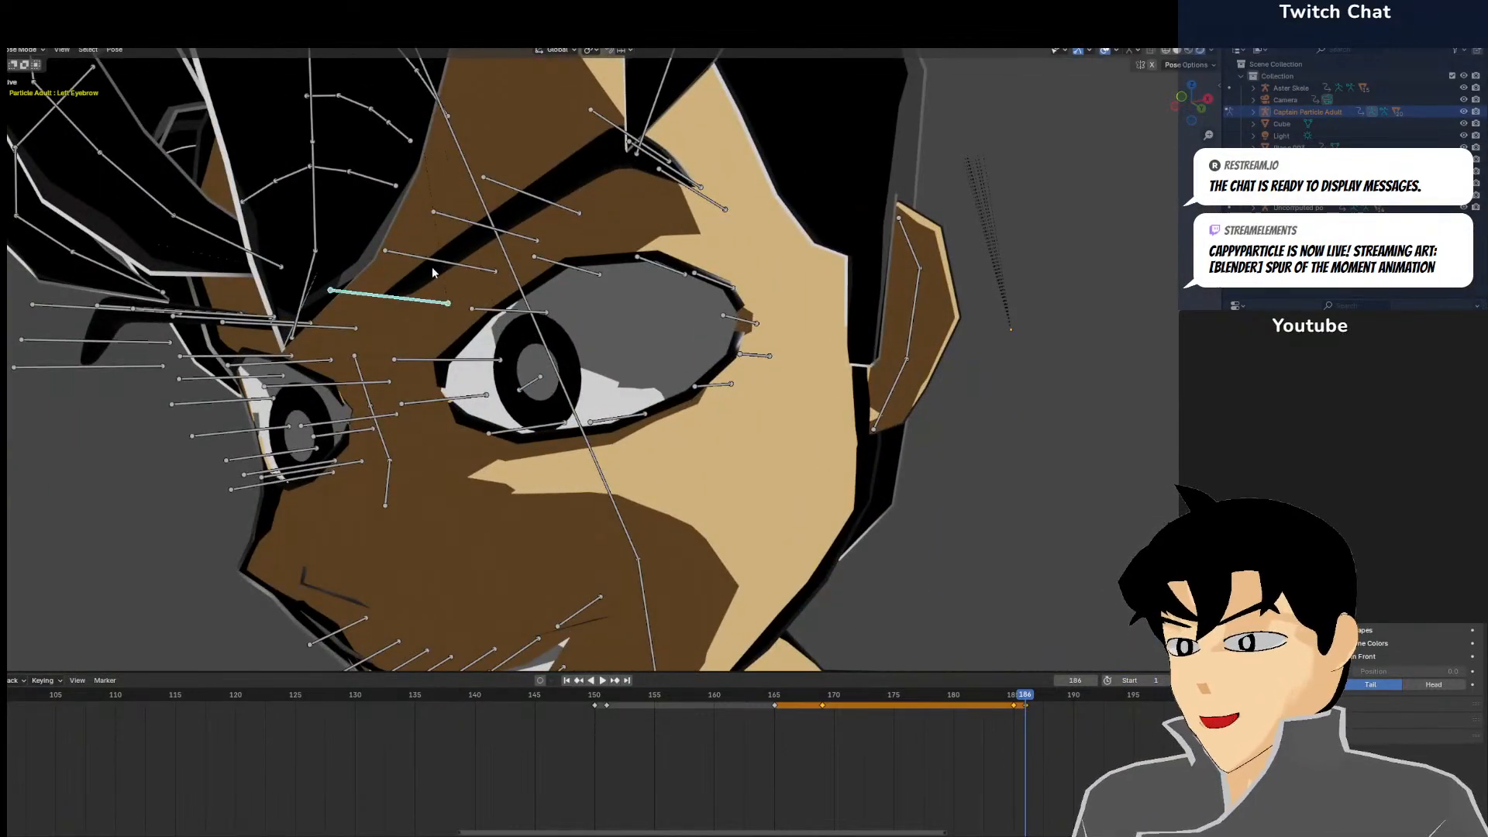
pyautogui.keyDown('shift'); pyautogui.click(534, 201); pyautogui.keyUp('shift')
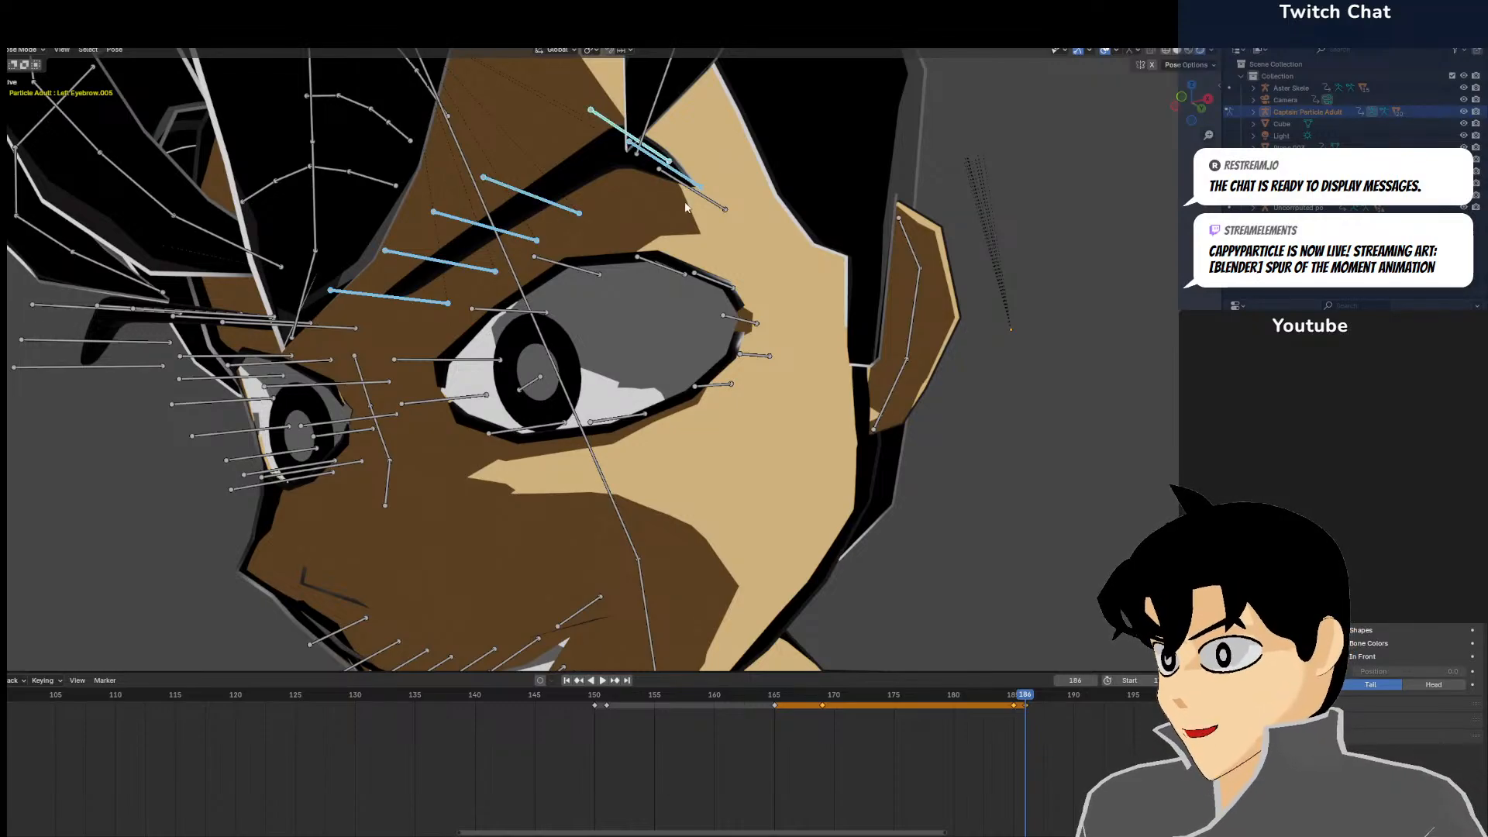
pyautogui.moveTo(712, 199); pyautogui.dragTo(715, 323, button='middle')
pyautogui.click(713, 330)
pyautogui.press('g')
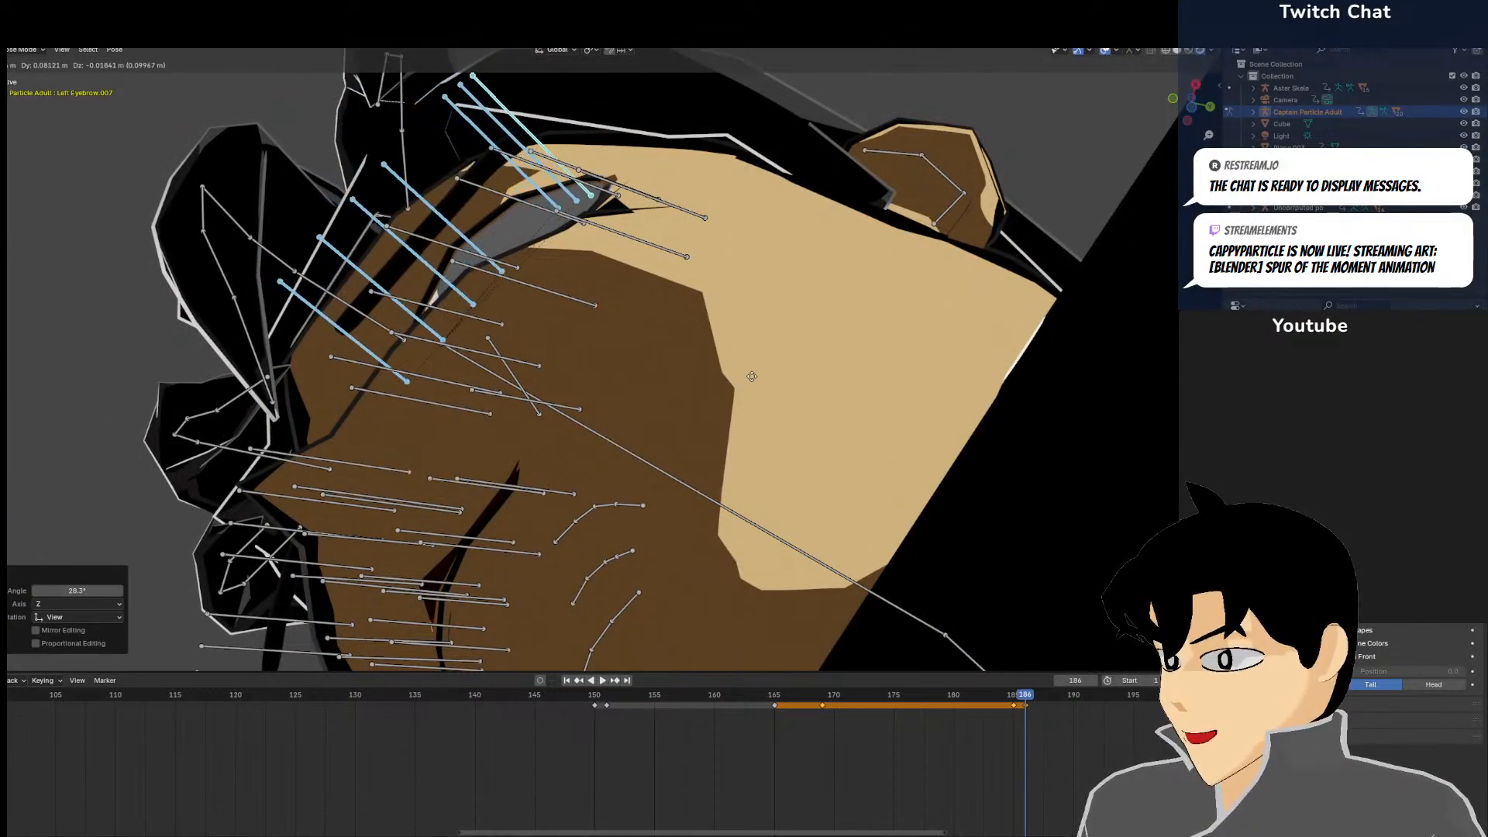
pyautogui.click(753, 377)
# Rotate the left eyebrow bones by about -13.7° in the camera view and raise them by about 0.06 m
pyautogui.press('KP_0')
pyautogui.scroll(3, 757, 374)
pyautogui.scroll(-5, 756, 373)
pyautogui.press('r')
pyautogui.click(806, 278)
pyautogui.press('g')
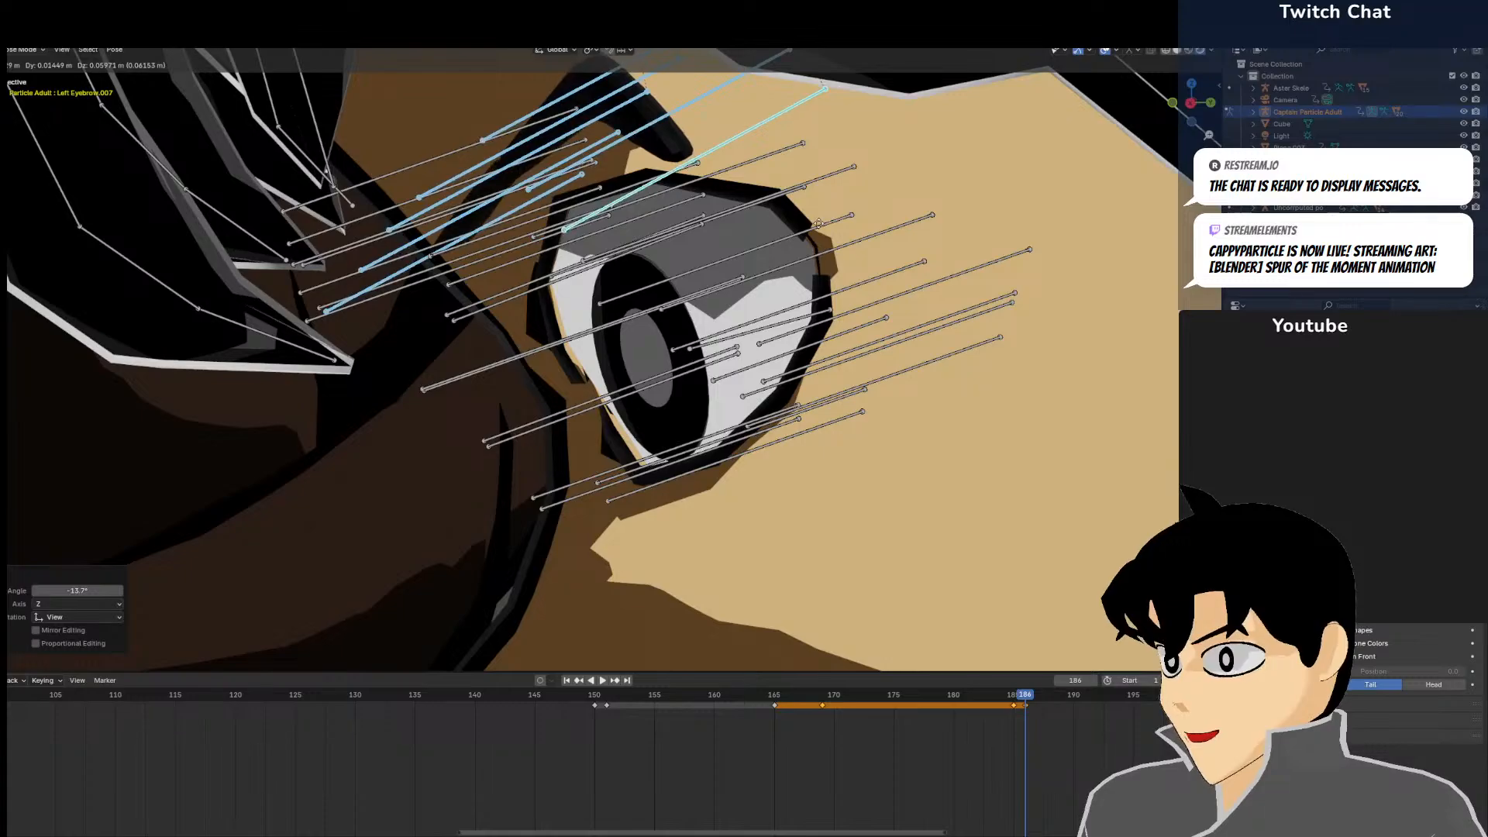
pyautogui.click(748, 214)
# Examine the left eyebrow's placement on the middle character's face through the camera and from several angles
pyautogui.press('KP_0')
pyautogui.scroll(2, 667, 256)
pyautogui.moveTo(748, 214); pyautogui.dragTo(769, 502, button='middle')
pyautogui.scroll(3, 683, 442)
pyautogui.scroll(6, 768, 501)
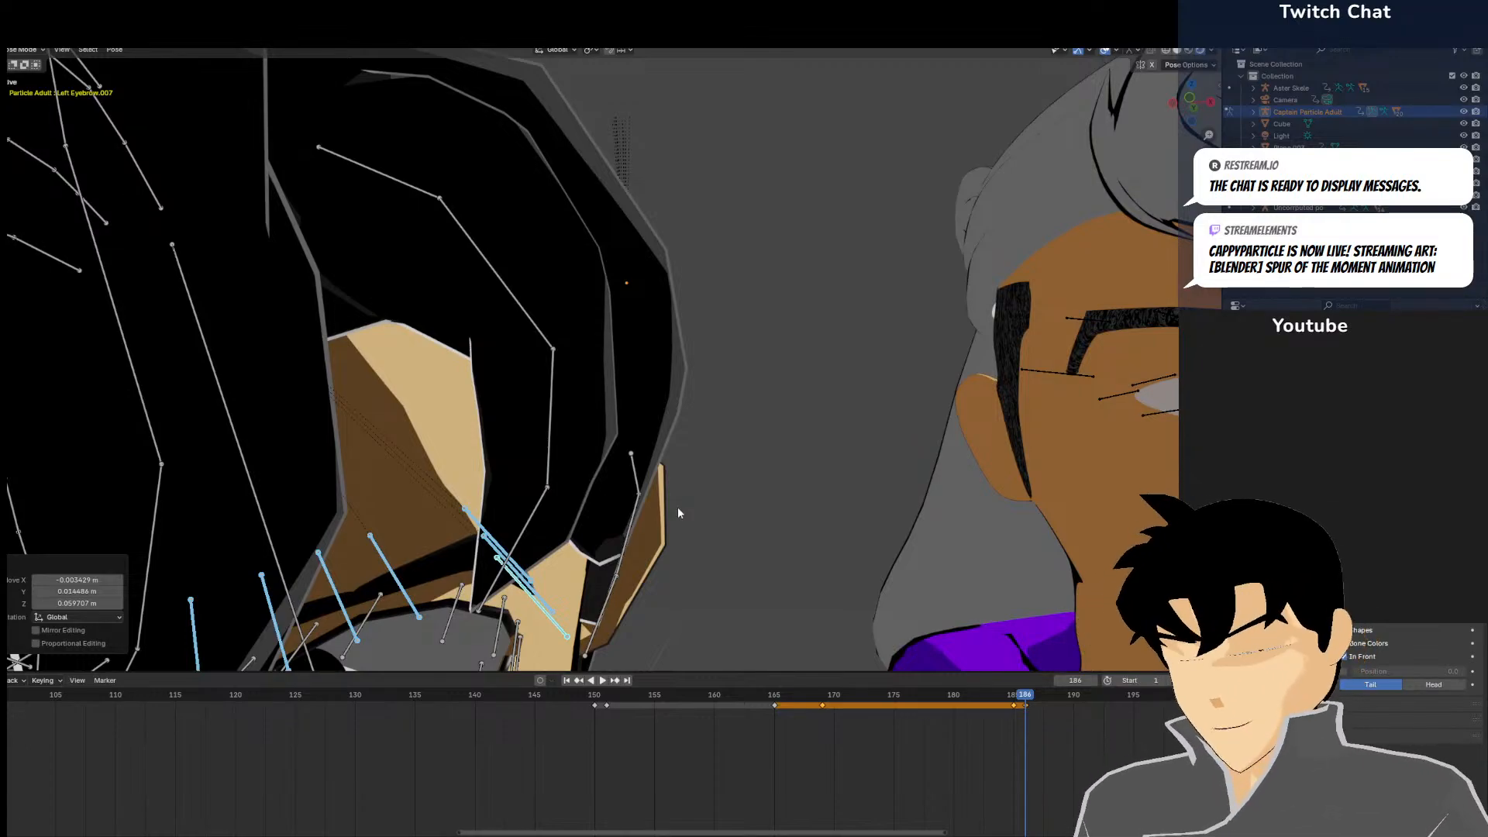
pyautogui.scroll(-2, 668, 509)
pyautogui.moveTo(586, 544); pyautogui.dragTo(523, 391, button='middle')
pyautogui.scroll(1, 536, 496)
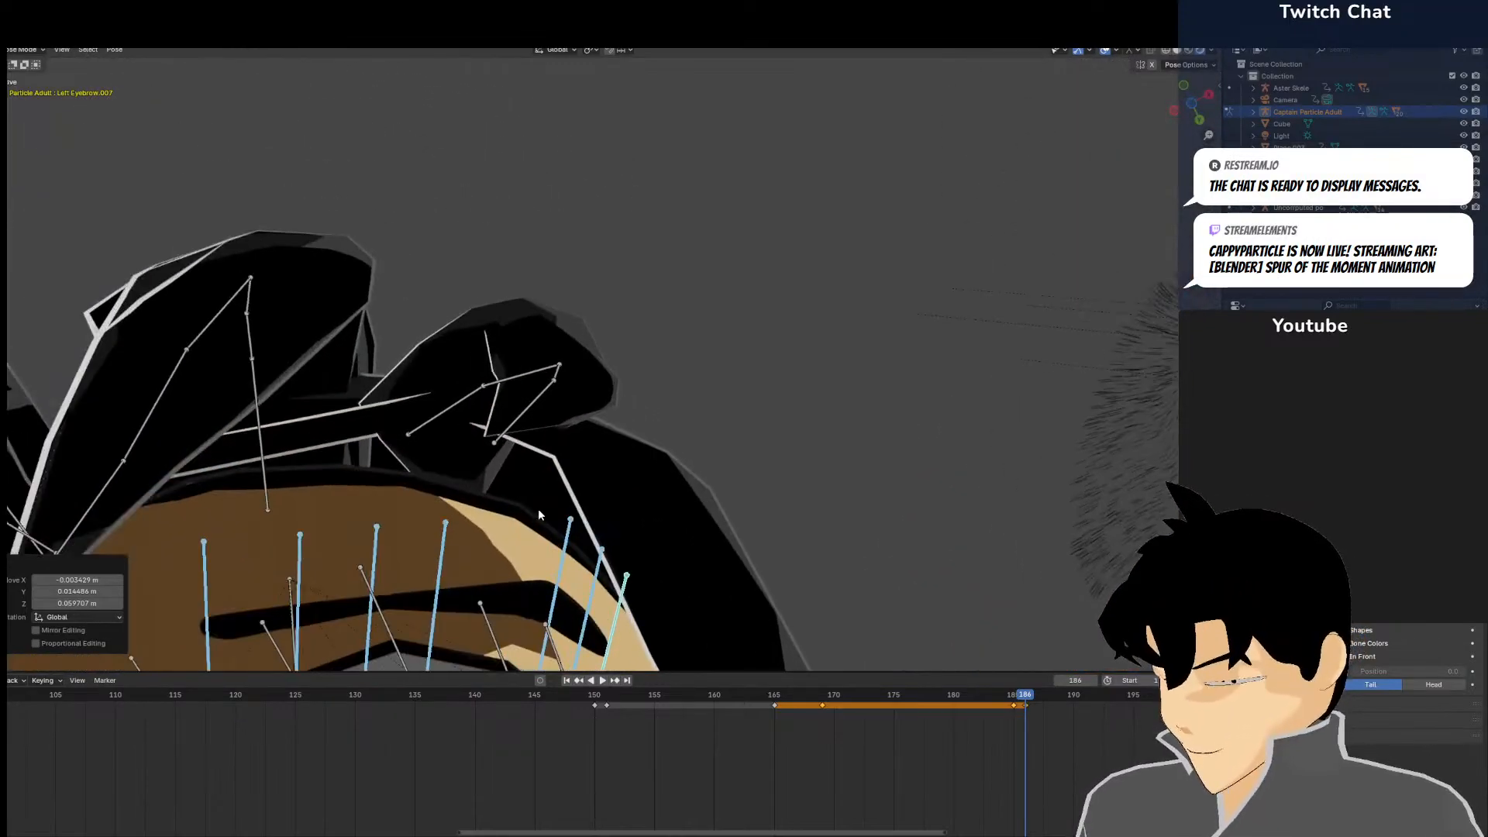
# Move the selected left eyebrow bones to a new position on the forehead and rotate them by about 2.75° in the view
pyautogui.press('g')
pyautogui.click(546, 469)
pyautogui.press('r')
pyautogui.click(566, 484)
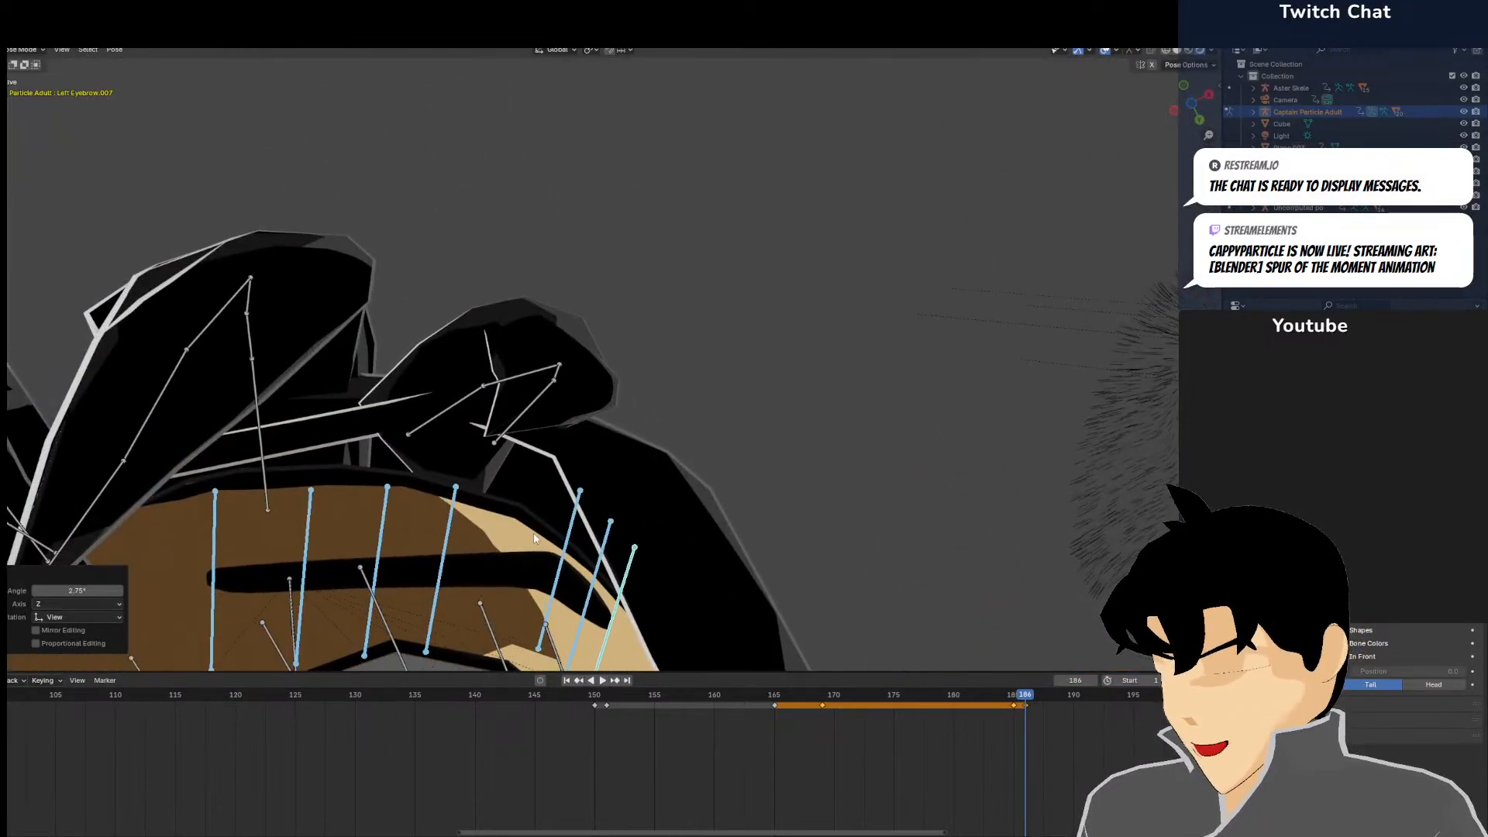
pyautogui.press('KP_3')
pyautogui.press('g')
pyautogui.rightClick(653, 369)
# Rotate the left eyebrow bones as seen from above the head
pyautogui.press('KP_0')
pyautogui.press('KP_7')
pyautogui.press('KP_5')
pyautogui.press('r')
pyautogui.click(677, 314)
pyautogui.press('KP_3')
pyautogui.press('KP_5')
# Refine the left eyebrow's placement from the side by alternately moving and rotating its bones
pyautogui.press('g')
pyautogui.click(764, 258)
pyautogui.press('r')
pyautogui.click(794, 167)
pyautogui.press('g')
pyautogui.click(783, 155)
pyautogui.press('r')
pyautogui.click(848, 163)
pyautogui.press('g')
pyautogui.click(846, 147)
# Try to shift the Right Mouth.003 bone backwards in the side view
pyautogui.scroll(-5, 837, 167)
pyautogui.scroll(2, 744, 339)
pyautogui.scroll(-4, 751, 350)
pyautogui.scroll(4, 764, 386)
pyautogui.keyDown('shift'); pyautogui.moveTo(784, 443); pyautogui.dragTo(644, 309, button='middle'); pyautogui.keyUp('shift')
pyautogui.click(664, 469)
pyautogui.scroll(3, 612, 535)
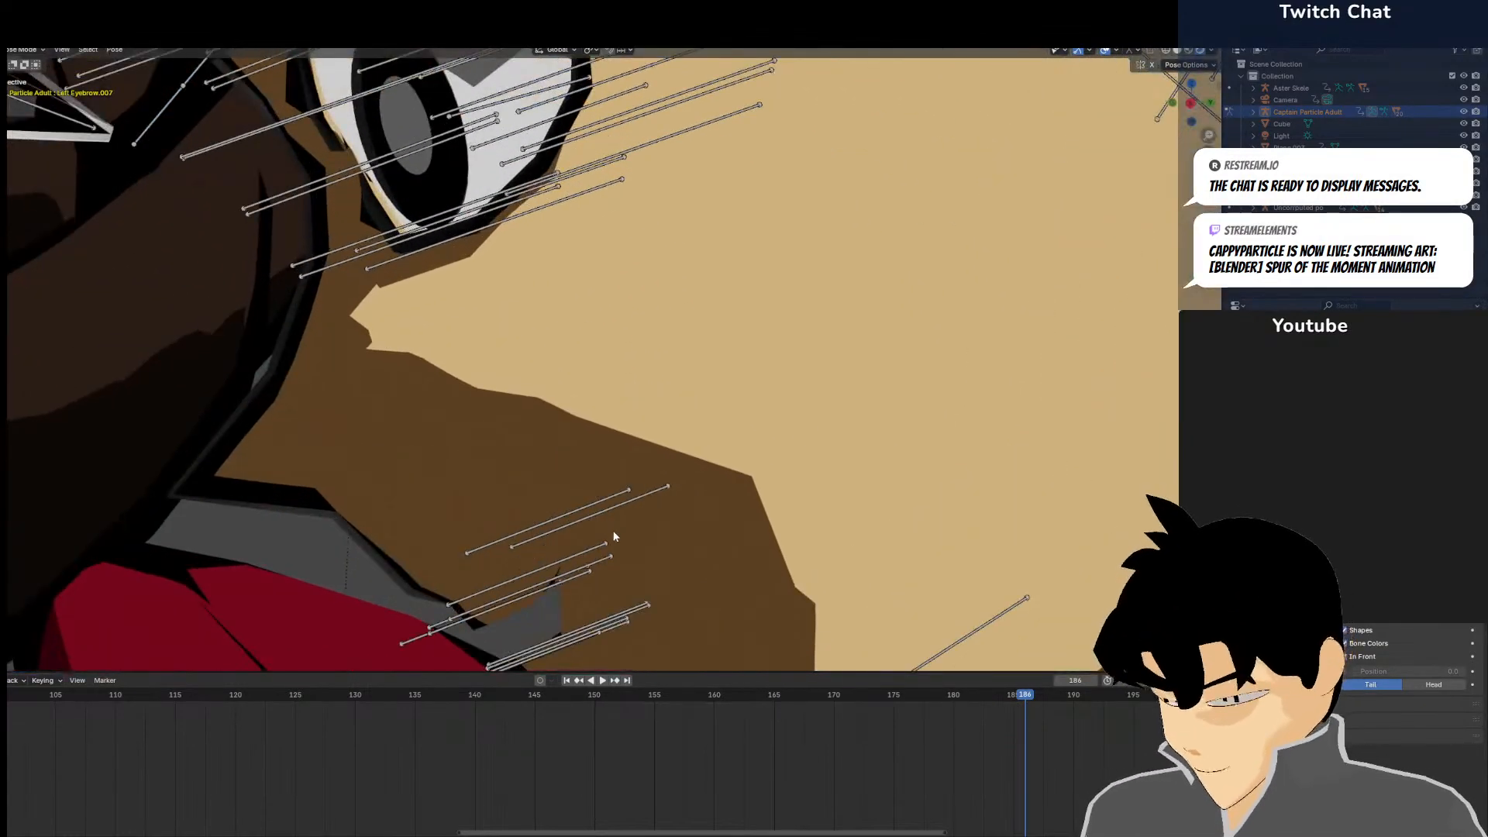
pyautogui.scroll(-2, 662, 602)
pyautogui.click(588, 535)
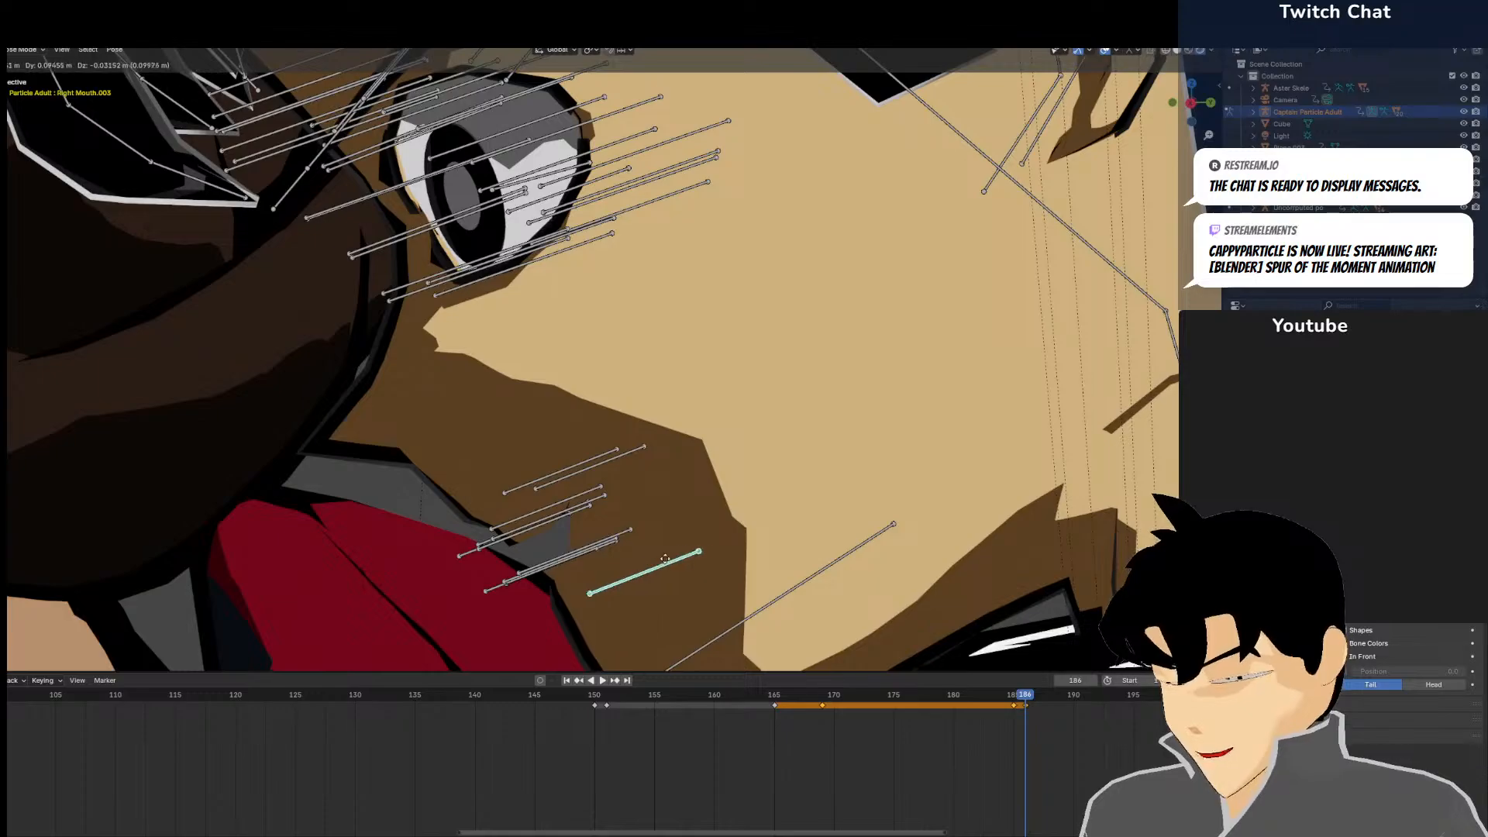
pyautogui.scroll(-6, 618, 551)
pyautogui.scroll(6, 739, 518)
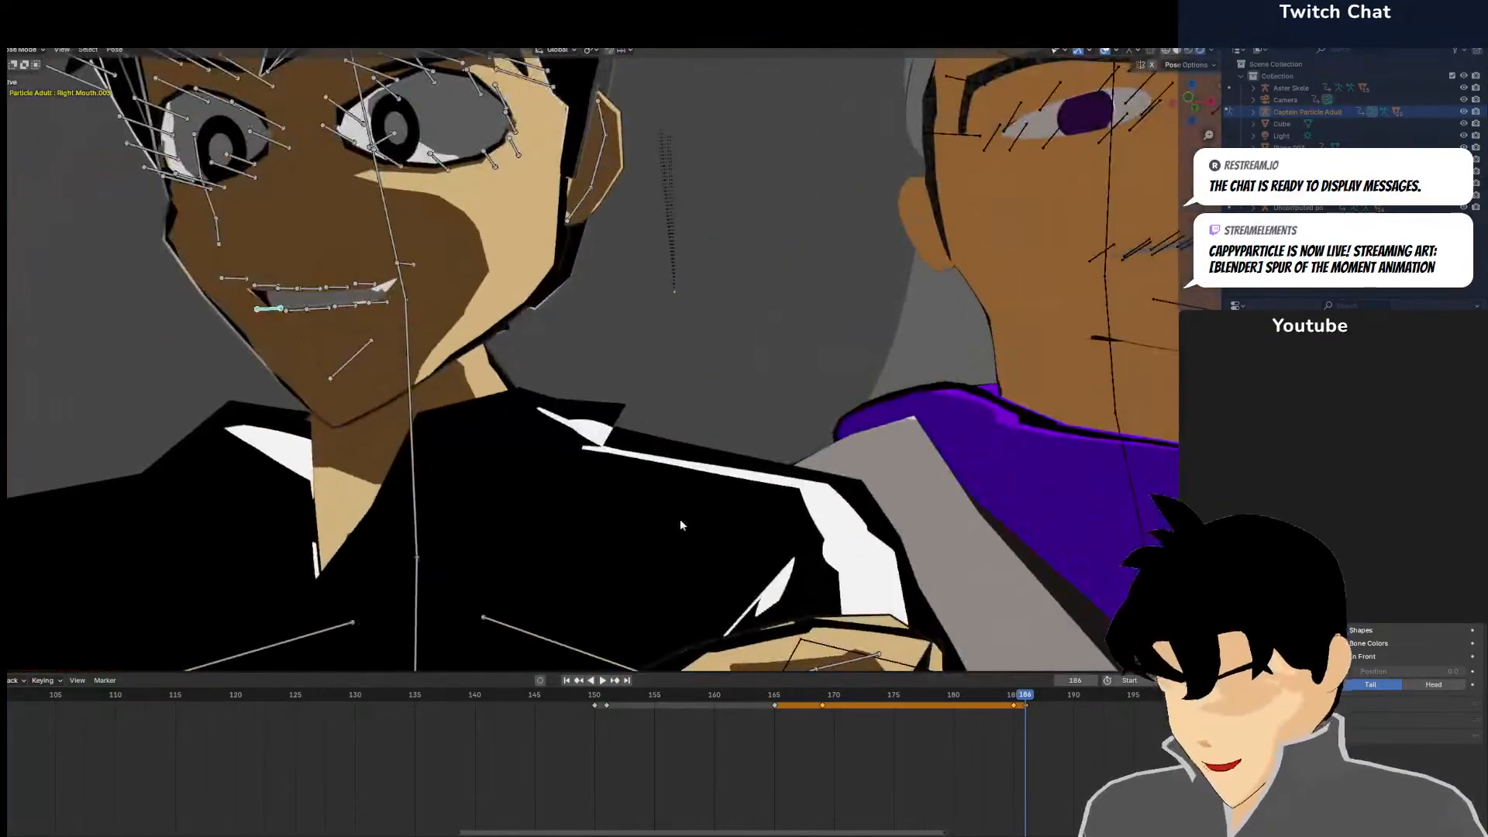
# Move the left mouth corner bone backwards by about 0.04 m on the middle character's face
pyautogui.moveTo(546, 532); pyautogui.dragTo(393, 395, button='middle')
pyautogui.click(414, 302)
pyautogui.press('g')
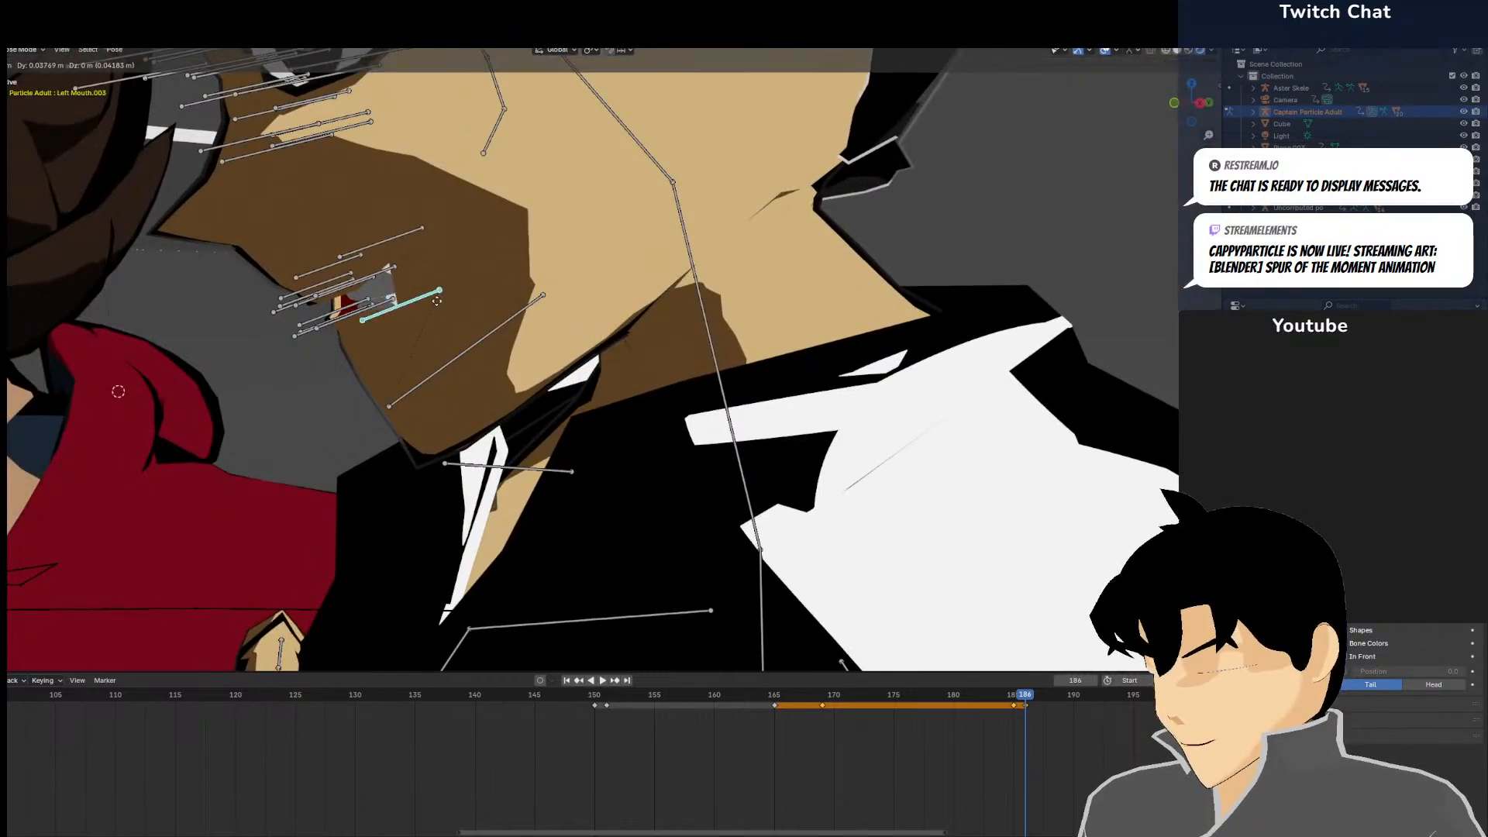
pyautogui.click(430, 293)
pyautogui.press('KP_0')
# Select the Left Eye bone and shift it by about -0.009 m in X and 0.01 m in Z
pyautogui.scroll(6, 391, 322)
pyautogui.click(459, 207)
pyautogui.moveTo(453, 173); pyautogui.dragTo(577, 342, button='middle')
pyautogui.scroll(7, 582, 266)
pyautogui.scroll(2, 583, 270)
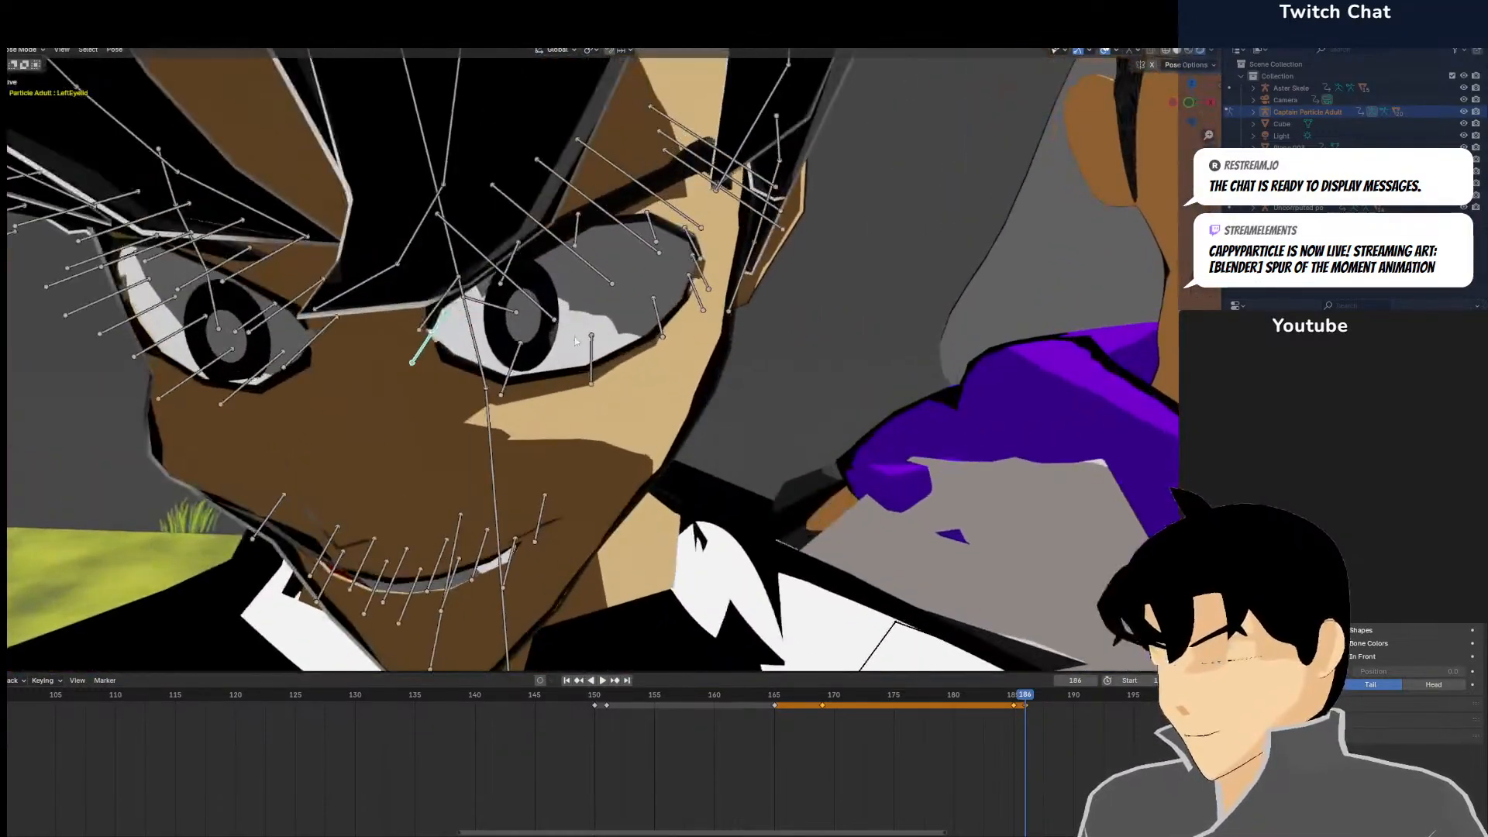
pyautogui.click(498, 307)
pyautogui.press('g')
pyautogui.click(490, 297)
# Fine-tune the Left Eye bone's position from the side, lowering it by about 0.007 m
pyautogui.press('KP_3')
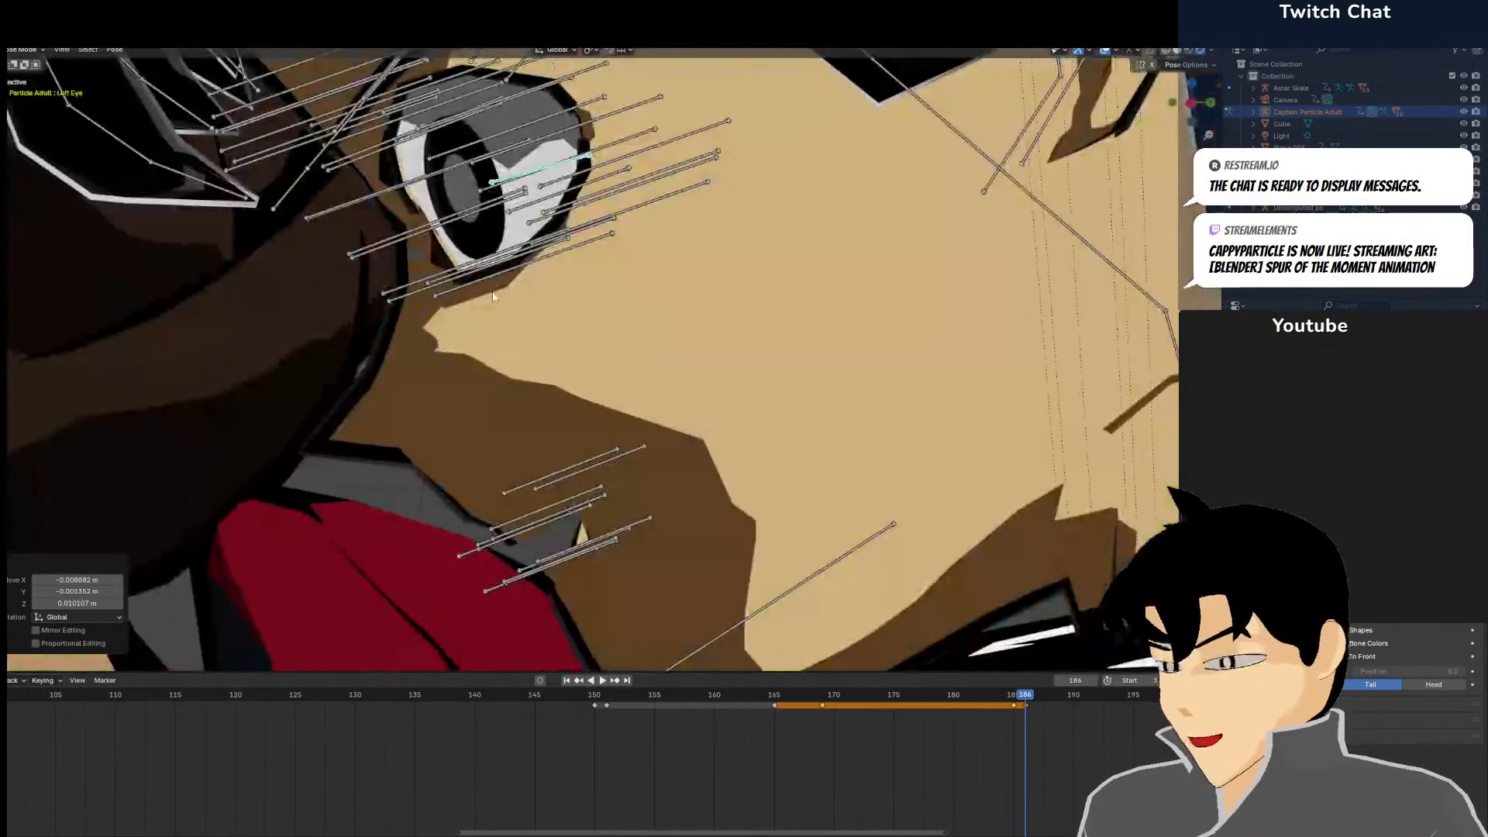
pyautogui.press('g')
pyautogui.click(509, 288)
pyautogui.moveTo(508, 289); pyautogui.dragTo(643, 440, button='middle')
pyautogui.press('g')
pyautogui.click(649, 280)
pyautogui.scroll(-8, 664, 244)
pyautogui.scroll(3, 696, 249)
pyautogui.scroll(6, 696, 248)
pyautogui.scroll(1, 693, 515)
pyautogui.scroll(5, 643, 438)
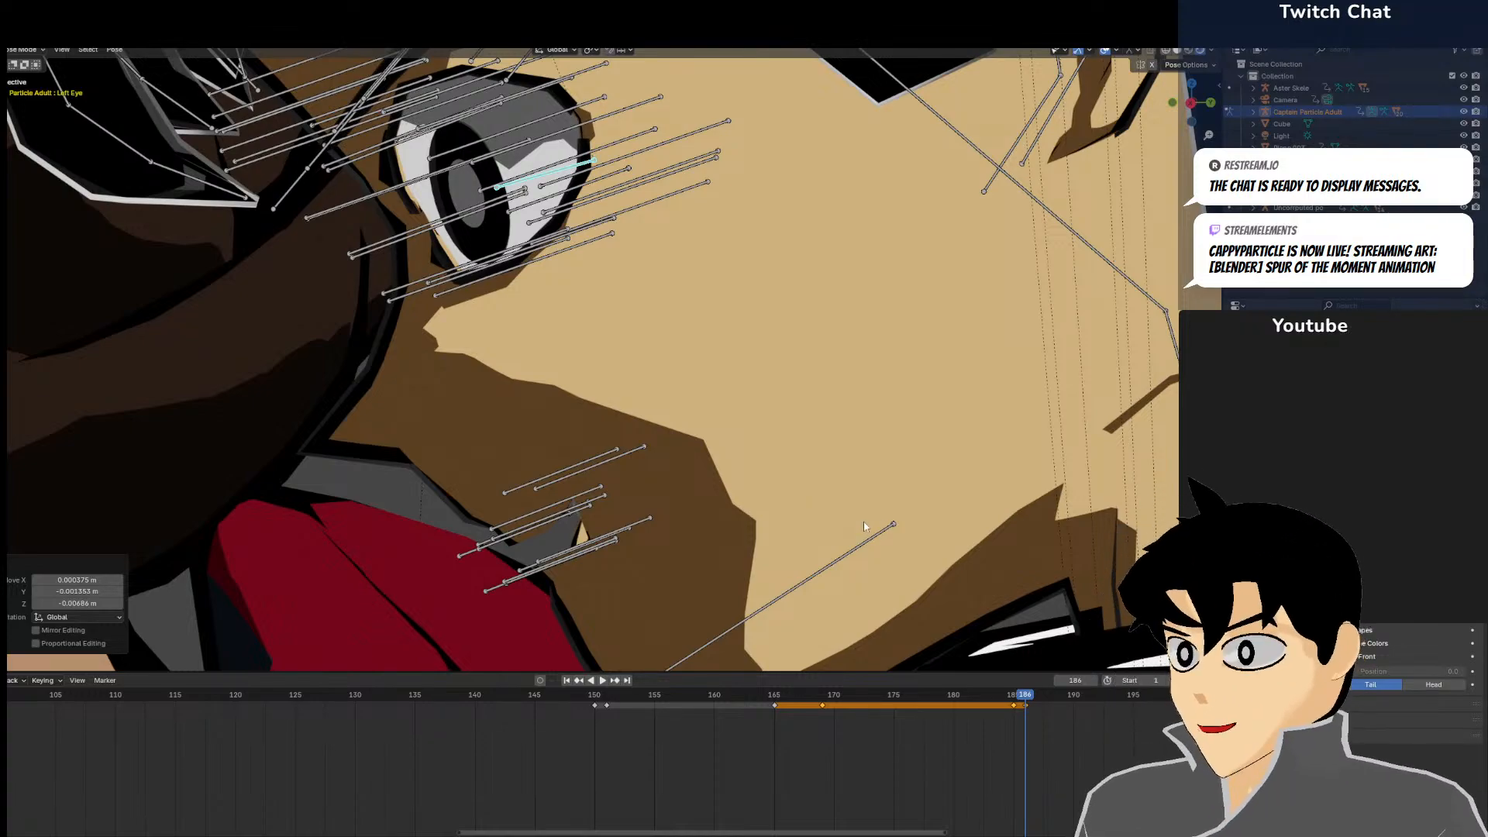
# Clear the bone selection and save the project file
pyautogui.scroll(-9, 865, 527)
pyautogui.scroll(3, 821, 467)
pyautogui.scroll(-1, 741, 426)
pyautogui.click(738, 423)
pyautogui.press('a')
pyautogui.scroll(5, 736, 368)
pyautogui.click(741, 362)
pyautogui.scroll(-5, 742, 365)
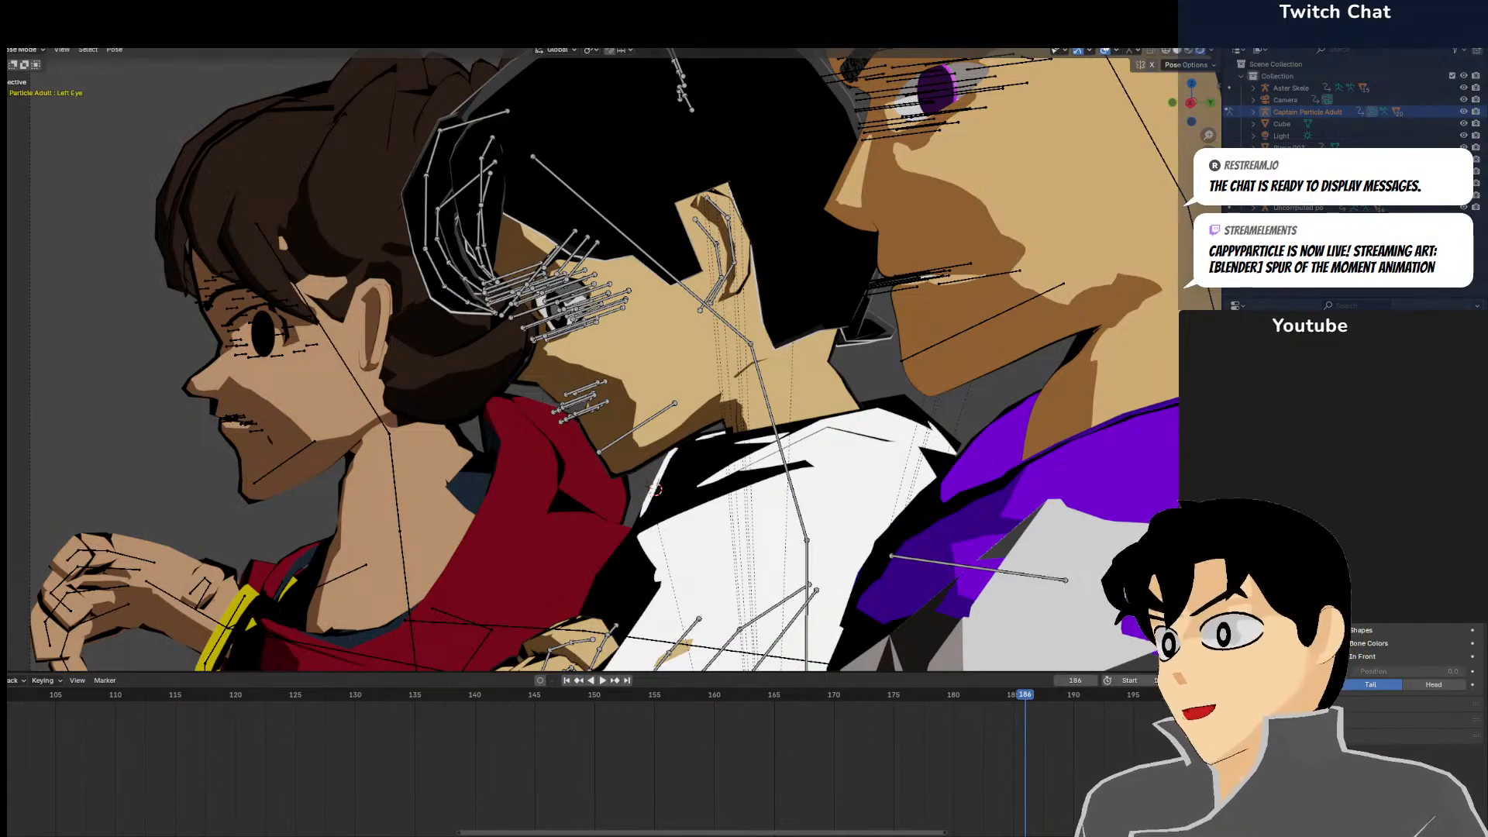
pyautogui.click(3, 34)
pyautogui.click(9, 110)
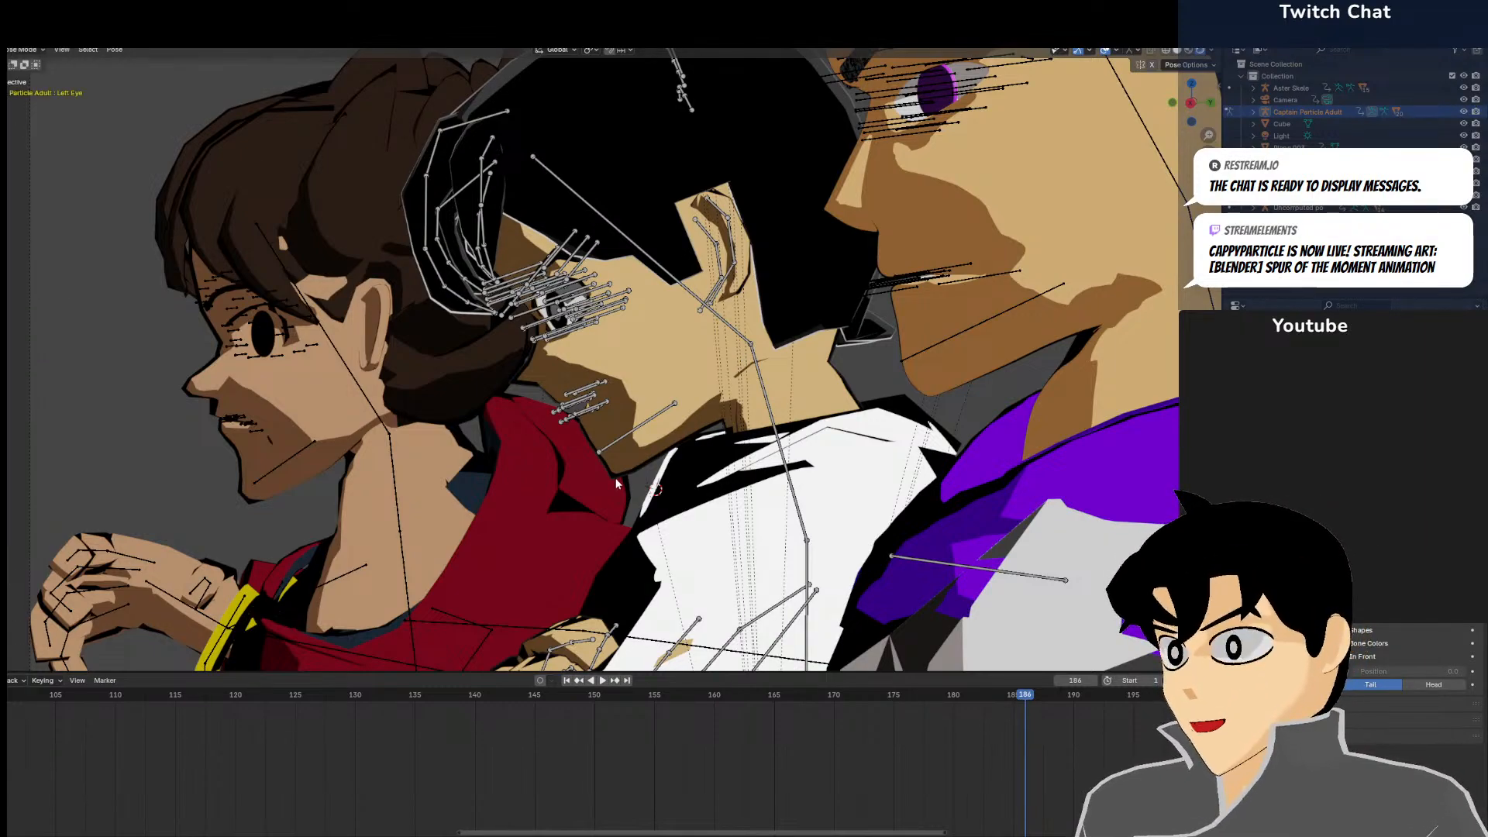
# Nudge the Left Eye bone by about -0.006 m in Y and -0.002 m in Z
pyautogui.scroll(6, 498, 234)
pyautogui.rightClick(474, 209)
pyautogui.moveTo(471, 217); pyautogui.dragTo(532, 180)
pyautogui.rightClick(480, 194)
pyautogui.rightClick(484, 164)
pyautogui.rightClick(477, 142)
pyautogui.rightClick(477, 197)
pyautogui.rightClick(481, 223)
pyautogui.rightClick(494, 211)
pyautogui.rightClick(527, 190)
pyautogui.rightClick(544, 170)
pyautogui.press('KP_0')
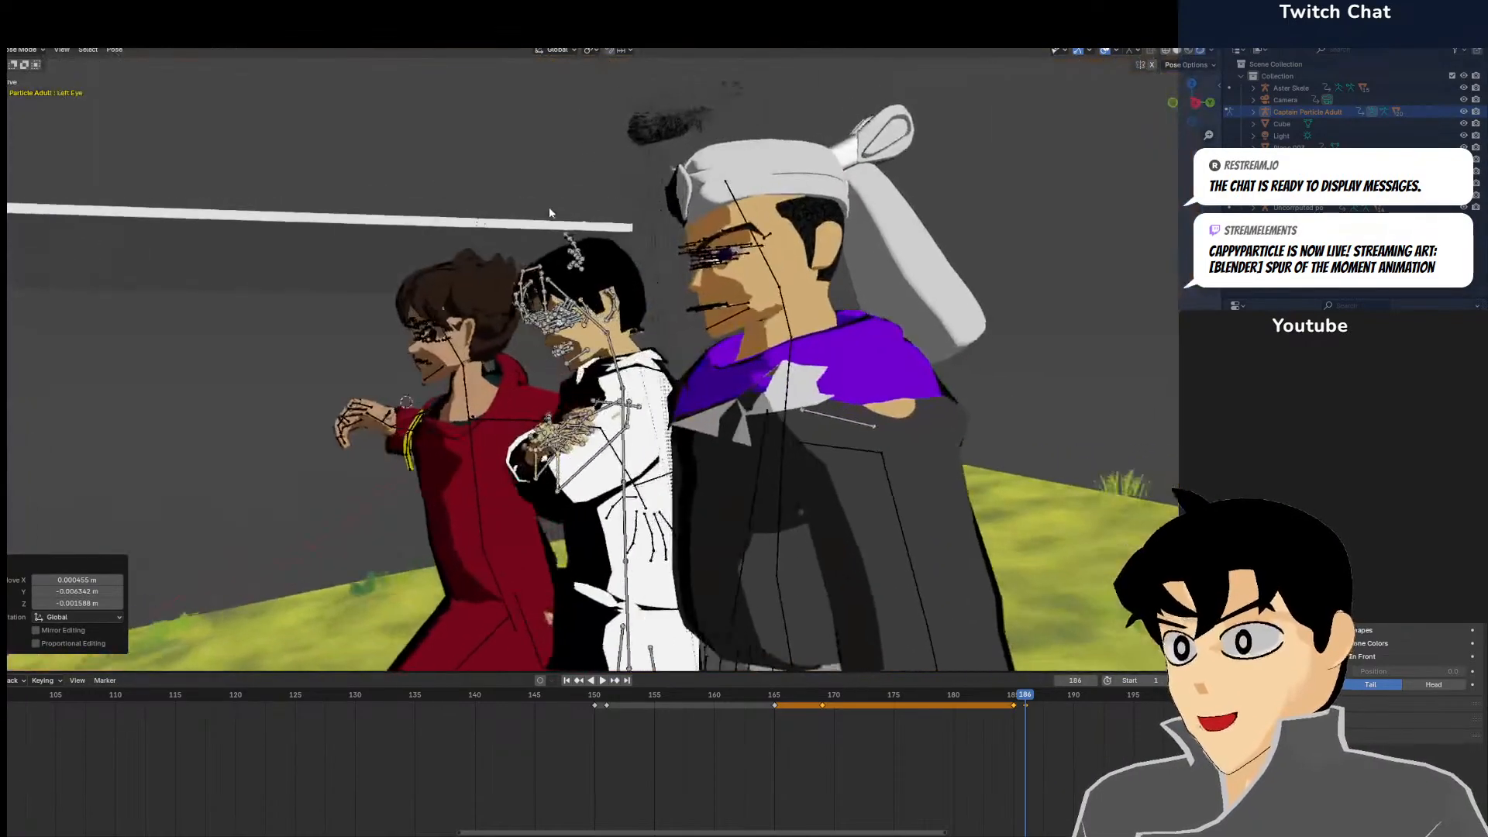
# Adjust the Left Eye bone by about -0.005 m in X, 0.001 m in Y and -0.003 m in Z
pyautogui.press('KP_0')
pyautogui.press('KP_Decimal')
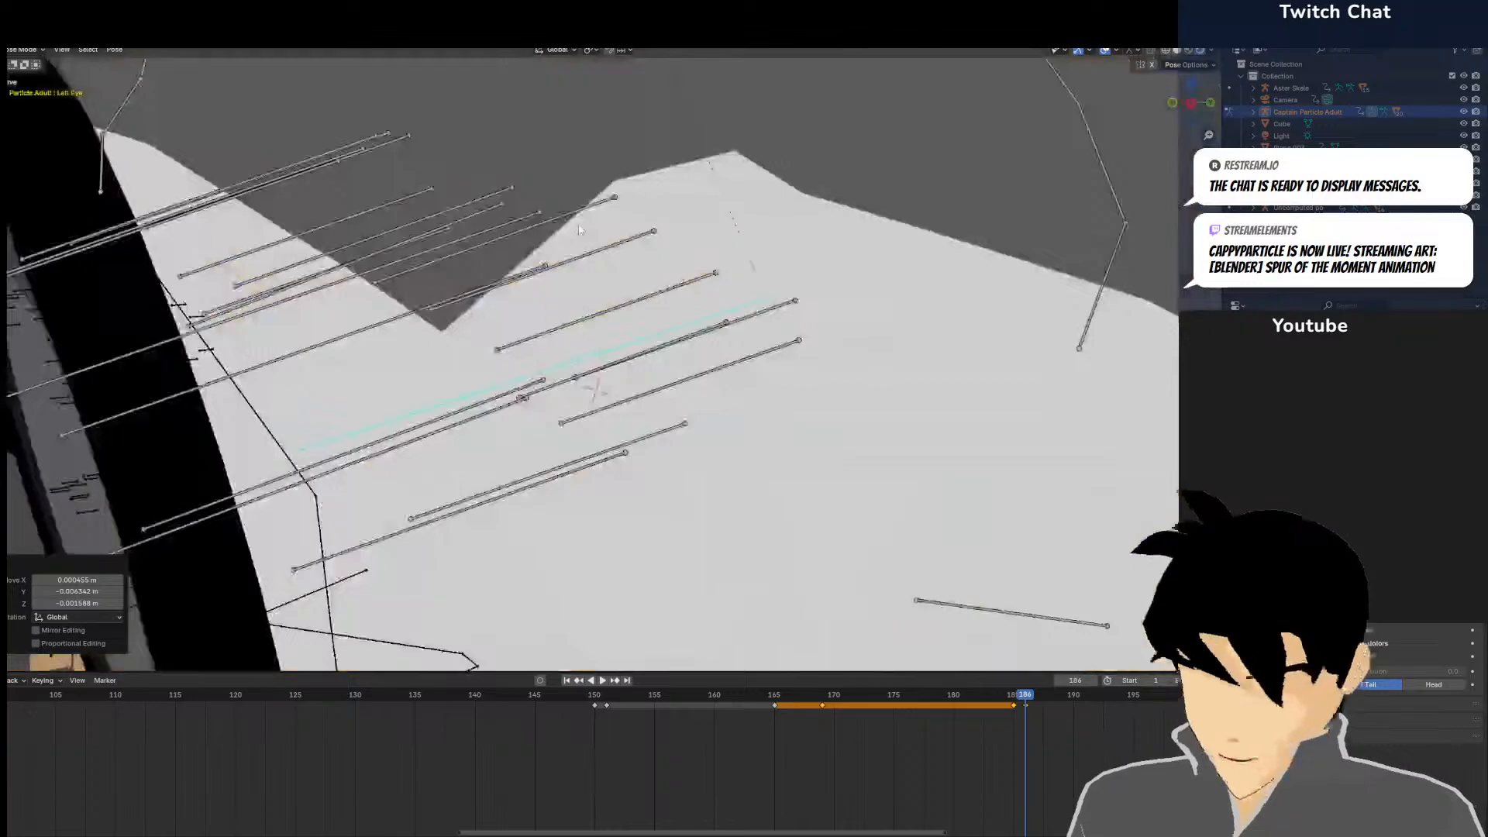
pyautogui.scroll(-6, 560, 261)
pyautogui.moveTo(559, 262); pyautogui.dragTo(547, 306, button='middle')
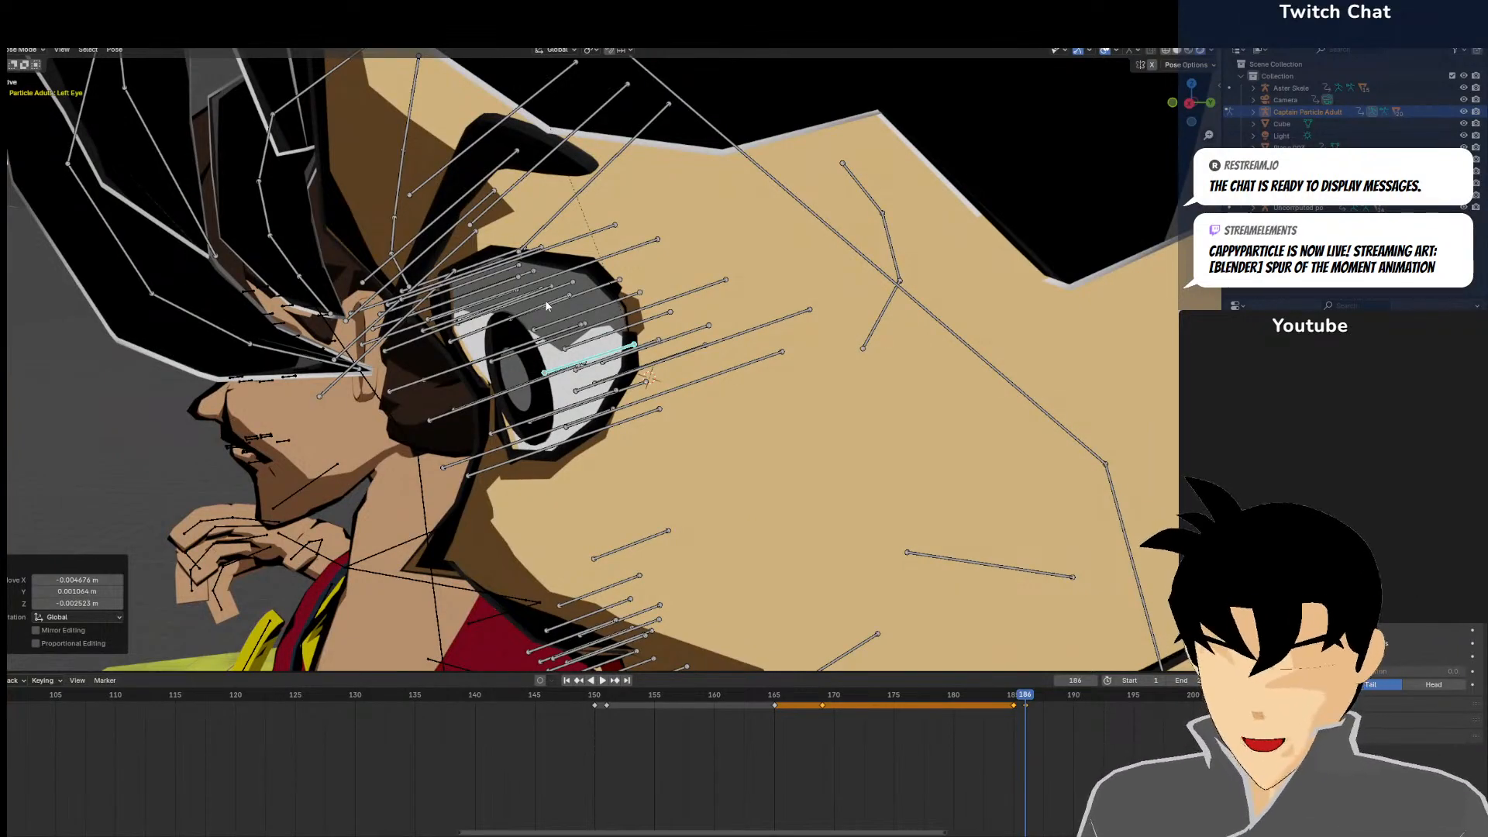
pyautogui.press('KP_0')
pyautogui.press('KP_3')
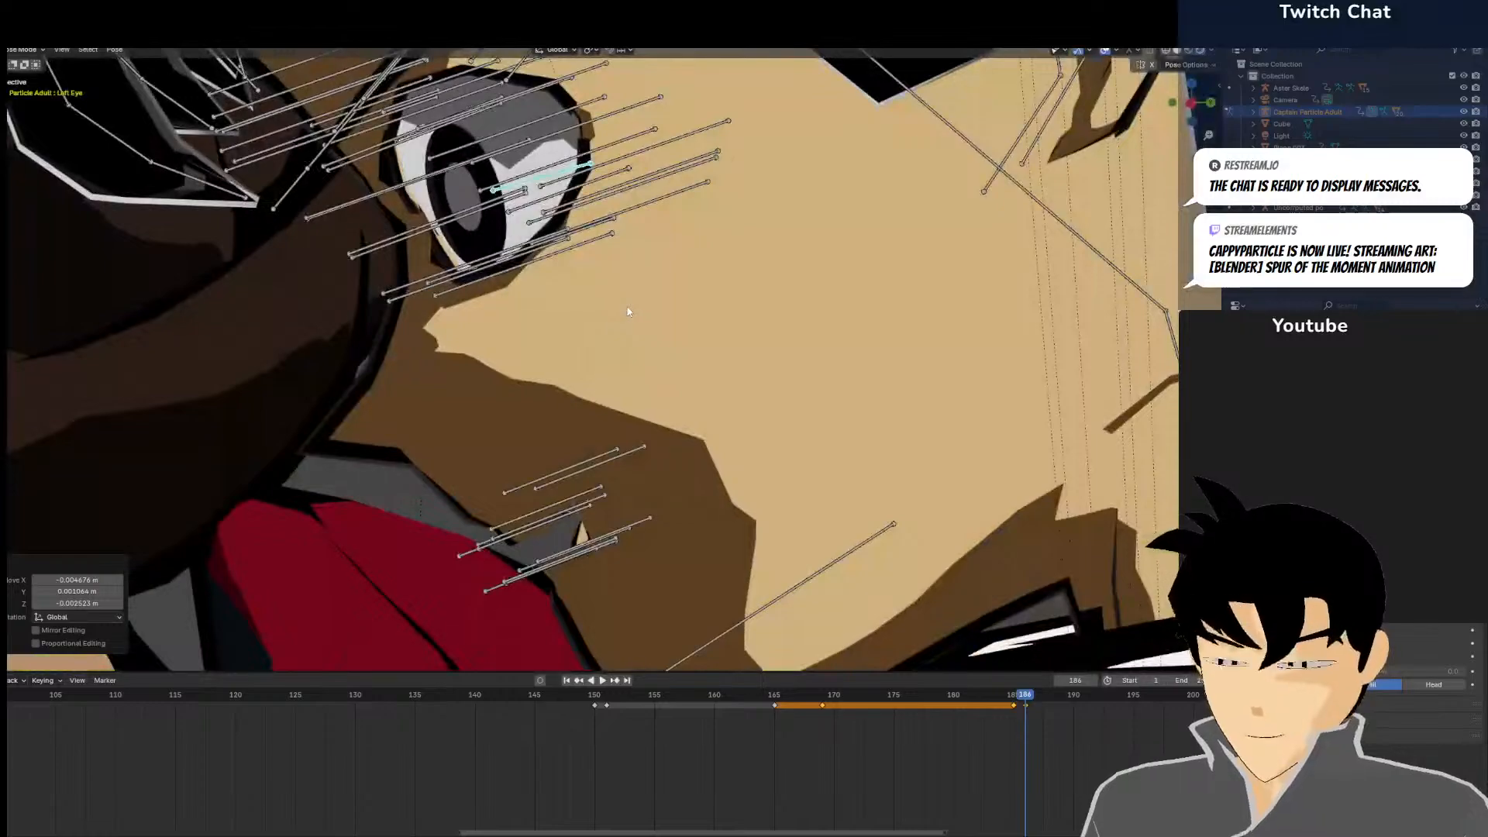
pyautogui.scroll(-5, 630, 310)
pyautogui.click(674, 319)
# Move the Left Eyebrow.006 bone up and back by about 0.017 m in the side view
pyautogui.scroll(5, 626, 292)
pyautogui.keyDown('shift'); pyautogui.moveTo(450, 200); pyautogui.dragTo(563, 488, button='middle'); pyautogui.keyUp('shift')
pyautogui.scroll(3, 630, 229)
pyautogui.click(643, 243)
pyautogui.press('g')
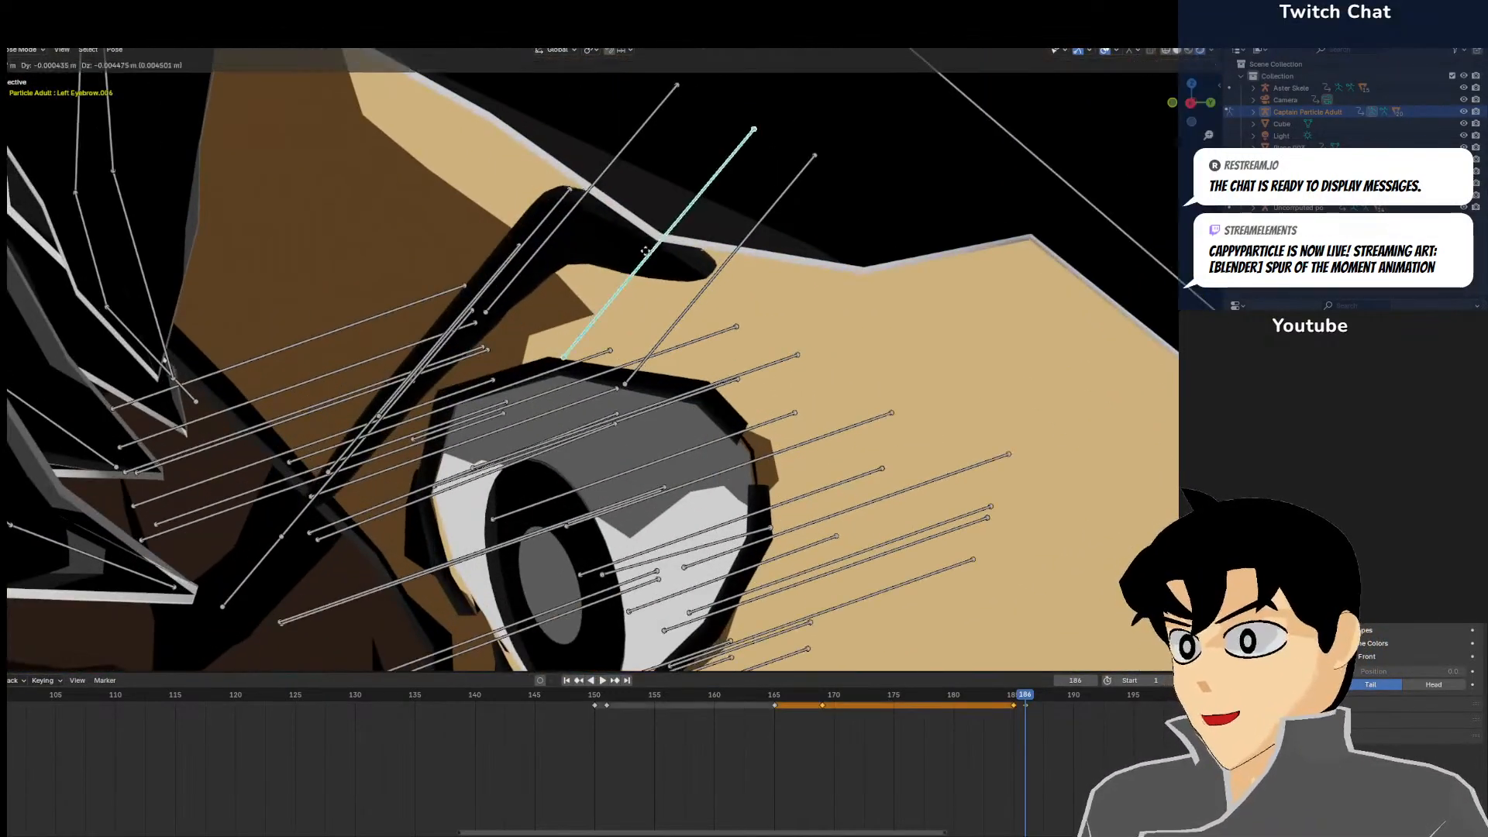
pyautogui.rightClick(671, 210)
pyautogui.moveTo(667, 243); pyautogui.dragTo(648, 220, button='middle')
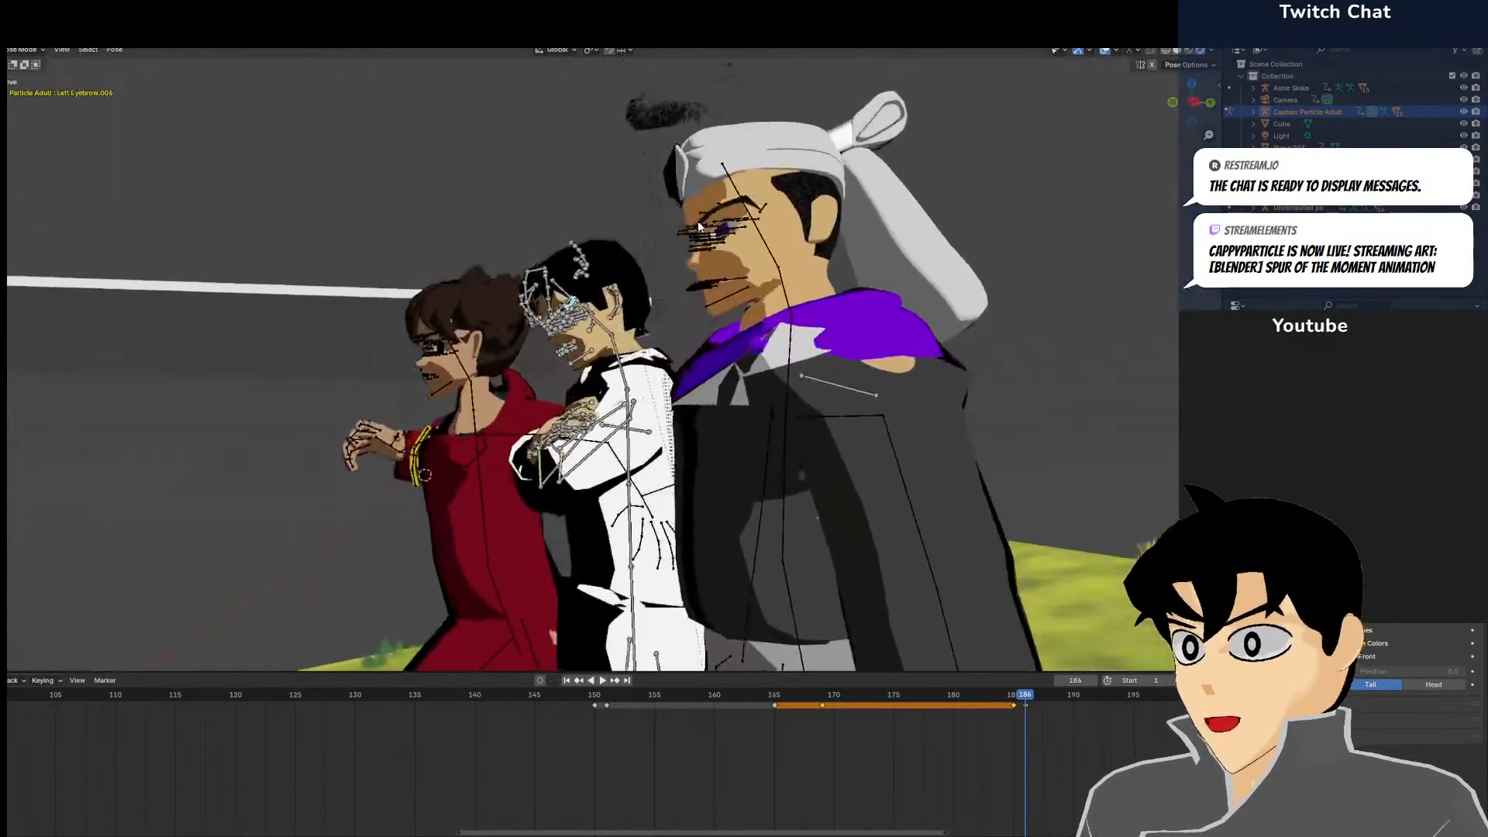
pyautogui.scroll(4, 647, 220)
pyautogui.press('KP_Decimal')
pyautogui.scroll(-2, 587, 252)
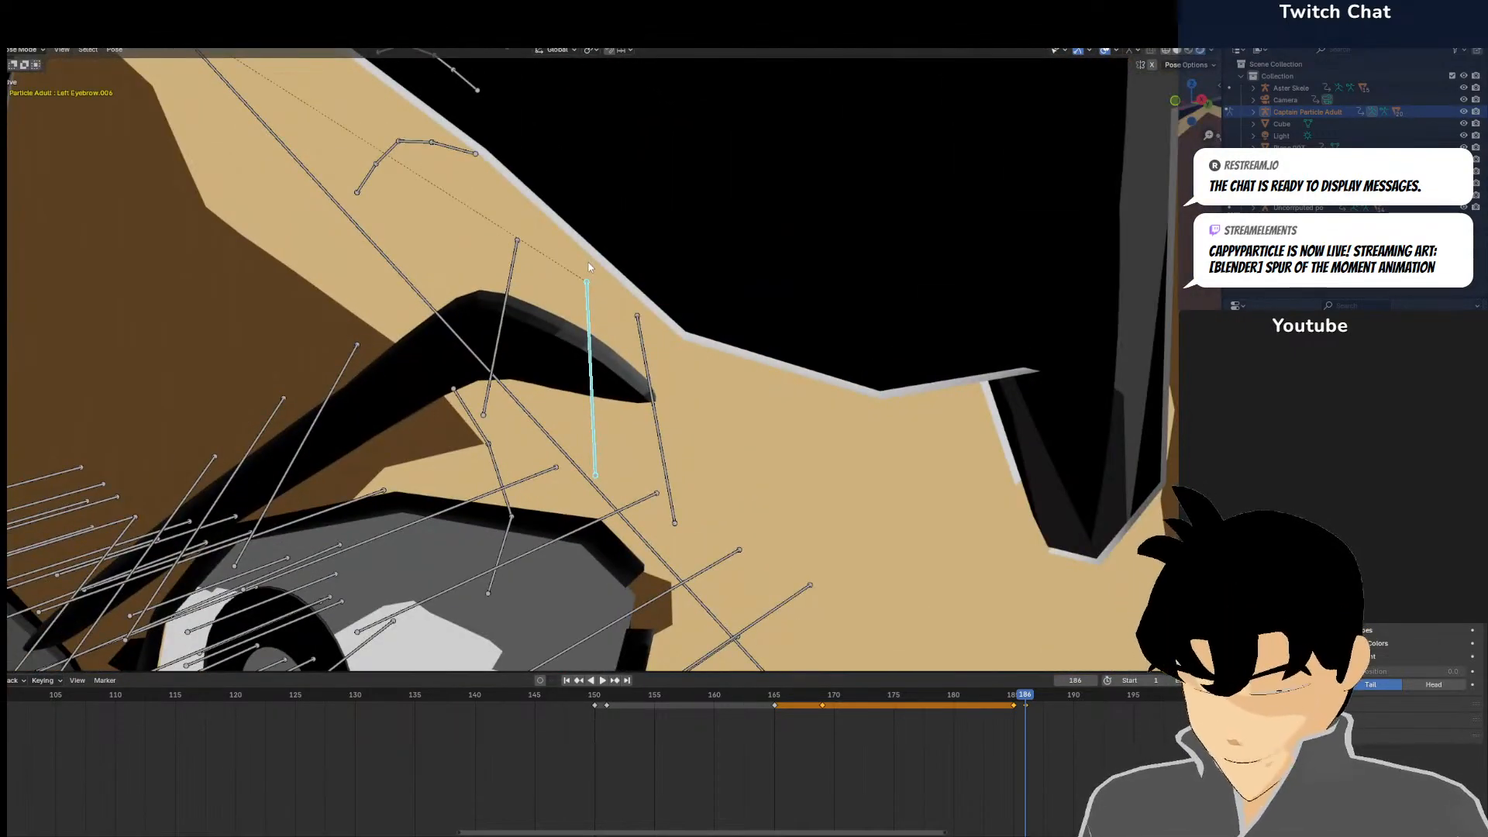
pyautogui.press('KP_0')
pyautogui.press('g')
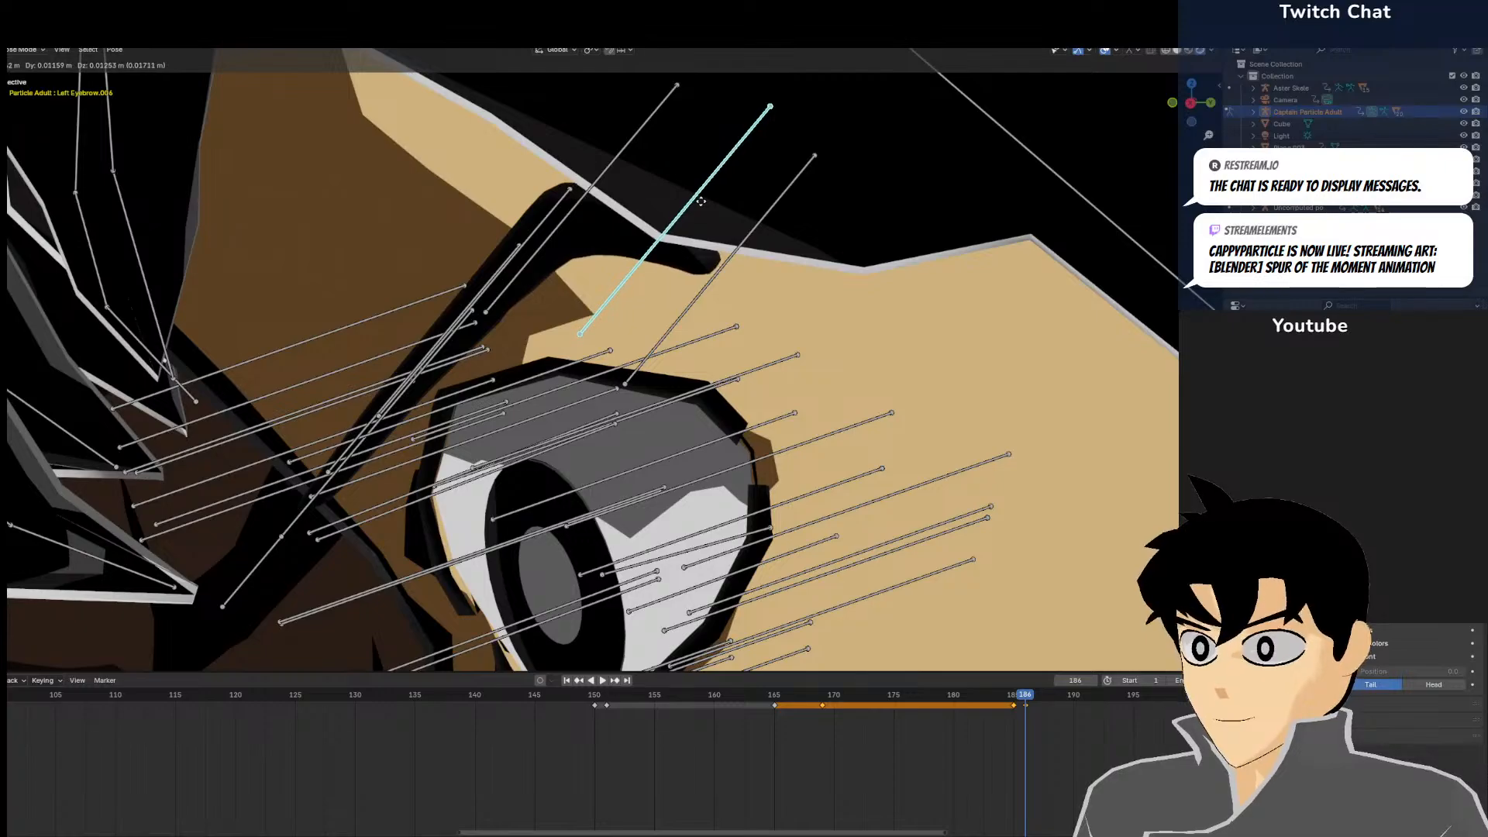
pyautogui.click(704, 198)
pyautogui.scroll(-3, 703, 200)
pyautogui.click(776, 377)
# Select the Left Eye bone and raise it by about 0.008 m
pyautogui.press('KP_0')
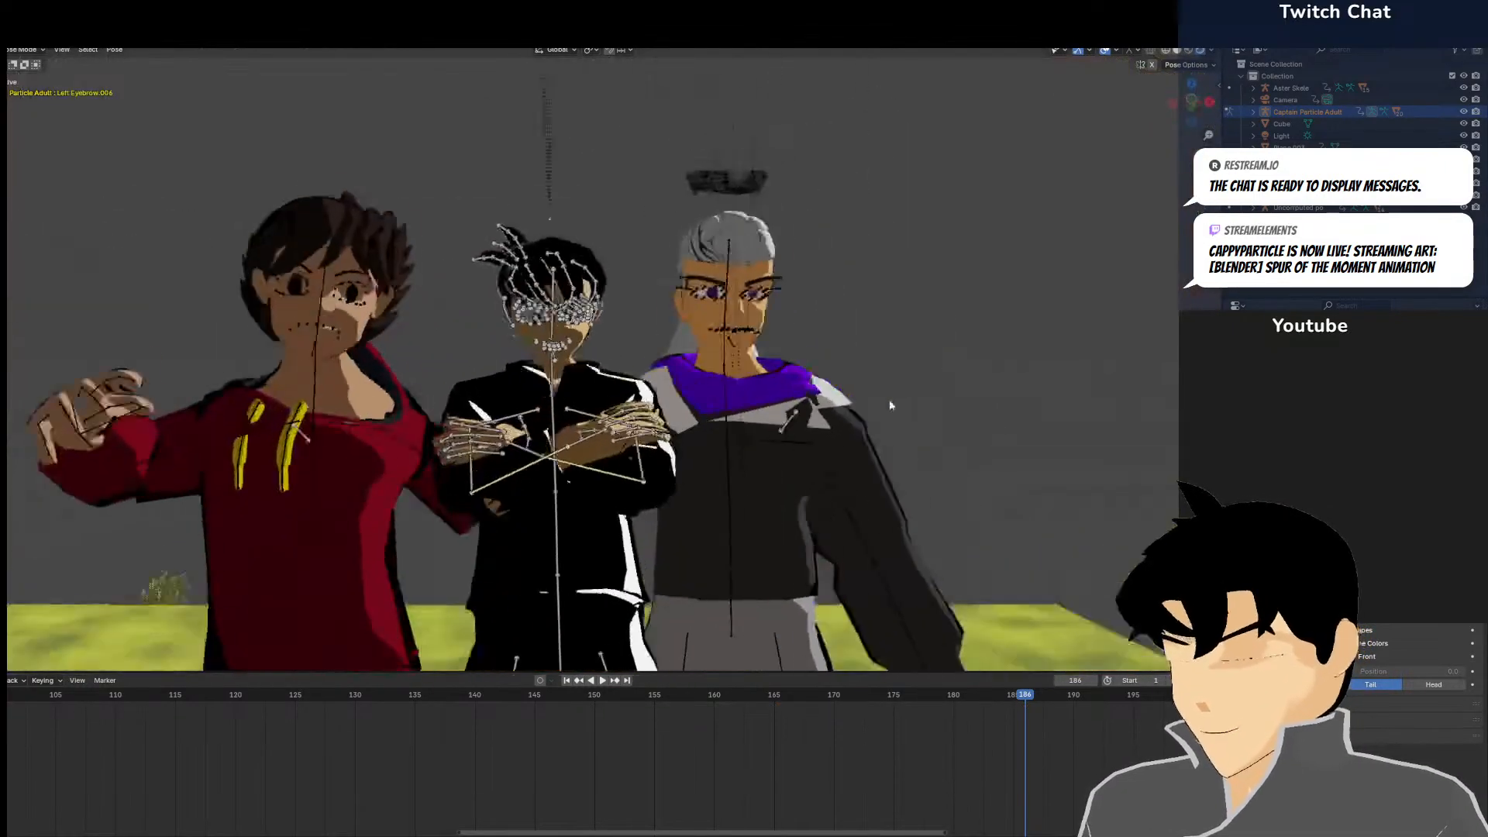
pyautogui.press('KP_0')
pyautogui.scroll(-12, 702, 444)
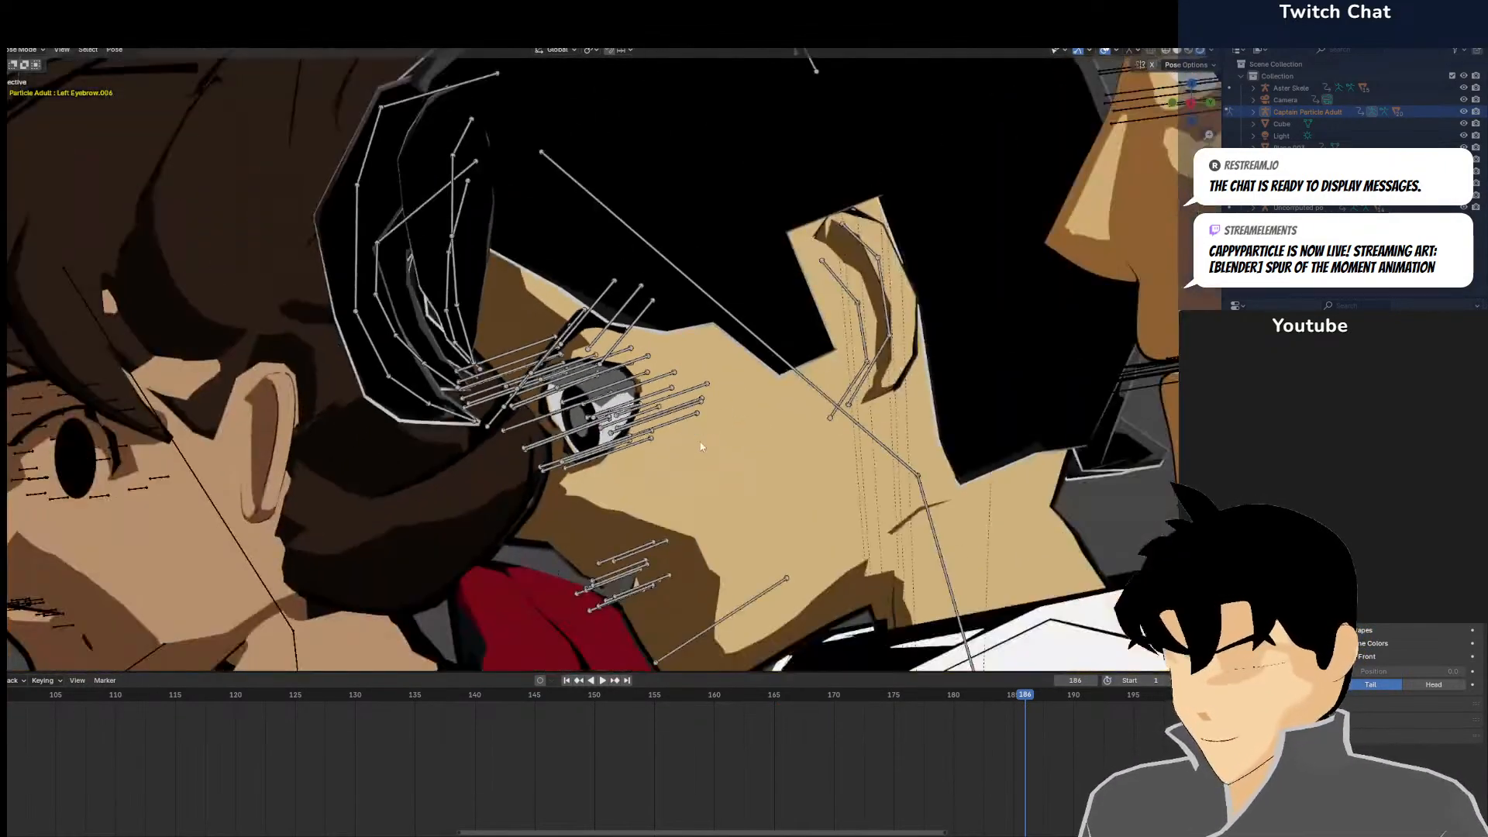
pyautogui.scroll(10, 701, 444)
pyautogui.click(681, 440)
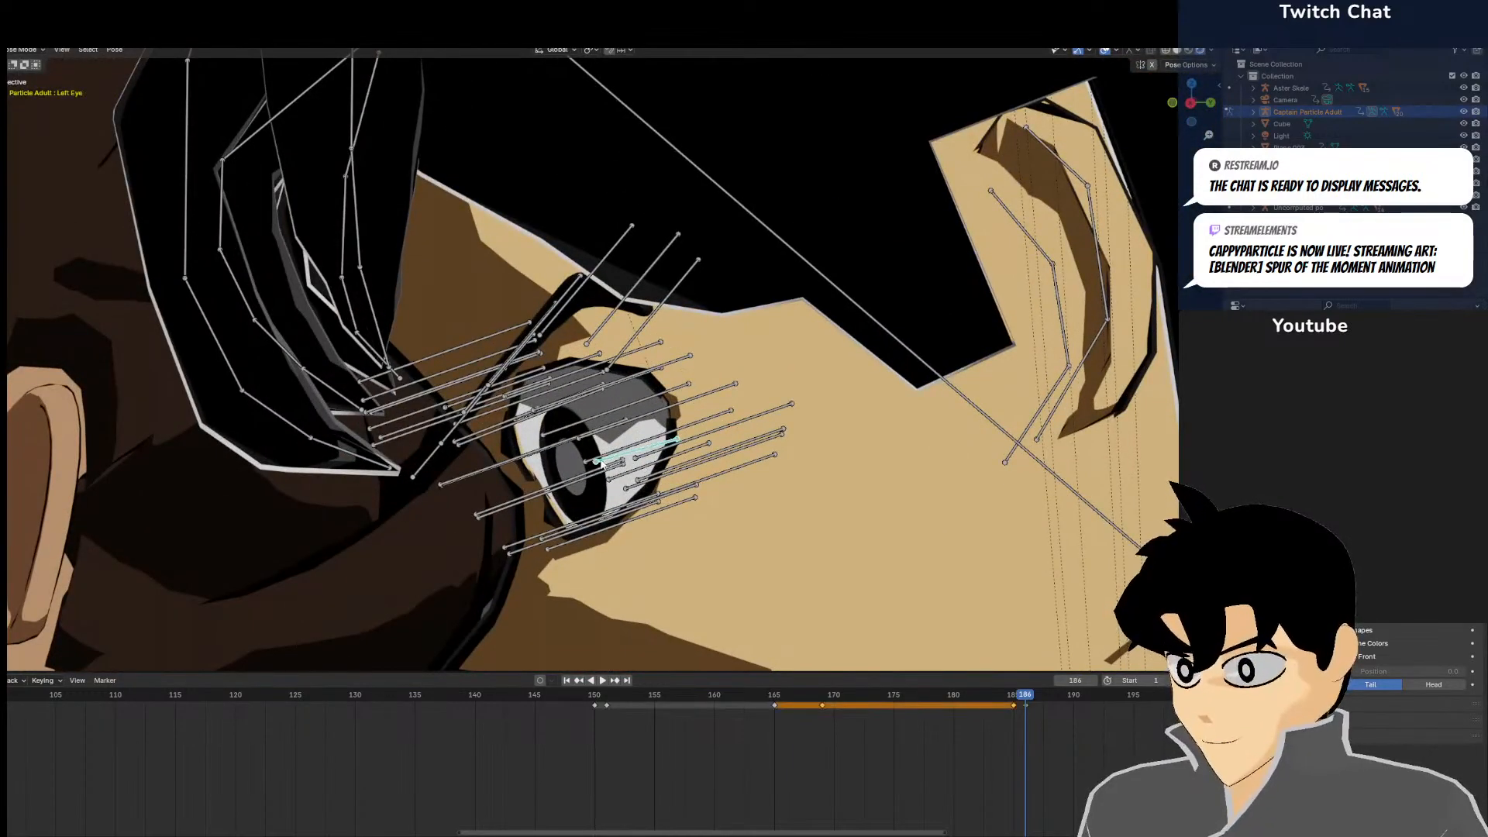
pyautogui.press('KP_0')
pyautogui.press('KP_0')
pyautogui.scroll(4, 565, 292)
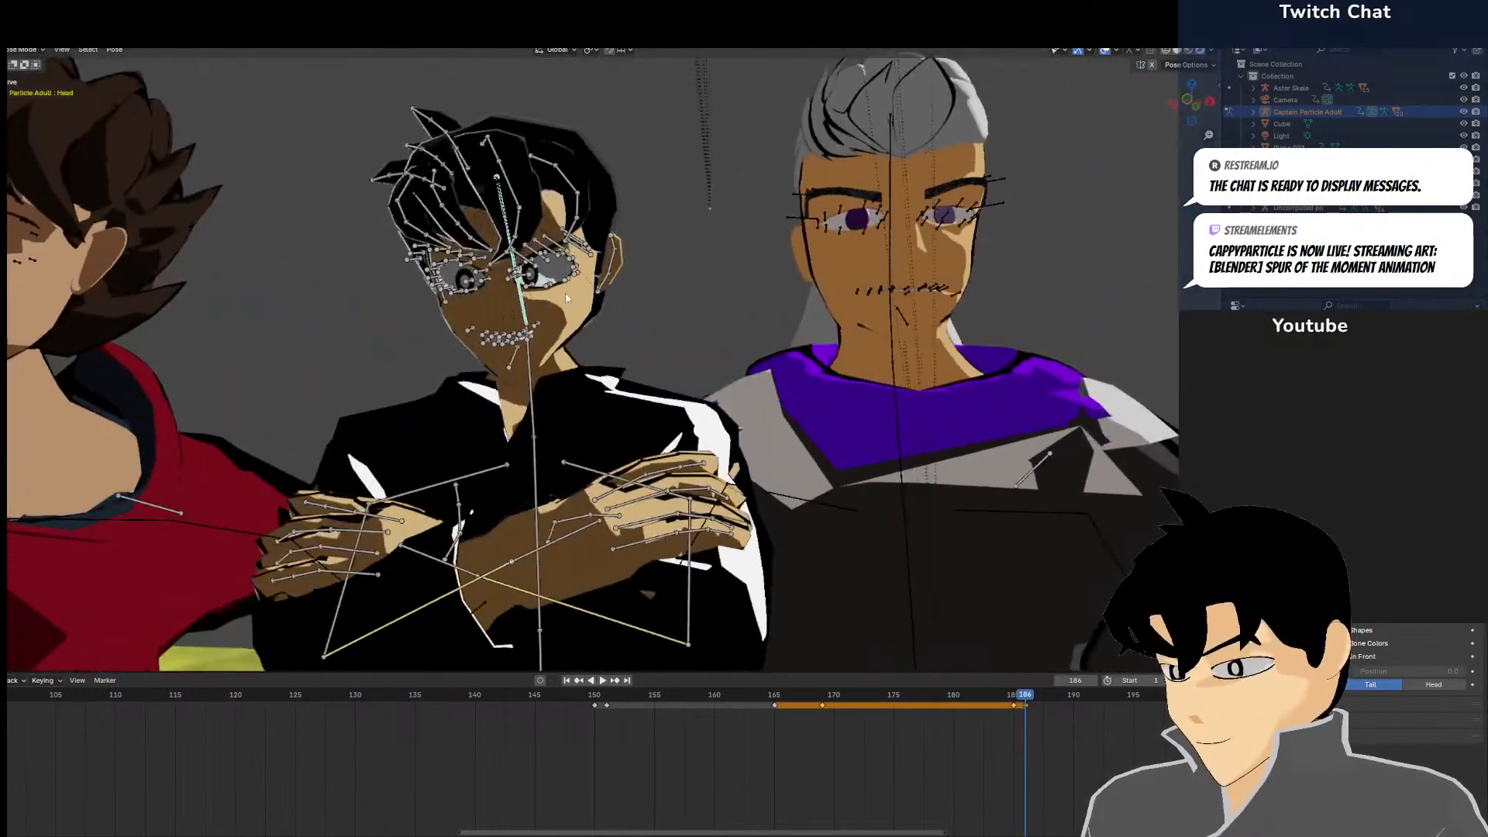
pyautogui.scroll(6, 452, 189)
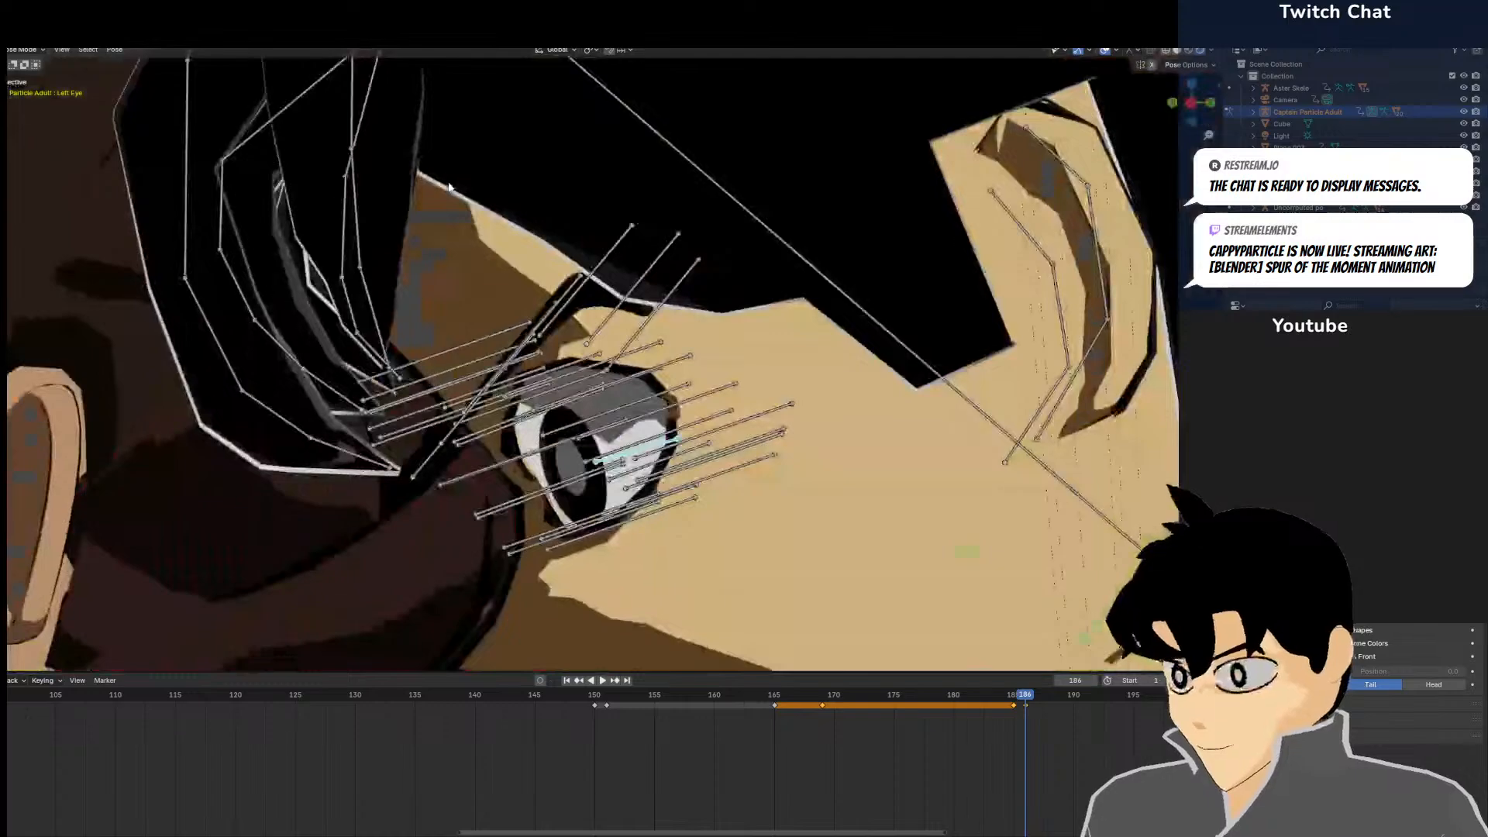
pyautogui.press('g')
pyautogui.click(476, 195)
pyautogui.scroll(-9, 583, 339)
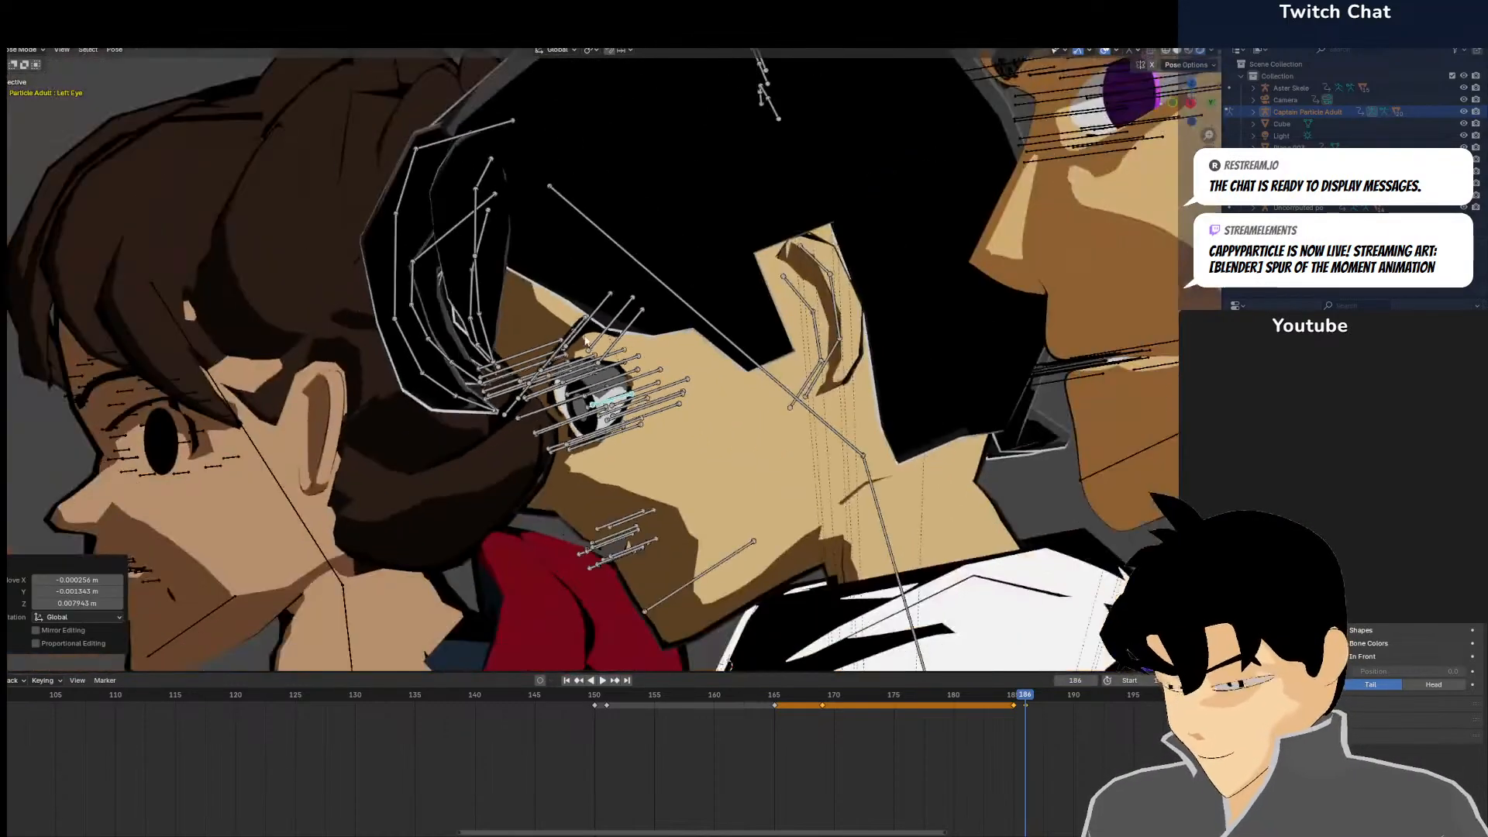
pyautogui.scroll(9, 638, 405)
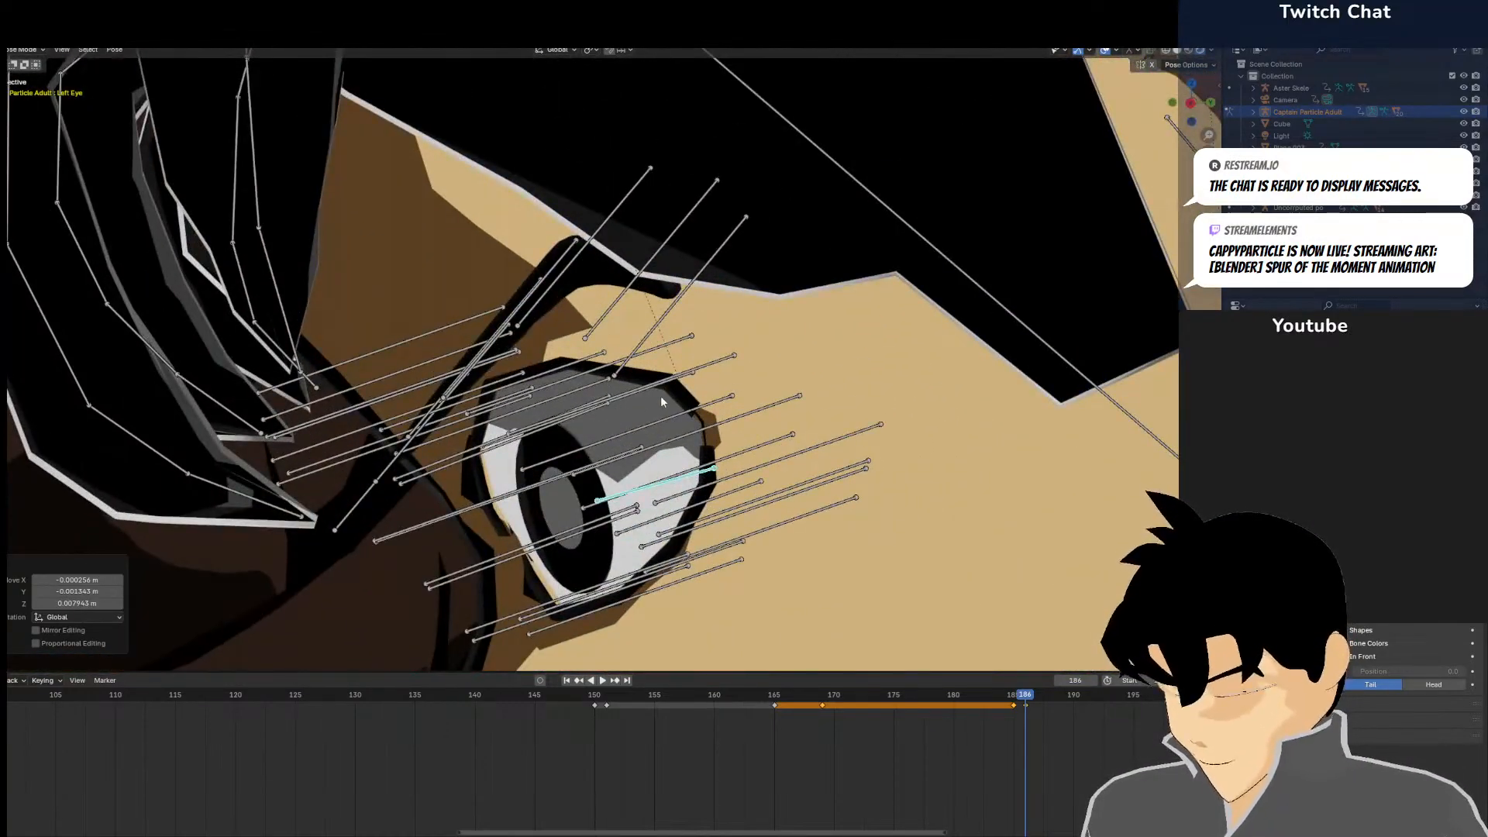
# Rotate the Left Eye bone by about -7.3° around Z and move it about 0.026 m along Y
pyautogui.press('r')
pyautogui.press('z')
pyautogui.click(666, 381)
pyautogui.press('g')
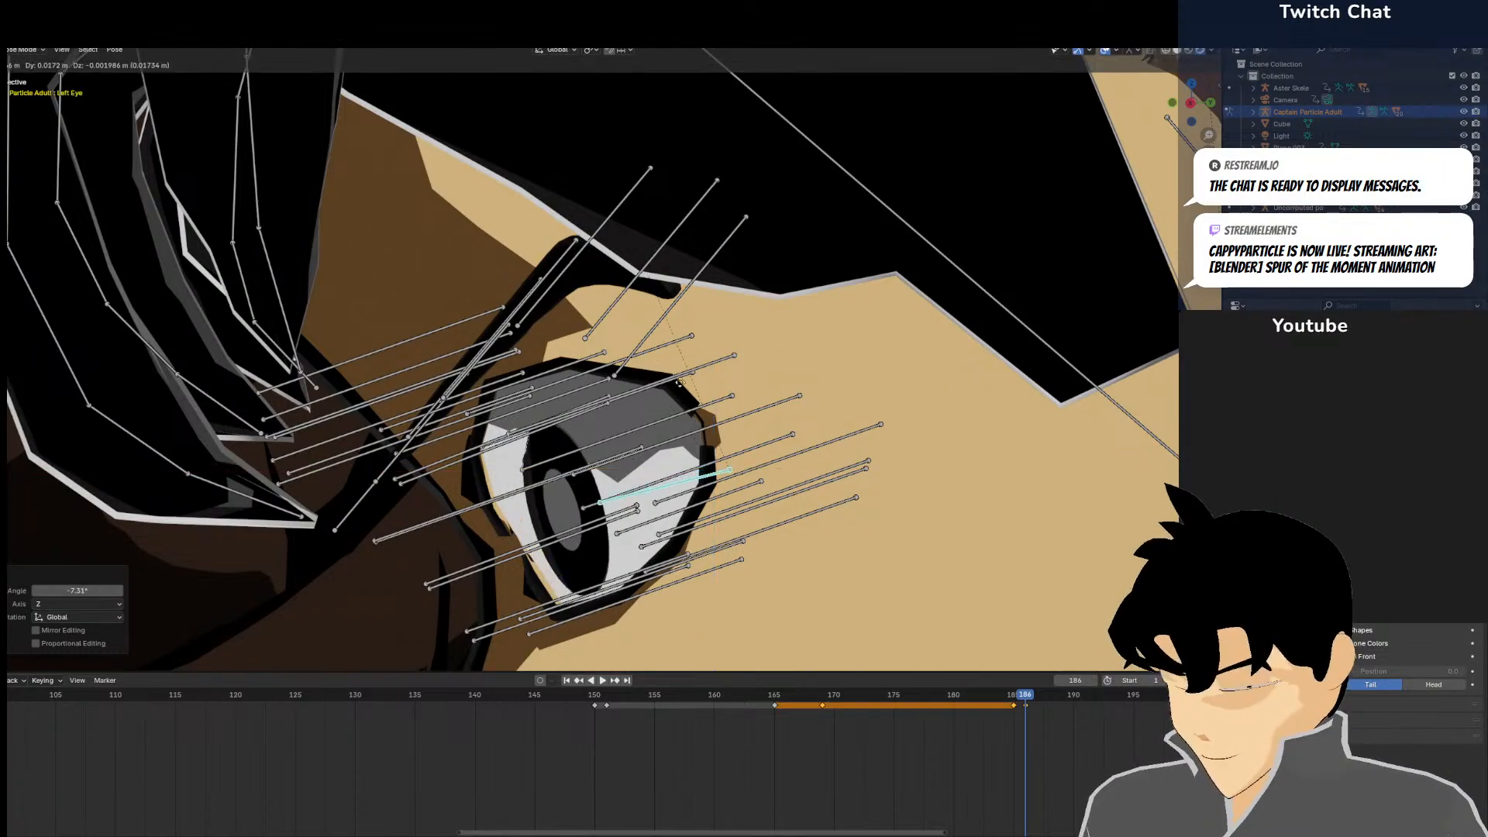
pyautogui.click(681, 384)
# Turn the Left Eye bone by about another -10.9° around the global Z axis
pyautogui.press('g')
pyautogui.press('z')
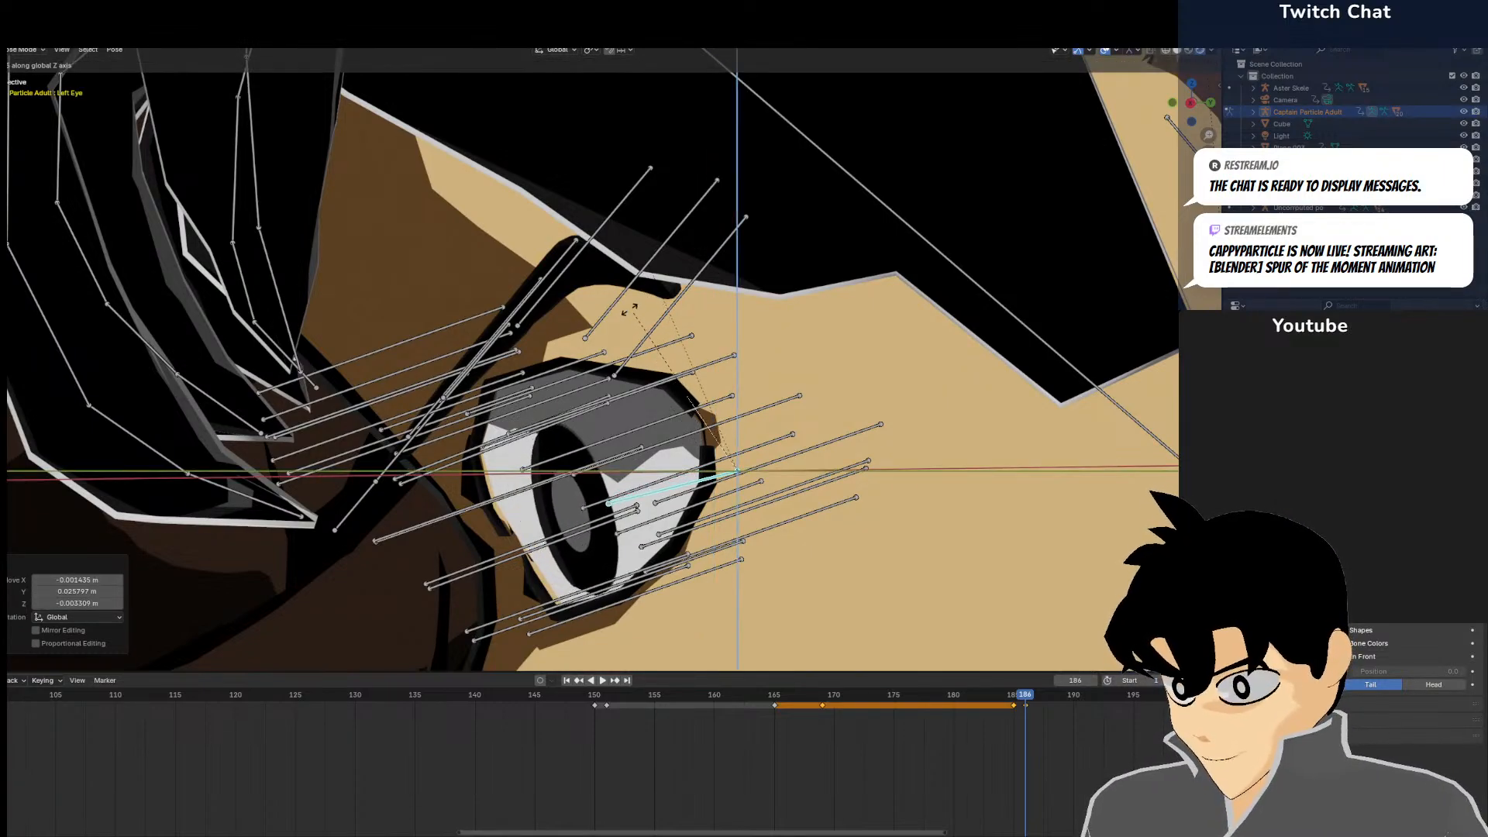
pyautogui.click(617, 348)
pyautogui.press('g')
pyautogui.rightClick(639, 355)
pyautogui.scroll(-12, 638, 355)
pyautogui.scroll(10, 639, 355)
pyautogui.scroll(-6, 621, 411)
pyautogui.moveTo(620, 411); pyautogui.dragTo(707, 400, button='middle')
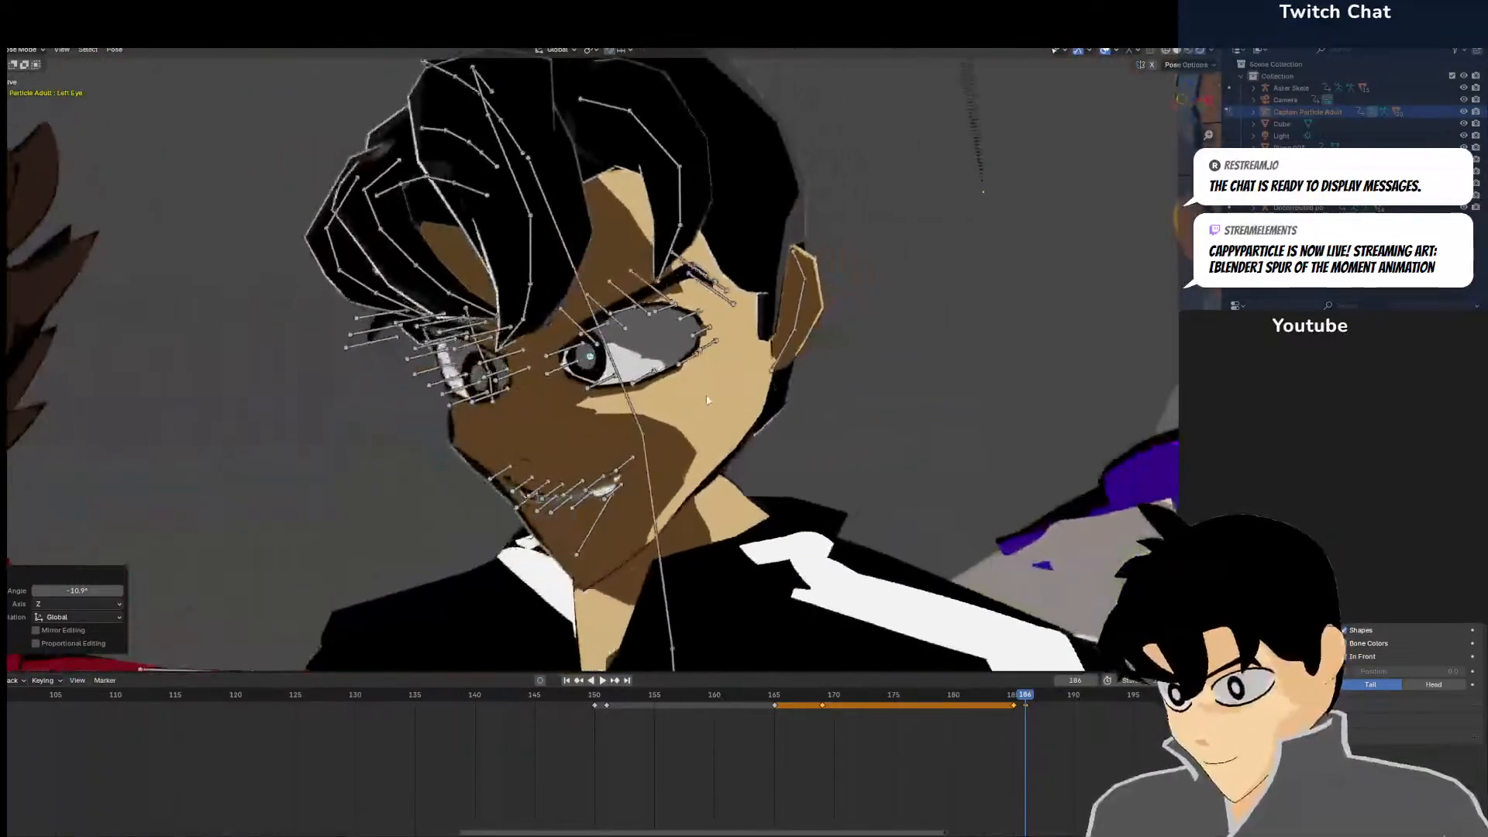
# Move the Left Eye bone by about 0.069 m in X, 0.038 m in Y and 0.008 m in Z
pyautogui.scroll(5, 707, 400)
pyautogui.press('g')
pyautogui.click(806, 384)
pyautogui.scroll(-10, 806, 383)
pyautogui.moveTo(821, 378); pyautogui.dragTo(760, 364, button='middle')
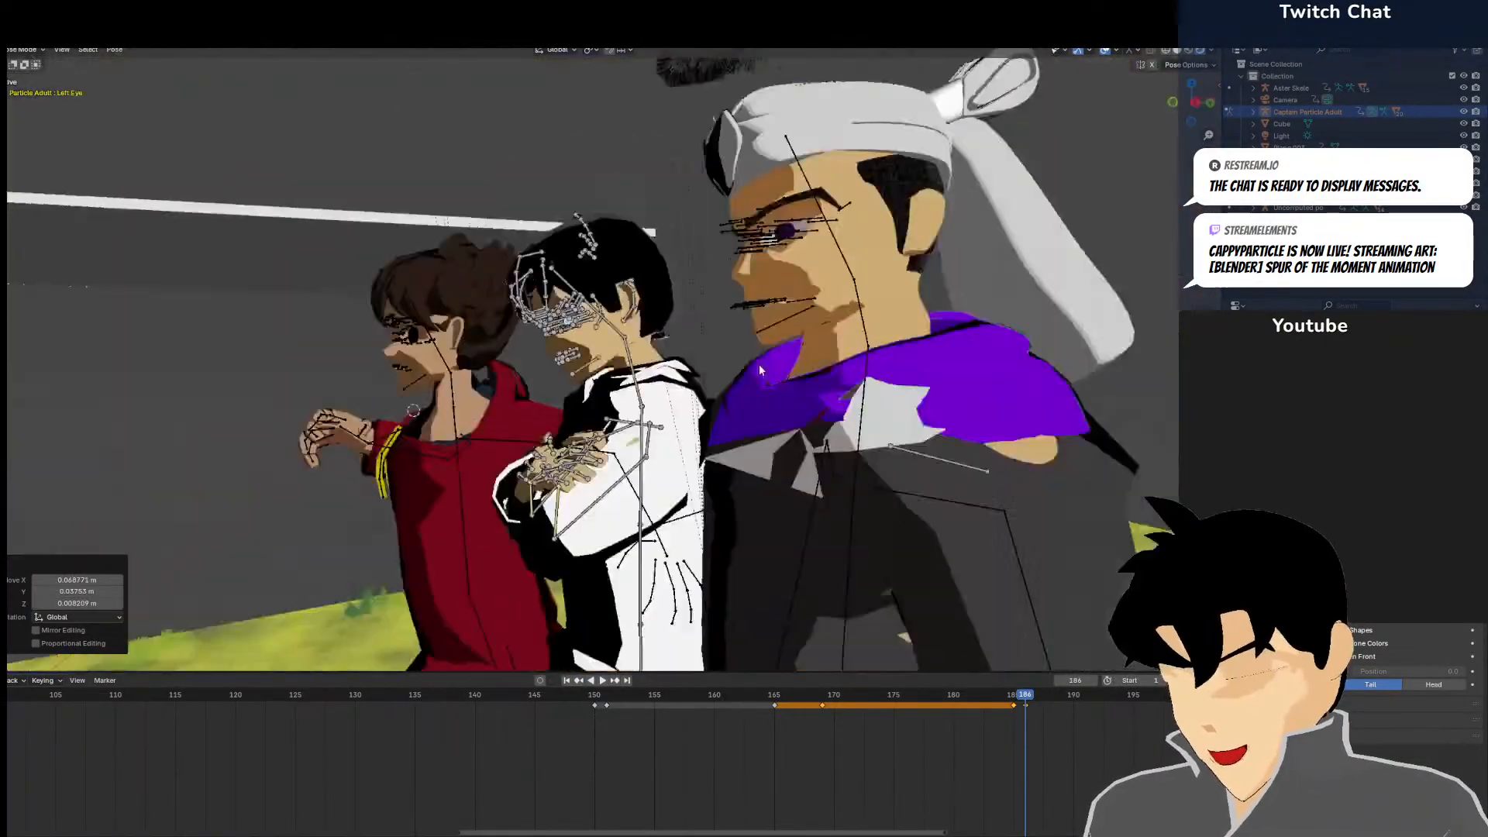
pyautogui.scroll(-4, 760, 364)
pyautogui.click(770, 395)
# Rotate the Left Eye bone by about -8.6° in the side view and move it forward and up
pyautogui.scroll(5, 660, 429)
pyautogui.click(744, 465)
pyautogui.press('r')
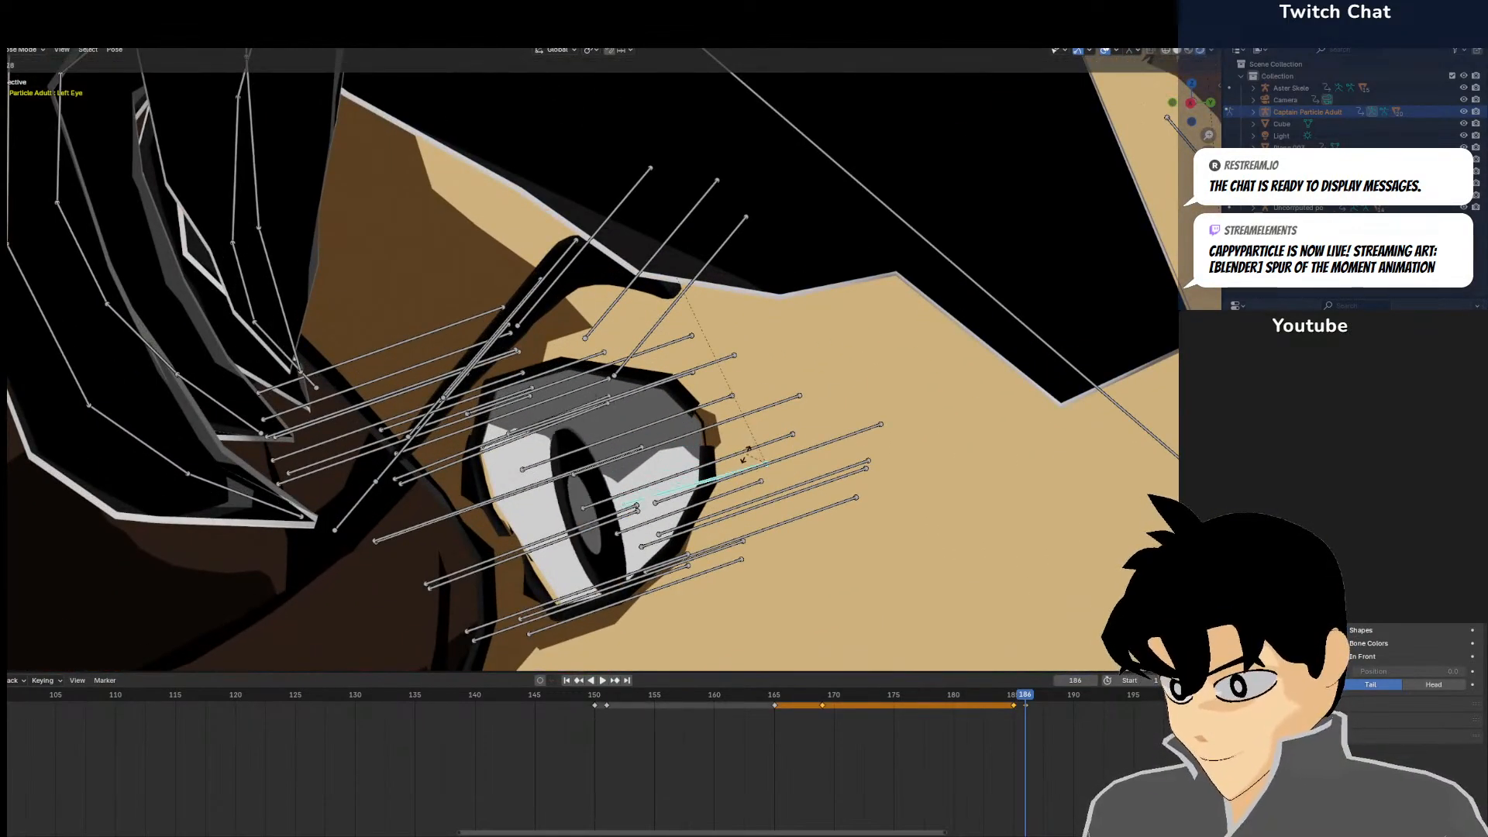
pyautogui.click(746, 455)
pyautogui.press('g')
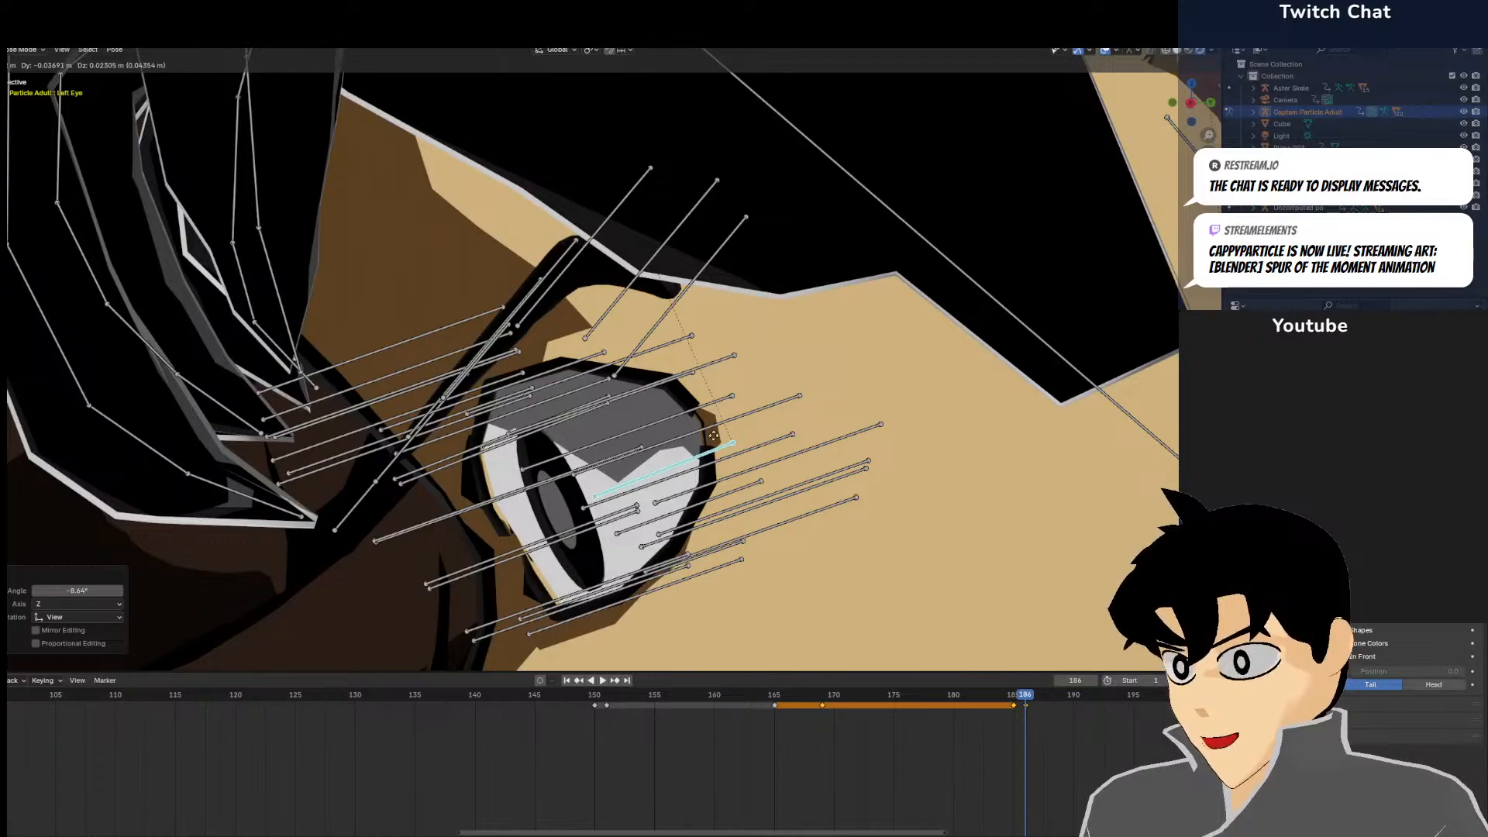
pyautogui.click(712, 435)
# Give the Left Eye bone a final small rotation and position adjustment from the side
pyautogui.press('r')
pyautogui.click(769, 407)
pyautogui.press('g')
pyautogui.click(768, 408)
# Deselect the face bones and save the project file again
pyautogui.click(742, 471)
pyautogui.scroll(-6, 698, 494)
pyautogui.click(698, 494)
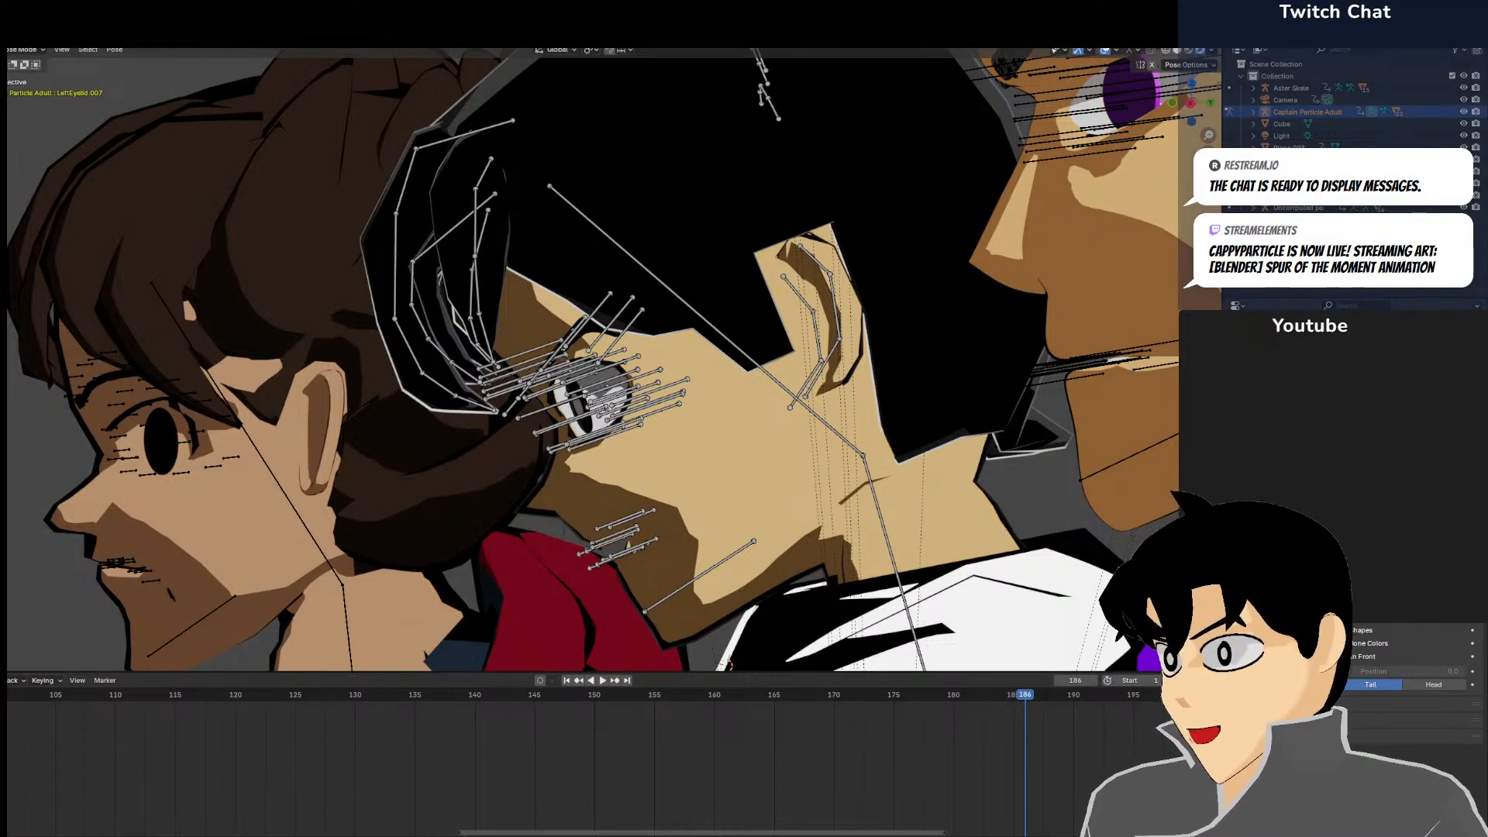
pyautogui.click(2, 33)
pyautogui.click(16, 111)
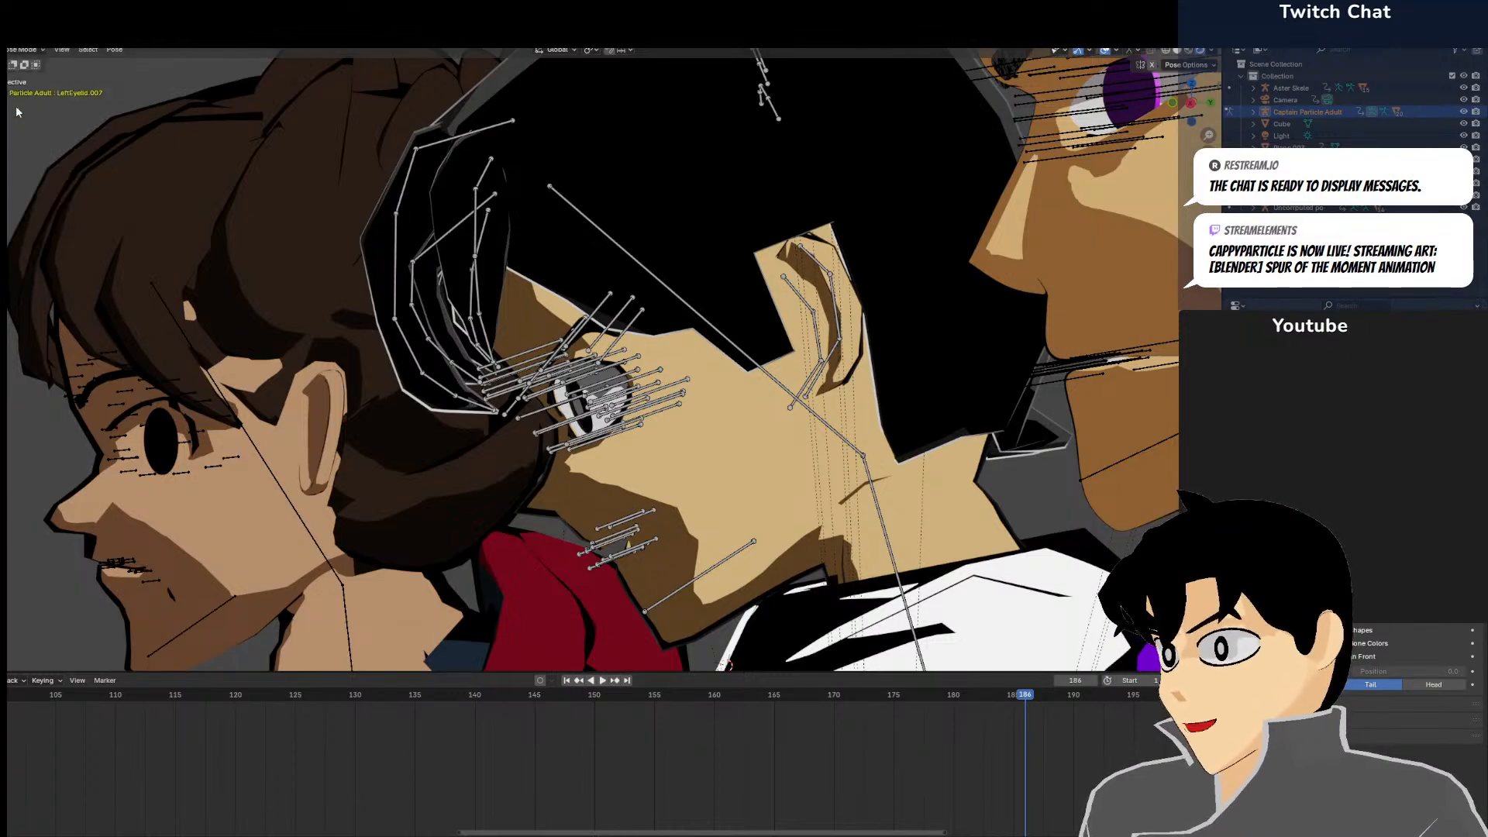
pyautogui.scroll(-5, 485, 267)
pyautogui.scroll(2, 579, 310)
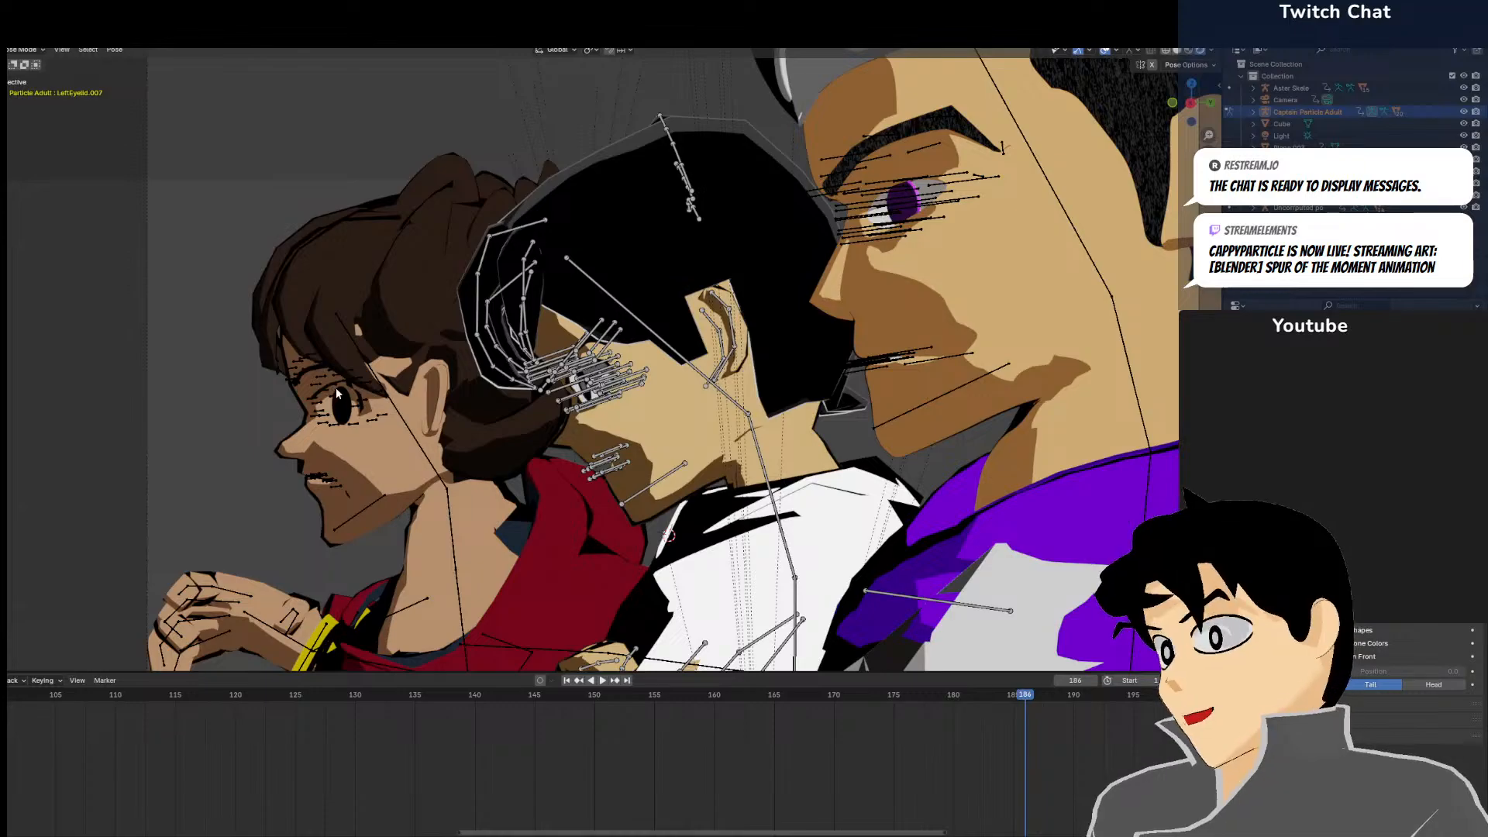
pyautogui.scroll(5, 335, 388)
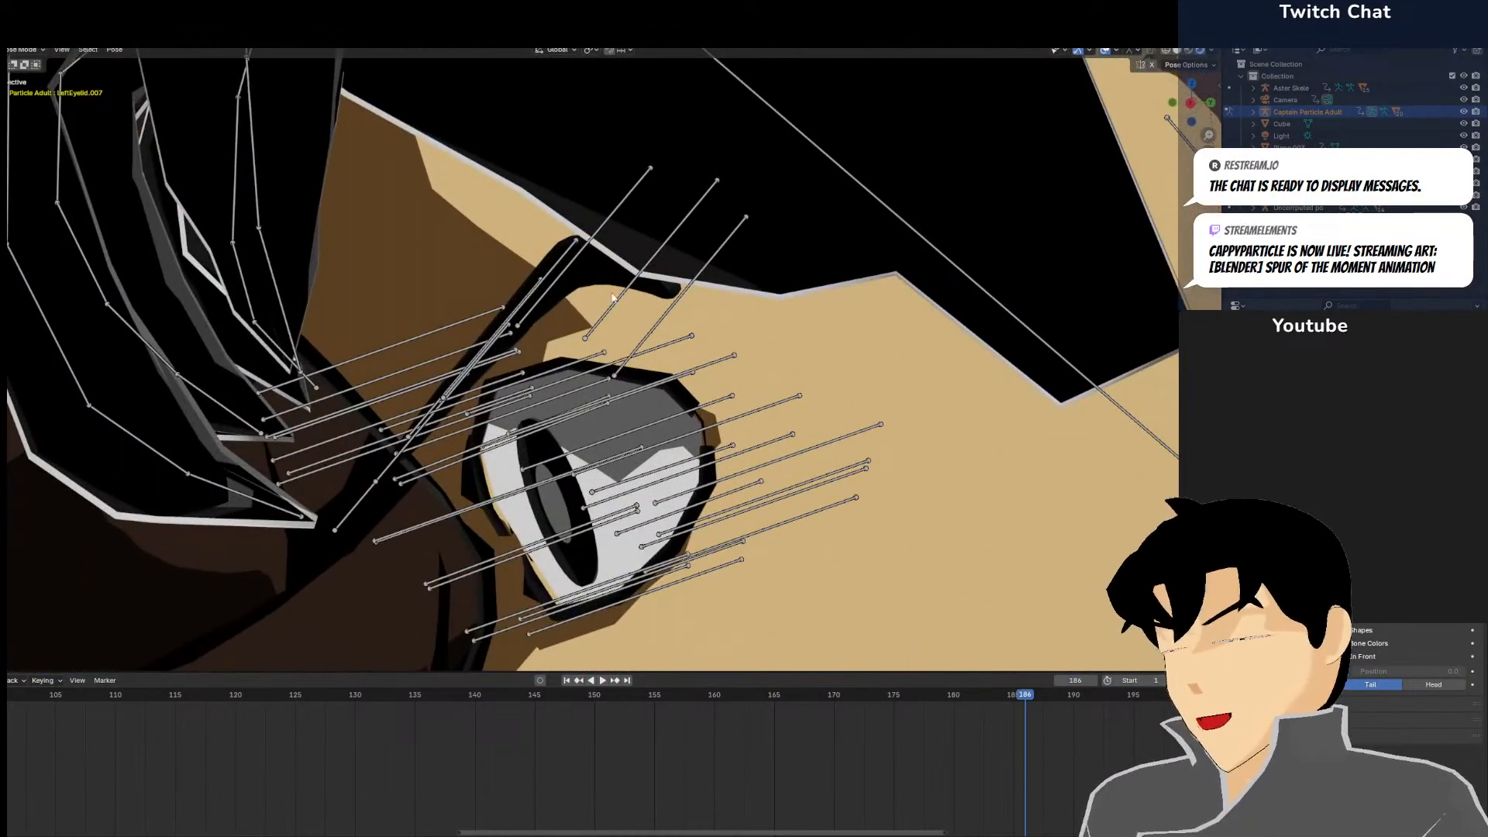
# Select the middle character's three top hair flick bones and rotate them in the top view
pyautogui.scroll(-3, 615, 294)
pyautogui.keyDown('shift'); pyautogui.moveTo(373, 250); pyautogui.dragTo(637, 370, button='middle'); pyautogui.keyUp('shift')
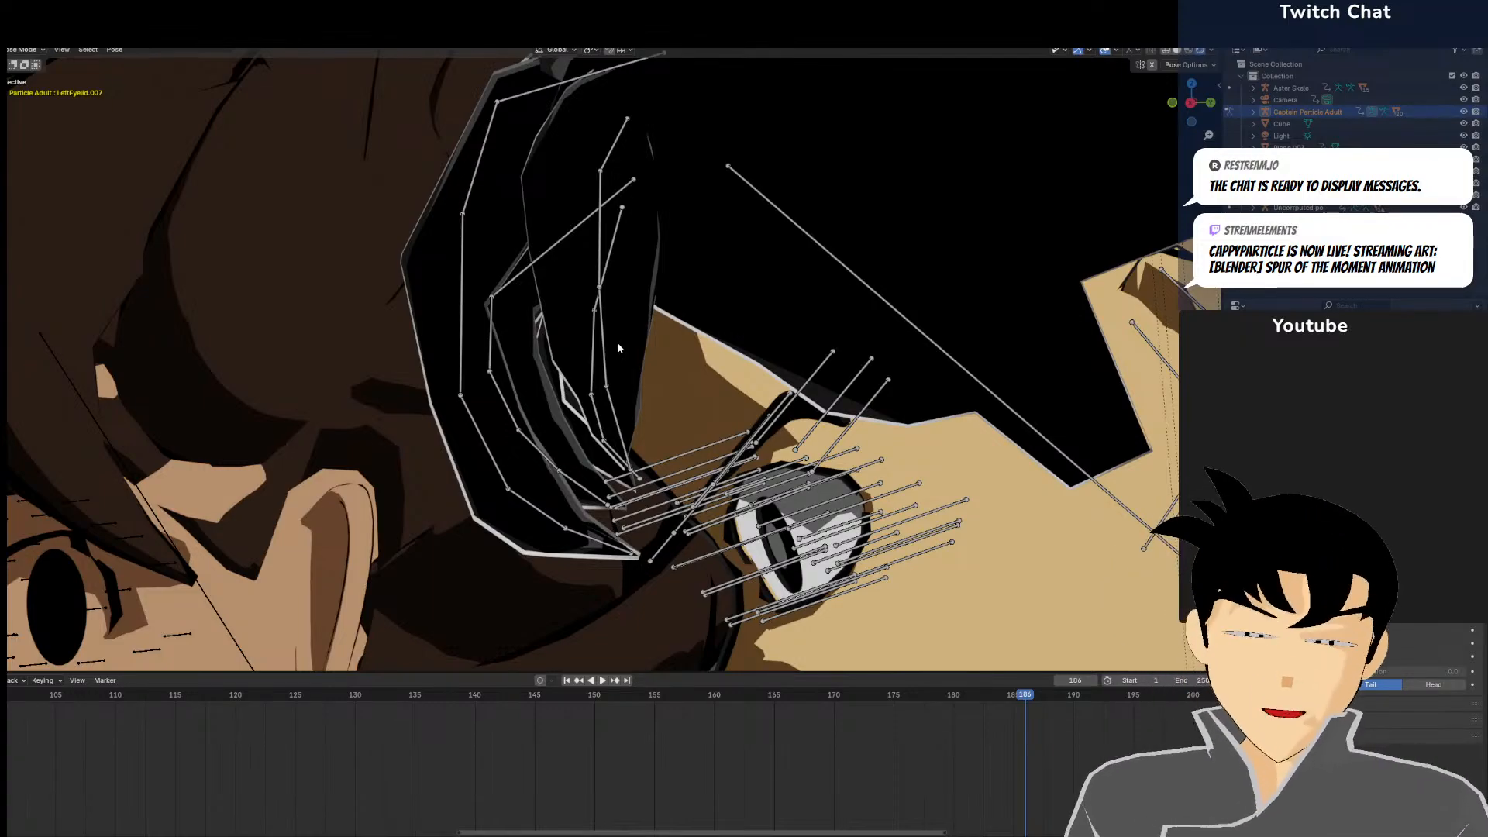
pyautogui.scroll(-4, 530, 137)
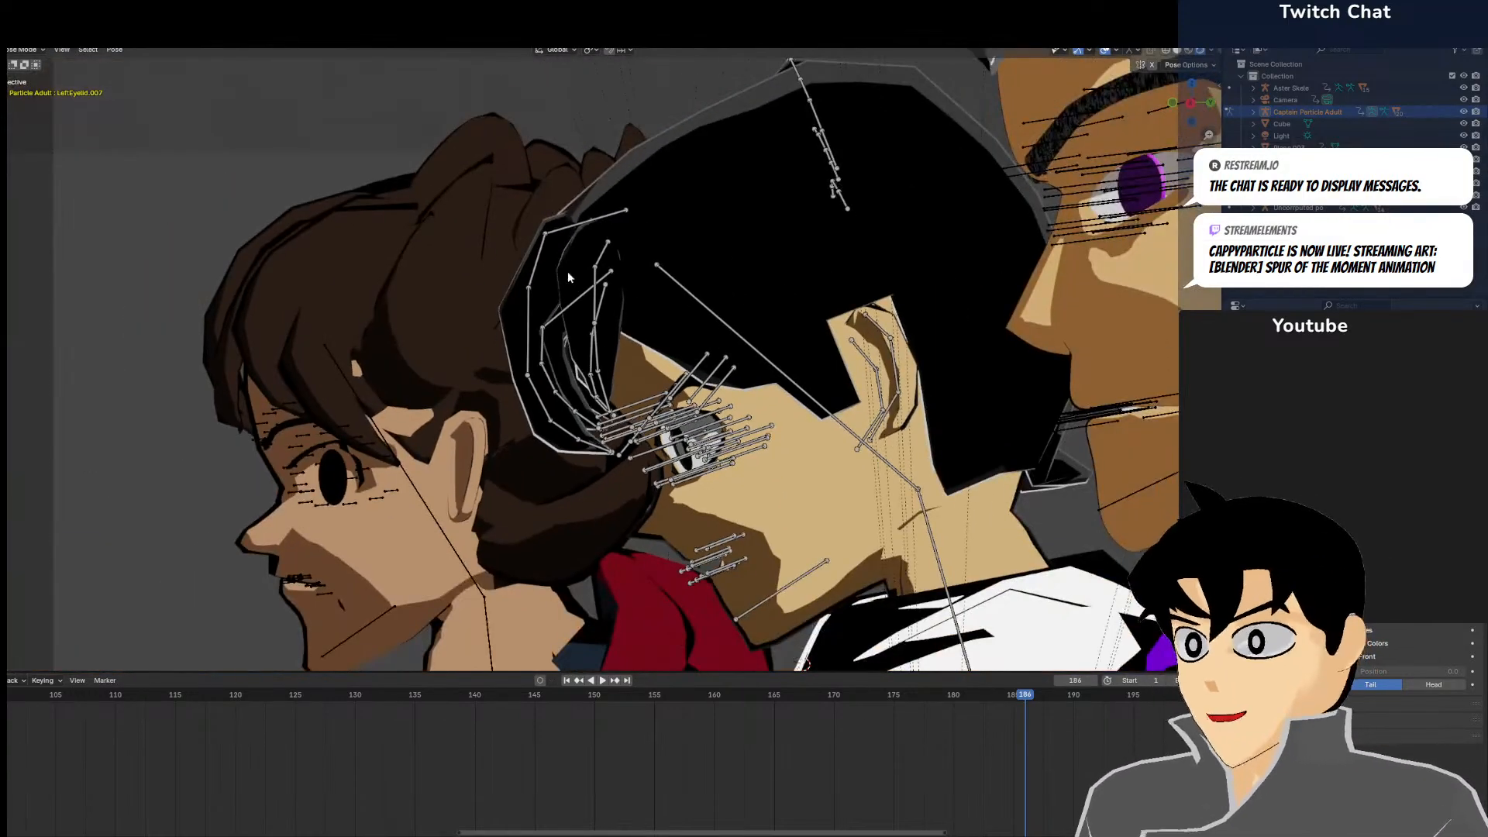
pyautogui.scroll(-6, 773, 186)
pyautogui.moveTo(774, 182); pyautogui.dragTo(778, 228, button='middle')
pyautogui.scroll(6, 582, 263)
pyautogui.click(597, 246)
pyautogui.moveTo(597, 246); pyautogui.dragTo(564, 226, button='middle')
pyautogui.click(564, 226)
pyautogui.press('KP_7')
pyautogui.press('r')
pyautogui.click(777, 457)
# Rotate the three hair flick bones by about 49.7° in the side view and move them about 0.18 m in Y and 0.33 m in Z
pyautogui.press('KP_5')
pyautogui.press('KP_3')
pyautogui.press('r')
pyautogui.click(945, 316)
pyautogui.keyDown('shift'); pyautogui.moveTo(922, 291); pyautogui.dragTo(828, 473, button='middle'); pyautogui.keyUp('shift')
pyautogui.press('g')
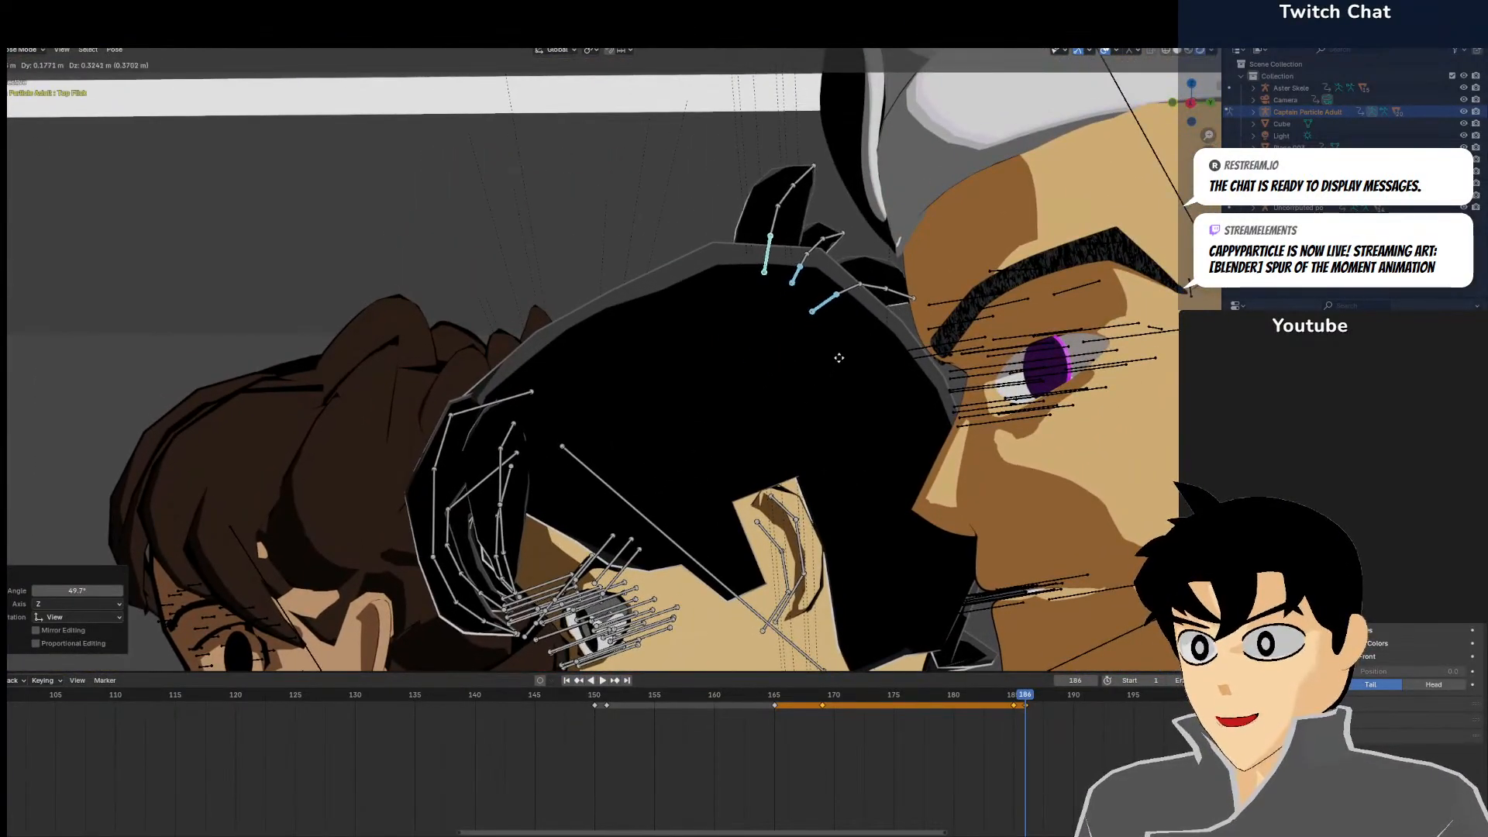
pyautogui.click(842, 356)
# Rotate the hair flick bones by about 15.5° in the top view, adjust their rotation from the side, and deselect them
pyautogui.press('KP_7')
pyautogui.press('r')
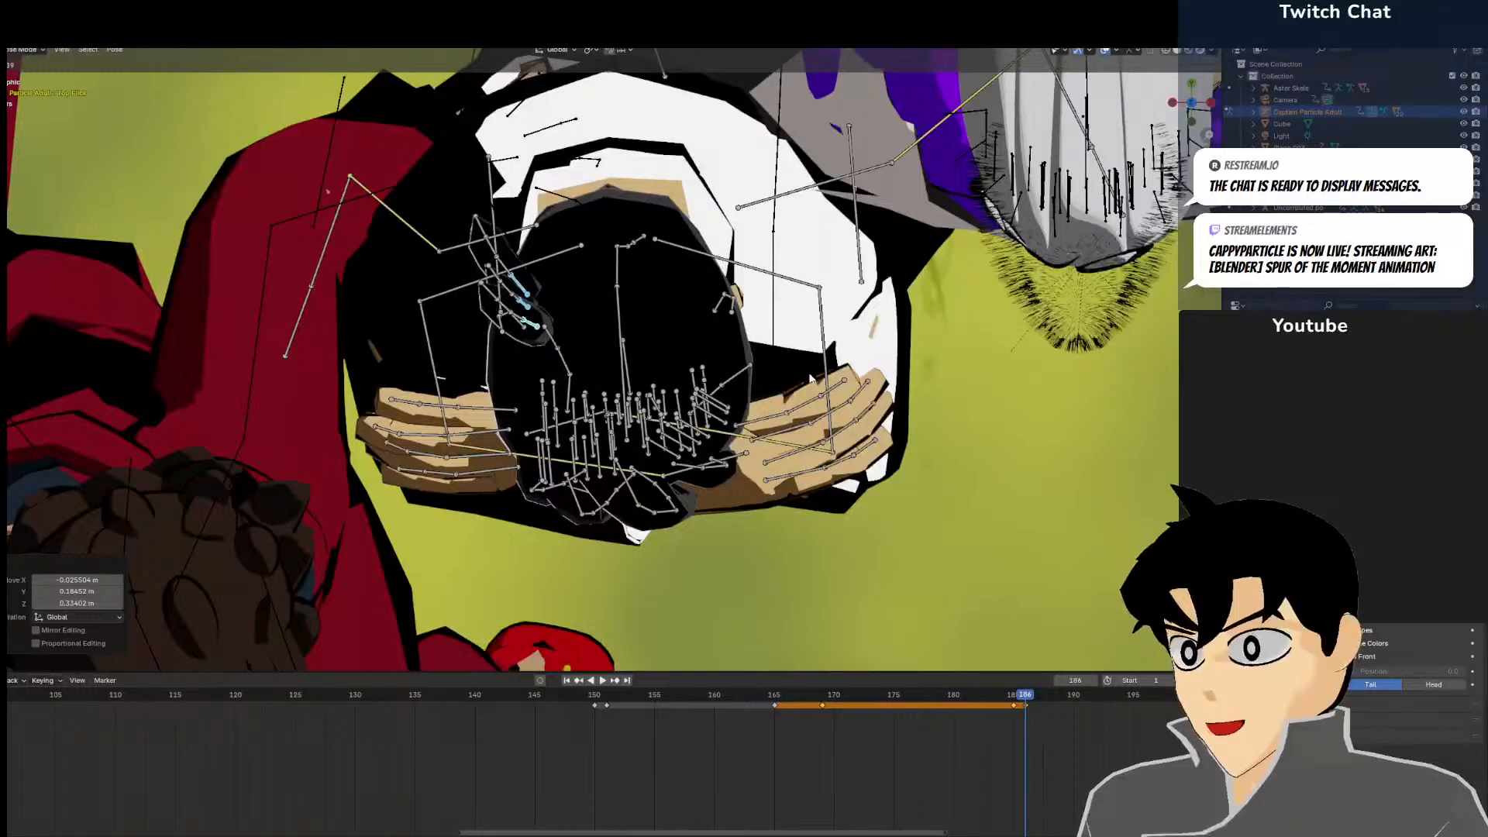
pyautogui.click(802, 360)
pyautogui.press('KP_3')
pyautogui.scroll(-2, 816, 361)
pyautogui.scroll(4, 807, 371)
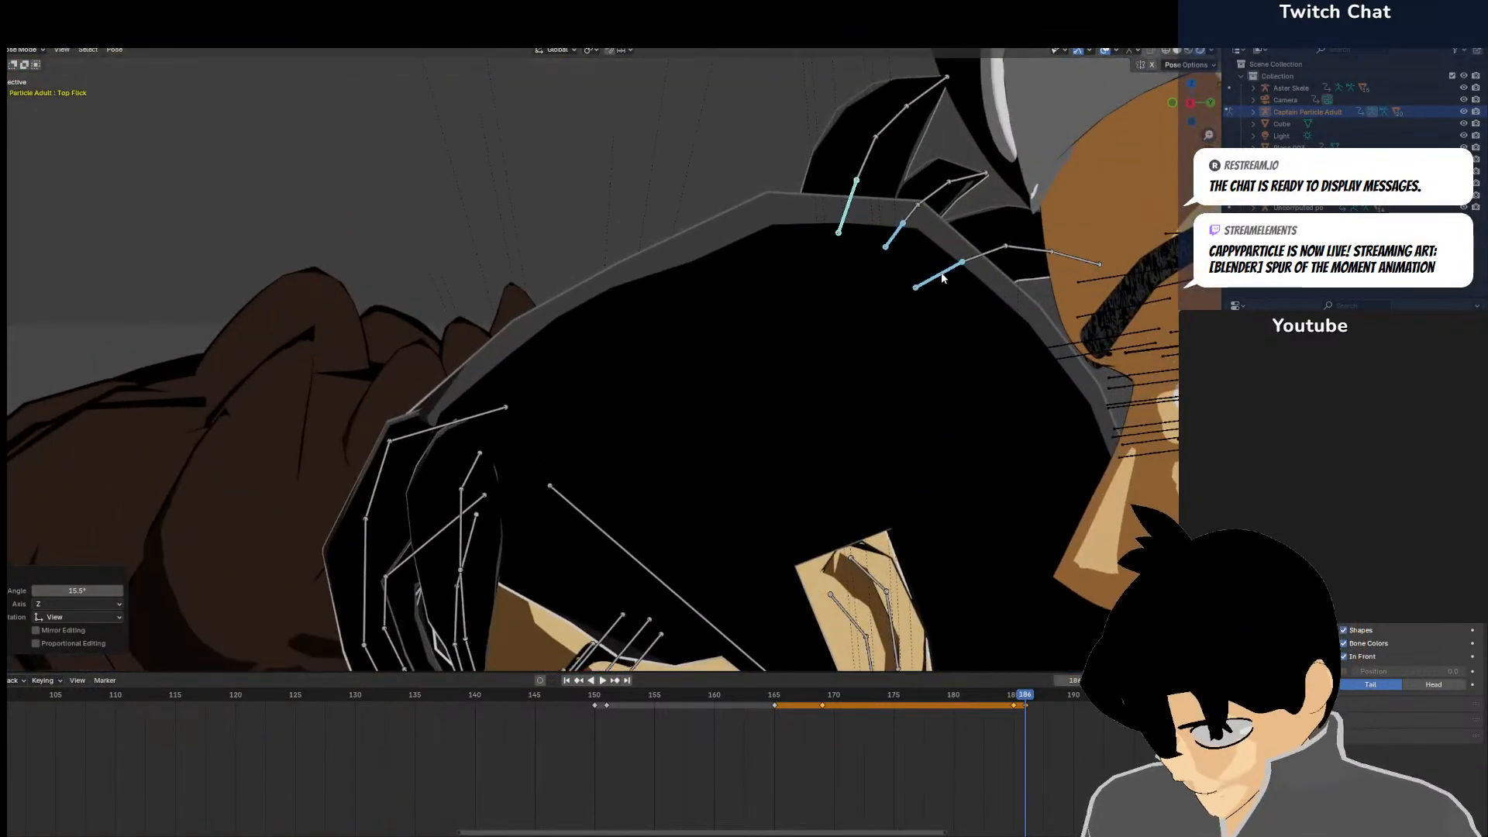
pyautogui.press('r')
pyautogui.click(934, 250)
pyautogui.click(755, 437)
pyautogui.scroll(-5, 764, 427)
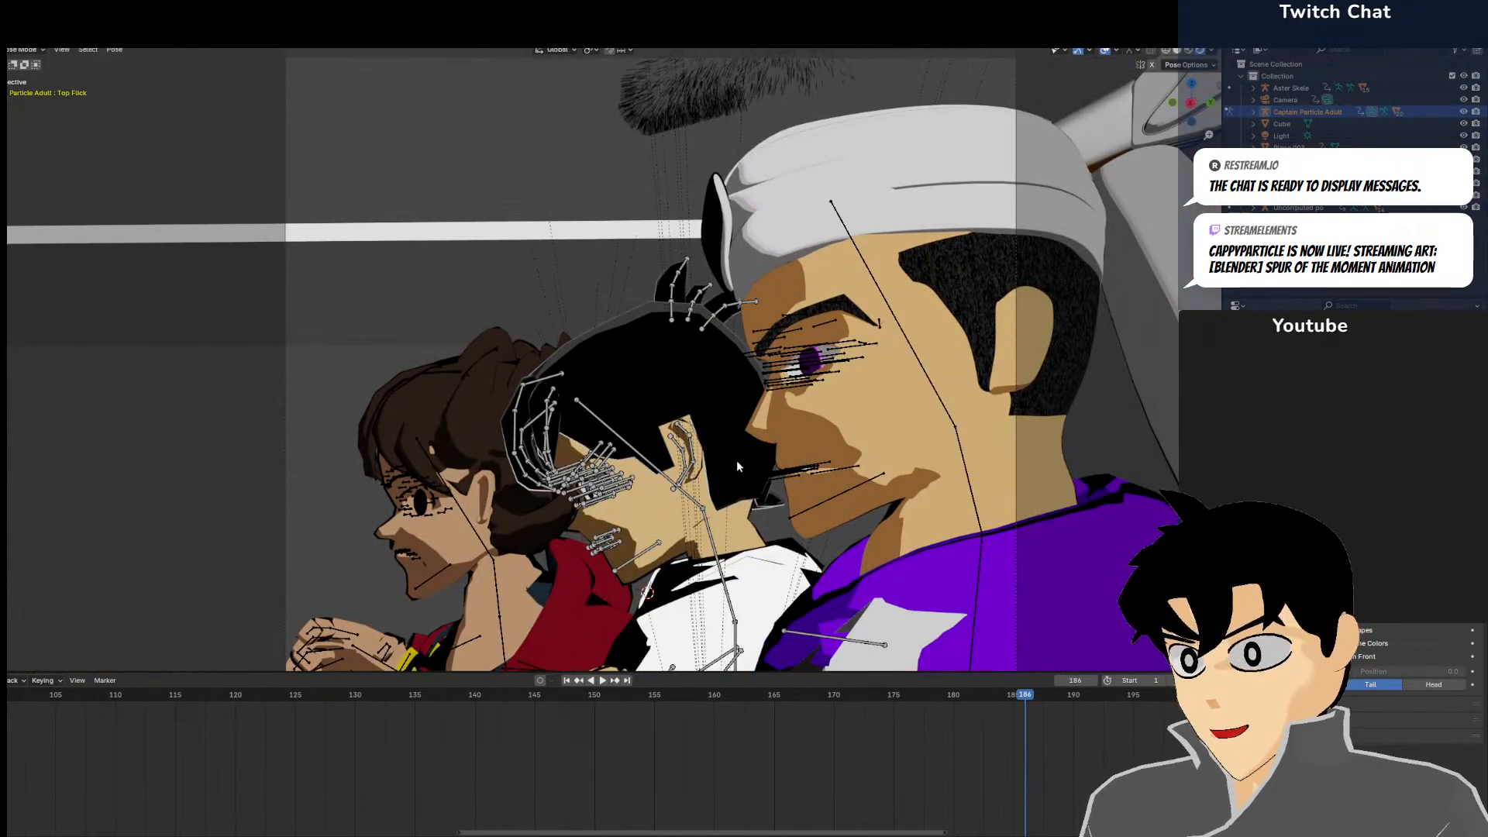
# Reposition two hair flick bones individually, shifting the bottom flick about 0.017 m in Y and -0.037 m in Z
pyautogui.scroll(5, 667, 369)
pyautogui.click(681, 360)
pyautogui.press('g')
pyautogui.click(658, 361)
pyautogui.click(773, 392)
pyautogui.press('g')
pyautogui.click(777, 403)
pyautogui.scroll(-3, 786, 444)
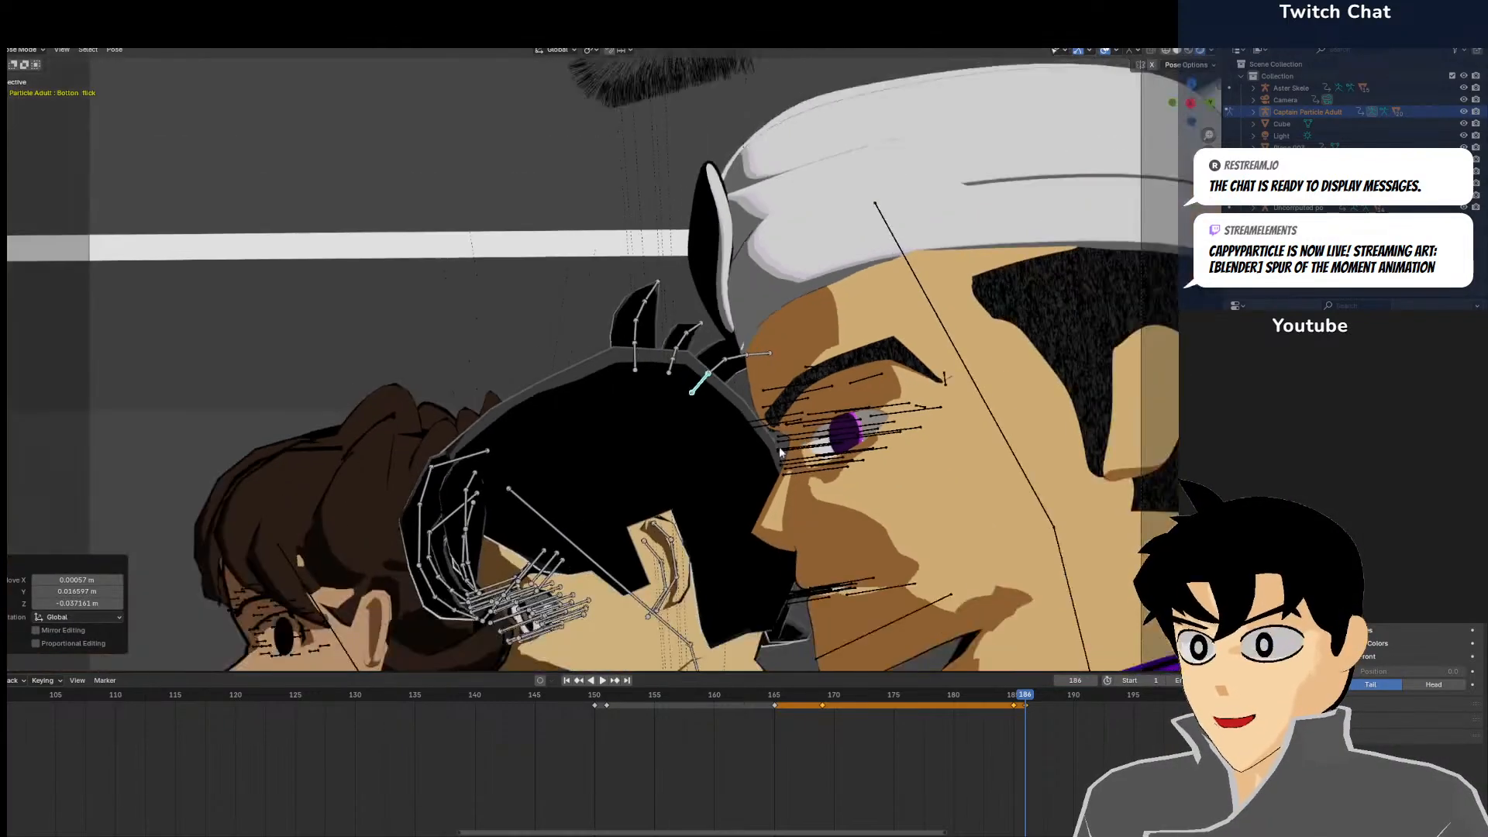
pyautogui.click(785, 444)
# Select all of the middle character's bones, render the current frame and inspect the line-up in the render
pyautogui.scroll(-5, 725, 492)
pyautogui.keyDown('shift'); pyautogui.moveTo(706, 521); pyautogui.dragTo(763, 372, button='middle'); pyautogui.keyUp('shift')
pyautogui.scroll(5, 762, 372)
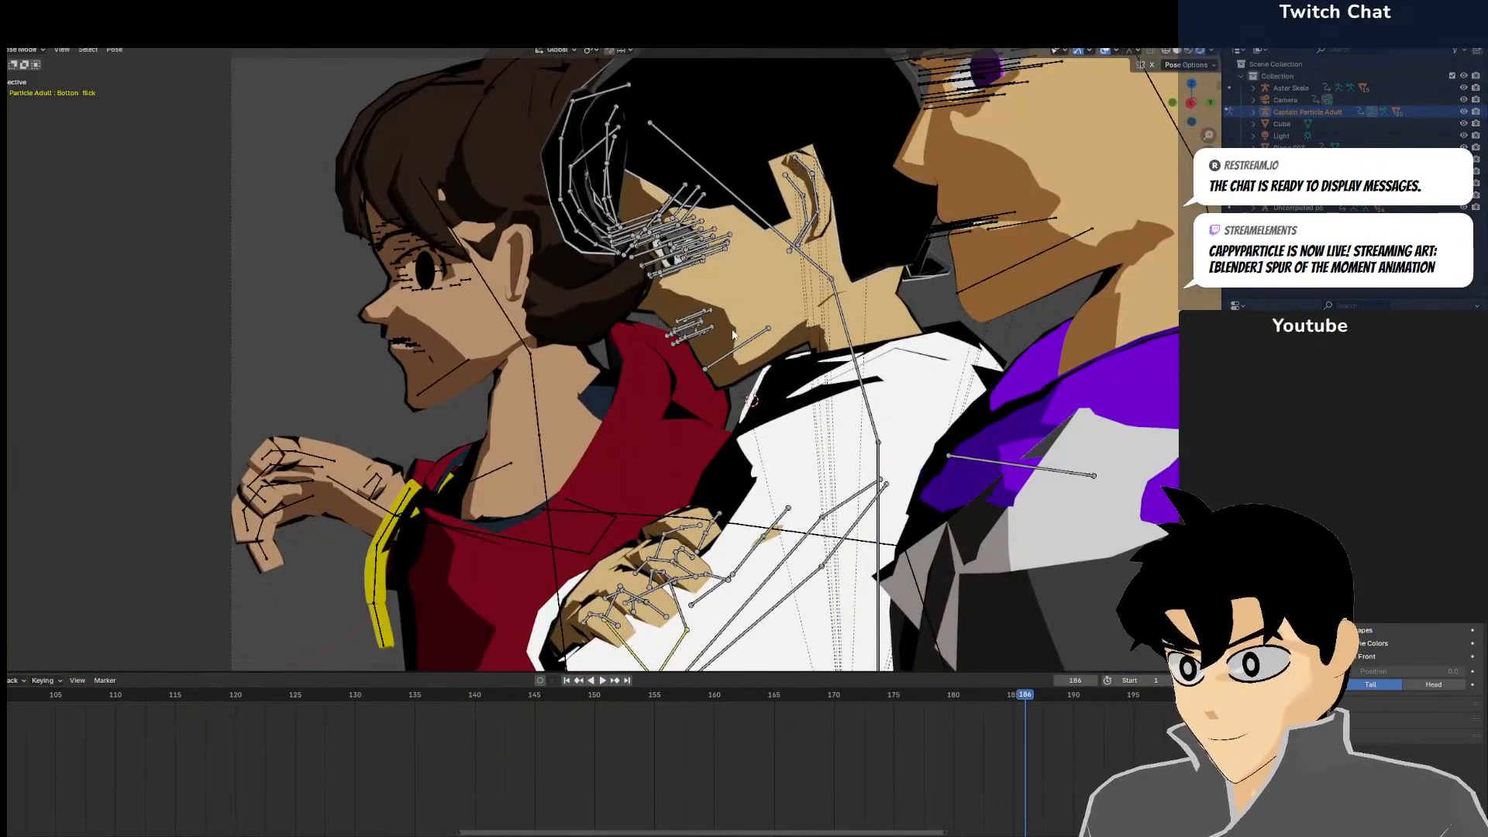
pyautogui.press('a')
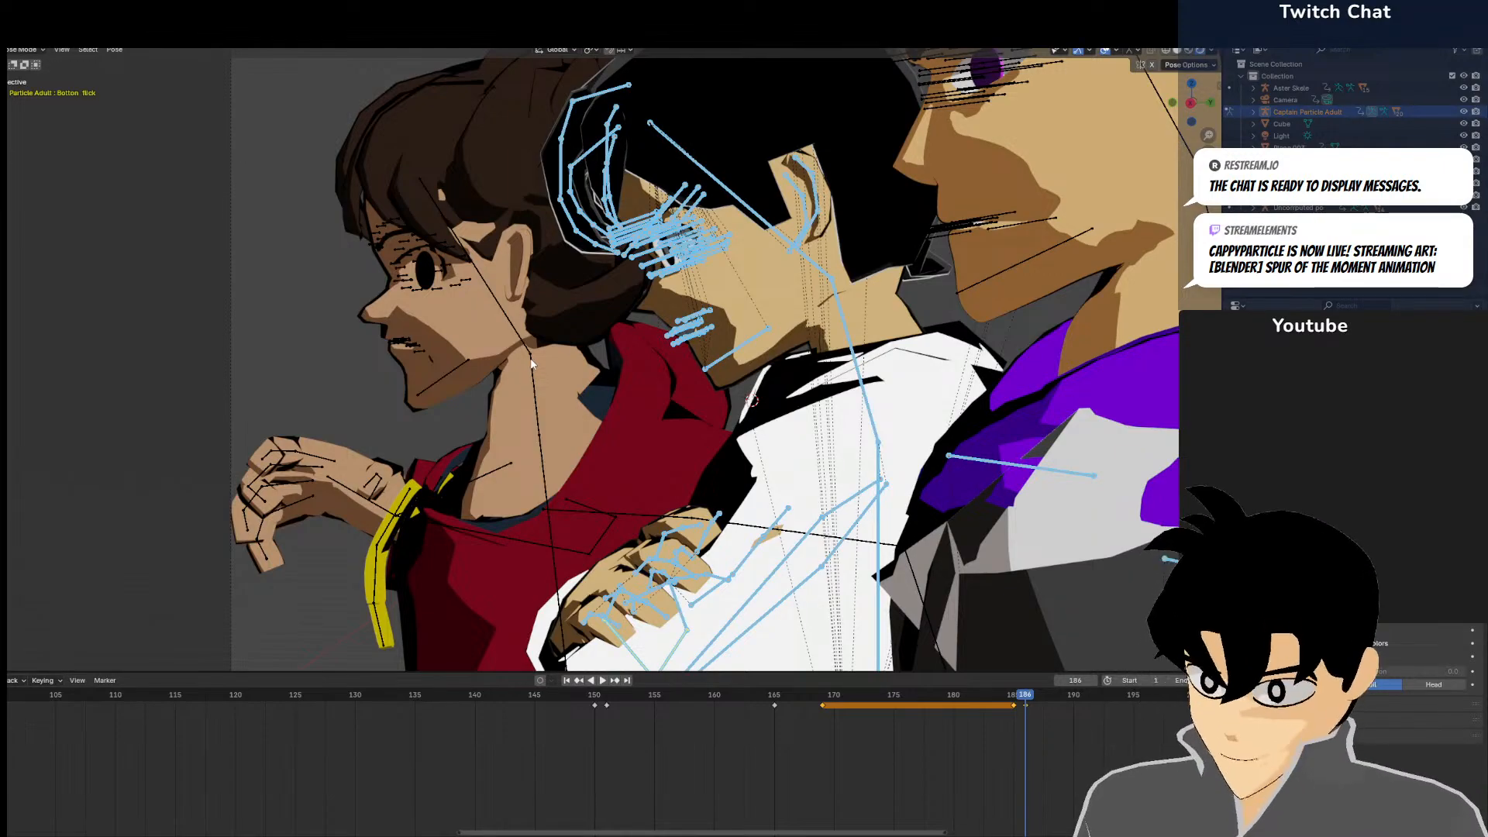
pyautogui.click(32, 39)
pyautogui.click(34, 49)
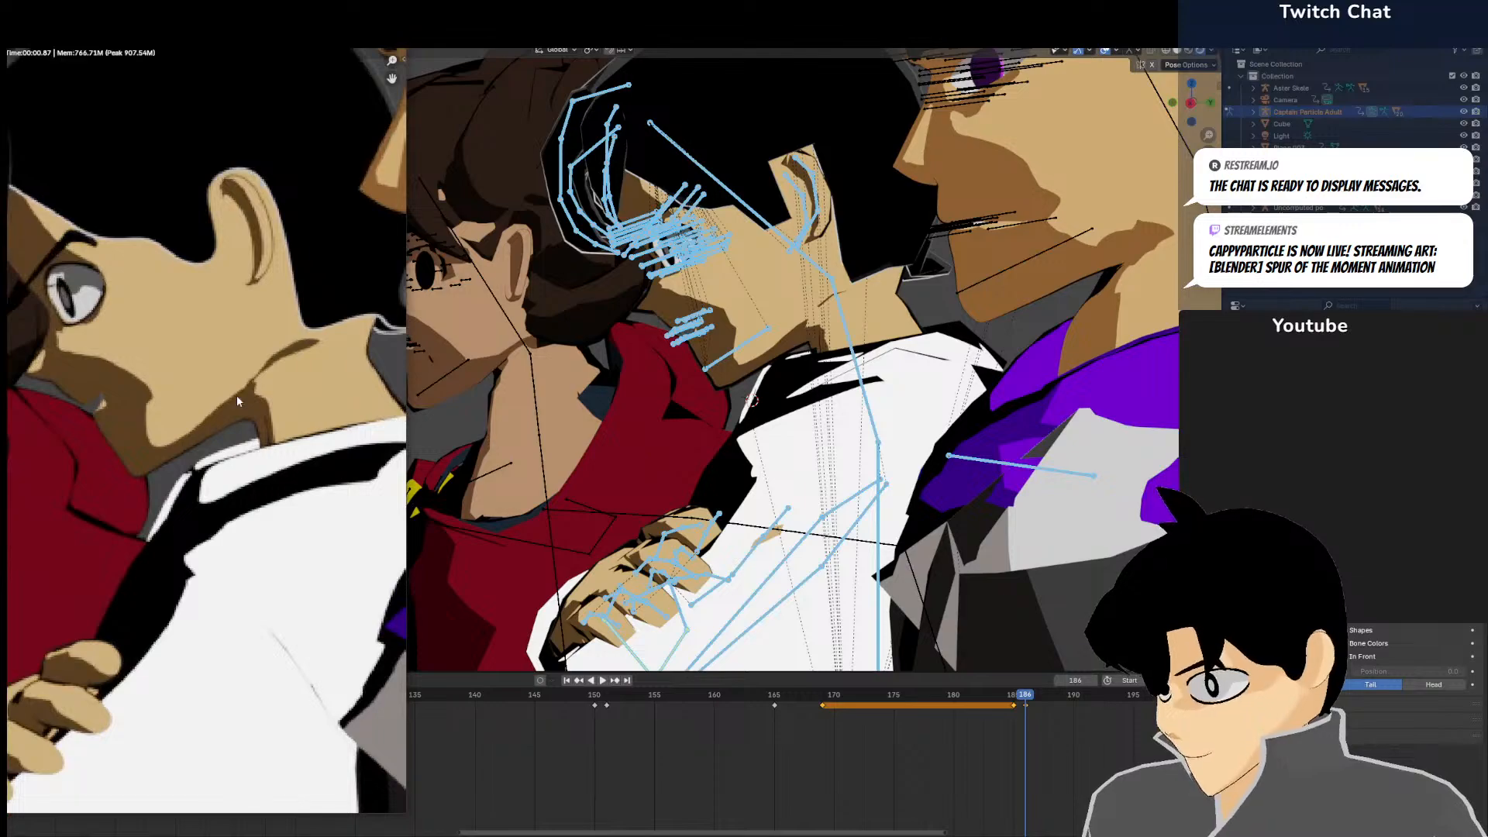
pyautogui.moveTo(231, 411); pyautogui.dragTo(213, 367, button='middle')
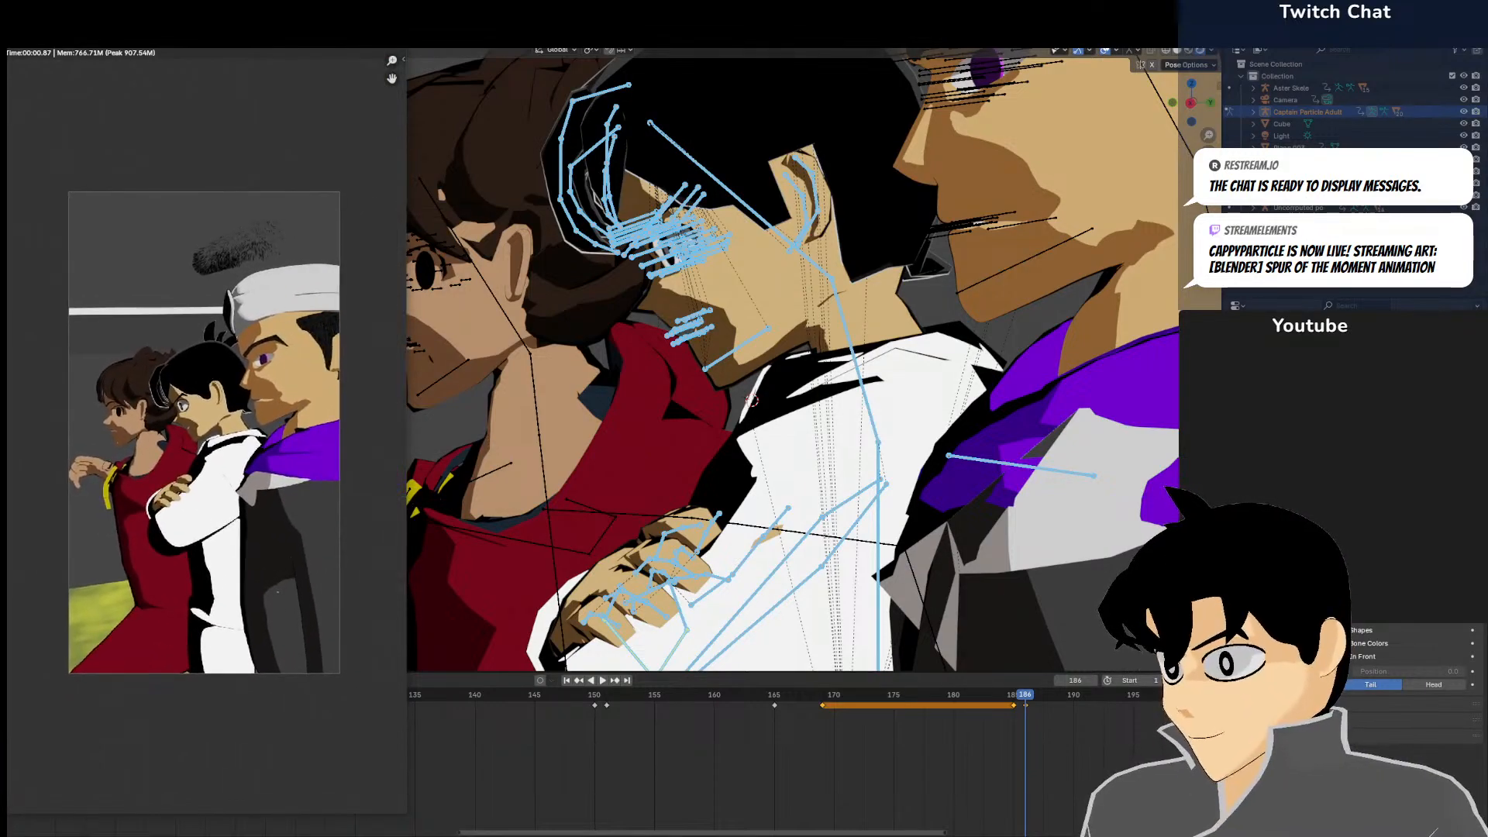
pyautogui.click(391, 23)
# Move the middle character's whole rig sideways in the top view to stand in front of the tall character, and return to the camera view
pyautogui.scroll(-2, 697, 217)
pyautogui.moveTo(697, 217); pyautogui.dragTo(877, 325, button='middle')
pyautogui.press('KP_7')
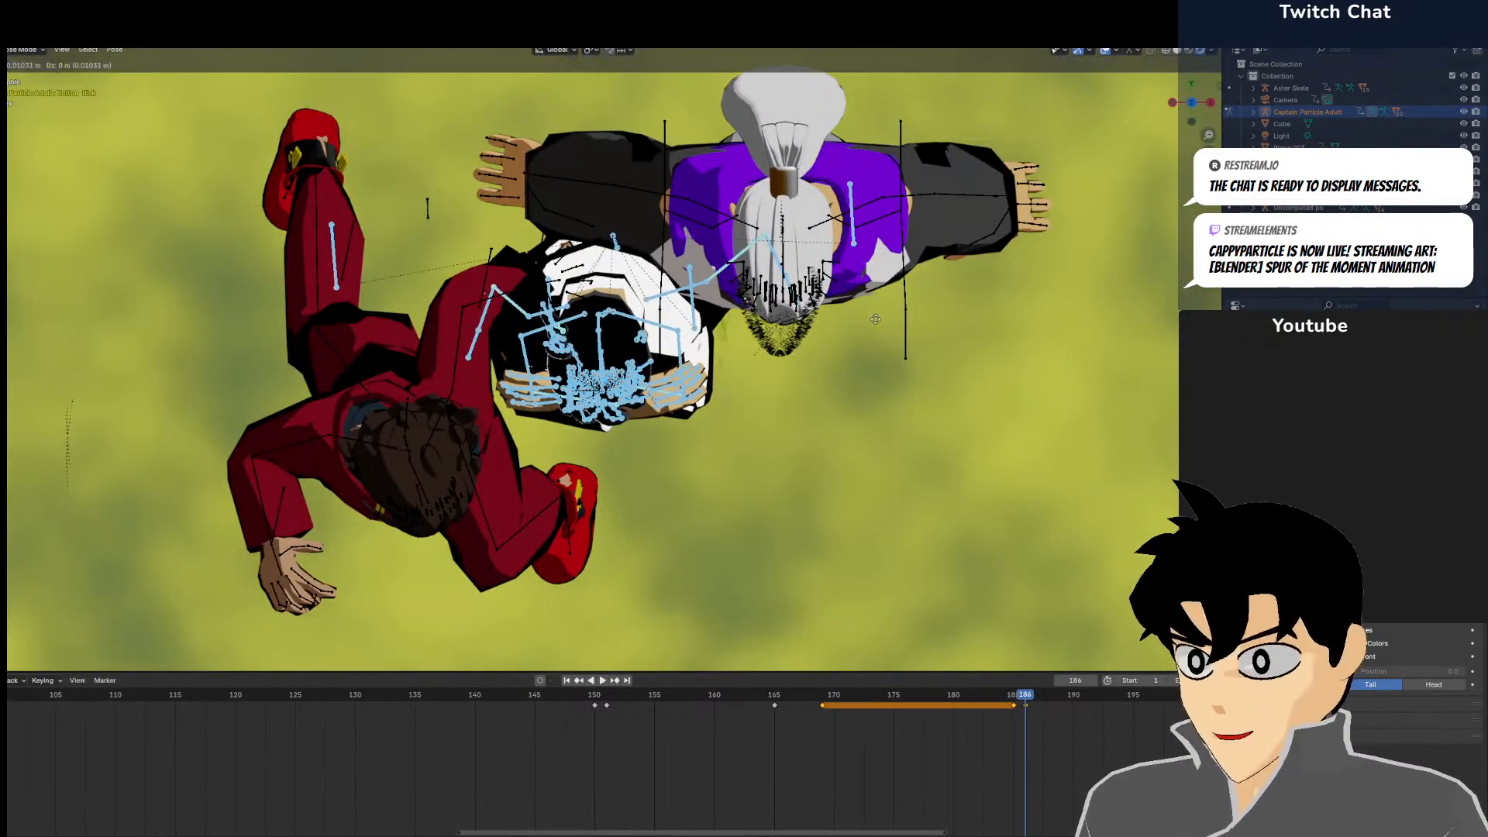
pyautogui.press('g')
pyautogui.click(959, 329)
pyautogui.press('KP_0')
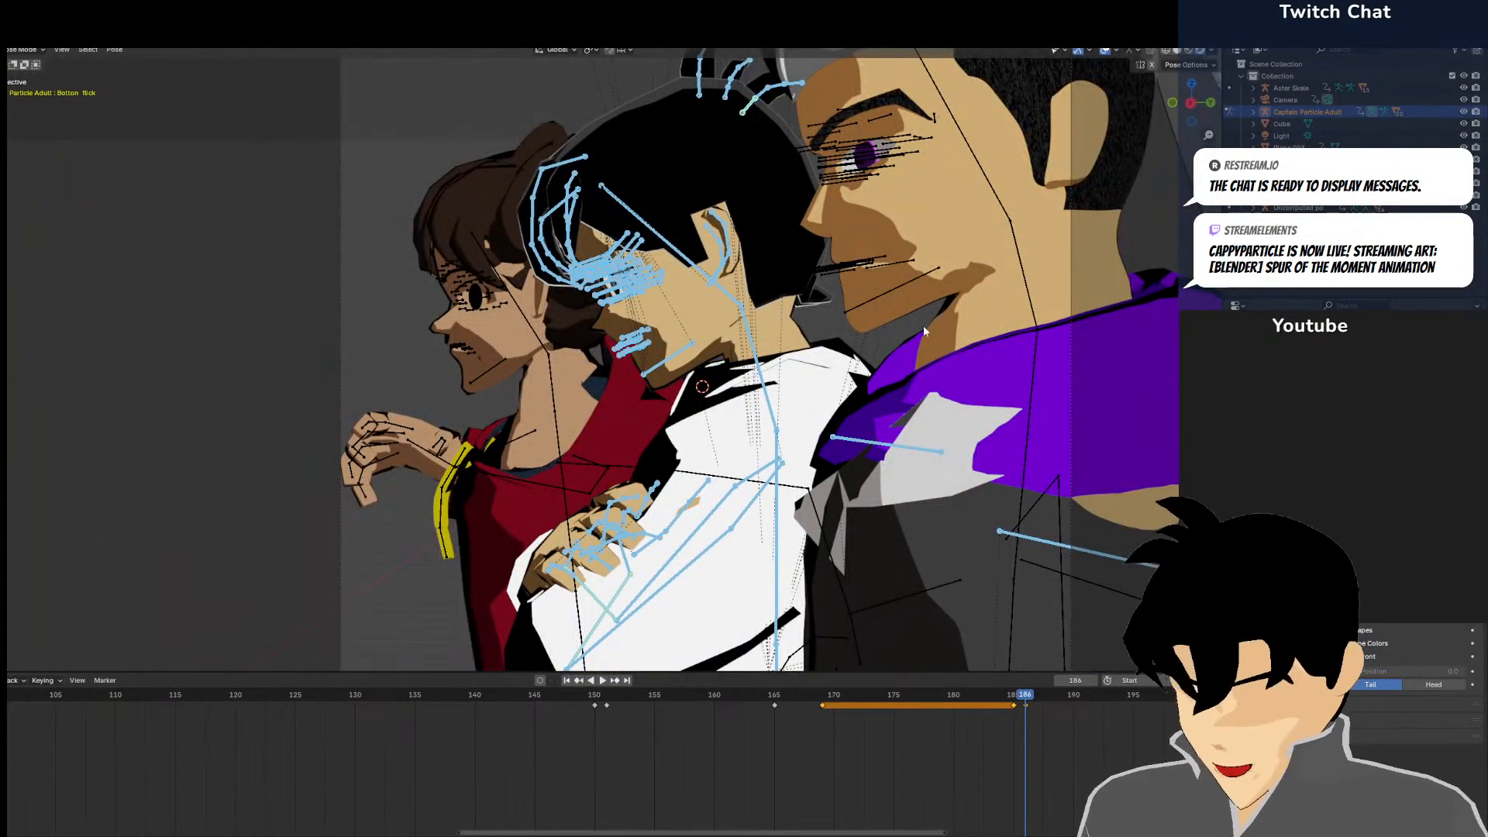
# Switch to posing the red-suited character and move all its bones by about 2.26 m in X and -0.11 m in Y
pyautogui.hotkey('ctrl', 'Tab')
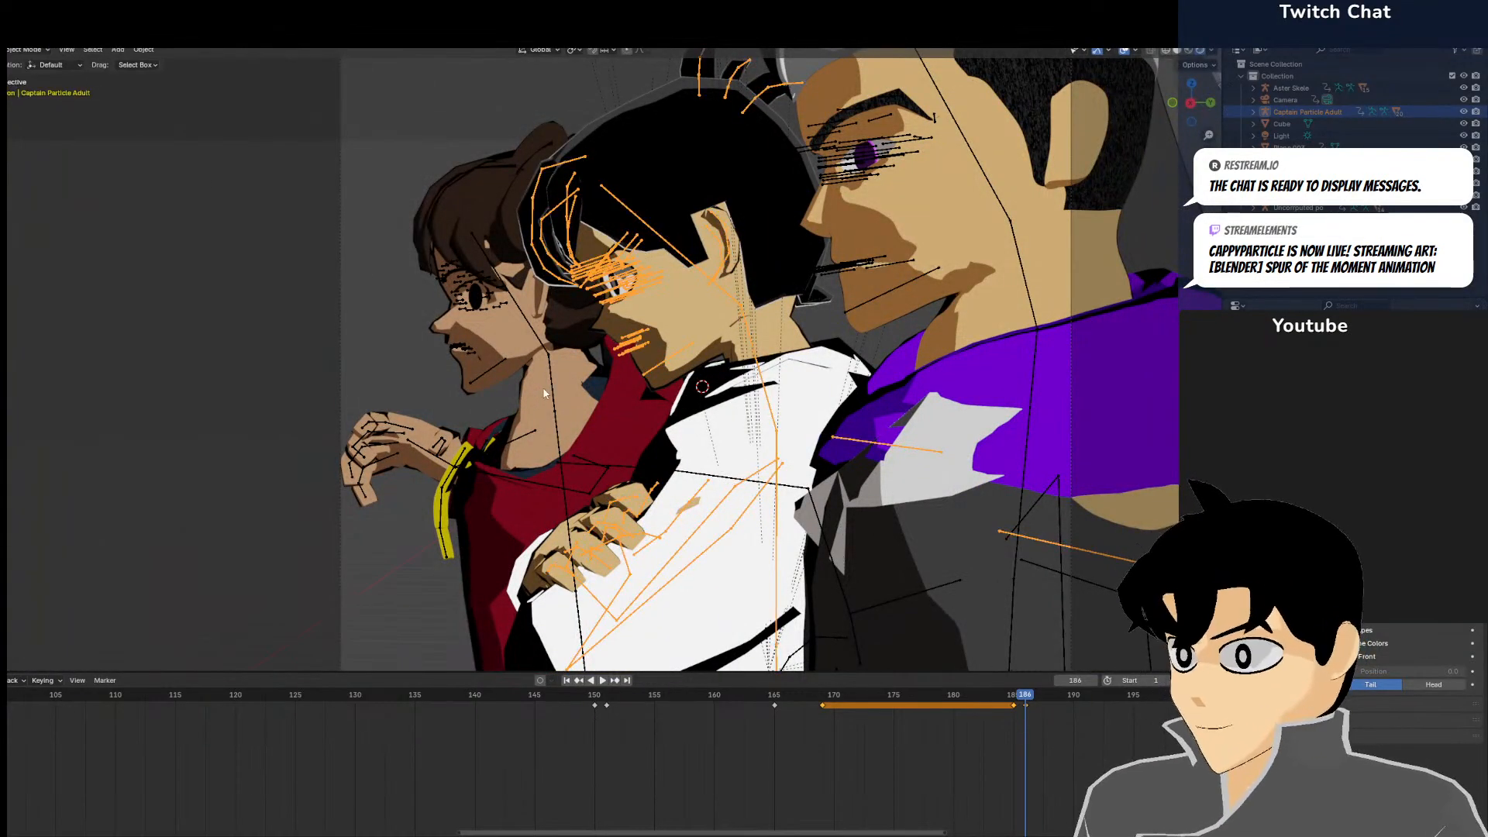
pyautogui.click(538, 371)
pyautogui.hotkey('ctrl', 'Tab')
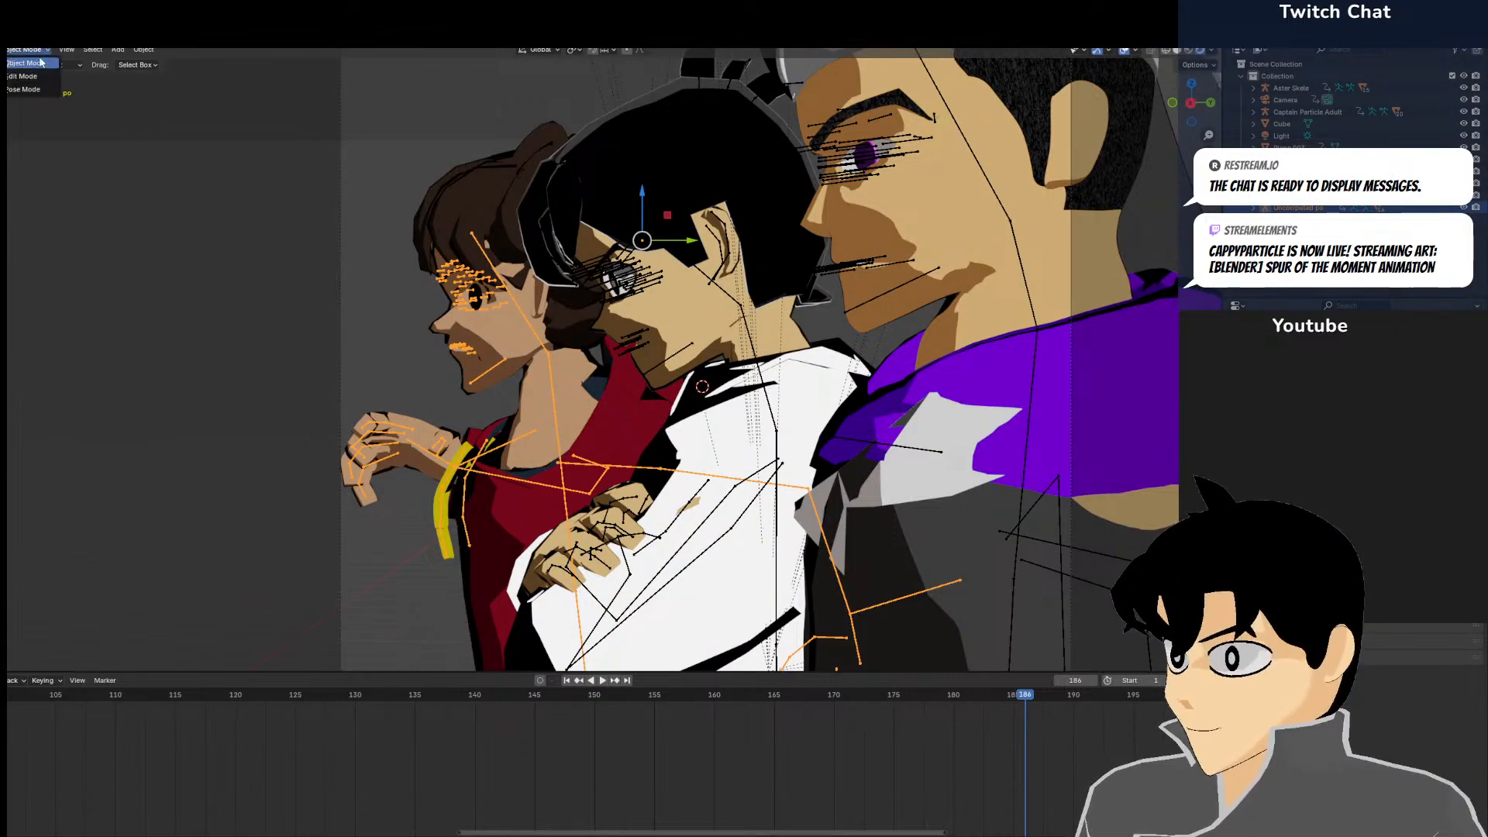
pyautogui.press('a')
pyautogui.press('KP_7')
pyautogui.press('g')
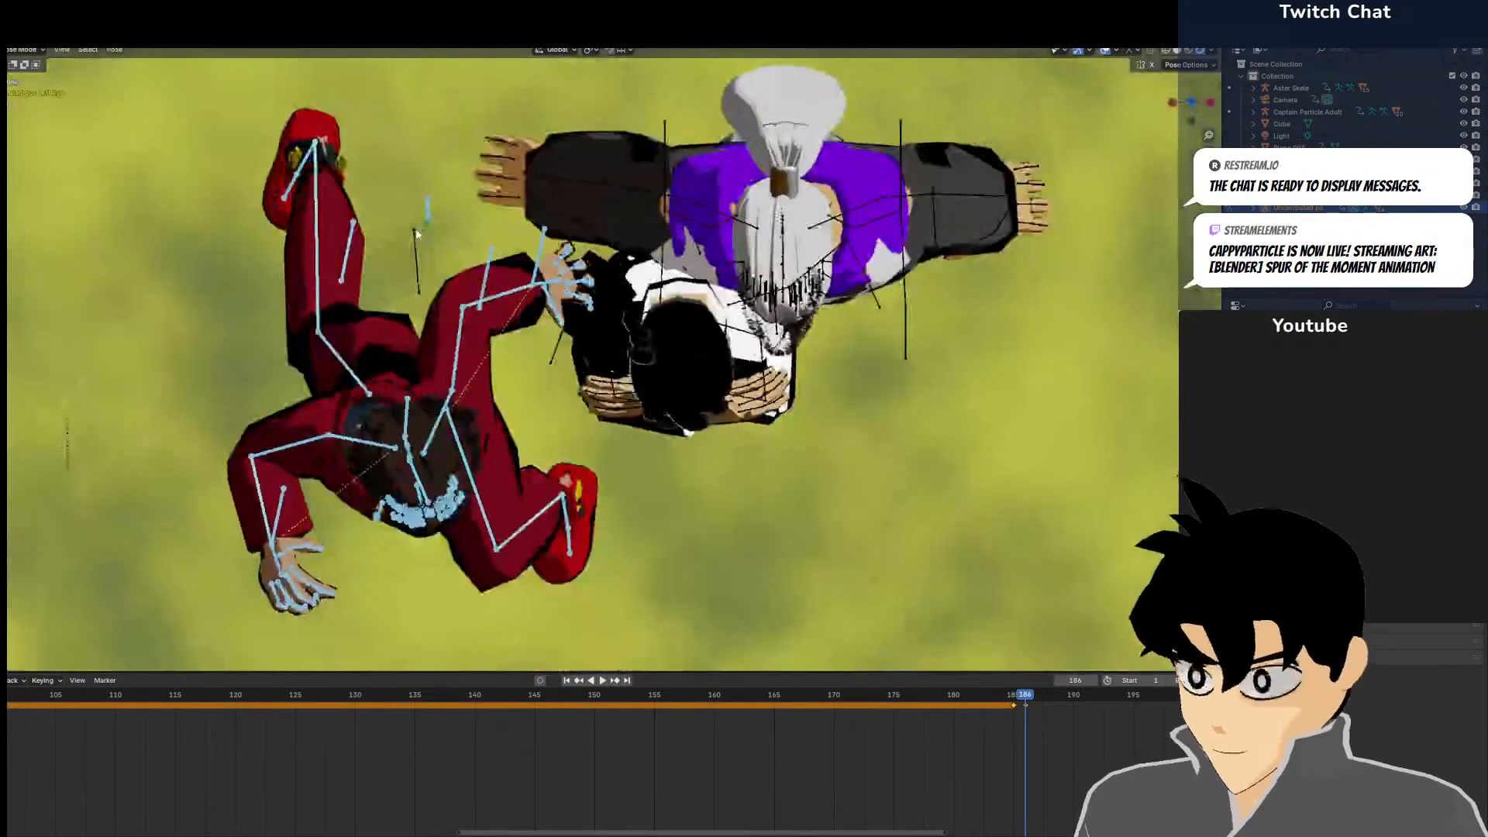
pyautogui.click(541, 231)
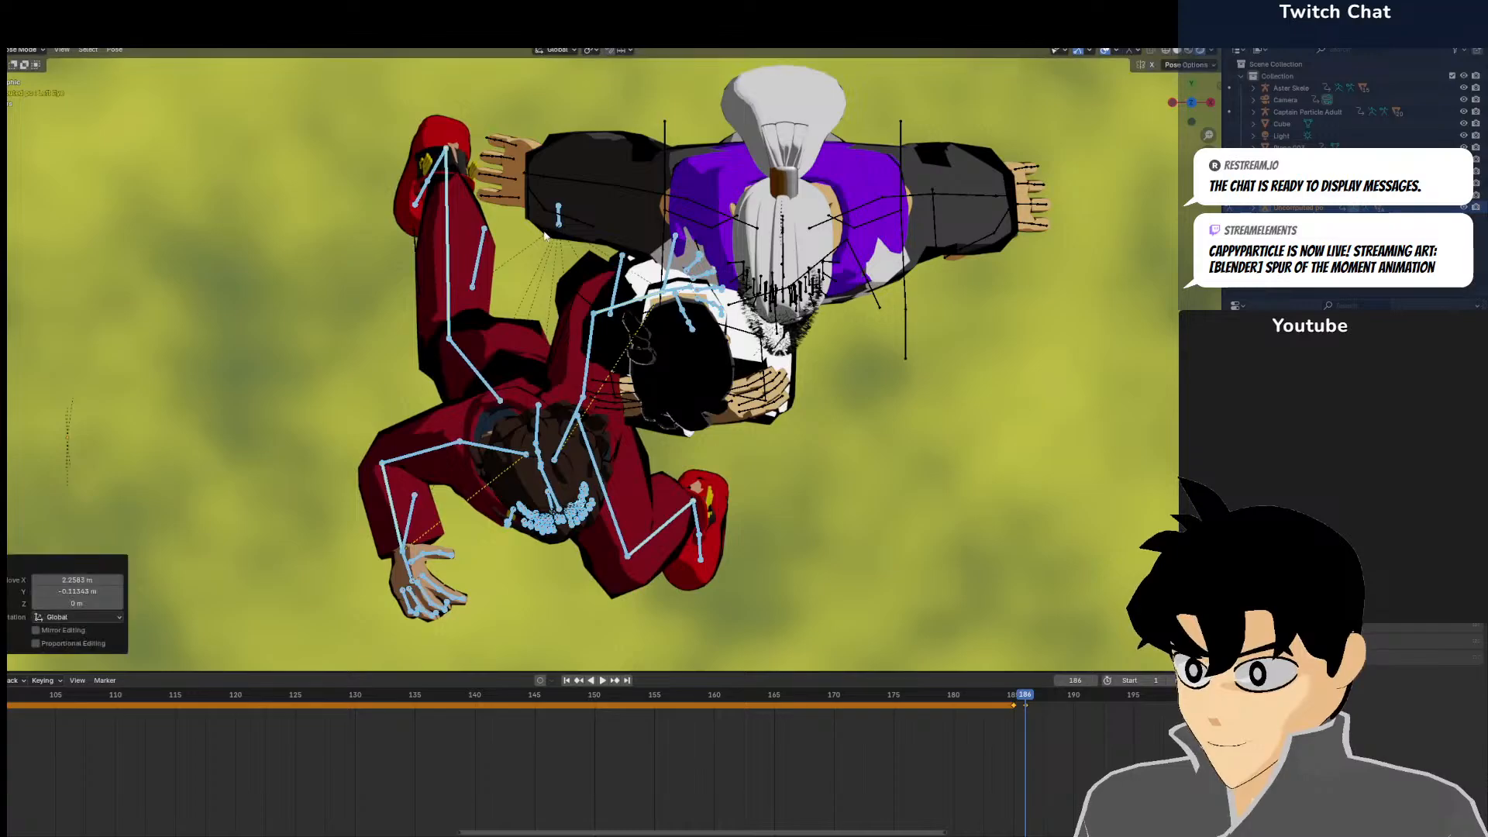
pyautogui.press('KP_0')
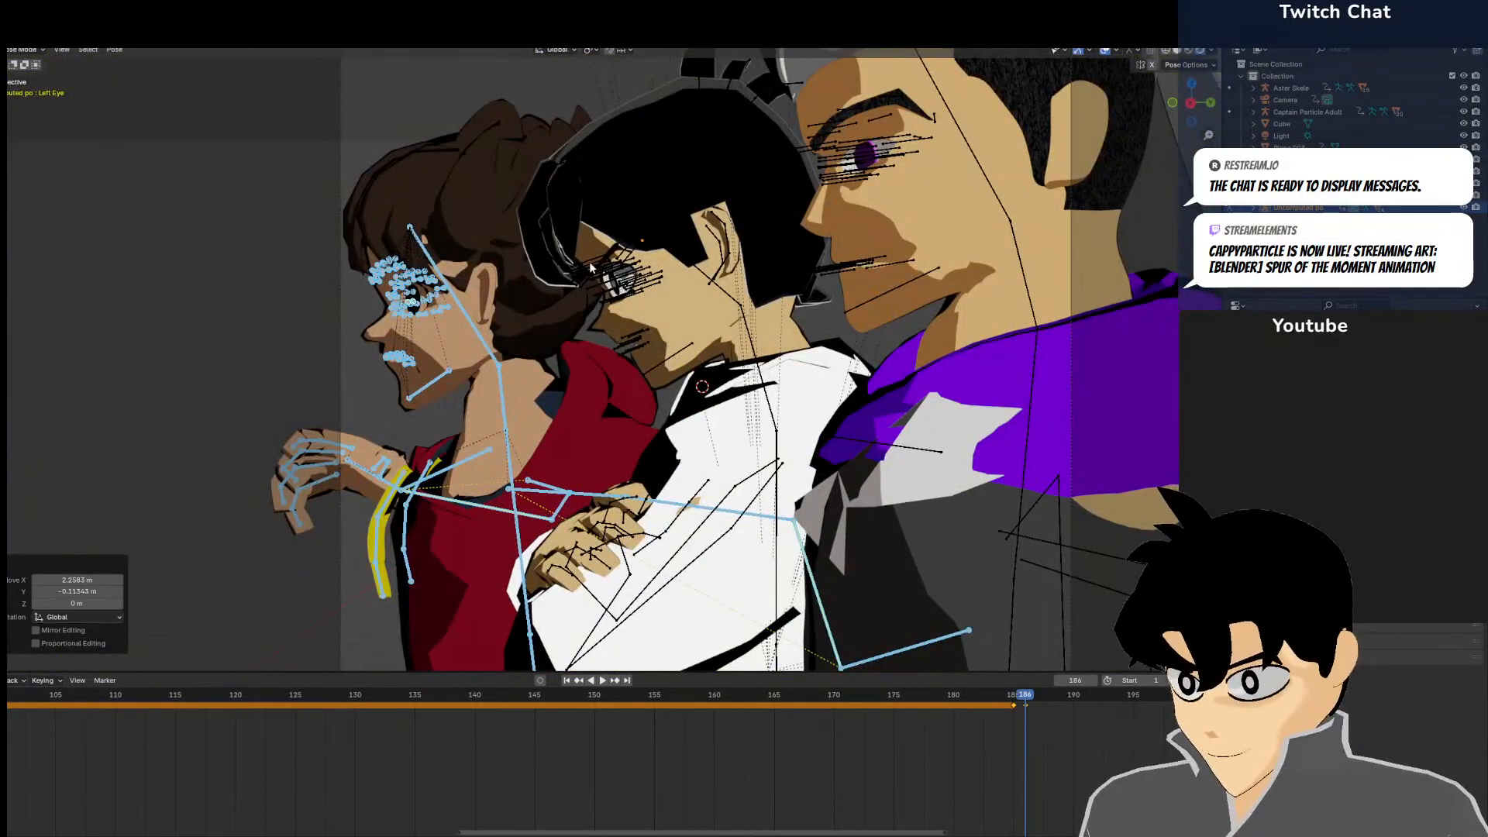
# Shift the red-suited character's whole rig about -0.07 m in Y and 0.05 m in Z, and deselect its bones
pyautogui.scroll(-1, 584, 254)
pyautogui.press('g')
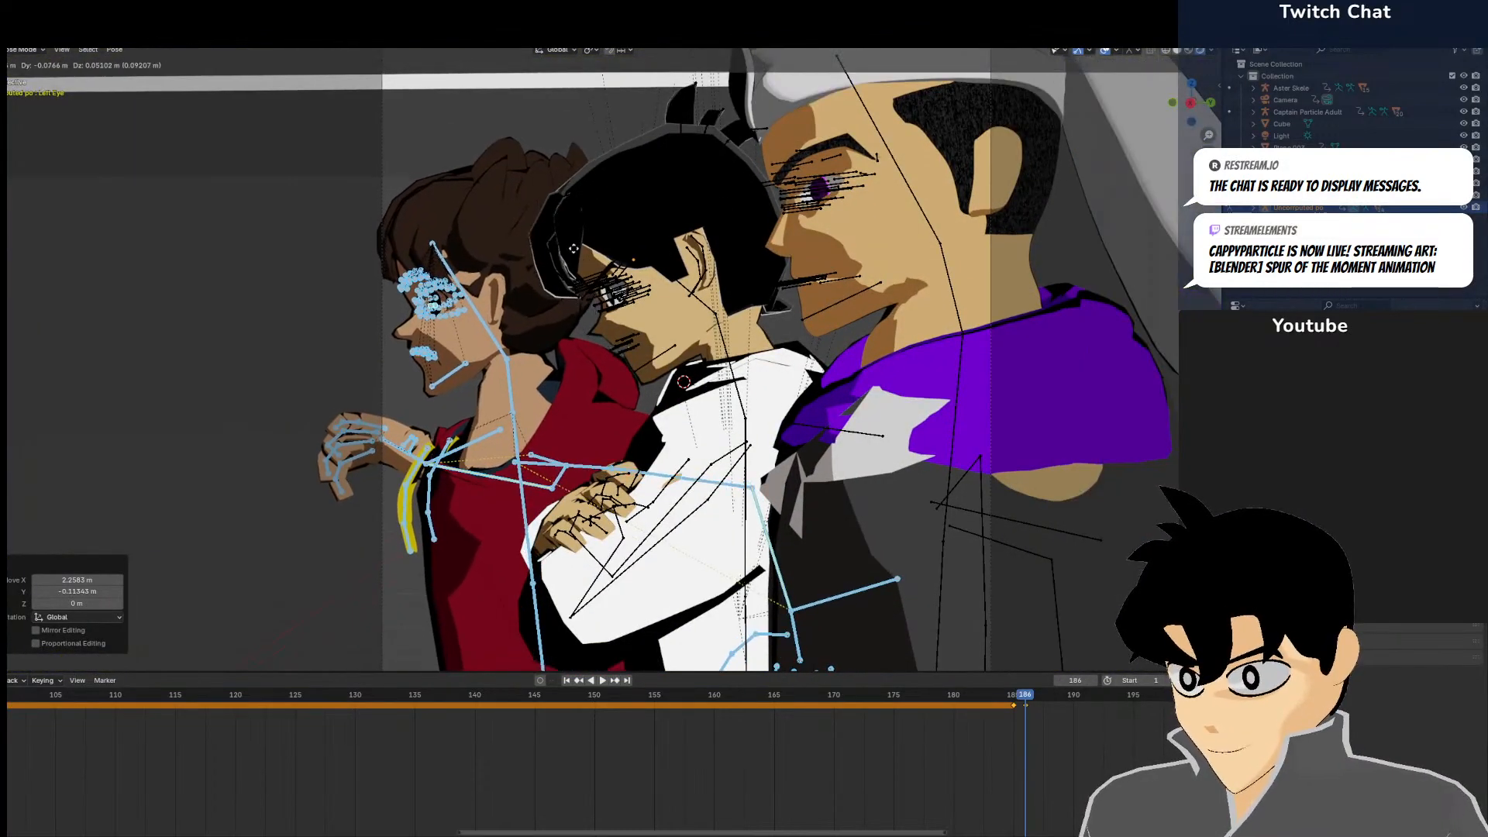
pyautogui.click(575, 252)
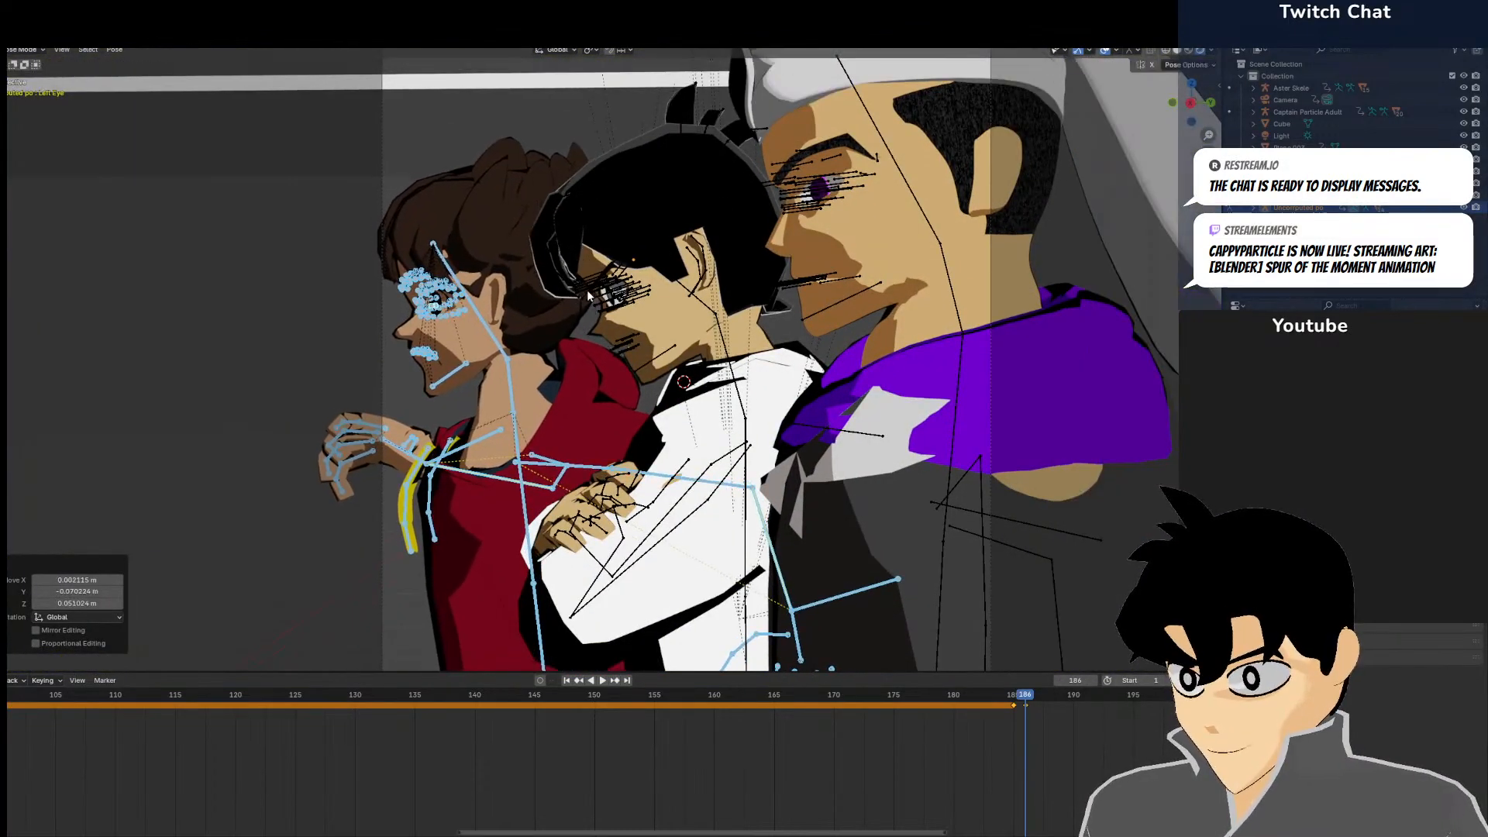
pyautogui.scroll(3, 591, 327)
pyautogui.hotkey('alt', 'a')
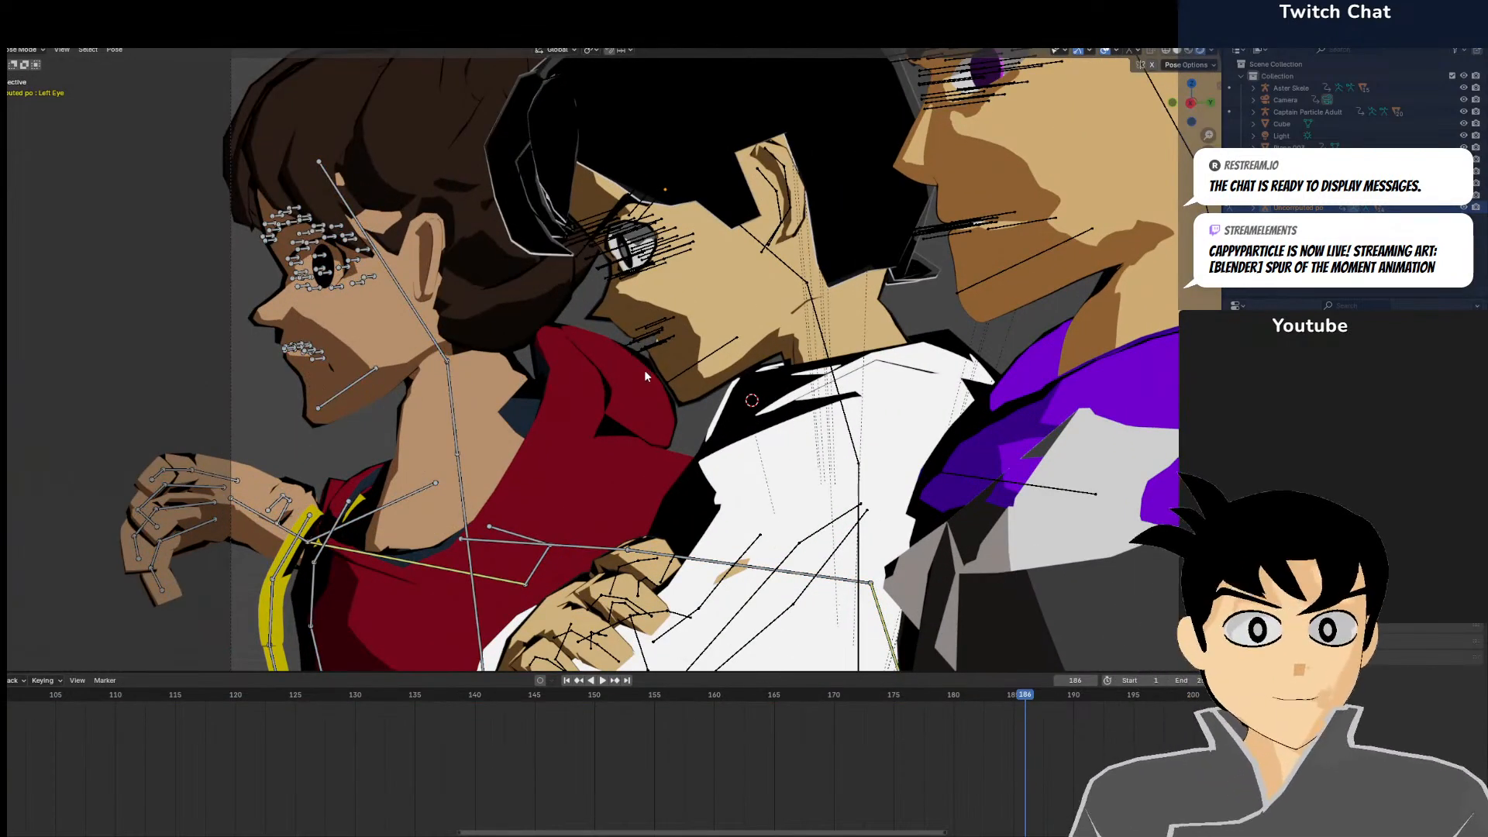
pyautogui.scroll(-2, 658, 411)
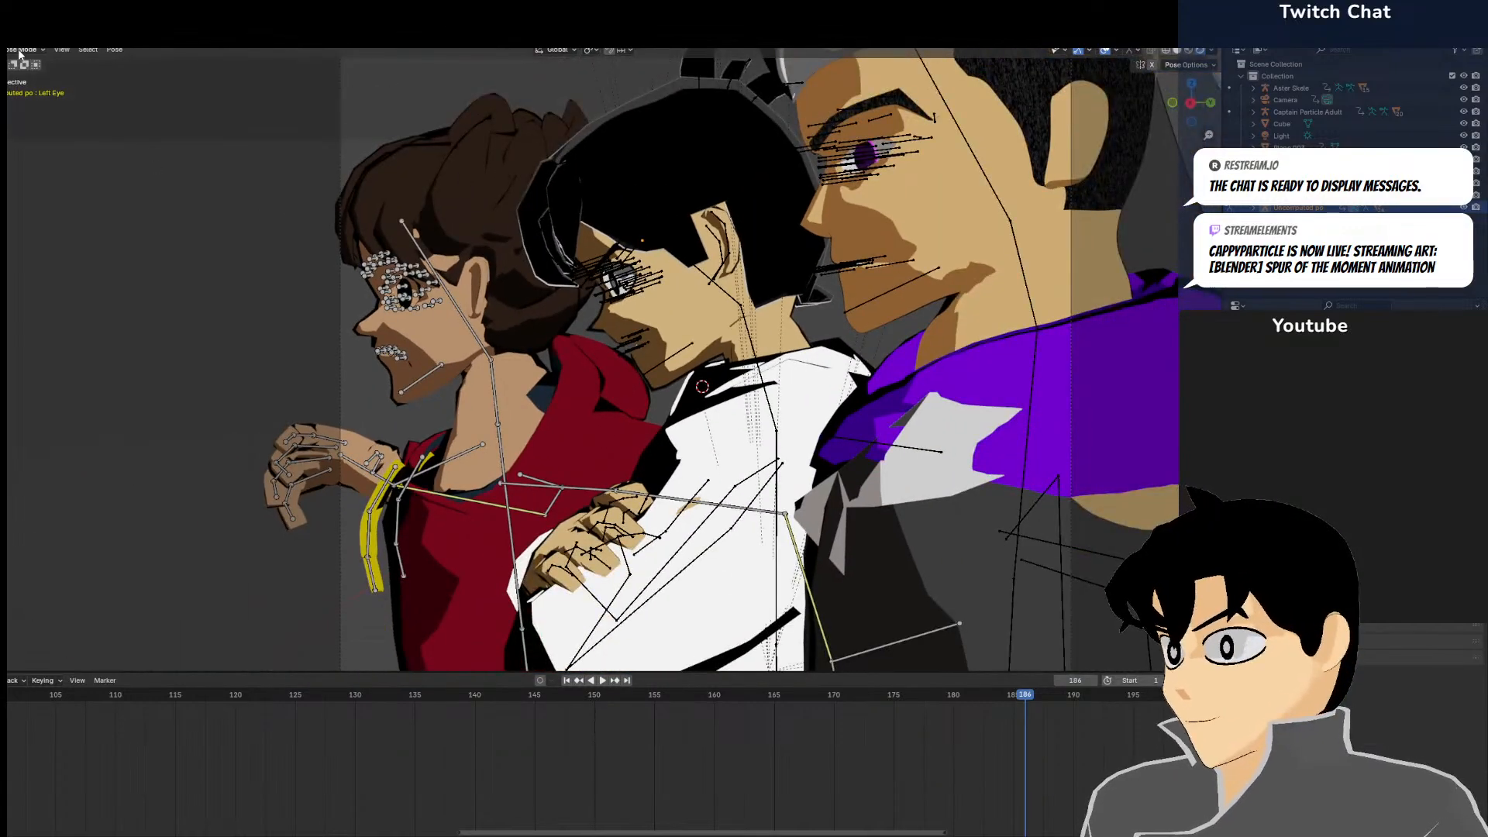
# Render the frame again and compare the three characters' spacing with the camera view
pyautogui.click(30, 33)
pyautogui.click(39, 56)
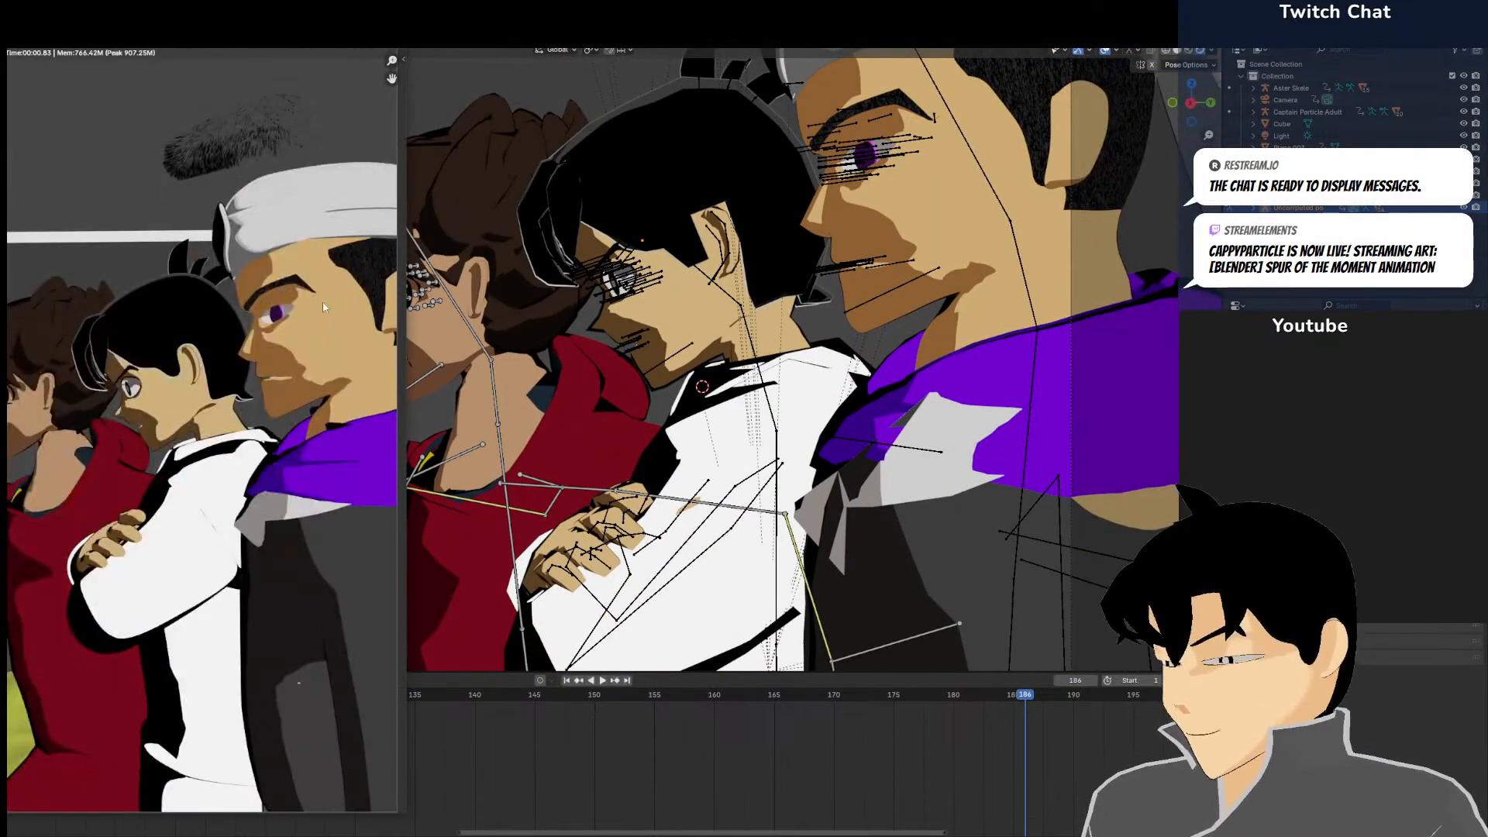
pyautogui.scroll(2, 322, 300)
pyautogui.scroll(4, 319, 302)
pyautogui.scroll(-3, 308, 327)
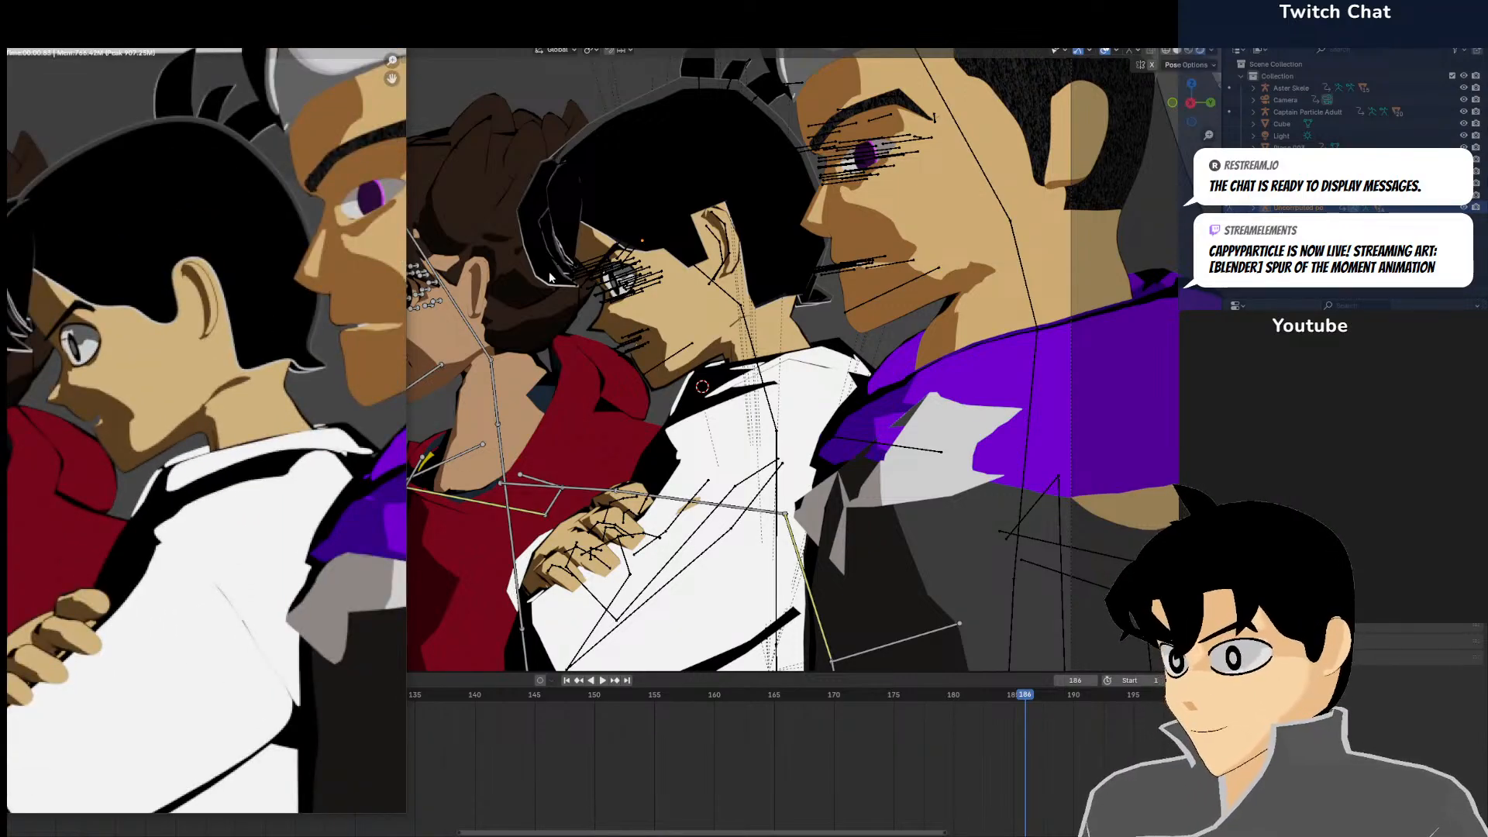
pyautogui.scroll(-5, 523, 273)
pyautogui.scroll(-3, 95, 370)
pyautogui.scroll(2, 186, 371)
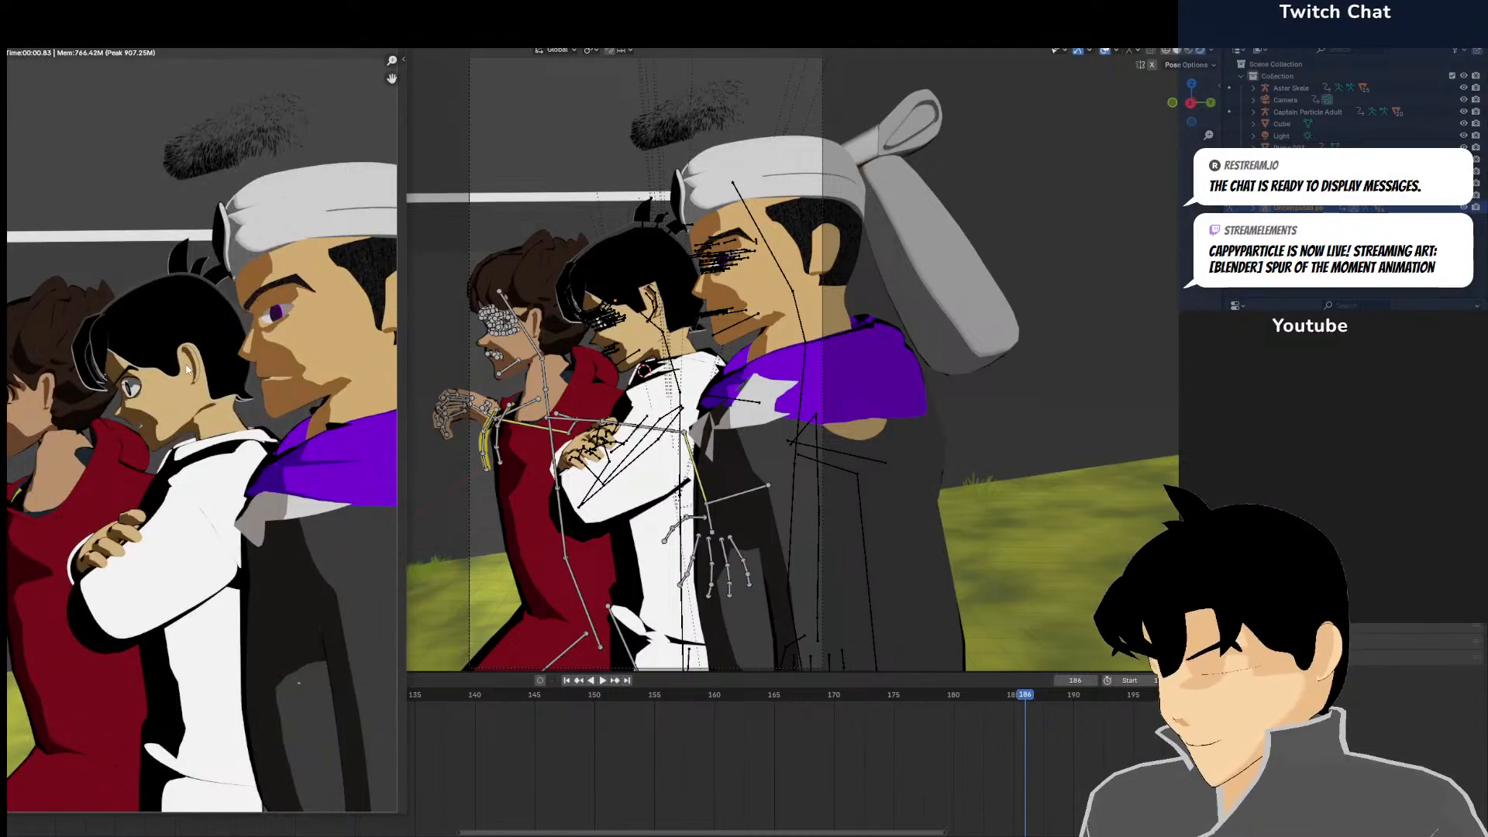
pyautogui.scroll(-3, 210, 359)
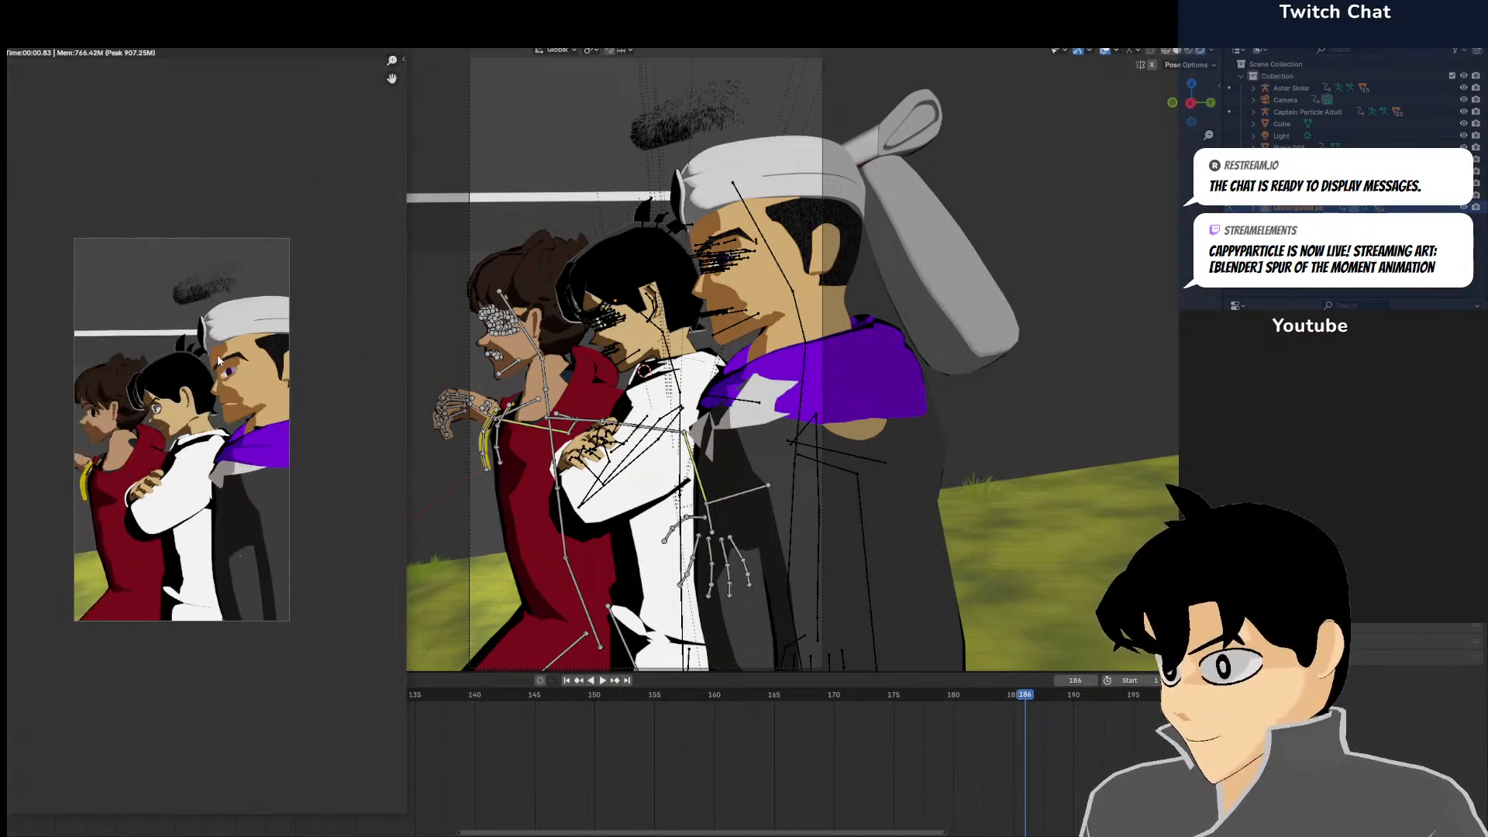
pyautogui.scroll(2, 186, 403)
pyautogui.press('Escape')
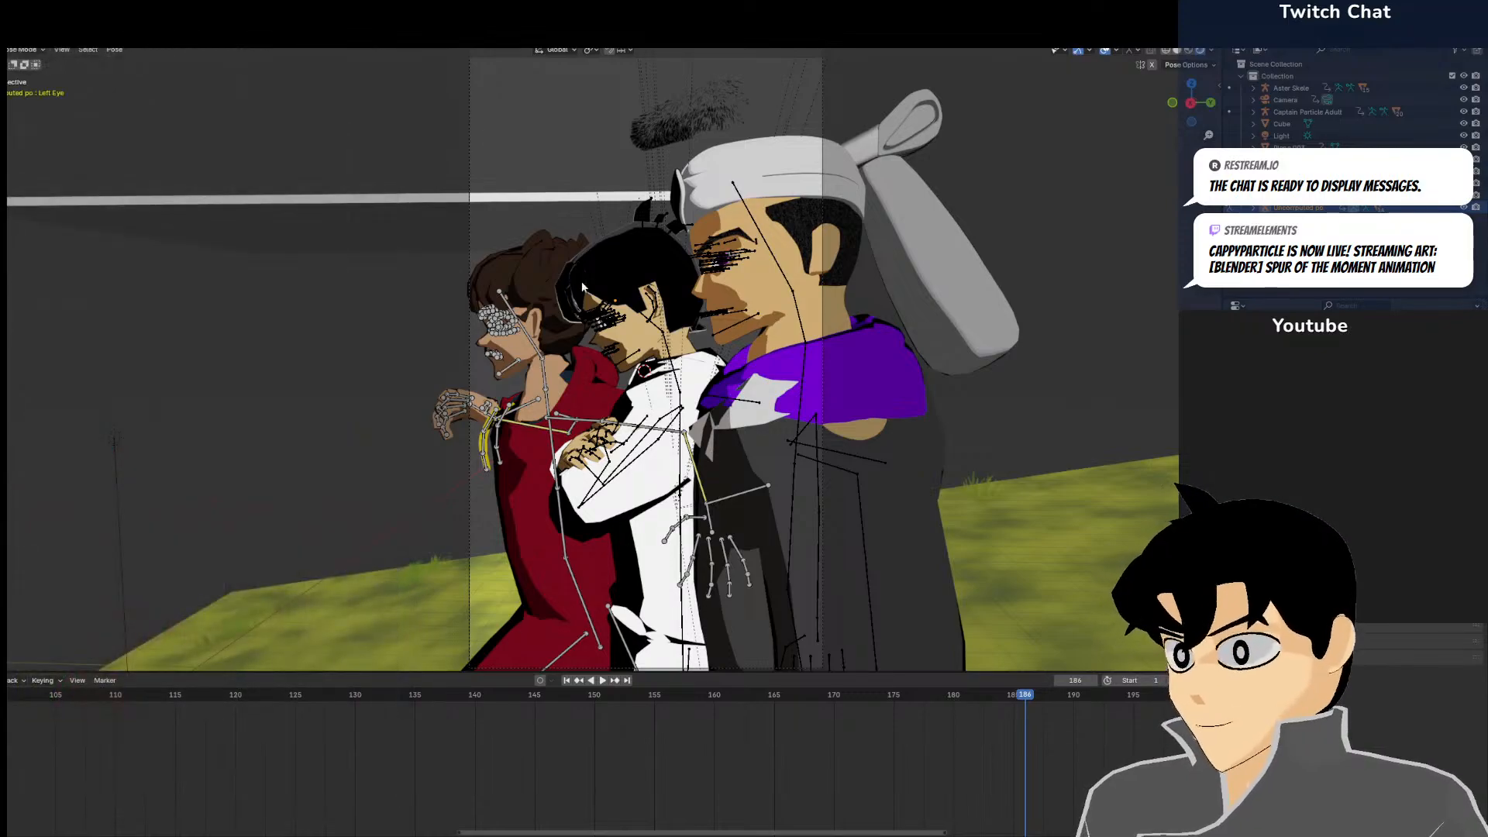
# Examine the three-character line-up from the front and close up through the camera
pyautogui.scroll(1, 583, 282)
pyautogui.moveTo(583, 287); pyautogui.dragTo(487, 184, button='middle')
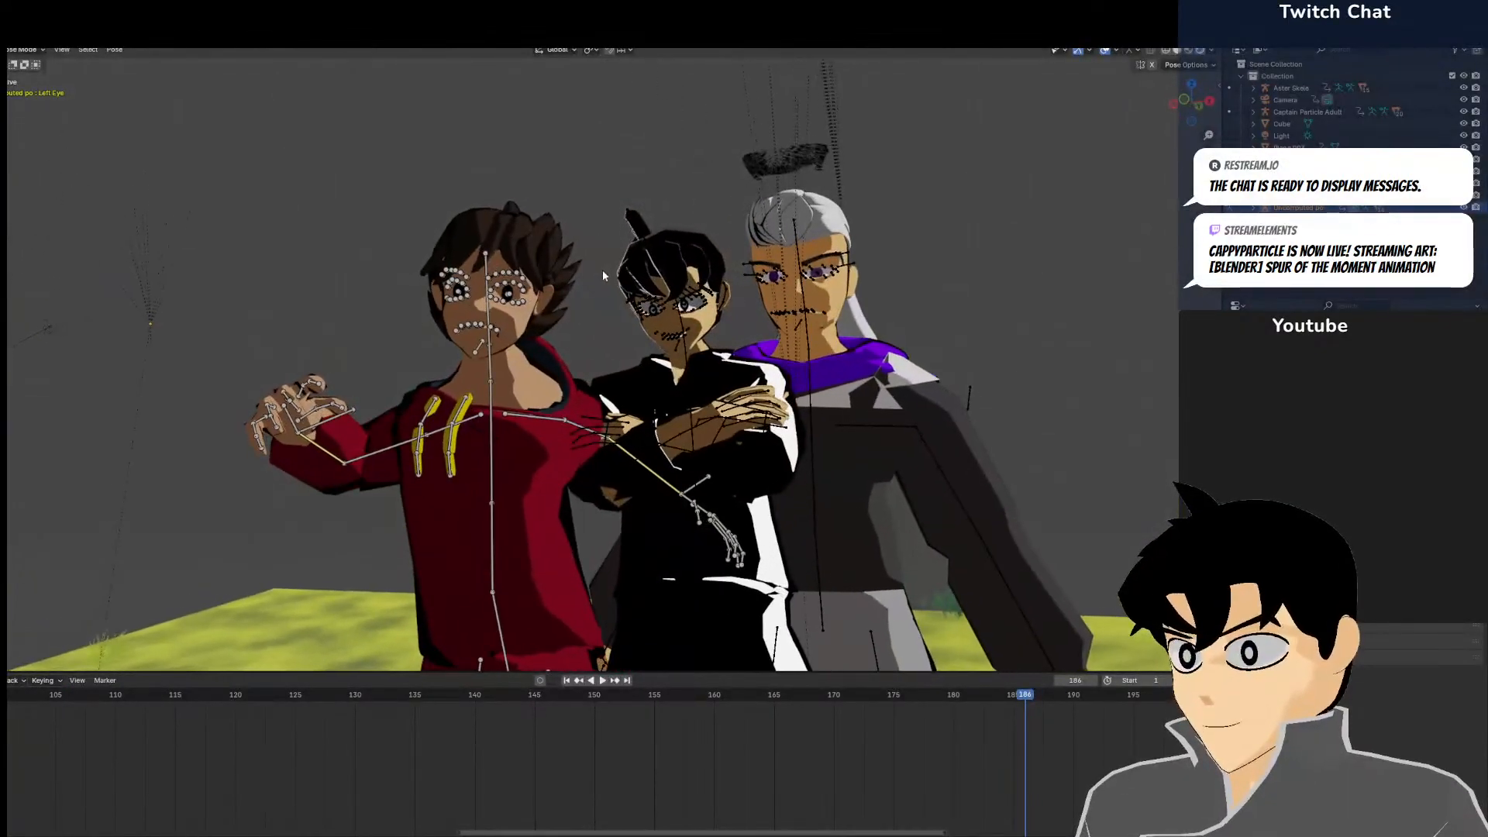
pyautogui.scroll(2, 694, 287)
pyautogui.press('KP_0')
pyautogui.scroll(4, 693, 130)
pyautogui.keyDown('shift'); pyautogui.moveTo(696, 124); pyautogui.dragTo(705, 240, button='middle'); pyautogui.keyUp('shift')
pyautogui.scroll(1, 642, 447)
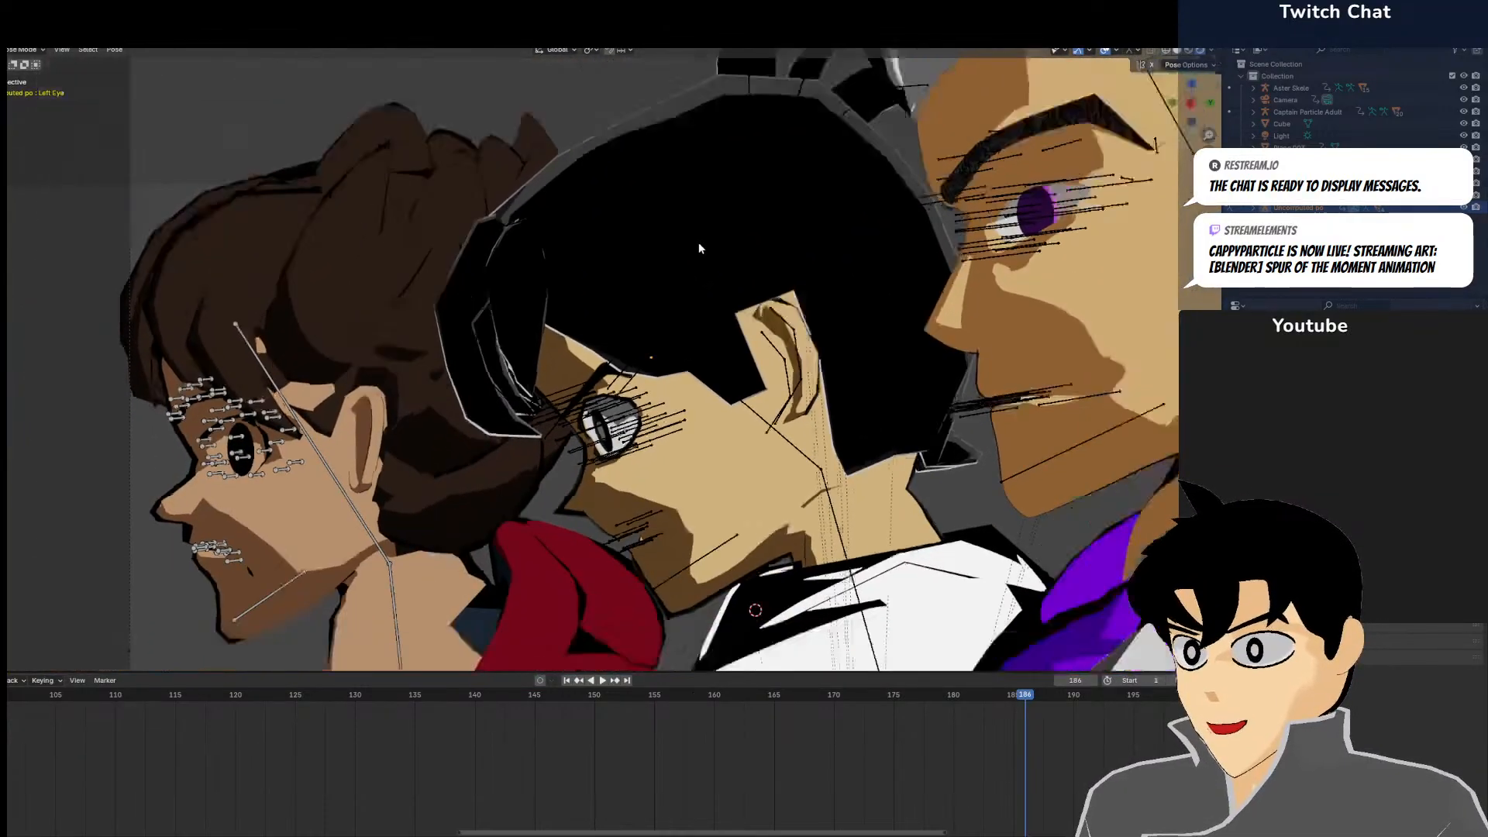
pyautogui.scroll(-2, 697, 241)
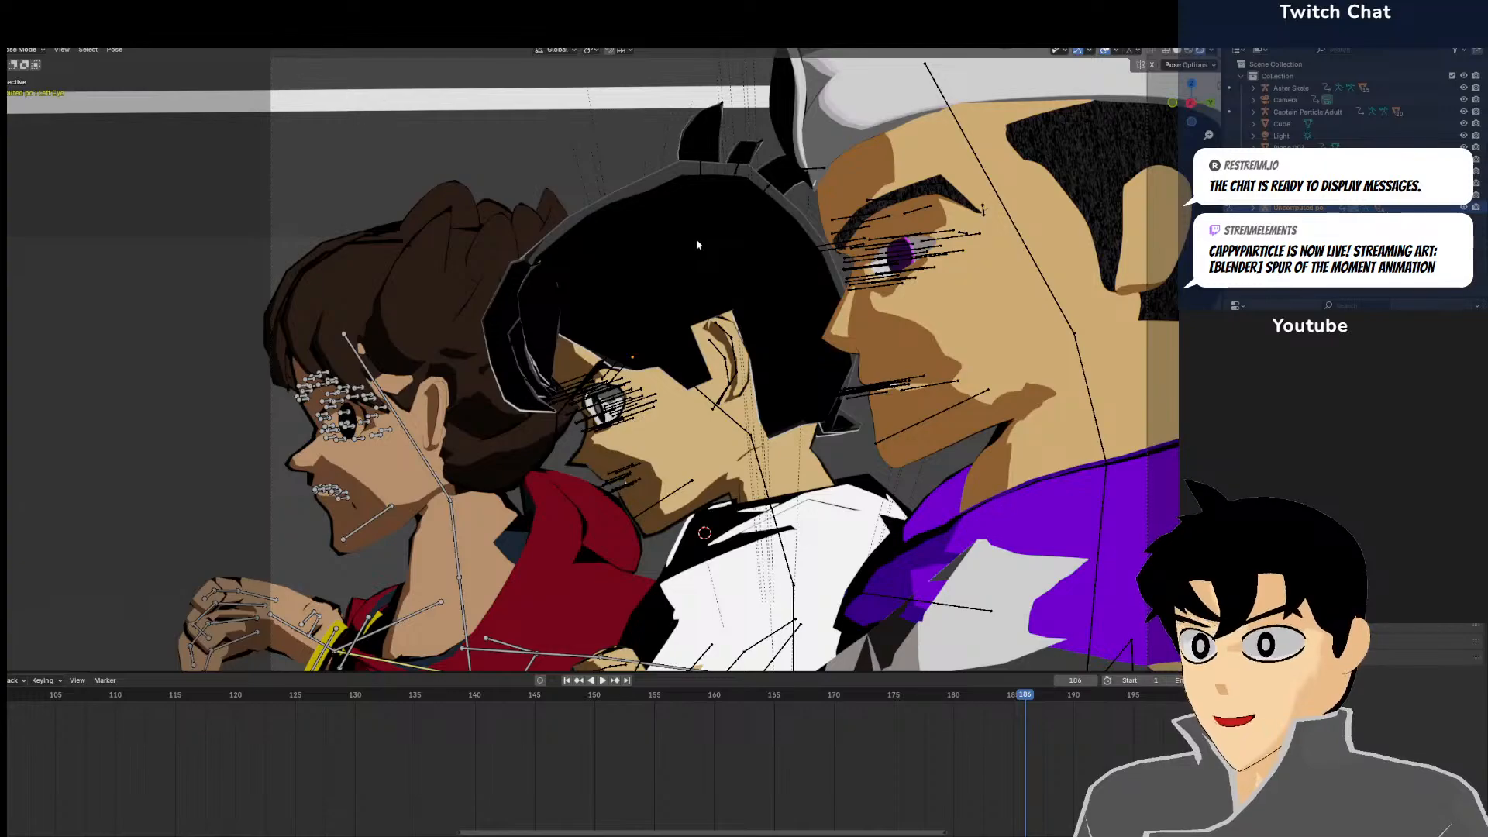
pyautogui.moveTo(745, 214); pyautogui.dragTo(882, 227, button='middle')
pyautogui.scroll(-9, 329, 757)
pyautogui.moveTo(295, 727); pyautogui.dragTo(860, 830, button='middle')
pyautogui.scroll(-4, 860, 829)
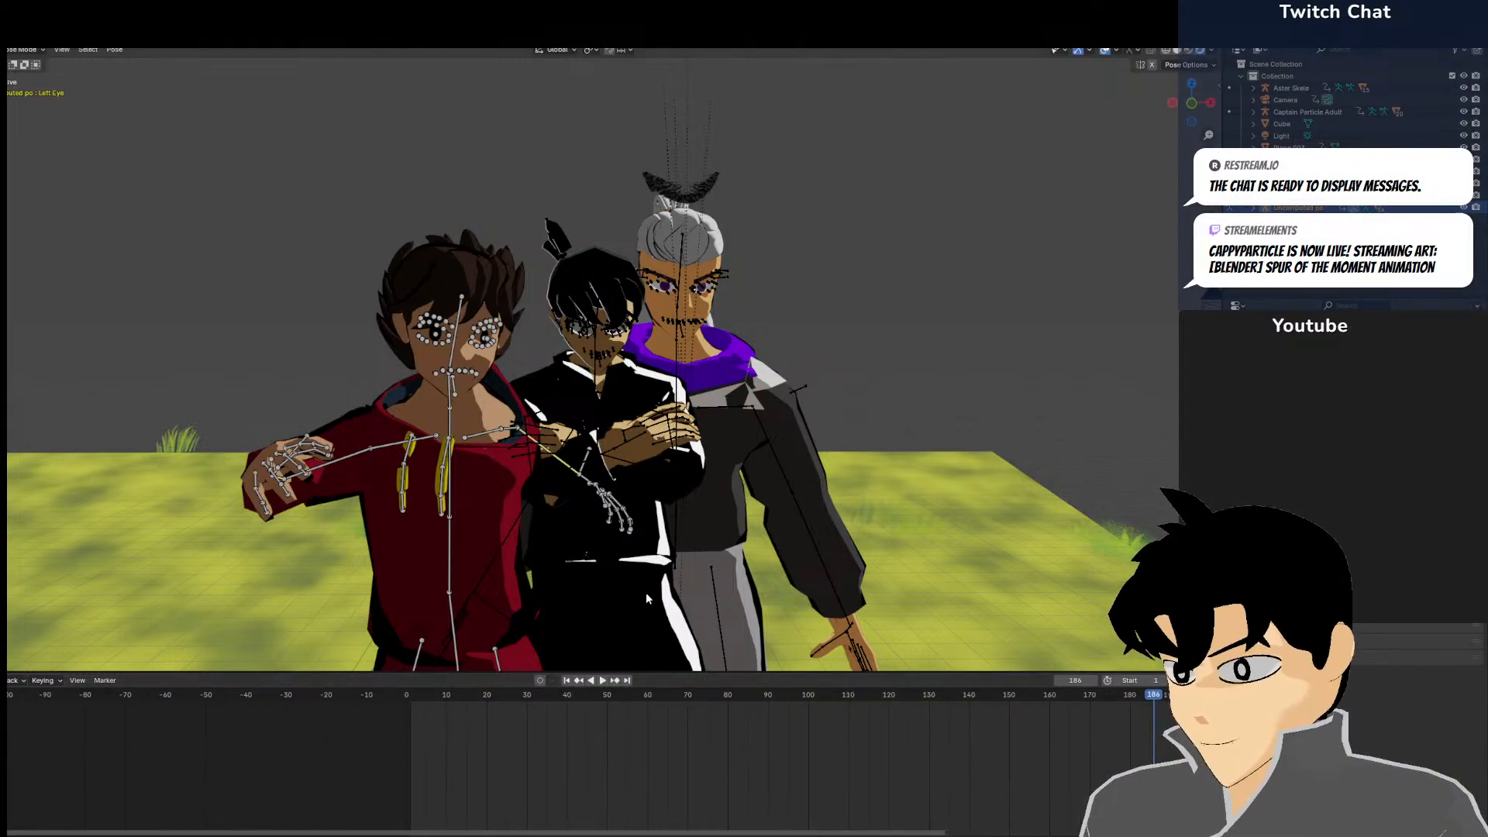
pyautogui.press('KP_0')
# Return to Object Mode, select the camera to show its keyframes, and play the animation from frame 186
pyautogui.click(22, 50)
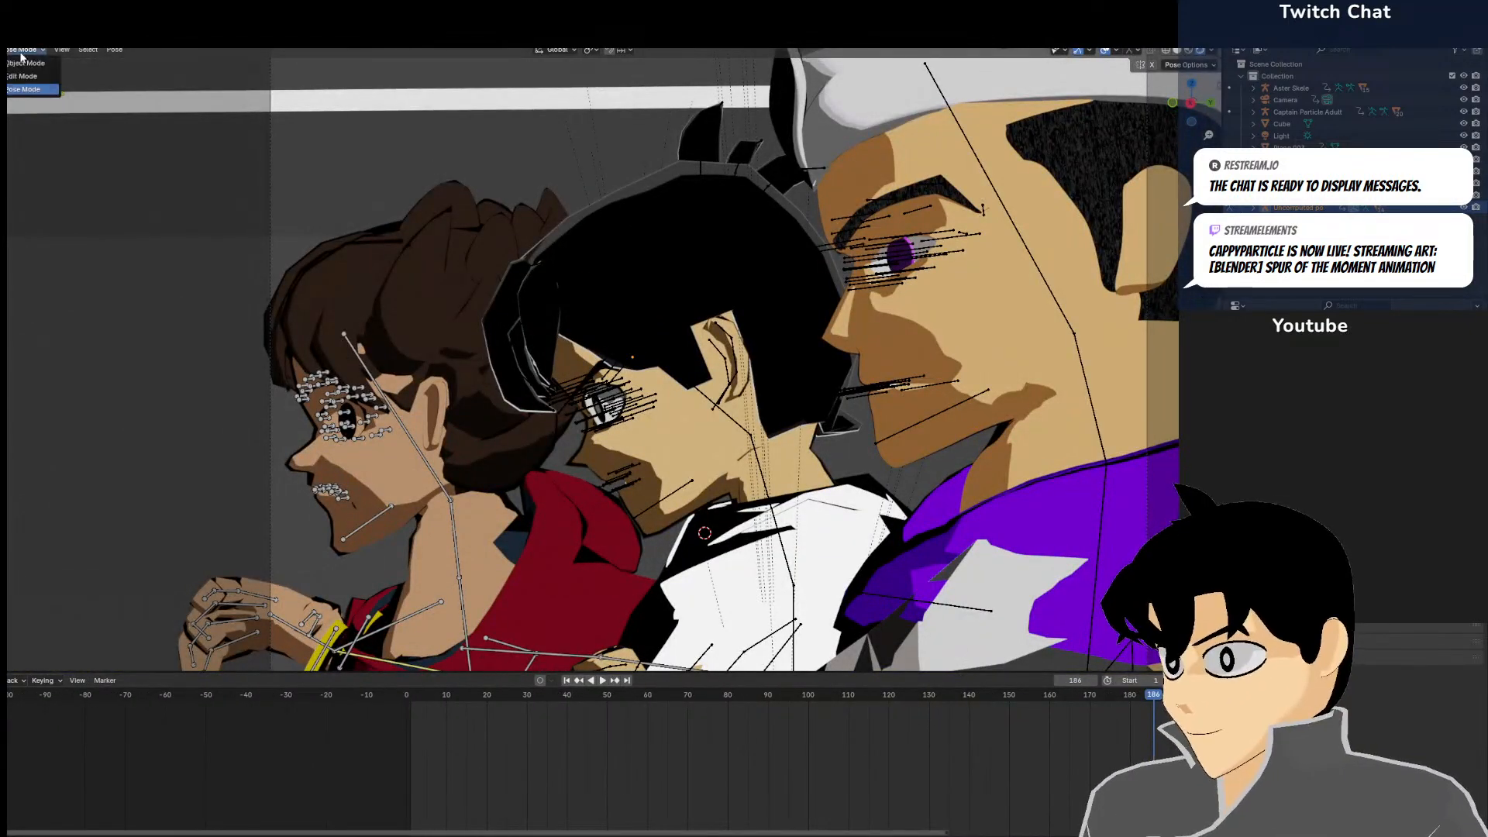
pyautogui.click(25, 63)
pyautogui.click(271, 219)
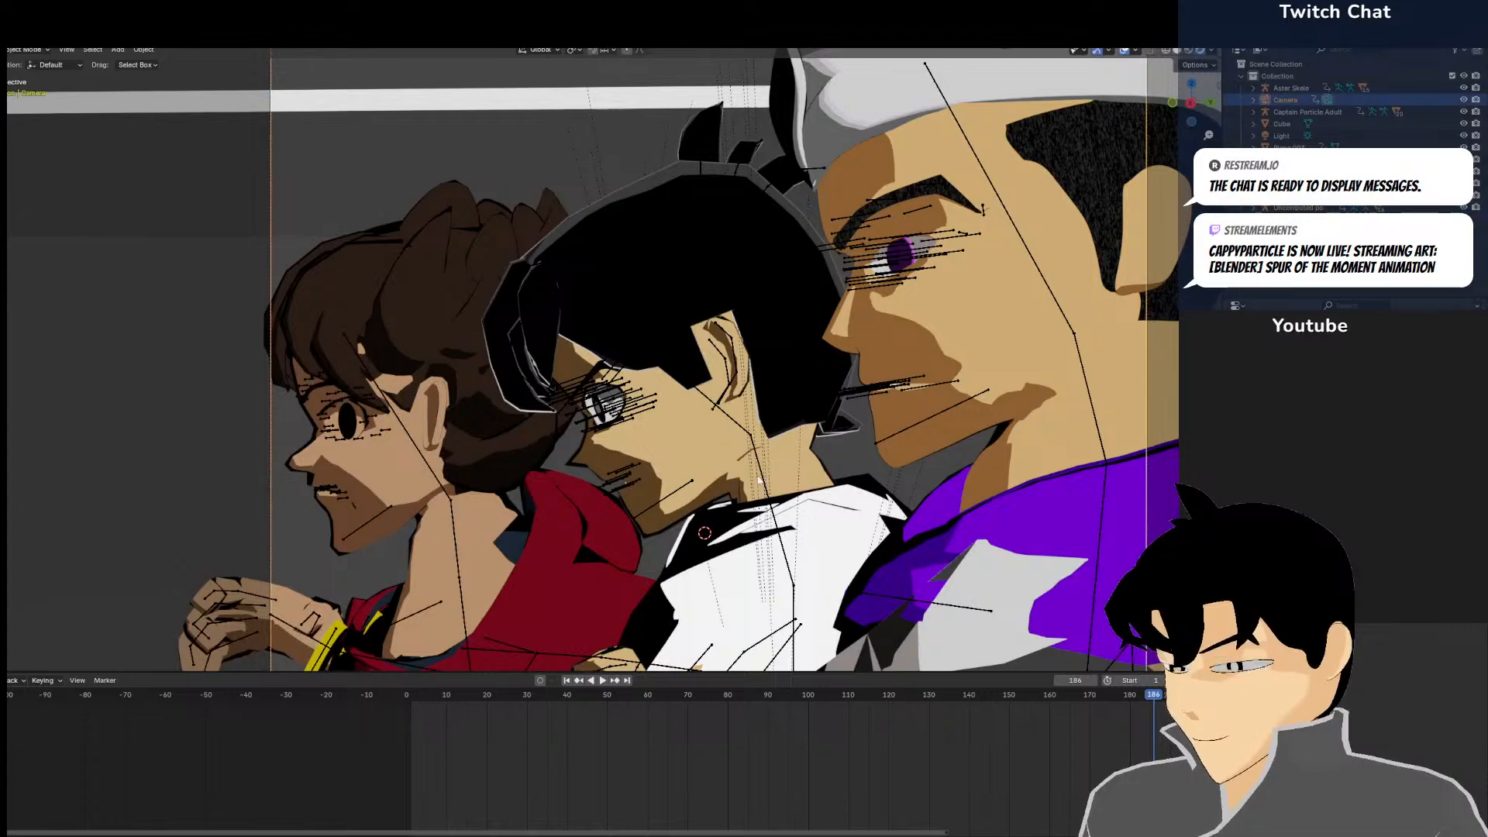
pyautogui.scroll(-2, 686, 444)
pyautogui.scroll(-3, 899, 768)
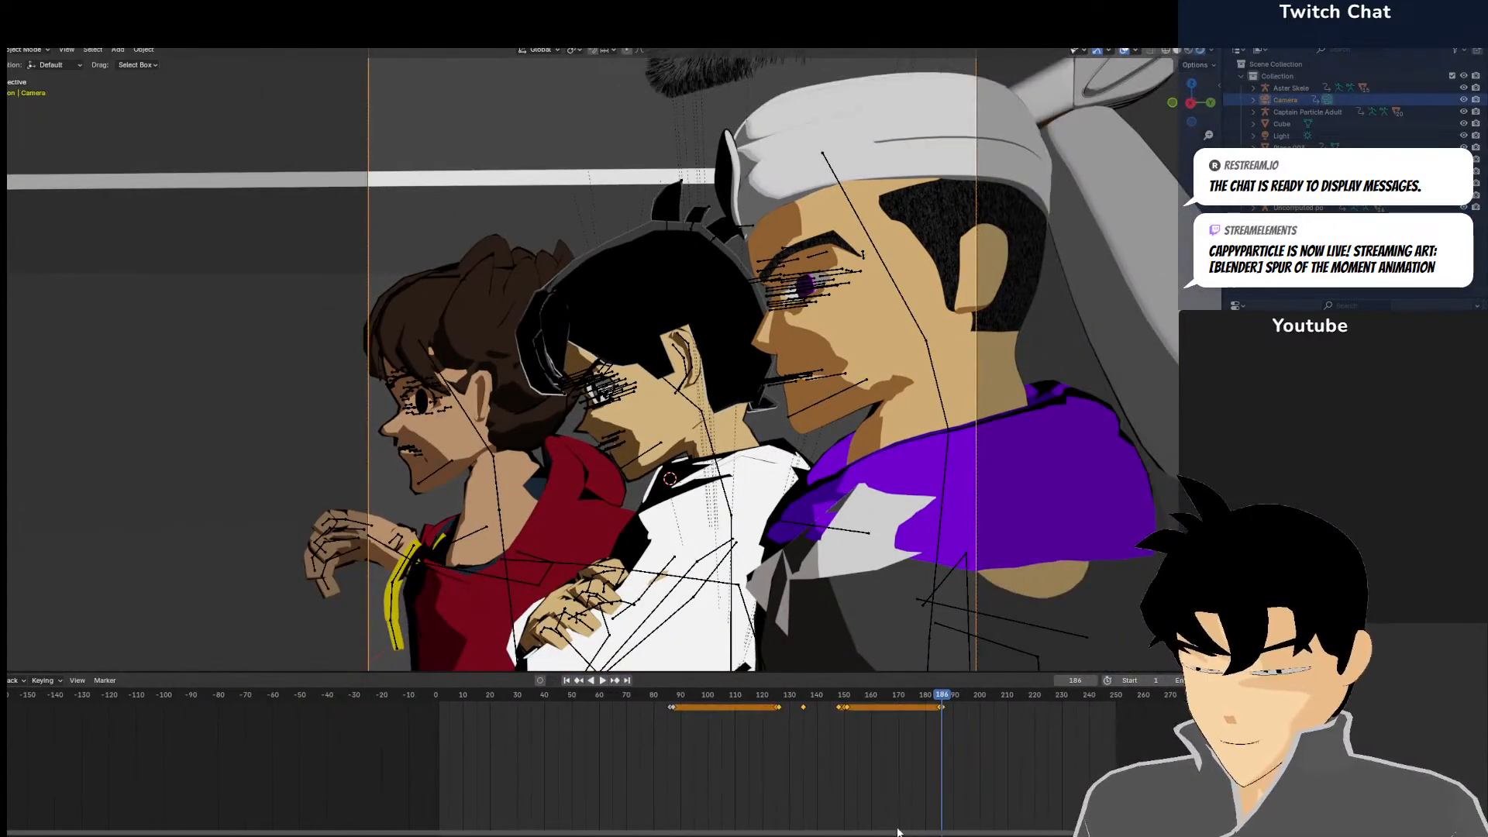
pyautogui.scroll(3, 993, 760)
pyautogui.press('space')
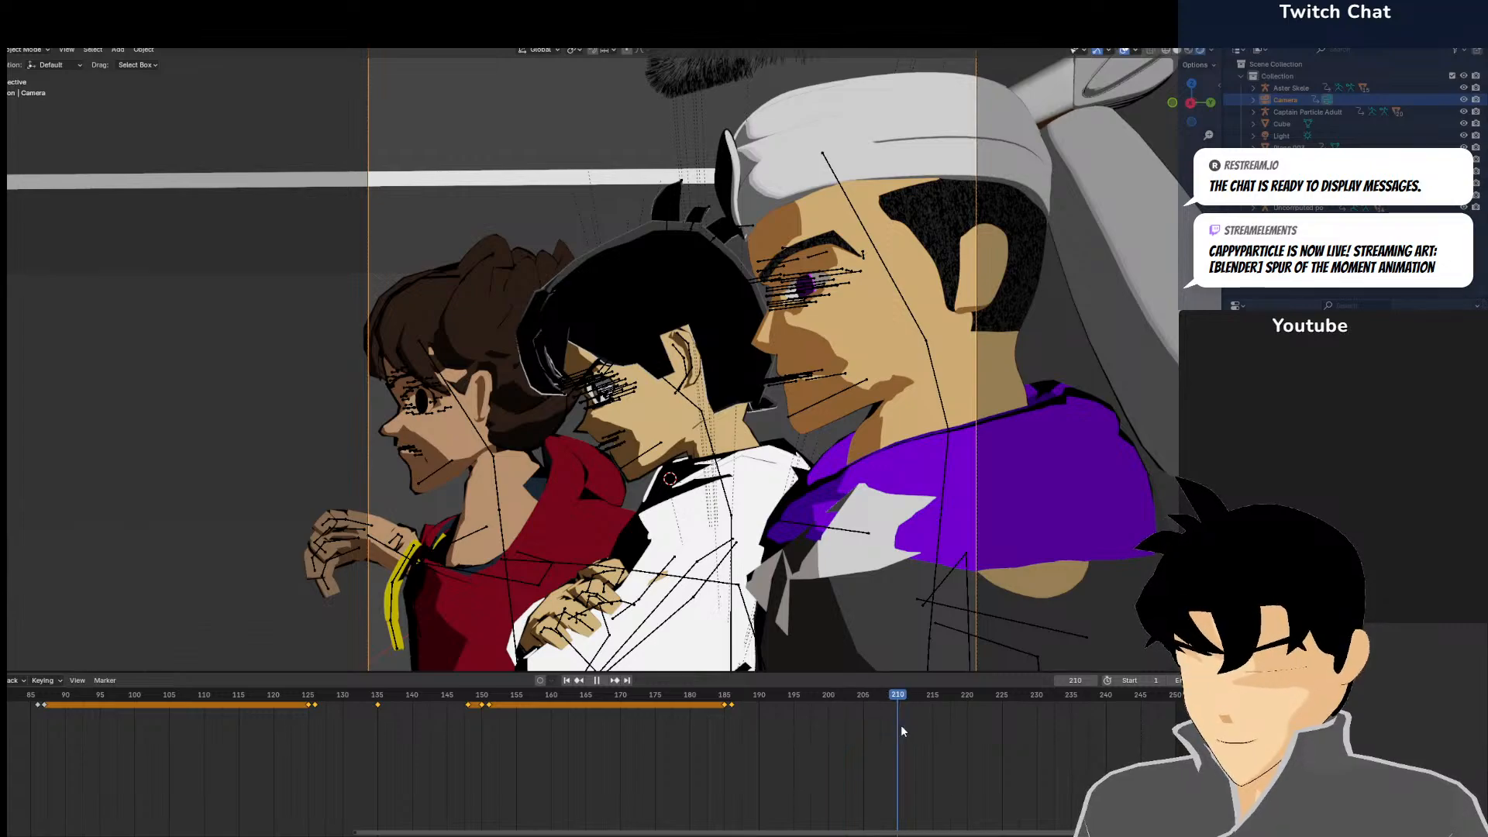
# Stop the playback, key the camera at frame 210, and advance to frame 211
pyautogui.press('space')
pyautogui.press('i')
pyautogui.press('Right')
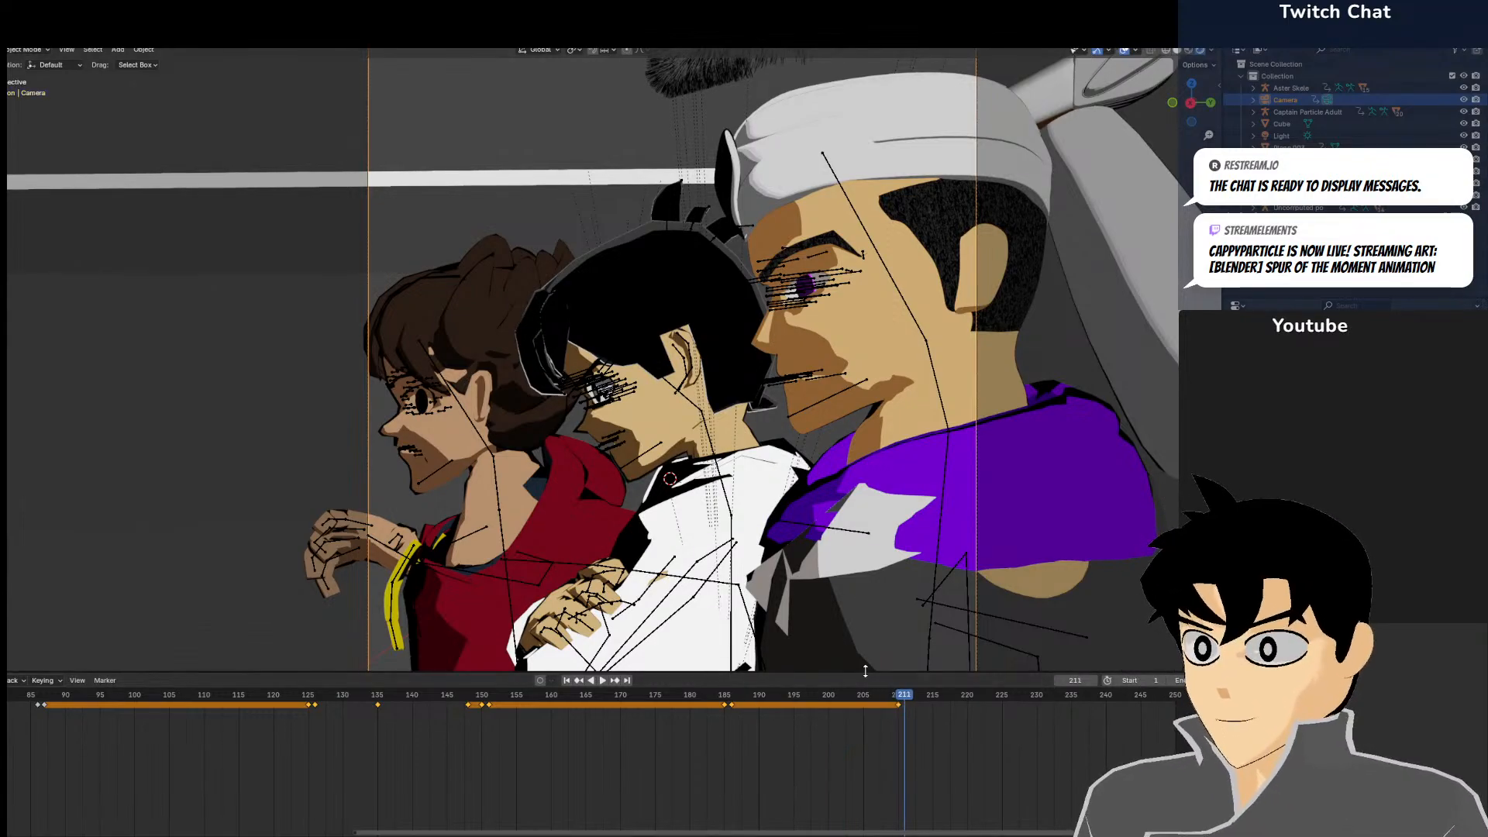
# Select all of the red-suited character's bones in Pose Mode, try to key them at frame 211, and return to Object Mode
pyautogui.moveTo(671, 389); pyautogui.dragTo(463, 505, button='middle')
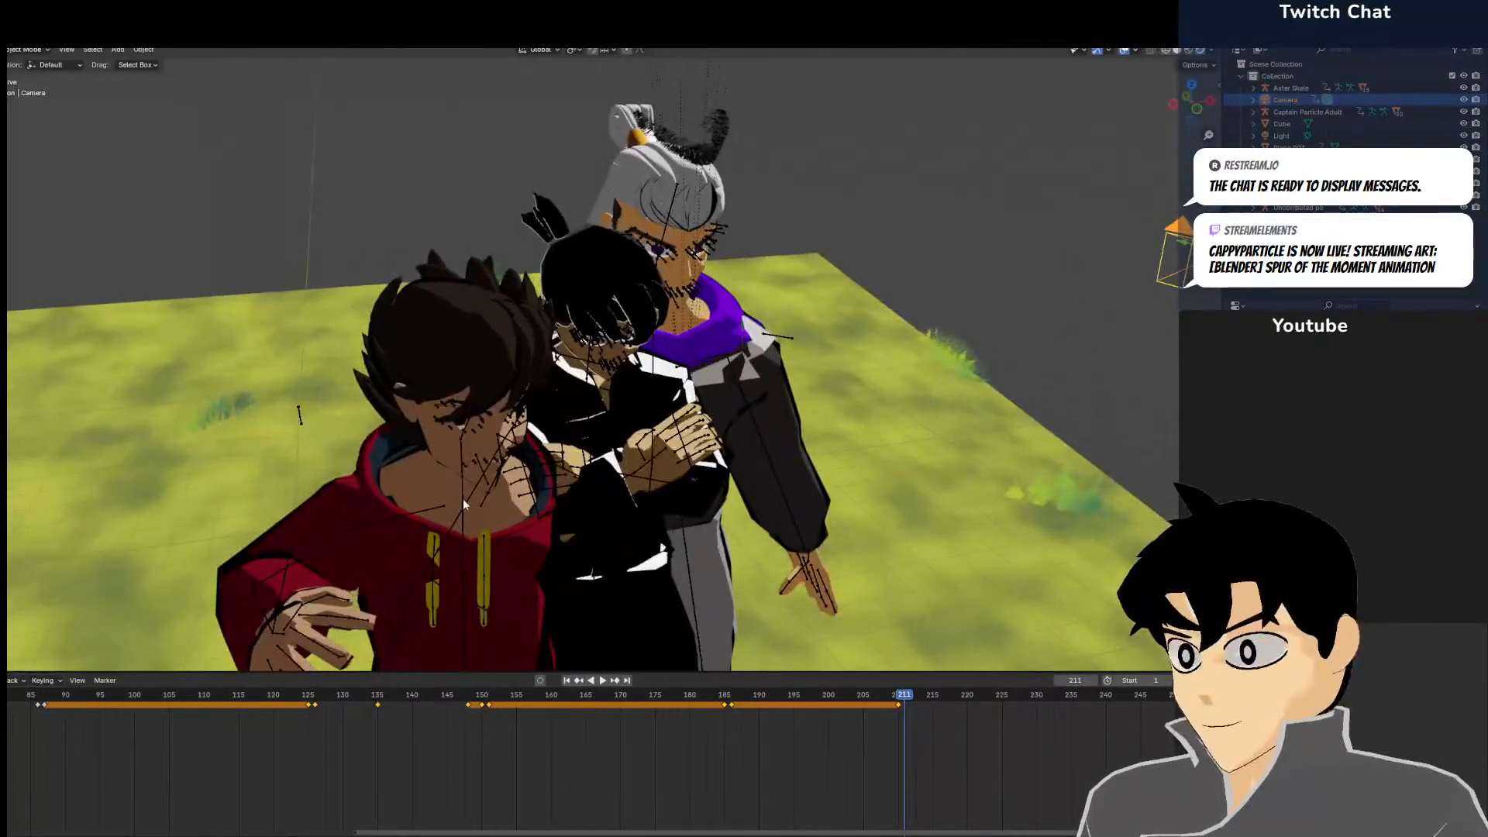
pyautogui.click(463, 505)
pyautogui.click(27, 50)
pyautogui.click(24, 89)
pyautogui.scroll(-5, 485, 779)
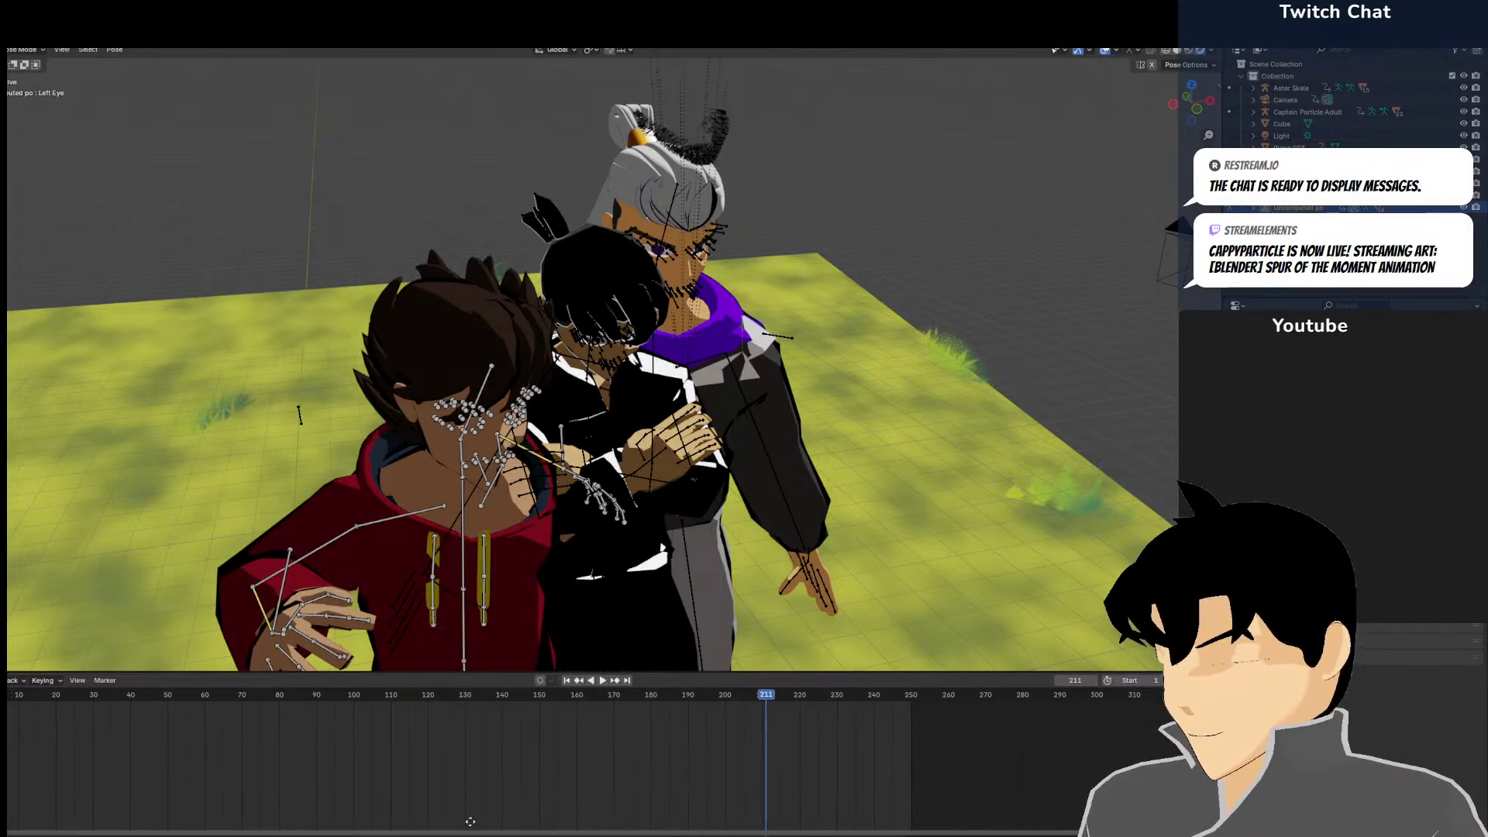
pyautogui.moveTo(469, 803); pyautogui.dragTo(497, 803, button='middle')
pyautogui.press('a')
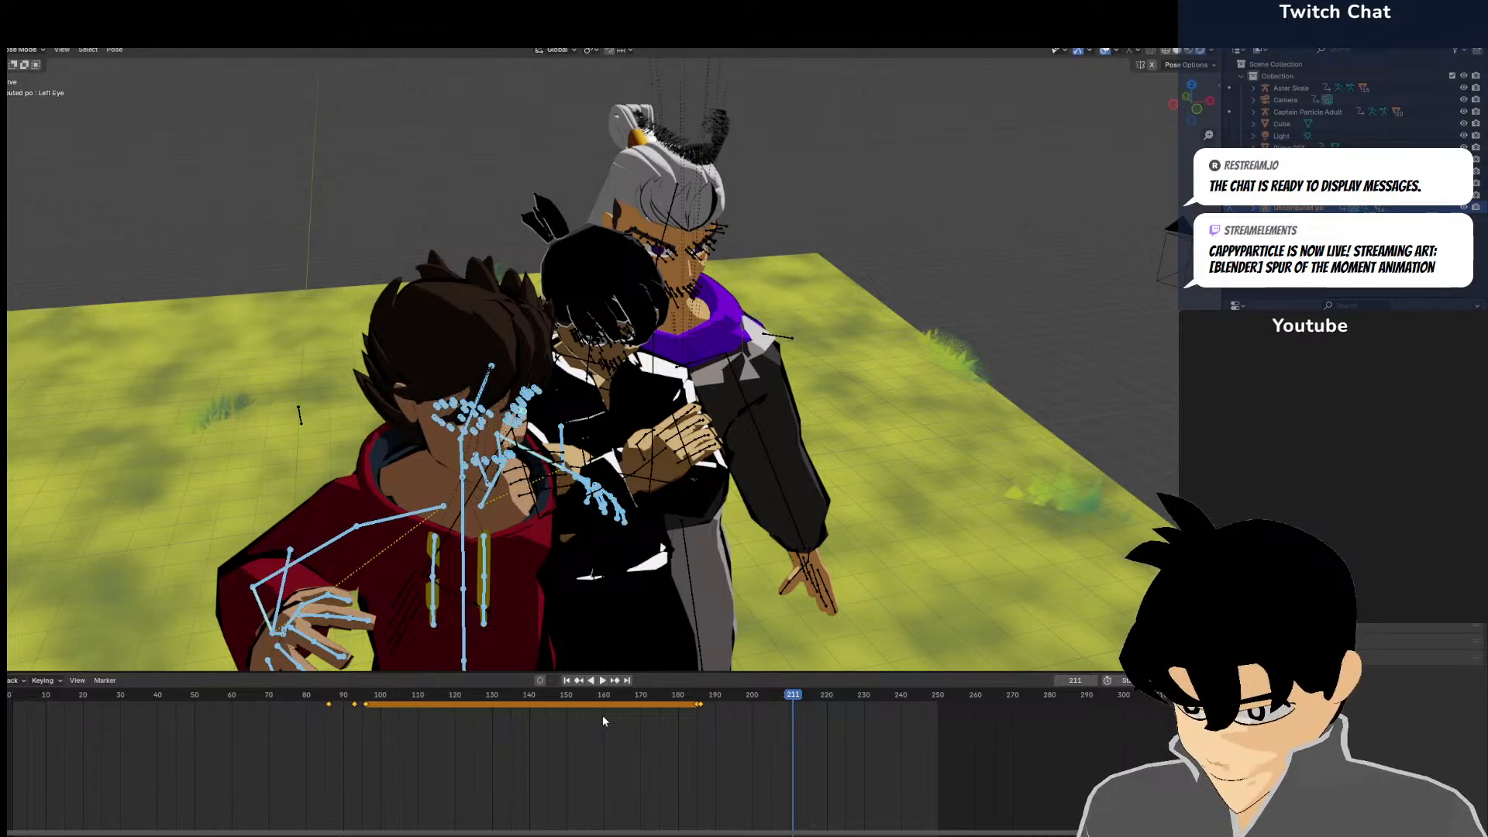
pyautogui.press('i')
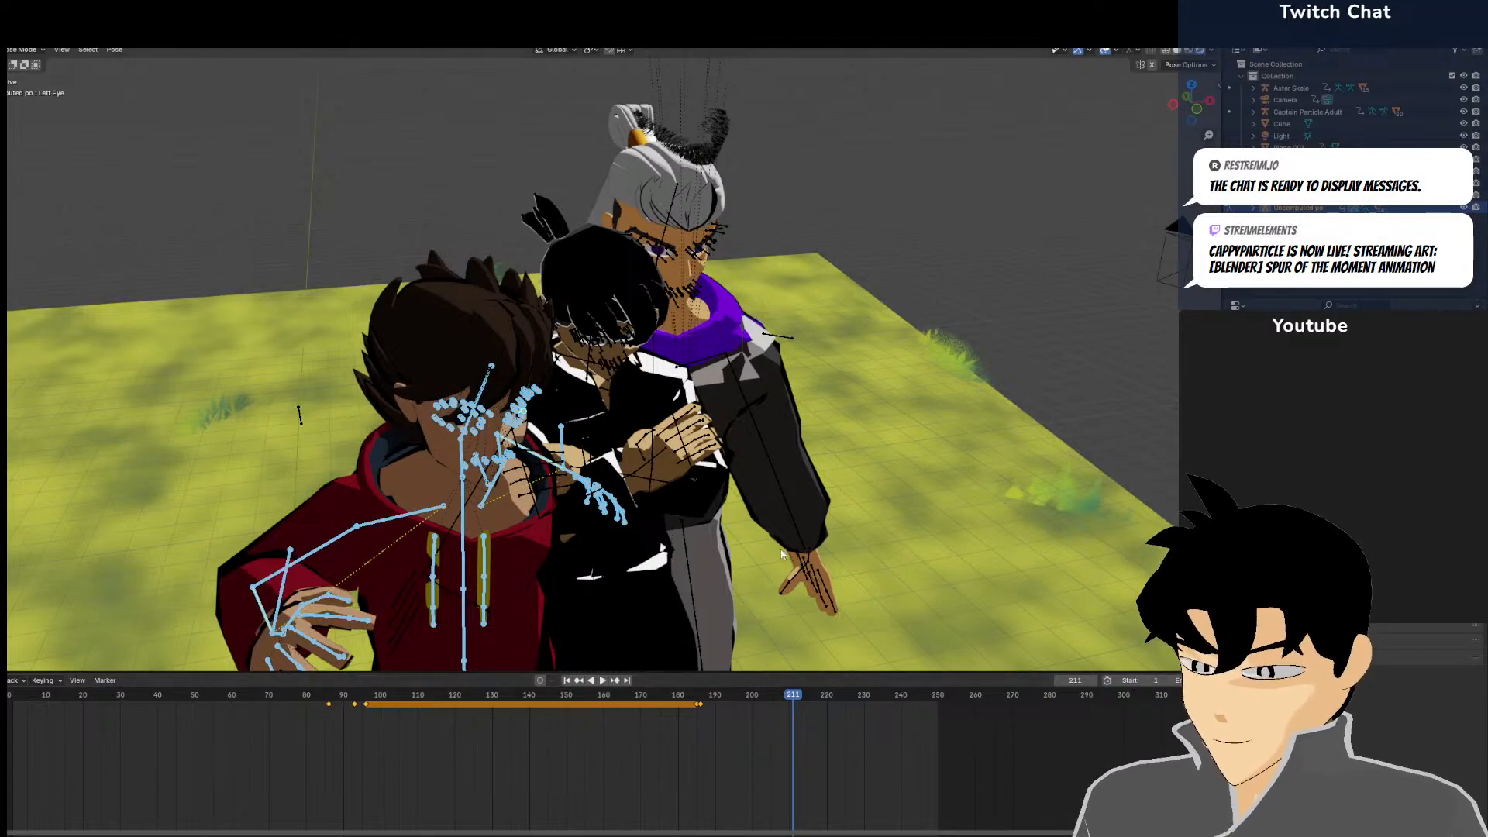
pyautogui.press('Left')
pyautogui.press('Right')
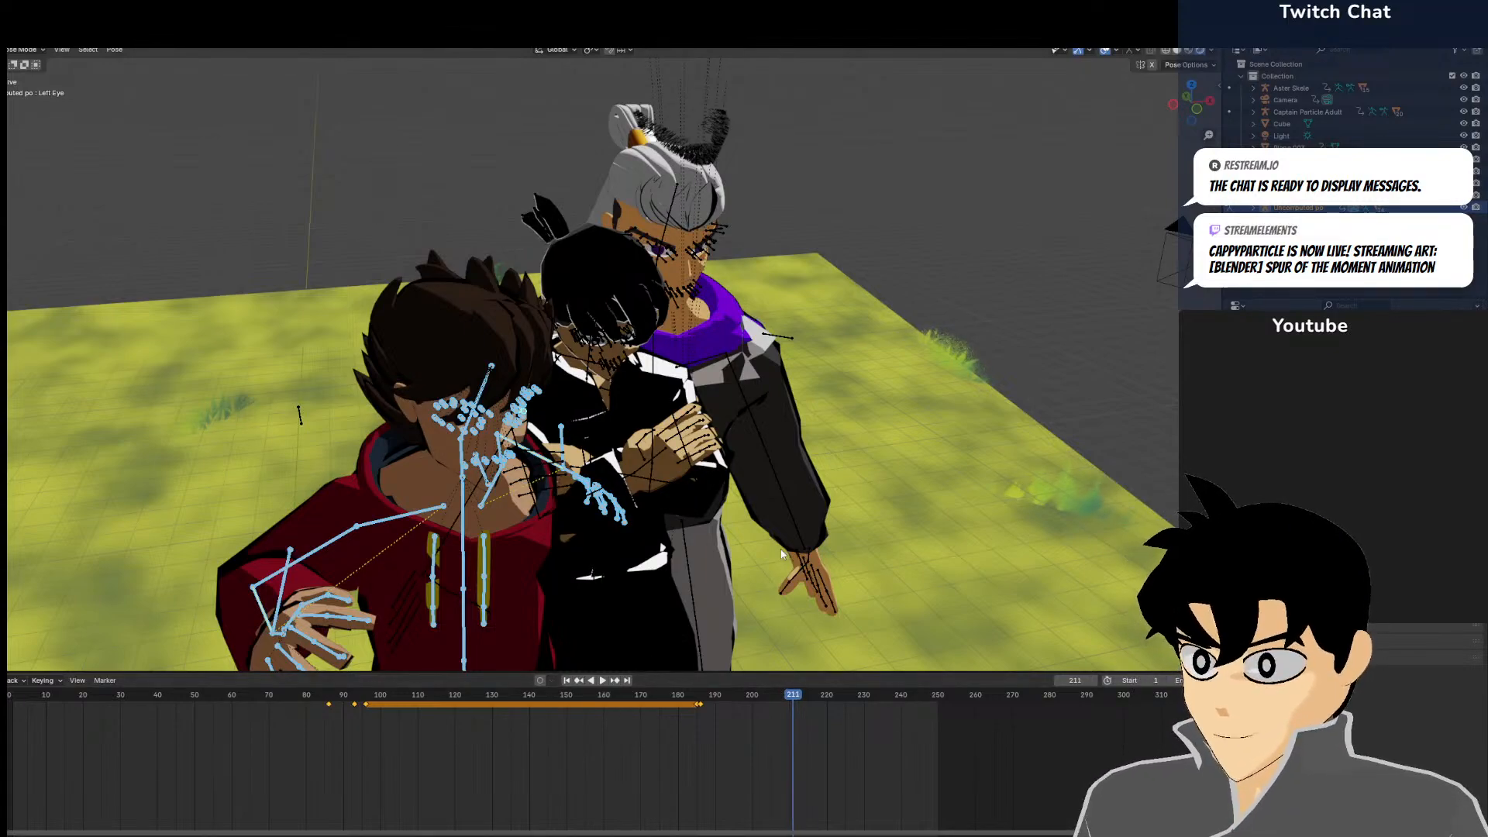
pyautogui.click(27, 50)
pyautogui.click(31, 62)
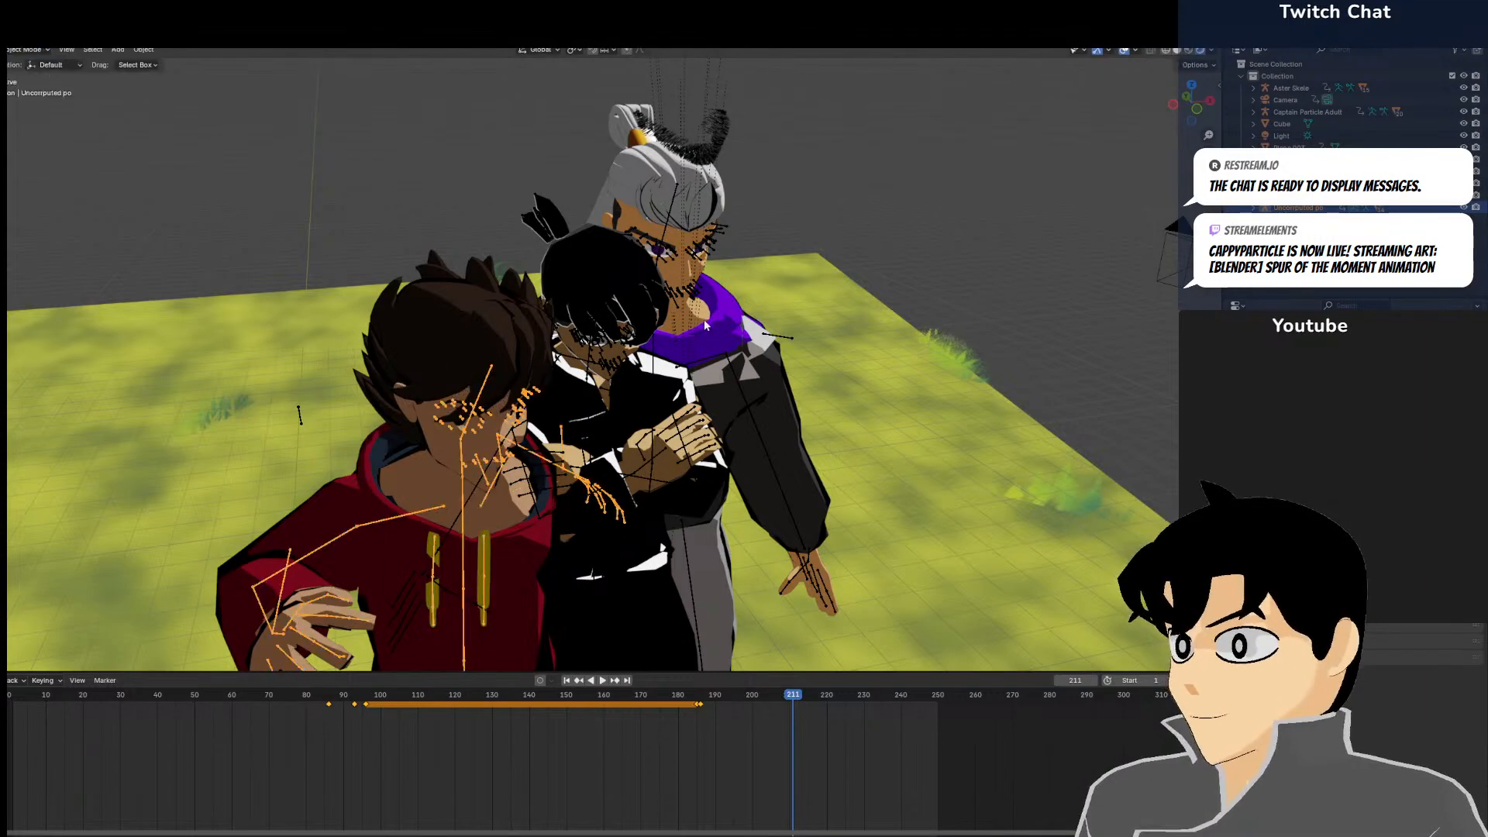
# Return to the camera view and select the camera to check where its keyframes end
pyautogui.moveTo(372, 286); pyautogui.dragTo(275, 309, button='middle')
pyautogui.moveTo(542, 329); pyautogui.dragTo(584, 305, button='middle')
pyautogui.press('KP_0')
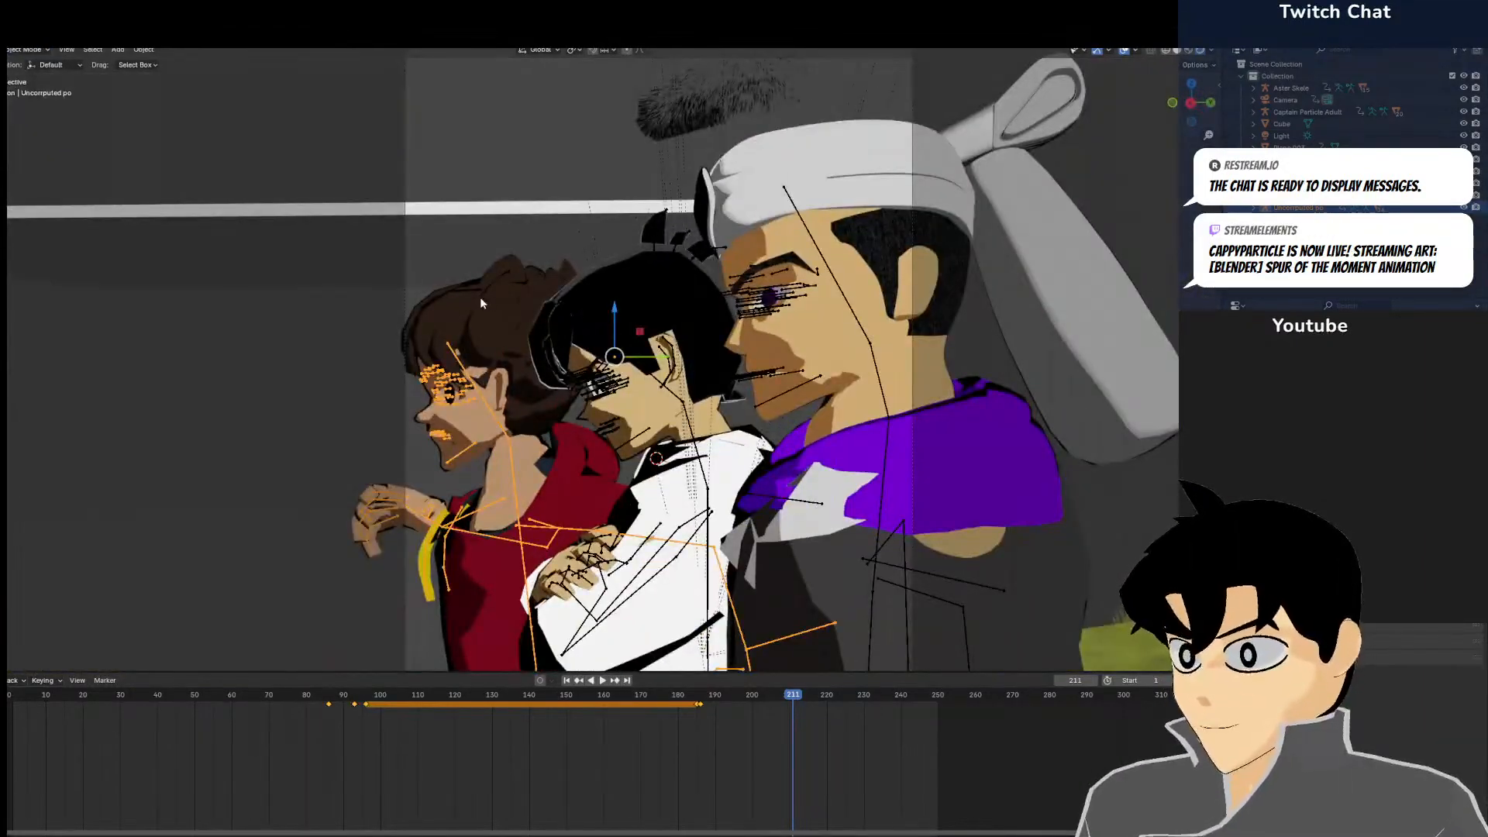
pyautogui.click(404, 257)
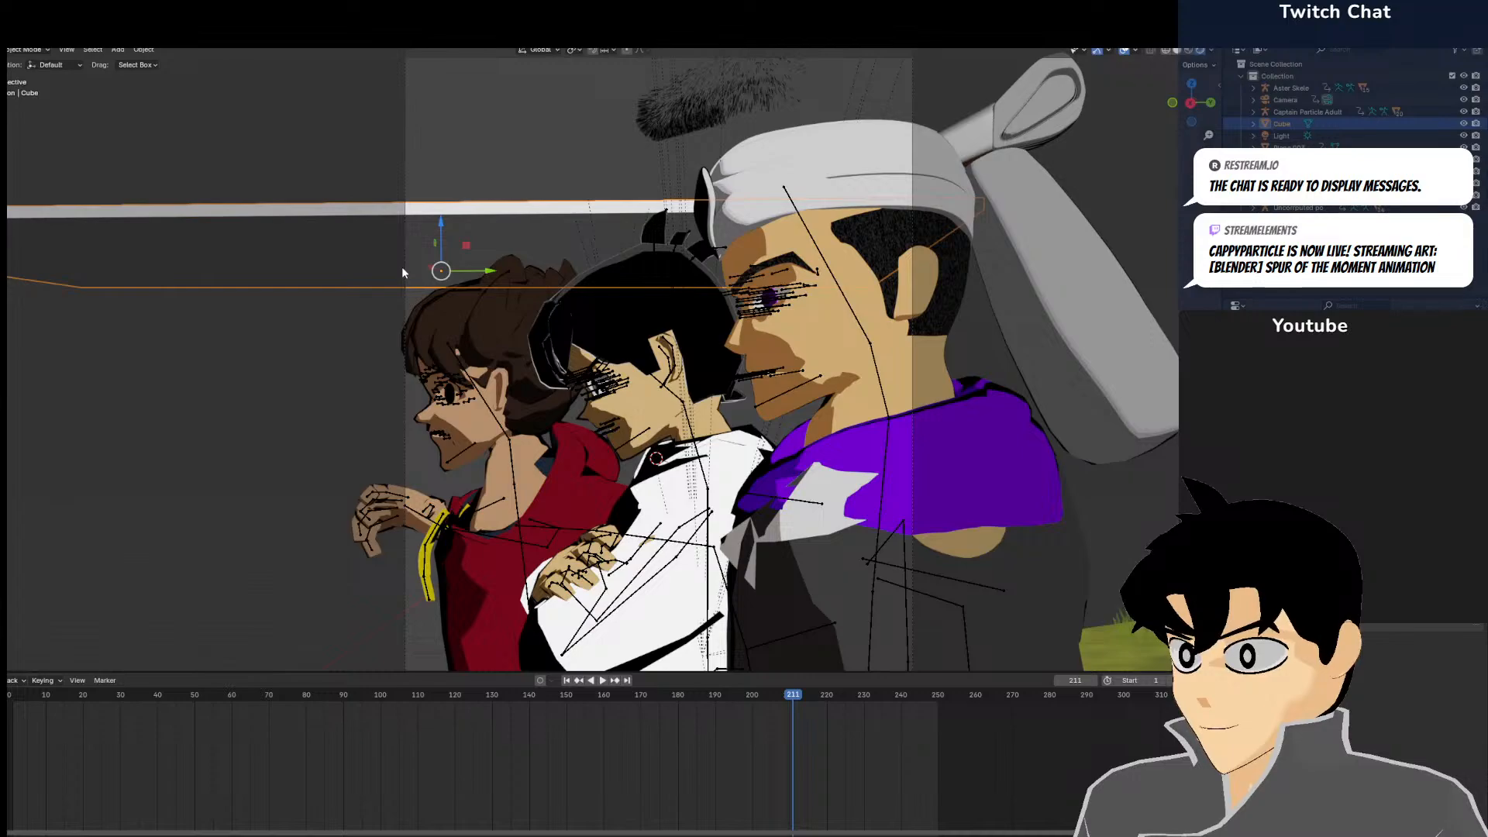
pyautogui.click(406, 272)
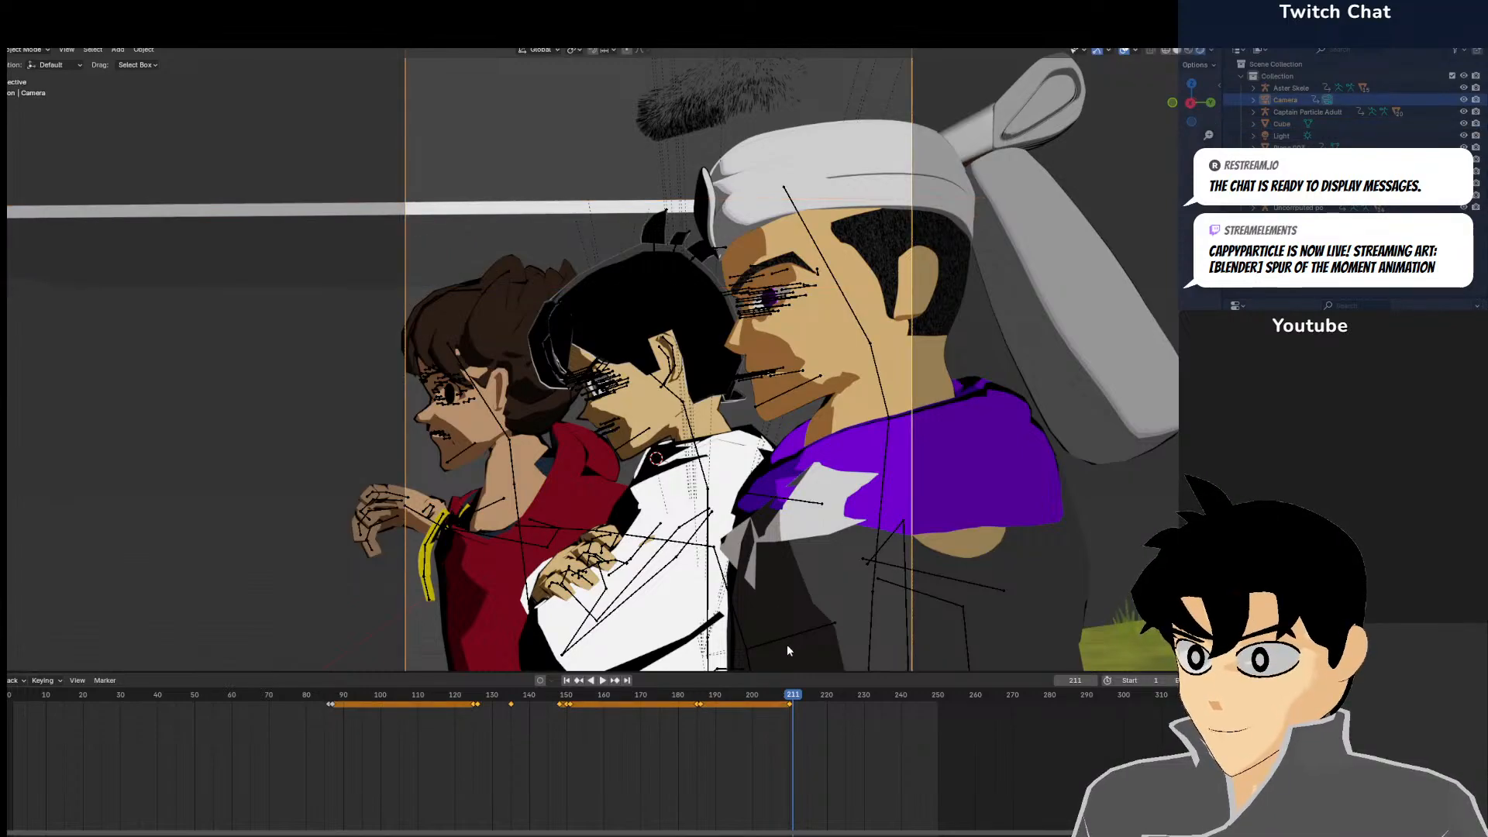
# Key the red-suited character's full pose at frame 210 and return to Object Mode
pyautogui.click(9, 50)
pyautogui.click(8, 62)
pyautogui.click(17, 50)
pyautogui.click(12, 62)
pyautogui.click(469, 424)
pyautogui.press('Left')
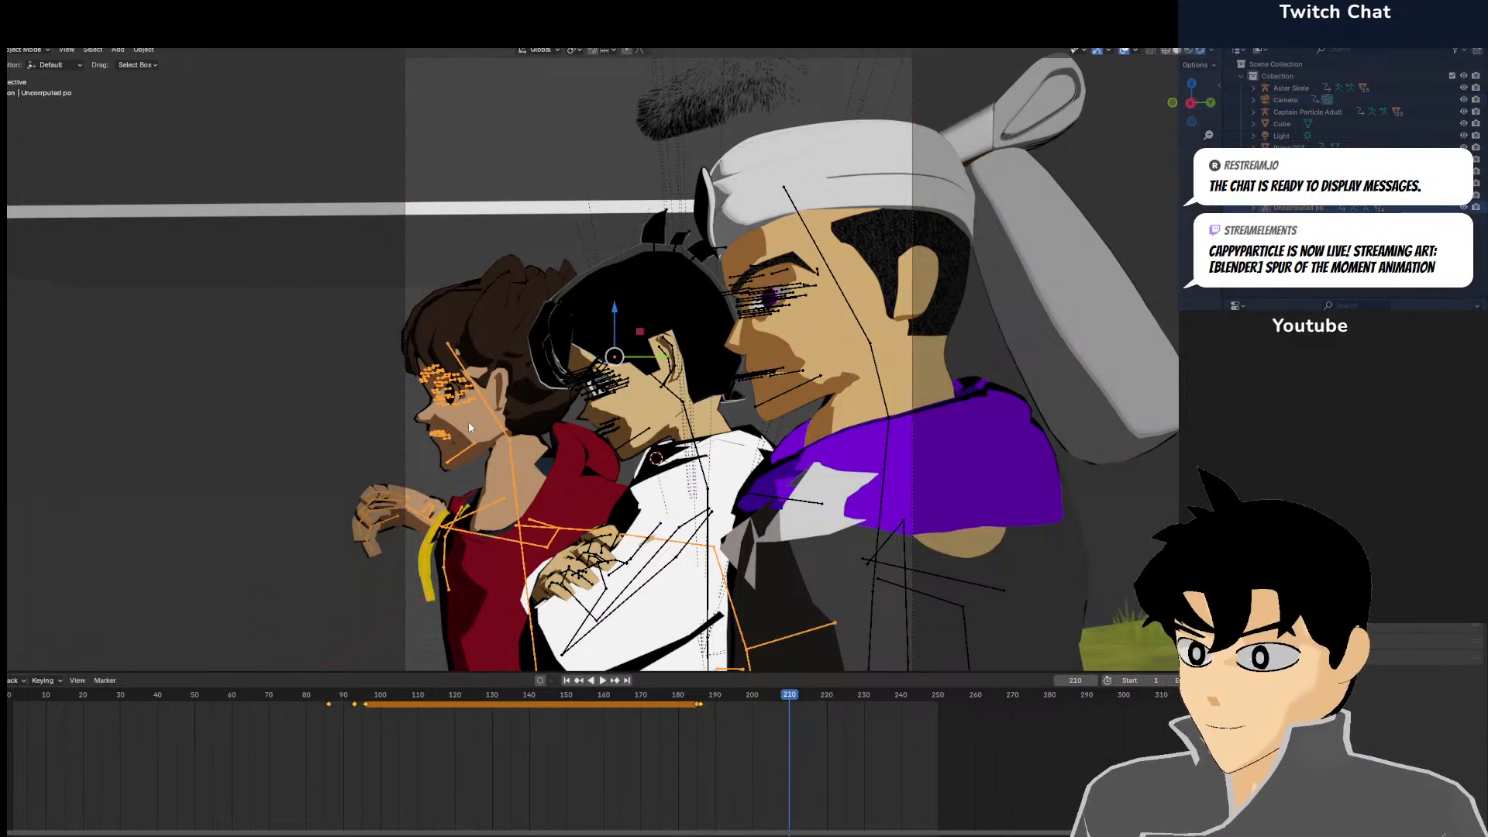
pyautogui.hotkey('ctrl', 'Tab')
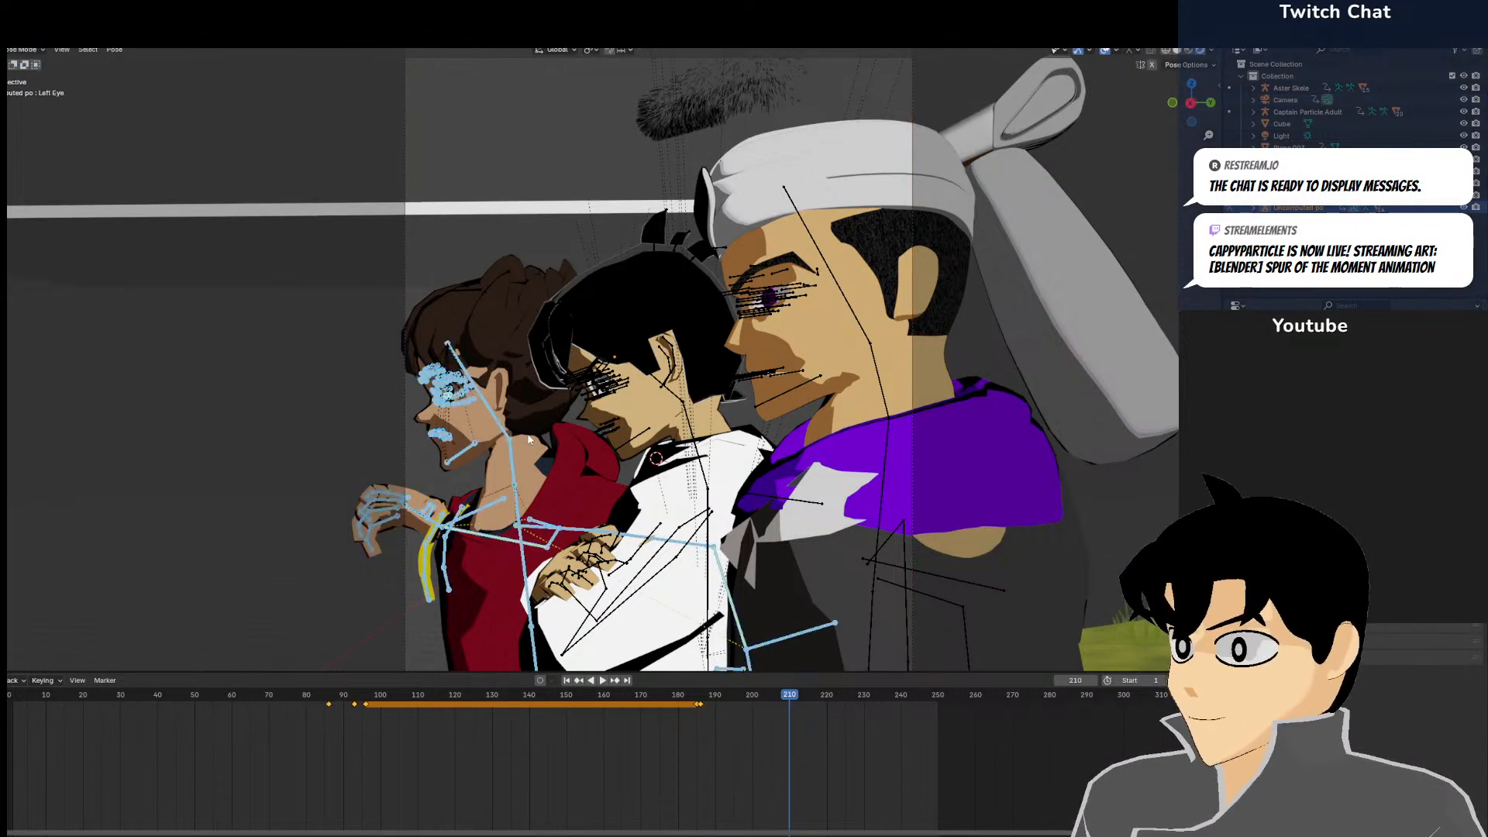
pyautogui.press('i')
pyautogui.hotkey('ctrl', 'Tab')
# Key the middle black-haired character's full pose at frame 210 and return to Object Mode
pyautogui.click(677, 409)
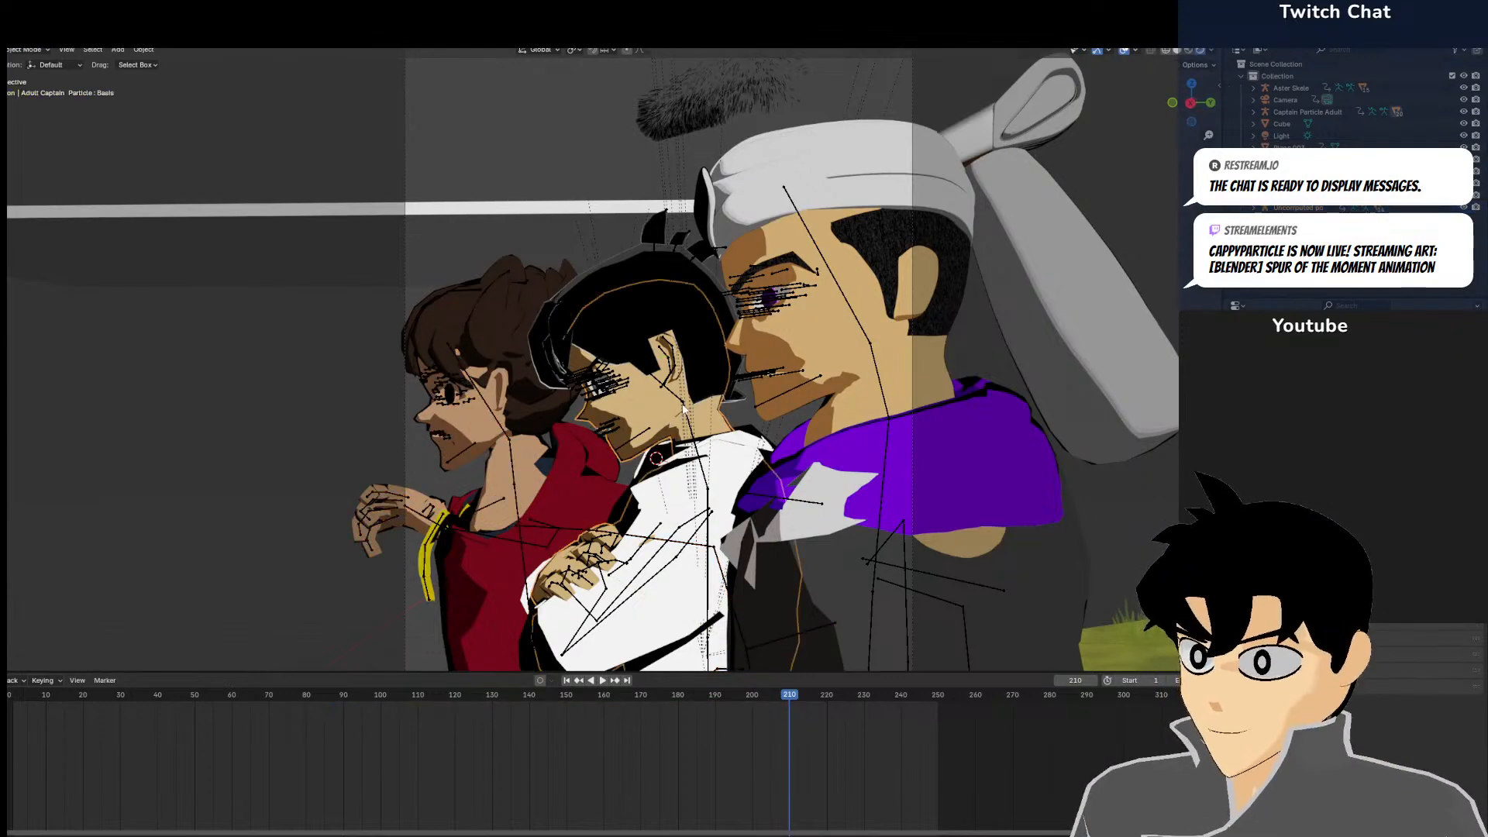
pyautogui.click(683, 408)
pyautogui.hotkey('ctrl', 'Tab')
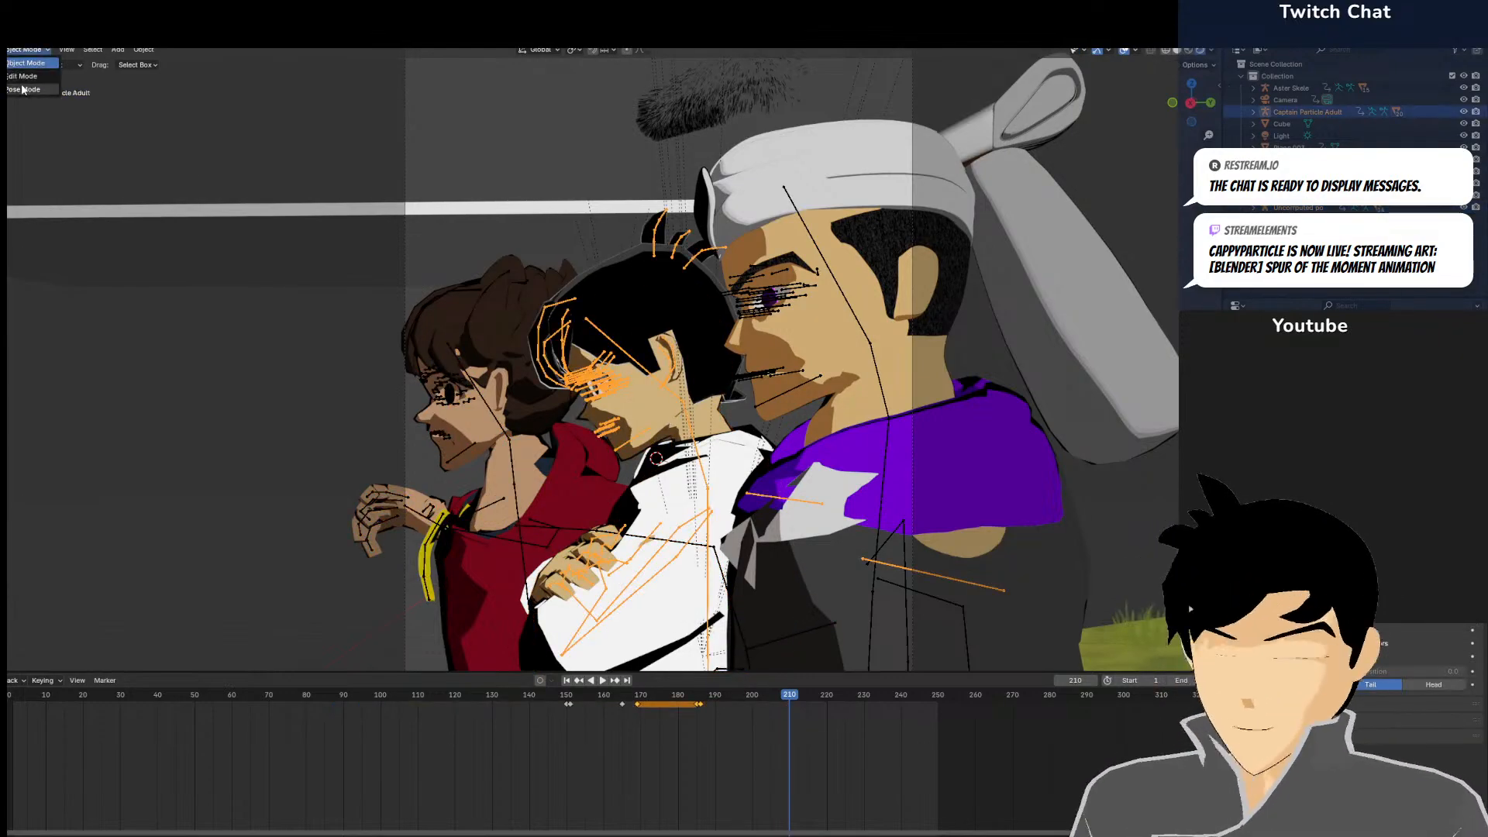
pyautogui.press('i')
pyautogui.hotkey('ctrl', 'Tab')
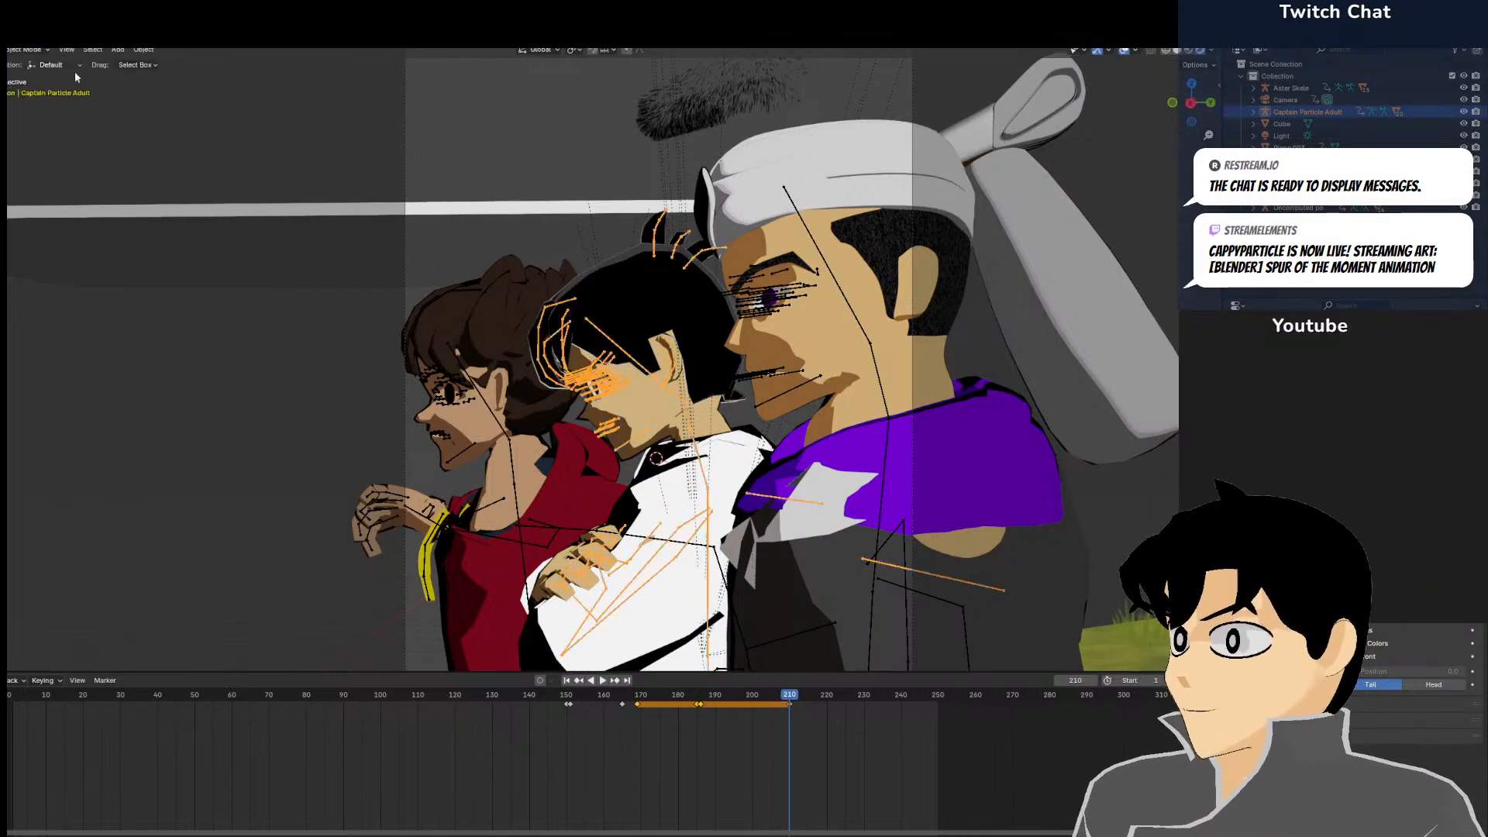
# Key the full pose of the character with the purple scarf at frame 210 and advance to frame 211
pyautogui.click(823, 271)
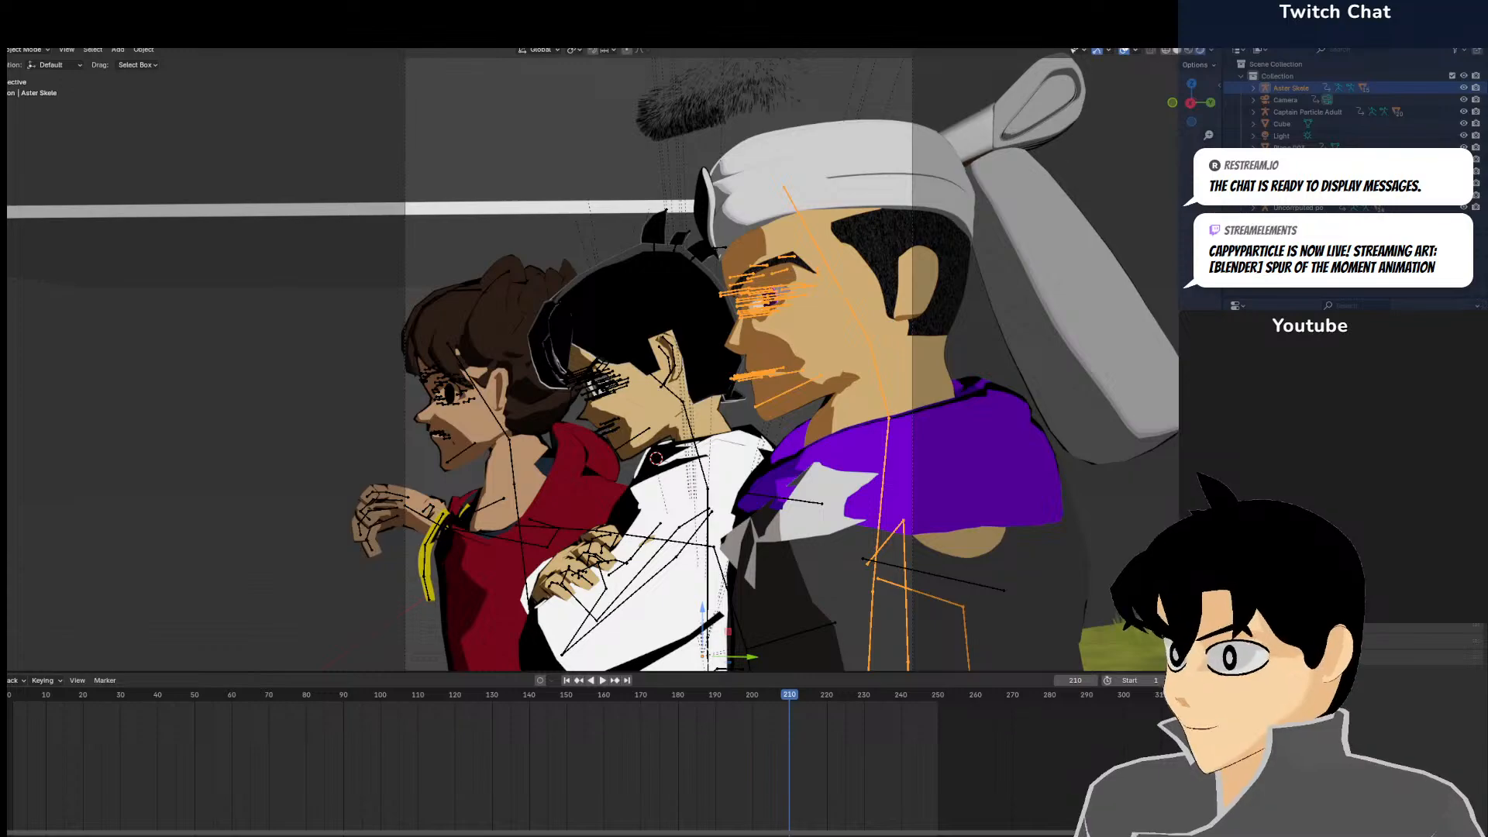
pyautogui.hotkey('ctrl', 'Tab')
pyautogui.press('i')
pyautogui.press('Right')
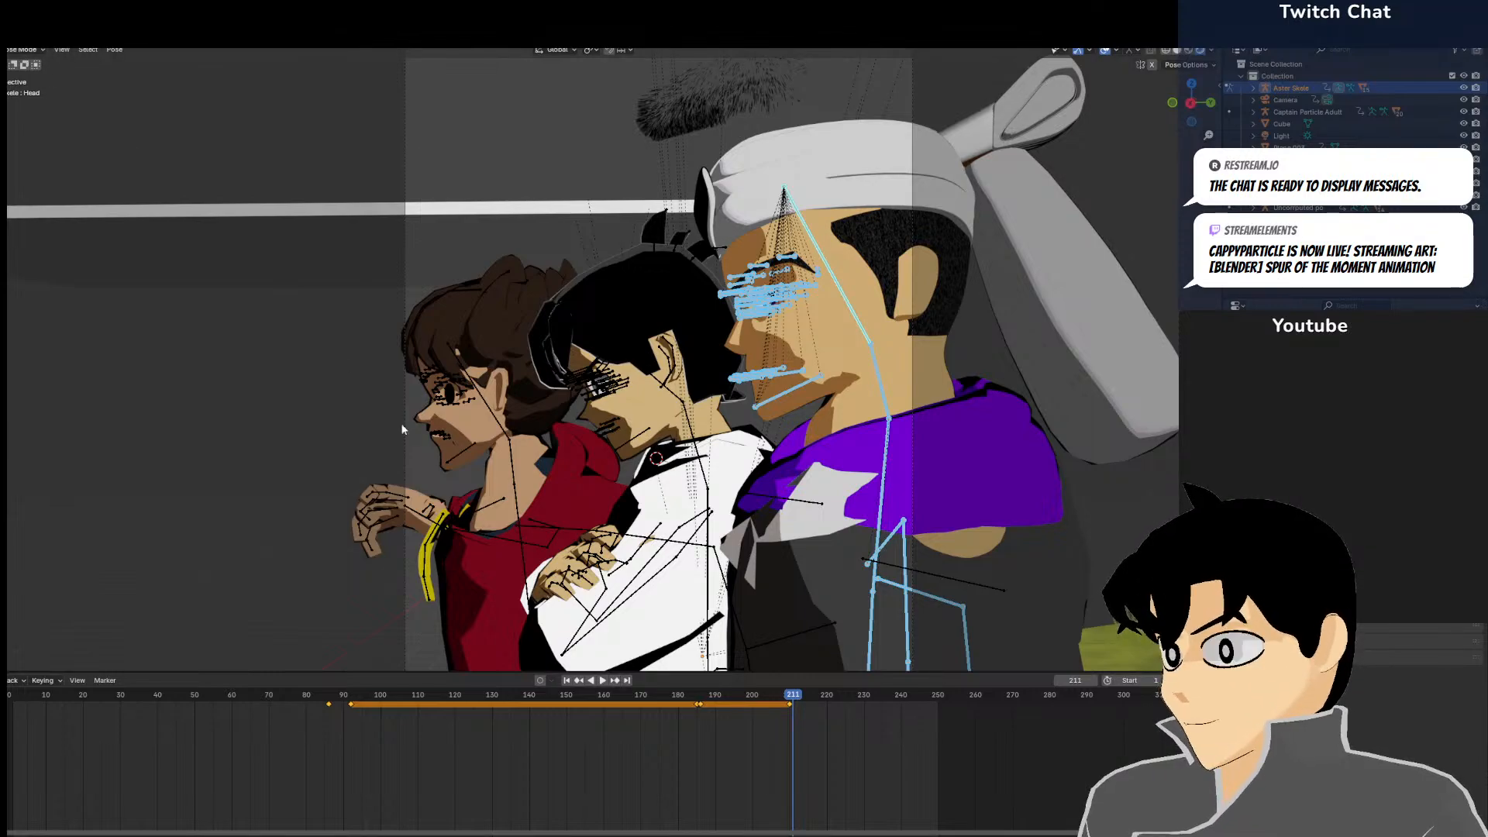
# Copy the purple-scarf character's fighting stance from frame 82, paste it at frame 211, and key it
pyautogui.scroll(-3, 651, 746)
pyautogui.click(442, 746)
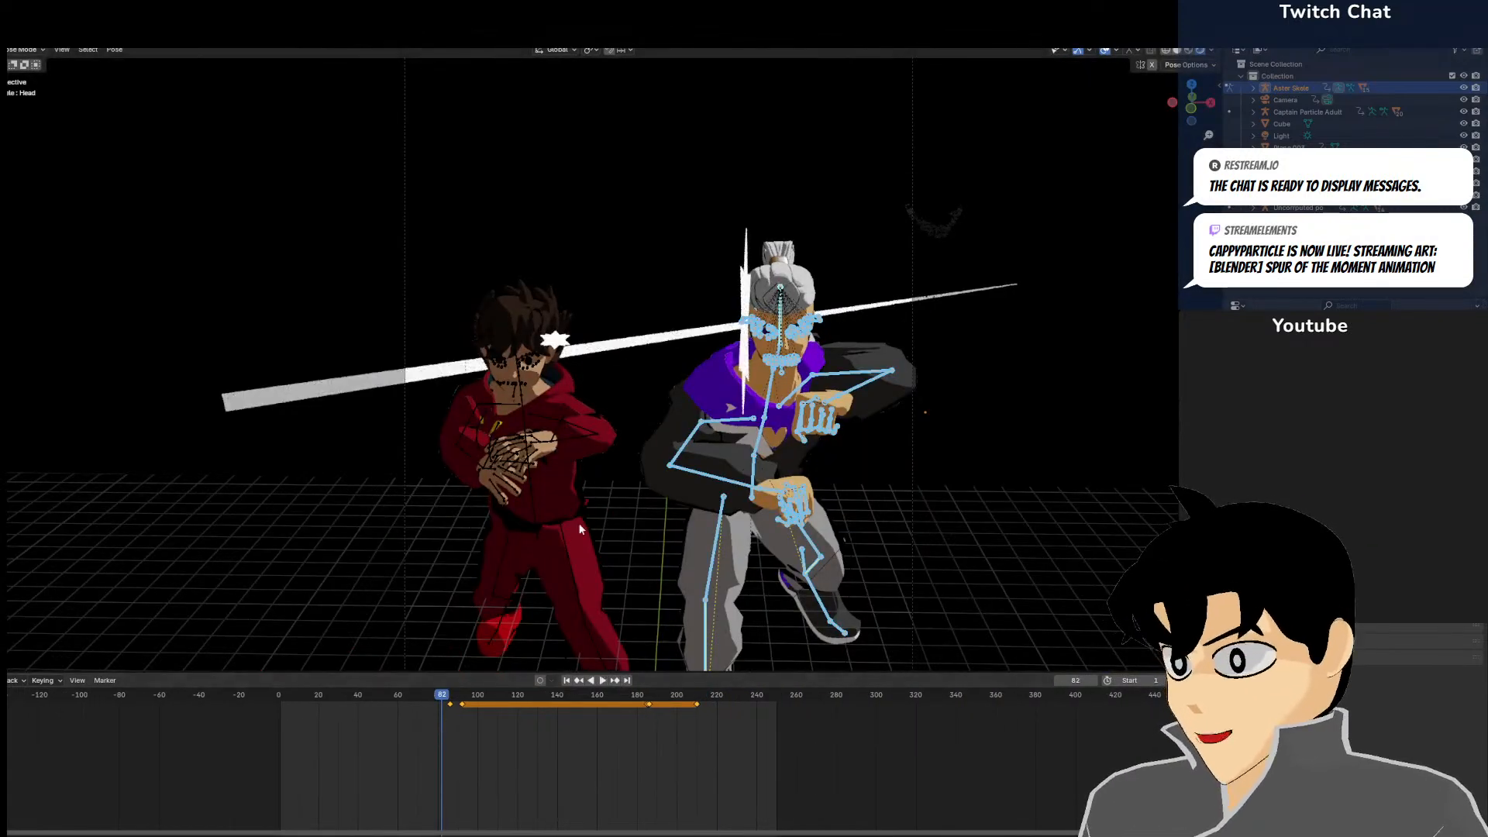
pyautogui.moveTo(703, 715); pyautogui.dragTo(699, 716)
pyautogui.hotkey('ctrl', 'v')
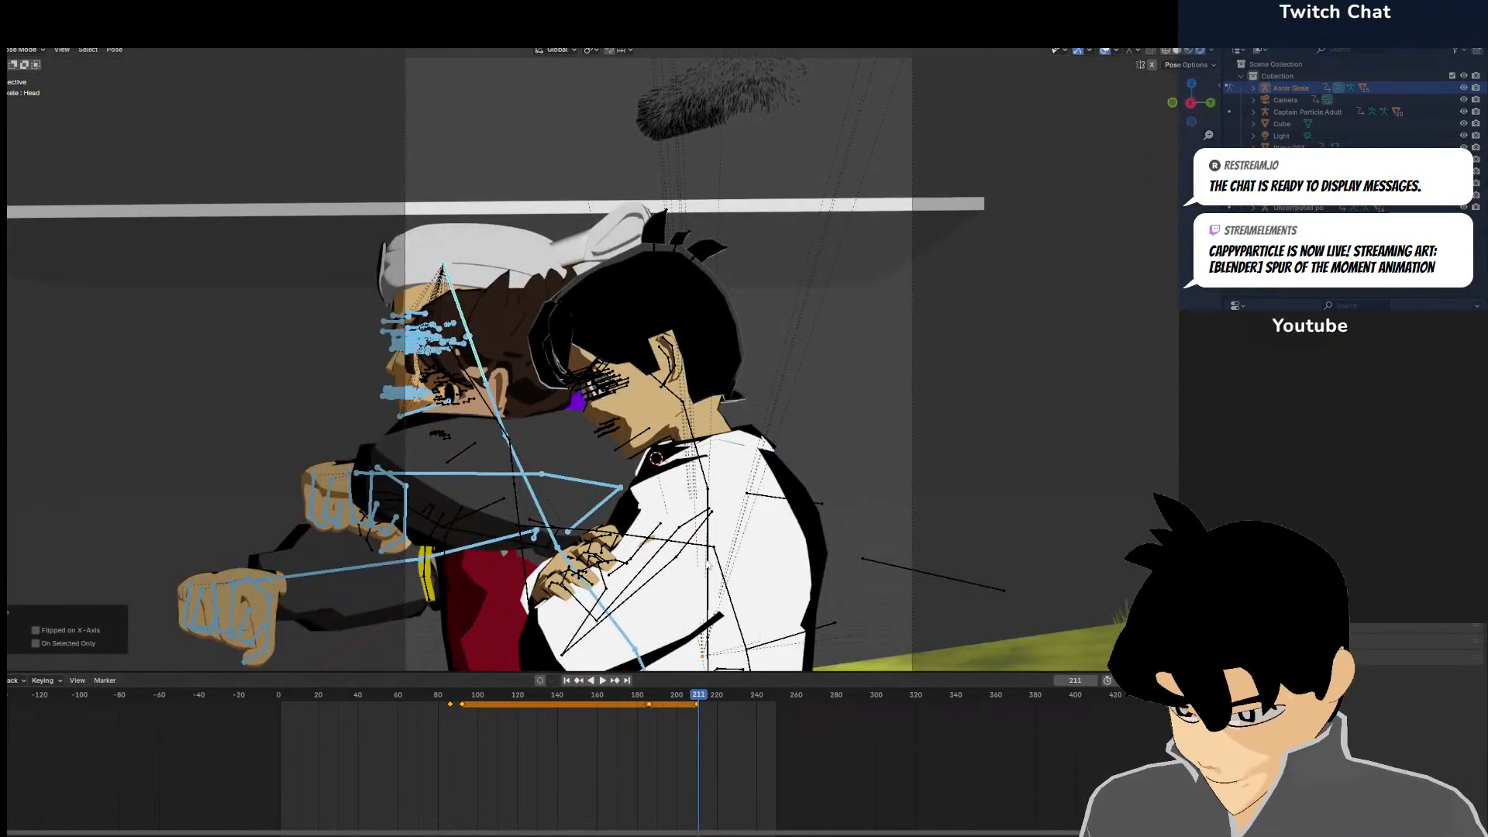
pyautogui.press('i')
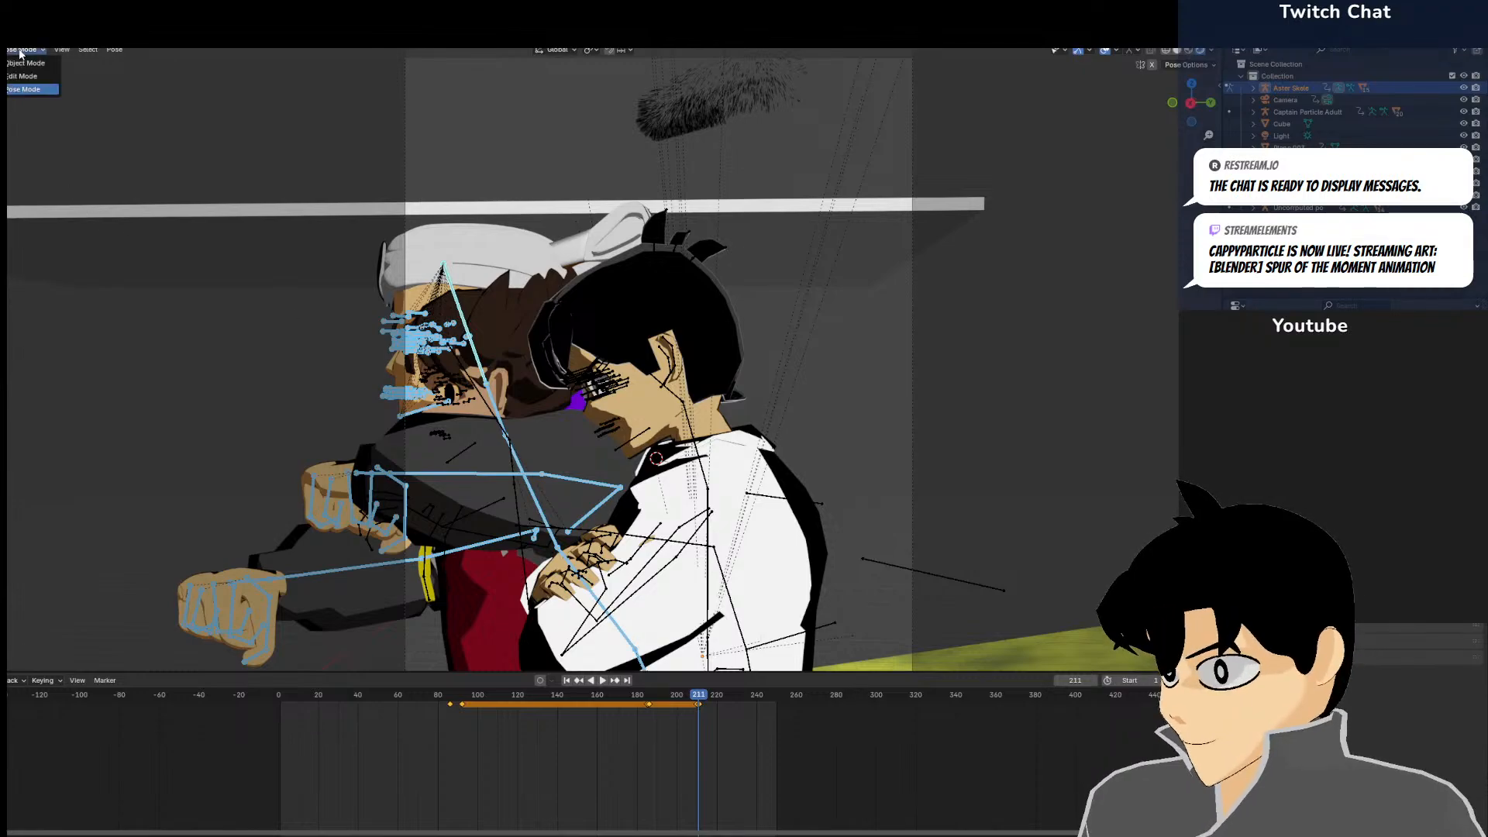
# Copy the red-suited character's earlier pose from around frame 75, paste it on its rig at frame 211, and key it
pyautogui.hotkey('ctrl', 'Tab')
pyautogui.click(491, 415)
pyautogui.click(488, 413)
pyautogui.click(488, 412)
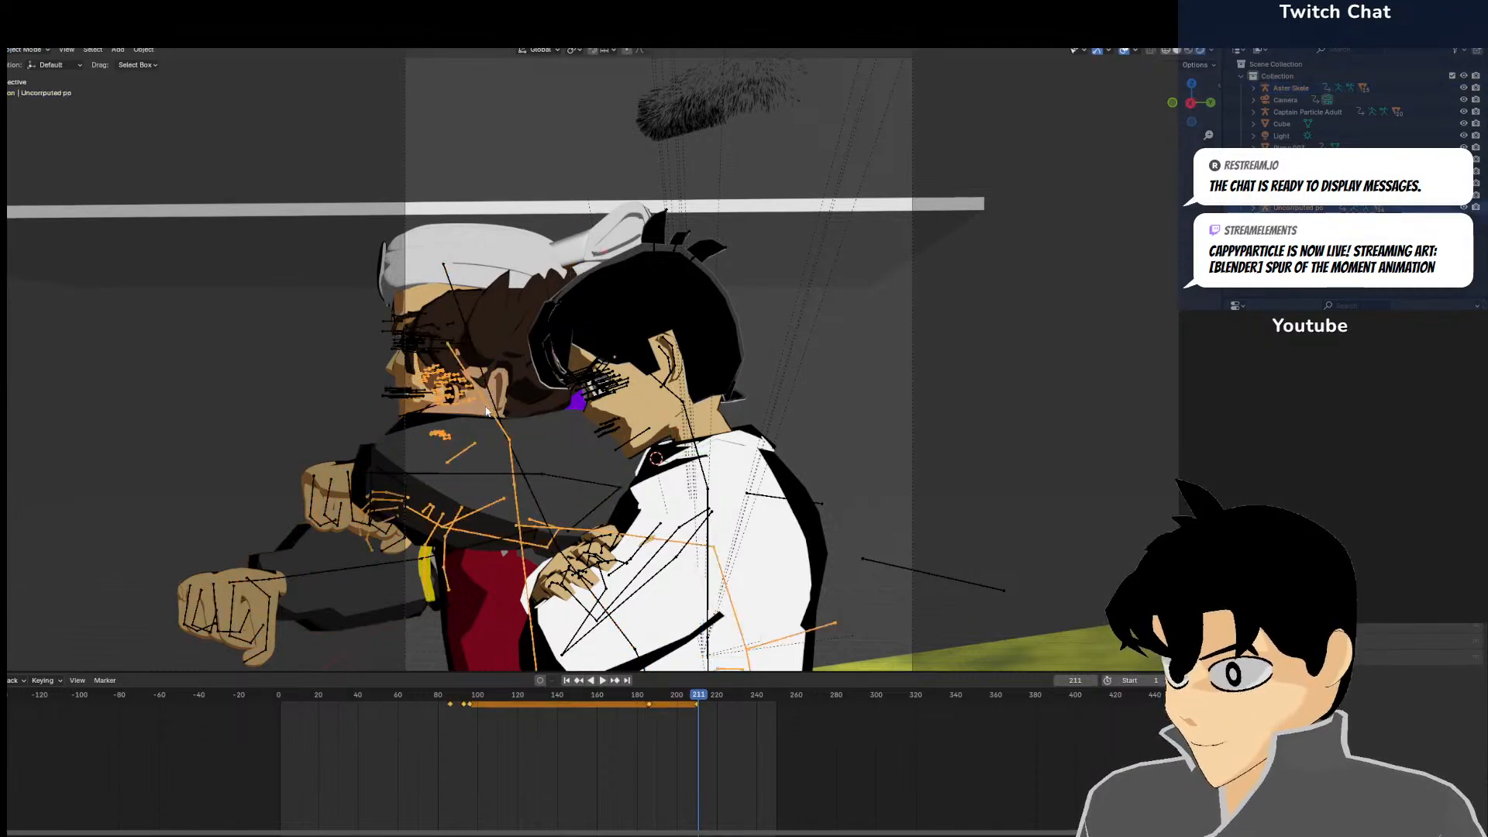
pyautogui.click(33, 52)
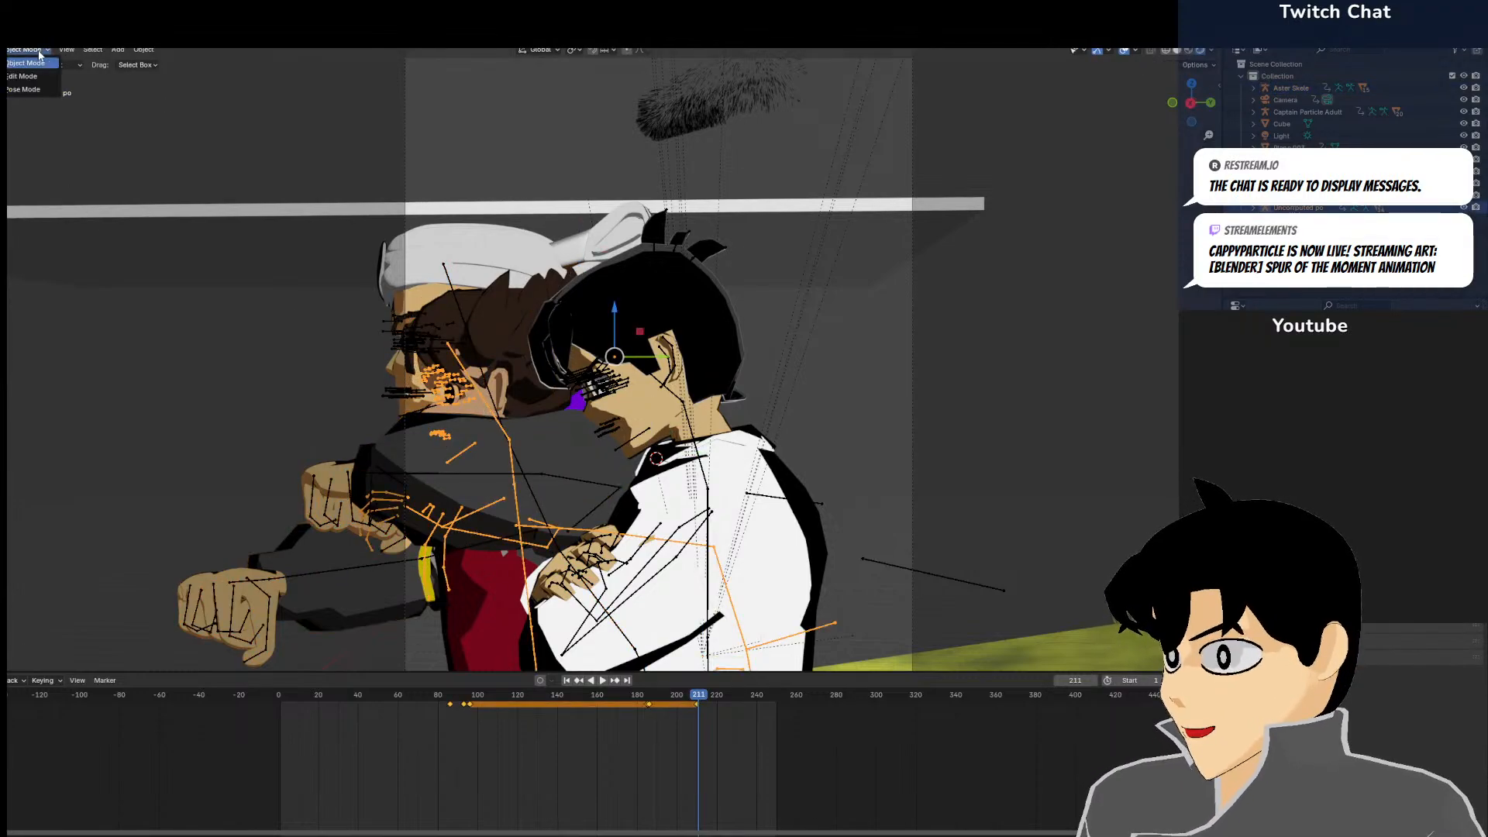
pyautogui.click(25, 92)
pyautogui.click(517, 695)
pyautogui.press('space')
pyautogui.click(428, 717)
pyautogui.press('space')
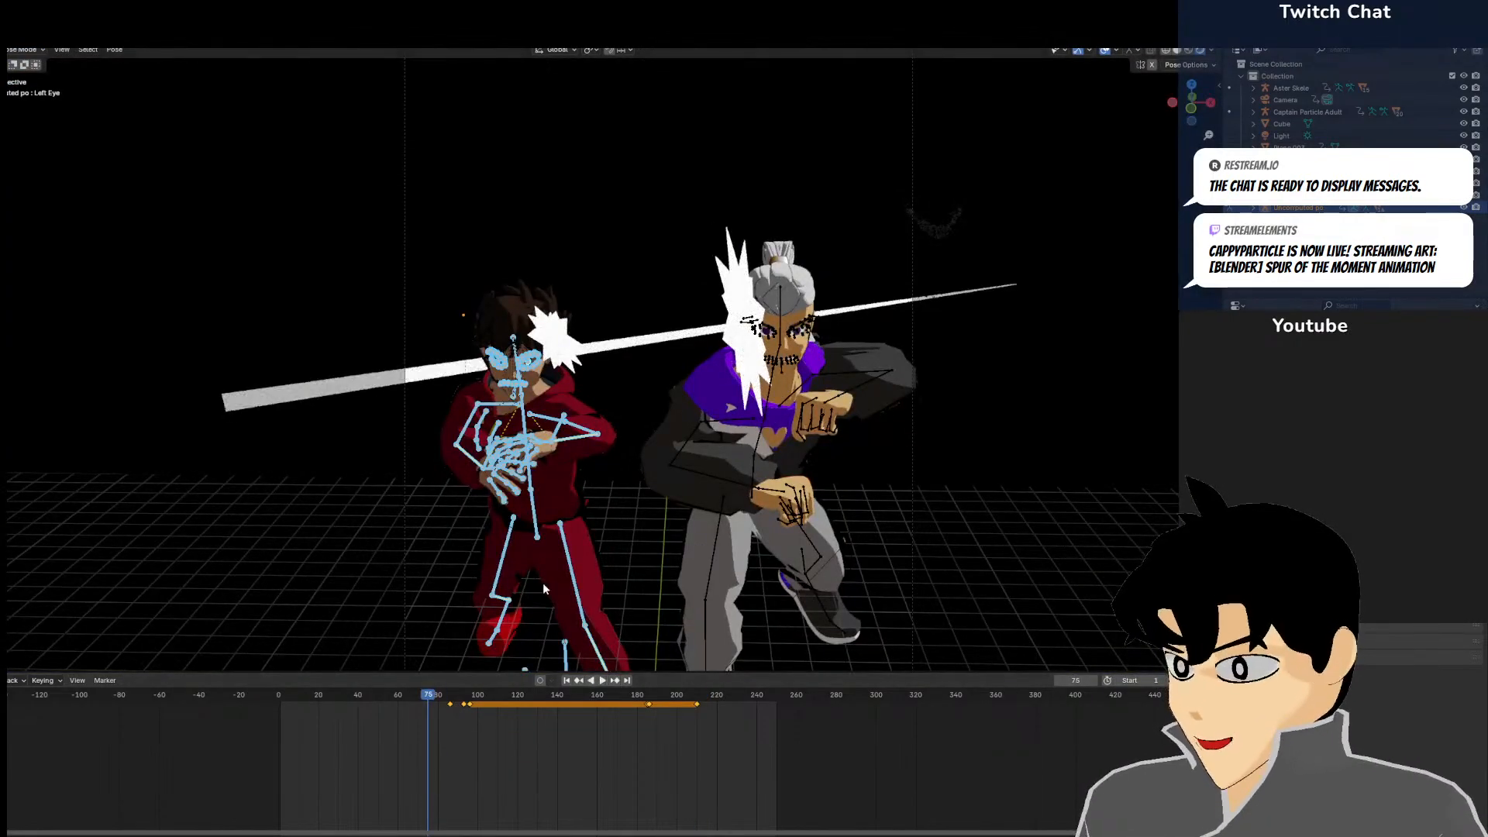
pyautogui.click(700, 732)
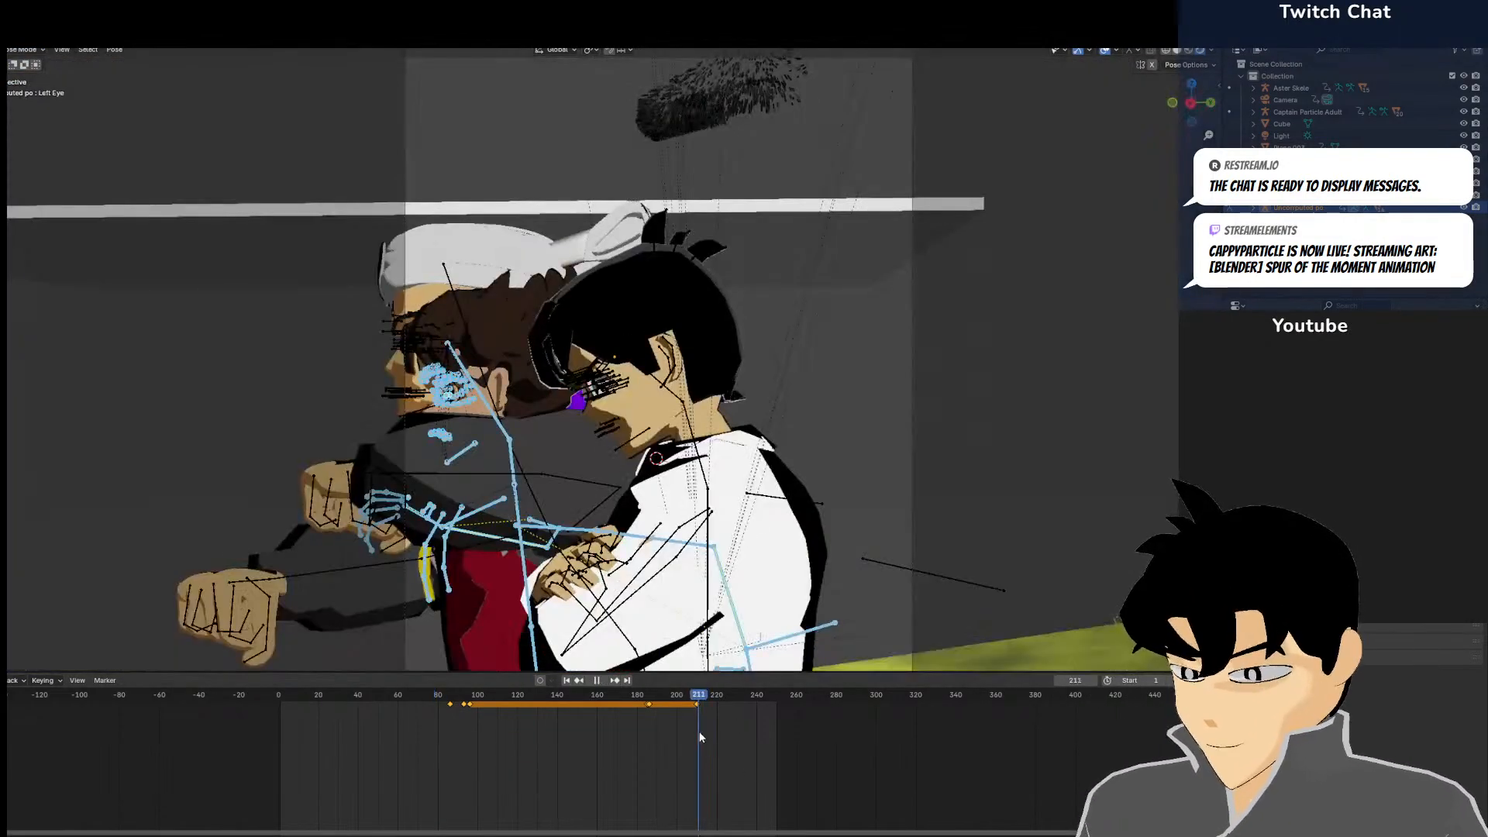
pyautogui.hotkey('ctrl', 'v')
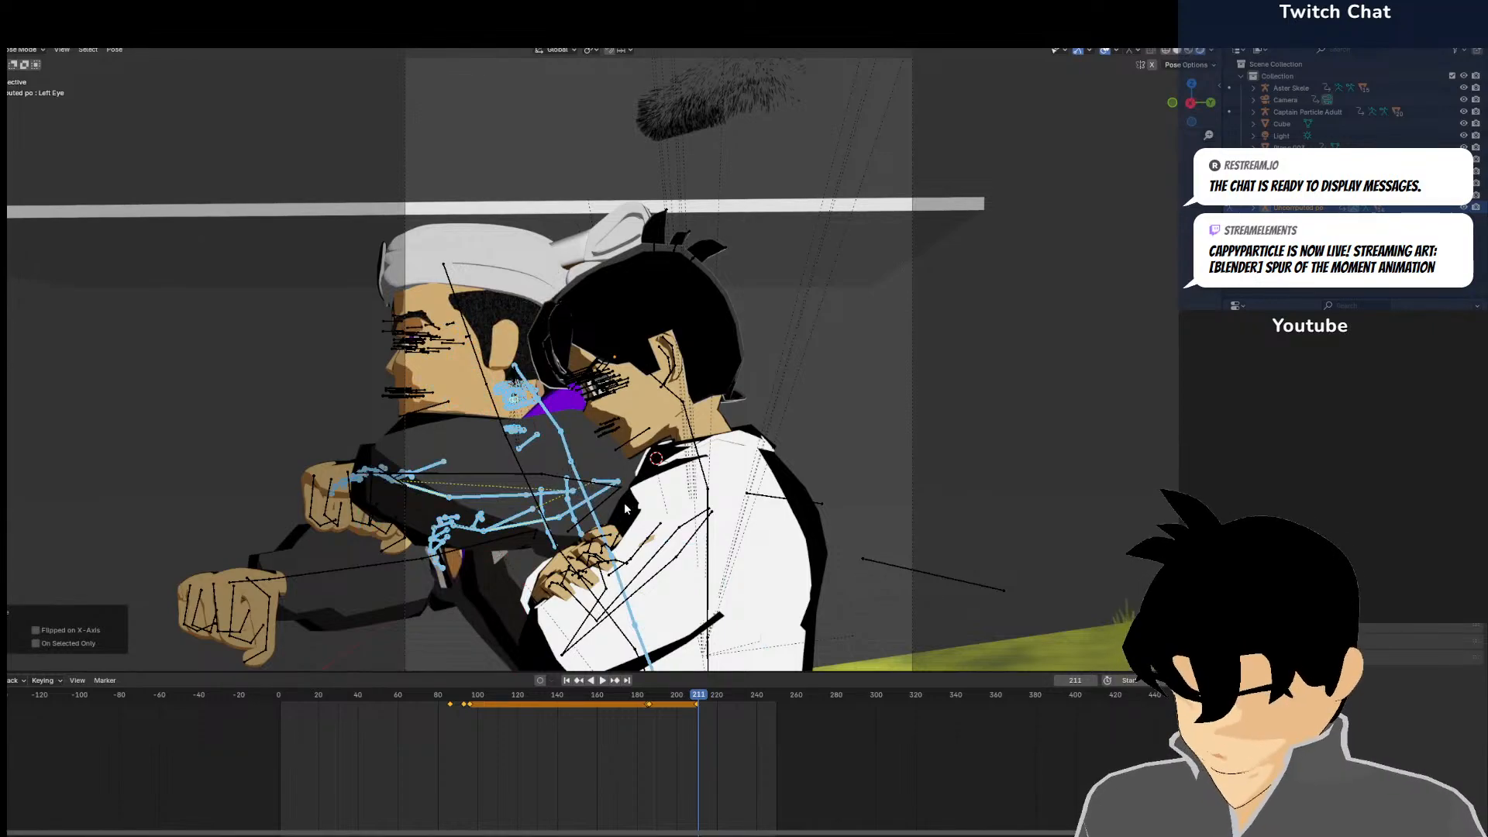
pyautogui.press('i')
# Reset the black-haired character's rig to its T-pose in Pose Mode at frame 211
pyautogui.moveTo(674, 503); pyautogui.dragTo(873, 502, button='middle')
pyautogui.scroll(-5, 873, 502)
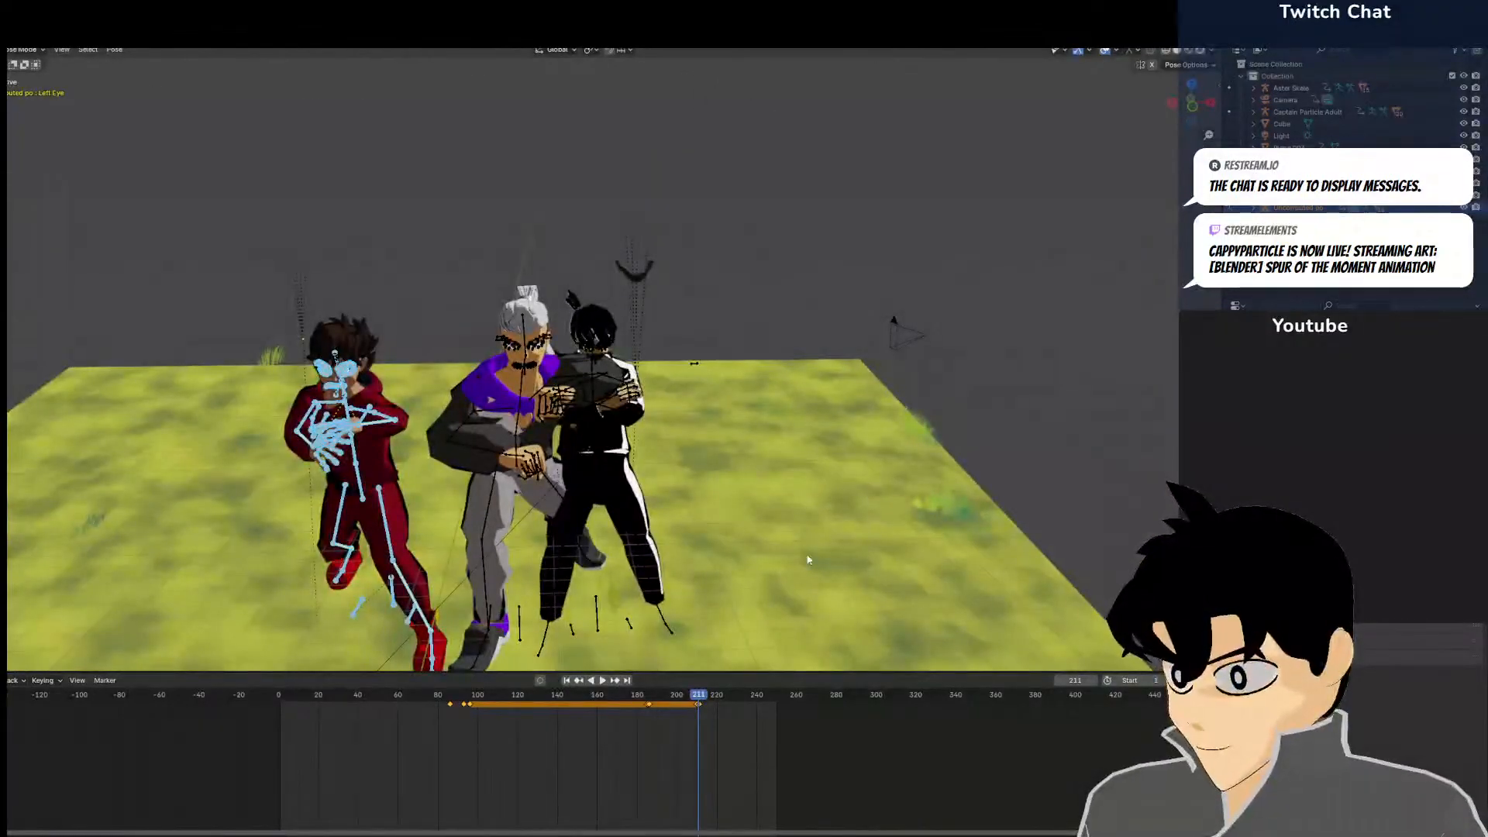
pyautogui.hotkey('ctrl', 'Tab')
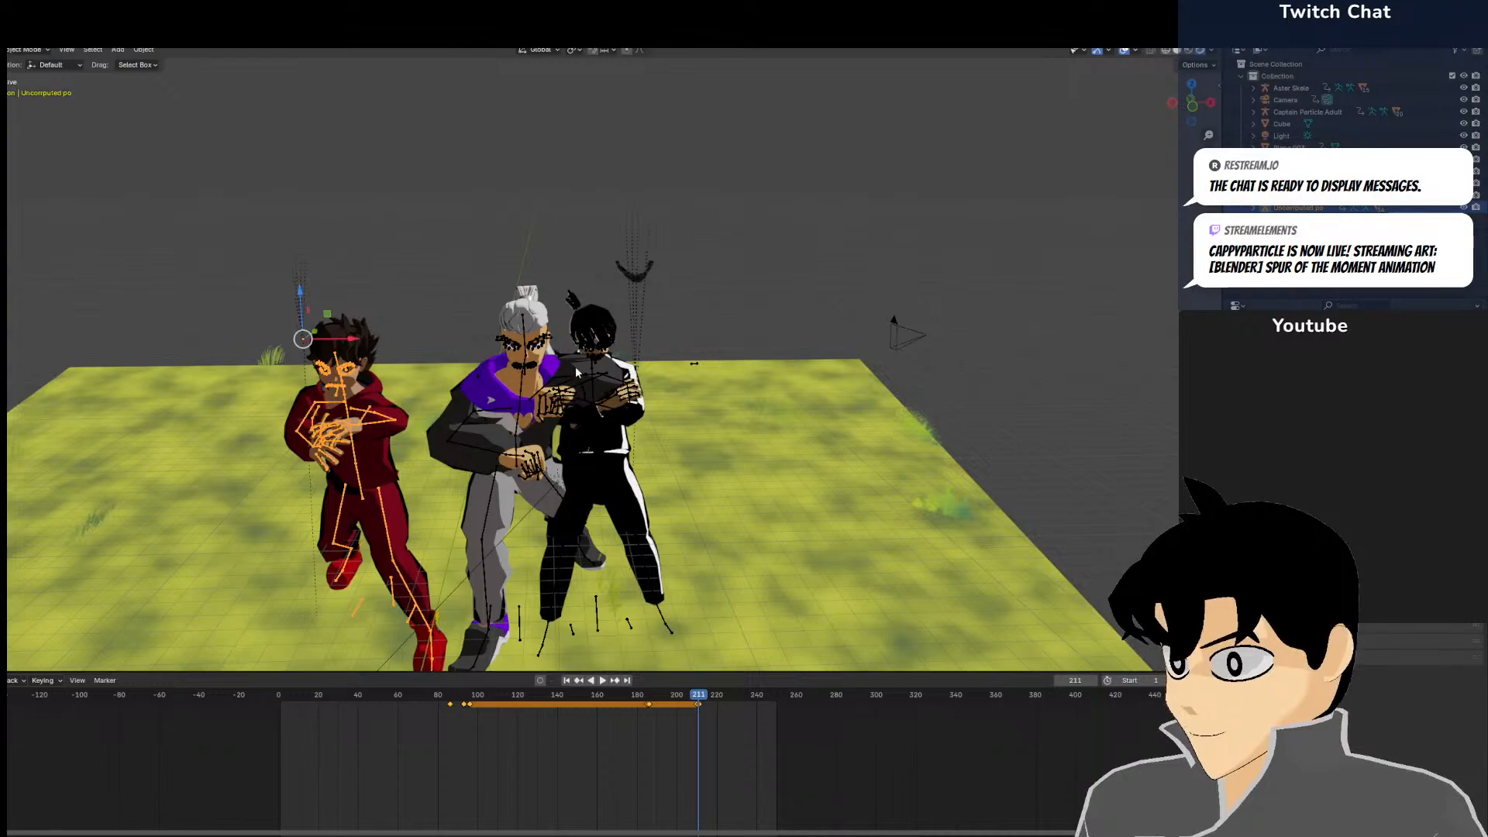
pyautogui.click(595, 382)
pyautogui.click(595, 382)
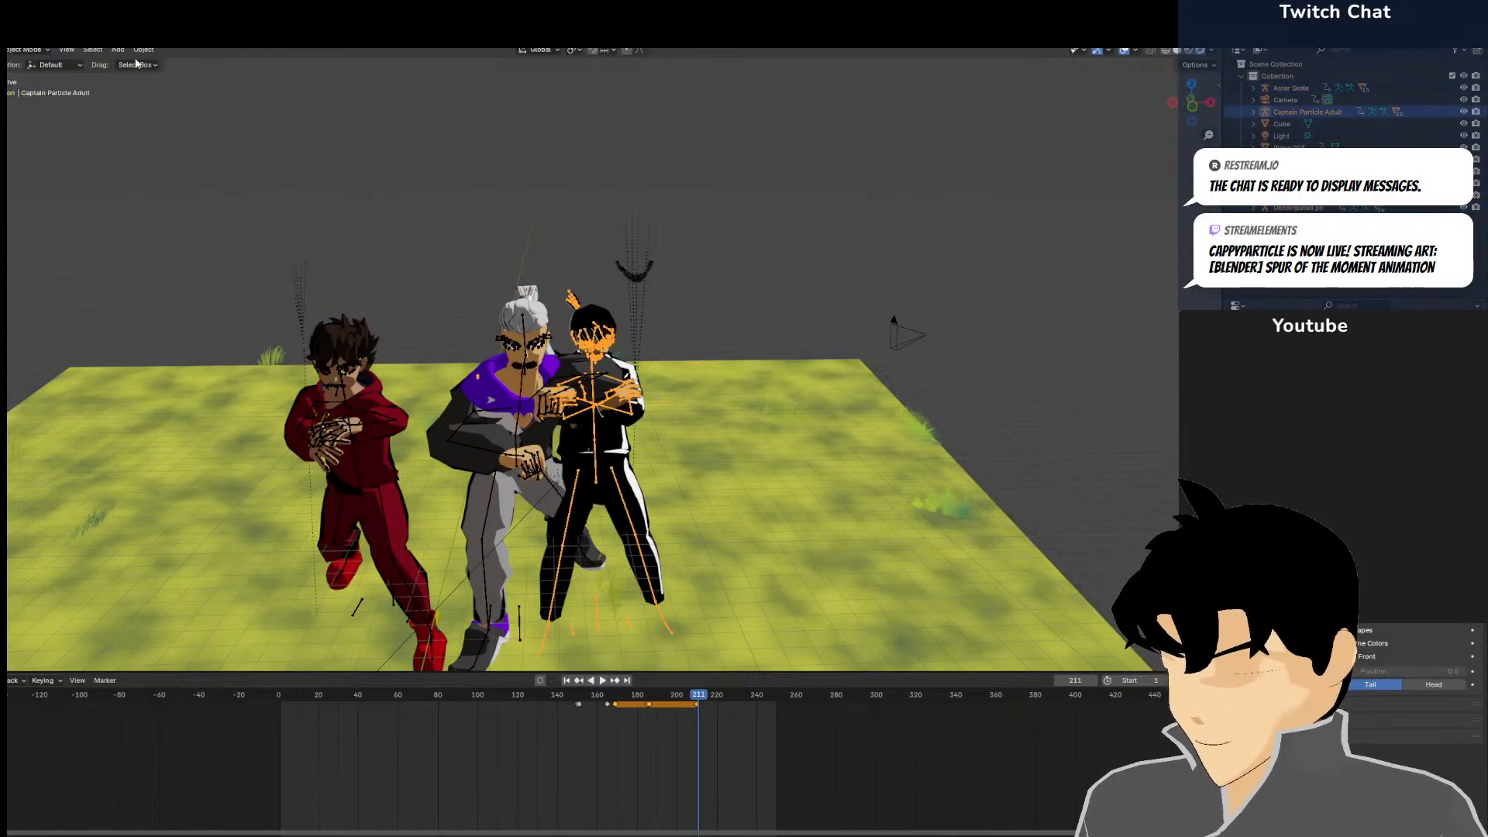
pyautogui.hotkey('ctrl', 'Tab')
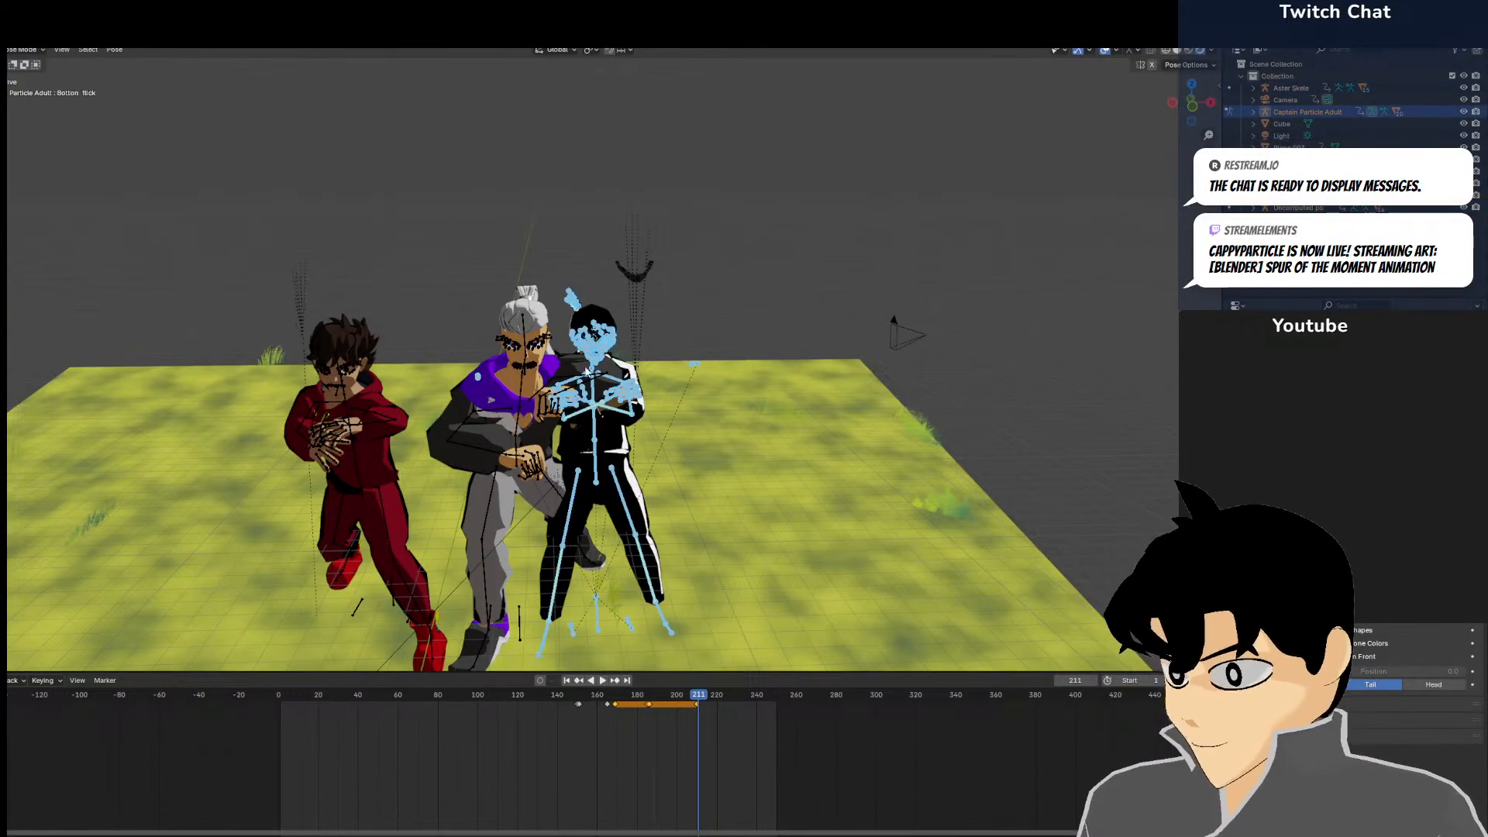
pyautogui.hotkey('ctrl', 'r')
pyautogui.click(631, 382)
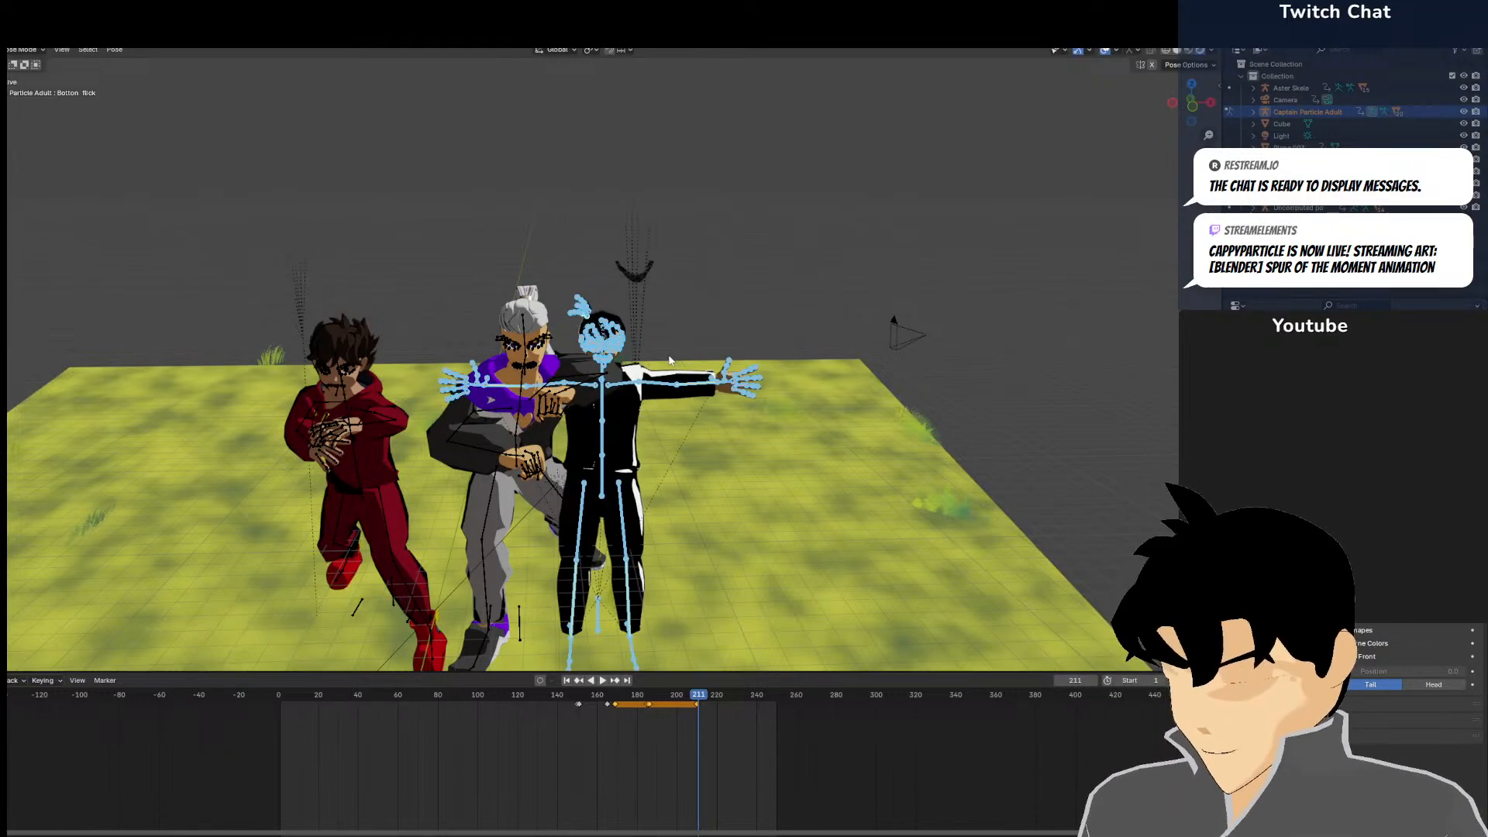
pyautogui.scroll(5, 620, 361)
pyautogui.hotkey('ctrl', 'z')
pyautogui.scroll(-6, 628, 339)
# Bring the black-haired character back behind the other two, ending with a move of about 2.13 m in Y and -4.20 m in Z, and return to Object Mode
pyautogui.moveTo(633, 334); pyautogui.dragTo(546, 329, button='middle')
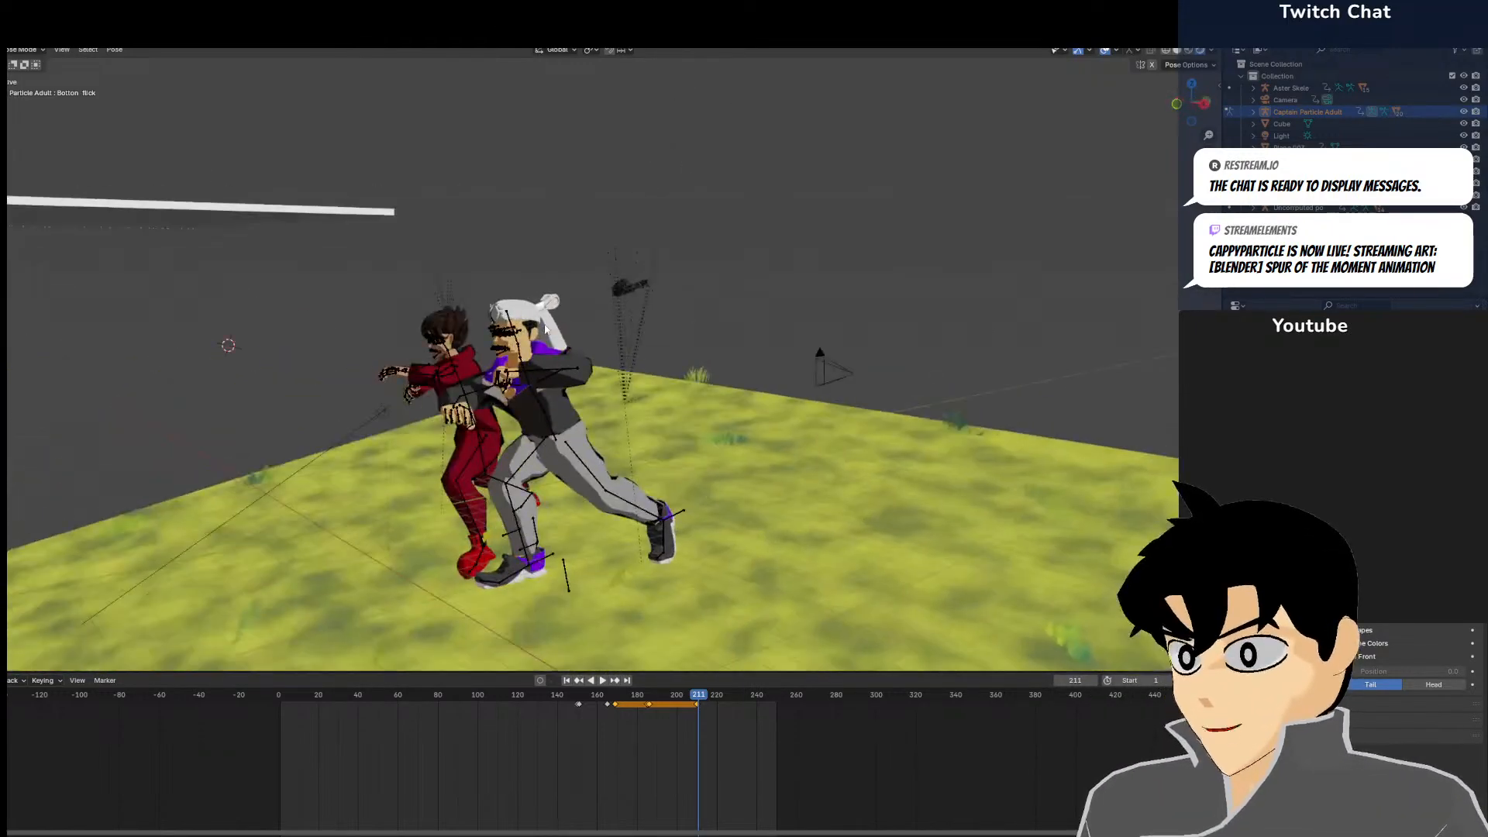
pyautogui.press('KP_3')
pyautogui.scroll(-8, 544, 279)
pyautogui.press('g')
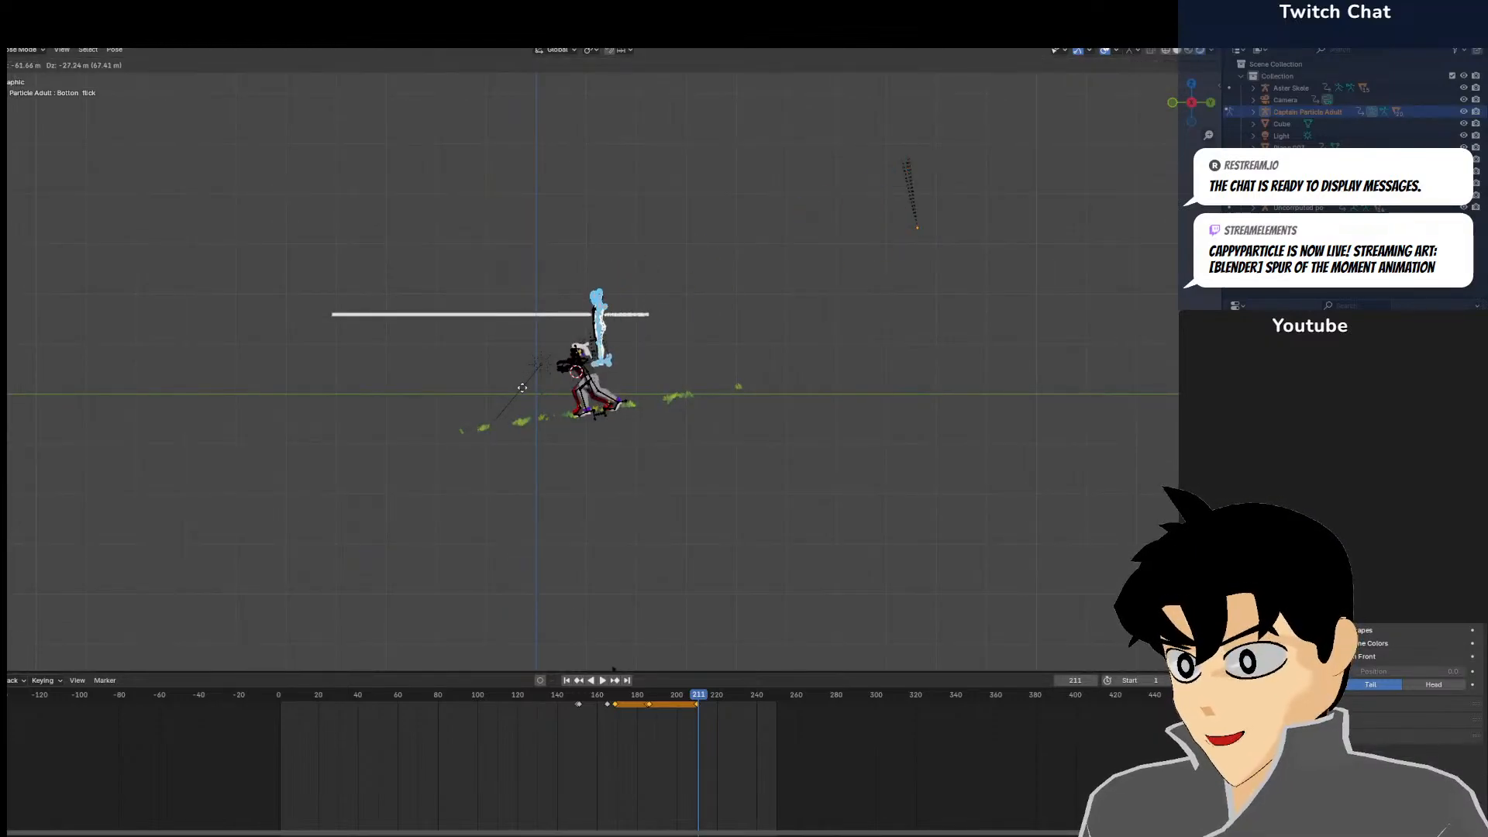
pyautogui.click(522, 385)
pyautogui.scroll(4, 552, 383)
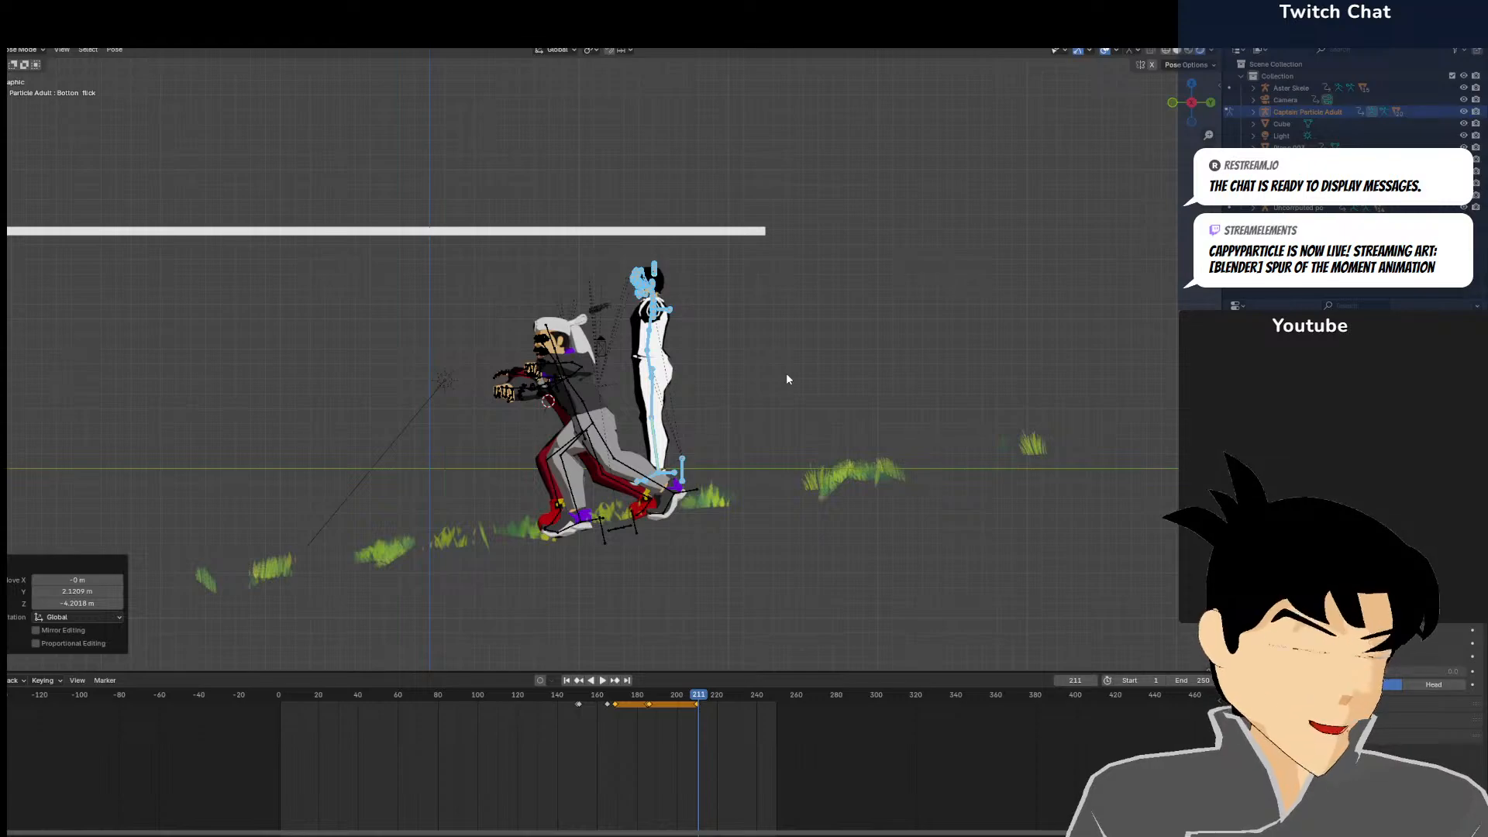
pyautogui.moveTo(784, 371); pyautogui.dragTo(778, 109, button='middle')
pyautogui.press('KP_7')
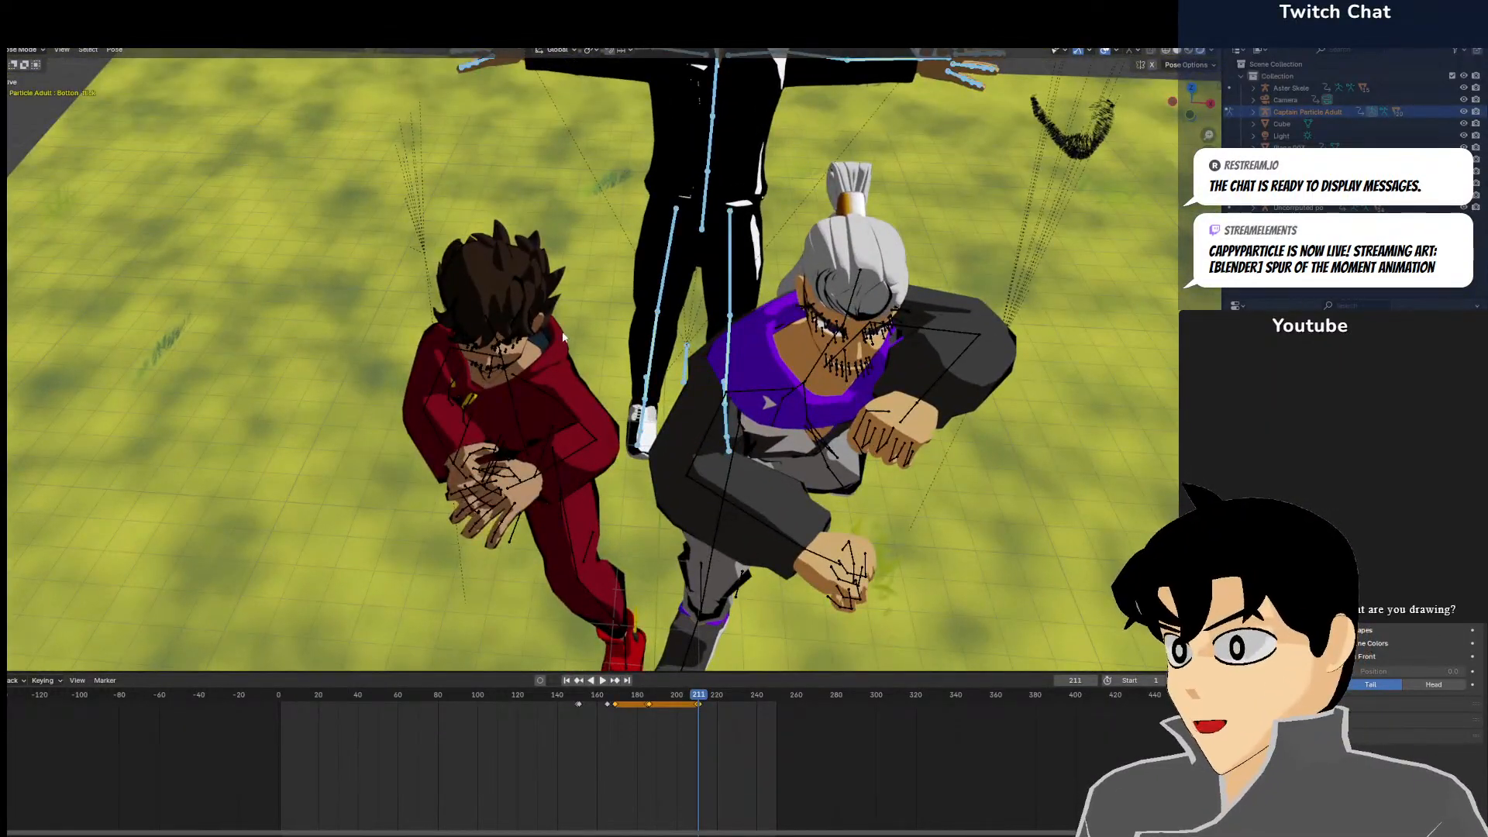
pyautogui.click(27, 63)
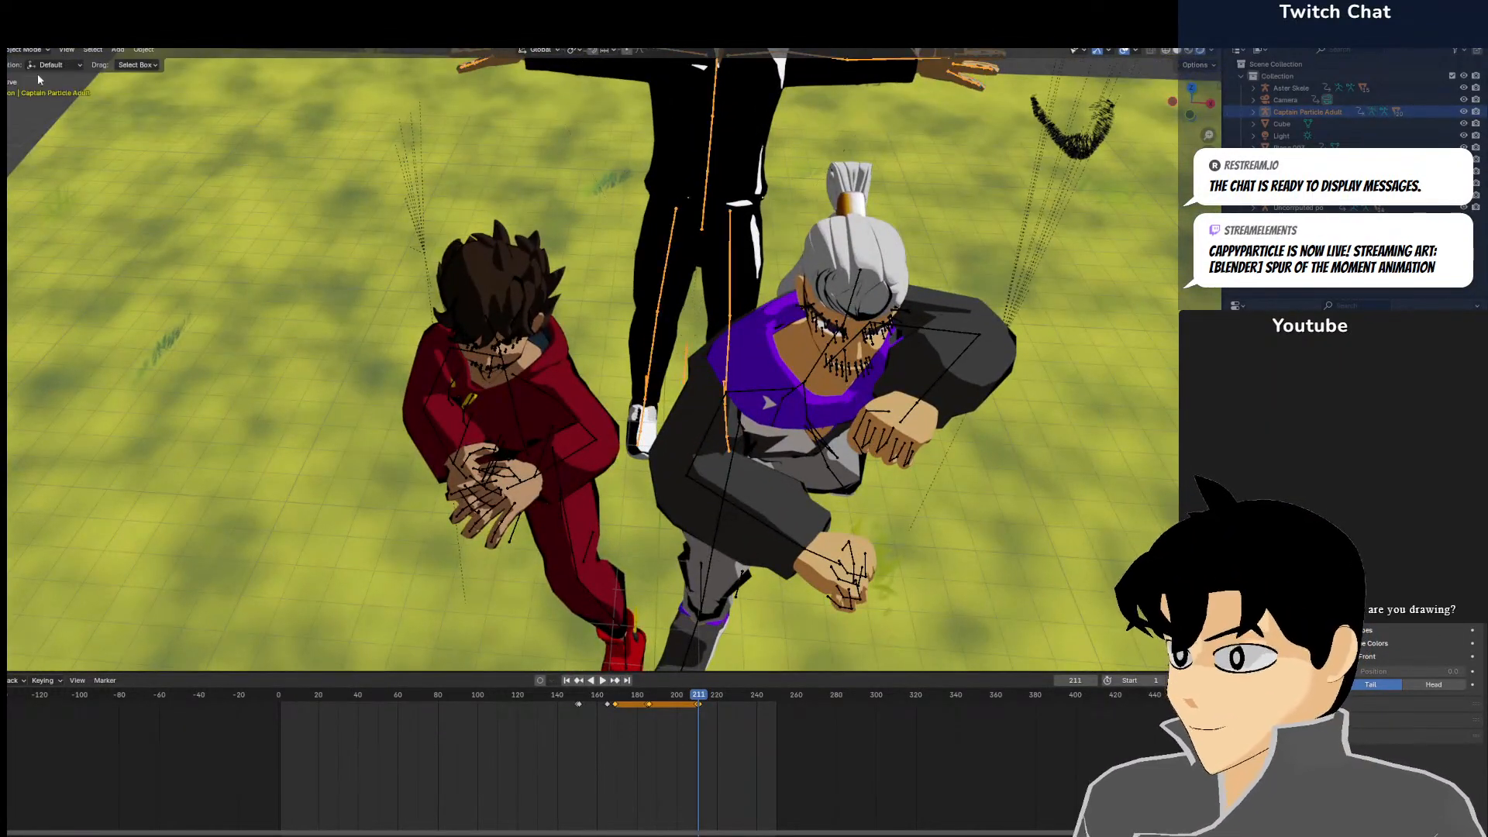
# In Pose Mode, move the purple-scarf character's whole rig backward and slightly inward in top view, key it at frame 211, and return to Object Mode
pyautogui.click(707, 437)
pyautogui.scroll(4, 821, 469)
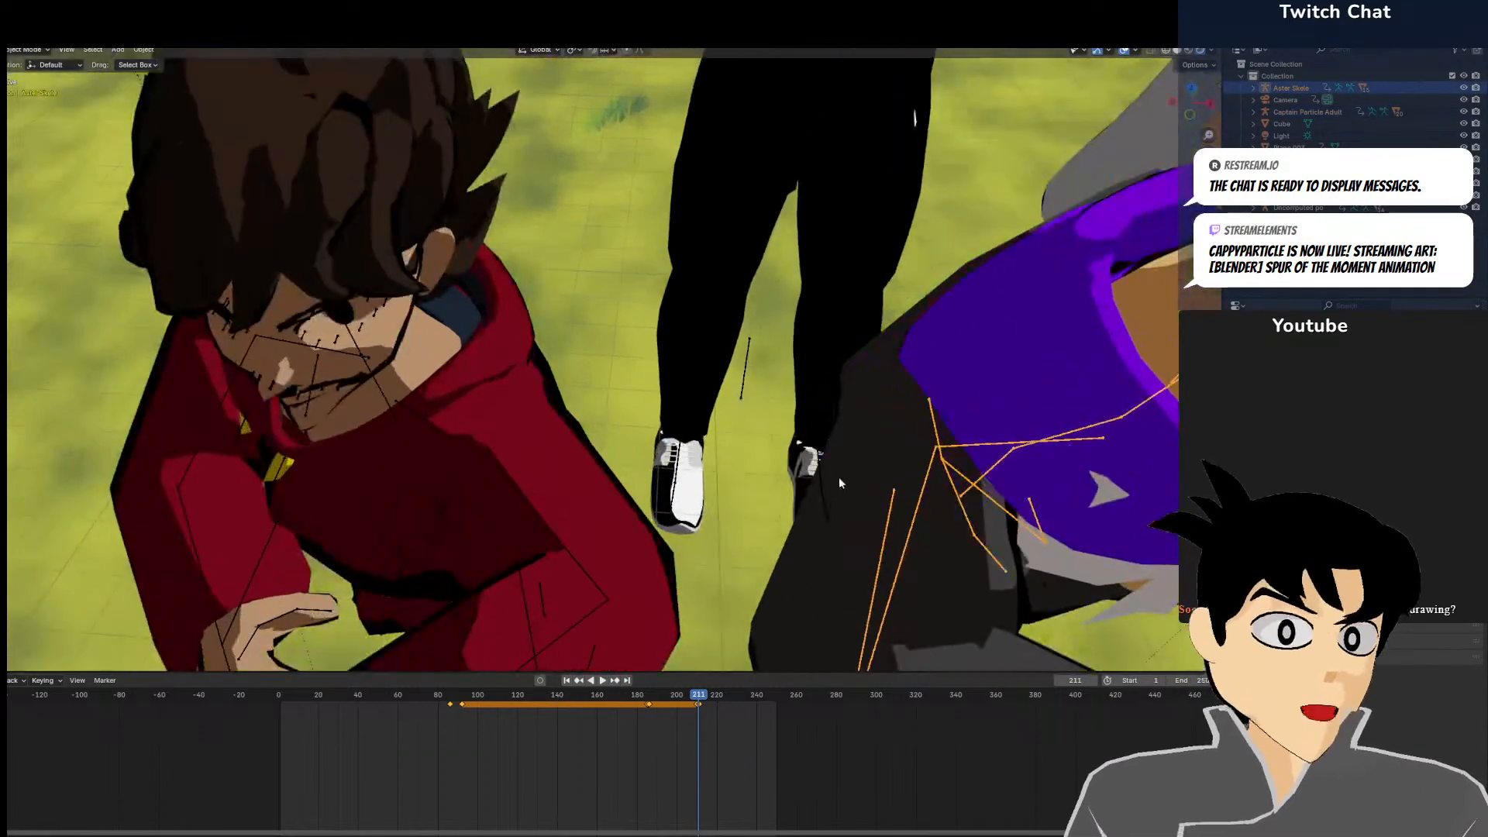
pyautogui.scroll(-1, 837, 476)
pyautogui.keyDown('shift'); pyautogui.moveTo(635, 358); pyautogui.dragTo(539, 241, button='middle'); pyautogui.keyUp('shift')
pyautogui.scroll(-1, 539, 241)
pyautogui.scroll(-2, 540, 245)
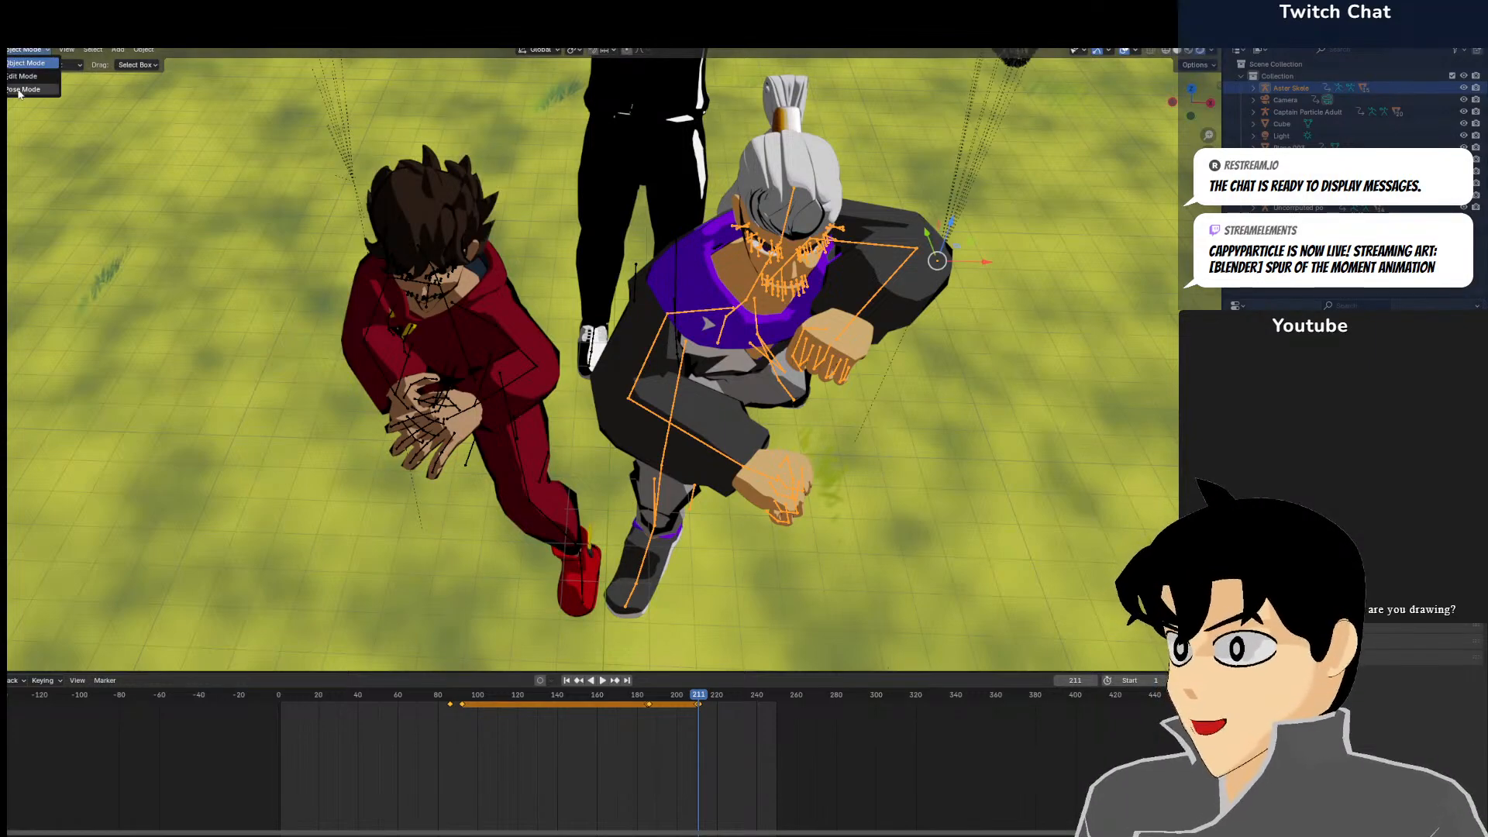
pyautogui.click(24, 90)
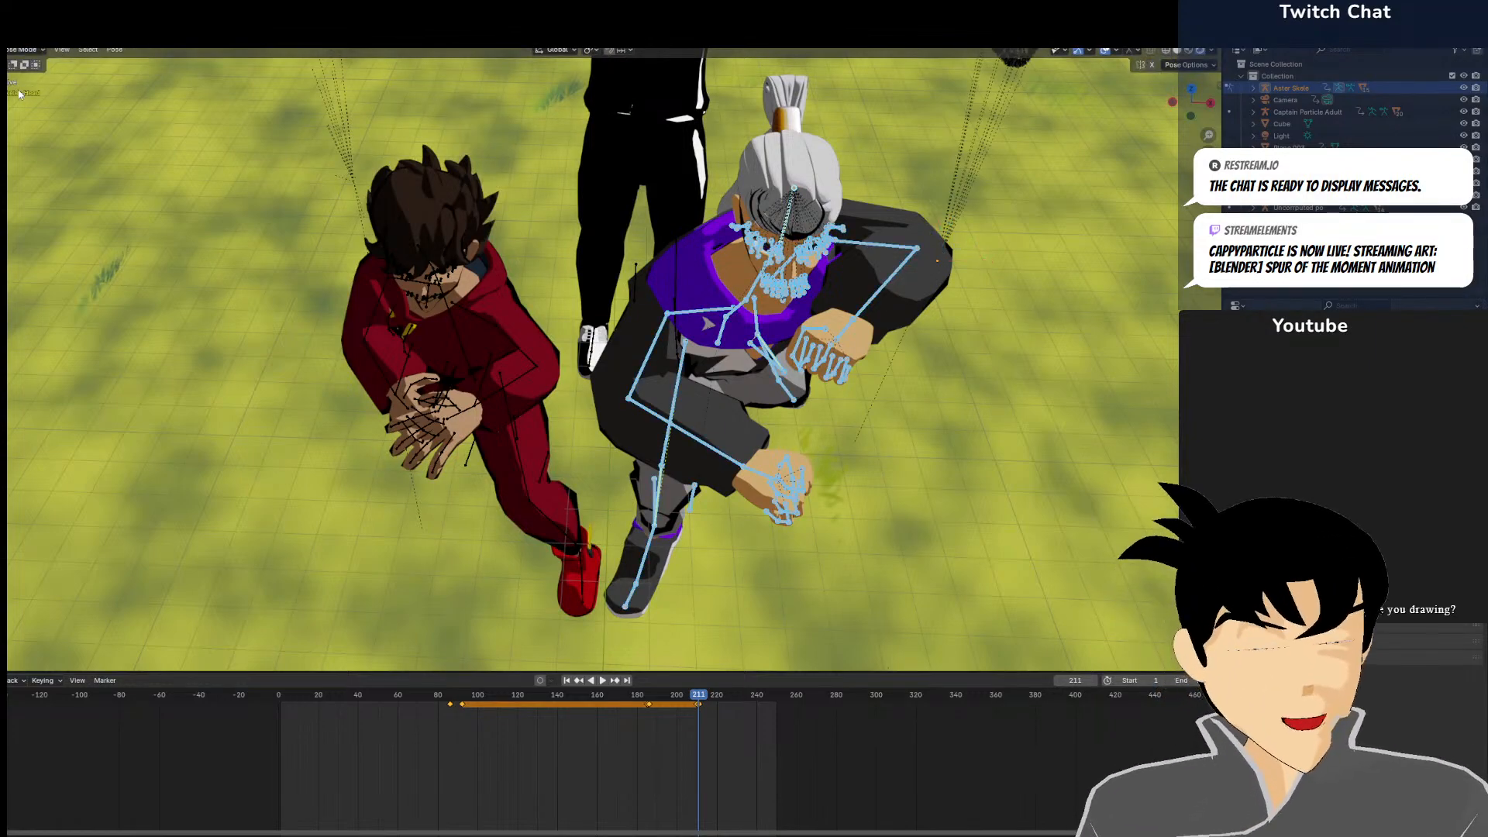
pyautogui.press('KP_7')
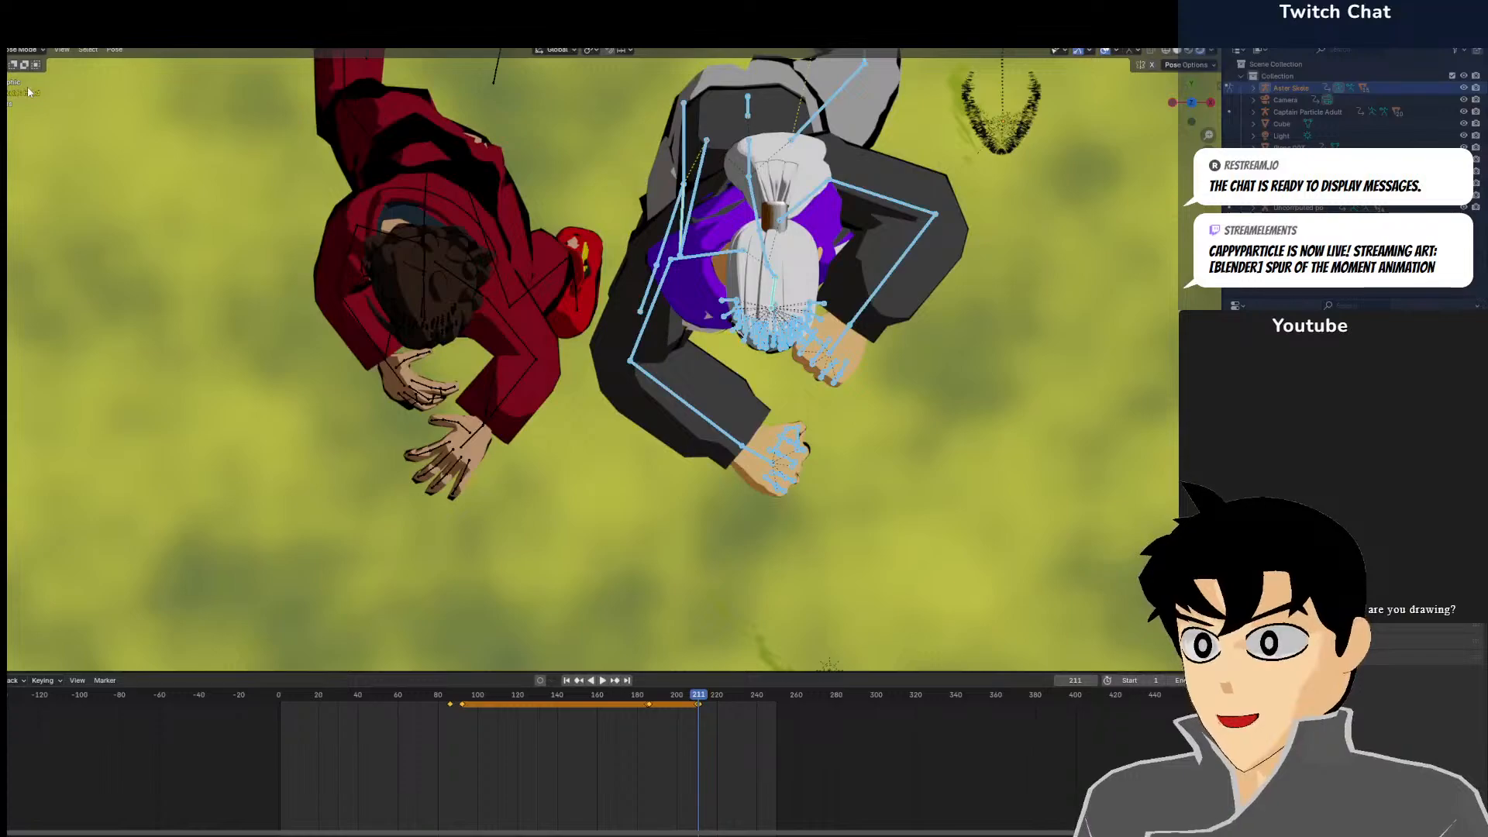
pyautogui.scroll(-3, 29, 92)
pyautogui.press('g')
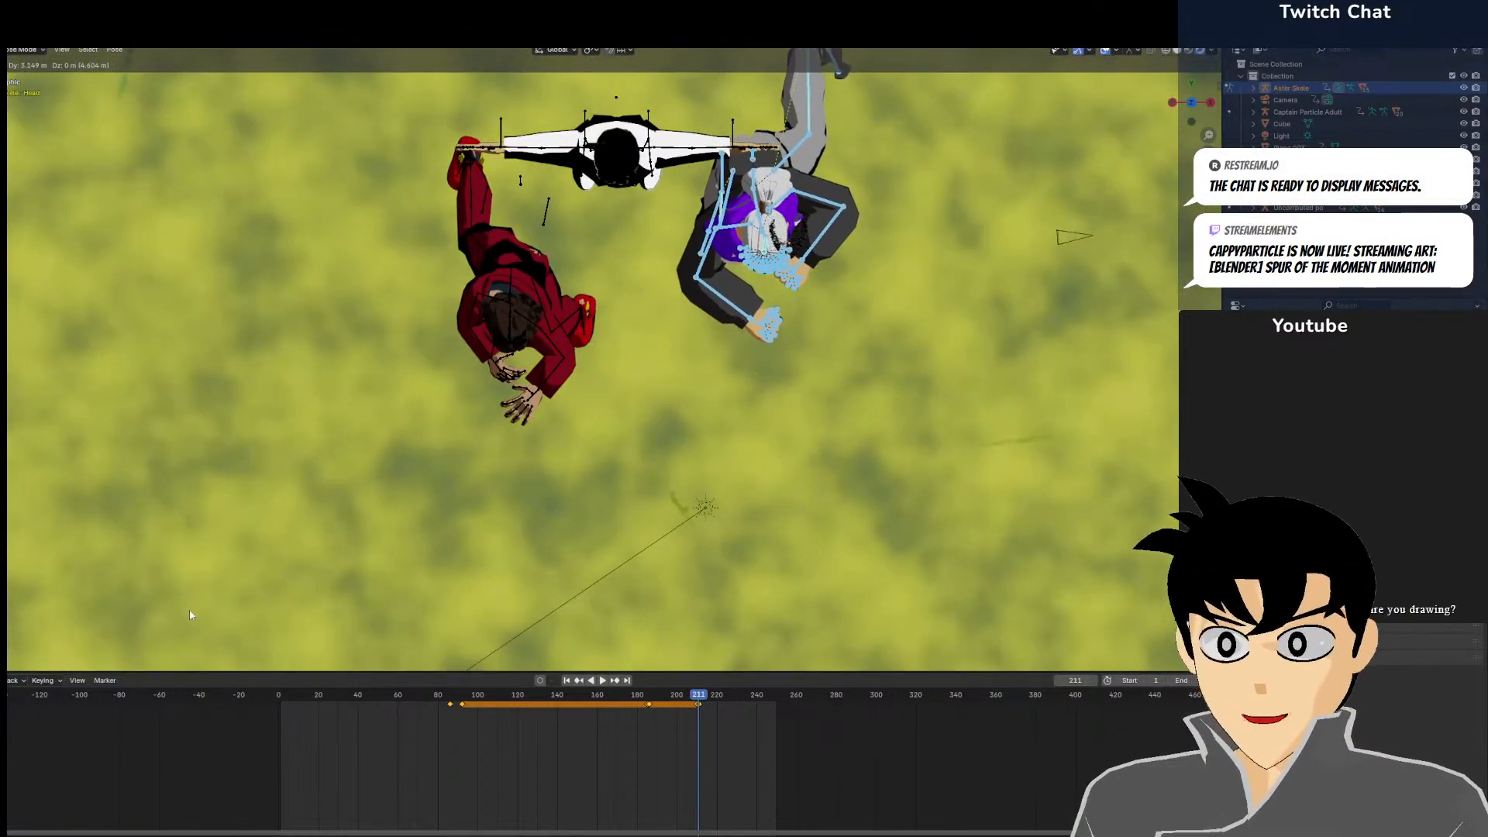
pyautogui.click(189, 609)
pyautogui.press('g')
pyautogui.click(175, 606)
pyautogui.press('i')
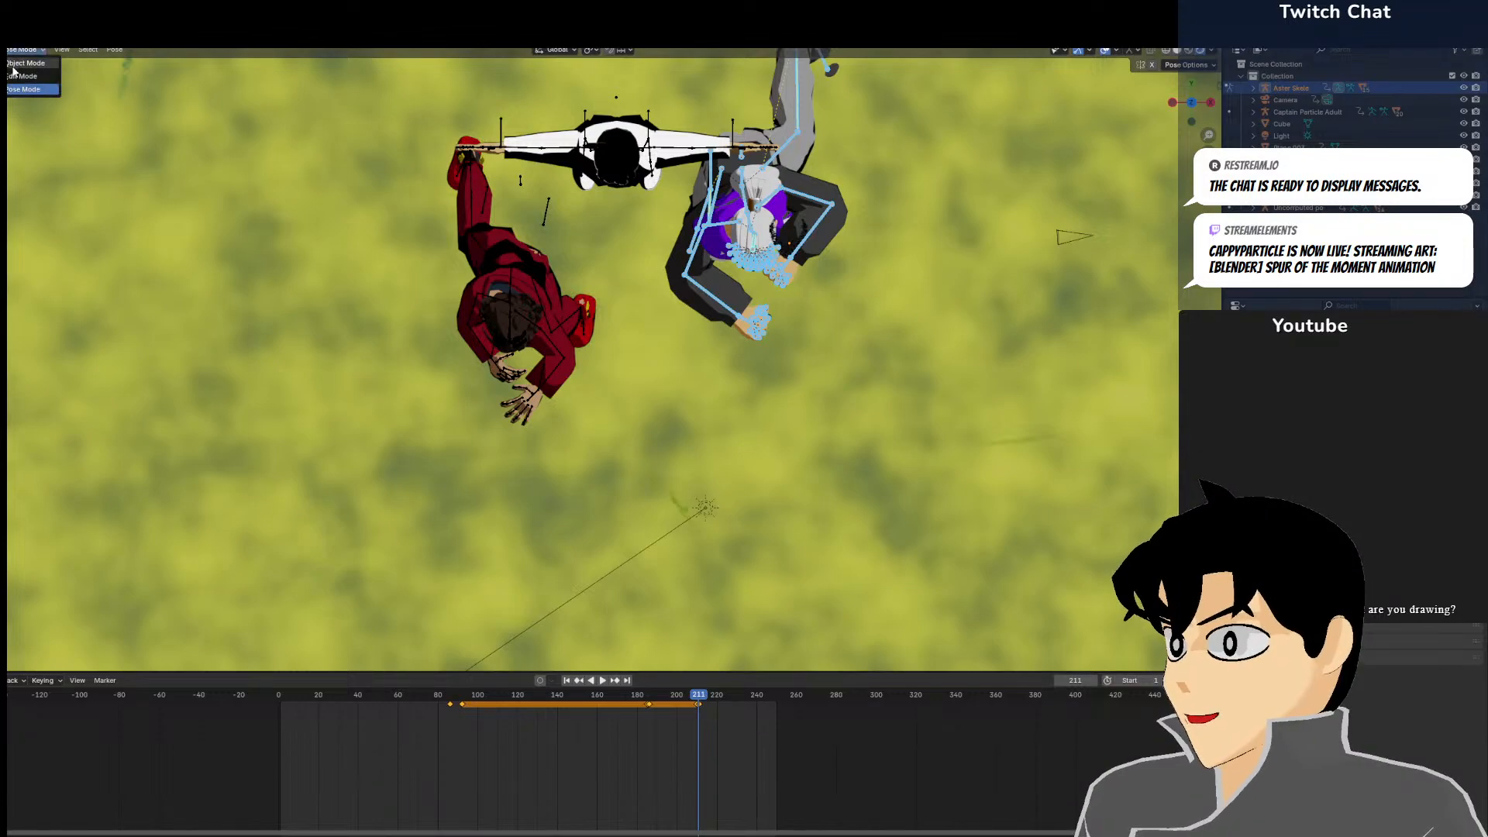
pyautogui.click(13, 66)
# Move the red-suited character's whole rig about -3.24 m in X and -1.20 m in Y in Pose Mode, then return to Object Mode
pyautogui.click(510, 290)
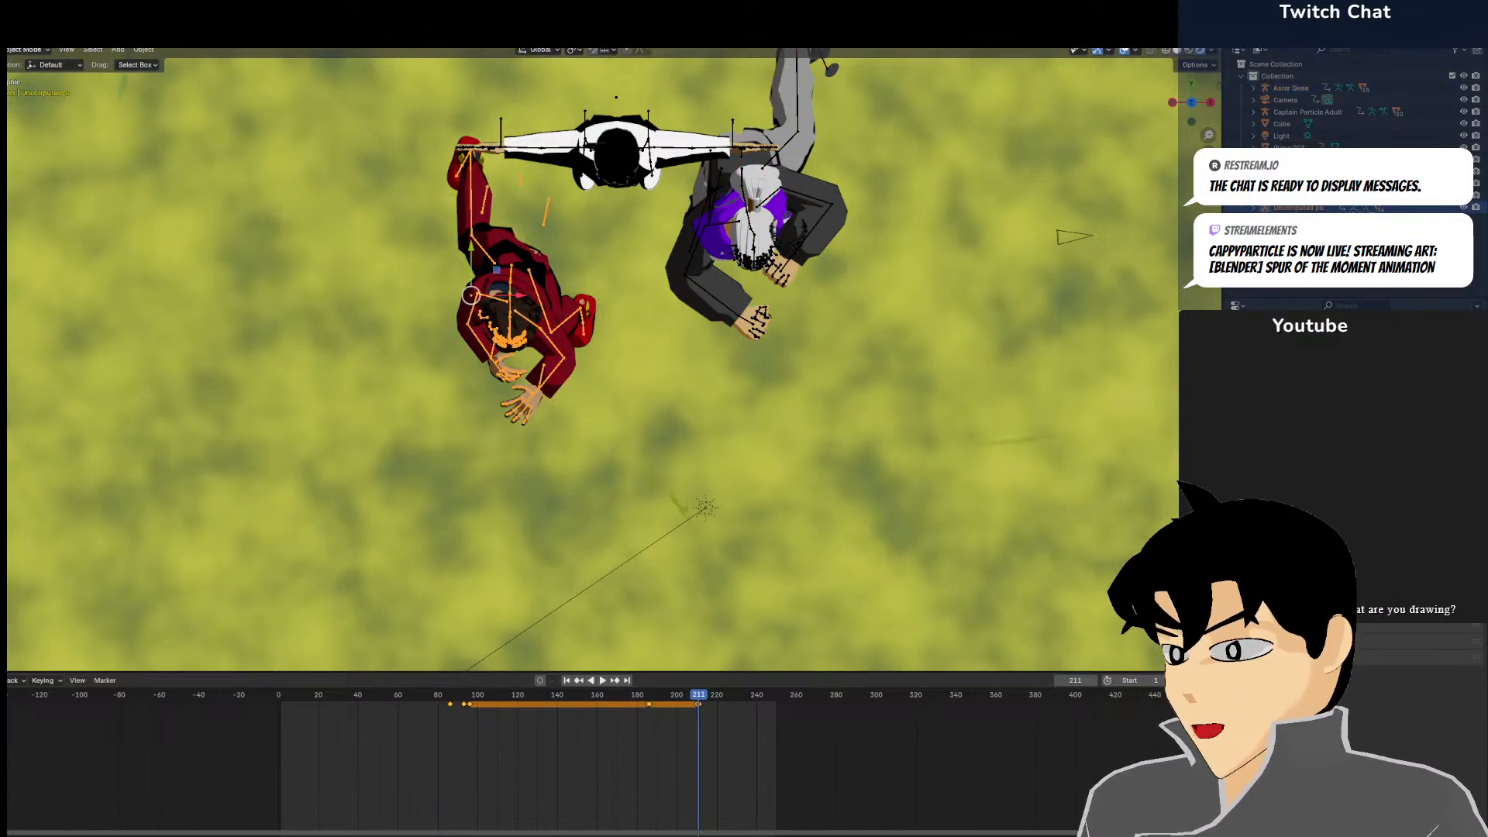
pyautogui.click(13, 89)
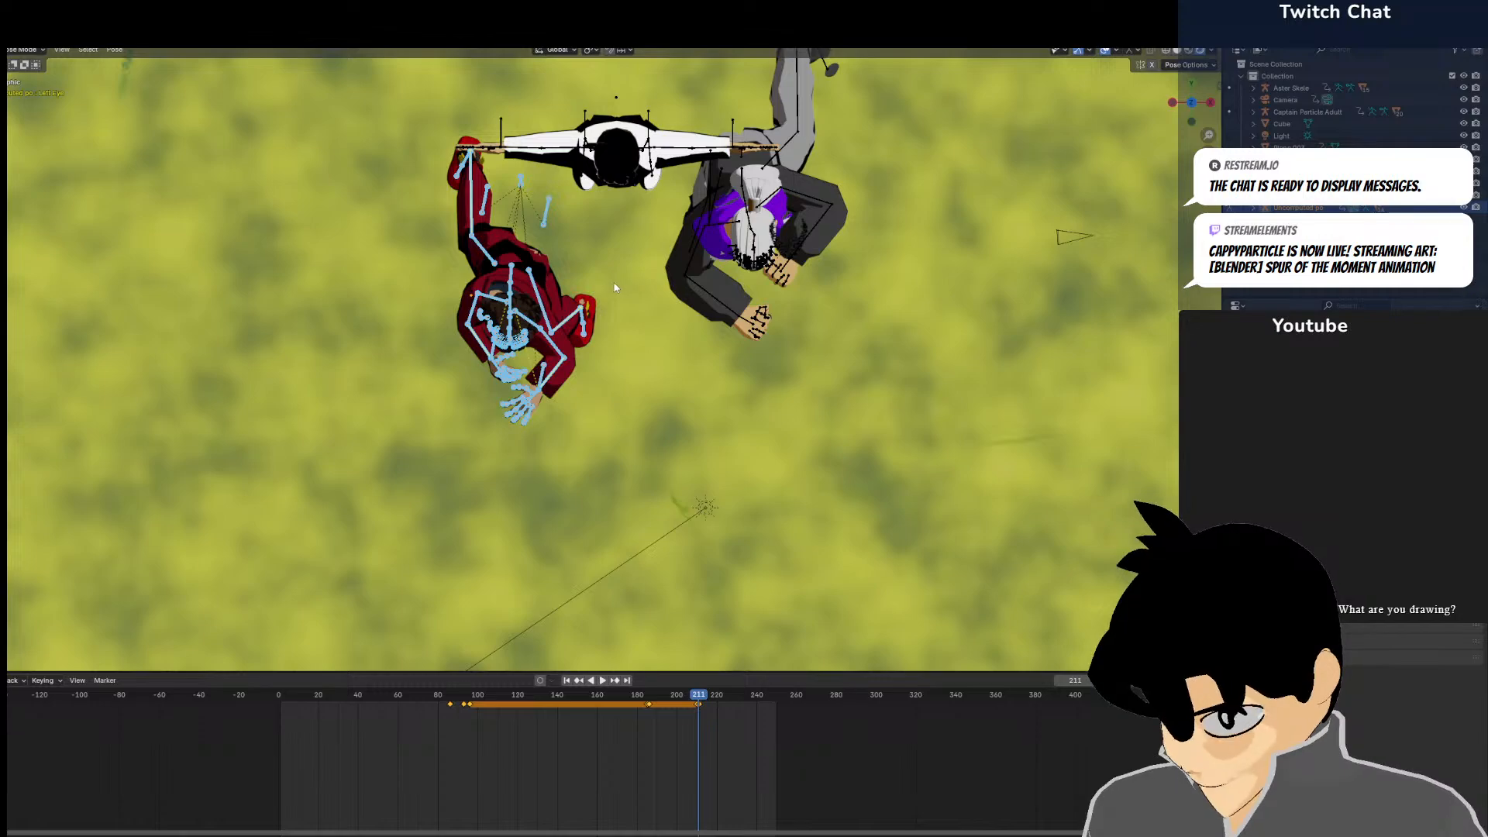
pyautogui.press('g')
pyautogui.click(523, 313)
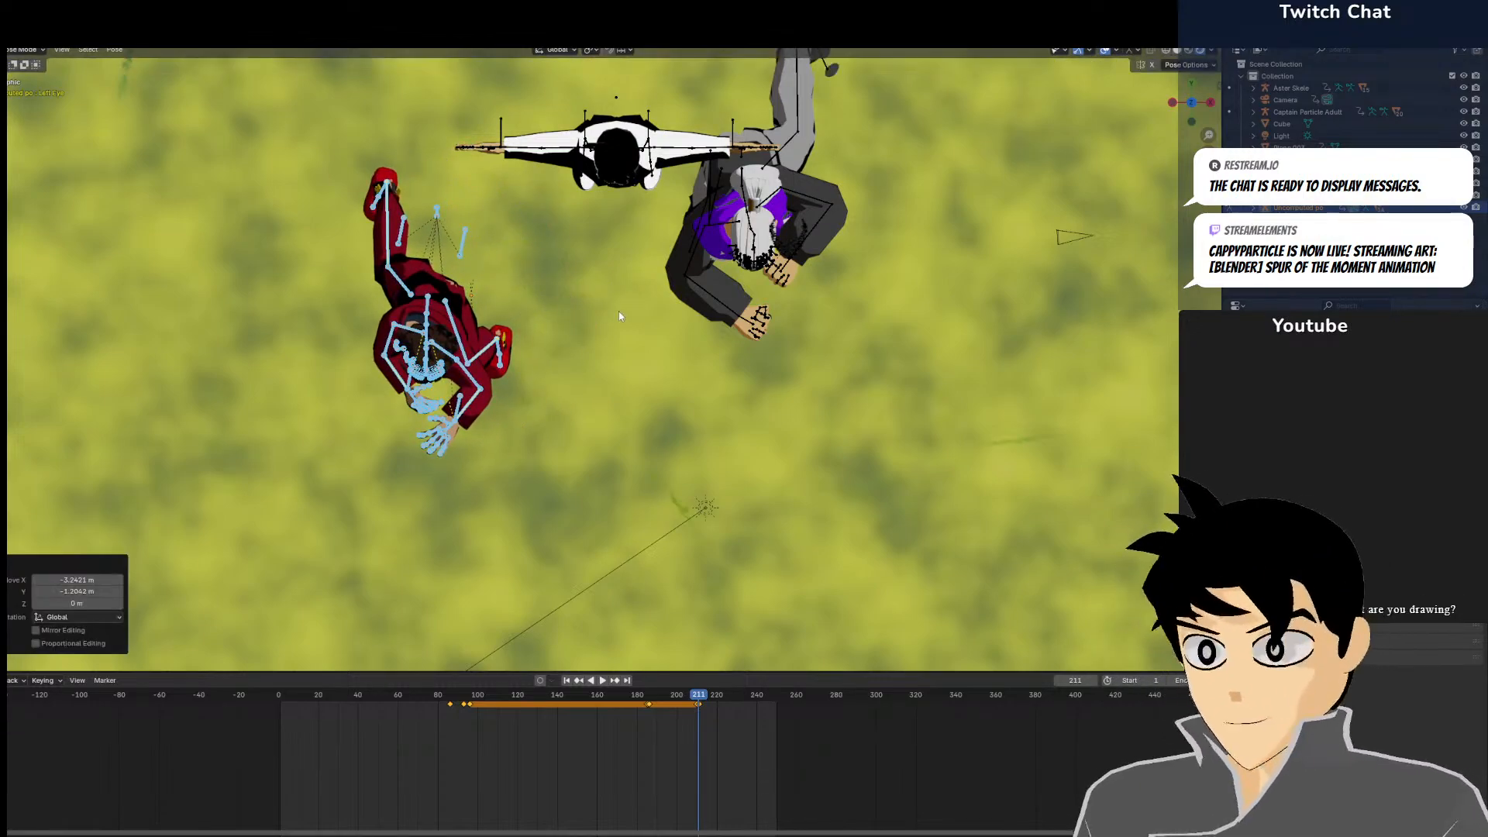
pyautogui.click(715, 421)
pyautogui.moveTo(712, 420); pyautogui.dragTo(234, 93, button='middle')
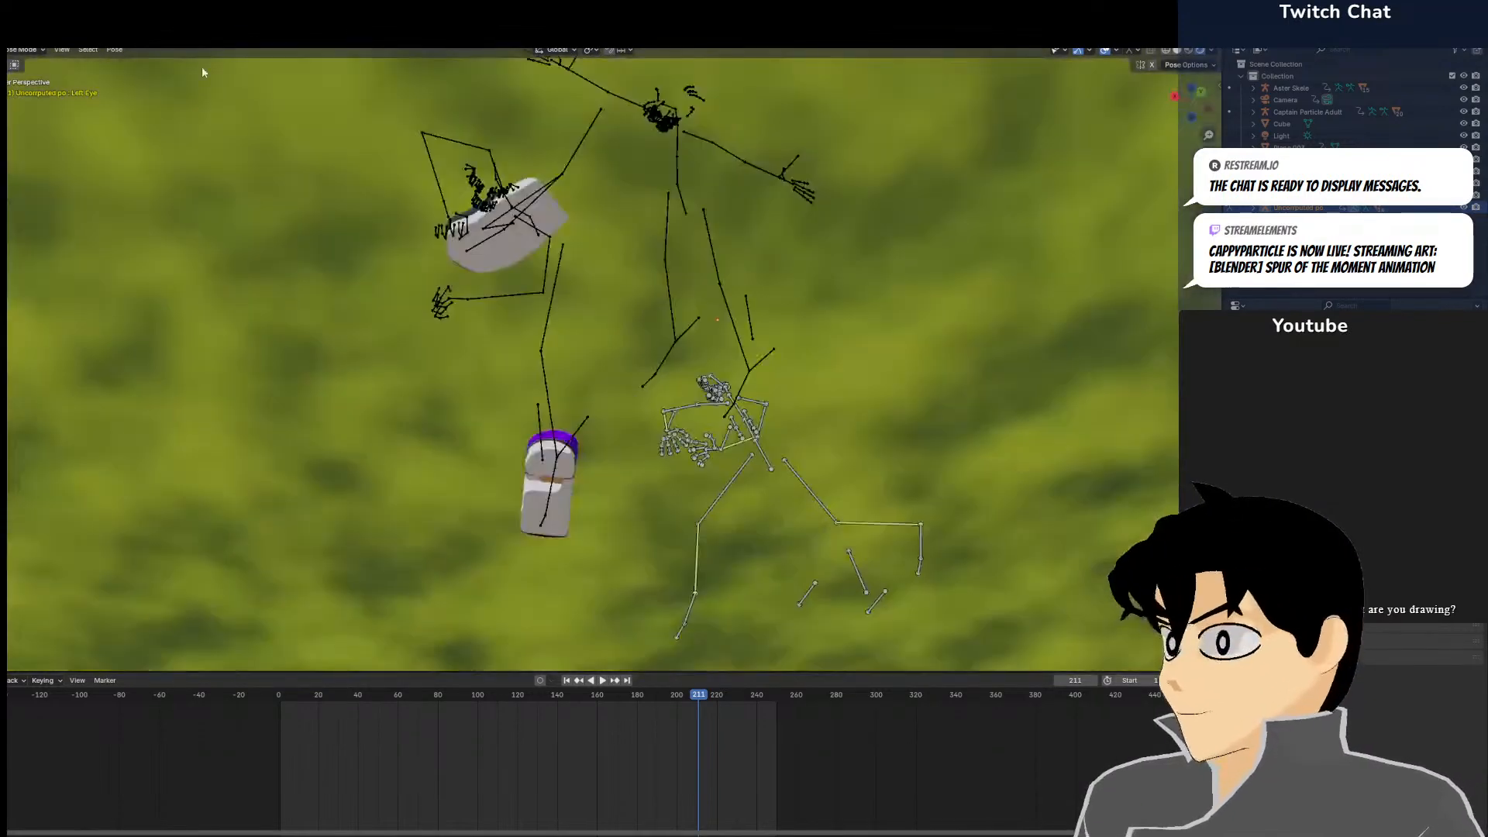
pyautogui.click(23, 66)
# Move the black-haired character's whole rig about -3.66 m in Y and -2.08 m in Z in Pose Mode, between the other two characters
pyautogui.moveTo(697, 186); pyautogui.dragTo(775, 329, button='middle')
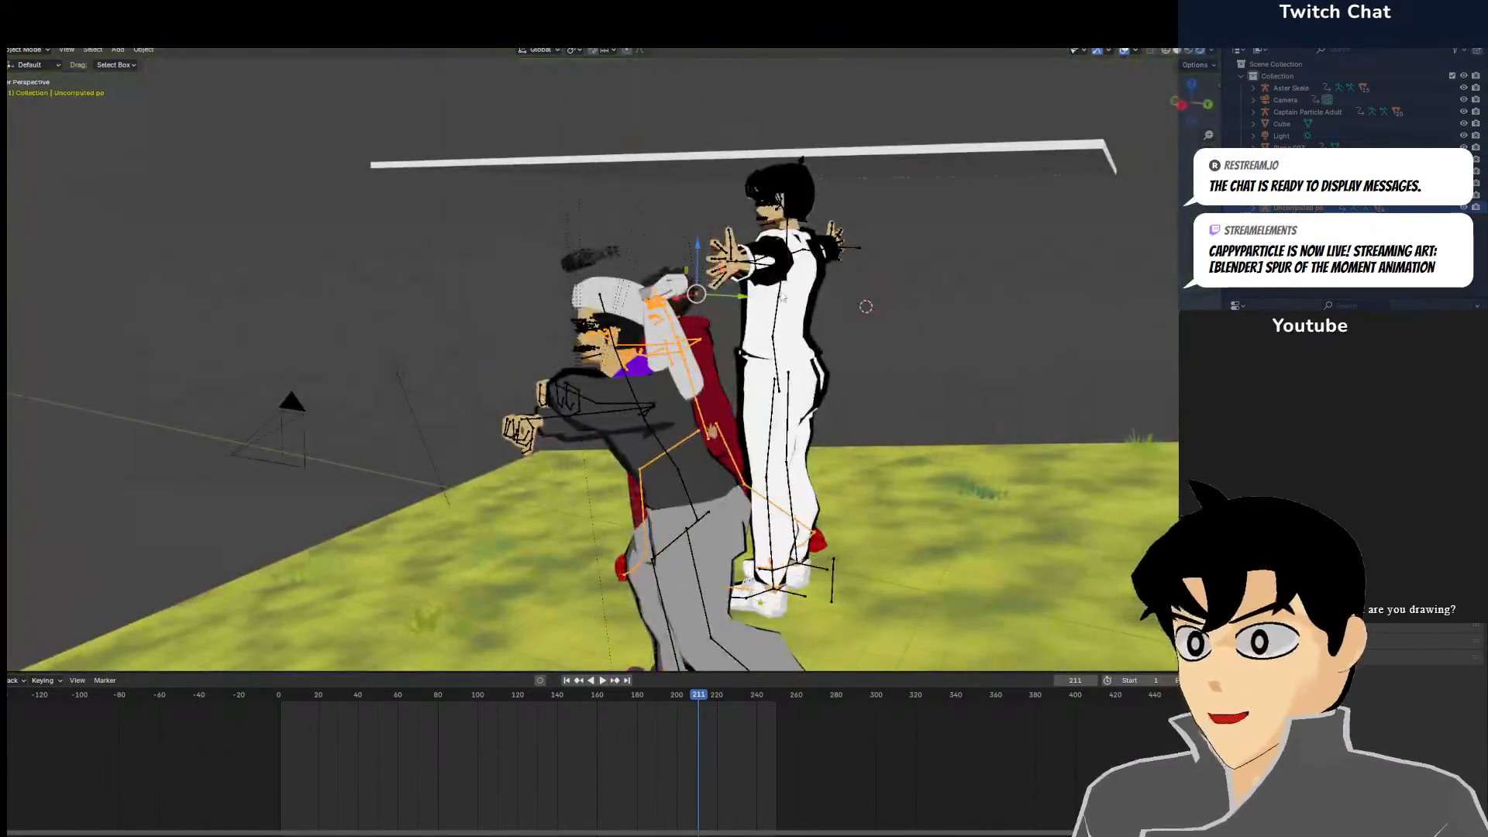
pyautogui.click(778, 303)
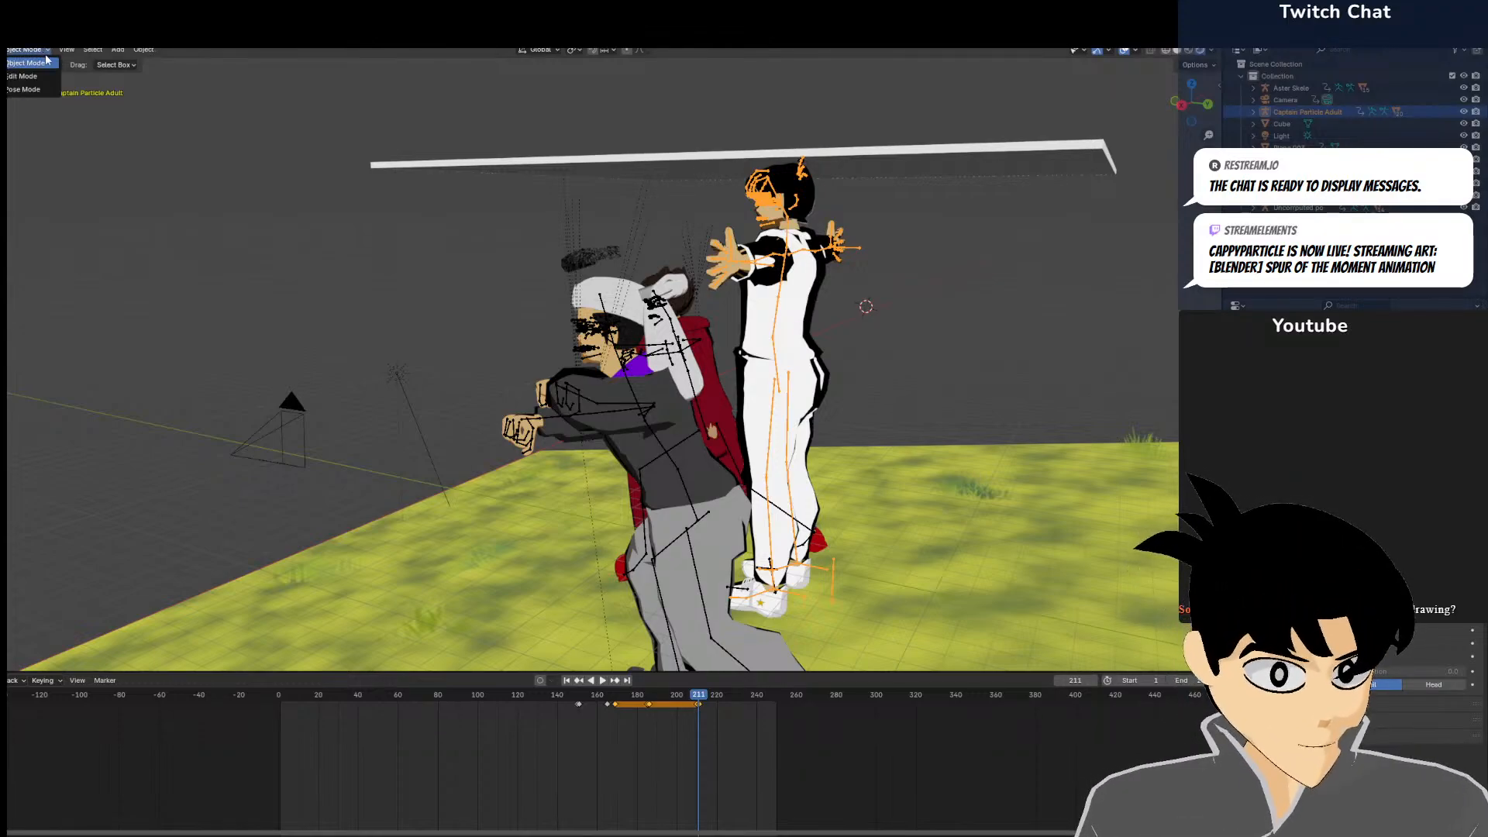
pyautogui.click(15, 89)
pyautogui.press('KP_3')
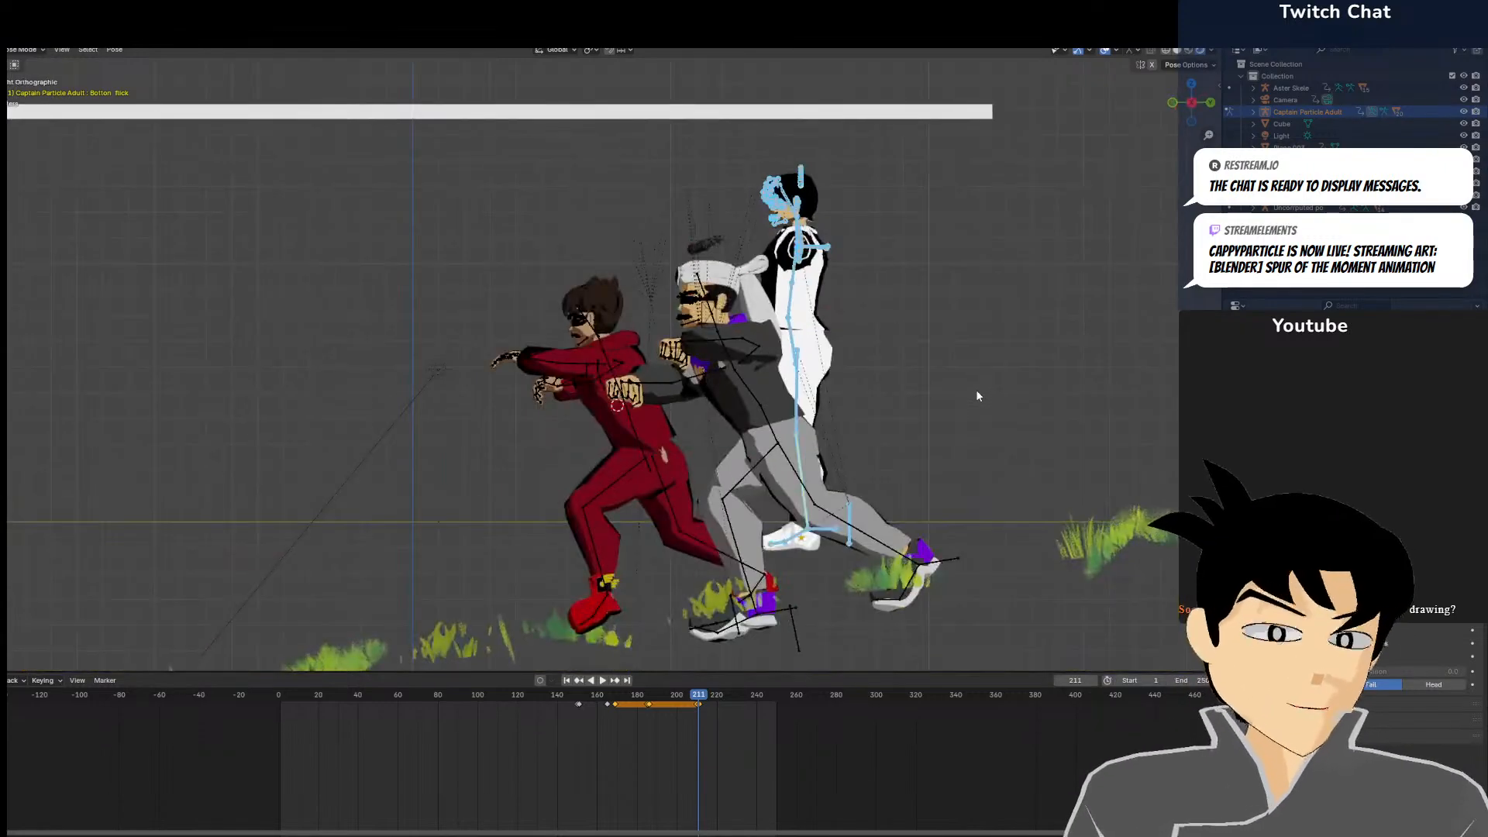
pyautogui.press('g')
pyautogui.click(915, 451)
pyautogui.moveTo(732, 463); pyautogui.dragTo(814, 533, button='middle')
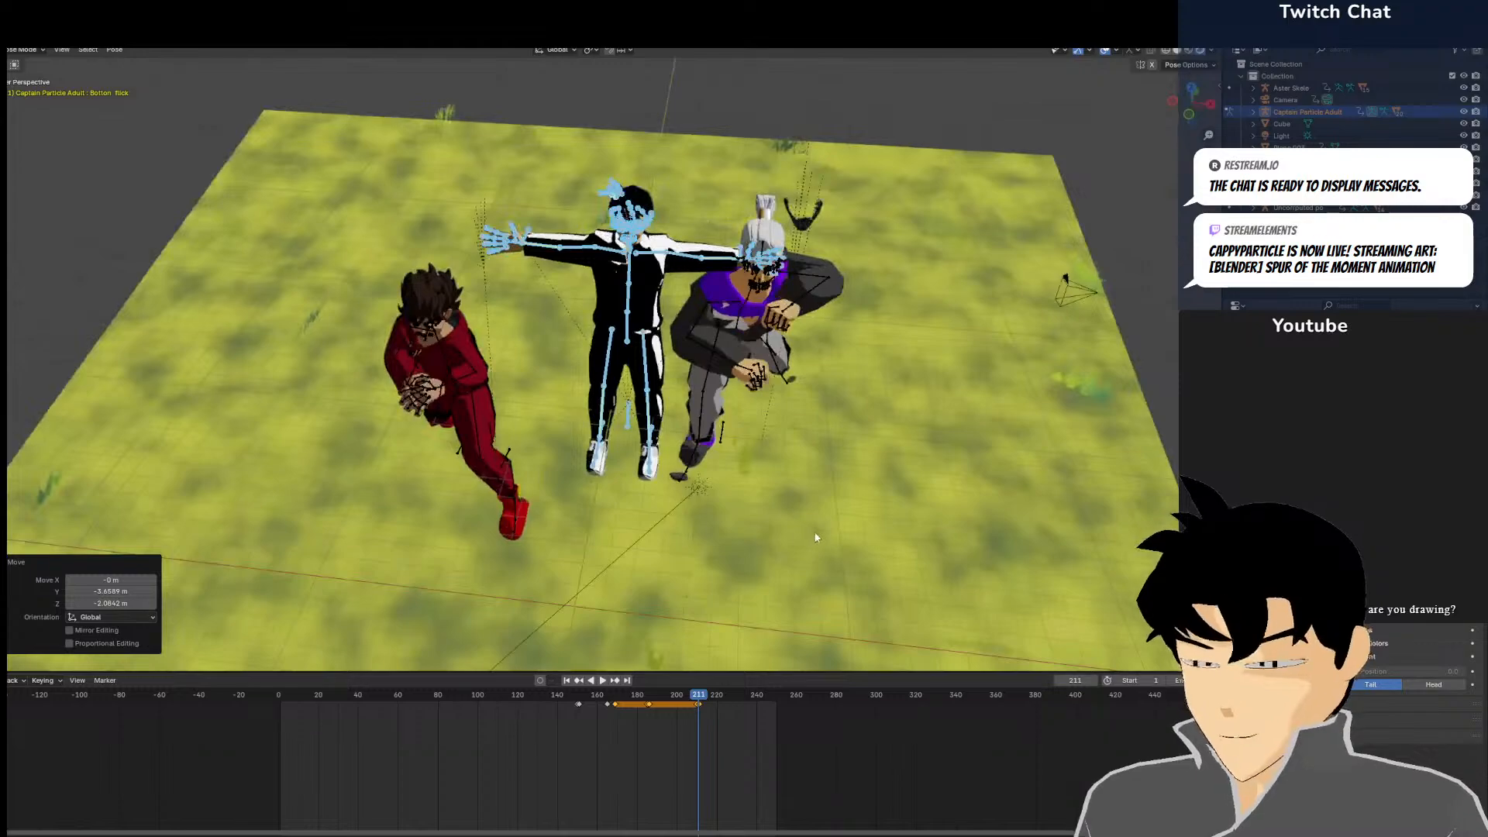
# Turn the black-haired character's whole rig to a diagonal side-on facing in top view and reposition it between the other two
pyautogui.press('KP_7')
pyautogui.press('r')
pyautogui.click(838, 188)
pyautogui.press('g')
pyautogui.click(785, 184)
pyautogui.press('r')
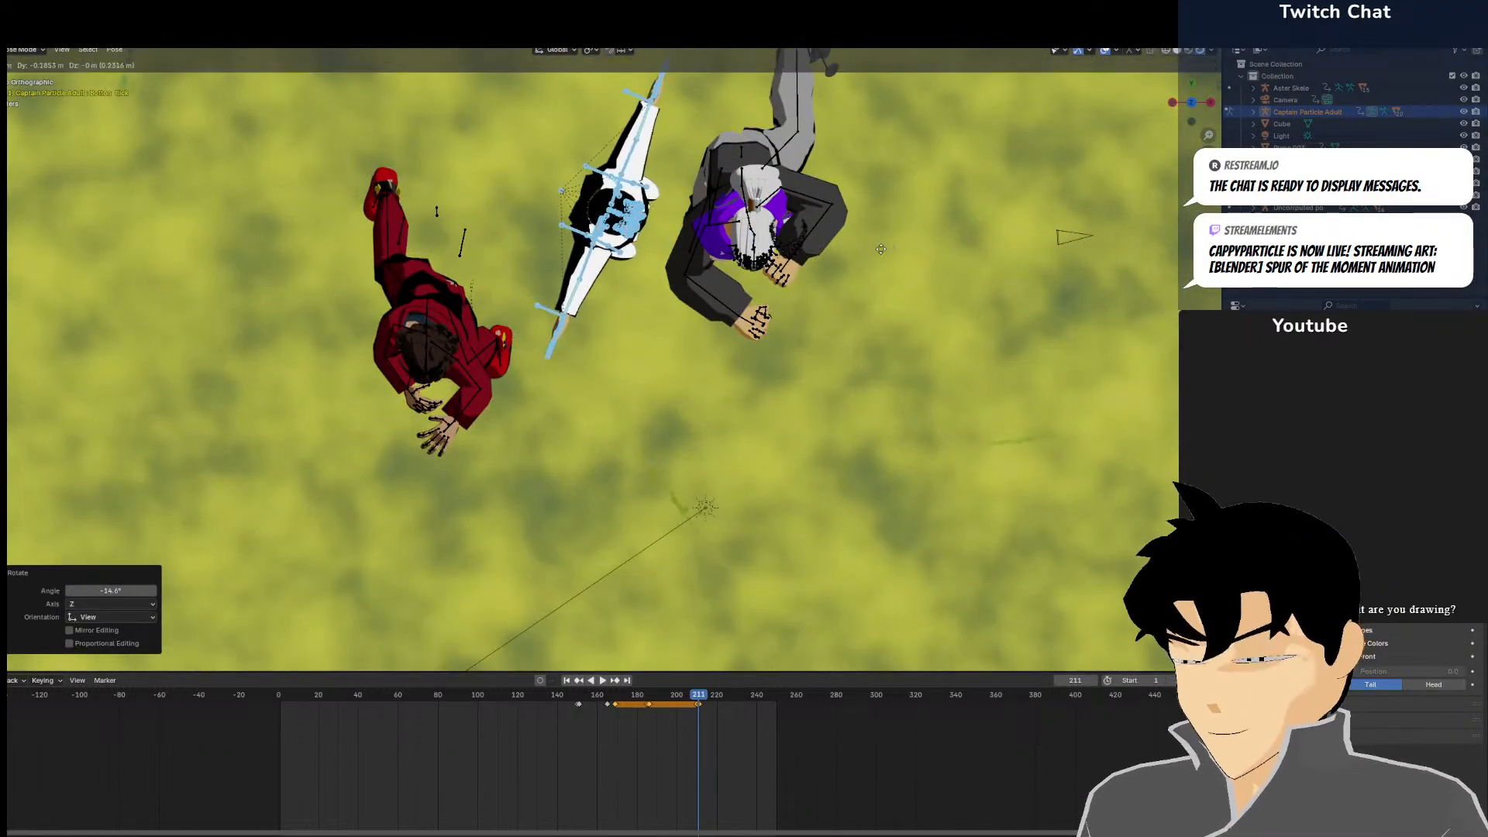
pyautogui.click(837, 296)
# Rotate the black-haired character's head bone by about 27° in top view
pyautogui.click(618, 235)
pyautogui.press('r')
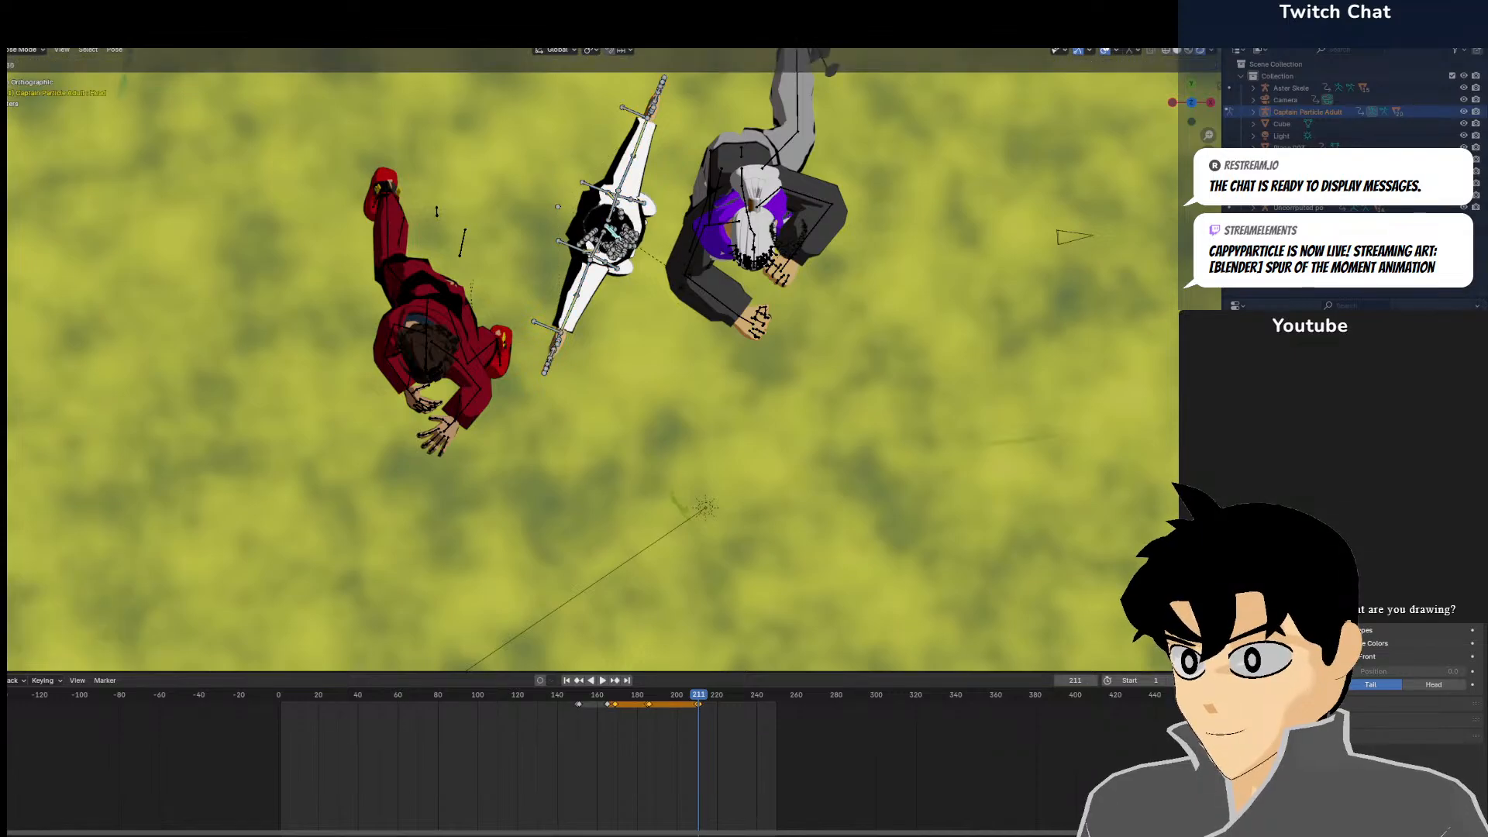
pyautogui.click(648, 252)
# Bend the black-haired character's torso forward, rotating the spine and turning the hips bone by about -24.5°
pyautogui.moveTo(659, 287); pyautogui.dragTo(536, 159, button='middle')
pyautogui.scroll(3, 663, 268)
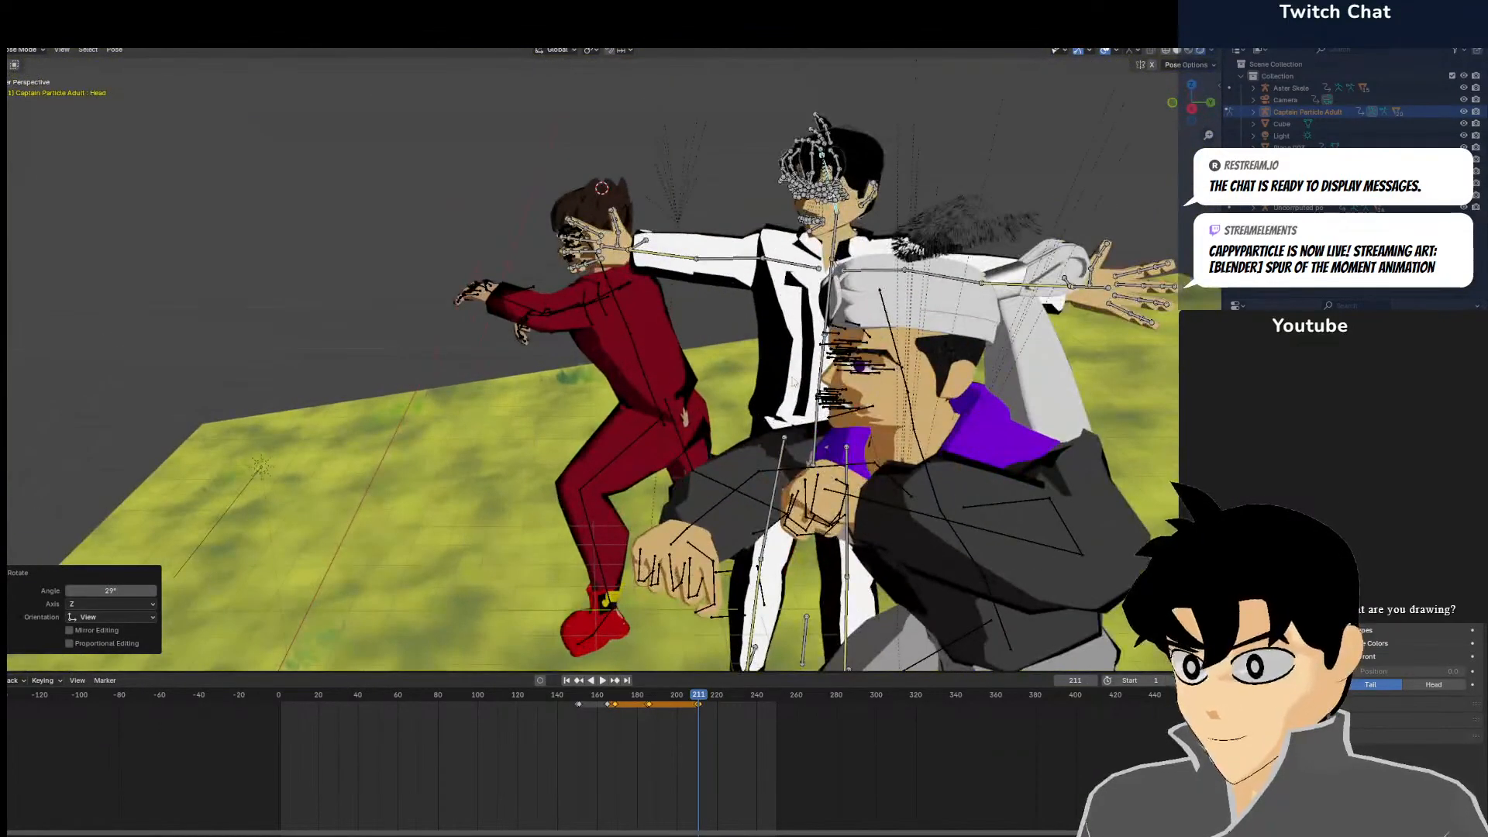
pyautogui.click(821, 363)
pyautogui.press('r')
pyautogui.click(710, 482)
pyautogui.moveTo(729, 372); pyautogui.dragTo(806, 352, button='middle')
pyautogui.click(685, 398)
pyautogui.press('r')
pyautogui.click(663, 299)
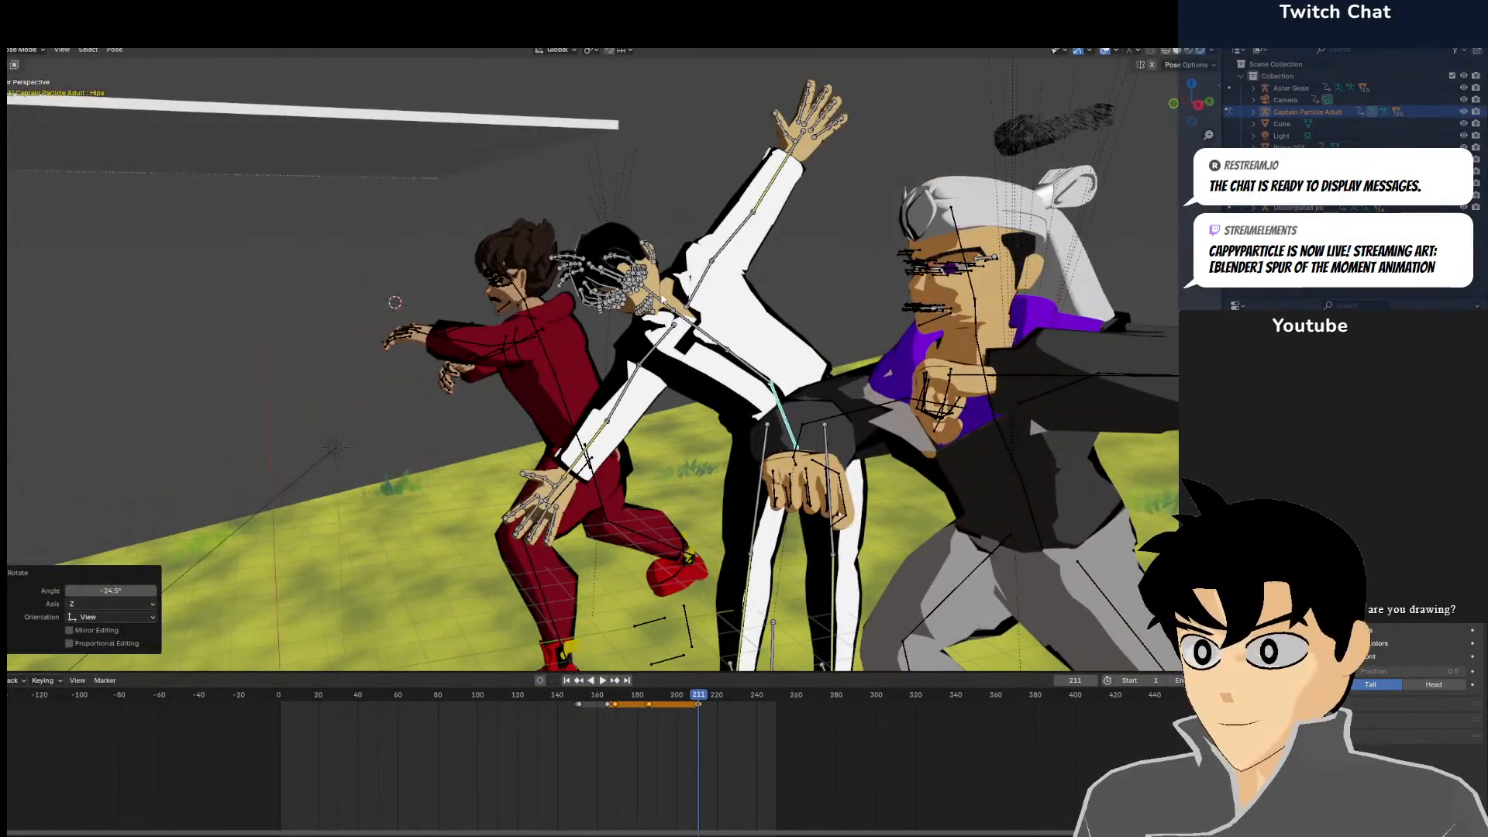
# Rotate the black-haired character's head bone by about 30° from a raised view
pyautogui.moveTo(674, 285); pyautogui.dragTo(616, 310, button='middle')
pyautogui.click(614, 312)
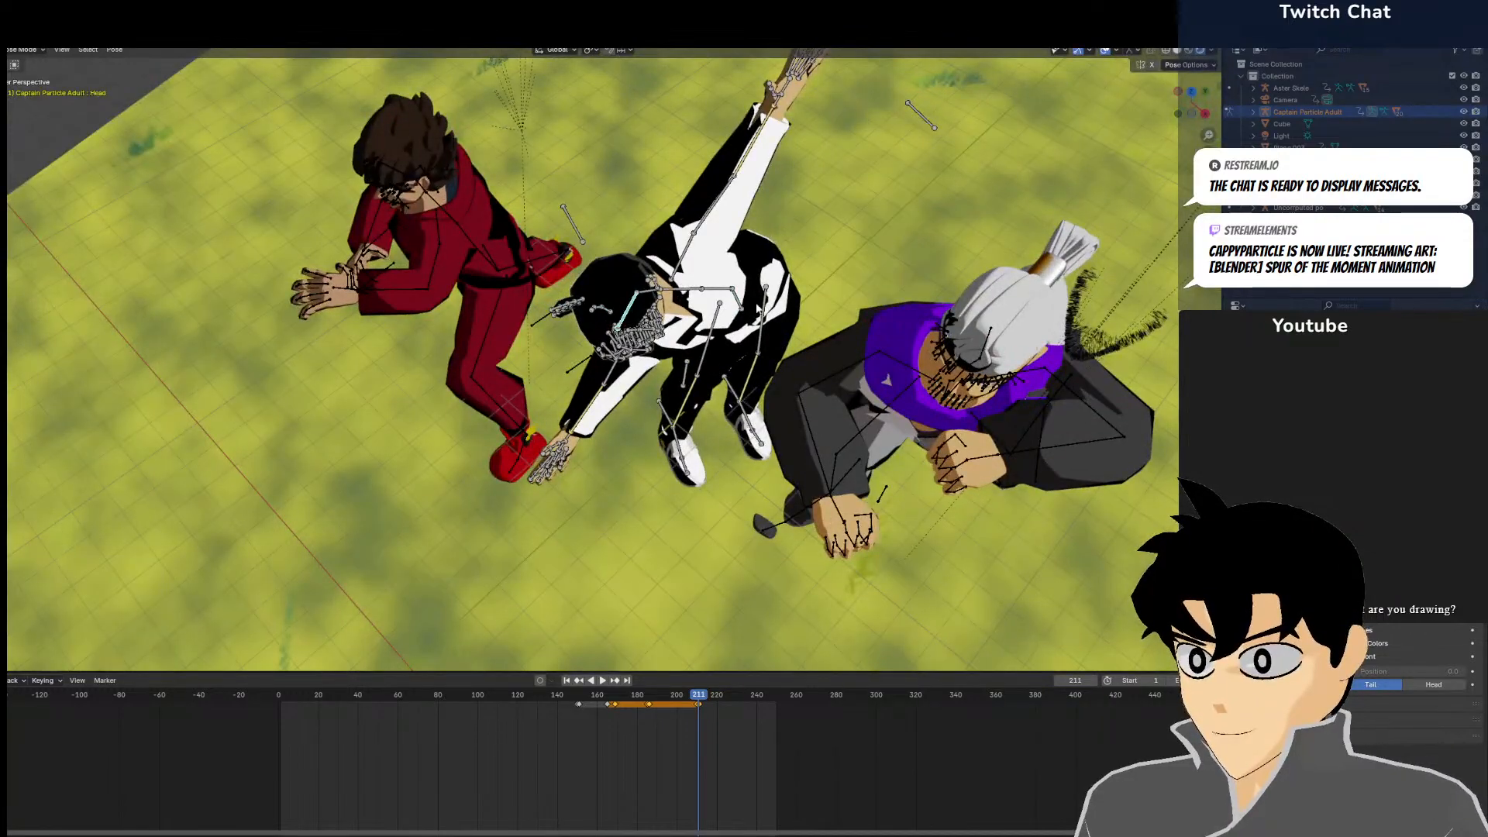
pyautogui.moveTo(888, 380); pyautogui.dragTo(949, 403, button='middle')
pyautogui.press('r')
pyautogui.click(930, 272)
# Rotate the black-haired character's left and right shoulder bones to adjust both outstretched arms
pyautogui.moveTo(930, 271); pyautogui.dragTo(821, 178, button='middle')
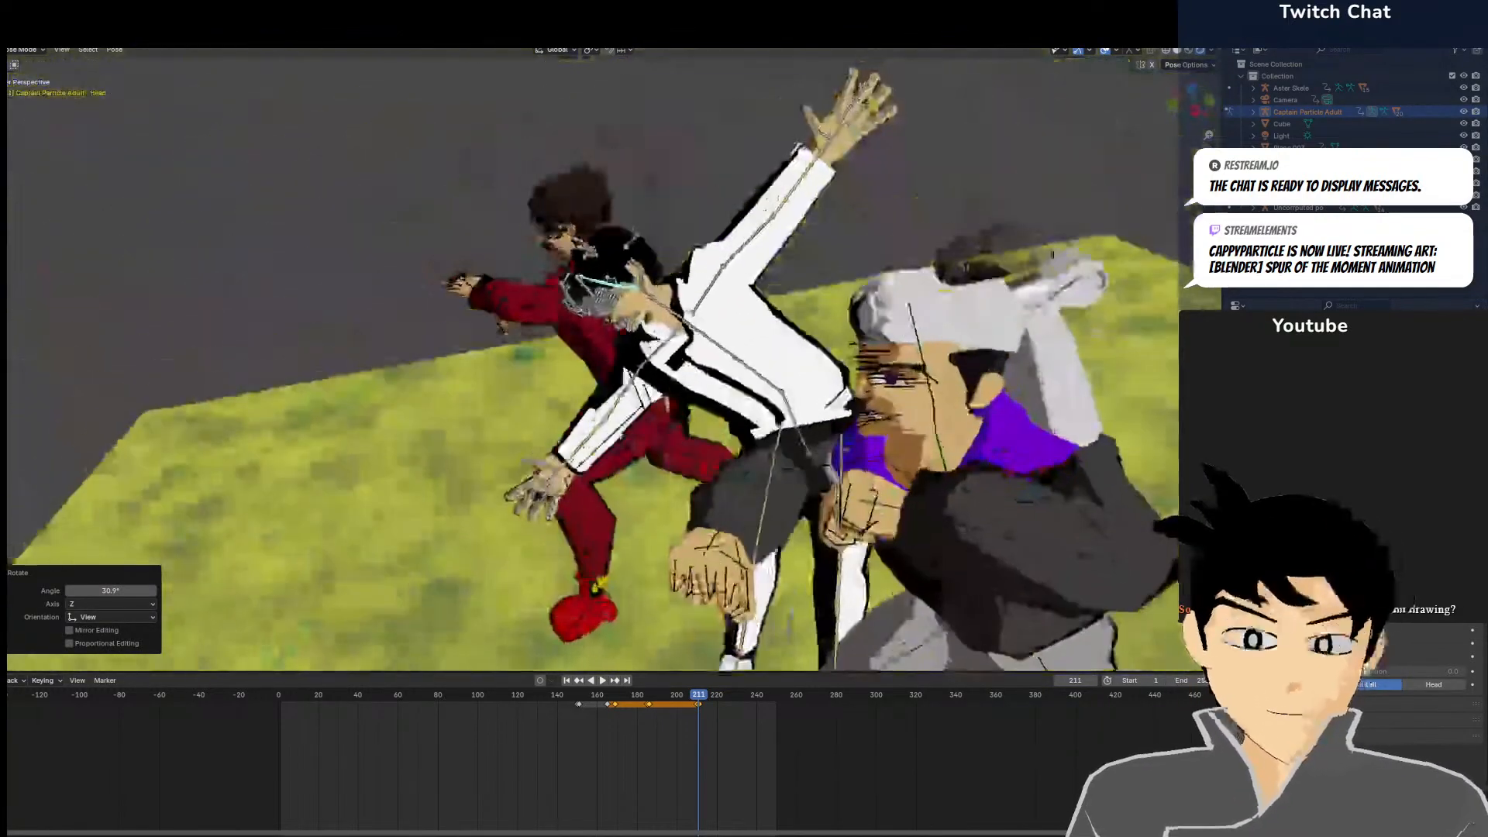
pyautogui.click(727, 308)
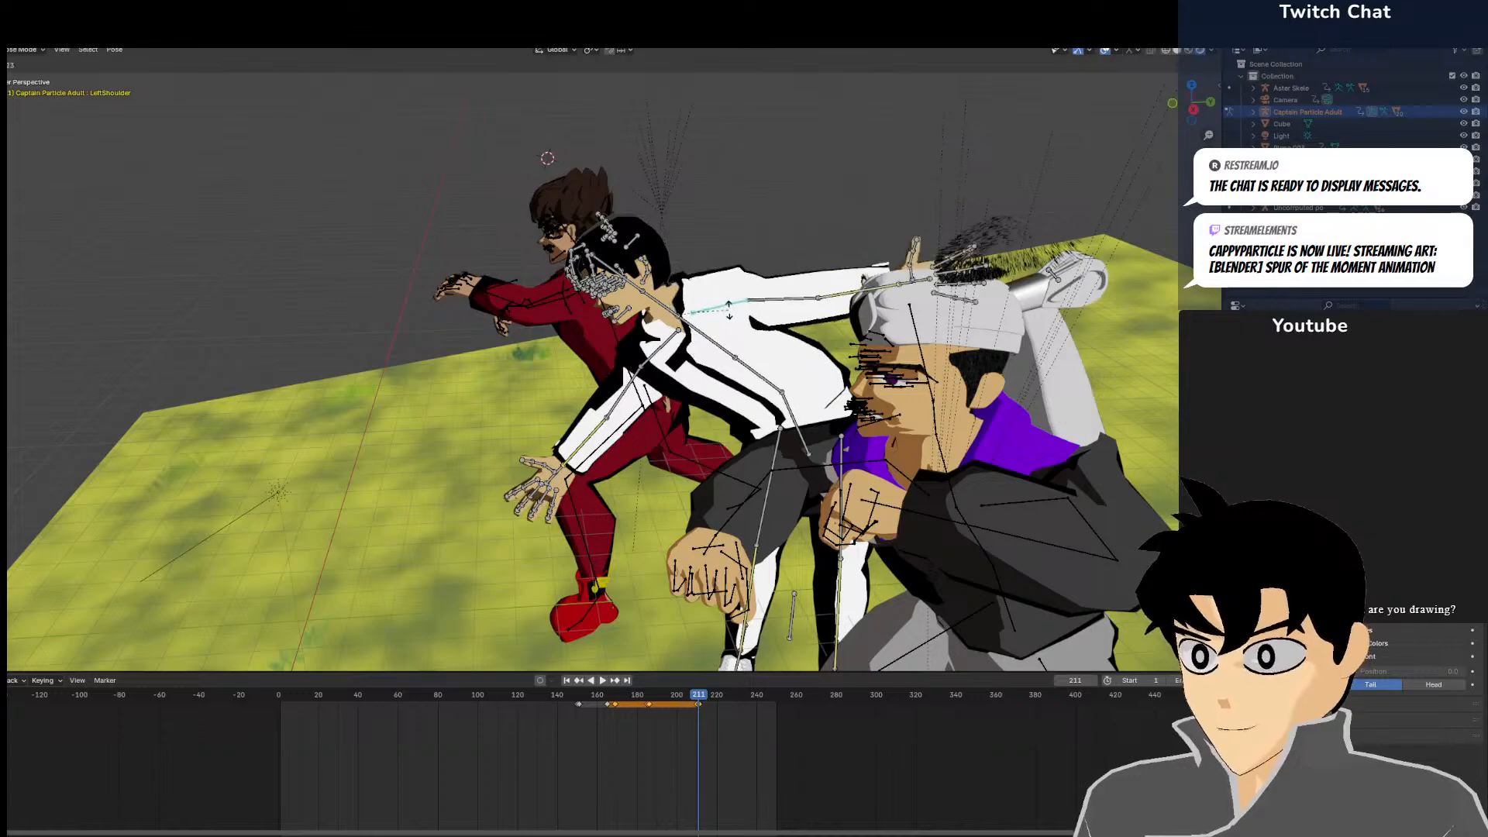
pyautogui.click(727, 299)
pyautogui.click(641, 386)
pyautogui.click(650, 364)
pyautogui.press('r')
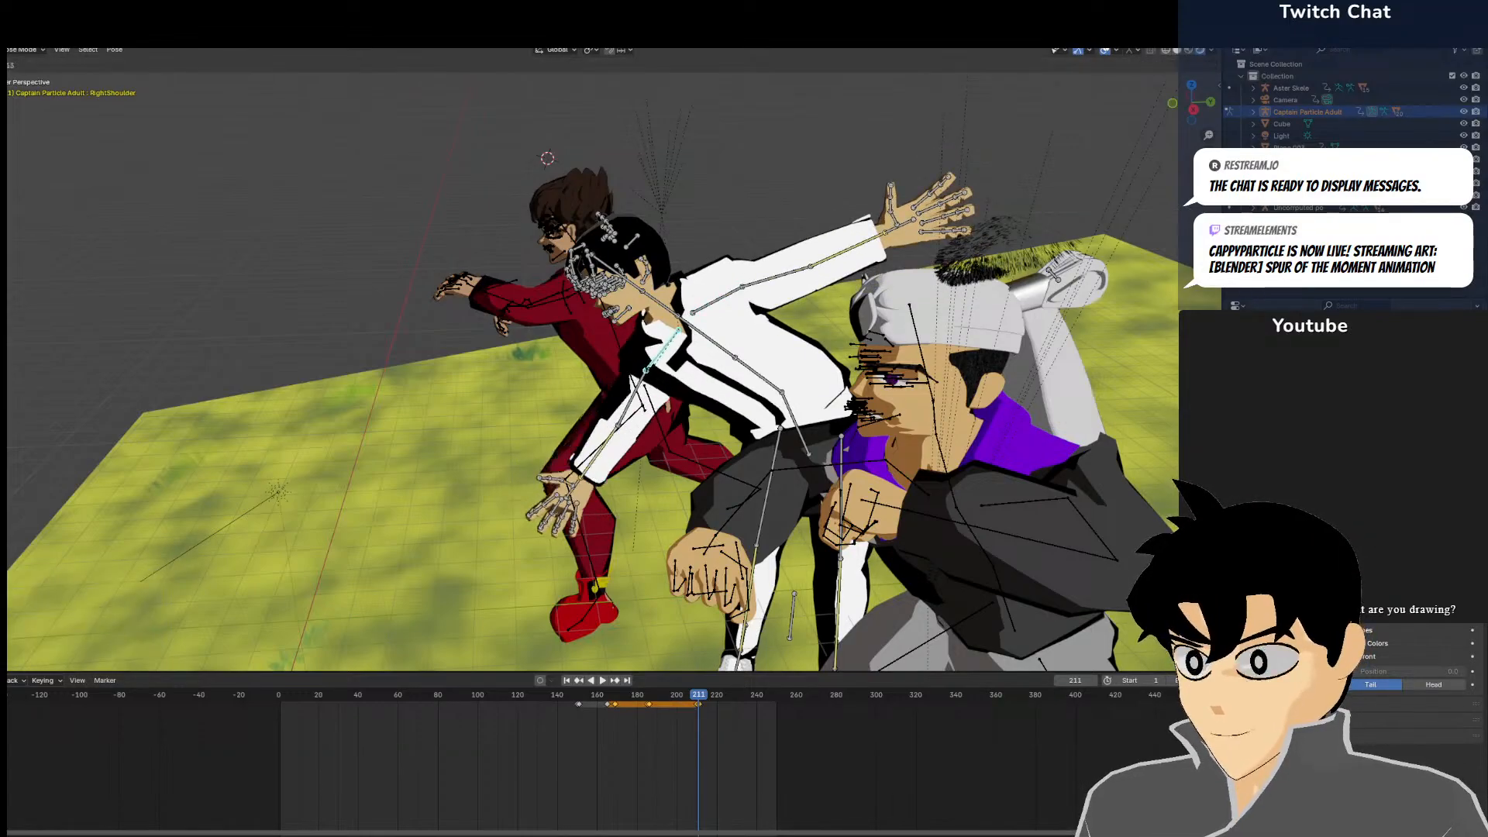
pyautogui.click(668, 399)
pyautogui.click(670, 426)
# Spread the black-haired character's upper legs into a stride in side view, rotating the right upper leg by about 16.3°
pyautogui.moveTo(671, 427); pyautogui.dragTo(798, 390, button='middle')
pyautogui.press('KP_1')
pyautogui.press('KP_3')
pyautogui.click(609, 477)
pyautogui.press('r')
pyautogui.click(679, 457)
pyautogui.click(560, 471)
pyautogui.click(557, 471)
pyautogui.press('r')
pyautogui.click(522, 486)
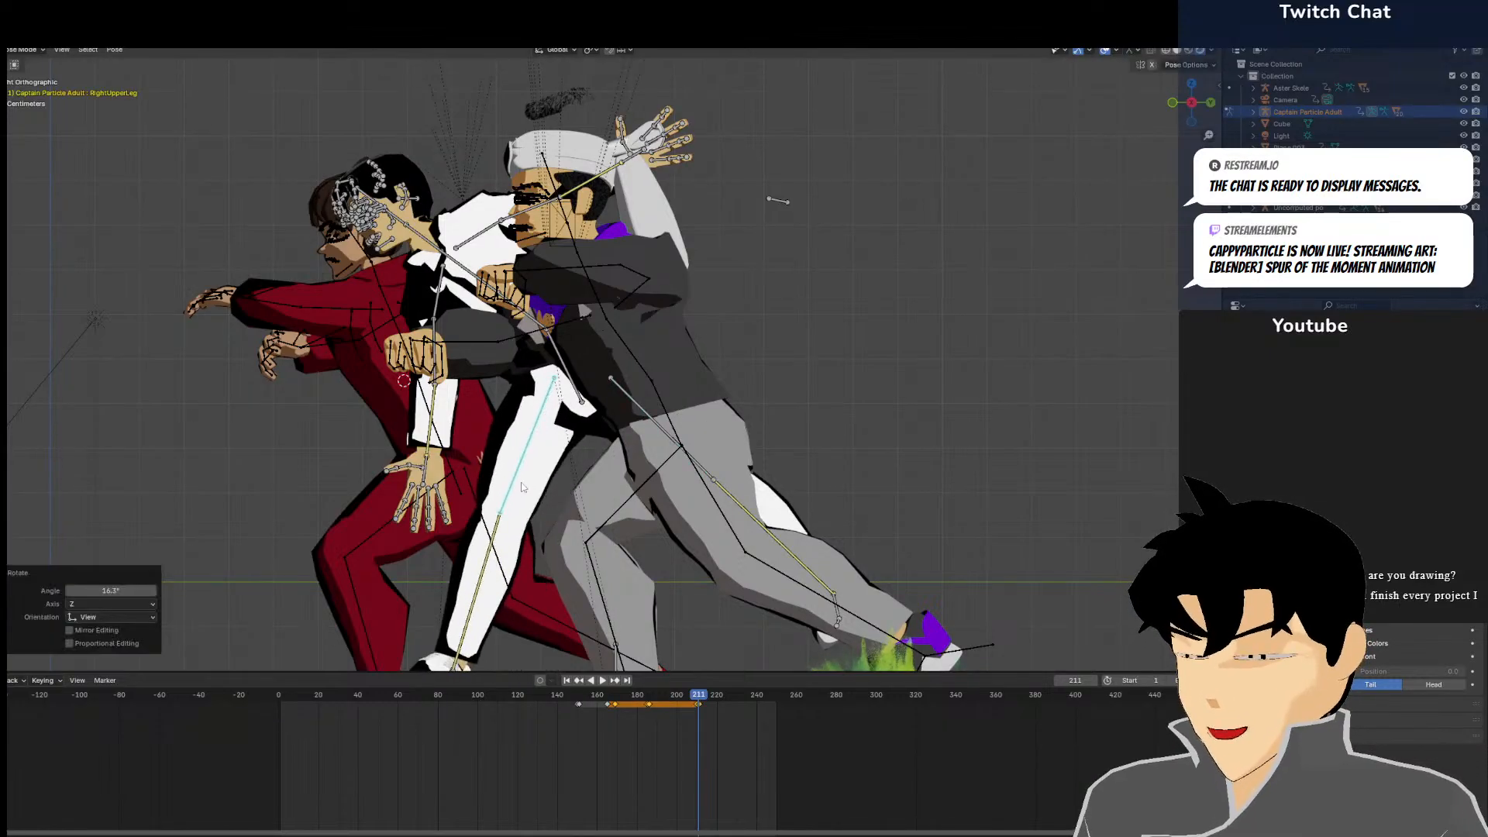
# Bend the black-haired character's forward right knee by rotating the lower leg bone from two viewing angles
pyautogui.click(499, 531)
pyautogui.press('r')
pyautogui.click(540, 498)
pyautogui.moveTo(686, 317); pyautogui.dragTo(807, 481, button='middle')
pyautogui.press('r')
pyautogui.click(761, 561)
# Rotate the black-haired character's right upper arm downward and bend the right lower arm forward at the elbow
pyautogui.moveTo(760, 561); pyautogui.dragTo(843, 376, button='middle')
pyautogui.click(650, 447)
pyautogui.moveTo(651, 445); pyautogui.dragTo(853, 494, button='middle')
pyautogui.press('r')
pyautogui.click(867, 442)
pyautogui.click(736, 419)
pyautogui.press('r')
pyautogui.click(825, 403)
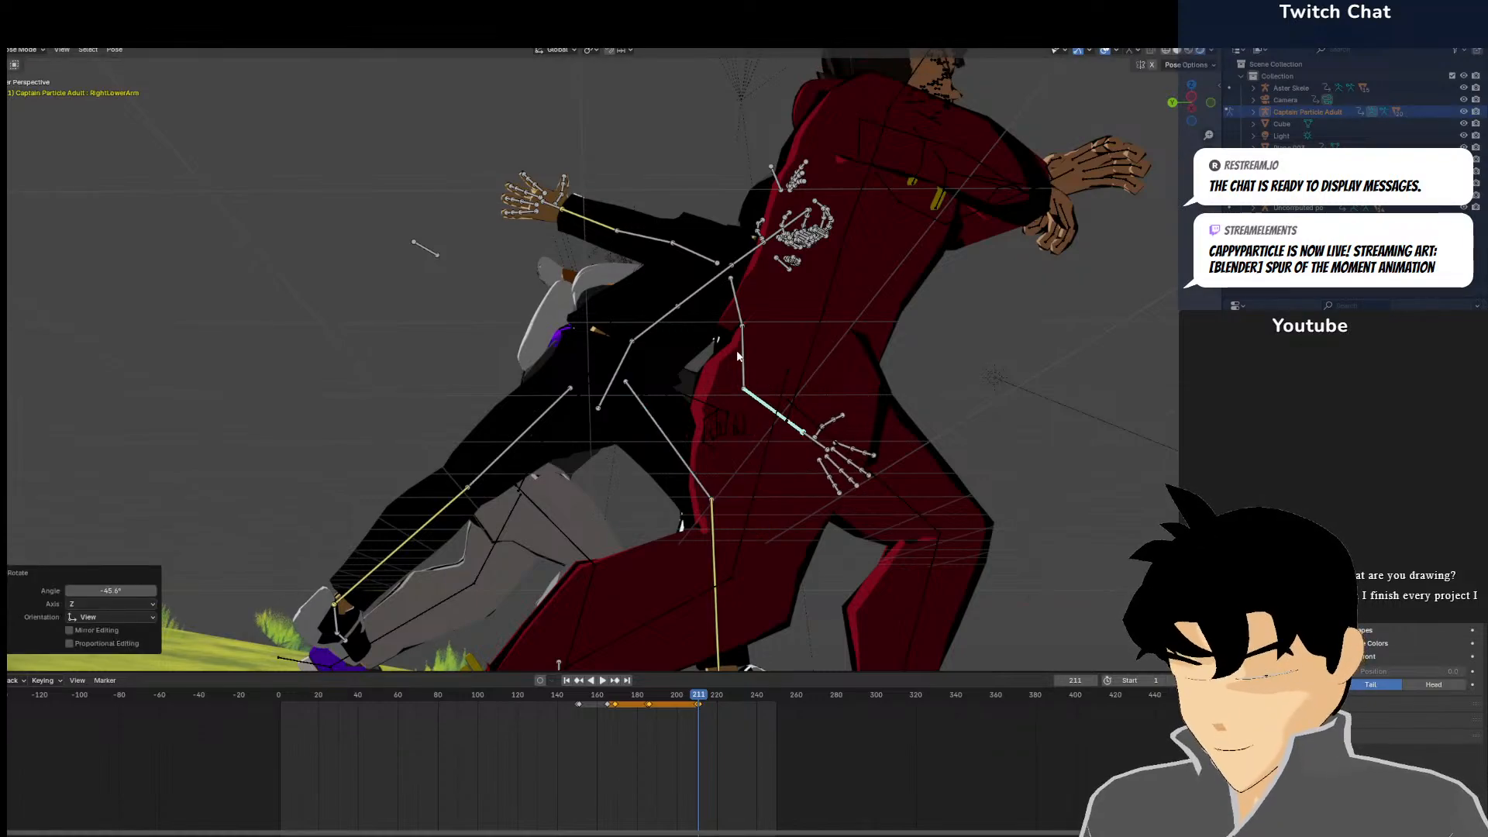
# Raise the black-haired character's left upper arm by about 16.4° and bend the left lower arm upward at the elbow
pyautogui.click(657, 253)
pyautogui.moveTo(675, 254); pyautogui.dragTo(731, 300, button='middle')
pyautogui.moveTo(712, 181); pyautogui.dragTo(620, 191, button='middle')
pyautogui.press('r')
pyautogui.click(701, 167)
pyautogui.moveTo(721, 172); pyautogui.dragTo(820, 213, button='middle')
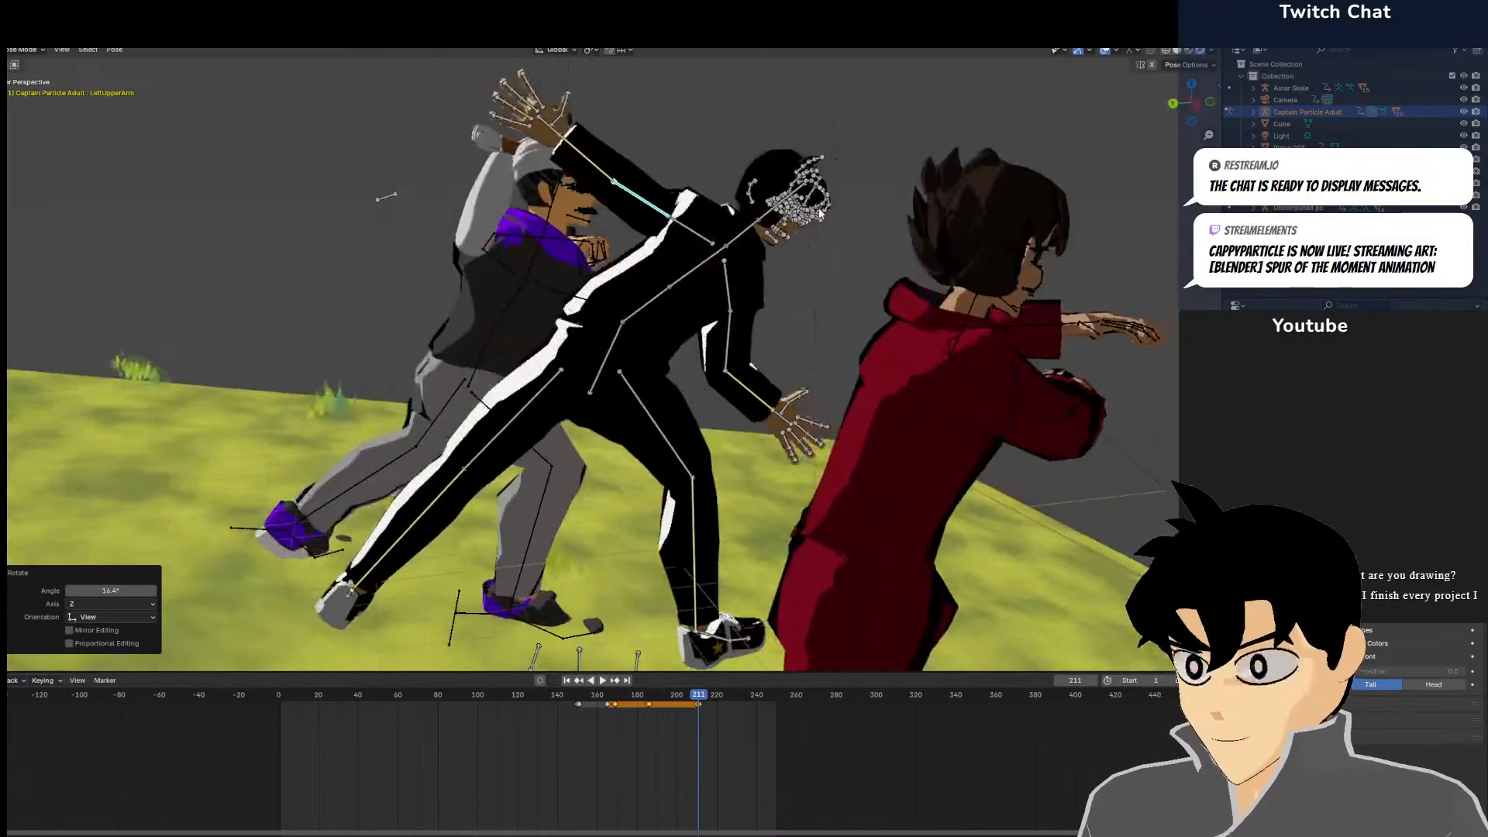
pyautogui.click(570, 153)
pyautogui.press('r')
pyautogui.click(657, 124)
pyautogui.click(649, 190)
pyautogui.press('r')
pyautogui.rightClick(699, 191)
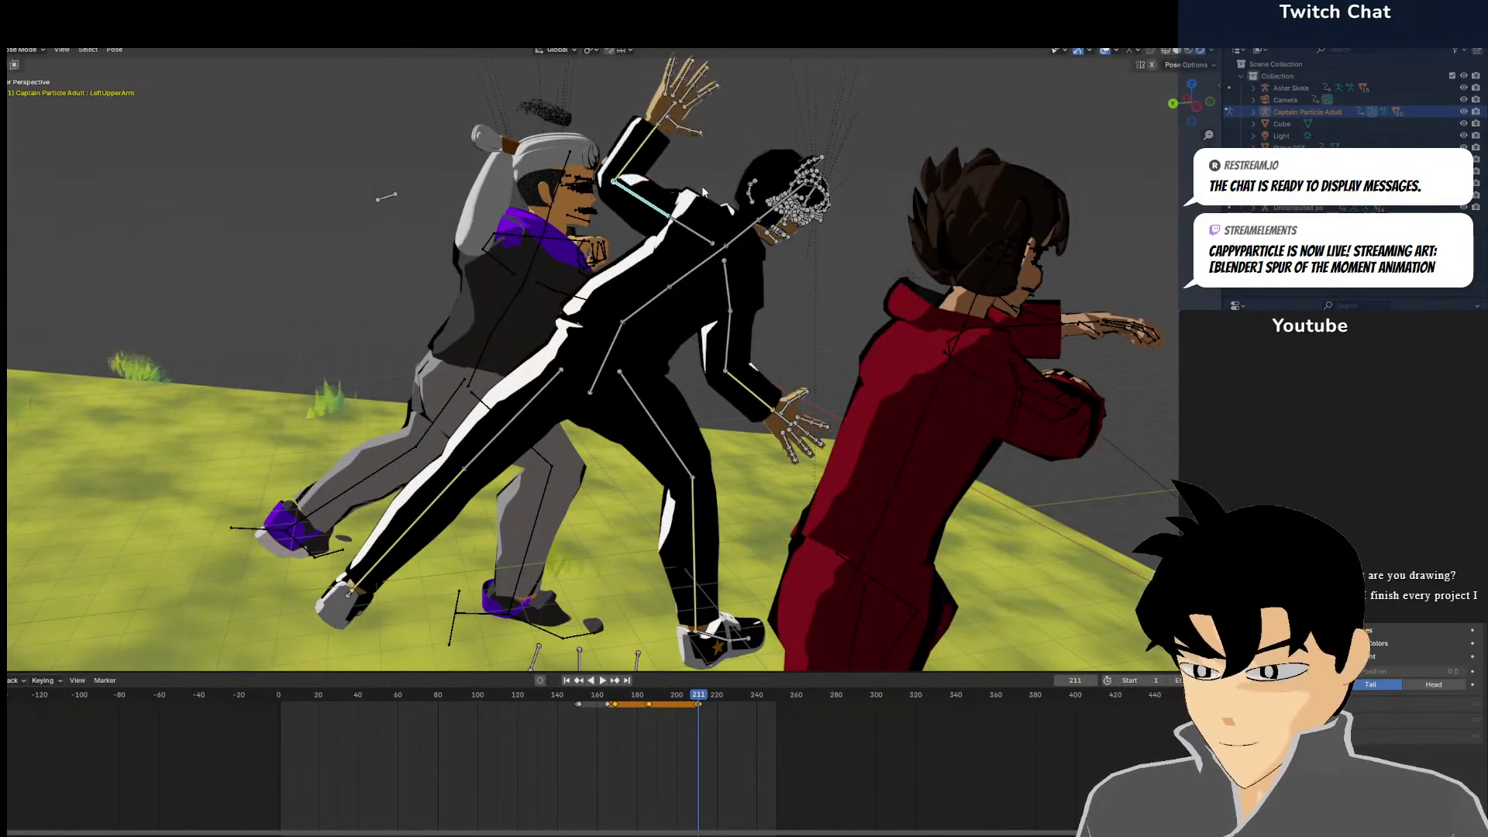
# Swing the black-haired character's left shoulder forward so the arm arches over the head, and adjust the neck and head rotation
pyautogui.click(706, 225)
pyautogui.press('r')
pyautogui.click(727, 226)
pyautogui.click(741, 243)
pyautogui.press('r')
pyautogui.click(790, 255)
pyautogui.click(762, 257)
pyautogui.press('r')
pyautogui.click(774, 267)
pyautogui.click(800, 265)
pyautogui.press('r')
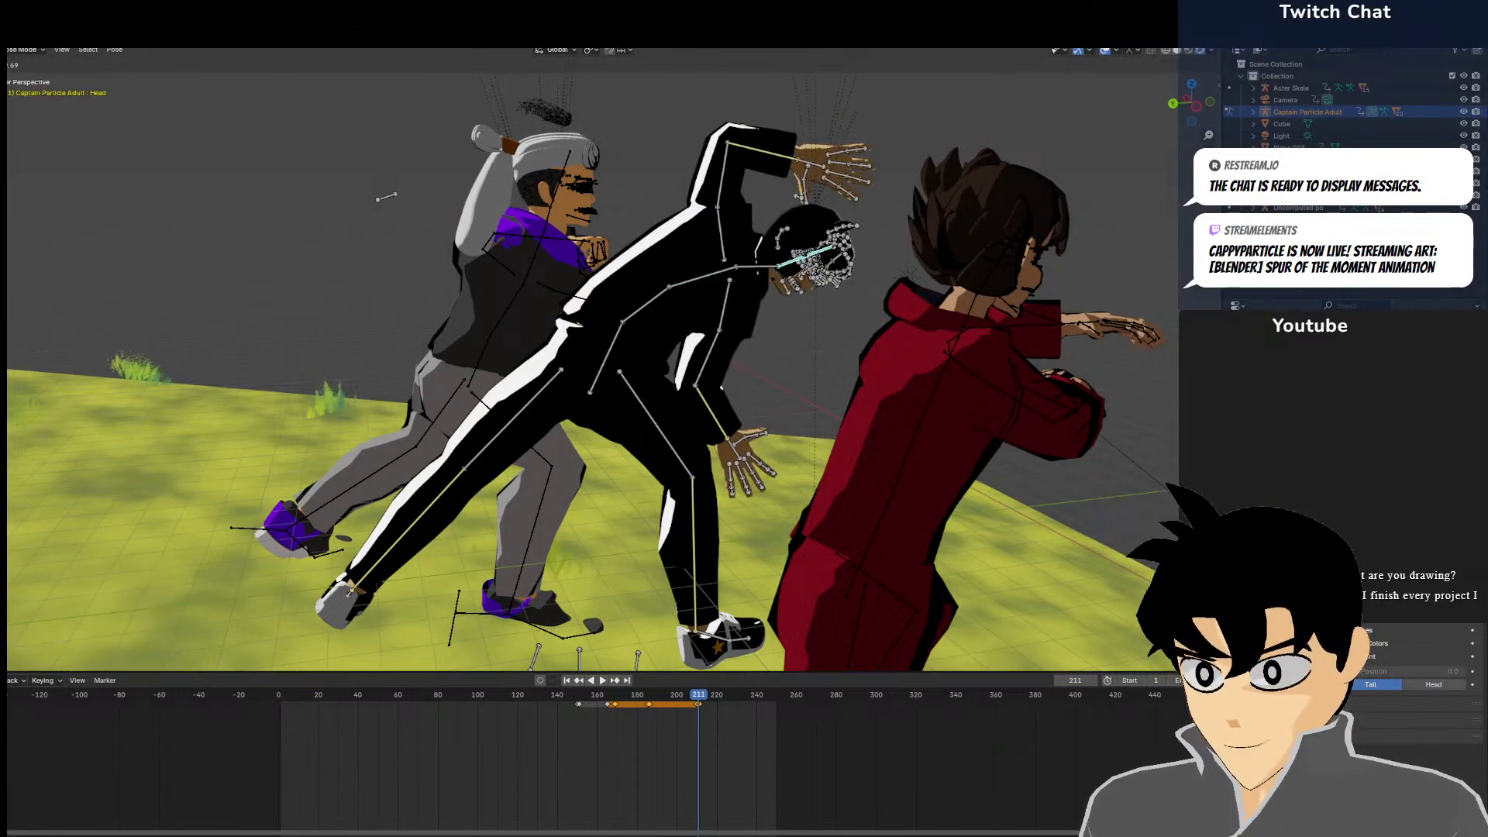
pyautogui.click(798, 250)
# Tilt the black-haired character's upper spine sideways from the front, and rotate the head by about 19°
pyautogui.click(544, 389)
pyautogui.moveTo(546, 389); pyautogui.dragTo(939, 331, button='middle')
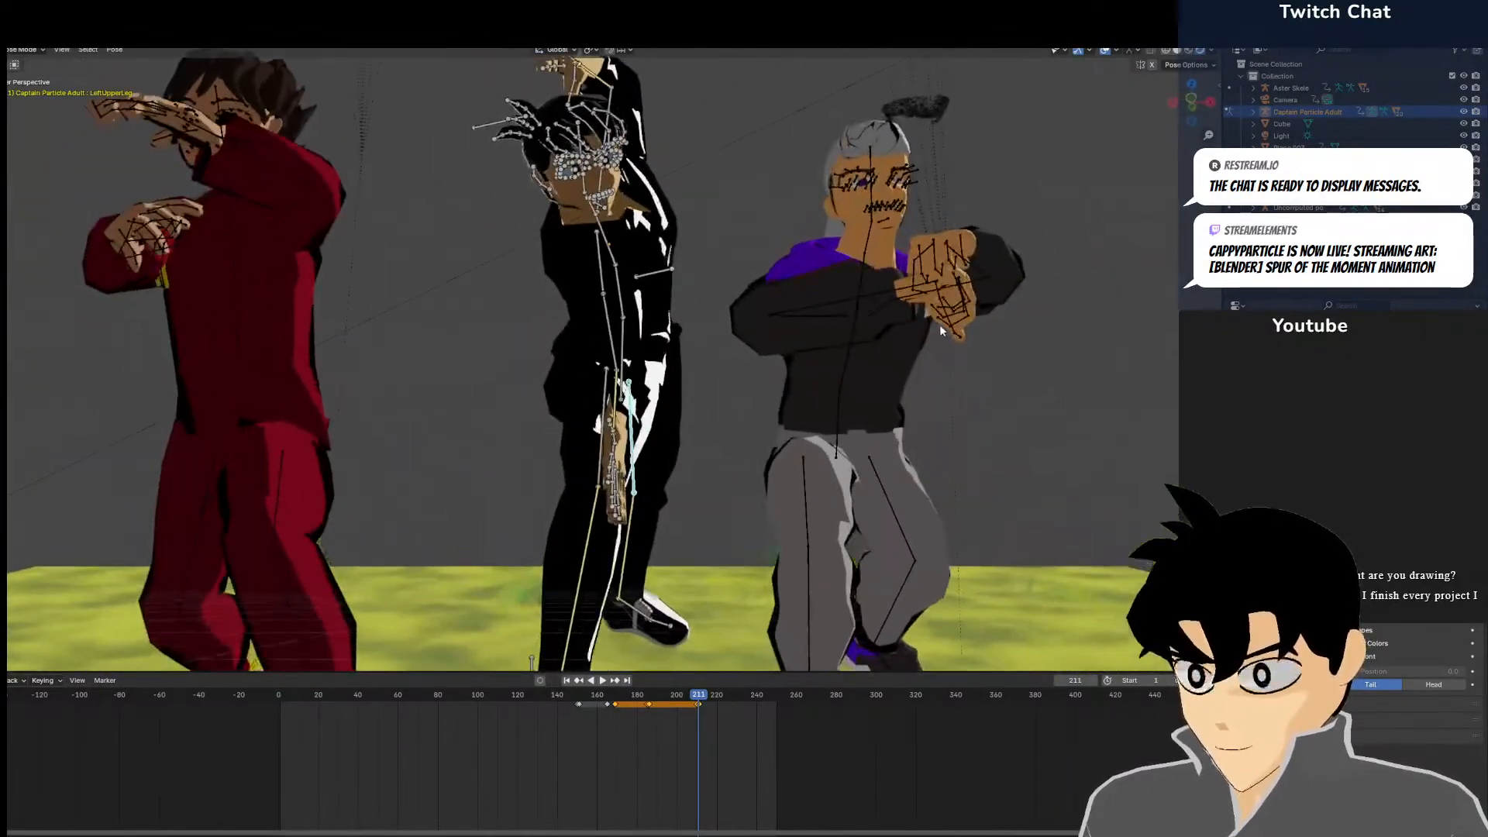
pyautogui.scroll(1, 622, 280)
pyautogui.click(624, 278)
pyautogui.moveTo(624, 278); pyautogui.dragTo(672, 194, button='middle')
pyautogui.press('r')
pyautogui.click(684, 178)
pyautogui.click(649, 211)
pyautogui.press('r')
pyautogui.click(691, 159)
# Refine the black-haired character's forward lean by rotating the upper-body bones below the head from the side
pyautogui.moveTo(654, 180); pyautogui.dragTo(664, 287, button='middle')
pyautogui.click(672, 351)
pyautogui.click(688, 361)
pyautogui.moveTo(688, 361); pyautogui.dragTo(612, 287, button='middle')
pyautogui.press('r')
pyautogui.click(770, 400)
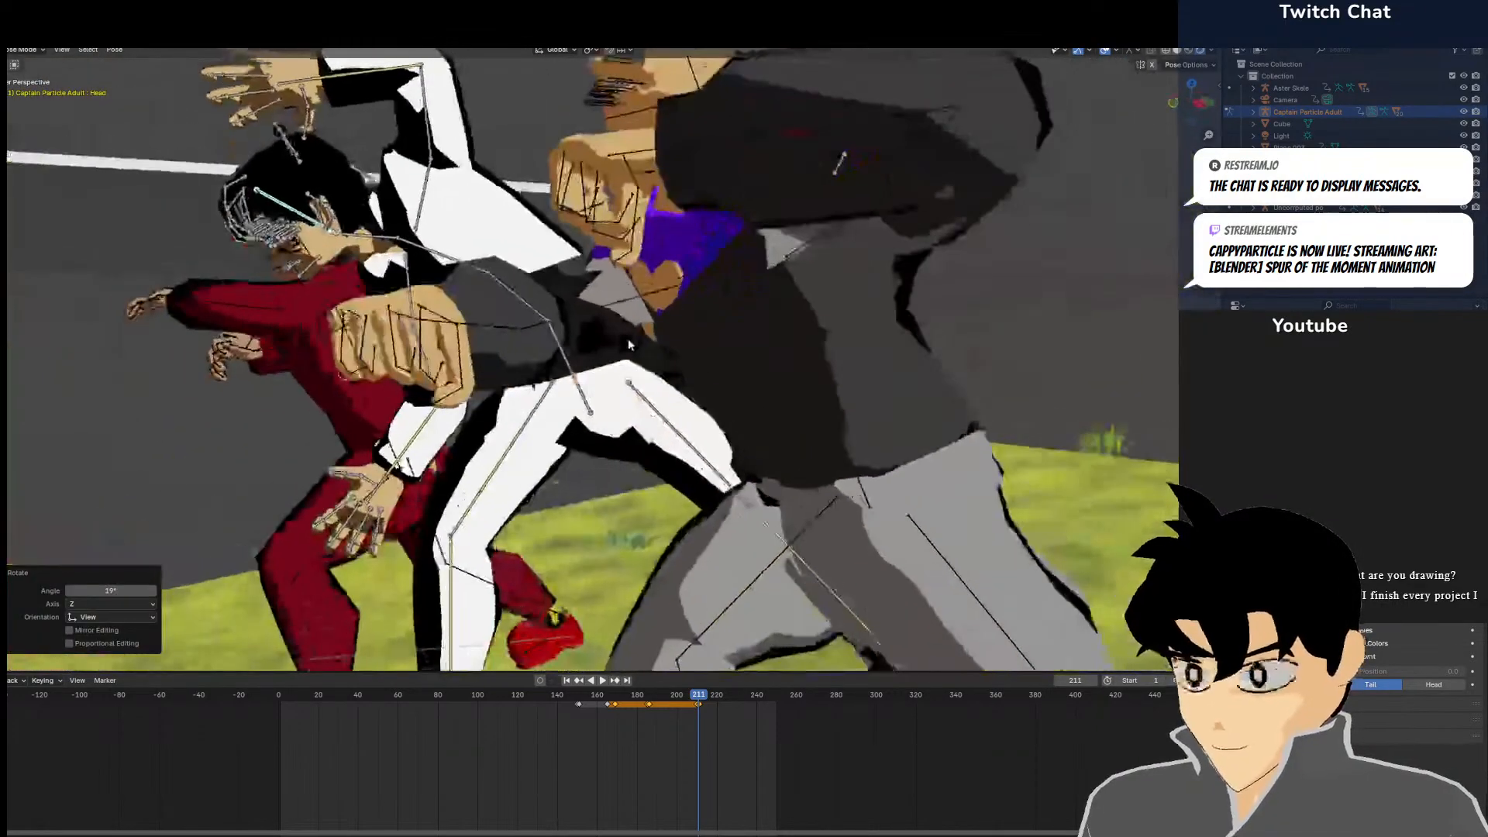
pyautogui.click(362, 227)
pyautogui.press('r')
pyautogui.click(607, 404)
# Adjust the black-haired character's left upper leg and spread the right upper leg outward by about 17° from the front
pyautogui.moveTo(606, 404); pyautogui.dragTo(750, 421, button='middle')
pyautogui.click(649, 425)
pyautogui.moveTo(657, 427); pyautogui.dragTo(701, 399, button='middle')
pyautogui.press('r')
pyautogui.click(775, 404)
pyautogui.click(607, 457)
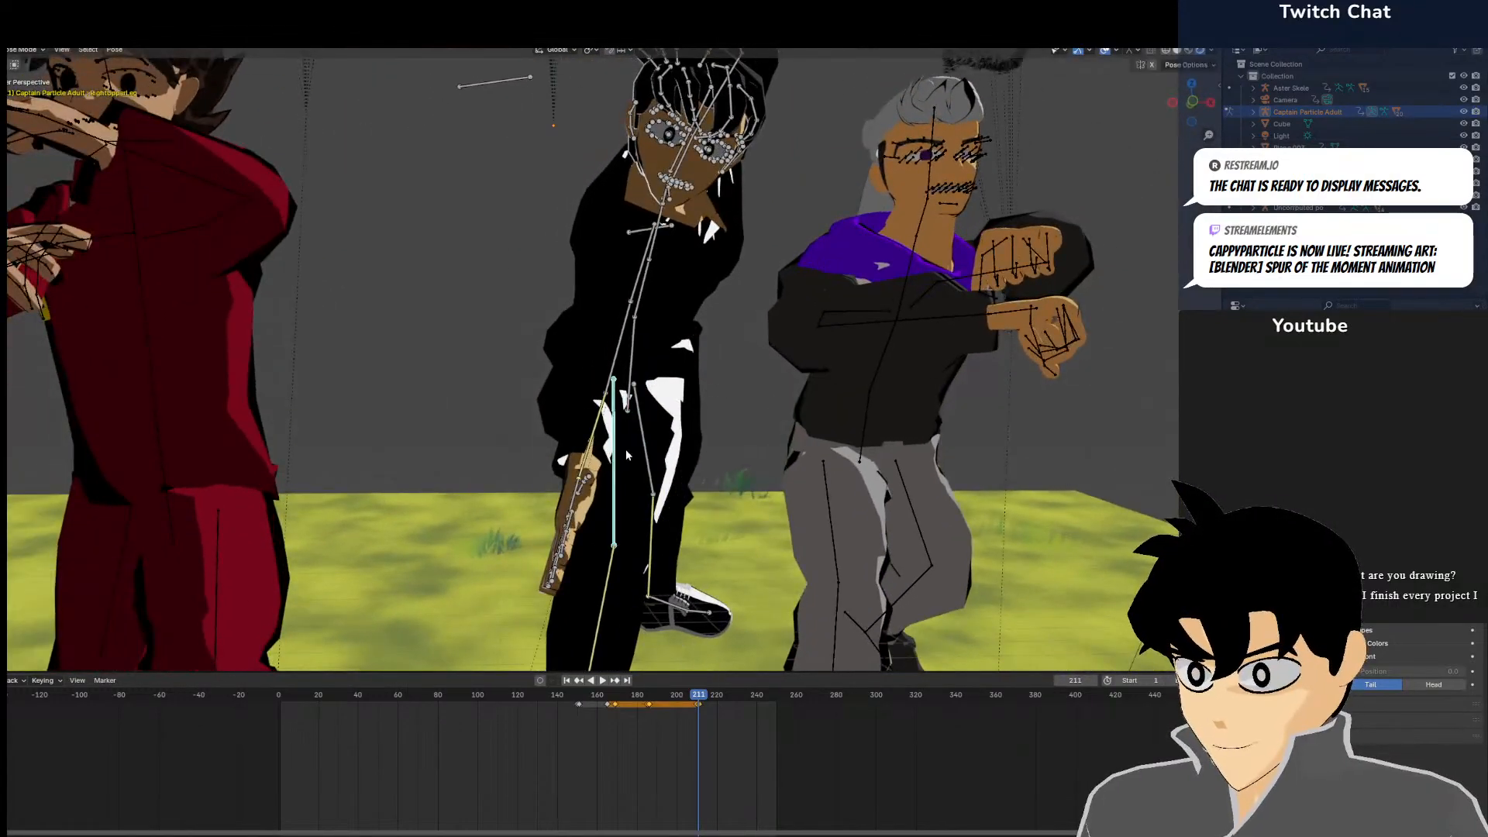
pyautogui.press('r')
pyautogui.click(608, 500)
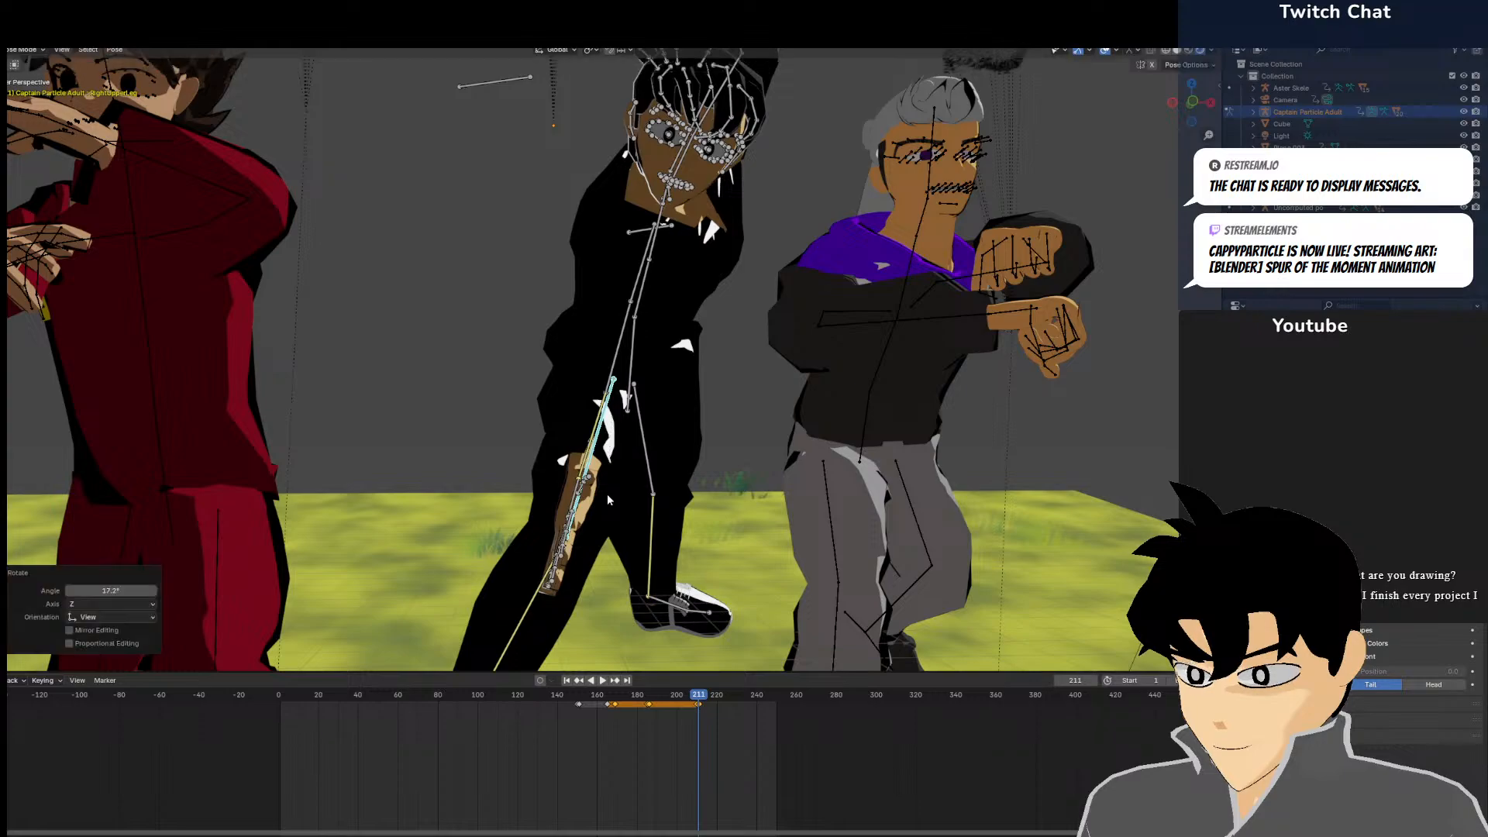
# Tilt the black-haired character's head bone by about -14.4° from the front
pyautogui.click(677, 175)
pyautogui.press('r')
pyautogui.click(674, 164)
pyautogui.moveTo(691, 192); pyautogui.dragTo(694, 205, button='middle')
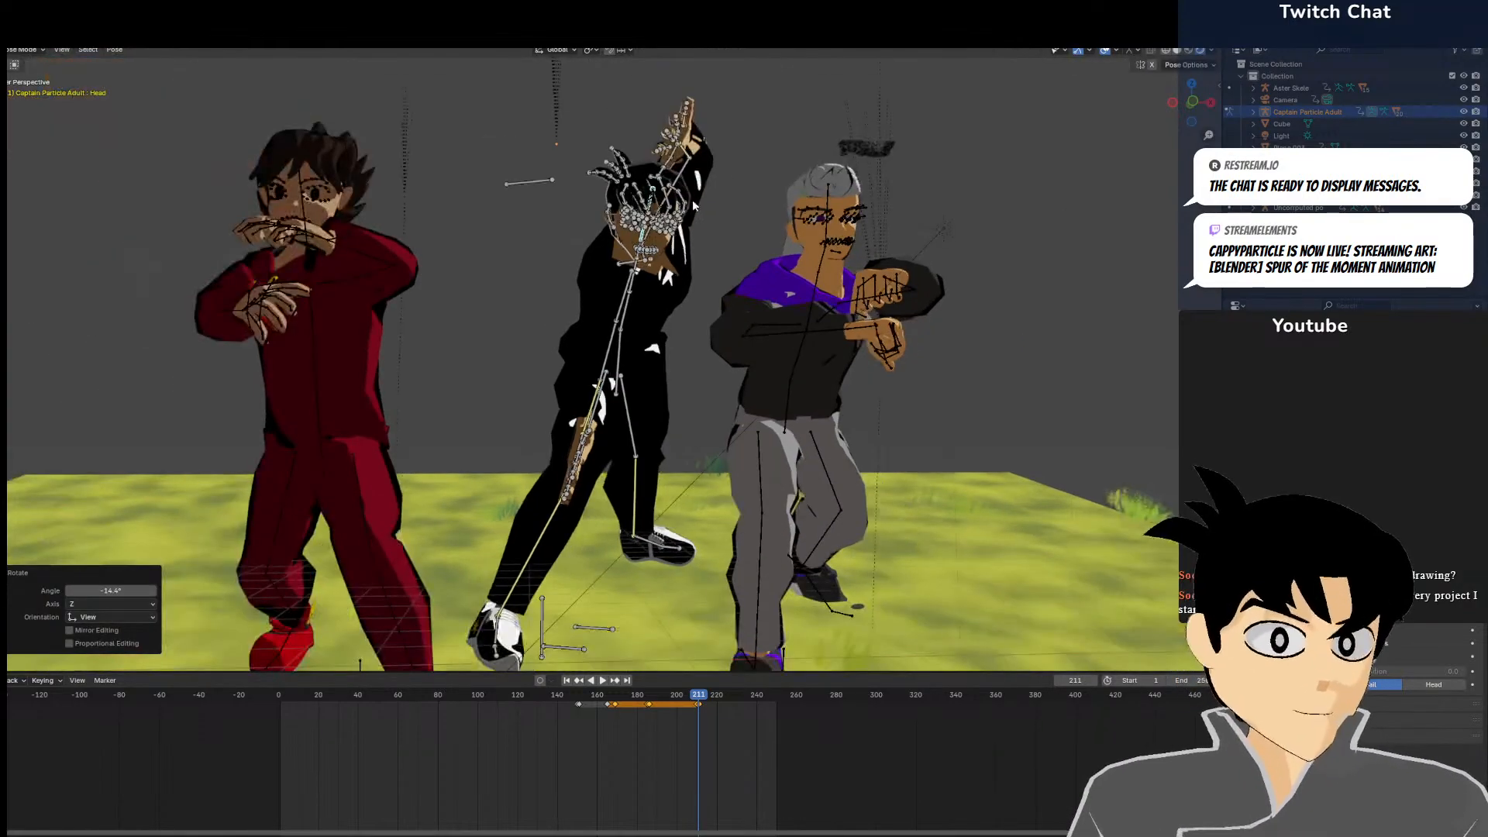
# Move all of the black-haired character's bones about -0.24 m in X, -0.11 m in Y and -1.65 m in Z
pyautogui.moveTo(610, 419); pyautogui.dragTo(1016, 421, button='middle')
pyautogui.scroll(-3, 852, 423)
pyautogui.press('KP_0')
pyautogui.press('a')
pyautogui.press('g')
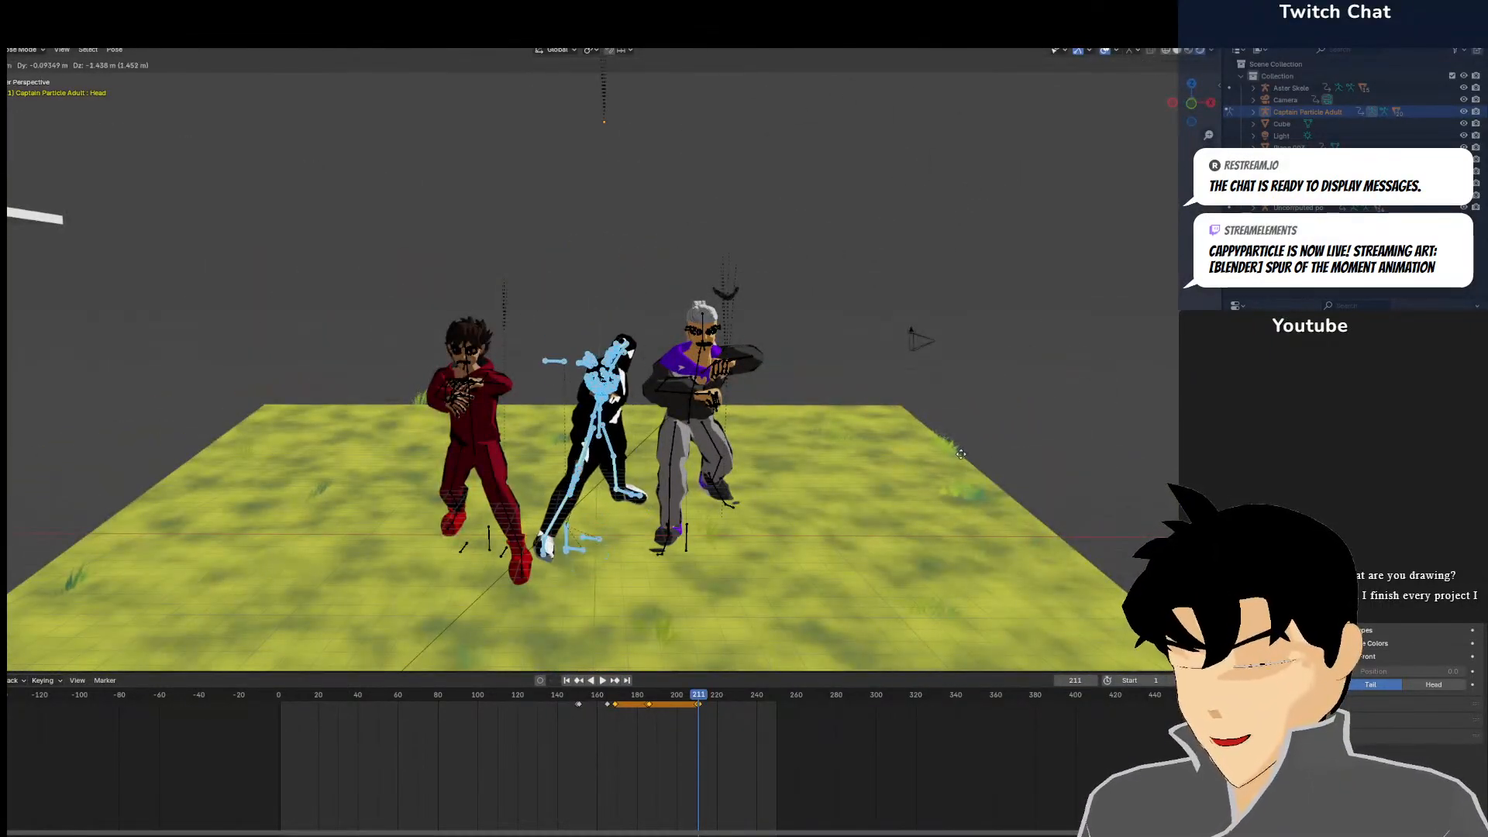
pyautogui.click(960, 457)
# Rotate the black-haired character's right upper arm by about -3° from the front-side view
pyautogui.scroll(10, 992, 453)
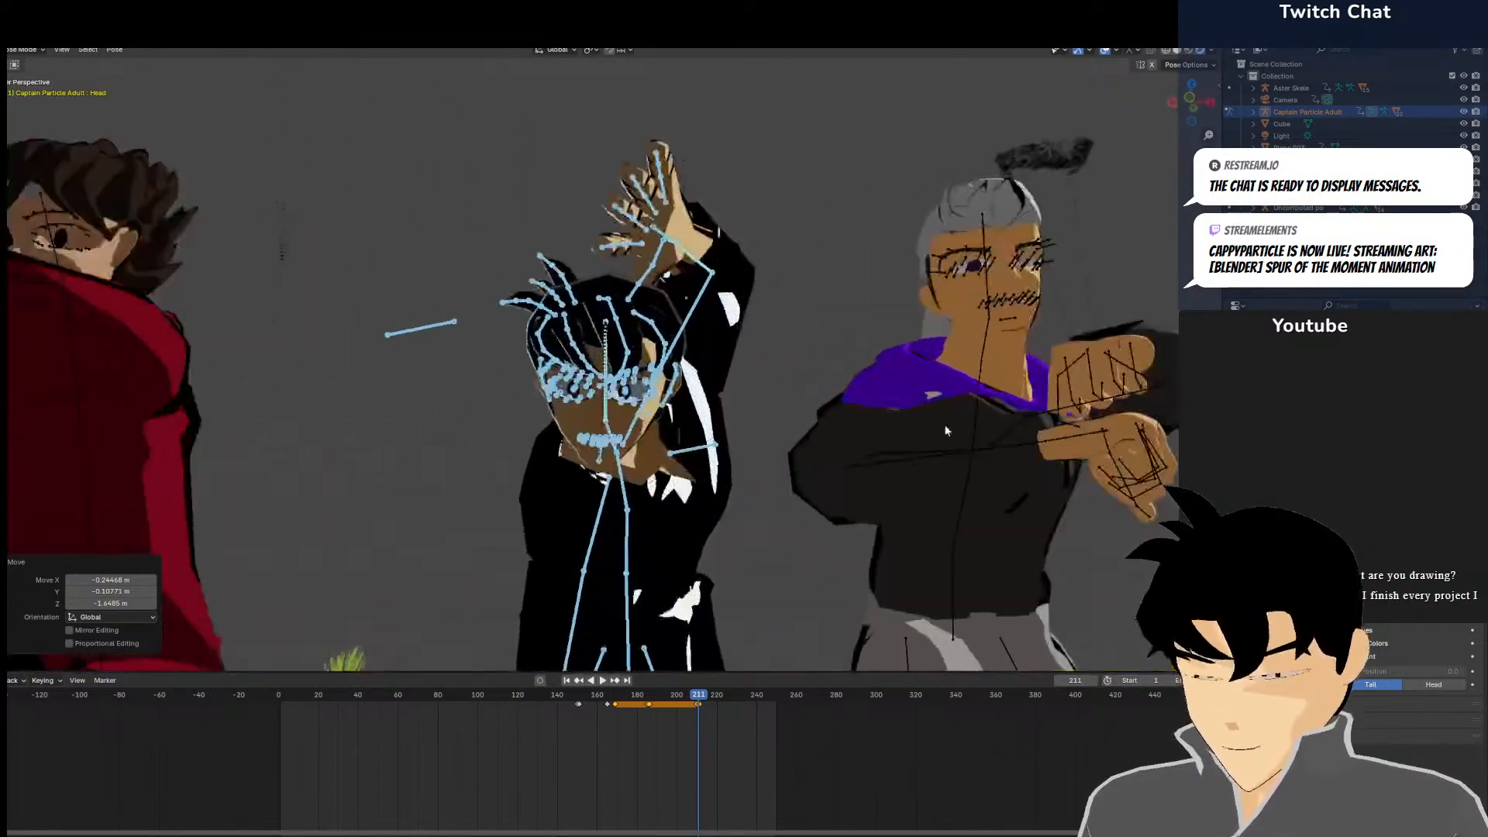
pyautogui.click(629, 517)
pyautogui.scroll(-4, 744, 480)
pyautogui.moveTo(745, 479); pyautogui.dragTo(783, 461, button='middle')
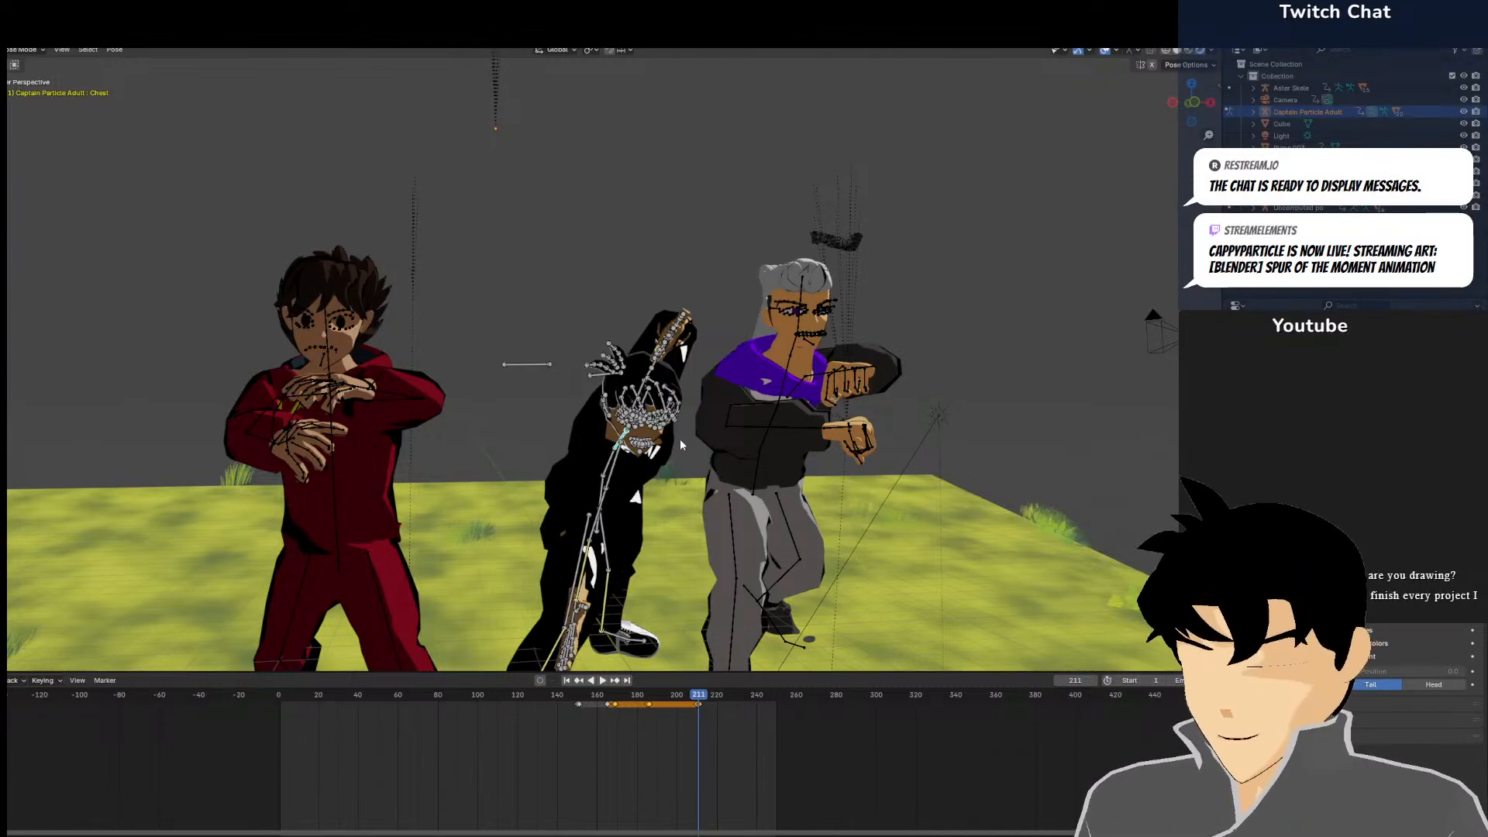
pyautogui.scroll(2, 685, 438)
pyautogui.moveTo(702, 431); pyautogui.dragTo(622, 451, button='middle')
pyautogui.scroll(-3, 686, 443)
pyautogui.click(550, 592)
pyautogui.click(568, 597)
pyautogui.moveTo(568, 593); pyautogui.dragTo(664, 550, button='middle')
pyautogui.click(615, 476)
pyautogui.moveTo(640, 471); pyautogui.dragTo(843, 489, button='middle')
pyautogui.press('r')
pyautogui.click(634, 487)
pyautogui.moveTo(634, 486); pyautogui.dragTo(808, 503, button='middle')
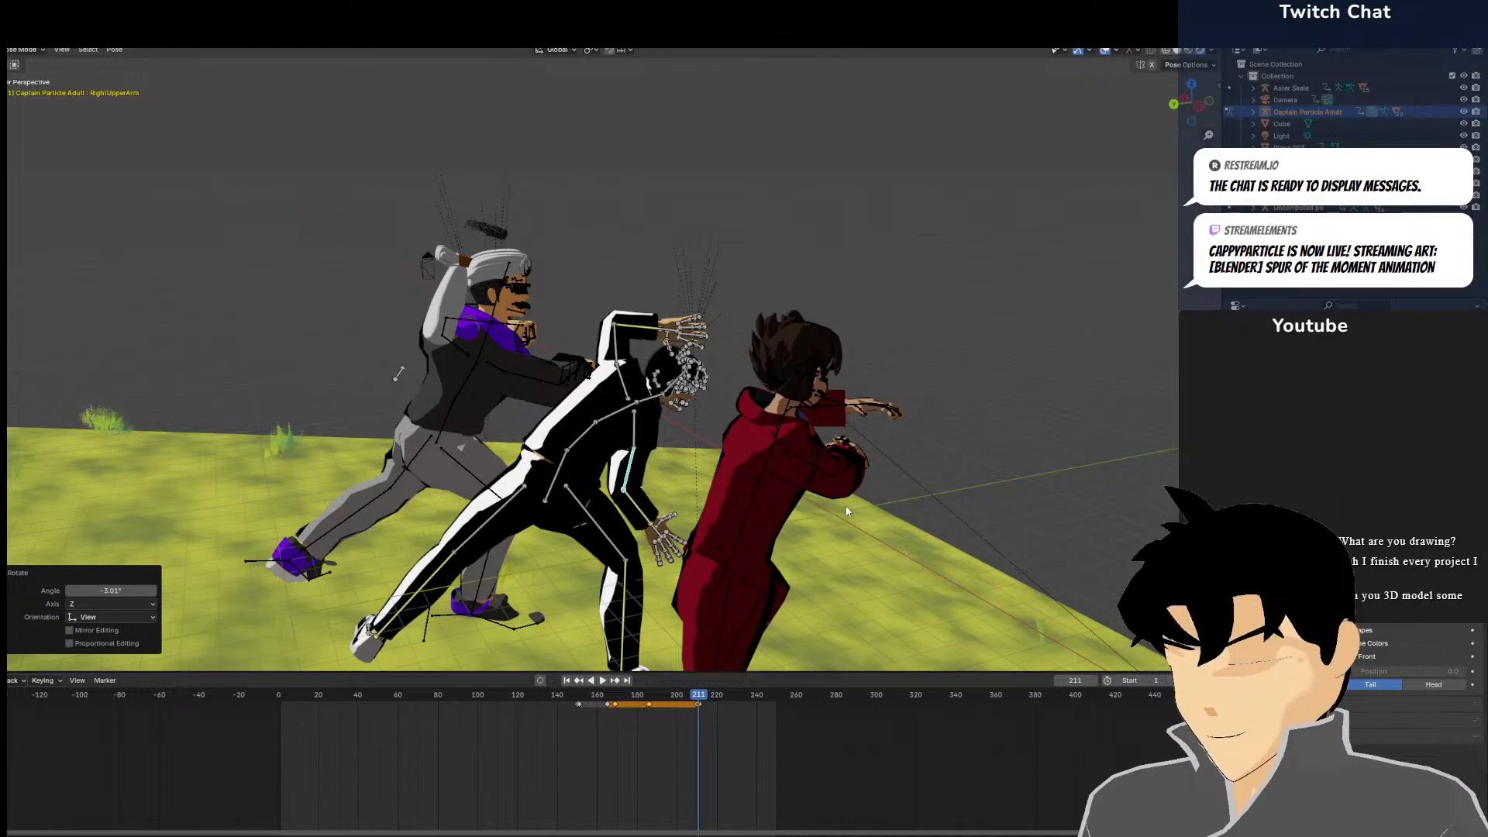
# Select the camera and reposition it with walk navigation to frame all three characters from the front and slightly above
pyautogui.press('KP_0')
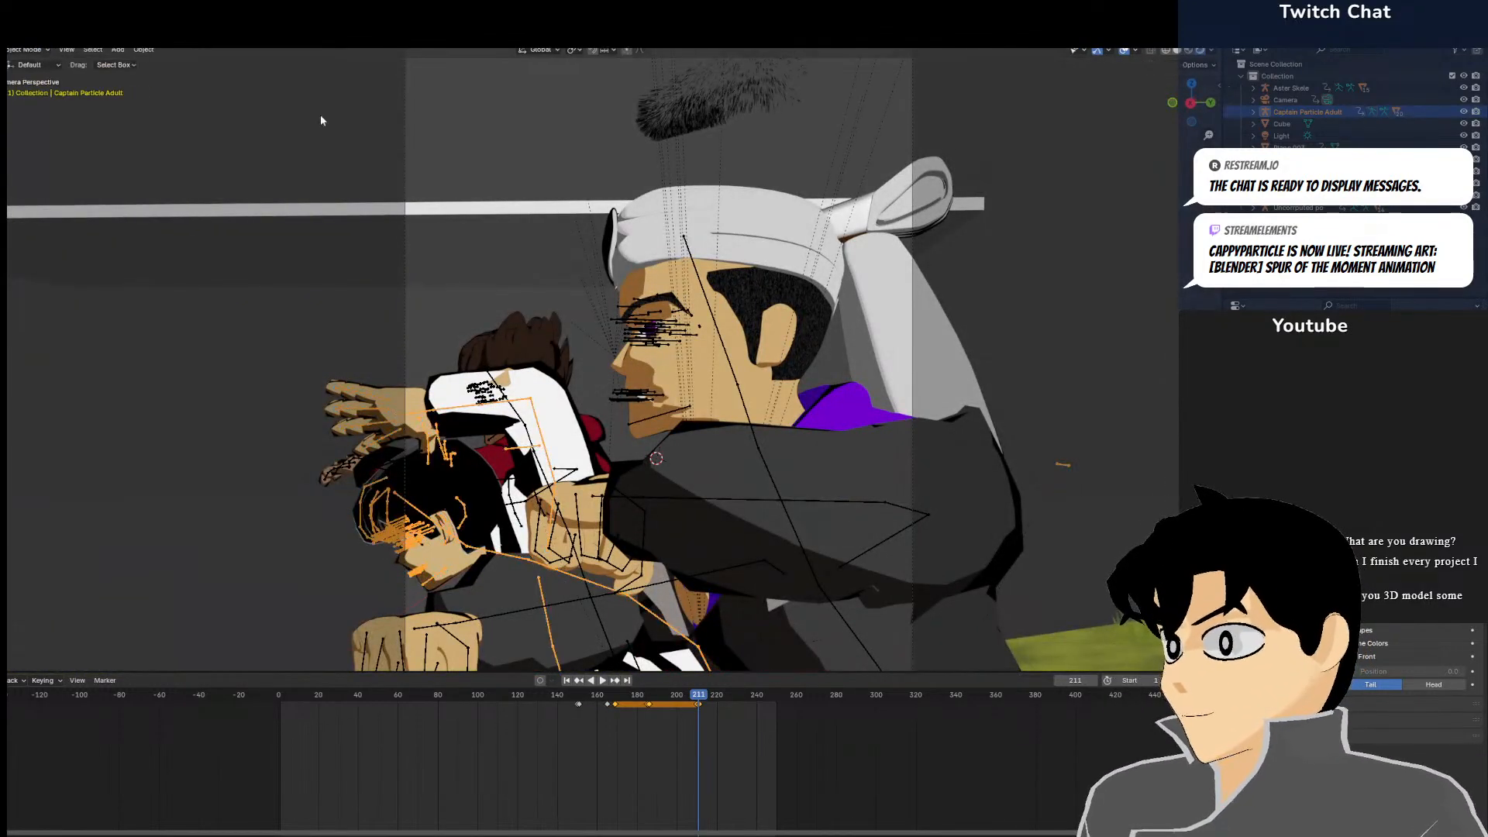
pyautogui.click(406, 229)
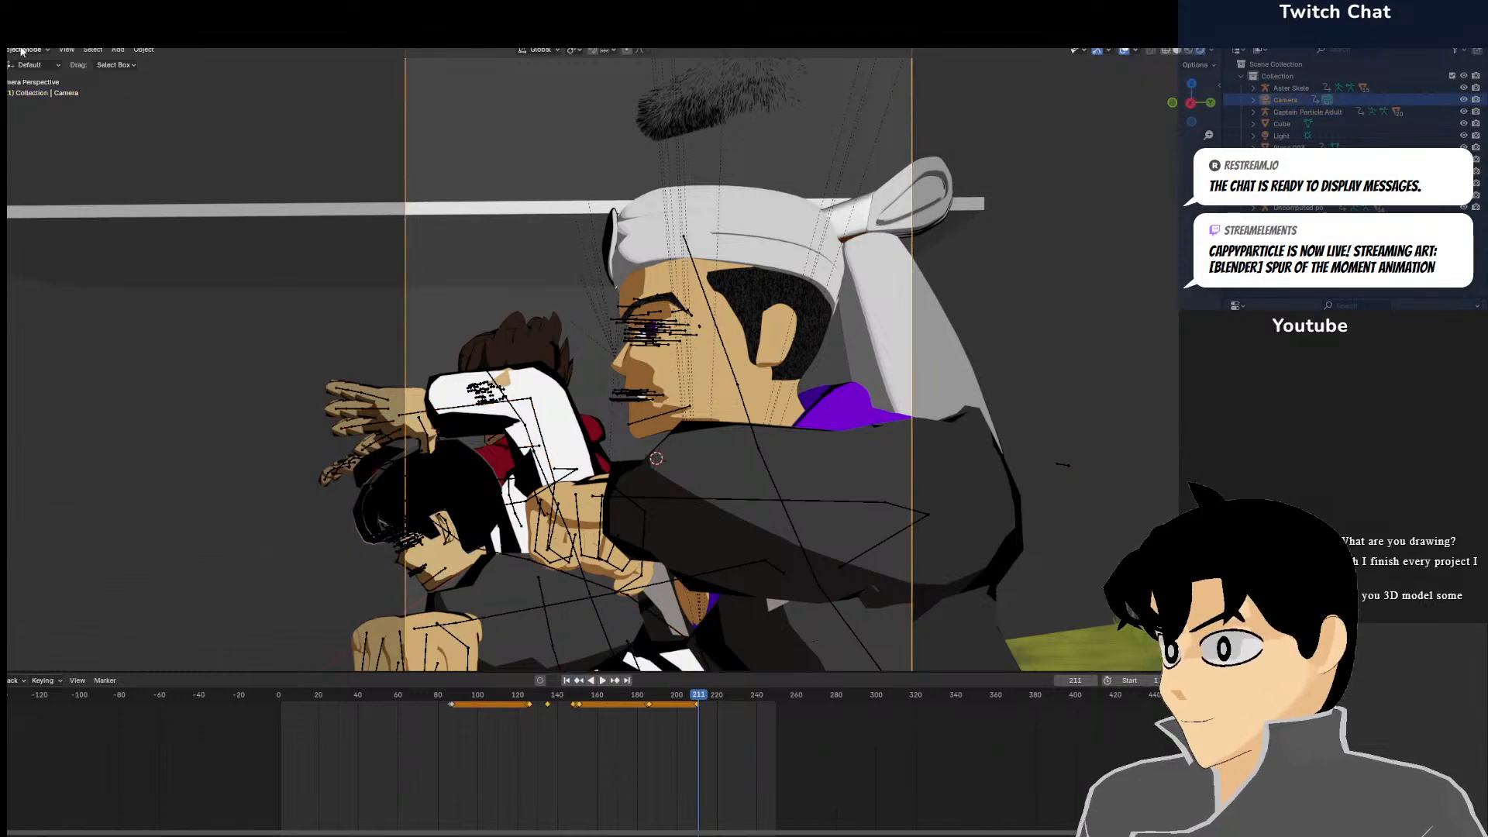
pyautogui.click(67, 51)
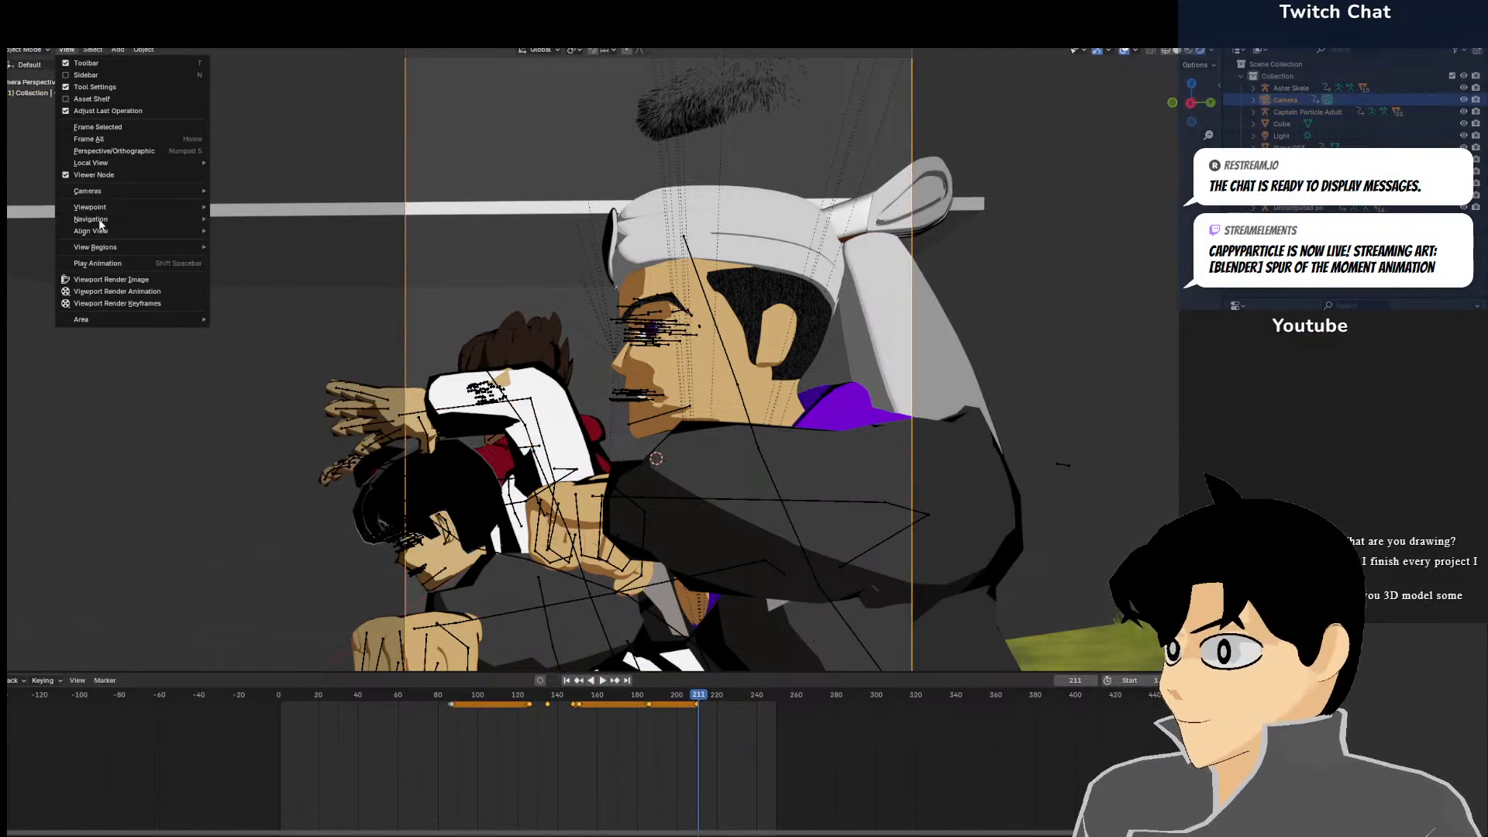
pyautogui.moveTo(99, 227)
pyautogui.click(255, 445)
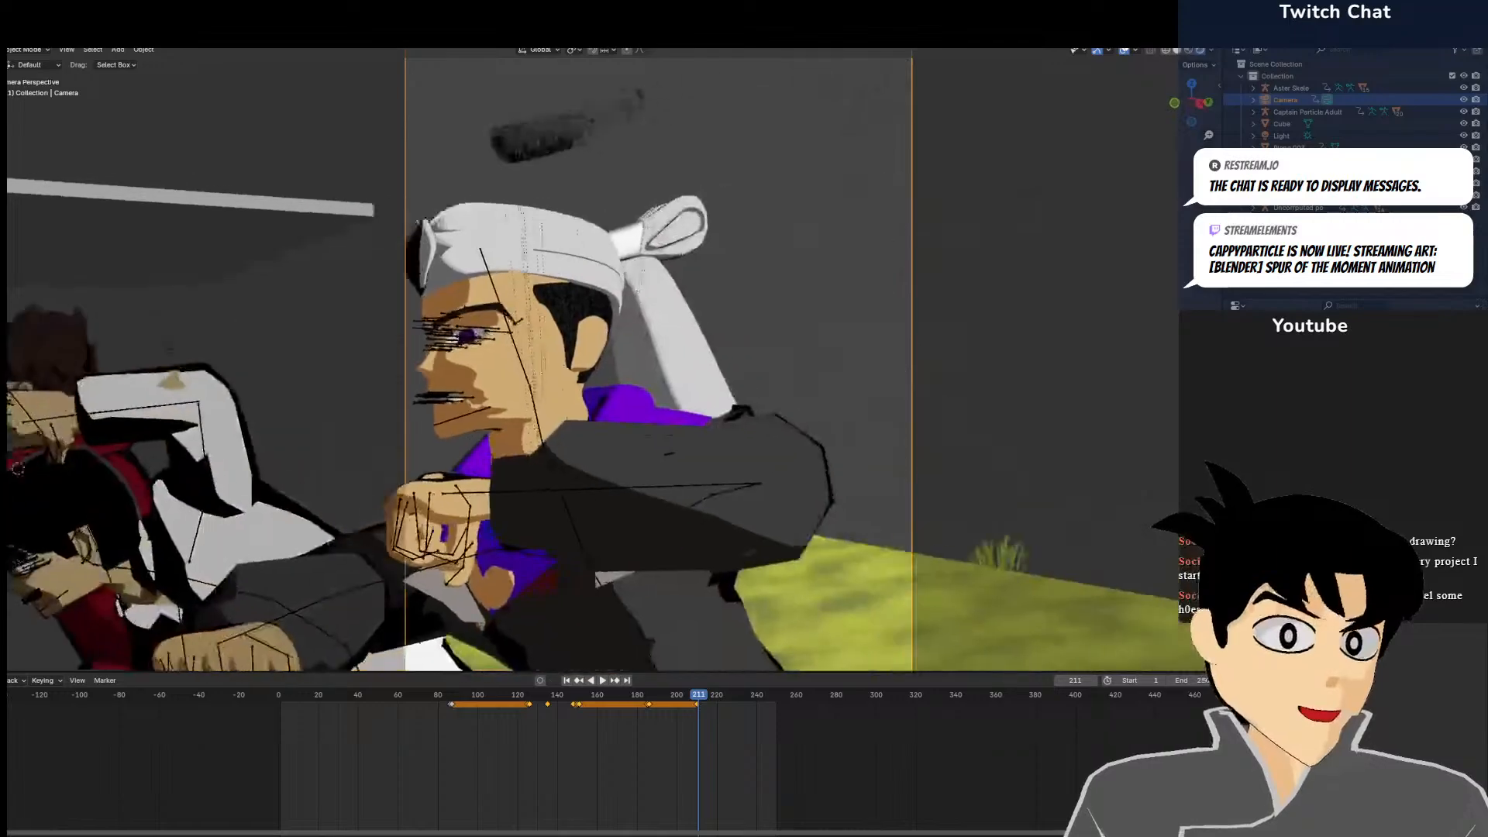
pyautogui.press('s')
pyautogui.press('a')
pyautogui.press('d')
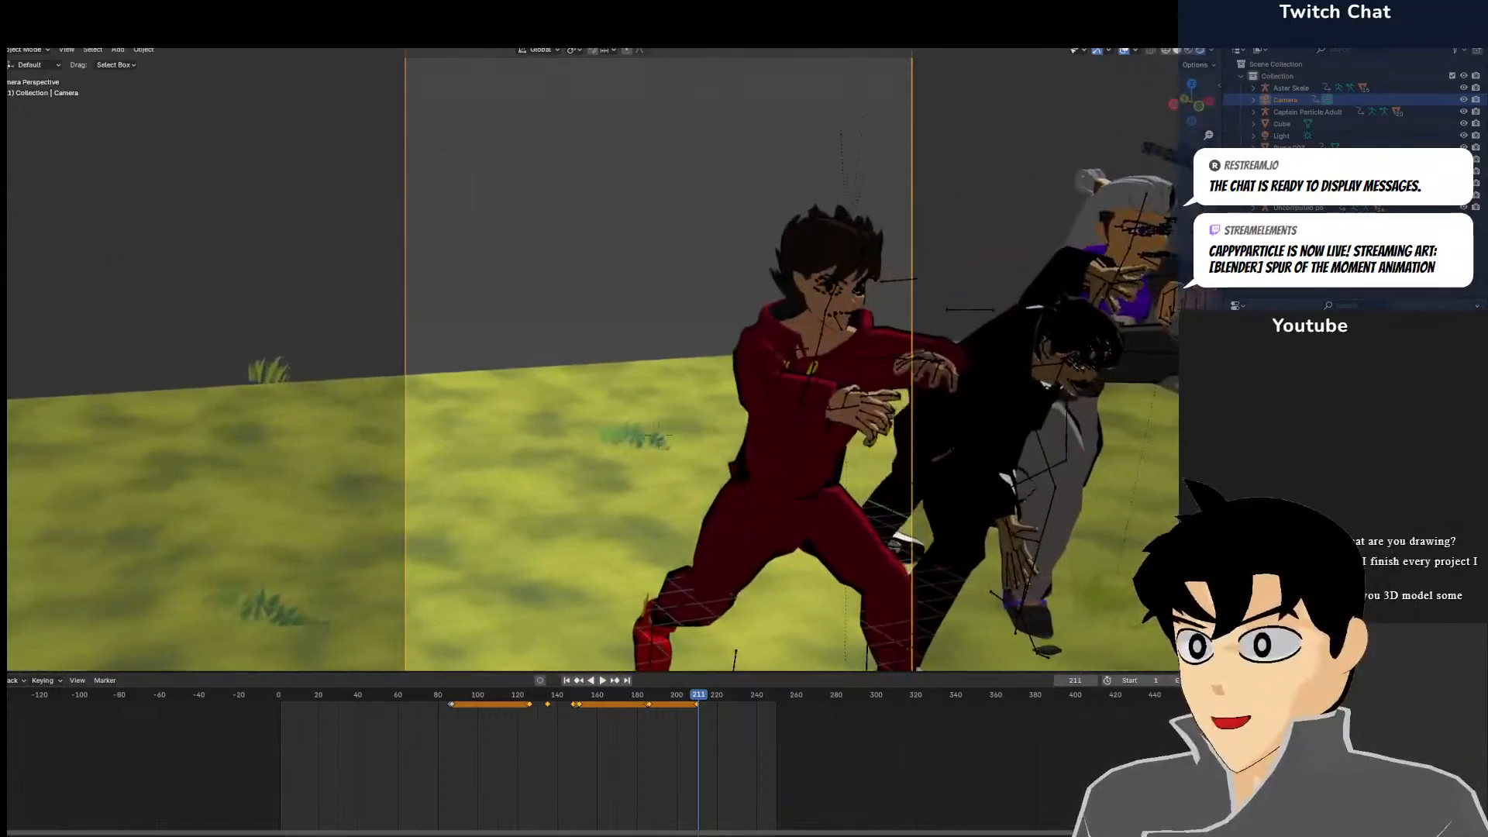
pyautogui.press('s')
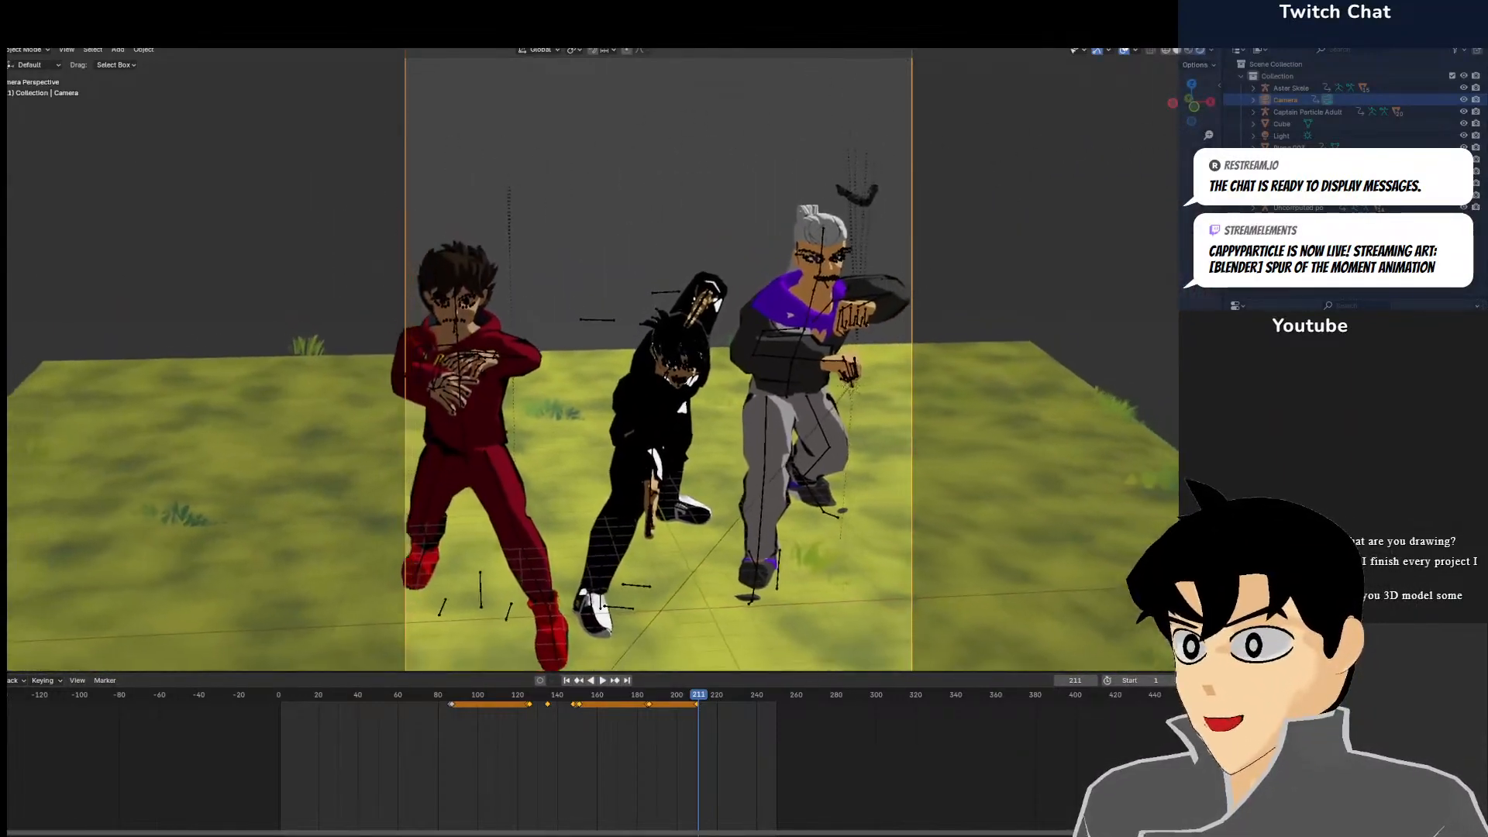
pyautogui.press('w')
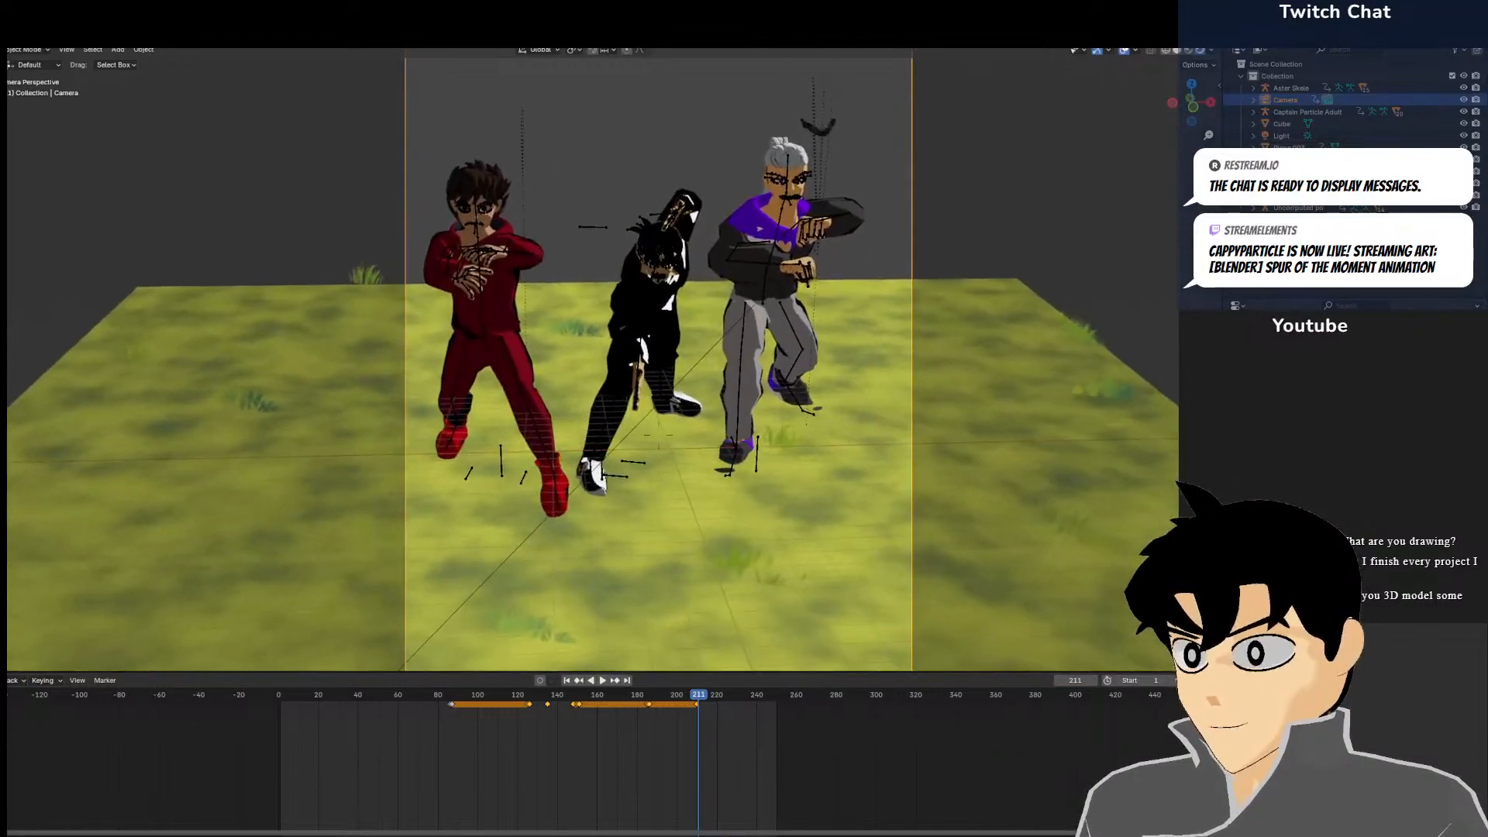
pyautogui.press('w')
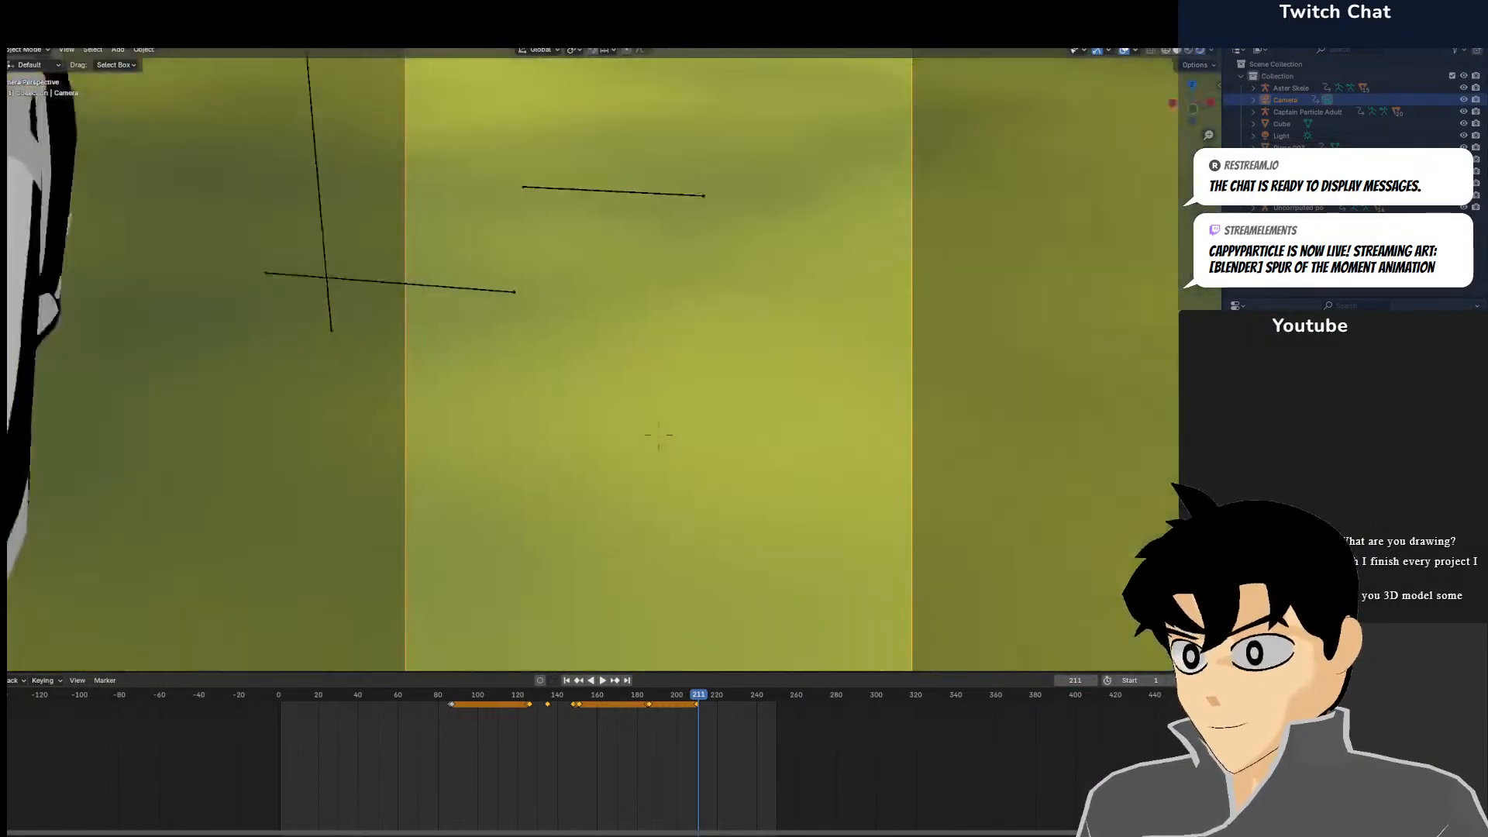
pyautogui.press('s')
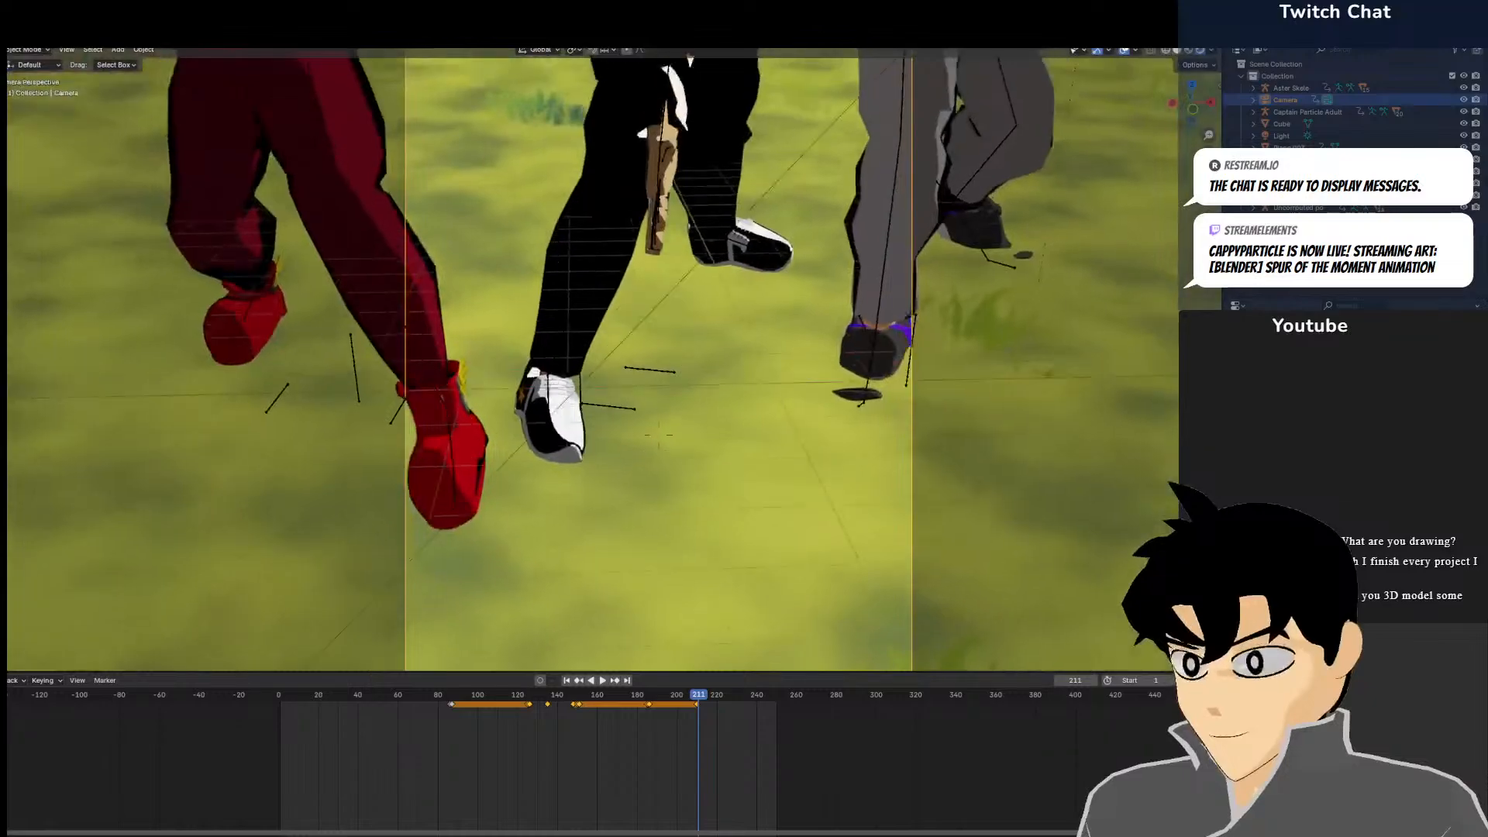
pyautogui.press('s')
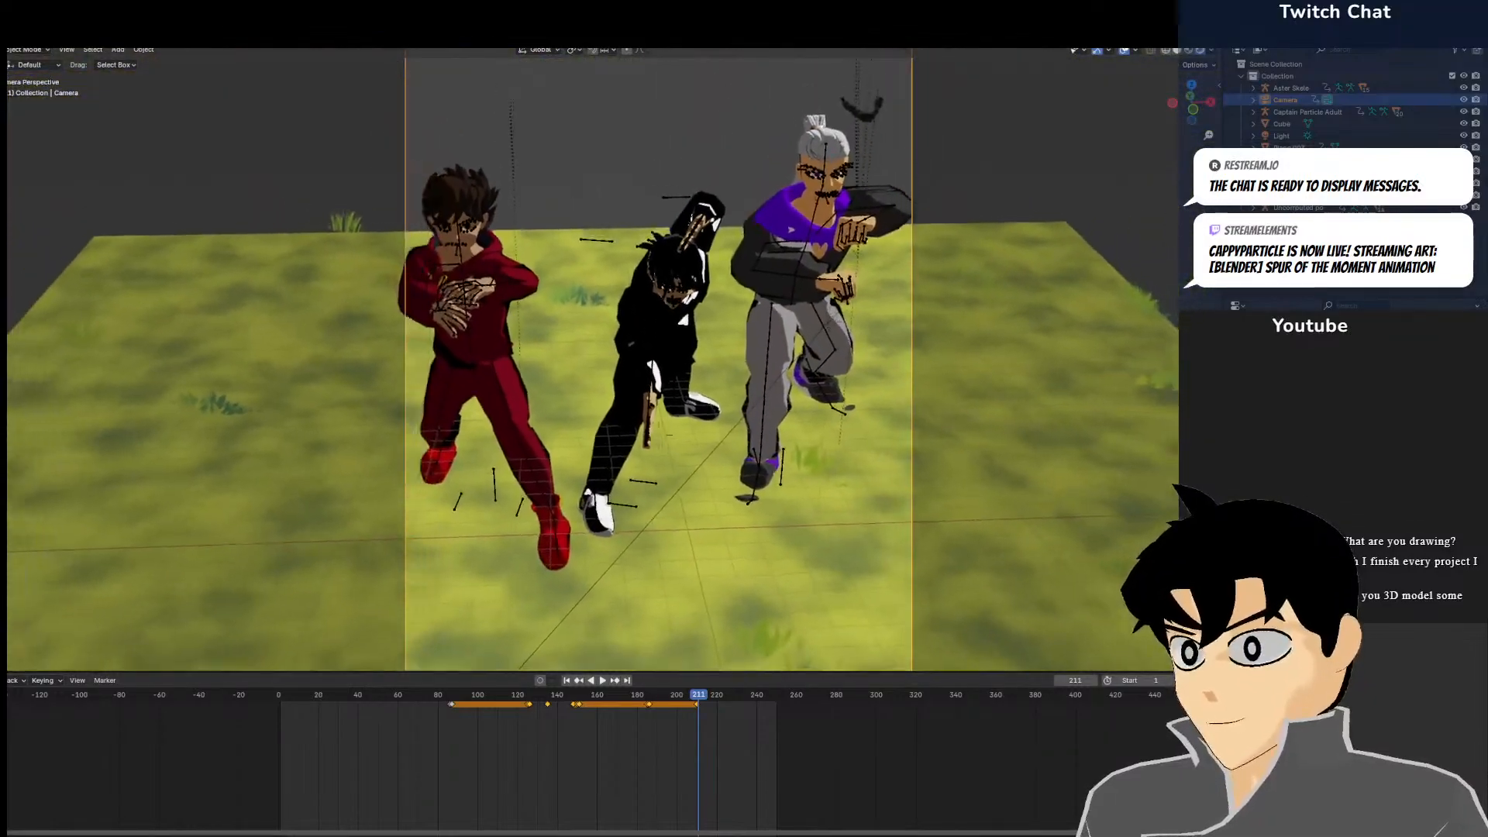
pyautogui.press('s')
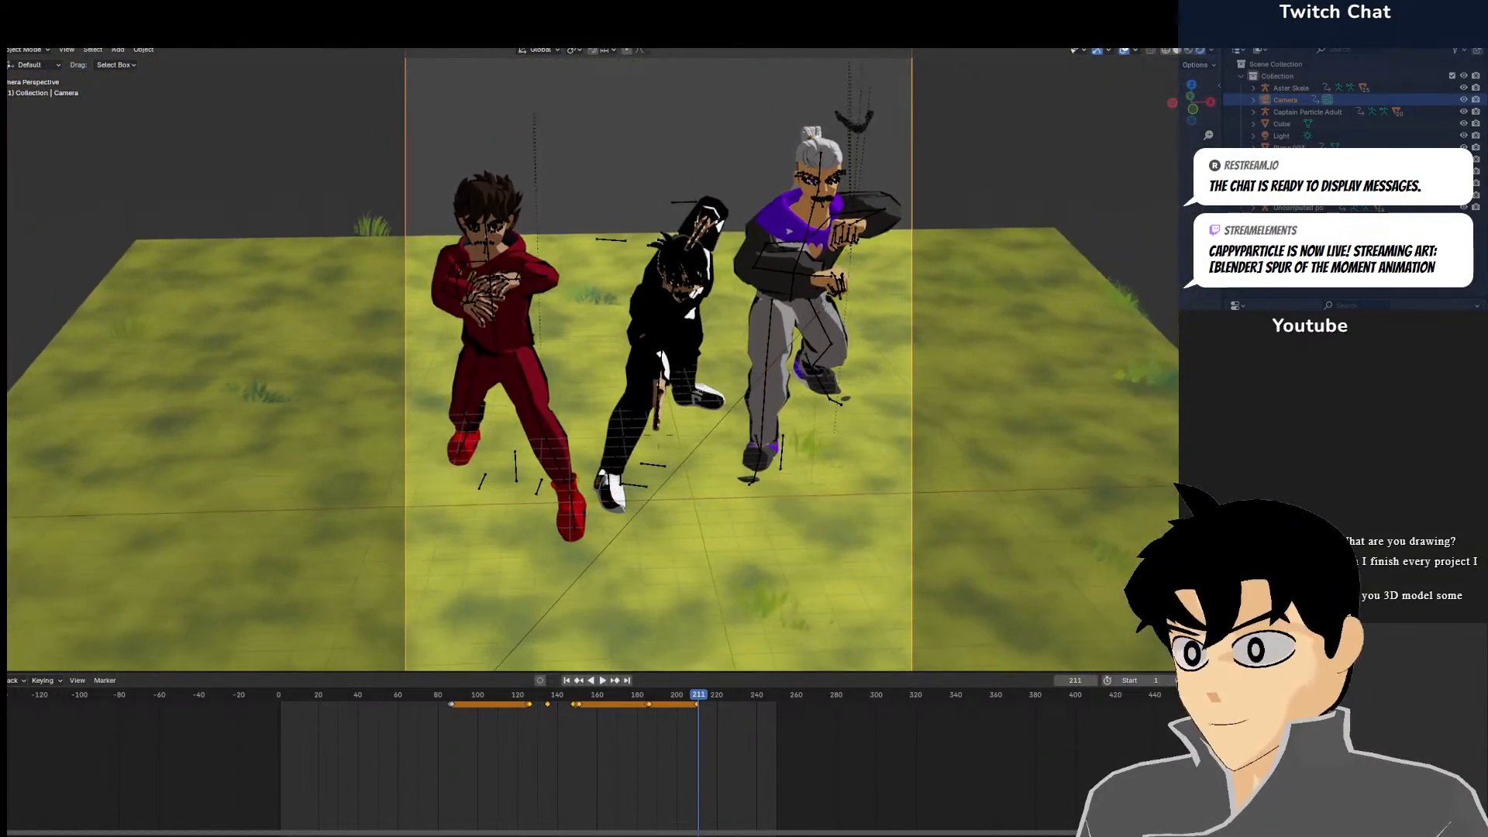
pyautogui.press('e')
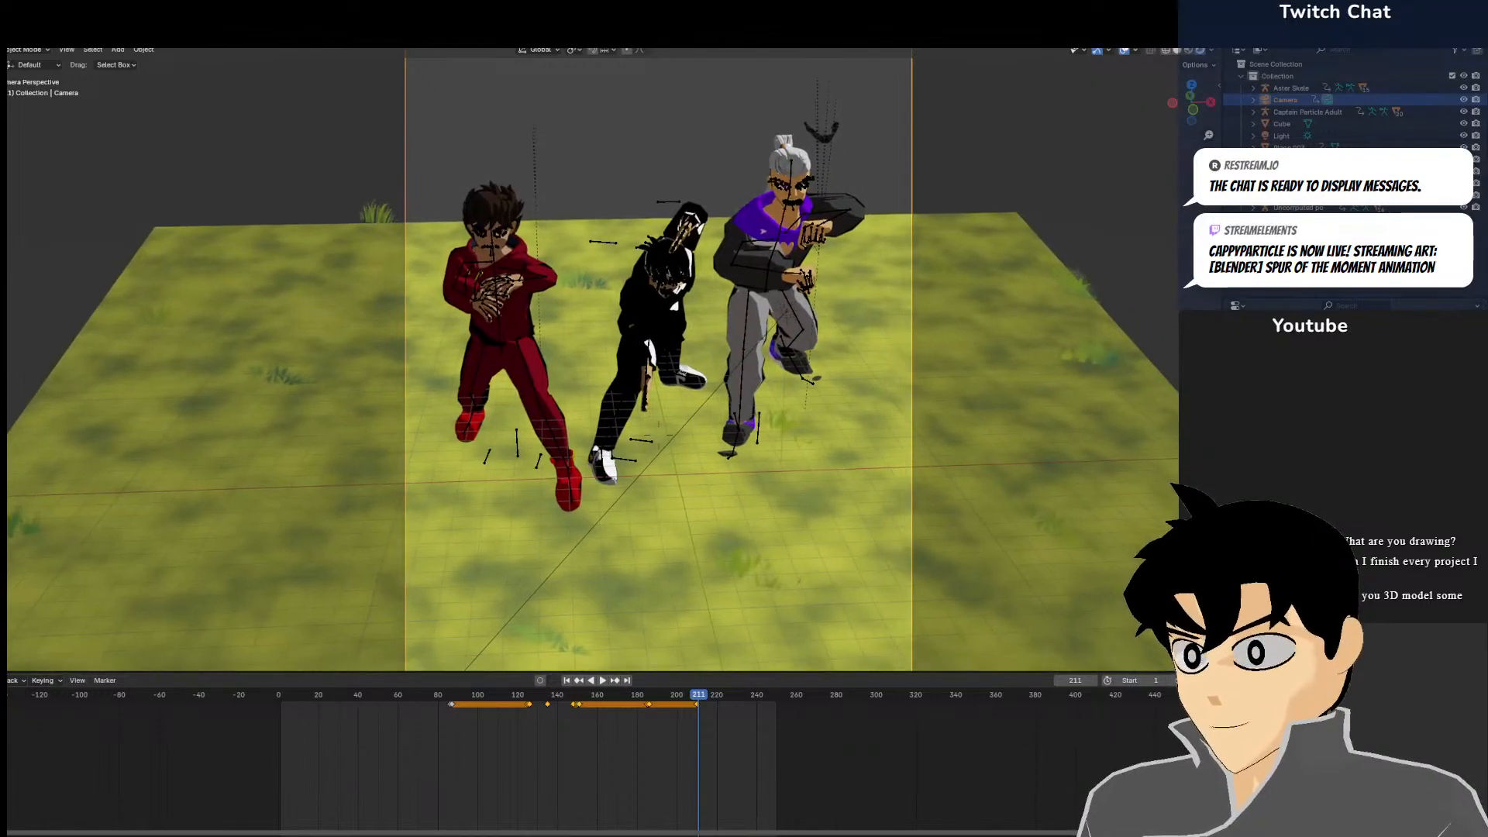
# Insert a keyframe for the camera's new position at frame 211 and check the framing
pyautogui.scroll(5, 257, 450)
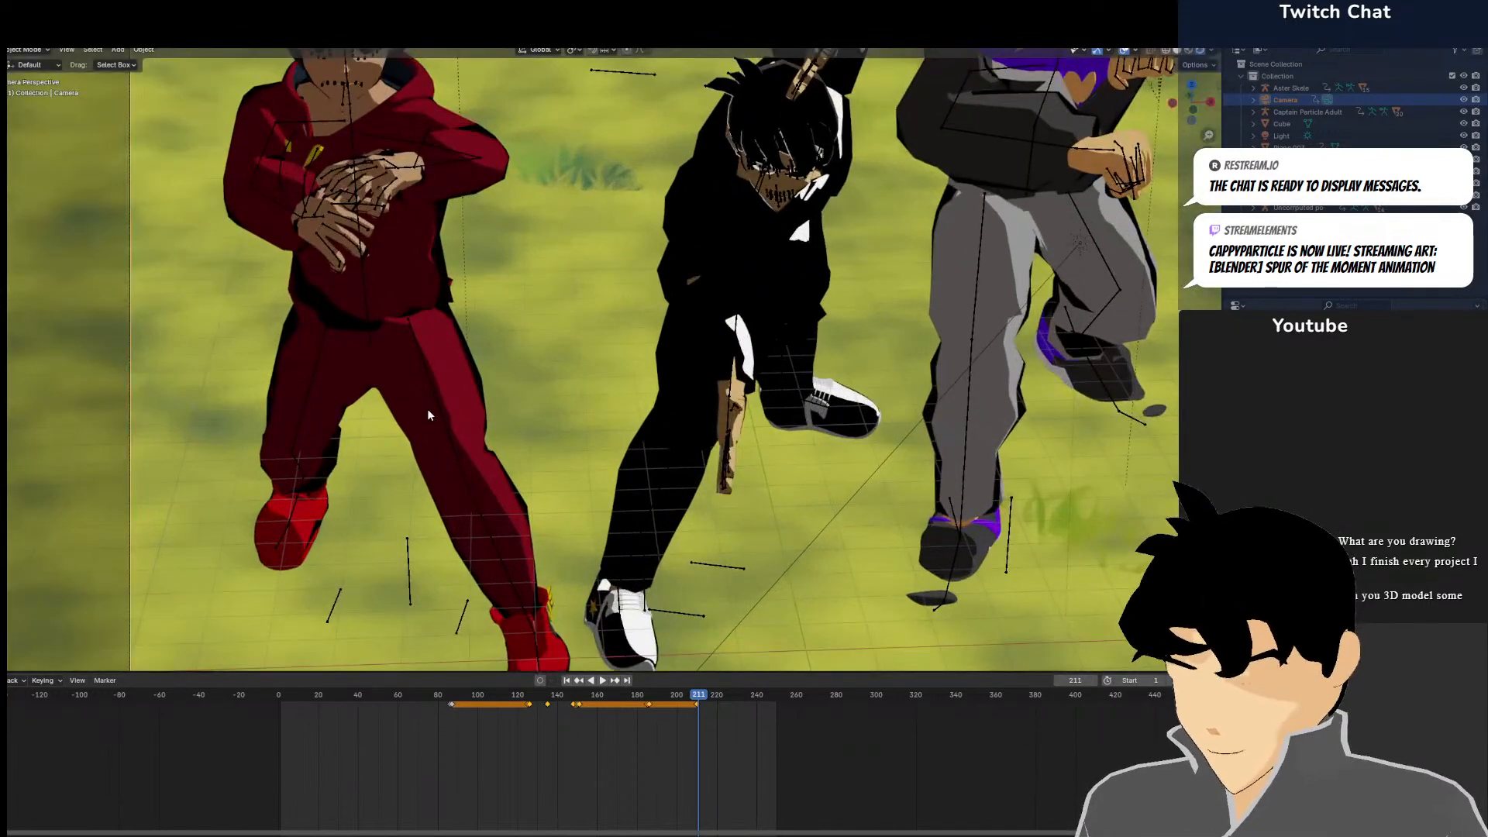
pyautogui.scroll(-5, 742, 360)
pyautogui.press('i')
pyautogui.scroll(-4, 717, 336)
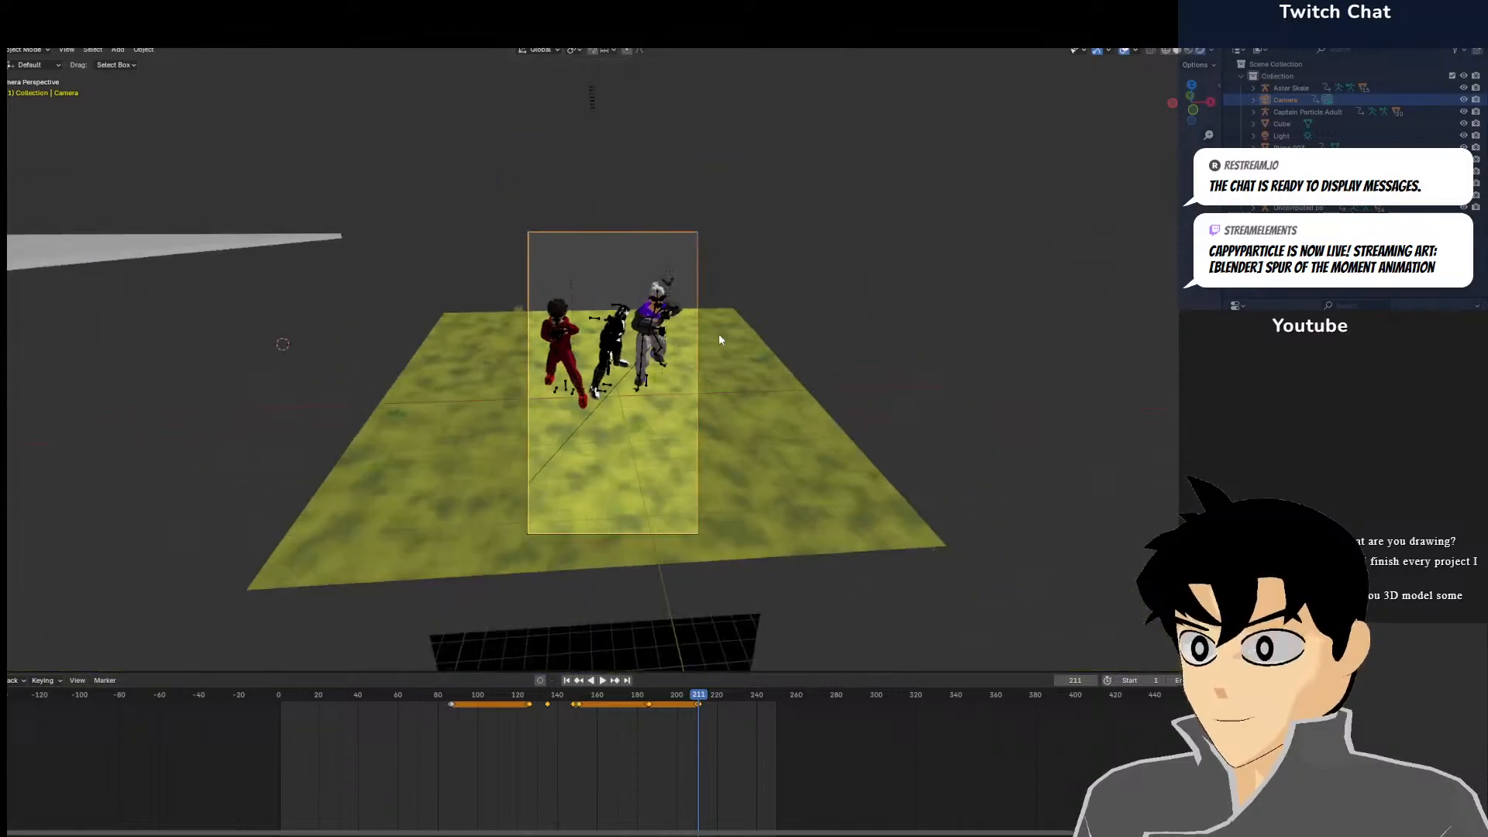
pyautogui.scroll(4, 719, 339)
pyautogui.scroll(-2, 715, 357)
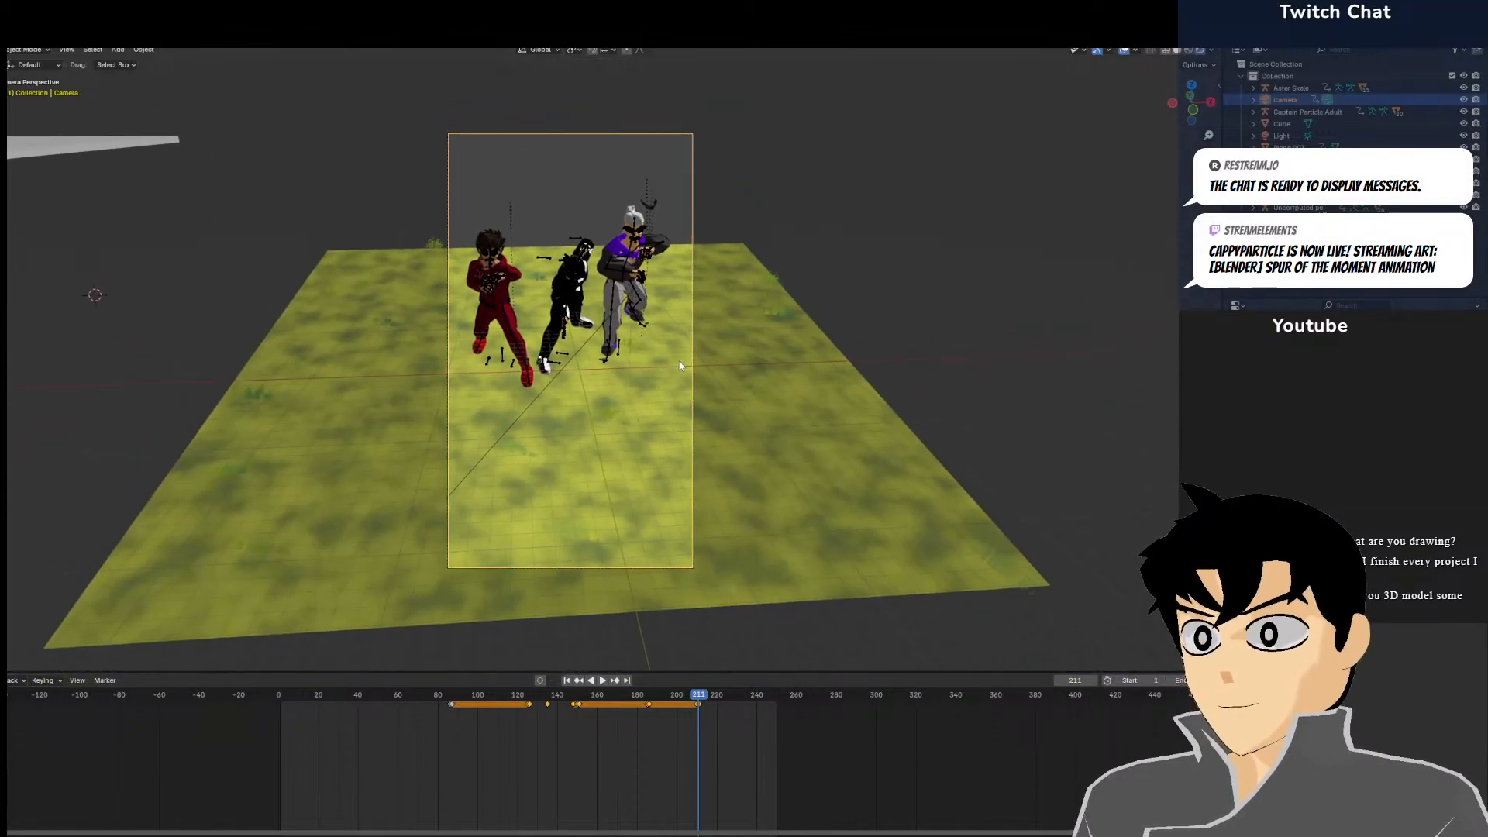
pyautogui.scroll(2, 678, 357)
# Refine the camera's viewpoint with walk navigation so it looks at the three characters from a slightly lower angle
pyautogui.click(66, 50)
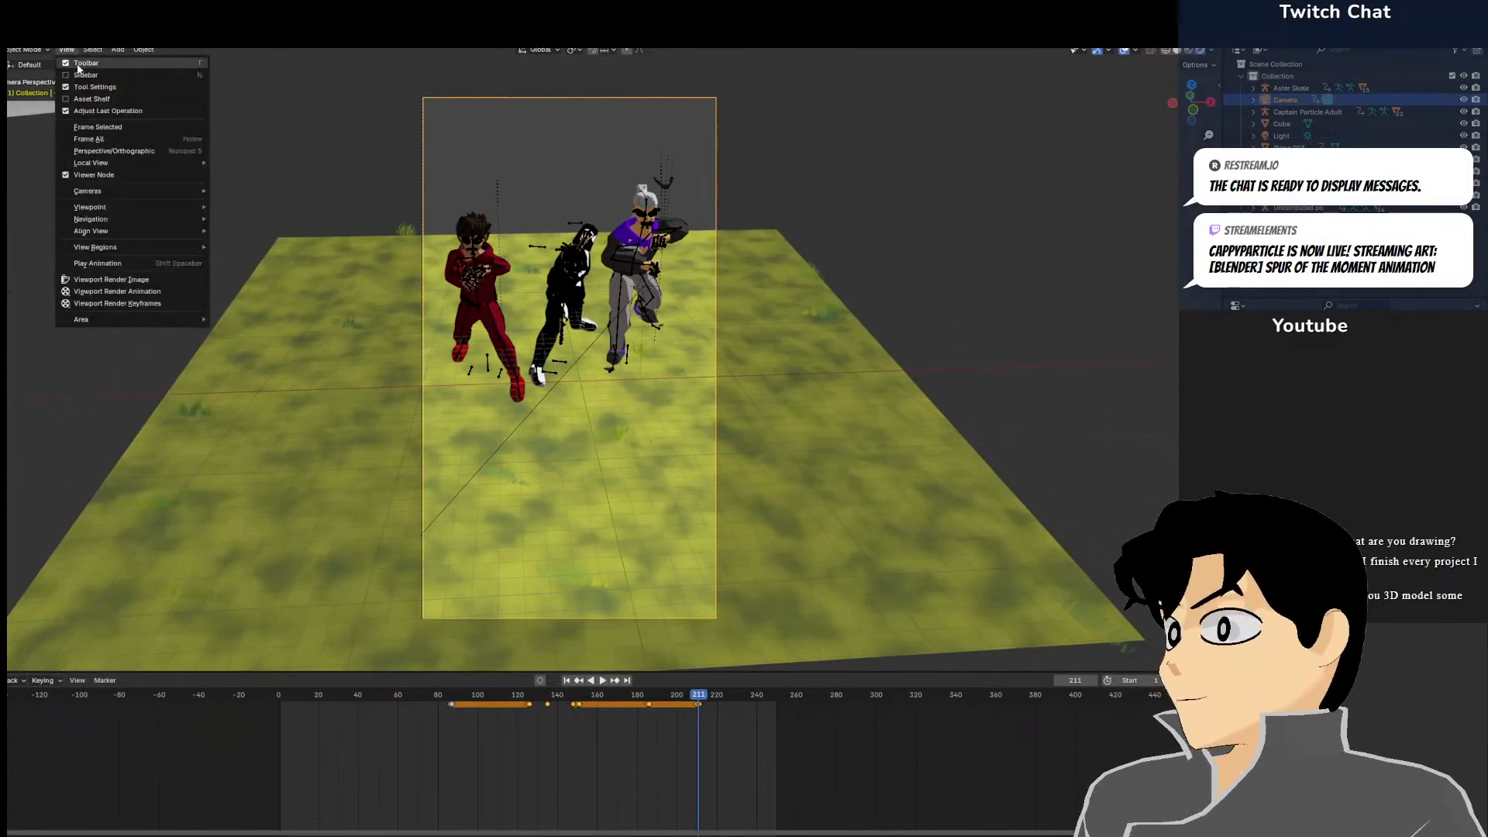
pyautogui.moveTo(107, 221)
pyautogui.click(244, 445)
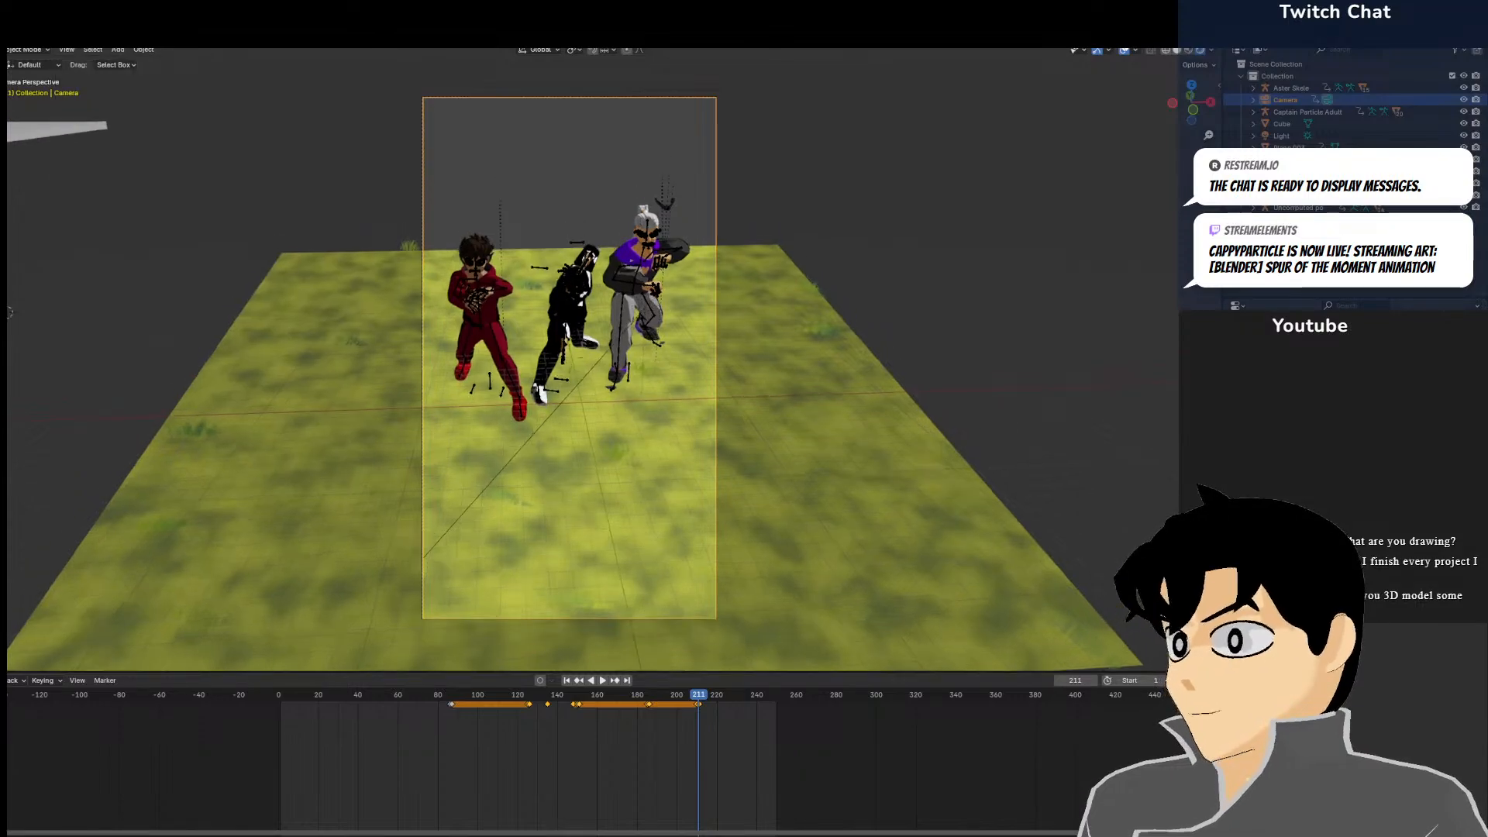
pyautogui.press('w')
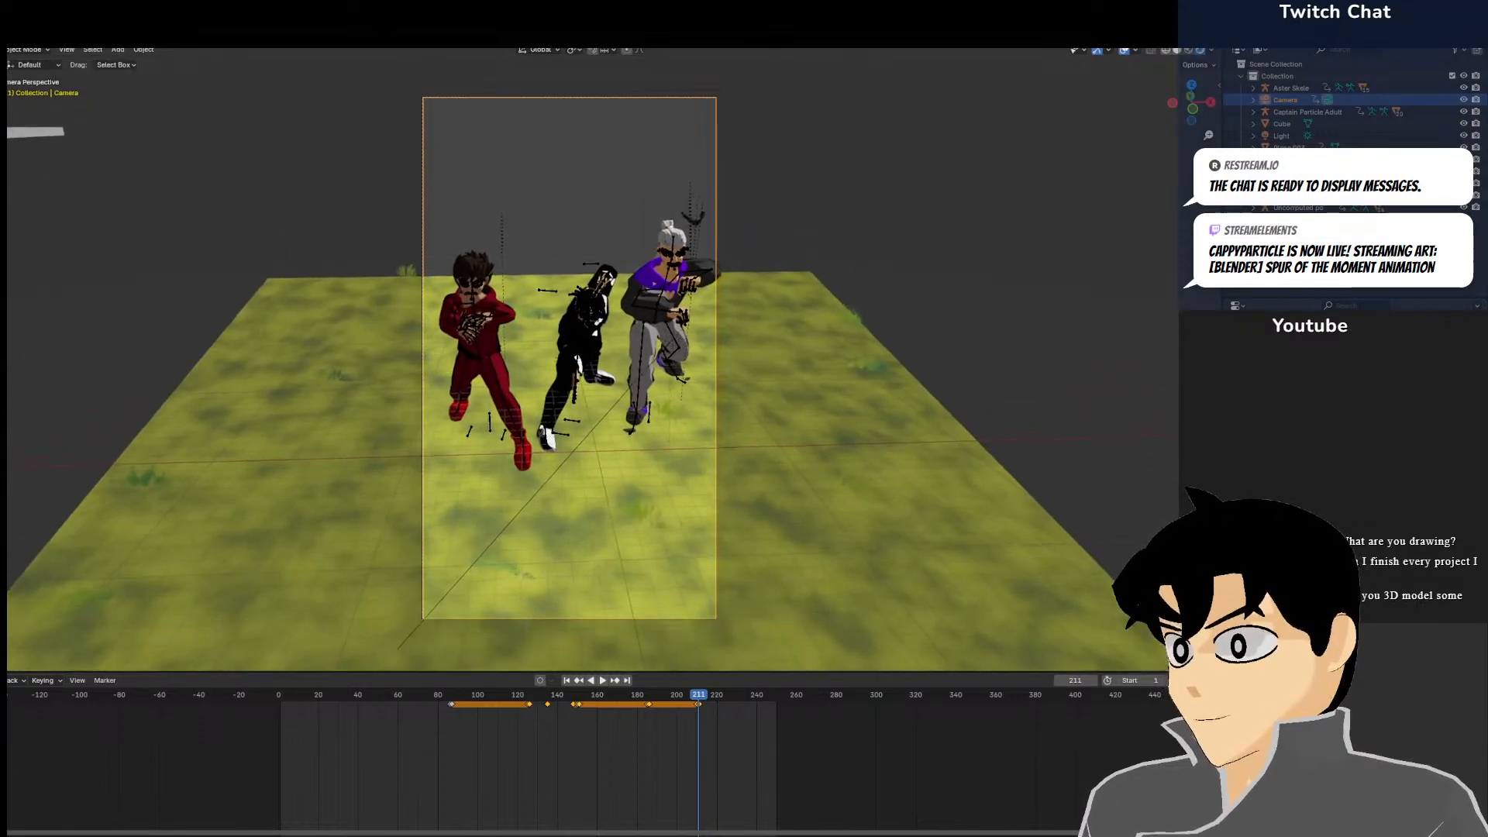
pyautogui.scroll(7, 434, 384)
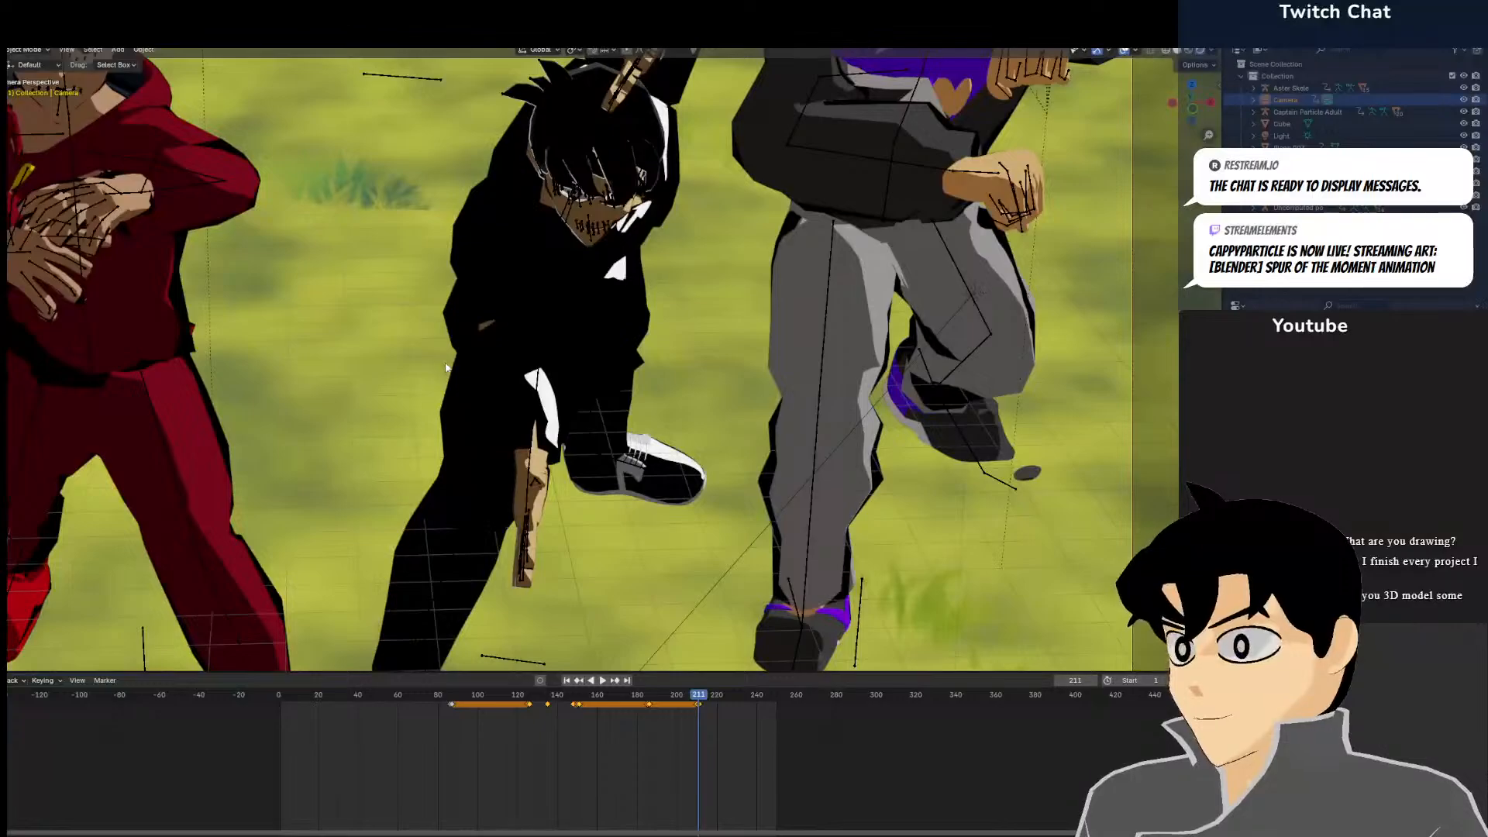
pyautogui.scroll(-4, 454, 357)
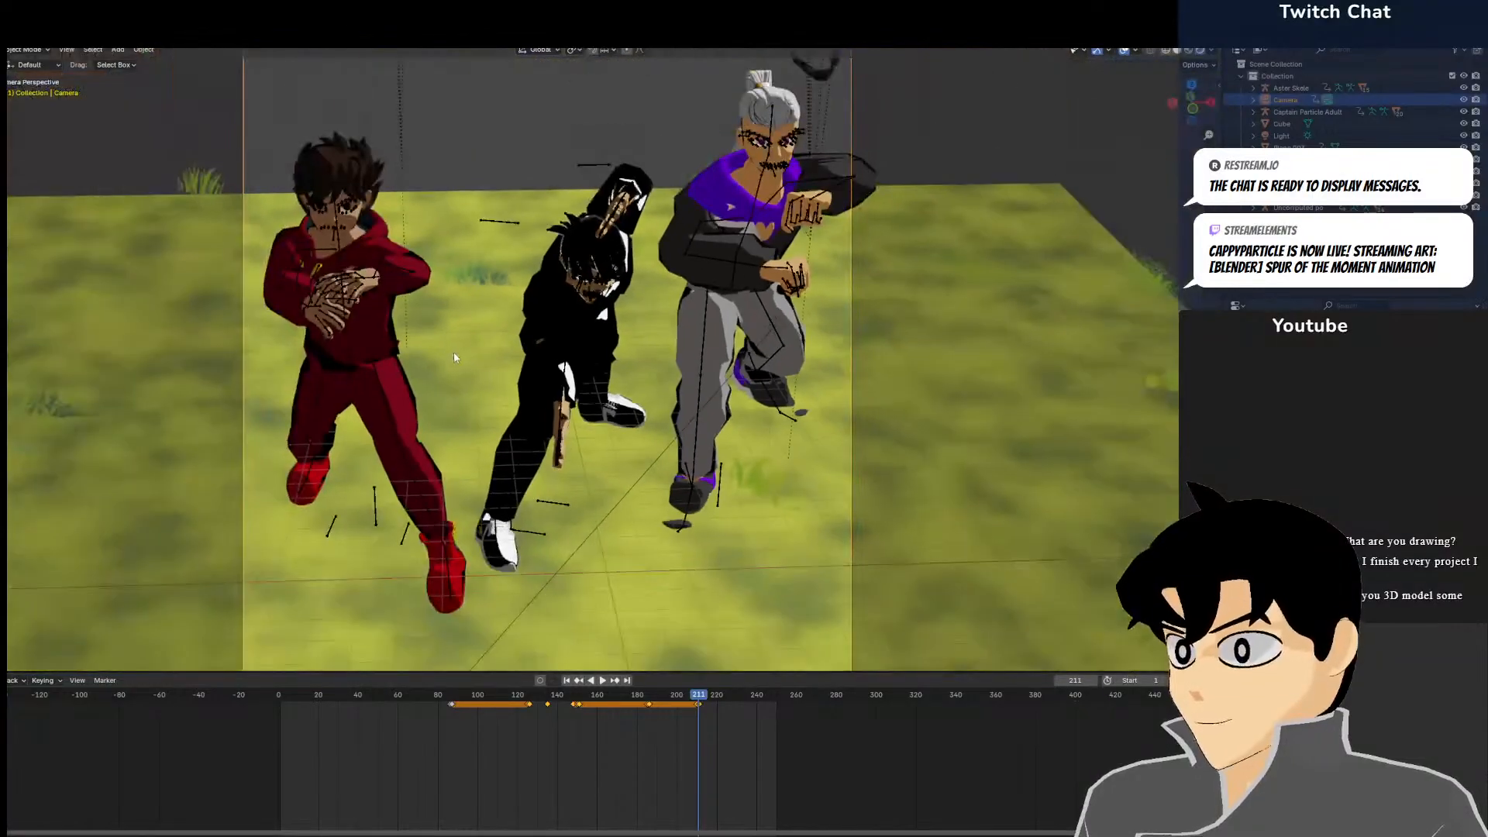
# Move all of the black-haired character's bones back about 9.14 m in Y and 1.42 m in Z in Pose Mode
pyautogui.click(548, 361)
pyautogui.press('KP_3')
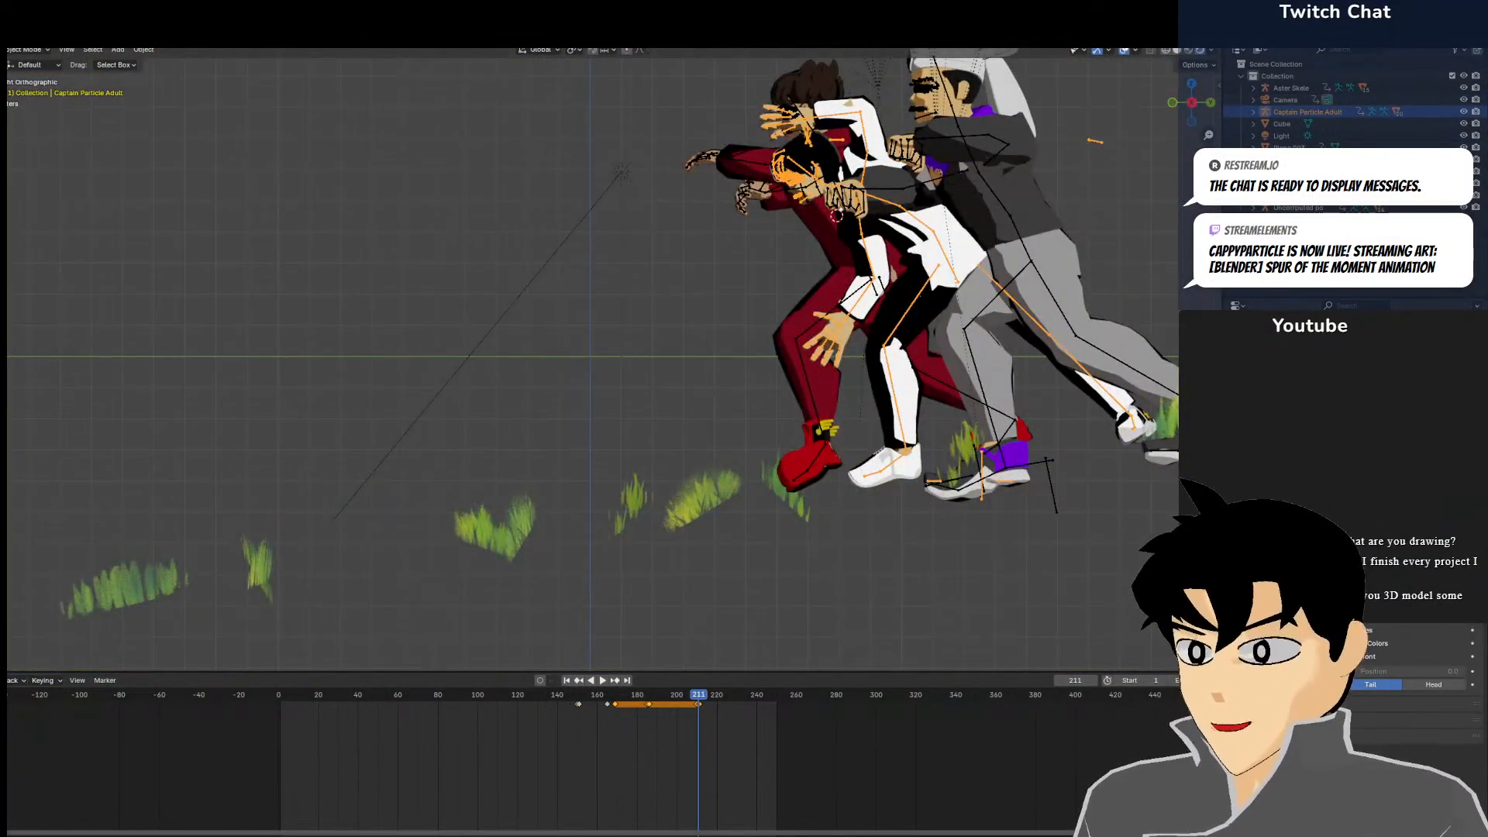
pyautogui.click(26, 51)
pyautogui.click(21, 90)
pyautogui.moveTo(824, 253); pyautogui.dragTo(490, 249, button='middle')
pyautogui.press('KP_3')
pyautogui.press('g')
pyautogui.keyDown('alt'); pyautogui.scroll(-2, 966, 307); pyautogui.keyUp('alt')
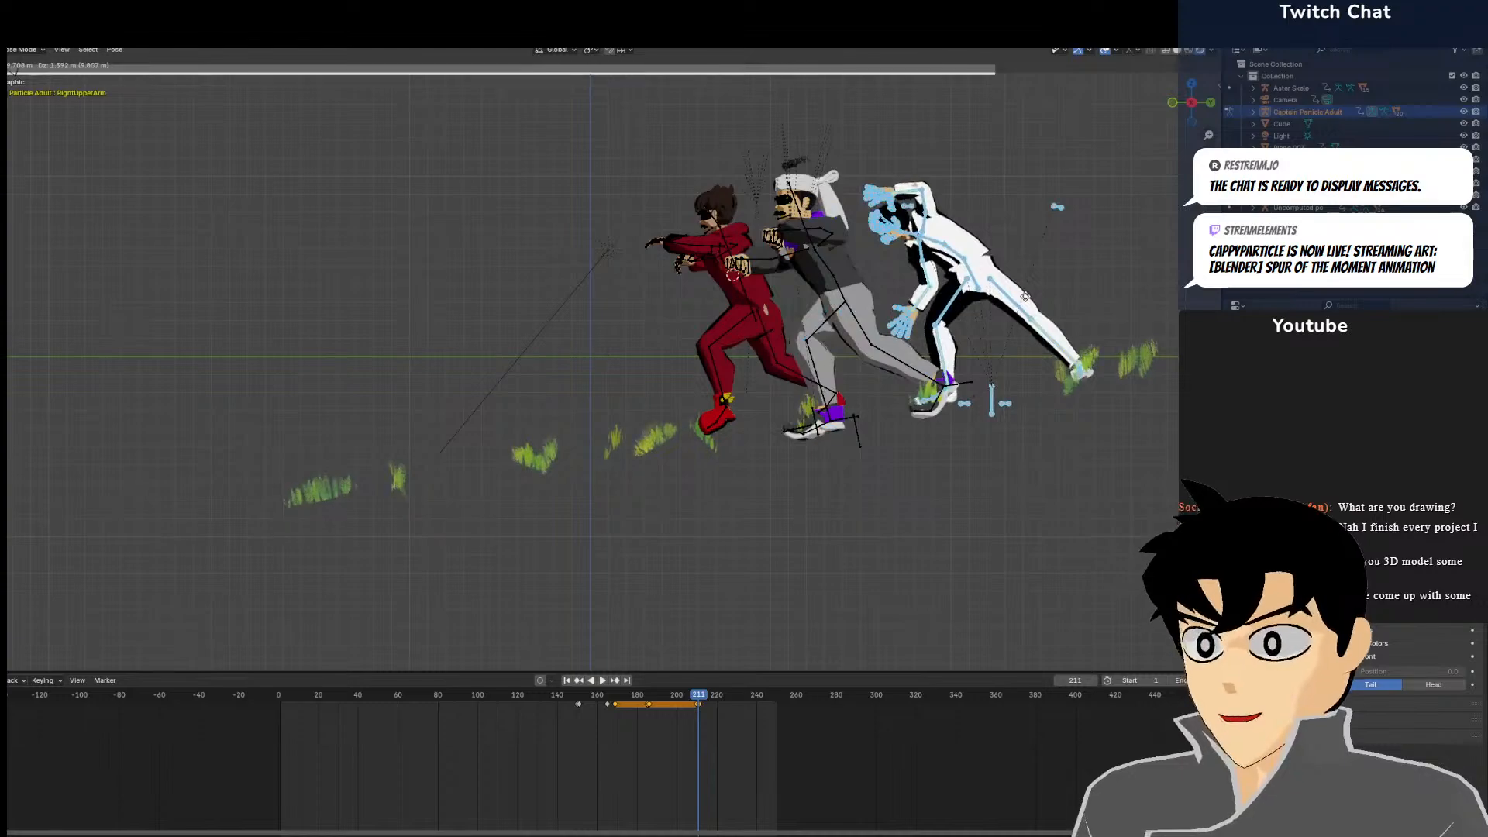
pyautogui.click(1017, 301)
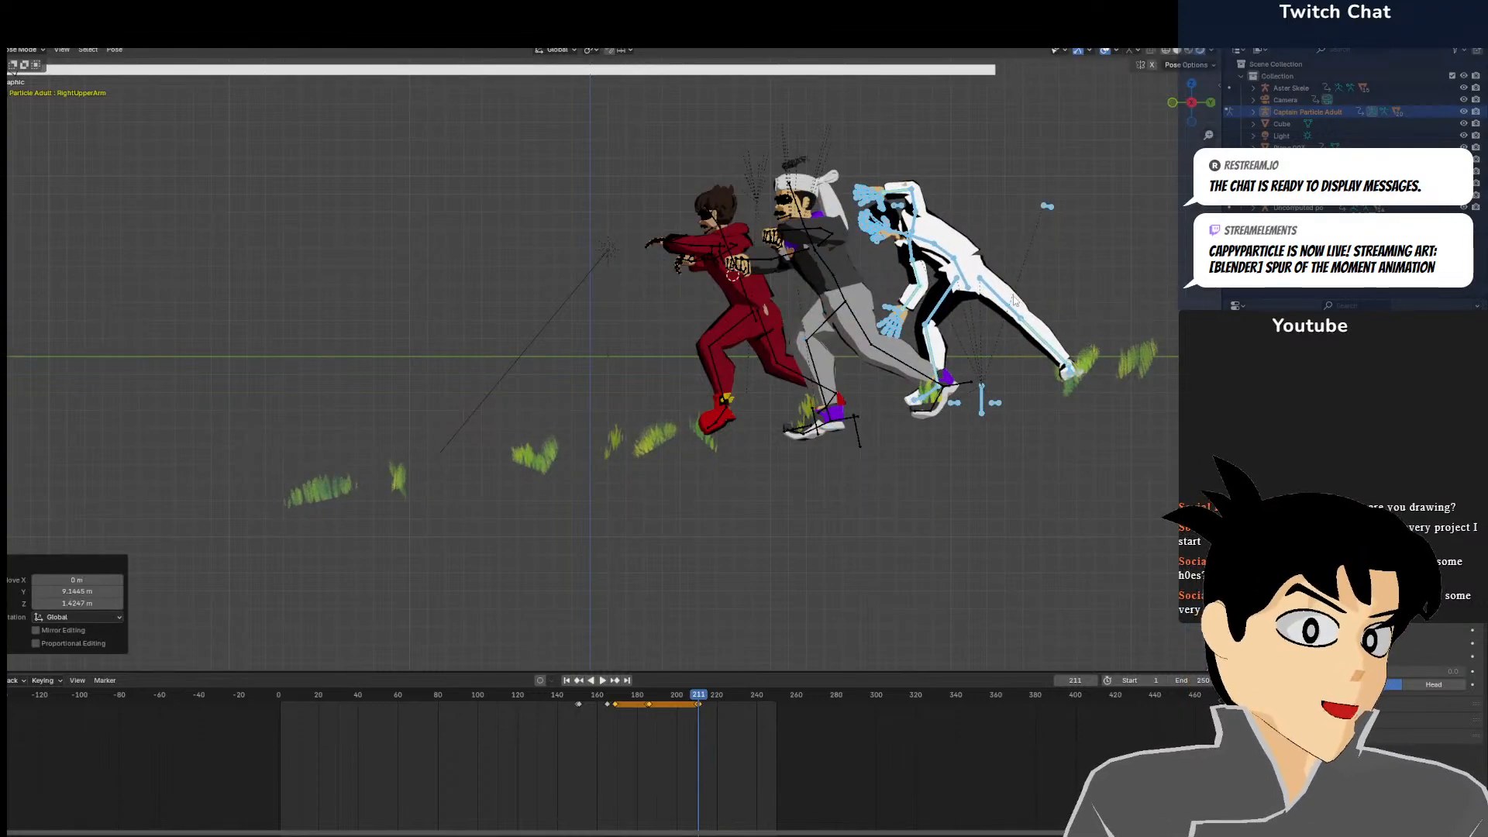
# Rotate the black-haired character's right foot by about -11.4° from the camera view
pyautogui.press('KP_0')
pyautogui.scroll(1, 696, 196)
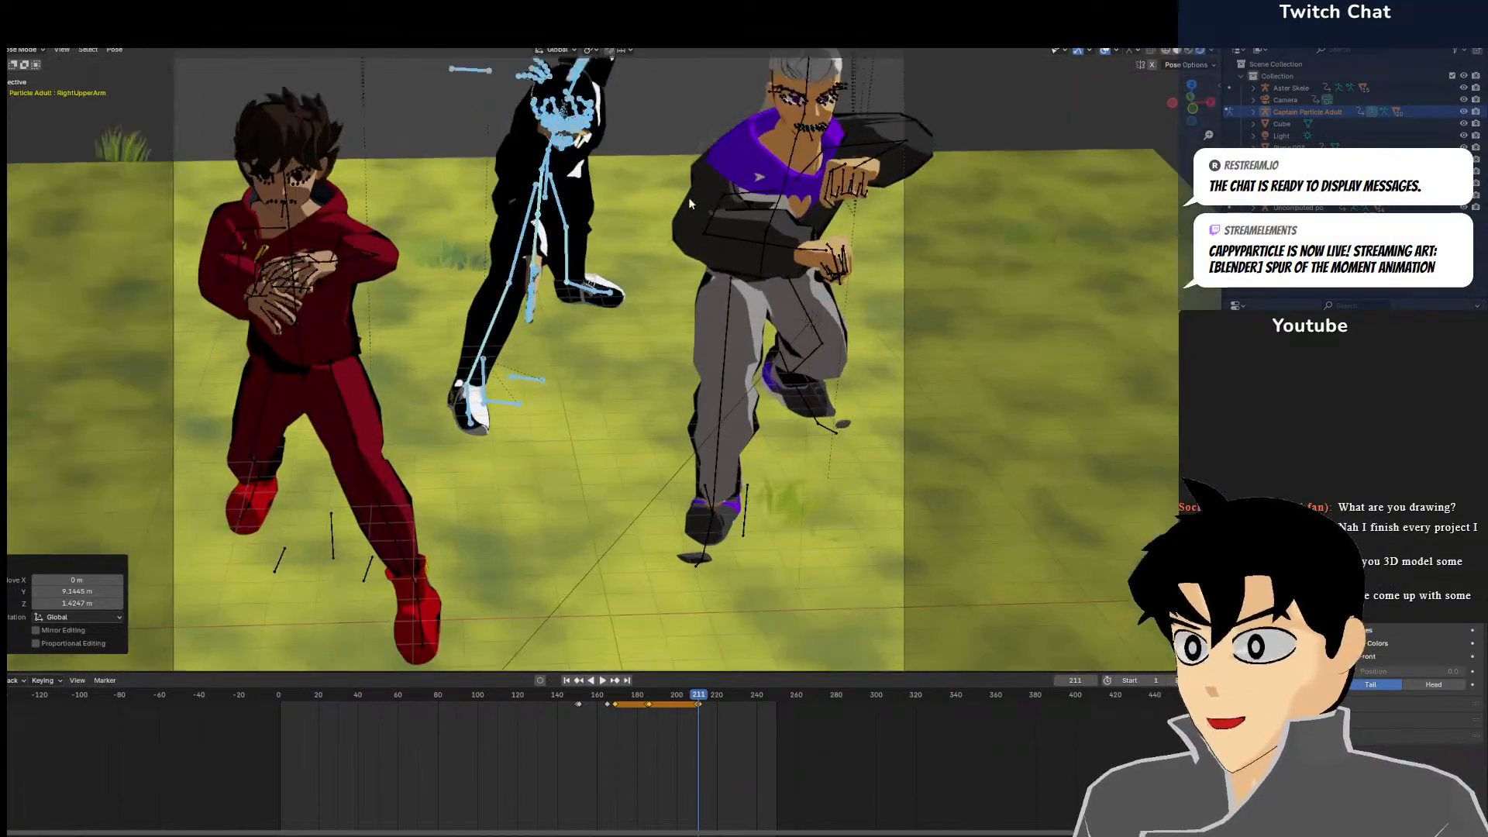
pyautogui.scroll(6, 474, 203)
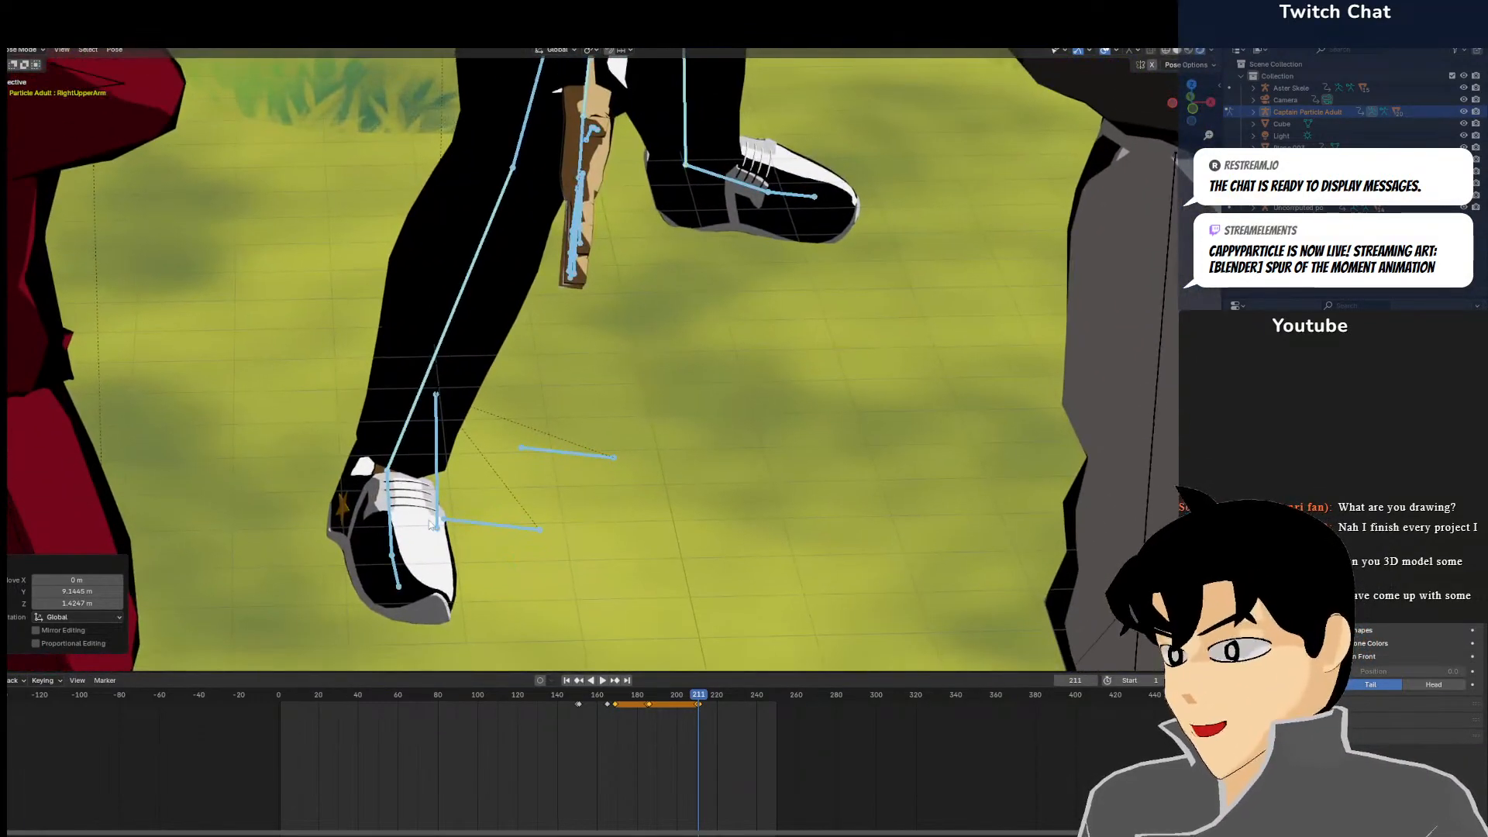
pyautogui.click(395, 527)
pyautogui.press('r')
pyautogui.click(659, 217)
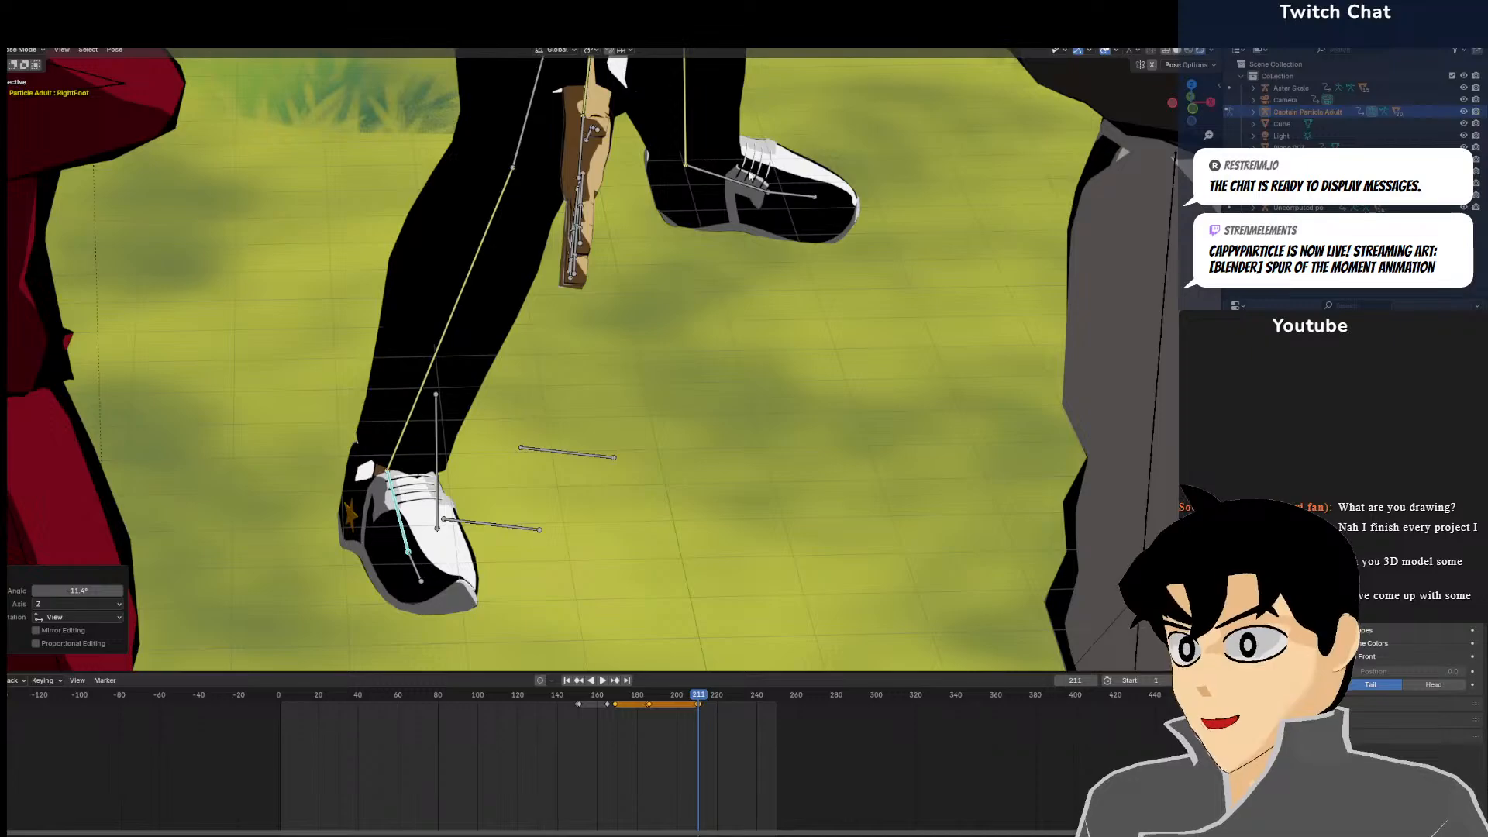
# Rotate the black-haired character's left foot by about 16° from the side
pyautogui.press('KP_3')
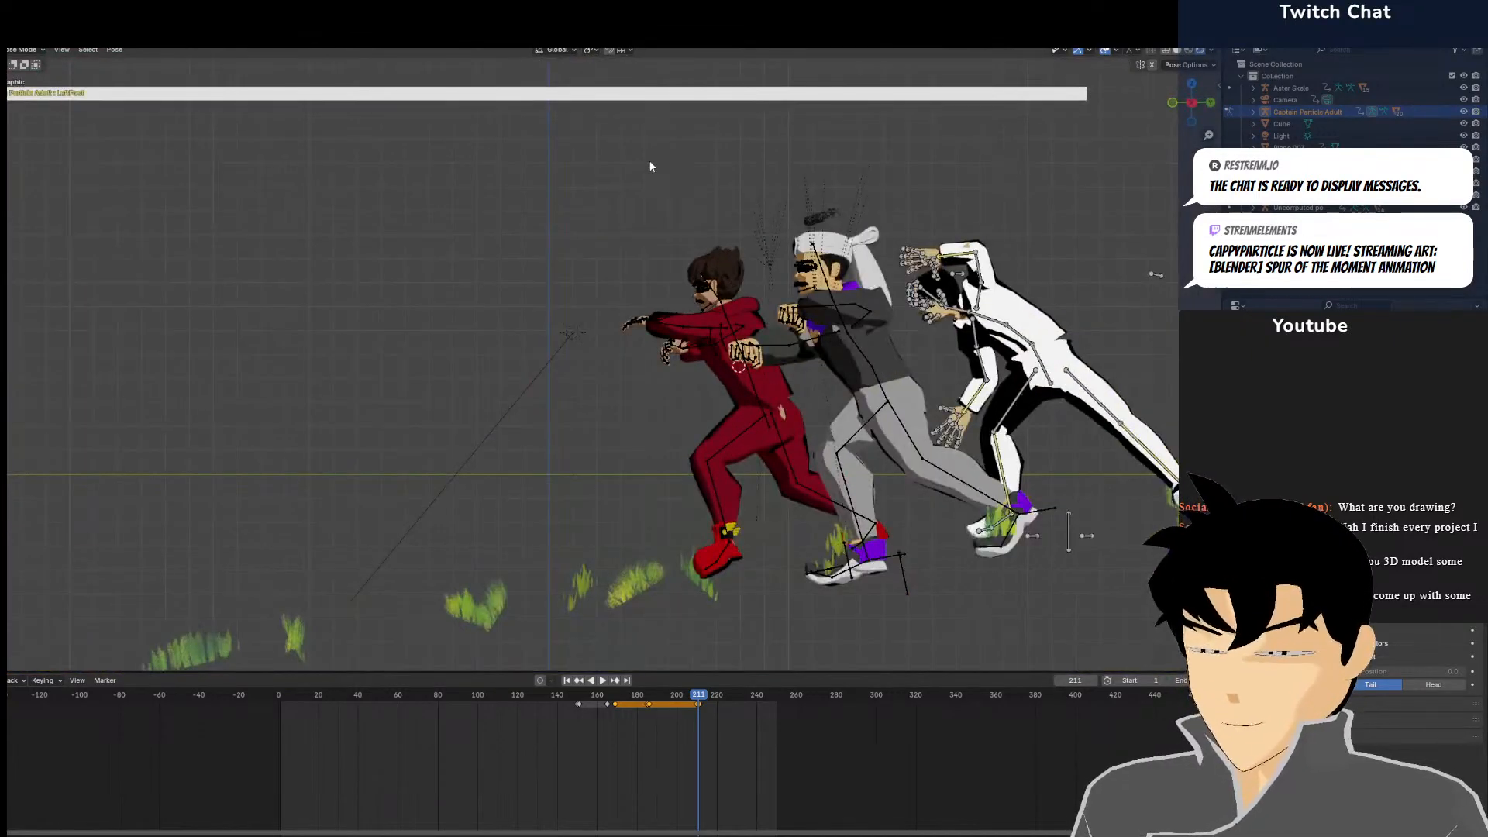
pyautogui.scroll(5, 843, 276)
pyautogui.press('r')
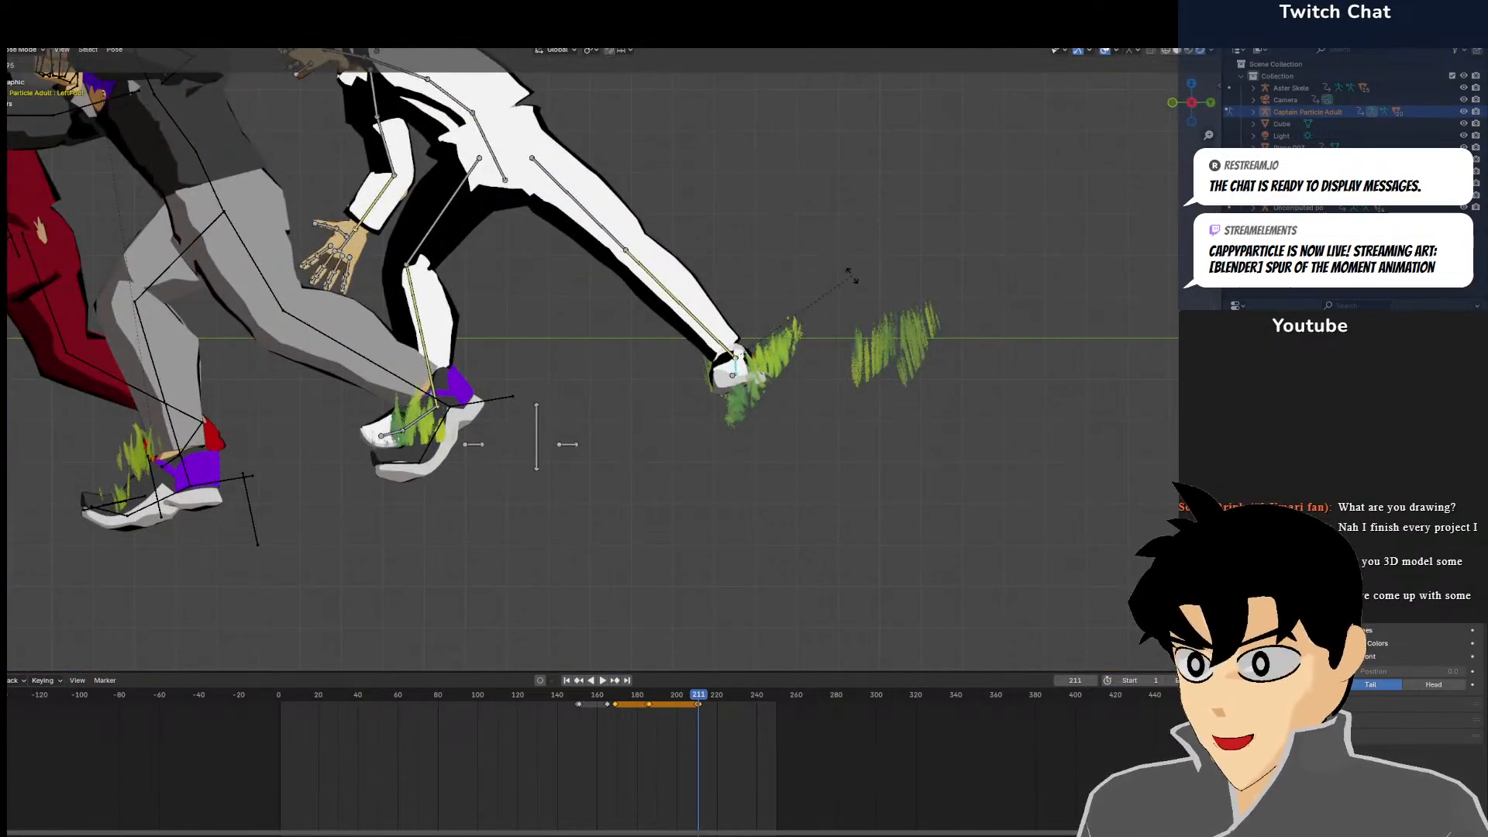
pyautogui.click(843, 277)
pyautogui.press('KP_0')
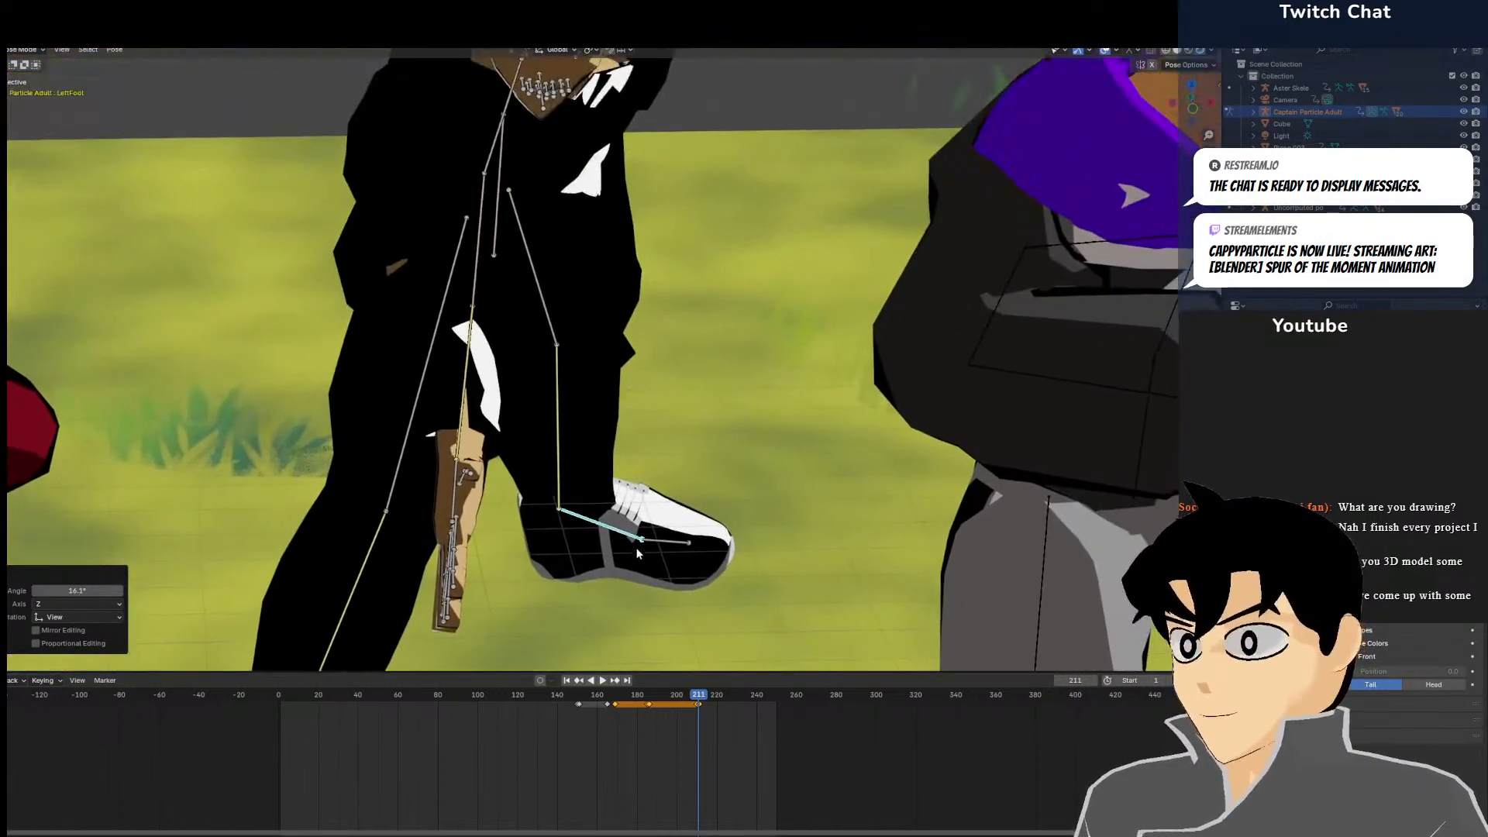
# Rotate the black-haired character's neck bone by about -3.73° from the side
pyautogui.scroll(-4, 637, 552)
pyautogui.scroll(4, 581, 257)
pyautogui.keyDown('shift'); pyautogui.moveTo(593, 360); pyautogui.dragTo(603, 578, button='middle'); pyautogui.keyUp('shift')
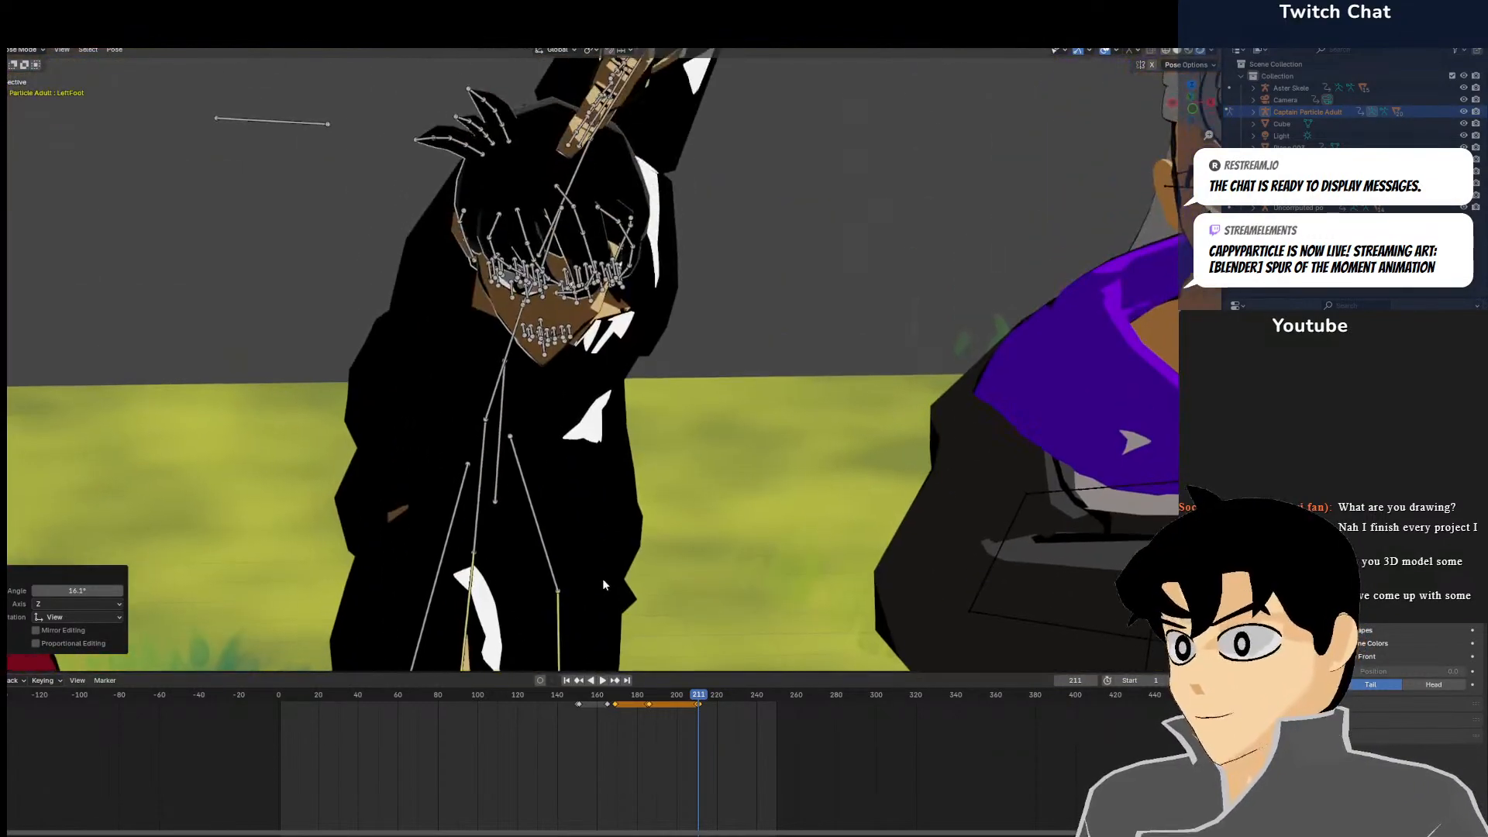
pyautogui.scroll(3, 610, 509)
pyautogui.scroll(-6, 671, 346)
pyautogui.moveTo(671, 346); pyautogui.dragTo(837, 388, button='middle')
pyautogui.scroll(3, 836, 348)
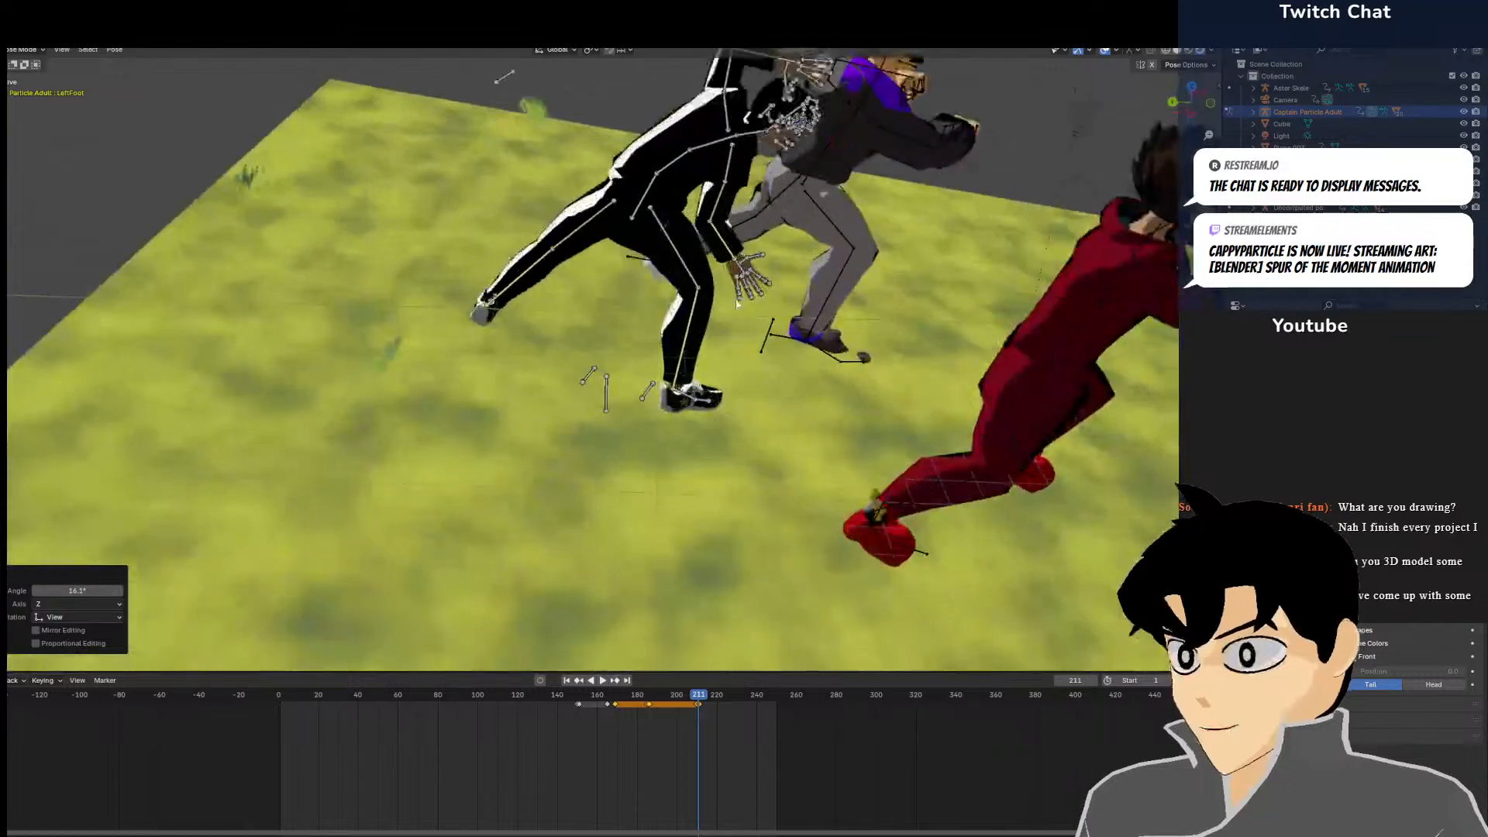
pyautogui.keyDown('shift'); pyautogui.moveTo(744, 140); pyautogui.dragTo(618, 368, button='middle'); pyautogui.keyUp('shift')
pyautogui.scroll(2, 618, 368)
pyautogui.click(618, 368)
pyautogui.press('r')
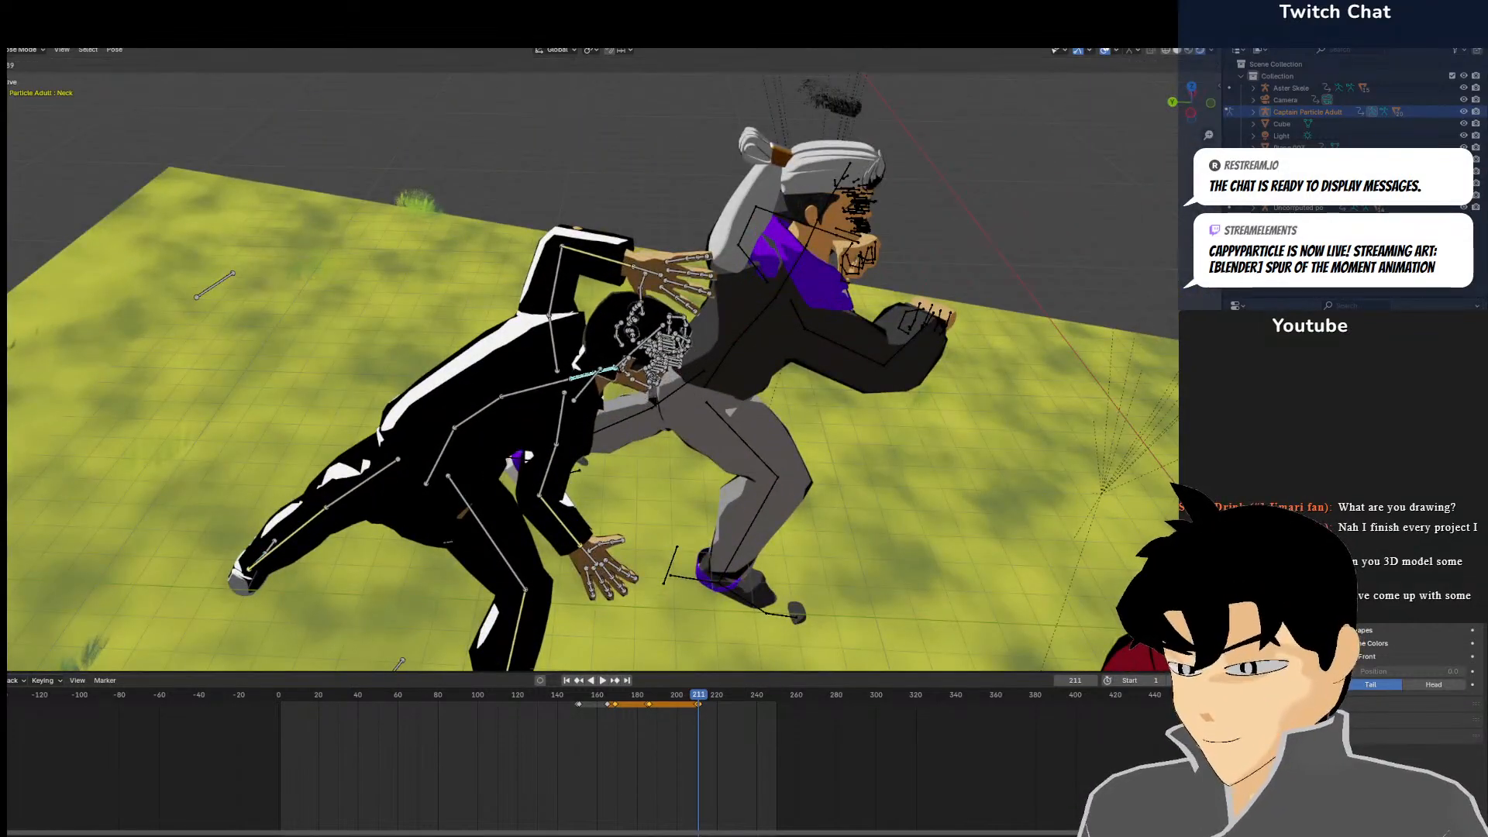
pyautogui.click(611, 371)
pyautogui.press('KP_0')
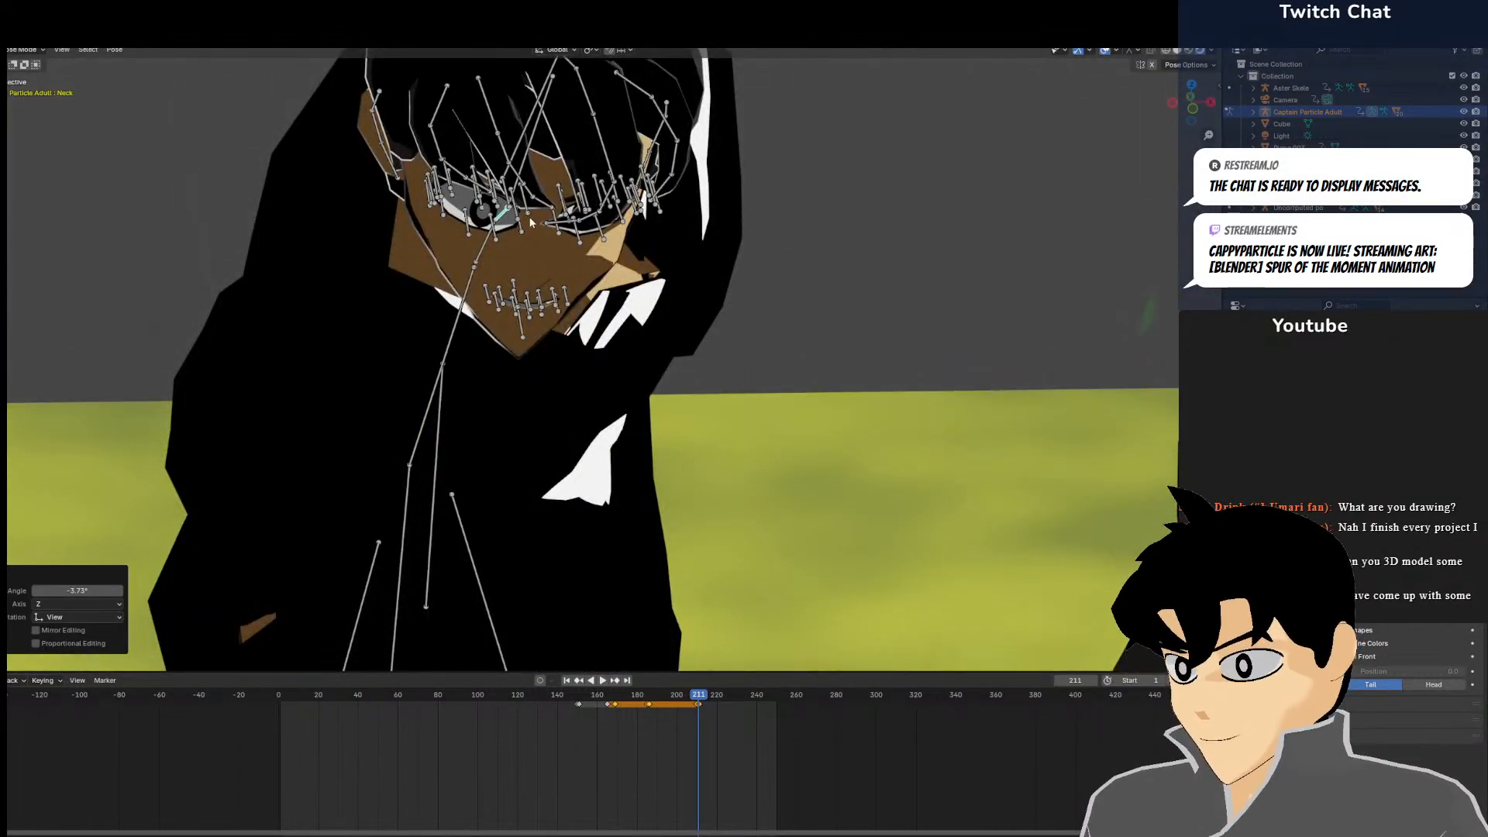
# Move the black-haired character's right eye bone up about 0.039 m in Z, and select all of the character's bones
pyautogui.click(503, 222)
pyautogui.press('g')
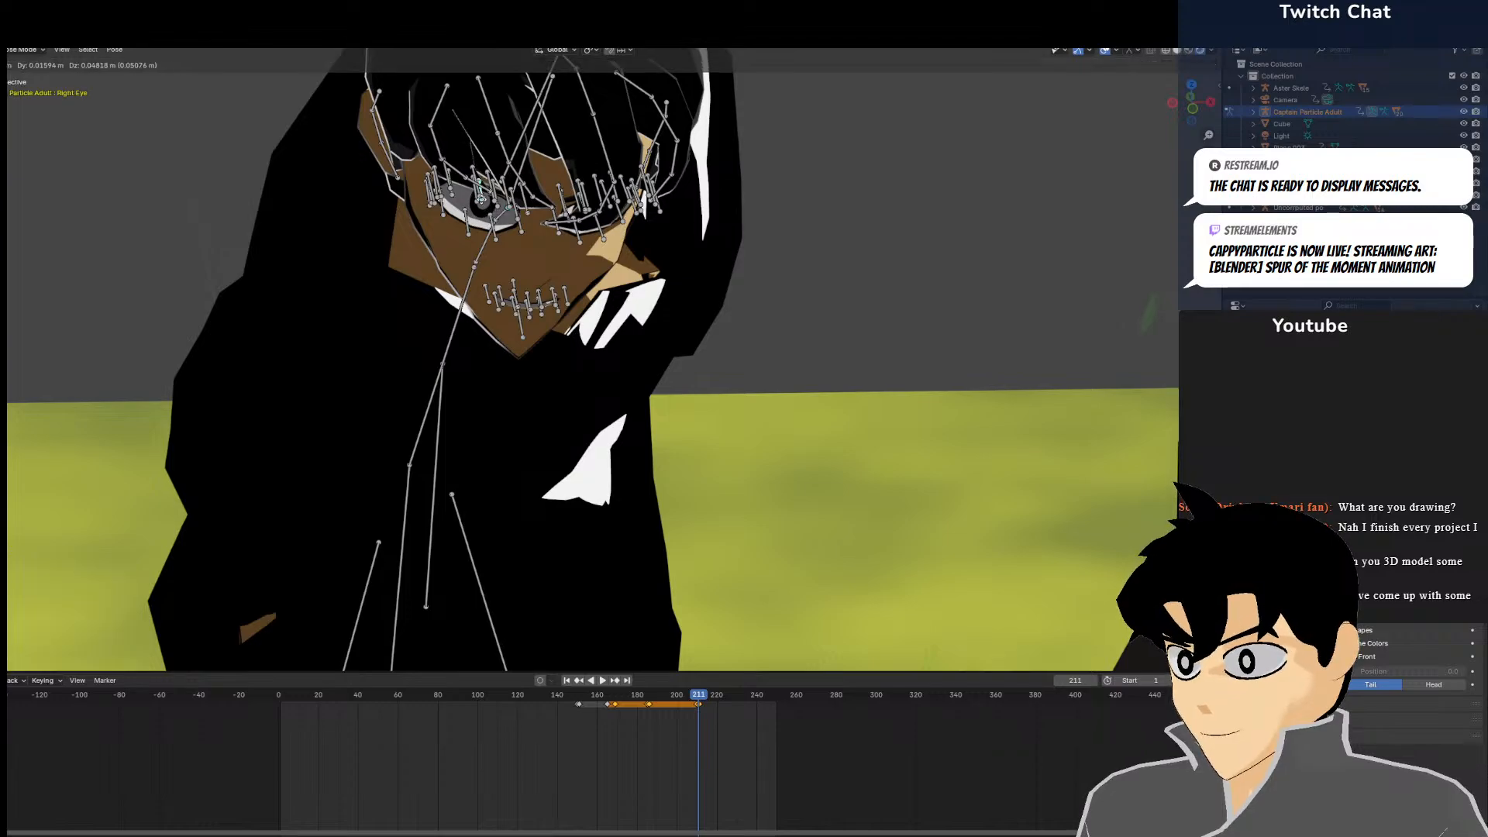
pyautogui.click(482, 200)
pyautogui.press('KP_0')
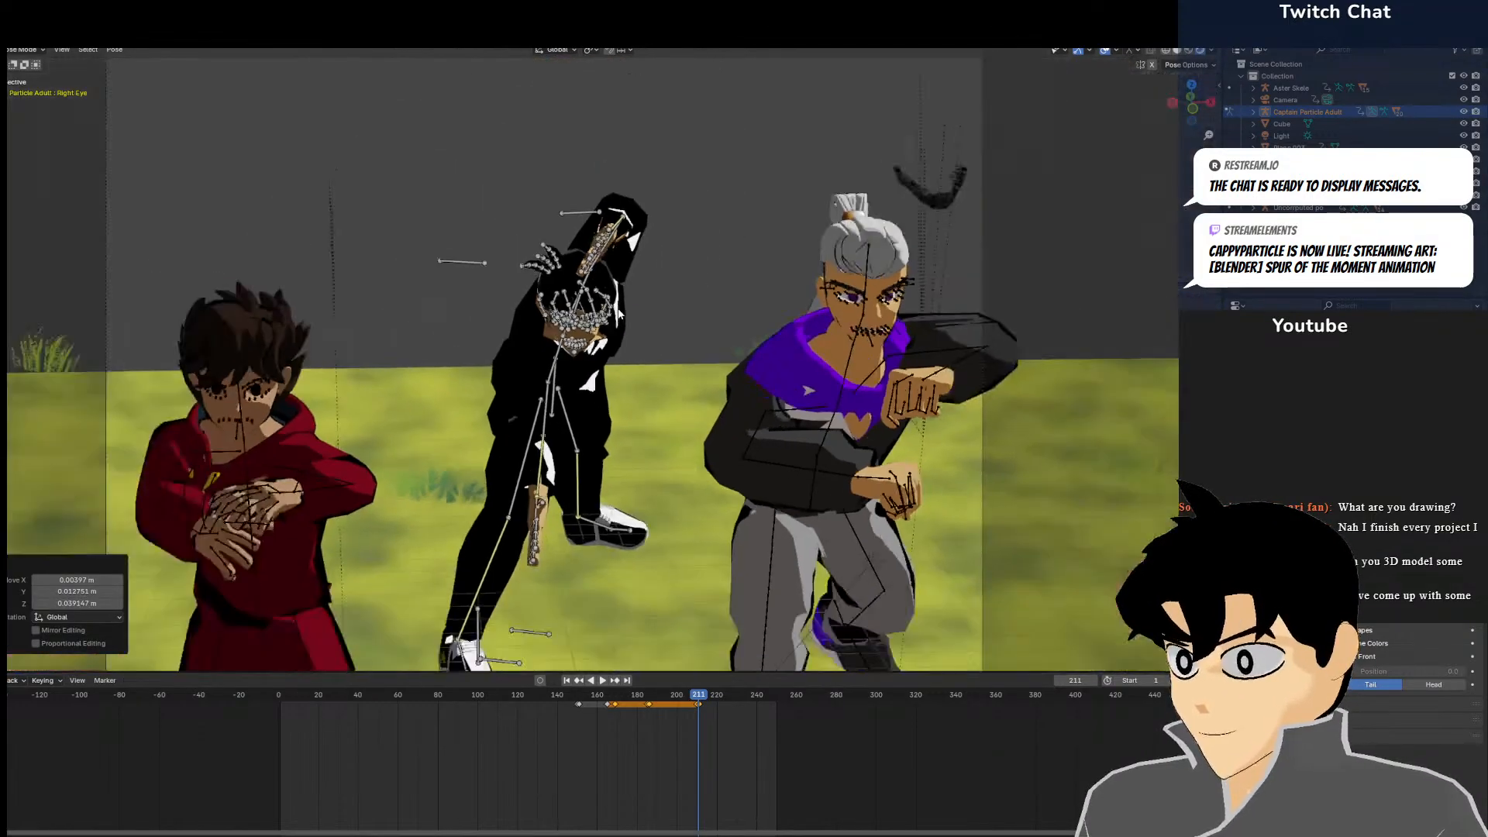
pyautogui.press('a')
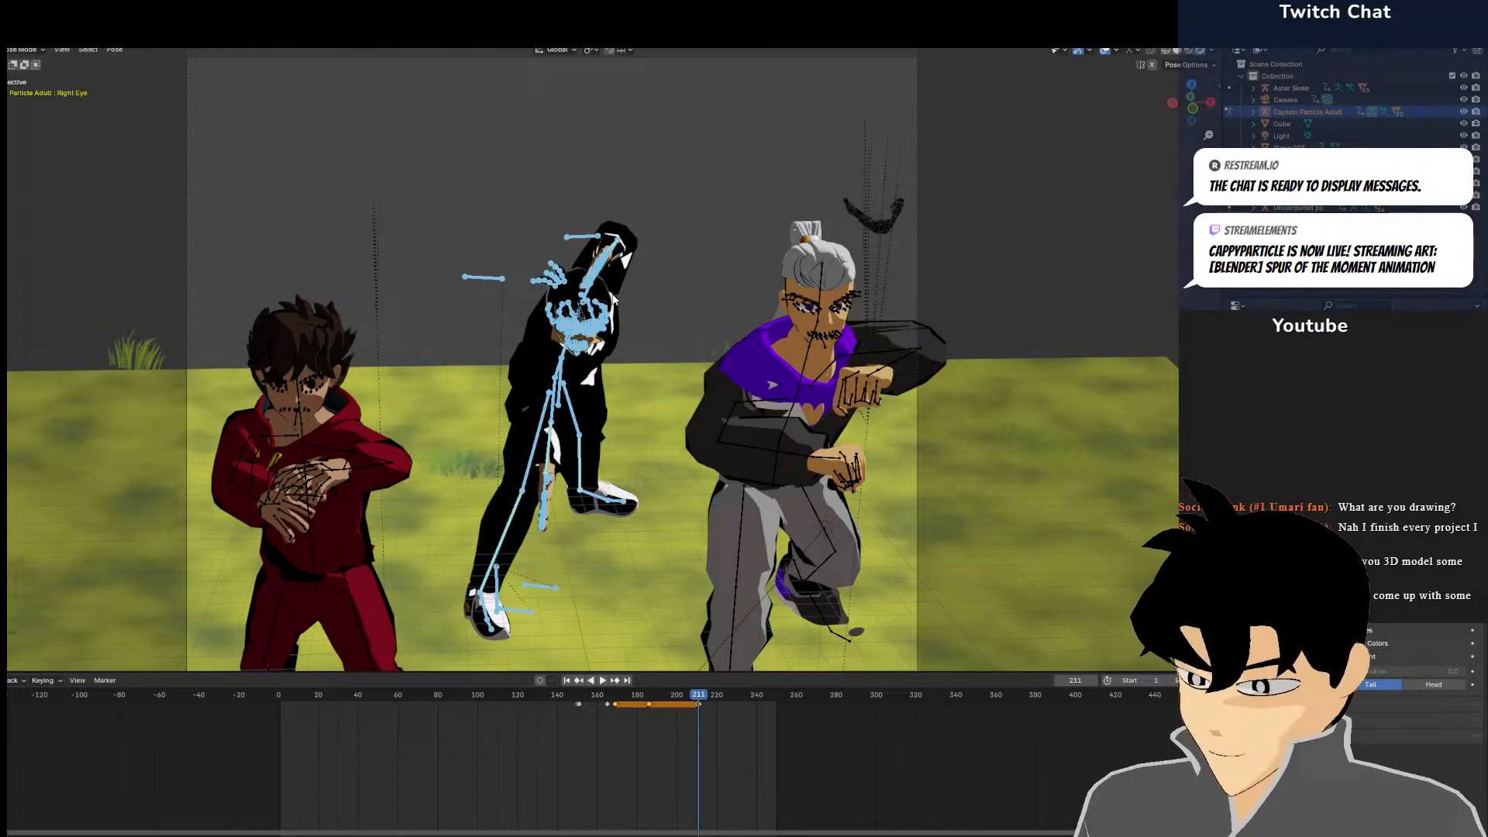
pyautogui.scroll(6, 643, 575)
pyautogui.scroll(-6, 683, 530)
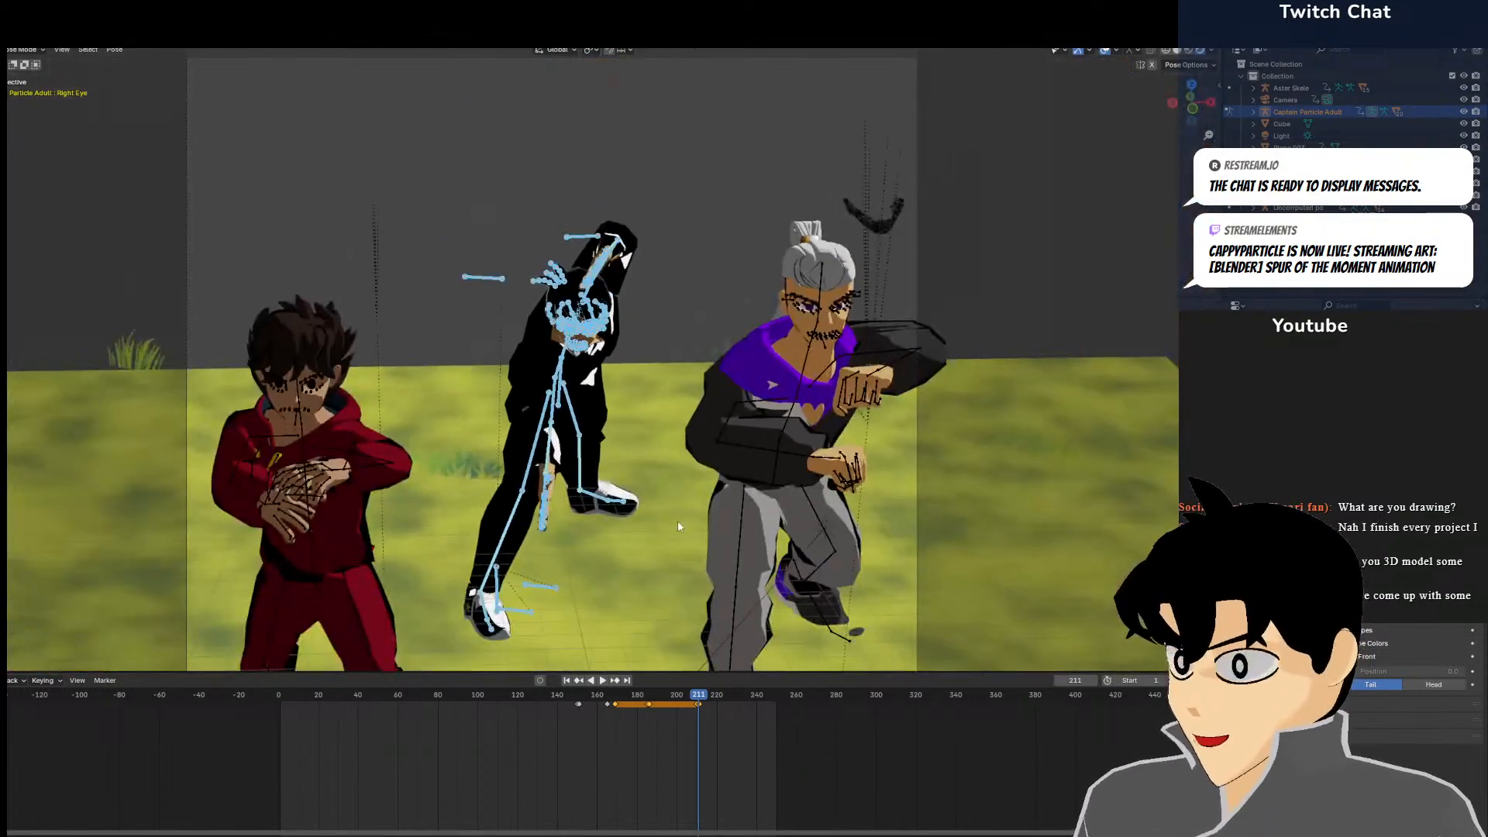
# Move all of the white-haired character's bones closer to the black-haired character in Pose Mode
pyautogui.hotkey('ctrl', 'Tab')
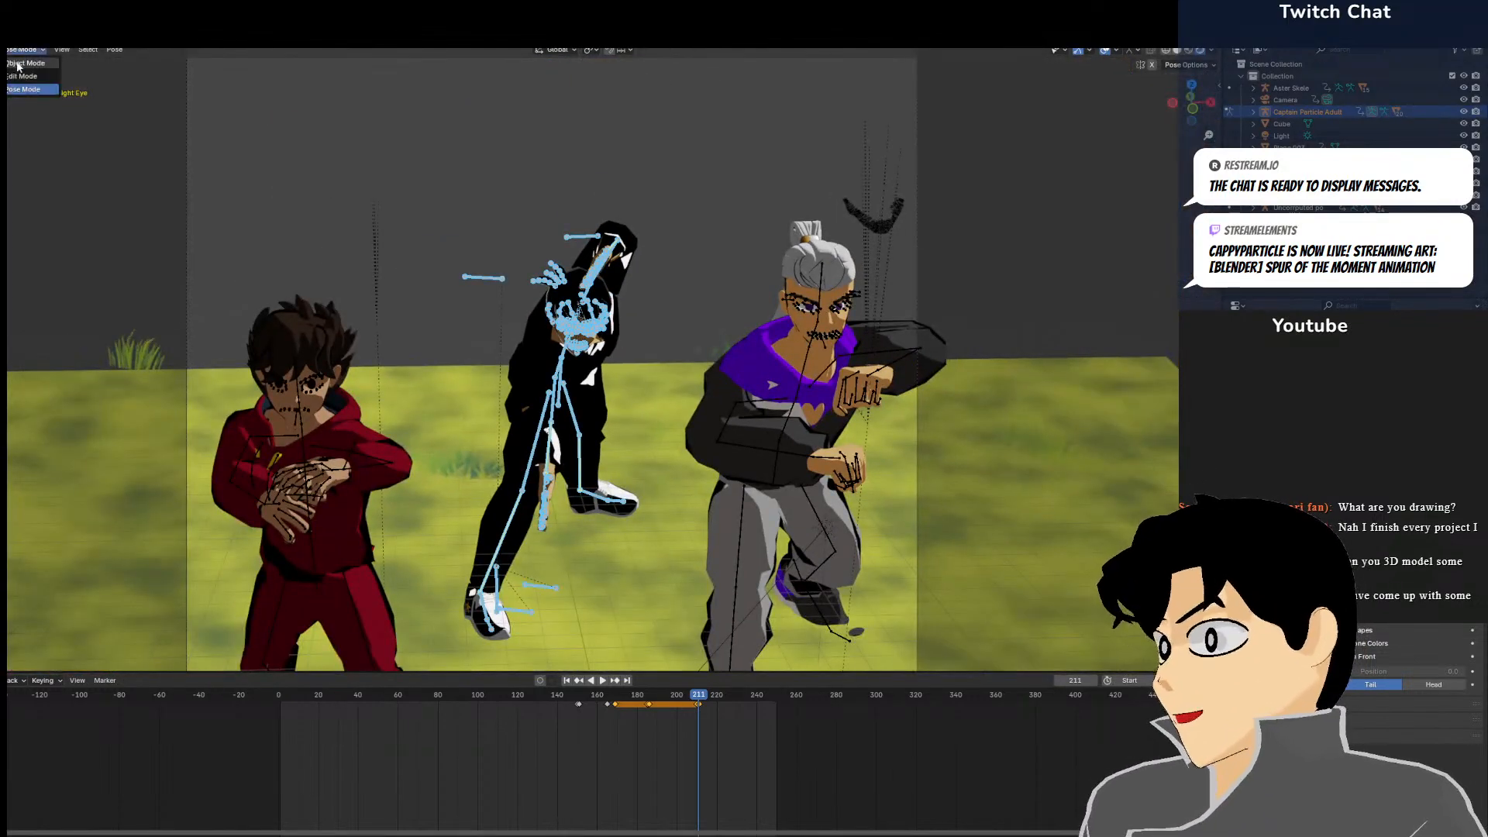
pyautogui.click(727, 438)
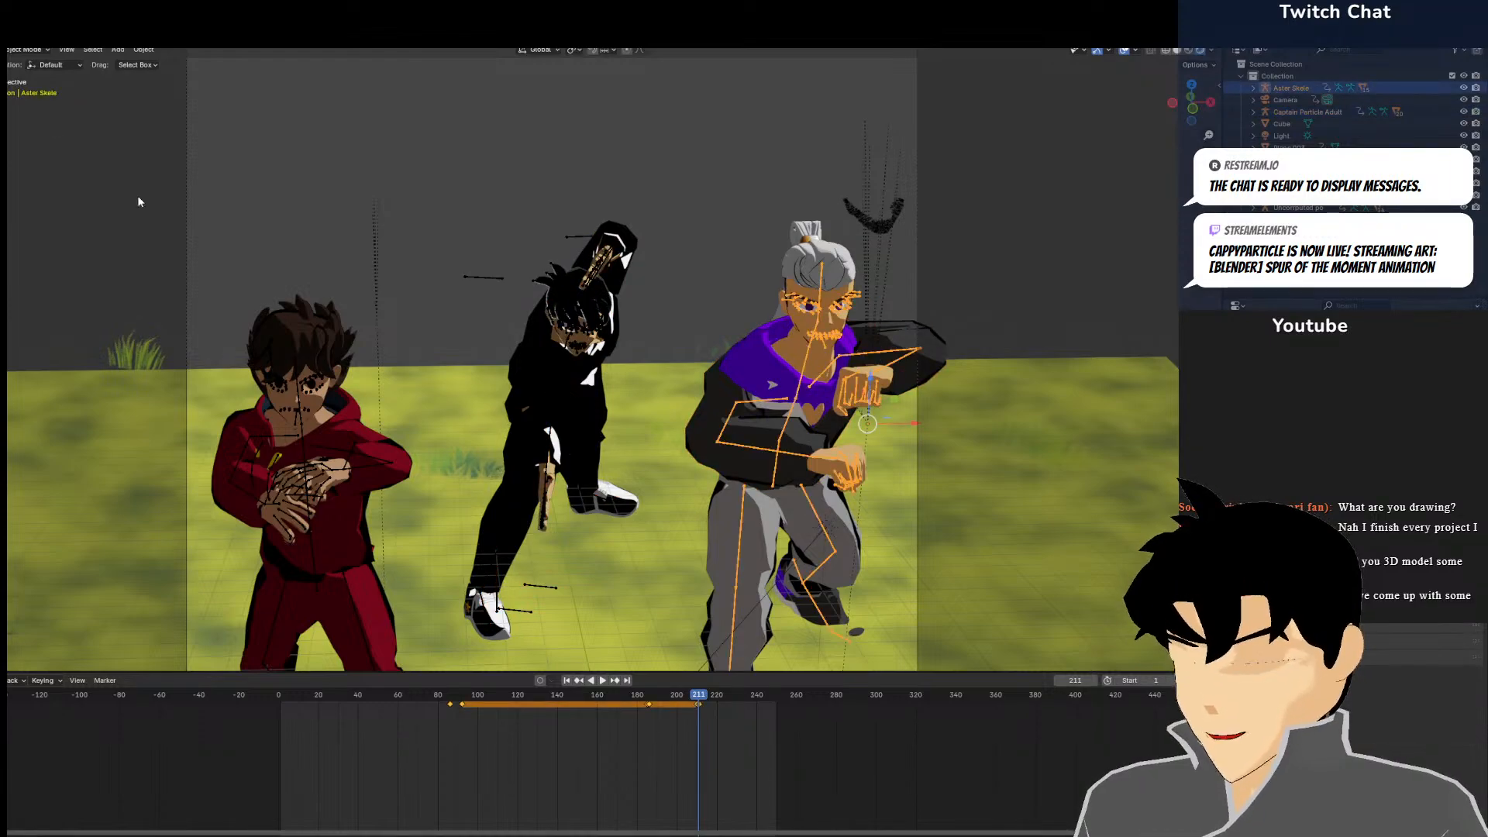
pyautogui.click(12, 51)
pyautogui.click(26, 89)
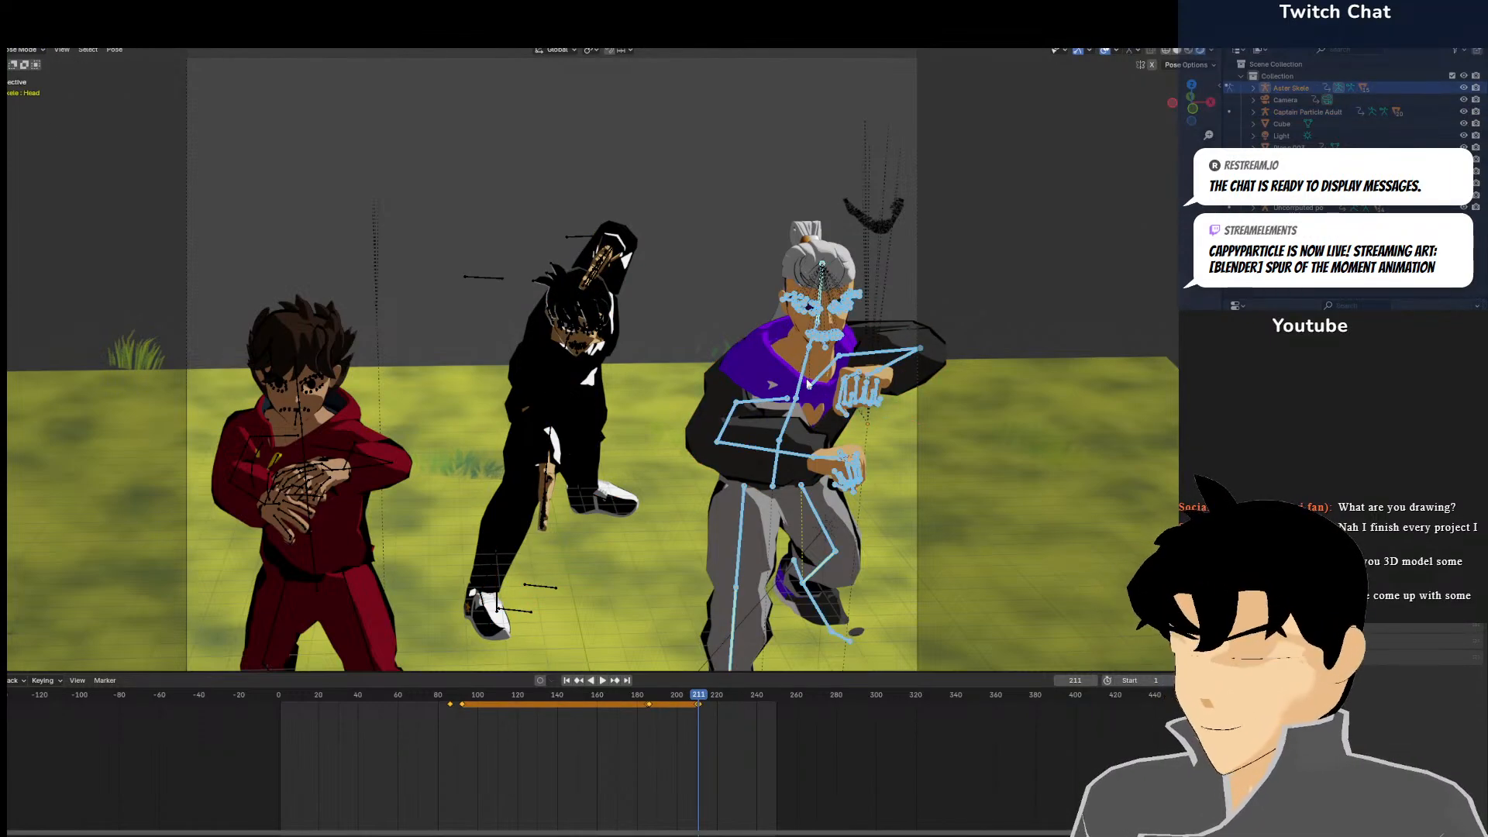
pyautogui.press('g')
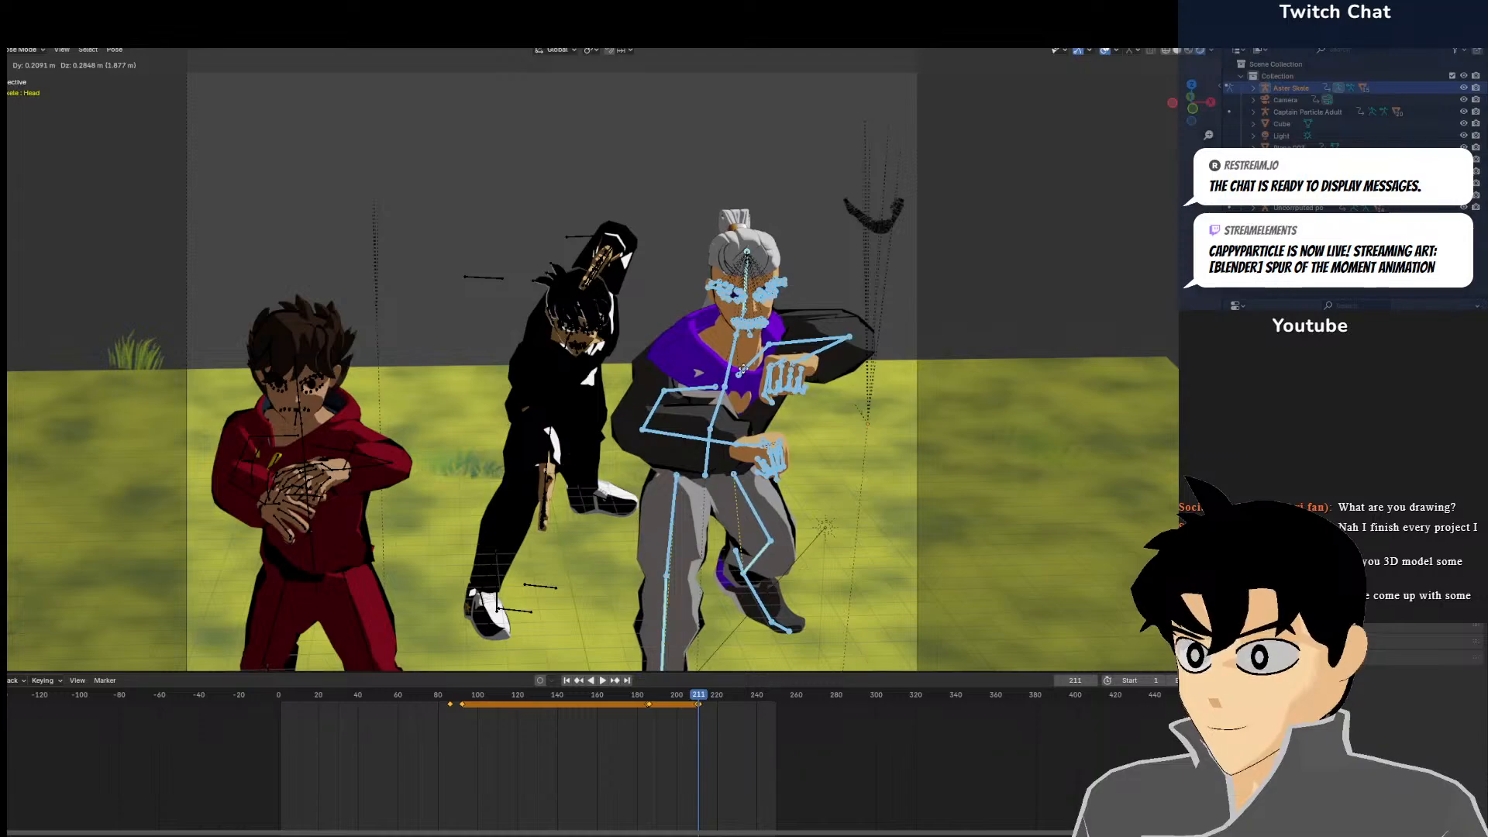
pyautogui.click(748, 373)
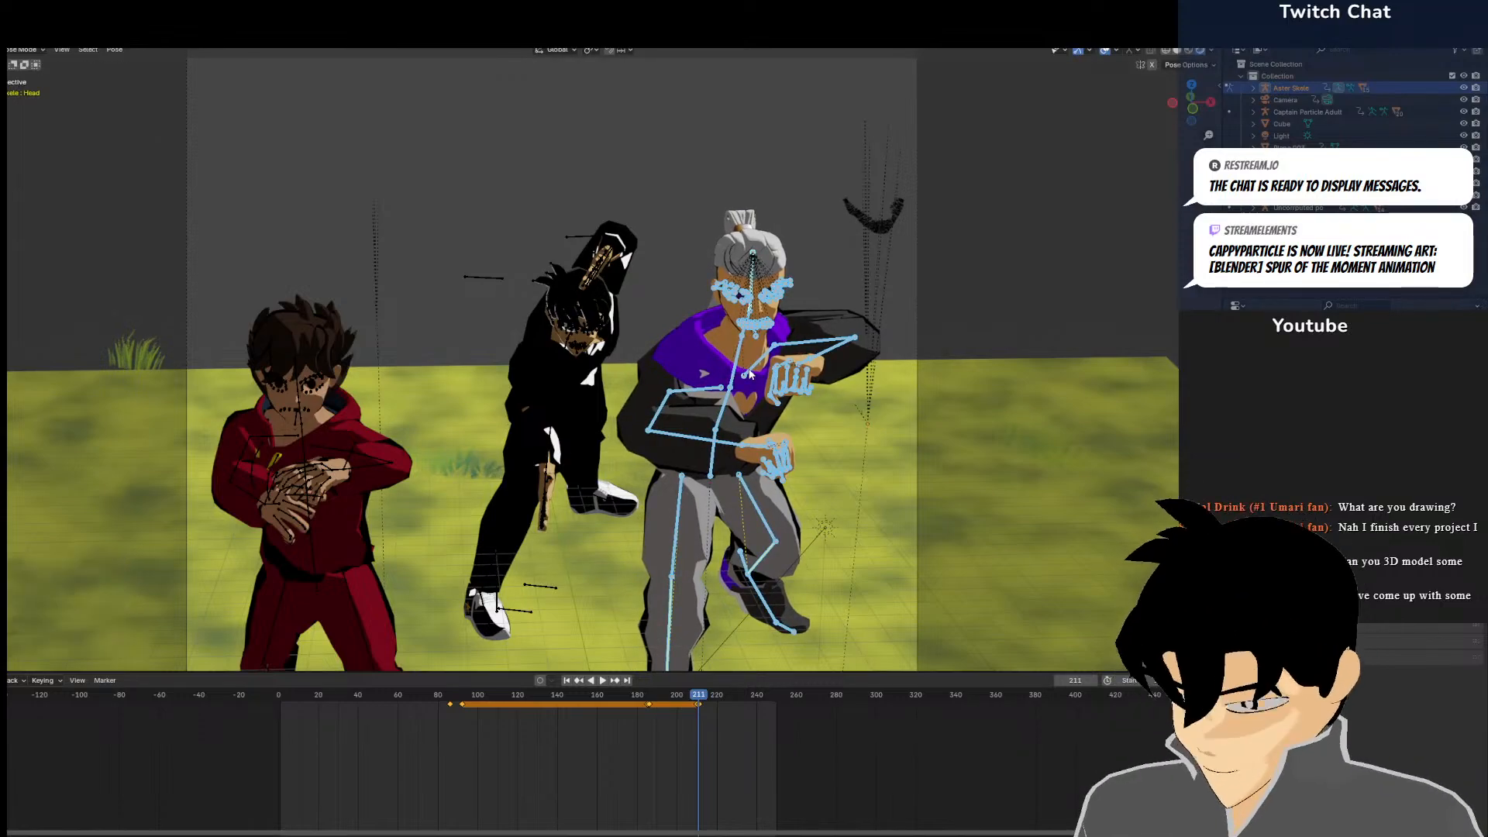
# Move all of the red-clothed character's bones about 0.98 m in X toward the group in Pose Mode
pyautogui.keyDown('shift'); pyautogui.moveTo(682, 439); pyautogui.dragTo(735, 290, button='middle'); pyautogui.keyUp('shift')
pyautogui.scroll(1, 659, 292)
pyautogui.click(370, 305)
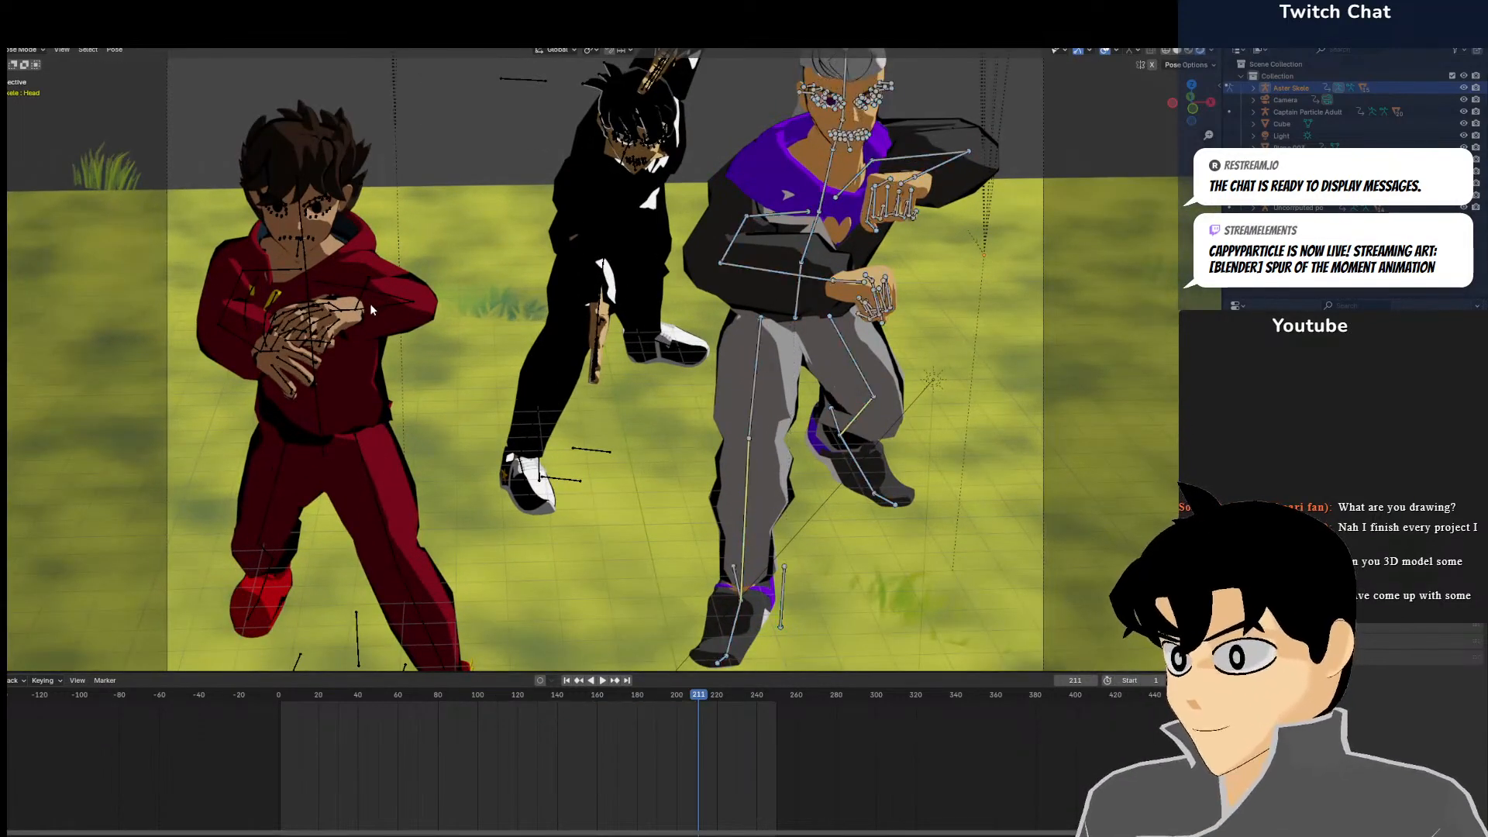
pyautogui.hotkey('ctrl', 'Tab')
pyautogui.click(302, 273)
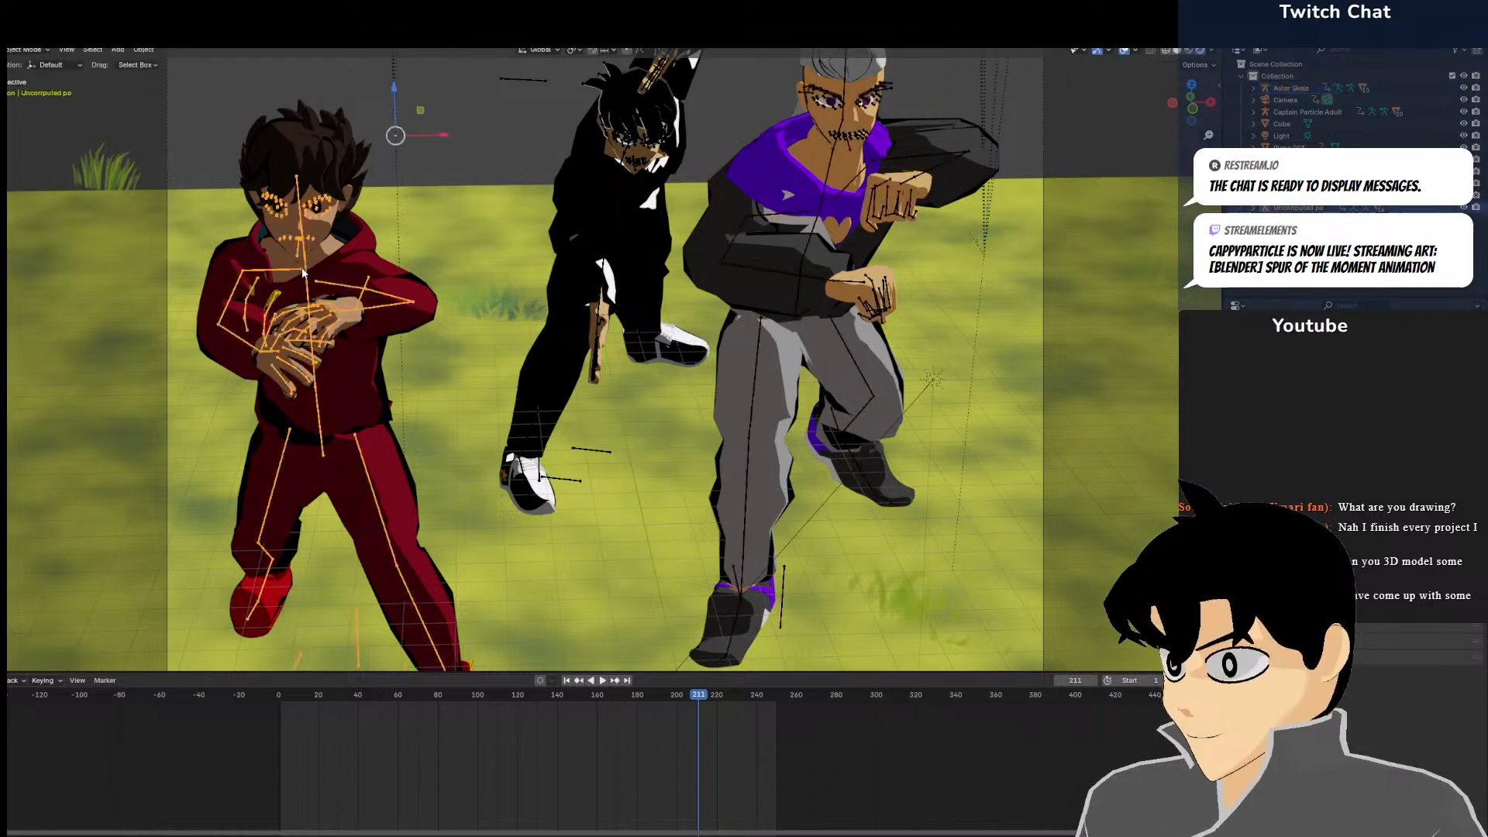
pyautogui.hotkey('ctrl', 'Tab')
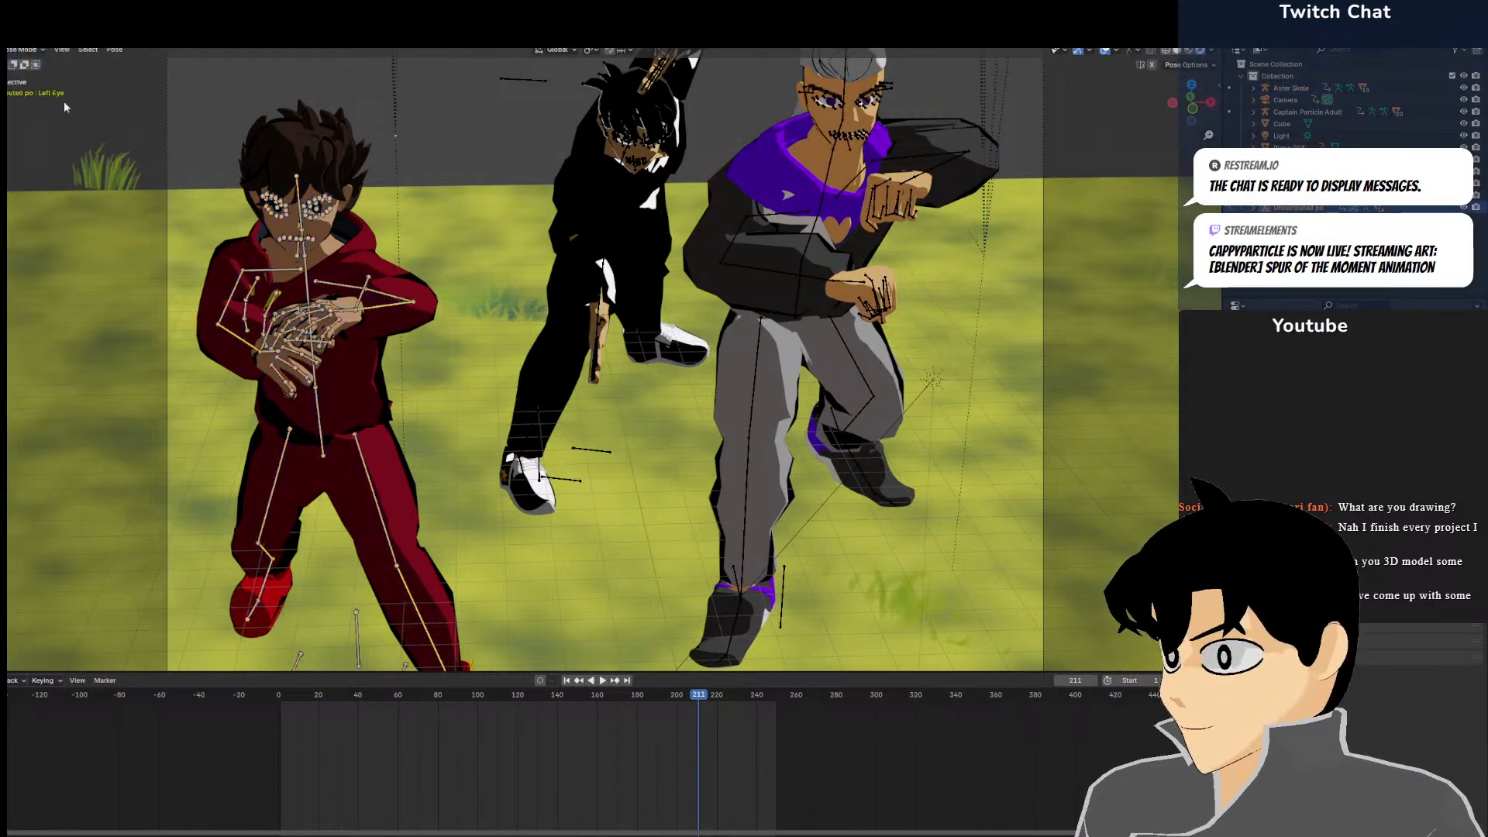
pyautogui.press('a')
pyautogui.press('g')
pyautogui.click(369, 188)
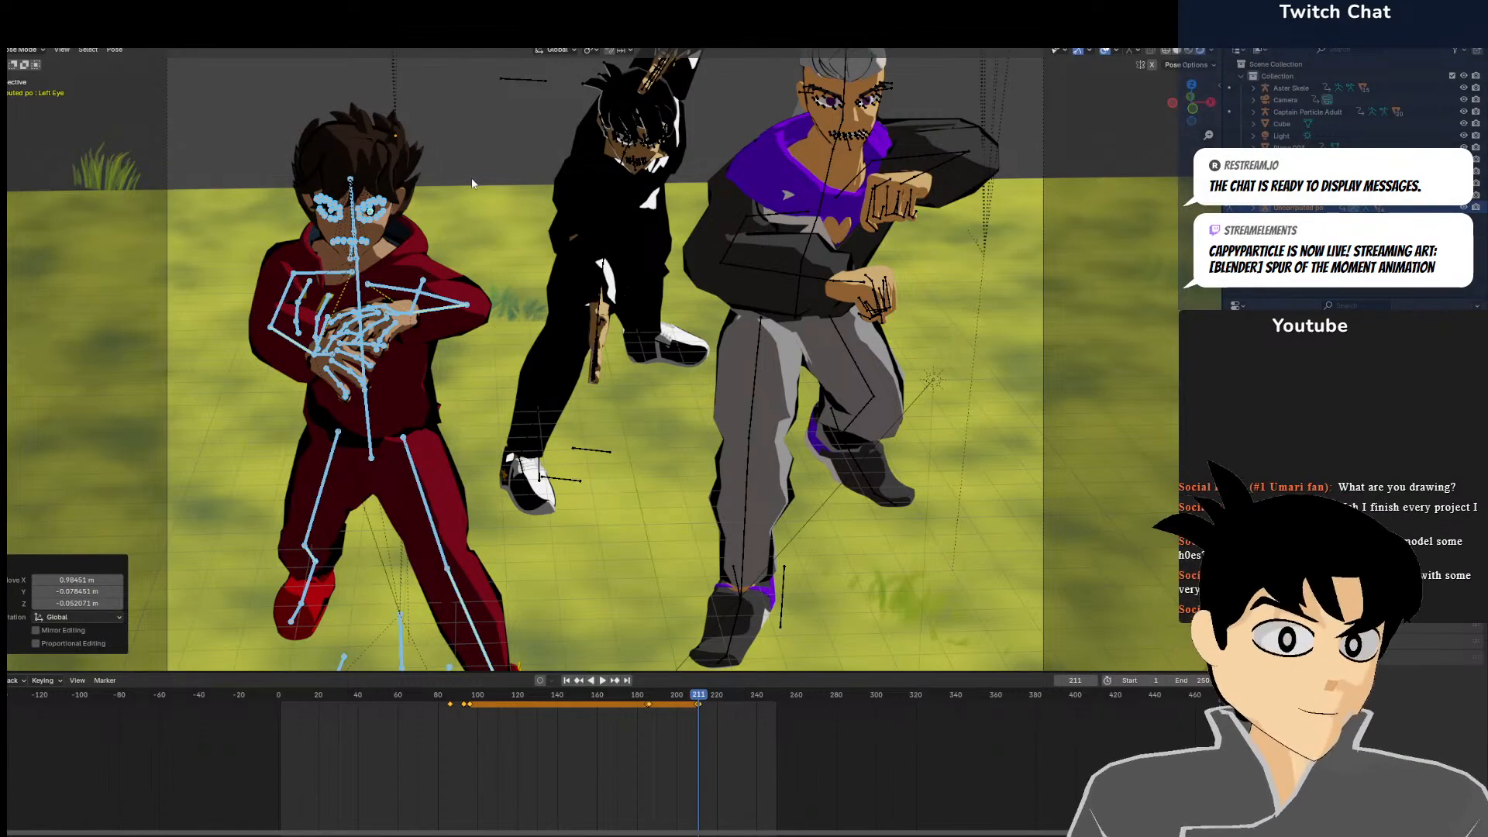
# Deselect the red-clothed character's bones and return to Object Mode
pyautogui.scroll(-4, 465, 190)
pyautogui.scroll(7, 558, 255)
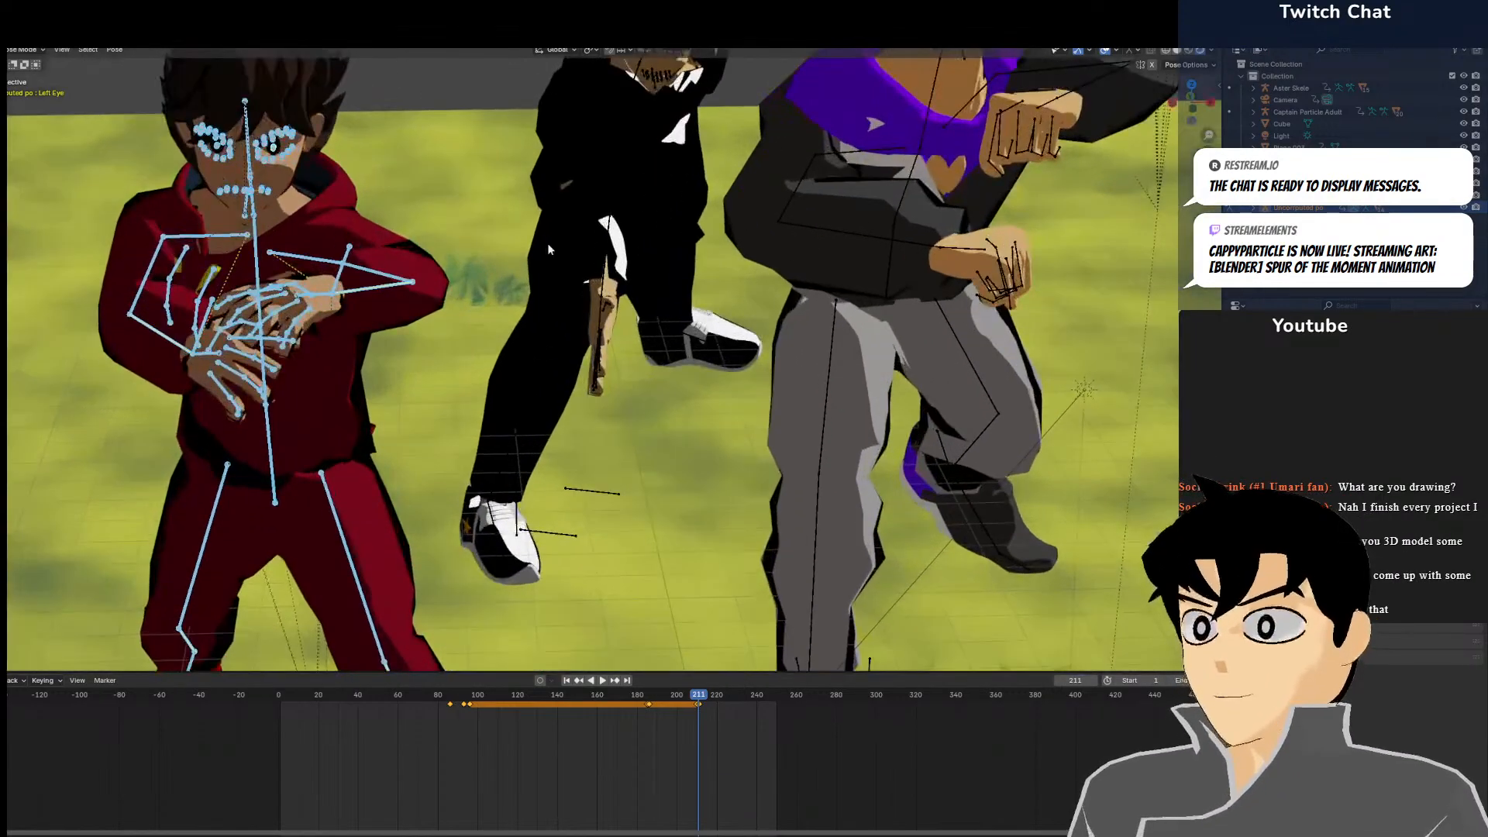
pyautogui.hotkey('alt', 'a')
pyautogui.click(11, 54)
pyautogui.click(17, 65)
# Compare the characters in Solid, Material Preview and Rendered viewport shading, examining the black-haired character's suit from the other side
pyautogui.keyDown('shift'); pyautogui.moveTo(713, 170); pyautogui.dragTo(688, 239, button='middle'); pyautogui.keyUp('shift')
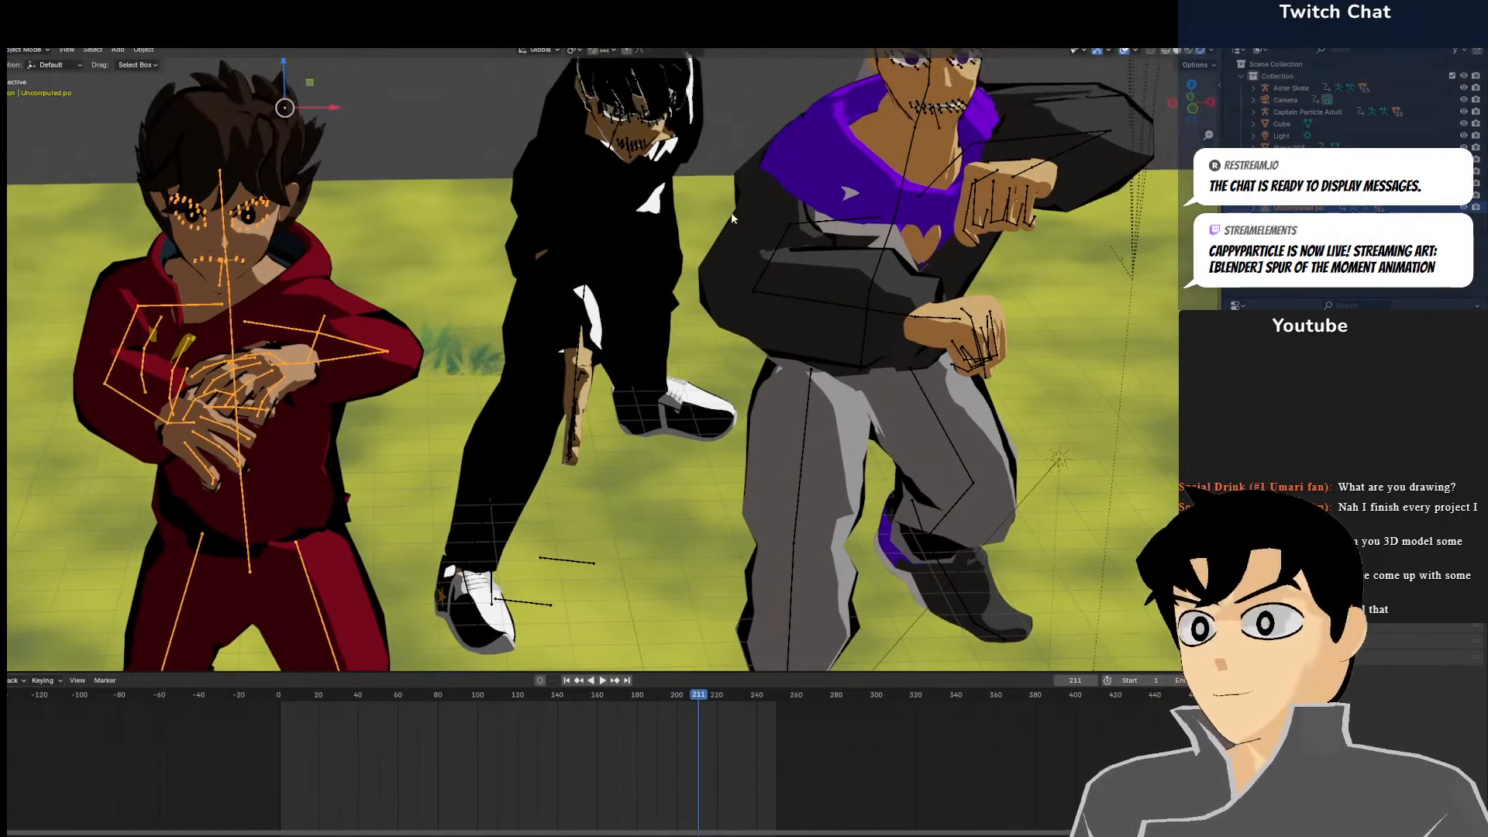
pyautogui.click(1177, 50)
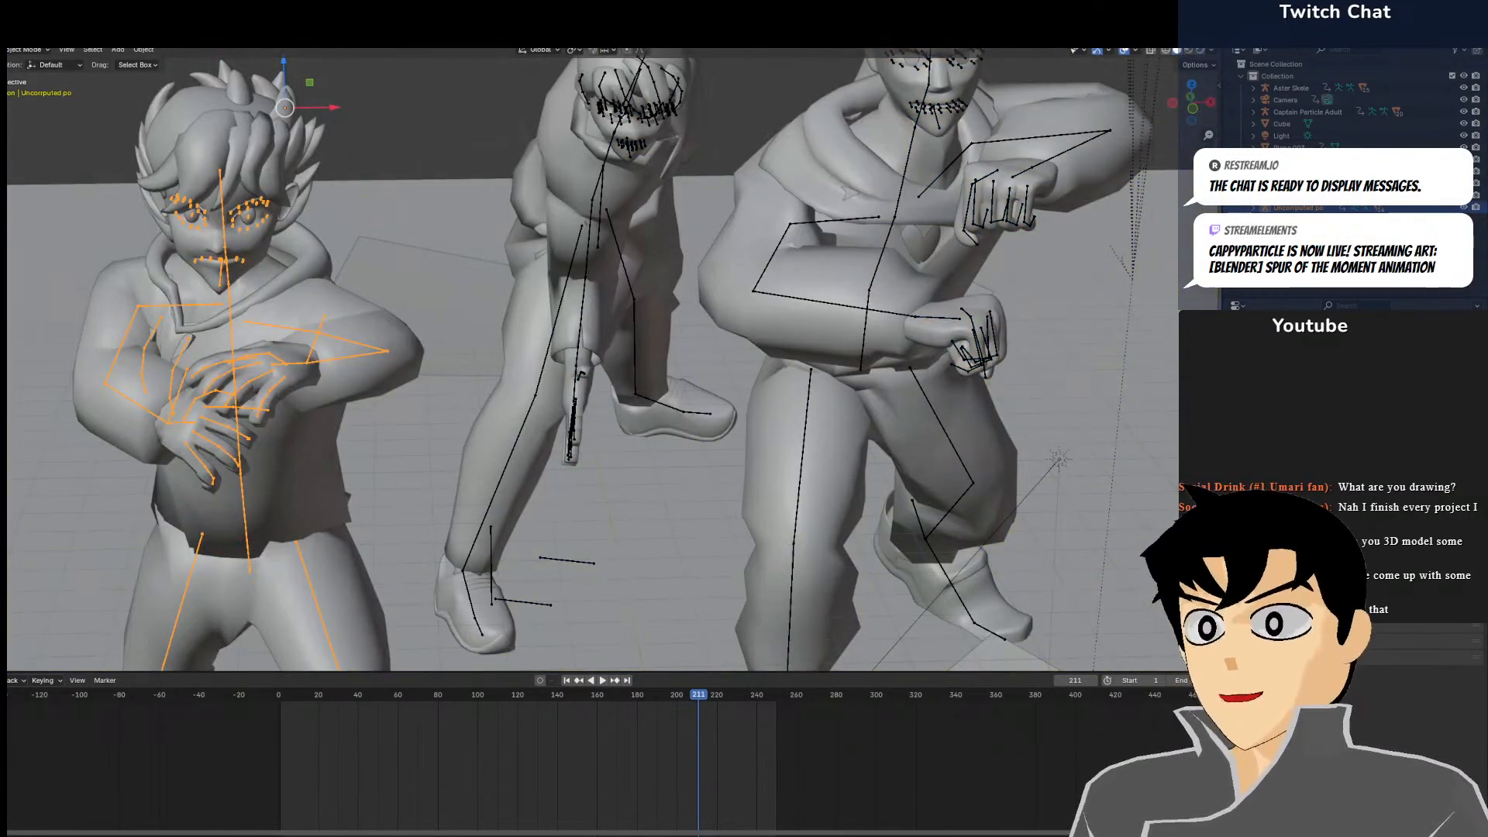
pyautogui.click(1190, 51)
pyautogui.moveTo(834, 151); pyautogui.dragTo(638, 133, button='middle')
pyautogui.scroll(-6, 638, 132)
pyautogui.scroll(5, 638, 132)
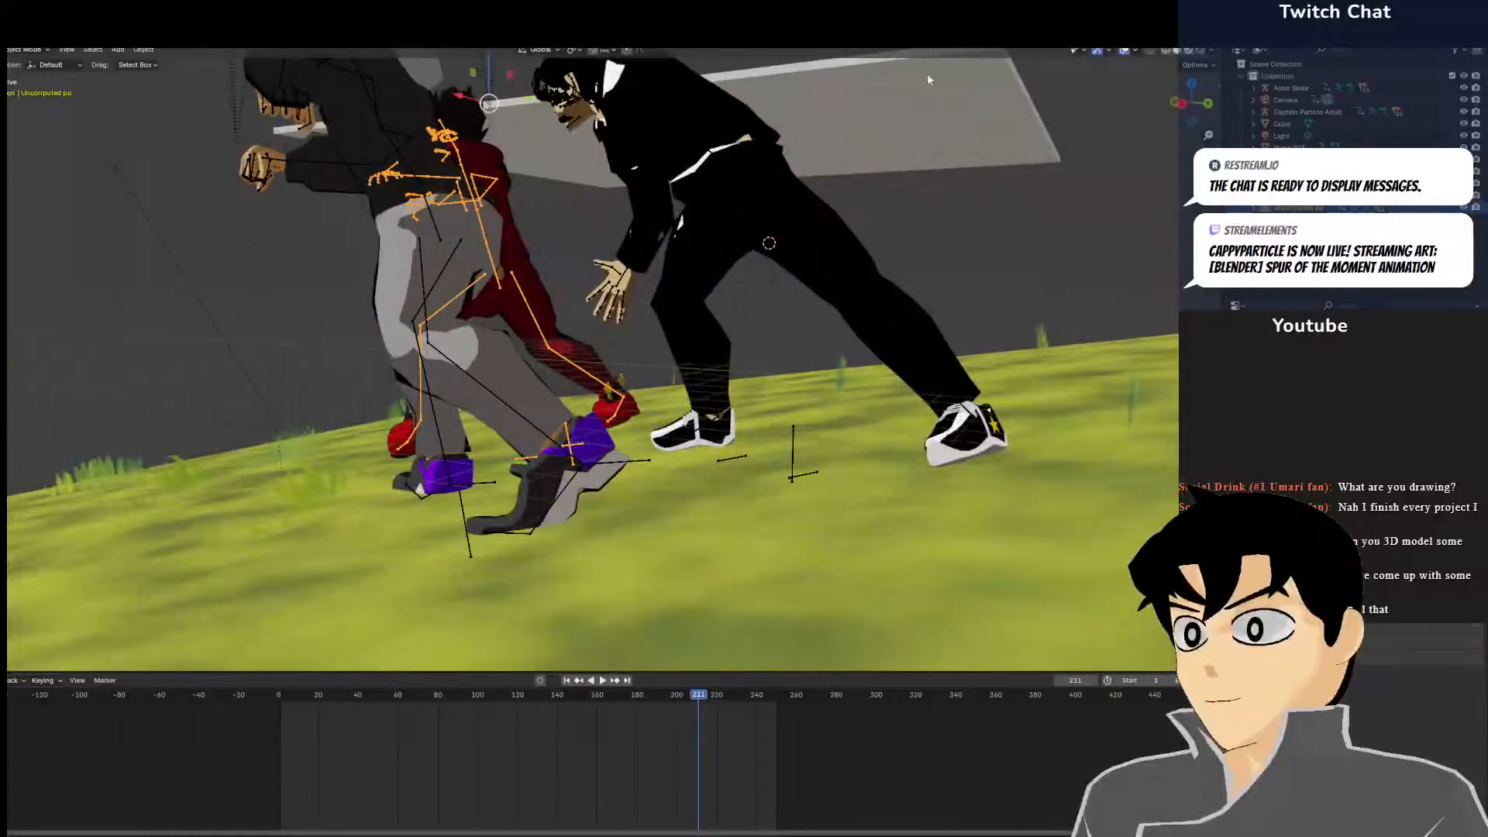
pyautogui.moveTo(927, 74); pyautogui.dragTo(996, 109, button='middle')
pyautogui.click(1200, 52)
pyautogui.keyDown('shift'); pyautogui.moveTo(900, 132); pyautogui.dragTo(624, 256, button='middle'); pyautogui.keyUp('shift')
pyautogui.scroll(3, 625, 255)
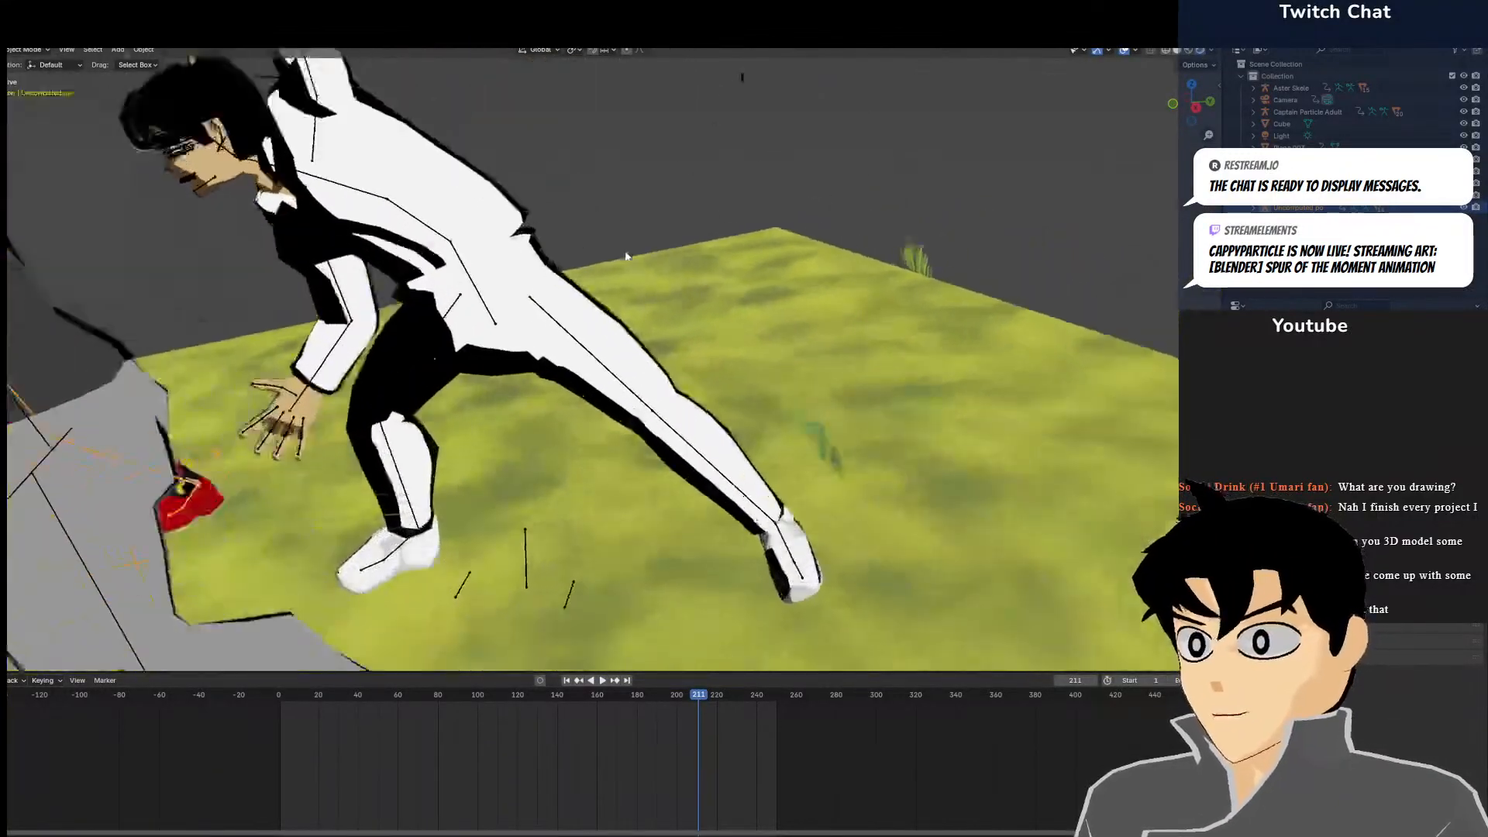
pyautogui.scroll(-1, 566, 240)
pyautogui.moveTo(518, 240)
pyautogui.mouseDown(button='middle')
pyautogui.moveTo(620, 216)
pyautogui.moveTo(546, 224)
pyautogui.mouseUp(button='middle')
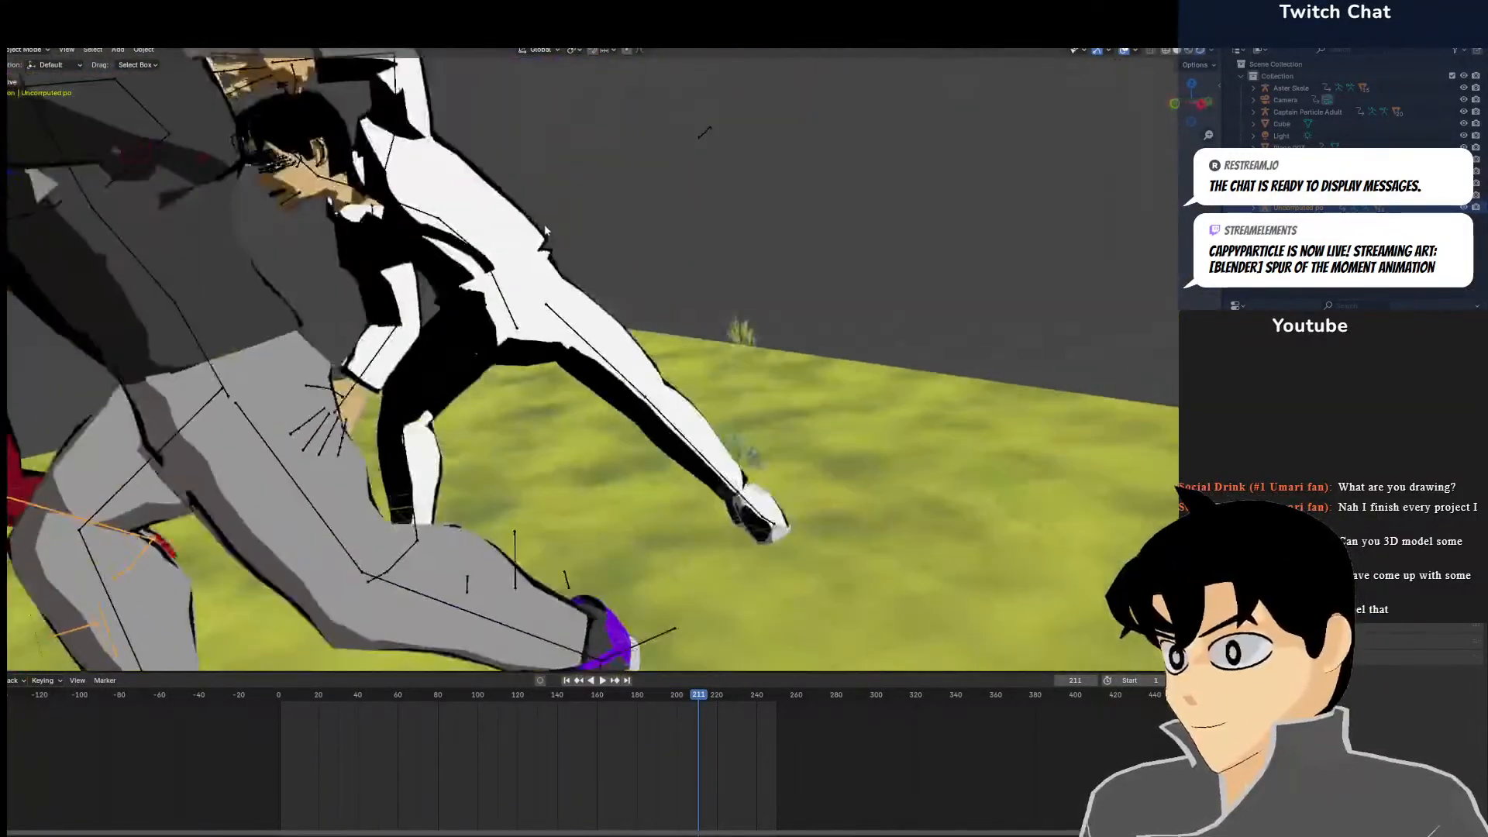
# Select the black-haired character's pants and move the Jacket Neutral Color Ramp's white stop past the black stop to position 0.668
pyautogui.scroll(3, 508, 225)
pyautogui.click(511, 224)
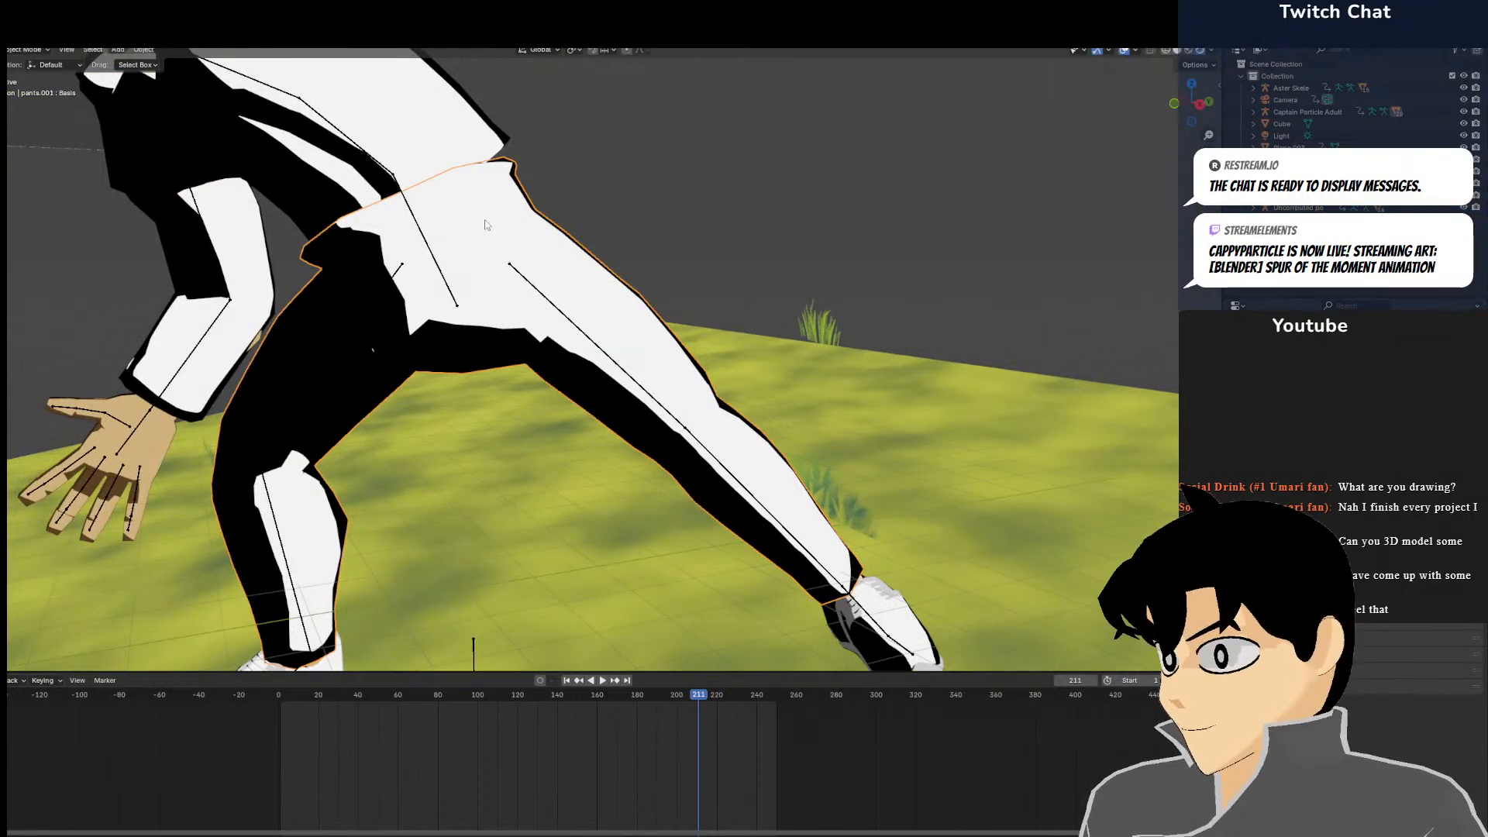
pyautogui.scroll(-2, 487, 226)
pyautogui.moveTo(484, 227)
pyautogui.mouseDown(button='middle')
pyautogui.moveTo(582, 226)
pyautogui.moveTo(480, 252)
pyautogui.moveTo(542, 240)
pyautogui.moveTo(441, 233)
pyautogui.moveTo(503, 248)
pyautogui.mouseUp(button='middle')
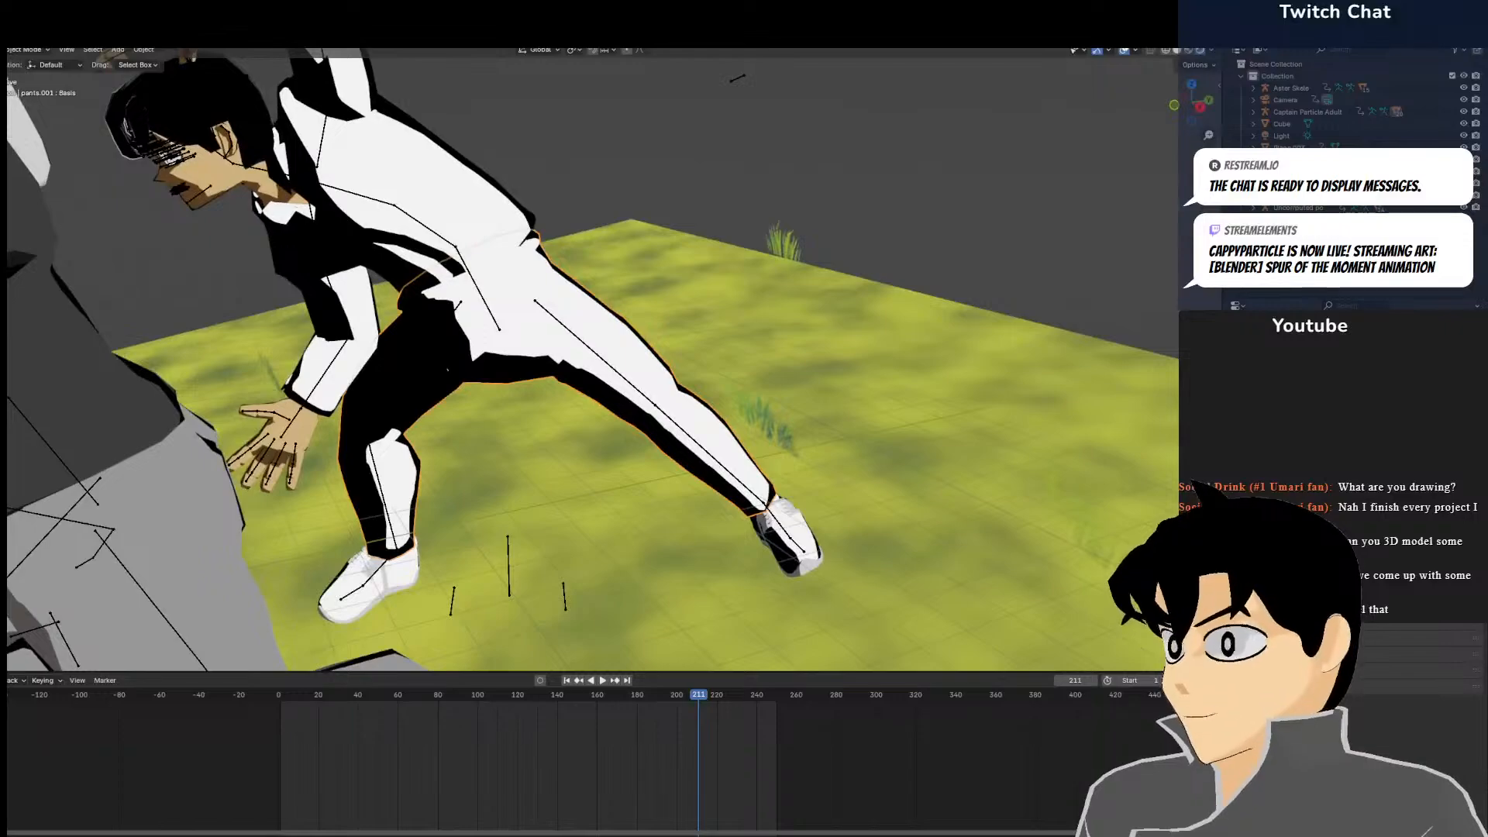
pyautogui.click(329, 34)
pyautogui.moveTo(659, 287)
pyautogui.mouseDown(button='middle')
pyautogui.moveTo(548, 331)
pyautogui.moveTo(465, 308)
pyautogui.mouseUp(button='middle')
pyautogui.scroll(-4, 647, 290)
pyautogui.scroll(5, 465, 308)
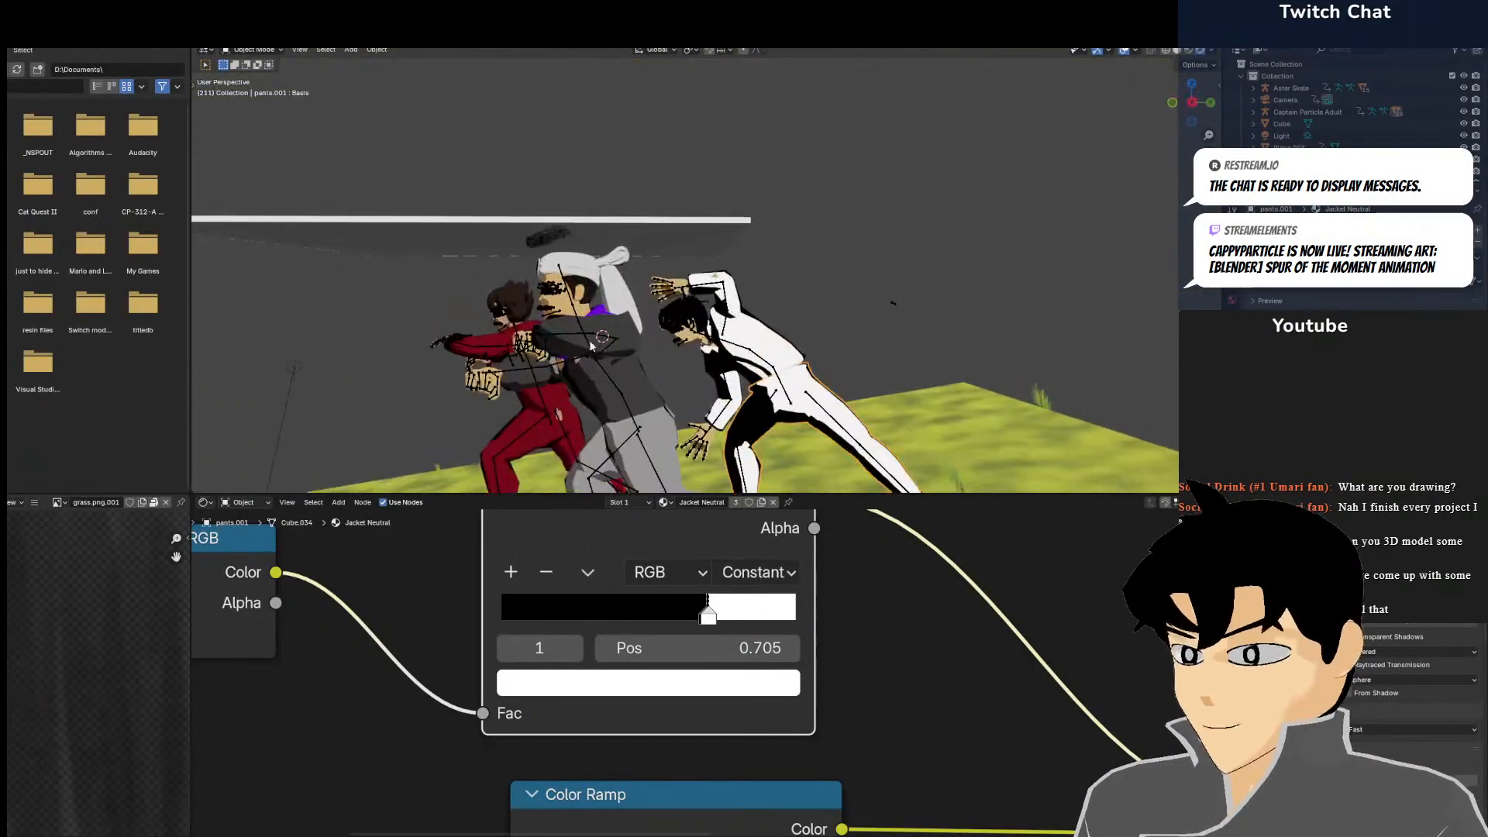
pyautogui.moveTo(716, 622); pyautogui.dragTo(705, 619)
# Examine the suit's black and white shading on the black-haired character from the side and through the camera
pyautogui.moveTo(682, 388); pyautogui.dragTo(758, 374, button='middle')
pyautogui.press('KP_0')
pyautogui.scroll(5, 761, 382)
pyautogui.keyDown('shift'); pyautogui.moveTo(664, 123); pyautogui.dragTo(698, 433, button='middle'); pyautogui.keyUp('shift')
pyautogui.scroll(-5, 717, 256)
pyautogui.scroll(5, 717, 245)
pyautogui.keyDown('shift'); pyautogui.moveTo(717, 245); pyautogui.dragTo(727, 480, button='middle'); pyautogui.keyUp('shift')
pyautogui.scroll(4, 798, 193)
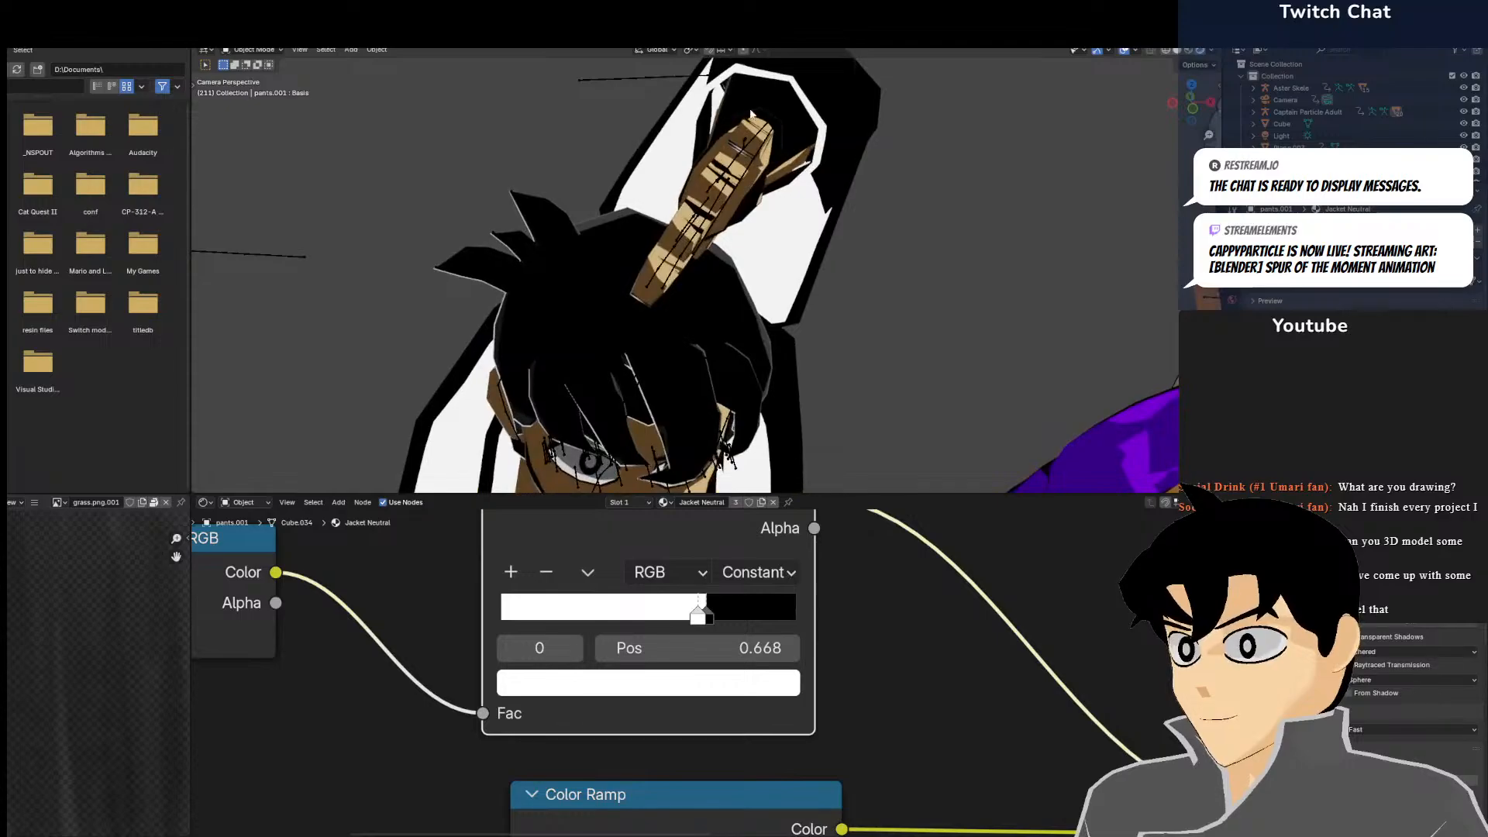
pyautogui.scroll(-2, 798, 184)
pyautogui.scroll(-3, 812, 160)
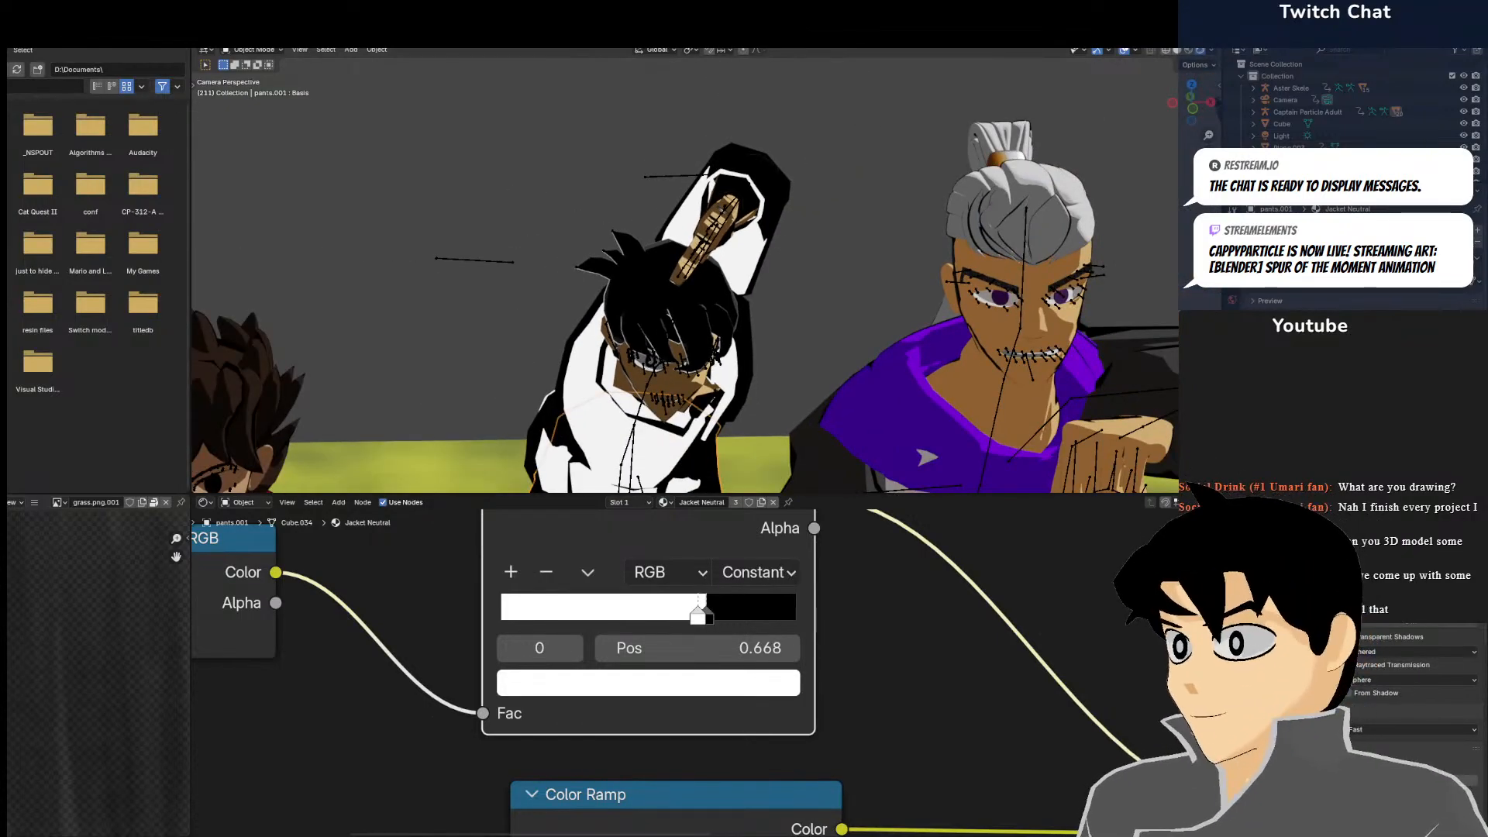
# Return to the Layout workspace and examine the black-haired character's pants and shoe up close
pyautogui.click(144, 33)
pyautogui.moveTo(483, 300)
pyautogui.mouseDown(button='middle')
pyautogui.moveTo(564, 267)
pyautogui.moveTo(485, 276)
pyautogui.mouseUp(button='middle')
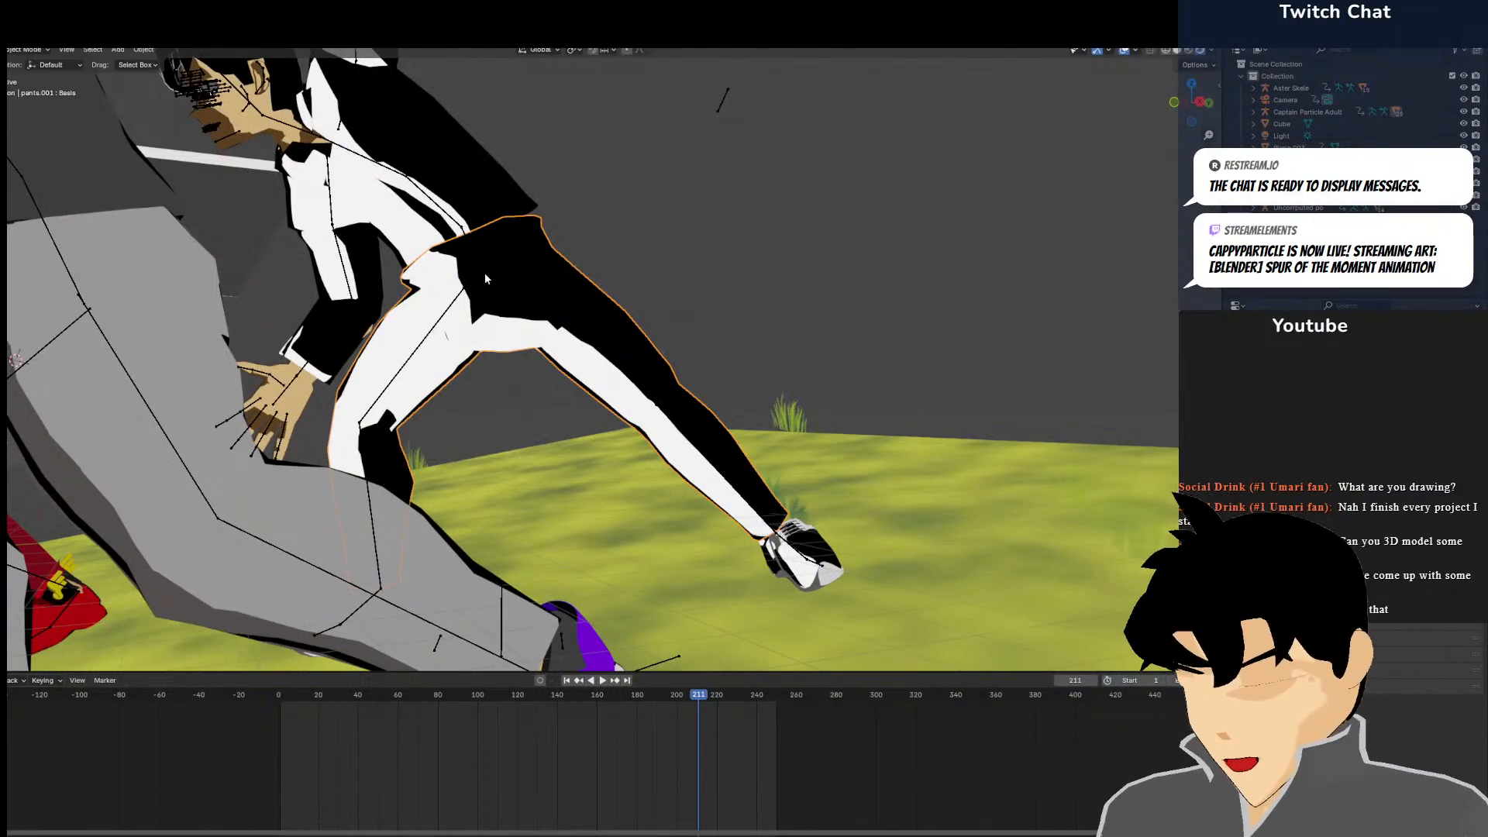
pyautogui.scroll(2, 914, 494)
pyautogui.keyDown('shift'); pyautogui.moveTo(914, 494); pyautogui.dragTo(466, 502, button='middle'); pyautogui.keyUp('shift')
pyautogui.scroll(4, 551, 329)
pyautogui.scroll(3, 458, 505)
pyautogui.scroll(1, 455, 501)
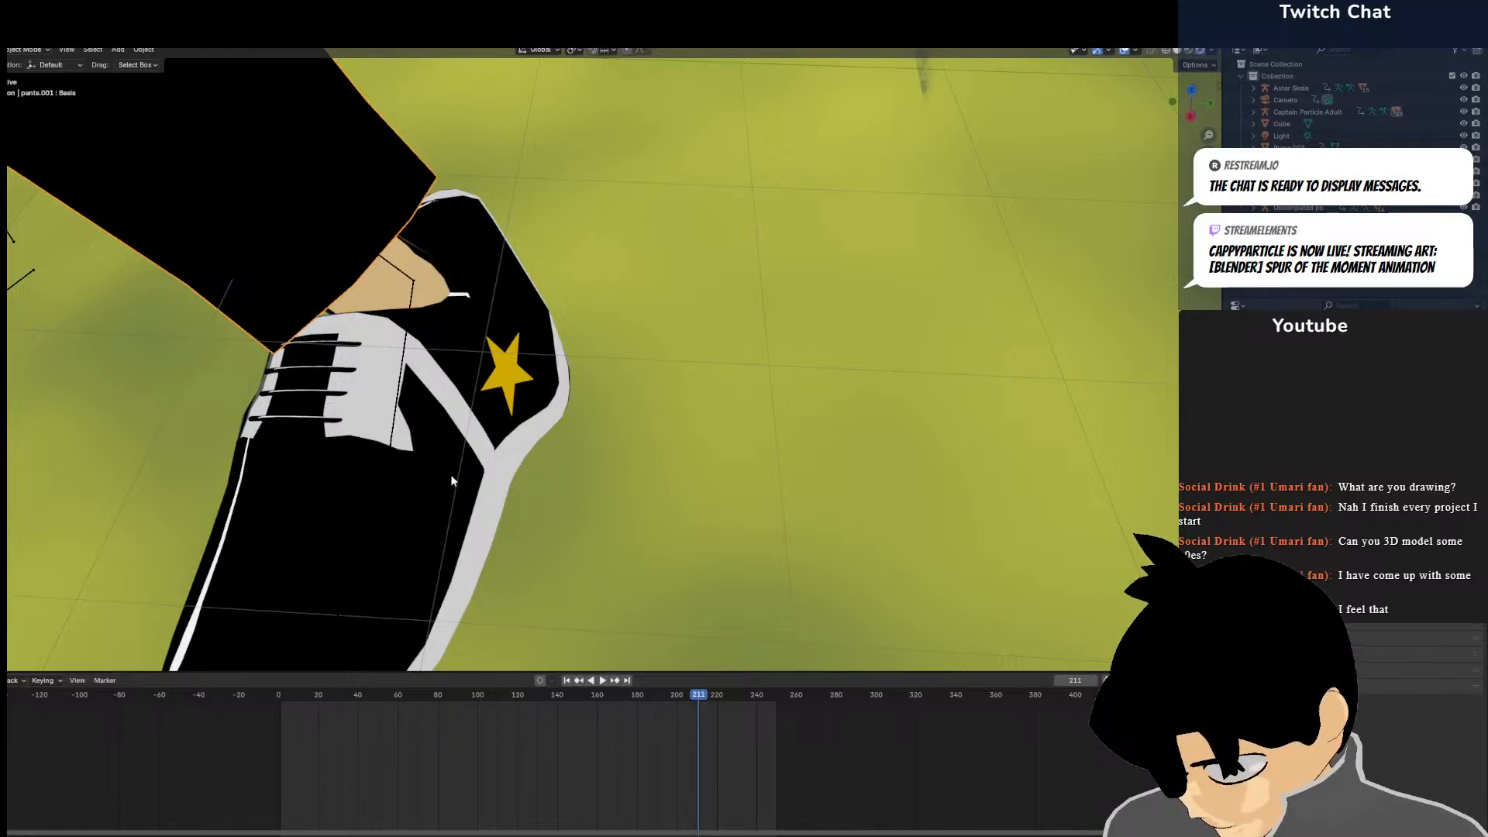
pyautogui.scroll(-7, 449, 446)
# Render frame 211 as a still image from the camera view and close the render window
pyautogui.press('KP_0')
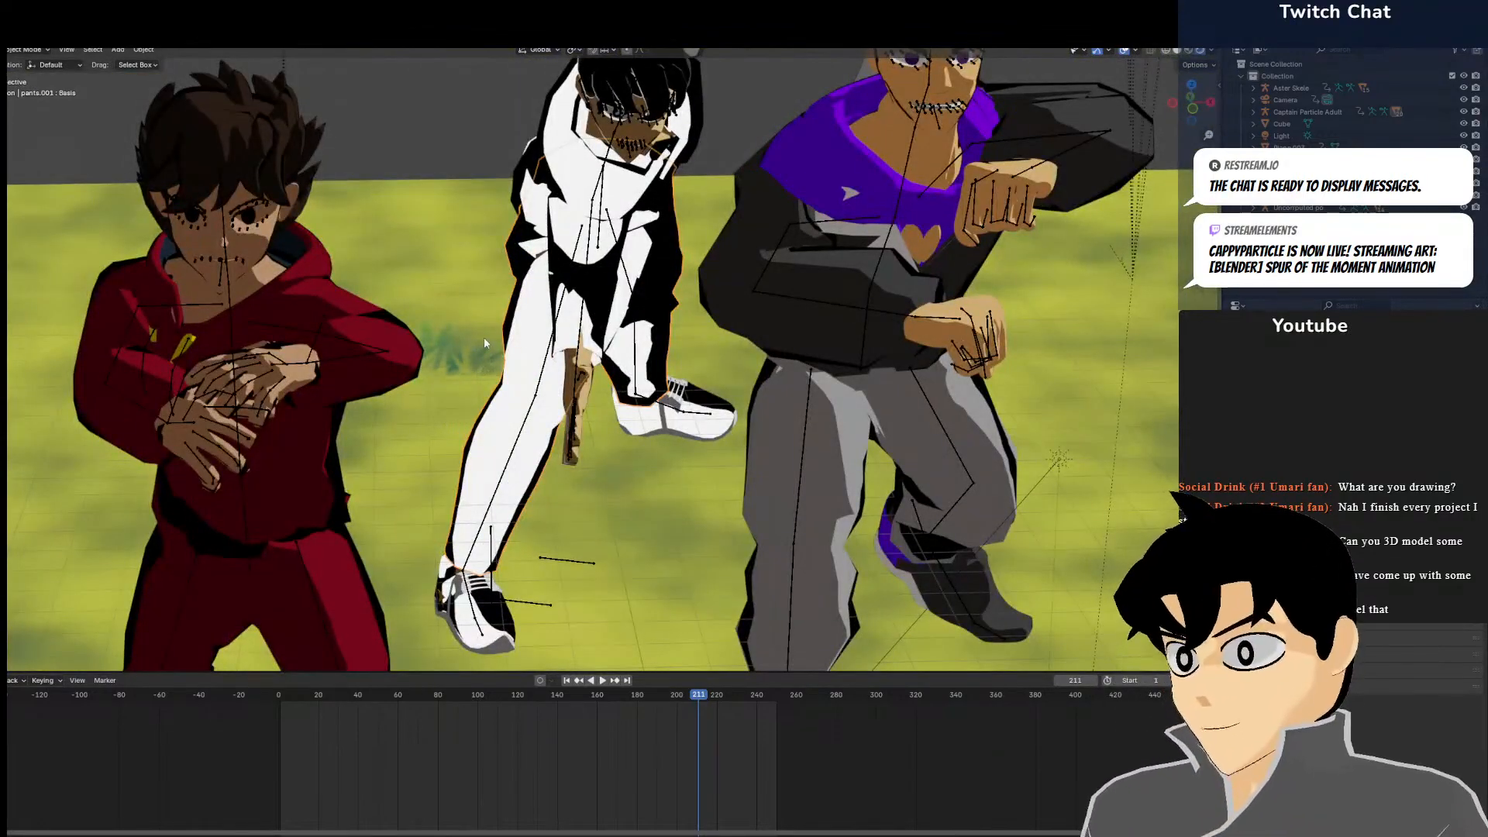
pyautogui.click(26, 34)
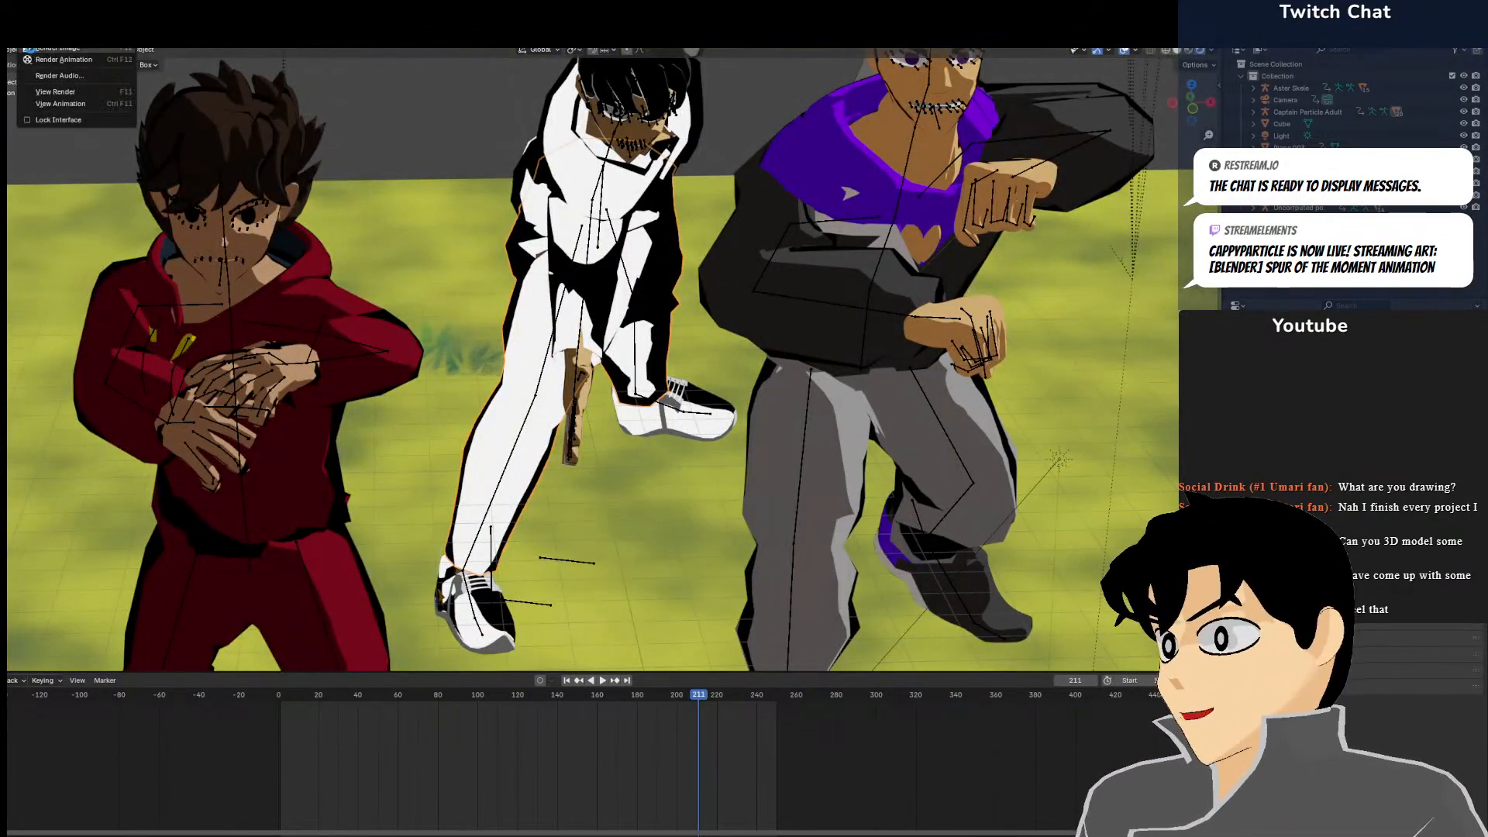
pyautogui.click(30, 47)
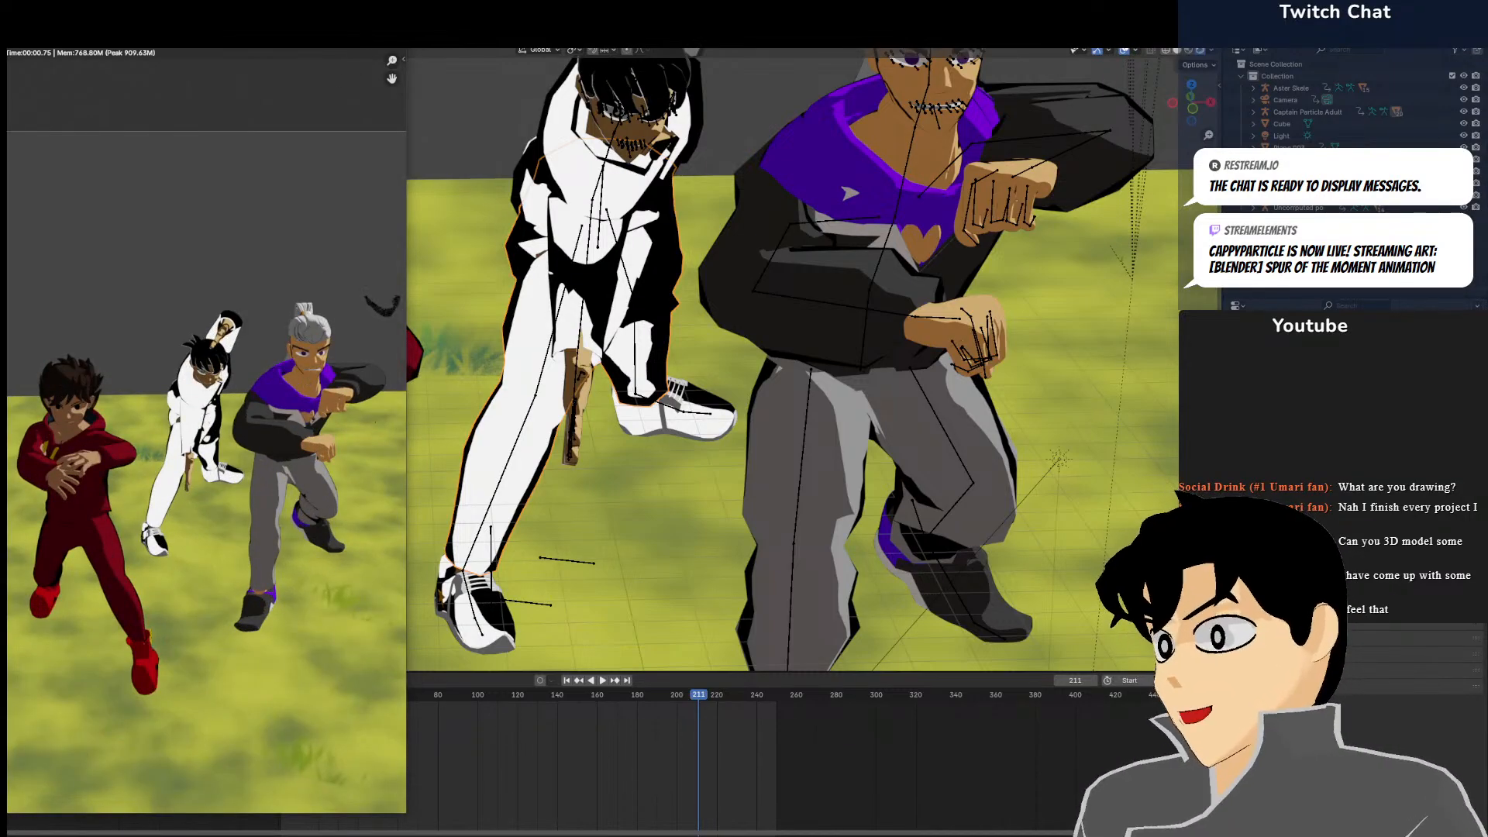
pyautogui.press('Escape')
# Select the camera and use Walk Navigation to move it closer to the three characters and slightly higher
pyautogui.scroll(-7, 653, 209)
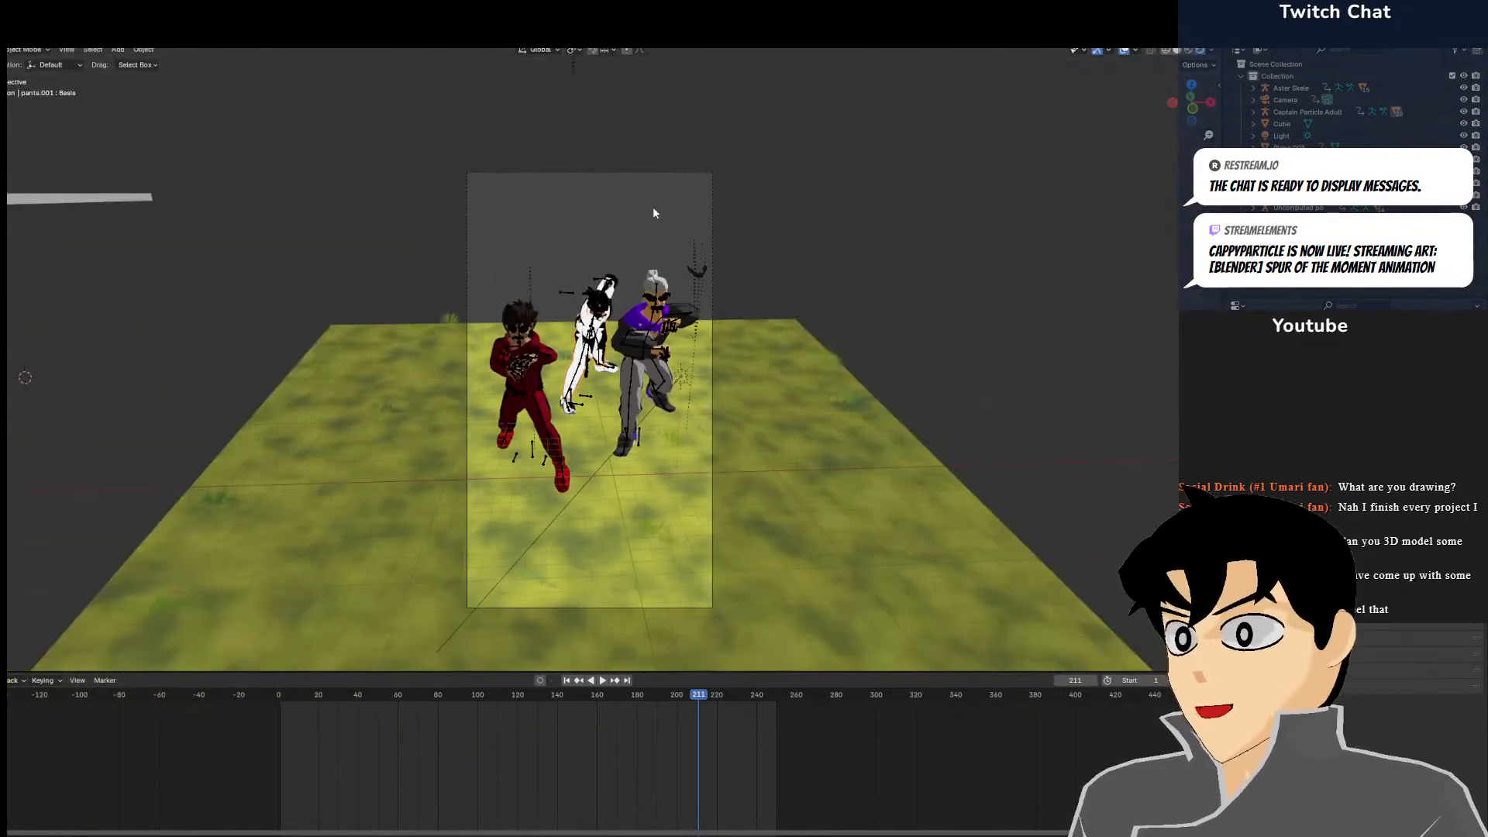
pyautogui.click(658, 176)
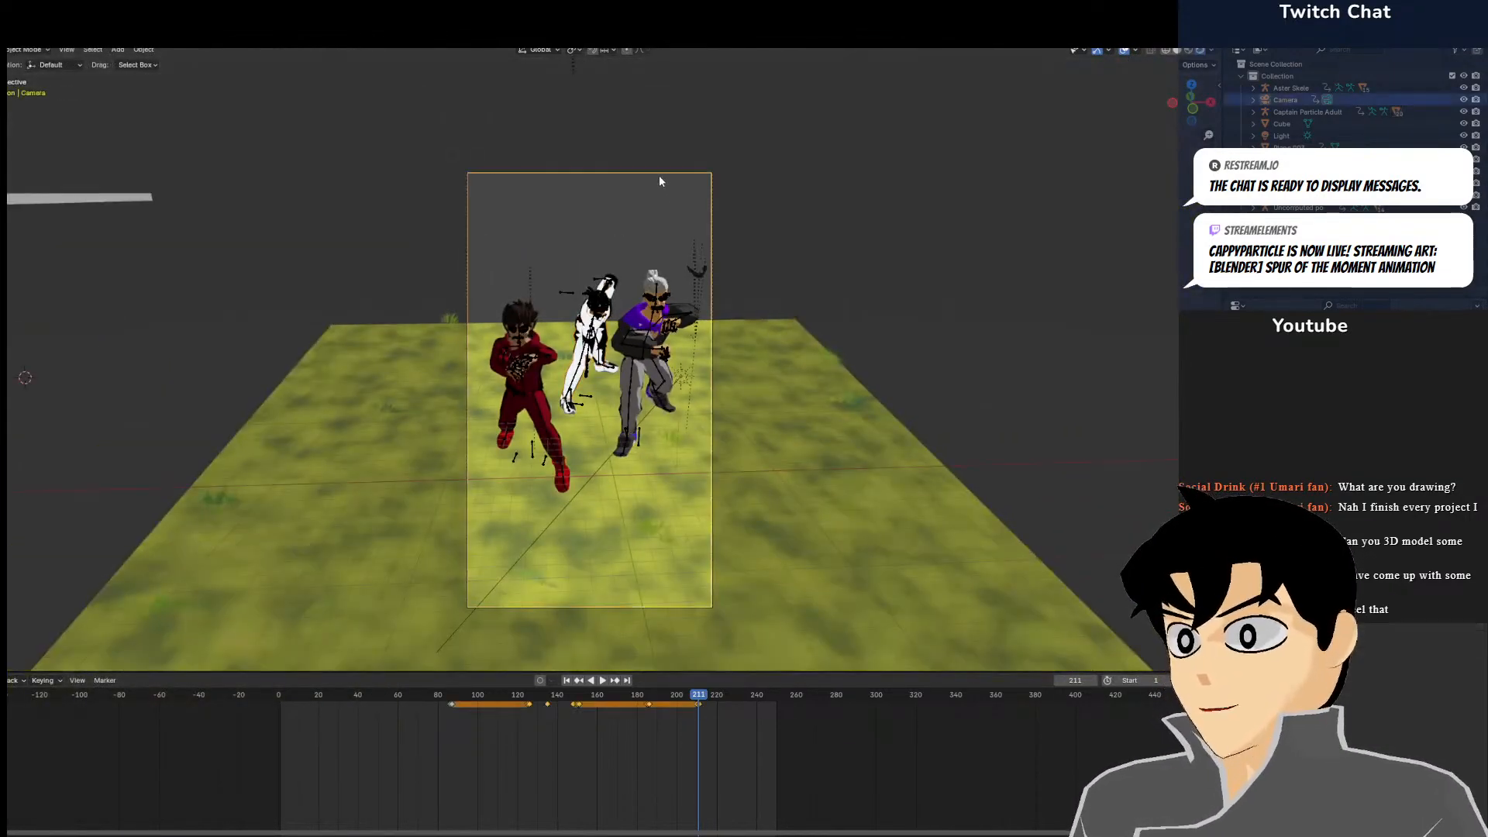
pyautogui.click(67, 50)
pyautogui.moveTo(109, 220)
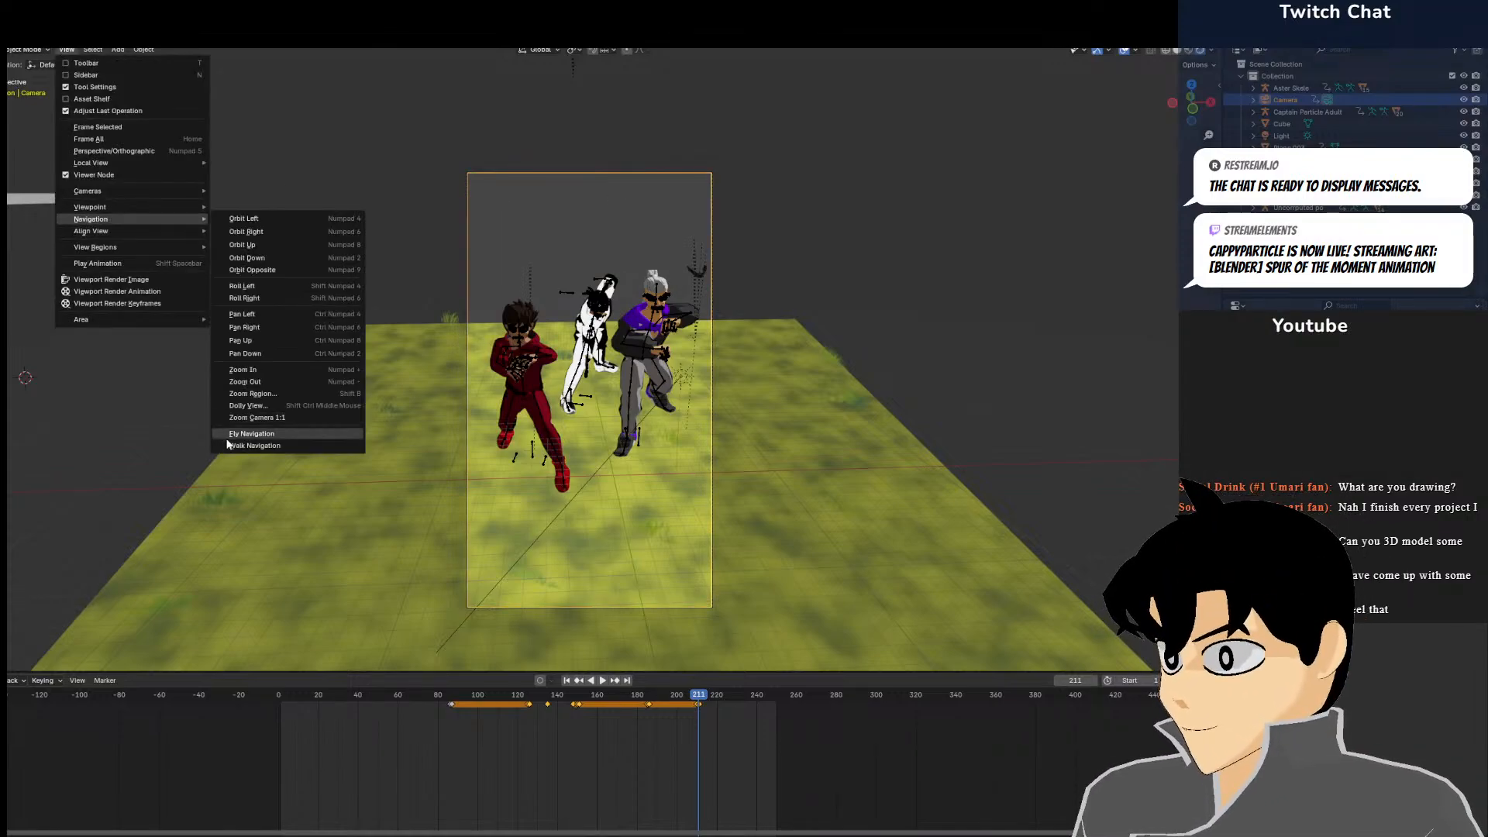
pyautogui.click(254, 445)
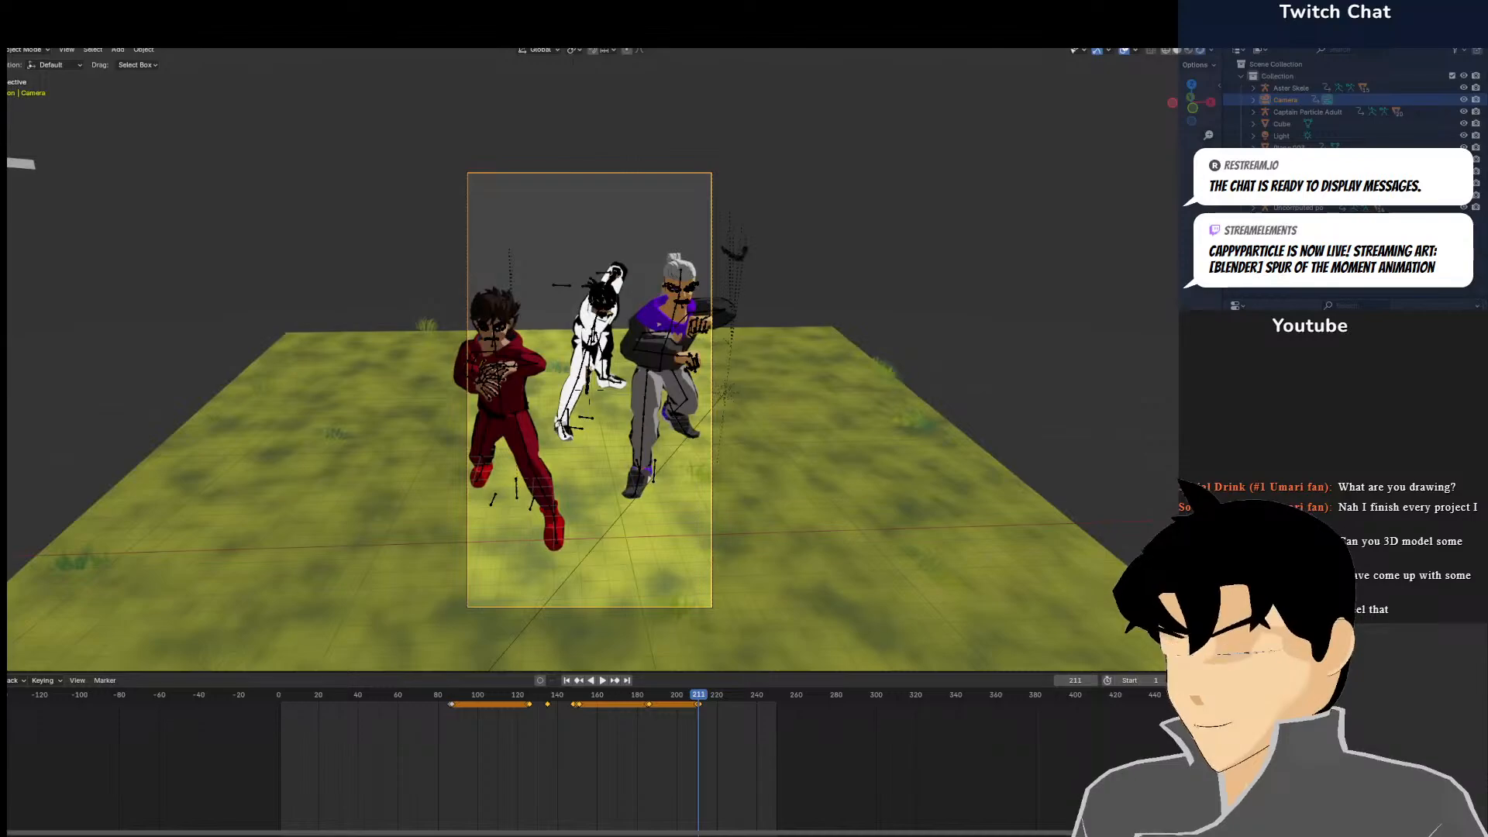
pyautogui.press('e')
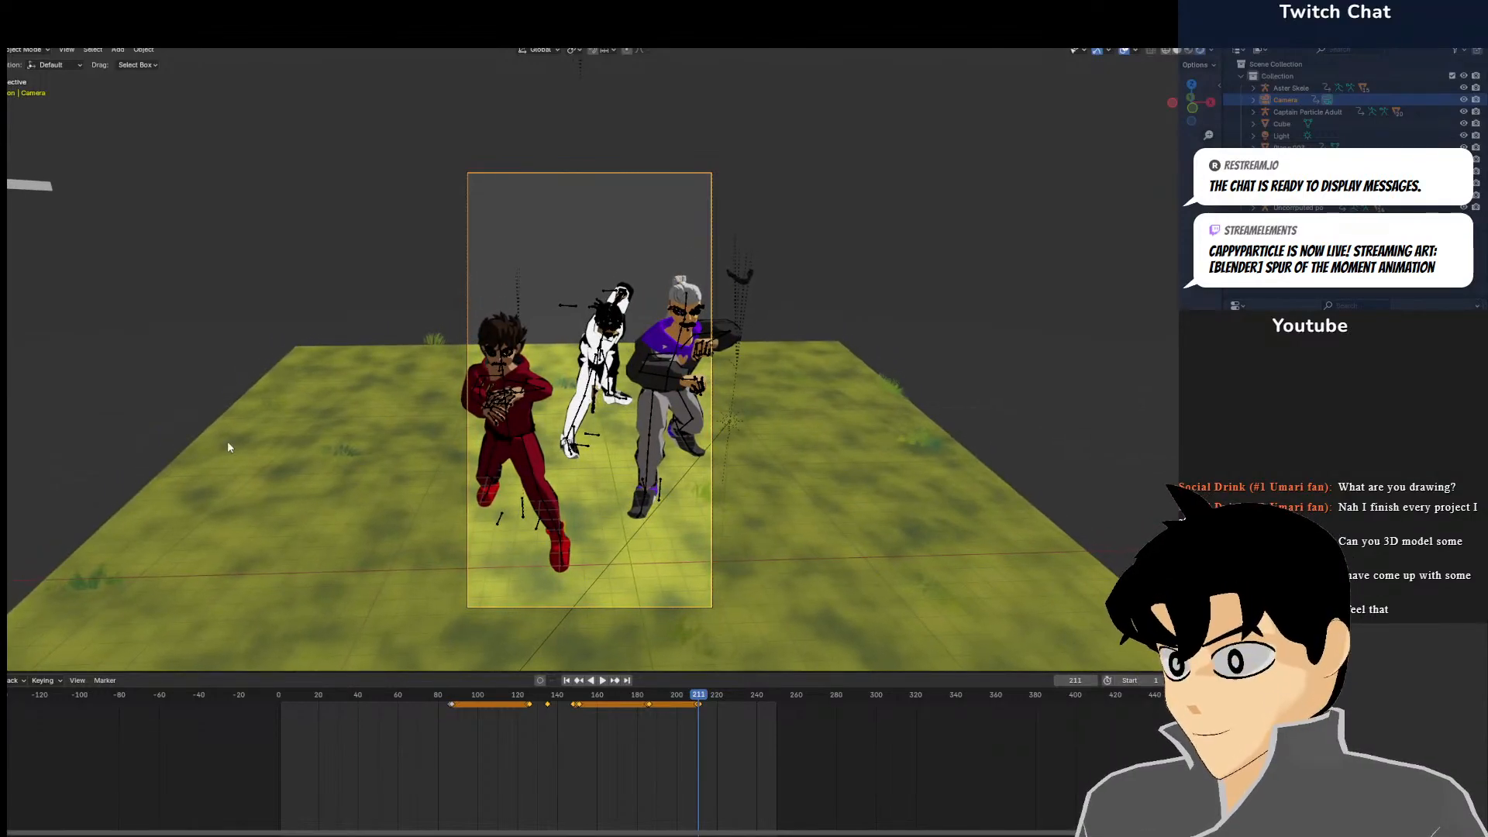
# Examine the new framing of the three characters through the camera and scrub through the animation to frame 229
pyautogui.scroll(7, 475, 361)
pyautogui.scroll(-6, 556, 349)
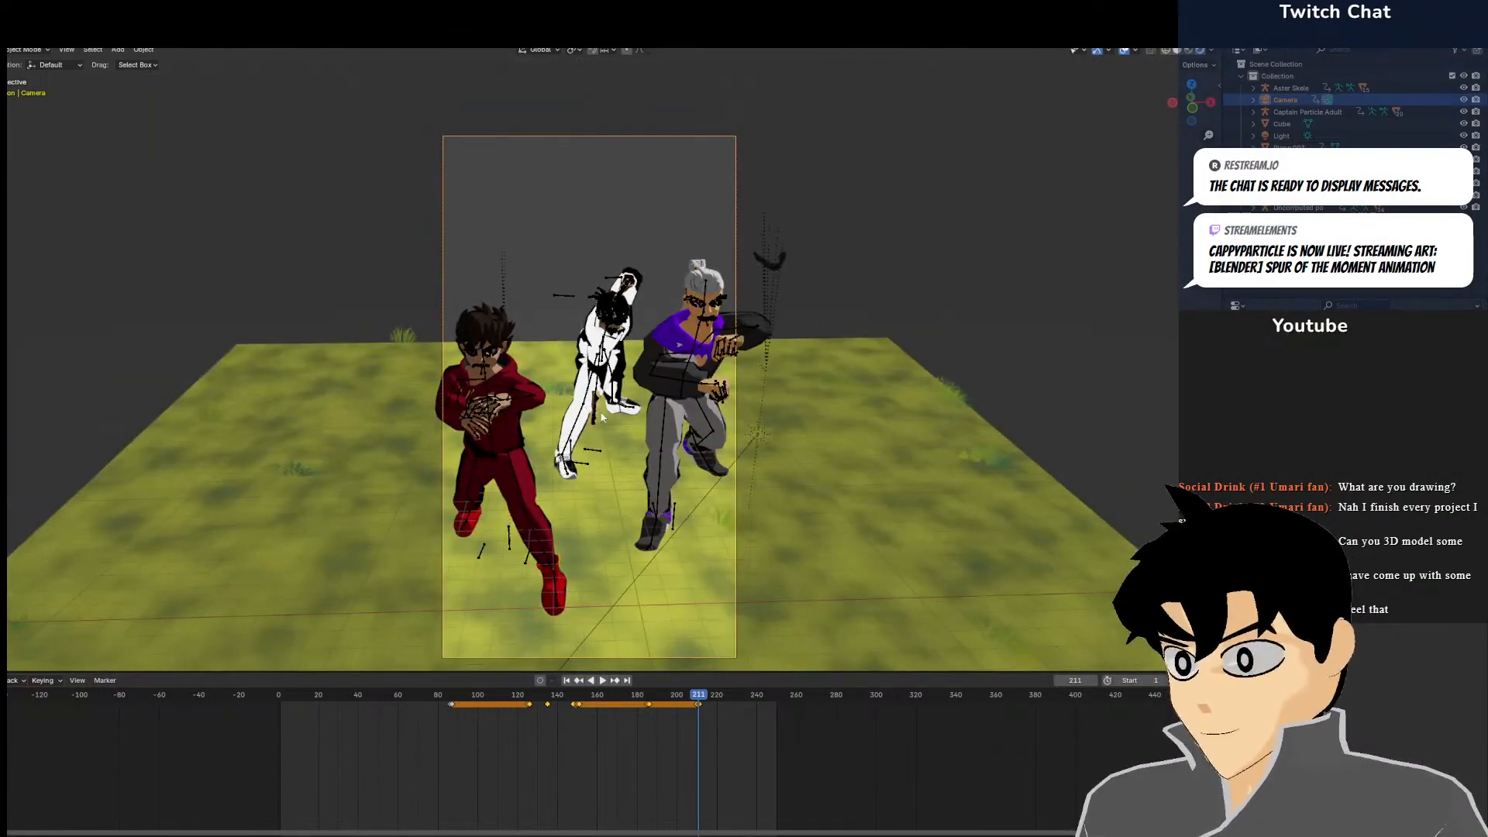
pyautogui.scroll(4, 609, 429)
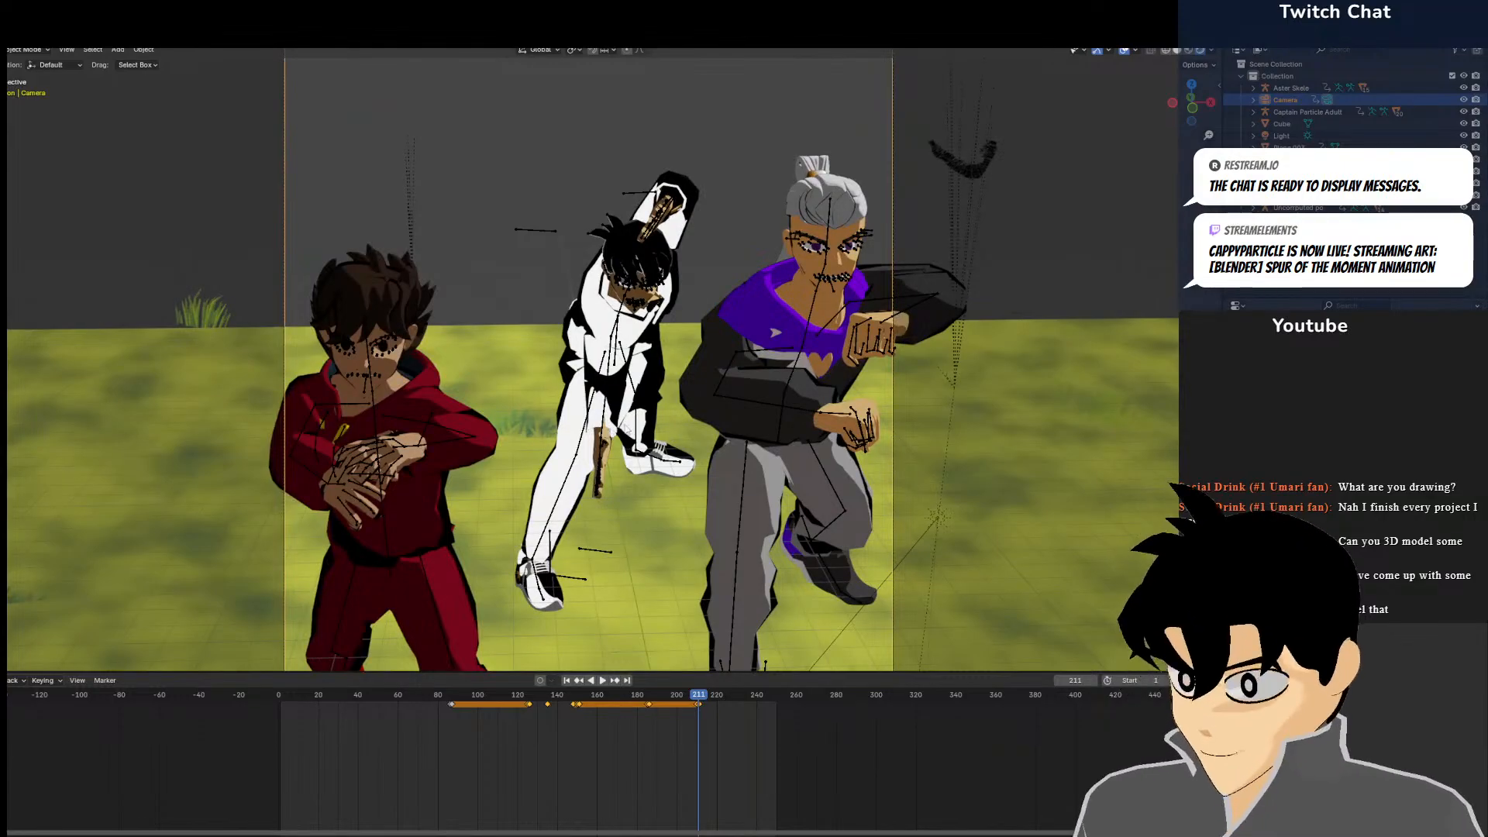
pyautogui.scroll(4, 714, 383)
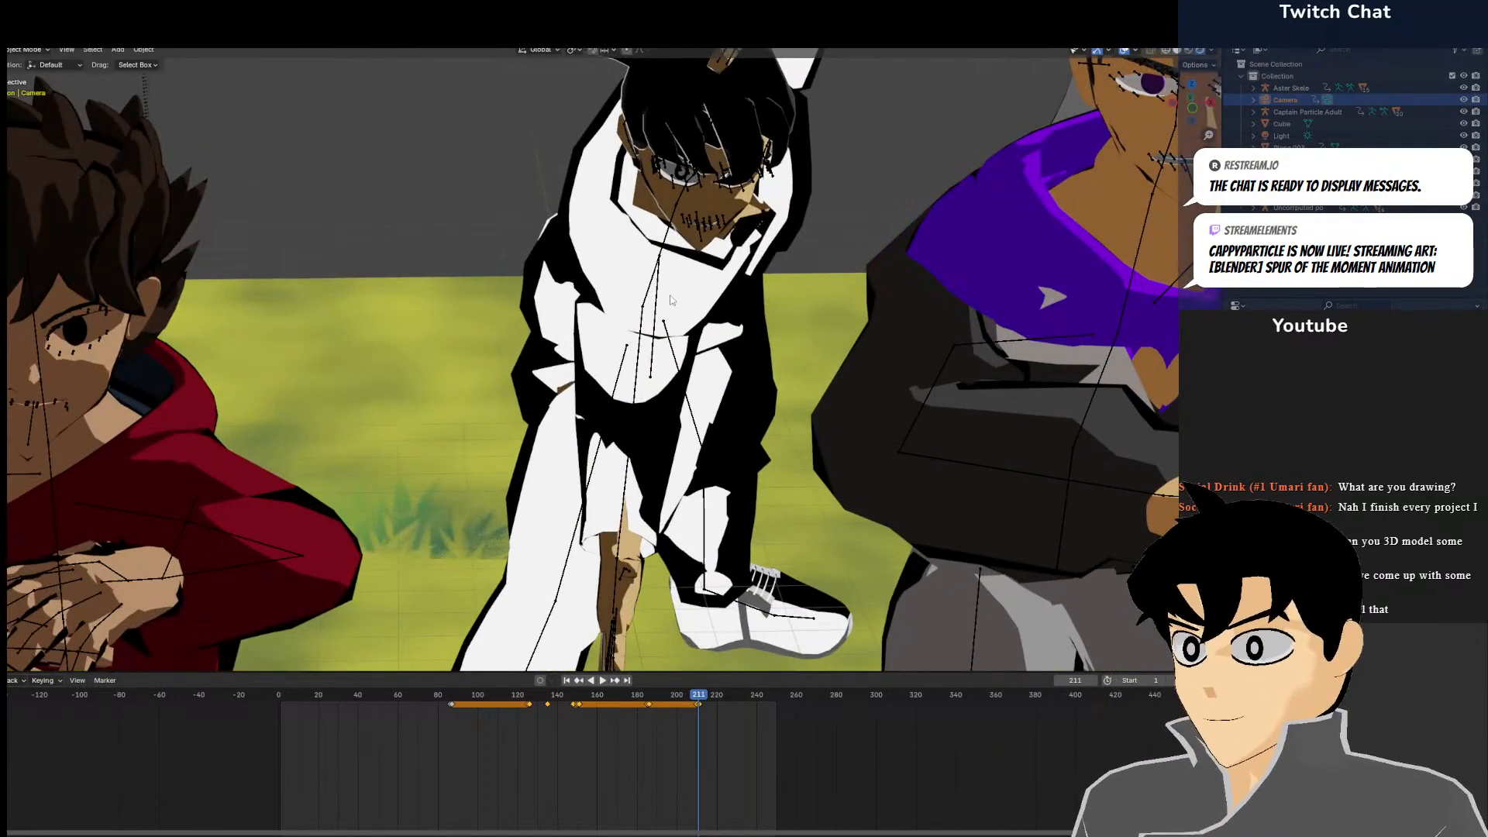
pyautogui.scroll(-4, 671, 300)
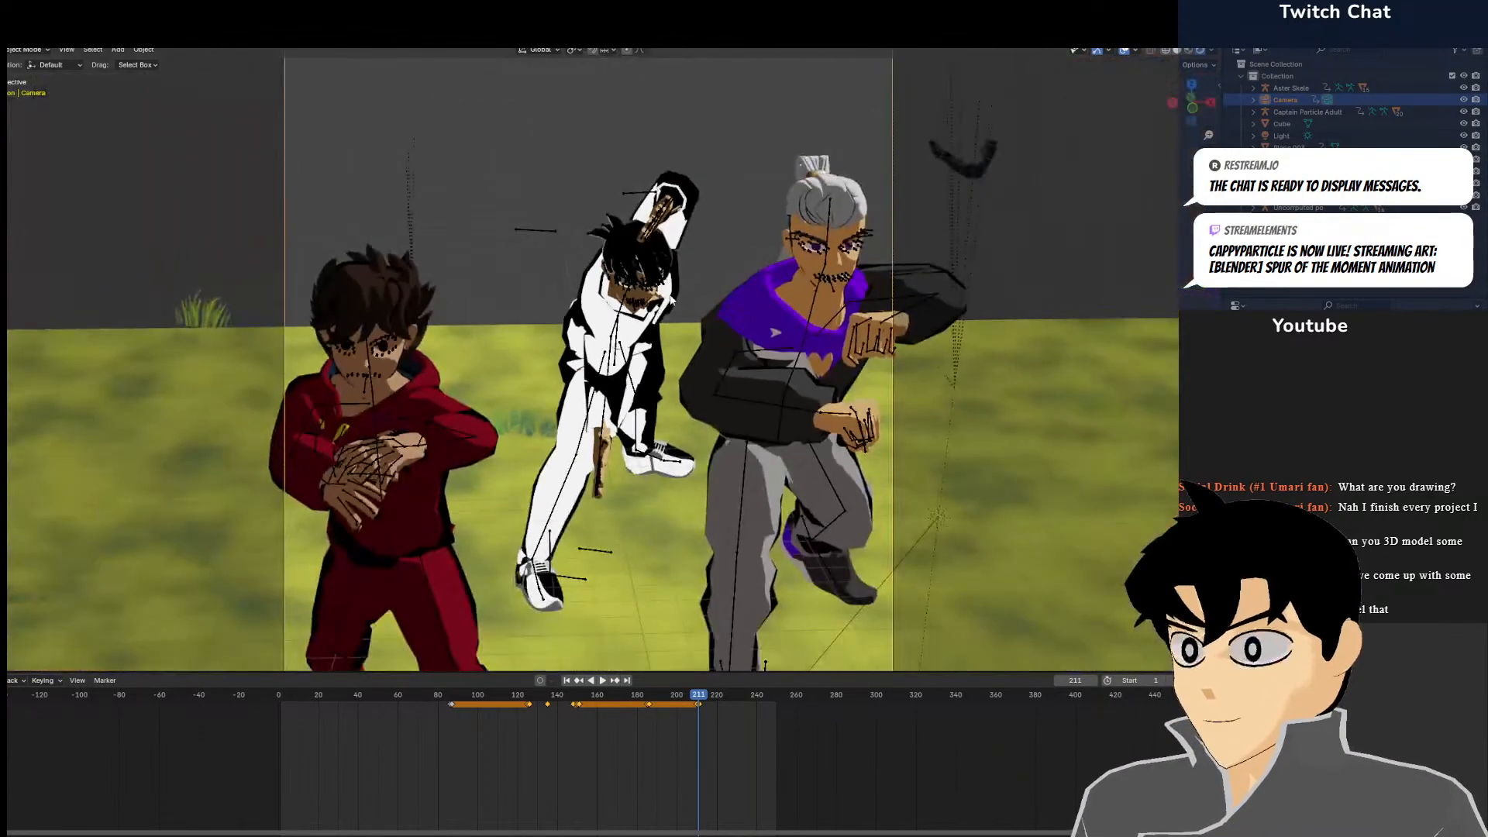
pyautogui.scroll(-3, 672, 300)
pyautogui.moveTo(607, 693); pyautogui.dragTo(733, 749)
pyautogui.press('space')
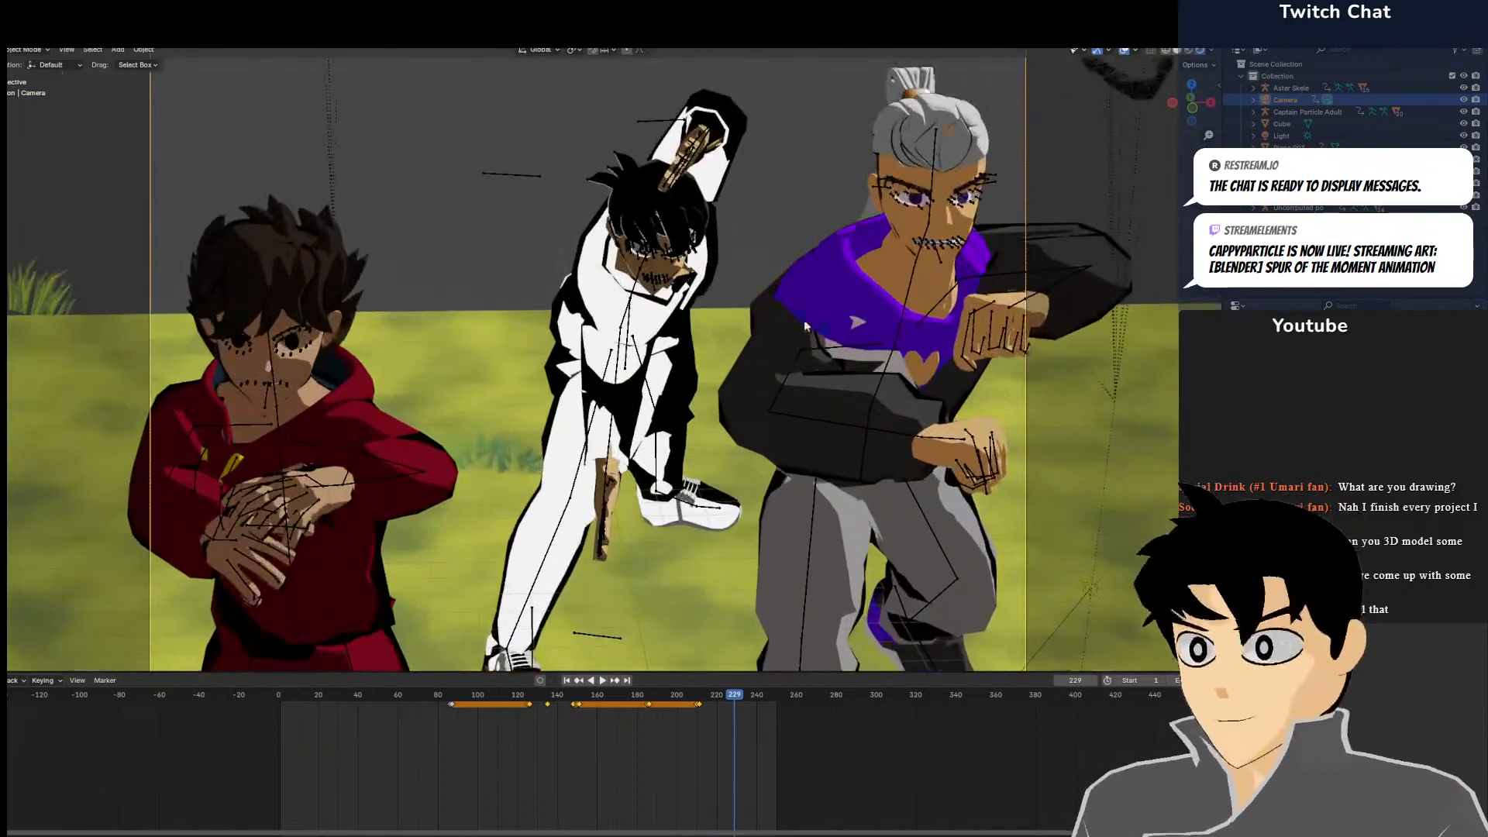
# Deselect the camera and examine the black-haired character's face and suit up close at frame 229
pyautogui.scroll(5, 806, 327)
pyautogui.scroll(-5, 415, 131)
pyautogui.click(445, 179)
pyautogui.scroll(5, 583, 249)
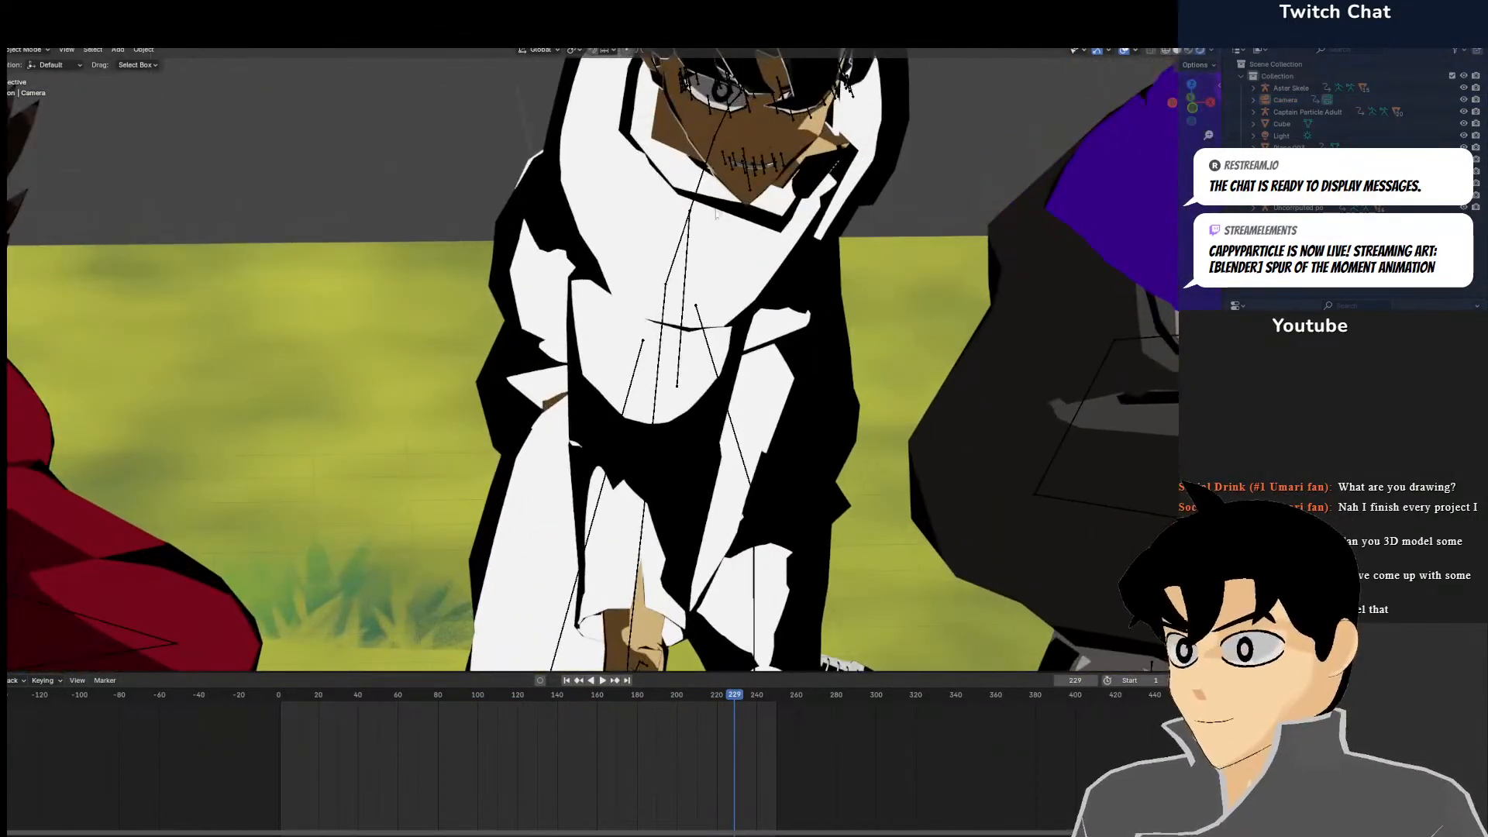
pyautogui.scroll(-2, 715, 212)
pyautogui.scroll(3, 573, 332)
pyautogui.scroll(-6, 564, 309)
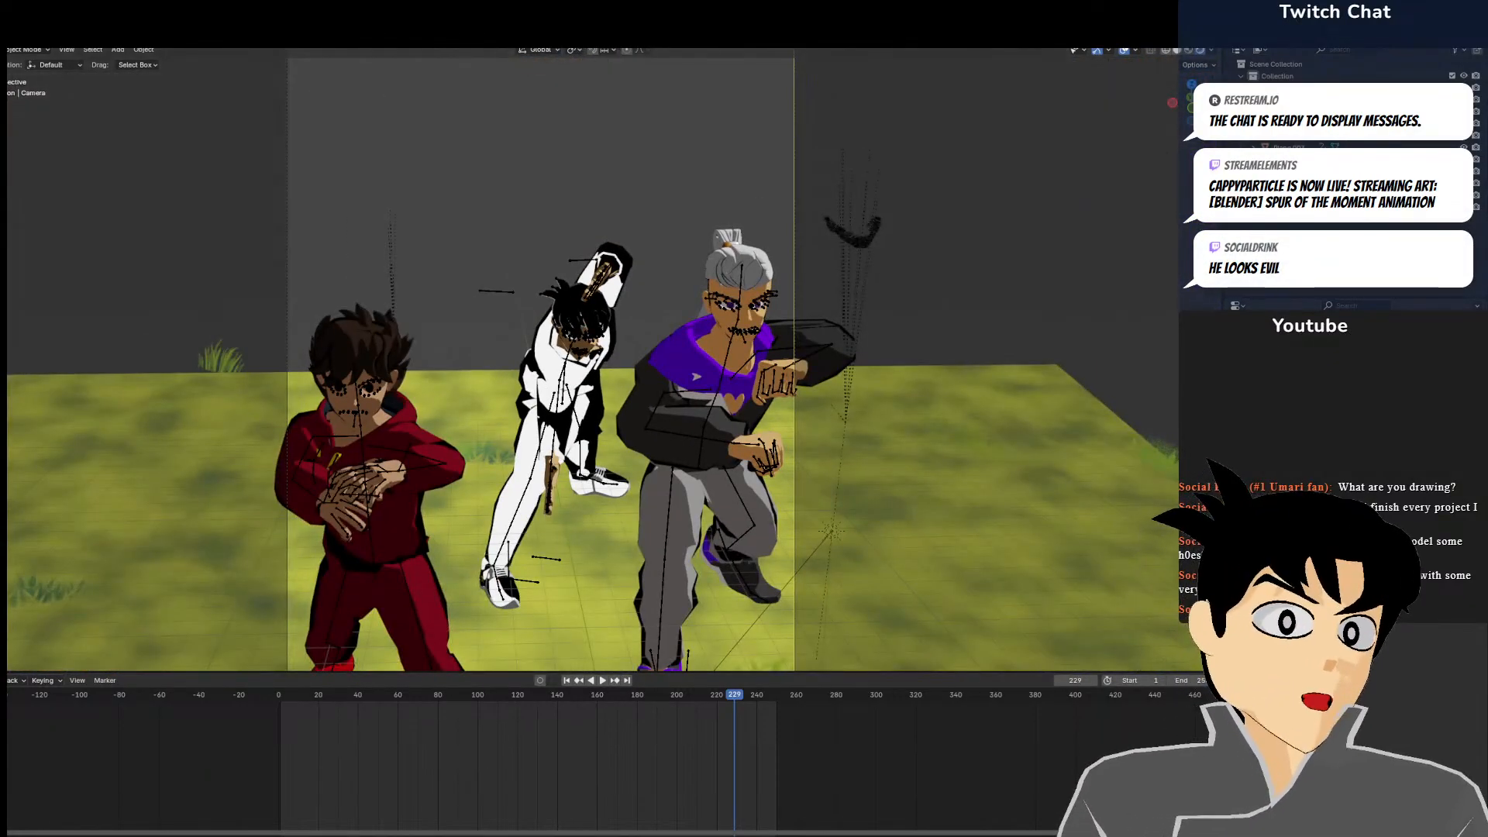
# Examine the three fighting poses from the side, and the black-haired character's face and the whole group through the camera
pyautogui.moveTo(848, 314)
pyautogui.mouseDown(button='middle')
pyautogui.moveTo(769, 318)
pyautogui.moveTo(702, 279)
pyautogui.moveTo(835, 326)
pyautogui.mouseUp(button='middle')
pyautogui.scroll(-2, 720, 287)
pyautogui.scroll(4, 834, 326)
pyautogui.scroll(-3, 836, 328)
pyautogui.moveTo(936, 317); pyautogui.dragTo(868, 291, button='middle')
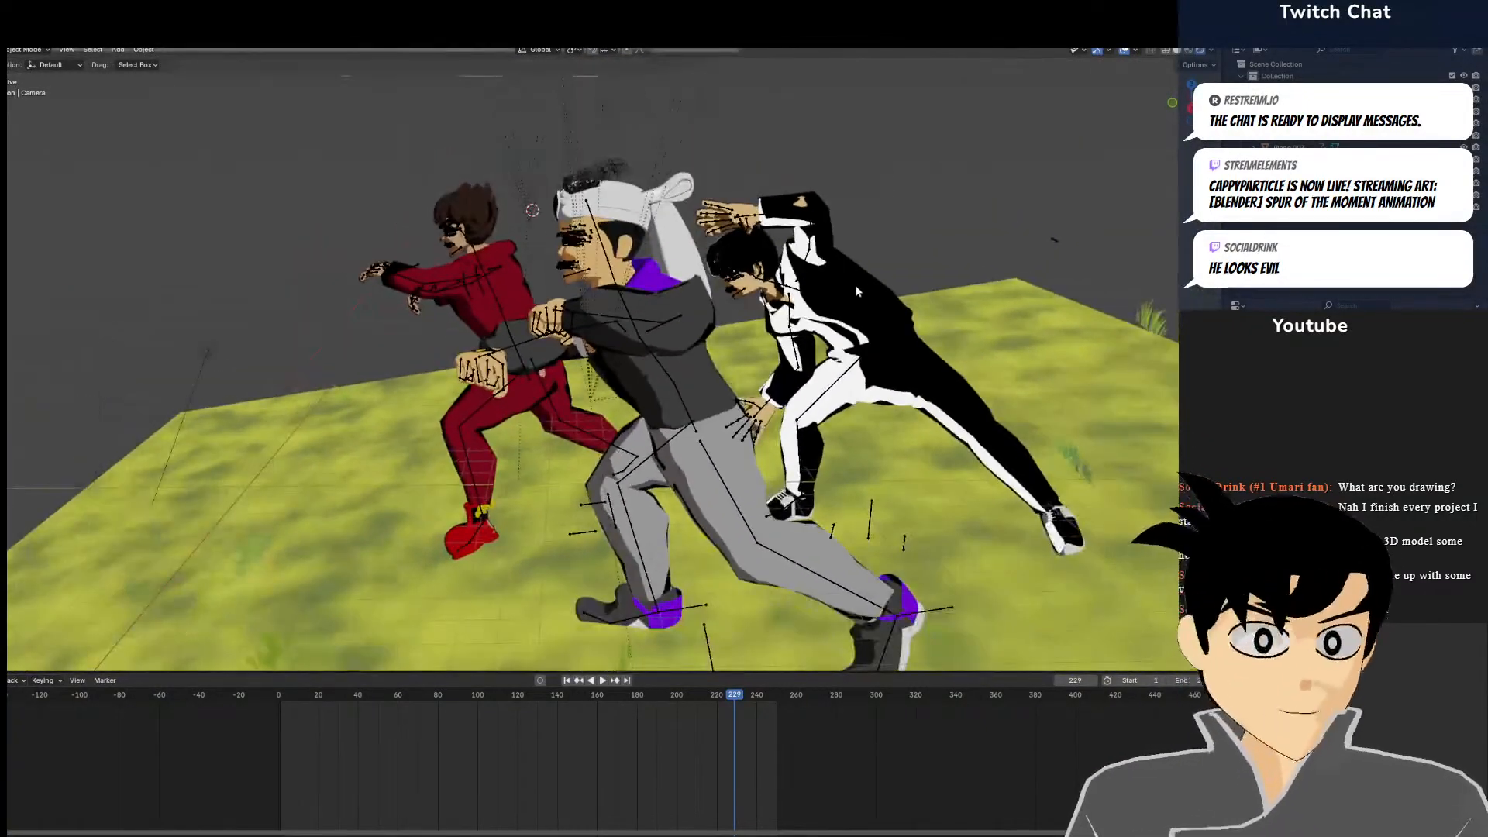
pyautogui.press('KP_0')
pyautogui.scroll(3, 774, 337)
pyautogui.scroll(5, 615, 315)
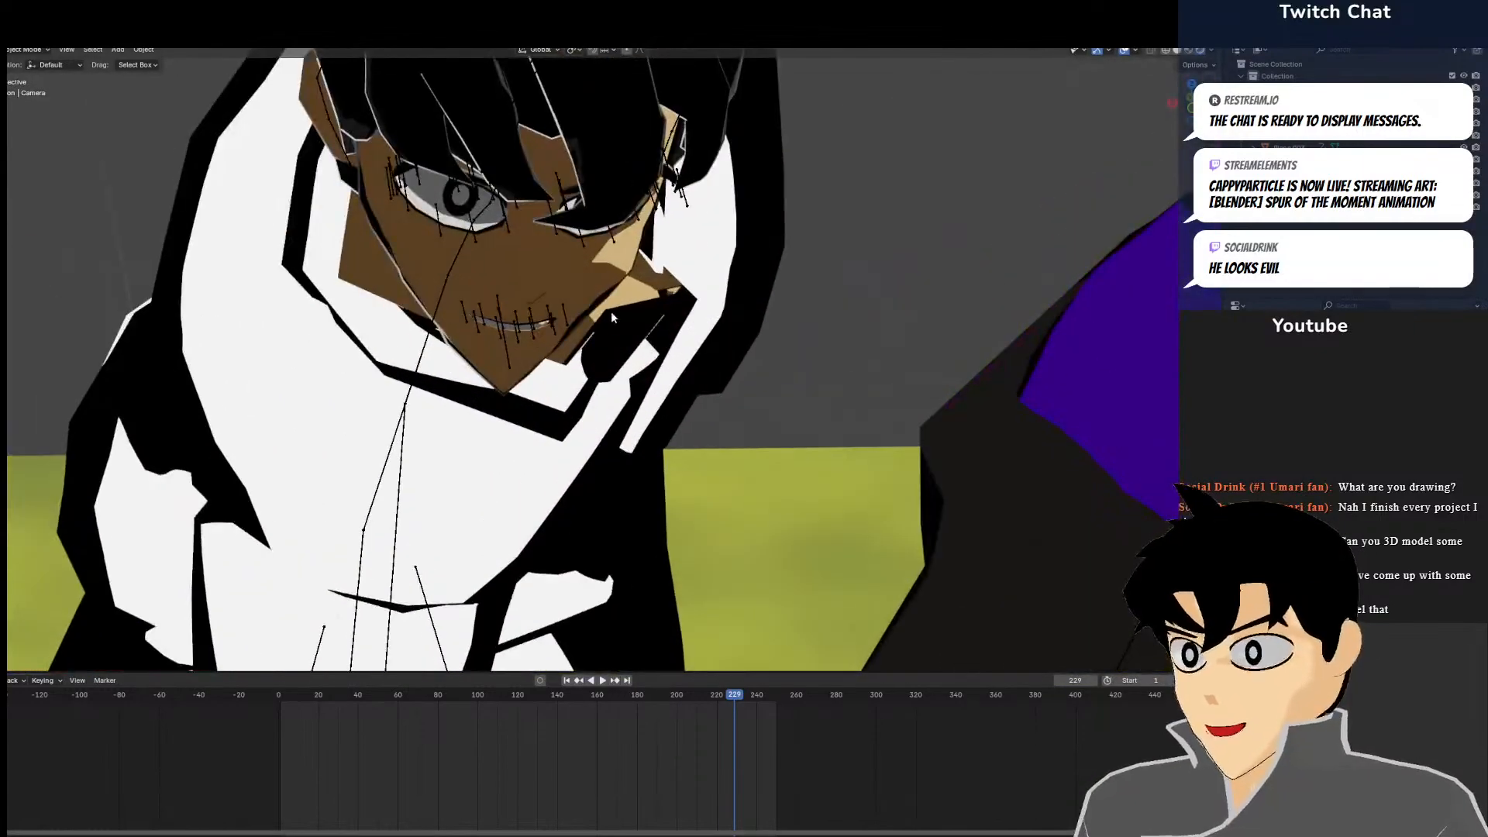
pyautogui.scroll(-5, 570, 264)
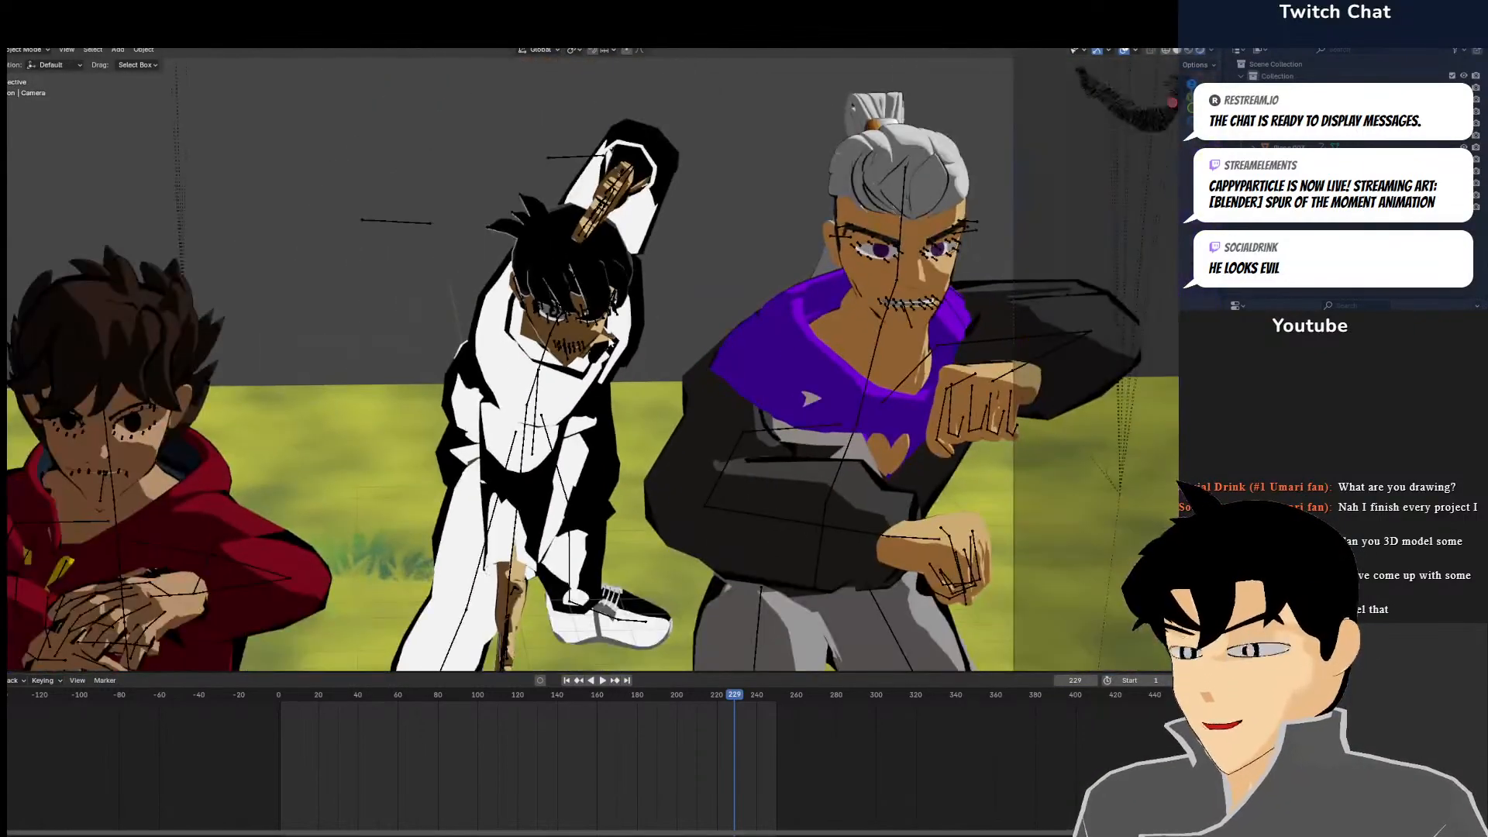
pyautogui.scroll(-2, 570, 263)
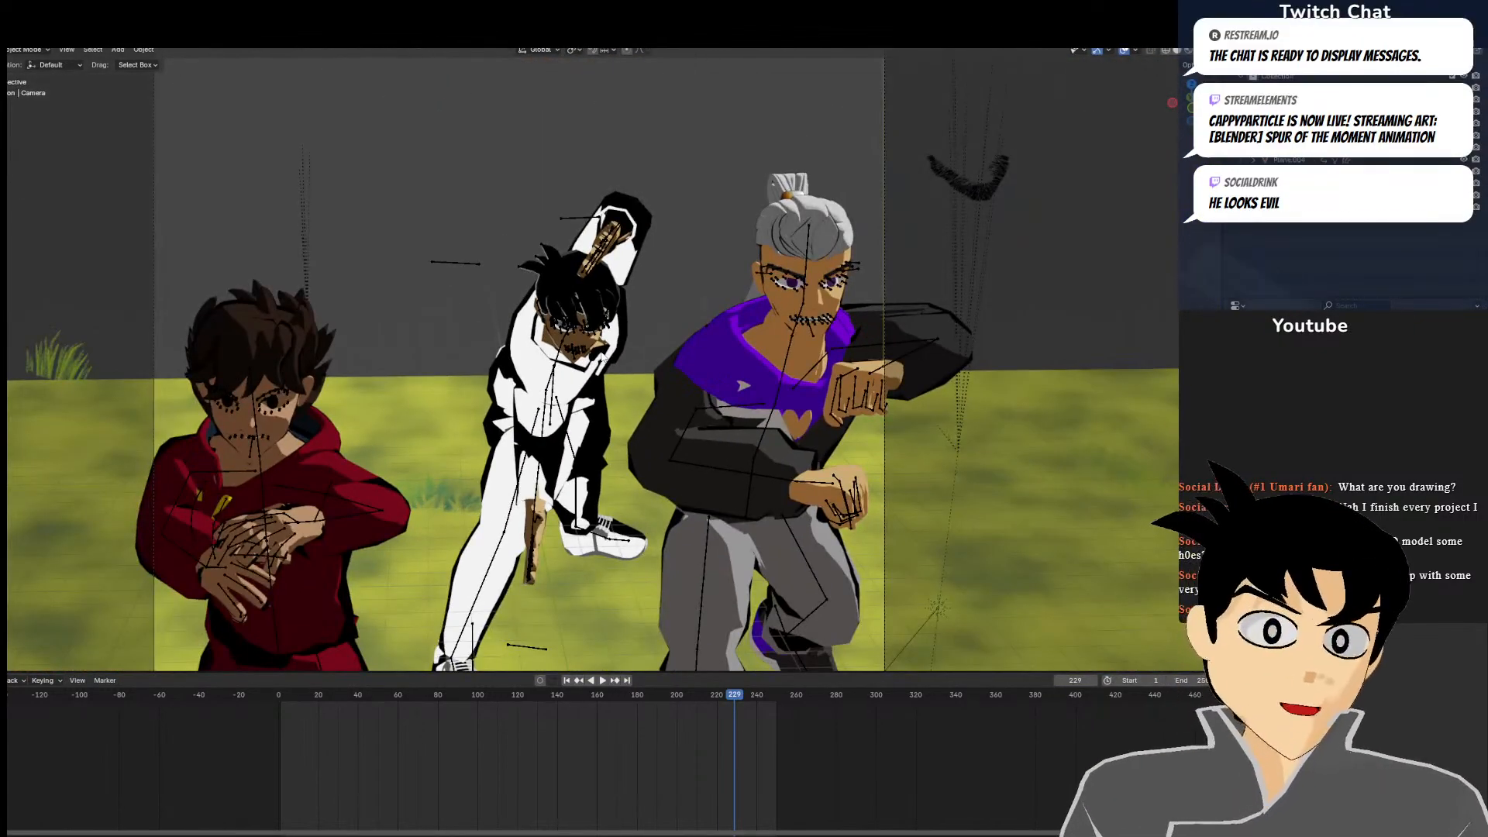
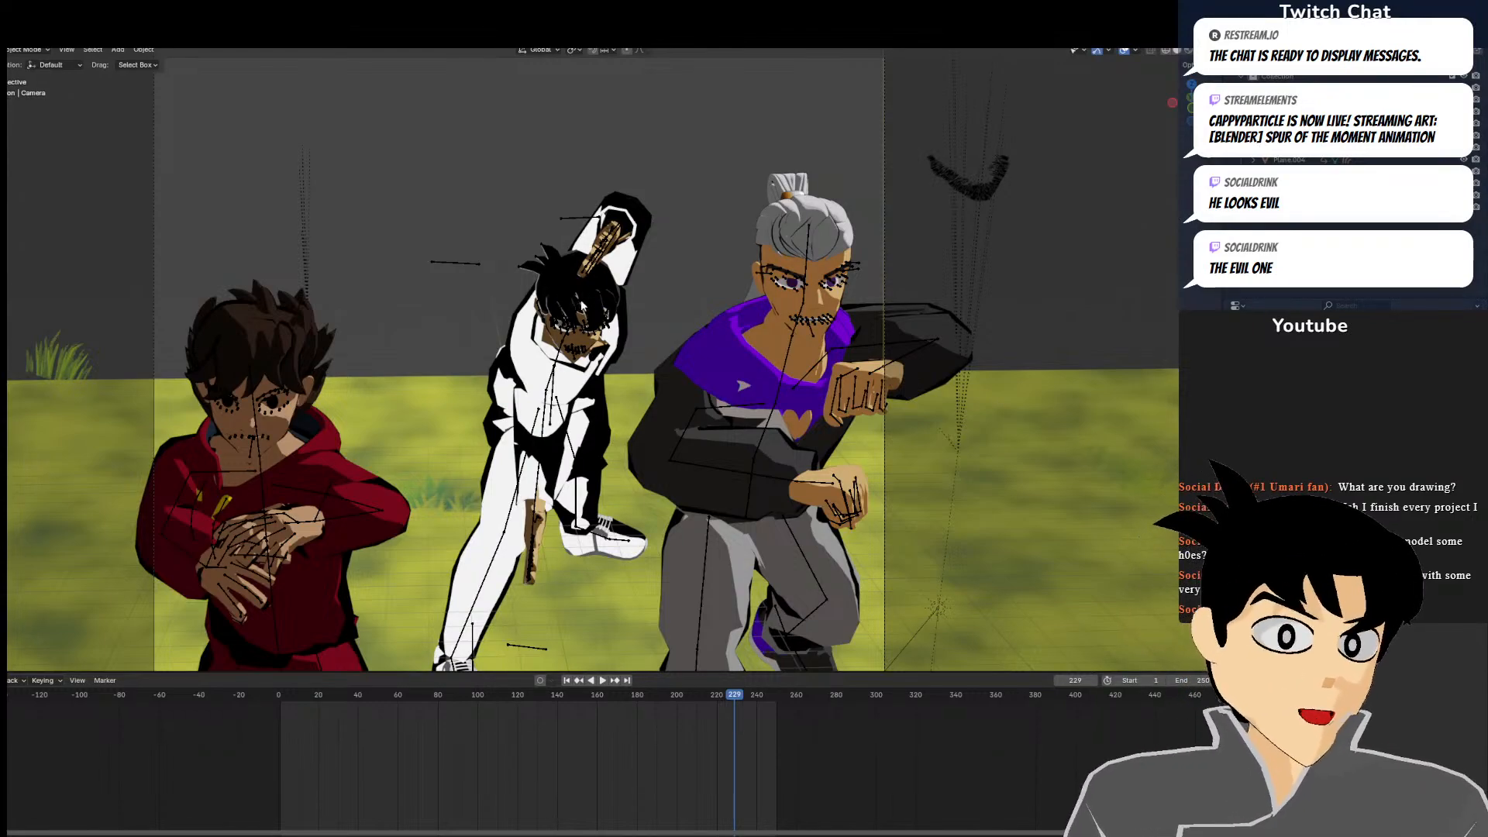
pyautogui.scroll(2, 566, 341)
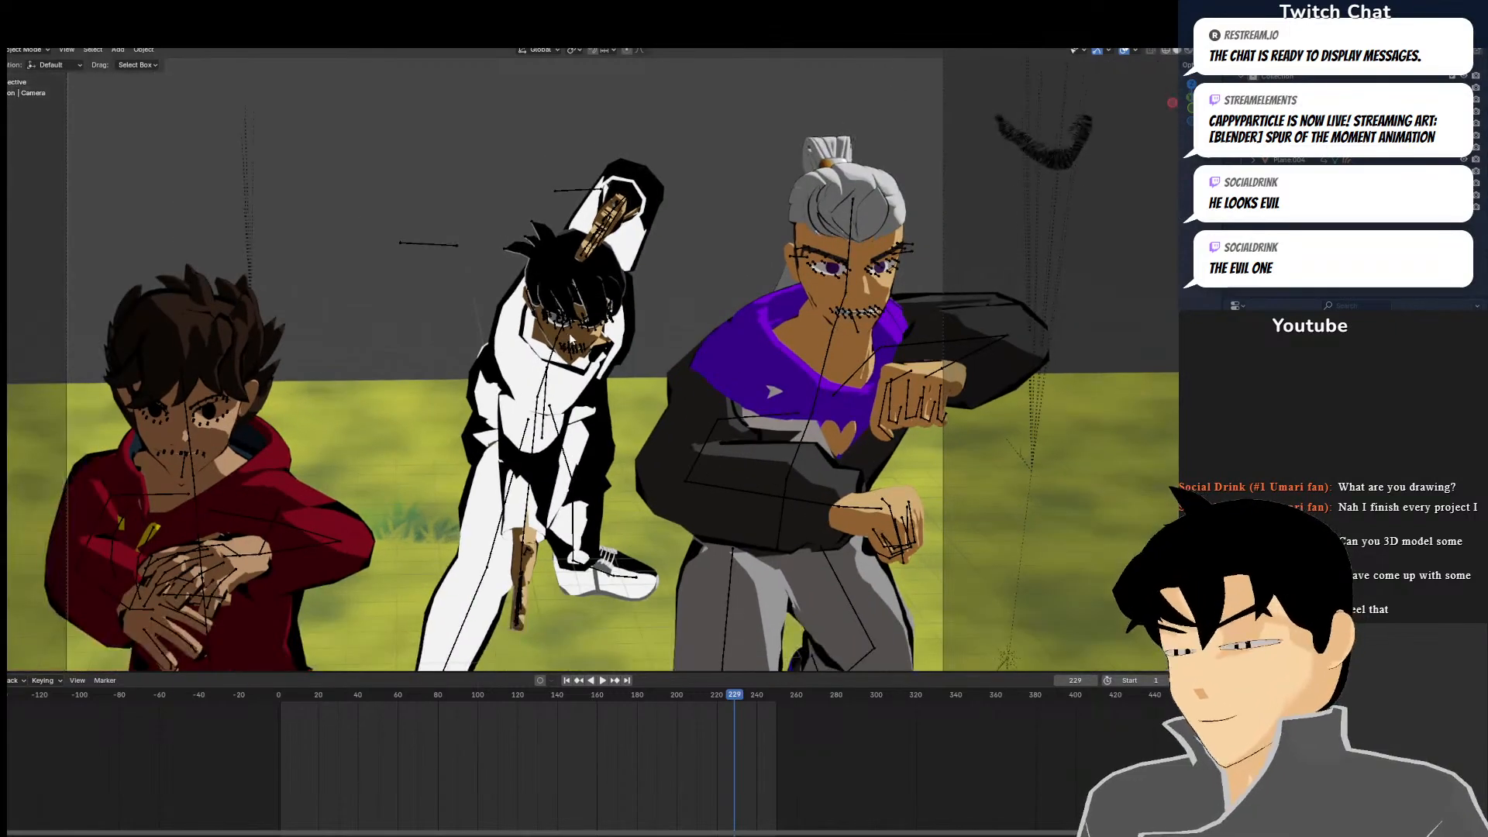
pyautogui.scroll(-2, 720, 618)
# Go back to frame 182 and examine the standing black-haired character's legs and upper body around the camera frame
pyautogui.press('space')
pyautogui.moveTo(733, 746); pyautogui.dragTo(640, 705)
pyautogui.scroll(-2, 575, 544)
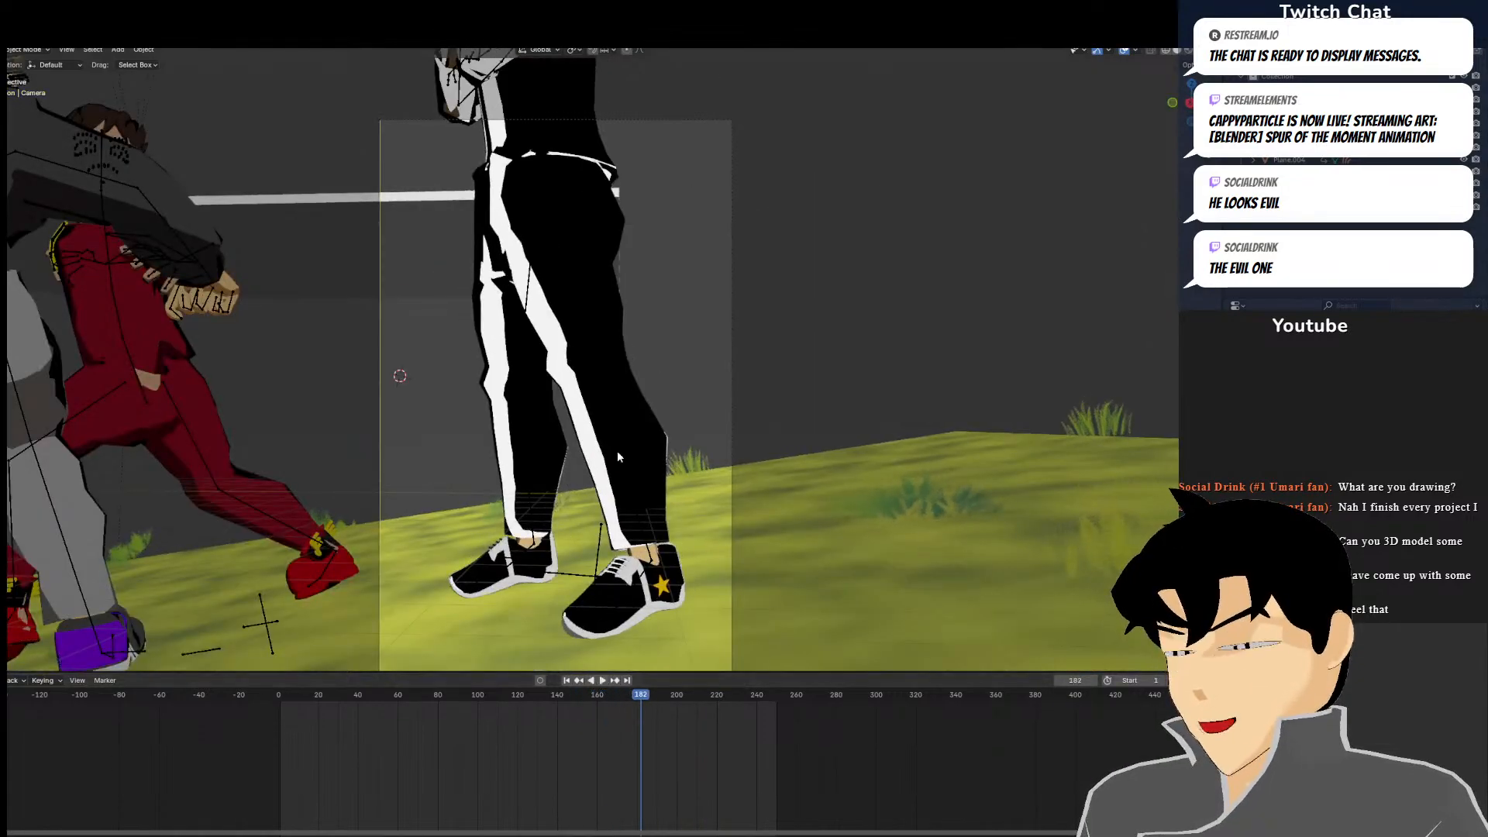
pyautogui.scroll(3, 617, 434)
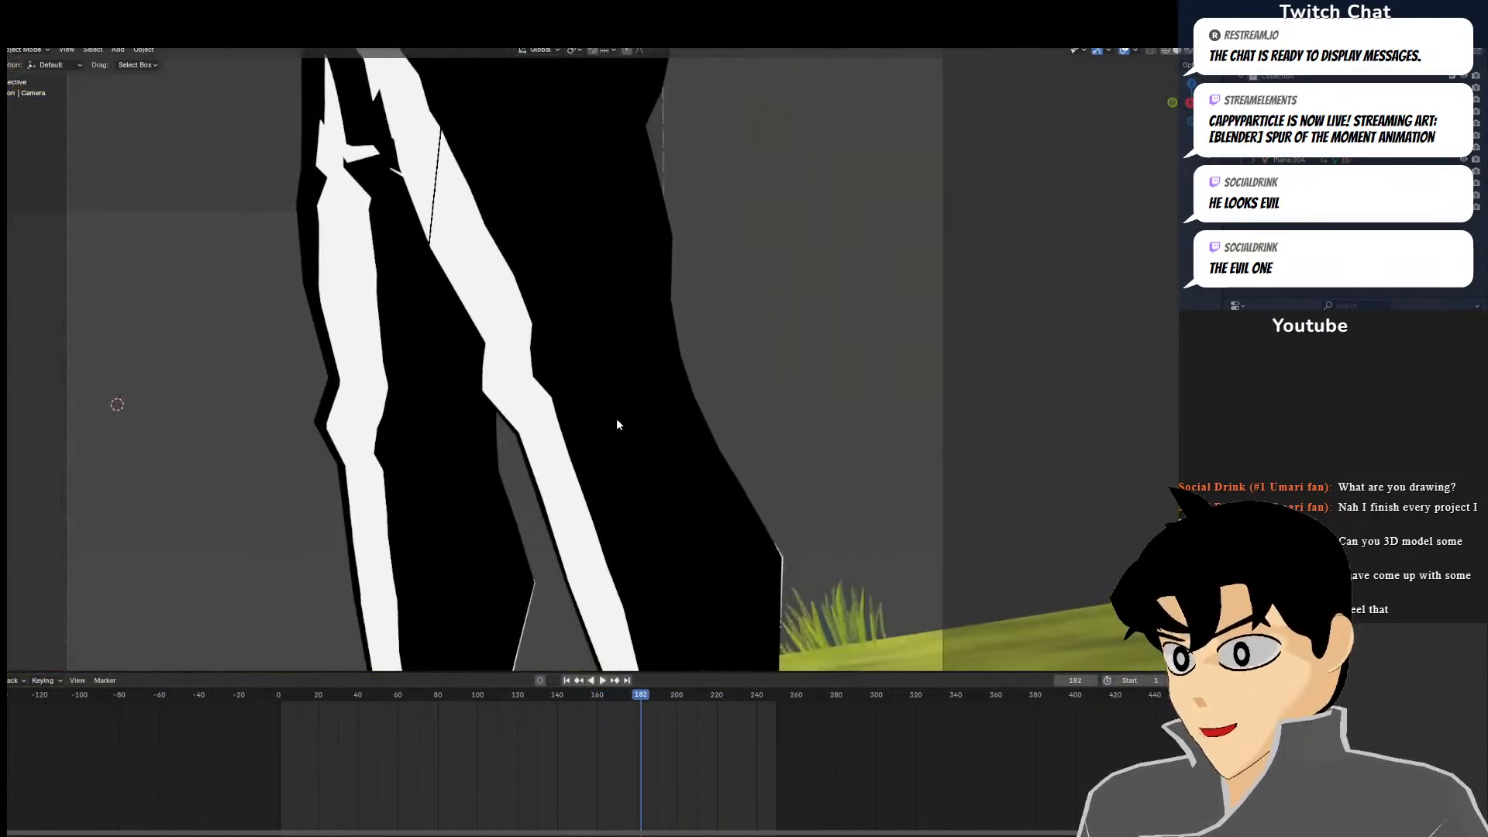
pyautogui.scroll(-5, 485, 283)
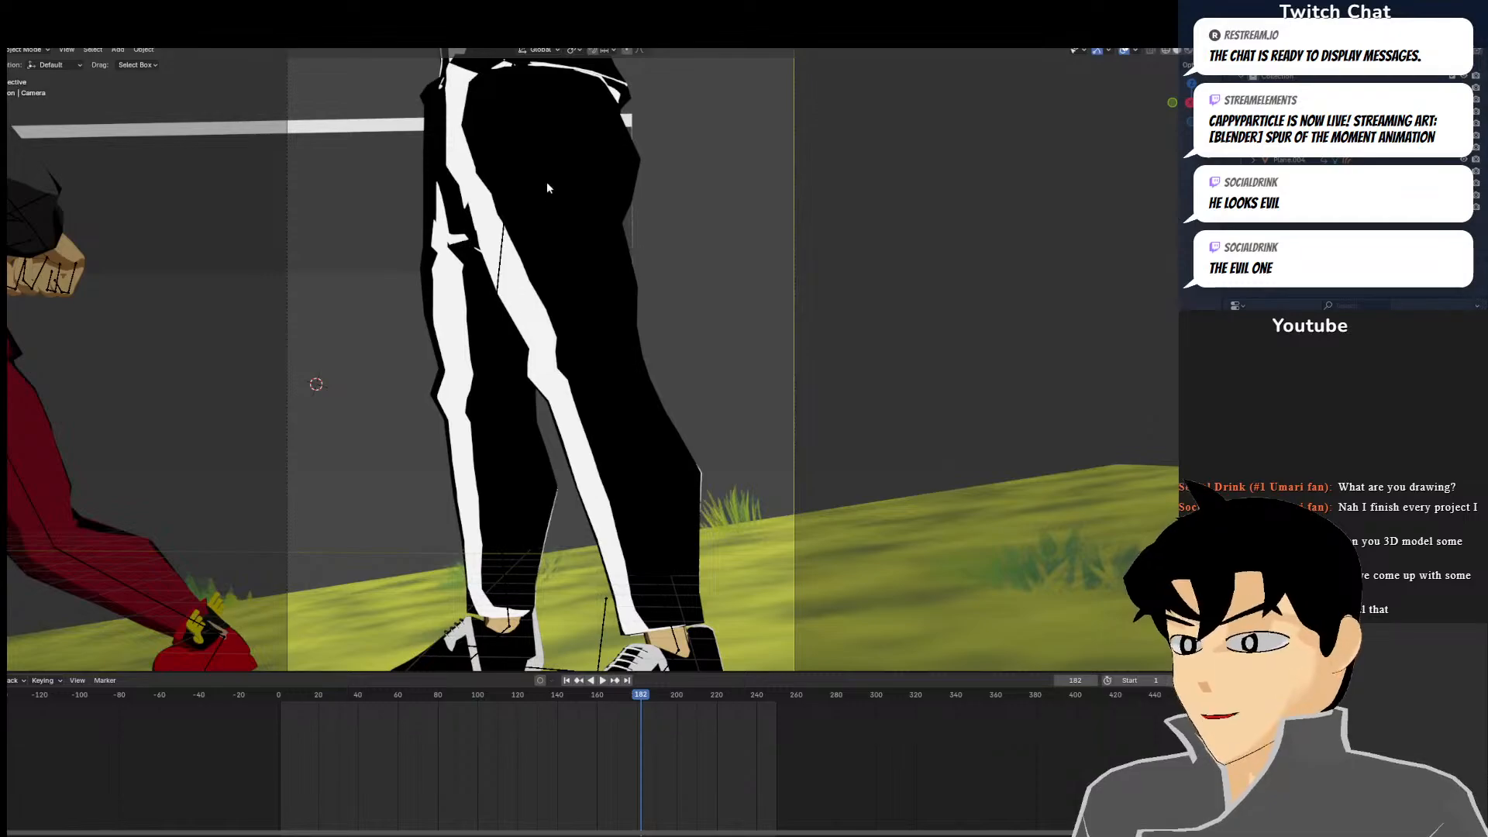
pyautogui.scroll(4, 542, 364)
pyautogui.moveTo(501, 317); pyautogui.dragTo(809, 341, button='middle')
pyautogui.press('KP_0')
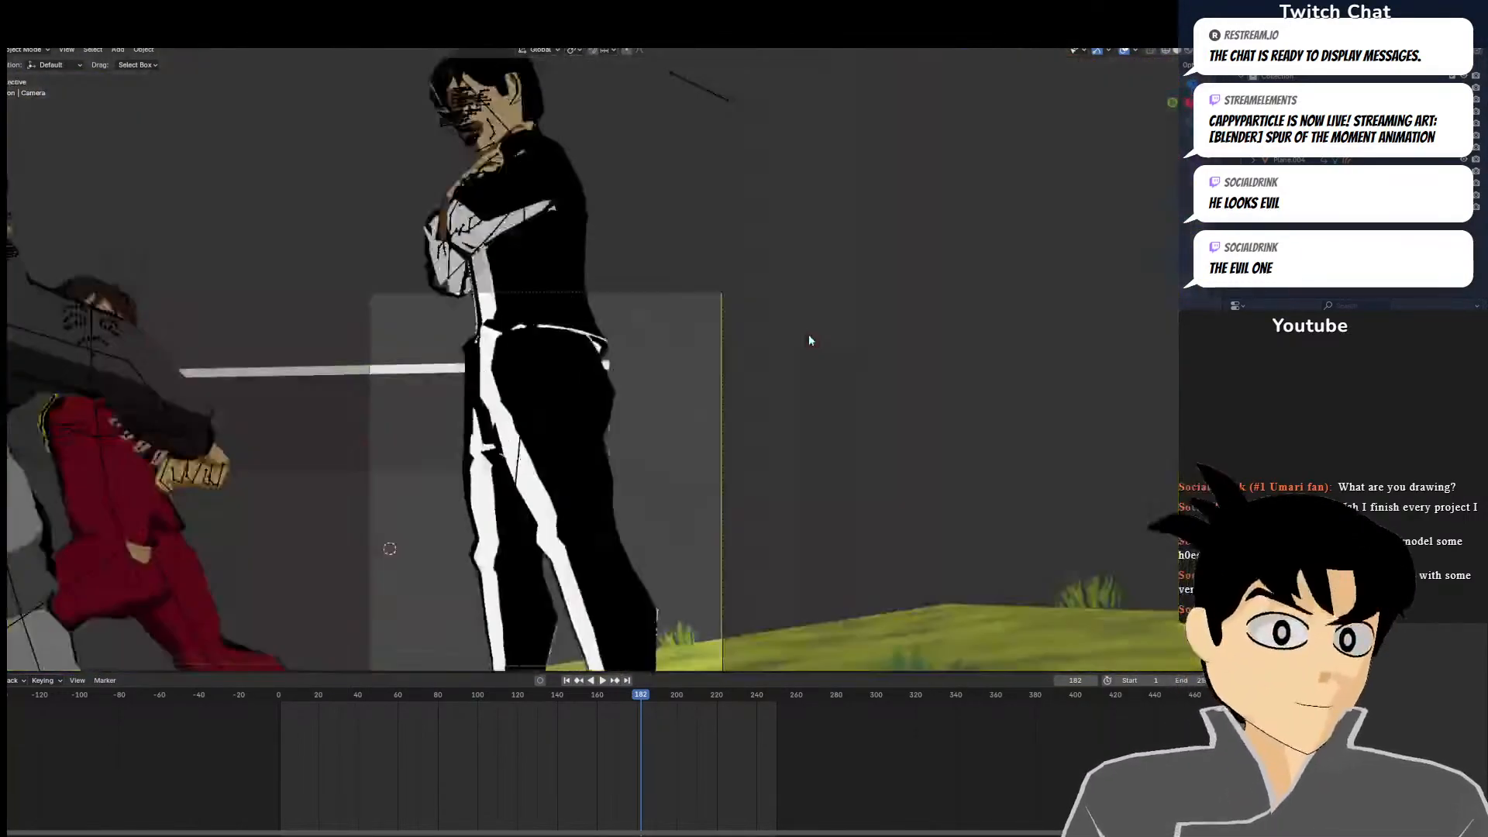
pyautogui.scroll(2, 798, 327)
# Scrub back through the standing black-haired character's shot and review its motion through the camera
pyautogui.moveTo(630, 773); pyautogui.dragTo(557, 767)
pyautogui.scroll(-3, 554, 487)
pyautogui.moveTo(590, 461); pyautogui.dragTo(657, 399, button='middle')
pyautogui.scroll(-3, 654, 366)
pyautogui.press('KP_0')
pyautogui.press('space')
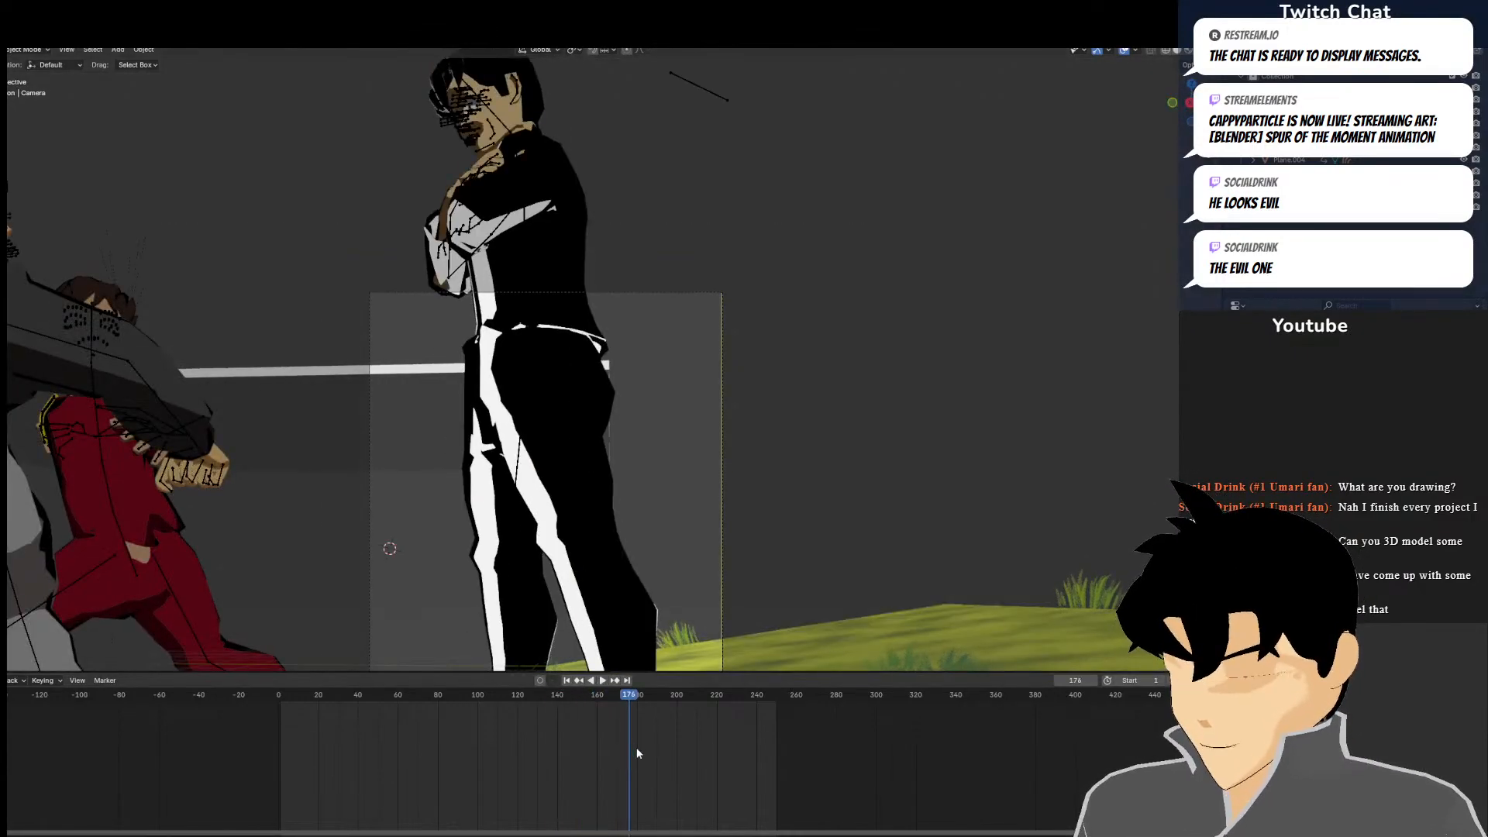
# Play the animation to frame 198 and examine the three characters' faces, arms and upper bodies
pyautogui.press('space')
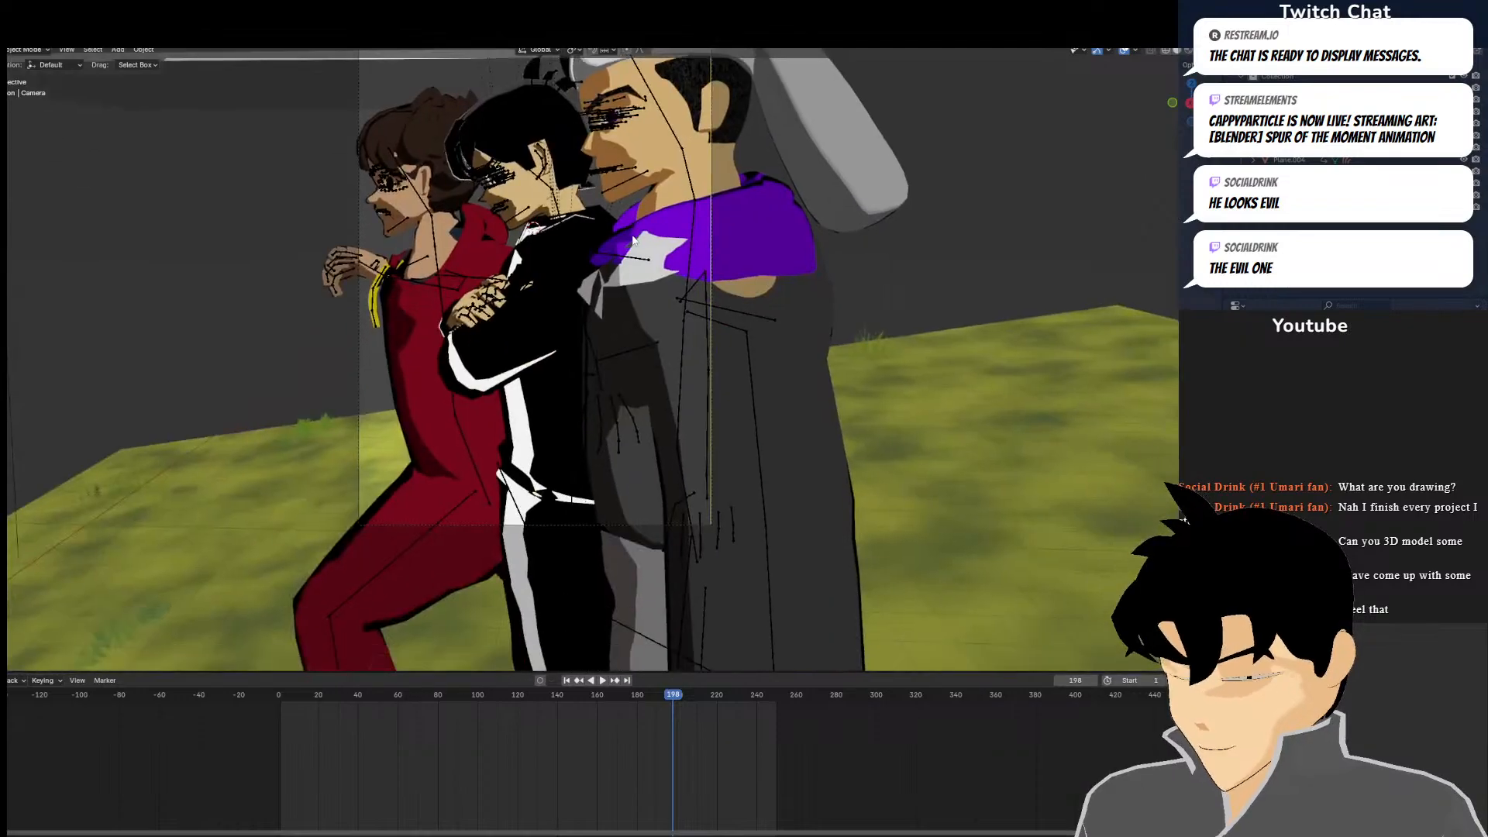
pyautogui.scroll(5, 629, 239)
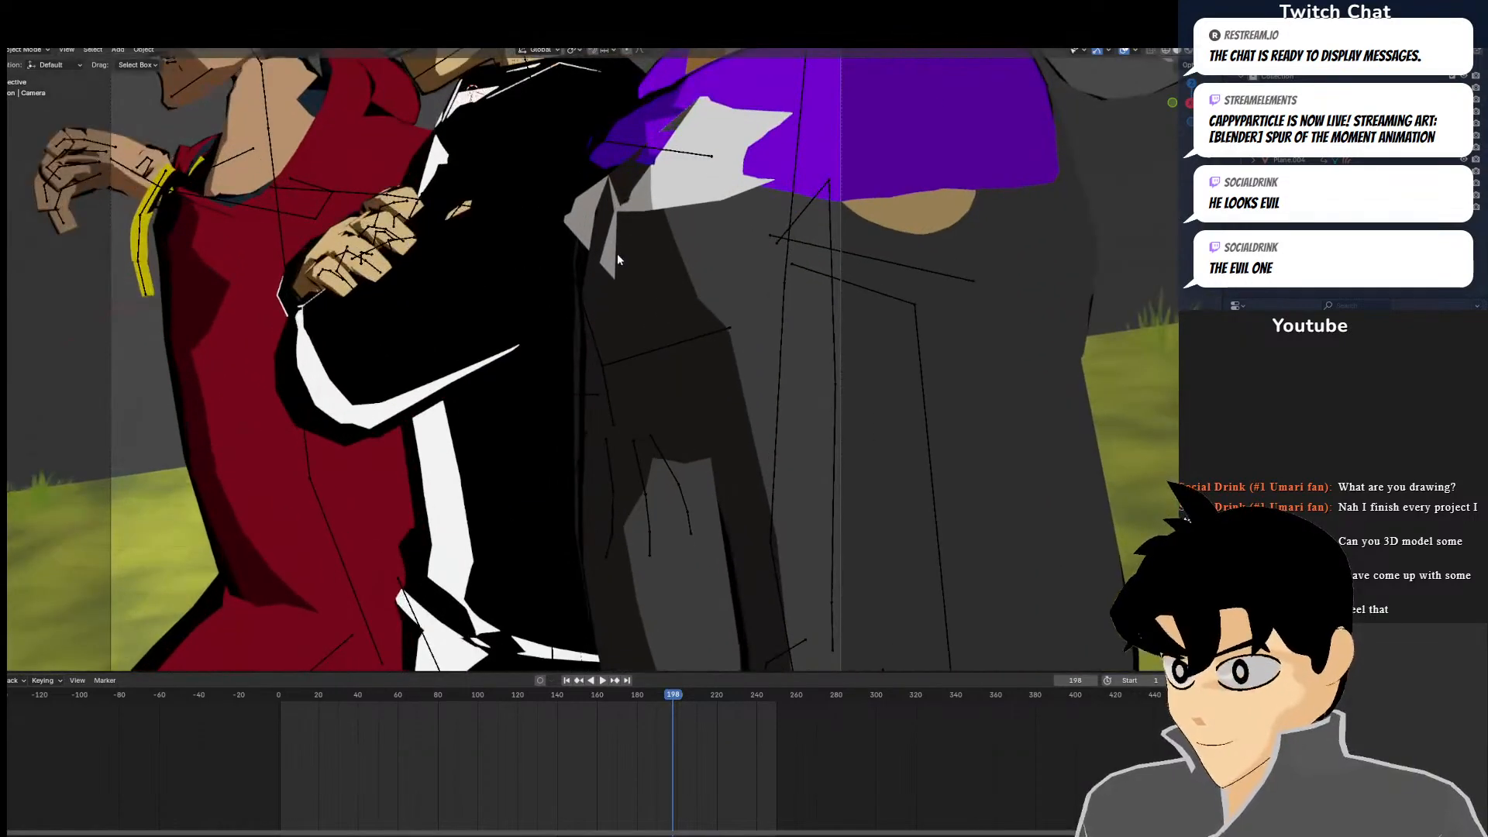
pyautogui.scroll(-4, 614, 254)
pyautogui.keyDown('shift'); pyautogui.moveTo(549, 261); pyautogui.dragTo(588, 296, button='middle'); pyautogui.keyUp('shift')
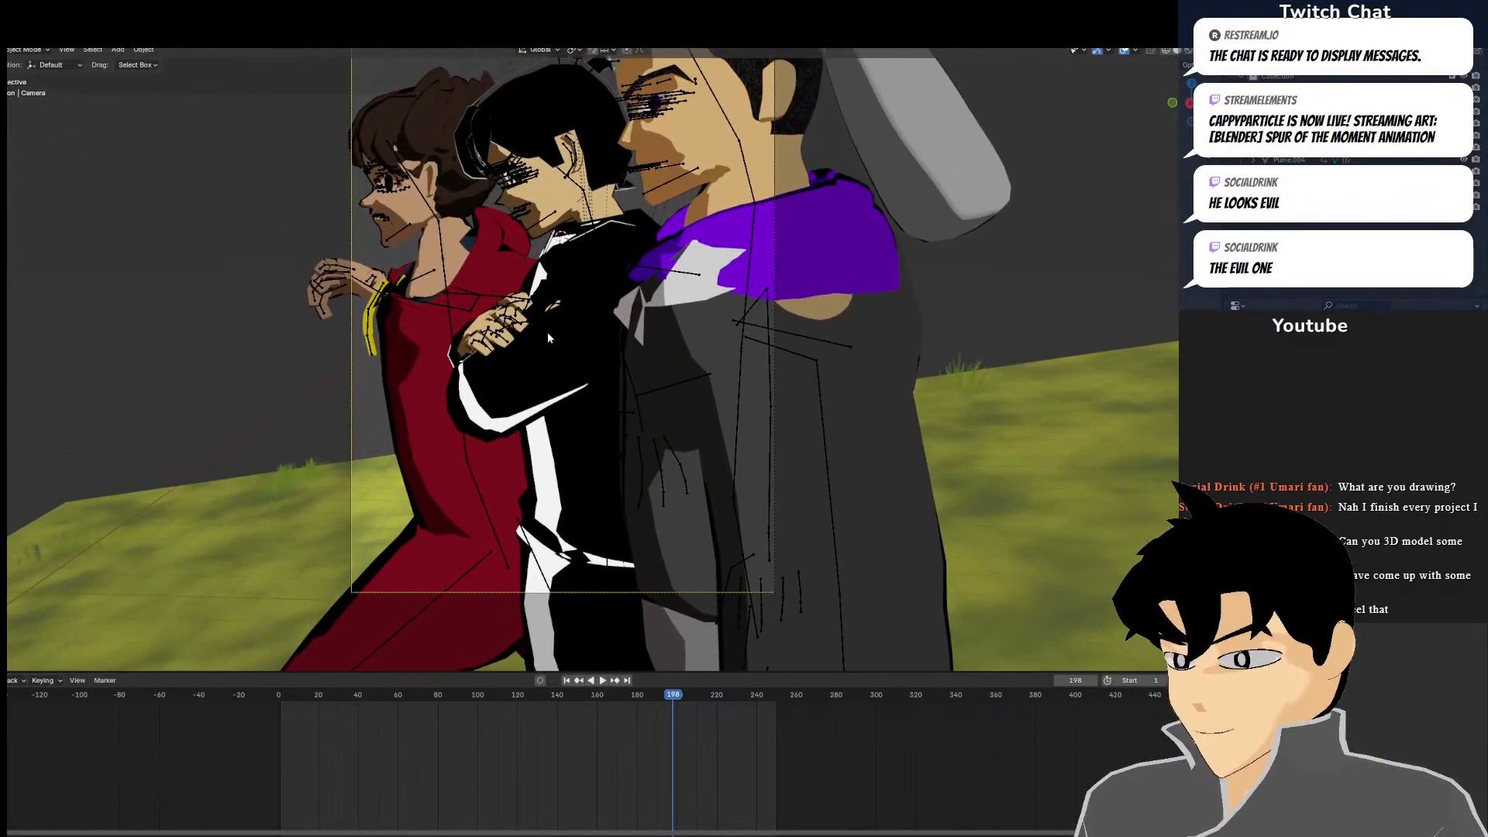
pyautogui.scroll(7, 547, 332)
pyautogui.scroll(-5, 544, 249)
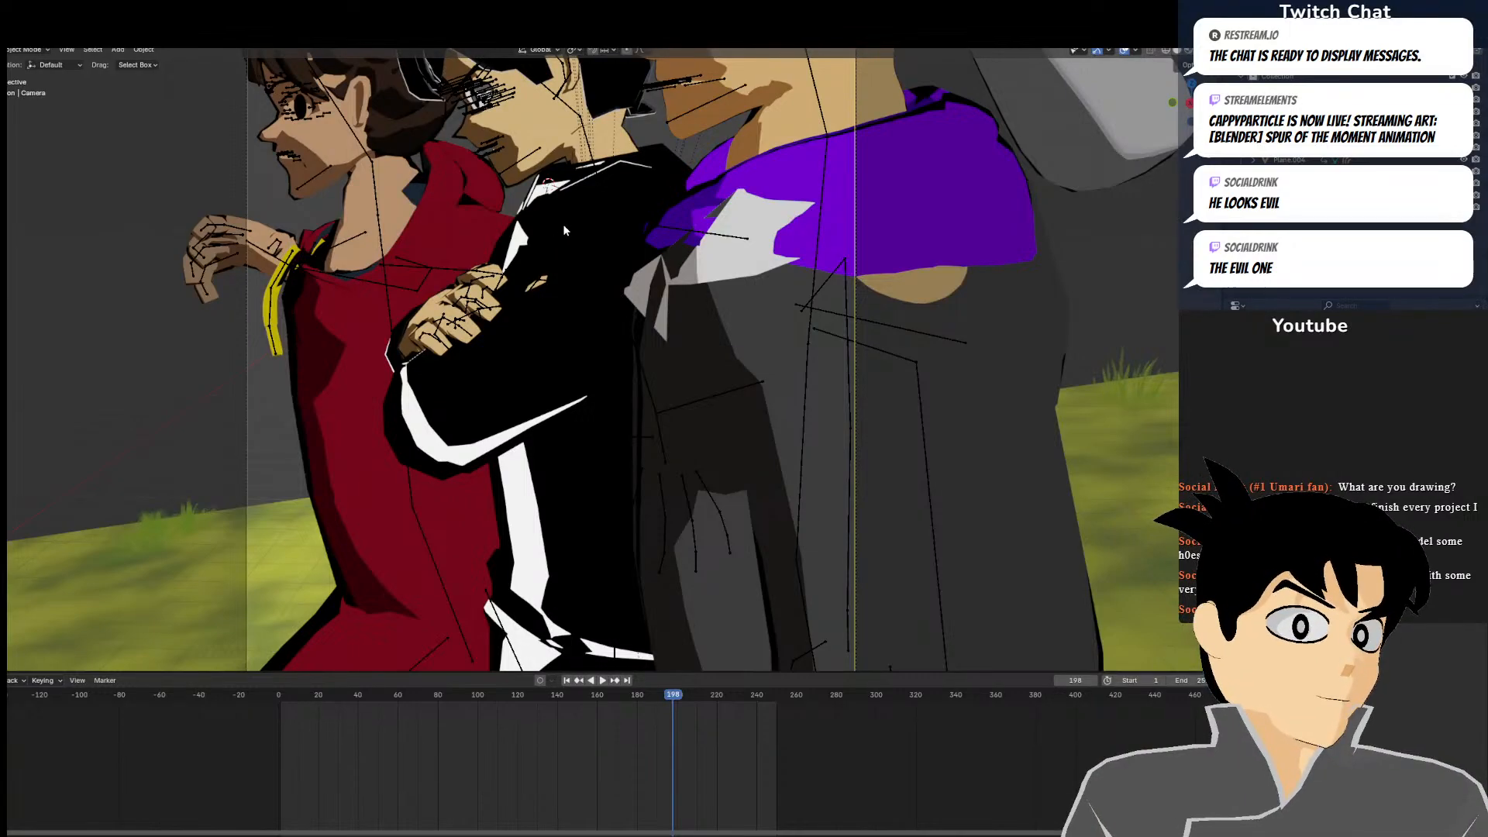
pyautogui.scroll(-3, 564, 222)
pyautogui.scroll(3, 578, 210)
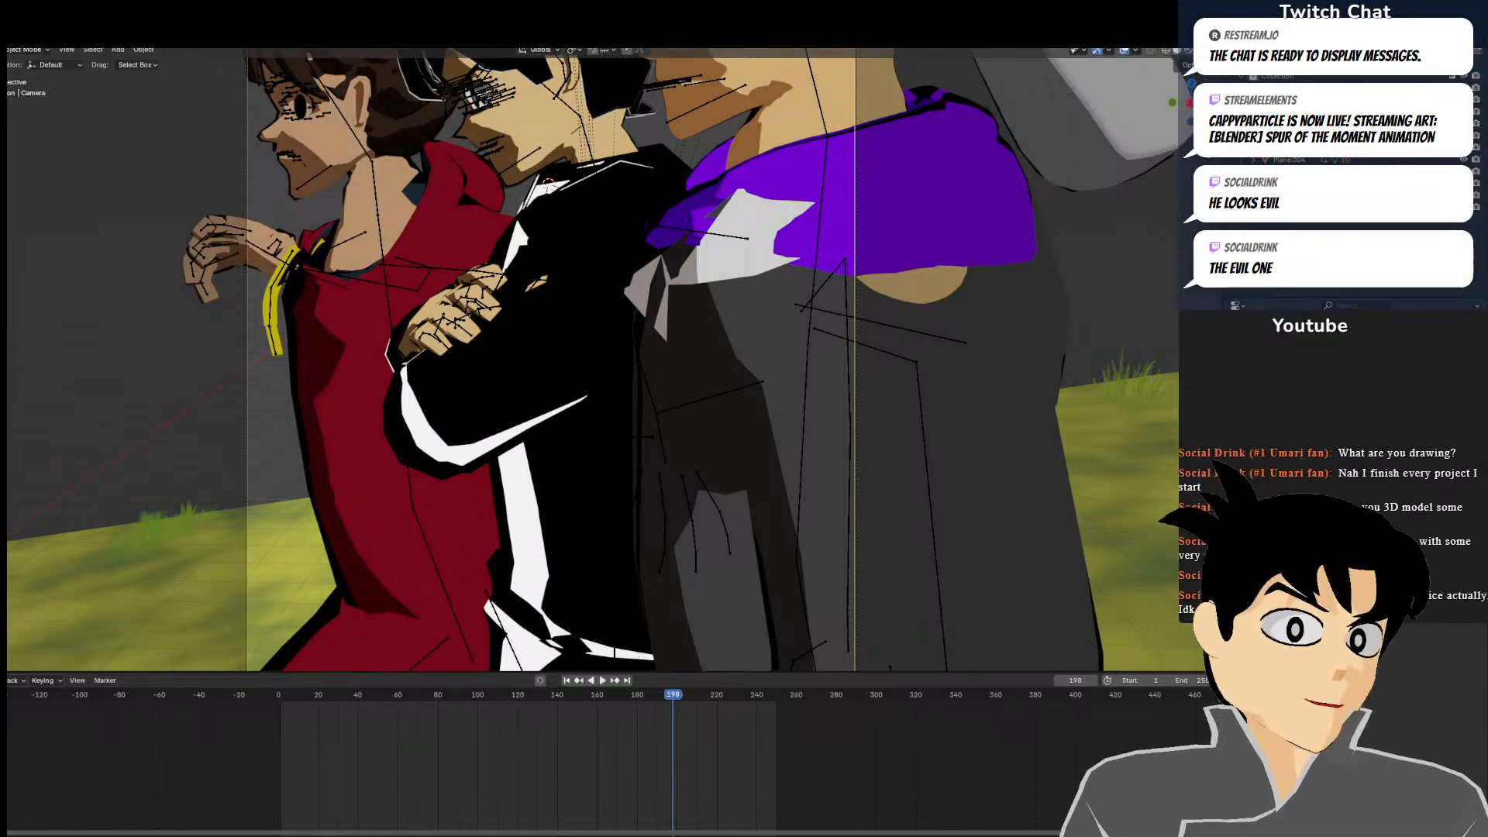
pyautogui.keyDown('shift'); pyautogui.moveTo(618, 198); pyautogui.dragTo(667, 439, button='middle'); pyautogui.keyUp('shift')
pyautogui.scroll(3, 667, 439)
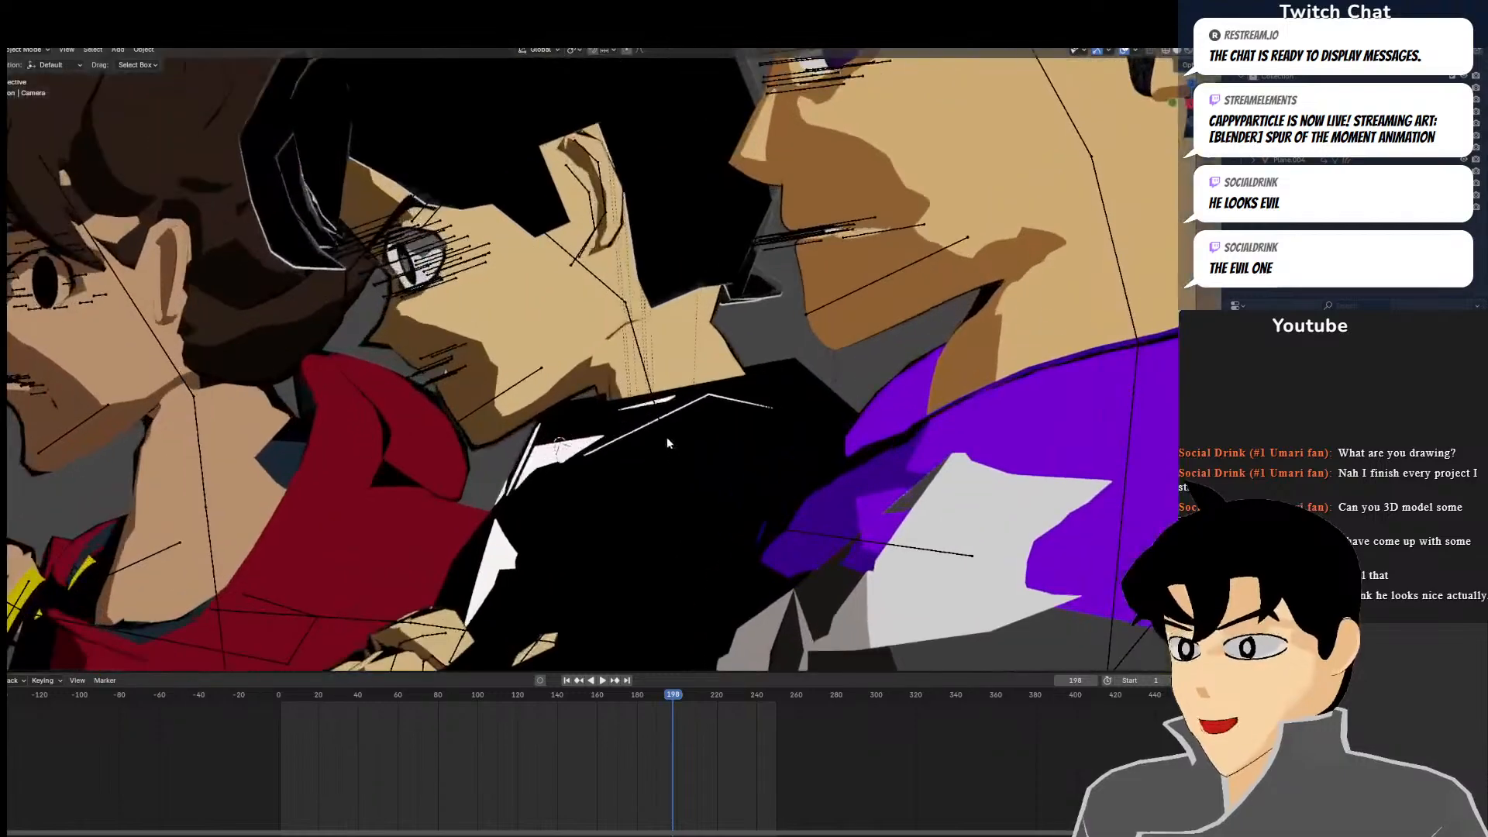
pyautogui.scroll(-1, 667, 439)
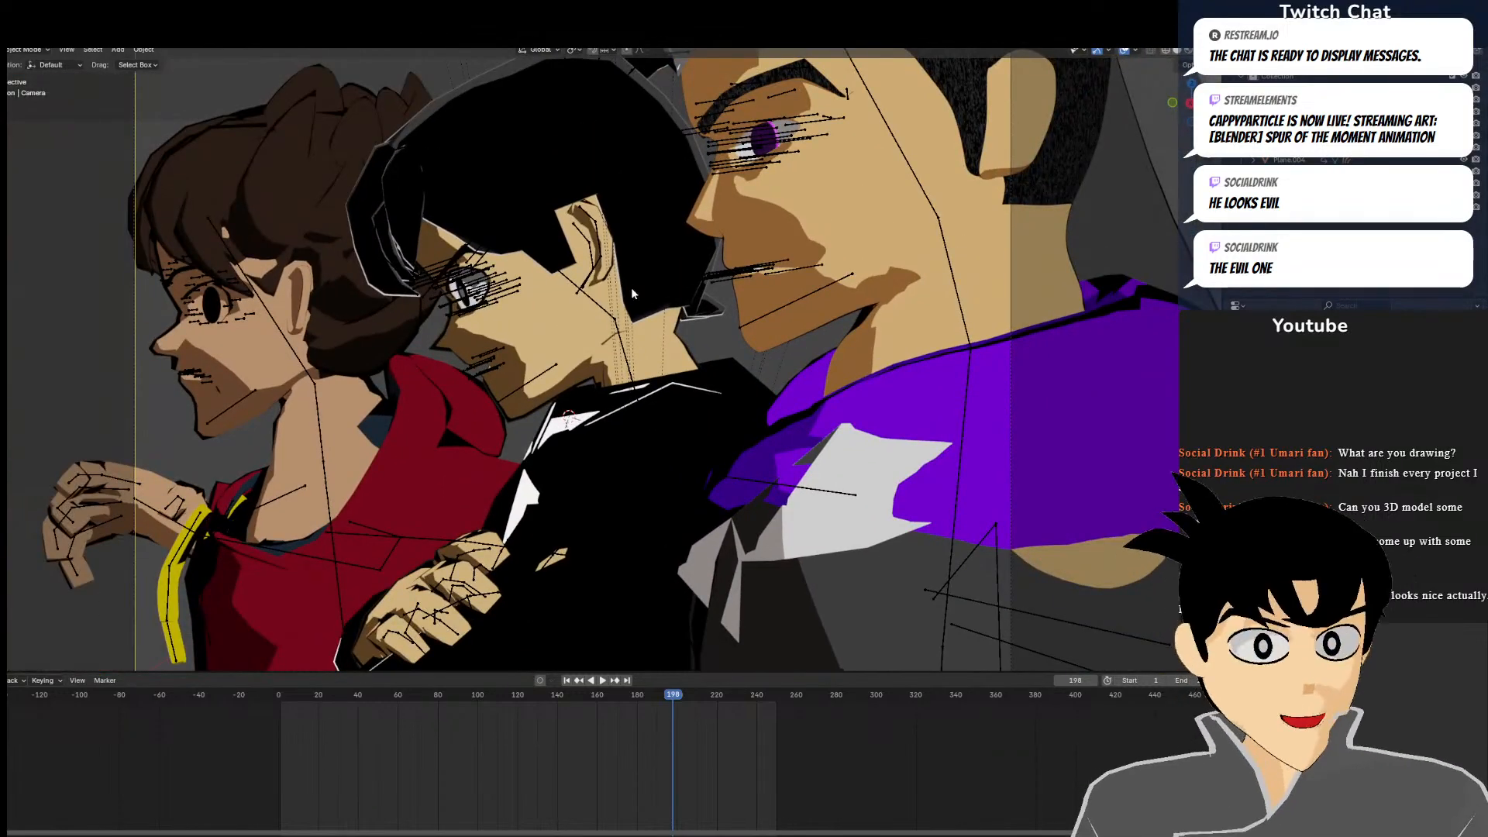
pyautogui.keyDown('shift'); pyautogui.moveTo(464, 329); pyautogui.dragTo(482, 346, button='middle'); pyautogui.keyUp('shift')
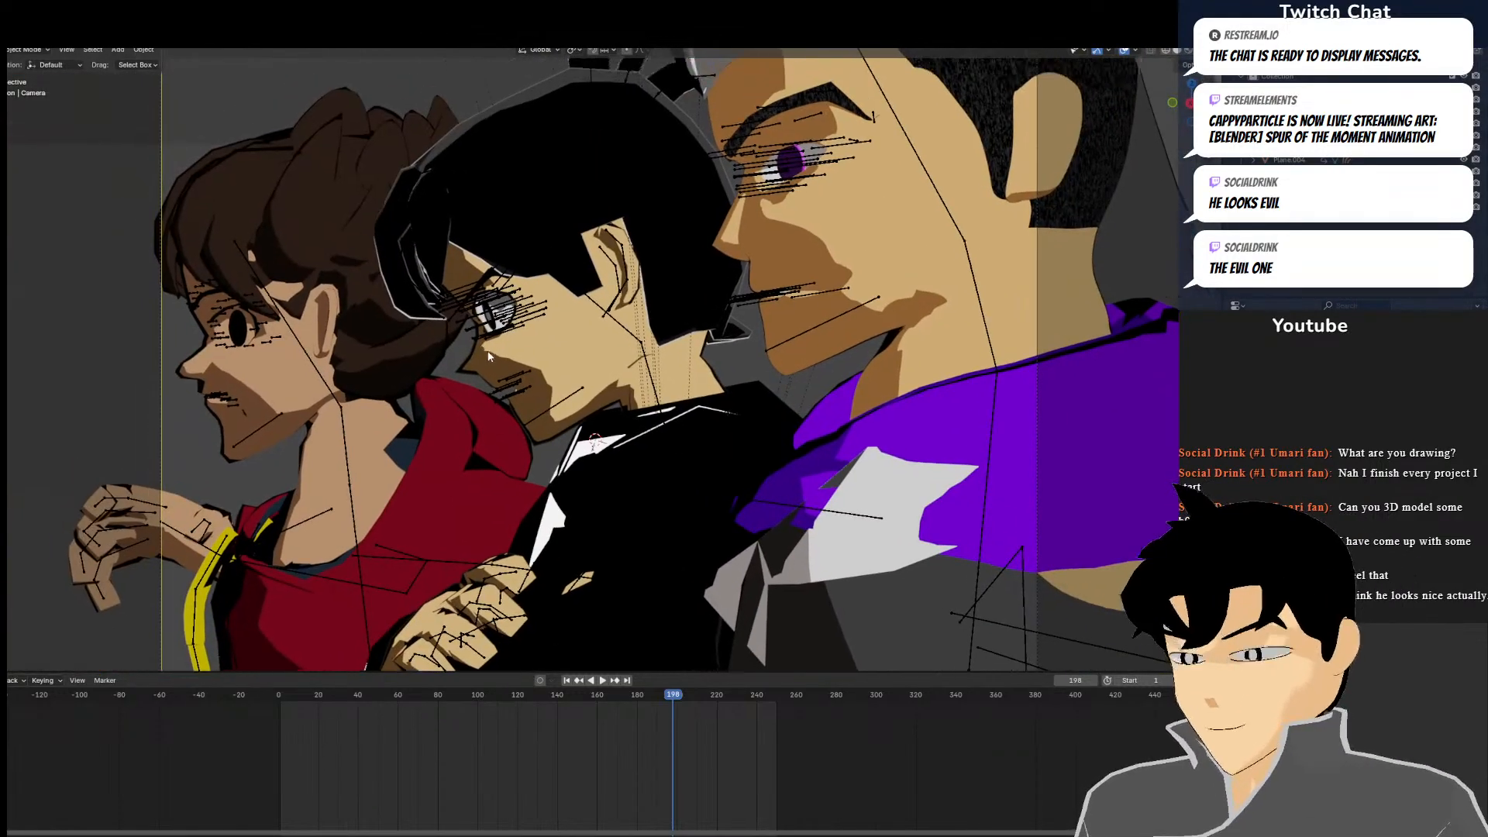
pyautogui.scroll(3, 511, 364)
pyautogui.scroll(-3, 566, 358)
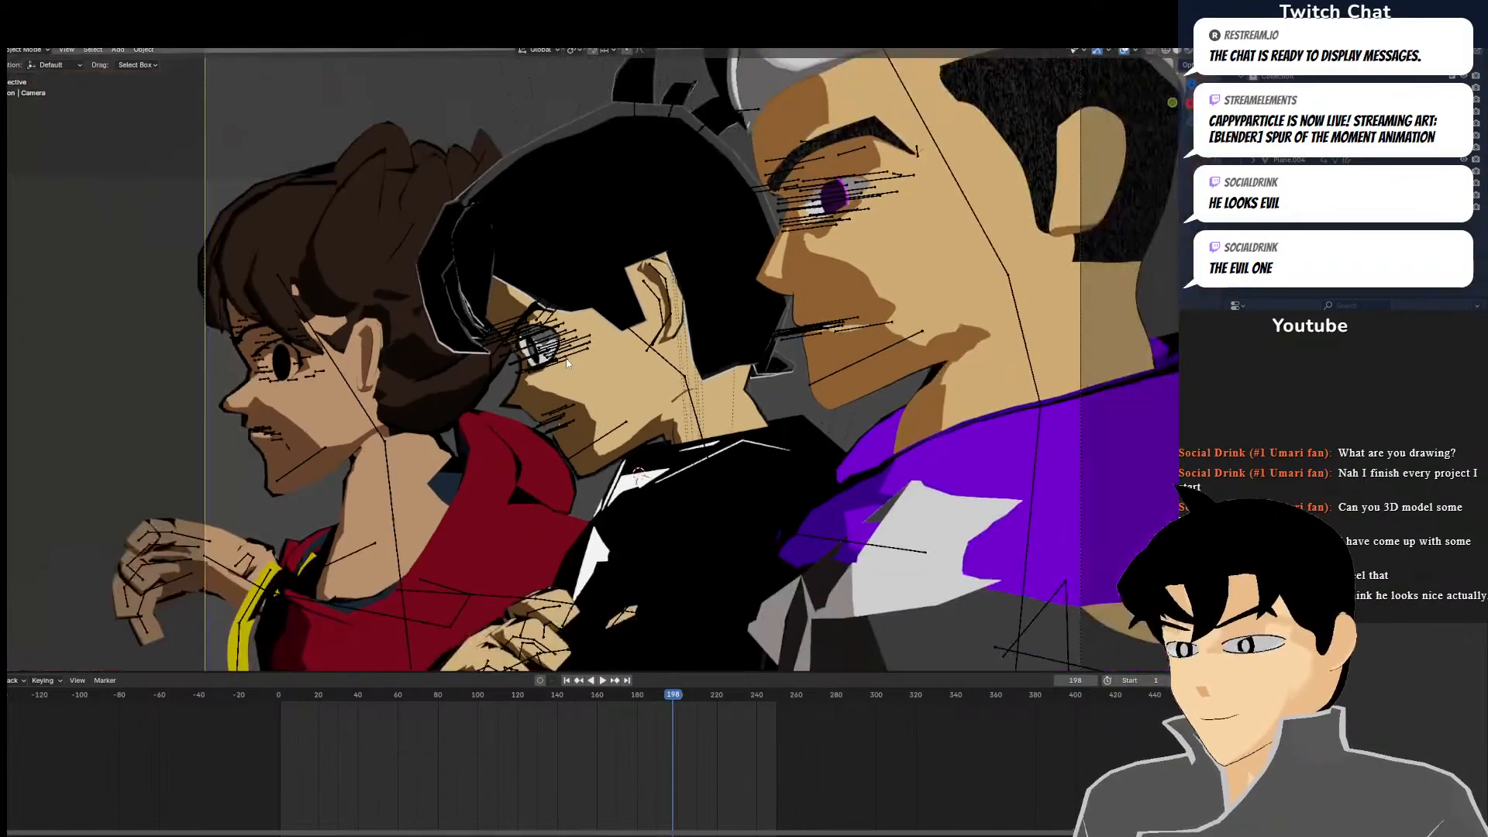
pyautogui.scroll(-2, 620, 543)
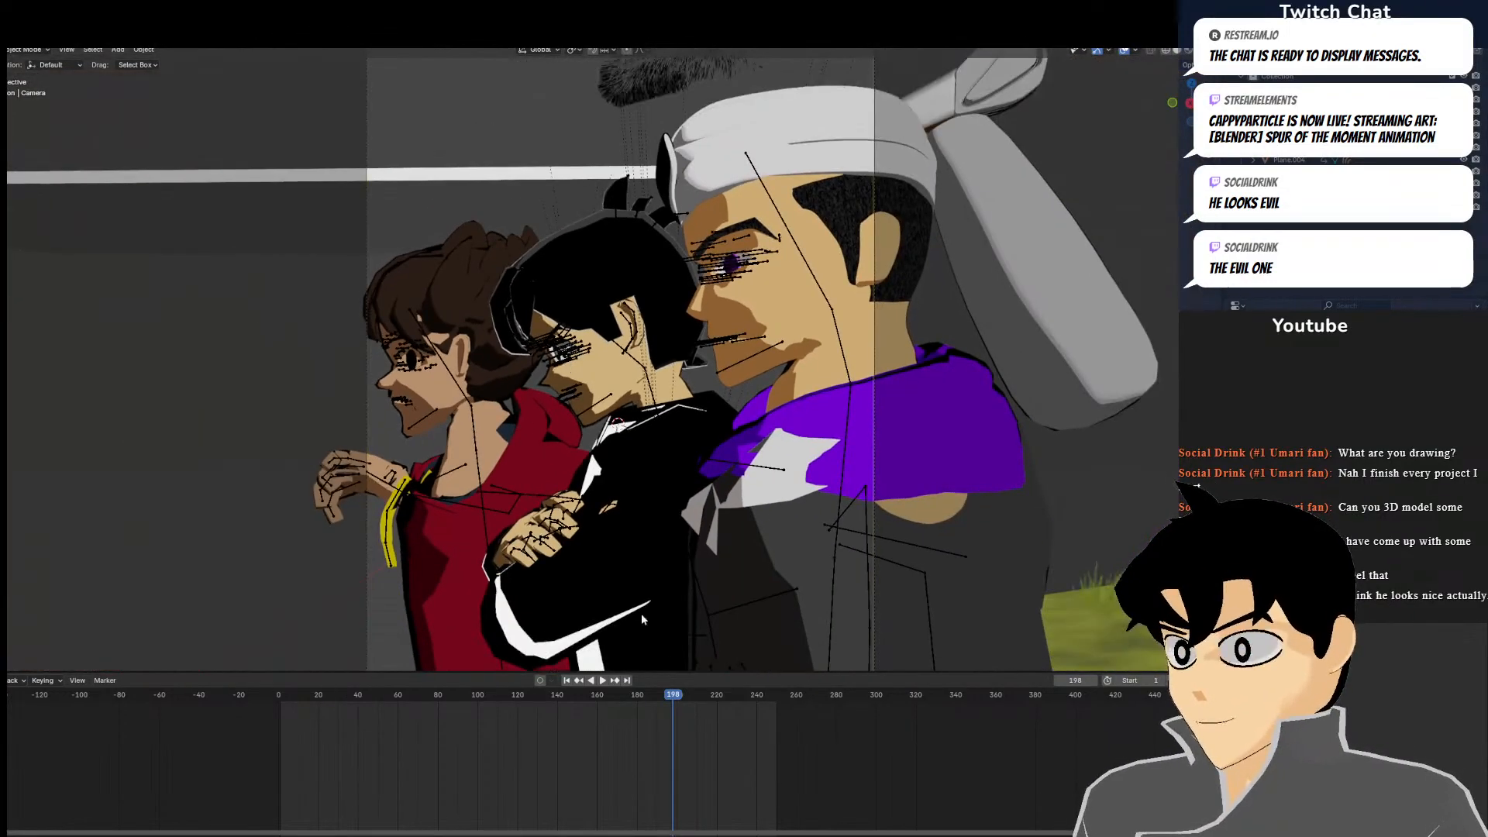
# Go to frame 221, select the rig of the character in the black-and-white outfit, and switch it to Pose Mode
pyautogui.click(719, 736)
pyautogui.scroll(6, 810, 318)
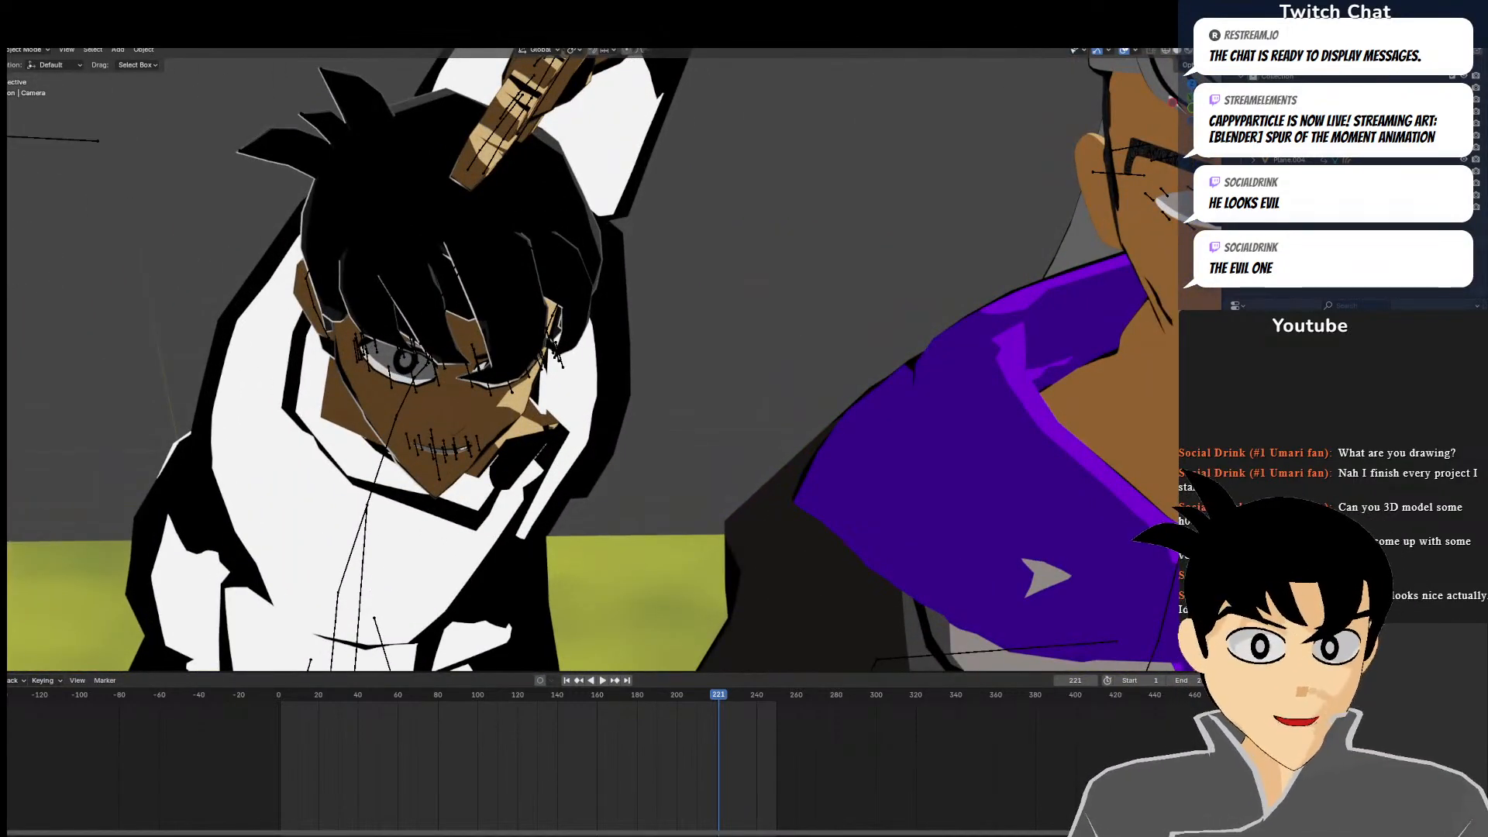
pyautogui.scroll(7, 566, 349)
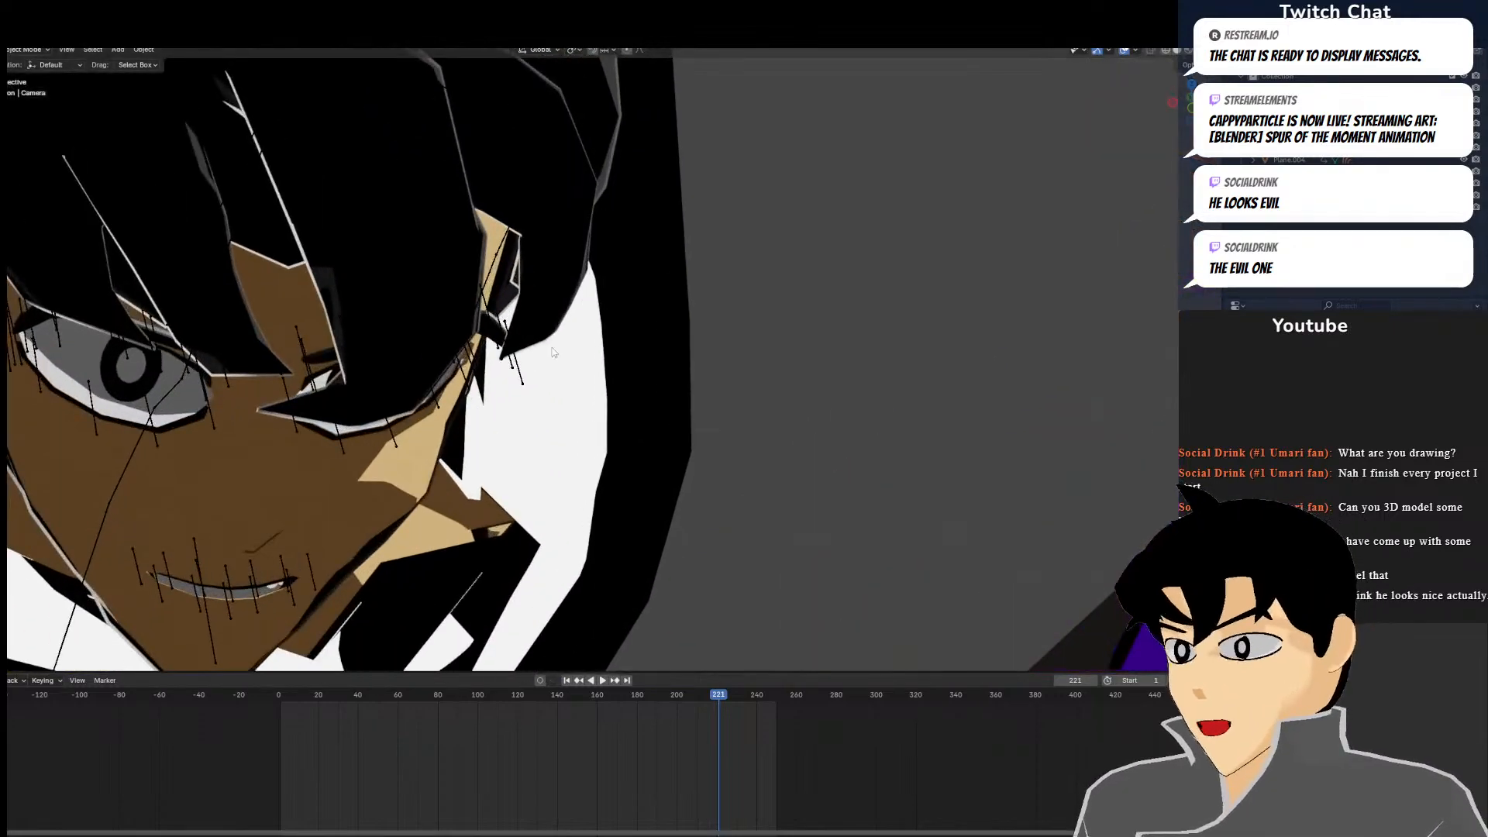
pyautogui.scroll(-6, 569, 465)
pyautogui.scroll(-5, 482, 434)
pyautogui.click(493, 428)
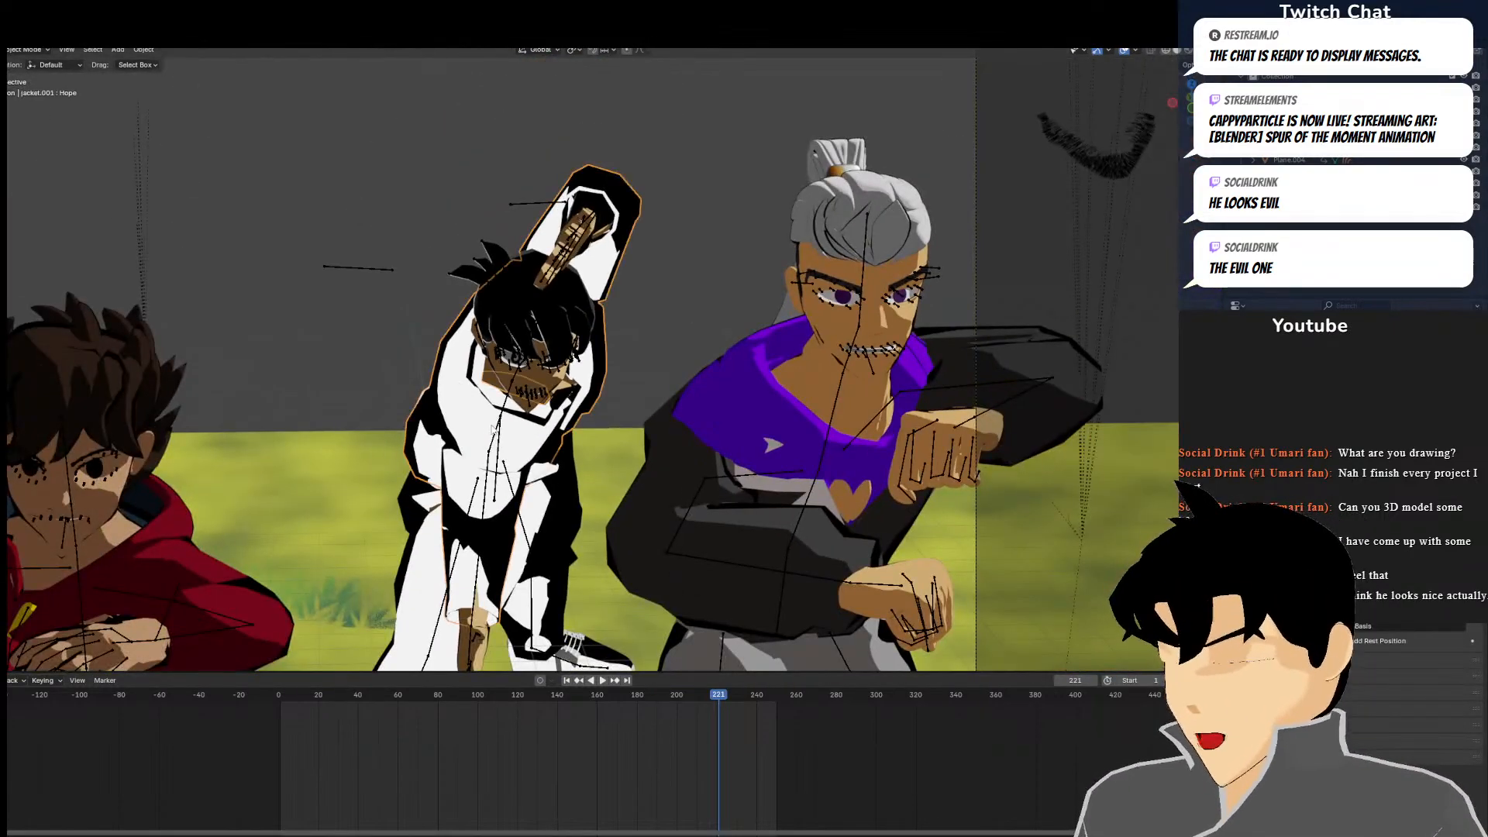
pyautogui.click(492, 431)
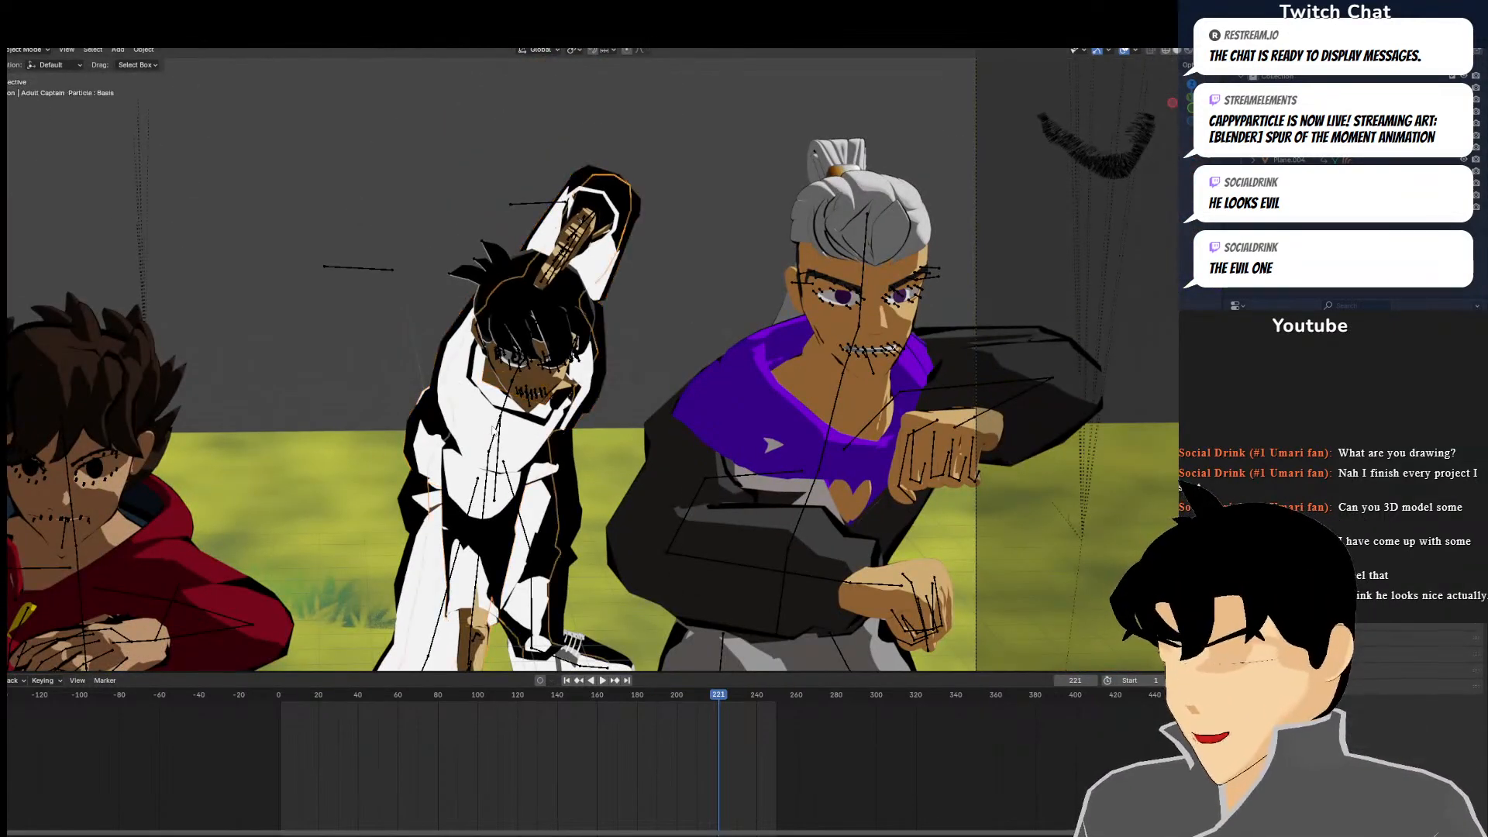
pyautogui.click(24, 49)
pyautogui.click(22, 91)
# Rotate the black-and-white-outfitted character's spine bone by about -7.75° in the view plane at frame 221
pyautogui.moveTo(573, 318); pyautogui.dragTo(695, 253, button='middle')
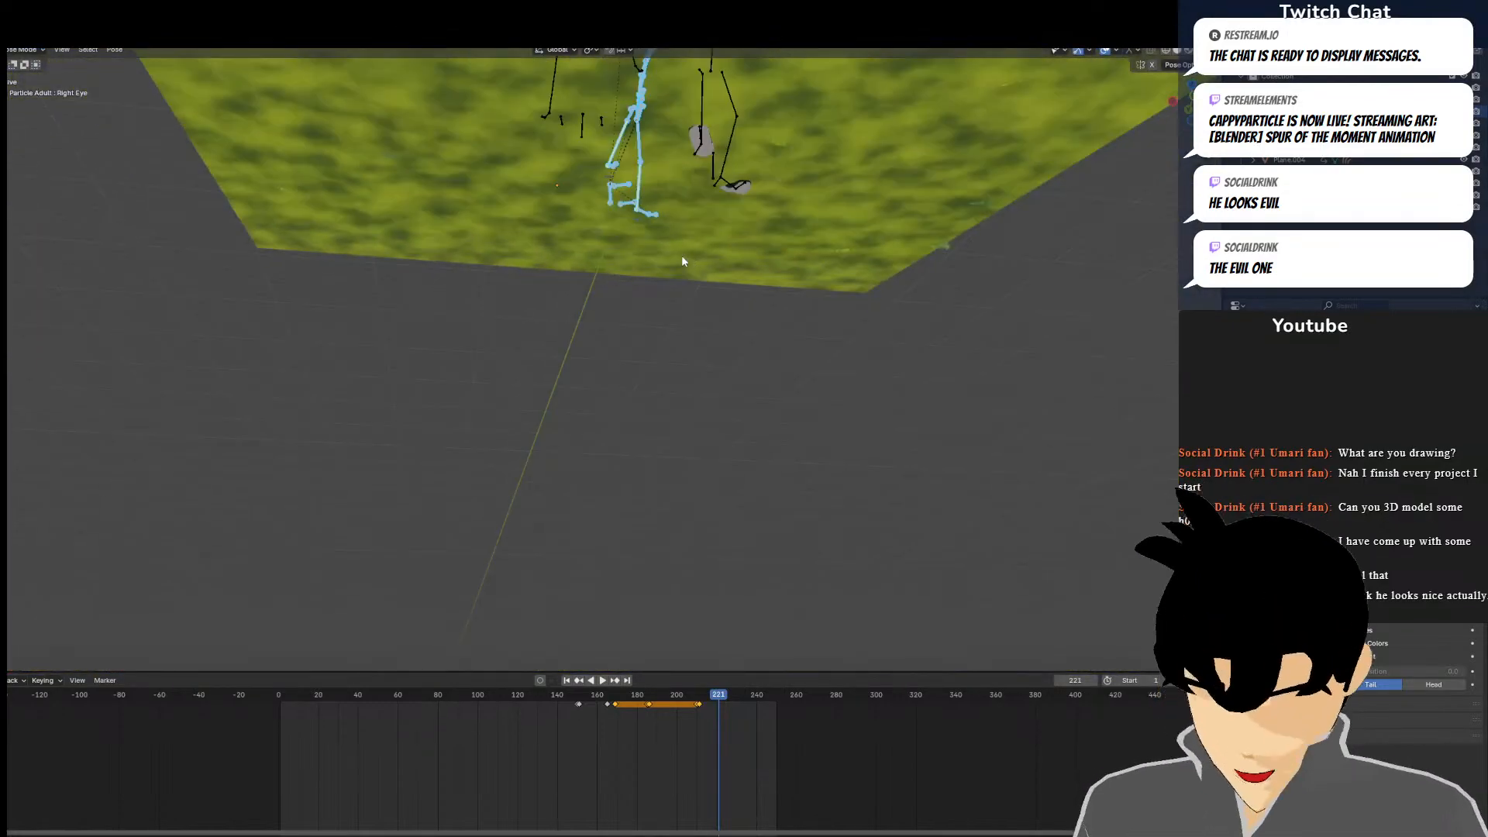
pyautogui.press('KP_Decimal')
pyautogui.scroll(-4, 682, 259)
pyautogui.scroll(7, 650, 223)
pyautogui.click(632, 159)
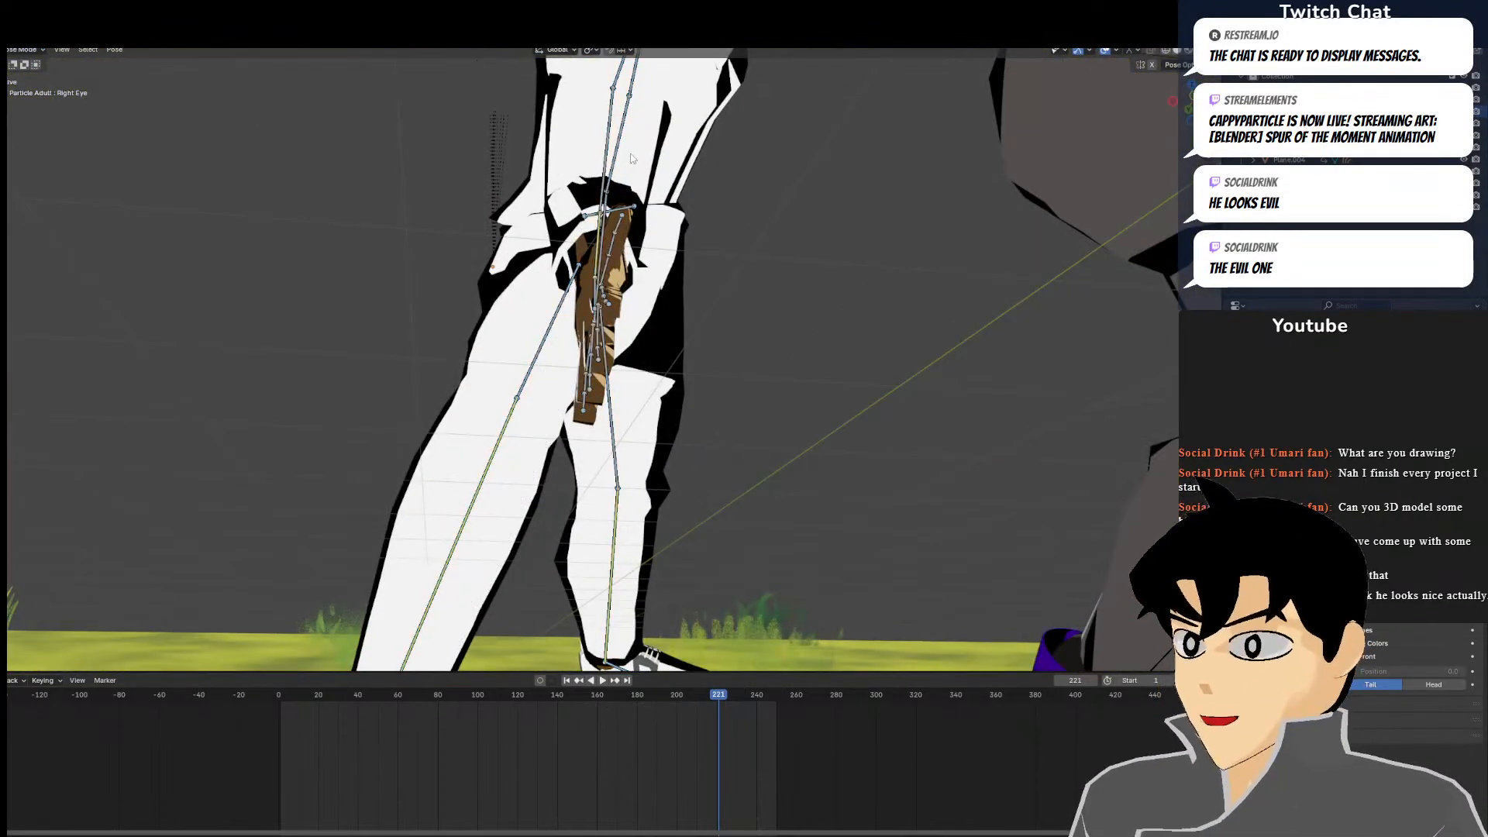
pyautogui.click(631, 159)
pyautogui.press('r')
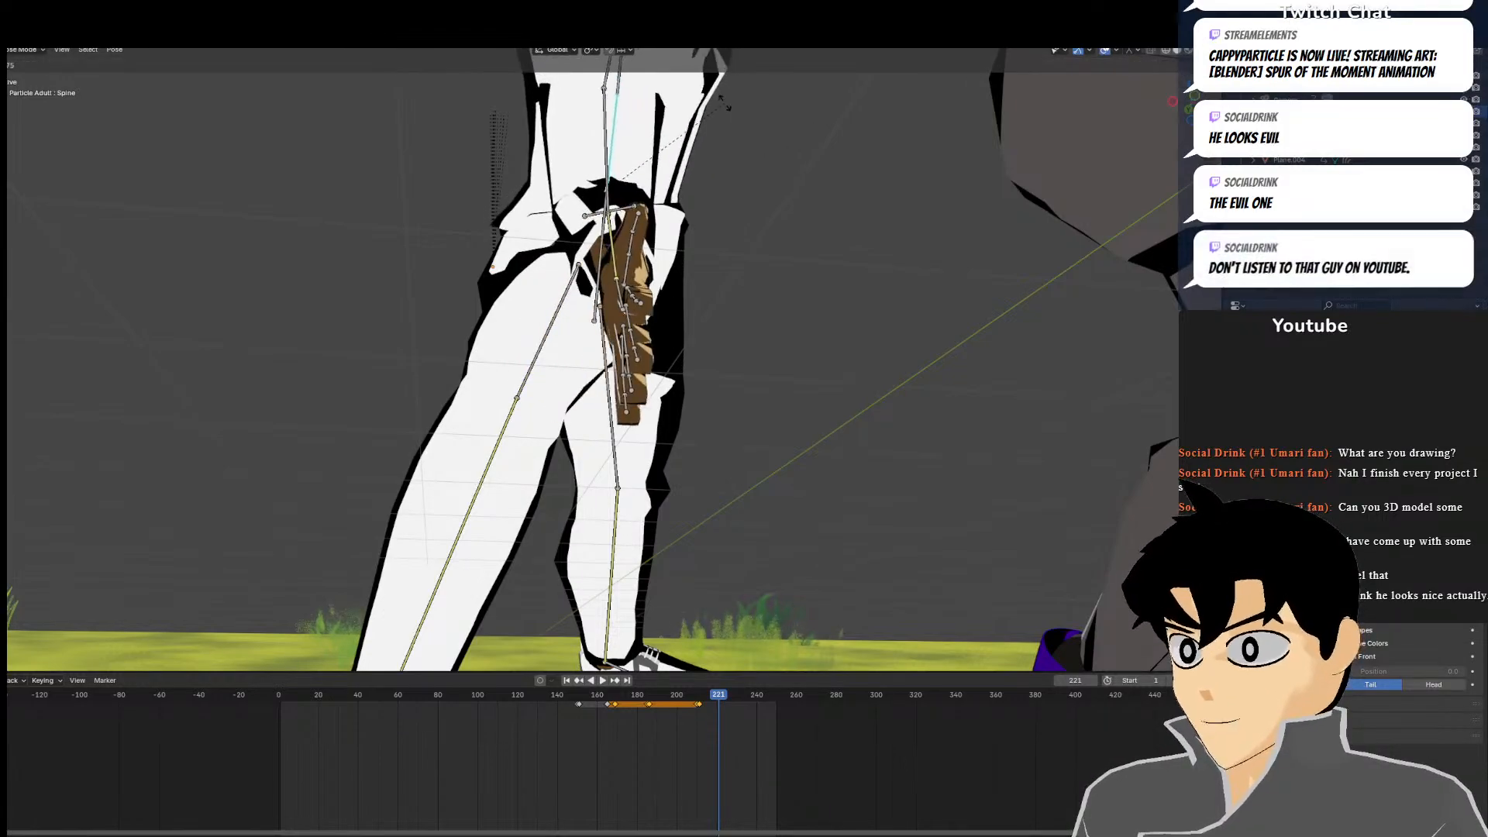
pyautogui.click(723, 104)
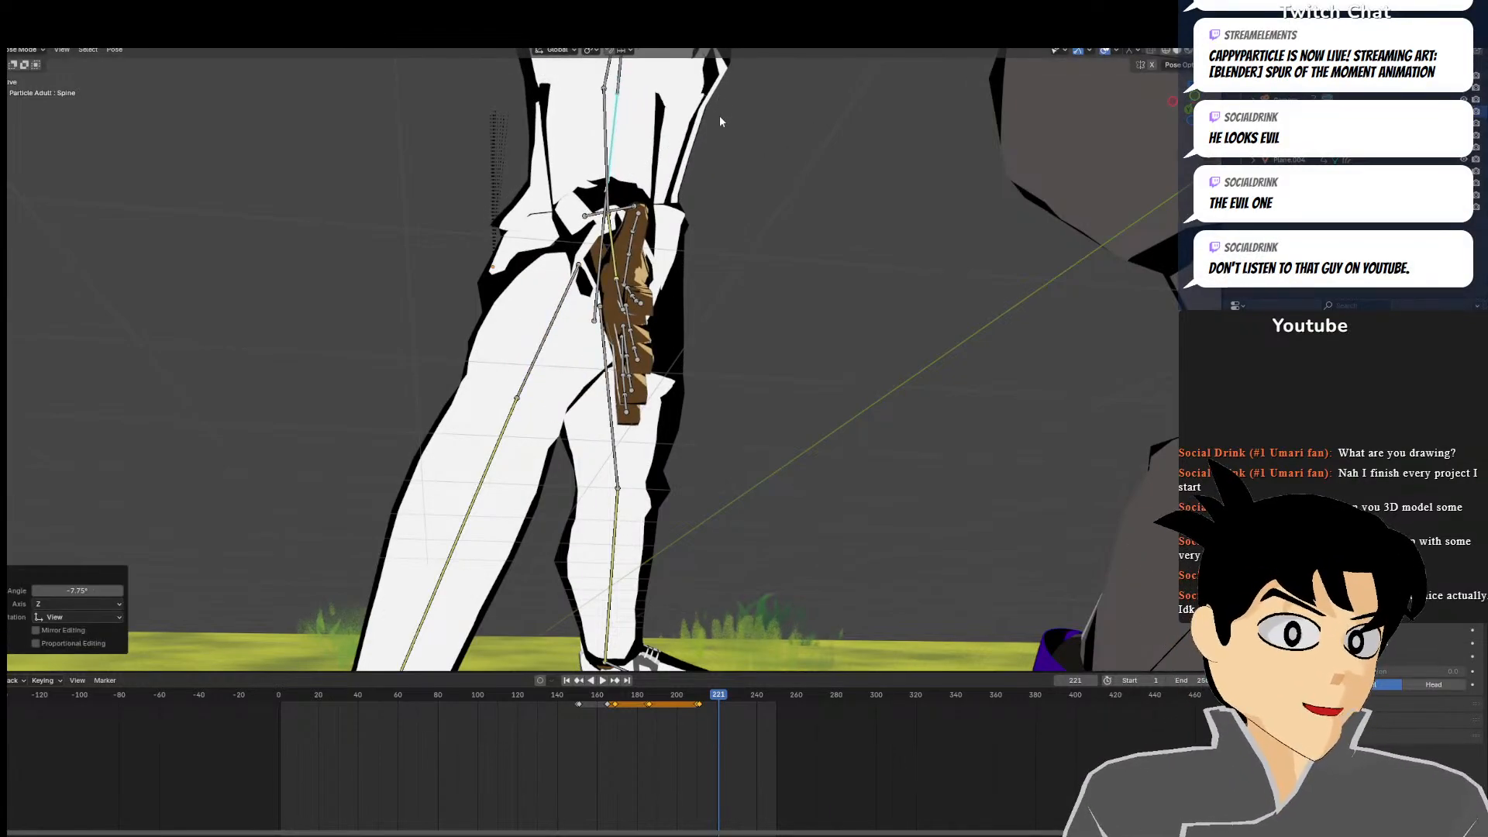
# Select all bones of the rig, paste the pose at frame 211 and insert a keyframe there
pyautogui.scroll(-5, 719, 114)
pyautogui.scroll(8, 719, 114)
pyautogui.press('a')
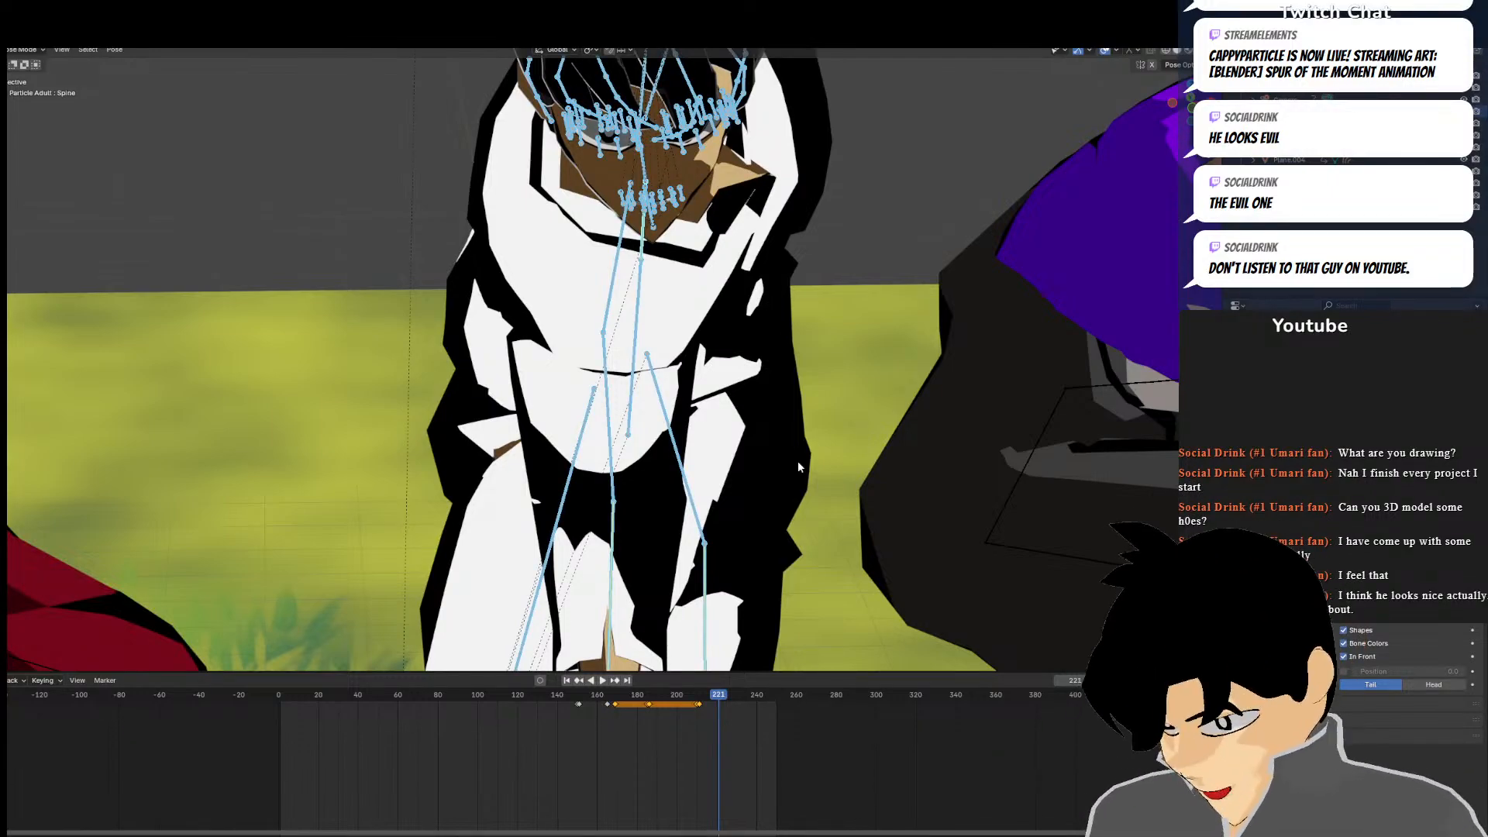
pyautogui.scroll(4, 769, 727)
pyautogui.click(867, 716)
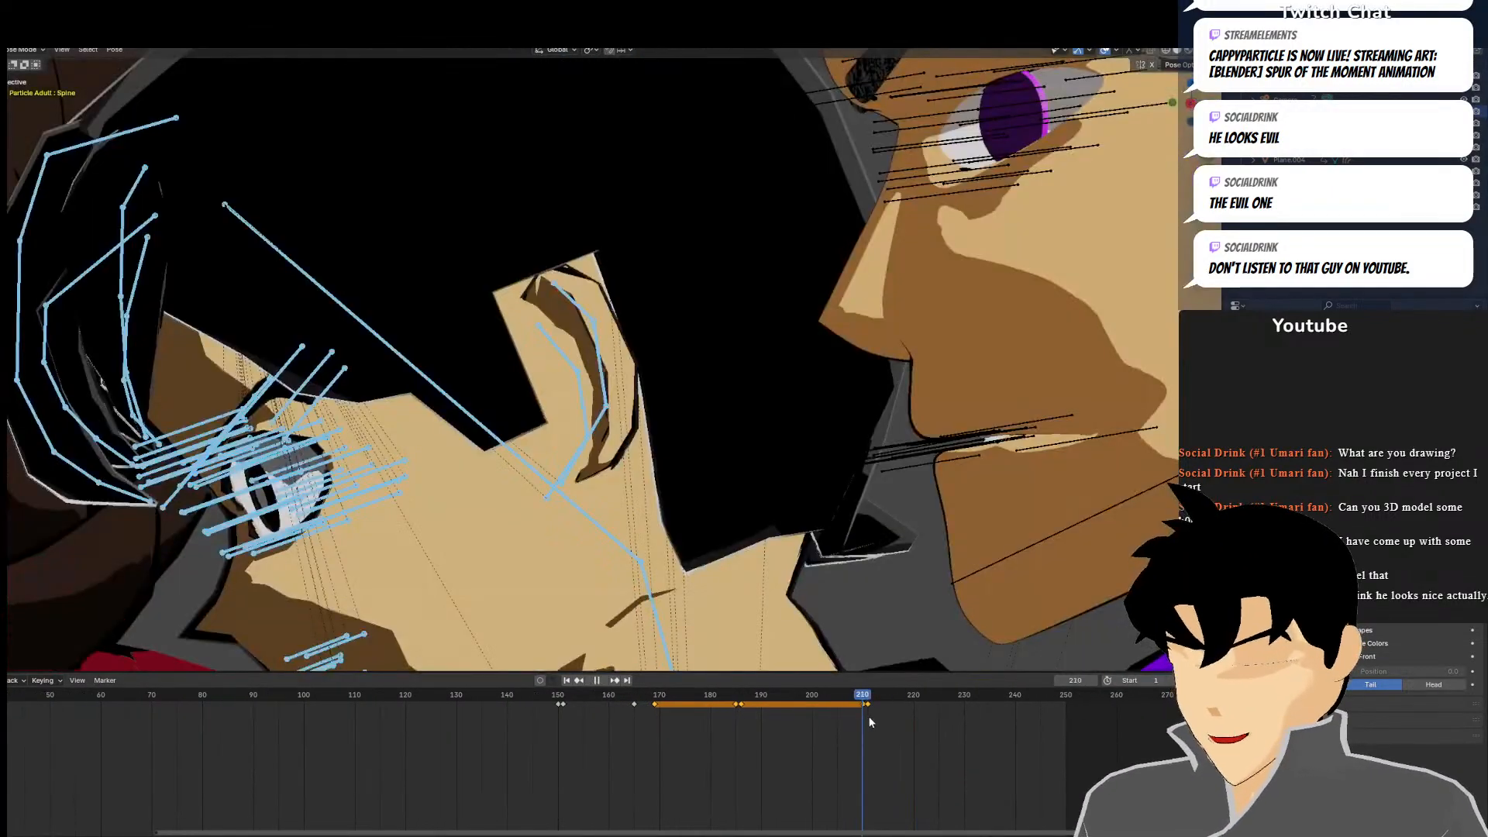
pyautogui.hotkey('ctrl', 'v')
pyautogui.press('i')
# Adjust the spine bone of the leaning black-and-white-outfitted character at frame 211 from a side angle
pyautogui.keyDown('ctrl'); pyautogui.moveTo(760, 333); pyautogui.dragTo(221, 232, button='middle'); pyautogui.keyUp('ctrl')
pyautogui.click(572, 179)
pyautogui.press('r')
pyautogui.click(569, 154)
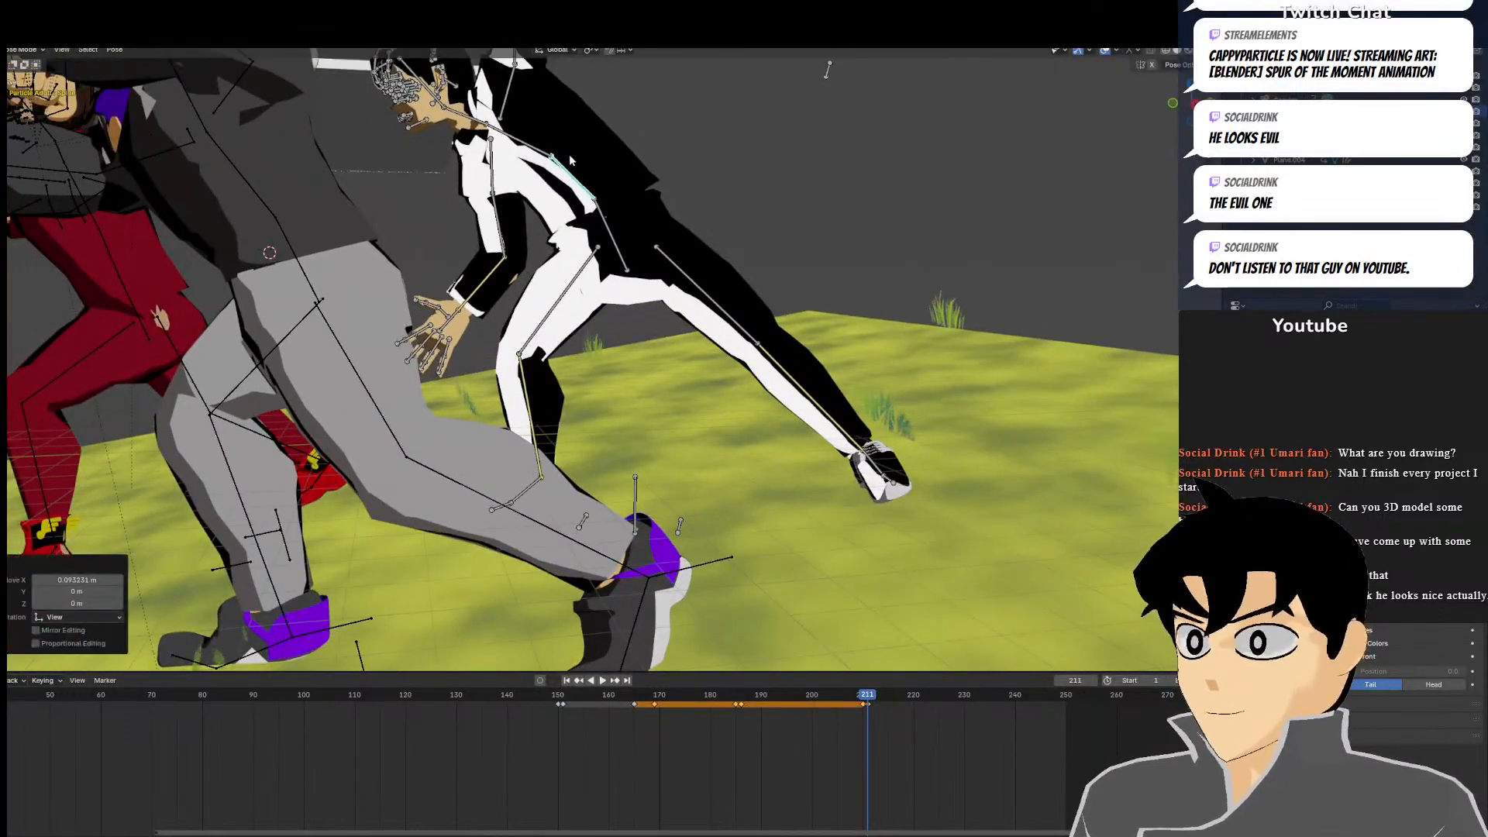
# Check the adjusted pose and the three-character composition through the camera at frame 211
pyautogui.press('KP_0')
pyautogui.scroll(2, 575, 161)
pyautogui.scroll(-5, 575, 165)
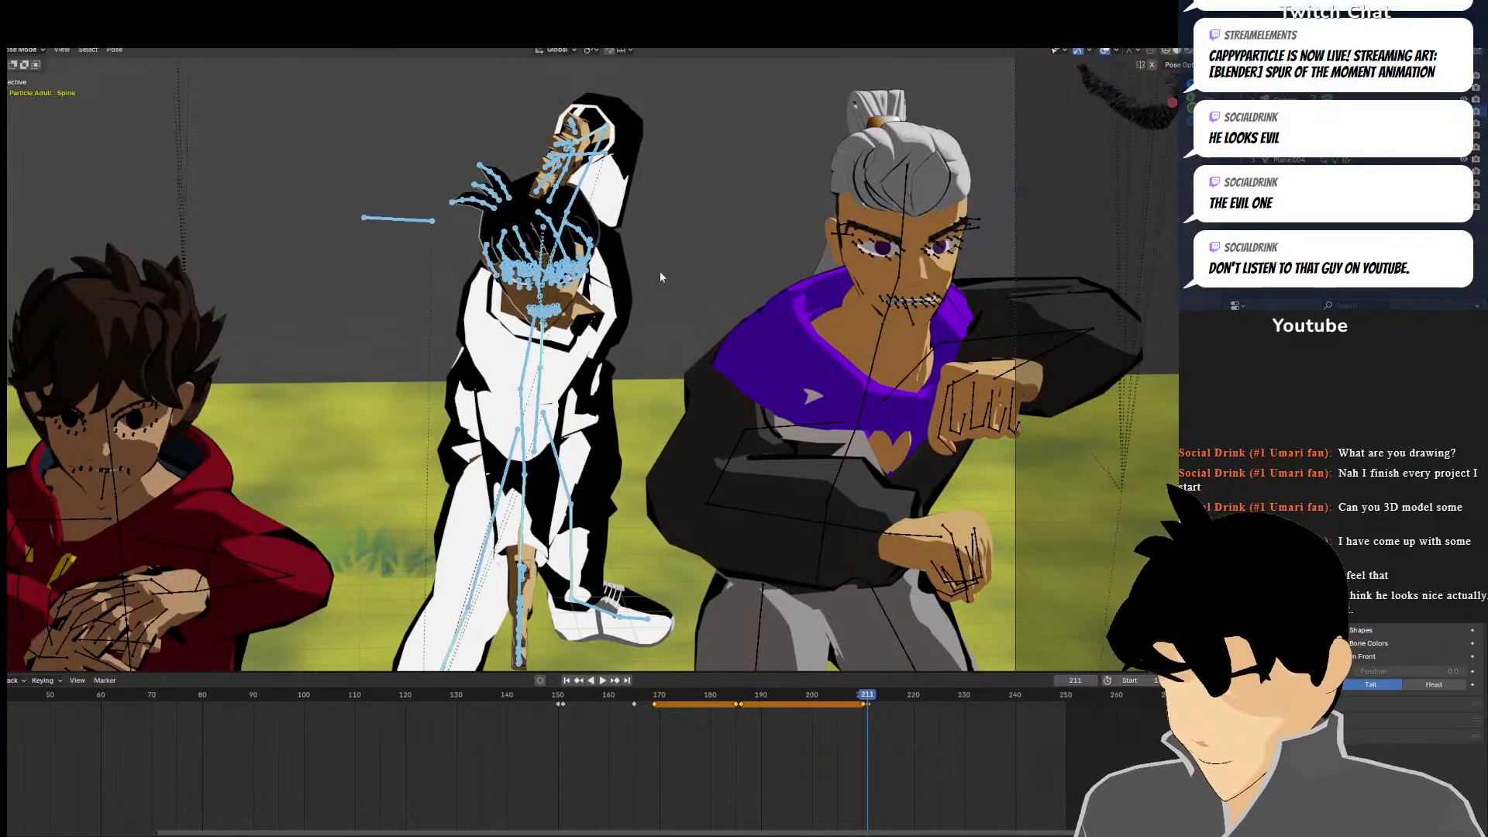
pyautogui.scroll(-3, 622, 384)
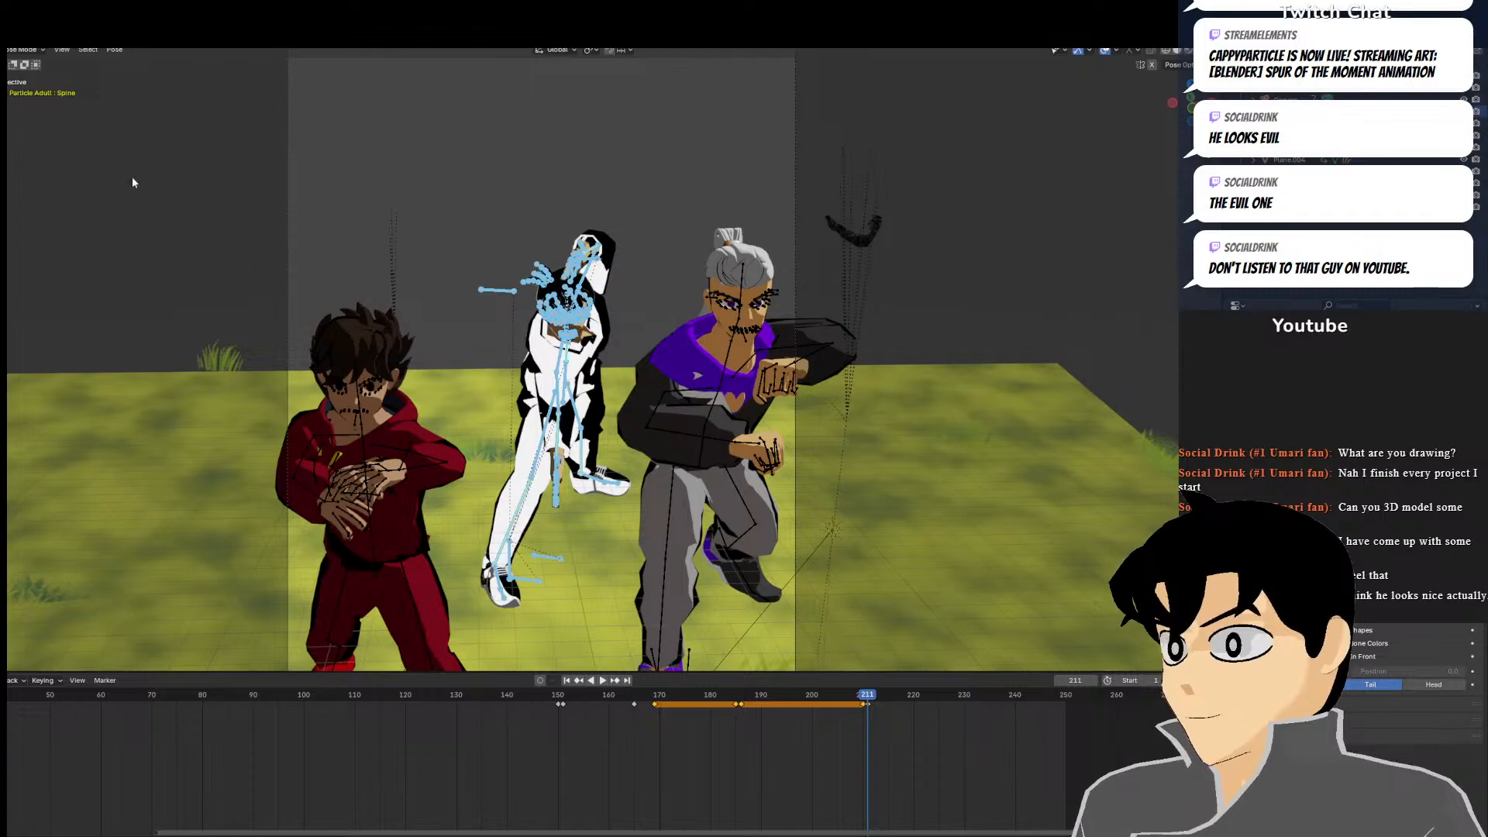
pyautogui.scroll(5, 383, 234)
pyautogui.scroll(-3, 750, 264)
pyautogui.scroll(-3, 497, 251)
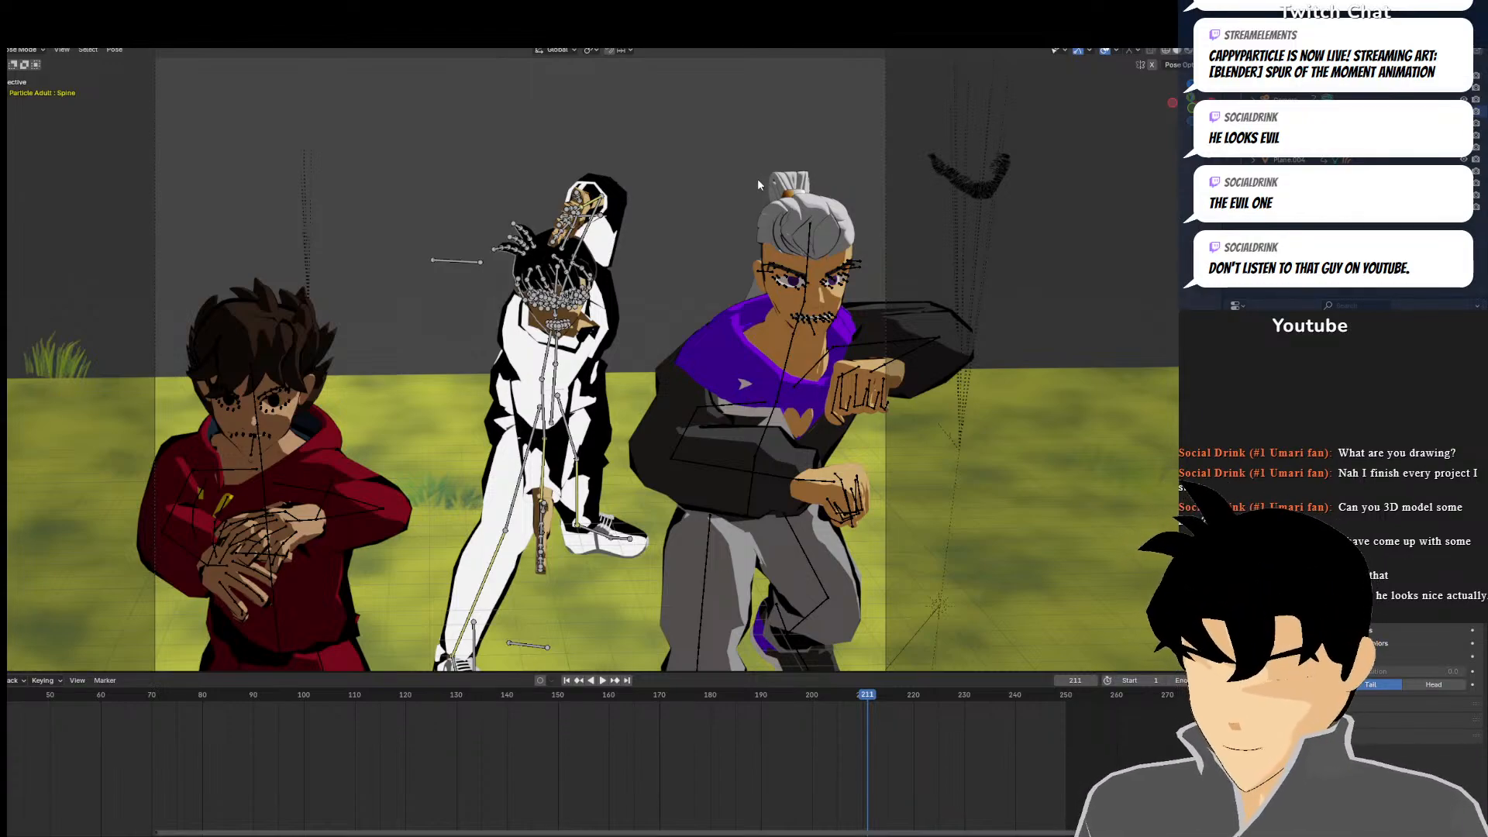
# Save the current file and open another recent project file
pyautogui.click(10, 39)
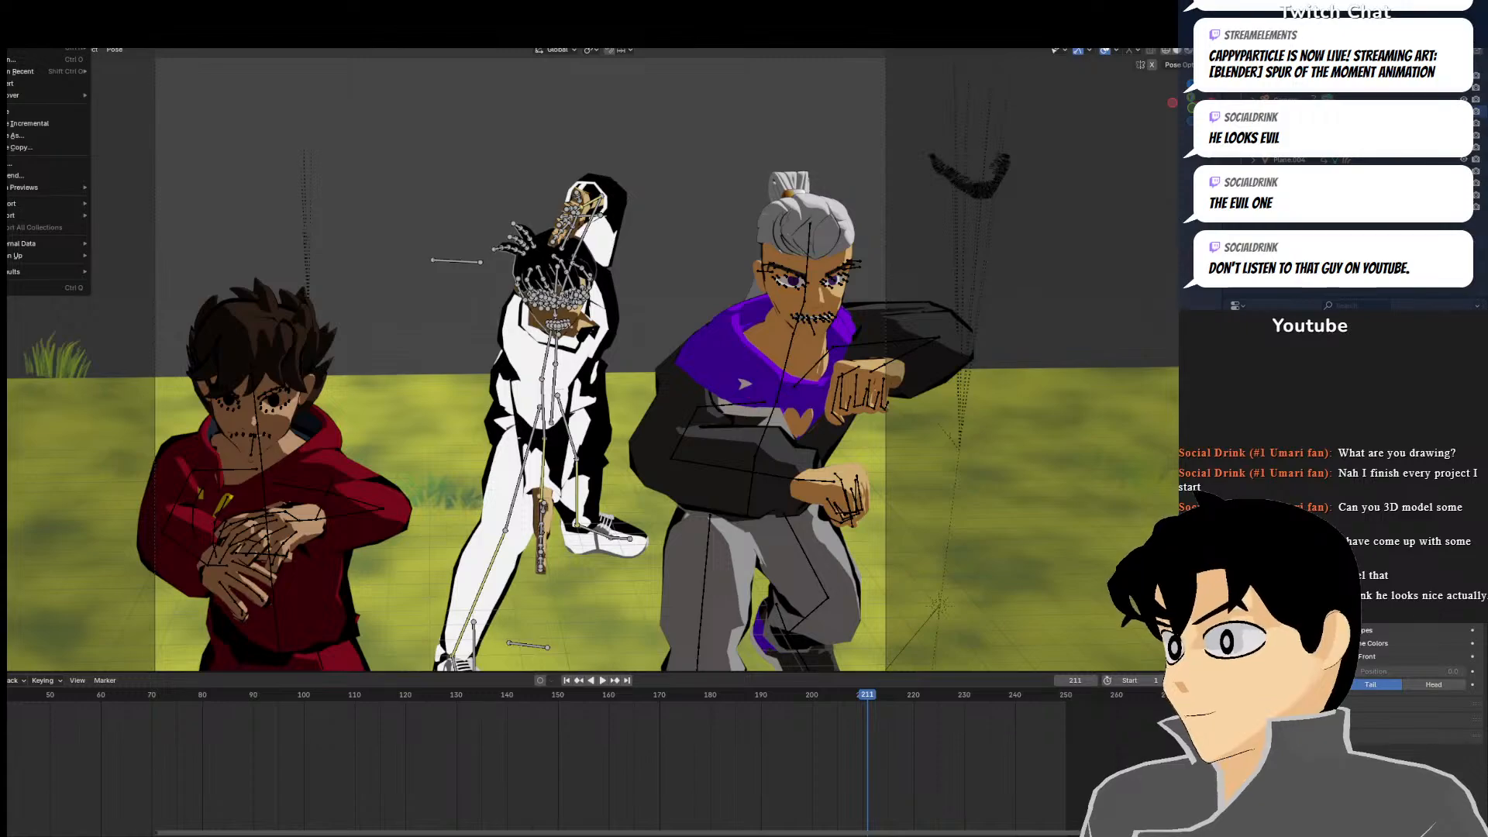
pyautogui.click(11, 115)
pyautogui.click(8, 48)
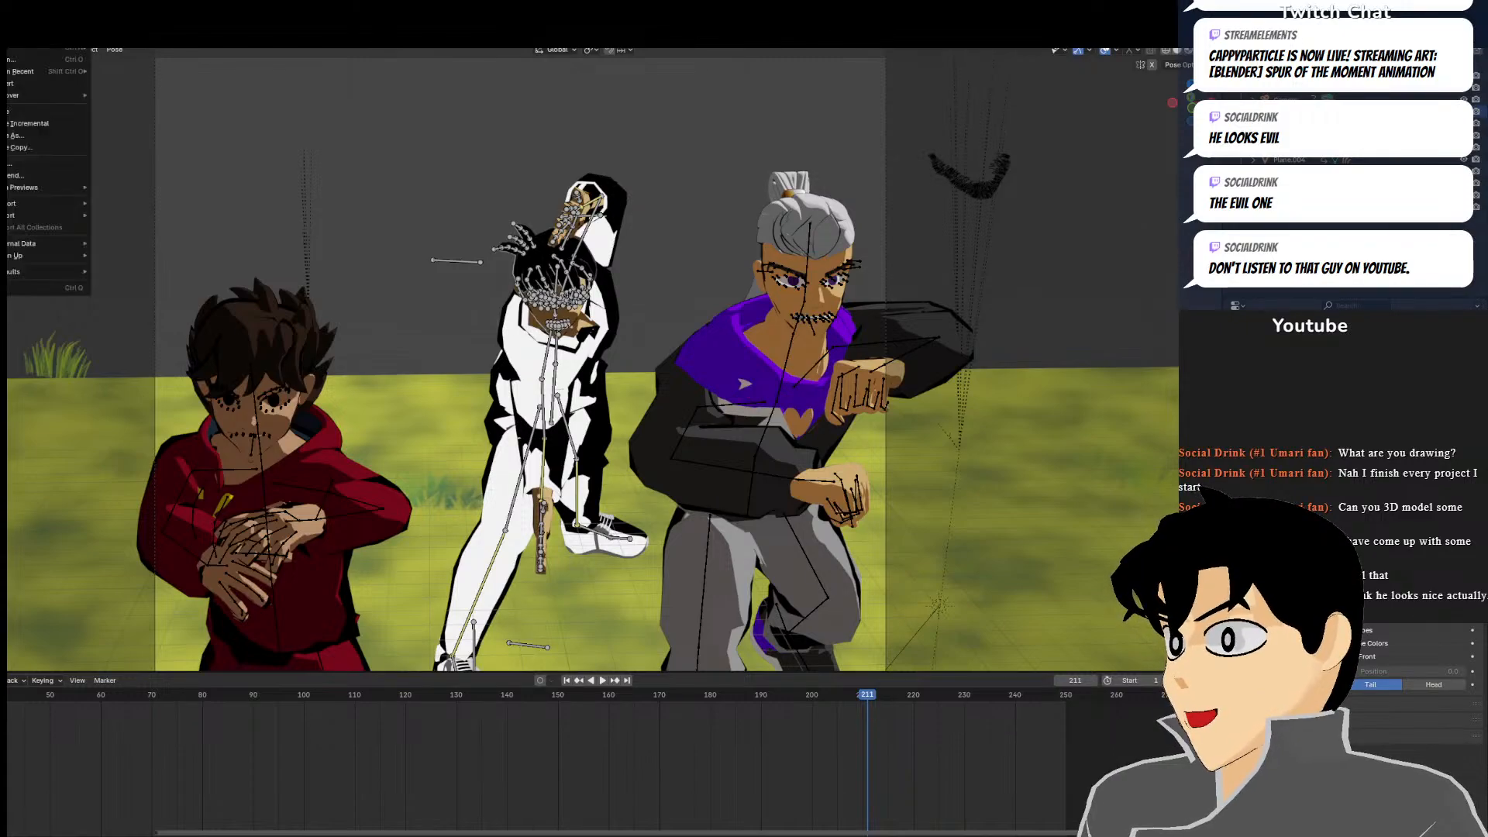
pyautogui.moveTo(40, 74)
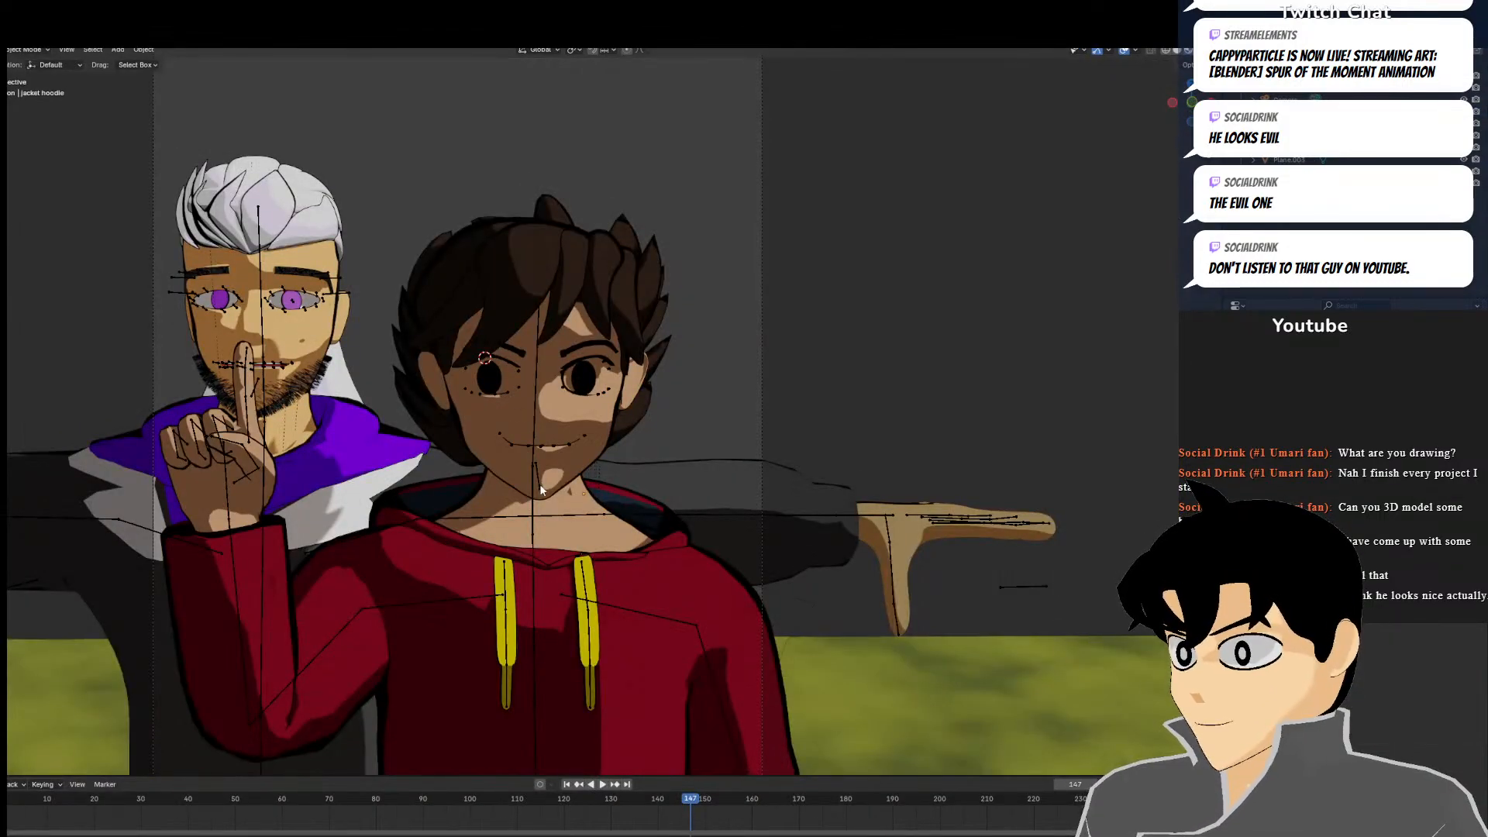
# In the side view, move the long white slab down and away from the characters, below the grass plane's level
pyautogui.click(537, 515)
pyautogui.scroll(-8, 537, 515)
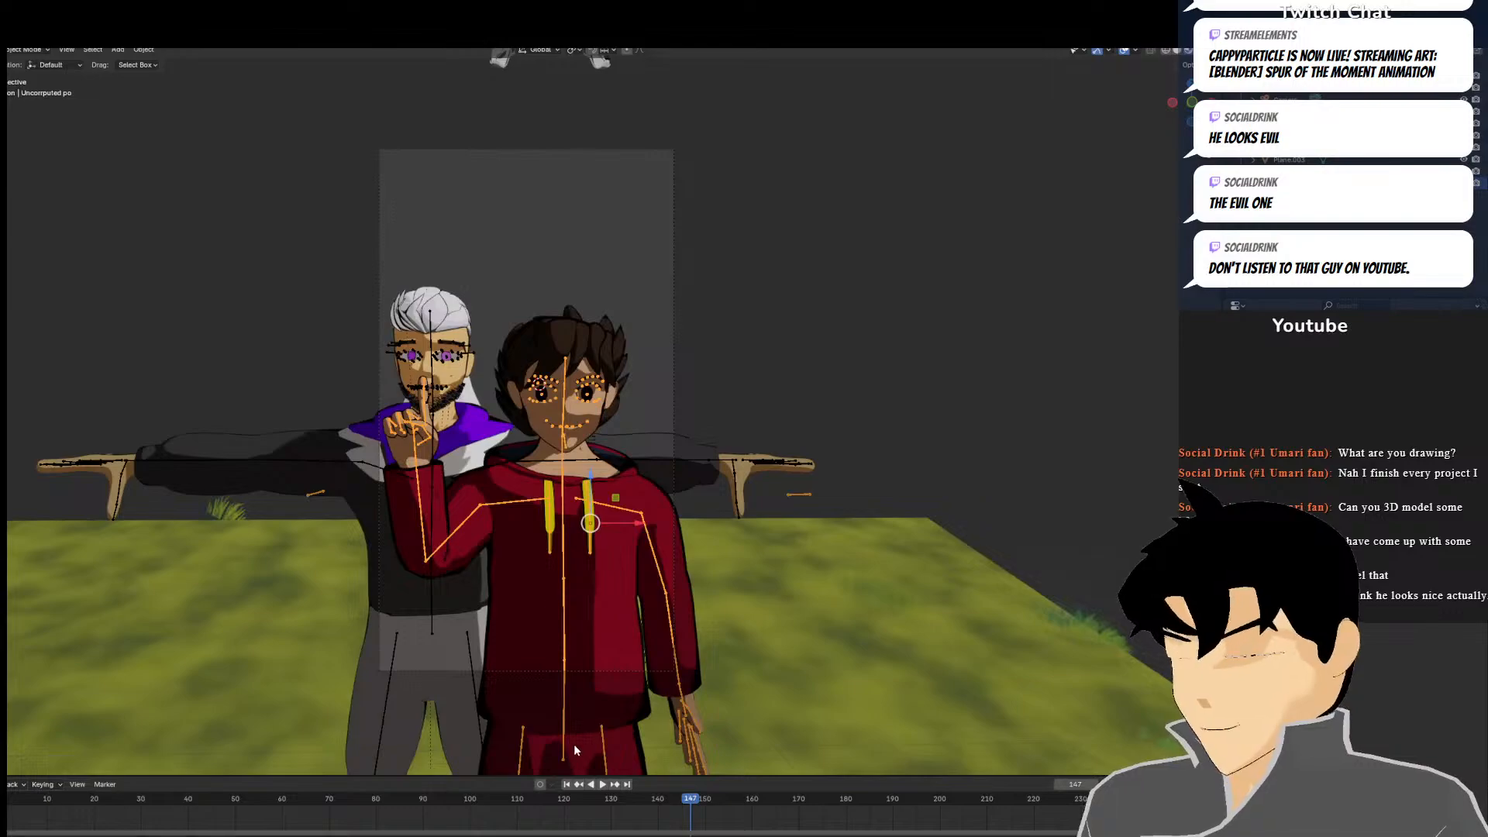
pyautogui.moveTo(658, 773); pyautogui.dragTo(659, 744)
pyautogui.moveTo(718, 547); pyautogui.dragTo(514, 530, button='middle')
pyautogui.scroll(-8, 514, 530)
pyautogui.click(609, 509)
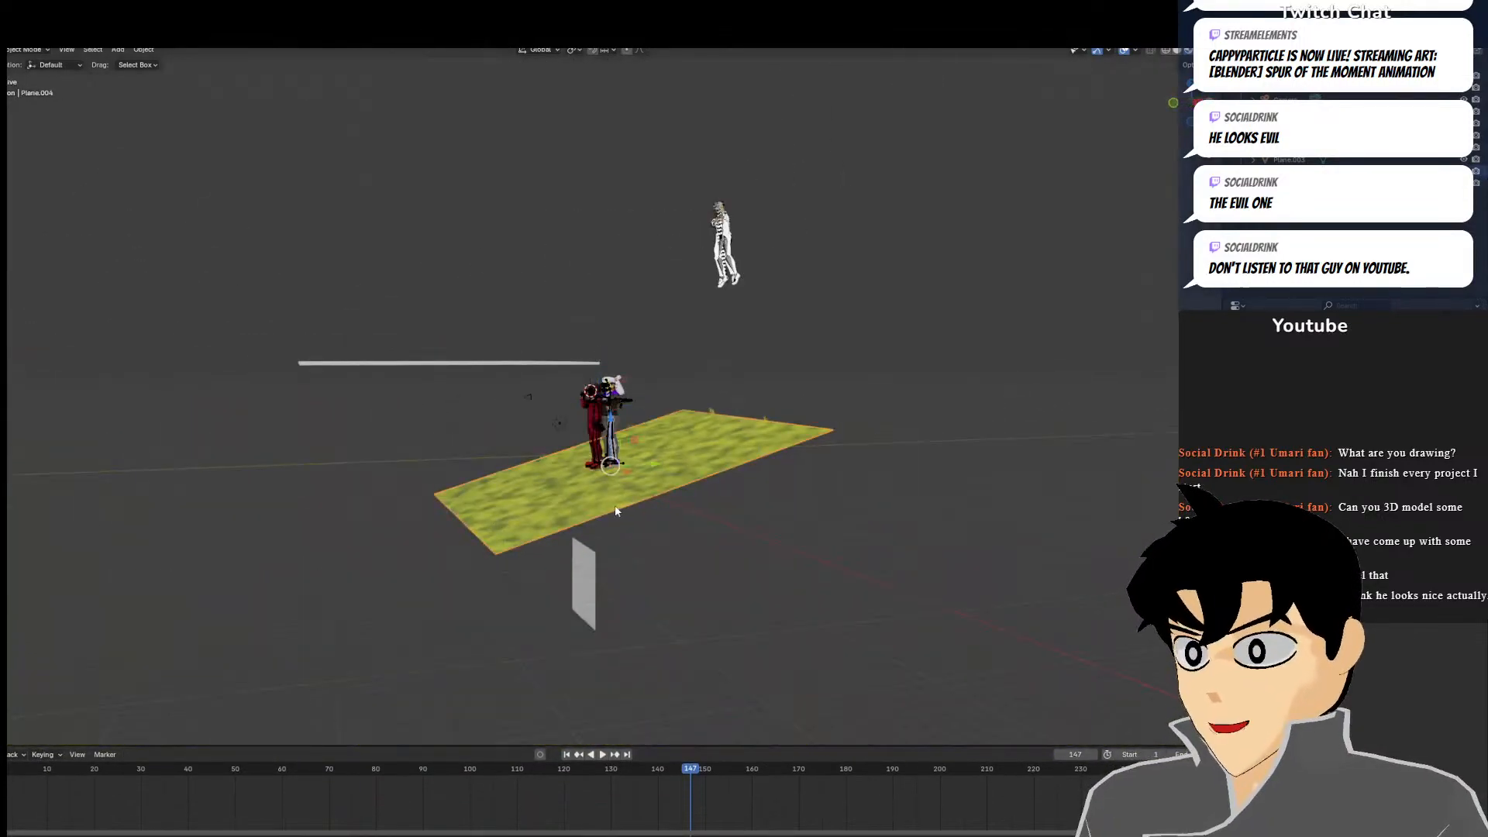
pyautogui.press('KP_3')
pyautogui.click(465, 364)
pyautogui.press('g')
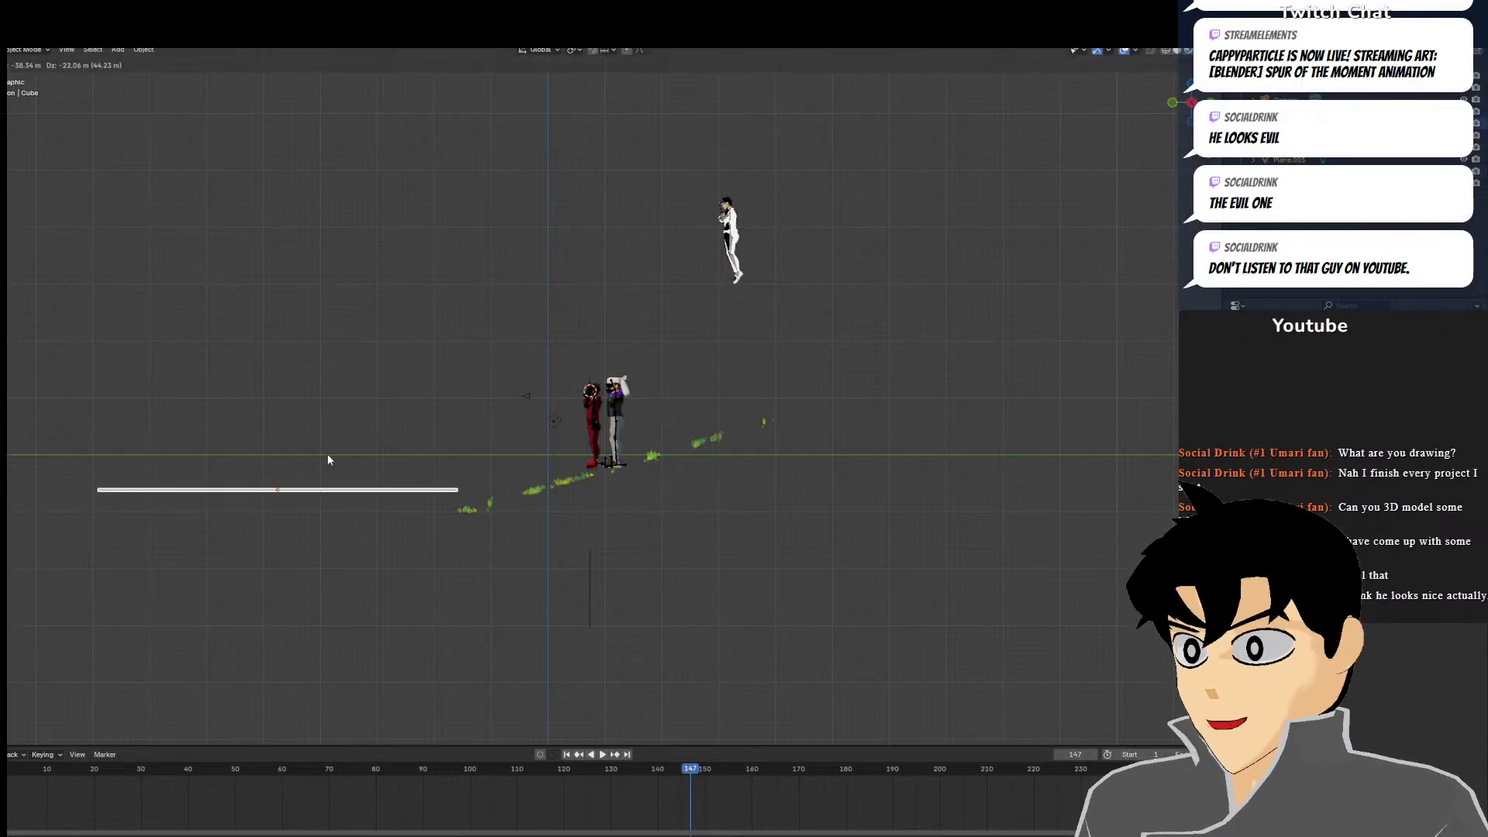
pyautogui.click(268, 482)
# Turn on X-ray and delete the character floating high above the grass plane
pyautogui.hotkey('alt', 'z')
pyautogui.moveTo(676, 126)
pyautogui.mouseDown()
pyautogui.moveTo(714, 184)
pyautogui.moveTo(884, 313)
pyautogui.mouseUp()
pyautogui.press('Delete')
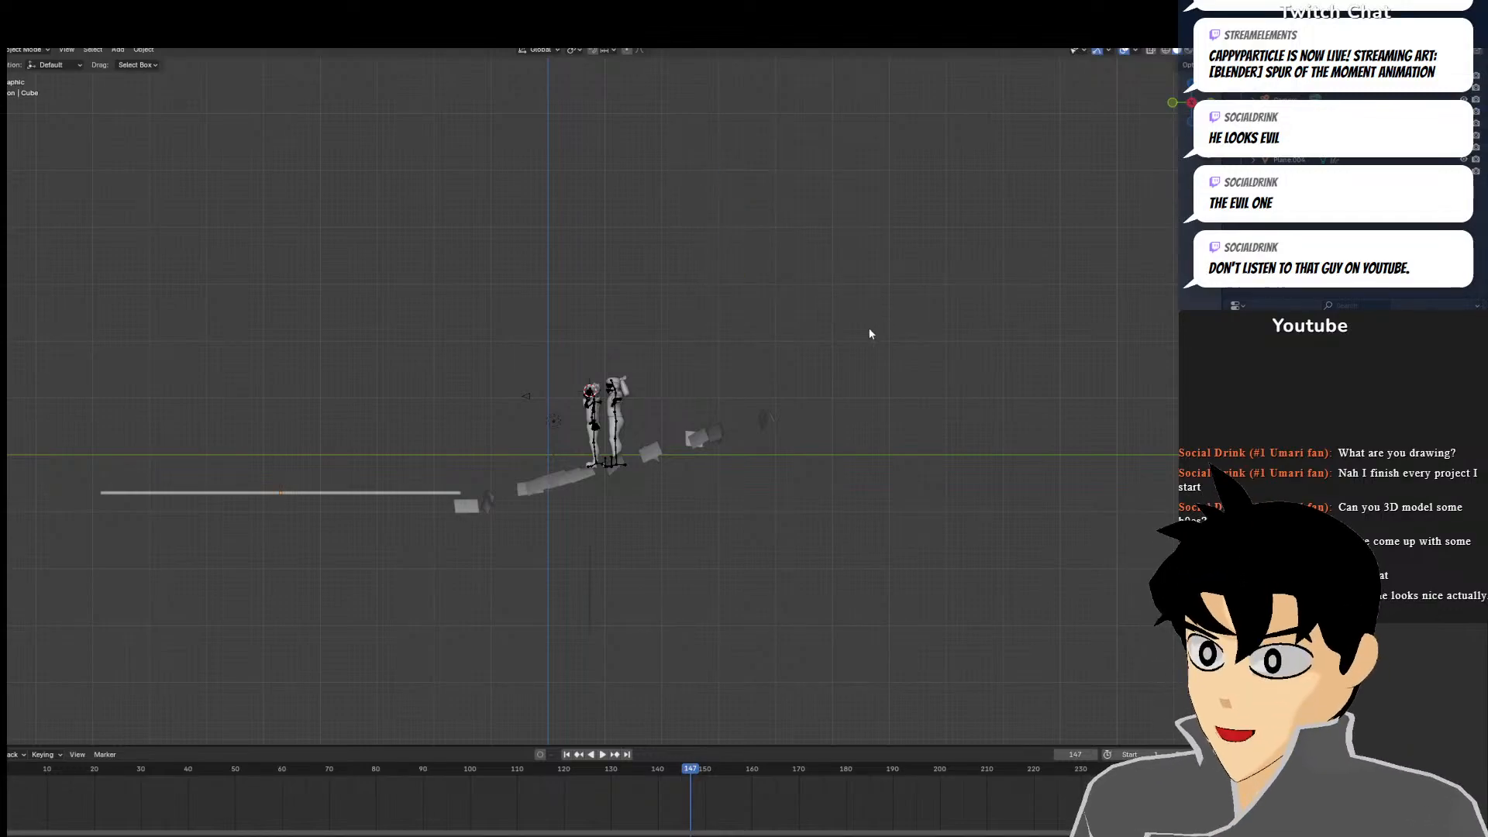
# Move the slab about -3.69 m along Y and -2.67 m along Z in the side view
pyautogui.scroll(6, 852, 341)
pyautogui.keyDown('shift'); pyautogui.moveTo(638, 508); pyautogui.dragTo(1063, 230, button='middle'); pyautogui.keyUp('shift')
pyautogui.click(488, 412)
pyautogui.press('g')
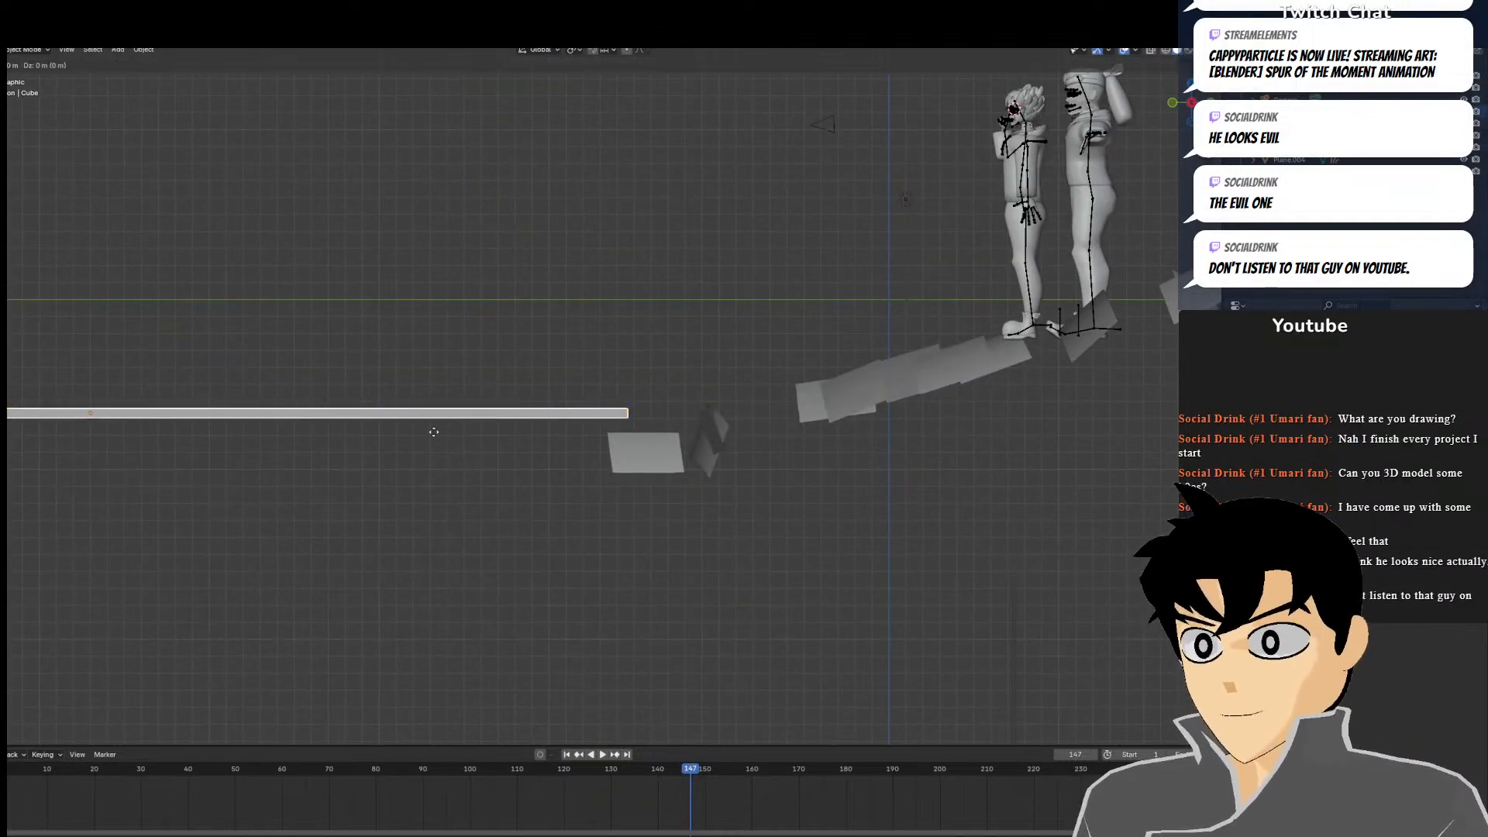
pyautogui.click(427, 451)
# In the top view, move the slab about 68.2 m along X and 3.63 m along Y to meet the grass plane's front edge
pyautogui.scroll(-4, 450, 395)
pyautogui.moveTo(584, 207); pyautogui.dragTo(407, 301, button='middle')
pyautogui.press('KP_7')
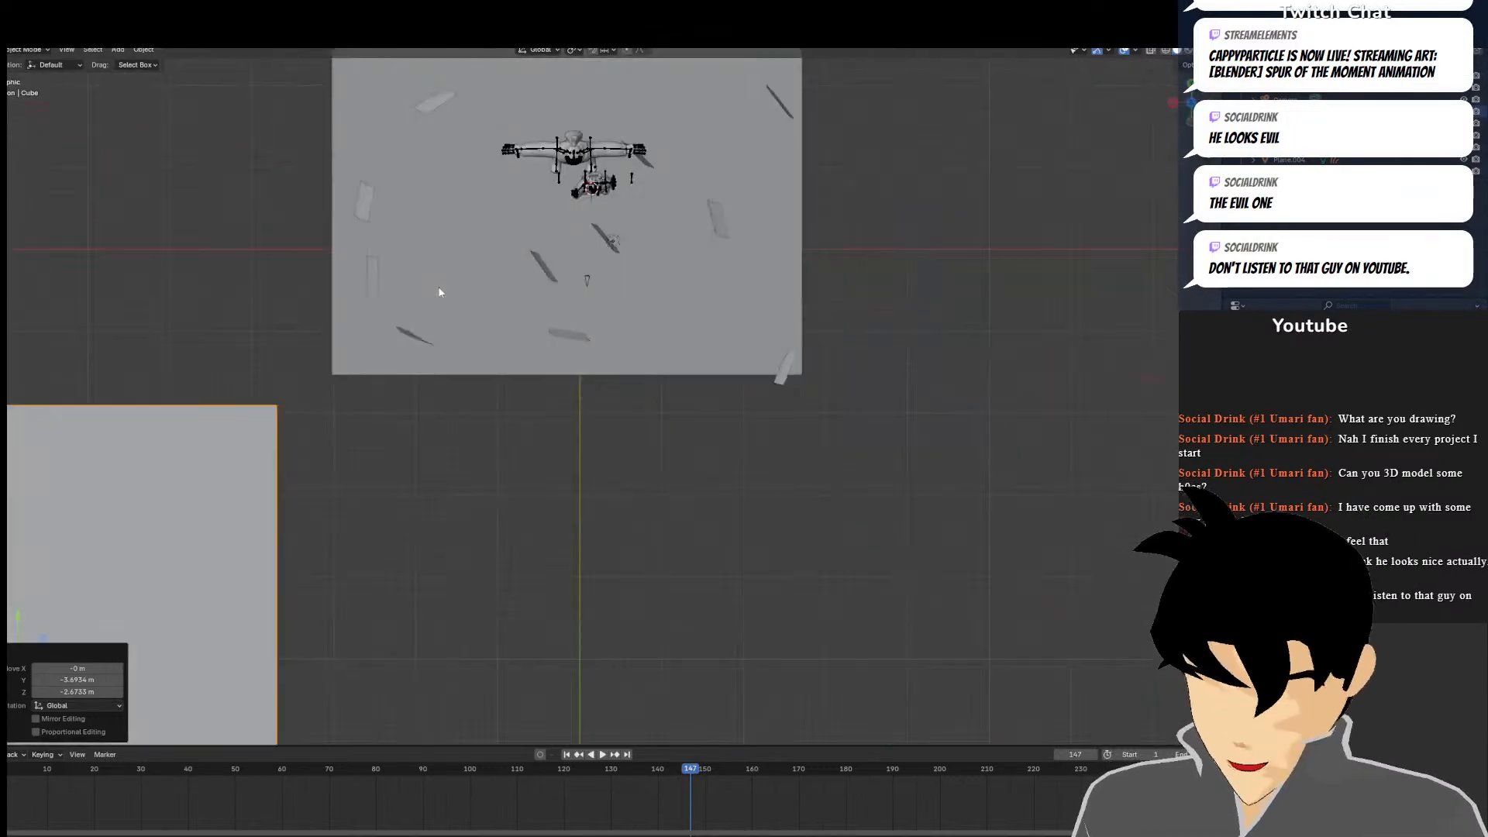
pyautogui.scroll(-3, 542, 310)
pyautogui.press('g')
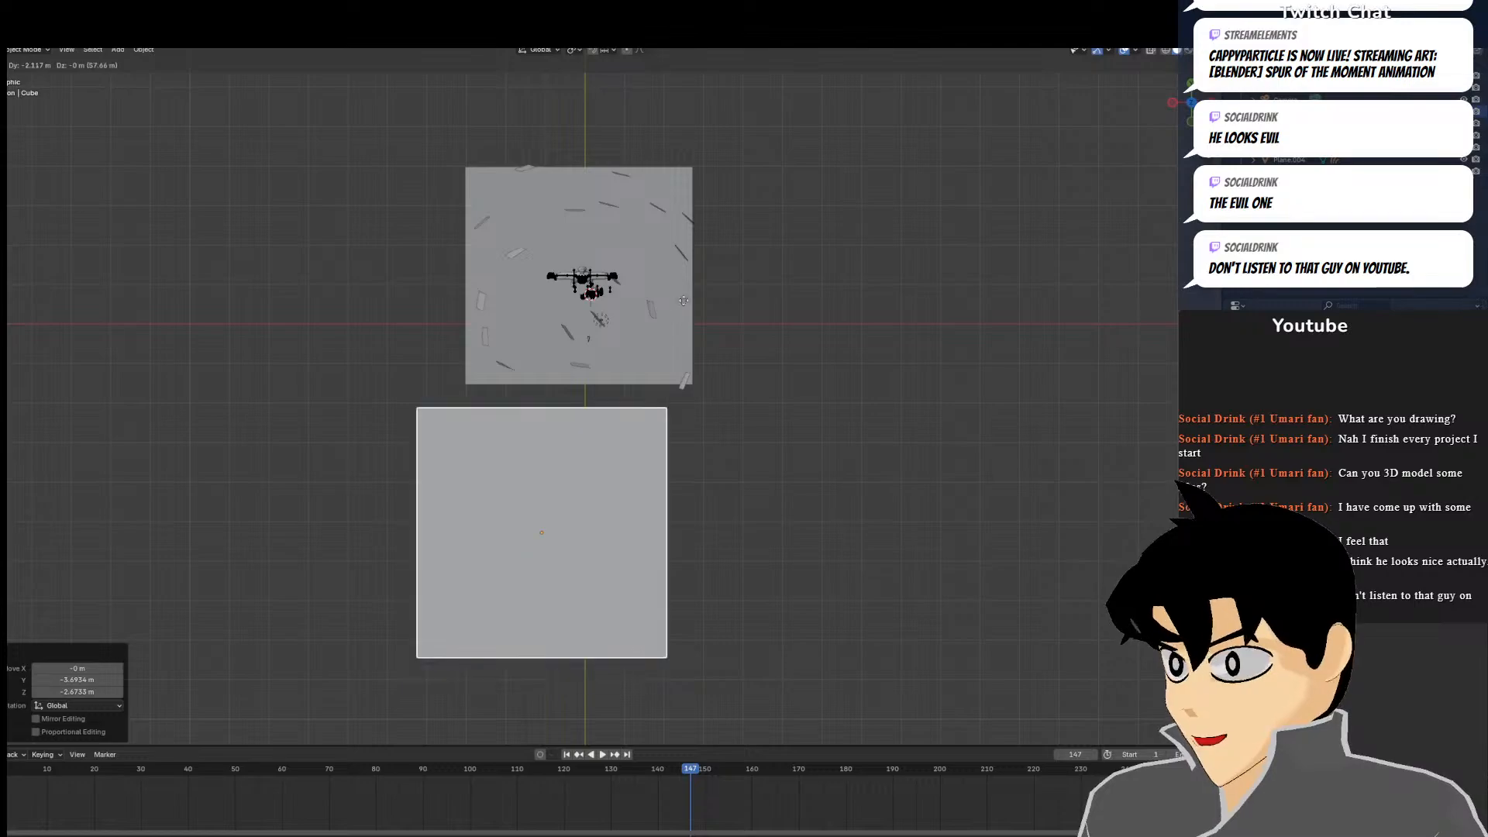
pyautogui.click(705, 289)
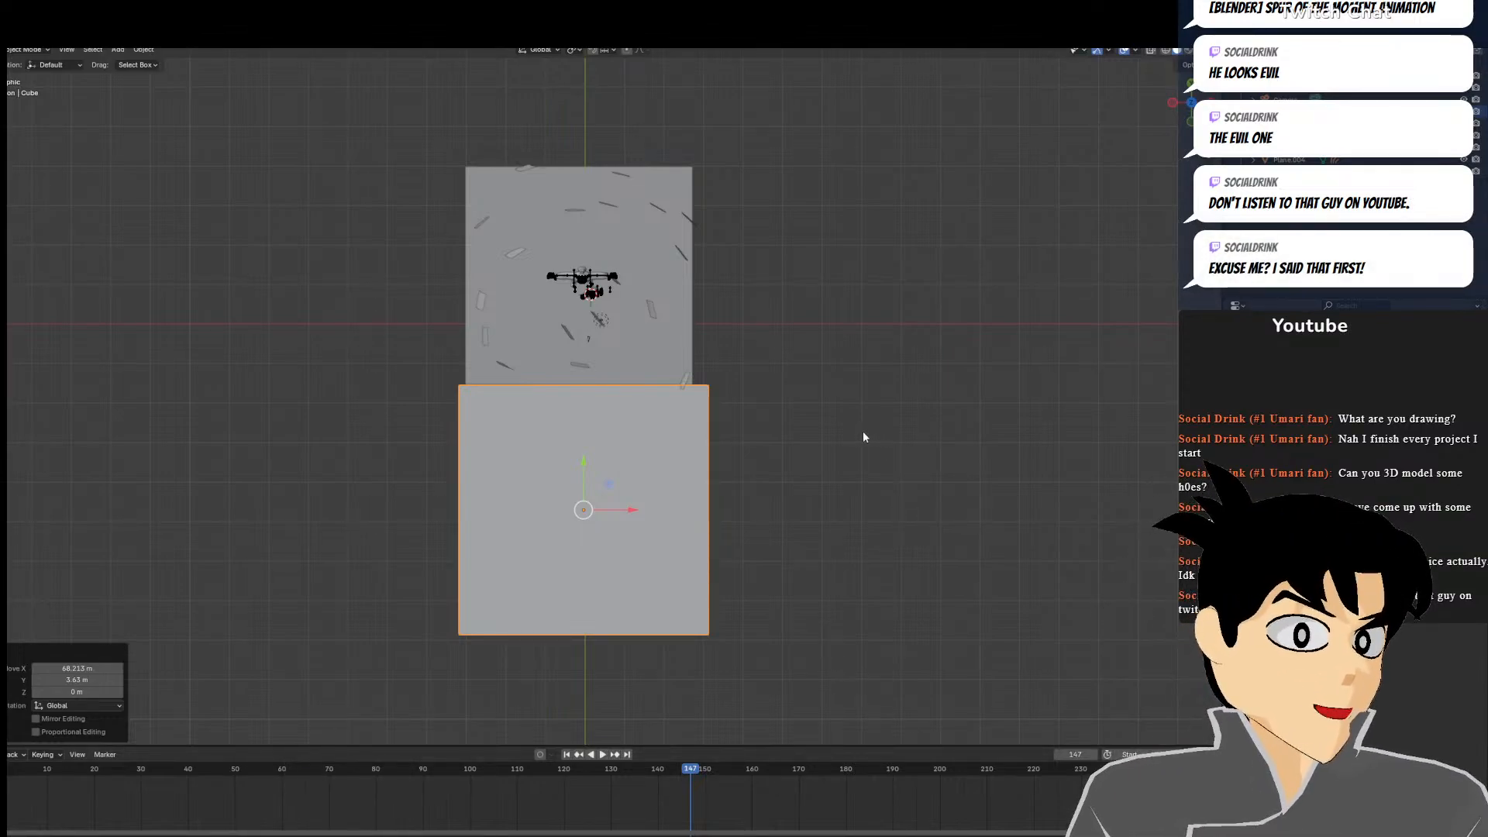
# In the side view, move the white slab about 0.24 m along Y and -1.34 m along Z
pyautogui.keyDown('shift'); pyautogui.moveTo(644, 478); pyautogui.dragTo(623, 329, button='middle'); pyautogui.keyUp('shift')
pyautogui.scroll(3, 618, 338)
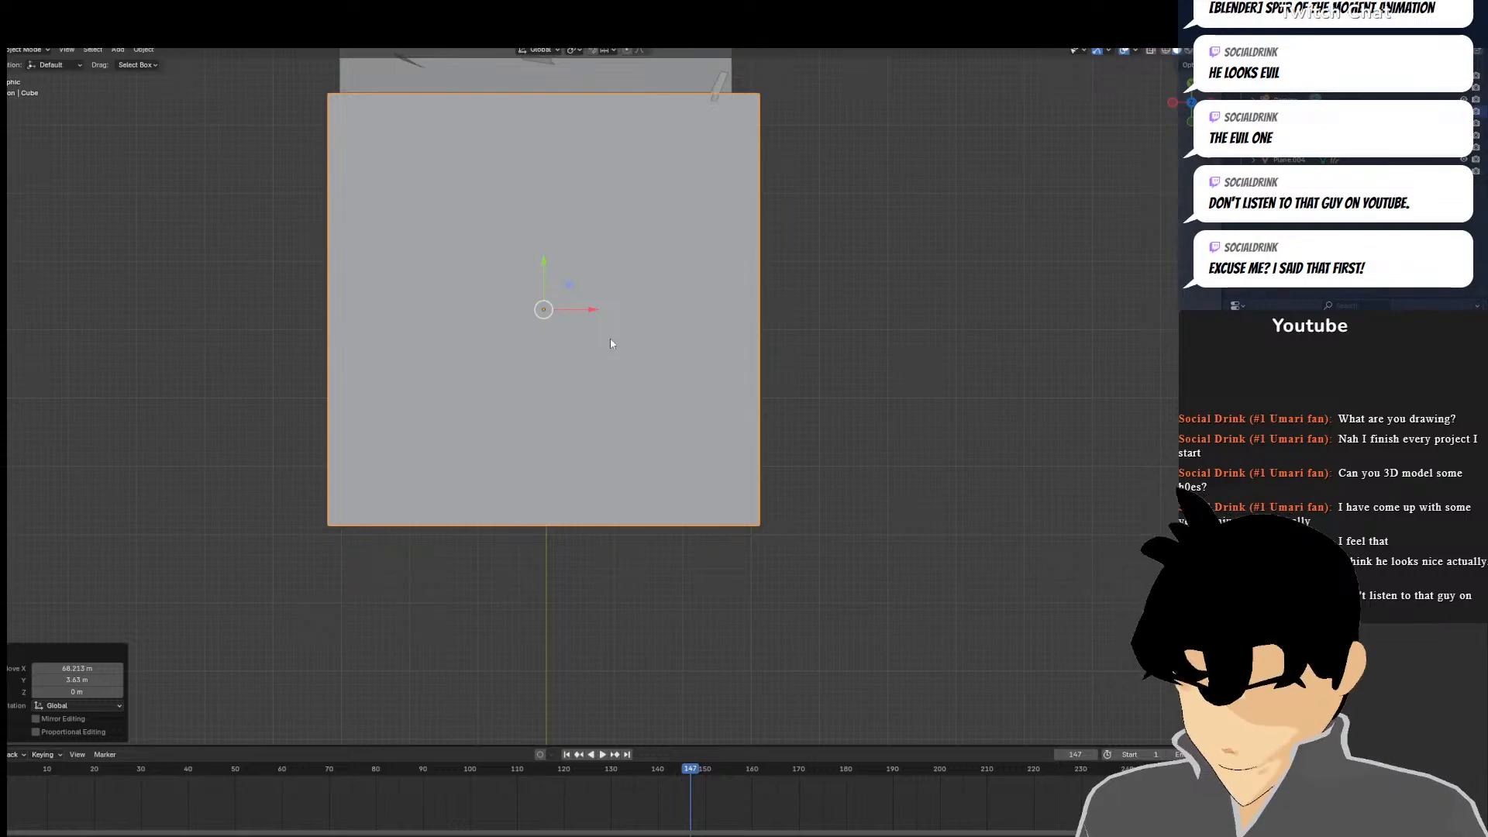
pyautogui.press('KP_3')
pyautogui.scroll(2, 836, 379)
pyautogui.press('g')
pyautogui.click(836, 388)
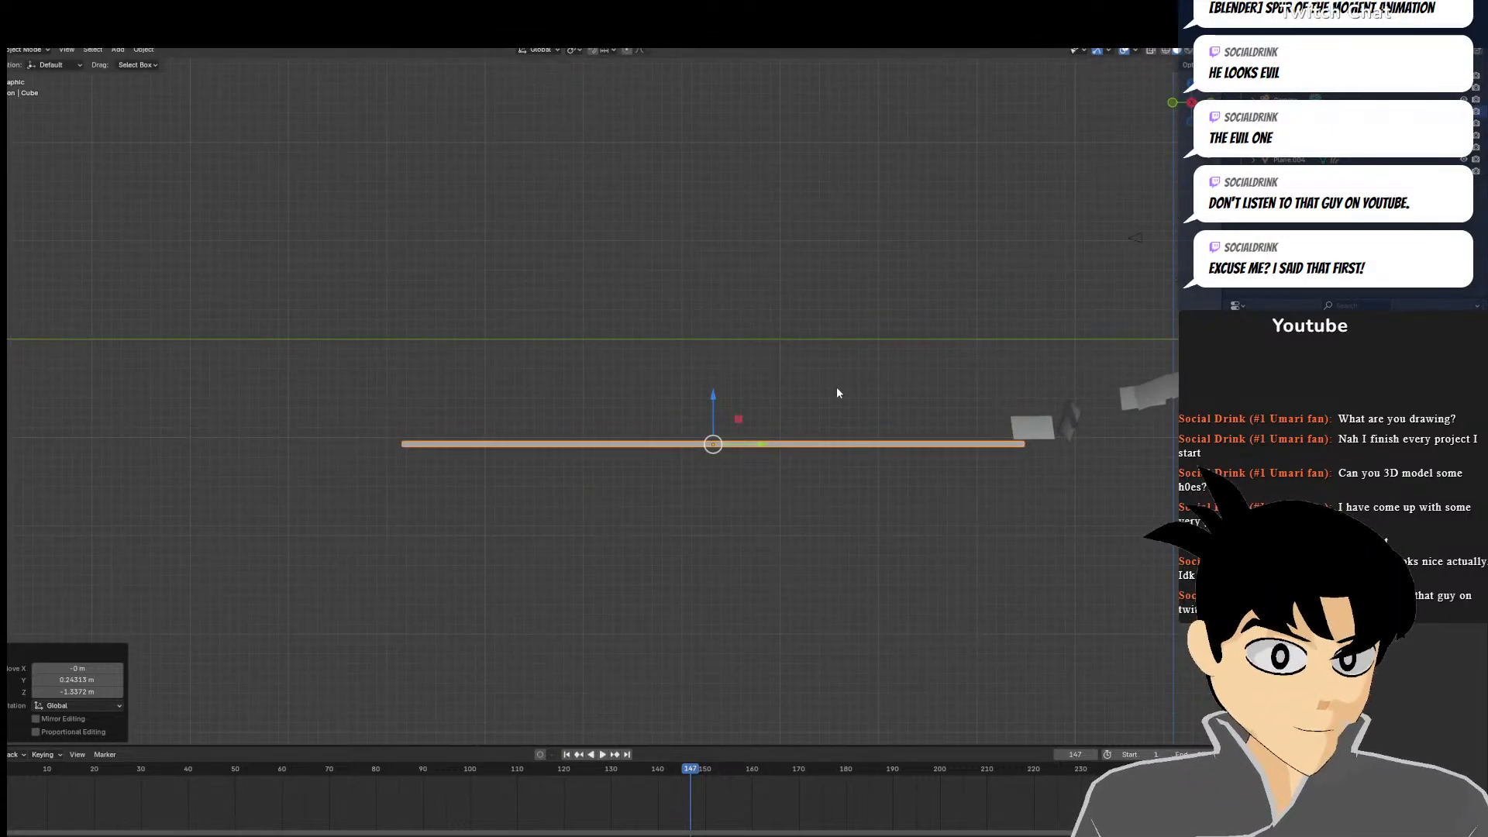
# Thin the slab by scaling it along Z to 0.703 and again to 0.488
pyautogui.press('s')
pyautogui.press('z')
pyautogui.click(873, 387)
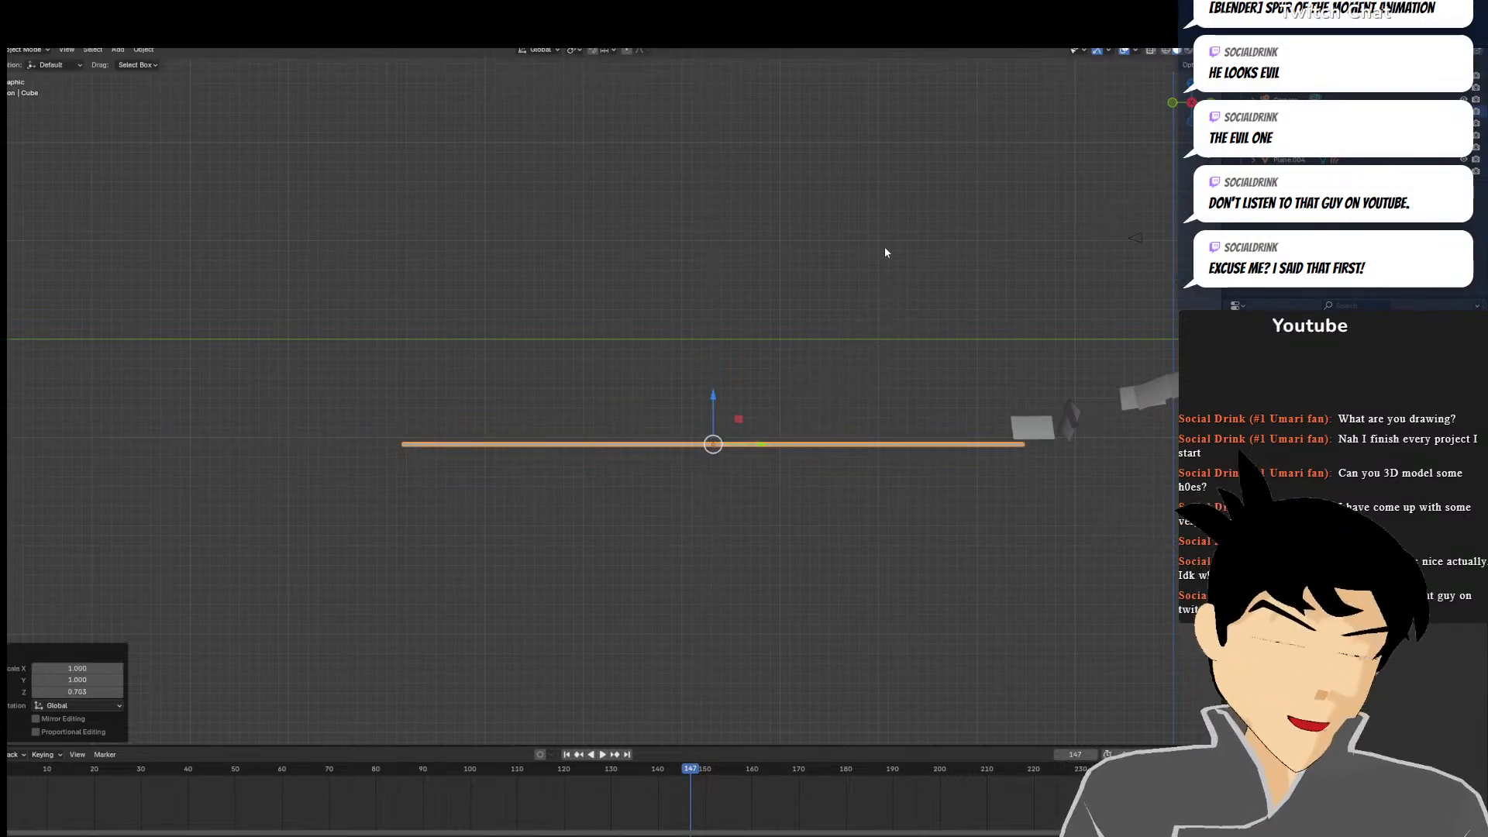
pyautogui.press('s')
pyautogui.press('z')
pyautogui.click(846, 457)
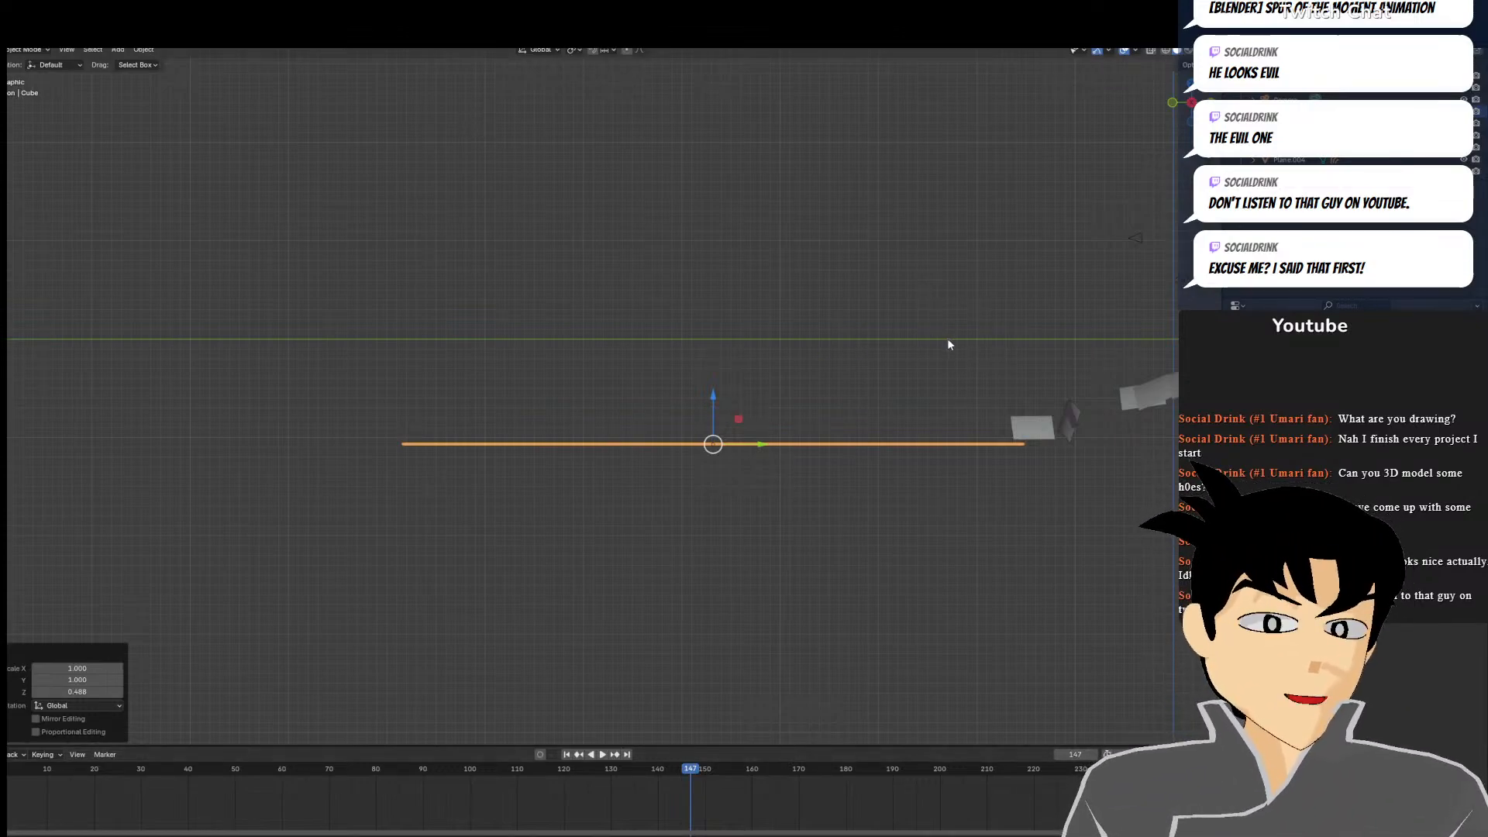
# In the top view, scale the slab up uniformly by about 2.547 so it extends beneath the grass plane
pyautogui.moveTo(812, 368); pyautogui.dragTo(978, 441, button='middle')
pyautogui.press('KP_7')
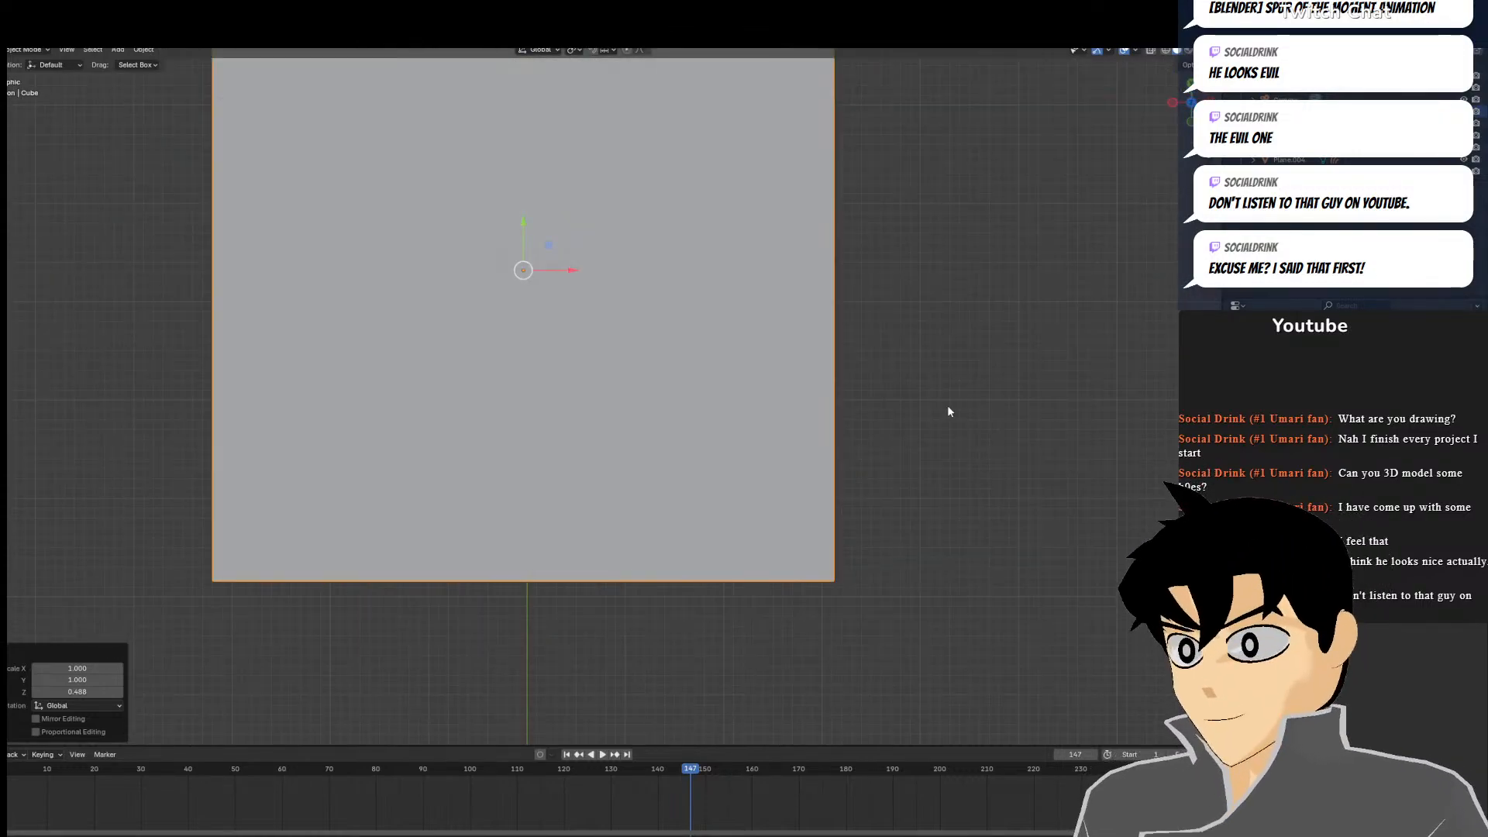
pyautogui.scroll(-6, 929, 388)
pyautogui.scroll(3, 891, 362)
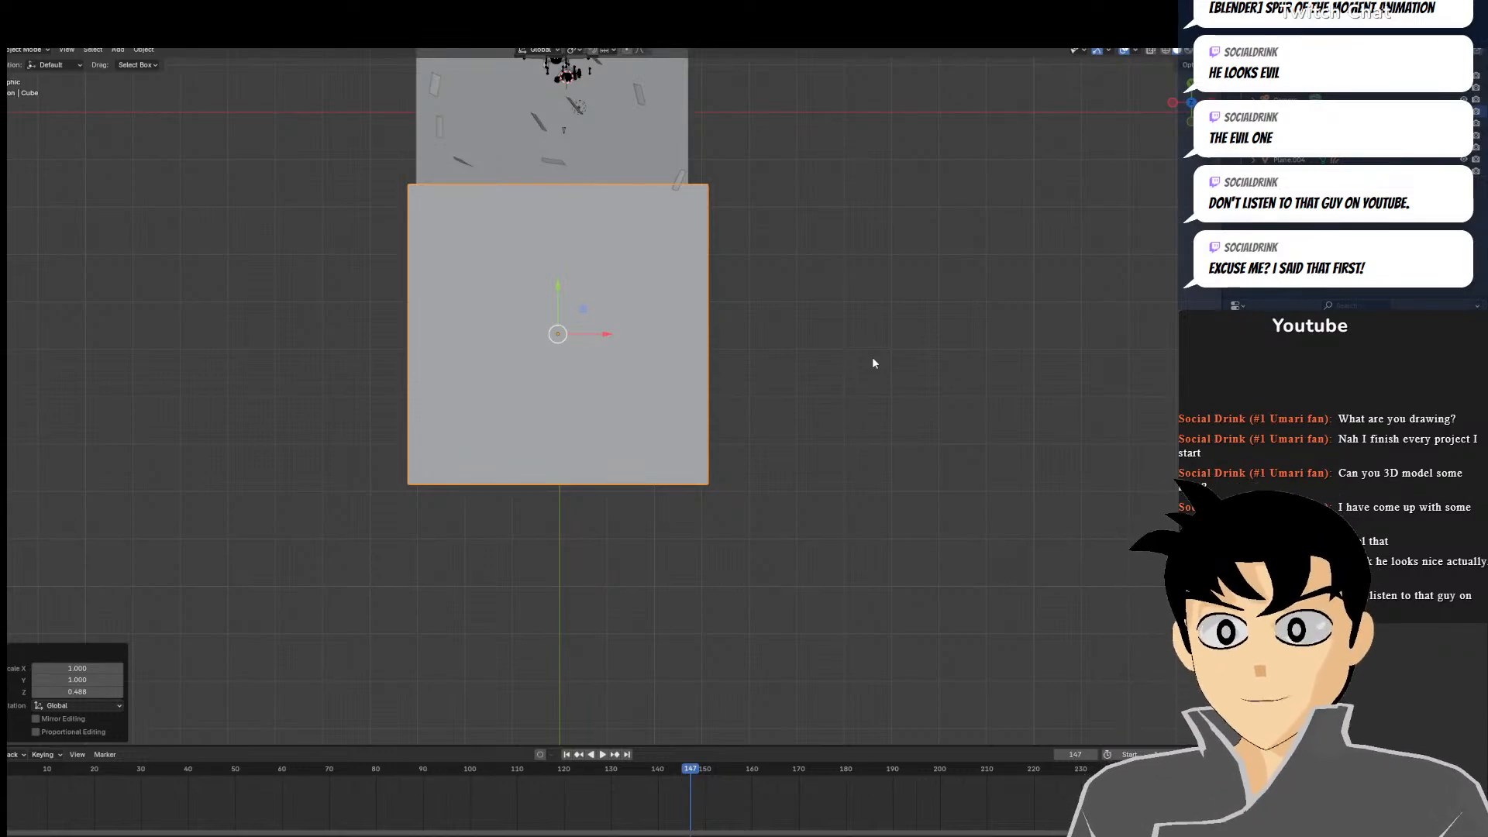
pyautogui.scroll(2, 771, 279)
pyautogui.scroll(-3, 771, 278)
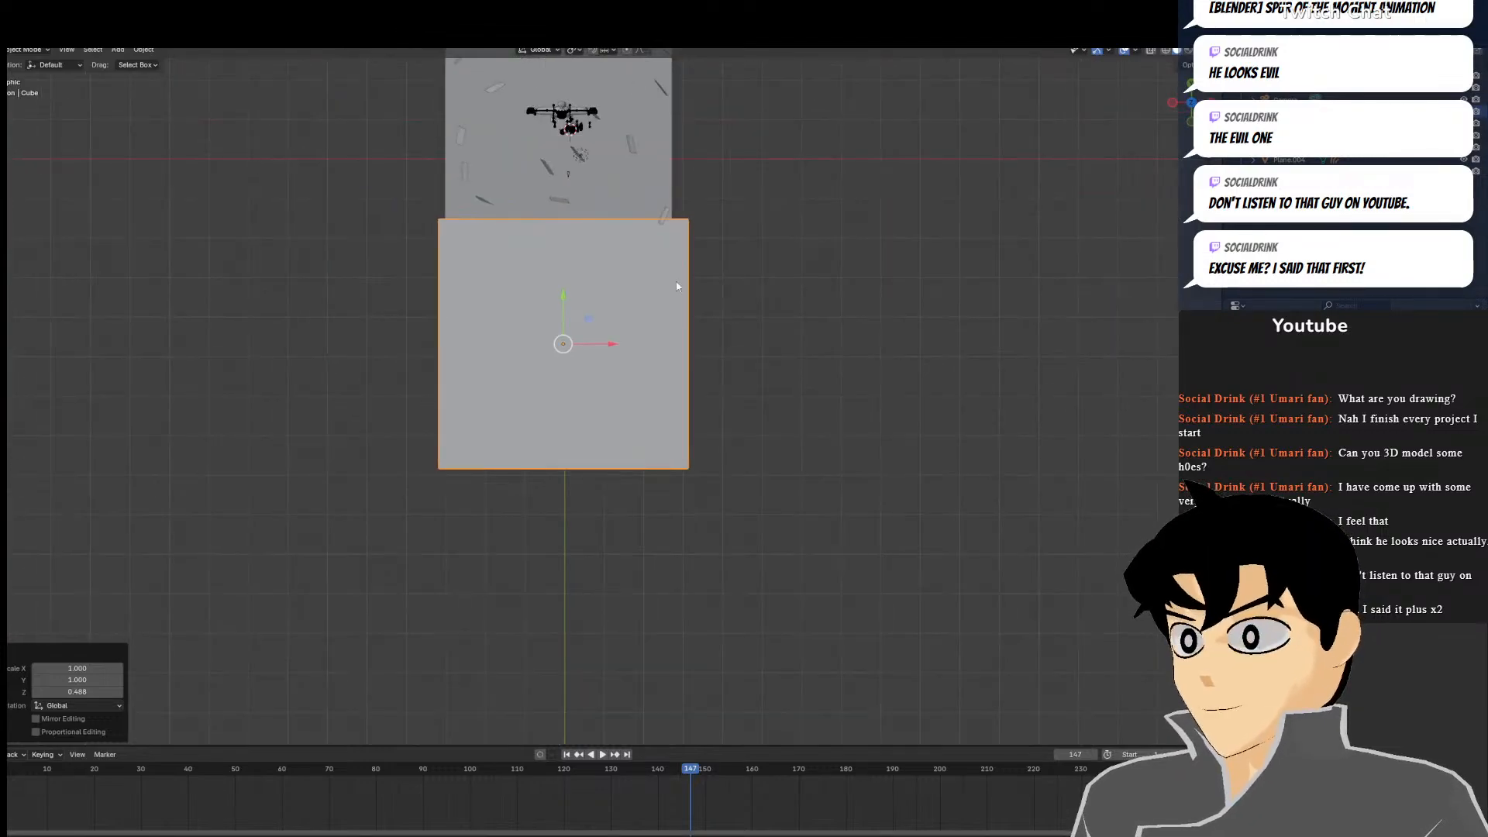
pyautogui.press('s')
pyautogui.click(878, 289)
pyautogui.moveTo(878, 289); pyautogui.dragTo(693, 189, button='middle')
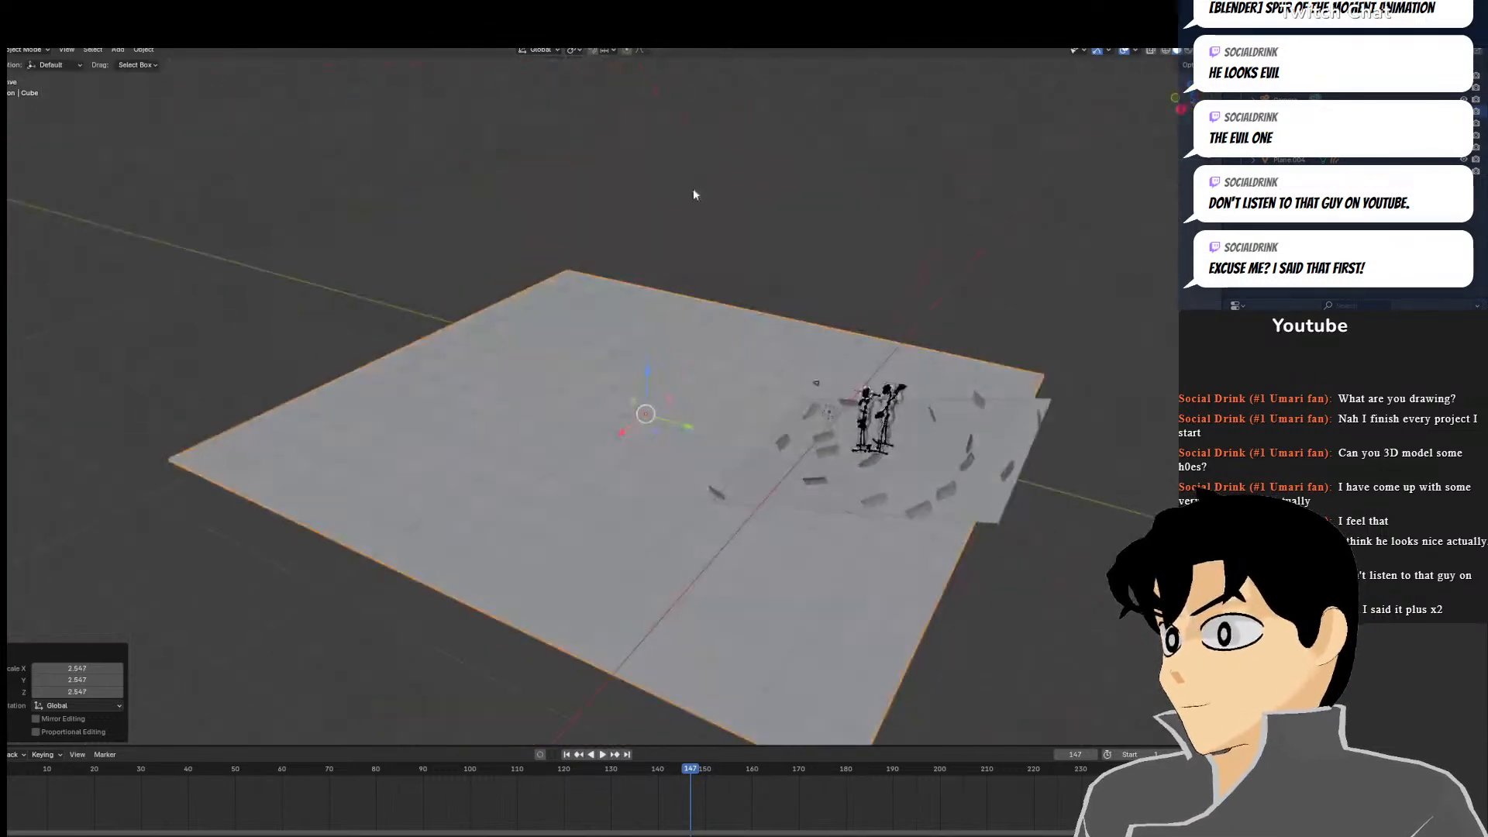
# Select and delete the black outline object overlaying the front character
pyautogui.scroll(3, 864, 289)
pyautogui.keyDown('shift'); pyautogui.moveTo(864, 289); pyautogui.dragTo(369, 418, button='middle'); pyautogui.keyUp('shift')
pyautogui.scroll(4, 434, 302)
pyautogui.scroll(-4, 694, 292)
pyautogui.scroll(5, 765, 264)
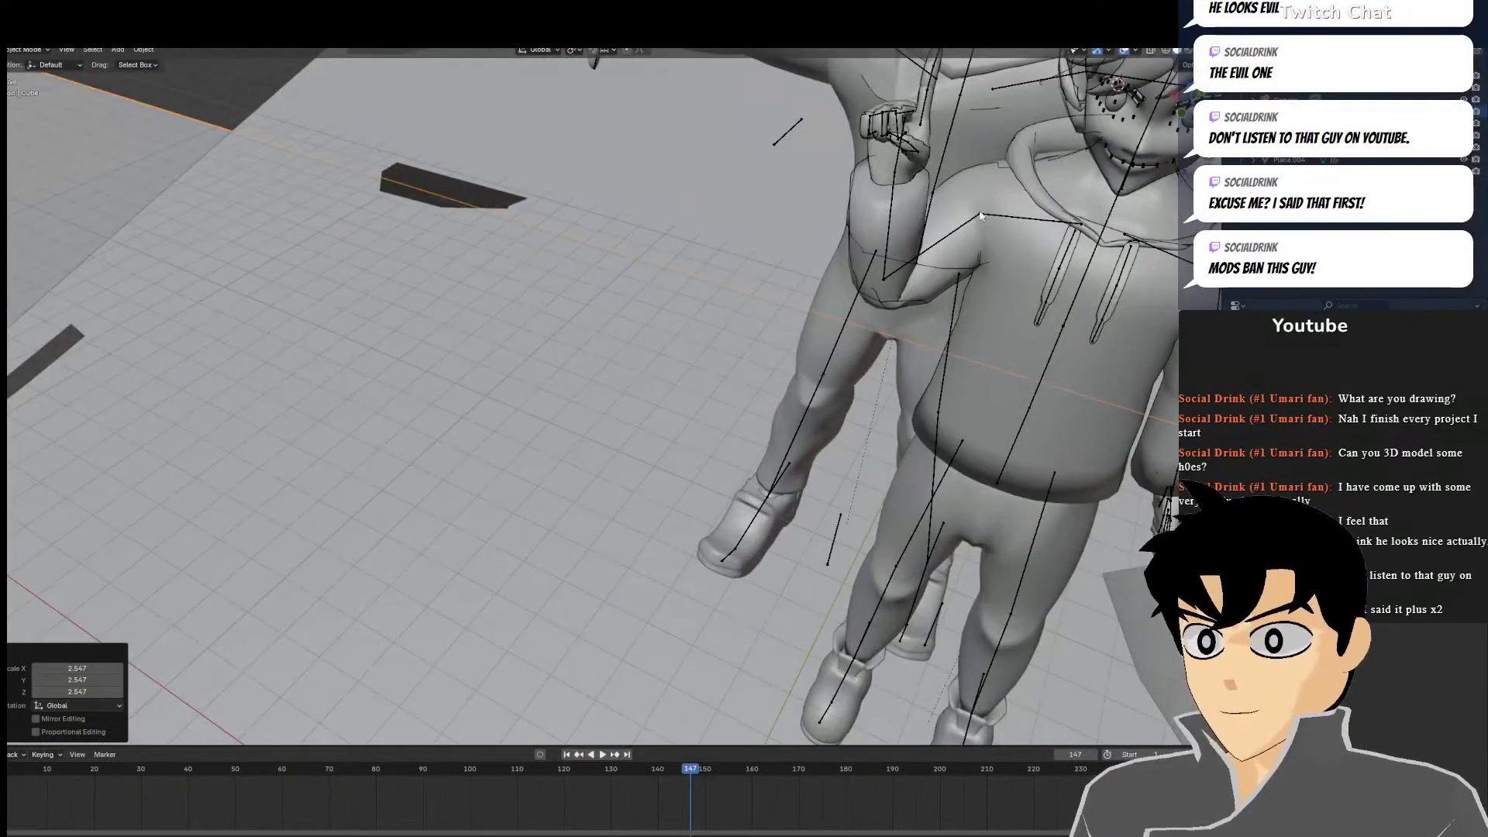
pyautogui.keyDown('shift'); pyautogui.moveTo(767, 265); pyautogui.dragTo(158, 375, button='middle'); pyautogui.keyUp('shift')
pyautogui.scroll(3, 157, 375)
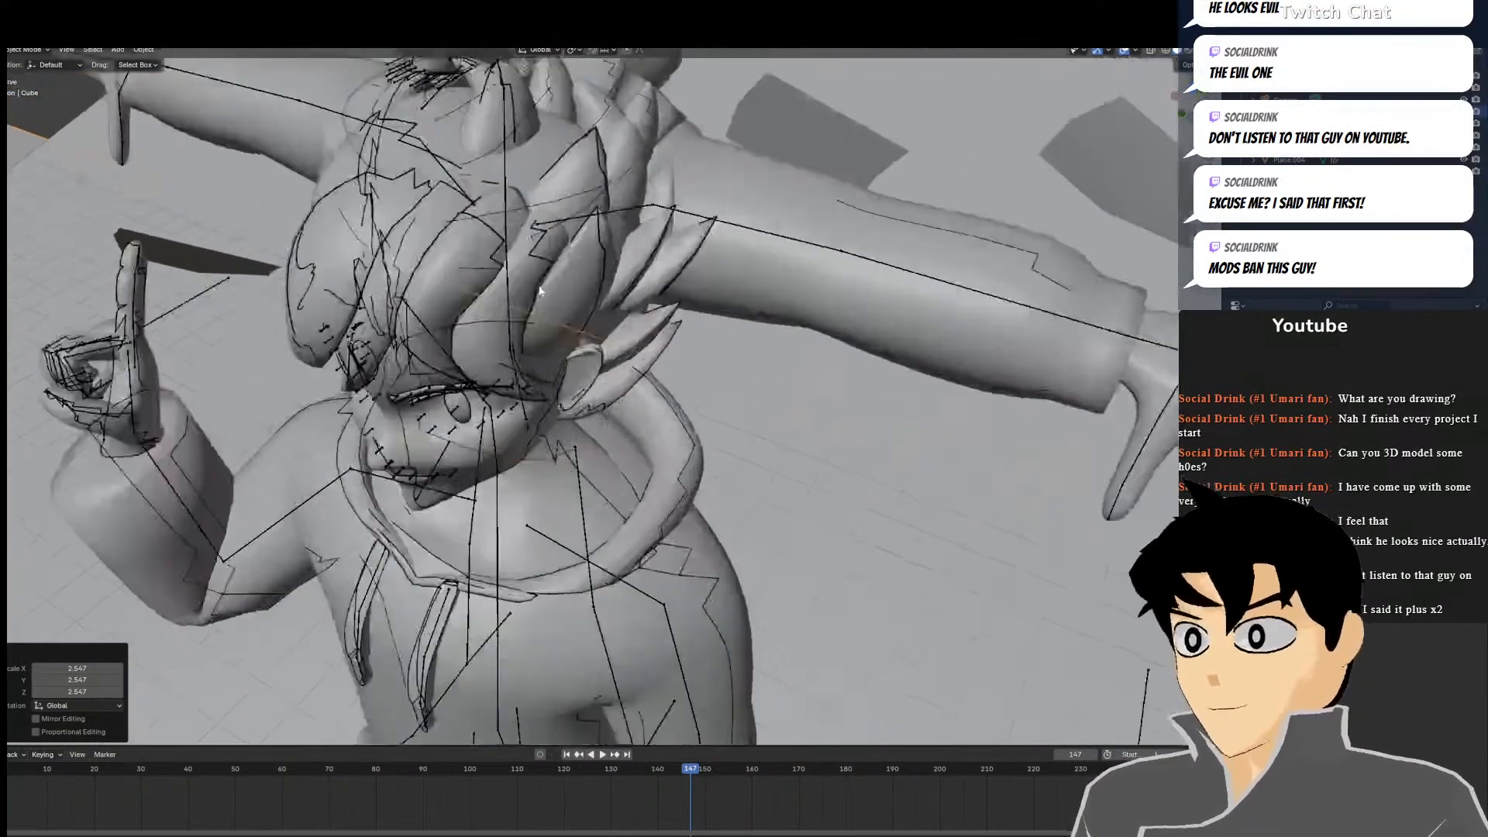
pyautogui.click(139, 346)
pyautogui.press('Delete')
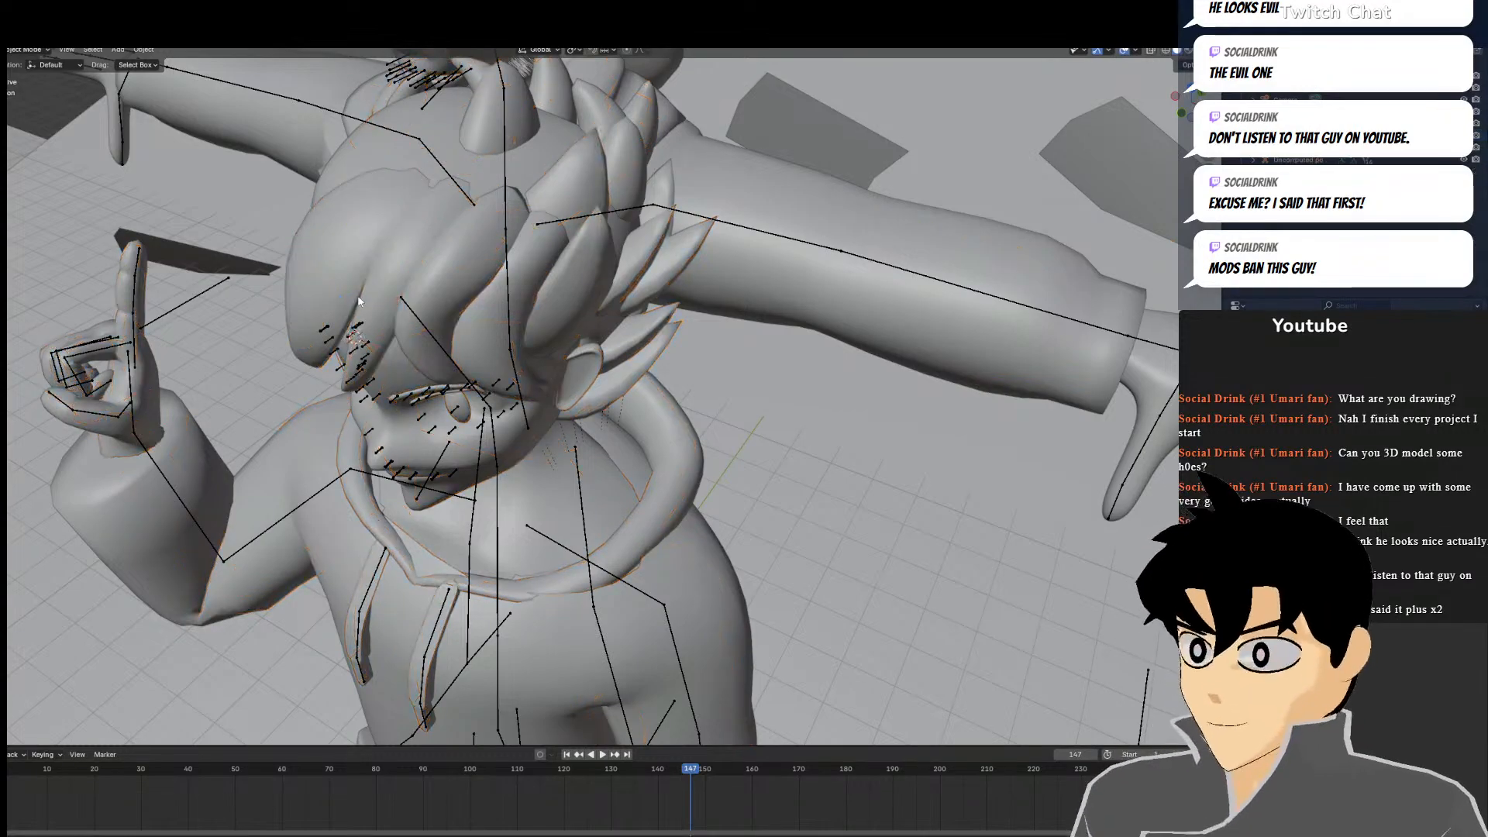
# Examine the slab's coverage around the grass plane and the characters' placement from perspective and top views
pyautogui.press('KP_0')
pyautogui.moveTo(667, 608); pyautogui.dragTo(687, 575, button='middle')
pyautogui.scroll(-8, 695, 640)
pyautogui.scroll(-4, 701, 638)
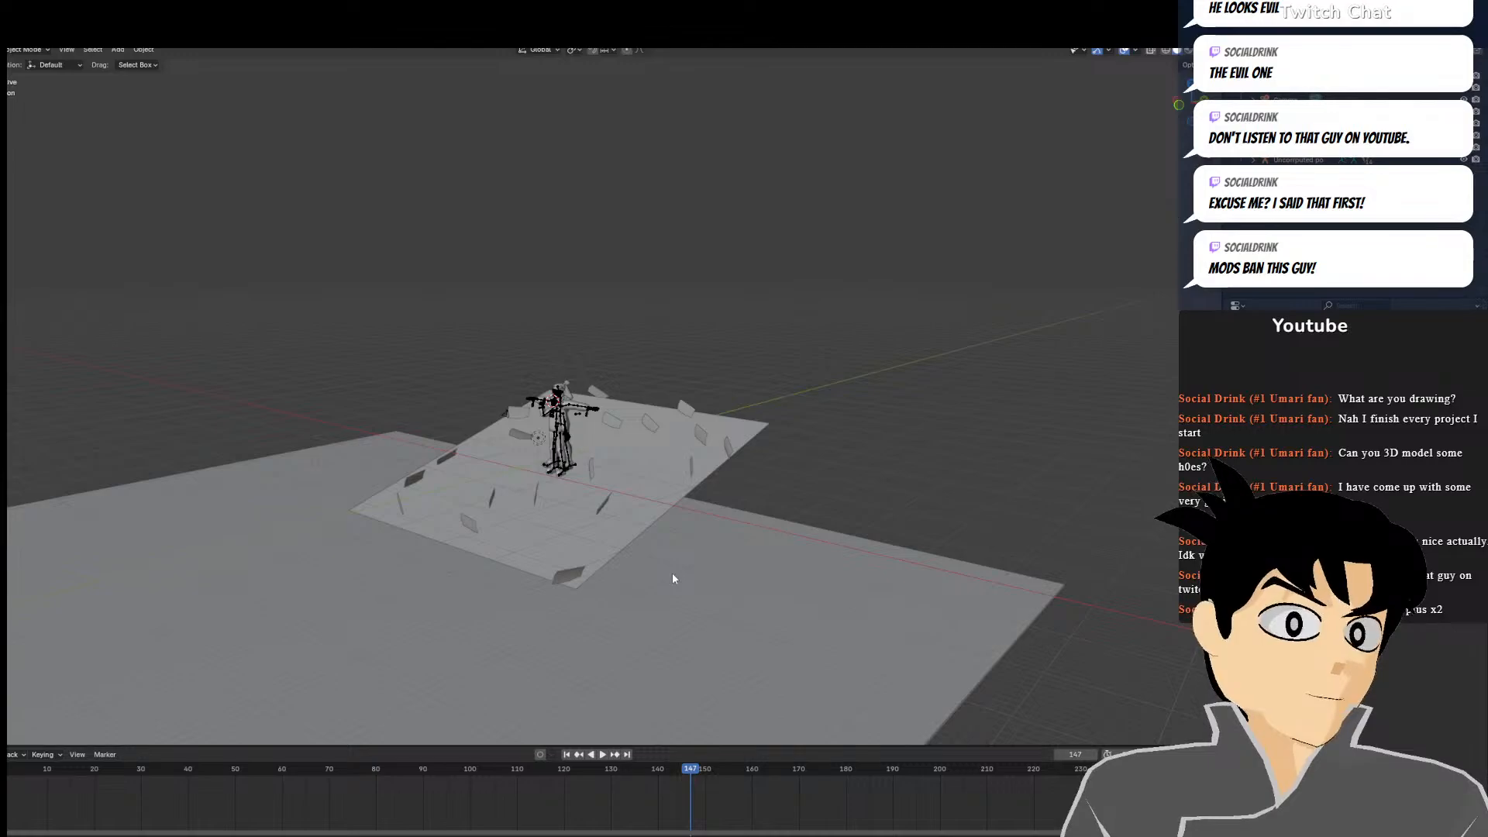
pyautogui.press('KP_1')
pyautogui.press('KP_7')
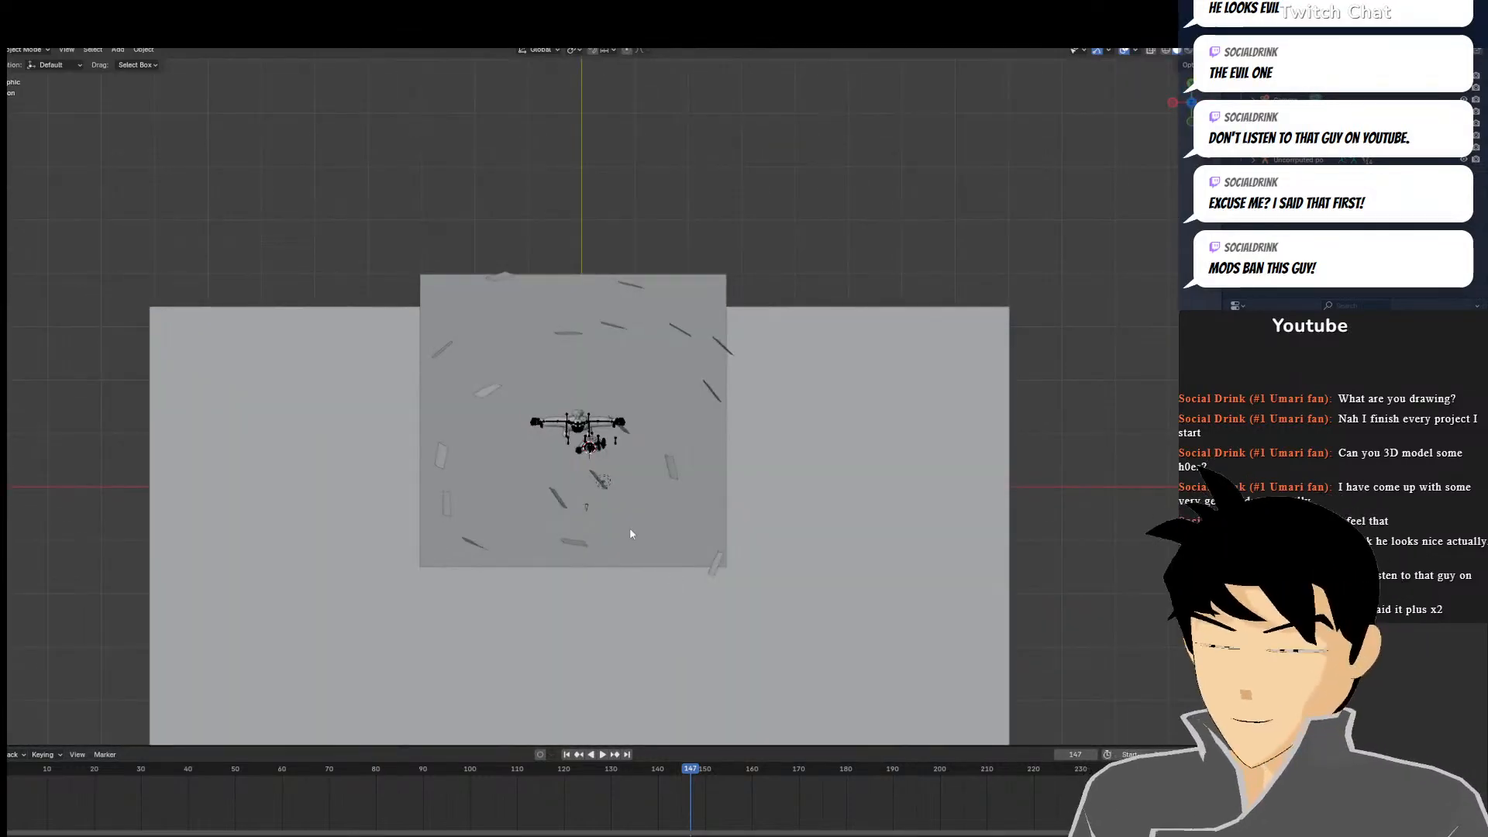
pyautogui.scroll(7, 620, 517)
pyautogui.keyDown('shift'); pyautogui.moveTo(616, 513); pyautogui.dragTo(624, 318, button='middle'); pyautogui.keyUp('shift')
pyautogui.scroll(2, 624, 317)
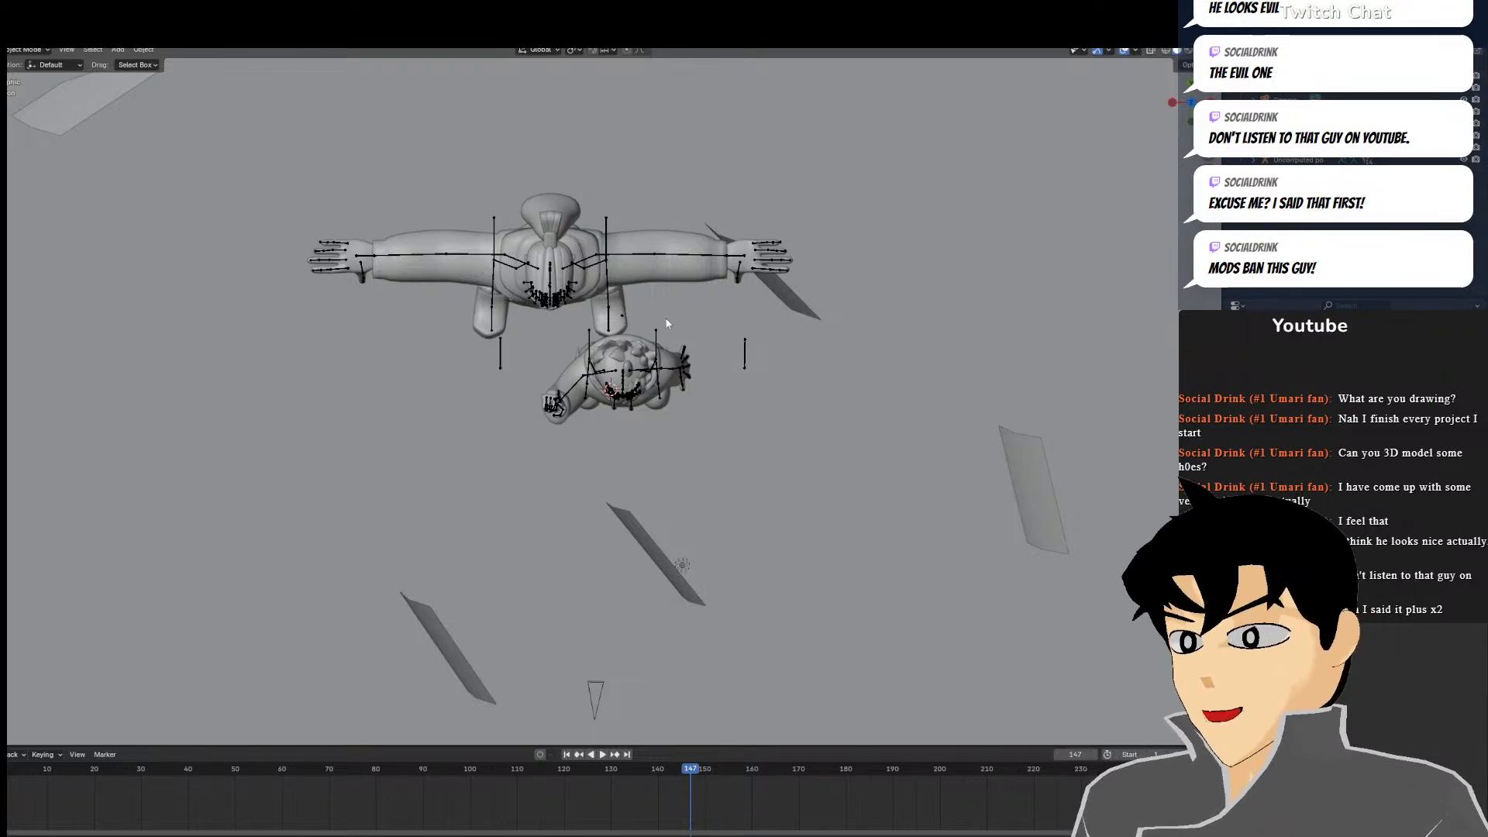
# Select the front character's armature, frame it in the front view and switch the viewport shading
pyautogui.click(629, 380)
pyautogui.press('KP_1')
pyautogui.press('KP_Decimal')
pyautogui.scroll(3, 758, 250)
pyautogui.click(1186, 52)
pyautogui.click(1176, 52)
pyautogui.scroll(1, 481, 554)
pyautogui.keyDown('shift'); pyautogui.moveTo(514, 608); pyautogui.dragTo(801, 516, button='middle'); pyautogui.keyUp('shift')
# Return the timeline to frame 1 and put the front character's armature in Pose Mode
pyautogui.moveTo(428, 809); pyautogui.dragTo(7, 809)
pyautogui.press('space')
pyautogui.press('space')
pyautogui.keyDown('shift'); pyautogui.moveTo(87, 224); pyautogui.dragTo(227, 190, button='middle'); pyautogui.keyUp('shift')
pyautogui.click(17, 50)
pyautogui.click(31, 95)
pyautogui.scroll(-3, 645, 411)
pyautogui.moveTo(645, 410); pyautogui.dragTo(742, 410, button='middle')
# In the side view, rotate the front character's right lower arm forward, away from the face
pyautogui.click(564, 518)
pyautogui.click(562, 515)
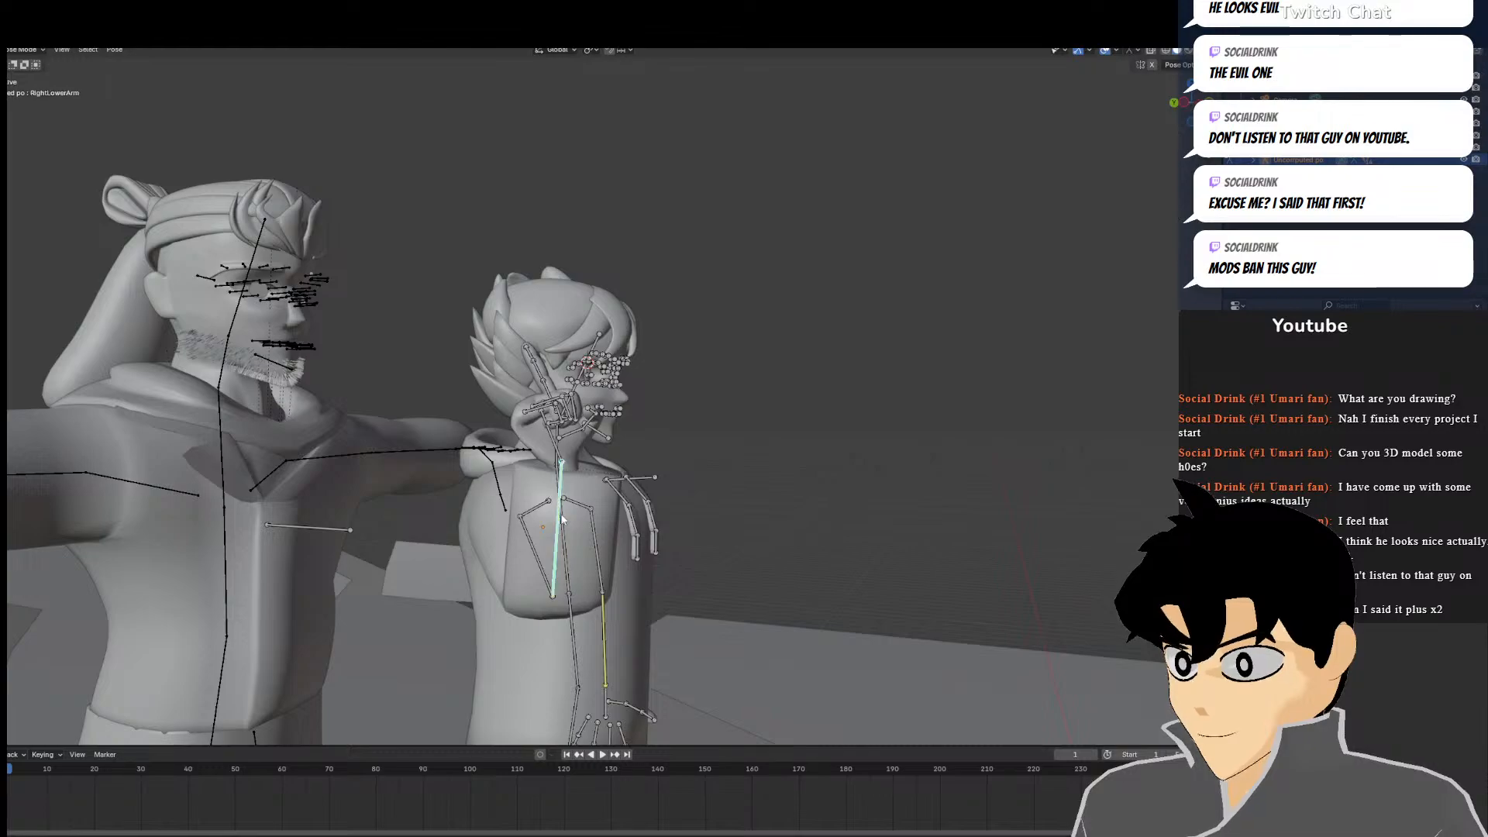
pyautogui.press('r')
pyautogui.rightClick(703, 522)
pyautogui.press('KP_3')
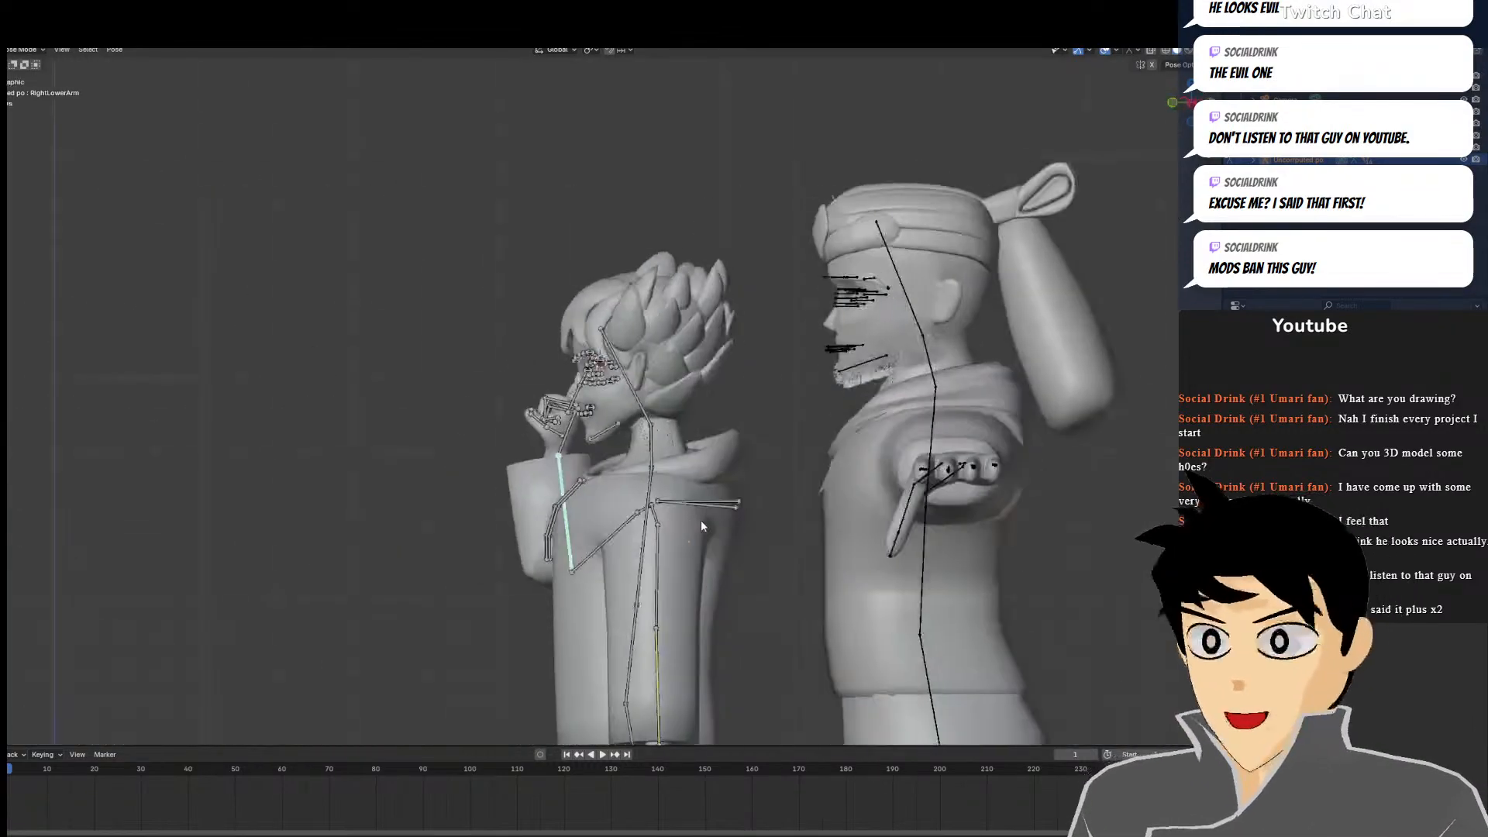
pyautogui.press('r')
pyautogui.click(564, 439)
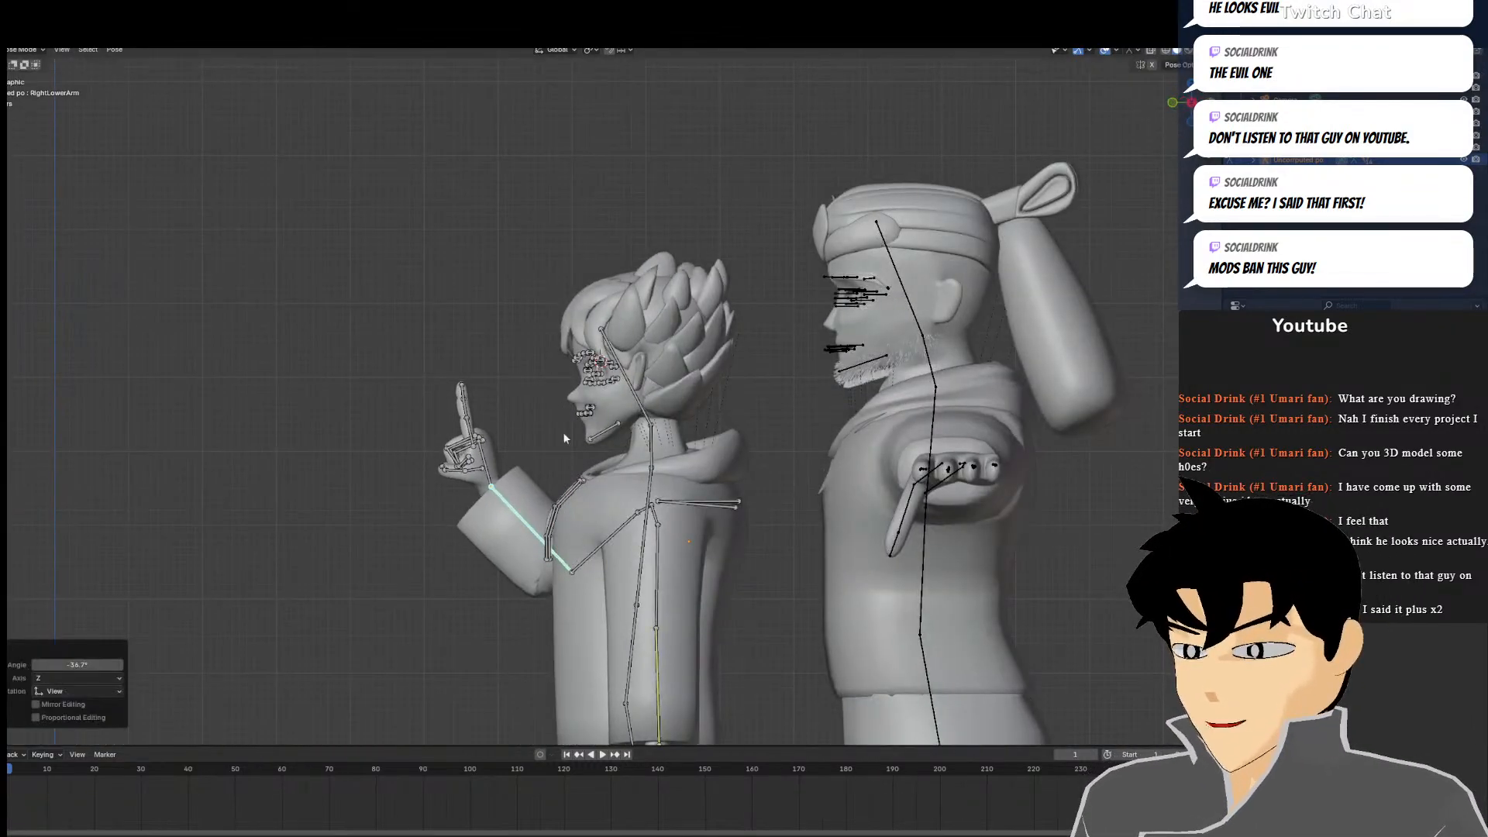
# Tilt the front character's right hand forward so the raised index finger points outward
pyautogui.click(482, 465)
pyautogui.press('r')
pyautogui.click(437, 448)
pyautogui.click(439, 447)
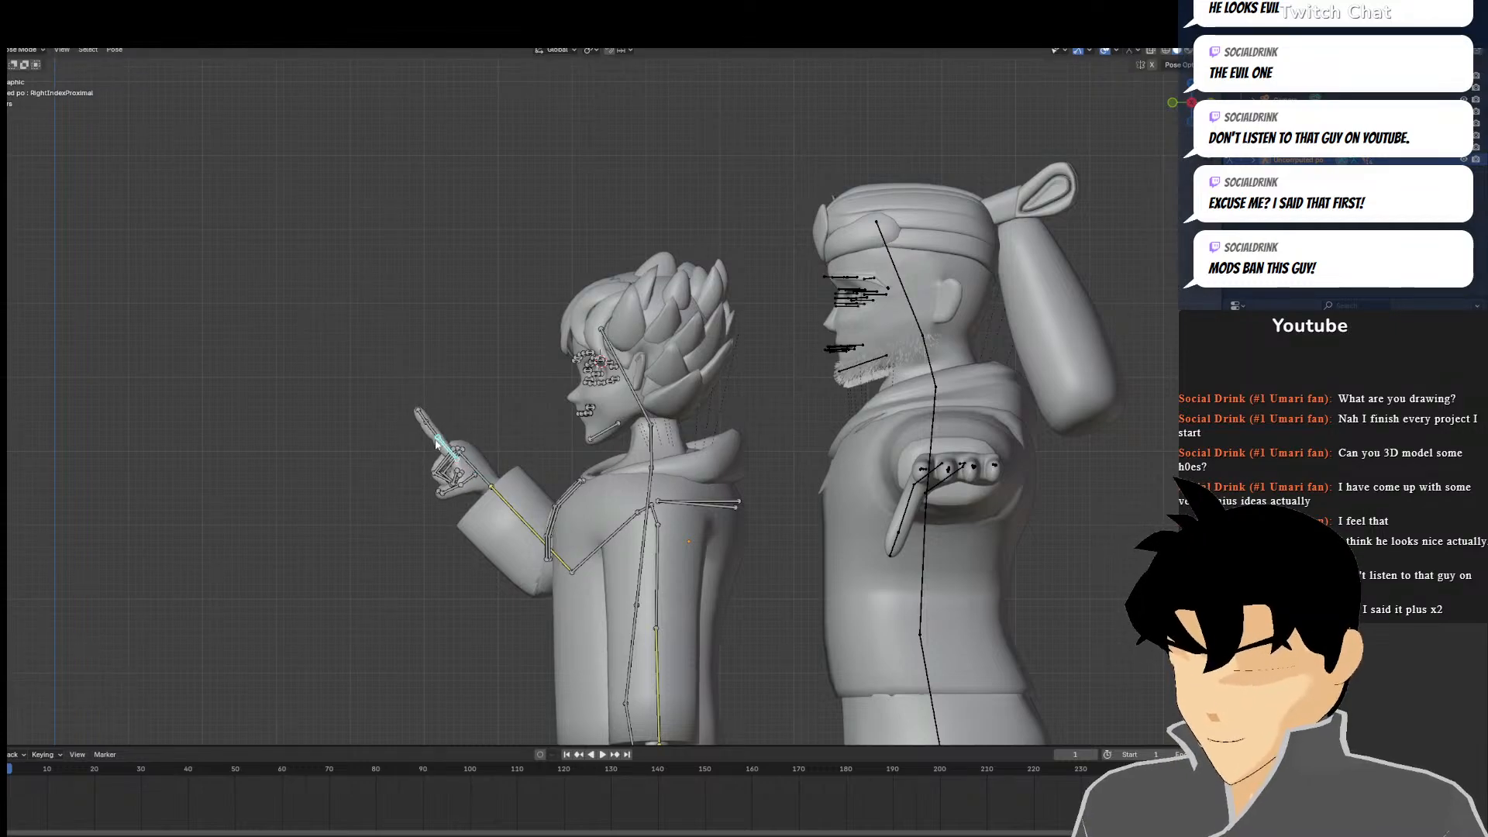
# In the camera view, shift both of the front character's eye bones slightly toward the raised hand
pyautogui.press('KP_0')
pyautogui.click(878, 223)
pyautogui.press('g')
pyautogui.click(871, 222)
pyautogui.keyDown('shift'); pyautogui.click(1009, 222); pyautogui.keyUp('shift')
pyautogui.press('g')
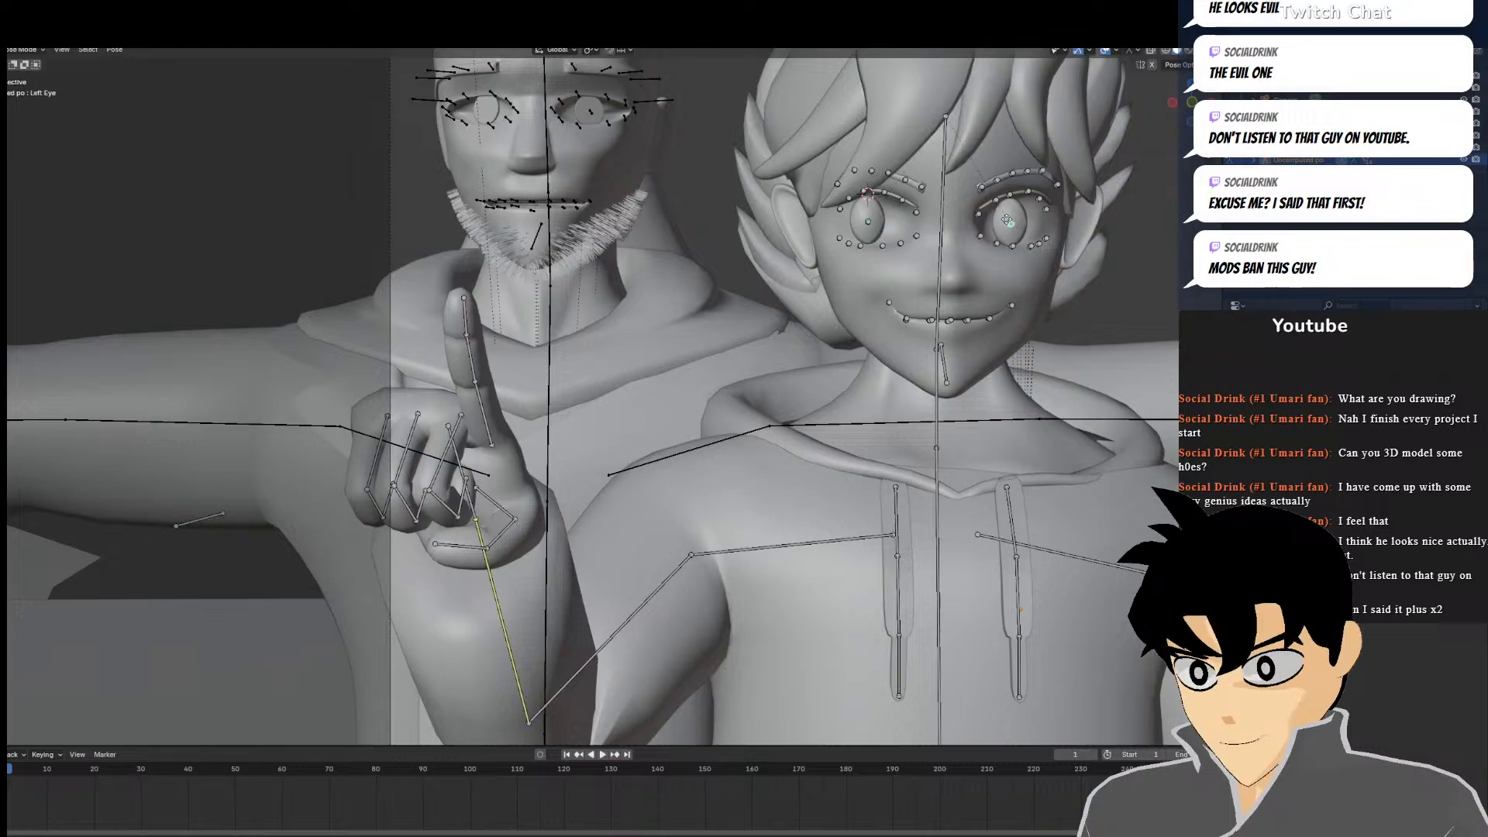
pyautogui.click(1000, 223)
# Keyframe all the armature's bones at frame 1 and go to frame 27
pyautogui.press('a')
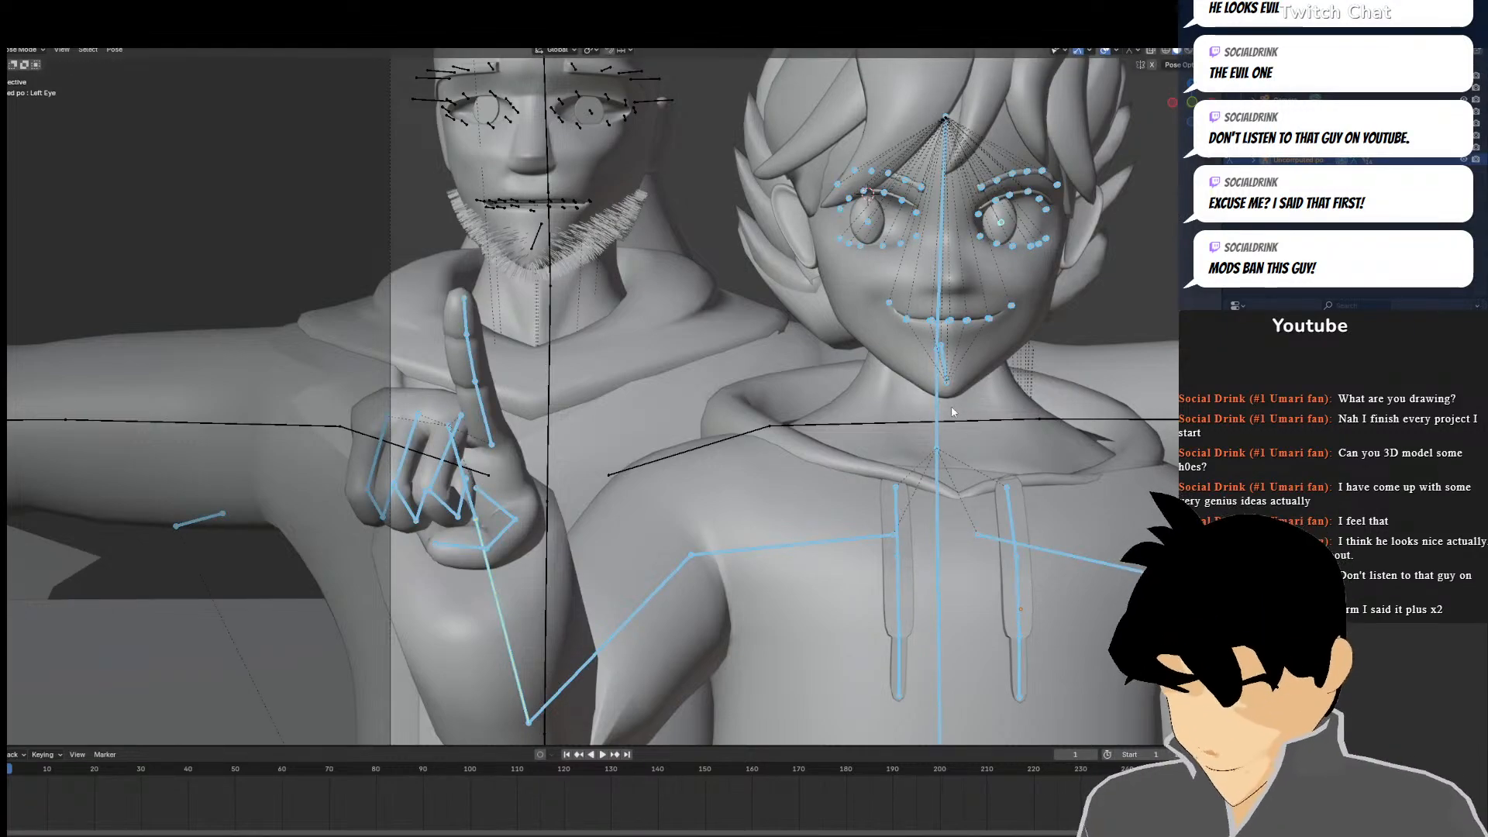
pyautogui.press('i')
pyautogui.moveTo(86, 807); pyautogui.dragTo(126, 807)
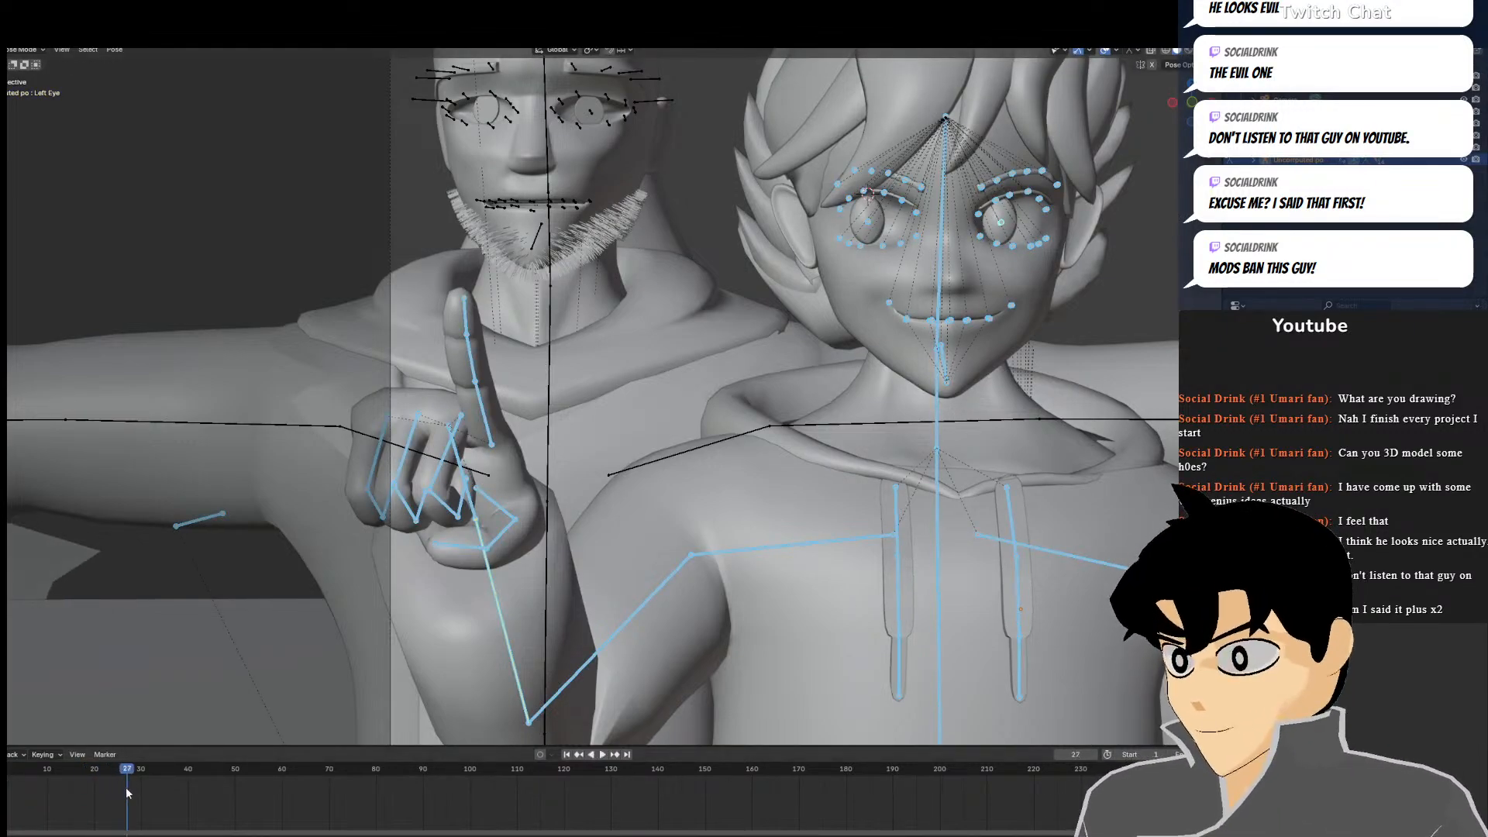
# In the side view at frame 27, rotate the right lower arm back toward the face by 40° plus about 4.78°
pyautogui.click(496, 601)
pyautogui.press('KP_3')
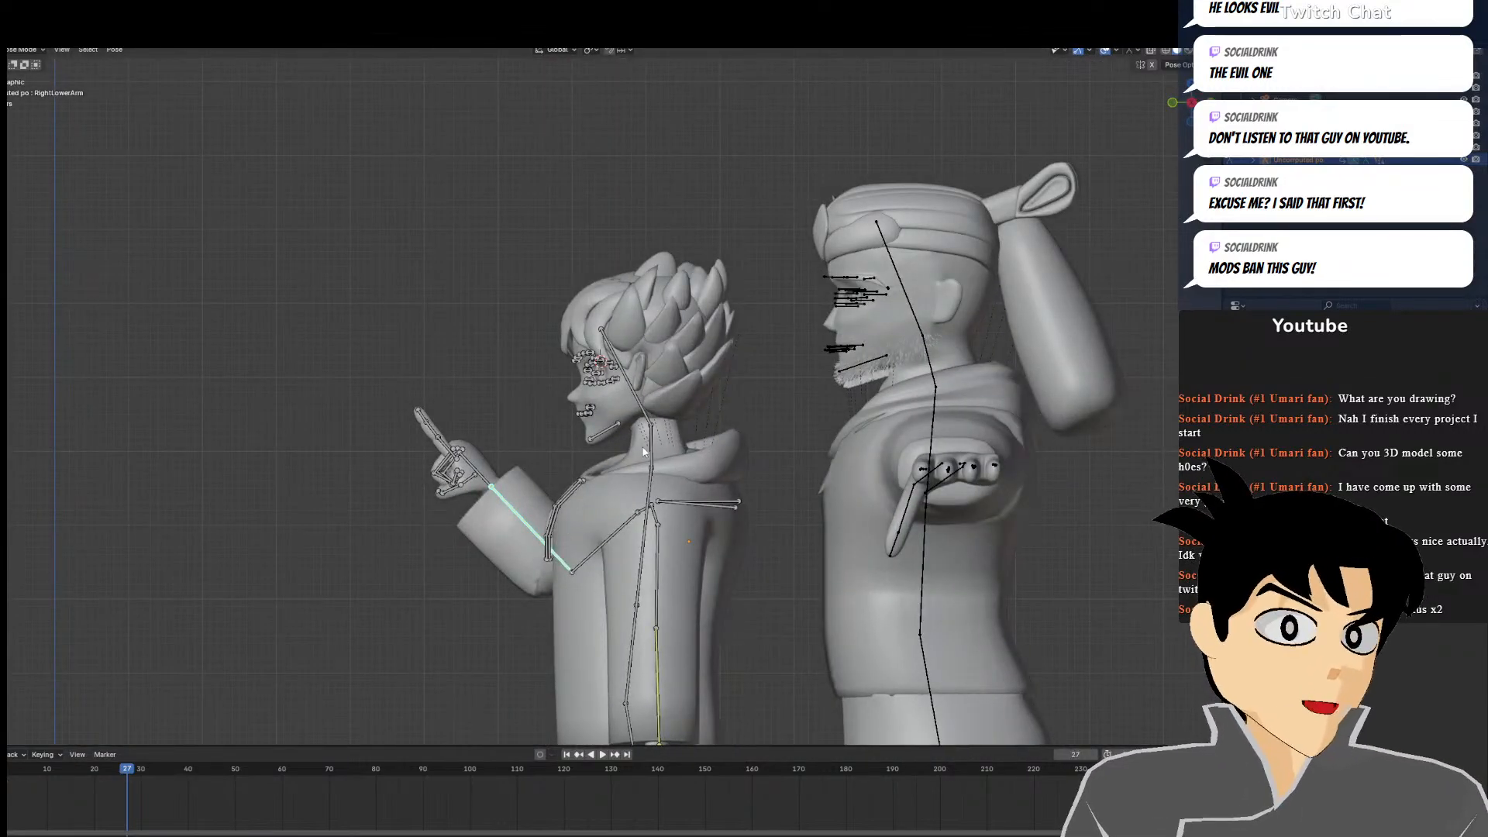
pyautogui.write('r40')
pyautogui.press('Return')
pyautogui.press('KP_0')
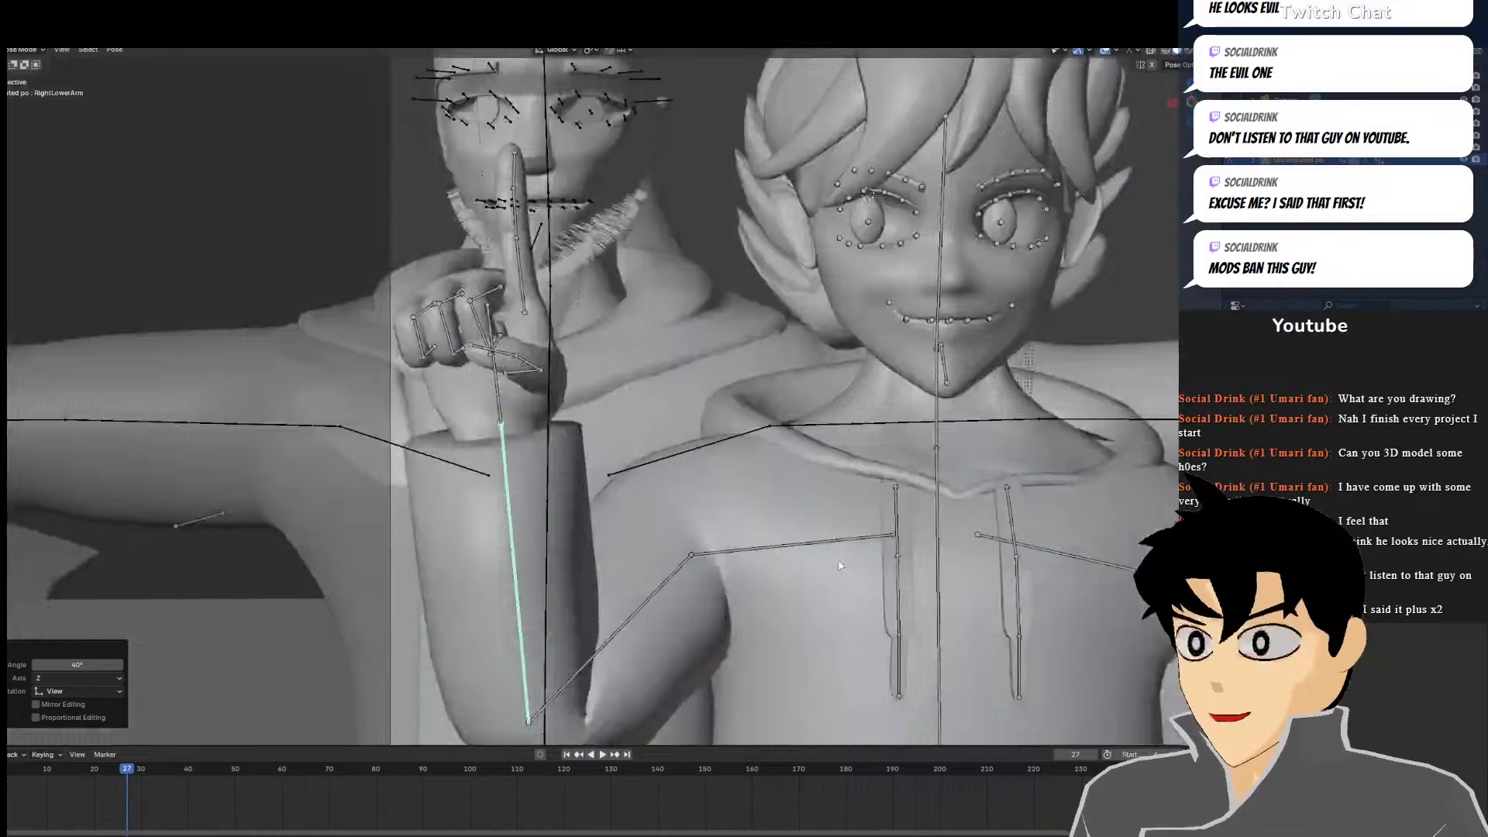
pyautogui.click(653, 281)
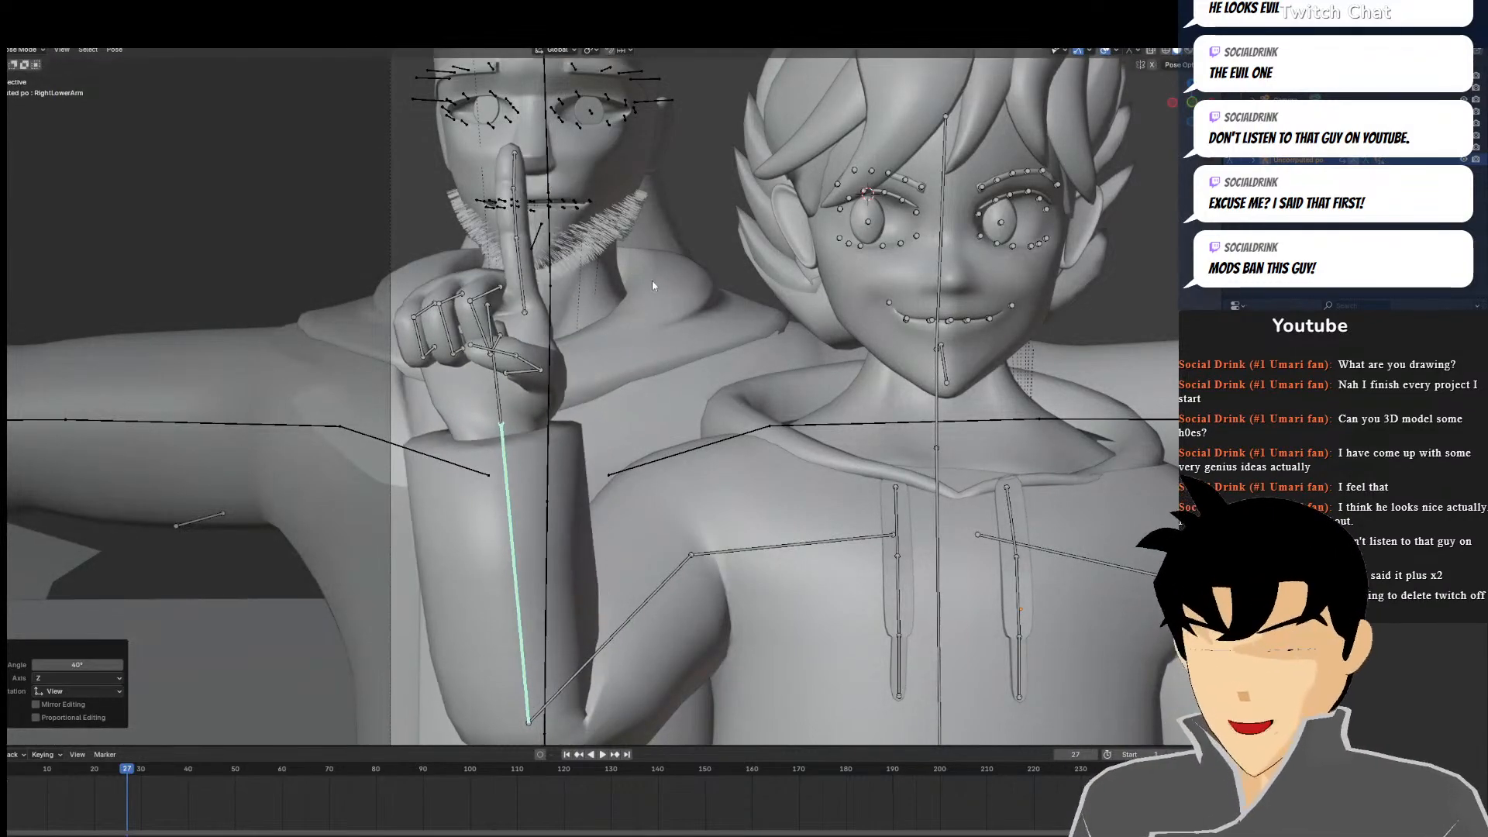
pyautogui.press('KP_3')
pyautogui.press('r')
pyautogui.click(672, 301)
# Bend the right index finger's lower and middle bones toward the face in the side view
pyautogui.scroll(4, 591, 346)
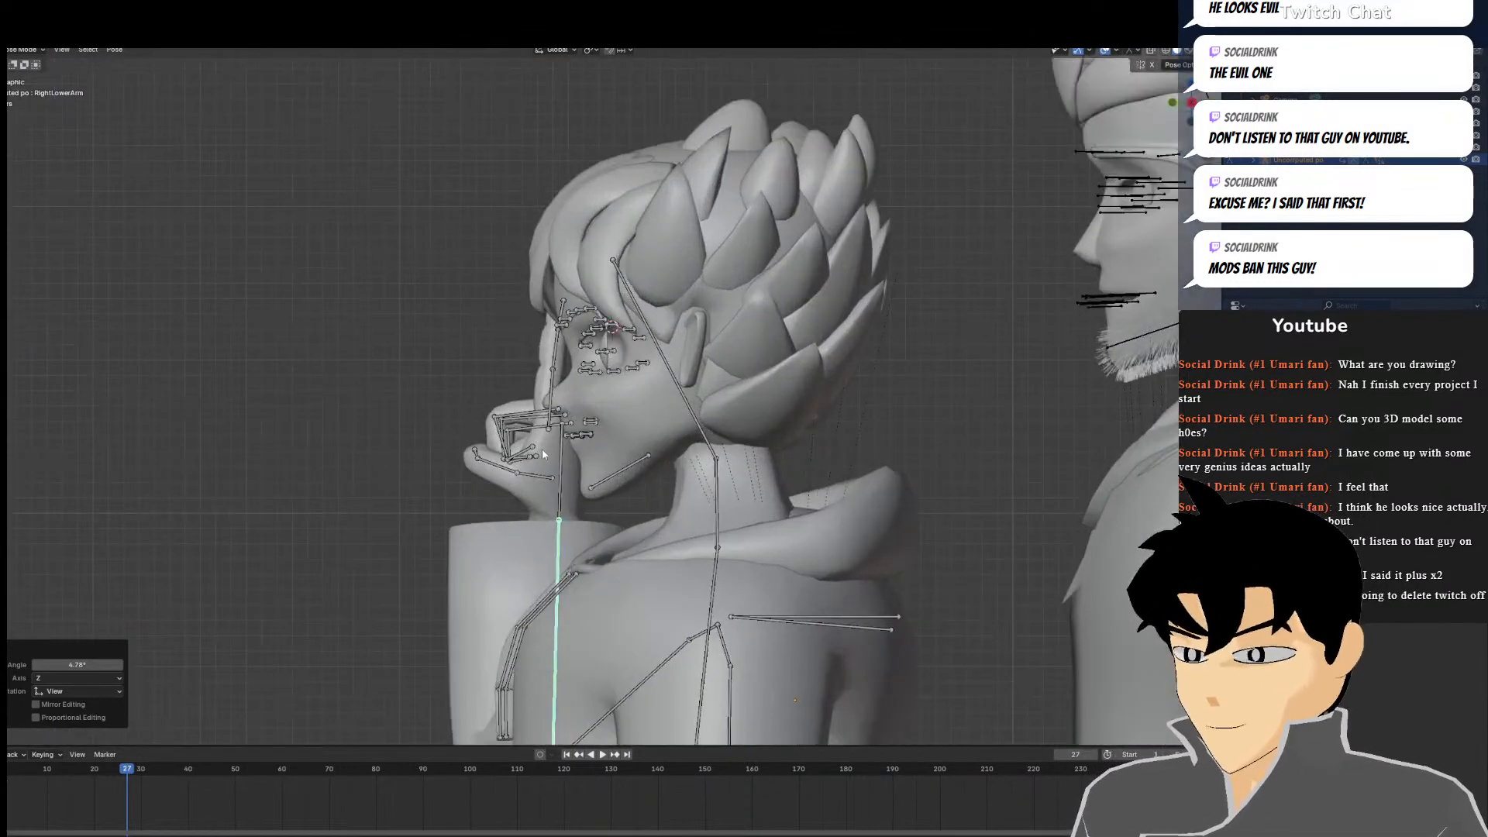
pyautogui.click(568, 381)
pyautogui.press('r')
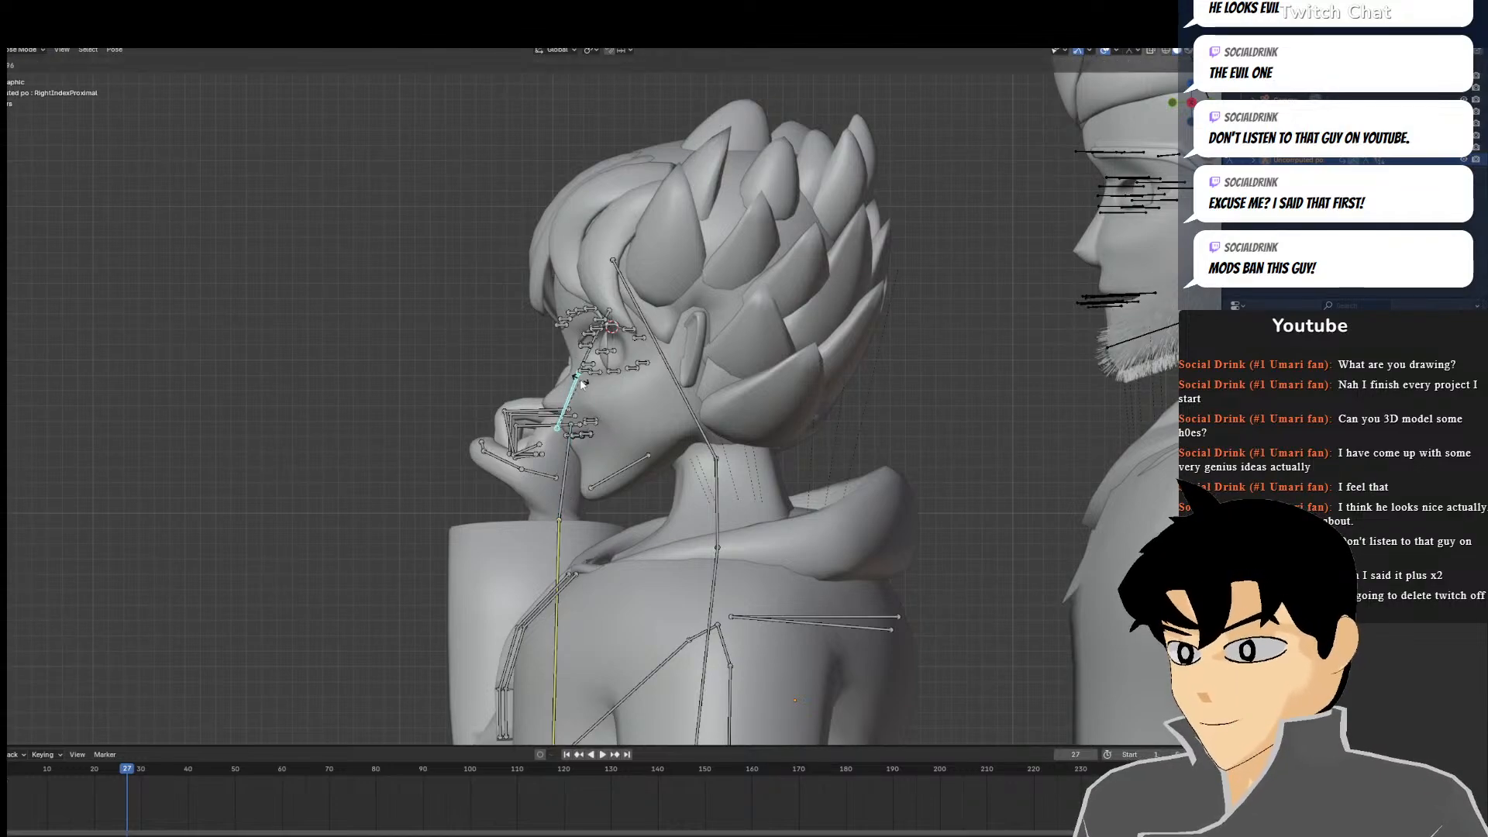
pyautogui.click(590, 354)
pyautogui.press('r')
pyautogui.rightClick(577, 352)
pyautogui.press('r')
pyautogui.click(547, 351)
pyautogui.click(571, 350)
pyautogui.press('r')
pyautogui.click(583, 357)
# Adjust the bend of the right index fingertip bone and check it in the camera view
pyautogui.click(593, 318)
pyautogui.press('r')
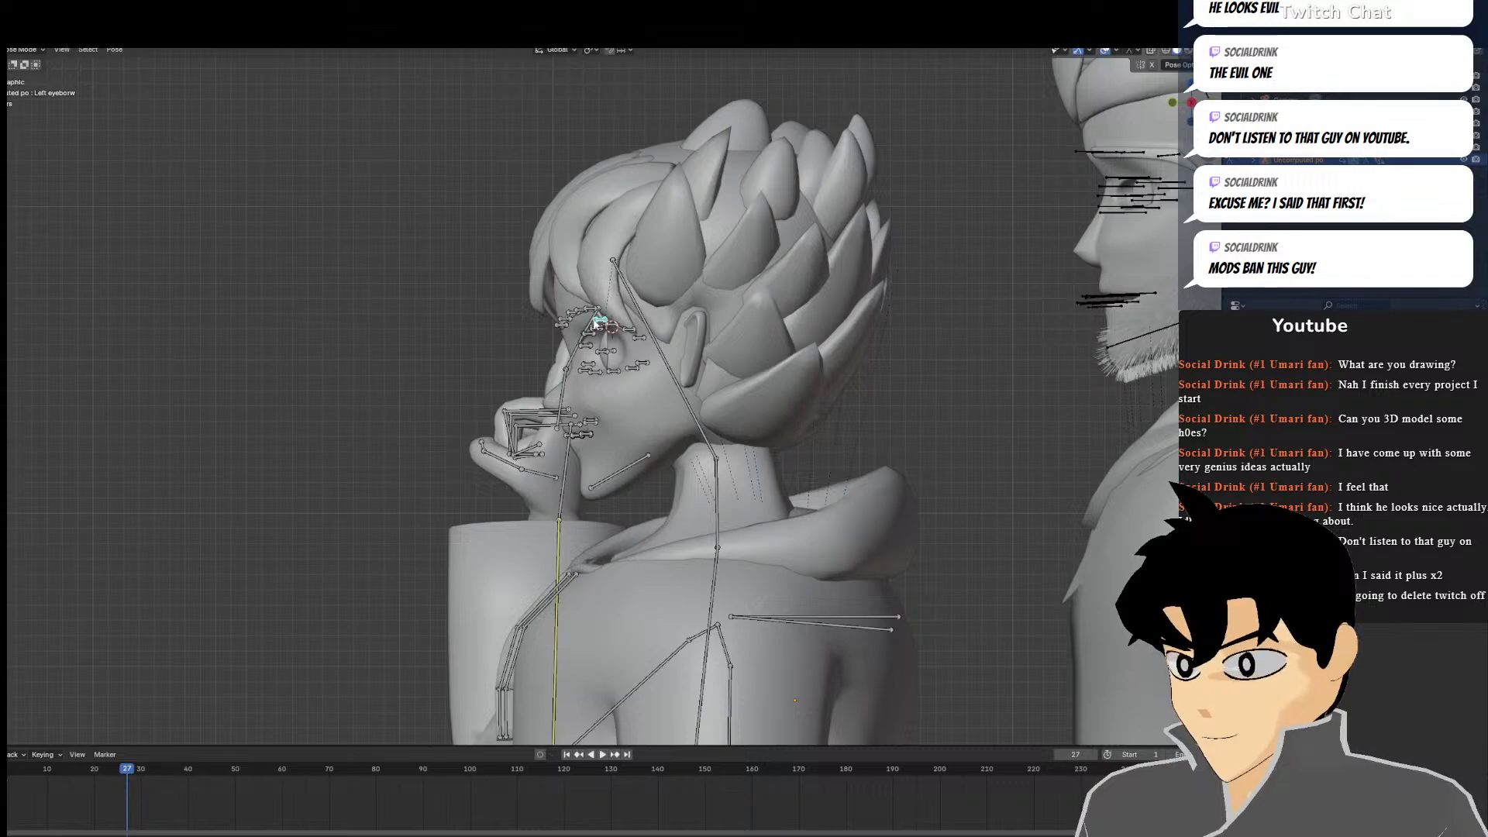
pyautogui.click(551, 358)
pyautogui.press('KP_0')
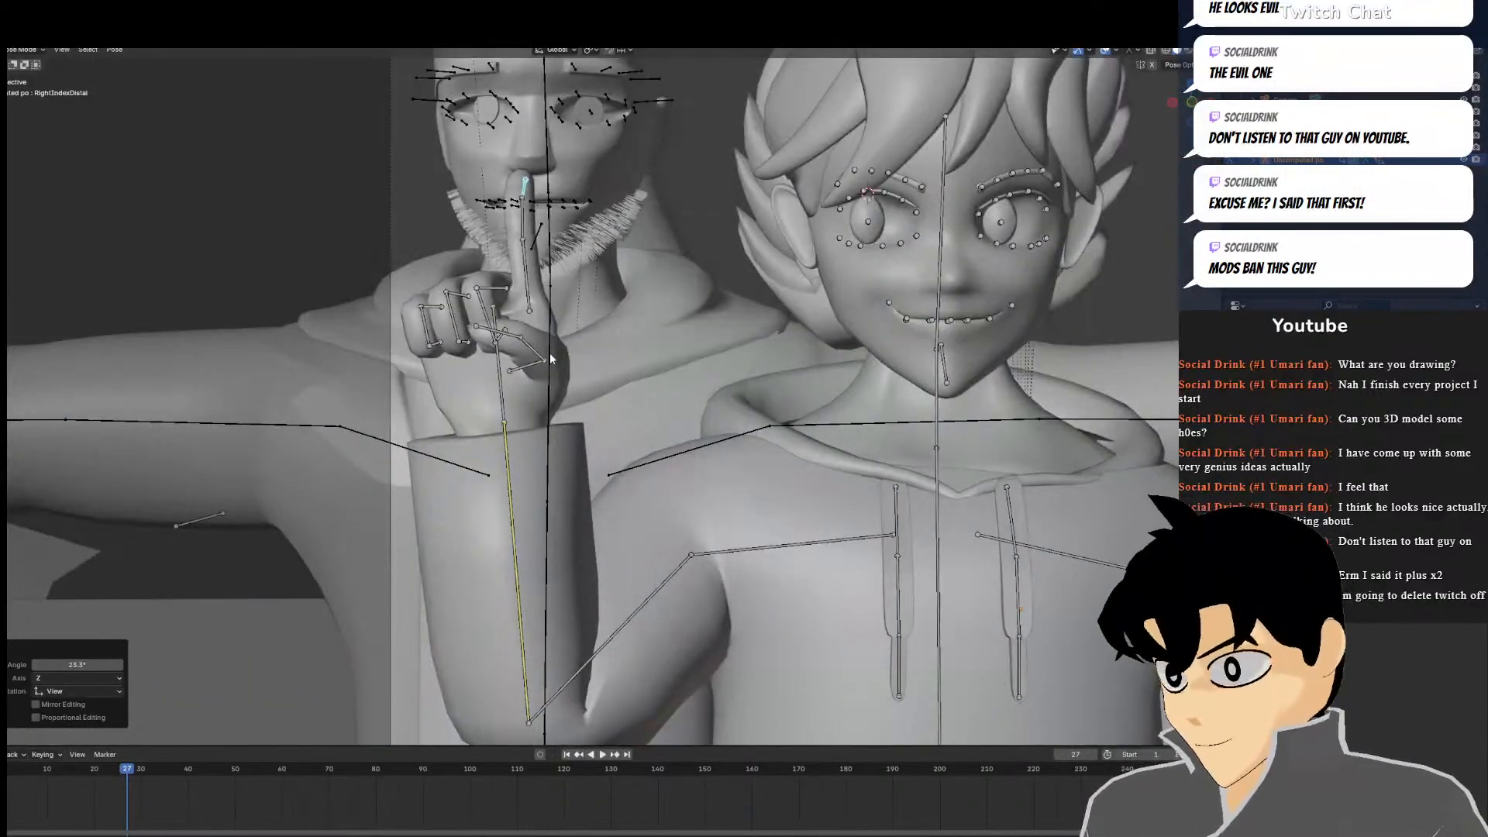
pyautogui.press('r')
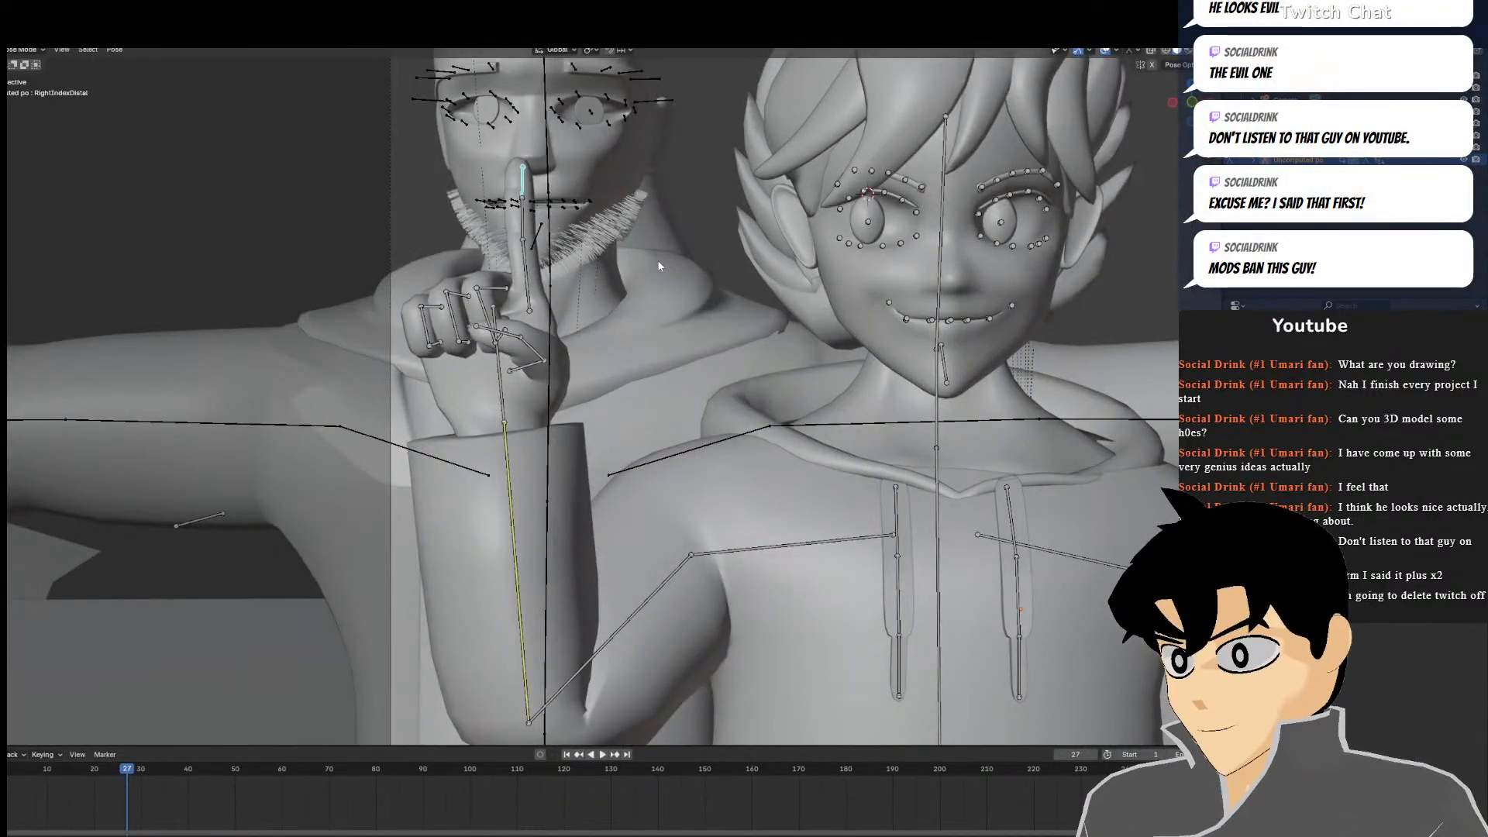
# In the side view, rotate the front character's right upper arm about 8° to reposition the raised hand
pyautogui.click(509, 489)
pyautogui.moveTo(509, 489); pyautogui.dragTo(548, 543, button='middle')
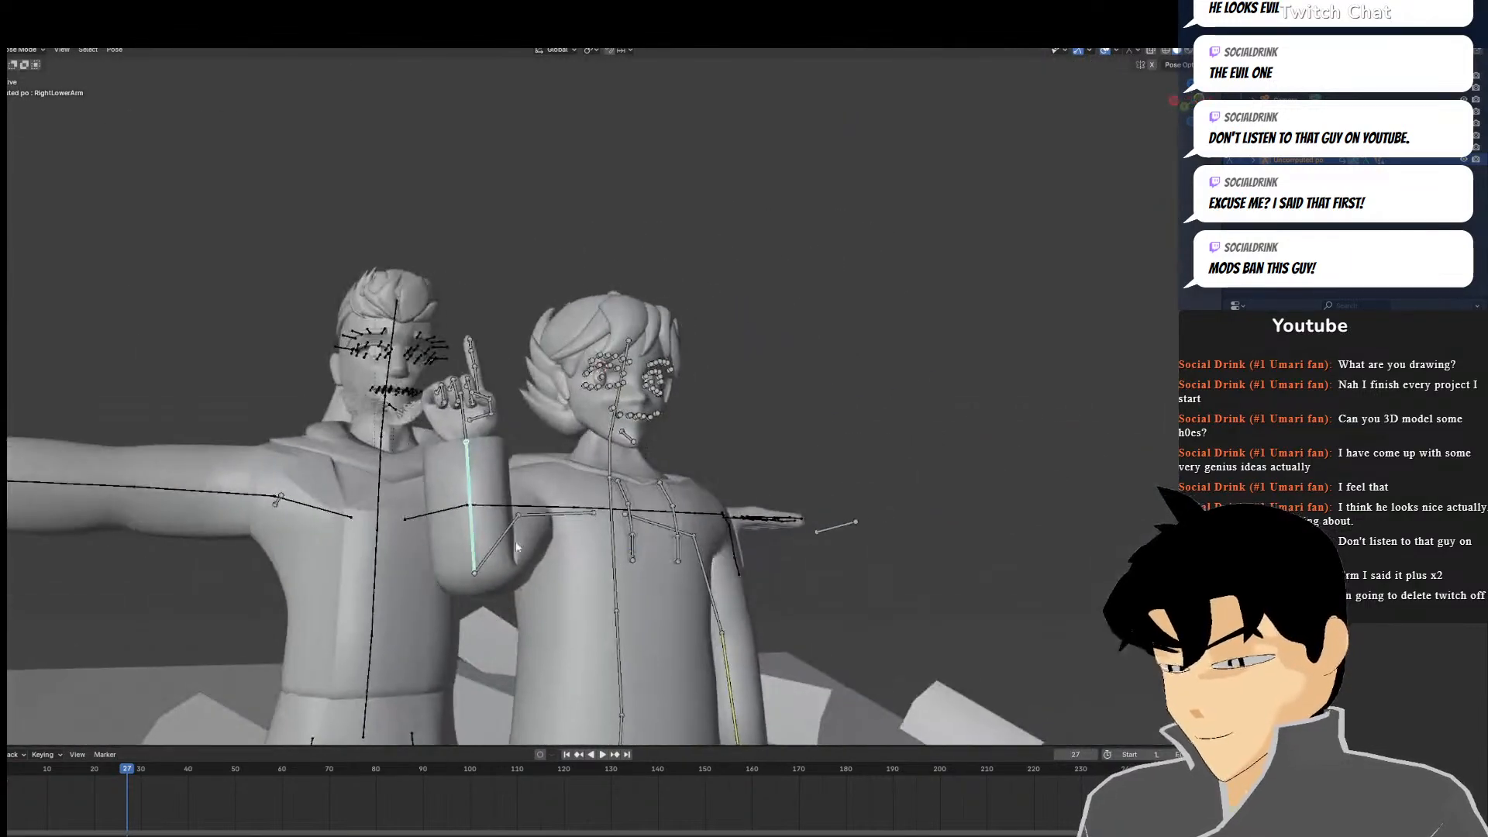
pyautogui.press('KP_3')
pyautogui.press('r')
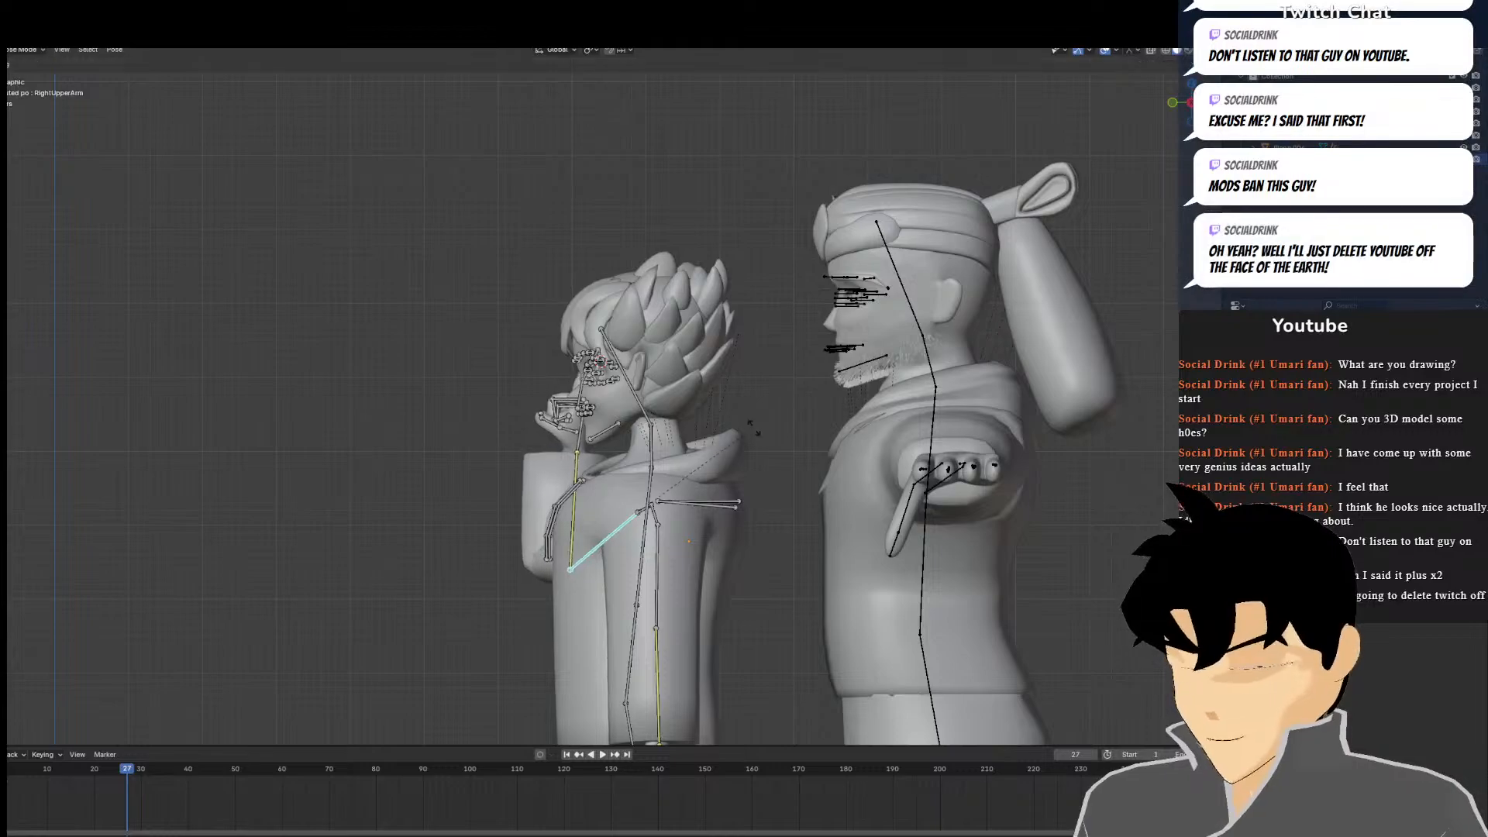
pyautogui.click(757, 444)
pyautogui.press('KP_0')
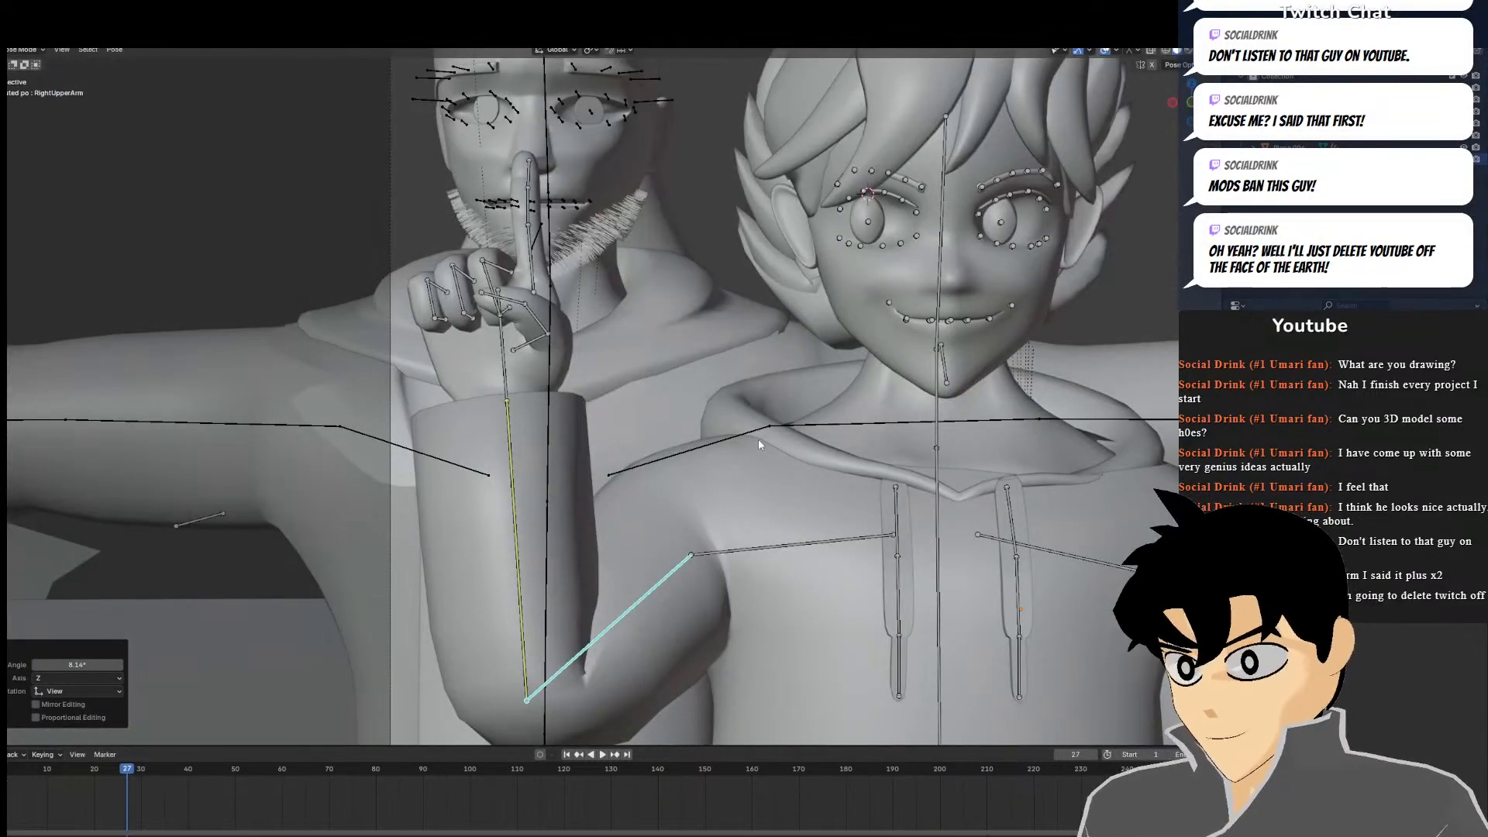
# Keyframe all the armature's bones at frame 27 and play back the arm movement
pyautogui.press('a')
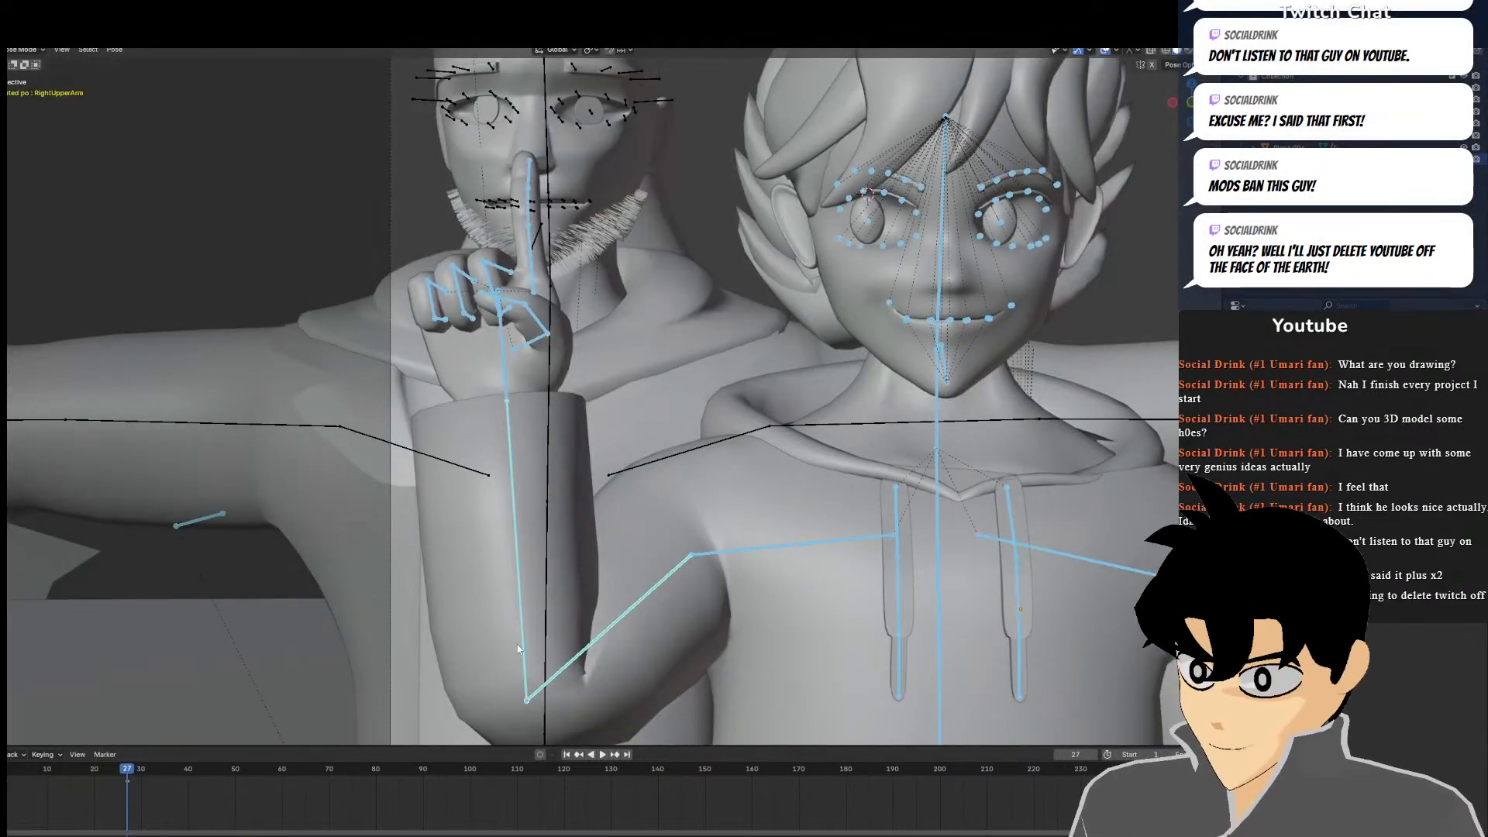
pyautogui.press('space')
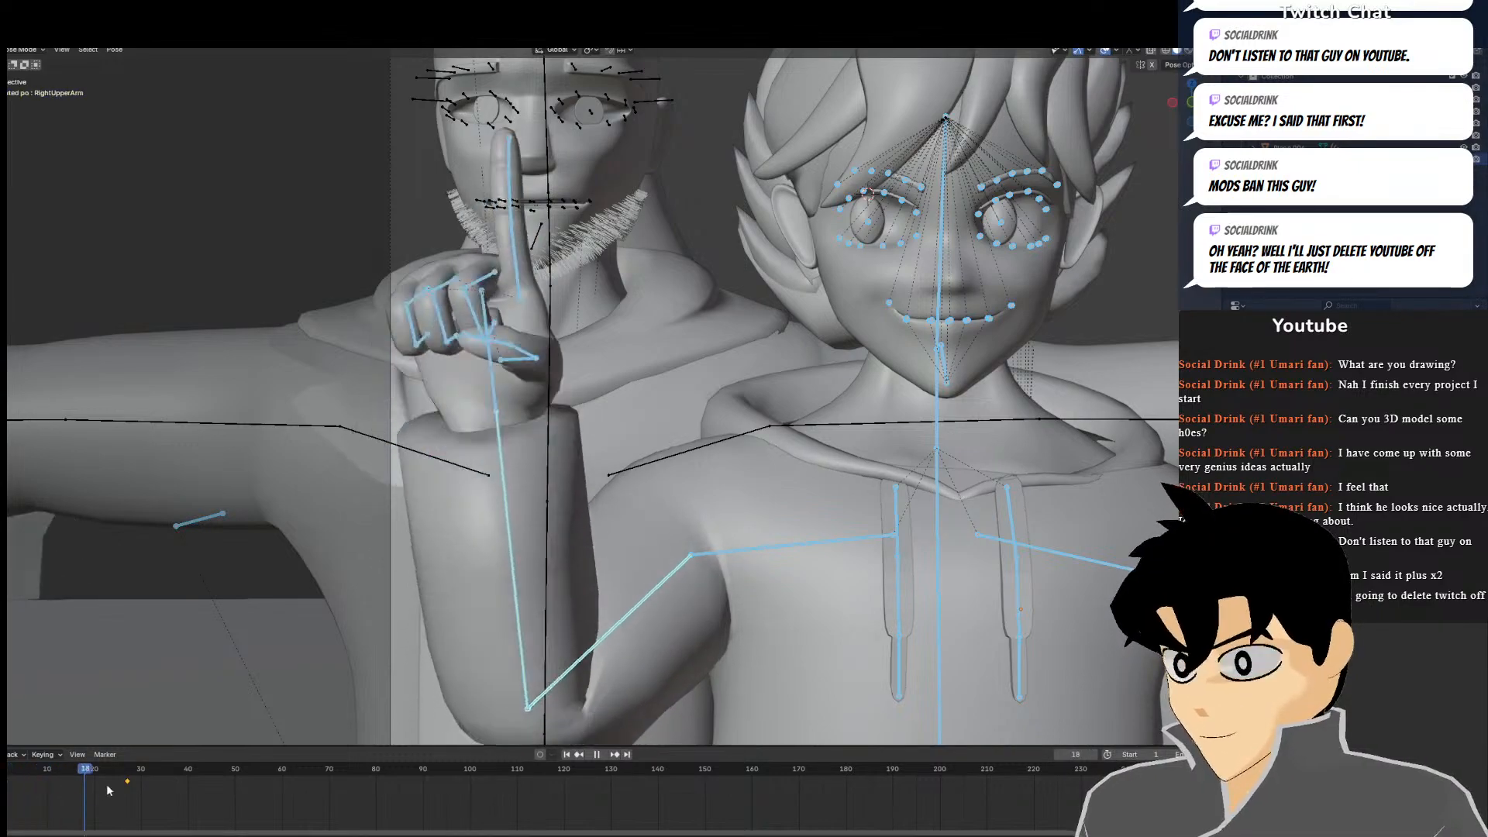
pyautogui.press('space')
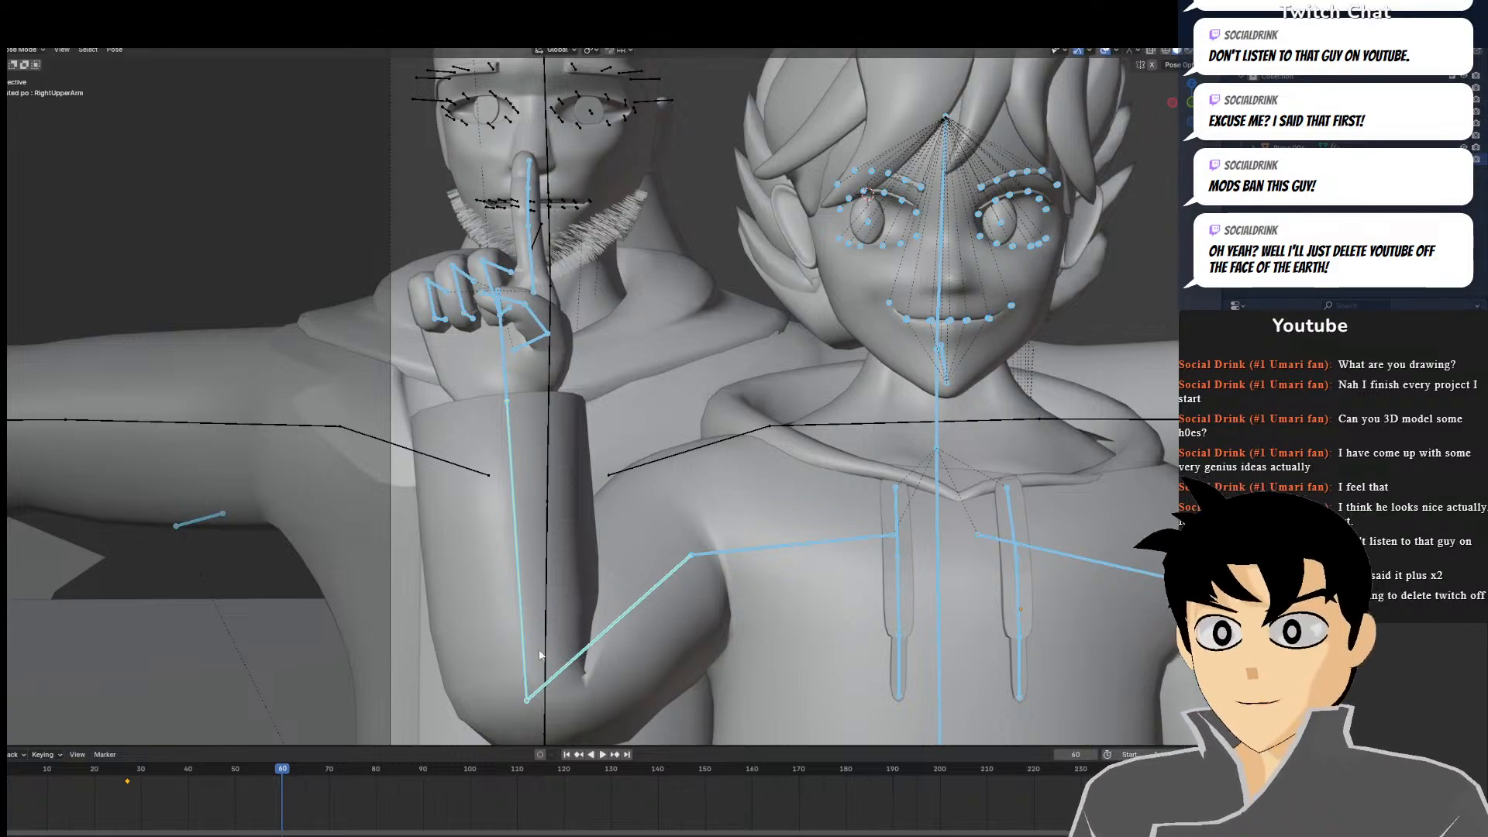
# At frame 34, shift the front character's right eye bone about 0.06 m along X and move the left eye bone to match
pyautogui.moveTo(261, 810); pyautogui.dragTo(159, 794)
pyautogui.scroll(4, 160, 794)
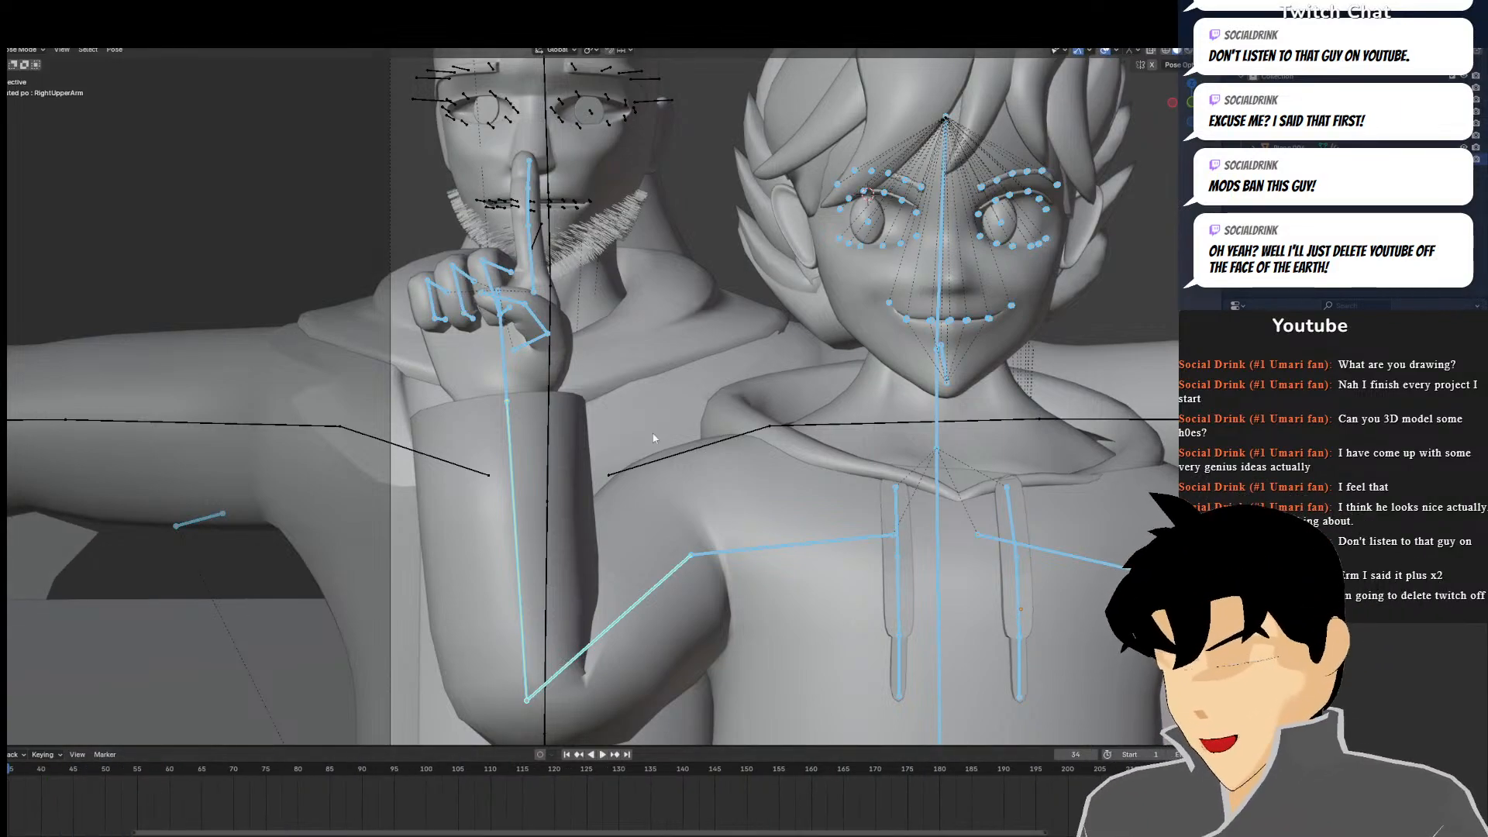
pyautogui.keyDown('shift'); pyautogui.moveTo(876, 290); pyautogui.dragTo(606, 422, button='middle'); pyautogui.keyUp('shift')
pyautogui.scroll(4, 606, 422)
pyautogui.click(620, 318)
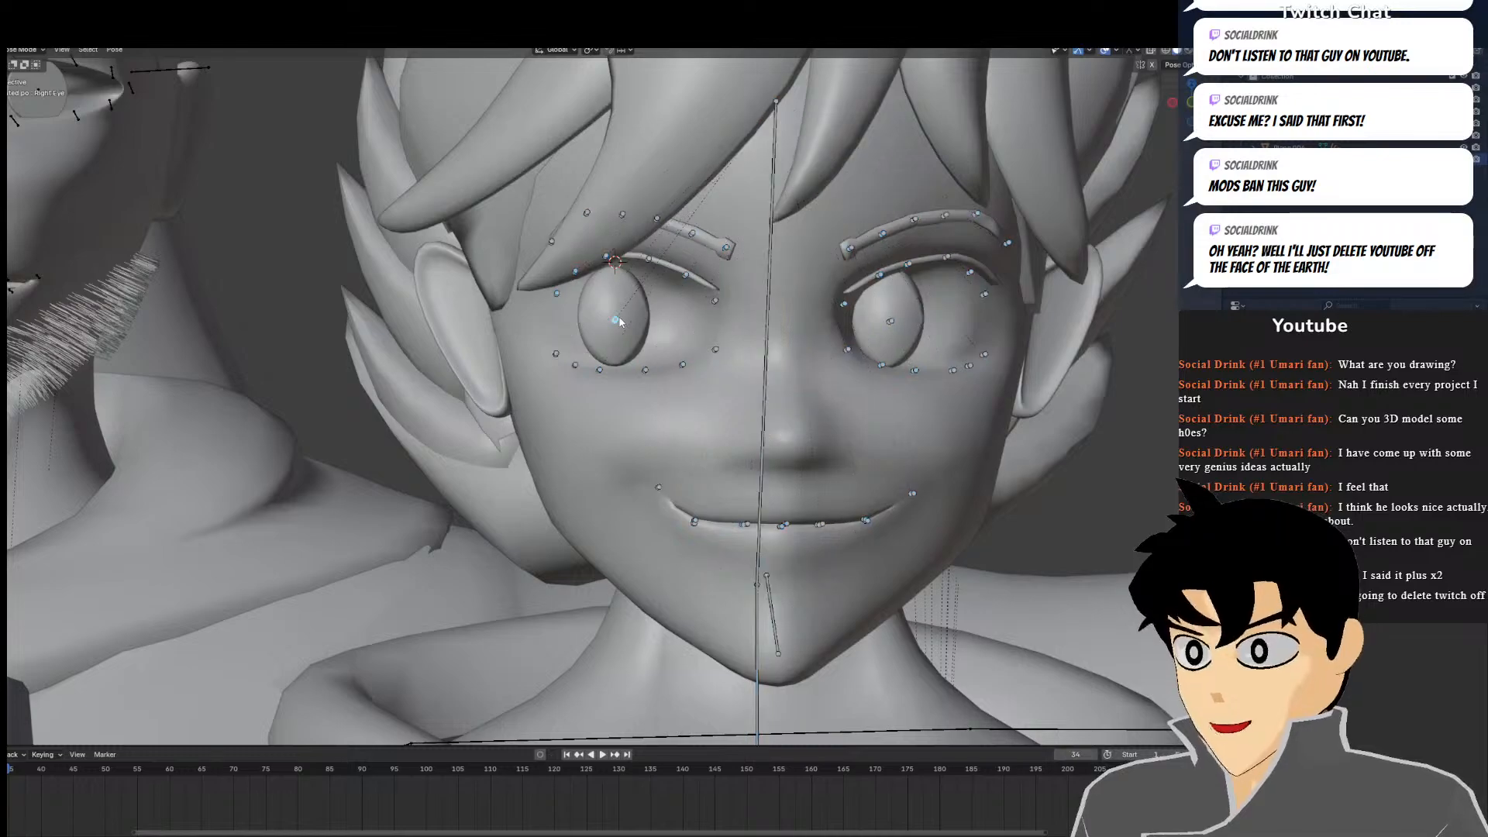
pyautogui.press('g')
pyautogui.click(647, 323)
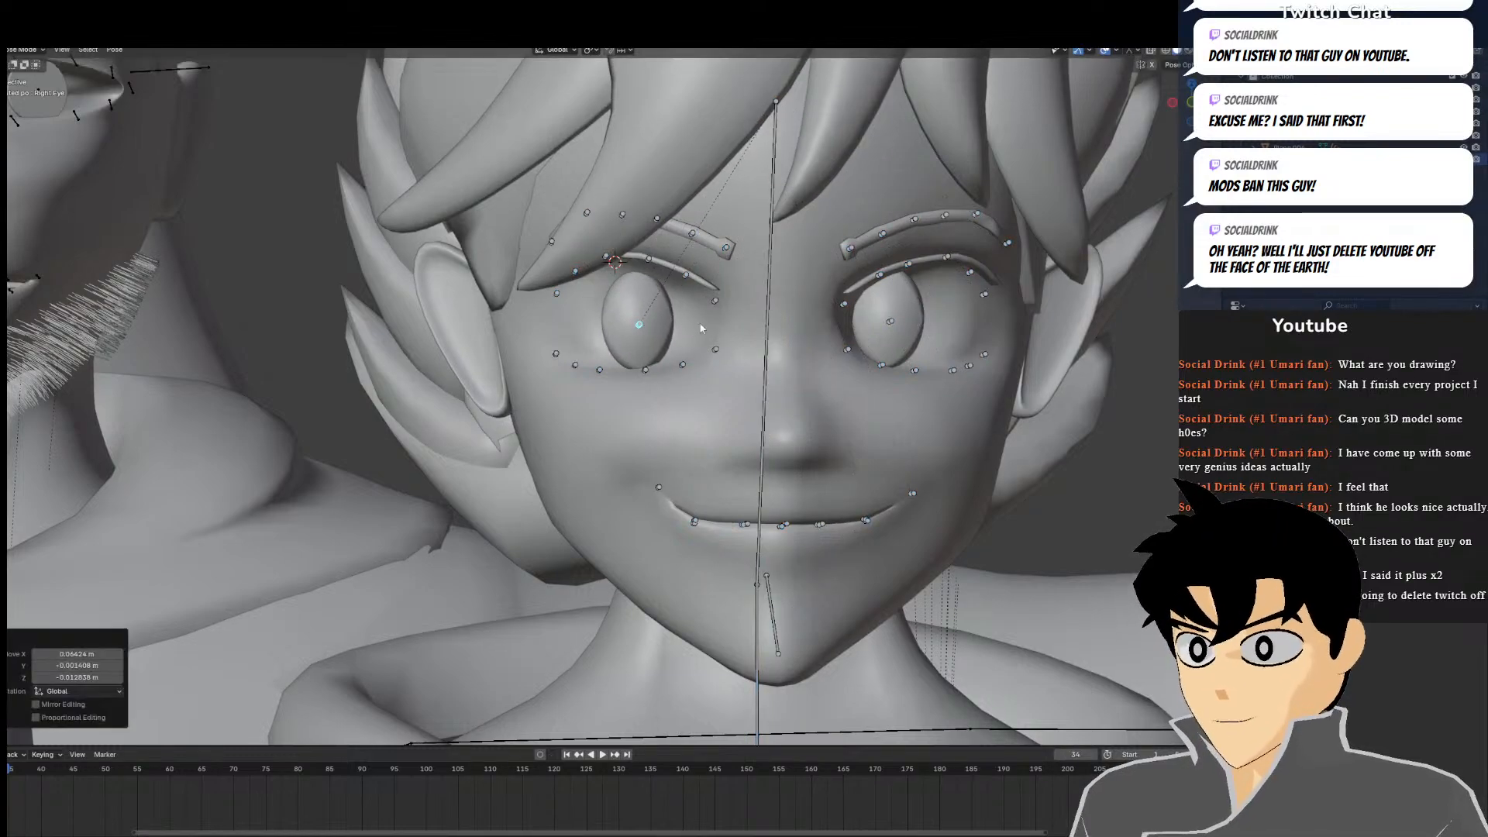
pyautogui.click(897, 319)
pyautogui.press('g')
pyautogui.click(918, 325)
pyautogui.click(861, 412)
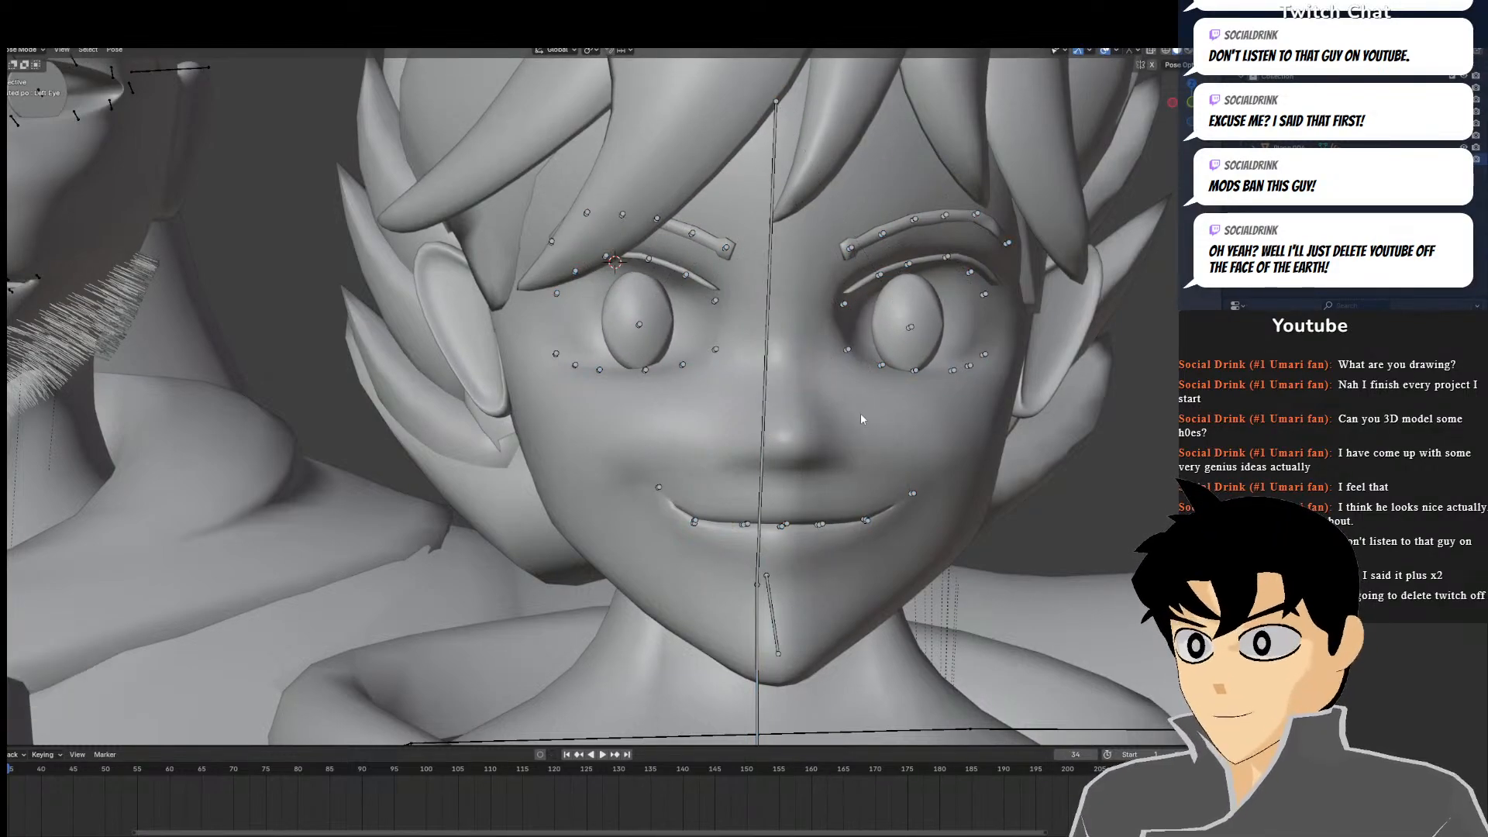
# Keyframe all of the front character's armature bones at frame 34
pyautogui.scroll(-6, 860, 416)
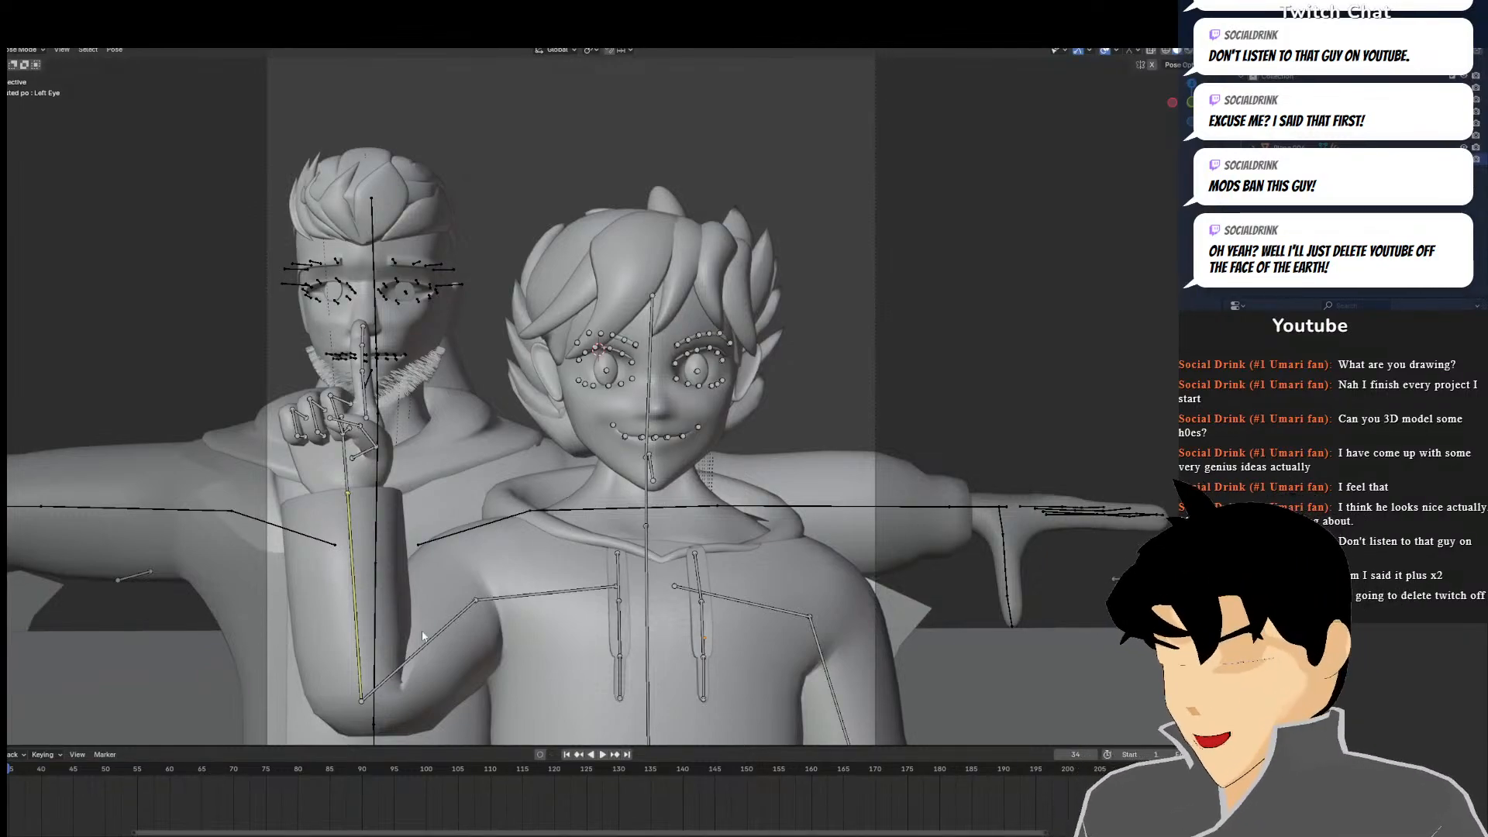
pyautogui.scroll(-3, 139, 804)
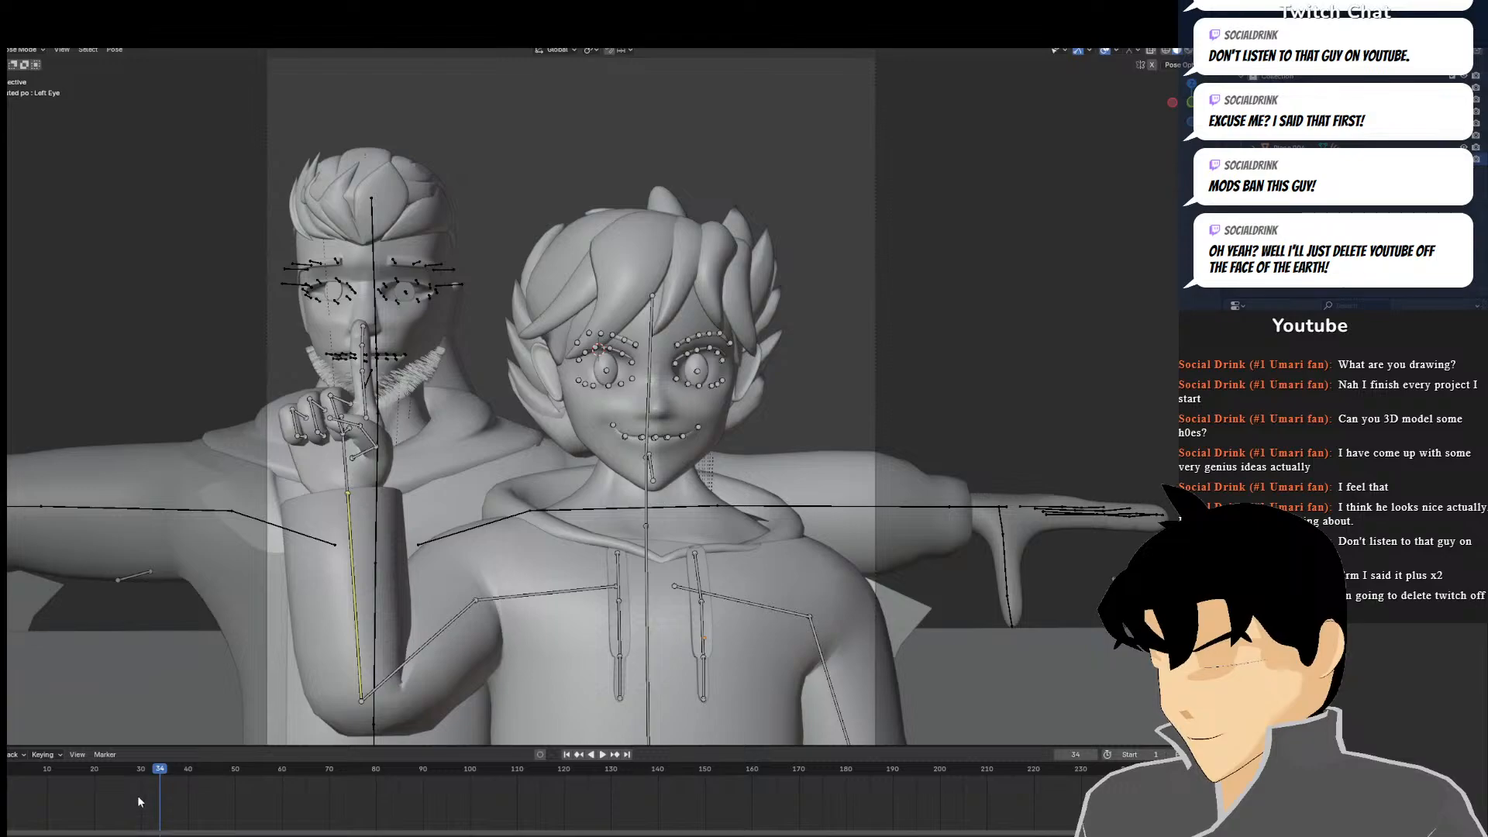
pyautogui.press('a')
pyautogui.moveTo(361, 796); pyautogui.dragTo(364, 797, button='middle')
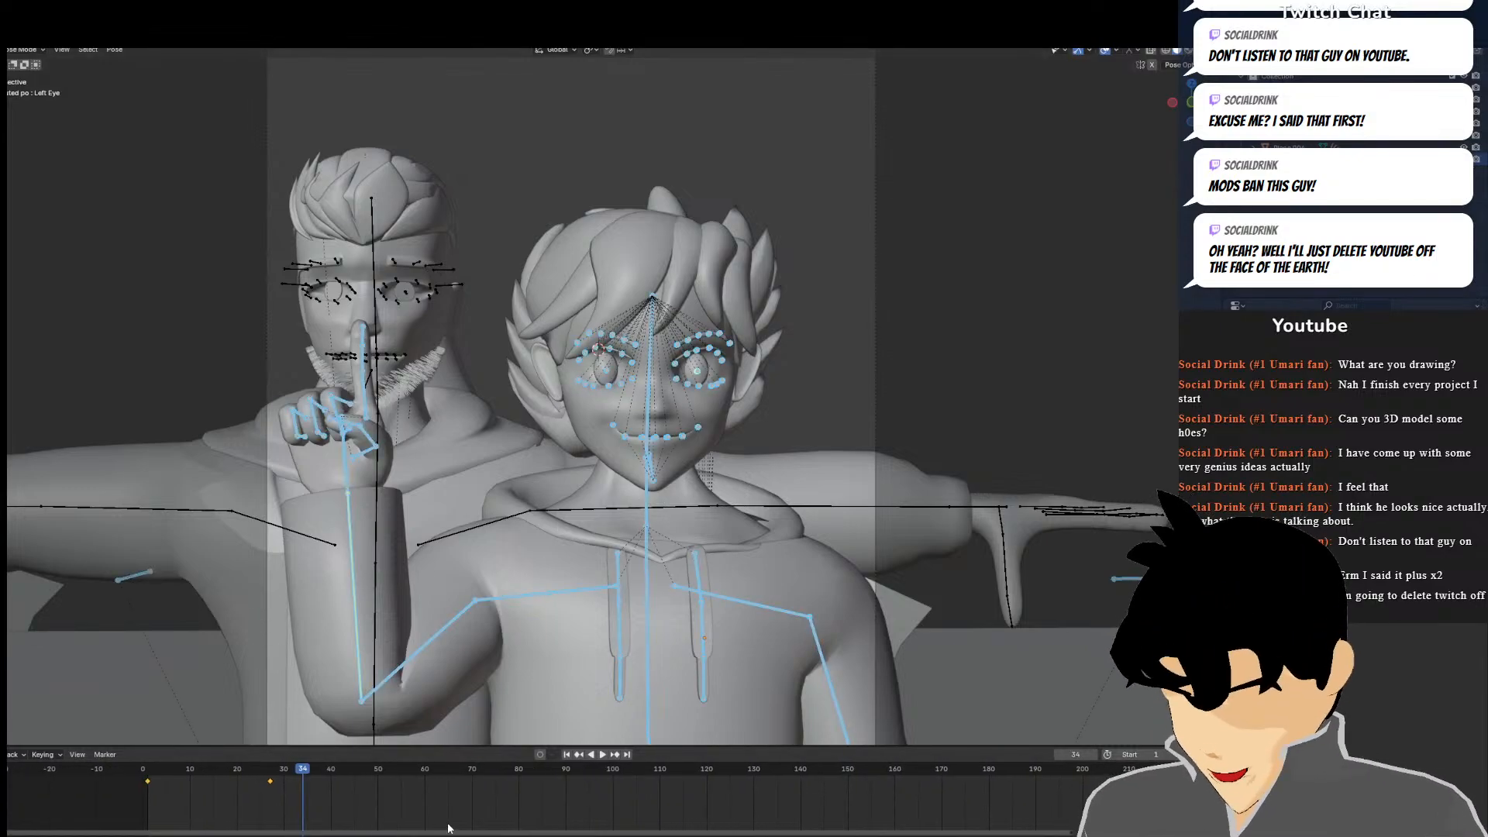
pyautogui.scroll(4, 573, 454)
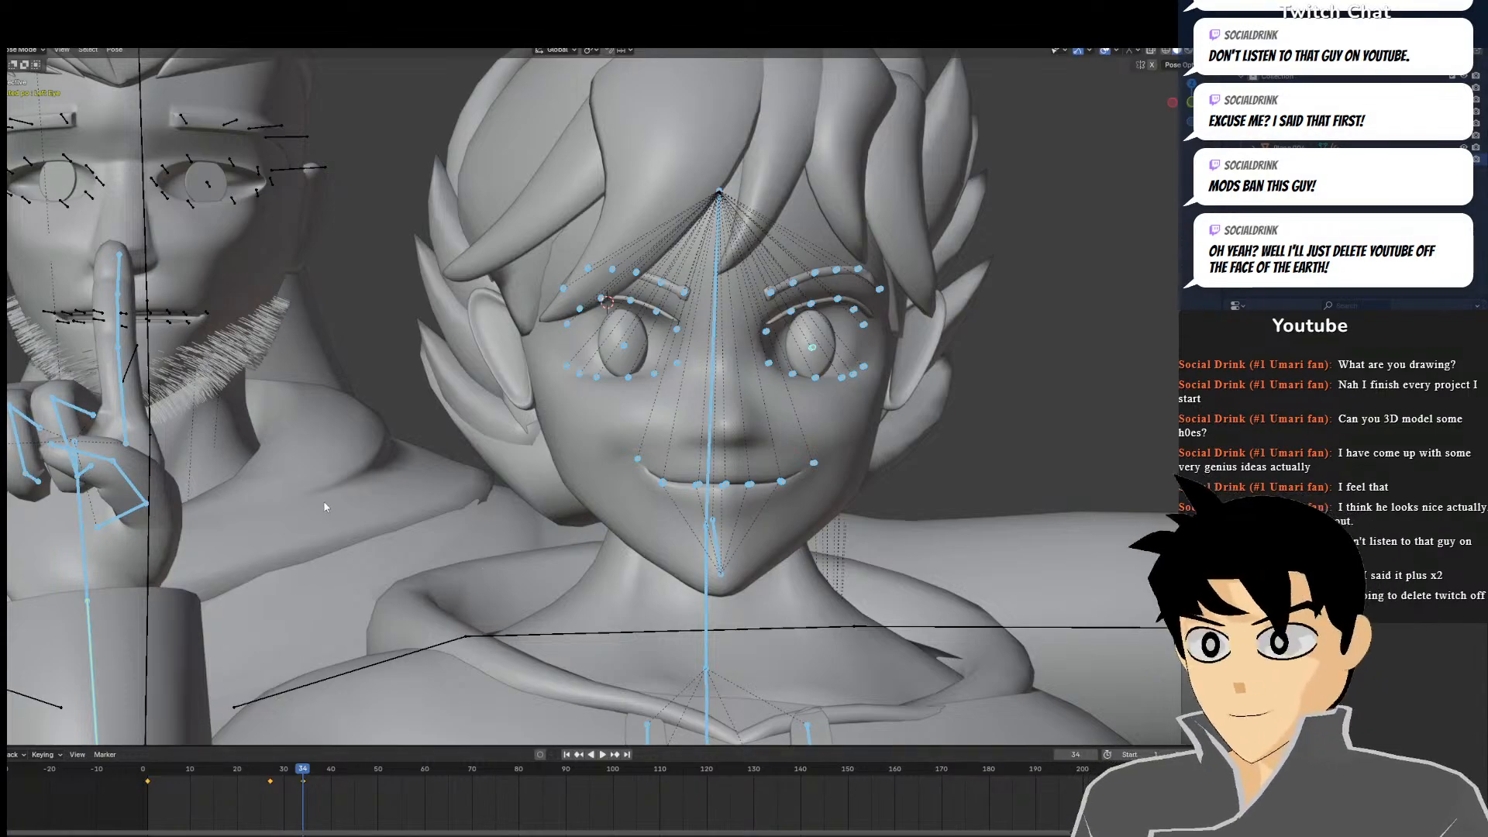
pyautogui.scroll(3, 524, 399)
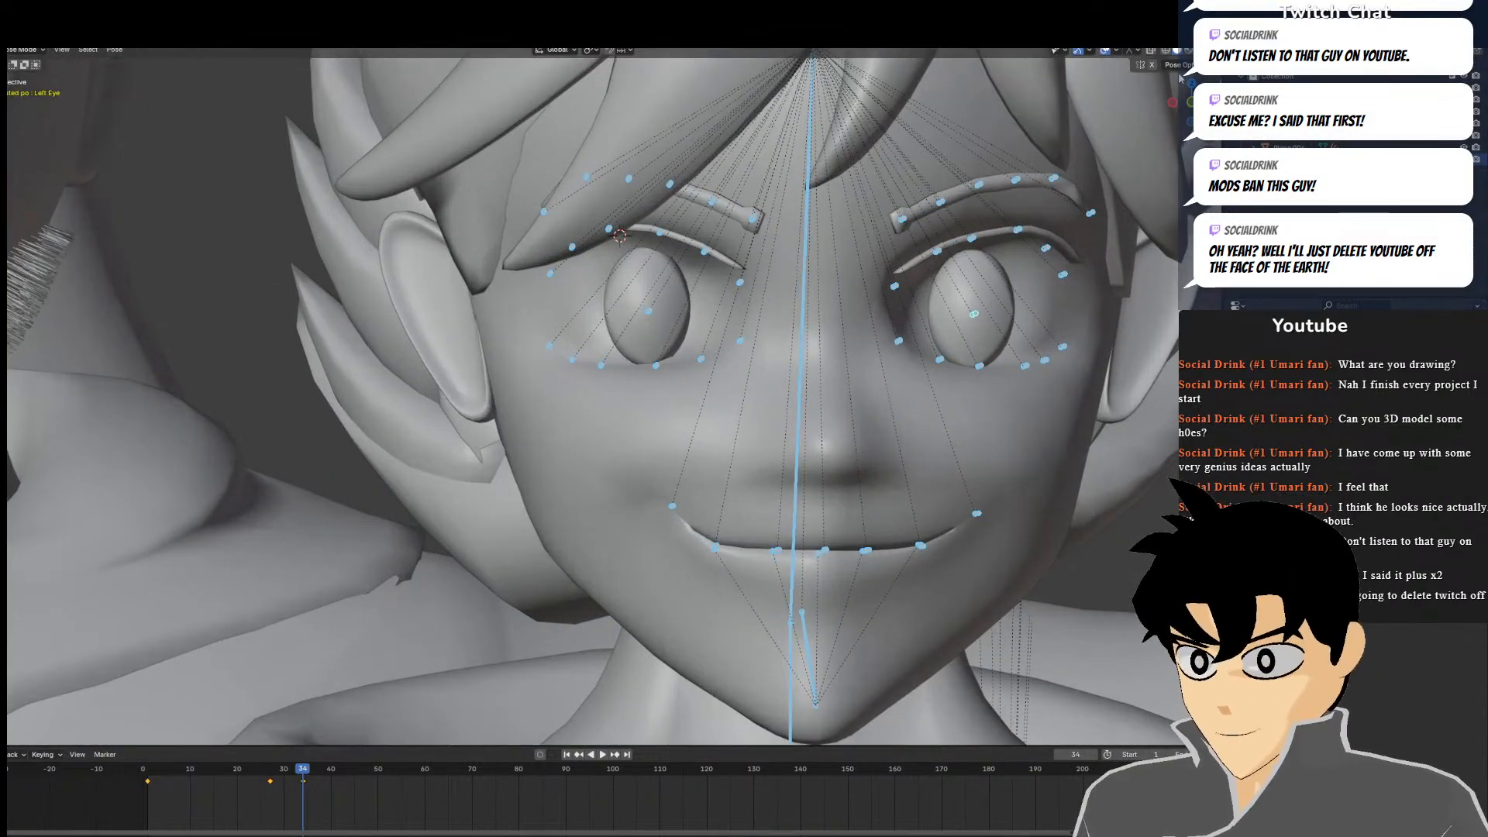
# Switch to Object Mode, add a cube on the empty part of the floor and raise it about 13.2 m
pyautogui.scroll(-6, 966, 318)
pyautogui.moveTo(804, 371); pyautogui.dragTo(546, 387, button='middle')
pyautogui.scroll(-7, 546, 387)
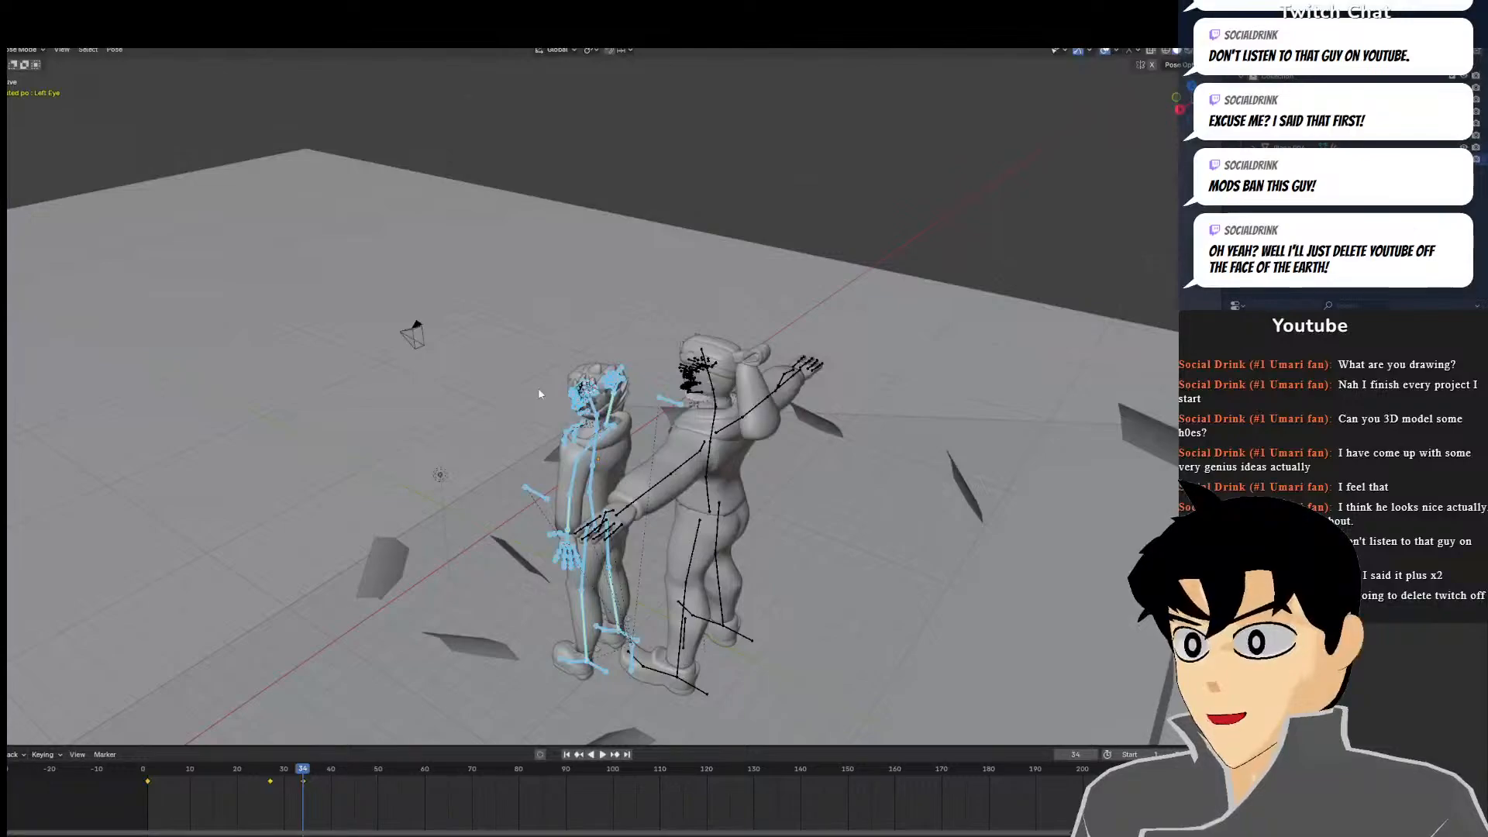
pyautogui.scroll(-5, 546, 387)
pyautogui.keyDown('shift'); pyautogui.moveTo(325, 337); pyautogui.dragTo(607, 275, button='middle'); pyautogui.keyUp('shift')
pyautogui.scroll(3, 606, 276)
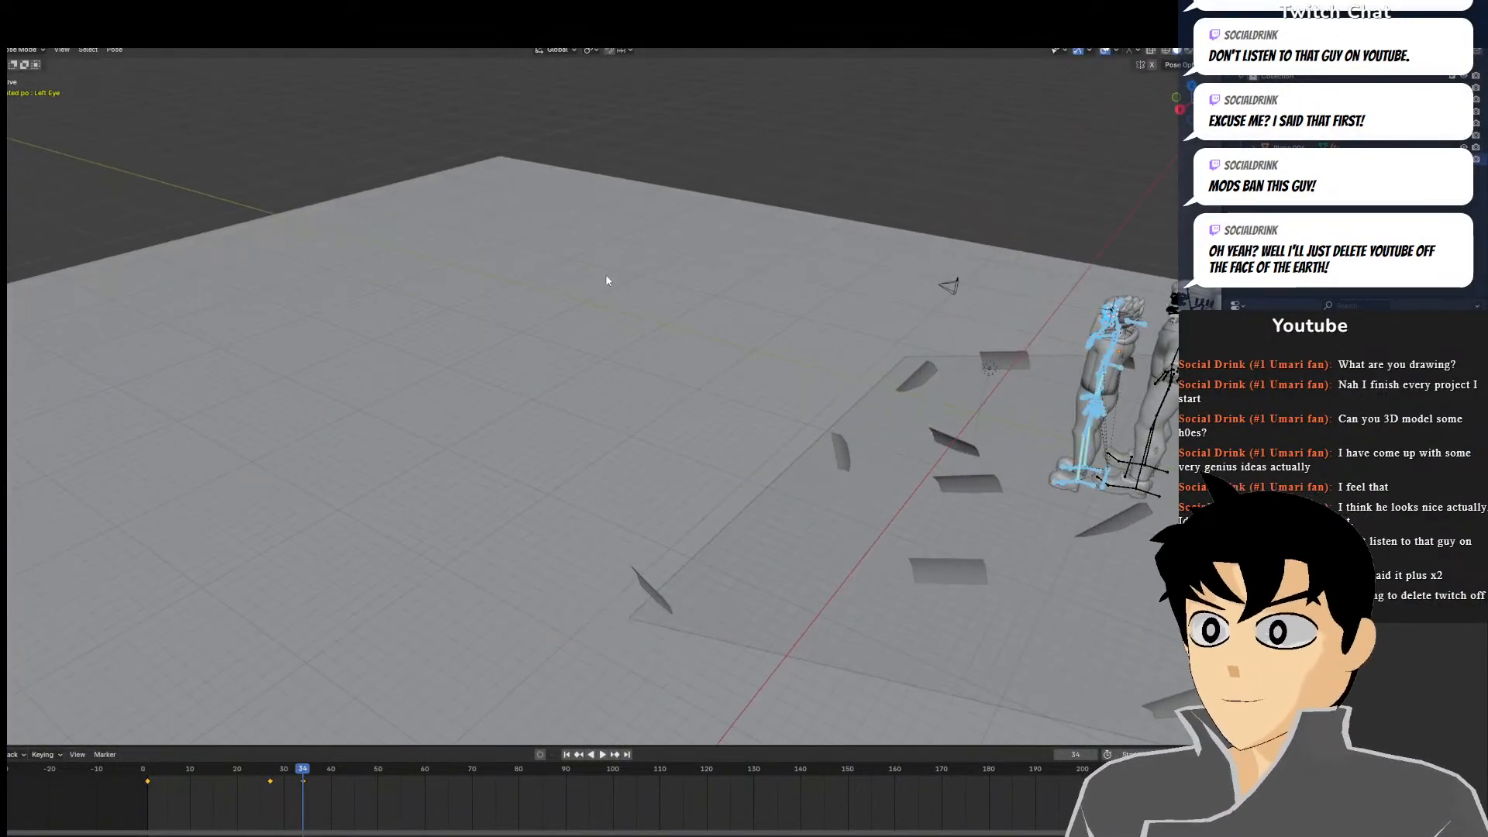
pyautogui.click(373, 307)
pyautogui.click(24, 49)
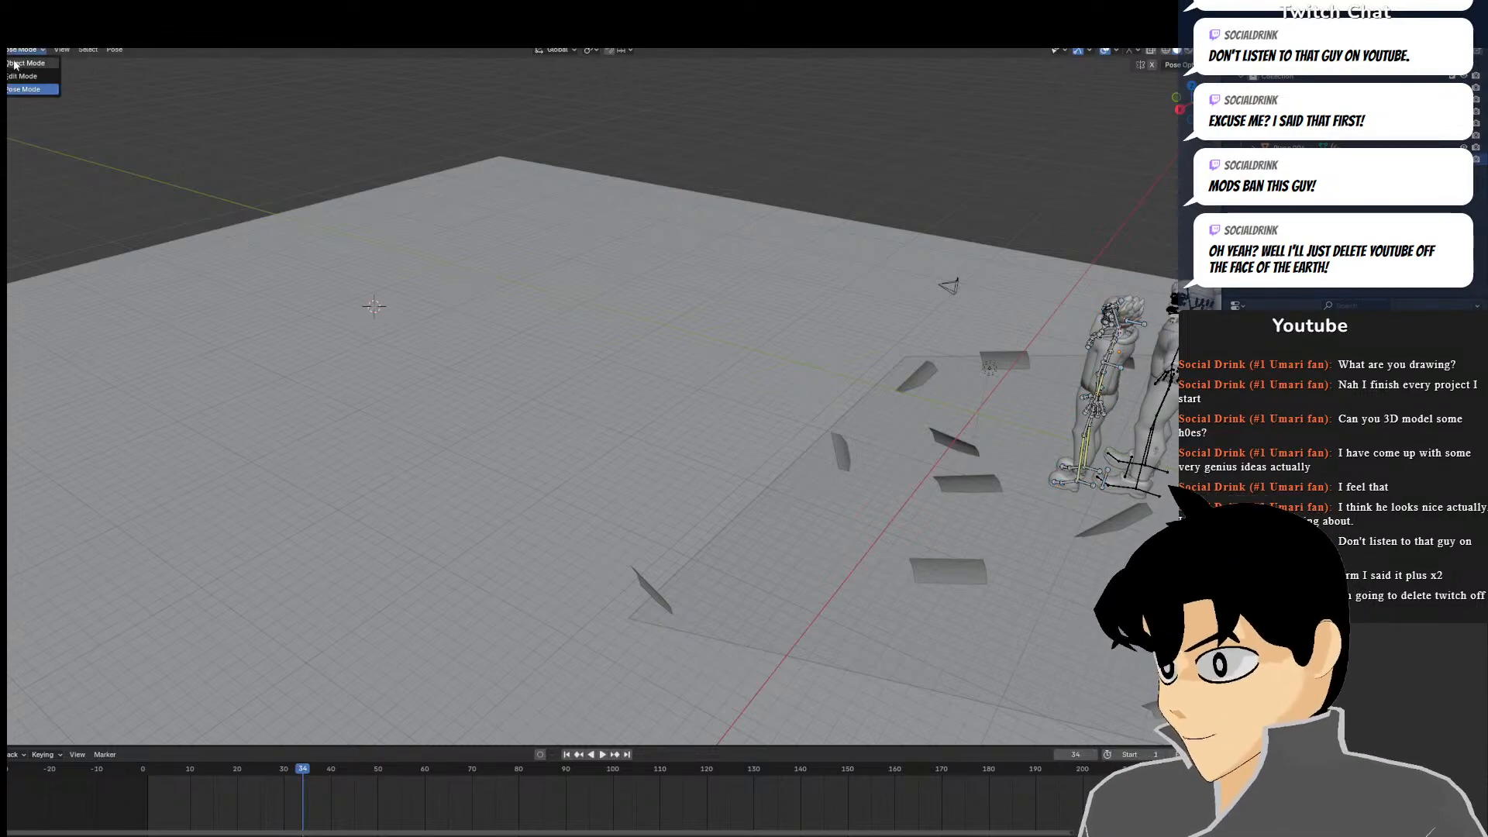
pyautogui.click(14, 65)
pyautogui.hotkey('shift', 'a')
pyautogui.moveTo(522, 322)
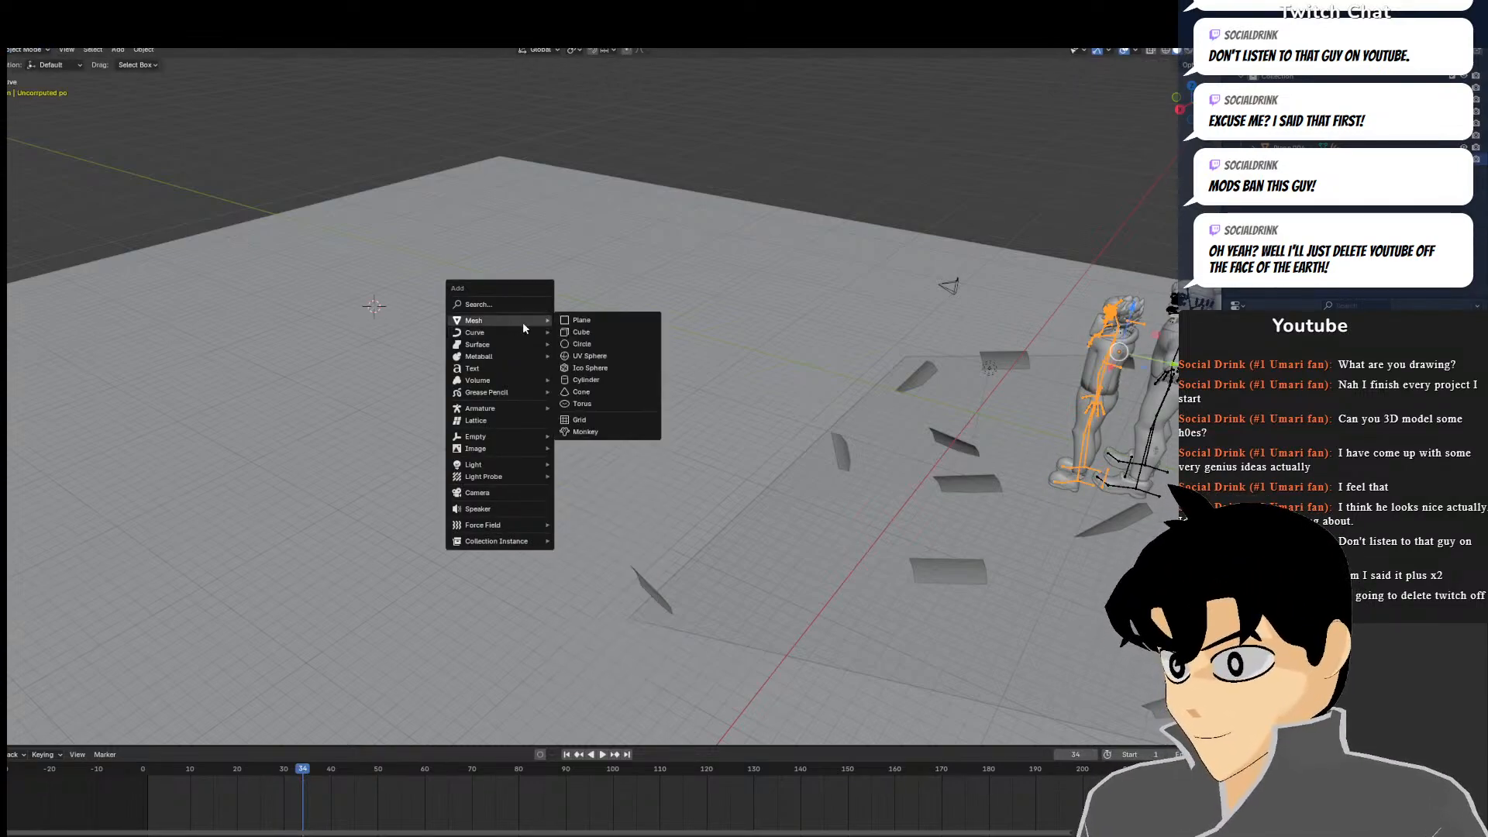
pyautogui.click(581, 332)
pyautogui.moveTo(371, 277); pyautogui.dragTo(383, 188)
# In the front view, move the cube about 45.6 m along X and 5.3 m up, clear of the characters
pyautogui.press('KP_1')
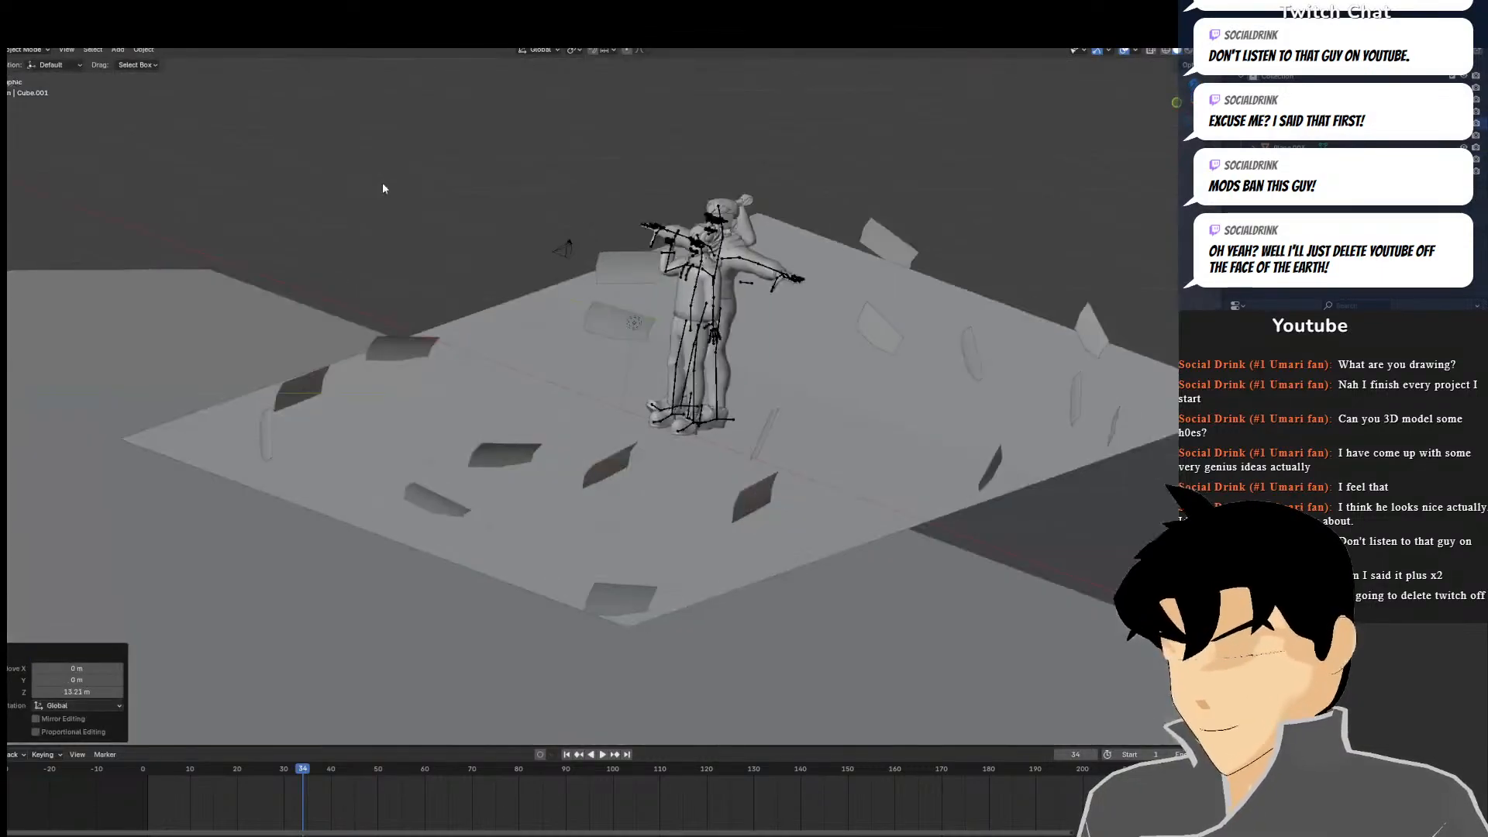
pyautogui.press('g')
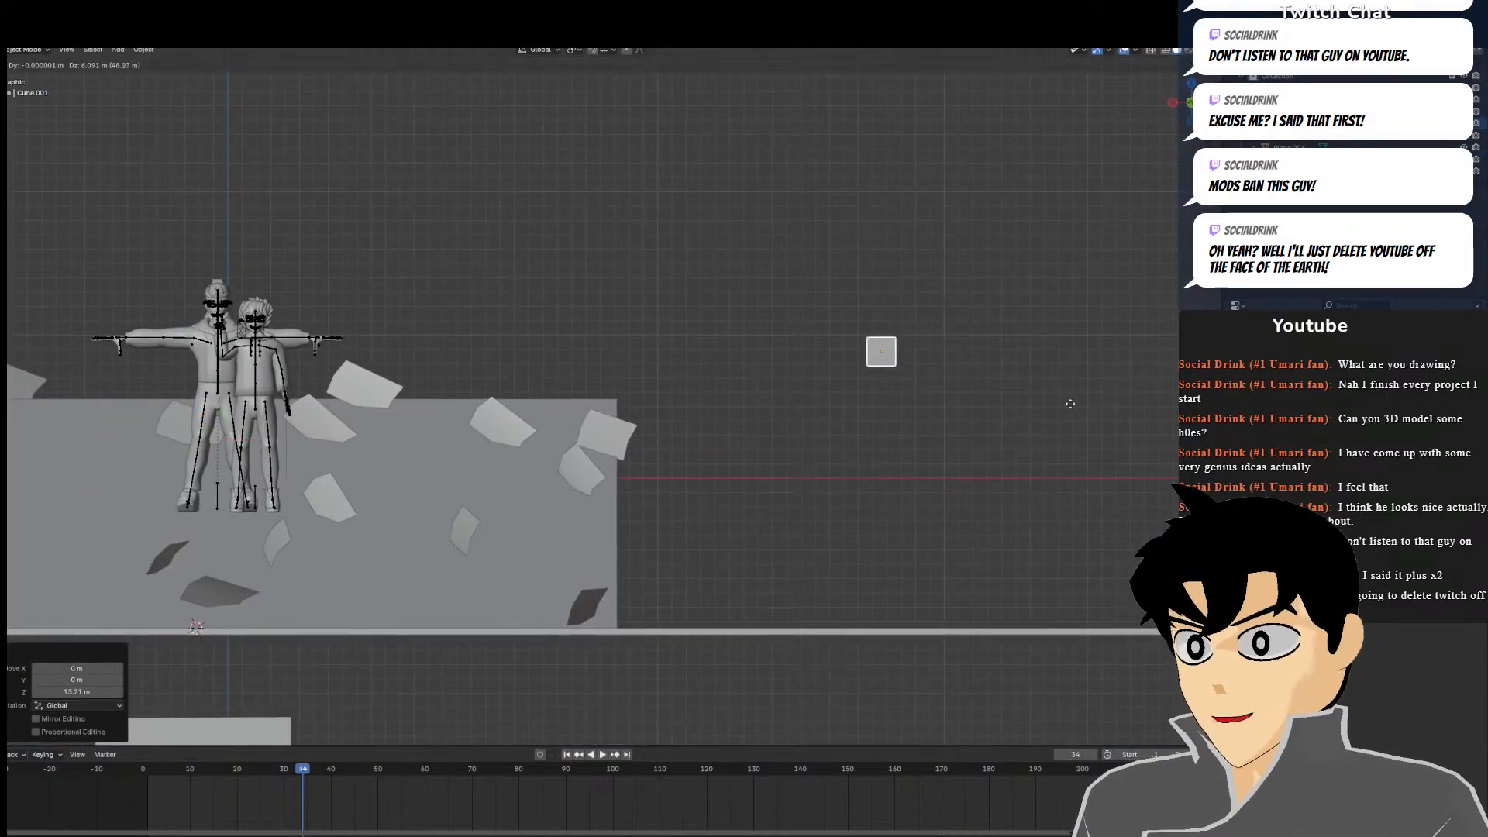
pyautogui.click(1053, 411)
pyautogui.keyDown('shift'); pyautogui.moveTo(1019, 365); pyautogui.dragTo(935, 368, button='middle'); pyautogui.keyUp('shift')
pyautogui.scroll(4, 935, 368)
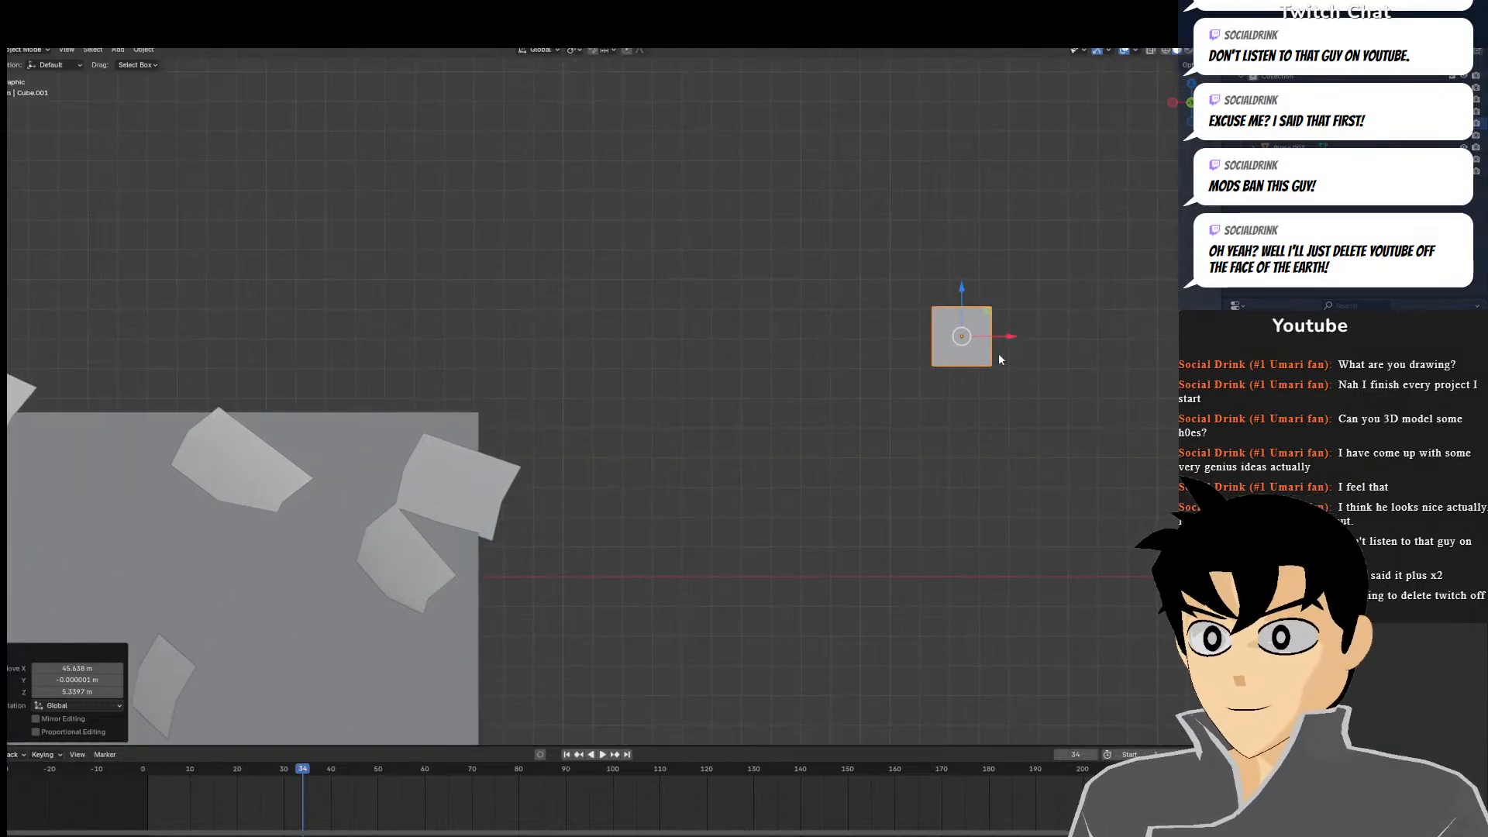
# Stretch the cube vertically into a tall block and raise it about 1.5 m
pyautogui.press('z')
pyautogui.click(1009, 278)
pyautogui.press('s')
pyautogui.keyDown('shift'); pyautogui.moveTo(957, 310); pyautogui.dragTo(852, 257, button='middle'); pyautogui.keyUp('shift')
pyautogui.click(853, 257)
pyautogui.press('g')
pyautogui.click(870, 212)
# In the side view, scale the tall block thinner along Y and return to the front view
pyautogui.press('KP_3')
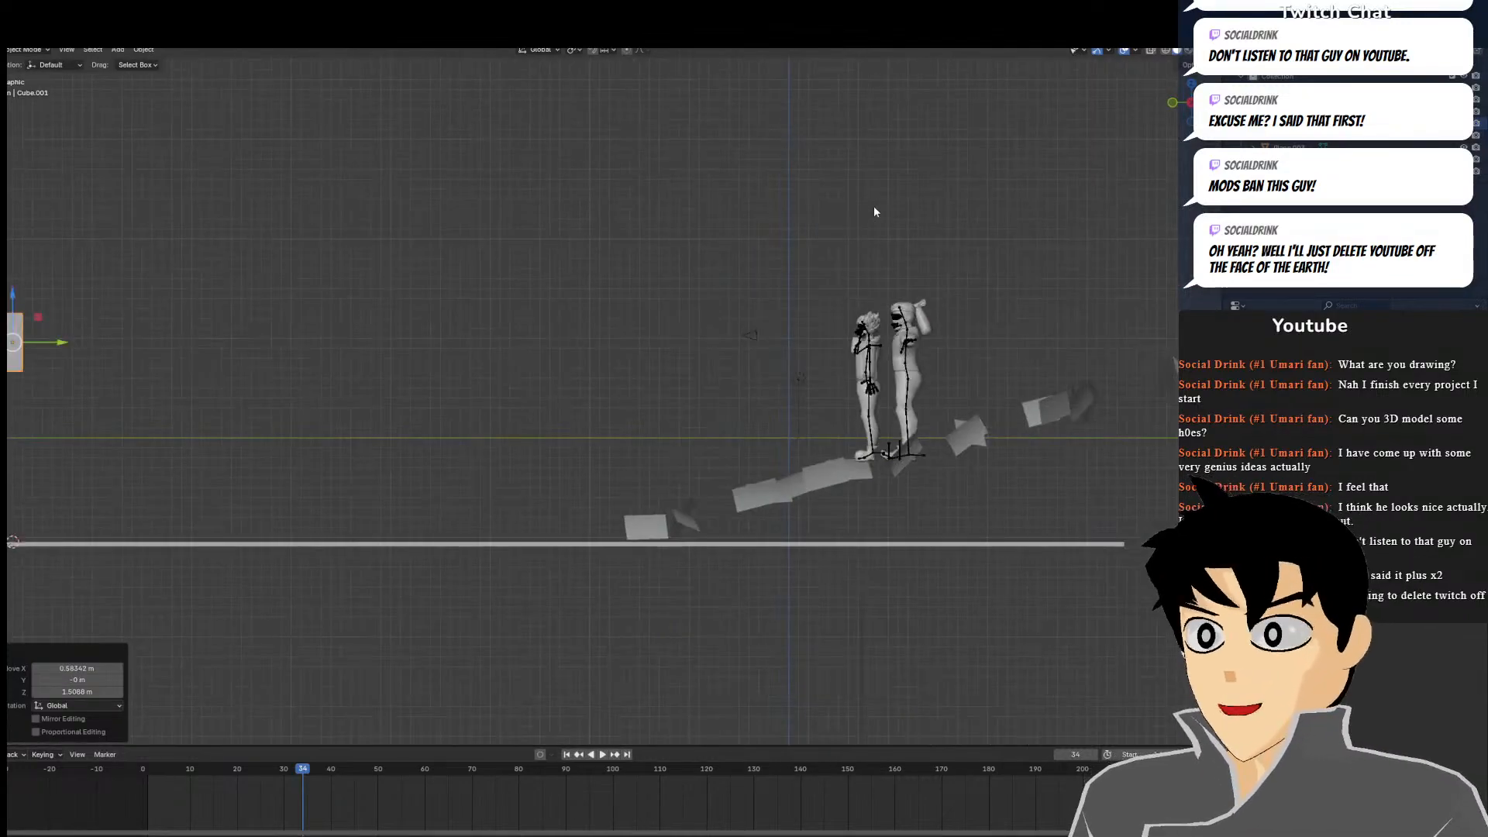
pyautogui.press('KP_Decimal')
pyautogui.press('s')
pyautogui.press('y')
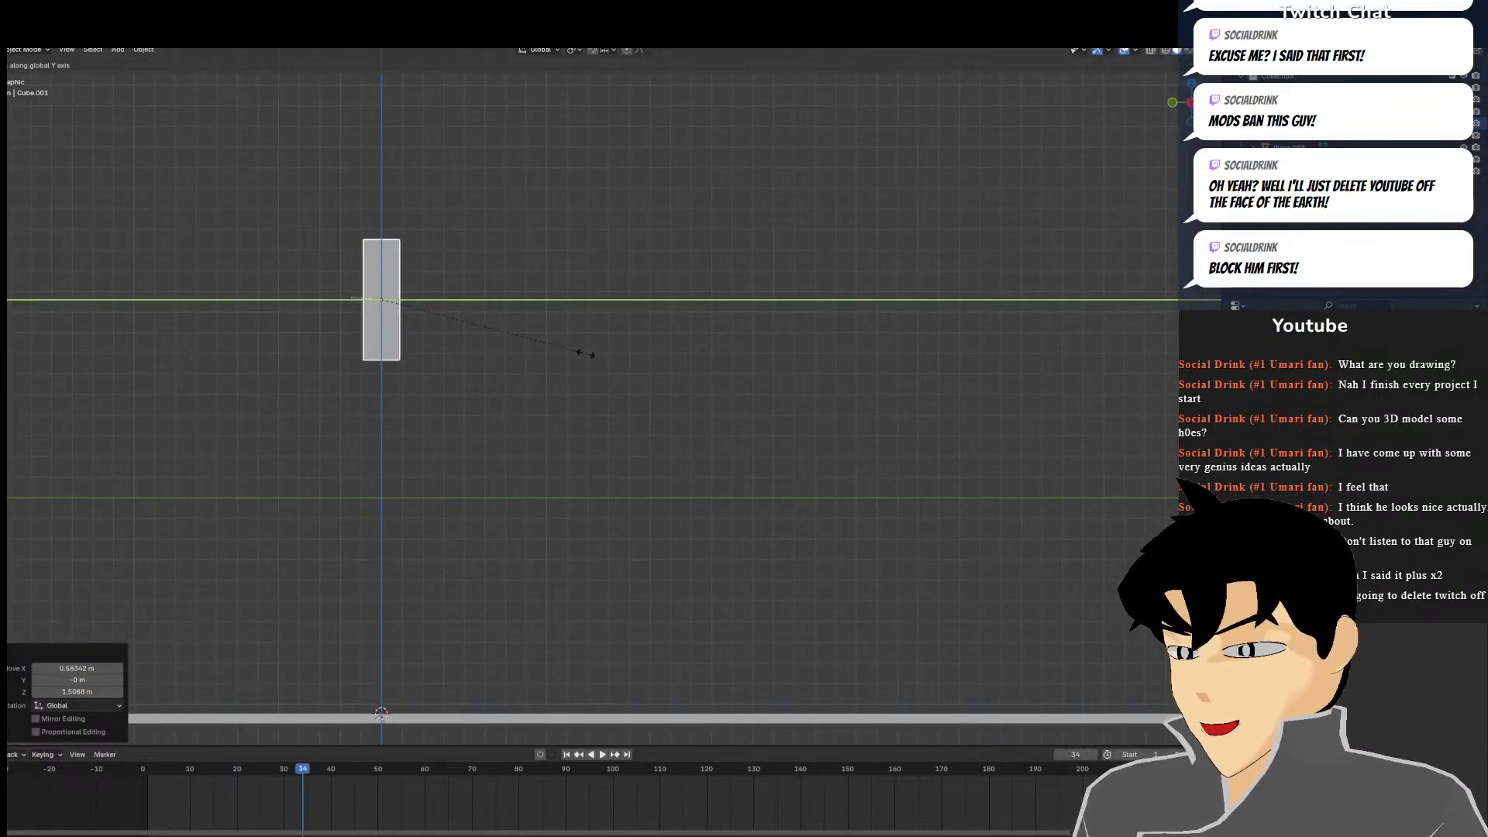
pyautogui.click(548, 354)
pyautogui.press('KP_1')
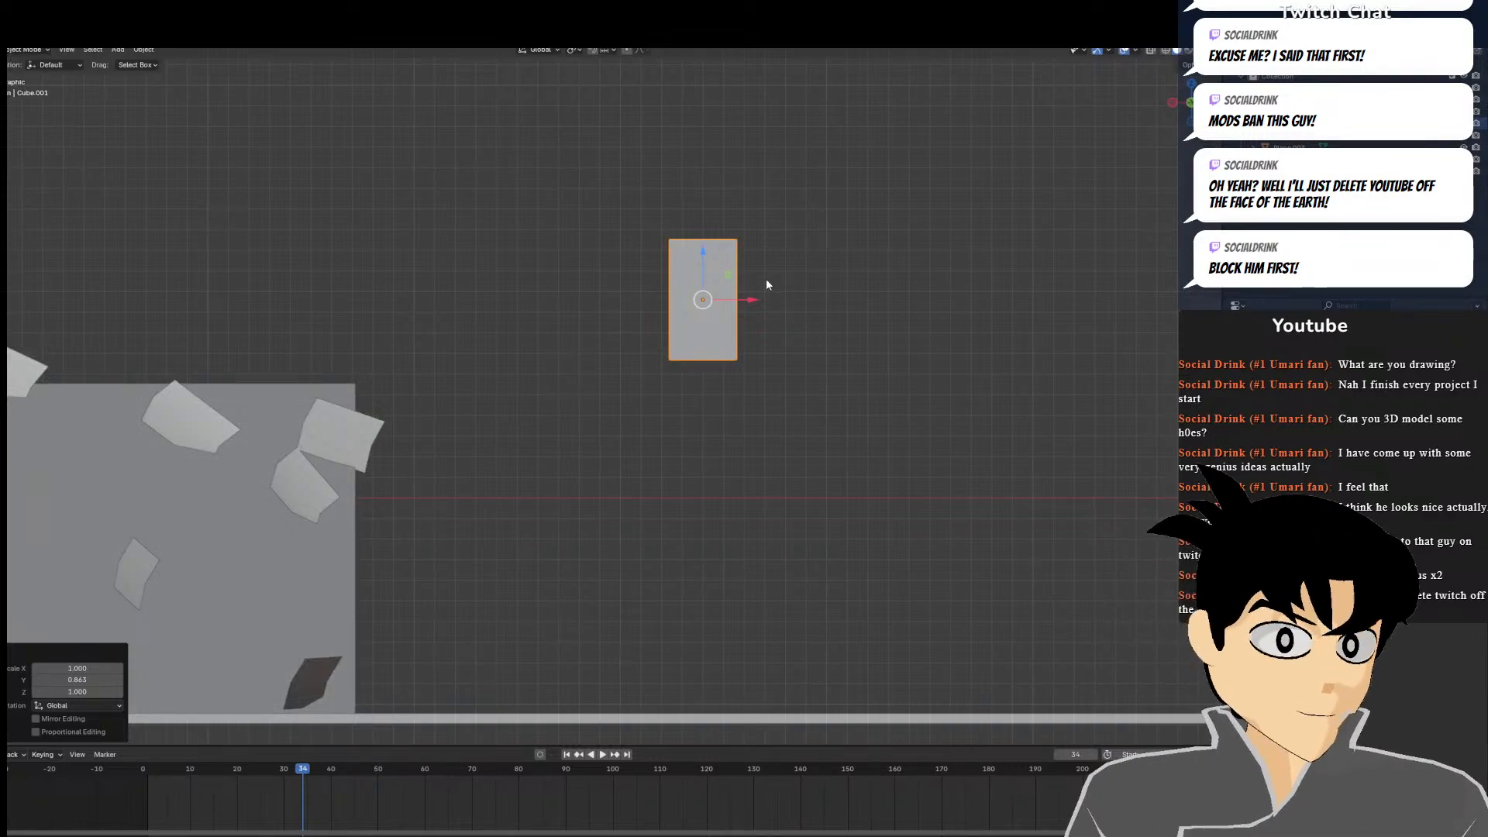
# In Edit Mode, duplicate the tall block in place and flatten the copy along Z into a low slab
pyautogui.keyDown('shift'); pyautogui.moveTo(766, 287); pyautogui.dragTo(697, 344, button='middle'); pyautogui.keyUp('shift')
pyautogui.scroll(4, 698, 344)
pyautogui.click(24, 49)
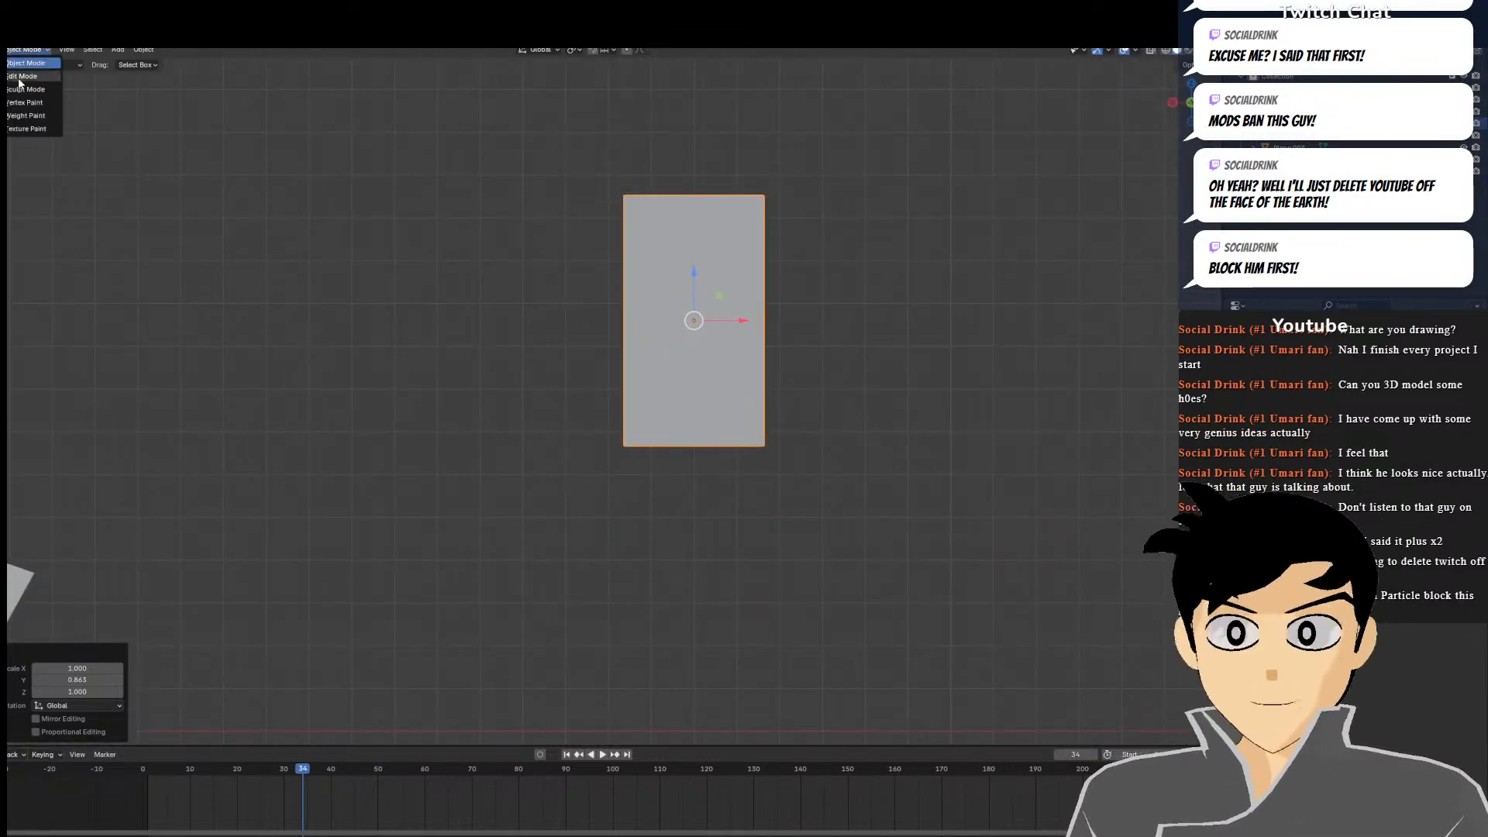
pyautogui.click(25, 49)
pyautogui.click(31, 75)
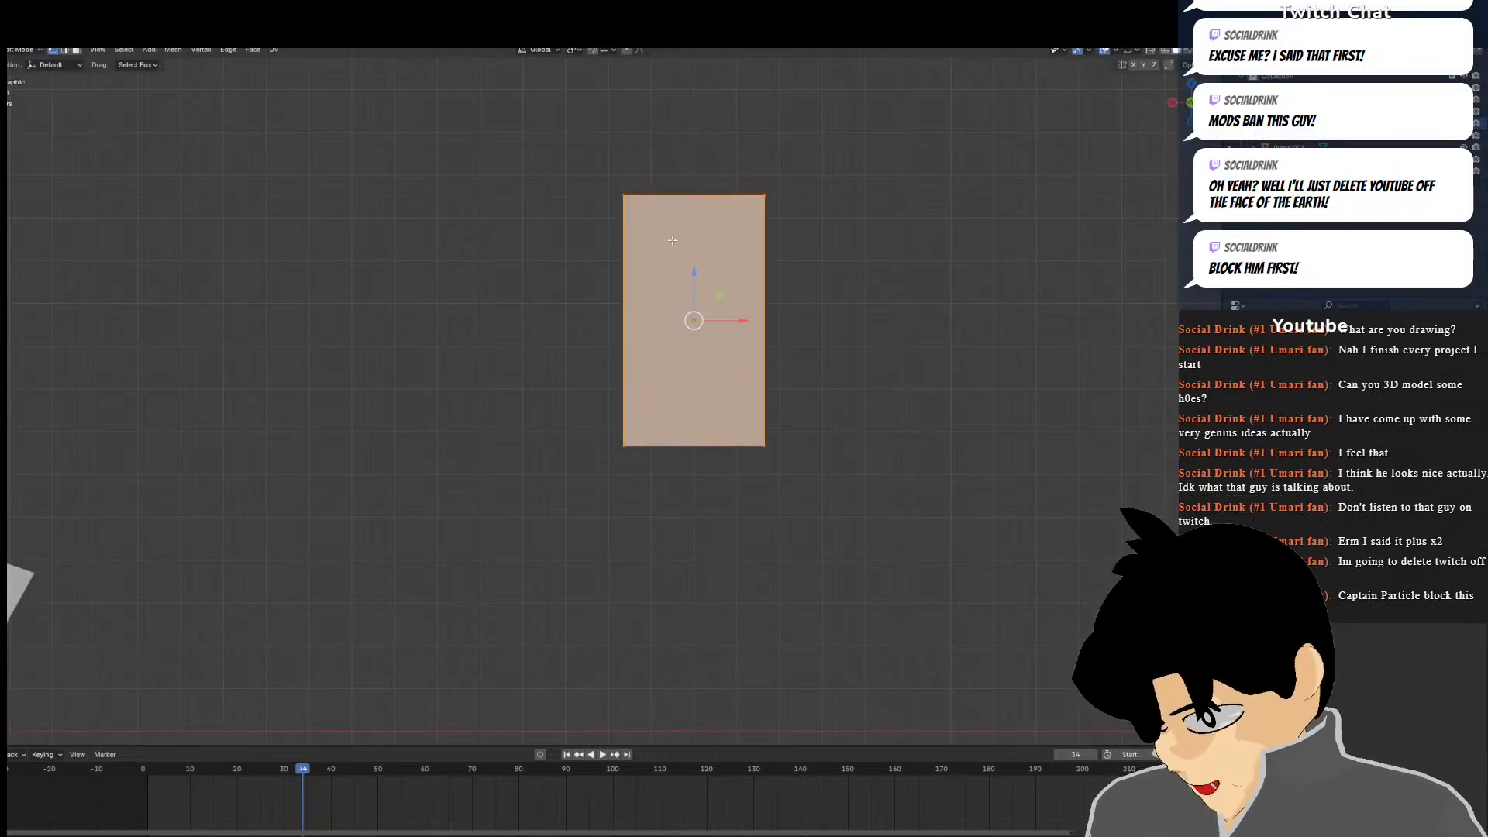
pyautogui.hotkey('shift', 'd')
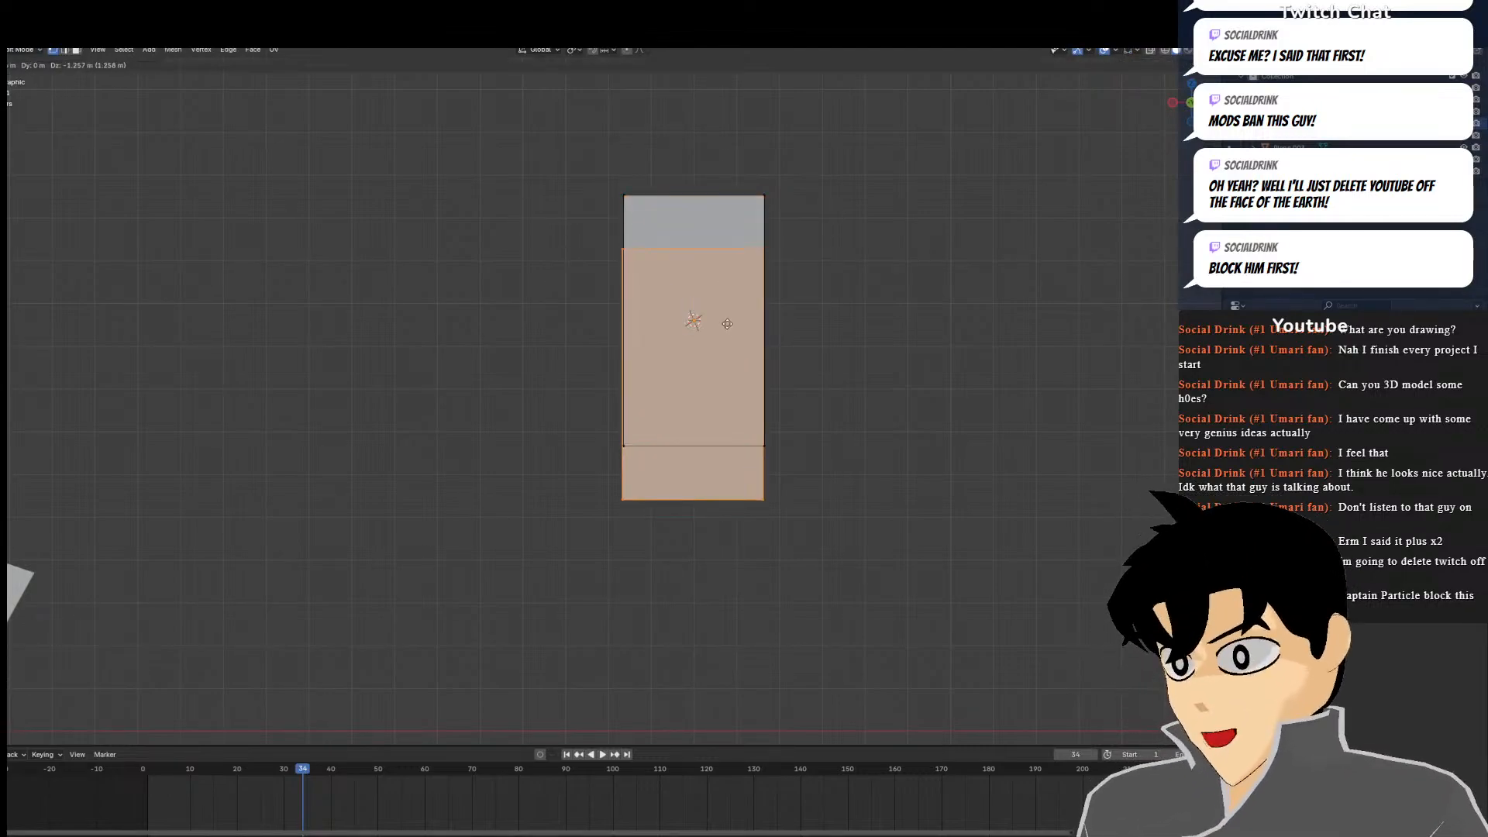
pyautogui.rightClick(730, 299)
pyautogui.press('s')
pyautogui.press('z')
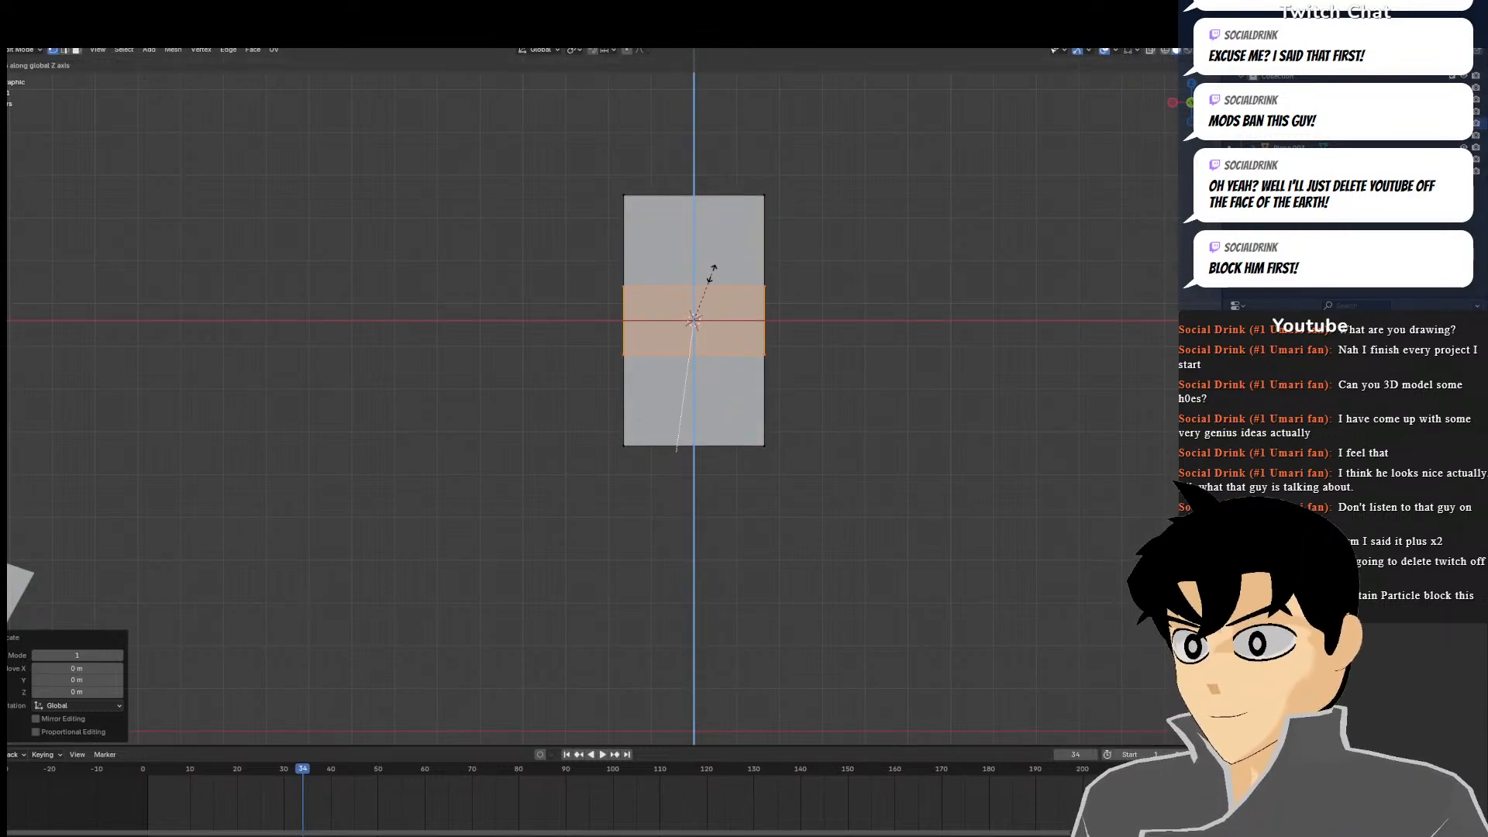
pyautogui.click(706, 272)
# Move the slab about 3.8 m down beneath the tall block, widen it along X and fit it against the block's underside
pyautogui.press('g')
pyautogui.press('z')
pyautogui.click(702, 434)
pyautogui.press('s')
pyautogui.press('x')
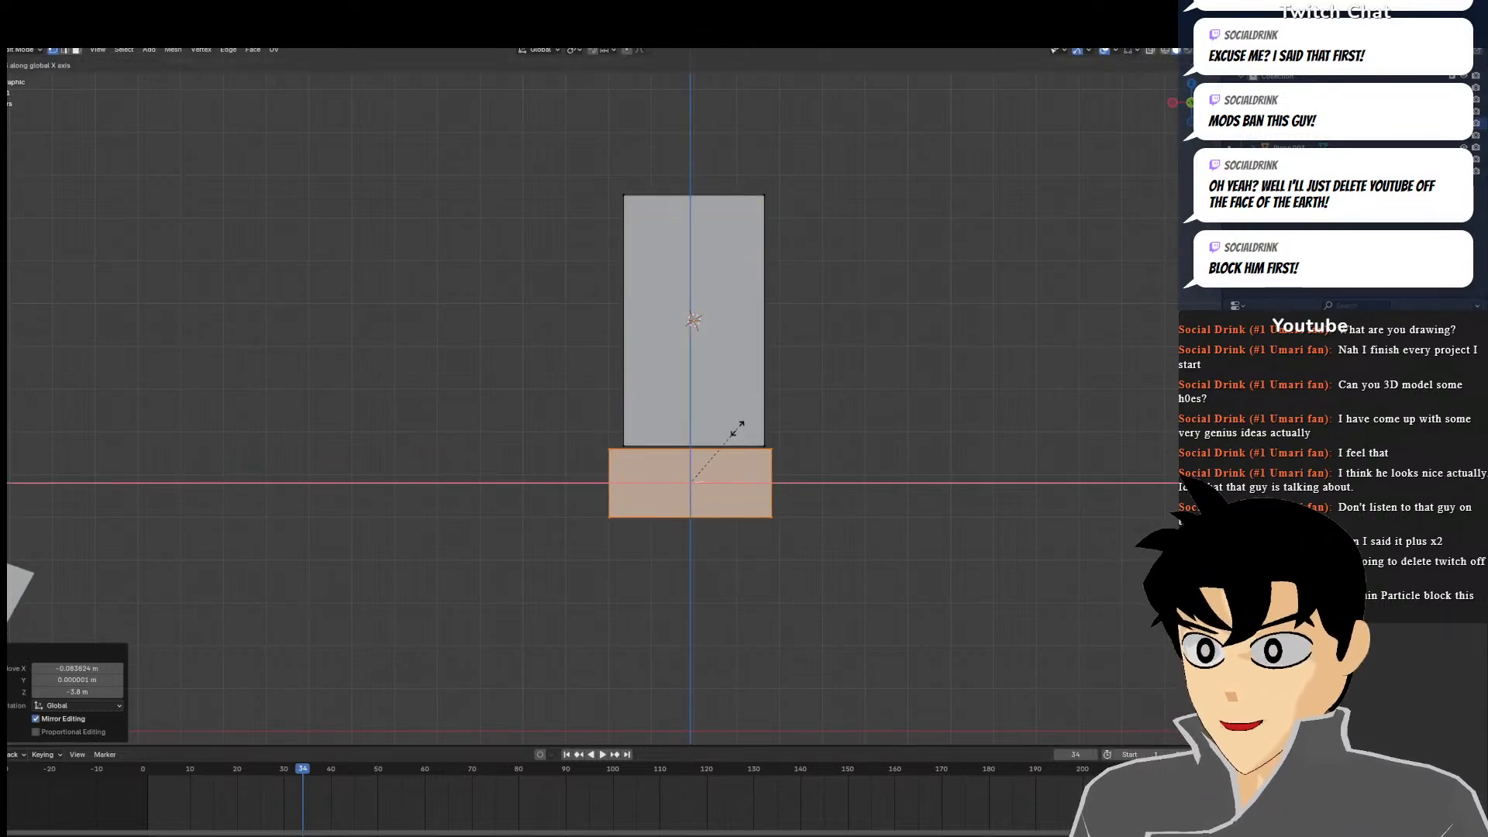
pyautogui.click(755, 422)
pyautogui.press('g')
pyautogui.press('z')
pyautogui.click(757, 425)
pyautogui.click(631, 142)
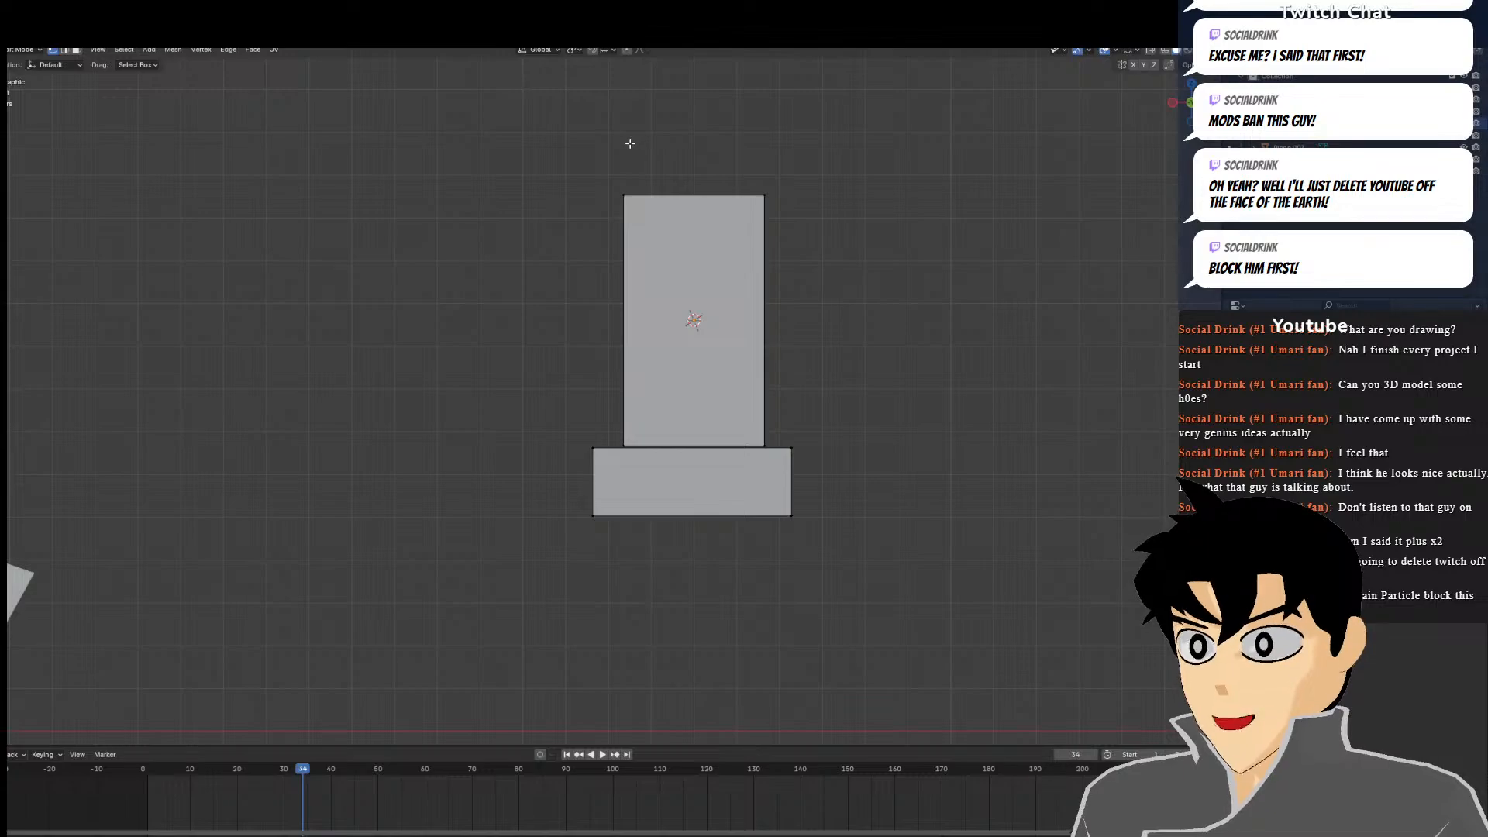
# With X-ray on, select only the tall block, duplicate it above the original and scale the copy down
pyautogui.hotkey('shift', 'z')
pyautogui.moveTo(567, 137); pyautogui.dragTo(842, 450)
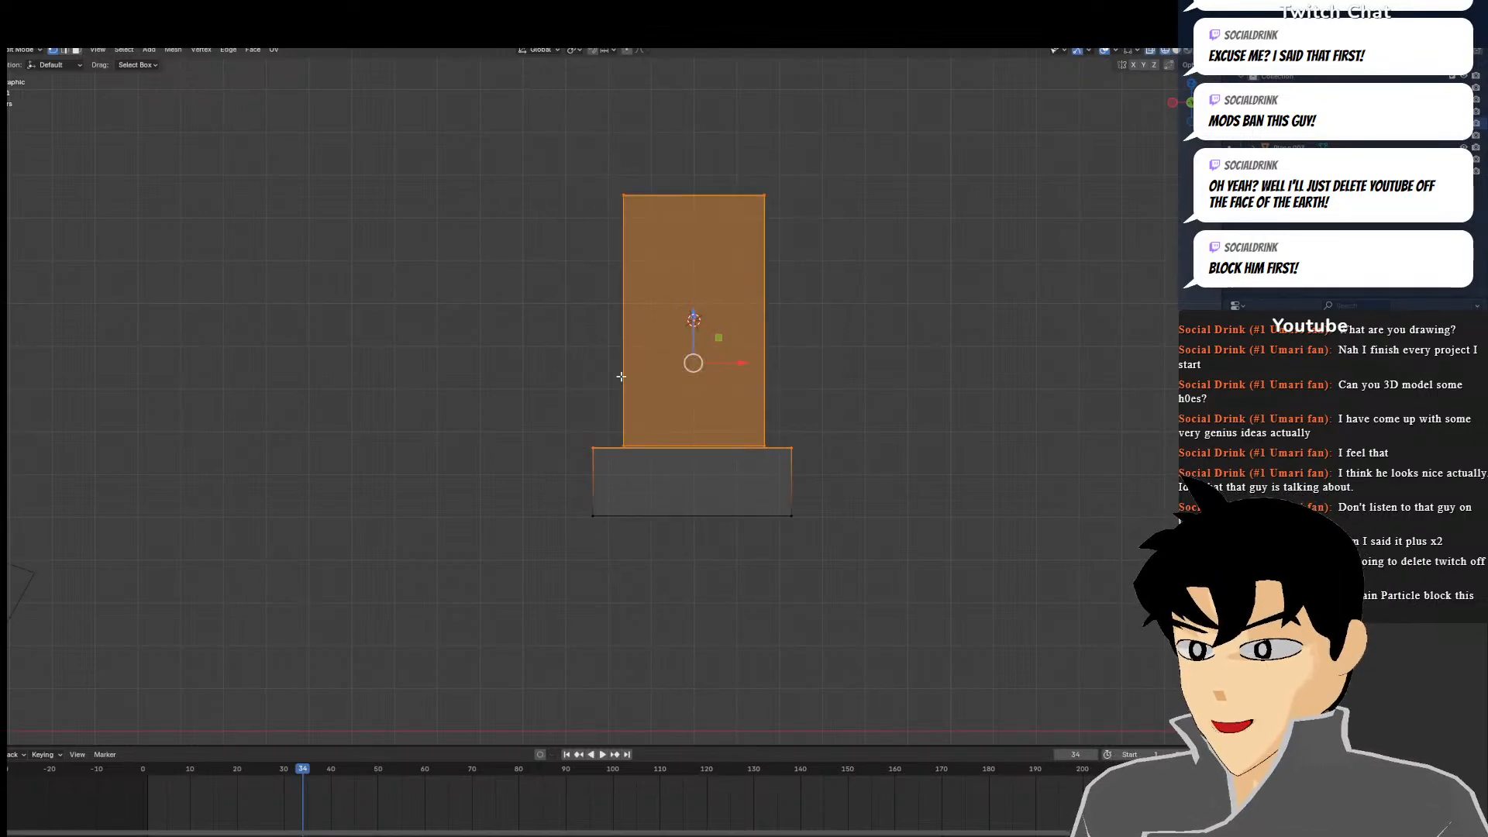
pyautogui.keyDown('ctrl'); pyautogui.moveTo(585, 451); pyautogui.dragTo(606, 467); pyautogui.keyUp('ctrl')
pyautogui.keyDown('ctrl'); pyautogui.moveTo(819, 399); pyautogui.dragTo(778, 478); pyautogui.keyUp('ctrl')
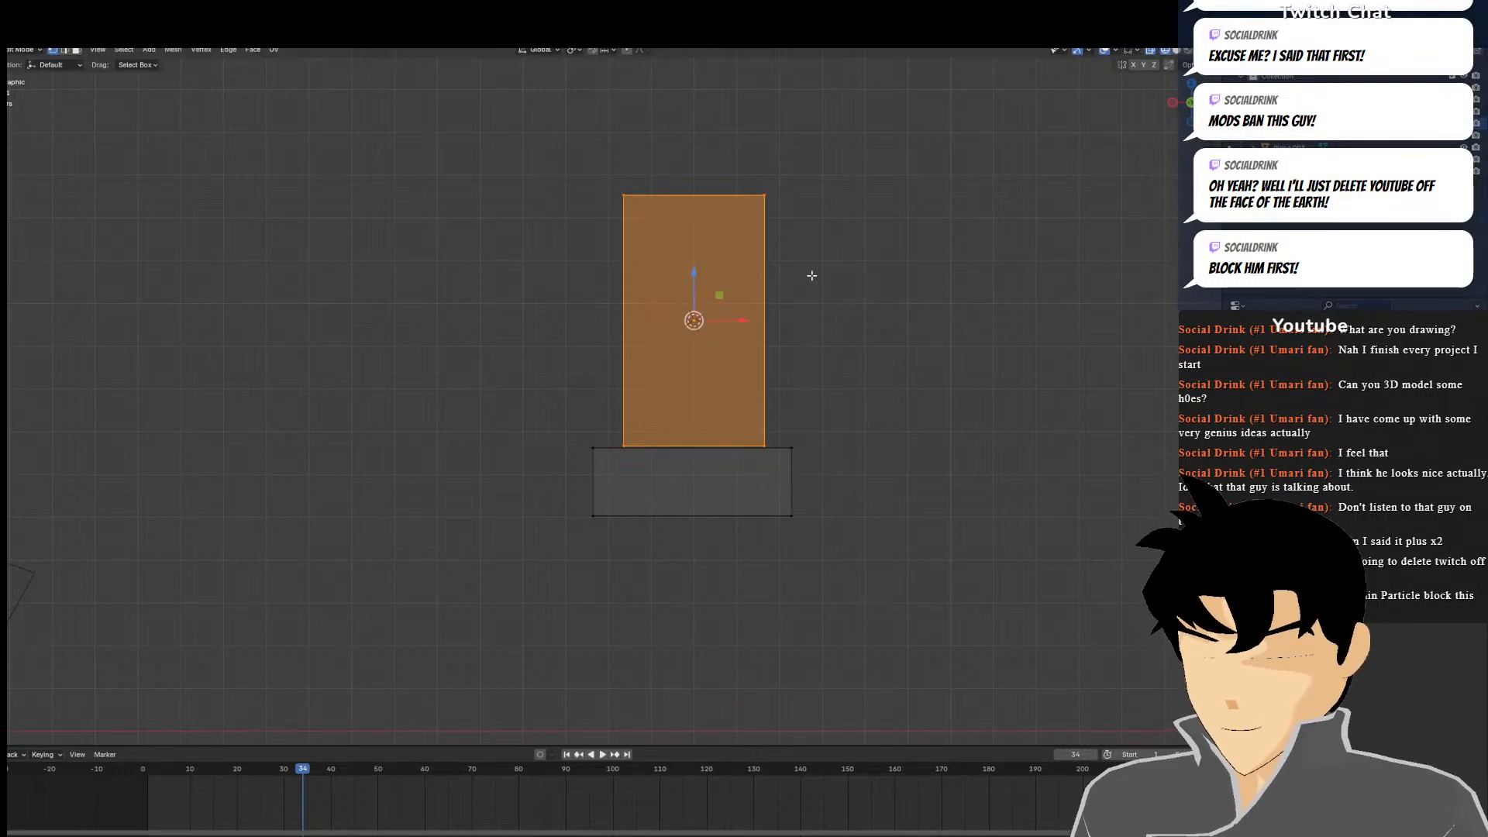
pyautogui.keyDown('shift'); pyautogui.moveTo(812, 277); pyautogui.dragTo(802, 369, button='middle'); pyautogui.keyUp('shift')
pyautogui.hotkey('shift', 'd')
pyautogui.click(792, 163)
pyautogui.press('s')
pyautogui.click(747, 178)
# Widen the small copy along X, seat it on the tall block and stretch it along Z by about 1.245
pyautogui.press('s')
pyautogui.press('x')
pyautogui.click(848, 168)
pyautogui.press('g')
pyautogui.click(813, 236)
pyautogui.press('s')
pyautogui.press('z')
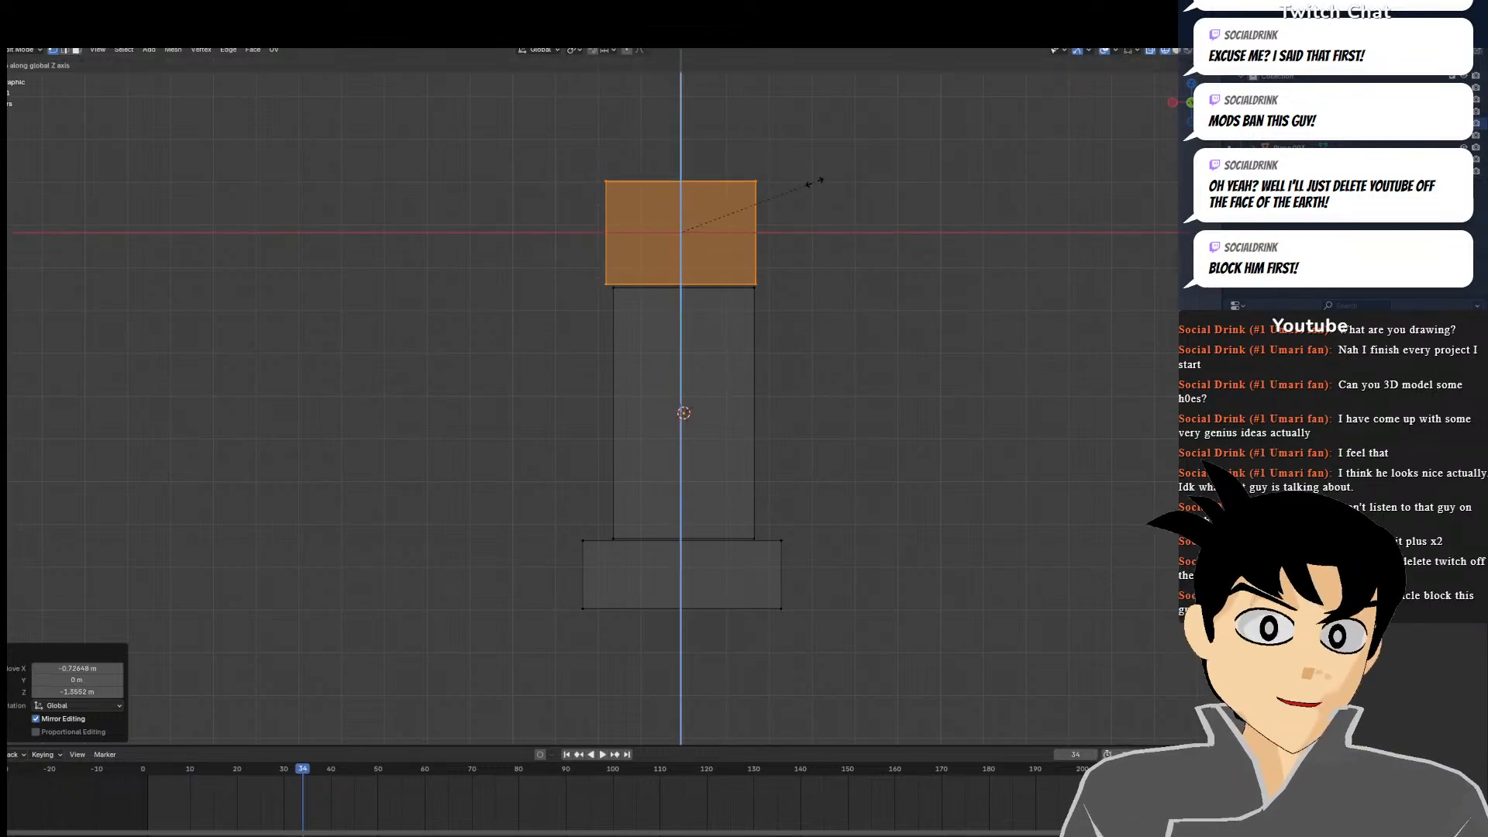
pyautogui.click(806, 141)
# Deepen the top block along Y by a factor of about 4 and raise it about 0.53 m in the front view
pyautogui.press('KP_3')
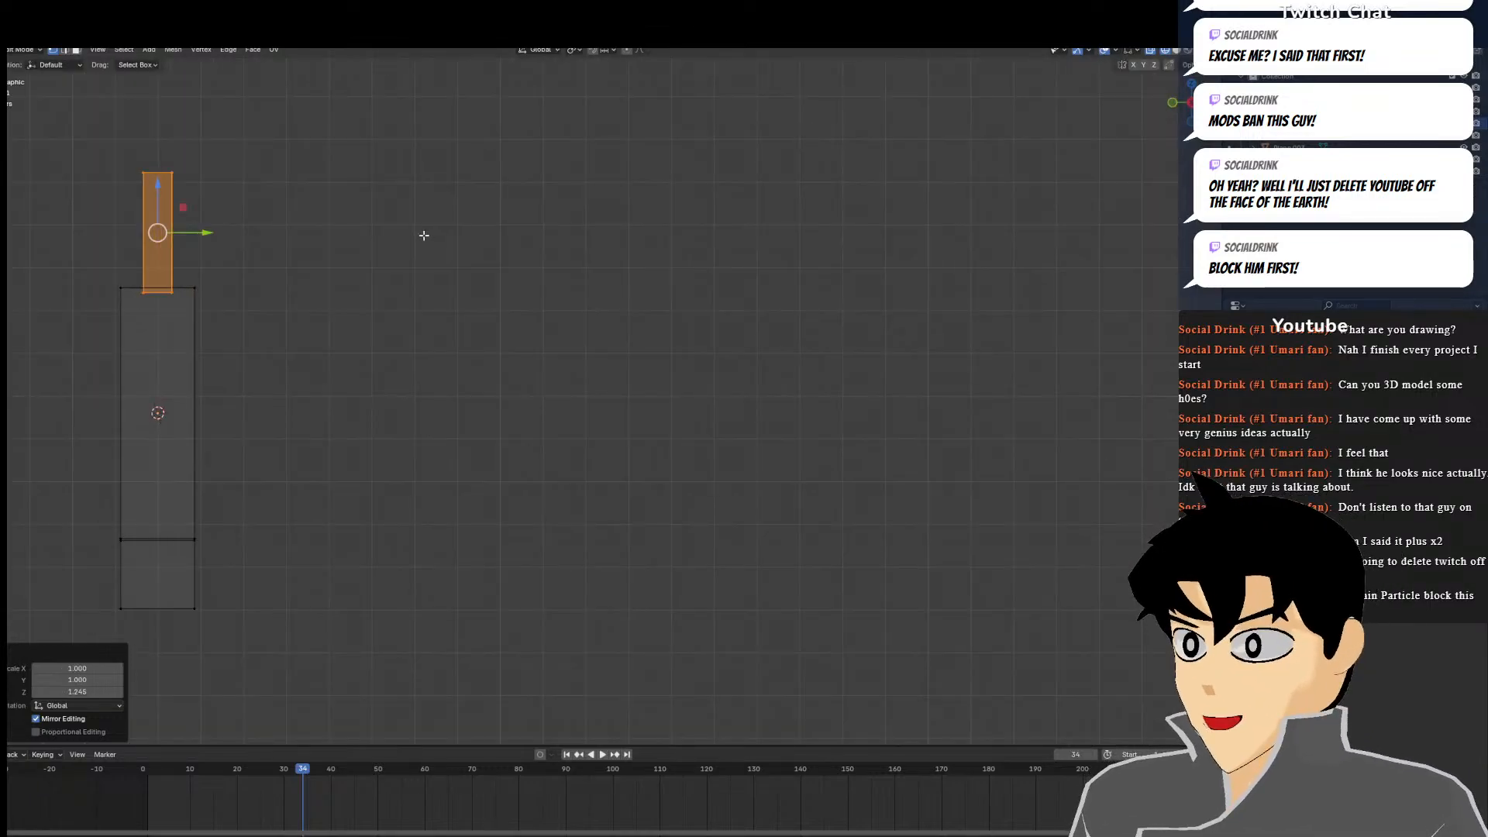
pyautogui.keyDown('shift'); pyautogui.moveTo(424, 236); pyautogui.dragTo(622, 214, button='middle'); pyautogui.keyUp('shift')
pyautogui.press('s')
pyautogui.press('y')
pyautogui.click(564, 184)
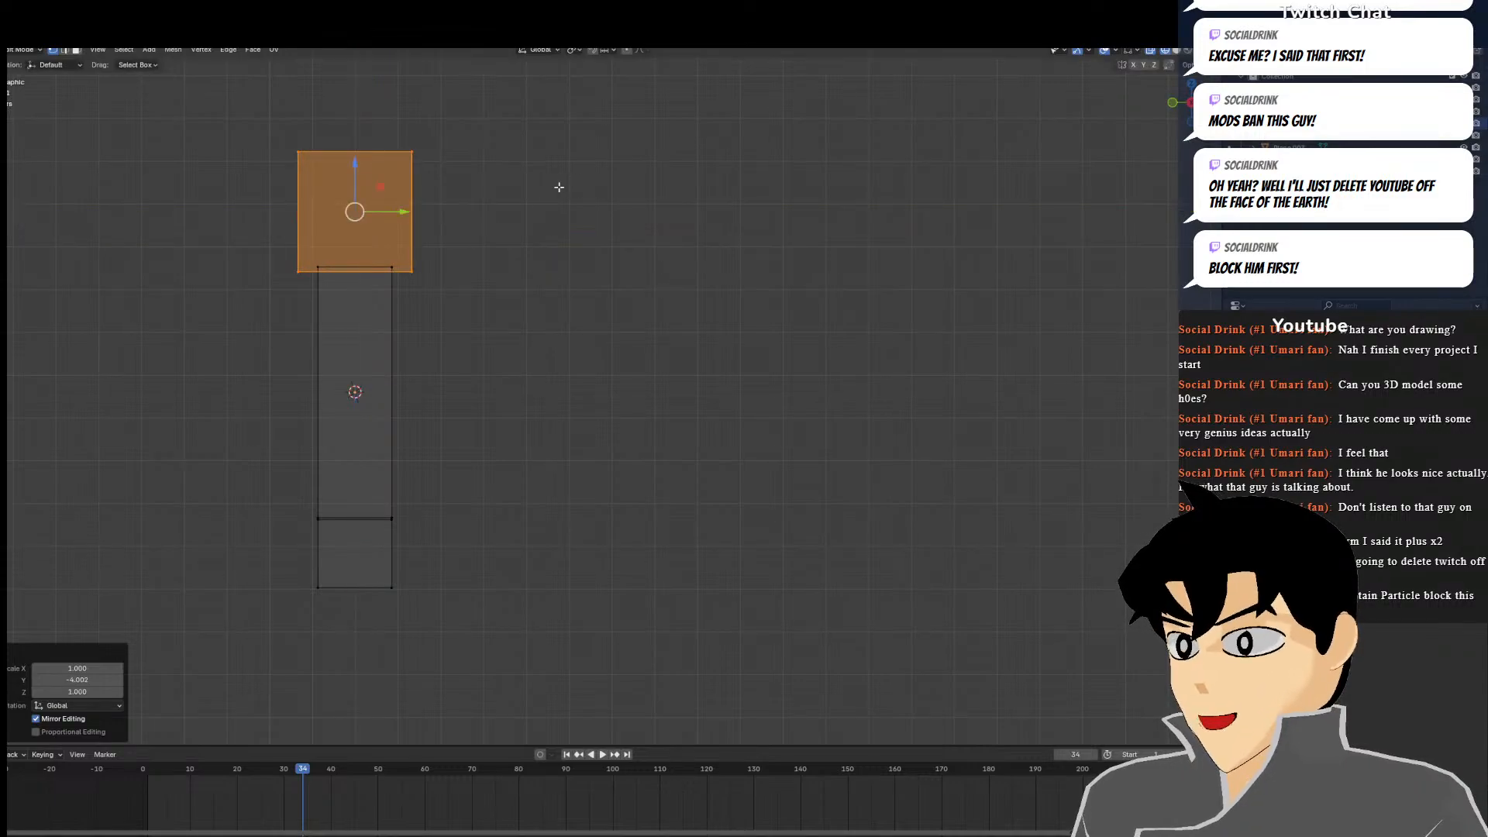
pyautogui.press('KP_1')
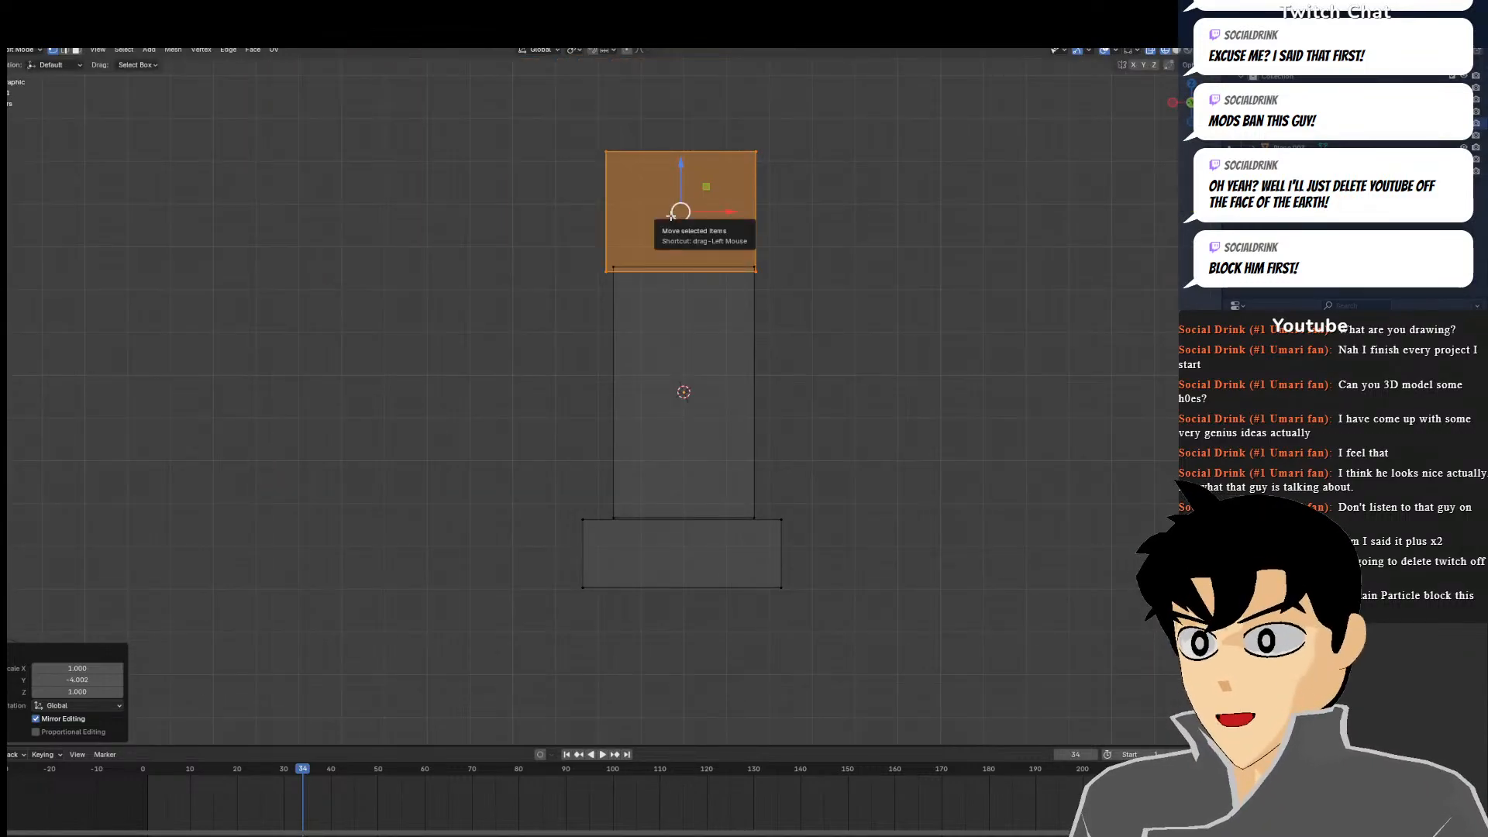
pyautogui.press('g')
pyautogui.click(721, 161)
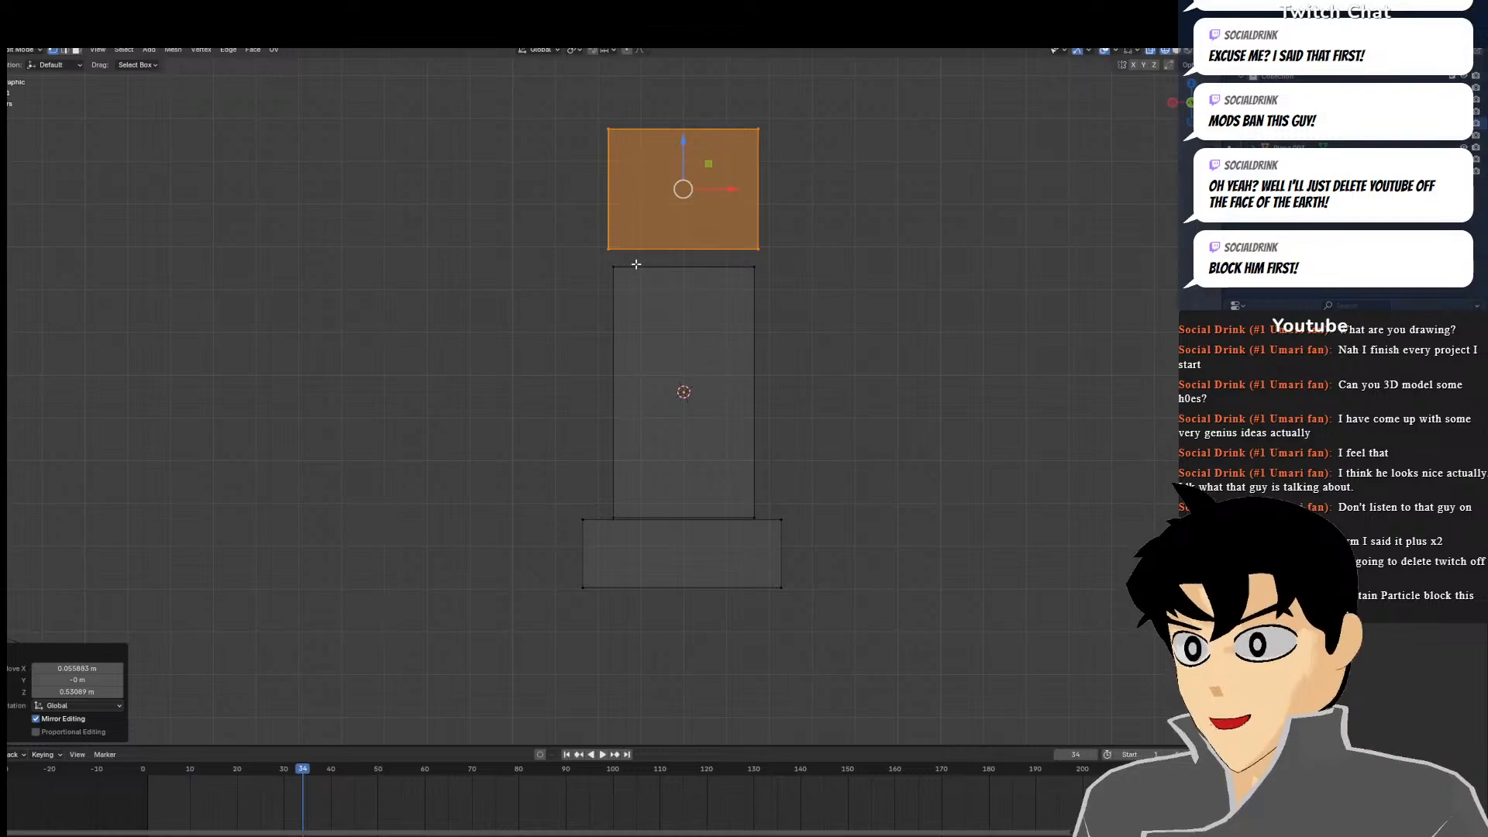
# Select the middle block's corner vertices and narrow the block along X into a slimmer column
pyautogui.click(633, 264)
pyautogui.press('g')
pyautogui.rightClick(612, 259)
pyautogui.keyDown('shift'); pyautogui.moveTo(693, 254); pyautogui.dragTo(759, 294); pyautogui.keyUp('shift')
pyautogui.keyDown('shift'); pyautogui.moveTo(540, 439); pyautogui.dragTo(611, 535); pyautogui.keyUp('shift')
pyautogui.keyDown('shift'); pyautogui.moveTo(716, 483); pyautogui.dragTo(775, 546); pyautogui.keyUp('shift')
pyautogui.press('s')
pyautogui.press('x')
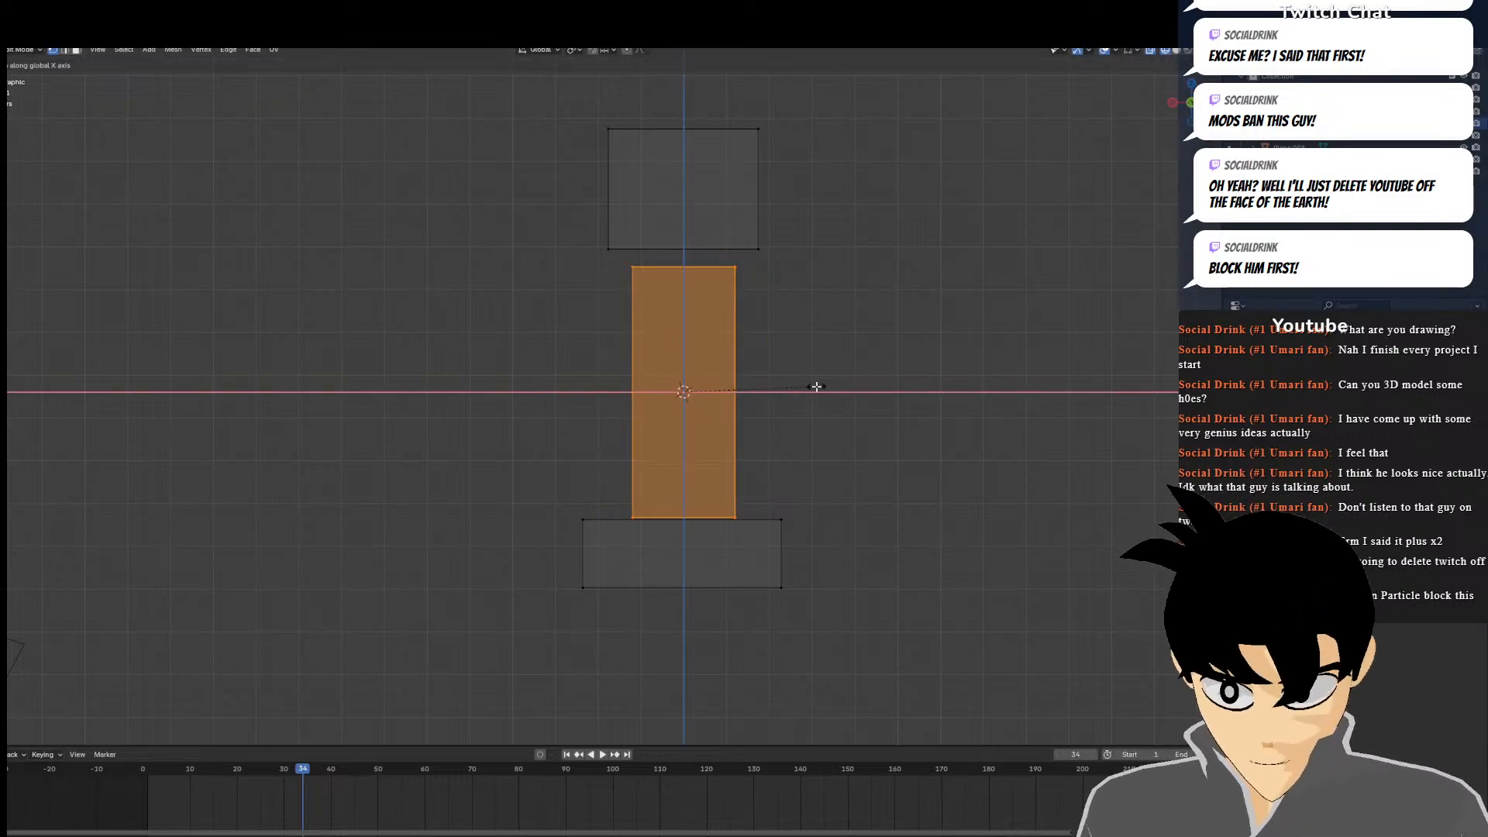
pyautogui.click(816, 385)
# Select the top block and lower it about 0.41 m along Z onto the column
pyautogui.click(35, 53)
pyautogui.moveTo(533, 82); pyautogui.dragTo(834, 263)
pyautogui.press('g')
pyautogui.press('z')
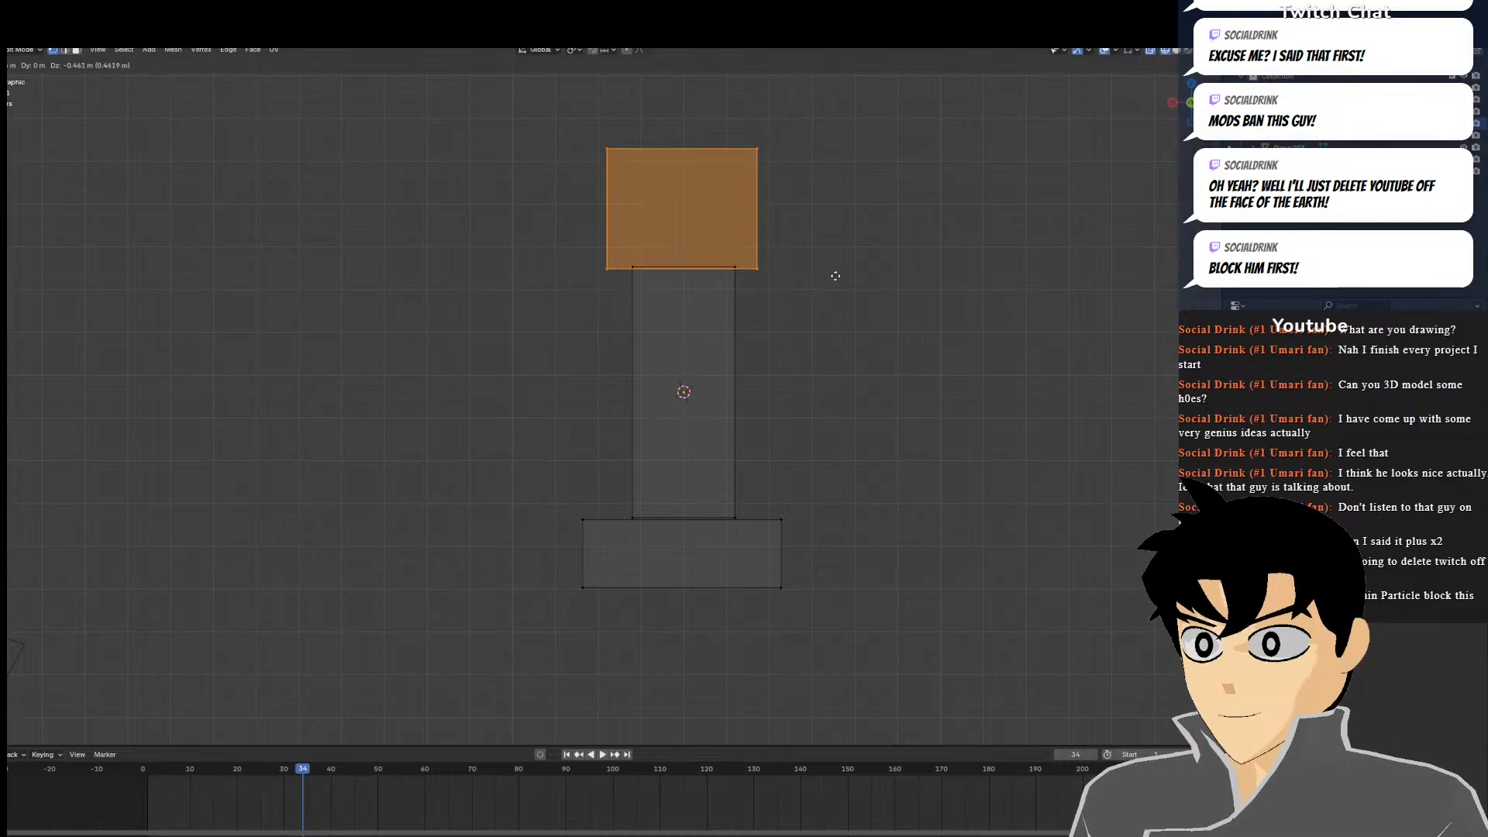
pyautogui.click(833, 273)
pyautogui.keyDown('shift'); pyautogui.moveTo(795, 546); pyautogui.dragTo(787, 369, button='middle'); pyautogui.keyUp('shift')
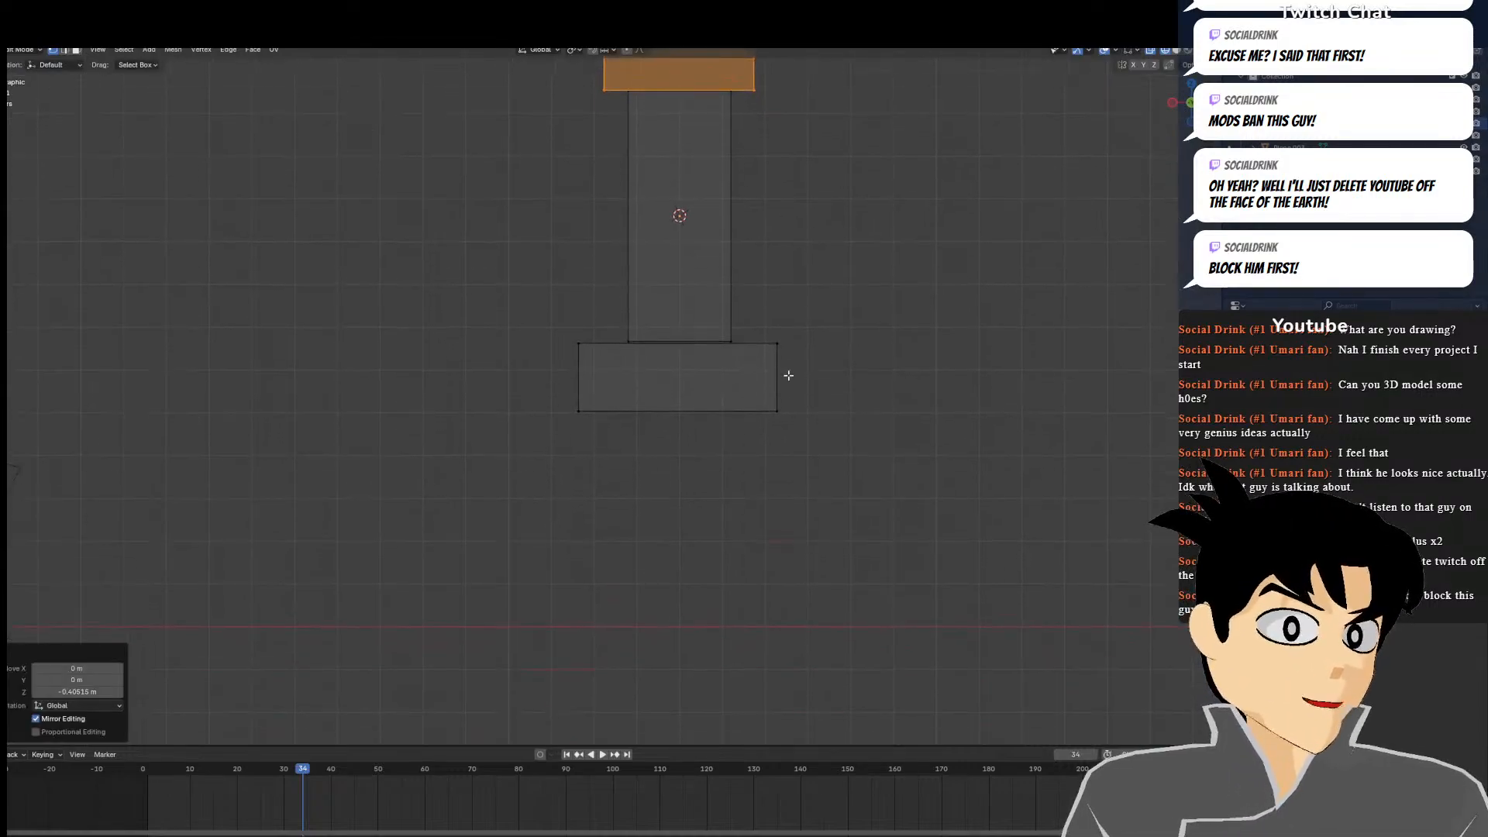
# Select the bottom block and place a duplicate below it, offset about -1.65 m in X and -2.74 m in Z
pyautogui.scroll(6, 788, 369)
pyautogui.keyDown('shift'); pyautogui.moveTo(528, 380); pyautogui.dragTo(512, 378, button='middle'); pyautogui.keyUp('shift')
pyautogui.click(218, 210)
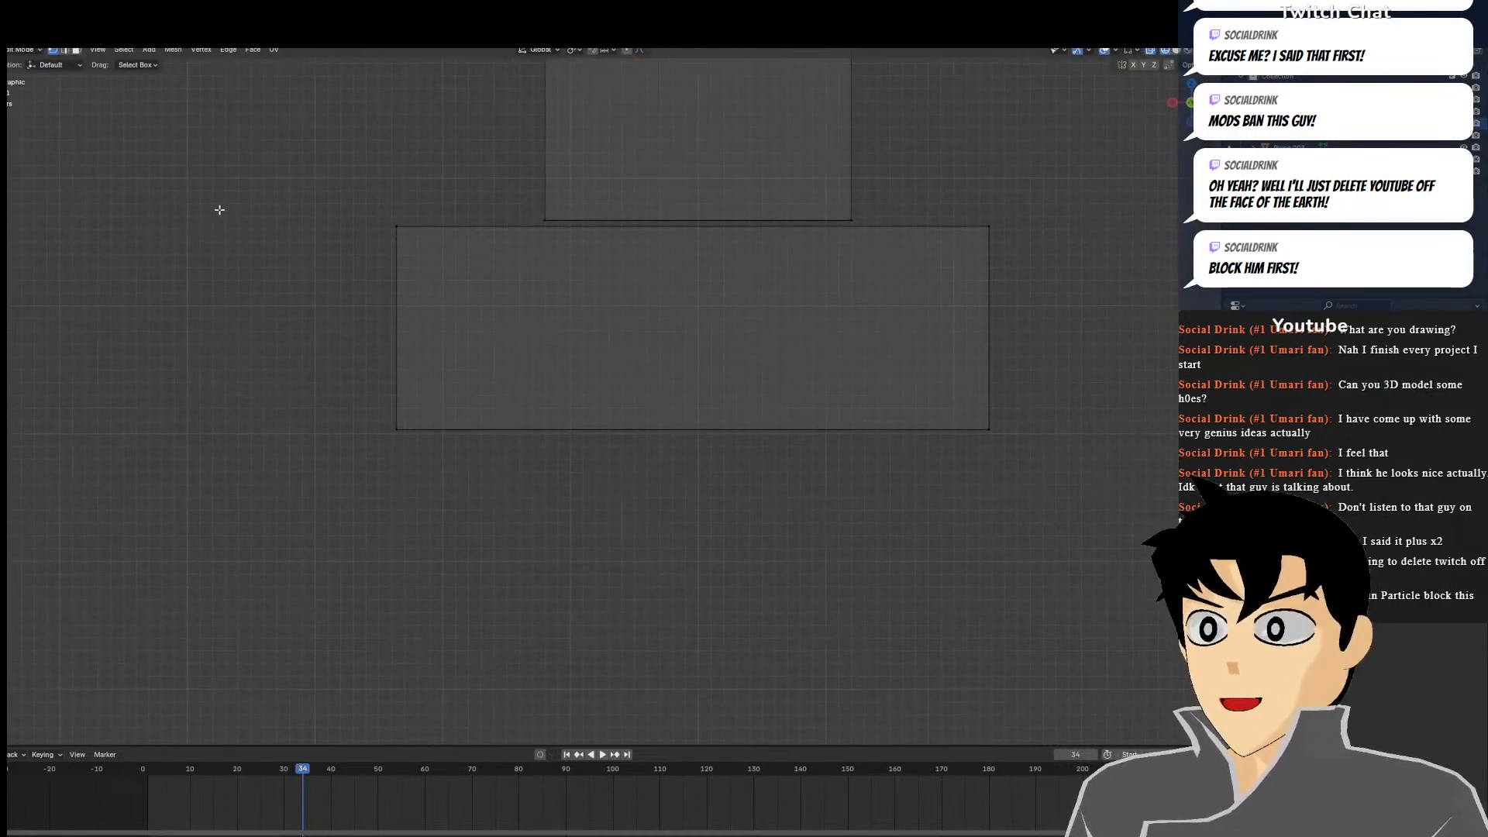
pyautogui.moveTo(364, 221); pyautogui.dragTo(1129, 474)
pyautogui.scroll(-2, 735, 384)
pyautogui.scroll(-5, 735, 384)
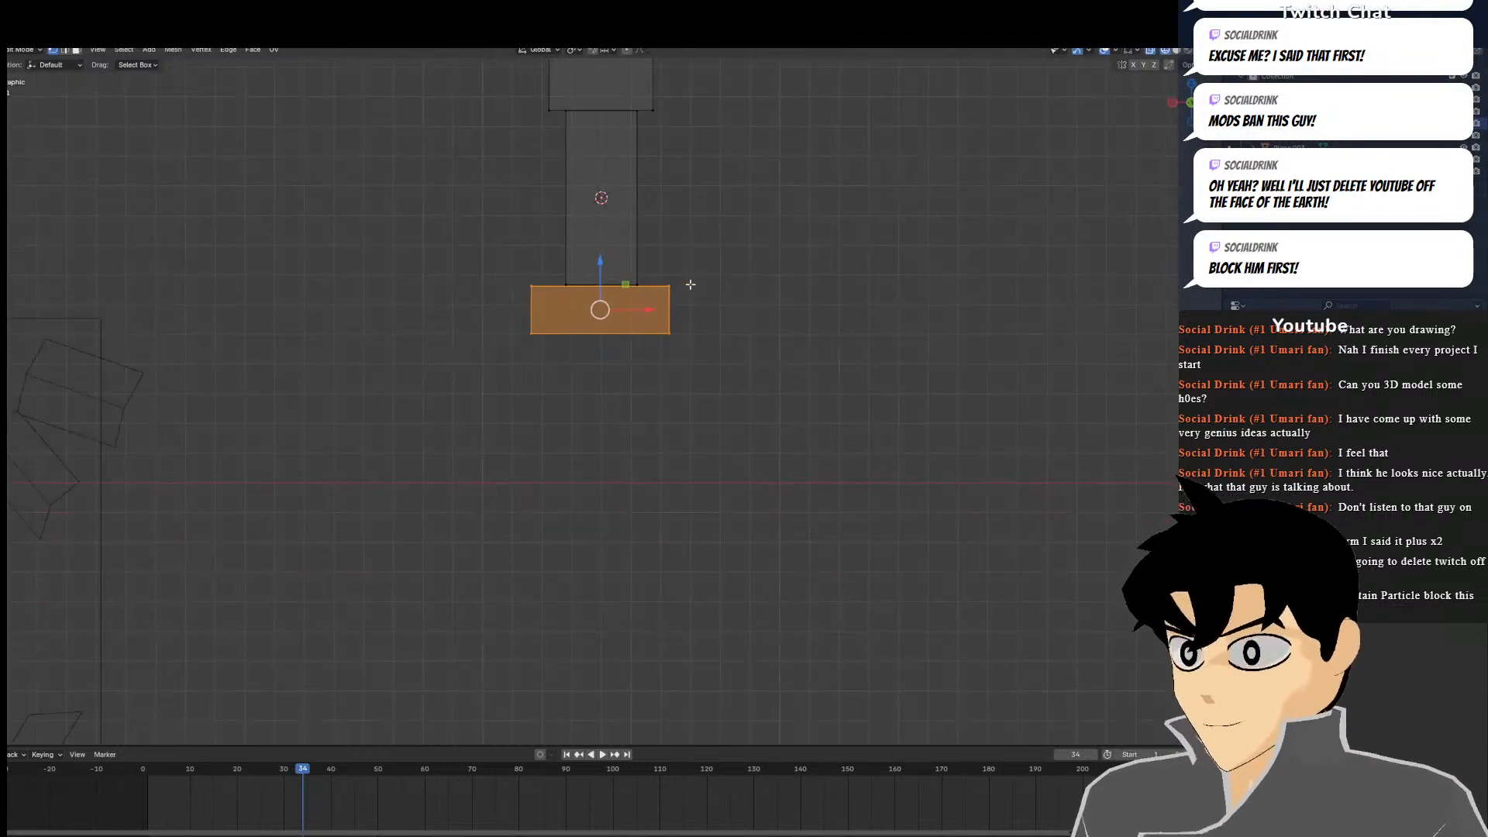
pyautogui.hotkey('shift', 'd')
pyautogui.click(633, 373)
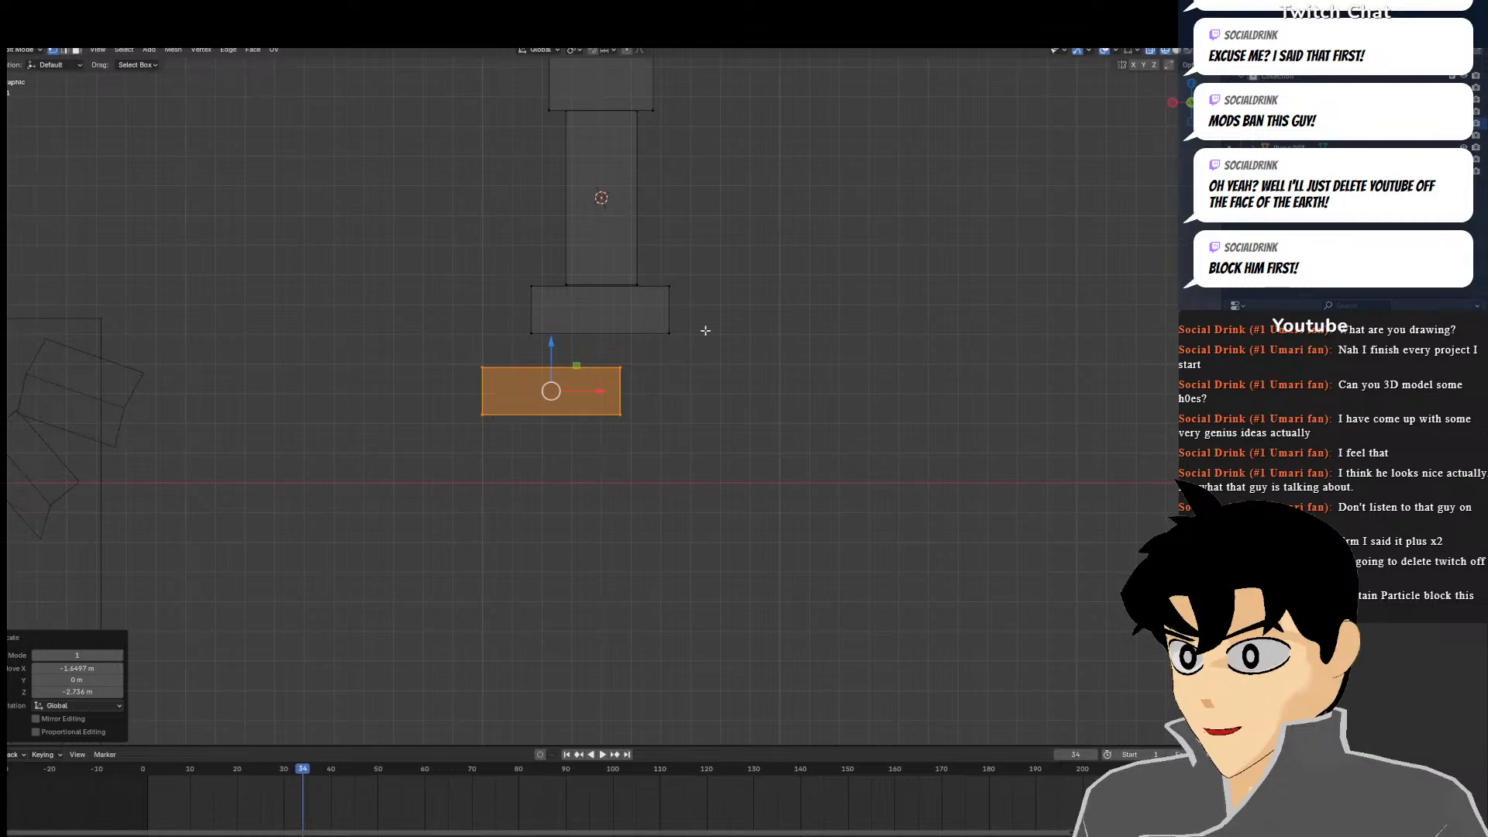
pyautogui.press('r')
pyautogui.click(612, 571)
pyautogui.press('g')
pyautogui.press('x')
pyautogui.rightClick(730, 364)
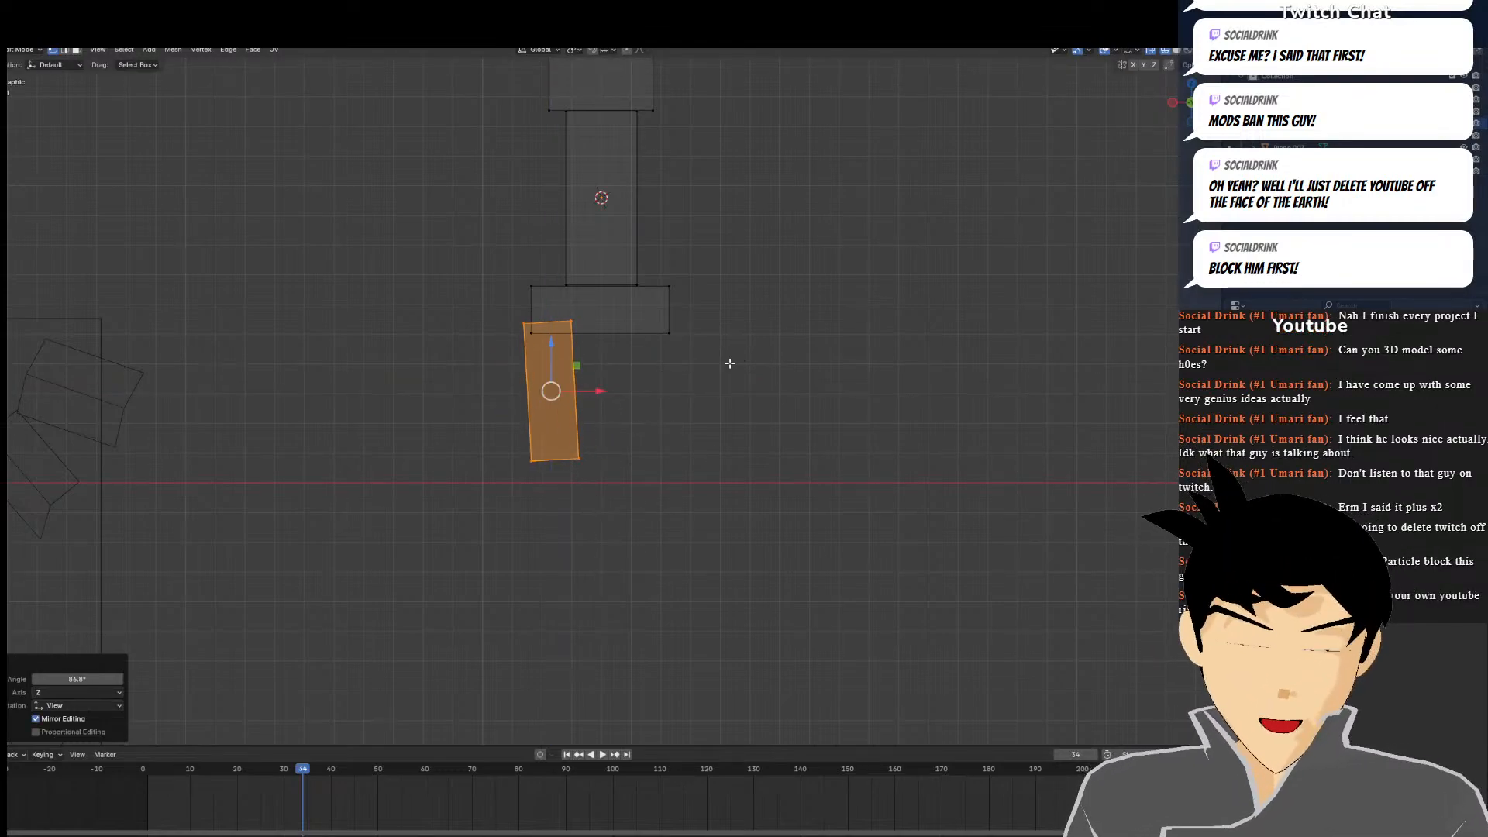
pyautogui.hotkey('ctrl', 'z')
# Flatten the duplicated block along Z to about 0.354 and rotate it nearly upright into a thin bar
pyautogui.press('s')
pyautogui.press('z')
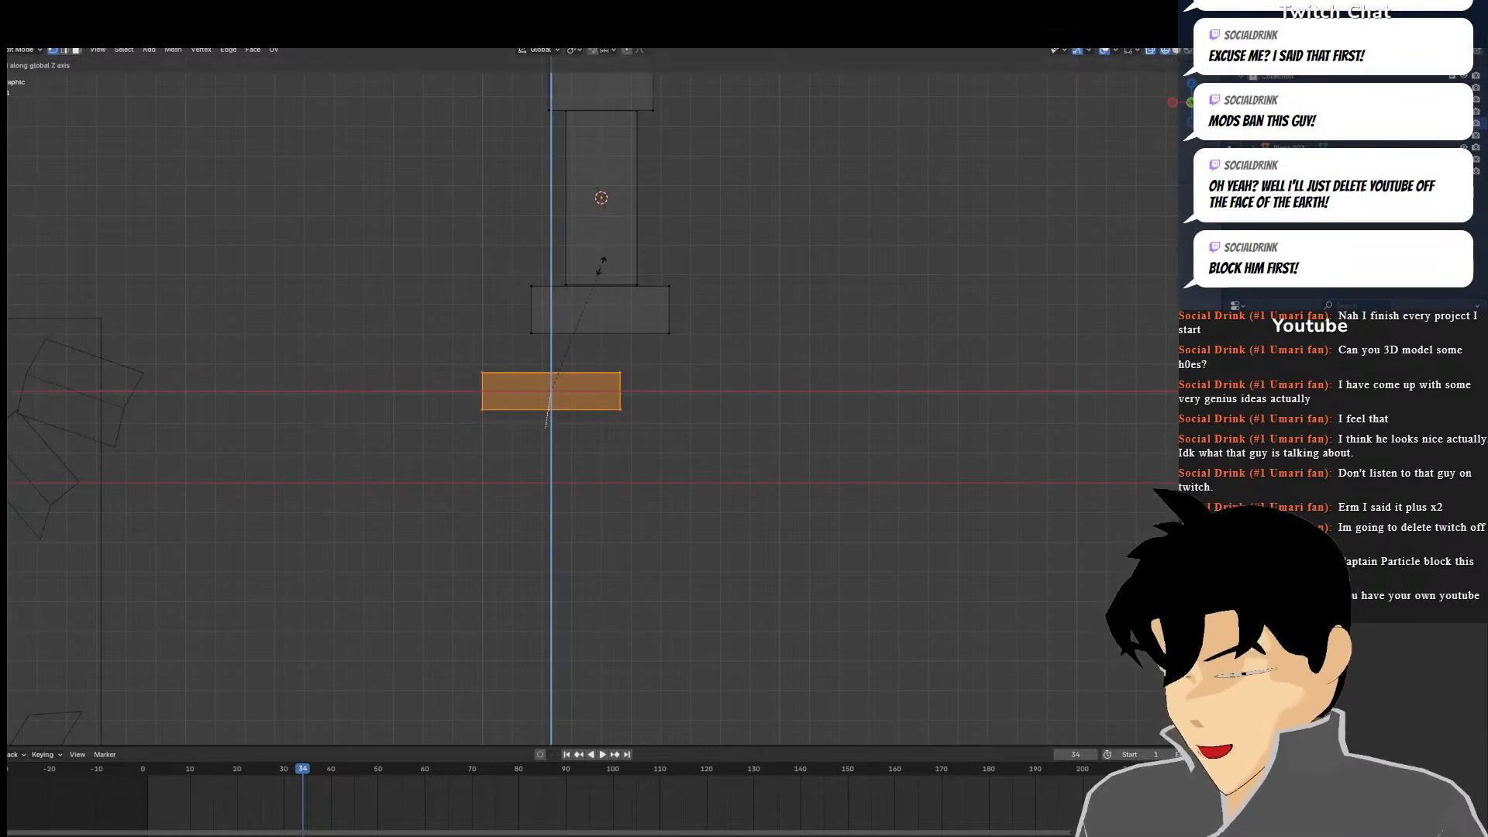
pyautogui.click(584, 339)
pyautogui.press('r')
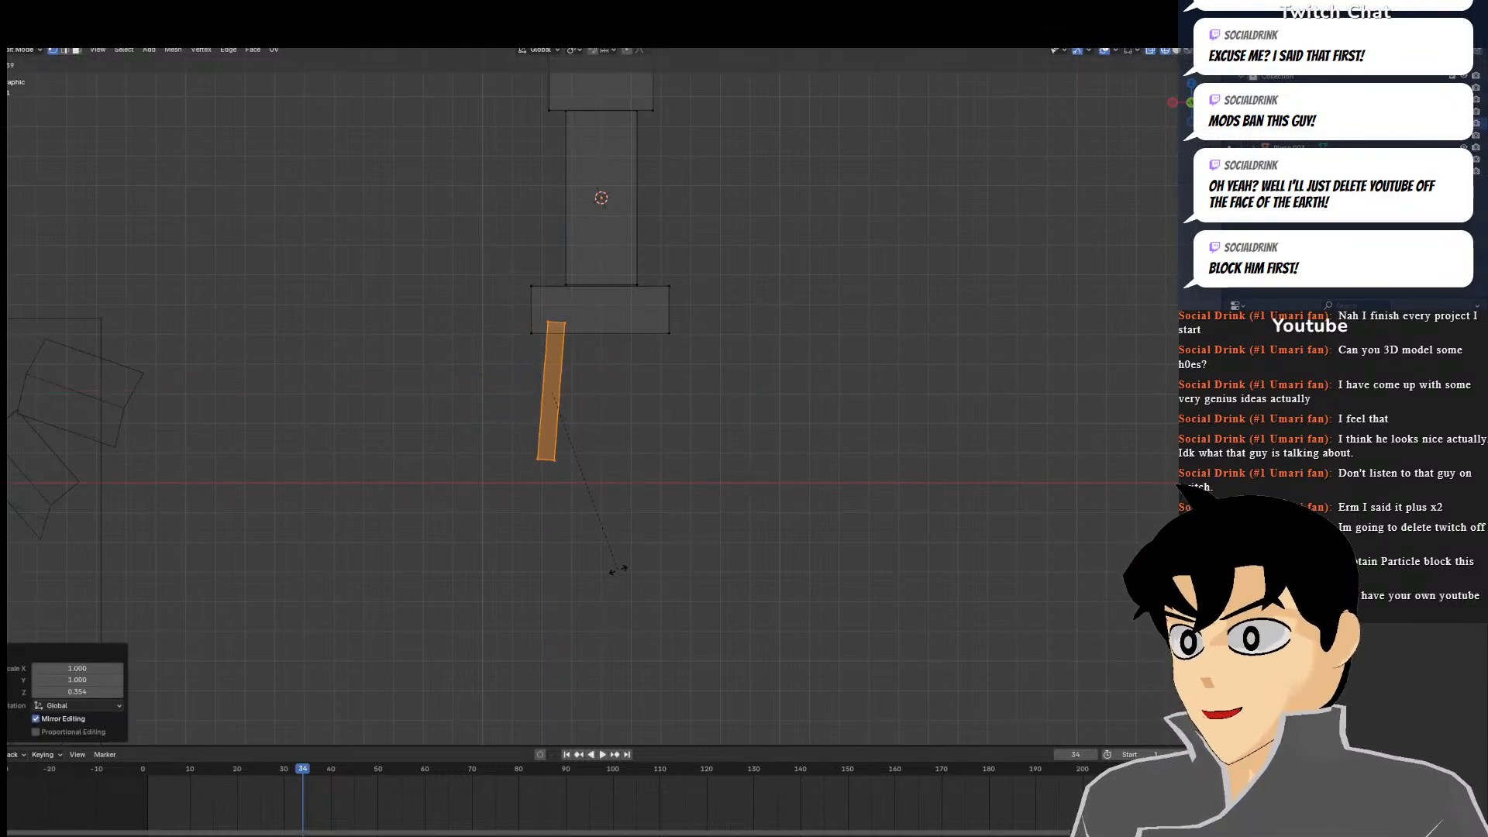
pyautogui.click(649, 546)
# Straighten the thin bar, stretch it along Z and seat it under the bottom block as the first leg
pyautogui.press('g')
pyautogui.click(641, 589)
pyautogui.press('r')
pyautogui.click(814, 439)
pyautogui.press('g')
pyautogui.click(810, 413)
pyautogui.press('s')
pyautogui.press('z')
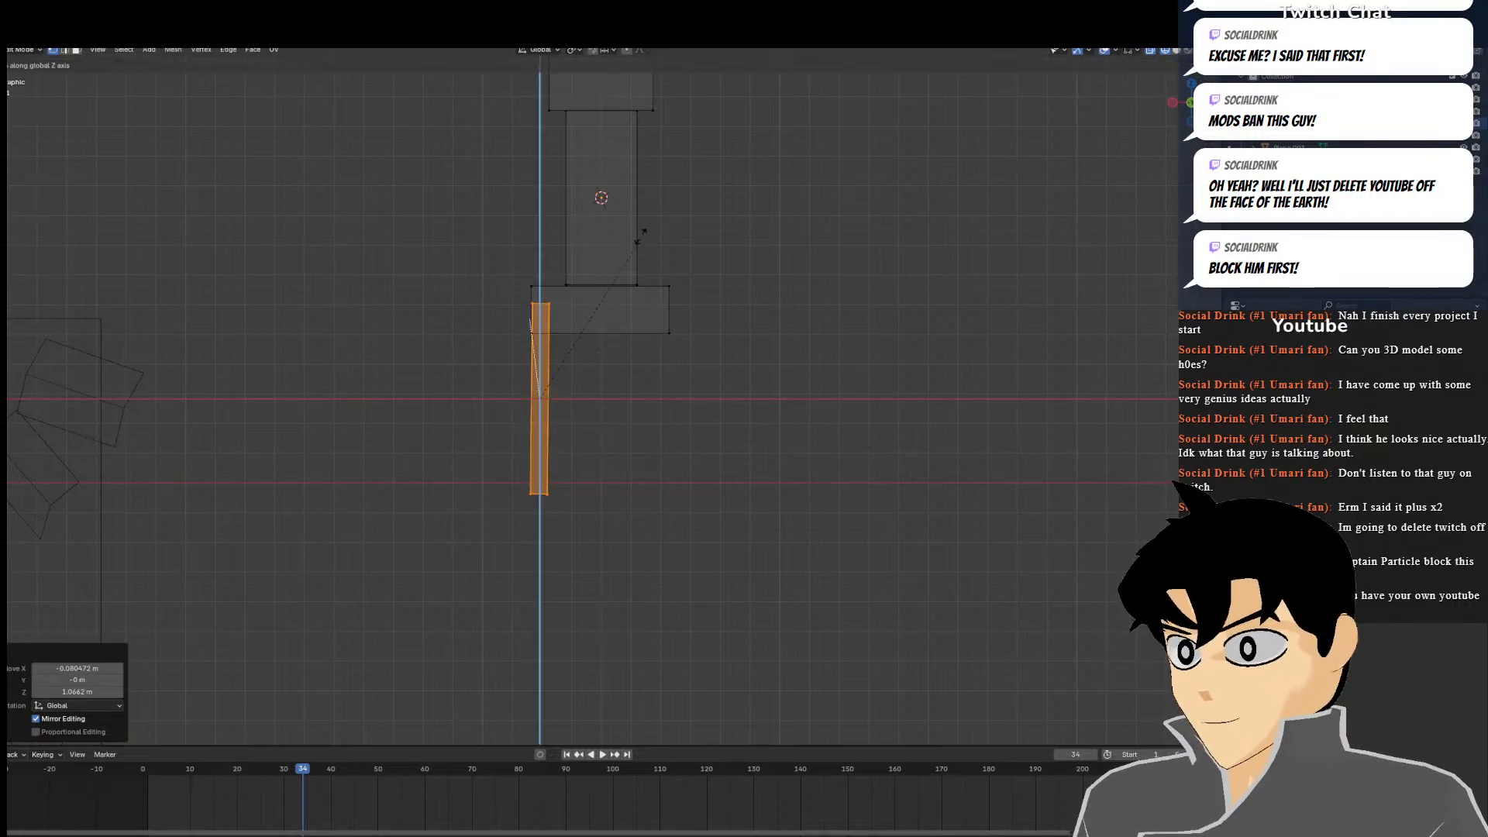
pyautogui.click(633, 168)
pyautogui.press('g')
pyautogui.click(650, 272)
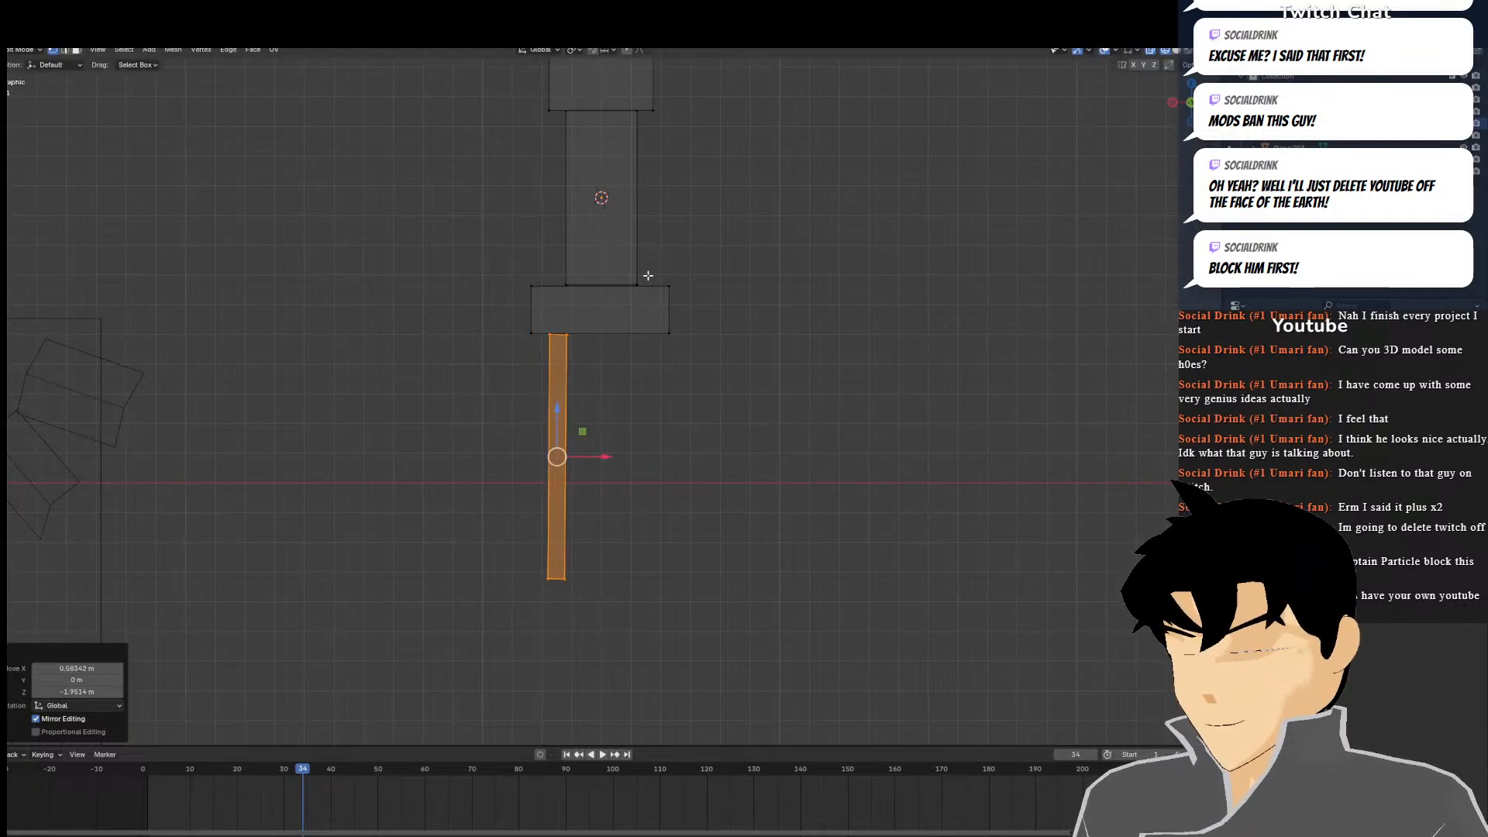
# Duplicate the leg and place the copy under the opposite side of the bottom block
pyautogui.hotkey('shift', 'd')
pyautogui.click(694, 361)
pyautogui.click(690, 235)
# Duplicate the first leg, tilt the copy outward by a little over 19.3° and attach it beside the column's upper end as an arm
pyautogui.moveTo(599, 322); pyautogui.dragTo(534, 644)
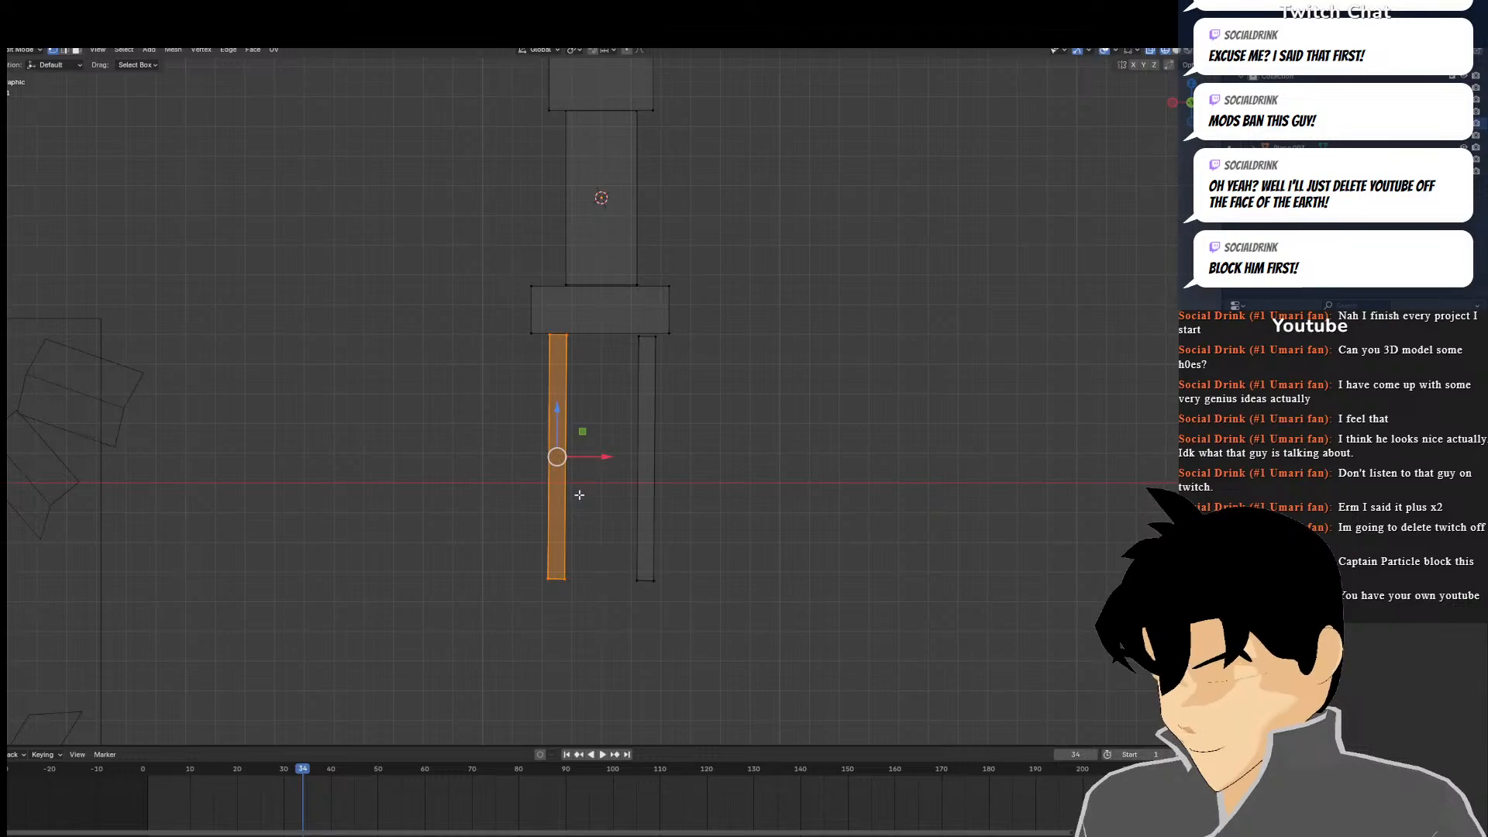
pyautogui.hotkey('shift', 'd')
pyautogui.click(553, 306)
pyautogui.press('r')
pyautogui.click(725, 261)
pyautogui.press('g')
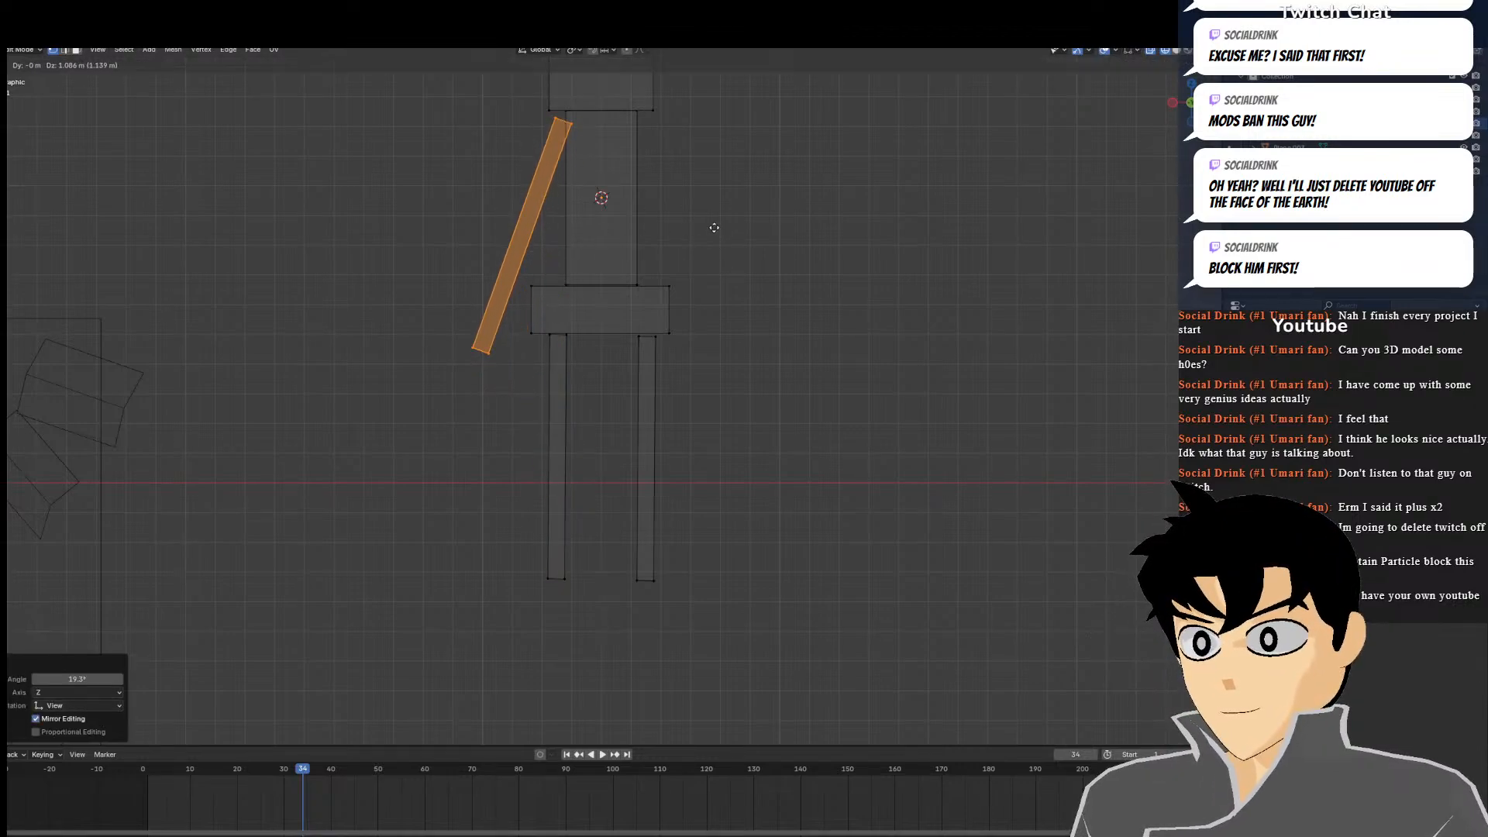
pyautogui.click(714, 228)
pyautogui.press('r')
pyautogui.click(798, 219)
pyautogui.press('g')
pyautogui.click(789, 220)
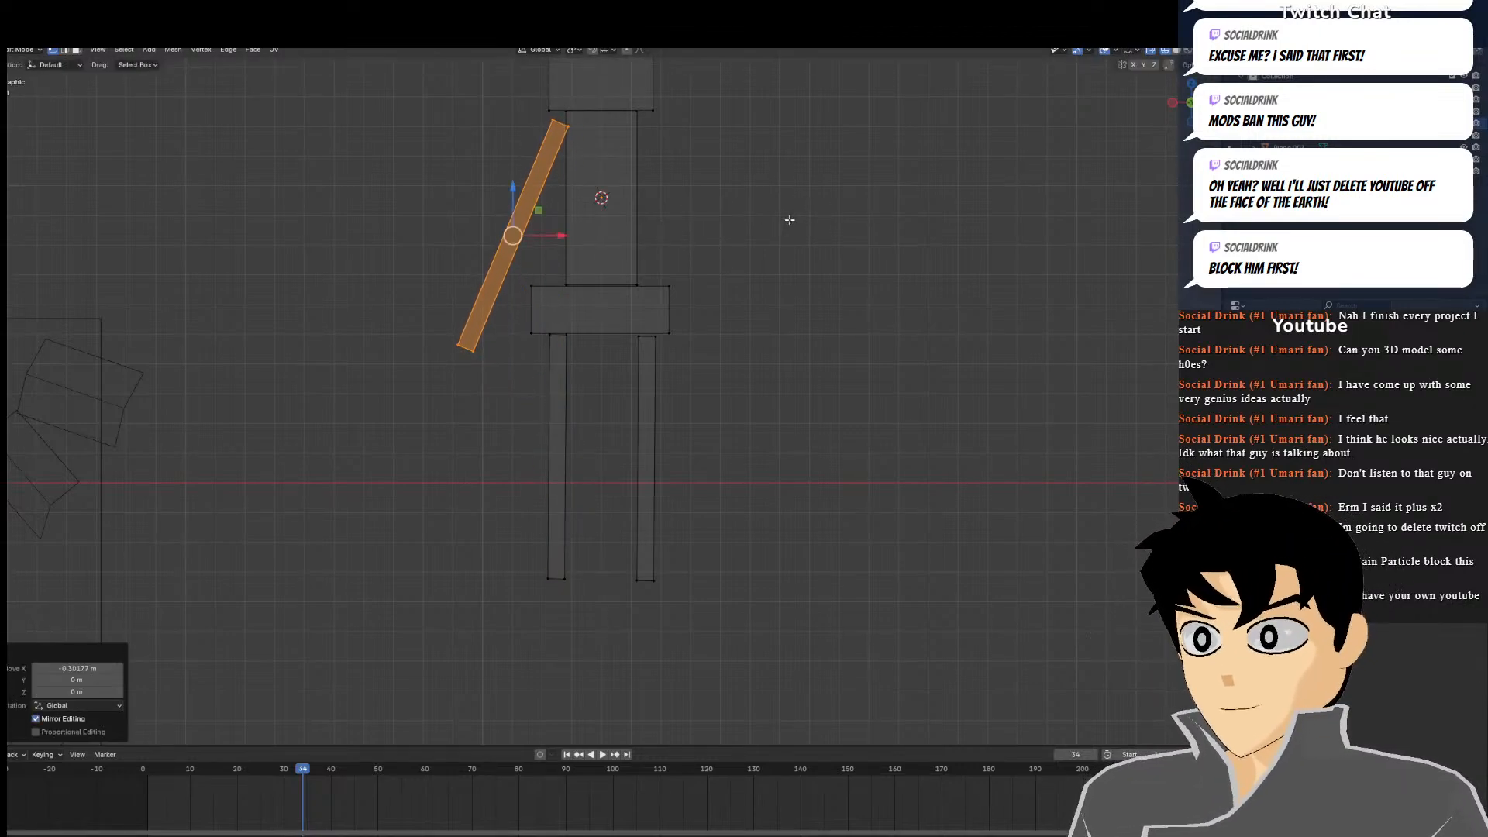
# Duplicate the arm, rotate the copy about -37.8° and place it on the other side of the column
pyautogui.hotkey('shift', 'd')
pyautogui.rightClick(876, 226)
pyautogui.press('r')
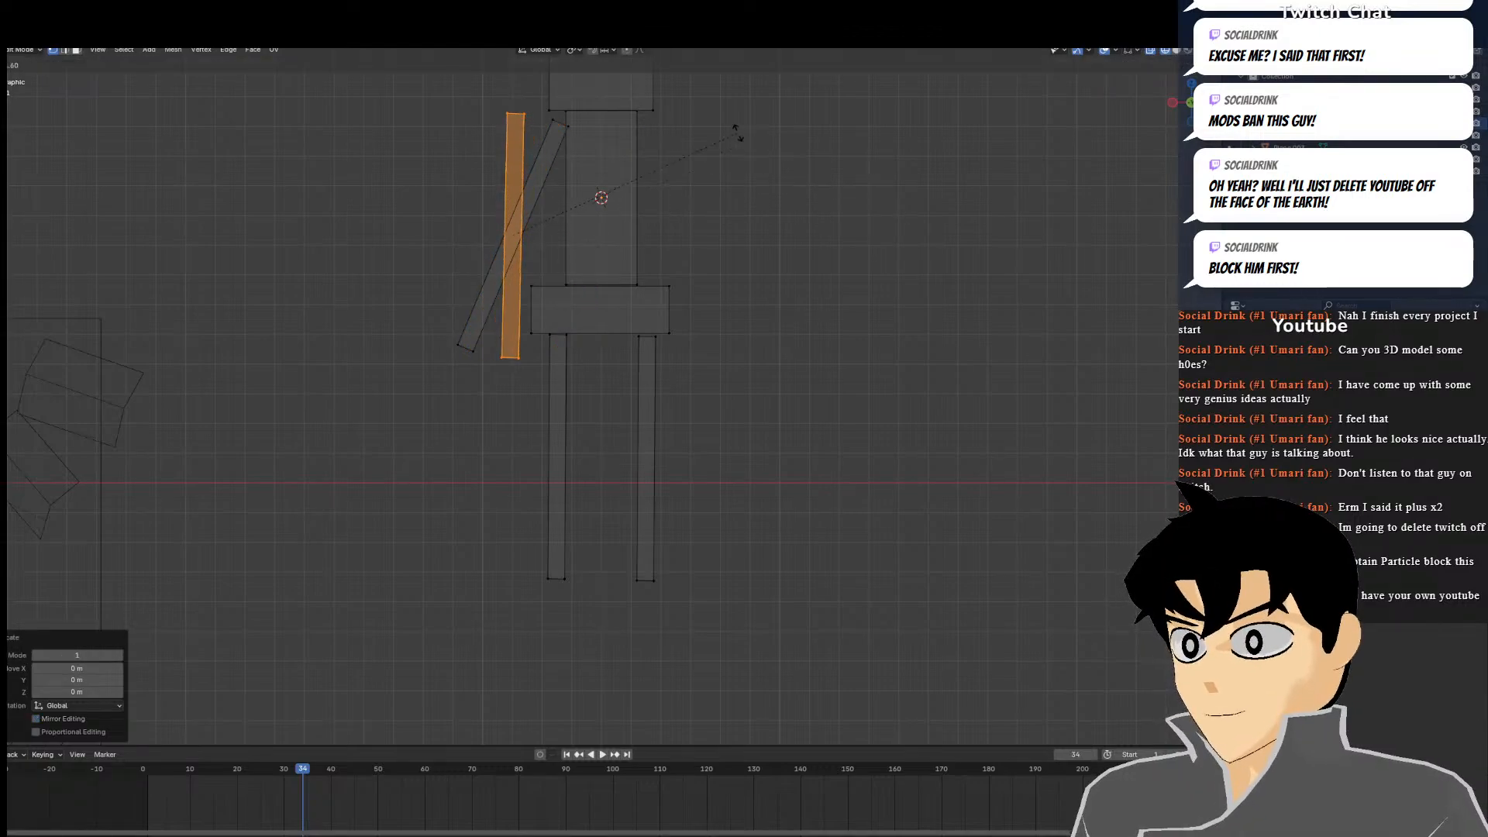
pyautogui.click(680, 108)
pyautogui.press('g')
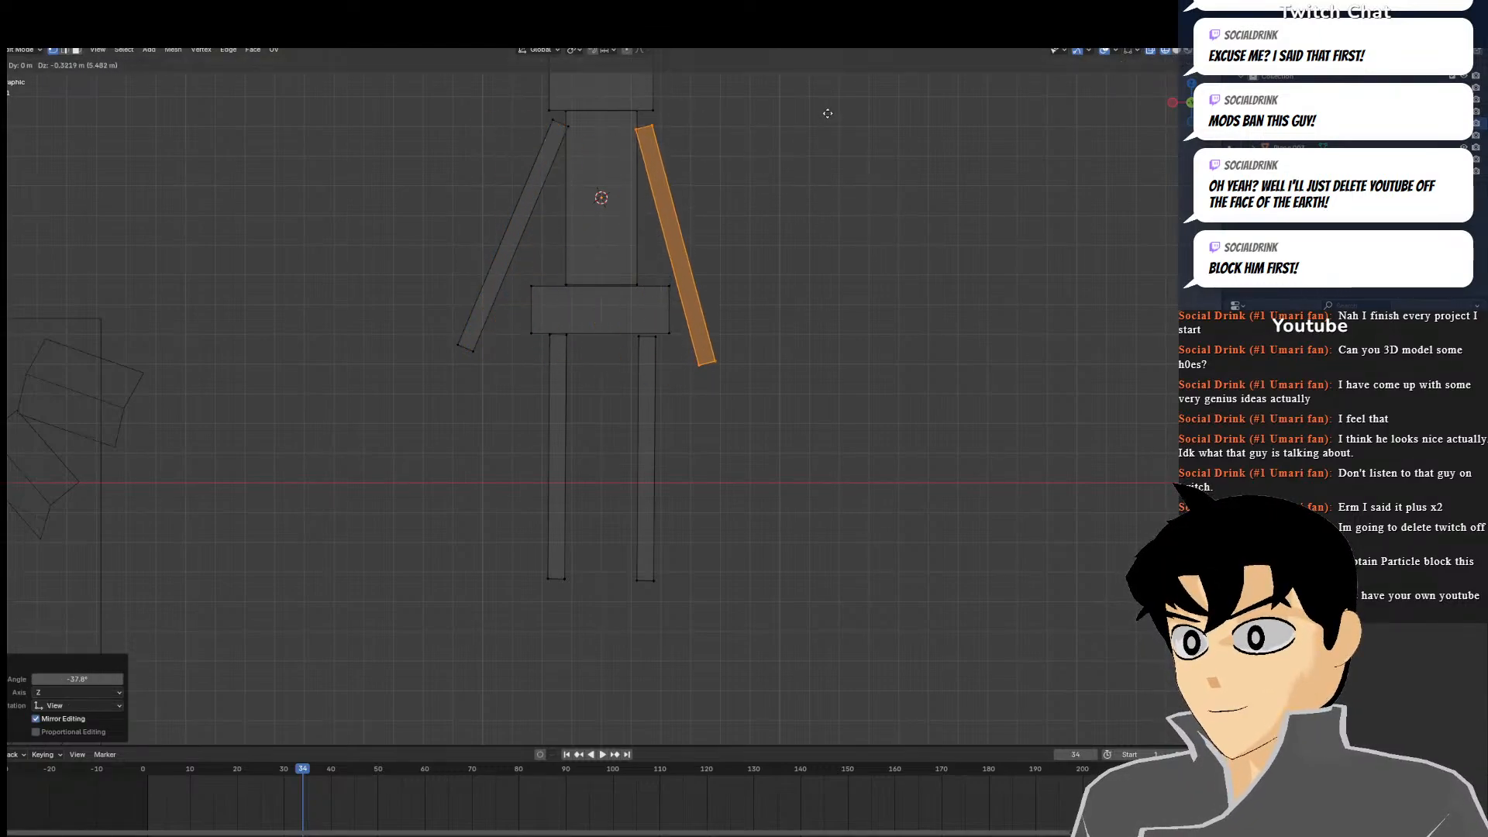
pyautogui.click(827, 108)
# Return to Object Mode and switch the viewport to solid shading to show the blocky figure
pyautogui.scroll(-3, 747, 242)
pyautogui.moveTo(747, 242)
pyautogui.mouseDown(button='middle')
pyautogui.moveTo(747, 263)
pyautogui.moveTo(572, 273)
pyautogui.moveTo(540, 272)
pyautogui.moveTo(533, 250)
pyautogui.moveTo(547, 304)
pyautogui.mouseUp(button='middle')
pyautogui.click(31, 50)
pyautogui.click(25, 74)
pyautogui.press('z')
pyautogui.click(908, 288)
pyautogui.click(1177, 50)
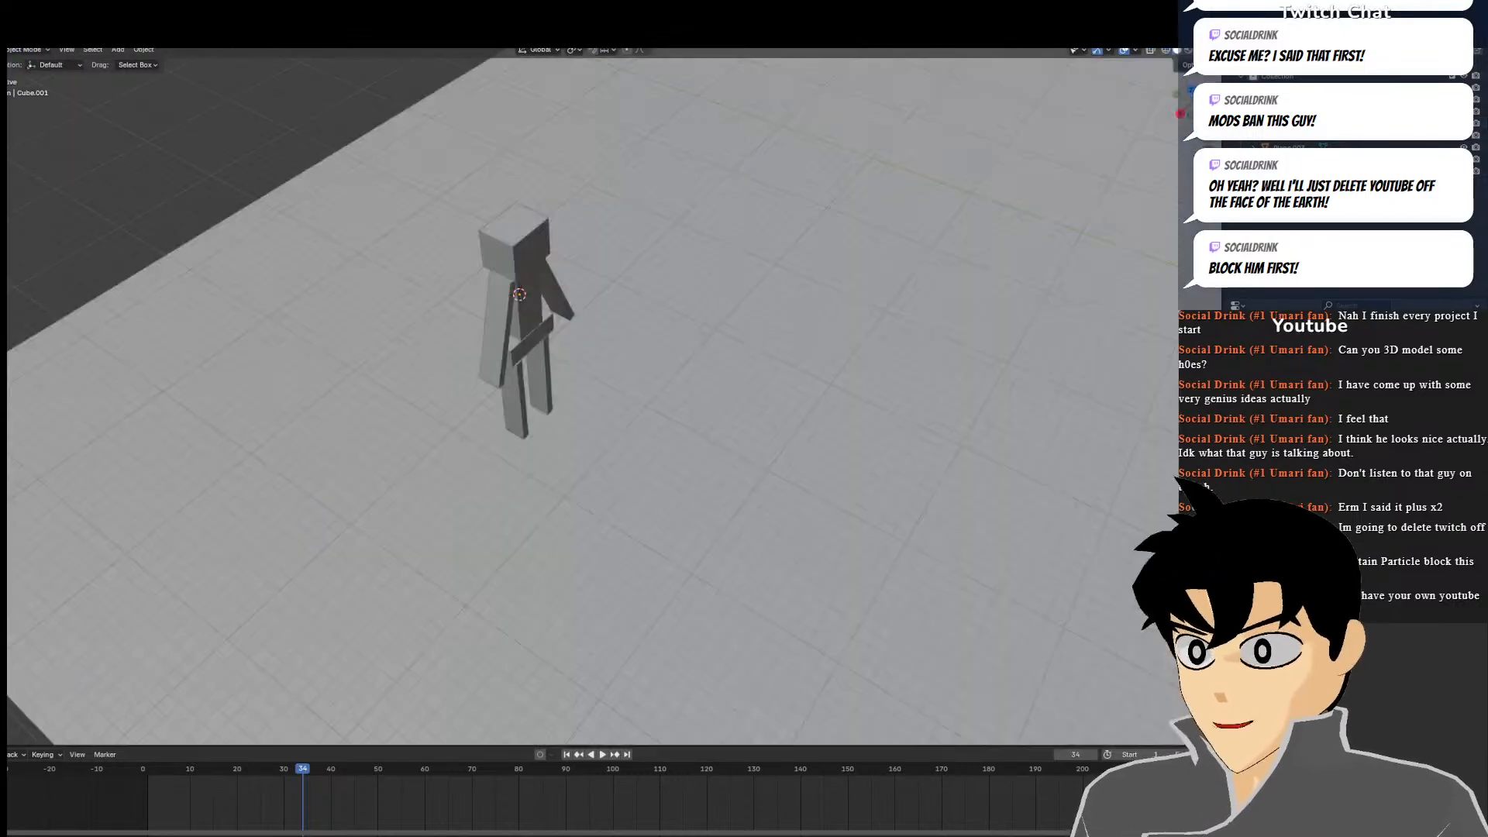
# Select the blocky figure and reposition and rotate it on the large floor plane in the top view
pyautogui.click(527, 254)
pyautogui.press('KP_7')
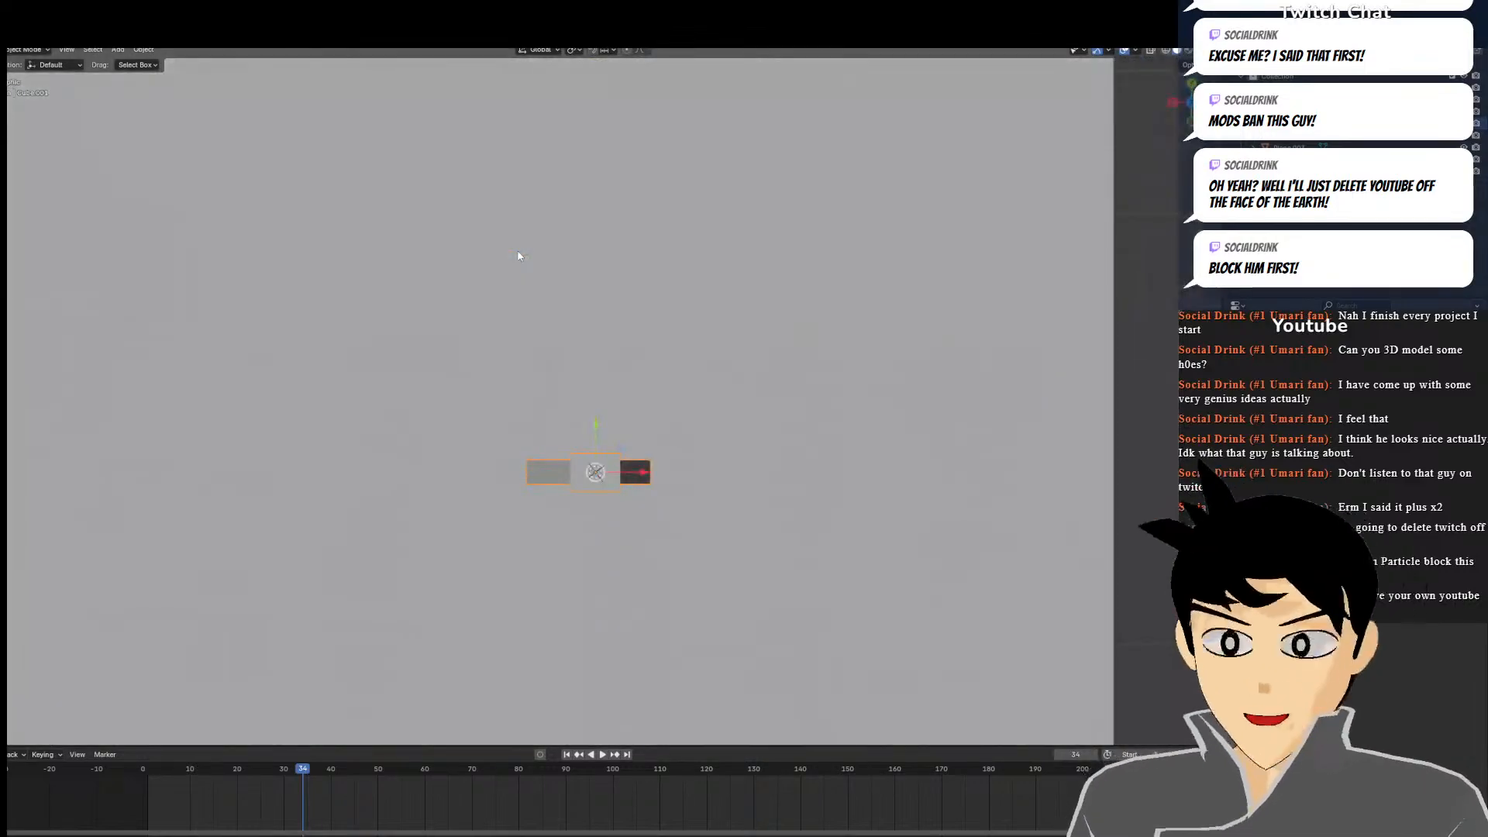
pyautogui.scroll(-6, 667, 310)
pyautogui.press('g')
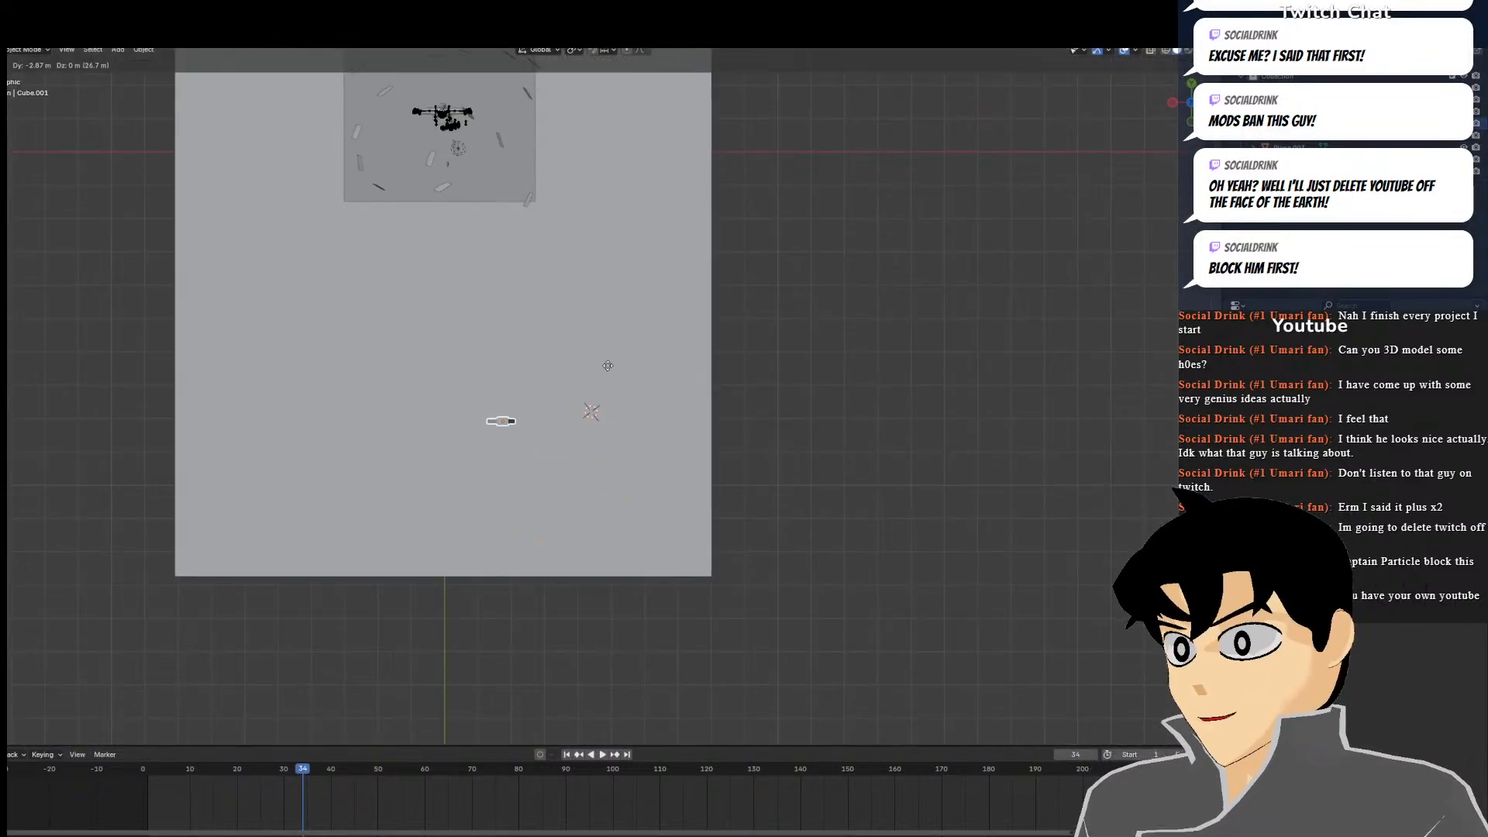
pyautogui.click(539, 376)
pyautogui.press('r')
pyautogui.click(586, 366)
pyautogui.press('g')
pyautogui.click(608, 355)
# Move and rescale the blocky figure in the side view, then lower it about 0.94 m along Z
pyautogui.press('KP_3')
pyautogui.scroll(5, 607, 354)
pyautogui.press('g')
pyautogui.click(751, 317)
pyautogui.press('s')
pyautogui.click(691, 338)
pyautogui.press('g')
pyautogui.click(690, 344)
# From the camera view, put the front character's armature in Pose Mode and select all its bones
pyautogui.moveTo(690, 344); pyautogui.dragTo(598, 371, button='middle')
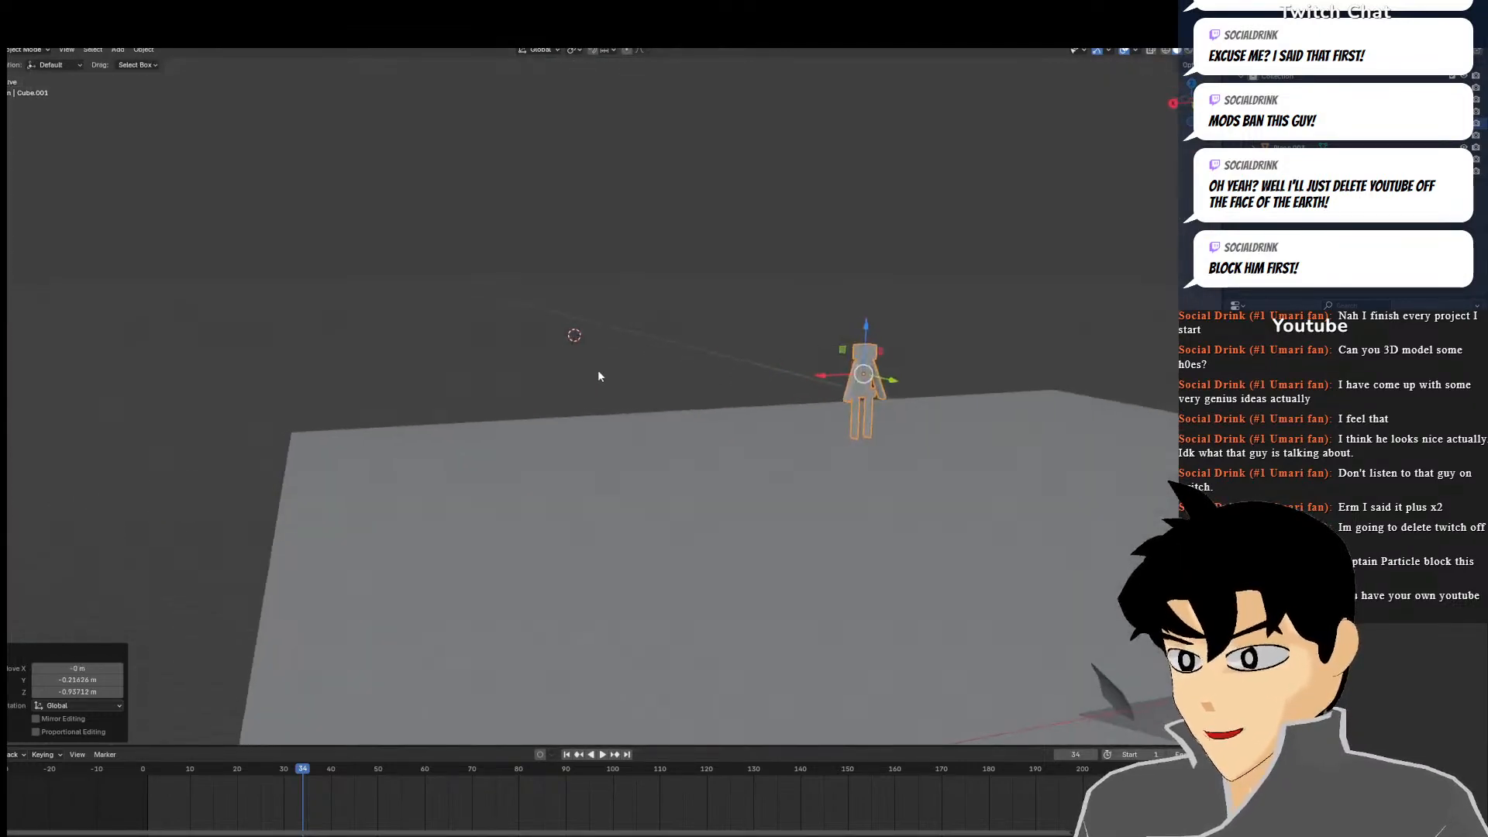
pyautogui.scroll(1, 595, 372)
pyautogui.moveTo(817, 346); pyautogui.dragTo(783, 356, button='middle')
pyautogui.scroll(2, 783, 357)
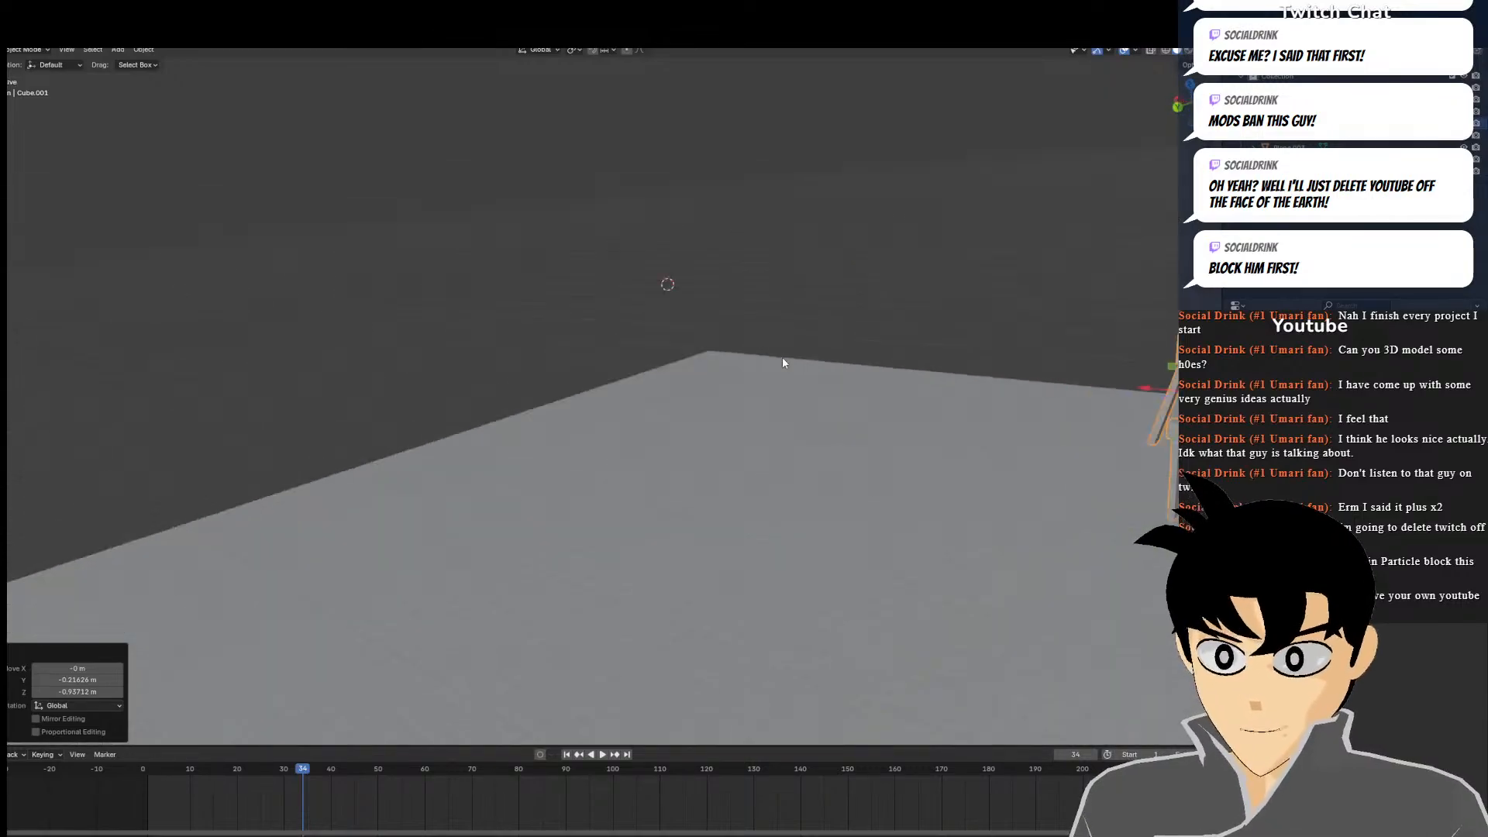
pyautogui.press('KP_0')
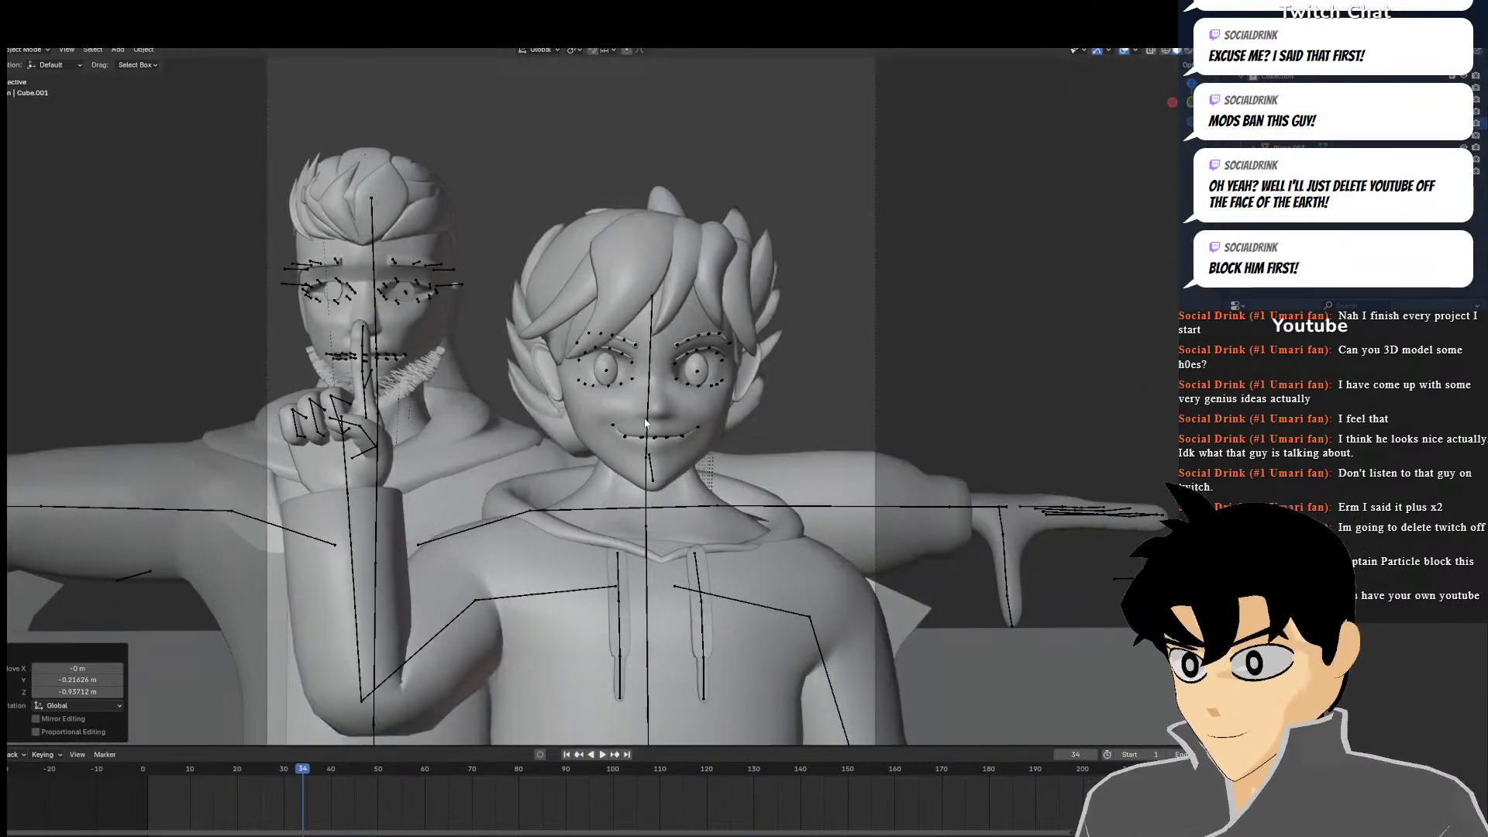
pyautogui.click(618, 634)
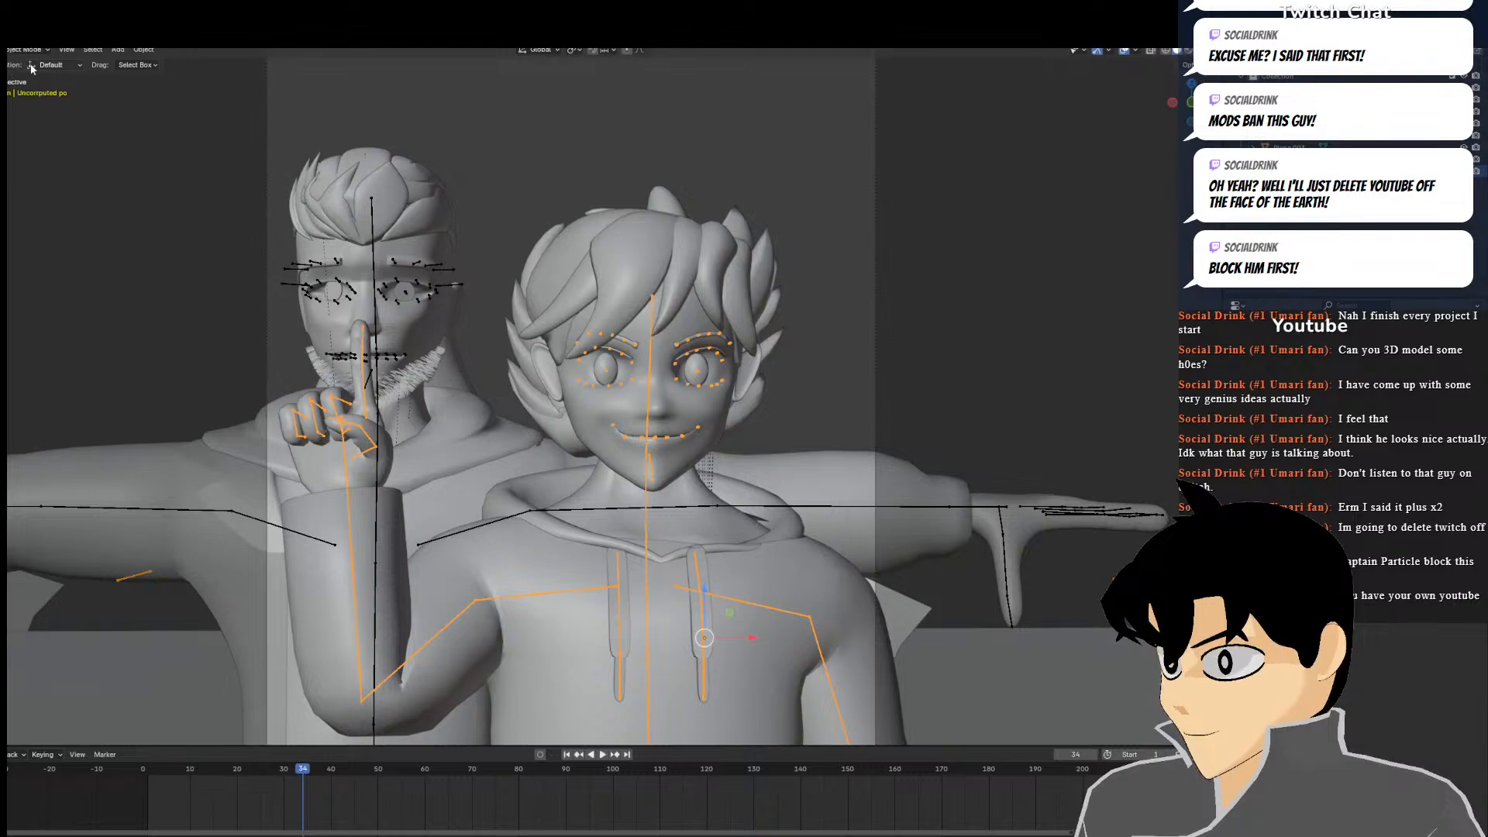
pyautogui.click(37, 52)
pyautogui.click(31, 91)
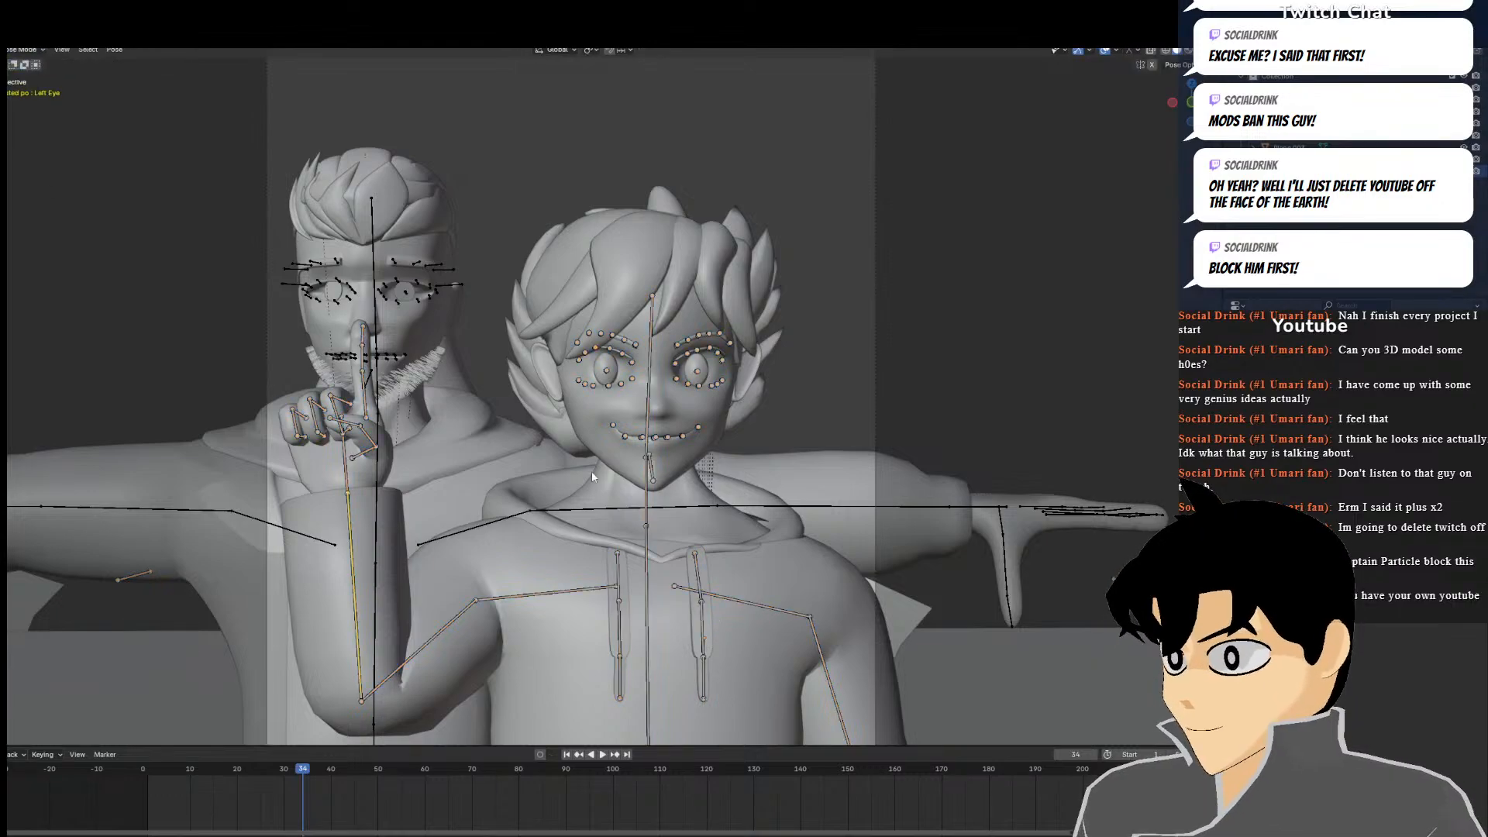
pyautogui.press('a')
# Play through the gesture and insert a keyframe on all the front character's bones at frame 40
pyautogui.keyDown('shift'); pyautogui.moveTo(303, 797); pyautogui.dragTo(246, 798, button='right'); pyautogui.keyUp('shift')
pyautogui.press('space')
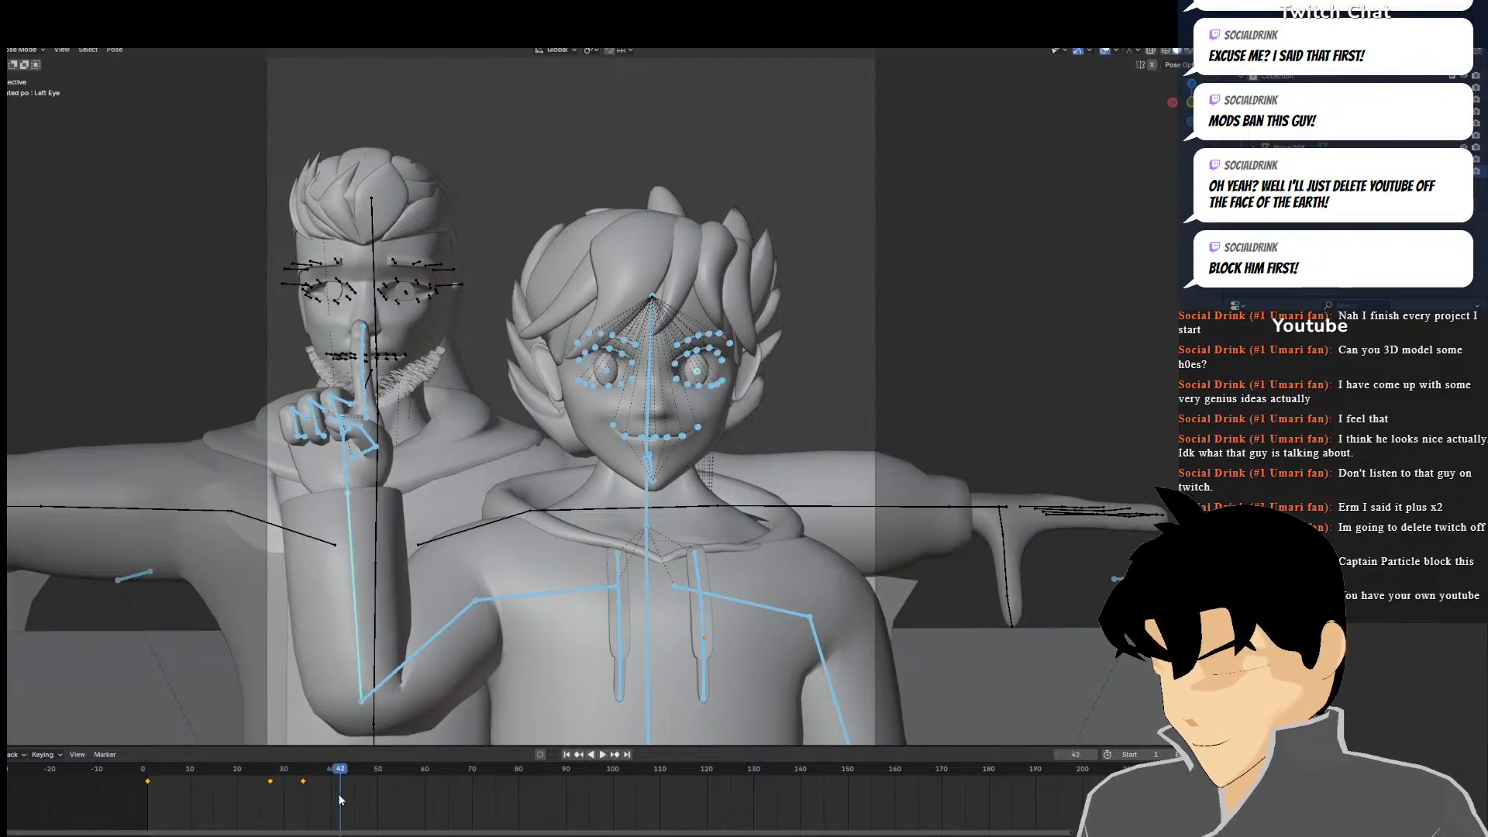
pyautogui.keyDown('shift'); pyautogui.moveTo(339, 795); pyautogui.dragTo(330, 793, button='right'); pyautogui.keyUp('shift')
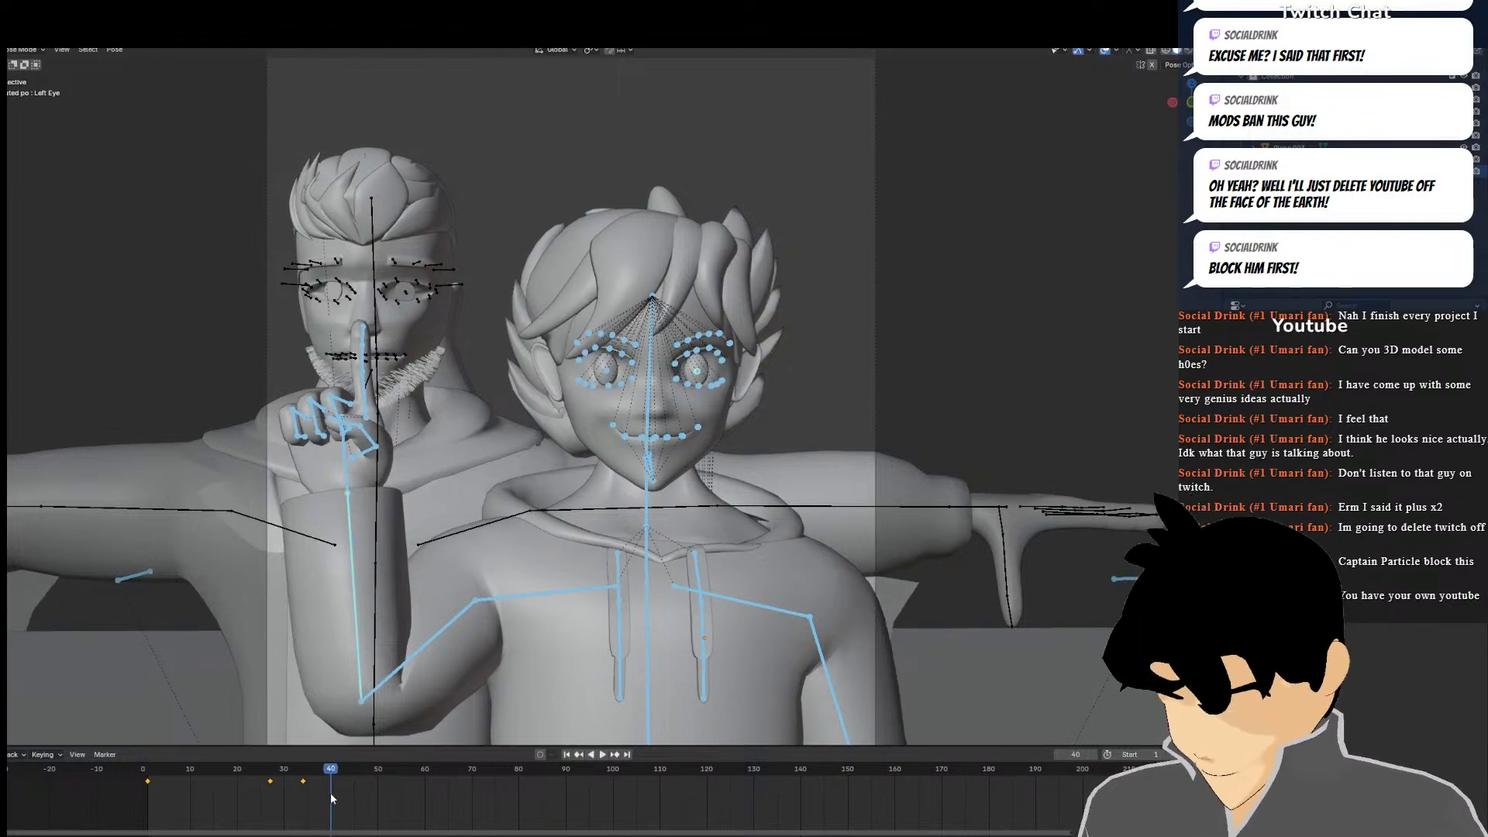
pyautogui.press('i')
pyautogui.click(330, 792)
# At frame 41, move the front character's bones along Y out of the shot and down about 1.79 m, and keyframe them
pyautogui.press('Right')
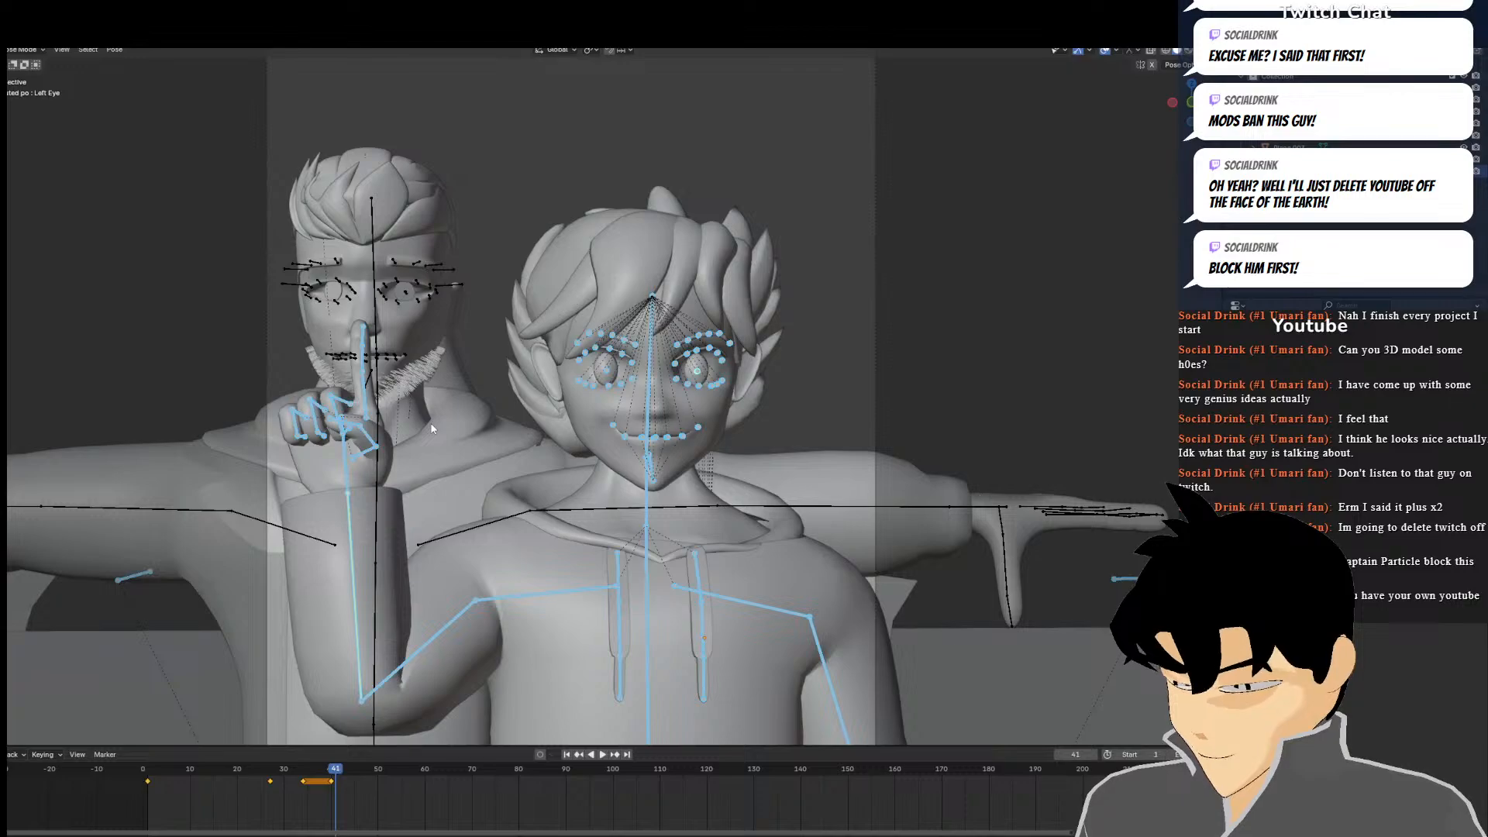
pyautogui.scroll(-6, 434, 417)
pyautogui.press('g')
pyautogui.click(874, 348)
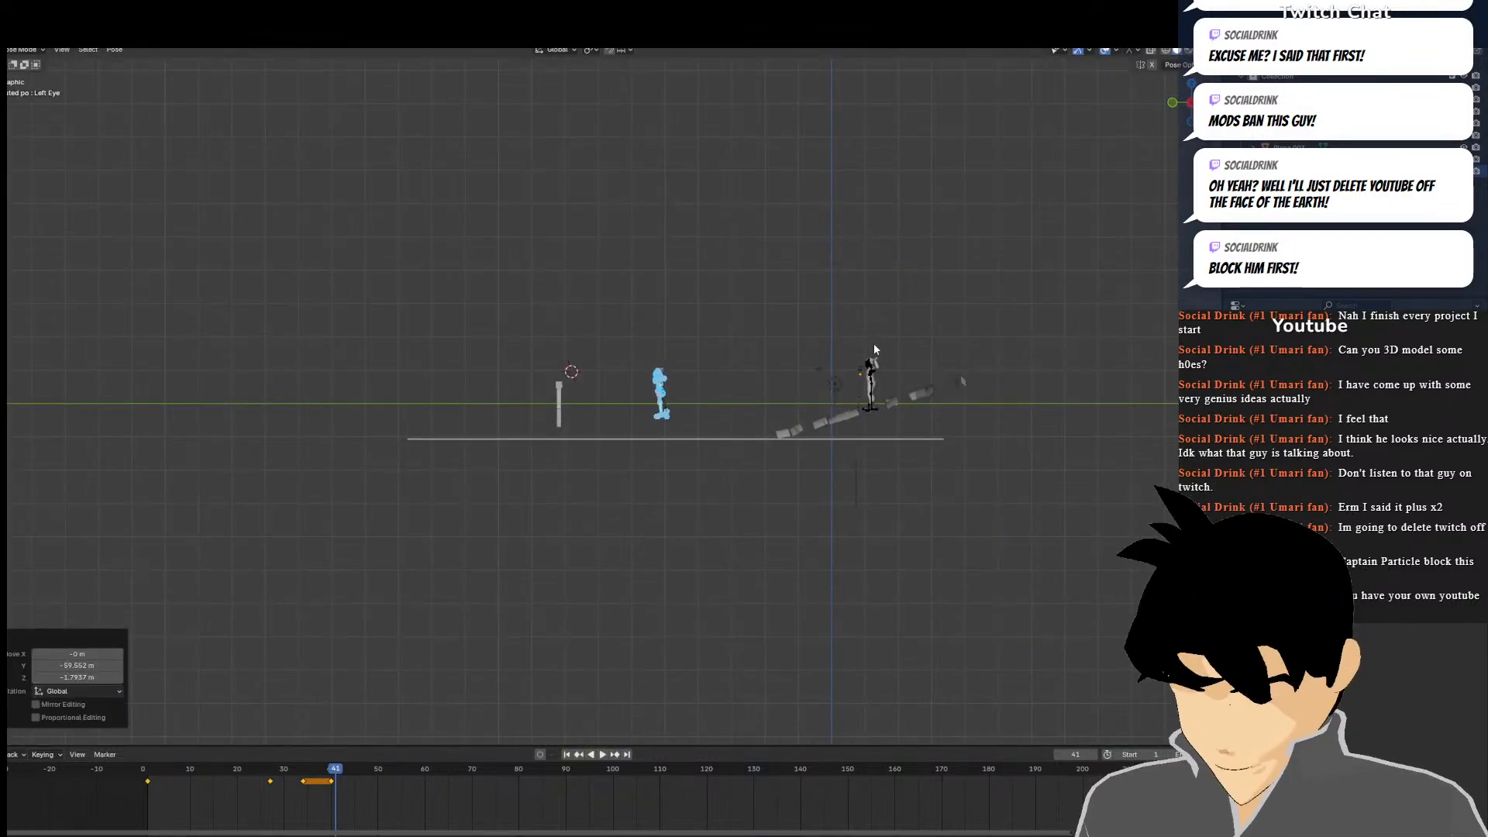
pyautogui.press('i')
# Play the shot through the camera up to frame 50, and keyframe the camera there in Object Mode
pyautogui.press('KP_0')
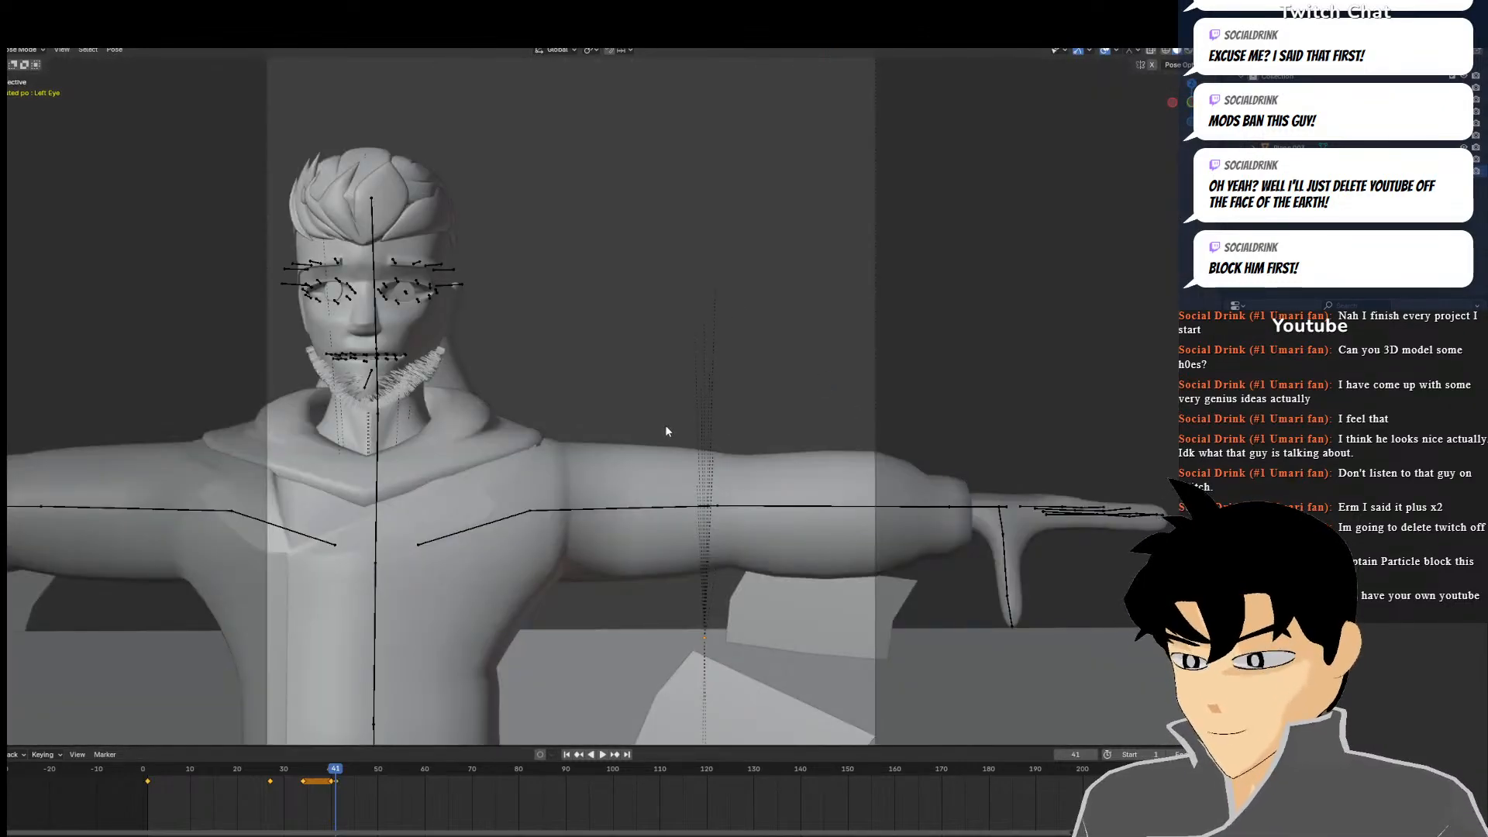
pyautogui.scroll(-4, 666, 431)
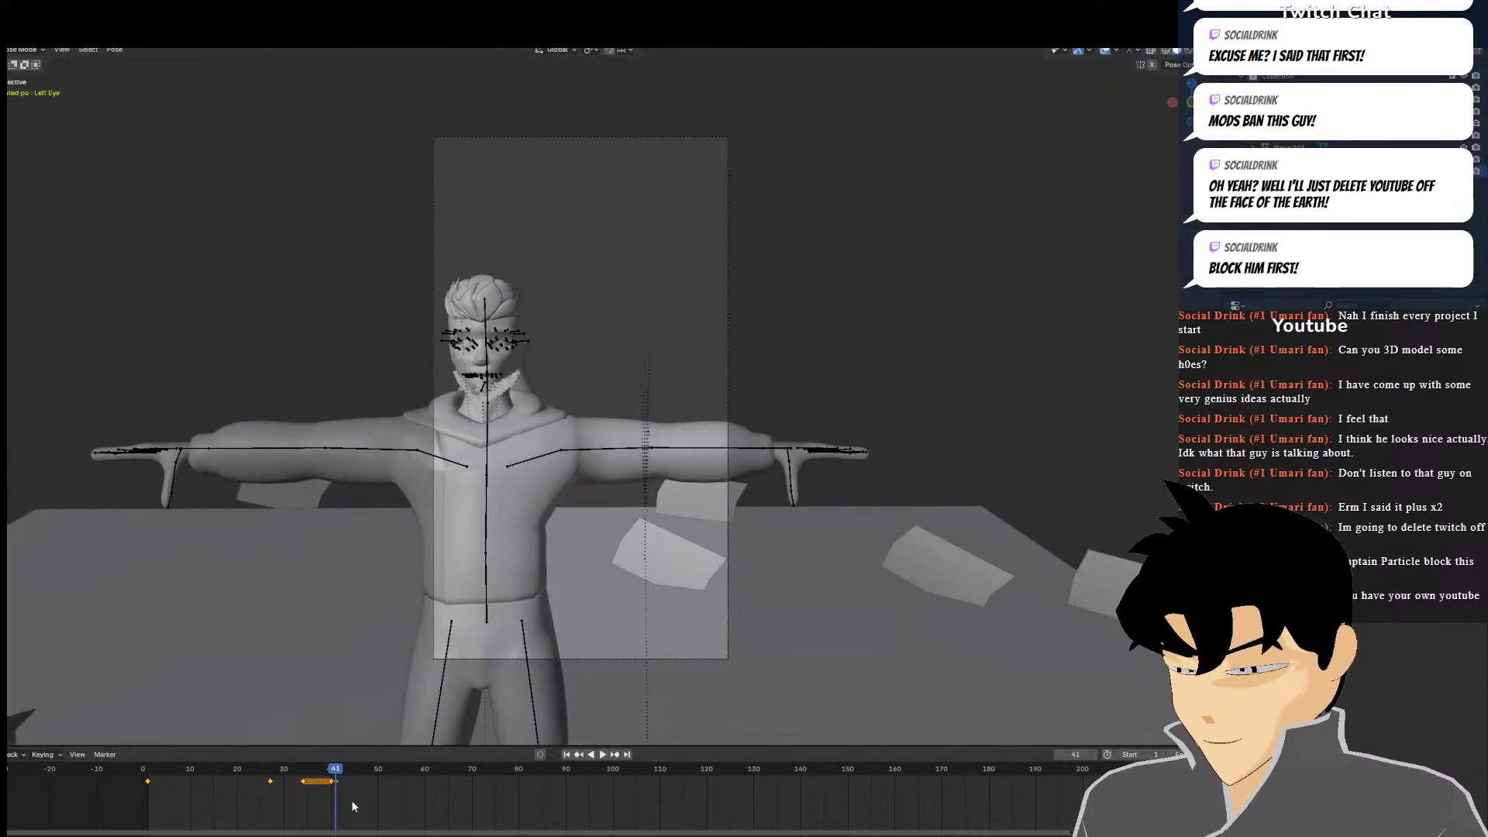
pyautogui.press('space')
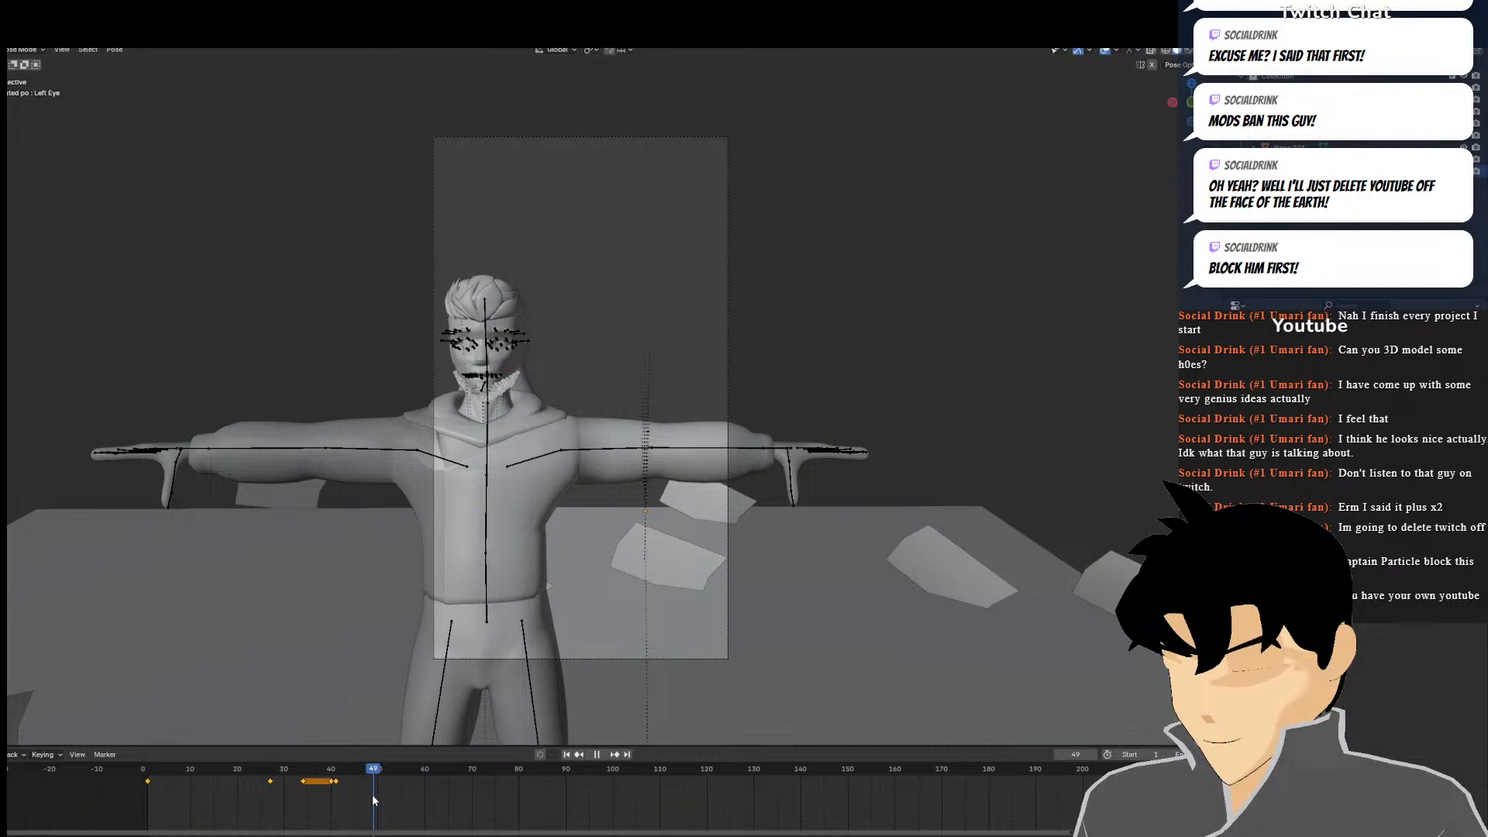
pyautogui.moveTo(382, 795); pyautogui.dragTo(378, 793)
pyautogui.press('space')
pyautogui.hotkey('ctrl', 'Tab')
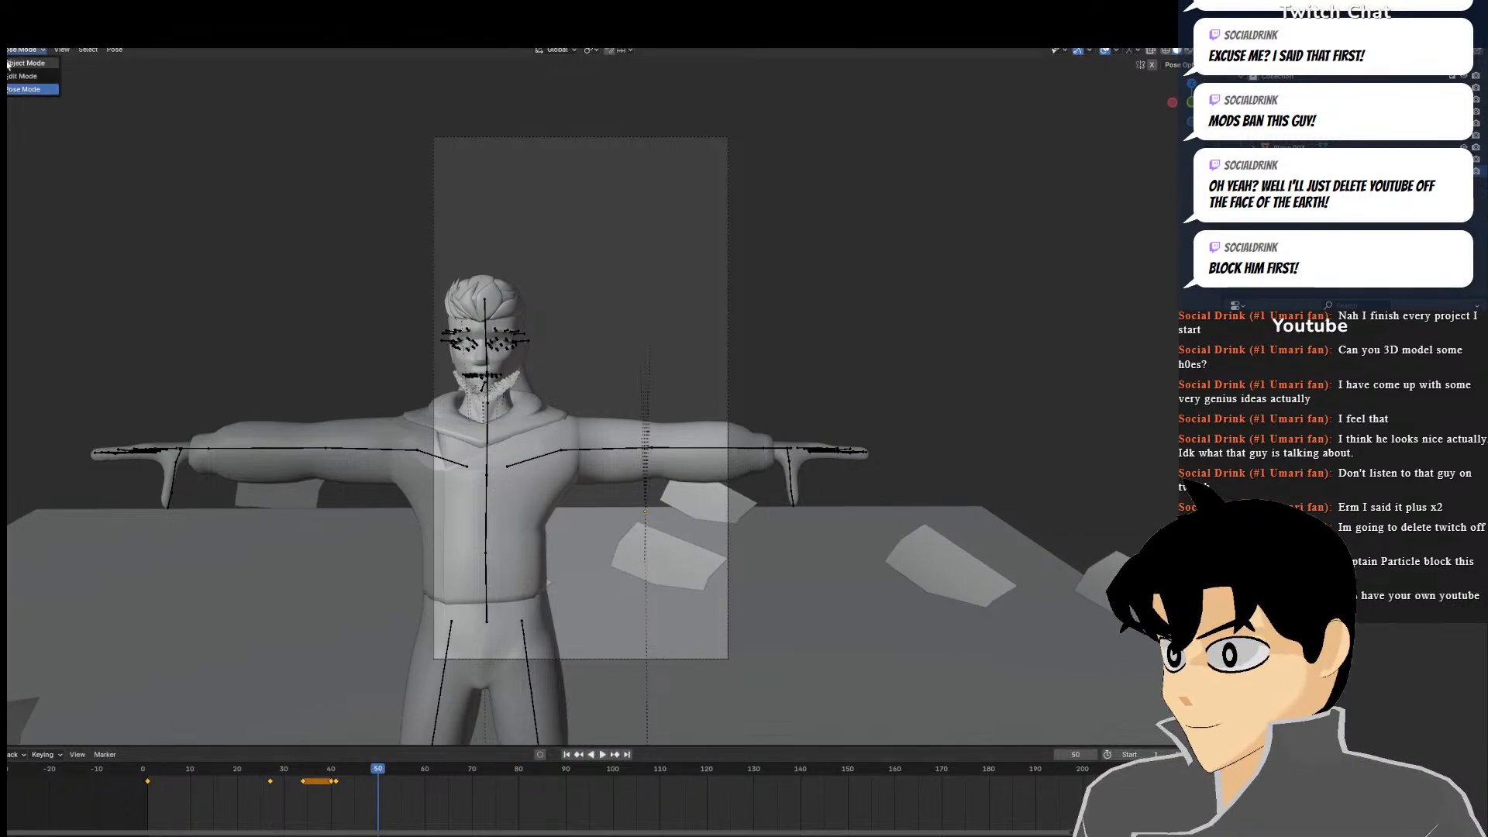
pyautogui.click(435, 194)
pyautogui.press('i')
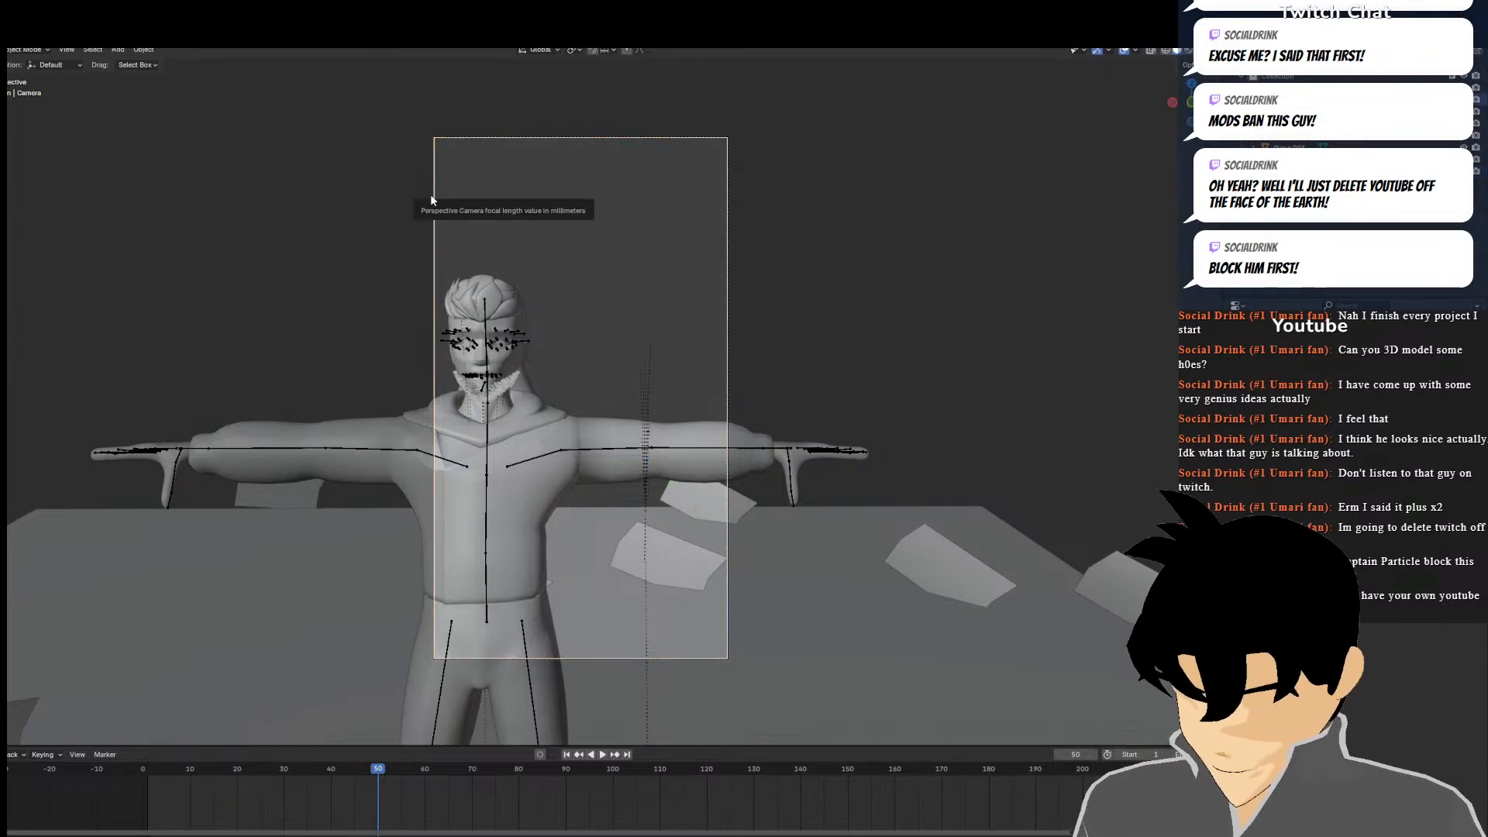
# Advance to frame 51 and put the front character's armature in Pose Mode
pyautogui.scroll(-2, 586, 291)
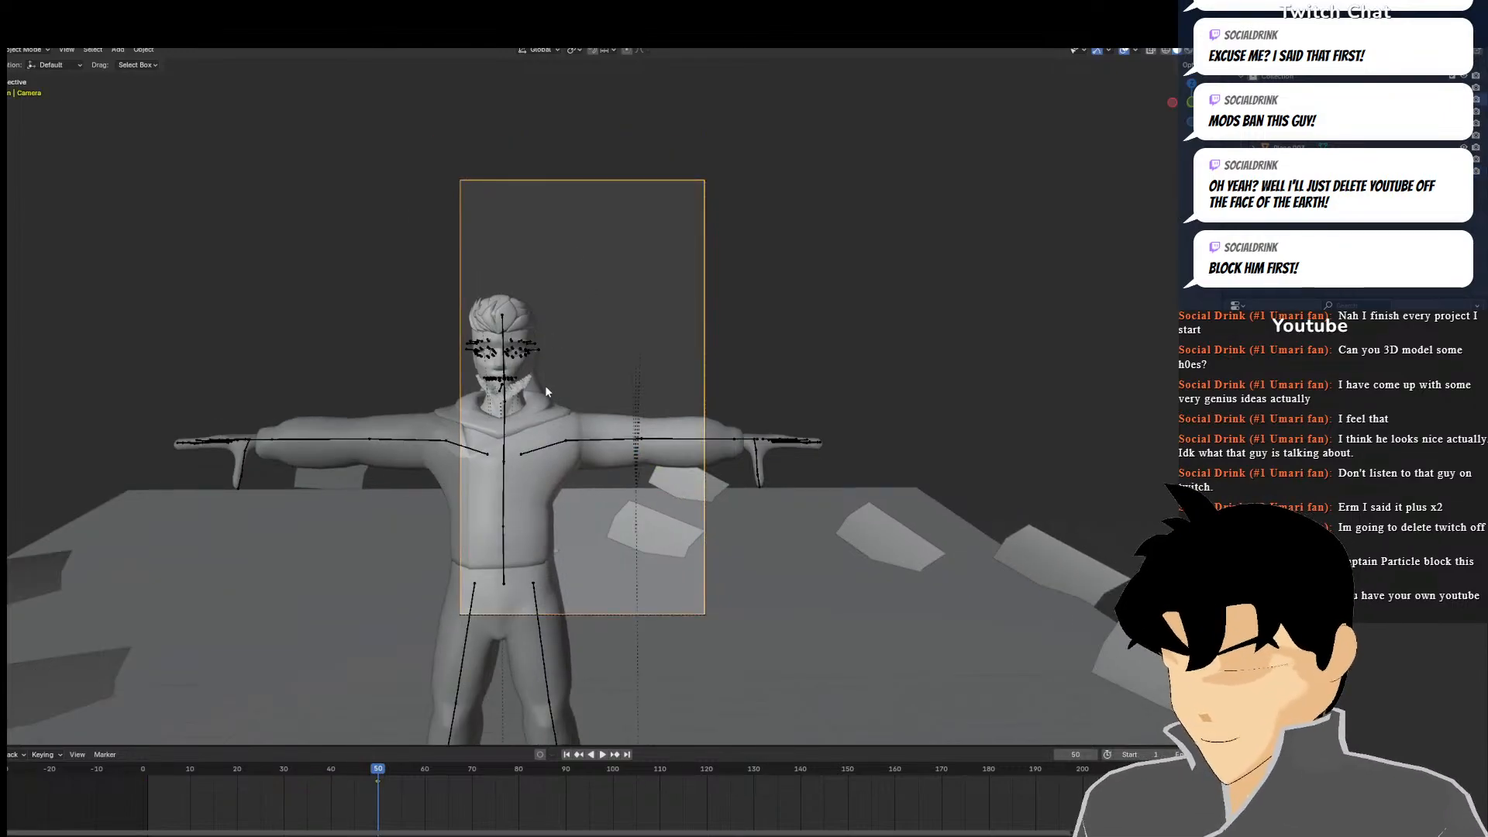
pyautogui.press('Right')
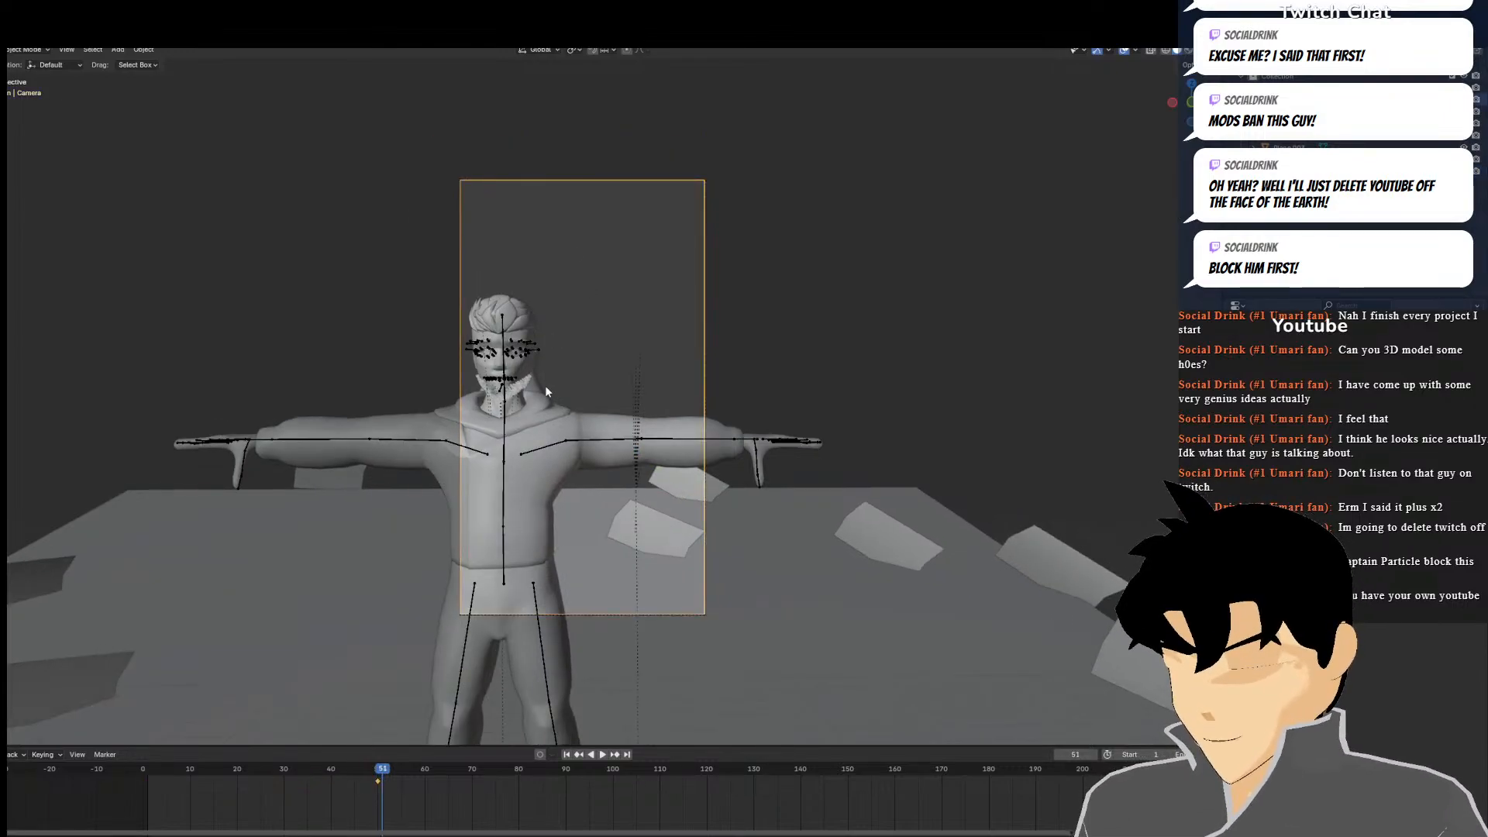
pyautogui.scroll(-3, 621, 369)
pyautogui.moveTo(621, 369); pyautogui.dragTo(612, 382, button='middle')
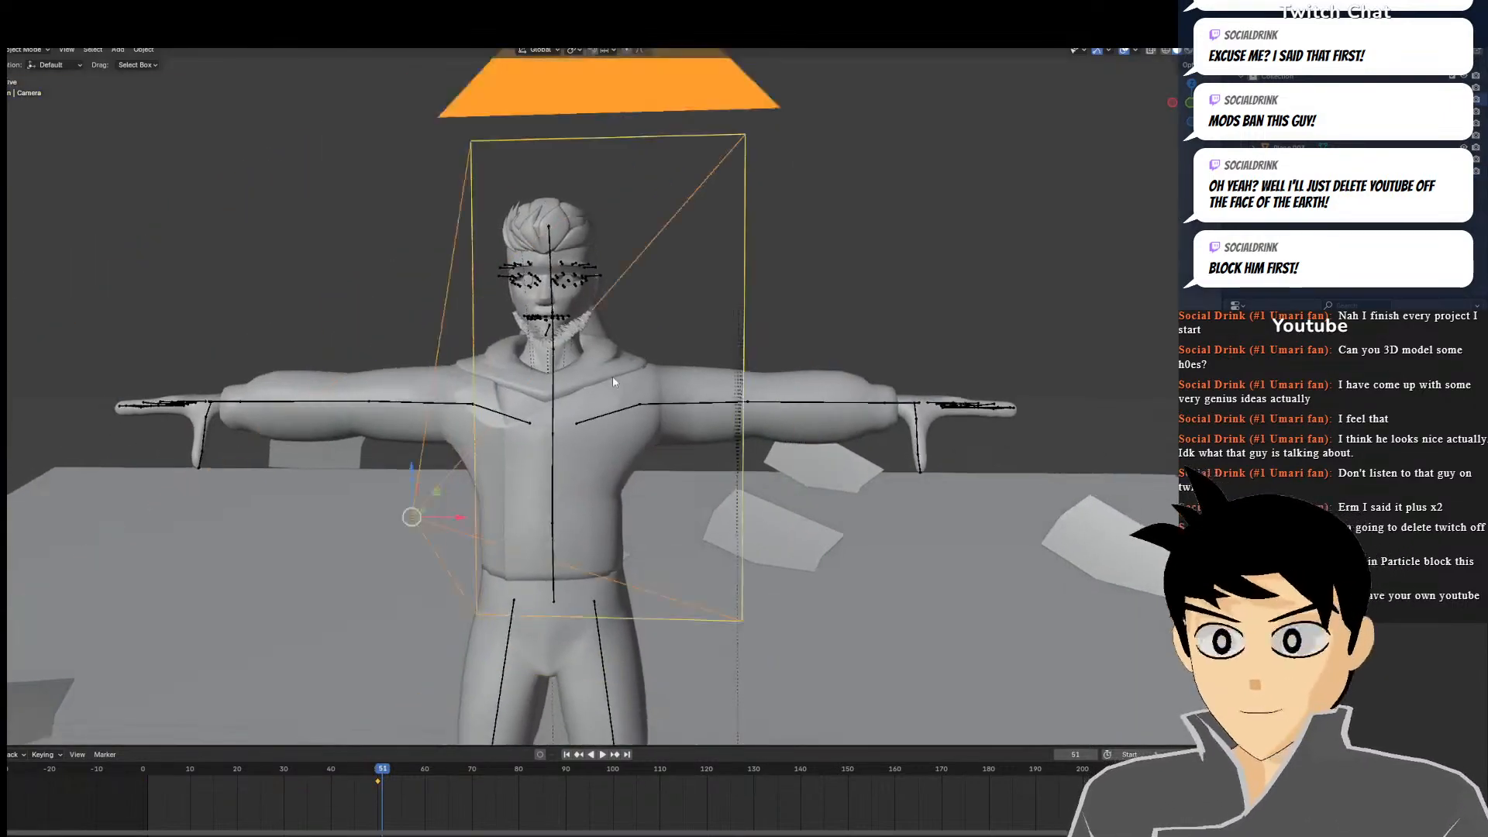
pyautogui.scroll(-10, 612, 382)
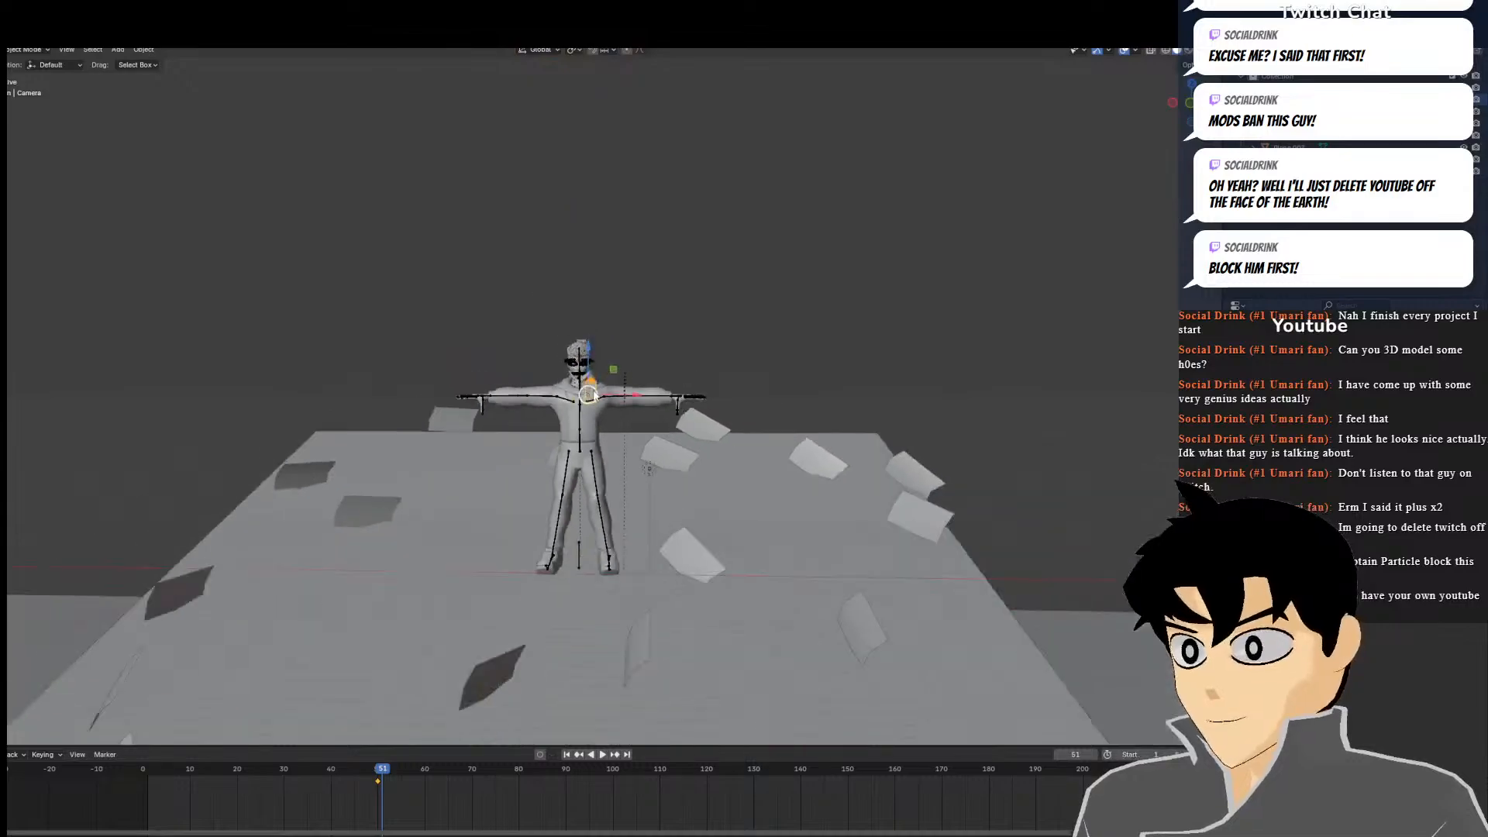
pyautogui.click(539, 604)
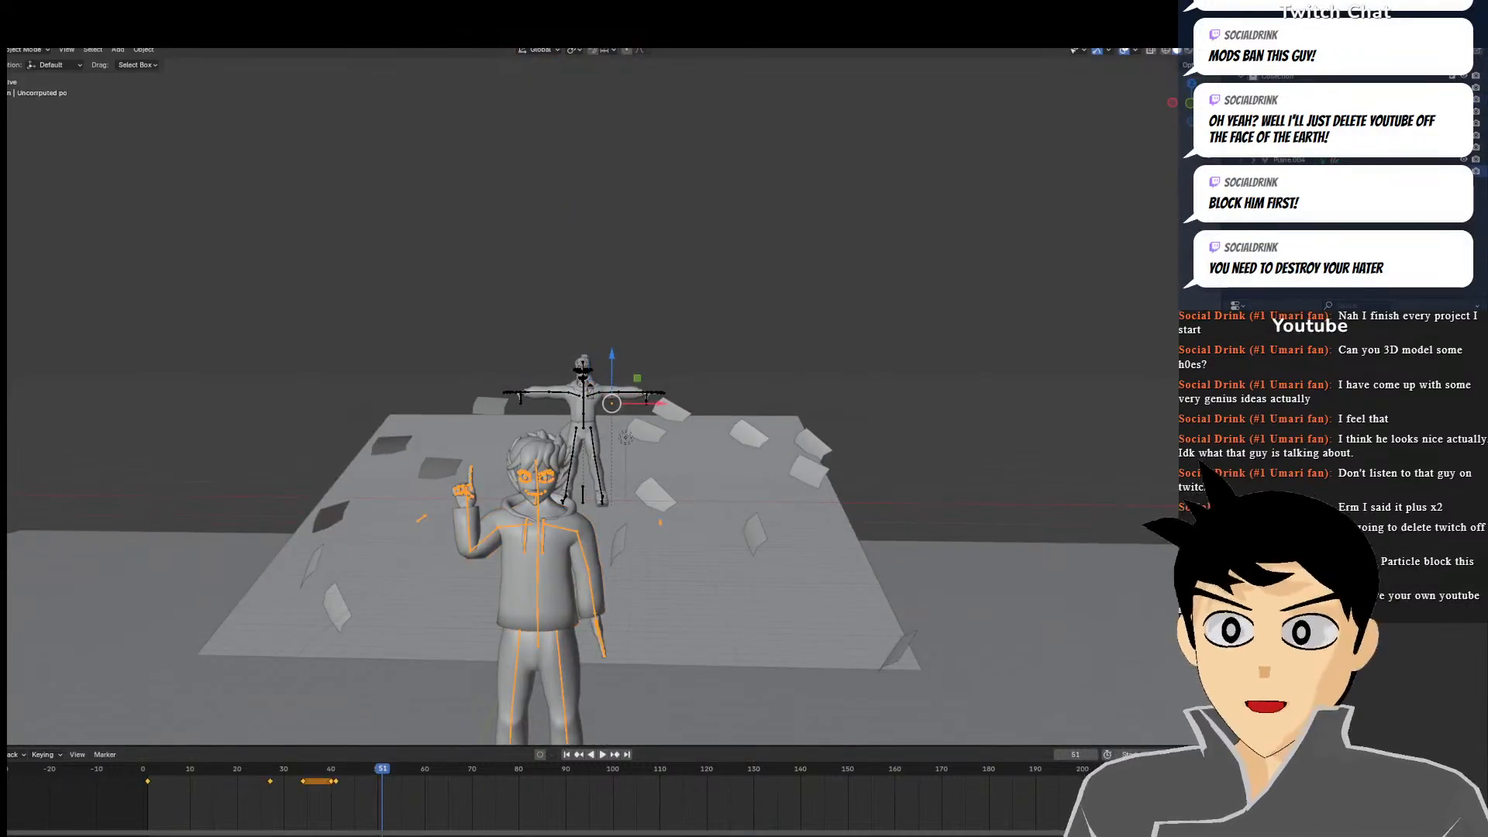
pyautogui.click(23, 89)
pyautogui.moveTo(407, 562); pyautogui.dragTo(412, 496, button='middle')
pyautogui.scroll(4, 412, 496)
pyautogui.scroll(-4, 412, 496)
pyautogui.moveTo(171, 480); pyautogui.dragTo(300, 470, button='middle')
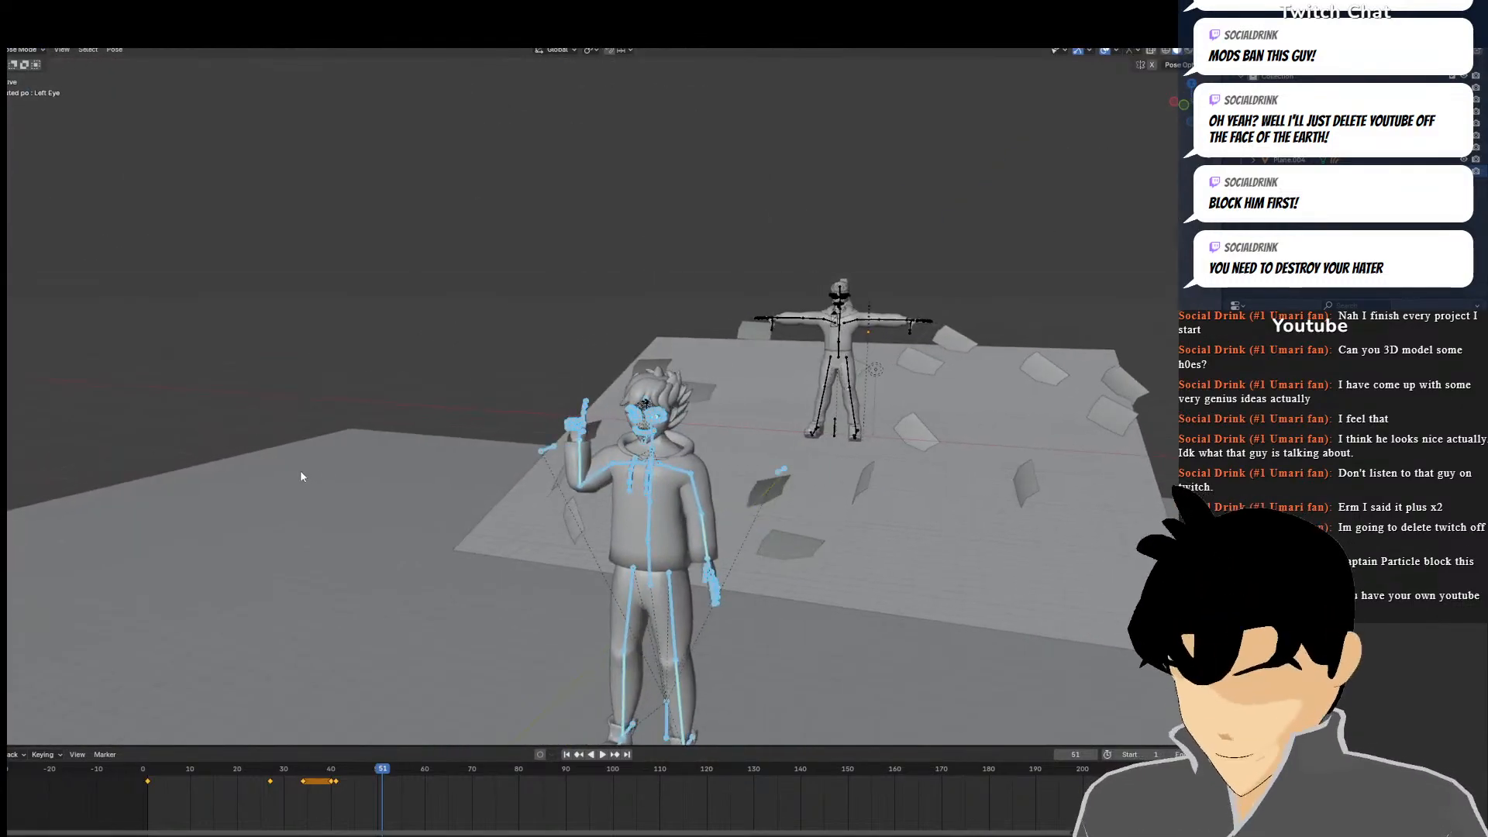
# In the side view, rotate the raised arm's right lower arm bone about -28.1°
pyautogui.scroll(6, 300, 469)
pyautogui.scroll(3, 301, 468)
pyautogui.keyDown('shift'); pyautogui.moveTo(443, 371); pyautogui.dragTo(479, 399, button='middle'); pyautogui.keyUp('shift')
pyautogui.scroll(-4, 426, 352)
pyautogui.click(384, 220)
pyautogui.keyDown('shift'); pyautogui.moveTo(542, 231); pyautogui.dragTo(549, 249, button='middle'); pyautogui.keyUp('shift')
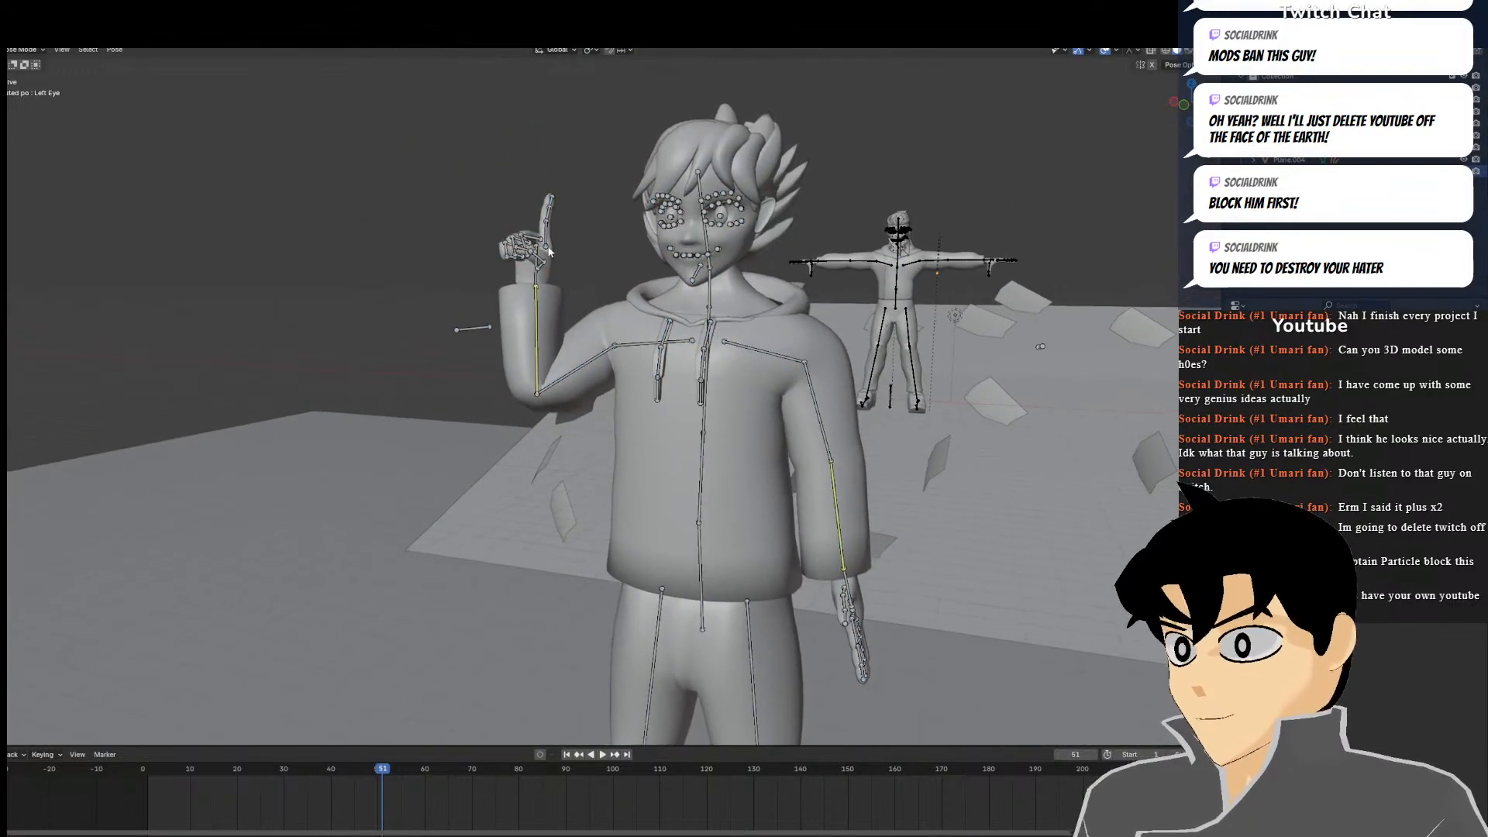
pyautogui.press('KP_3')
pyautogui.scroll(3, 648, 371)
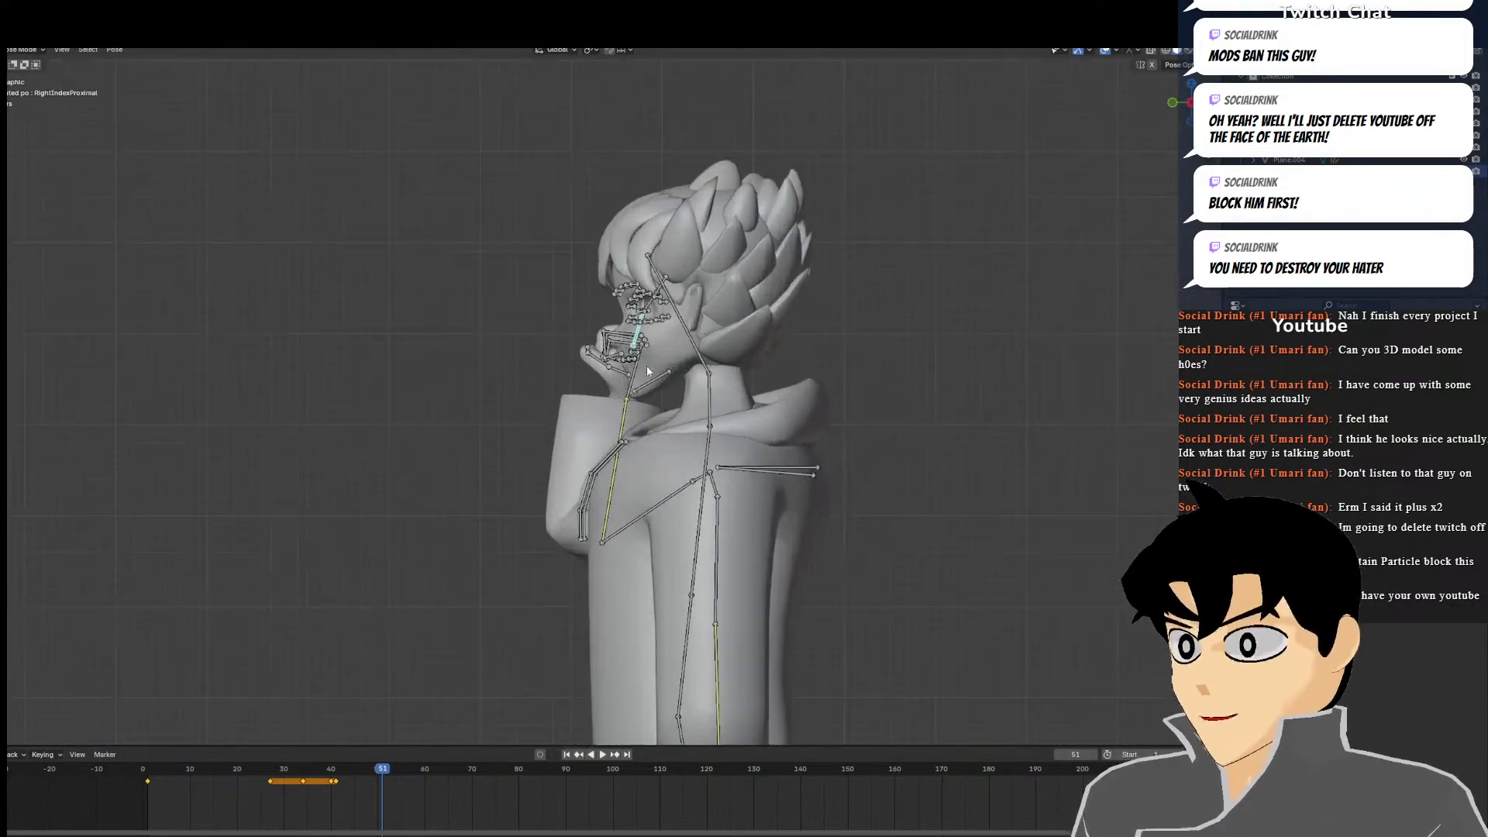
pyautogui.press('r')
pyautogui.click(556, 366)
# Curl the raised right index finger into the fist by rotating its bones from the proximal to the distal one
pyautogui.scroll(5, 556, 366)
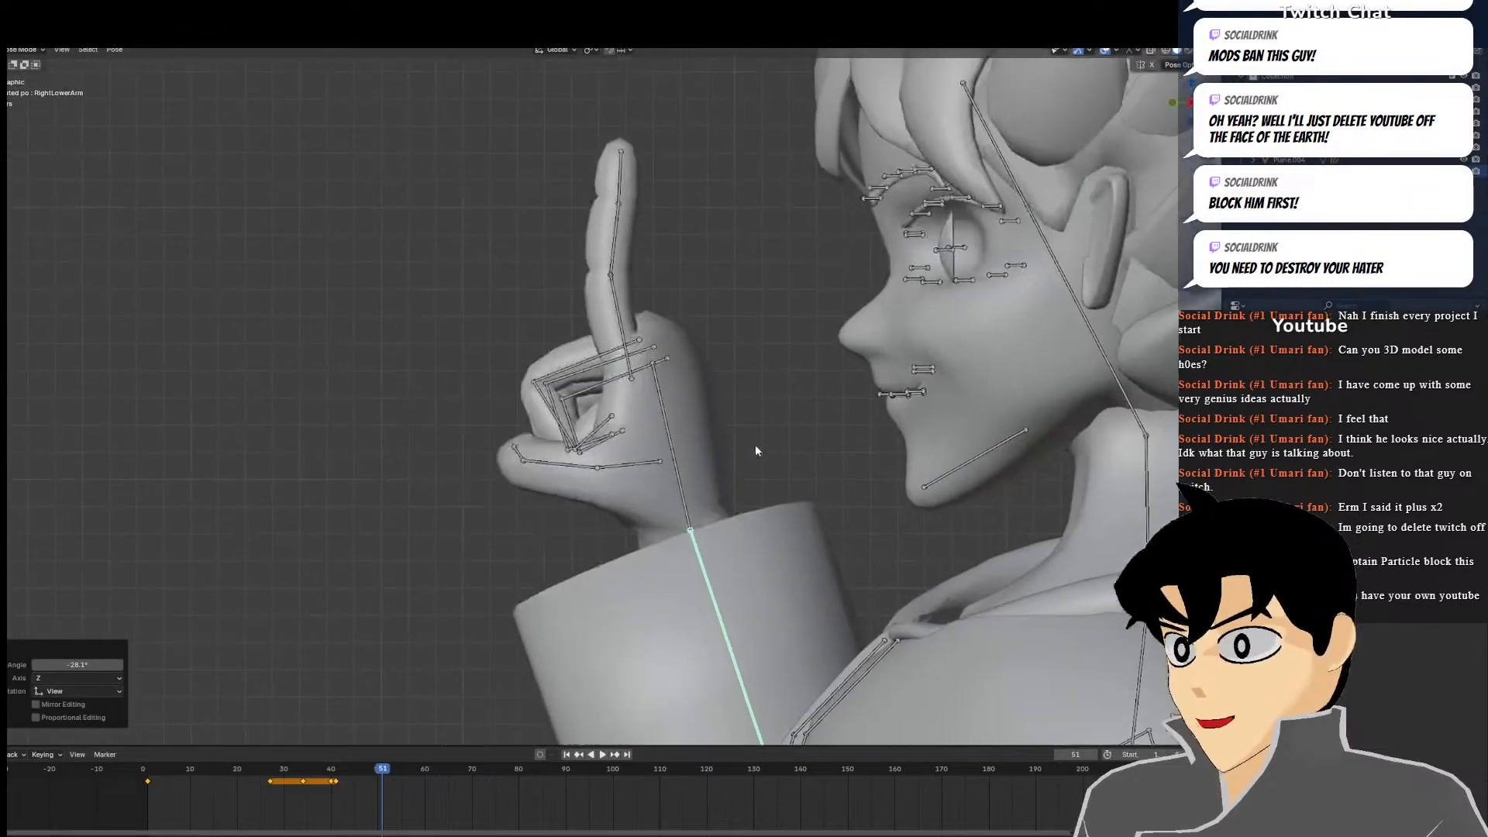
pyautogui.click(687, 388)
pyautogui.click(687, 388)
pyautogui.press('g')
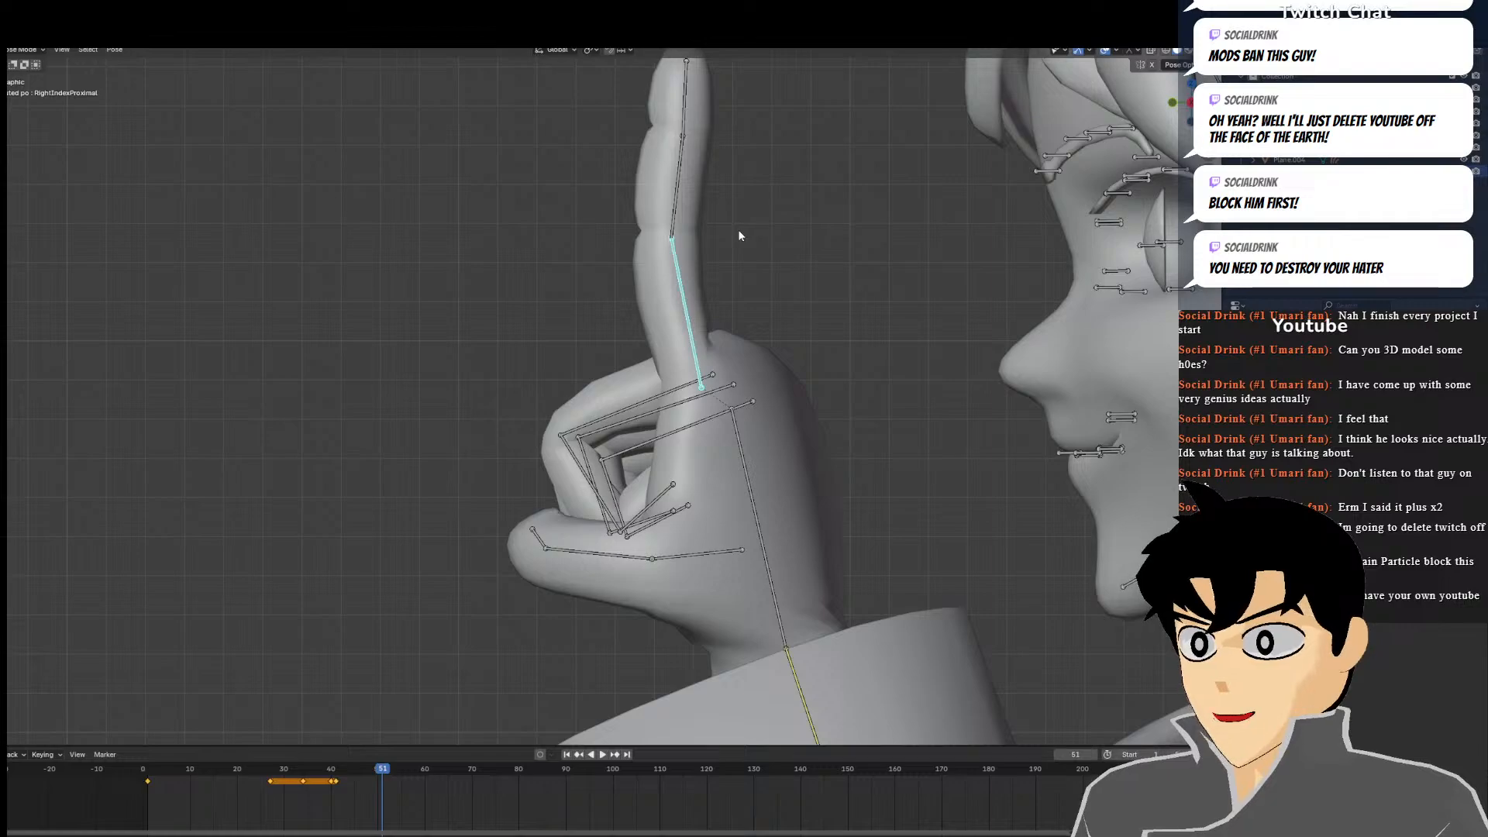
pyautogui.press('r')
pyautogui.click(612, 249)
pyautogui.click(575, 246)
pyautogui.click(574, 244)
pyautogui.press('r')
pyautogui.click(515, 353)
pyautogui.click(506, 360)
pyautogui.click(647, 334)
pyautogui.press('r')
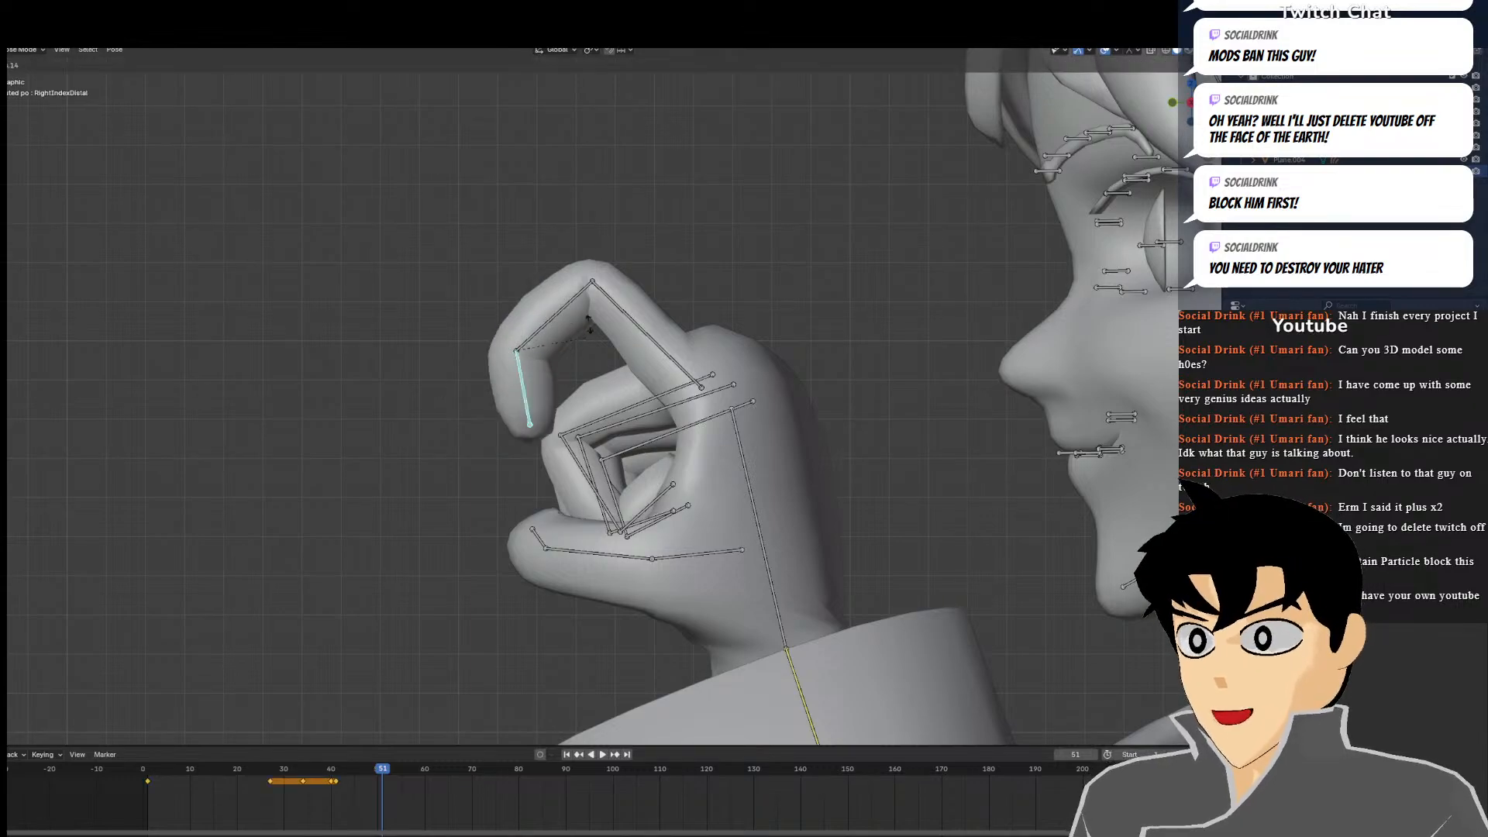
pyautogui.click(590, 460)
# Shift the curled index finger slightly in the side view to fit the closed fist
pyautogui.press('r')
pyautogui.rightClick(619, 454)
pyautogui.press('g')
pyautogui.click(621, 440)
pyautogui.moveTo(623, 440); pyautogui.dragTo(790, 506, button='middle')
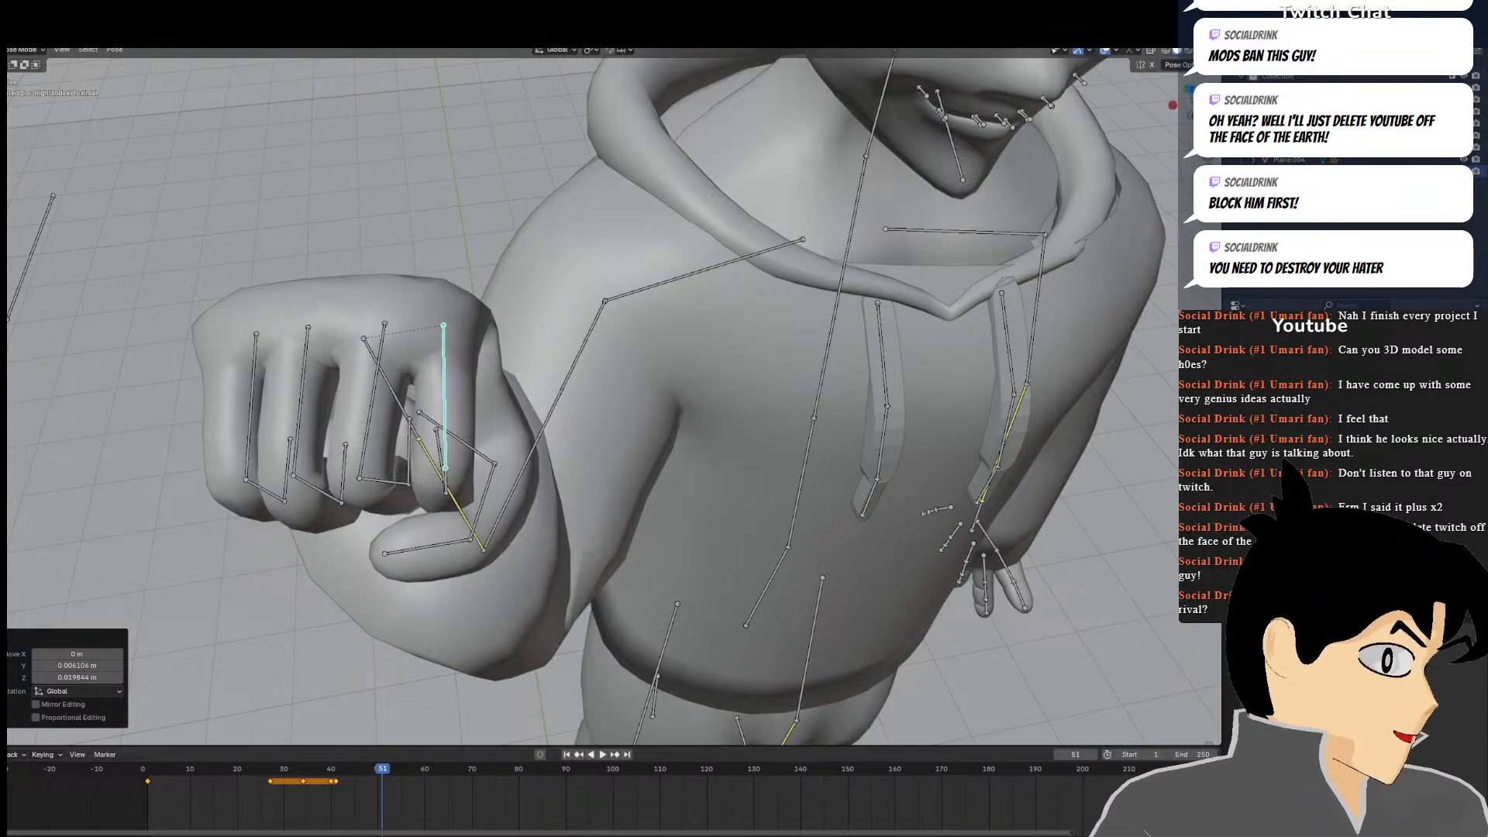
# Rotate the right upper arm bone to swing the arm out away from the body
pyautogui.scroll(-3, 691, 533)
pyautogui.click(540, 488)
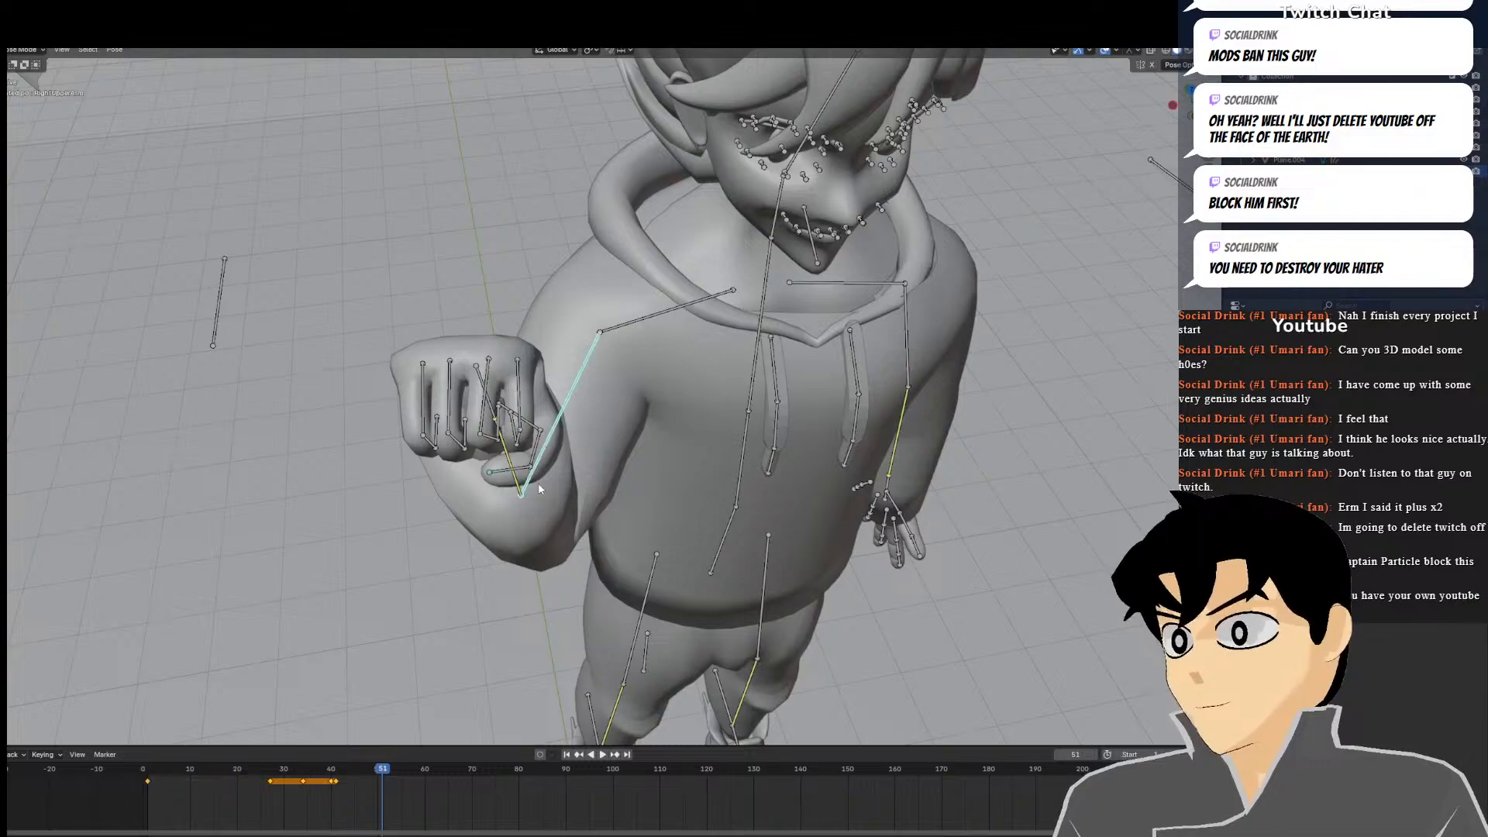
pyautogui.moveTo(582, 474); pyautogui.dragTo(693, 438, button='middle')
pyautogui.press('r')
pyautogui.rightClick(703, 423)
pyautogui.press('super')
pyautogui.click(779, 413)
# Rotate the right lower arm about -47° seen from below, and again from the front to point the forearm forward
pyautogui.click(618, 472)
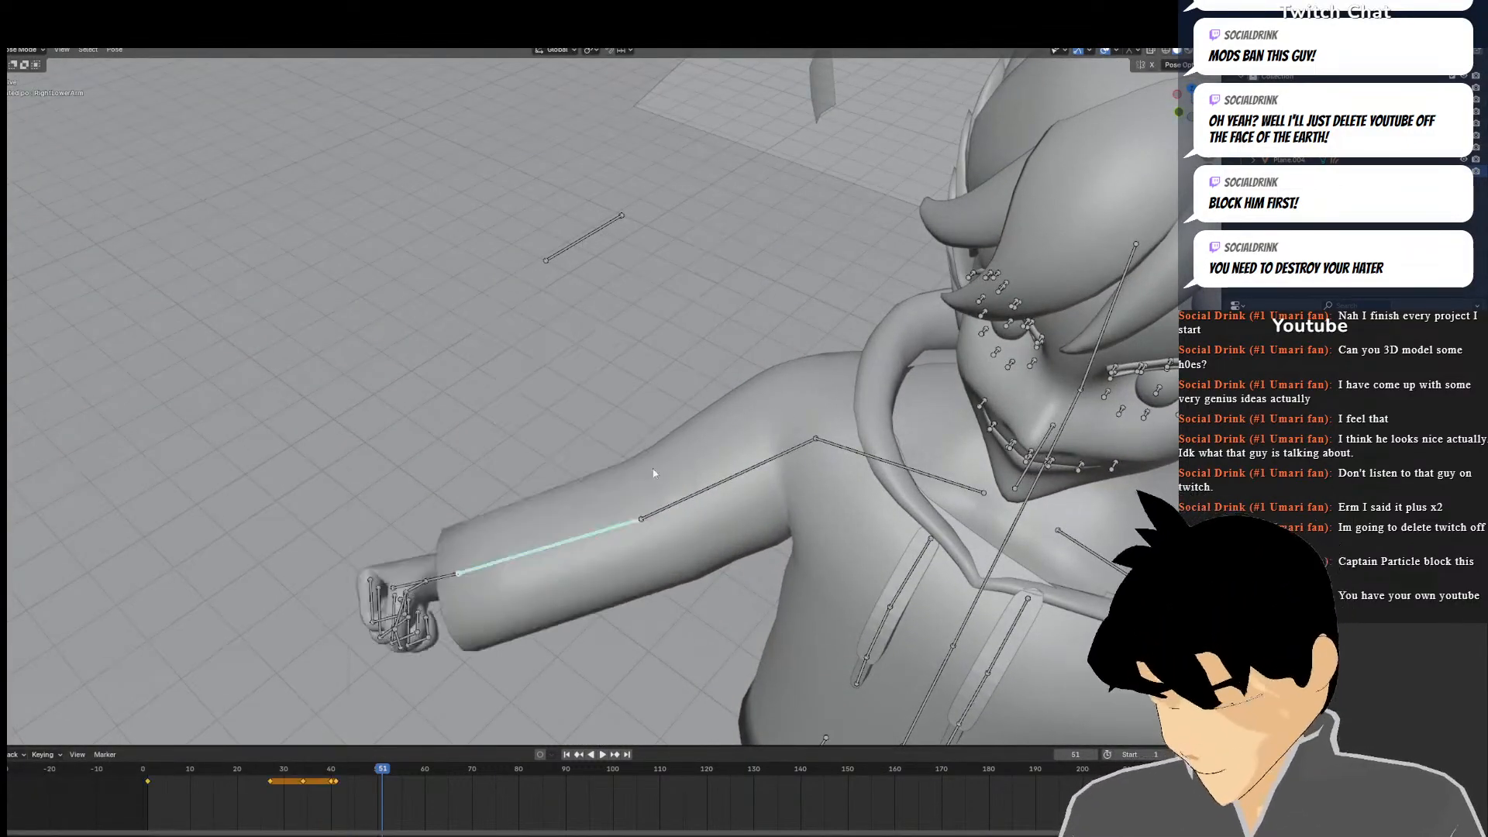
pyautogui.moveTo(607, 512); pyautogui.dragTo(929, 457, button='middle')
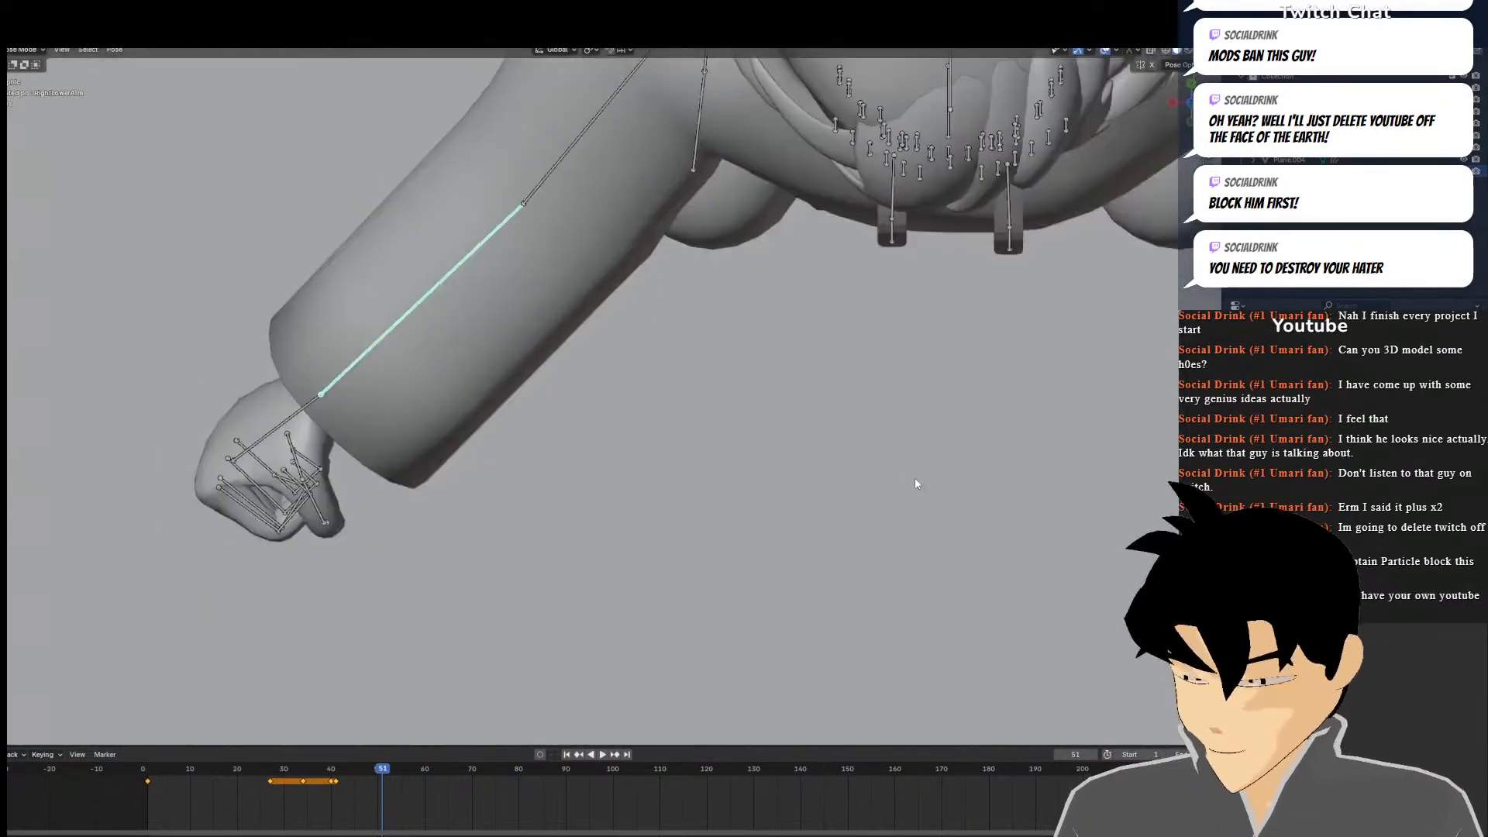
pyautogui.press('r')
pyautogui.click(761, 162)
pyautogui.moveTo(735, 333); pyautogui.dragTo(760, 188, button='middle')
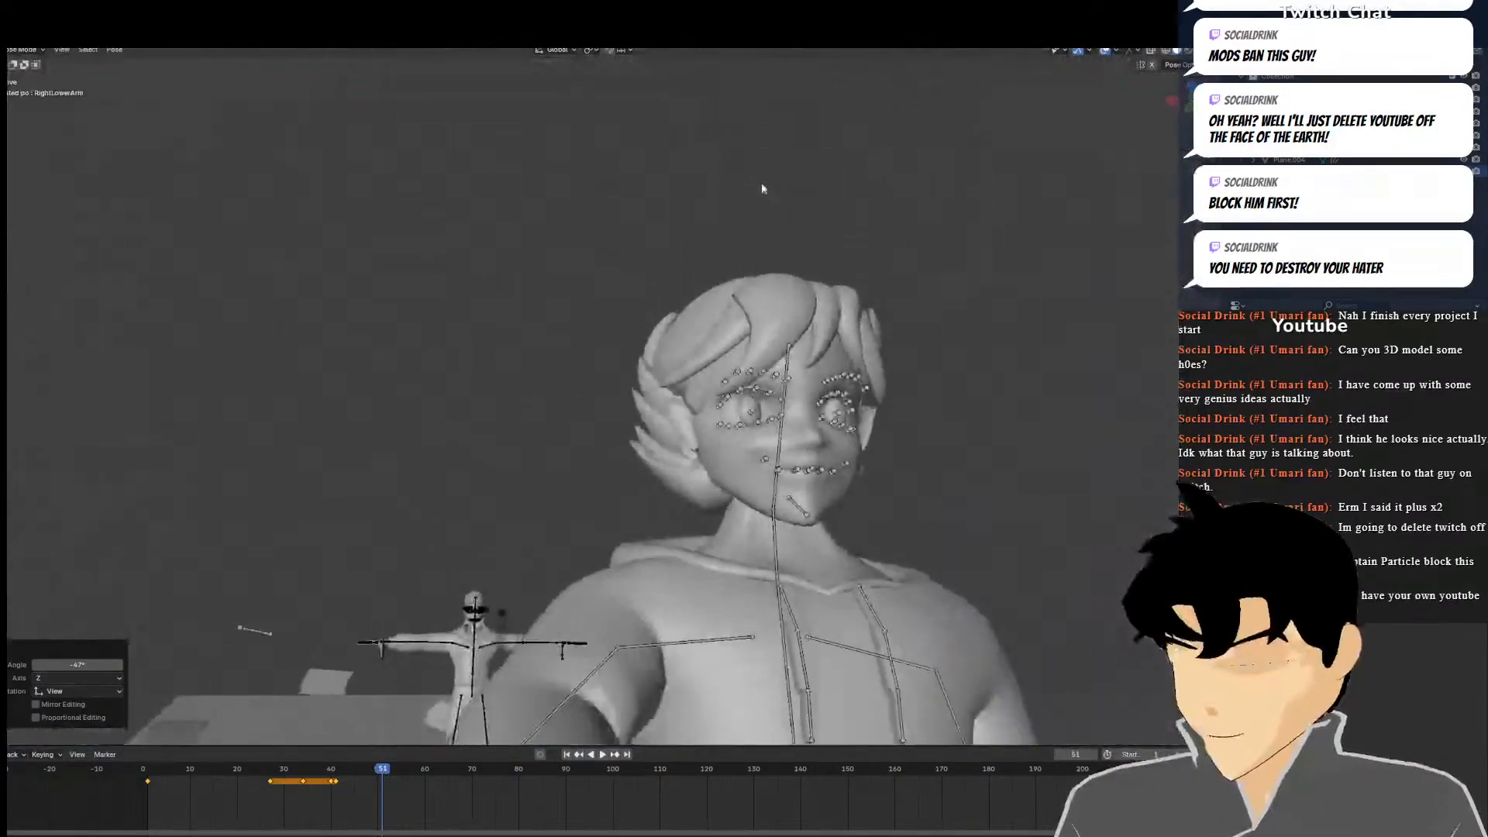
pyautogui.scroll(-2, 794, 412)
pyautogui.press('r')
pyautogui.click(814, 543)
pyautogui.moveTo(756, 399); pyautogui.dragTo(745, 578, button='middle')
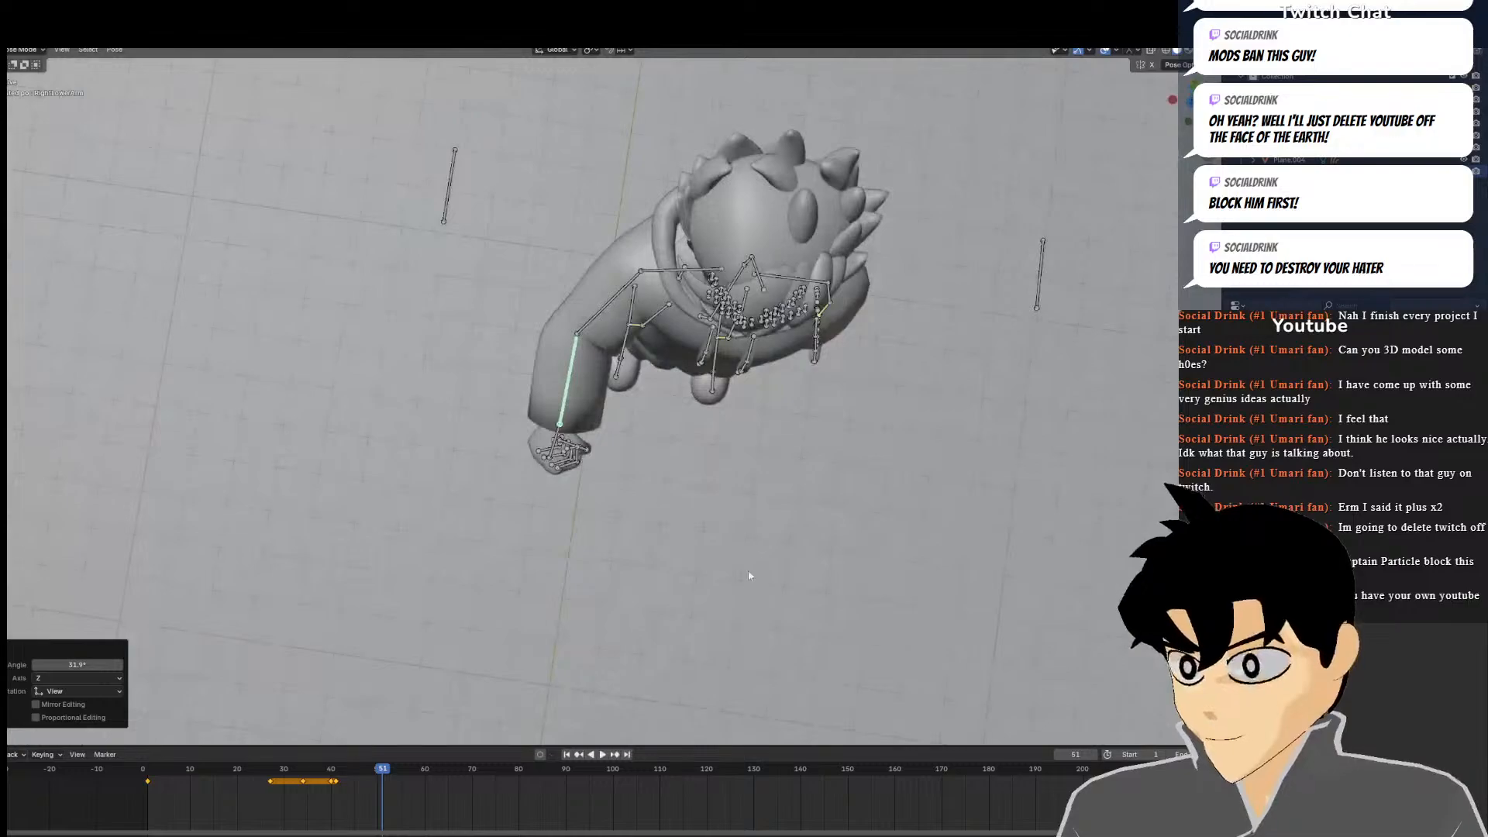
# Select all the character's bones and turn the whole body as seen from above
pyautogui.press('a')
pyautogui.press('r')
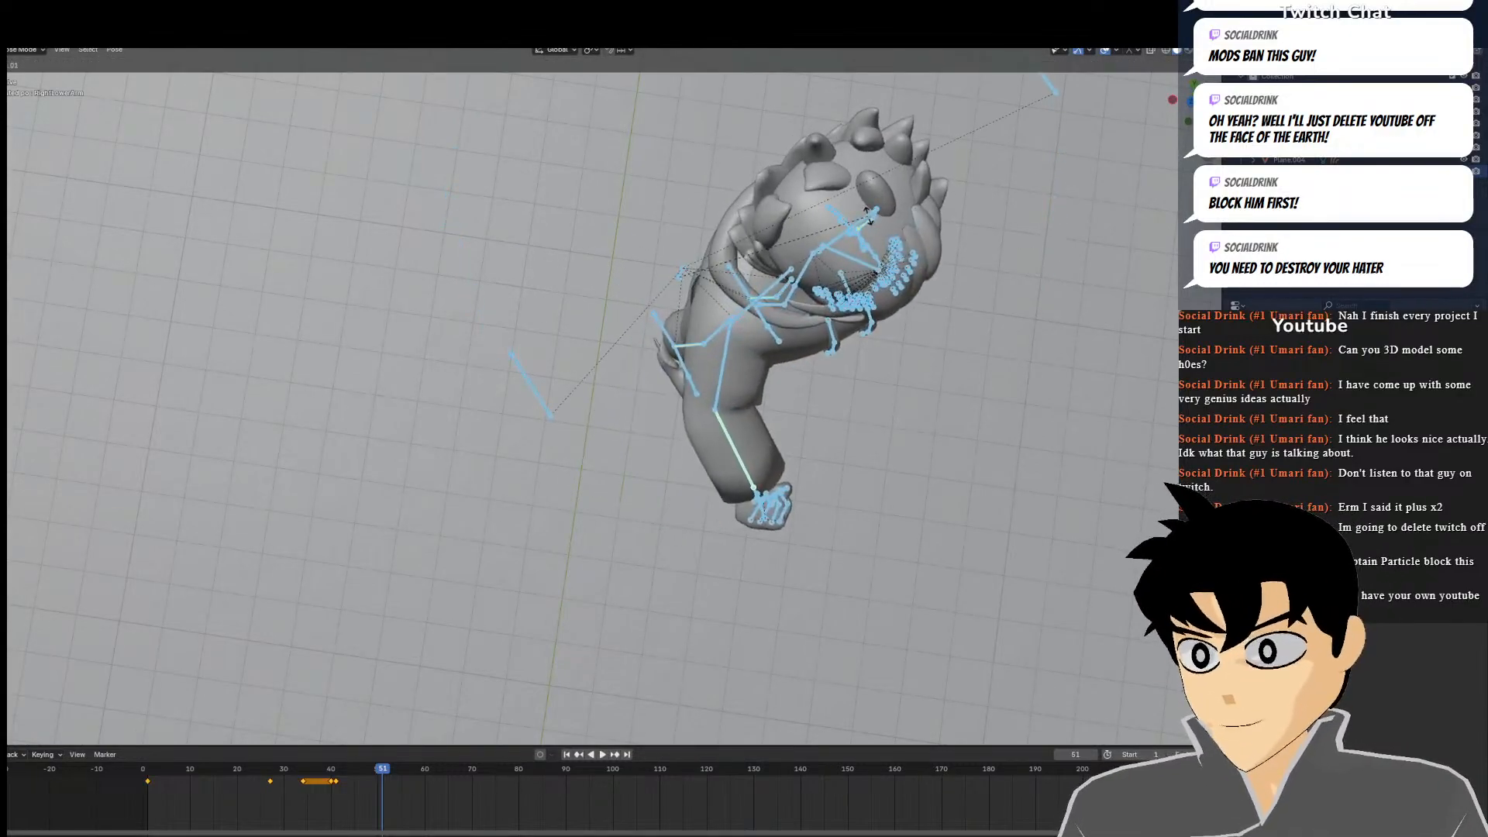
pyautogui.press('r')
pyautogui.click(798, 172)
# Move the whole character next to the blocky figure, about -7.6 m along X and -23 m along Y
pyautogui.scroll(-10, 786, 254)
pyautogui.keyDown('shift'); pyautogui.moveTo(640, 337); pyautogui.dragTo(640, 231, button='middle'); pyautogui.keyUp('shift')
pyautogui.moveTo(693, 356); pyautogui.dragTo(573, 273, button='middle')
pyautogui.press('g')
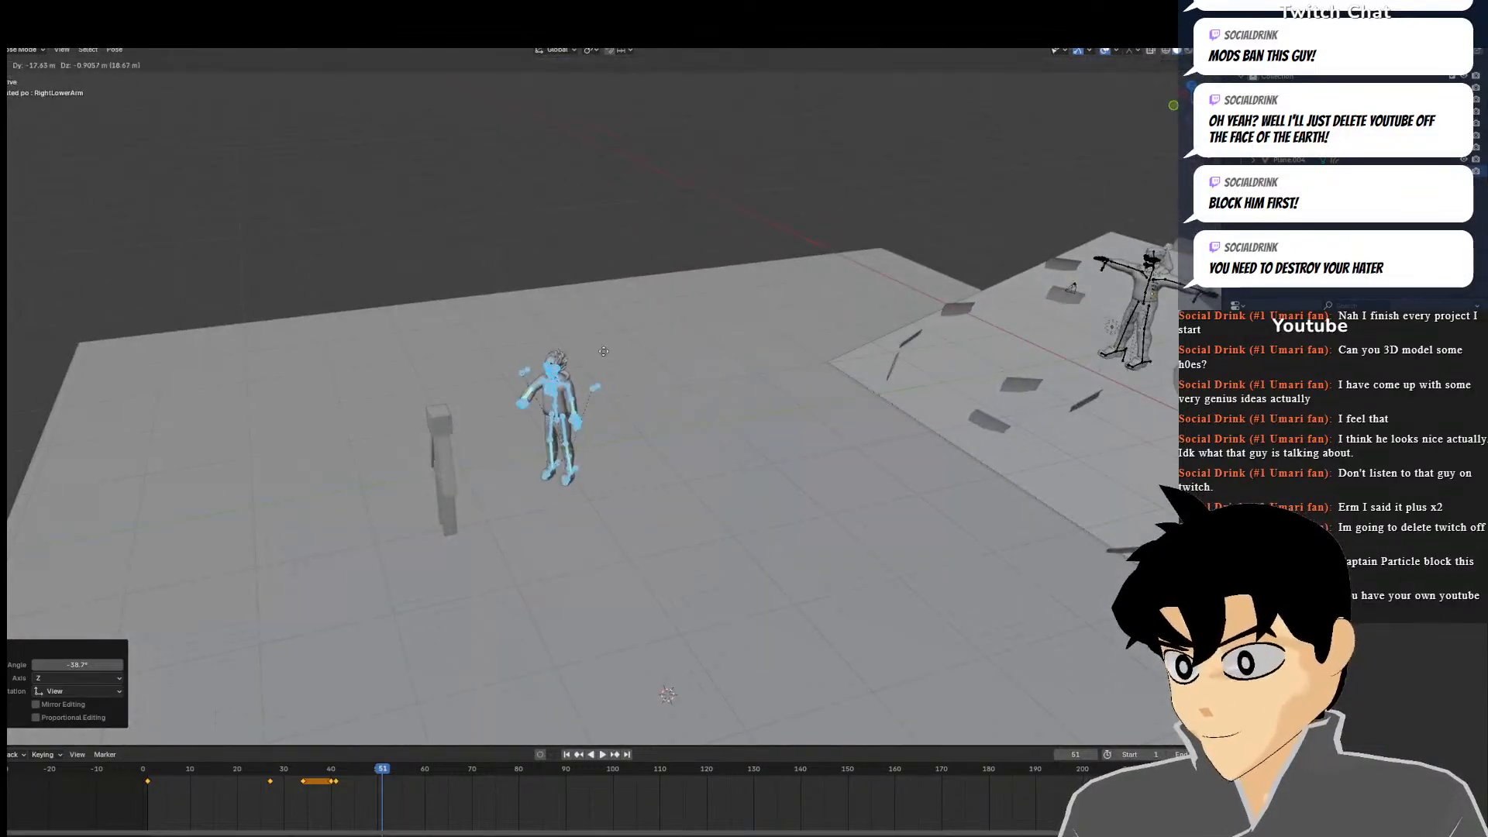
pyautogui.click(589, 365)
pyautogui.moveTo(589, 365); pyautogui.dragTo(695, 387, button='middle')
pyautogui.scroll(4, 695, 387)
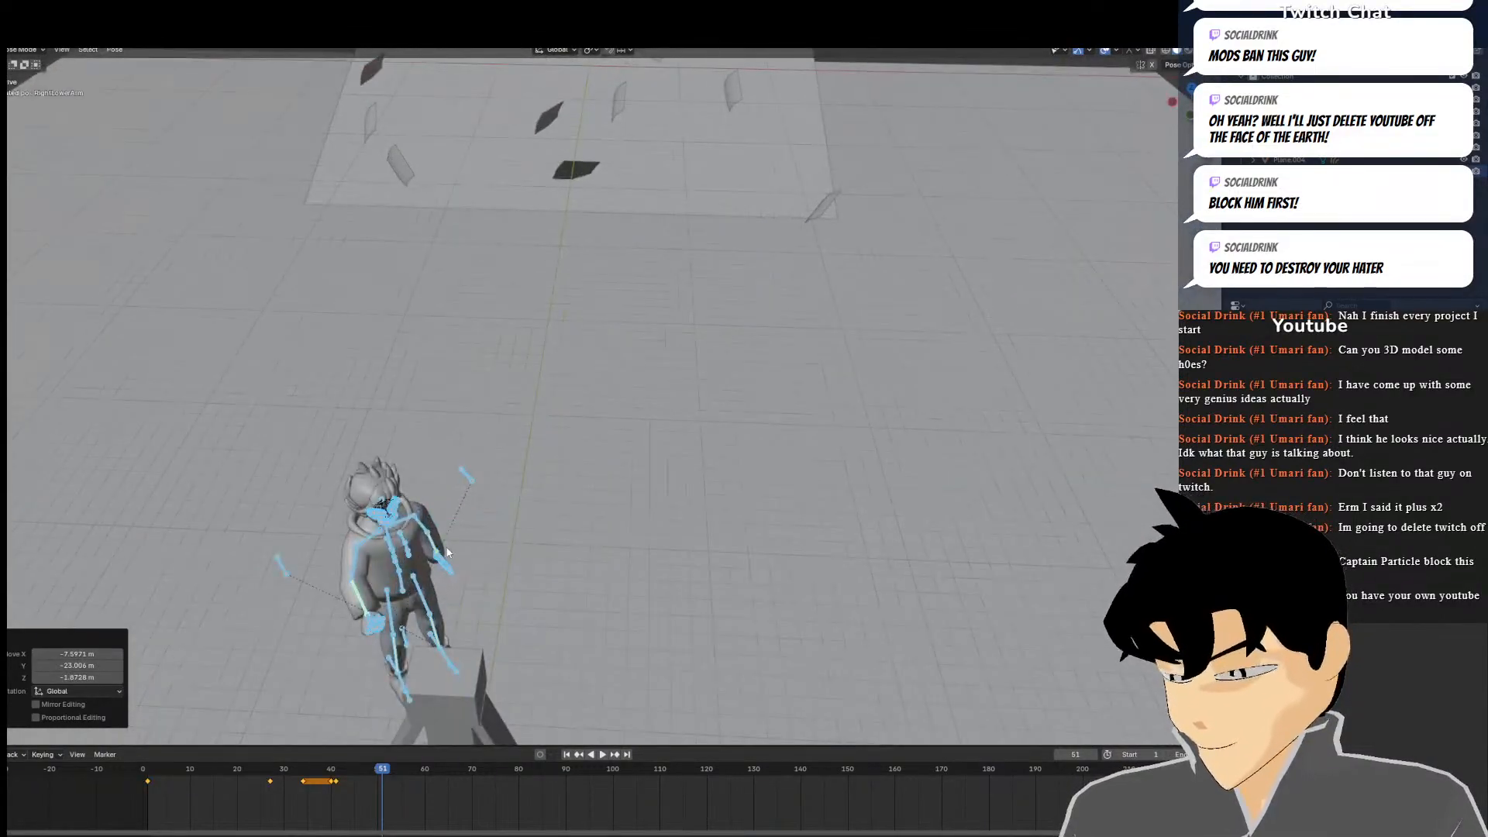
# Scale the character's right hand bone up to about 1.5 times its size
pyautogui.keyDown('shift'); pyautogui.moveTo(440, 532); pyautogui.dragTo(657, 443, button='middle'); pyautogui.keyUp('shift')
pyautogui.scroll(2, 657, 443)
pyautogui.click(584, 529)
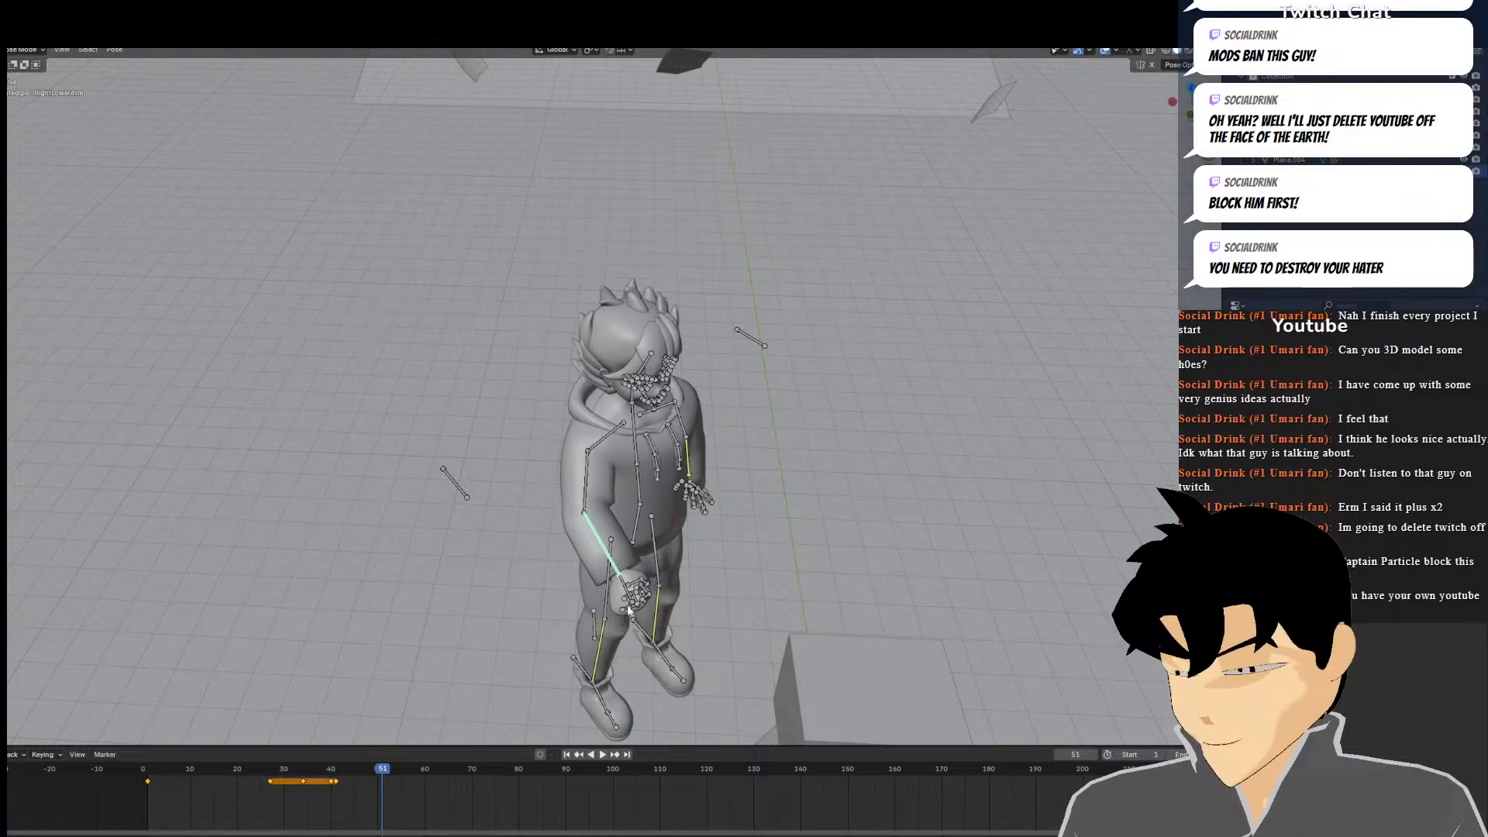
pyautogui.press('s')
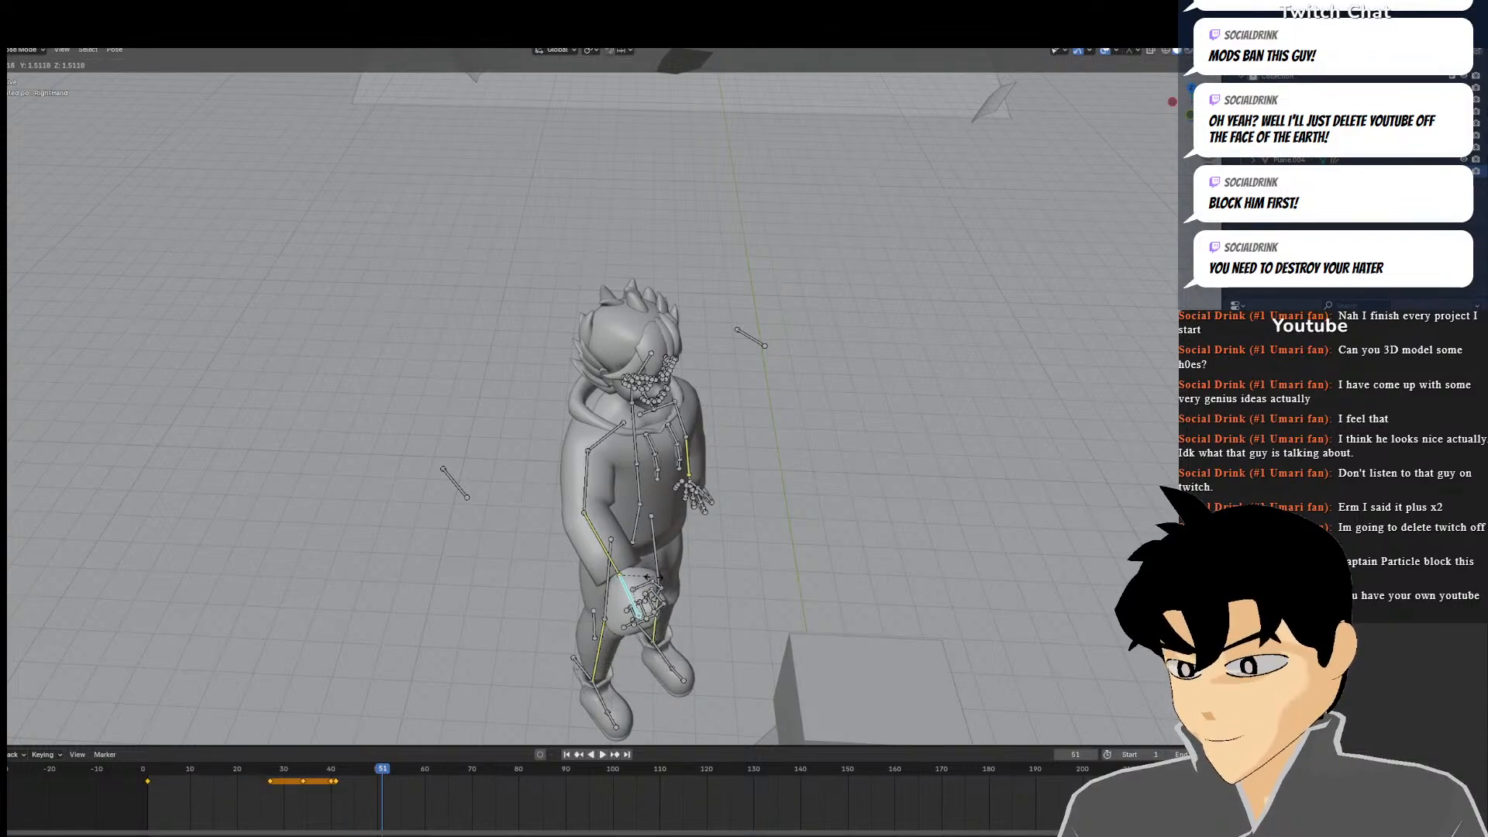
pyautogui.click(611, 542)
# In the top view, rotate the right shoulder bone to swing the punching arm toward the blocky figure
pyautogui.click(593, 441)
pyautogui.press('KP_7')
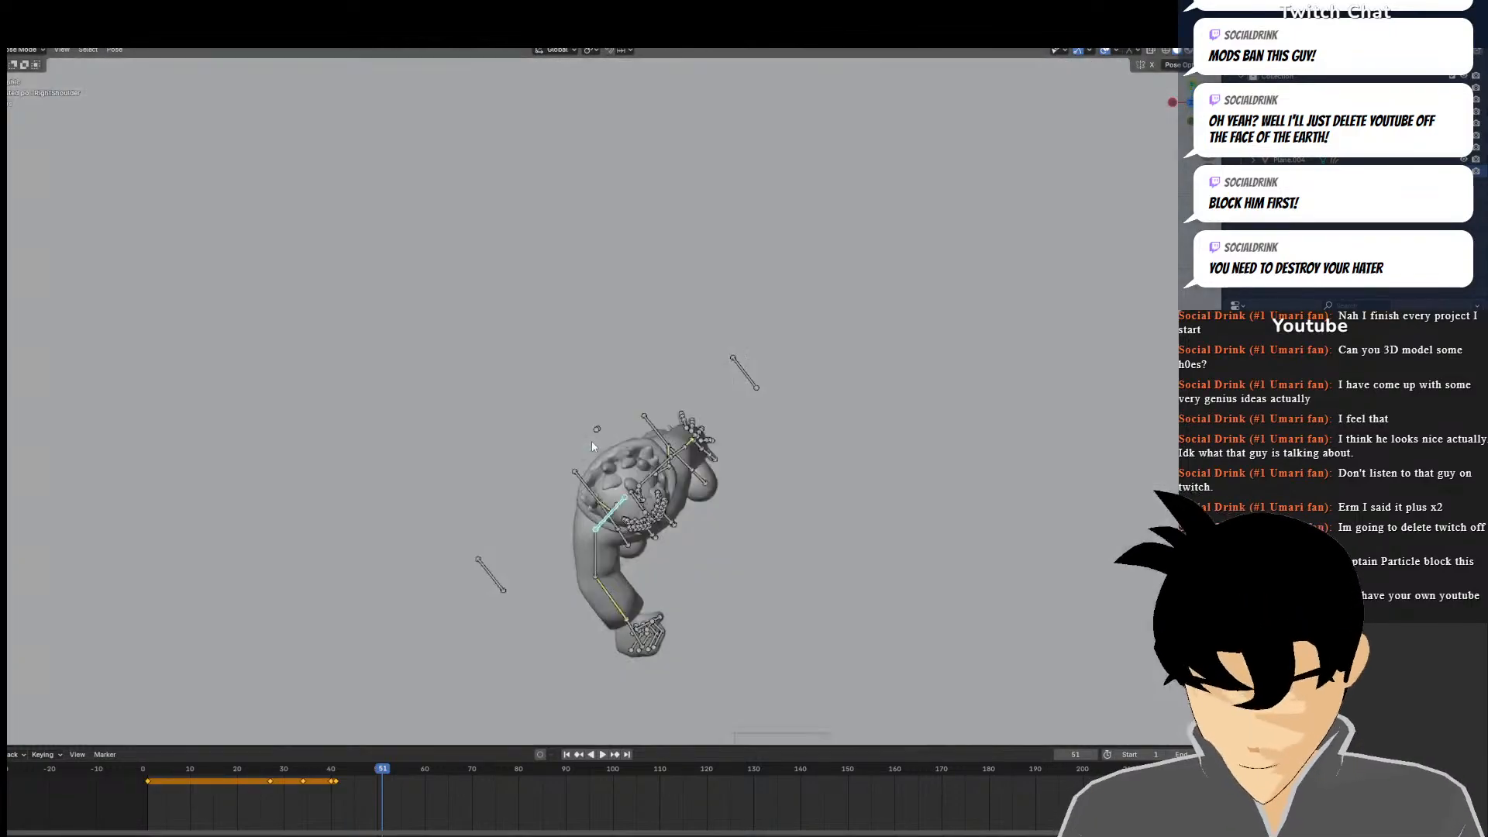
pyautogui.press('r')
pyautogui.click(919, 372)
pyautogui.moveTo(919, 372); pyautogui.dragTo(944, 378, button='middle')
pyautogui.scroll(8, 944, 378)
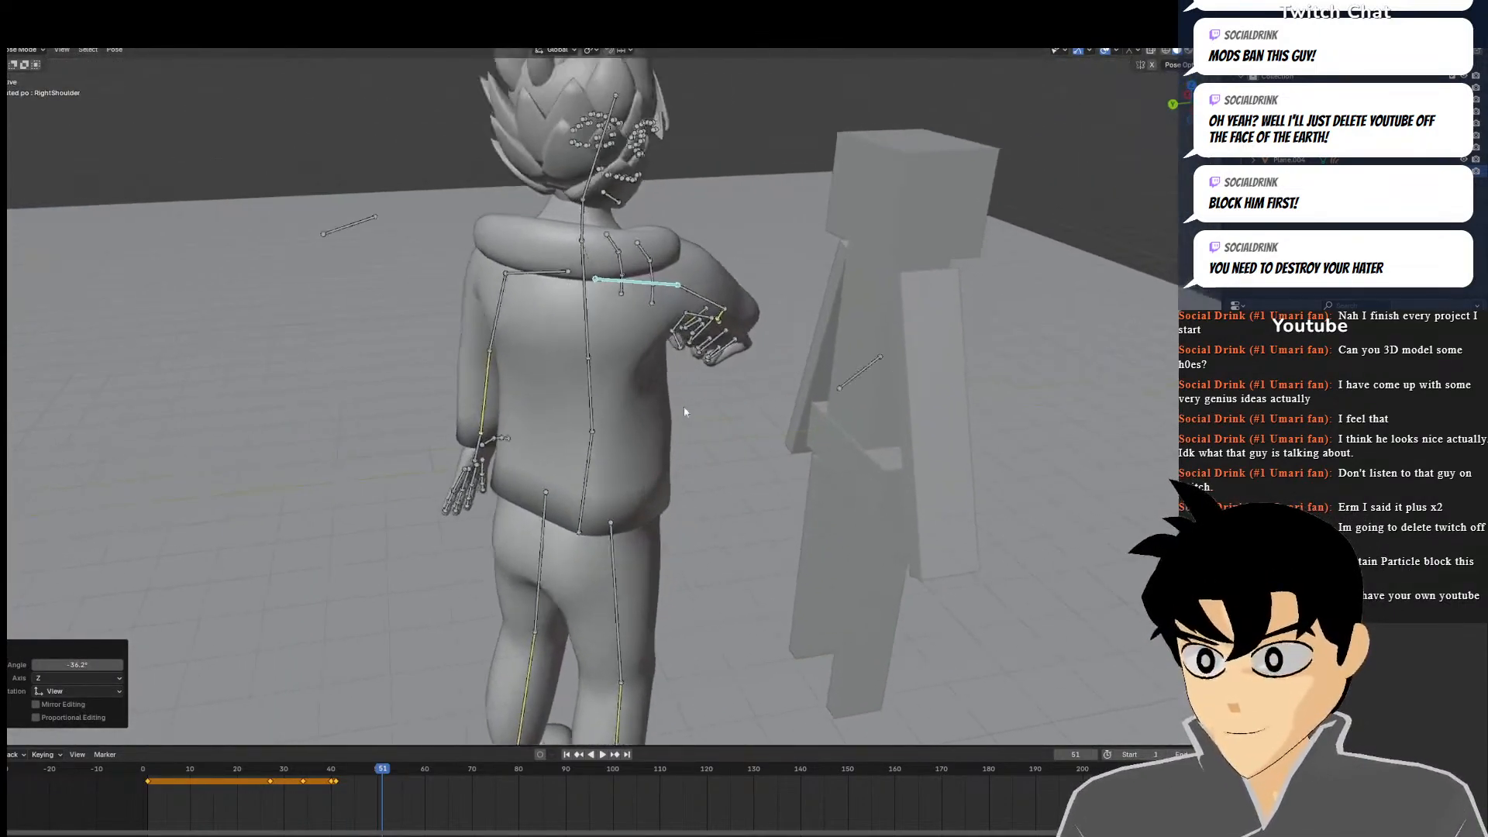
# Rotate the right upper arm bone to extend the punching arm toward the blocky figure
pyautogui.click(734, 293)
pyautogui.click(681, 234)
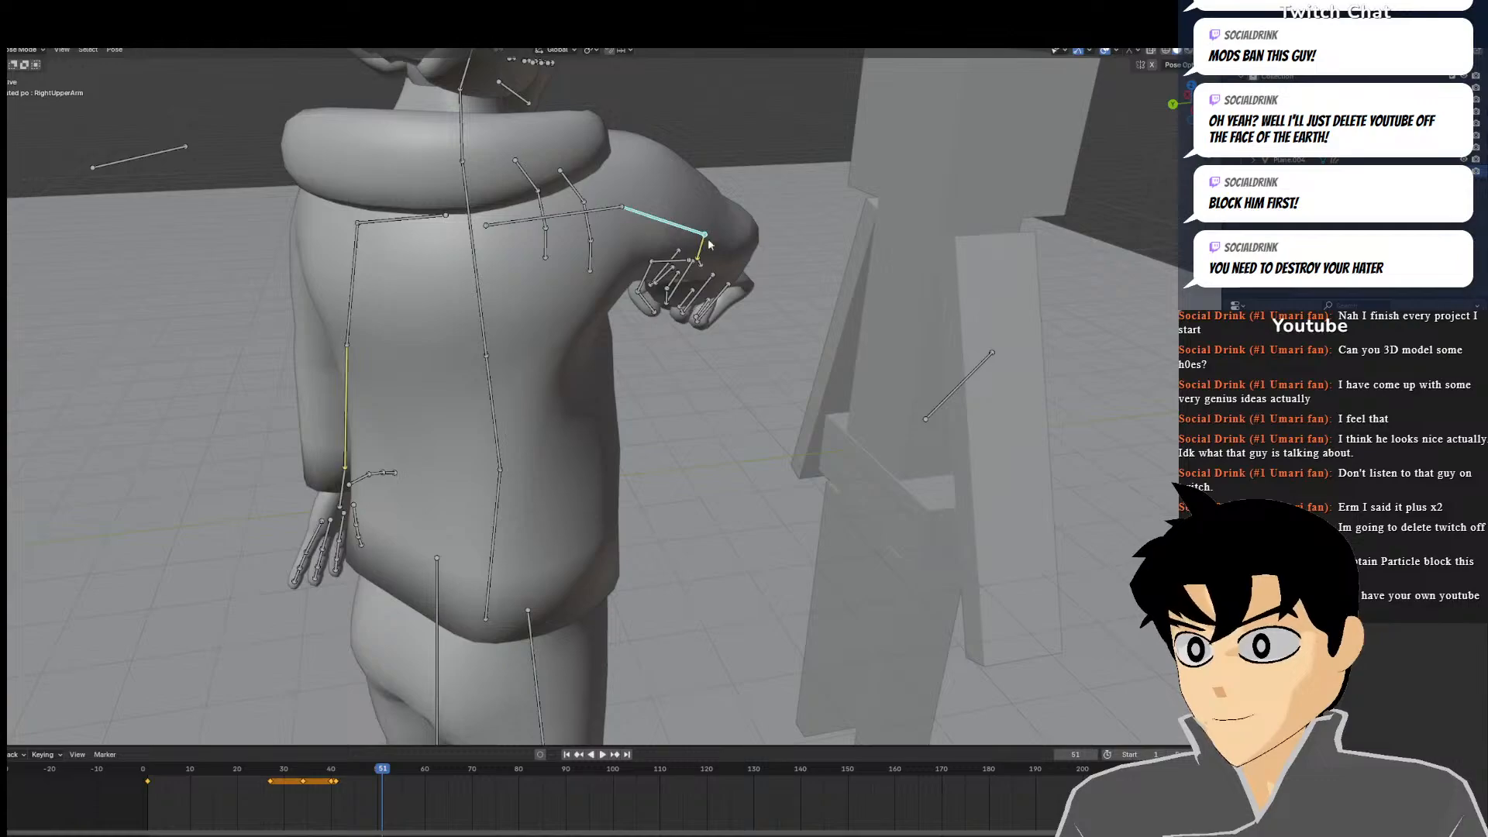
pyautogui.moveTo(857, 299); pyautogui.dragTo(749, 303, button='middle')
pyautogui.scroll(-5, 749, 304)
pyautogui.press('r')
pyautogui.click(854, 239)
# Straighten the punching arm by rotating the right lower arm about 14.8° as seen from above
pyautogui.moveTo(854, 239); pyautogui.dragTo(714, 599, button='middle')
pyautogui.click(711, 608)
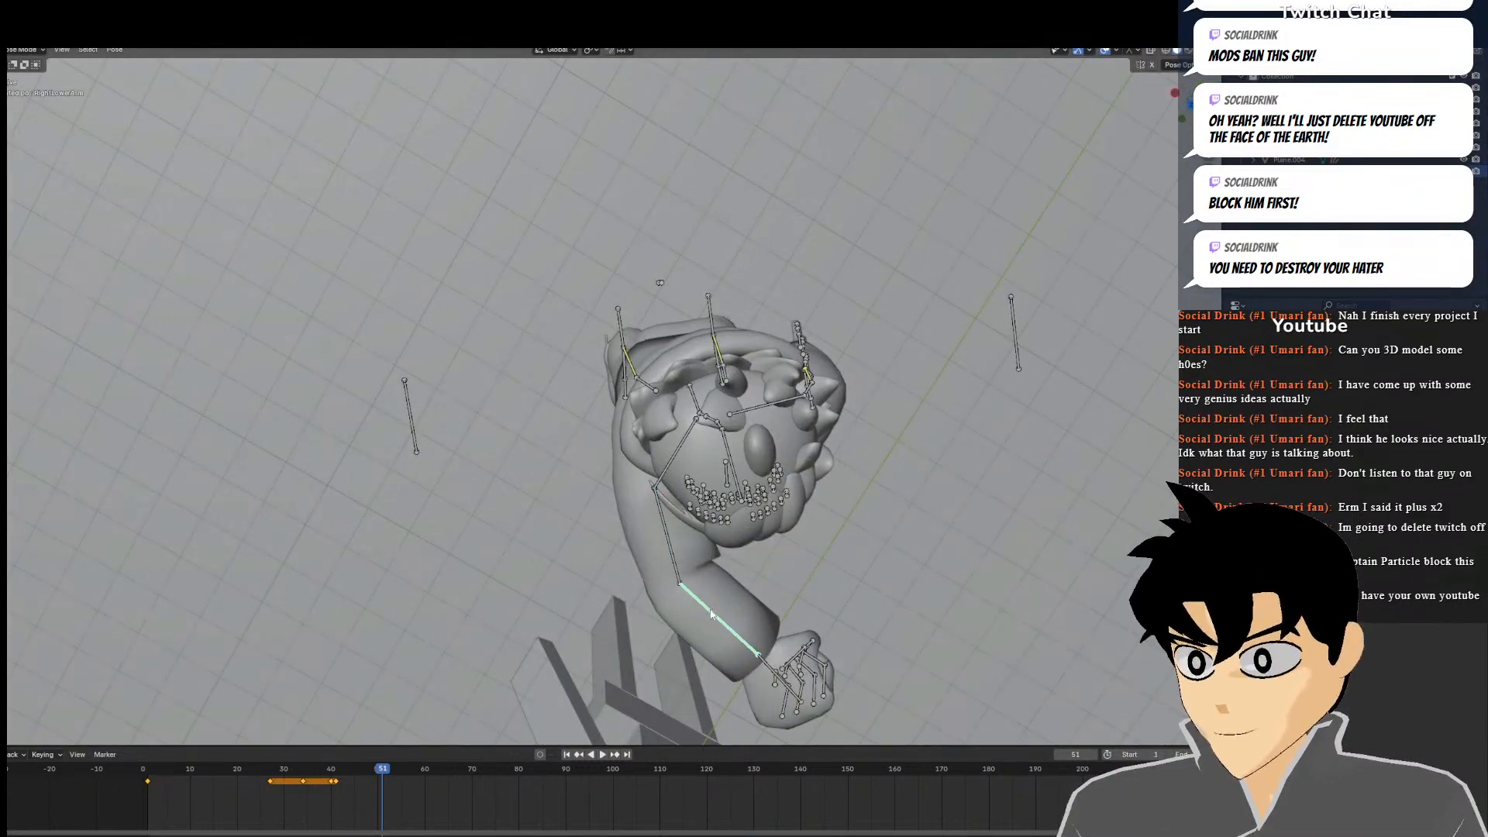
pyautogui.press('r')
pyautogui.click(707, 634)
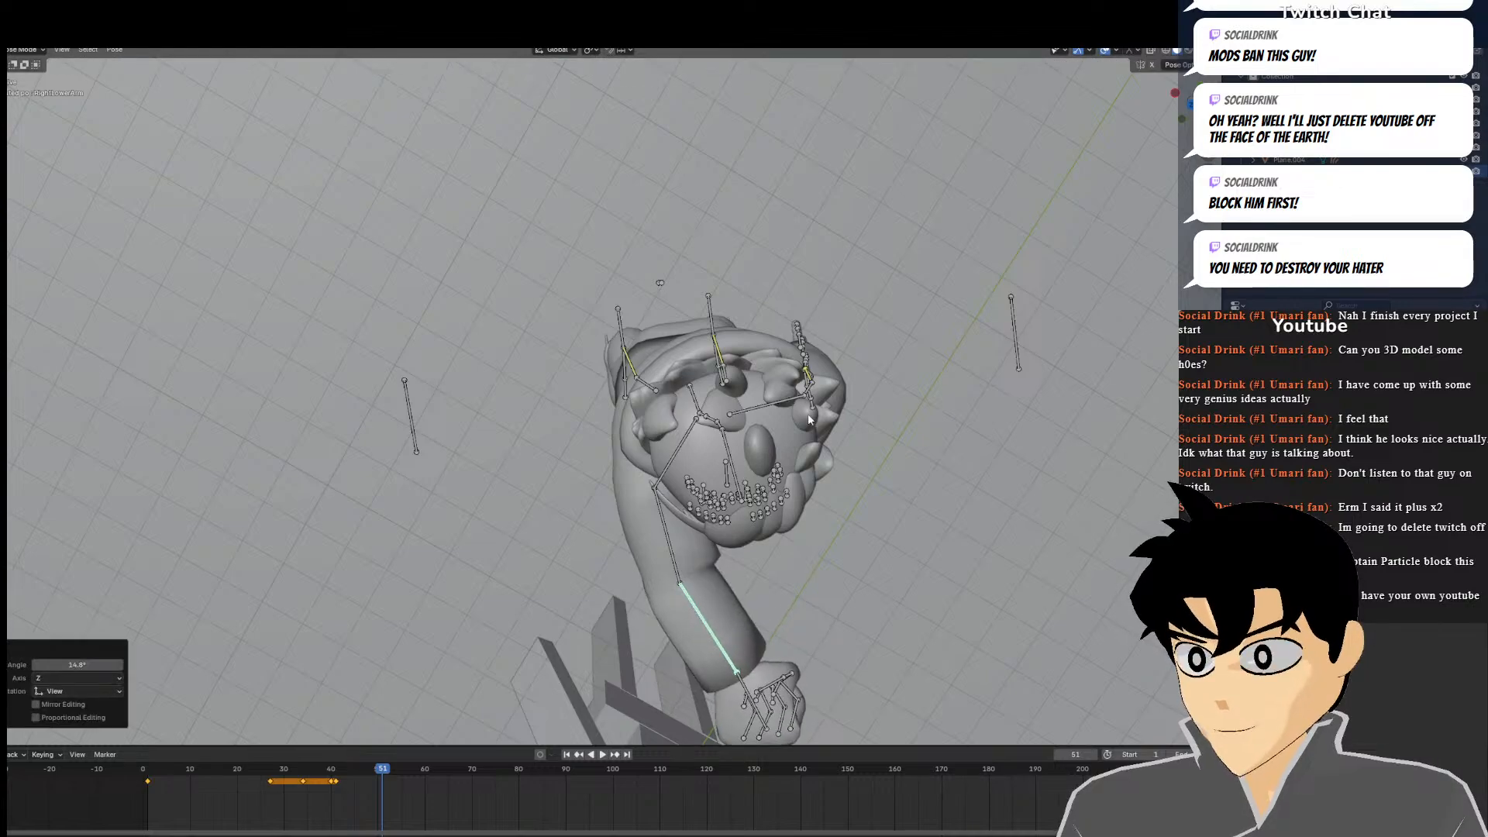
# Twist the spine bone as seen from above and tilt it forward as seen from the side
pyautogui.click(771, 411)
pyautogui.press('r')
pyautogui.click(881, 412)
pyautogui.moveTo(880, 413); pyautogui.dragTo(699, 323, button='middle')
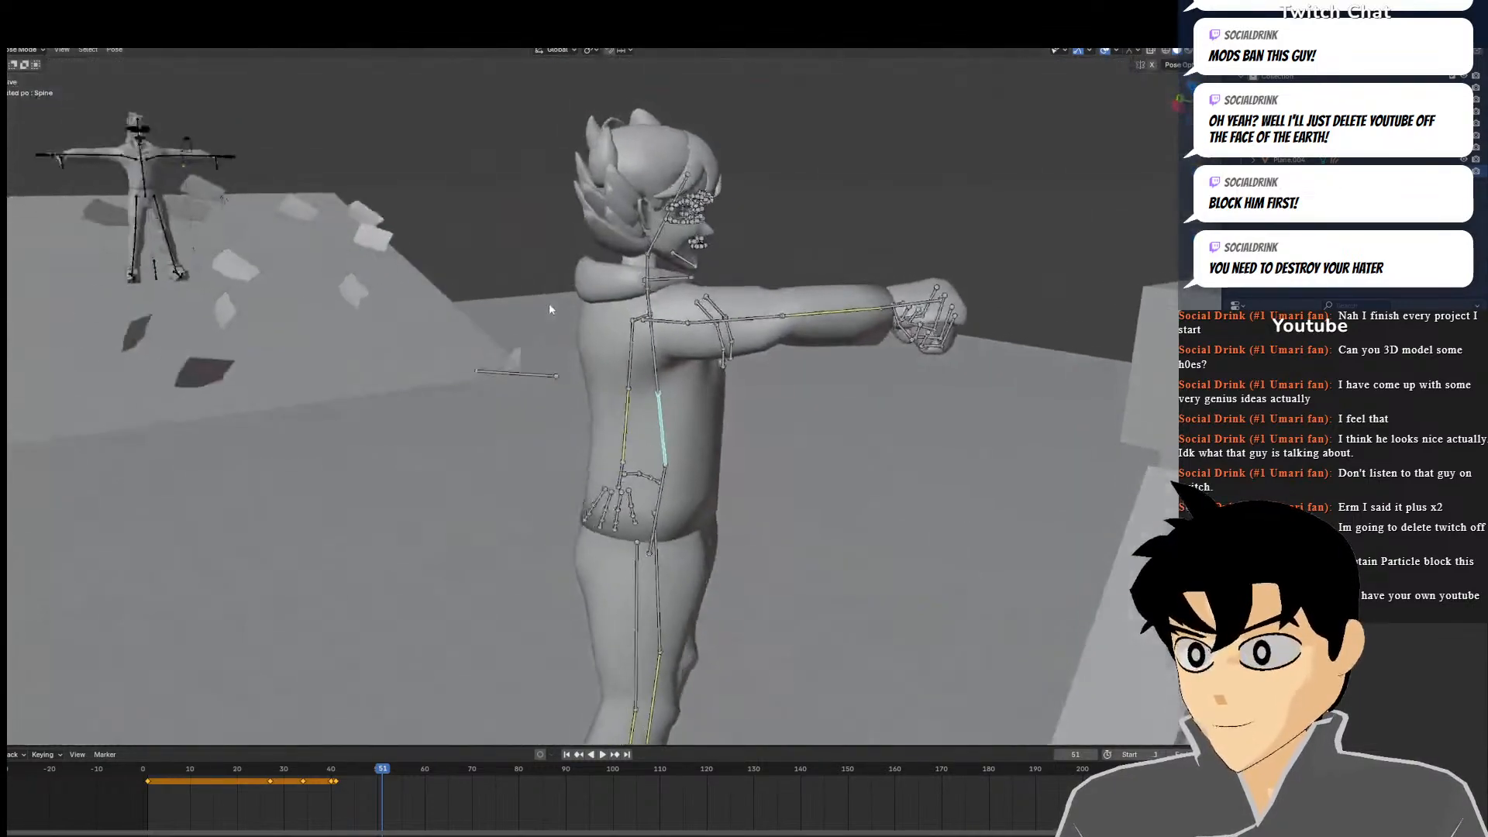
pyautogui.press('r')
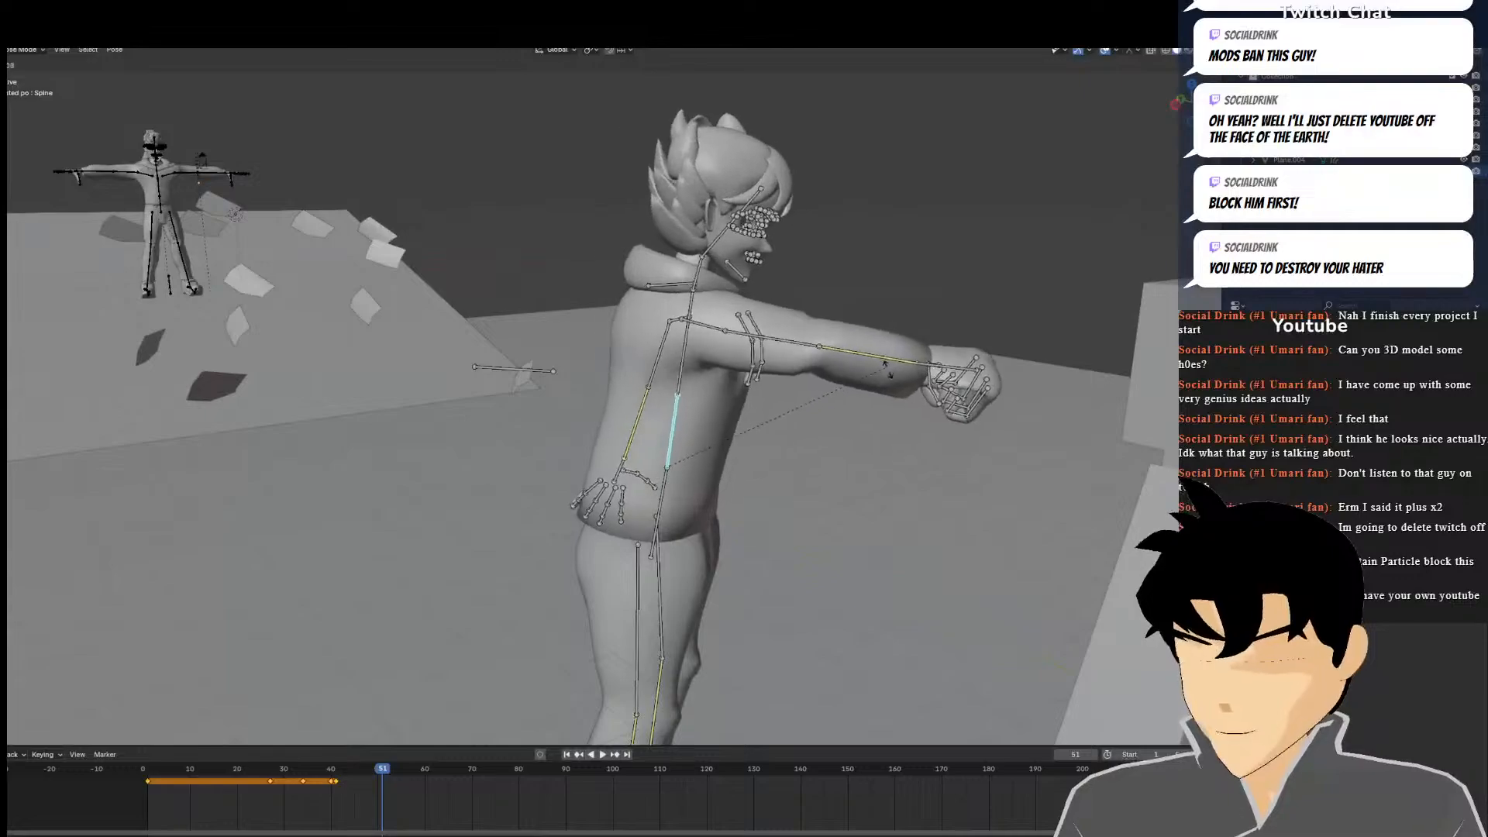
pyautogui.click(724, 375)
# Bend the chest bone forward and rotate the right shoulder to raise the punching arm back up
pyautogui.click(723, 370)
pyautogui.press('r')
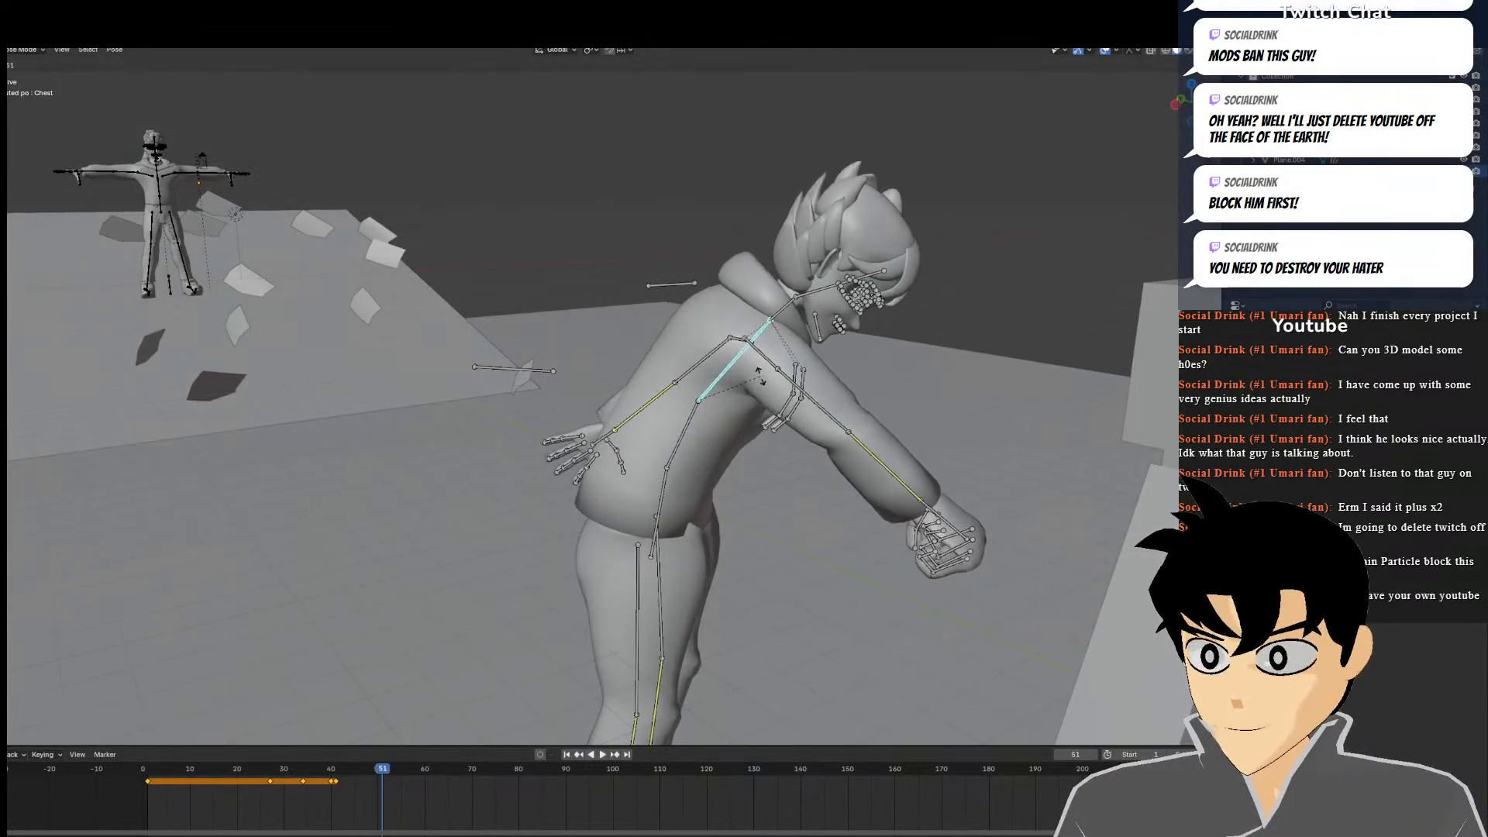
pyautogui.click(761, 373)
pyautogui.click(745, 338)
pyautogui.press('r')
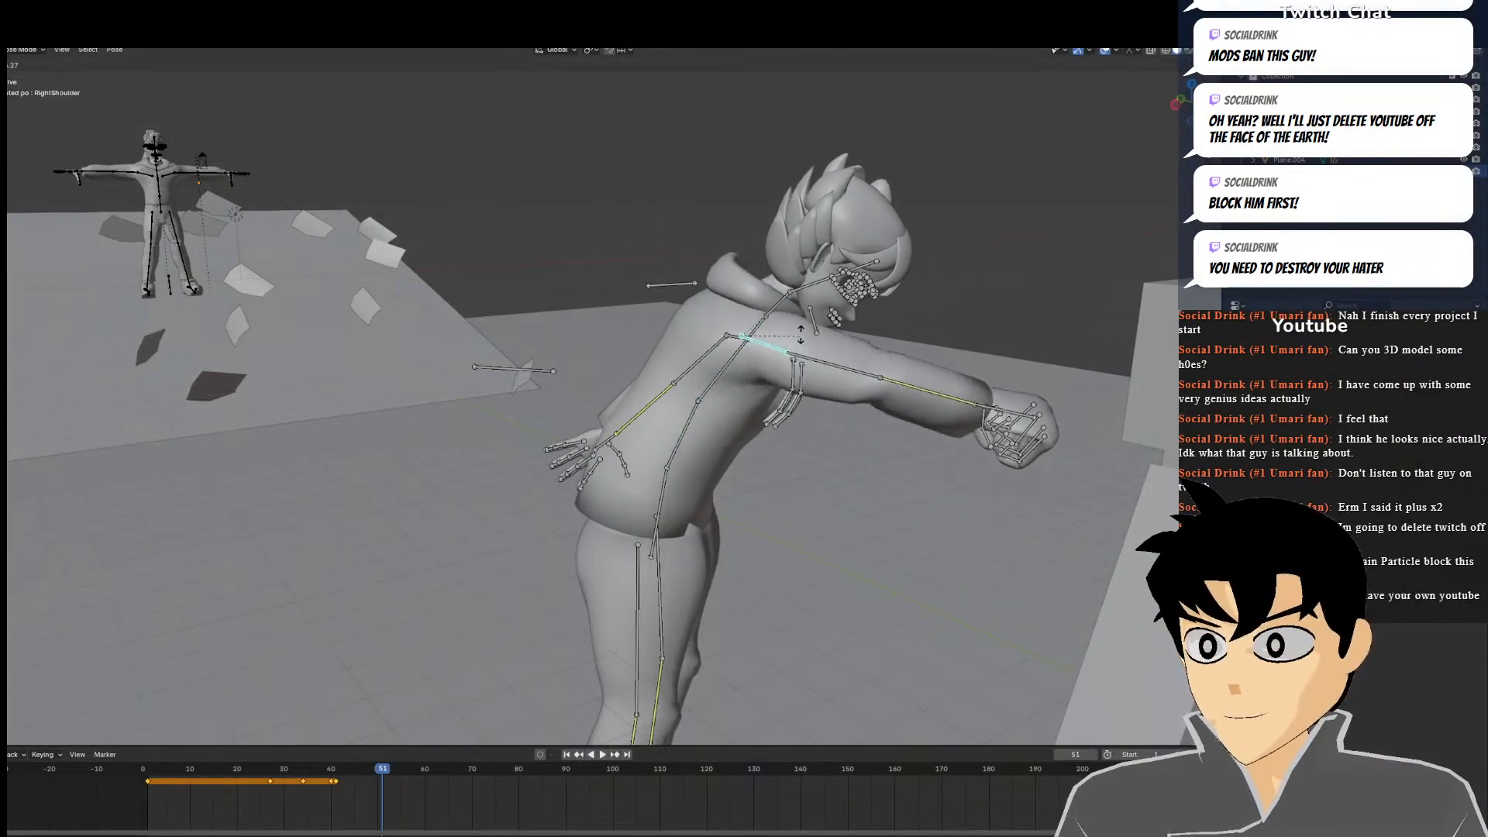
pyautogui.click(804, 323)
# Refine the leaning punch pose with two further rotations of upper-body bones
pyautogui.moveTo(804, 324); pyautogui.dragTo(693, 304, button='middle')
pyautogui.click(675, 235)
pyautogui.moveTo(674, 235); pyautogui.dragTo(730, 227, button='middle')
pyautogui.press('r')
pyautogui.click(852, 201)
pyautogui.click(633, 338)
pyautogui.moveTo(634, 338); pyautogui.dragTo(643, 310, button='middle')
pyautogui.press('r')
pyautogui.click(593, 340)
# Rotate the left shoulder about -14° and swing the left upper arm back to roughly horizontal behind the body
pyautogui.click(564, 390)
pyautogui.moveTo(558, 392); pyautogui.dragTo(721, 373, button='middle')
pyautogui.press('r')
pyautogui.click(891, 416)
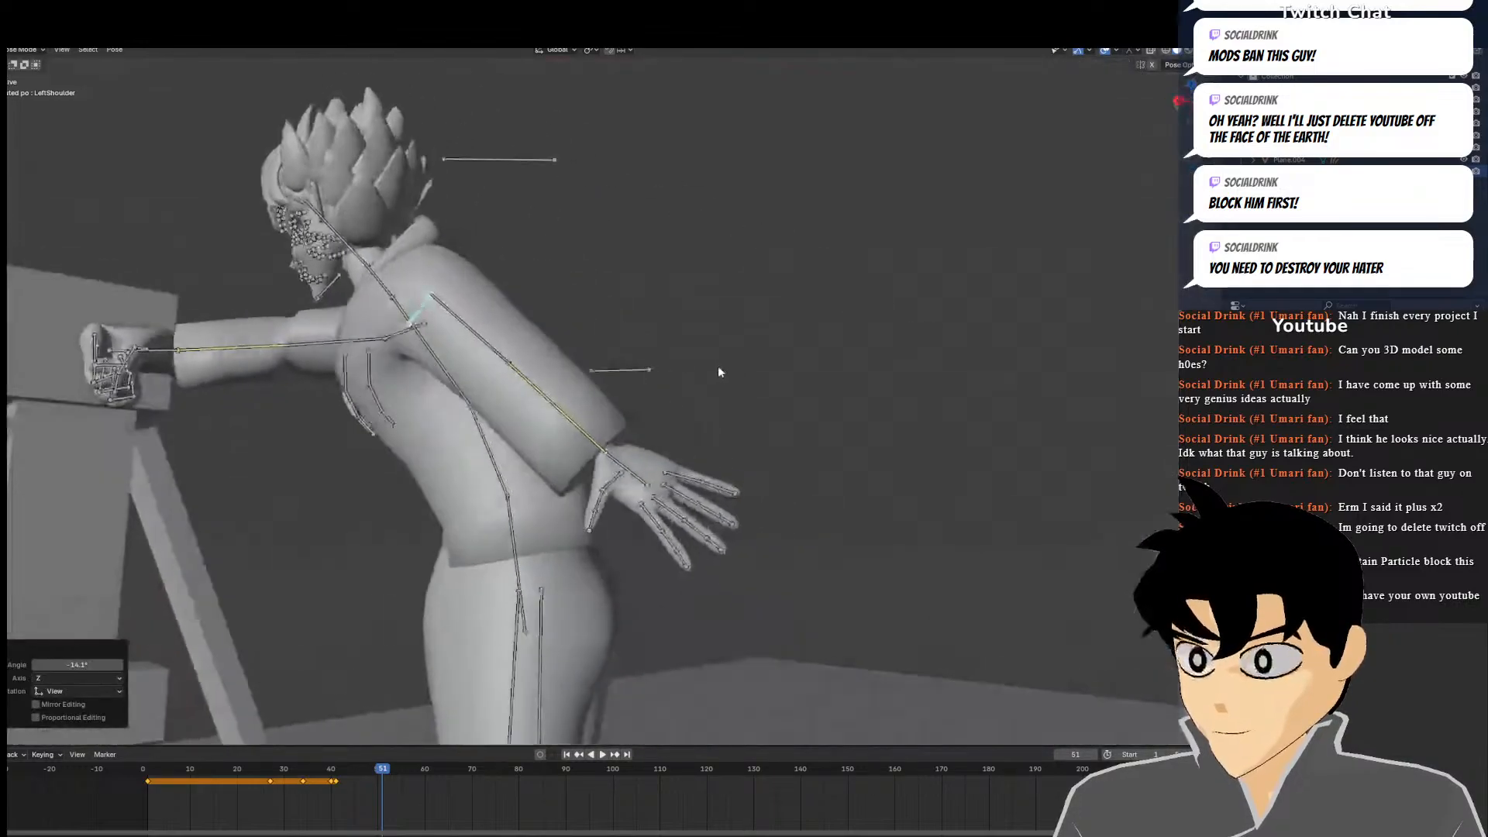
pyautogui.click(494, 342)
pyautogui.press('r')
pyautogui.click(584, 278)
# Bend the left arm at the elbow by rotating the left lower arm bone
pyautogui.click(701, 353)
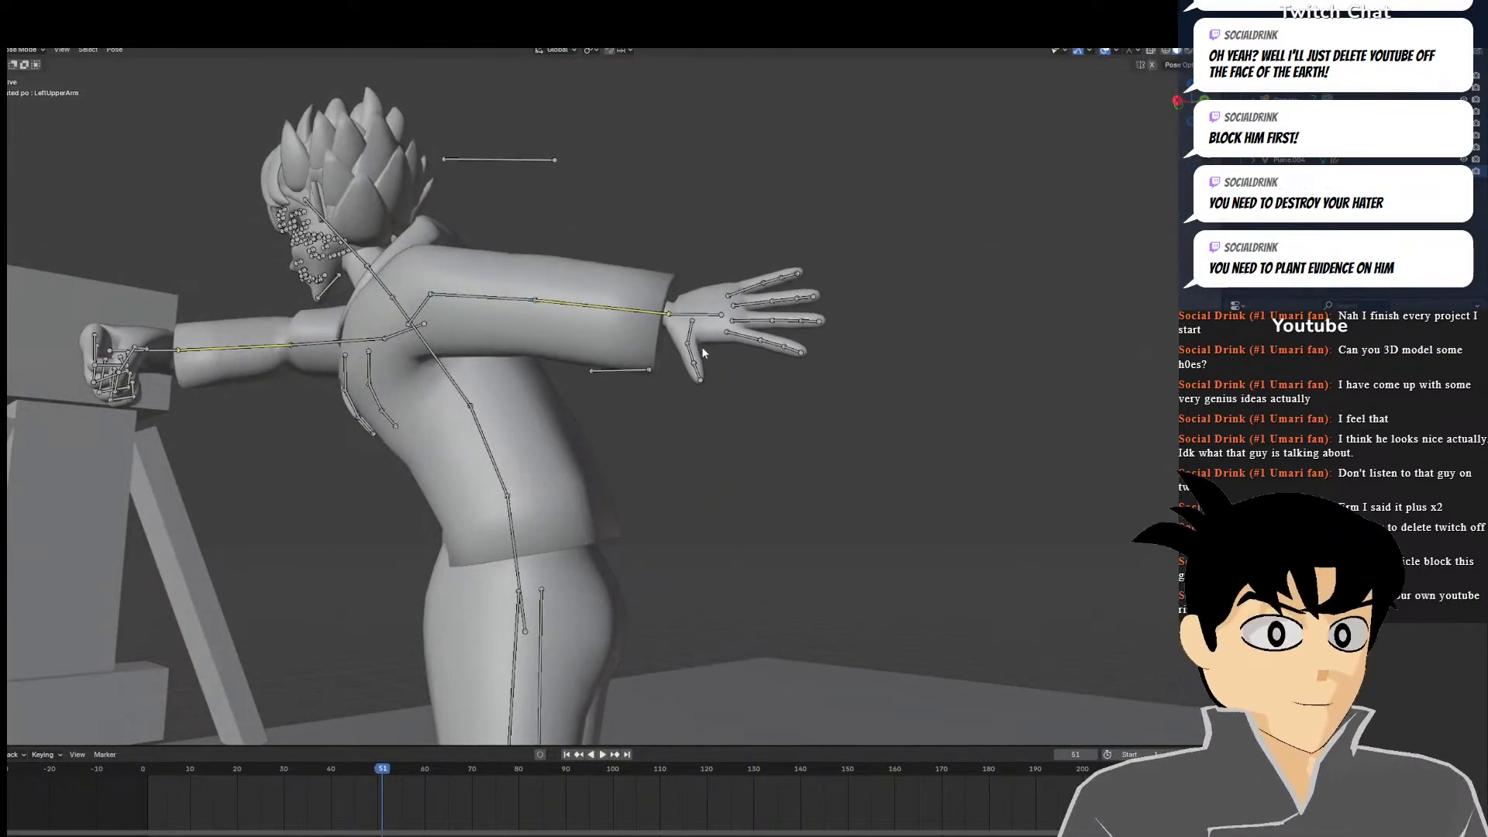
pyautogui.click(602, 323)
pyautogui.press('r')
pyautogui.click(492, 317)
# Rotate the right shoulder slightly to aim the fist at the blocky figure, and check the punch from the front
pyautogui.moveTo(492, 318); pyautogui.dragTo(970, 370, button='middle')
pyautogui.click(818, 397)
pyautogui.click(782, 375)
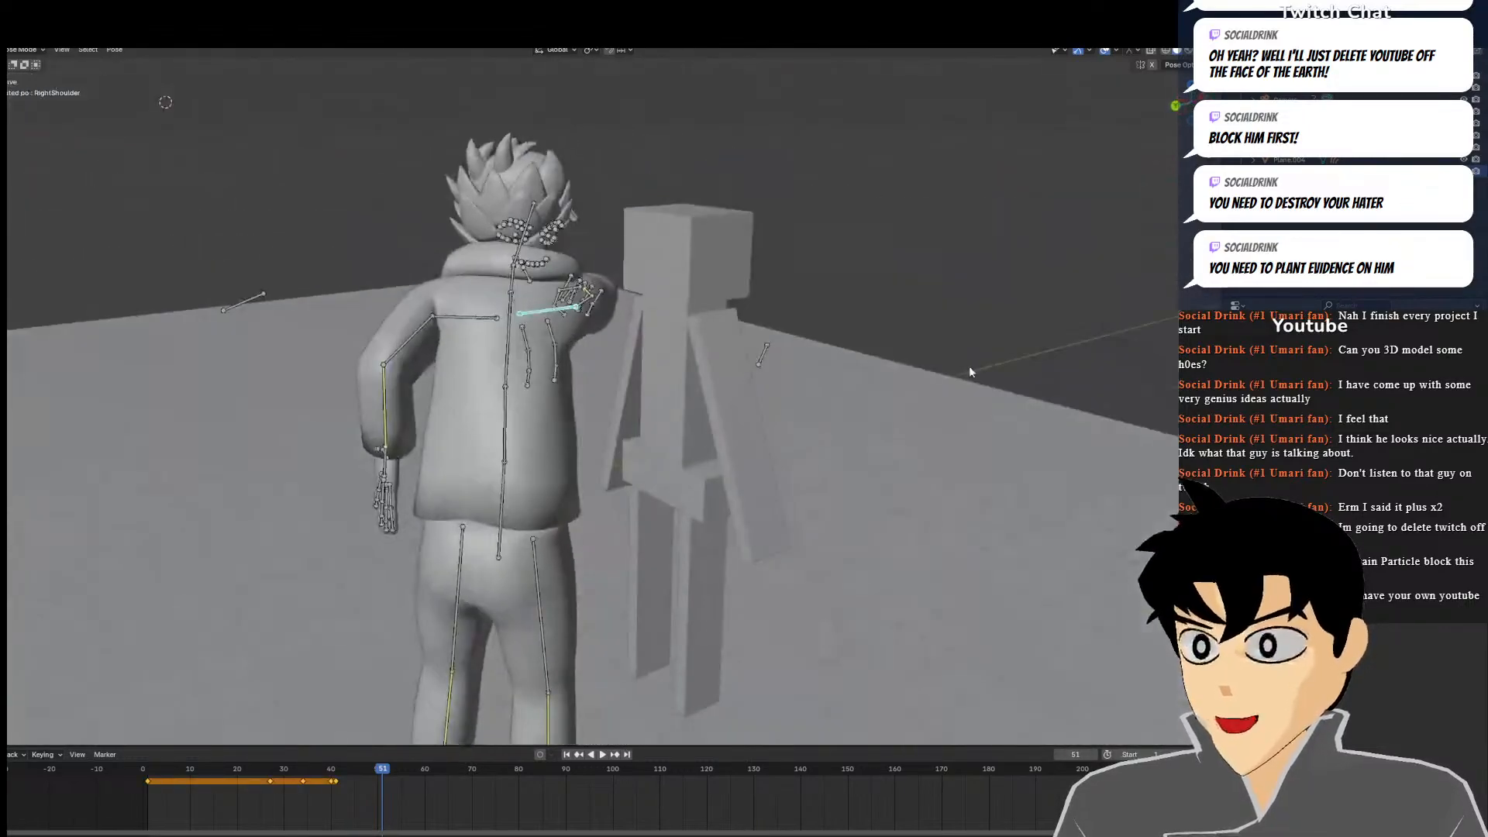
pyautogui.scroll(2, 864, 354)
pyautogui.press('r')
pyautogui.click(789, 299)
pyautogui.moveTo(789, 299); pyautogui.dragTo(576, 311, button='middle')
pyautogui.moveTo(1098, 406); pyautogui.dragTo(800, 455, button='middle')
pyautogui.moveTo(748, 399); pyautogui.dragTo(742, 346, button='middle')
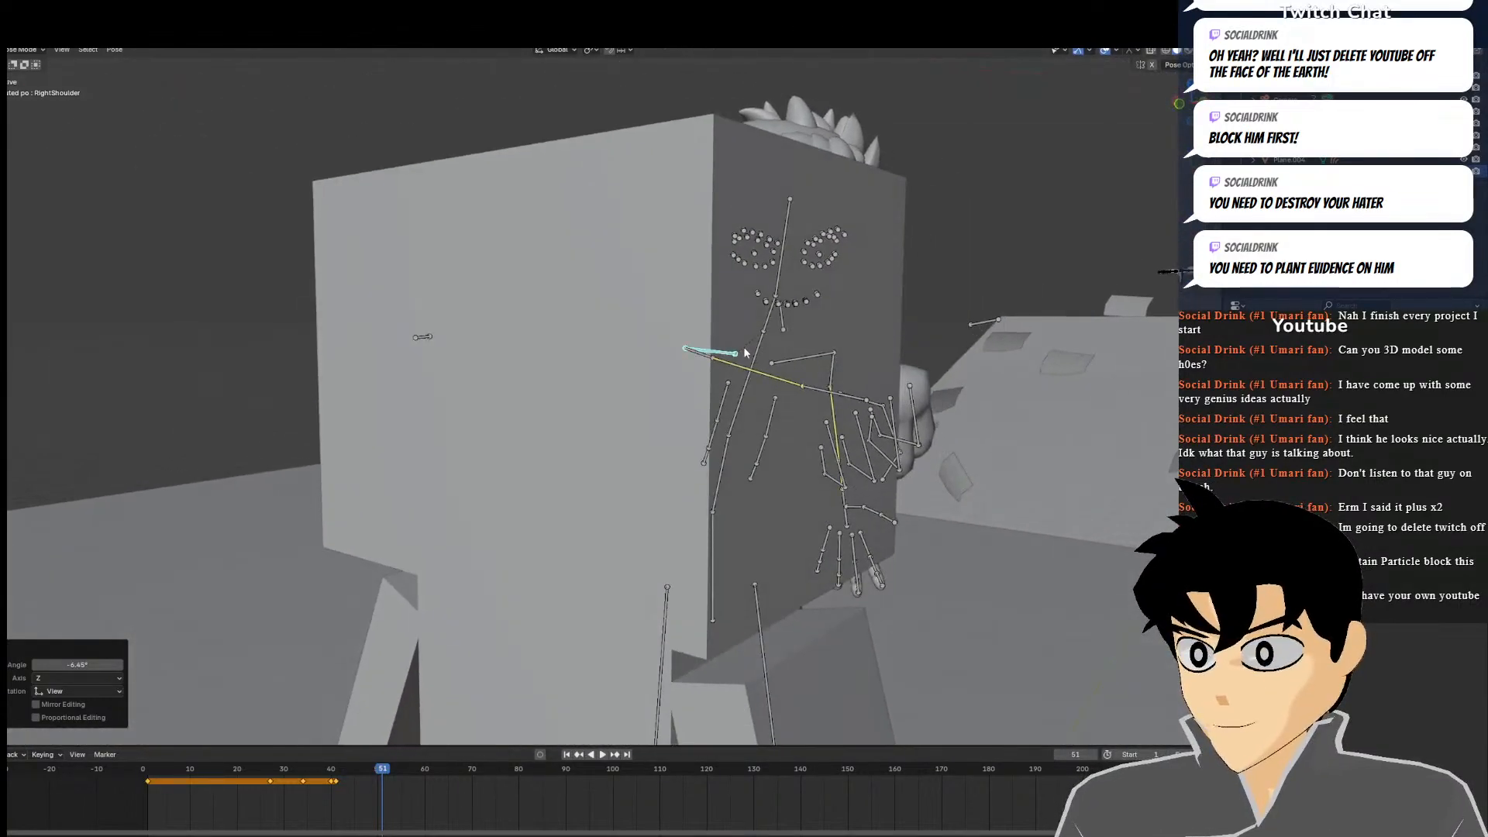
# Scale up the right lower arm bone by a factor of 1.123 to exaggerate the punching forearm and fist
pyautogui.click(863, 397)
pyautogui.moveTo(871, 396); pyautogui.dragTo(852, 469, button='middle')
pyautogui.click(730, 549)
pyautogui.click(709, 567)
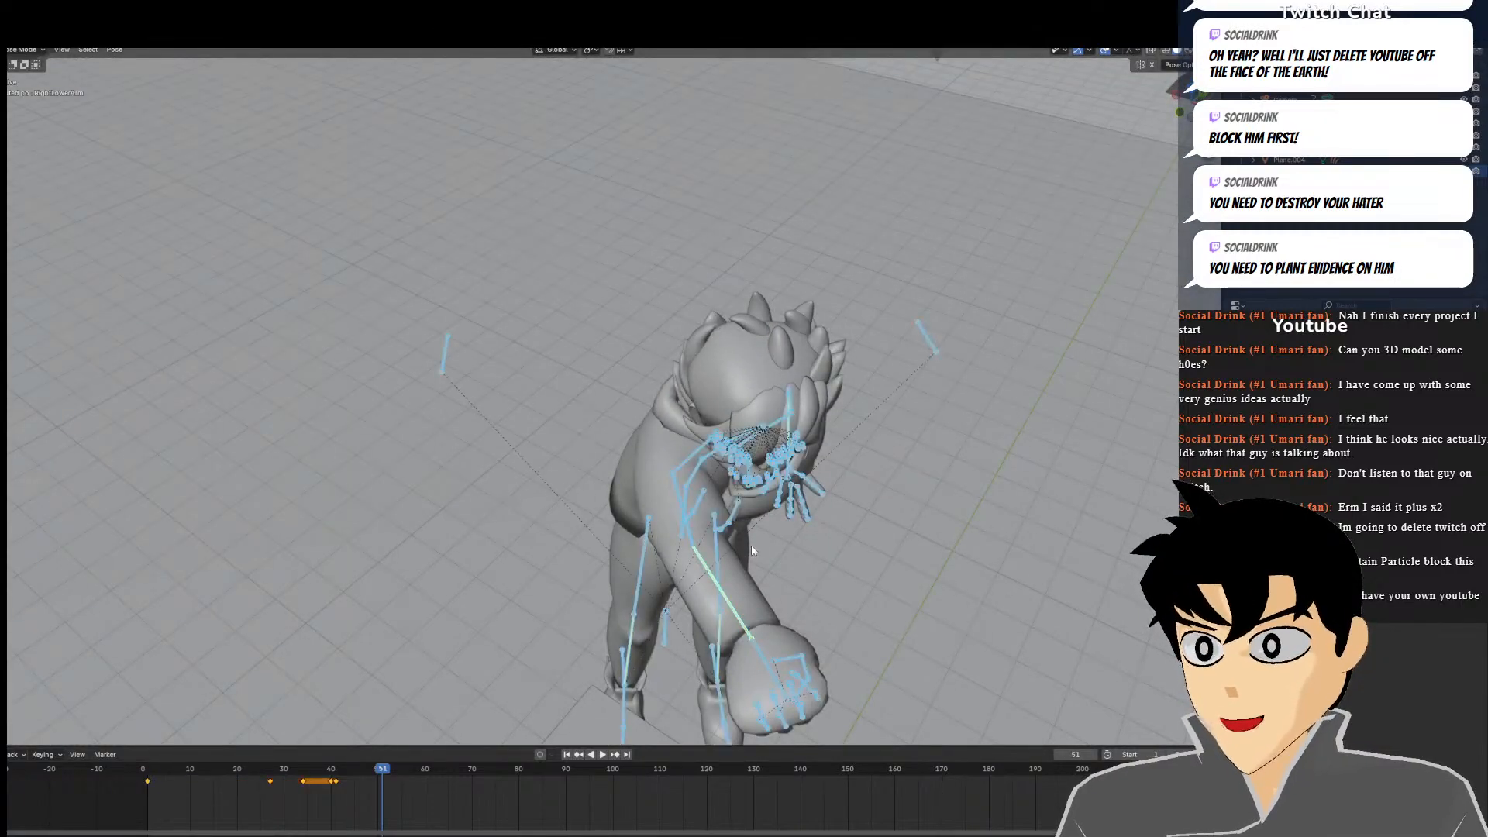
pyautogui.press('s')
pyautogui.click(856, 561)
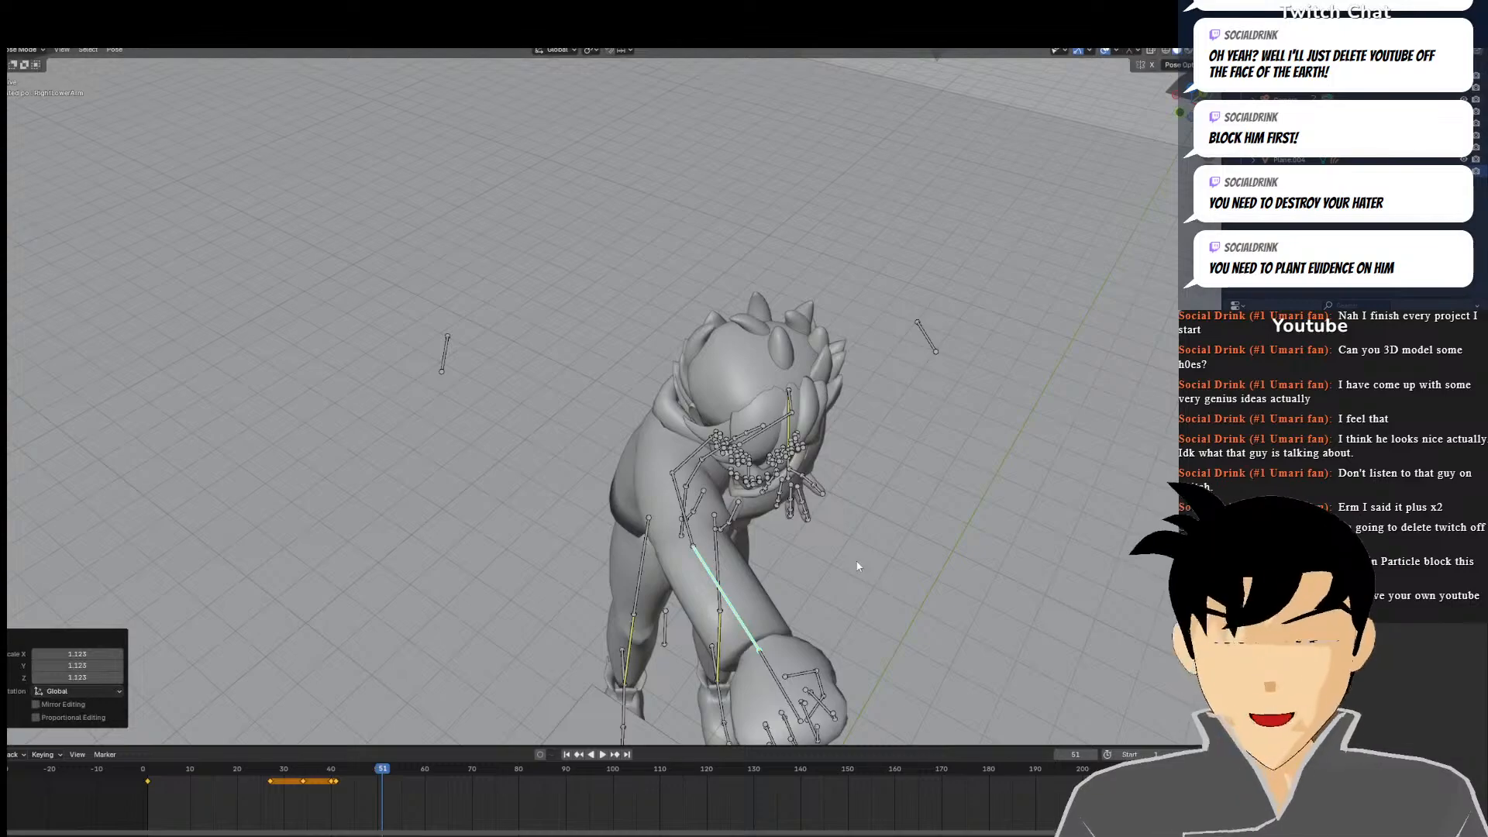
pyautogui.press('KP_0')
pyautogui.press('KP_7')
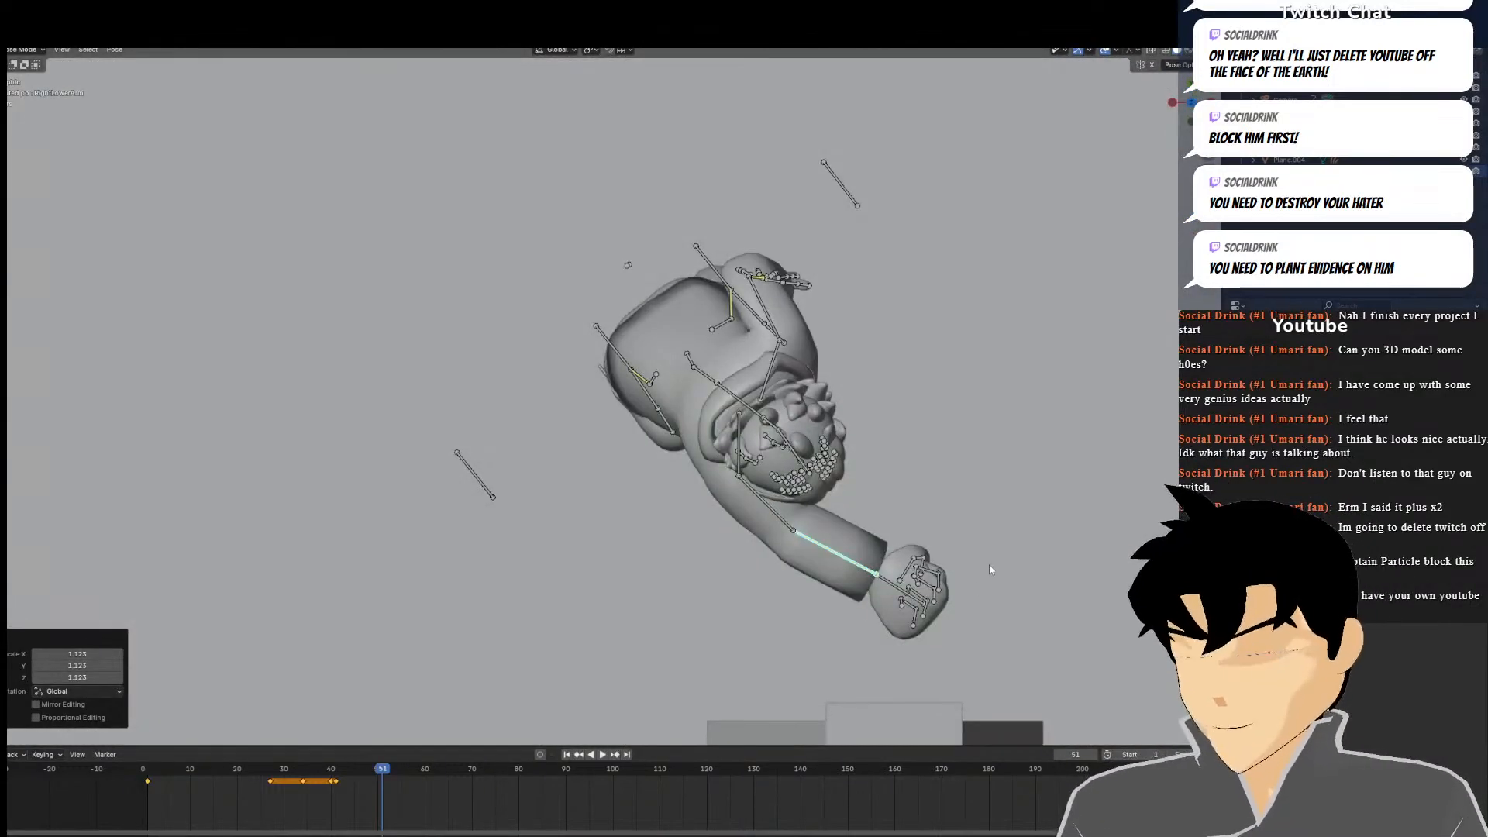
# Rotate both upper leg bones backward together so the legs trail behind the body in a lunging lean
pyautogui.keyDown('shift'); pyautogui.moveTo(989, 571); pyautogui.dragTo(836, 351, button='middle'); pyautogui.keyUp('shift')
pyautogui.press('a')
pyautogui.moveTo(739, 325); pyautogui.dragTo(807, 198, button='middle')
pyautogui.click(383, 594)
pyautogui.click(400, 587)
pyautogui.keyDown('shift'); pyautogui.click(422, 578); pyautogui.keyUp('shift')
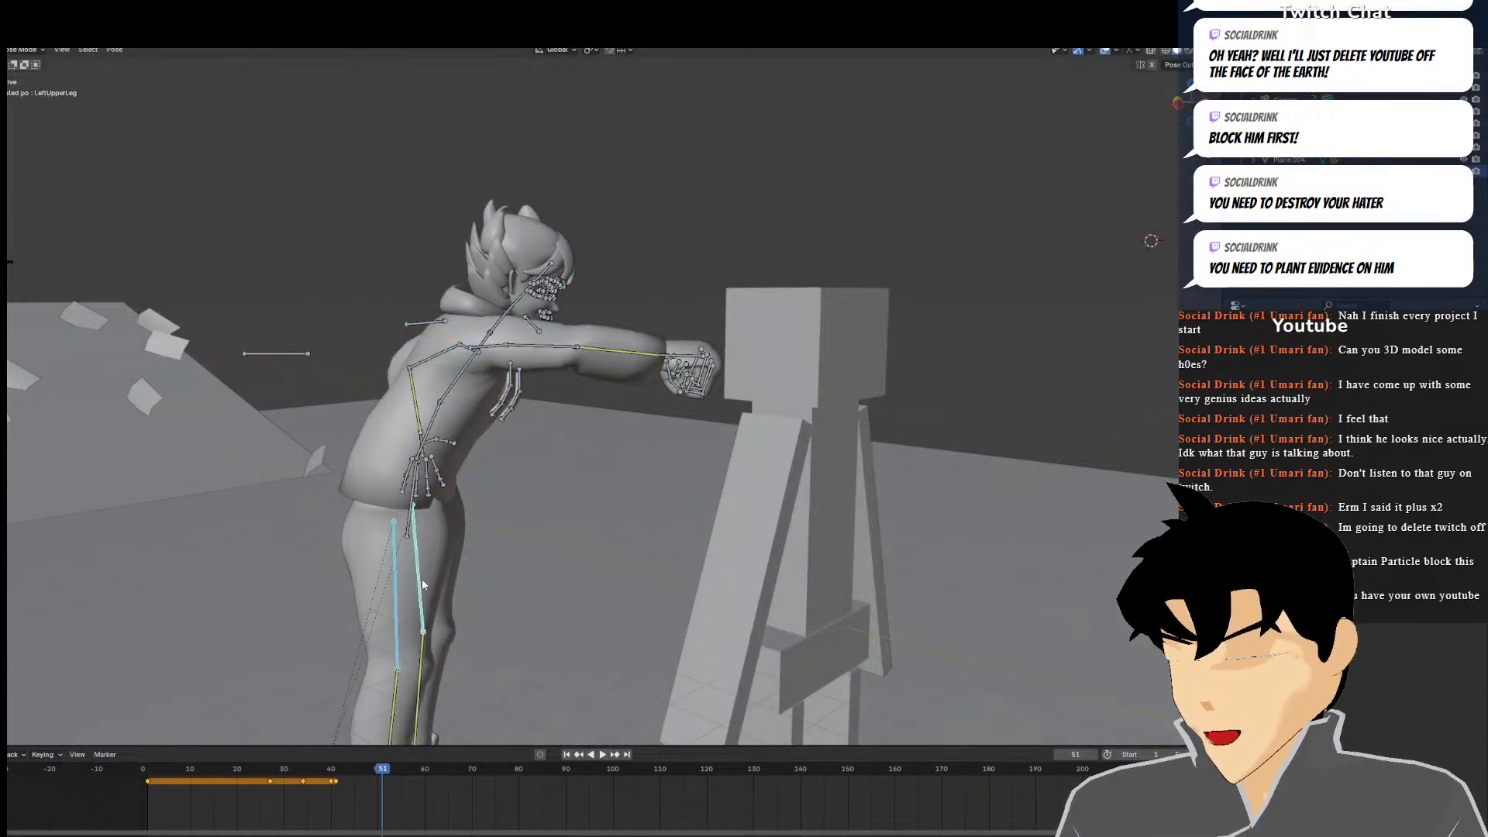
pyautogui.press('r')
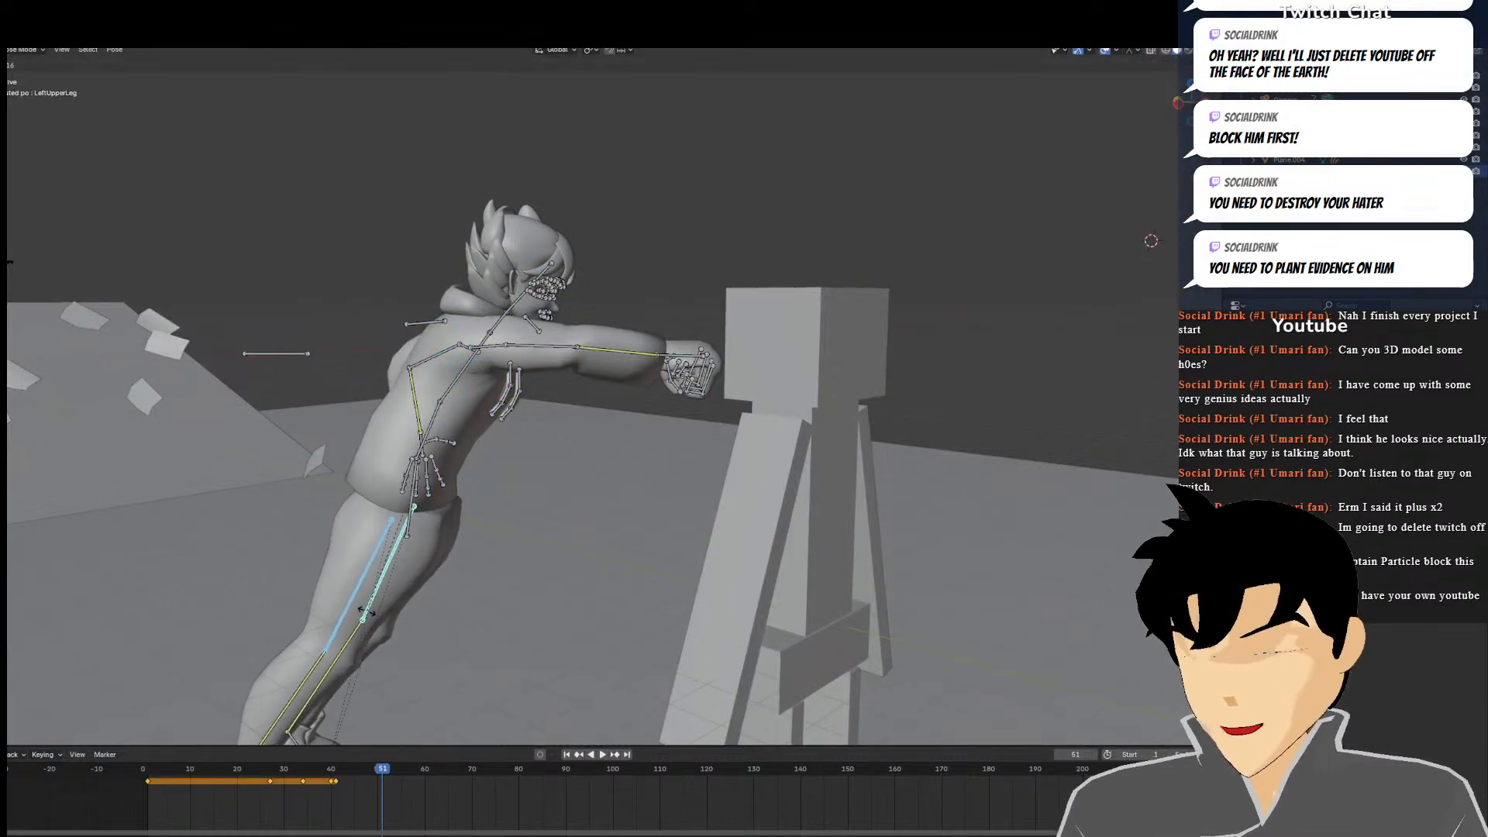
pyautogui.click(345, 616)
# Select all bones and move the whole posed character in two passes until the fist reaches the blocky figure's head
pyautogui.press('KP_1')
pyautogui.press('KP_3')
pyautogui.press('KP_0')
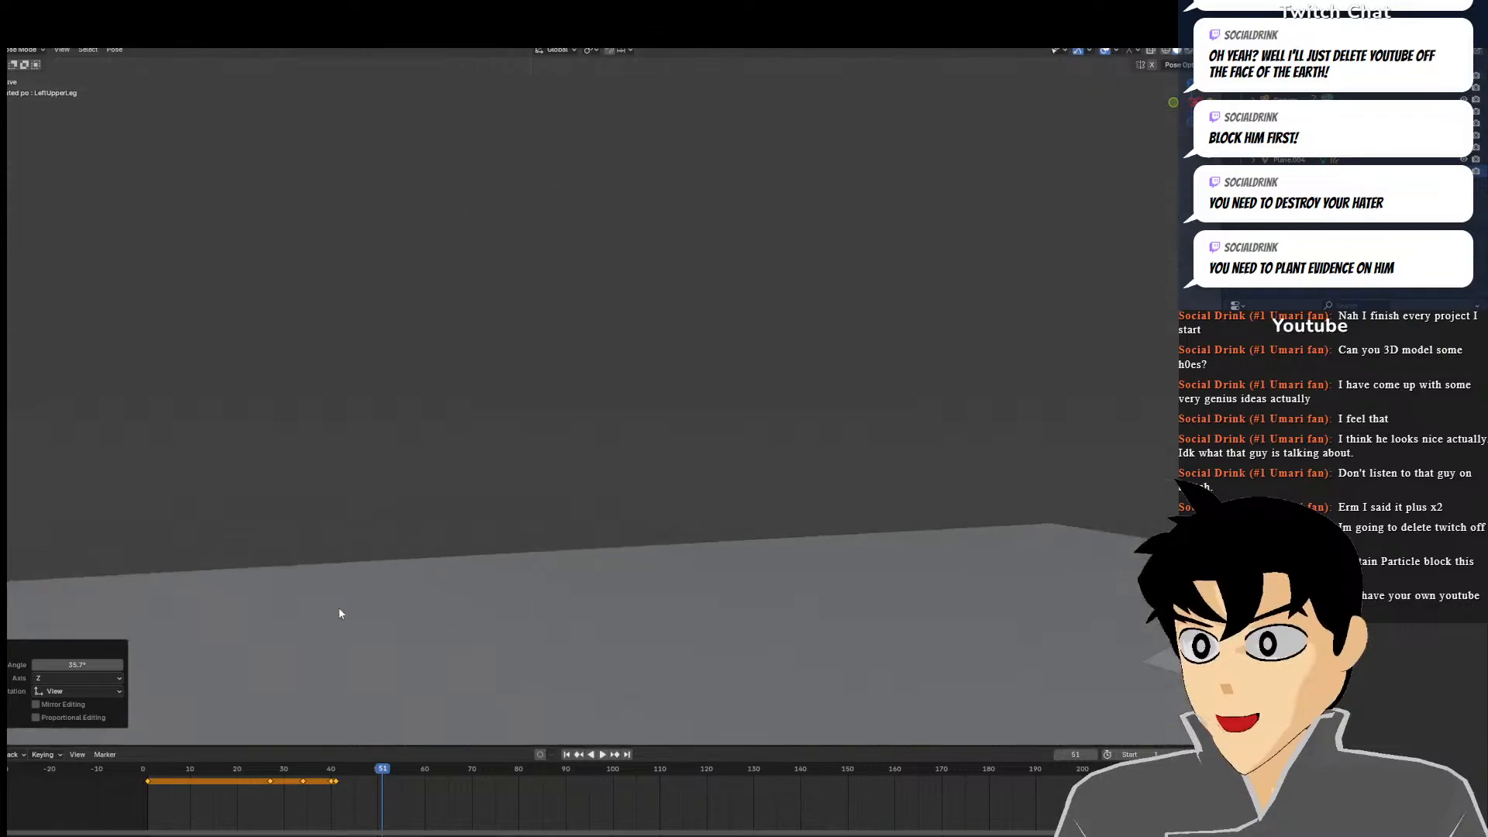
pyautogui.press('KP_7')
pyautogui.moveTo(338, 608); pyautogui.dragTo(532, 509, button='middle')
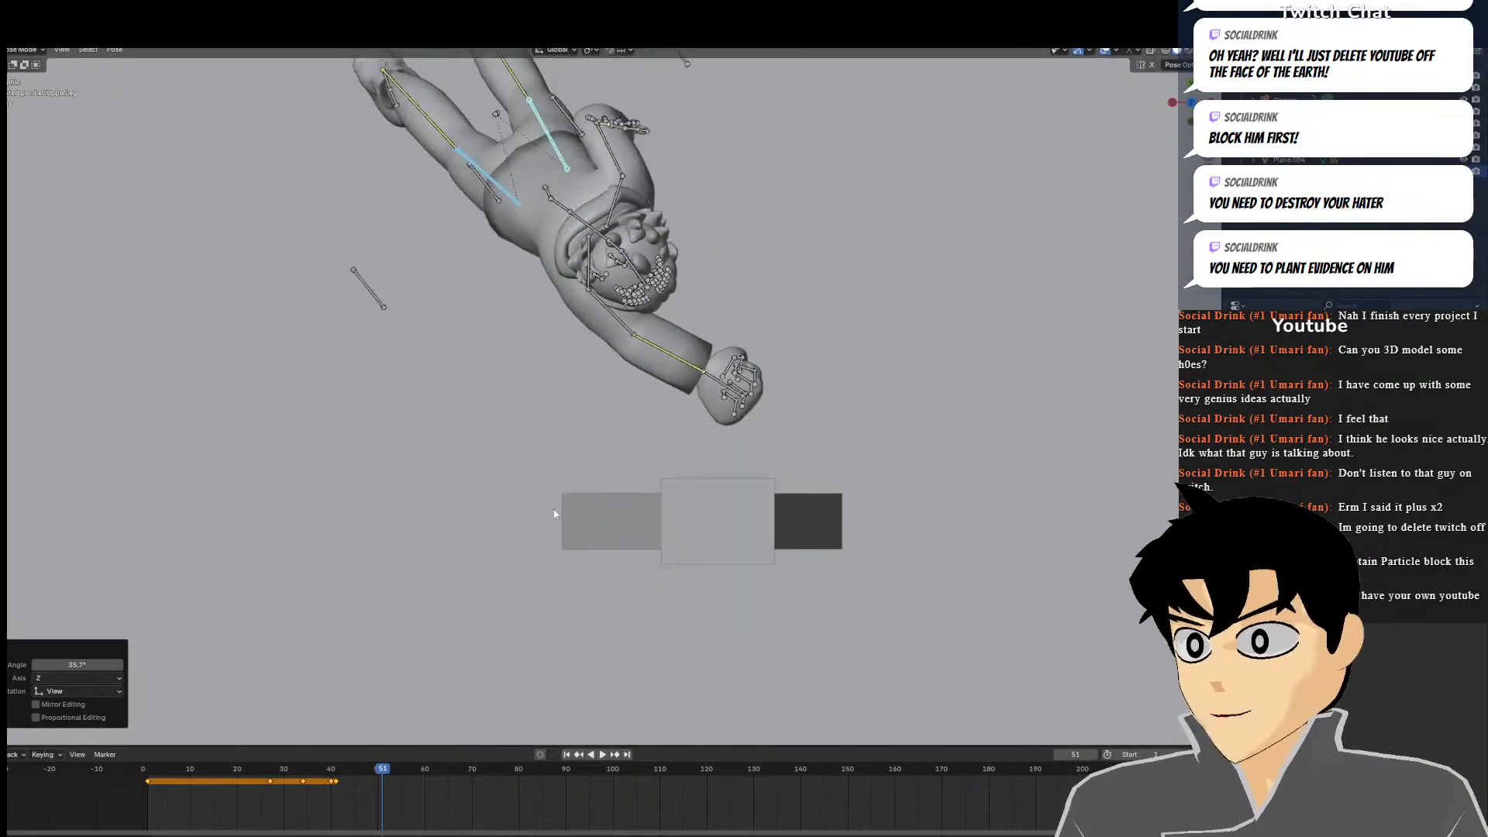
pyautogui.press('a')
pyautogui.press('g')
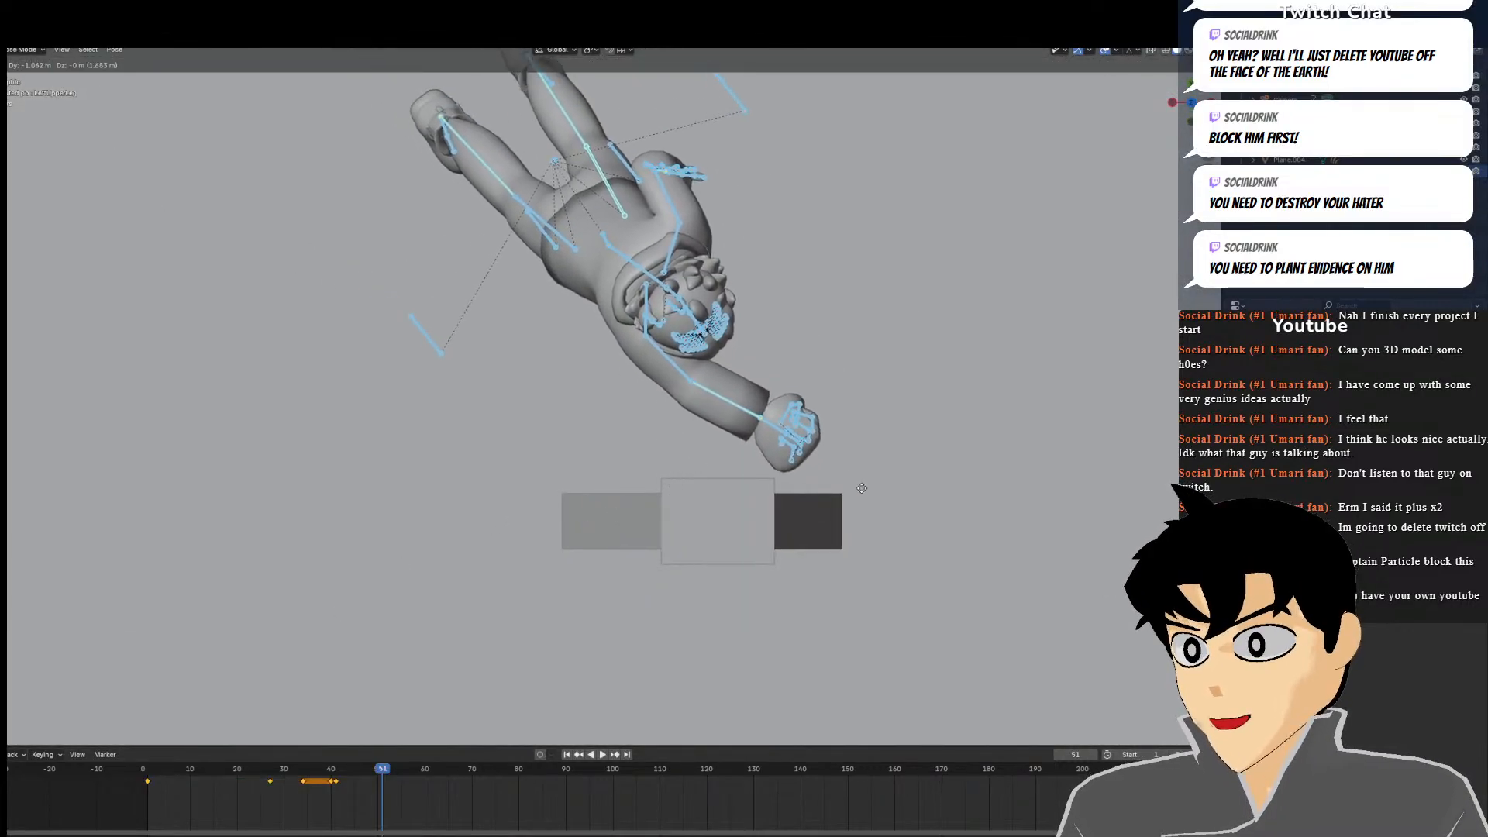
pyautogui.click(814, 476)
pyautogui.moveTo(813, 476); pyautogui.dragTo(775, 398, button='middle')
pyautogui.press('g')
pyautogui.click(596, 360)
pyautogui.scroll(1, 771, 400)
# Rotate the whole character slightly in the top view and shift it further past the side of the blocky head
pyautogui.press('KP_7')
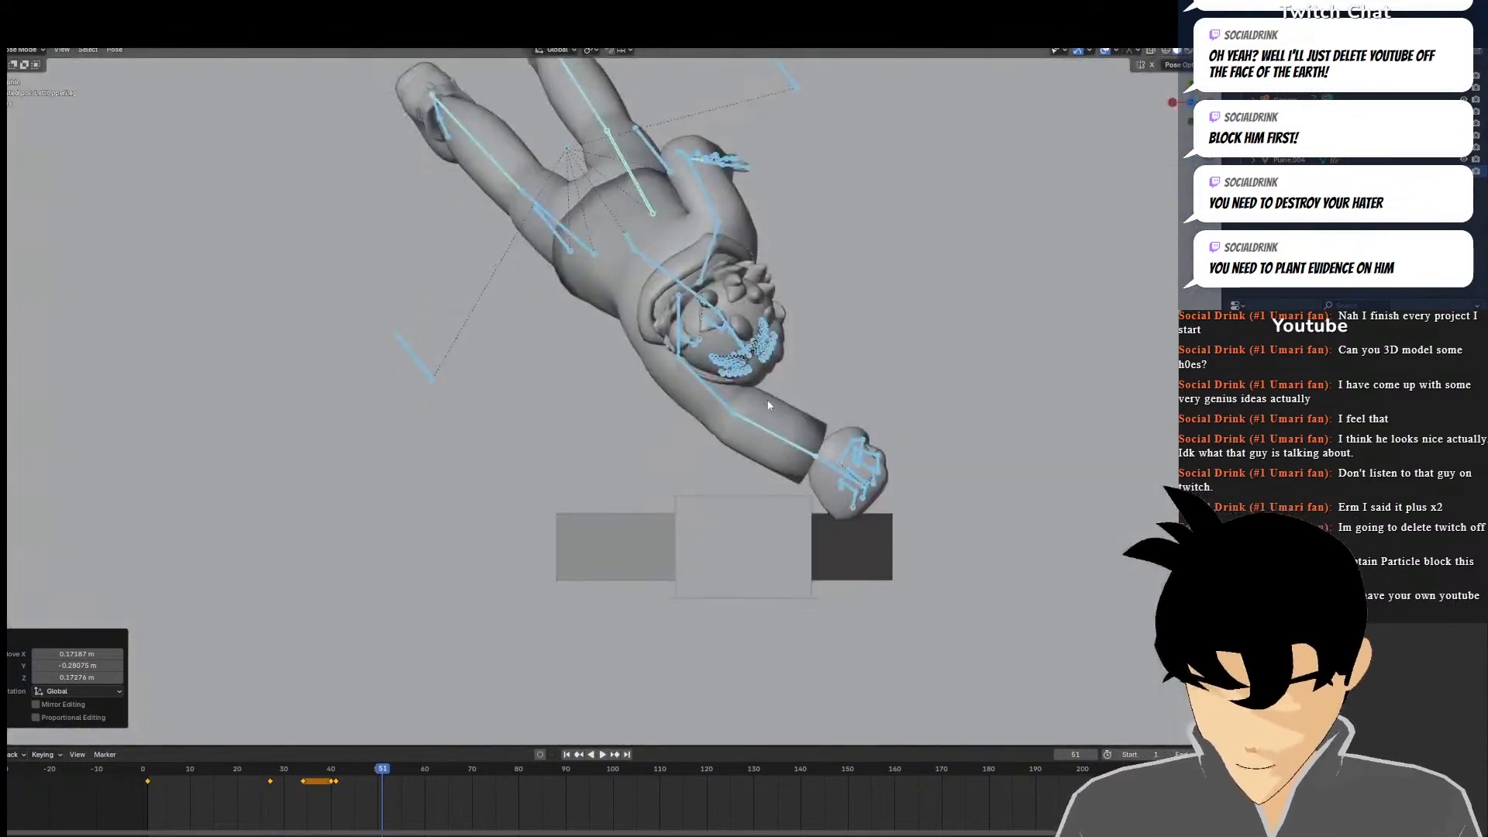
pyautogui.press('r')
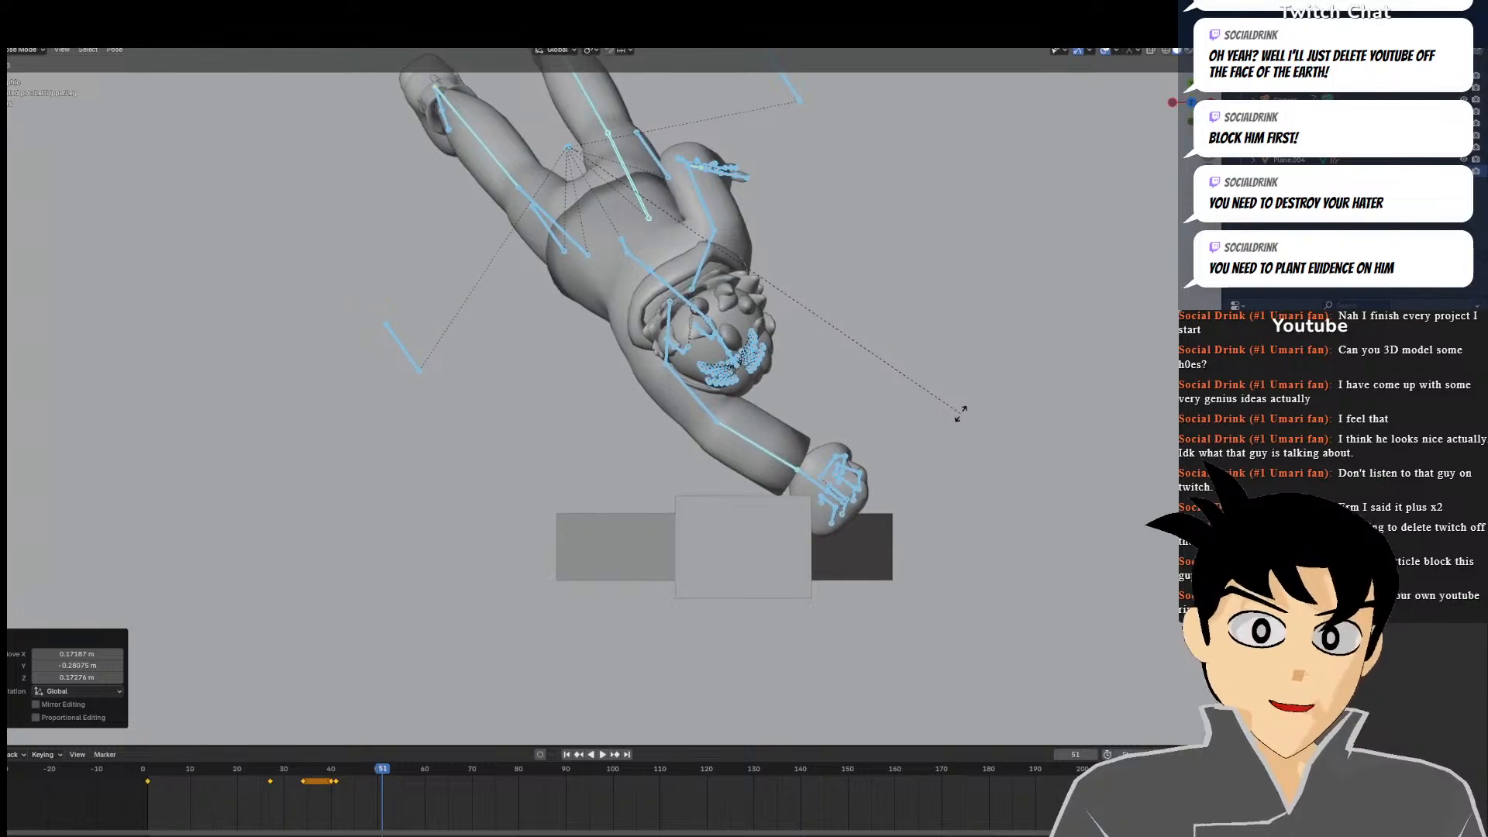
pyautogui.click(957, 435)
pyautogui.press('g')
pyautogui.click(983, 441)
# Keyframe the punch pose on all bones at frame 51 and compare it with the pose at frame 50
pyautogui.press('KP_0')
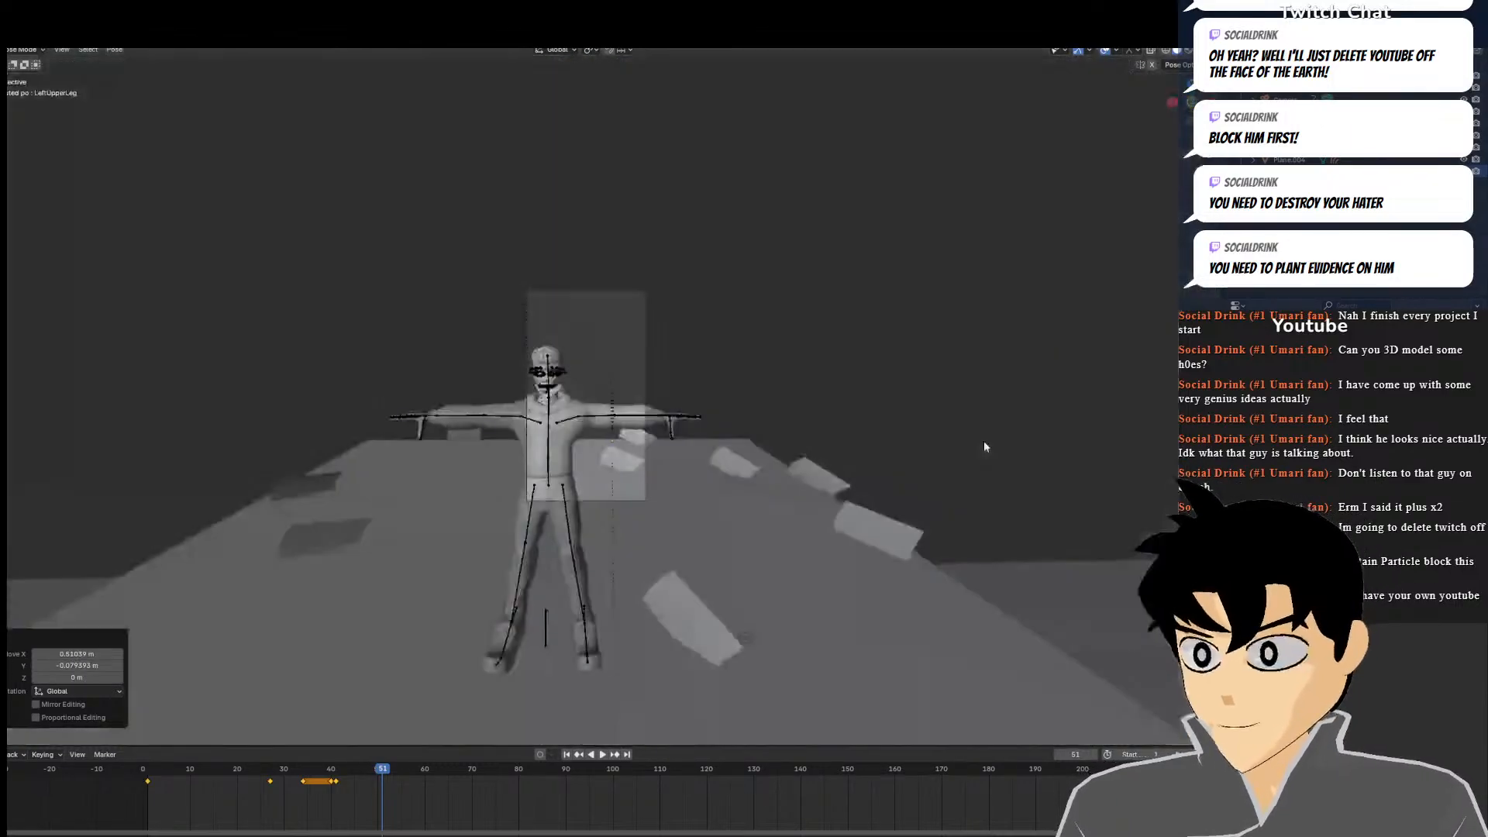
pyautogui.scroll(1, 983, 441)
pyautogui.moveTo(983, 442); pyautogui.dragTo(908, 453, button='middle')
pyautogui.scroll(-6, 908, 453)
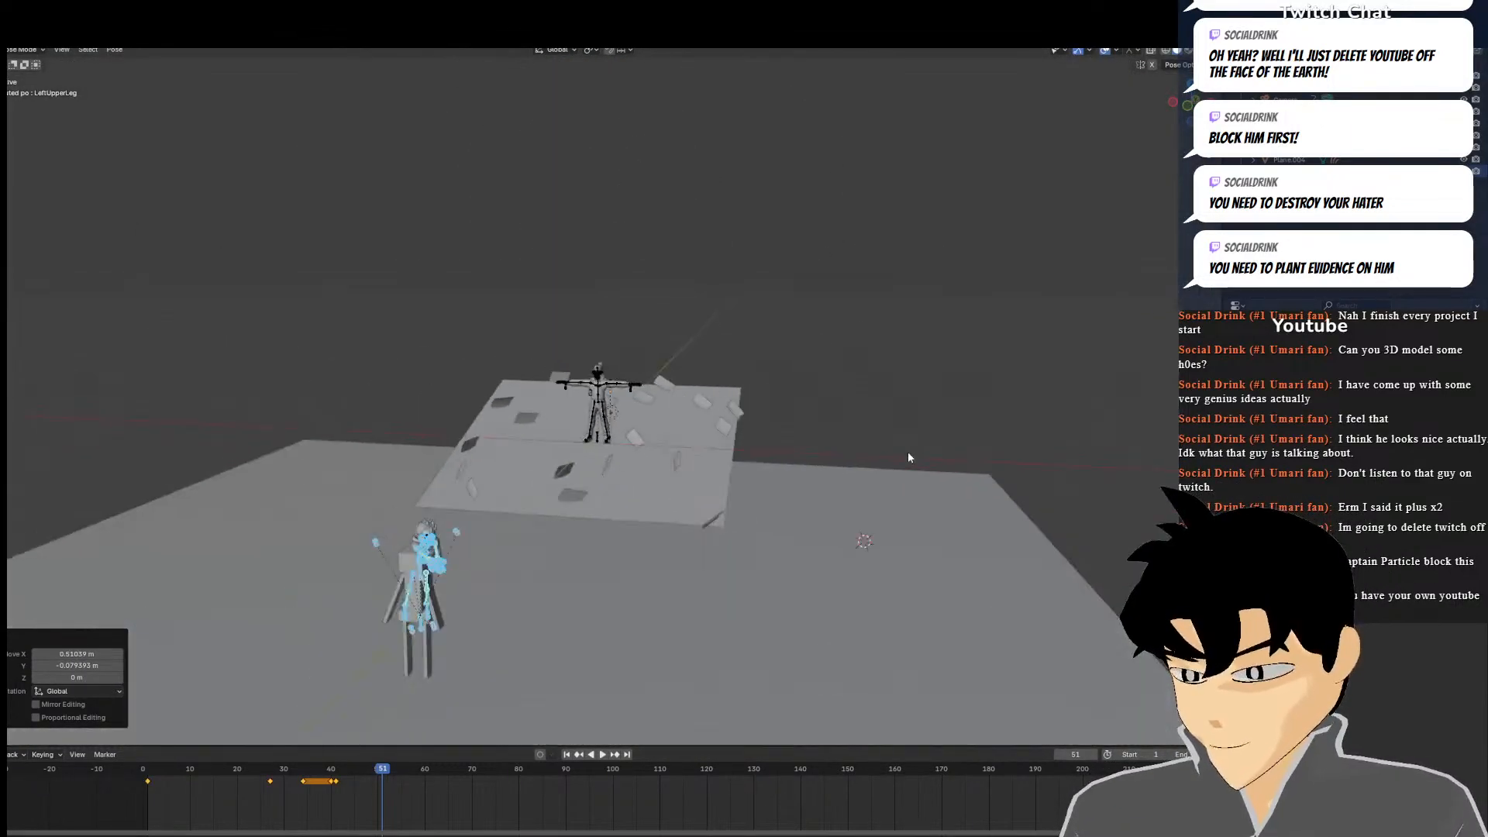
pyautogui.press('i')
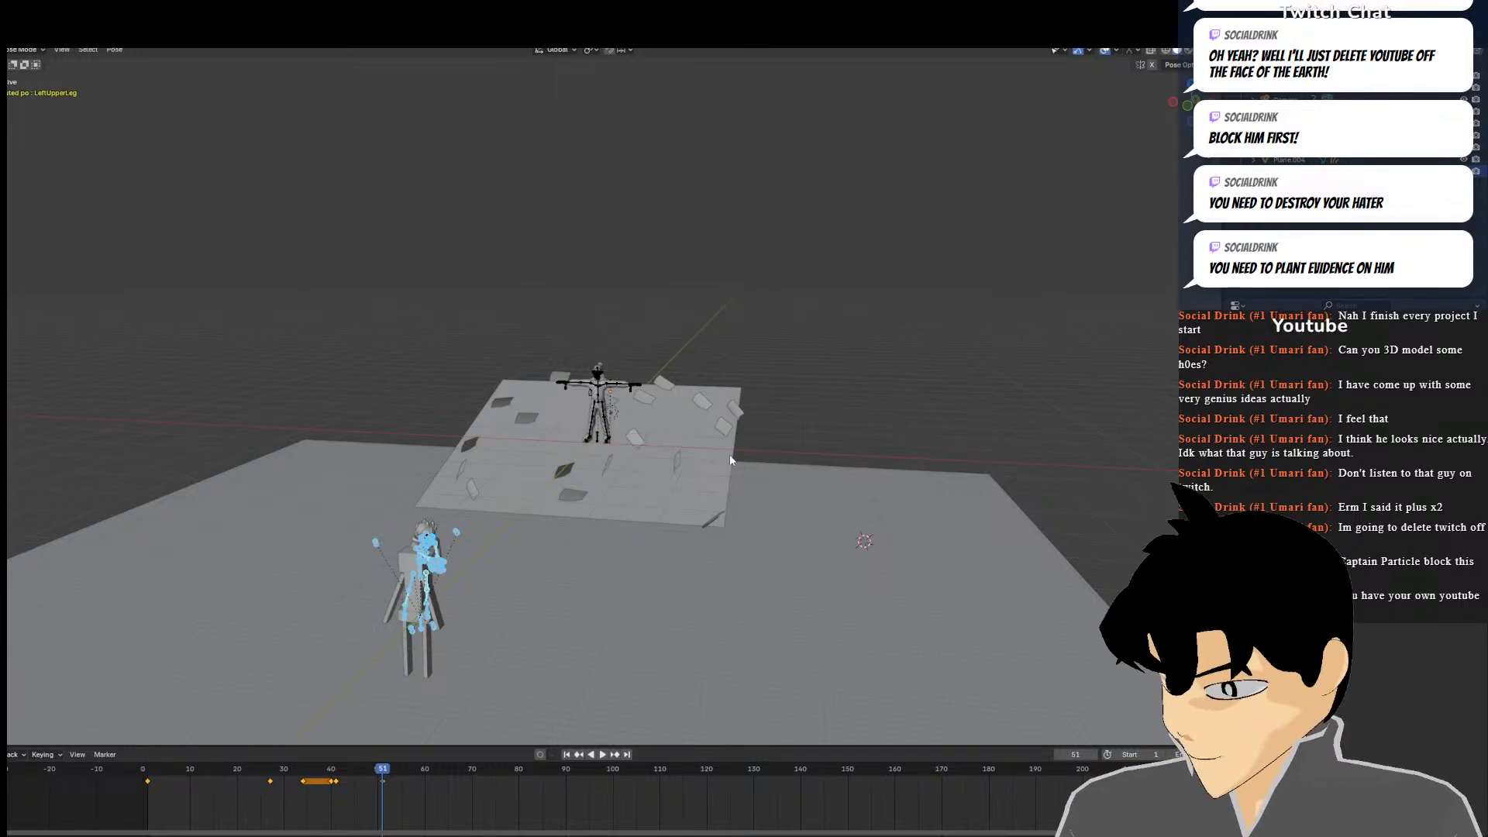
pyautogui.press('Left')
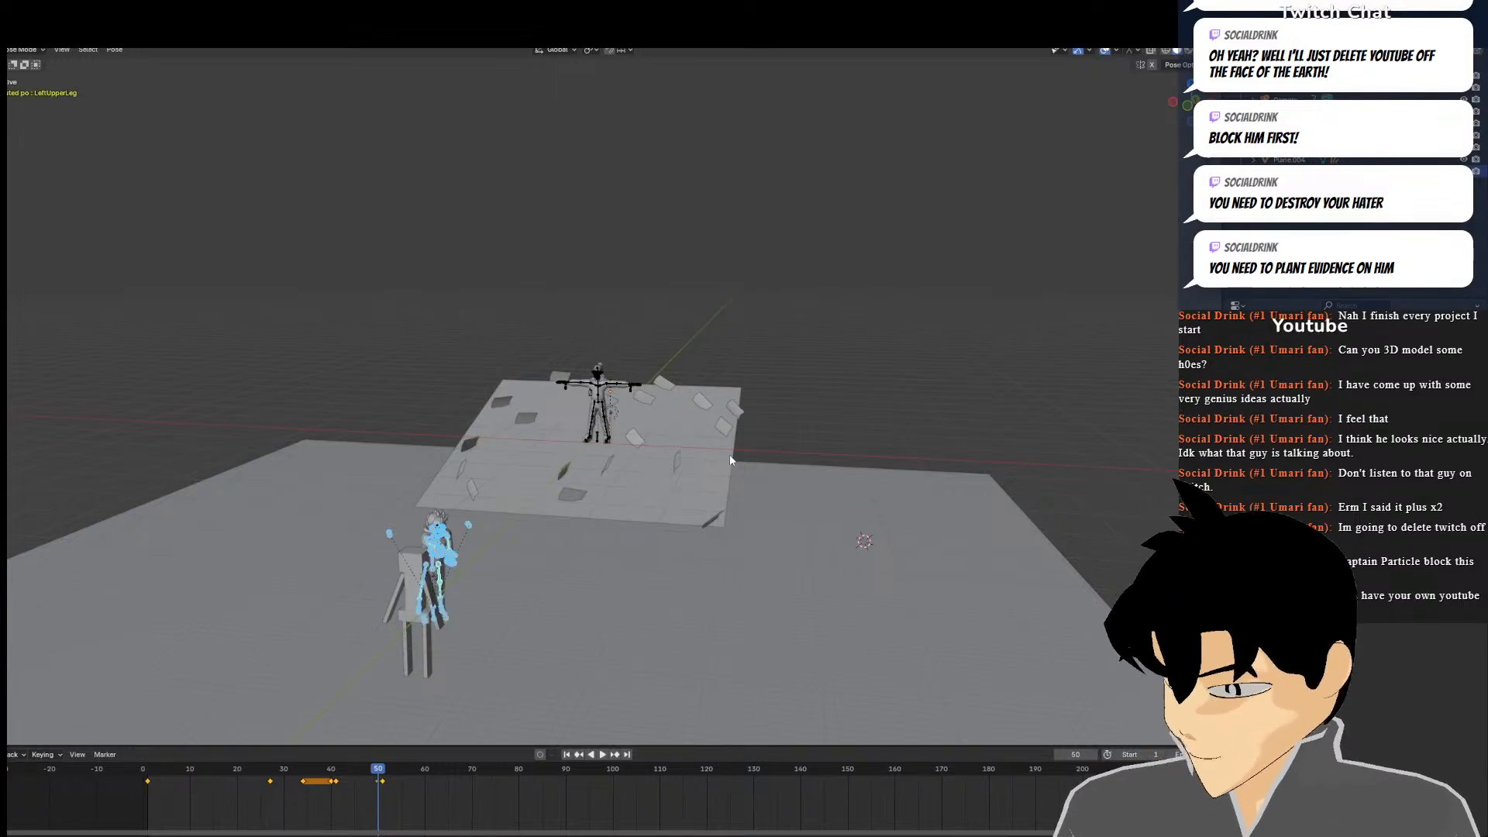
pyautogui.press('Right')
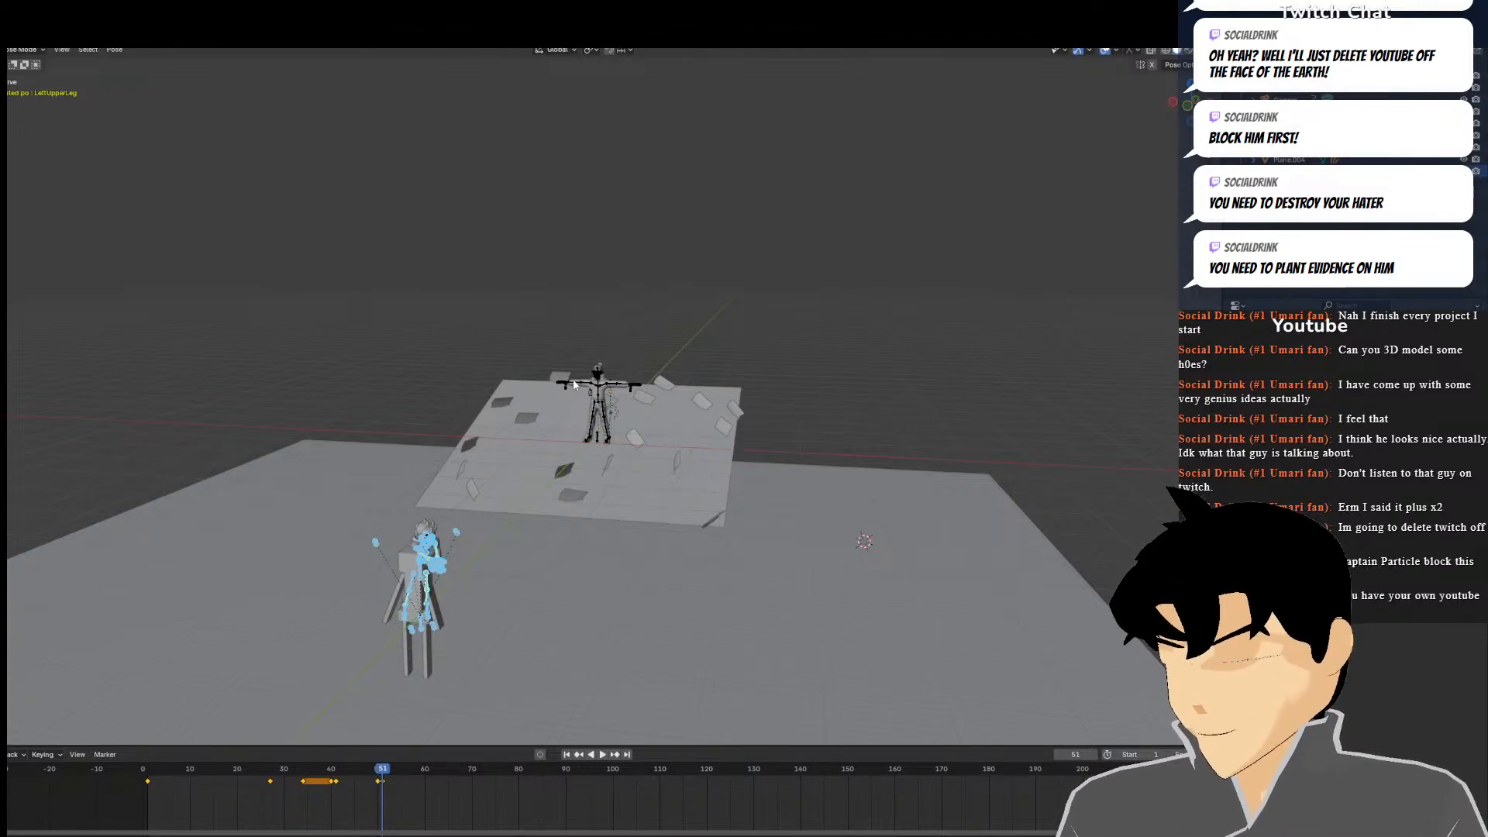
pyautogui.press('Left')
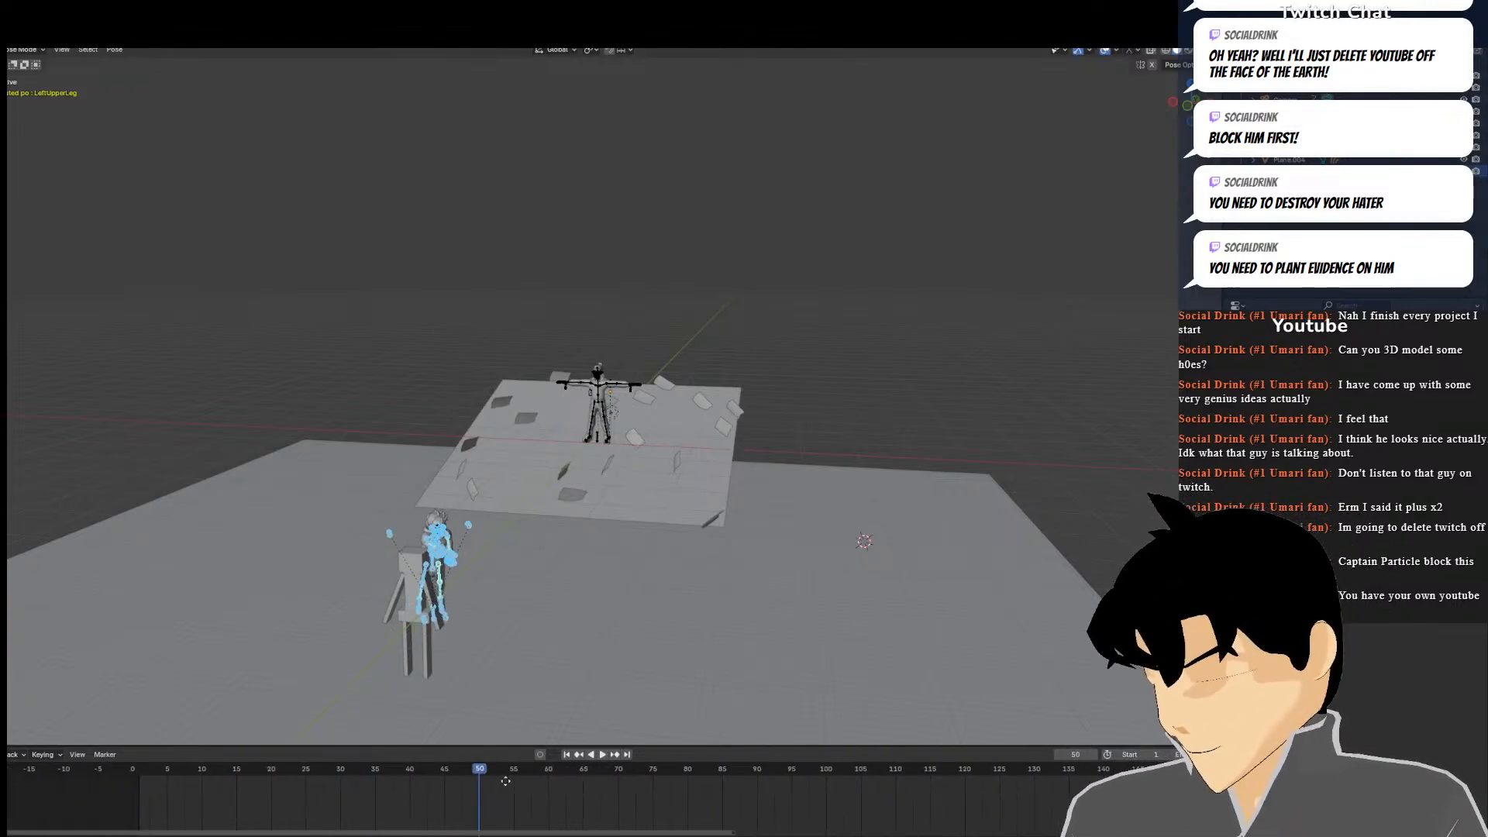
pyautogui.scroll(4, 470, 785)
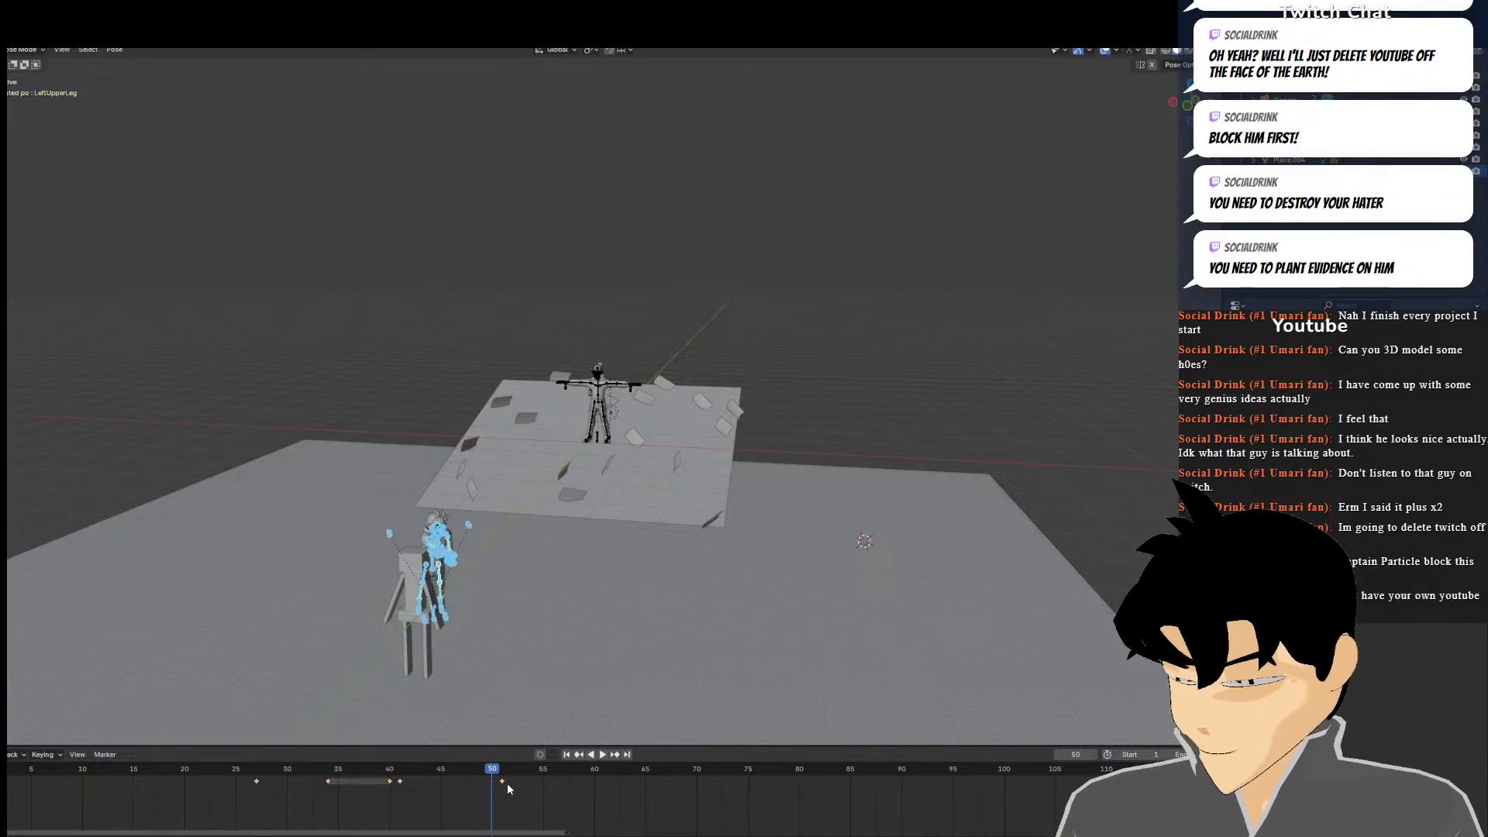
pyautogui.moveTo(482, 764); pyautogui.dragTo(504, 791)
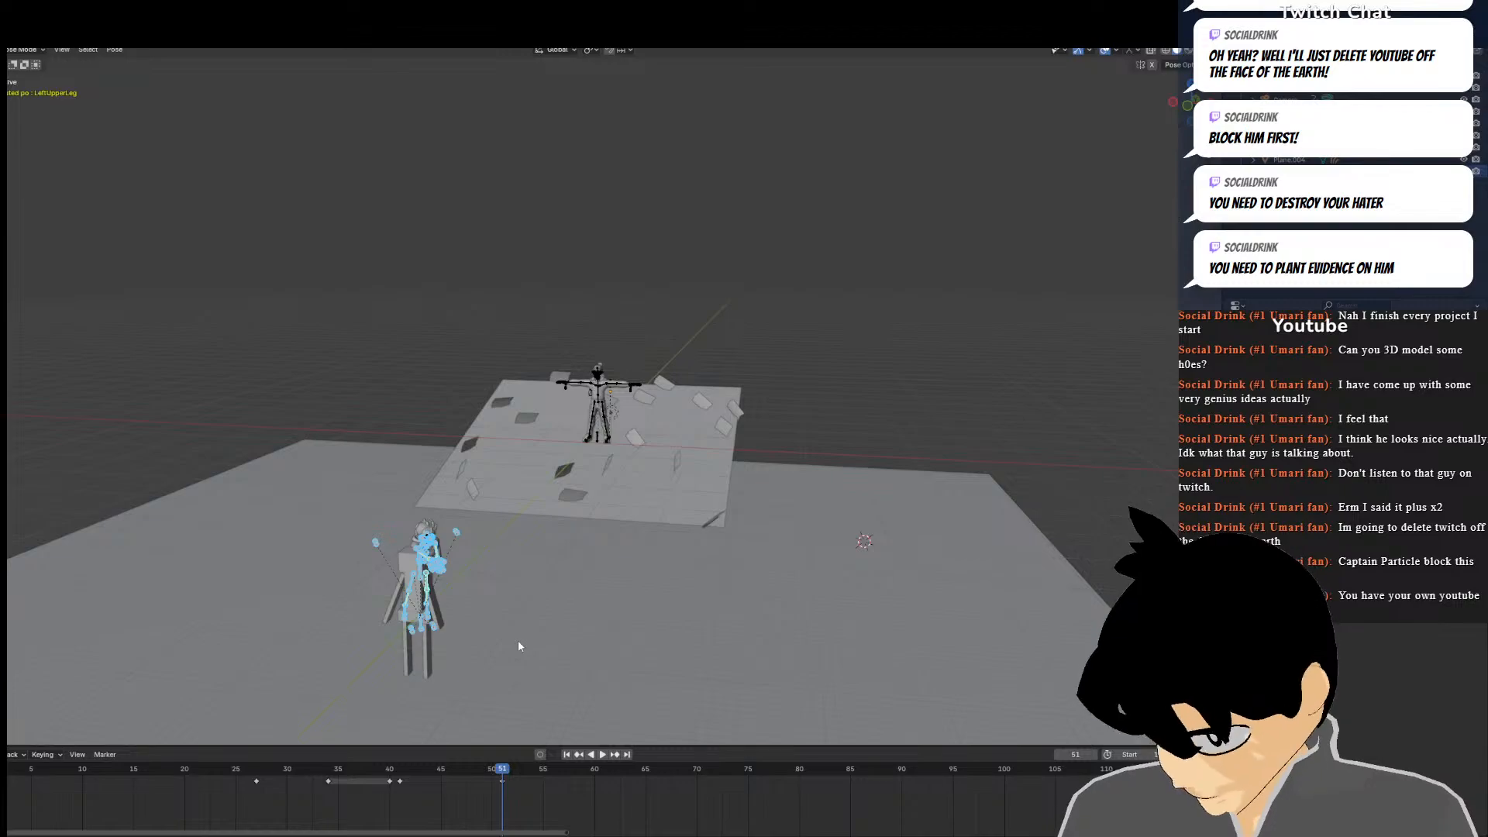
# Go to frame 41 and paste the copied pose onto the rig
pyautogui.moveTo(399, 788); pyautogui.dragTo(403, 789)
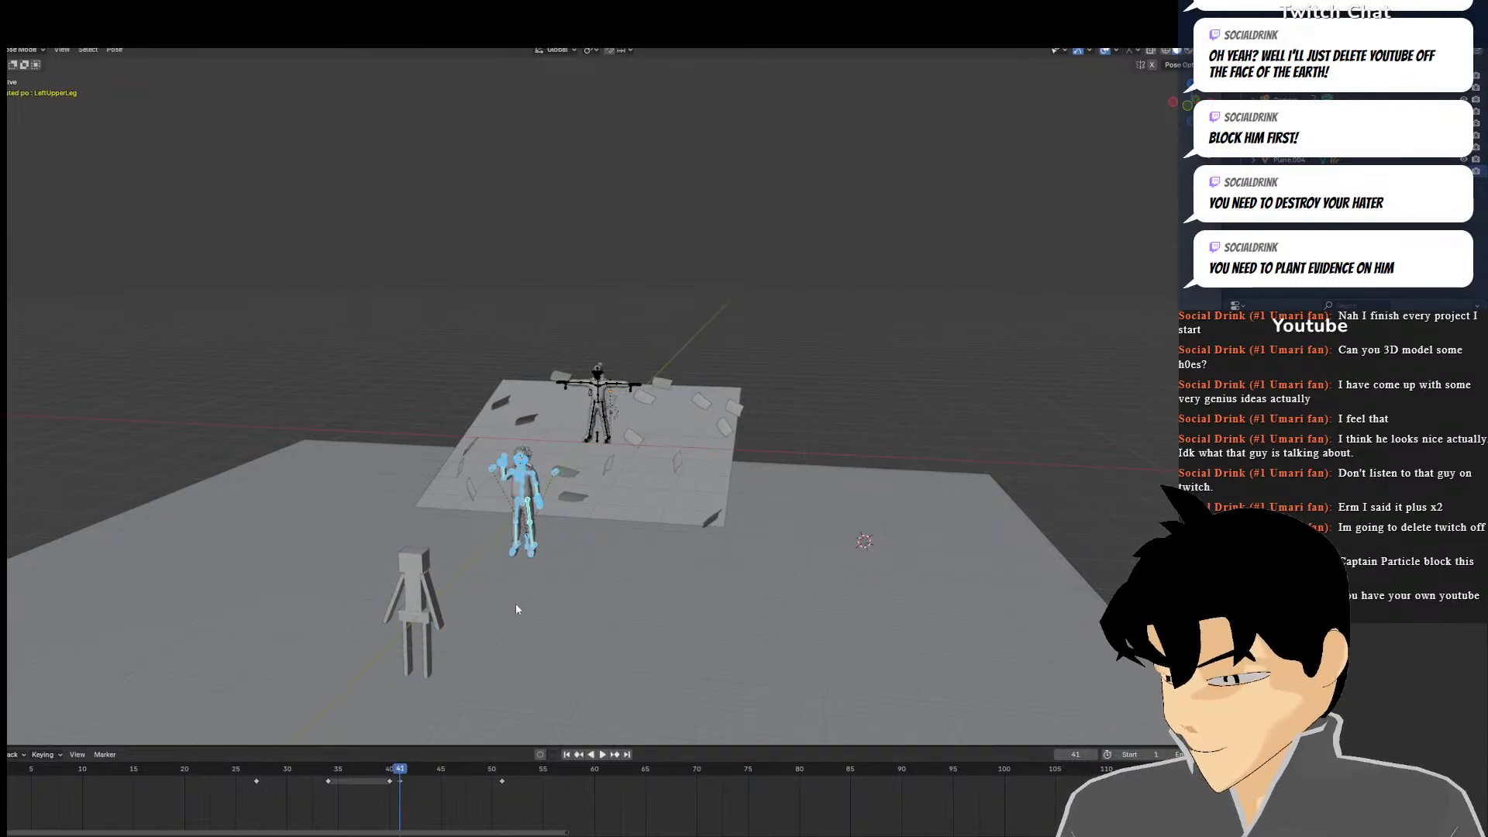
pyautogui.hotkey('ctrl', 'v')
pyautogui.scroll(4, 476, 575)
pyautogui.scroll(-1, 494, 561)
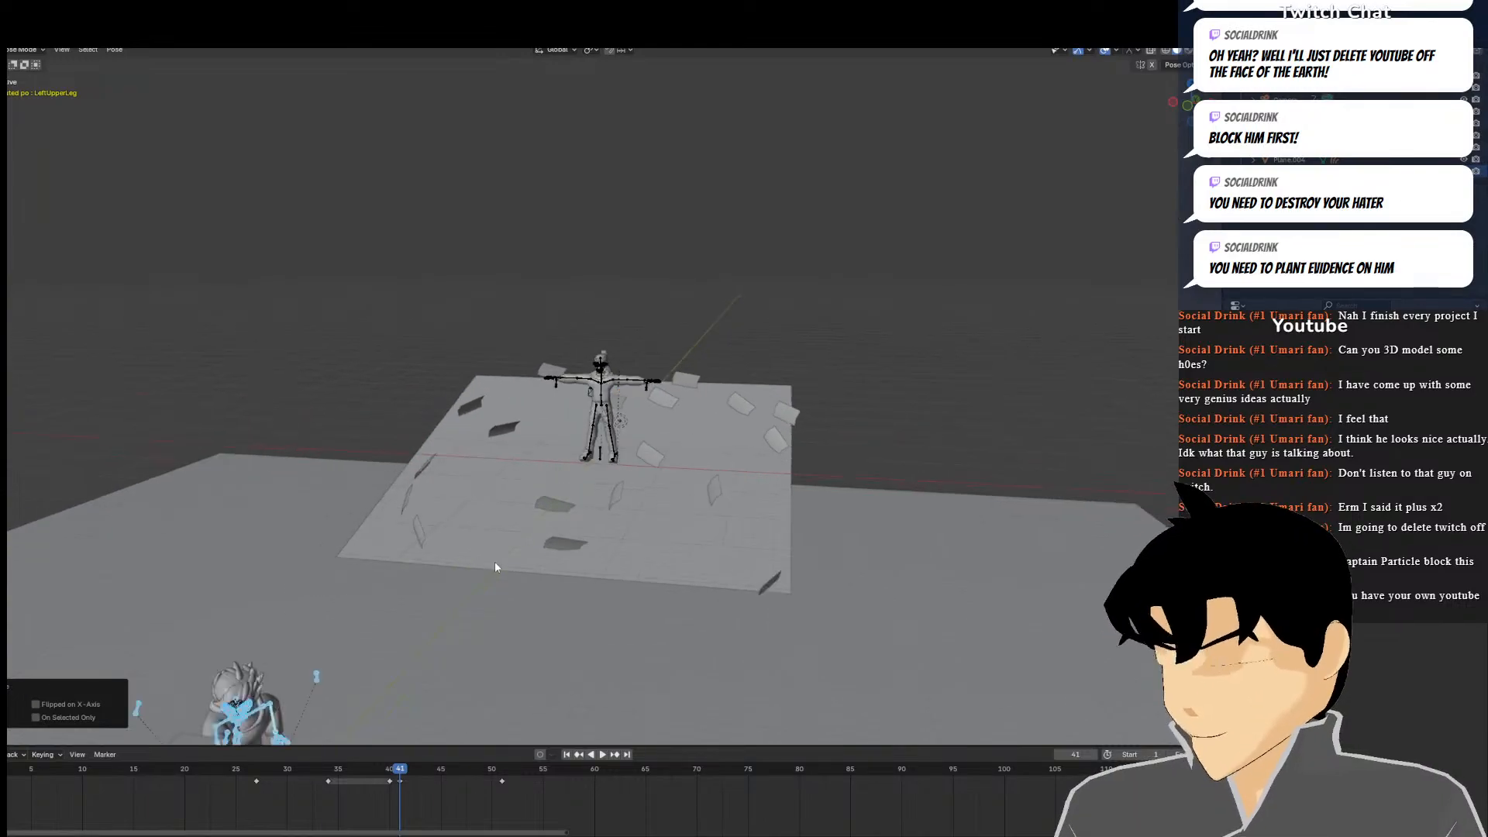
# Switch to Object Mode at frame 50, select the camera and keyframe its current placement
pyautogui.click(494, 794)
pyautogui.click(47, 52)
pyautogui.click(38, 62)
pyautogui.press('KP_0')
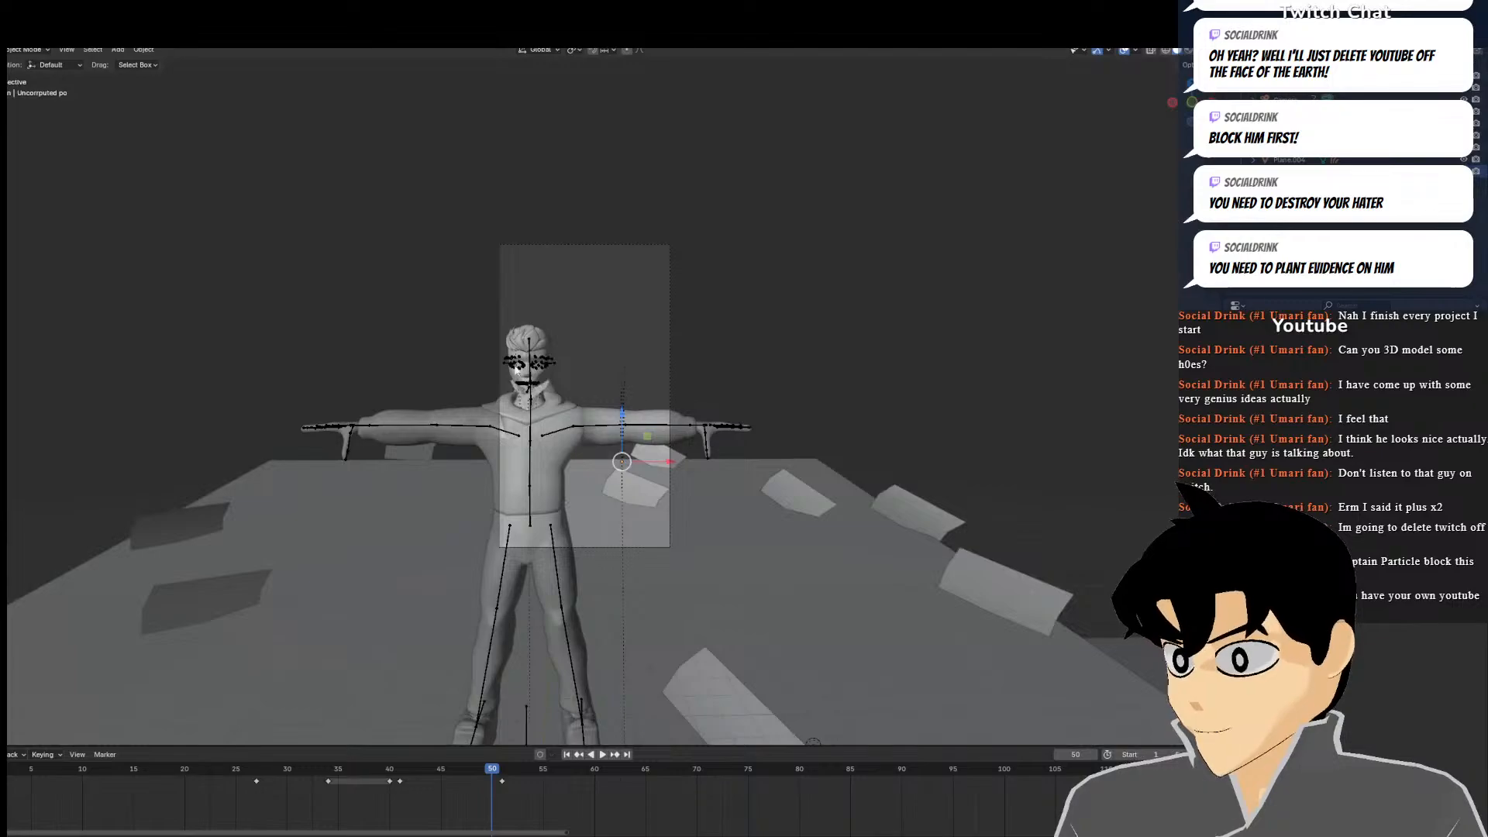
pyautogui.click(667, 352)
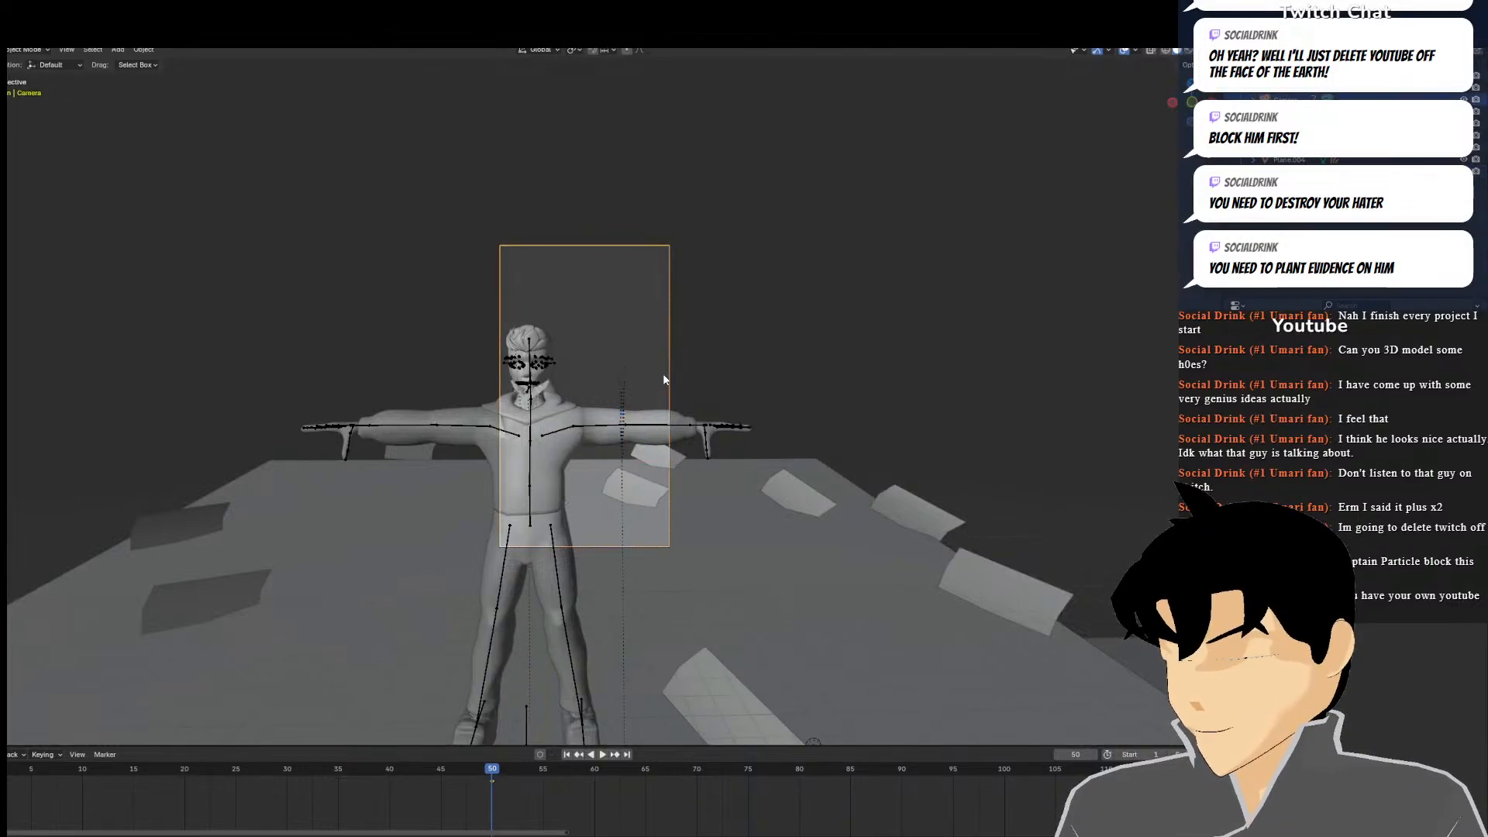
pyautogui.press('i')
# At frame 51, use Walk Navigation to fly the camera in front of the punch, looking past the blocky head at the character's face and fist
pyautogui.press('Right')
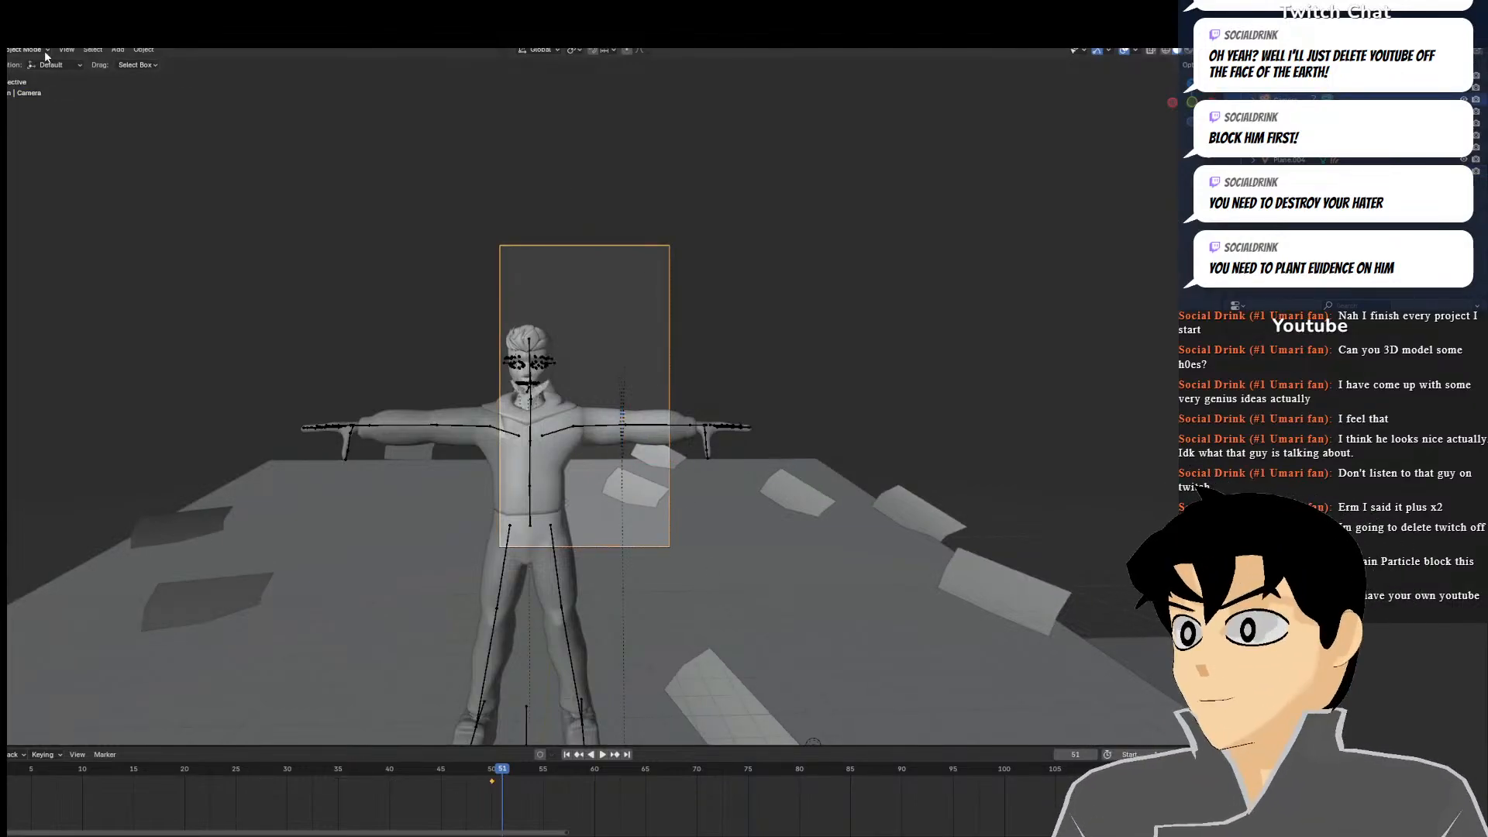
pyautogui.click(68, 49)
pyautogui.moveTo(109, 221)
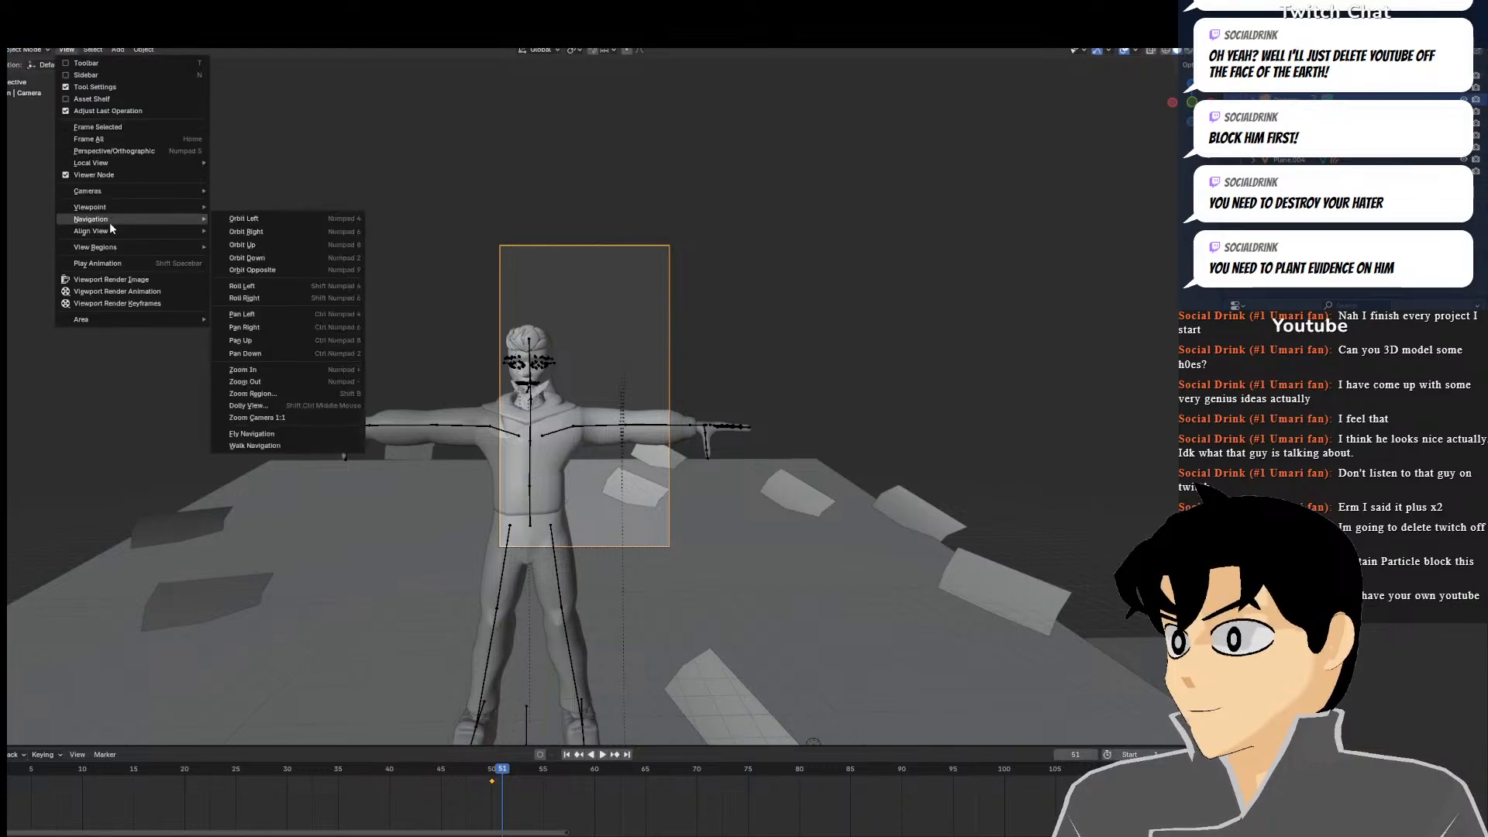
pyautogui.click(277, 445)
pyautogui.press('w')
pyautogui.press('a')
pyautogui.press('s')
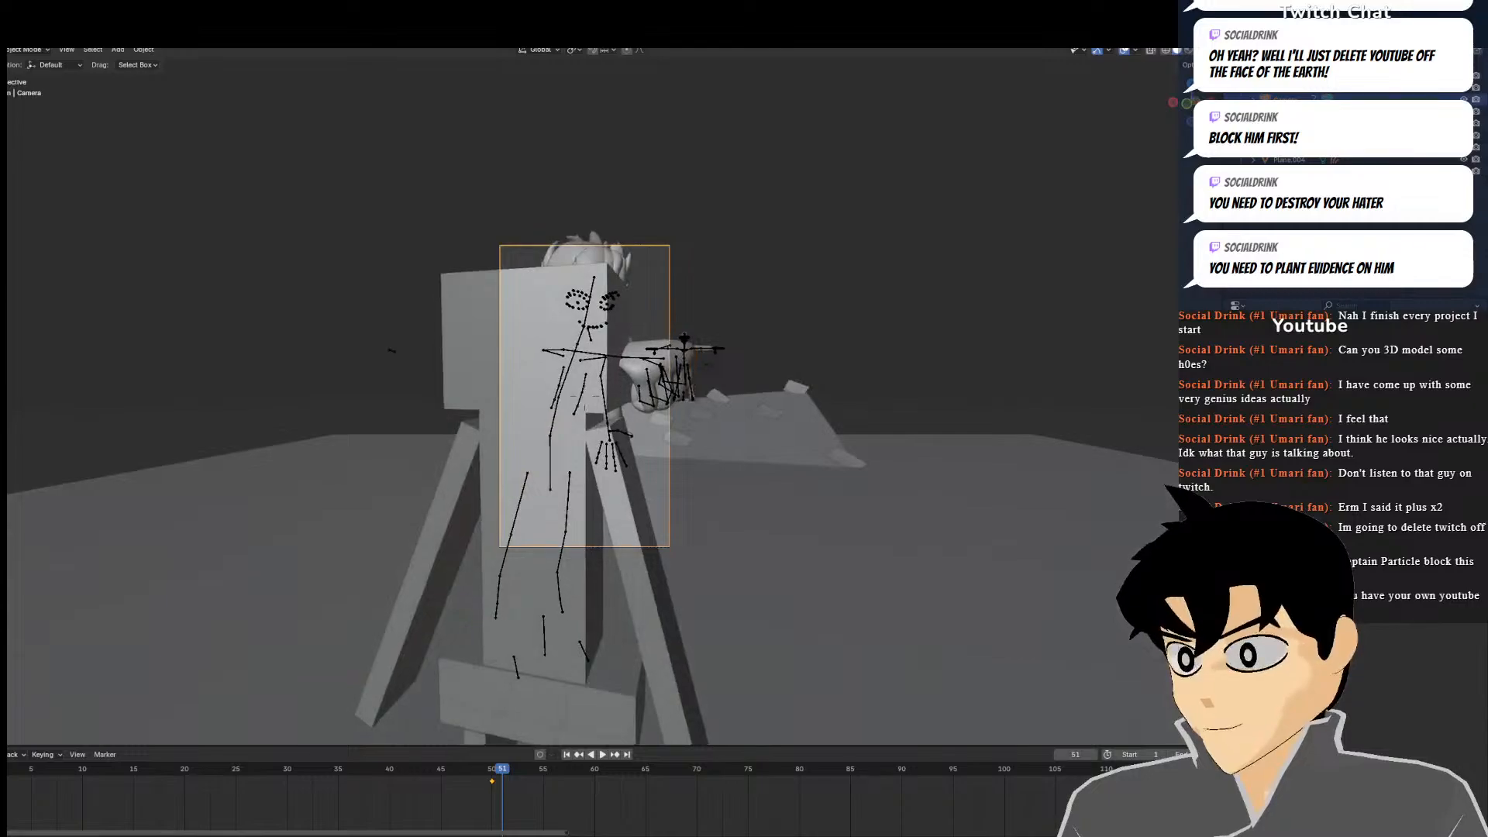
pyautogui.press('e')
pyautogui.press('d')
pyautogui.press('a')
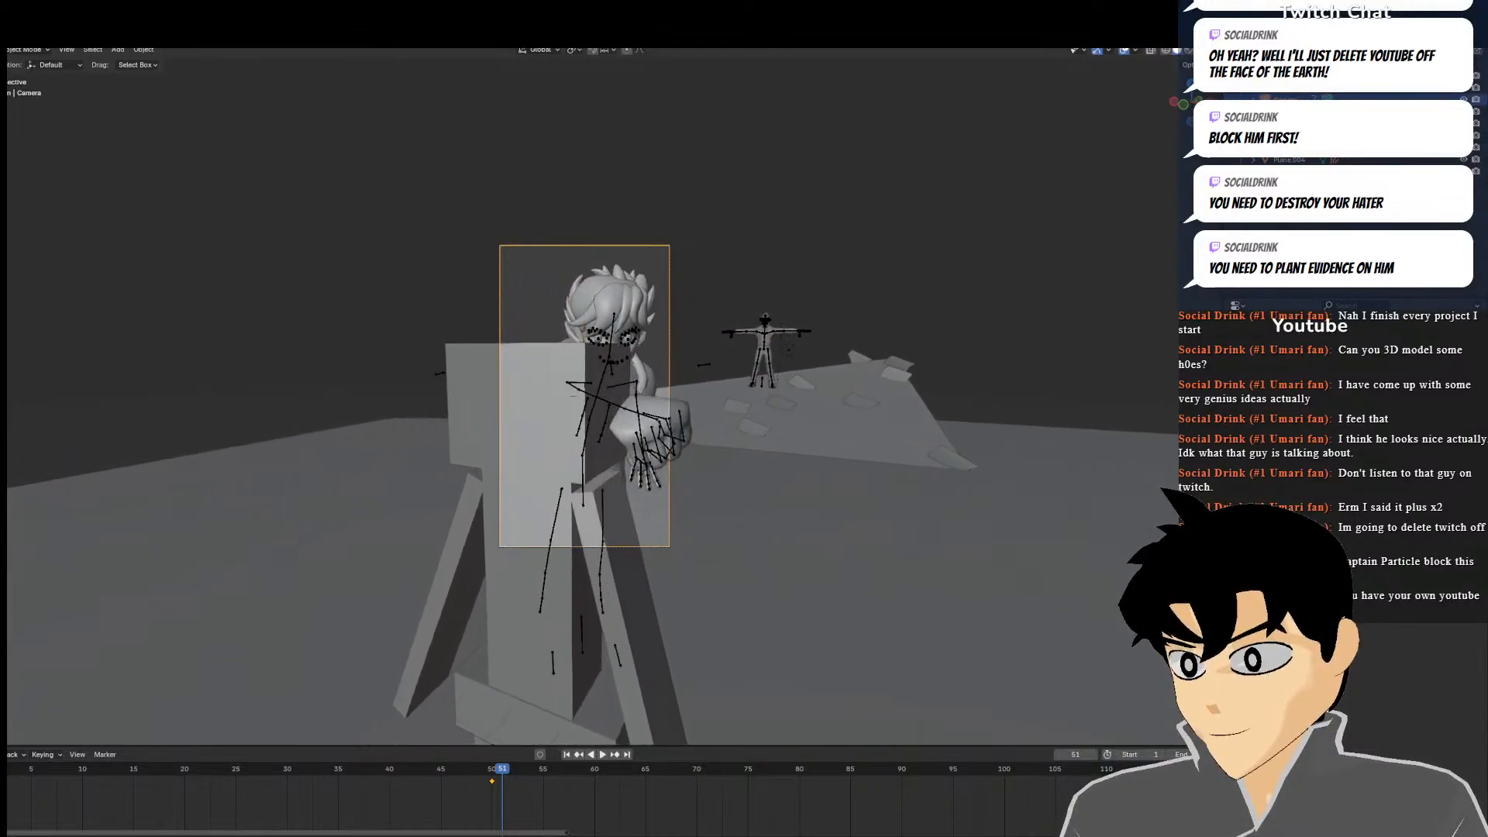
pyautogui.press('w')
pyautogui.press('d')
pyautogui.press('s')
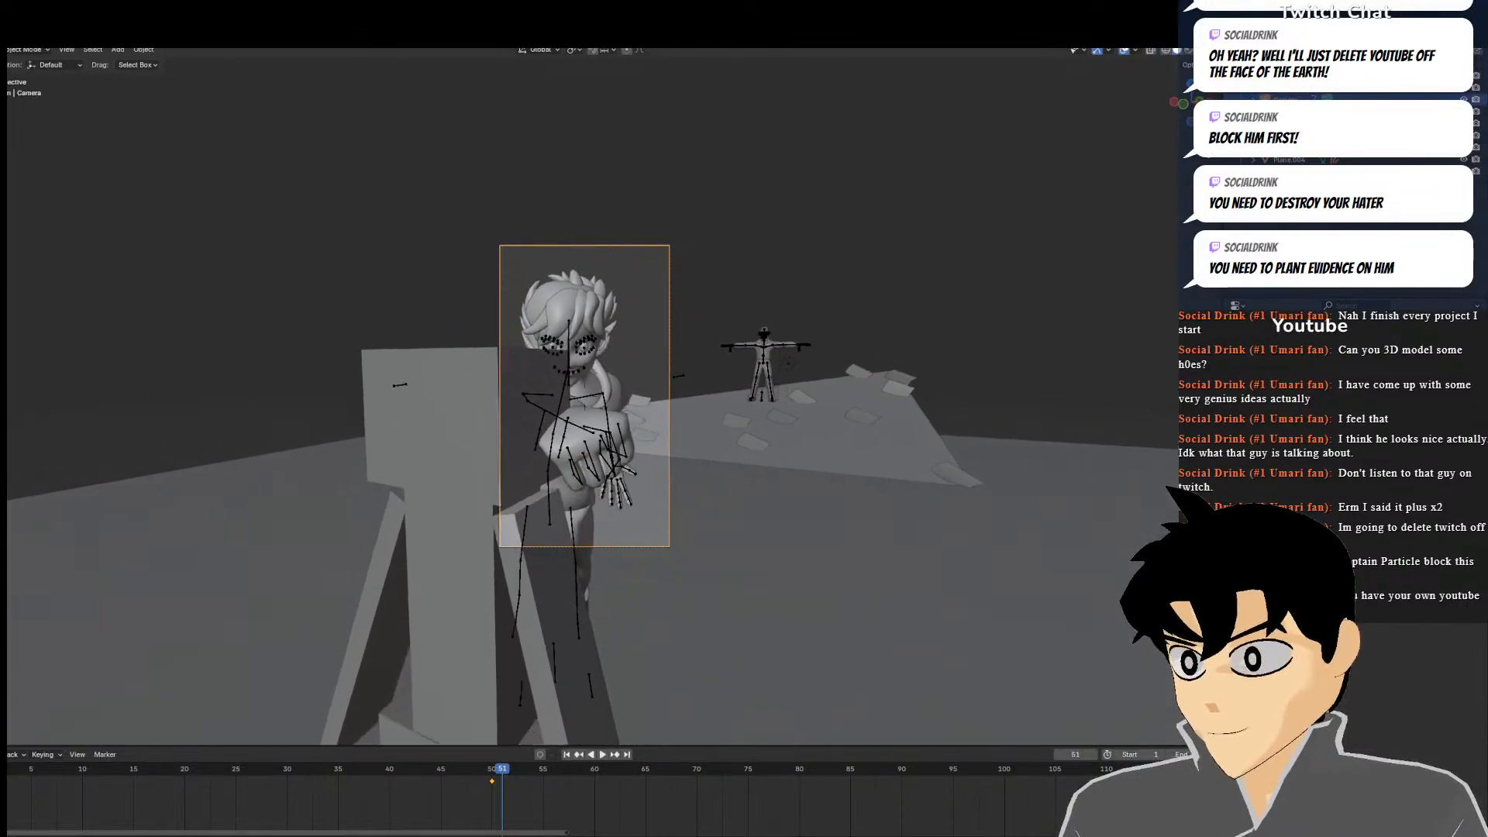
pyautogui.press('a')
pyautogui.press('w')
pyautogui.press('d')
pyautogui.press('a')
pyautogui.press('d')
pyautogui.press('a')
pyautogui.press('d')
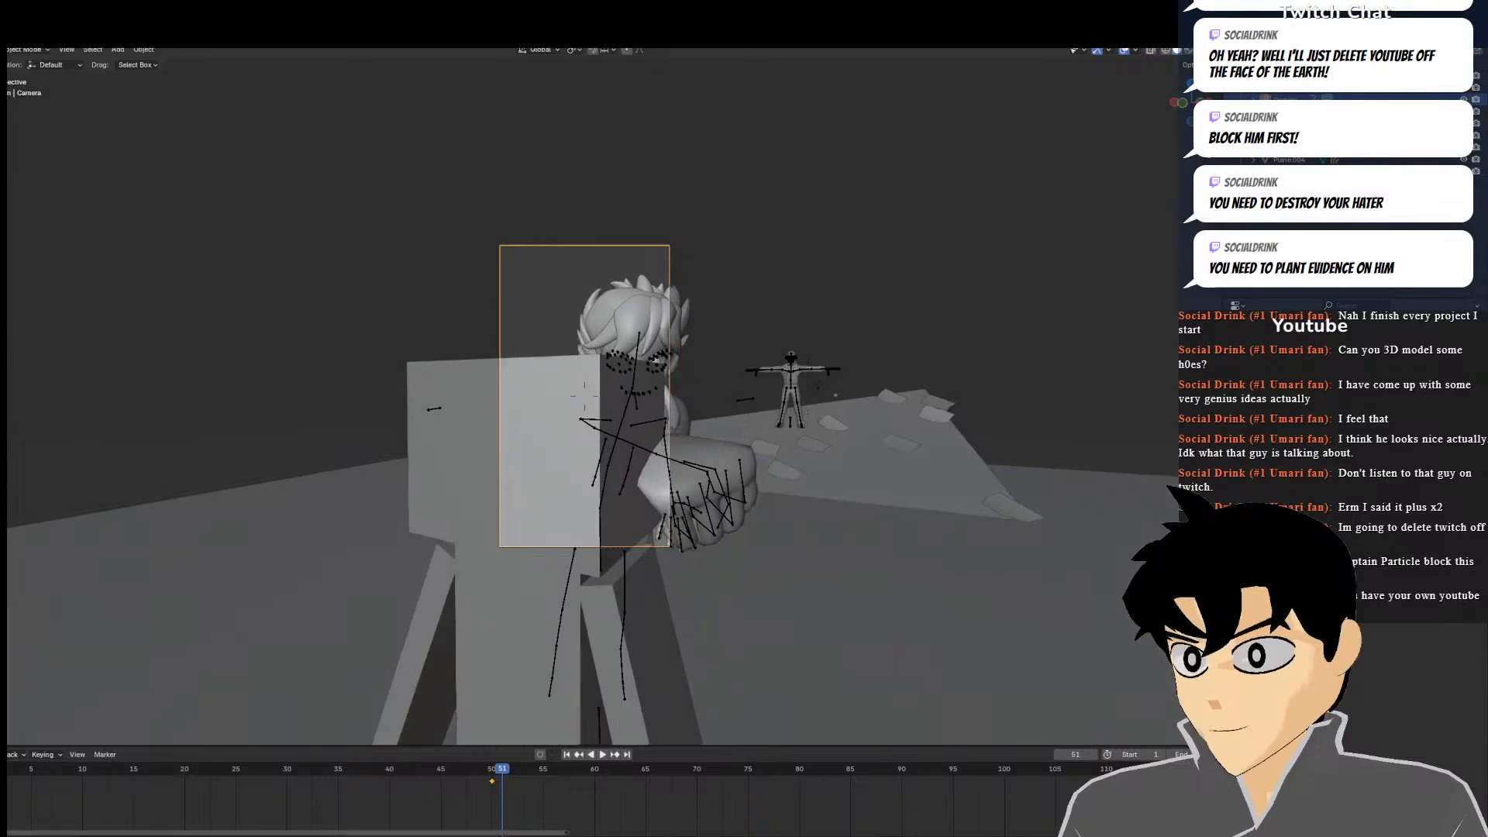
pyautogui.press('d')
# Try to move the blocky figure's head cube aside to uncover the character's face in the camera view
pyautogui.scroll(7, 349, 446)
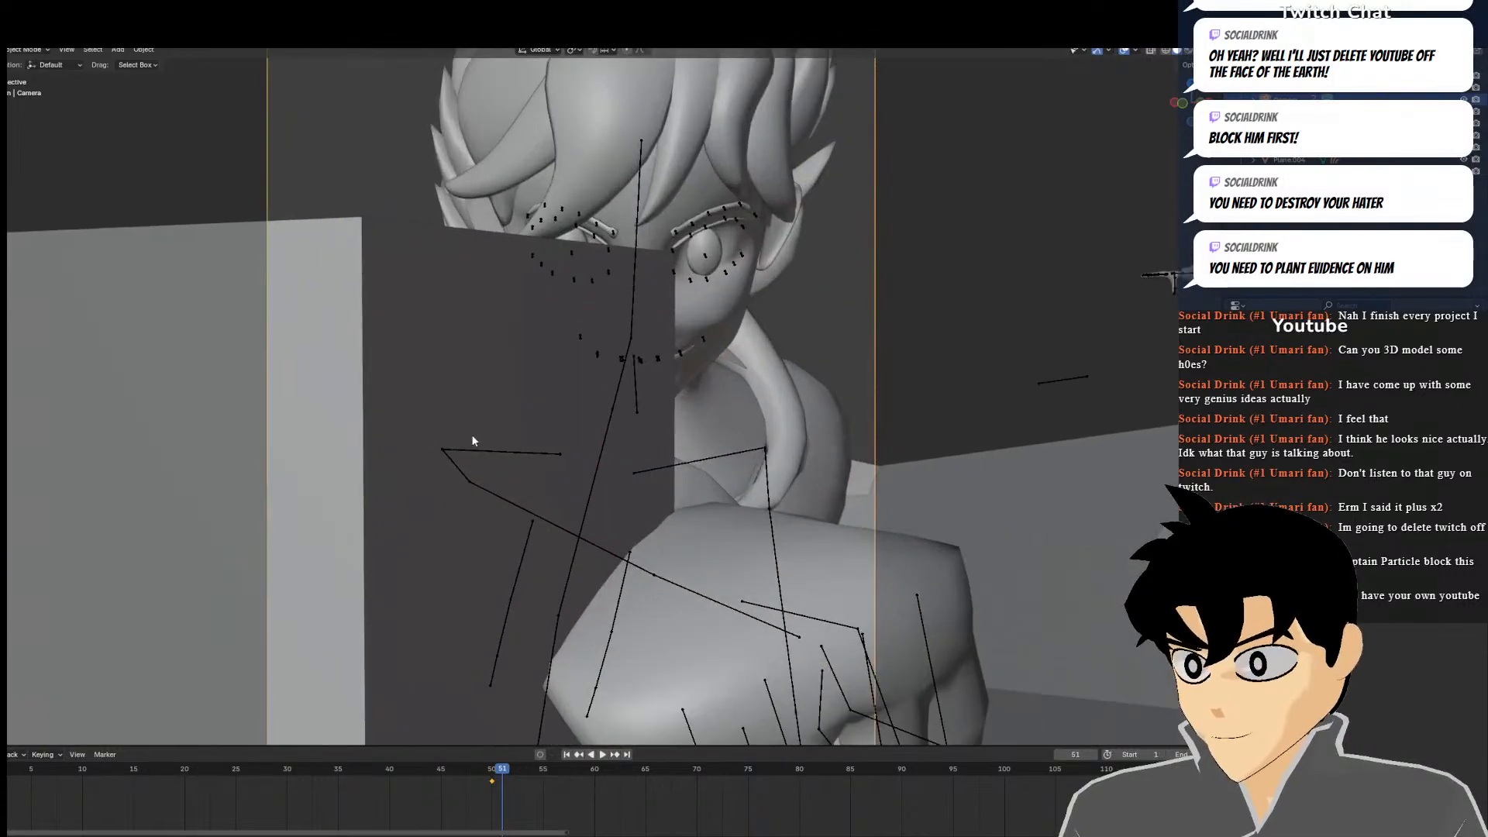
pyautogui.click(470, 435)
pyautogui.press('g')
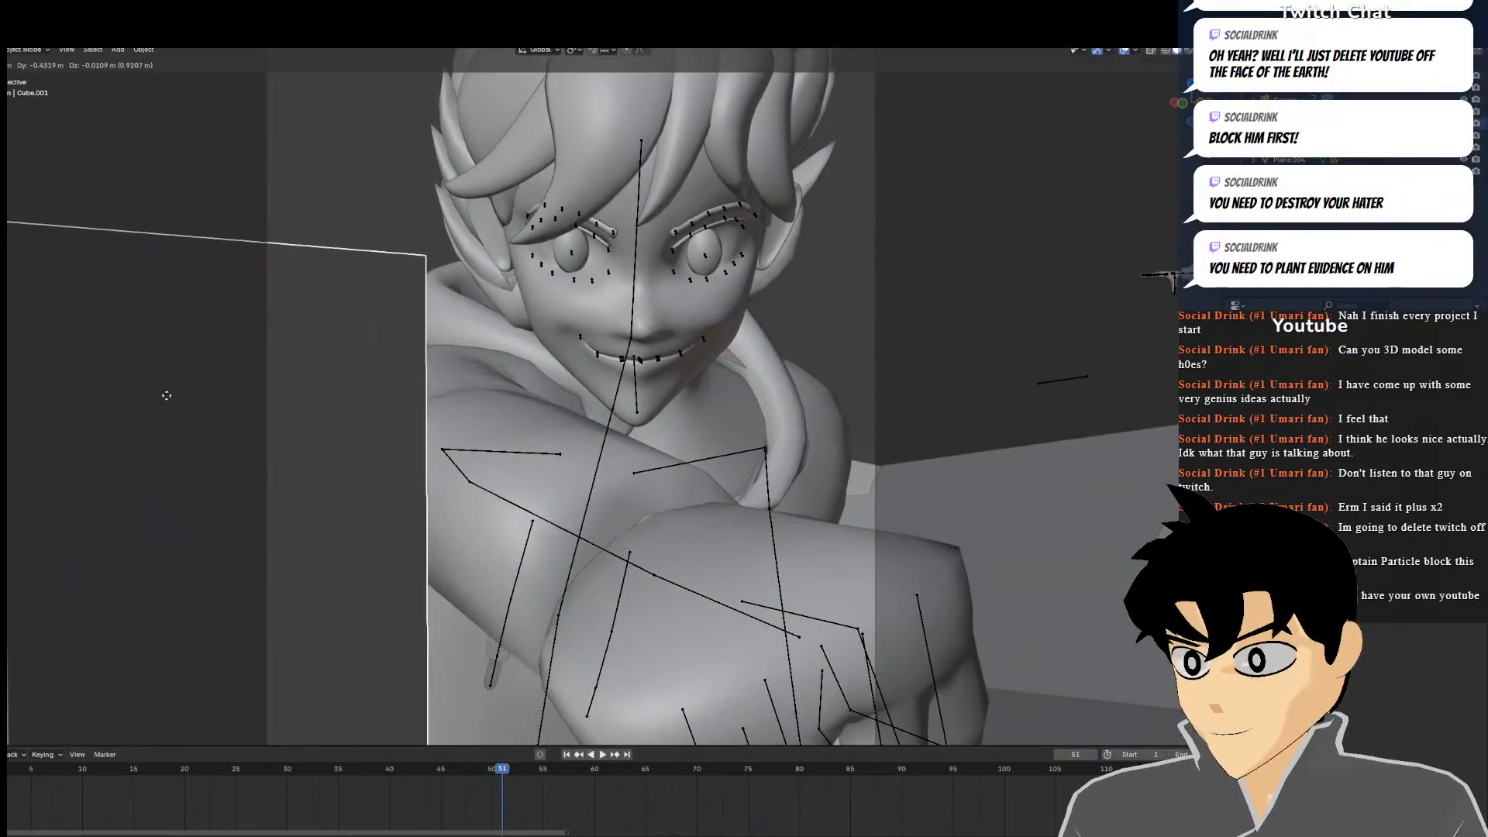
pyautogui.click(166, 402)
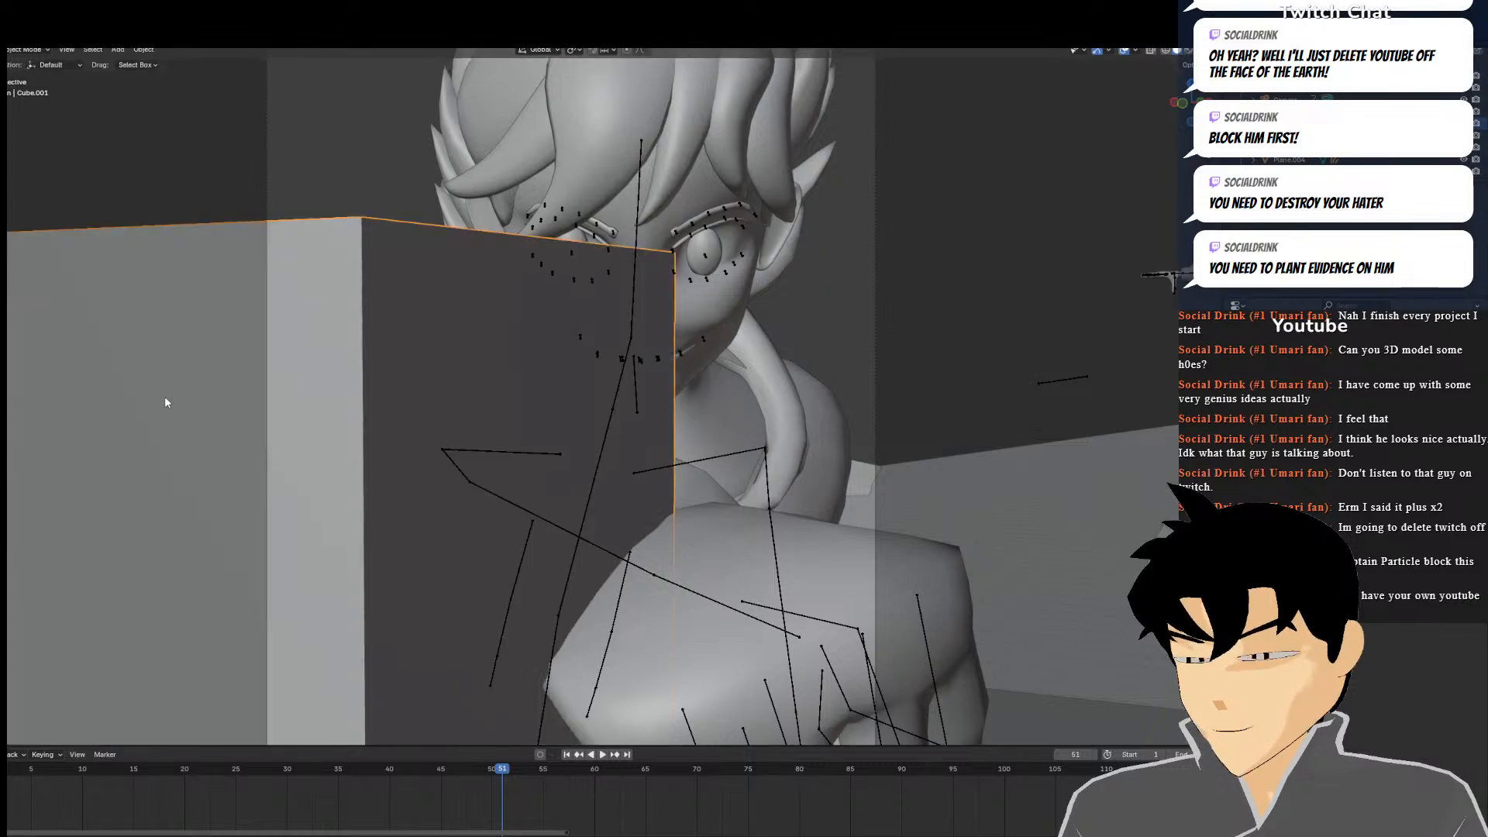
# Reselect the camera, keyframe its new placement at frame 51 and advance the timeline to frame 54
pyautogui.scroll(-5, 669, 525)
pyautogui.click(651, 501)
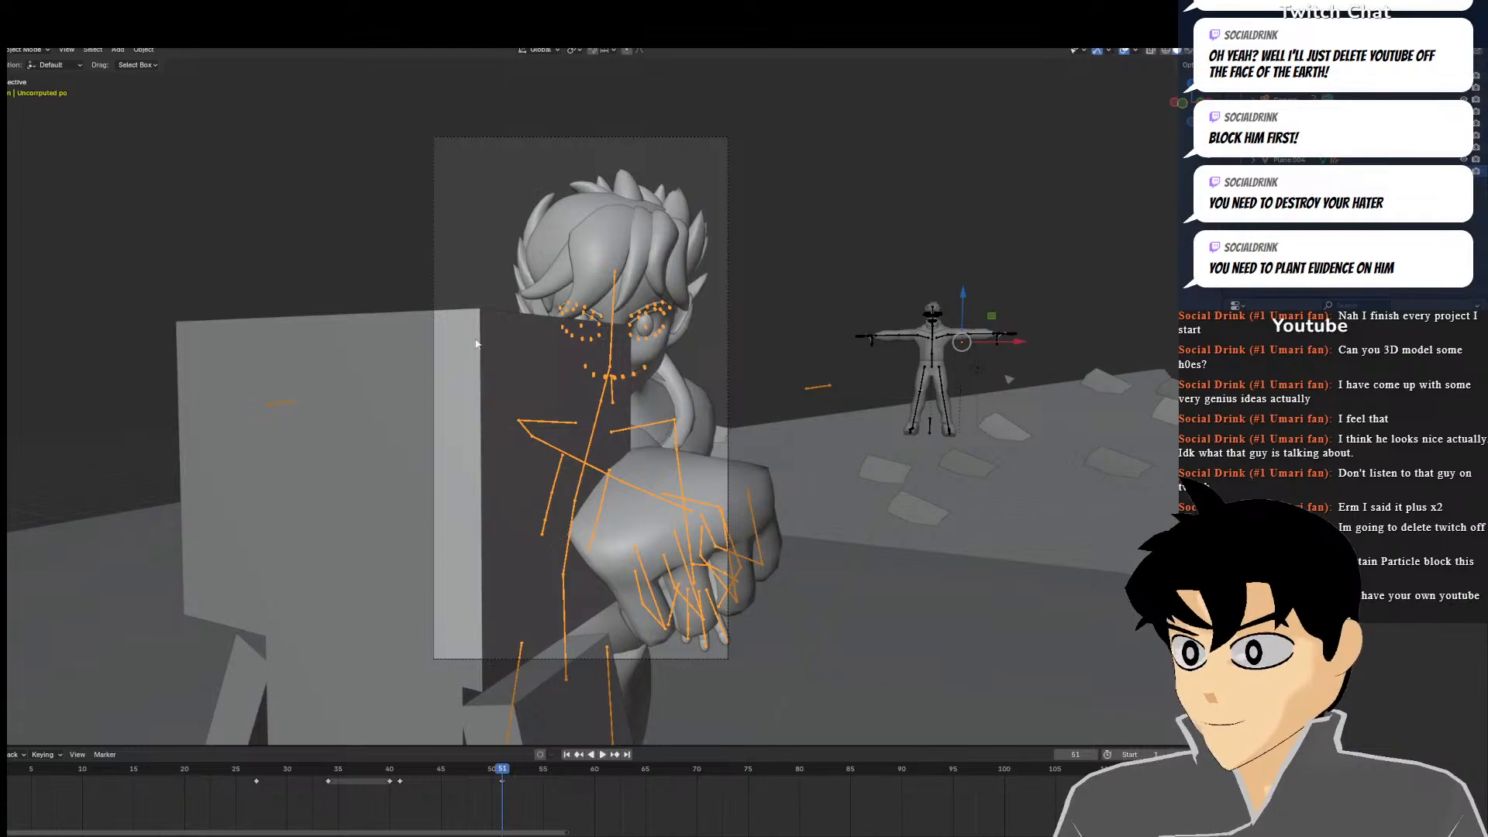
pyautogui.click(434, 285)
pyautogui.click(45, 50)
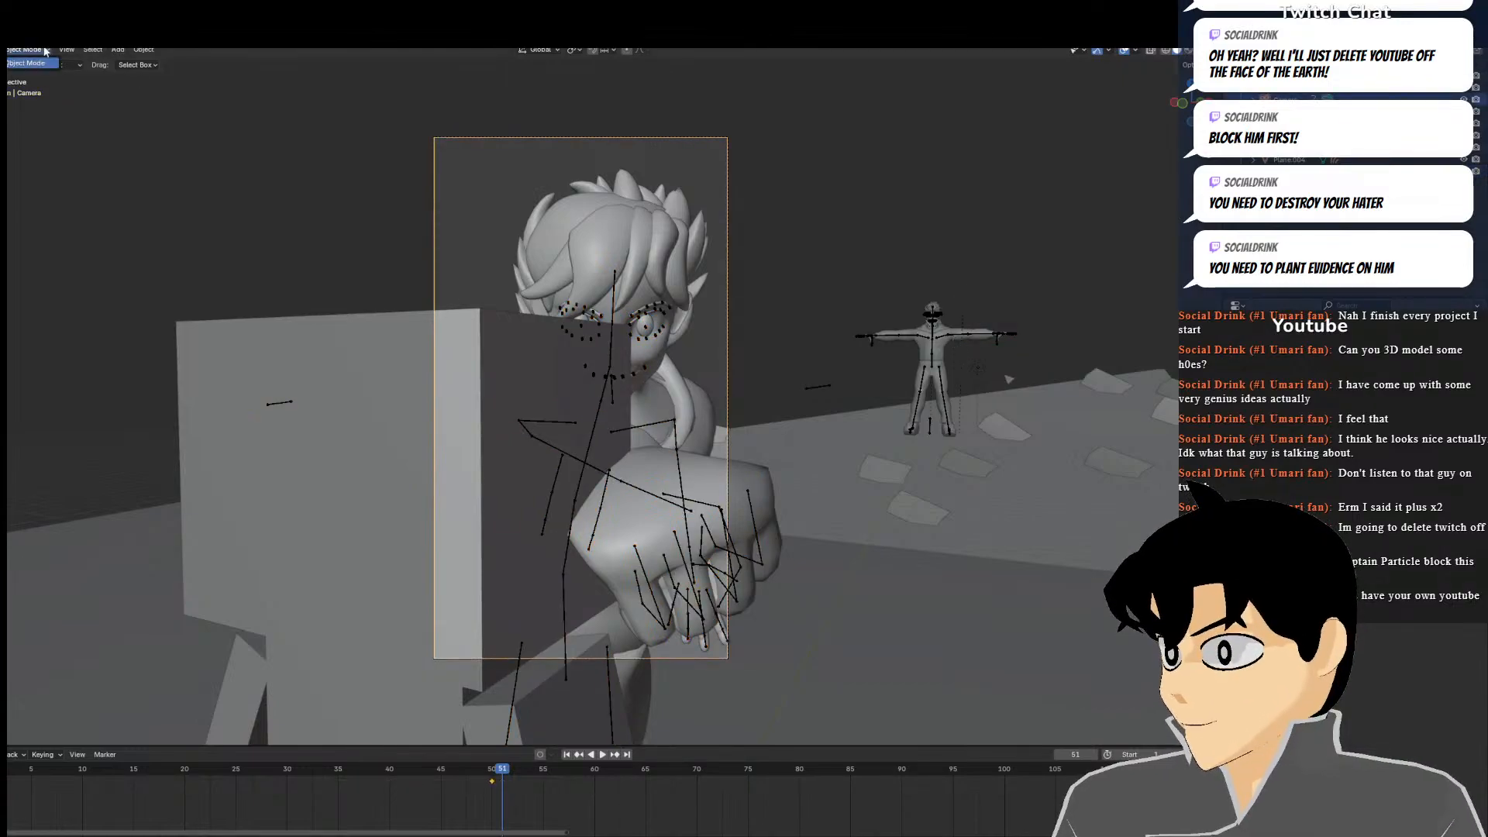
pyautogui.click(67, 51)
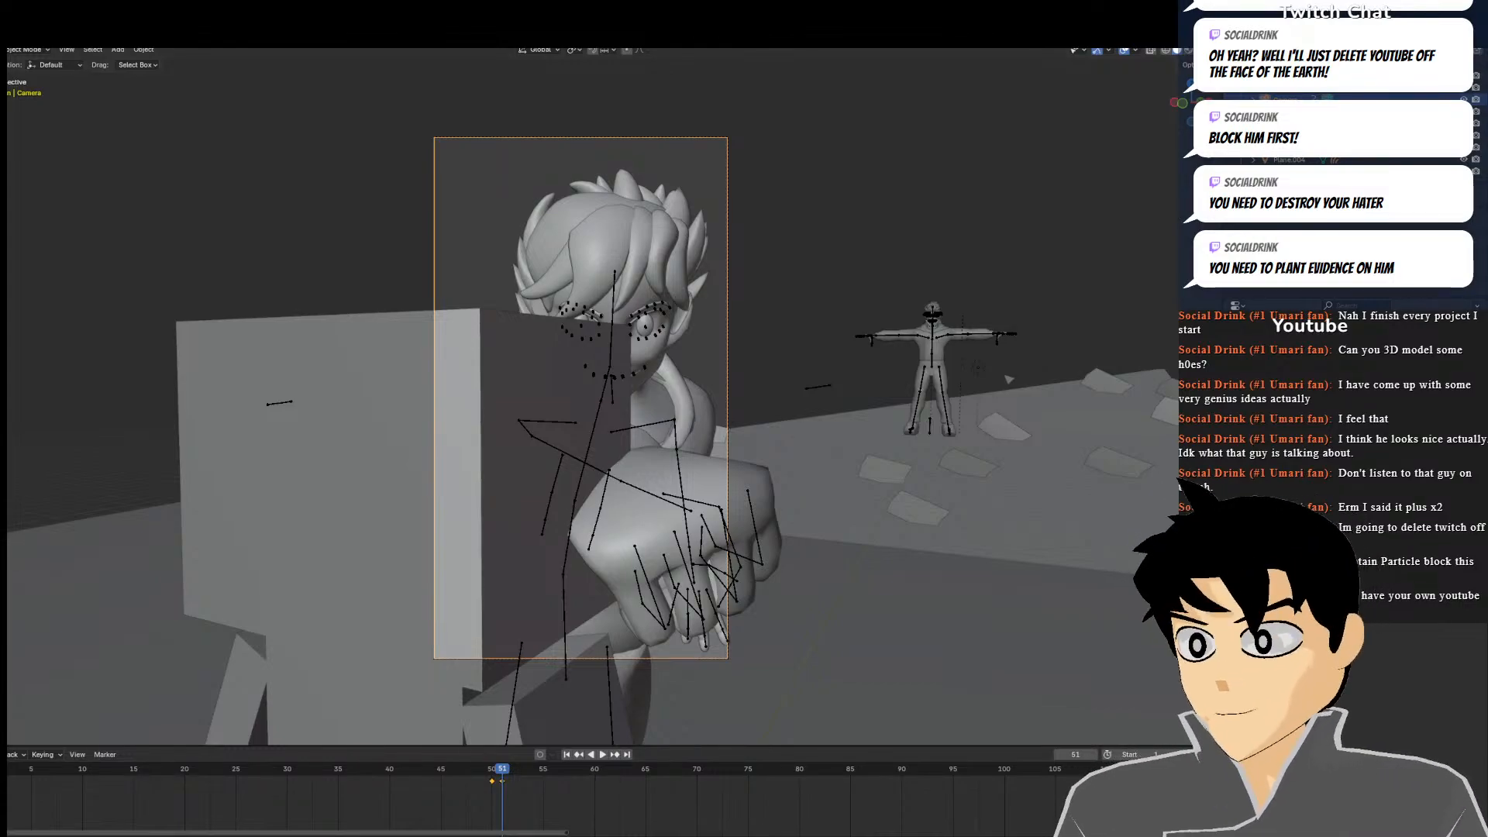
pyautogui.press('Right')
pyautogui.press('Right')
pyautogui.press('Right')
pyautogui.press('Right')
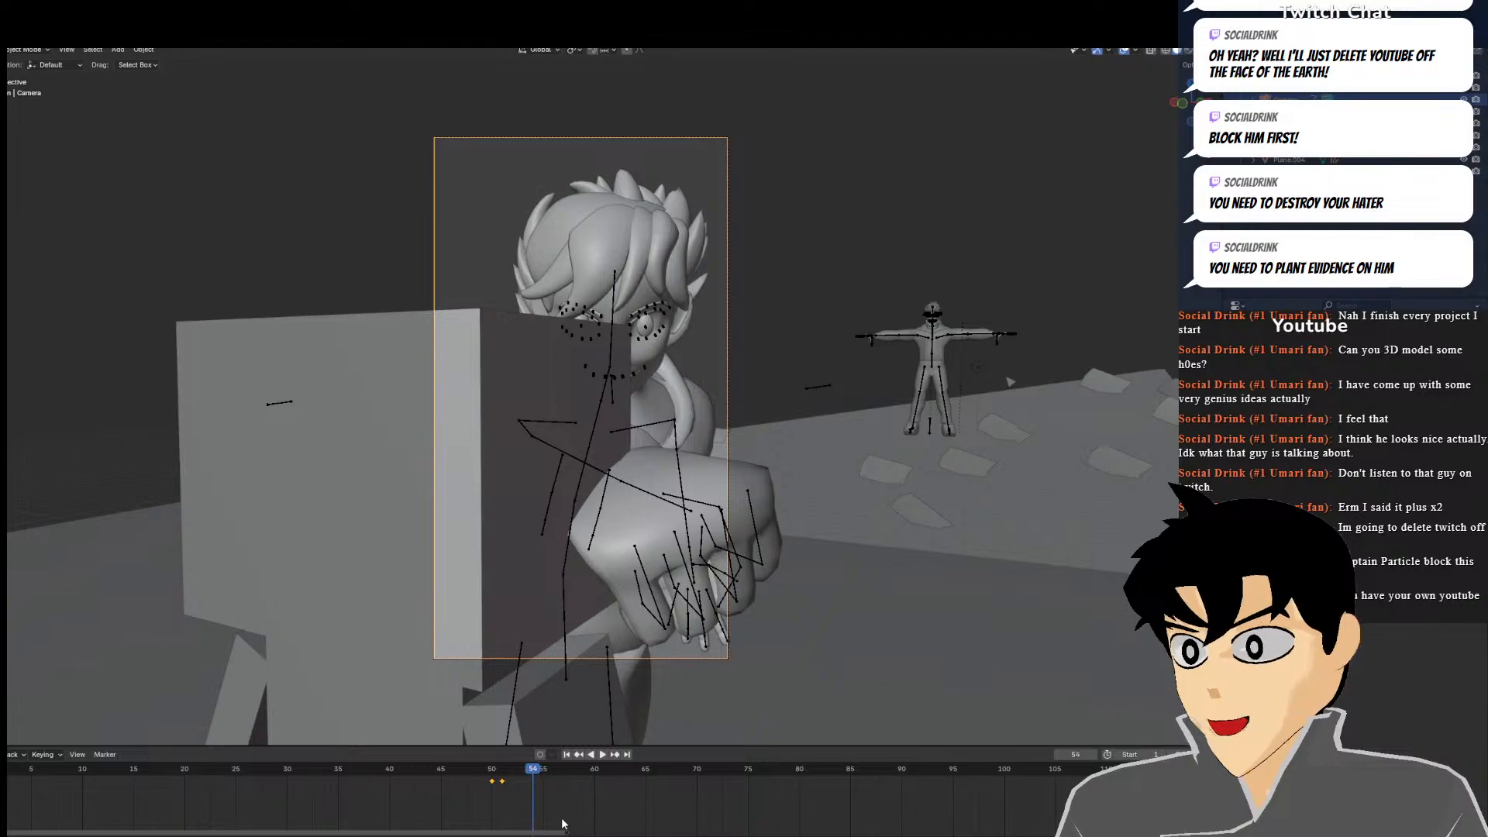
pyautogui.press('g')
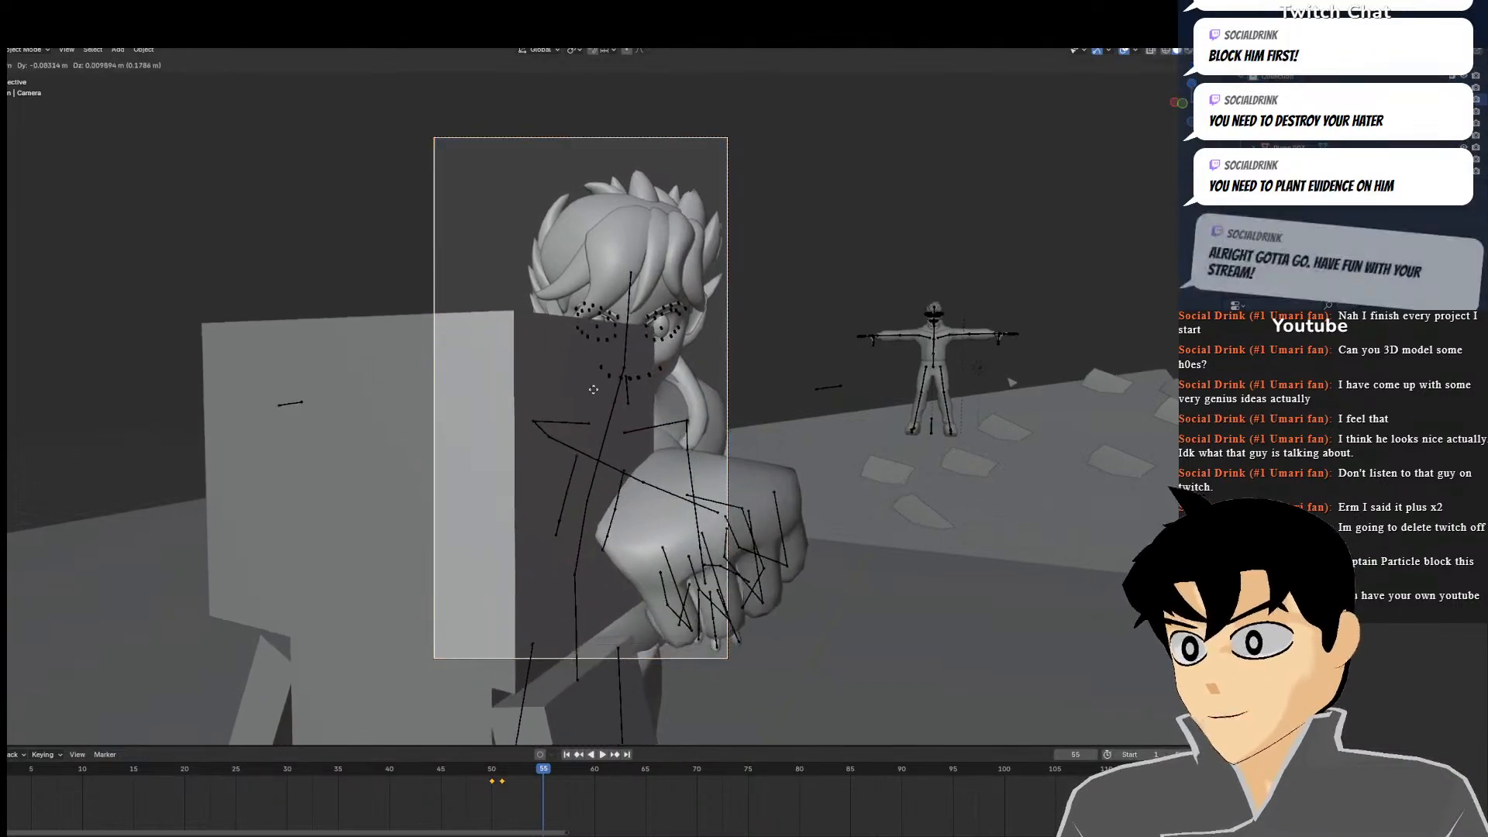
pyautogui.rightClick(643, 361)
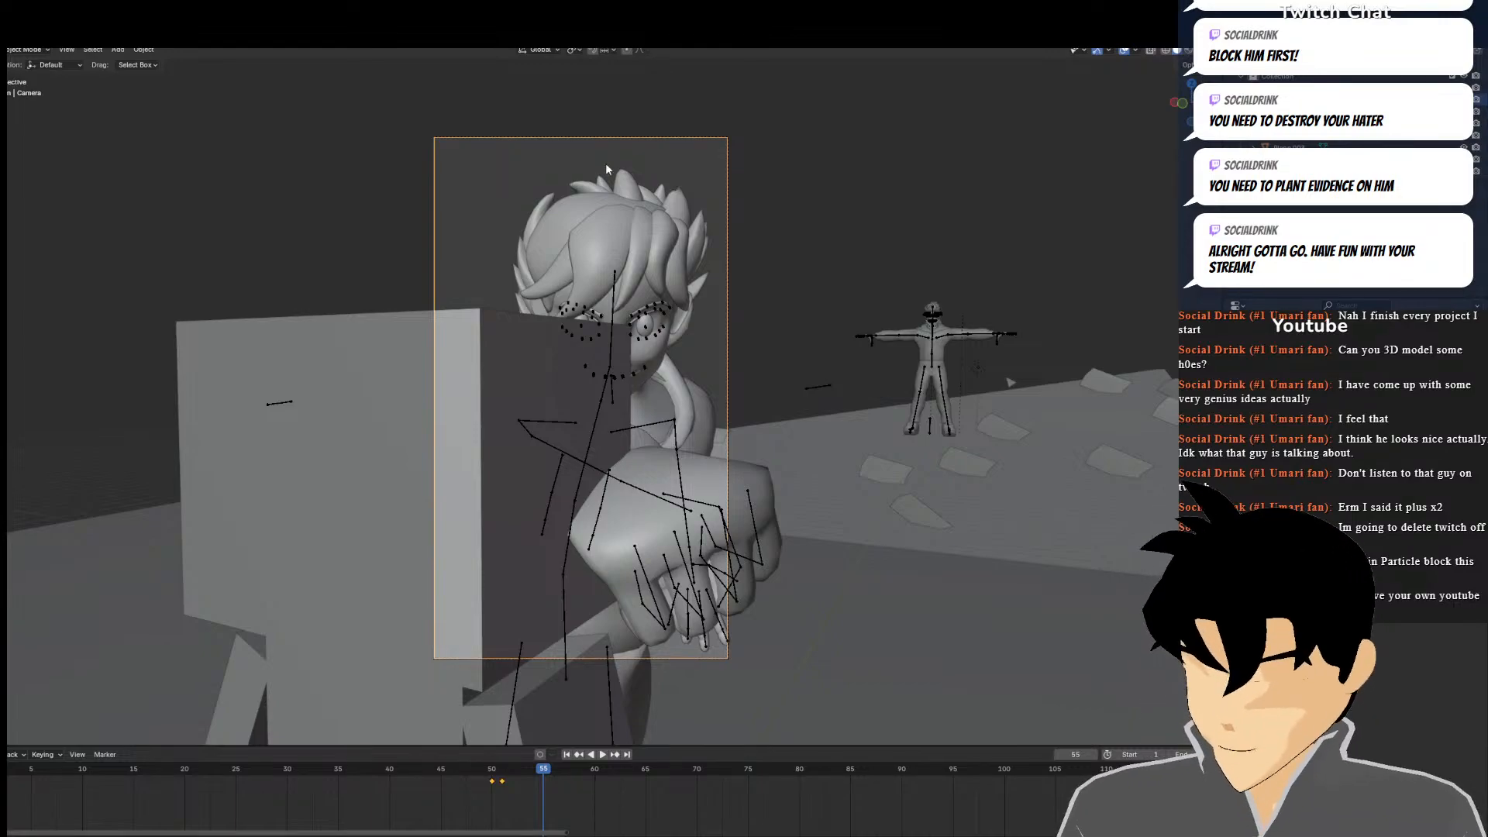
pyautogui.scroll(2, 686, 261)
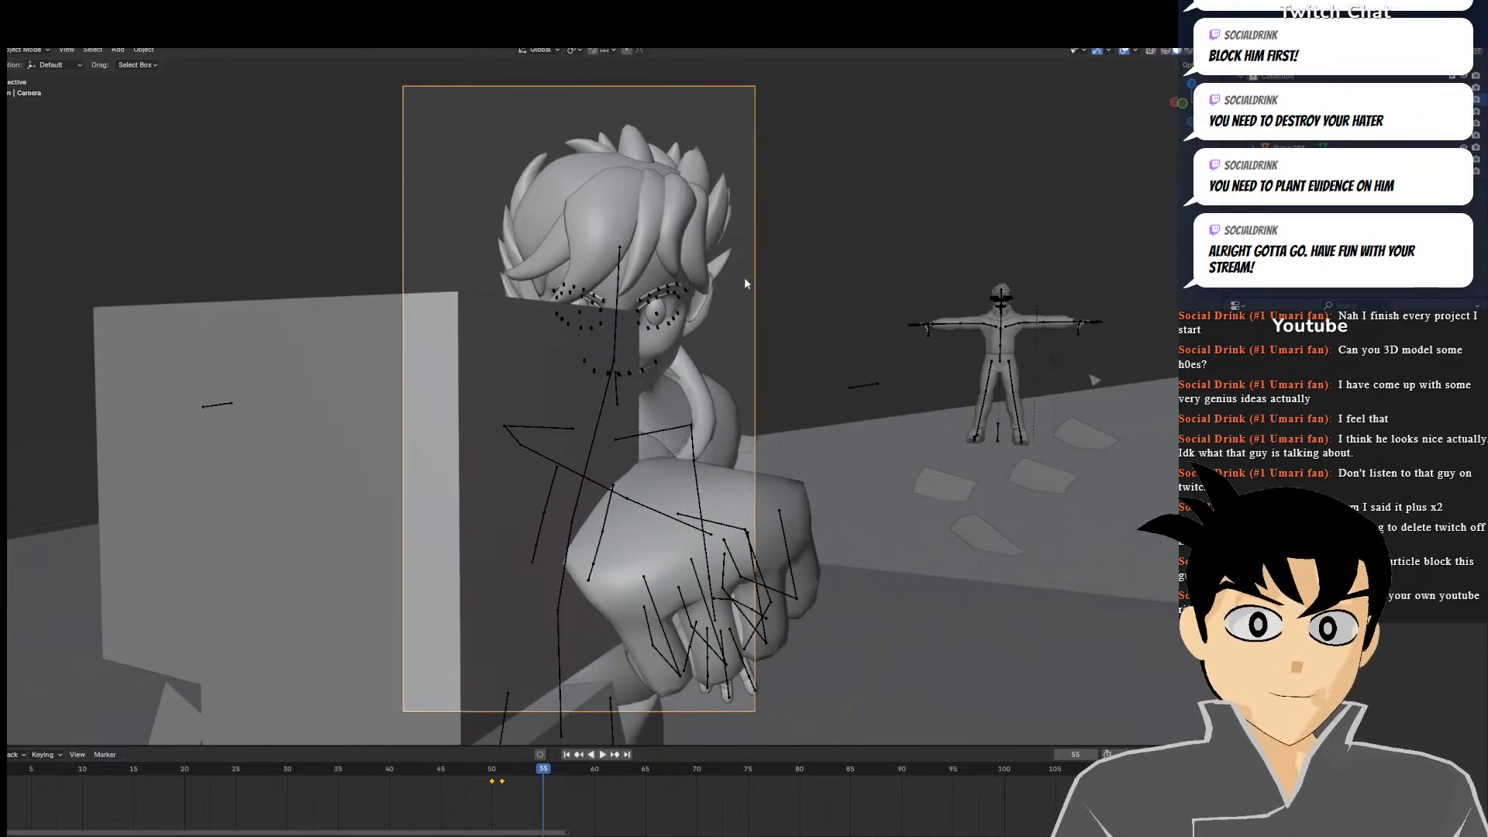
pyautogui.scroll(2, 594, 223)
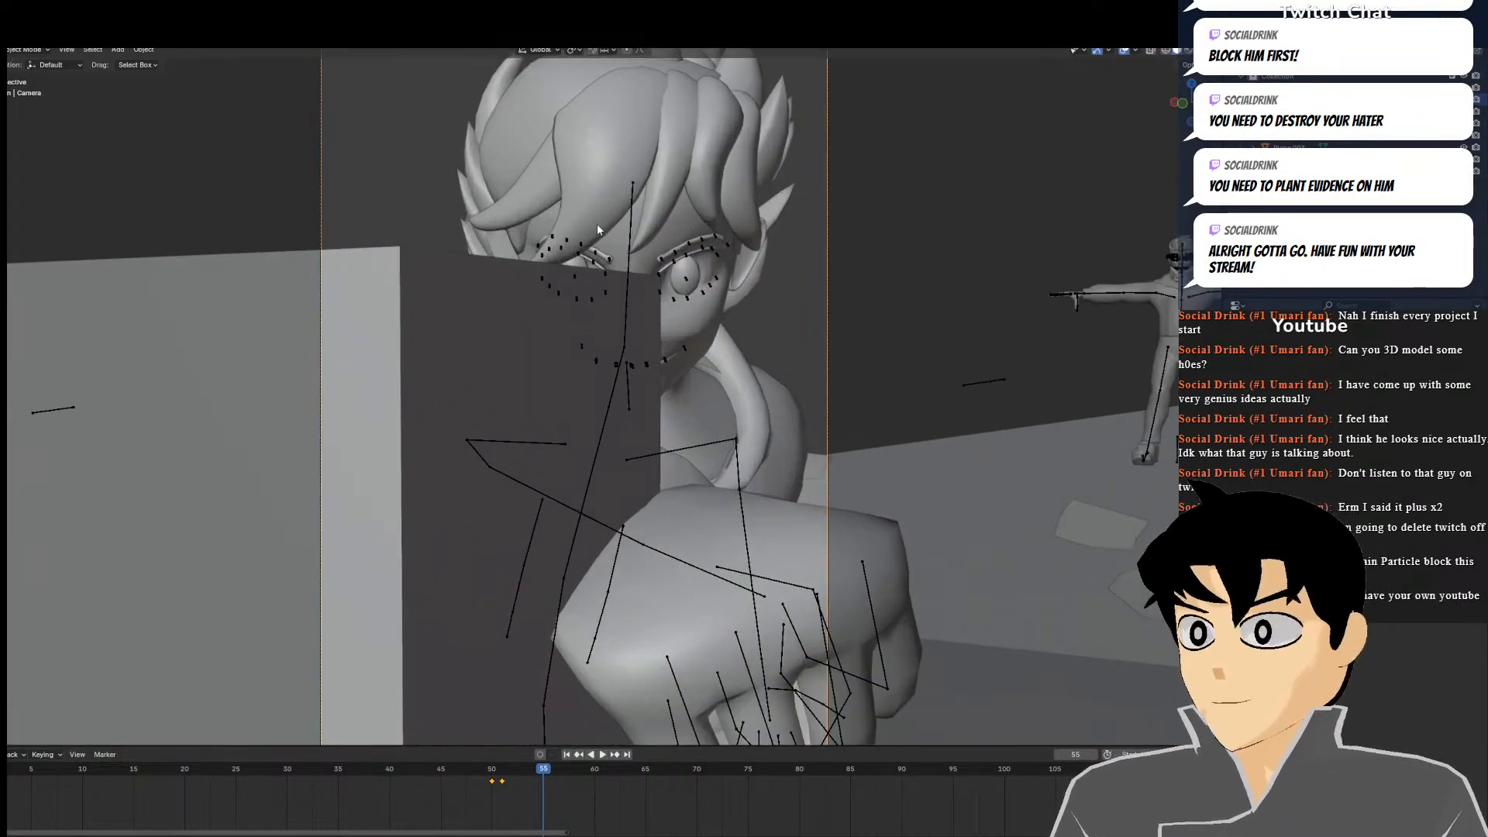
pyautogui.click(628, 273)
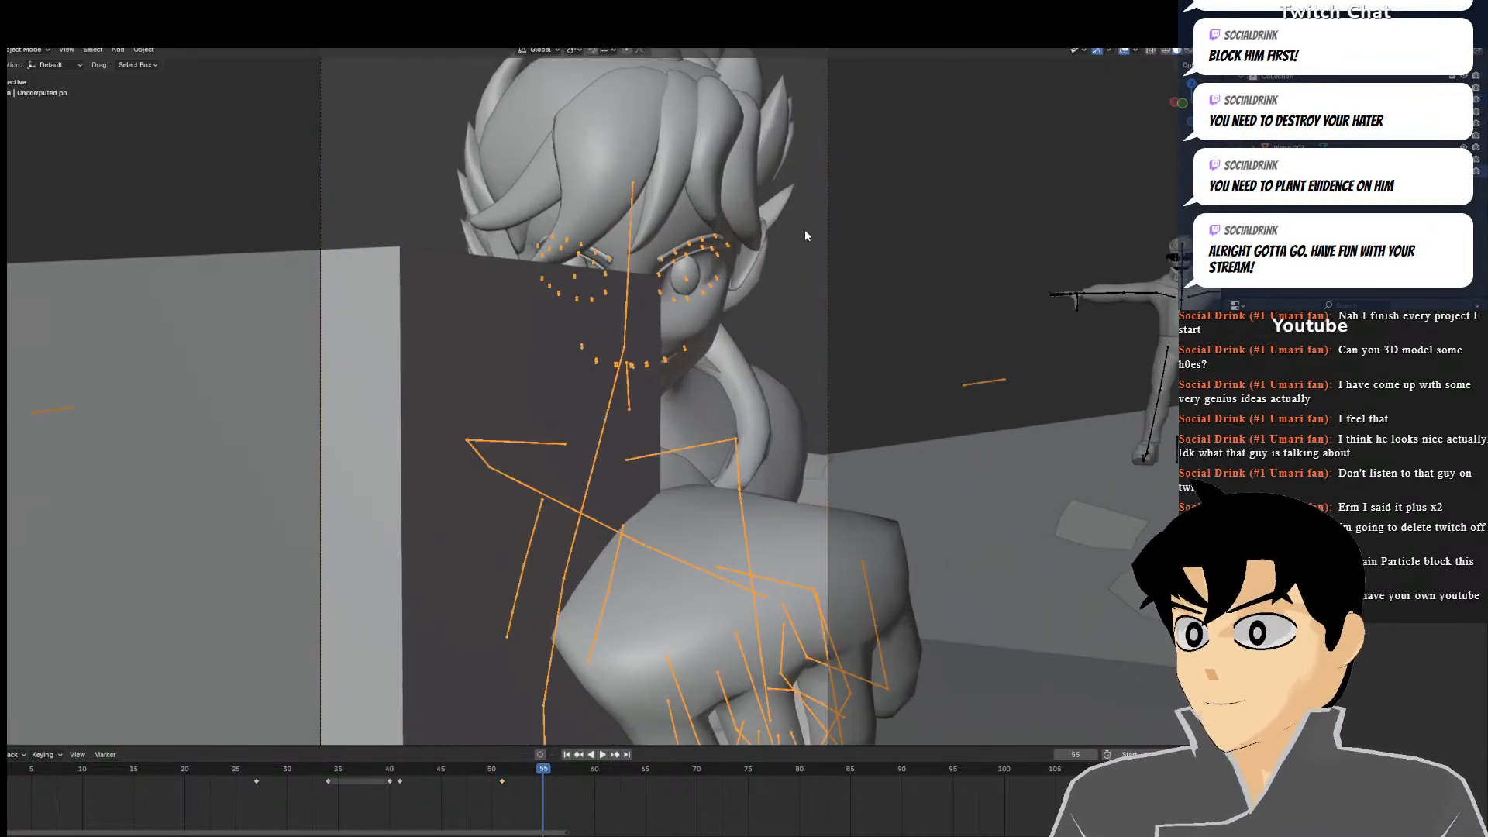
pyautogui.click(818, 234)
pyautogui.click(826, 239)
# Advance to frame 60 and keyframe the camera's placement to hold the shot
pyautogui.press('Right')
pyautogui.press('Right')
pyautogui.press('Right')
pyautogui.press('Right')
pyautogui.press('Right')
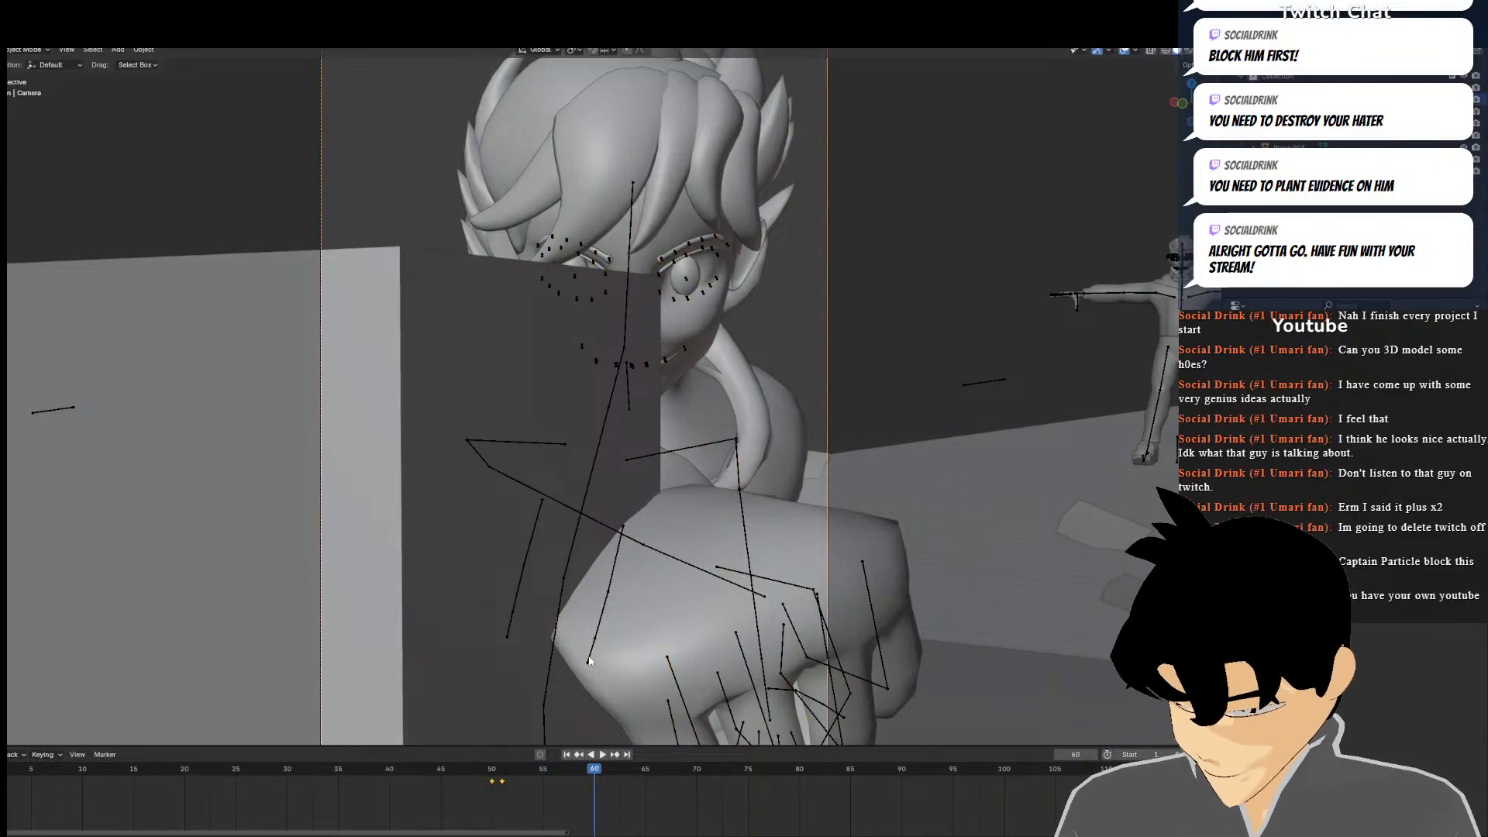
pyautogui.scroll(-5, 588, 660)
pyautogui.press('i')
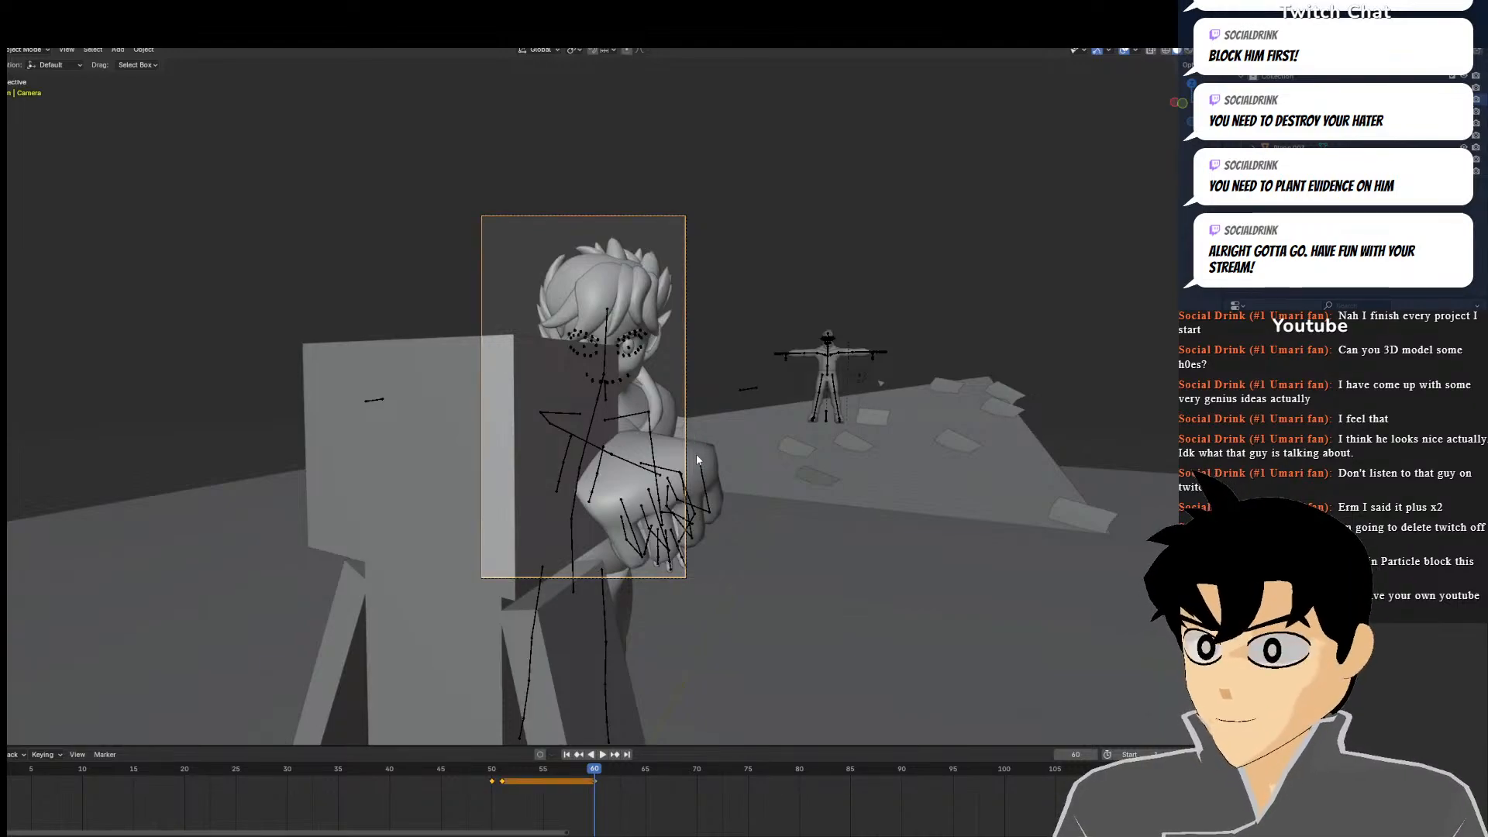
# Scrub through the held shot to frame 60, keyframe the blocky figure there and advance to frame 61
pyautogui.scroll(3, 699, 460)
pyautogui.moveTo(545, 787); pyautogui.dragTo(499, 793)
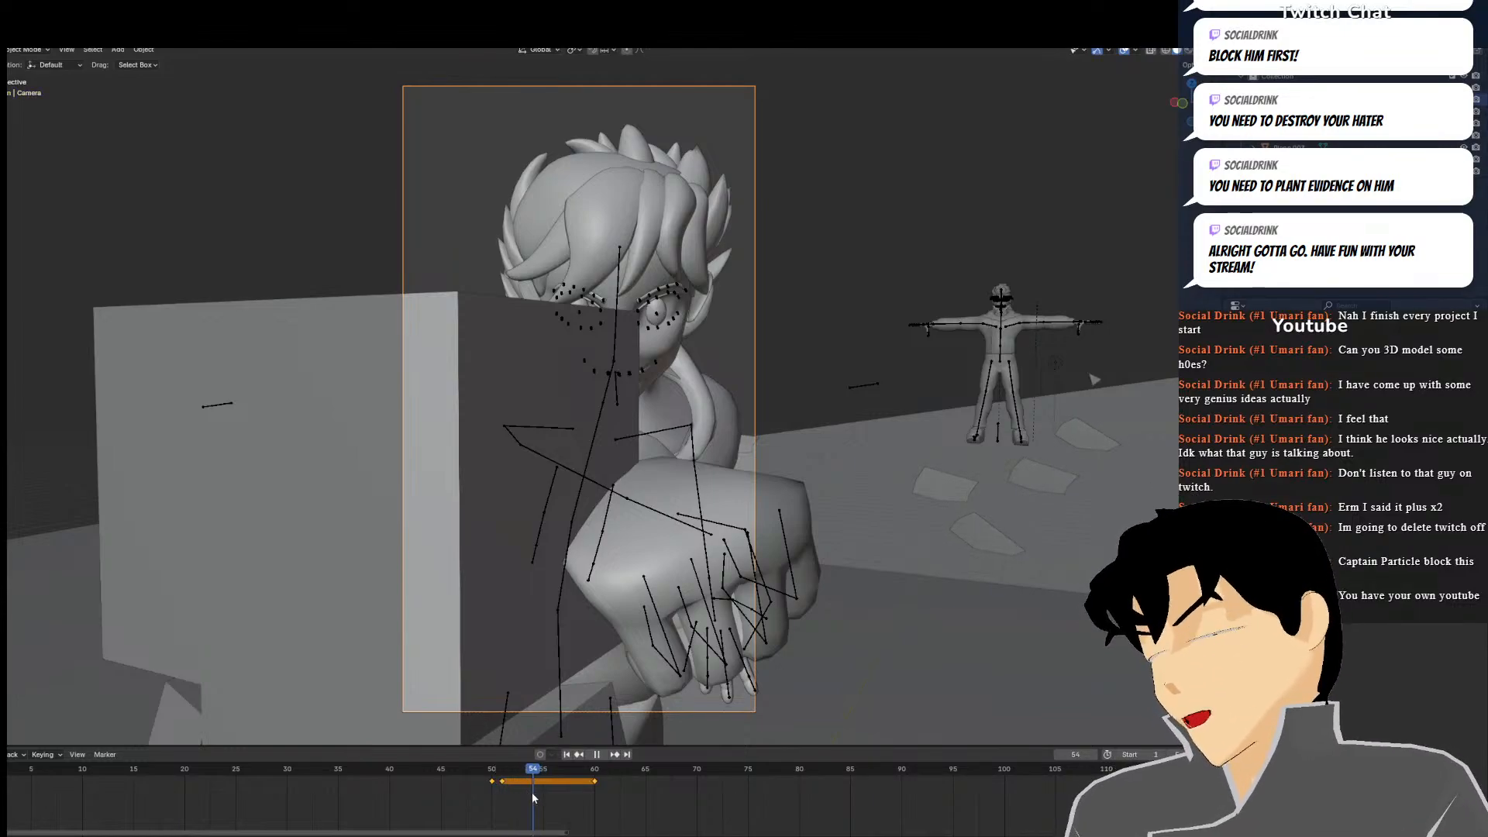
pyautogui.moveTo(532, 791); pyautogui.dragTo(597, 804)
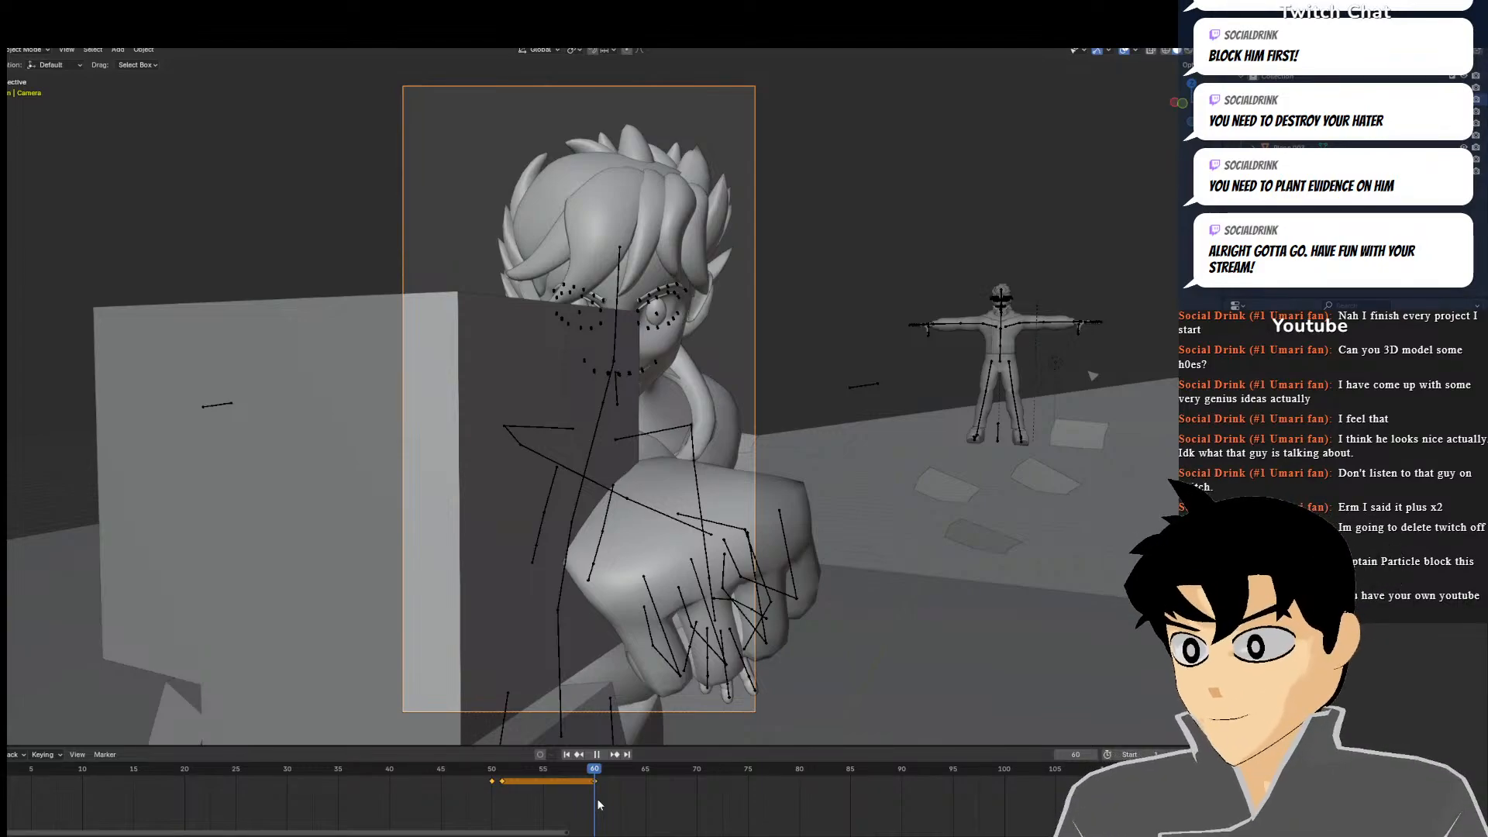
pyautogui.moveTo(599, 806); pyautogui.dragTo(603, 805)
pyautogui.click(372, 375)
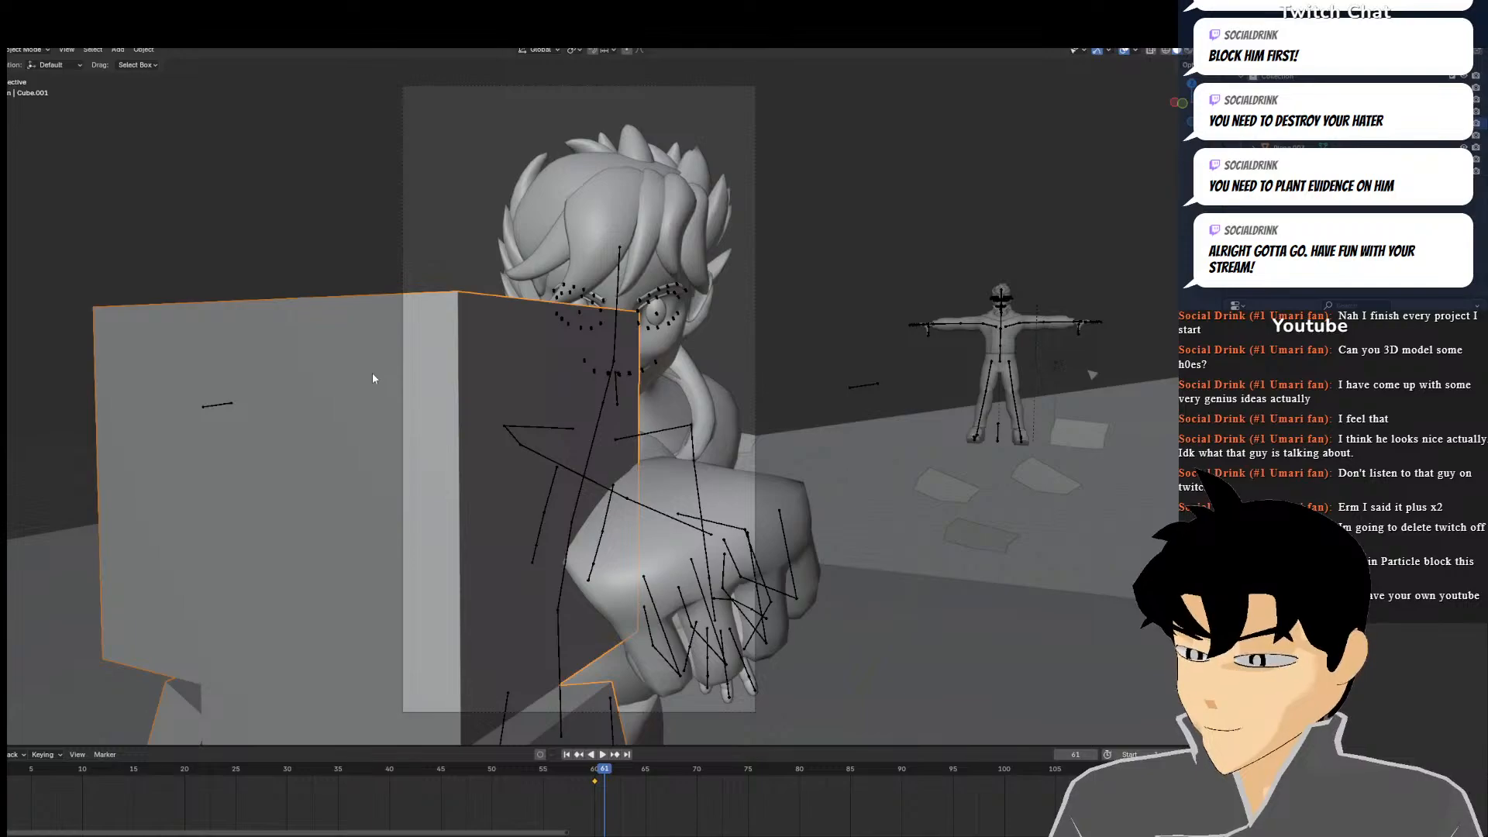
# At frame 61, use Walk Navigation to aim the camera at the empty floor corner and keyframe its placement
pyautogui.click(399, 245)
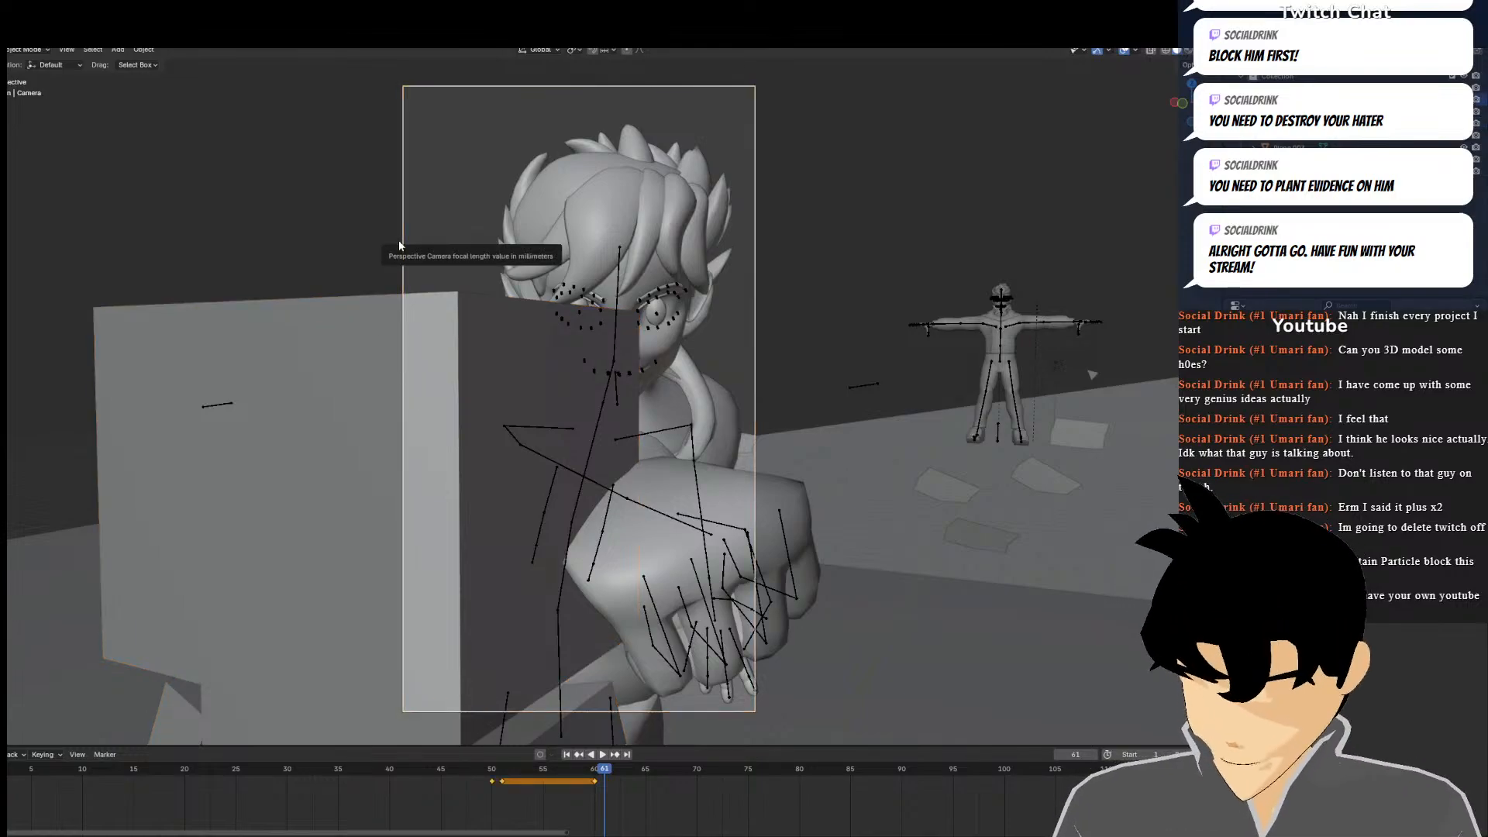
pyautogui.scroll(1, 399, 245)
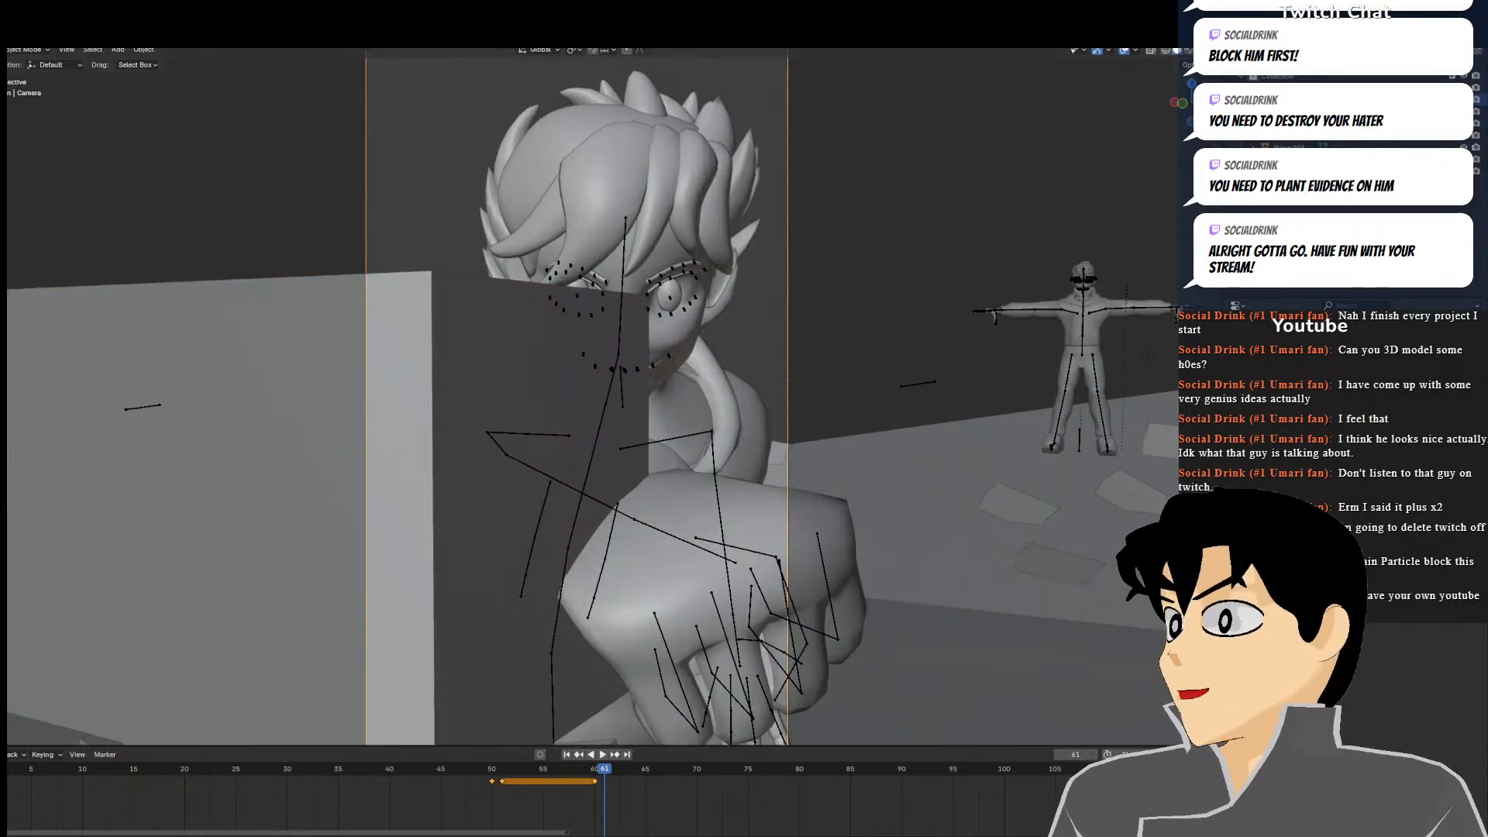
pyautogui.scroll(-1, 325, 141)
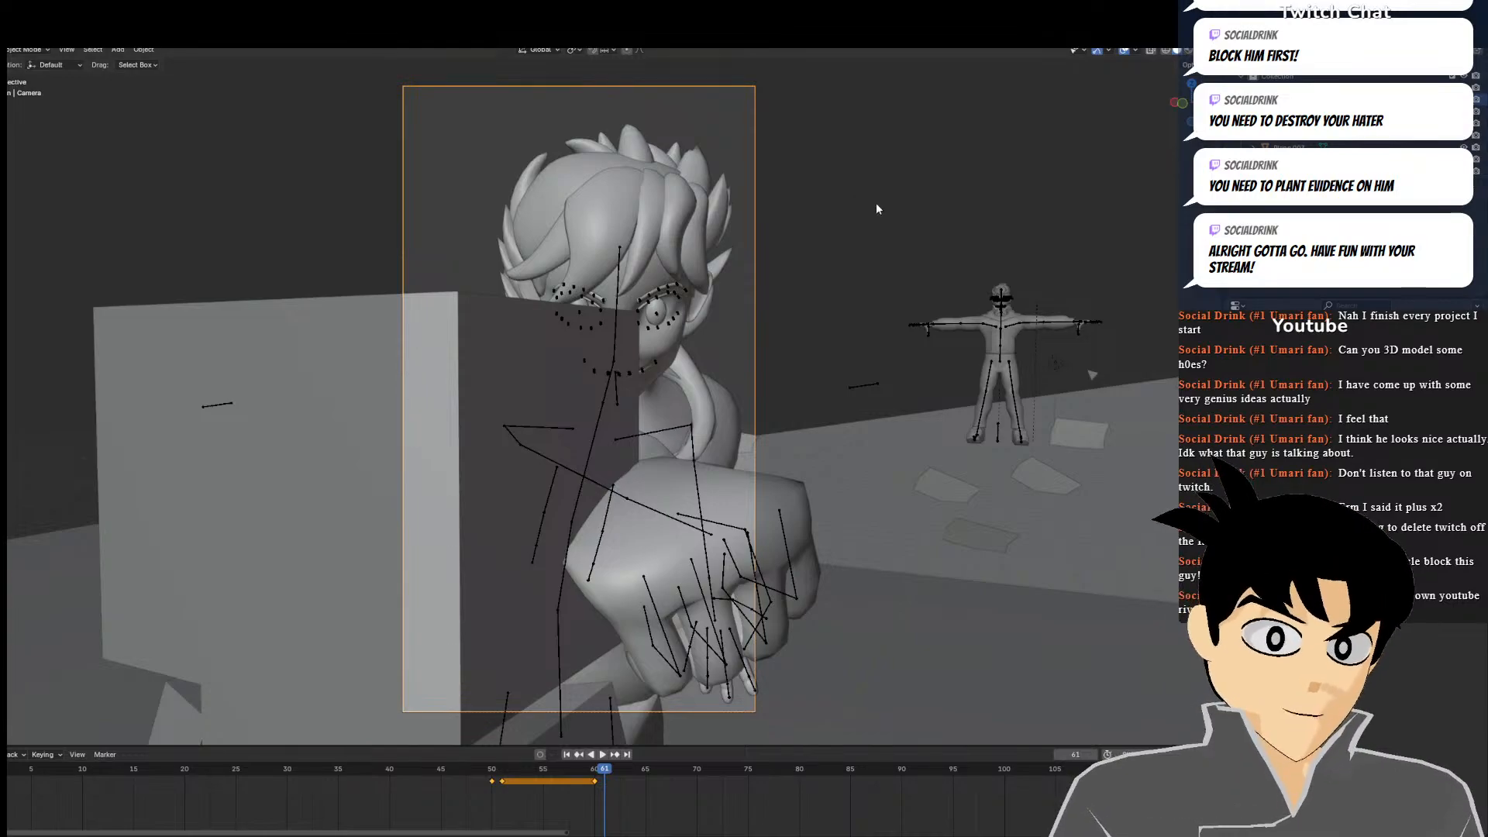
pyautogui.click(69, 49)
pyautogui.moveTo(87, 220)
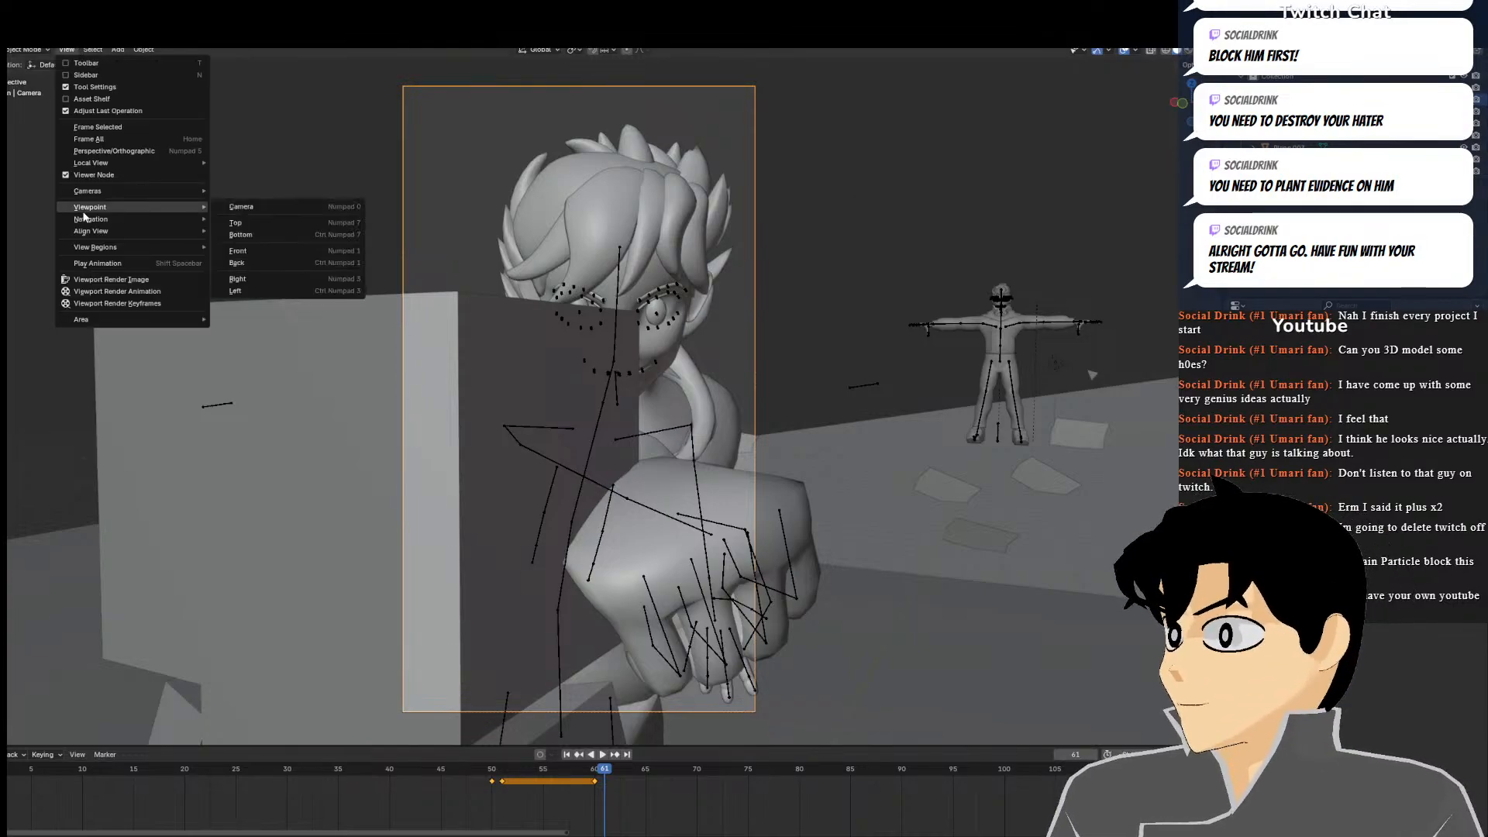
pyautogui.click(256, 434)
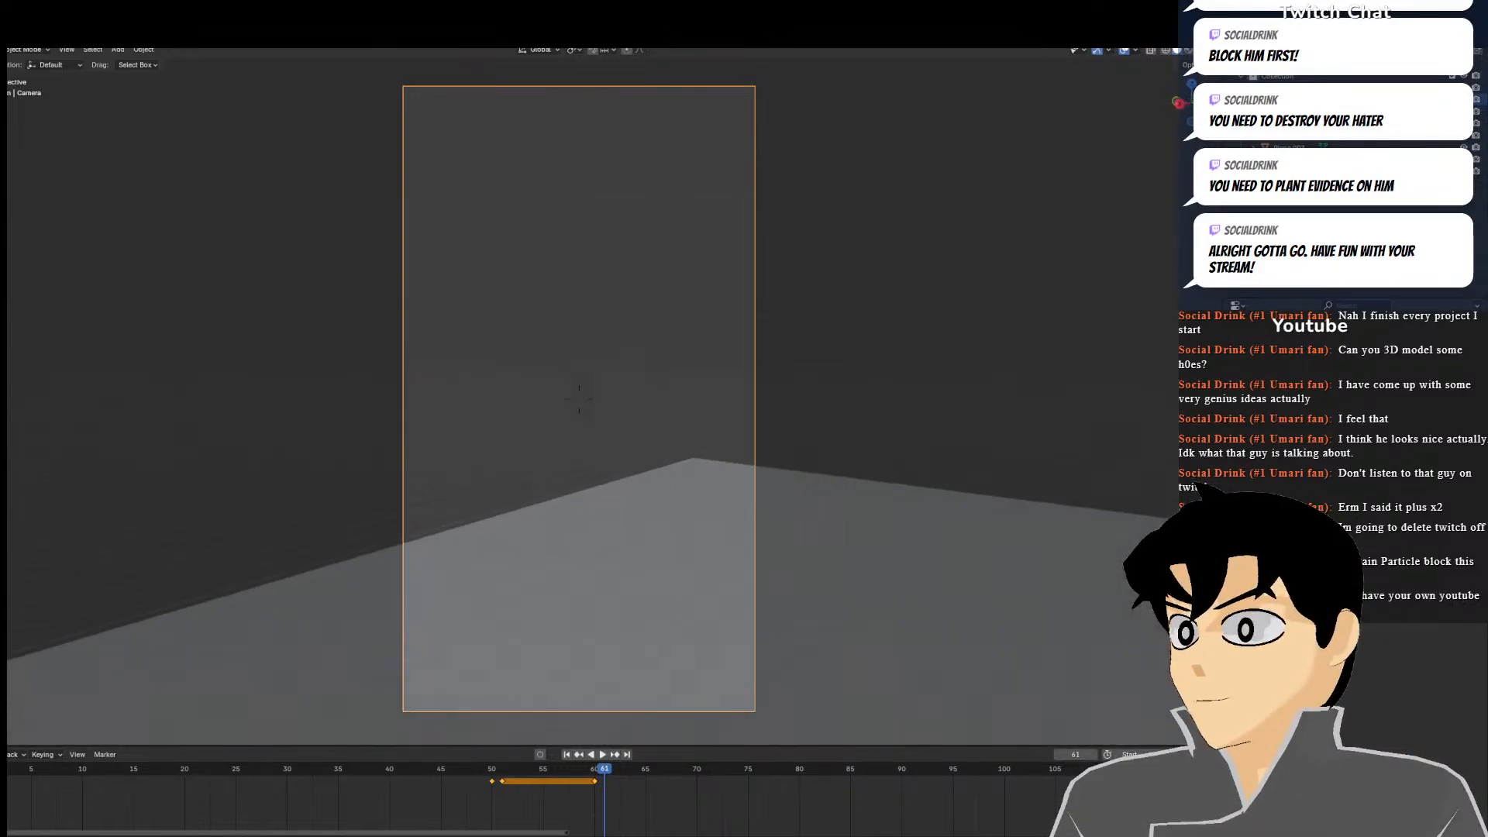
pyautogui.click(279, 439)
pyautogui.press('i')
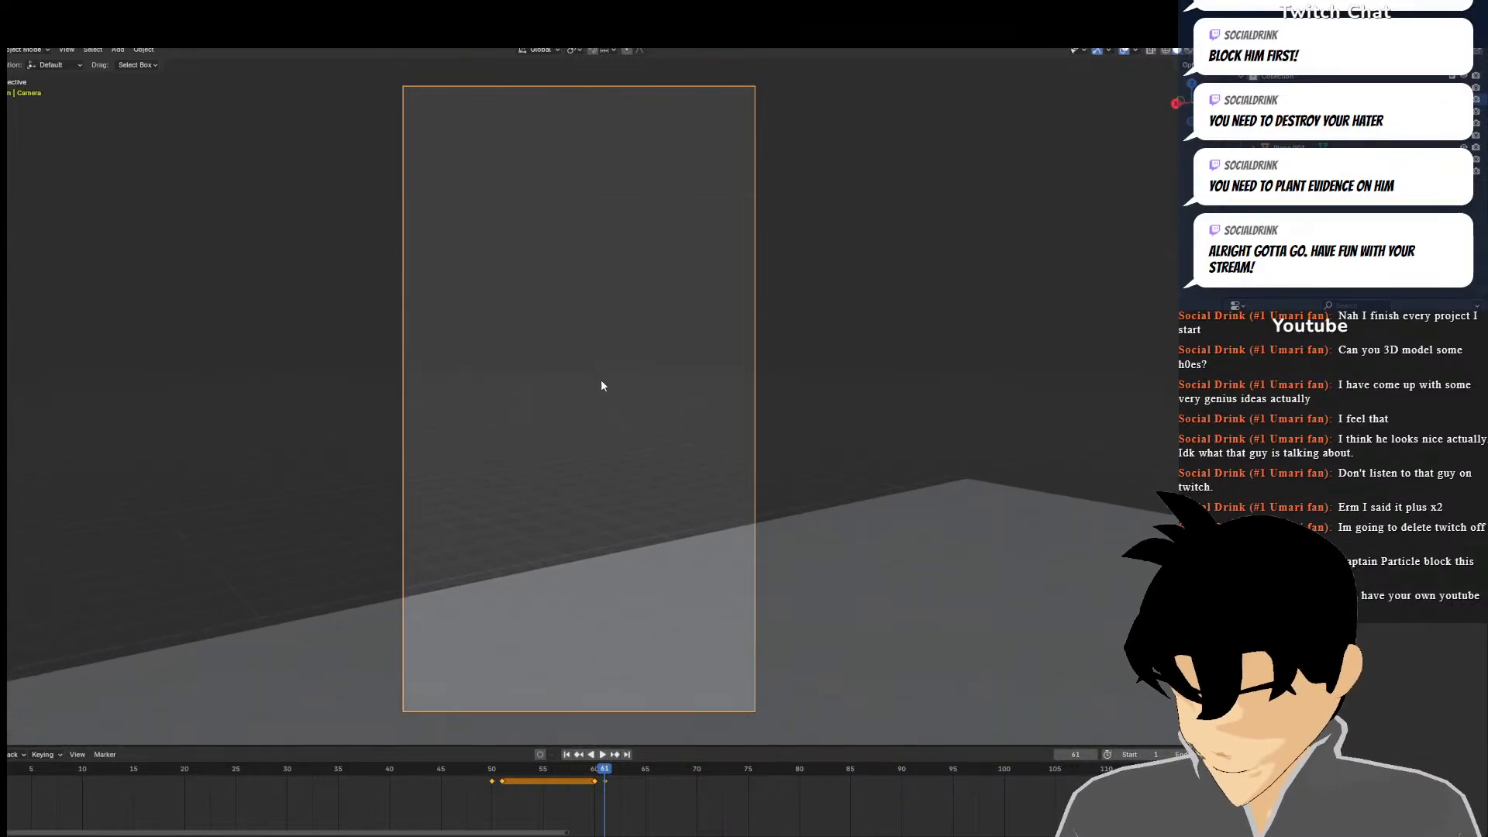
# Move the blocky figure away from the punching character to the far side of the camera
pyautogui.moveTo(601, 379); pyautogui.dragTo(612, 424, button='middle')
pyautogui.scroll(-10, 612, 425)
pyautogui.click(530, 521)
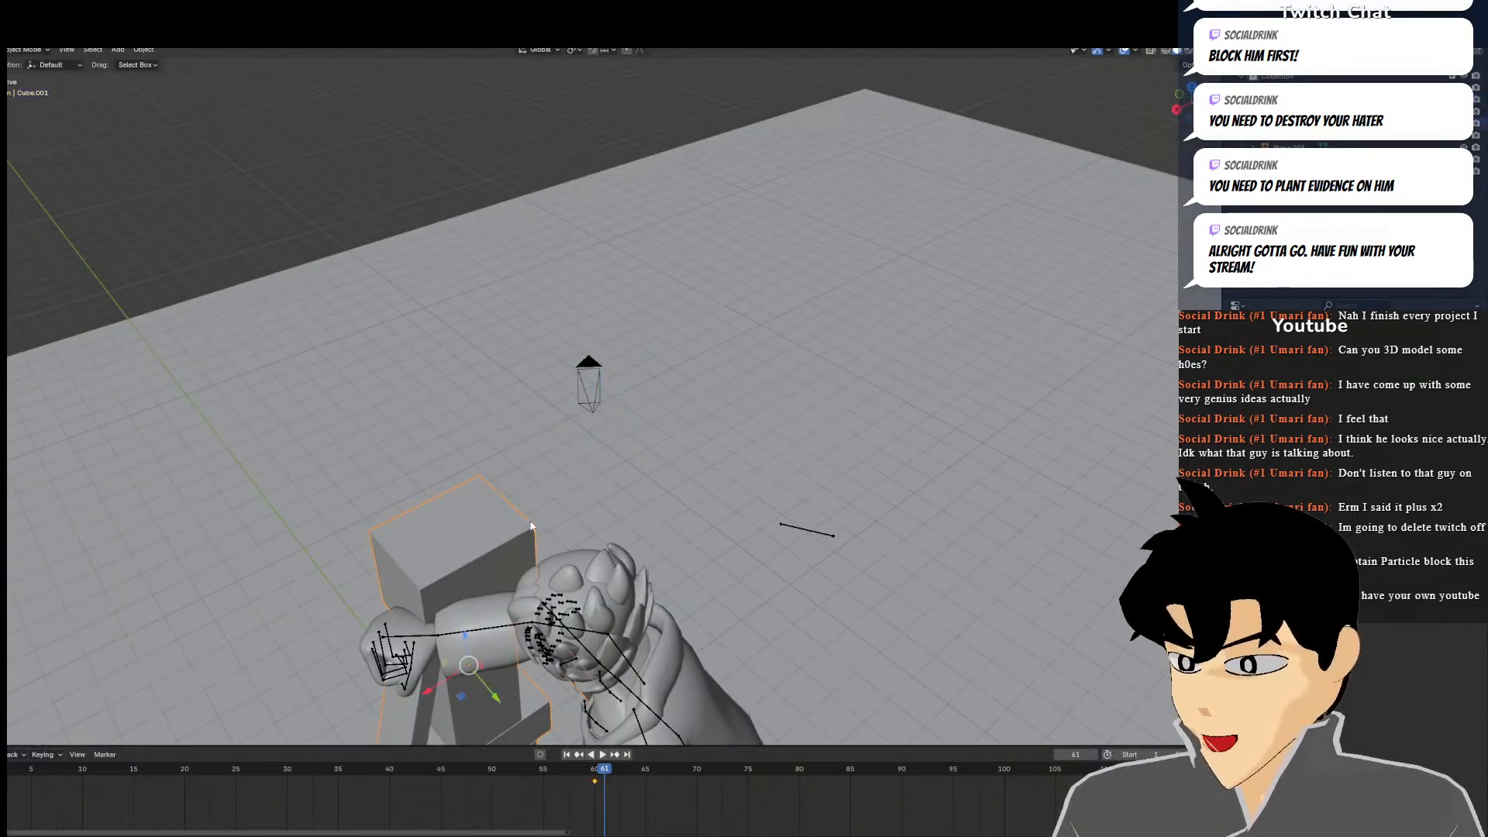
pyautogui.moveTo(530, 525); pyautogui.dragTo(658, 463, button='middle')
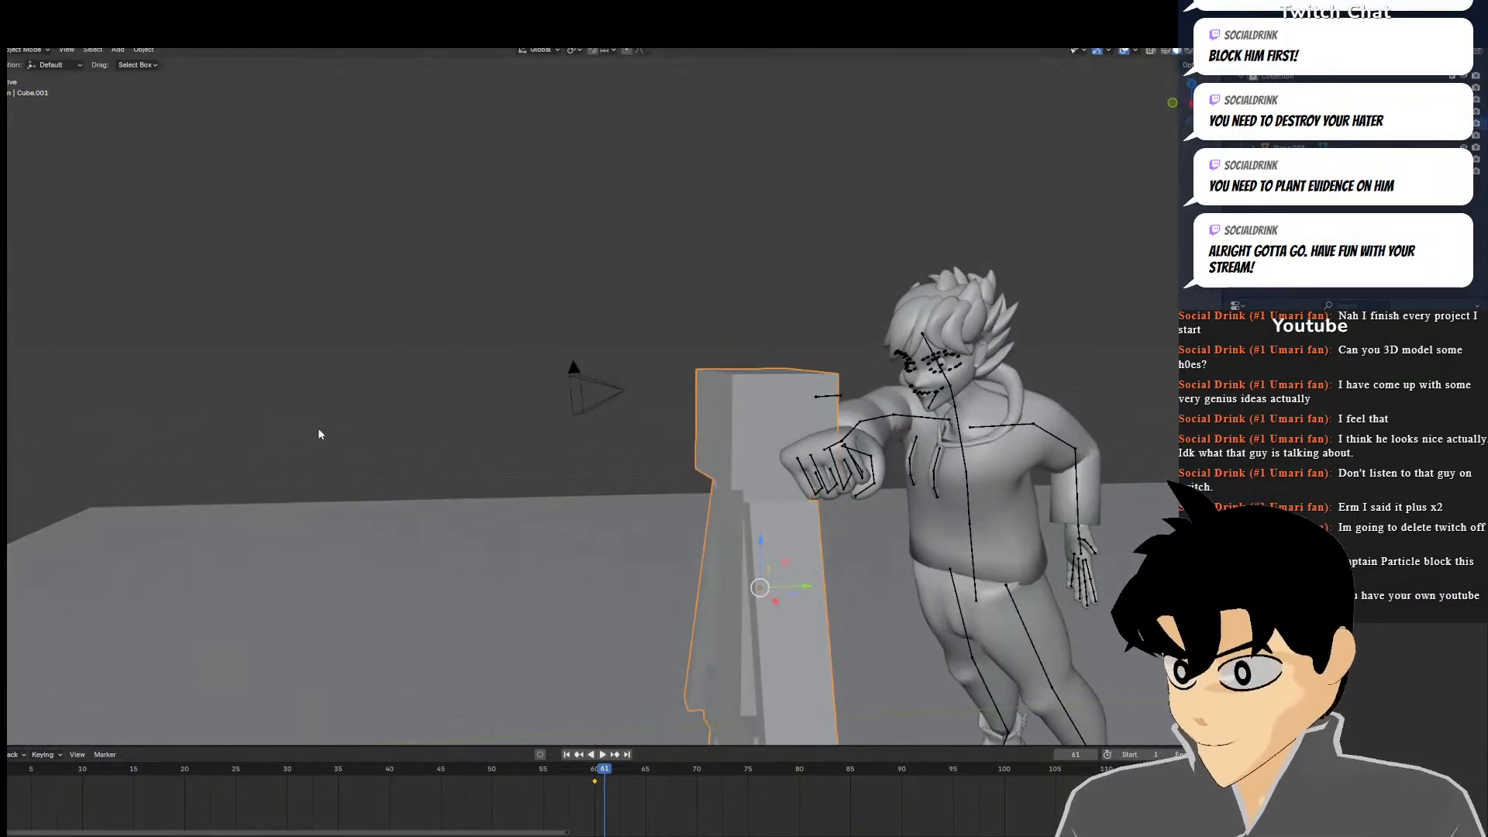
pyautogui.press('g')
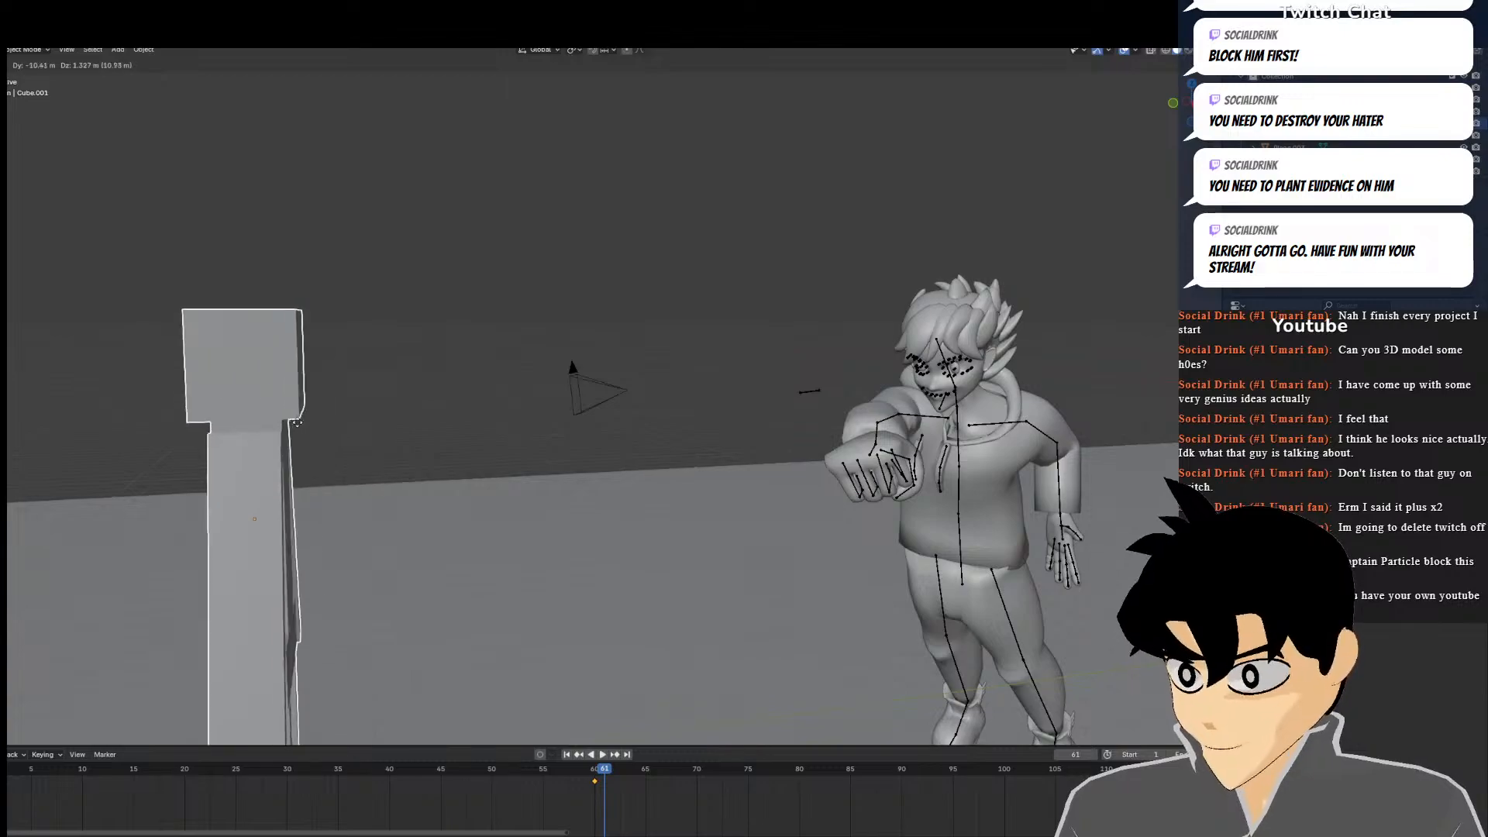
pyautogui.click(361, 422)
pyautogui.moveTo(362, 422); pyautogui.dragTo(668, 442, button='middle')
pyautogui.press('g')
pyautogui.click(368, 354)
# Rotate the blocky figure into a tilted flying pose and shift it into place above the floor
pyautogui.press('r')
pyautogui.click(486, 321)
pyautogui.moveTo(480, 319); pyautogui.dragTo(446, 426, button='middle')
pyautogui.press('r')
pyautogui.click(633, 437)
pyautogui.press('g')
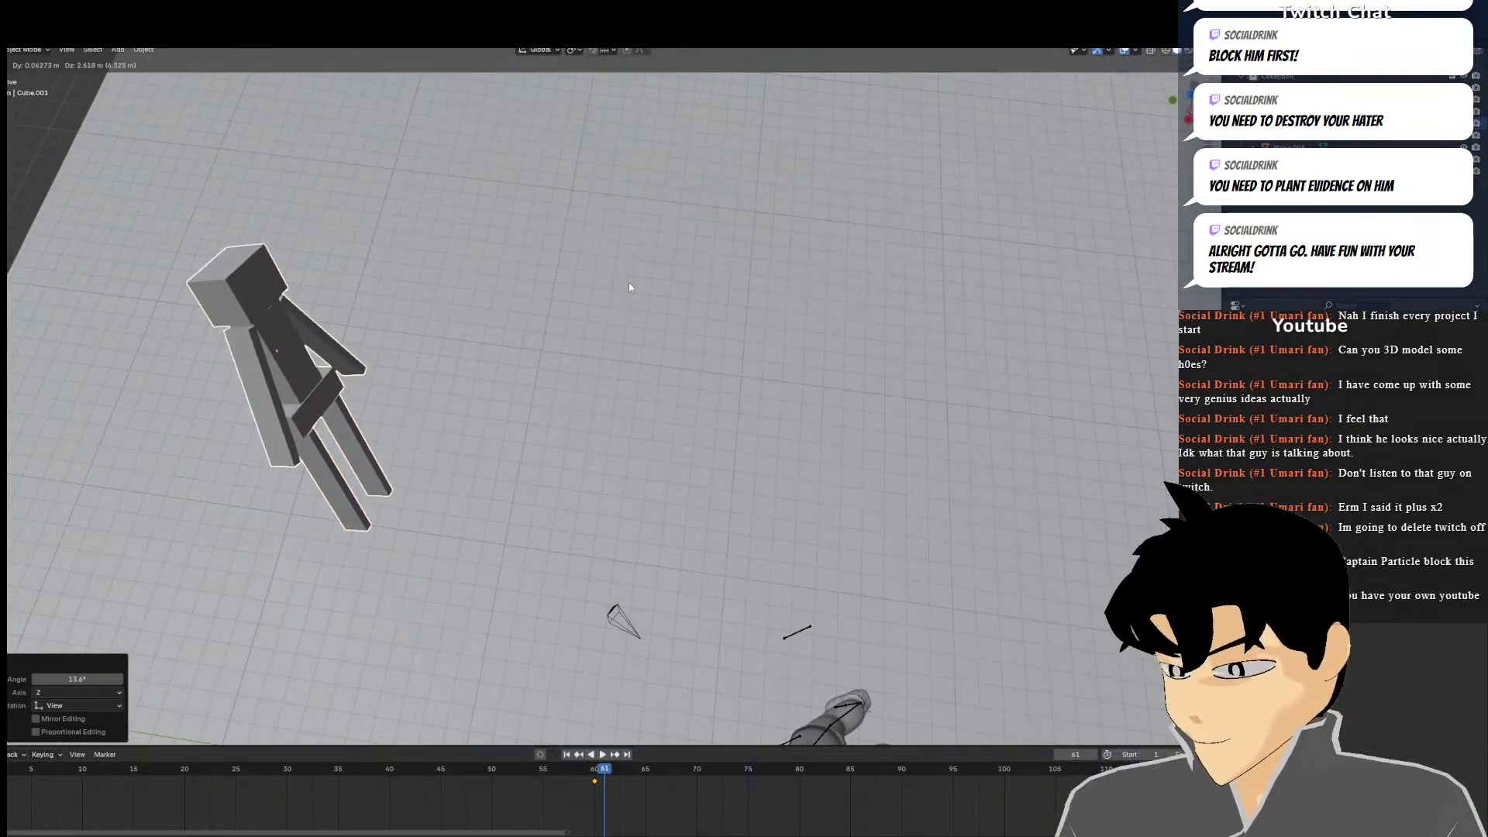
pyautogui.click(626, 282)
pyautogui.moveTo(624, 302); pyautogui.dragTo(604, 278, button='middle')
# Adjust the blocky figure's position in the camera view and keyframe its placement at frame 61
pyautogui.press('KP_0')
pyautogui.press('g')
pyautogui.click(638, 402)
pyautogui.moveTo(637, 402)
pyautogui.mouseDown(button='middle')
pyautogui.moveTo(623, 349)
pyautogui.moveTo(685, 374)
pyautogui.moveTo(637, 365)
pyautogui.moveTo(632, 383)
pyautogui.mouseUp(button='middle')
pyautogui.scroll(-5, 637, 365)
pyautogui.scroll(1, 637, 365)
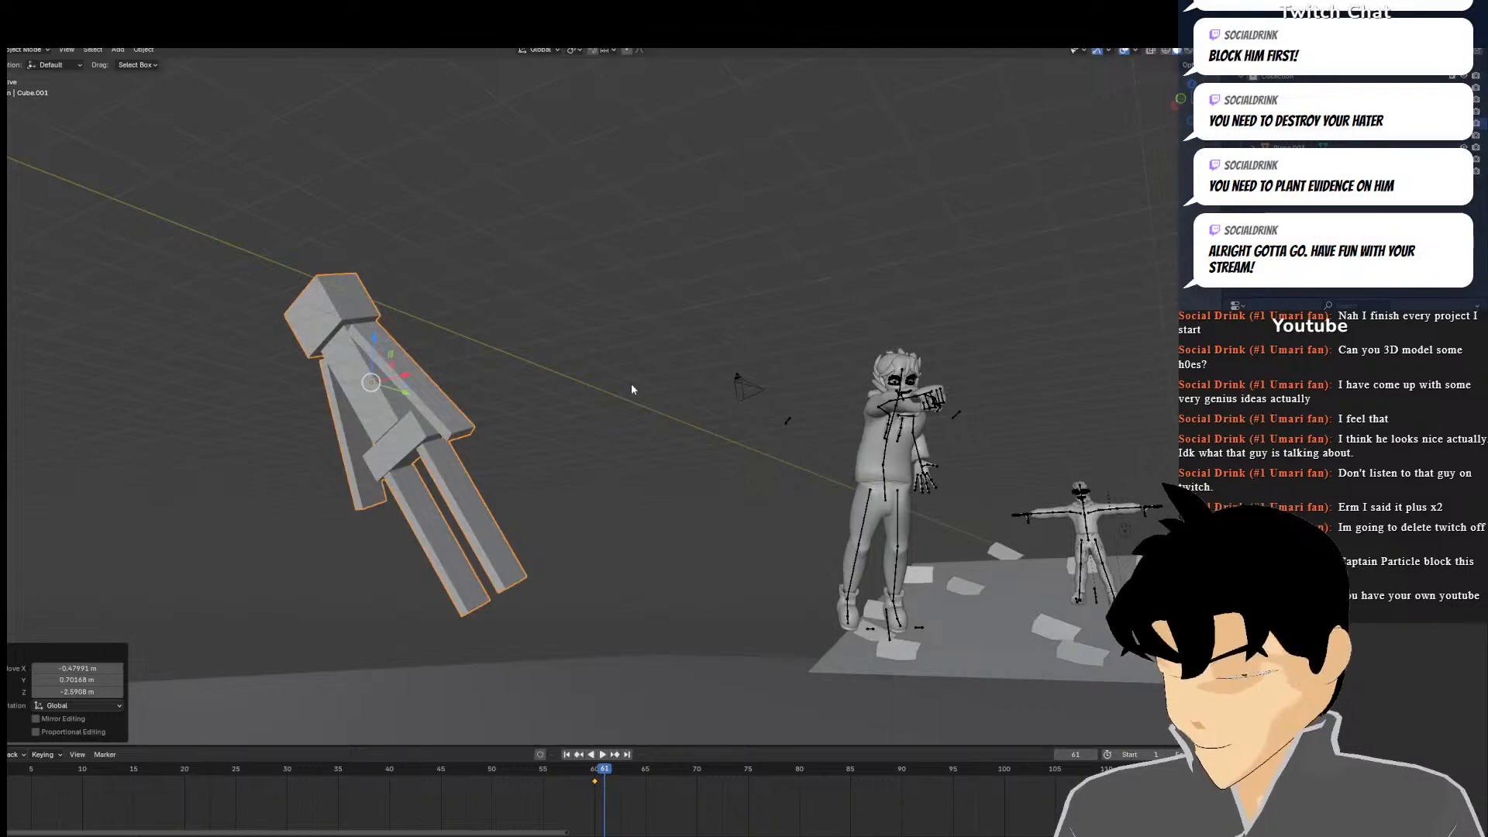
pyautogui.press('i')
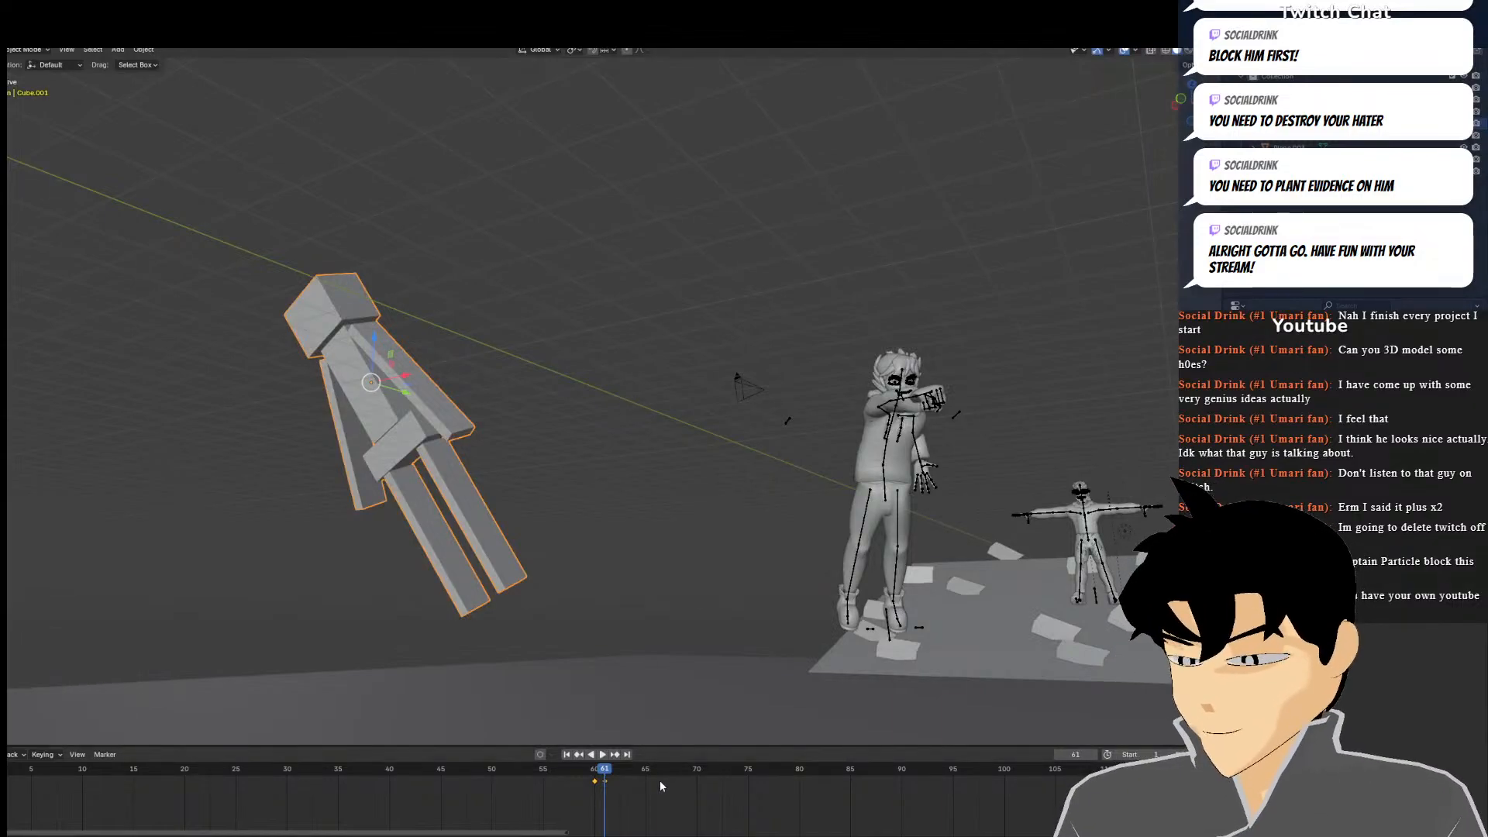
# At frame 69, move the blocky figure farther away from the punching character and adjust it in the camera view
pyautogui.click(684, 781)
pyautogui.press('g')
pyautogui.click(324, 629)
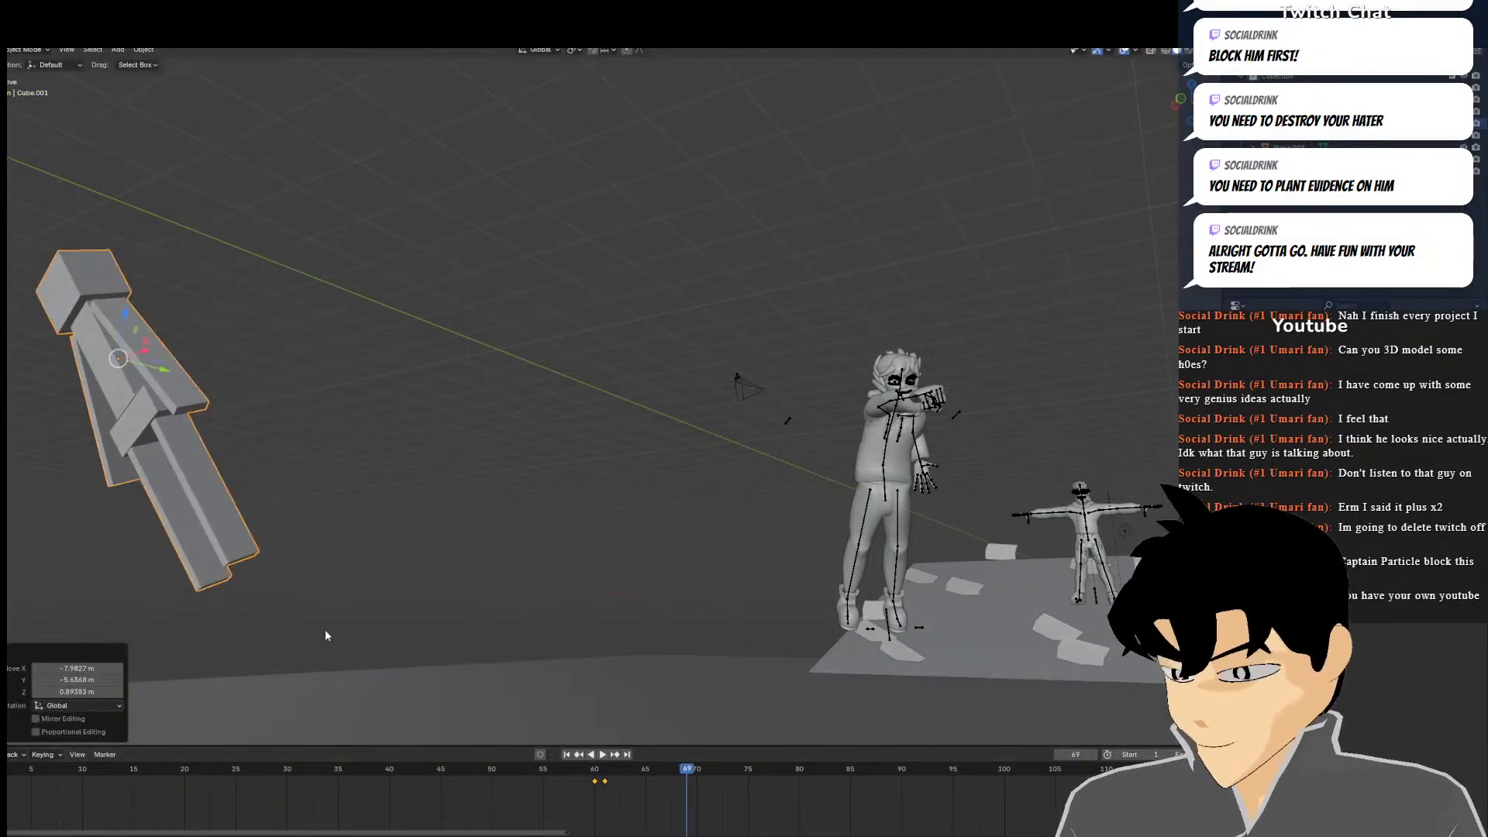
pyautogui.press('KP_0')
pyautogui.press('g')
pyautogui.click(594, 421)
# From the top view, move the blocky figure about -3.5 m in X and -2.5 m in Y, then keyframe it at frame 69
pyautogui.press('KP_7')
pyautogui.press('g')
pyautogui.click(625, 422)
pyautogui.press('KP_0')
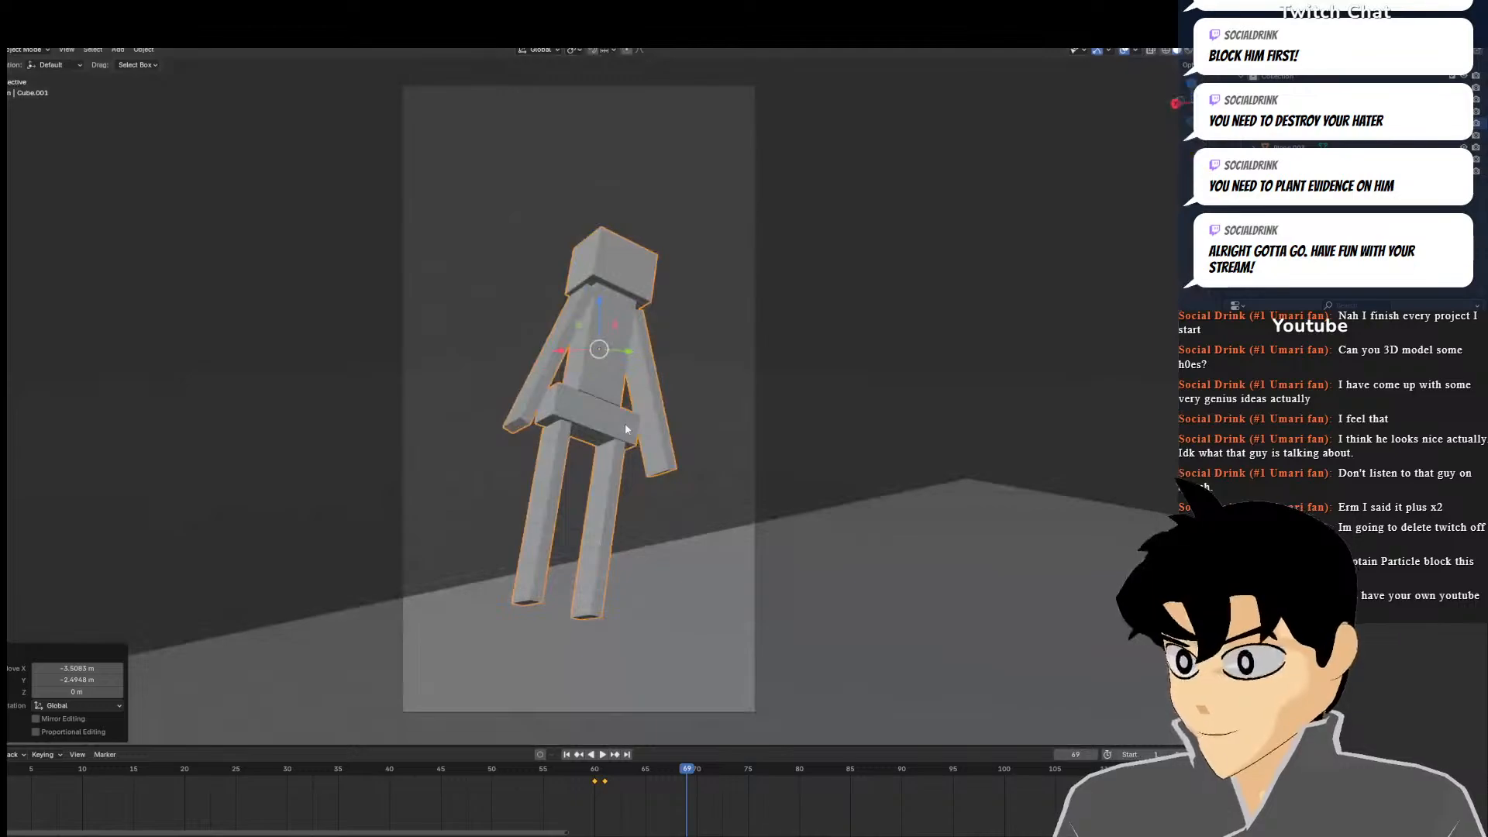
pyautogui.press('i')
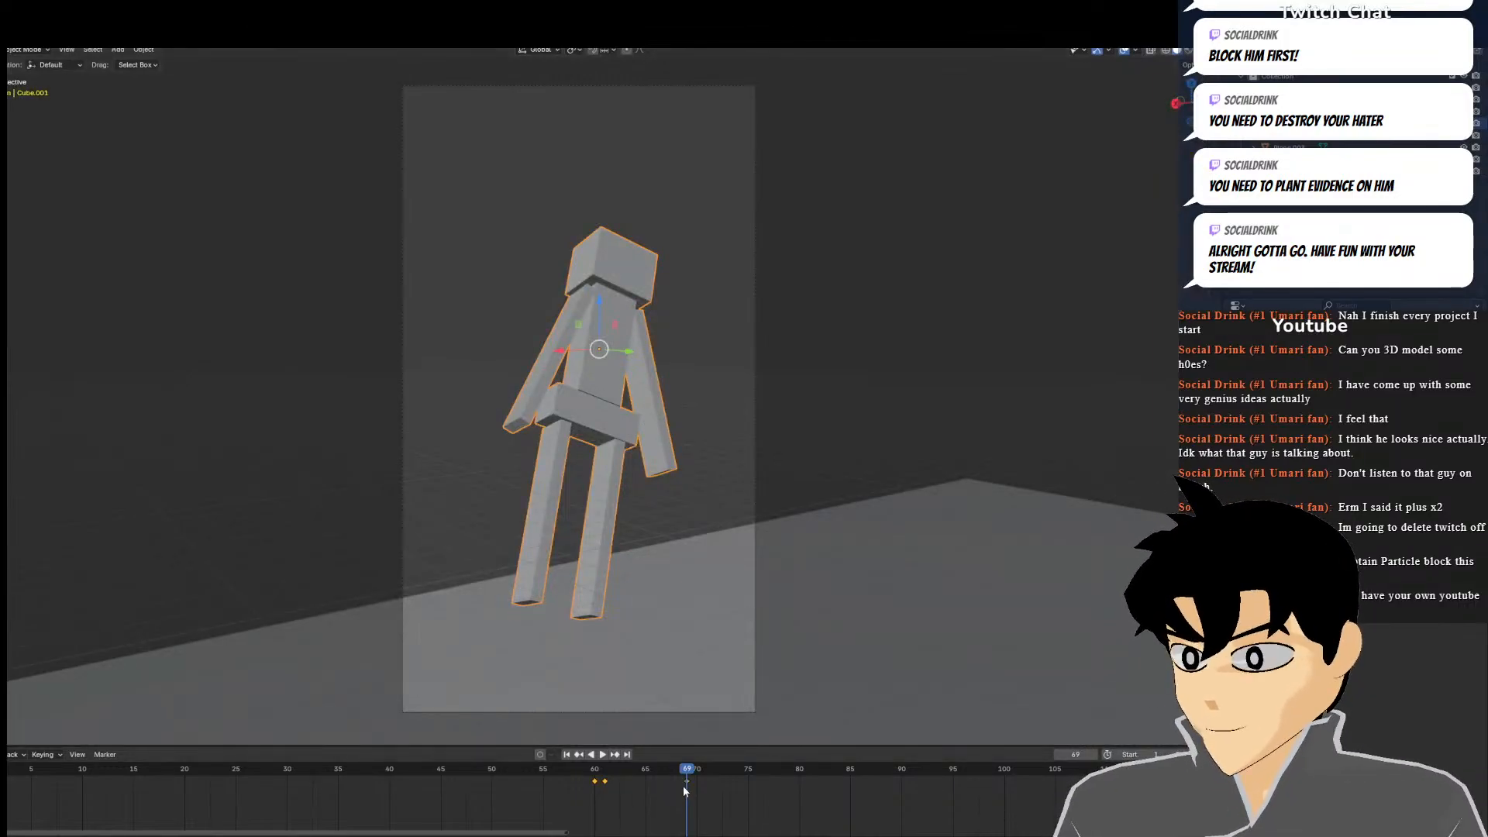
# In Pose Mode, select all bones of the T-posed character's armature, keyframe them at frame 69 and advance to frame 70
pyautogui.click(14, 56)
pyautogui.click(21, 65)
pyautogui.scroll(-1, 565, 227)
pyautogui.moveTo(566, 226); pyautogui.dragTo(698, 280, button='middle')
pyautogui.scroll(-8, 699, 283)
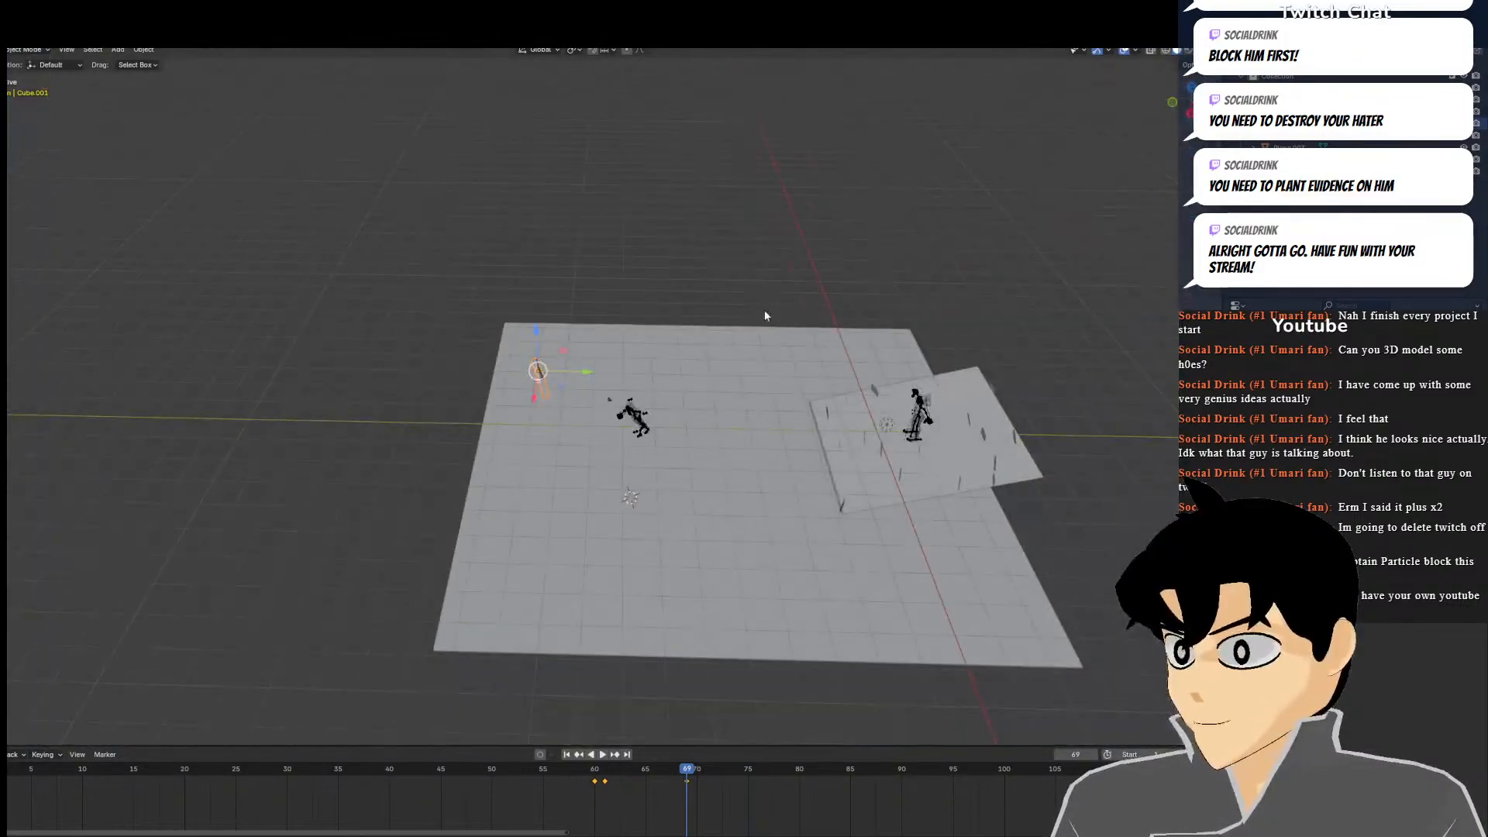
pyautogui.click(986, 426)
pyautogui.hotkey('ctrl', 'Tab')
pyautogui.press('a')
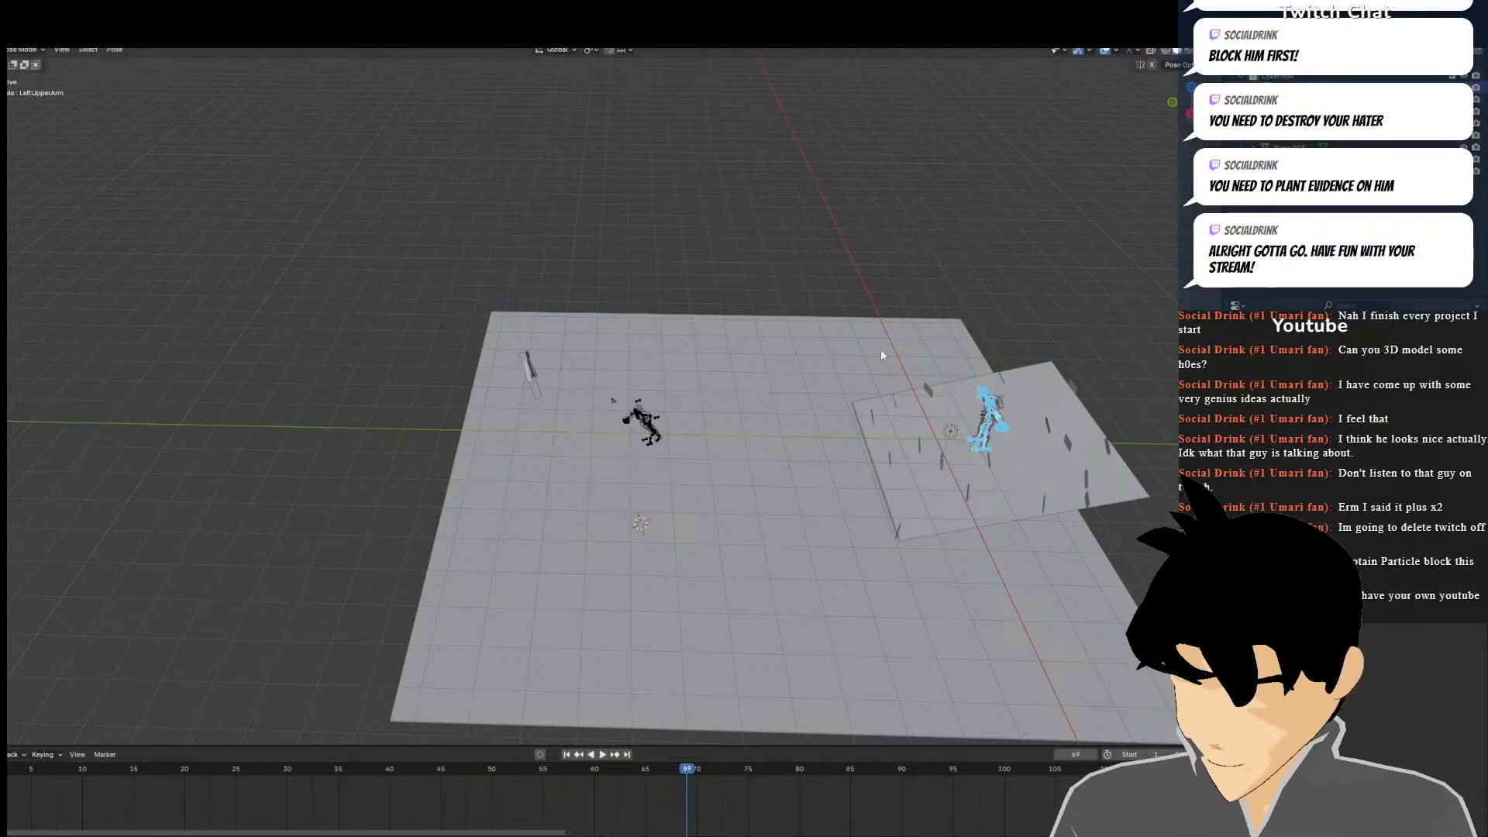
pyautogui.press('Right')
# Move the T-posed character's whole rig about -109.6 m in Y and 7.8 m in Z, next to the blocky figure
pyautogui.press('g')
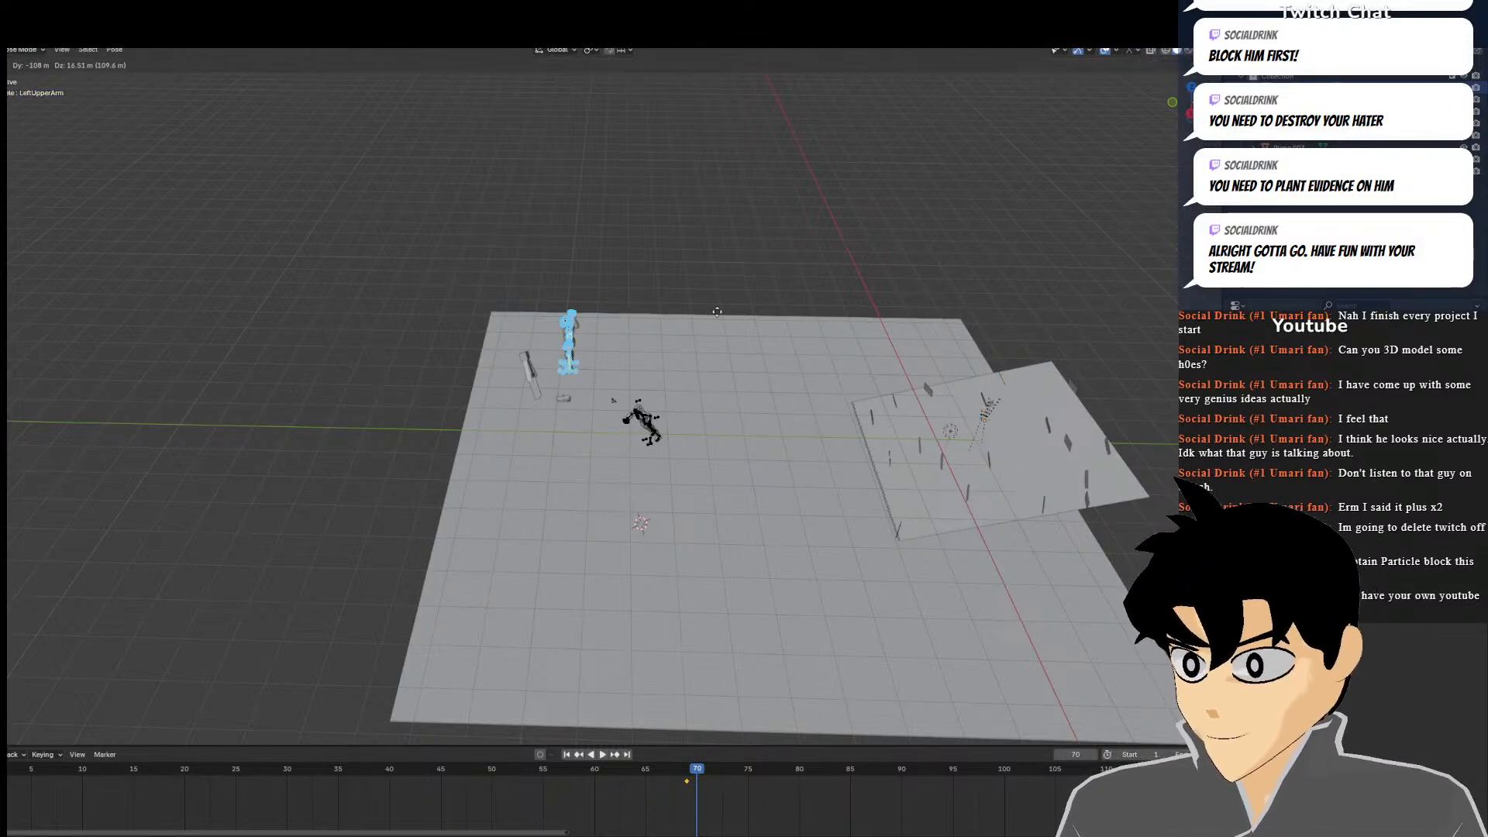
pyautogui.press('Escape')
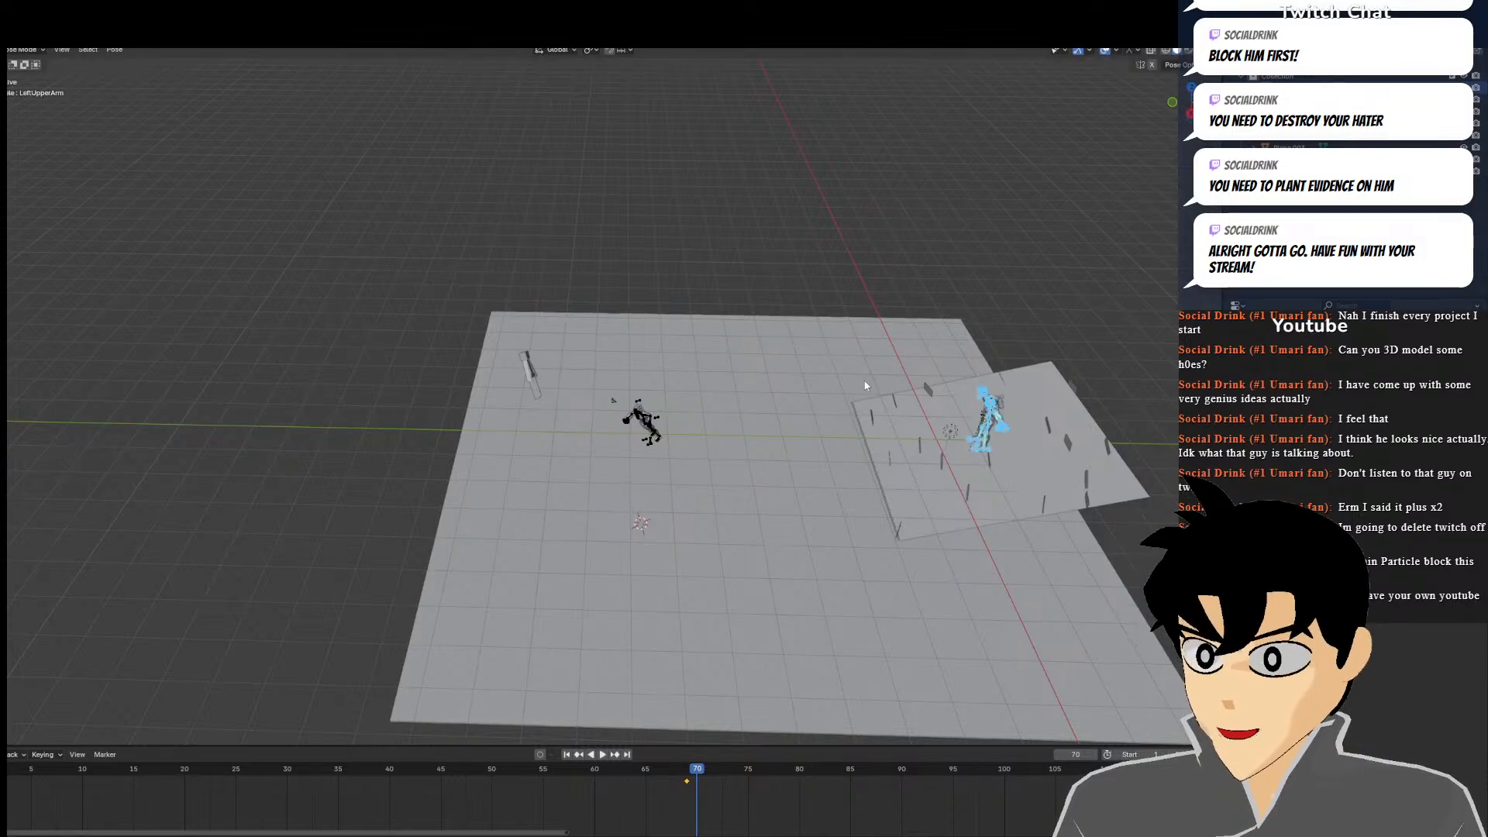
pyautogui.press('g')
pyautogui.click(171, 231)
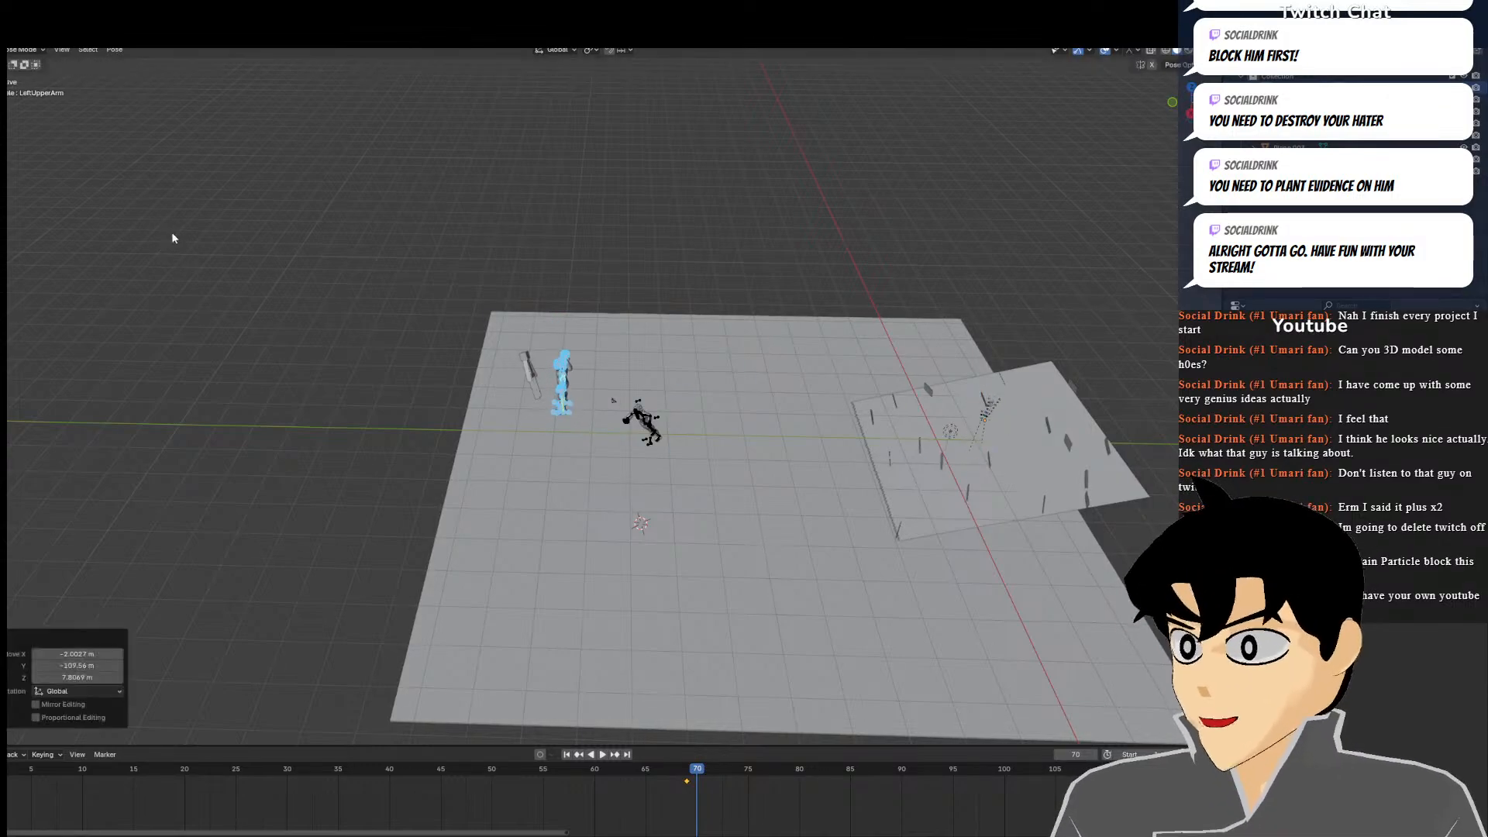
# Turn the rig from the top view, shift it about -35.4 m in X and -4 m in Y, and reposition it in the camera view
pyautogui.press('KP_7')
pyautogui.press('r')
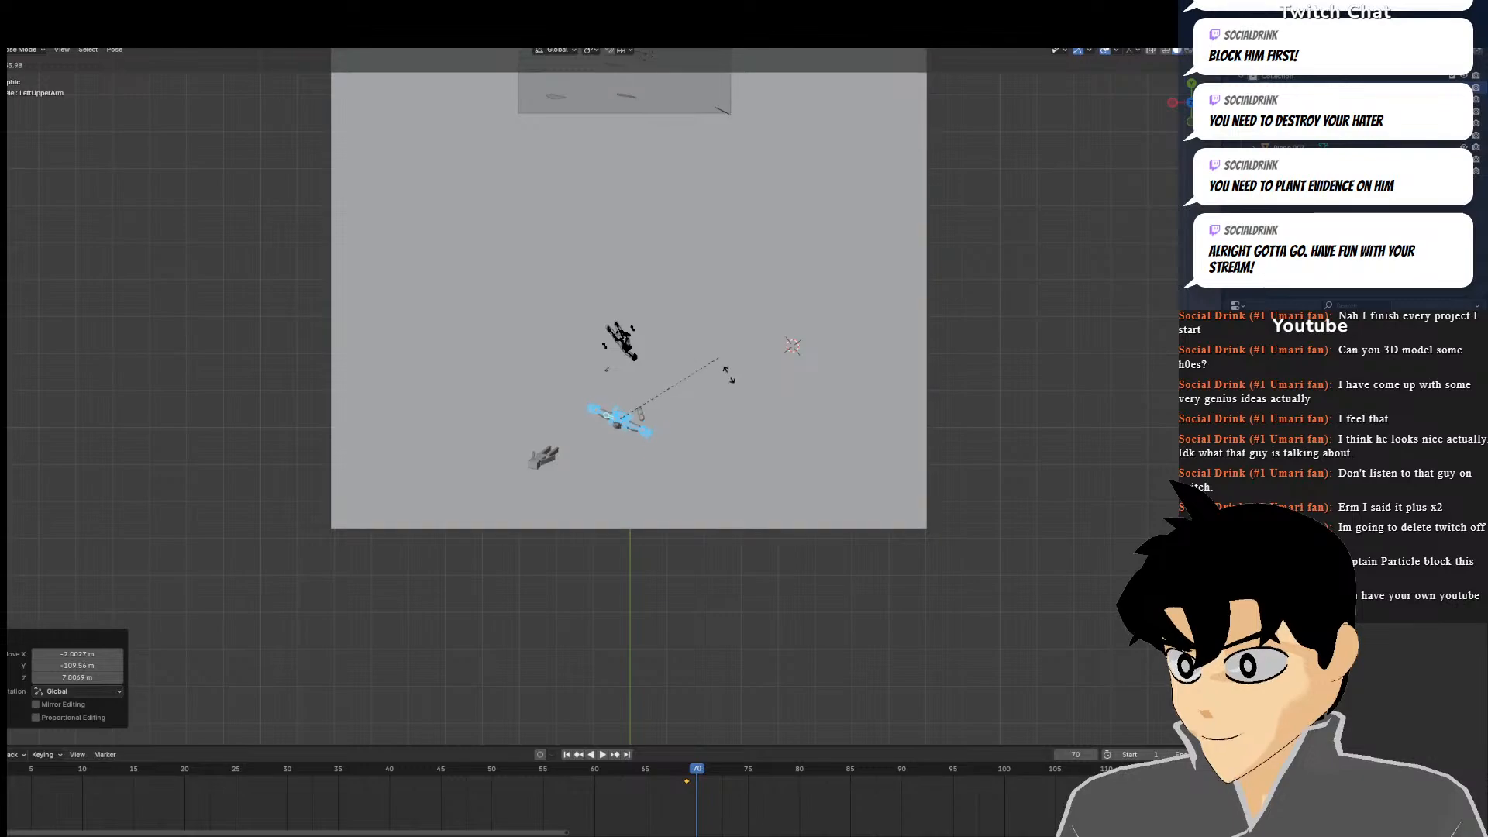
pyautogui.click(717, 364)
pyautogui.press('g')
pyautogui.click(604, 401)
pyautogui.press('KP_0')
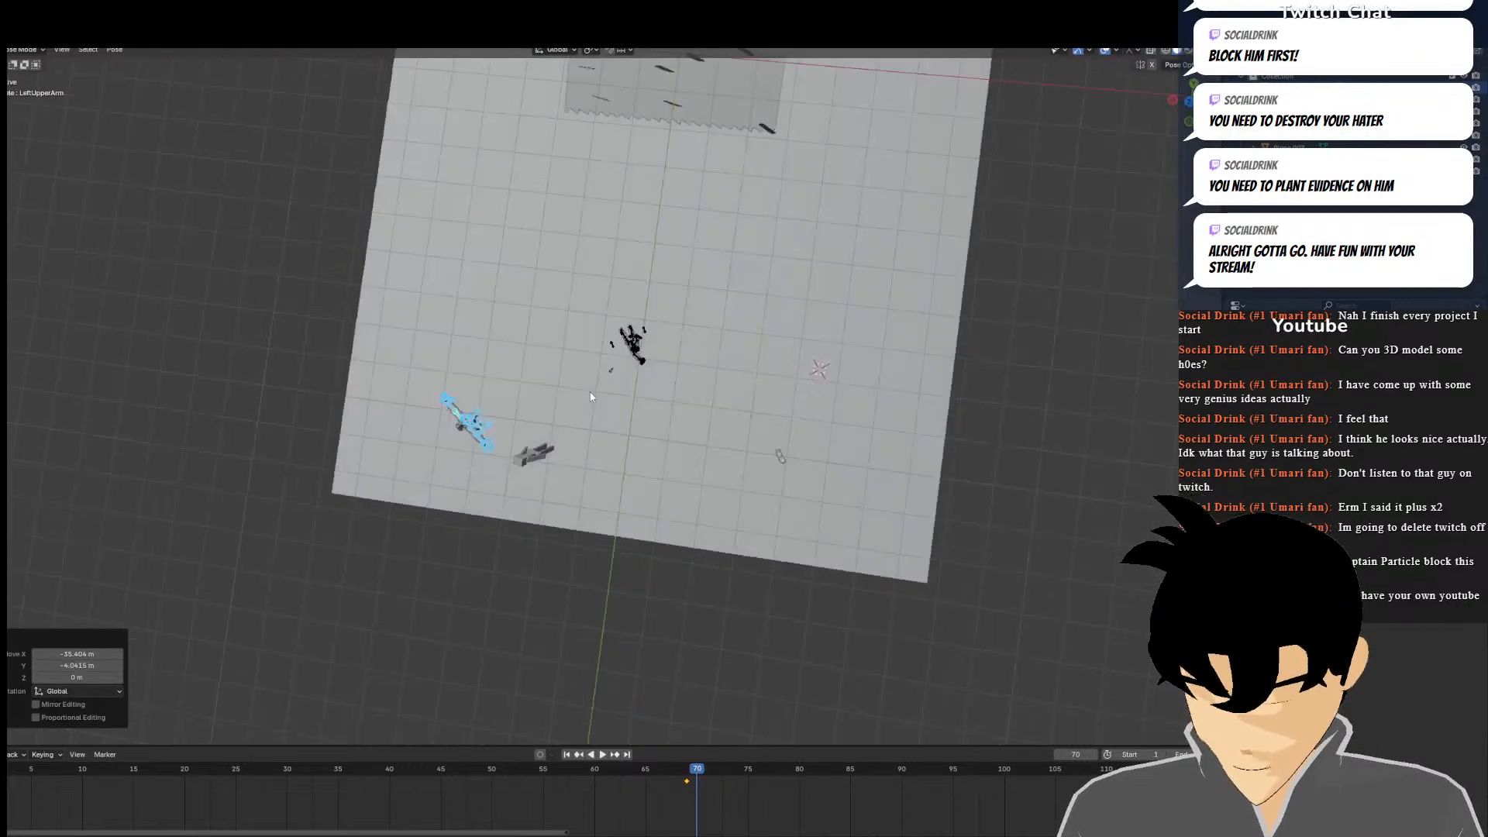
pyautogui.press('g')
pyautogui.click(381, 587)
# Bend the T-posed character's right ring finger downward by rotating its proximal bone
pyautogui.moveTo(584, 402); pyautogui.dragTo(599, 429, button='middle')
pyautogui.press('KP_7')
pyautogui.scroll(-4, 582, 360)
pyautogui.keyDown('shift'); pyautogui.moveTo(914, 102); pyautogui.dragTo(753, 354, button='middle'); pyautogui.keyUp('shift')
pyautogui.scroll(-6, 807, 284)
pyautogui.keyDown('shift'); pyautogui.moveTo(415, 416); pyautogui.dragTo(384, 496, button='middle'); pyautogui.keyUp('shift')
pyautogui.scroll(5, 791, 347)
pyautogui.scroll(4, 750, 278)
pyautogui.scroll(3, 736, 279)
pyautogui.moveTo(714, 275); pyautogui.dragTo(630, 513, button='middle')
pyautogui.scroll(3, 723, 249)
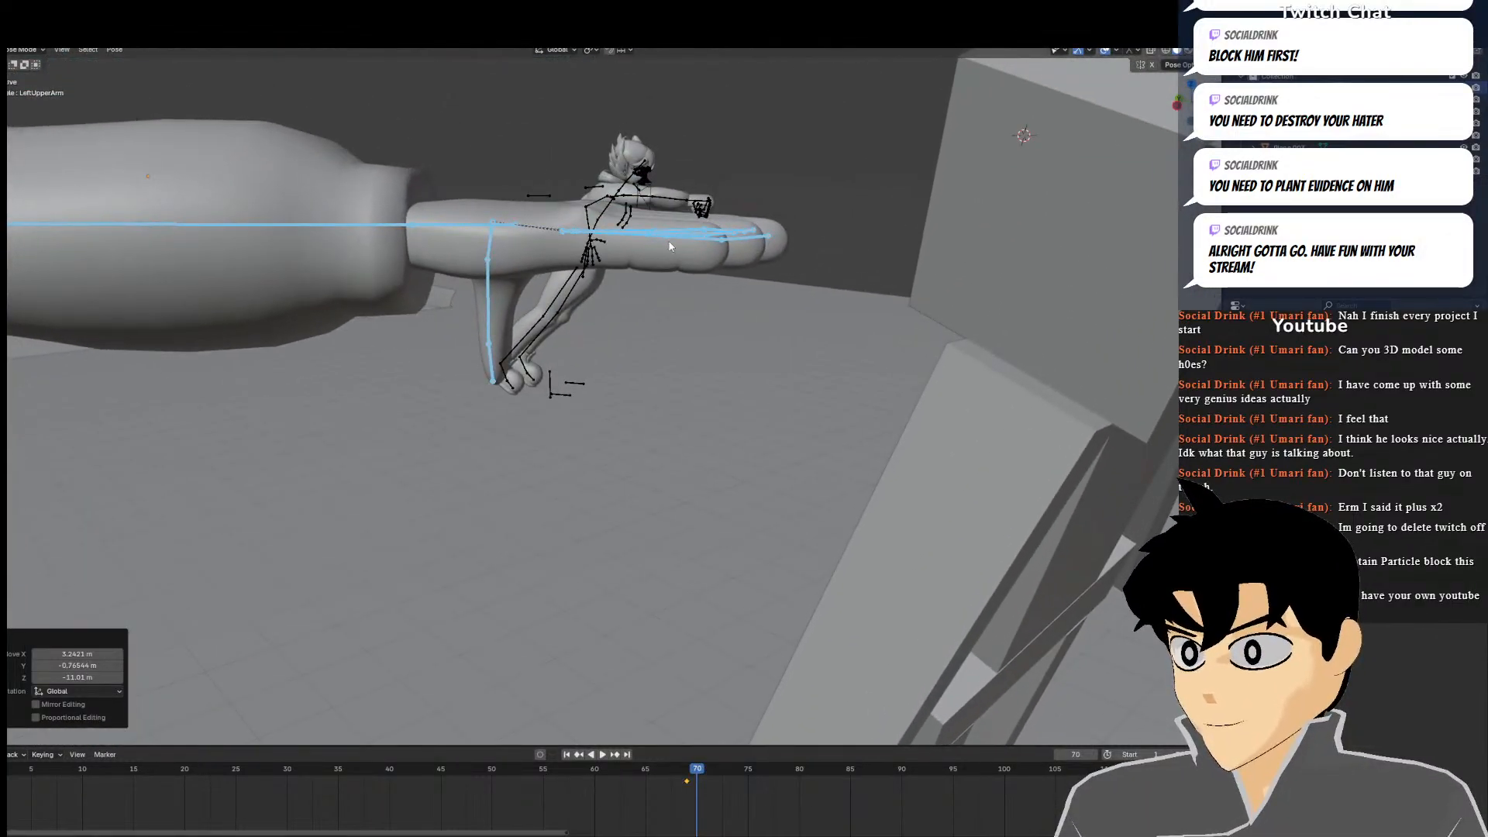
pyautogui.click(637, 237)
pyautogui.press('r')
pyautogui.click(629, 298)
# Curl the character's right ring finger into the palm by rotating its intermediate, distal and proximal bones
pyautogui.click(640, 303)
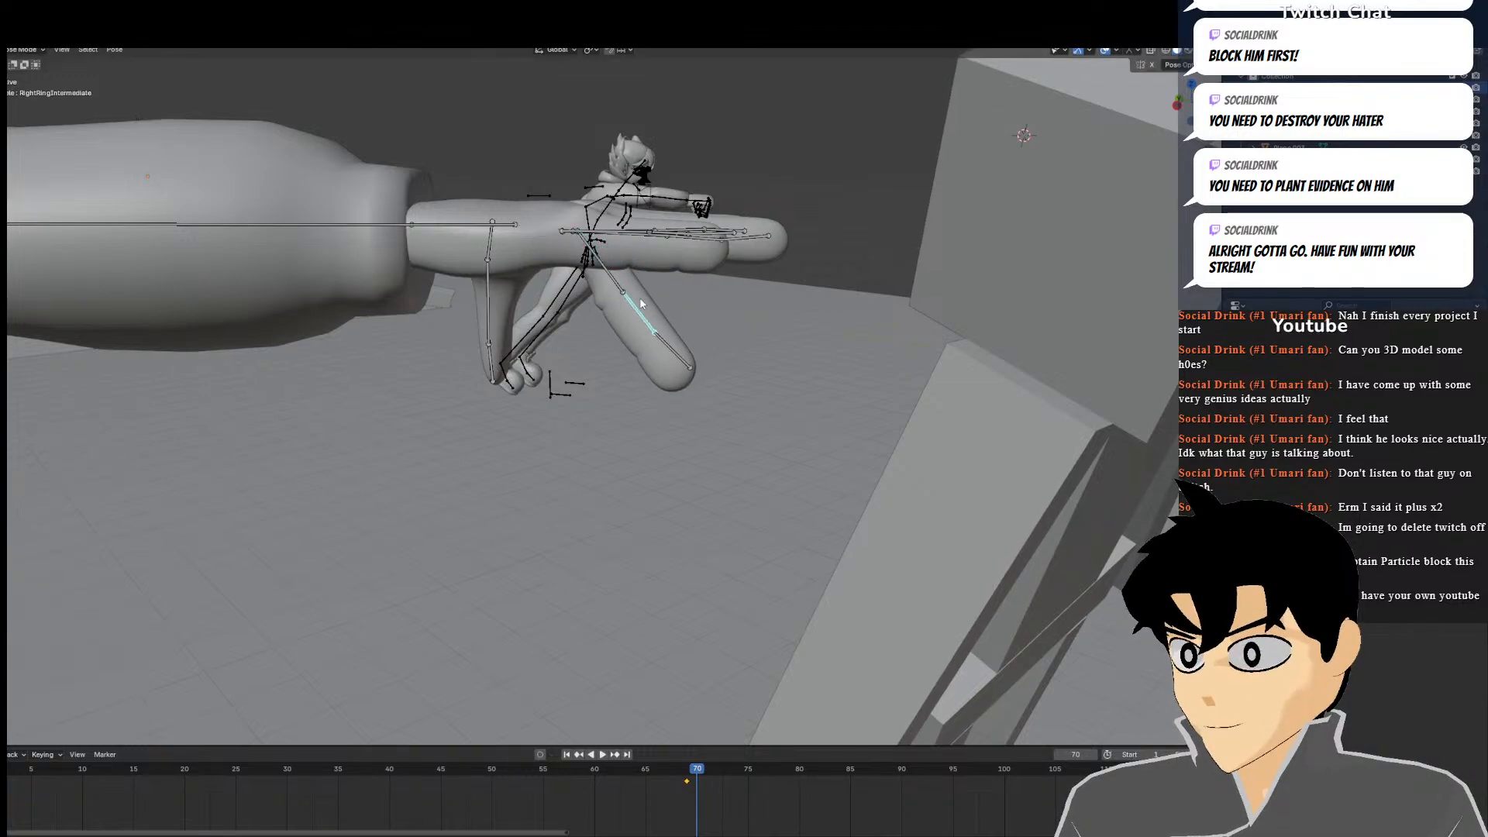
pyautogui.press('r')
pyautogui.click(600, 329)
pyautogui.click(572, 348)
pyautogui.press('r')
pyautogui.click(563, 317)
pyautogui.click(607, 275)
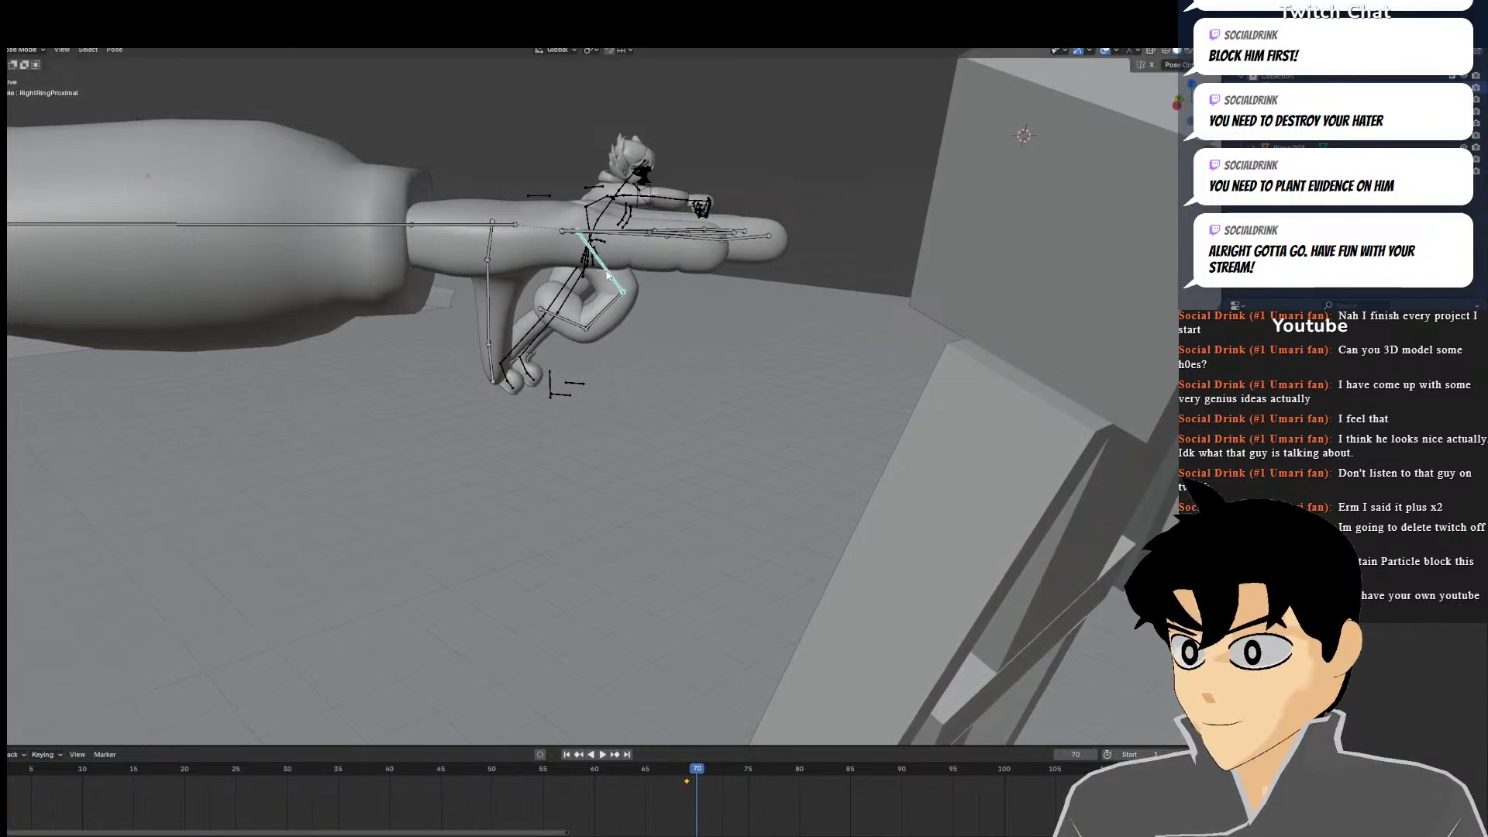
pyautogui.press('r')
pyautogui.click(572, 289)
# Curl the right middle finger into the palm by rotating its proximal, intermediate and distal bones
pyautogui.click(623, 235)
pyautogui.press('r')
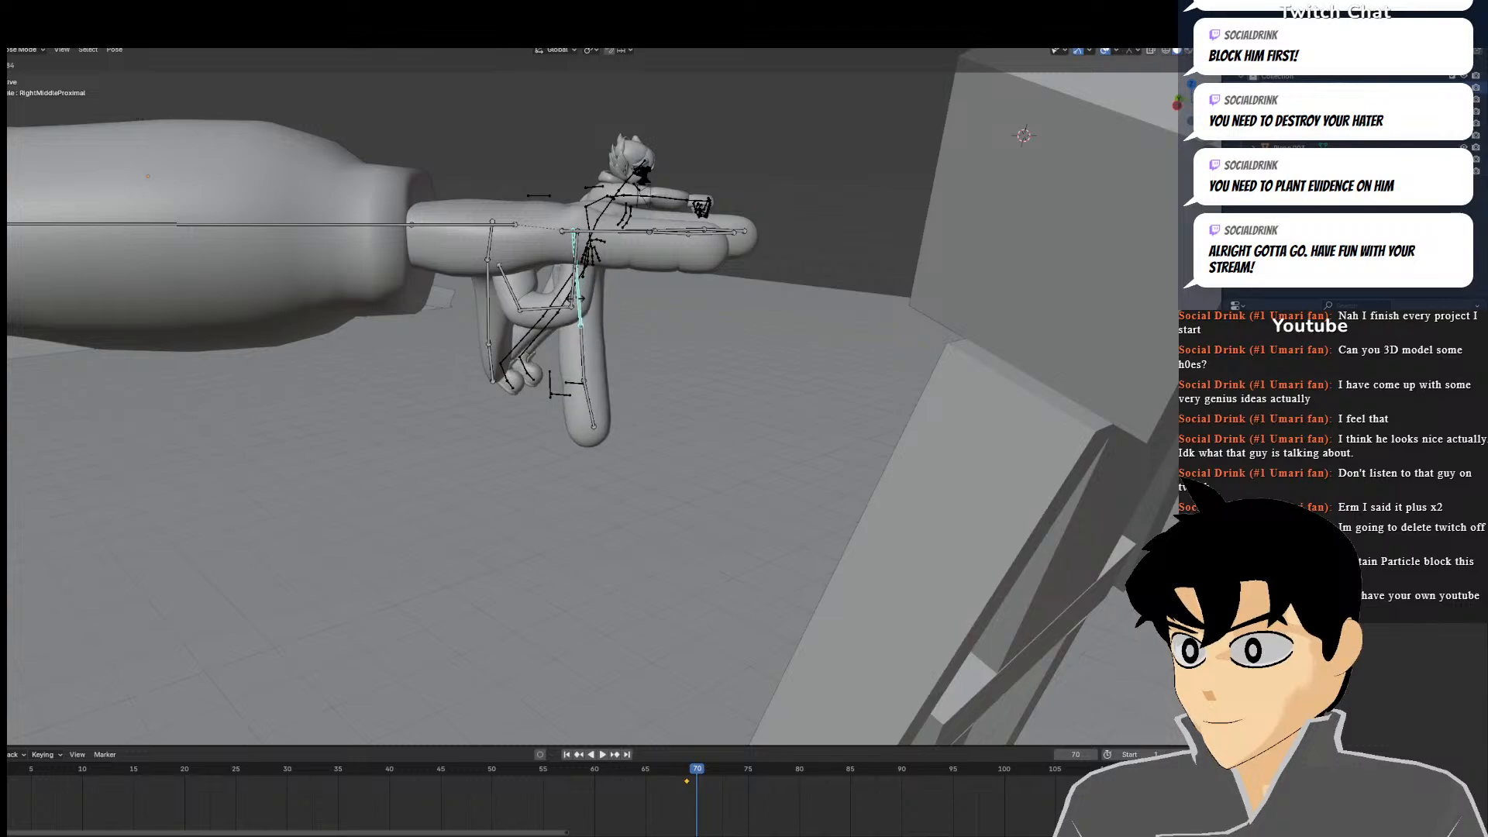
pyautogui.click(575, 298)
pyautogui.click(582, 350)
pyautogui.press('r')
pyautogui.rightClick(593, 311)
pyautogui.press('r')
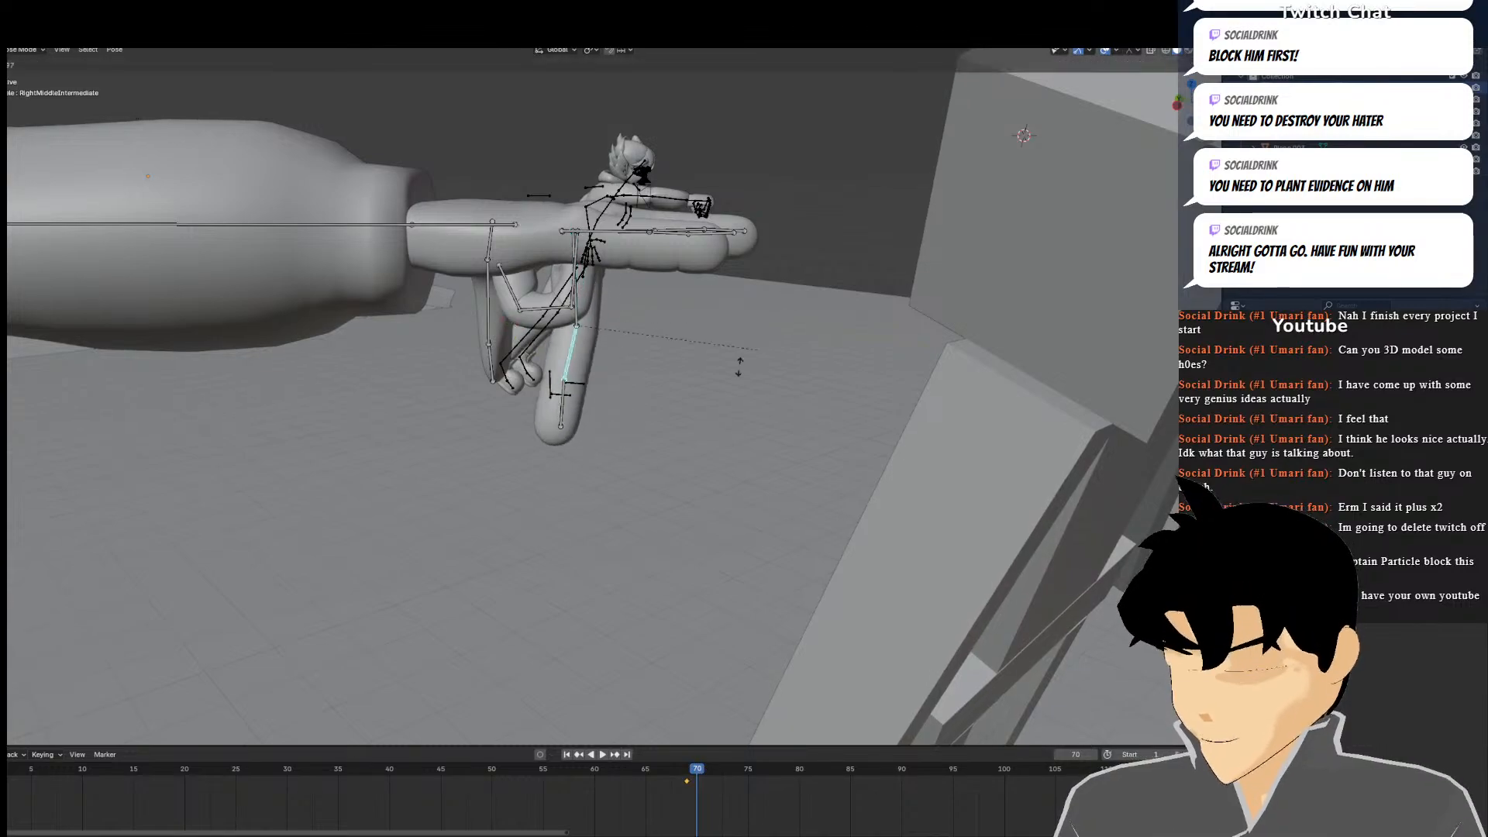
pyautogui.click(577, 361)
pyautogui.click(504, 311)
pyautogui.press('r')
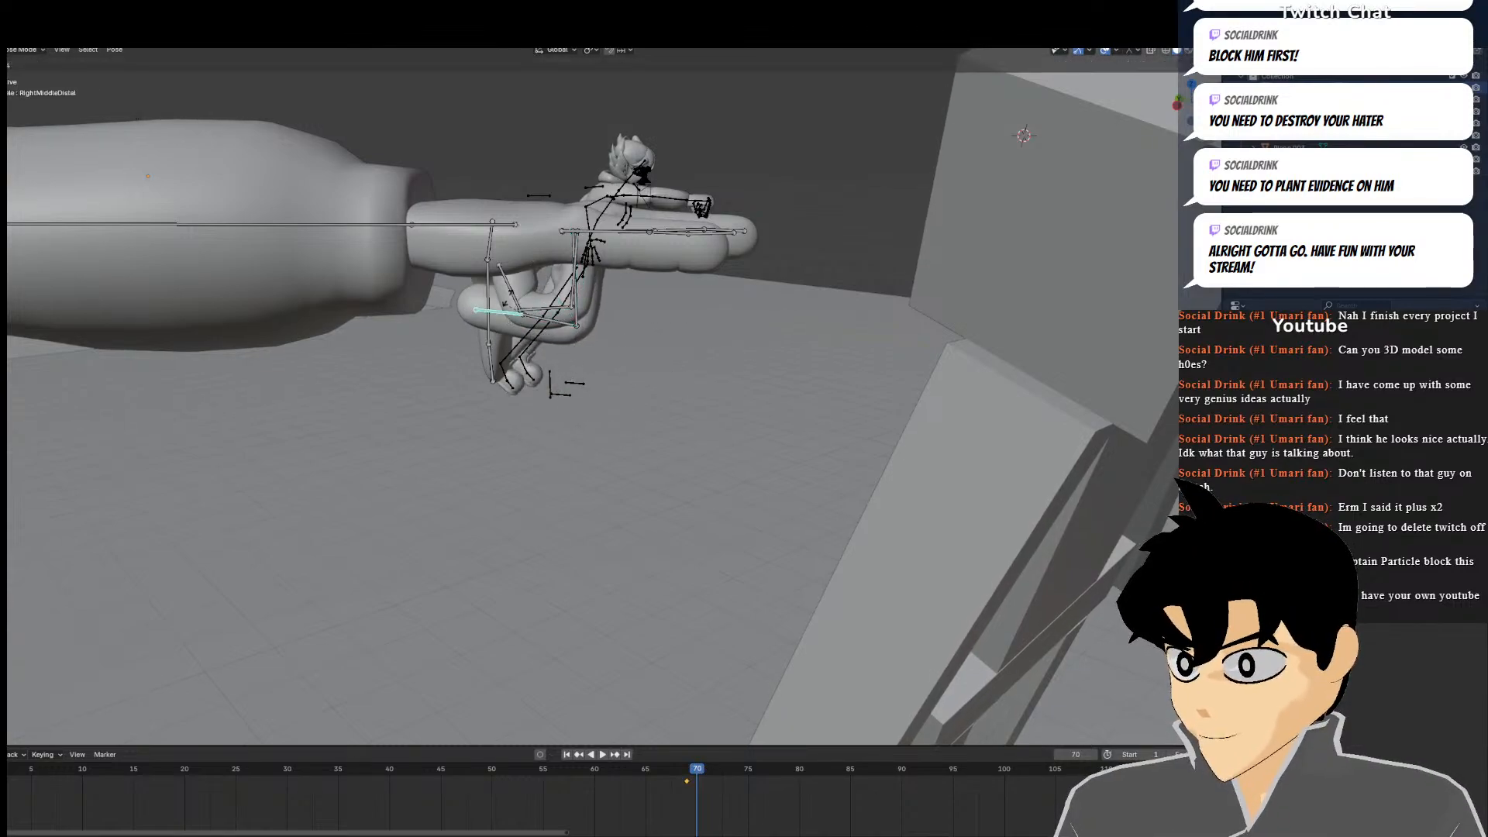
pyautogui.click(534, 286)
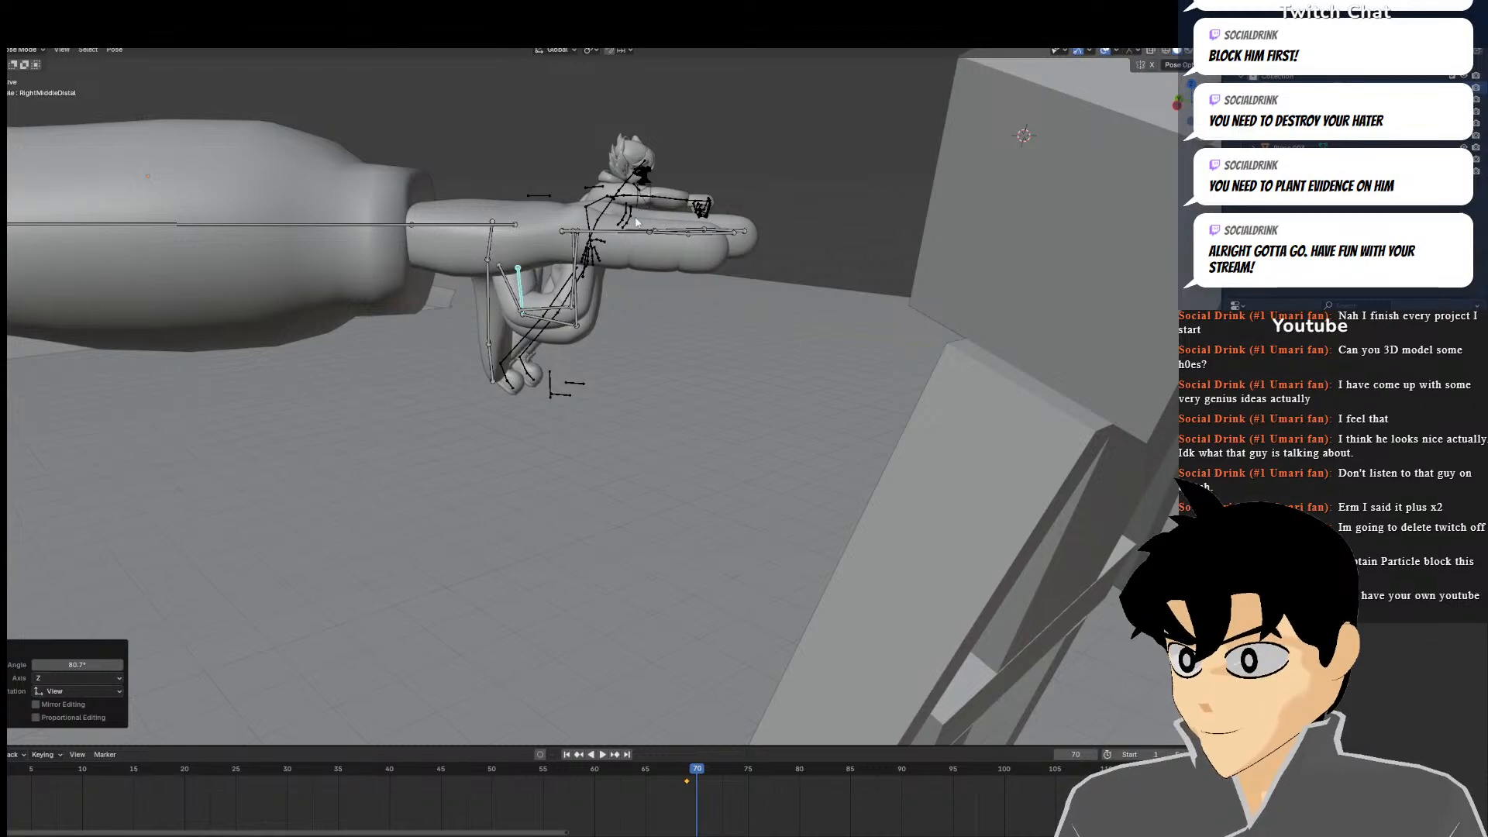
# Curl the right index finger into the palm by rotating its bones one after another from base to tip
pyautogui.click(631, 228)
pyautogui.press('r')
pyautogui.click(582, 319)
pyautogui.click(581, 340)
pyautogui.press('r')
pyautogui.click(505, 302)
pyautogui.click(529, 351)
pyautogui.press('r')
pyautogui.click(510, 332)
pyautogui.scroll(2, 558, 207)
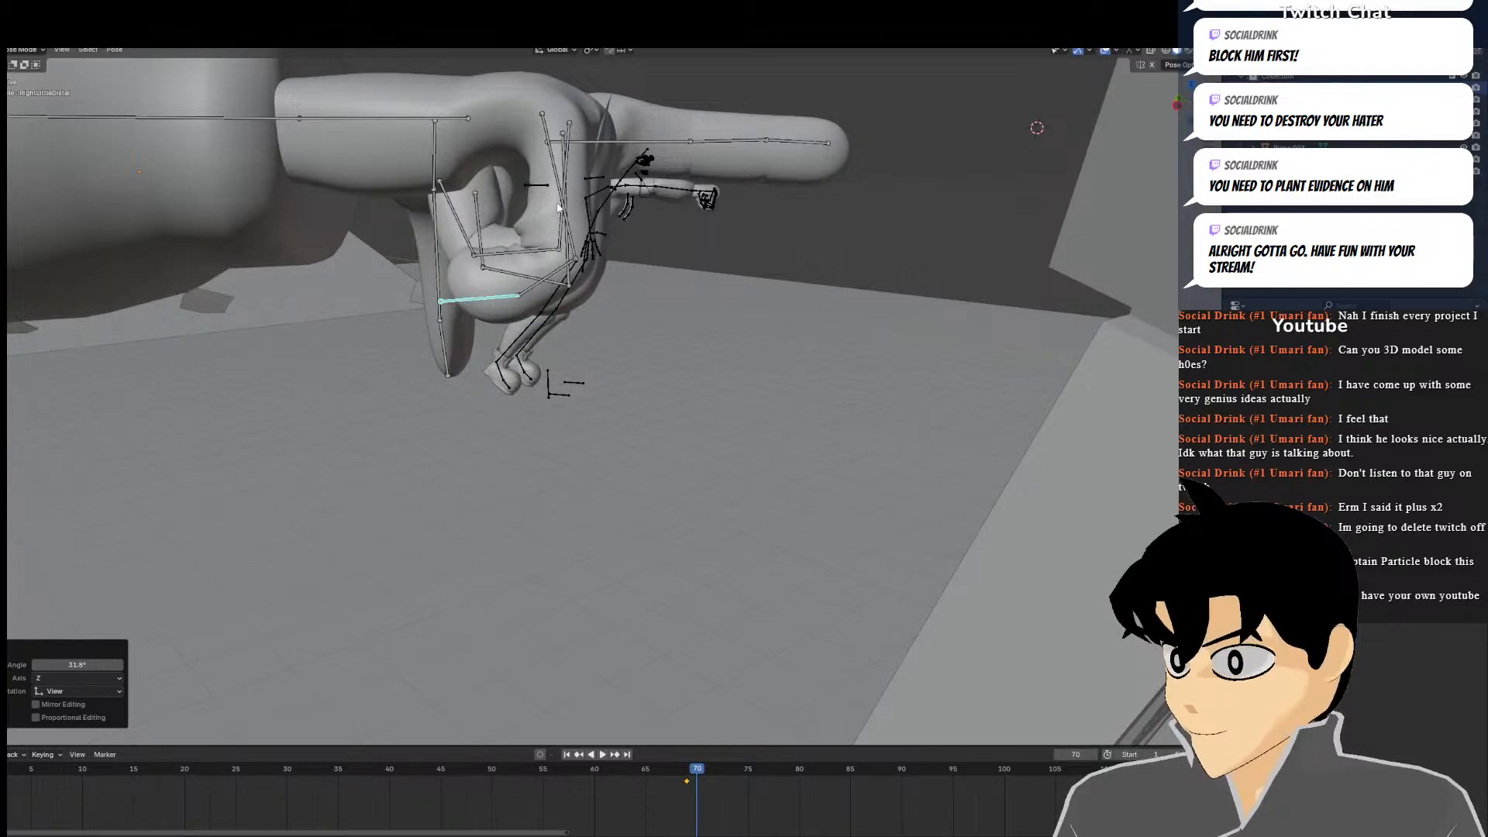
pyautogui.scroll(1, 558, 207)
pyautogui.click(559, 182)
pyautogui.press('r')
pyautogui.click(682, 140)
pyautogui.moveTo(682, 138); pyautogui.dragTo(440, 339, button='middle')
# Close the fist by bending the last straight finger of the right hand at its proximal, intermediate and distal bones
pyautogui.click(582, 187)
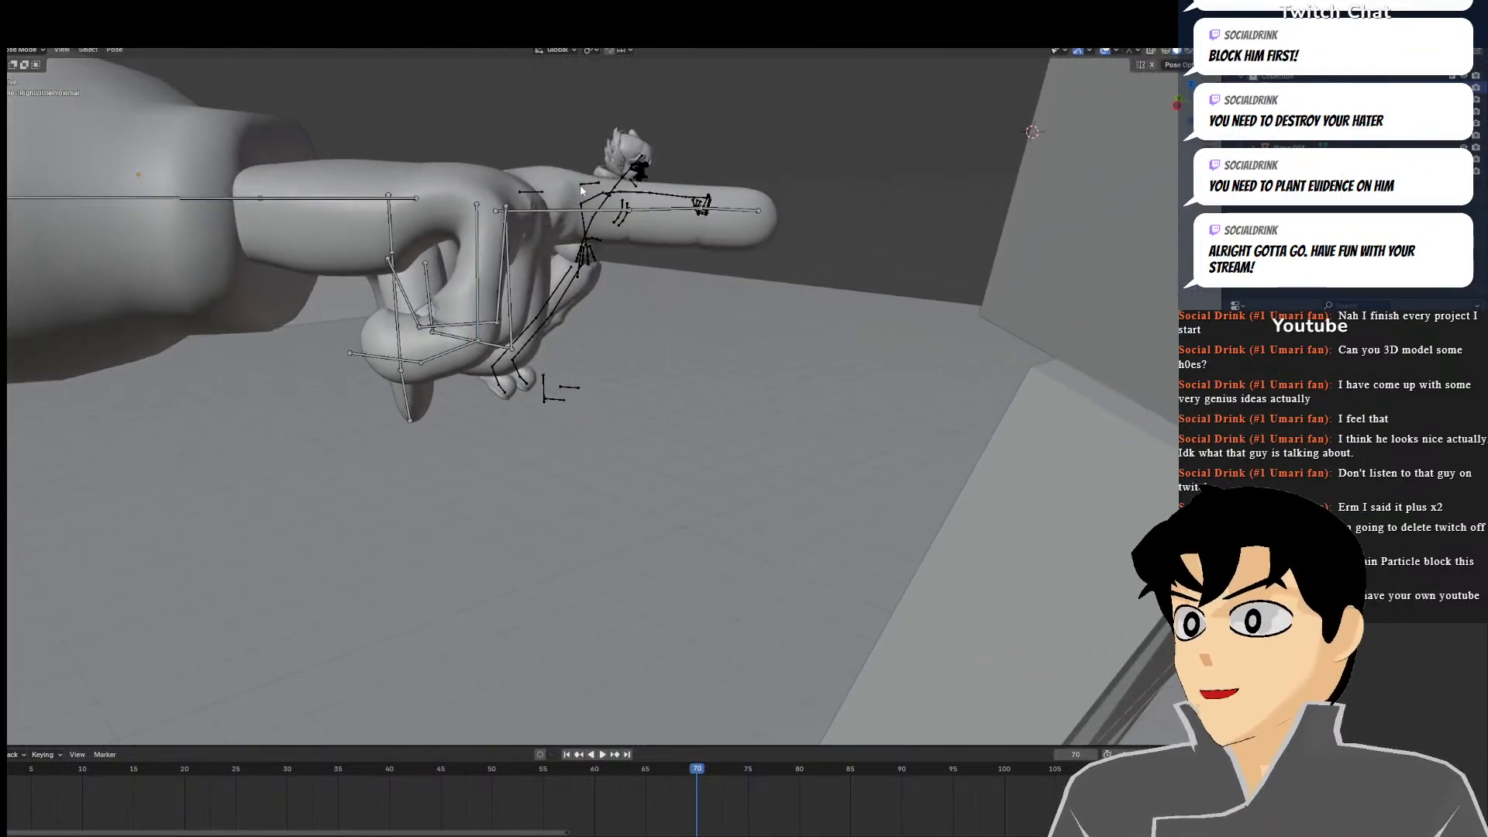
pyautogui.click(582, 209)
pyautogui.press('r')
pyautogui.click(516, 373)
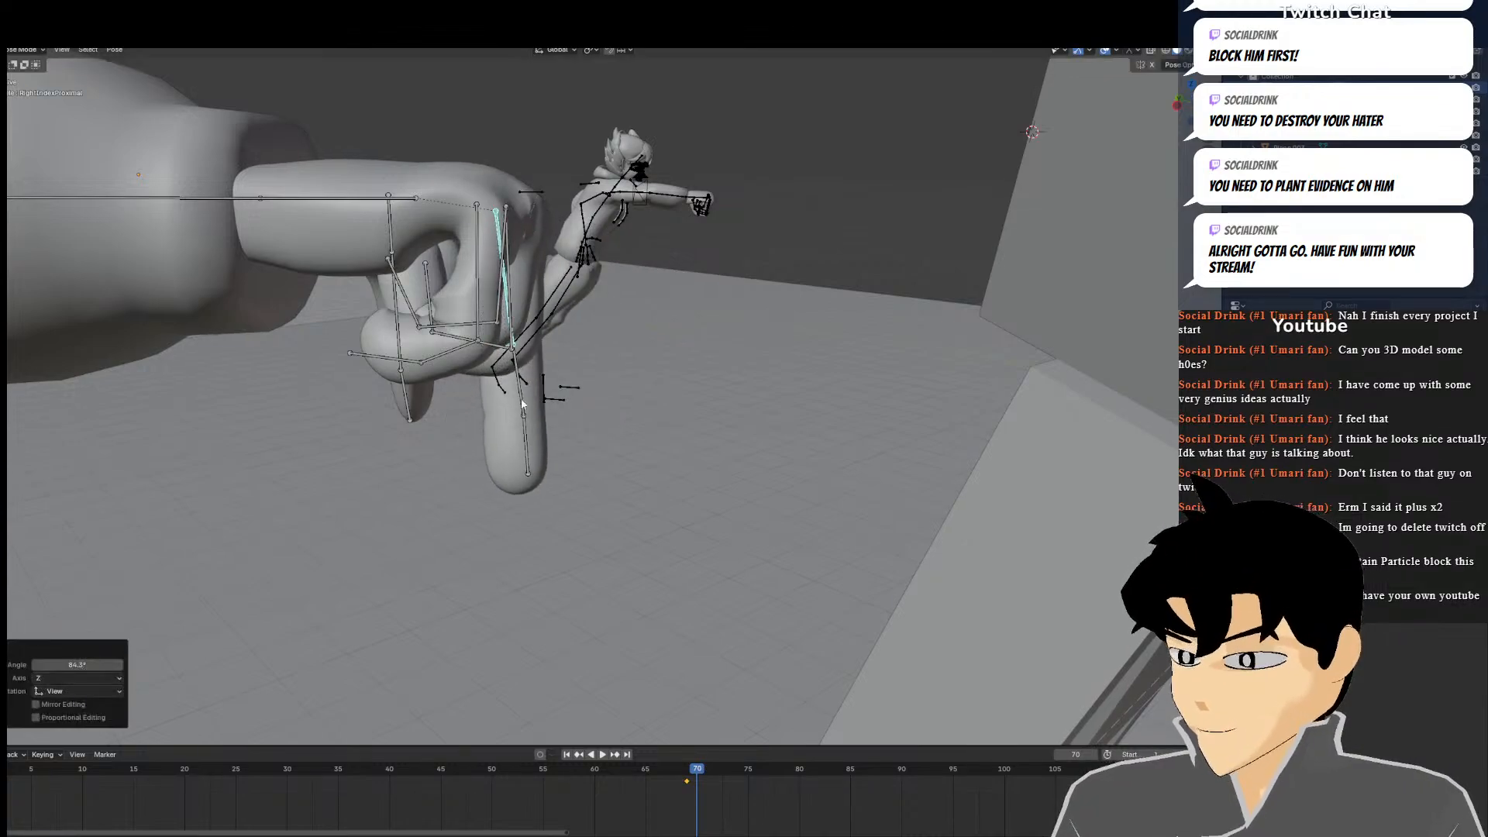
pyautogui.click(516, 383)
pyautogui.press('r')
pyautogui.click(431, 310)
pyautogui.click(428, 356)
pyautogui.click(411, 367)
pyautogui.press('r')
pyautogui.click(458, 311)
pyautogui.click(386, 357)
pyautogui.press('r')
pyautogui.click(606, 277)
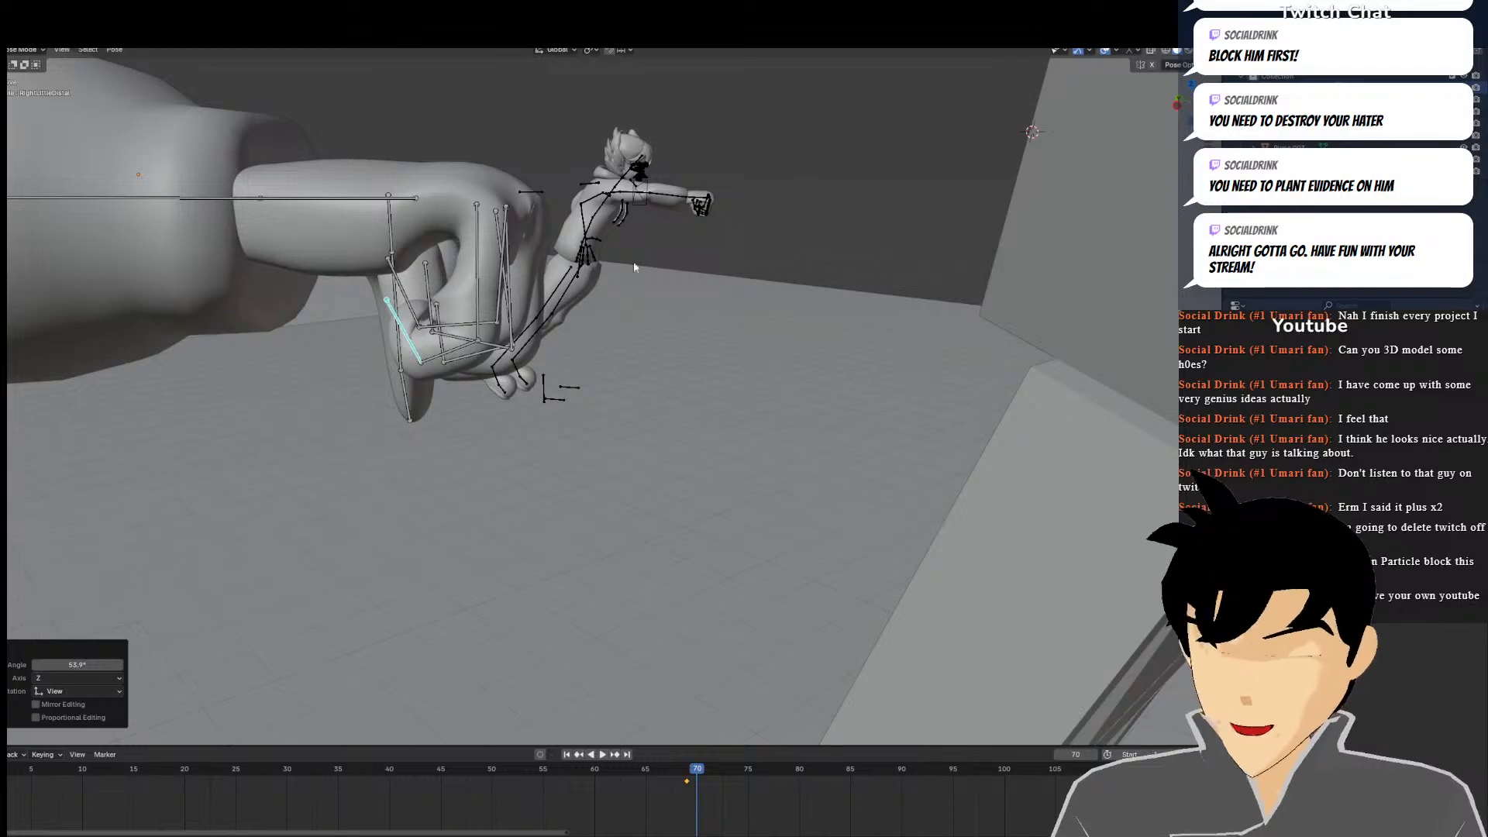
# Select all bones, turn the whole rig in the top view and shift it mainly along negative Y beside the blocky figure
pyautogui.scroll(-3, 739, 234)
pyautogui.moveTo(733, 234); pyautogui.dragTo(658, 392, button='middle')
pyautogui.scroll(-5, 658, 392)
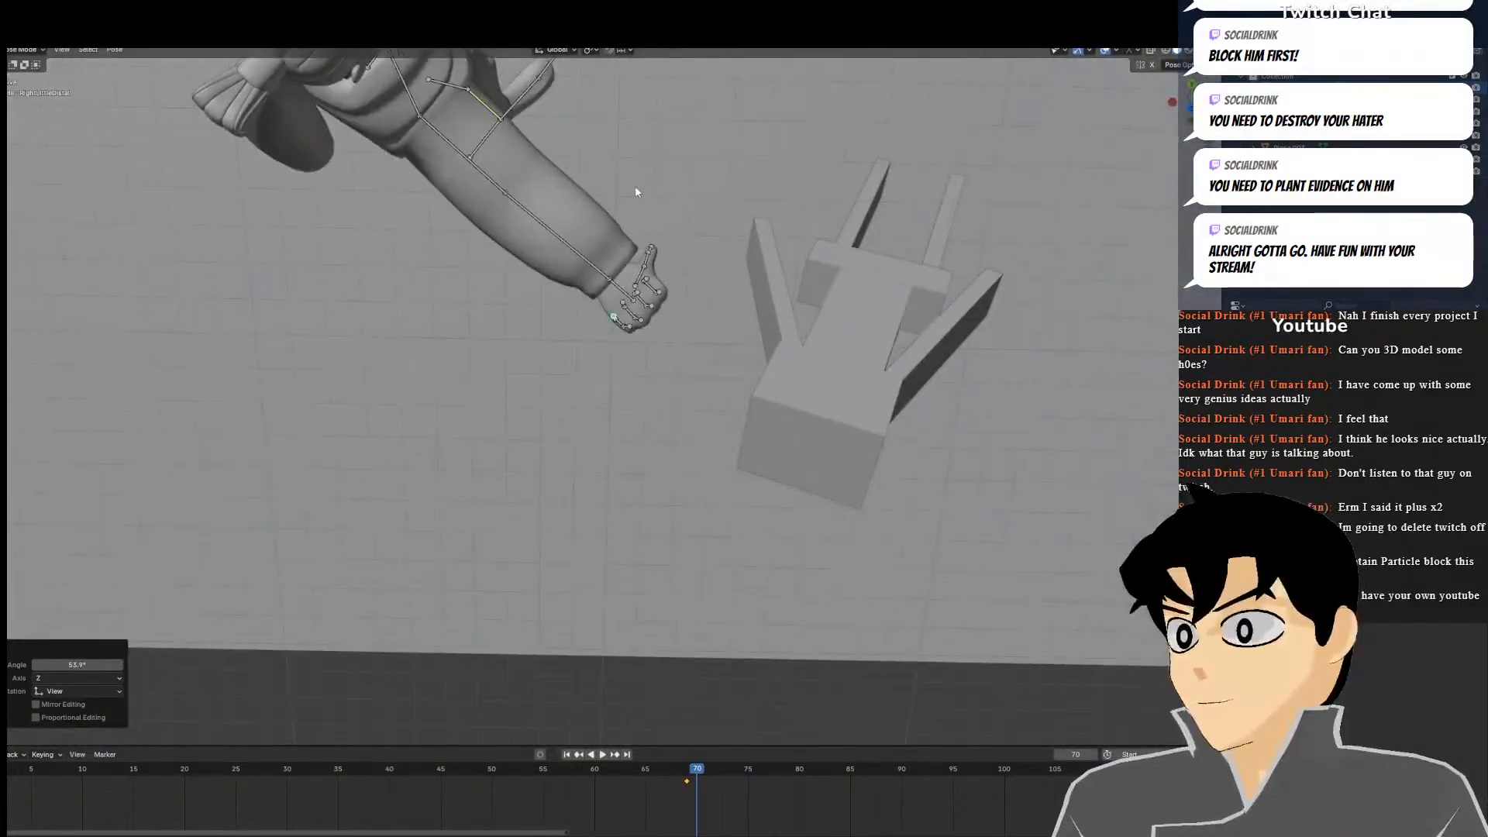
pyautogui.scroll(-6, 644, 181)
pyautogui.press('a')
pyautogui.press('r')
pyautogui.click(728, 689)
pyautogui.press('g')
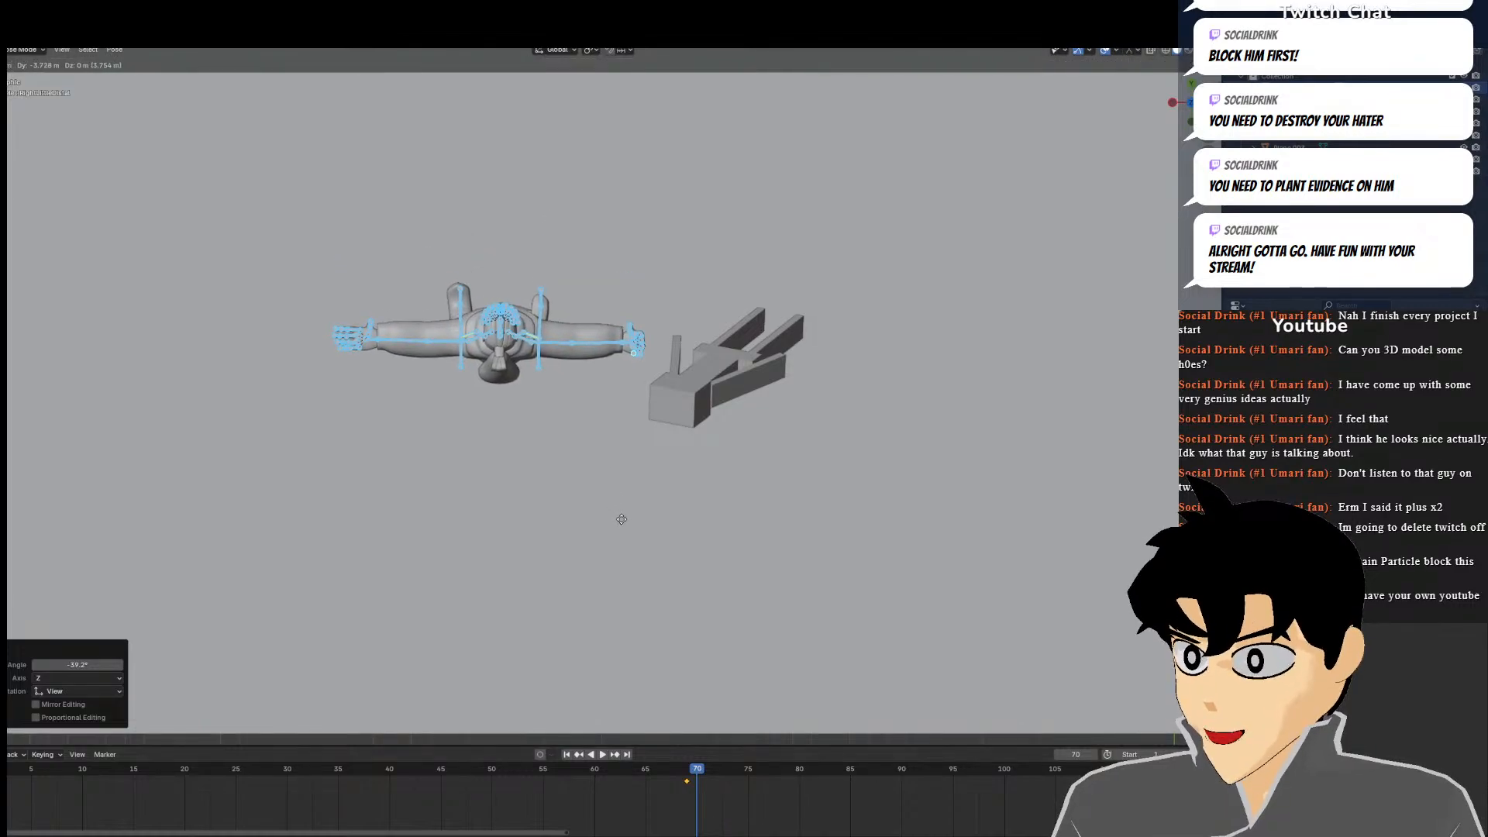
pyautogui.click(625, 518)
pyautogui.press('KP_0')
pyautogui.scroll(4, 728, 292)
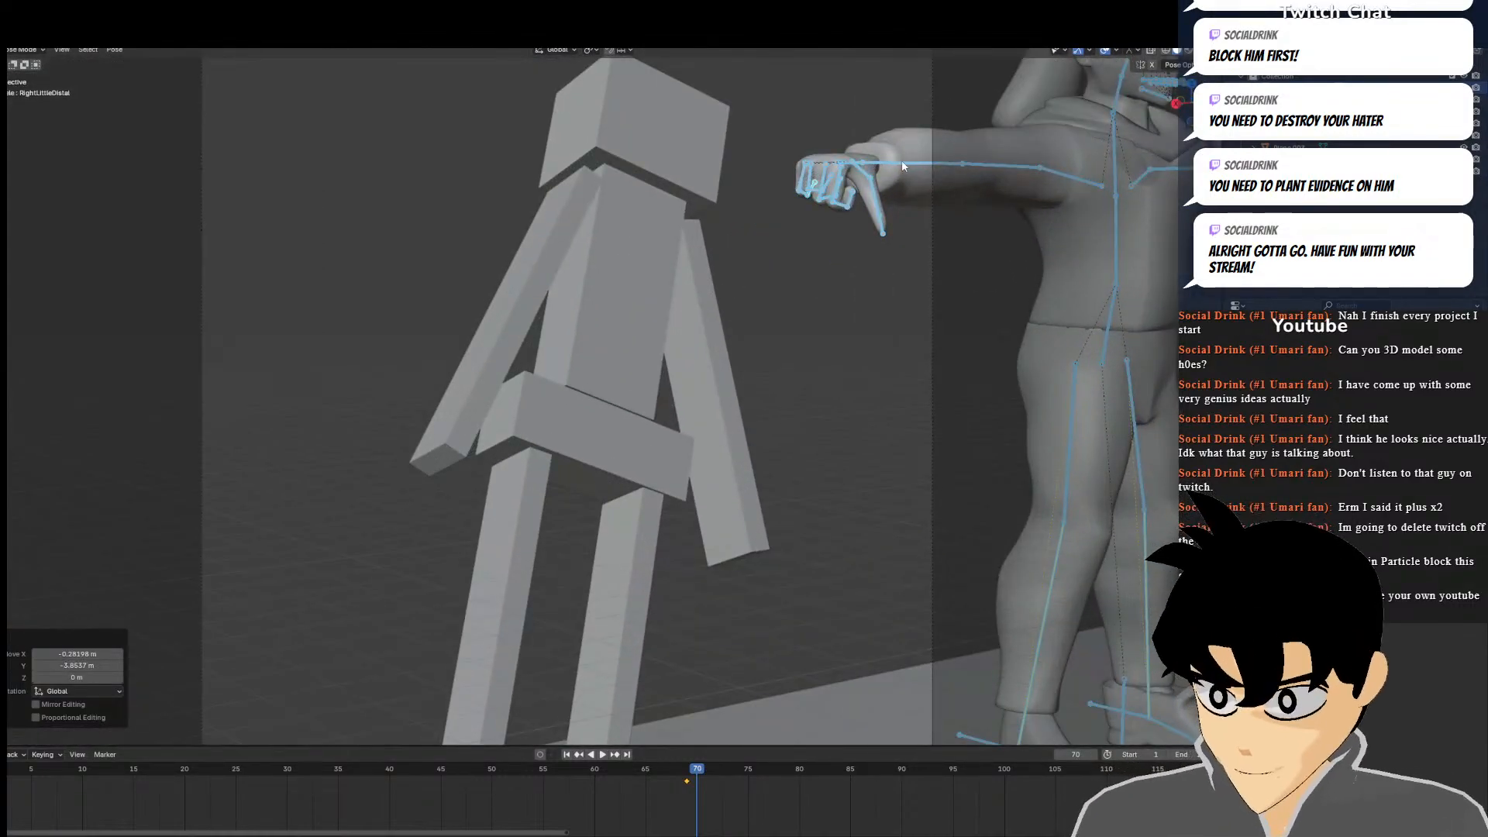
# Fold the right thumb toward the fist by rotating its intermediate and distal bones
pyautogui.click(866, 195)
pyautogui.press('KP_Decimal')
pyautogui.scroll(-6, 867, 195)
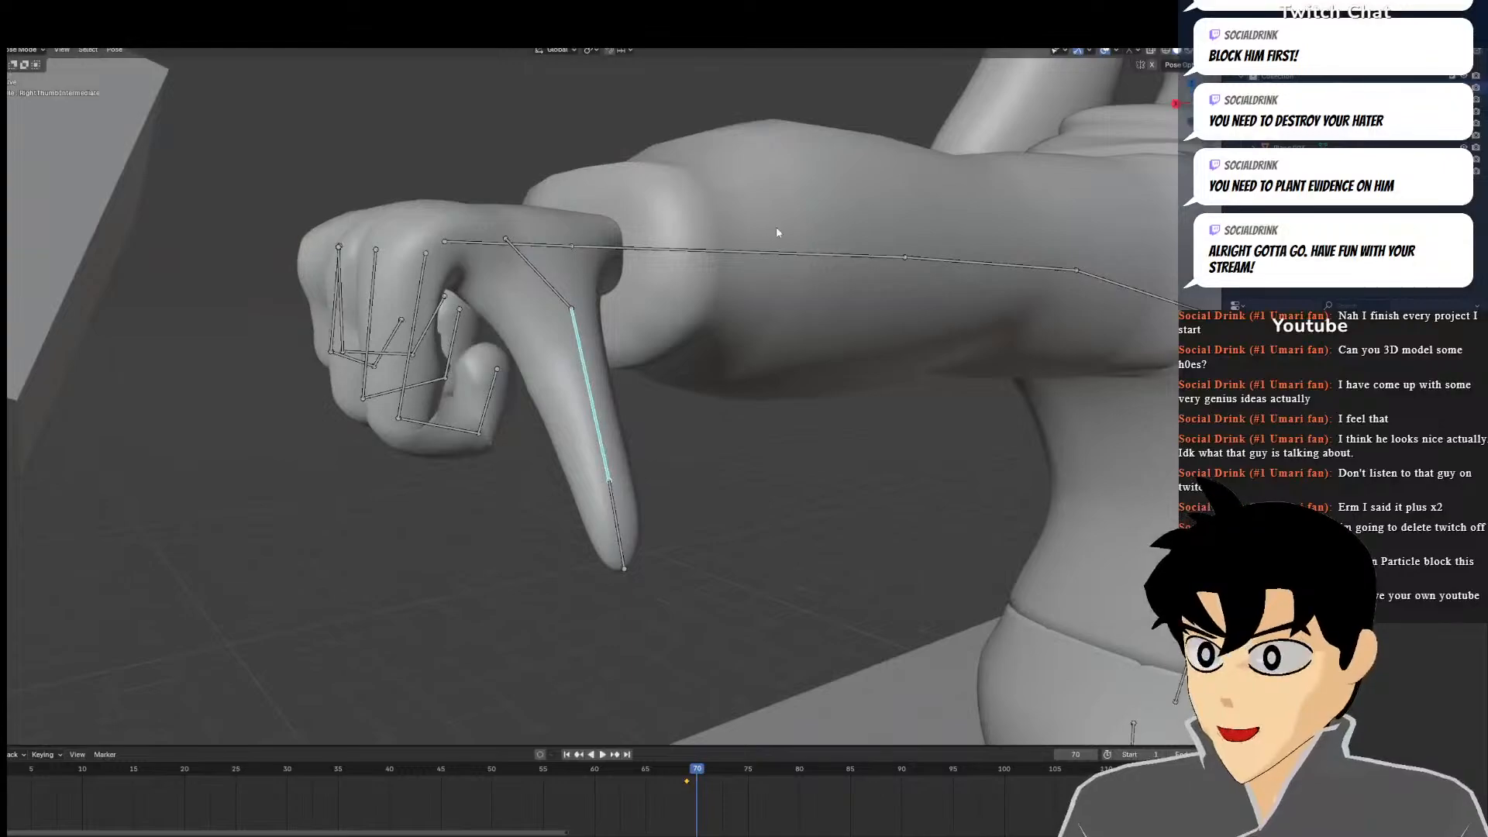
pyautogui.moveTo(817, 215); pyautogui.dragTo(765, 222, button='middle')
pyautogui.press('r')
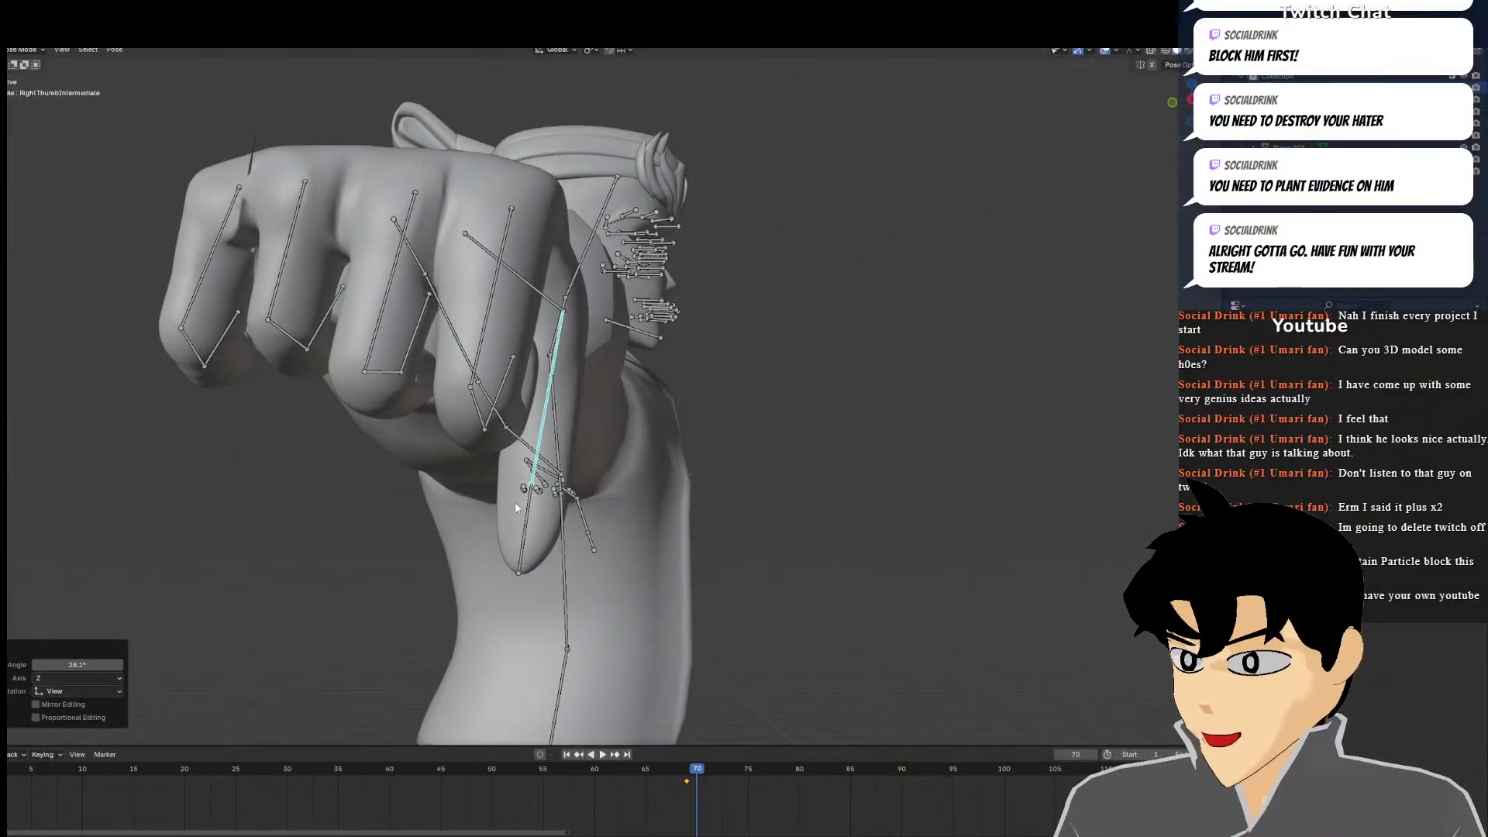
pyautogui.click(536, 515)
pyautogui.press('r')
pyautogui.click(486, 377)
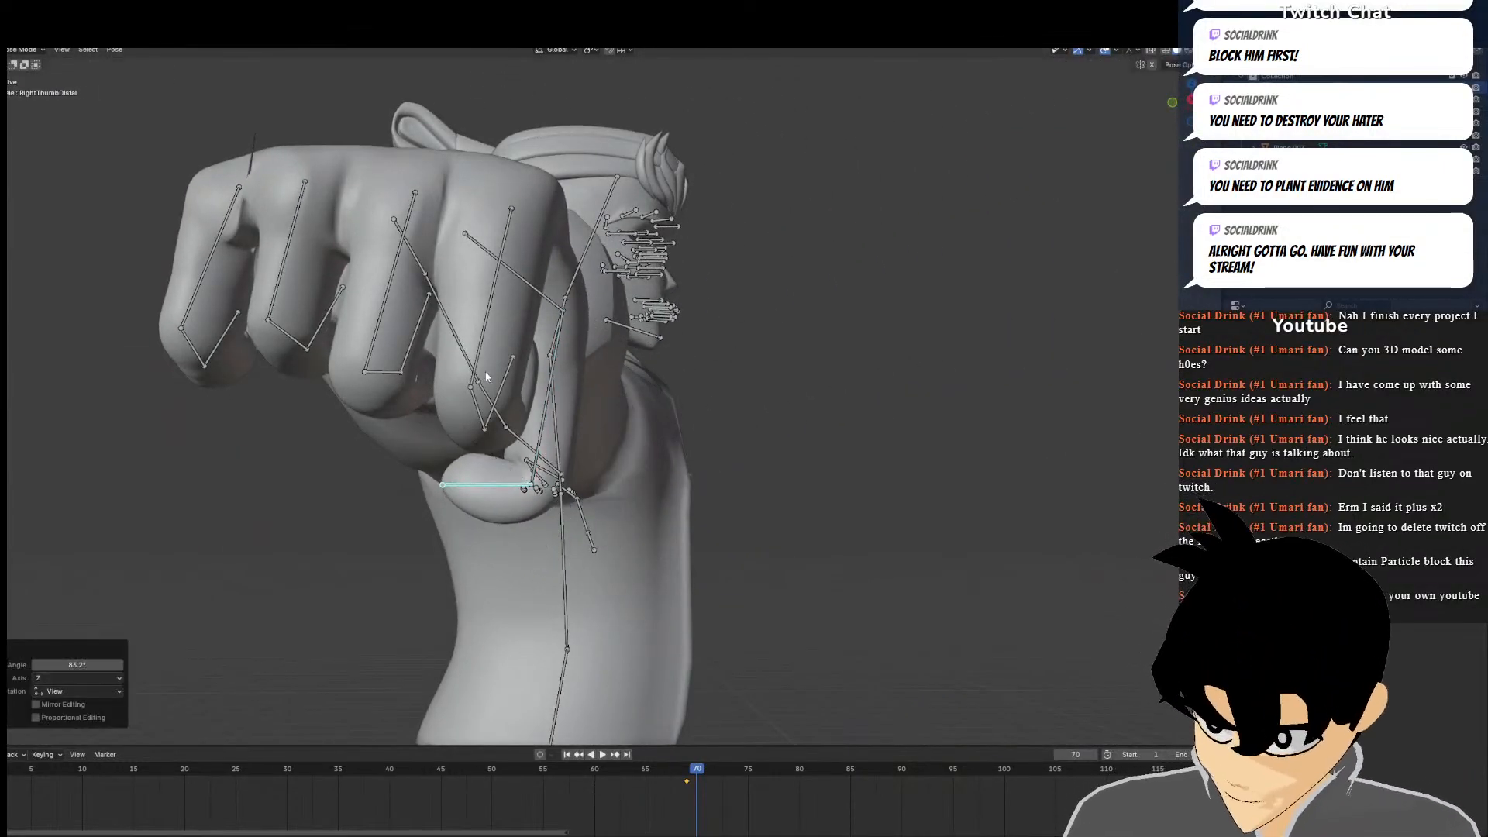
# Refine the right thumb's fold from several viewing angles, finishing with a -15.1° rotation of its intermediate bone
pyautogui.click(547, 386)
pyautogui.press('r')
pyautogui.click(533, 385)
pyautogui.moveTo(533, 385); pyautogui.dragTo(353, 387, button='middle')
pyautogui.press('r')
pyautogui.click(640, 385)
pyautogui.click(577, 316)
pyautogui.moveTo(583, 325); pyautogui.dragTo(790, 422, button='middle')
pyautogui.press('r')
pyautogui.click(761, 401)
pyautogui.click(575, 318)
pyautogui.press('r')
pyautogui.click(590, 255)
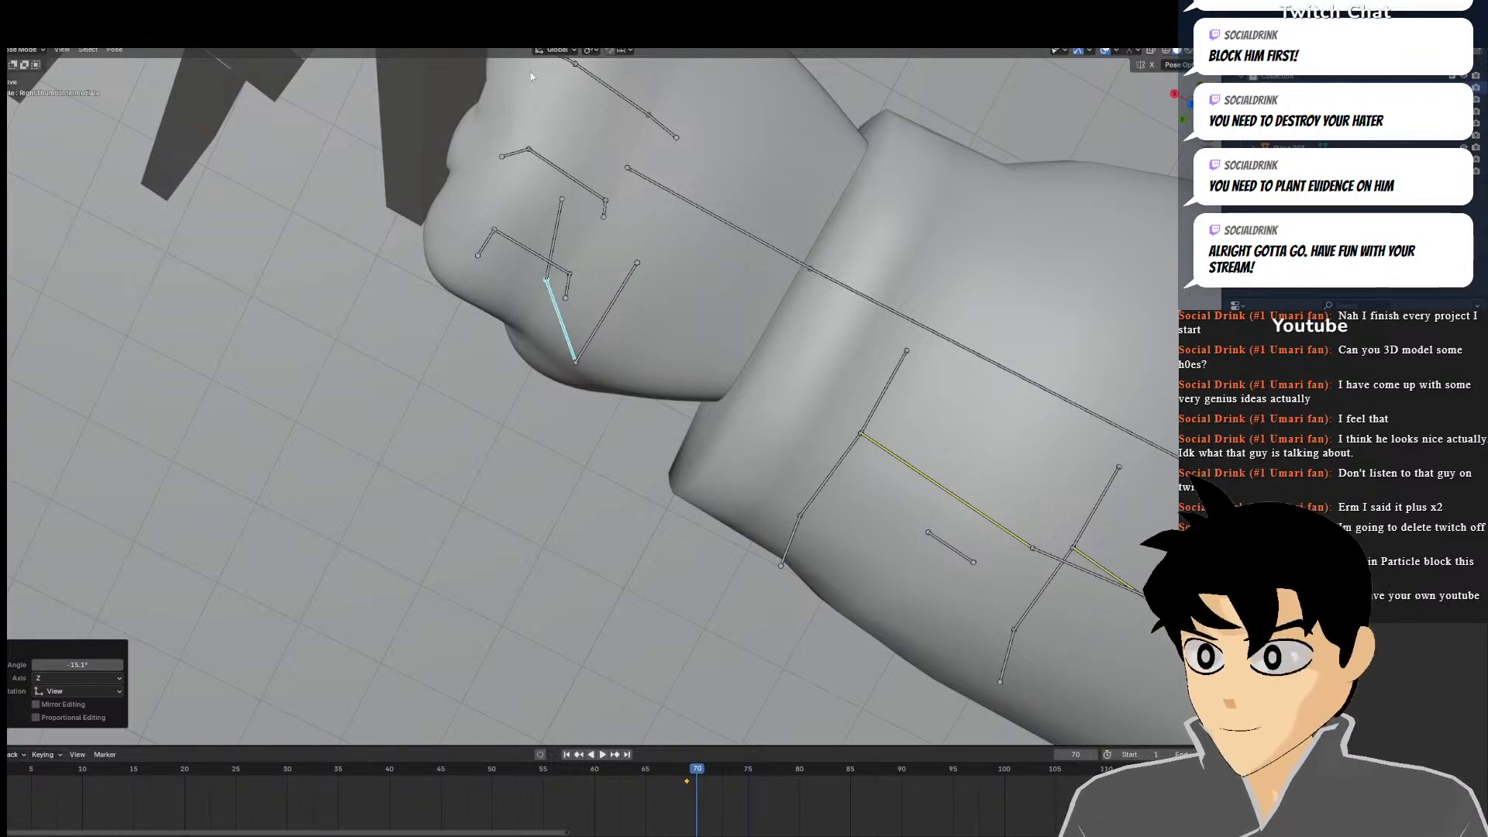
# Examine the finished fist and the character's face and outstretched arms from several angles
pyautogui.moveTo(642, 241); pyautogui.dragTo(602, 104, button='middle')
pyautogui.scroll(-7, 602, 103)
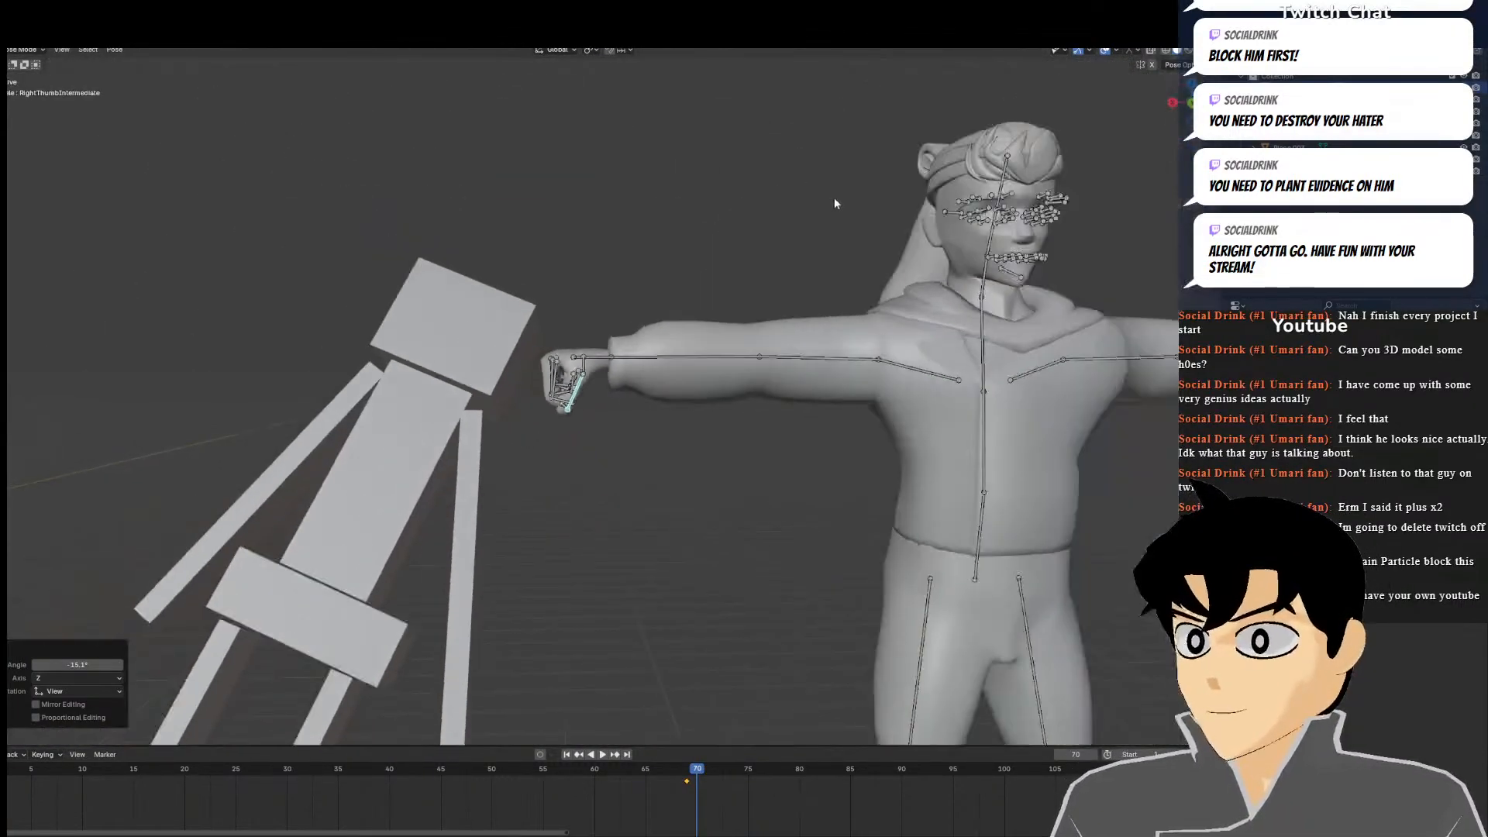
pyautogui.keyDown('shift'); pyautogui.moveTo(834, 197); pyautogui.dragTo(364, 288, button='middle'); pyautogui.keyUp('shift')
pyautogui.scroll(4, 401, 346)
pyautogui.scroll(-4, 401, 346)
pyautogui.moveTo(402, 346); pyautogui.dragTo(453, 347, button='middle')
pyautogui.scroll(4, 535, 369)
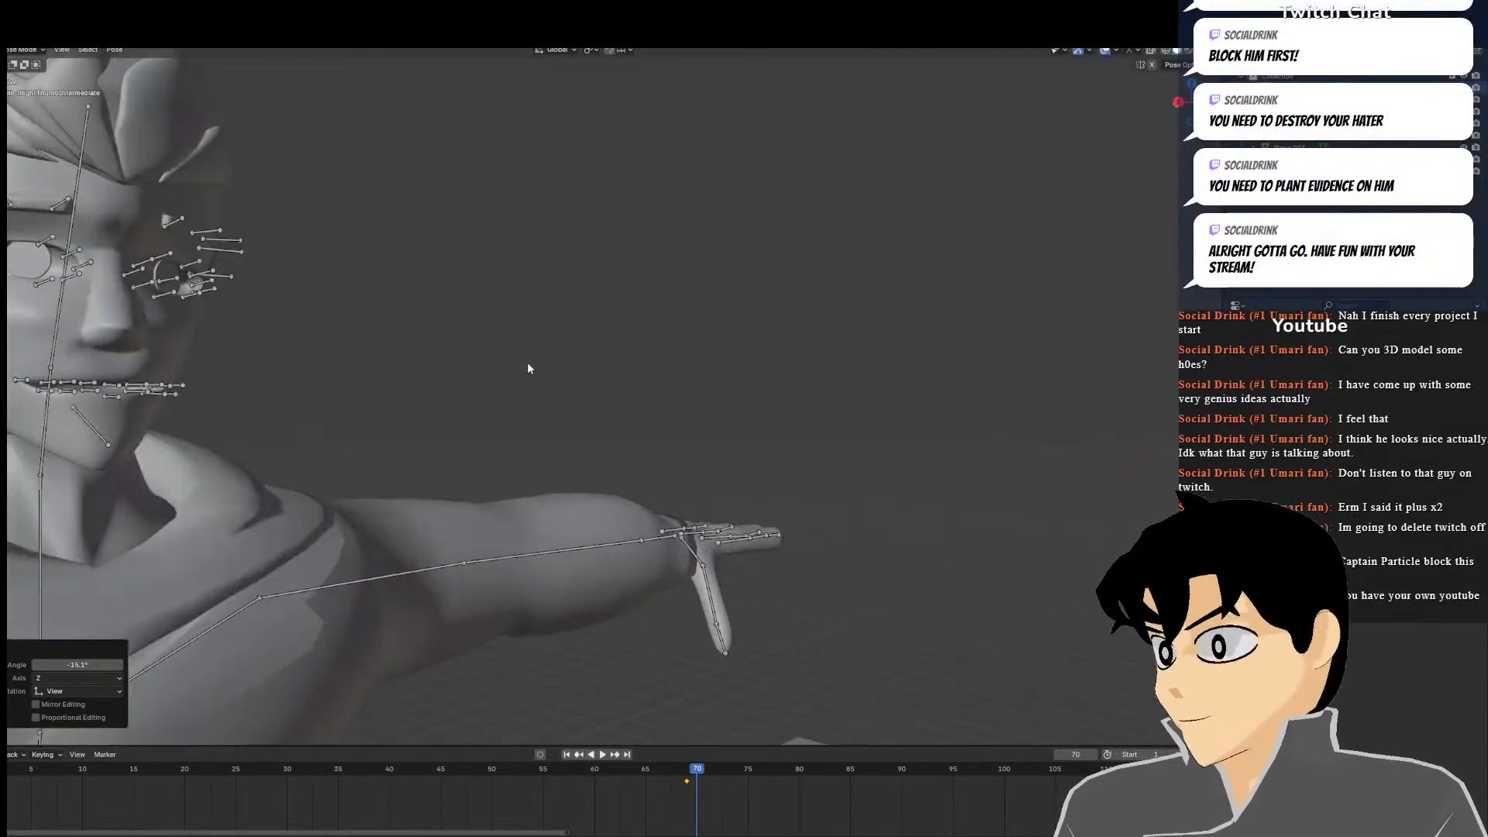
pyautogui.keyDown('shift'); pyautogui.moveTo(535, 369); pyautogui.dragTo(687, 362, button='middle'); pyautogui.keyUp('shift')
pyautogui.moveTo(372, 302); pyautogui.dragTo(481, 295, button='middle')
# In Object Mode, select the character's body mesh, open it in Edit Mode and frame it
pyautogui.click(28, 51)
pyautogui.click(29, 63)
pyautogui.click(641, 315)
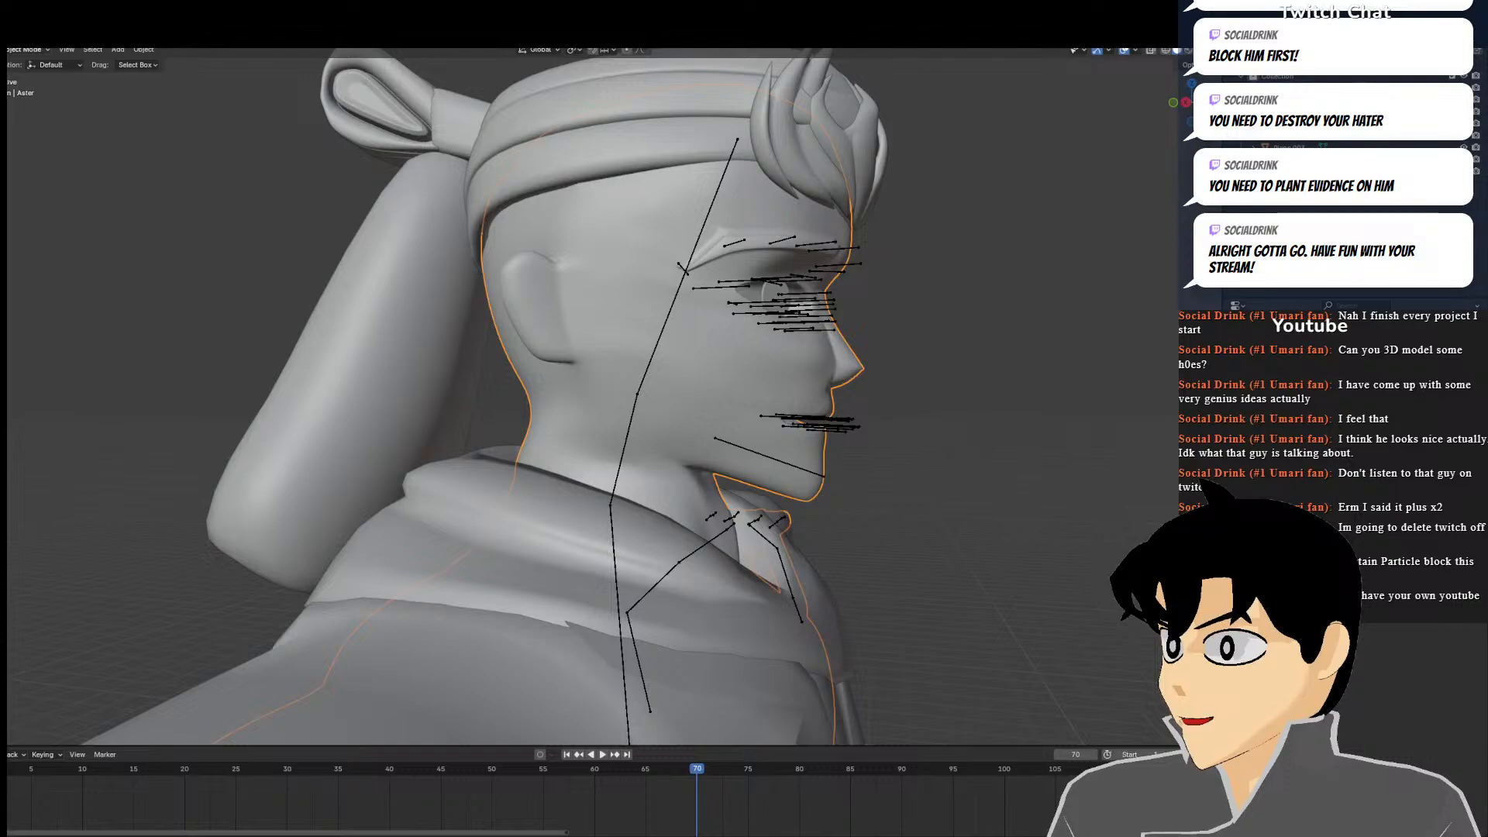
pyautogui.click(28, 51)
pyautogui.click(23, 76)
pyautogui.moveTo(178, 232); pyautogui.dragTo(282, 256, button='middle')
pyautogui.scroll(-9, 282, 255)
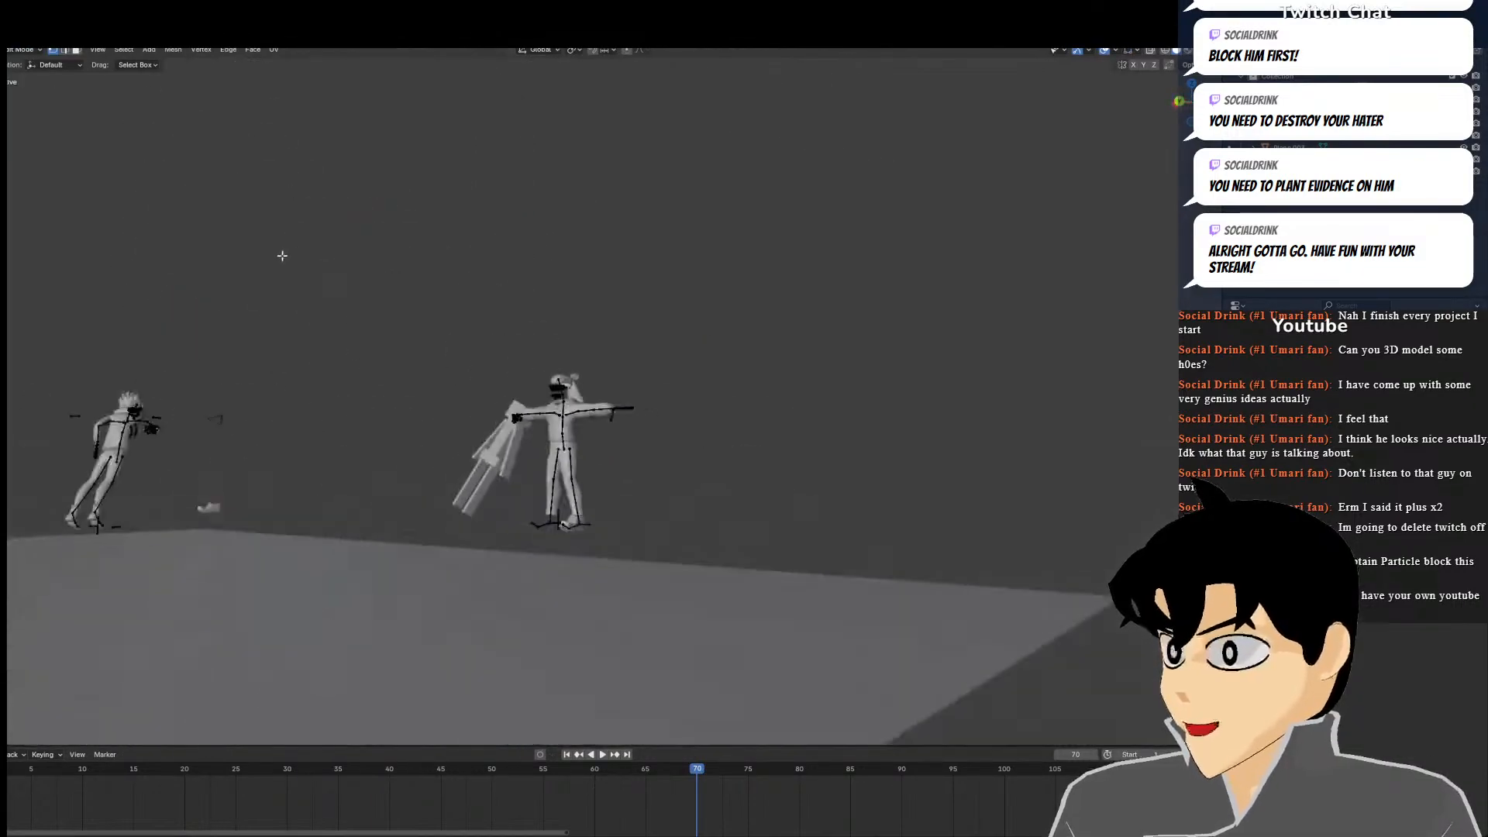
pyautogui.scroll(-2, 282, 255)
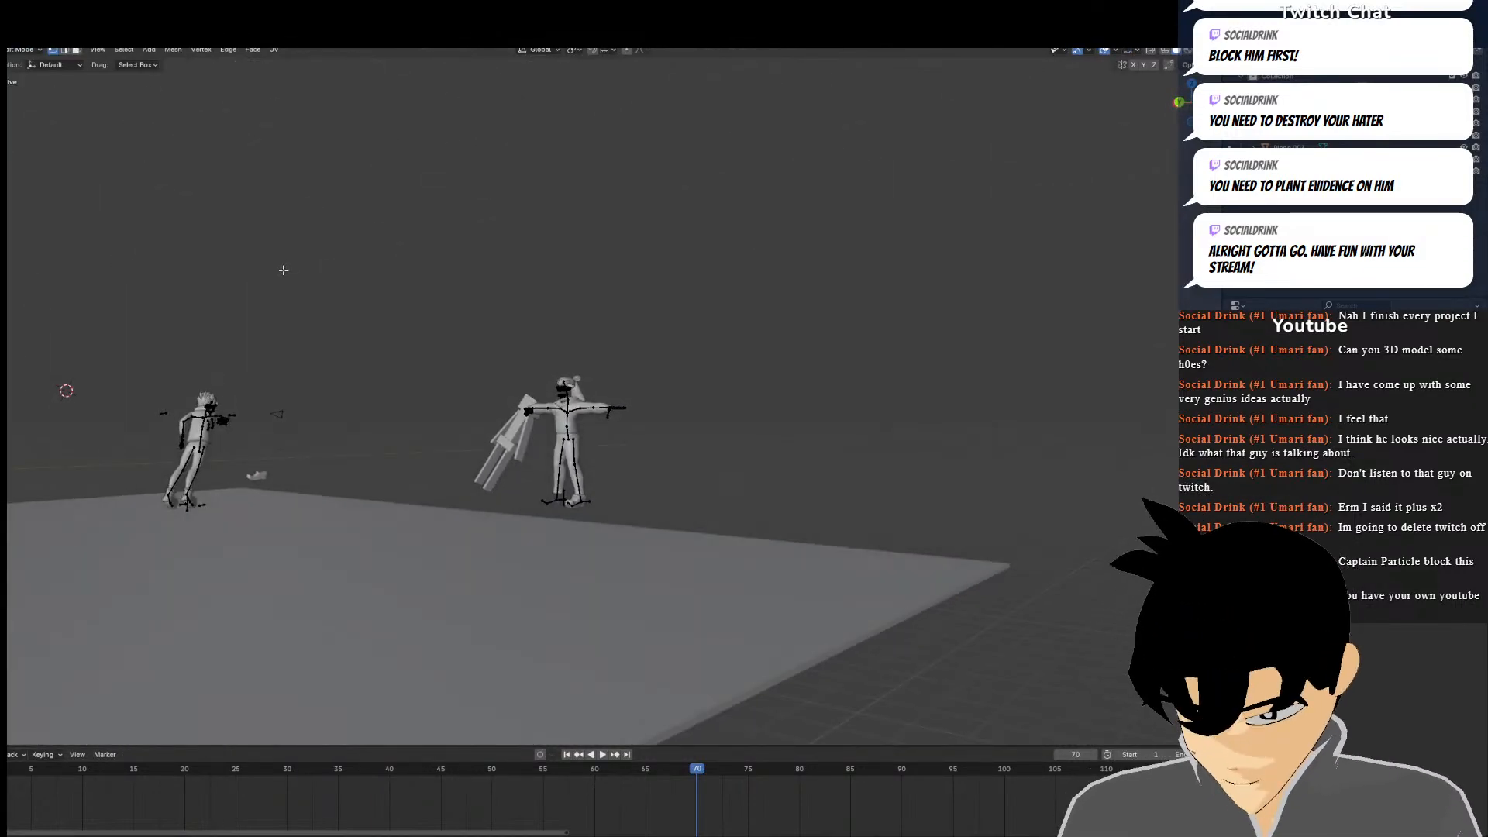
pyautogui.press('KP_Decimal')
# Examine the body mesh's topology from the side and front, and return to Object Mode
pyautogui.moveTo(308, 269); pyautogui.dragTo(364, 448, button='middle')
pyautogui.scroll(6, 543, 544)
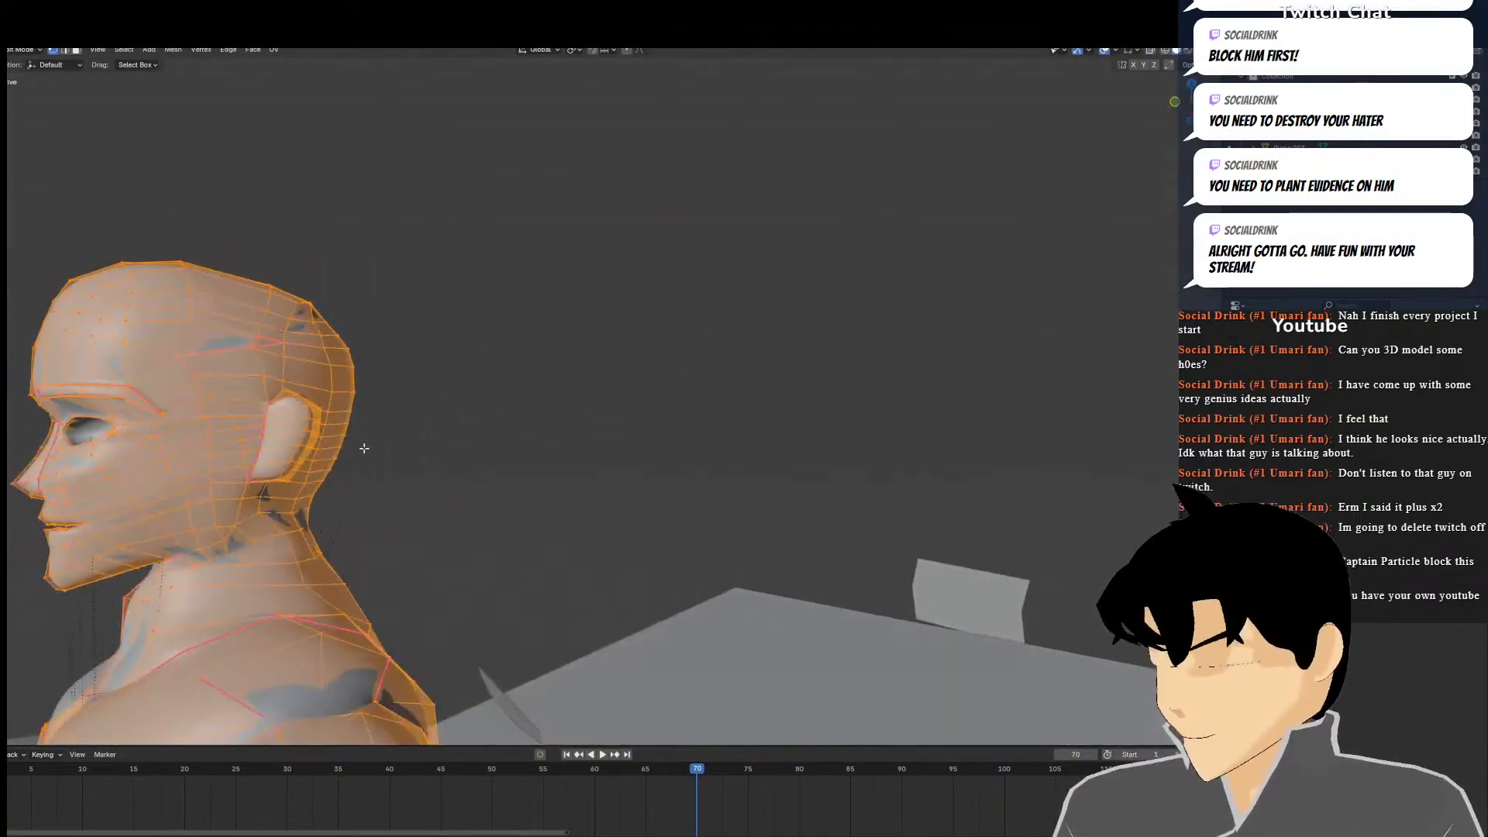
pyautogui.scroll(3, 248, 372)
pyautogui.scroll(-4, 288, 217)
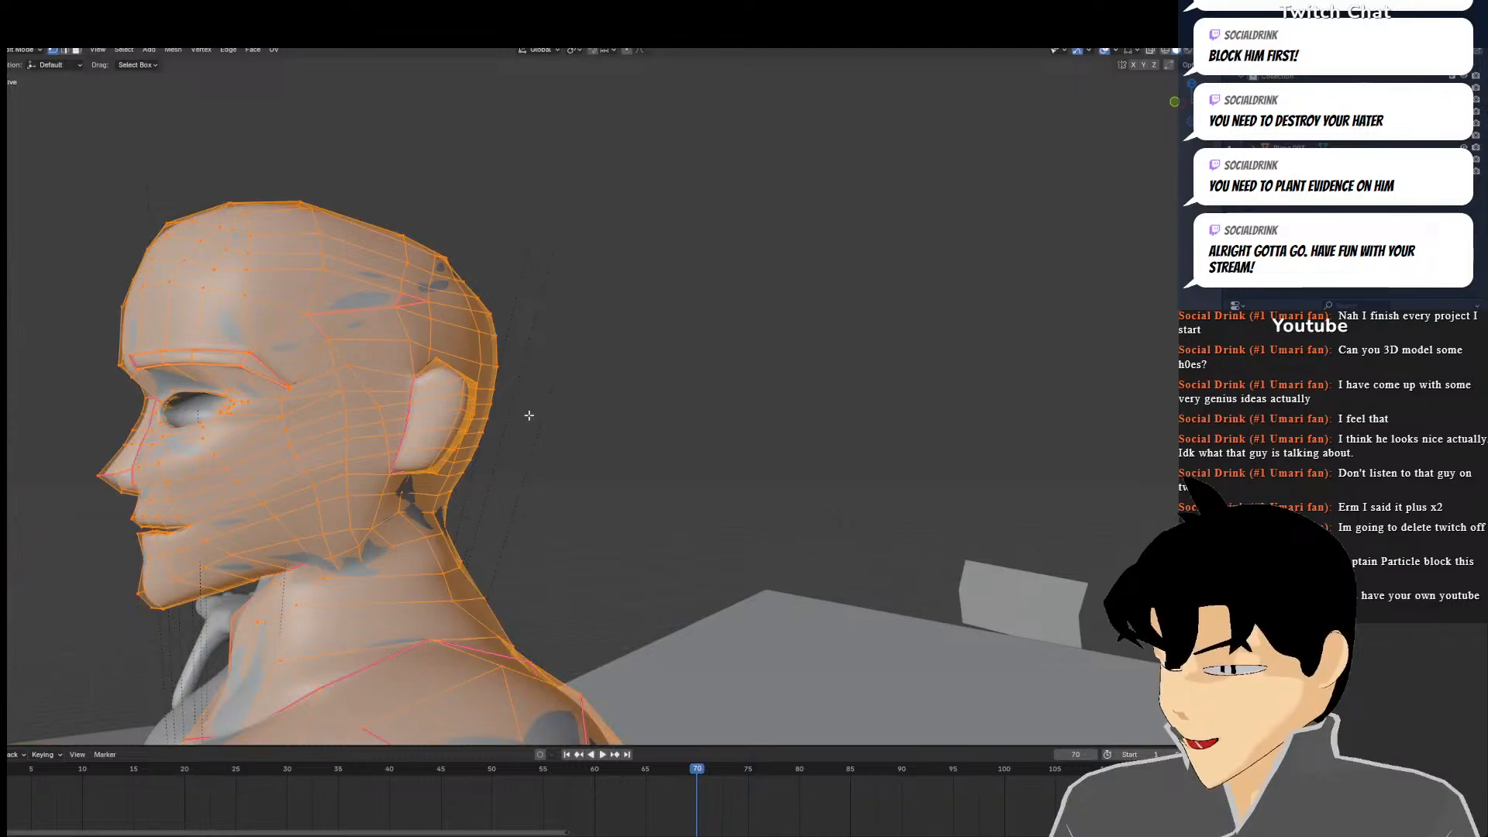
pyautogui.moveTo(418, 353); pyautogui.dragTo(550, 357, button='middle')
pyautogui.click(667, 354)
pyautogui.moveTo(667, 354); pyautogui.dragTo(667, 455, button='middle')
pyautogui.press('KP_1')
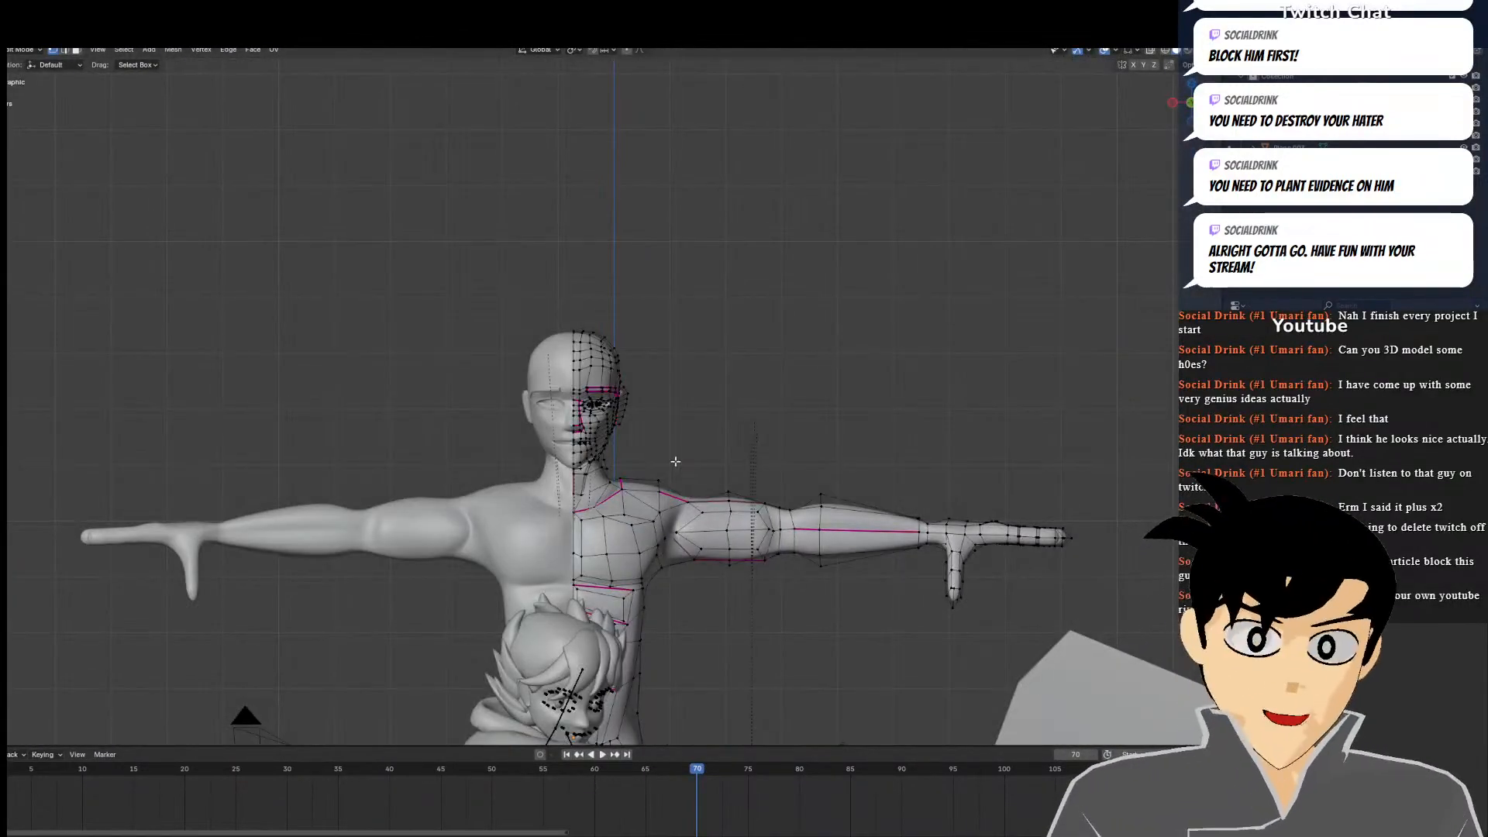
pyautogui.click(9, 53)
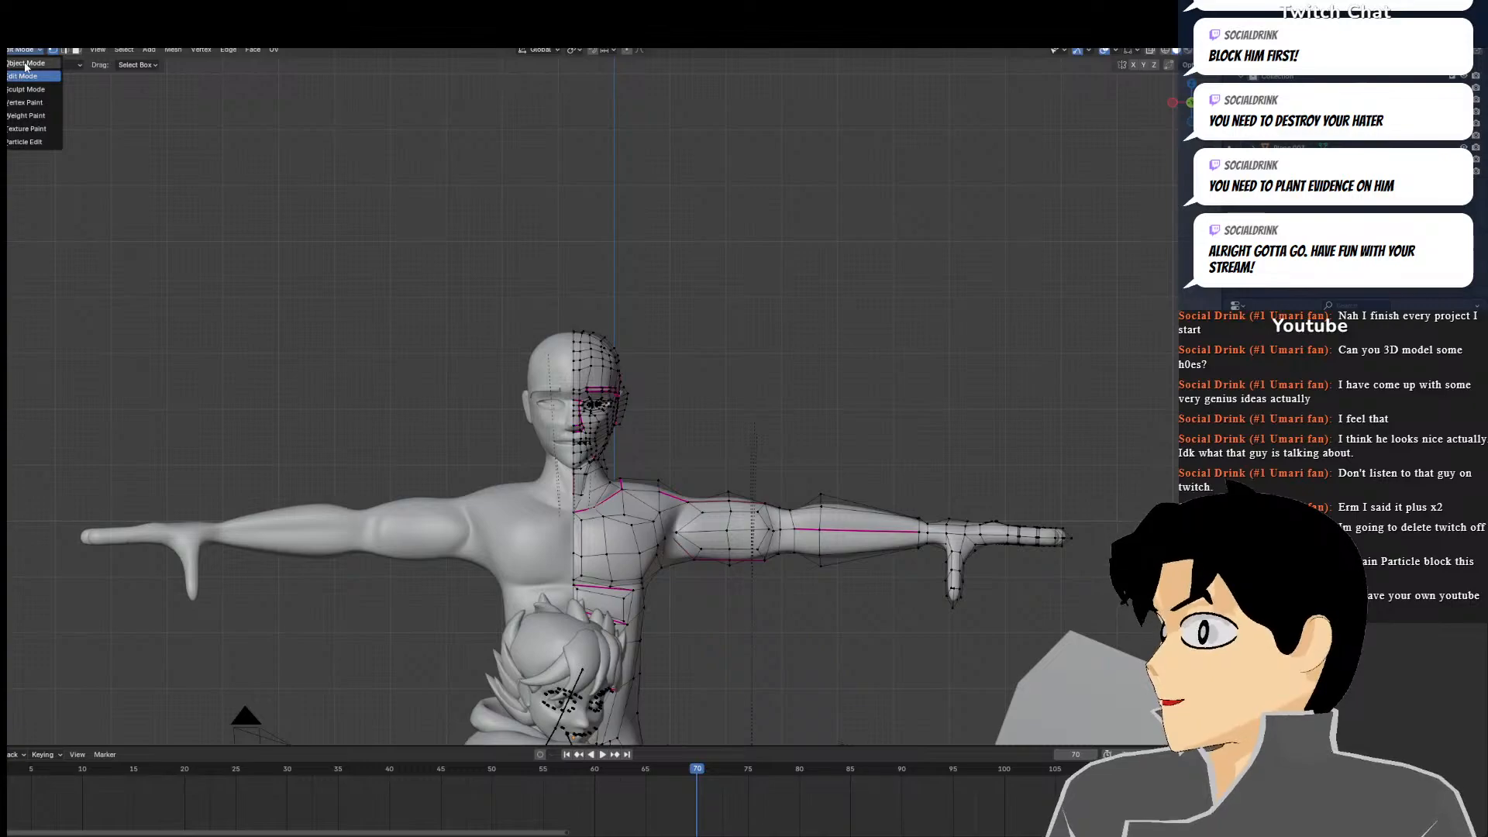
pyautogui.click(31, 65)
# Select the character's armature in Object Mode and move it about -1.17 m in X and -1.2 m in Y
pyautogui.press('KP_0')
pyautogui.moveTo(432, 225); pyautogui.dragTo(324, 394, button='middle')
pyautogui.press('KP_7')
pyautogui.scroll(-11, 323, 393)
pyautogui.press('KP_0')
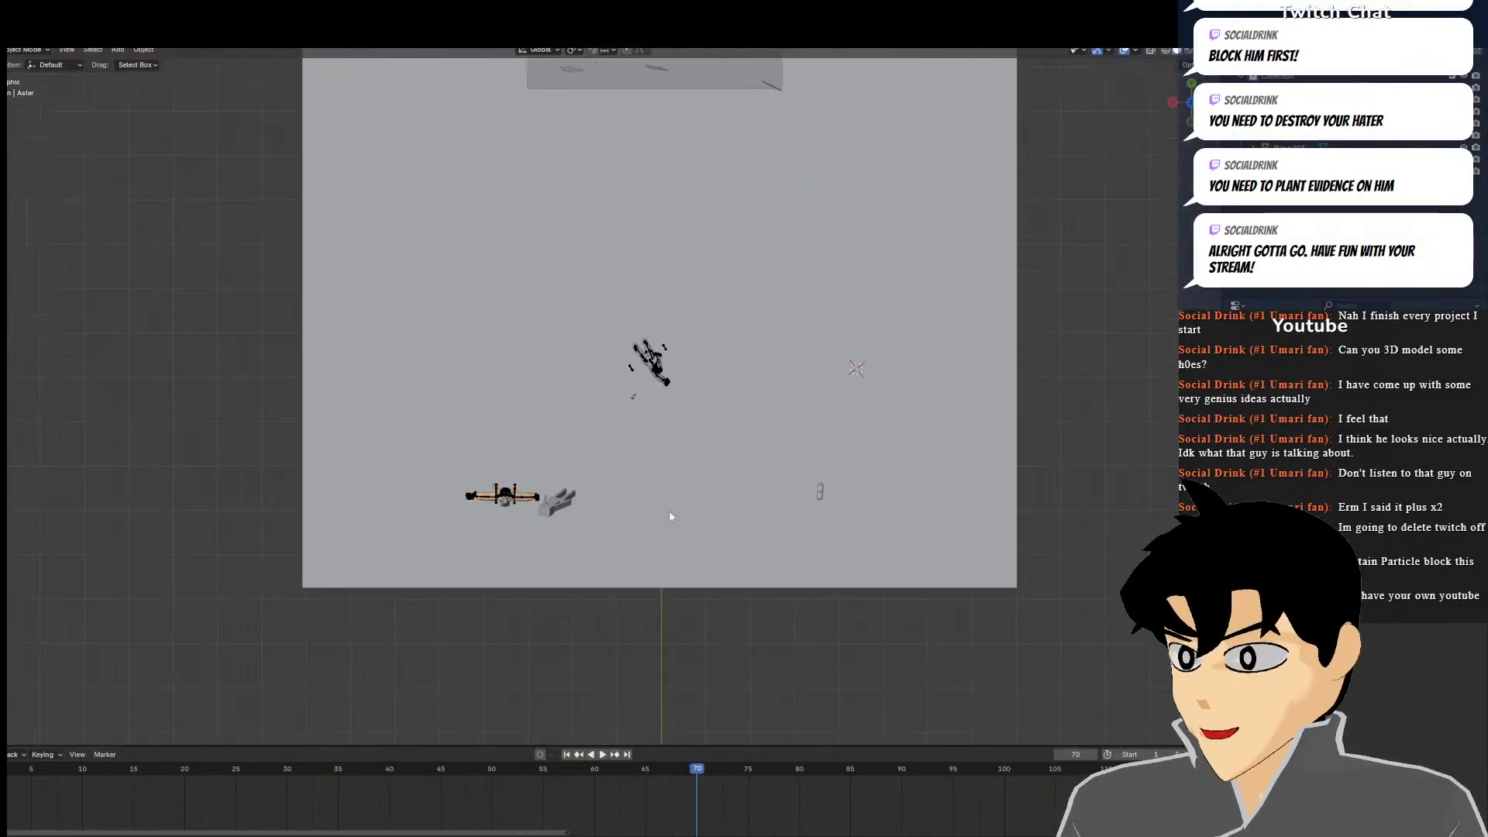
pyautogui.keyDown('shift'); pyautogui.moveTo(670, 512); pyautogui.dragTo(891, 345, button='middle'); pyautogui.keyUp('shift')
pyautogui.scroll(7, 891, 345)
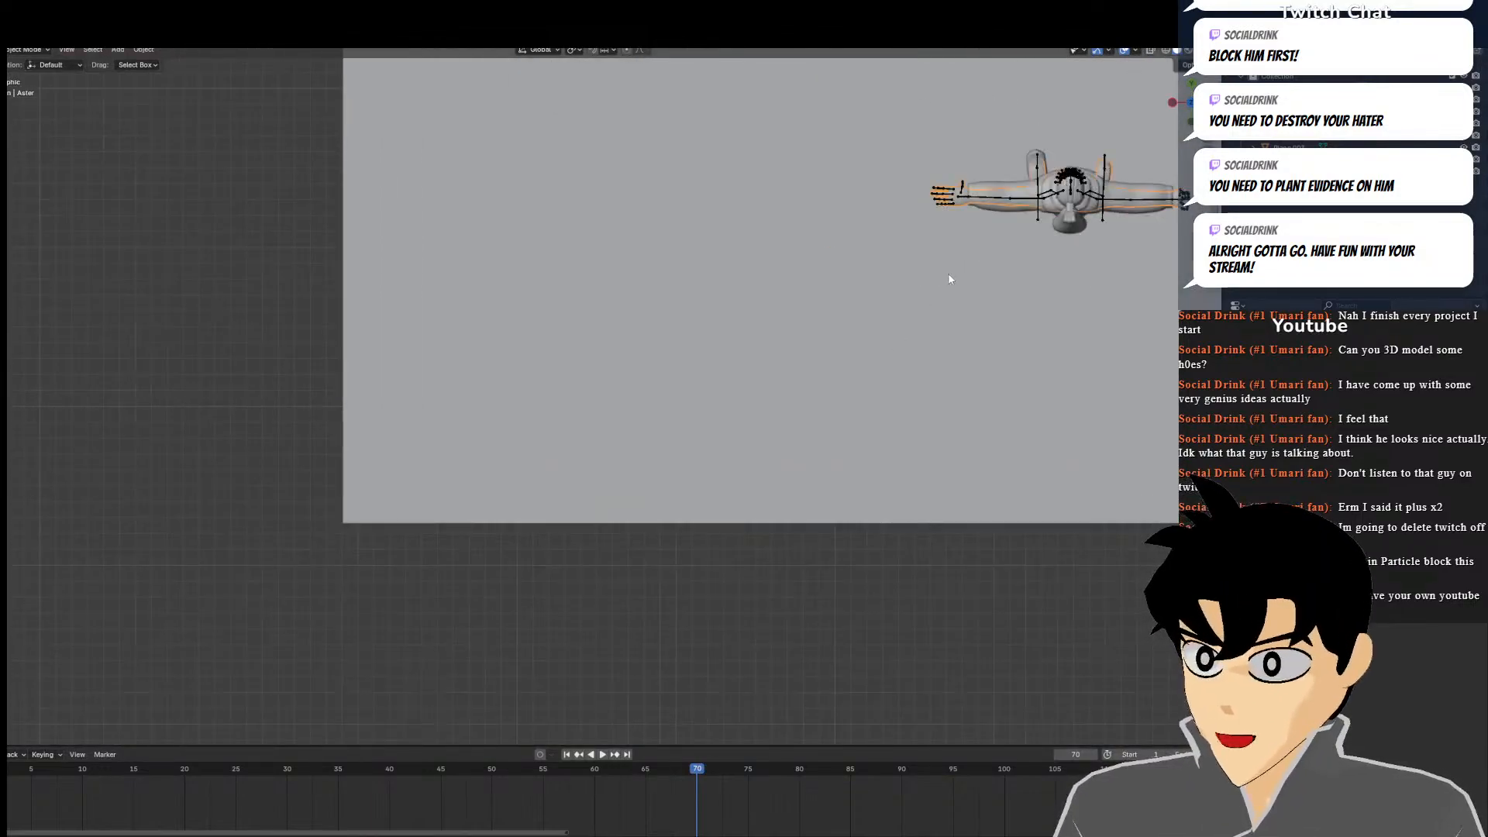
pyautogui.keyDown('shift'); pyautogui.moveTo(1082, 223); pyautogui.dragTo(797, 256, button='middle'); pyautogui.keyUp('shift')
pyautogui.scroll(3, 798, 255)
pyautogui.click(1010, 129)
pyautogui.click(999, 120)
pyautogui.press('g')
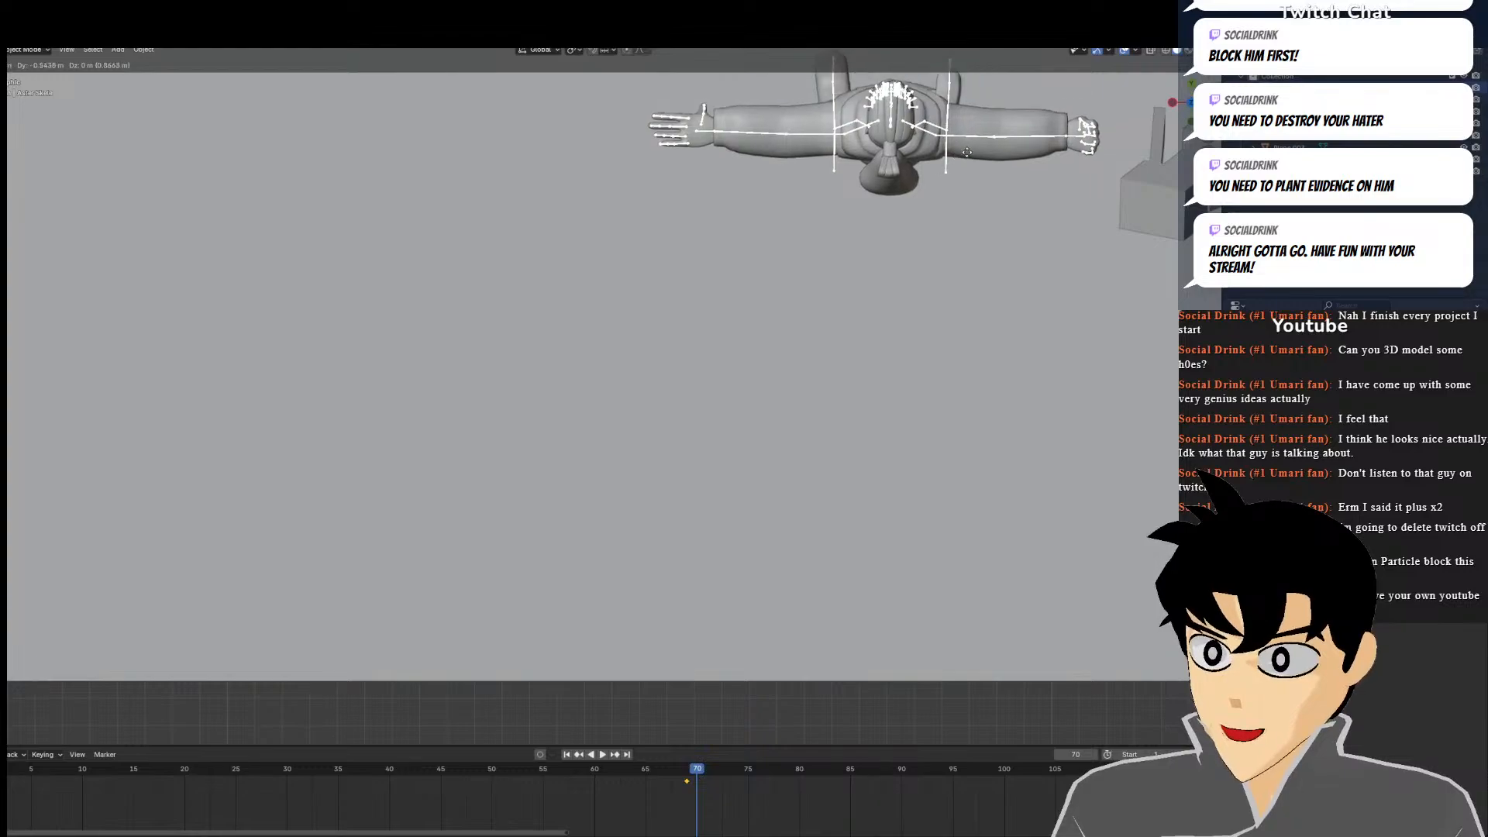
pyautogui.click(963, 158)
pyautogui.press('KP_Decimal')
pyautogui.press('KP_0')
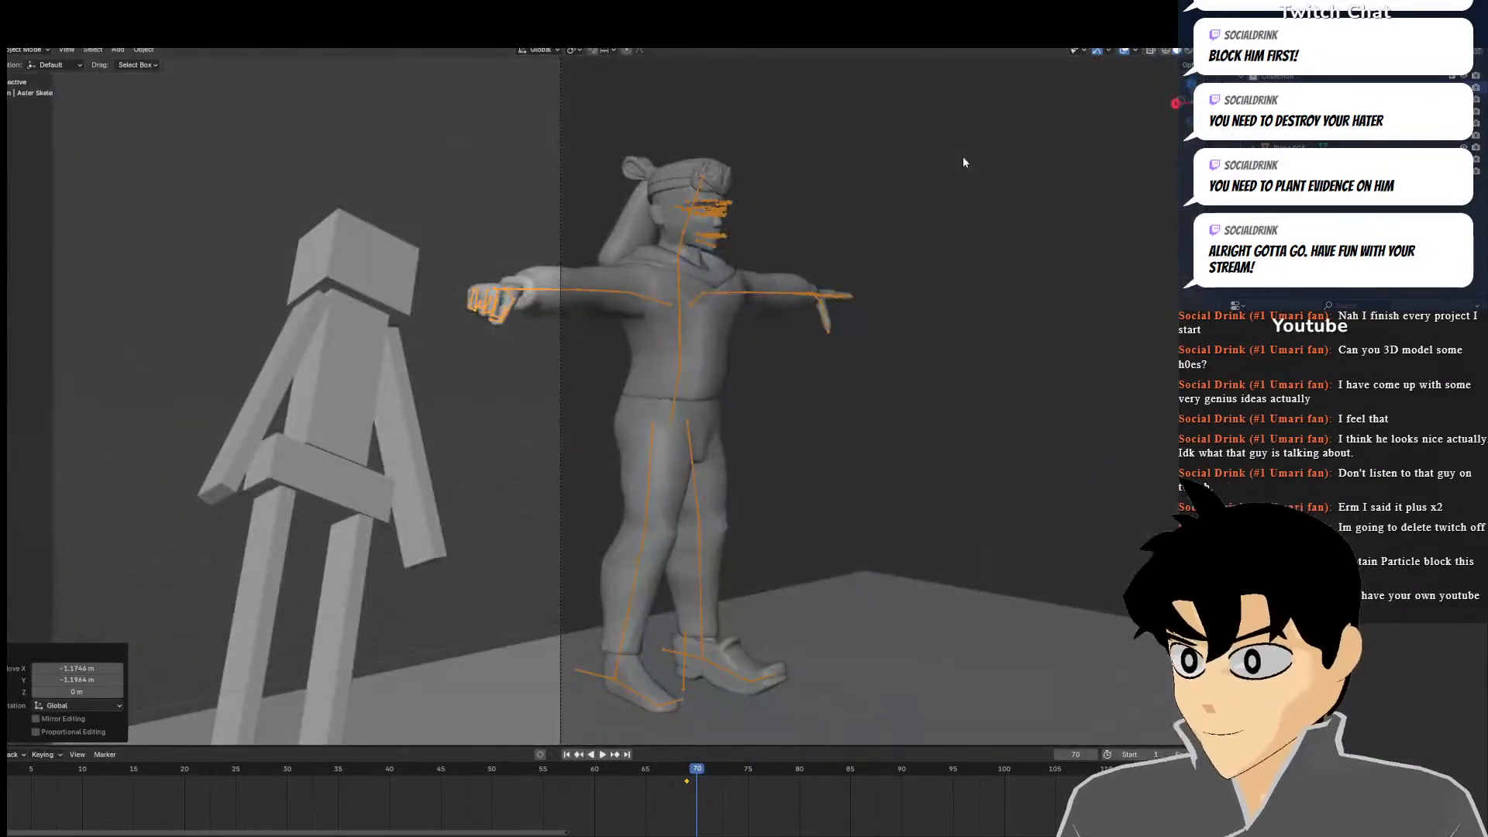
# In Pose Mode, select all bones and rotate and reposition the whole rig in the top view to face the blocky figure
pyautogui.press('KP_0')
pyautogui.scroll(-4, 880, 206)
pyautogui.press('r')
pyautogui.rightClick(865, 370)
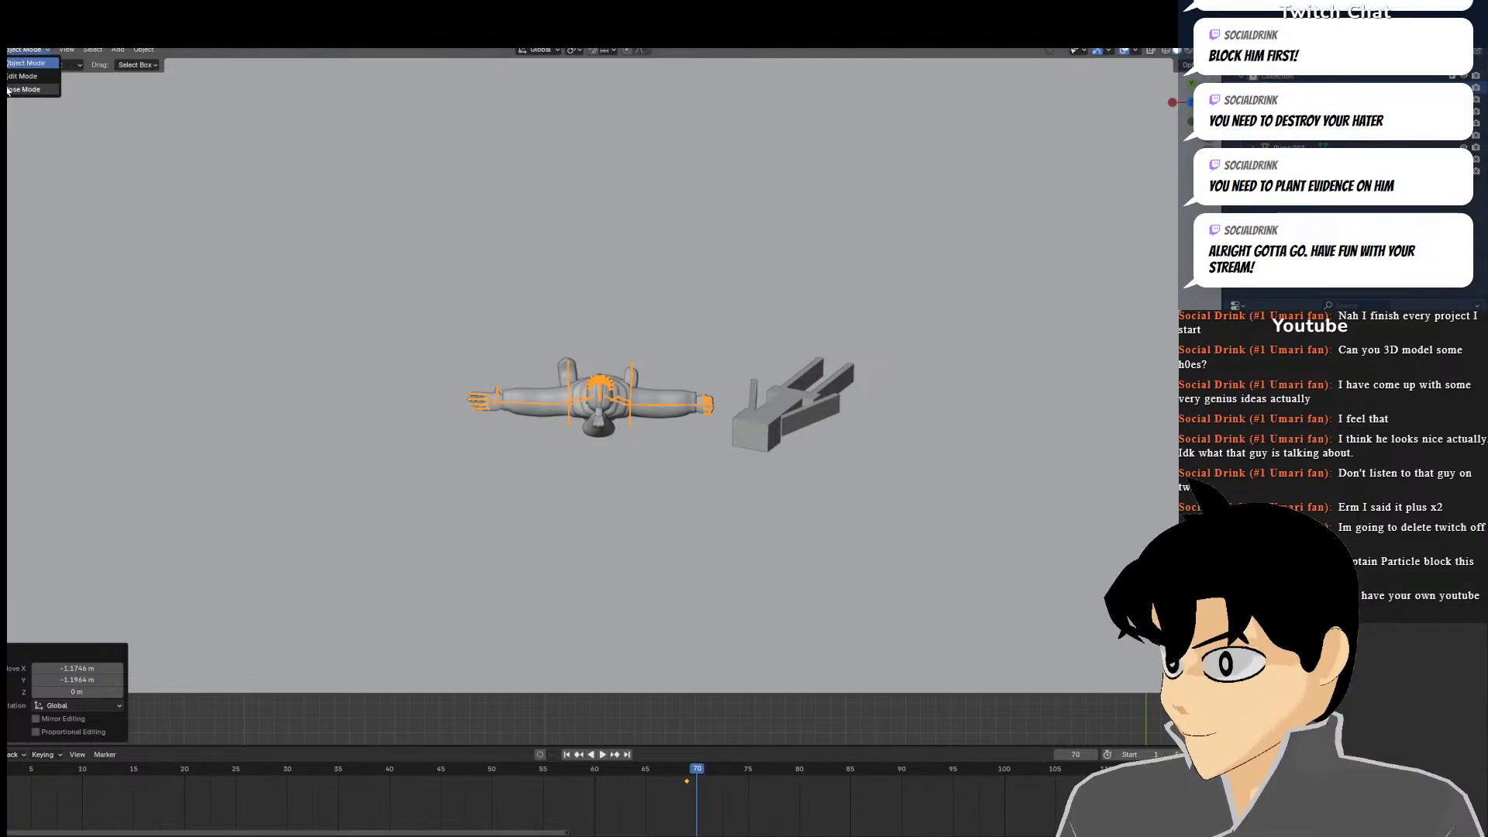
pyautogui.hotkey('ctrl', 'Tab')
pyautogui.press('a')
pyautogui.press('r')
pyautogui.click(895, 538)
pyautogui.press('g')
pyautogui.click(902, 431)
# In the camera view, move the whole rig about 0.09 m in X, -0.15 m in Y and 0.55 m in Z
pyautogui.press('KP_0')
pyautogui.press('g')
pyautogui.click(812, 384)
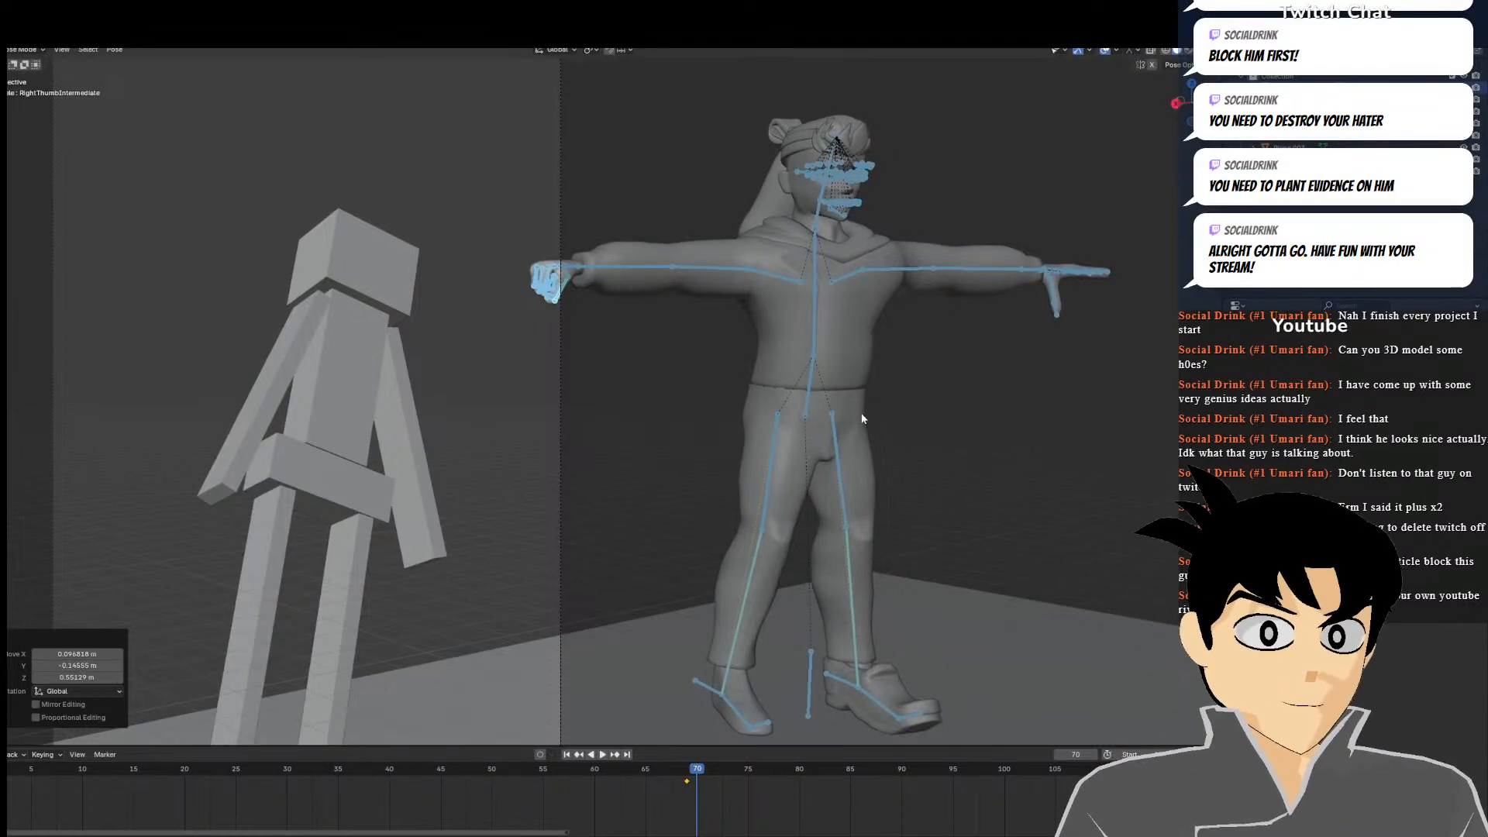
pyautogui.scroll(2, 792, 371)
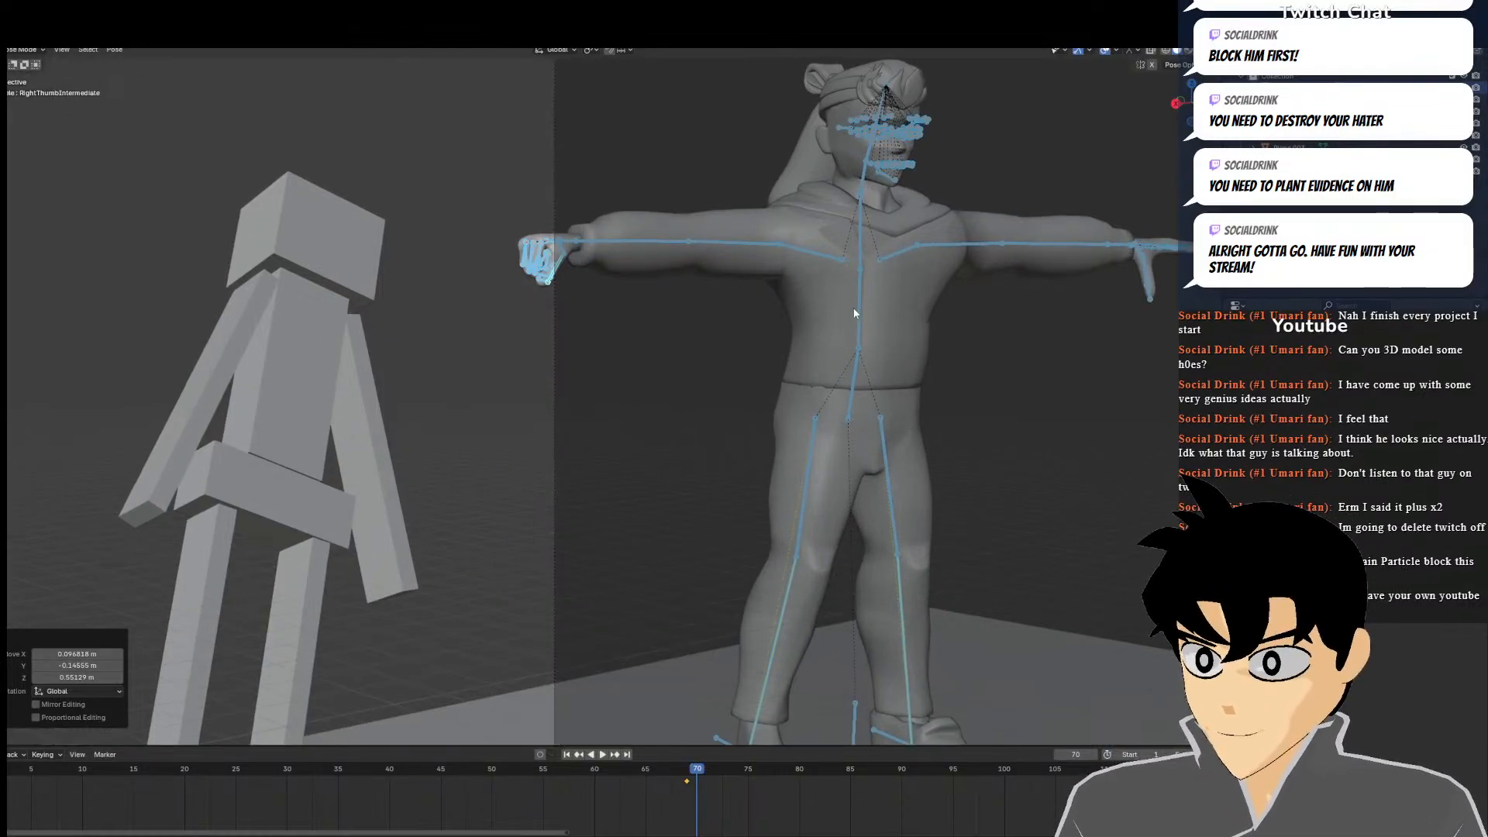
# Rotate the second character's spine and chest bones to lean the torso away from the blocky figure
pyautogui.click(854, 306)
pyautogui.press('KP_Decimal')
pyautogui.scroll(-8, 905, 291)
pyautogui.press('r')
pyautogui.click(980, 396)
pyautogui.click(657, 322)
pyautogui.click(626, 314)
pyautogui.press('r')
pyautogui.click(617, 464)
pyautogui.click(601, 487)
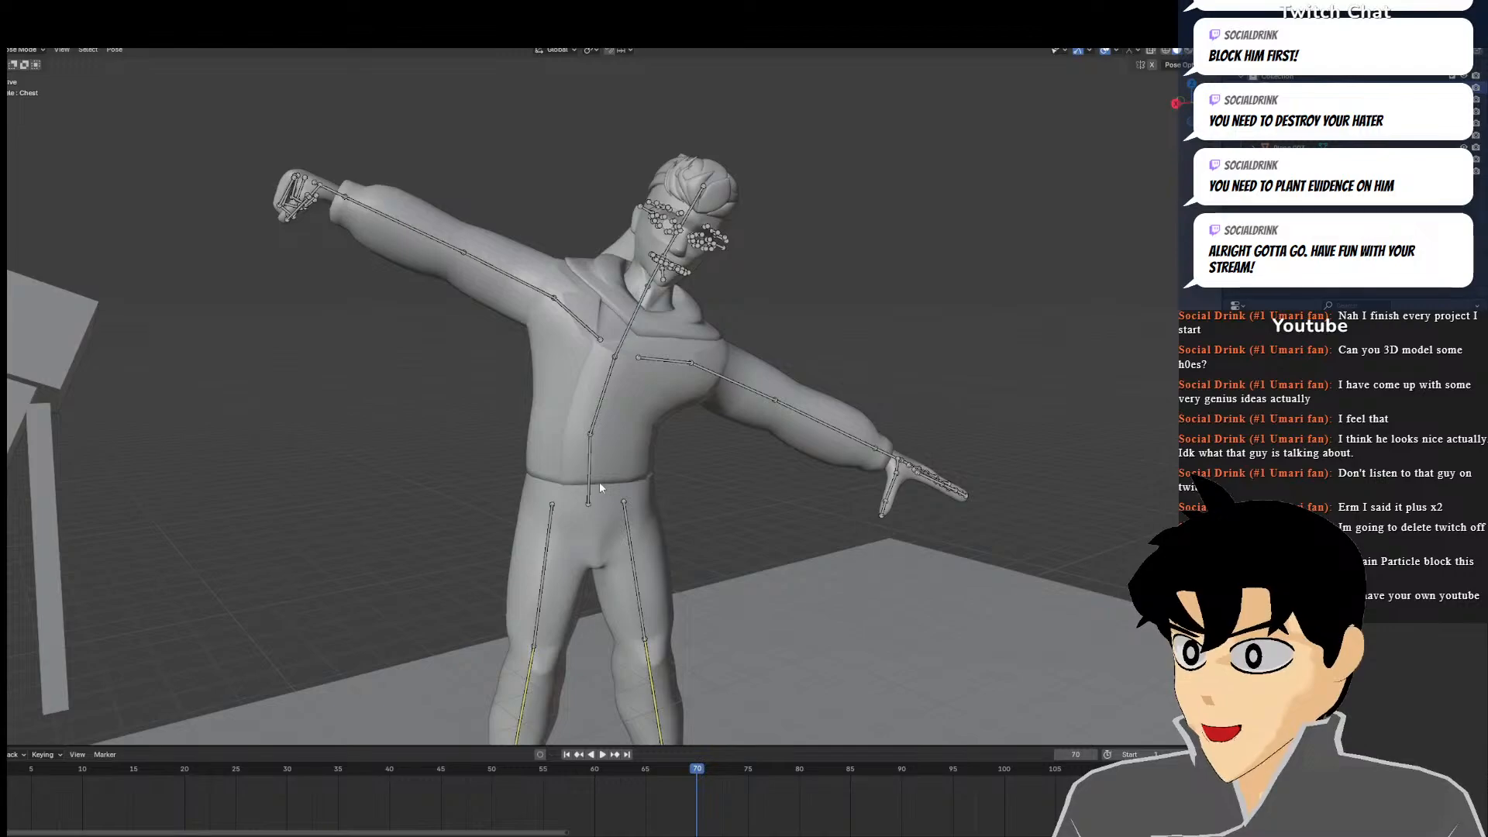
# Rotate the lower spine and upper torso bones further to deepen the sideways bend and raise the fist arm
pyautogui.press('r')
pyautogui.click(606, 478)
pyautogui.press('r')
pyautogui.click(630, 490)
pyautogui.click(704, 385)
pyautogui.press('r')
pyautogui.click(707, 393)
# Select the neck bone and rotate it back about -17.2° so the head sits more upright
pyautogui.click(680, 318)
pyautogui.press('r')
pyautogui.click(697, 295)
pyautogui.click(702, 285)
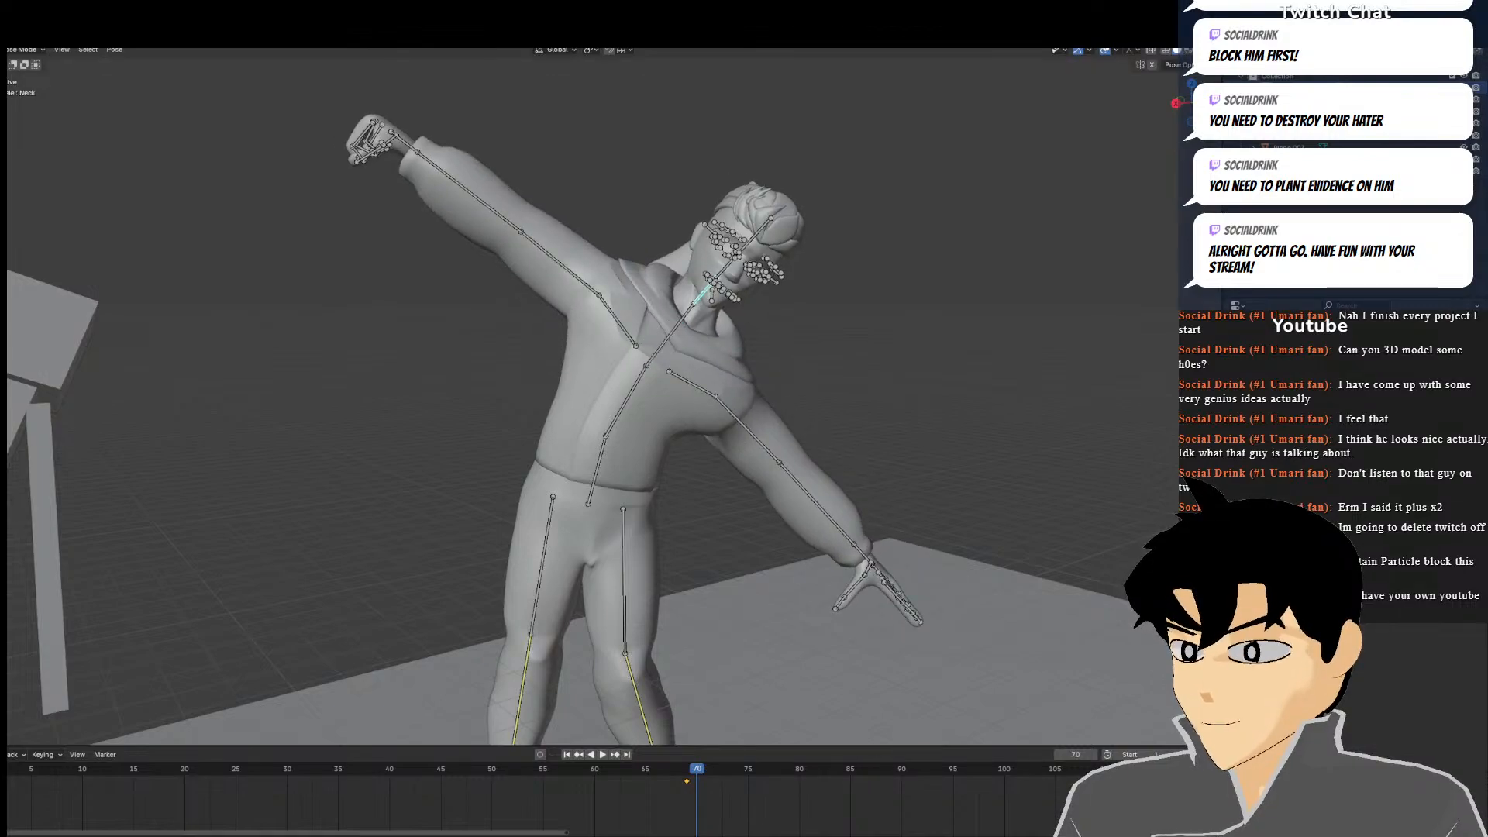
pyautogui.press('r')
pyautogui.click(693, 280)
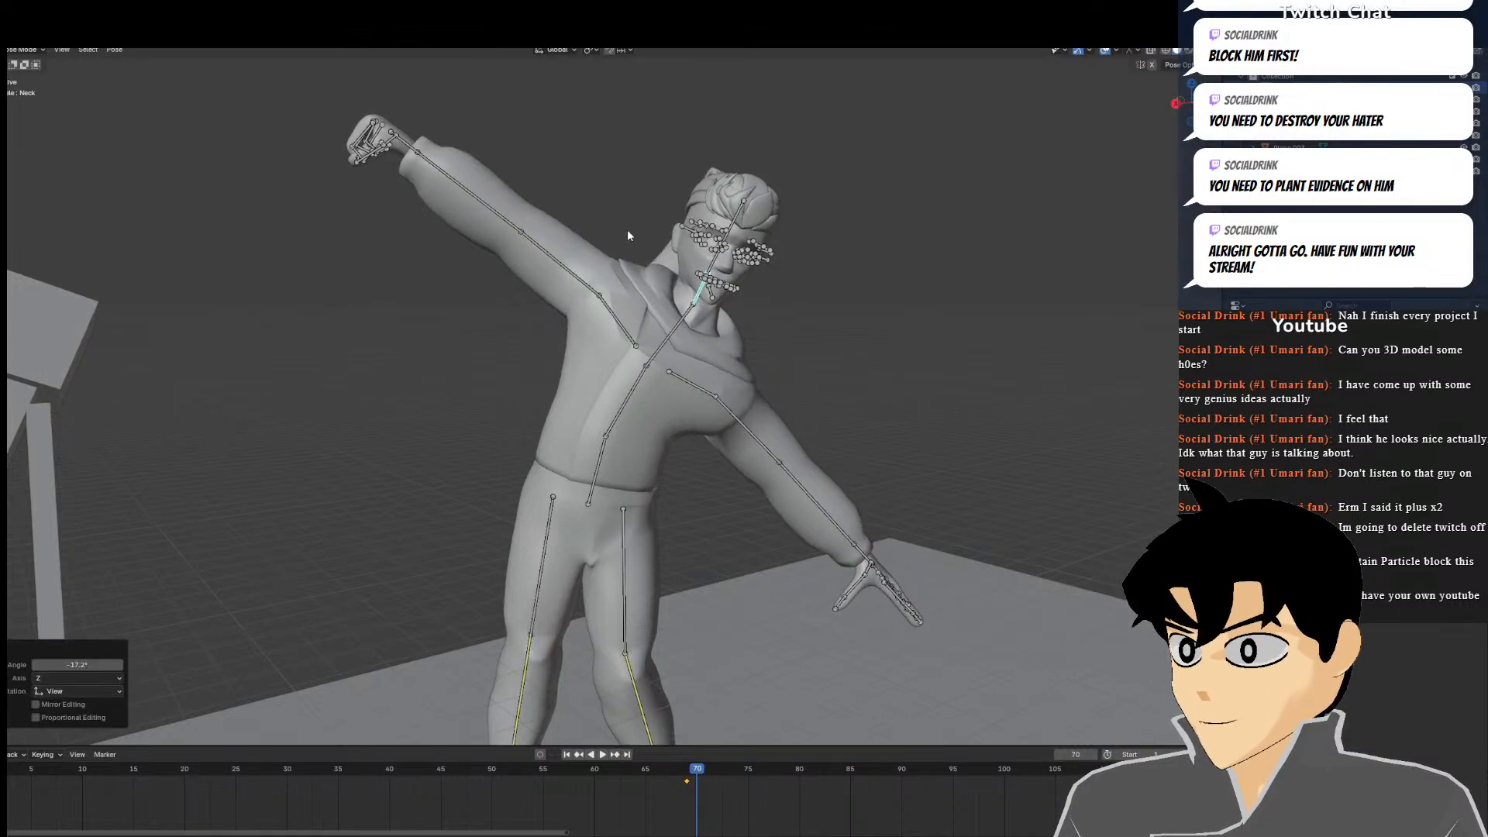
# Select all bones and rotate the whole rig about -25.2° in the view
pyautogui.scroll(-3, 725, 401)
pyautogui.press('a')
pyautogui.press('r')
pyautogui.click(743, 365)
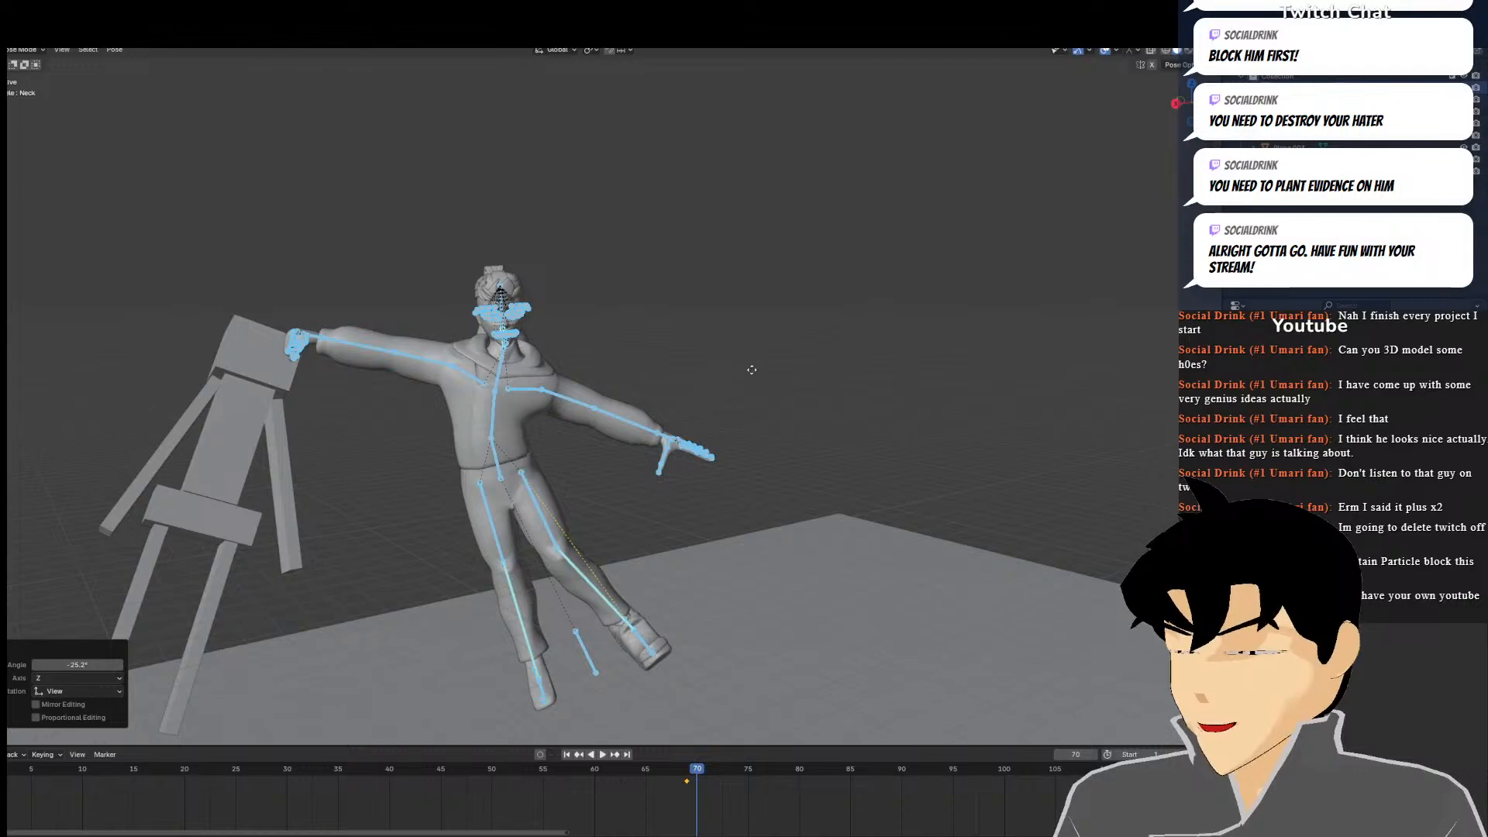
# Move the whole rig closer to the blocky figure, refining it in the top view by about -0.61 m in X and -0.55 m in Y
pyautogui.press('g')
pyautogui.click(818, 397)
pyautogui.press('KP_7')
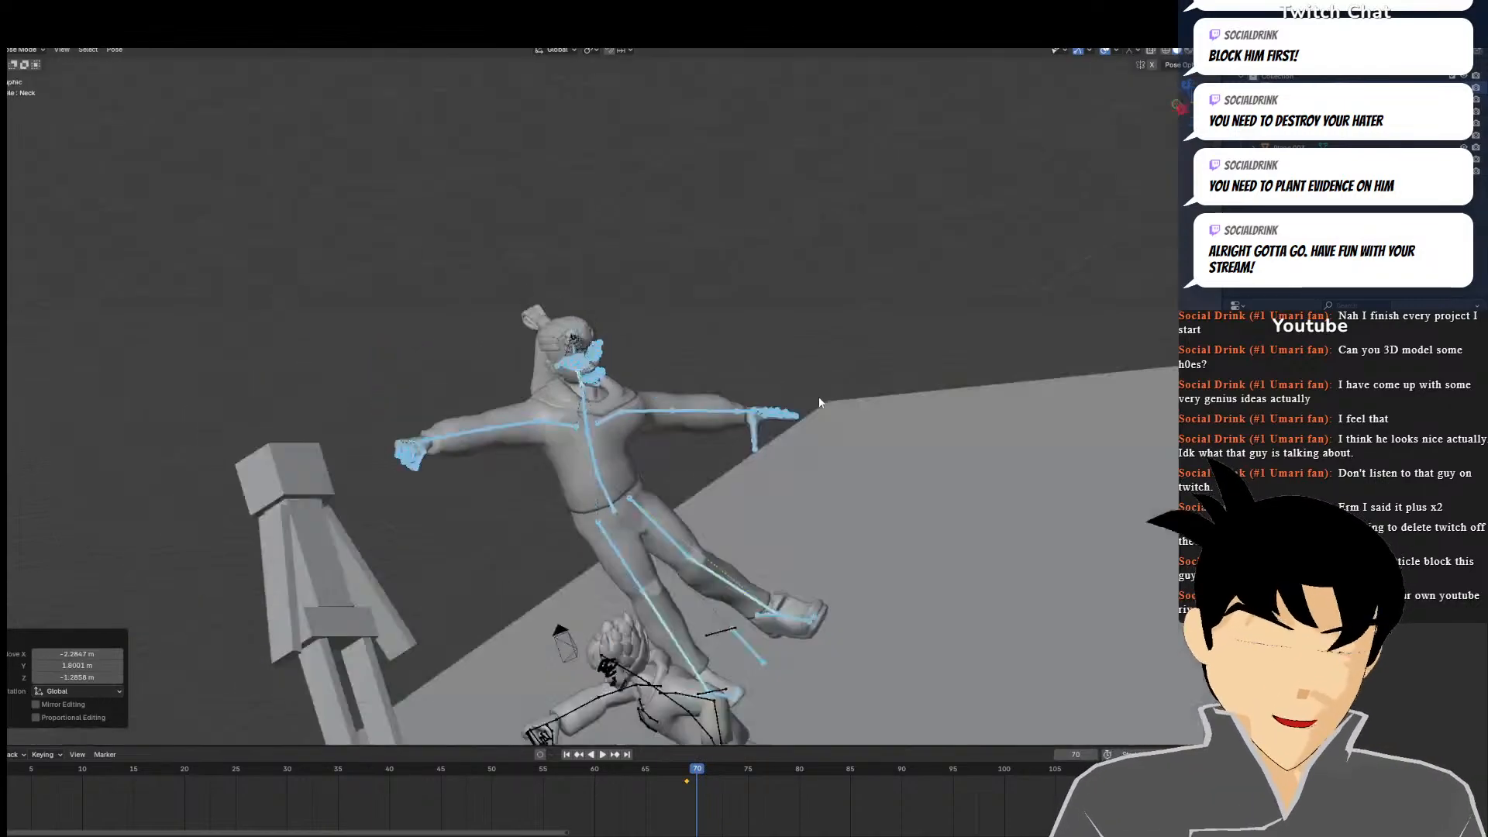
pyautogui.press('g')
pyautogui.click(798, 411)
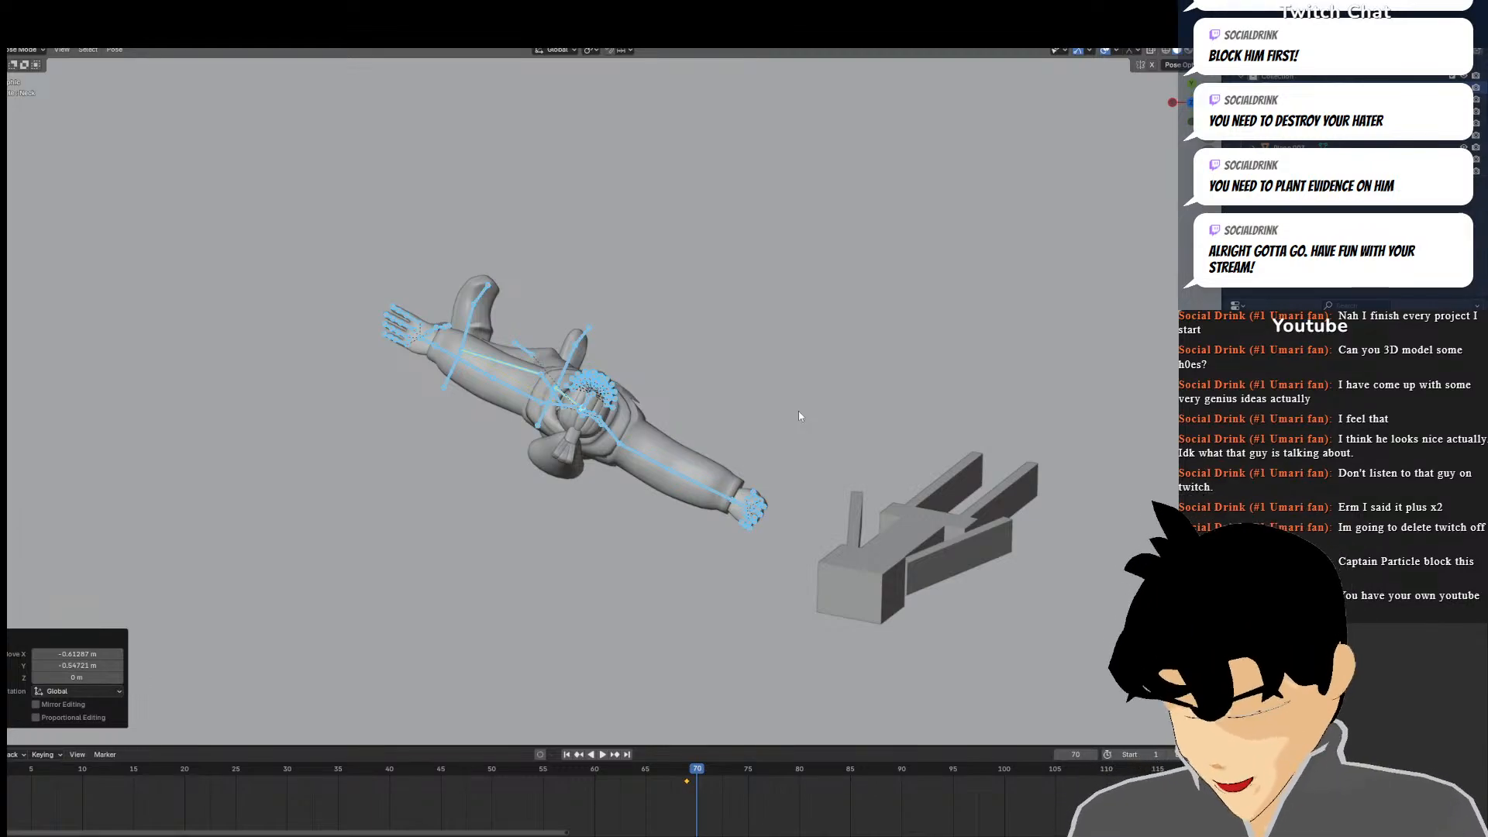
# In the camera view, reposition the whole rig beside the blocky figure and insert a keyframe at frame 70
pyautogui.press('KP_0')
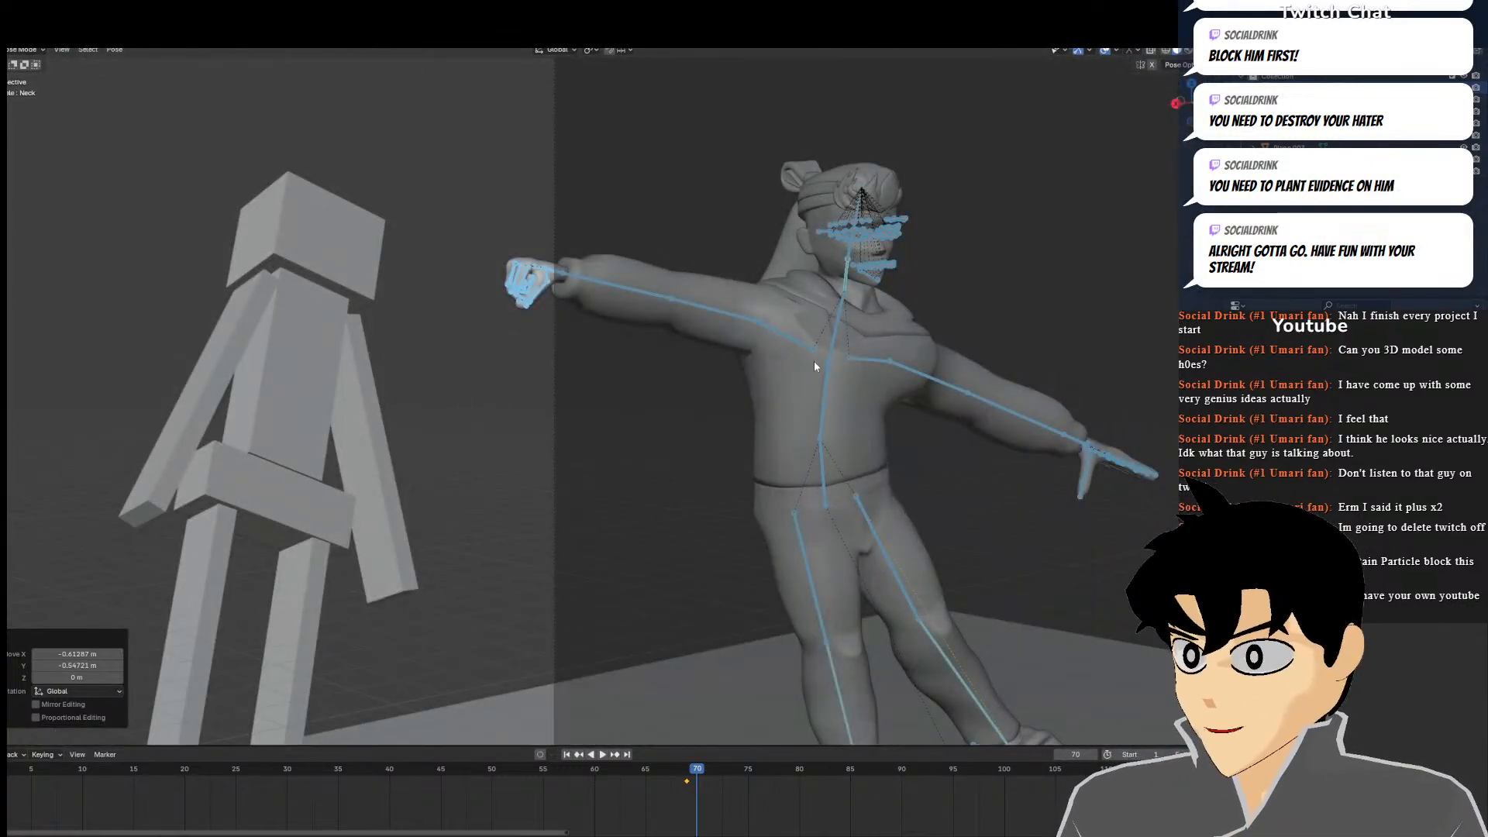
pyautogui.press('g')
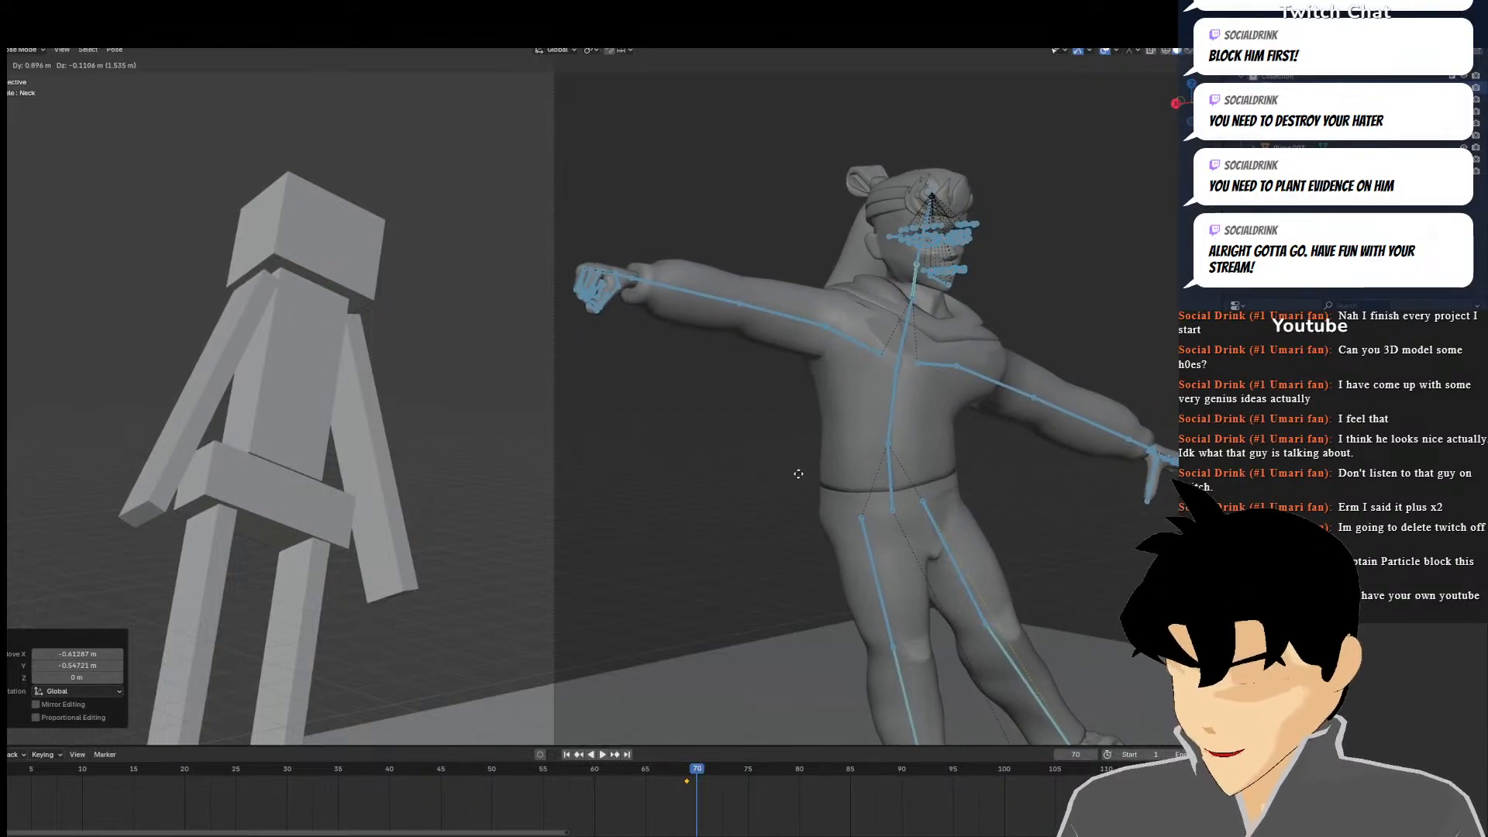
pyautogui.click(801, 483)
pyautogui.press('i')
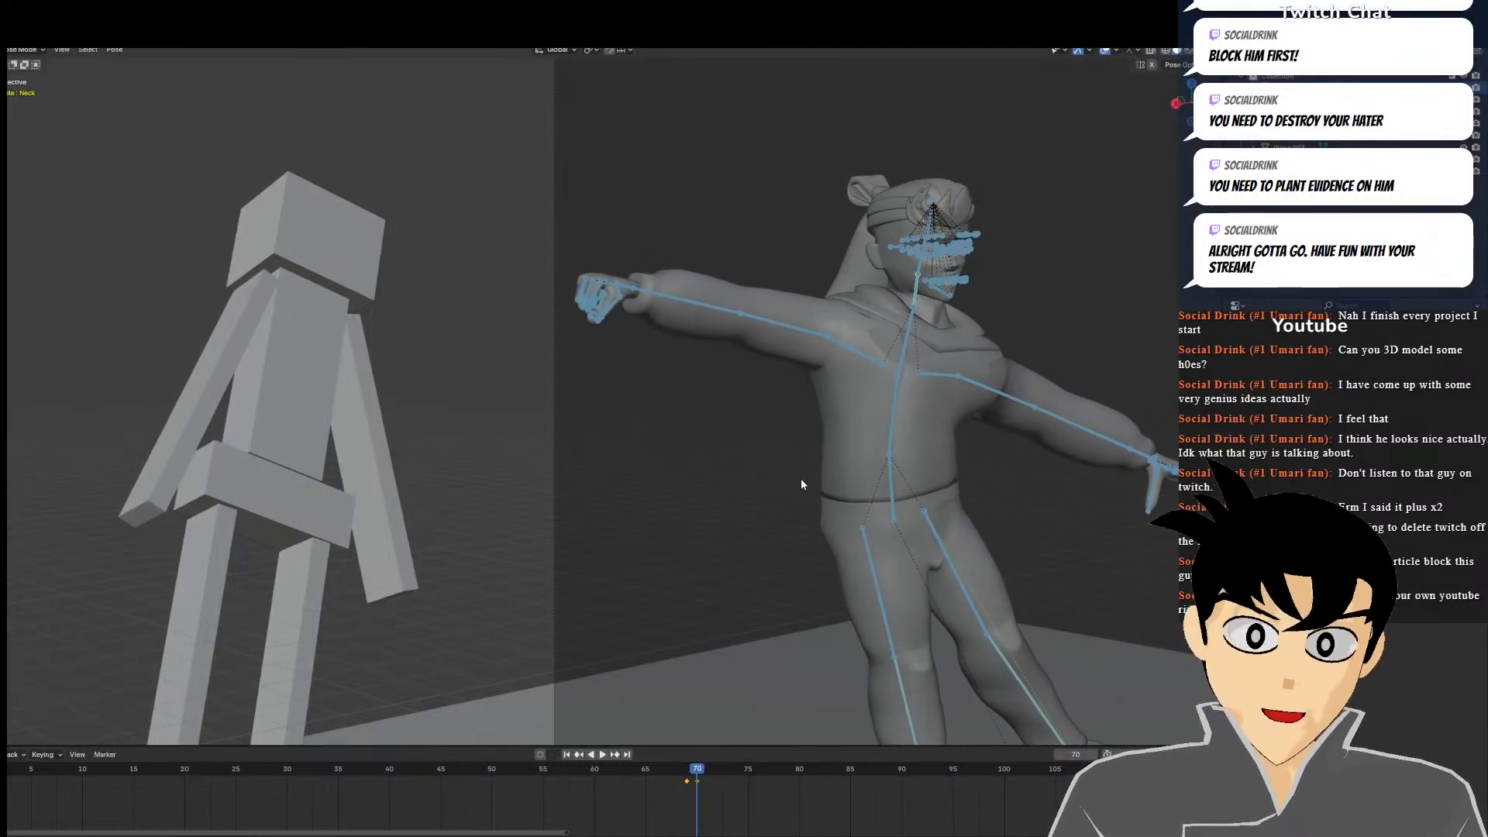
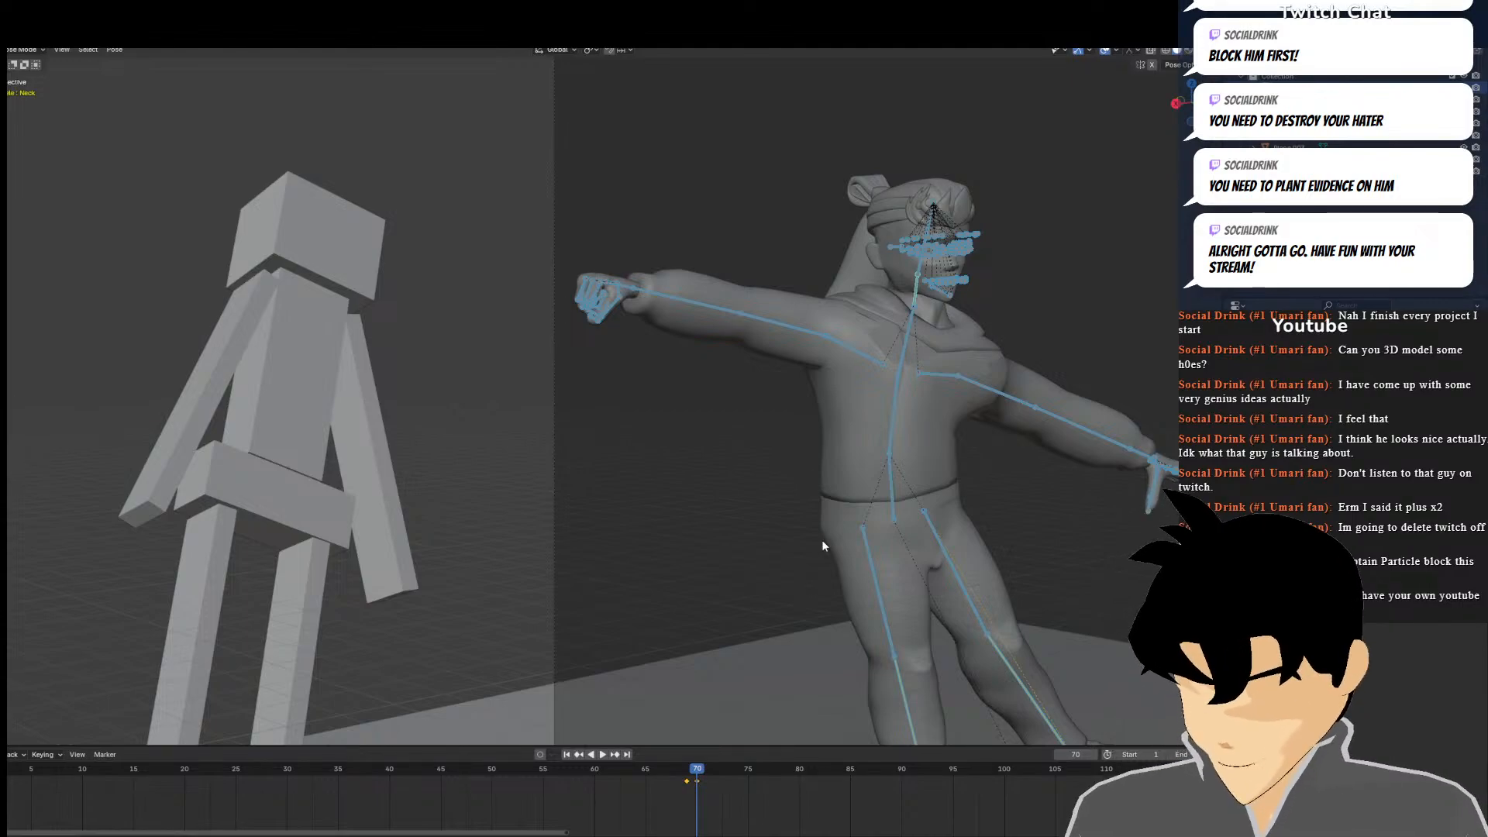
pyautogui.press('space')
pyautogui.press('g')
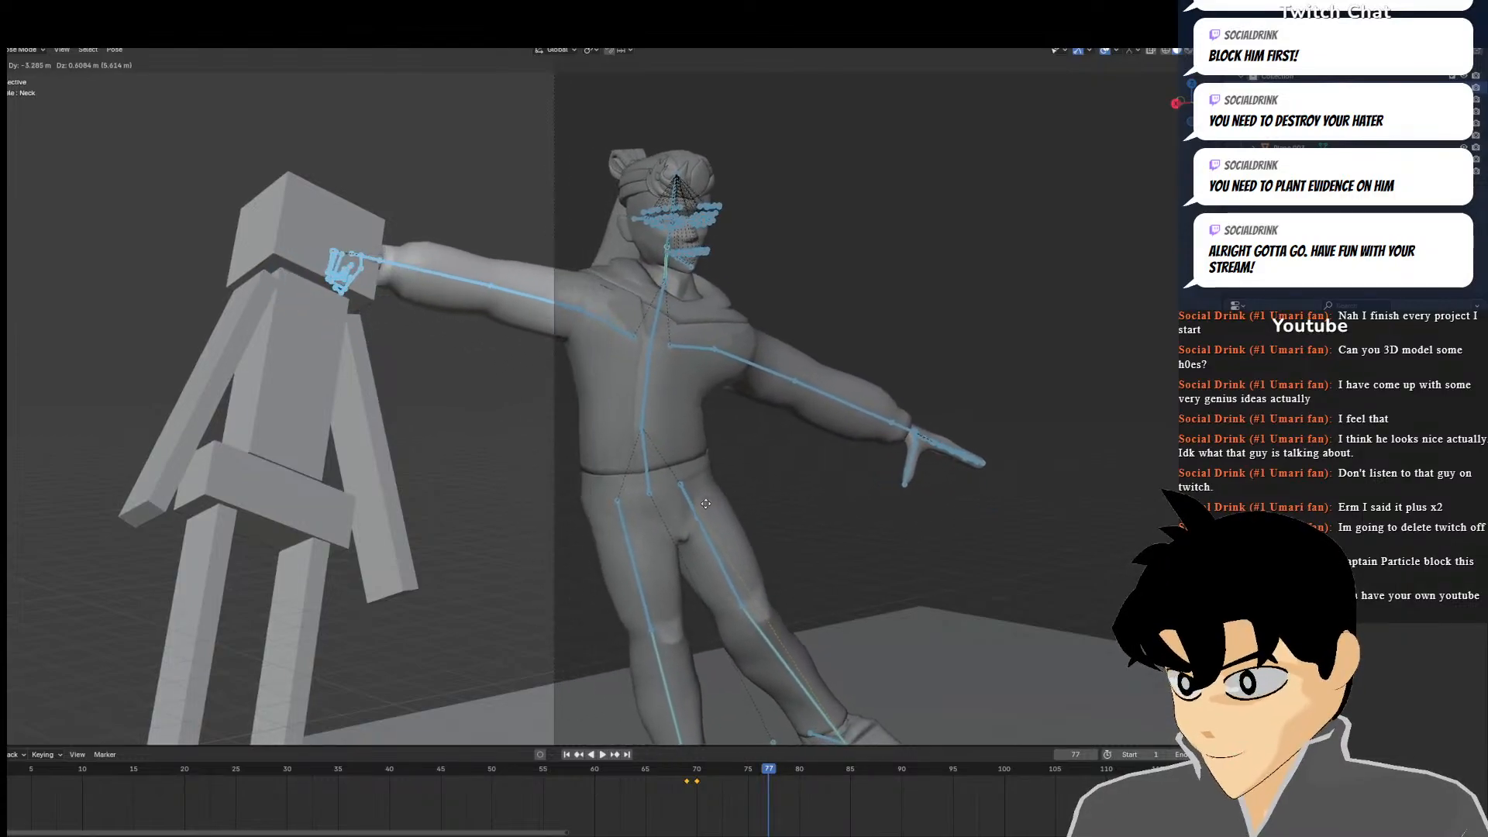
pyautogui.rightClick(701, 513)
pyautogui.click(701, 793)
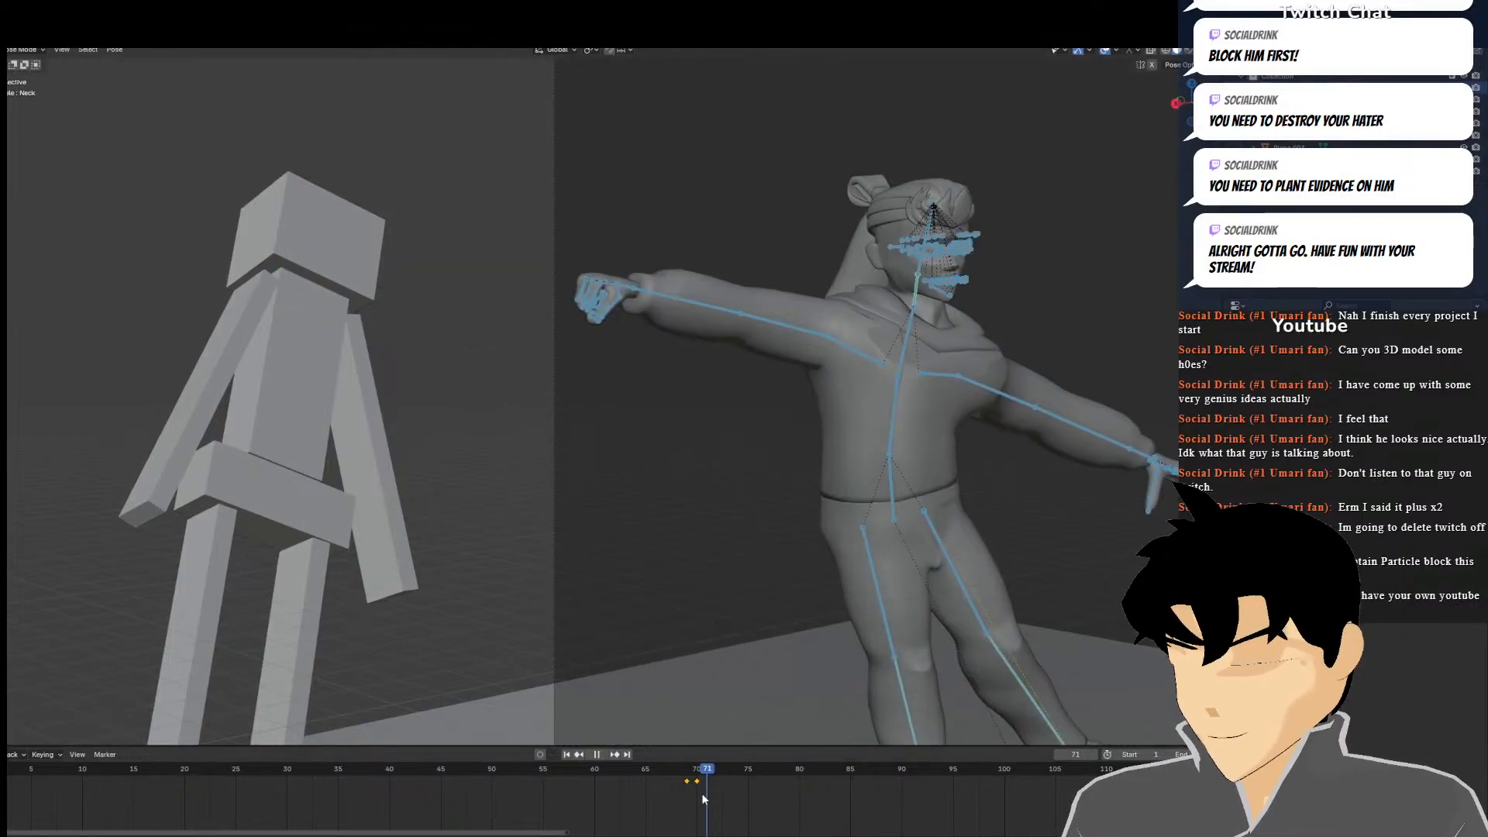
pyautogui.moveTo(680, 779)
pyautogui.mouseDown()
pyautogui.moveTo(616, 788)
pyautogui.moveTo(696, 788)
pyautogui.mouseUp()
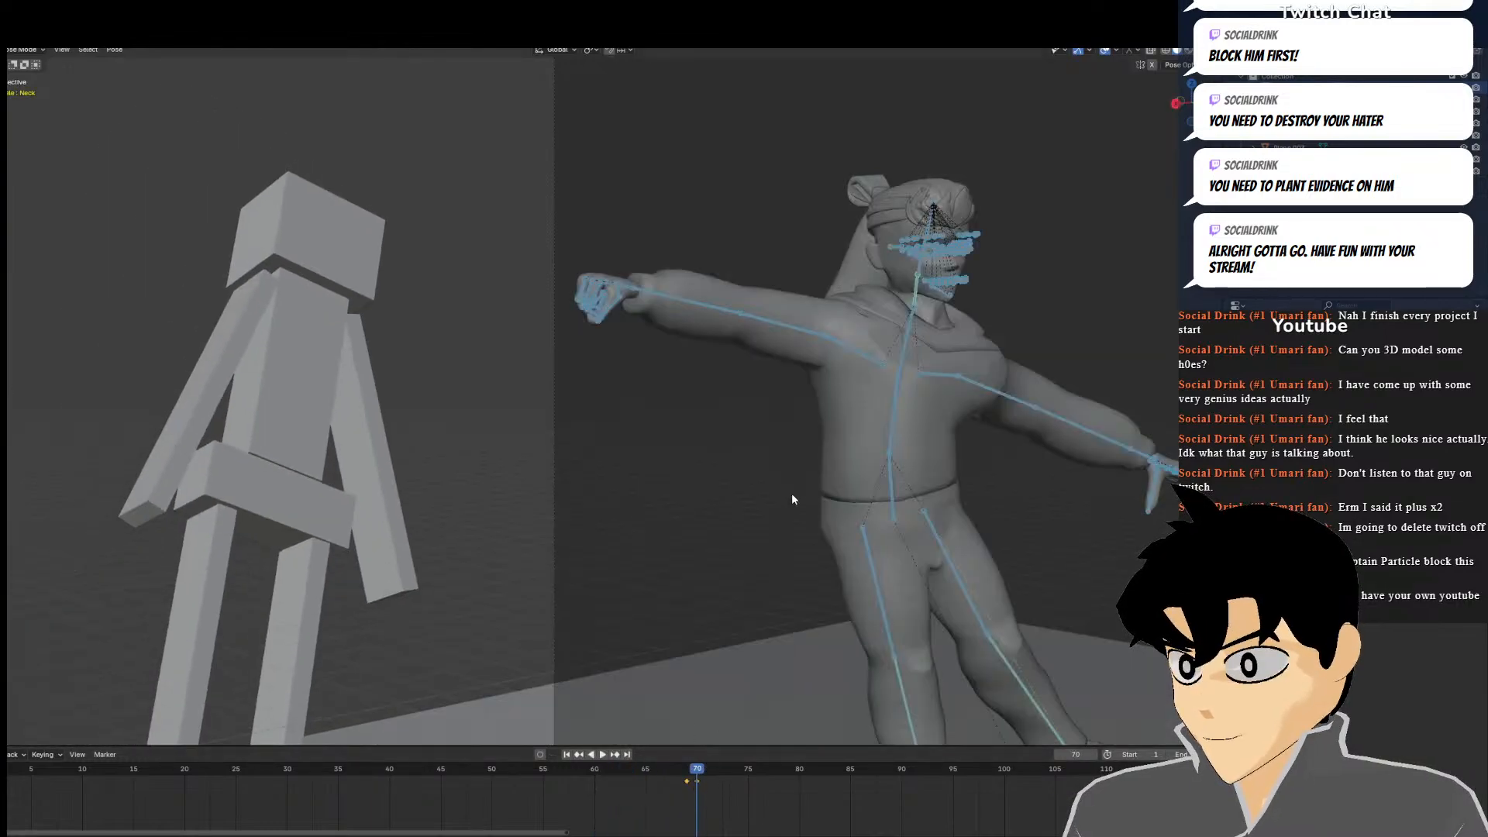
# At frame 70, move the whole rig about 5.82 m in X, -4.18 m in Y and 0.61 m in Z, and return to Object Mode
pyautogui.press('g')
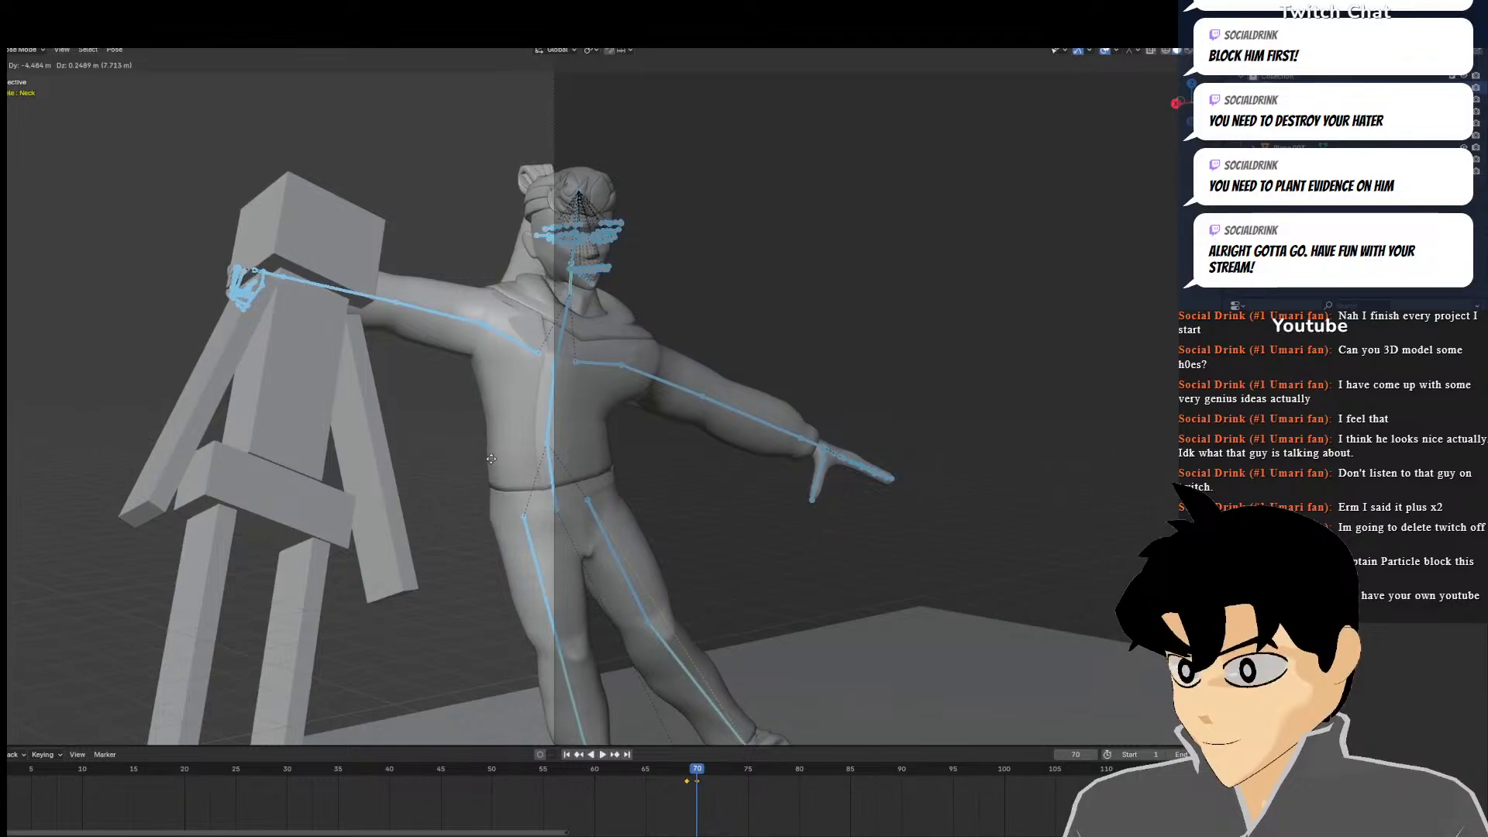
pyautogui.click(517, 457)
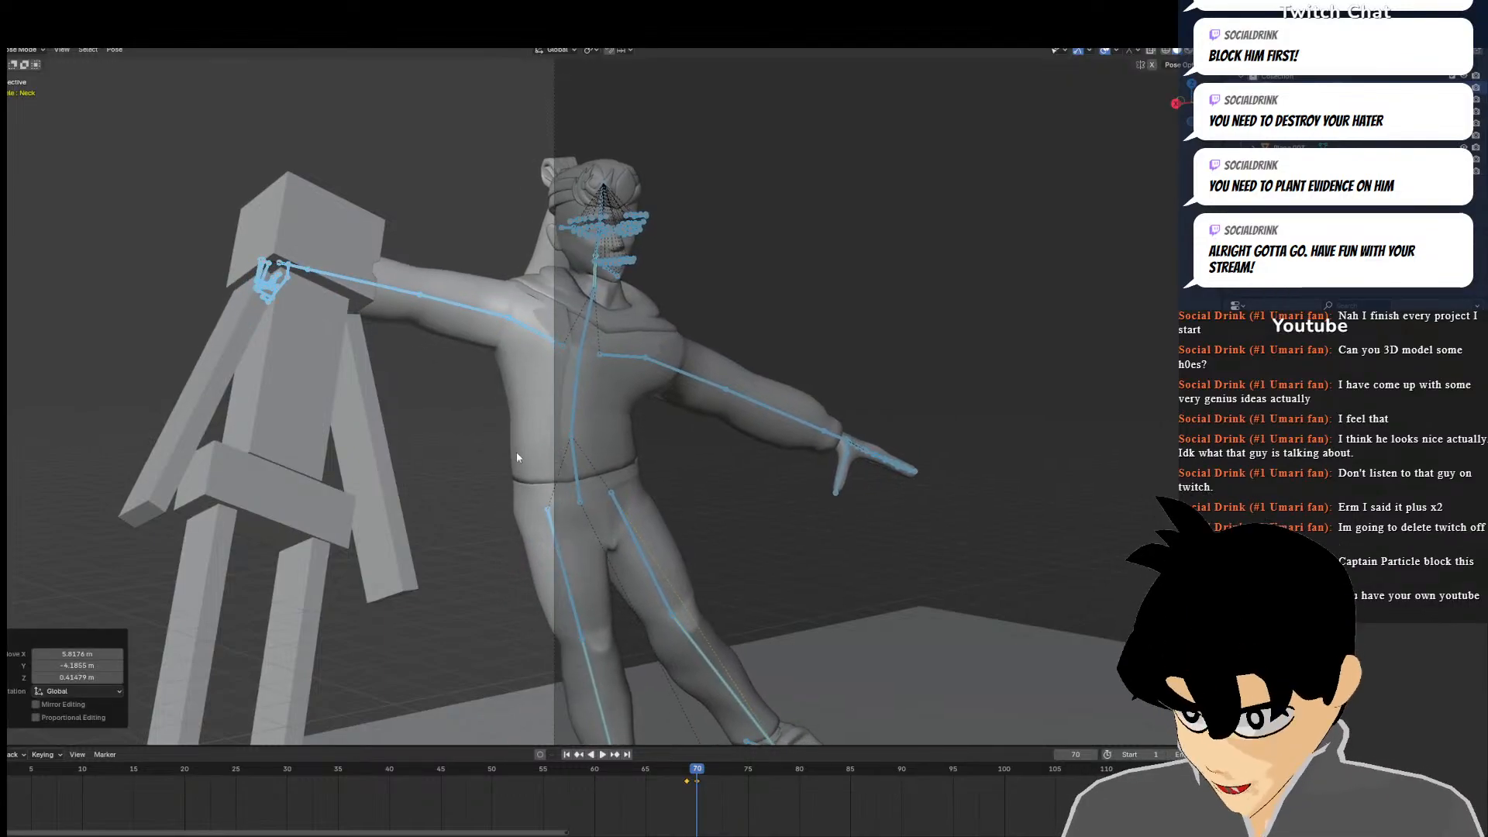
pyautogui.click(14, 55)
pyautogui.click(13, 65)
# Rotate the blocky figure so it tips backward from the fist and insert a keyframe at frame 70
pyautogui.click(358, 426)
pyautogui.press('r')
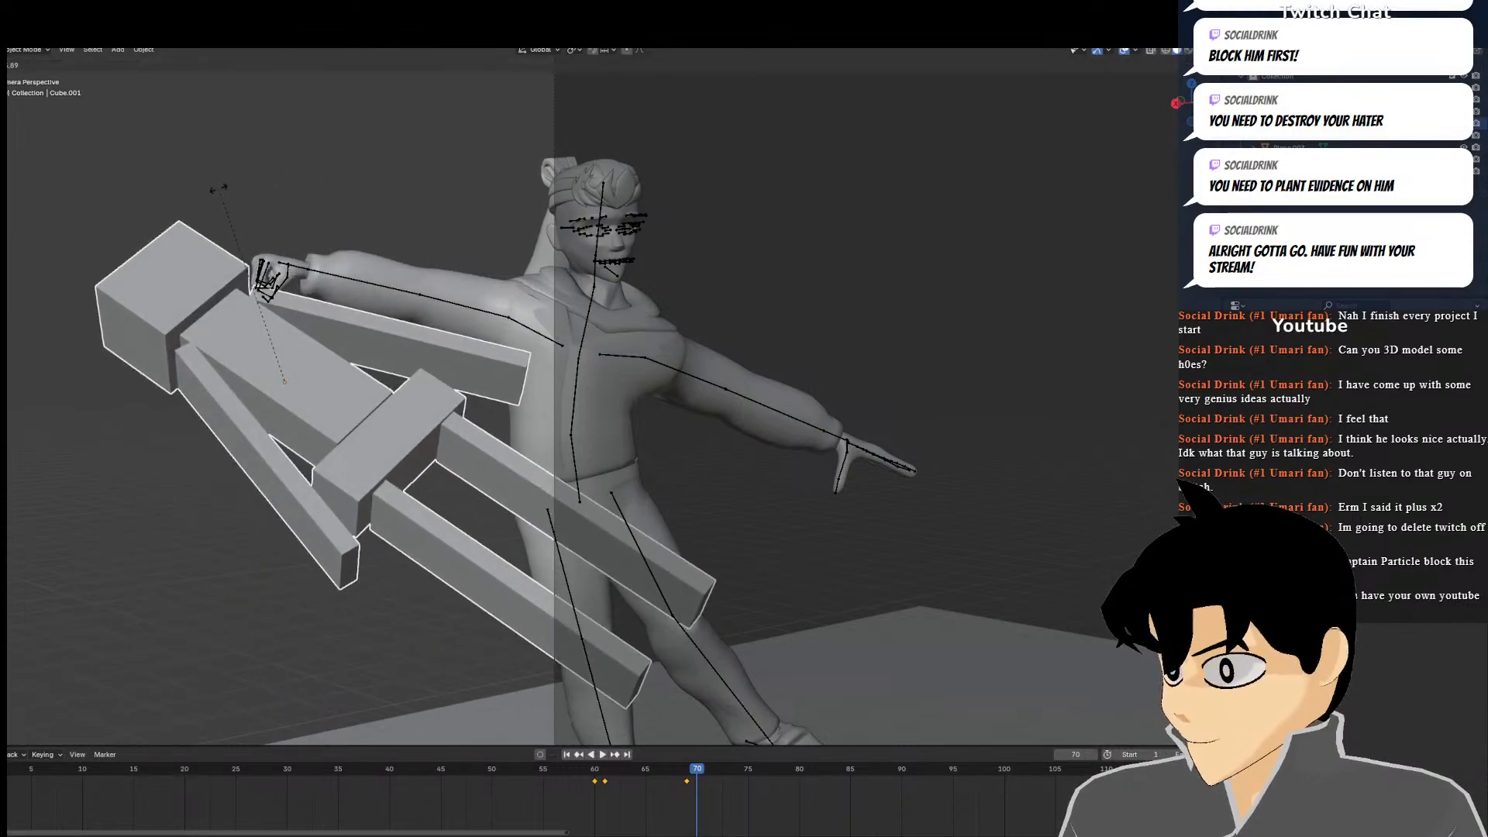
pyautogui.click(245, 222)
pyautogui.press('i')
pyautogui.scroll(-5, 624, 500)
pyautogui.scroll(3, 615, 479)
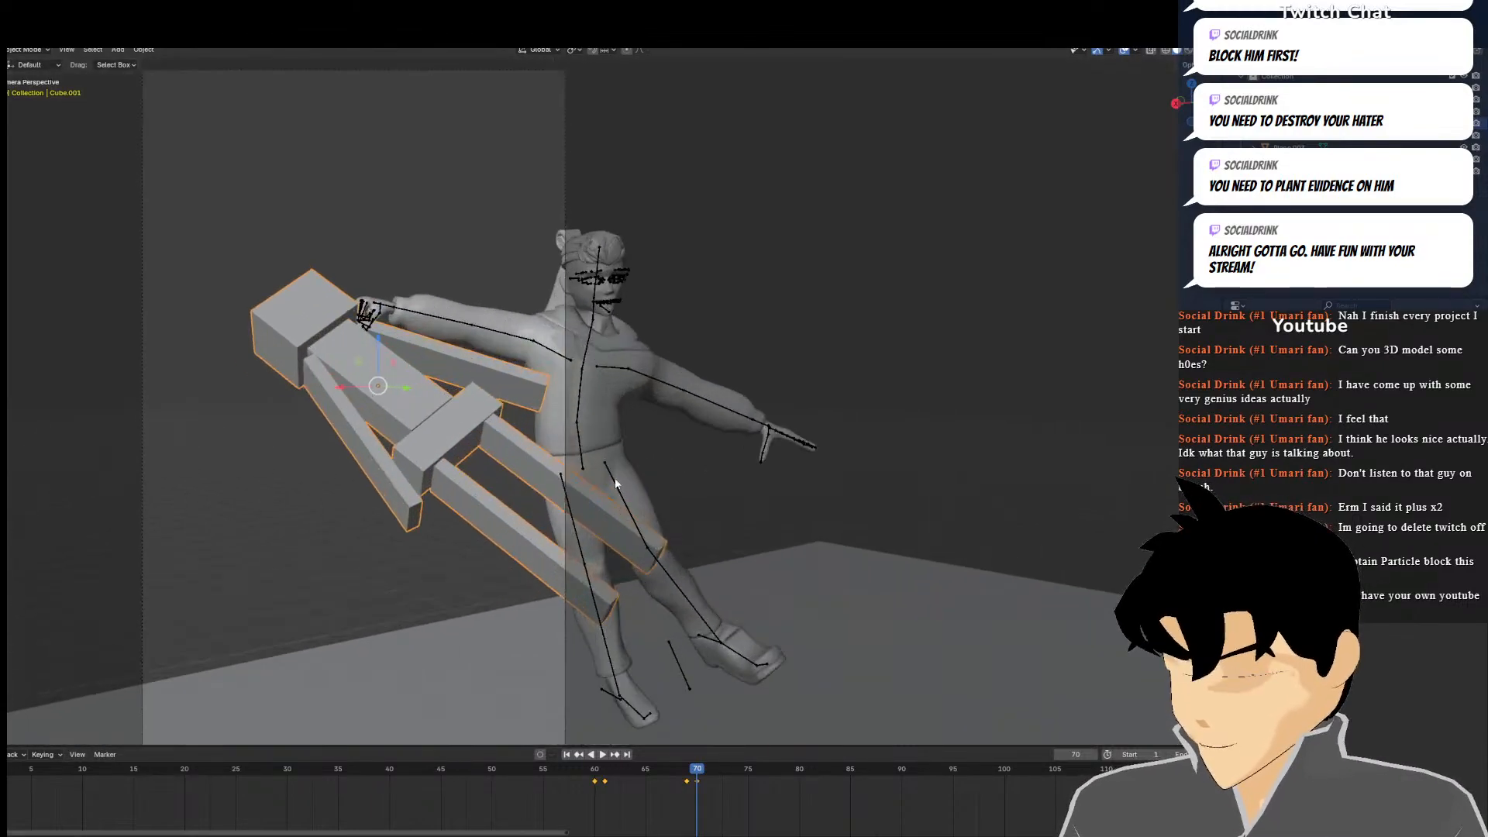
# In Pose Mode at frame 80, move the second character's rig about 3.41 m in X, -2.45 m in Y and 0.54 m in Z, and keyframe it
pyautogui.click(580, 399)
pyautogui.hotkey('ctrl', 'Tab')
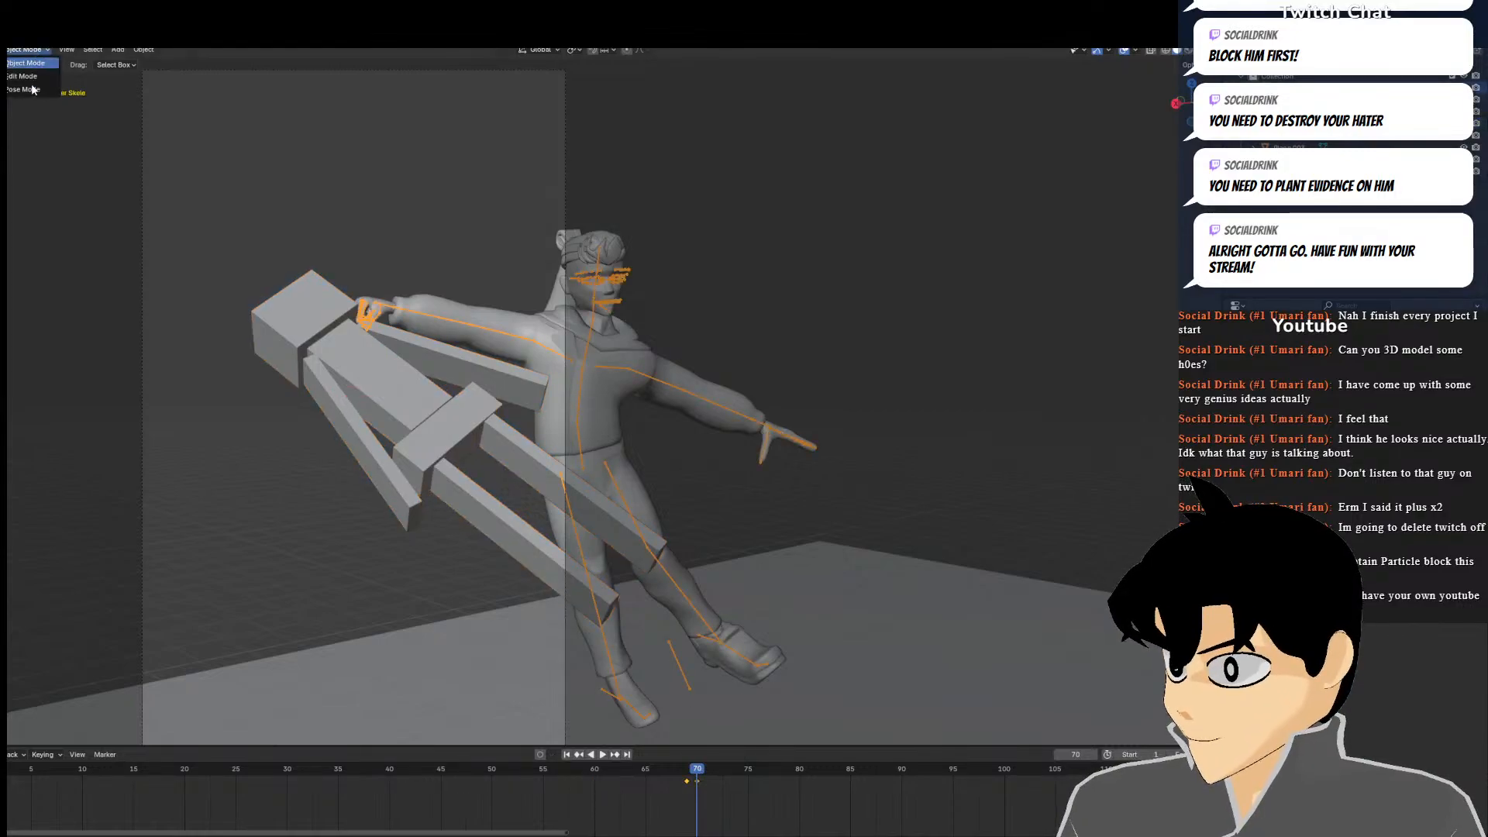
pyautogui.click(828, 796)
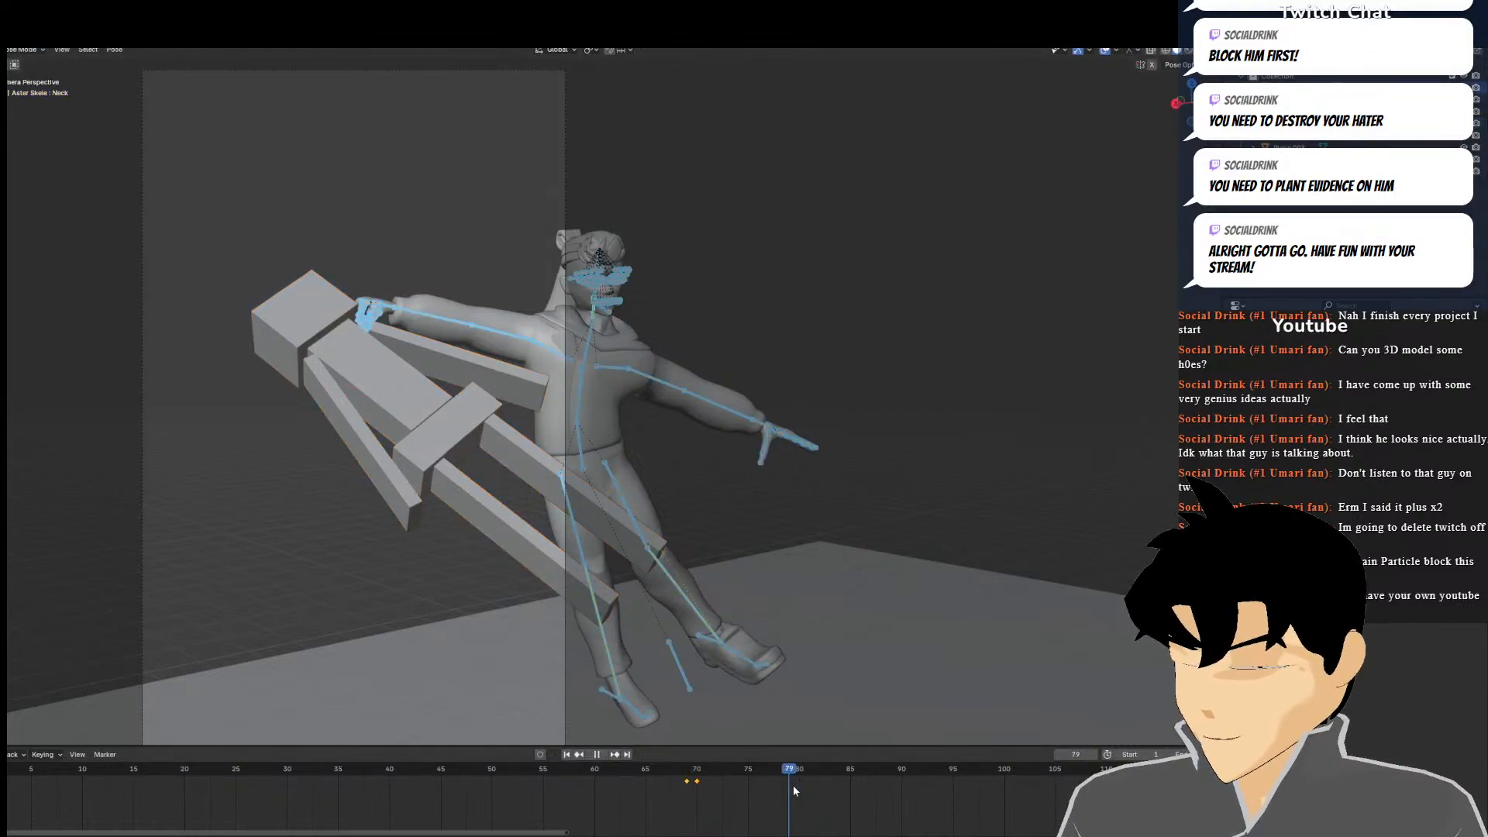
pyautogui.press('space')
pyautogui.press('g')
pyautogui.click(649, 686)
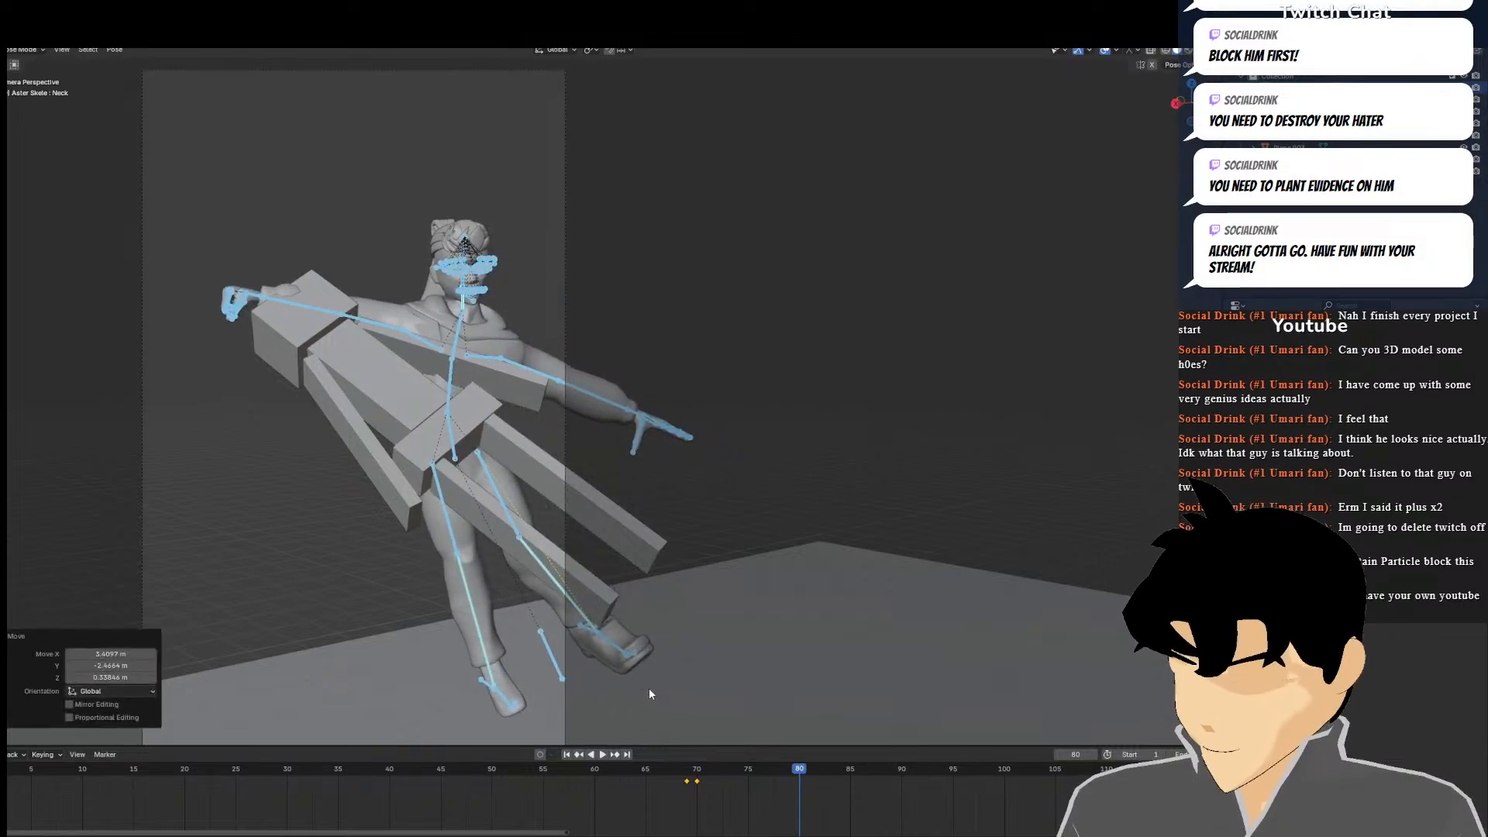
pyautogui.press('i')
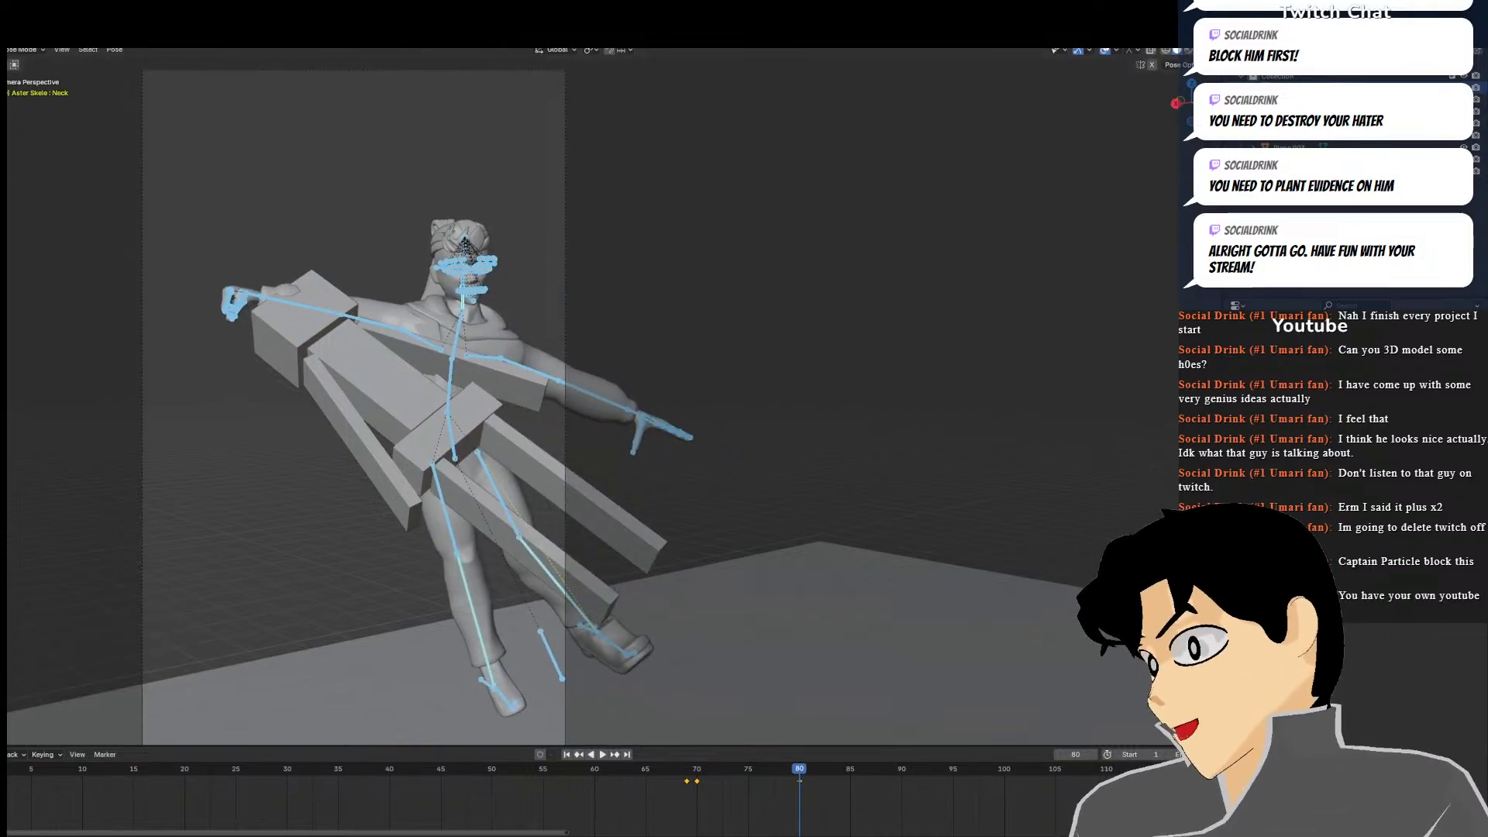
# In Object Mode, move the blocky figure ahead of the fist and insert a keyframe at frame 80
pyautogui.hotkey('ctrl', 'Tab')
pyautogui.click(393, 385)
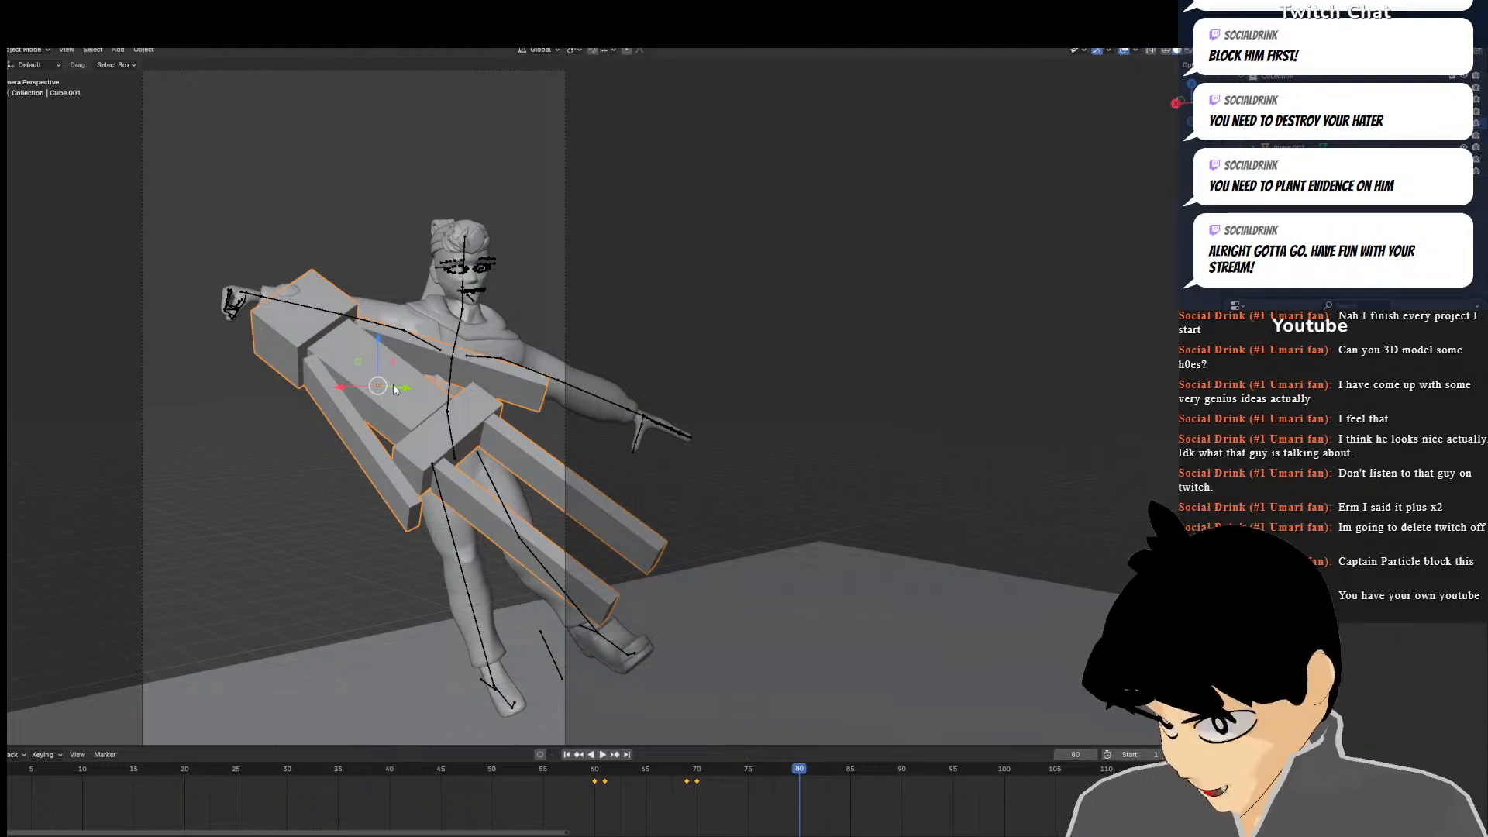
pyautogui.press('g')
pyautogui.click(238, 357)
pyautogui.press('i')
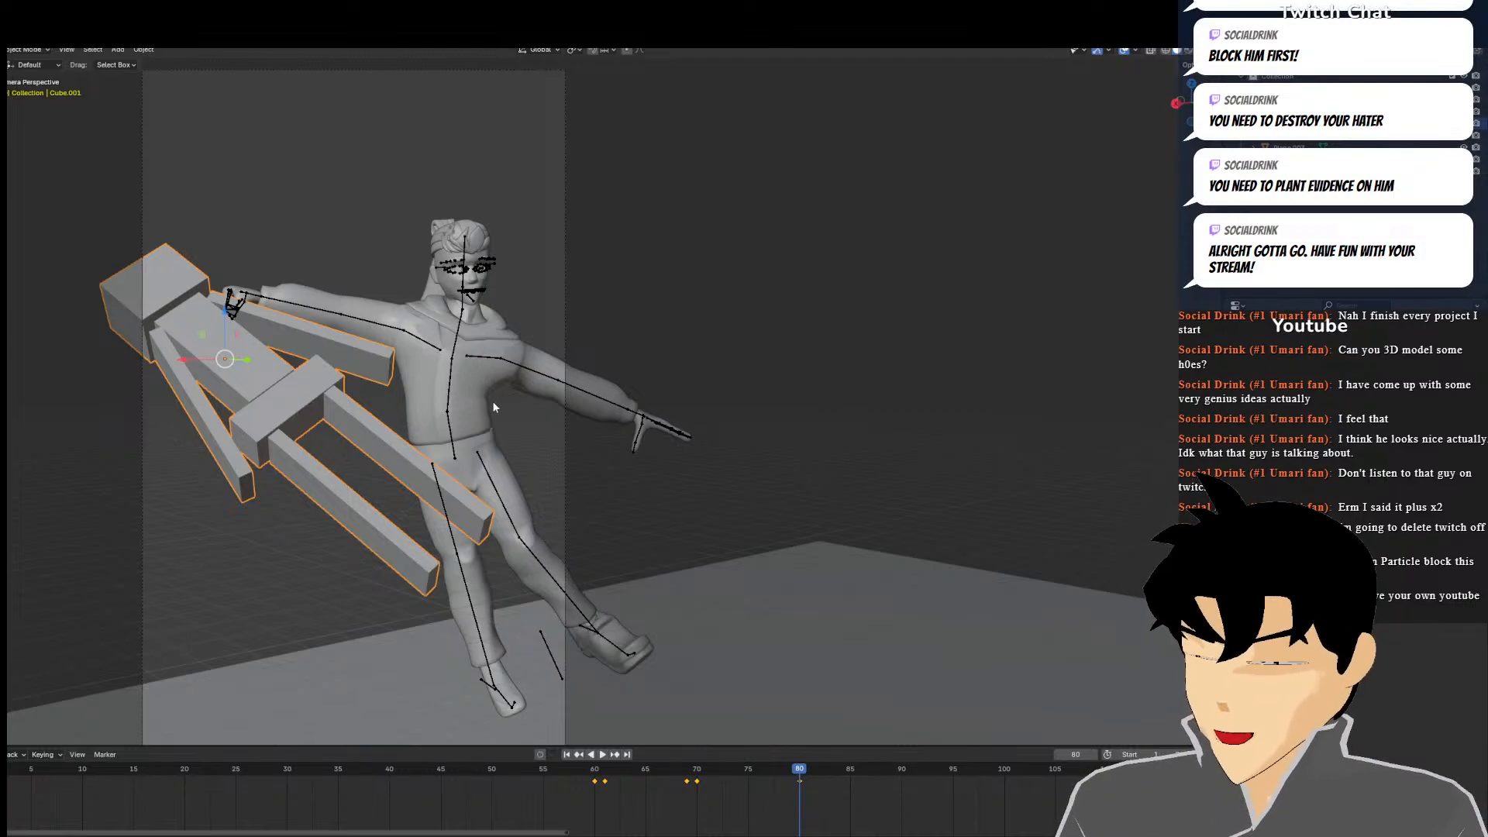
# Play back the punch sequence from frame 31 in the camera view to check the motion
pyautogui.moveTo(746, 762); pyautogui.dragTo(298, 783)
pyautogui.scroll(-5, 391, 611)
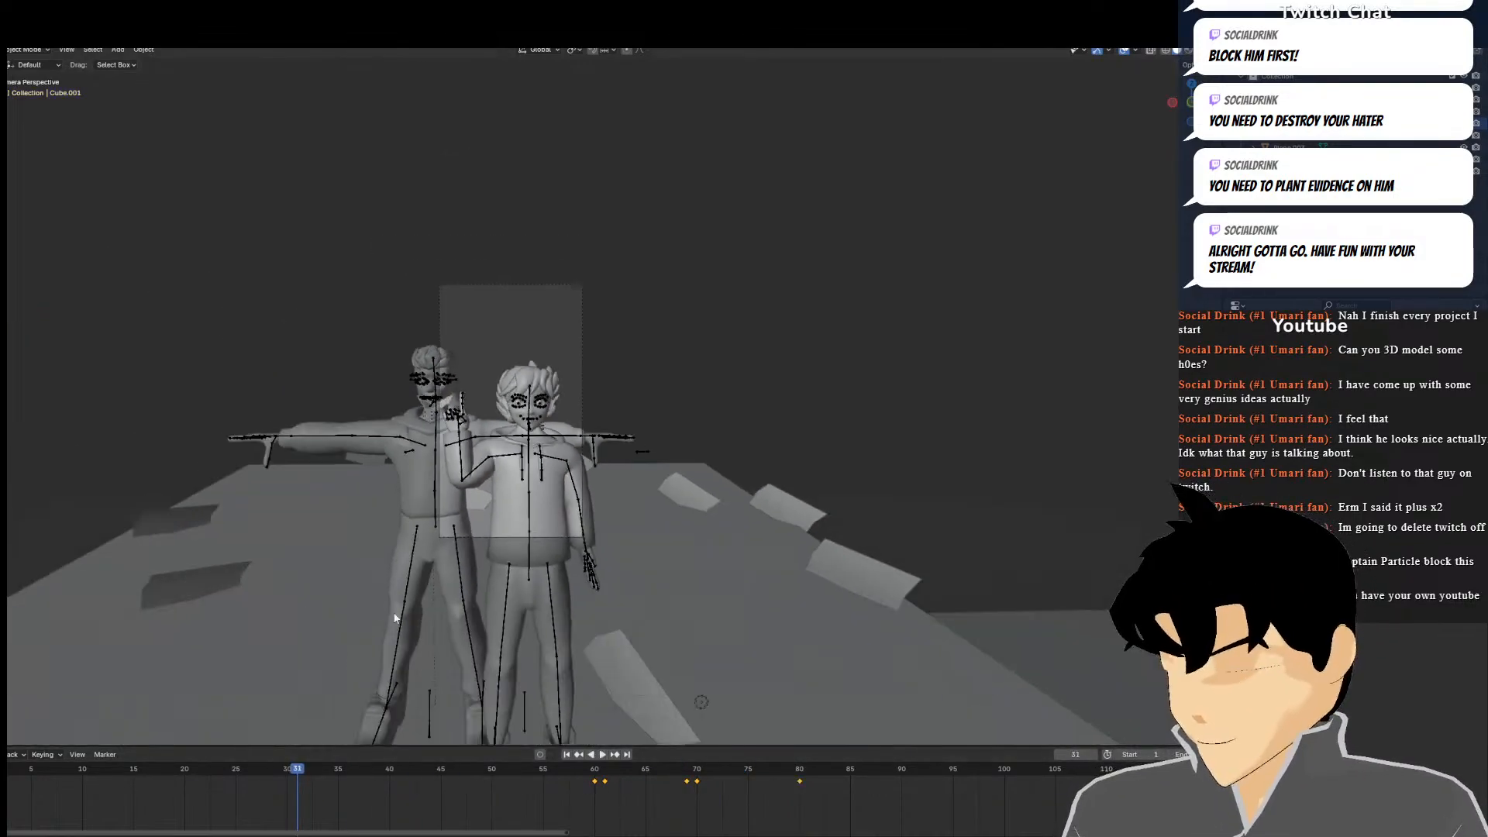
pyautogui.scroll(4, 391, 611)
pyautogui.press('space')
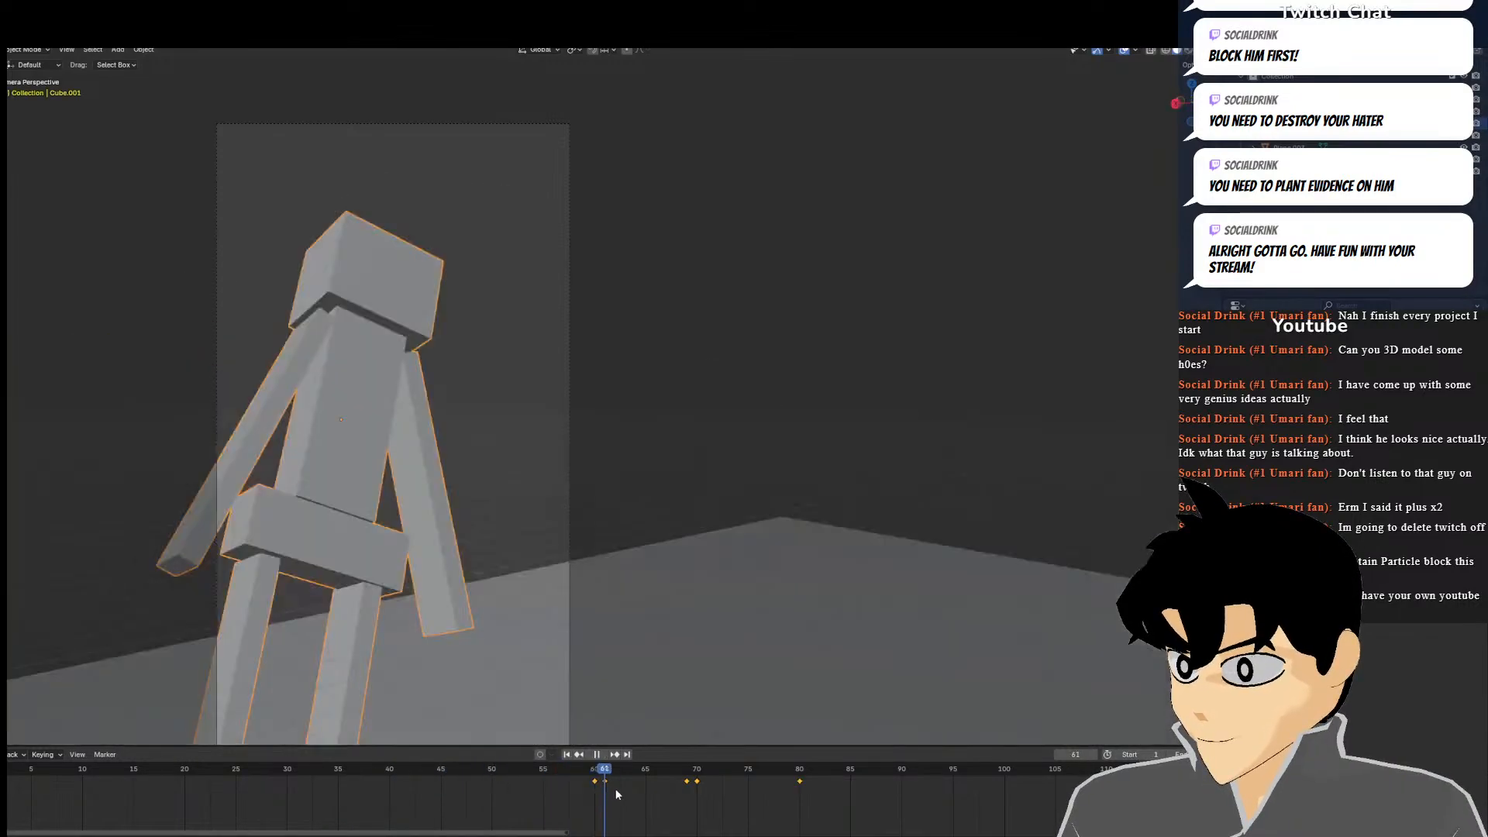
pyautogui.moveTo(625, 788); pyautogui.dragTo(509, 770)
pyautogui.press('space')
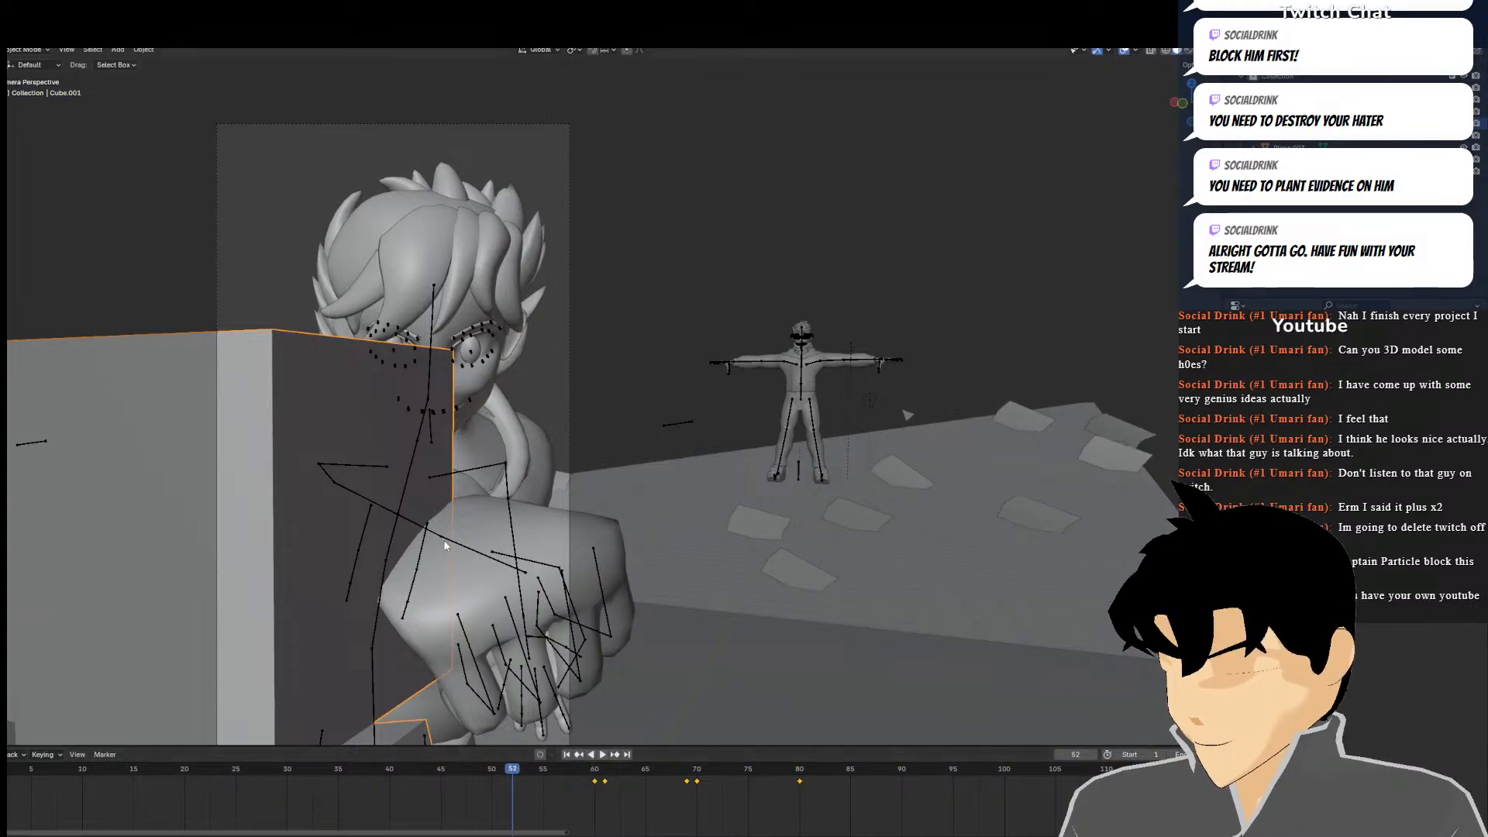
# In Pose Mode at frame 58, move the first puncher's whole rig slightly forward in the top view and insert a keyframe
pyautogui.click(447, 545)
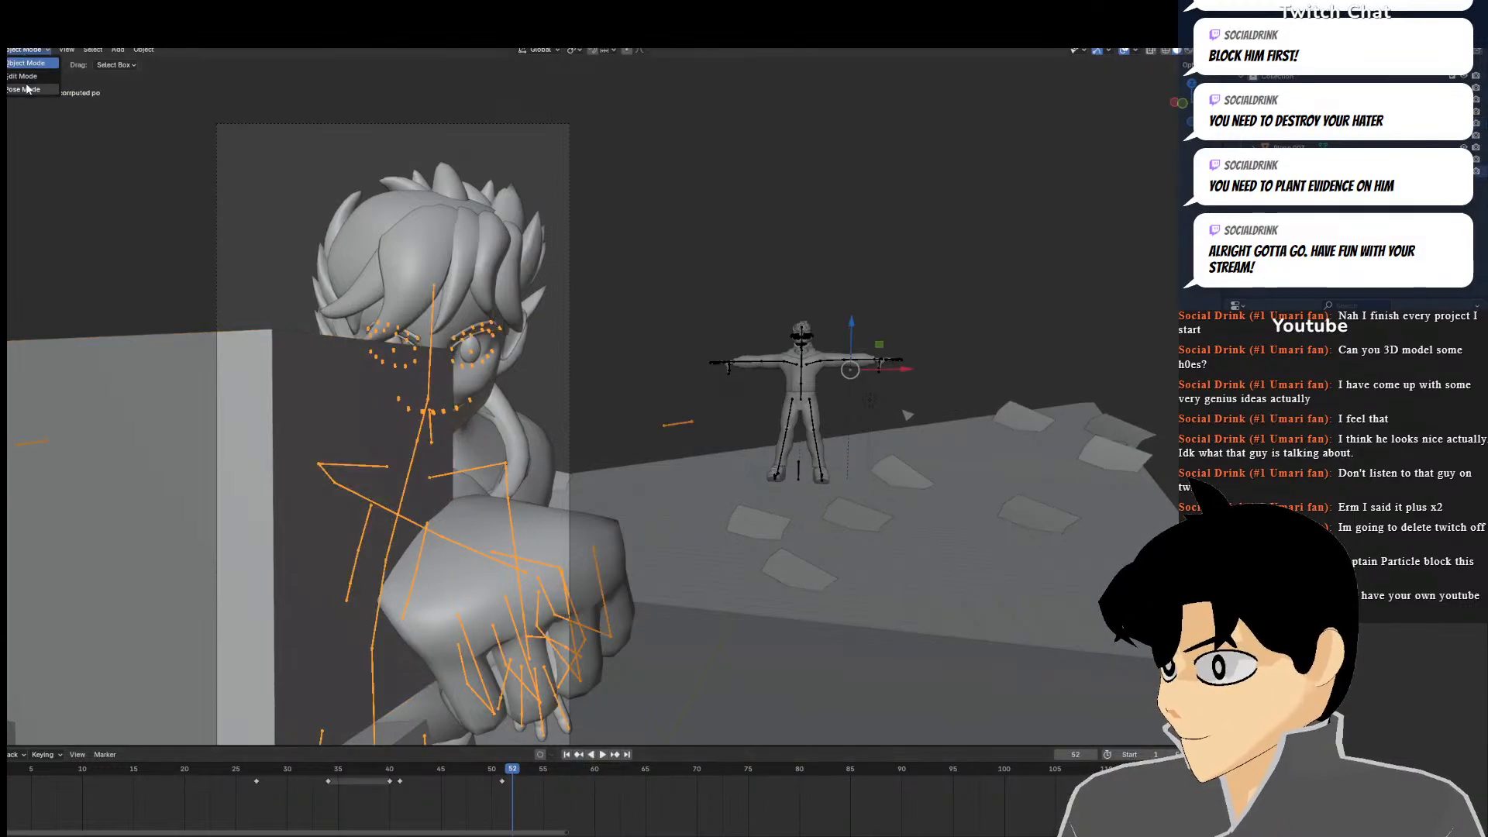
pyautogui.hotkey('ctrl', 'Tab')
pyautogui.click(569, 781)
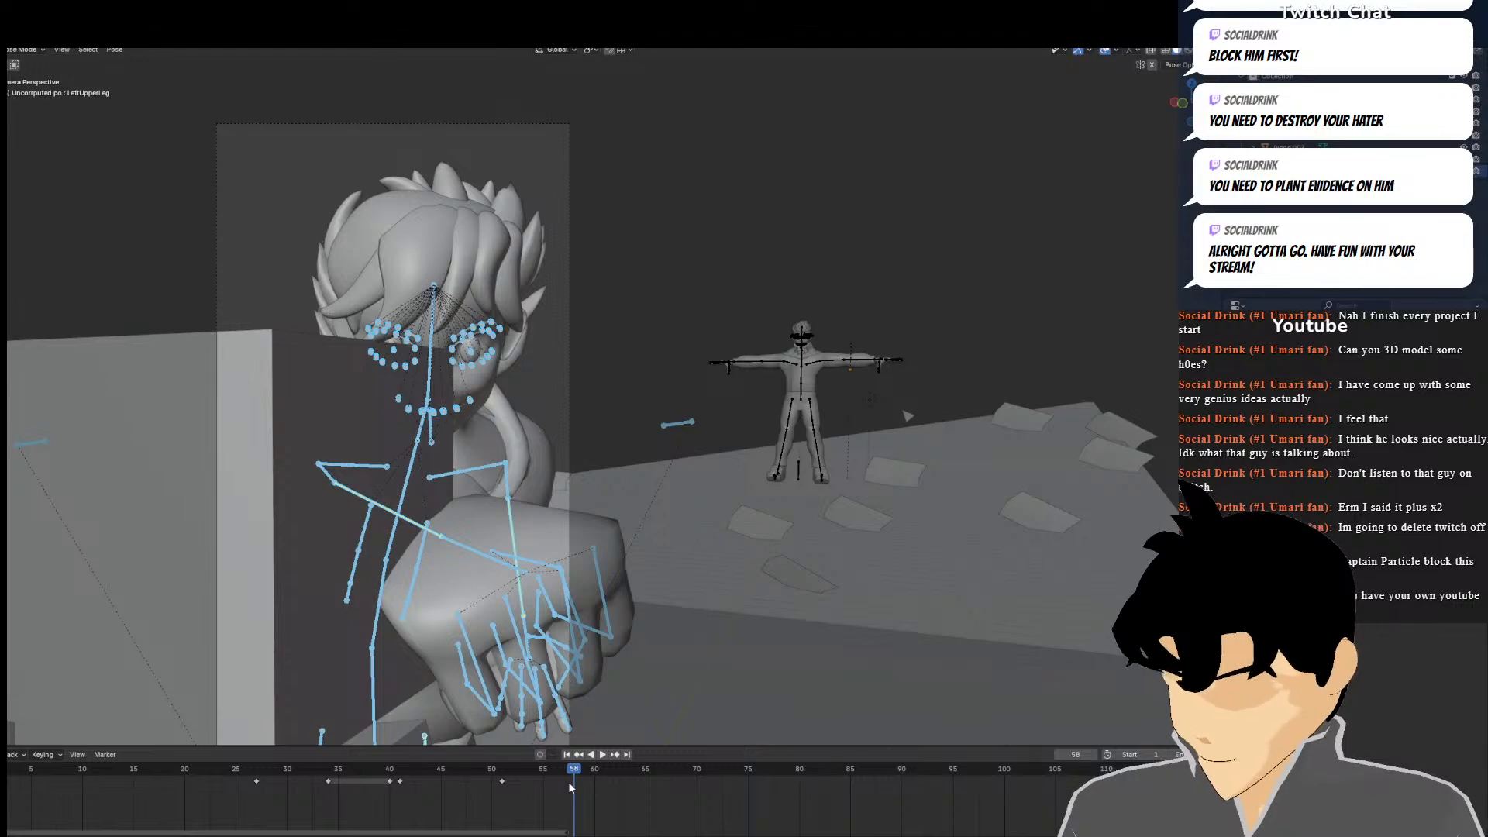
pyautogui.scroll(-3, 583, 542)
pyautogui.moveTo(583, 542); pyautogui.dragTo(601, 548, button='middle')
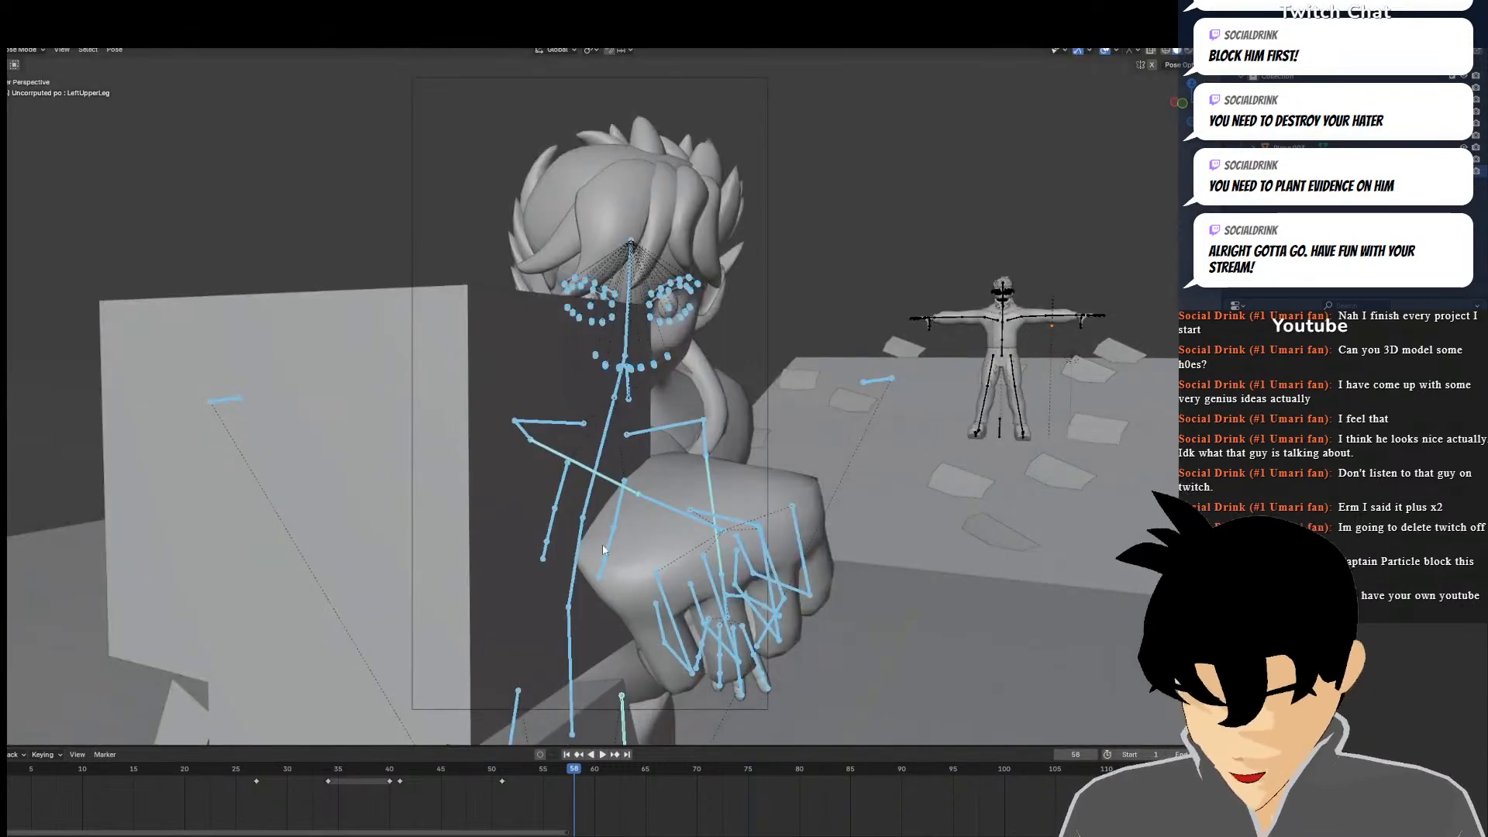
pyautogui.press('KP_7')
pyautogui.scroll(-6, 604, 550)
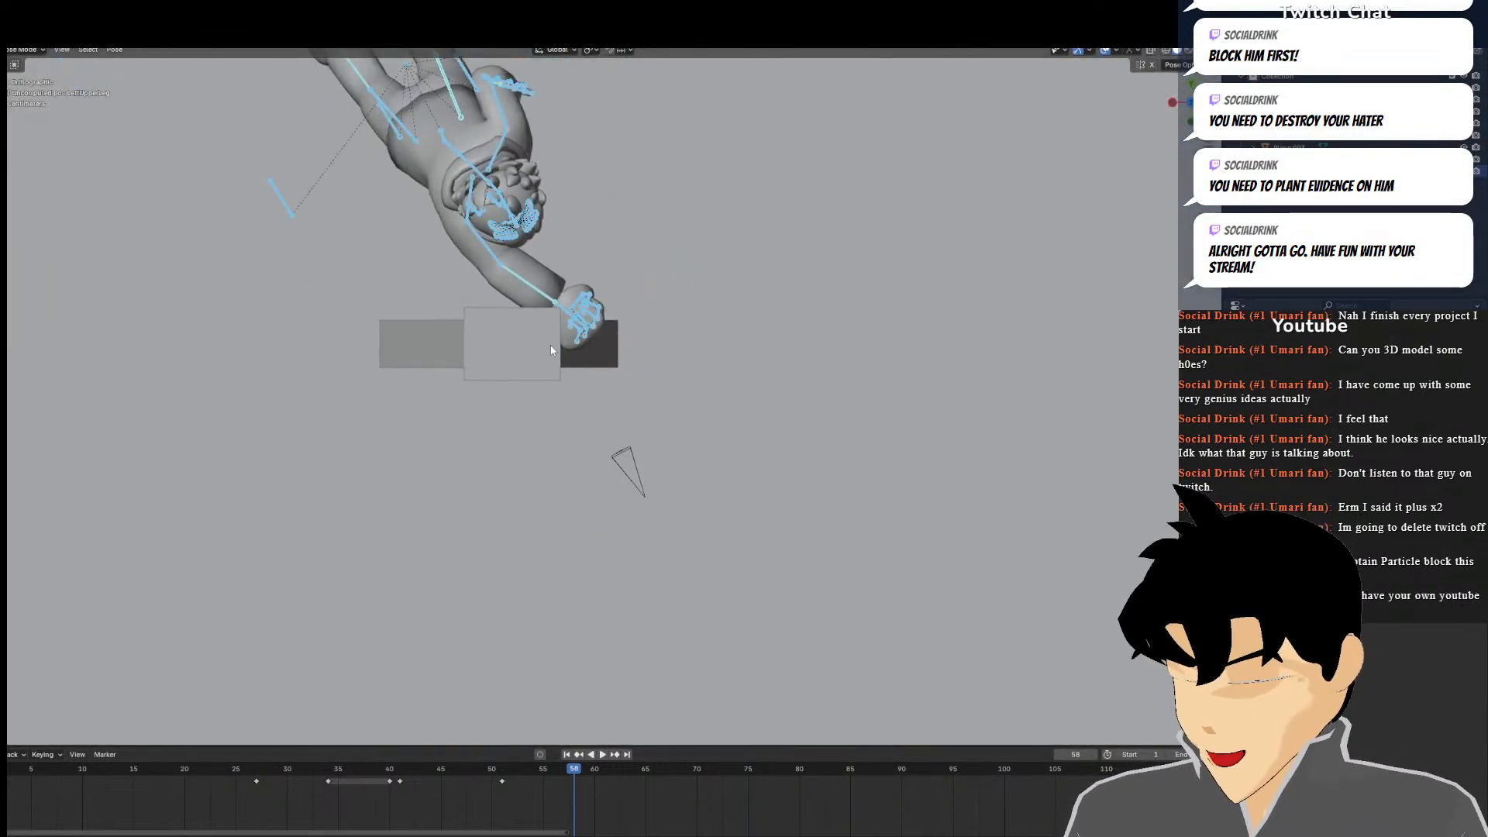
pyautogui.press('g')
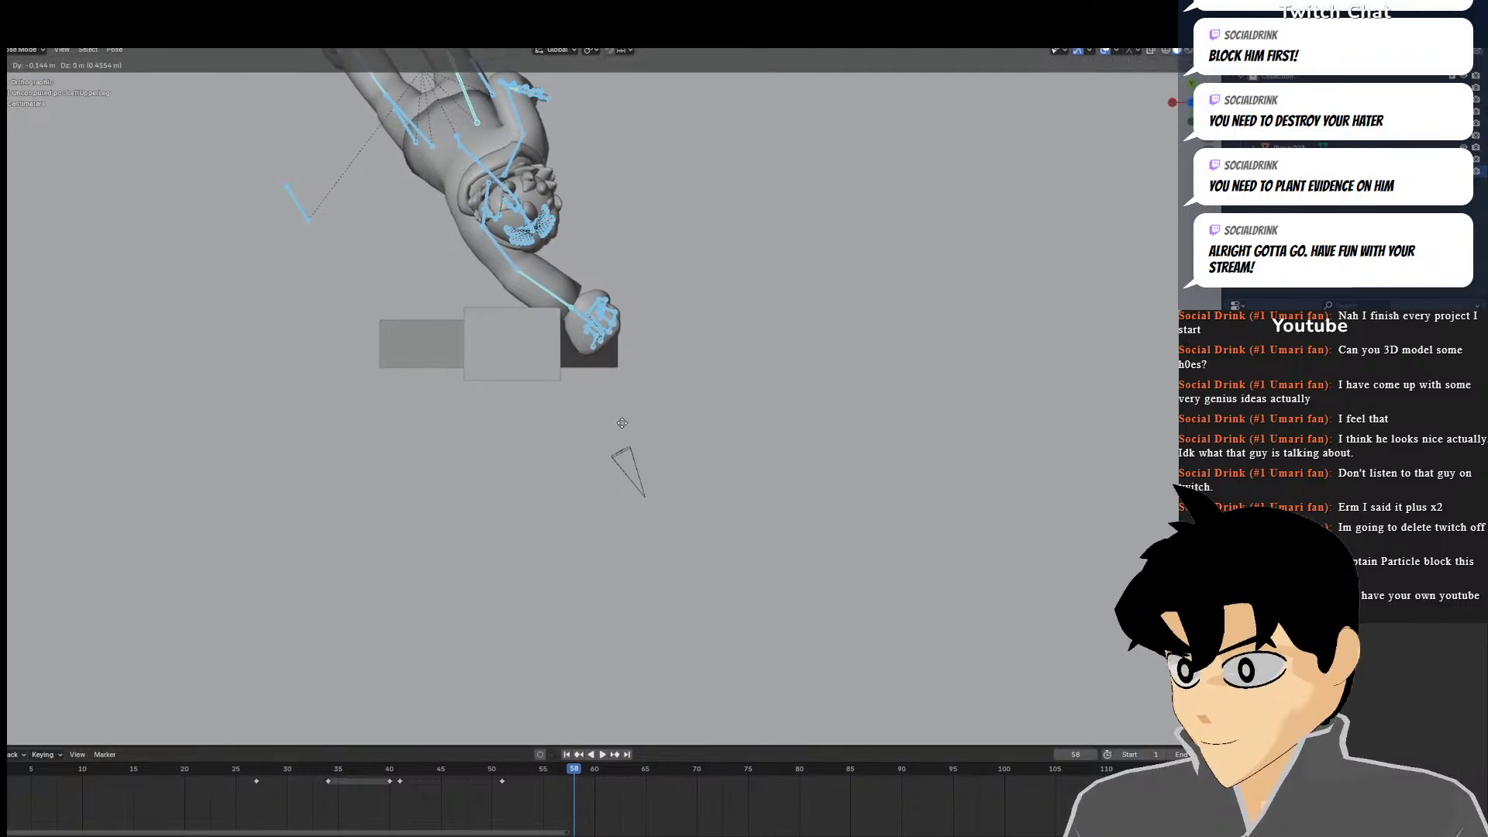
pyautogui.click(623, 430)
pyautogui.press('i')
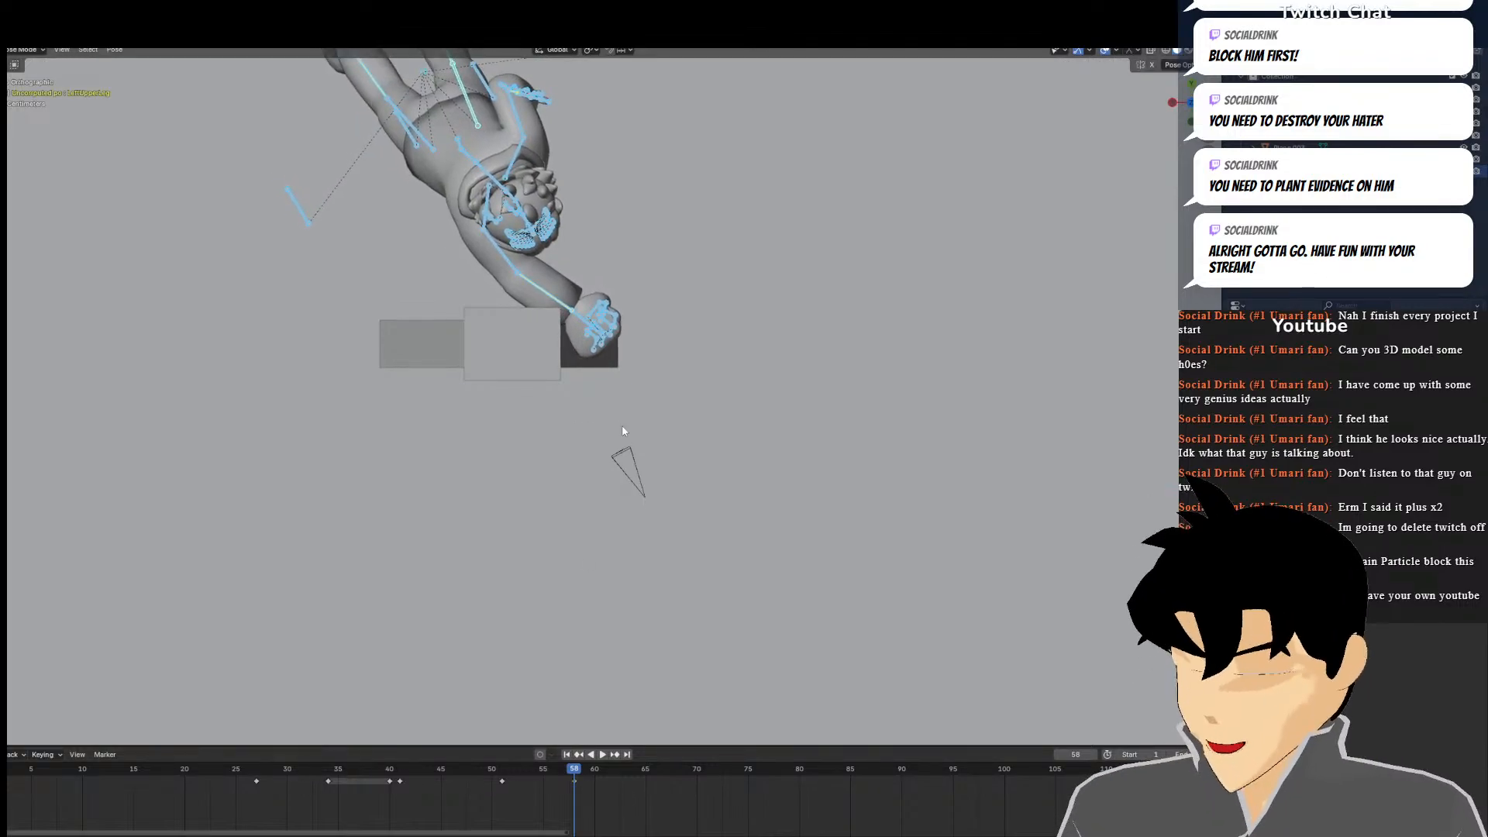
# Select the blocky figure in Object Mode and move its keyframe at frame 80 to frame 77
pyautogui.press('KP_0')
pyautogui.scroll(5, 590, 396)
pyautogui.moveTo(549, 784); pyautogui.dragTo(835, 818)
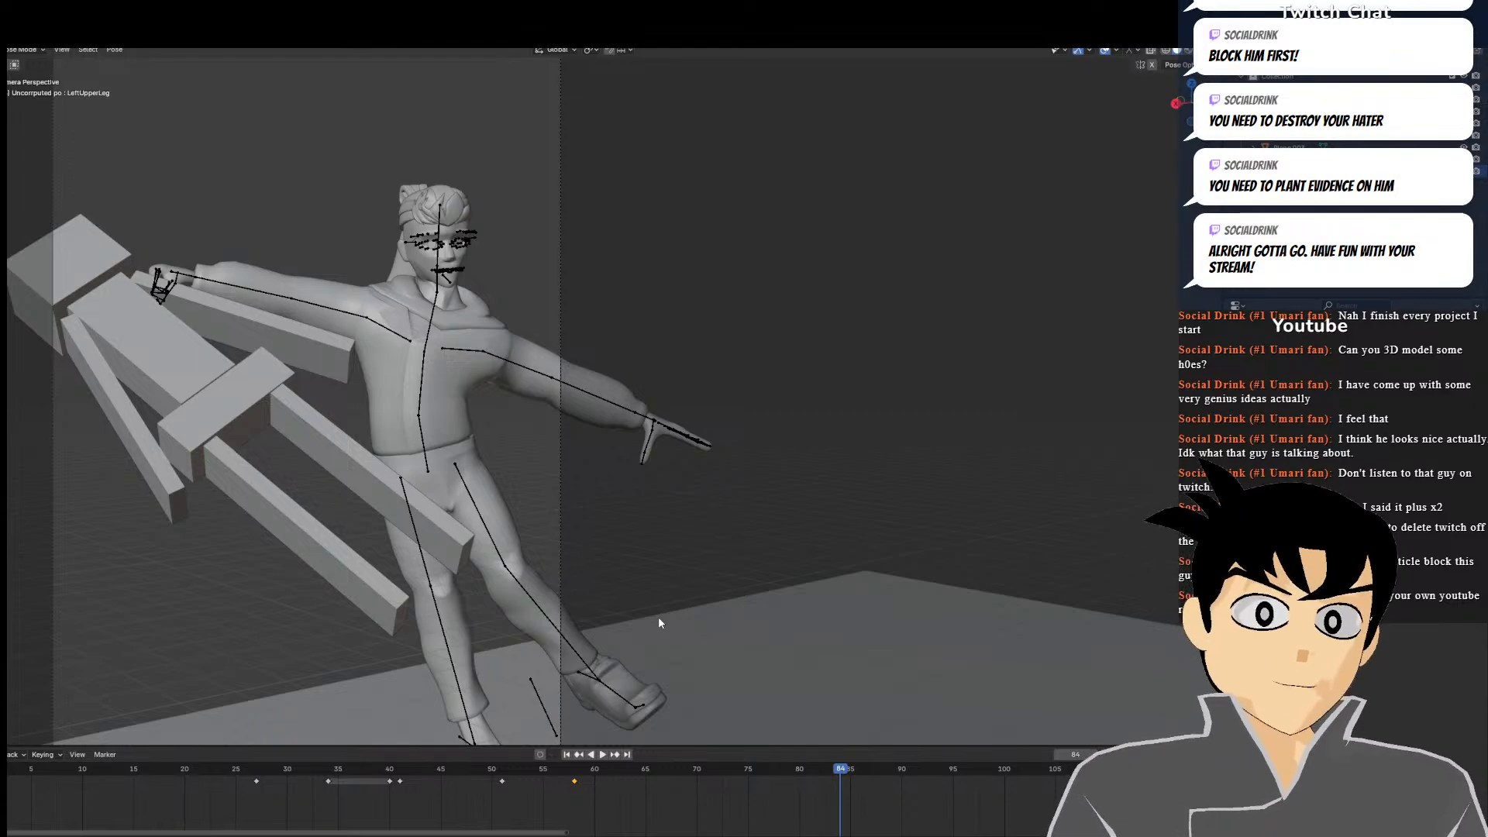
pyautogui.click(21, 51)
pyautogui.click(28, 65)
pyautogui.click(113, 299)
pyautogui.moveTo(771, 792)
pyautogui.mouseDown()
pyautogui.moveTo(799, 784)
pyautogui.moveTo(691, 779)
pyautogui.moveTo(779, 773)
pyautogui.mouseUp()
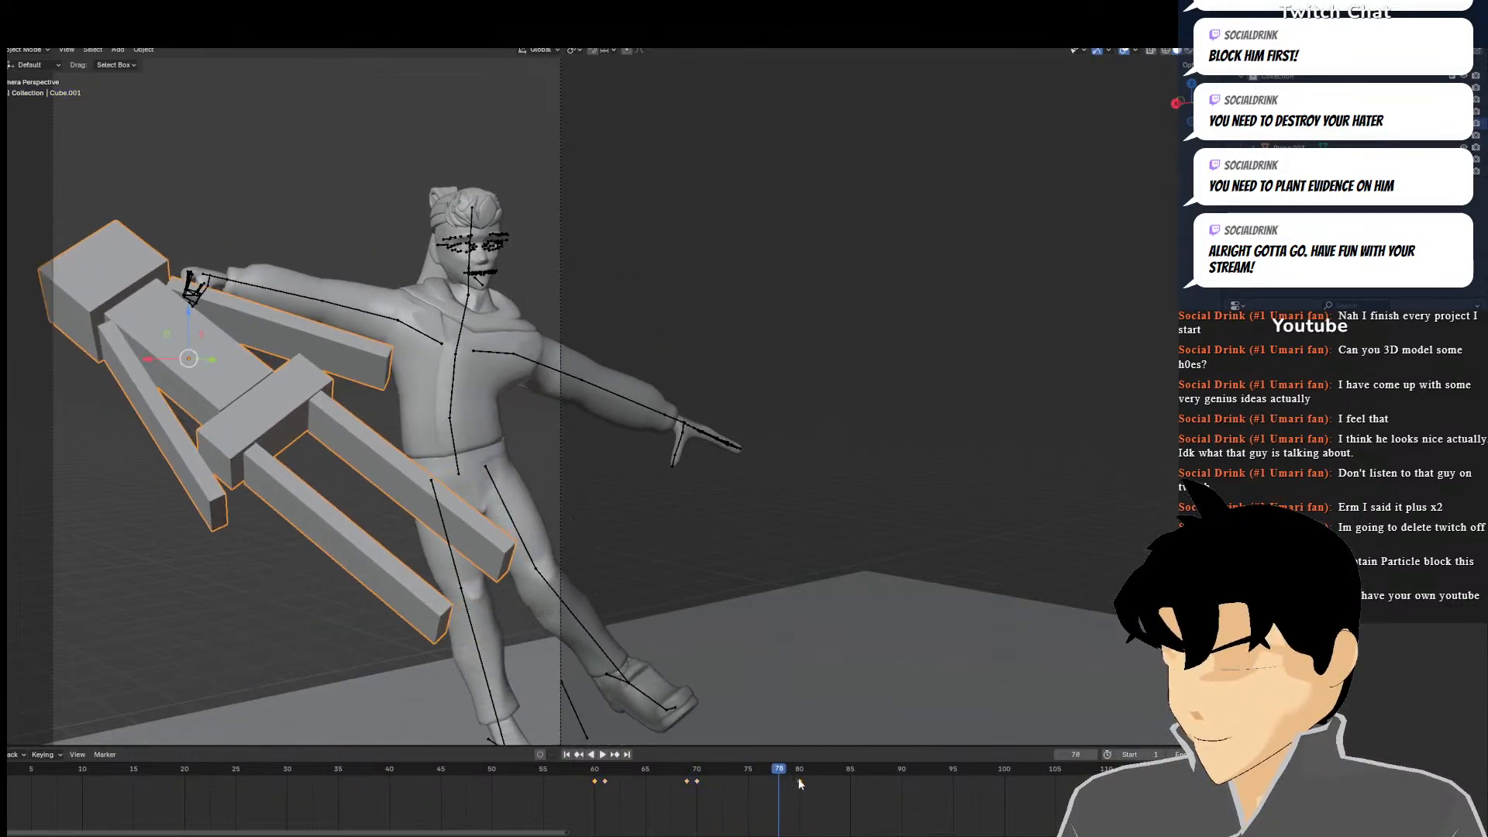
pyautogui.press('g')
pyautogui.click(764, 782)
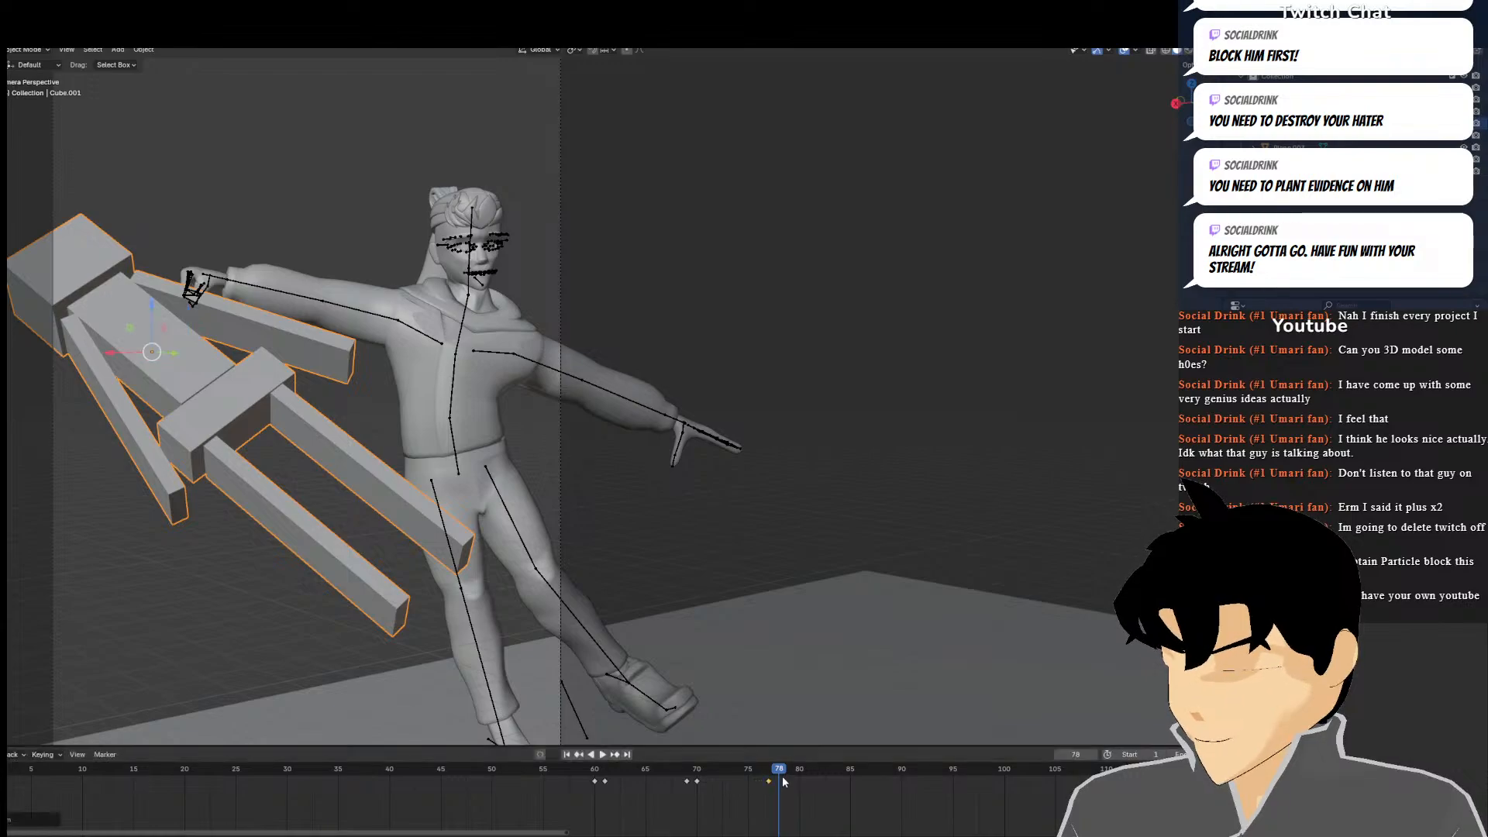
# Move the blocky figure away from the fist and out of the camera frame at frame 84, insert a keyframe, and save the file
pyautogui.moveTo(783, 775); pyautogui.dragTo(838, 790)
pyautogui.press('g')
pyautogui.click(223, 460)
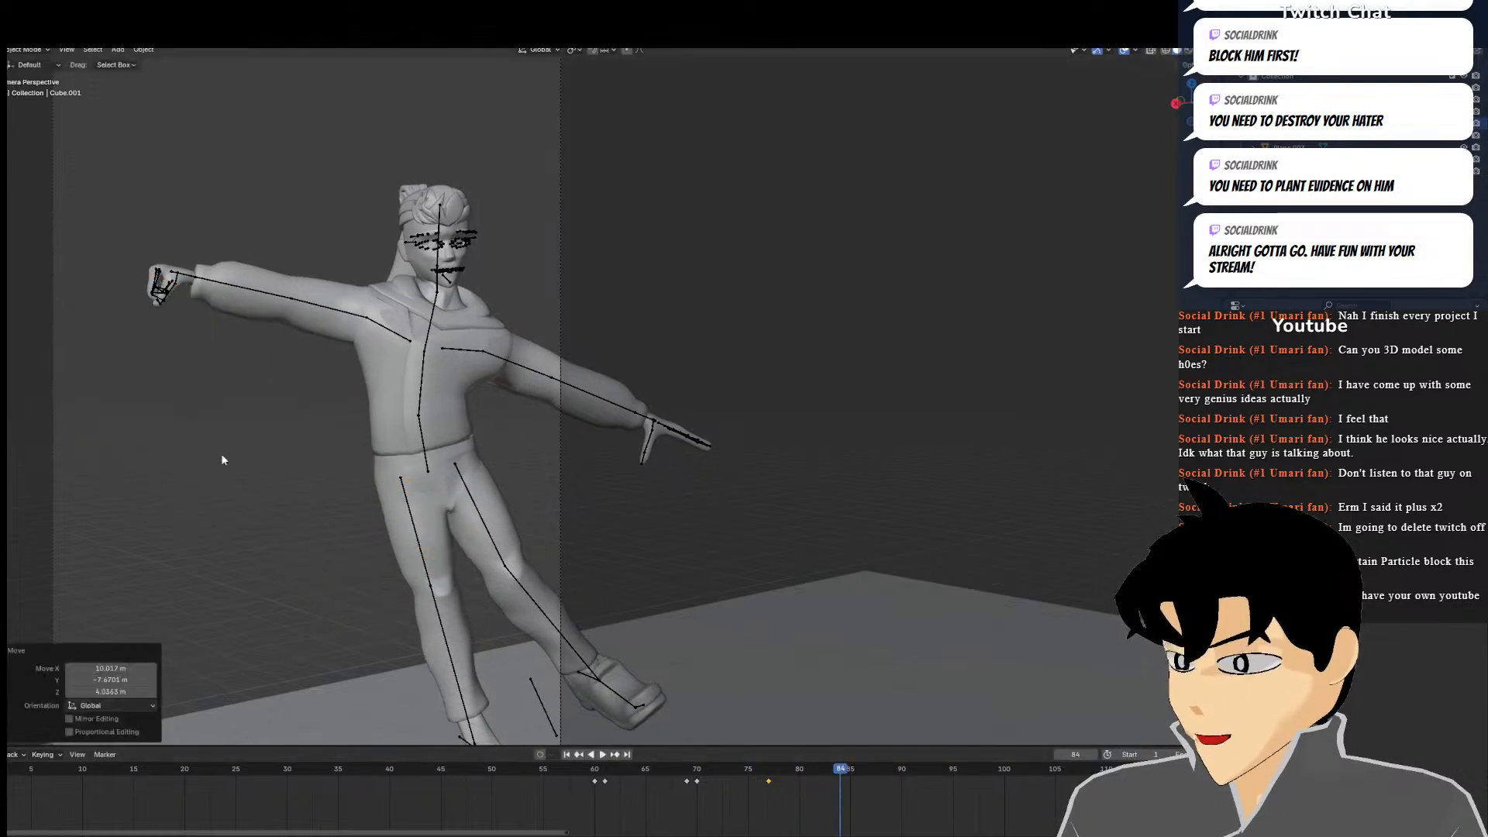
pyautogui.scroll(-4, 371, 451)
pyautogui.press('g')
pyautogui.click(359, 445)
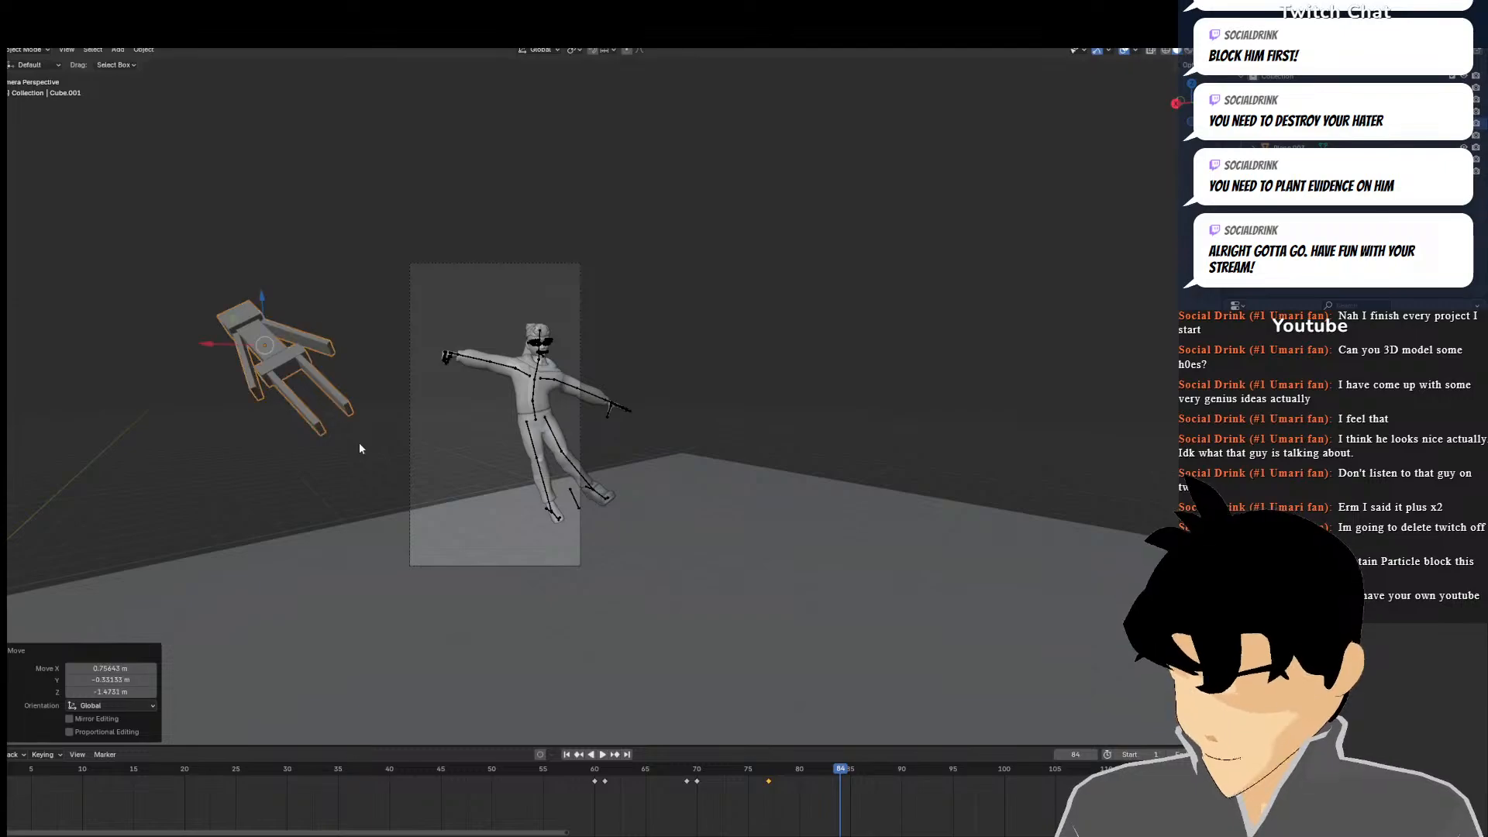
pyautogui.press('i')
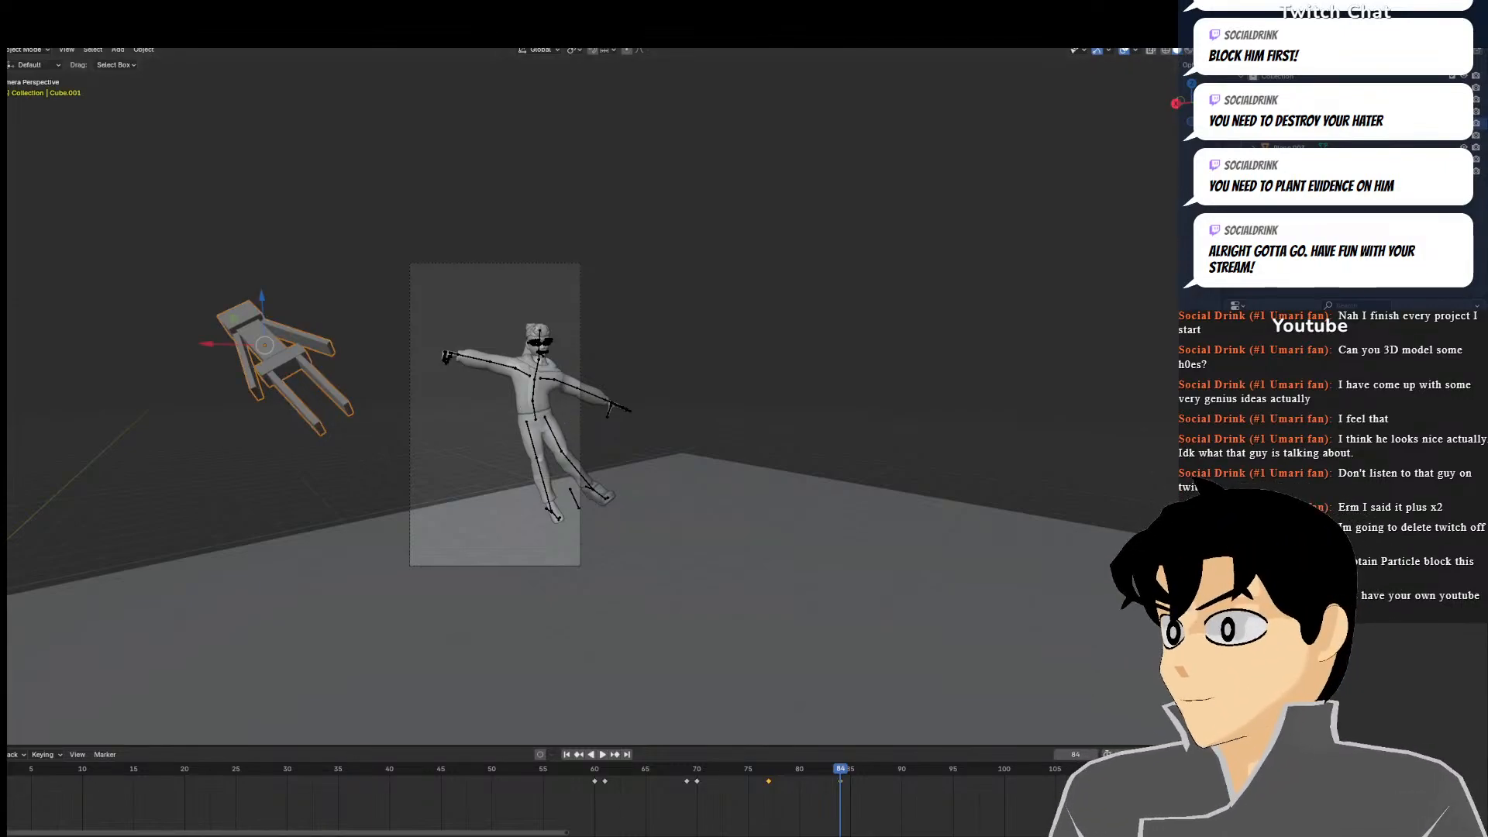
pyautogui.click(4, 36)
pyautogui.click(11, 112)
# Play back the punch sequence to check the blocky figure's knockback and save the file again
pyautogui.moveTo(370, 422); pyautogui.dragTo(410, 430, button='middle')
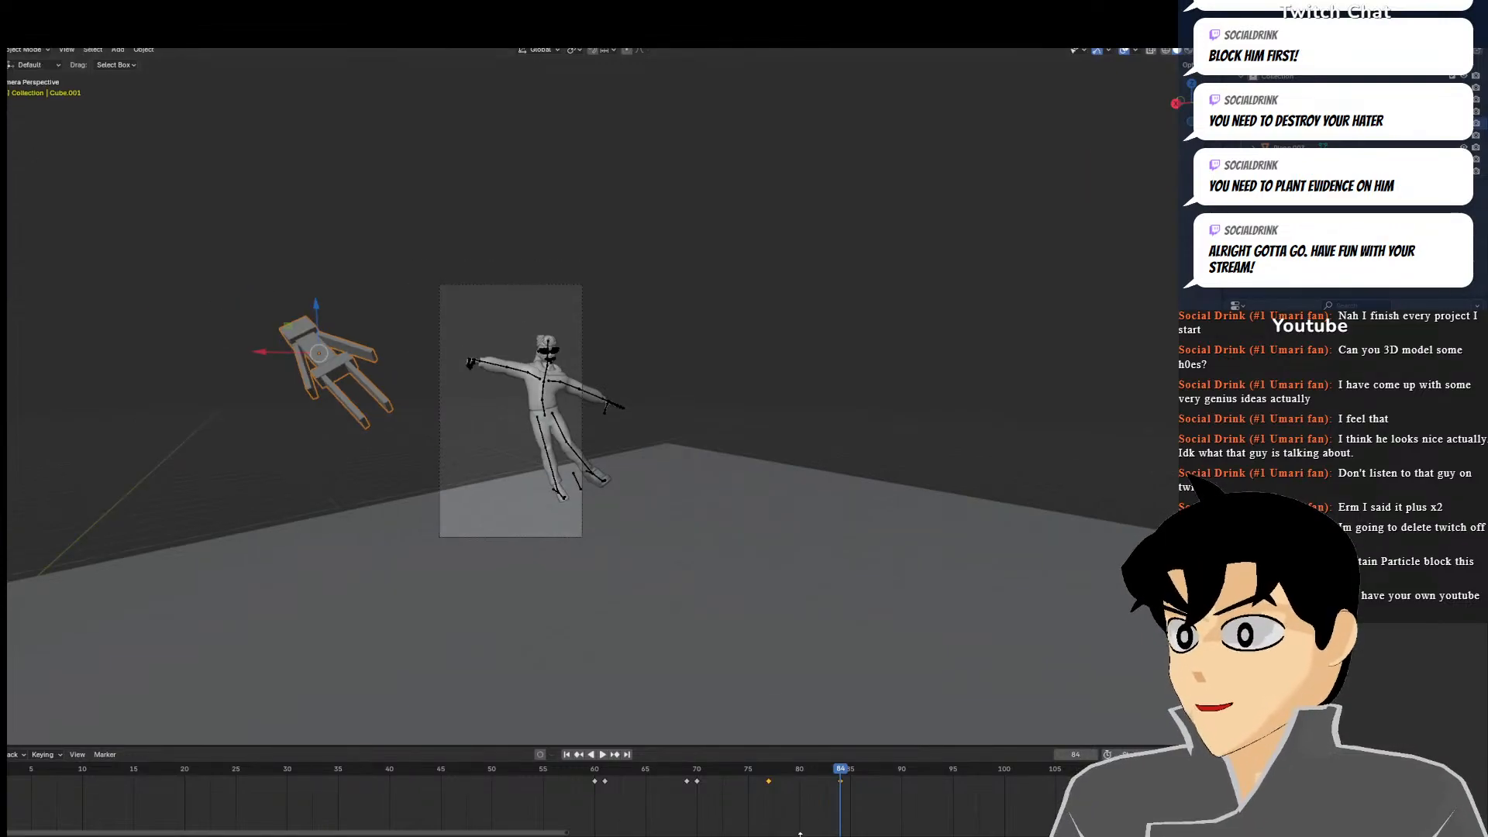
pyautogui.moveTo(840, 787); pyautogui.dragTo(292, 744)
pyautogui.press('space')
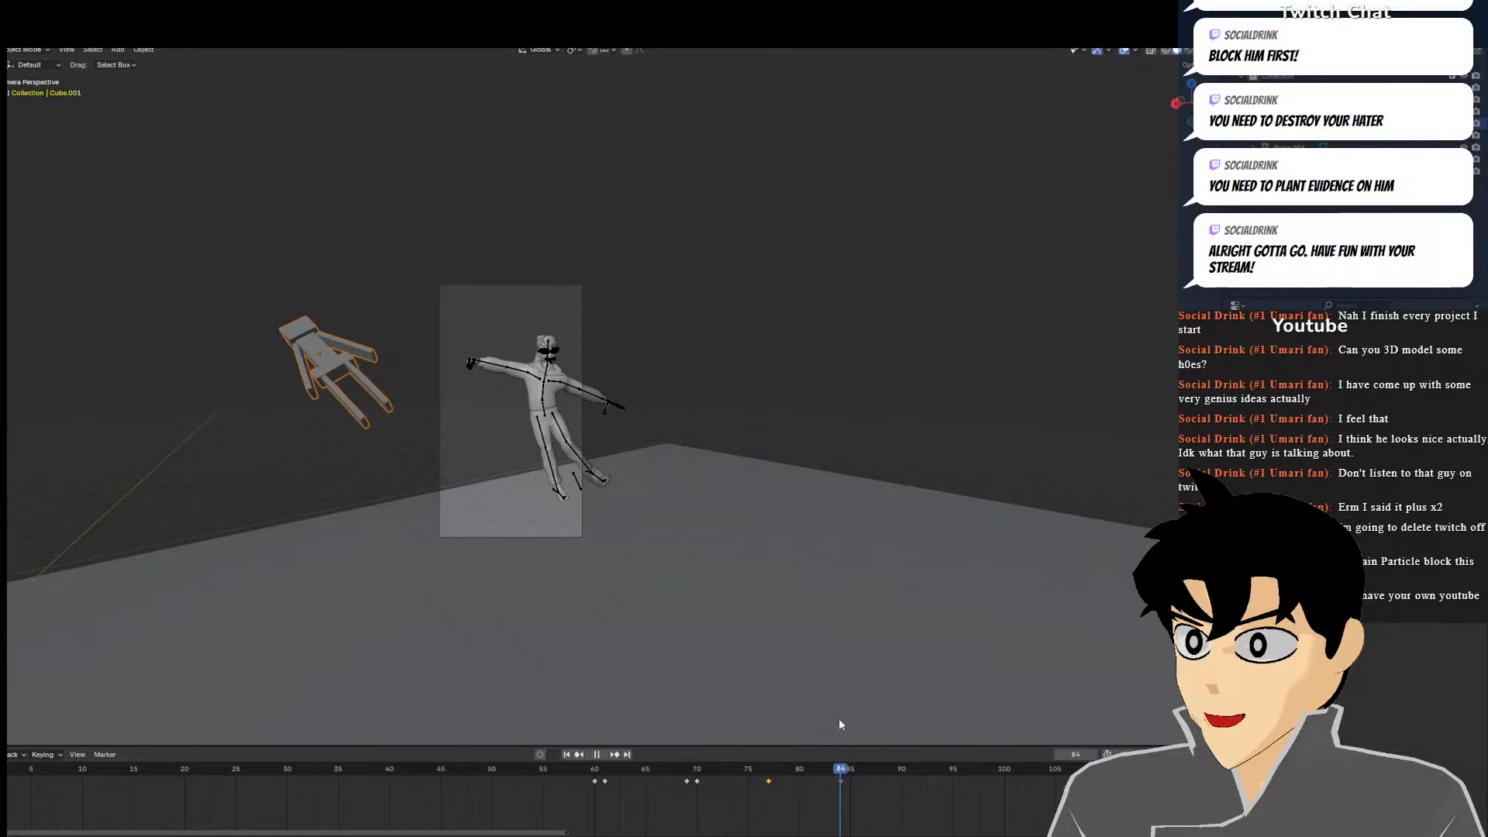
pyautogui.press('space')
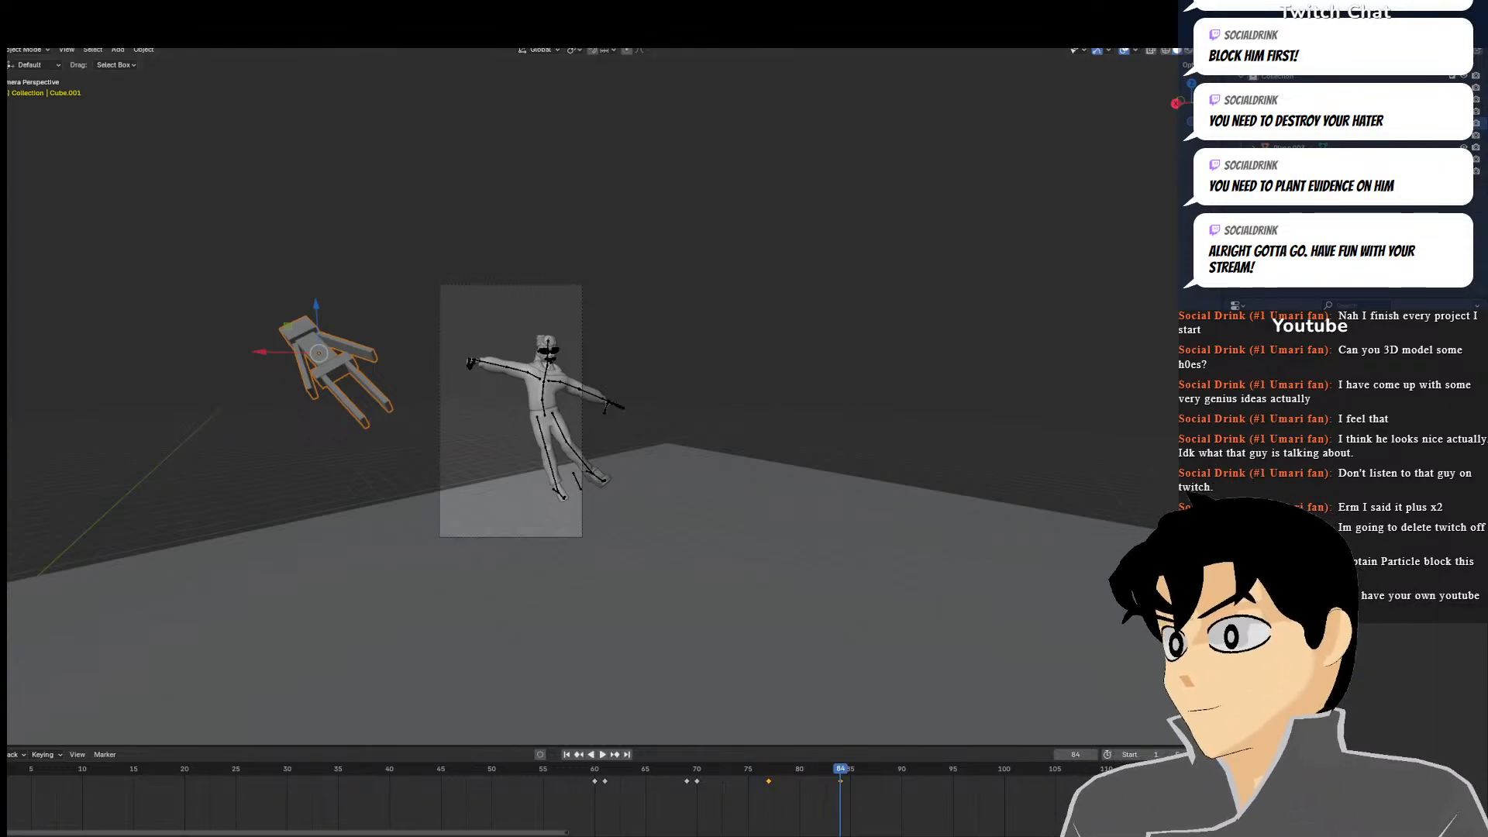
pyautogui.click(11, 34)
pyautogui.click(9, 117)
pyautogui.scroll(10, 556, 346)
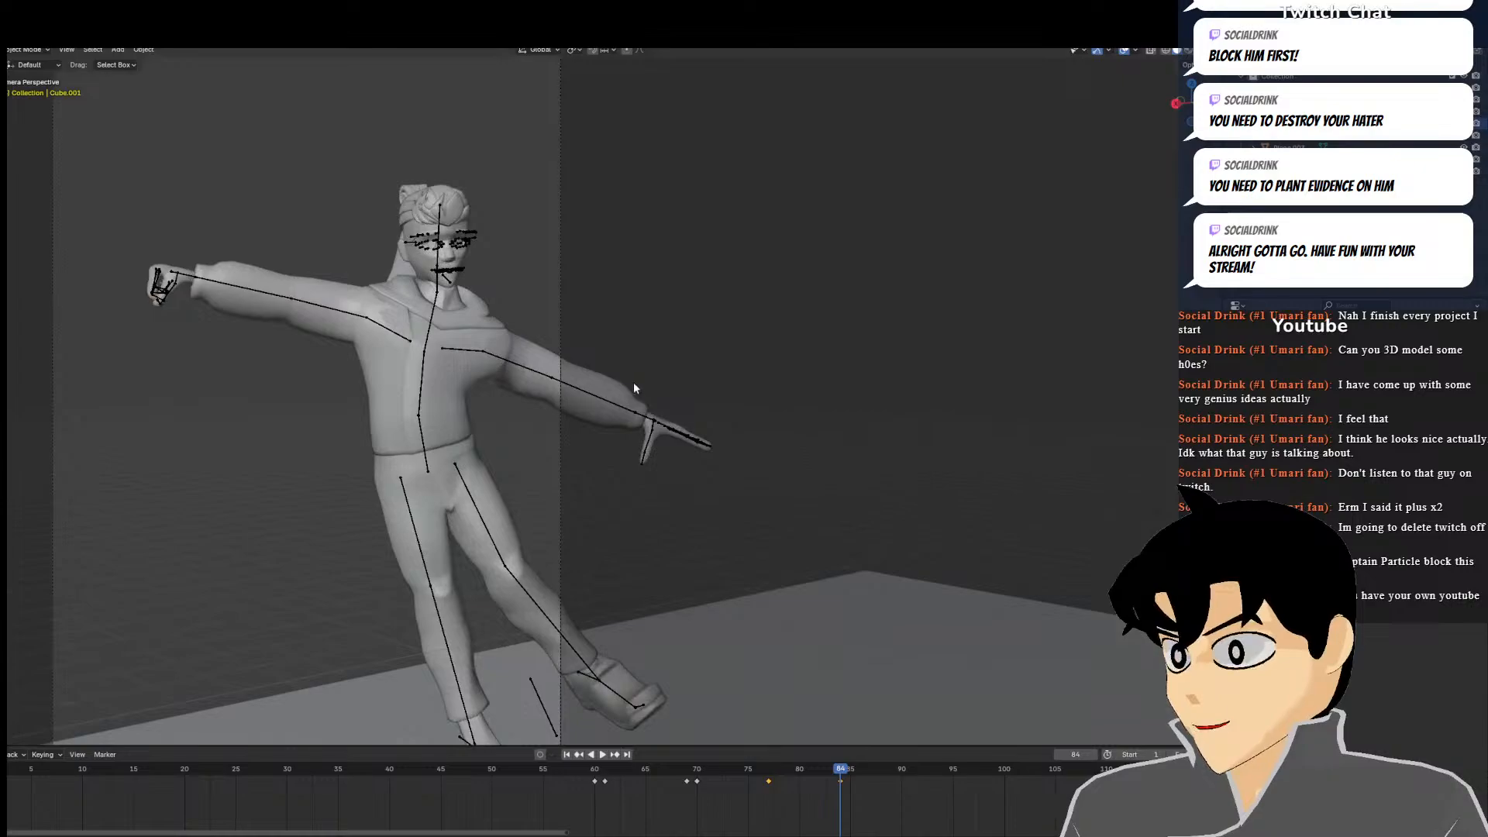
pyautogui.keyDown('shift'); pyautogui.moveTo(472, 327); pyautogui.dragTo(846, 617, button='middle'); pyautogui.keyUp('shift')
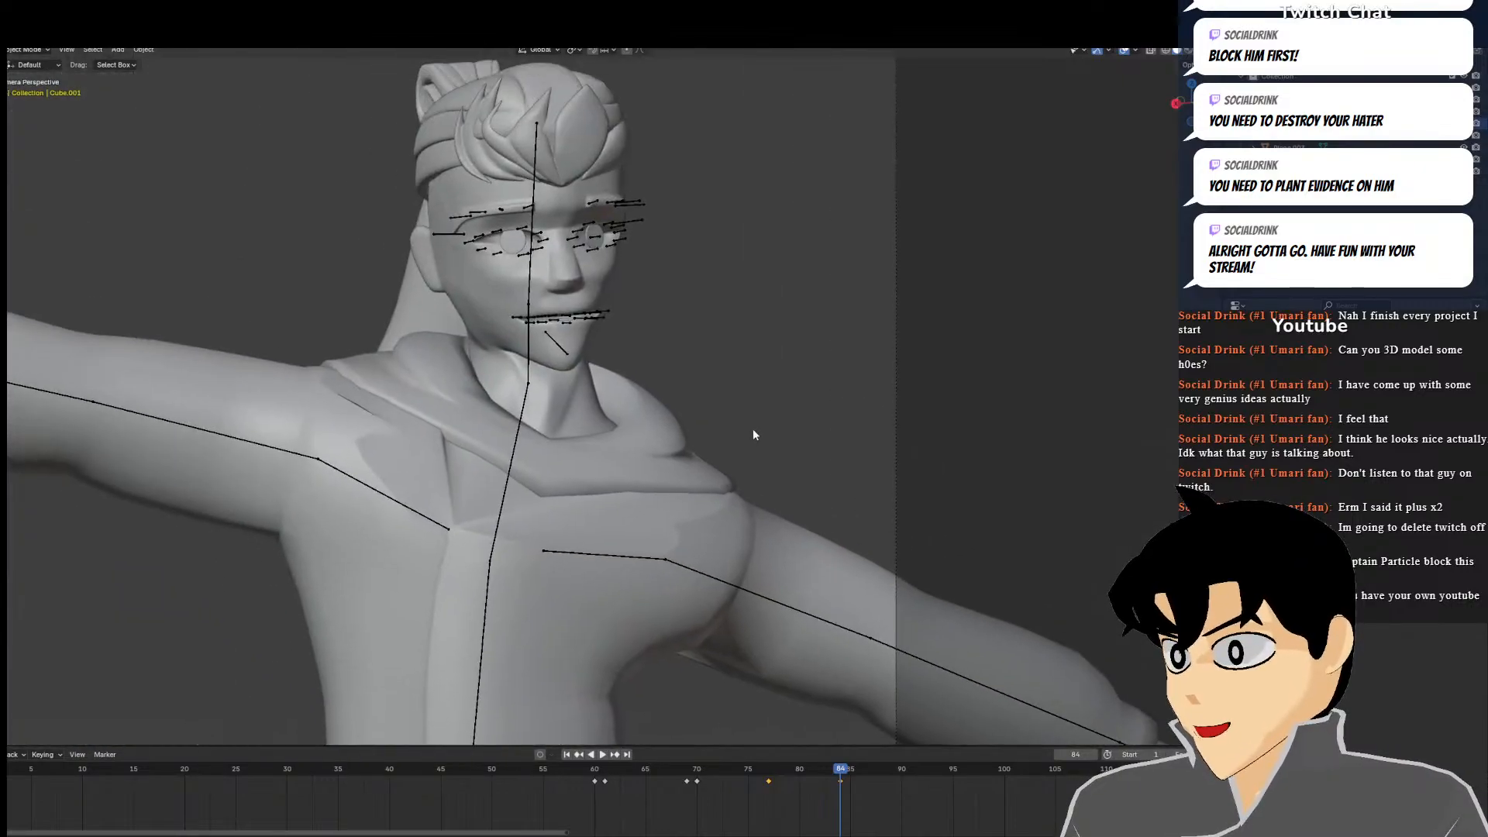
pyautogui.scroll(5, 649, 310)
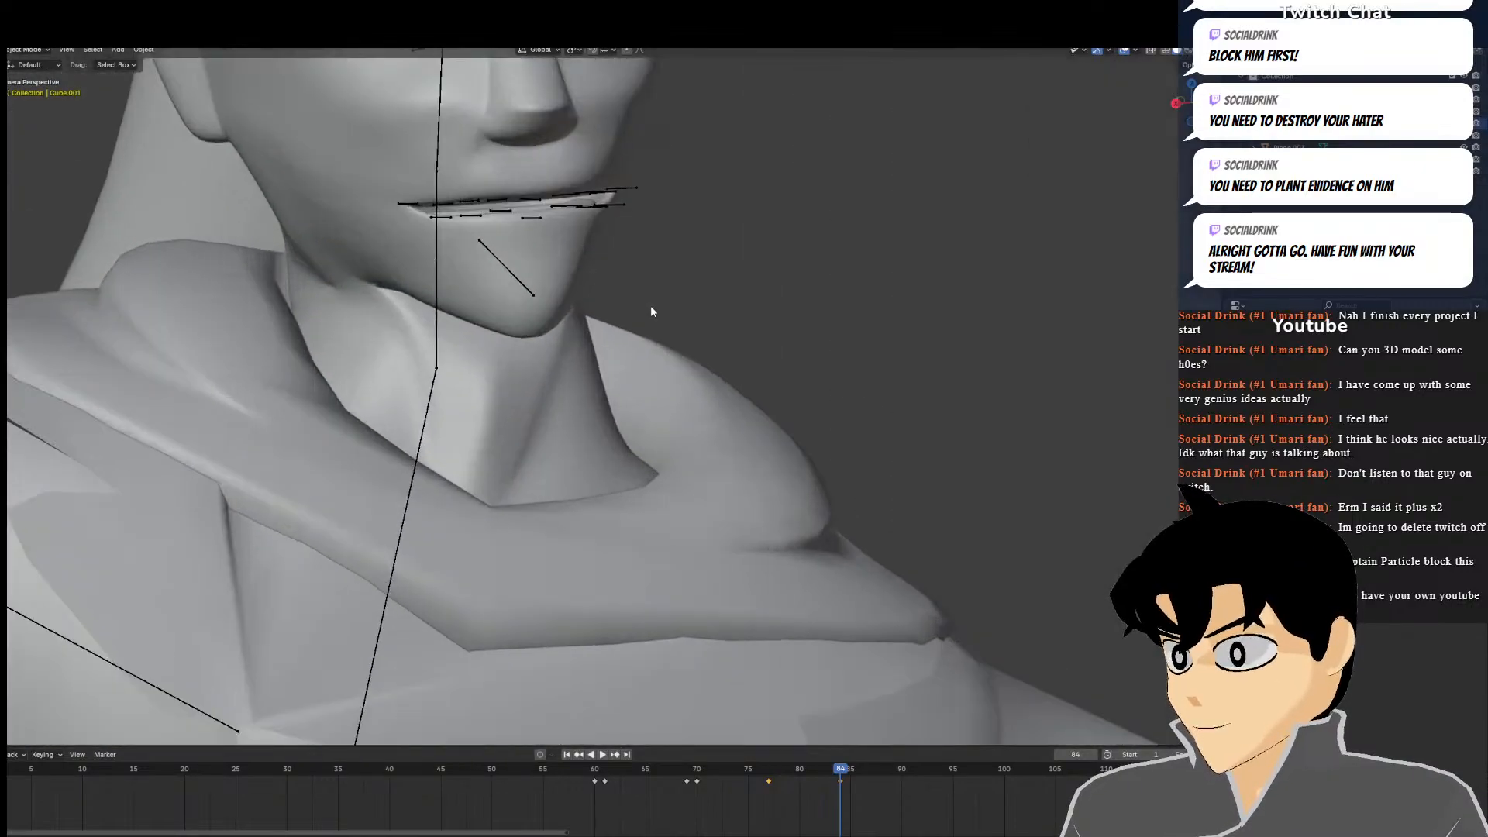
pyautogui.scroll(-9, 589, 255)
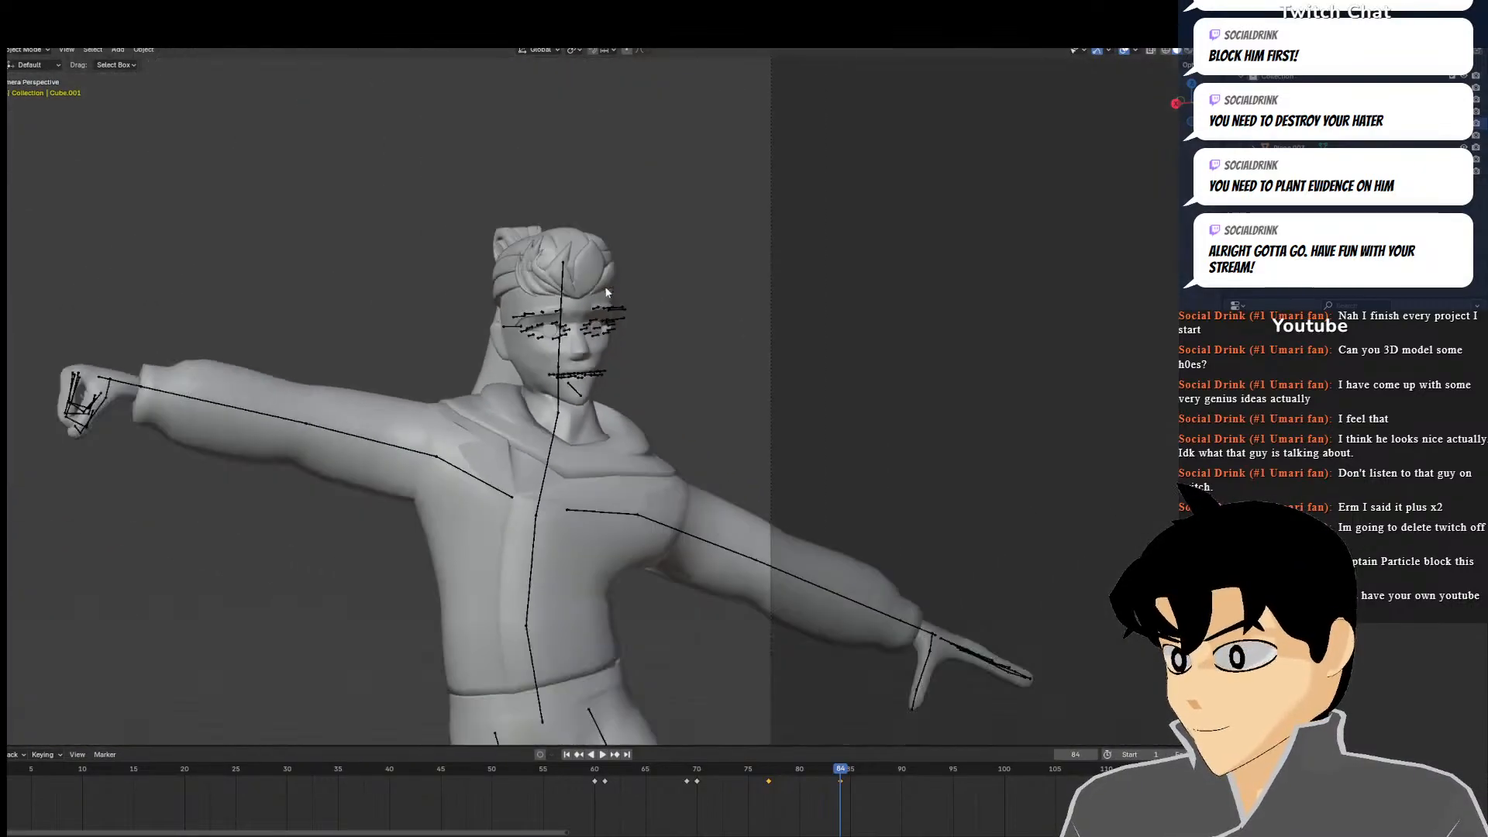
pyautogui.scroll(-2, 606, 293)
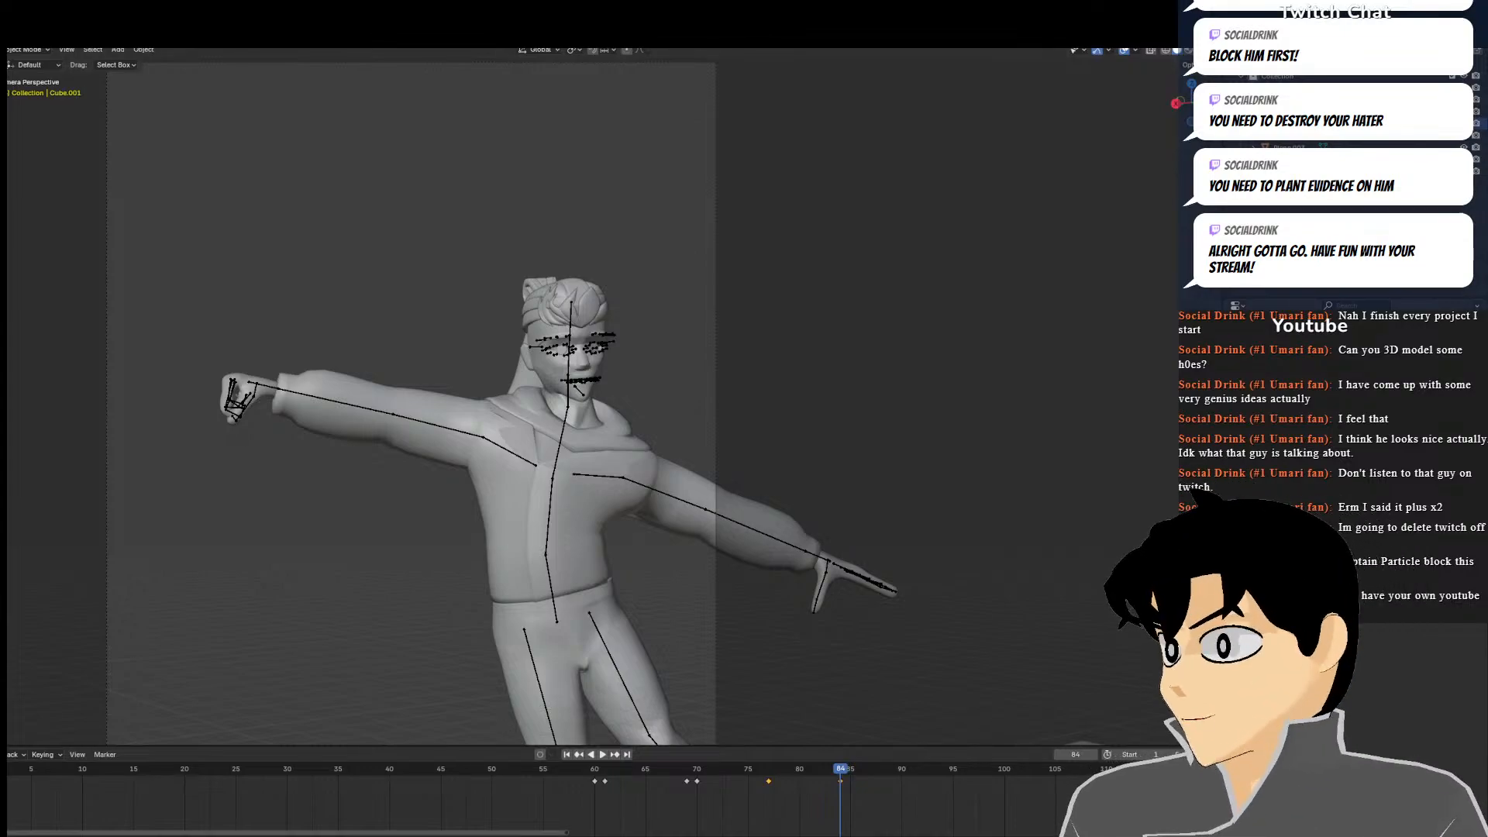
# Open the recent file Aster Cappy entrance.blend
pyautogui.click(3, 35)
pyautogui.moveTo(38, 72)
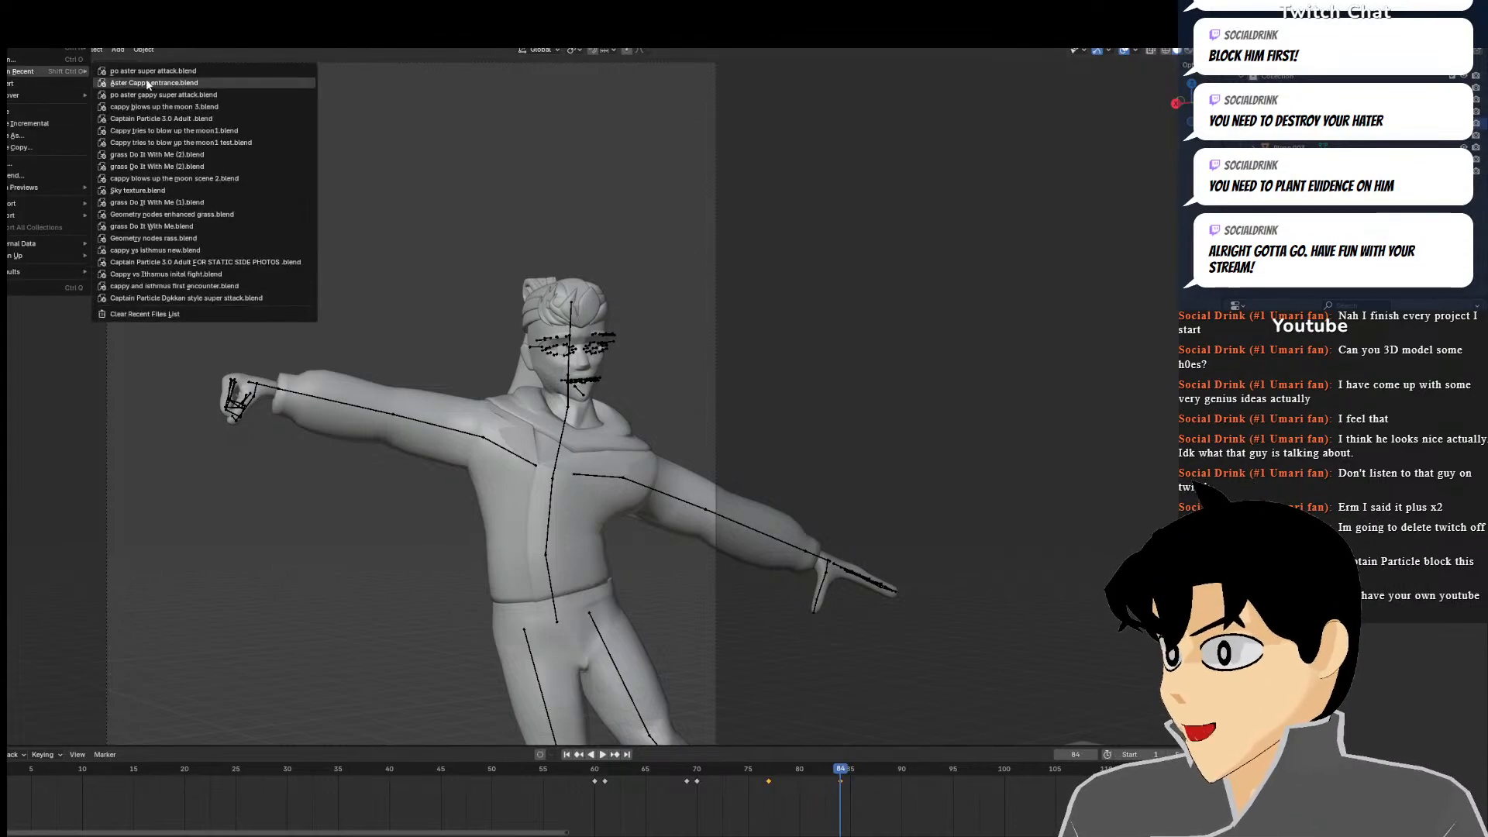
pyautogui.click(147, 83)
# Scrub the entrance animation to frame 52 and switch the viewport to rendered shading
pyautogui.press('space')
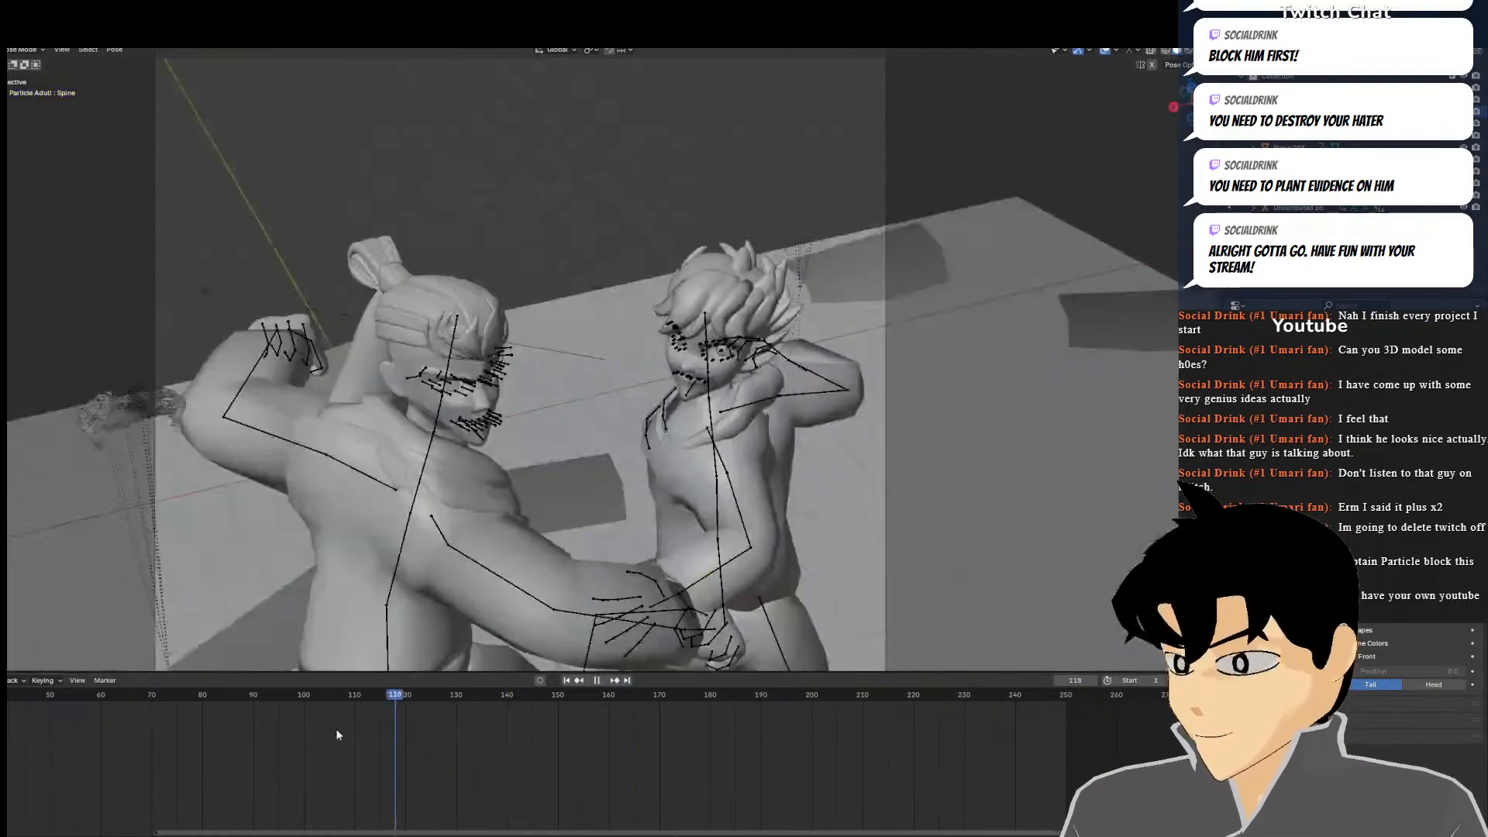
pyautogui.press('Escape')
pyautogui.scroll(-4, 310, 605)
pyautogui.click(73, 741)
pyautogui.scroll(-3, 76, 744)
pyautogui.moveTo(96, 741); pyautogui.dragTo(323, 730, button='middle')
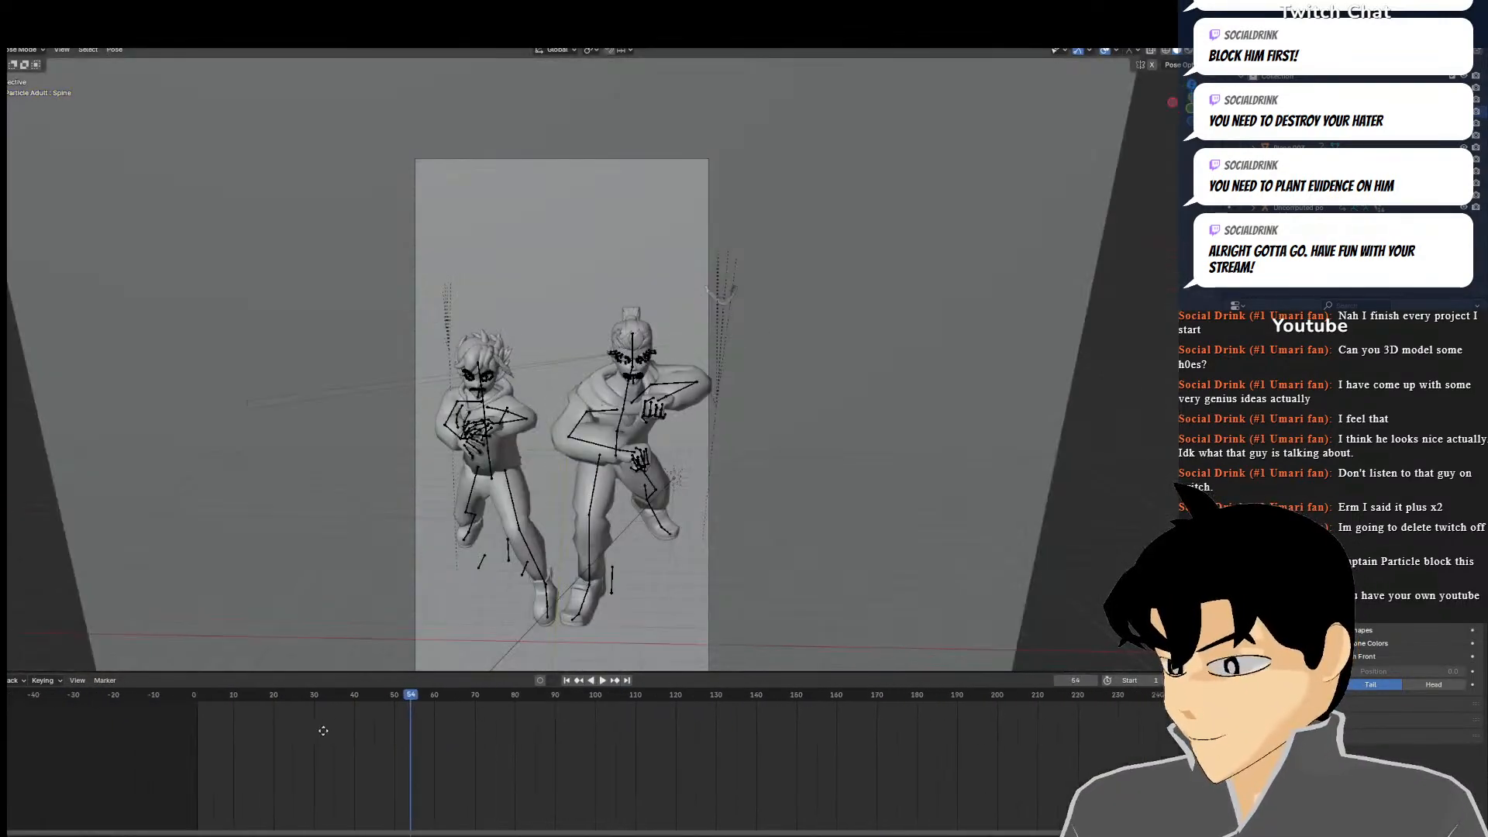
pyautogui.moveTo(323, 730)
pyautogui.mouseDown()
pyautogui.moveTo(249, 718)
pyautogui.moveTo(310, 718)
pyautogui.moveTo(198, 729)
pyautogui.moveTo(439, 722)
pyautogui.mouseUp()
pyautogui.click(1188, 50)
pyautogui.press('space')
pyautogui.scroll(5, 556, 577)
pyautogui.scroll(-3, 560, 566)
pyautogui.scroll(2, 558, 564)
pyautogui.scroll(-1, 506, 564)
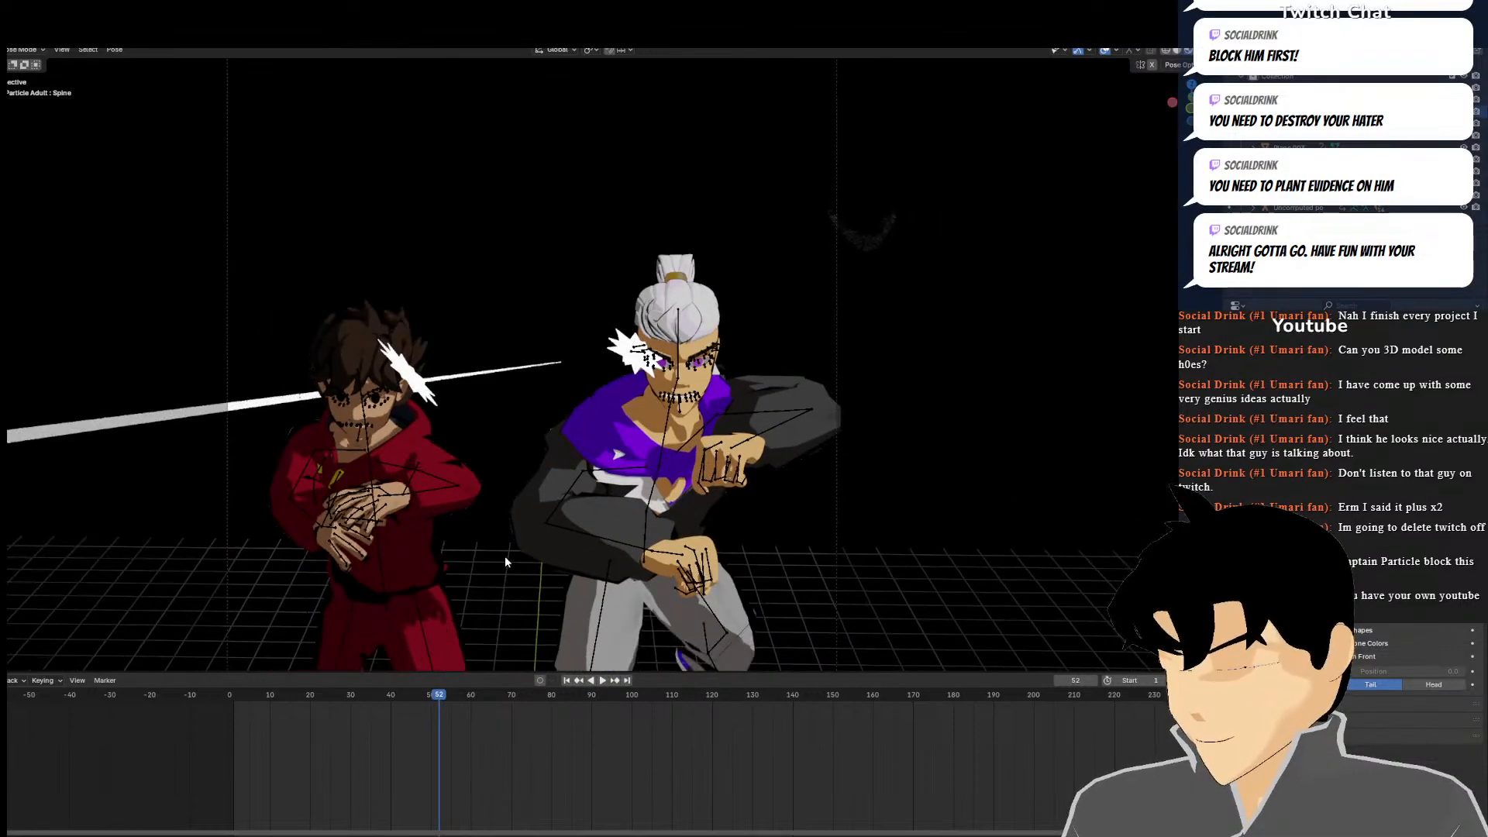
# Scrub forward through the rendered entrance animation to frame 244
pyautogui.moveTo(444, 736); pyautogui.dragTo(1048, 736)
pyautogui.moveTo(1047, 736); pyautogui.dragTo(785, 737, button='middle')
pyautogui.moveTo(792, 737); pyautogui.dragTo(946, 721)
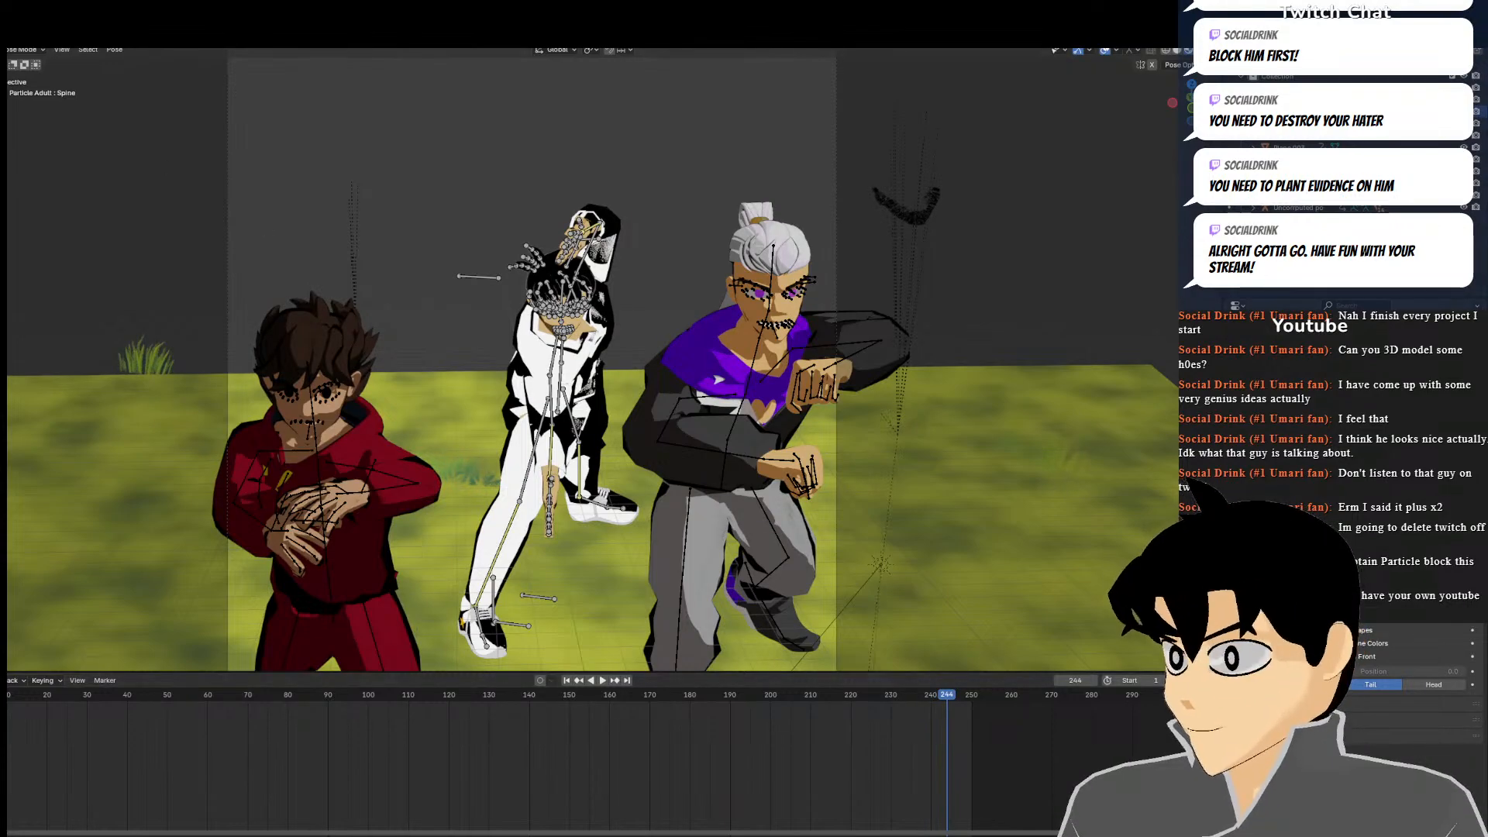
pyautogui.click(3, 36)
pyautogui.moveTo(82, 75)
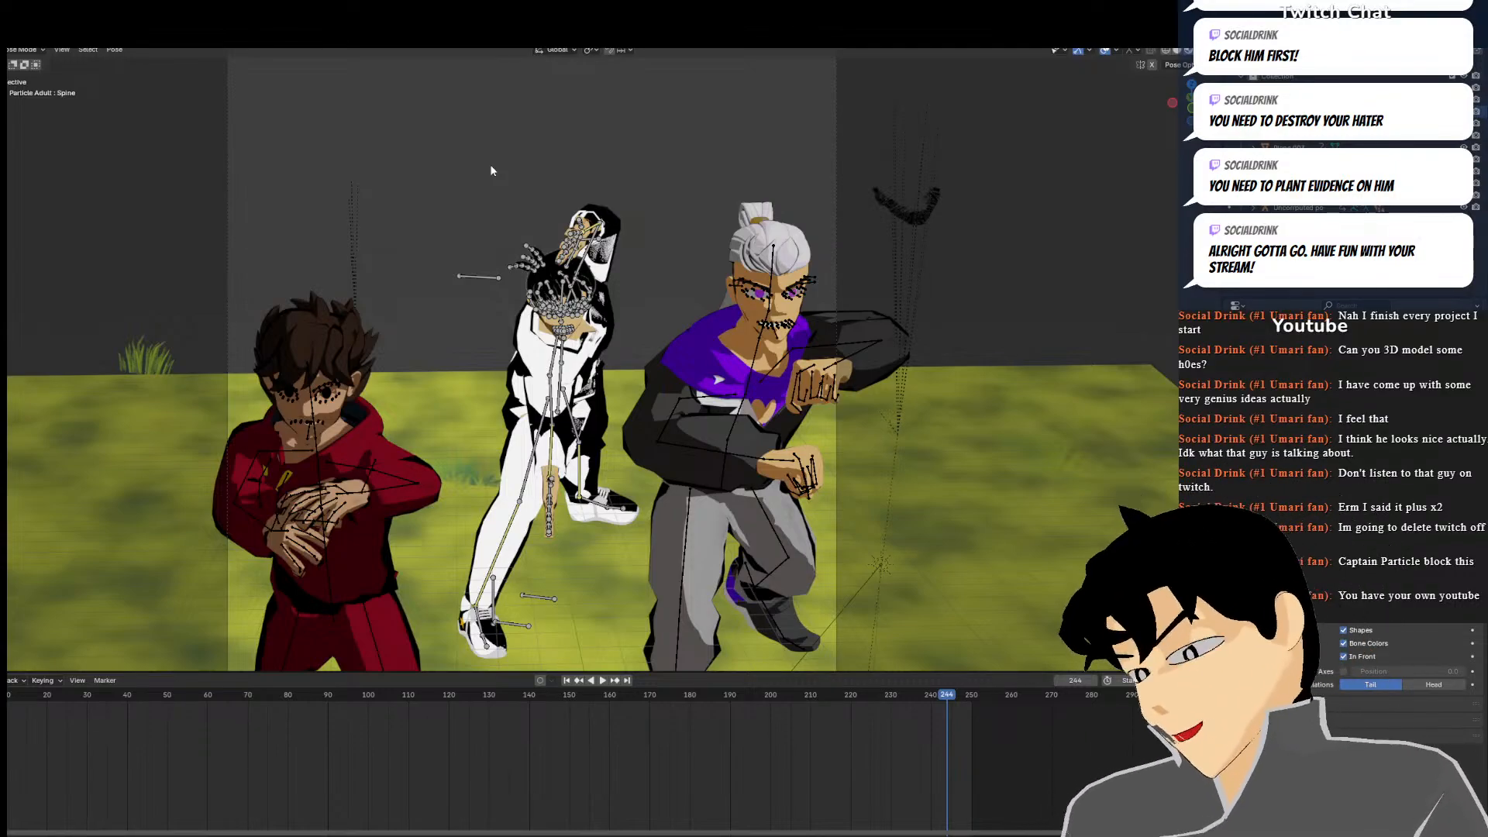
# Play back the rendered entrance animation from about frame 205 and examine the three characters' poses at frame 226
pyautogui.moveTo(712, 695); pyautogui.dragTo(793, 663)
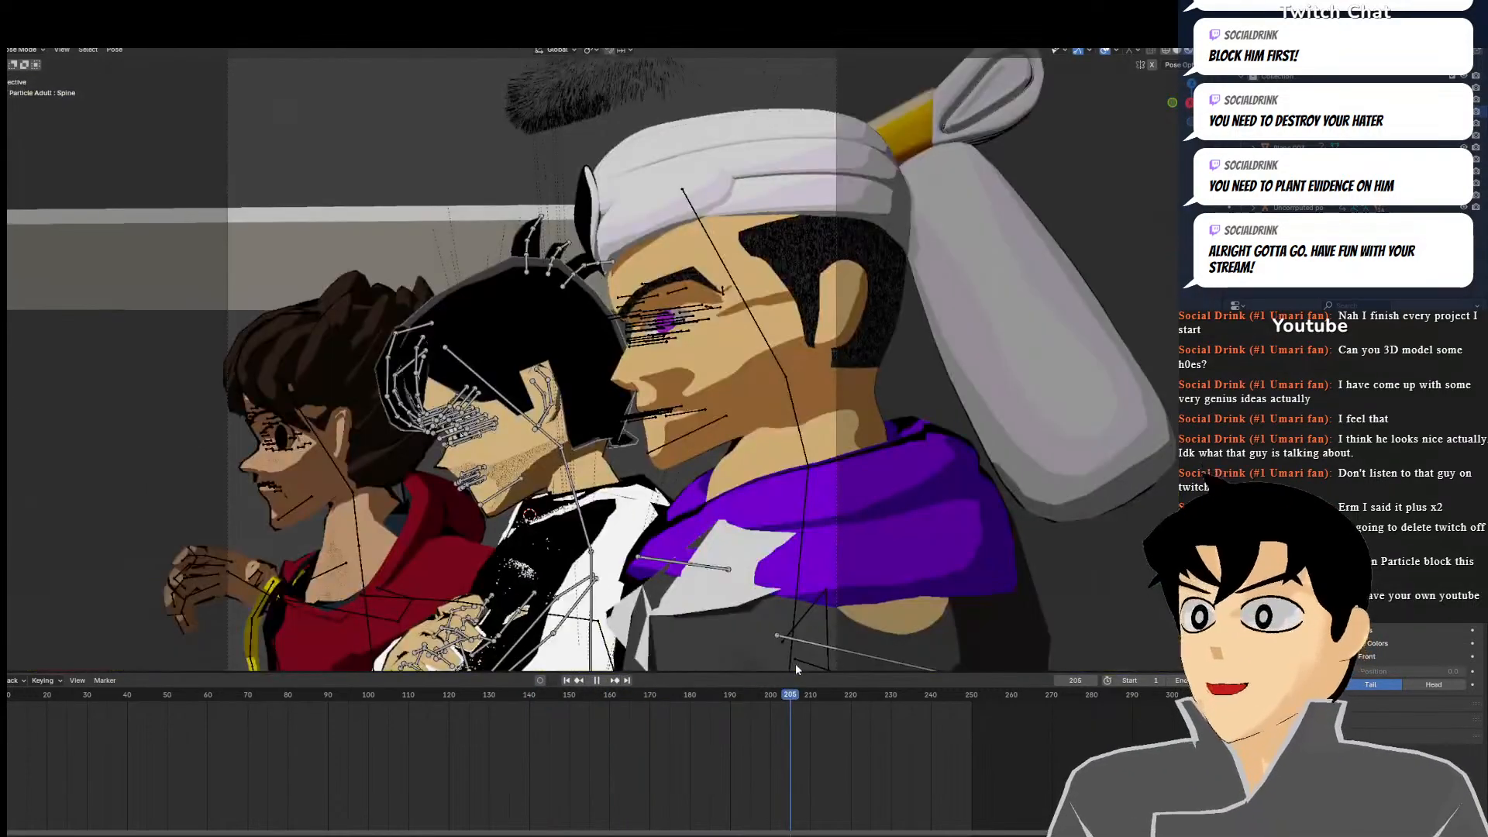
pyautogui.press('space')
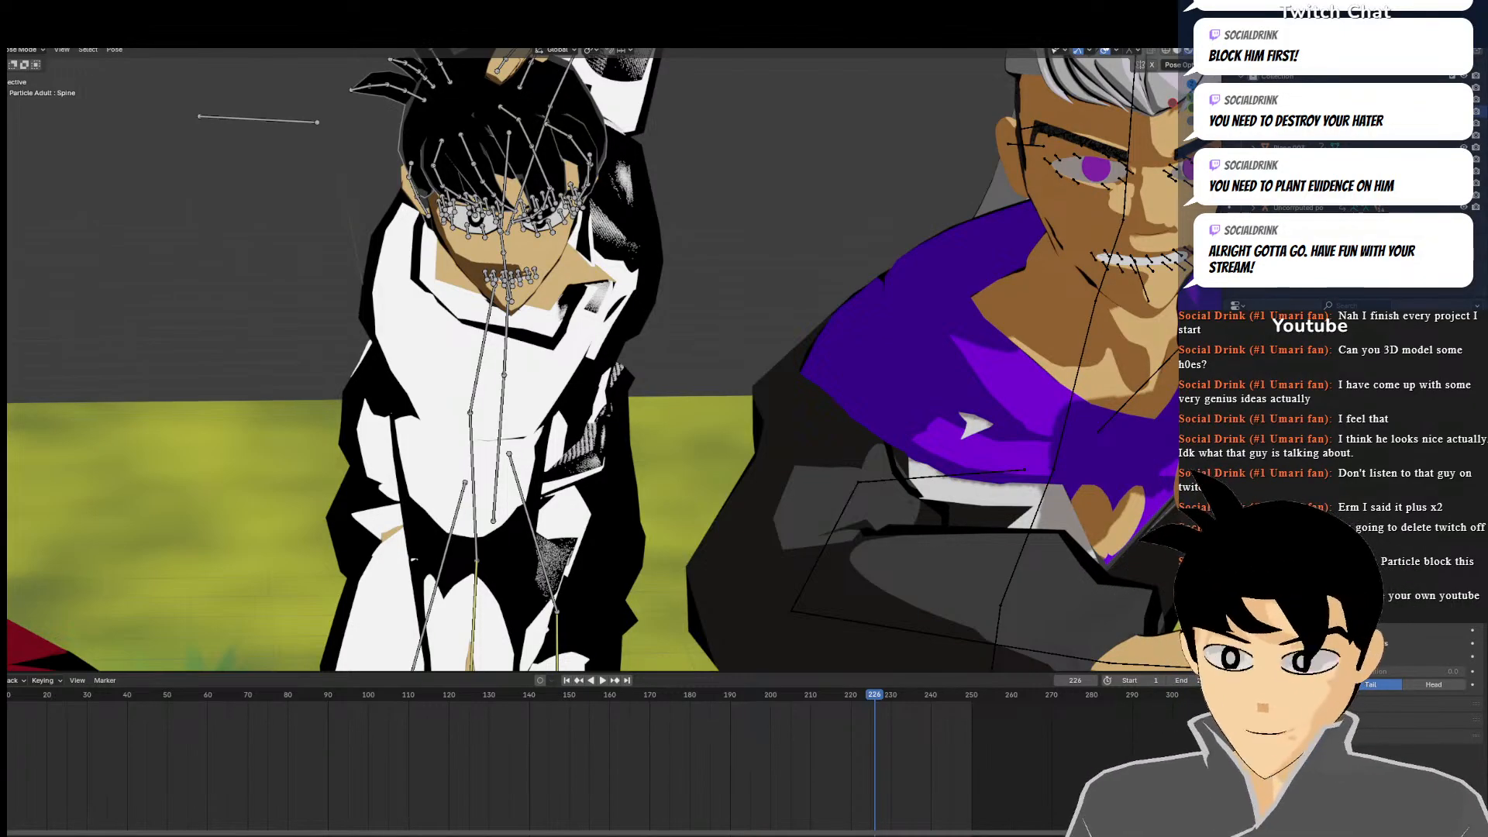
pyautogui.scroll(-6, 746, 424)
pyautogui.scroll(4, 680, 373)
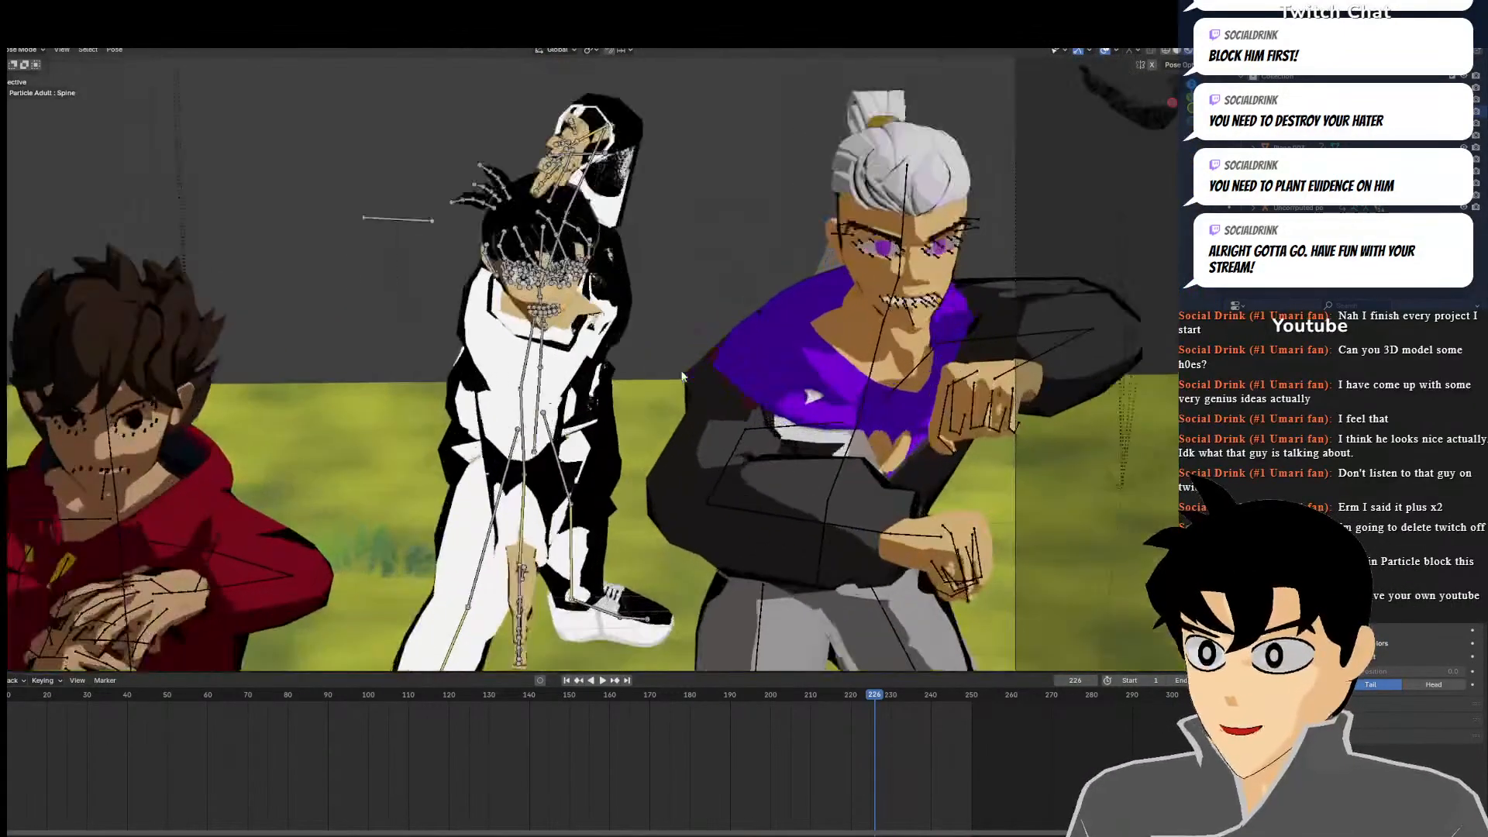
pyautogui.scroll(-1, 679, 360)
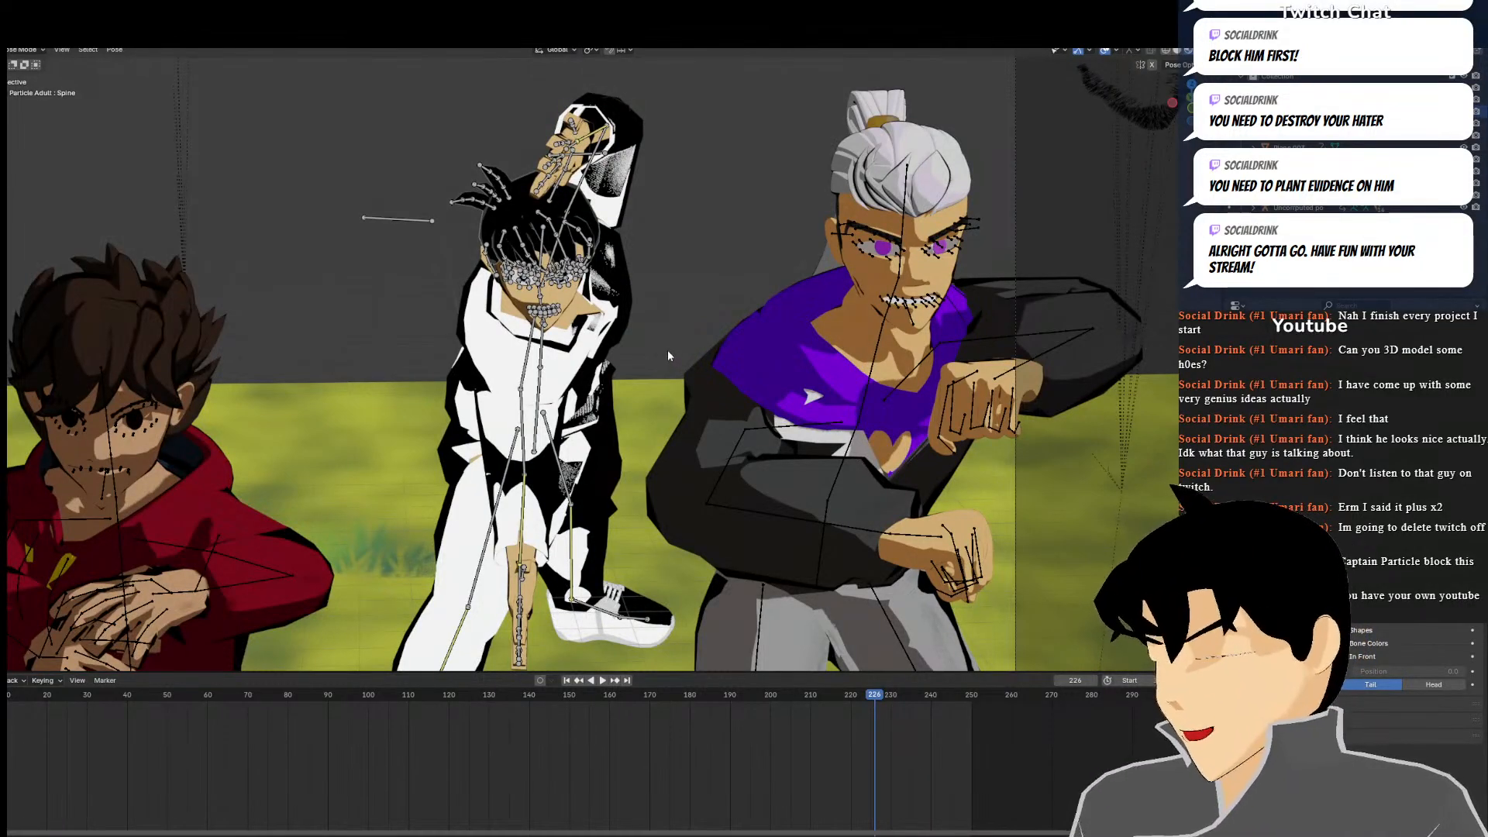